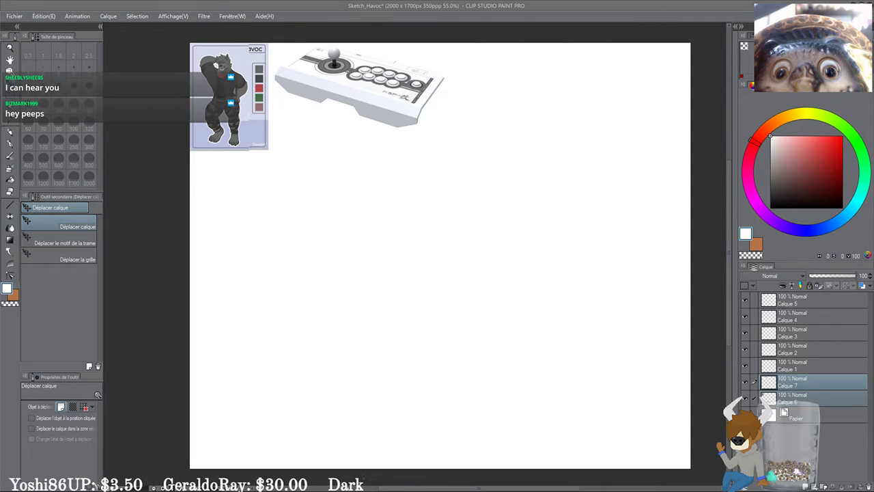
# Step: Prepare the size 7 Crayon plus sombre pencil with a neutral grey (V 49) on layer Calque 1
pyautogui.click(799, 366)
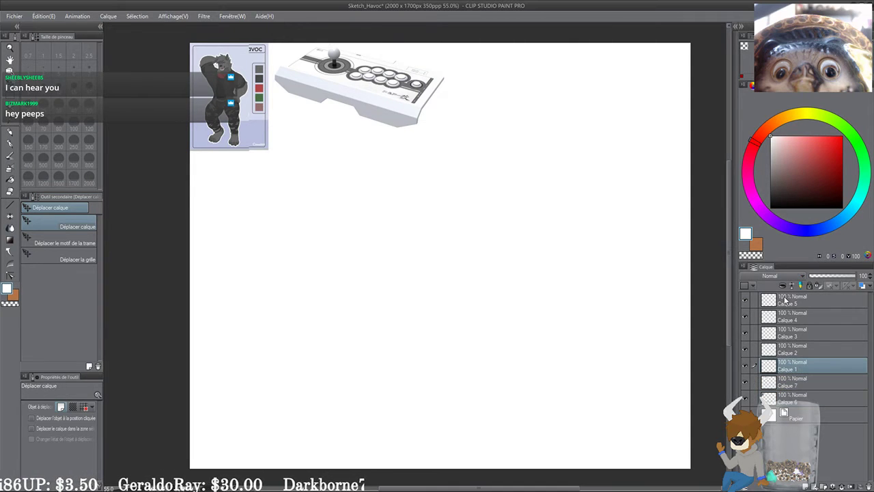
pyautogui.moveTo(803, 170); pyautogui.dragTo(745, 175)
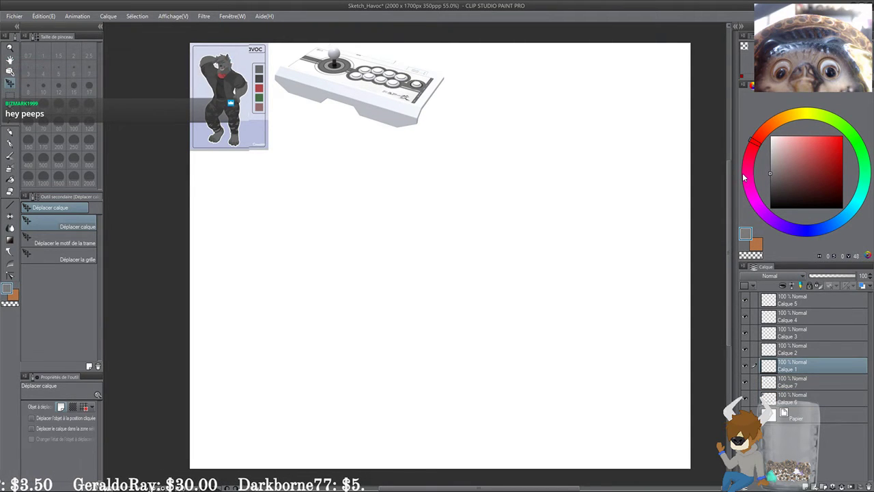
pyautogui.moveTo(543, 298); pyautogui.dragTo(505, 288)
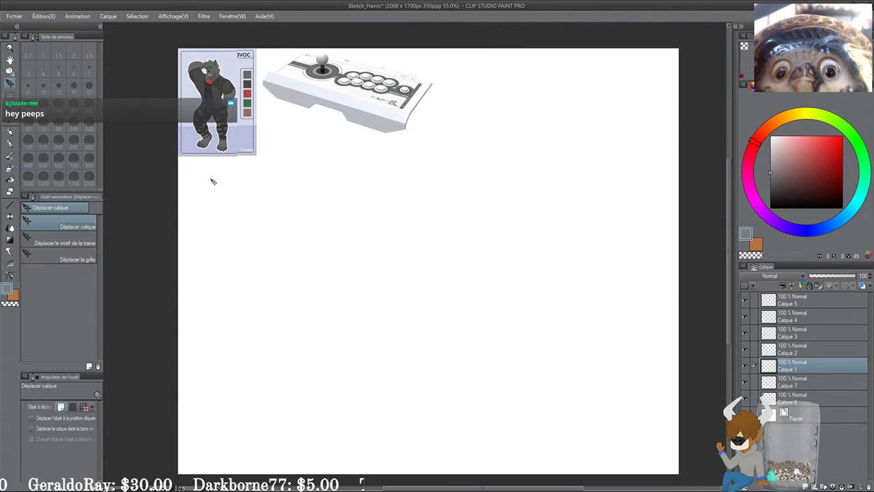
pyautogui.click(10, 137)
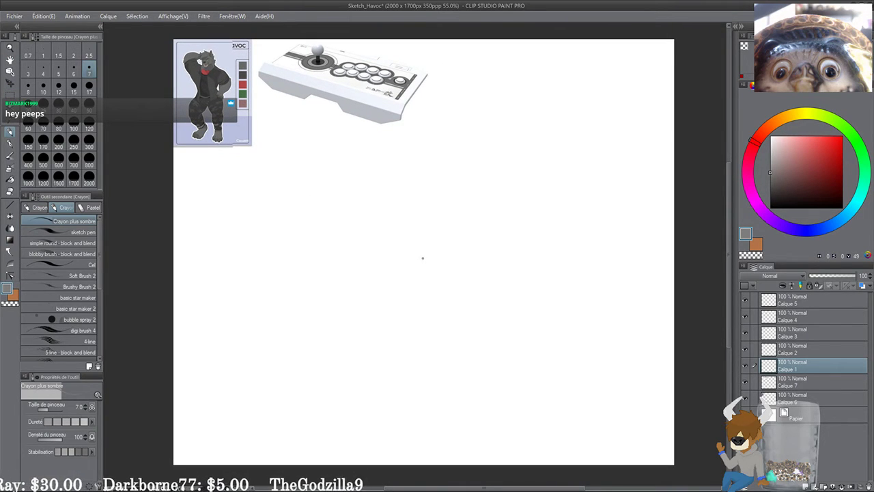
pyautogui.moveTo(413, 264)
pyautogui.mouseDown()
pyautogui.moveTo(357, 174)
pyautogui.moveTo(365, 248)
pyautogui.mouseUp()
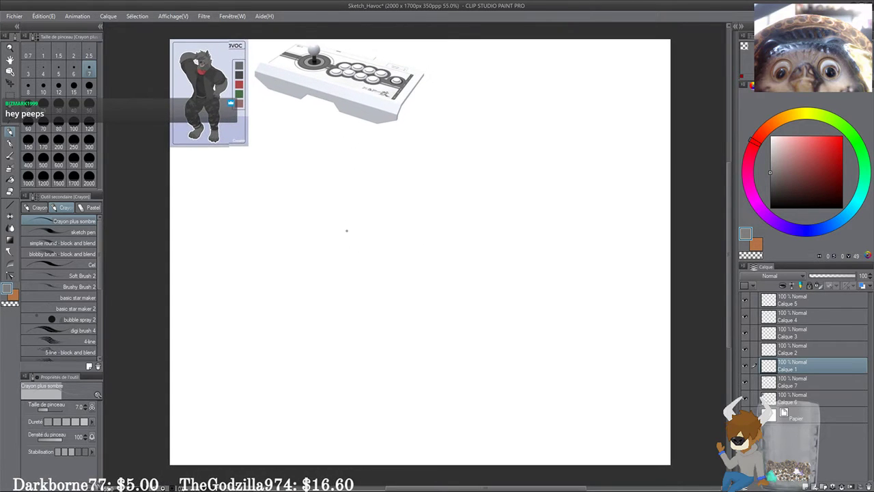
pyautogui.scroll(1, 346, 230)
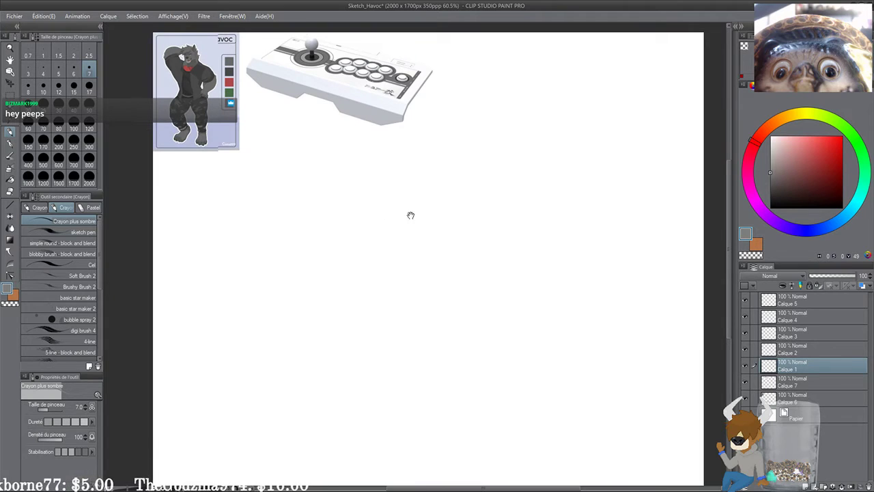
pyautogui.moveTo(411, 215); pyautogui.dragTo(414, 210)
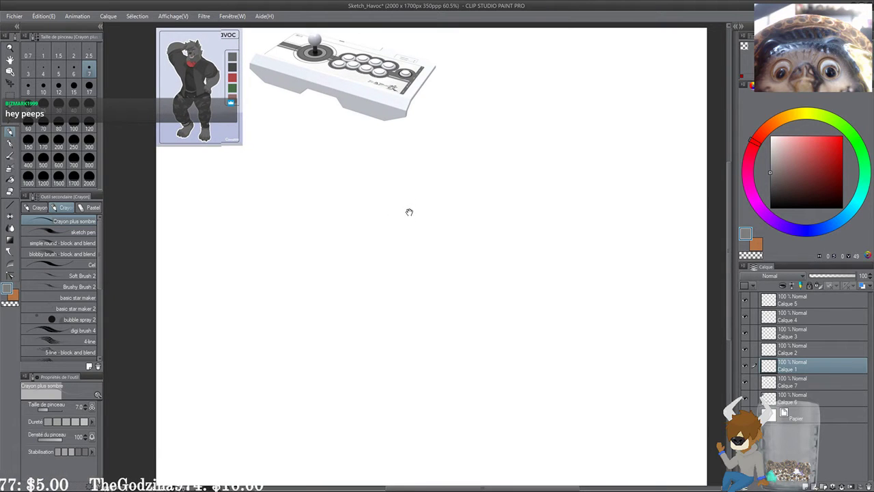
pyautogui.moveTo(402, 203); pyautogui.dragTo(391, 224)
# Step: Lower the opacity of the reference layers Calque 7 and Calque 6 to 50%, and make Calque 1 active again
pyautogui.click(801, 384)
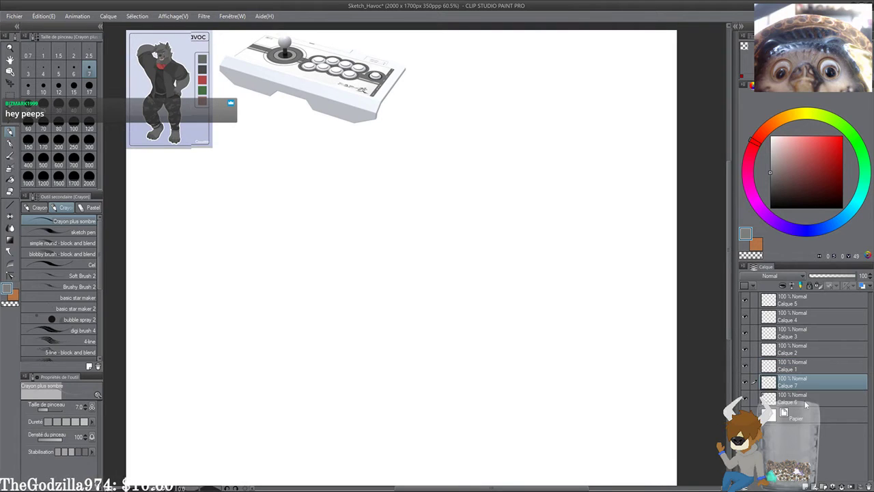
pyautogui.keyDown('ctrl'); pyautogui.click(812, 400); pyautogui.keyUp('ctrl')
pyautogui.click(832, 276)
pyautogui.click(789, 366)
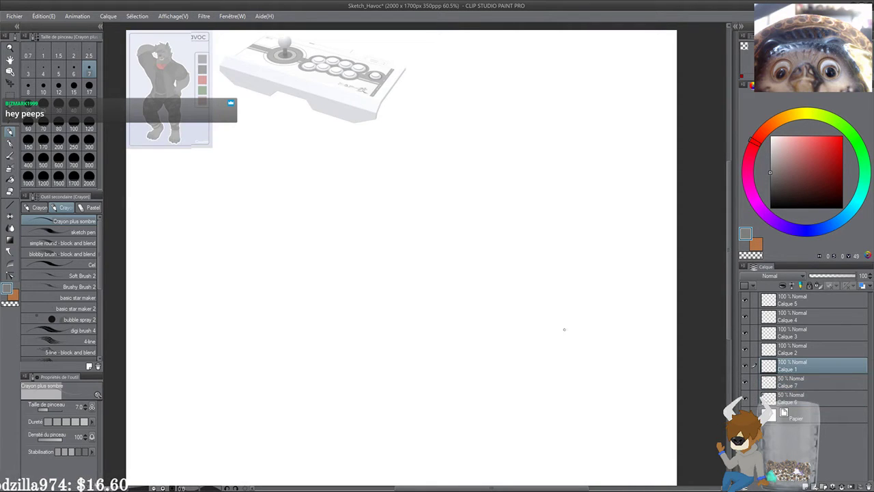
# Step: Sketch a loose circle for the head beside the lower corner of the arcade stick reference
pyautogui.scroll(-1, 359, 189)
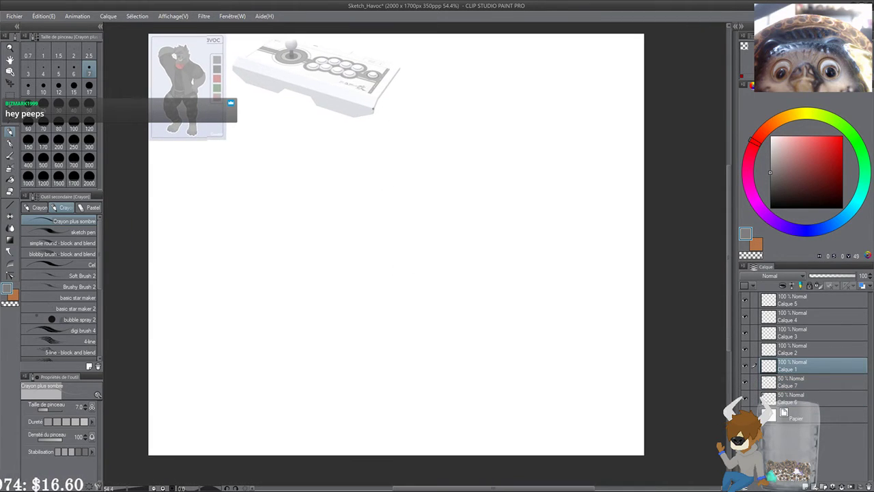
pyautogui.moveTo(369, 90)
pyautogui.mouseDown()
pyautogui.moveTo(386, 117)
pyautogui.moveTo(372, 133)
pyautogui.moveTo(359, 138)
pyautogui.moveTo(349, 107)
pyautogui.moveTo(374, 94)
pyautogui.moveTo(354, 116)
pyautogui.moveTo(349, 107)
pyautogui.moveTo(375, 84)
pyautogui.moveTo(392, 99)
pyautogui.moveTo(384, 135)
pyautogui.moveTo(369, 87)
pyautogui.moveTo(388, 101)
pyautogui.moveTo(376, 86)
pyautogui.moveTo(377, 132)
pyautogui.moveTo(375, 86)
pyautogui.moveTo(346, 112)
pyautogui.moveTo(361, 132)
pyautogui.mouseUp()
pyautogui.hotkey('ctrl', 'z')
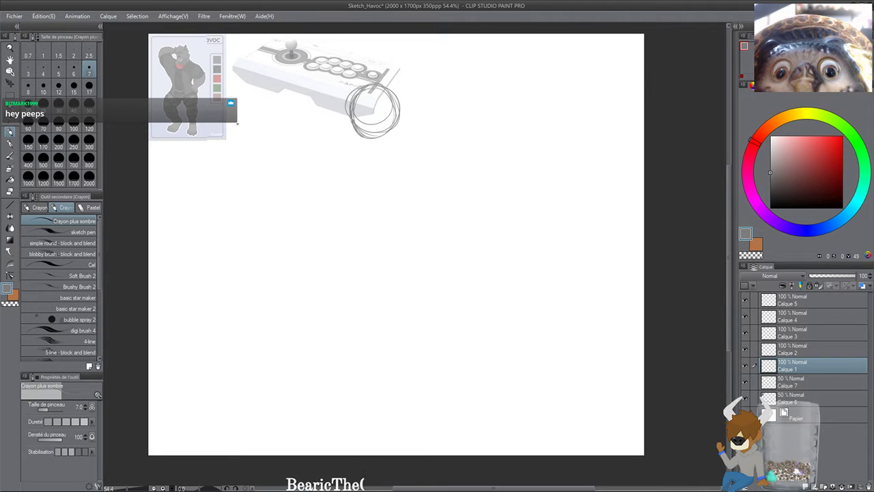
pyautogui.moveTo(250, 122); pyautogui.dragTo(206, 127)
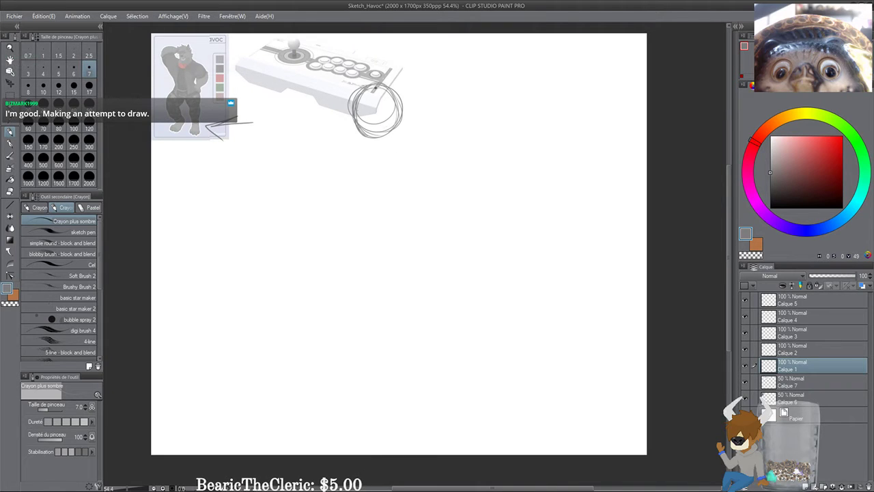
pyautogui.moveTo(374, 87); pyautogui.dragTo(374, 129)
pyautogui.moveTo(359, 113); pyautogui.dragTo(389, 109)
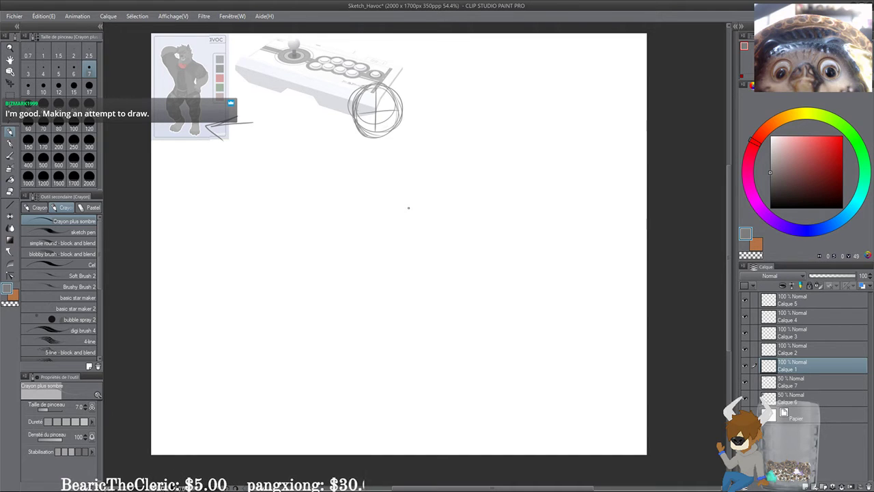
pyautogui.hotkey('ctrl', 'z')
pyautogui.hotkey('ctrl', 'z')
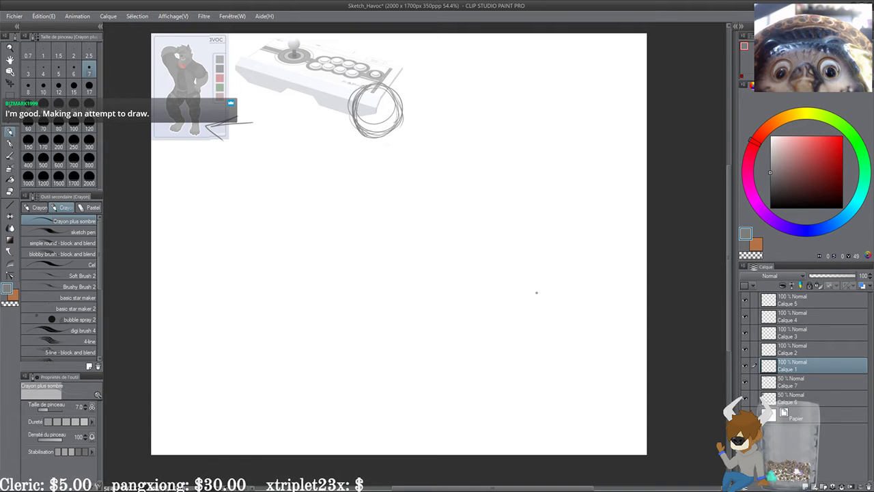
pyautogui.moveTo(219, 124); pyautogui.dragTo(256, 110)
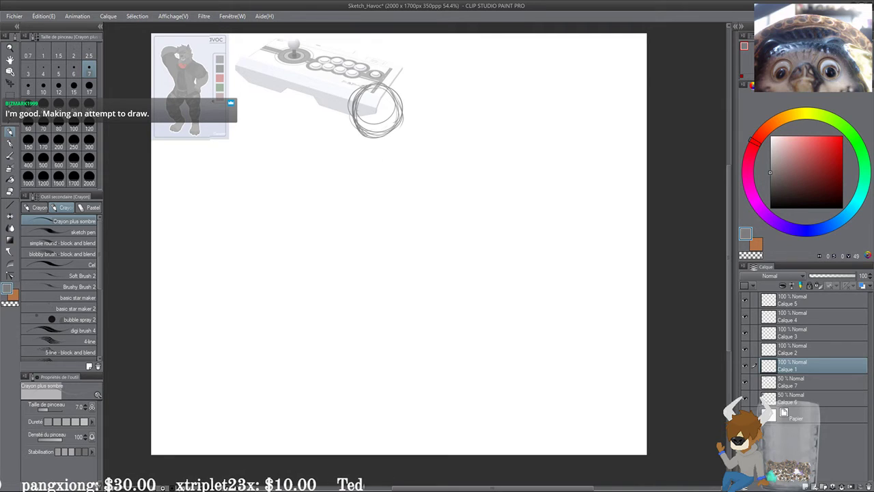
# Step: Sketch a vertical spine line below the head and two crossing diagonals at its base for the crossed legs
pyautogui.moveTo(376, 150); pyautogui.dragTo(377, 338)
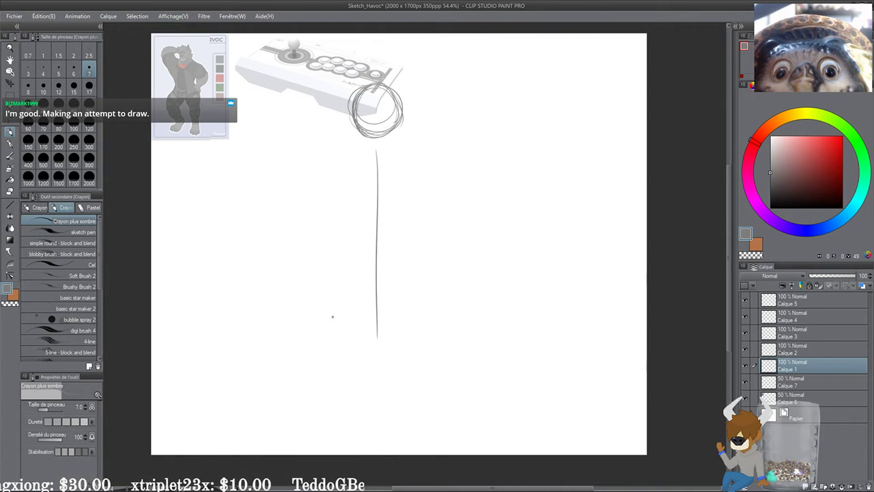
pyautogui.moveTo(279, 282); pyautogui.dragTo(441, 337)
pyautogui.moveTo(416, 298); pyautogui.dragTo(457, 286)
pyautogui.moveTo(294, 353); pyautogui.dragTo(459, 286)
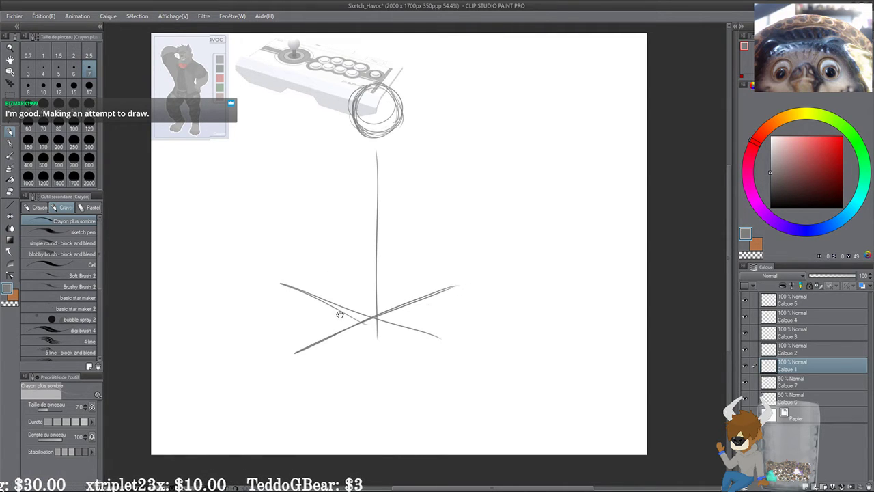
# Step: Sketch a horizontal shoulder line across the top of the spine and an oval with an arm curve at each end
pyautogui.moveTo(342, 161); pyautogui.dragTo(419, 164)
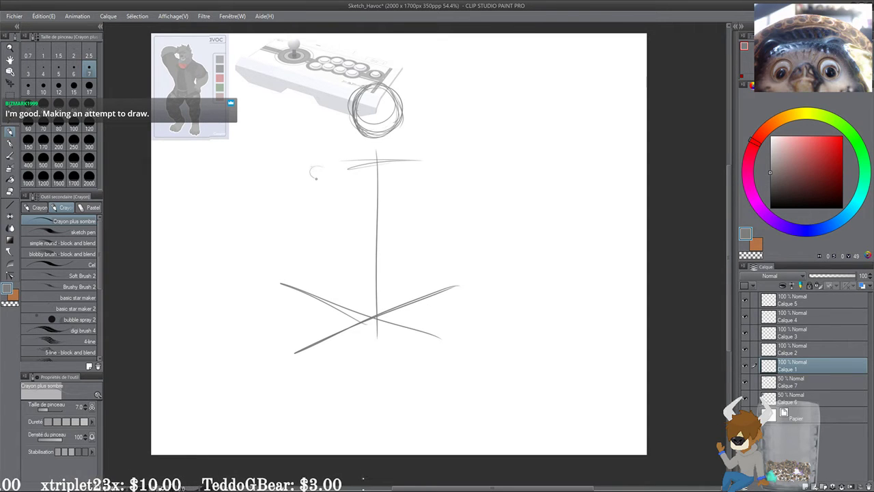
pyautogui.moveTo(315, 178); pyautogui.dragTo(302, 185)
pyautogui.moveTo(426, 166); pyautogui.dragTo(445, 194)
# Step: Sketch an oval with a short forearm stroke on each side of the spine, between the shoulders and the crossed legs
pyautogui.moveTo(450, 241); pyautogui.dragTo(413, 250)
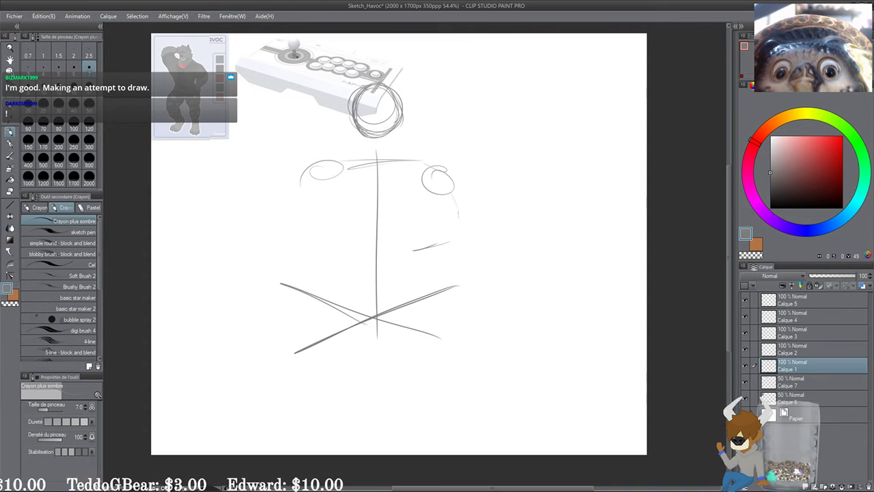
pyautogui.moveTo(407, 250)
pyautogui.mouseDown()
pyautogui.moveTo(423, 253)
pyautogui.moveTo(410, 240)
pyautogui.mouseUp()
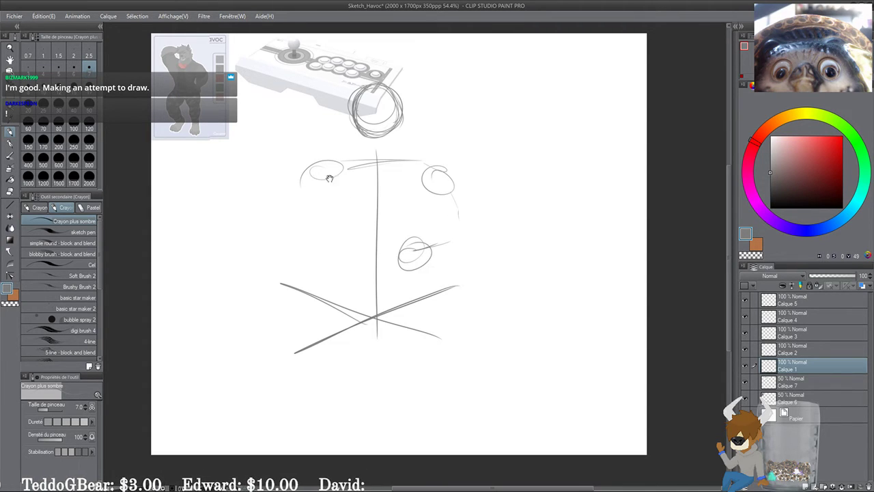
pyautogui.moveTo(315, 193)
pyautogui.mouseDown()
pyautogui.moveTo(273, 244)
pyautogui.moveTo(284, 248)
pyautogui.moveTo(302, 230)
pyautogui.moveTo(277, 243)
pyautogui.moveTo(284, 230)
pyautogui.moveTo(314, 221)
pyautogui.mouseUp()
pyautogui.hotkey('ctrl', 'z')
pyautogui.hotkey('ctrl', 'z')
pyautogui.hotkey('ctrl', 'z')
pyautogui.moveTo(289, 229)
pyautogui.mouseDown()
pyautogui.moveTo(301, 235)
pyautogui.moveTo(321, 224)
pyautogui.mouseUp()
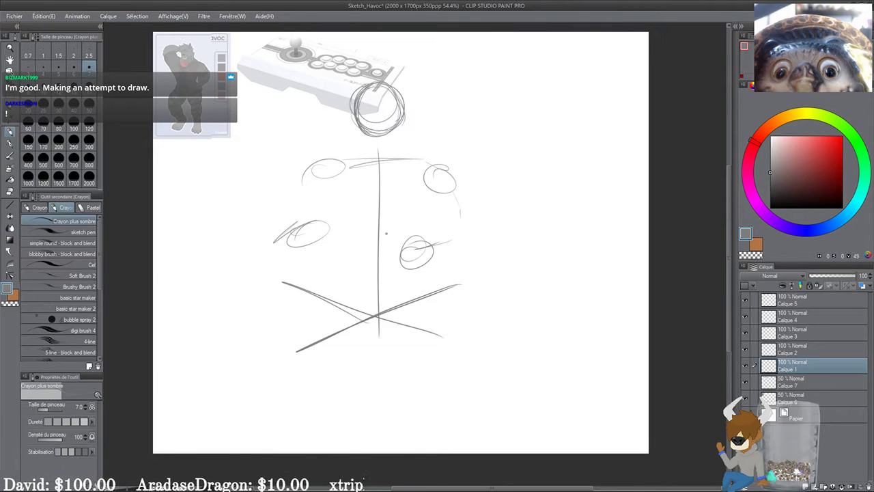
# Step: Enlarge the whole gesture sketch proportionally and move it lower on the canvas
pyautogui.moveTo(350, 176); pyautogui.dragTo(348, 206)
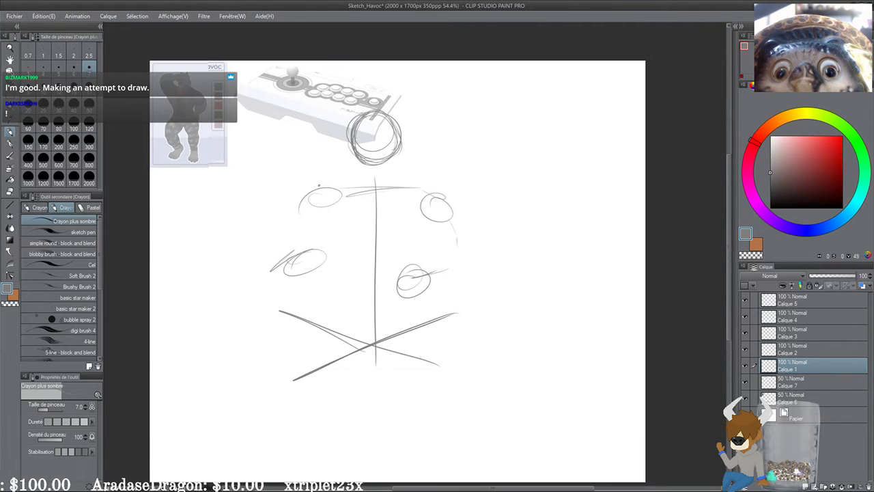
pyautogui.hotkey('ctrl', 't')
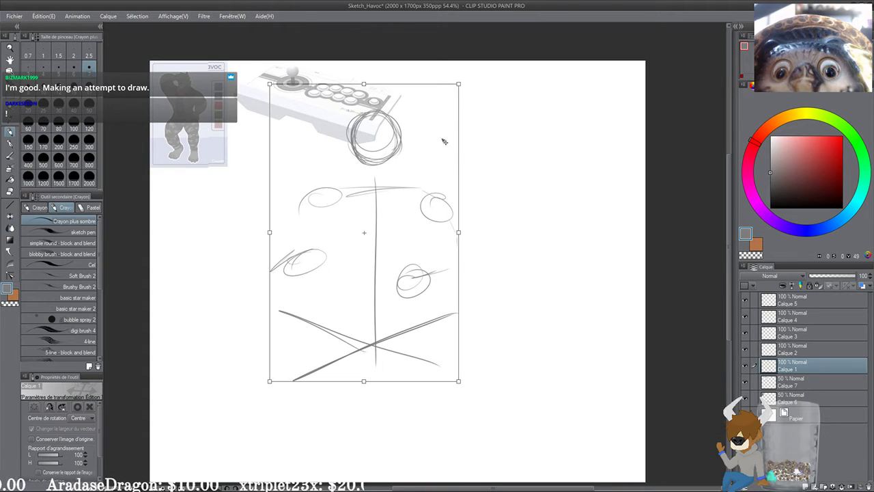
pyautogui.moveTo(459, 86); pyautogui.dragTo(468, 73)
pyautogui.moveTo(416, 178); pyautogui.dragTo(431, 213)
pyautogui.moveTo(482, 107); pyautogui.dragTo(511, 63)
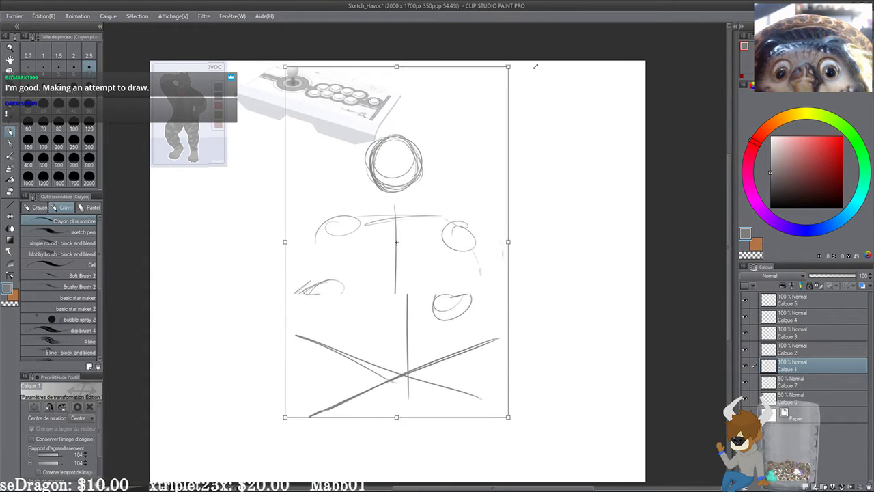
pyautogui.press('Return')
pyautogui.moveTo(584, 170); pyautogui.dragTo(587, 132)
pyautogui.hotkey('ctrl', 't')
pyautogui.moveTo(448, 205); pyautogui.dragTo(444, 213)
pyautogui.press('Return')
# Step: Reinforce the outline of the head circle with additional curved strokes
pyautogui.moveTo(469, 184); pyautogui.dragTo(451, 233)
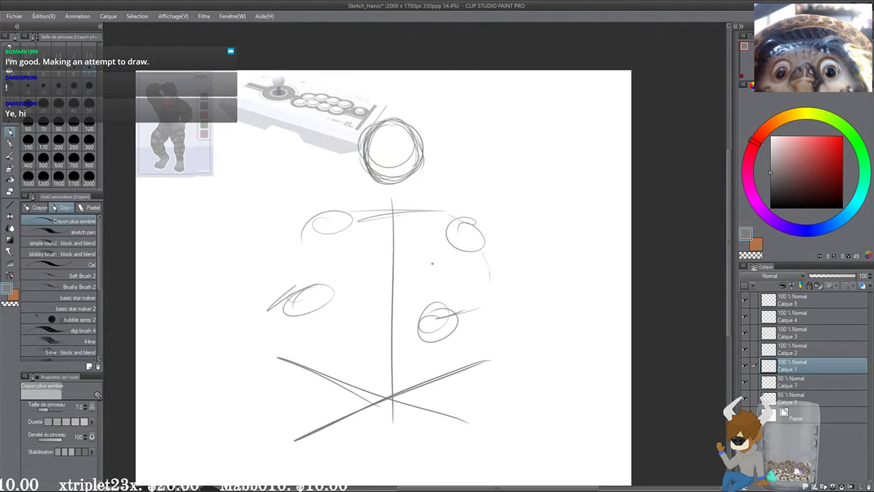
pyautogui.scroll(2, 433, 264)
pyautogui.moveTo(354, 178); pyautogui.dragTo(356, 299)
pyautogui.scroll(1, 345, 310)
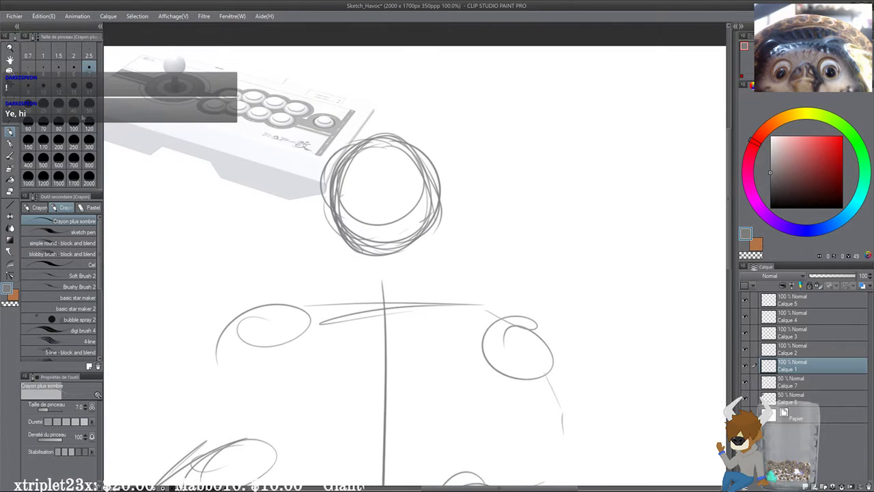
pyautogui.moveTo(335, 177); pyautogui.dragTo(361, 162)
pyautogui.moveTo(400, 134)
pyautogui.mouseDown()
pyautogui.moveTo(347, 189)
pyautogui.moveTo(407, 216)
pyautogui.moveTo(440, 135)
pyautogui.moveTo(396, 128)
pyautogui.moveTo(441, 167)
pyautogui.moveTo(450, 196)
pyautogui.moveTo(452, 172)
pyautogui.mouseUp()
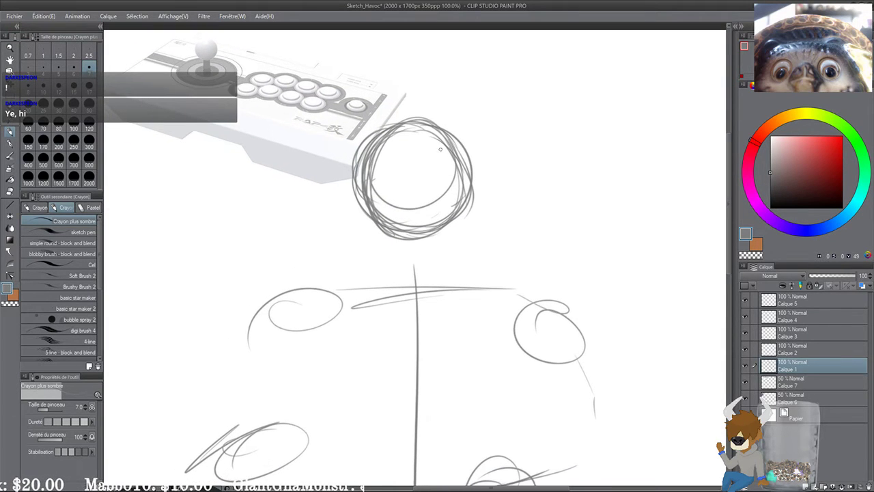
pyautogui.moveTo(400, 123)
pyautogui.mouseDown()
pyautogui.moveTo(440, 139)
pyautogui.moveTo(463, 200)
pyautogui.mouseUp()
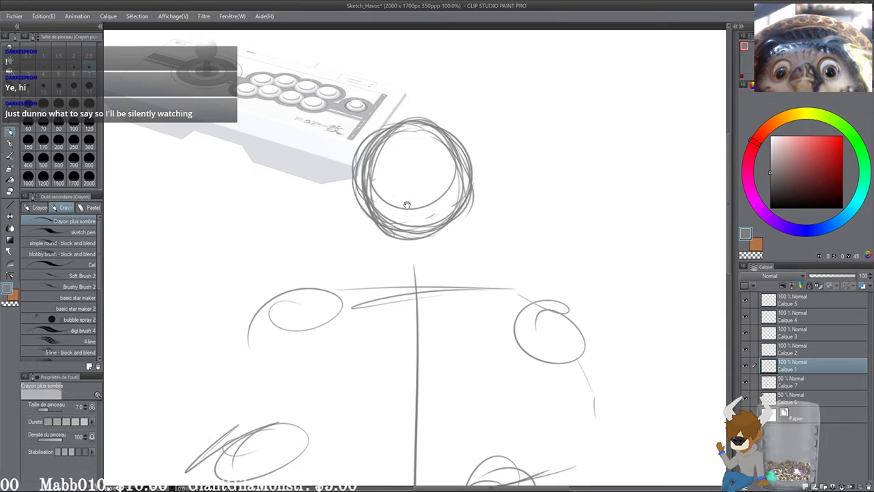
# Step: Draw a vertical centre line and a horizontal guideline across the middle of the head circle
pyautogui.moveTo(407, 205); pyautogui.dragTo(424, 207)
pyautogui.moveTo(430, 128); pyautogui.dragTo(432, 243)
pyautogui.moveTo(432, 243)
pyautogui.mouseDown()
pyautogui.moveTo(430, 128)
pyautogui.moveTo(433, 239)
pyautogui.mouseUp()
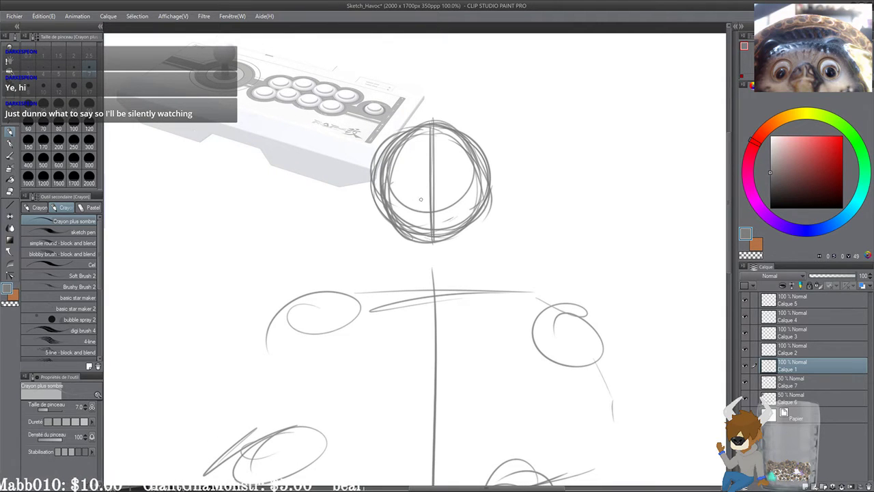
pyautogui.moveTo(381, 181)
pyautogui.mouseDown()
pyautogui.moveTo(478, 182)
pyautogui.moveTo(381, 181)
pyautogui.mouseUp()
pyautogui.moveTo(381, 181); pyautogui.dragTo(501, 190)
pyautogui.hotkey('ctrl', 'z')
pyautogui.moveTo(489, 186)
pyautogui.mouseDown()
pyautogui.moveTo(384, 190)
pyautogui.moveTo(480, 186)
pyautogui.mouseUp()
pyautogui.moveTo(358, 191); pyautogui.dragTo(498, 184)
pyautogui.moveTo(468, 220); pyautogui.dragTo(456, 208)
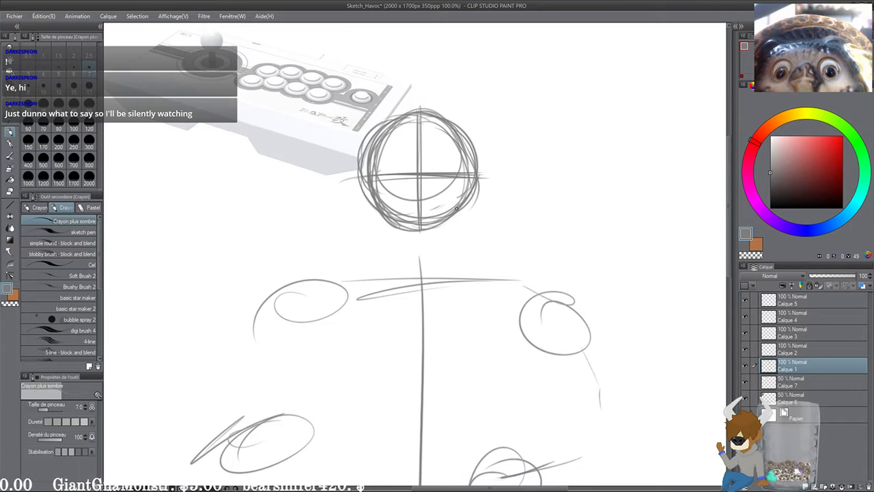
# Step: Sketch and shade a rounded triangular nose where the two face guidelines cross
pyautogui.scroll(3, 456, 208)
pyautogui.moveTo(411, 179); pyautogui.dragTo(441, 204)
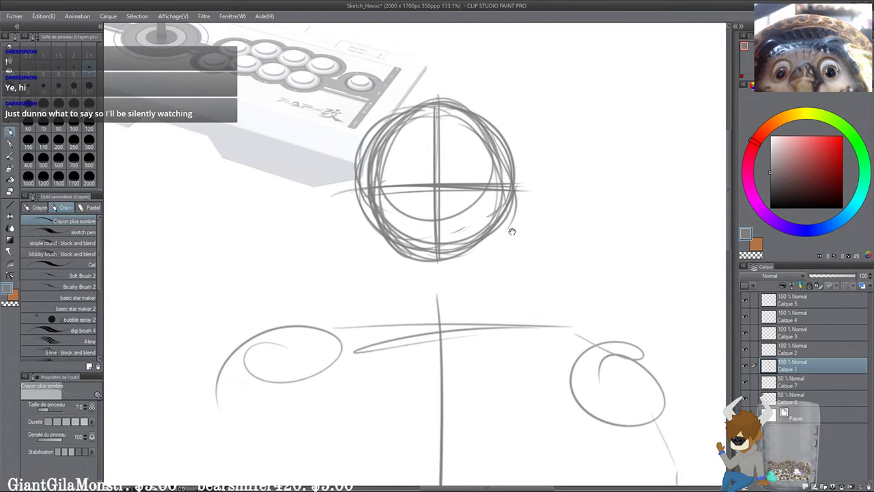
pyautogui.moveTo(511, 232); pyautogui.dragTo(533, 254)
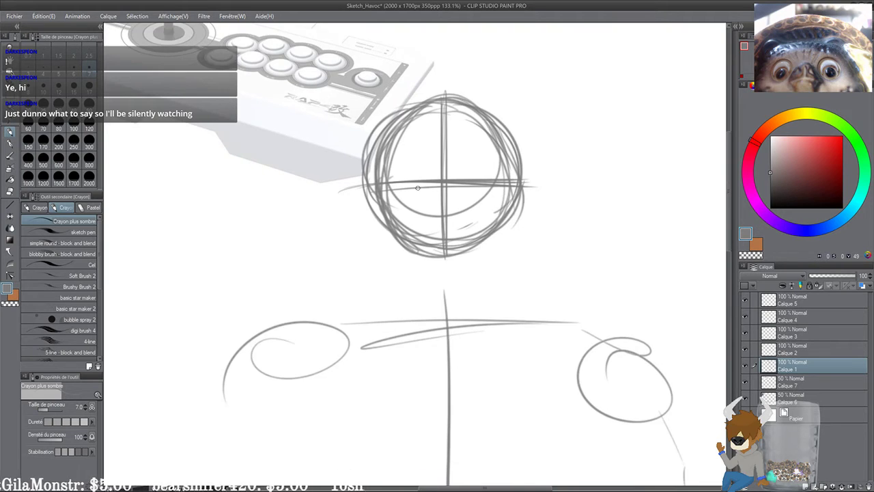
pyautogui.scroll(-3, 417, 186)
pyautogui.moveTo(382, 275); pyautogui.dragTo(365, 238)
pyautogui.scroll(5, 312, 218)
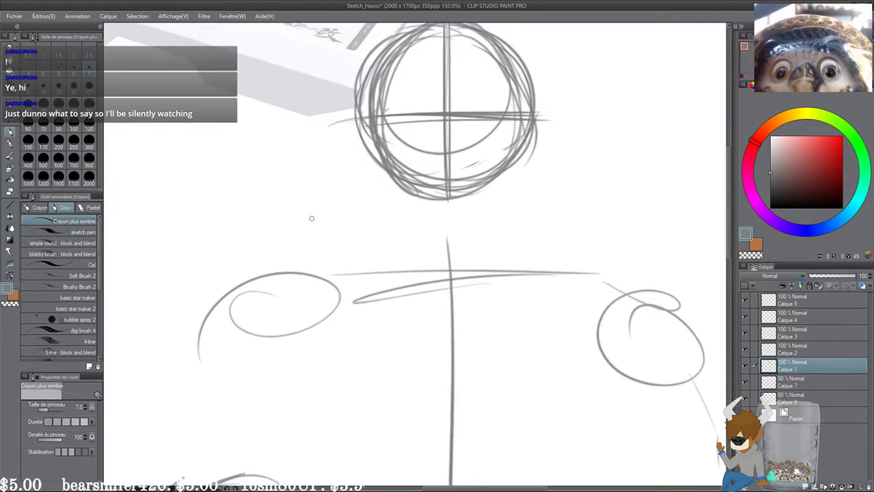
pyautogui.moveTo(444, 177); pyautogui.dragTo(289, 287)
pyautogui.moveTo(291, 213)
pyautogui.mouseDown()
pyautogui.moveTo(323, 212)
pyautogui.moveTo(283, 213)
pyautogui.moveTo(318, 212)
pyautogui.moveTo(283, 223)
pyautogui.moveTo(327, 219)
pyautogui.moveTo(297, 240)
pyautogui.moveTo(326, 229)
pyautogui.moveTo(307, 241)
pyautogui.moveTo(326, 217)
pyautogui.moveTo(295, 236)
pyautogui.mouseUp()
pyautogui.moveTo(323, 215); pyautogui.dragTo(286, 230)
pyautogui.moveTo(300, 217); pyautogui.dragTo(285, 228)
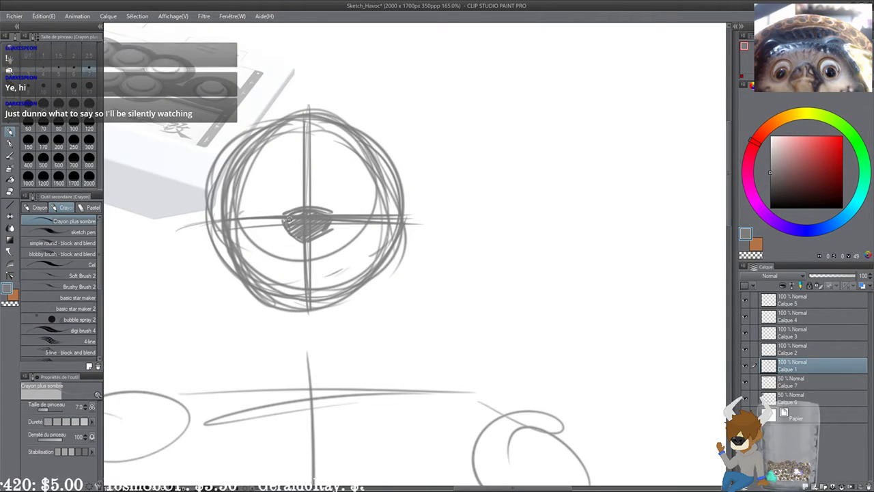
# Step: Sketch the muzzle's side curves and the mouth line below the nose
pyautogui.moveTo(292, 268)
pyautogui.mouseDown()
pyautogui.moveTo(365, 228)
pyautogui.moveTo(327, 207)
pyautogui.moveTo(304, 214)
pyautogui.moveTo(321, 230)
pyautogui.moveTo(397, 217)
pyautogui.moveTo(413, 198)
pyautogui.mouseUp()
pyautogui.scroll(2, 343, 214)
pyautogui.moveTo(422, 156)
pyautogui.mouseDown()
pyautogui.moveTo(428, 202)
pyautogui.moveTo(373, 220)
pyautogui.moveTo(432, 197)
pyautogui.mouseUp()
pyautogui.moveTo(430, 166); pyautogui.dragTo(432, 196)
pyautogui.moveTo(338, 242); pyautogui.dragTo(394, 225)
pyautogui.moveTo(439, 181); pyautogui.dragTo(404, 229)
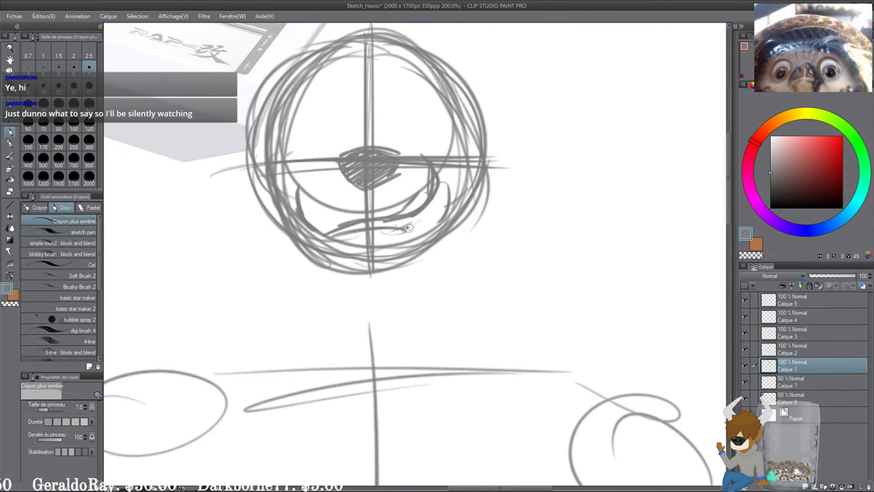
# Step: Add a lower lip stroke beneath the mouth and sketch the outlines of both eyes above the horizontal guideline
pyautogui.moveTo(443, 207)
pyautogui.mouseDown()
pyautogui.moveTo(411, 223)
pyautogui.moveTo(332, 231)
pyautogui.mouseUp()
pyautogui.moveTo(372, 125); pyautogui.dragTo(360, 201)
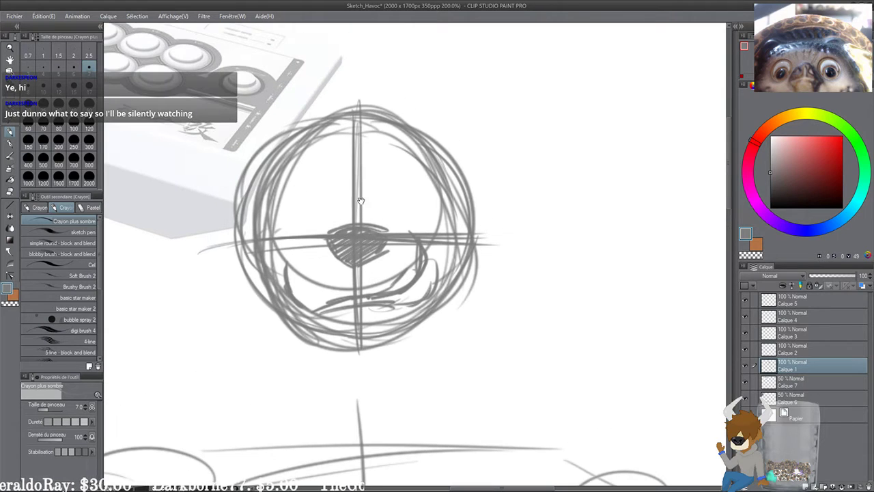
pyautogui.scroll(2, 234, 187)
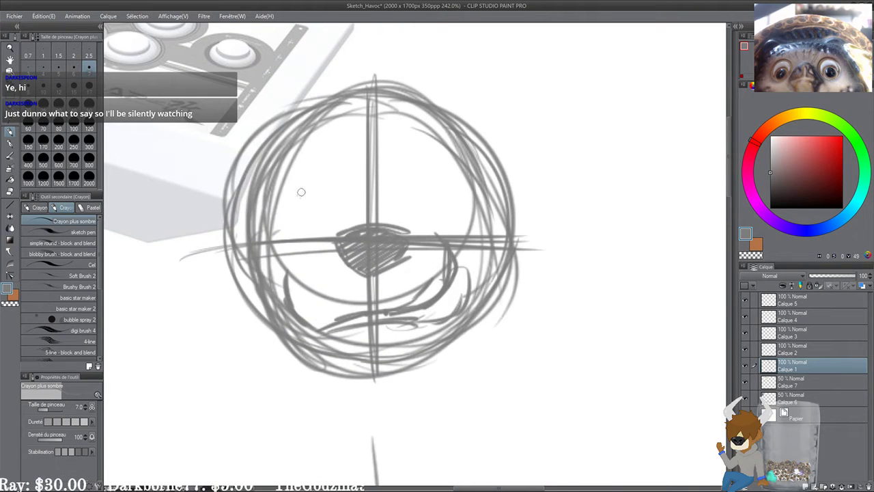
pyautogui.moveTo(289, 193)
pyautogui.mouseDown()
pyautogui.moveTo(315, 192)
pyautogui.moveTo(337, 206)
pyautogui.moveTo(292, 219)
pyautogui.moveTo(328, 212)
pyautogui.mouseUp()
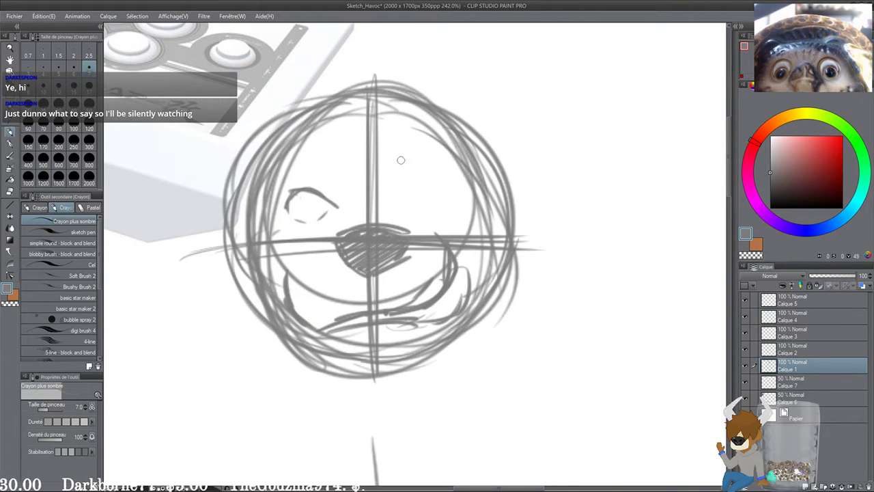
pyautogui.moveTo(412, 203)
pyautogui.mouseDown()
pyautogui.moveTo(456, 205)
pyautogui.moveTo(433, 217)
pyautogui.moveTo(453, 209)
pyautogui.mouseUp()
# Step: Draw a slanted frowning brow over the right eye and a raised, arched brow over the left eye
pyautogui.moveTo(396, 193); pyautogui.dragTo(400, 210)
pyautogui.moveTo(403, 208); pyautogui.dragTo(467, 174)
pyautogui.moveTo(280, 167)
pyautogui.mouseDown()
pyautogui.moveTo(330, 156)
pyautogui.moveTo(293, 153)
pyautogui.mouseUp()
pyautogui.moveTo(320, 157); pyautogui.dragTo(337, 186)
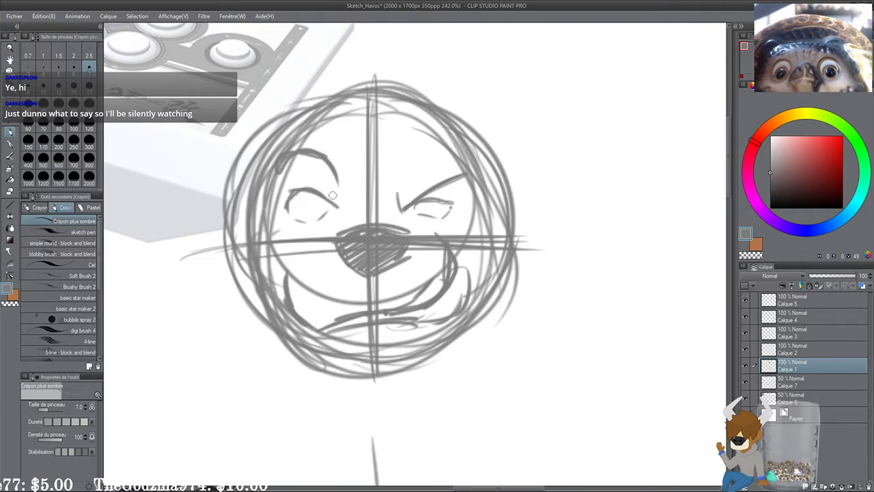
# Step: Add a lid line above the left eye and draw the irises and pupils in both eyes
pyautogui.moveTo(285, 174)
pyautogui.mouseDown()
pyautogui.moveTo(333, 193)
pyautogui.moveTo(321, 219)
pyautogui.mouseUp()
pyautogui.moveTo(413, 195)
pyautogui.mouseDown()
pyautogui.moveTo(400, 190)
pyautogui.moveTo(419, 205)
pyautogui.mouseUp()
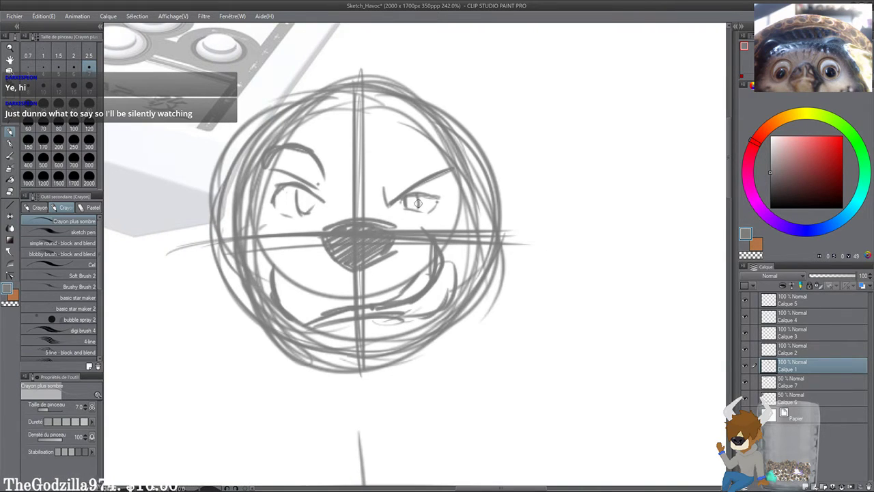
pyautogui.moveTo(306, 196); pyautogui.dragTo(305, 201)
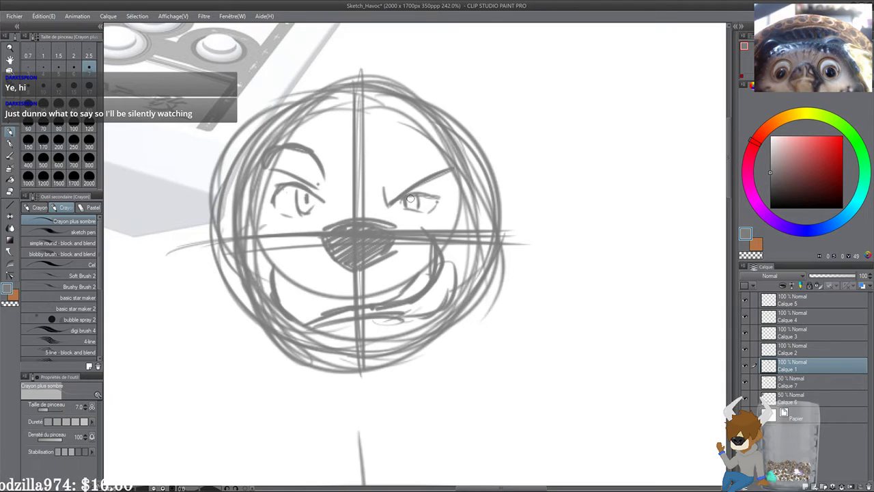
# Step: Reinforce the left side of the head and the curve across the top of the skull
pyautogui.scroll(-2, 299, 224)
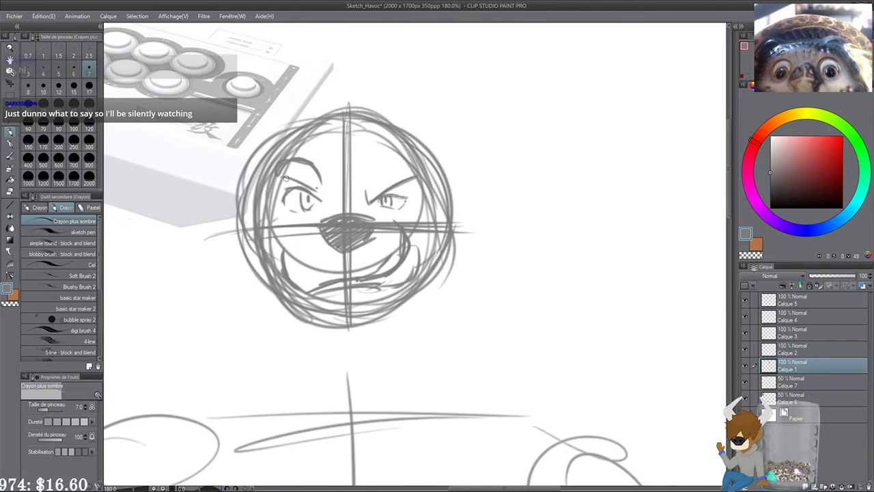
pyautogui.moveTo(255, 180); pyautogui.dragTo(245, 249)
pyautogui.moveTo(250, 207); pyautogui.dragTo(249, 225)
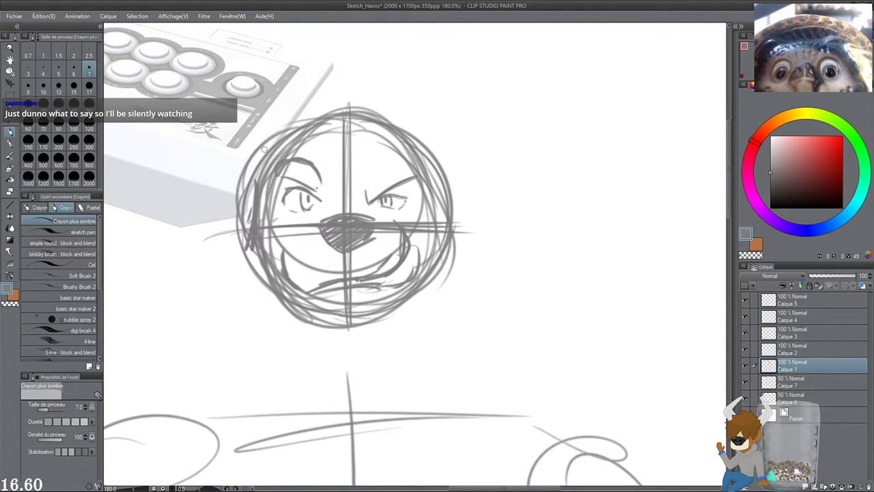
pyautogui.moveTo(258, 180); pyautogui.dragTo(340, 123)
pyautogui.moveTo(280, 149)
pyautogui.mouseDown()
pyautogui.moveTo(393, 130)
pyautogui.moveTo(429, 155)
pyautogui.mouseUp()
pyautogui.moveTo(375, 127)
pyautogui.mouseDown()
pyautogui.moveTo(425, 157)
pyautogui.moveTo(437, 228)
pyautogui.mouseUp()
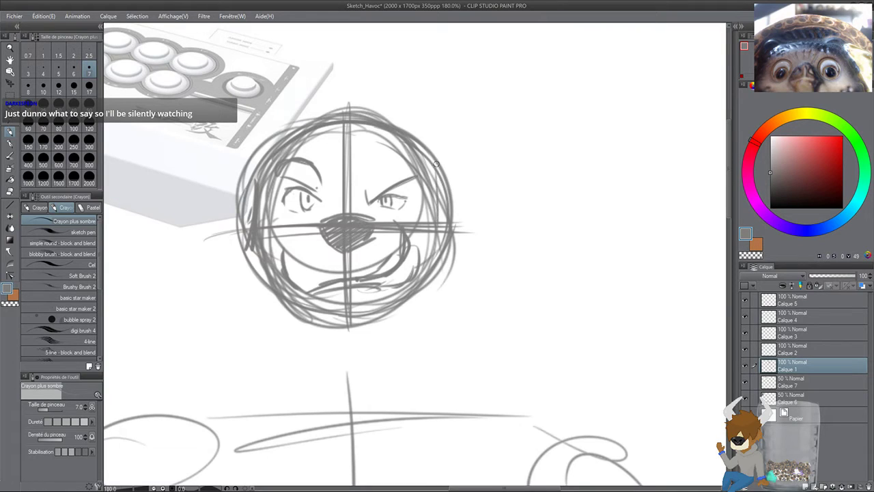
# Step: Thicken the head's right edge and sketch pointed cheek fur tufts on both sides at the horizontal guideline
pyautogui.moveTo(436, 162); pyautogui.dragTo(444, 230)
pyautogui.moveTo(438, 170); pyautogui.dragTo(440, 241)
pyautogui.moveTo(444, 210)
pyautogui.mouseDown()
pyautogui.moveTo(459, 205)
pyautogui.moveTo(452, 241)
pyautogui.mouseUp()
pyautogui.moveTo(463, 232); pyautogui.dragTo(429, 303)
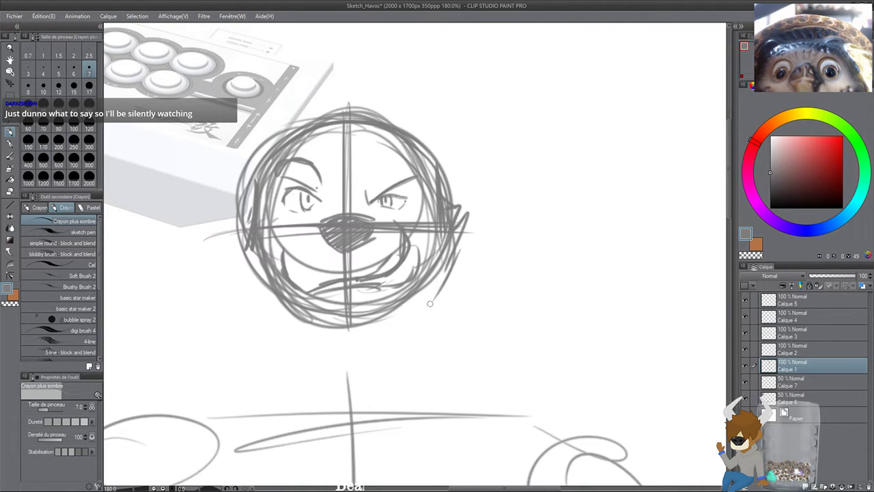
pyautogui.moveTo(252, 227)
pyautogui.mouseDown()
pyautogui.moveTo(245, 239)
pyautogui.moveTo(225, 237)
pyautogui.mouseUp()
pyautogui.moveTo(225, 237); pyautogui.dragTo(259, 290)
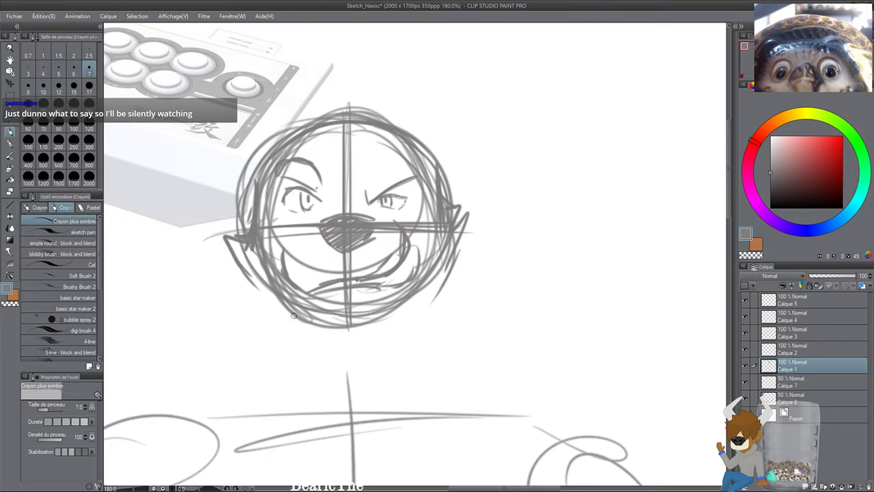
pyautogui.moveTo(305, 324)
pyautogui.mouseDown()
pyautogui.moveTo(299, 282)
pyautogui.moveTo(327, 306)
pyautogui.mouseUp()
pyautogui.moveTo(321, 285); pyautogui.dragTo(347, 299)
pyautogui.moveTo(384, 268); pyautogui.dragTo(376, 302)
pyautogui.moveTo(387, 276); pyautogui.dragTo(362, 307)
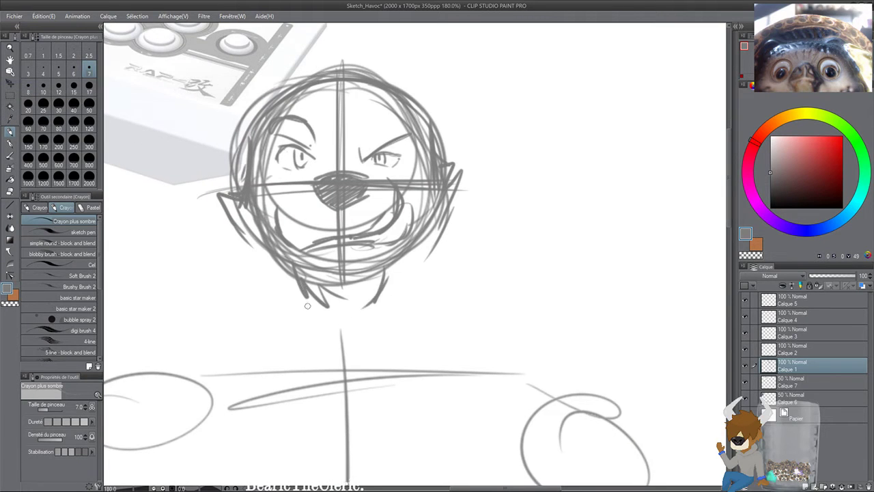
pyautogui.moveTo(307, 305); pyautogui.dragTo(603, 342)
pyautogui.moveTo(375, 277)
pyautogui.mouseDown()
pyautogui.moveTo(435, 365)
pyautogui.moveTo(598, 318)
pyautogui.moveTo(228, 220)
pyautogui.moveTo(435, 257)
pyautogui.mouseUp()
pyautogui.scroll(3, 337, 234)
pyautogui.hotkey('ctrl', 'z')
# Step: Draw a flat chin line below the head circle and an angled jaw fur edge rising on the right
pyautogui.moveTo(342, 260); pyautogui.dragTo(440, 267)
pyautogui.moveTo(335, 264)
pyautogui.mouseDown()
pyautogui.moveTo(444, 265)
pyautogui.moveTo(496, 221)
pyautogui.mouseUp()
pyautogui.moveTo(445, 262); pyautogui.dragTo(528, 189)
pyautogui.moveTo(527, 162); pyautogui.dragTo(456, 256)
pyautogui.moveTo(272, 225); pyautogui.dragTo(341, 245)
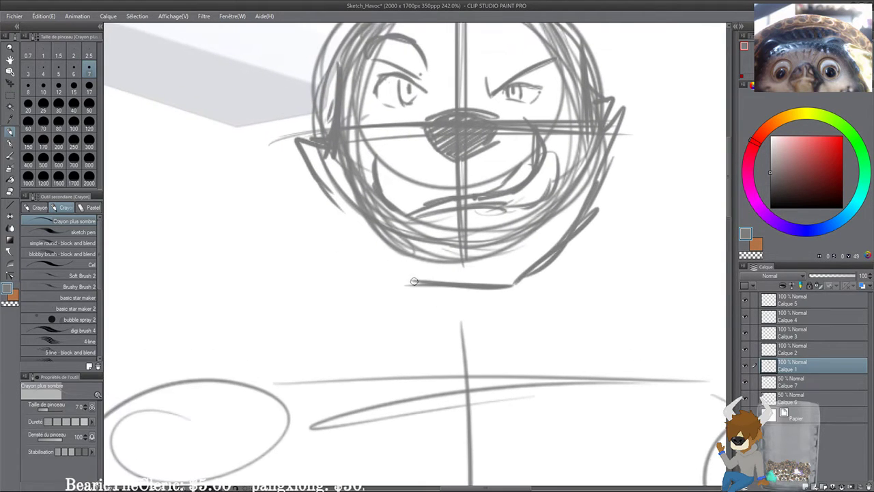
# Step: Sketch the jagged jaw fur on the left side up to the cheek tuft and darken that side of the head
pyautogui.moveTo(412, 279)
pyautogui.mouseDown()
pyautogui.moveTo(333, 221)
pyautogui.moveTo(393, 262)
pyautogui.mouseUp()
pyautogui.moveTo(340, 231)
pyautogui.mouseDown()
pyautogui.moveTo(301, 197)
pyautogui.moveTo(348, 224)
pyautogui.mouseUp()
pyautogui.moveTo(329, 208)
pyautogui.mouseDown()
pyautogui.moveTo(296, 163)
pyautogui.moveTo(297, 143)
pyautogui.mouseUp()
pyautogui.moveTo(366, 110); pyautogui.dragTo(363, 205)
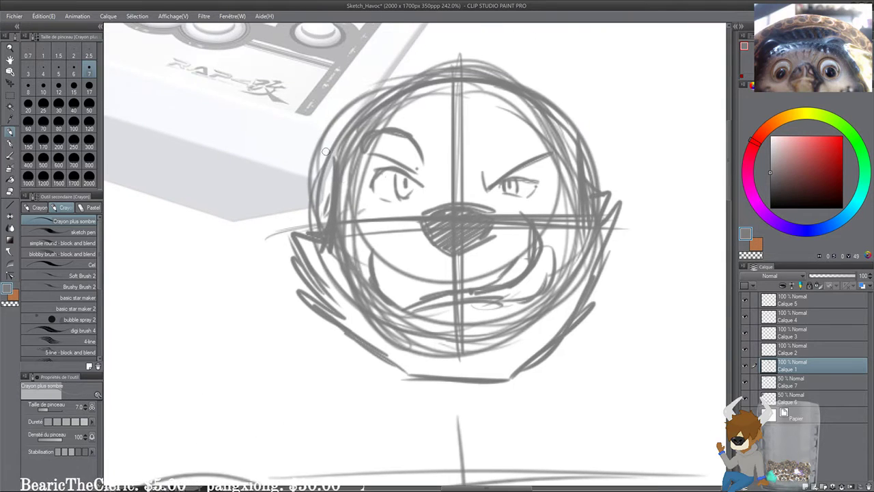
pyautogui.moveTo(325, 139); pyautogui.dragTo(318, 238)
pyautogui.moveTo(331, 167)
pyautogui.mouseDown()
pyautogui.moveTo(329, 213)
pyautogui.moveTo(281, 237)
pyautogui.mouseUp()
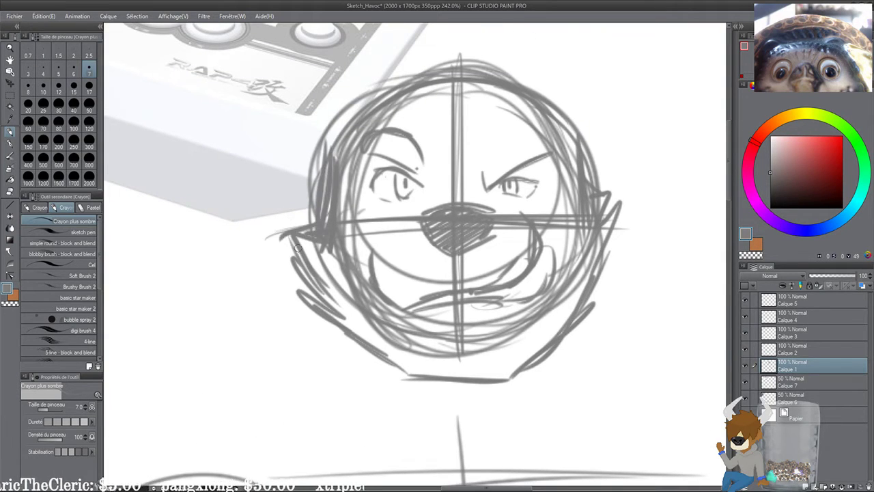
# Step: Retrace the top of the head with heavier curved strokes from one side to the other
pyautogui.moveTo(378, 123); pyautogui.dragTo(331, 178)
pyautogui.moveTo(284, 208); pyautogui.dragTo(442, 141)
pyautogui.moveTo(297, 179)
pyautogui.mouseDown()
pyautogui.moveTo(491, 166)
pyautogui.moveTo(530, 189)
pyautogui.mouseUp()
pyautogui.moveTo(482, 210); pyautogui.dragTo(479, 211)
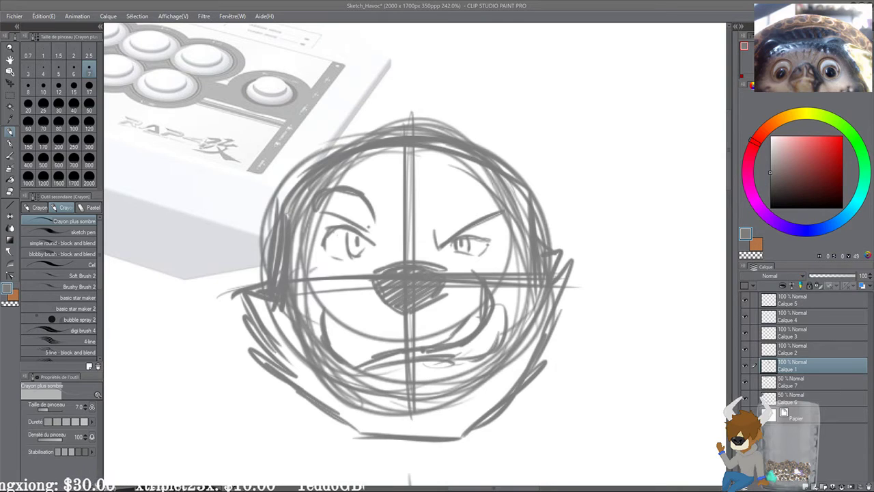
# Step: Sketch a tall pointed ear on each side of the top of the head
pyautogui.scroll(1, 436, 263)
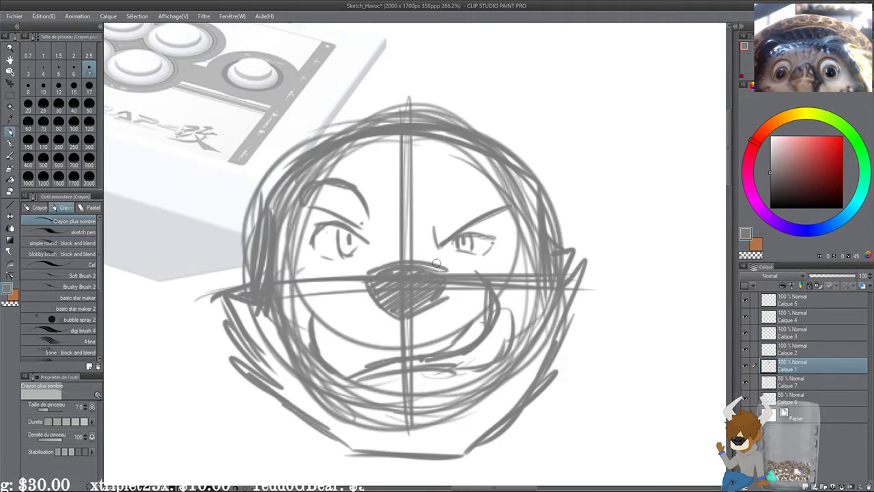
pyautogui.moveTo(437, 165); pyautogui.dragTo(442, 241)
pyautogui.scroll(-3, 423, 256)
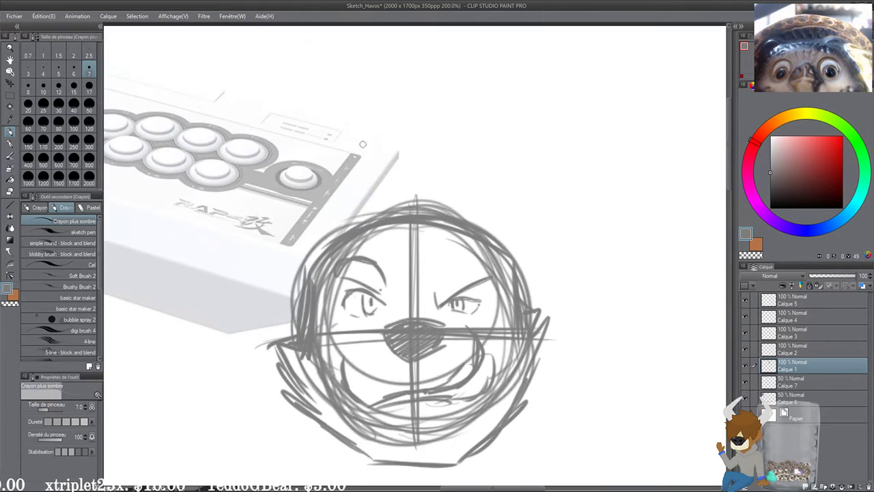
pyautogui.moveTo(311, 259)
pyautogui.mouseDown()
pyautogui.moveTo(302, 189)
pyautogui.moveTo(313, 145)
pyautogui.moveTo(360, 217)
pyautogui.mouseUp()
pyautogui.moveTo(329, 131)
pyautogui.mouseDown()
pyautogui.moveTo(366, 218)
pyautogui.moveTo(299, 253)
pyautogui.moveTo(369, 204)
pyautogui.moveTo(377, 217)
pyautogui.mouseUp()
pyautogui.moveTo(450, 209); pyautogui.dragTo(519, 146)
pyautogui.moveTo(533, 167)
pyautogui.mouseDown()
pyautogui.moveTo(539, 231)
pyautogui.moveTo(514, 270)
pyautogui.mouseUp()
# Step: Reinforce the inner and outer edges of both ears with additional strokes
pyautogui.moveTo(451, 213); pyautogui.dragTo(531, 137)
pyautogui.moveTo(465, 201); pyautogui.dragTo(529, 134)
pyautogui.moveTo(531, 139)
pyautogui.mouseDown()
pyautogui.moveTo(525, 238)
pyautogui.moveTo(504, 262)
pyautogui.moveTo(543, 206)
pyautogui.mouseUp()
pyautogui.moveTo(514, 270); pyautogui.dragTo(542, 157)
pyautogui.moveTo(335, 123); pyautogui.dragTo(382, 216)
pyautogui.moveTo(379, 207)
pyautogui.mouseDown()
pyautogui.moveTo(334, 121)
pyautogui.moveTo(310, 175)
pyautogui.moveTo(295, 258)
pyautogui.mouseUp()
# Step: Sketch a spiky hair tuft on top of the head between the ears
pyautogui.scroll(3, 342, 166)
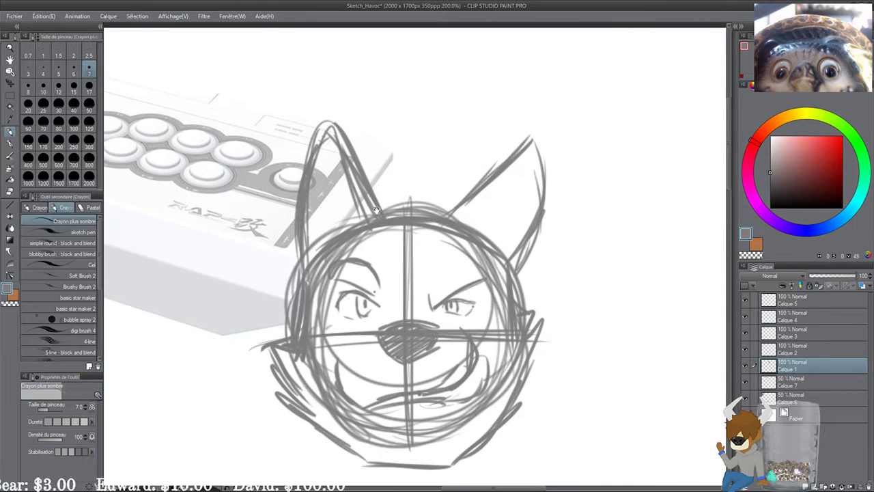
pyautogui.scroll(-4, 379, 204)
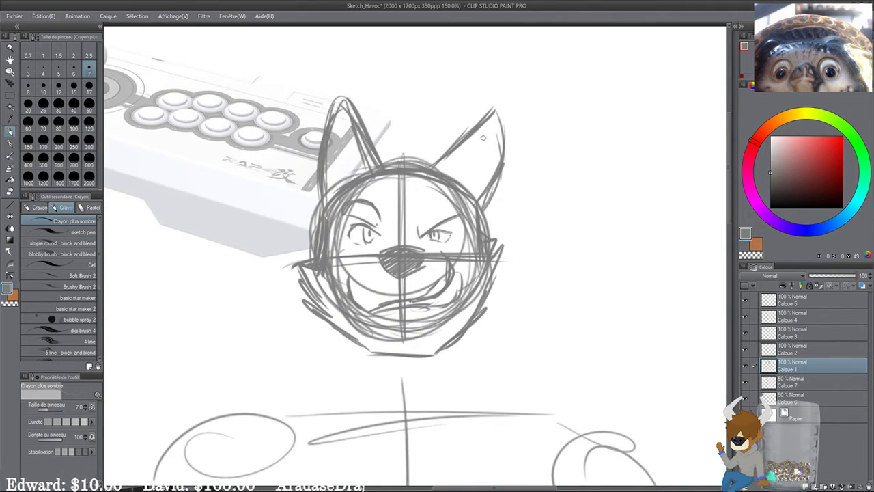
pyautogui.moveTo(503, 219); pyautogui.dragTo(526, 247)
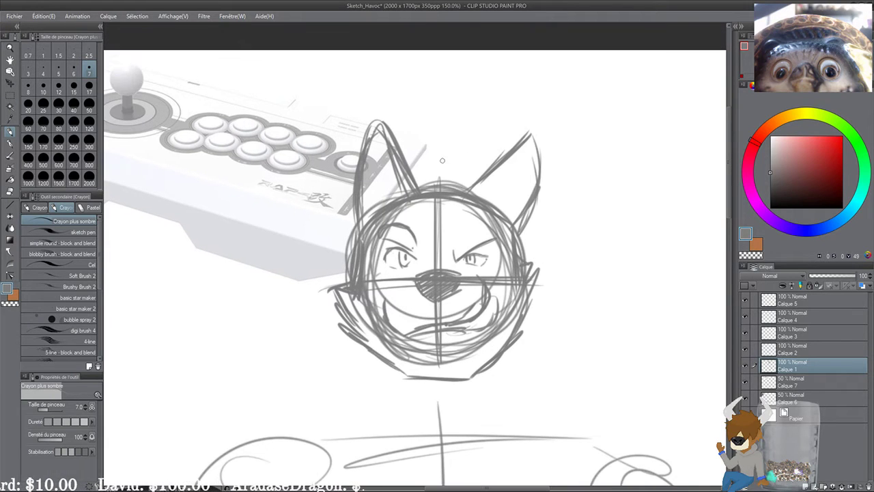
pyautogui.moveTo(410, 160); pyautogui.dragTo(447, 139)
pyautogui.moveTo(422, 156)
pyautogui.mouseDown()
pyautogui.moveTo(459, 145)
pyautogui.moveTo(464, 155)
pyautogui.mouseUp()
pyautogui.moveTo(454, 159); pyautogui.dragTo(463, 172)
# Step: Check the character sheet, undo the last stroke, and sketch pointed bangs over the forehead with more hair around the tuft
pyautogui.moveTo(321, 242); pyautogui.dragTo(636, 253)
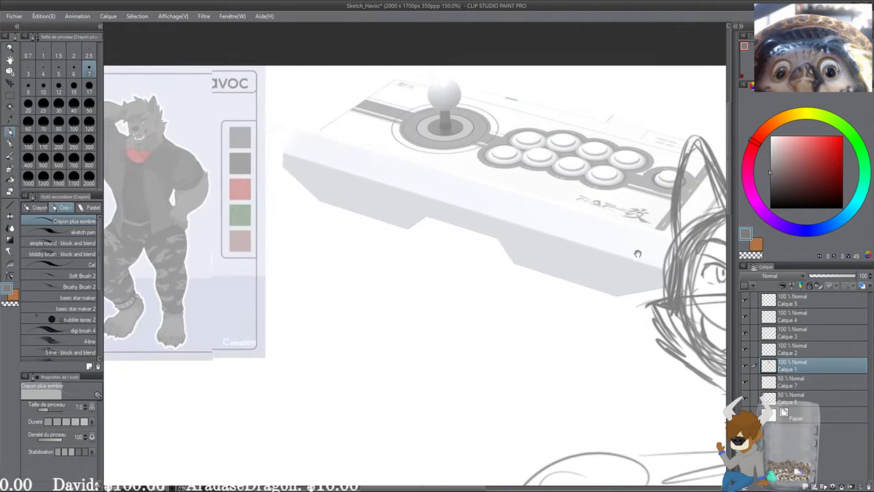
pyautogui.moveTo(516, 233)
pyautogui.mouseDown()
pyautogui.moveTo(642, 244)
pyautogui.moveTo(346, 219)
pyautogui.mouseUp()
pyautogui.hotkey('ctrl', 'z')
pyautogui.moveTo(564, 166)
pyautogui.mouseDown()
pyautogui.moveTo(602, 145)
pyautogui.moveTo(620, 154)
pyautogui.moveTo(594, 164)
pyautogui.moveTo(628, 180)
pyautogui.moveTo(558, 204)
pyautogui.moveTo(611, 225)
pyautogui.mouseUp()
pyautogui.moveTo(614, 183)
pyautogui.mouseDown()
pyautogui.moveTo(627, 206)
pyautogui.moveTo(610, 203)
pyautogui.moveTo(596, 228)
pyautogui.mouseUp()
pyautogui.moveTo(558, 163)
pyautogui.mouseDown()
pyautogui.moveTo(549, 145)
pyautogui.moveTo(596, 142)
pyautogui.mouseUp()
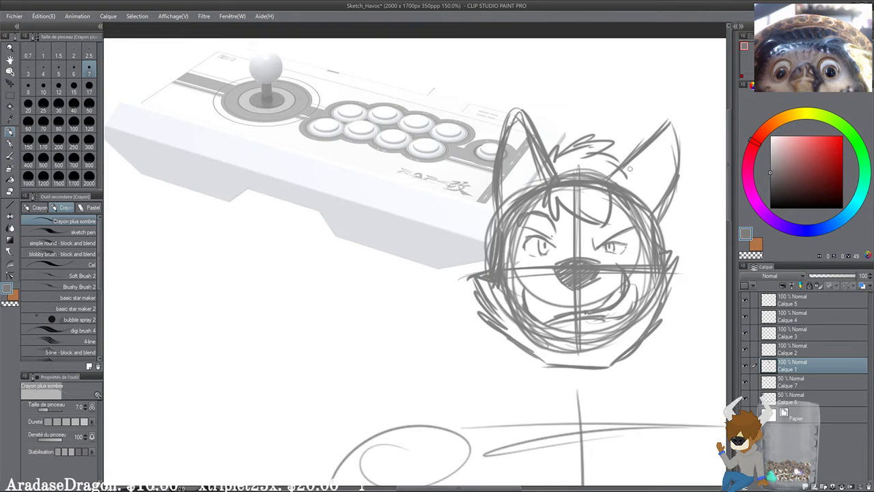
pyautogui.moveTo(629, 189); pyautogui.dragTo(614, 178)
pyautogui.moveTo(613, 195); pyautogui.dragTo(598, 218)
pyautogui.moveTo(546, 206); pyautogui.dragTo(550, 226)
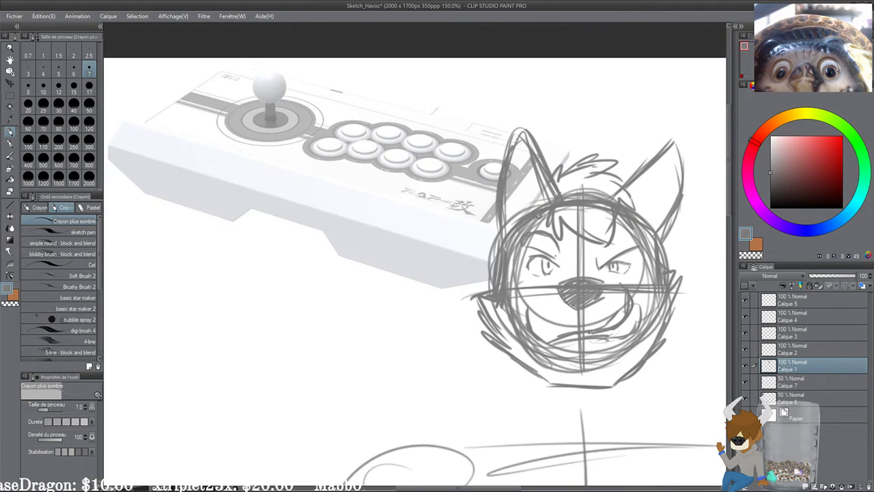
pyautogui.scroll(-3, 539, 216)
pyautogui.moveTo(411, 313); pyautogui.dragTo(438, 263)
pyautogui.scroll(2, 412, 239)
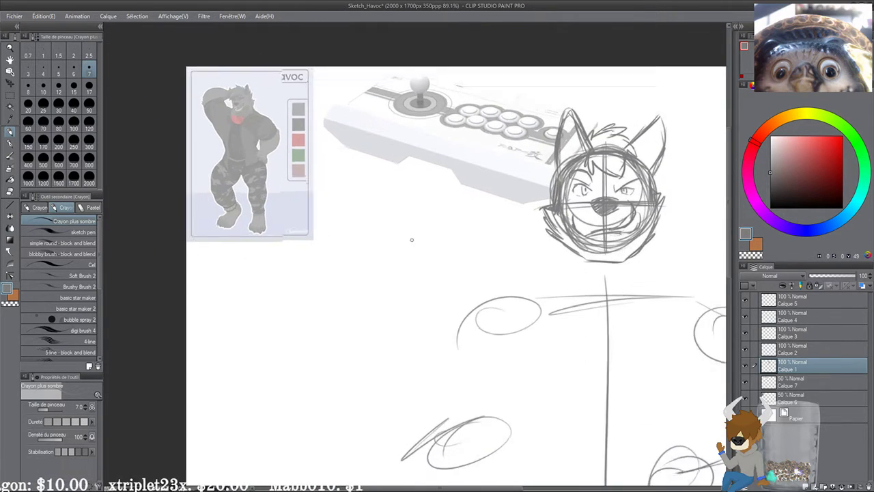
pyautogui.moveTo(583, 242); pyautogui.dragTo(444, 179)
pyautogui.scroll(-3, 502, 197)
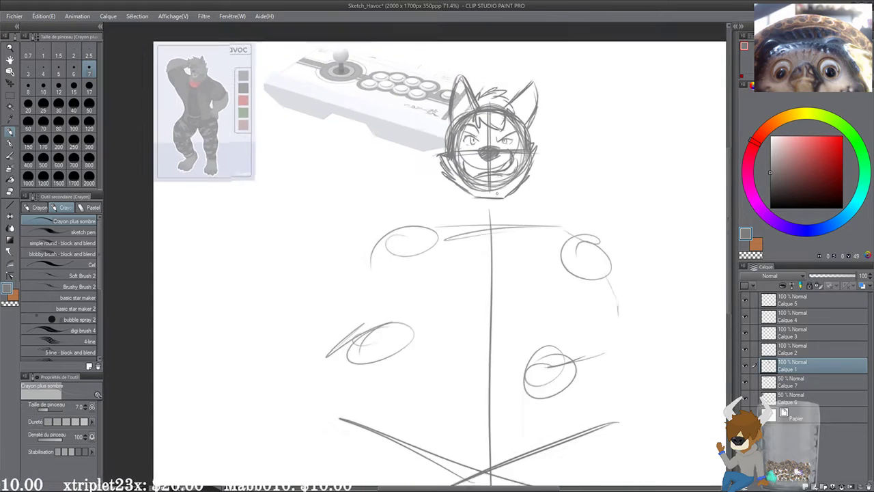
pyautogui.moveTo(505, 195); pyautogui.dragTo(515, 216)
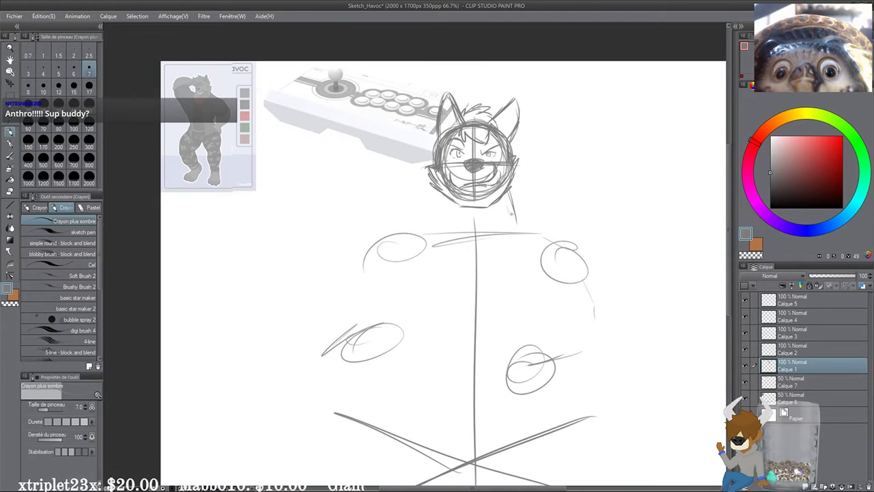
pyautogui.hotkey('ctrl', 'z')
# Step: Sketch both sides of the neck and a V-shaped neck base meeting at the body's centre line
pyautogui.scroll(3, 513, 213)
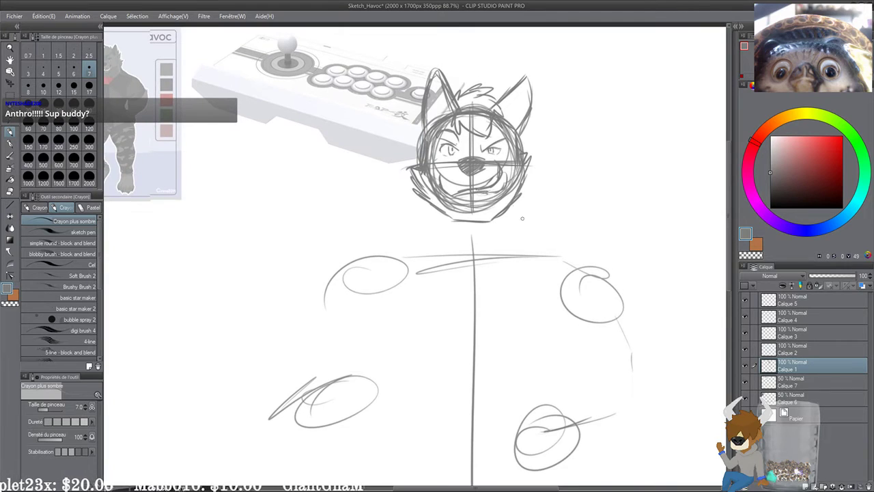
pyautogui.moveTo(517, 199); pyautogui.dragTo(526, 238)
pyautogui.moveTo(525, 237); pyautogui.dragTo(481, 265)
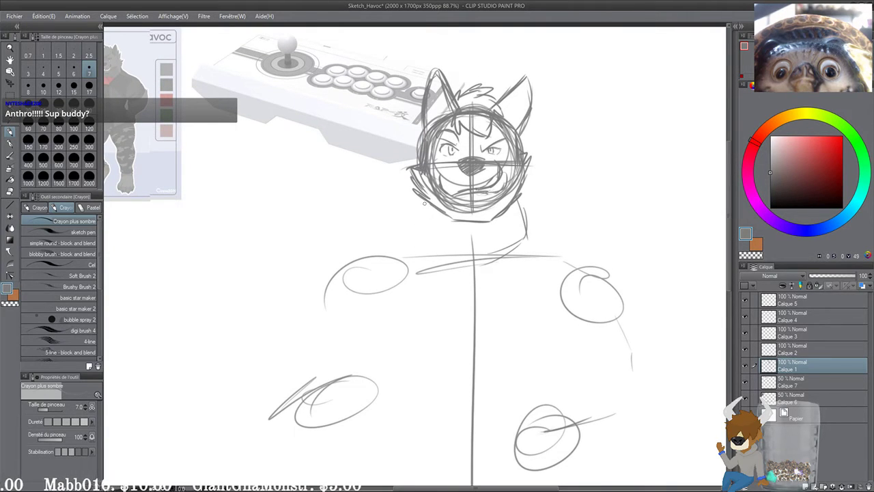
pyautogui.moveTo(409, 251)
pyautogui.mouseDown()
pyautogui.moveTo(516, 245)
pyautogui.moveTo(404, 224)
pyautogui.mouseUp()
pyautogui.moveTo(431, 187)
pyautogui.mouseDown()
pyautogui.moveTo(421, 232)
pyautogui.moveTo(487, 250)
pyautogui.mouseUp()
pyautogui.moveTo(425, 214)
pyautogui.mouseDown()
pyautogui.moveTo(491, 251)
pyautogui.moveTo(443, 208)
pyautogui.mouseUp()
pyautogui.moveTo(398, 248)
pyautogui.mouseDown()
pyautogui.moveTo(574, 234)
pyautogui.moveTo(483, 206)
pyautogui.moveTo(472, 242)
pyautogui.mouseUp()
pyautogui.moveTo(501, 196); pyautogui.dragTo(481, 229)
pyautogui.moveTo(430, 203); pyautogui.dragTo(446, 234)
# Step: Draw sloping trapezius lines from the neck out to both shoulders
pyautogui.moveTo(509, 207)
pyautogui.mouseDown()
pyautogui.moveTo(562, 240)
pyautogui.moveTo(545, 231)
pyautogui.mouseUp()
pyautogui.moveTo(510, 210); pyautogui.dragTo(561, 240)
pyautogui.moveTo(471, 250); pyautogui.dragTo(559, 241)
pyautogui.moveTo(491, 197); pyautogui.dragTo(462, 218)
pyautogui.moveTo(489, 204); pyautogui.dragTo(407, 253)
pyautogui.moveTo(466, 218); pyautogui.dragTo(395, 266)
pyautogui.moveTo(409, 276)
pyautogui.mouseDown()
pyautogui.moveTo(409, 228)
pyautogui.moveTo(458, 222)
pyautogui.mouseUp()
# Step: Sketch the rounded outer contour over the shoulder circle on the right
pyautogui.moveTo(591, 234); pyautogui.dragTo(483, 193)
pyautogui.moveTo(580, 188); pyautogui.dragTo(516, 203)
pyautogui.moveTo(536, 183)
pyautogui.mouseDown()
pyautogui.moveTo(553, 178)
pyautogui.moveTo(596, 203)
pyautogui.mouseUp()
pyautogui.moveTo(581, 189)
pyautogui.mouseDown()
pyautogui.moveTo(520, 199)
pyautogui.moveTo(518, 213)
pyautogui.mouseUp()
pyautogui.moveTo(549, 245); pyautogui.dragTo(599, 229)
# Step: Draw the tapering sides of the chest below both shoulders, undoing and redrawing the left side
pyautogui.scroll(-3, 565, 161)
pyautogui.moveTo(449, 316); pyautogui.dragTo(422, 279)
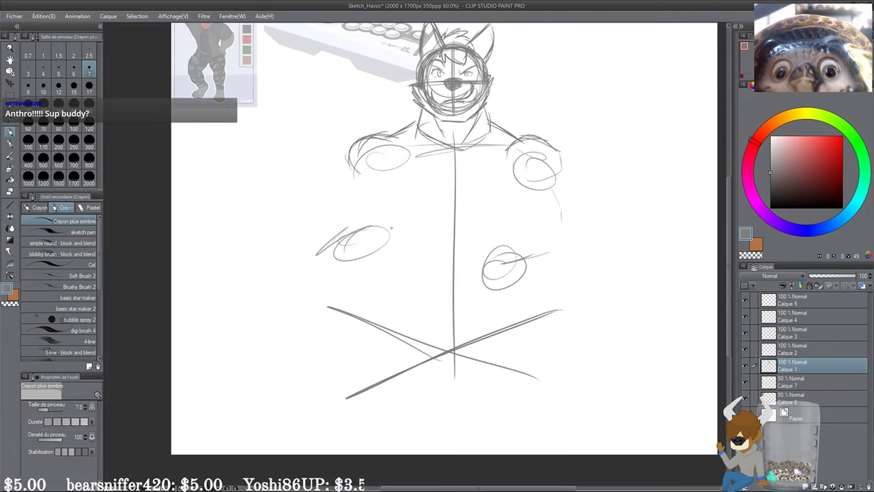
pyautogui.moveTo(526, 183); pyautogui.dragTo(507, 232)
pyautogui.moveTo(367, 189); pyautogui.dragTo(389, 235)
pyautogui.hotkey('ctrl', 'z')
pyautogui.hotkey('ctrl', 'z')
pyautogui.moveTo(371, 173); pyautogui.dragTo(383, 215)
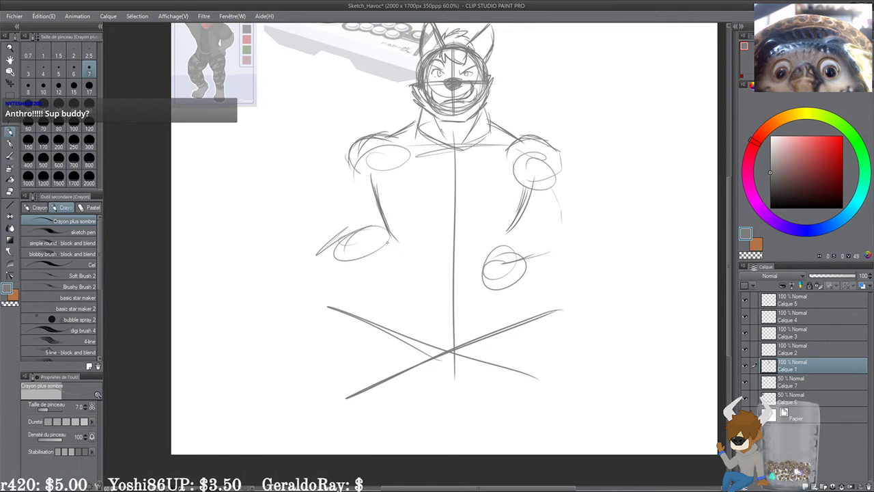
# Step: Close the bottom of the ribcage with a wide curve joining both sides of the chest
pyautogui.moveTo(393, 247)
pyautogui.mouseDown()
pyautogui.moveTo(486, 259)
pyautogui.moveTo(514, 230)
pyautogui.mouseUp()
pyautogui.moveTo(522, 174)
pyautogui.mouseDown()
pyautogui.moveTo(516, 238)
pyautogui.moveTo(424, 262)
pyautogui.mouseUp()
pyautogui.moveTo(532, 205); pyautogui.dragTo(383, 295)
# Step: Sketch the flared sides of the belly below the ribcage and a curved line across the bottom of the torso
pyautogui.moveTo(393, 251); pyautogui.dragTo(375, 304)
pyautogui.moveTo(390, 257)
pyautogui.mouseDown()
pyautogui.moveTo(369, 308)
pyautogui.moveTo(400, 333)
pyautogui.moveTo(495, 335)
pyautogui.mouseUp()
pyautogui.moveTo(513, 246); pyautogui.dragTo(523, 312)
pyautogui.moveTo(518, 261)
pyautogui.mouseDown()
pyautogui.moveTo(530, 321)
pyautogui.moveTo(410, 336)
pyautogui.moveTo(522, 325)
pyautogui.mouseUp()
pyautogui.moveTo(474, 346)
pyautogui.mouseDown()
pyautogui.moveTo(528, 314)
pyautogui.moveTo(523, 258)
pyautogui.mouseUp()
# Step: Draw larger round shoulder shapes around the existing circles on both sides of the chest
pyautogui.moveTo(529, 179); pyautogui.dragTo(525, 181)
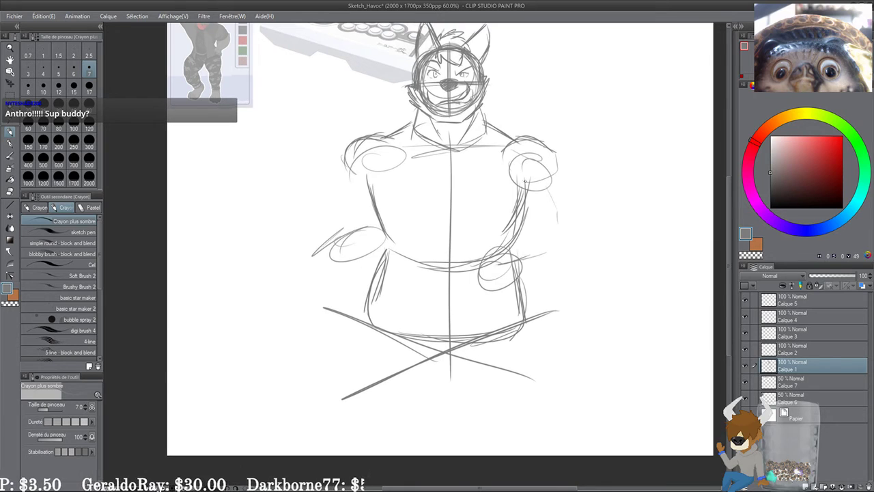
pyautogui.moveTo(527, 144); pyautogui.dragTo(534, 186)
pyautogui.moveTo(471, 164); pyautogui.dragTo(528, 183)
pyautogui.moveTo(435, 164)
pyautogui.mouseDown()
pyautogui.moveTo(430, 201)
pyautogui.moveTo(401, 187)
pyautogui.moveTo(456, 174)
pyautogui.mouseUp()
pyautogui.moveTo(448, 262); pyautogui.dragTo(439, 246)
# Step: Erase the crossed leg guidelines below the torso
pyautogui.scroll(-1, 388, 202)
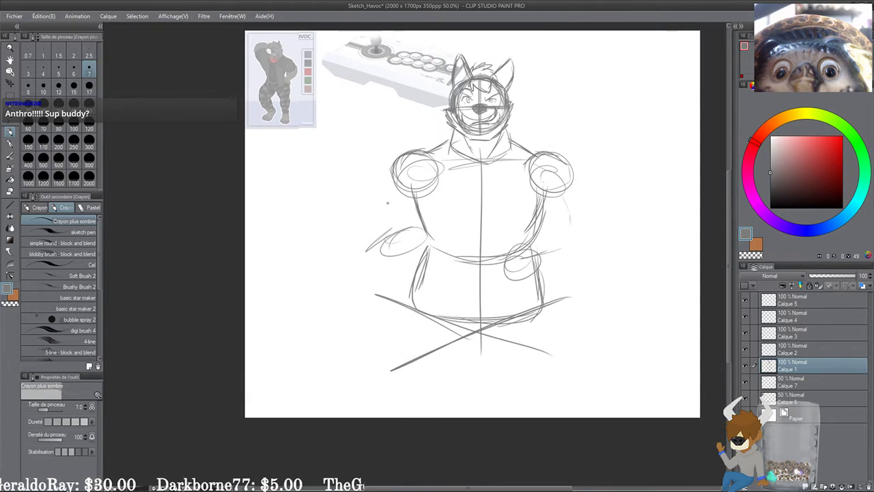
pyautogui.moveTo(366, 294)
pyautogui.mouseDown()
pyautogui.moveTo(429, 346)
pyautogui.moveTo(539, 348)
pyautogui.moveTo(471, 339)
pyautogui.mouseUp()
pyautogui.moveTo(429, 367)
pyautogui.mouseDown()
pyautogui.moveTo(544, 327)
pyautogui.moveTo(352, 353)
pyautogui.moveTo(445, 343)
pyautogui.moveTo(527, 392)
pyautogui.mouseUp()
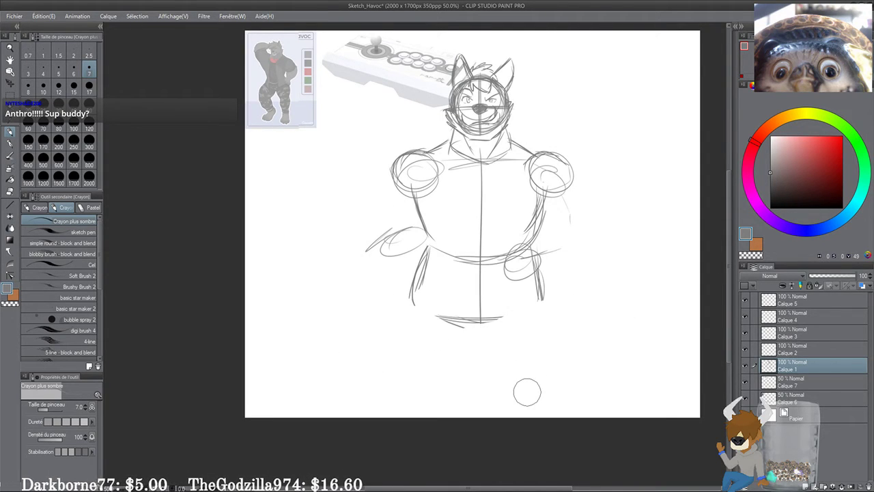
# Step: Redraw the lower sides of the belly and the curved bottom edge of the torso
pyautogui.moveTo(409, 256)
pyautogui.mouseDown()
pyautogui.moveTo(399, 259)
pyautogui.moveTo(465, 328)
pyautogui.moveTo(495, 329)
pyautogui.mouseUp()
pyautogui.moveTo(520, 254); pyautogui.dragTo(531, 308)
pyautogui.moveTo(476, 327)
pyautogui.mouseDown()
pyautogui.moveTo(515, 317)
pyautogui.moveTo(535, 295)
pyautogui.mouseUp()
pyautogui.moveTo(473, 329); pyautogui.dragTo(539, 288)
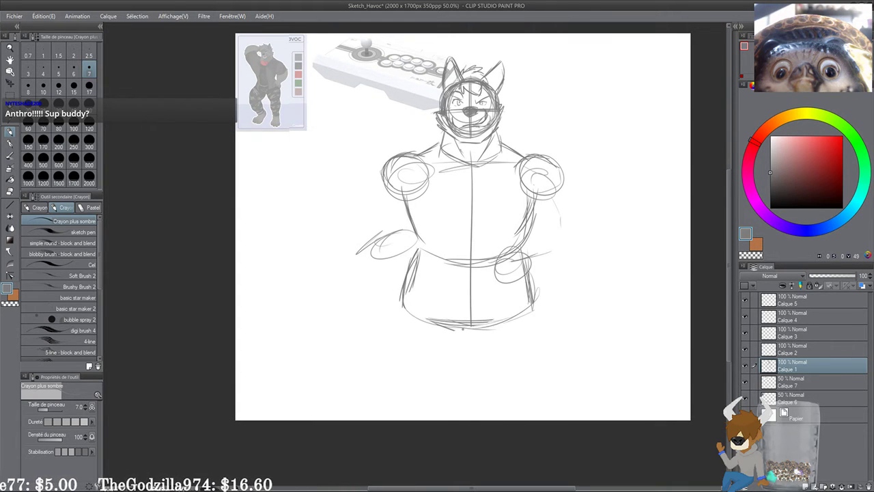
# Step: Sketch overlapping hip circles at both lower corners of the torso and a small crotch shape between them
pyautogui.moveTo(405, 255); pyautogui.dragTo(410, 241)
pyautogui.moveTo(419, 287)
pyautogui.mouseDown()
pyautogui.moveTo(410, 292)
pyautogui.moveTo(431, 281)
pyautogui.moveTo(403, 292)
pyautogui.mouseUp()
pyautogui.moveTo(517, 287)
pyautogui.mouseDown()
pyautogui.moveTo(498, 329)
pyautogui.moveTo(503, 308)
pyautogui.mouseUp()
pyautogui.moveTo(467, 333); pyautogui.dragTo(471, 342)
pyautogui.moveTo(497, 319)
pyautogui.mouseDown()
pyautogui.moveTo(471, 344)
pyautogui.moveTo(484, 333)
pyautogui.moveTo(457, 333)
pyautogui.mouseUp()
pyautogui.hotkey('ctrl', 'z')
pyautogui.hotkey('ctrl', 'z')
pyautogui.hotkey('ctrl', 'z')
pyautogui.moveTo(458, 333)
pyautogui.mouseDown()
pyautogui.moveTo(489, 331)
pyautogui.moveTo(481, 333)
pyautogui.mouseUp()
pyautogui.moveTo(489, 324); pyautogui.dragTo(465, 349)
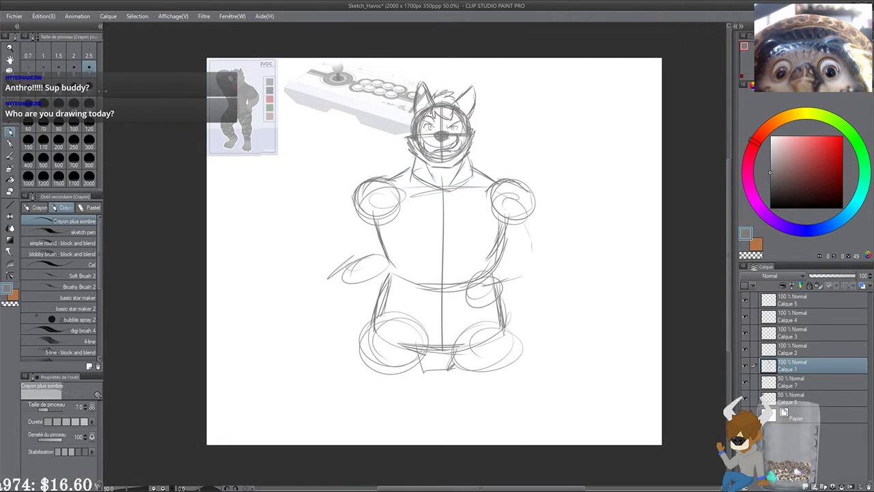
pyautogui.press('k')
pyautogui.moveTo(414, 205); pyautogui.dragTo(407, 198)
pyautogui.moveTo(353, 230); pyautogui.dragTo(343, 218)
pyautogui.press('p')
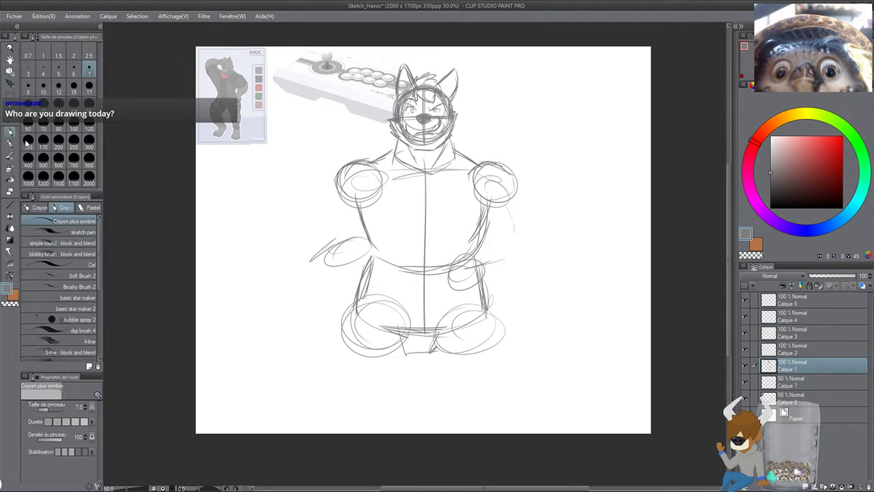
pyautogui.scroll(-1, 379, 263)
pyautogui.moveTo(386, 287)
pyautogui.mouseDown()
pyautogui.moveTo(314, 274)
pyautogui.moveTo(402, 302)
pyautogui.moveTo(298, 265)
pyautogui.moveTo(344, 261)
pyautogui.mouseUp()
pyautogui.moveTo(314, 257)
pyautogui.mouseDown()
pyautogui.moveTo(364, 265)
pyautogui.moveTo(393, 292)
pyautogui.mouseUp()
pyautogui.moveTo(394, 297)
pyautogui.mouseDown()
pyautogui.moveTo(318, 261)
pyautogui.moveTo(286, 305)
pyautogui.moveTo(291, 332)
pyautogui.mouseUp()
pyautogui.moveTo(306, 341); pyautogui.dragTo(354, 351)
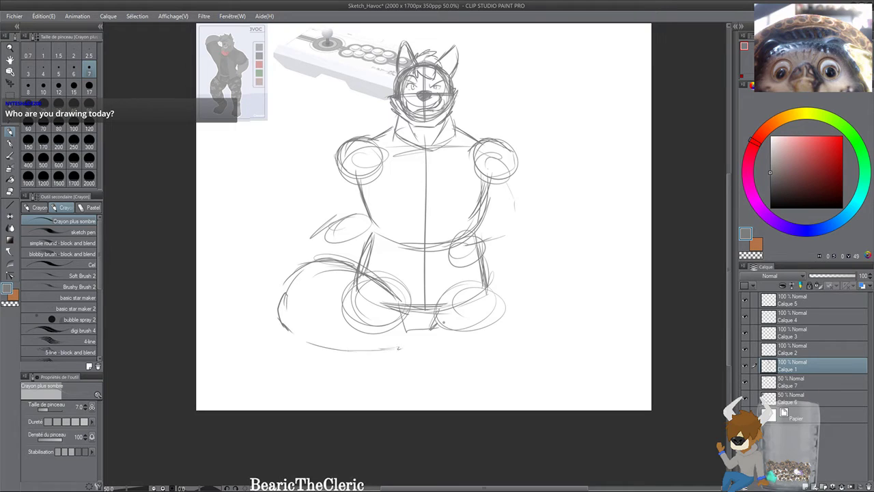
pyautogui.hotkey('ctrl', 'z')
pyautogui.hotkey('ctrl', 'z')
pyautogui.hotkey('ctrl', 'z')
pyautogui.hotkey('ctrl', 'z')
pyautogui.hotkey('ctrl', 'z')
pyautogui.hotkey('ctrl', 'z')
pyautogui.hotkey('ctrl', 'z')
pyautogui.hotkey('ctrl', 'z')
# Step: Sketch the bent leg on the drawing's left side with an arched thigh, a round knee and a curved underside
pyautogui.moveTo(393, 300)
pyautogui.mouseDown()
pyautogui.moveTo(316, 281)
pyautogui.moveTo(302, 289)
pyautogui.mouseUp()
pyautogui.moveTo(358, 279)
pyautogui.mouseDown()
pyautogui.moveTo(399, 307)
pyautogui.moveTo(293, 295)
pyautogui.moveTo(293, 271)
pyautogui.mouseUp()
pyautogui.moveTo(326, 275); pyautogui.dragTo(287, 278)
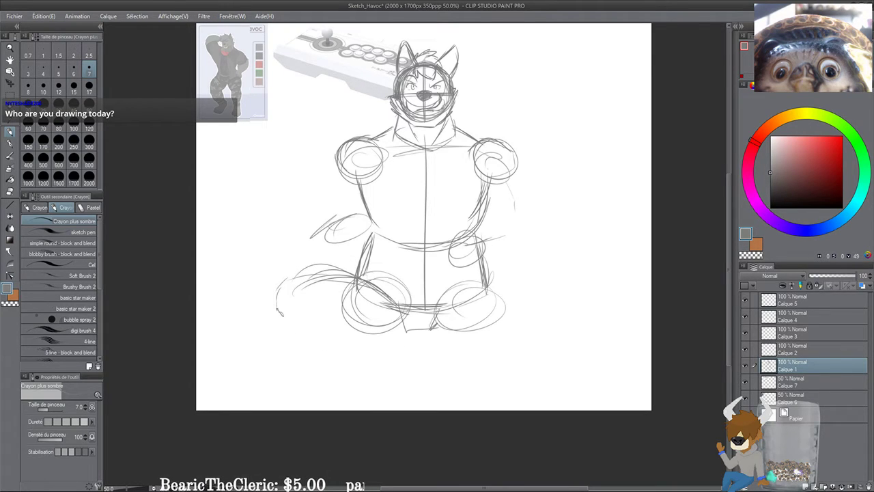
pyautogui.moveTo(304, 342)
pyautogui.mouseDown()
pyautogui.moveTo(384, 357)
pyautogui.moveTo(404, 344)
pyautogui.moveTo(390, 355)
pyautogui.mouseUp()
pyautogui.moveTo(413, 346)
pyautogui.mouseDown()
pyautogui.moveTo(429, 333)
pyautogui.moveTo(464, 351)
pyautogui.mouseUp()
pyautogui.moveTo(474, 300)
pyautogui.mouseDown()
pyautogui.moveTo(443, 292)
pyautogui.moveTo(512, 277)
pyautogui.mouseUp()
pyautogui.moveTo(313, 289)
pyautogui.mouseDown()
pyautogui.moveTo(287, 321)
pyautogui.moveTo(339, 295)
pyautogui.mouseUp()
# Step: Sketch the bent leg on the drawing's right side with an arched thigh, a rounded outer knee and a curved underside
pyautogui.moveTo(486, 268); pyautogui.dragTo(527, 310)
pyautogui.moveTo(486, 350)
pyautogui.mouseDown()
pyautogui.moveTo(432, 357)
pyautogui.moveTo(534, 294)
pyautogui.moveTo(513, 353)
pyautogui.mouseUp()
pyautogui.moveTo(467, 278)
pyautogui.mouseDown()
pyautogui.moveTo(542, 308)
pyautogui.moveTo(475, 372)
pyautogui.moveTo(542, 298)
pyautogui.mouseUp()
pyautogui.moveTo(501, 275); pyautogui.dragTo(543, 316)
pyautogui.moveTo(500, 364); pyautogui.dragTo(450, 367)
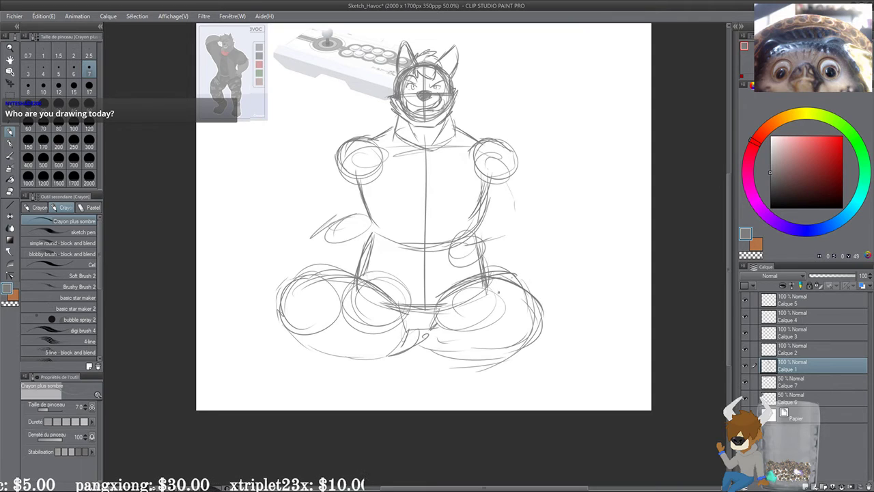
pyautogui.moveTo(497, 285)
pyautogui.mouseDown()
pyautogui.moveTo(456, 314)
pyautogui.moveTo(471, 295)
pyautogui.mouseUp()
pyautogui.moveTo(471, 298); pyautogui.dragTo(455, 328)
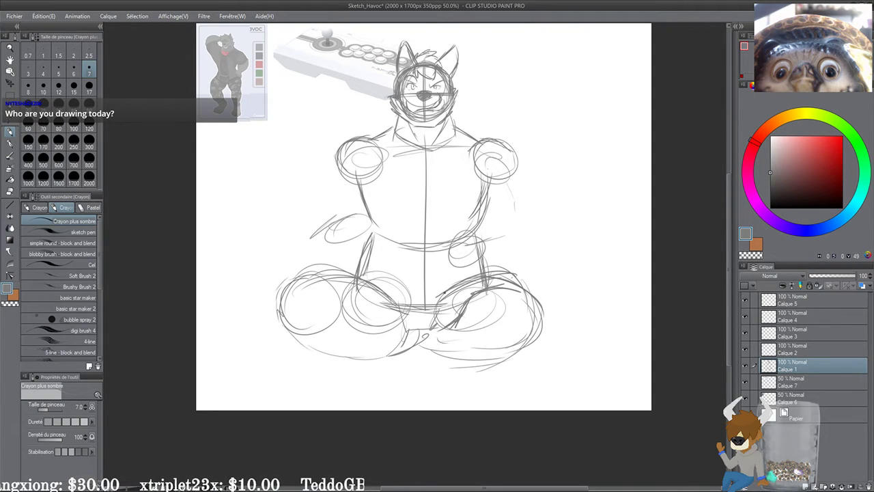
# Step: Darken the inner contour of the right-hand thigh and extend it down toward the crossing point below the crotch
pyautogui.moveTo(469, 291)
pyautogui.mouseDown()
pyautogui.moveTo(493, 289)
pyautogui.moveTo(461, 328)
pyautogui.moveTo(475, 449)
pyautogui.mouseUp()
pyautogui.hotkey('ctrl', 'z')
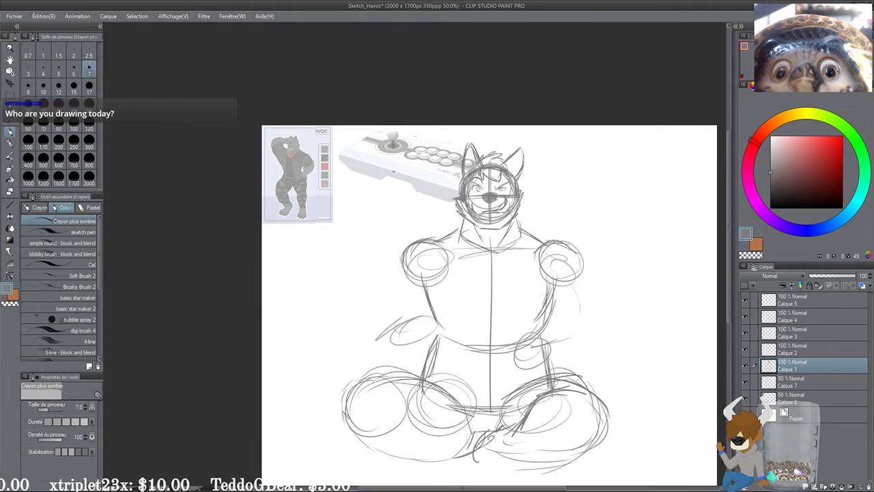
pyautogui.moveTo(382, 173); pyautogui.dragTo(375, 82)
pyautogui.moveTo(500, 337); pyautogui.dragTo(476, 348)
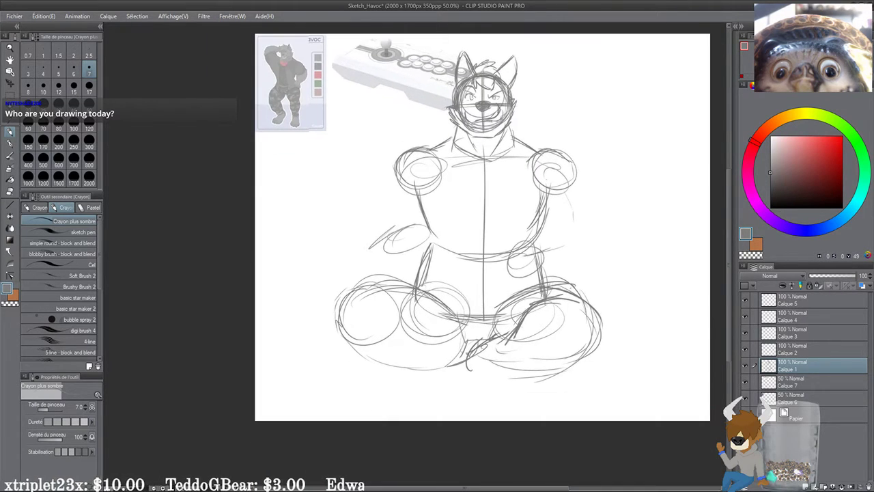
pyautogui.moveTo(560, 296); pyautogui.dragTo(509, 345)
pyautogui.moveTo(567, 301)
pyautogui.mouseDown()
pyautogui.moveTo(464, 370)
pyautogui.moveTo(509, 377)
pyautogui.mouseUp()
# Step: Sketch a foot below the leg crossing, add the right-hand leg's lower edge and strengthen its outer knee contour
pyautogui.moveTo(463, 353); pyautogui.dragTo(445, 391)
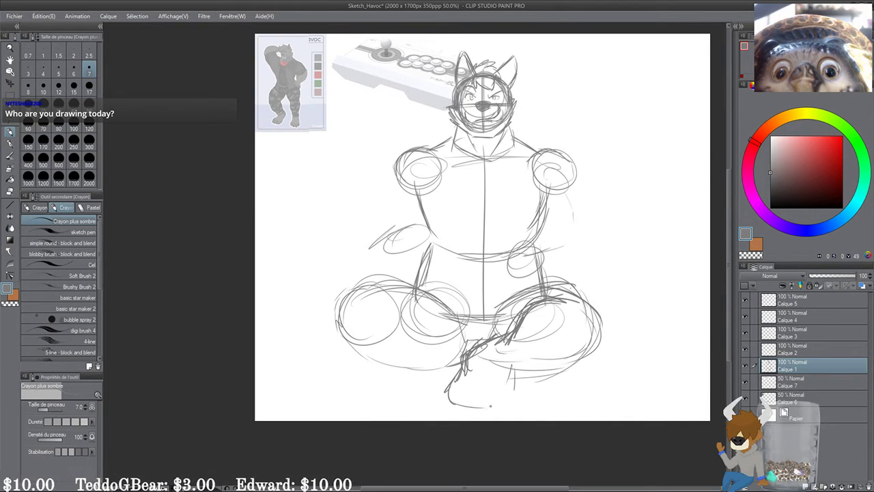
pyautogui.moveTo(505, 383); pyautogui.dragTo(500, 402)
pyautogui.moveTo(479, 352)
pyautogui.mouseDown()
pyautogui.moveTo(502, 380)
pyautogui.moveTo(558, 376)
pyautogui.mouseUp()
pyautogui.moveTo(508, 381); pyautogui.dragTo(590, 368)
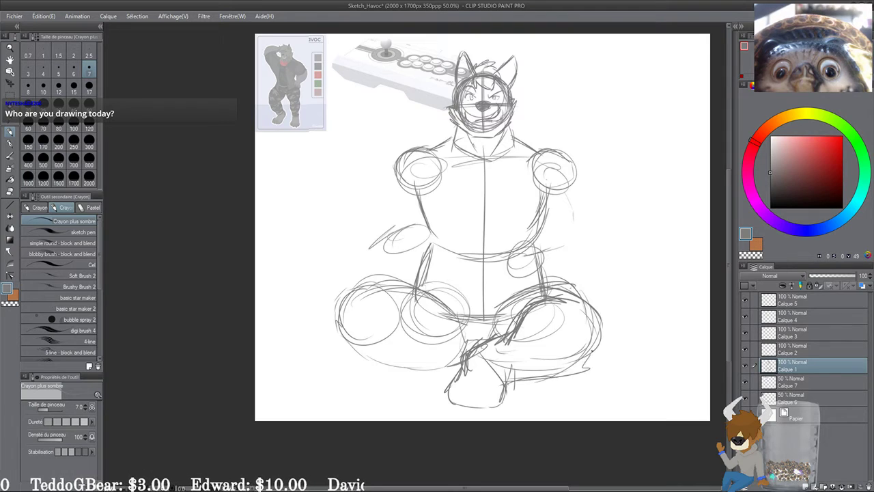
pyautogui.moveTo(602, 331); pyautogui.dragTo(580, 367)
pyautogui.moveTo(603, 336); pyautogui.dragTo(582, 363)
pyautogui.moveTo(478, 339); pyautogui.dragTo(522, 333)
pyautogui.moveTo(438, 286)
pyautogui.mouseDown()
pyautogui.moveTo(413, 329)
pyautogui.moveTo(411, 321)
pyautogui.moveTo(467, 293)
pyautogui.moveTo(533, 332)
pyautogui.mouseUp()
pyautogui.moveTo(523, 322); pyautogui.dragTo(484, 293)
pyautogui.hotkey('ctrl', 'z')
pyautogui.hotkey('ctrl', 'z')
pyautogui.hotkey('ctrl', 'z')
pyautogui.hotkey('ctrl', 'z')
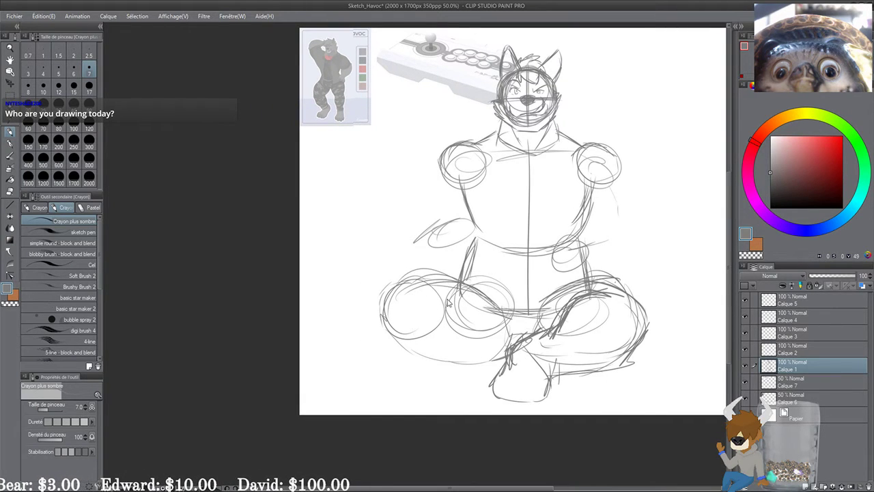
# Step: Build up the left-hand thigh and shin with heavier strokes and sketch its foot crossing over the other leg
pyautogui.moveTo(418, 271)
pyautogui.mouseDown()
pyautogui.moveTo(391, 299)
pyautogui.moveTo(439, 356)
pyautogui.moveTo(469, 346)
pyautogui.mouseUp()
pyautogui.moveTo(434, 277)
pyautogui.mouseDown()
pyautogui.moveTo(414, 273)
pyautogui.moveTo(476, 299)
pyautogui.moveTo(377, 285)
pyautogui.moveTo(391, 321)
pyautogui.moveTo(448, 353)
pyautogui.moveTo(478, 355)
pyautogui.moveTo(381, 323)
pyautogui.moveTo(373, 297)
pyautogui.moveTo(418, 277)
pyautogui.moveTo(468, 290)
pyautogui.moveTo(504, 323)
pyautogui.mouseUp()
pyautogui.moveTo(472, 294)
pyautogui.mouseDown()
pyautogui.moveTo(510, 325)
pyautogui.moveTo(520, 316)
pyautogui.mouseUp()
pyautogui.moveTo(406, 328)
pyautogui.mouseDown()
pyautogui.moveTo(453, 345)
pyautogui.moveTo(487, 345)
pyautogui.moveTo(396, 322)
pyautogui.mouseUp()
pyautogui.moveTo(520, 310)
pyautogui.mouseDown()
pyautogui.moveTo(513, 304)
pyautogui.moveTo(468, 340)
pyautogui.moveTo(516, 360)
pyautogui.mouseUp()
pyautogui.moveTo(514, 333)
pyautogui.mouseDown()
pyautogui.moveTo(528, 355)
pyautogui.moveTo(491, 369)
pyautogui.mouseUp()
pyautogui.moveTo(525, 332); pyautogui.dragTo(501, 364)
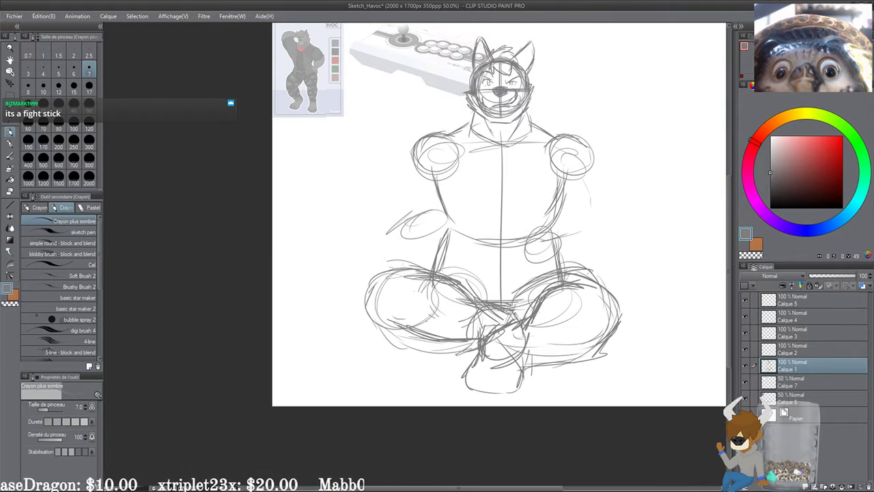
# Step: Erase the left-hand thigh and shin together with the overlapping foot lines at the leg crossing
pyautogui.moveTo(585, 331); pyautogui.dragTo(518, 397)
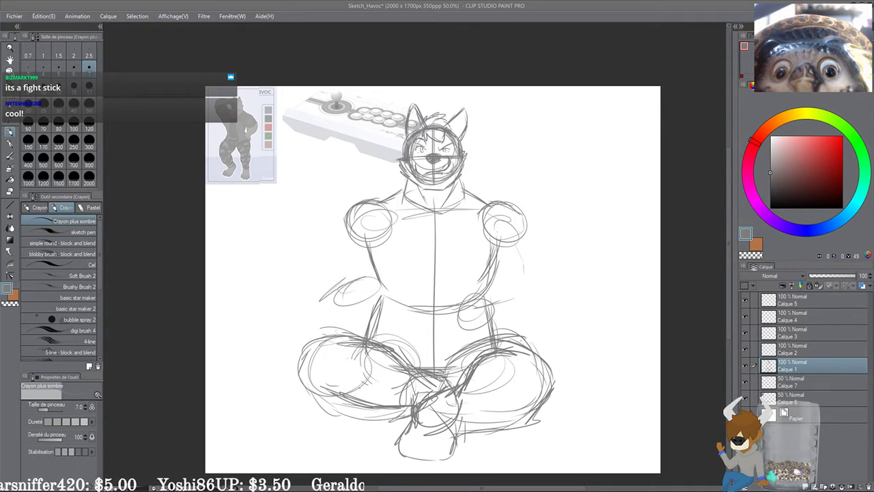
pyautogui.moveTo(385, 365)
pyautogui.mouseDown()
pyautogui.moveTo(386, 336)
pyautogui.moveTo(342, 364)
pyautogui.moveTo(315, 366)
pyautogui.moveTo(387, 374)
pyautogui.moveTo(444, 369)
pyautogui.moveTo(427, 396)
pyautogui.moveTo(382, 332)
pyautogui.mouseUp()
pyautogui.moveTo(320, 397); pyautogui.dragTo(311, 391)
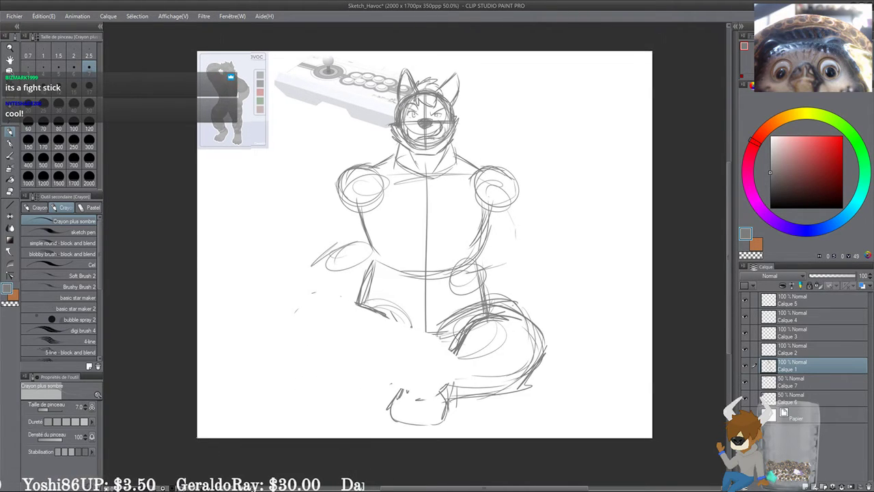
# Step: Sketch a rounded foot tucked vertically below the crotch, between the two legs
pyautogui.moveTo(410, 342); pyautogui.dragTo(409, 378)
pyautogui.moveTo(408, 339)
pyautogui.mouseDown()
pyautogui.moveTo(434, 337)
pyautogui.moveTo(457, 358)
pyautogui.moveTo(441, 387)
pyautogui.mouseUp()
pyautogui.moveTo(455, 366); pyautogui.dragTo(426, 397)
pyautogui.moveTo(469, 333)
pyautogui.mouseDown()
pyautogui.moveTo(457, 328)
pyautogui.moveTo(436, 350)
pyautogui.moveTo(476, 355)
pyautogui.mouseUp()
pyautogui.moveTo(435, 329); pyautogui.dragTo(427, 358)
pyautogui.moveTo(427, 342)
pyautogui.mouseDown()
pyautogui.moveTo(436, 327)
pyautogui.moveTo(429, 362)
pyautogui.mouseUp()
pyautogui.moveTo(439, 320)
pyautogui.mouseDown()
pyautogui.moveTo(461, 323)
pyautogui.moveTo(436, 366)
pyautogui.mouseUp()
pyautogui.moveTo(456, 325)
pyautogui.mouseDown()
pyautogui.moveTo(441, 346)
pyautogui.moveTo(441, 376)
pyautogui.moveTo(432, 373)
pyautogui.mouseUp()
pyautogui.moveTo(454, 324); pyautogui.dragTo(435, 375)
# Step: Redraw the left-hand thigh's top contour, rounded knee and underside, reaching to the tucked foot
pyautogui.moveTo(430, 316)
pyautogui.mouseDown()
pyautogui.moveTo(443, 319)
pyautogui.moveTo(377, 286)
pyautogui.moveTo(335, 299)
pyautogui.mouseUp()
pyautogui.moveTo(337, 297)
pyautogui.mouseDown()
pyautogui.moveTo(399, 295)
pyautogui.moveTo(426, 317)
pyautogui.mouseUp()
pyautogui.moveTo(370, 325); pyautogui.dragTo(400, 313)
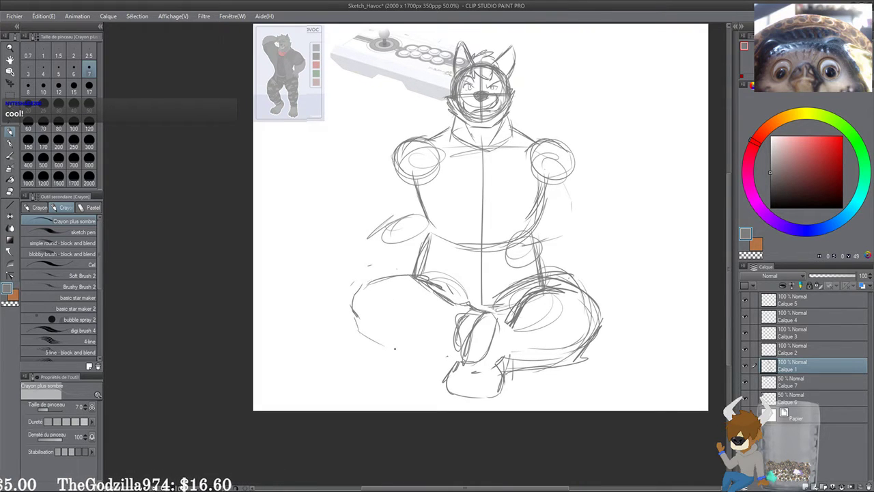
pyautogui.moveTo(395, 348); pyautogui.dragTo(453, 343)
pyautogui.moveTo(453, 339); pyautogui.dragTo(372, 339)
pyautogui.moveTo(358, 331); pyautogui.dragTo(408, 346)
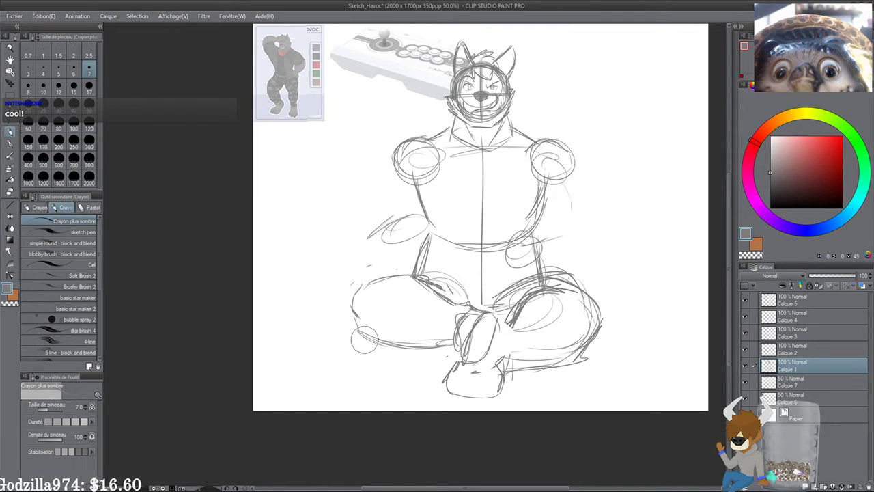
# Step: Rework the left-hand leg's underside with a higher shin line and a second curved contour below it
pyautogui.moveTo(366, 335)
pyautogui.mouseDown()
pyautogui.moveTo(413, 347)
pyautogui.moveTo(401, 352)
pyautogui.mouseUp()
pyautogui.moveTo(370, 320)
pyautogui.mouseDown()
pyautogui.moveTo(393, 333)
pyautogui.moveTo(449, 331)
pyautogui.moveTo(411, 337)
pyautogui.mouseUp()
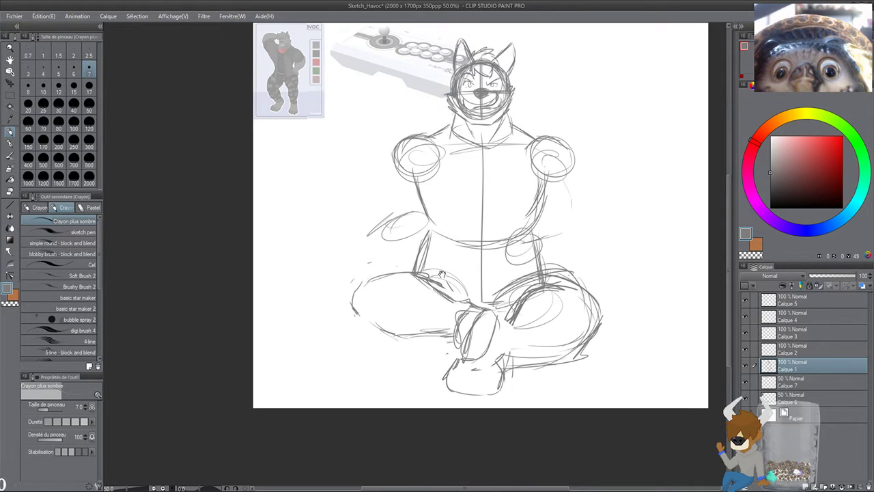
pyautogui.moveTo(394, 284); pyautogui.dragTo(458, 303)
pyautogui.moveTo(369, 326); pyautogui.dragTo(411, 353)
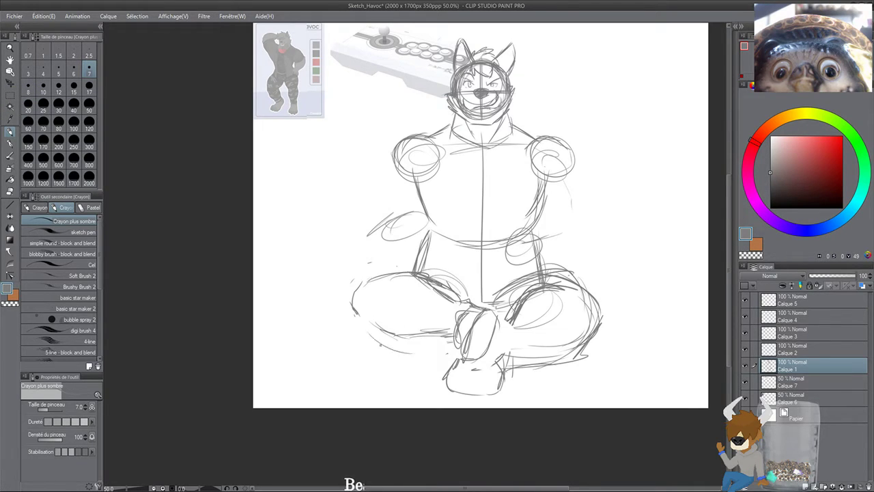
pyautogui.moveTo(369, 328)
pyautogui.mouseDown()
pyautogui.moveTo(420, 352)
pyautogui.moveTo(441, 349)
pyautogui.mouseUp()
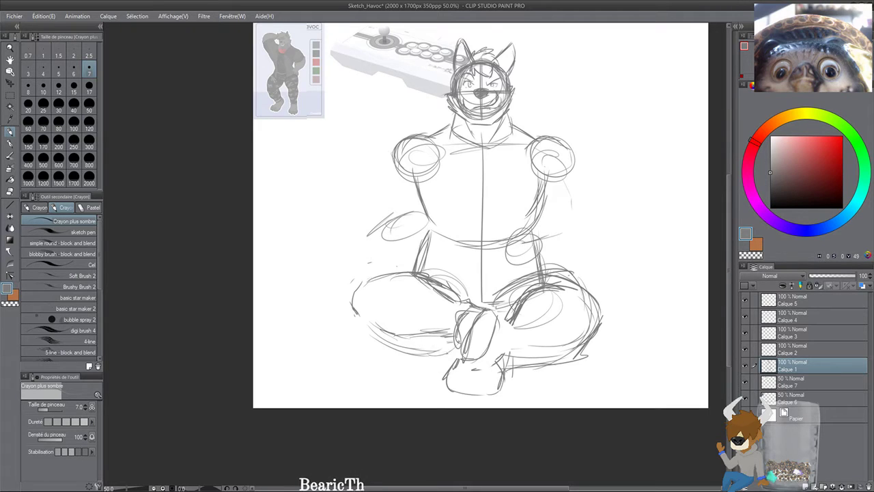
pyautogui.moveTo(384, 344); pyautogui.dragTo(441, 352)
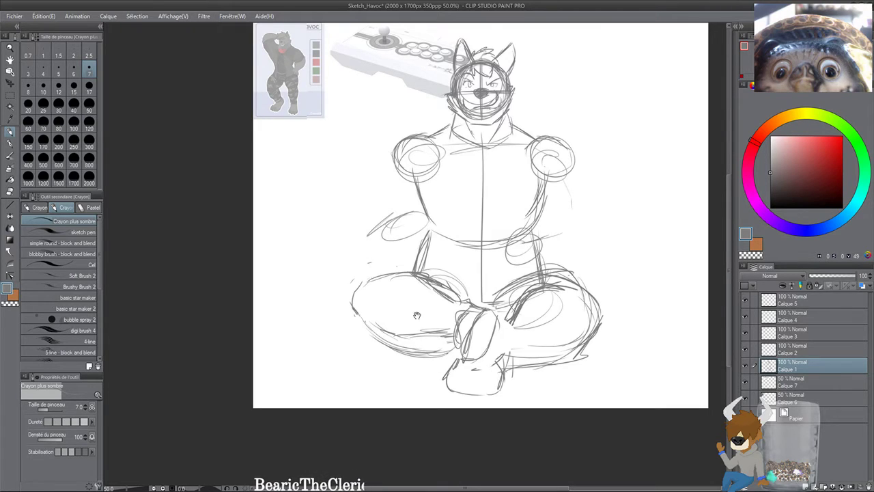
# Step: Erase the right-hand leg's underside and the foot below the leg crossing
pyautogui.moveTo(519, 369)
pyautogui.mouseDown()
pyautogui.moveTo(437, 396)
pyautogui.moveTo(534, 352)
pyautogui.moveTo(577, 317)
pyautogui.moveTo(549, 347)
pyautogui.moveTo(505, 299)
pyautogui.mouseUp()
pyautogui.scroll(1, 471, 273)
pyautogui.moveTo(538, 337); pyautogui.dragTo(584, 289)
pyautogui.scroll(3, 525, 256)
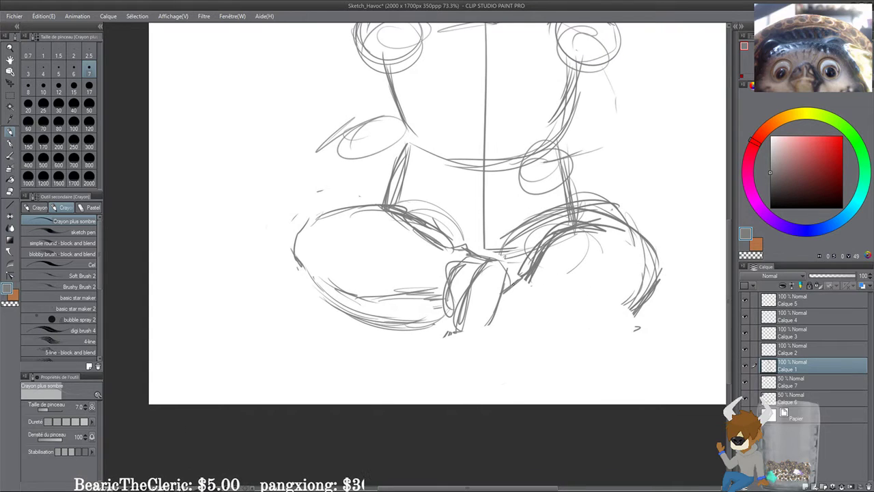
# Step: Strengthen the right-hand thigh's inner contour and redraw the leg's curved underside
pyautogui.moveTo(539, 249); pyautogui.dragTo(508, 290)
pyautogui.moveTo(584, 230); pyautogui.dragTo(515, 287)
pyautogui.moveTo(543, 235); pyautogui.dragTo(498, 263)
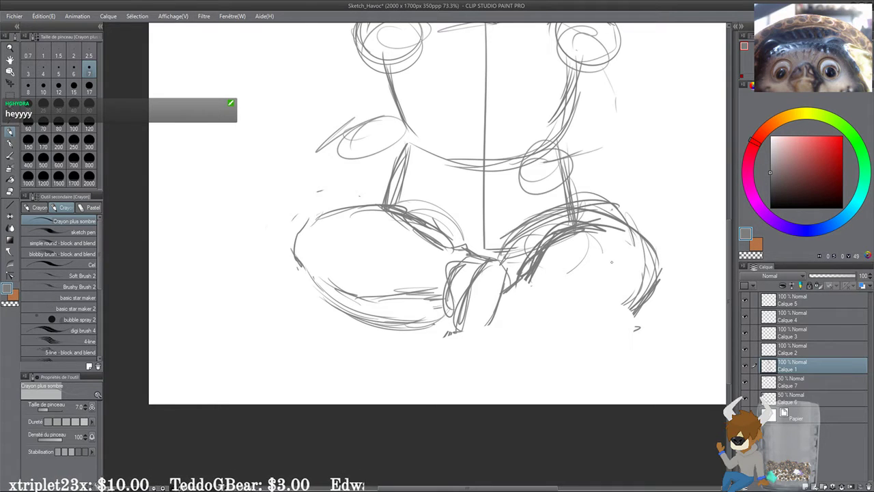
pyautogui.moveTo(554, 269); pyautogui.dragTo(551, 271)
pyautogui.moveTo(534, 329); pyautogui.dragTo(592, 314)
pyautogui.moveTo(542, 328)
pyautogui.mouseDown()
pyautogui.moveTo(626, 306)
pyautogui.moveTo(640, 284)
pyautogui.moveTo(601, 326)
pyautogui.mouseUp()
pyautogui.moveTo(567, 330); pyautogui.dragTo(533, 334)
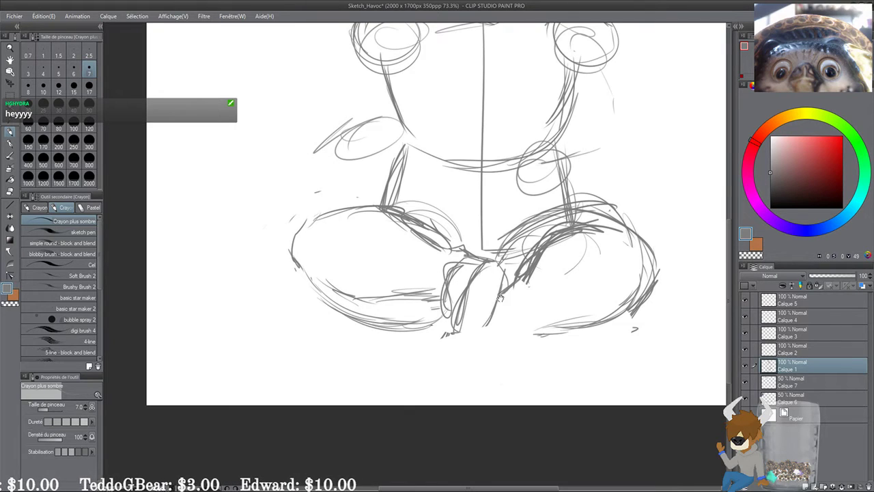
# Step: Sketch the ankle and a downward-angled foot below the crossing for the right-hand leg
pyautogui.moveTo(508, 304); pyautogui.dragTo(520, 353)
pyautogui.moveTo(509, 301)
pyautogui.mouseDown()
pyautogui.moveTo(523, 344)
pyautogui.moveTo(504, 303)
pyautogui.mouseUp()
pyautogui.moveTo(501, 298)
pyautogui.mouseDown()
pyautogui.moveTo(526, 341)
pyautogui.moveTo(504, 367)
pyautogui.mouseUp()
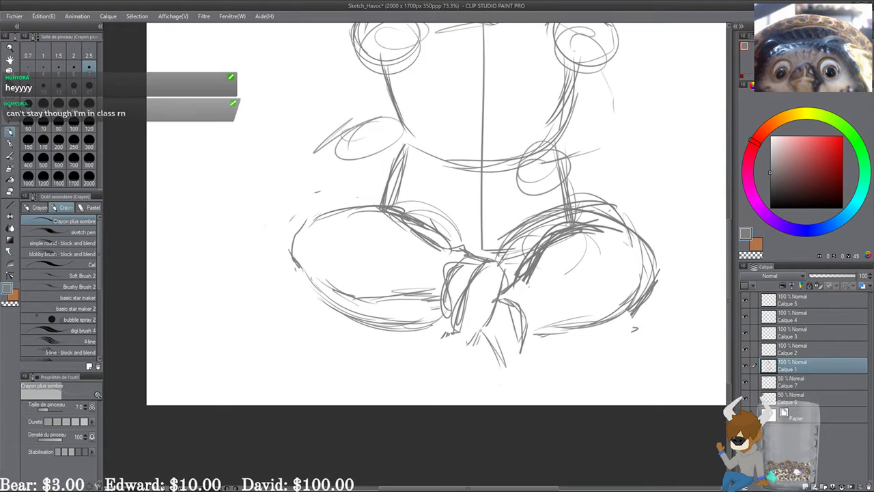
pyautogui.moveTo(471, 342)
pyautogui.mouseDown()
pyautogui.moveTo(486, 377)
pyautogui.moveTo(499, 373)
pyautogui.moveTo(462, 325)
pyautogui.moveTo(499, 360)
pyautogui.mouseUp()
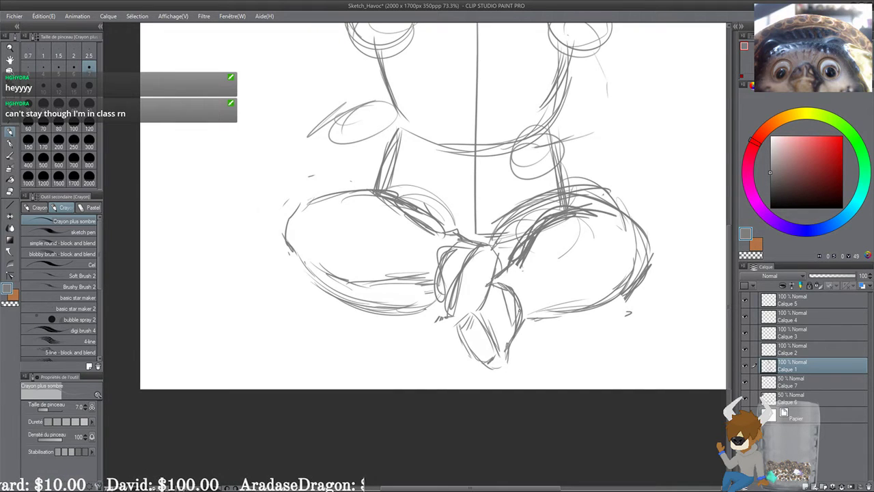
# Step: Erase the whole left-hand leg and the foot tucked below the crotch
pyautogui.moveTo(543, 290); pyautogui.dragTo(507, 336)
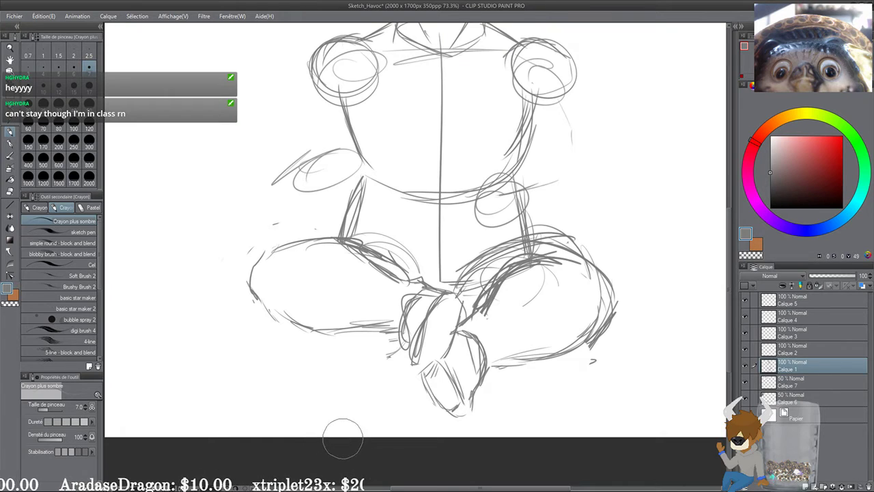
pyautogui.moveTo(452, 298)
pyautogui.mouseDown()
pyautogui.moveTo(411, 349)
pyautogui.moveTo(426, 294)
pyautogui.moveTo(433, 299)
pyautogui.moveTo(283, 263)
pyautogui.moveTo(313, 263)
pyautogui.moveTo(326, 307)
pyautogui.mouseUp()
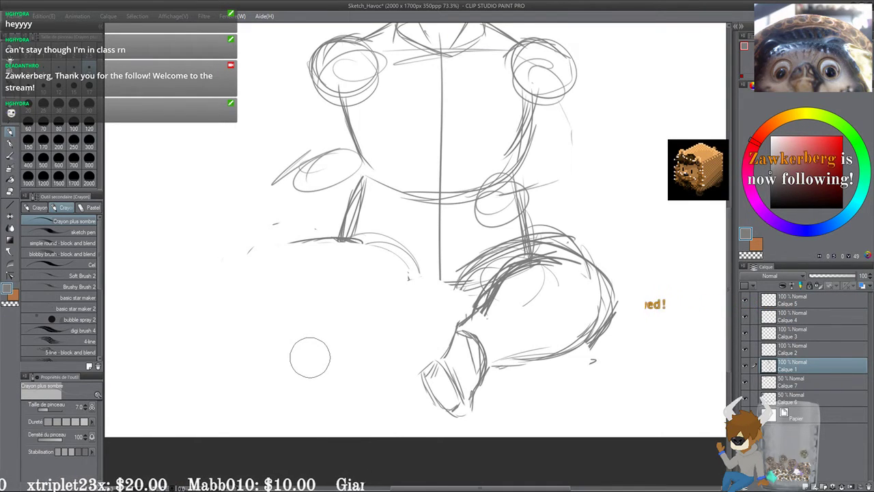
pyautogui.moveTo(417, 291)
pyautogui.mouseDown()
pyautogui.moveTo(428, 288)
pyautogui.moveTo(335, 246)
pyautogui.moveTo(393, 263)
pyautogui.moveTo(302, 234)
pyautogui.moveTo(273, 262)
pyautogui.mouseUp()
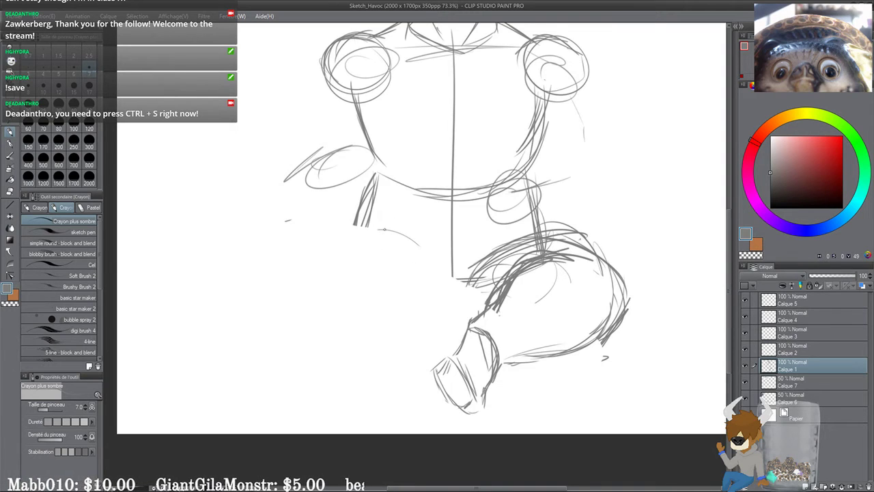
pyautogui.moveTo(381, 240)
pyautogui.mouseDown()
pyautogui.moveTo(360, 271)
pyautogui.moveTo(386, 243)
pyautogui.moveTo(349, 281)
pyautogui.moveTo(404, 252)
pyautogui.mouseUp()
pyautogui.hotkey('ctrl', 'z')
pyautogui.hotkey('ctrl', 'z')
# Step: Sketch the left-hand leg's inner thigh curve sloping to the crossing and its lower shin line
pyautogui.moveTo(347, 272)
pyautogui.mouseDown()
pyautogui.moveTo(423, 267)
pyautogui.moveTo(451, 286)
pyautogui.mouseUp()
pyautogui.moveTo(413, 256); pyautogui.dragTo(469, 306)
pyautogui.moveTo(430, 279)
pyautogui.mouseDown()
pyautogui.moveTo(349, 262)
pyautogui.moveTo(324, 281)
pyautogui.mouseUp()
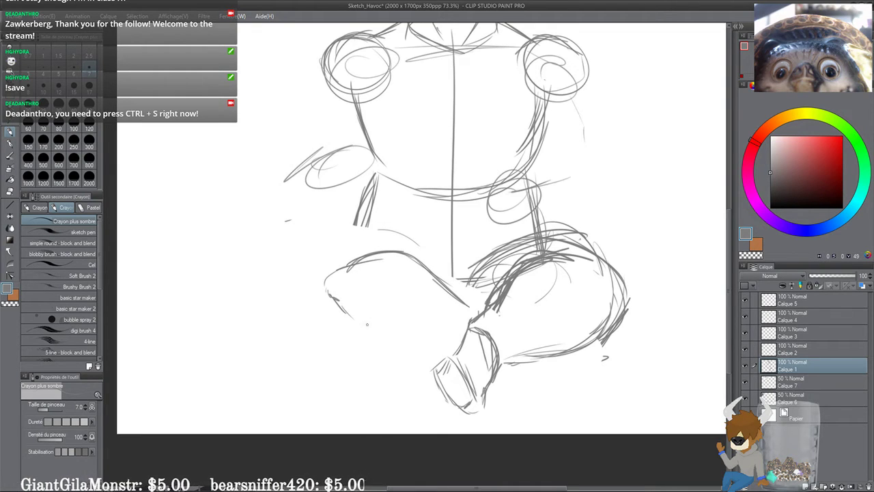
pyautogui.moveTo(358, 327); pyautogui.dragTo(463, 337)
pyautogui.moveTo(416, 289); pyautogui.dragTo(420, 293)
pyautogui.moveTo(398, 338)
pyautogui.mouseDown()
pyautogui.moveTo(472, 347)
pyautogui.moveTo(464, 334)
pyautogui.moveTo(471, 324)
pyautogui.moveTo(451, 356)
pyautogui.moveTo(432, 359)
pyautogui.moveTo(458, 375)
pyautogui.mouseUp()
# Step: Draw a fuller outer contour around the left-hand knee, from the hip down to the leg's underside
pyautogui.moveTo(384, 267); pyautogui.dragTo(338, 313)
pyautogui.moveTo(397, 265); pyautogui.dragTo(335, 331)
pyautogui.moveTo(402, 364); pyautogui.dragTo(345, 321)
pyautogui.moveTo(374, 366)
pyautogui.mouseDown()
pyautogui.moveTo(333, 295)
pyautogui.moveTo(362, 362)
pyautogui.mouseUp()
pyautogui.moveTo(351, 358); pyautogui.dragTo(339, 282)
pyautogui.moveTo(383, 261); pyautogui.dragTo(351, 278)
pyautogui.moveTo(352, 280); pyautogui.dragTo(330, 324)
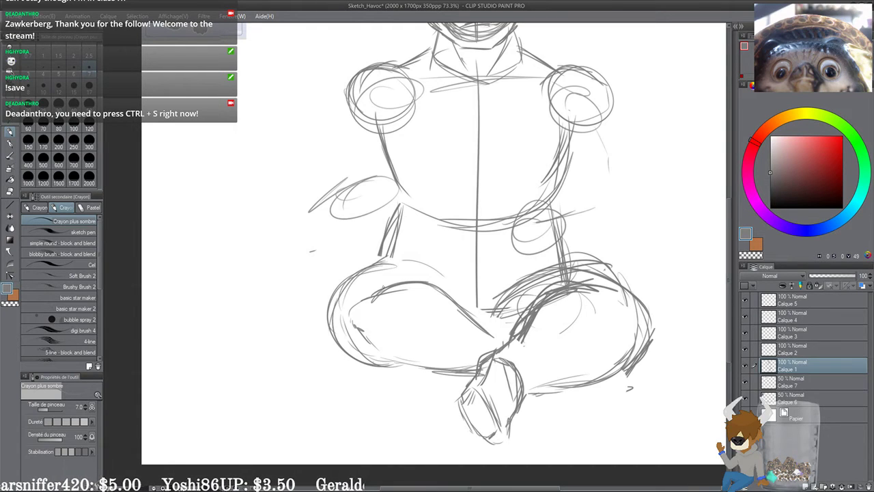
# Step: Reinforce the left-hand thigh's top edge and rounded knee with repeated strokes
pyautogui.moveTo(378, 260); pyautogui.dragTo(443, 298)
pyautogui.moveTo(384, 258)
pyautogui.mouseDown()
pyautogui.moveTo(422, 281)
pyautogui.moveTo(336, 322)
pyautogui.mouseUp()
pyautogui.moveTo(355, 269)
pyautogui.mouseDown()
pyautogui.moveTo(333, 337)
pyautogui.moveTo(373, 360)
pyautogui.mouseUp()
pyautogui.moveTo(335, 327)
pyautogui.mouseDown()
pyautogui.moveTo(377, 365)
pyautogui.moveTo(423, 367)
pyautogui.mouseUp()
pyautogui.moveTo(464, 280); pyautogui.dragTo(444, 291)
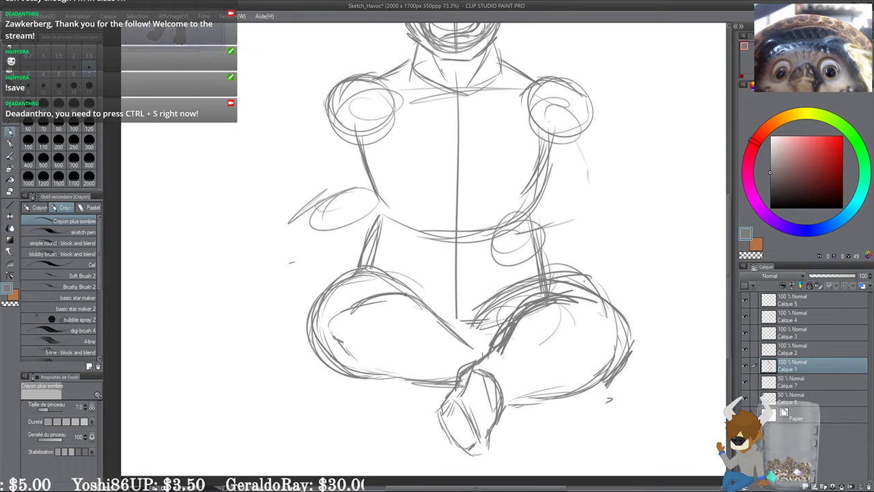
# Step: Darken the left-hand leg's inner fold and underside, and connect the thigh line to the other leg at the crotch
pyautogui.moveTo(362, 299)
pyautogui.mouseDown()
pyautogui.moveTo(419, 295)
pyautogui.moveTo(394, 294)
pyautogui.mouseUp()
pyautogui.moveTo(389, 294)
pyautogui.mouseDown()
pyautogui.moveTo(434, 318)
pyautogui.moveTo(436, 374)
pyautogui.moveTo(445, 323)
pyautogui.mouseUp()
pyautogui.moveTo(375, 364)
pyautogui.mouseDown()
pyautogui.moveTo(417, 381)
pyautogui.moveTo(438, 377)
pyautogui.mouseUp()
pyautogui.moveTo(405, 379); pyautogui.dragTo(469, 376)
pyautogui.moveTo(416, 386); pyautogui.dragTo(456, 378)
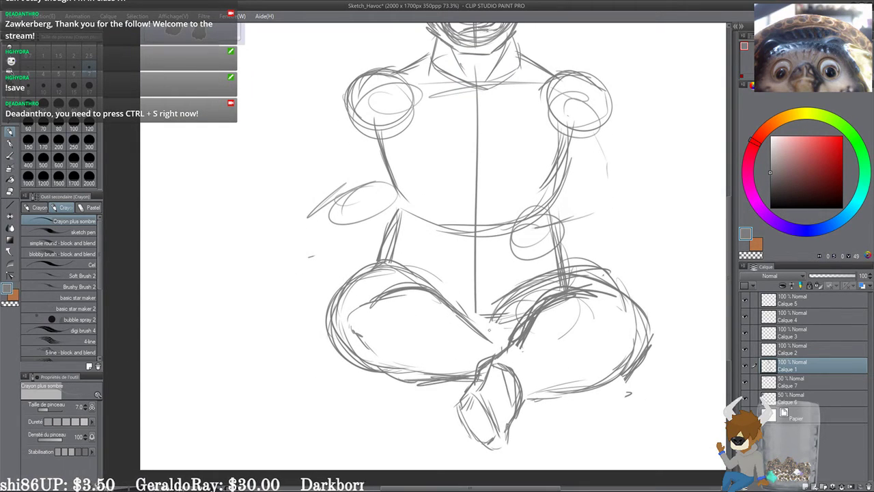
pyautogui.moveTo(506, 336); pyautogui.dragTo(497, 350)
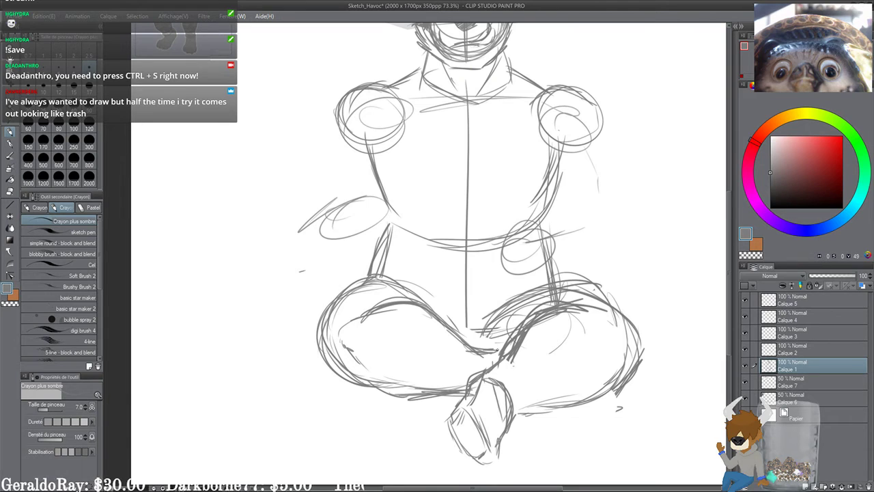
pyautogui.moveTo(494, 259); pyautogui.dragTo(508, 297)
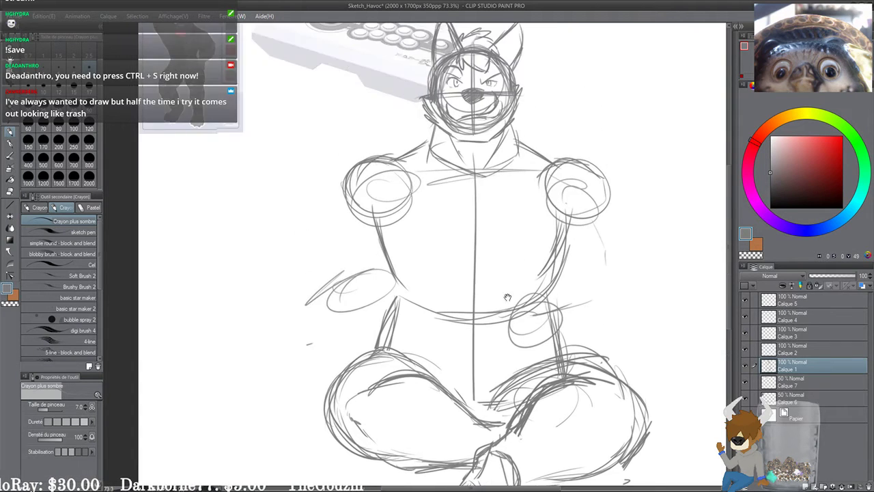
pyautogui.moveTo(422, 236); pyautogui.dragTo(442, 294)
pyautogui.moveTo(463, 367); pyautogui.dragTo(424, 349)
pyautogui.moveTo(543, 344); pyautogui.dragTo(504, 291)
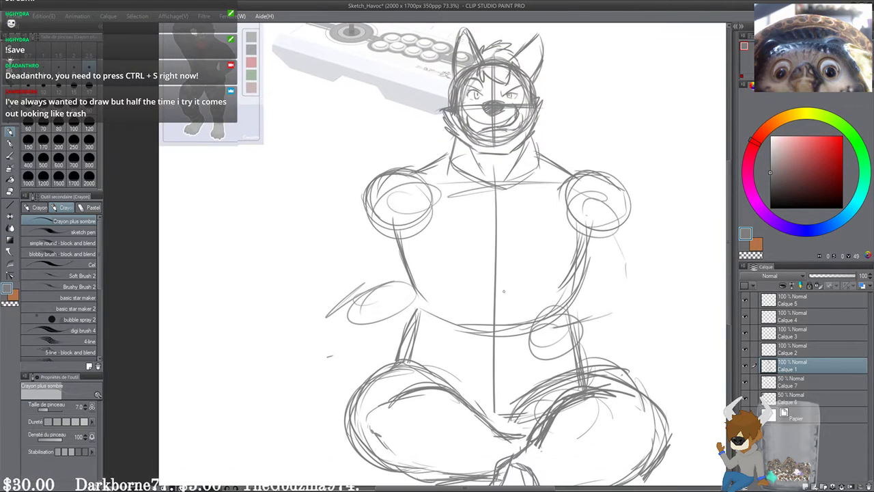
# Step: Erase the elbow and forearm guides on both sides, and redraw the right-hand waist line down to the thigh
pyautogui.moveTo(522, 346)
pyautogui.mouseDown()
pyautogui.moveTo(629, 301)
pyautogui.moveTo(614, 281)
pyautogui.mouseUp()
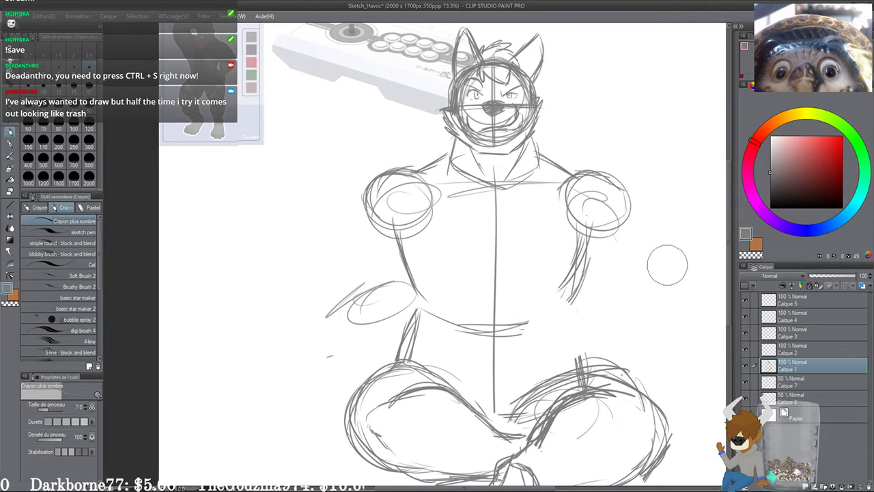
pyautogui.moveTo(362, 277)
pyautogui.mouseDown()
pyautogui.moveTo(345, 334)
pyautogui.moveTo(376, 299)
pyautogui.moveTo(370, 313)
pyautogui.mouseUp()
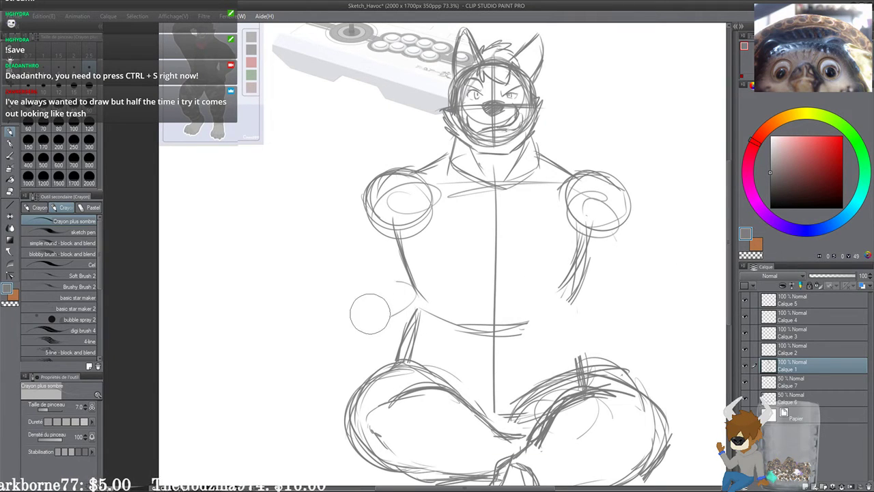
pyautogui.moveTo(491, 309); pyautogui.dragTo(485, 280)
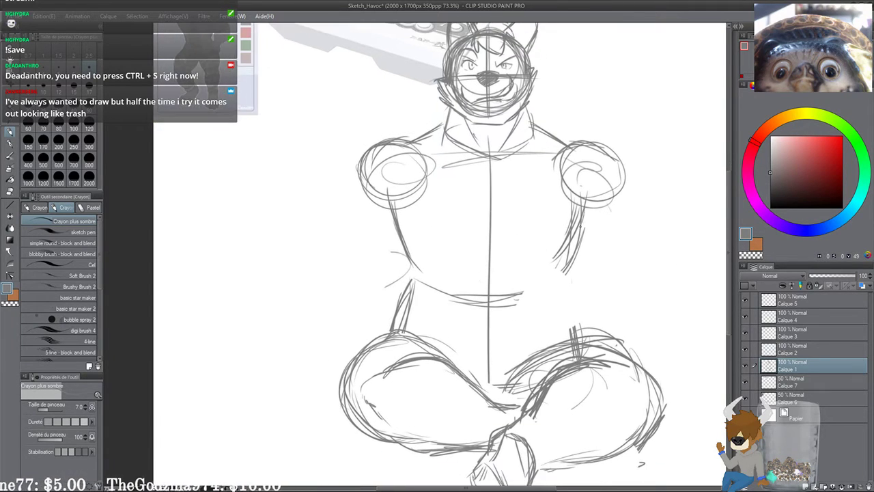
pyautogui.moveTo(585, 206); pyautogui.dragTo(561, 301)
pyautogui.moveTo(577, 273)
pyautogui.mouseDown()
pyautogui.moveTo(573, 335)
pyautogui.moveTo(564, 294)
pyautogui.mouseUp()
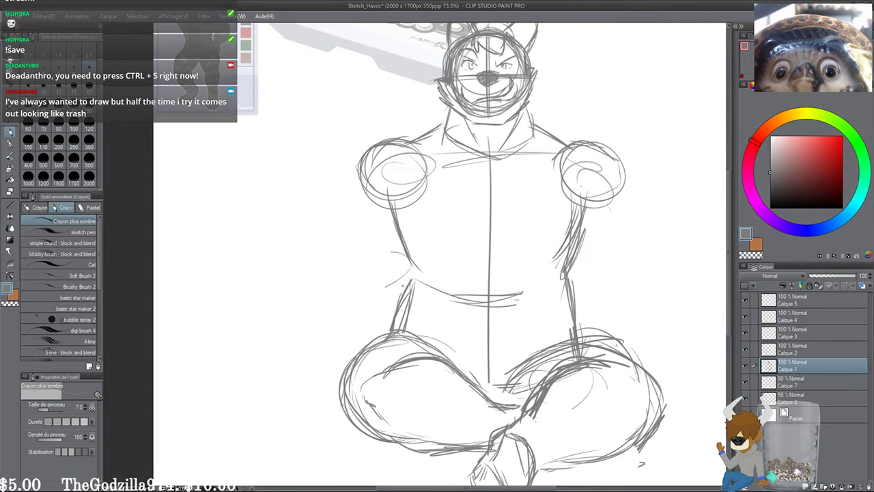
# Step: Sketch the curved lap line between the two thighs and add strokes along the right-hand thigh's inner edge at the crotch
pyautogui.moveTo(408, 273)
pyautogui.mouseDown()
pyautogui.moveTo(400, 332)
pyautogui.moveTo(448, 354)
pyautogui.mouseUp()
pyautogui.moveTo(410, 333)
pyautogui.mouseDown()
pyautogui.moveTo(480, 362)
pyautogui.moveTo(440, 352)
pyautogui.moveTo(557, 343)
pyautogui.mouseUp()
pyautogui.moveTo(496, 396)
pyautogui.mouseDown()
pyautogui.moveTo(516, 314)
pyautogui.moveTo(544, 282)
pyautogui.mouseUp()
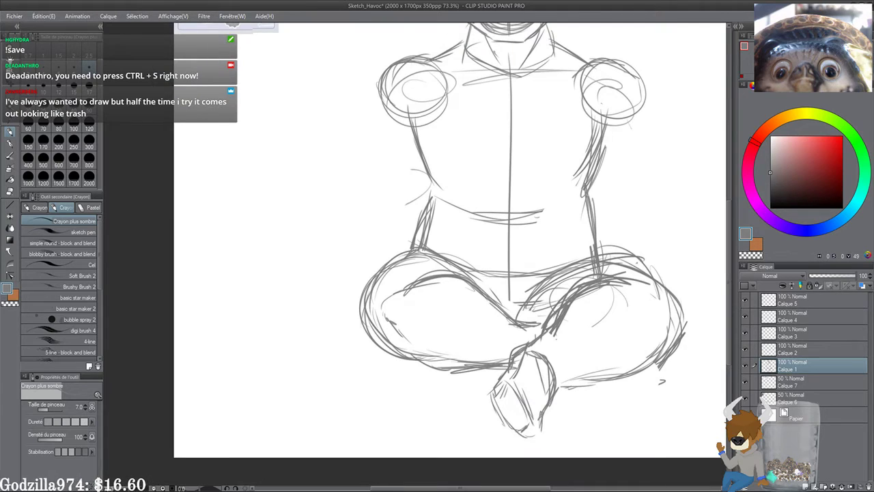
pyautogui.moveTo(520, 319); pyautogui.dragTo(549, 289)
pyautogui.moveTo(546, 301); pyautogui.dragTo(528, 299)
pyautogui.moveTo(511, 330); pyautogui.dragTo(538, 279)
pyautogui.moveTo(512, 324); pyautogui.dragTo(543, 275)
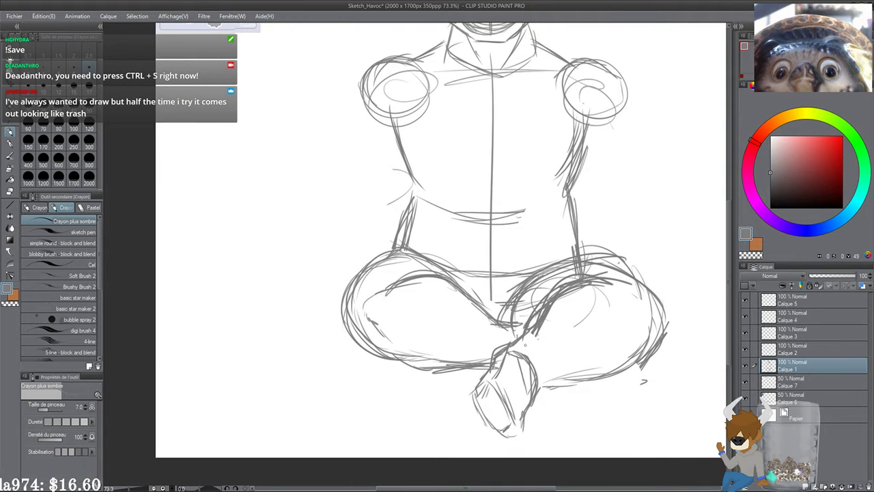
# Step: Clean up the crotch by shortening the centre line, and sketch the curved foot contour where the legs cross
pyautogui.moveTo(502, 300); pyautogui.dragTo(503, 295)
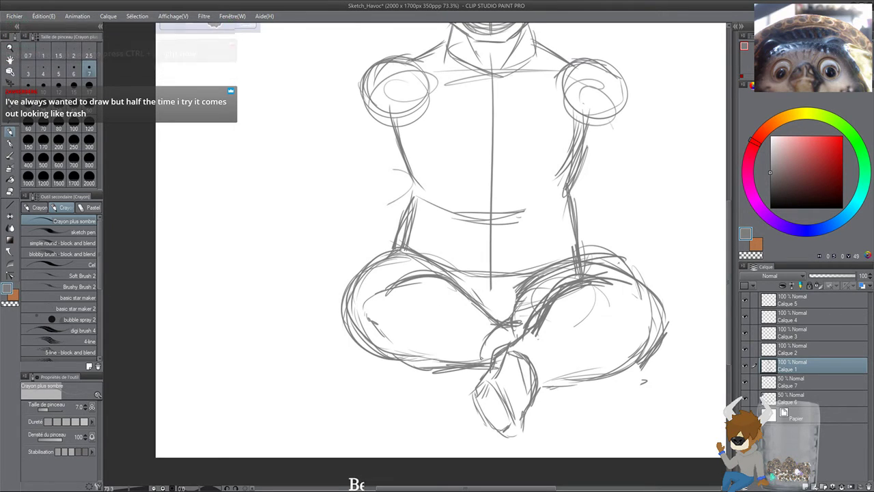
pyautogui.moveTo(482, 363)
pyautogui.mouseDown()
pyautogui.moveTo(499, 328)
pyautogui.moveTo(483, 369)
pyautogui.mouseUp()
pyautogui.moveTo(544, 341); pyautogui.dragTo(547, 393)
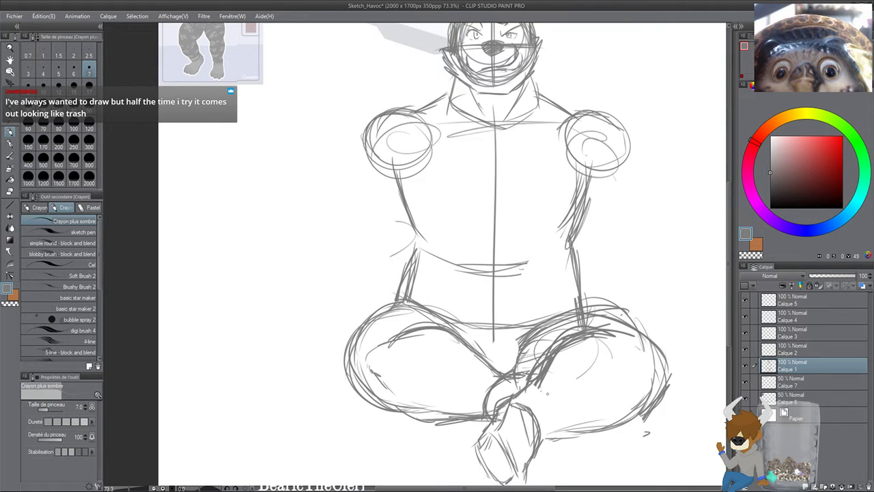
pyautogui.moveTo(412, 301); pyautogui.dragTo(413, 331)
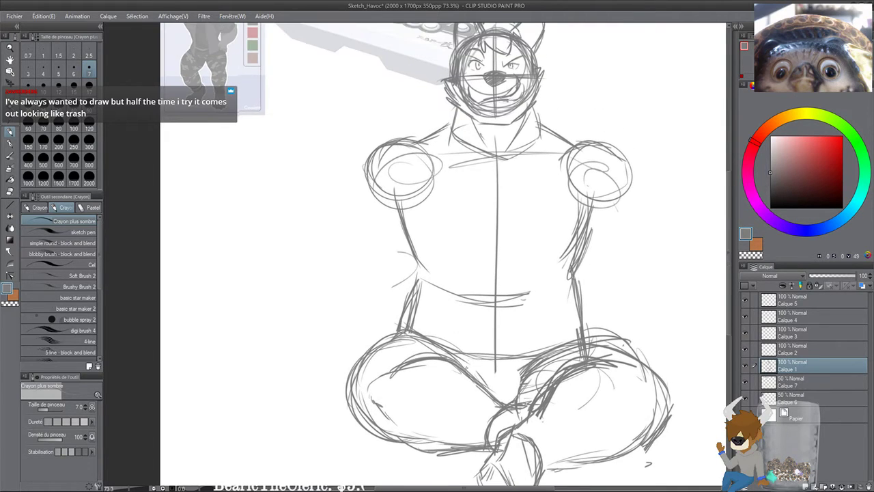
pyautogui.moveTo(486, 363); pyautogui.dragTo(471, 385)
pyautogui.moveTo(451, 354); pyautogui.dragTo(485, 382)
pyautogui.moveTo(440, 310); pyautogui.dragTo(395, 291)
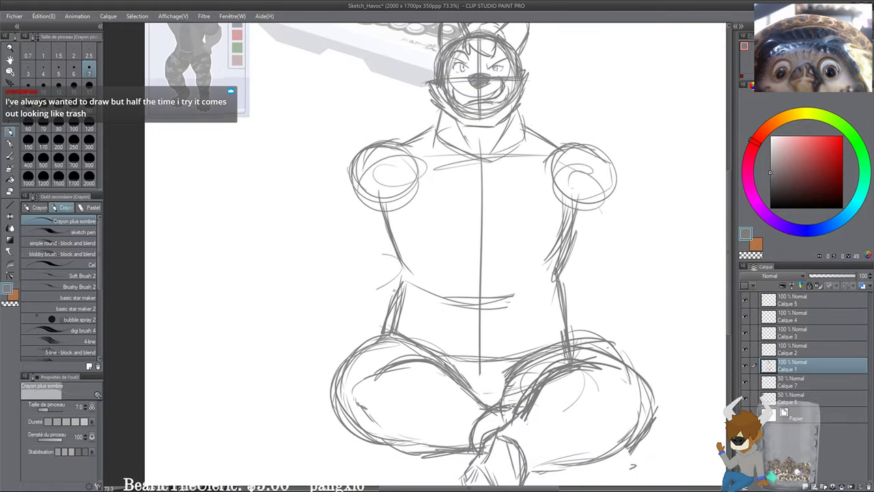
# Step: Prepare the straight line tool on layer Calque 2, undo the grey test line, and set the drawing colour to vivid blue
pyautogui.scroll(-2, 393, 288)
pyautogui.click(789, 345)
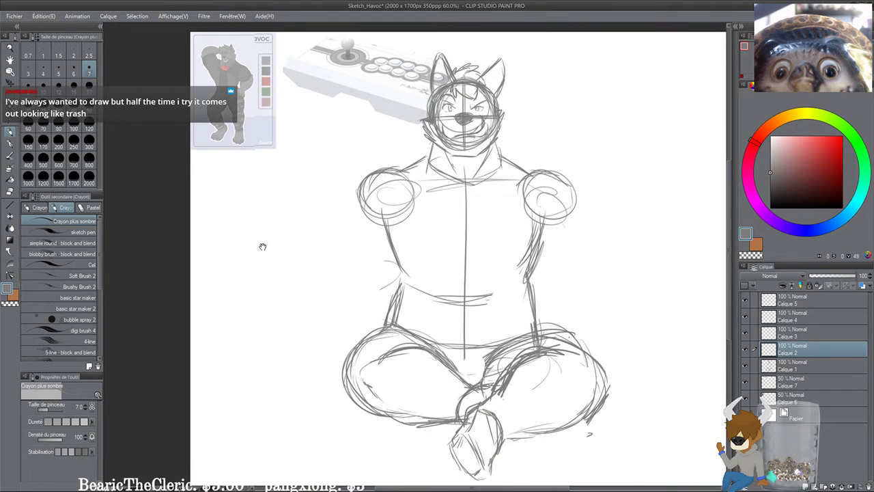
pyautogui.click(10, 205)
pyautogui.scroll(2, 204, 232)
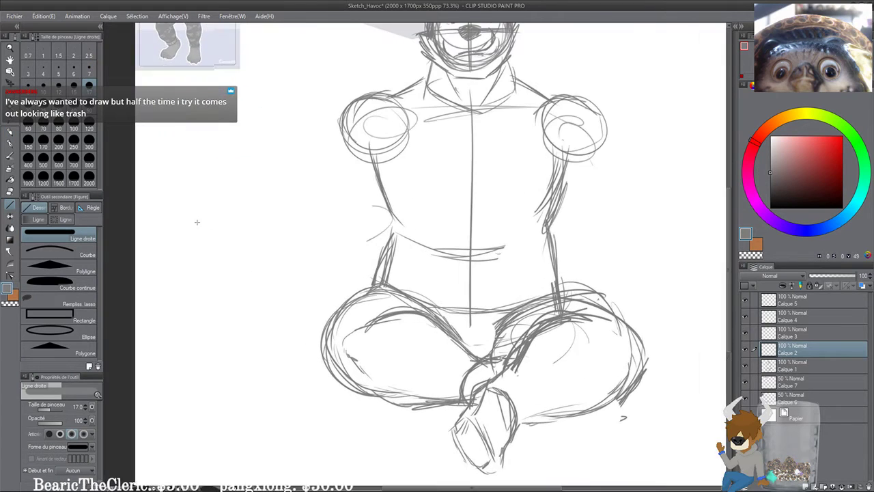
pyautogui.moveTo(355, 289); pyautogui.dragTo(567, 293)
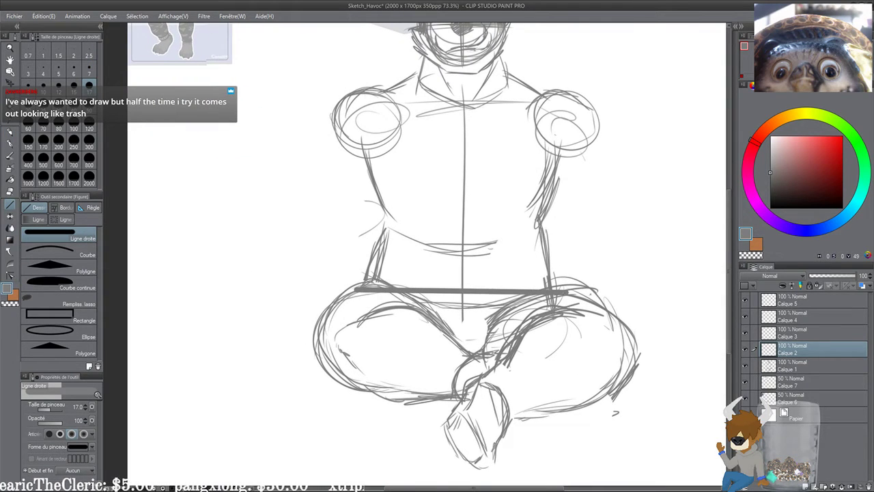
pyautogui.hotkey('ctrl', 'z')
pyautogui.click(802, 231)
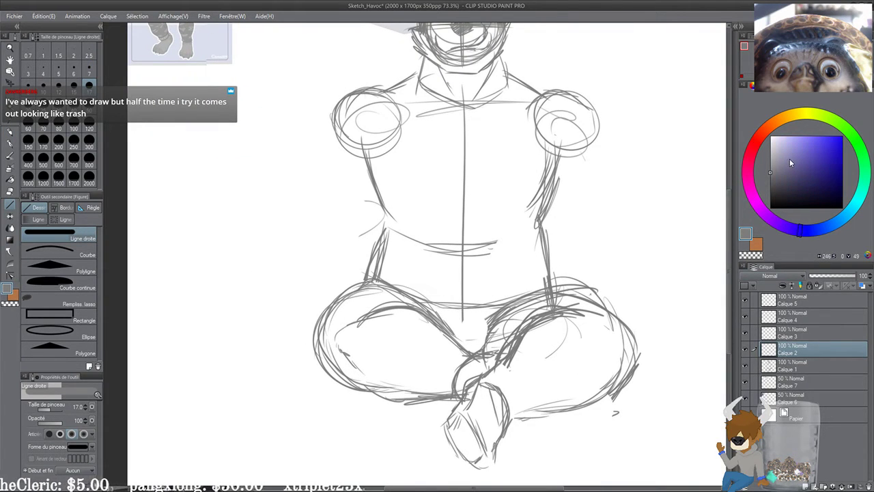
pyautogui.moveTo(789, 158); pyautogui.dragTo(836, 136)
# Step: Draw the arcade stick's slanted front face across the lap with blue straight lines, undoing misplaced segments
pyautogui.moveTo(418, 277); pyautogui.dragTo(399, 359)
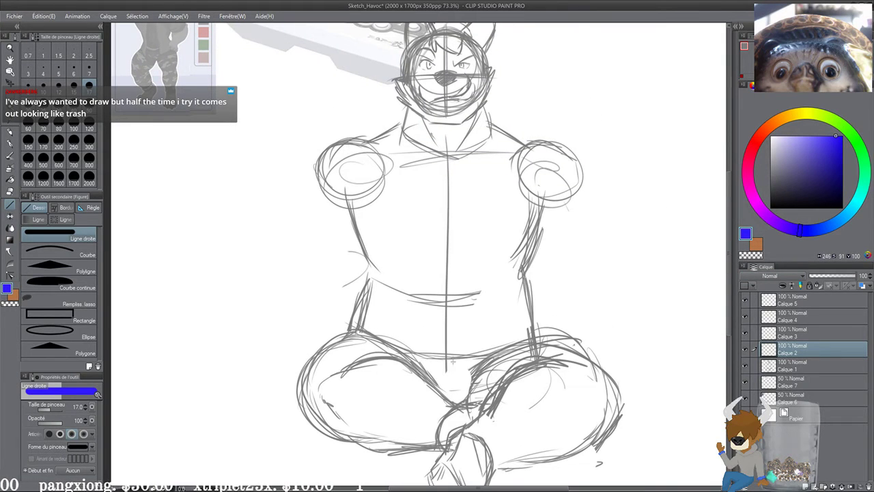
pyautogui.moveTo(416, 380); pyautogui.dragTo(567, 340)
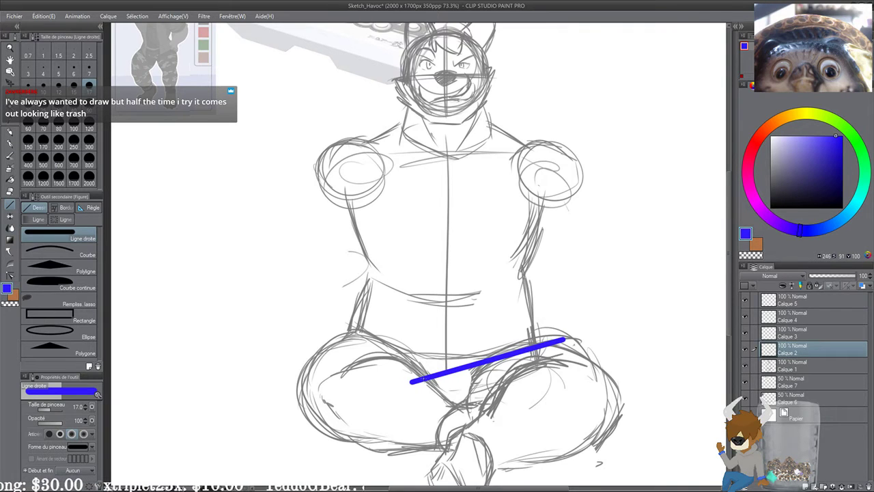
pyautogui.moveTo(413, 381); pyautogui.dragTo(395, 356)
pyautogui.hotkey('ctrl', 'z')
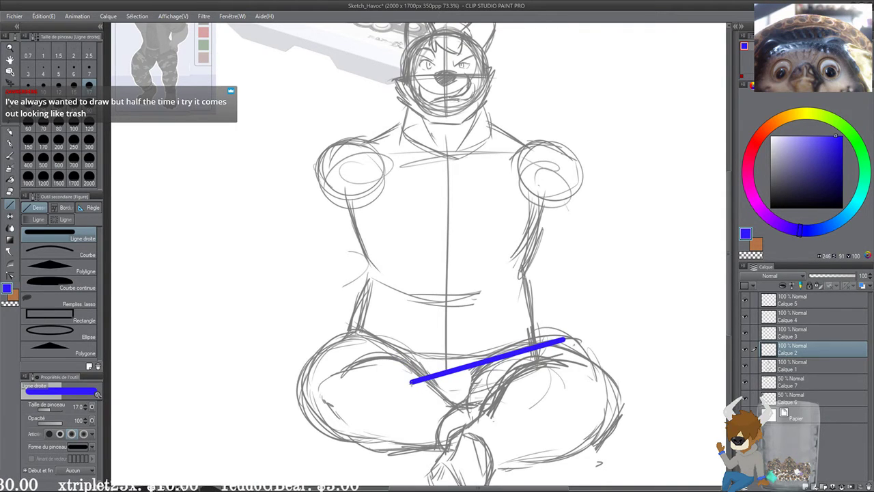
pyautogui.moveTo(415, 390)
pyautogui.mouseDown()
pyautogui.moveTo(566, 346)
pyautogui.moveTo(626, 352)
pyautogui.moveTo(568, 329)
pyautogui.moveTo(441, 358)
pyautogui.moveTo(447, 355)
pyautogui.moveTo(446, 376)
pyautogui.moveTo(449, 359)
pyautogui.mouseUp()
pyautogui.hotkey('ctrl', 'z')
pyautogui.hotkey('ctrl', 'z')
pyautogui.hotkey('ctrl', 'z')
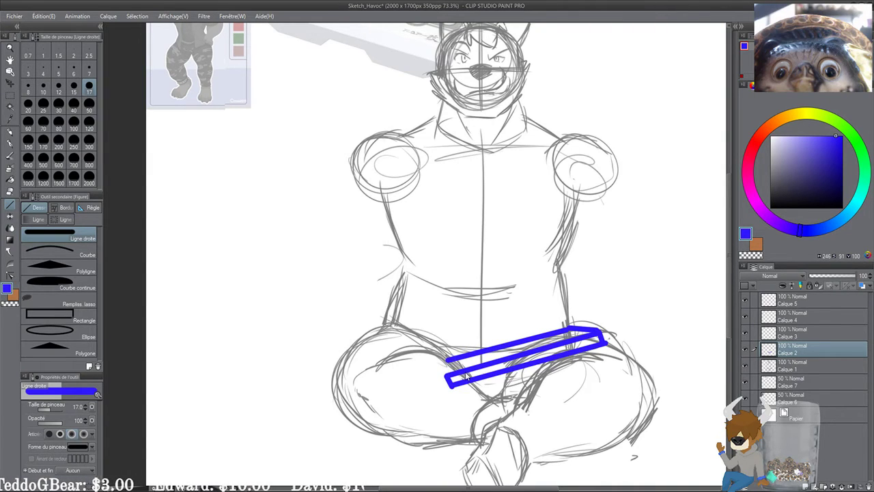
# Step: Close the arcade stick's top face with its long back edge and short left-hand edge
pyautogui.moveTo(599, 333)
pyautogui.mouseDown()
pyautogui.moveTo(574, 327)
pyautogui.moveTo(451, 358)
pyautogui.mouseUp()
pyautogui.moveTo(540, 321); pyautogui.dragTo(524, 333)
pyautogui.scroll(-2, 525, 334)
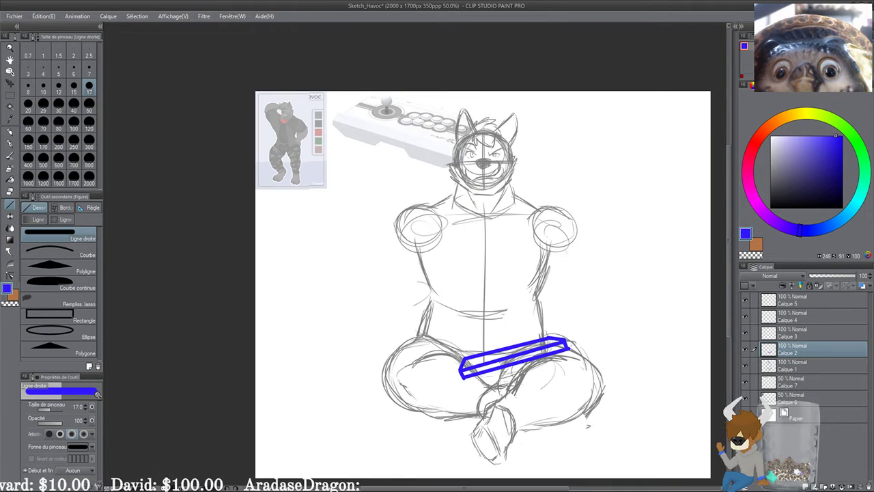
pyautogui.scroll(2, 475, 283)
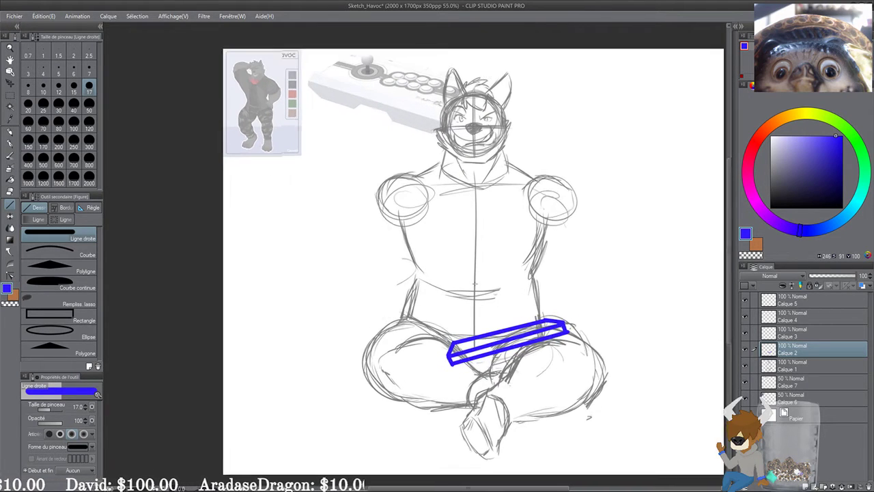
# Step: Draw the joystick near the box's right-hand end, with a short straight shaft and a round ball in size 15 pencil
pyautogui.moveTo(463, 383); pyautogui.dragTo(397, 320)
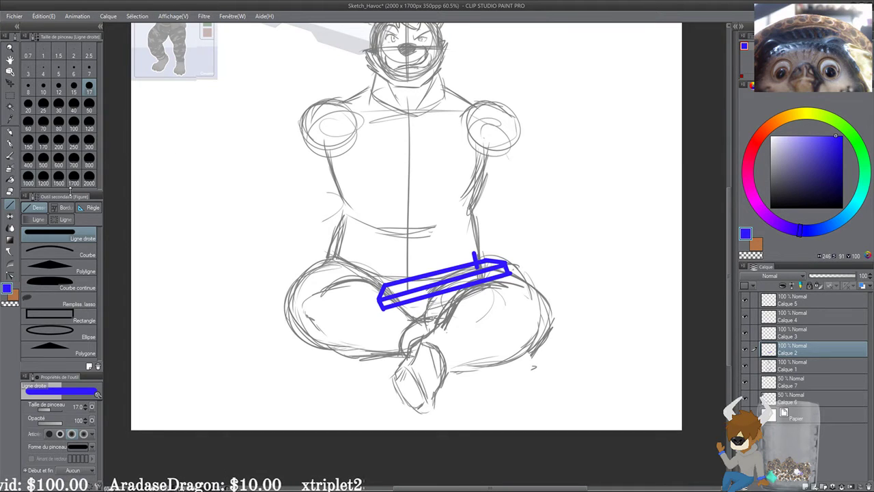
pyautogui.click(58, 86)
pyautogui.scroll(1, 386, 152)
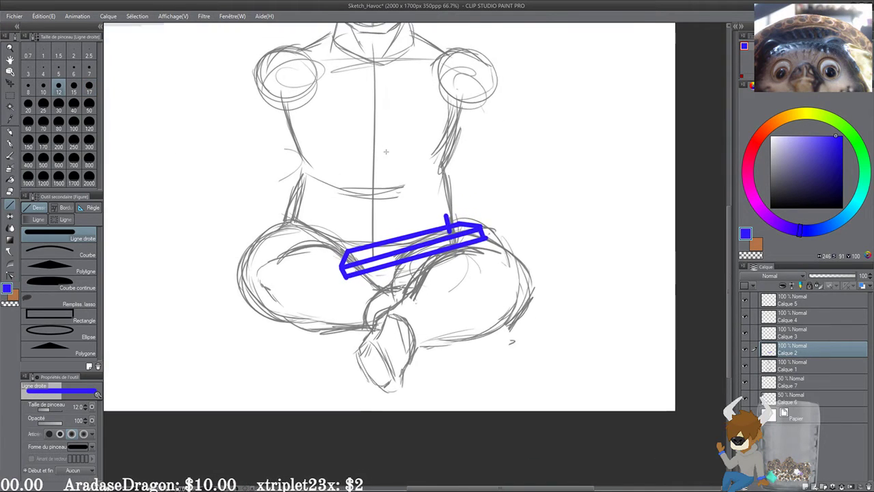
pyautogui.scroll(2, 386, 151)
pyautogui.click(9, 134)
pyautogui.scroll(3, 632, 173)
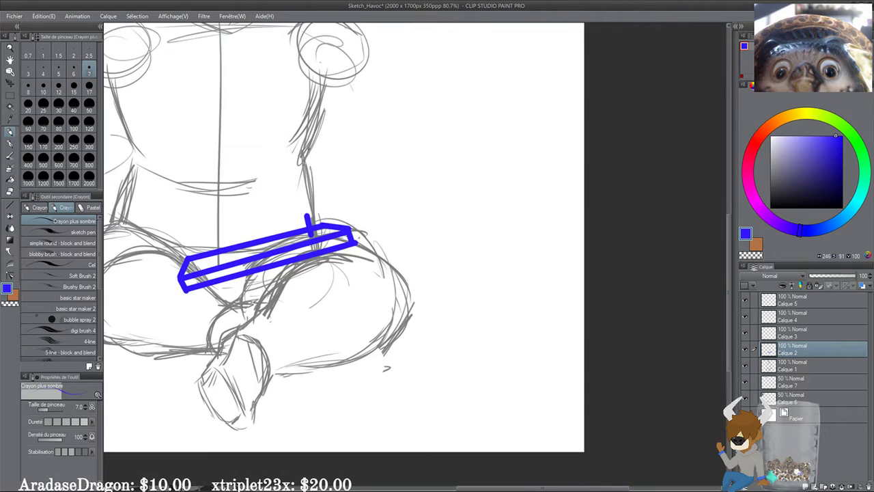
pyautogui.click(74, 87)
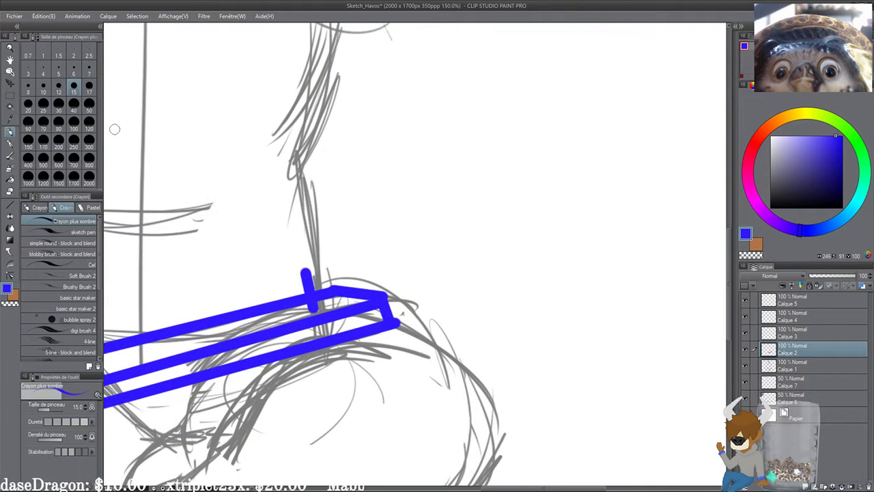
pyautogui.moveTo(297, 243)
pyautogui.mouseDown()
pyautogui.moveTo(290, 259)
pyautogui.moveTo(311, 256)
pyautogui.mouseUp()
pyautogui.moveTo(248, 258); pyautogui.dragTo(406, 215)
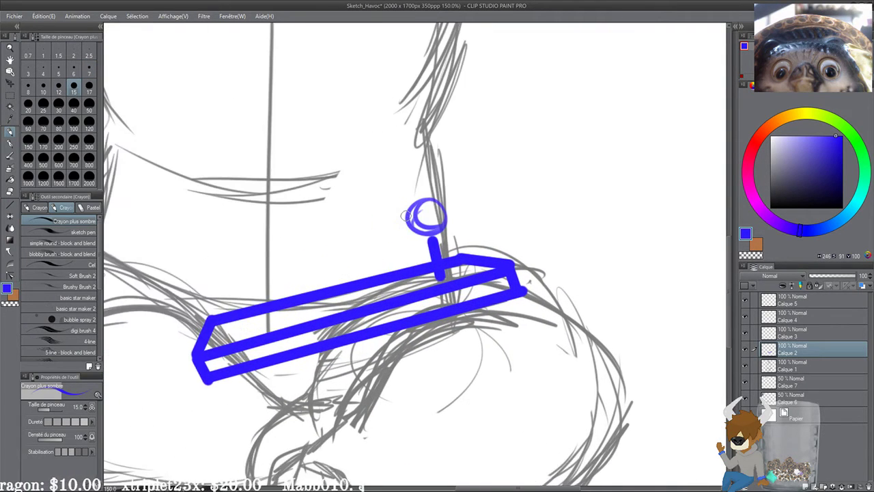
# Step: Mark the arcade buttons as small blue spots on the left-hand end of the box's top face
pyautogui.scroll(-2, 406, 215)
pyautogui.moveTo(325, 157)
pyautogui.mouseDown()
pyautogui.moveTo(305, 276)
pyautogui.moveTo(311, 288)
pyautogui.mouseUp()
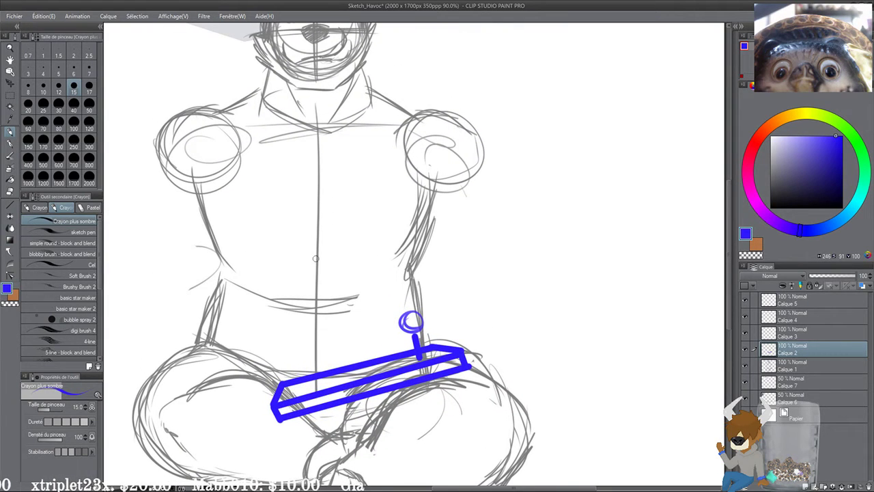
pyautogui.click(298, 384)
pyautogui.click(317, 380)
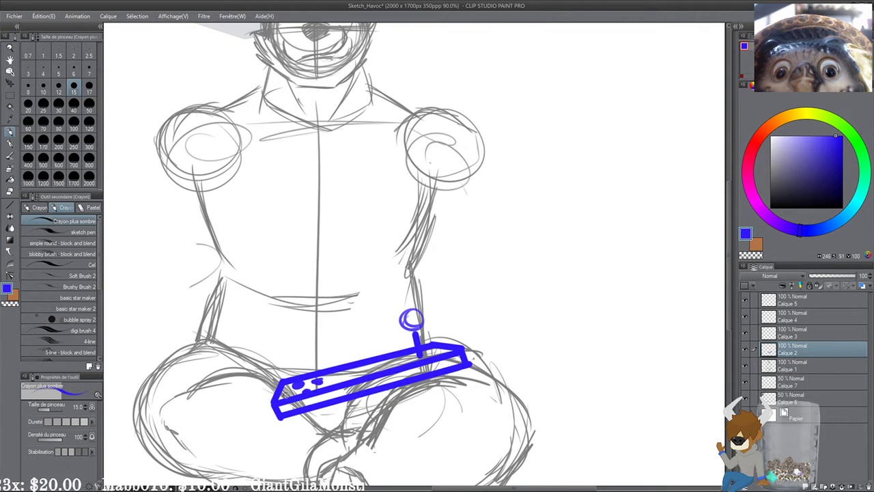
pyautogui.moveTo(323, 384); pyautogui.dragTo(290, 437)
pyautogui.scroll(-1, 301, 433)
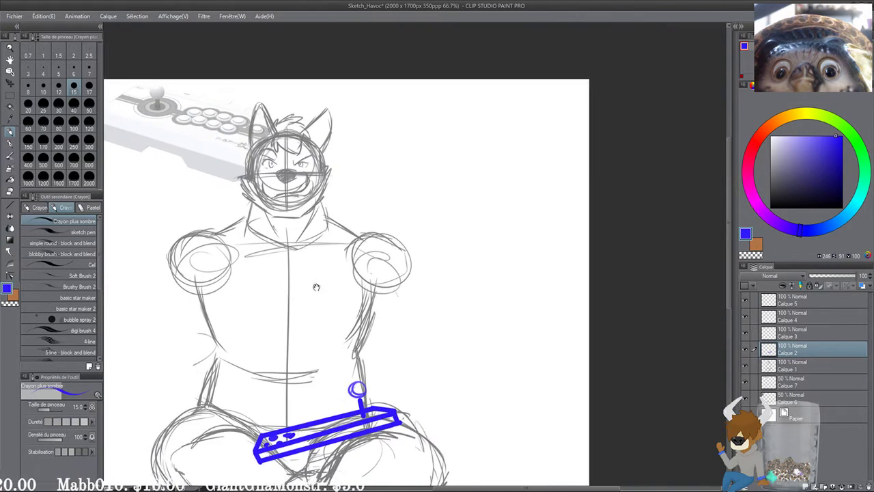
# Step: Return the pencil to size 7 with the dark grey colour and save the file
pyautogui.moveTo(316, 287); pyautogui.dragTo(372, 248)
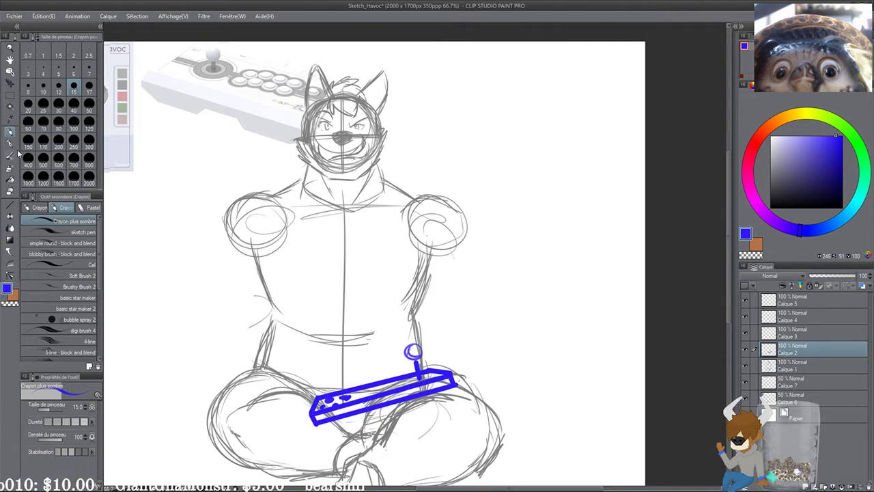
pyautogui.click(89, 68)
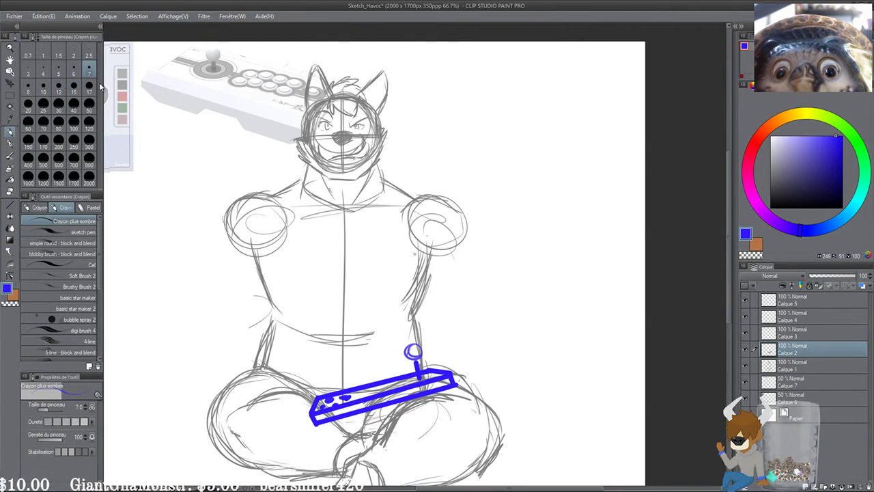
pyautogui.click(753, 46)
pyautogui.moveTo(530, 309); pyautogui.dragTo(538, 288)
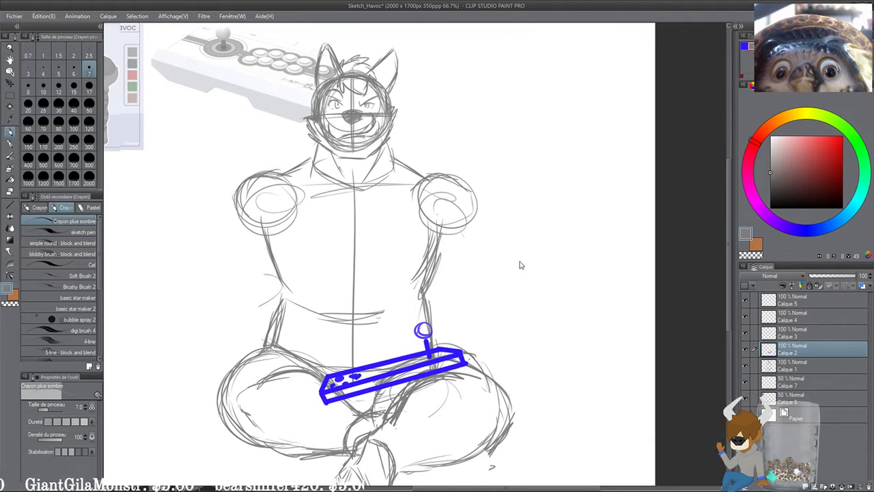
pyautogui.hotkey('ctrl', 's')
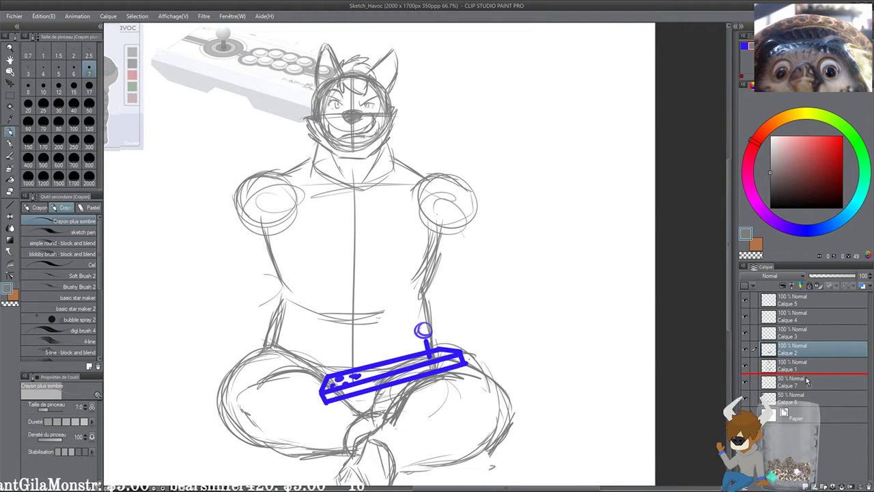
# Step: Lower layer Calque 2 to 47% opacity and make layer Calque 1 active
pyautogui.click(831, 276)
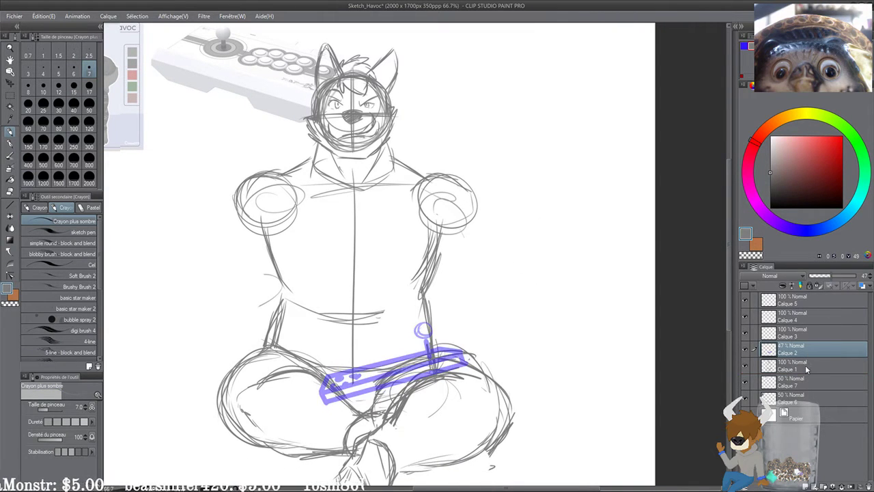
pyautogui.click(804, 369)
pyautogui.moveTo(416, 270); pyautogui.dragTo(432, 258)
pyautogui.moveTo(366, 205); pyautogui.dragTo(364, 199)
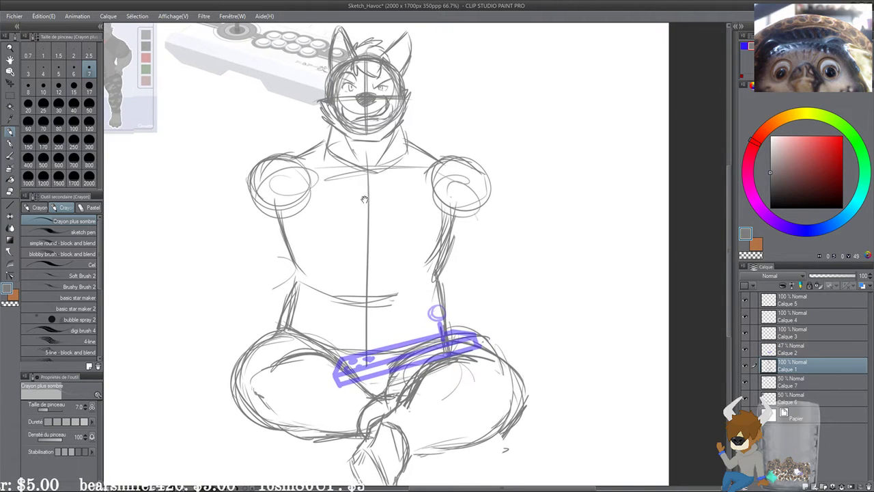
# Step: Lasso the head on the active layer, move it down closer to the shoulders and deselect it
pyautogui.moveTo(333, 162); pyautogui.dragTo(333, 216)
pyautogui.click(10, 96)
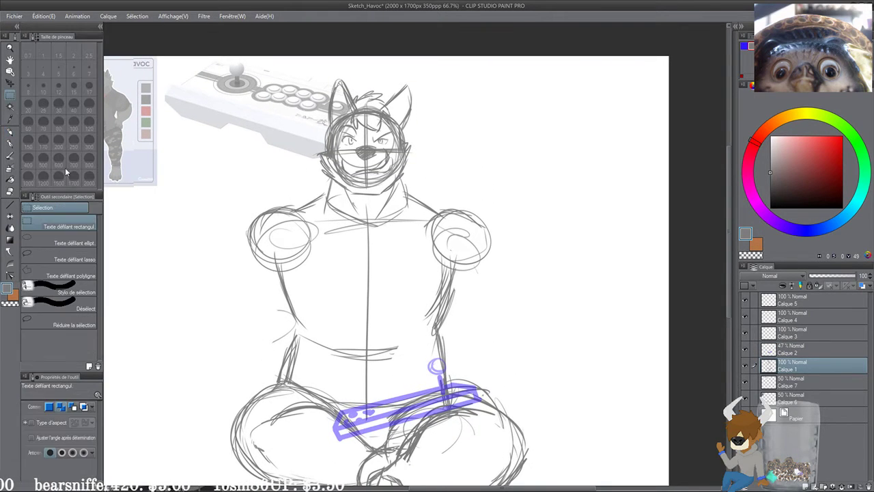
pyautogui.click(39, 255)
pyautogui.moveTo(366, 91); pyautogui.dragTo(332, 132)
pyautogui.moveTo(397, 118)
pyautogui.mouseDown()
pyautogui.moveTo(301, 90)
pyautogui.moveTo(299, 254)
pyautogui.moveTo(393, 114)
pyautogui.mouseUp()
pyautogui.click(9, 83)
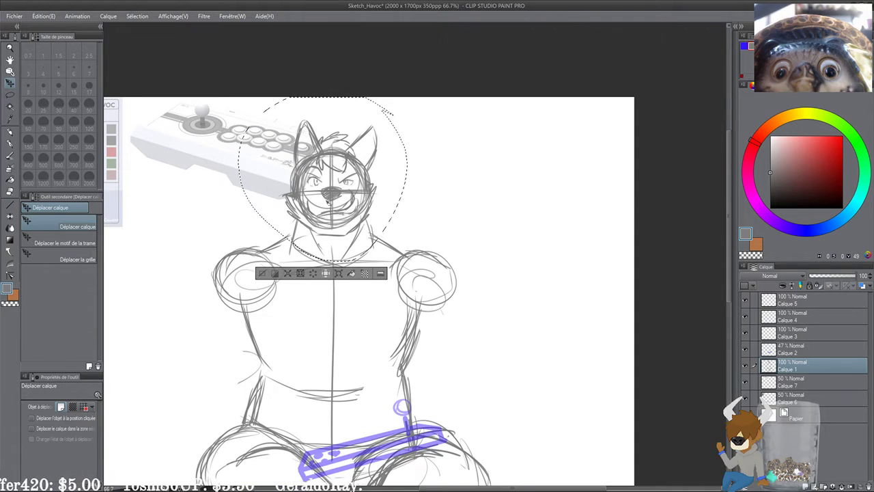
pyautogui.moveTo(339, 213)
pyautogui.mouseDown()
pyautogui.moveTo(339, 231)
pyautogui.moveTo(306, 228)
pyautogui.mouseUp()
pyautogui.hotkey('ctrl', 'd')
pyautogui.moveTo(279, 256)
pyautogui.mouseDown()
pyautogui.moveTo(300, 255)
pyautogui.moveTo(357, 240)
pyautogui.moveTo(301, 241)
pyautogui.mouseUp()
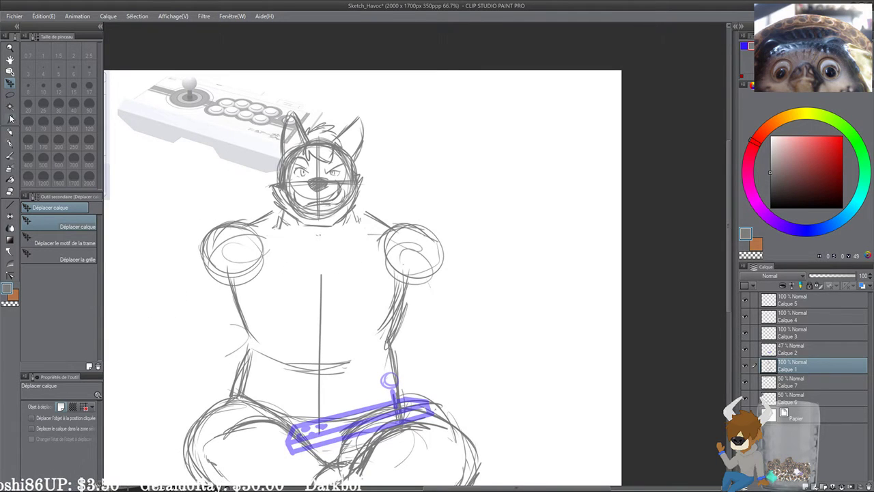
# Step: Redraw the side of the neck and the slope running down to the joystick-side shoulder with the size 7 pencil
pyautogui.click(10, 131)
pyautogui.moveTo(358, 199); pyautogui.dragTo(364, 216)
pyautogui.moveTo(360, 216)
pyautogui.mouseDown()
pyautogui.moveTo(351, 233)
pyautogui.moveTo(381, 230)
pyautogui.moveTo(398, 246)
pyautogui.mouseUp()
pyautogui.moveTo(255, 208); pyautogui.dragTo(234, 225)
pyautogui.hotkey('ctrl', 'z')
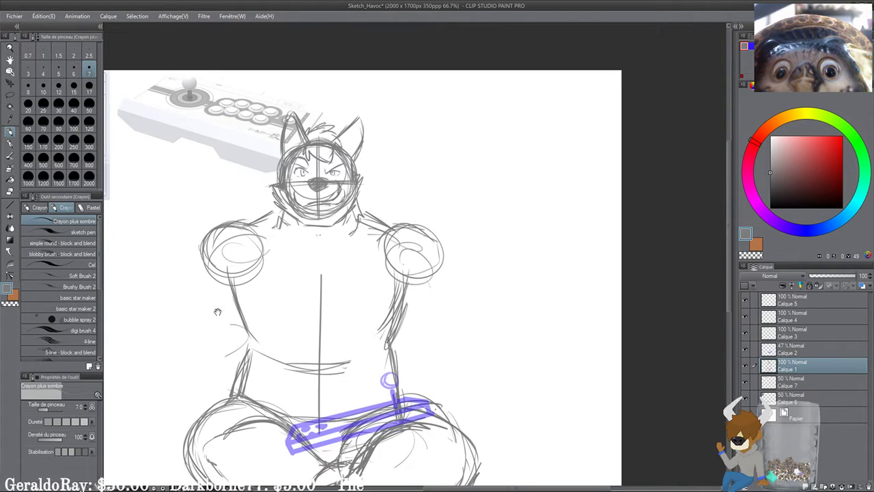
pyautogui.moveTo(218, 312); pyautogui.dragTo(258, 254)
# Step: Sketch guide lines for both upper arms and place hand circles above the arcade buttons and over the joystick
pyautogui.moveTo(273, 205); pyautogui.dragTo(258, 260)
pyautogui.moveTo(264, 249)
pyautogui.mouseDown()
pyautogui.moveTo(257, 295)
pyautogui.moveTo(348, 328)
pyautogui.moveTo(323, 356)
pyautogui.moveTo(330, 362)
pyautogui.moveTo(361, 347)
pyautogui.mouseUp()
pyautogui.moveTo(484, 229)
pyautogui.mouseDown()
pyautogui.moveTo(454, 231)
pyautogui.moveTo(468, 278)
pyautogui.mouseUp()
pyautogui.moveTo(457, 248); pyautogui.dragTo(471, 285)
pyautogui.moveTo(419, 292)
pyautogui.mouseDown()
pyautogui.moveTo(442, 299)
pyautogui.moveTo(390, 306)
pyautogui.moveTo(398, 324)
pyautogui.moveTo(415, 326)
pyautogui.moveTo(403, 295)
pyautogui.mouseUp()
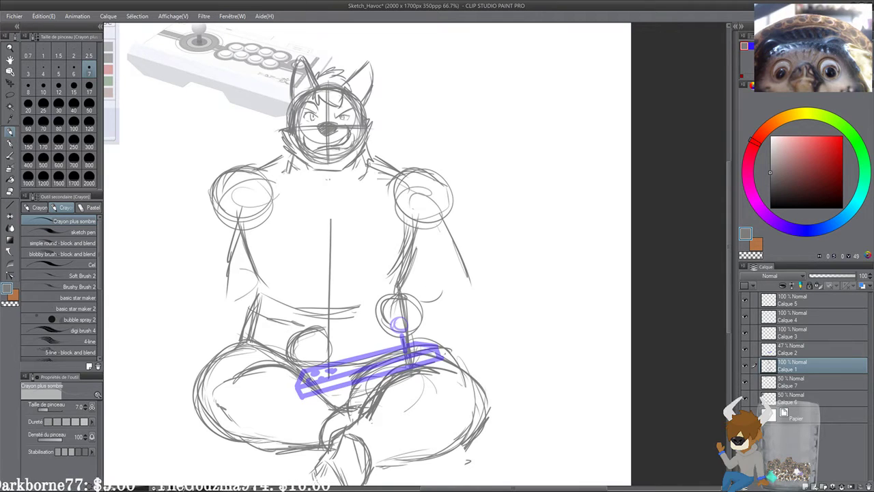
pyautogui.moveTo(414, 199); pyautogui.dragTo(409, 197)
# Step: Draw the two collarbones as a shallow V from the shoulders to the centre of the upper chest
pyautogui.moveTo(275, 299); pyautogui.dragTo(344, 299)
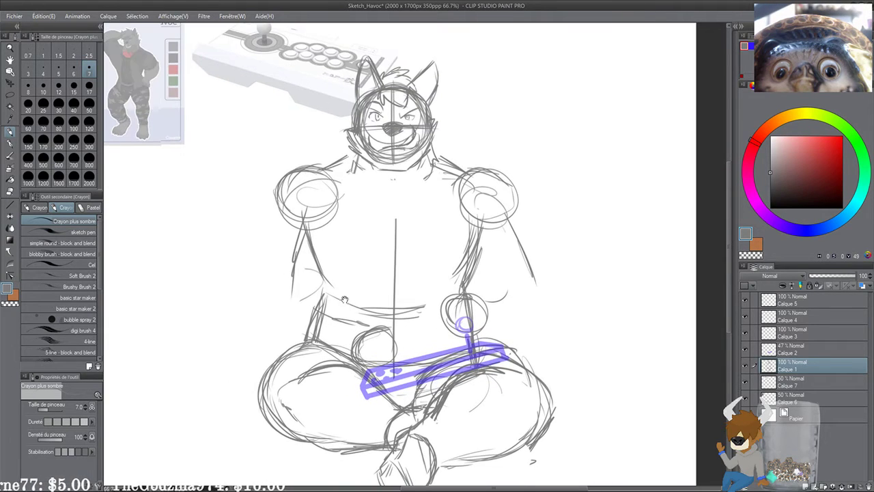
pyautogui.moveTo(279, 181); pyautogui.dragTo(289, 210)
pyautogui.scroll(3, 288, 212)
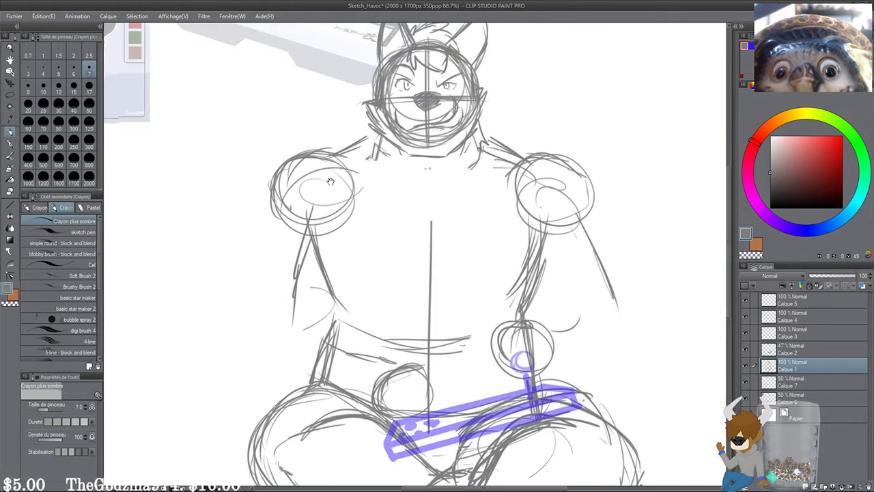
pyautogui.moveTo(318, 157)
pyautogui.mouseDown()
pyautogui.moveTo(378, 180)
pyautogui.moveTo(368, 172)
pyautogui.moveTo(396, 190)
pyautogui.mouseUp()
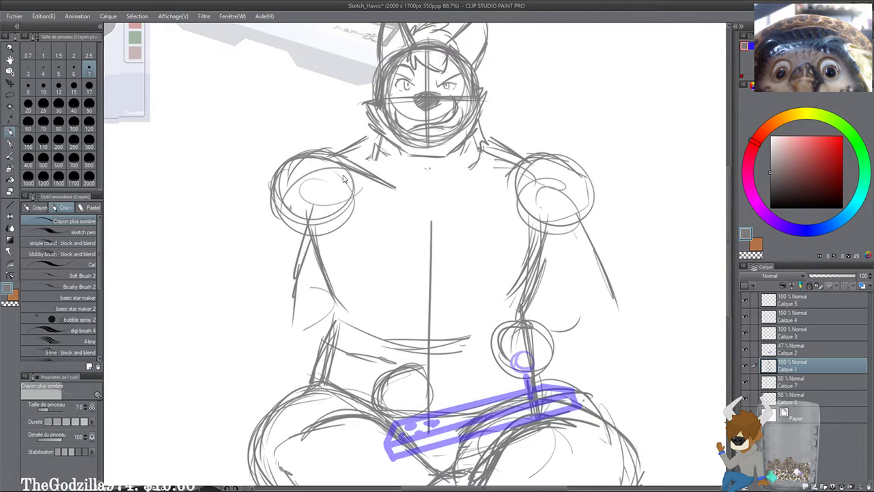
pyautogui.hotkey('ctrl', 'z')
pyautogui.hotkey('ctrl', 'z')
pyautogui.moveTo(332, 159); pyautogui.dragTo(427, 194)
pyautogui.moveTo(509, 170); pyautogui.dragTo(429, 192)
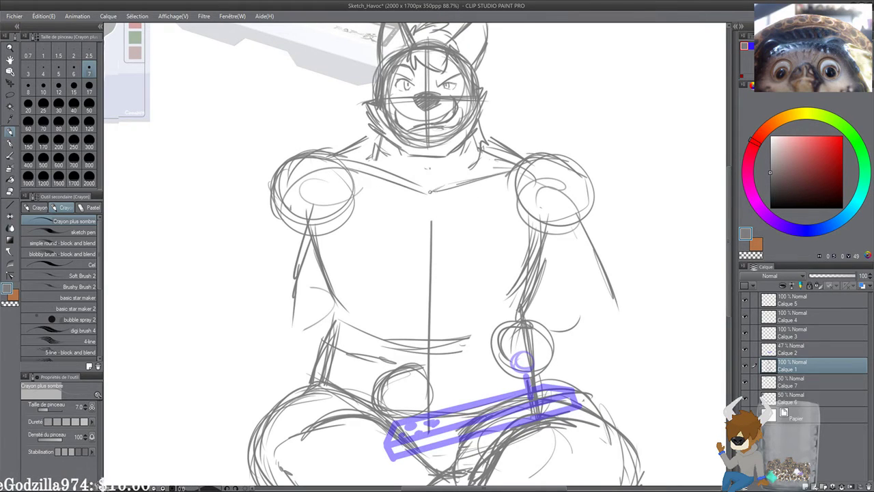
# Step: Sketch the lower curves of the pectorals and thicken the trapezius slopes between the neck and shoulders
pyautogui.moveTo(330, 252)
pyautogui.mouseDown()
pyautogui.moveTo(355, 280)
pyautogui.moveTo(496, 288)
pyautogui.mouseUp()
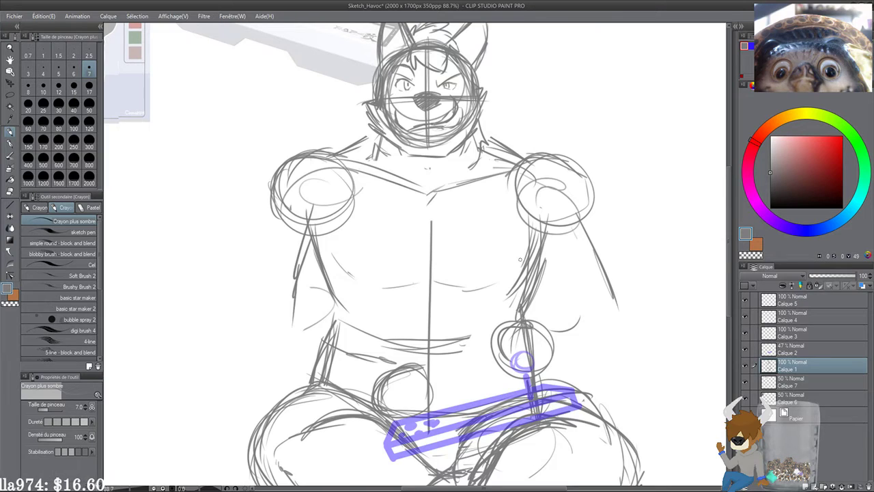
pyautogui.moveTo(537, 229); pyautogui.dragTo(518, 264)
pyautogui.scroll(3, 356, 217)
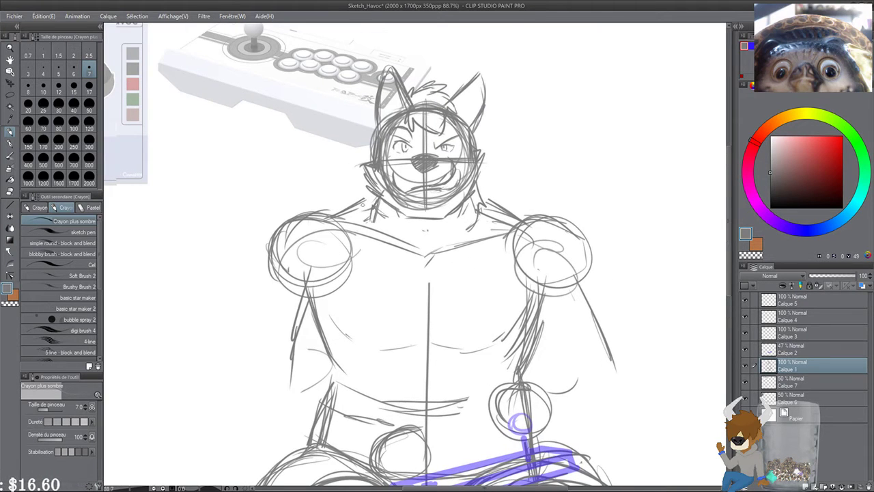
pyautogui.moveTo(318, 220); pyautogui.dragTo(376, 199)
pyautogui.moveTo(486, 205); pyautogui.dragTo(539, 227)
pyautogui.hotkey('ctrl', '-')
pyautogui.hotkey('ctrl', '-')
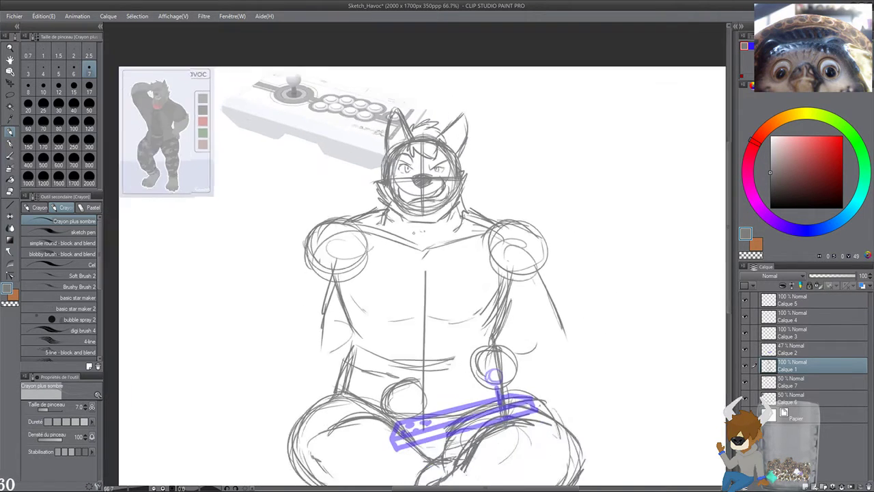
pyautogui.moveTo(348, 365); pyautogui.dragTo(357, 251)
pyautogui.scroll(3, 290, 187)
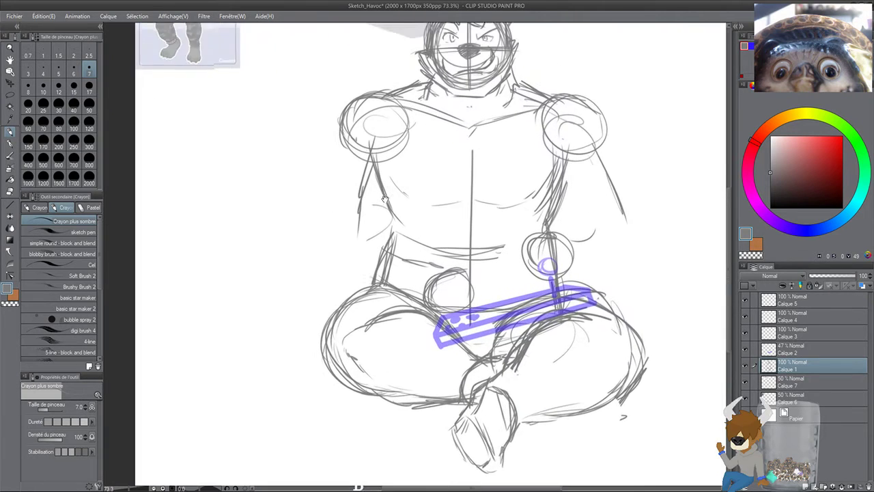
pyautogui.moveTo(304, 198)
pyautogui.mouseDown()
pyautogui.moveTo(307, 286)
pyautogui.moveTo(311, 201)
pyautogui.mouseUp()
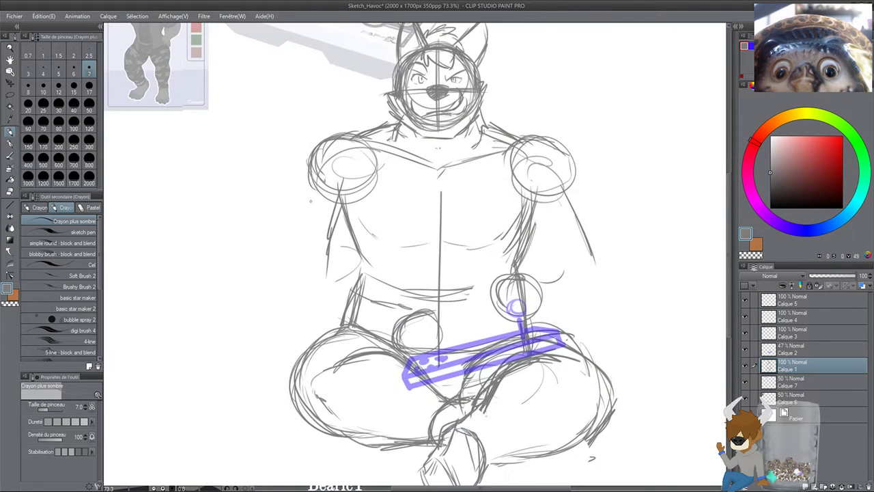
pyautogui.moveTo(370, 193)
pyautogui.mouseDown()
pyautogui.moveTo(360, 247)
pyautogui.moveTo(327, 272)
pyautogui.mouseUp()
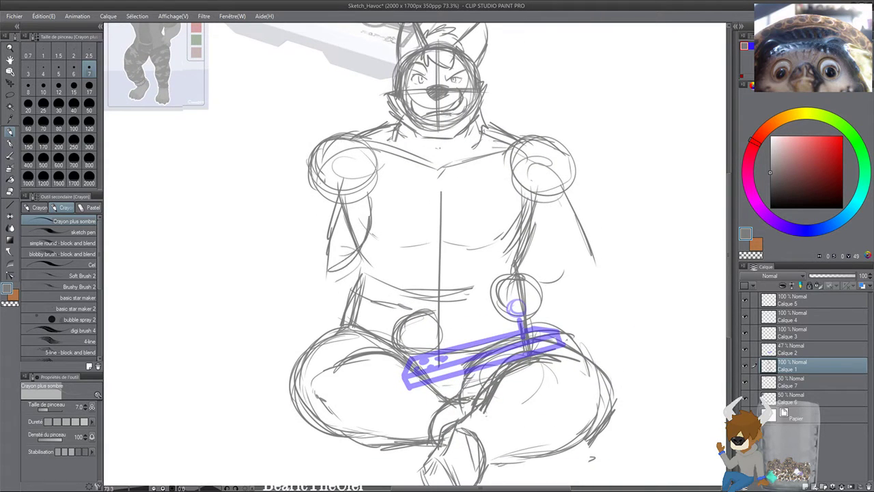
pyautogui.hotkey('ctrl', 'z')
pyautogui.hotkey('ctrl', 'z')
# Step: Redraw the outer edge of the button-side shoulder and outline a bulky rounded upper arm beneath it
pyautogui.moveTo(317, 173); pyautogui.dragTo(303, 199)
pyautogui.moveTo(315, 170); pyautogui.dragTo(301, 216)
pyautogui.moveTo(377, 155); pyautogui.dragTo(361, 217)
pyautogui.moveTo(317, 154)
pyautogui.mouseDown()
pyautogui.moveTo(352, 130)
pyautogui.moveTo(309, 179)
pyautogui.mouseUp()
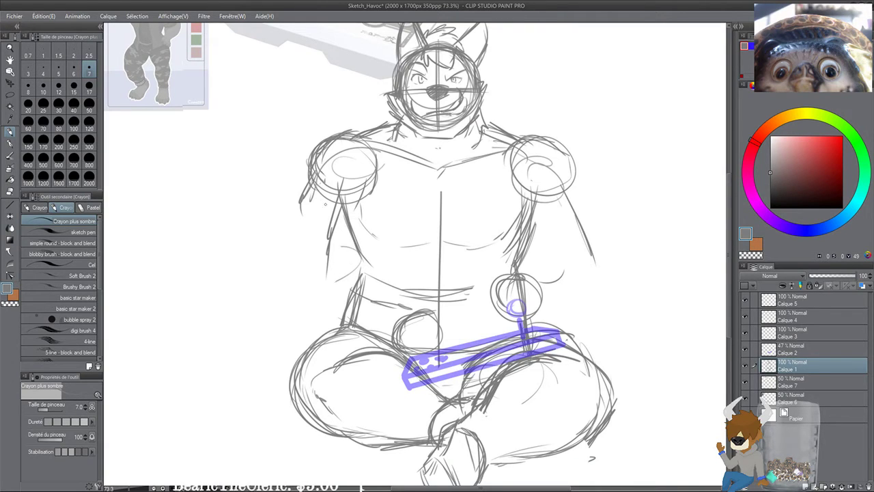
pyautogui.moveTo(318, 147)
pyautogui.mouseDown()
pyautogui.moveTo(294, 173)
pyautogui.moveTo(304, 197)
pyautogui.mouseUp()
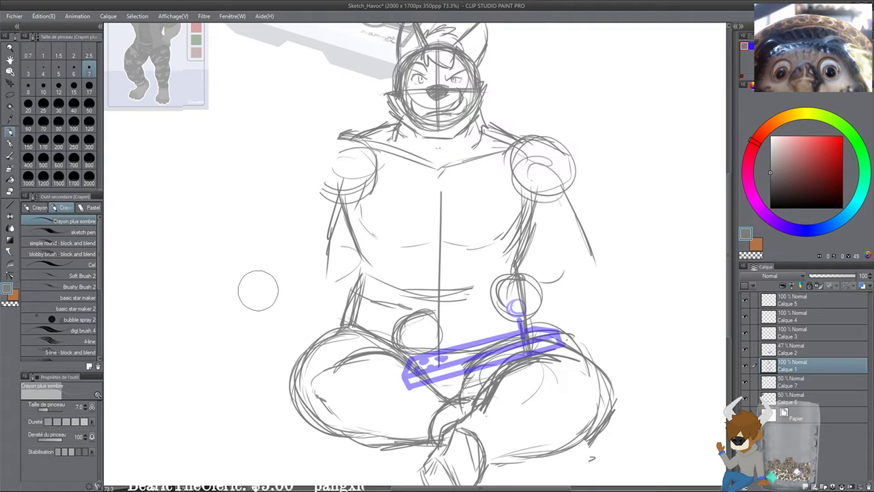
pyautogui.moveTo(333, 140)
pyautogui.mouseDown()
pyautogui.moveTo(310, 179)
pyautogui.moveTo(327, 196)
pyautogui.moveTo(307, 200)
pyautogui.moveTo(296, 232)
pyautogui.moveTo(333, 267)
pyautogui.mouseUp()
pyautogui.moveTo(370, 190)
pyautogui.mouseDown()
pyautogui.moveTo(352, 255)
pyautogui.moveTo(341, 260)
pyautogui.mouseUp()
pyautogui.moveTo(370, 188)
pyautogui.mouseDown()
pyautogui.moveTo(360, 252)
pyautogui.moveTo(335, 271)
pyautogui.mouseUp()
pyautogui.moveTo(296, 234)
pyautogui.mouseDown()
pyautogui.moveTo(307, 255)
pyautogui.moveTo(334, 271)
pyautogui.mouseUp()
pyautogui.moveTo(314, 197); pyautogui.dragTo(299, 225)
# Step: Reinforce the joystick-side shoulder circle and outline a matching muscular upper arm below it
pyautogui.moveTo(507, 215); pyautogui.dragTo(377, 223)
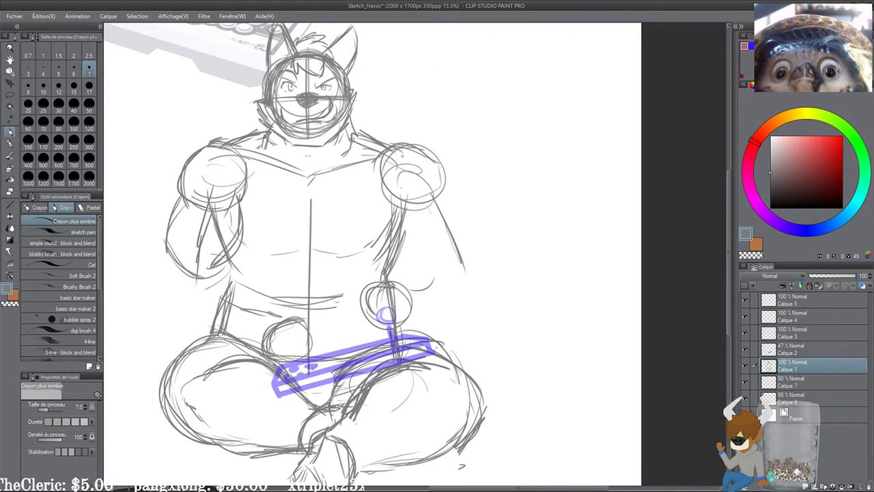
pyautogui.moveTo(401, 145)
pyautogui.mouseDown()
pyautogui.moveTo(439, 190)
pyautogui.moveTo(434, 196)
pyautogui.mouseUp()
pyautogui.moveTo(390, 192); pyautogui.dragTo(413, 209)
pyautogui.moveTo(373, 180)
pyautogui.mouseDown()
pyautogui.moveTo(422, 202)
pyautogui.moveTo(446, 172)
pyautogui.mouseUp()
pyautogui.moveTo(441, 163)
pyautogui.mouseDown()
pyautogui.moveTo(423, 208)
pyautogui.moveTo(461, 225)
pyautogui.mouseUp()
pyautogui.moveTo(400, 208); pyautogui.dragTo(428, 259)
pyautogui.moveTo(401, 198)
pyautogui.mouseDown()
pyautogui.moveTo(426, 265)
pyautogui.moveTo(467, 260)
pyautogui.moveTo(467, 208)
pyautogui.mouseUp()
pyautogui.moveTo(448, 186); pyautogui.dragTo(467, 267)
# Step: Sketch the inner elbow crease and the outer elbow curve of the joystick-side arm
pyautogui.moveTo(380, 308); pyautogui.dragTo(416, 296)
pyautogui.scroll(4, 372, 242)
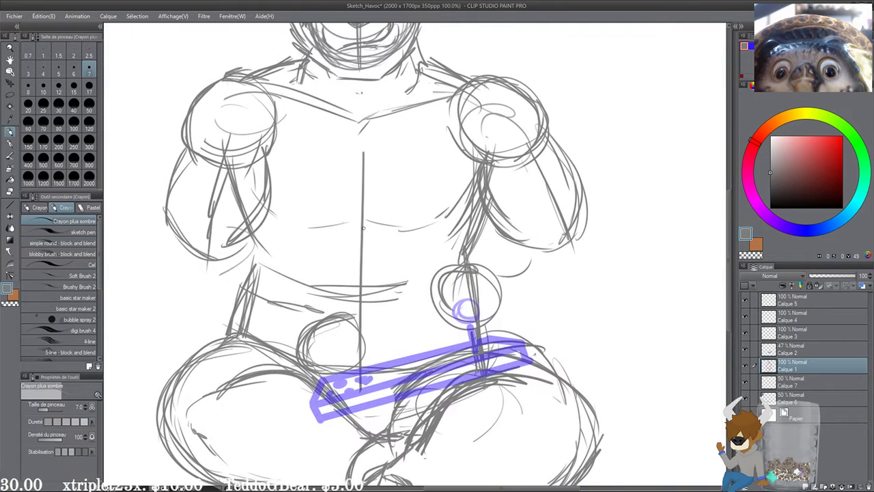
pyautogui.moveTo(483, 243); pyautogui.dragTo(457, 203)
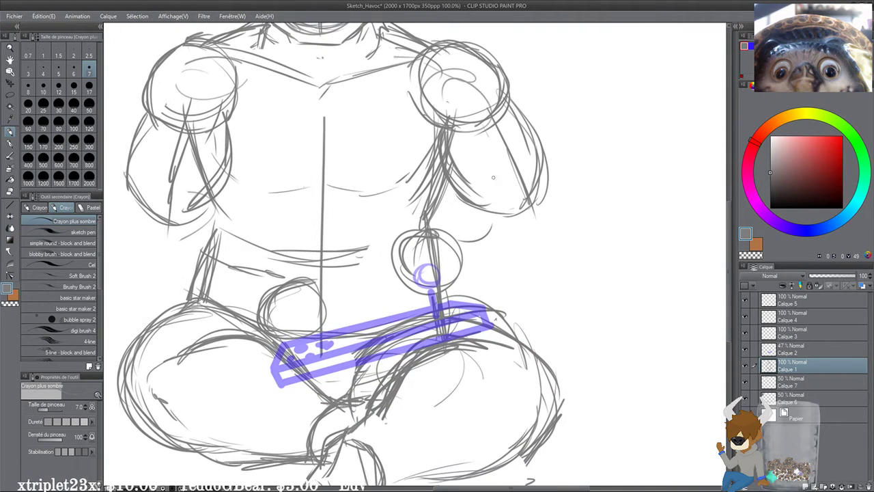
pyautogui.moveTo(506, 180)
pyautogui.mouseDown()
pyautogui.moveTo(452, 209)
pyautogui.moveTo(517, 186)
pyautogui.mouseUp()
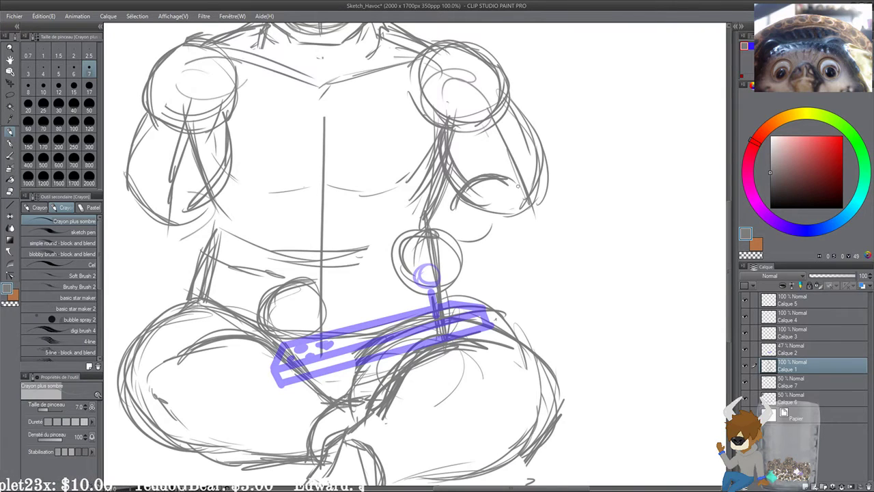
pyautogui.moveTo(457, 202)
pyautogui.mouseDown()
pyautogui.moveTo(422, 245)
pyautogui.moveTo(505, 180)
pyautogui.moveTo(499, 156)
pyautogui.moveTo(540, 198)
pyautogui.mouseUp()
pyautogui.moveTo(537, 159); pyautogui.dragTo(536, 212)
pyautogui.moveTo(541, 146); pyautogui.dragTo(552, 218)
# Step: Draw the underside of the joystick-side forearm curving to its hand circle, and add a fur tuft at the elbow
pyautogui.moveTo(458, 276)
pyautogui.mouseDown()
pyautogui.moveTo(487, 267)
pyautogui.moveTo(549, 223)
pyautogui.mouseUp()
pyautogui.moveTo(460, 271); pyautogui.dragTo(551, 210)
pyautogui.moveTo(501, 268); pyautogui.dragTo(551, 202)
pyautogui.moveTo(461, 280); pyautogui.dragTo(505, 268)
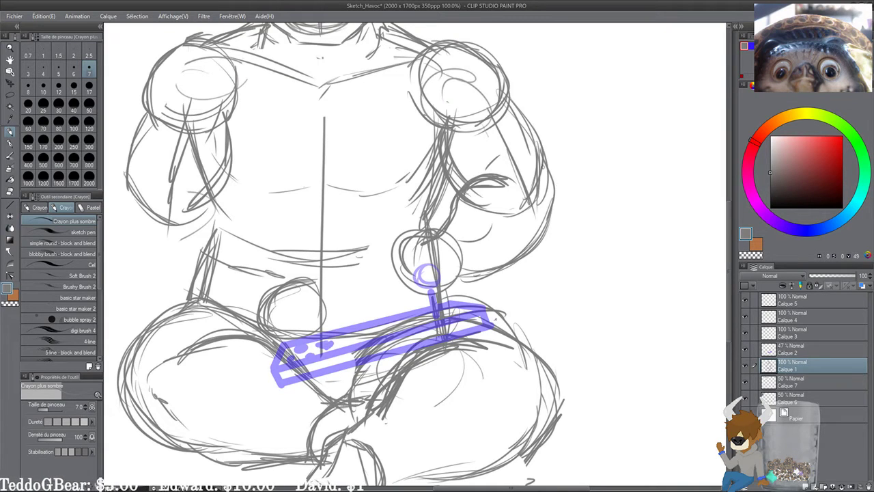
pyautogui.moveTo(542, 166); pyautogui.dragTo(657, 189)
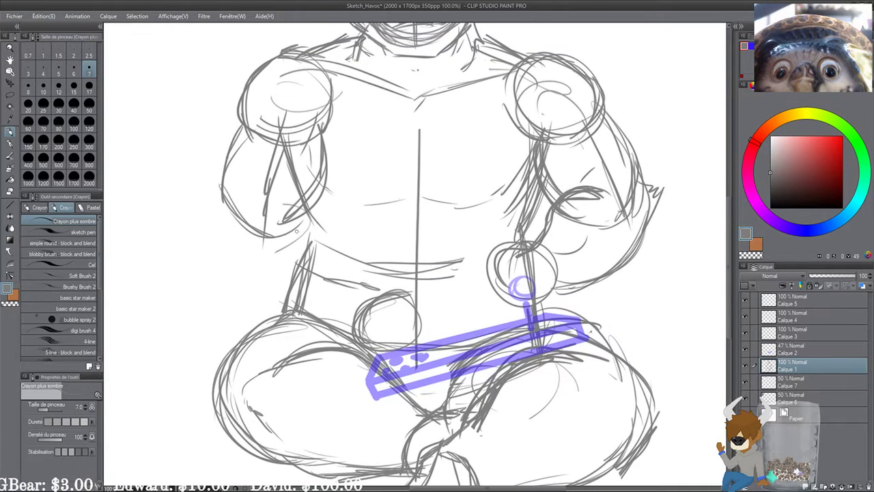
# Step: Try to sketch the elbow and the start of the forearm on the button-side arm
pyautogui.moveTo(309, 211); pyautogui.dragTo(327, 229)
pyautogui.moveTo(305, 210)
pyautogui.mouseDown()
pyautogui.moveTo(275, 228)
pyautogui.moveTo(327, 231)
pyautogui.mouseUp()
pyautogui.moveTo(238, 204); pyautogui.dragTo(240, 251)
pyautogui.moveTo(230, 209)
pyautogui.mouseDown()
pyautogui.moveTo(250, 269)
pyautogui.moveTo(232, 220)
pyautogui.mouseUp()
pyautogui.moveTo(232, 219); pyautogui.dragTo(228, 261)
pyautogui.scroll(-1, 258, 294)
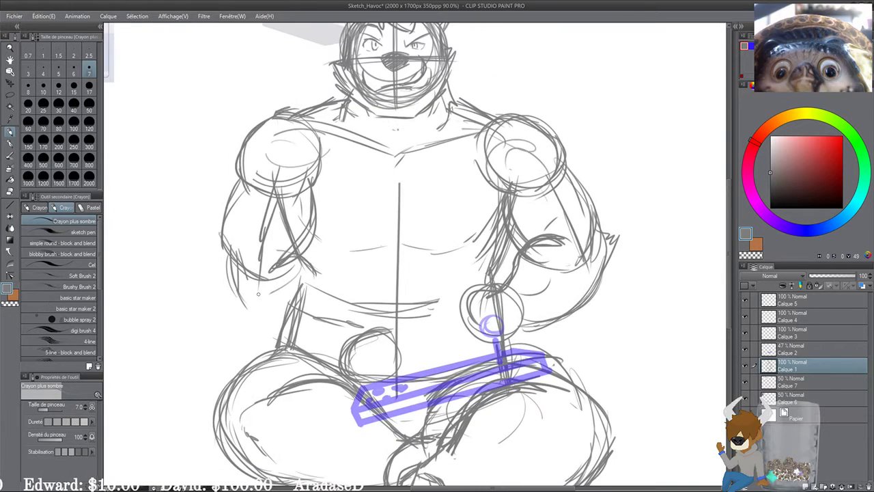
pyautogui.moveTo(362, 341)
pyautogui.mouseDown()
pyautogui.moveTo(357, 353)
pyautogui.moveTo(368, 346)
pyautogui.mouseUp()
# Step: Erase the button-side arm, torso edge and hand circle, and redraw the hand as an oval just above the buttons
pyautogui.moveTo(277, 294)
pyautogui.mouseDown()
pyautogui.moveTo(240, 290)
pyautogui.moveTo(234, 234)
pyautogui.moveTo(250, 152)
pyautogui.moveTo(276, 244)
pyautogui.mouseUp()
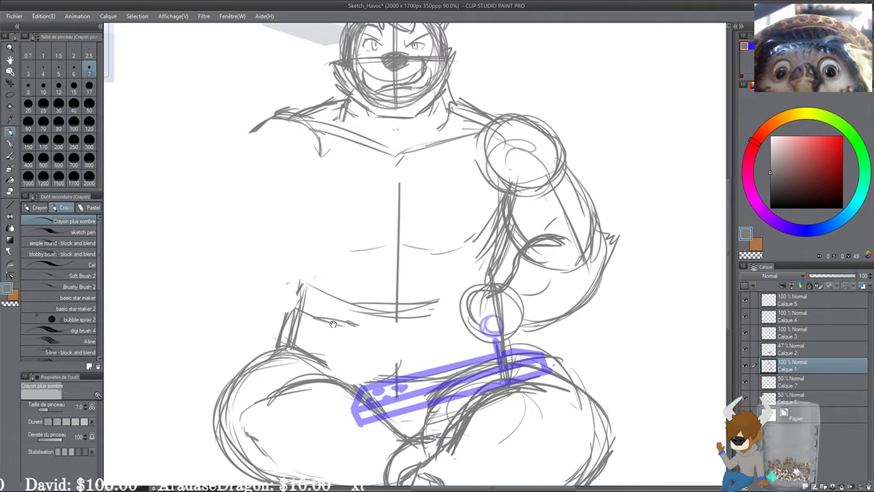
pyautogui.moveTo(334, 324); pyautogui.dragTo(325, 256)
pyautogui.scroll(1, 282, 187)
pyautogui.moveTo(393, 273)
pyautogui.mouseDown()
pyautogui.moveTo(373, 253)
pyautogui.moveTo(329, 287)
pyautogui.moveTo(342, 299)
pyautogui.moveTo(372, 278)
pyautogui.moveTo(352, 272)
pyautogui.moveTo(324, 282)
pyautogui.mouseUp()
pyautogui.moveTo(357, 277); pyautogui.dragTo(354, 274)
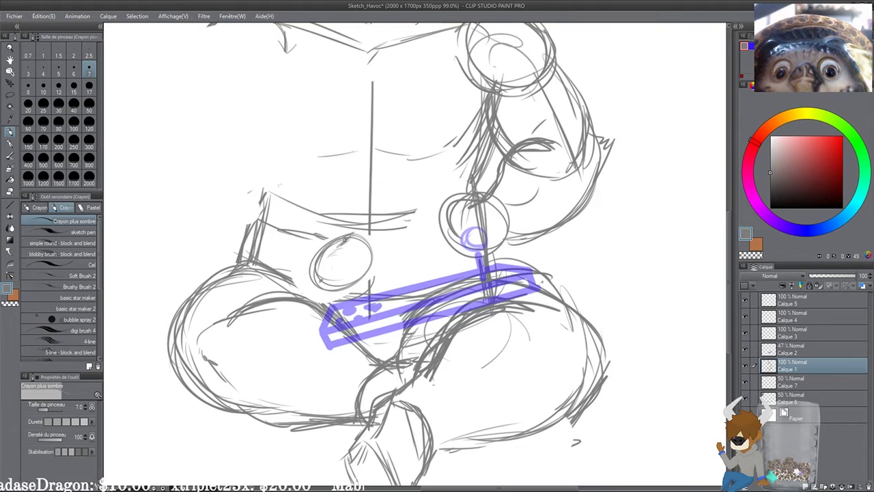
# Step: Sketch small knuckle ovals inside the button-side hand and start outlining the fingers from them
pyautogui.moveTo(361, 236)
pyautogui.mouseDown()
pyautogui.moveTo(370, 249)
pyautogui.moveTo(350, 246)
pyautogui.moveTo(308, 292)
pyautogui.mouseUp()
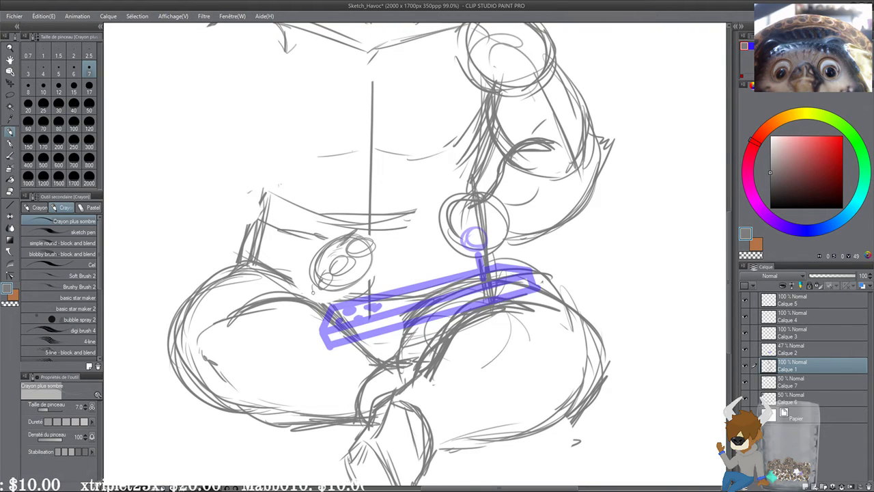
pyautogui.moveTo(371, 246)
pyautogui.mouseDown()
pyautogui.moveTo(384, 255)
pyautogui.moveTo(347, 281)
pyautogui.moveTo(357, 289)
pyautogui.moveTo(331, 300)
pyautogui.mouseUp()
pyautogui.moveTo(329, 270); pyautogui.dragTo(336, 304)
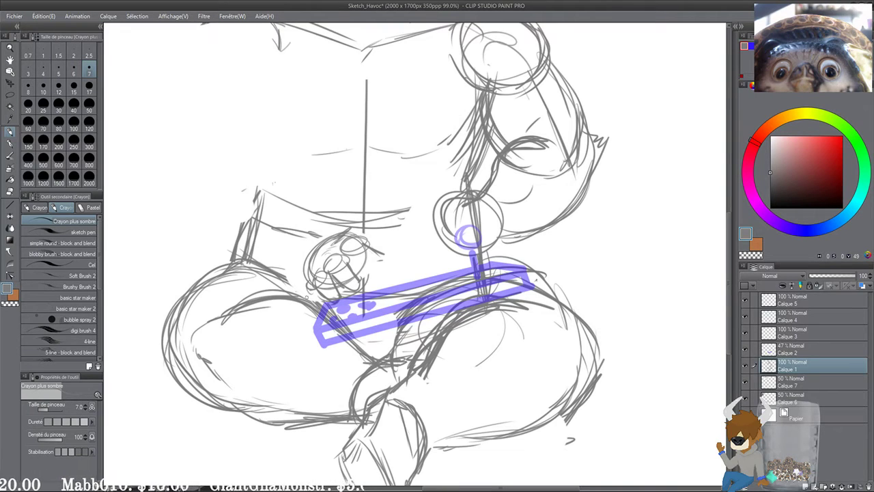
pyautogui.moveTo(314, 275)
pyautogui.mouseDown()
pyautogui.moveTo(305, 301)
pyautogui.moveTo(304, 252)
pyautogui.moveTo(342, 237)
pyautogui.moveTo(354, 267)
pyautogui.moveTo(375, 273)
pyautogui.mouseUp()
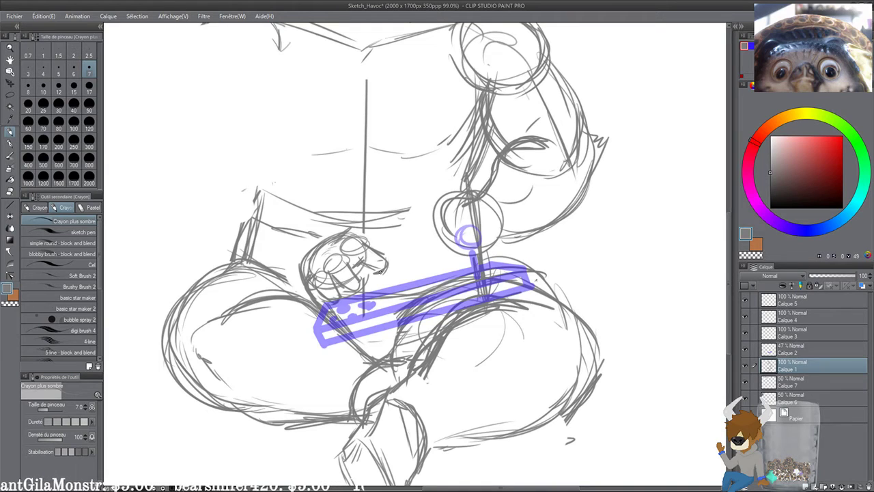
# Step: Draw the bent fingers reaching down to the arcade buttons and add the outstretched thumb to the button-side hand
pyautogui.moveTo(362, 268); pyautogui.dragTo(347, 278)
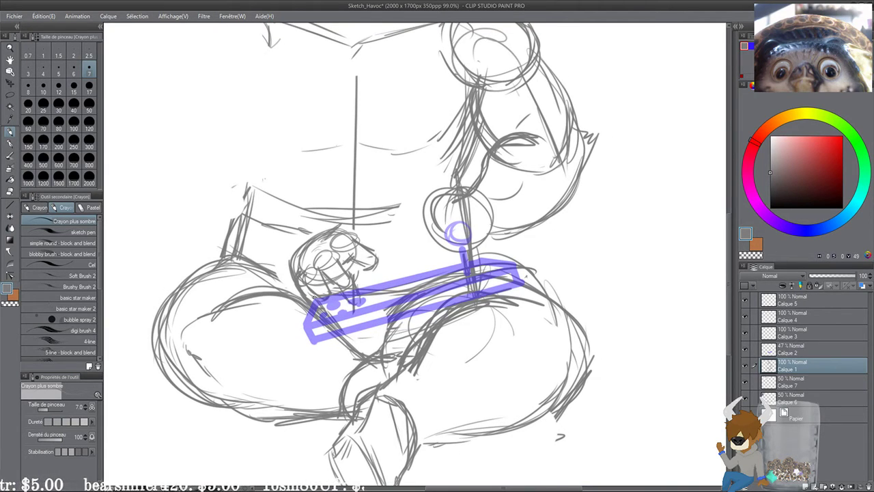
pyautogui.moveTo(332, 287); pyautogui.dragTo(344, 307)
pyautogui.moveTo(381, 247); pyautogui.dragTo(379, 246)
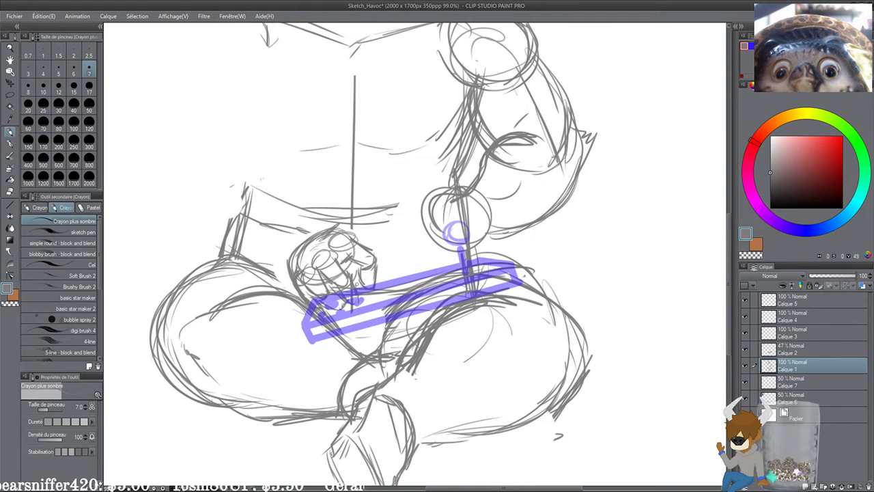
pyautogui.moveTo(318, 310); pyautogui.dragTo(378, 285)
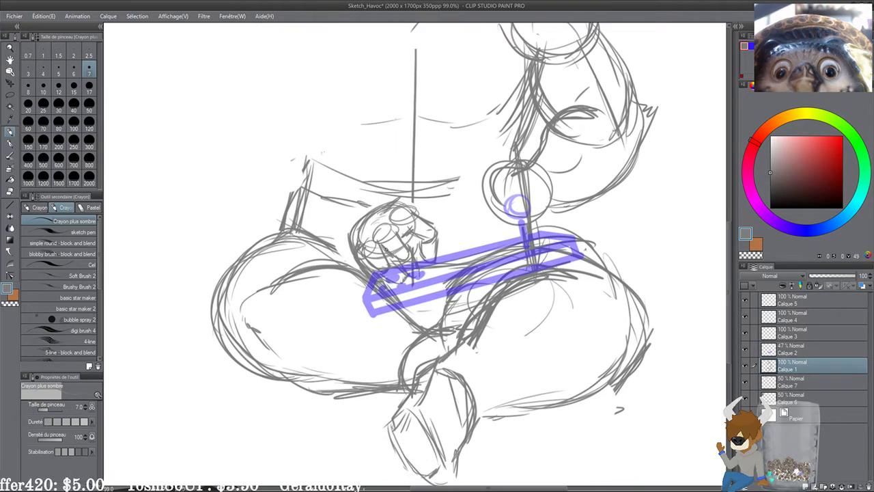
pyautogui.moveTo(420, 207)
pyautogui.mouseDown()
pyautogui.moveTo(412, 238)
pyautogui.moveTo(400, 234)
pyautogui.moveTo(439, 247)
pyautogui.moveTo(427, 258)
pyautogui.moveTo(409, 256)
pyautogui.mouseUp()
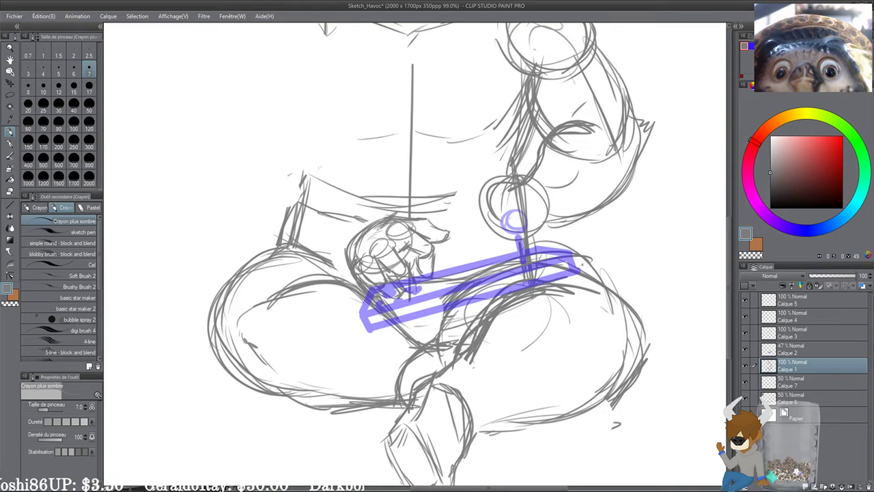
# Step: Sketch the button-side arm's vertical guide line, shoulder circle and the inner curve of the upper arm
pyautogui.moveTo(366, 192)
pyautogui.mouseDown()
pyautogui.moveTo(358, 236)
pyautogui.moveTo(403, 294)
pyautogui.moveTo(404, 339)
pyautogui.moveTo(369, 305)
pyautogui.mouseUp()
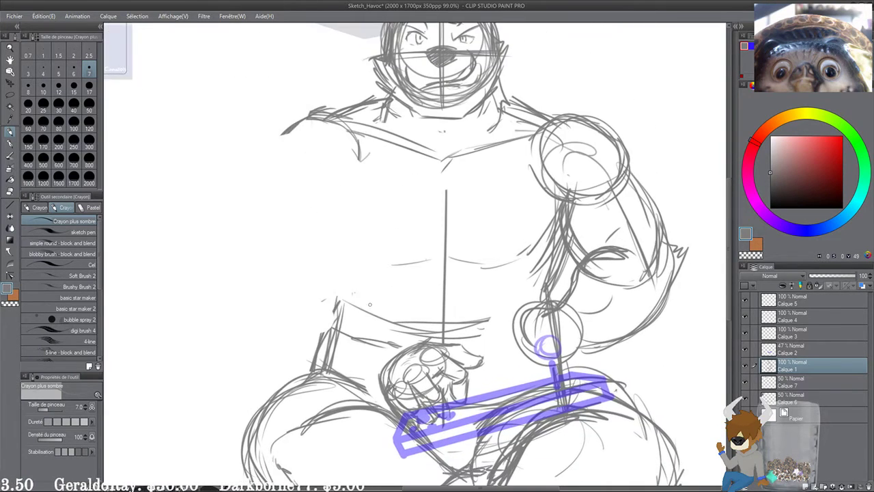
pyautogui.moveTo(333, 168); pyautogui.dragTo(335, 275)
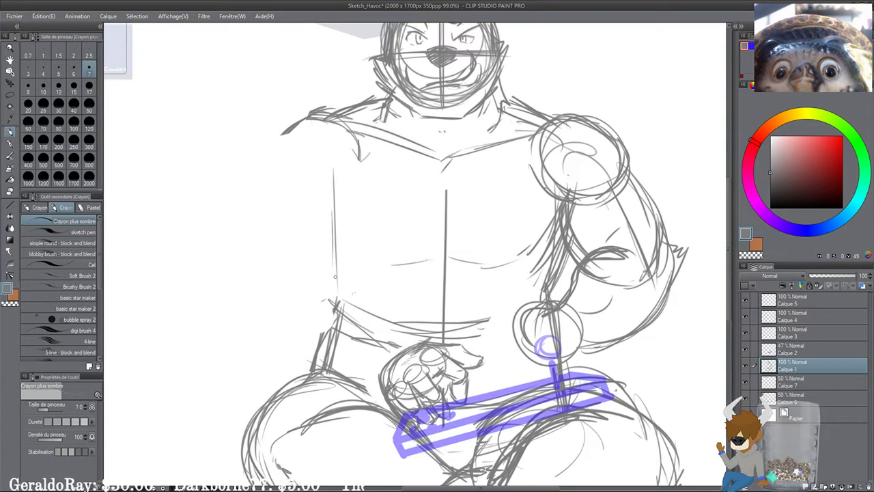
pyautogui.moveTo(335, 122)
pyautogui.mouseDown()
pyautogui.moveTo(285, 171)
pyautogui.moveTo(363, 157)
pyautogui.moveTo(289, 138)
pyautogui.moveTo(307, 192)
pyautogui.moveTo(321, 201)
pyautogui.moveTo(370, 174)
pyautogui.moveTo(361, 143)
pyautogui.moveTo(369, 184)
pyautogui.moveTo(437, 166)
pyautogui.mouseUp()
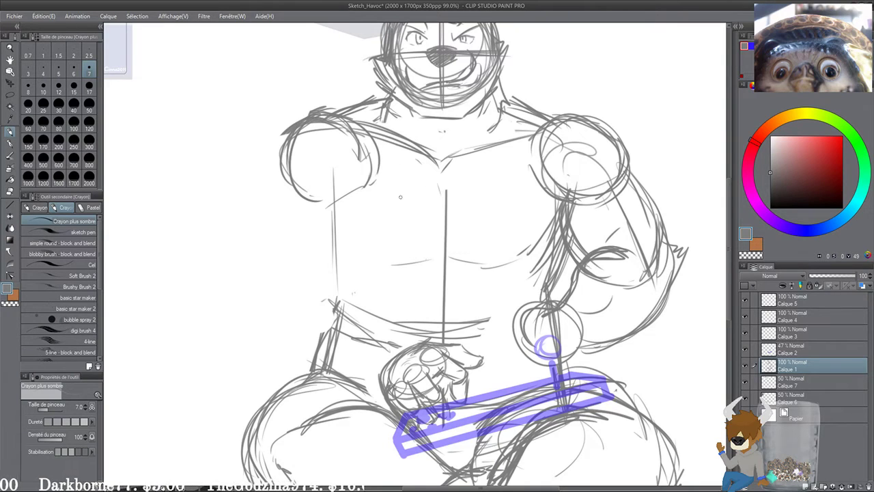
pyautogui.moveTo(373, 185)
pyautogui.mouseDown()
pyautogui.moveTo(357, 276)
pyautogui.moveTo(366, 257)
pyautogui.mouseUp()
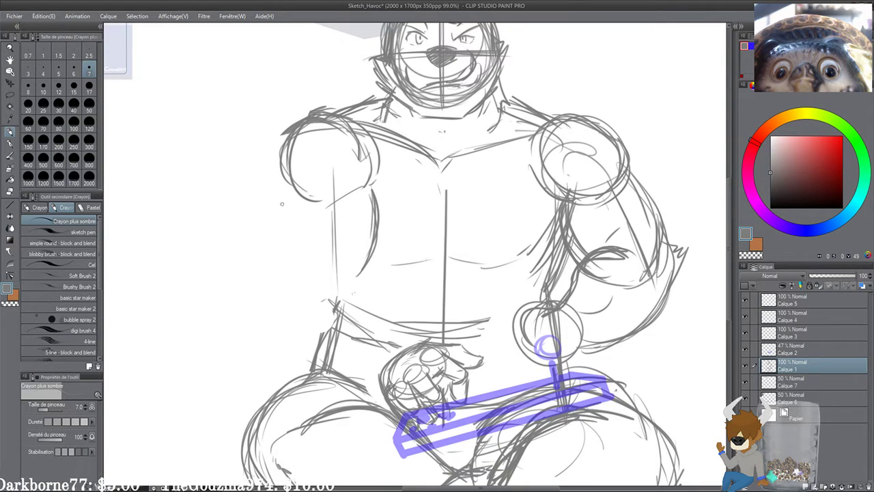
pyautogui.moveTo(287, 176)
pyautogui.mouseDown()
pyautogui.moveTo(269, 216)
pyautogui.moveTo(280, 240)
pyautogui.mouseUp()
pyautogui.moveTo(276, 191); pyautogui.dragTo(284, 243)
pyautogui.moveTo(292, 278)
pyautogui.mouseDown()
pyautogui.moveTo(354, 293)
pyautogui.moveTo(367, 266)
pyautogui.mouseUp()
pyautogui.moveTo(374, 183)
pyautogui.mouseDown()
pyautogui.moveTo(376, 239)
pyautogui.moveTo(354, 289)
pyautogui.mouseUp()
pyautogui.moveTo(369, 191)
pyautogui.mouseDown()
pyautogui.moveTo(397, 161)
pyautogui.moveTo(392, 222)
pyautogui.mouseUp()
pyautogui.hotkey('ctrl', 'z')
pyautogui.hotkey('ctrl', 'z')
pyautogui.hotkey('ctrl', 'z')
pyautogui.hotkey('ctrl', 'z')
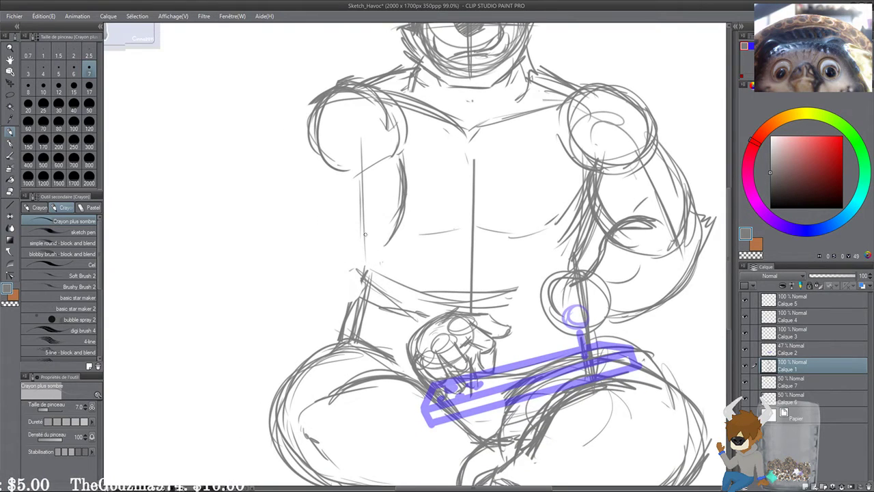
# Step: Outline the button-side upper arm as an oval below the shoulder and add the chest crease beside it
pyautogui.moveTo(314, 155)
pyautogui.mouseDown()
pyautogui.moveTo(302, 236)
pyautogui.moveTo(402, 198)
pyautogui.moveTo(322, 252)
pyautogui.mouseUp()
pyautogui.moveTo(305, 193)
pyautogui.mouseDown()
pyautogui.moveTo(364, 254)
pyautogui.moveTo(392, 228)
pyautogui.mouseUp()
pyautogui.moveTo(405, 141); pyautogui.dragTo(407, 157)
pyautogui.moveTo(383, 90); pyautogui.dragTo(423, 165)
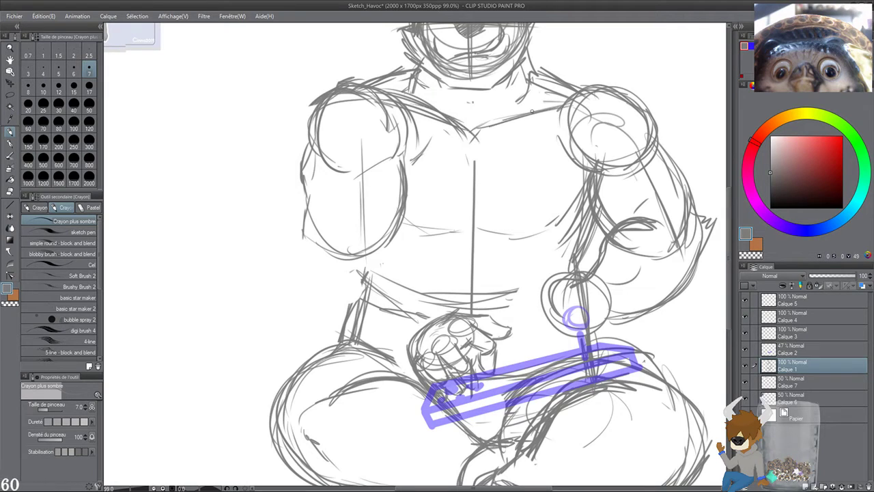
# Step: Sketch the pointed button-side elbow and the forearm running down to the hand, and clear the waist lines behind it
pyautogui.moveTo(399, 246)
pyautogui.mouseDown()
pyautogui.moveTo(406, 290)
pyautogui.moveTo(401, 282)
pyautogui.mouseUp()
pyautogui.moveTo(308, 198)
pyautogui.mouseDown()
pyautogui.moveTo(300, 232)
pyautogui.moveTo(320, 263)
pyautogui.mouseUp()
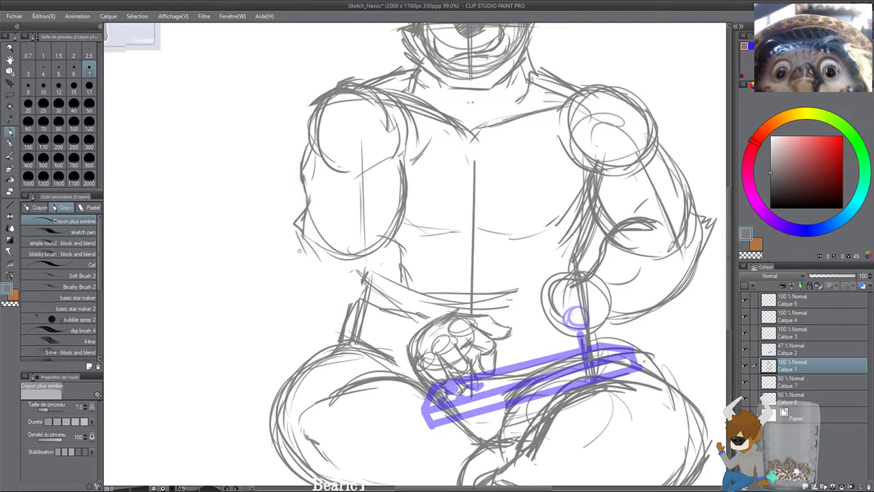
pyautogui.moveTo(300, 232)
pyautogui.mouseDown()
pyautogui.moveTo(307, 273)
pyautogui.moveTo(325, 300)
pyautogui.moveTo(377, 320)
pyautogui.mouseUp()
pyautogui.moveTo(301, 247)
pyautogui.mouseDown()
pyautogui.moveTo(343, 311)
pyautogui.moveTo(392, 331)
pyautogui.mouseUp()
pyautogui.moveTo(362, 325); pyautogui.dragTo(402, 349)
pyautogui.moveTo(397, 270); pyautogui.dragTo(443, 311)
pyautogui.moveTo(408, 283)
pyautogui.mouseDown()
pyautogui.moveTo(448, 310)
pyautogui.moveTo(424, 265)
pyautogui.mouseUp()
pyautogui.moveTo(336, 215)
pyautogui.mouseDown()
pyautogui.moveTo(381, 238)
pyautogui.moveTo(389, 262)
pyautogui.moveTo(372, 273)
pyautogui.moveTo(391, 286)
pyautogui.mouseUp()
pyautogui.press('e')
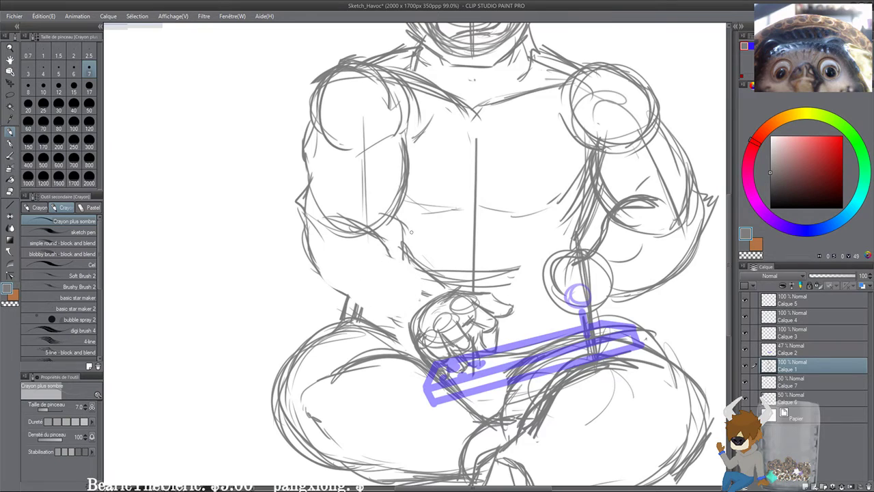
# Step: Refine the button-side forearm's upper and lower contours down to the wrist and mark the muscle crease near the elbow
pyautogui.moveTo(399, 210); pyautogui.dragTo(408, 145)
pyautogui.moveTo(397, 221)
pyautogui.mouseDown()
pyautogui.moveTo(412, 256)
pyautogui.moveTo(452, 290)
pyautogui.mouseUp()
pyautogui.moveTo(333, 175)
pyautogui.mouseDown()
pyautogui.moveTo(318, 239)
pyautogui.moveTo(343, 222)
pyautogui.moveTo(313, 228)
pyautogui.moveTo(351, 214)
pyautogui.moveTo(343, 292)
pyautogui.moveTo(390, 284)
pyautogui.mouseUp()
pyautogui.hotkey('ctrl', 'z')
pyautogui.hotkey('ctrl', 'z')
pyautogui.moveTo(323, 291); pyautogui.dragTo(408, 332)
pyautogui.moveTo(329, 286); pyautogui.dragTo(396, 322)
pyautogui.moveTo(410, 316); pyautogui.dragTo(391, 237)
pyautogui.moveTo(430, 210)
pyautogui.mouseDown()
pyautogui.moveTo(390, 248)
pyautogui.moveTo(386, 233)
pyautogui.mouseUp()
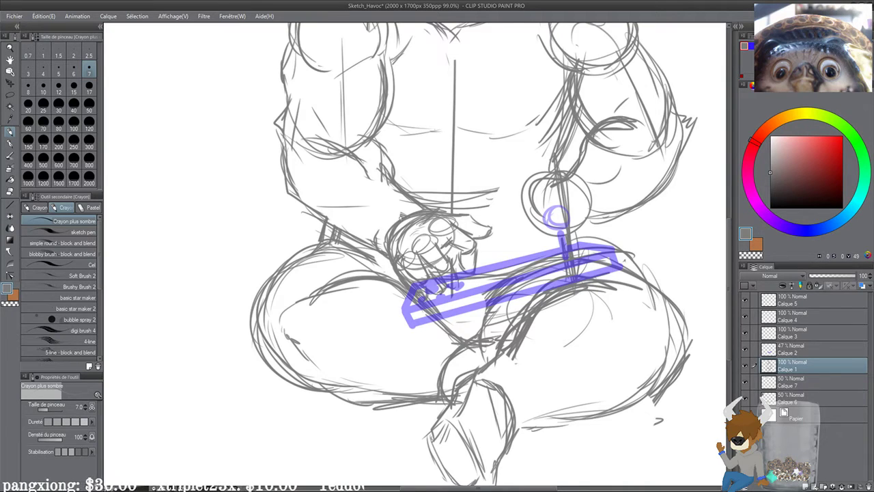
# Step: Clean up the button-side shoulder and upper-arm construction lines and reinforce the outer shoulder and neck contours
pyautogui.moveTo(369, 168); pyautogui.dragTo(385, 332)
pyautogui.scroll(-1, 379, 227)
pyautogui.moveTo(379, 193); pyautogui.dragTo(447, 243)
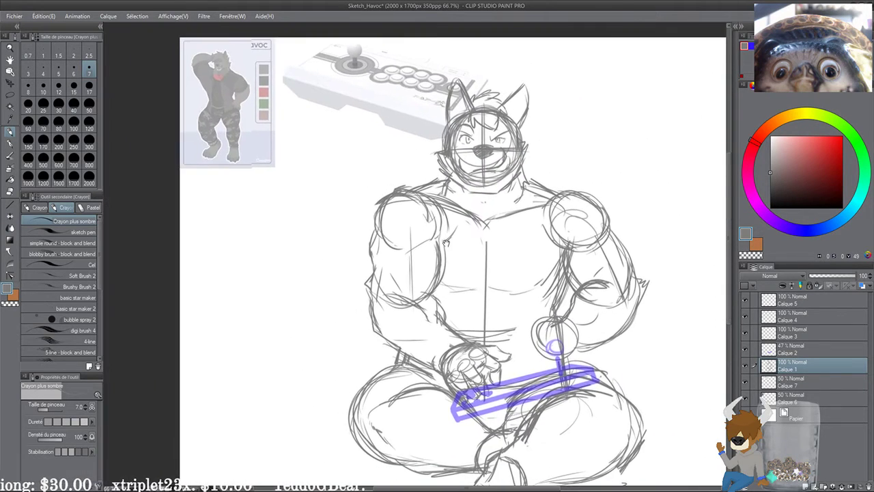
pyautogui.scroll(4, 423, 217)
pyautogui.moveTo(419, 208)
pyautogui.mouseDown()
pyautogui.moveTo(396, 211)
pyautogui.moveTo(423, 225)
pyautogui.moveTo(436, 215)
pyautogui.mouseUp()
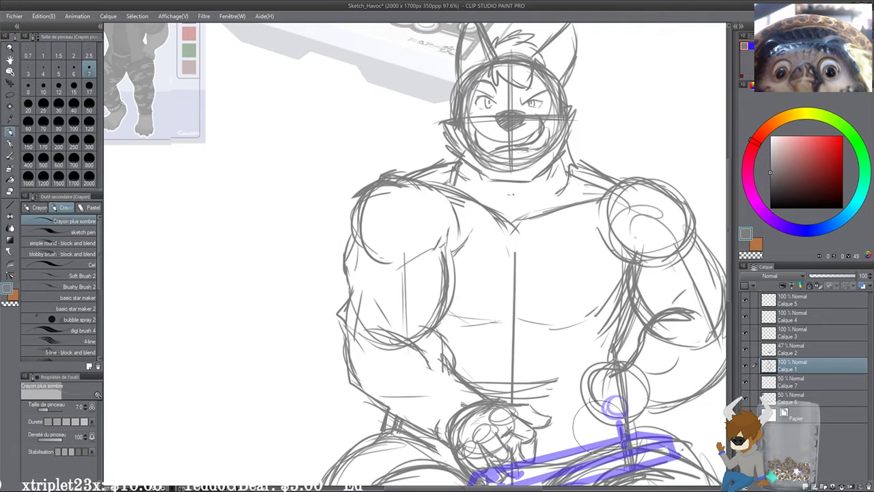
pyautogui.moveTo(391, 192)
pyautogui.mouseDown()
pyautogui.moveTo(379, 195)
pyautogui.moveTo(354, 258)
pyautogui.mouseUp()
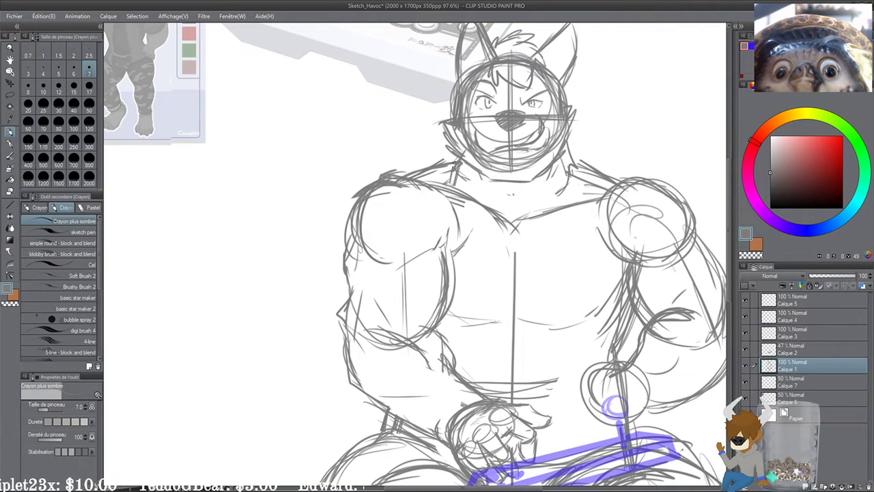
pyautogui.moveTo(457, 162); pyautogui.dragTo(411, 176)
pyautogui.moveTo(474, 178); pyautogui.dragTo(495, 198)
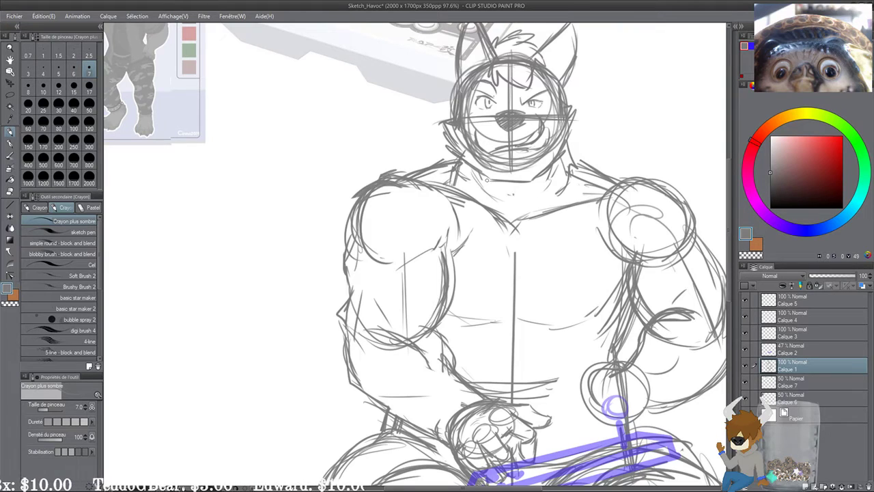
pyautogui.scroll(-4, 486, 179)
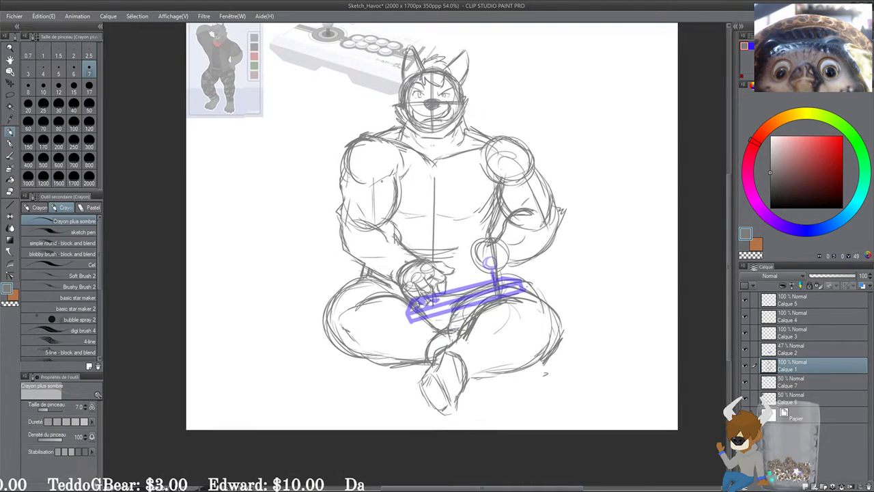
pyautogui.scroll(3, 422, 254)
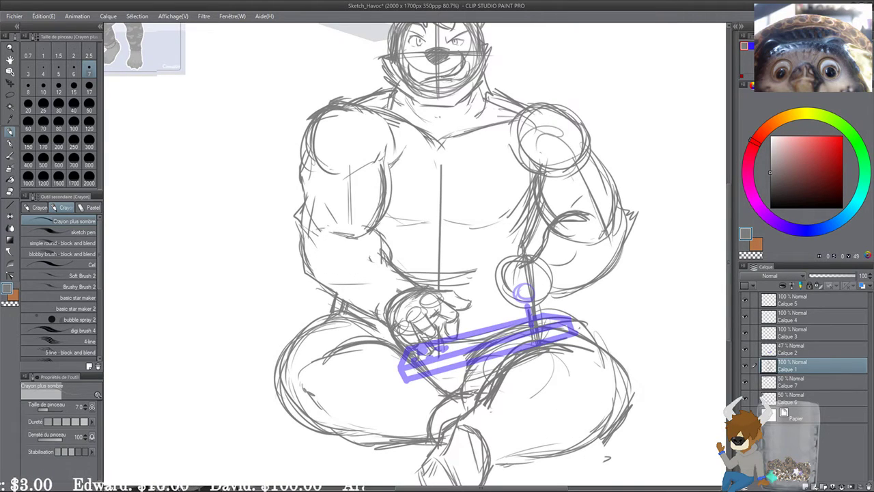
pyautogui.scroll(2, 403, 284)
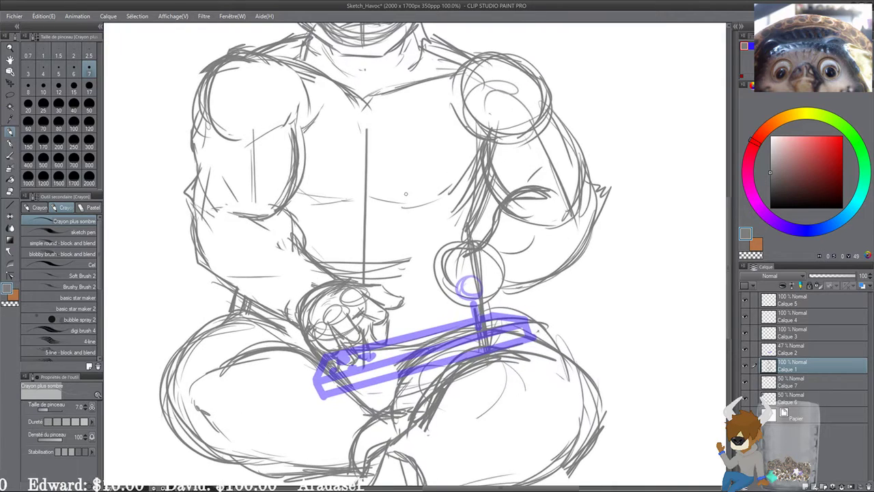
# Step: Replace the stick-side hand circle with a fist gripping the joystick, sketching the thumb-side outline, knuckle circles and curled fingers
pyautogui.moveTo(437, 190); pyautogui.dragTo(436, 185)
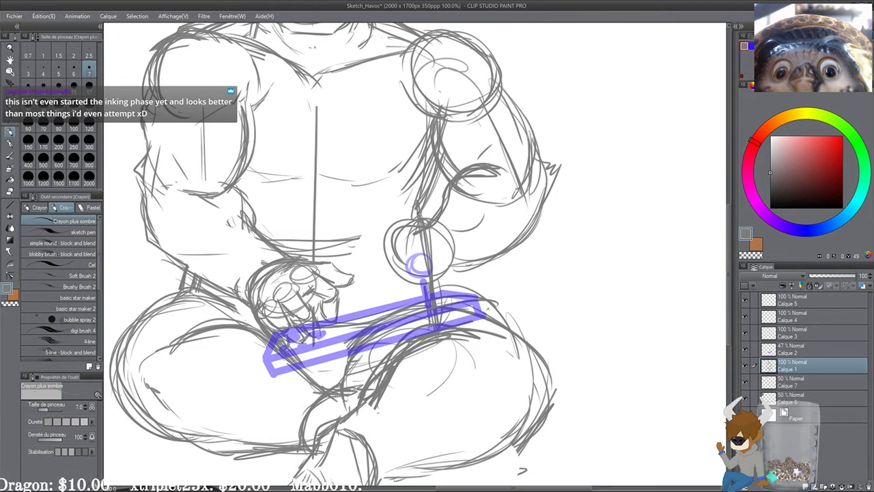
pyautogui.moveTo(380, 256); pyautogui.dragTo(387, 242)
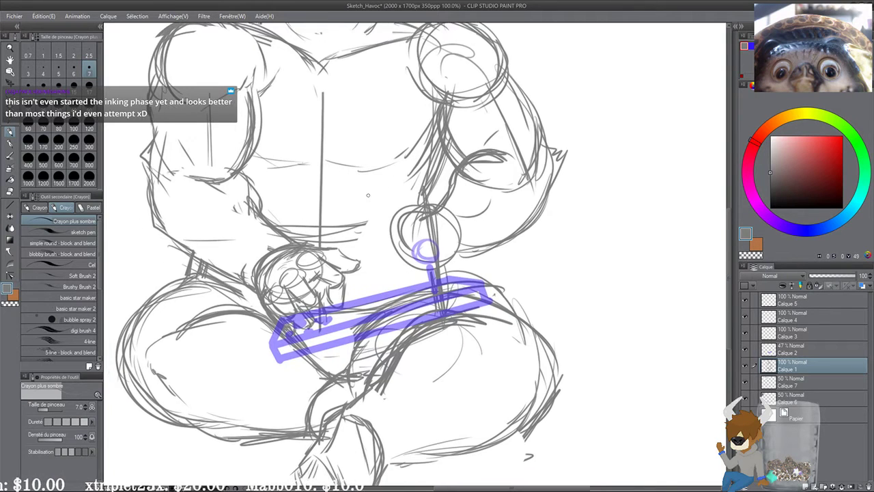
pyautogui.scroll(2, 368, 195)
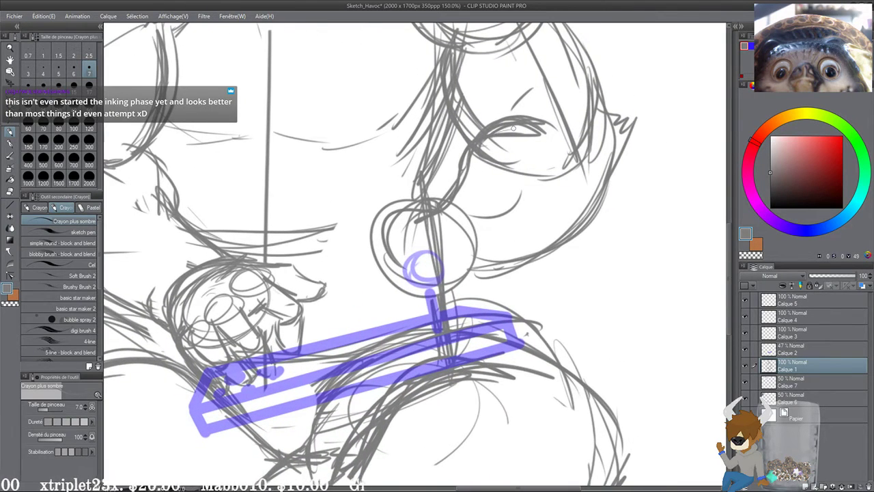
pyautogui.moveTo(517, 129)
pyautogui.mouseDown()
pyautogui.moveTo(418, 220)
pyautogui.moveTo(414, 253)
pyautogui.moveTo(432, 247)
pyautogui.moveTo(446, 257)
pyautogui.moveTo(445, 233)
pyautogui.mouseUp()
pyautogui.moveTo(448, 188)
pyautogui.mouseDown()
pyautogui.moveTo(420, 202)
pyautogui.moveTo(443, 196)
pyautogui.mouseUp()
pyautogui.moveTo(449, 188)
pyautogui.mouseDown()
pyautogui.moveTo(476, 215)
pyautogui.moveTo(489, 263)
pyautogui.moveTo(450, 193)
pyautogui.moveTo(409, 200)
pyautogui.moveTo(434, 253)
pyautogui.moveTo(481, 264)
pyautogui.moveTo(437, 266)
pyautogui.moveTo(438, 246)
pyautogui.moveTo(392, 238)
pyautogui.mouseUp()
pyautogui.moveTo(409, 202)
pyautogui.mouseDown()
pyautogui.moveTo(409, 224)
pyautogui.moveTo(391, 218)
pyautogui.mouseUp()
pyautogui.moveTo(416, 222)
pyautogui.mouseDown()
pyautogui.moveTo(456, 232)
pyautogui.moveTo(402, 185)
pyautogui.moveTo(373, 212)
pyautogui.moveTo(395, 213)
pyautogui.moveTo(413, 255)
pyautogui.moveTo(391, 242)
pyautogui.mouseUp()
pyautogui.moveTo(402, 209)
pyautogui.mouseDown()
pyautogui.moveTo(389, 241)
pyautogui.moveTo(411, 271)
pyautogui.mouseUp()
pyautogui.moveTo(438, 236)
pyautogui.mouseDown()
pyautogui.moveTo(414, 271)
pyautogui.moveTo(424, 219)
pyautogui.moveTo(422, 267)
pyautogui.moveTo(451, 251)
pyautogui.moveTo(432, 276)
pyautogui.mouseUp()
pyautogui.moveTo(455, 249); pyautogui.dragTo(463, 272)
pyautogui.moveTo(448, 276)
pyautogui.mouseDown()
pyautogui.moveTo(426, 277)
pyautogui.moveTo(434, 280)
pyautogui.mouseUp()
pyautogui.moveTo(410, 186)
pyautogui.mouseDown()
pyautogui.moveTo(365, 229)
pyautogui.moveTo(387, 229)
pyautogui.moveTo(367, 228)
pyautogui.moveTo(402, 277)
pyautogui.mouseUp()
# Step: Round off the outer edge of the stick-side fist and close its top with a short band at the wrist
pyautogui.moveTo(454, 264)
pyautogui.mouseDown()
pyautogui.moveTo(482, 255)
pyautogui.moveTo(493, 241)
pyautogui.mouseUp()
pyautogui.moveTo(497, 239); pyautogui.dragTo(467, 265)
pyautogui.moveTo(497, 220); pyautogui.dragTo(466, 266)
pyautogui.moveTo(425, 191); pyautogui.dragTo(457, 182)
pyautogui.scroll(1, 424, 184)
pyautogui.scroll(-1, 457, 182)
pyautogui.scroll(-1, 456, 225)
pyautogui.moveTo(456, 247); pyautogui.dragTo(443, 243)
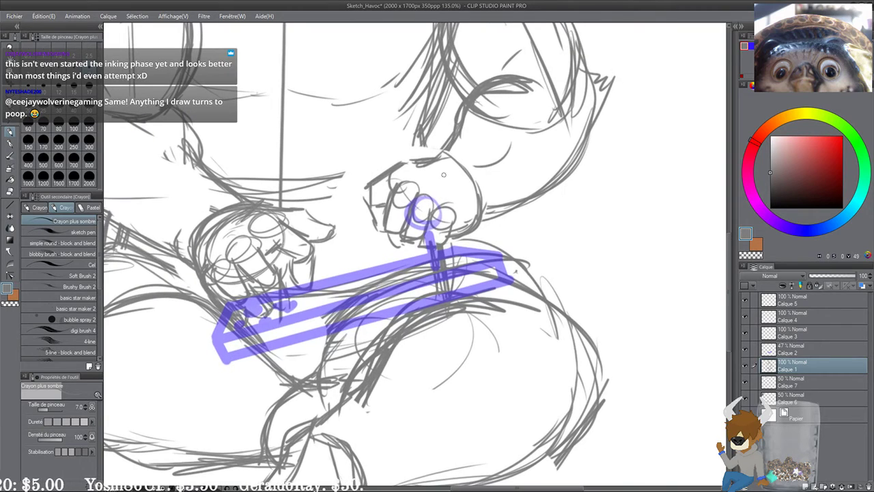
pyautogui.moveTo(441, 146)
pyautogui.mouseDown()
pyautogui.moveTo(430, 149)
pyautogui.moveTo(471, 207)
pyautogui.mouseUp()
pyautogui.moveTo(460, 160); pyautogui.dragTo(471, 232)
# Step: Erase the stick-side upper arm, elbow and forearm between the shoulder circle and the fist
pyautogui.moveTo(520, 195); pyautogui.dragTo(432, 283)
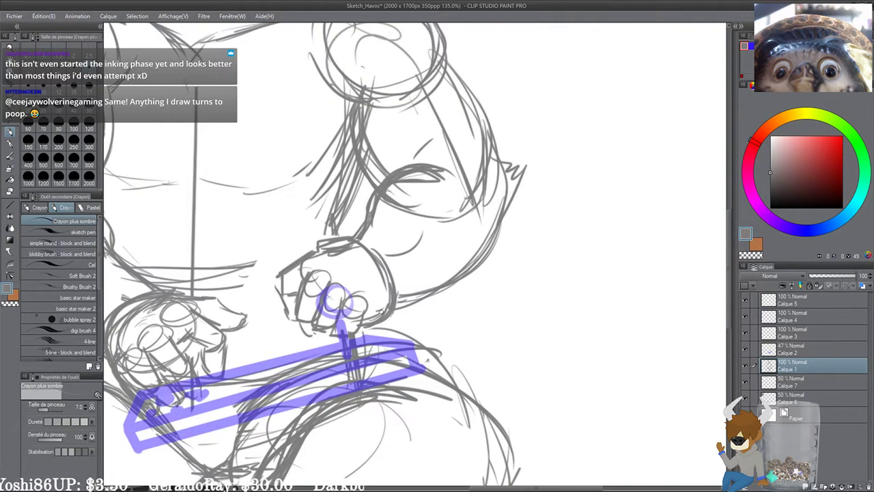
pyautogui.press('e')
pyautogui.moveTo(423, 239)
pyautogui.mouseDown()
pyautogui.moveTo(504, 159)
pyautogui.moveTo(477, 248)
pyautogui.moveTo(433, 288)
pyautogui.moveTo(488, 220)
pyautogui.mouseUp()
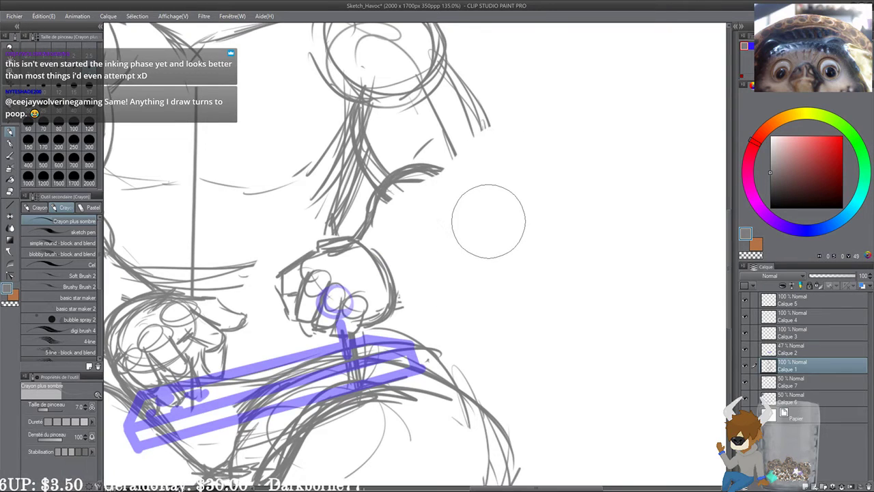
pyautogui.moveTo(631, 384); pyautogui.dragTo(650, 411)
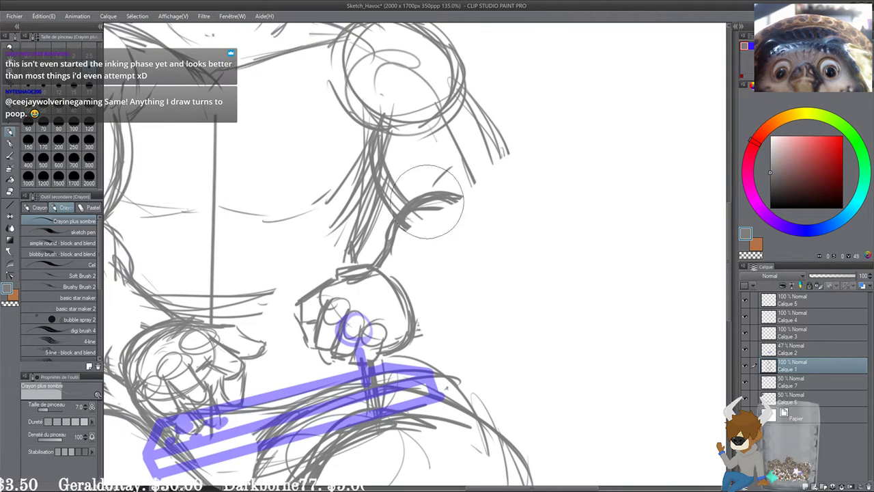
pyautogui.moveTo(428, 202)
pyautogui.mouseDown()
pyautogui.moveTo(444, 147)
pyautogui.moveTo(477, 231)
pyautogui.moveTo(434, 192)
pyautogui.moveTo(431, 214)
pyautogui.mouseUp()
pyautogui.moveTo(408, 162); pyautogui.dragTo(412, 210)
pyautogui.moveTo(404, 167); pyautogui.dragTo(439, 230)
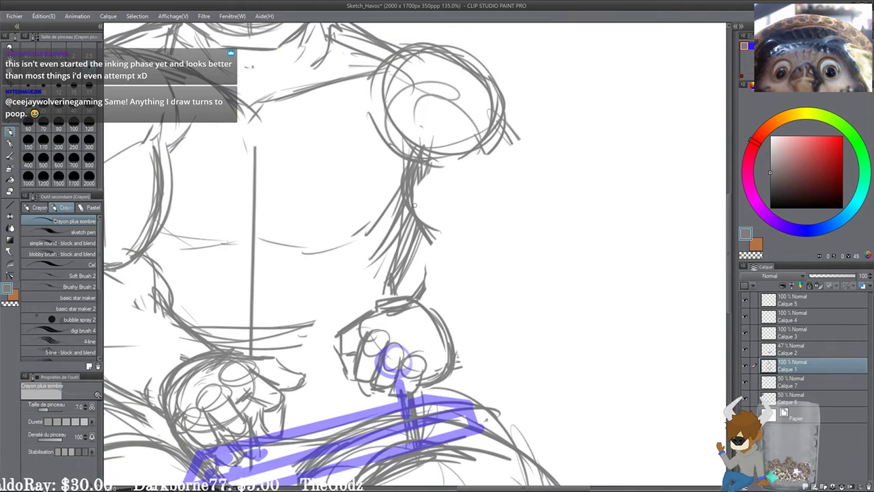
# Step: Redraw the inner contour of the stick-side arm from the elbow crease down to the wrist
pyautogui.moveTo(413, 203); pyautogui.dragTo(439, 229)
pyautogui.moveTo(404, 294)
pyautogui.mouseDown()
pyautogui.moveTo(441, 276)
pyautogui.moveTo(442, 242)
pyautogui.mouseUp()
pyautogui.moveTo(452, 241)
pyautogui.mouseDown()
pyautogui.moveTo(482, 216)
pyautogui.moveTo(442, 280)
pyautogui.moveTo(409, 295)
pyautogui.mouseUp()
pyautogui.moveTo(462, 220); pyautogui.dragTo(430, 286)
pyautogui.moveTo(499, 209); pyautogui.dragTo(454, 223)
pyautogui.moveTo(430, 240); pyautogui.dragTo(439, 238)
# Step: Draw the outer contour of the stick-side upper arm from the shoulder down to the elbow
pyautogui.moveTo(502, 94); pyautogui.dragTo(529, 170)
pyautogui.moveTo(537, 148)
pyautogui.mouseDown()
pyautogui.moveTo(532, 173)
pyautogui.moveTo(565, 219)
pyautogui.mouseUp()
pyautogui.moveTo(560, 231); pyautogui.dragTo(554, 252)
pyautogui.moveTo(484, 298)
pyautogui.mouseDown()
pyautogui.moveTo(502, 224)
pyautogui.moveTo(511, 271)
pyautogui.moveTo(573, 181)
pyautogui.moveTo(540, 260)
pyautogui.moveTo(492, 297)
pyautogui.mouseUp()
pyautogui.moveTo(493, 263)
pyautogui.mouseDown()
pyautogui.moveTo(491, 220)
pyautogui.moveTo(500, 211)
pyautogui.mouseUp()
pyautogui.hotkey('ctrl', 'z')
pyautogui.moveTo(458, 293)
pyautogui.mouseDown()
pyautogui.moveTo(498, 269)
pyautogui.moveTo(550, 191)
pyautogui.moveTo(557, 162)
pyautogui.moveTo(551, 216)
pyautogui.mouseUp()
pyautogui.moveTo(517, 157); pyautogui.dragTo(544, 161)
pyautogui.moveTo(544, 162)
pyautogui.mouseDown()
pyautogui.moveTo(519, 227)
pyautogui.moveTo(541, 152)
pyautogui.moveTo(529, 175)
pyautogui.mouseUp()
pyautogui.hotkey('ctrl', 'z')
pyautogui.hotkey('ctrl', 'z')
pyautogui.hotkey('ctrl', 'z')
# Step: Draw the outer contour of the stick-side forearm from the elbow to the fist and add muscle lines inside it
pyautogui.moveTo(541, 155); pyautogui.dragTo(526, 217)
pyautogui.moveTo(541, 181); pyautogui.dragTo(526, 229)
pyautogui.moveTo(544, 185); pyautogui.dragTo(518, 255)
pyautogui.moveTo(541, 211); pyautogui.dragTo(505, 279)
pyautogui.moveTo(421, 293)
pyautogui.mouseDown()
pyautogui.moveTo(525, 269)
pyautogui.moveTo(424, 255)
pyautogui.moveTo(511, 227)
pyautogui.mouseUp()
pyautogui.moveTo(460, 236)
pyautogui.mouseDown()
pyautogui.moveTo(518, 228)
pyautogui.moveTo(430, 274)
pyautogui.mouseUp()
pyautogui.moveTo(471, 249); pyautogui.dragTo(450, 263)
# Step: Refine the thumb-side edge of the stick-side fist and add small marks above the knuckles
pyautogui.moveTo(467, 282); pyautogui.dragTo(543, 231)
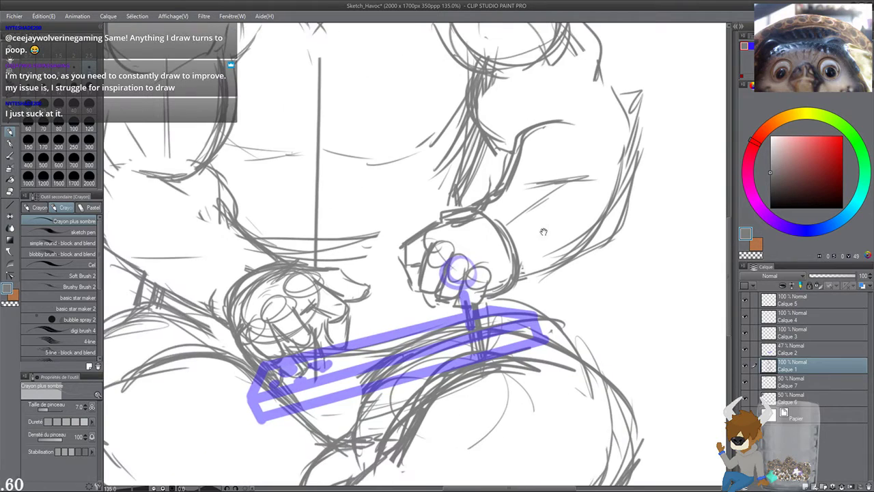
pyautogui.moveTo(474, 291); pyautogui.dragTo(441, 318)
pyautogui.moveTo(448, 263); pyautogui.dragTo(439, 261)
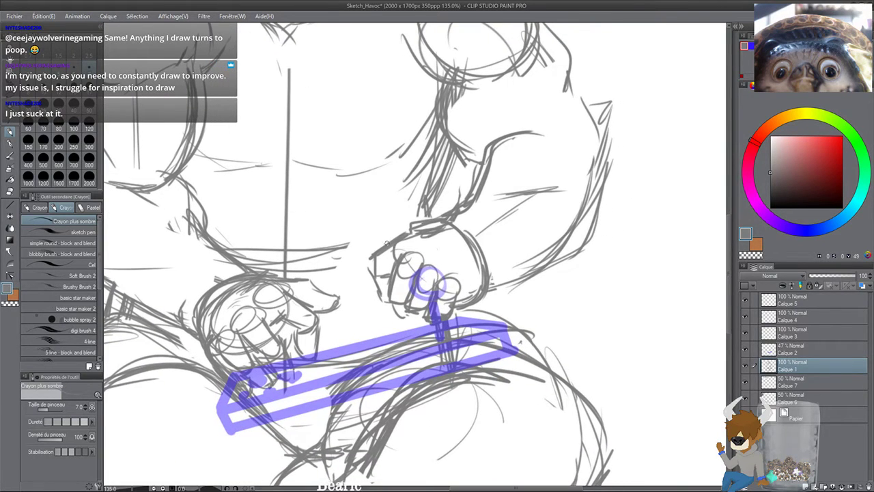
pyautogui.moveTo(395, 238); pyautogui.dragTo(367, 273)
pyautogui.moveTo(419, 244); pyautogui.dragTo(429, 243)
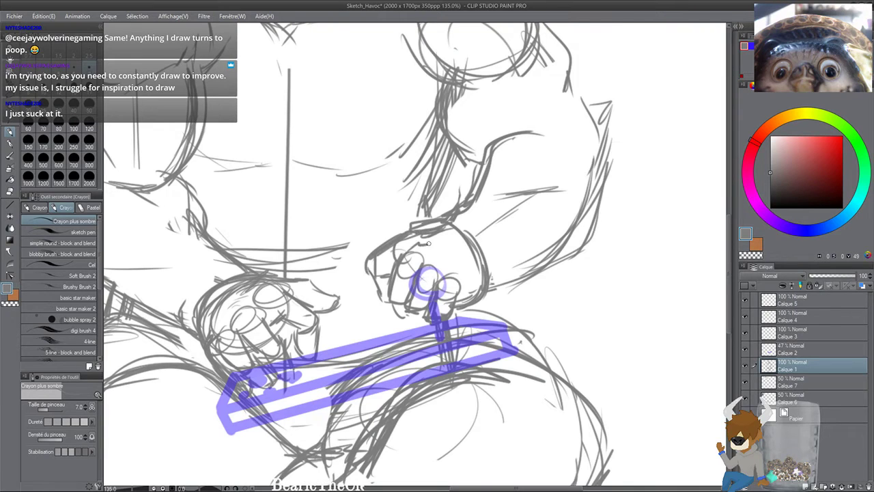
pyautogui.moveTo(367, 257); pyautogui.dragTo(391, 306)
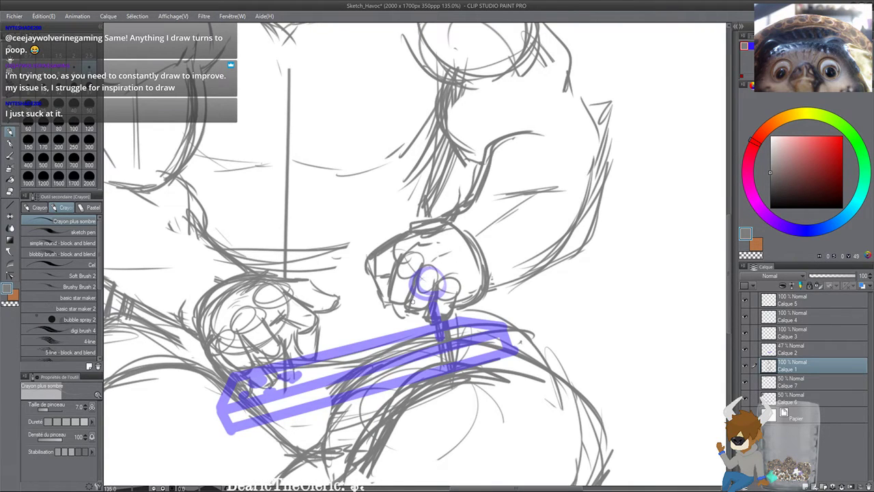
# Step: Clear the construction lines inside the stick-side shoulder and redraw it as a rounded muscle with a lower edge over the biceps
pyautogui.moveTo(476, 201); pyautogui.dragTo(451, 267)
pyautogui.scroll(-3, 423, 253)
pyautogui.moveTo(437, 179)
pyautogui.mouseDown()
pyautogui.moveTo(430, 209)
pyautogui.moveTo(438, 259)
pyautogui.mouseUp()
pyautogui.moveTo(411, 237); pyautogui.dragTo(438, 259)
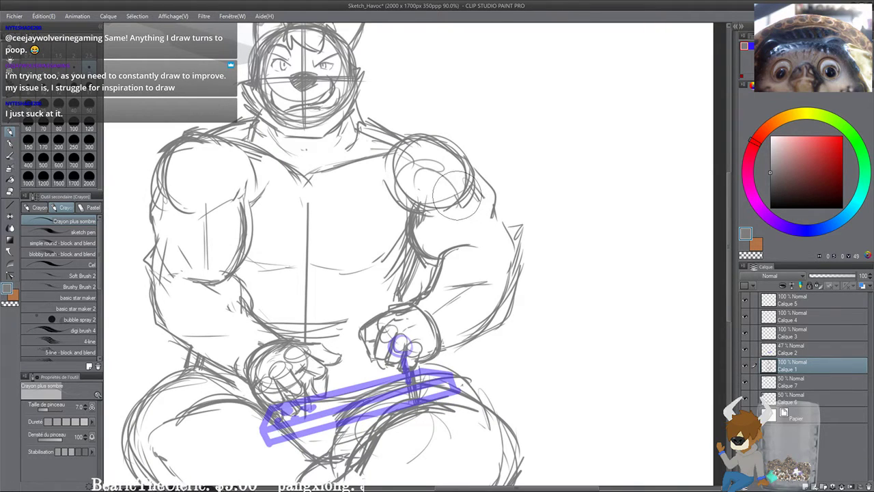
pyautogui.moveTo(450, 183)
pyautogui.mouseDown()
pyautogui.moveTo(436, 174)
pyautogui.moveTo(444, 200)
pyautogui.moveTo(419, 166)
pyautogui.moveTo(396, 198)
pyautogui.mouseUp()
pyautogui.moveTo(404, 138)
pyautogui.mouseDown()
pyautogui.moveTo(462, 152)
pyautogui.moveTo(462, 189)
pyautogui.moveTo(396, 202)
pyautogui.moveTo(373, 179)
pyautogui.mouseUp()
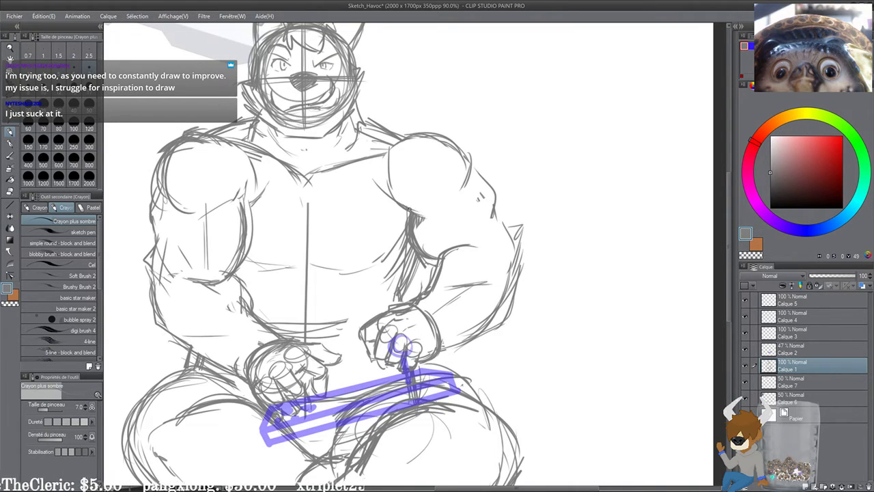
pyautogui.moveTo(420, 215); pyautogui.dragTo(465, 196)
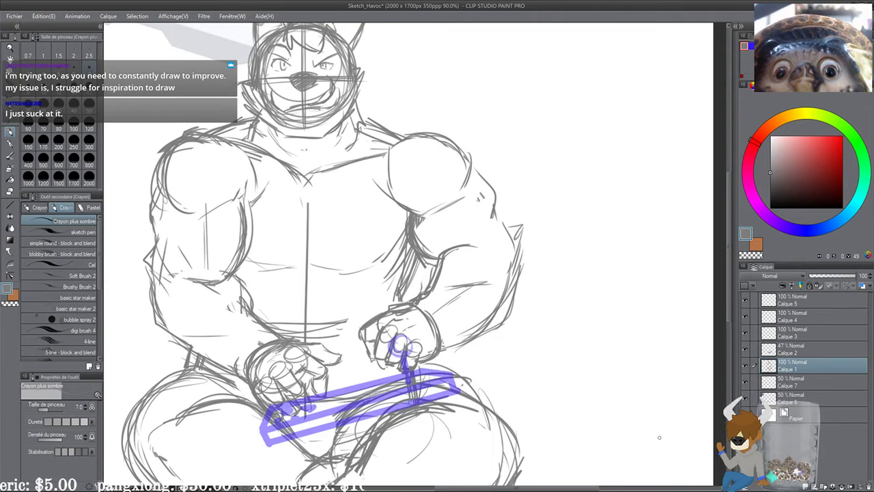
# Step: Add a biceps crease to the stick-side arm and reinforce the outer contours of its upper arm and forearm
pyautogui.moveTo(418, 230)
pyautogui.mouseDown()
pyautogui.moveTo(428, 244)
pyautogui.moveTo(414, 239)
pyautogui.moveTo(431, 263)
pyautogui.moveTo(466, 232)
pyautogui.mouseUp()
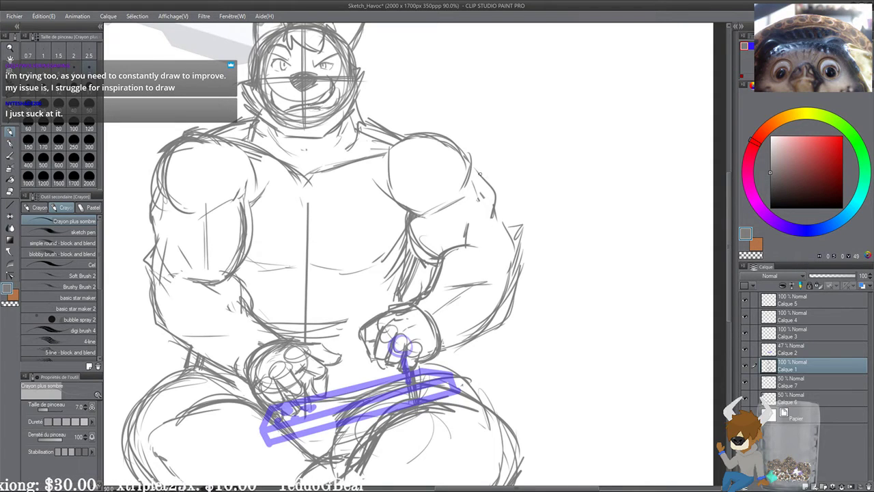
pyautogui.moveTo(480, 174); pyautogui.dragTo(507, 228)
pyautogui.moveTo(508, 267); pyautogui.dragTo(532, 206)
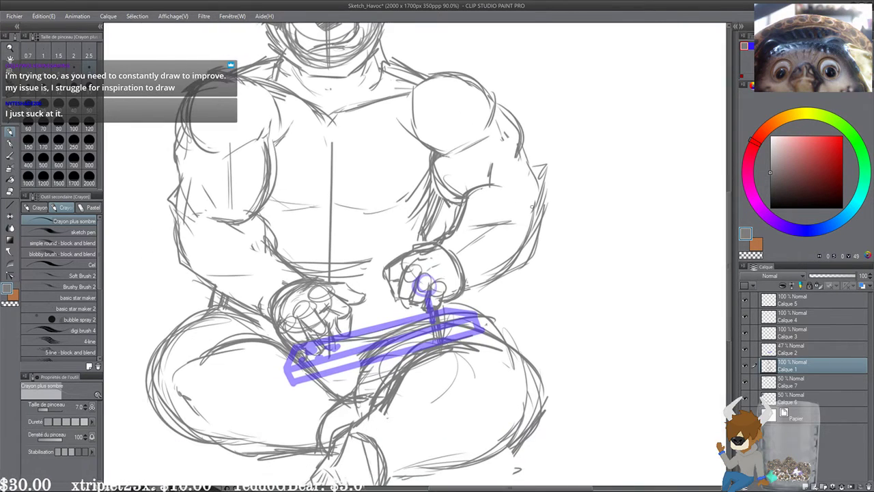
pyautogui.moveTo(537, 238); pyautogui.dragTo(487, 276)
pyautogui.moveTo(507, 270); pyautogui.dragTo(475, 277)
pyautogui.scroll(-2, 335, 231)
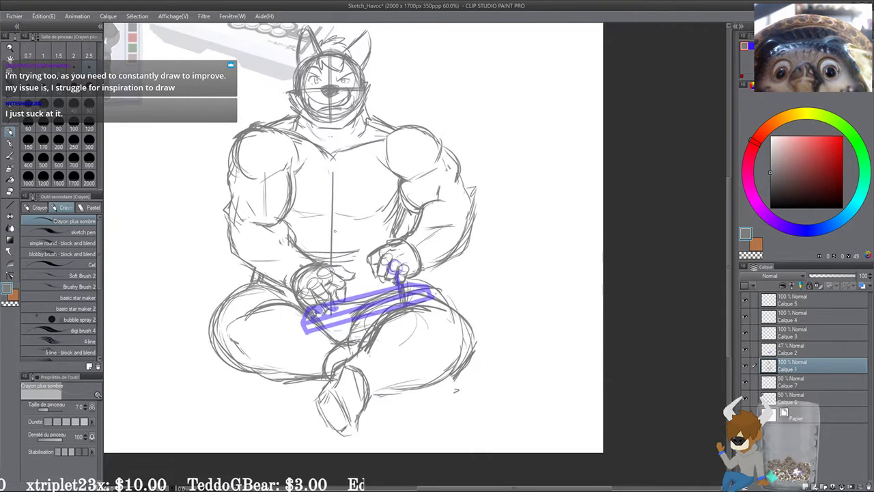
pyautogui.moveTo(341, 327); pyautogui.dragTo(376, 238)
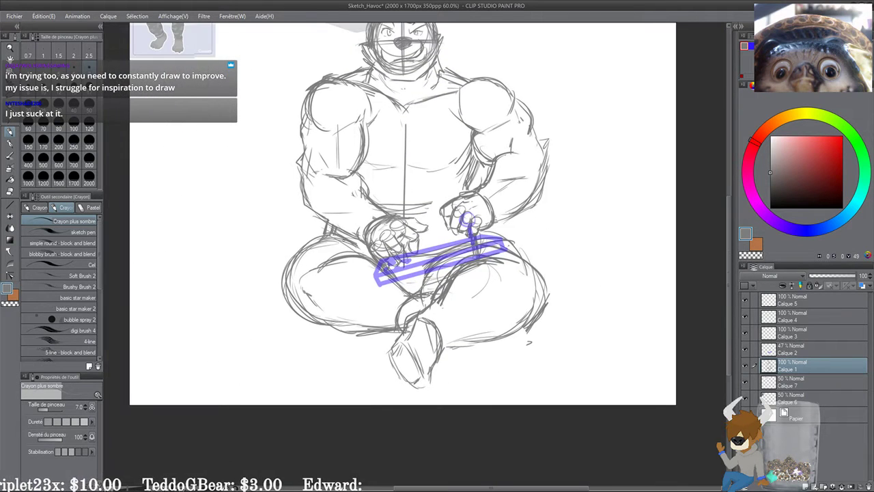
# Step: Clear the old lower contours of the crossed foot and redraw its sole as a rounded shape tapering toward the toes
pyautogui.scroll(2, 369, 235)
pyautogui.moveTo(426, 365)
pyautogui.mouseDown()
pyautogui.moveTo(436, 284)
pyautogui.moveTo(443, 334)
pyautogui.mouseUp()
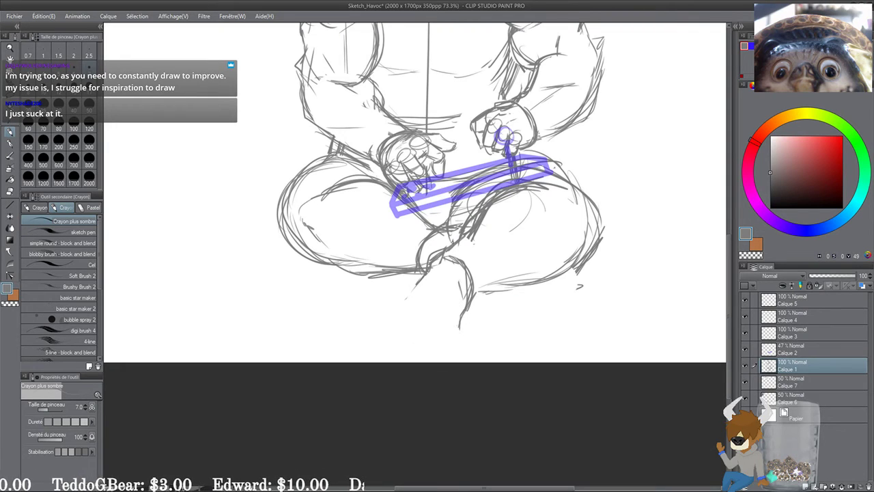
pyautogui.moveTo(444, 245); pyautogui.dragTo(424, 278)
pyautogui.moveTo(445, 242); pyautogui.dragTo(430, 254)
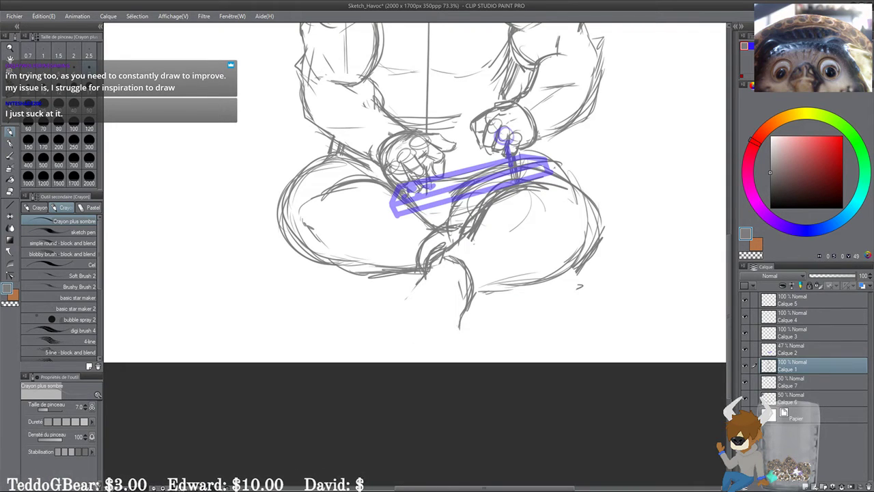
pyautogui.scroll(2, 455, 307)
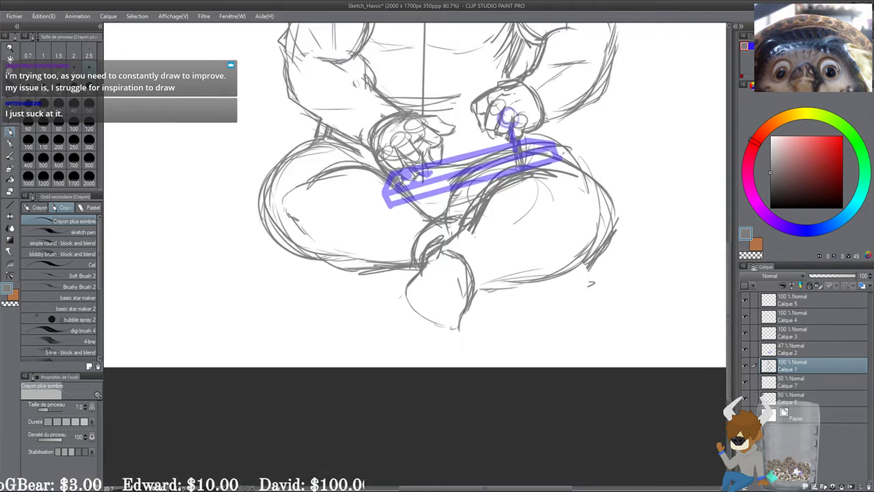
pyautogui.moveTo(454, 274); pyautogui.dragTo(470, 255)
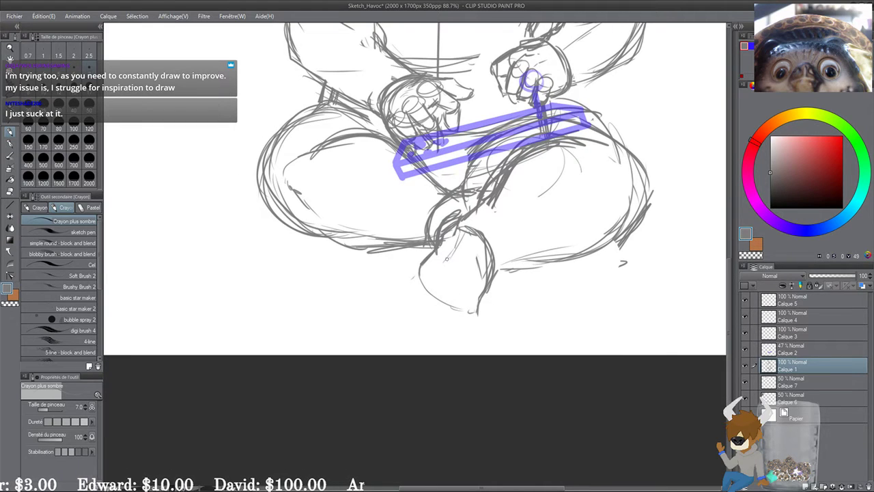
# Step: Add a rounded big toe and a row of four small toes at the end of the foot
pyautogui.moveTo(490, 289); pyautogui.dragTo(491, 282)
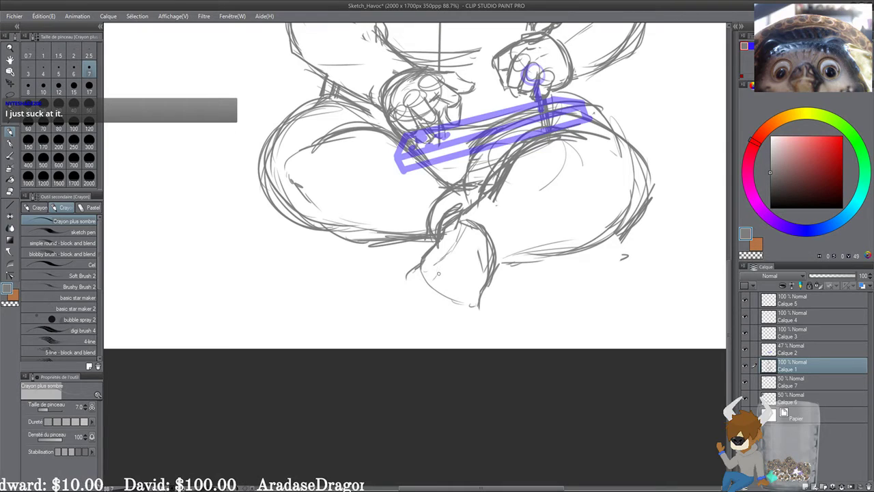
pyautogui.moveTo(438, 274); pyautogui.dragTo(471, 303)
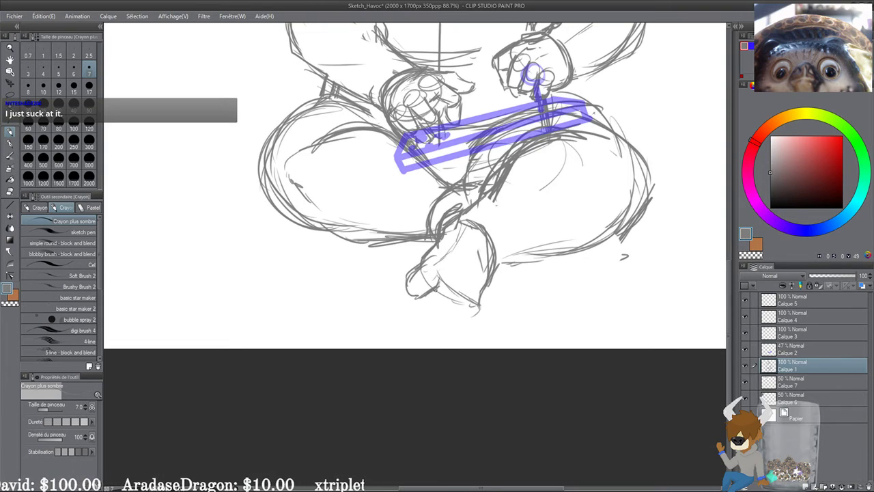
pyautogui.moveTo(435, 292)
pyautogui.mouseDown()
pyautogui.moveTo(431, 307)
pyautogui.moveTo(469, 321)
pyautogui.mouseUp()
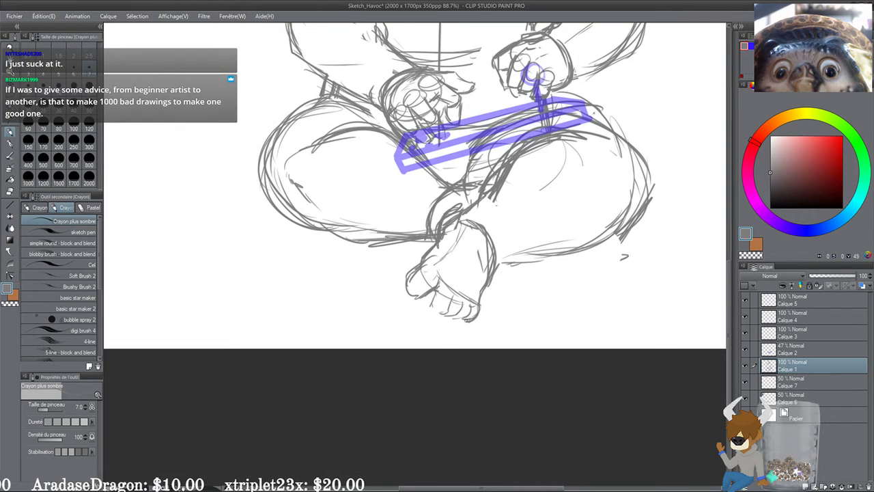
# Step: Erase the big toe and redraw it longer, with a darker gap separating it from the small toes
pyautogui.hotkey('ctrl', '+')
pyautogui.hotkey('ctrl', '+')
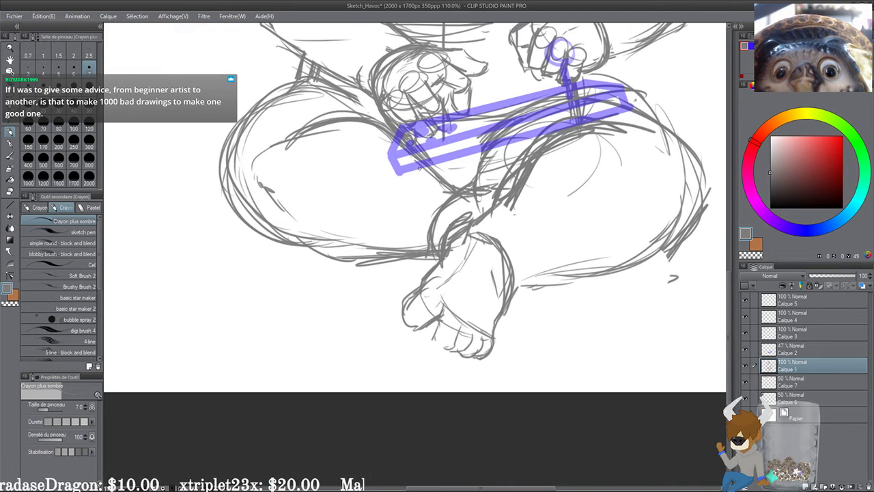
pyautogui.moveTo(393, 314)
pyautogui.mouseDown()
pyautogui.moveTo(400, 316)
pyautogui.moveTo(385, 332)
pyautogui.mouseUp()
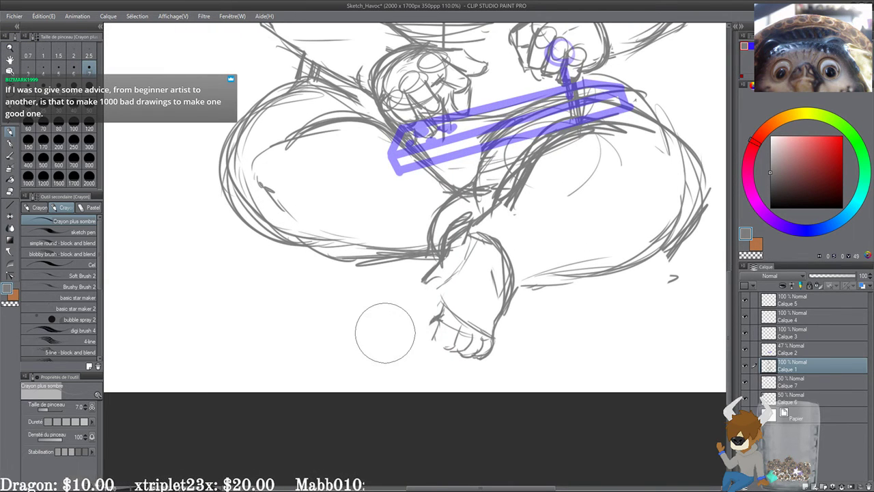
pyautogui.scroll(2, 385, 332)
pyautogui.scroll(1, 379, 254)
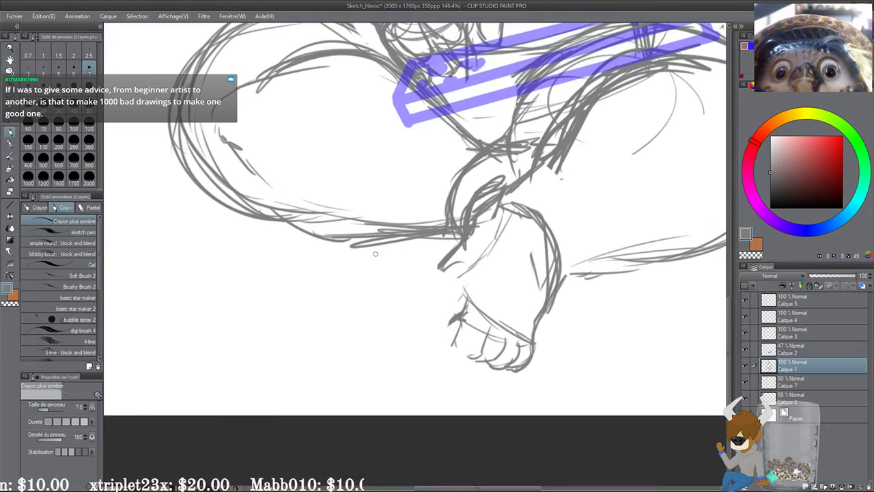
pyautogui.scroll(-4, 364, 242)
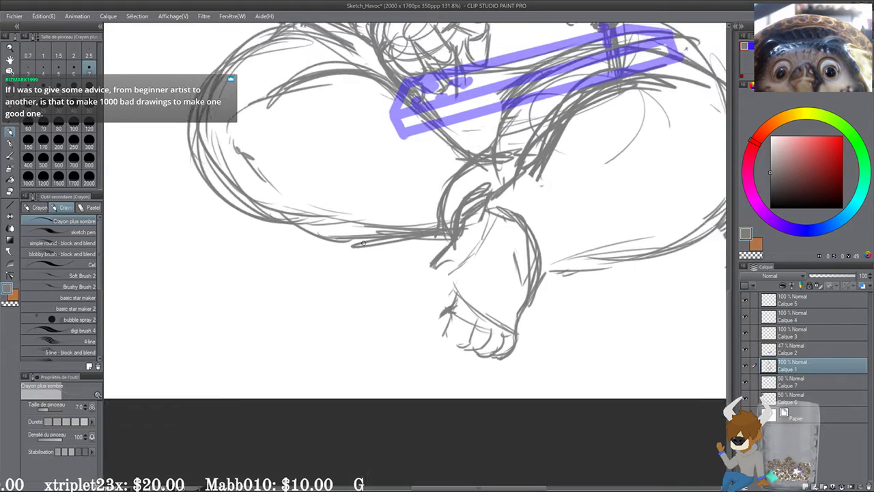
pyautogui.scroll(2, 334, 212)
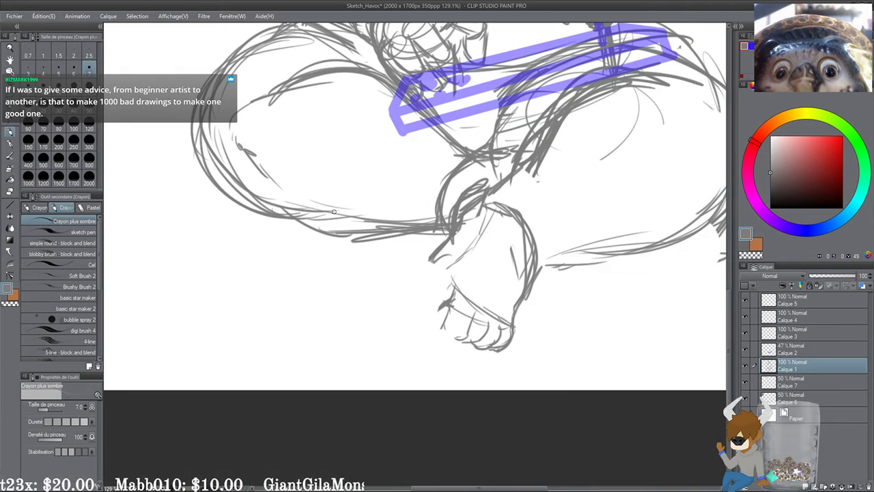
pyautogui.moveTo(461, 251); pyautogui.dragTo(454, 249)
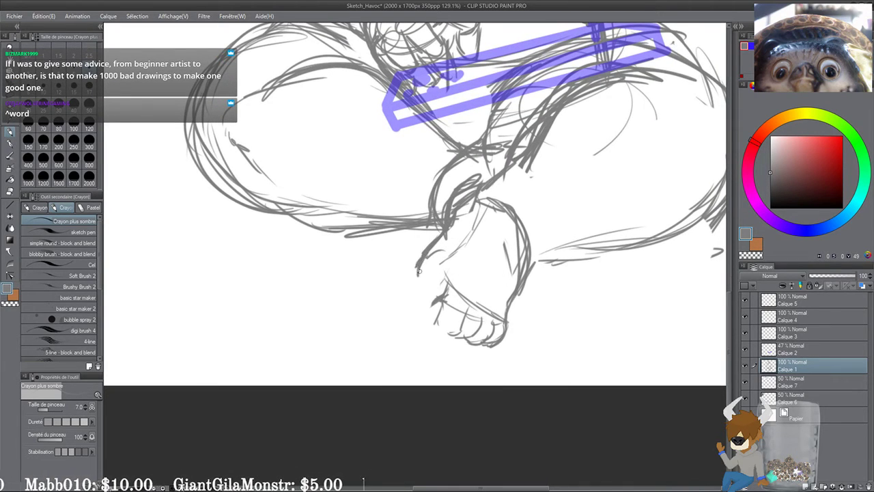
pyautogui.moveTo(418, 271)
pyautogui.mouseDown()
pyautogui.moveTo(446, 287)
pyautogui.moveTo(433, 311)
pyautogui.moveTo(416, 290)
pyautogui.moveTo(418, 272)
pyautogui.moveTo(418, 316)
pyautogui.mouseUp()
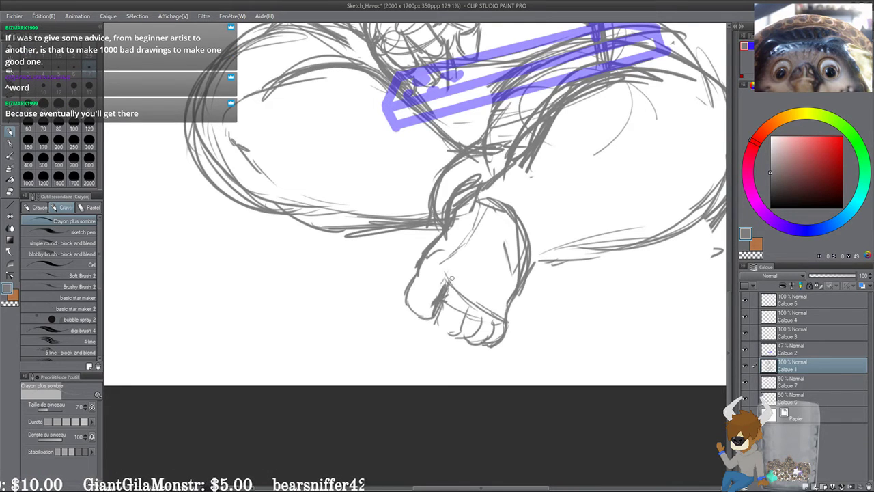
# Step: Erase the line above the heel and the overlapping contours of the stick-side leg with the hard eraser, enlarged to 40
pyautogui.moveTo(484, 244); pyautogui.dragTo(450, 289)
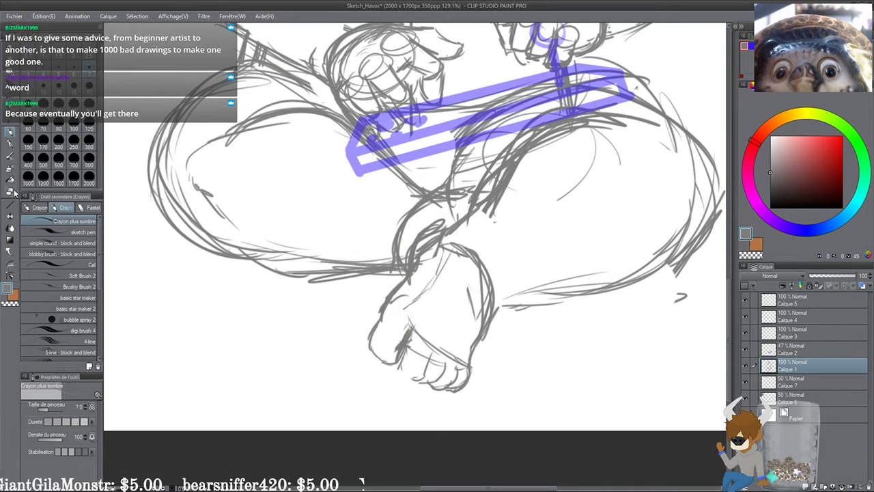
pyautogui.press('e')
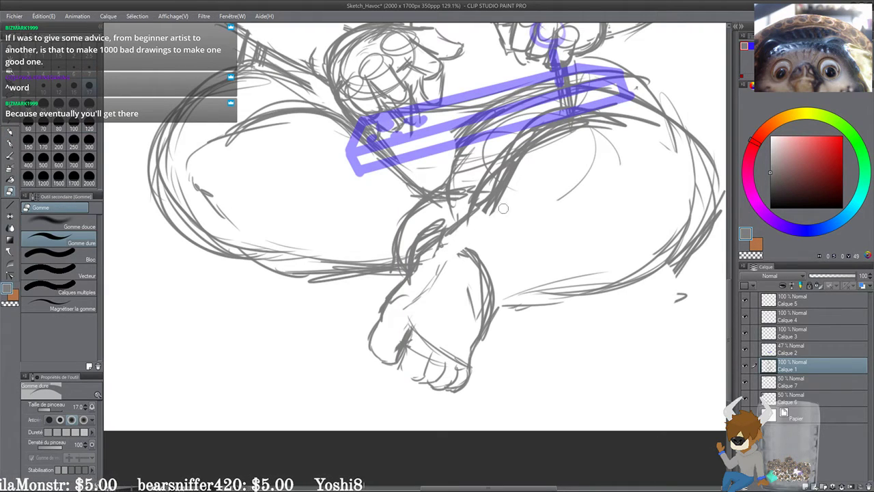
pyautogui.moveTo(518, 191); pyautogui.dragTo(372, 225)
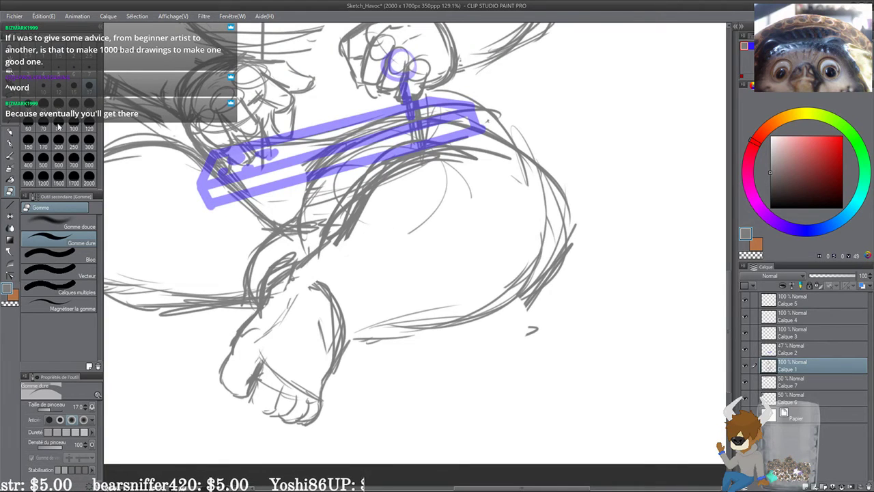
pyautogui.click(73, 109)
pyautogui.moveTo(331, 257)
pyautogui.mouseDown()
pyautogui.moveTo(468, 194)
pyautogui.moveTo(360, 239)
pyautogui.moveTo(425, 220)
pyautogui.moveTo(383, 344)
pyautogui.moveTo(577, 266)
pyautogui.moveTo(524, 316)
pyautogui.moveTo(567, 248)
pyautogui.moveTo(544, 236)
pyautogui.moveTo(564, 173)
pyautogui.moveTo(543, 256)
pyautogui.mouseUp()
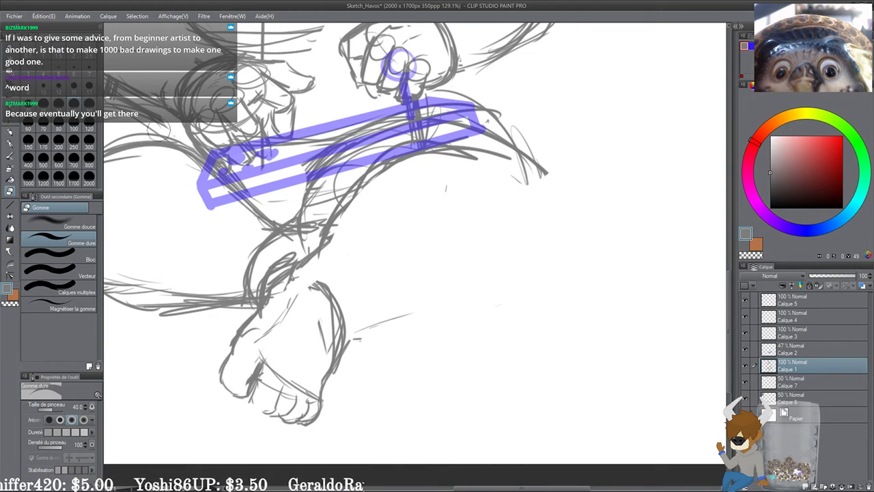
# Step: Redraw the stick-side knee and the underside of that leg with the darker pencil, running back to the foot
pyautogui.click(10, 132)
pyautogui.moveTo(575, 148)
pyautogui.mouseDown()
pyautogui.moveTo(548, 145)
pyautogui.moveTo(529, 205)
pyautogui.moveTo(536, 215)
pyautogui.moveTo(501, 246)
pyautogui.moveTo(482, 292)
pyautogui.mouseUp()
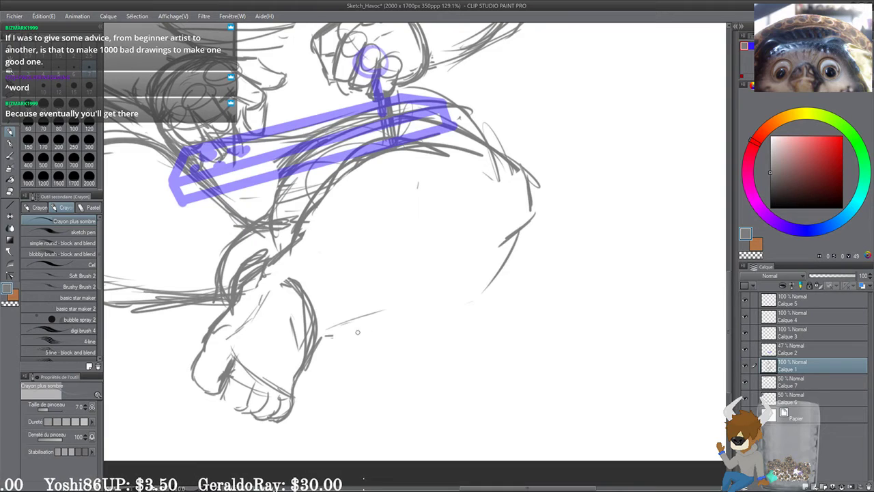
pyautogui.moveTo(315, 333); pyautogui.dragTo(422, 315)
pyautogui.moveTo(351, 320)
pyautogui.mouseDown()
pyautogui.moveTo(487, 287)
pyautogui.moveTo(516, 236)
pyautogui.mouseUp()
pyautogui.moveTo(502, 272)
pyautogui.mouseDown()
pyautogui.moveTo(411, 315)
pyautogui.moveTo(313, 333)
pyautogui.mouseUp()
pyautogui.moveTo(357, 320); pyautogui.dragTo(317, 332)
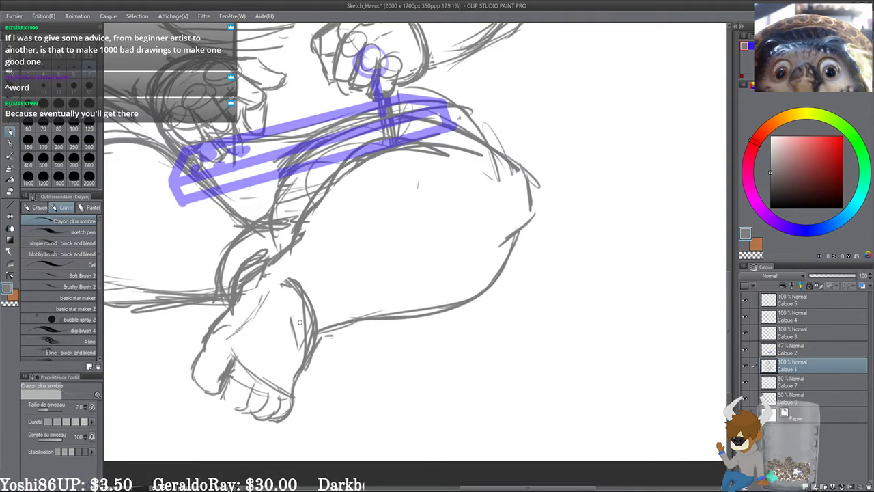
# Step: Examine the whole seated figure to judge the redrawn leg and foot against the arms and torso
pyautogui.moveTo(273, 281)
pyautogui.mouseDown()
pyautogui.moveTo(308, 330)
pyautogui.moveTo(385, 293)
pyautogui.mouseUp()
pyautogui.scroll(-2, 353, 252)
pyautogui.moveTo(511, 192); pyautogui.dragTo(485, 202)
pyautogui.moveTo(321, 224); pyautogui.dragTo(360, 331)
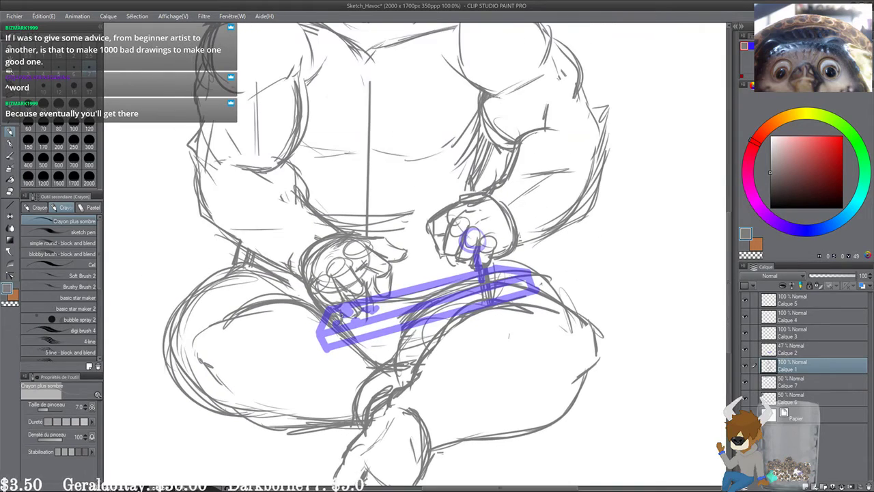
pyautogui.scroll(-5, 430, 352)
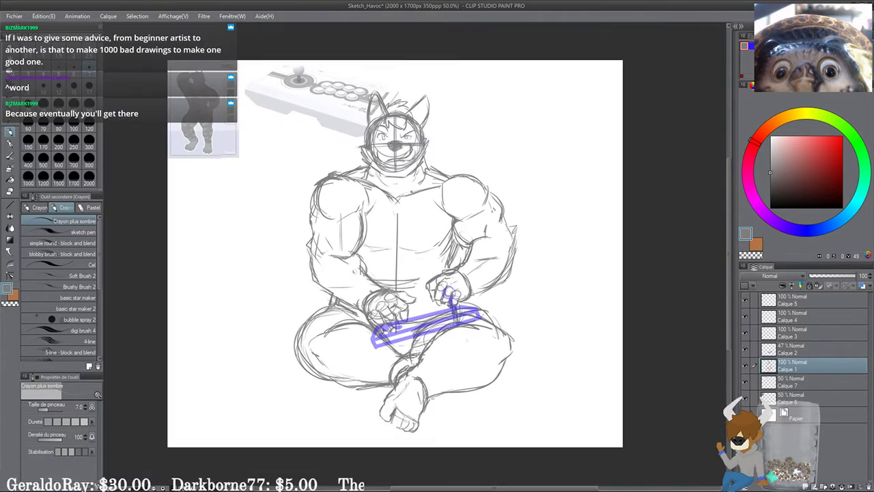
pyautogui.moveTo(349, 220); pyautogui.dragTo(326, 201)
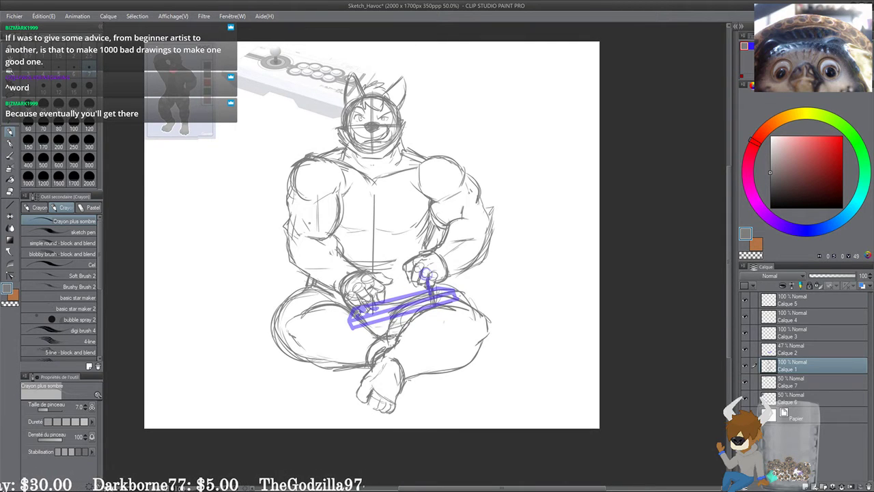
pyautogui.scroll(2, 309, 223)
pyautogui.moveTo(342, 232); pyautogui.dragTo(419, 329)
pyautogui.moveTo(502, 304); pyautogui.dragTo(351, 233)
pyautogui.moveTo(484, 307); pyautogui.dragTo(472, 220)
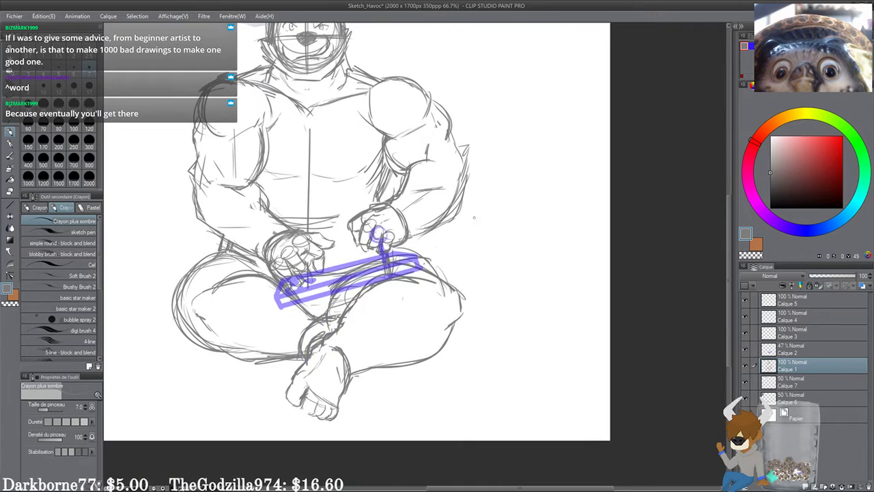
# Step: Sketch a bushy tail emerging behind the stick-side knee, with a curved upper edge, pointed tip and lower edge
pyautogui.moveTo(418, 252)
pyautogui.mouseDown()
pyautogui.moveTo(461, 226)
pyautogui.moveTo(508, 231)
pyautogui.moveTo(525, 259)
pyautogui.mouseUp()
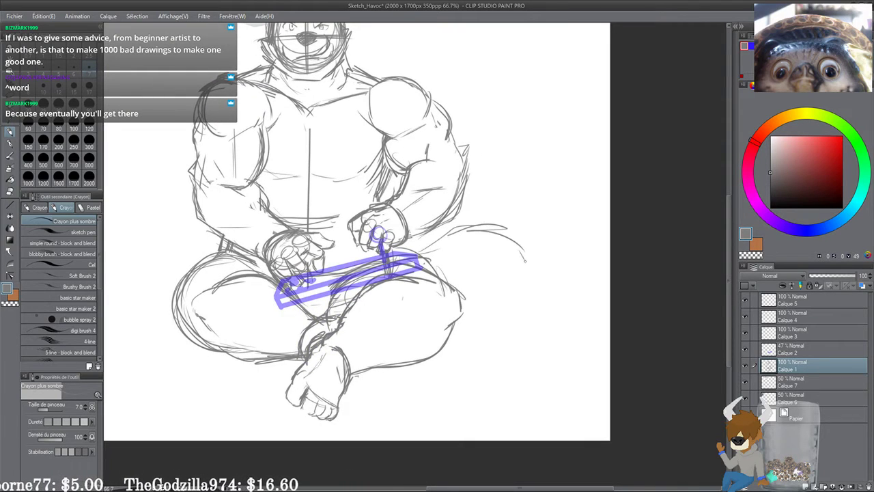
pyautogui.moveTo(449, 290); pyautogui.dragTo(487, 294)
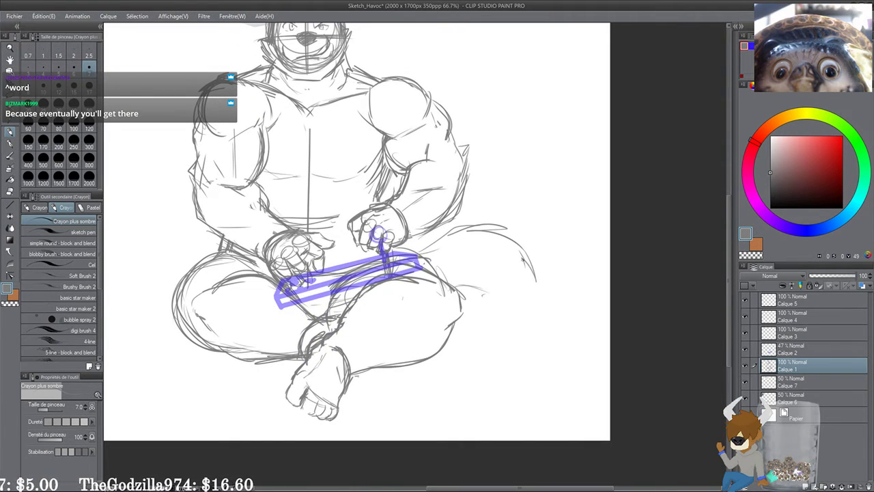
pyautogui.moveTo(523, 259); pyautogui.dragTo(521, 309)
pyautogui.moveTo(452, 282); pyautogui.dragTo(517, 308)
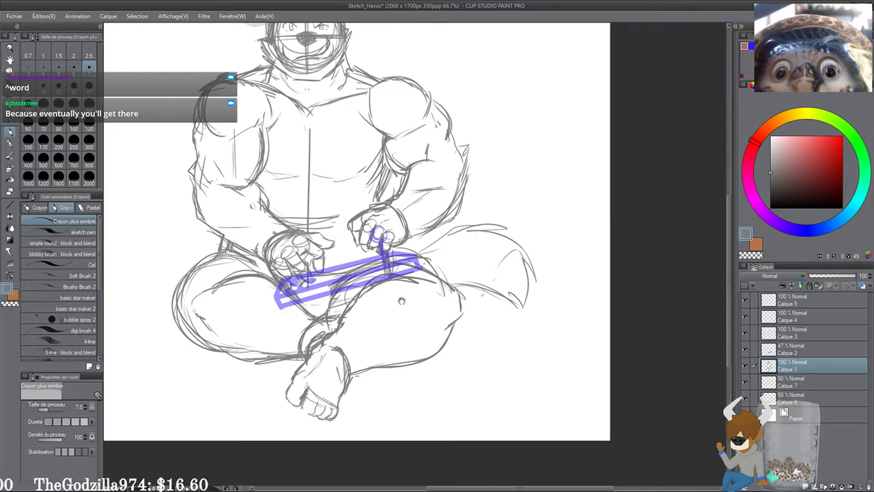
# Step: Add fur strokes along the upper and lower edges of the tail near its base
pyautogui.moveTo(401, 301); pyautogui.dragTo(450, 329)
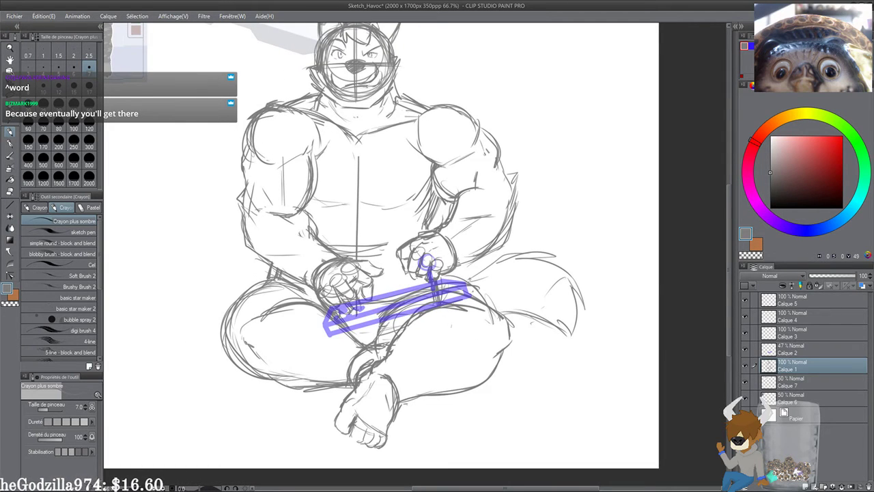
pyautogui.moveTo(469, 280)
pyautogui.mouseDown()
pyautogui.moveTo(488, 261)
pyautogui.moveTo(538, 244)
pyautogui.mouseUp()
pyautogui.moveTo(538, 296)
pyautogui.mouseDown()
pyautogui.moveTo(536, 288)
pyautogui.moveTo(538, 350)
pyautogui.mouseUp()
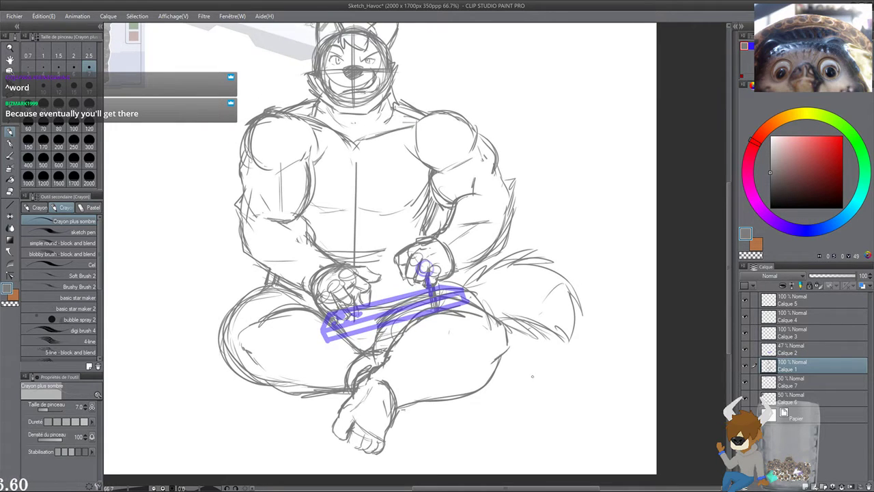
# Step: Curve the central edges of both pectorals down from the collarbones and reinforce the lower chest line on the button-hand side
pyautogui.moveTo(329, 231); pyautogui.dragTo(370, 323)
pyautogui.scroll(3, 430, 186)
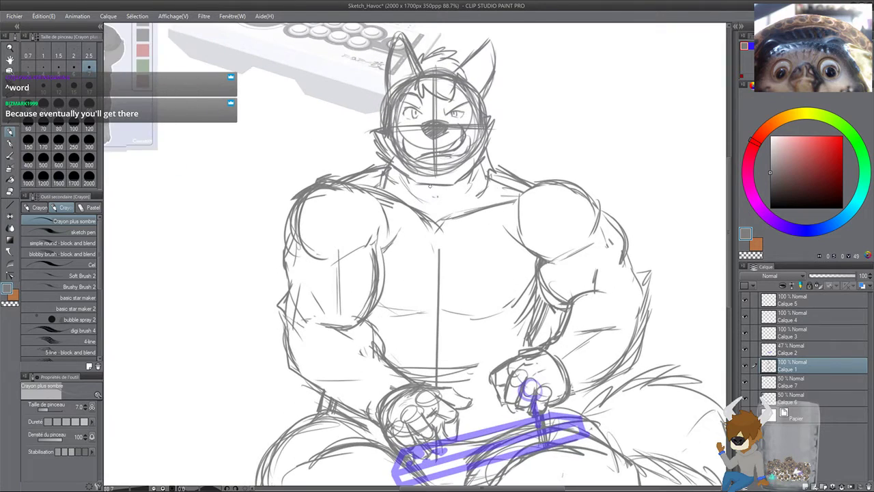
pyautogui.moveTo(445, 224)
pyautogui.mouseDown()
pyautogui.moveTo(450, 284)
pyautogui.moveTo(439, 313)
pyautogui.moveTo(378, 307)
pyautogui.mouseUp()
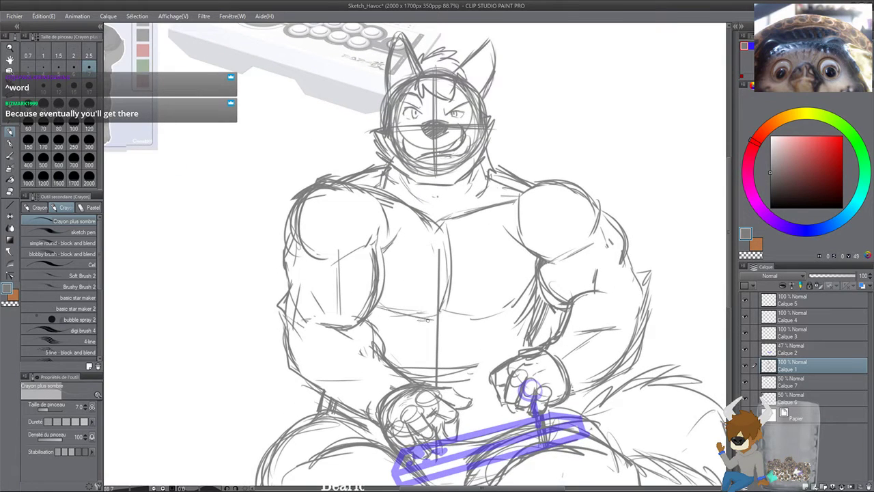
pyautogui.moveTo(459, 237); pyautogui.dragTo(439, 314)
pyautogui.moveTo(431, 223); pyautogui.dragTo(450, 250)
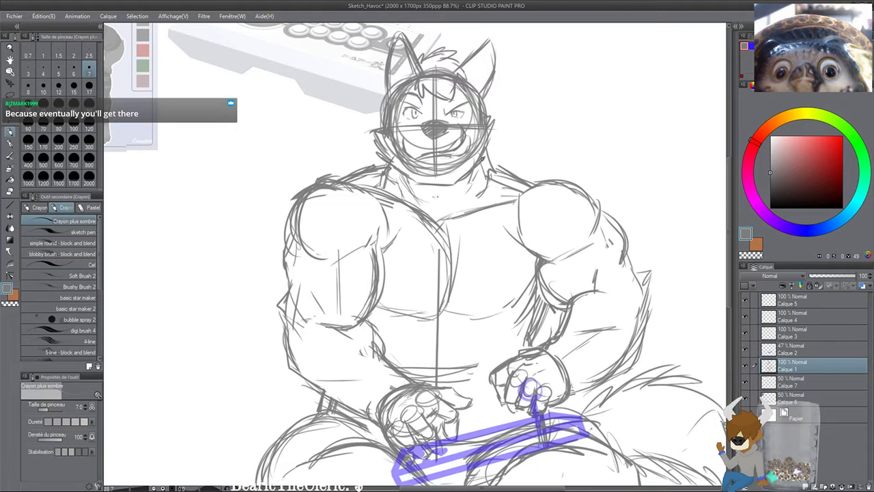
pyautogui.moveTo(483, 159); pyautogui.dragTo(477, 192)
pyautogui.moveTo(452, 246); pyautogui.dragTo(456, 222)
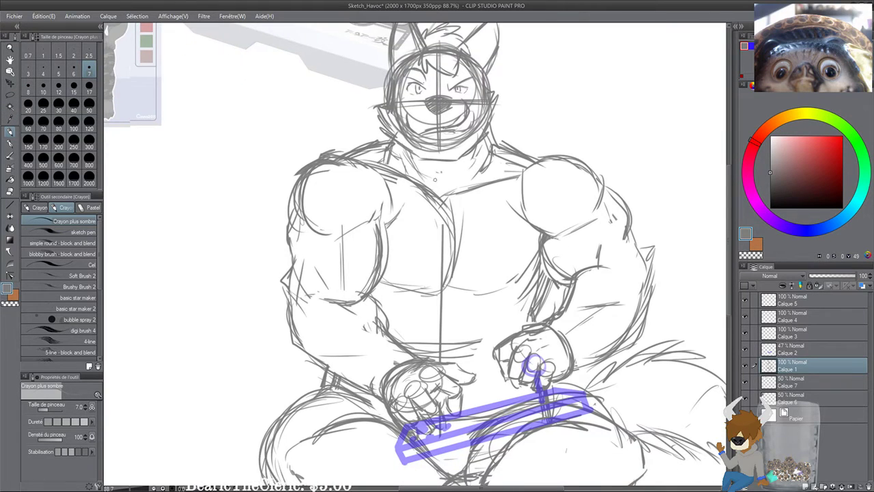
# Step: Look over the legs, torso and head to check the reshaped chest within the full pose
pyautogui.scroll(-1, 435, 179)
pyautogui.moveTo(435, 180); pyautogui.dragTo(450, 67)
pyautogui.scroll(-1, 392, 161)
pyautogui.moveTo(368, 199); pyautogui.dragTo(416, 316)
pyautogui.moveTo(415, 363); pyautogui.dragTo(382, 235)
pyautogui.moveTo(409, 332); pyautogui.dragTo(421, 367)
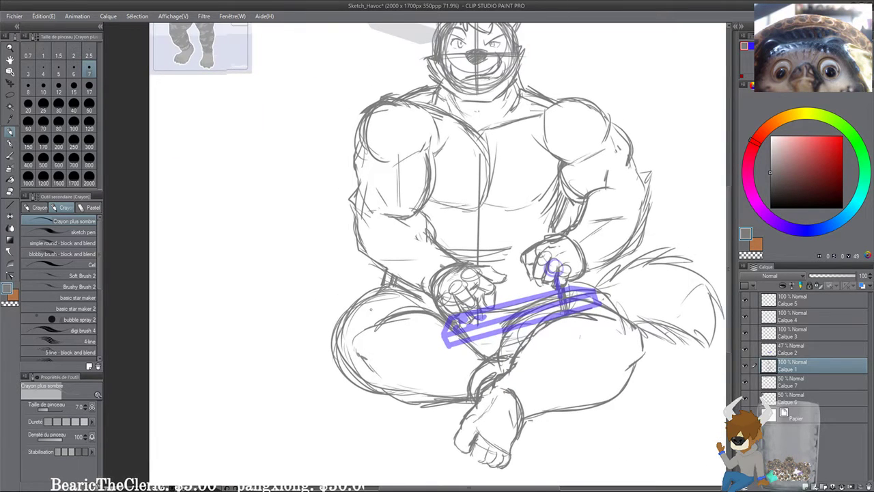
pyautogui.moveTo(410, 229); pyautogui.dragTo(418, 314)
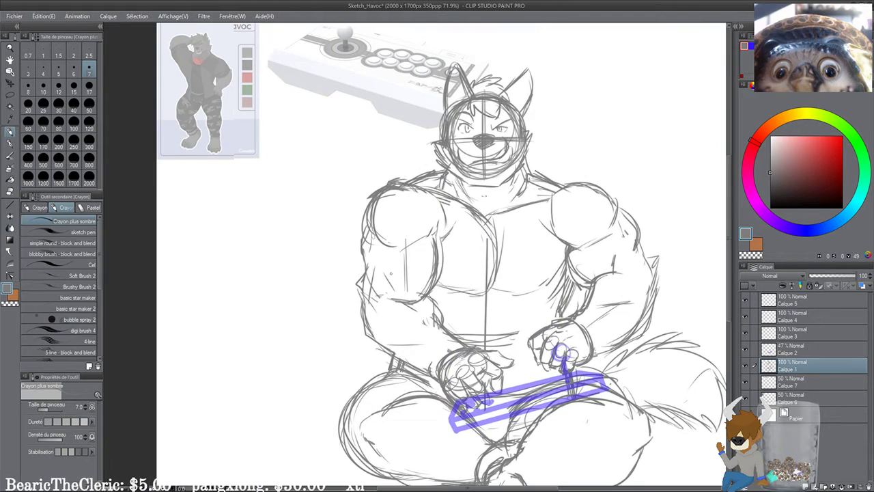
# Step: Add inner contour lines to both ears, following the outer edges down to the hair
pyautogui.moveTo(422, 304); pyautogui.dragTo(397, 266)
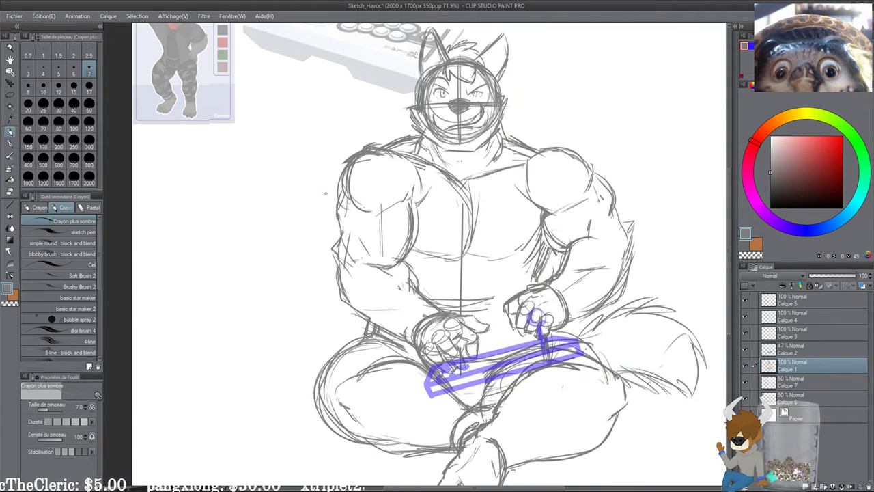
pyautogui.moveTo(324, 194)
pyautogui.mouseDown()
pyautogui.moveTo(263, 194)
pyautogui.moveTo(326, 193)
pyautogui.mouseUp()
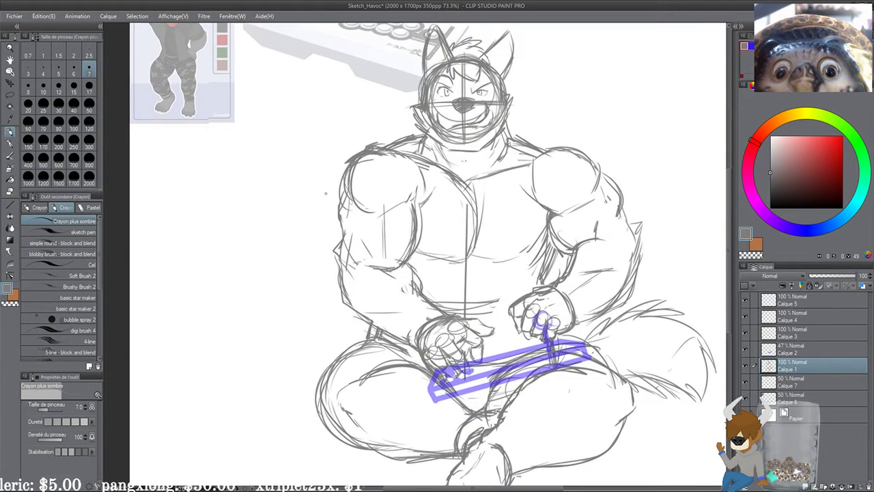
pyautogui.scroll(-2, 325, 193)
pyautogui.moveTo(467, 228); pyautogui.dragTo(465, 246)
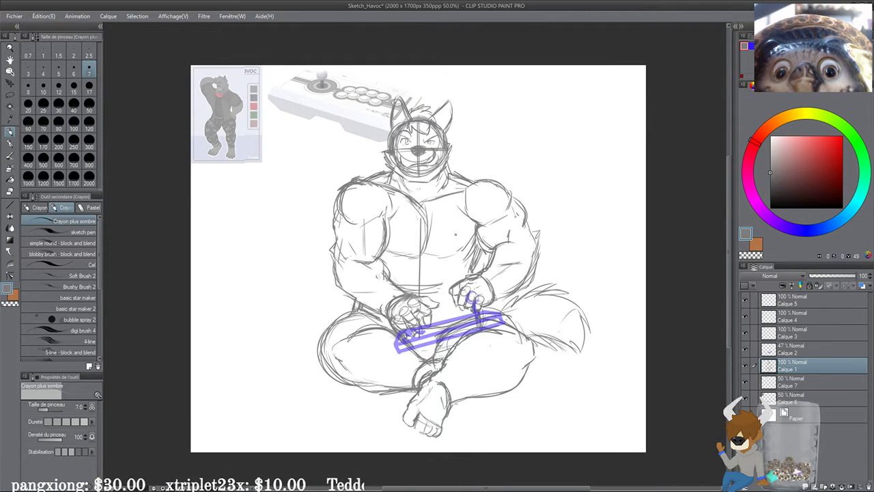
pyautogui.scroll(3, 437, 383)
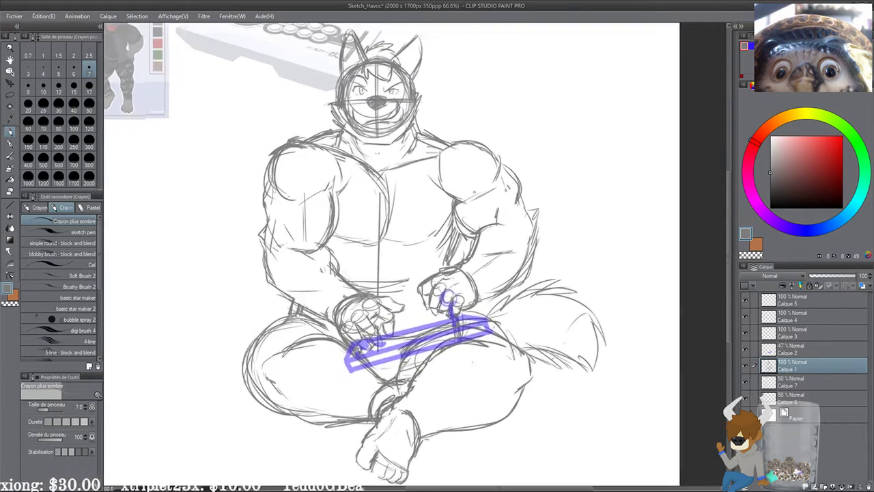
pyautogui.scroll(4, 356, 167)
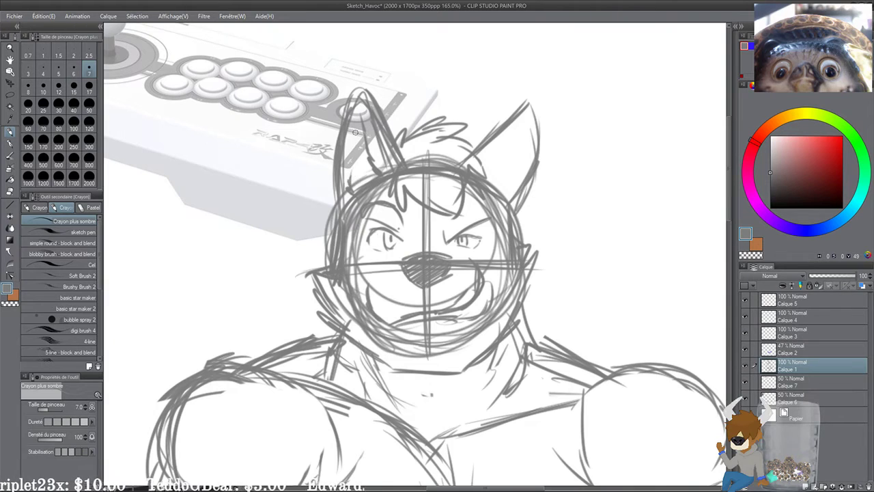
pyautogui.hotkey('ctrl', 'z')
pyautogui.moveTo(353, 124); pyautogui.dragTo(353, 193)
pyautogui.moveTo(494, 168)
pyautogui.mouseDown()
pyautogui.moveTo(437, 170)
pyautogui.moveTo(469, 120)
pyautogui.mouseUp()
pyautogui.moveTo(448, 167)
pyautogui.mouseDown()
pyautogui.moveTo(464, 114)
pyautogui.moveTo(482, 171)
pyautogui.moveTo(462, 204)
pyautogui.mouseUp()
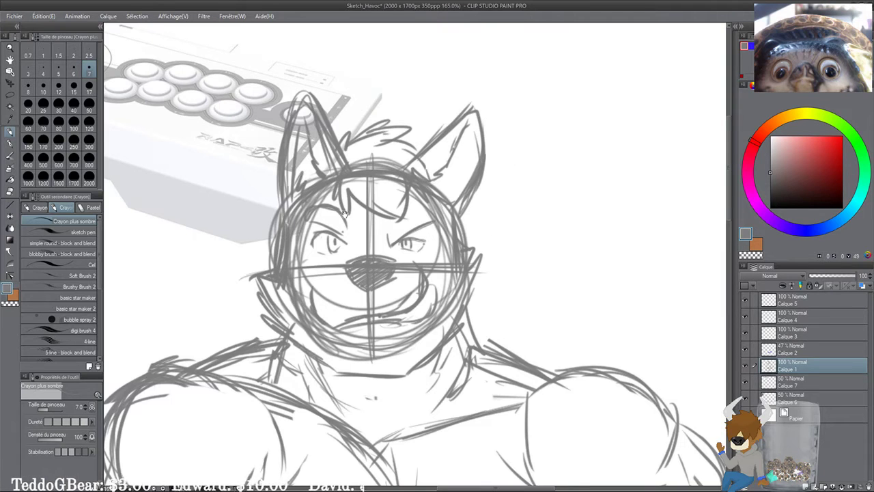
# Step: Sketch fur strokes inside the base of the stick-side ear and reinforce the outline of the button-side ear
pyautogui.moveTo(344, 213); pyautogui.dragTo(594, 265)
pyautogui.moveTo(354, 219); pyautogui.dragTo(615, 272)
pyautogui.moveTo(570, 245); pyautogui.dragTo(341, 140)
pyautogui.moveTo(600, 230); pyautogui.dragTo(318, 201)
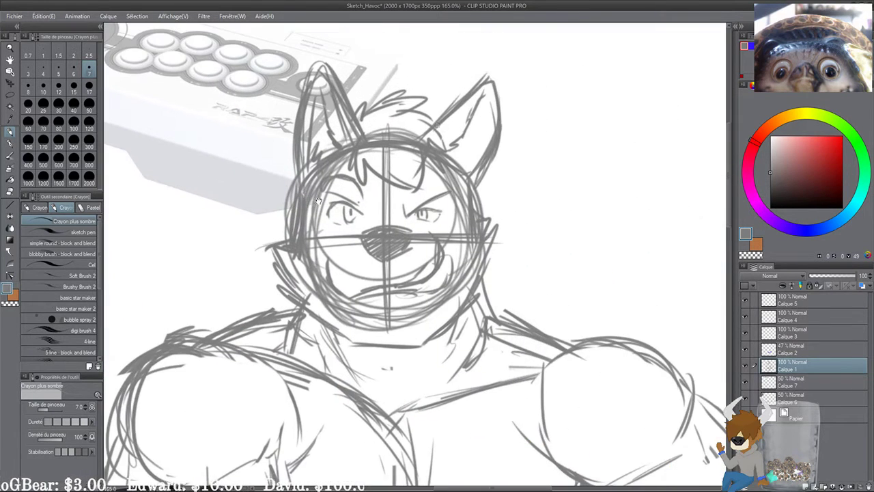
pyautogui.moveTo(449, 150)
pyautogui.mouseDown()
pyautogui.moveTo(467, 191)
pyautogui.moveTo(486, 95)
pyautogui.mouseUp()
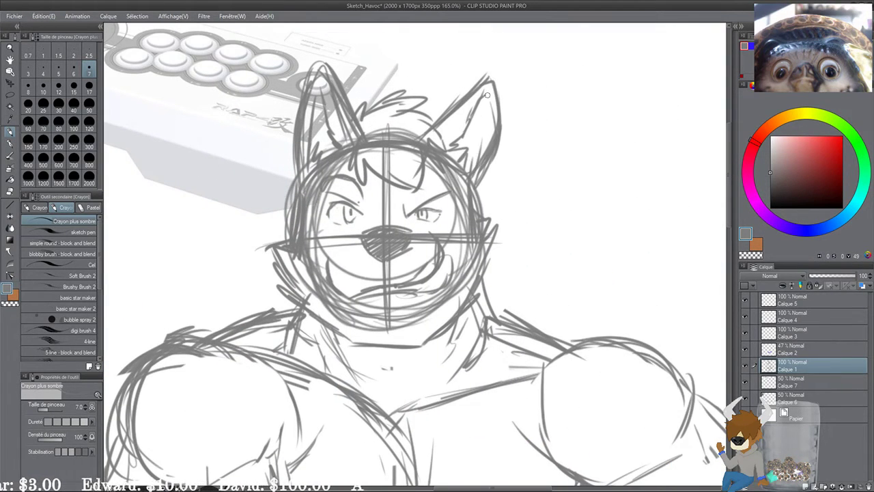
pyautogui.moveTo(315, 70)
pyautogui.mouseDown()
pyautogui.moveTo(300, 166)
pyautogui.moveTo(393, 196)
pyautogui.moveTo(384, 175)
pyautogui.mouseUp()
pyautogui.scroll(-2, 315, 113)
pyautogui.moveTo(382, 183)
pyautogui.mouseDown()
pyautogui.moveTo(452, 183)
pyautogui.moveTo(675, 214)
pyautogui.moveTo(426, 215)
pyautogui.mouseUp()
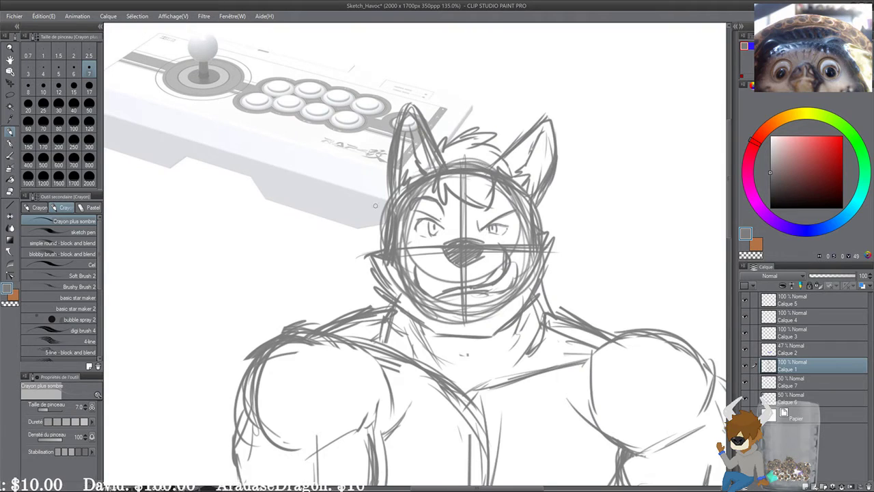
# Step: Erase the old neck lines between the jaw and the collarbones on both sides
pyautogui.moveTo(558, 302); pyautogui.dragTo(567, 220)
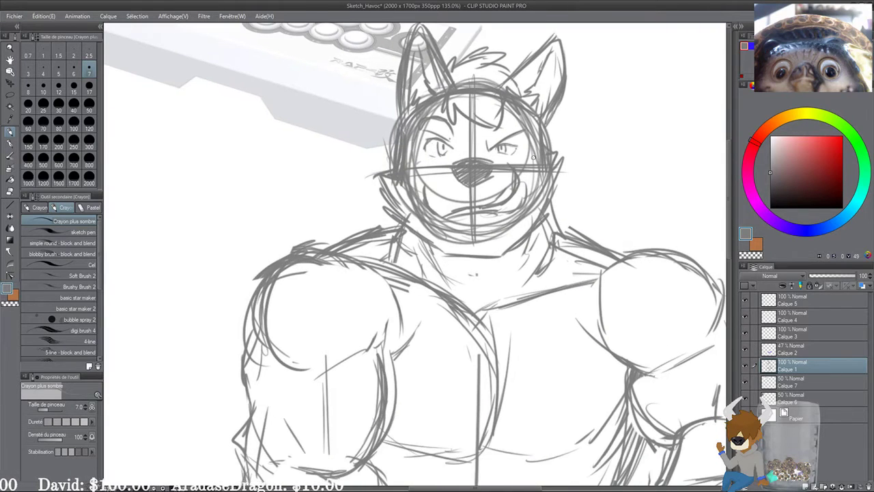
pyautogui.scroll(-3, 533, 157)
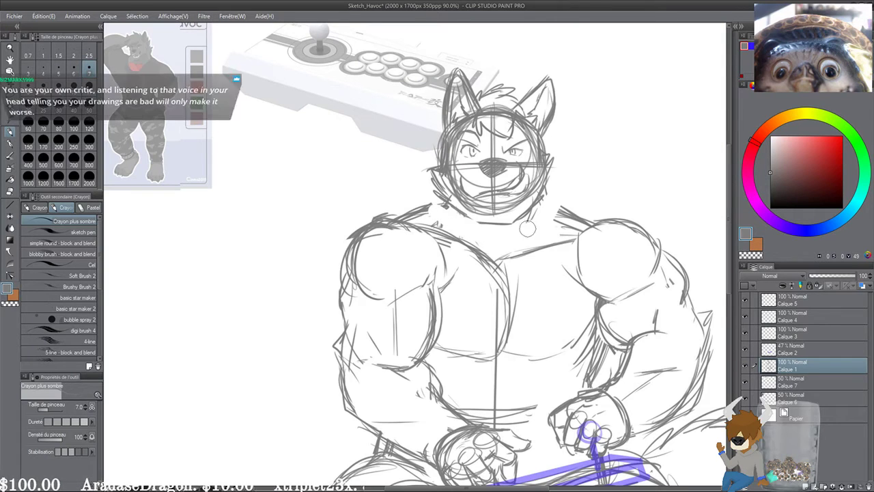
pyautogui.scroll(3, 446, 206)
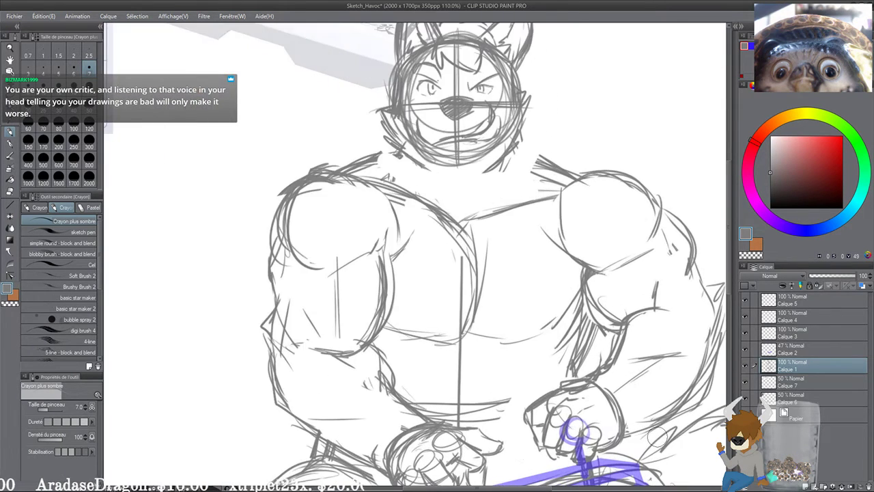
pyautogui.scroll(1, 362, 181)
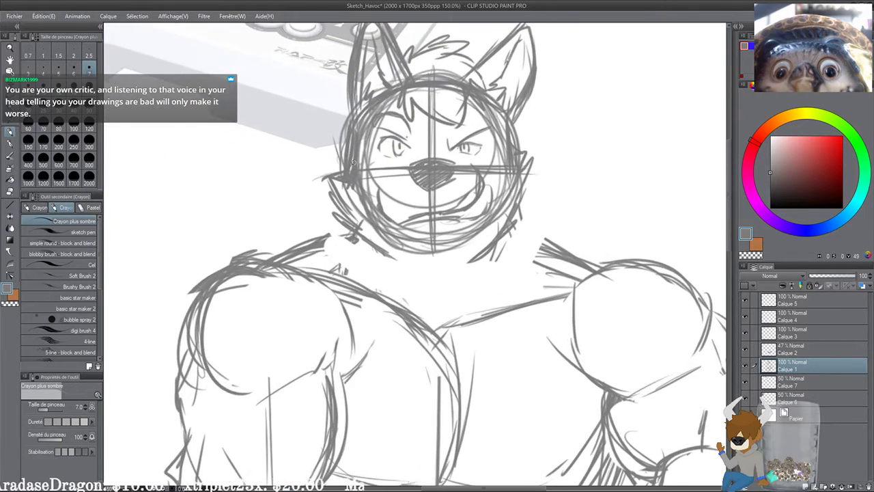
pyautogui.scroll(3, 386, 242)
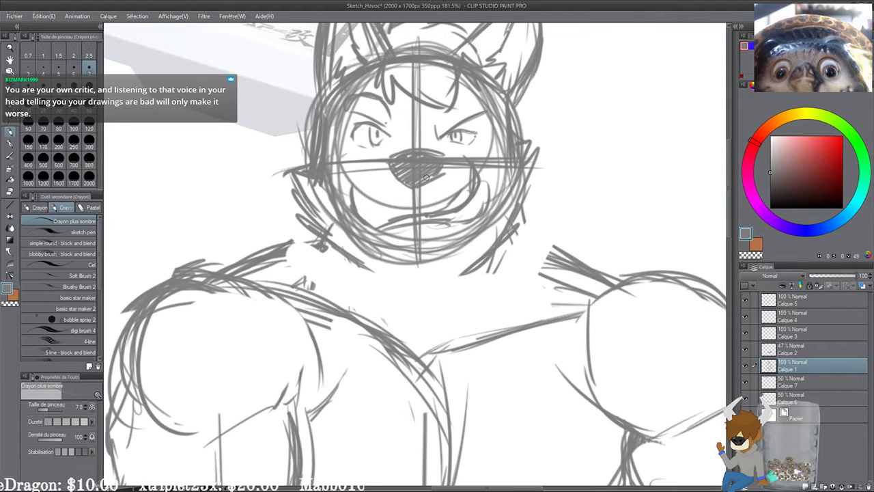
# Step: Sketch jagged chin fur below the head's guide circle, sloping in from both sides of the jaw
pyautogui.moveTo(426, 177); pyautogui.dragTo(416, 179)
pyautogui.moveTo(362, 280)
pyautogui.mouseDown()
pyautogui.moveTo(377, 309)
pyautogui.moveTo(405, 307)
pyautogui.mouseUp()
pyautogui.moveTo(479, 263)
pyautogui.mouseDown()
pyautogui.moveTo(456, 289)
pyautogui.moveTo(409, 305)
pyautogui.mouseUp()
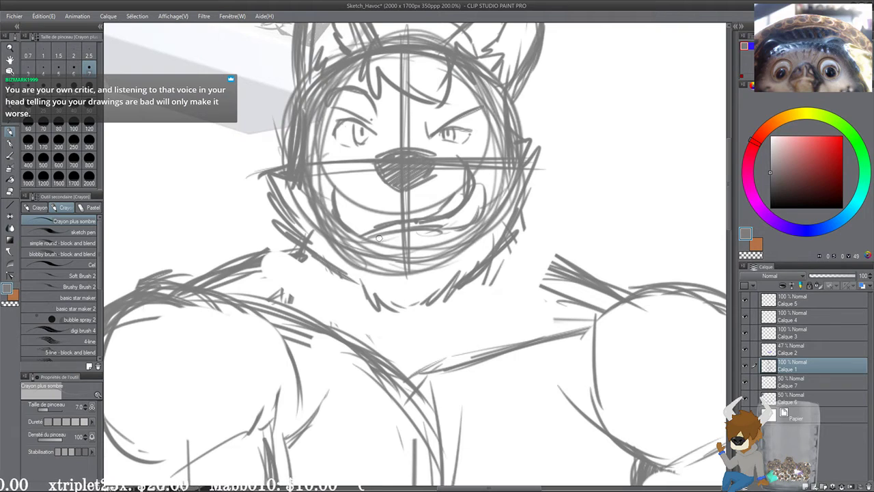
# Step: Erase the guide circle around the face and redraw the grin with a heavier lower lip and mouth corners
pyautogui.moveTo(315, 140)
pyautogui.mouseDown()
pyautogui.moveTo(312, 204)
pyautogui.moveTo(368, 265)
pyautogui.moveTo(483, 223)
pyautogui.moveTo(492, 182)
pyautogui.moveTo(485, 102)
pyautogui.moveTo(484, 165)
pyautogui.mouseUp()
pyautogui.moveTo(329, 95)
pyautogui.mouseDown()
pyautogui.moveTo(315, 106)
pyautogui.moveTo(320, 225)
pyautogui.moveTo(375, 239)
pyautogui.moveTo(433, 219)
pyautogui.mouseUp()
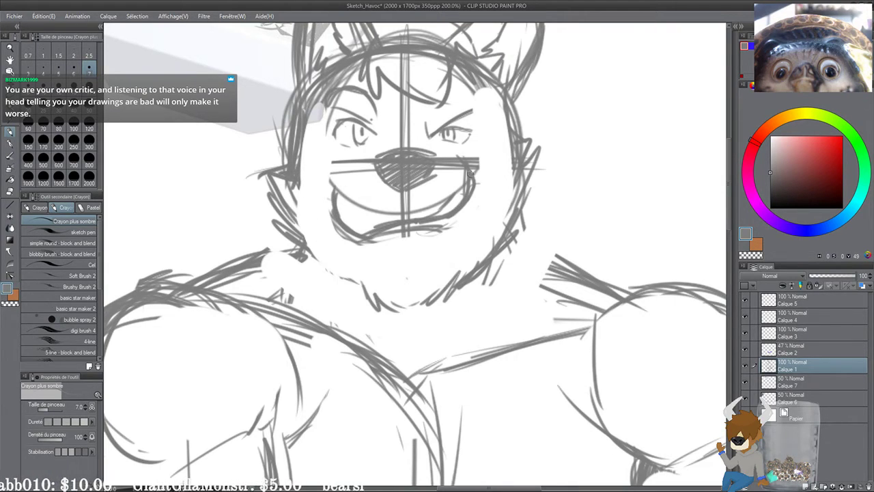
pyautogui.moveTo(470, 175); pyautogui.dragTo(456, 210)
pyautogui.moveTo(362, 240); pyautogui.dragTo(442, 233)
pyautogui.moveTo(480, 172)
pyautogui.mouseDown()
pyautogui.moveTo(481, 208)
pyautogui.moveTo(445, 231)
pyautogui.moveTo(484, 205)
pyautogui.moveTo(456, 229)
pyautogui.moveTo(425, 224)
pyautogui.mouseUp()
pyautogui.moveTo(401, 224)
pyautogui.mouseDown()
pyautogui.moveTo(460, 228)
pyautogui.moveTo(391, 229)
pyautogui.moveTo(440, 244)
pyautogui.moveTo(436, 275)
pyautogui.mouseUp()
# Step: Erase the side contours of the head and the old cheek fur on both sides of the face
pyautogui.scroll(-3, 436, 248)
pyautogui.scroll(1, 436, 249)
pyautogui.moveTo(279, 195); pyautogui.dragTo(297, 150)
pyautogui.scroll(1, 296, 151)
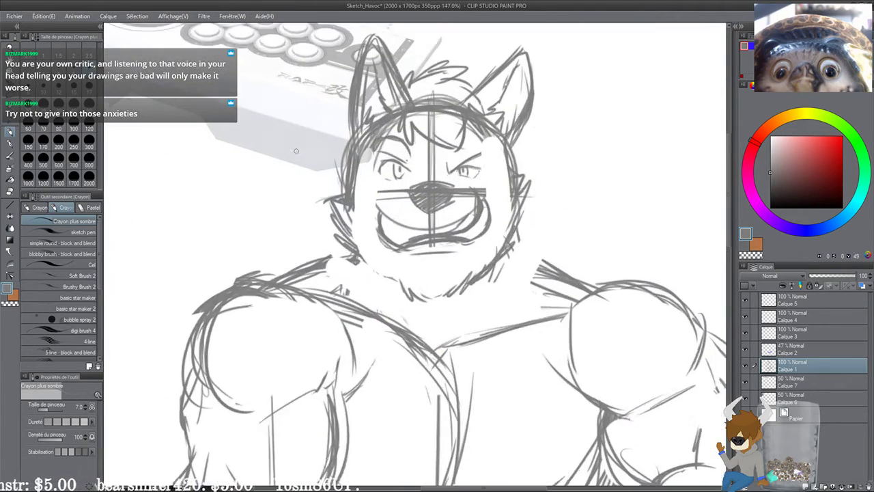
pyautogui.scroll(2, 295, 150)
pyautogui.moveTo(558, 194)
pyautogui.mouseDown()
pyautogui.moveTo(561, 164)
pyautogui.moveTo(579, 175)
pyautogui.mouseUp()
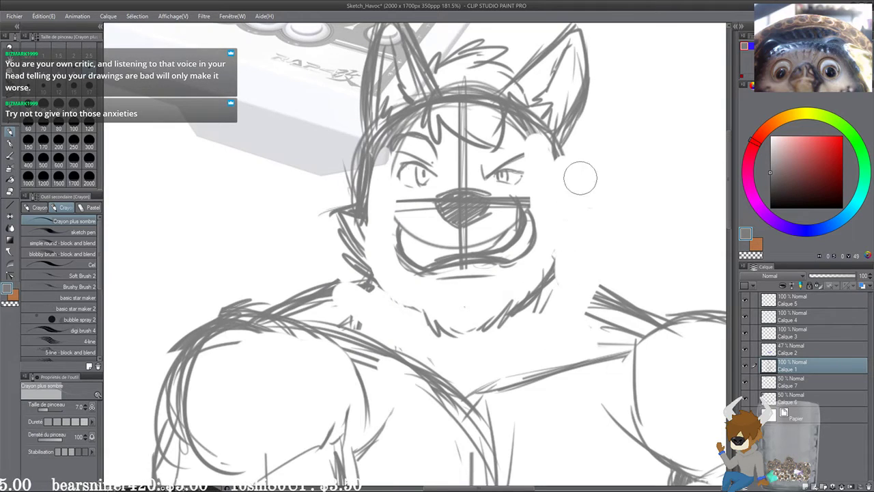
pyautogui.moveTo(352, 170); pyautogui.dragTo(358, 295)
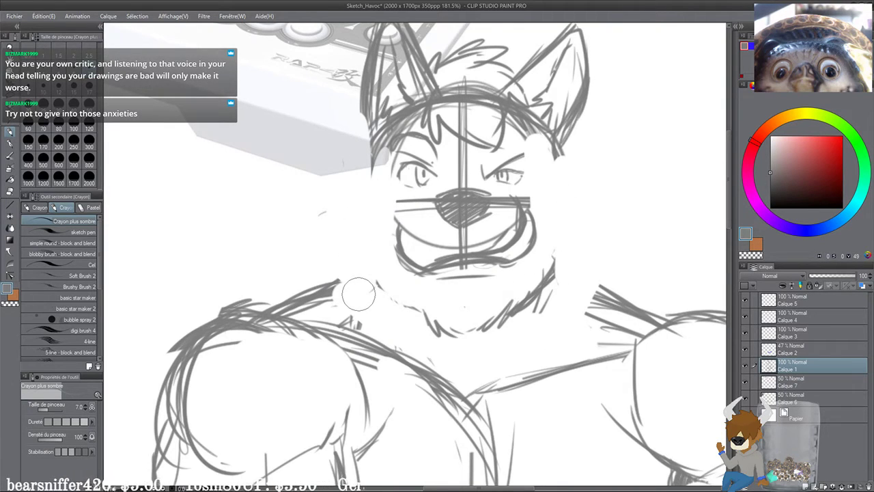
# Step: Redraw both sides of the face with straight temple lines, pointed cheek tufts and fur running down to the chin
pyautogui.moveTo(570, 195); pyautogui.dragTo(453, 193)
pyautogui.moveTo(439, 154); pyautogui.dragTo(446, 217)
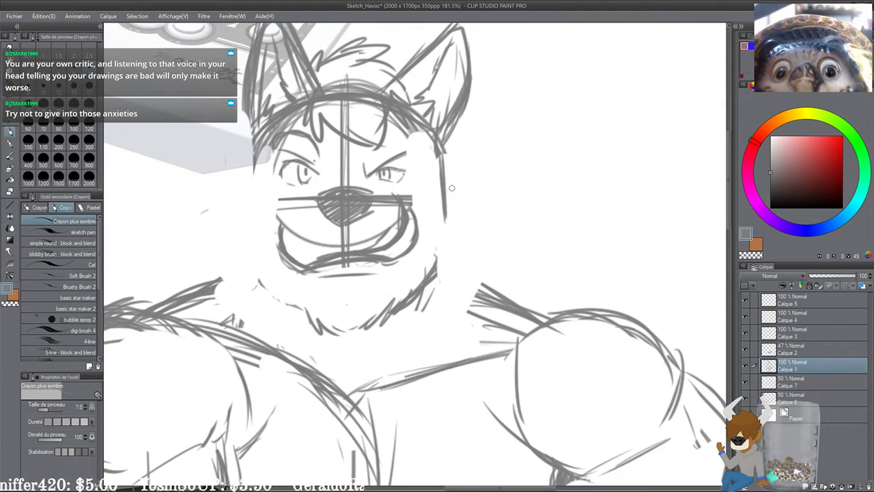
pyautogui.moveTo(445, 184)
pyautogui.mouseDown()
pyautogui.moveTo(473, 212)
pyautogui.moveTo(437, 273)
pyautogui.mouseUp()
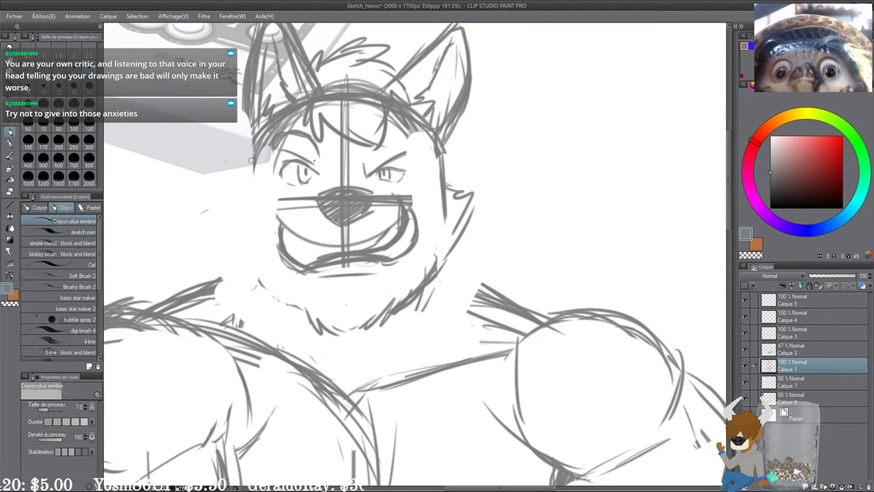
pyautogui.moveTo(255, 141); pyautogui.dragTo(253, 210)
pyautogui.moveTo(254, 157)
pyautogui.mouseDown()
pyautogui.moveTo(244, 209)
pyautogui.moveTo(246, 194)
pyautogui.mouseUp()
pyautogui.moveTo(220, 205)
pyautogui.mouseDown()
pyautogui.moveTo(270, 184)
pyautogui.moveTo(267, 171)
pyautogui.moveTo(276, 228)
pyautogui.moveTo(293, 254)
pyautogui.moveTo(350, 288)
pyautogui.mouseUp()
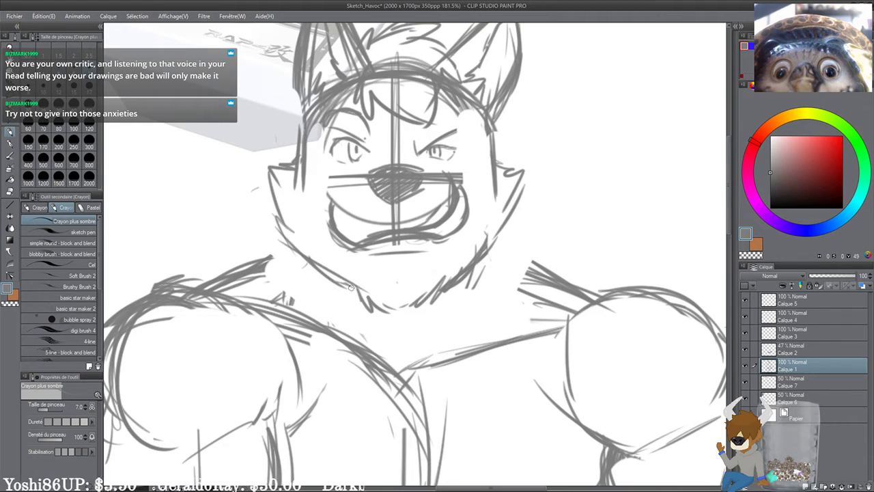
pyautogui.moveTo(307, 250); pyautogui.dragTo(363, 294)
pyautogui.moveTo(449, 279); pyautogui.dragTo(533, 198)
# Step: Draw the two sides of the neck curving from the jaw down to the collarbones
pyautogui.scroll(-1, 501, 169)
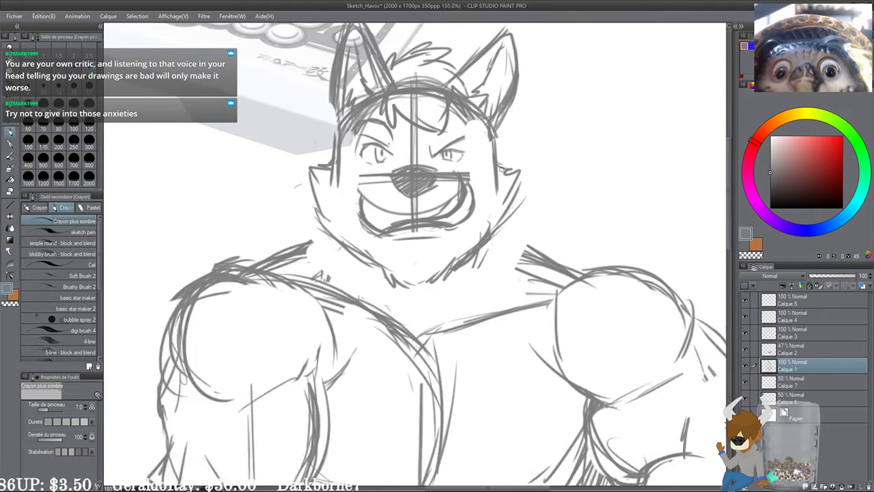
pyautogui.scroll(-1, 501, 169)
pyautogui.moveTo(491, 217); pyautogui.dragTo(497, 251)
pyautogui.moveTo(494, 264); pyautogui.dragTo(480, 298)
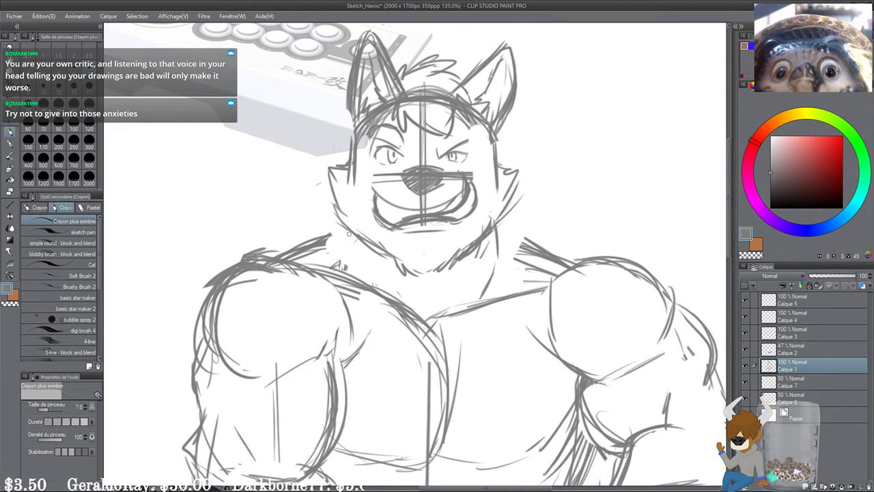
pyautogui.moveTo(348, 233)
pyautogui.mouseDown()
pyautogui.moveTo(365, 276)
pyautogui.moveTo(384, 292)
pyautogui.moveTo(356, 282)
pyautogui.mouseUp()
pyautogui.moveTo(366, 291); pyautogui.dragTo(380, 298)
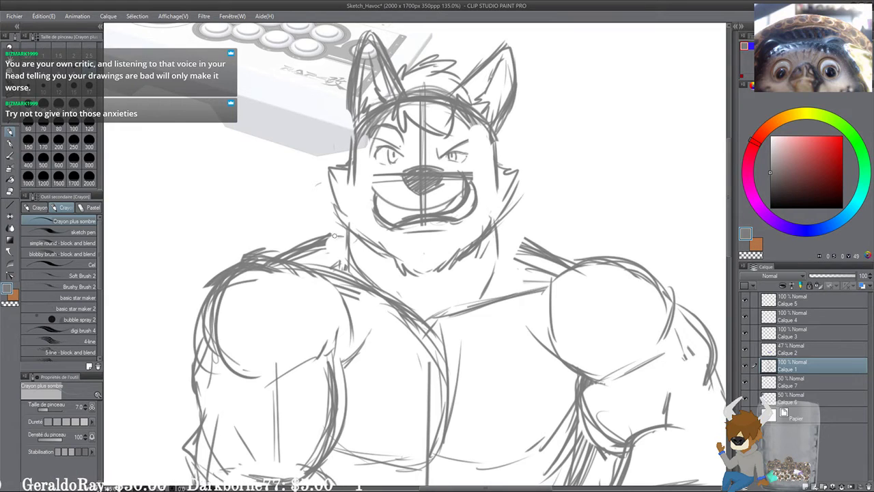
# Step: Extend both trapezius lines from the neck to the shoulders, undoing and redrawing the stick-side line
pyautogui.moveTo(283, 258); pyautogui.dragTo(346, 237)
pyautogui.moveTo(496, 231); pyautogui.dragTo(564, 255)
pyautogui.moveTo(487, 236); pyautogui.dragTo(534, 245)
pyautogui.moveTo(558, 290); pyautogui.dragTo(521, 262)
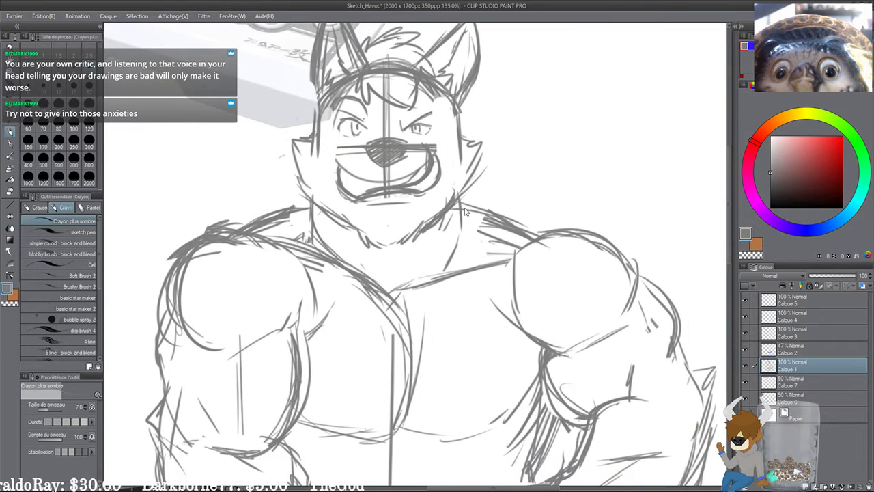
pyautogui.hotkey('ctrl', 'z')
pyautogui.hotkey('ctrl', 'z')
pyautogui.moveTo(458, 199)
pyautogui.mouseDown()
pyautogui.moveTo(520, 227)
pyautogui.moveTo(515, 239)
pyautogui.mouseUp()
# Step: Add short fur strokes where the outer edges of both ears meet the head
pyautogui.scroll(-2, 425, 234)
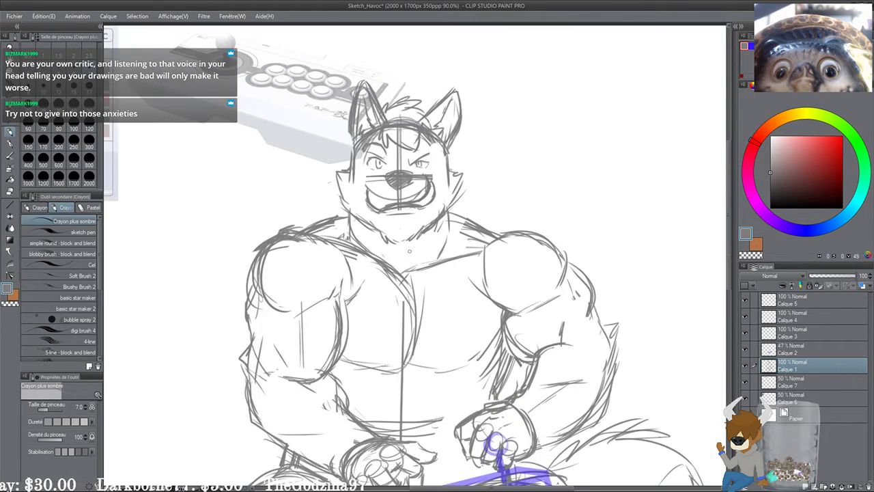
pyautogui.scroll(-2, 406, 270)
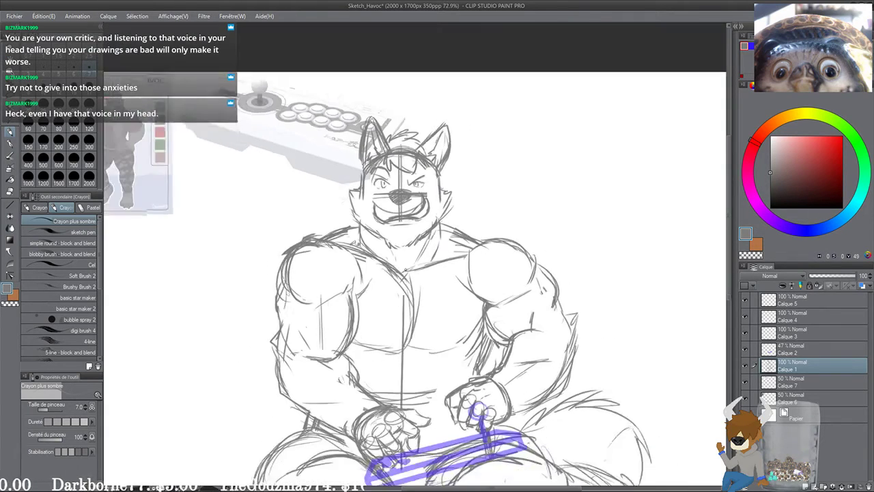
pyautogui.scroll(4, 321, 249)
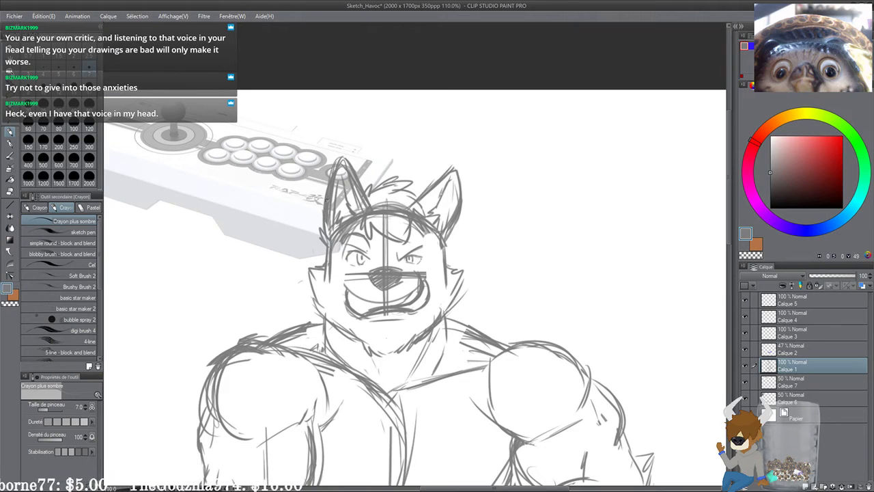
pyautogui.moveTo(453, 223); pyautogui.dragTo(446, 221)
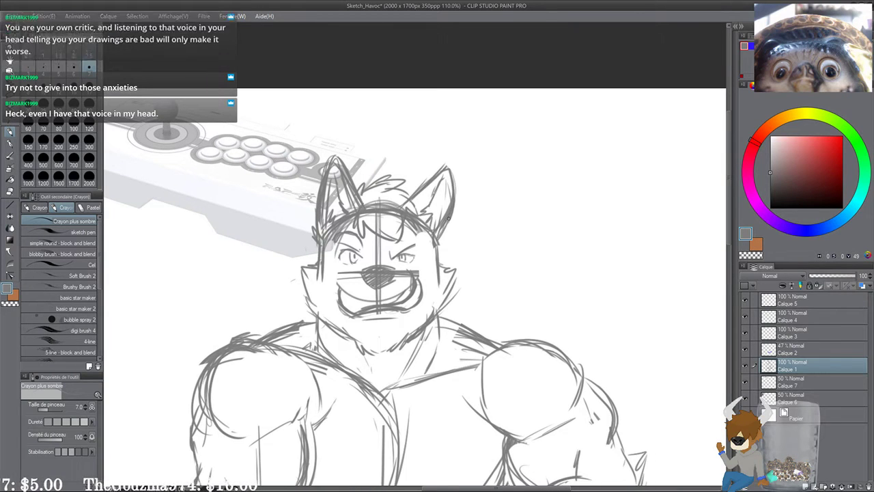
pyautogui.moveTo(349, 209); pyautogui.dragTo(375, 159)
# Step: Look over the face, neck and shoulders to check the redrawn head against the full pose
pyautogui.scroll(-2, 375, 158)
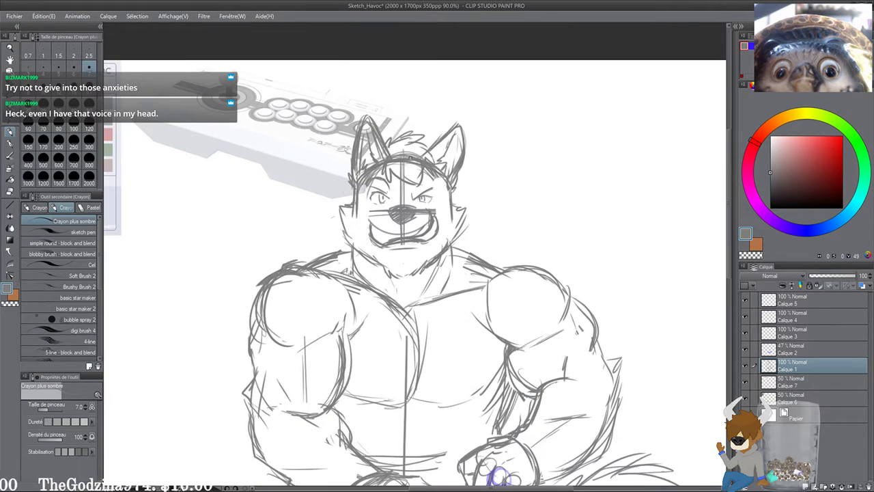
pyautogui.moveTo(317, 217); pyautogui.dragTo(394, 205)
pyautogui.scroll(-3, 395, 204)
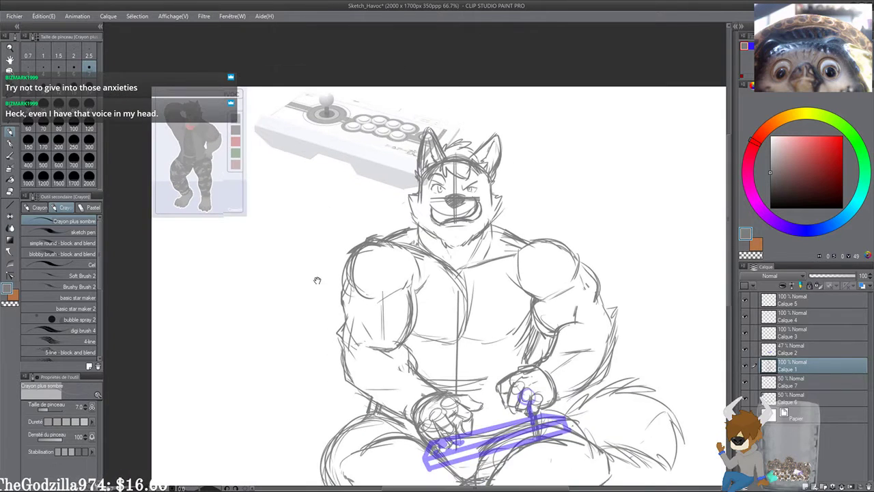
pyautogui.moveTo(296, 231); pyautogui.dragTo(292, 191)
pyautogui.scroll(3, 293, 192)
pyautogui.moveTo(401, 178); pyautogui.dragTo(387, 204)
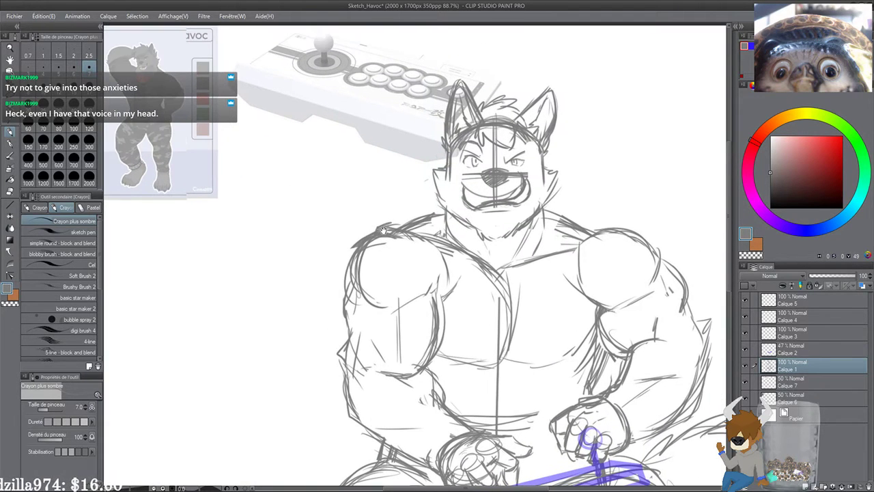
pyautogui.moveTo(451, 228); pyautogui.dragTo(445, 224)
pyautogui.scroll(1, 421, 197)
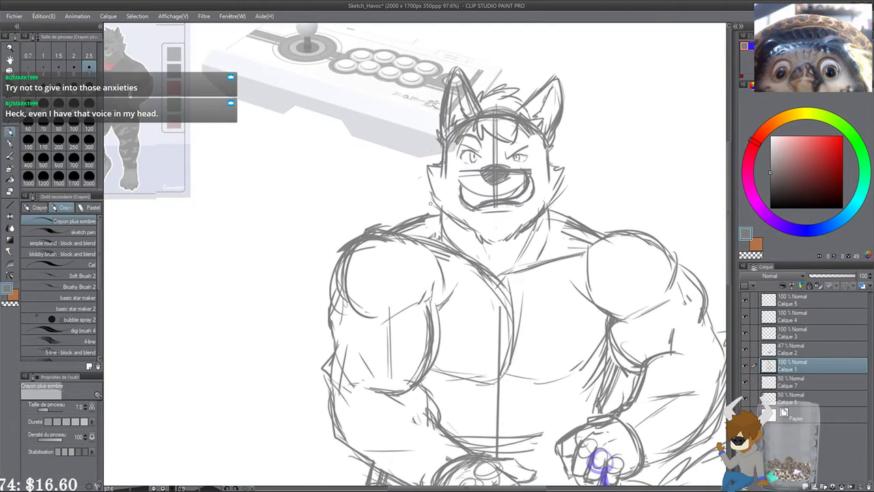
pyautogui.moveTo(420, 197); pyautogui.dragTo(327, 194)
pyautogui.scroll(4, 326, 193)
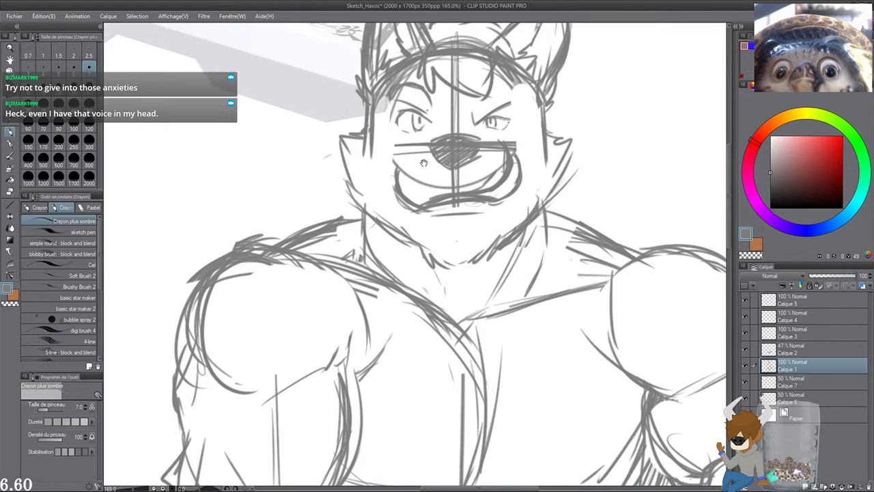
# Step: Darken the crease at the button-side mouth corner and touch up the muzzle's other corner and lower lip
pyautogui.moveTo(396, 155); pyautogui.dragTo(401, 185)
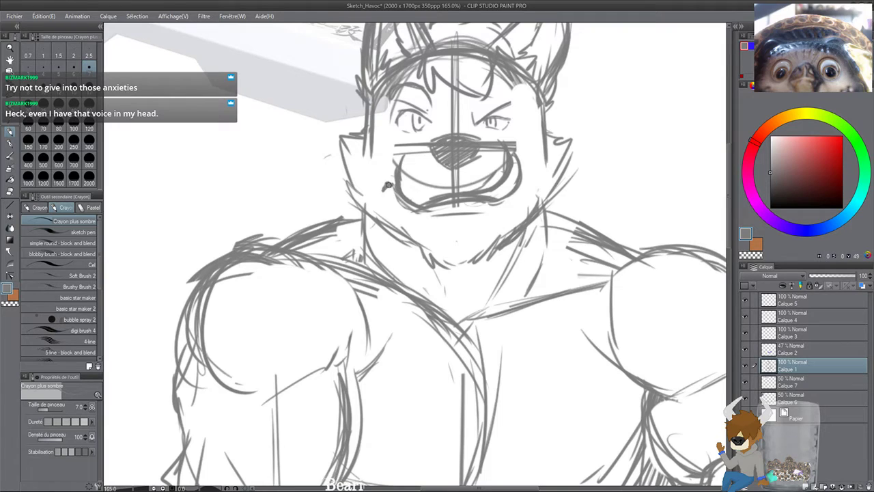
pyautogui.moveTo(411, 192); pyautogui.dragTo(409, 192)
pyautogui.moveTo(454, 217); pyautogui.dragTo(389, 196)
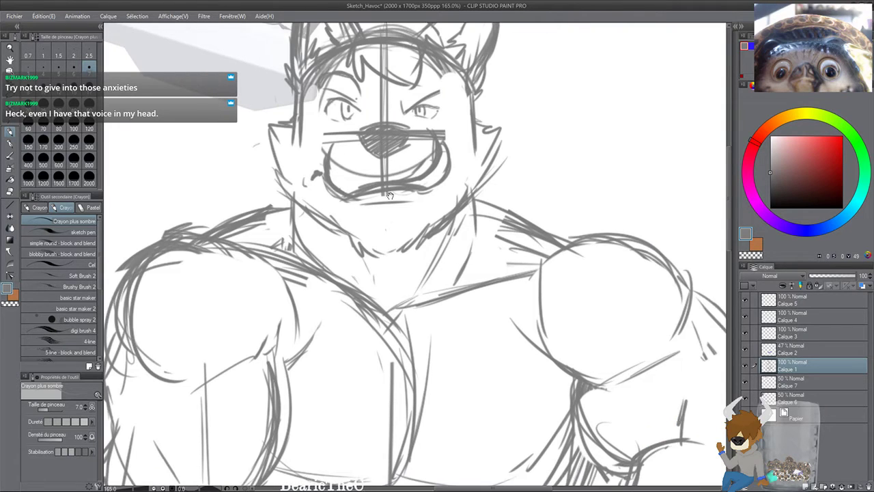
pyautogui.moveTo(441, 146); pyautogui.dragTo(436, 184)
pyautogui.moveTo(360, 208); pyautogui.dragTo(388, 203)
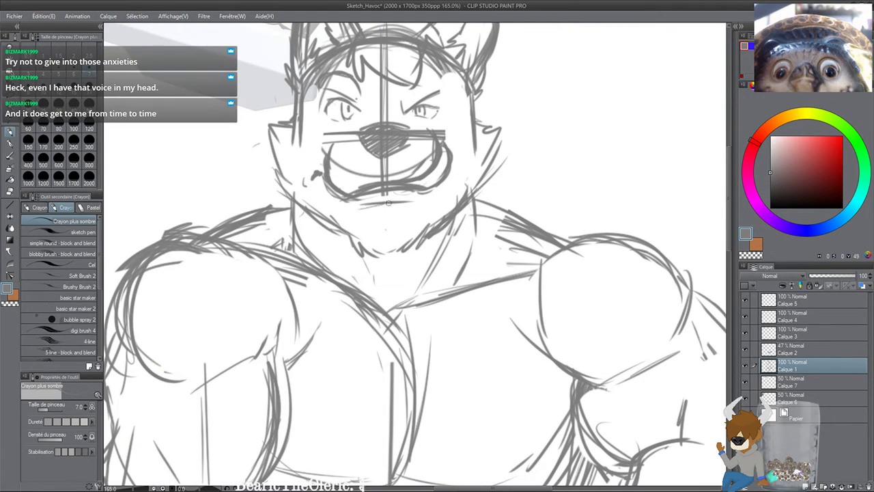
# Step: Examine the full seated pose alongside the character reference and the arcade stick image
pyautogui.scroll(-4, 382, 171)
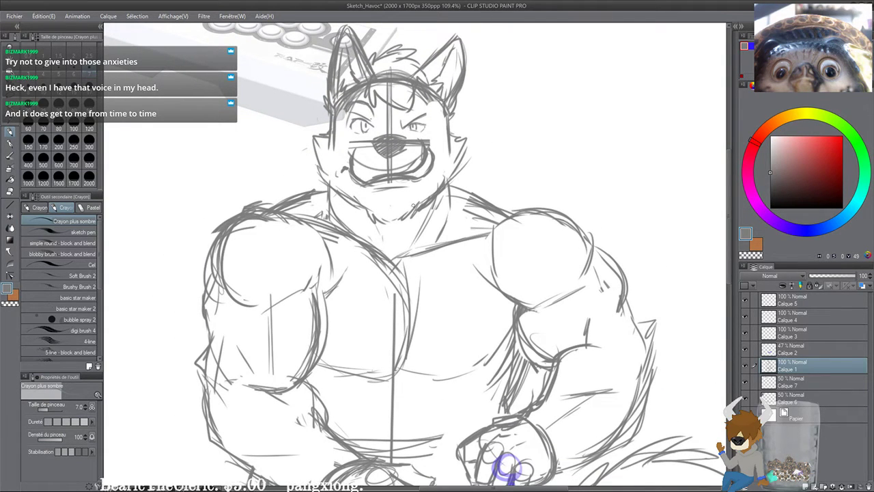
pyautogui.scroll(-2, 387, 280)
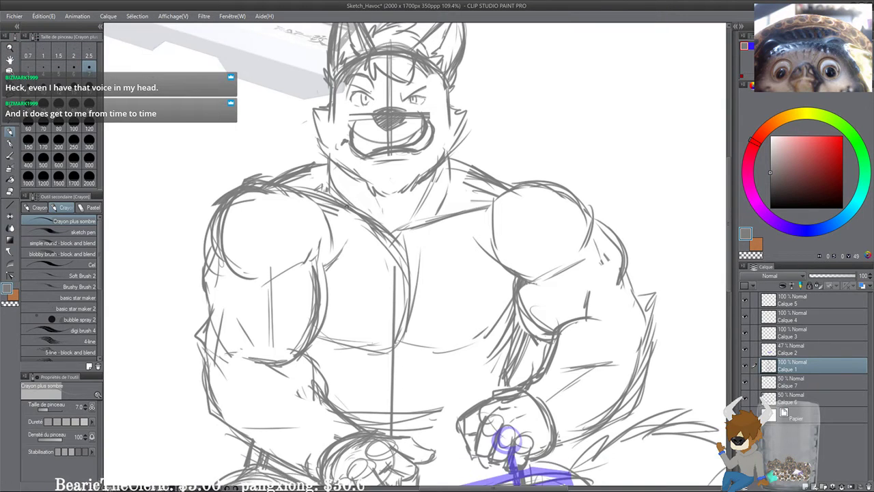
pyautogui.scroll(-1, 346, 206)
pyautogui.moveTo(345, 222); pyautogui.dragTo(466, 282)
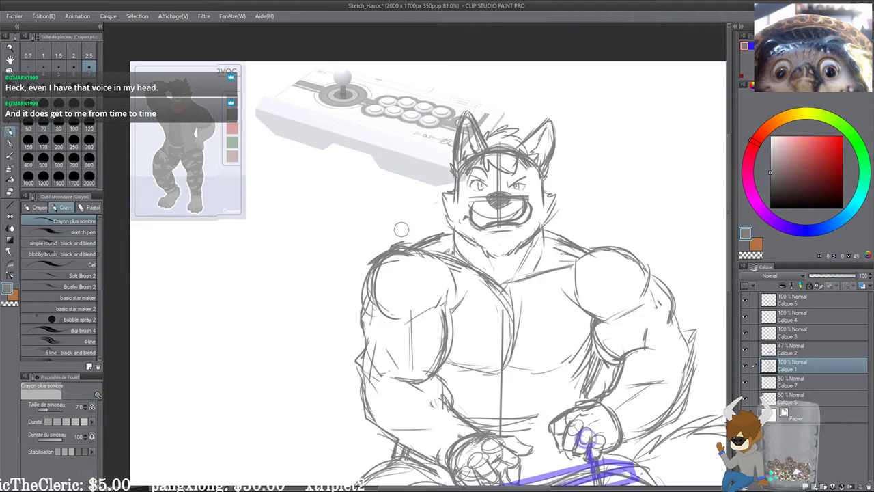
pyautogui.scroll(-3, 343, 236)
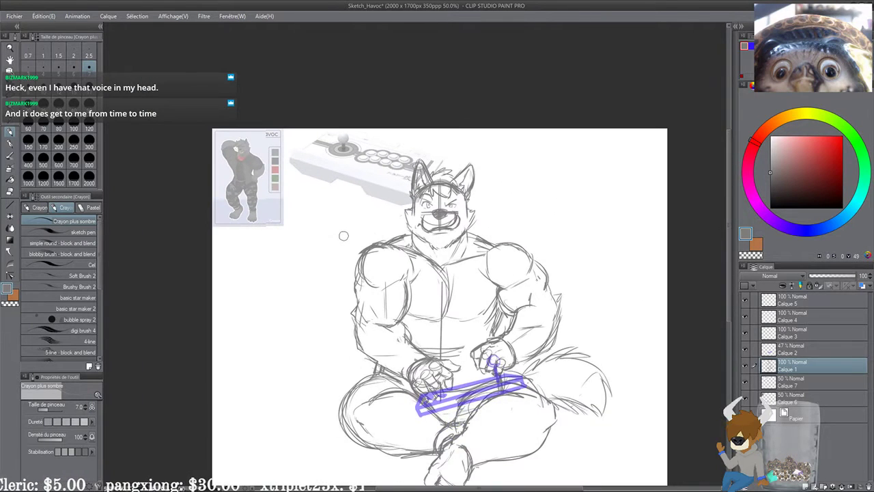
pyautogui.moveTo(386, 239); pyautogui.dragTo(385, 181)
pyautogui.scroll(3, 331, 189)
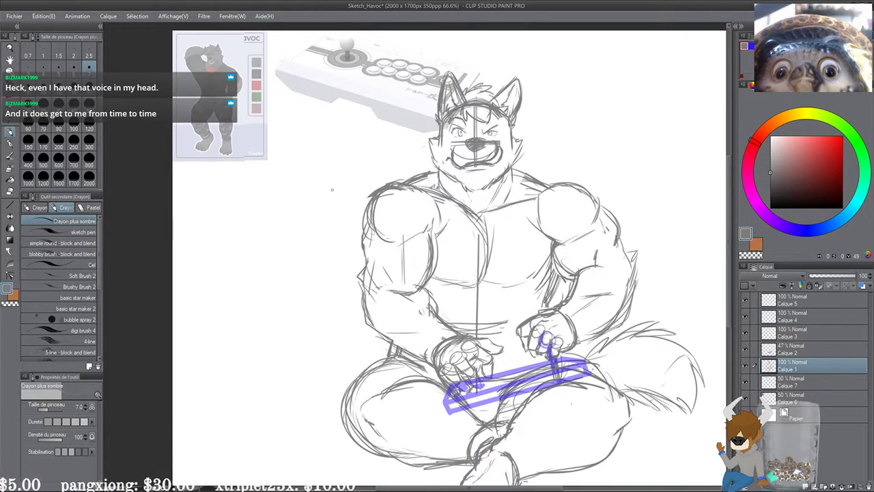
pyautogui.moveTo(340, 292); pyautogui.dragTo(321, 271)
pyautogui.moveTo(338, 331)
pyautogui.mouseDown()
pyautogui.moveTo(323, 303)
pyautogui.moveTo(332, 286)
pyautogui.mouseUp()
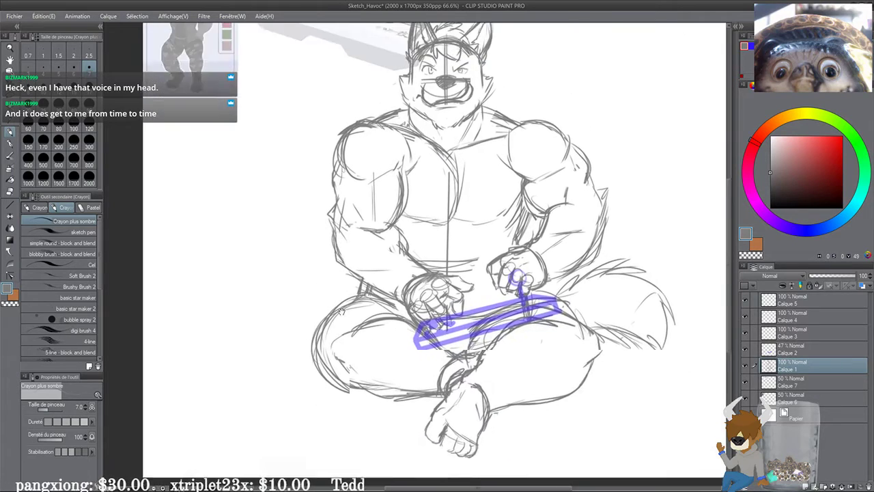
pyautogui.moveTo(347, 231); pyautogui.dragTo(341, 345)
pyautogui.moveTo(341, 381)
pyautogui.mouseDown()
pyautogui.moveTo(318, 287)
pyautogui.moveTo(293, 233)
pyautogui.mouseUp()
pyautogui.scroll(1, 293, 234)
pyautogui.moveTo(411, 132); pyautogui.dragTo(384, 284)
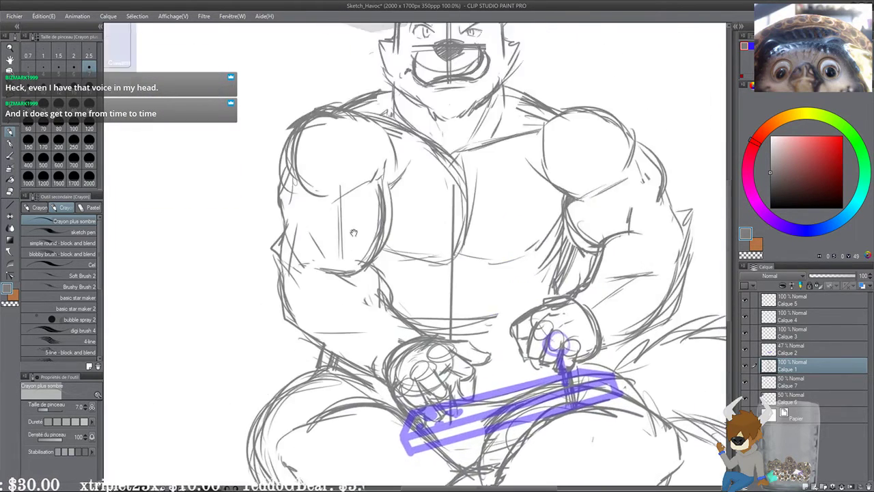
pyautogui.moveTo(329, 189); pyautogui.dragTo(497, 347)
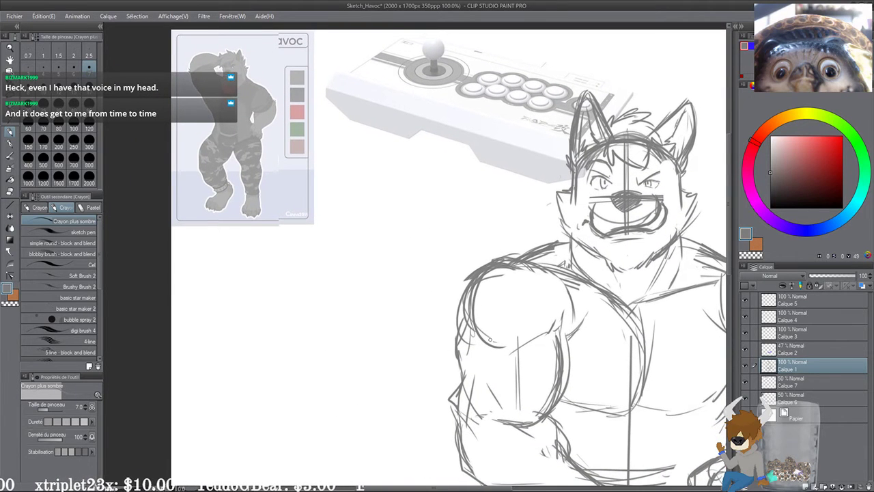
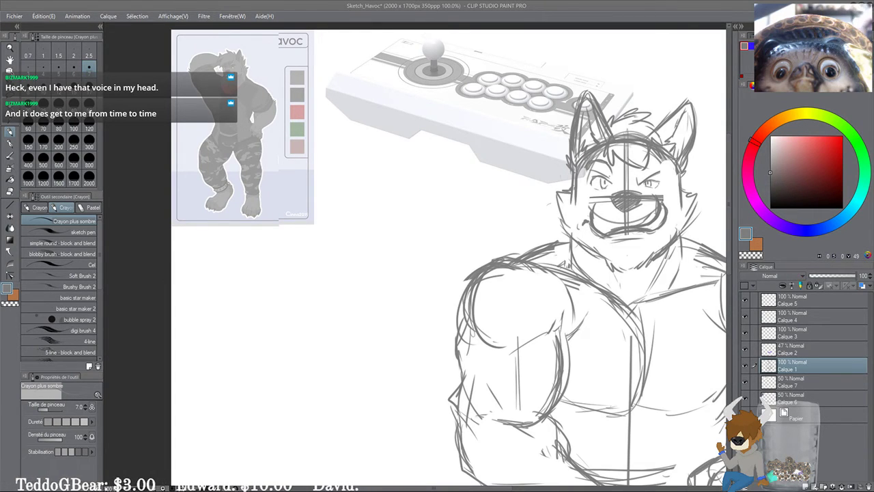
# Step: Draw the undershirt's curved neckline across the upper chest and sketch the jacket contour over the button-side shoulder
pyautogui.moveTo(608, 302); pyautogui.dragTo(544, 254)
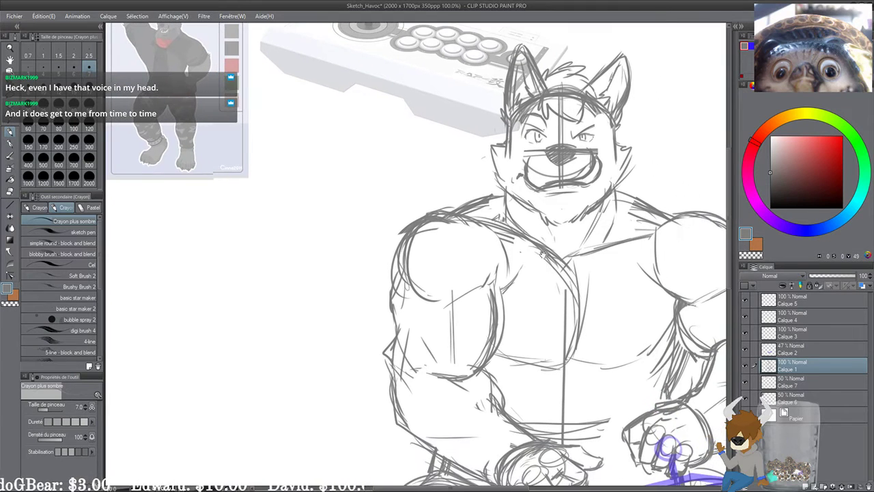
pyautogui.moveTo(489, 254)
pyautogui.mouseDown()
pyautogui.moveTo(472, 240)
pyautogui.moveTo(581, 276)
pyautogui.moveTo(617, 226)
pyautogui.moveTo(557, 285)
pyautogui.mouseUp()
pyautogui.moveTo(569, 275); pyautogui.dragTo(503, 251)
pyautogui.moveTo(424, 200)
pyautogui.mouseDown()
pyautogui.moveTo(464, 181)
pyautogui.moveTo(422, 205)
pyautogui.moveTo(461, 225)
pyautogui.mouseUp()
pyautogui.hotkey('ctrl', 'z')
pyautogui.moveTo(407, 205)
pyautogui.mouseDown()
pyautogui.moveTo(455, 197)
pyautogui.moveTo(488, 246)
pyautogui.mouseUp()
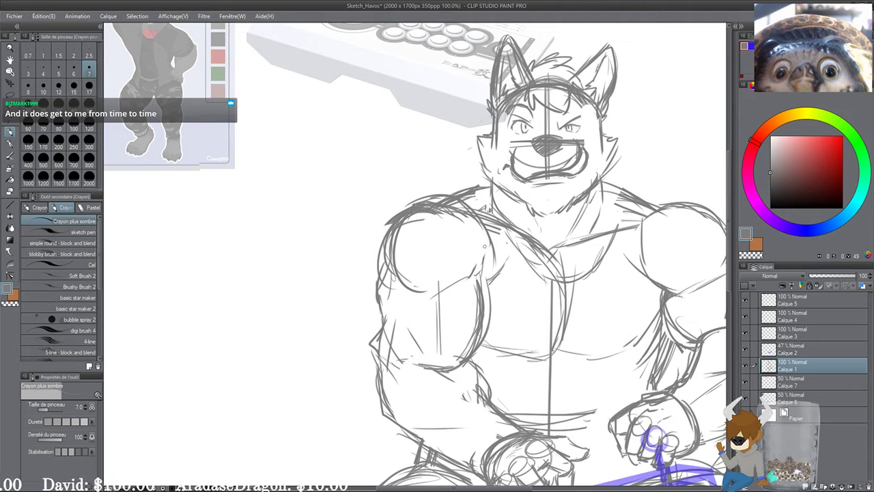
# Step: Sketch the jacket collar and open front edge down the button side of the chest
pyautogui.moveTo(470, 195); pyautogui.dragTo(491, 241)
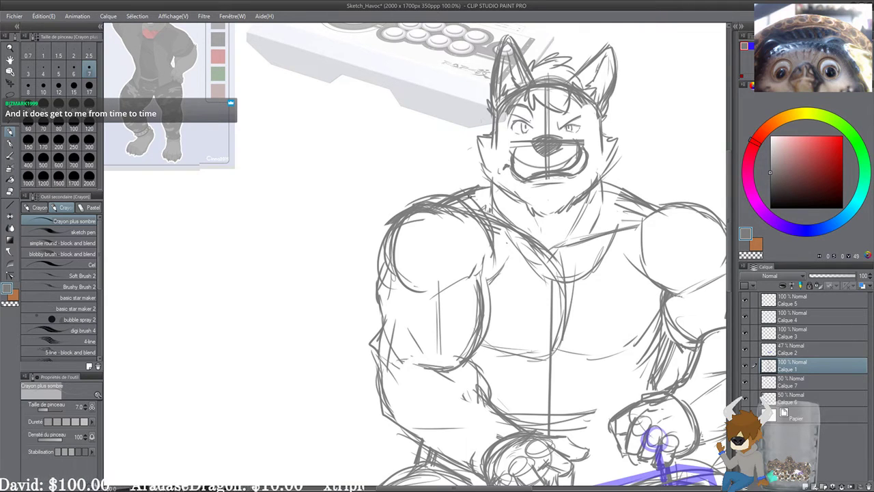
pyautogui.moveTo(481, 182); pyautogui.dragTo(420, 210)
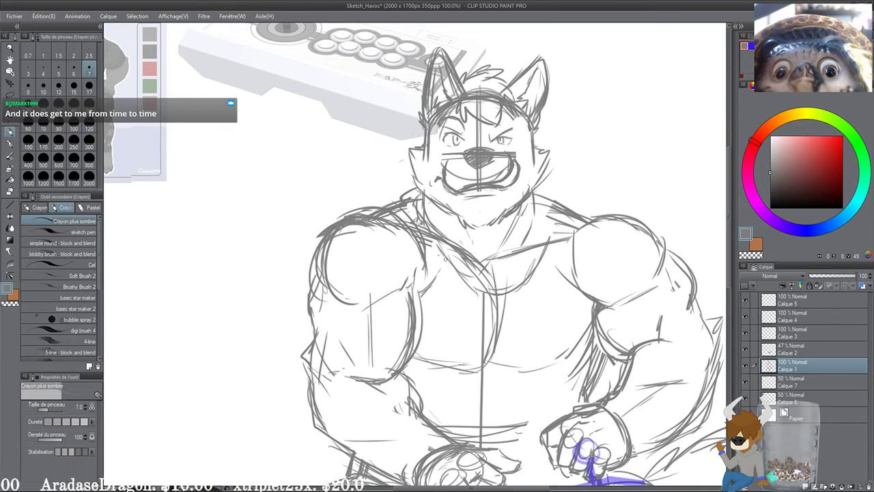
pyautogui.moveTo(445, 280)
pyautogui.mouseDown()
pyautogui.moveTo(442, 249)
pyautogui.moveTo(414, 195)
pyautogui.moveTo(432, 252)
pyautogui.moveTo(425, 289)
pyautogui.moveTo(468, 237)
pyautogui.mouseUp()
pyautogui.moveTo(417, 288); pyautogui.dragTo(460, 207)
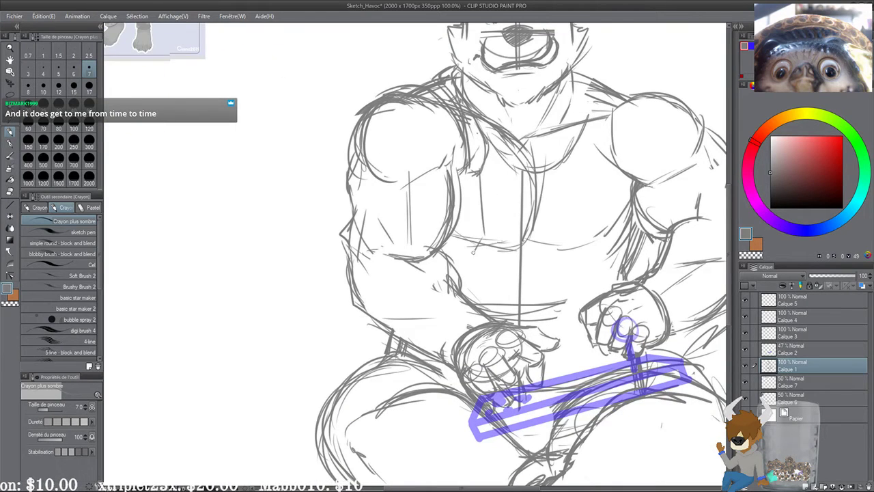
pyautogui.moveTo(536, 146); pyautogui.dragTo(467, 235)
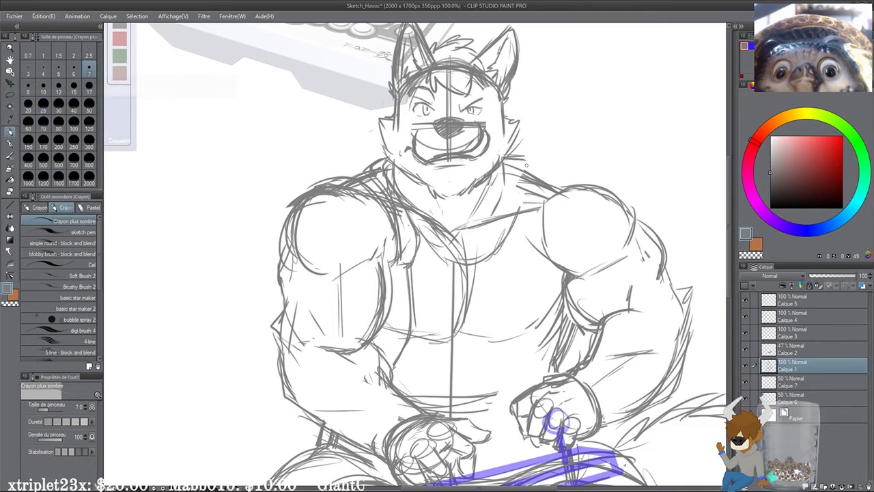
# Step: Sketch the matching jacket collar, lapel and open front edge on the stick side of the chest
pyautogui.moveTo(517, 159)
pyautogui.mouseDown()
pyautogui.moveTo(520, 200)
pyautogui.moveTo(498, 253)
pyautogui.moveTo(516, 267)
pyautogui.mouseUp()
pyautogui.moveTo(505, 150); pyautogui.dragTo(542, 166)
pyautogui.moveTo(537, 197); pyautogui.dragTo(518, 268)
pyautogui.moveTo(540, 173); pyautogui.dragTo(536, 198)
pyautogui.moveTo(510, 156)
pyautogui.mouseDown()
pyautogui.moveTo(538, 177)
pyautogui.moveTo(528, 263)
pyautogui.mouseUp()
pyautogui.moveTo(546, 204); pyautogui.dragTo(532, 270)
pyautogui.moveTo(542, 220); pyautogui.dragTo(531, 268)
pyautogui.moveTo(557, 192); pyautogui.dragTo(544, 221)
pyautogui.moveTo(535, 258)
pyautogui.mouseDown()
pyautogui.moveTo(511, 204)
pyautogui.moveTo(526, 176)
pyautogui.moveTo(511, 234)
pyautogui.moveTo(531, 295)
pyautogui.moveTo(493, 191)
pyautogui.mouseUp()
pyautogui.moveTo(461, 262); pyautogui.dragTo(585, 256)
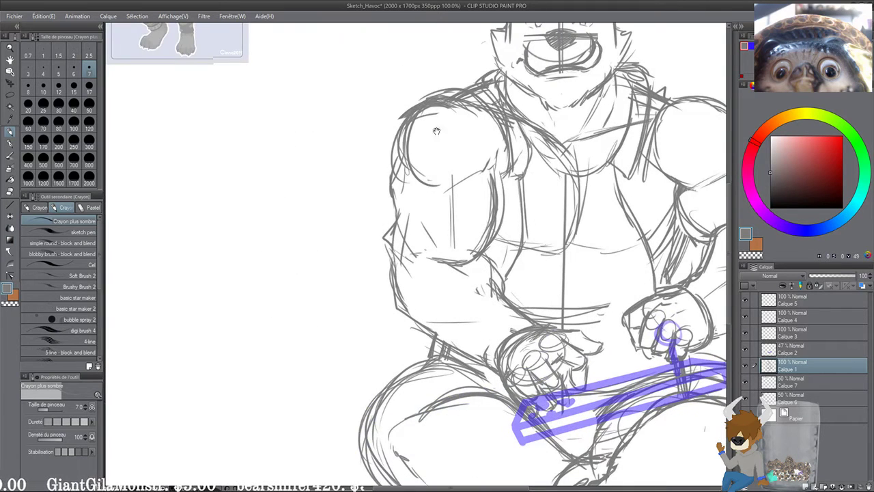
# Step: Draw a rolled-up sleeve cuff around the button-side upper arm, with bunched fabric at its outer edge
pyautogui.moveTo(433, 211); pyautogui.dragTo(436, 246)
pyautogui.moveTo(402, 271); pyautogui.dragTo(411, 263)
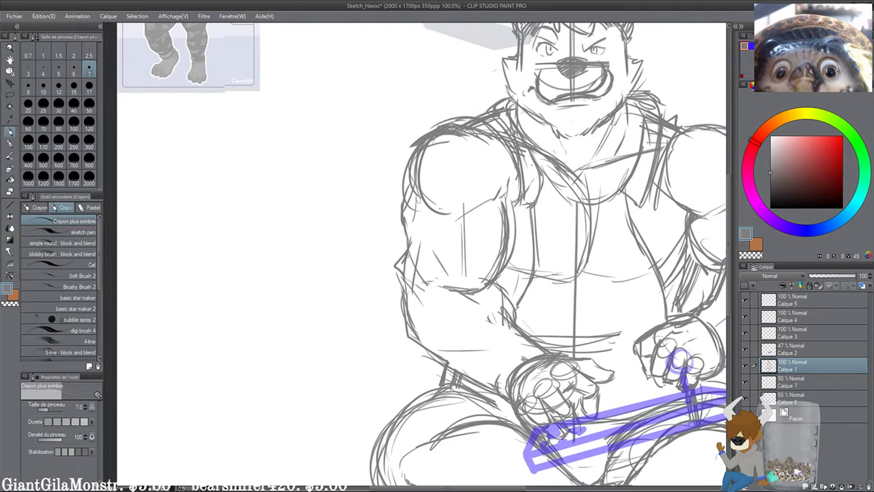
pyautogui.moveTo(392, 230)
pyautogui.mouseDown()
pyautogui.moveTo(395, 250)
pyautogui.moveTo(498, 273)
pyautogui.moveTo(408, 266)
pyautogui.mouseUp()
pyautogui.moveTo(396, 231); pyautogui.dragTo(513, 259)
pyautogui.moveTo(454, 233); pyautogui.dragTo(418, 274)
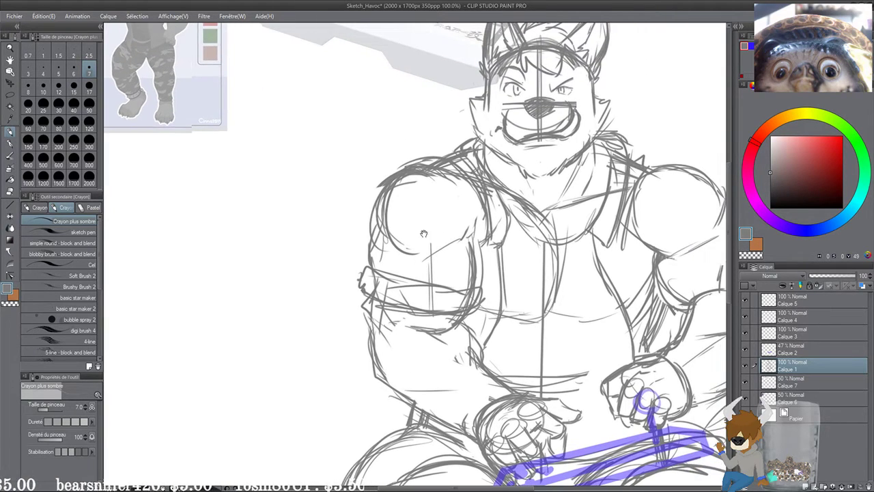
pyautogui.moveTo(482, 275); pyautogui.dragTo(473, 232)
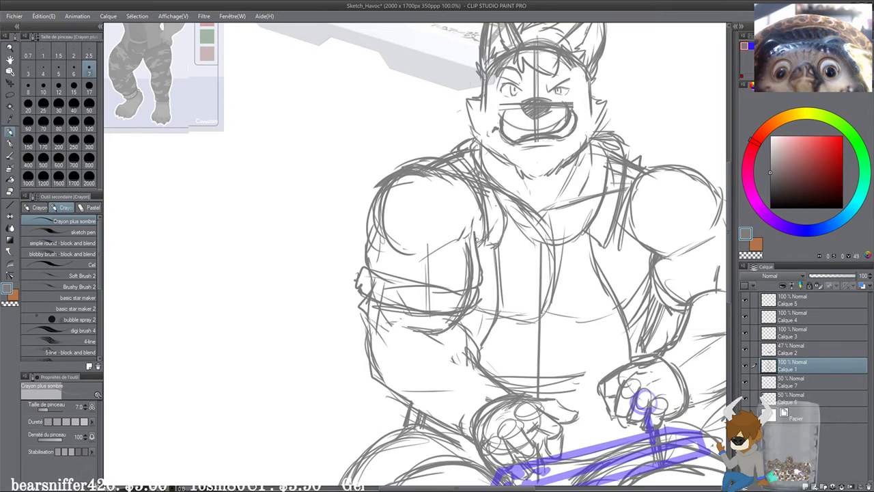
# Step: Add armpit folds to the button-side sleeve and reinforce its outer contour over the shoulder
pyautogui.moveTo(456, 190); pyautogui.dragTo(473, 233)
pyautogui.moveTo(460, 198); pyautogui.dragTo(481, 250)
pyautogui.moveTo(360, 267)
pyautogui.mouseDown()
pyautogui.moveTo(376, 189)
pyautogui.moveTo(424, 164)
pyautogui.mouseUp()
pyautogui.moveTo(389, 202); pyautogui.dragTo(419, 180)
# Step: Draw a rolled-up sleeve cuff wrapping the stick-side arm just above the elbow
pyautogui.moveTo(712, 251); pyautogui.dragTo(568, 219)
pyautogui.hotkey('ctrl', 'z')
pyautogui.moveTo(570, 273); pyautogui.dragTo(556, 262)
pyautogui.moveTo(614, 230); pyautogui.dragTo(523, 259)
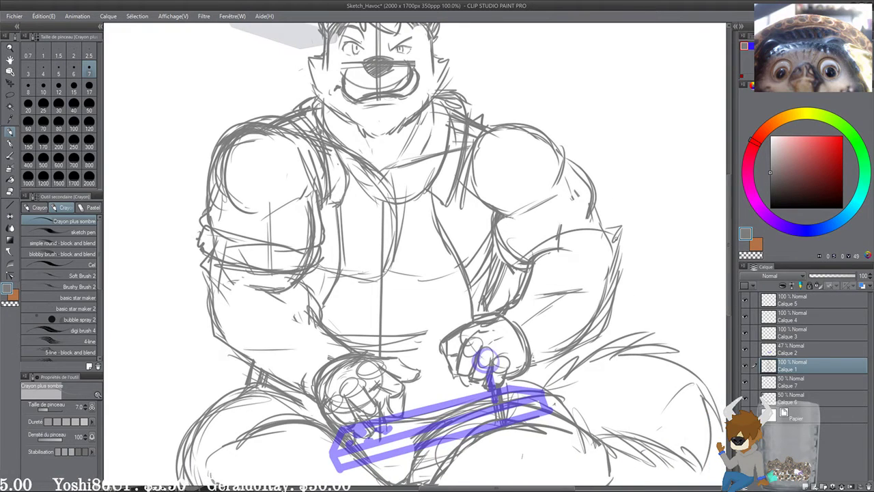
pyautogui.moveTo(587, 227); pyautogui.dragTo(525, 260)
pyautogui.moveTo(614, 224)
pyautogui.mouseDown()
pyautogui.moveTo(522, 260)
pyautogui.moveTo(512, 239)
pyautogui.mouseUp()
pyautogui.moveTo(518, 231)
pyautogui.mouseDown()
pyautogui.moveTo(576, 224)
pyautogui.moveTo(521, 228)
pyautogui.moveTo(605, 208)
pyautogui.mouseUp()
pyautogui.moveTo(561, 207); pyautogui.dragTo(591, 206)
pyautogui.moveTo(589, 206)
pyautogui.mouseDown()
pyautogui.moveTo(610, 219)
pyautogui.moveTo(531, 228)
pyautogui.mouseUp()
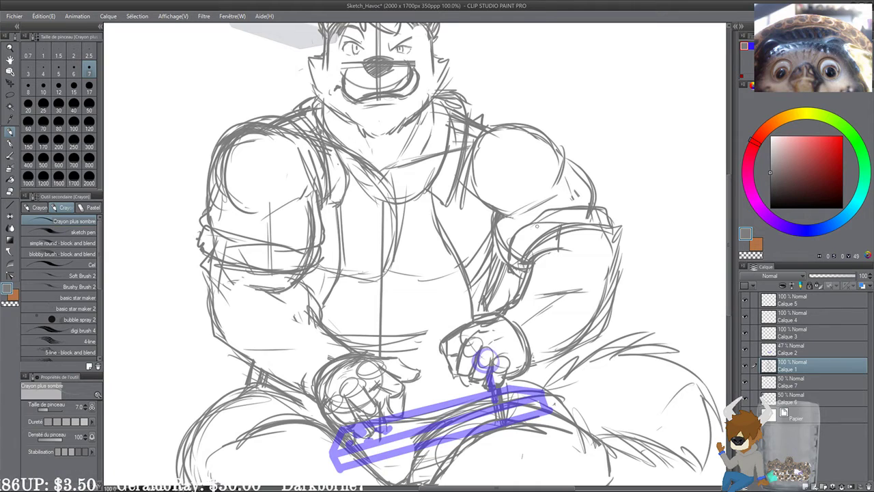
pyautogui.moveTo(606, 213); pyautogui.dragTo(616, 233)
# Step: Sketch the stick-side sleeve's shoulder contour and add fabric folds around the armpit and cuff
pyautogui.moveTo(541, 261); pyautogui.dragTo(525, 297)
pyautogui.moveTo(470, 171); pyautogui.dragTo(465, 234)
pyautogui.moveTo(484, 150)
pyautogui.mouseDown()
pyautogui.moveTo(463, 234)
pyautogui.moveTo(475, 245)
pyautogui.moveTo(527, 224)
pyautogui.mouseUp()
pyautogui.moveTo(484, 246); pyautogui.dragTo(525, 227)
pyautogui.moveTo(473, 158)
pyautogui.mouseDown()
pyautogui.moveTo(525, 170)
pyautogui.moveTo(546, 221)
pyautogui.moveTo(564, 225)
pyautogui.mouseUp()
pyautogui.moveTo(561, 197)
pyautogui.mouseDown()
pyautogui.moveTo(592, 228)
pyautogui.moveTo(593, 244)
pyautogui.mouseUp()
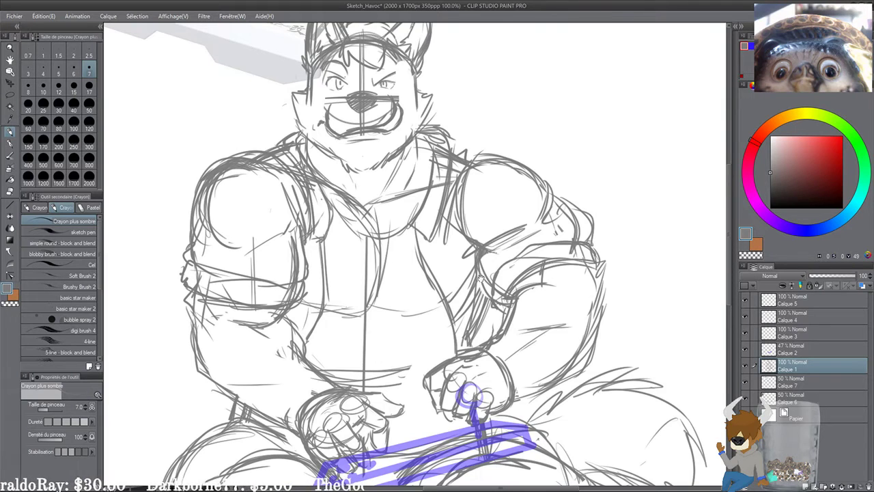
pyautogui.moveTo(478, 269); pyautogui.dragTo(494, 292)
pyautogui.moveTo(494, 302); pyautogui.dragTo(510, 258)
pyautogui.moveTo(509, 262); pyautogui.dragTo(495, 310)
# Step: Sketch the jacket hem beside the button-side hip and add diagonal strokes across the belly
pyautogui.scroll(-2, 431, 236)
pyautogui.moveTo(421, 245); pyautogui.dragTo(440, 228)
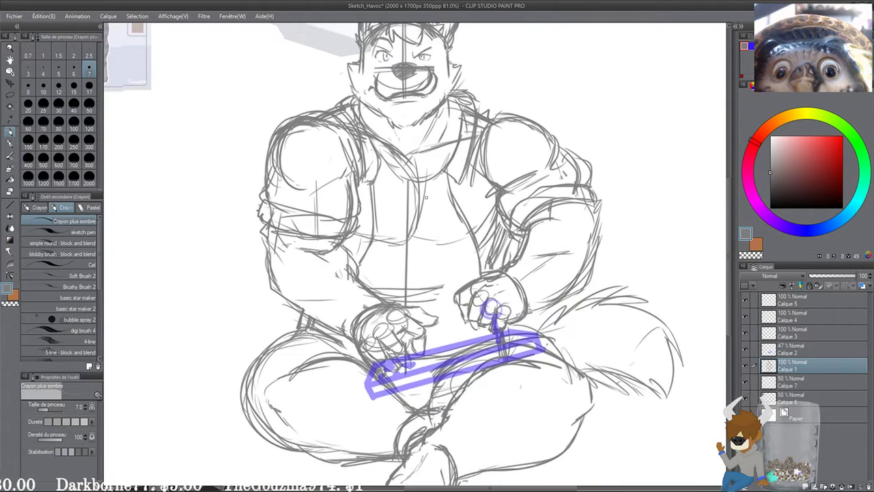
pyautogui.scroll(1, 440, 228)
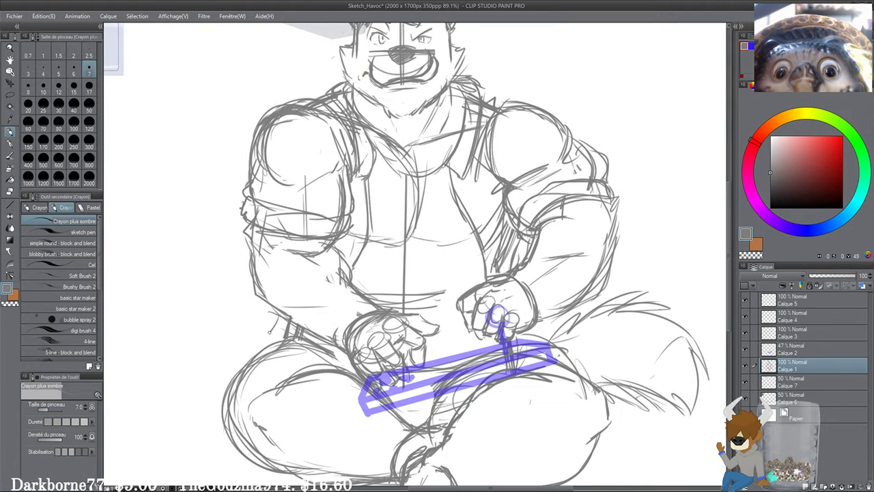
pyautogui.moveTo(387, 299); pyautogui.dragTo(389, 367)
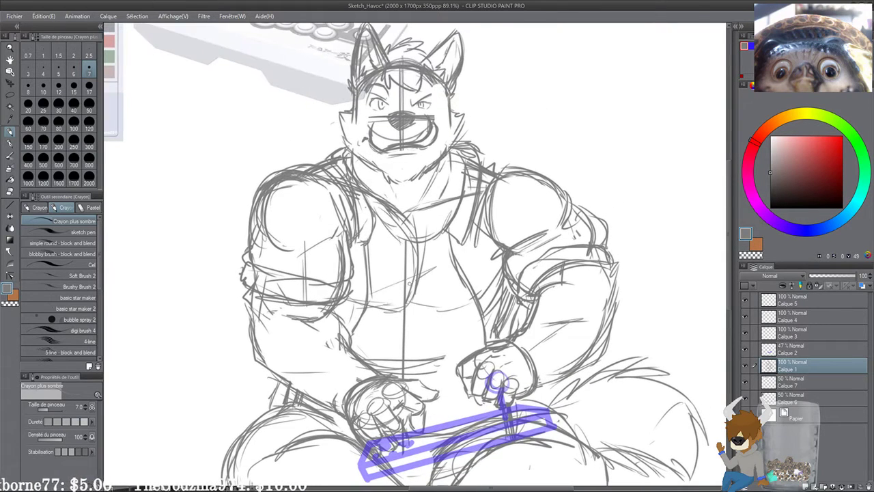
pyautogui.scroll(-3, 437, 240)
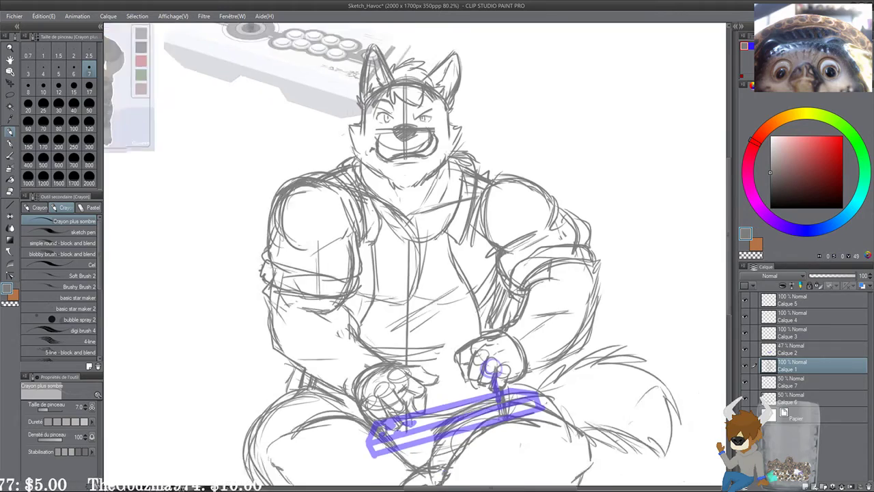
# Step: Draw pointed chest-fur tufts along the stick-side collarbone, undoing the last stray stroke
pyautogui.scroll(6, 399, 184)
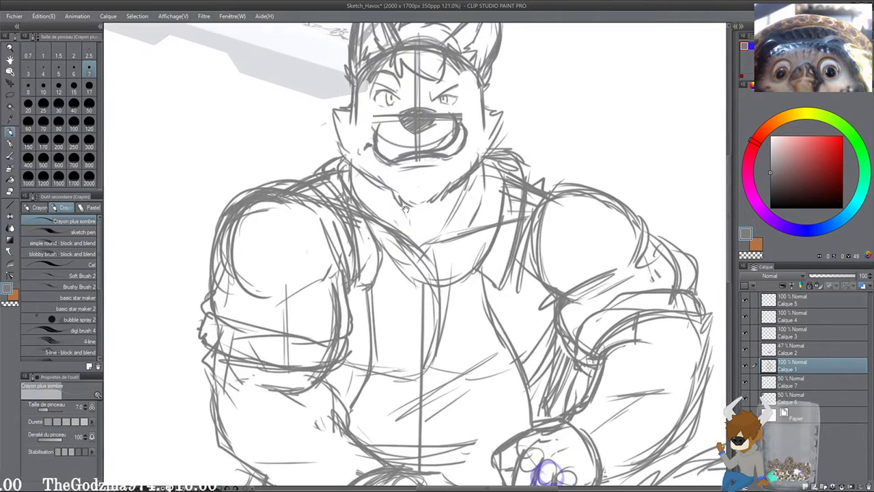
pyautogui.moveTo(516, 157); pyautogui.dragTo(508, 156)
pyautogui.moveTo(390, 241)
pyautogui.mouseDown()
pyautogui.moveTo(424, 263)
pyautogui.moveTo(436, 294)
pyautogui.mouseUp()
pyautogui.moveTo(439, 255)
pyautogui.mouseDown()
pyautogui.moveTo(474, 236)
pyautogui.moveTo(456, 261)
pyautogui.moveTo(498, 271)
pyautogui.mouseUp()
pyautogui.hotkey('ctrl', 'z')
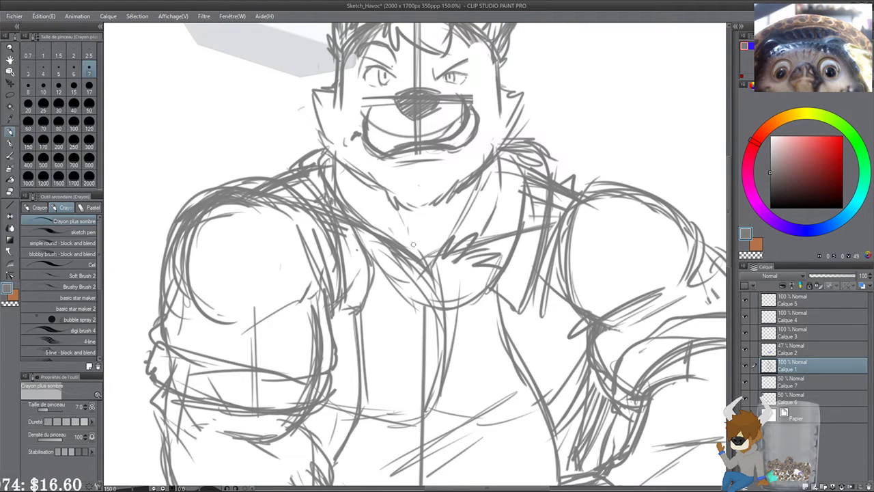
# Step: Extend the chest fur with jagged strokes along the button-side collarbone and down to the undershirt neckline
pyautogui.moveTo(432, 261)
pyautogui.mouseDown()
pyautogui.moveTo(417, 241)
pyautogui.moveTo(359, 230)
pyautogui.mouseUp()
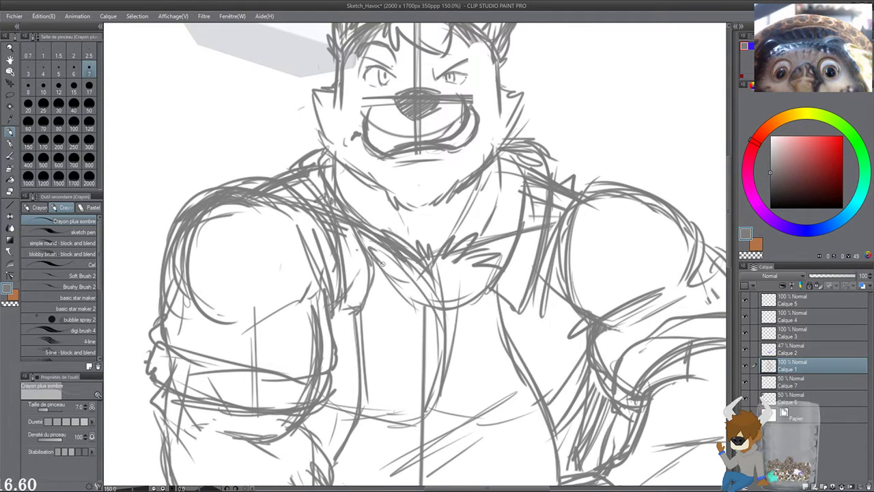
pyautogui.moveTo(399, 263)
pyautogui.mouseDown()
pyautogui.moveTo(385, 277)
pyautogui.moveTo(432, 308)
pyautogui.moveTo(473, 305)
pyautogui.mouseUp()
pyautogui.moveTo(446, 268); pyautogui.dragTo(463, 298)
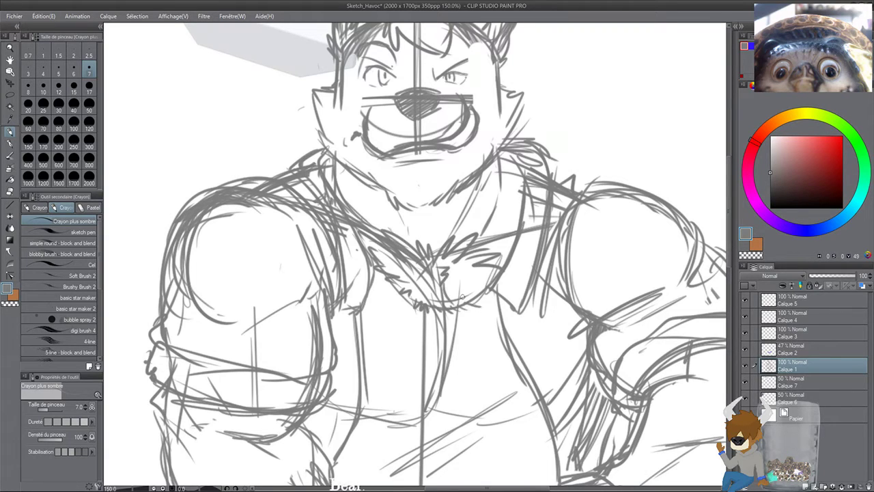
pyautogui.scroll(-3, 462, 296)
pyautogui.keyDown('space'); pyautogui.moveTo(435, 262); pyautogui.dragTo(452, 225); pyautogui.keyUp('space')
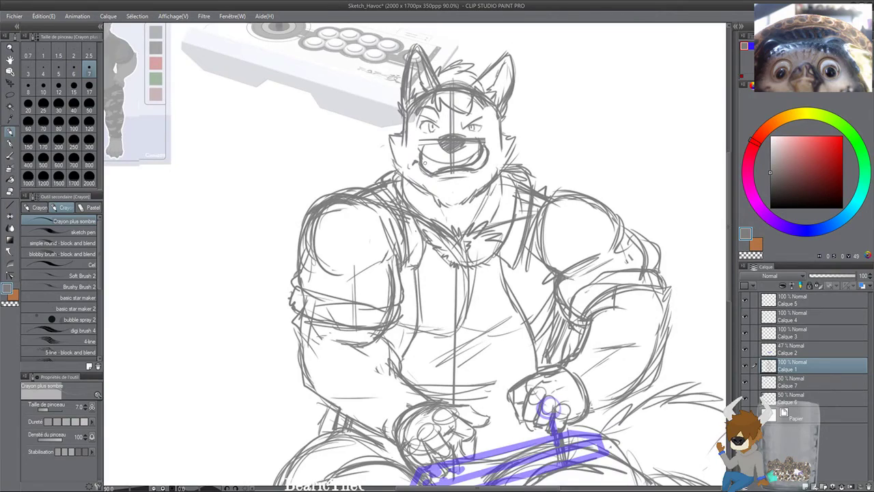
pyautogui.scroll(-3, 424, 162)
pyautogui.scroll(4, 514, 113)
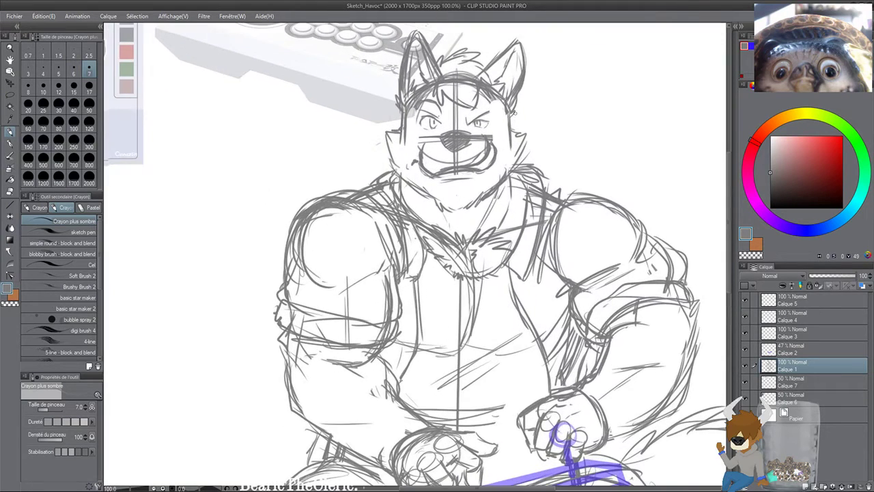
# Step: Sketch a curved trouser cuff around the button-side ankle above the foot, undoing the first two strokes
pyautogui.moveTo(514, 112); pyautogui.dragTo(476, 152)
pyautogui.moveTo(432, 326); pyautogui.dragTo(432, 214)
pyautogui.scroll(-2, 397, 162)
pyautogui.moveTo(396, 162); pyautogui.dragTo(400, 117)
pyautogui.scroll(1, 400, 117)
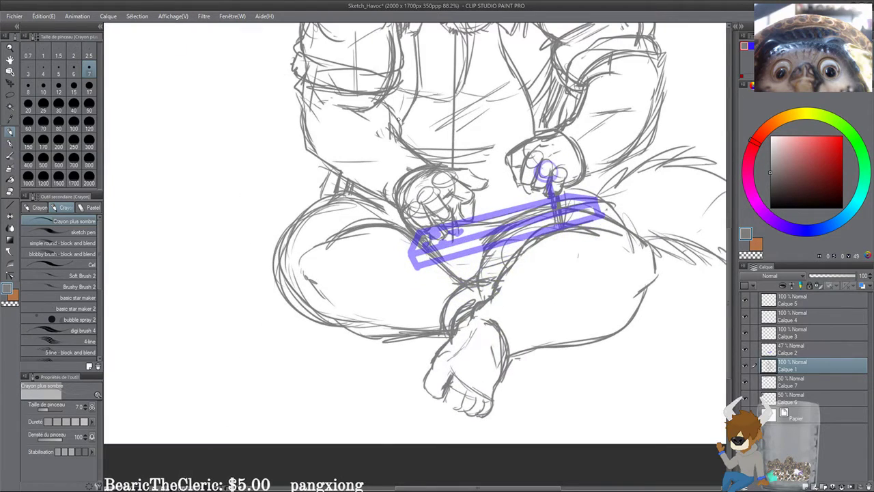
pyautogui.moveTo(493, 194); pyautogui.dragTo(464, 224)
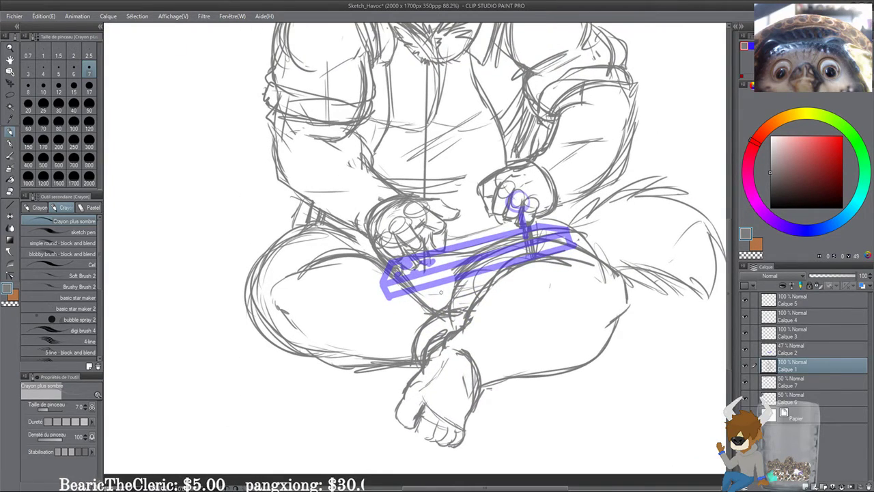
pyautogui.scroll(2, 331, 212)
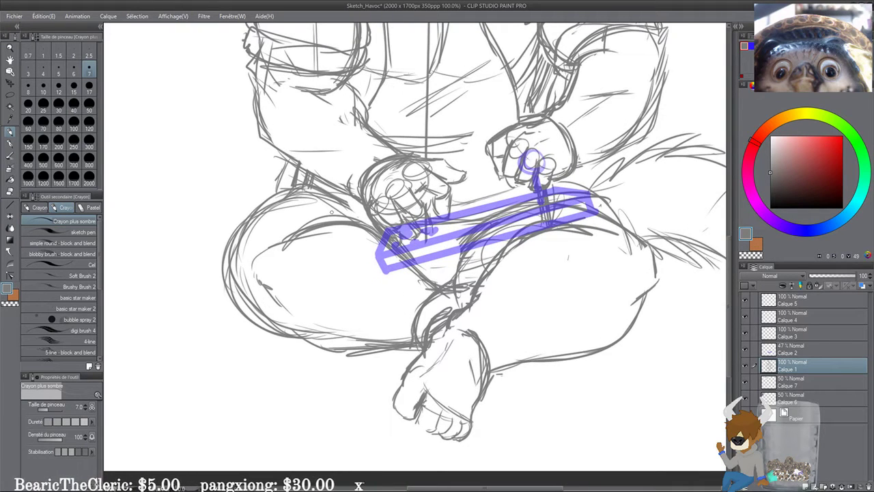
pyautogui.moveTo(408, 287)
pyautogui.mouseDown()
pyautogui.moveTo(405, 280)
pyautogui.moveTo(378, 332)
pyautogui.mouseUp()
pyautogui.moveTo(393, 286); pyautogui.dragTo(382, 328)
pyautogui.hotkey('ctrl', 'z')
pyautogui.hotkey('ctrl', 'z')
pyautogui.moveTo(412, 274)
pyautogui.mouseDown()
pyautogui.moveTo(401, 279)
pyautogui.moveTo(388, 348)
pyautogui.moveTo(430, 271)
pyautogui.moveTo(388, 334)
pyautogui.moveTo(438, 275)
pyautogui.moveTo(409, 348)
pyautogui.mouseUp()
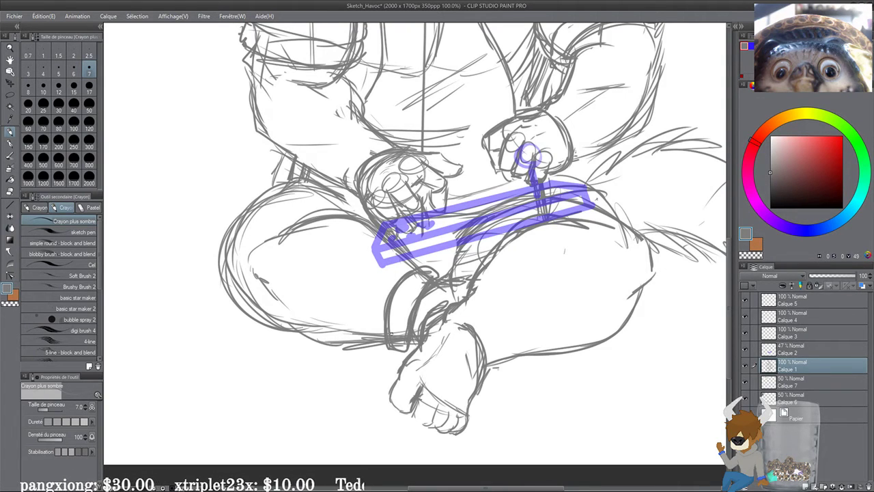
# Step: Darken the edges of the button-side ankle cuff and add three small ovals along its band
pyautogui.scroll(3, 389, 335)
pyautogui.moveTo(416, 248)
pyautogui.mouseDown()
pyautogui.moveTo(389, 334)
pyautogui.moveTo(416, 279)
pyautogui.mouseUp()
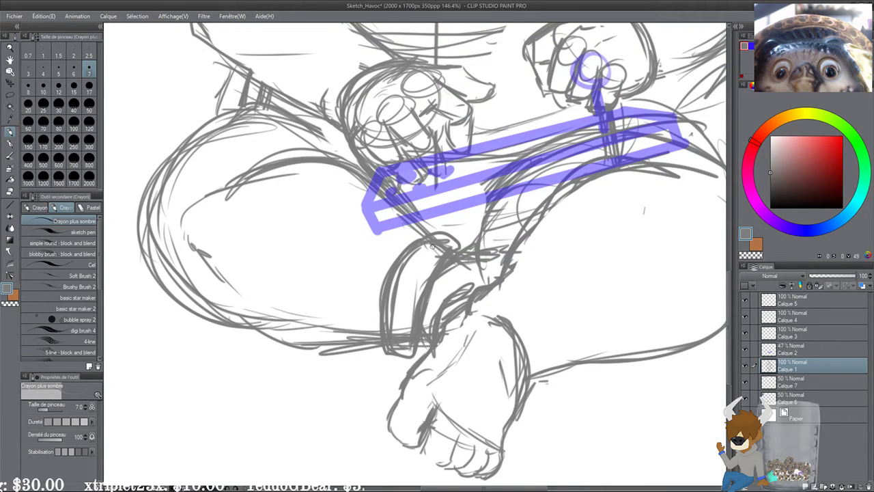
pyautogui.moveTo(437, 246)
pyautogui.mouseDown()
pyautogui.moveTo(410, 330)
pyautogui.moveTo(423, 277)
pyautogui.mouseUp()
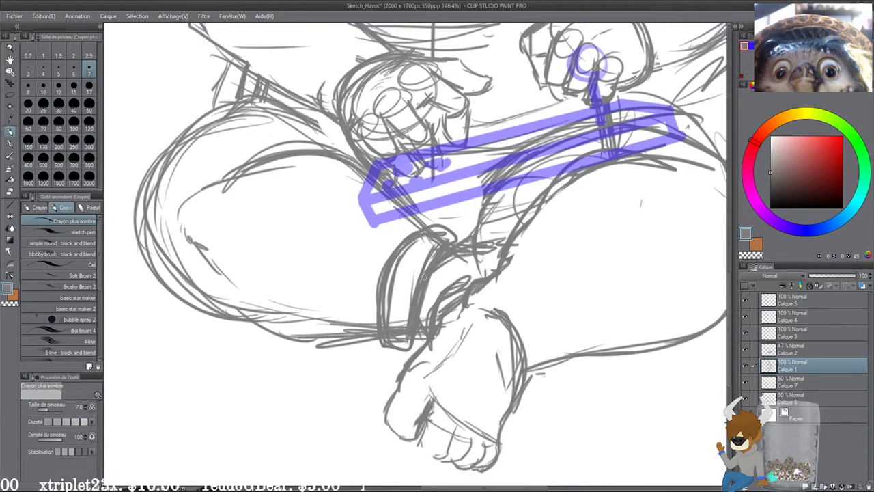
pyautogui.moveTo(421, 240); pyautogui.dragTo(398, 298)
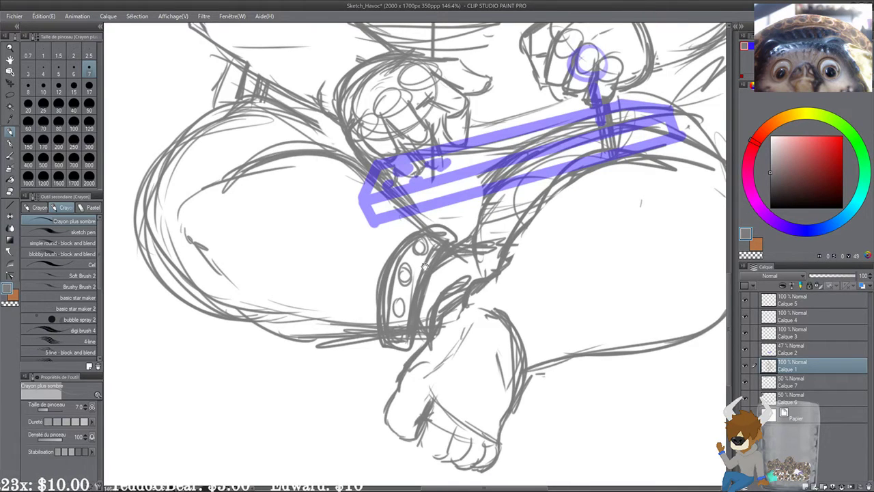
pyautogui.moveTo(425, 266); pyautogui.dragTo(424, 268)
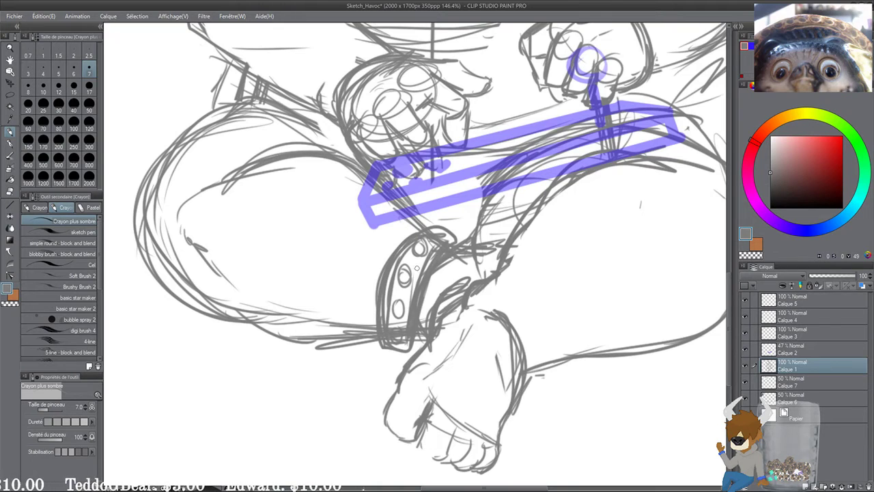
# Step: Refine the top of the button-side shin and add a long curved contour inside the bent knee
pyautogui.moveTo(364, 279)
pyautogui.mouseDown()
pyautogui.moveTo(423, 275)
pyautogui.moveTo(448, 308)
pyautogui.mouseUp()
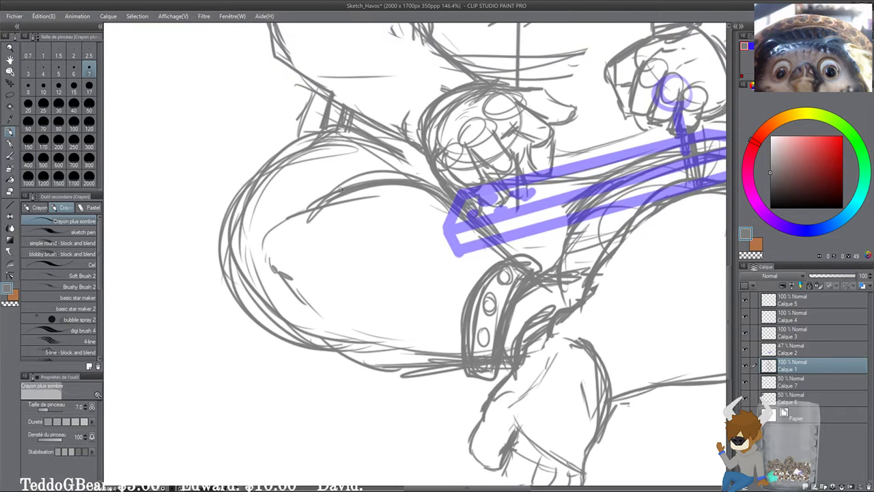
pyautogui.moveTo(340, 189); pyautogui.dragTo(275, 227)
pyautogui.moveTo(362, 182)
pyautogui.mouseDown()
pyautogui.moveTo(280, 223)
pyautogui.moveTo(295, 322)
pyautogui.mouseUp()
pyautogui.moveTo(341, 195); pyautogui.dragTo(318, 312)
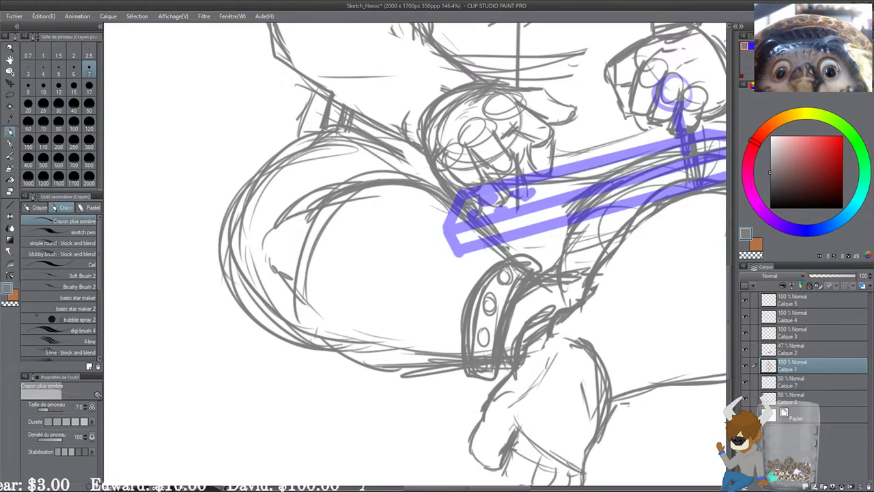
# Step: Sketch curved contour lines along the shin side of the button-side ankle cuff, undoing the first two and redrawing them
pyautogui.moveTo(561, 286); pyautogui.dragTo(479, 292)
pyautogui.moveTo(433, 257); pyautogui.dragTo(358, 364)
pyautogui.moveTo(386, 293); pyautogui.dragTo(376, 363)
pyautogui.hotkey('ctrl', 'z')
pyautogui.hotkey('ctrl', 'z')
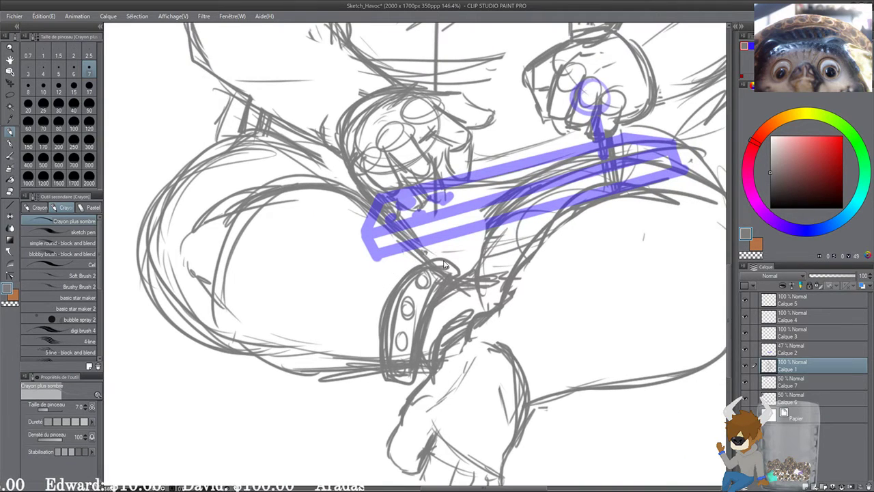
pyautogui.moveTo(439, 253)
pyautogui.mouseDown()
pyautogui.moveTo(392, 282)
pyautogui.moveTo(374, 363)
pyautogui.mouseUp()
pyautogui.moveTo(382, 312)
pyautogui.mouseDown()
pyautogui.moveTo(377, 362)
pyautogui.moveTo(374, 259)
pyautogui.mouseUp()
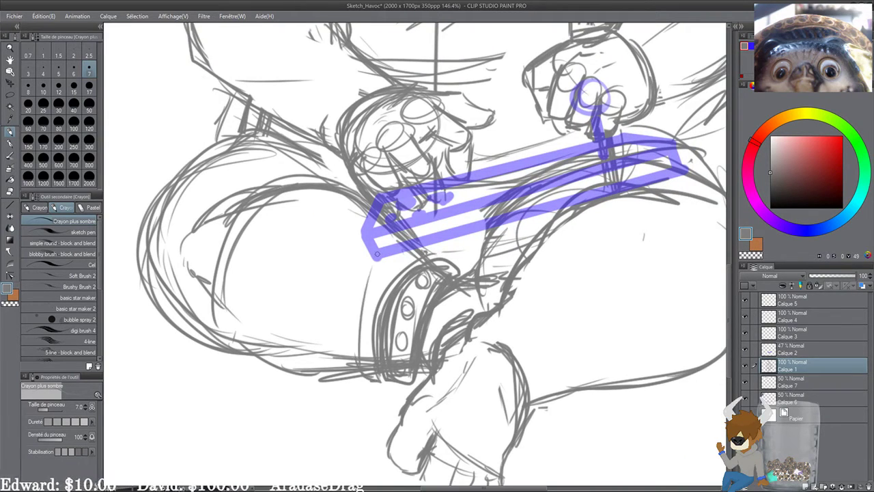
# Step: Add fabric folds beside the button-side cuff and short creases along the underside of the shin
pyautogui.moveTo(360, 363); pyautogui.dragTo(343, 290)
pyautogui.moveTo(358, 379); pyautogui.dragTo(327, 286)
pyautogui.moveTo(195, 325); pyautogui.dragTo(258, 372)
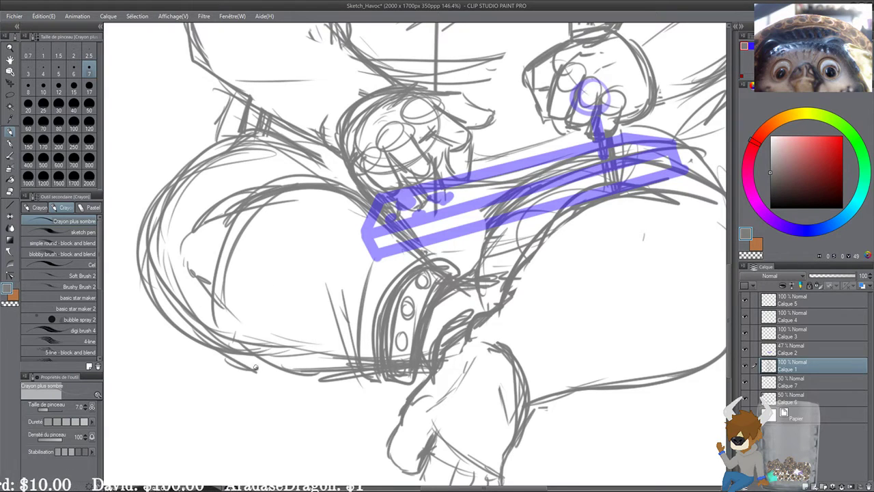
pyautogui.moveTo(231, 329); pyautogui.dragTo(244, 352)
pyautogui.moveTo(233, 354)
pyautogui.mouseDown()
pyautogui.moveTo(271, 380)
pyautogui.moveTo(349, 377)
pyautogui.mouseUp()
pyautogui.moveTo(272, 327); pyautogui.dragTo(371, 392)
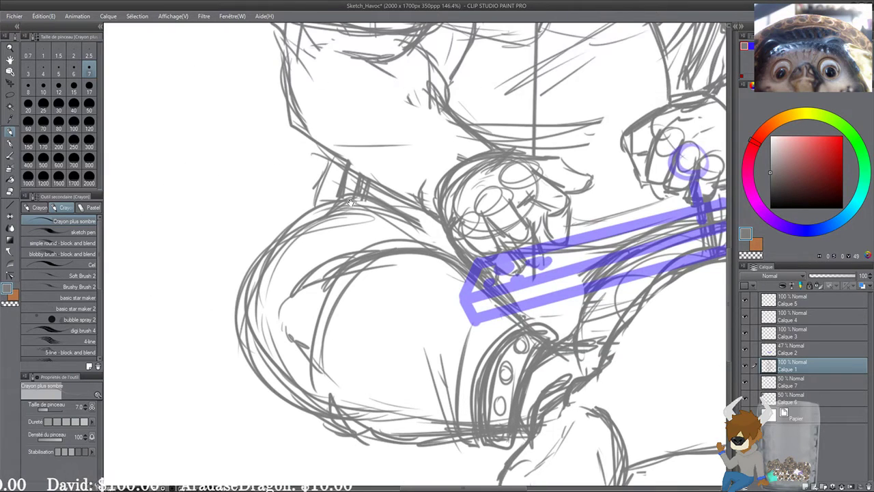
# Step: Reinforce the outer contour of the button-side thigh and knee with loose overlapping strokes
pyautogui.moveTo(319, 199)
pyautogui.mouseDown()
pyautogui.moveTo(401, 219)
pyautogui.moveTo(299, 206)
pyautogui.moveTo(240, 319)
pyautogui.mouseUp()
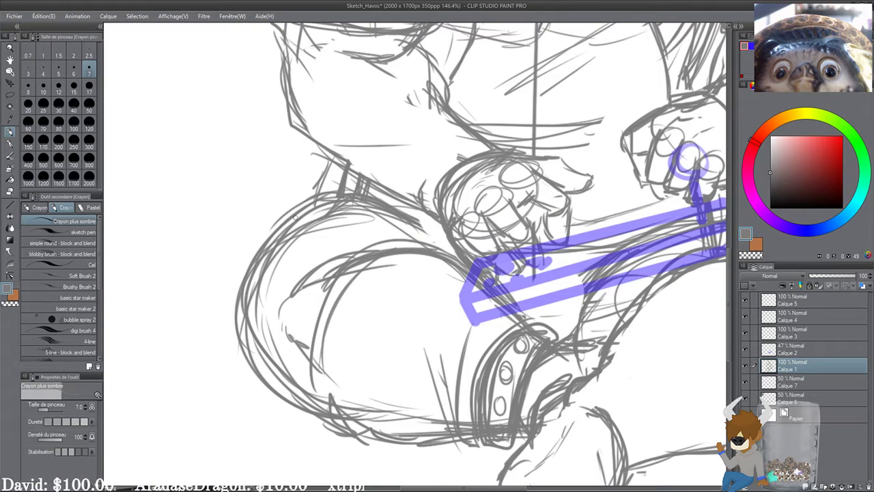
pyautogui.moveTo(290, 216); pyautogui.dragTo(273, 373)
pyautogui.moveTo(332, 245); pyautogui.dragTo(395, 242)
pyautogui.scroll(-3, 266, 249)
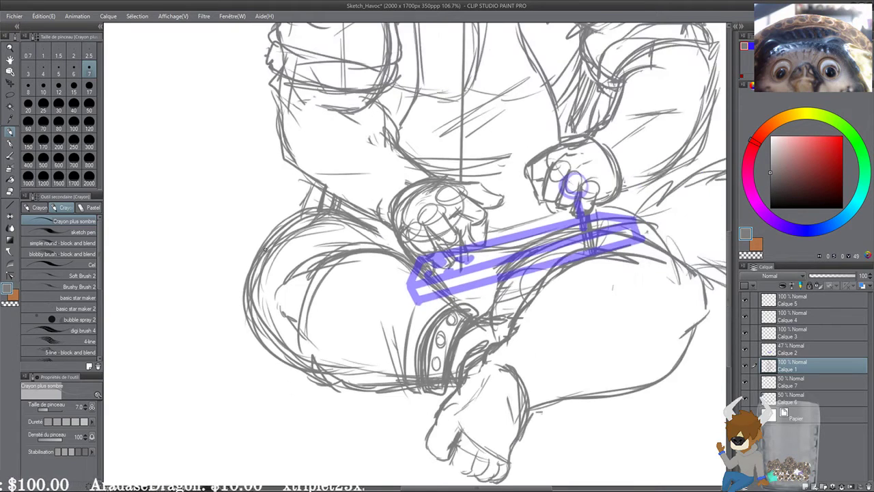
# Step: Sketch the stick-side trouser opening above the foot, undoing the first stroke, and refine the shin's upper contour
pyautogui.moveTo(587, 269); pyautogui.dragTo(463, 253)
pyautogui.moveTo(391, 320); pyautogui.dragTo(409, 375)
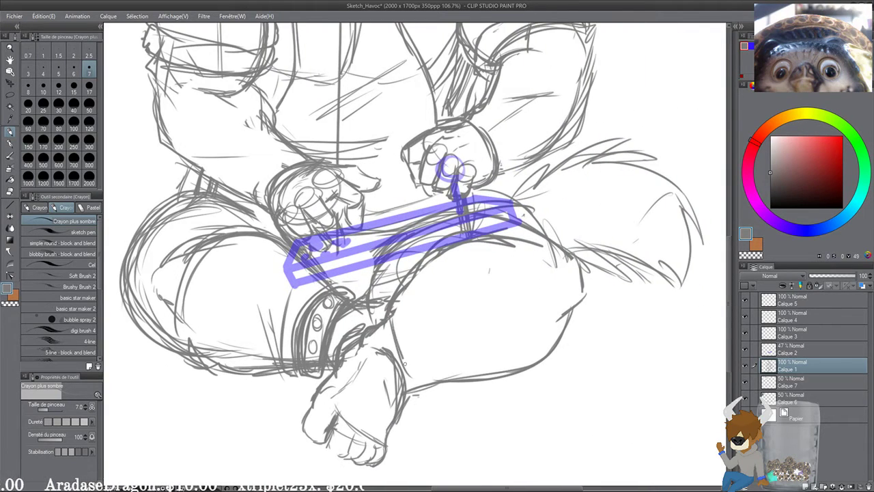
pyautogui.hotkey('ctrl', 'z')
pyautogui.moveTo(376, 318)
pyautogui.mouseDown()
pyautogui.moveTo(415, 394)
pyautogui.moveTo(414, 268)
pyautogui.mouseUp()
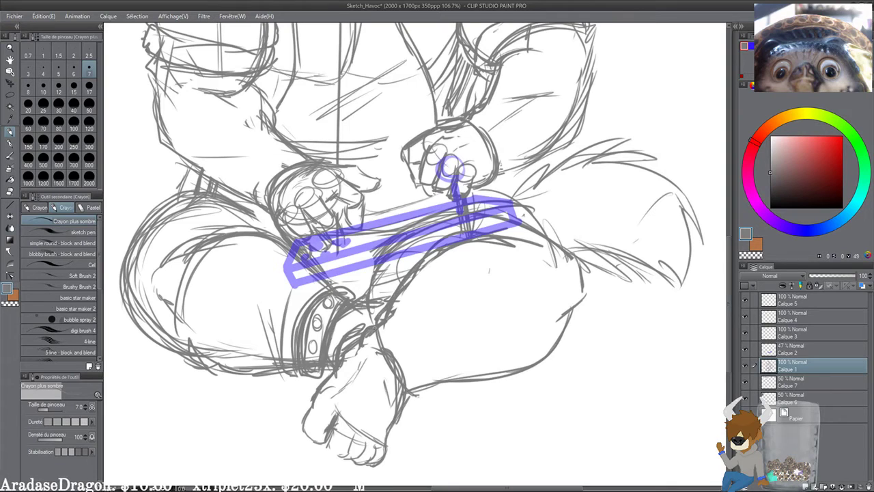
pyautogui.moveTo(390, 297); pyautogui.dragTo(441, 245)
pyautogui.moveTo(406, 274)
pyautogui.mouseDown()
pyautogui.moveTo(467, 236)
pyautogui.moveTo(516, 244)
pyautogui.moveTo(536, 301)
pyautogui.mouseUp()
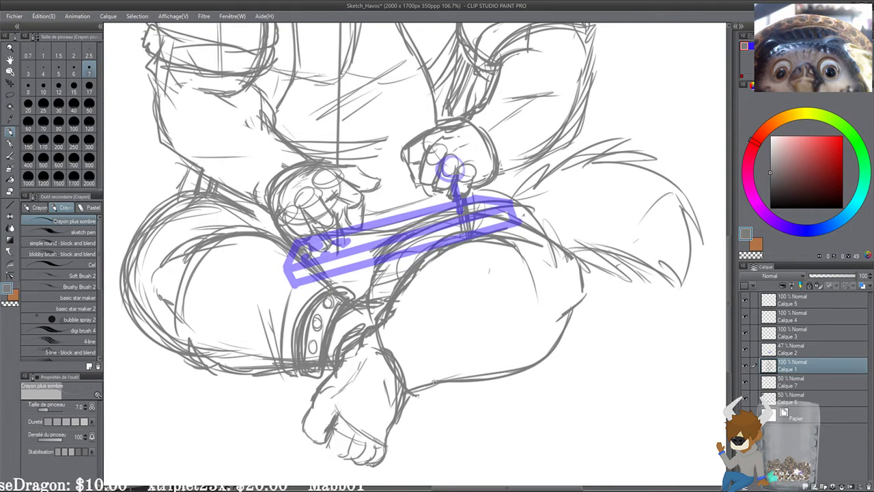
# Step: Rework the underside of the stick-side leg and its outer knee with angular fabric contours
pyautogui.moveTo(432, 402)
pyautogui.mouseDown()
pyautogui.moveTo(410, 395)
pyautogui.moveTo(543, 361)
pyautogui.mouseUp()
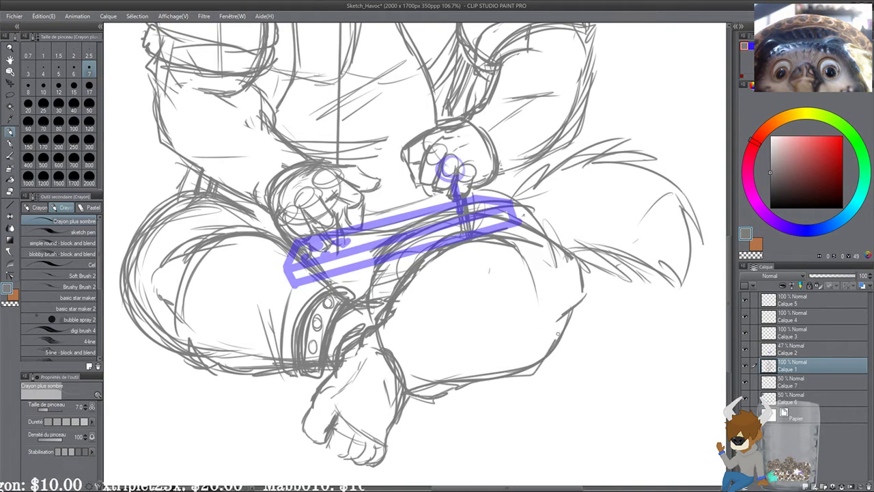
pyautogui.moveTo(574, 294); pyautogui.dragTo(530, 361)
pyautogui.moveTo(541, 224); pyautogui.dragTo(572, 320)
pyautogui.moveTo(586, 282); pyautogui.dragTo(560, 344)
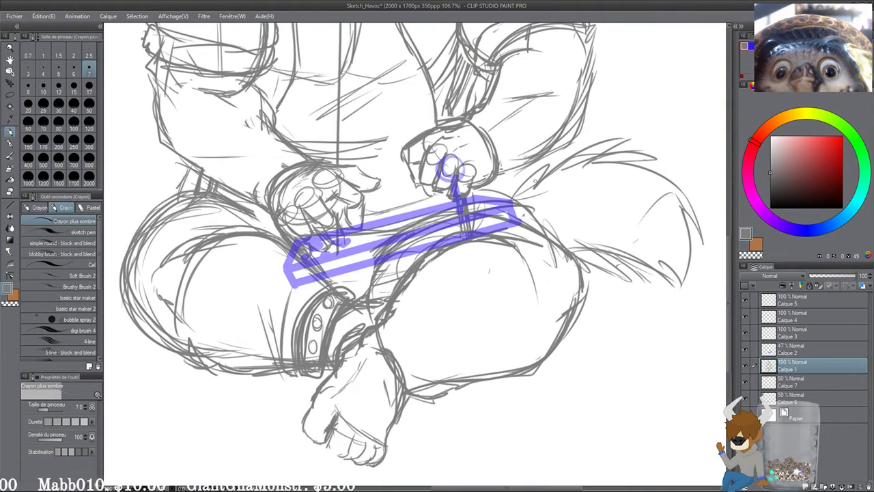
# Step: Add short fabric folds on the upper part of the stick-side knee
pyautogui.moveTo(522, 227)
pyautogui.mouseDown()
pyautogui.moveTo(482, 391)
pyautogui.moveTo(540, 380)
pyautogui.moveTo(554, 395)
pyautogui.mouseUp()
pyautogui.moveTo(469, 314)
pyautogui.mouseDown()
pyautogui.moveTo(402, 310)
pyautogui.moveTo(457, 304)
pyautogui.mouseUp()
pyautogui.moveTo(352, 161); pyautogui.dragTo(399, 164)
pyautogui.scroll(-3, 480, 332)
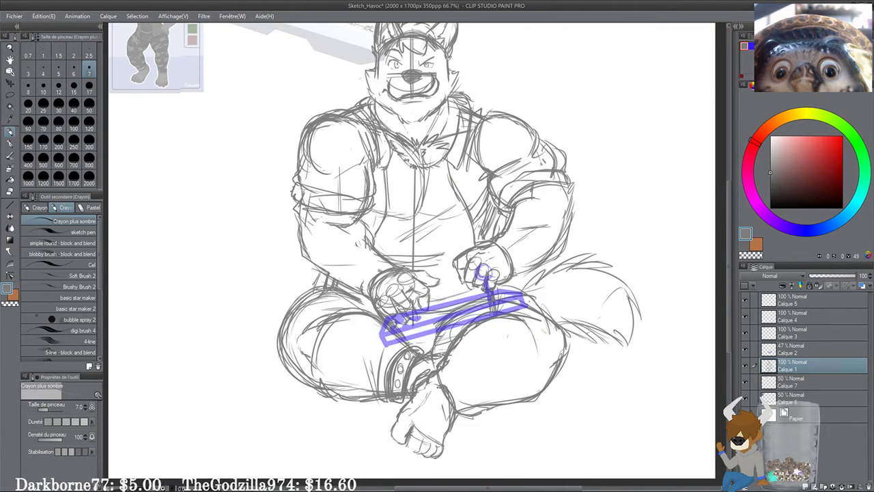
pyautogui.moveTo(522, 322); pyautogui.dragTo(544, 362)
pyautogui.moveTo(525, 317); pyautogui.dragTo(545, 342)
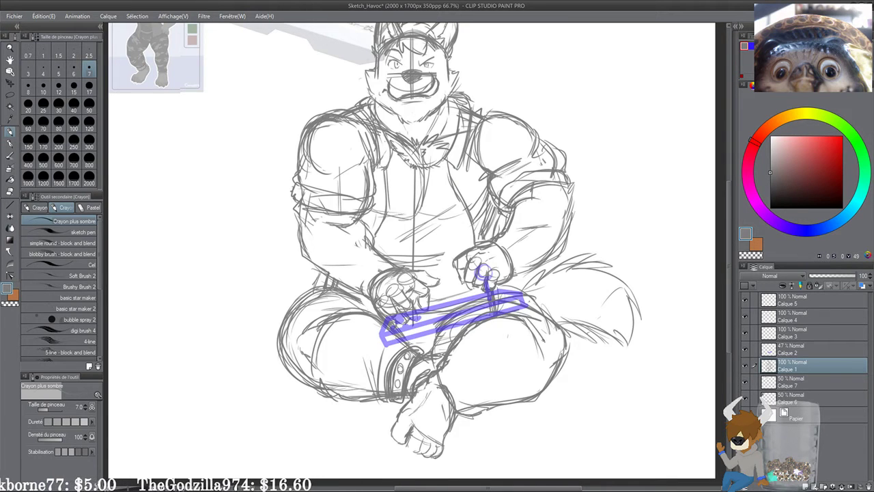
pyautogui.moveTo(624, 277)
pyautogui.mouseDown()
pyautogui.moveTo(603, 344)
pyautogui.moveTo(619, 287)
pyautogui.mouseUp()
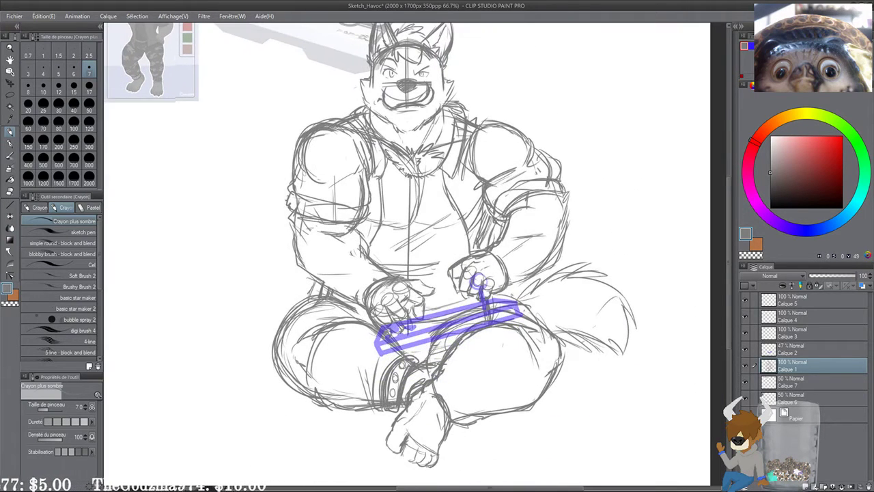
pyautogui.moveTo(504, 295)
pyautogui.mouseDown()
pyautogui.moveTo(521, 288)
pyautogui.moveTo(542, 184)
pyautogui.moveTo(524, 181)
pyautogui.mouseUp()
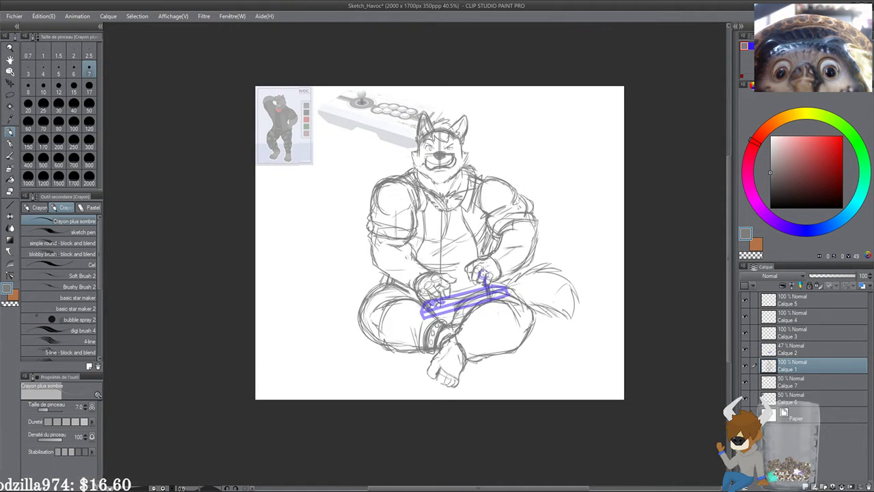
# Step: Move layers Calque 4 and Calque 3 below Calque 1 and make Calque 4 the active layer
pyautogui.keyDown('ctrl'); pyautogui.click(790, 353); pyautogui.keyUp('ctrl')
pyautogui.moveTo(812, 367); pyautogui.dragTo(810, 309)
pyautogui.click(806, 350)
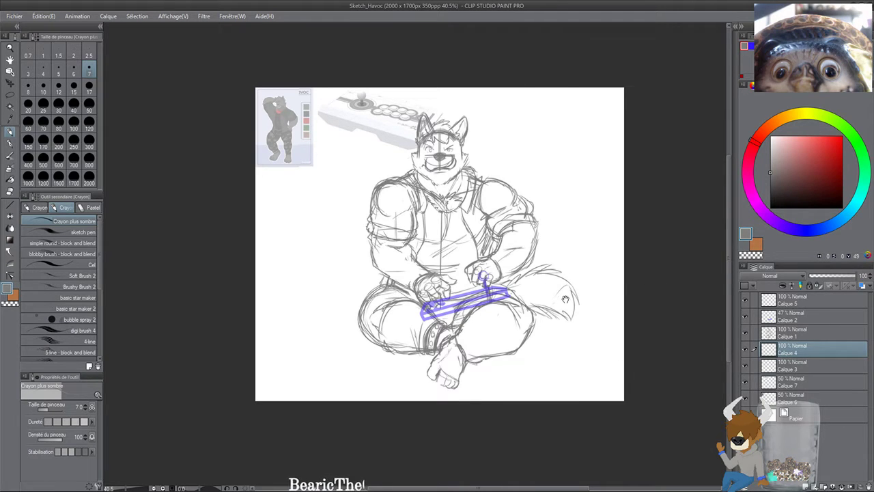
# Step: Sketch the back and front edges of a flat mat extending out on the character's button side
pyautogui.moveTo(531, 291); pyautogui.dragTo(530, 284)
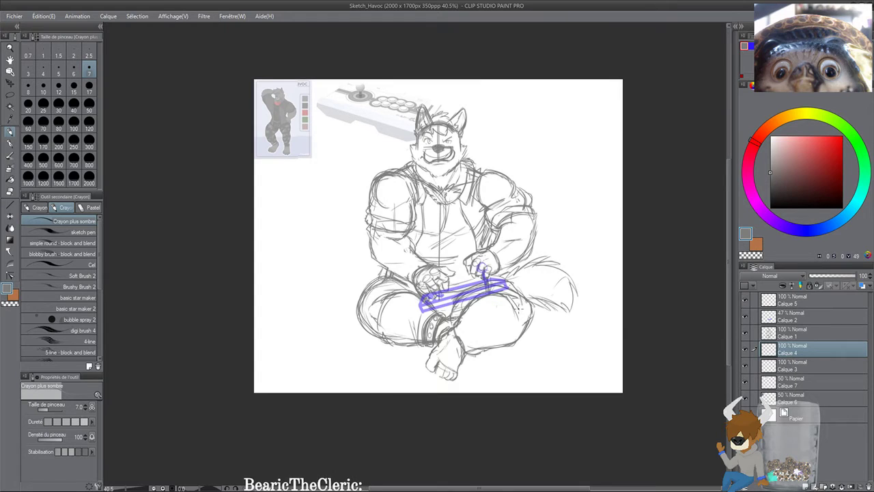
pyautogui.scroll(2, 516, 307)
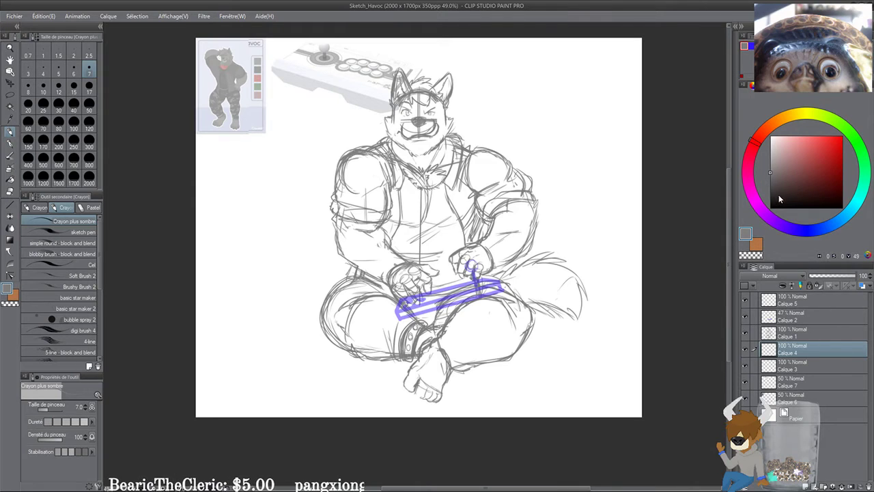
pyautogui.moveTo(228, 331); pyautogui.dragTo(282, 307)
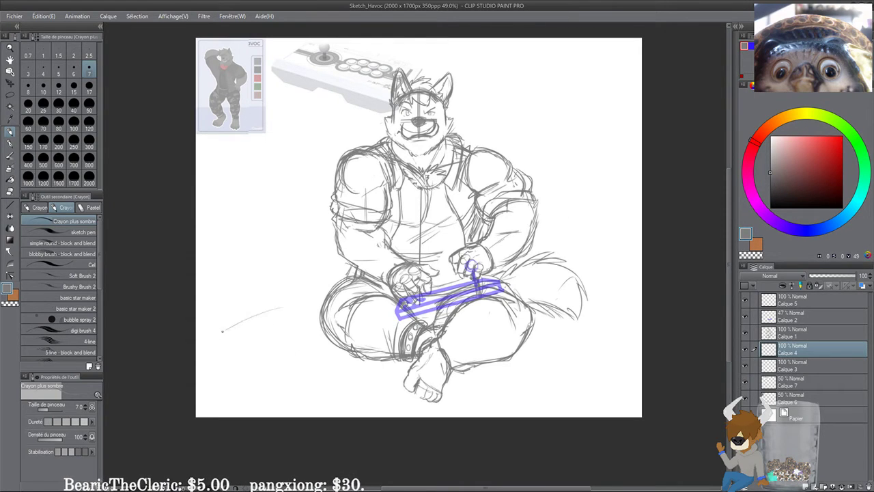
pyautogui.moveTo(205, 346); pyautogui.dragTo(293, 305)
pyautogui.moveTo(228, 336); pyautogui.dragTo(289, 306)
pyautogui.moveTo(217, 368)
pyautogui.mouseDown()
pyautogui.moveTo(282, 364)
pyautogui.moveTo(301, 374)
pyautogui.moveTo(377, 377)
pyautogui.mouseUp()
pyautogui.moveTo(298, 296)
pyautogui.mouseDown()
pyautogui.moveTo(326, 293)
pyautogui.moveTo(237, 323)
pyautogui.moveTo(251, 322)
pyautogui.moveTo(199, 361)
pyautogui.moveTo(210, 373)
pyautogui.moveTo(295, 362)
pyautogui.mouseUp()
pyautogui.moveTo(290, 365); pyautogui.dragTo(332, 384)
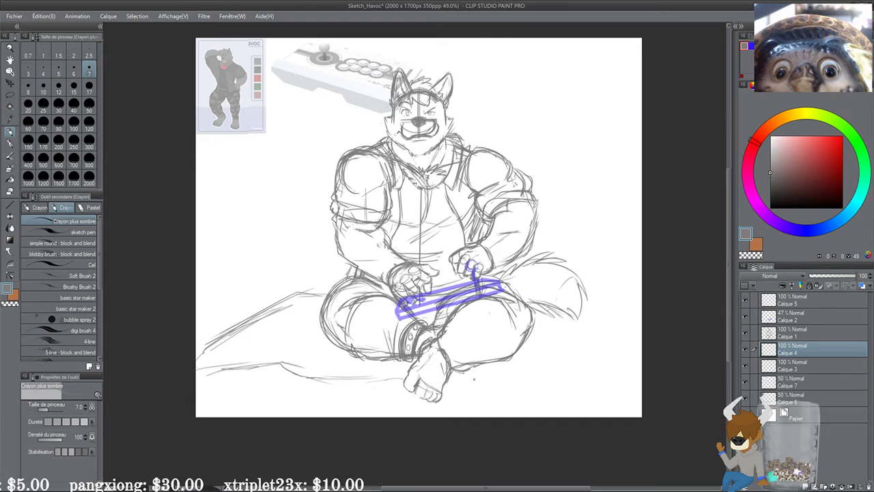
# Step: Extend the mat's front edge past the foot and close its far corner beyond the tail
pyautogui.moveTo(446, 381); pyautogui.dragTo(565, 377)
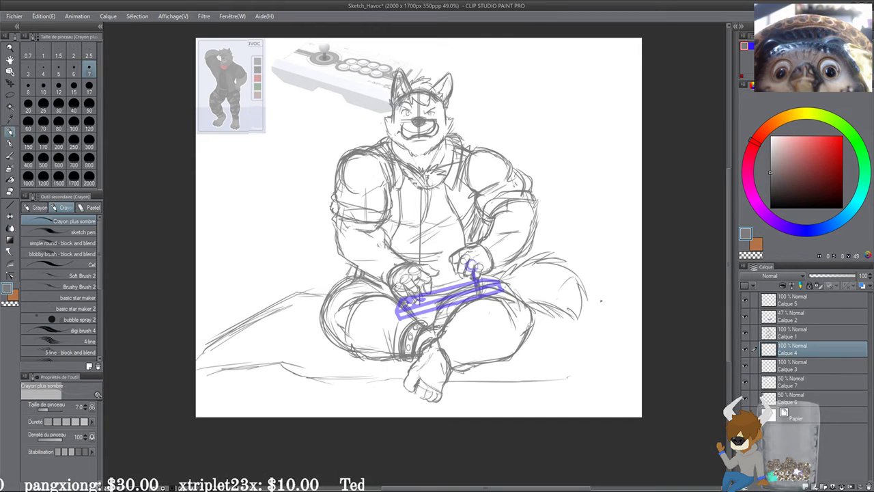
pyautogui.moveTo(588, 303); pyautogui.dragTo(624, 334)
pyautogui.moveTo(618, 333); pyautogui.dragTo(630, 343)
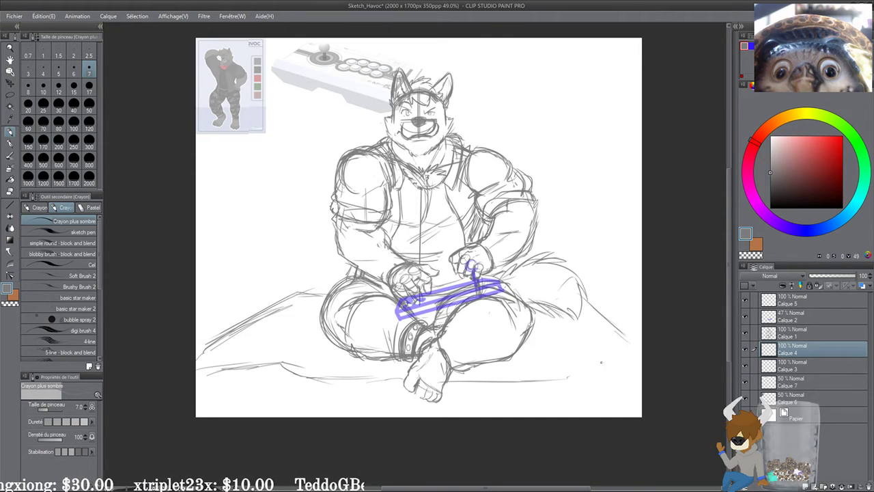
pyautogui.moveTo(558, 375)
pyautogui.mouseDown()
pyautogui.moveTo(595, 376)
pyautogui.moveTo(632, 356)
pyautogui.mouseUp()
pyautogui.moveTo(549, 375); pyautogui.dragTo(572, 375)
# Step: Sketch a vertical background line above the mat on the button side, undoing the first two attempts
pyautogui.moveTo(463, 357); pyautogui.dragTo(492, 361)
pyautogui.moveTo(300, 140); pyautogui.dragTo(302, 283)
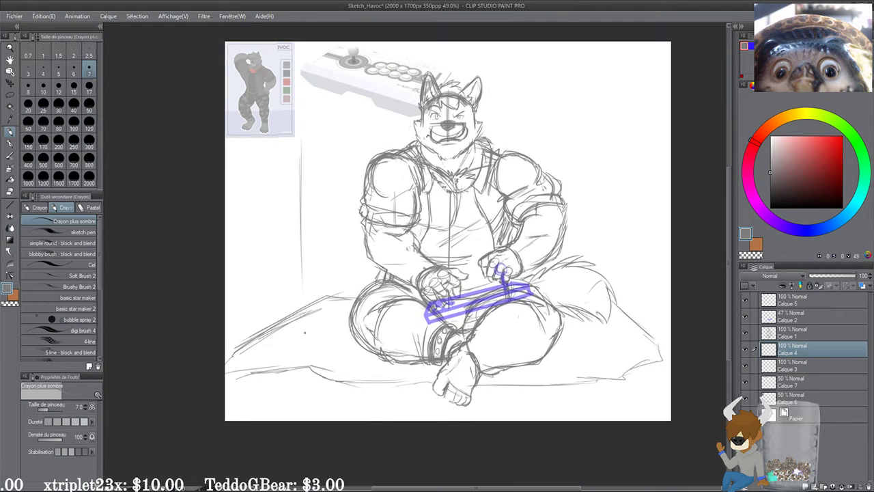
pyautogui.moveTo(361, 210); pyautogui.dragTo(355, 227)
pyautogui.hotkey('ctrl', 'z')
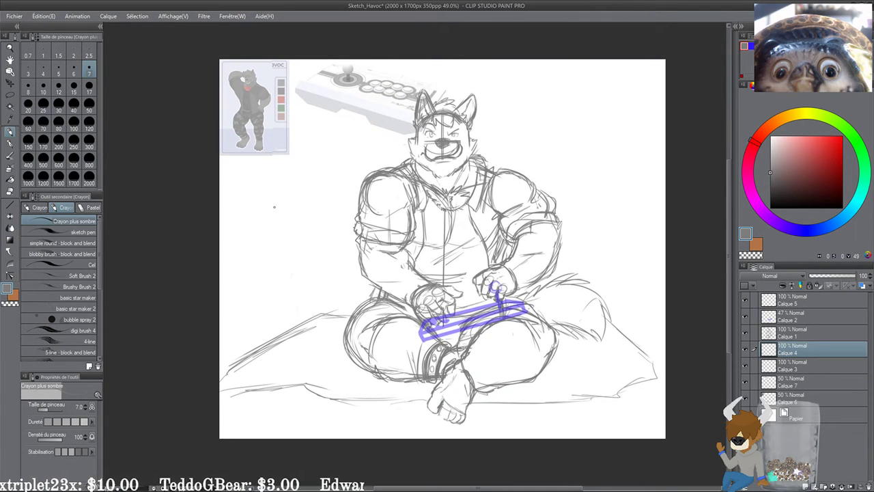
pyautogui.moveTo(302, 198); pyautogui.dragTo(304, 287)
pyautogui.hotkey('ctrl', 'z')
pyautogui.moveTo(300, 166); pyautogui.dragTo(304, 295)
pyautogui.moveTo(299, 222); pyautogui.dragTo(301, 273)
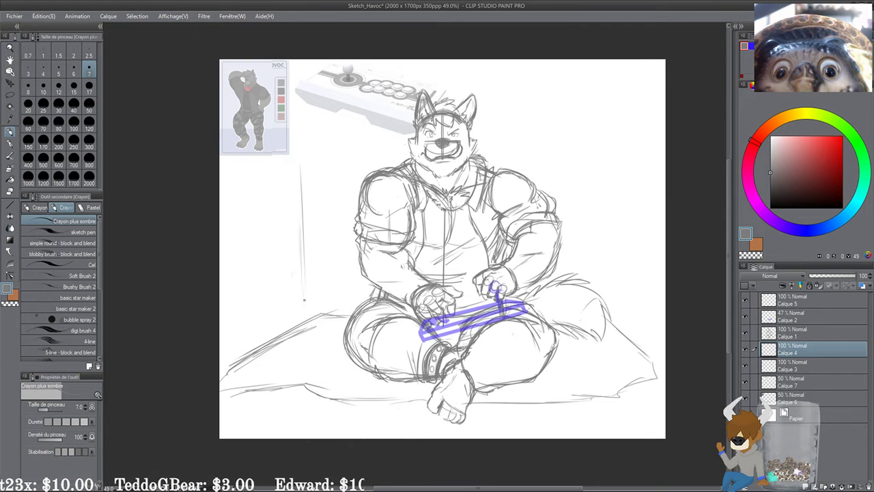
# Step: Replace the freehand wall line with a straight vertical corner and a straight floor edge slanting to the canvas's left side
pyautogui.hotkey('ctrl', 'z')
pyautogui.click(306, 97)
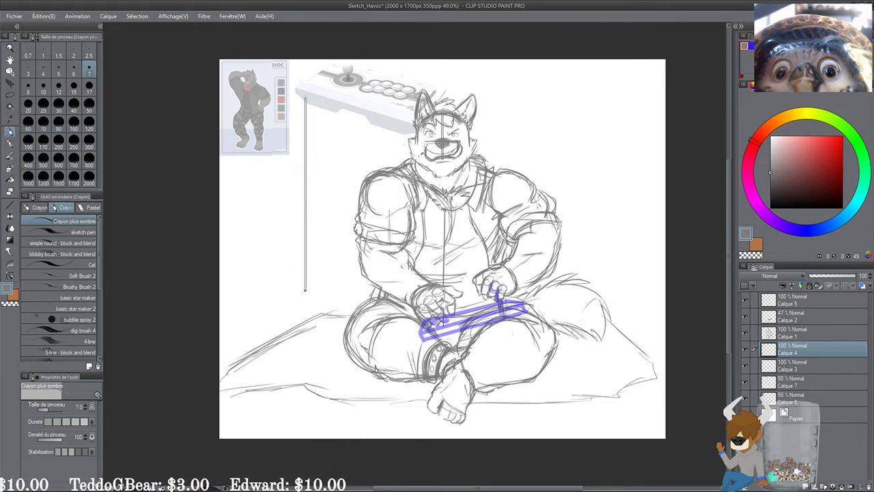
pyautogui.moveTo(305, 289); pyautogui.dragTo(213, 317)
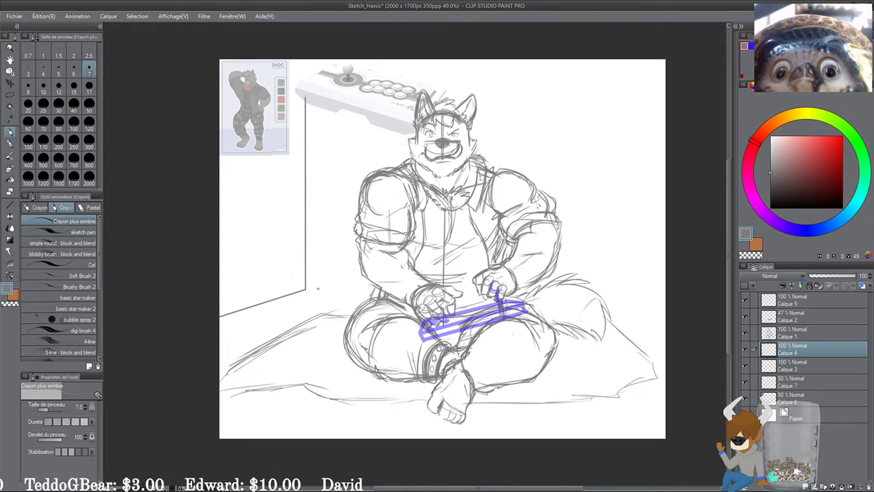
# Step: Draw the back wall's straight floor line, the opposite vertical corner, and a floor edge slanting to the canvas's right side
pyautogui.moveTo(306, 288)
pyautogui.mouseDown()
pyautogui.moveTo(629, 288)
pyautogui.moveTo(628, 64)
pyautogui.moveTo(626, 75)
pyautogui.mouseUp()
pyautogui.keyDown('shift'); pyautogui.click(628, 76); pyautogui.keyUp('shift')
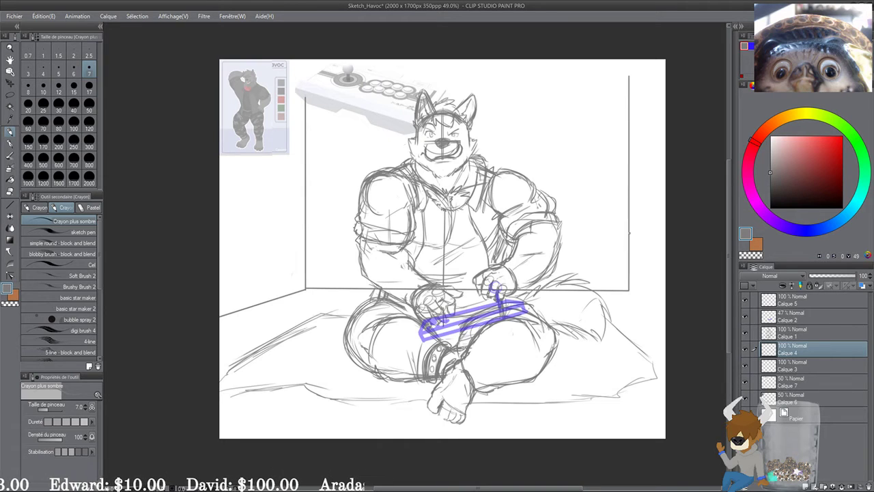
pyautogui.click(630, 290)
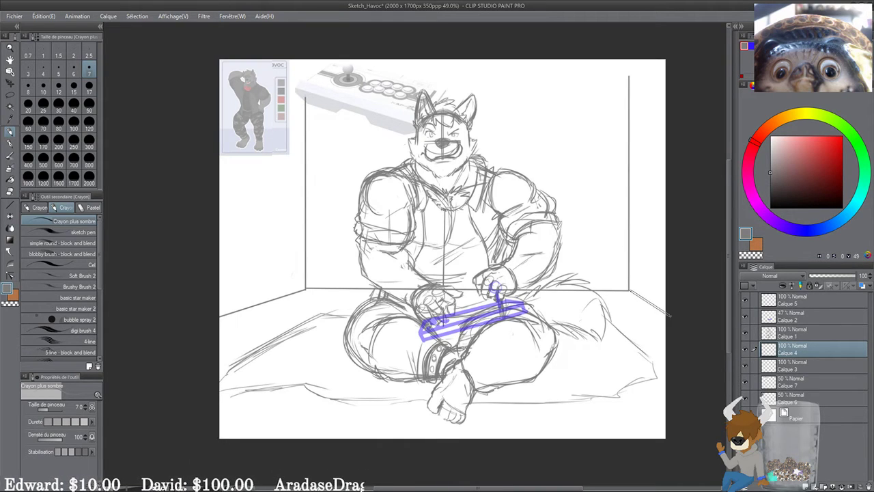
pyautogui.keyDown('shift'); pyautogui.click(674, 318); pyautogui.keyUp('shift')
# Step: Sketch a pile of rounded cushions behind the tail, including a cylindrical one with a circular end at the canvas edge
pyautogui.moveTo(625, 304)
pyautogui.mouseDown()
pyautogui.moveTo(654, 318)
pyautogui.moveTo(632, 316)
pyautogui.mouseUp()
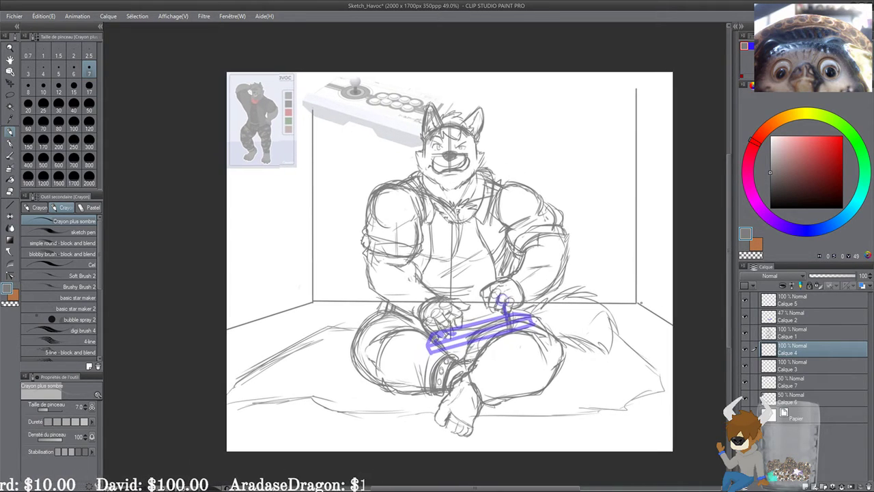
pyautogui.moveTo(623, 248)
pyautogui.mouseDown()
pyautogui.moveTo(613, 261)
pyautogui.moveTo(635, 250)
pyautogui.mouseUp()
pyautogui.moveTo(601, 286)
pyautogui.mouseDown()
pyautogui.moveTo(636, 252)
pyautogui.moveTo(657, 276)
pyautogui.moveTo(656, 314)
pyautogui.moveTo(646, 319)
pyautogui.moveTo(620, 287)
pyautogui.mouseUp()
pyautogui.moveTo(619, 346)
pyautogui.mouseDown()
pyautogui.moveTo(653, 324)
pyautogui.moveTo(660, 300)
pyautogui.moveTo(669, 336)
pyautogui.moveTo(634, 330)
pyautogui.moveTo(672, 352)
pyautogui.moveTo(646, 352)
pyautogui.mouseUp()
pyautogui.moveTo(645, 301); pyautogui.dragTo(628, 337)
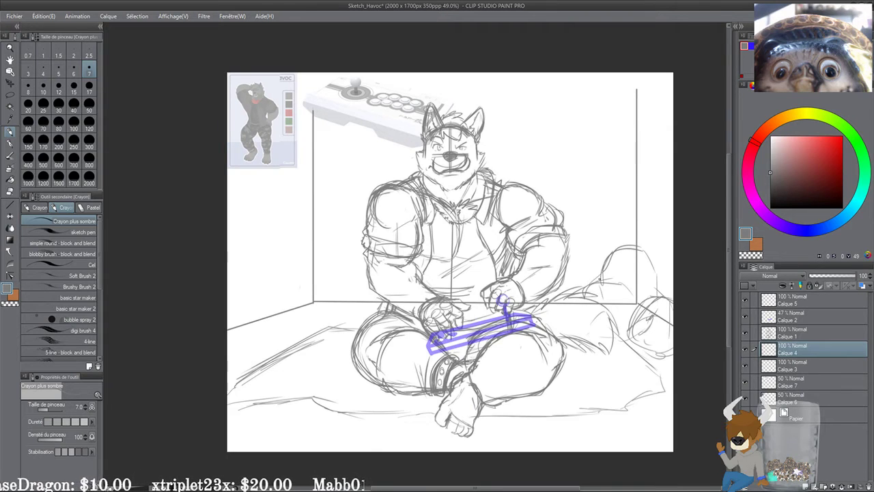
pyautogui.moveTo(589, 273)
pyautogui.mouseDown()
pyautogui.moveTo(634, 287)
pyautogui.moveTo(636, 298)
pyautogui.mouseUp()
pyautogui.moveTo(617, 279)
pyautogui.mouseDown()
pyautogui.moveTo(632, 292)
pyautogui.moveTo(644, 246)
pyautogui.moveTo(659, 292)
pyautogui.mouseUp()
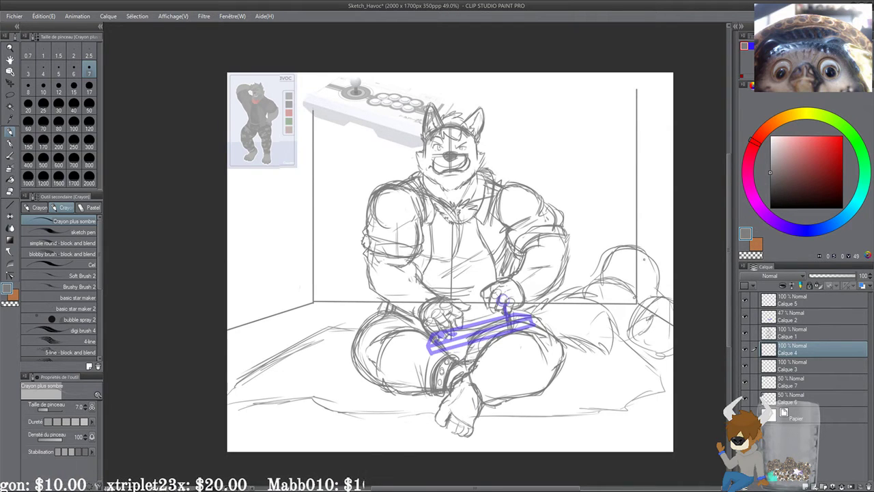
pyautogui.moveTo(637, 262); pyautogui.dragTo(662, 295)
# Step: Reinforce the contours of the rounded cushions and the cylindrical cushion beside the tail
pyautogui.moveTo(544, 291); pyautogui.dragTo(594, 288)
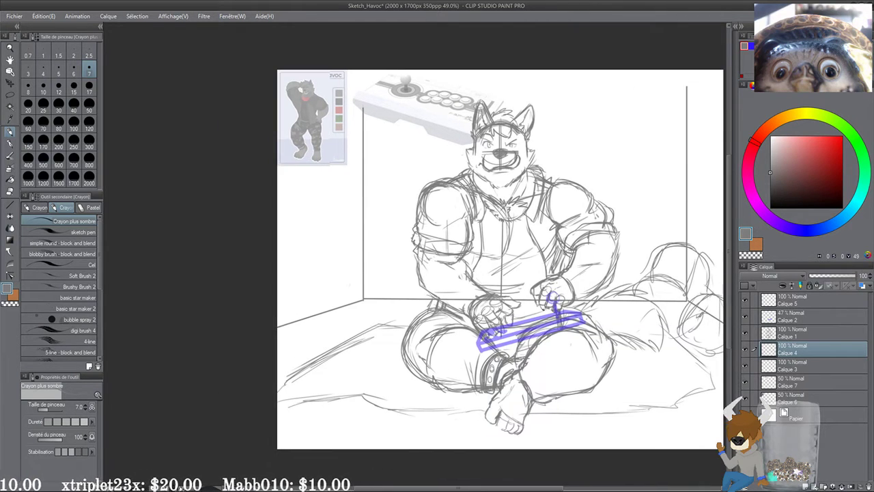
pyautogui.moveTo(544, 308); pyautogui.dragTo(475, 286)
pyautogui.moveTo(635, 276)
pyautogui.mouseDown()
pyautogui.moveTo(606, 307)
pyautogui.moveTo(613, 318)
pyautogui.mouseUp()
pyautogui.moveTo(624, 277)
pyautogui.mouseDown()
pyautogui.moveTo(622, 327)
pyautogui.moveTo(654, 276)
pyautogui.mouseUp()
pyautogui.moveTo(605, 318)
pyautogui.mouseDown()
pyautogui.moveTo(641, 331)
pyautogui.moveTo(654, 323)
pyautogui.mouseUp()
pyautogui.moveTo(516, 317); pyautogui.dragTo(586, 324)
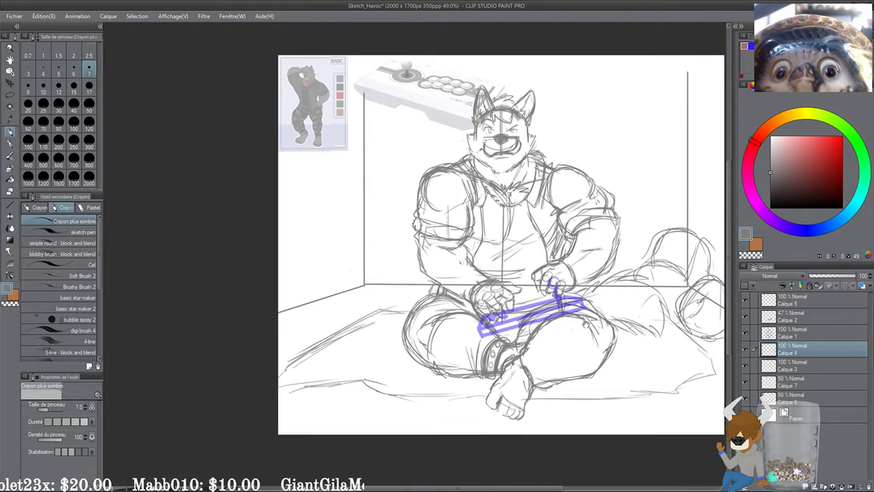
pyautogui.moveTo(643, 270)
pyautogui.mouseDown()
pyautogui.moveTo(627, 284)
pyautogui.moveTo(684, 277)
pyautogui.mouseUp()
# Step: Sketch a cylindrical cushion lying at an angle across the room's left corner, with an oval near end and rounded far end
pyautogui.moveTo(544, 306); pyautogui.dragTo(597, 316)
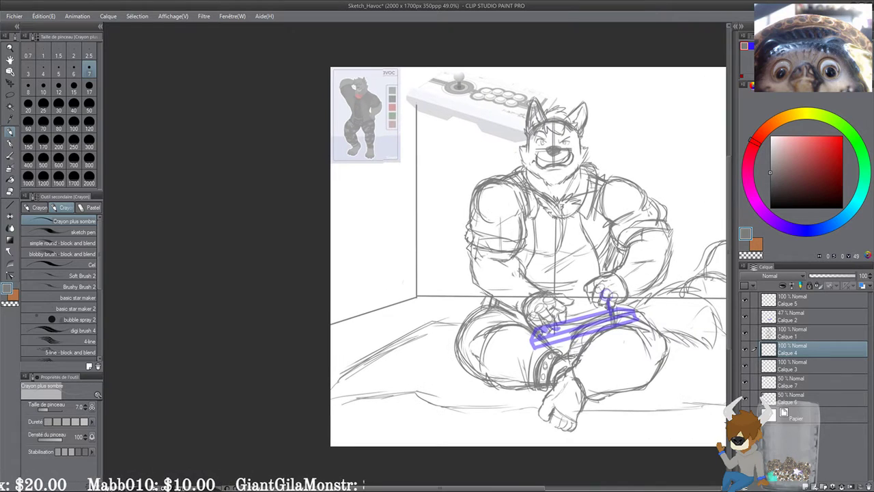
pyautogui.moveTo(376, 269)
pyautogui.mouseDown()
pyautogui.moveTo(411, 272)
pyautogui.moveTo(407, 325)
pyautogui.mouseUp()
pyautogui.moveTo(394, 290)
pyautogui.mouseDown()
pyautogui.moveTo(390, 304)
pyautogui.moveTo(424, 339)
pyautogui.moveTo(441, 274)
pyautogui.moveTo(457, 268)
pyautogui.mouseUp()
pyautogui.moveTo(414, 336); pyautogui.dragTo(473, 306)
pyautogui.moveTo(470, 270); pyautogui.dragTo(476, 310)
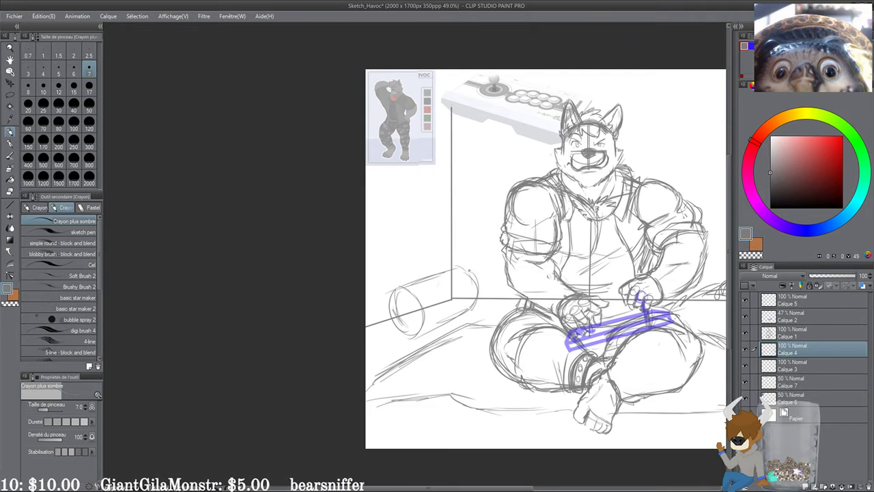
pyautogui.moveTo(393, 288)
pyautogui.mouseDown()
pyautogui.moveTo(444, 270)
pyautogui.moveTo(387, 301)
pyautogui.moveTo(428, 281)
pyautogui.mouseUp()
pyautogui.moveTo(404, 336)
pyautogui.mouseDown()
pyautogui.moveTo(429, 318)
pyautogui.moveTo(389, 317)
pyautogui.mouseUp()
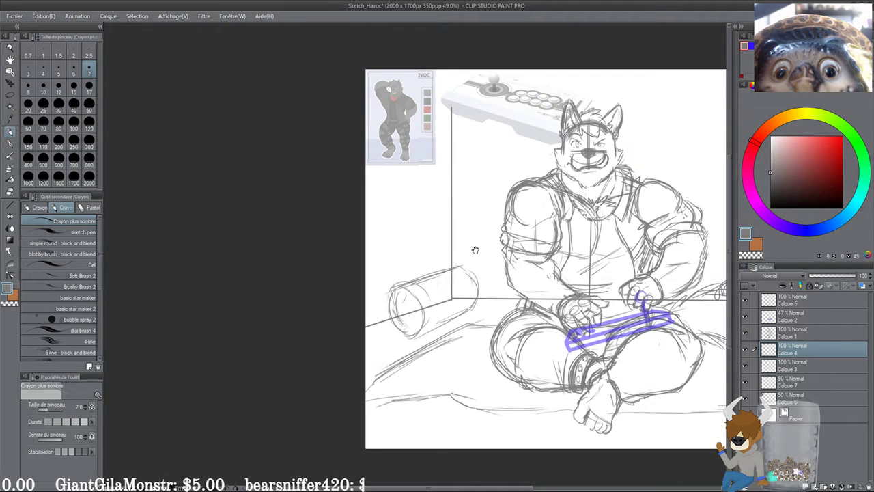
# Step: Sketch a tall rectangular poster on the back wall between the character's head and the right corner, doubling its edges
pyautogui.moveTo(474, 249)
pyautogui.mouseDown()
pyautogui.moveTo(408, 331)
pyautogui.moveTo(340, 307)
pyautogui.mouseUp()
pyautogui.moveTo(551, 137); pyautogui.dragTo(553, 209)
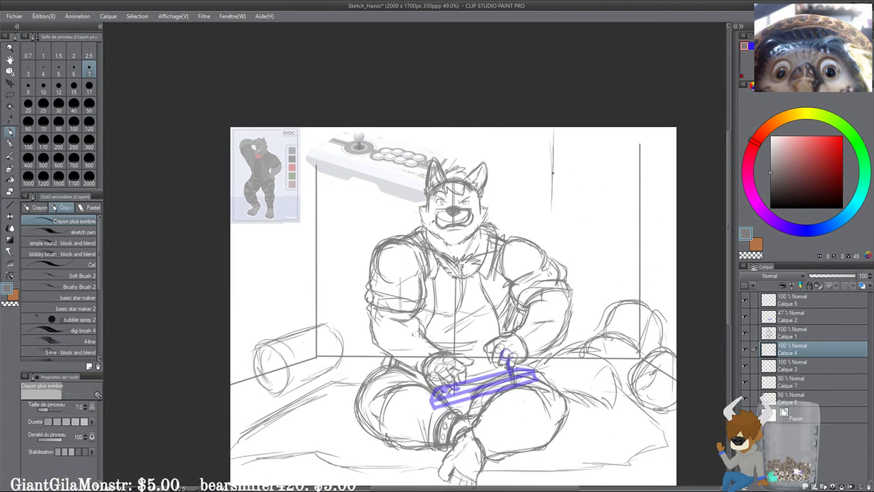
pyautogui.moveTo(553, 167); pyautogui.dragTo(553, 196)
pyautogui.moveTo(568, 224); pyautogui.dragTo(600, 225)
pyautogui.moveTo(615, 136); pyautogui.dragTo(615, 225)
pyautogui.moveTo(614, 226); pyautogui.dragTo(570, 226)
pyautogui.moveTo(552, 145)
pyautogui.mouseDown()
pyautogui.moveTo(557, 220)
pyautogui.moveTo(594, 139)
pyautogui.moveTo(617, 142)
pyautogui.mouseUp()
pyautogui.moveTo(557, 152)
pyautogui.mouseDown()
pyautogui.moveTo(562, 224)
pyautogui.moveTo(580, 225)
pyautogui.mouseUp()
pyautogui.moveTo(616, 143); pyautogui.dragTo(612, 206)
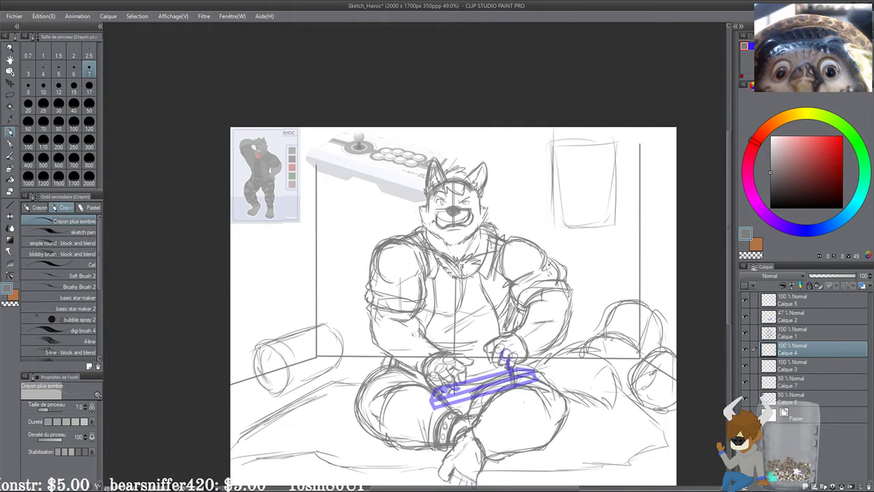
# Step: Reinforce the left cylindrical cushion's outline and sketch a long vertical line on the back wall beside the left corner
pyautogui.moveTo(300, 324); pyautogui.dragTo(327, 307)
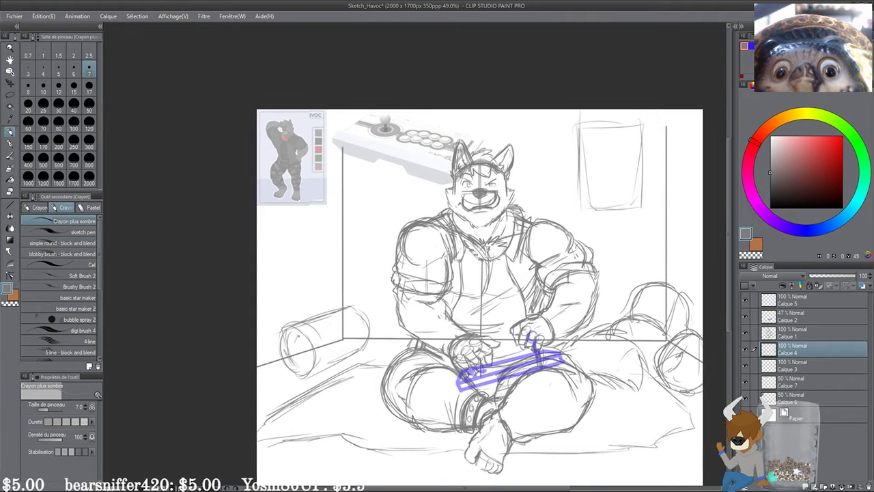
pyautogui.moveTo(281, 350); pyautogui.dragTo(297, 327)
pyautogui.moveTo(329, 302); pyautogui.dragTo(324, 330)
pyautogui.moveTo(343, 141); pyautogui.dragTo(344, 311)
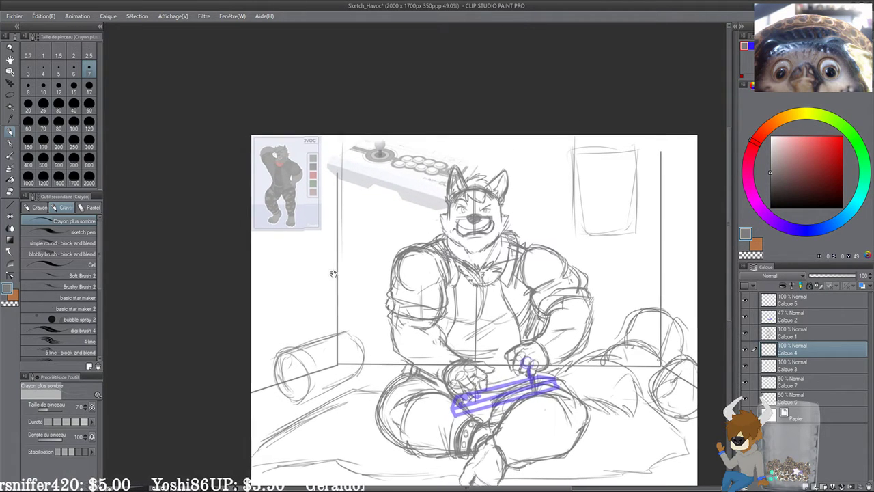
pyautogui.moveTo(313, 245); pyautogui.dragTo(291, 183)
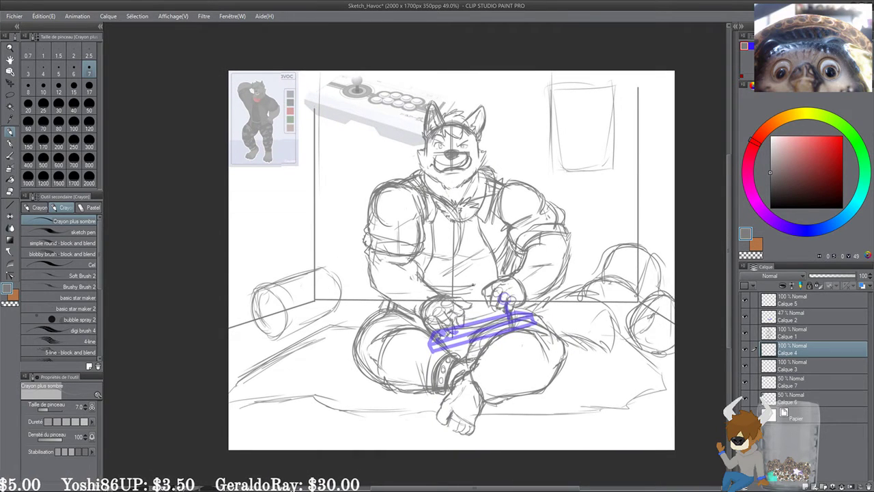
pyautogui.moveTo(471, 268); pyautogui.dragTo(468, 244)
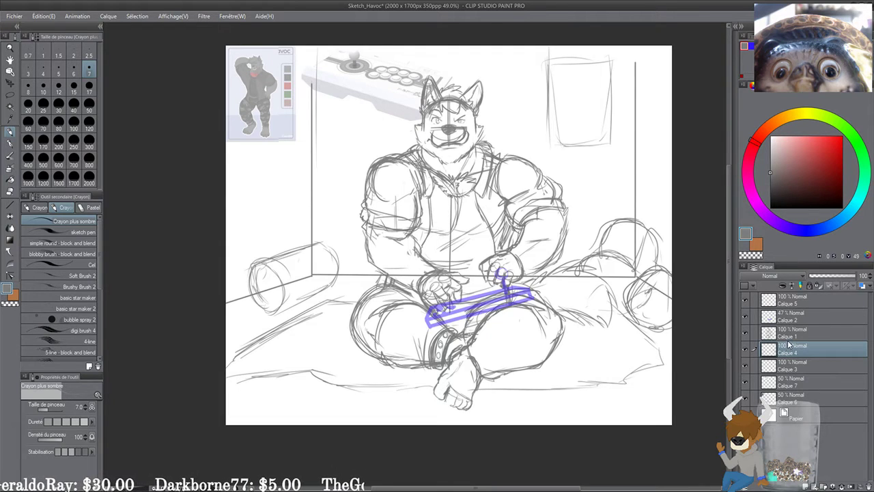
# Step: Lower the opacity of sketch layer Calque 1 to 39% and of Calque 2 to 35%
pyautogui.click(801, 303)
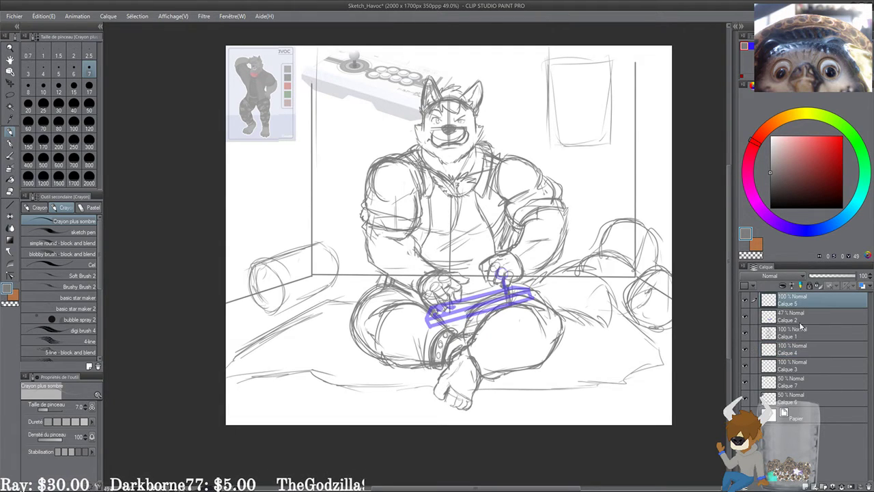
pyautogui.click(786, 333)
pyautogui.click(746, 333)
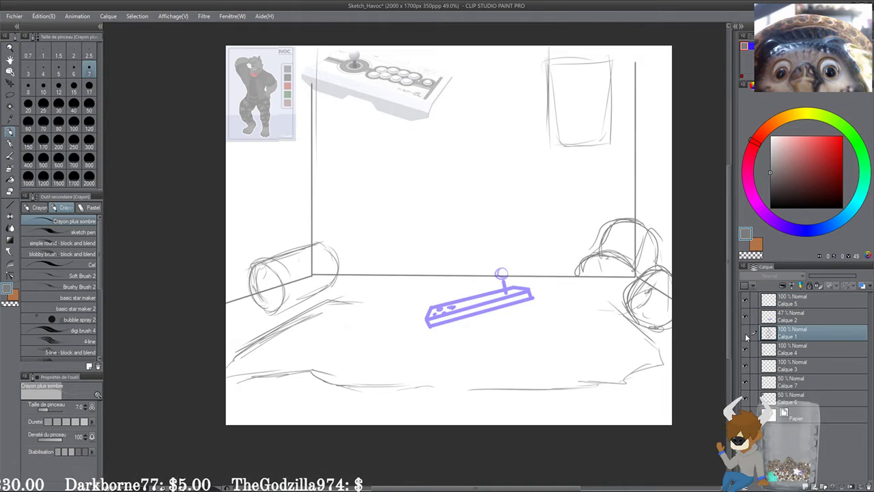
pyautogui.click(746, 333)
pyautogui.click(827, 275)
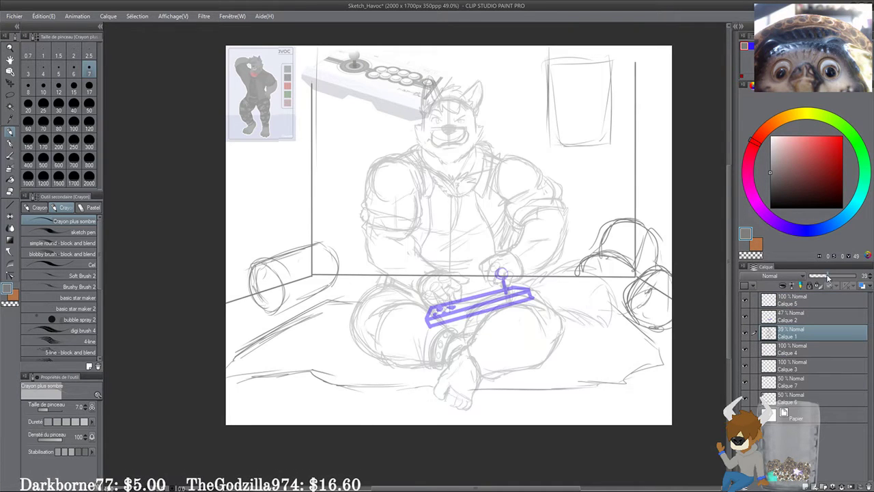
pyautogui.click(814, 317)
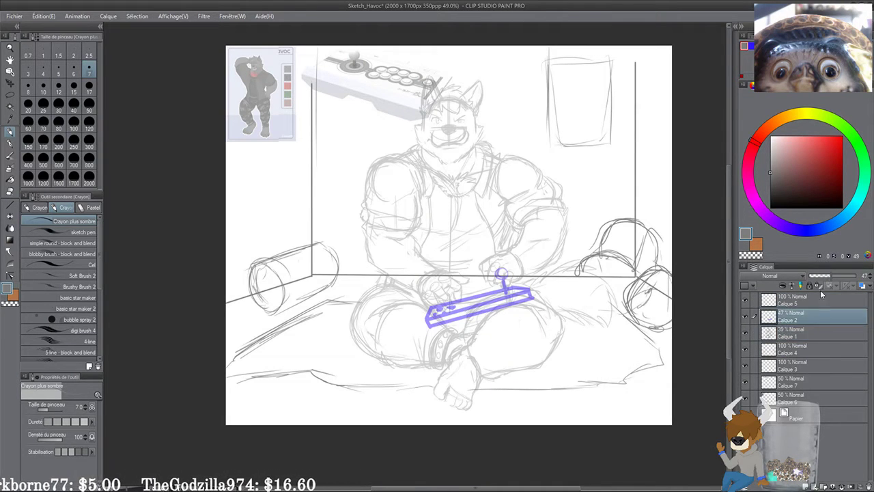
pyautogui.click(824, 275)
# Step: Add two new empty layers above Calque 5 and save the file
pyautogui.click(806, 303)
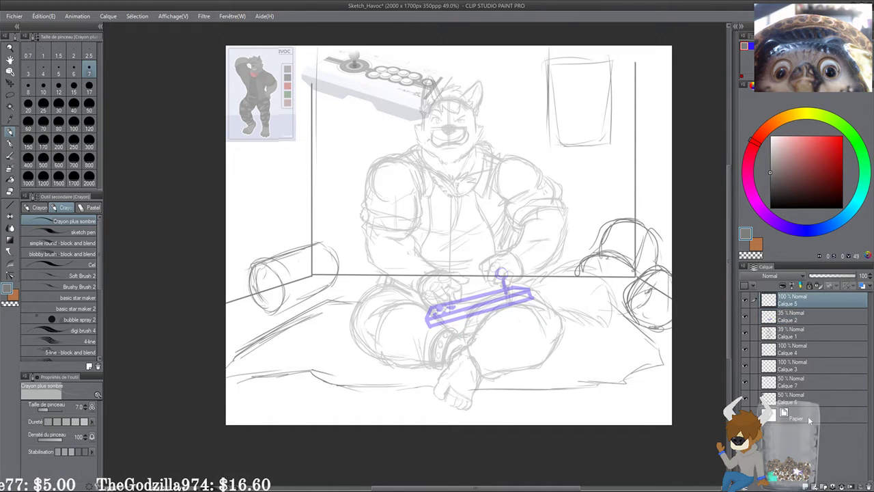
pyautogui.click(806, 486)
pyautogui.hotkey('ctrl', 'shift', 'n')
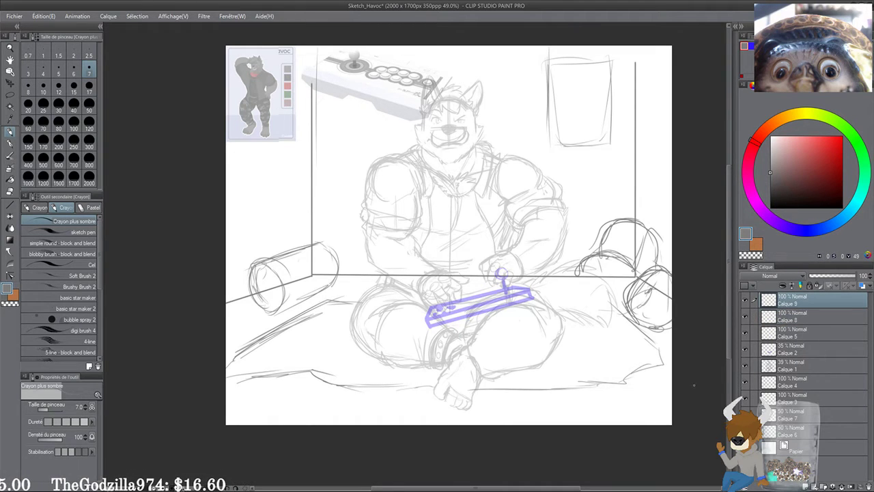
pyautogui.hotkey('ctrl', 's')
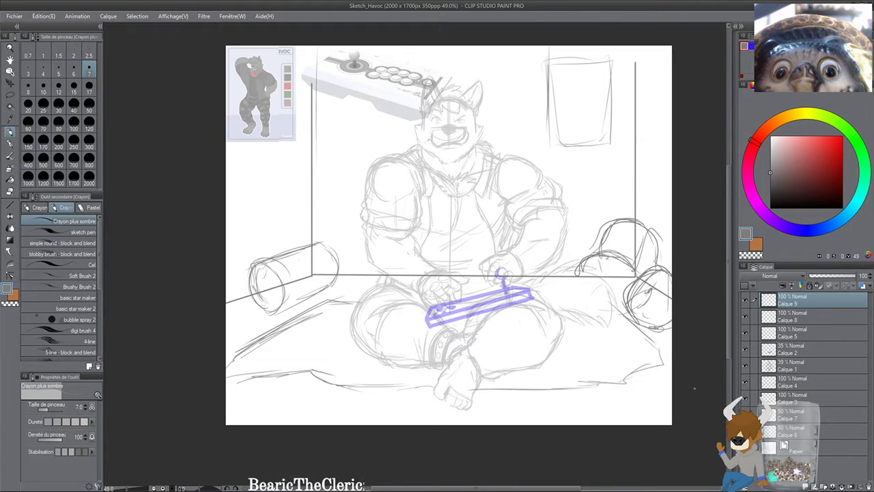
# Step: Rename the room sketch layer Calque 4 as Background and lower its opacity to 49%
pyautogui.click(790, 369)
pyautogui.click(790, 379)
pyautogui.click(745, 384)
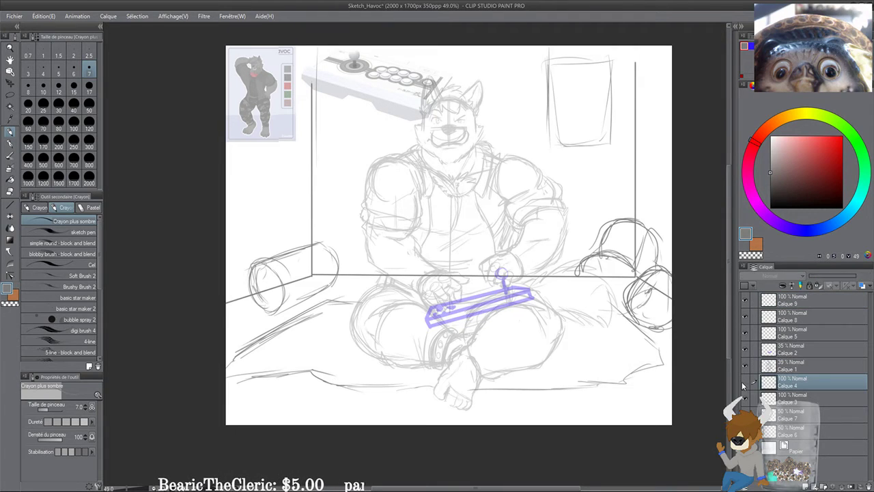
pyautogui.click(746, 385)
pyautogui.click(832, 276)
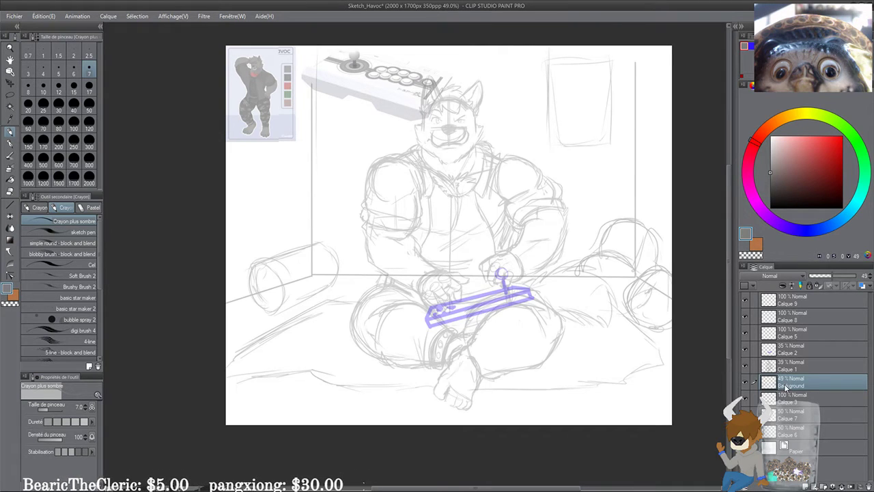
# Step: Create a folder named Background, move the Background and Calque 3 layers into it, and collapse it
pyautogui.click(823, 486)
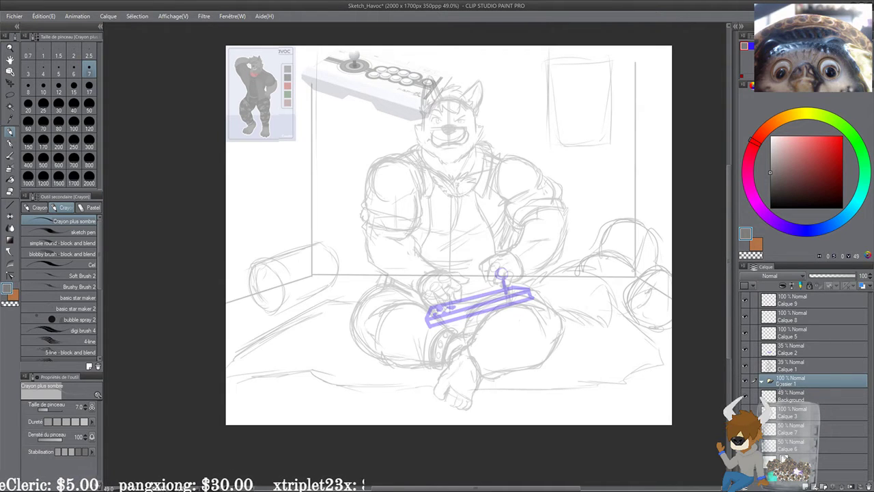
pyautogui.write('Background')
pyautogui.press('Return')
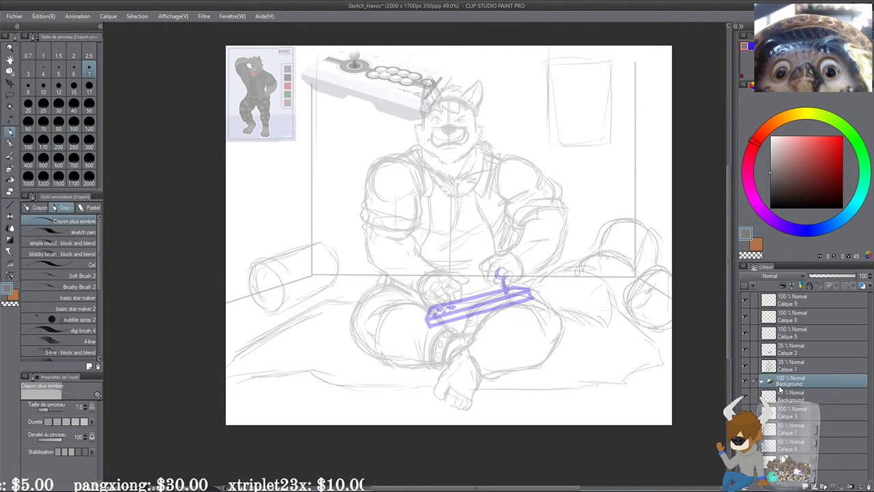
pyautogui.click(810, 398)
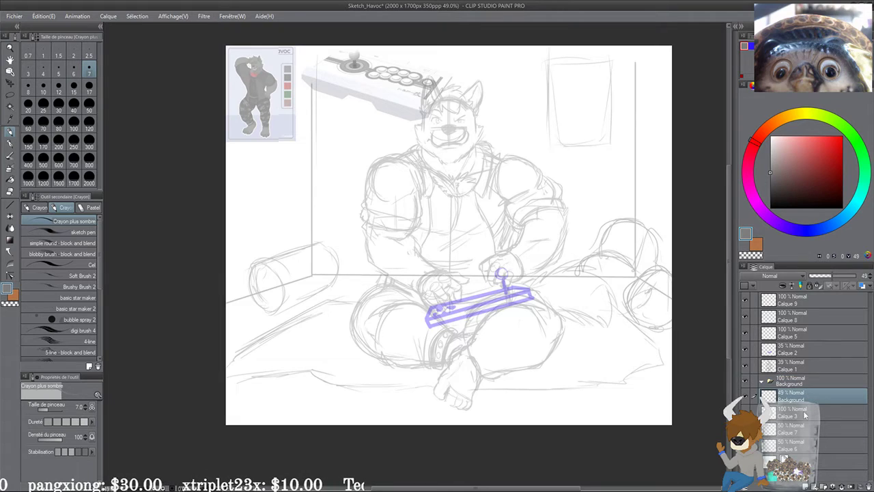
pyautogui.keyDown('ctrl'); pyautogui.click(805, 410); pyautogui.keyUp('ctrl')
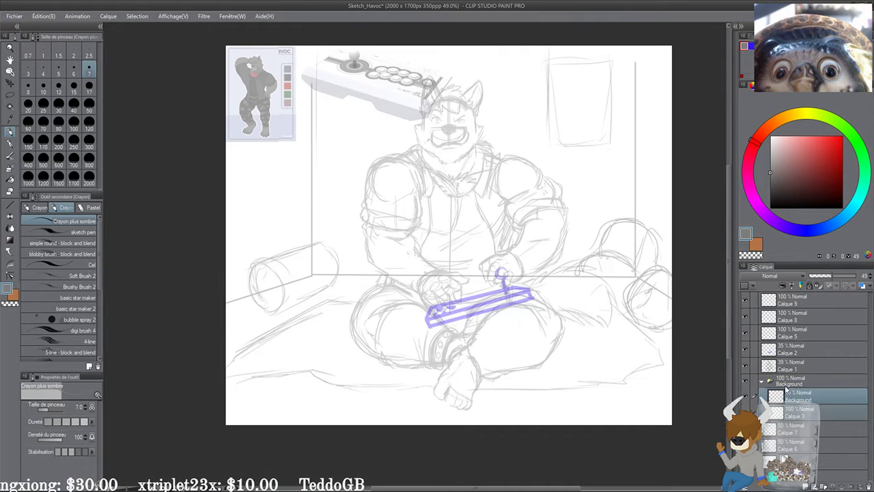
pyautogui.click(760, 384)
pyautogui.click(761, 383)
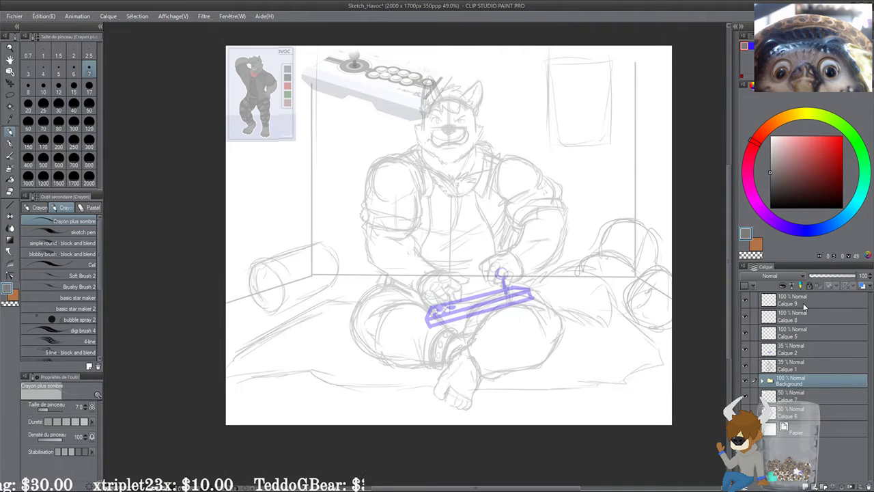
# Step: Create a folder named Character above the remaining layers and move Calque 9, 8, 5, 2 and 1 into it
pyautogui.click(805, 300)
pyautogui.click(823, 486)
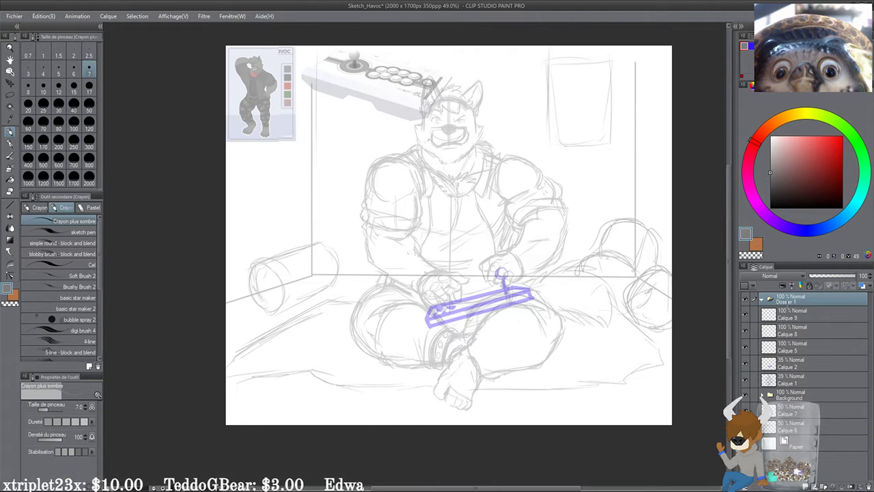
pyautogui.click(798, 316)
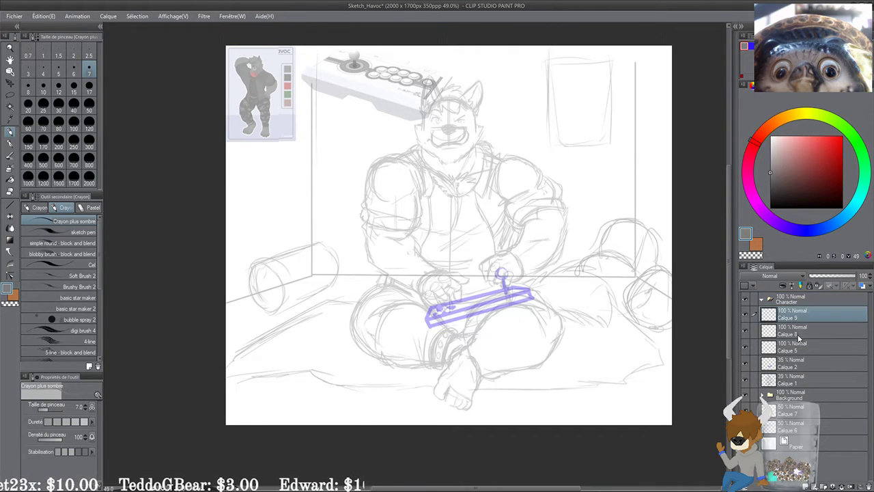
pyautogui.moveTo(799, 338); pyautogui.dragTo(799, 382)
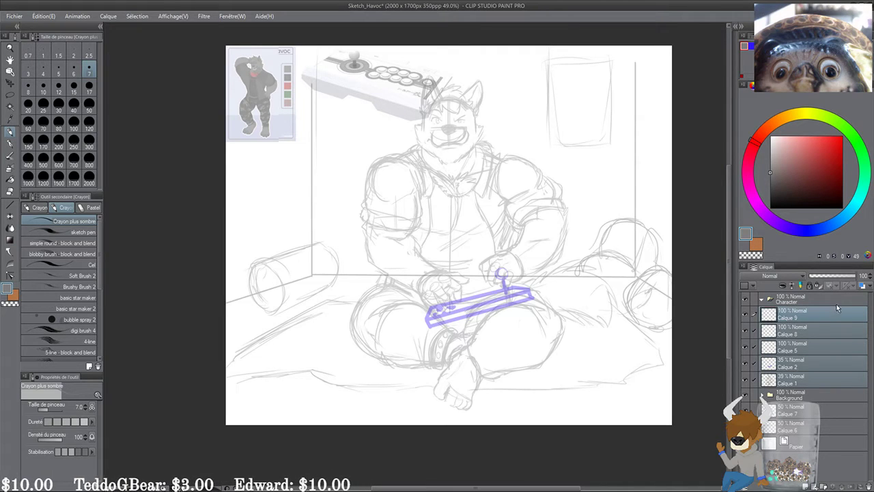
pyautogui.moveTo(836, 305); pyautogui.dragTo(838, 303)
# Step: Rename Calque 9 as inking and set up the Plume G pen in black at size 7
pyautogui.click(808, 319)
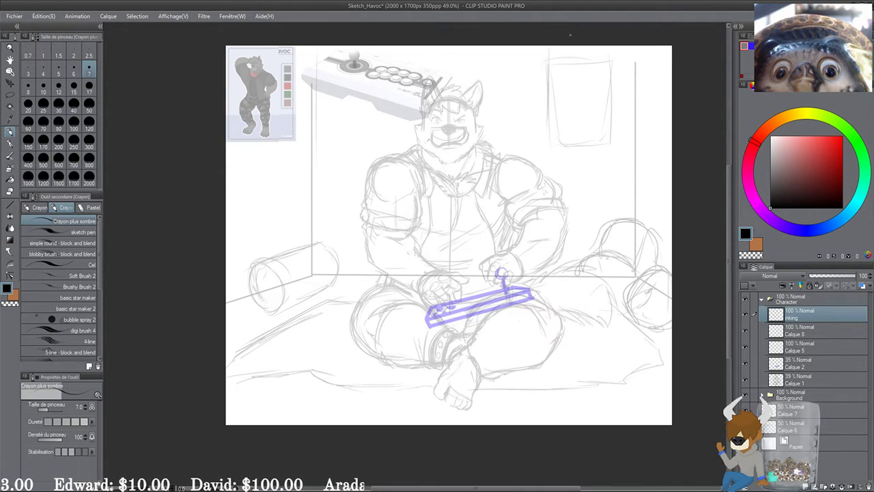
pyautogui.click(10, 145)
pyautogui.moveTo(183, 187); pyautogui.dragTo(164, 173)
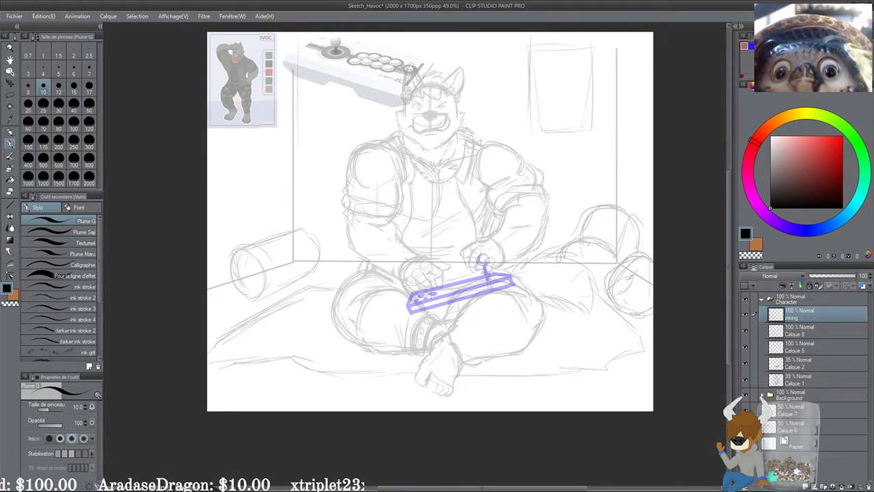
pyautogui.scroll(1, 522, 78)
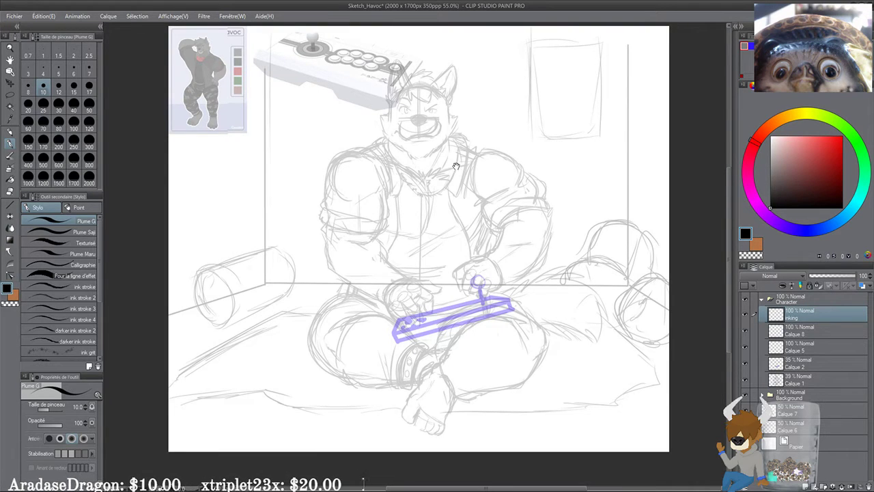
pyautogui.moveTo(456, 166); pyautogui.dragTo(469, 238)
pyautogui.scroll(6, 469, 244)
pyautogui.moveTo(362, 205); pyautogui.dragTo(385, 323)
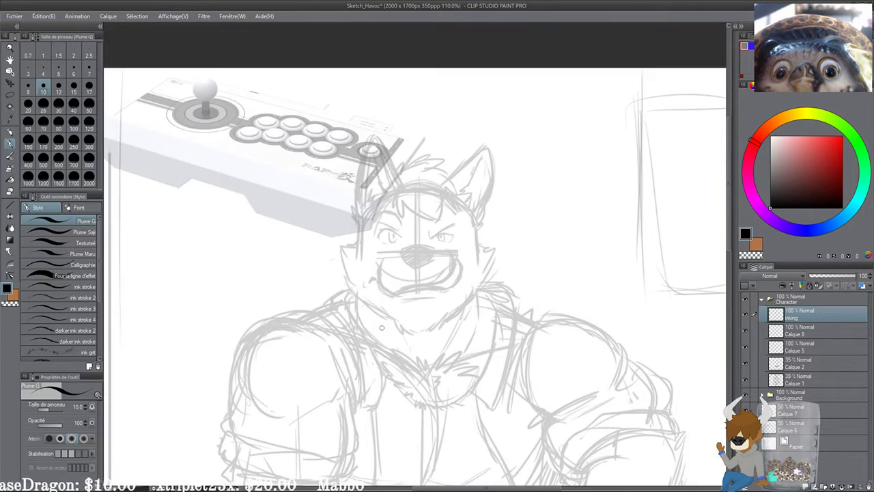
pyautogui.scroll(5, 382, 327)
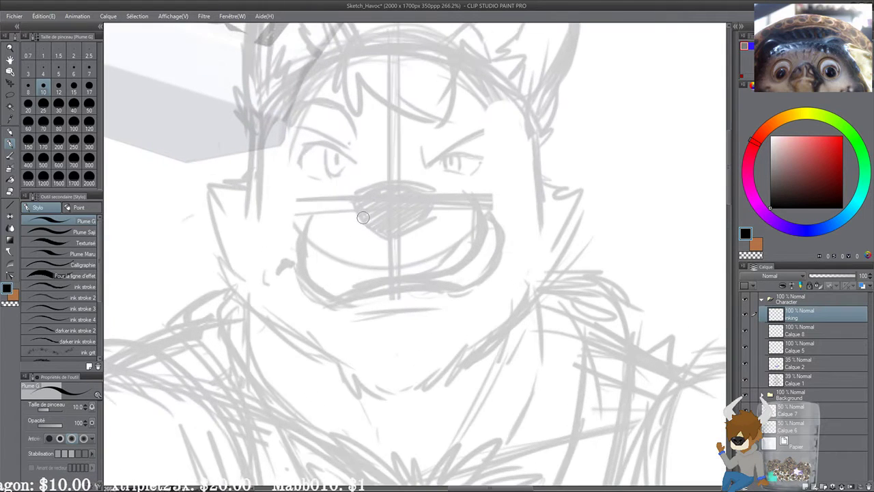
pyautogui.click(89, 72)
# Step: Ink the upper edge of the character's nose and its left side down toward the tip
pyautogui.scroll(4, 358, 198)
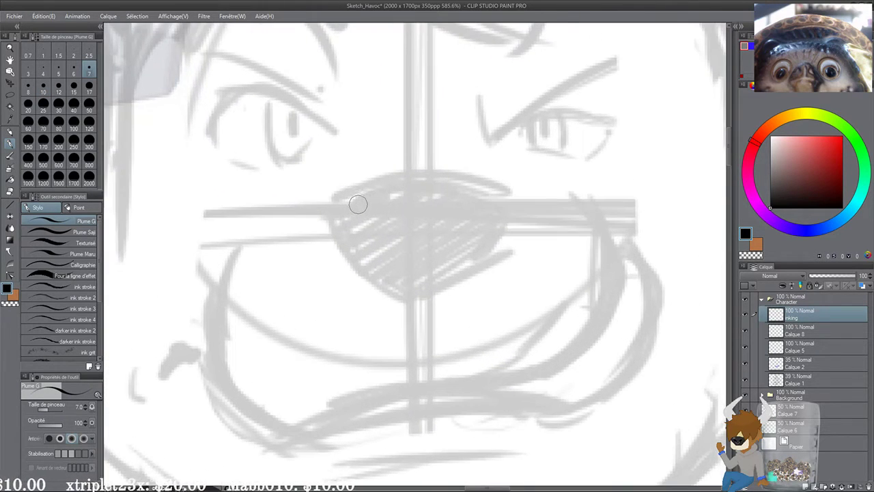
pyautogui.moveTo(328, 197)
pyautogui.mouseDown()
pyautogui.moveTo(468, 191)
pyautogui.moveTo(500, 197)
pyautogui.mouseUp()
pyautogui.hotkey('ctrl', 'z')
pyautogui.moveTo(329, 193)
pyautogui.mouseDown()
pyautogui.moveTo(332, 229)
pyautogui.moveTo(369, 272)
pyautogui.moveTo(400, 285)
pyautogui.mouseUp()
pyautogui.moveTo(489, 195); pyautogui.dragTo(500, 246)
pyautogui.hotkey('ctrl', 'z')
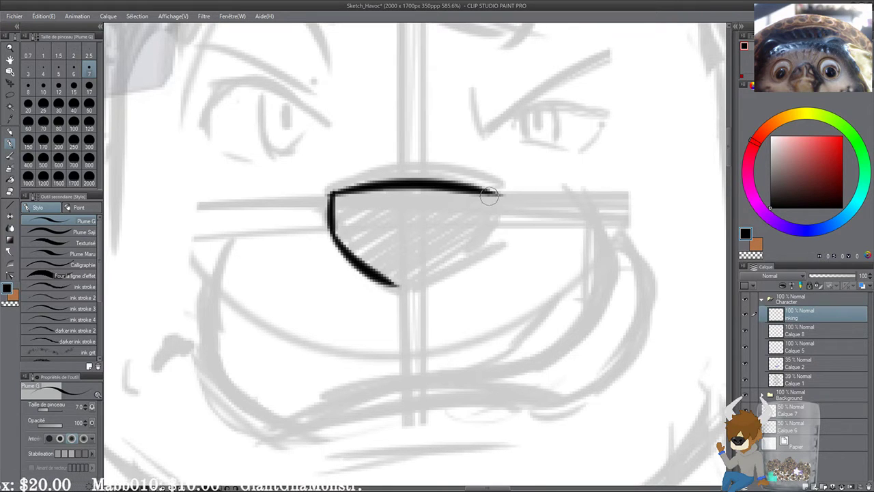
# Step: Ink the right side and underside of the nose, and add a curved line above its upper edge
pyautogui.moveTo(489, 196)
pyautogui.mouseDown()
pyautogui.moveTo(492, 235)
pyautogui.moveTo(417, 279)
pyautogui.moveTo(487, 239)
pyautogui.moveTo(441, 275)
pyautogui.mouseUp()
pyautogui.hotkey('ctrl', 'z')
pyautogui.hotkey('ctrl', 'z')
pyautogui.hotkey('ctrl', 'z')
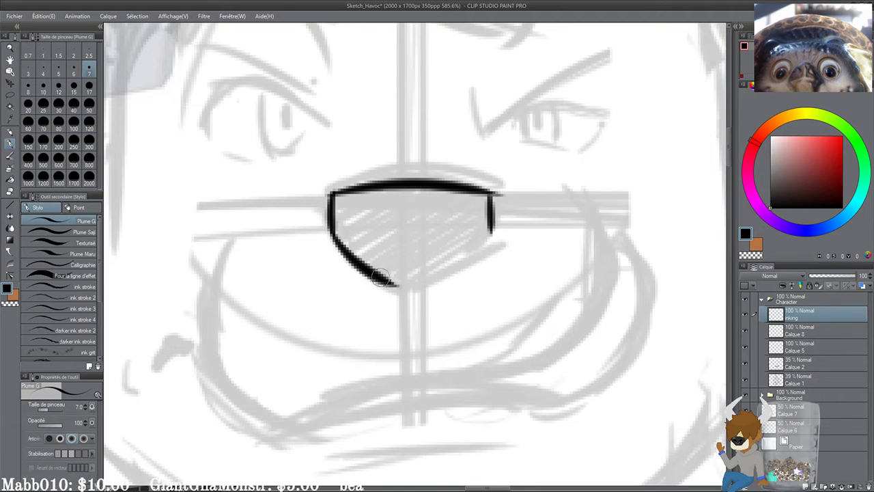
pyautogui.moveTo(380, 276)
pyautogui.mouseDown()
pyautogui.moveTo(419, 285)
pyautogui.moveTo(490, 235)
pyautogui.moveTo(447, 273)
pyautogui.moveTo(465, 282)
pyautogui.mouseUp()
pyautogui.moveTo(345, 195)
pyautogui.mouseDown()
pyautogui.moveTo(426, 171)
pyautogui.moveTo(506, 201)
pyautogui.moveTo(507, 213)
pyautogui.mouseUp()
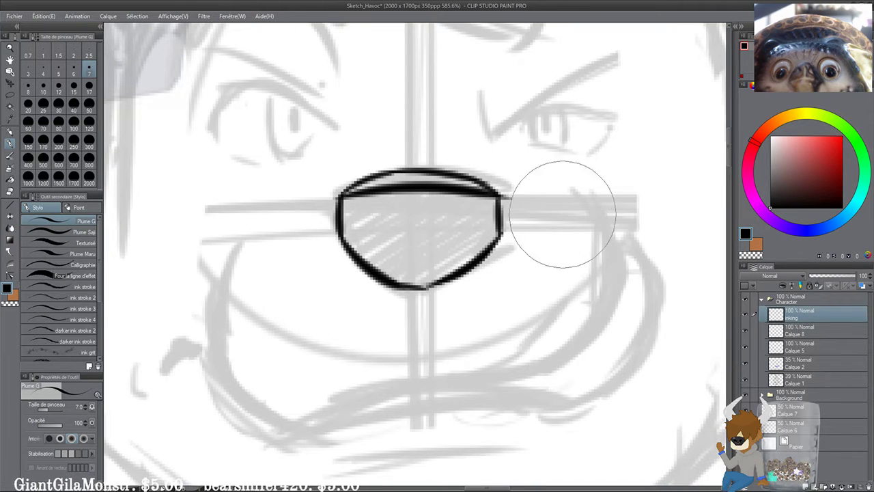
pyautogui.press('e')
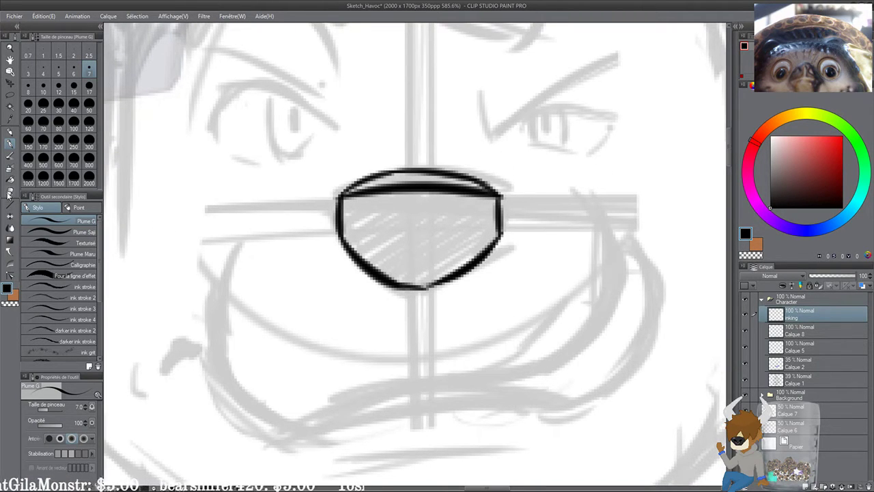
pyautogui.click(10, 143)
# Step: Ink the left curve of the grin and carry the mouth line past the centre of the muzzle
pyautogui.scroll(-3, 283, 113)
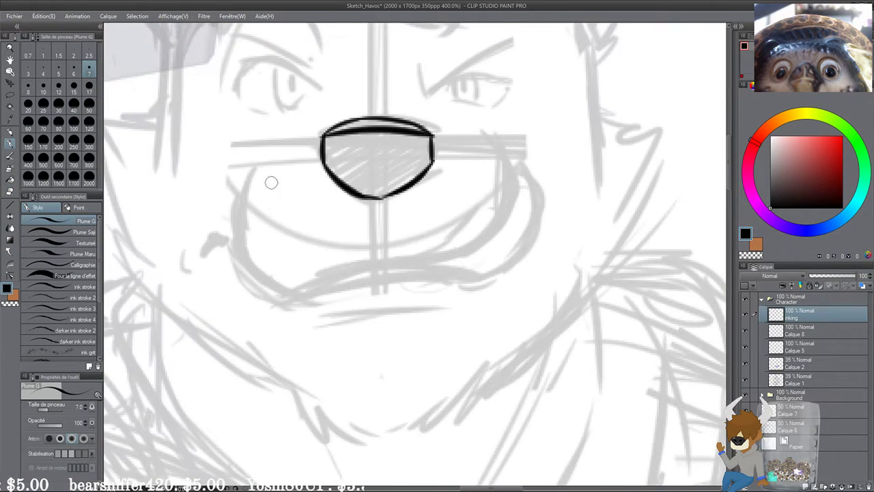
pyautogui.moveTo(238, 184)
pyautogui.mouseDown()
pyautogui.moveTo(227, 224)
pyautogui.moveTo(306, 299)
pyautogui.mouseUp()
pyautogui.hotkey('ctrl', 'z')
pyautogui.moveTo(238, 183); pyautogui.dragTo(315, 298)
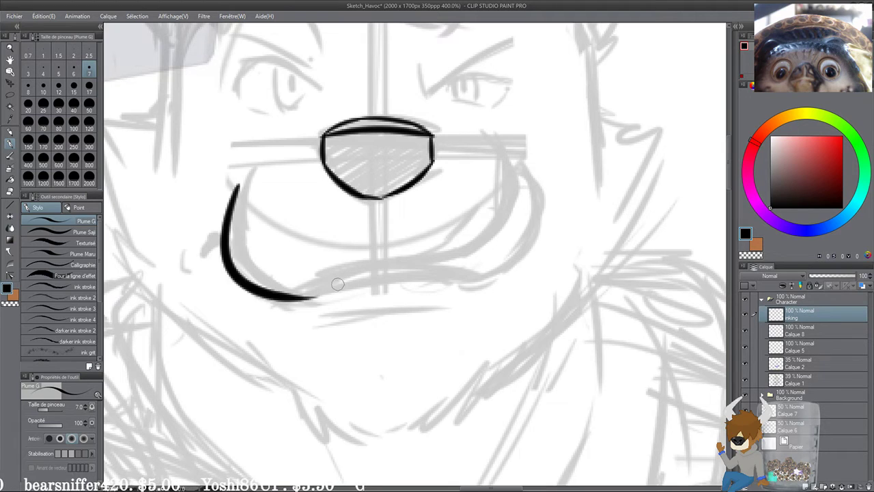
pyautogui.hotkey('ctrl', 'z')
pyautogui.moveTo(245, 176)
pyautogui.mouseDown()
pyautogui.moveTo(333, 292)
pyautogui.moveTo(492, 244)
pyautogui.mouseUp()
pyautogui.hotkey('ctrl', 'z')
# Step: Ink the right side of the grin, including the raised mouth corner and the outline of the lower lip
pyautogui.moveTo(485, 135); pyautogui.dragTo(481, 224)
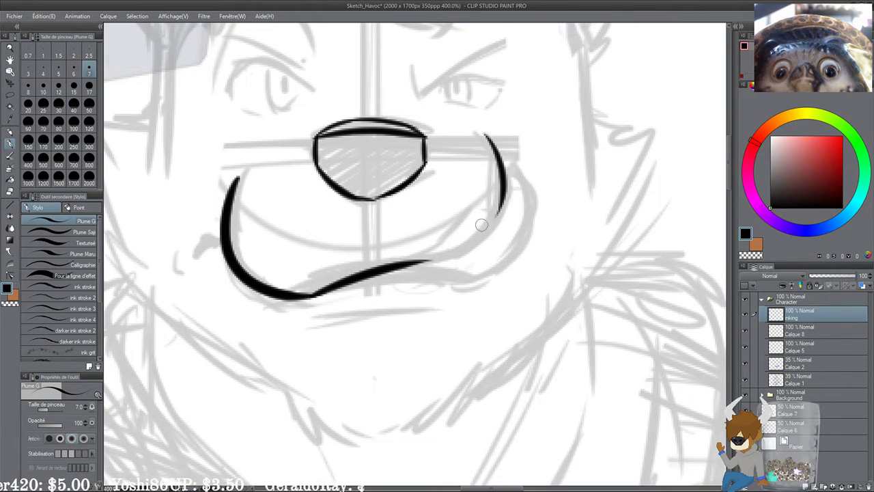
pyautogui.moveTo(417, 263)
pyautogui.mouseDown()
pyautogui.moveTo(511, 175)
pyautogui.moveTo(527, 254)
pyautogui.mouseUp()
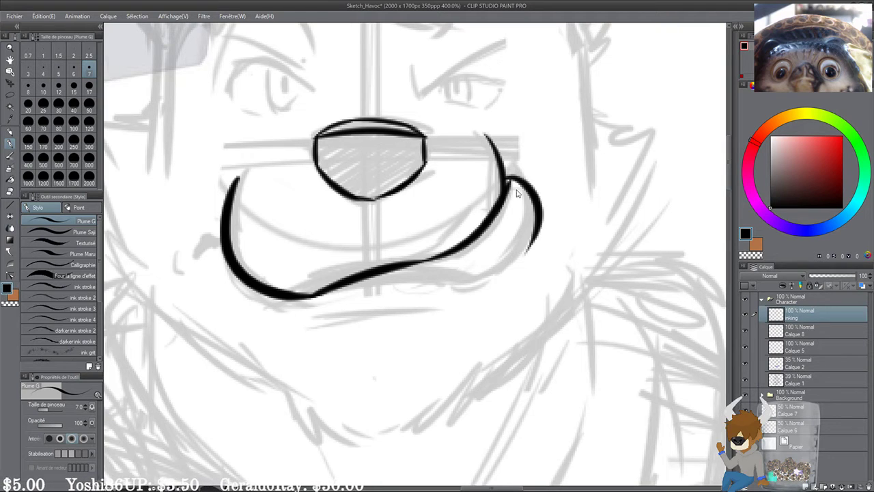
pyautogui.hotkey('ctrl', 'z')
pyautogui.moveTo(506, 183)
pyautogui.mouseDown()
pyautogui.moveTo(525, 182)
pyautogui.moveTo(522, 258)
pyautogui.mouseUp()
pyautogui.moveTo(410, 265)
pyautogui.mouseDown()
pyautogui.moveTo(494, 275)
pyautogui.moveTo(523, 247)
pyautogui.moveTo(491, 276)
pyautogui.moveTo(490, 263)
pyautogui.mouseUp()
pyautogui.moveTo(316, 295); pyautogui.dragTo(443, 277)
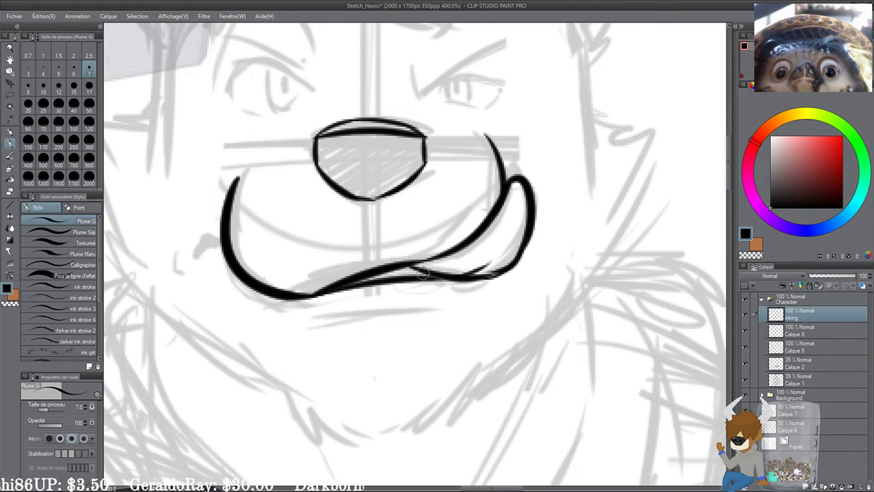
# Step: Ink the short line beneath the lower lip and the crease marks beside the left mouth corner
pyautogui.moveTo(374, 295)
pyautogui.mouseDown()
pyautogui.moveTo(402, 318)
pyautogui.moveTo(408, 279)
pyautogui.moveTo(457, 288)
pyautogui.mouseUp()
pyautogui.moveTo(380, 301)
pyautogui.mouseDown()
pyautogui.moveTo(459, 301)
pyautogui.moveTo(405, 310)
pyautogui.mouseUp()
pyautogui.hotkey('ctrl', 'z')
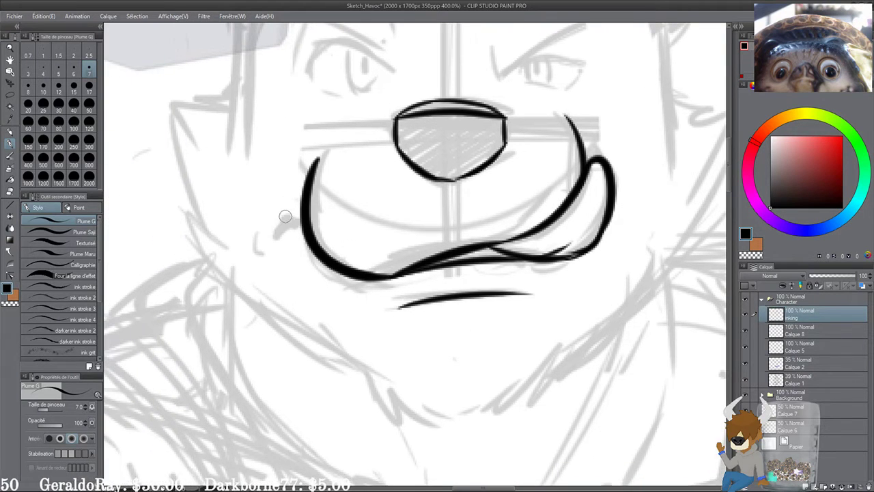
pyautogui.moveTo(298, 224)
pyautogui.mouseDown()
pyautogui.moveTo(276, 222)
pyautogui.moveTo(269, 257)
pyautogui.mouseUp()
pyautogui.hotkey('ctrl', 'z')
pyautogui.moveTo(257, 227); pyautogui.dragTo(270, 263)
pyautogui.moveTo(437, 270); pyautogui.dragTo(425, 243)
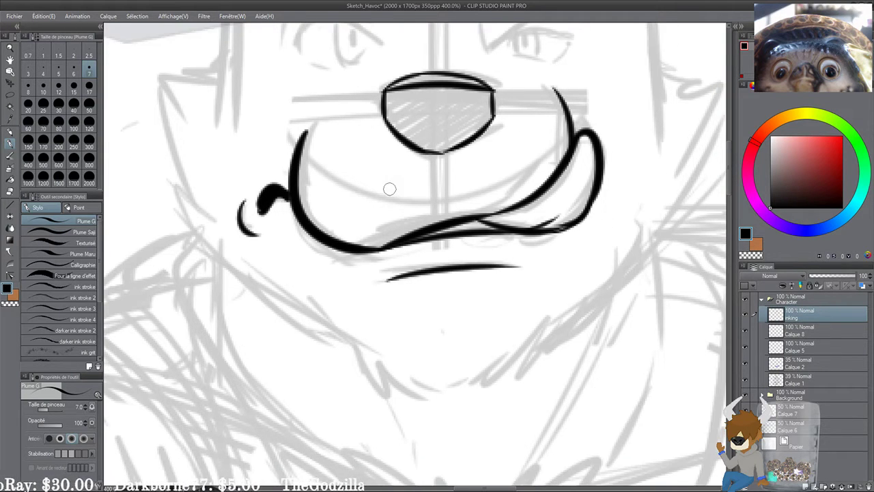
pyautogui.scroll(-1, 389, 189)
pyautogui.moveTo(543, 208); pyautogui.dragTo(457, 296)
pyautogui.scroll(3, 376, 136)
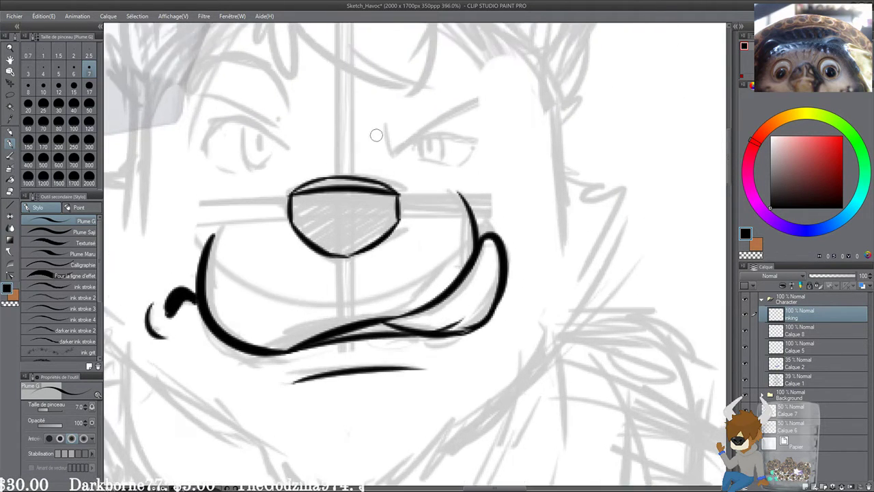
# Step: Ink the broken arch of the muzzle bridge above the nose and a short crease mark beneath each eye
pyautogui.moveTo(272, 196)
pyautogui.mouseDown()
pyautogui.moveTo(292, 173)
pyautogui.moveTo(399, 185)
pyautogui.mouseUp()
pyautogui.moveTo(372, 243); pyautogui.dragTo(386, 243)
pyautogui.hotkey('ctrl', 'z')
pyautogui.moveTo(335, 153); pyautogui.dragTo(384, 157)
pyautogui.moveTo(389, 168); pyautogui.dragTo(409, 189)
pyautogui.moveTo(314, 230)
pyautogui.mouseDown()
pyautogui.moveTo(361, 230)
pyautogui.moveTo(373, 205)
pyautogui.mouseUp()
pyautogui.moveTo(300, 193); pyautogui.dragTo(321, 180)
pyautogui.moveTo(310, 258)
pyautogui.mouseDown()
pyautogui.moveTo(312, 291)
pyautogui.moveTo(200, 286)
pyautogui.mouseUp()
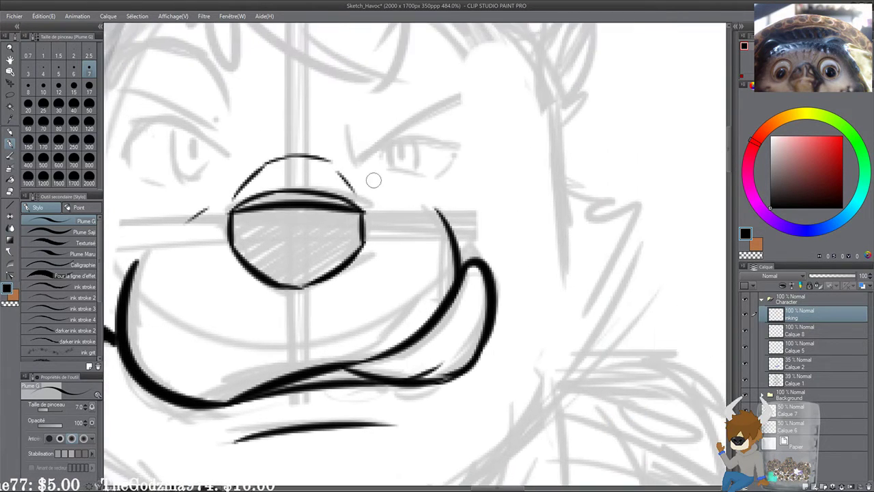
pyautogui.moveTo(356, 200); pyautogui.dragTo(368, 254)
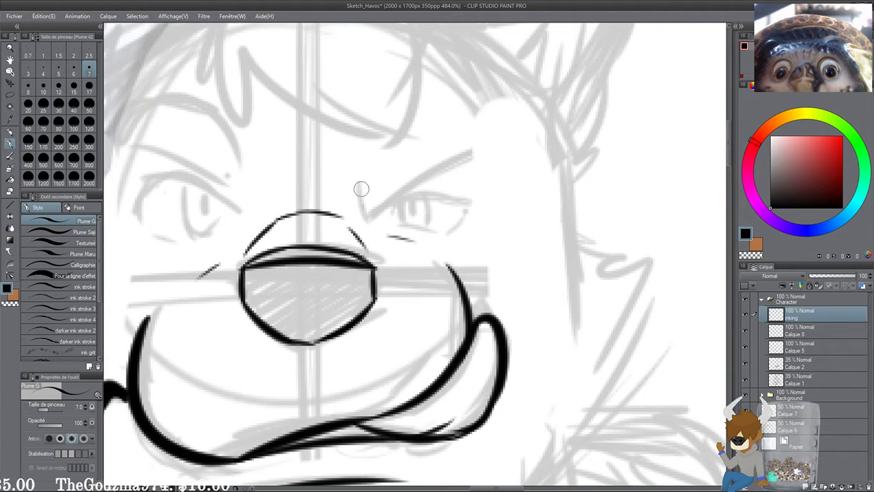
# Step: Ink the lower edge of the right eyebrow as a thick curve with a hooked inner end
pyautogui.moveTo(357, 184); pyautogui.dragTo(510, 159)
pyautogui.scroll(2, 421, 182)
pyautogui.hotkey('ctrl', 'z')
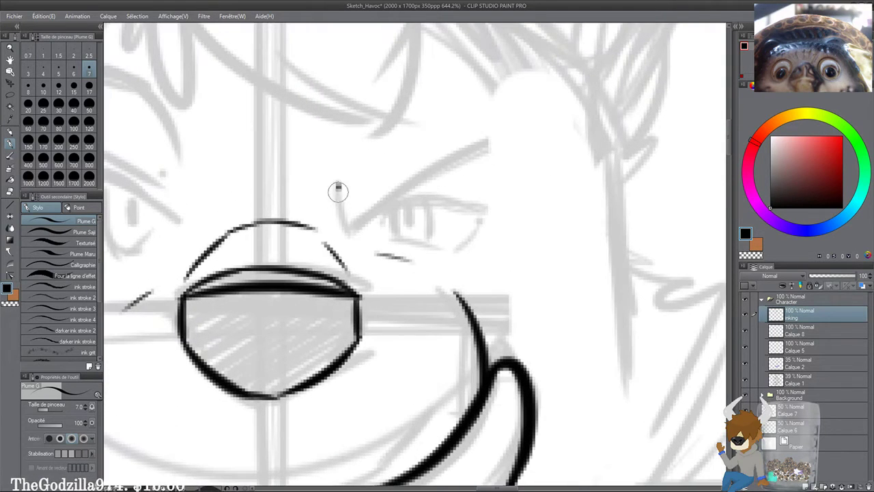
pyautogui.moveTo(337, 183)
pyautogui.mouseDown()
pyautogui.moveTo(470, 160)
pyautogui.moveTo(500, 158)
pyautogui.mouseUp()
# Step: Examine the left side of the face and the character reference sheet with its colour swatches beside the drawing
pyautogui.moveTo(368, 209); pyautogui.dragTo(540, 225)
pyautogui.moveTo(376, 199); pyautogui.dragTo(519, 243)
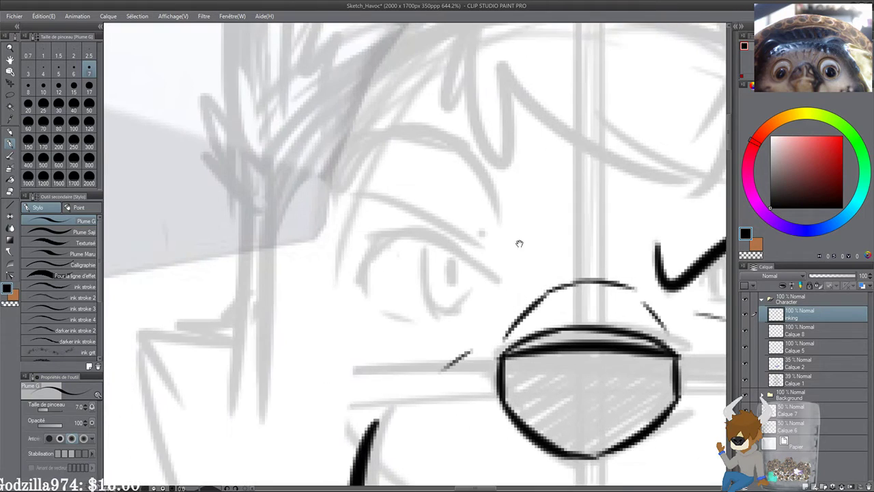
pyautogui.scroll(-8, 410, 170)
pyautogui.scroll(-1, 410, 171)
pyautogui.moveTo(240, 167); pyautogui.dragTo(526, 236)
pyautogui.moveTo(198, 153); pyautogui.dragTo(513, 262)
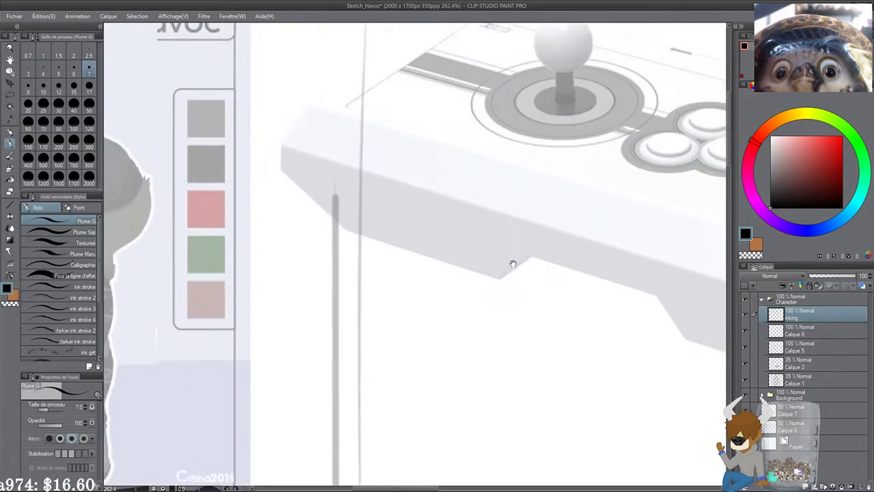
pyautogui.moveTo(308, 208); pyautogui.dragTo(537, 231)
pyautogui.moveTo(635, 262)
pyautogui.mouseDown()
pyautogui.moveTo(484, 156)
pyautogui.moveTo(190, 185)
pyautogui.mouseUp()
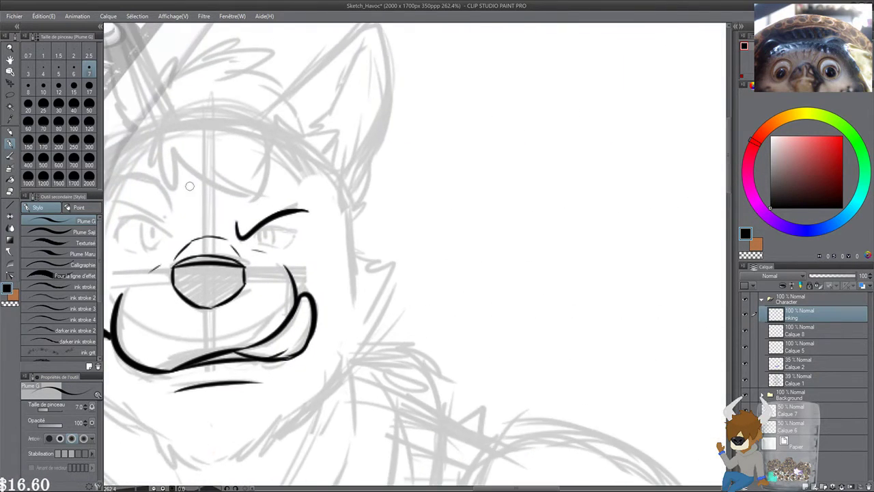
pyautogui.scroll(2, 174, 180)
pyautogui.scroll(1, 340, 232)
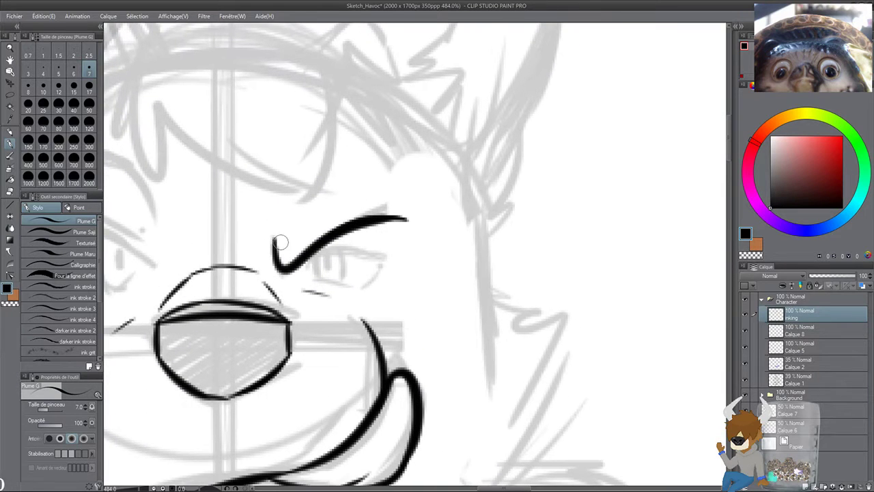
# Step: Ink the notched inner tip and upper edge of the right eyebrow, closing the shape at its outer end
pyautogui.moveTo(279, 243); pyautogui.dragTo(371, 195)
pyautogui.moveTo(414, 230); pyautogui.dragTo(567, 192)
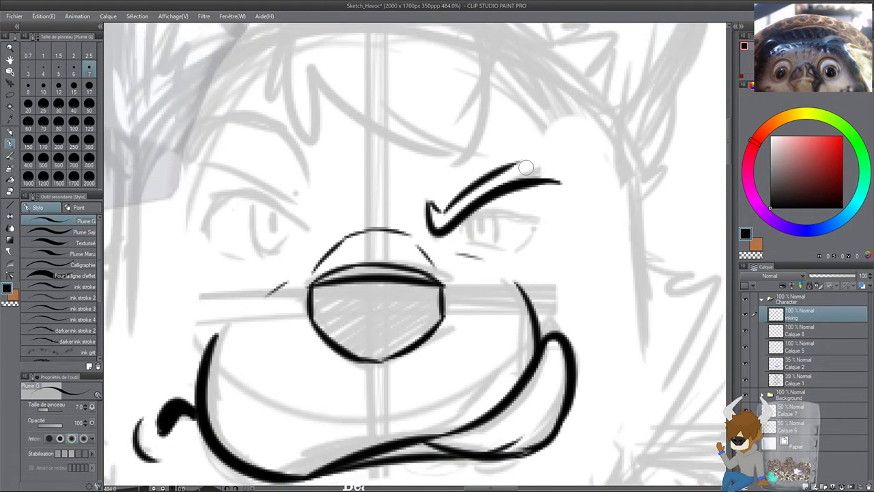
pyautogui.moveTo(521, 162); pyautogui.dragTo(558, 181)
# Step: Ink the narrow outline of the right eye beneath its eyebrow, including the iris and pupil
pyautogui.moveTo(493, 234); pyautogui.dragTo(429, 178)
pyautogui.scroll(2, 341, 123)
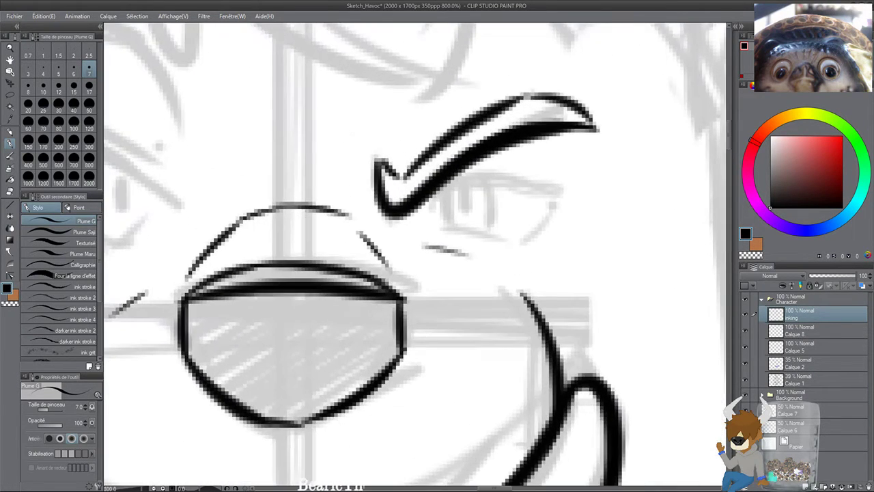
pyautogui.moveTo(498, 232); pyautogui.dragTo(448, 194)
pyautogui.moveTo(387, 173)
pyautogui.mouseDown()
pyautogui.moveTo(449, 128)
pyautogui.moveTo(517, 157)
pyautogui.mouseUp()
pyautogui.hotkey('ctrl', 'z')
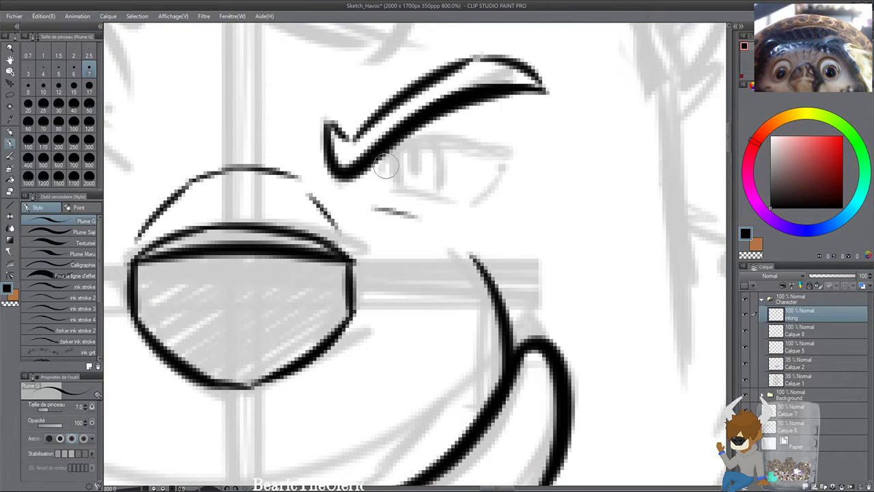
pyautogui.moveTo(386, 154)
pyautogui.mouseDown()
pyautogui.moveTo(428, 139)
pyautogui.moveTo(513, 152)
pyautogui.mouseUp()
pyautogui.moveTo(388, 154)
pyautogui.mouseDown()
pyautogui.moveTo(391, 183)
pyautogui.moveTo(408, 193)
pyautogui.moveTo(497, 203)
pyautogui.moveTo(467, 200)
pyautogui.moveTo(508, 149)
pyautogui.mouseUp()
pyautogui.hotkey('ctrl', 'z')
pyautogui.moveTo(399, 148)
pyautogui.mouseDown()
pyautogui.moveTo(387, 181)
pyautogui.moveTo(502, 195)
pyautogui.mouseUp()
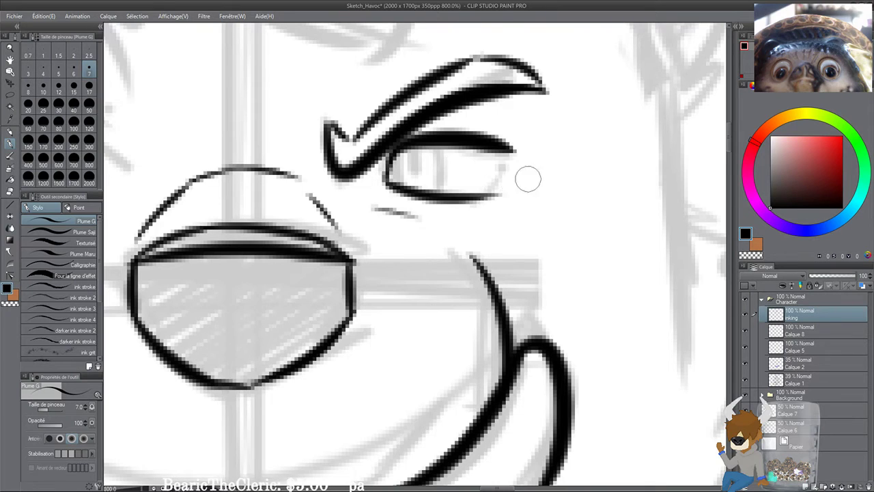
pyautogui.moveTo(511, 153); pyautogui.dragTo(456, 199)
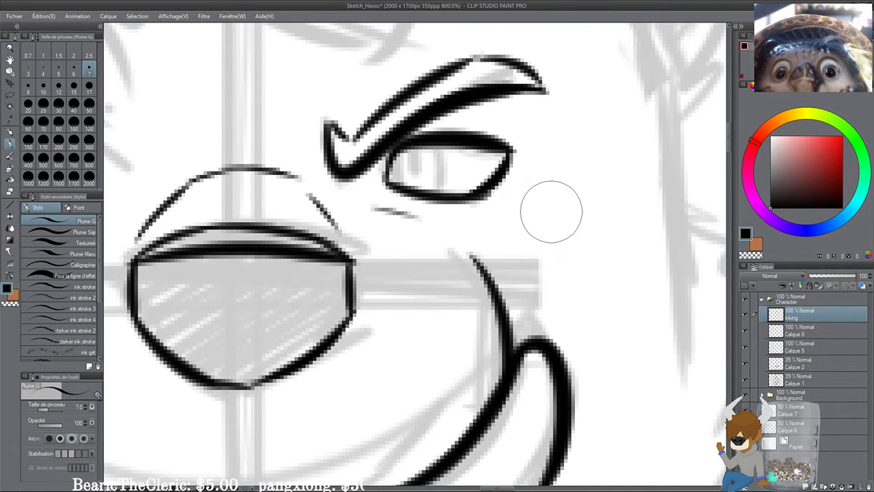
pyautogui.moveTo(402, 143)
pyautogui.mouseDown()
pyautogui.moveTo(426, 199)
pyautogui.moveTo(444, 152)
pyautogui.moveTo(445, 187)
pyautogui.moveTo(420, 167)
pyautogui.mouseUp()
# Step: Ink the wide, open outline of the left eye with a thick arched upper lid and a curved lower lid
pyautogui.moveTo(362, 236); pyautogui.dragTo(495, 221)
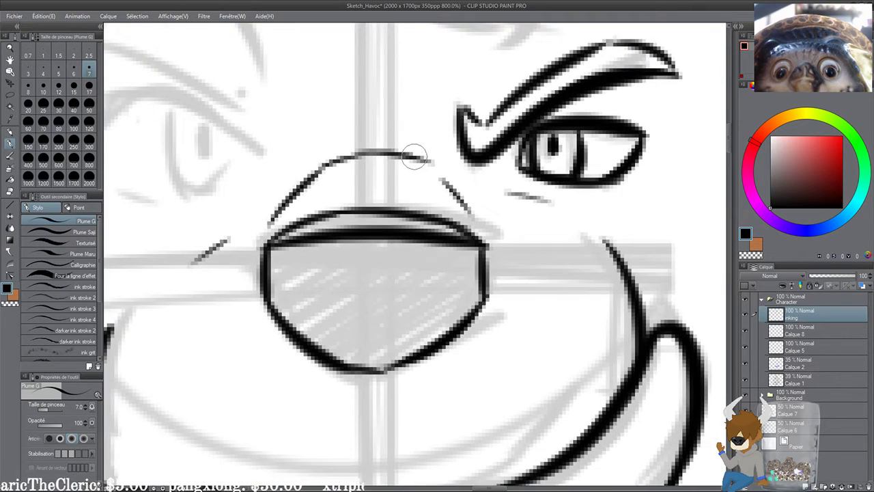
pyautogui.moveTo(411, 142)
pyautogui.keyDown('ctrl'); pyautogui.mouseDown()
pyautogui.moveTo(308, 143)
pyautogui.moveTo(313, 197)
pyautogui.mouseUp(); pyautogui.keyUp('ctrl')
pyautogui.moveTo(249, 192); pyautogui.dragTo(326, 195)
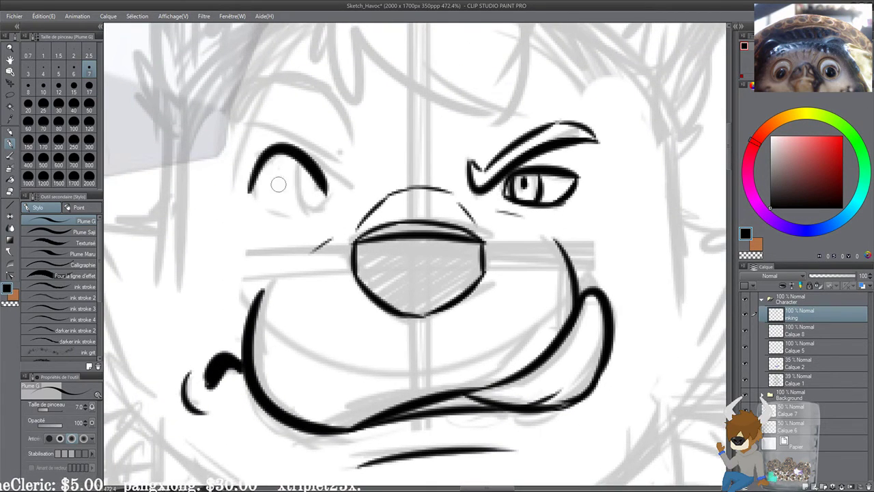
pyautogui.hotkey('ctrl', 'z')
pyautogui.moveTo(250, 197); pyautogui.dragTo(326, 193)
pyautogui.hotkey('ctrl', 'z')
pyautogui.moveTo(249, 198)
pyautogui.mouseDown()
pyautogui.moveTo(326, 180)
pyautogui.moveTo(333, 200)
pyautogui.moveTo(260, 175)
pyautogui.moveTo(333, 200)
pyautogui.moveTo(274, 214)
pyautogui.moveTo(310, 220)
pyautogui.moveTo(299, 222)
pyautogui.mouseUp()
pyautogui.hotkey('ctrl', 'z')
pyautogui.moveTo(330, 193); pyautogui.dragTo(315, 214)
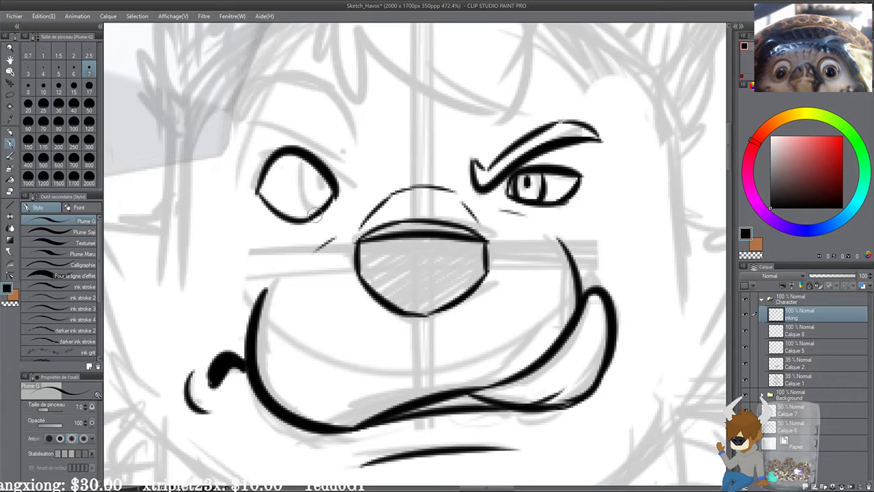
# Step: Ink the iris curve and small pupil near the inner side of the left eye
pyautogui.moveTo(305, 164)
pyautogui.mouseDown()
pyautogui.moveTo(294, 193)
pyautogui.moveTo(311, 216)
pyautogui.moveTo(334, 184)
pyautogui.moveTo(317, 192)
pyautogui.mouseUp()
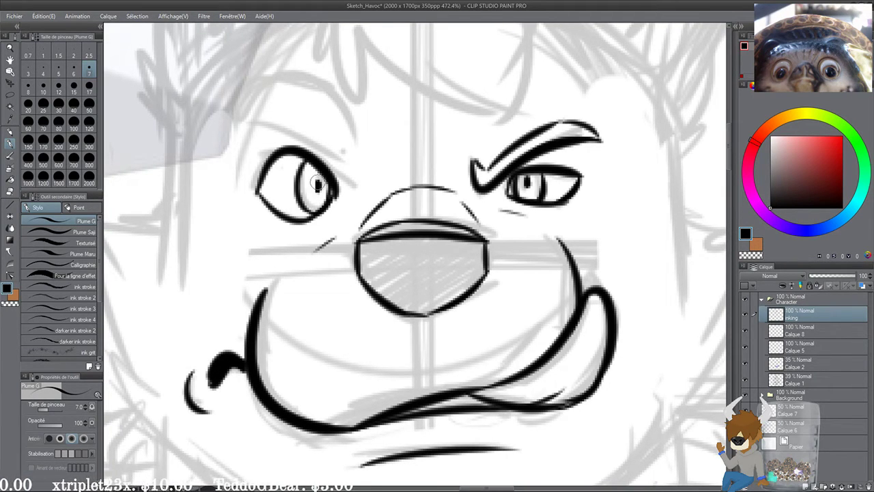
pyautogui.moveTo(332, 266); pyautogui.dragTo(336, 288)
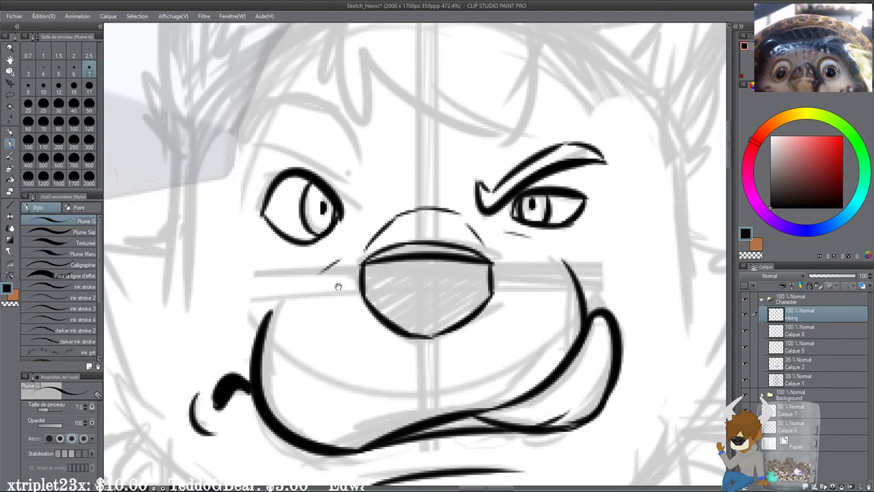
pyautogui.hotkey('ctrl', 'z')
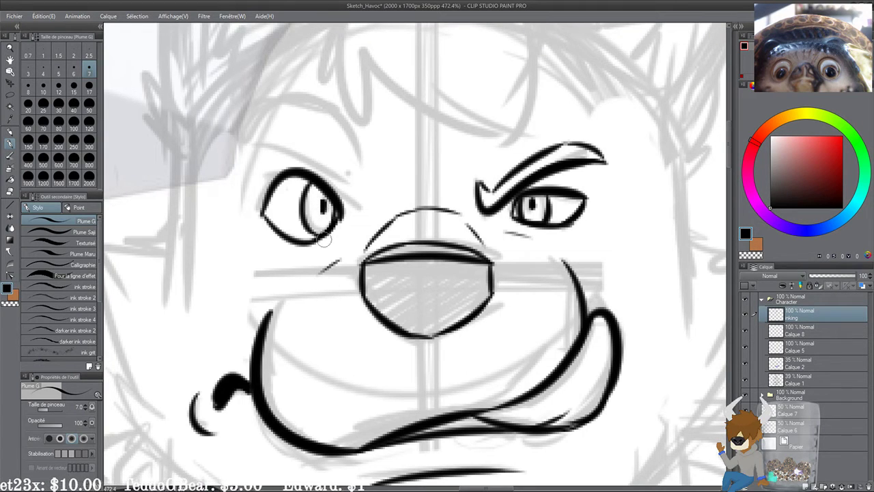
pyautogui.moveTo(324, 239); pyautogui.dragTo(327, 246)
pyautogui.moveTo(260, 156); pyautogui.dragTo(336, 173)
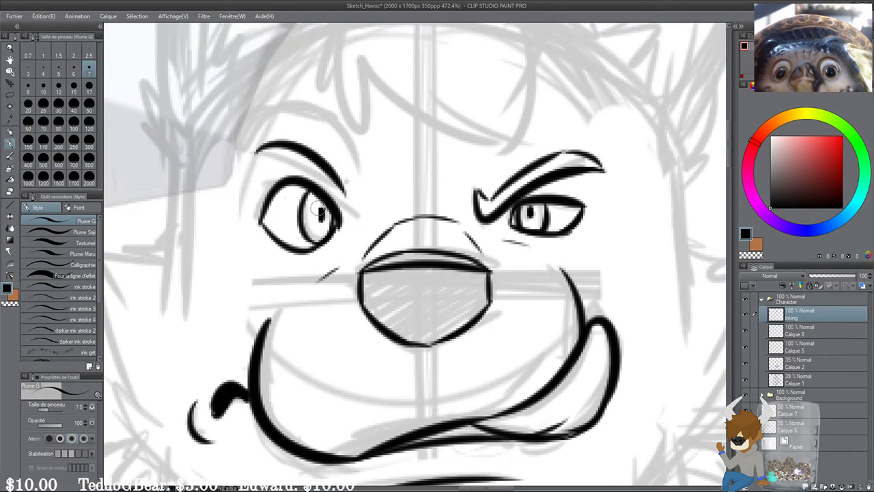
pyautogui.hotkey('ctrl', 'z')
pyautogui.moveTo(245, 162); pyautogui.dragTo(335, 187)
pyautogui.moveTo(246, 159)
pyautogui.mouseDown()
pyautogui.moveTo(336, 167)
pyautogui.moveTo(331, 181)
pyautogui.moveTo(263, 181)
pyautogui.moveTo(333, 181)
pyautogui.mouseUp()
pyautogui.hotkey('ctrl', 'z')
pyautogui.hotkey('ctrl', 'z')
pyautogui.moveTo(249, 146); pyautogui.dragTo(365, 199)
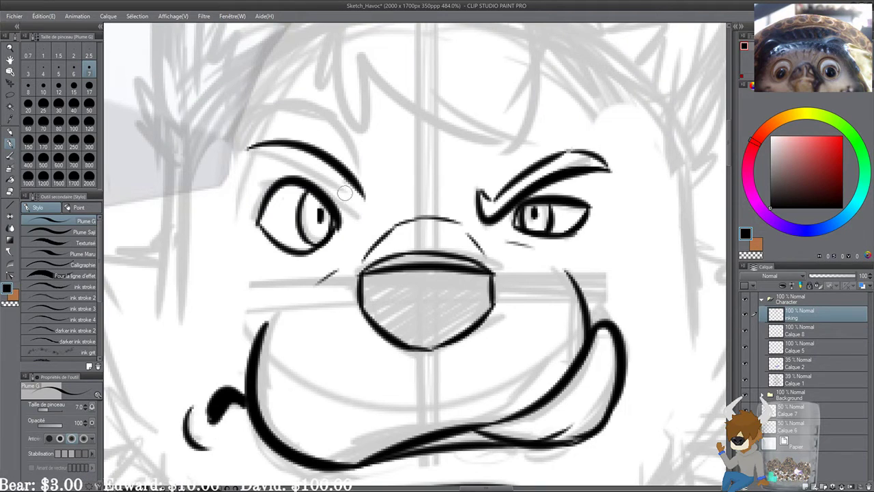
pyautogui.hotkey('ctrl', 'z')
pyautogui.moveTo(234, 158); pyautogui.dragTo(346, 208)
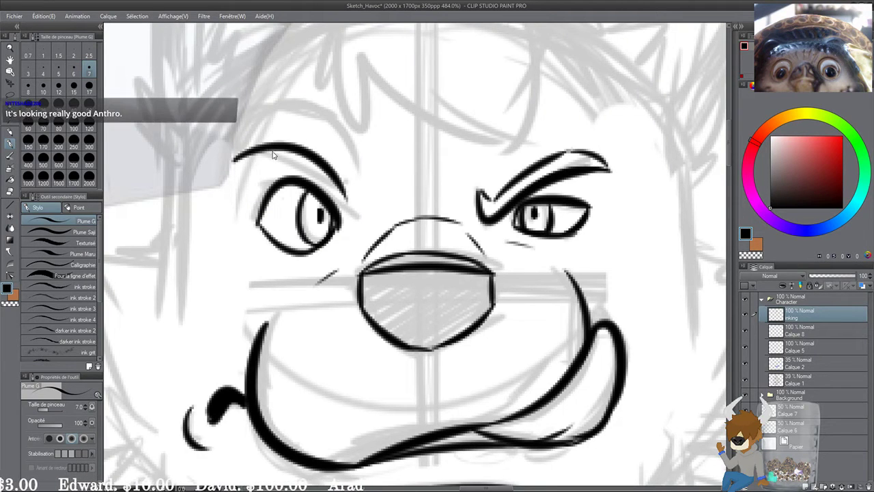
pyautogui.hotkey('ctrl', 'z')
# Step: Ink the left eyebrow with two arched lines above the eye that meet at a point at its inner end
pyautogui.moveTo(244, 157)
pyautogui.mouseDown()
pyautogui.moveTo(349, 202)
pyautogui.moveTo(343, 193)
pyautogui.mouseUp()
pyautogui.click(354, 195)
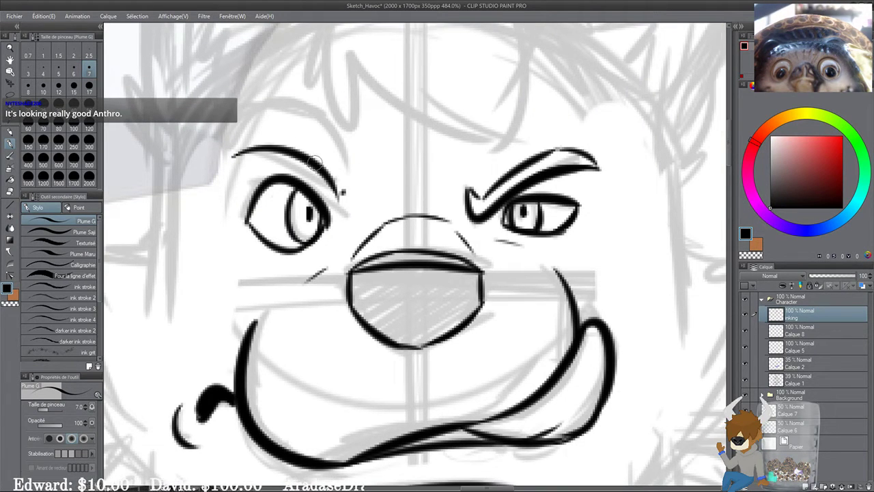
pyautogui.scroll(1, 246, 120)
pyautogui.moveTo(246, 120); pyautogui.dragTo(331, 167)
pyautogui.moveTo(316, 202); pyautogui.dragTo(414, 205)
pyautogui.hotkey('ctrl', 'z')
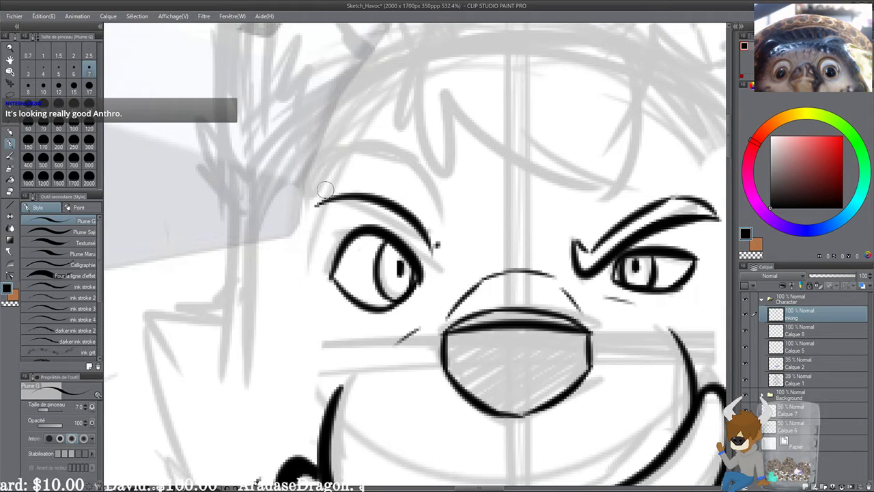
pyautogui.moveTo(313, 200); pyautogui.dragTo(424, 239)
pyautogui.moveTo(414, 202); pyautogui.dragTo(434, 254)
pyautogui.hotkey('ctrl', 'z')
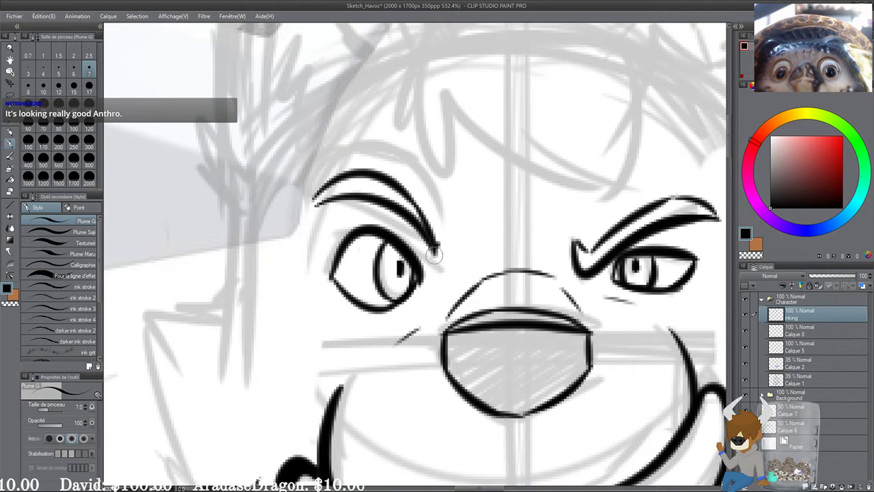
# Step: Ink the jagged top outline of the hair tuft between the ears, with spiky locks down its right side
pyautogui.scroll(-9, 419, 223)
pyautogui.scroll(5, 419, 222)
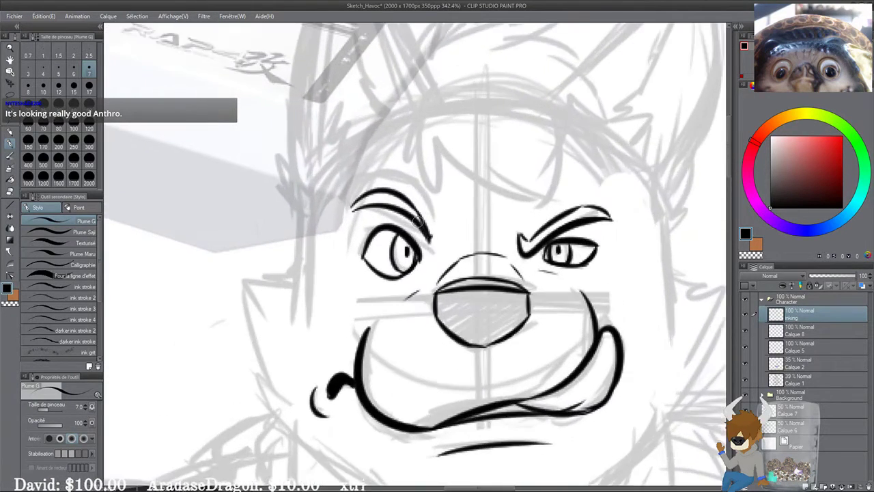
pyautogui.moveTo(446, 107); pyautogui.dragTo(374, 243)
pyautogui.moveTo(356, 187)
pyautogui.mouseDown()
pyautogui.moveTo(420, 147)
pyautogui.moveTo(523, 213)
pyautogui.mouseUp()
pyautogui.hotkey('ctrl', 'z')
pyautogui.moveTo(440, 167)
pyautogui.mouseDown()
pyautogui.moveTo(482, 174)
pyautogui.moveTo(530, 230)
pyautogui.moveTo(498, 217)
pyautogui.mouseUp()
pyautogui.moveTo(407, 226); pyautogui.dragTo(399, 200)
pyautogui.moveTo(352, 179); pyautogui.dragTo(310, 256)
pyautogui.moveTo(337, 220); pyautogui.dragTo(386, 325)
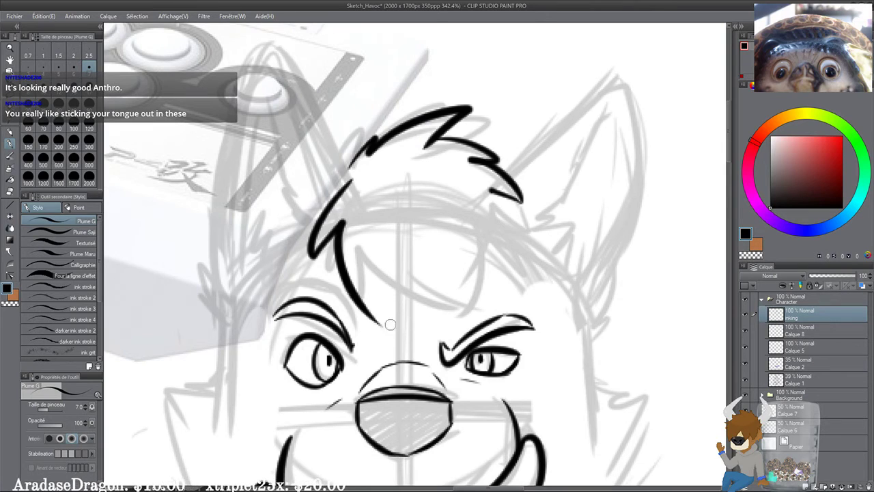
pyautogui.moveTo(380, 287); pyautogui.dragTo(440, 309)
pyautogui.scroll(-5, 376, 241)
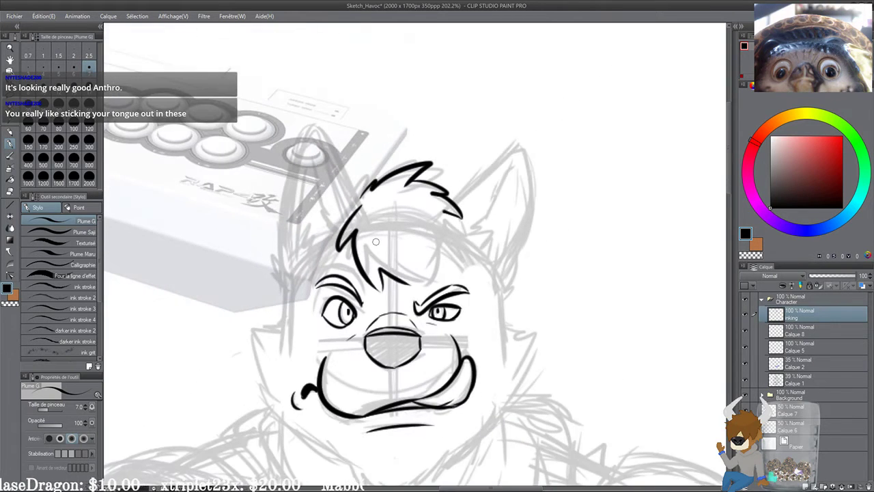
pyautogui.scroll(5, 377, 241)
pyautogui.moveTo(347, 220); pyautogui.dragTo(337, 222)
pyautogui.scroll(3, 309, 178)
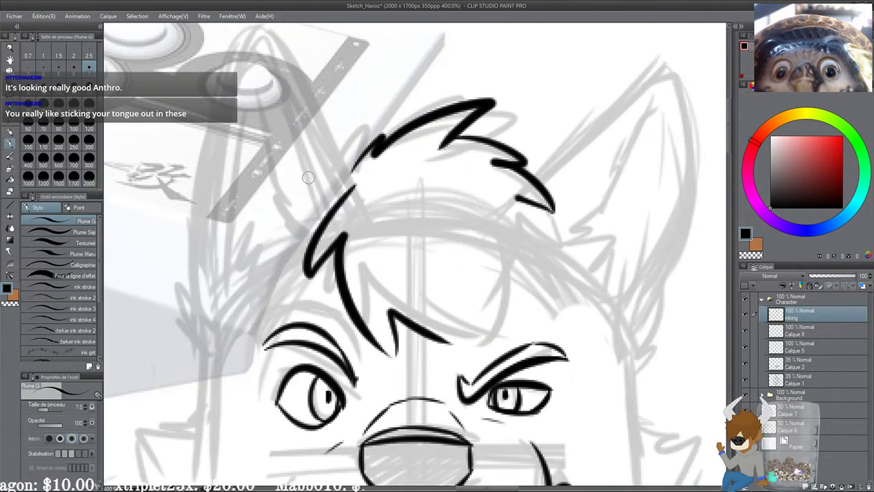
pyautogui.moveTo(408, 228); pyautogui.dragTo(438, 214)
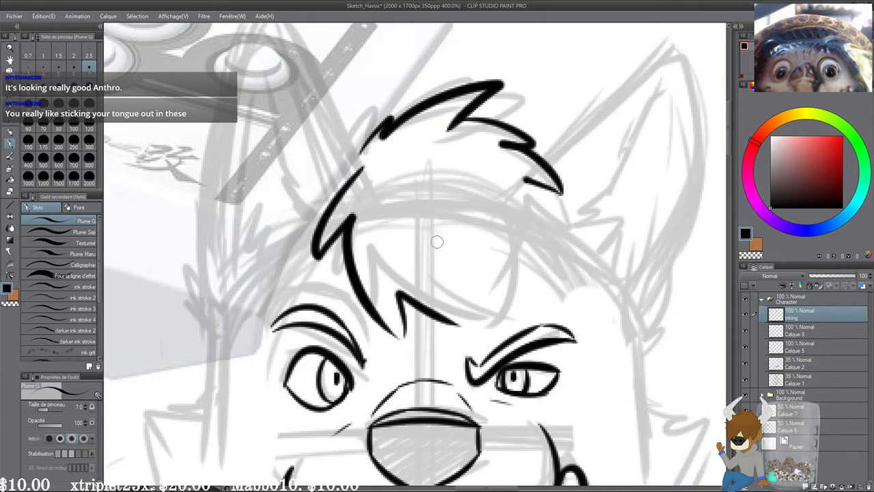
pyautogui.hotkey('ctrl', 'z')
pyautogui.hotkey('ctrl', 'z')
pyautogui.hotkey('ctrl', 'z')
pyautogui.hotkey('ctrl', 'z')
# Step: Ink the hair's spiky left edge, the curved fringe across the forehead and the jagged right locks ending in pointed tips
pyautogui.moveTo(365, 175)
pyautogui.mouseDown()
pyautogui.moveTo(376, 276)
pyautogui.moveTo(478, 297)
pyautogui.mouseUp()
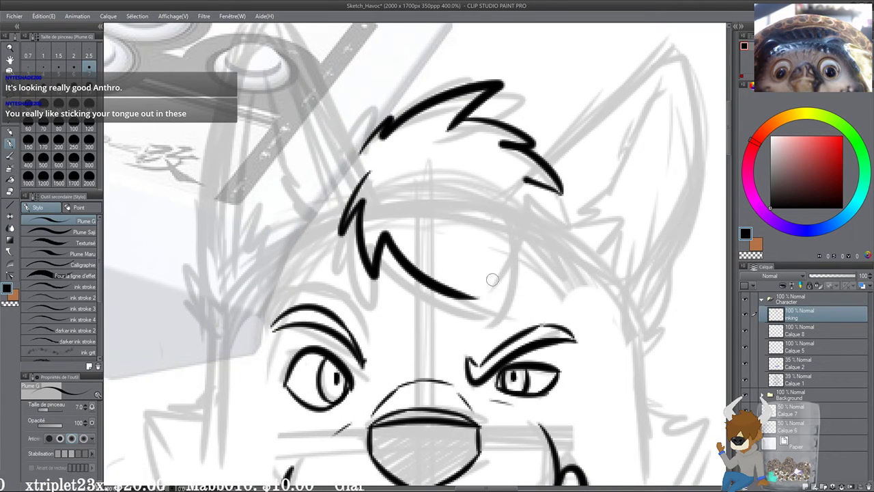
pyautogui.moveTo(517, 188); pyautogui.dragTo(542, 251)
pyautogui.moveTo(519, 211); pyautogui.dragTo(490, 328)
pyautogui.moveTo(483, 270)
pyautogui.mouseDown()
pyautogui.moveTo(500, 318)
pyautogui.moveTo(480, 321)
pyautogui.moveTo(490, 266)
pyautogui.mouseUp()
pyautogui.hotkey('ctrl', 'z')
pyautogui.hotkey('ctrl', 'z')
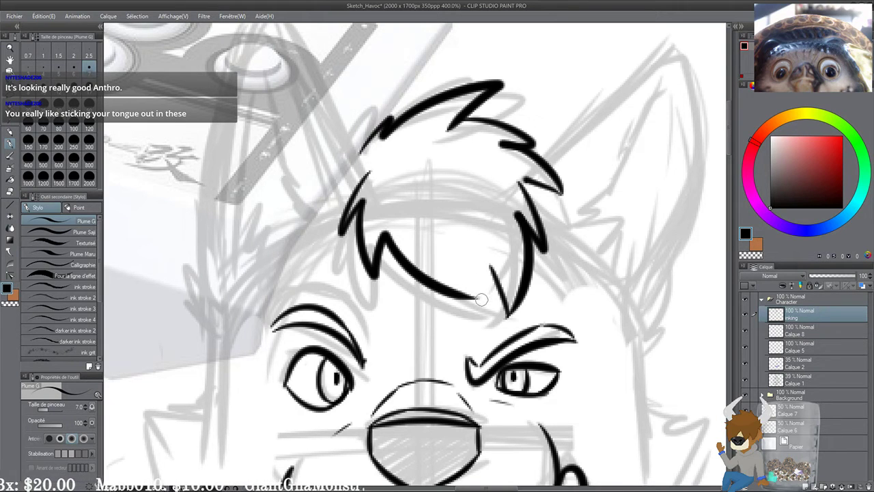
pyautogui.moveTo(475, 298)
pyautogui.mouseDown()
pyautogui.moveTo(500, 306)
pyautogui.moveTo(492, 273)
pyautogui.mouseUp()
pyautogui.moveTo(548, 189); pyautogui.dragTo(551, 199)
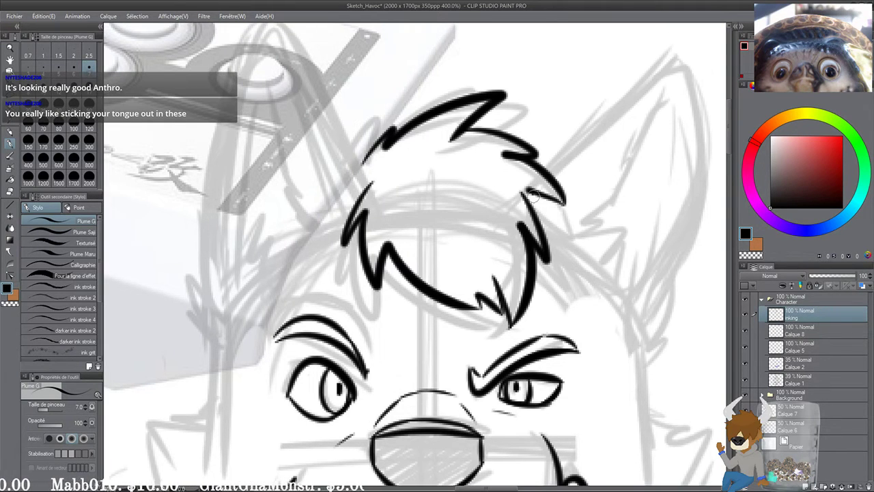
# Step: Ink the right ear's outline from the hair up over its rounded tip, and the jagged fur line inside the ear
pyautogui.scroll(-4, 536, 197)
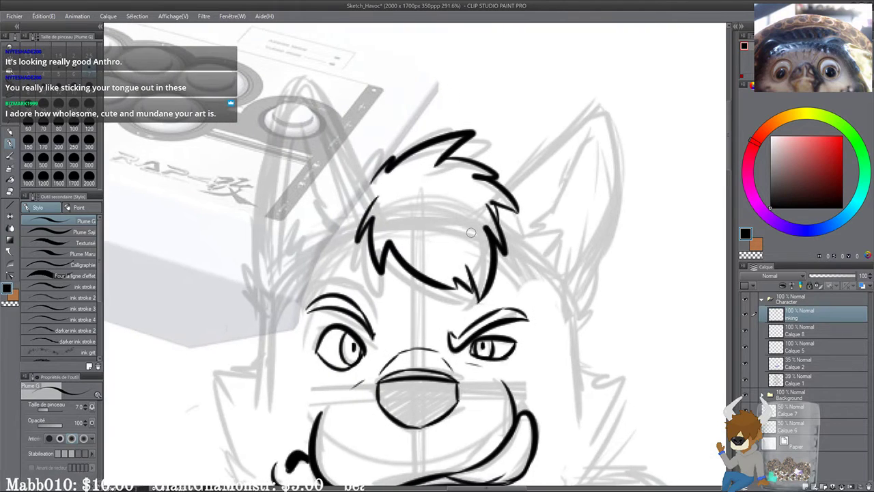
pyautogui.scroll(4, 470, 232)
pyautogui.moveTo(418, 223)
pyautogui.mouseDown()
pyautogui.moveTo(546, 119)
pyautogui.moveTo(576, 167)
pyautogui.mouseUp()
pyautogui.moveTo(553, 245); pyautogui.dragTo(546, 192)
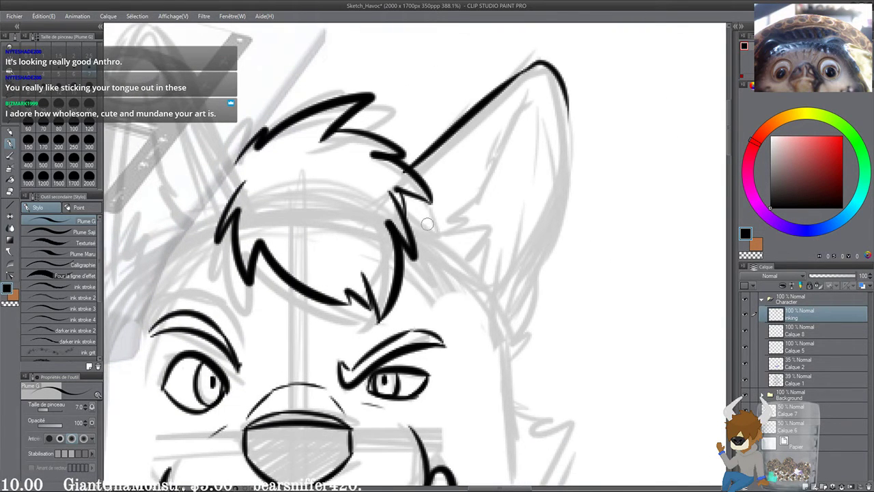
pyautogui.moveTo(427, 223)
pyautogui.mouseDown()
pyautogui.moveTo(471, 217)
pyautogui.moveTo(511, 163)
pyautogui.moveTo(535, 93)
pyautogui.moveTo(508, 138)
pyautogui.mouseUp()
pyautogui.moveTo(532, 270); pyautogui.dragTo(531, 264)
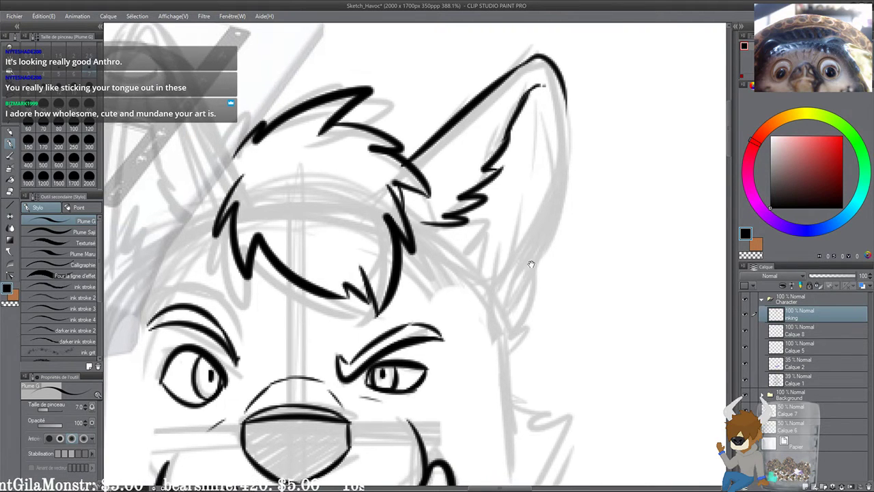
# Step: Ink the right ear's outer edge down to a jagged base tuft, plus the lower fur zigzag and the inner edge line inside the ear
pyautogui.moveTo(469, 218)
pyautogui.mouseDown()
pyautogui.moveTo(497, 235)
pyautogui.moveTo(492, 277)
pyautogui.mouseUp()
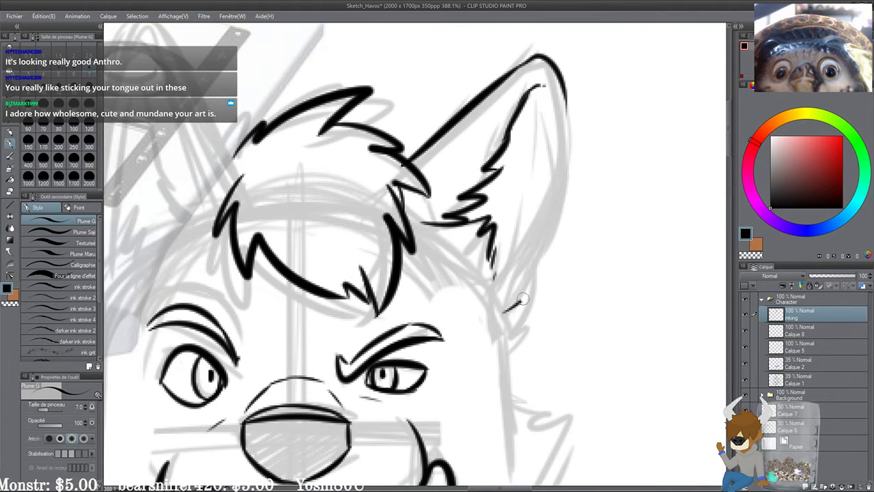
pyautogui.hotkey('ctrl', 'z')
pyautogui.moveTo(572, 103)
pyautogui.mouseDown()
pyautogui.moveTo(554, 232)
pyautogui.moveTo(527, 271)
pyautogui.moveTo(530, 256)
pyautogui.mouseUp()
pyautogui.hotkey('ctrl', 'z')
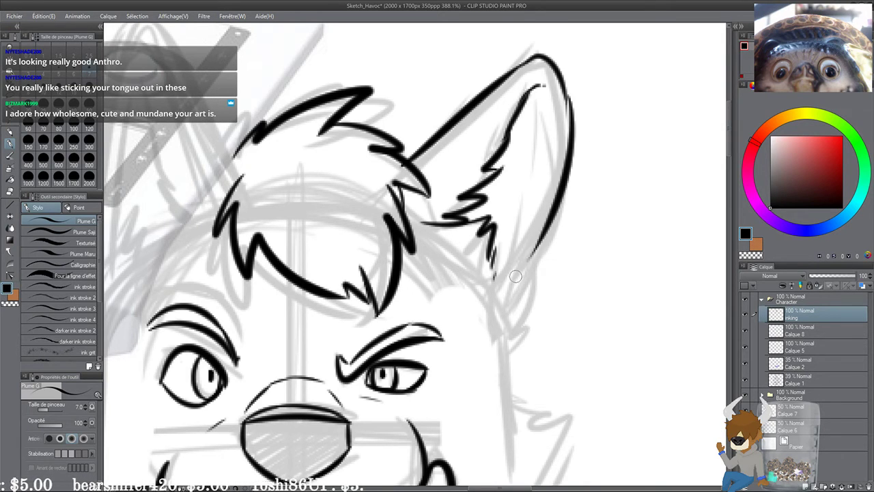
pyautogui.moveTo(515, 316)
pyautogui.mouseDown()
pyautogui.moveTo(532, 299)
pyautogui.moveTo(553, 223)
pyautogui.moveTo(550, 232)
pyautogui.mouseUp()
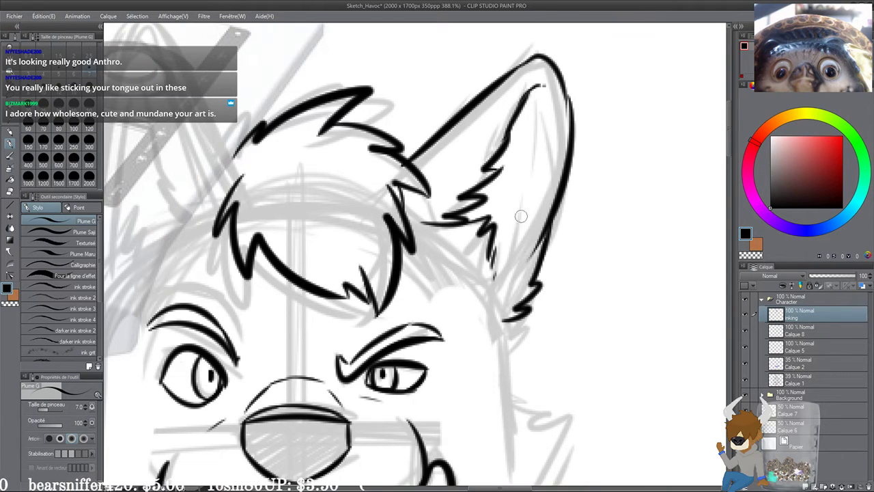
pyautogui.moveTo(493, 262); pyautogui.dragTo(513, 236)
pyautogui.moveTo(521, 235); pyautogui.dragTo(552, 172)
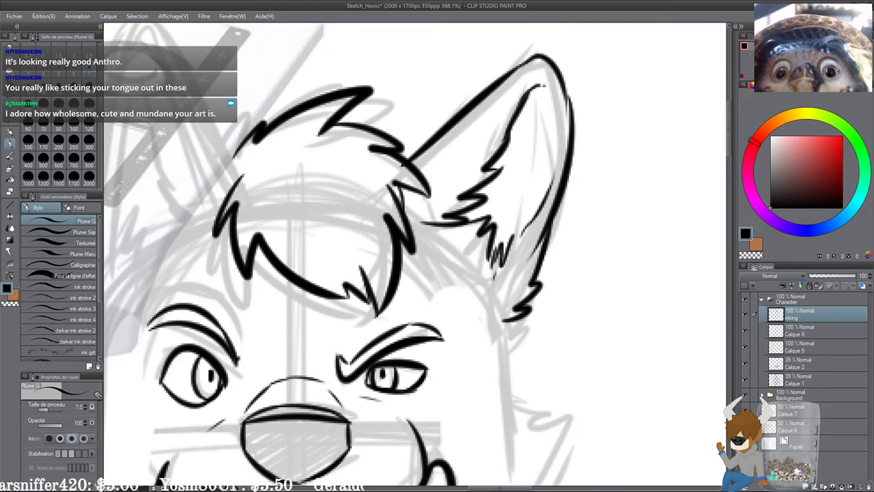
# Step: Ink the right side of the head as a line from the ear's base down to the cheek
pyautogui.moveTo(470, 72); pyautogui.dragTo(472, 87)
pyautogui.scroll(-3, 472, 87)
pyautogui.moveTo(500, 288); pyautogui.dragTo(500, 255)
pyautogui.moveTo(484, 212); pyautogui.dragTo(501, 300)
pyautogui.moveTo(492, 244); pyautogui.dragTo(481, 204)
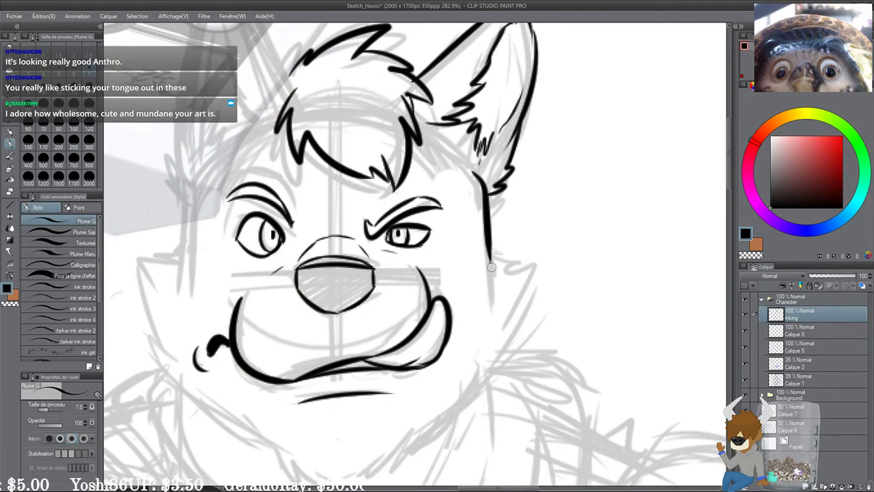
# Step: Ink the left ear's outline from its jagged base tuft up over the rounded tip and down to the hair
pyautogui.moveTo(225, 114); pyautogui.dragTo(327, 245)
pyautogui.moveTo(277, 311)
pyautogui.mouseDown()
pyautogui.moveTo(263, 294)
pyautogui.moveTo(298, 108)
pyautogui.moveTo(324, 95)
pyautogui.moveTo(371, 166)
pyautogui.mouseUp()
pyautogui.hotkey('ctrl', 'z')
pyautogui.hotkey('ctrl', 'z')
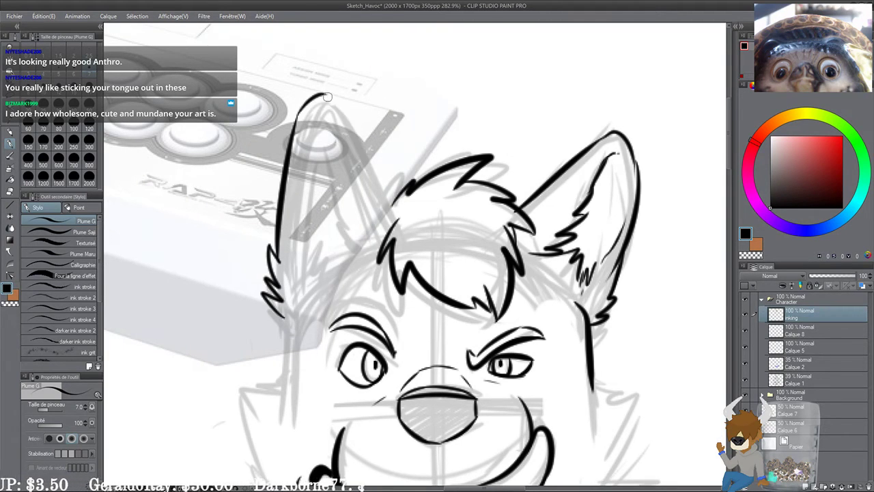
pyautogui.moveTo(326, 96)
pyautogui.mouseDown()
pyautogui.moveTo(382, 209)
pyautogui.moveTo(372, 186)
pyautogui.mouseUp()
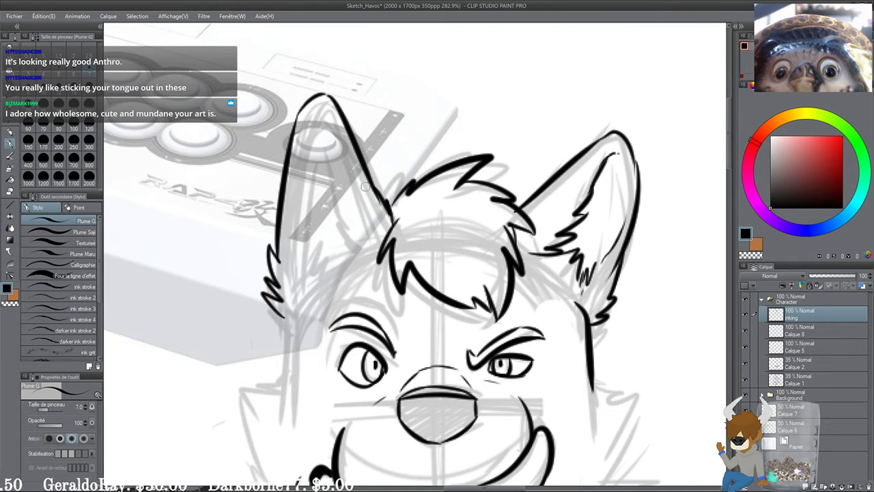
# Step: Ink the inside of the left ear with two long lines meeting near the tip and zigzag fur along the bottom
pyautogui.moveTo(369, 250)
pyautogui.mouseDown()
pyautogui.moveTo(349, 234)
pyautogui.moveTo(325, 134)
pyautogui.moveTo(343, 194)
pyautogui.mouseUp()
pyautogui.hotkey('ctrl', 'z')
pyautogui.moveTo(323, 113); pyautogui.dragTo(342, 183)
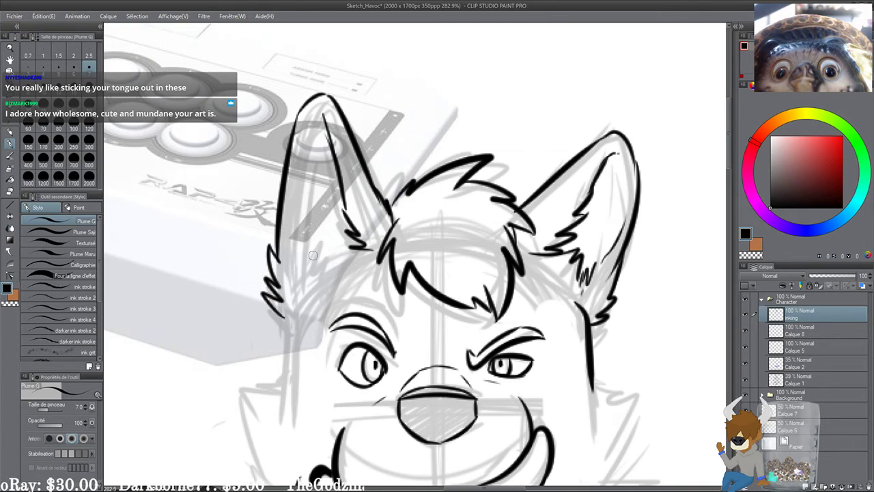
pyautogui.moveTo(304, 276)
pyautogui.mouseDown()
pyautogui.moveTo(320, 245)
pyautogui.moveTo(339, 268)
pyautogui.moveTo(342, 252)
pyautogui.moveTo(316, 222)
pyautogui.moveTo(303, 168)
pyautogui.mouseUp()
pyautogui.hotkey('ctrl', 'z')
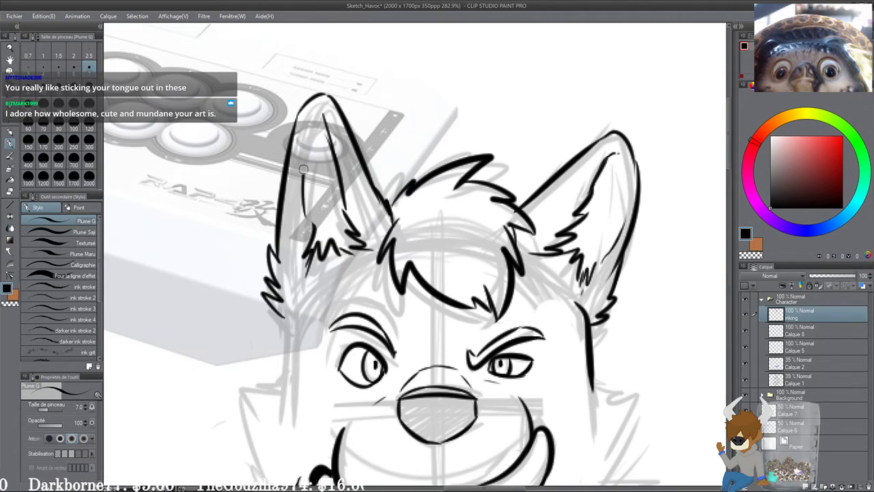
pyautogui.moveTo(314, 126); pyautogui.dragTo(307, 224)
pyautogui.hotkey('ctrl', 'z')
pyautogui.hotkey('ctrl', 'z')
pyautogui.moveTo(319, 114)
pyautogui.mouseDown()
pyautogui.moveTo(303, 210)
pyautogui.moveTo(308, 268)
pyautogui.mouseUp()
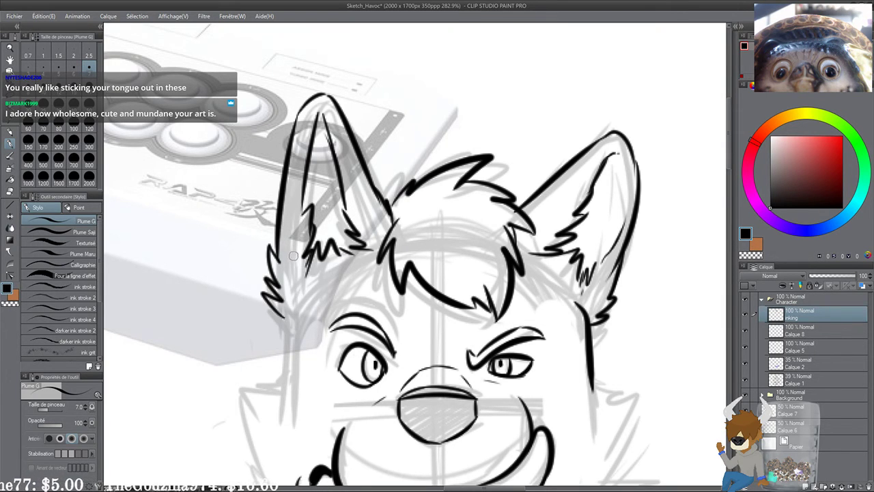
# Step: Ink the left side of the head as a slightly curved line from the ear's base down to the cheek
pyautogui.scroll(-2, 287, 205)
pyautogui.scroll(2, 277, 180)
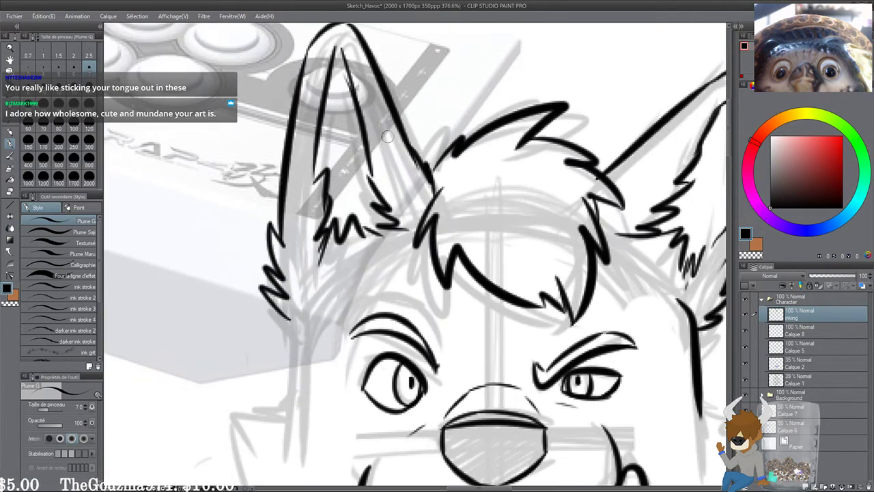
pyautogui.scroll(-3, 301, 150)
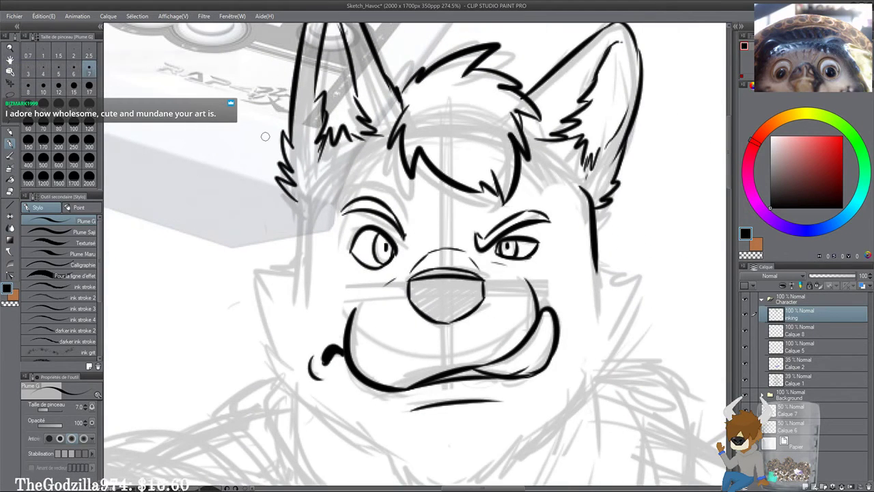
pyautogui.moveTo(321, 169)
pyautogui.mouseDown()
pyautogui.moveTo(301, 281)
pyautogui.moveTo(295, 248)
pyautogui.moveTo(295, 285)
pyautogui.mouseUp()
pyautogui.hotkey('ctrl', 'z')
pyautogui.hotkey('ctrl', 'z')
pyautogui.moveTo(241, 231); pyautogui.dragTo(223, 157)
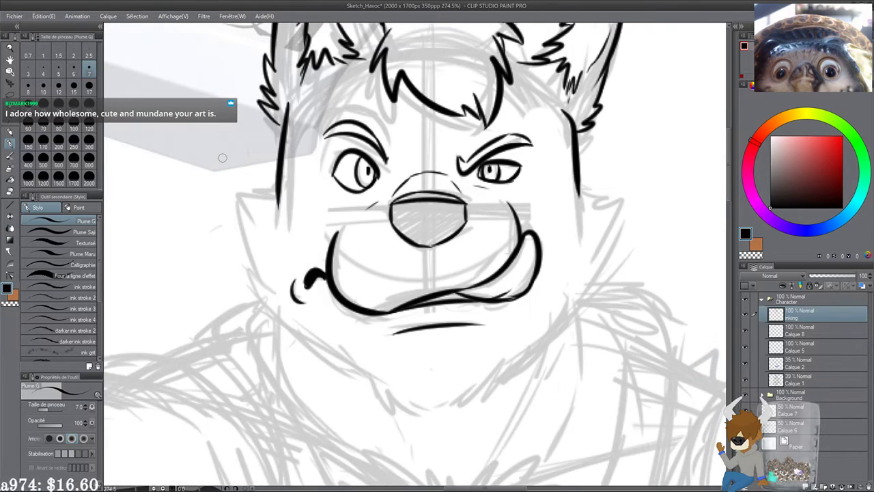
# Step: Ink the right cheek's spiky fur tufts and its outer edge curving down toward the jaw
pyautogui.moveTo(336, 264); pyautogui.dragTo(285, 232)
pyautogui.moveTo(540, 162); pyautogui.dragTo(556, 198)
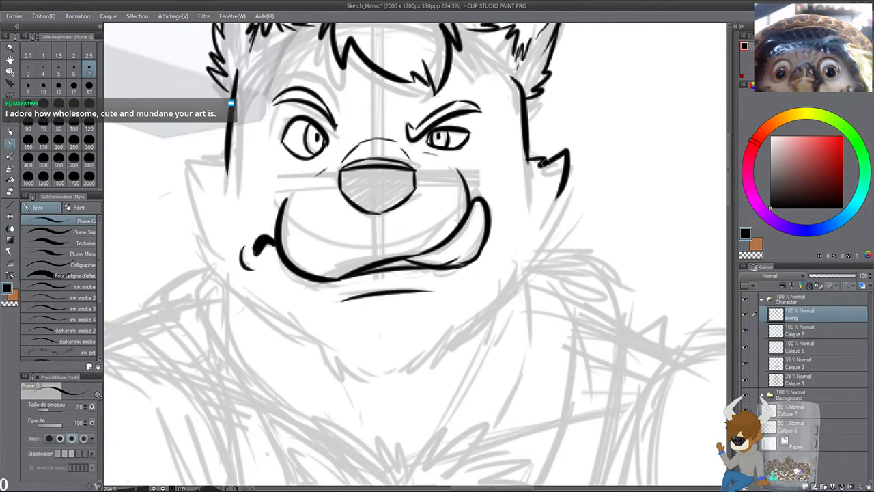
pyautogui.hotkey('ctrl', 'z')
pyautogui.moveTo(531, 160)
pyautogui.mouseDown()
pyautogui.moveTo(567, 145)
pyautogui.moveTo(527, 267)
pyautogui.mouseUp()
# Step: Ink the left cheek's spiky fur, the left jawline and the zigzag fur along the left and middle of the chin
pyautogui.moveTo(436, 311); pyautogui.dragTo(524, 333)
pyautogui.moveTo(314, 184)
pyautogui.mouseDown()
pyautogui.moveTo(272, 180)
pyautogui.moveTo(299, 231)
pyautogui.moveTo(276, 230)
pyautogui.moveTo(313, 306)
pyautogui.mouseUp()
pyautogui.moveTo(315, 300)
pyautogui.mouseDown()
pyautogui.moveTo(273, 257)
pyautogui.moveTo(363, 309)
pyautogui.moveTo(365, 299)
pyautogui.moveTo(372, 339)
pyautogui.moveTo(464, 355)
pyautogui.mouseUp()
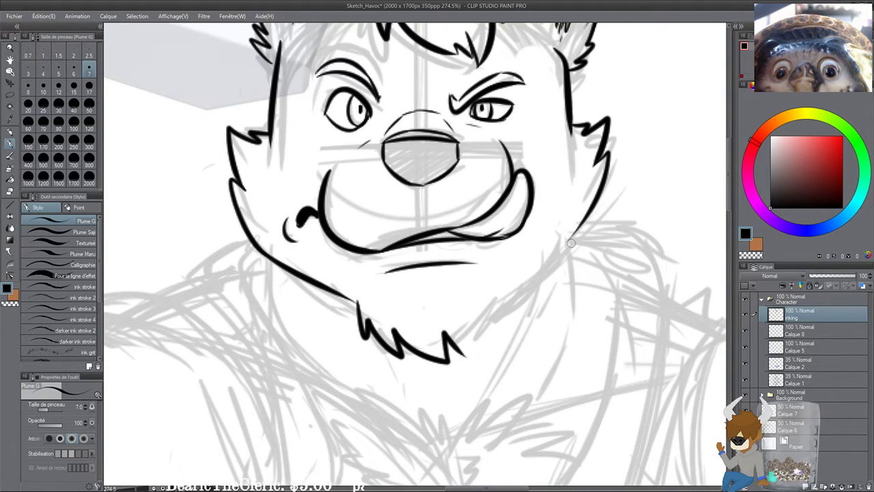
# Step: Ink the right jawline from the cheek tuft and close the chin with spiky fur on its right side
pyautogui.moveTo(582, 234); pyautogui.dragTo(530, 287)
pyautogui.hotkey('ctrl', 'z')
pyautogui.moveTo(584, 235); pyautogui.dragTo(515, 297)
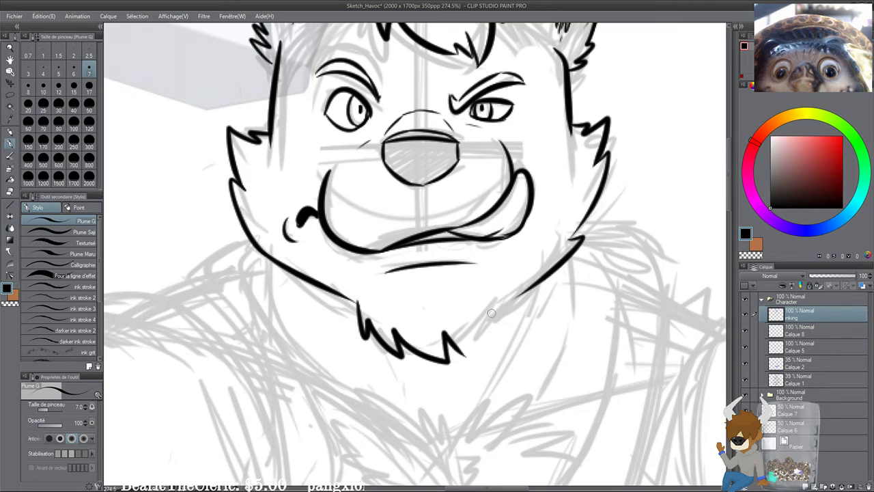
pyautogui.moveTo(462, 349)
pyautogui.mouseDown()
pyautogui.moveTo(467, 357)
pyautogui.moveTo(471, 318)
pyautogui.mouseUp()
pyautogui.hotkey('ctrl', 'z')
pyautogui.moveTo(517, 296)
pyautogui.mouseDown()
pyautogui.moveTo(511, 323)
pyautogui.moveTo(467, 360)
pyautogui.moveTo(444, 317)
pyautogui.mouseUp()
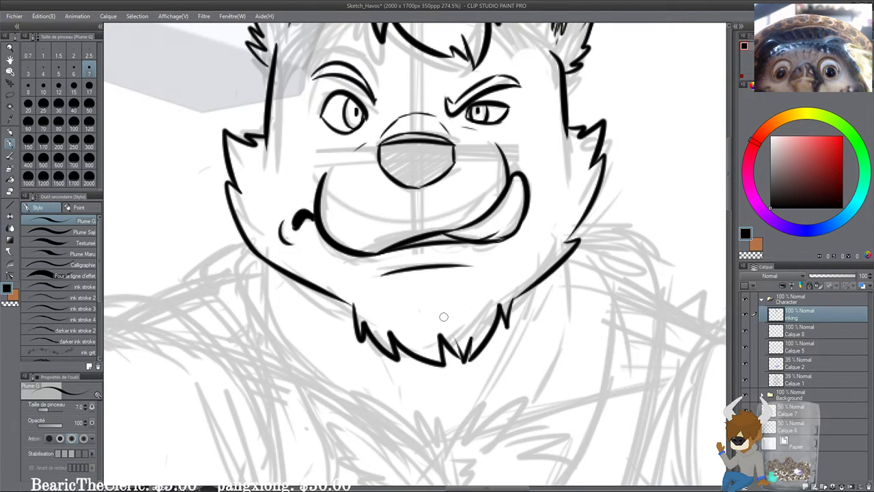
# Step: Ink the left edge of the neck below the jaw and a short slanted neck line beside the chin fur
pyautogui.scroll(-2, 444, 317)
pyautogui.scroll(-2, 444, 317)
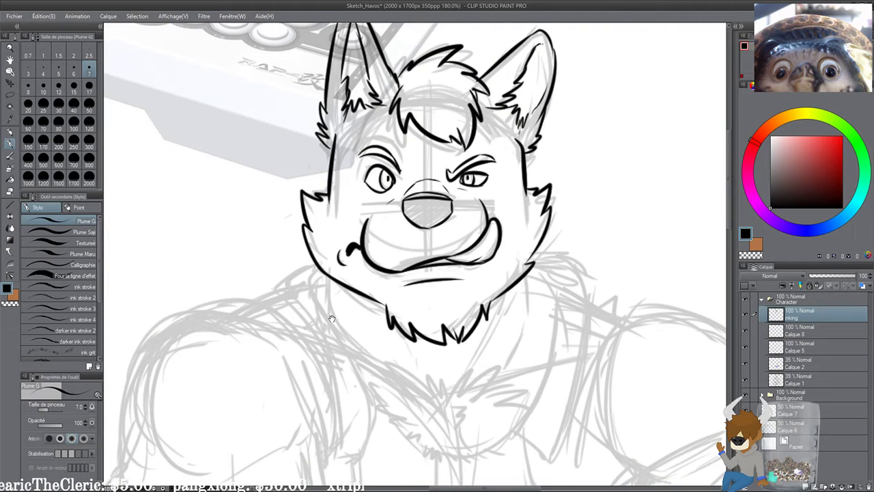
pyautogui.scroll(2, 331, 319)
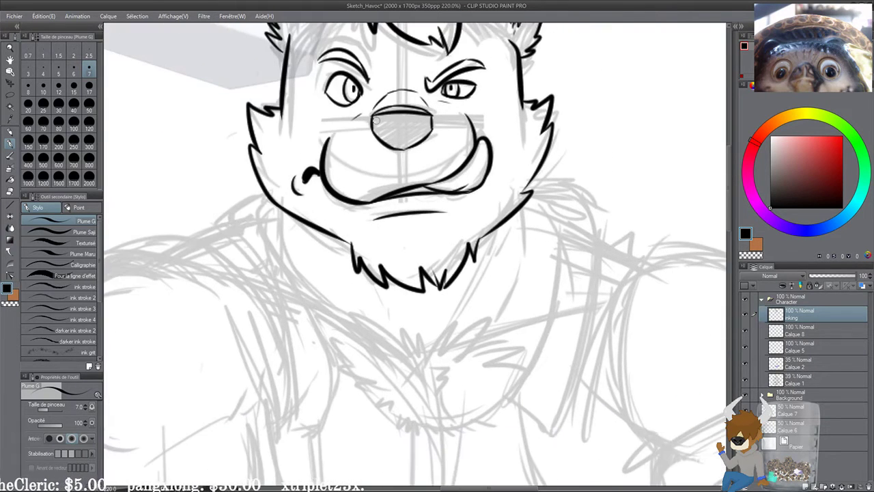
pyautogui.moveTo(340, 226); pyautogui.dragTo(412, 213)
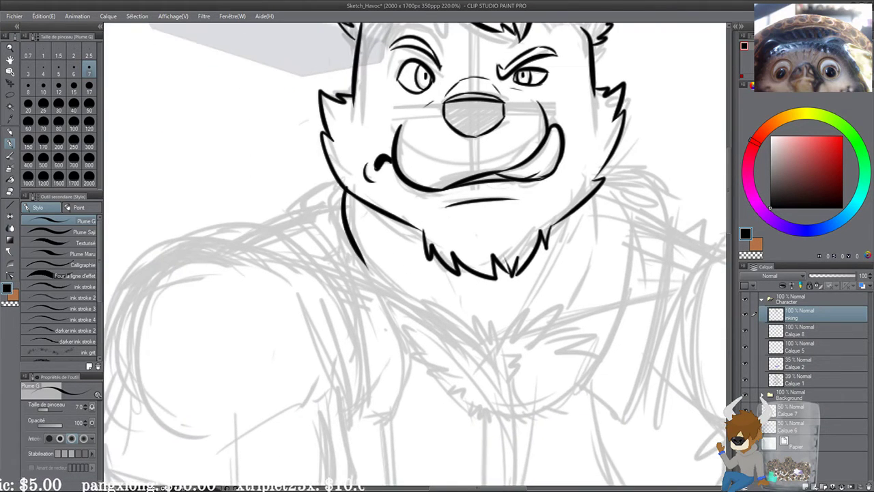
pyautogui.moveTo(368, 266); pyautogui.dragTo(363, 268)
pyautogui.moveTo(339, 192); pyautogui.dragTo(352, 254)
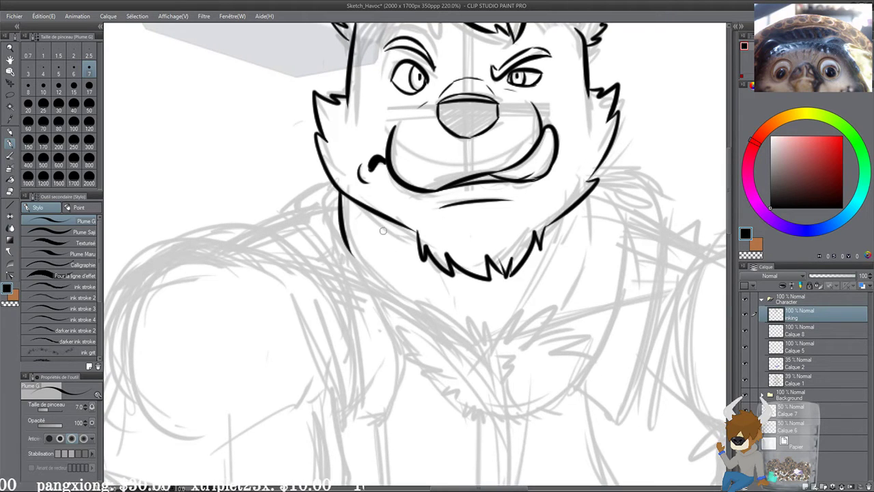
pyautogui.moveTo(382, 226); pyautogui.dragTo(410, 267)
pyautogui.moveTo(471, 306); pyautogui.dragTo(427, 278)
pyautogui.moveTo(549, 176); pyautogui.dragTo(515, 266)
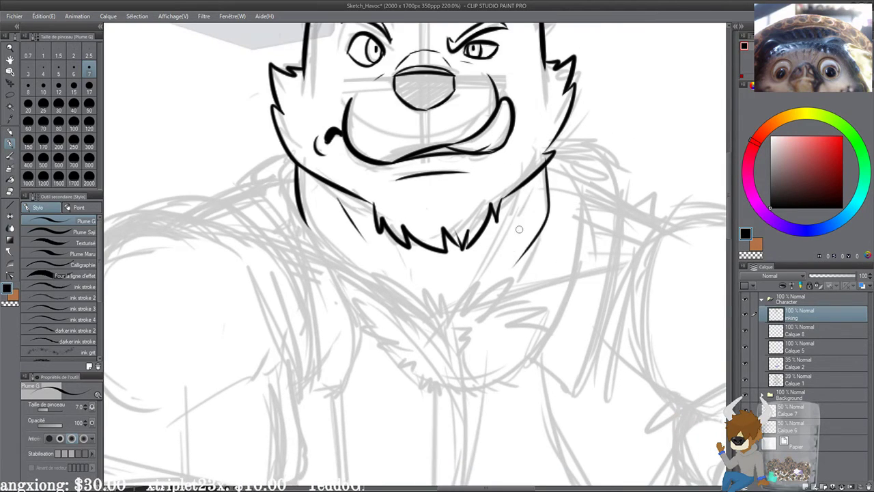
pyautogui.moveTo(520, 194); pyautogui.dragTo(456, 300)
pyautogui.moveTo(485, 262)
pyautogui.mouseDown()
pyautogui.moveTo(498, 239)
pyautogui.moveTo(499, 261)
pyautogui.mouseUp()
pyautogui.moveTo(412, 268); pyautogui.dragTo(420, 299)
pyautogui.moveTo(520, 263); pyautogui.dragTo(458, 277)
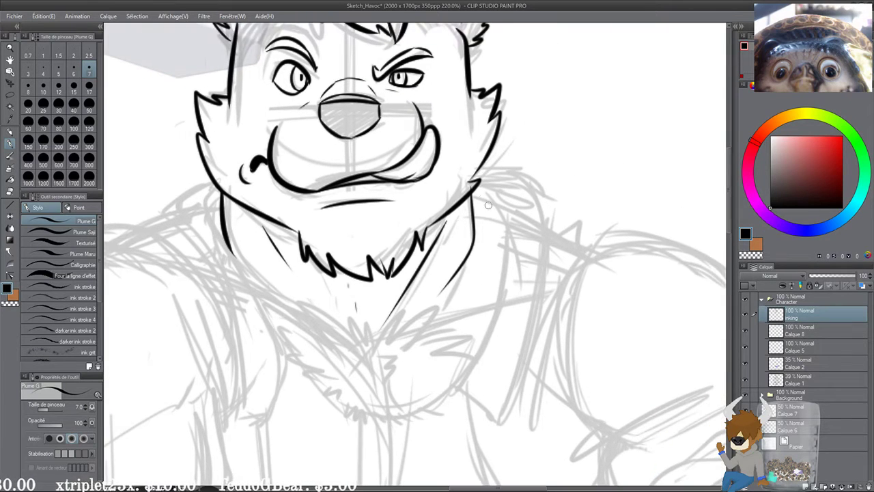
pyautogui.moveTo(474, 192); pyautogui.dragTo(498, 230)
pyautogui.hotkey('ctrl', 'z')
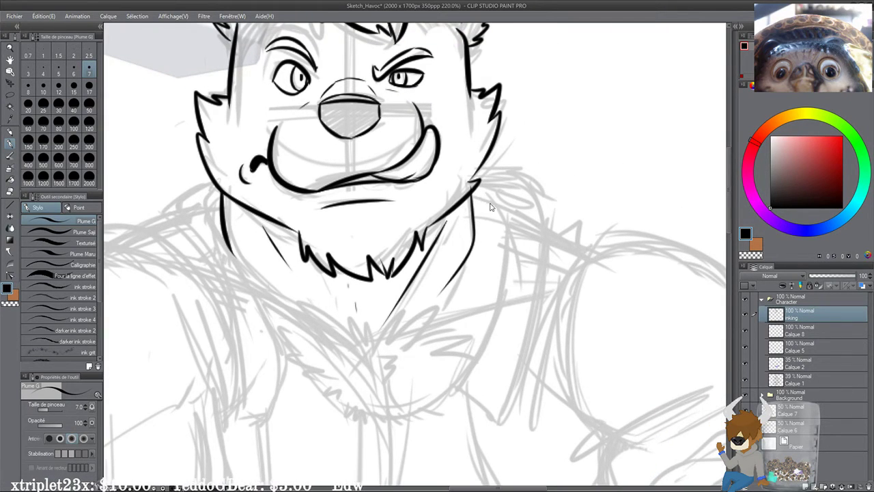
pyautogui.hotkey('ctrl', 'z')
pyautogui.hotkey('ctrl', 'z')
# Step: Ink the right edge of the neck as one curve from below the cheek tuft down toward the chest
pyautogui.moveTo(474, 192); pyautogui.dragTo(444, 296)
pyautogui.hotkey('ctrl', 'z')
pyautogui.hotkey('ctrl', 'z')
pyautogui.moveTo(475, 188); pyautogui.dragTo(445, 310)
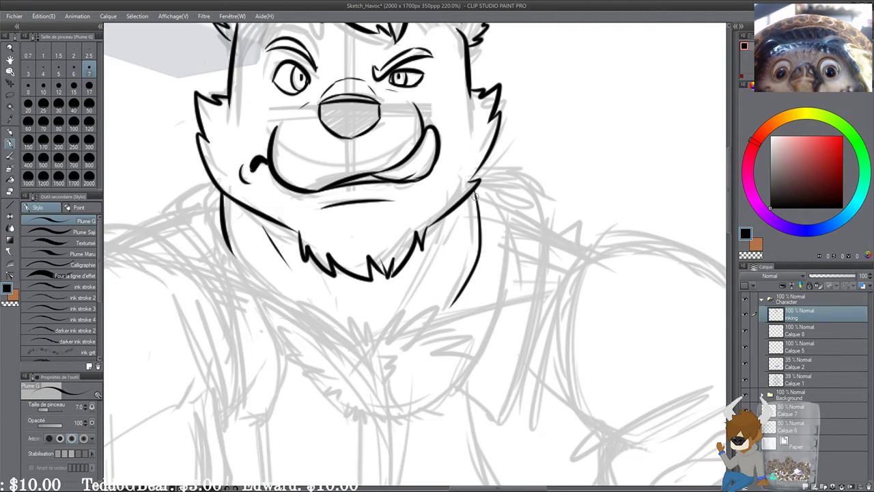
pyautogui.hotkey('ctrl', 'z')
pyautogui.moveTo(476, 190)
pyautogui.mouseDown()
pyautogui.moveTo(441, 301)
pyautogui.moveTo(506, 224)
pyautogui.moveTo(493, 209)
pyautogui.moveTo(505, 222)
pyautogui.mouseUp()
pyautogui.hotkey('ctrl', 'z')
pyautogui.moveTo(441, 322); pyautogui.dragTo(465, 290)
# Step: Ink the outer edge of the left shoulder as a large arc from its top down to the upper arm
pyautogui.scroll(-6, 452, 207)
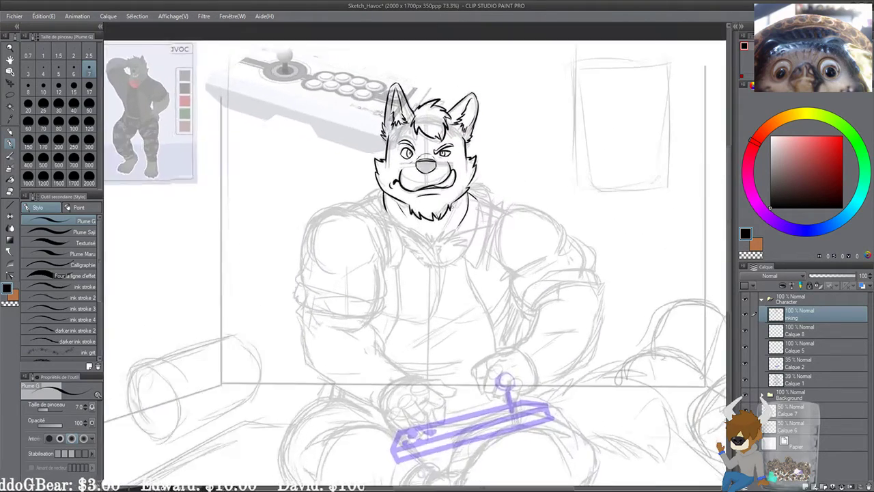
pyautogui.scroll(3, 450, 206)
pyautogui.moveTo(471, 255); pyautogui.dragTo(473, 256)
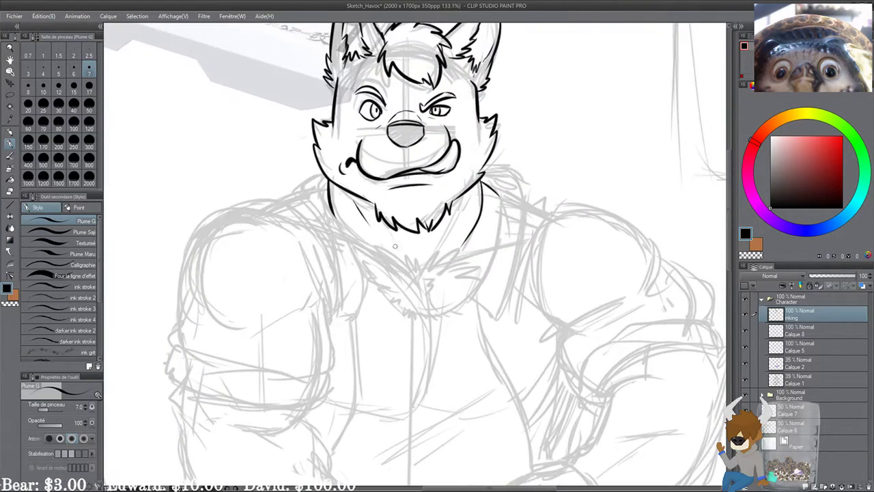
pyautogui.moveTo(384, 235); pyautogui.dragTo(406, 217)
pyautogui.moveTo(354, 283); pyautogui.dragTo(404, 274)
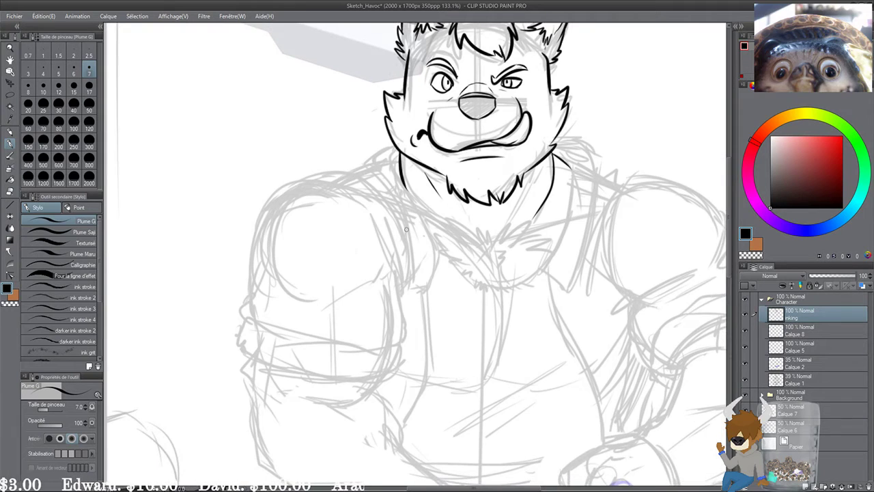
pyautogui.scroll(1, 406, 228)
pyautogui.moveTo(295, 169)
pyautogui.mouseDown()
pyautogui.moveTo(237, 262)
pyautogui.moveTo(267, 299)
pyautogui.mouseUp()
pyautogui.hotkey('ctrl', 'z')
pyautogui.hotkey('ctrl', 'z')
pyautogui.moveTo(304, 171)
pyautogui.mouseDown()
pyautogui.moveTo(237, 272)
pyautogui.moveTo(271, 309)
pyautogui.mouseUp()
pyautogui.hotkey('ctrl', 'z')
# Step: Ink the left shoulder's inner curve down toward the armpit and a short line extending its top toward the collar
pyautogui.moveTo(300, 179); pyautogui.dragTo(358, 209)
pyautogui.hotkey('ctrl', 'z')
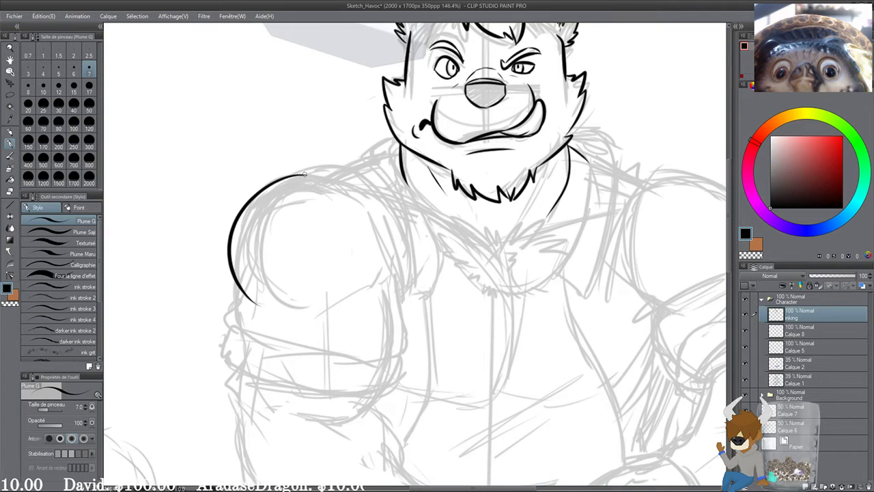
pyautogui.moveTo(302, 173); pyautogui.dragTo(391, 234)
pyautogui.moveTo(292, 176)
pyautogui.mouseDown()
pyautogui.moveTo(364, 186)
pyautogui.moveTo(349, 167)
pyautogui.moveTo(371, 181)
pyautogui.mouseUp()
pyautogui.moveTo(387, 136)
pyautogui.mouseDown()
pyautogui.moveTo(373, 187)
pyautogui.moveTo(387, 208)
pyautogui.mouseUp()
pyautogui.moveTo(389, 153)
pyautogui.mouseDown()
pyautogui.moveTo(378, 142)
pyautogui.moveTo(393, 228)
pyautogui.mouseUp()
pyautogui.hotkey('ctrl', 'z')
pyautogui.hotkey('ctrl', 'z')
pyautogui.moveTo(383, 124)
pyautogui.mouseDown()
pyautogui.moveTo(350, 148)
pyautogui.moveTo(416, 243)
pyautogui.mouseUp()
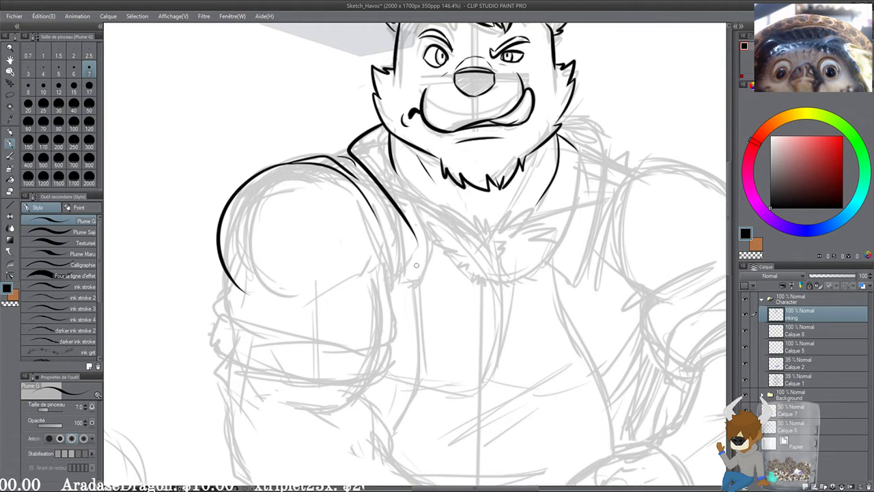
pyautogui.moveTo(387, 136); pyautogui.dragTo(421, 247)
pyautogui.hotkey('ctrl', 'z')
pyautogui.hotkey('ctrl', 'z')
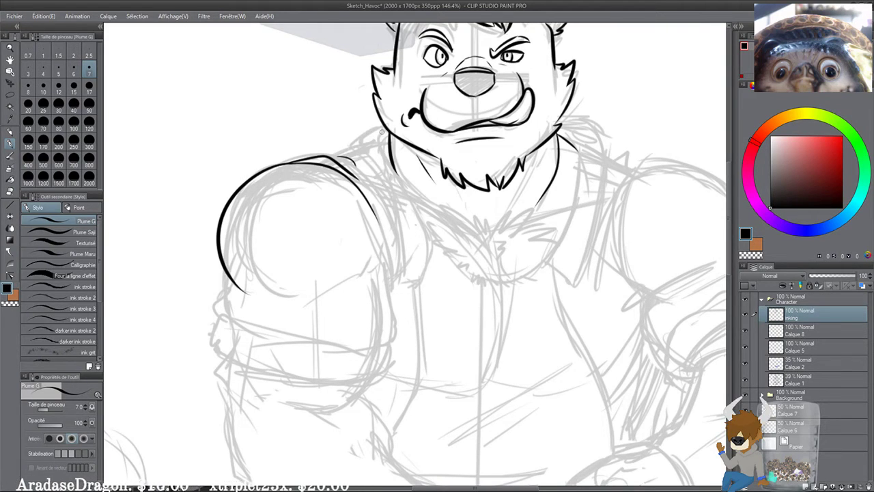
# Step: Ink the left collar flap as a narrow band from the neck down across the chest to a notched, pointed tip
pyautogui.moveTo(381, 132); pyautogui.dragTo(418, 249)
pyautogui.hotkey('ctrl', 'z')
pyautogui.moveTo(386, 127)
pyautogui.mouseDown()
pyautogui.moveTo(411, 270)
pyautogui.moveTo(409, 239)
pyautogui.moveTo(421, 270)
pyautogui.mouseUp()
pyautogui.hotkey('ctrl', 'z')
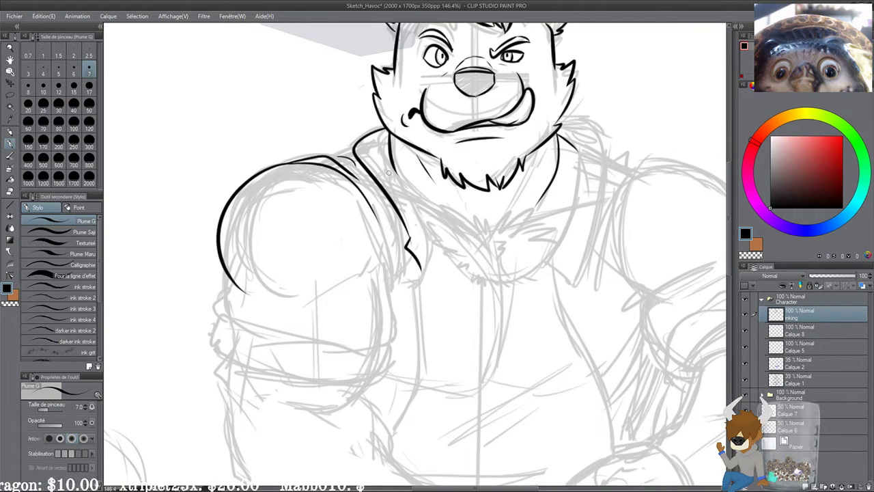
pyautogui.moveTo(387, 134)
pyautogui.mouseDown()
pyautogui.moveTo(398, 179)
pyautogui.moveTo(388, 165)
pyautogui.moveTo(420, 219)
pyautogui.moveTo(414, 241)
pyautogui.moveTo(431, 244)
pyautogui.moveTo(423, 235)
pyautogui.moveTo(424, 270)
pyautogui.mouseUp()
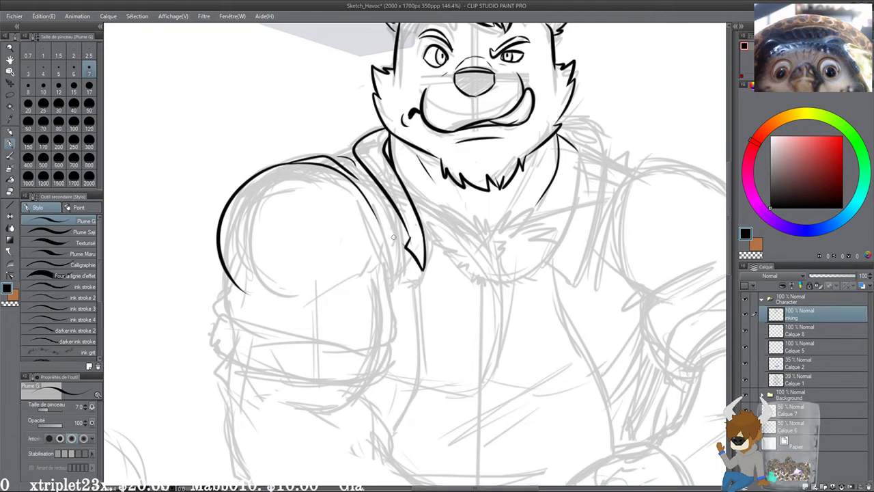
pyautogui.moveTo(411, 247)
pyautogui.mouseDown()
pyautogui.moveTo(400, 248)
pyautogui.moveTo(399, 215)
pyautogui.mouseUp()
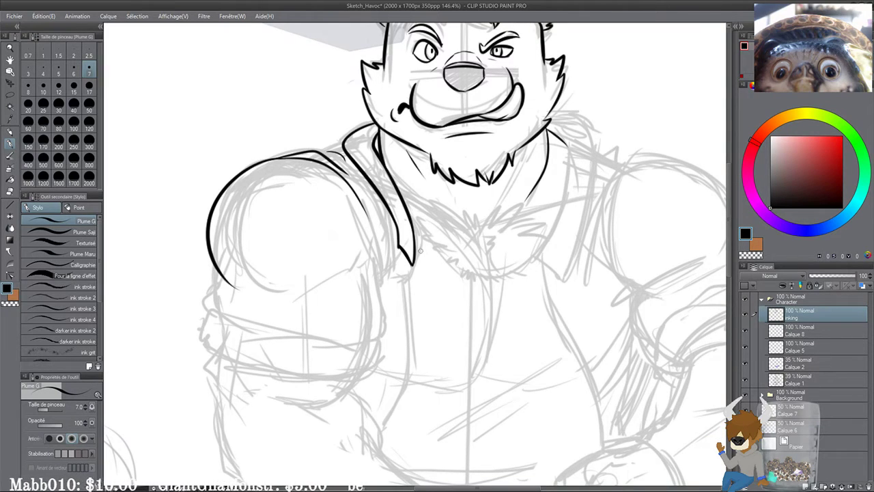
pyautogui.moveTo(428, 269); pyautogui.dragTo(421, 257)
pyautogui.moveTo(561, 181); pyautogui.dragTo(442, 209)
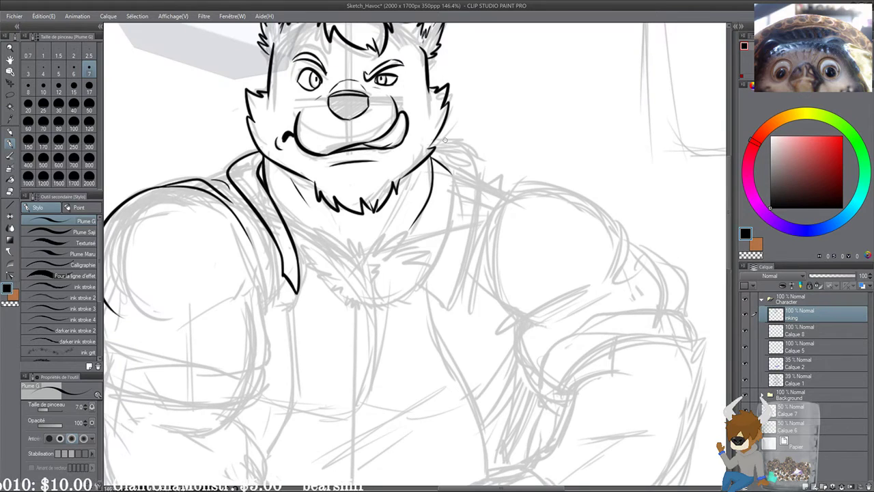
# Step: Ink the right collar flap's top edge, inner edge and pointed lower end, plus a short line running down from its corner along the shirt opening
pyautogui.moveTo(435, 143)
pyautogui.mouseDown()
pyautogui.moveTo(471, 143)
pyautogui.moveTo(482, 180)
pyautogui.moveTo(468, 143)
pyautogui.moveTo(479, 179)
pyautogui.moveTo(462, 198)
pyautogui.mouseUp()
pyautogui.hotkey('ctrl', 'z')
pyautogui.hotkey('ctrl', 'z')
pyautogui.moveTo(452, 151)
pyautogui.mouseDown()
pyautogui.moveTo(444, 244)
pyautogui.moveTo(421, 270)
pyautogui.moveTo(437, 336)
pyautogui.mouseUp()
pyautogui.moveTo(436, 289)
pyautogui.mouseDown()
pyautogui.moveTo(422, 252)
pyautogui.moveTo(434, 263)
pyautogui.mouseUp()
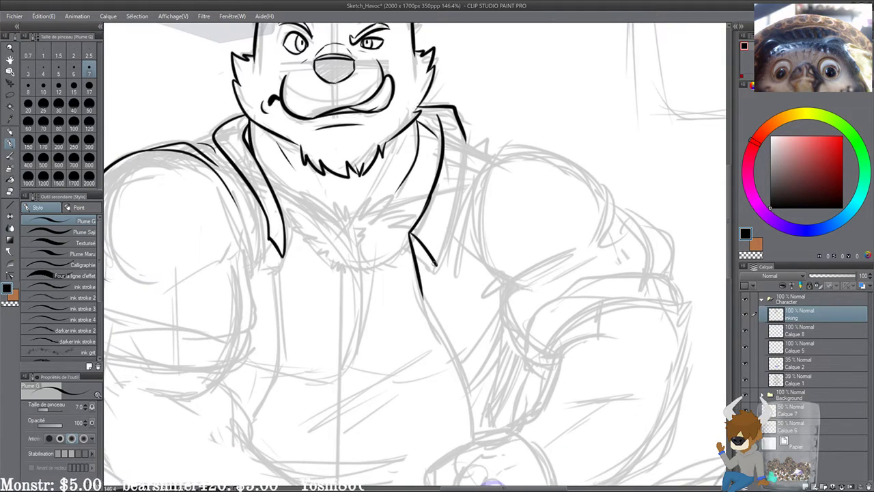
# Step: Ink the right collar flap's outer edge from its top corner down to the pointed tip, closing the flap
pyautogui.moveTo(470, 141)
pyautogui.mouseDown()
pyautogui.moveTo(436, 270)
pyautogui.moveTo(451, 227)
pyautogui.mouseUp()
pyautogui.hotkey('ctrl', 'z')
pyautogui.hotkey('ctrl', 'z')
pyautogui.moveTo(439, 99); pyautogui.dragTo(453, 173)
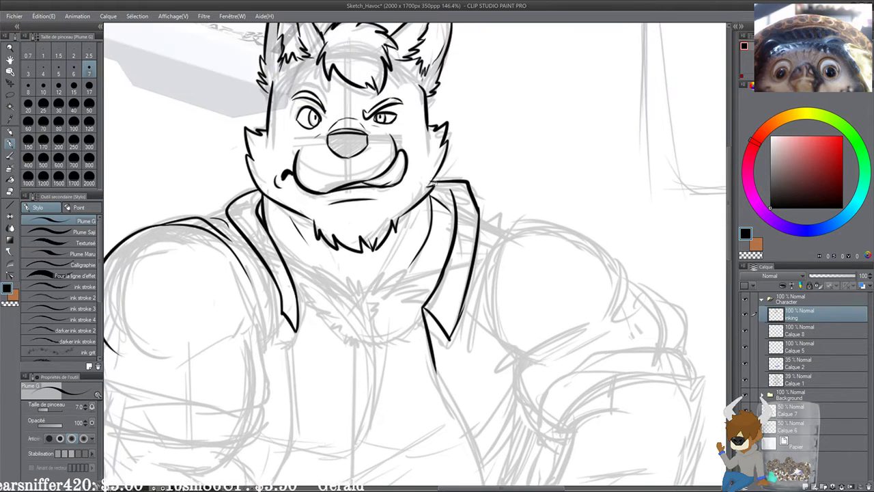
pyautogui.moveTo(486, 211); pyautogui.dragTo(472, 182)
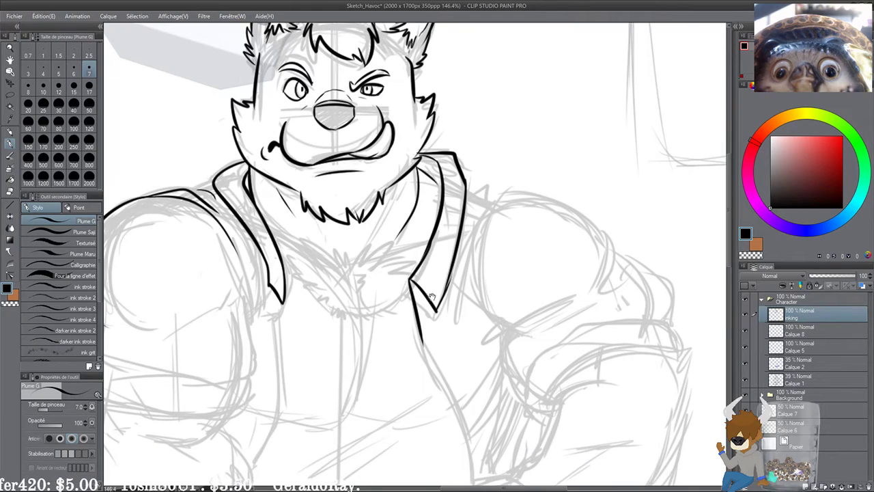
# Step: Rework the left collar flap's lower end by shortening it and redrawing the notch at its tip
pyautogui.moveTo(432, 295); pyautogui.dragTo(478, 244)
pyautogui.moveTo(396, 265); pyautogui.dragTo(473, 257)
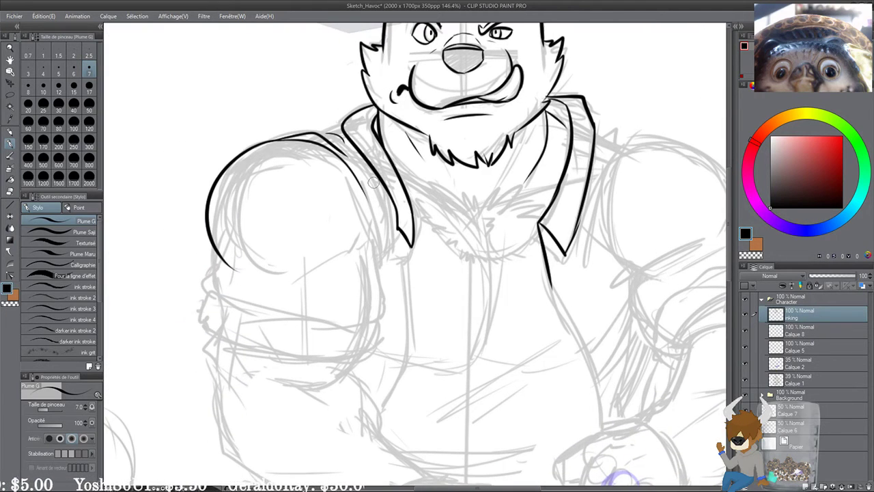
pyautogui.hotkey('ctrl', 'z')
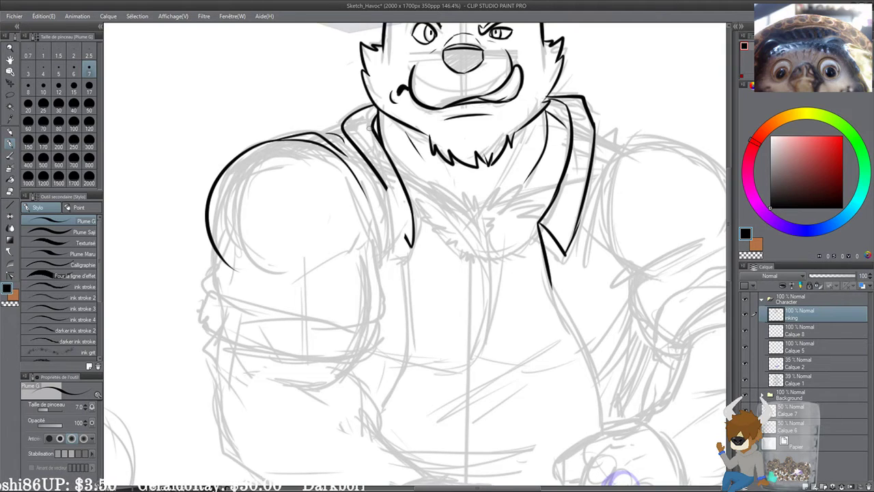
pyautogui.moveTo(382, 157); pyautogui.dragTo(377, 123)
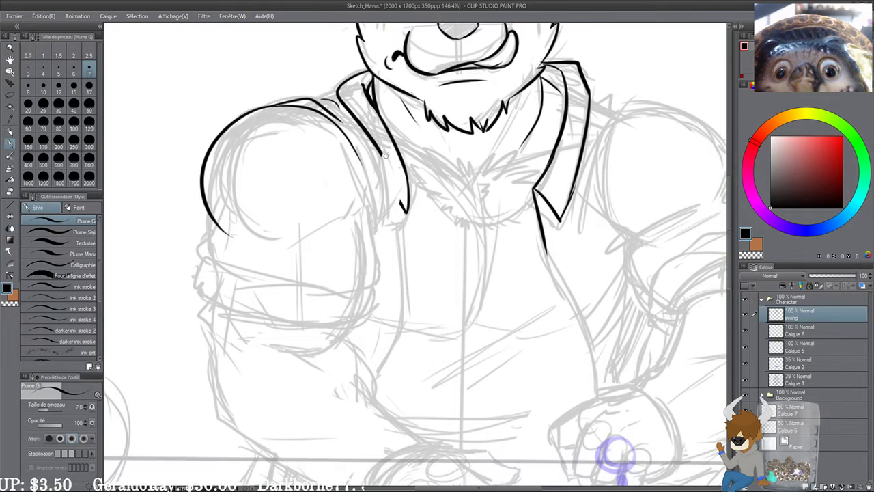
pyautogui.hotkey('ctrl', 'z')
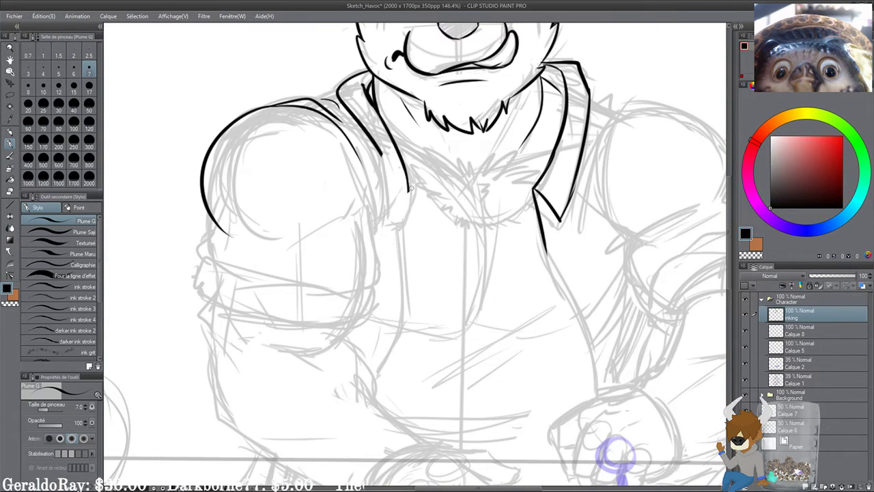
pyautogui.moveTo(402, 181); pyautogui.dragTo(386, 211)
pyautogui.moveTo(379, 150)
pyautogui.mouseDown()
pyautogui.moveTo(385, 213)
pyautogui.moveTo(379, 153)
pyautogui.mouseUp()
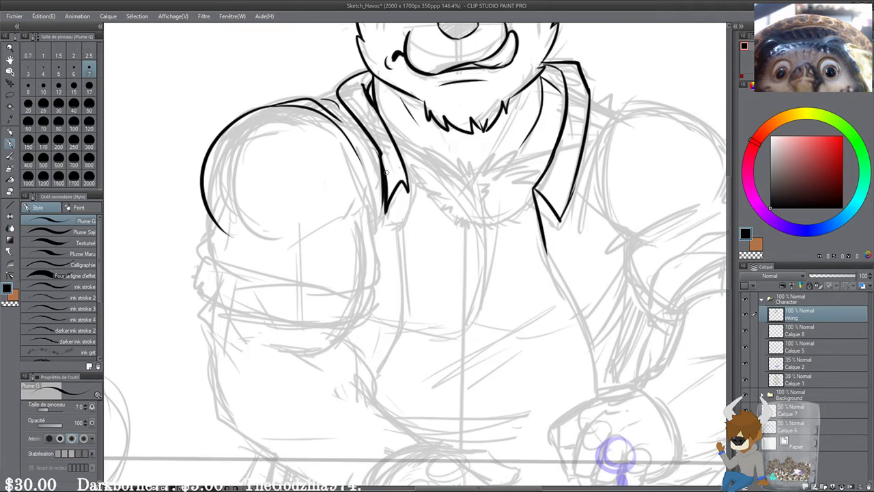
# Step: Redraw the left collar flap's outer edge as one clean line down to the notched tip
pyautogui.hotkey('ctrl', 'z')
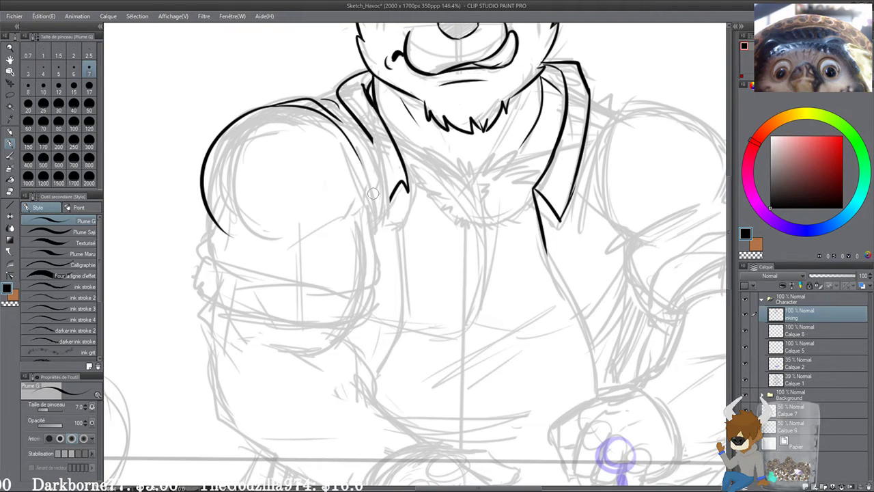
pyautogui.moveTo(415, 168); pyautogui.dragTo(422, 176)
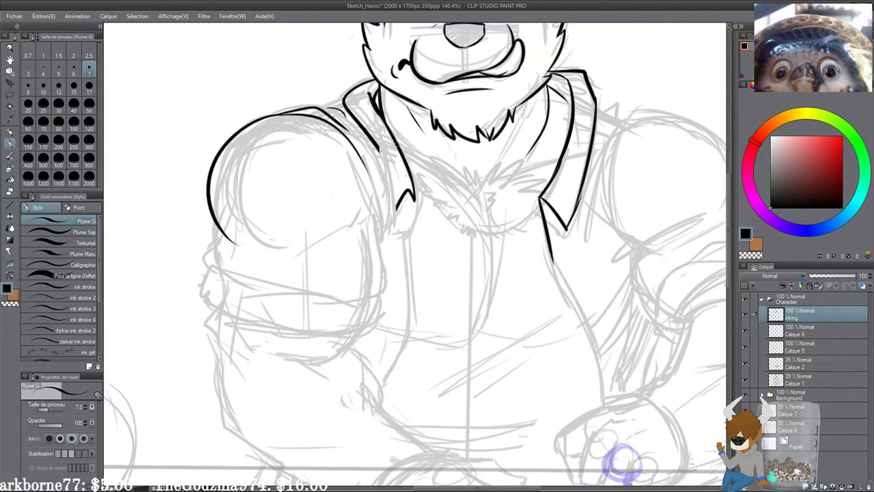
pyautogui.moveTo(369, 139); pyautogui.dragTo(398, 204)
pyautogui.moveTo(378, 153); pyautogui.dragTo(397, 205)
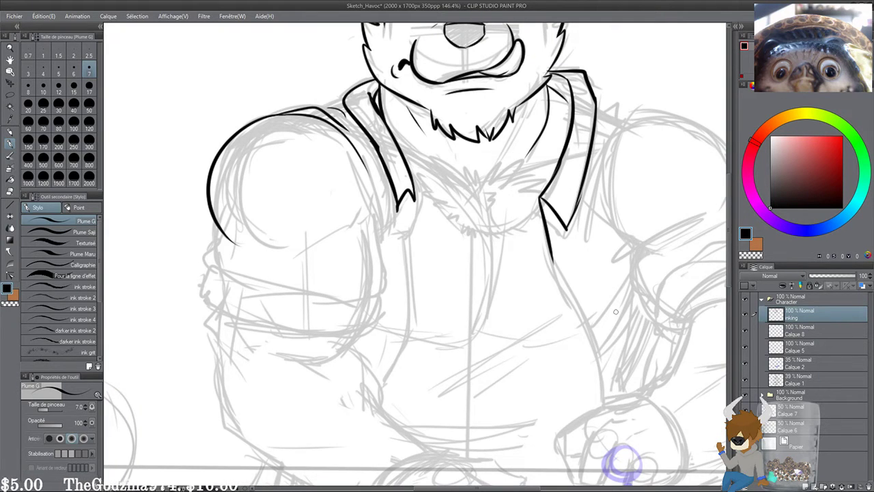
pyautogui.moveTo(591, 64); pyautogui.dragTo(401, 206)
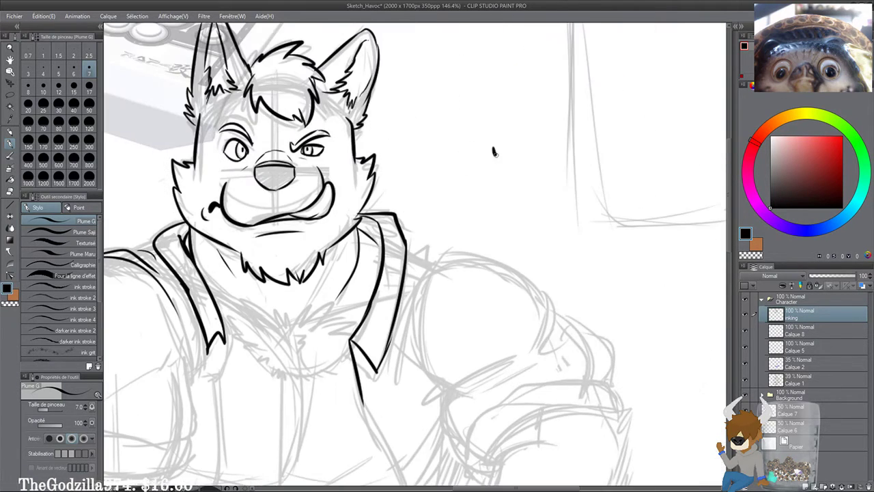
pyautogui.moveTo(493, 144); pyautogui.dragTo(511, 133)
pyautogui.moveTo(495, 165); pyautogui.dragTo(507, 158)
pyautogui.moveTo(494, 188); pyautogui.dragTo(516, 181)
pyautogui.moveTo(496, 213); pyautogui.dragTo(515, 206)
pyautogui.moveTo(520, 203); pyautogui.dragTo(509, 236)
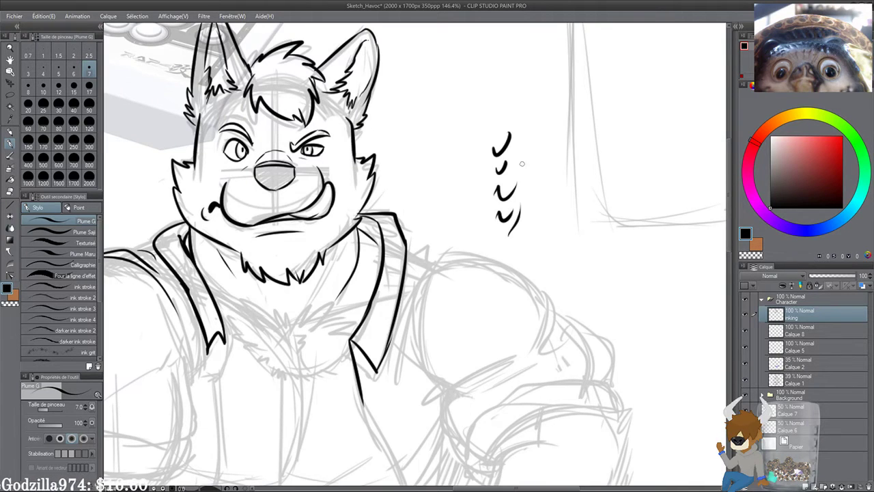
pyautogui.moveTo(521, 164); pyautogui.dragTo(512, 134)
pyautogui.moveTo(516, 209); pyautogui.dragTo(522, 211)
pyautogui.moveTo(566, 148)
pyautogui.mouseDown()
pyautogui.moveTo(537, 210)
pyautogui.moveTo(564, 147)
pyautogui.mouseUp()
pyautogui.moveTo(528, 216); pyautogui.dragTo(529, 194)
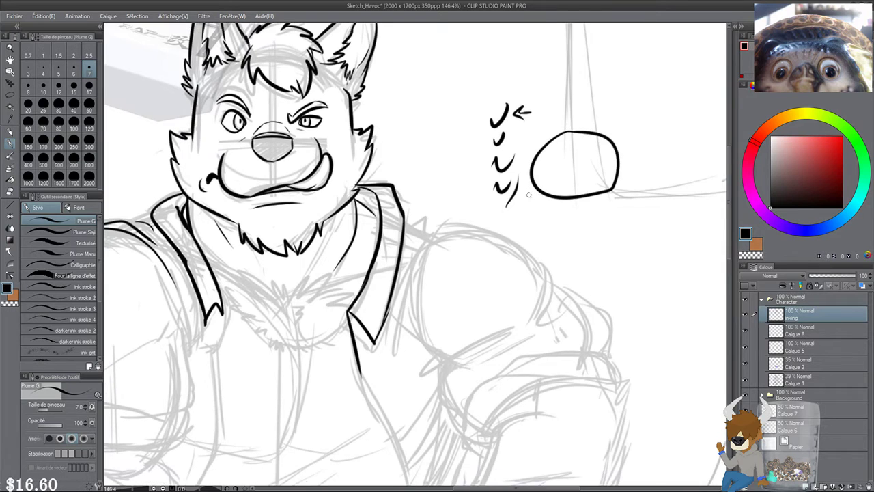
pyautogui.hotkey('ctrl', 'z')
pyautogui.hotkey('ctrl', 'z')
pyautogui.hotkey('ctrl', 'z')
pyautogui.hotkey('ctrl', 'z')
pyautogui.hotkey('ctrl', 'z')
pyautogui.hotkey('ctrl', 'z')
pyautogui.hotkey('ctrl', 'z')
pyautogui.hotkey('ctrl', 'z')
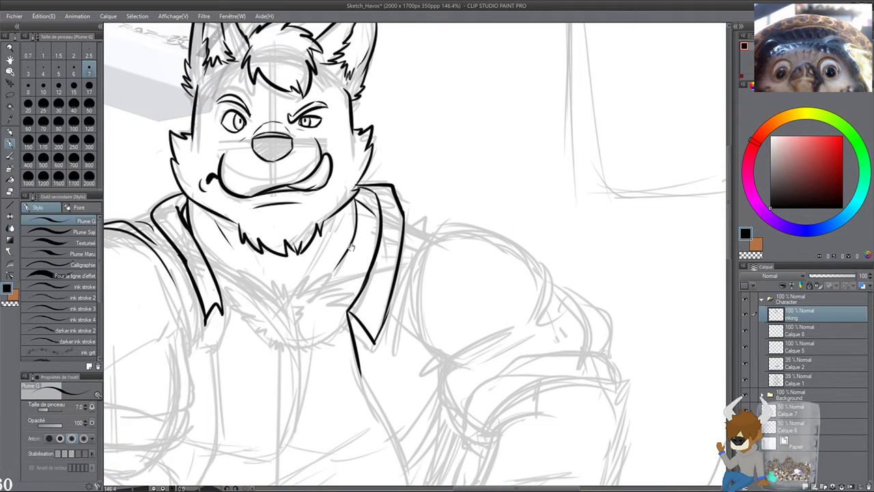
# Step: Ink a short line from the left collar tip down along the edge of the shirt opening
pyautogui.moveTo(351, 247); pyautogui.dragTo(501, 126)
pyautogui.moveTo(364, 100); pyautogui.dragTo(376, 123)
pyautogui.scroll(1, 375, 122)
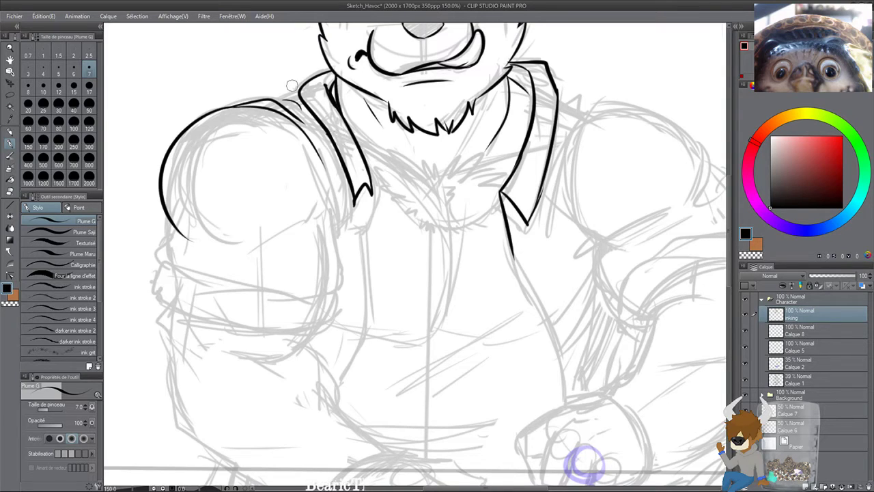
pyautogui.moveTo(388, 231); pyautogui.dragTo(387, 209)
pyautogui.moveTo(370, 174)
pyautogui.mouseDown()
pyautogui.moveTo(363, 254)
pyautogui.moveTo(362, 245)
pyautogui.mouseUp()
pyautogui.hotkey('ctrl', 'z')
pyautogui.moveTo(367, 284); pyautogui.dragTo(366, 262)
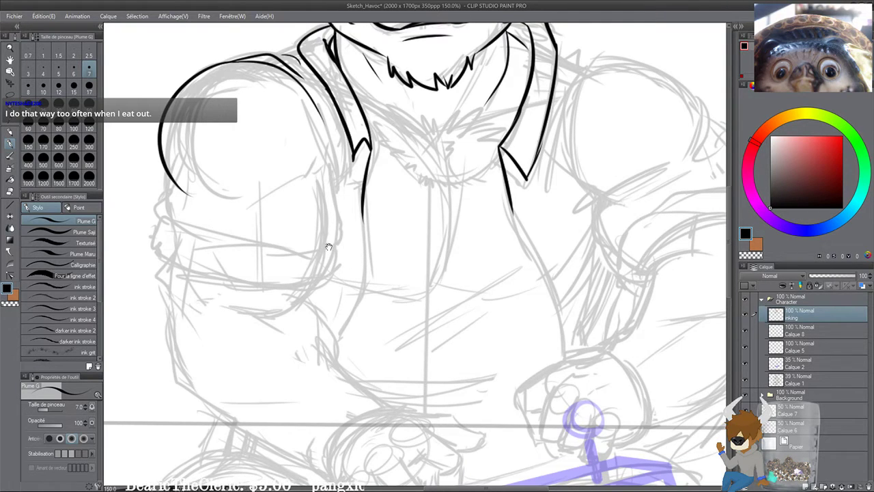
# Step: Extend the left shoulder's inner curve to the armpit, then ink the sleeve's outer bulge, fold lines under the shoulder and lower inner corner
pyautogui.moveTo(328, 247)
pyautogui.mouseDown()
pyautogui.moveTo(360, 263)
pyautogui.moveTo(370, 256)
pyautogui.mouseUp()
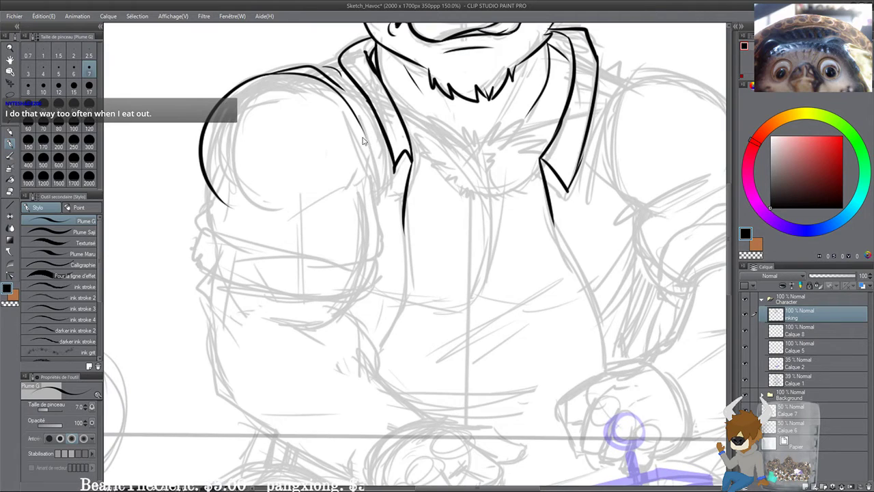
pyautogui.moveTo(357, 115); pyautogui.dragTo(374, 187)
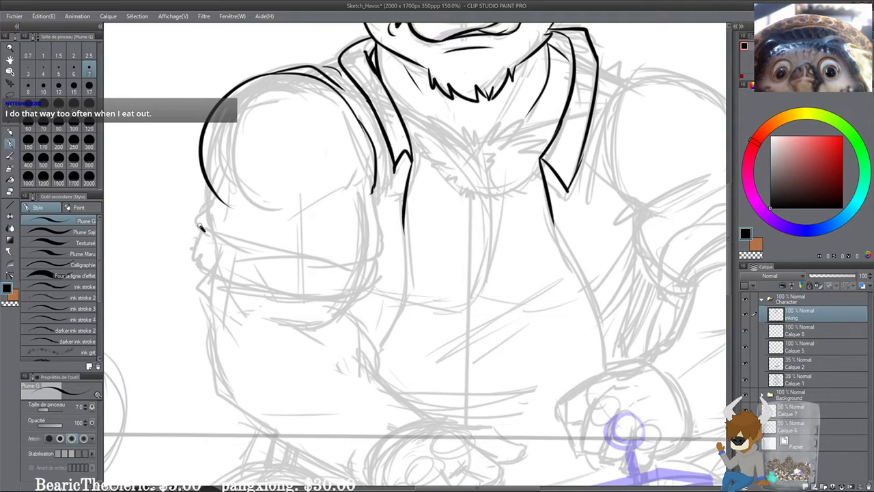
pyautogui.moveTo(210, 198)
pyautogui.mouseDown()
pyautogui.moveTo(197, 227)
pyautogui.moveTo(350, 200)
pyautogui.mouseUp()
pyautogui.hotkey('ctrl', 'z')
pyautogui.moveTo(358, 265); pyautogui.dragTo(378, 240)
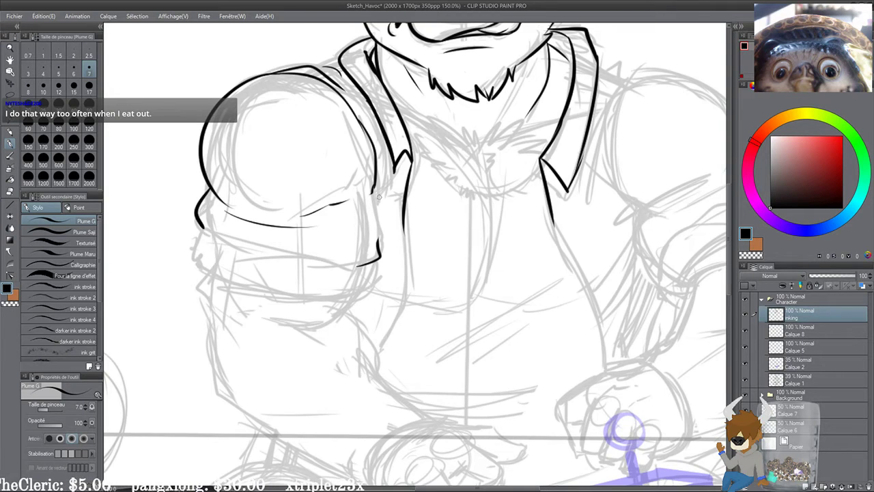
# Step: Ink the left sleeve's wavy inner edge from the armpit down to the cuff, with a short diagonal fold
pyautogui.moveTo(372, 192); pyautogui.dragTo(382, 241)
pyautogui.hotkey('ctrl', 'z')
pyautogui.moveTo(373, 190)
pyautogui.mouseDown()
pyautogui.moveTo(345, 243)
pyautogui.moveTo(381, 243)
pyautogui.moveTo(395, 216)
pyautogui.mouseUp()
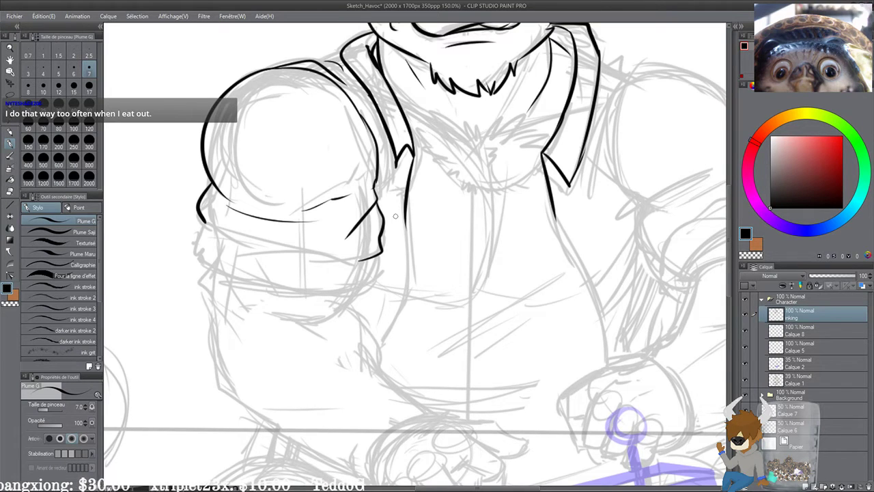
# Step: Ink the upper edge of the left sleeve's cuff as a thick curve across the arm, cleaning the overlap near its inner end
pyautogui.moveTo(315, 217); pyautogui.dragTo(315, 211)
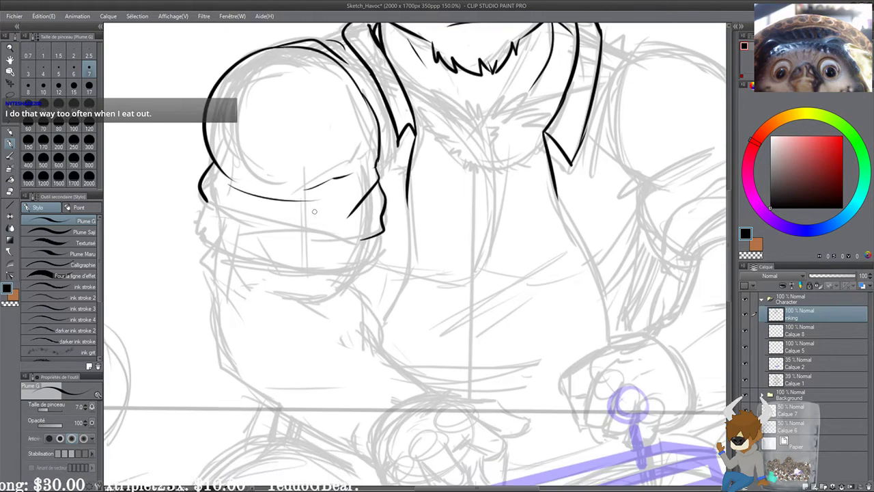
pyautogui.scroll(3, 314, 211)
pyautogui.moveTo(164, 194)
pyautogui.mouseDown()
pyautogui.moveTo(168, 214)
pyautogui.moveTo(386, 253)
pyautogui.moveTo(323, 253)
pyautogui.mouseUp()
pyautogui.hotkey('ctrl', 'z')
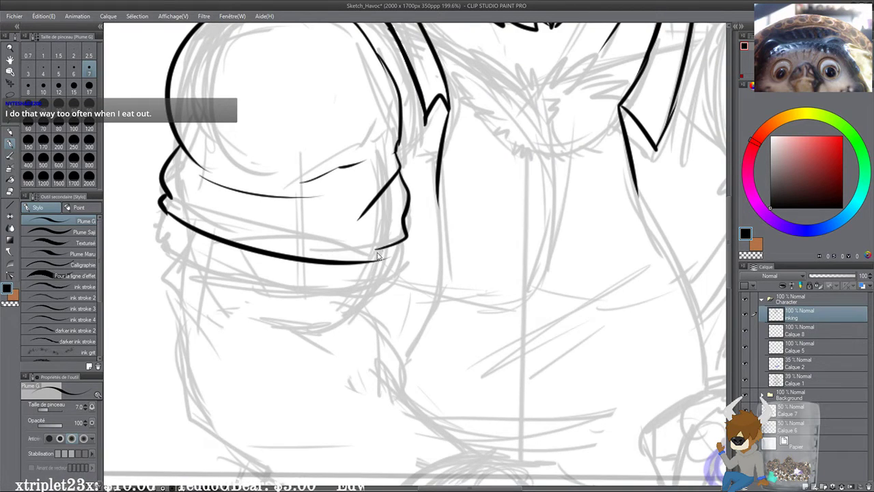
pyautogui.moveTo(388, 249); pyautogui.dragTo(294, 250)
pyautogui.hotkey('ctrl', 'z')
pyautogui.moveTo(385, 248); pyautogui.dragTo(264, 256)
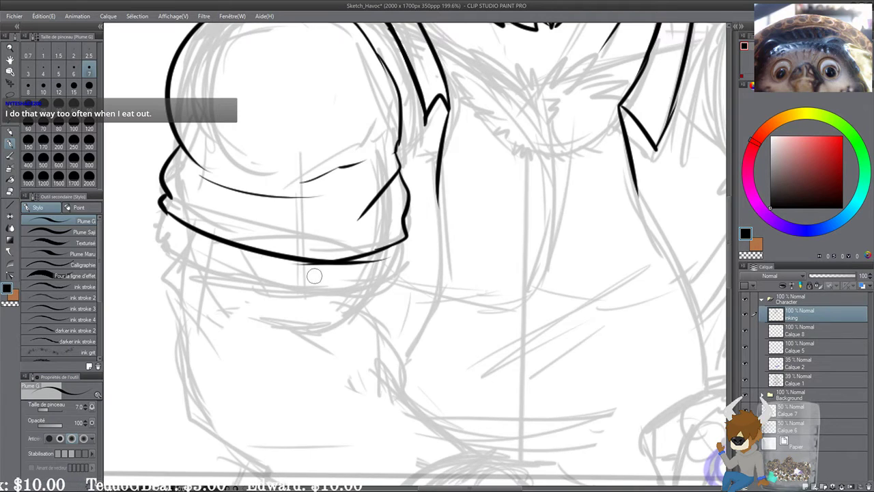
pyautogui.moveTo(319, 271)
pyautogui.mouseDown()
pyautogui.moveTo(302, 270)
pyautogui.moveTo(388, 266)
pyautogui.mouseUp()
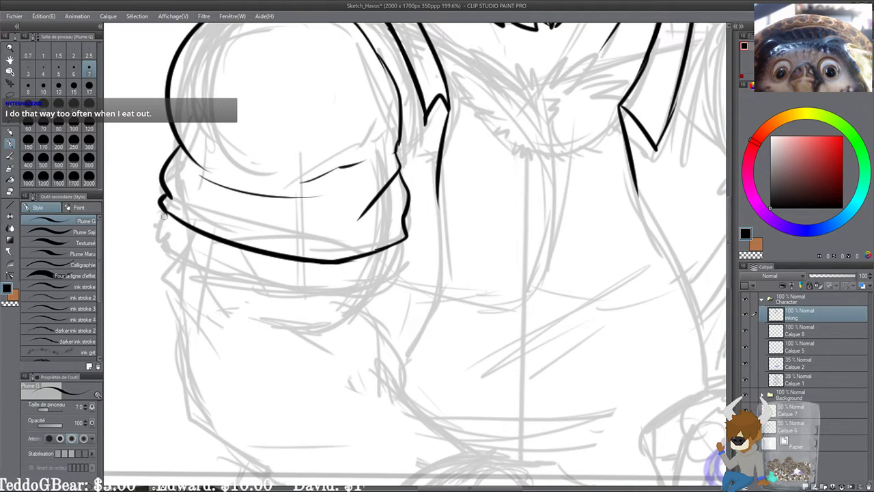
# Step: Ink the left cuff's outer side, overlapping lower edge and squared inner end to close the rolled band
pyautogui.moveTo(163, 199)
pyautogui.mouseDown()
pyautogui.moveTo(163, 254)
pyautogui.moveTo(274, 279)
pyautogui.mouseUp()
pyautogui.hotkey('ctrl', 'z')
pyautogui.moveTo(163, 259)
pyautogui.mouseDown()
pyautogui.moveTo(217, 285)
pyautogui.moveTo(350, 285)
pyautogui.mouseUp()
pyautogui.moveTo(281, 294); pyautogui.dragTo(386, 301)
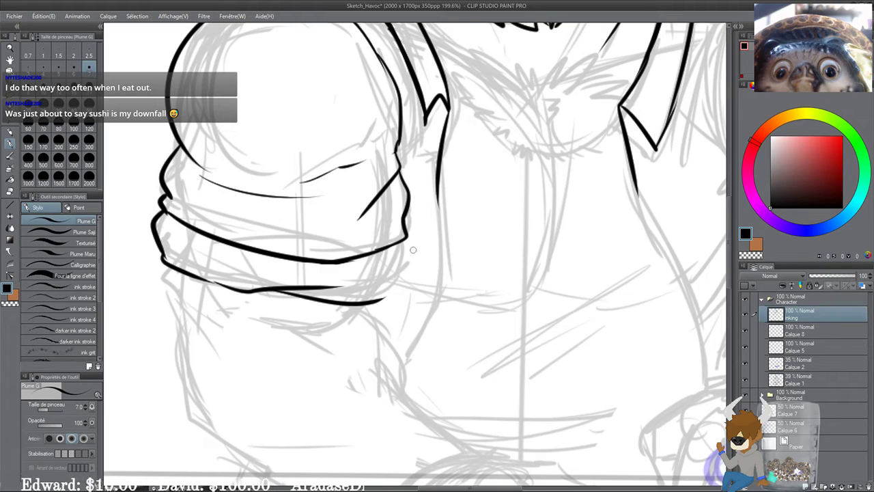
pyautogui.moveTo(406, 234)
pyautogui.mouseDown()
pyautogui.moveTo(415, 273)
pyautogui.moveTo(394, 286)
pyautogui.moveTo(415, 268)
pyautogui.mouseUp()
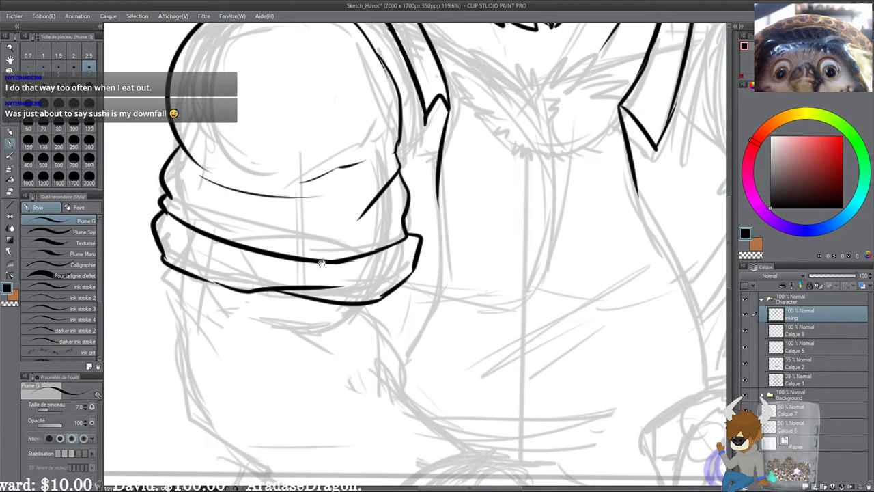
pyautogui.moveTo(307, 271); pyautogui.dragTo(409, 240)
pyautogui.hotkey('ctrl', 'z')
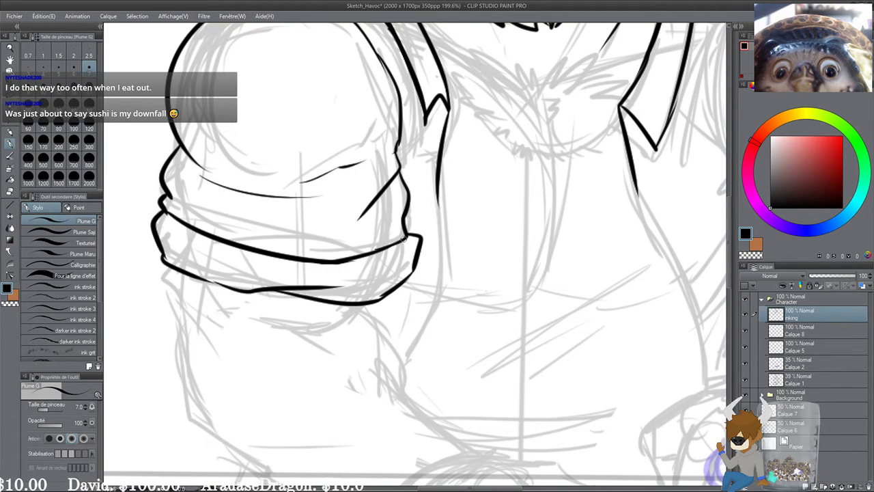
# Step: Ink a curved line beneath the left cuff, rising to meet the cuff's lower edge on the inner side
pyautogui.scroll(-1, 303, 214)
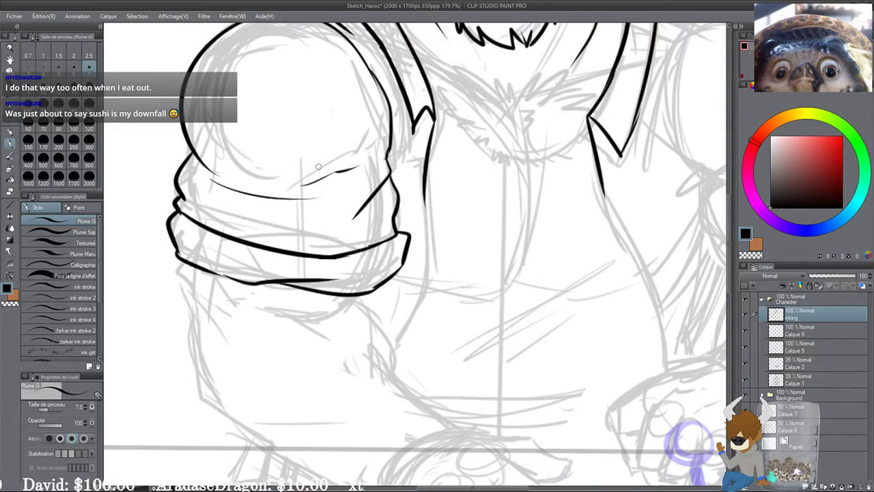
pyautogui.scroll(-1, 311, 205)
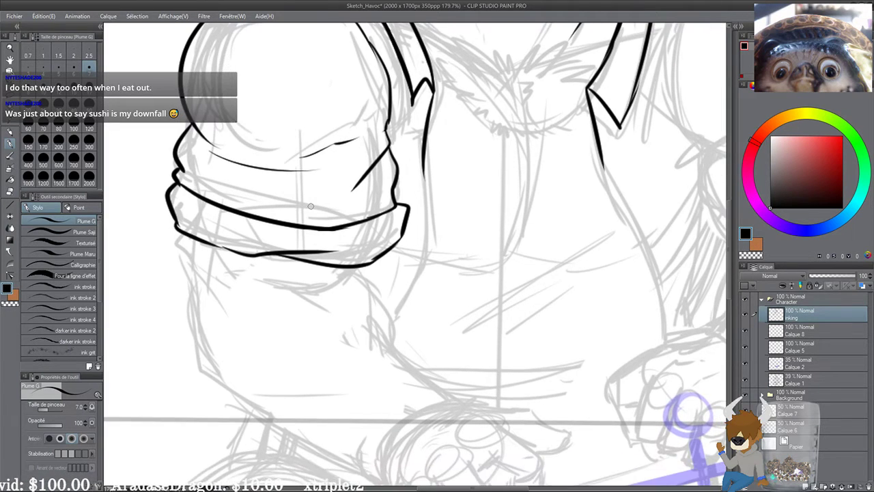
pyautogui.scroll(2, 310, 206)
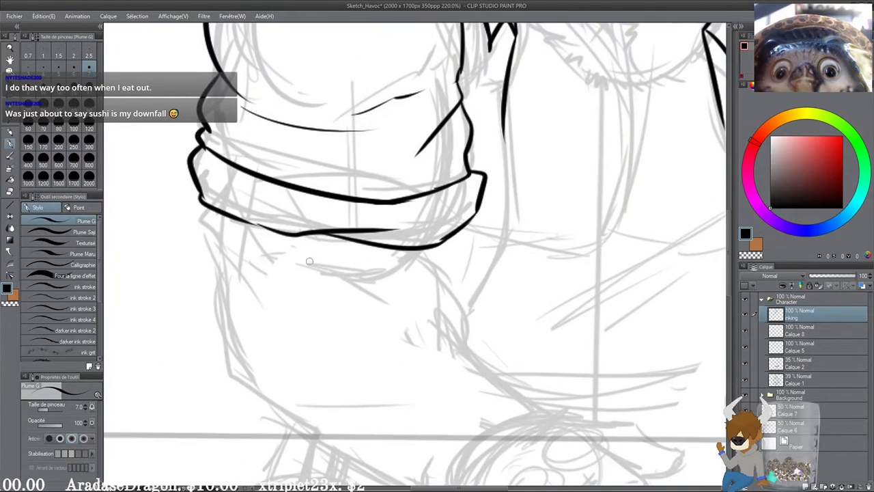
pyautogui.moveTo(285, 260); pyautogui.dragTo(400, 270)
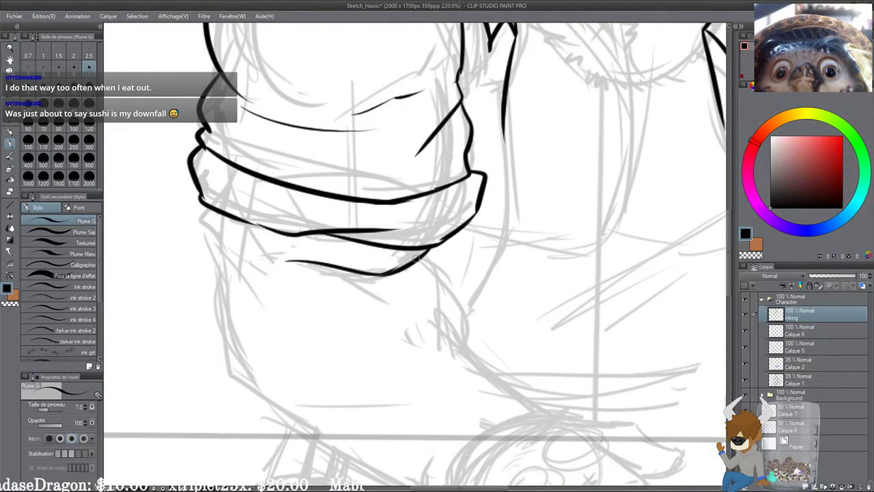
pyautogui.moveTo(429, 251); pyautogui.dragTo(376, 276)
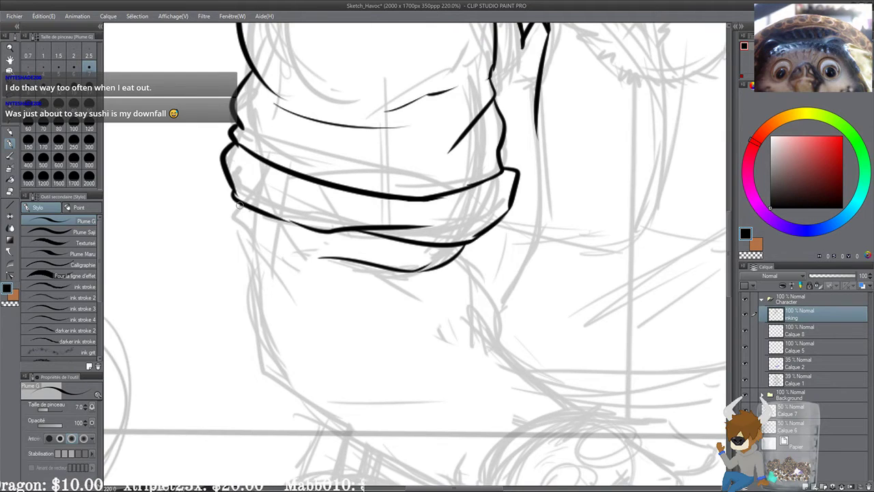
# Step: Ink a jagged fur tuft on the arm's outer edge just below the left cuff
pyautogui.moveTo(242, 205); pyautogui.dragTo(227, 214)
pyautogui.moveTo(237, 215)
pyautogui.mouseDown()
pyautogui.moveTo(232, 248)
pyautogui.moveTo(249, 274)
pyautogui.mouseUp()
pyautogui.moveTo(293, 239); pyautogui.dragTo(283, 218)
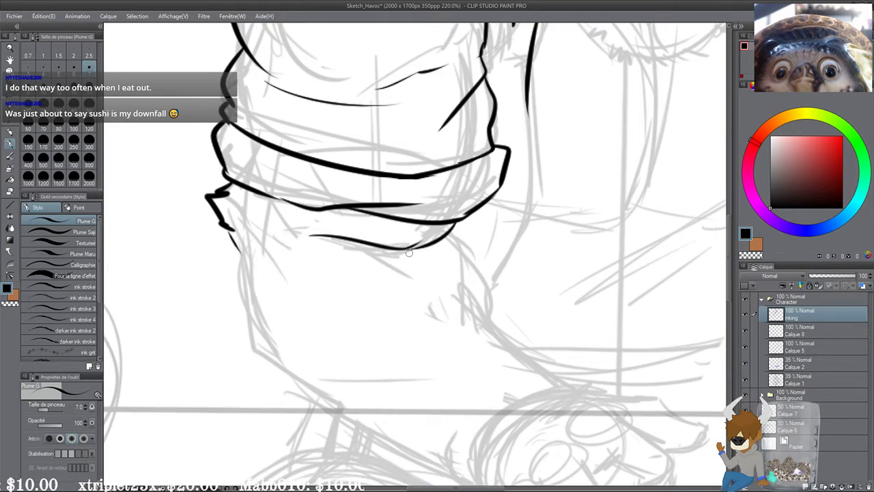
# Step: Ink the left forearm's inner edge as a thick curve from under the cuff down to the elbow crease
pyautogui.moveTo(401, 251); pyautogui.dragTo(422, 284)
pyautogui.moveTo(432, 270); pyautogui.dragTo(402, 246)
pyautogui.hotkey('ctrl', 'z')
pyautogui.moveTo(421, 203); pyautogui.dragTo(459, 297)
pyautogui.hotkey('ctrl', 'z')
pyautogui.moveTo(460, 297); pyautogui.dragTo(425, 255)
pyautogui.hotkey('ctrl', 'z')
pyautogui.moveTo(389, 158)
pyautogui.mouseDown()
pyautogui.moveTo(427, 239)
pyautogui.moveTo(412, 224)
pyautogui.mouseUp()
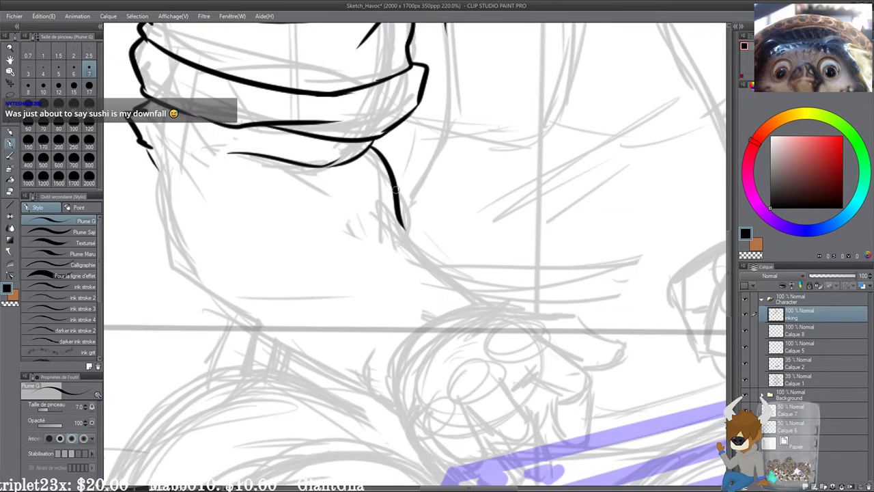
# Step: Redraw the left forearm's inner edge from the cuff to the wrist and ink the curved back of the hand
pyautogui.hotkey('ctrl', 'z')
pyautogui.moveTo(371, 144)
pyautogui.mouseDown()
pyautogui.moveTo(415, 246)
pyautogui.moveTo(503, 303)
pyautogui.moveTo(399, 411)
pyautogui.mouseUp()
pyautogui.moveTo(419, 377); pyautogui.dragTo(406, 332)
pyautogui.hotkey('ctrl', 'z')
pyautogui.hotkey('ctrl', 'z')
pyautogui.moveTo(409, 288)
pyautogui.mouseDown()
pyautogui.moveTo(488, 254)
pyautogui.moveTo(395, 375)
pyautogui.mouseUp()
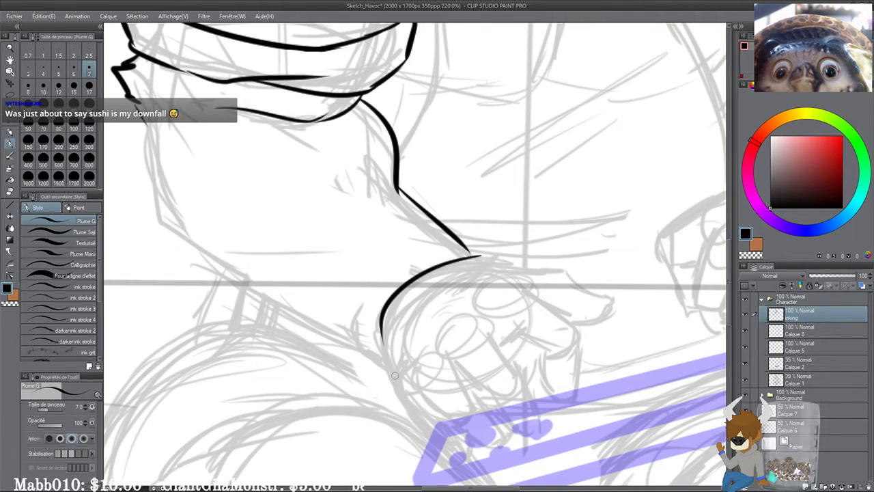
pyautogui.moveTo(403, 245); pyautogui.dragTo(488, 265)
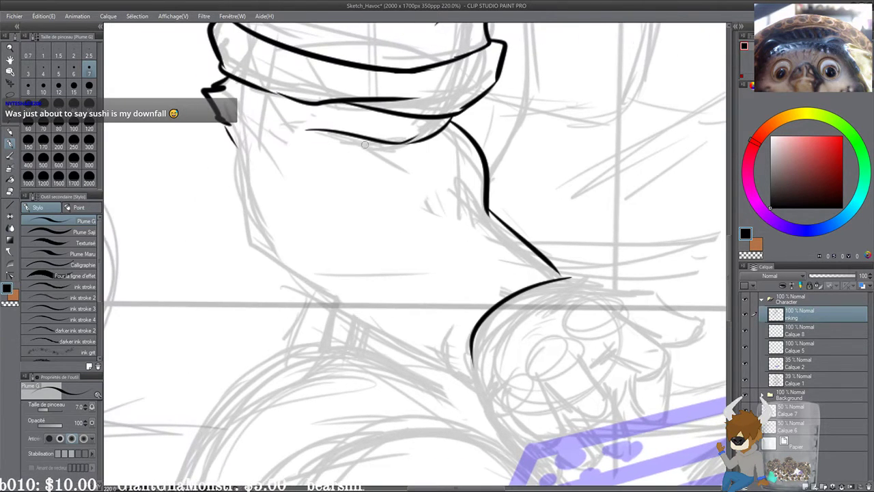
# Step: Ink the left forearm's outer contour from below the fur tuft around the bend, with a short curved fold under the cuff
pyautogui.moveTo(365, 144); pyautogui.dragTo(441, 185)
pyautogui.hotkey('ctrl', 'z')
pyautogui.moveTo(265, 105)
pyautogui.mouseDown()
pyautogui.moveTo(267, 156)
pyautogui.moveTo(379, 296)
pyautogui.moveTo(434, 299)
pyautogui.mouseUp()
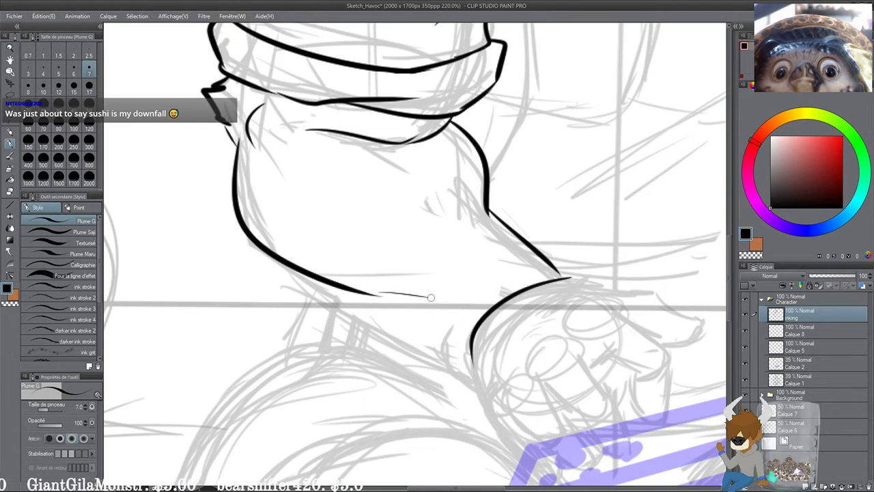
pyautogui.moveTo(411, 211); pyautogui.dragTo(412, 195)
pyautogui.hotkey('ctrl', 'z')
pyautogui.moveTo(393, 146); pyautogui.dragTo(449, 206)
pyautogui.moveTo(381, 217); pyautogui.dragTo(382, 190)
pyautogui.hotkey('ctrl', 'z')
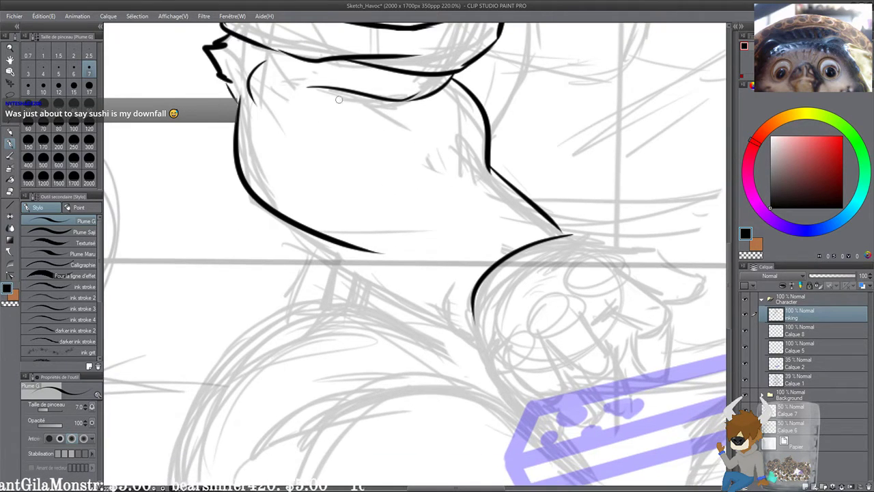
# Step: Ink the left forearm's lower edge as a thick diagonal curve toward the wrist, ending in a small hook beside the hand
pyautogui.moveTo(363, 98); pyautogui.dragTo(437, 133)
pyautogui.moveTo(406, 185); pyautogui.dragTo(417, 187)
pyautogui.hotkey('ctrl', 'z')
pyautogui.moveTo(299, 228); pyautogui.dragTo(490, 330)
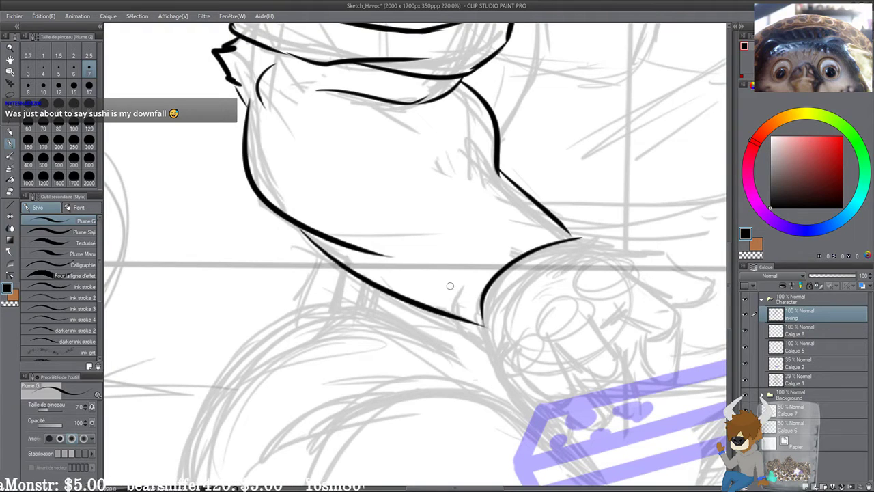
pyautogui.hotkey('ctrl', 'z')
pyautogui.moveTo(297, 223)
pyautogui.mouseDown()
pyautogui.moveTo(407, 306)
pyautogui.moveTo(453, 327)
pyautogui.mouseUp()
pyautogui.scroll(-1, 444, 314)
pyautogui.moveTo(424, 296)
pyautogui.mouseDown()
pyautogui.moveTo(452, 310)
pyautogui.moveTo(452, 299)
pyautogui.moveTo(469, 313)
pyautogui.moveTo(464, 293)
pyautogui.moveTo(457, 304)
pyautogui.mouseUp()
pyautogui.hotkey('ctrl', 'z')
pyautogui.hotkey('ctrl', 'z')
pyautogui.moveTo(524, 317)
pyautogui.mouseDown()
pyautogui.moveTo(422, 268)
pyautogui.moveTo(333, 303)
pyautogui.mouseUp()
pyautogui.scroll(-4, 372, 232)
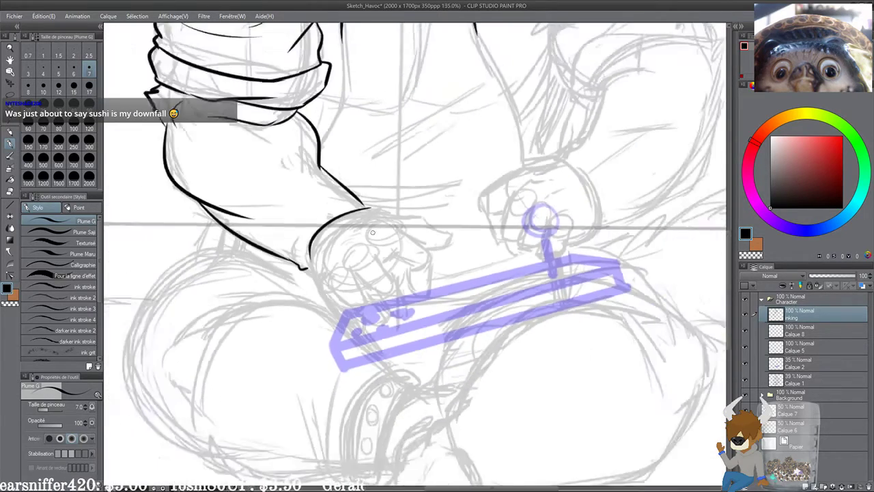
# Step: Ink four short knuckle arcs across the left hand, following the sketched knuckle circles
pyautogui.scroll(5, 304, 199)
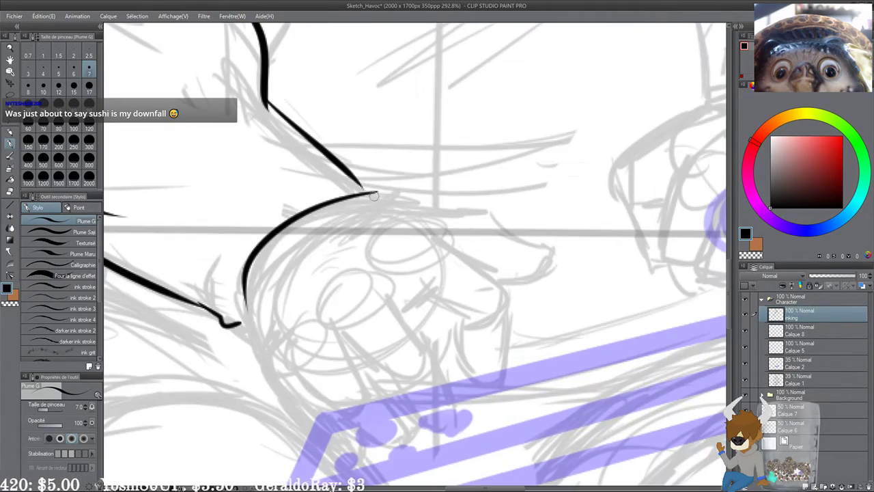
pyautogui.moveTo(373, 228)
pyautogui.mouseDown()
pyautogui.moveTo(388, 219)
pyautogui.moveTo(417, 224)
pyautogui.mouseUp()
pyautogui.moveTo(366, 257); pyautogui.dragTo(299, 214)
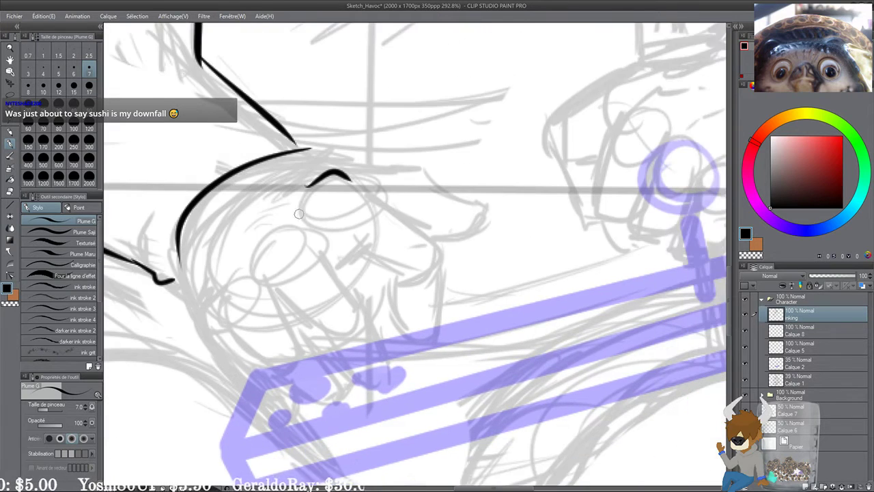
pyautogui.moveTo(266, 248); pyautogui.dragTo(300, 223)
pyautogui.moveTo(283, 264)
pyautogui.mouseDown()
pyautogui.moveTo(336, 222)
pyautogui.moveTo(304, 229)
pyautogui.mouseUp()
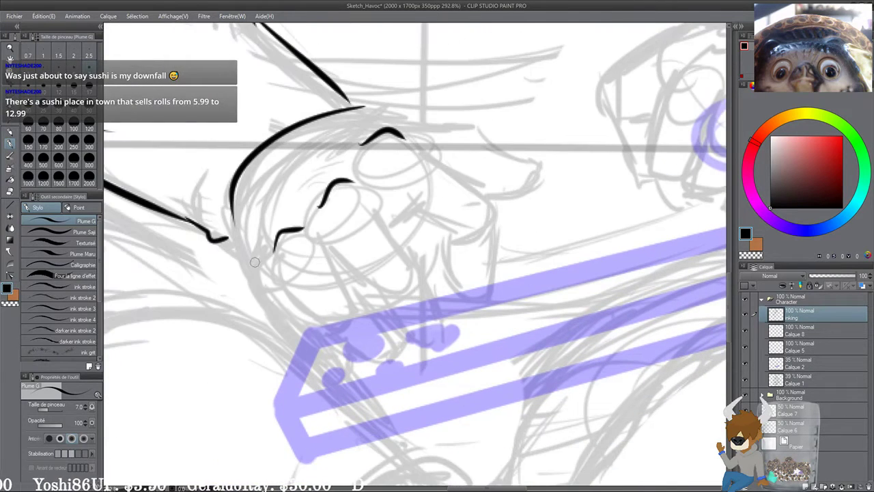
pyautogui.moveTo(254, 267); pyautogui.dragTo(265, 244)
# Step: Ink the left index finger's outer edge, bent at the joint, and its inner edge starting with a short hooked line
pyautogui.moveTo(385, 165)
pyautogui.mouseDown()
pyautogui.moveTo(344, 195)
pyautogui.moveTo(446, 224)
pyautogui.moveTo(422, 314)
pyautogui.mouseUp()
pyautogui.hotkey('ctrl', 'z')
pyautogui.hscroll(1, 442, 243)
pyautogui.scroll(-1, 442, 243)
pyautogui.moveTo(329, 239)
pyautogui.mouseDown()
pyautogui.moveTo(375, 246)
pyautogui.moveTo(378, 295)
pyautogui.mouseUp()
pyautogui.scroll(-1, 379, 296)
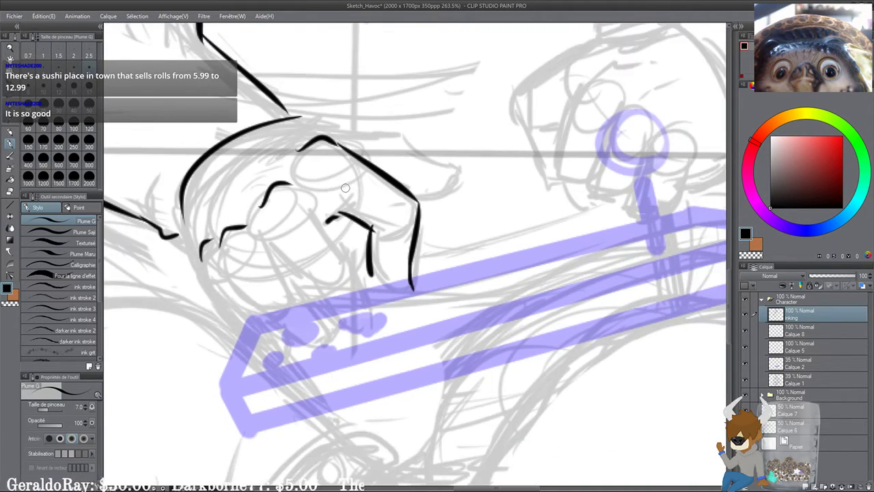
# Step: Redraw the lower segment of the left index finger's inner edge as a slightly curved line below the joint
pyautogui.scroll(2, 378, 296)
pyautogui.scroll(2, 258, 172)
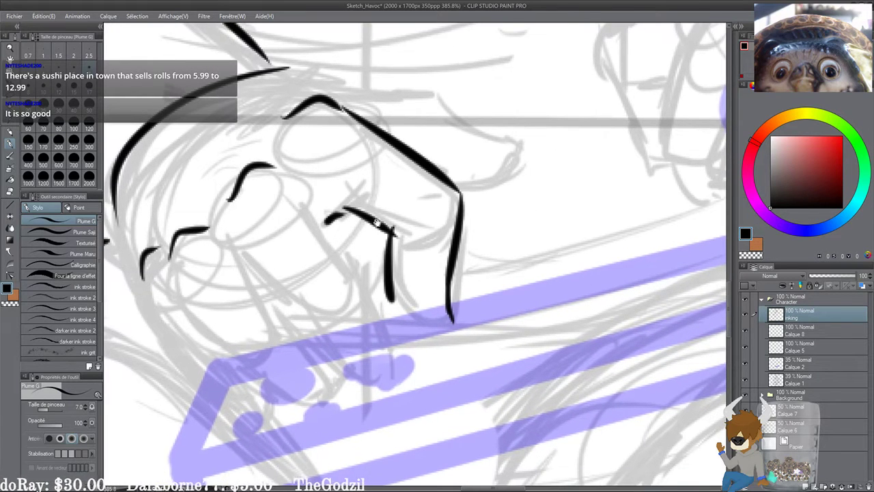
pyautogui.hotkey('ctrl', 'z')
pyautogui.moveTo(429, 245); pyautogui.dragTo(426, 250)
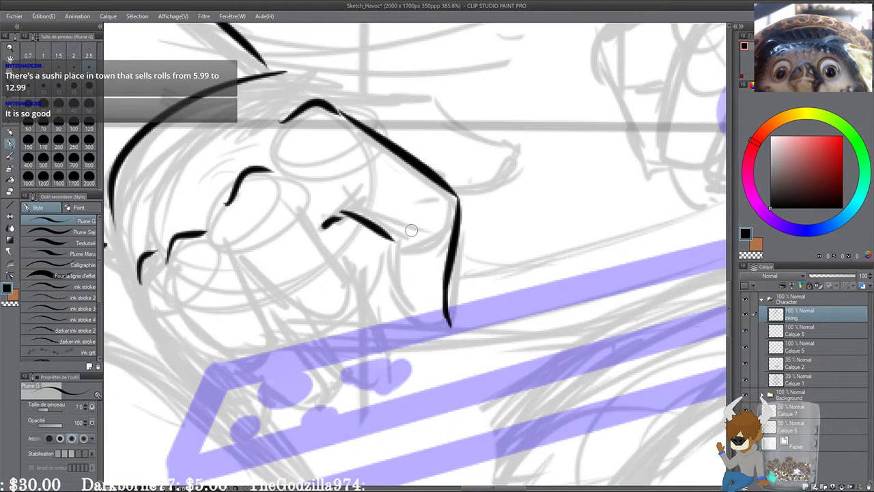
pyautogui.moveTo(399, 201); pyautogui.dragTo(396, 202)
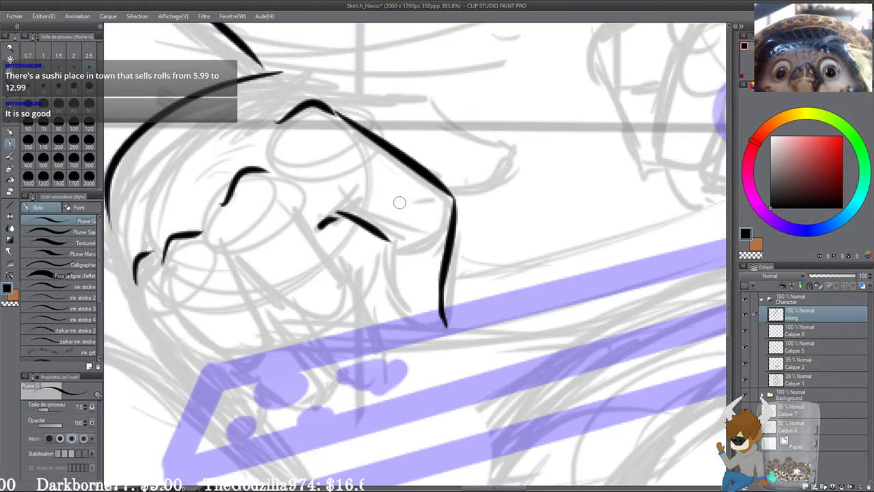
pyautogui.moveTo(387, 238)
pyautogui.mouseDown()
pyautogui.moveTo(387, 285)
pyautogui.moveTo(401, 313)
pyautogui.mouseUp()
pyautogui.hotkey('ctrl', 'z')
pyautogui.moveTo(385, 260)
pyautogui.mouseDown()
pyautogui.moveTo(382, 285)
pyautogui.moveTo(398, 312)
pyautogui.mouseUp()
pyautogui.moveTo(396, 298)
pyautogui.mouseDown()
pyautogui.moveTo(388, 273)
pyautogui.moveTo(436, 305)
pyautogui.mouseUp()
pyautogui.hotkey('ctrl', 'z')
# Step: Ink the left index finger's rounded tip and join it to the finger's outer edge
pyautogui.moveTo(384, 285); pyautogui.dragTo(436, 314)
pyautogui.moveTo(438, 281)
pyautogui.mouseDown()
pyautogui.moveTo(433, 317)
pyautogui.moveTo(452, 304)
pyautogui.moveTo(424, 315)
pyautogui.mouseUp()
pyautogui.hotkey('ctrl', 'z')
pyautogui.hotkey('ctrl', 'z')
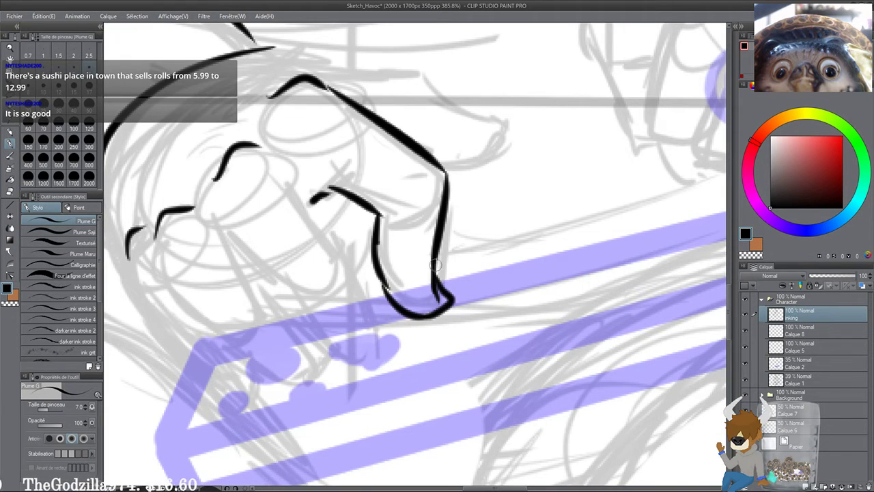
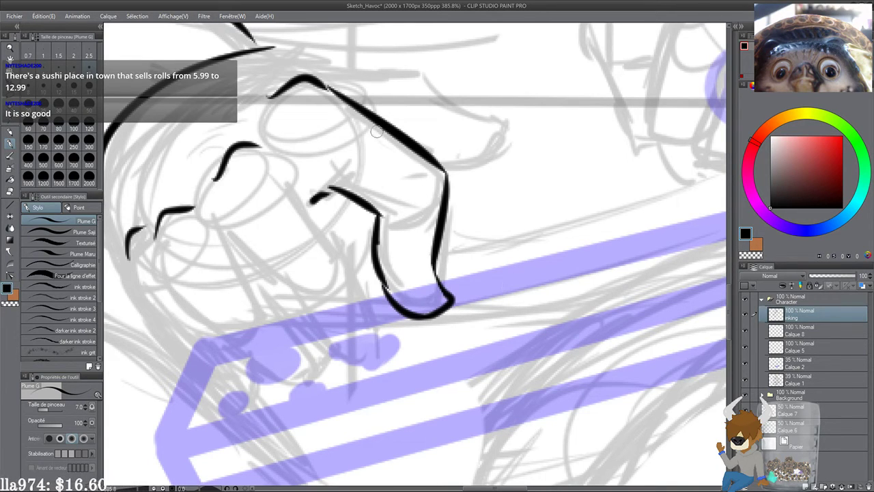
pyautogui.moveTo(435, 261); pyautogui.dragTo(447, 292)
# Step: Ink both sides of the left middle finger, bent at the joint, and close them with a rounded tip
pyautogui.moveTo(322, 188)
pyautogui.mouseDown()
pyautogui.moveTo(353, 192)
pyautogui.moveTo(413, 357)
pyautogui.mouseUp()
pyautogui.hotkey('ctrl', 'z')
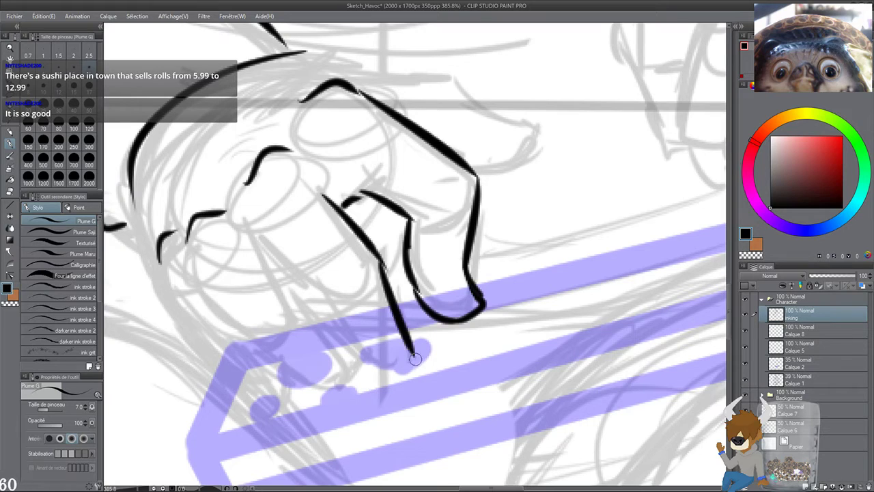
pyautogui.hotkey('ctrl', 'z')
pyautogui.moveTo(380, 261); pyautogui.dragTo(405, 337)
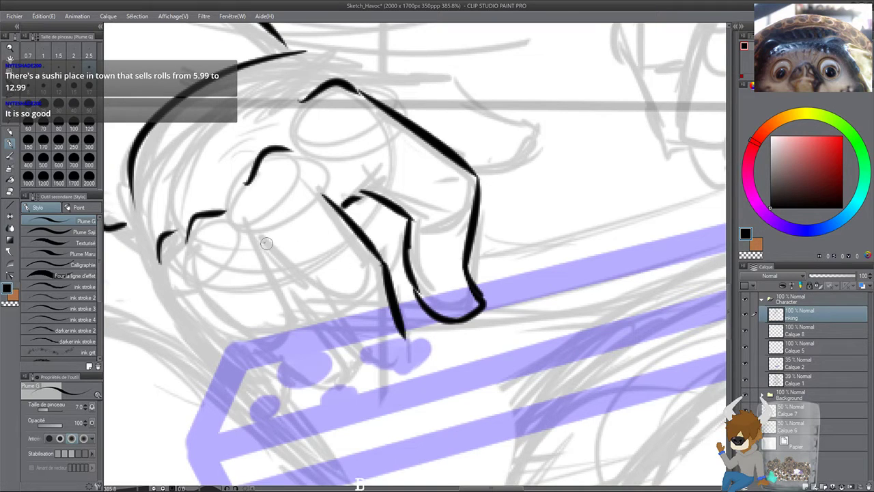
pyautogui.moveTo(266, 243)
pyautogui.mouseDown()
pyautogui.moveTo(317, 288)
pyautogui.moveTo(363, 360)
pyautogui.moveTo(395, 369)
pyautogui.mouseUp()
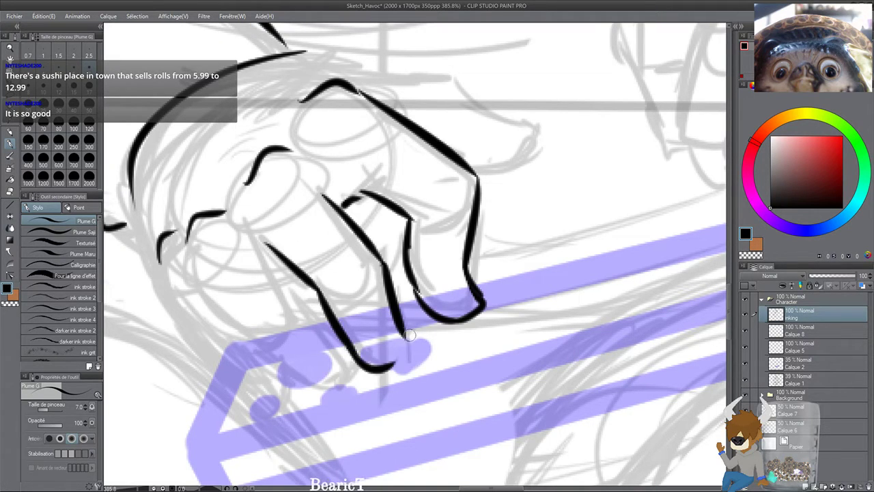
pyautogui.moveTo(404, 328); pyautogui.dragTo(389, 369)
pyautogui.moveTo(332, 359); pyautogui.dragTo(408, 341)
# Step: Ink both sides of the left ring finger beside the middle finger and close them with a rounded tip
pyautogui.moveTo(268, 248); pyautogui.dragTo(350, 315)
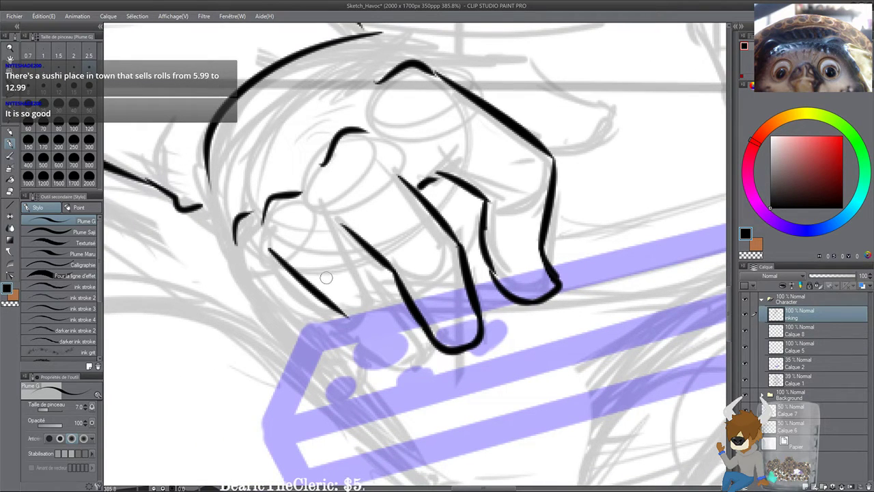
pyautogui.hotkey('ctrl', 'z')
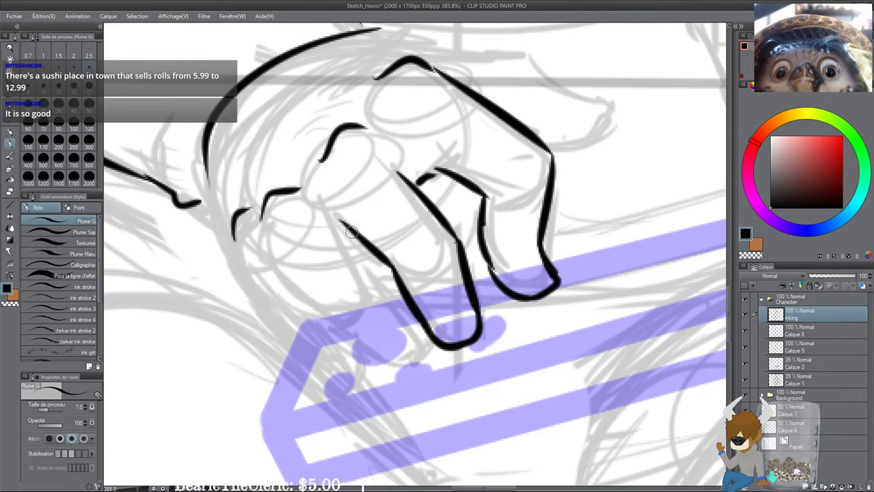
pyautogui.moveTo(284, 237); pyautogui.dragTo(324, 310)
pyautogui.hotkey('ctrl', 'z')
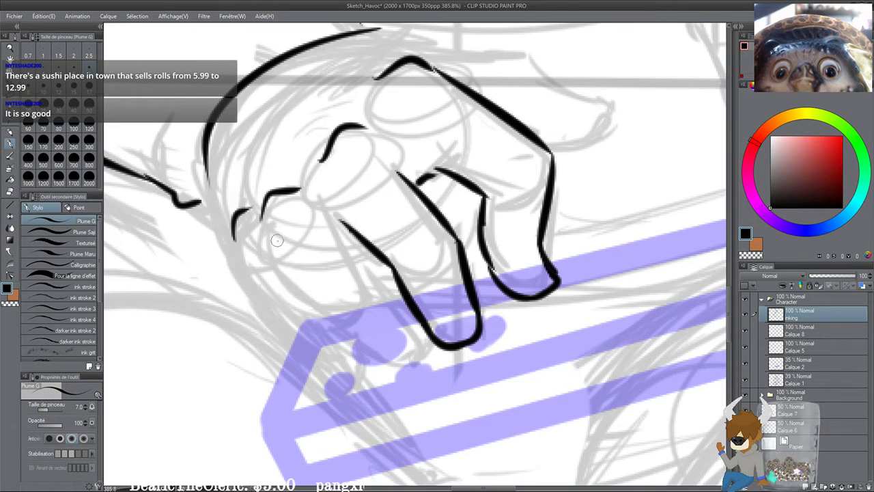
pyautogui.moveTo(278, 241); pyautogui.dragTo(329, 311)
pyautogui.moveTo(341, 221)
pyautogui.mouseDown()
pyautogui.moveTo(376, 271)
pyautogui.moveTo(370, 281)
pyautogui.moveTo(387, 331)
pyautogui.mouseUp()
pyautogui.moveTo(319, 302)
pyautogui.mouseDown()
pyautogui.moveTo(371, 352)
pyautogui.moveTo(400, 351)
pyautogui.moveTo(369, 365)
pyautogui.moveTo(396, 350)
pyautogui.mouseUp()
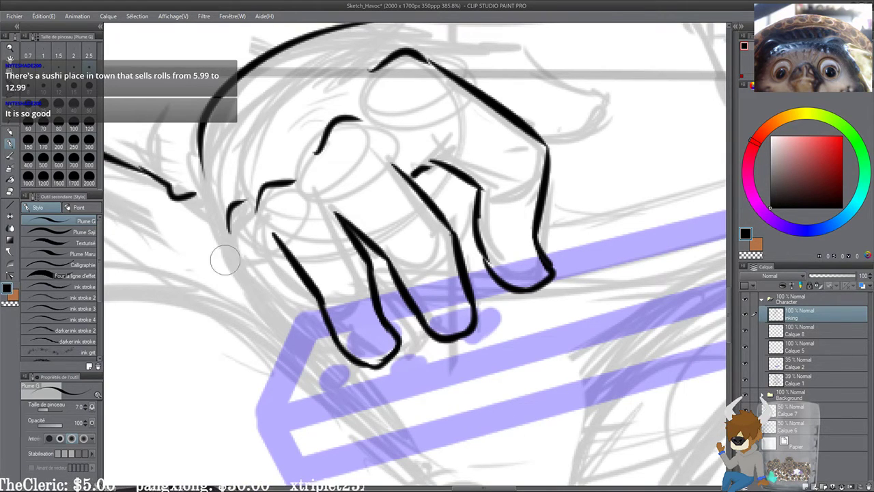
# Step: Erase the knuckle arcs above the left hand's little, ring and middle fingers
pyautogui.moveTo(227, 205); pyautogui.dragTo(224, 228)
pyautogui.moveTo(343, 215)
pyautogui.mouseDown()
pyautogui.moveTo(375, 219)
pyautogui.moveTo(393, 251)
pyautogui.moveTo(376, 256)
pyautogui.mouseUp()
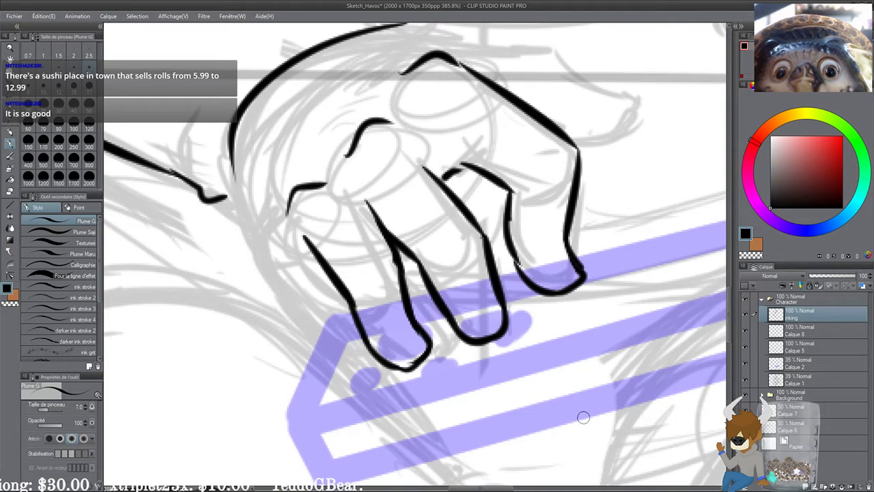
pyautogui.moveTo(324, 182); pyautogui.dragTo(289, 211)
pyautogui.moveTo(342, 161); pyautogui.dragTo(383, 123)
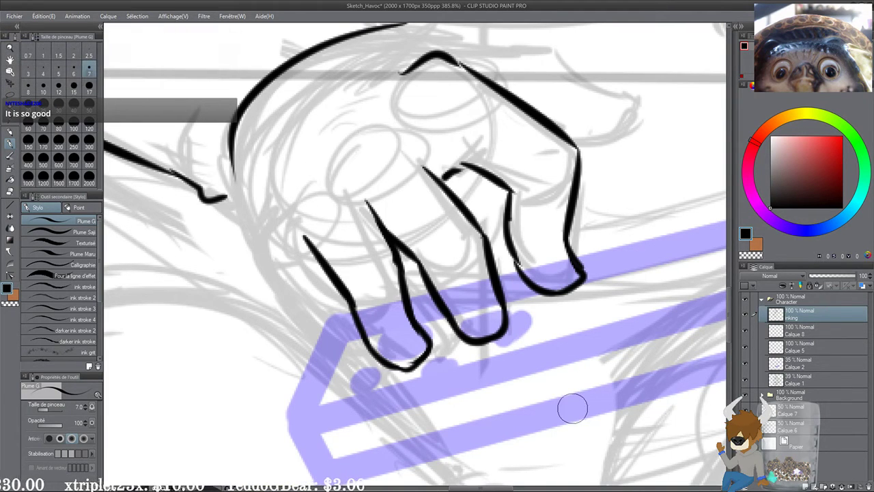
# Step: Ink new knuckle arcs for the middle and ring fingers, and the little finger's knuckle with its upper outer side
pyautogui.moveTo(297, 200)
pyautogui.mouseDown()
pyautogui.moveTo(340, 175)
pyautogui.moveTo(361, 188)
pyautogui.moveTo(377, 176)
pyautogui.mouseUp()
pyautogui.moveTo(334, 251); pyautogui.dragTo(390, 210)
pyautogui.moveTo(316, 201)
pyautogui.mouseDown()
pyautogui.moveTo(292, 245)
pyautogui.moveTo(327, 238)
pyautogui.moveTo(306, 251)
pyautogui.moveTo(322, 294)
pyautogui.mouseUp()
pyautogui.scroll(-2, 324, 287)
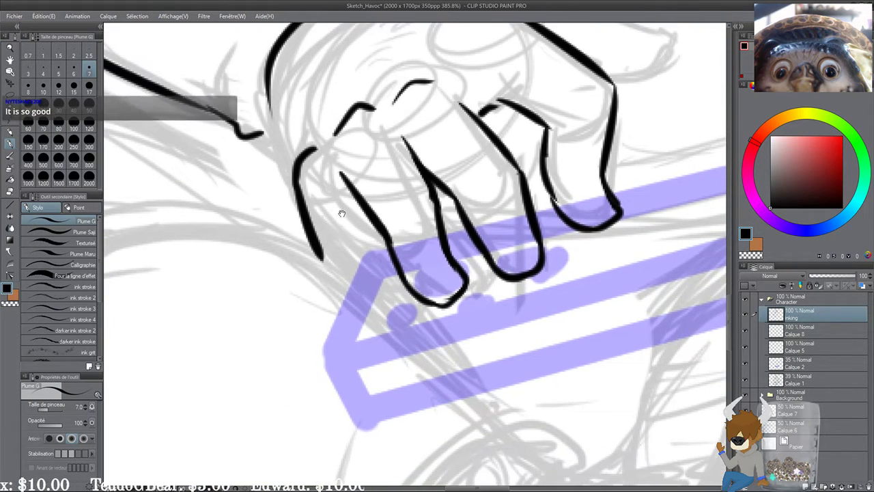
# Step: Ink the left little finger's lower outer side, narrow tip and inner side up to the ring finger
pyautogui.moveTo(319, 252); pyautogui.dragTo(360, 307)
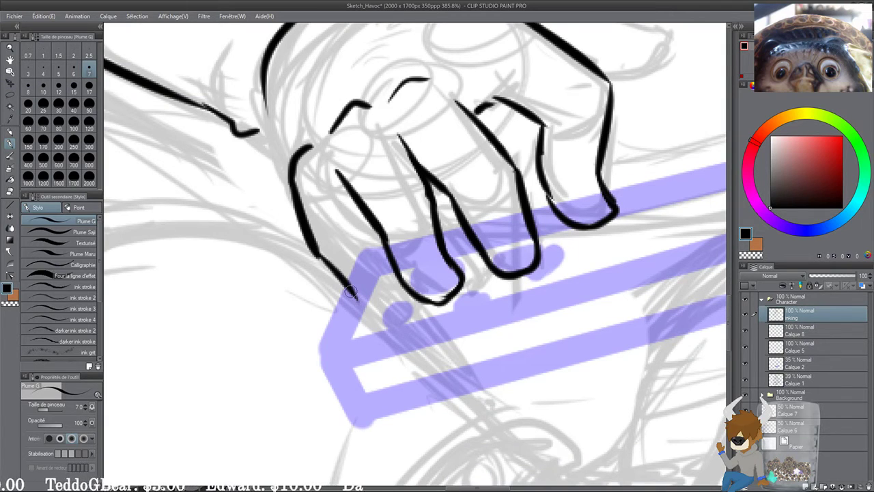
pyautogui.hotkey('ctrl', 'z')
pyautogui.moveTo(306, 243); pyautogui.dragTo(352, 299)
pyautogui.moveTo(317, 253)
pyautogui.mouseDown()
pyautogui.moveTo(358, 311)
pyautogui.moveTo(377, 308)
pyautogui.mouseUp()
pyautogui.moveTo(338, 181)
pyautogui.mouseDown()
pyautogui.moveTo(372, 266)
pyautogui.moveTo(377, 307)
pyautogui.moveTo(362, 312)
pyautogui.mouseUp()
pyautogui.hotkey('ctrl', 'z')
pyautogui.hotkey('ctrl', 'z')
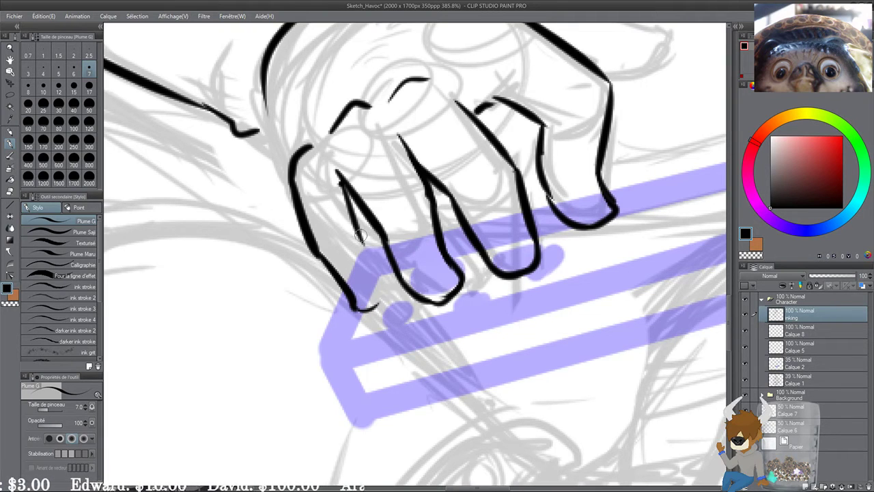
pyautogui.moveTo(356, 229); pyautogui.dragTo(377, 307)
pyautogui.hotkey('ctrl', 'z')
pyautogui.moveTo(356, 228); pyautogui.dragTo(373, 311)
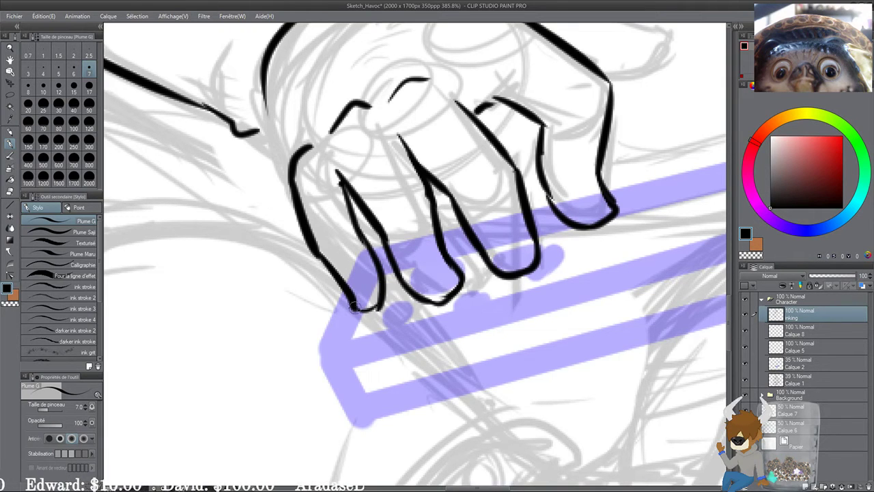
# Step: Extend the left hand's outer edge from the back of the hand down to the little finger
pyautogui.scroll(5, 267, 203)
pyautogui.moveTo(264, 217); pyautogui.dragTo(304, 347)
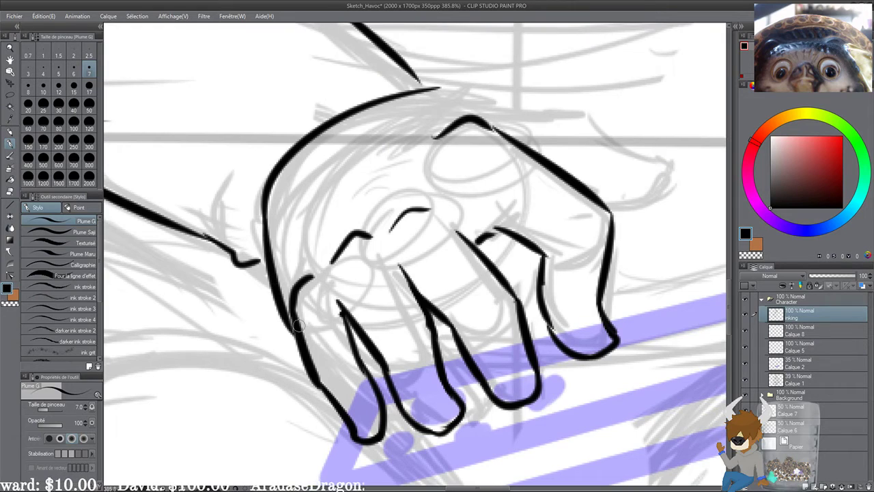
pyautogui.hotkey('ctrl', 'z')
pyautogui.moveTo(265, 219); pyautogui.dragTo(305, 350)
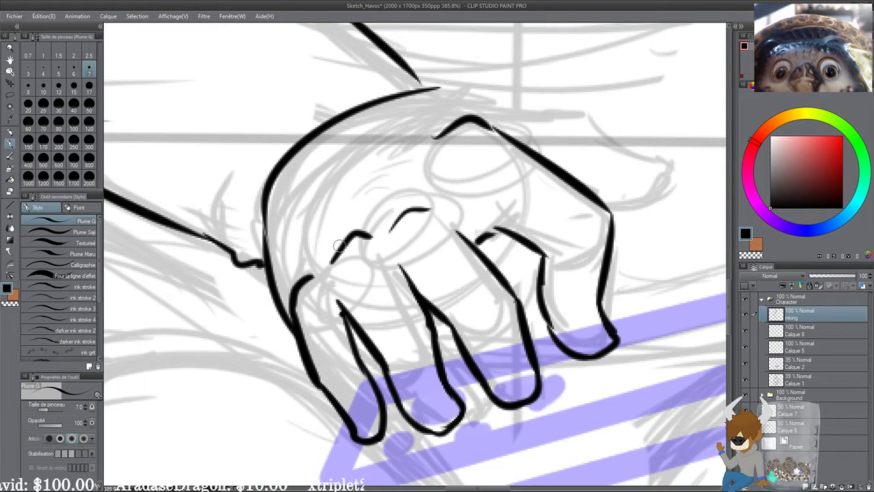
# Step: Redraw the left middle finger's knuckle arc and add short crease lines near the index knuckle
pyautogui.scroll(2, 441, 207)
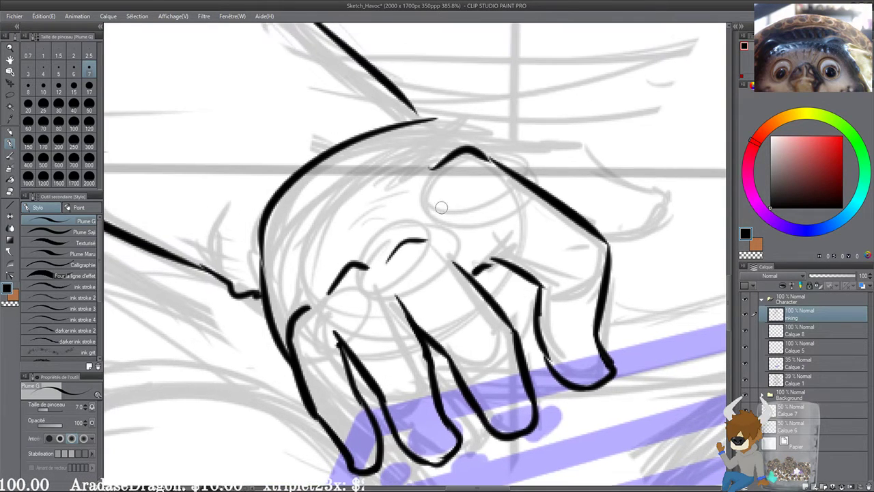
pyautogui.moveTo(424, 236)
pyautogui.mouseDown()
pyautogui.moveTo(389, 259)
pyautogui.moveTo(379, 233)
pyautogui.moveTo(412, 219)
pyautogui.mouseUp()
pyautogui.moveTo(423, 213); pyautogui.dragTo(448, 230)
pyautogui.moveTo(430, 157); pyautogui.dragTo(469, 157)
pyautogui.moveTo(480, 132)
pyautogui.mouseDown()
pyautogui.moveTo(421, 152)
pyautogui.moveTo(510, 184)
pyautogui.mouseUp()
pyautogui.moveTo(527, 180); pyautogui.dragTo(523, 177)
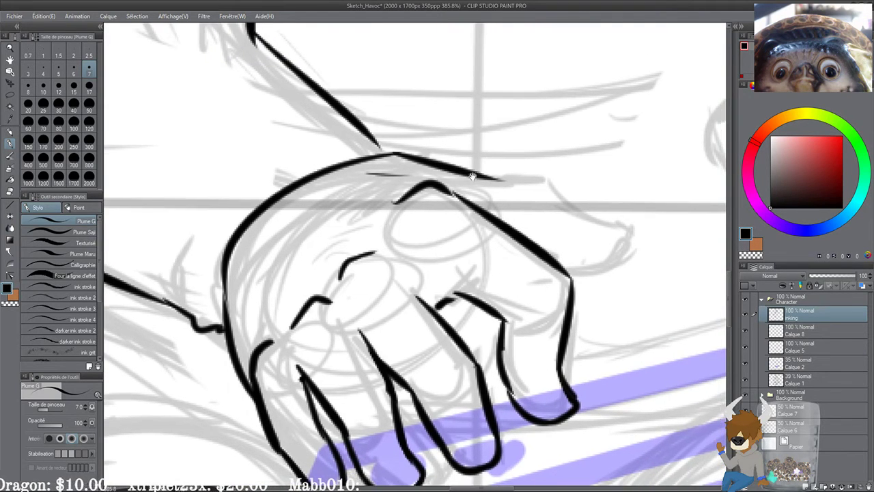
pyautogui.hotkey('ctrl', 'z')
pyautogui.moveTo(441, 175); pyautogui.dragTo(485, 209)
# Step: Ink the left thumb's upper edge from the wrist through its angled joint and around the tip
pyautogui.moveTo(378, 151); pyautogui.dragTo(512, 169)
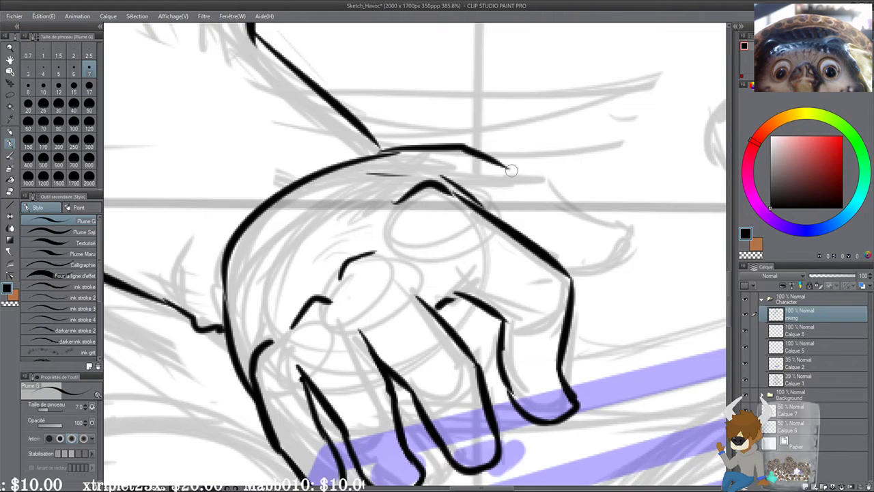
pyautogui.hotkey('ctrl', 'z')
pyautogui.moveTo(378, 146); pyautogui.dragTo(442, 152)
pyautogui.hotkey('ctrl', 'z')
pyautogui.moveTo(378, 146)
pyautogui.mouseDown()
pyautogui.moveTo(435, 161)
pyautogui.moveTo(516, 162)
pyautogui.moveTo(506, 162)
pyautogui.mouseUp()
pyautogui.hotkey('ctrl', 'z')
pyautogui.hotkey('ctrl', 'z')
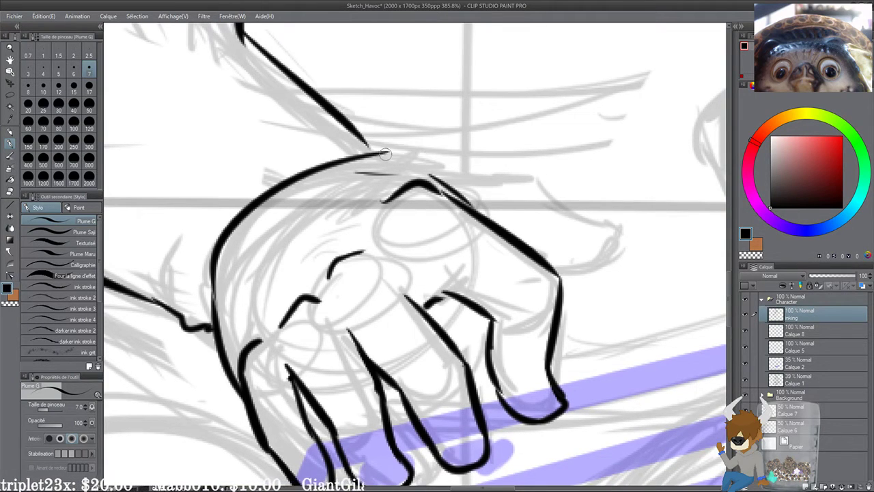
pyautogui.moveTo(385, 152)
pyautogui.mouseDown()
pyautogui.moveTo(484, 155)
pyautogui.moveTo(547, 198)
pyautogui.moveTo(445, 148)
pyautogui.moveTo(500, 185)
pyautogui.moveTo(511, 217)
pyautogui.mouseUp()
pyautogui.hotkey('ctrl', 'z')
pyautogui.moveTo(443, 172)
pyautogui.mouseDown()
pyautogui.moveTo(503, 184)
pyautogui.moveTo(489, 219)
pyautogui.mouseUp()
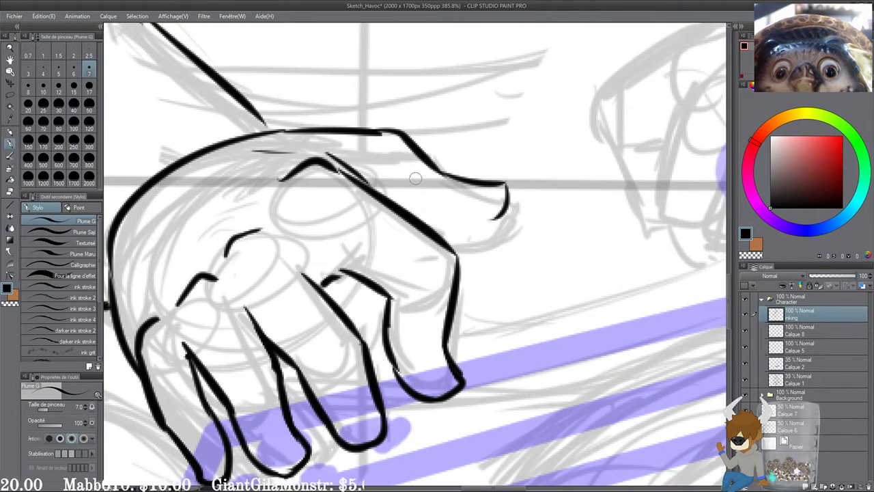
# Step: Ink the left thumb's underside from the tip back to the index finger and join the forearm line to the wrist
pyautogui.moveTo(409, 207)
pyautogui.mouseDown()
pyautogui.moveTo(487, 218)
pyautogui.moveTo(440, 223)
pyautogui.moveTo(480, 223)
pyautogui.mouseUp()
pyautogui.hotkey('ctrl', 'z')
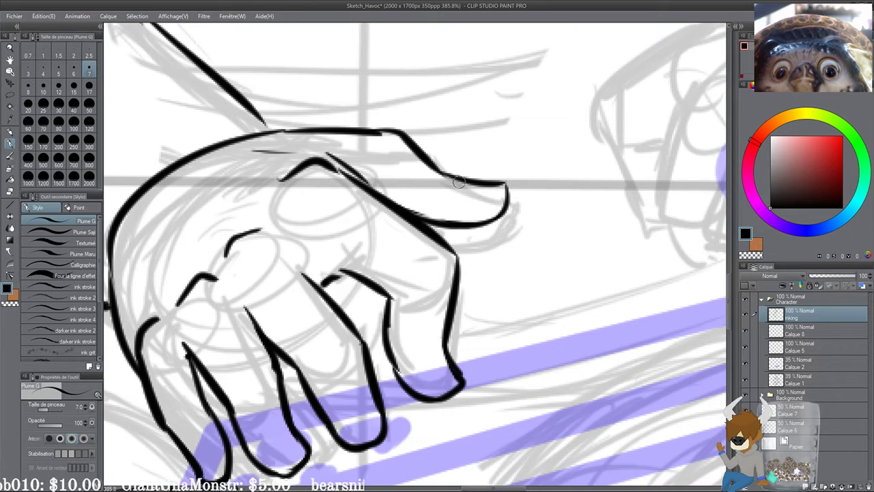
pyautogui.moveTo(269, 106)
pyautogui.mouseDown()
pyautogui.moveTo(362, 181)
pyautogui.moveTo(378, 153)
pyautogui.mouseUp()
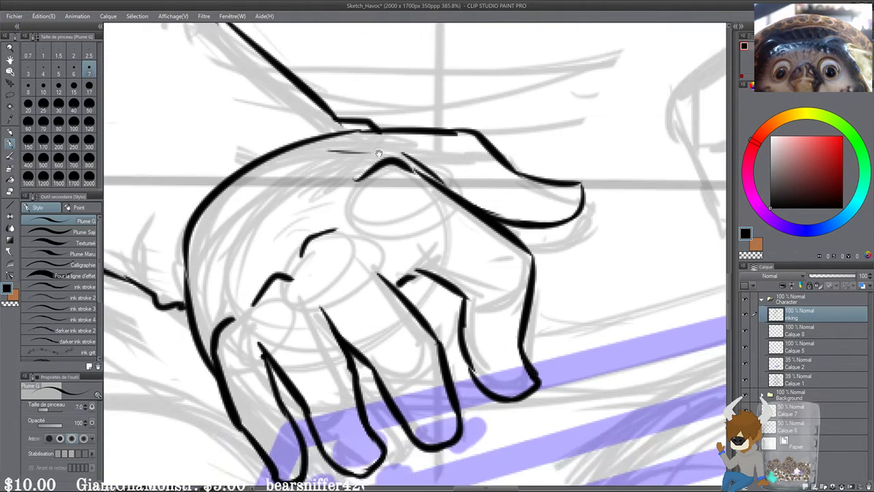
# Step: Add short crease lines on the back of the left hand and close the line gap between the index and middle fingers
pyautogui.scroll(-4, 374, 98)
pyautogui.moveTo(308, 160)
pyautogui.mouseDown()
pyautogui.moveTo(320, 184)
pyautogui.moveTo(273, 208)
pyautogui.mouseUp()
pyautogui.moveTo(364, 207)
pyautogui.mouseDown()
pyautogui.moveTo(347, 205)
pyautogui.moveTo(387, 236)
pyautogui.mouseUp()
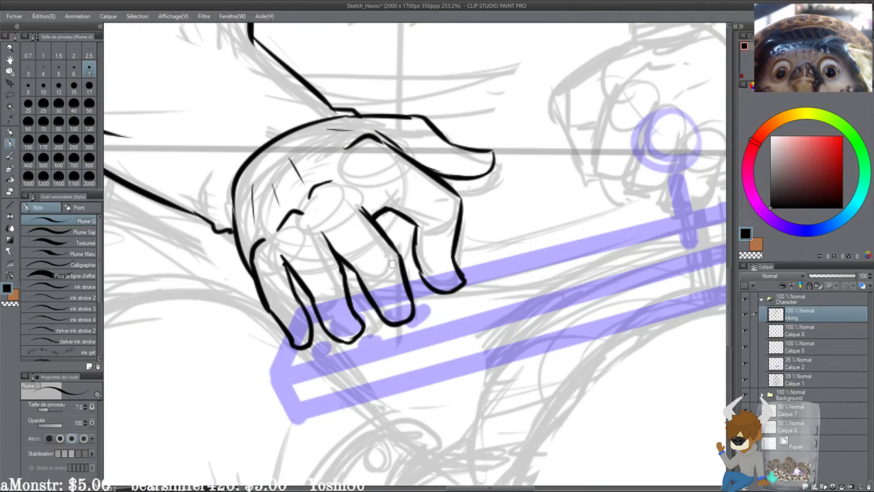
pyautogui.moveTo(368, 277); pyautogui.dragTo(368, 270)
pyautogui.moveTo(321, 223)
pyautogui.mouseDown()
pyautogui.moveTo(349, 260)
pyautogui.moveTo(331, 237)
pyautogui.mouseUp()
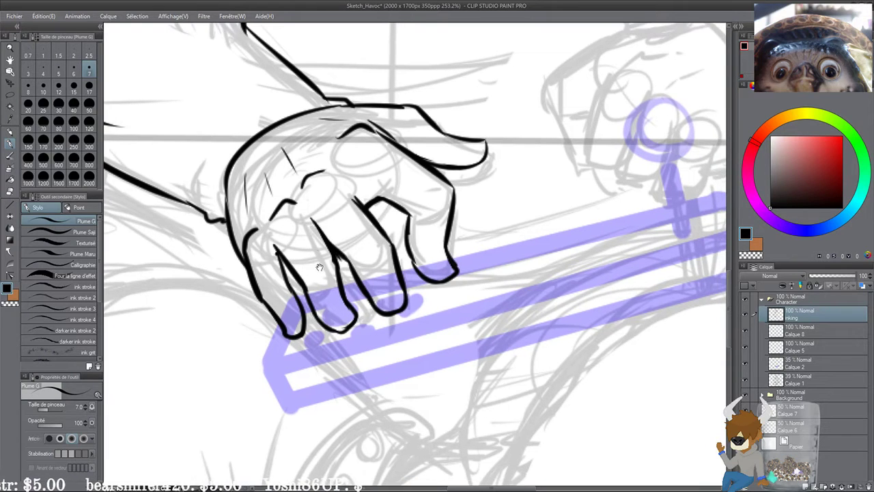
pyautogui.moveTo(320, 268); pyautogui.dragTo(309, 261)
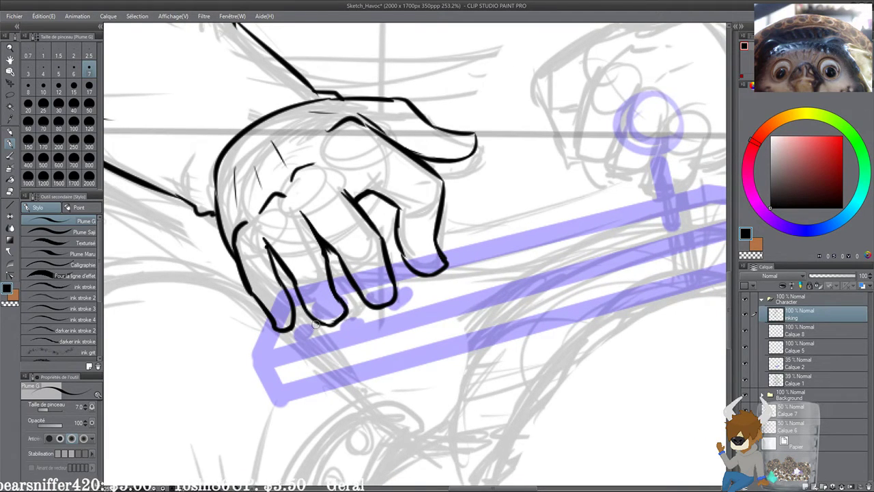
# Step: Ink the right forearm's inner edge as one S-shaped curve from below the rolled sleeve down toward the wrist
pyautogui.moveTo(445, 254); pyautogui.dragTo(411, 279)
pyautogui.moveTo(354, 230); pyautogui.dragTo(280, 229)
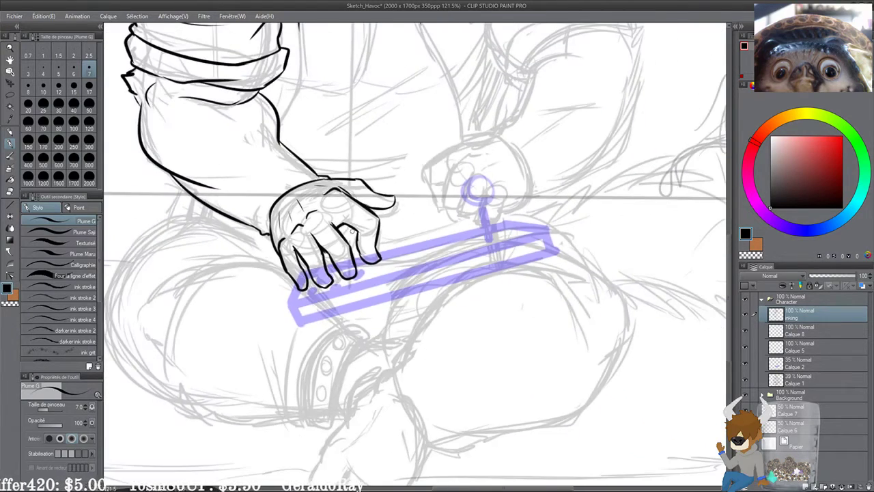
pyautogui.moveTo(446, 151); pyautogui.dragTo(374, 299)
pyautogui.scroll(4, 374, 299)
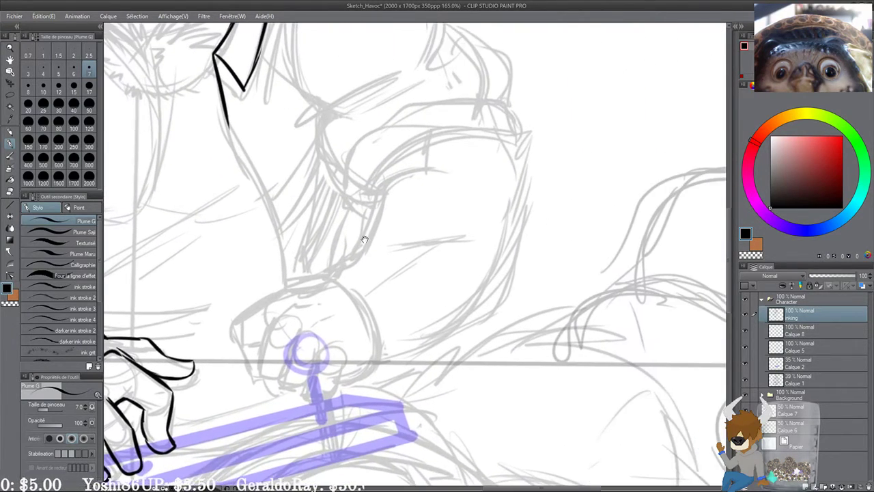
pyautogui.scroll(2, 336, 129)
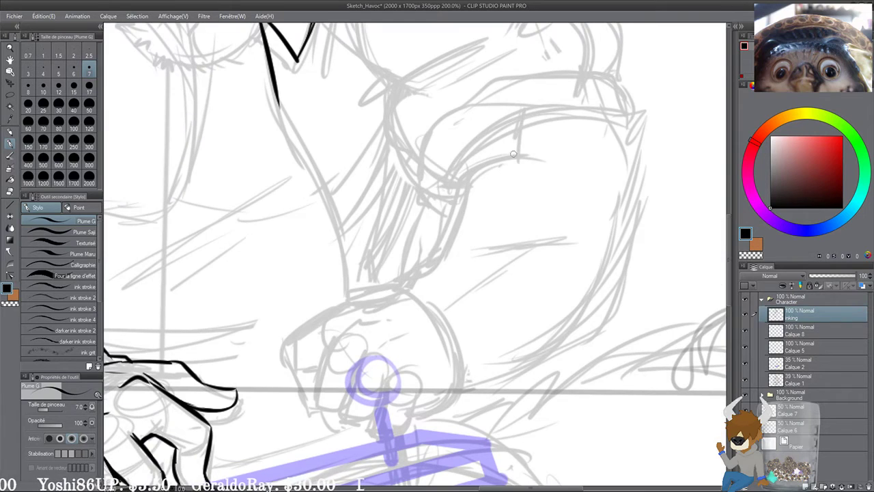
pyautogui.moveTo(523, 152); pyautogui.dragTo(427, 254)
pyautogui.hotkey('ctrl', 'z')
pyautogui.moveTo(527, 148); pyautogui.dragTo(427, 261)
pyautogui.hotkey('ctrl', 'z')
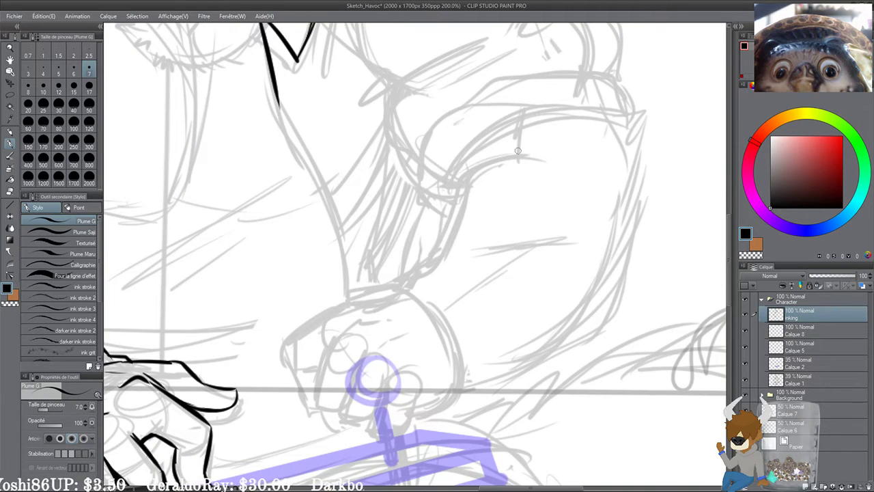
pyautogui.moveTo(533, 154)
pyautogui.mouseDown()
pyautogui.moveTo(429, 262)
pyautogui.moveTo(425, 210)
pyautogui.mouseUp()
pyautogui.scroll(2, 377, 197)
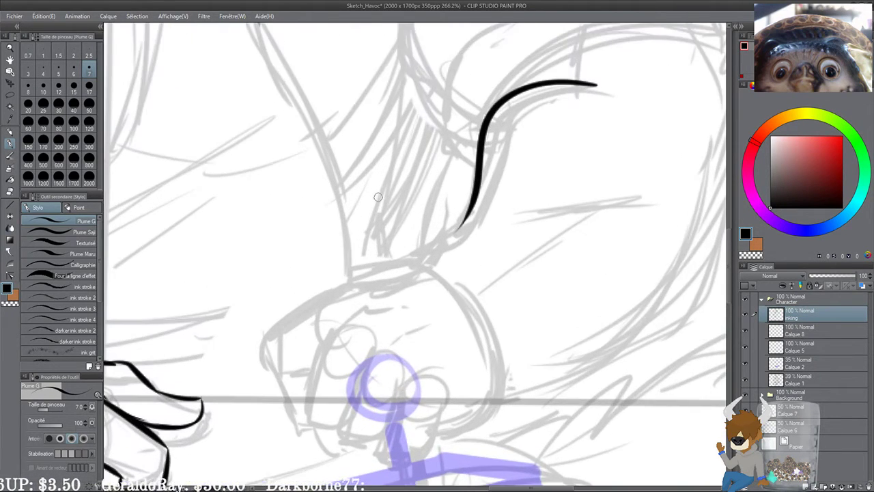
# Step: Outline the right fist's upper edge and angled index finger side, and add slanted knuckle lines across the hand
pyautogui.hotkey('ctrl', 'z')
pyautogui.moveTo(369, 245)
pyautogui.mouseDown()
pyautogui.moveTo(434, 217)
pyautogui.moveTo(370, 227)
pyautogui.moveTo(439, 211)
pyautogui.mouseUp()
pyautogui.moveTo(402, 239); pyautogui.dragTo(397, 215)
pyautogui.moveTo(375, 255); pyautogui.dragTo(447, 217)
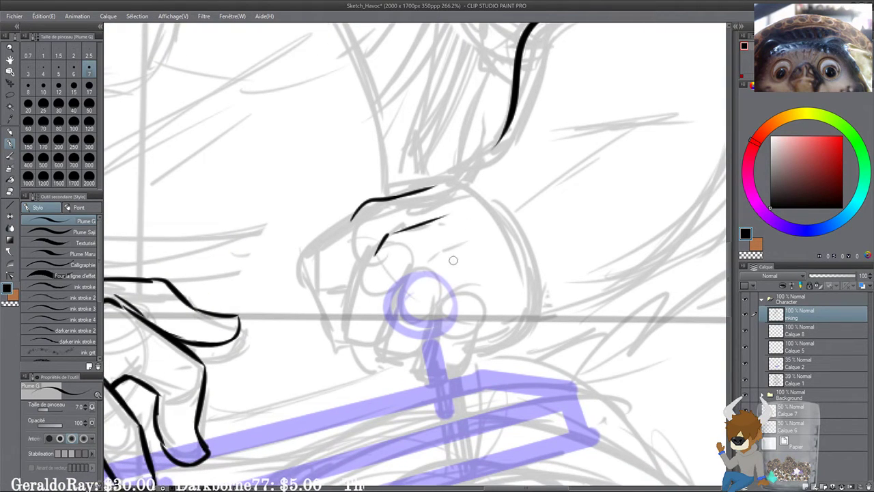
pyautogui.moveTo(426, 274); pyautogui.dragTo(482, 241)
pyautogui.moveTo(344, 221)
pyautogui.mouseDown()
pyautogui.moveTo(295, 252)
pyautogui.moveTo(325, 326)
pyautogui.mouseUp()
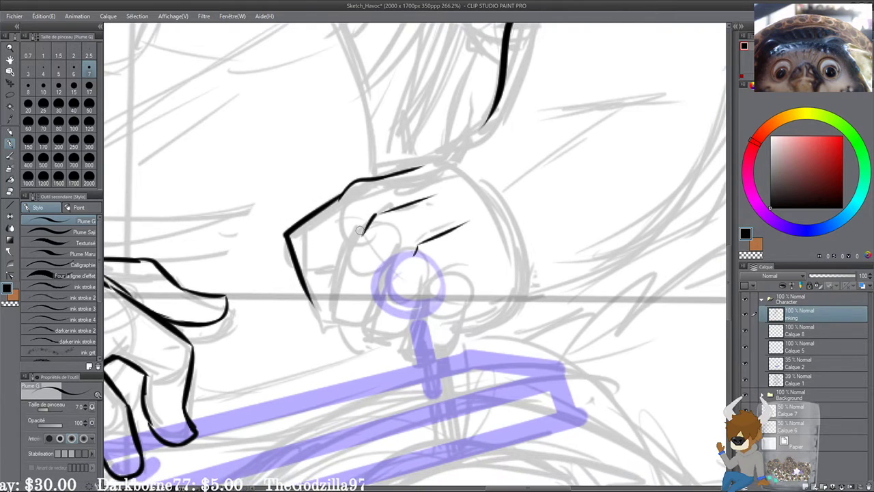
# Step: Ink the dividing lines between the right fist's curled fingers and their rounded fingertips
pyautogui.moveTo(359, 230)
pyautogui.mouseDown()
pyautogui.moveTo(329, 316)
pyautogui.moveTo(355, 323)
pyautogui.mouseUp()
pyautogui.moveTo(396, 254); pyautogui.dragTo(369, 329)
pyautogui.moveTo(430, 273)
pyautogui.mouseDown()
pyautogui.moveTo(408, 337)
pyautogui.moveTo(373, 292)
pyautogui.moveTo(392, 315)
pyautogui.mouseUp()
pyautogui.hotkey('ctrl', 'z')
pyautogui.moveTo(454, 272)
pyautogui.mouseDown()
pyautogui.moveTo(419, 325)
pyautogui.moveTo(430, 291)
pyautogui.mouseUp()
pyautogui.moveTo(371, 325)
pyautogui.mouseDown()
pyautogui.moveTo(613, 241)
pyautogui.moveTo(368, 271)
pyautogui.moveTo(418, 274)
pyautogui.mouseUp()
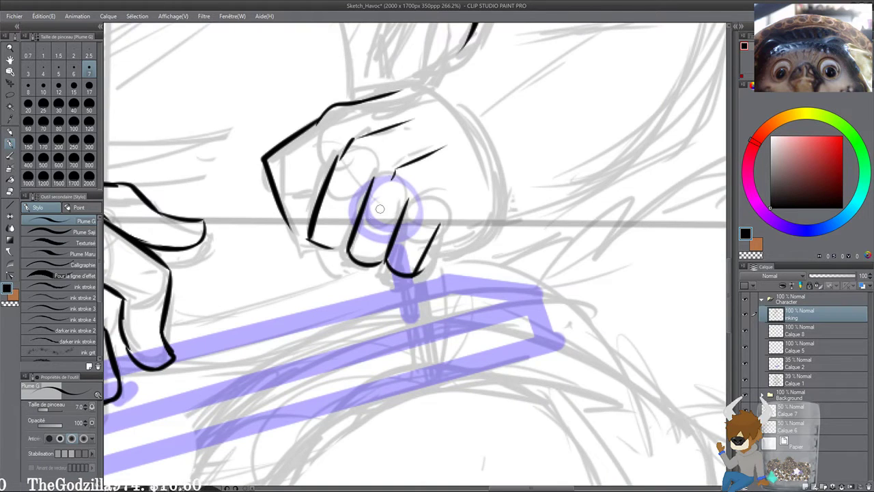
# Step: Add small knuckle marks on the right fist and a short slanted line at the little finger's knuckle
pyautogui.moveTo(379, 209); pyautogui.dragTo(442, 263)
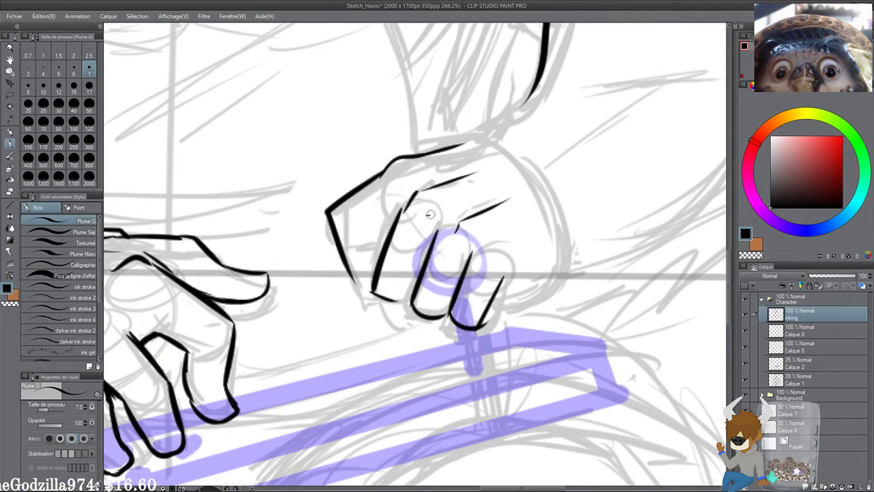
pyautogui.moveTo(504, 244); pyautogui.dragTo(524, 234)
pyautogui.moveTo(505, 267); pyautogui.dragTo(467, 244)
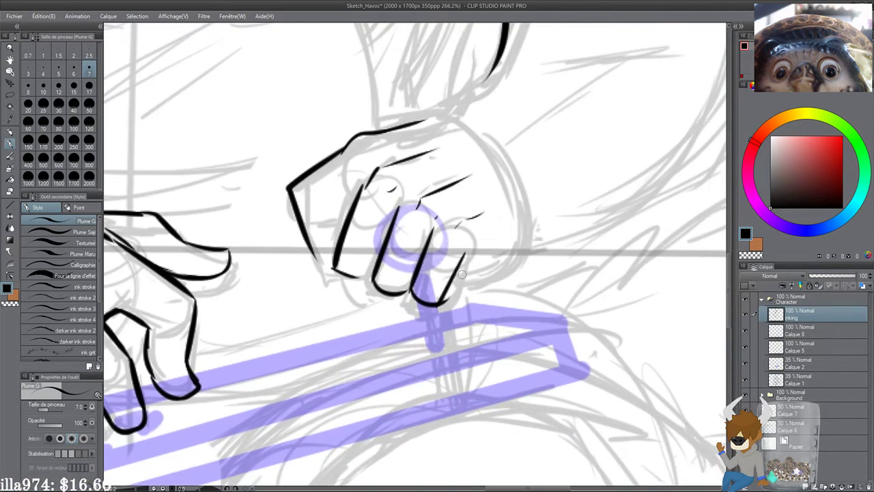
pyautogui.moveTo(471, 284); pyautogui.dragTo(467, 254)
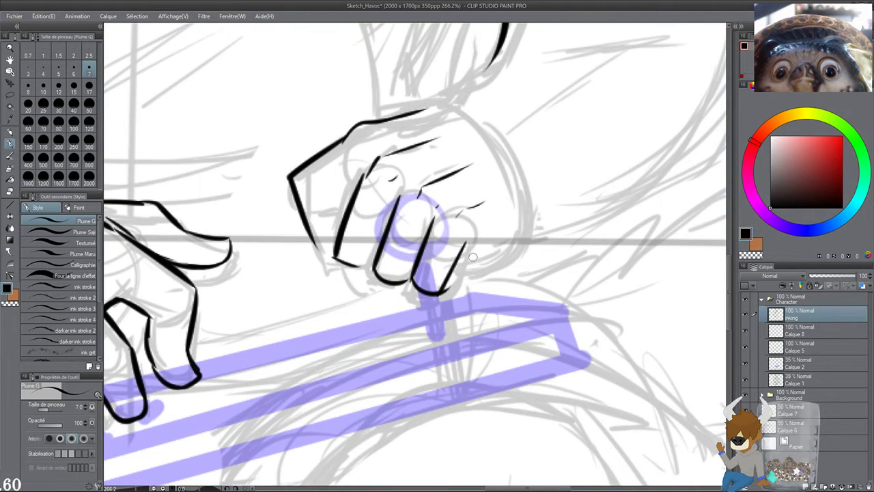
# Step: Ink a short curve for the right fist's lower edge beside the last curled finger, redrawing it until it fits
pyautogui.moveTo(472, 266); pyautogui.dragTo(456, 283)
pyautogui.moveTo(465, 253)
pyautogui.mouseDown()
pyautogui.moveTo(500, 262)
pyautogui.moveTo(483, 246)
pyautogui.moveTo(476, 265)
pyautogui.moveTo(483, 265)
pyautogui.moveTo(529, 247)
pyautogui.mouseUp()
pyautogui.hotkey('ctrl', 'z')
pyautogui.hotkey('ctrl', 'z')
pyautogui.hotkey('ctrl', 'z')
pyautogui.hotkey('ctrl', 'z')
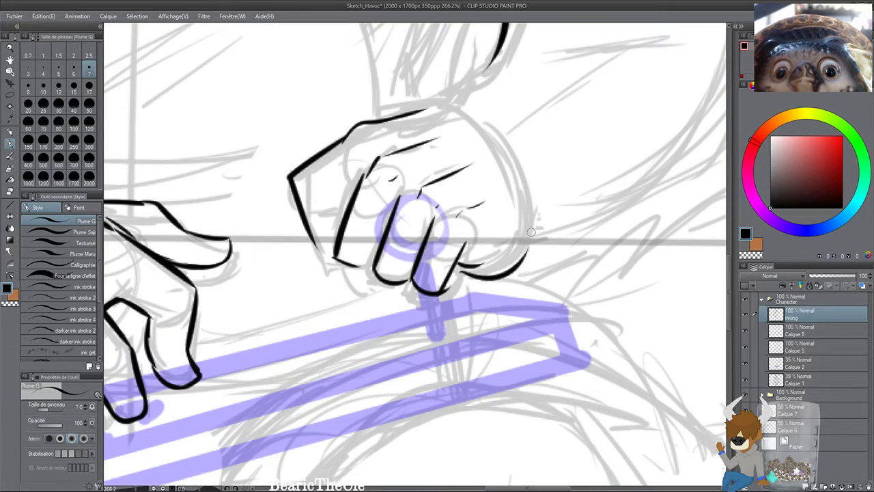
pyautogui.hotkey('ctrl', 'z')
pyautogui.moveTo(463, 266); pyautogui.dragTo(514, 268)
# Step: Close the right fist's index and neighbouring fingertips, and add a crease with a thickened wedge along the finger division
pyautogui.moveTo(502, 157); pyautogui.dragTo(552, 162)
pyautogui.moveTo(367, 253); pyautogui.dragTo(382, 257)
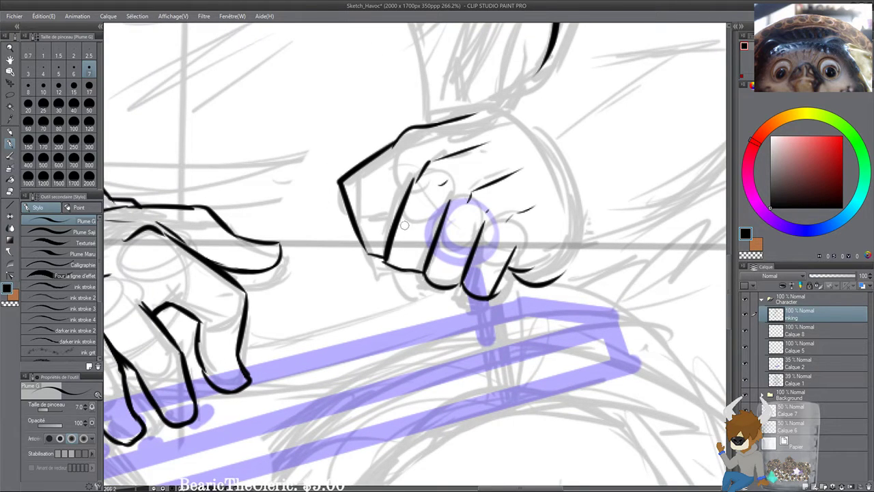
pyautogui.moveTo(404, 193)
pyautogui.mouseDown()
pyautogui.moveTo(379, 209)
pyautogui.moveTo(395, 208)
pyautogui.moveTo(393, 217)
pyautogui.moveTo(402, 199)
pyautogui.moveTo(404, 223)
pyautogui.moveTo(442, 219)
pyautogui.mouseUp()
pyautogui.moveTo(458, 249)
pyautogui.mouseDown()
pyautogui.moveTo(441, 240)
pyautogui.moveTo(461, 232)
pyautogui.moveTo(385, 233)
pyautogui.mouseUp()
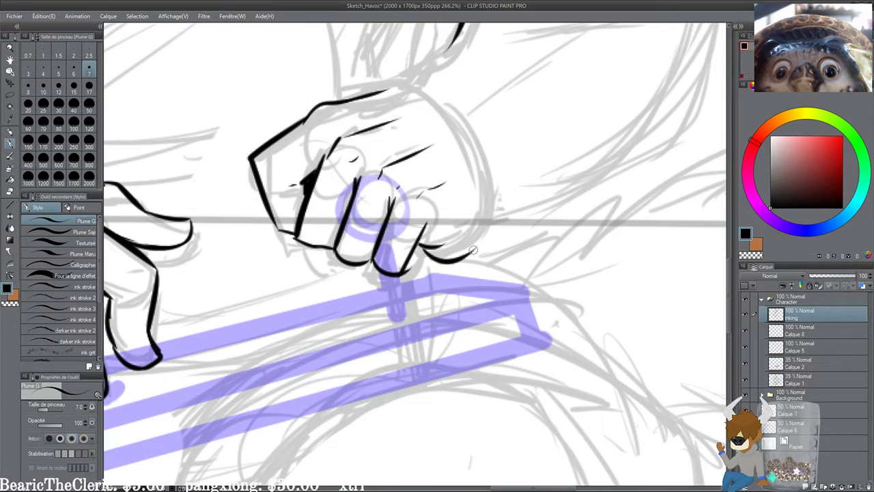
# Step: Outline the back of the right fist from the knuckles past the wrist and around to the last finger, replacing the short lower curve
pyautogui.moveTo(432, 256); pyautogui.dragTo(497, 217)
pyautogui.hotkey('ctrl', 'z')
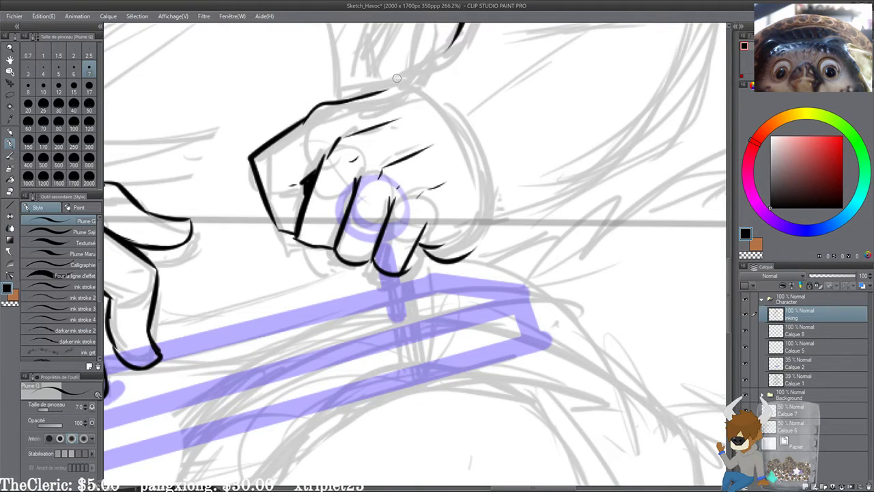
pyautogui.moveTo(337, 100)
pyautogui.mouseDown()
pyautogui.moveTo(398, 77)
pyautogui.moveTo(495, 197)
pyautogui.mouseUp()
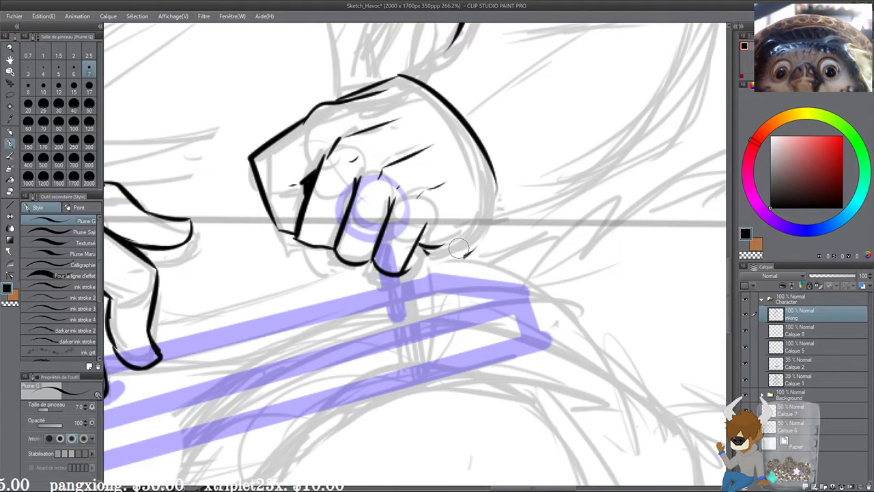
pyautogui.hotkey('ctrl', 'z')
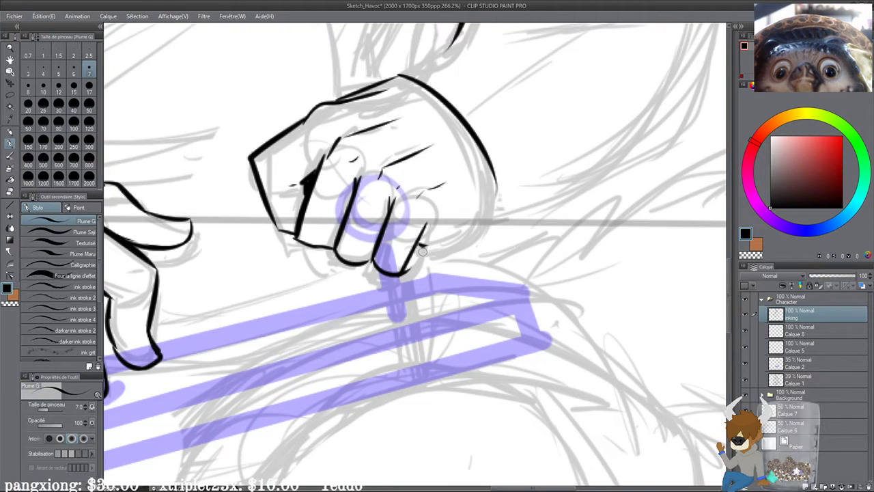
pyautogui.moveTo(421, 245); pyautogui.dragTo(494, 226)
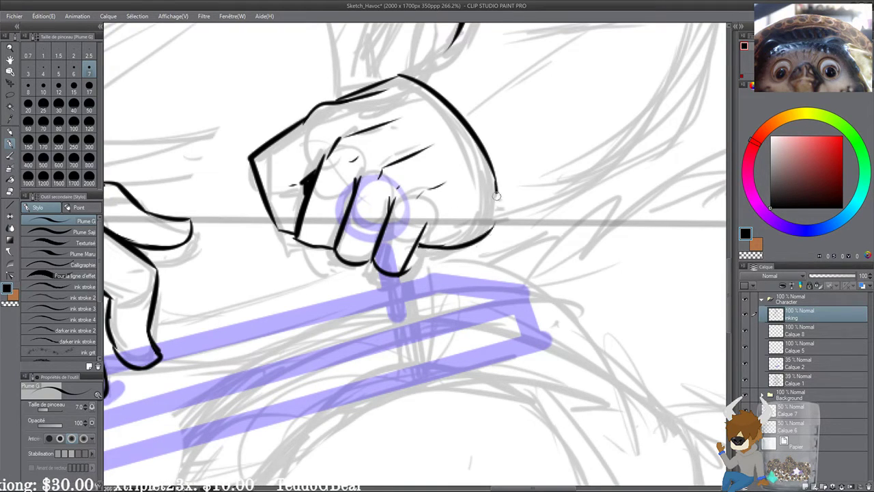
pyautogui.hotkey('ctrl', 'z')
pyautogui.moveTo(496, 186)
pyautogui.mouseDown()
pyautogui.moveTo(498, 216)
pyautogui.moveTo(454, 248)
pyautogui.moveTo(420, 246)
pyautogui.mouseUp()
pyautogui.moveTo(469, 198)
pyautogui.mouseDown()
pyautogui.moveTo(467, 217)
pyautogui.moveTo(505, 260)
pyautogui.mouseUp()
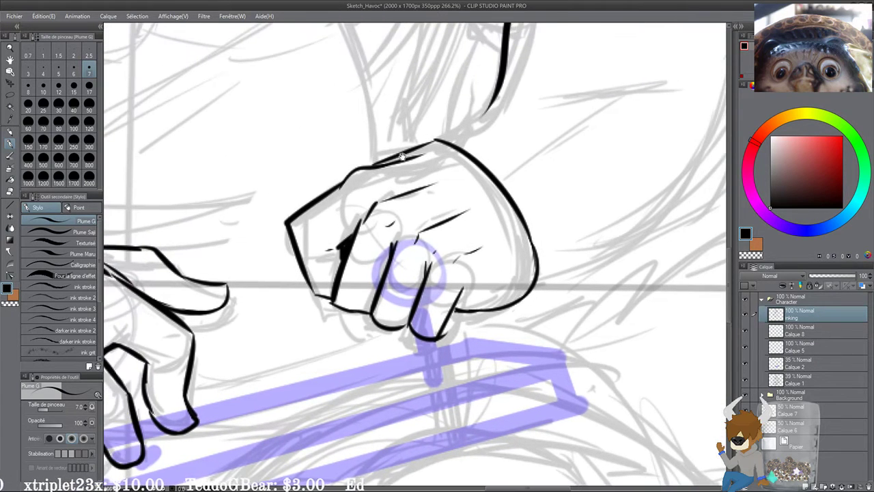
# Step: Join the right forearm's inner line to the top of the fist and add a small hooked line at the outer wrist
pyautogui.moveTo(436, 139); pyautogui.dragTo(395, 157)
pyautogui.moveTo(561, 228); pyautogui.dragTo(467, 196)
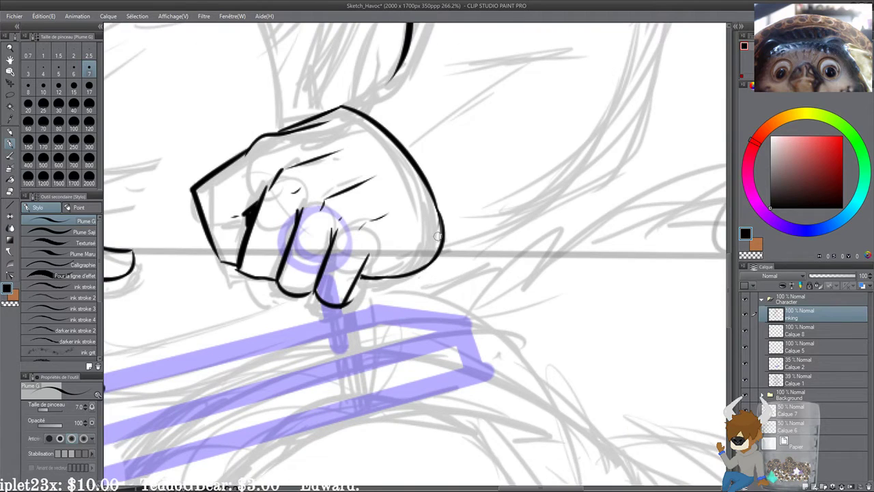
pyautogui.moveTo(438, 236); pyautogui.dragTo(468, 235)
pyautogui.moveTo(527, 209); pyautogui.dragTo(496, 282)
pyautogui.moveTo(308, 179); pyautogui.dragTo(370, 139)
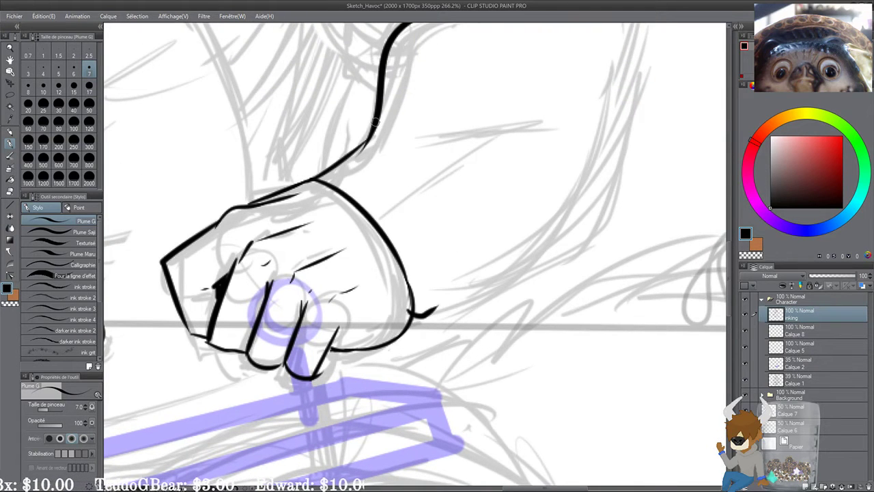
# Step: Erase the right fist's lower edge and redraw it from the last finger up to the outer wrist
pyautogui.scroll(-2, 374, 120)
pyautogui.scroll(-2, 374, 120)
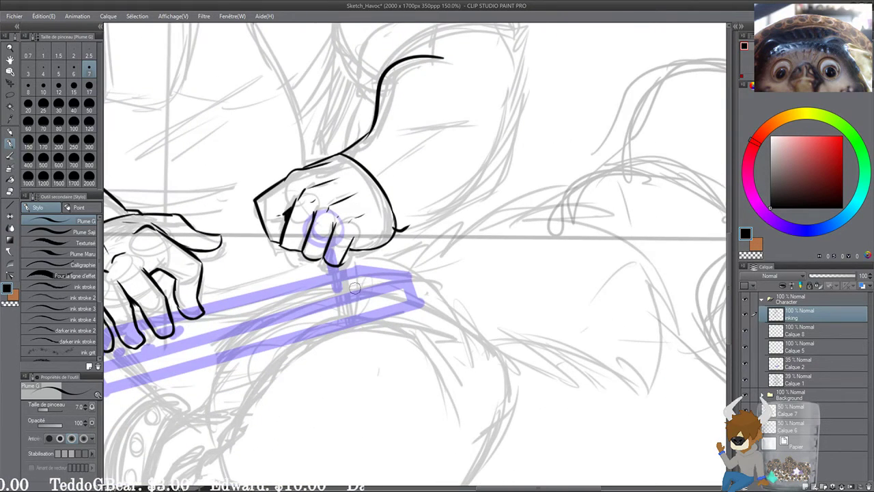
pyautogui.scroll(1, 330, 320)
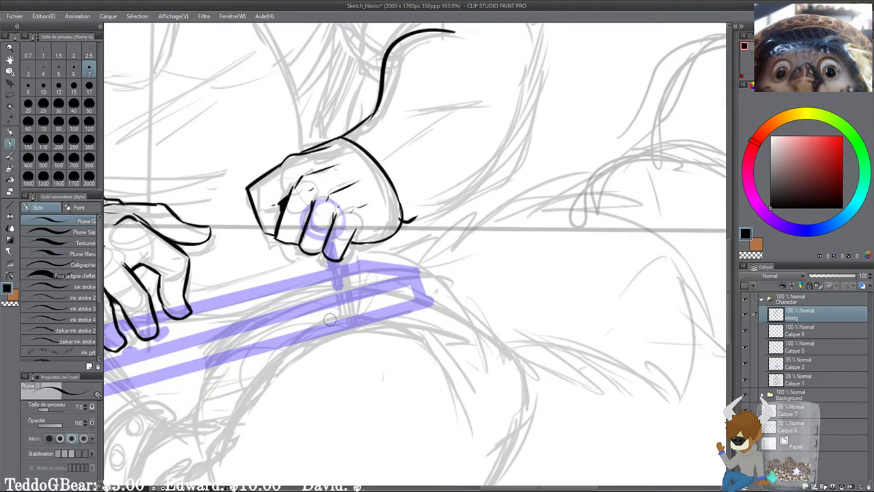
pyautogui.scroll(3, 330, 320)
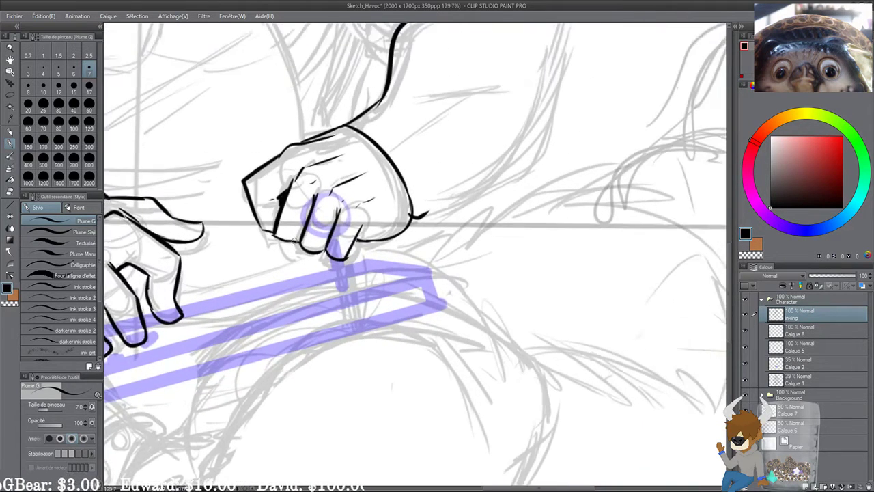
pyautogui.moveTo(395, 243)
pyautogui.mouseDown()
pyautogui.moveTo(420, 238)
pyautogui.moveTo(430, 215)
pyautogui.mouseUp()
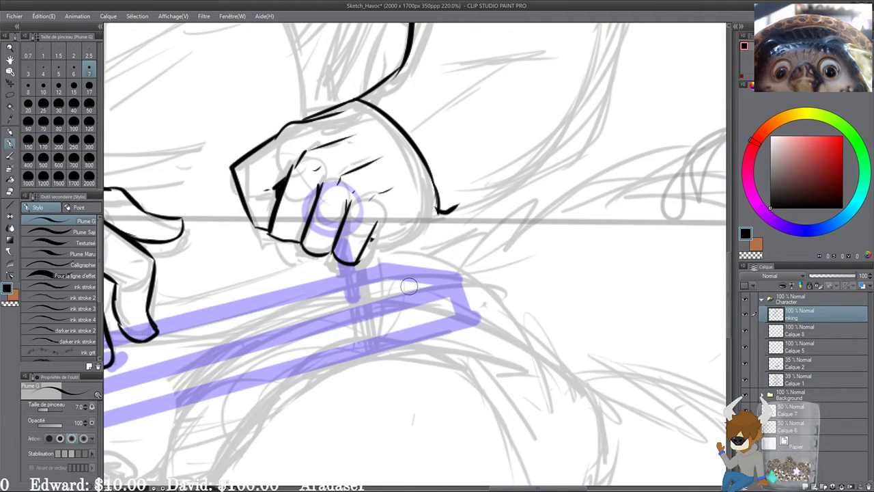
pyautogui.scroll(2, 409, 285)
pyautogui.moveTo(370, 232); pyautogui.dragTo(418, 218)
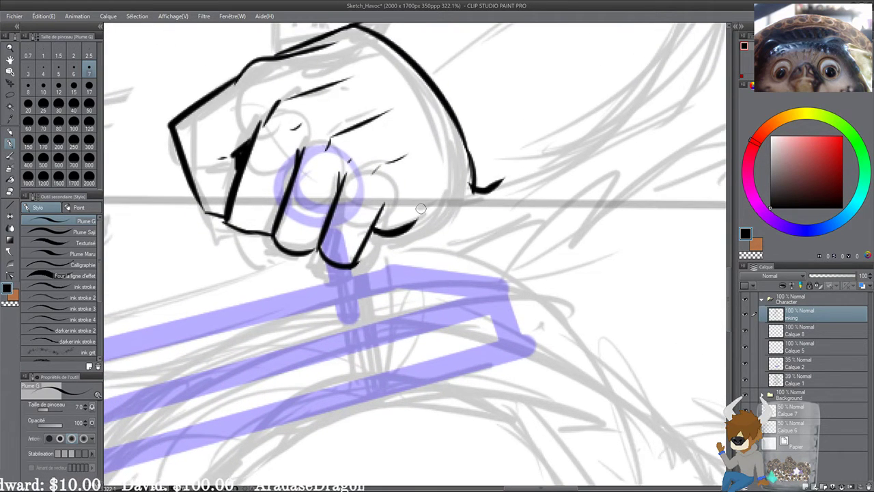
pyautogui.hotkey('ctrl', 'z')
pyautogui.moveTo(369, 238)
pyautogui.mouseDown()
pyautogui.moveTo(413, 229)
pyautogui.moveTo(473, 186)
pyautogui.moveTo(456, 207)
pyautogui.mouseUp()
pyautogui.moveTo(480, 214); pyautogui.dragTo(439, 264)
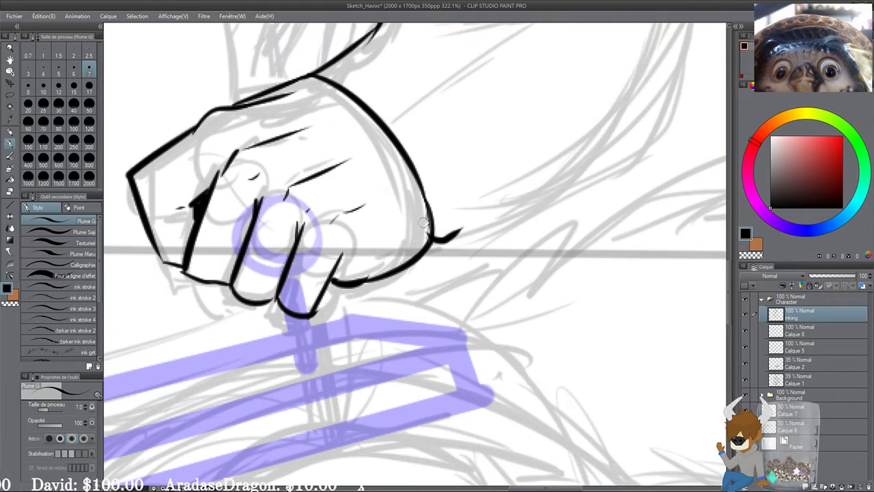
# Step: Extend the right forearm's upper line toward the elbow and add a short crease stroke above it
pyautogui.scroll(-5, 404, 205)
pyautogui.moveTo(503, 163); pyautogui.dragTo(402, 321)
pyautogui.moveTo(416, 172); pyautogui.dragTo(415, 177)
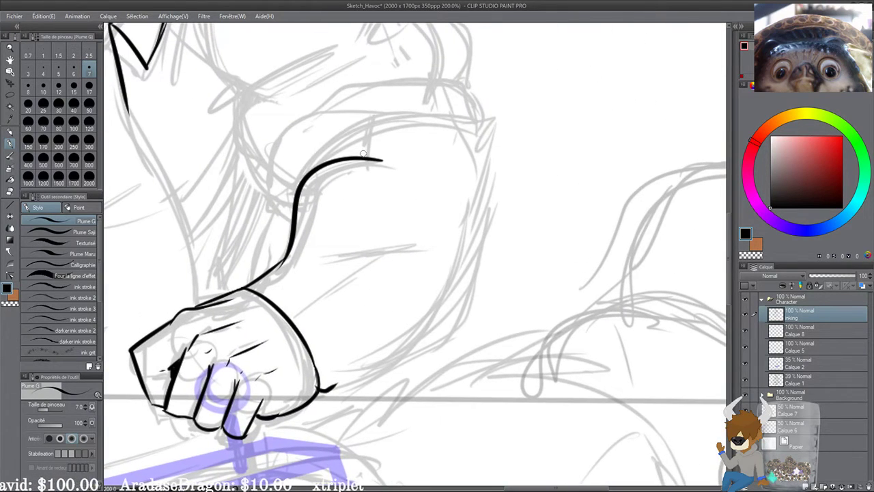
pyautogui.moveTo(362, 158)
pyautogui.mouseDown()
pyautogui.moveTo(432, 163)
pyautogui.moveTo(425, 170)
pyautogui.mouseUp()
pyautogui.hotkey('ctrl', 'z')
pyautogui.moveTo(348, 156); pyautogui.dragTo(395, 141)
pyautogui.moveTo(440, 175); pyautogui.dragTo(416, 166)
# Step: Ink the crease lines across the middle of the right forearm, including the short branch and the separate lower stroke
pyautogui.moveTo(285, 259)
pyautogui.mouseDown()
pyautogui.moveTo(382, 236)
pyautogui.moveTo(415, 197)
pyautogui.mouseUp()
pyautogui.moveTo(343, 261)
pyautogui.mouseDown()
pyautogui.moveTo(405, 207)
pyautogui.moveTo(345, 244)
pyautogui.mouseUp()
pyautogui.moveTo(441, 185); pyautogui.dragTo(433, 208)
pyautogui.moveTo(423, 230)
pyautogui.mouseDown()
pyautogui.moveTo(387, 264)
pyautogui.moveTo(355, 258)
pyautogui.mouseUp()
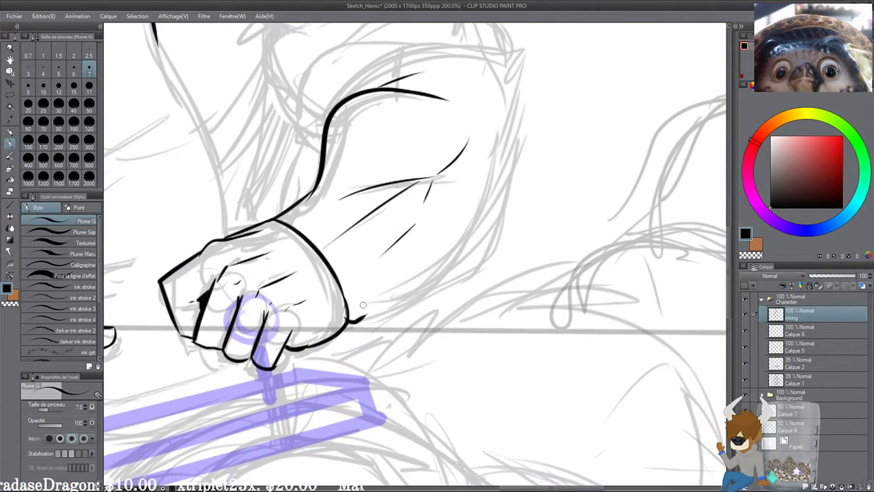
# Step: Ink the right forearm's outer edge as a long curve from the wrist up toward the elbow
pyautogui.hotkey('ctrl', 'z')
pyautogui.moveTo(365, 305)
pyautogui.mouseDown()
pyautogui.moveTo(486, 198)
pyautogui.moveTo(507, 145)
pyautogui.mouseUp()
pyautogui.moveTo(507, 83); pyautogui.dragTo(460, 154)
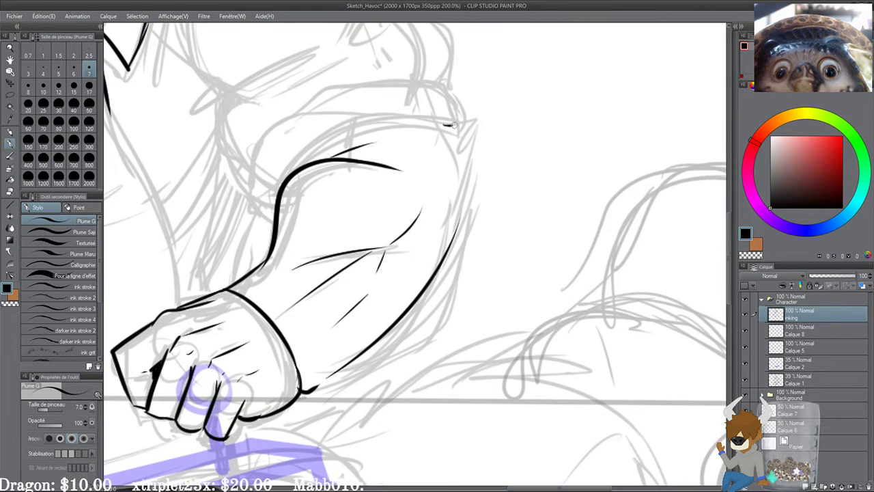
# Step: Ink the jagged fur tuft at the right elbow and a second outer contour stroke along the underside of the forearm from the wrist
pyautogui.moveTo(445, 125)
pyautogui.mouseDown()
pyautogui.moveTo(478, 163)
pyautogui.moveTo(474, 187)
pyautogui.moveTo(490, 146)
pyautogui.moveTo(467, 243)
pyautogui.mouseUp()
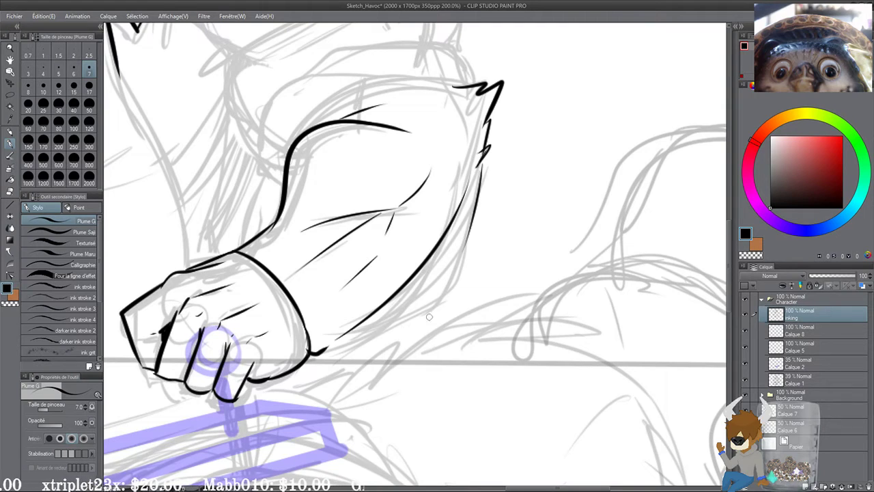
pyautogui.moveTo(413, 290); pyautogui.dragTo(414, 275)
pyautogui.hotkey('ctrl', 'z')
pyautogui.moveTo(324, 335); pyautogui.dragTo(419, 272)
pyautogui.hotkey('ctrl', 'z')
pyautogui.hotkey('ctrl', 'z')
pyautogui.moveTo(325, 336); pyautogui.dragTo(437, 253)
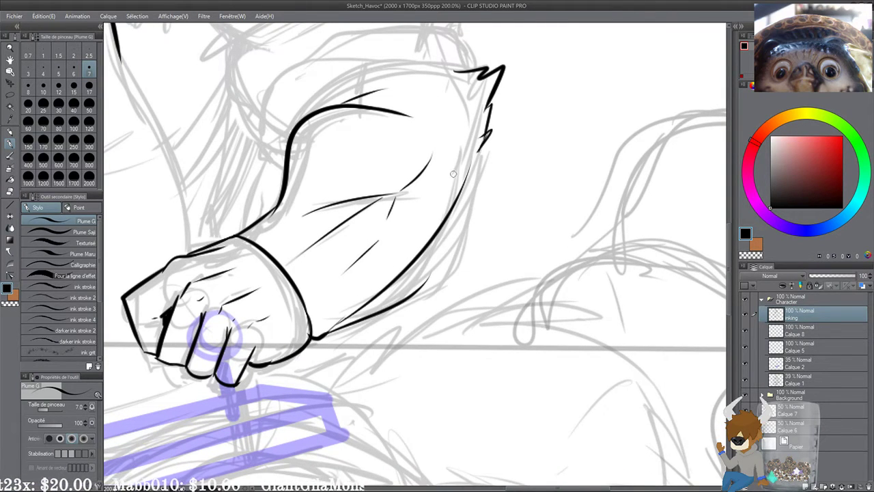
# Step: Ink the right forearm's outer contour from the elbow tuft down into the stroke coming from the wrist, redrawing it until the curve joins cleanly
pyautogui.moveTo(482, 157)
pyautogui.mouseDown()
pyautogui.moveTo(455, 261)
pyautogui.moveTo(382, 305)
pyautogui.mouseUp()
pyautogui.hotkey('ctrl', 'z')
pyautogui.moveTo(463, 251)
pyautogui.mouseDown()
pyautogui.moveTo(380, 305)
pyautogui.moveTo(353, 308)
pyautogui.mouseUp()
pyautogui.hotkey('ctrl', 'z')
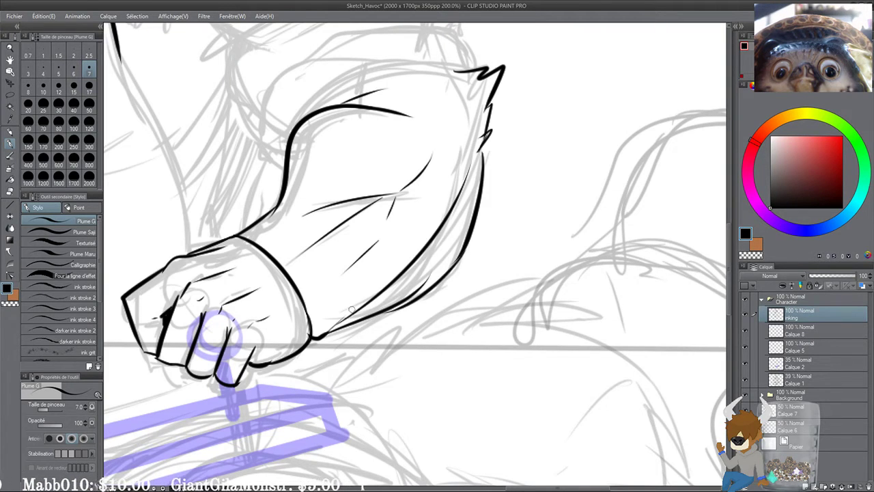
pyautogui.hotkey('ctrl', 'z')
pyautogui.moveTo(463, 252); pyautogui.dragTo(356, 306)
pyautogui.moveTo(428, 277); pyautogui.dragTo(437, 258)
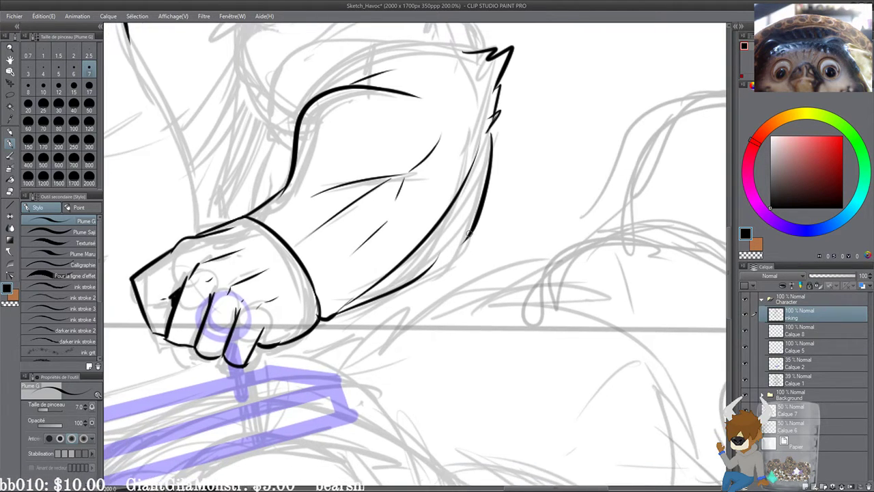
pyautogui.moveTo(471, 233); pyautogui.dragTo(392, 284)
pyautogui.hotkey('ctrl', 'z')
pyautogui.moveTo(472, 232); pyautogui.dragTo(370, 293)
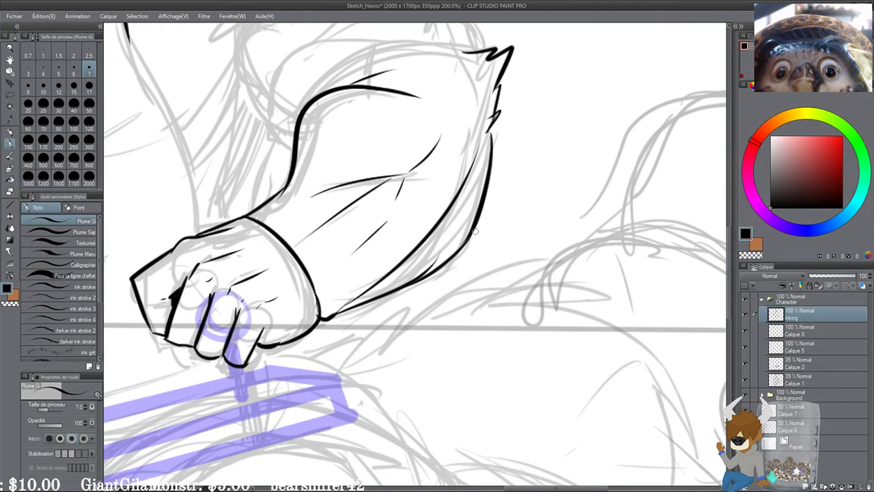
pyautogui.moveTo(475, 232); pyautogui.dragTo(417, 273)
pyautogui.hotkey('ctrl', 'z')
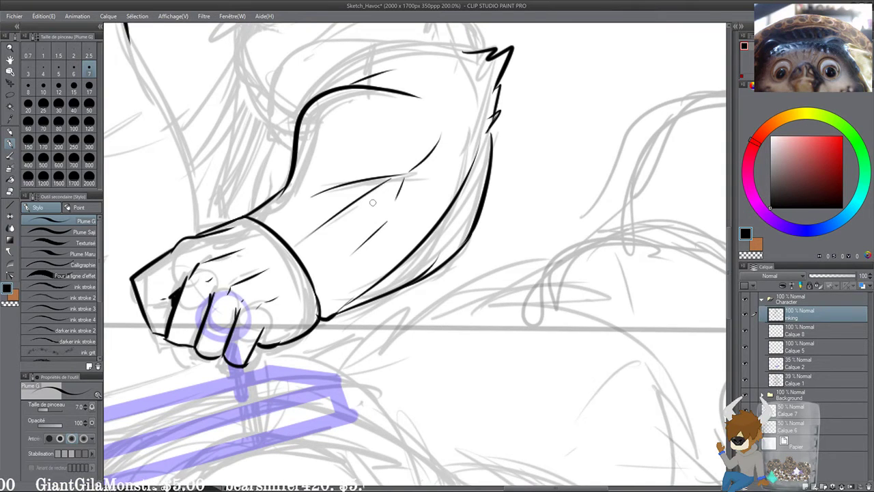
pyautogui.moveTo(443, 248); pyautogui.dragTo(431, 265)
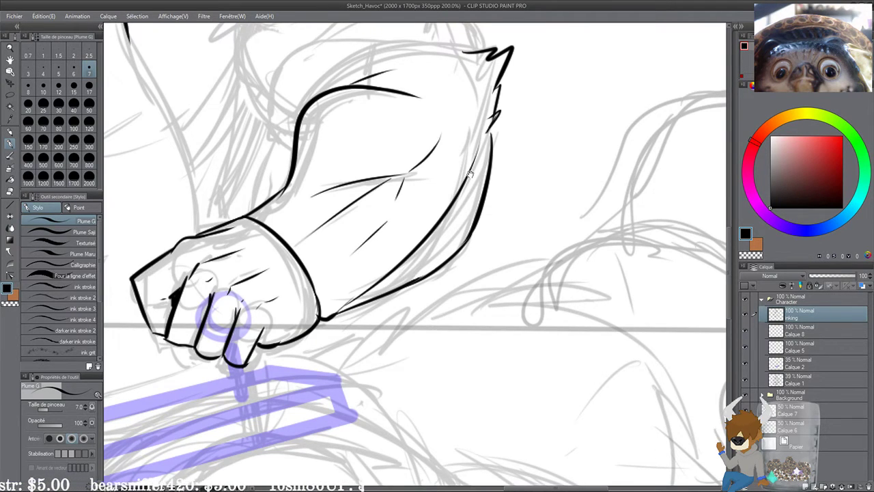
pyautogui.moveTo(470, 175); pyautogui.dragTo(457, 249)
pyautogui.scroll(-3, 431, 208)
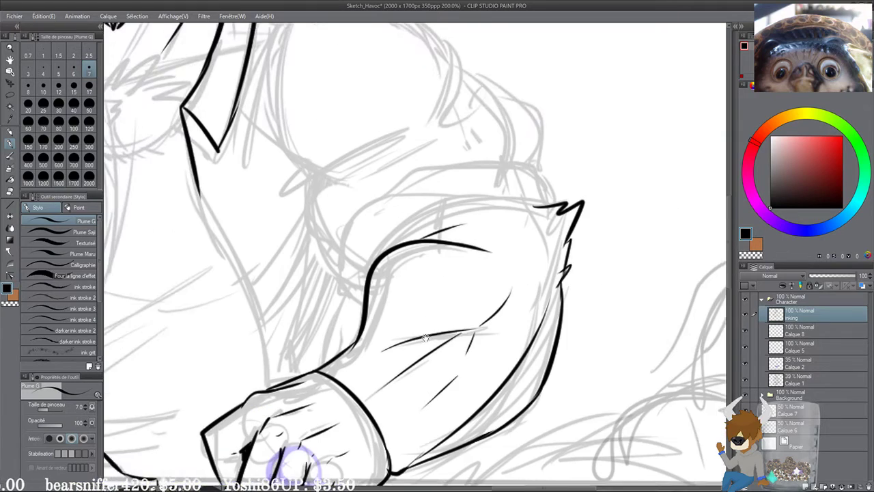
pyautogui.moveTo(151, 322); pyautogui.dragTo(519, 209)
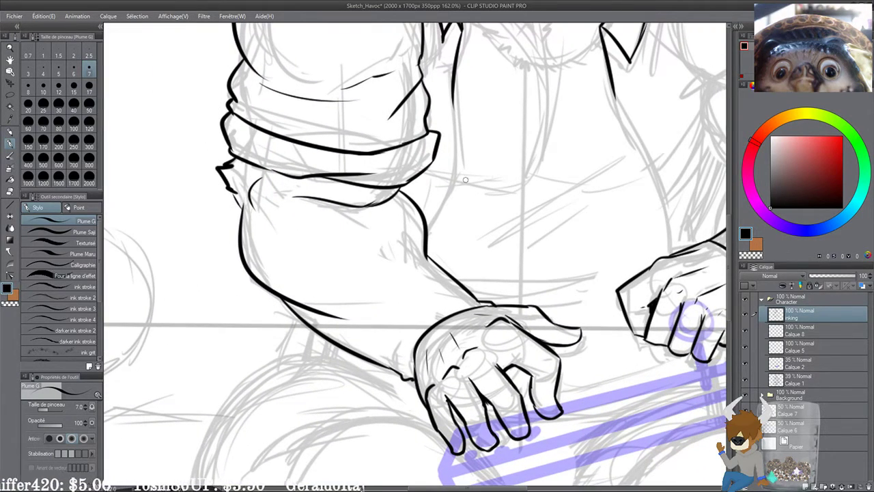
pyautogui.scroll(3, 368, 205)
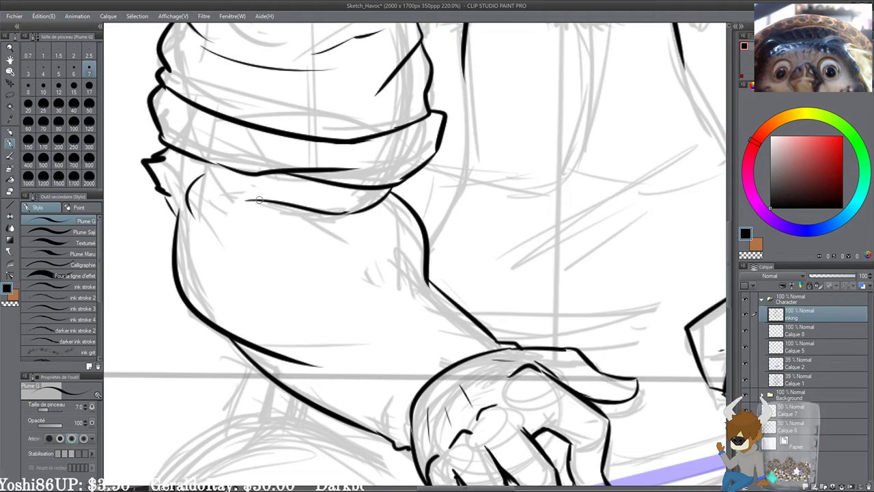
pyautogui.moveTo(258, 200); pyautogui.dragTo(240, 210)
pyautogui.hotkey('ctrl', 'z')
pyautogui.moveTo(353, 223)
pyautogui.mouseDown()
pyautogui.moveTo(307, 206)
pyautogui.moveTo(341, 191)
pyautogui.mouseUp()
pyautogui.moveTo(611, 229); pyautogui.dragTo(261, 228)
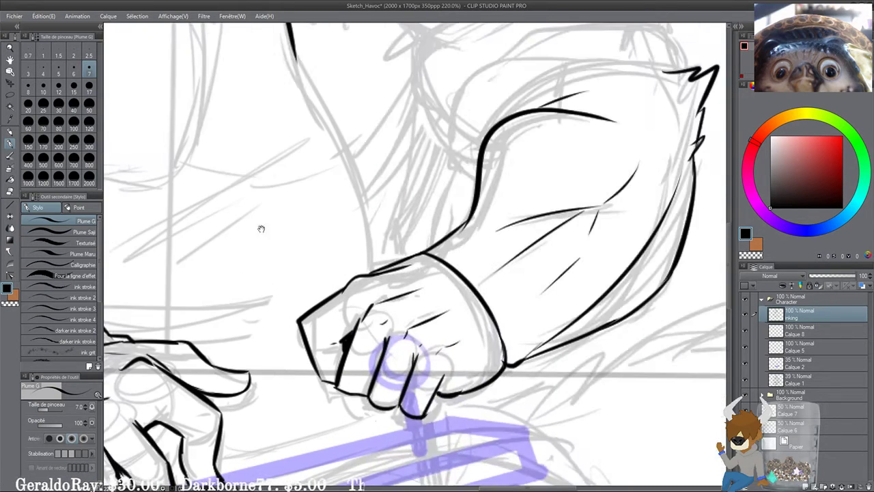
# Step: Ink the inner corner of the rolled sleeve cuff above the right forearm, with a short fold line beside it
pyautogui.moveTo(525, 160); pyautogui.dragTo(357, 287)
pyautogui.scroll(2, 318, 199)
pyautogui.moveTo(486, 186); pyautogui.dragTo(474, 230)
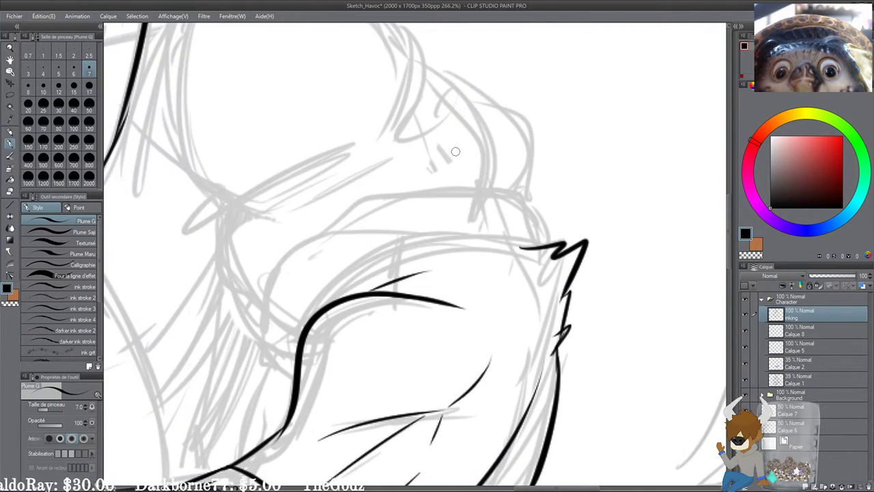
pyautogui.scroll(-2, 457, 152)
pyautogui.moveTo(320, 335)
pyautogui.mouseDown()
pyautogui.moveTo(294, 332)
pyautogui.moveTo(289, 287)
pyautogui.moveTo(333, 243)
pyautogui.moveTo(322, 313)
pyautogui.moveTo(304, 270)
pyautogui.moveTo(413, 201)
pyautogui.mouseUp()
pyautogui.moveTo(334, 273); pyautogui.dragTo(454, 210)
pyautogui.hotkey('ctrl', 'z')
pyautogui.hotkey('ctrl', 'z')
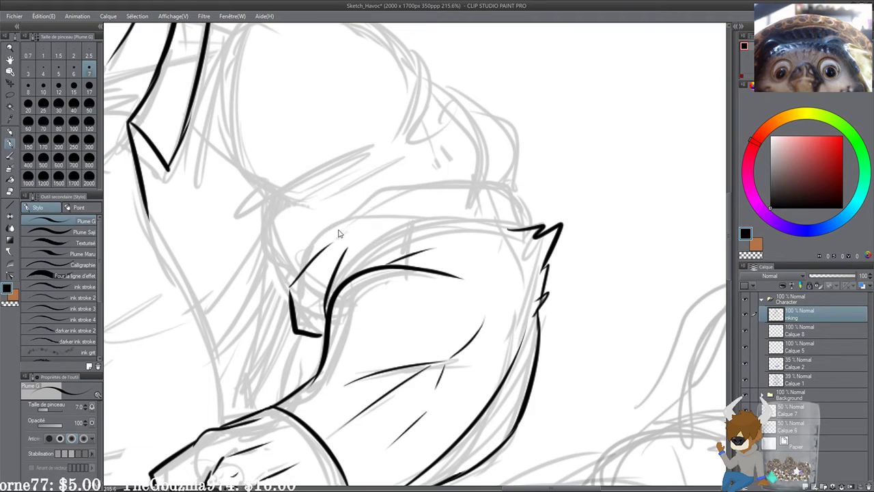
# Step: Ink the right cuff's upper and lower edges across the arm and close its outer end at the elbow tuft
pyautogui.moveTo(295, 277)
pyautogui.mouseDown()
pyautogui.moveTo(441, 172)
pyautogui.moveTo(468, 162)
pyautogui.moveTo(526, 195)
pyautogui.mouseUp()
pyautogui.moveTo(334, 278); pyautogui.dragTo(446, 220)
pyautogui.hotkey('ctrl', 'z')
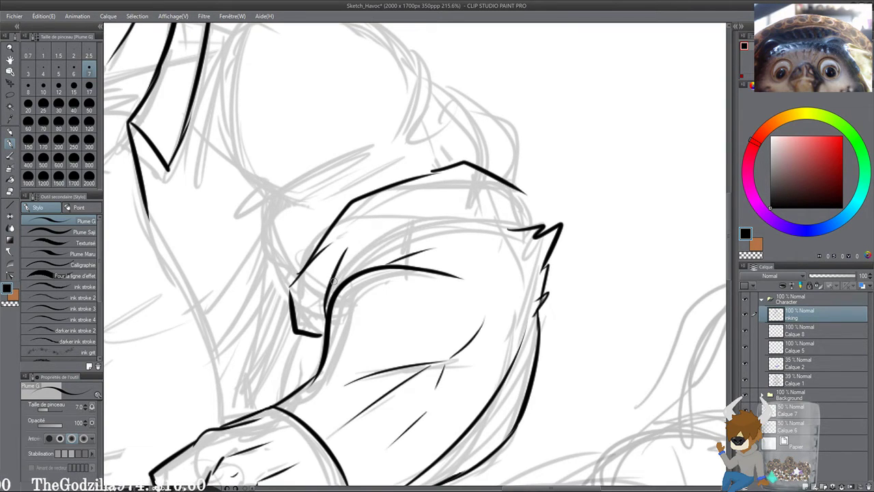
pyautogui.moveTo(335, 282)
pyautogui.mouseDown()
pyautogui.moveTo(430, 207)
pyautogui.moveTo(480, 203)
pyautogui.mouseUp()
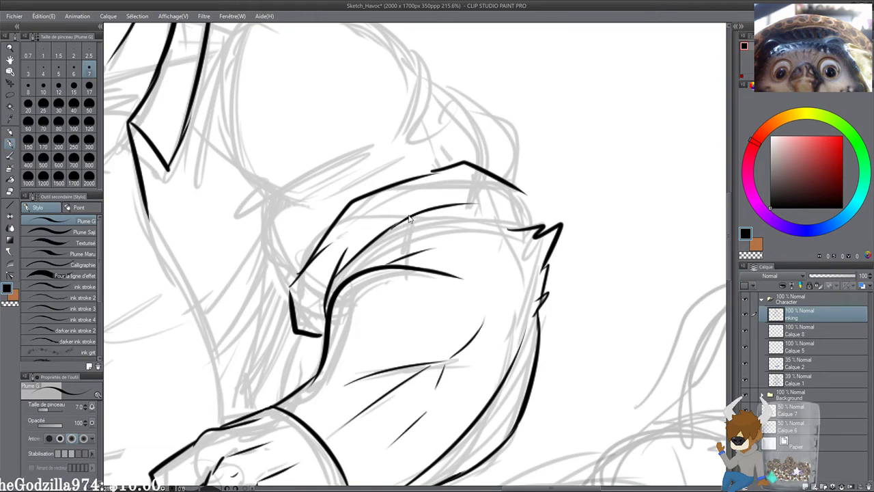
pyautogui.moveTo(501, 176); pyautogui.dragTo(543, 223)
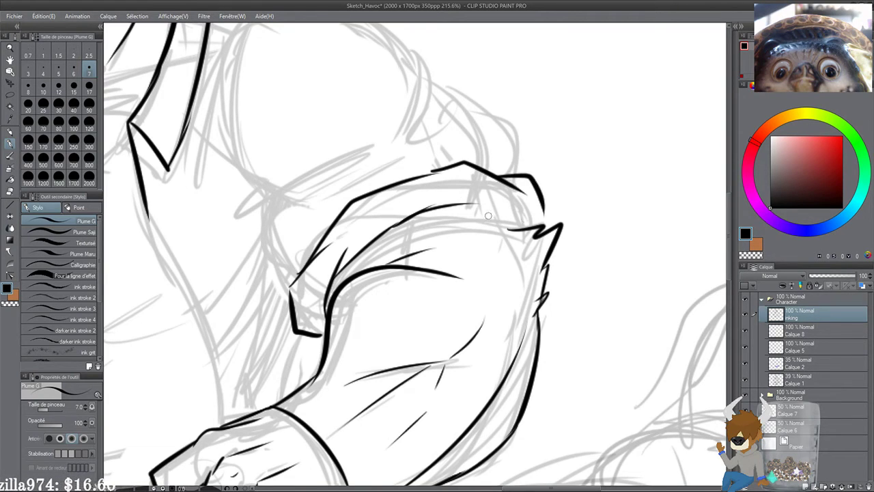
pyautogui.moveTo(448, 206)
pyautogui.mouseDown()
pyautogui.moveTo(540, 225)
pyautogui.moveTo(527, 228)
pyautogui.mouseUp()
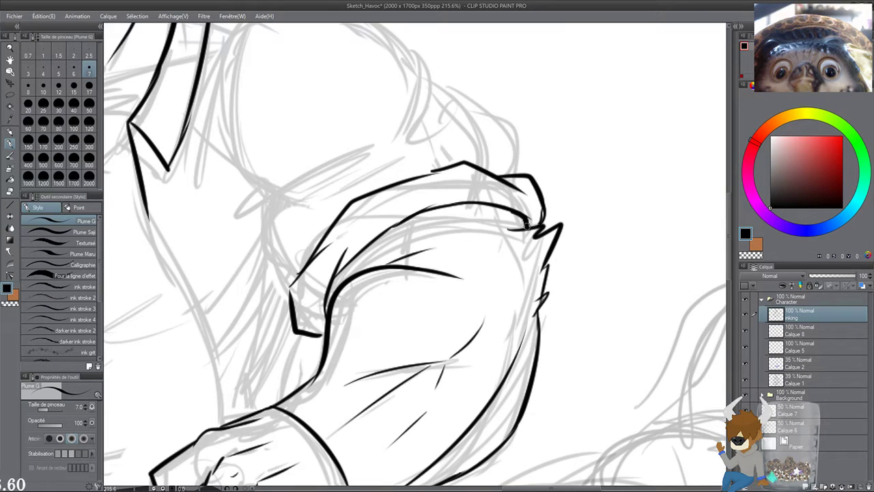
pyautogui.moveTo(387, 221); pyautogui.dragTo(476, 228)
pyautogui.scroll(-3, 458, 204)
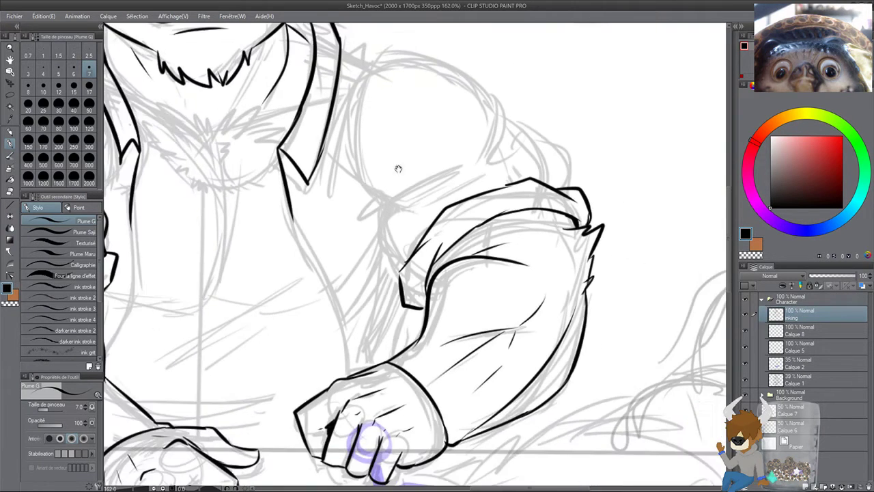
# Step: Ink the curved fold on the inner side of the right sleeve and the short hooked fold at its outer side
pyautogui.moveTo(398, 167)
pyautogui.mouseDown()
pyautogui.moveTo(455, 161)
pyautogui.moveTo(478, 185)
pyautogui.mouseUp()
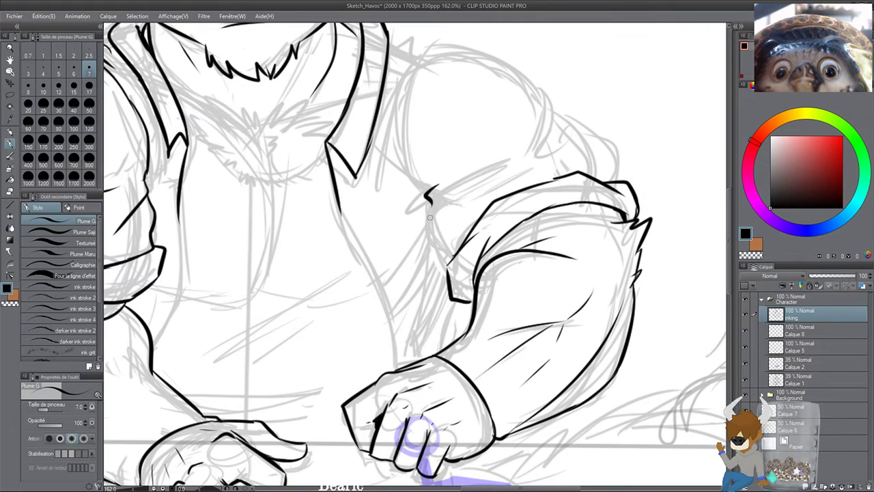
pyautogui.moveTo(422, 209); pyautogui.dragTo(499, 153)
pyautogui.hotkey('ctrl', 'z')
pyautogui.moveTo(453, 183); pyautogui.dragTo(498, 165)
pyautogui.moveTo(546, 142); pyautogui.dragTo(518, 201)
pyautogui.moveTo(506, 146)
pyautogui.mouseDown()
pyautogui.moveTo(524, 148)
pyautogui.moveTo(528, 188)
pyautogui.moveTo(509, 198)
pyautogui.mouseUp()
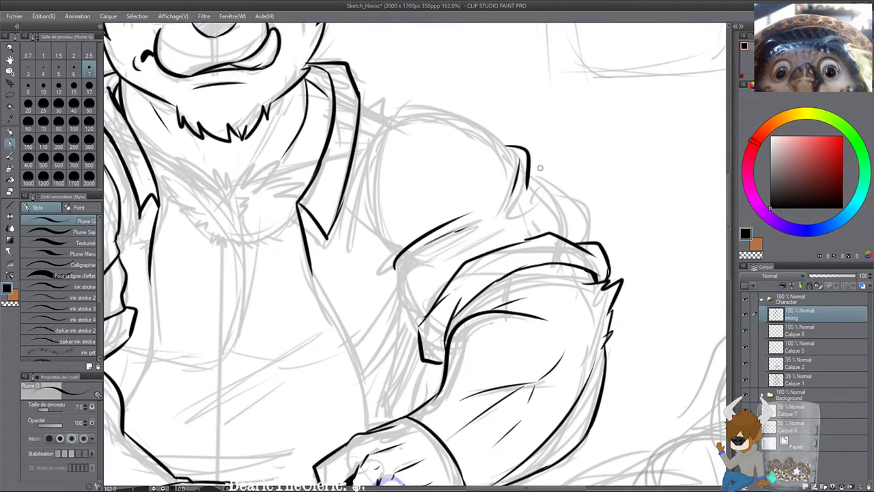
# Step: Ink the bulging outer edge of the right sleeve as a curve from the hooked fold down to the cuff
pyautogui.moveTo(536, 164); pyautogui.dragTo(604, 238)
pyautogui.hotkey('ctrl', 'z')
pyautogui.moveTo(530, 162); pyautogui.dragTo(592, 239)
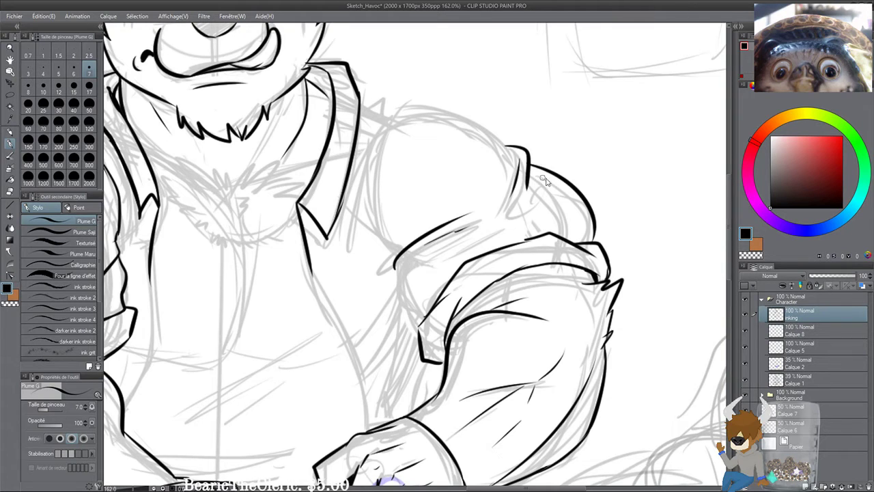
pyautogui.hotkey('ctrl', 'z')
pyautogui.moveTo(531, 162)
pyautogui.mouseDown()
pyautogui.moveTo(593, 225)
pyautogui.moveTo(591, 242)
pyautogui.mouseUp()
# Step: Ink the right sleeve's inner edge from the armpit fold to the cuff and thicken the shadow where the forearm enters the cuff
pyautogui.moveTo(387, 282)
pyautogui.mouseDown()
pyautogui.moveTo(414, 261)
pyautogui.moveTo(452, 309)
pyautogui.moveTo(426, 243)
pyautogui.mouseUp()
pyautogui.hotkey('ctrl', 'z')
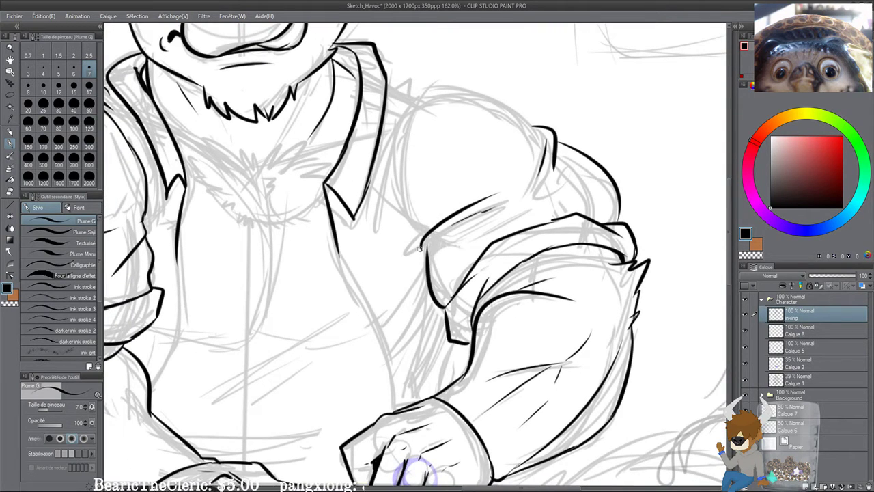
pyautogui.moveTo(505, 259); pyautogui.dragTo(480, 210)
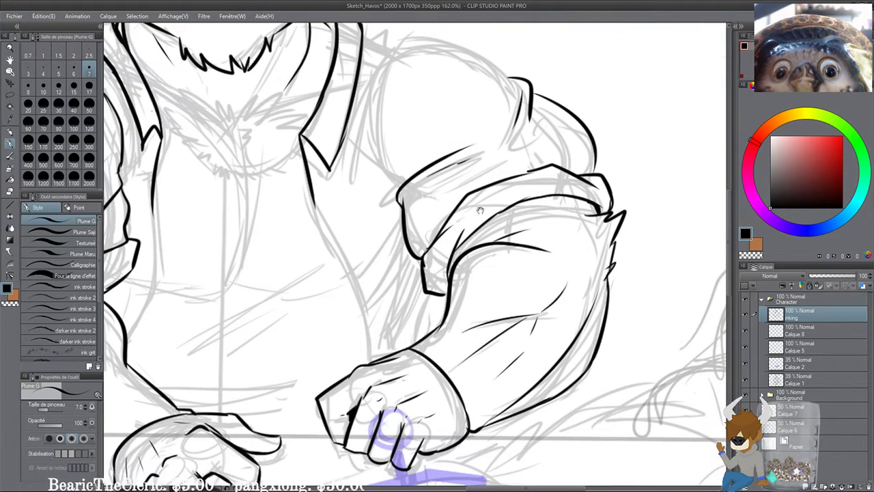
pyautogui.moveTo(469, 250); pyautogui.dragTo(462, 261)
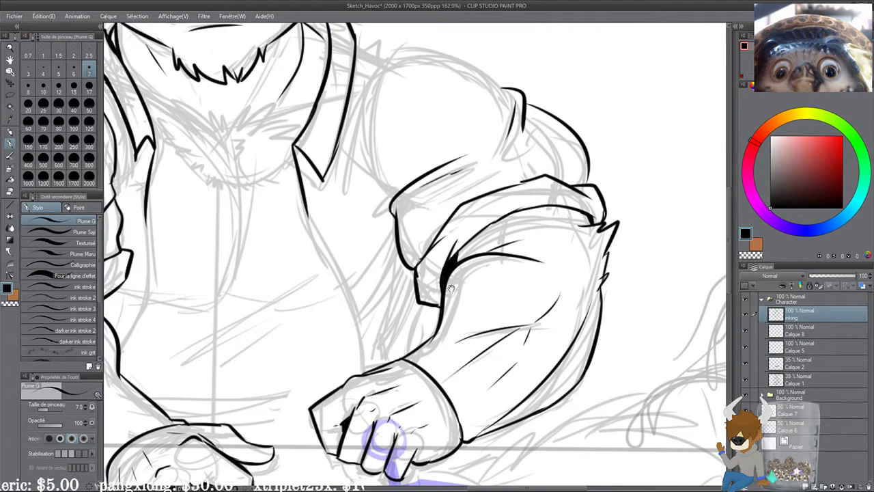
pyautogui.moveTo(451, 288); pyautogui.dragTo(476, 339)
# Step: Ink the rounded top of the right shoulder to the outer fold and the sleeve seam curving down toward the armpit
pyautogui.moveTo(447, 134); pyautogui.dragTo(549, 208)
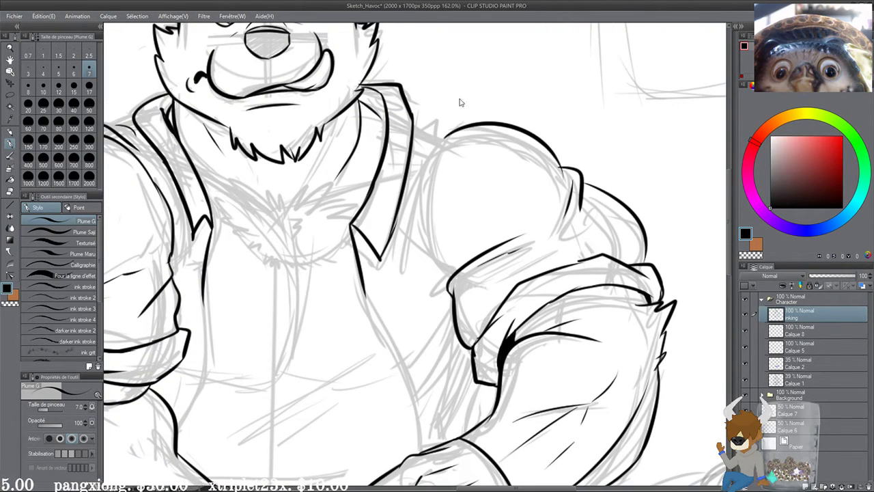
pyautogui.hotkey('ctrl', 'z')
pyautogui.moveTo(440, 137); pyautogui.dragTo(555, 201)
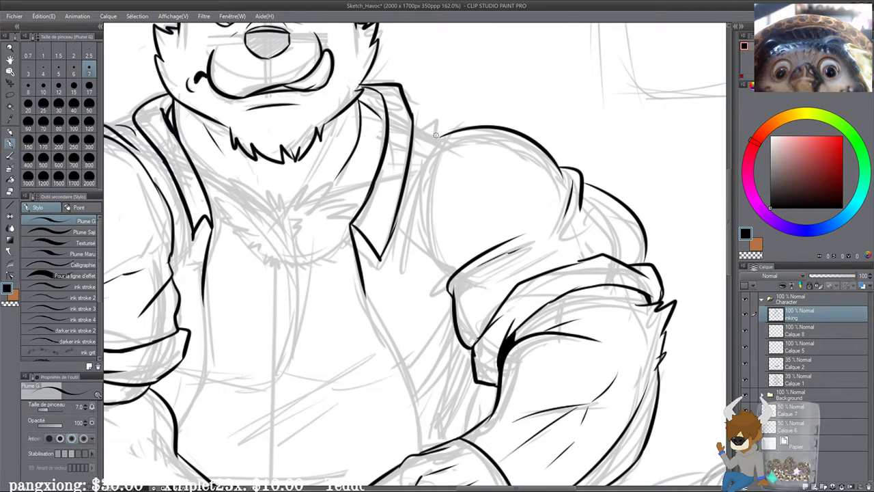
pyautogui.moveTo(438, 139); pyautogui.dragTo(430, 258)
pyautogui.hotkey('ctrl', 'z')
pyautogui.moveTo(441, 136); pyautogui.dragTo(431, 260)
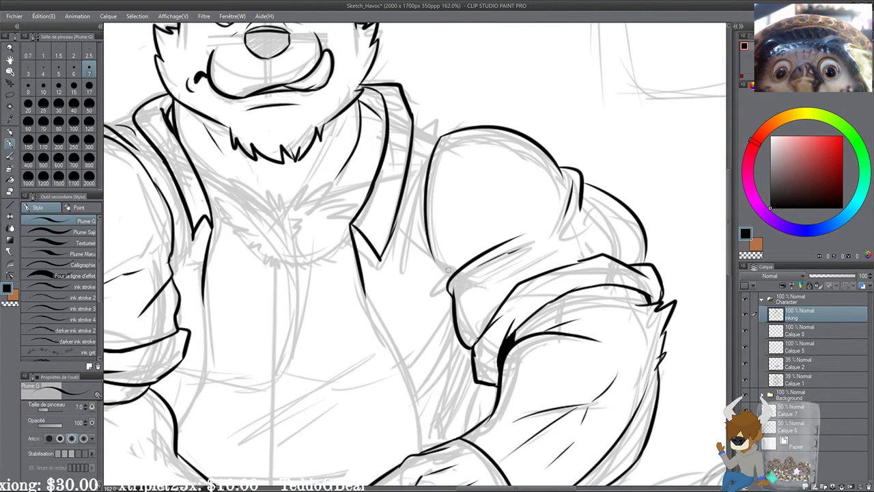
# Step: Ink the short shoulder line between the open collar and the top of the right sleeve seam, with a small fold where they meet
pyautogui.moveTo(442, 135); pyautogui.dragTo(434, 134)
pyautogui.moveTo(412, 157); pyautogui.dragTo(426, 126)
pyautogui.hotkey('ctrl', 'z')
pyautogui.moveTo(428, 89); pyautogui.dragTo(448, 103)
pyautogui.hotkey('ctrl', 'z')
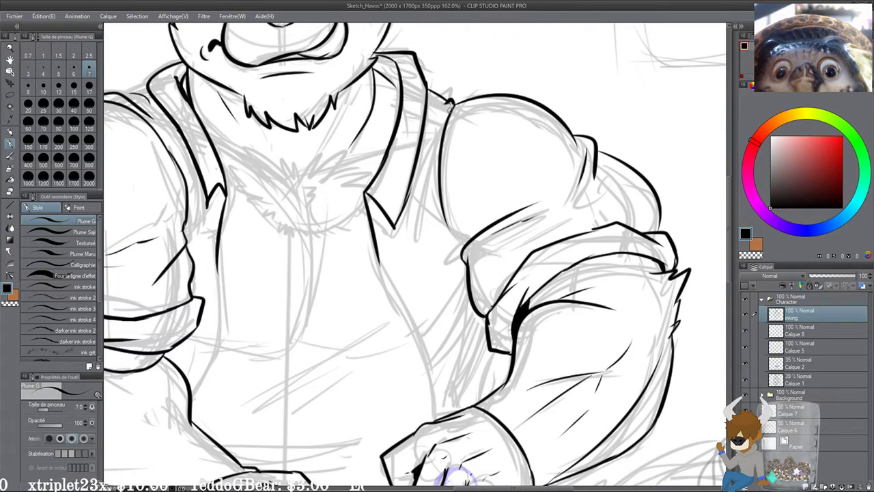
pyautogui.moveTo(437, 239); pyautogui.dragTo(437, 231)
pyautogui.hotkey('ctrl', 'z')
pyautogui.moveTo(445, 94); pyautogui.dragTo(429, 86)
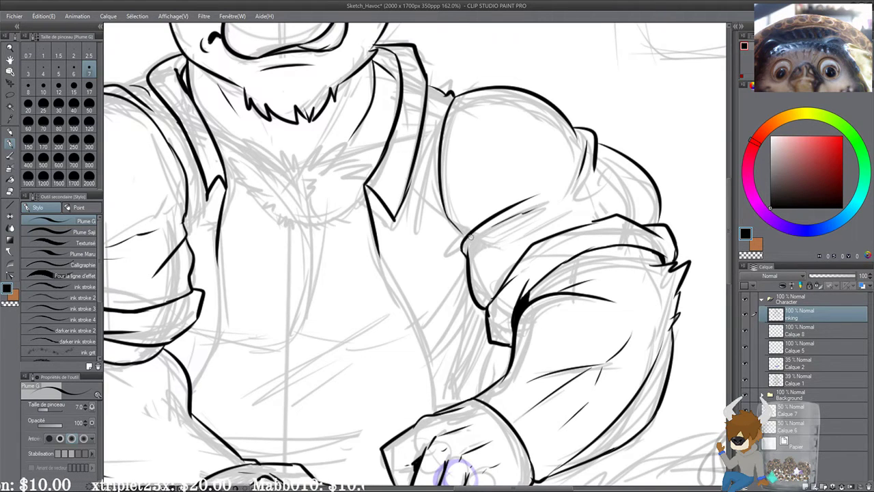
# Step: Add thin crease lines on the vest beside the right sleeve seam and small ticks below the armpit
pyautogui.moveTo(453, 216)
pyautogui.mouseDown()
pyautogui.moveTo(476, 227)
pyautogui.moveTo(437, 244)
pyautogui.mouseUp()
pyautogui.moveTo(484, 262); pyautogui.dragTo(475, 277)
pyautogui.moveTo(458, 334); pyautogui.dragTo(439, 255)
# Step: Ink the edge of the torso on the right-arm side as a long curve from the collar tip down to the fist
pyautogui.moveTo(446, 348)
pyautogui.mouseDown()
pyautogui.moveTo(447, 295)
pyautogui.moveTo(475, 373)
pyautogui.mouseUp()
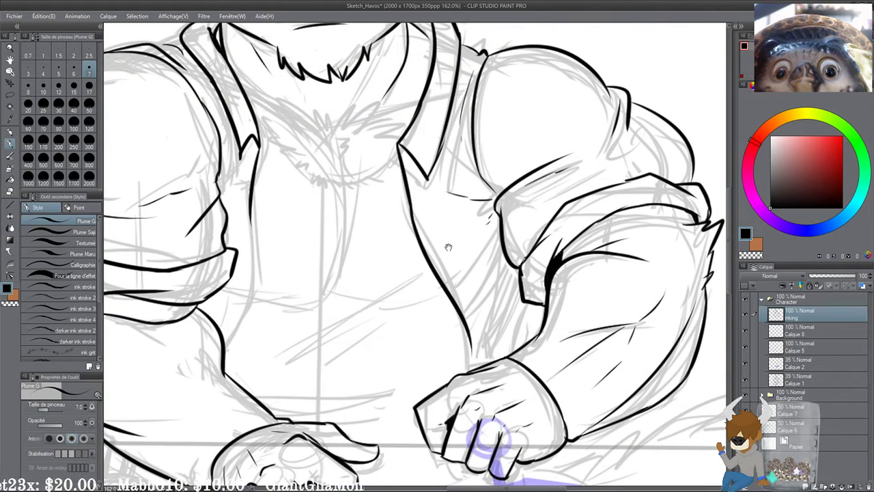
pyautogui.hotkey('ctrl', 'z')
pyautogui.moveTo(414, 217)
pyautogui.mouseDown()
pyautogui.moveTo(471, 364)
pyautogui.moveTo(470, 328)
pyautogui.mouseUp()
pyautogui.moveTo(465, 323); pyautogui.dragTo(457, 260)
pyautogui.hotkey('ctrl', 'z')
pyautogui.moveTo(460, 289); pyautogui.dragTo(462, 312)
# Step: Ink the torso edge beside the left arm down to the forearm, plus the garment outline showing between the left forearm and thigh
pyautogui.moveTo(278, 173); pyautogui.dragTo(409, 208)
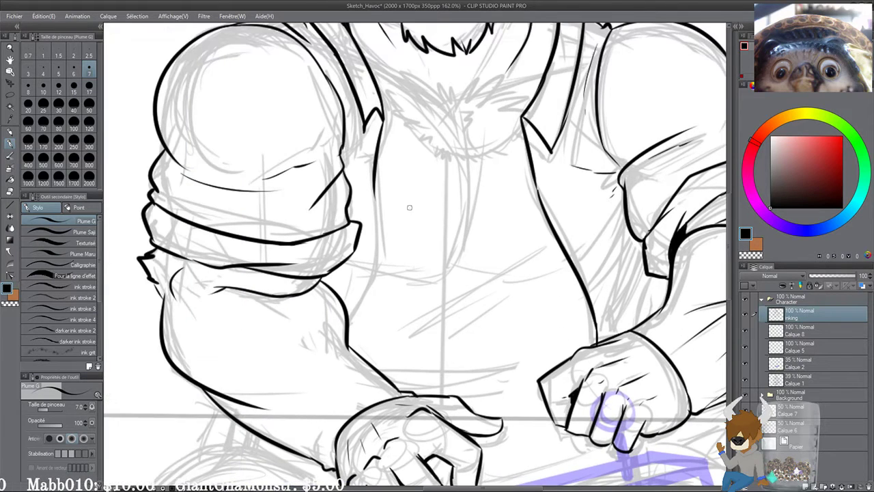
pyautogui.moveTo(374, 179)
pyautogui.mouseDown()
pyautogui.moveTo(354, 315)
pyautogui.moveTo(455, 257)
pyautogui.moveTo(509, 168)
pyautogui.mouseUp()
pyautogui.moveTo(362, 235)
pyautogui.mouseDown()
pyautogui.moveTo(336, 288)
pyautogui.moveTo(332, 269)
pyautogui.moveTo(331, 300)
pyautogui.moveTo(440, 294)
pyautogui.mouseUp()
pyautogui.hotkey('ctrl', 'z')
pyautogui.moveTo(395, 261)
pyautogui.mouseDown()
pyautogui.moveTo(388, 242)
pyautogui.moveTo(421, 257)
pyautogui.mouseUp()
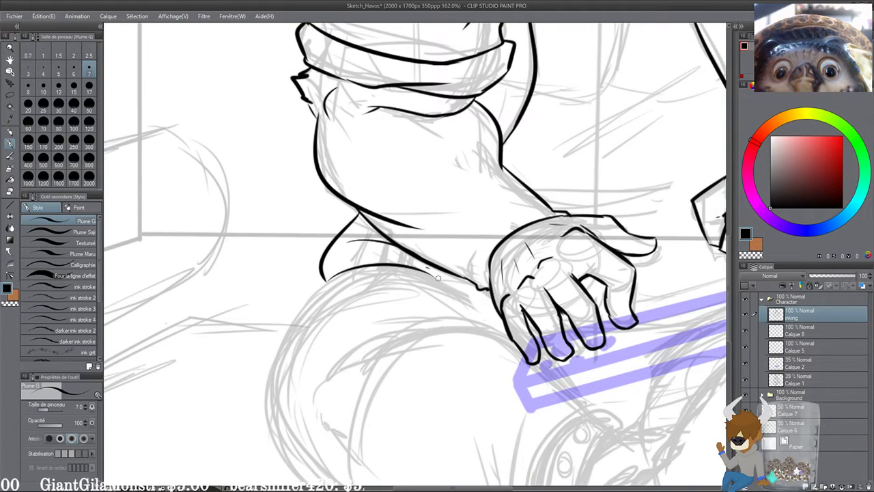
pyautogui.moveTo(480, 279); pyautogui.dragTo(443, 312)
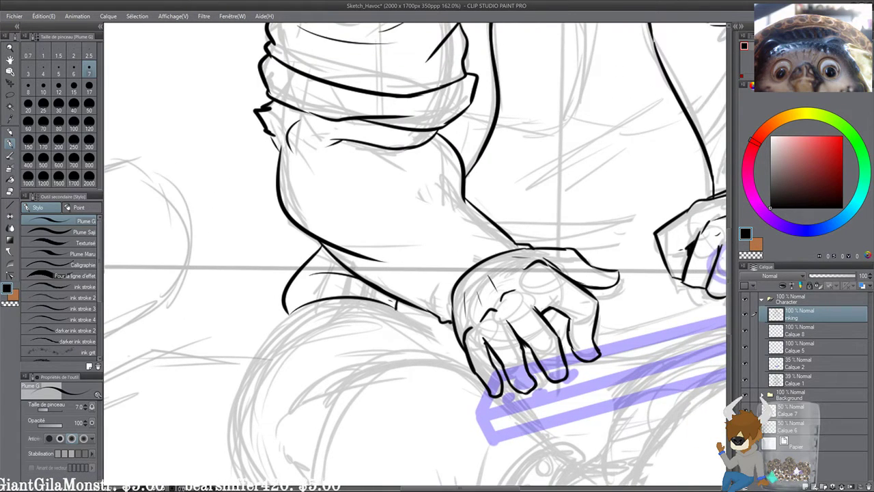
pyautogui.moveTo(559, 232); pyautogui.dragTo(417, 377)
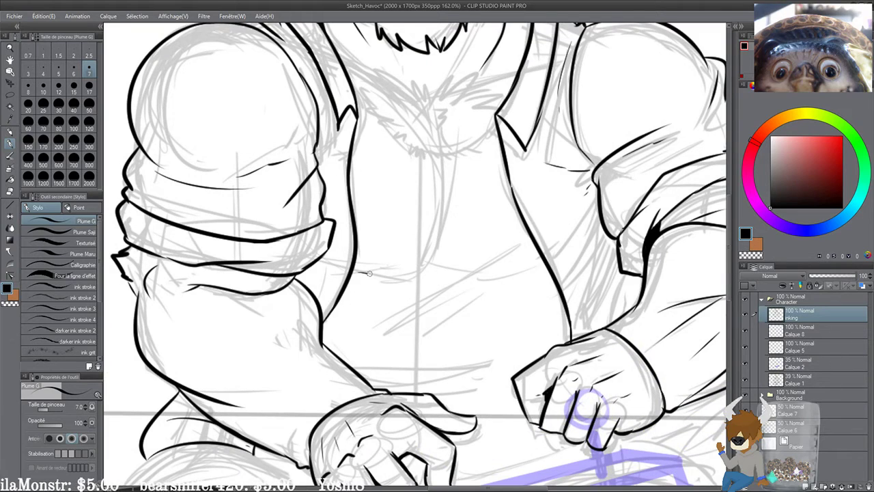
# Step: Ink the shirt's crease lines across the chest and belly, including the curved fold beside the left forearm and the diagonal strokes
pyautogui.moveTo(369, 273); pyautogui.dragTo(469, 266)
pyautogui.moveTo(497, 226)
pyautogui.mouseDown()
pyautogui.moveTo(432, 288)
pyautogui.moveTo(393, 309)
pyautogui.moveTo(477, 247)
pyautogui.moveTo(467, 273)
pyautogui.mouseUp()
pyautogui.hotkey('ctrl', 'z')
pyautogui.moveTo(434, 321); pyautogui.dragTo(497, 291)
pyautogui.moveTo(471, 232); pyautogui.dragTo(465, 342)
pyautogui.moveTo(384, 312); pyautogui.dragTo(499, 285)
pyautogui.moveTo(411, 330); pyautogui.dragTo(463, 311)
pyautogui.scroll(2, 488, 295)
pyautogui.scroll(4, 487, 295)
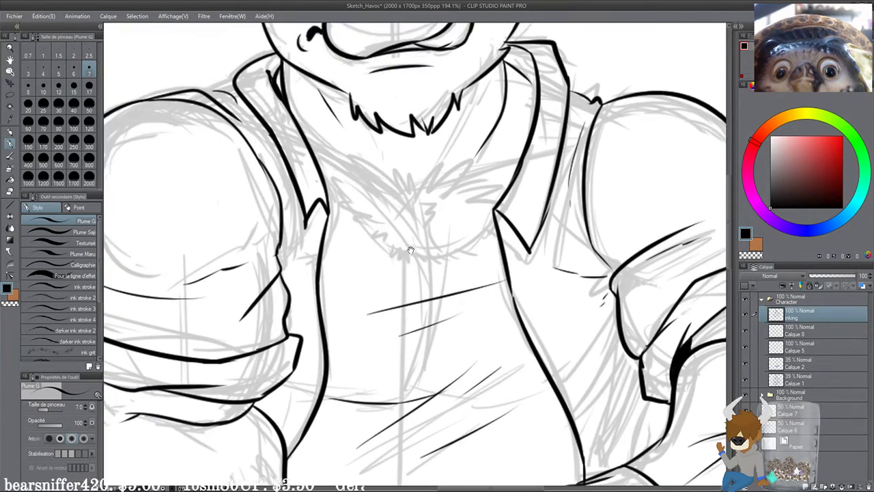
# Step: Ink the jagged upper edge of the chest fur tuft, working outward to both sides from the central notch
pyautogui.scroll(3, 411, 217)
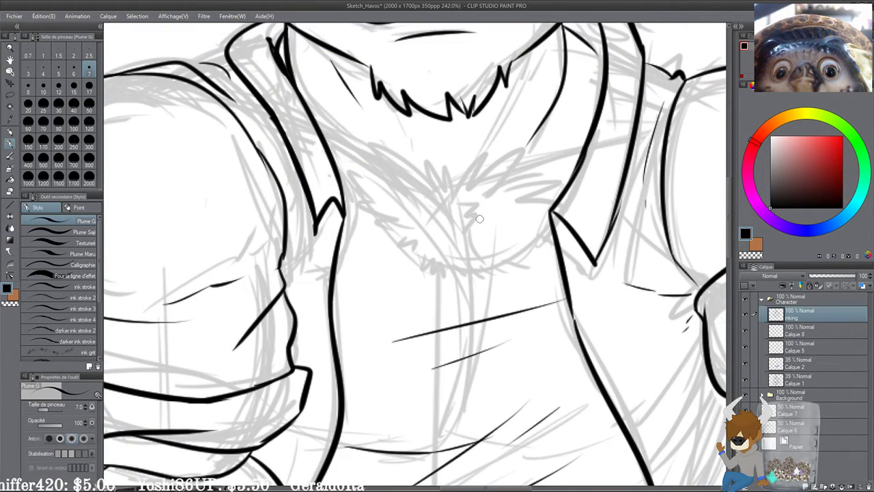
pyautogui.scroll(3, 361, 139)
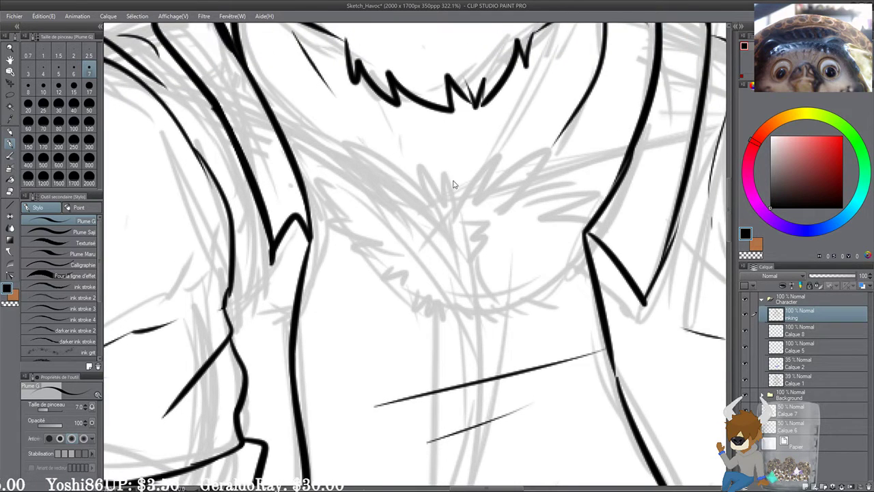
pyautogui.moveTo(462, 193)
pyautogui.mouseDown()
pyautogui.moveTo(493, 163)
pyautogui.moveTo(548, 141)
pyautogui.mouseUp()
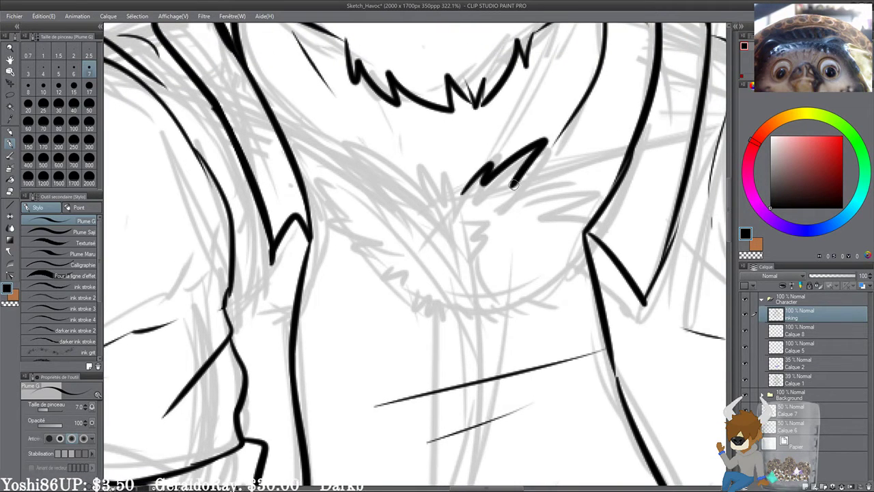
pyautogui.moveTo(514, 184)
pyautogui.mouseDown()
pyautogui.moveTo(605, 177)
pyautogui.moveTo(599, 202)
pyautogui.mouseUp()
pyautogui.moveTo(498, 211); pyautogui.dragTo(513, 222)
pyautogui.moveTo(455, 211)
pyautogui.mouseDown()
pyautogui.moveTo(458, 183)
pyautogui.moveTo(477, 214)
pyautogui.moveTo(468, 208)
pyautogui.moveTo(468, 178)
pyautogui.moveTo(474, 203)
pyautogui.moveTo(445, 194)
pyautogui.moveTo(401, 159)
pyautogui.mouseUp()
pyautogui.hotkey('ctrl', 'z')
pyautogui.moveTo(419, 192); pyautogui.dragTo(356, 152)
# Step: Complete the chest tuft's jagged outline down the left side and along the lower edge, with a small zigzag fur mark inside
pyautogui.moveTo(357, 153)
pyautogui.mouseDown()
pyautogui.moveTo(368, 182)
pyautogui.moveTo(361, 225)
pyautogui.moveTo(383, 245)
pyautogui.moveTo(406, 269)
pyautogui.mouseUp()
pyautogui.moveTo(510, 214)
pyautogui.mouseDown()
pyautogui.moveTo(506, 200)
pyautogui.moveTo(487, 226)
pyautogui.moveTo(494, 265)
pyautogui.mouseUp()
pyautogui.moveTo(397, 257)
pyautogui.mouseDown()
pyautogui.moveTo(409, 307)
pyautogui.moveTo(432, 284)
pyautogui.moveTo(437, 306)
pyautogui.moveTo(461, 329)
pyautogui.moveTo(489, 327)
pyautogui.mouseUp()
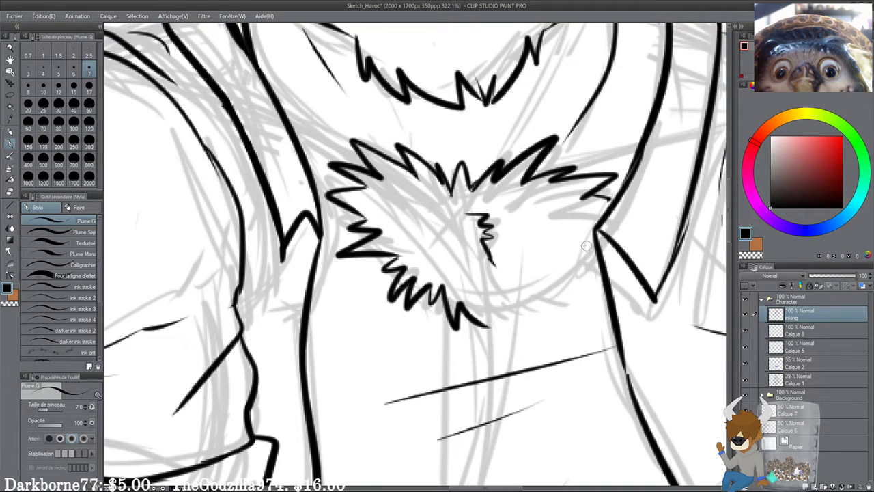
pyautogui.moveTo(585, 246)
pyautogui.mouseDown()
pyautogui.moveTo(573, 300)
pyautogui.moveTo(566, 289)
pyautogui.moveTo(533, 325)
pyautogui.moveTo(536, 298)
pyautogui.moveTo(470, 341)
pyautogui.moveTo(500, 312)
pyautogui.moveTo(516, 309)
pyautogui.mouseUp()
pyautogui.moveTo(588, 258); pyautogui.dragTo(593, 270)
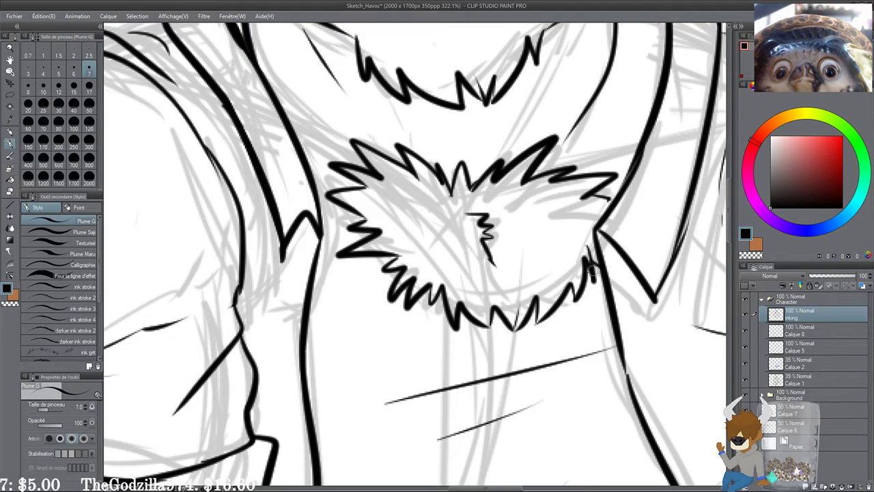
# Step: Ink the curved lines joining the chest tuft to the collar on both sides
pyautogui.moveTo(447, 256); pyautogui.dragTo(536, 321)
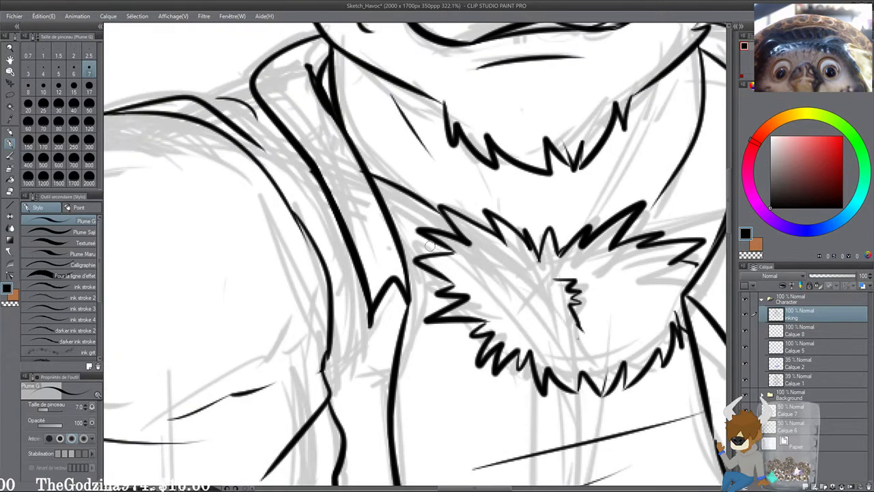
pyautogui.moveTo(709, 211); pyautogui.dragTo(580, 201)
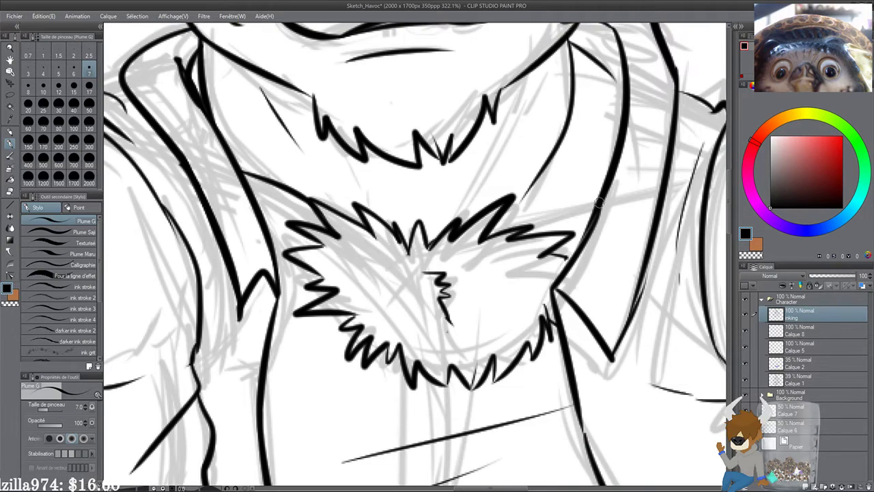
pyautogui.scroll(-3, 524, 211)
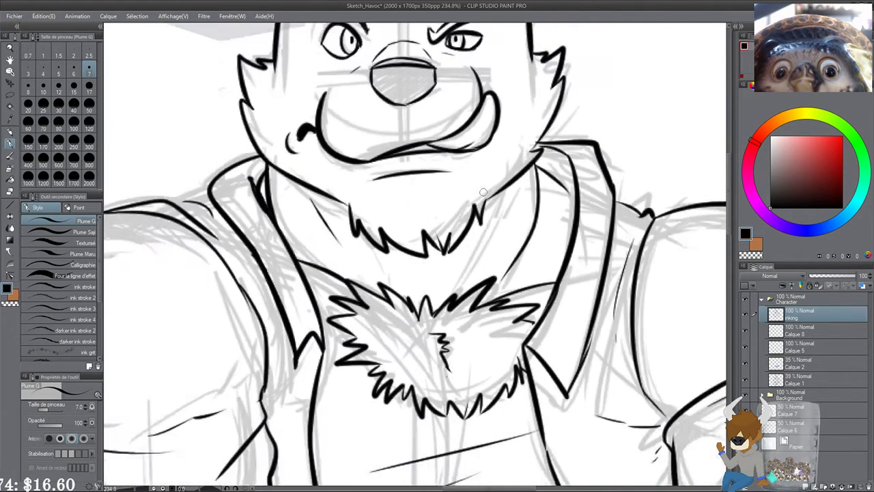
pyautogui.scroll(-2, 483, 192)
# Step: Thicken the chin fur on the left side and ink a tapered black shadow down the right side of the neck
pyautogui.moveTo(446, 349); pyautogui.dragTo(456, 251)
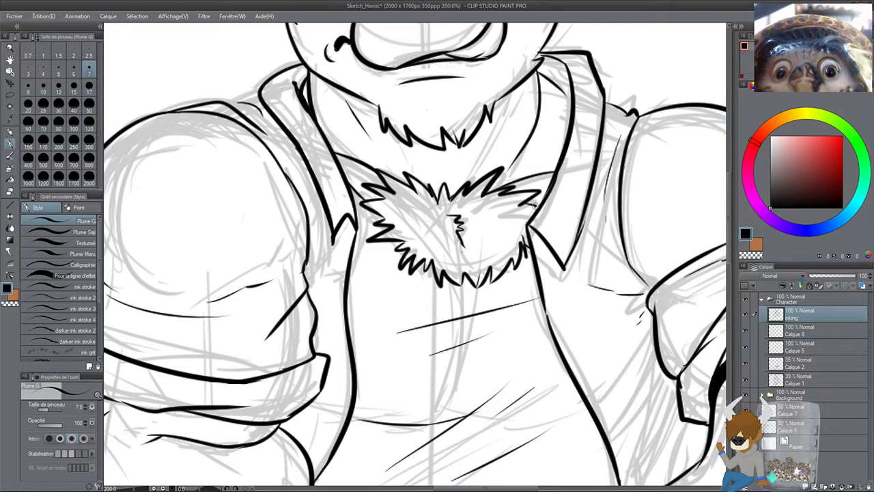
pyautogui.moveTo(510, 260); pyautogui.dragTo(508, 201)
pyautogui.moveTo(527, 166); pyautogui.dragTo(510, 185)
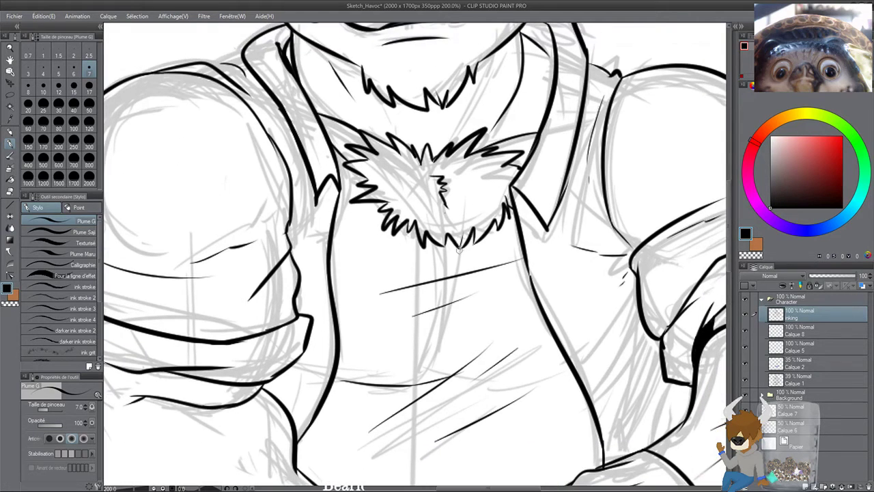
pyautogui.moveTo(527, 119); pyautogui.dragTo(507, 188)
pyautogui.moveTo(480, 163); pyautogui.dragTo(466, 223)
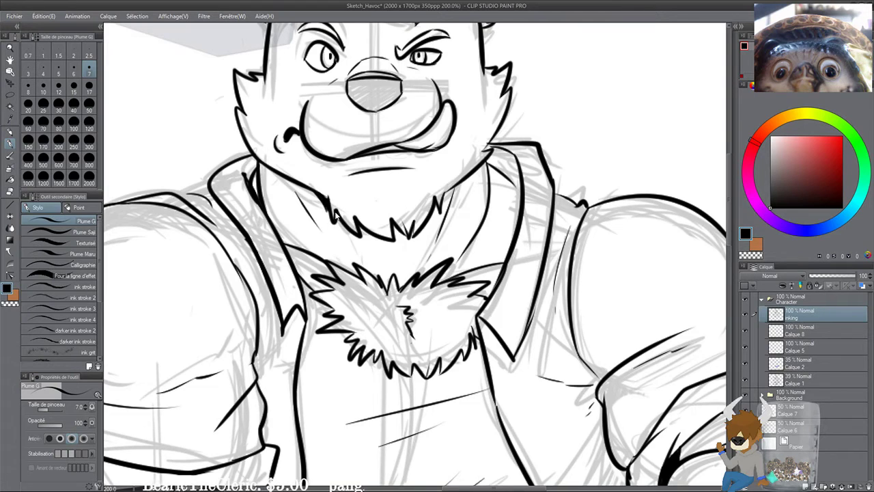
pyautogui.moveTo(327, 213); pyautogui.dragTo(328, 205)
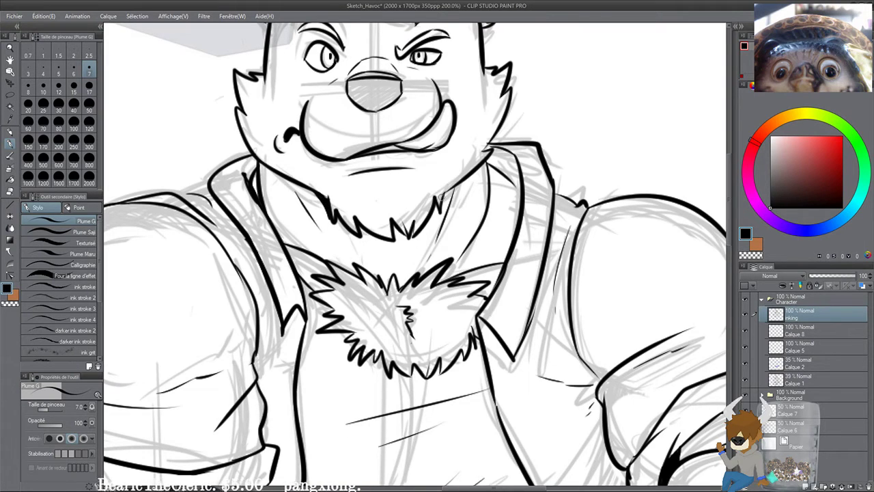
pyautogui.moveTo(448, 192)
pyautogui.mouseDown()
pyautogui.moveTo(436, 238)
pyautogui.moveTo(451, 191)
pyautogui.moveTo(427, 258)
pyautogui.mouseUp()
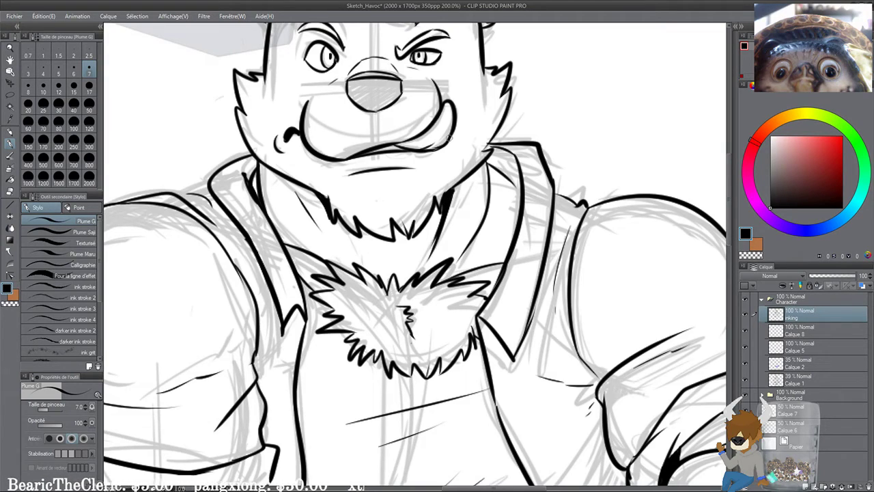
# Step: Fill a solid black shadow inside the right collar where it meets the jaw, tapering down to the collar edge
pyautogui.scroll(3, 448, 135)
pyautogui.scroll(1, 388, 254)
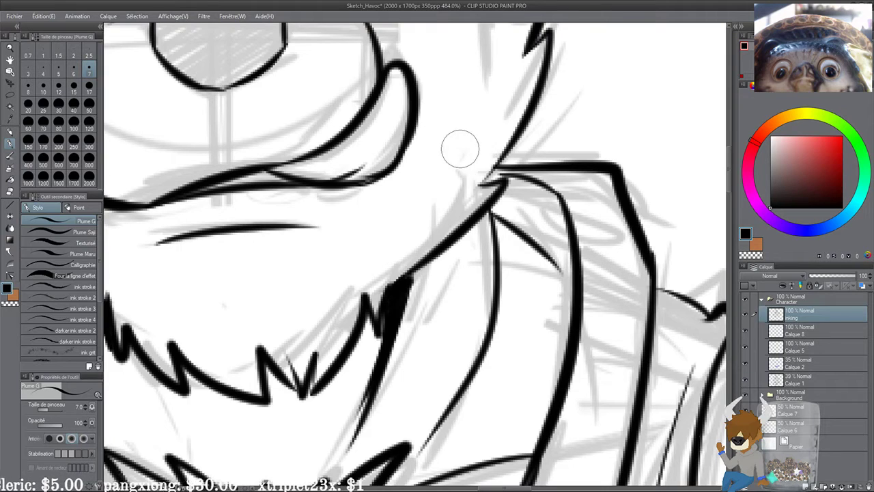
pyautogui.moveTo(480, 184)
pyautogui.mouseDown()
pyautogui.moveTo(516, 183)
pyautogui.moveTo(502, 217)
pyautogui.moveTo(512, 216)
pyautogui.mouseUp()
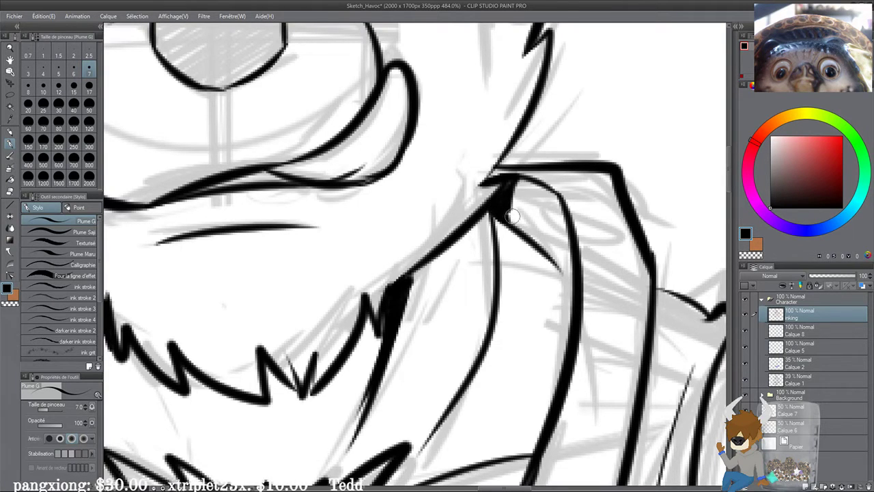
pyautogui.moveTo(514, 179)
pyautogui.mouseDown()
pyautogui.moveTo(524, 234)
pyautogui.moveTo(504, 208)
pyautogui.moveTo(569, 281)
pyautogui.mouseUp()
pyautogui.moveTo(519, 226); pyautogui.dragTo(571, 291)
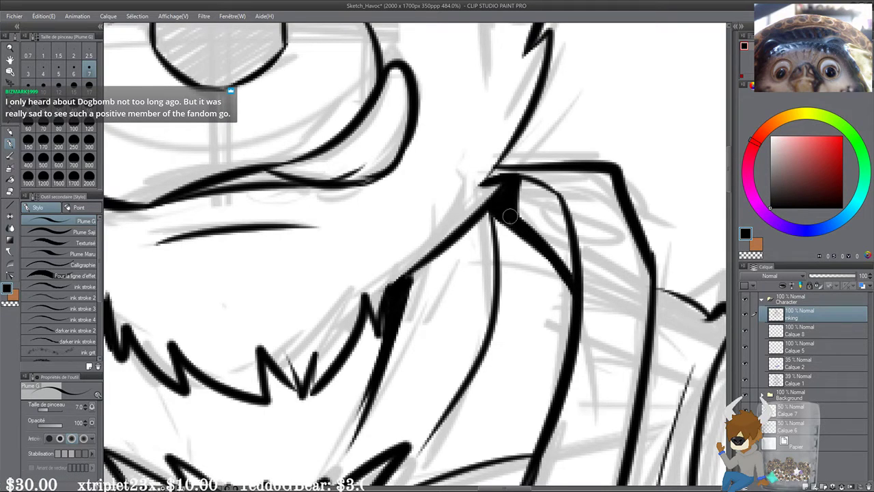
pyautogui.moveTo(516, 190)
pyautogui.mouseDown()
pyautogui.moveTo(522, 220)
pyautogui.moveTo(561, 260)
pyautogui.mouseUp()
pyautogui.scroll(-2, 574, 285)
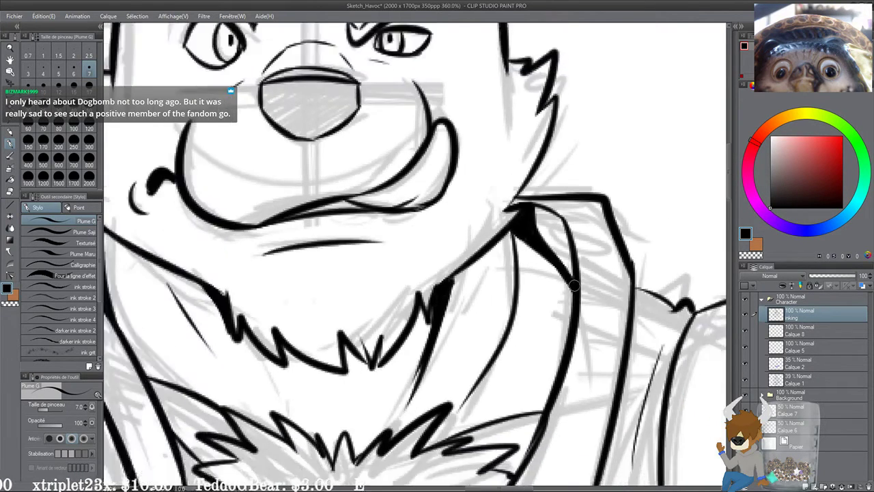
# Step: Fill the matching black shadow inside the left collar beside the neck
pyautogui.scroll(-4, 574, 285)
pyautogui.moveTo(270, 293); pyautogui.dragTo(387, 249)
pyautogui.moveTo(374, 218); pyautogui.dragTo(382, 250)
pyautogui.moveTo(365, 222)
pyautogui.mouseDown()
pyautogui.moveTo(367, 203)
pyautogui.moveTo(374, 234)
pyautogui.mouseUp()
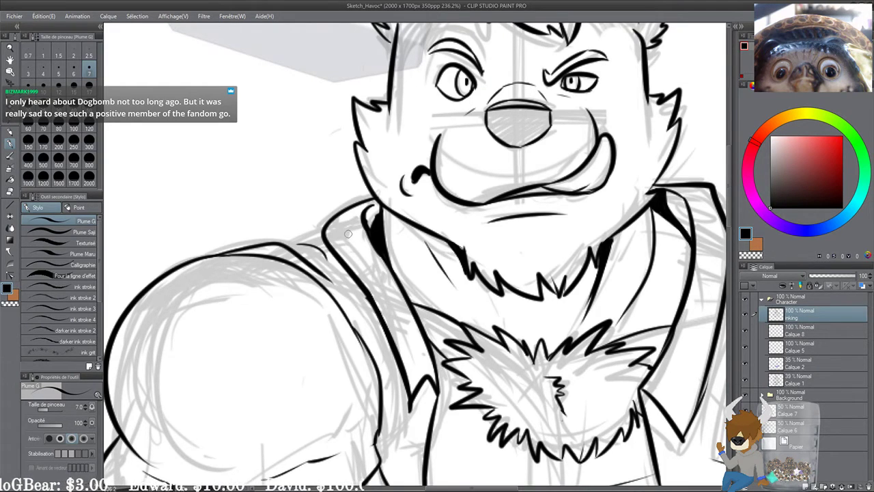
pyautogui.moveTo(573, 261)
pyautogui.mouseDown()
pyautogui.moveTo(390, 220)
pyautogui.moveTo(377, 247)
pyautogui.mouseUp()
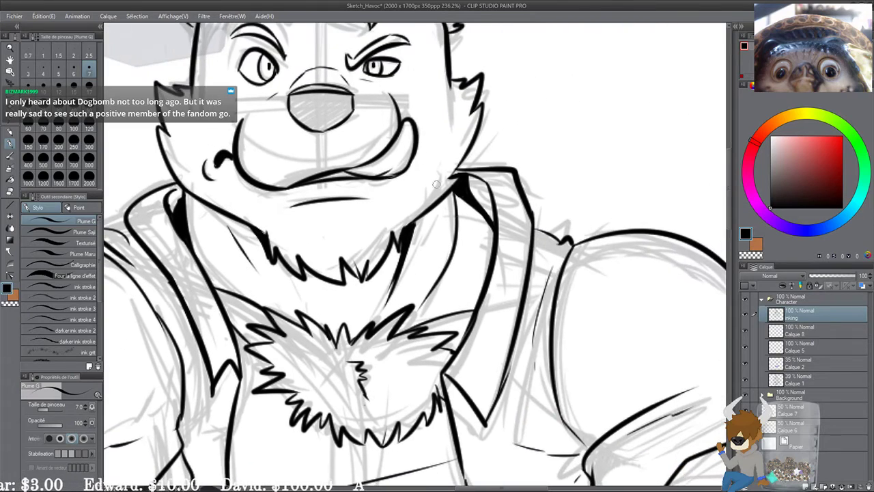
# Step: Thicken the inner edge line of the right collar below its black shadow
pyautogui.scroll(3, 441, 190)
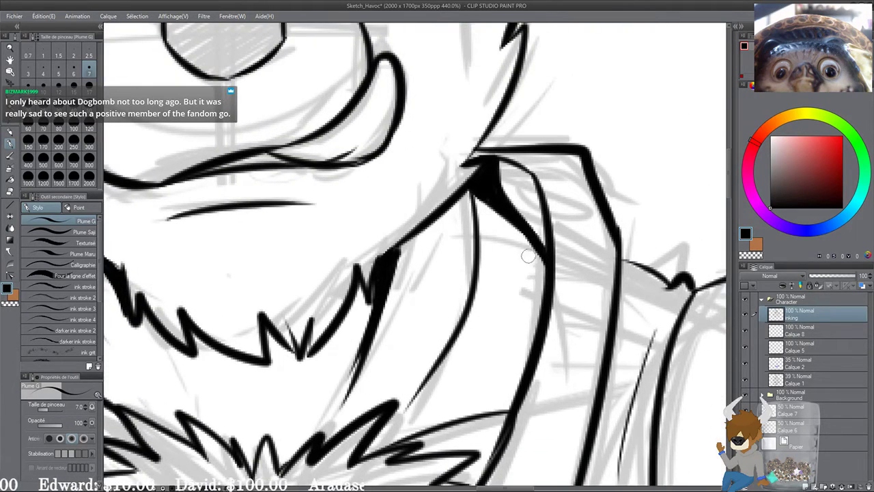
pyautogui.moveTo(515, 223)
pyautogui.mouseDown()
pyautogui.moveTo(533, 248)
pyautogui.moveTo(543, 308)
pyautogui.mouseUp()
pyautogui.moveTo(535, 248)
pyautogui.mouseDown()
pyautogui.moveTo(543, 289)
pyautogui.moveTo(544, 280)
pyautogui.moveTo(533, 362)
pyautogui.mouseUp()
pyautogui.moveTo(535, 228)
pyautogui.mouseDown()
pyautogui.moveTo(546, 251)
pyautogui.moveTo(549, 239)
pyautogui.mouseUp()
pyautogui.scroll(-5, 500, 200)
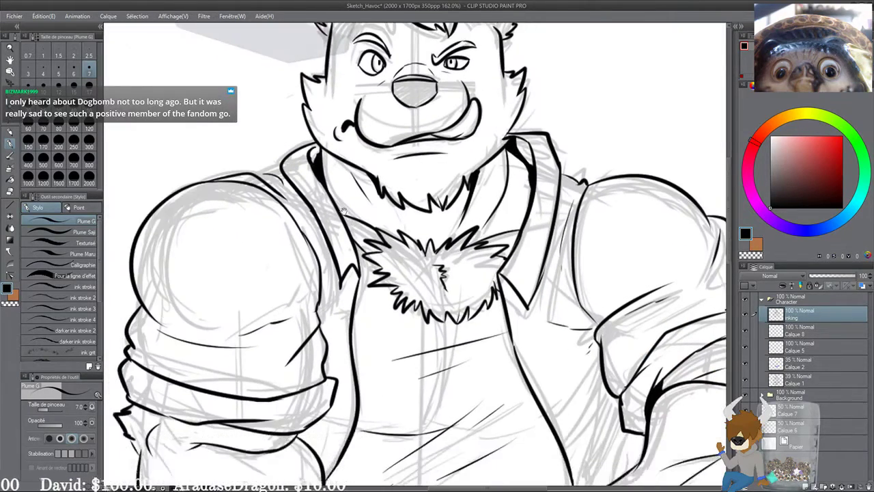
# Step: Ink a thin crease down the left side of the neck and rework the strokes along the right neck shadow
pyautogui.scroll(3, 319, 168)
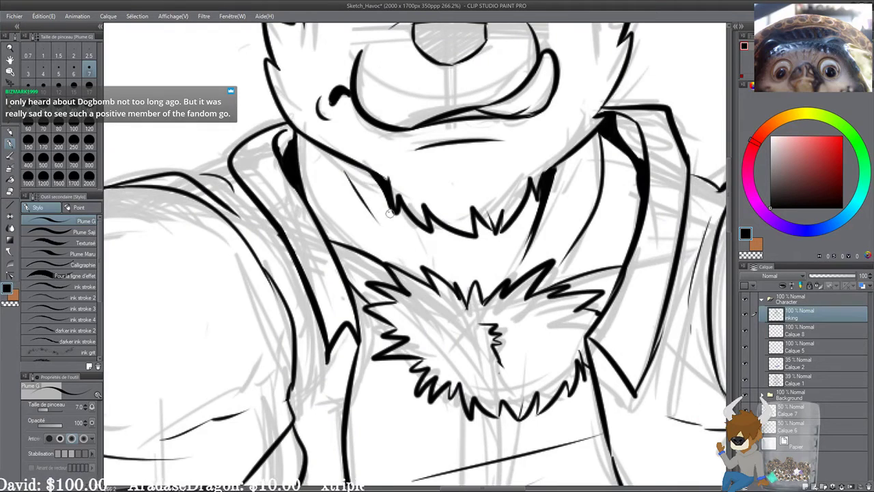
pyautogui.moveTo(399, 214); pyautogui.dragTo(428, 266)
pyautogui.moveTo(540, 229)
pyautogui.mouseDown()
pyautogui.moveTo(480, 202)
pyautogui.moveTo(464, 230)
pyautogui.mouseUp()
pyautogui.moveTo(477, 198); pyautogui.dragTo(463, 235)
pyautogui.hotkey('ctrl', 'z')
pyautogui.hotkey('ctrl', 'z')
pyautogui.moveTo(475, 188)
pyautogui.mouseDown()
pyautogui.moveTo(461, 235)
pyautogui.moveTo(470, 222)
pyautogui.moveTo(456, 251)
pyautogui.mouseUp()
pyautogui.moveTo(540, 220); pyautogui.dragTo(525, 219)
pyautogui.hotkey('ctrl', 'z')
pyautogui.moveTo(457, 194); pyautogui.dragTo(433, 253)
pyautogui.hotkey('ctrl', 'z')
pyautogui.moveTo(451, 211); pyautogui.dragTo(437, 254)
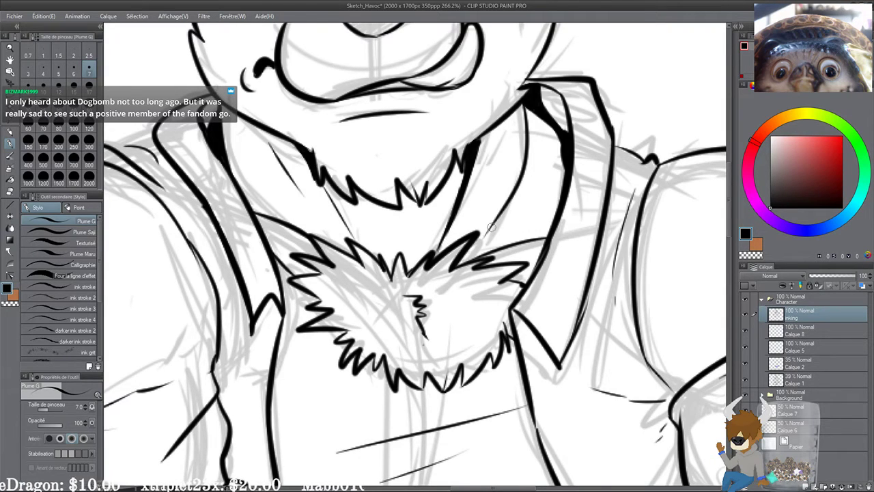
# Step: Add thin crease strokes on the vest below the right armpit, beside the rolled sleeve
pyautogui.moveTo(488, 228)
pyautogui.mouseDown()
pyautogui.moveTo(471, 256)
pyautogui.moveTo(504, 214)
pyautogui.moveTo(469, 271)
pyautogui.moveTo(504, 226)
pyautogui.moveTo(491, 252)
pyautogui.moveTo(507, 256)
pyautogui.moveTo(488, 261)
pyautogui.moveTo(503, 228)
pyautogui.moveTo(486, 267)
pyautogui.moveTo(502, 233)
pyautogui.moveTo(497, 243)
pyautogui.moveTo(519, 239)
pyautogui.mouseUp()
pyautogui.scroll(2, 440, 205)
pyautogui.scroll(-10, 479, 252)
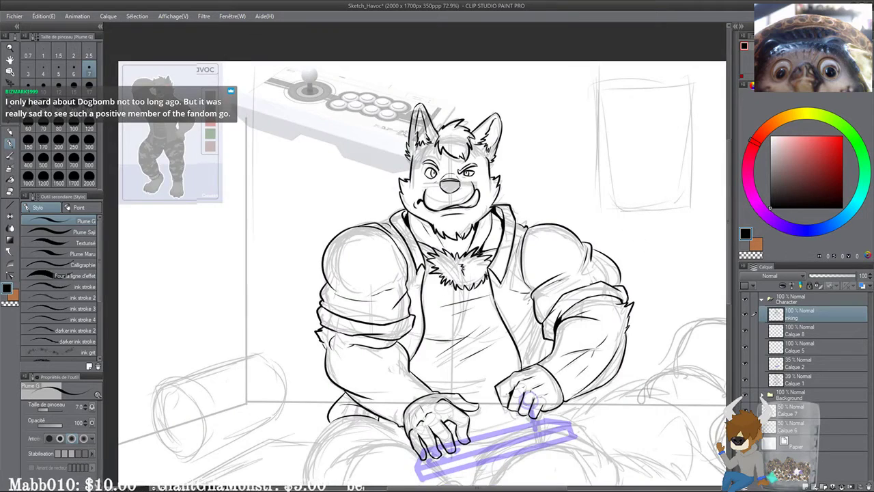
pyautogui.moveTo(401, 259); pyautogui.dragTo(354, 206)
pyautogui.scroll(3, 355, 204)
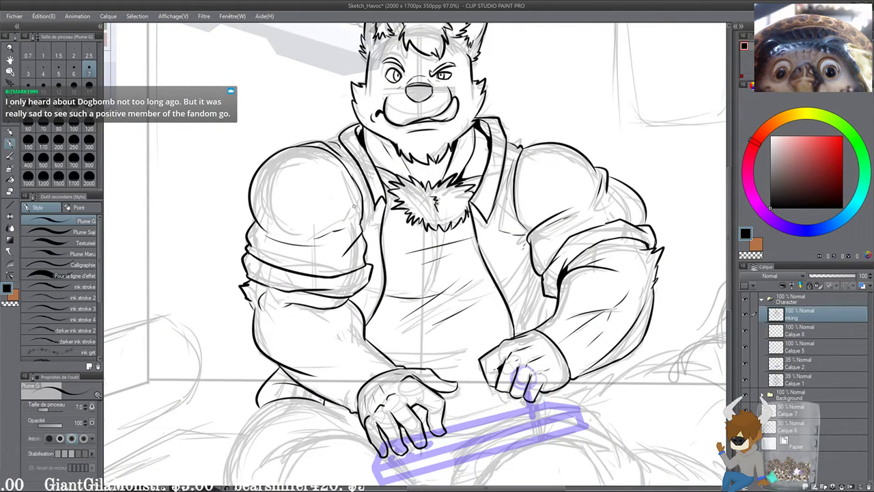
pyautogui.moveTo(415, 285); pyautogui.dragTo(404, 232)
pyautogui.scroll(3, 403, 233)
pyautogui.moveTo(584, 246); pyautogui.dragTo(540, 240)
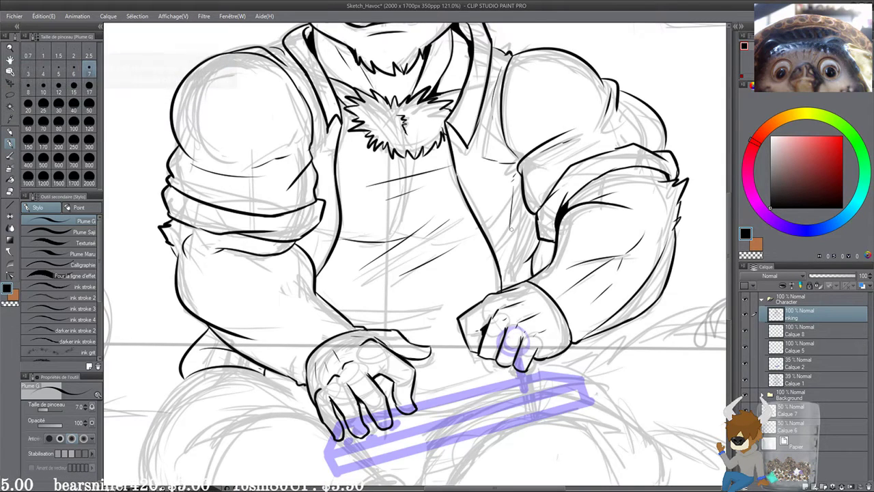
pyautogui.moveTo(522, 223); pyautogui.dragTo(517, 260)
pyautogui.moveTo(510, 247); pyautogui.dragTo(501, 211)
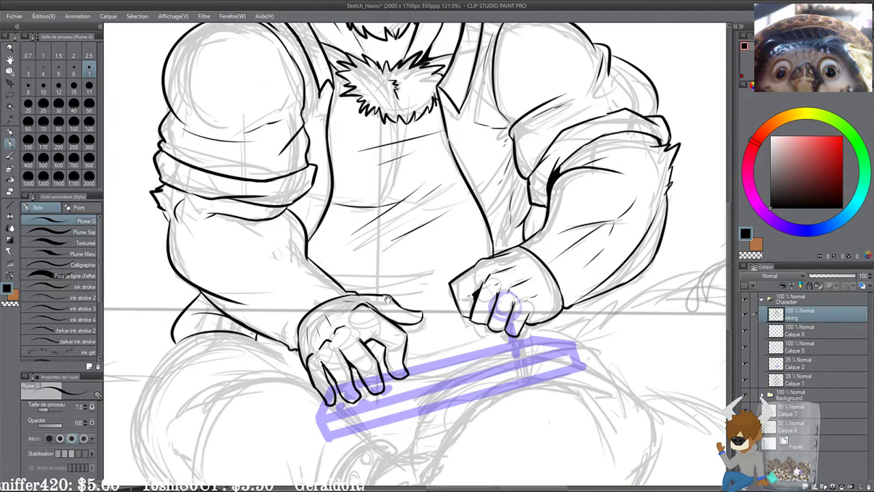
# Step: Refine the open left hand with short strokes between the fingers, a knuckle curve and an extended inner thumb line
pyautogui.moveTo(387, 299); pyautogui.dragTo(381, 269)
pyautogui.moveTo(412, 323); pyautogui.dragTo(420, 281)
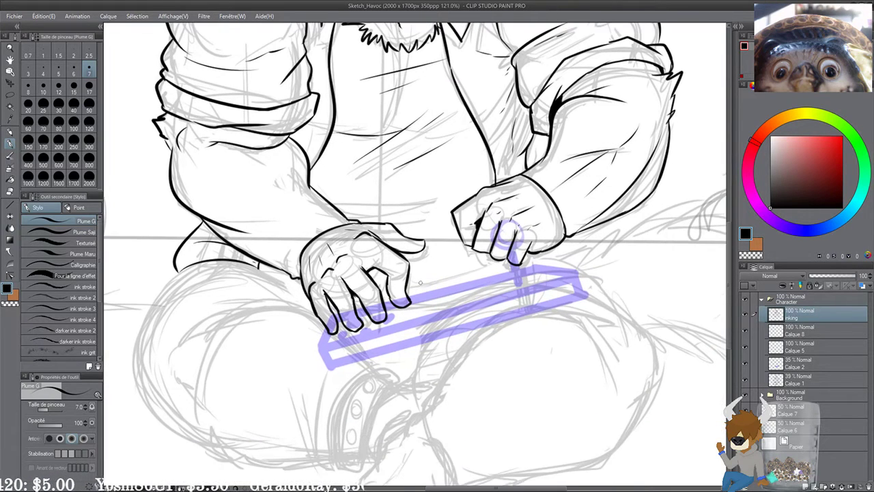
pyautogui.scroll(2, 454, 228)
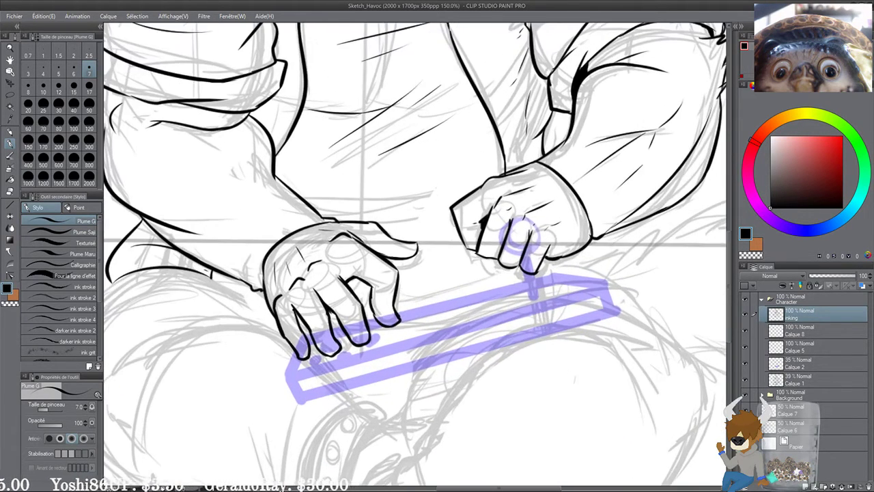
pyautogui.moveTo(454, 229); pyautogui.dragTo(456, 167)
pyautogui.scroll(2, 455, 168)
pyautogui.moveTo(503, 283); pyautogui.dragTo(527, 250)
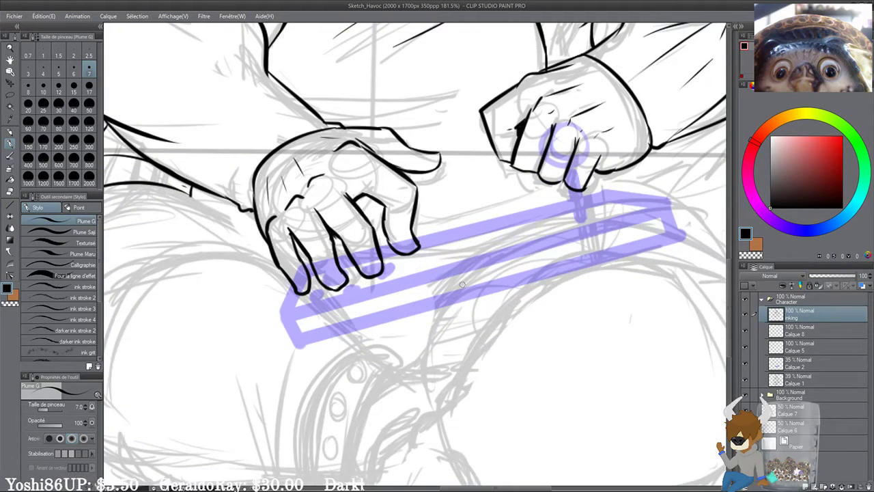
pyautogui.moveTo(378, 293)
pyautogui.mouseDown()
pyautogui.moveTo(433, 293)
pyautogui.moveTo(440, 330)
pyautogui.moveTo(463, 355)
pyautogui.mouseUp()
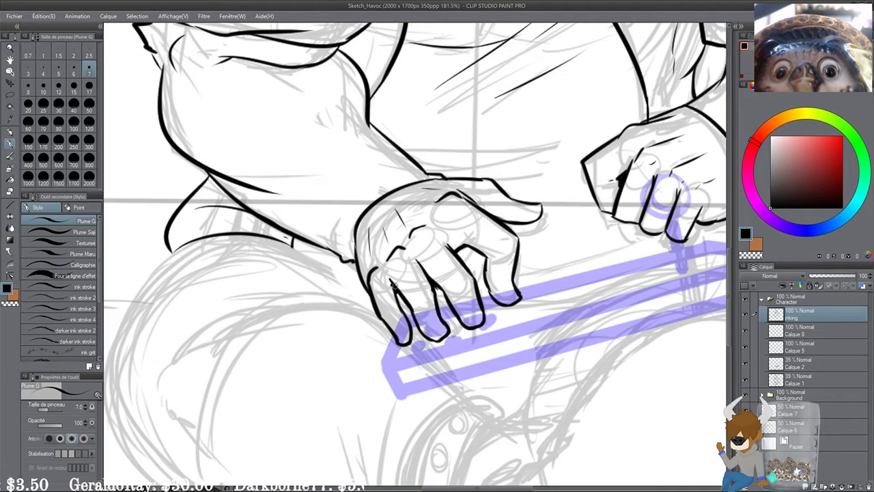
pyautogui.moveTo(393, 286); pyautogui.dragTo(398, 293)
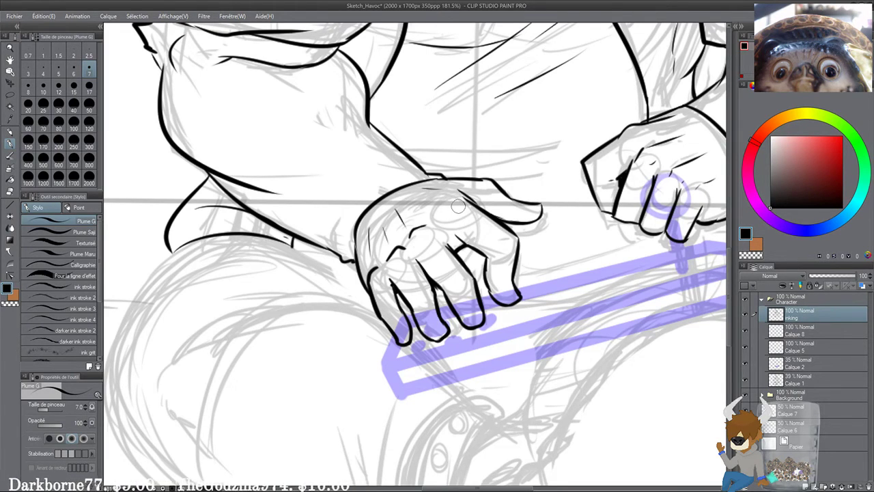
pyautogui.moveTo(452, 201); pyautogui.dragTo(465, 198)
pyautogui.moveTo(495, 214)
pyautogui.mouseDown()
pyautogui.moveTo(468, 226)
pyautogui.moveTo(398, 216)
pyautogui.mouseUp()
pyautogui.hotkey('ctrl', 'z')
pyautogui.hotkey('ctrl', 'z')
# Step: Redraw the open left hand's thumb with a new tip and lower edge
pyautogui.scroll(2, 408, 207)
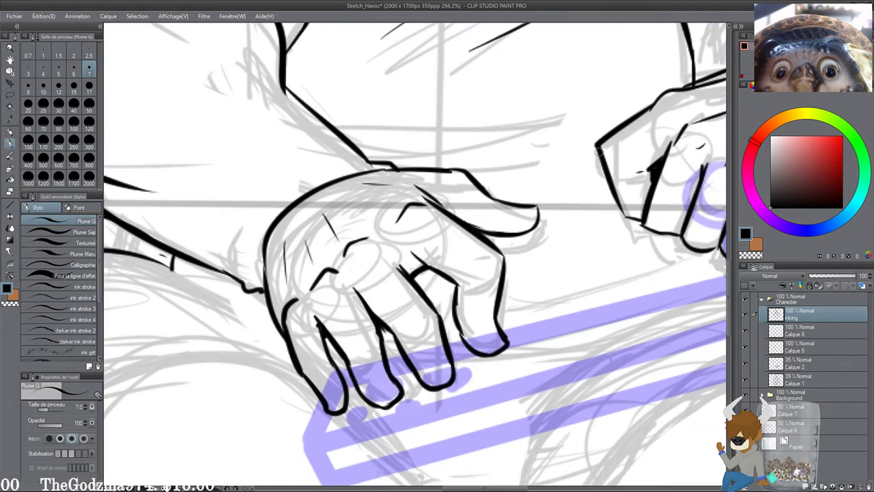
pyautogui.moveTo(570, 237); pyautogui.dragTo(432, 321)
pyautogui.moveTo(418, 262)
pyautogui.mouseDown()
pyautogui.moveTo(448, 269)
pyautogui.moveTo(471, 261)
pyautogui.mouseUp()
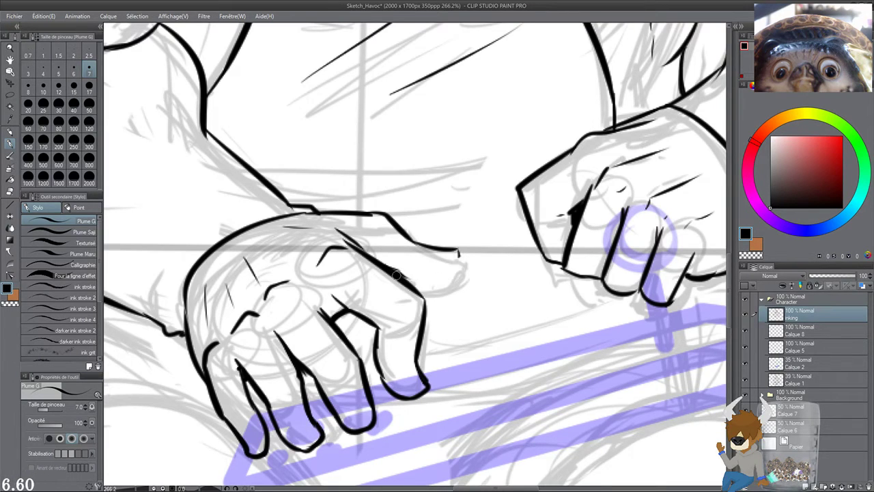
pyautogui.moveTo(408, 279)
pyautogui.mouseDown()
pyautogui.moveTo(453, 276)
pyautogui.moveTo(448, 268)
pyautogui.mouseUp()
pyautogui.scroll(-5, 460, 252)
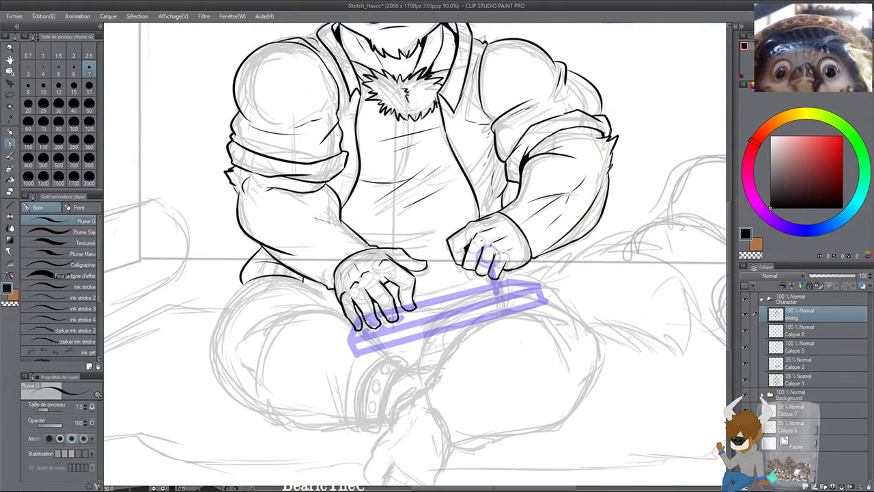
pyautogui.scroll(-3, 367, 239)
pyautogui.moveTo(226, 252); pyautogui.dragTo(221, 233)
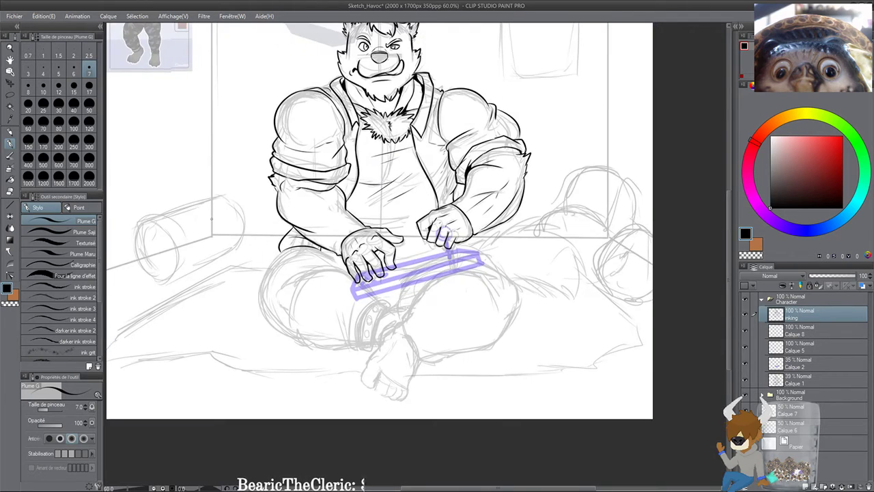
pyautogui.scroll(5, 212, 219)
pyautogui.moveTo(522, 245); pyautogui.dragTo(493, 222)
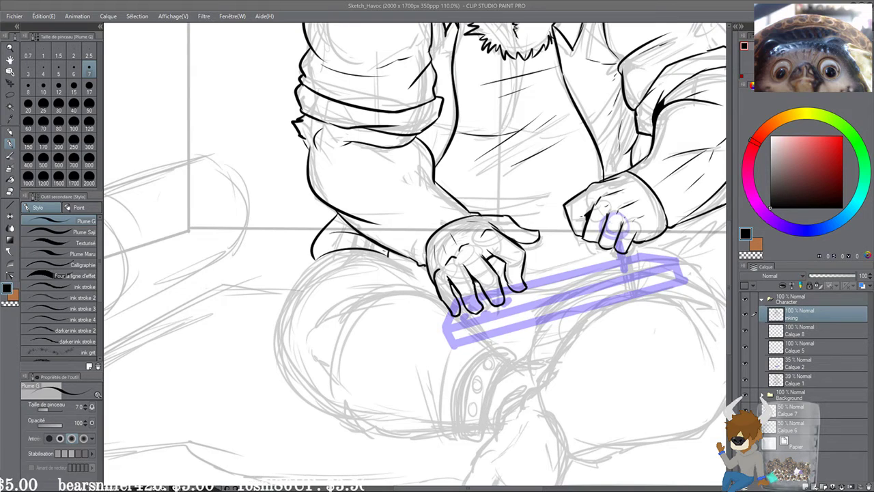
pyautogui.scroll(-4, 636, 130)
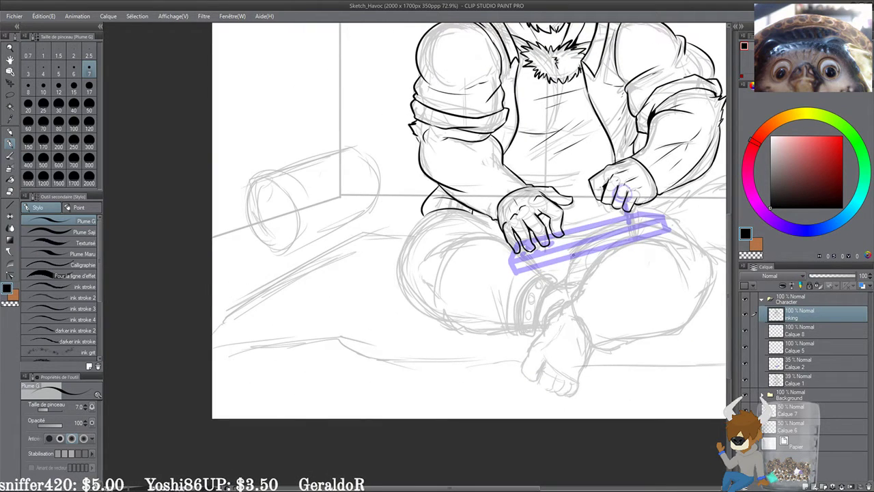
# Step: Add a new layer above the inking layer and set the straight line tool's brush size to 5
pyautogui.scroll(4, 576, 236)
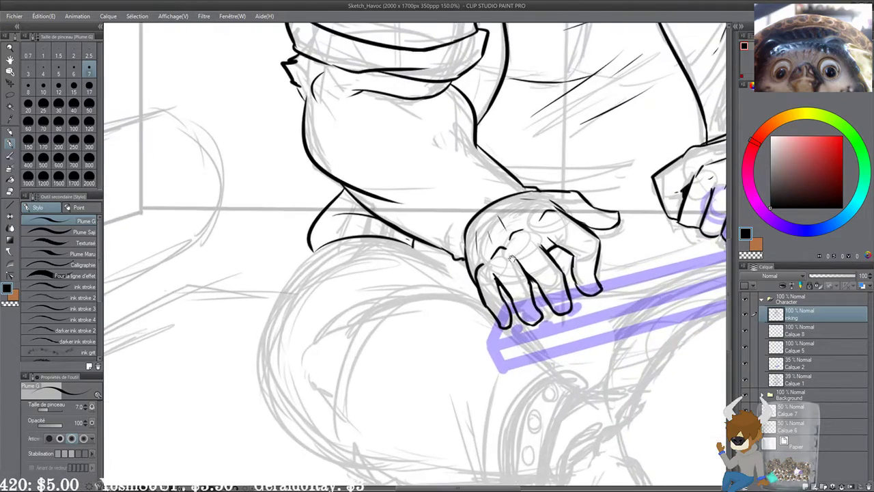
pyautogui.scroll(2, 374, 262)
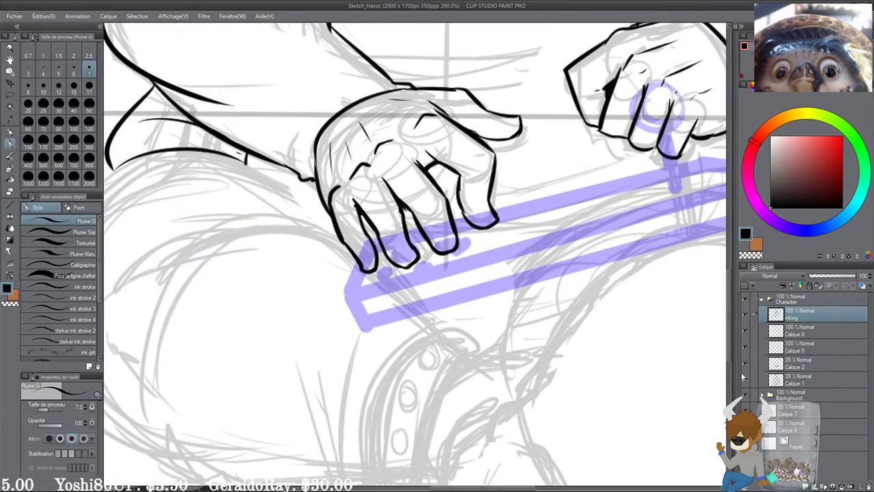
pyautogui.click(806, 486)
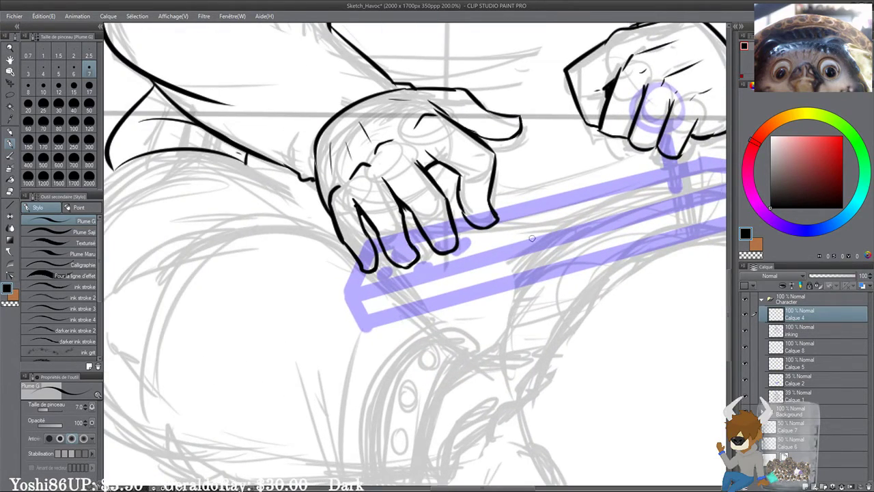
pyautogui.click(9, 205)
pyautogui.moveTo(273, 253); pyautogui.dragTo(221, 238)
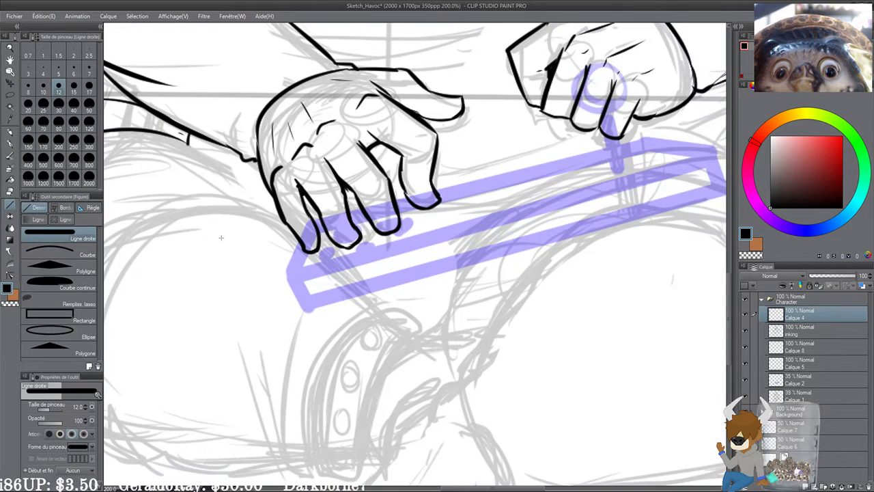
pyautogui.click(58, 73)
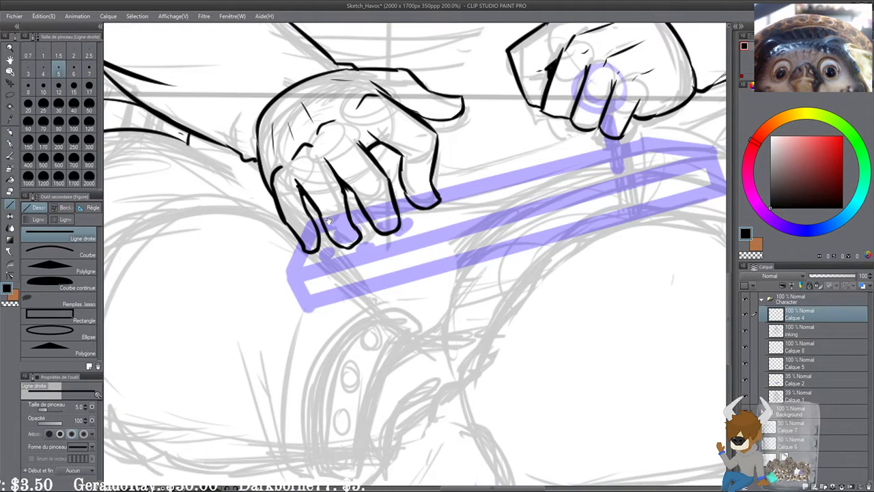
# Step: Ink the tablet's front face with straight lines over the purple sketch, giving its lower edge a raised, angled middle section
pyautogui.moveTo(294, 277)
pyautogui.mouseDown()
pyautogui.moveTo(270, 267)
pyautogui.moveTo(552, 197)
pyautogui.moveTo(688, 141)
pyautogui.mouseUp()
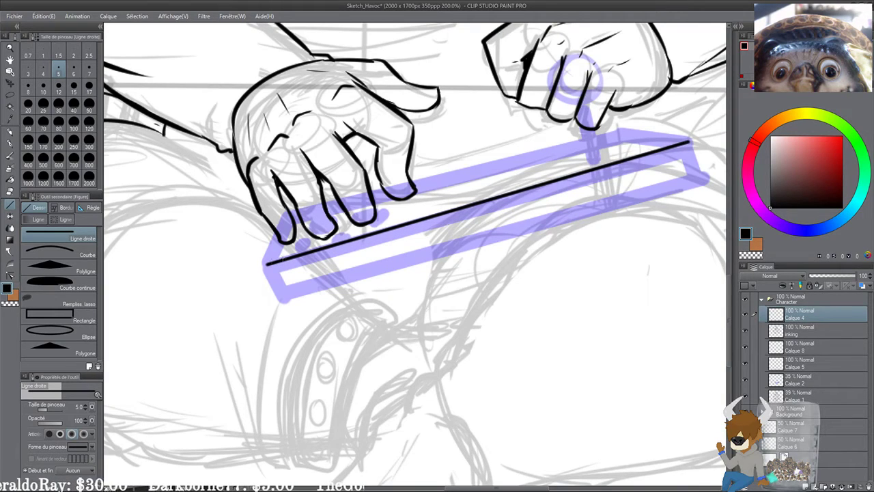
pyautogui.moveTo(268, 267)
pyautogui.mouseDown()
pyautogui.moveTo(285, 302)
pyautogui.moveTo(421, 264)
pyautogui.mouseUp()
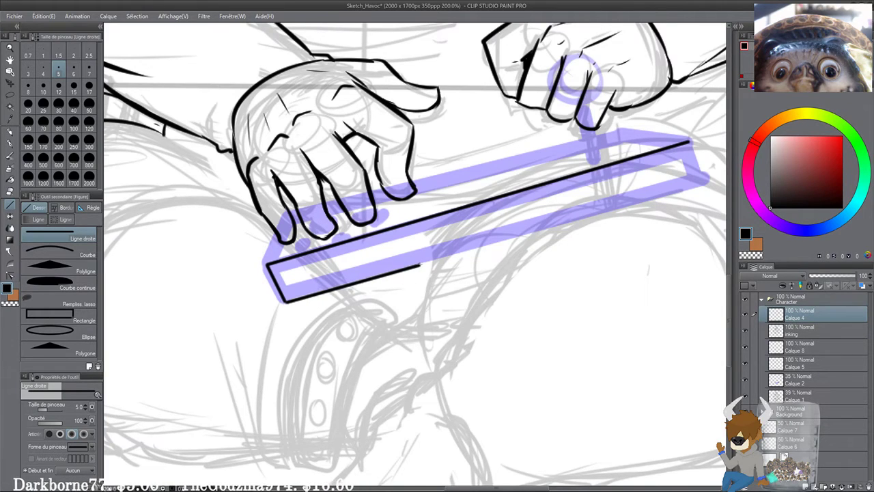
pyautogui.moveTo(572, 246); pyautogui.dragTo(466, 240)
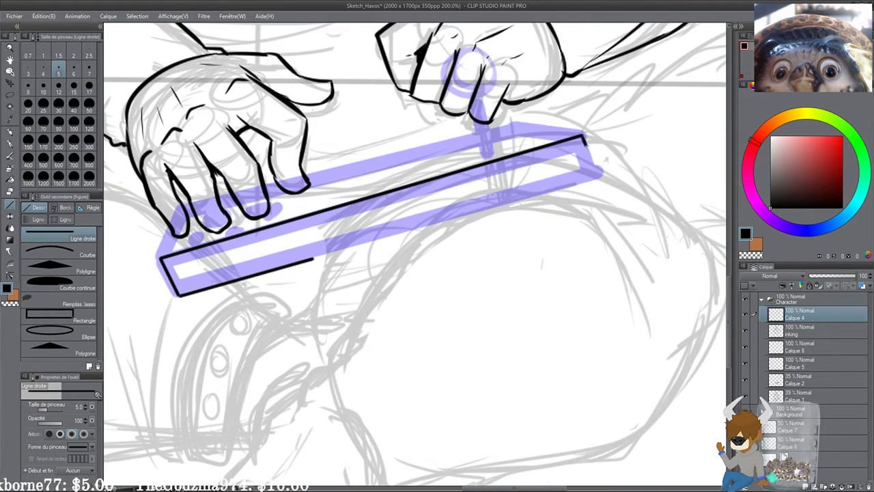
pyautogui.moveTo(583, 138)
pyautogui.mouseDown()
pyautogui.moveTo(594, 180)
pyautogui.moveTo(478, 213)
pyautogui.moveTo(444, 203)
pyautogui.mouseUp()
pyautogui.moveTo(314, 259)
pyautogui.mouseDown()
pyautogui.moveTo(322, 239)
pyautogui.moveTo(446, 203)
pyautogui.mouseUp()
pyautogui.moveTo(319, 268); pyautogui.dragTo(416, 260)
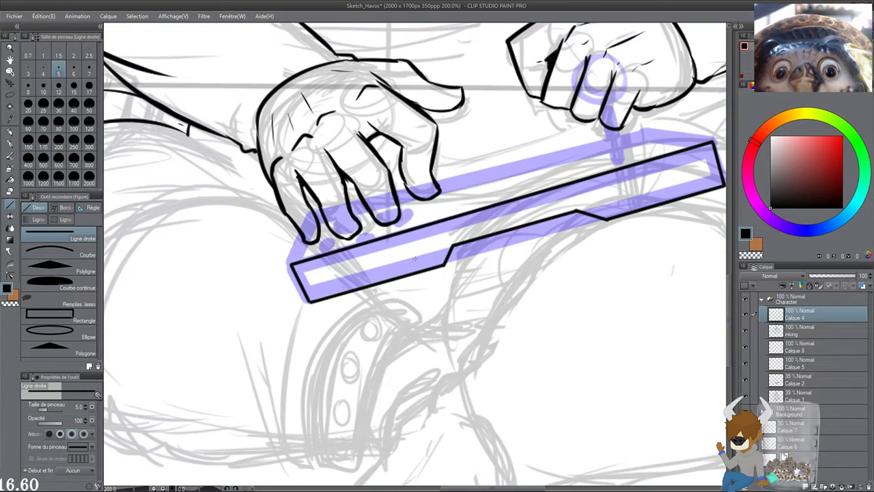
# Step: Outline the tablet's top face with straight lines for its short left side, long back edge and right corner
pyautogui.scroll(6, 416, 259)
pyautogui.moveTo(403, 357); pyautogui.dragTo(466, 399)
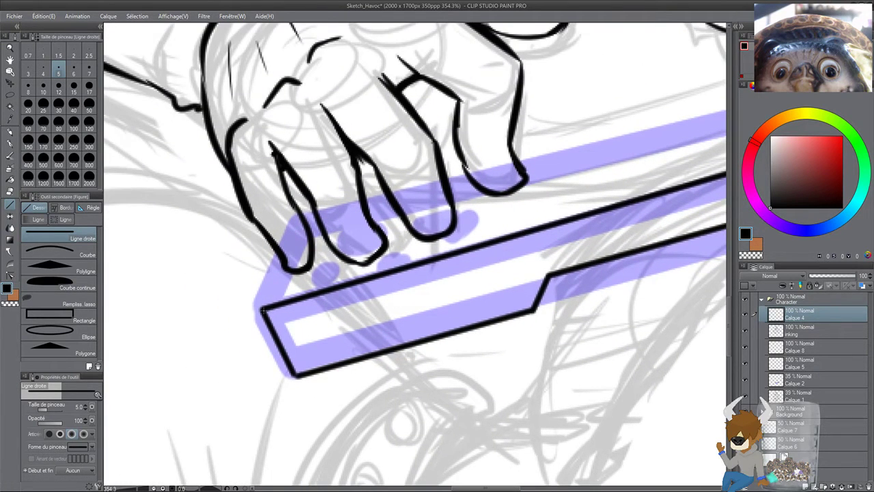
pyautogui.moveTo(264, 306); pyautogui.dragTo(304, 217)
pyautogui.scroll(-3, 570, 170)
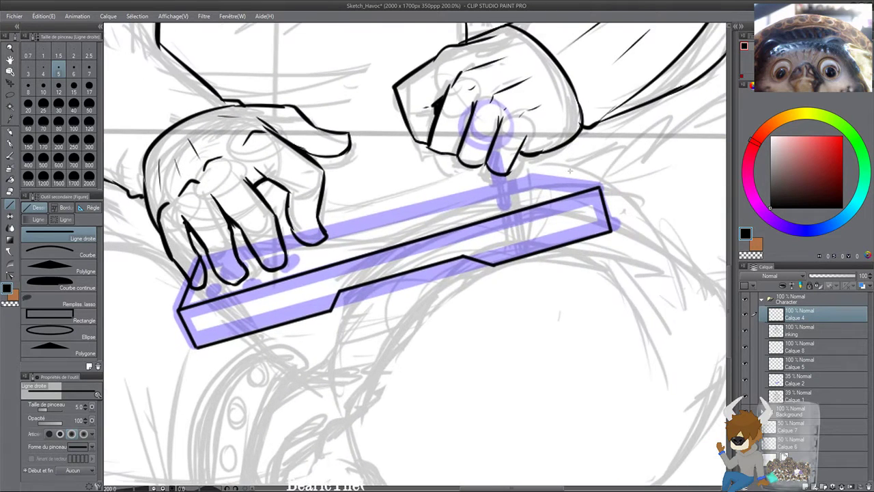
pyautogui.moveTo(597, 186); pyautogui.dragTo(200, 257)
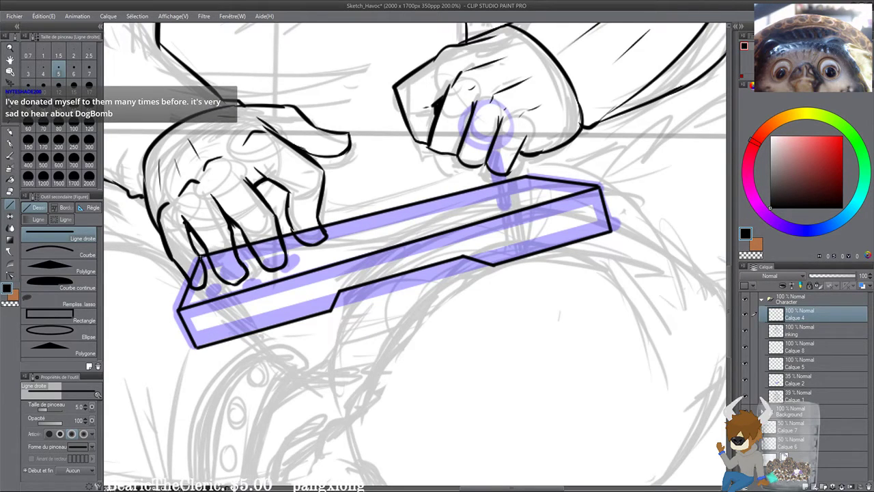
# Step: Erase the parts of the tablet's outline that cross the fingers of the open left hand
pyautogui.moveTo(182, 284); pyautogui.dragTo(253, 230)
pyautogui.scroll(7, 221, 255)
pyautogui.moveTo(298, 204)
pyautogui.mouseDown()
pyautogui.moveTo(309, 185)
pyautogui.moveTo(388, 182)
pyautogui.moveTo(376, 181)
pyautogui.moveTo(439, 166)
pyautogui.moveTo(458, 145)
pyautogui.moveTo(475, 145)
pyautogui.moveTo(450, 142)
pyautogui.moveTo(476, 148)
pyautogui.mouseUp()
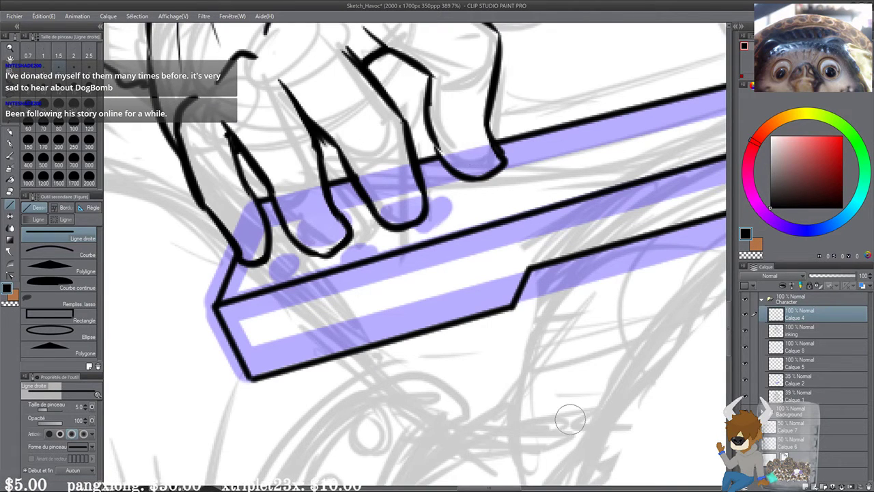
pyautogui.moveTo(541, 204); pyautogui.dragTo(484, 209)
pyautogui.scroll(-2, 415, 171)
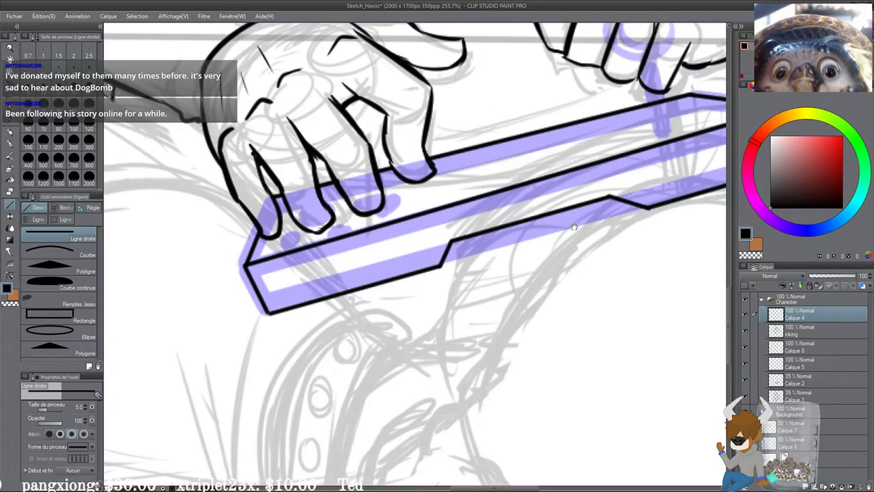
# Step: Add short G-pen crease marks on the middle fingers of the open left hand
pyautogui.moveTo(573, 227); pyautogui.dragTo(477, 274)
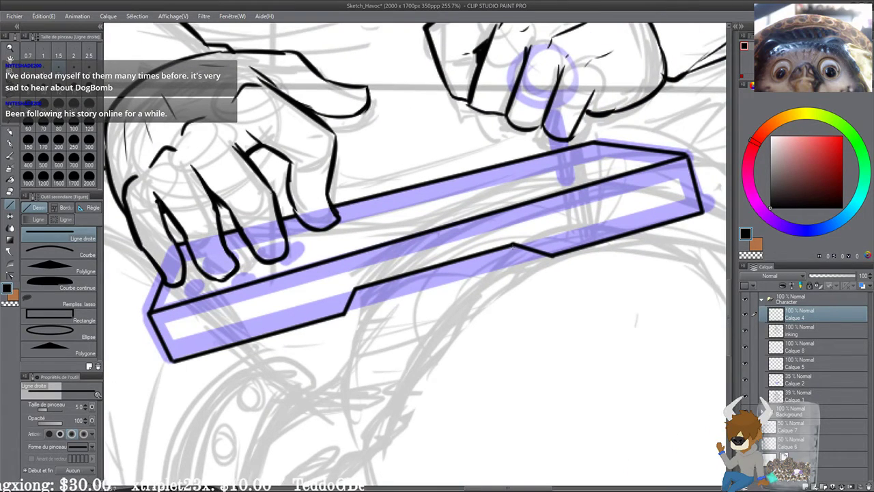
pyautogui.scroll(3, 491, 239)
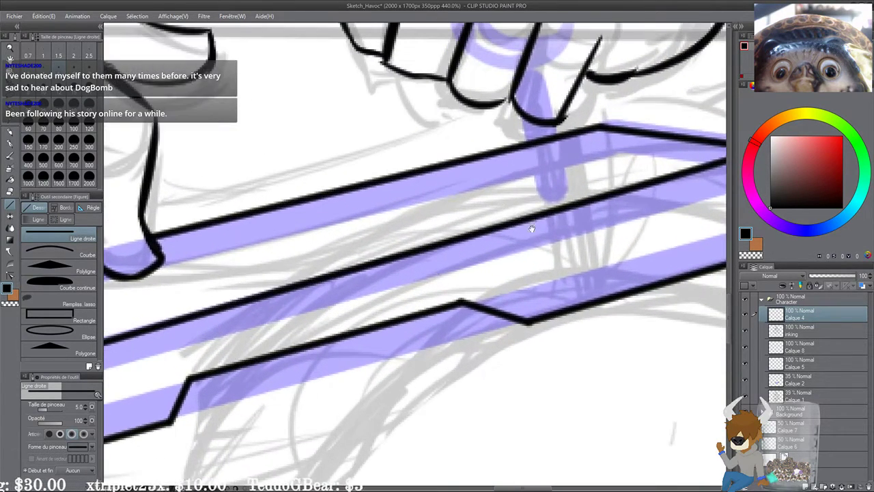
pyautogui.moveTo(531, 228); pyautogui.dragTo(456, 251)
pyautogui.scroll(-3, 457, 251)
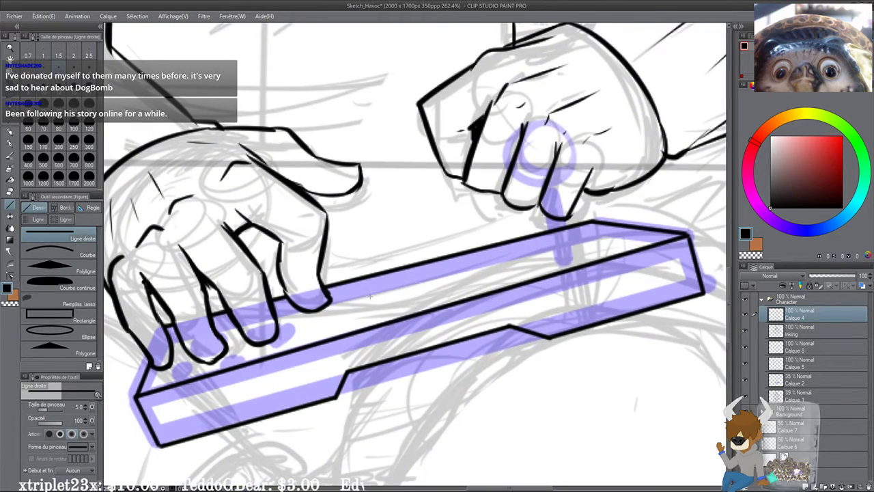
pyautogui.moveTo(297, 362); pyautogui.dragTo(406, 321)
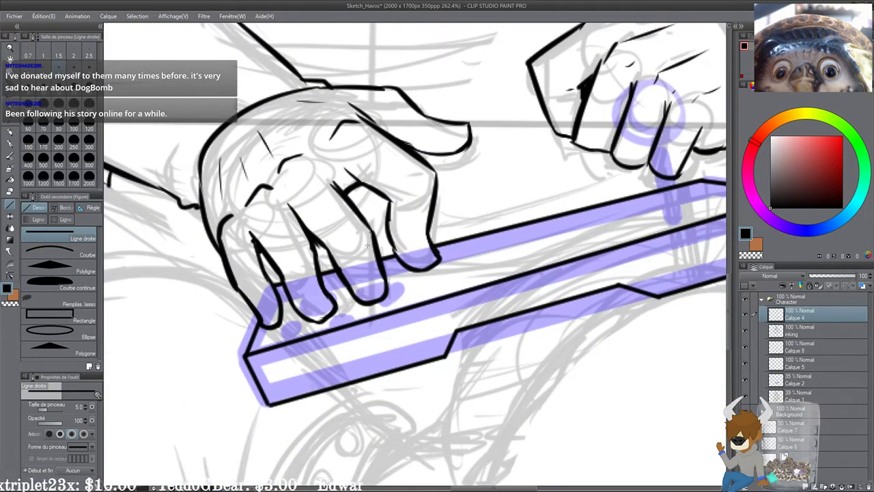
pyautogui.press('p')
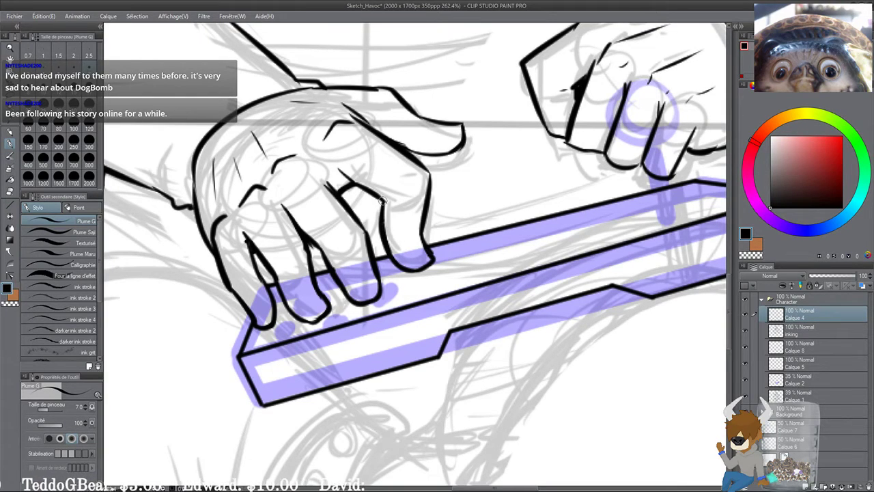
pyautogui.moveTo(418, 281); pyautogui.dragTo(414, 278)
pyautogui.moveTo(331, 241); pyautogui.dragTo(347, 236)
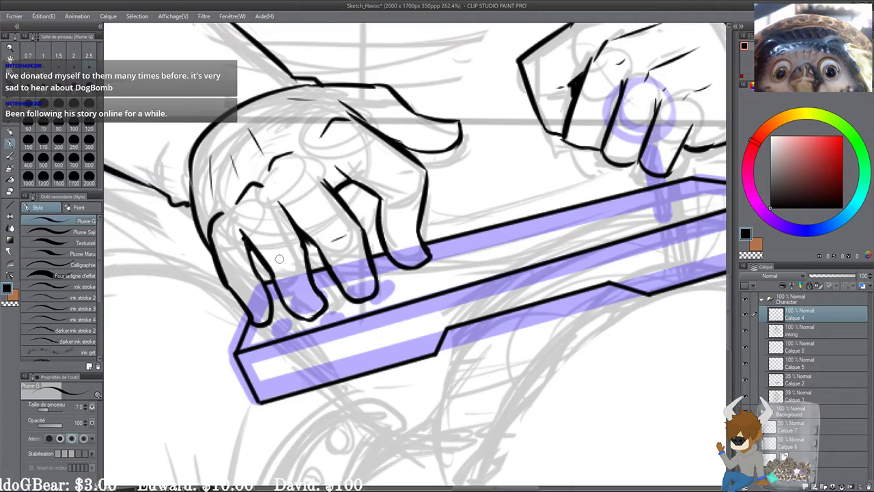
# Step: Remove the curved outline along the back of the right fist on the inking layer
pyautogui.scroll(-4, 279, 259)
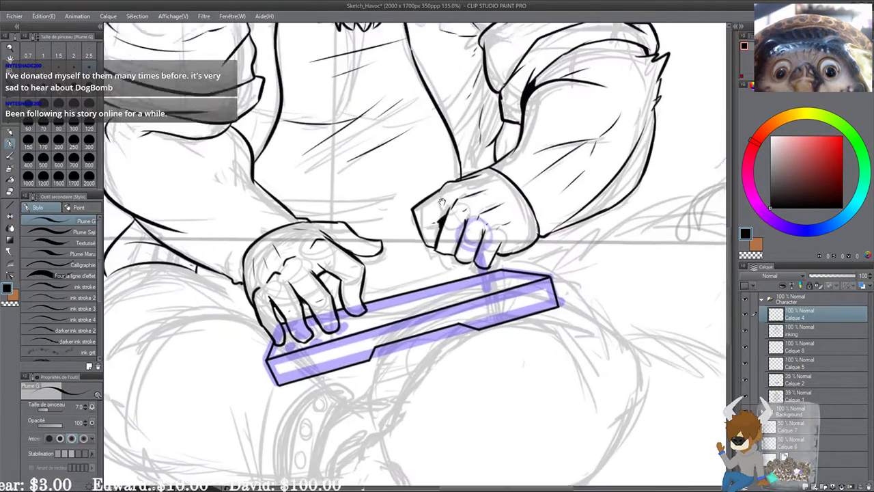
pyautogui.scroll(4, 441, 202)
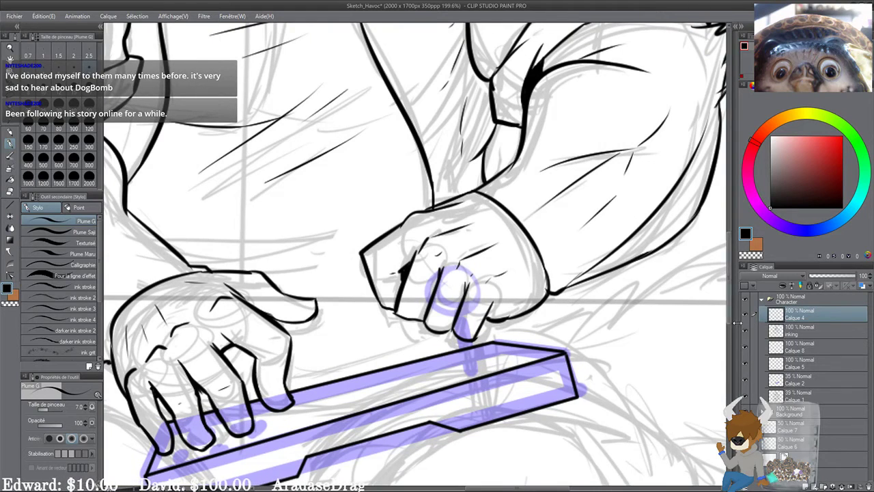
pyautogui.click(808, 328)
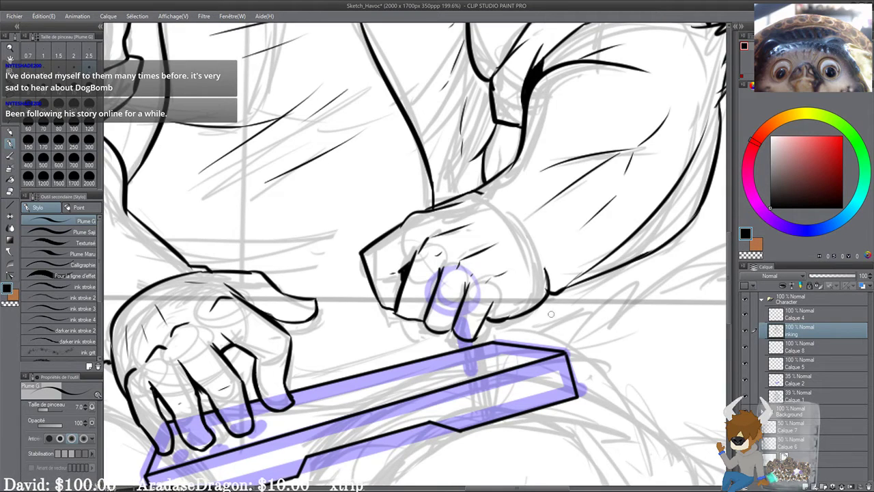
pyautogui.keyDown('alt'); pyautogui.click(546, 245); pyautogui.keyUp('alt')
pyautogui.moveTo(506, 308); pyautogui.dragTo(565, 235)
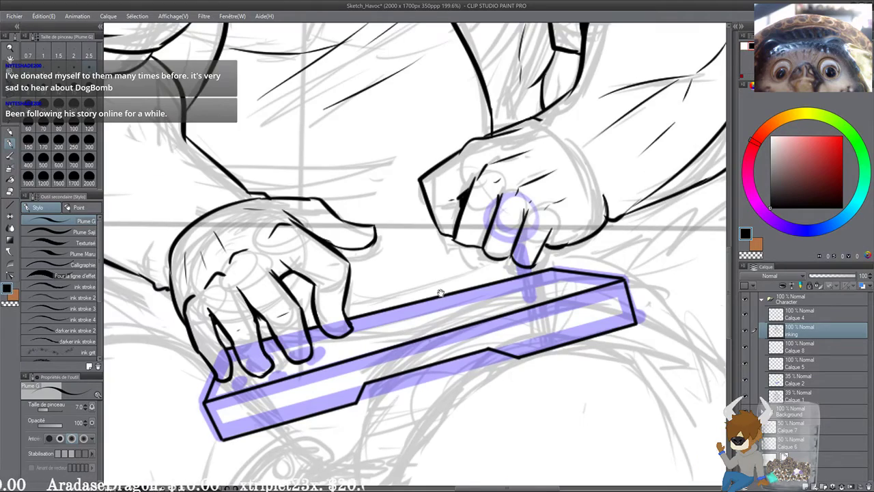
# Step: On a new layer above the tablet's, draw two parallel straight lines for the stylus below the right fist
pyautogui.moveTo(440, 292); pyautogui.dragTo(404, 276)
pyautogui.scroll(5, 332, 281)
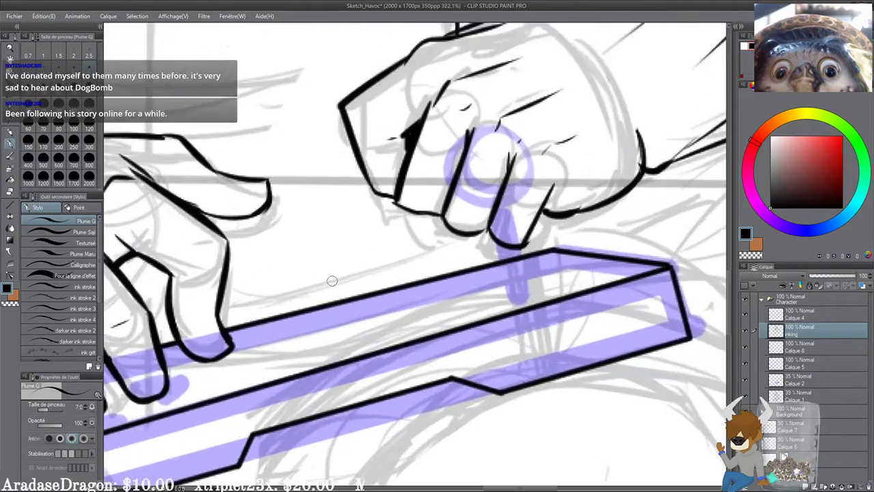
pyautogui.scroll(2, 332, 280)
pyautogui.click(805, 314)
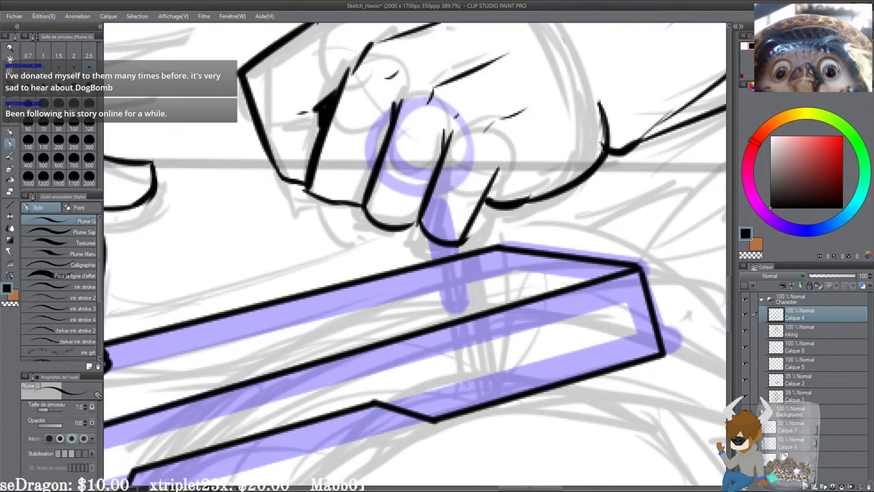
pyautogui.hotkey('ctrl', 'shift', 'n')
pyautogui.click(9, 203)
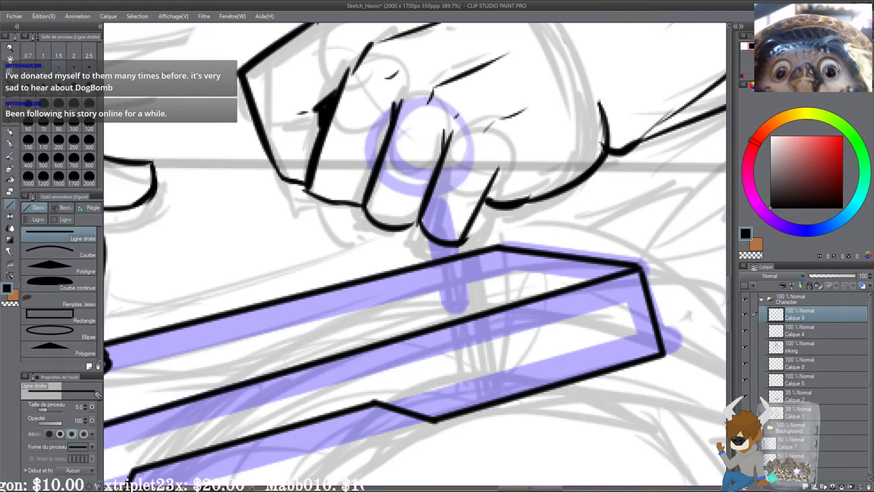
pyautogui.moveTo(416, 220); pyautogui.dragTo(433, 306)
pyautogui.moveTo(446, 243)
pyautogui.mouseDown()
pyautogui.moveTo(456, 301)
pyautogui.moveTo(433, 305)
pyautogui.moveTo(458, 297)
pyautogui.mouseUp()
# Step: Close the lower end of the stylus with a short rounded G-pen stroke
pyautogui.click(9, 143)
pyautogui.moveTo(443, 265); pyautogui.dragTo(447, 271)
pyautogui.scroll(-3, 446, 271)
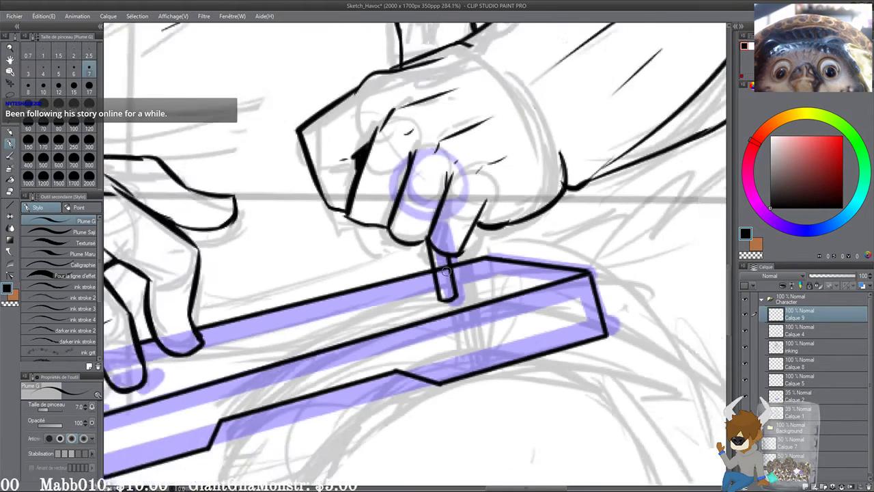
pyautogui.scroll(-1, 445, 271)
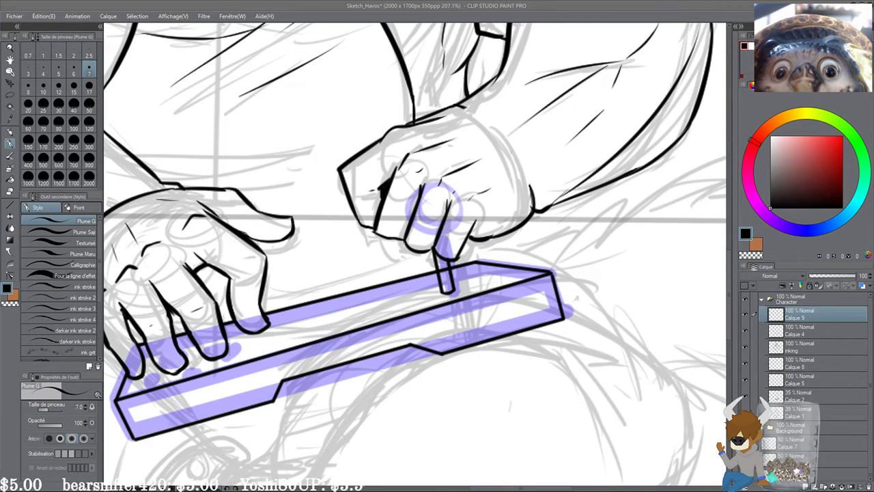
pyautogui.scroll(4, 432, 271)
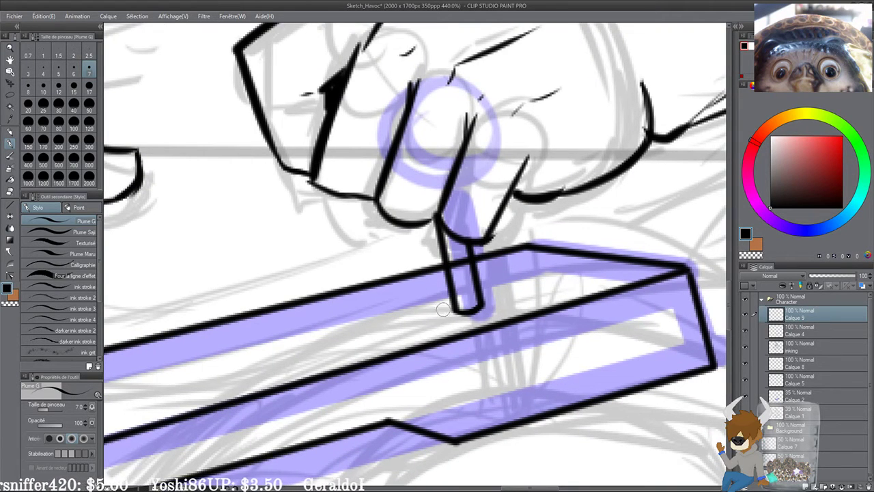
pyautogui.moveTo(453, 311)
pyautogui.mouseDown()
pyautogui.moveTo(485, 301)
pyautogui.moveTo(430, 315)
pyautogui.moveTo(466, 324)
pyautogui.moveTo(441, 319)
pyautogui.moveTo(449, 326)
pyautogui.moveTo(500, 316)
pyautogui.mouseUp()
pyautogui.hotkey('ctrl', 'z')
pyautogui.hotkey('ctrl', 'z')
pyautogui.hotkey('ctrl', 'z')
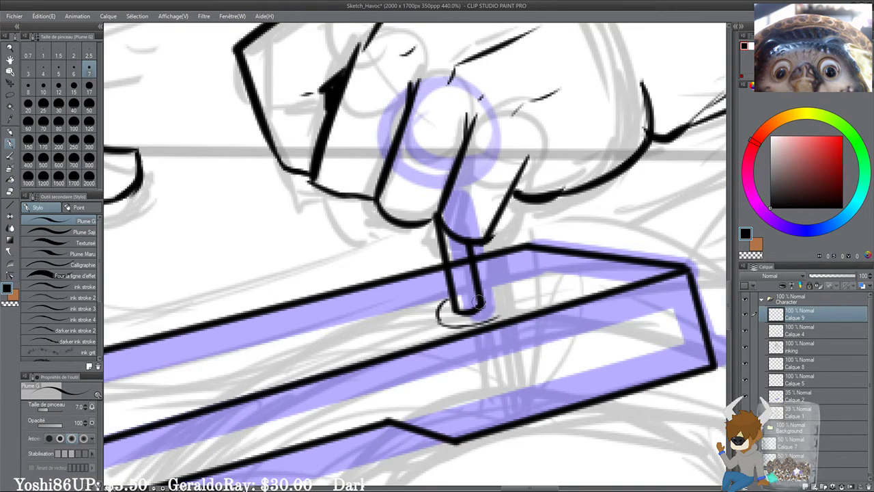
pyautogui.scroll(3, 478, 301)
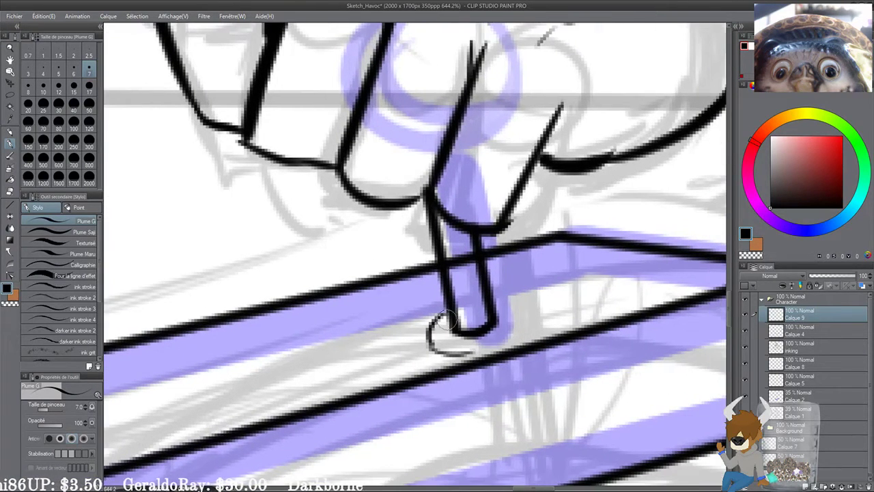
pyautogui.hotkey('ctrl', 'z')
# Step: Draw a small oval ring around the lower end of the stick below the right fist with the G-pen
pyautogui.moveTo(442, 308)
pyautogui.mouseDown()
pyautogui.moveTo(433, 341)
pyautogui.moveTo(471, 342)
pyautogui.moveTo(498, 331)
pyautogui.moveTo(509, 312)
pyautogui.moveTo(495, 294)
pyautogui.moveTo(506, 326)
pyautogui.moveTo(496, 335)
pyautogui.moveTo(442, 345)
pyautogui.moveTo(508, 319)
pyautogui.moveTo(486, 321)
pyautogui.moveTo(499, 305)
pyautogui.moveTo(514, 306)
pyautogui.moveTo(471, 340)
pyautogui.mouseUp()
pyautogui.moveTo(470, 347)
pyautogui.mouseDown()
pyautogui.moveTo(439, 336)
pyautogui.moveTo(445, 313)
pyautogui.mouseUp()
pyautogui.moveTo(498, 302)
pyautogui.mouseDown()
pyautogui.moveTo(501, 335)
pyautogui.moveTo(448, 342)
pyautogui.moveTo(515, 307)
pyautogui.moveTo(500, 336)
pyautogui.mouseUp()
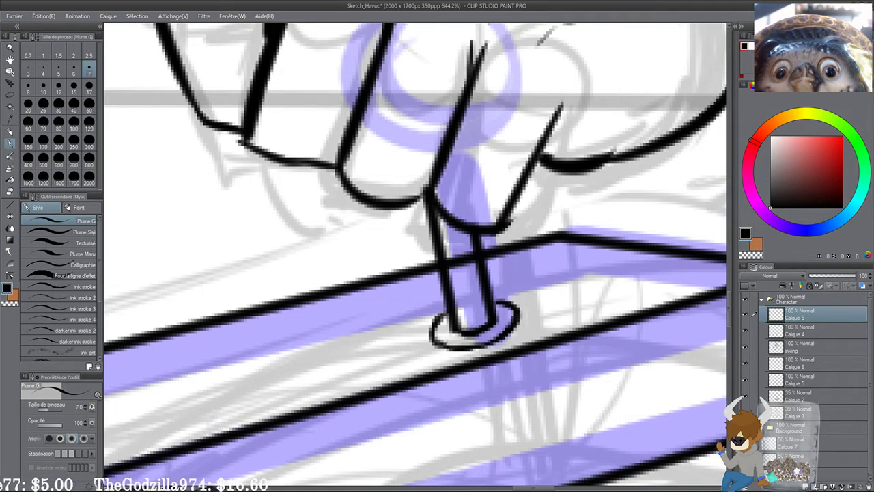
# Step: Shift the box line art on layer Calque 4 slightly downward with the Move layer tool
pyautogui.scroll(-8, 430, 292)
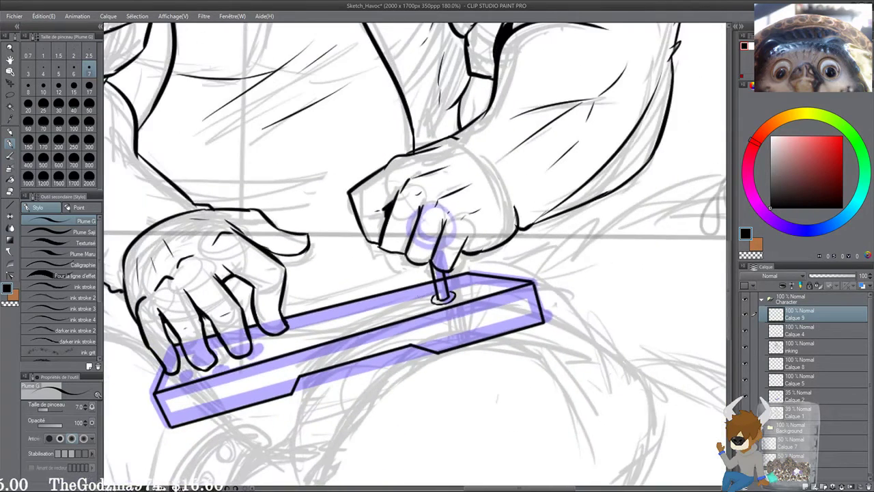
pyautogui.moveTo(526, 346); pyautogui.dragTo(535, 333)
pyautogui.click(803, 331)
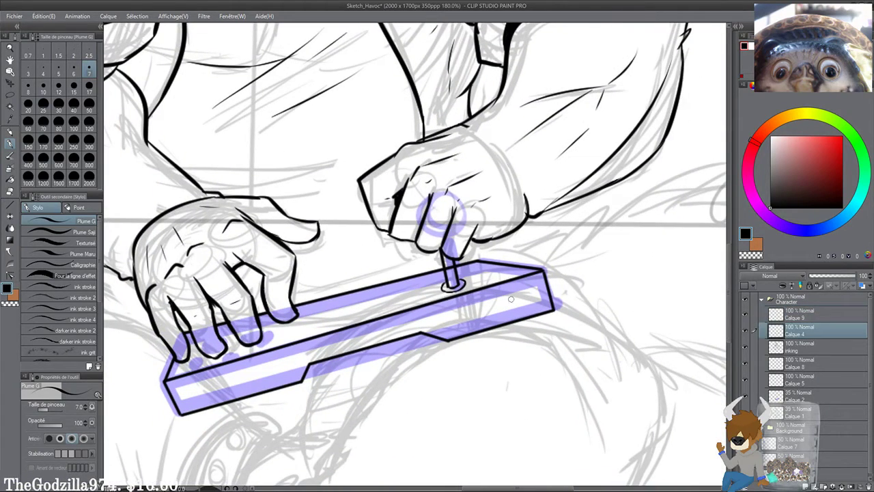
pyautogui.click(10, 82)
pyautogui.moveTo(389, 329); pyautogui.dragTo(379, 327)
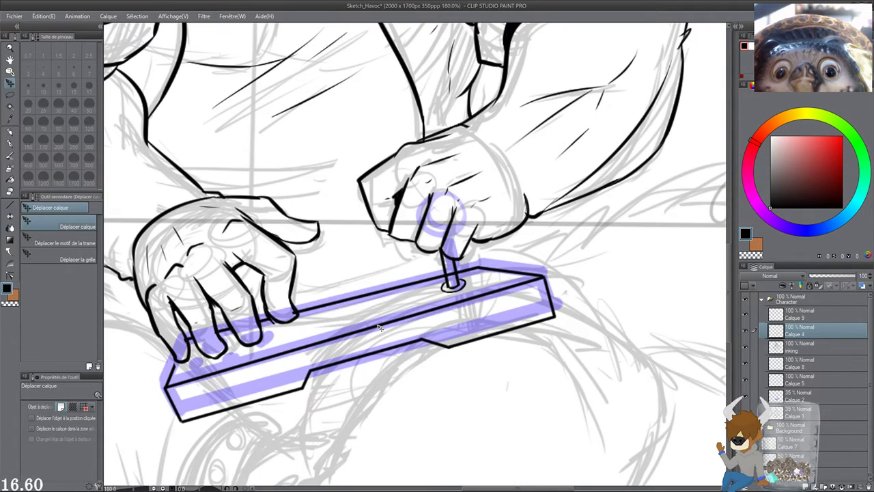
# Step: Tidy the box's upper edge between the left hand's fingers and extend its left edge up to the outermost fingertip
pyautogui.scroll(5, 379, 330)
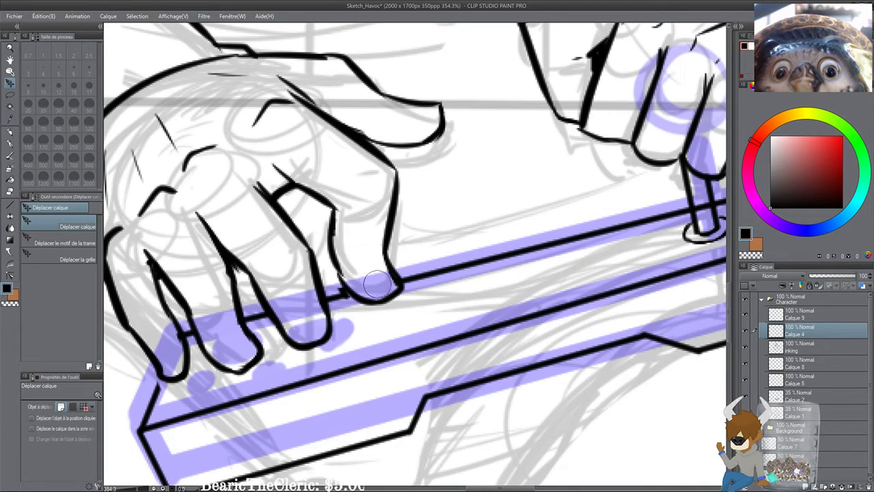
pyautogui.moveTo(324, 300); pyautogui.dragTo(381, 265)
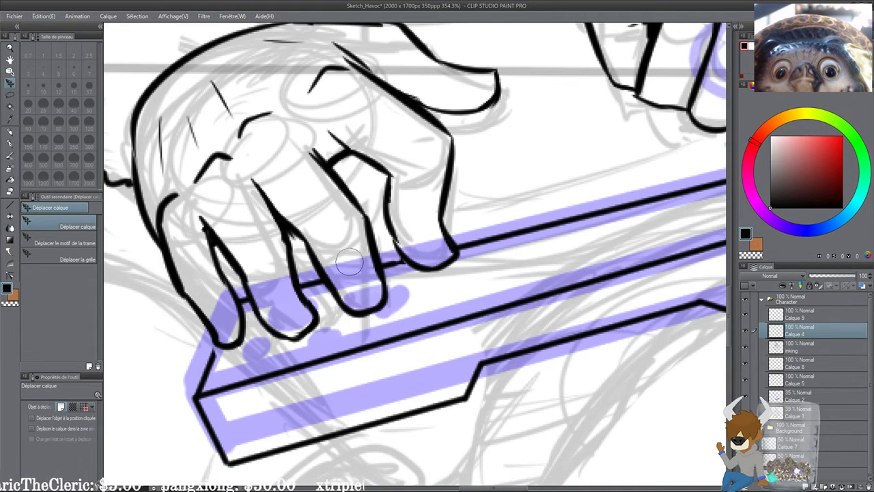
pyautogui.click(784, 352)
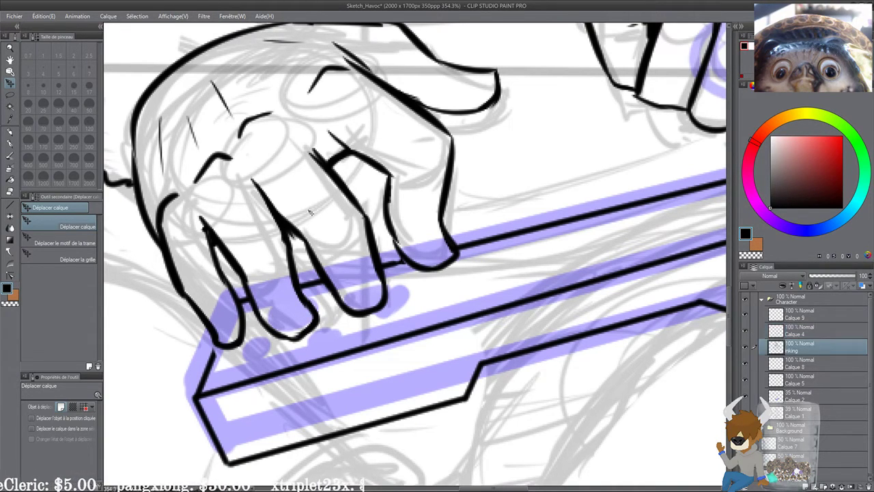
pyautogui.click(10, 143)
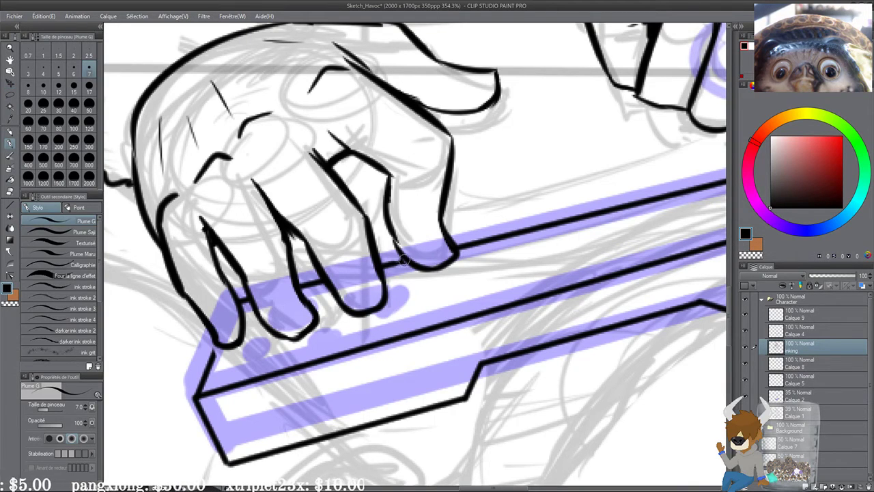
pyautogui.moveTo(217, 341); pyautogui.dragTo(210, 360)
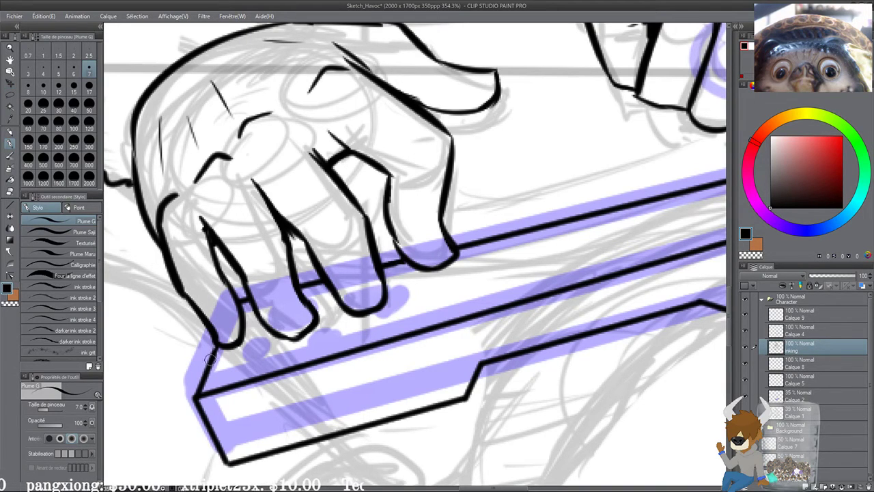
# Step: On layer Calque 9, draw two rows of small oval buttons at the fingertips of the open left hand
pyautogui.scroll(-8, 196, 260)
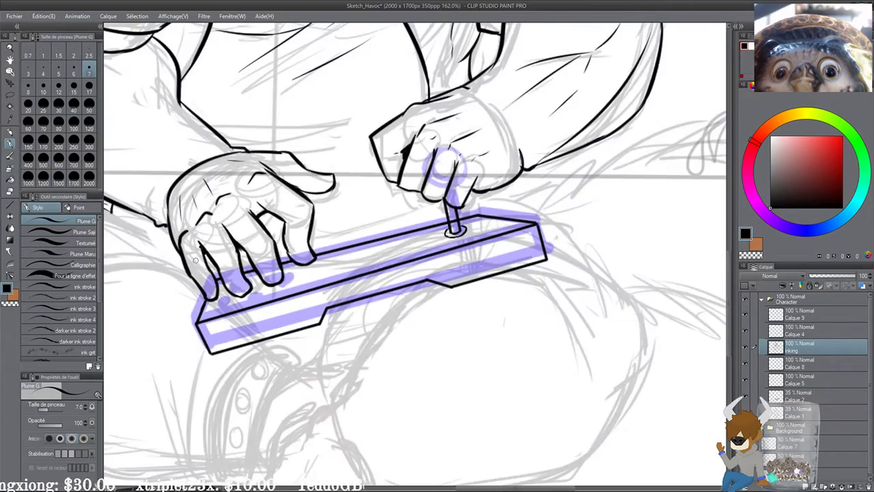
pyautogui.moveTo(377, 282); pyautogui.dragTo(427, 287)
pyautogui.scroll(1, 396, 246)
pyautogui.scroll(5, 396, 245)
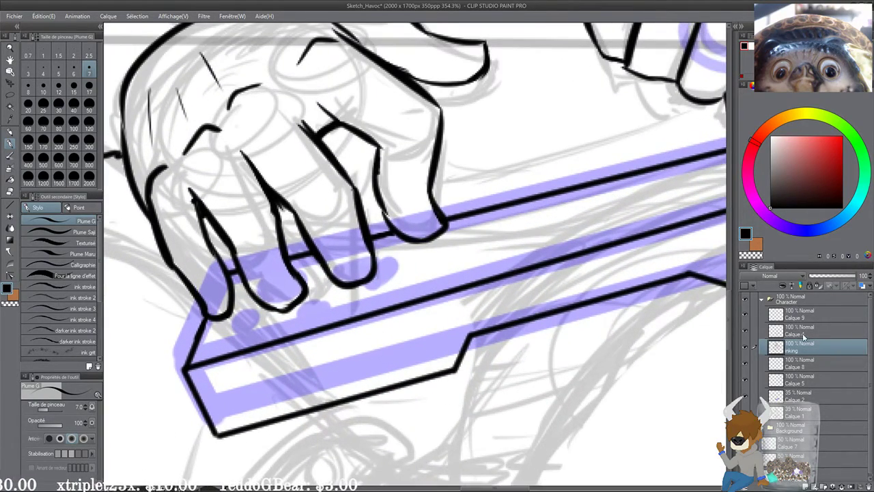
pyautogui.click(803, 316)
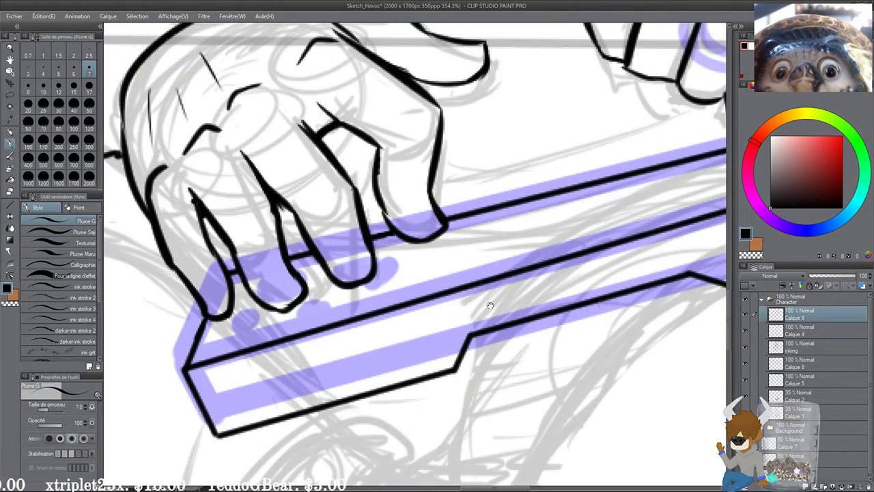
pyautogui.moveTo(459, 301); pyautogui.dragTo(469, 341)
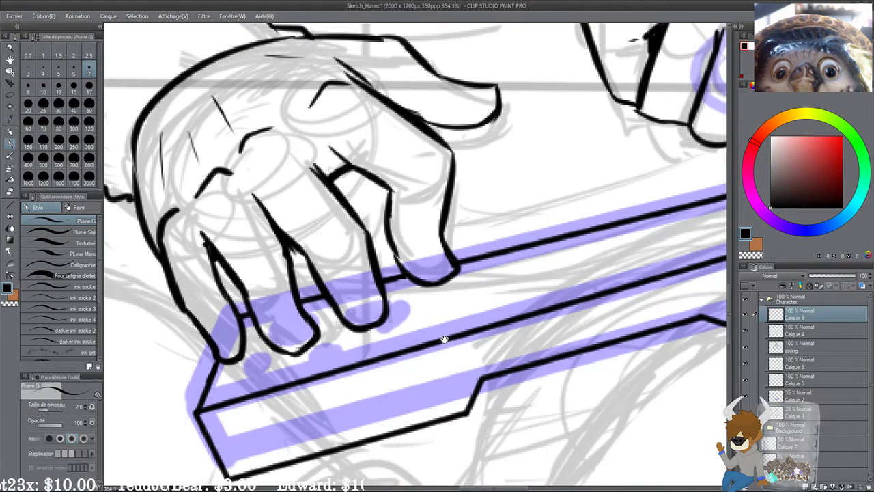
pyautogui.moveTo(440, 339); pyautogui.dragTo(454, 333)
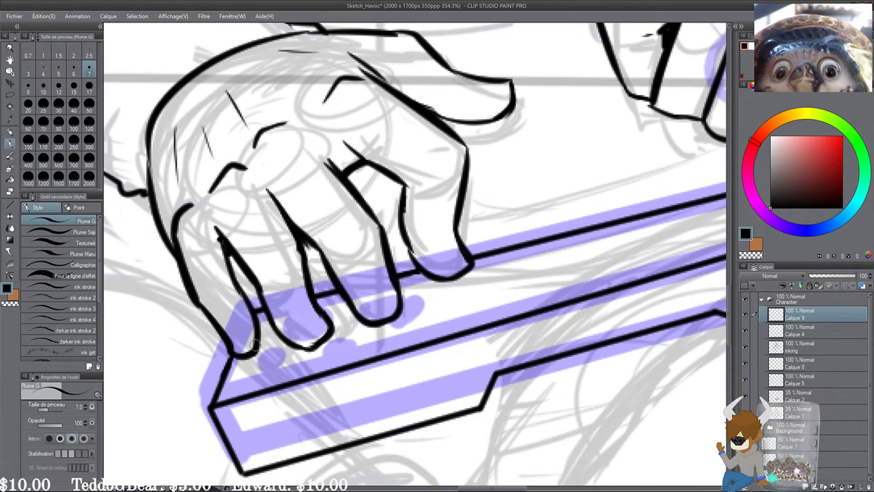
pyautogui.moveTo(254, 345)
pyautogui.mouseDown()
pyautogui.moveTo(252, 353)
pyautogui.moveTo(270, 344)
pyautogui.moveTo(333, 347)
pyautogui.moveTo(331, 334)
pyautogui.moveTo(450, 281)
pyautogui.mouseUp()
pyautogui.hotkey('ctrl', 'z')
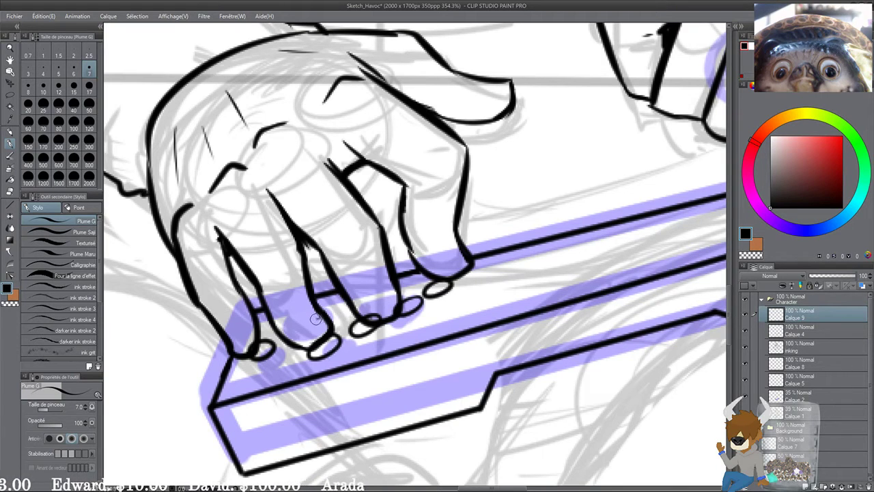
pyautogui.moveTo(315, 319); pyautogui.dragTo(314, 326)
pyautogui.moveTo(347, 301)
pyautogui.mouseDown()
pyautogui.moveTo(367, 304)
pyautogui.moveTo(419, 276)
pyautogui.mouseUp()
pyautogui.moveTo(397, 304); pyautogui.dragTo(408, 302)
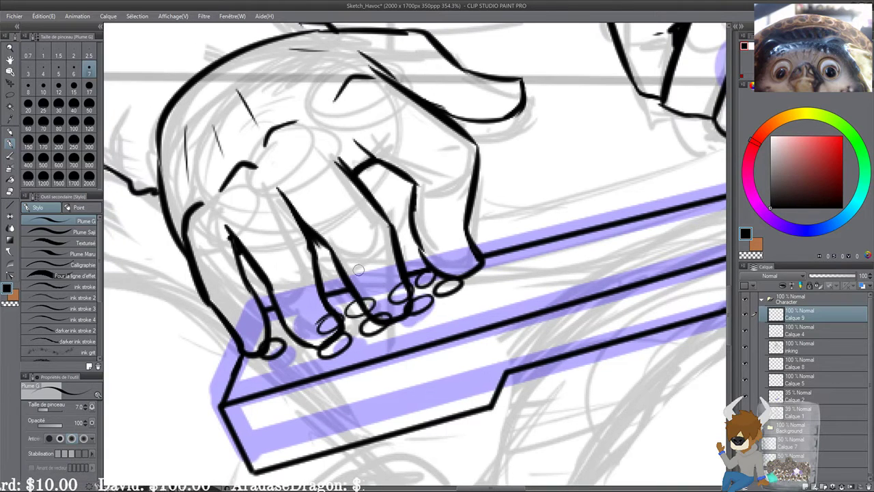
# Step: Erase the parts of the button outlines that overlap the left hand's fingers
pyautogui.moveTo(322, 336); pyautogui.dragTo(317, 314)
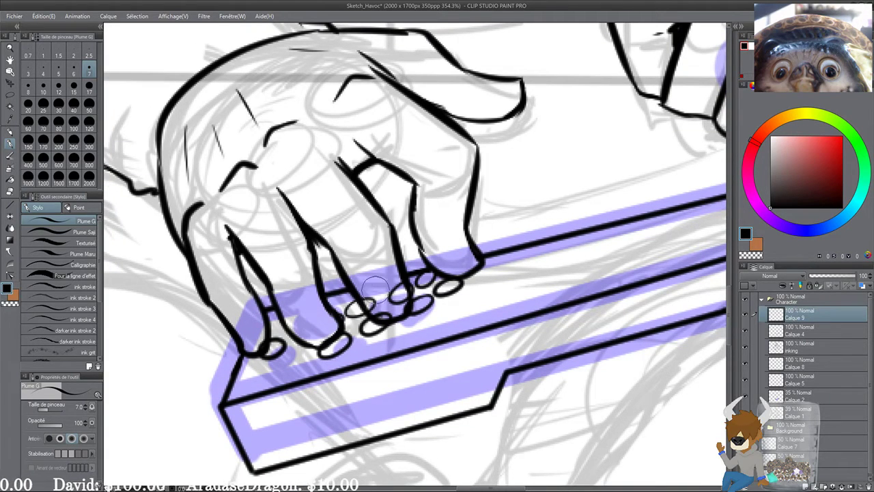
pyautogui.moveTo(375, 291); pyautogui.dragTo(385, 288)
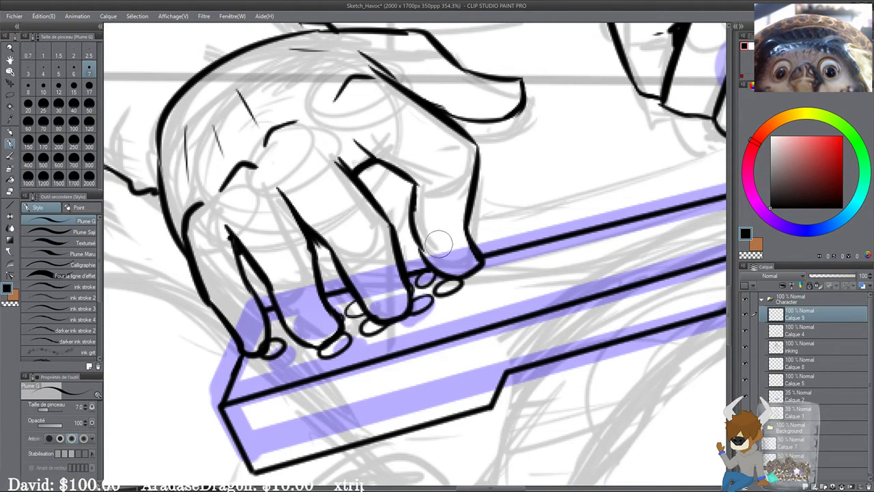
pyautogui.scroll(-8, 439, 227)
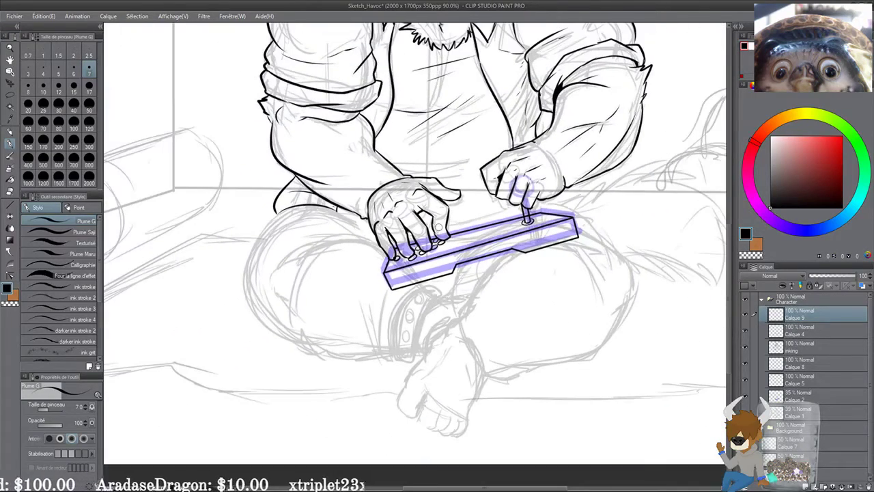
# Step: On layer Calque 4, erase the box's edge line where it crosses the stick
pyautogui.moveTo(541, 249); pyautogui.dragTo(426, 374)
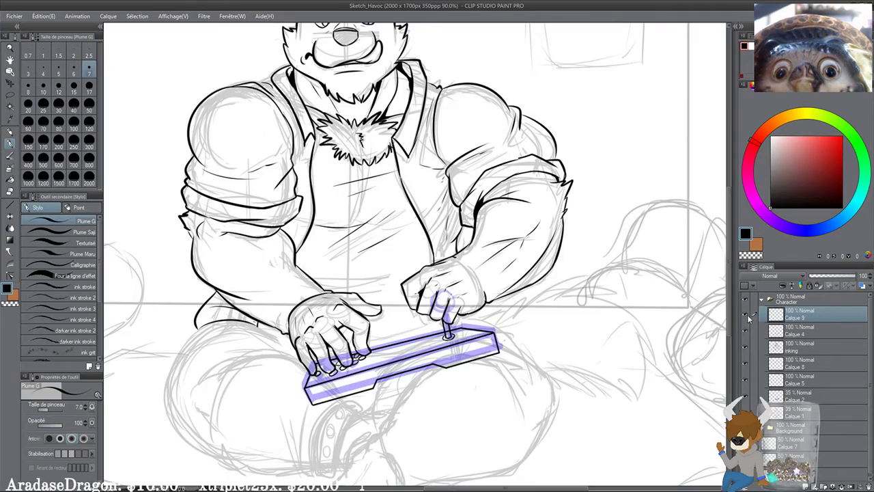
pyautogui.scroll(5, 443, 361)
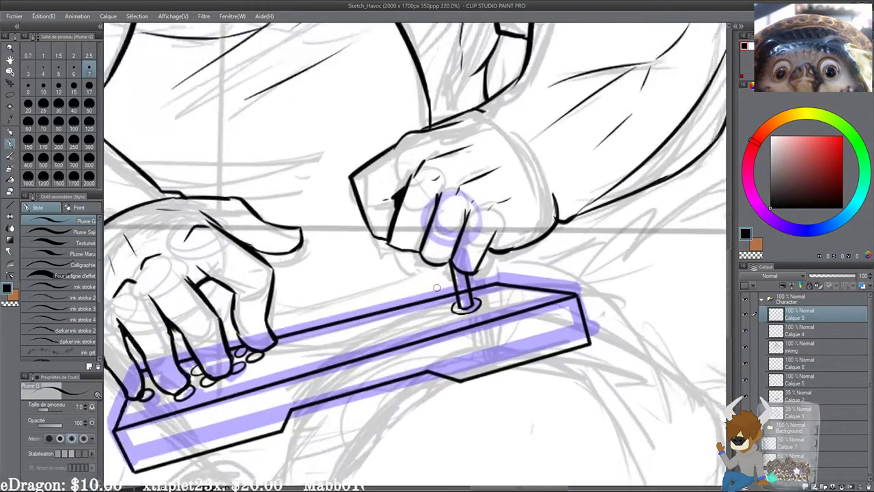
pyautogui.scroll(1, 436, 287)
pyautogui.click(786, 329)
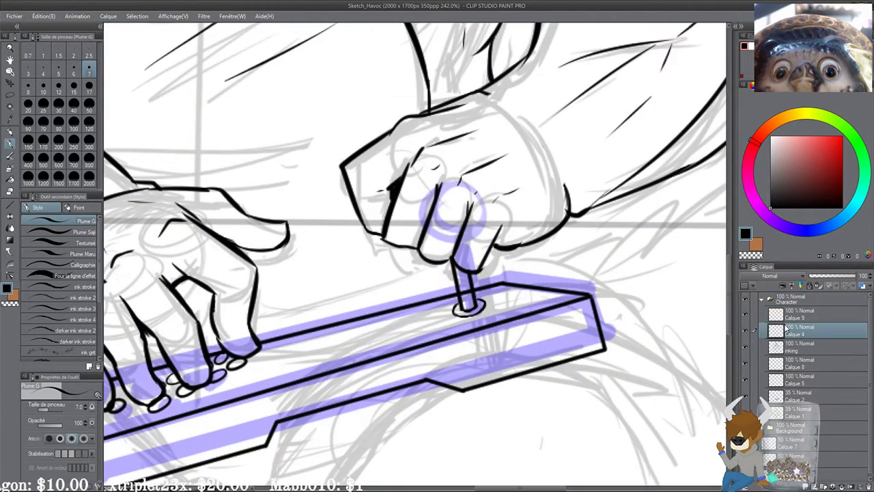
pyautogui.moveTo(470, 294); pyautogui.dragTo(463, 294)
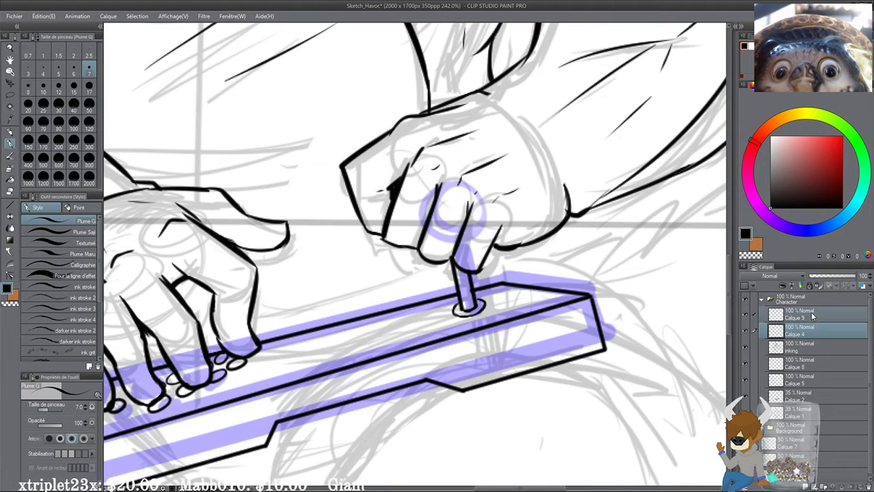
# Step: Merge layer Calque 9 with Calque 4 and check the merged line art by toggling its visibility
pyautogui.hotkey('shift', 'alt', 'e')
pyautogui.click(746, 314)
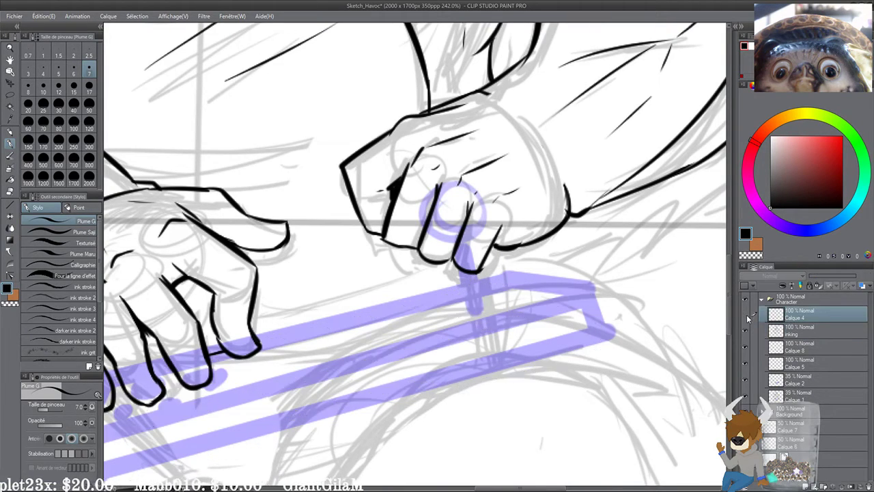
pyautogui.click(746, 314)
# Step: Make the inking layer active and hide the purple guide sketch of the box and stick
pyautogui.moveTo(394, 296); pyautogui.dragTo(486, 251)
pyautogui.scroll(-1, 449, 263)
pyautogui.scroll(-3, 449, 263)
pyautogui.click(821, 330)
pyautogui.moveTo(493, 353); pyautogui.dragTo(600, 367)
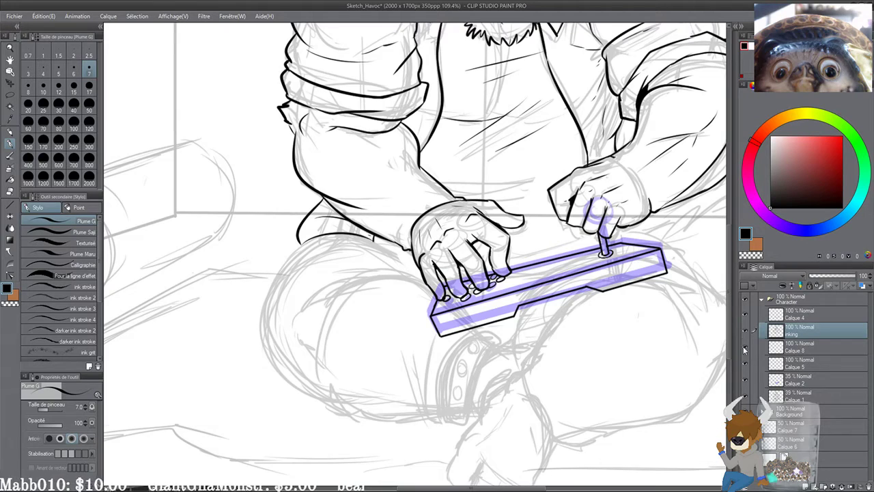
pyautogui.moveTo(487, 316); pyautogui.dragTo(493, 302)
# Step: Ink the outer and upper contour of the left bent leg with the G-pen at size 10
pyautogui.scroll(3, 476, 279)
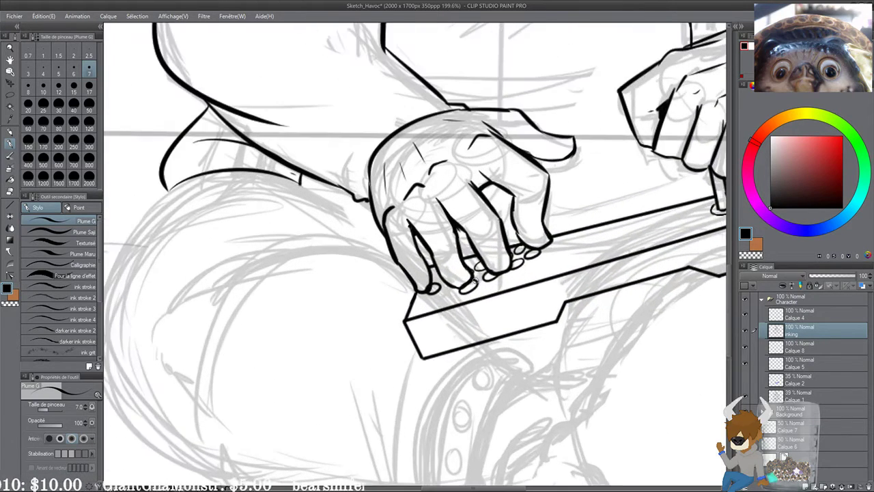
pyautogui.moveTo(270, 223); pyautogui.dragTo(357, 212)
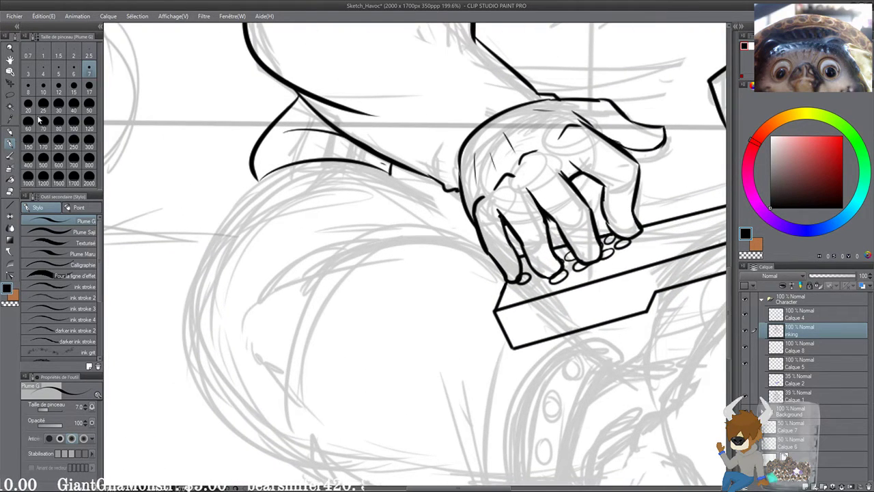
pyautogui.click(43, 89)
pyautogui.moveTo(266, 173)
pyautogui.mouseDown()
pyautogui.moveTo(235, 192)
pyautogui.moveTo(179, 381)
pyautogui.mouseUp()
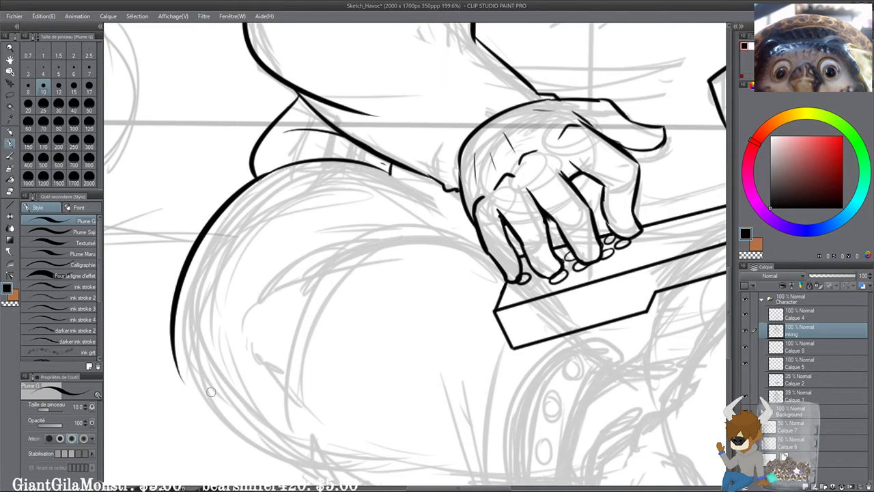
pyautogui.scroll(-3, 211, 392)
pyautogui.moveTo(252, 222); pyautogui.dragTo(285, 176)
pyautogui.hotkey('ctrl', 'z')
pyautogui.moveTo(291, 207); pyautogui.dragTo(230, 321)
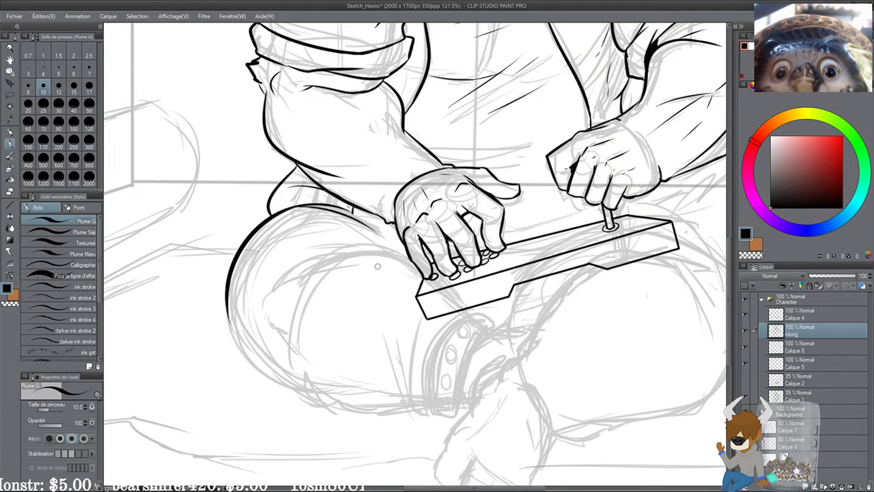
pyautogui.moveTo(294, 206); pyautogui.dragTo(401, 246)
# Step: Continue the left knee's outline around its outer side and down to the underside of the leg
pyautogui.moveTo(455, 231); pyautogui.dragTo(333, 203)
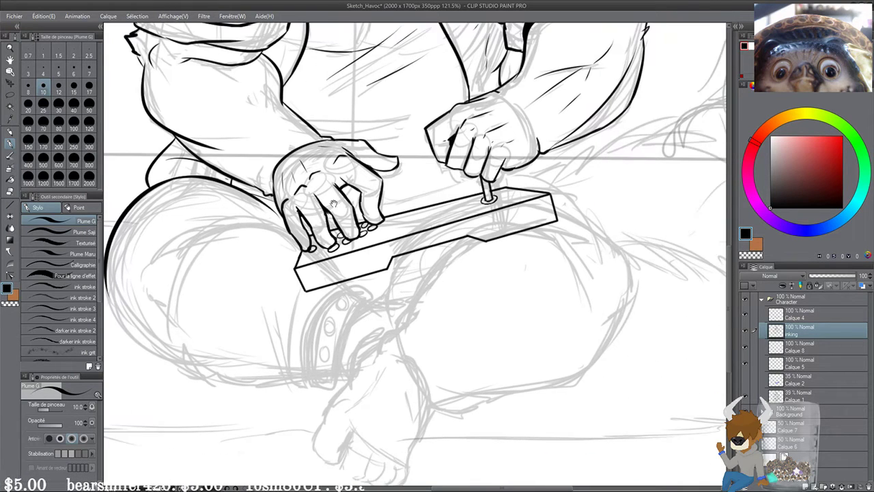
pyautogui.moveTo(534, 219); pyautogui.dragTo(635, 169)
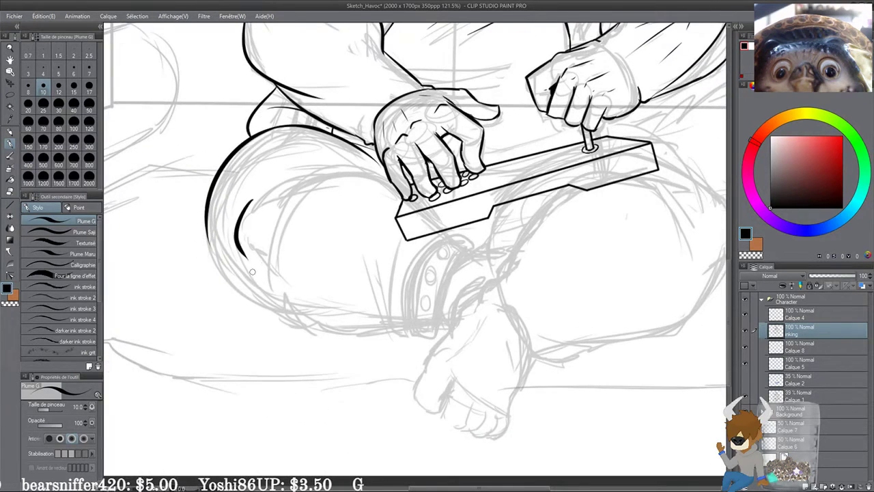
pyautogui.moveTo(207, 245)
pyautogui.mouseDown()
pyautogui.moveTo(224, 274)
pyautogui.moveTo(320, 316)
pyautogui.mouseUp()
pyautogui.hotkey('ctrl', 'z')
pyautogui.moveTo(208, 233); pyautogui.dragTo(304, 330)
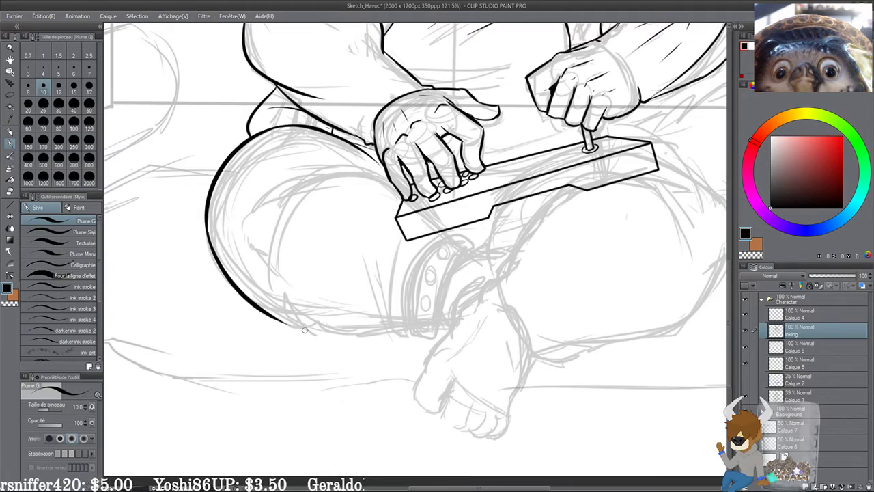
# Step: Redo the left knee's outer contour as one clean curve running down to the underside of the leg
pyautogui.hotkey('ctrl', 'z')
pyautogui.moveTo(208, 235); pyautogui.dragTo(318, 316)
pyautogui.hotkey('ctrl', 'z')
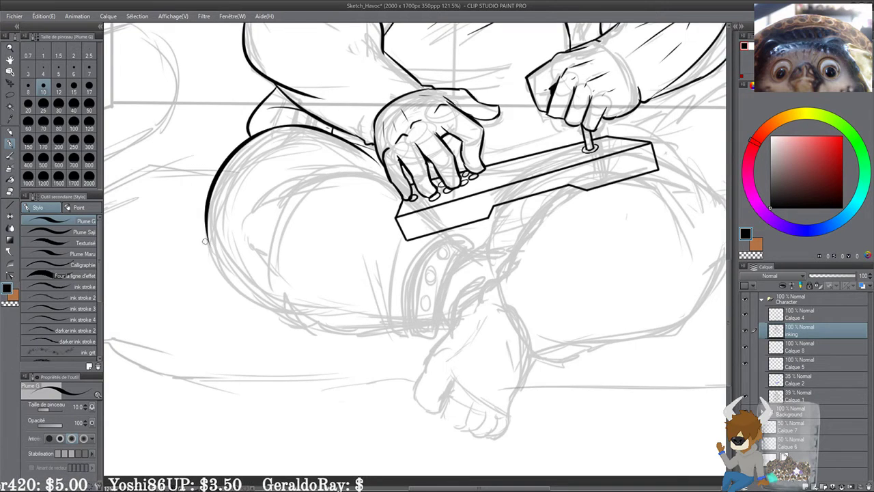
pyautogui.moveTo(206, 236)
pyautogui.mouseDown()
pyautogui.moveTo(275, 313)
pyautogui.moveTo(297, 318)
pyautogui.mouseUp()
pyautogui.hotkey('ctrl', 'z')
pyautogui.moveTo(207, 239); pyautogui.dragTo(290, 326)
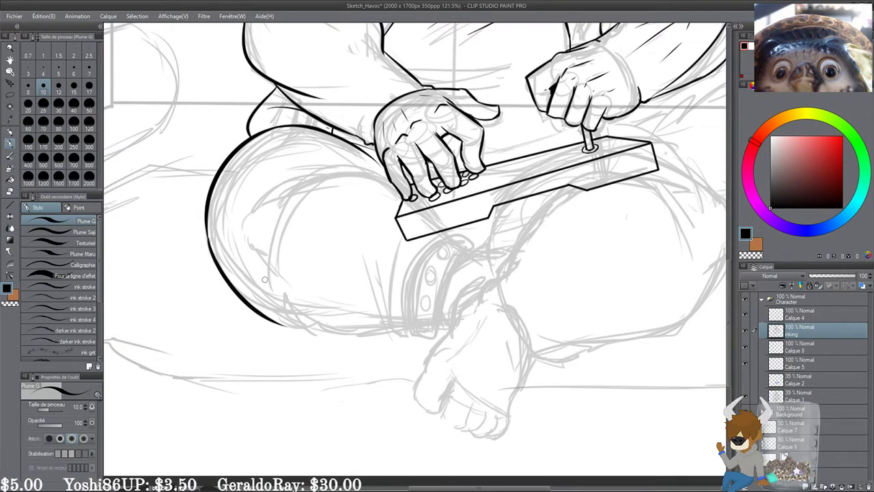
# Step: Ink the short fold inside the left knee and the underside of the left leg towards the ankle cuff
pyautogui.moveTo(285, 292); pyautogui.dragTo(304, 335)
pyautogui.hotkey('ctrl', 'z')
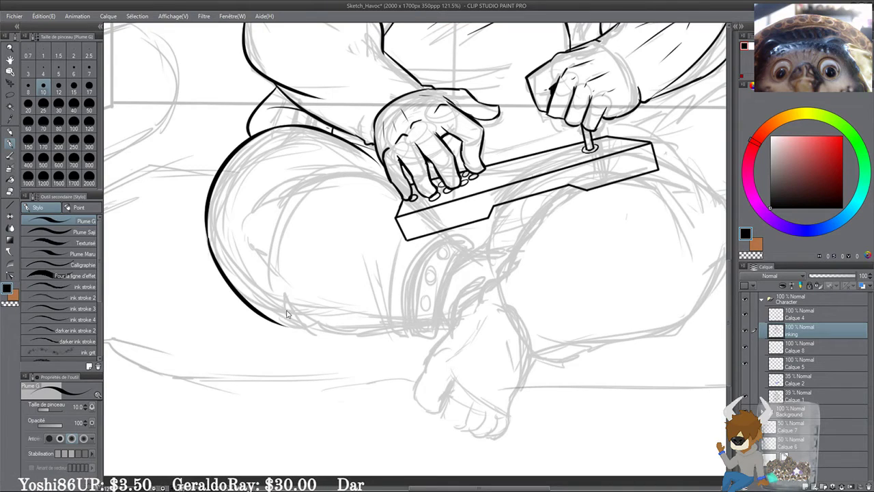
pyautogui.moveTo(270, 284)
pyautogui.mouseDown()
pyautogui.moveTo(295, 327)
pyautogui.moveTo(404, 332)
pyautogui.mouseUp()
pyautogui.scroll(-1, 372, 322)
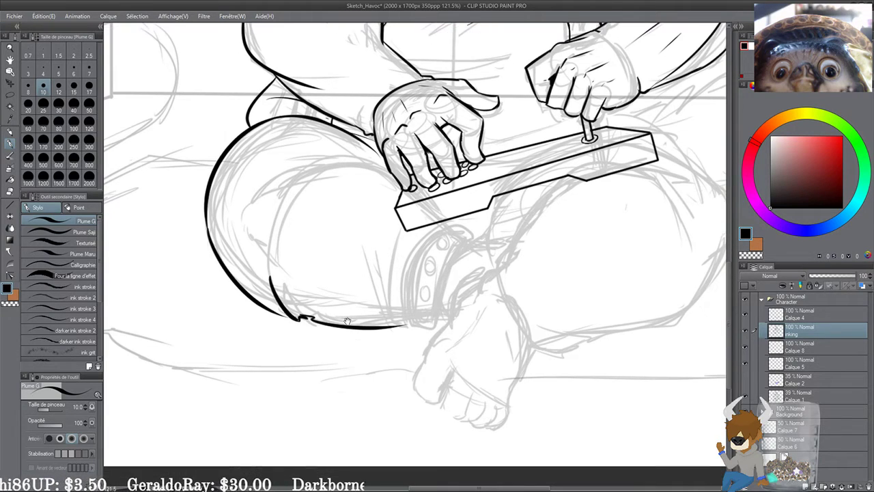
pyautogui.hotkey('ctrl', 'z')
pyautogui.moveTo(269, 270)
pyautogui.mouseDown()
pyautogui.moveTo(294, 316)
pyautogui.moveTo(355, 330)
pyautogui.moveTo(394, 322)
pyautogui.moveTo(366, 323)
pyautogui.moveTo(377, 308)
pyautogui.mouseUp()
pyautogui.hotkey('ctrl', 'z')
# Step: Ink the right knee's outer contour from the controller's corner around to the lower side of the leg
pyautogui.moveTo(510, 272)
pyautogui.mouseDown()
pyautogui.moveTo(343, 259)
pyautogui.moveTo(352, 264)
pyautogui.moveTo(339, 276)
pyautogui.mouseUp()
pyautogui.moveTo(468, 176); pyautogui.dragTo(538, 227)
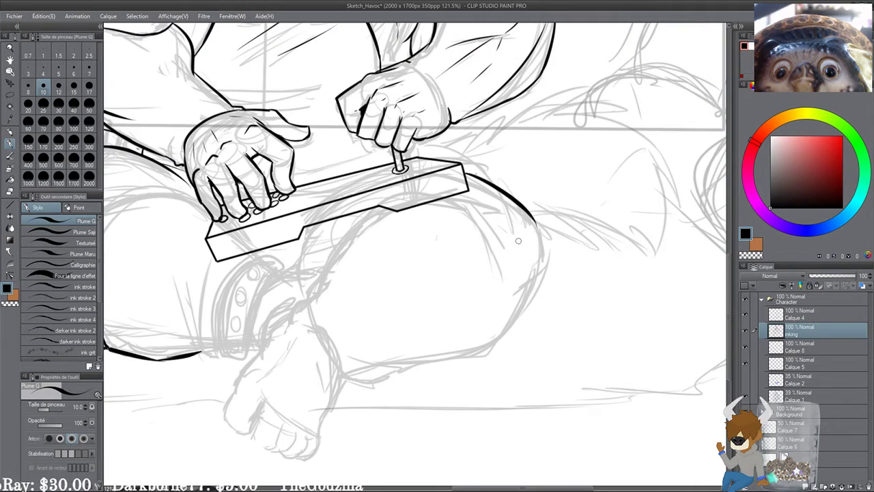
pyautogui.hotkey('ctrl', 'z')
pyautogui.moveTo(459, 166)
pyautogui.mouseDown()
pyautogui.moveTo(538, 231)
pyautogui.moveTo(534, 219)
pyautogui.moveTo(542, 282)
pyautogui.moveTo(537, 252)
pyautogui.moveTo(506, 300)
pyautogui.mouseUp()
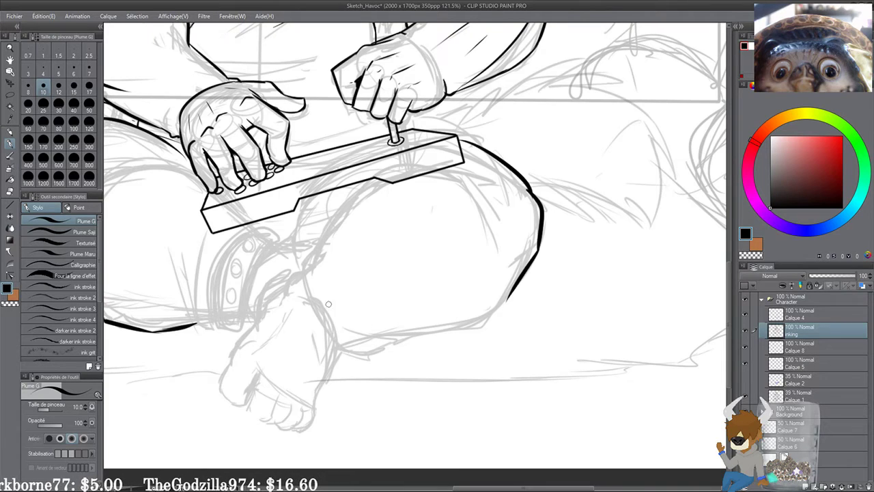
# Step: Ink the right shin's lower edge, its pointed hem and the leg's underside, joining them to the knee contour
pyautogui.moveTo(305, 280)
pyautogui.mouseDown()
pyautogui.moveTo(362, 362)
pyautogui.moveTo(386, 341)
pyautogui.moveTo(507, 310)
pyautogui.moveTo(471, 328)
pyautogui.mouseUp()
pyautogui.hotkey('ctrl', 'z')
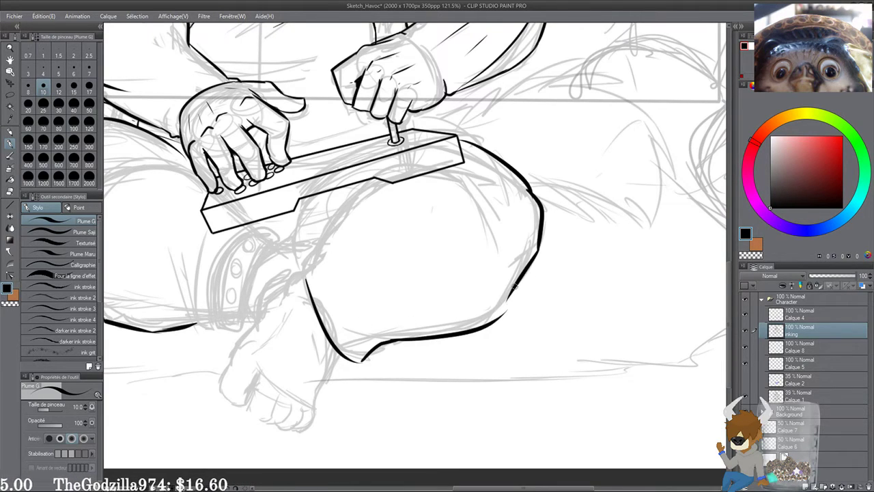
pyautogui.moveTo(515, 287); pyautogui.dragTo(456, 335)
pyautogui.hotkey('ctrl', 'z')
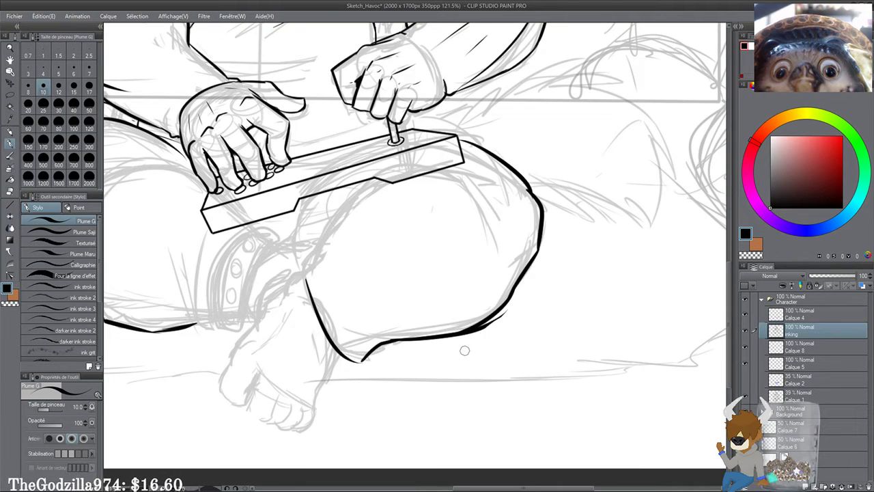
pyautogui.hotkey('ctrl', 'z')
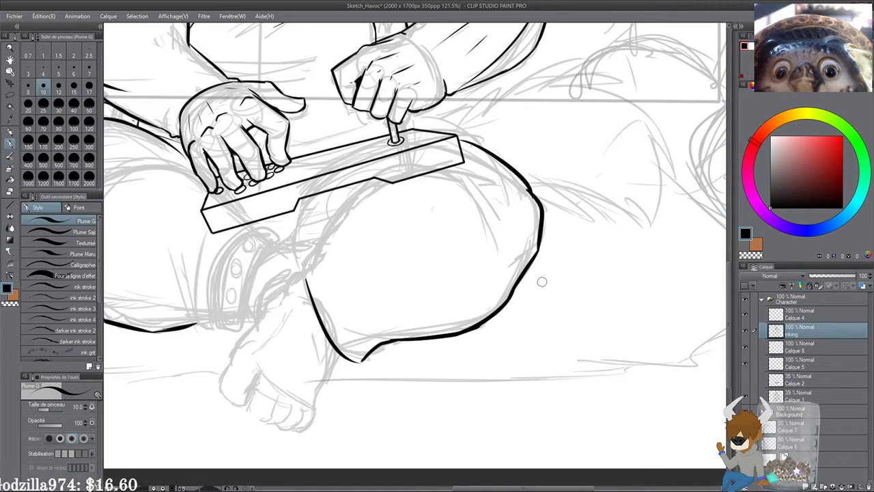
# Step: Ink the right leg's inner contour from the controller's lower edge down to the ankle with the G-pen at size 7
pyautogui.moveTo(341, 268); pyautogui.dragTo(454, 255)
pyautogui.scroll(4, 437, 217)
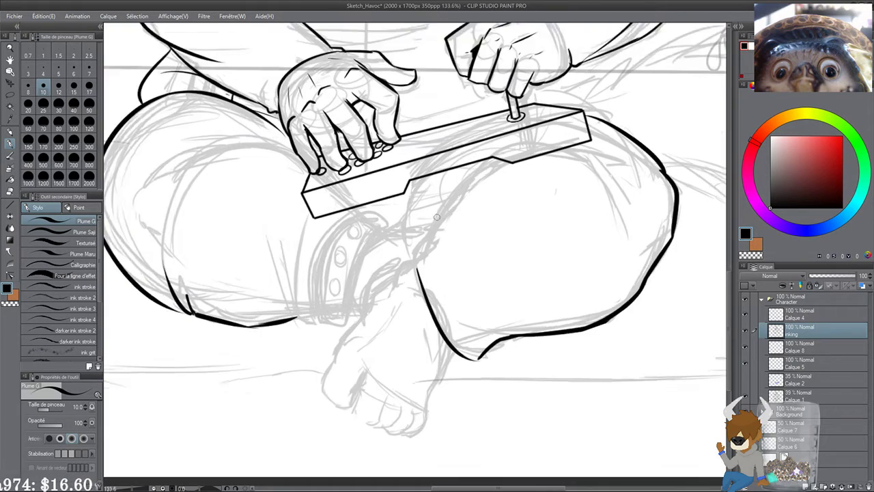
pyautogui.click(88, 71)
pyautogui.moveTo(496, 227)
pyautogui.mouseDown()
pyautogui.moveTo(499, 241)
pyautogui.moveTo(484, 250)
pyautogui.mouseUp()
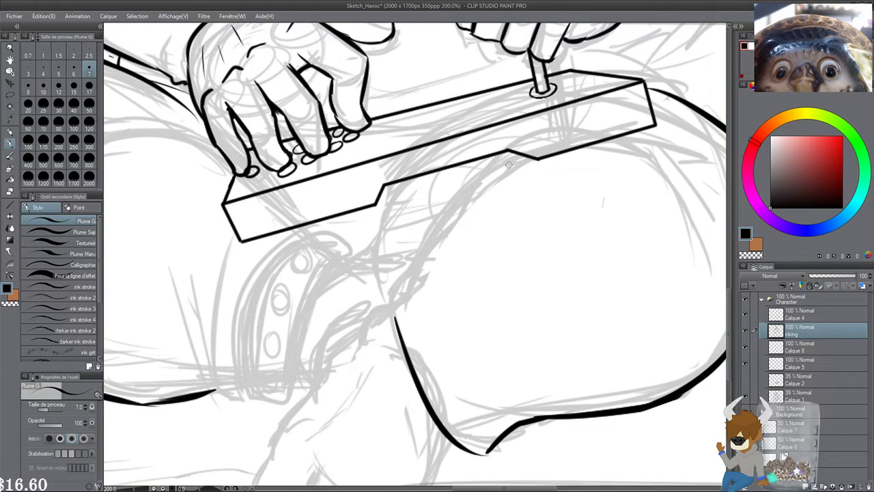
pyautogui.moveTo(516, 155); pyautogui.dragTo(437, 250)
pyautogui.hotkey('ctrl', 'z')
pyautogui.moveTo(515, 152); pyautogui.dragTo(430, 265)
pyautogui.hotkey('ctrl', 'z')
pyautogui.moveTo(502, 151)
pyautogui.mouseDown()
pyautogui.moveTo(420, 258)
pyautogui.moveTo(392, 276)
pyautogui.moveTo(394, 317)
pyautogui.mouseUp()
pyautogui.moveTo(412, 328); pyautogui.dragTo(401, 304)
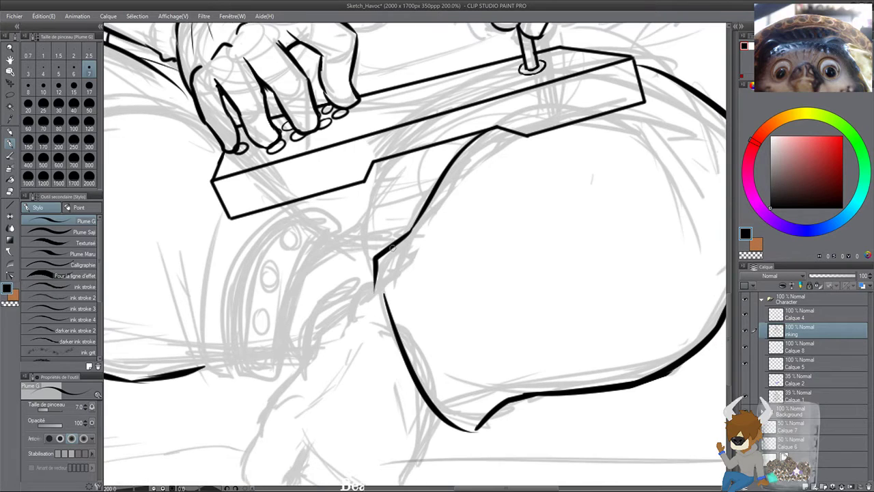
# Step: Rework the fold where the right leg's inner contour bends, and connect it to the shin line with a short angled line
pyautogui.hotkey('ctrl', 'z')
pyautogui.moveTo(411, 230); pyautogui.dragTo(389, 260)
pyautogui.hotkey('ctrl', 'z')
pyautogui.moveTo(409, 230); pyautogui.dragTo(403, 312)
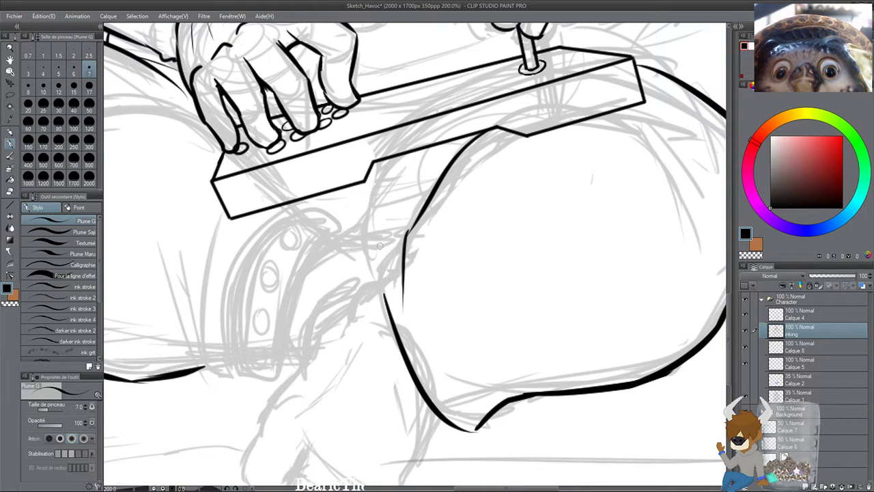
pyautogui.hotkey('ctrl', 'z')
pyautogui.moveTo(408, 234)
pyautogui.mouseDown()
pyautogui.moveTo(403, 274)
pyautogui.moveTo(372, 290)
pyautogui.moveTo(394, 340)
pyautogui.mouseUp()
pyautogui.hotkey('ctrl', 'z')
pyautogui.moveTo(373, 276); pyautogui.dragTo(403, 359)
pyautogui.hotkey('ctrl', 'z')
pyautogui.moveTo(374, 282); pyautogui.dragTo(404, 362)
pyautogui.moveTo(374, 281)
pyautogui.mouseDown()
pyautogui.moveTo(413, 380)
pyautogui.moveTo(362, 279)
pyautogui.moveTo(431, 388)
pyautogui.mouseUp()
pyautogui.moveTo(355, 250); pyautogui.dragTo(443, 185)
# Step: Ink the curved ankle contour from the right leg's corner towards the cuff, with a short crease beneath it
pyautogui.moveTo(404, 271); pyautogui.dragTo(389, 237)
pyautogui.scroll(4, 387, 176)
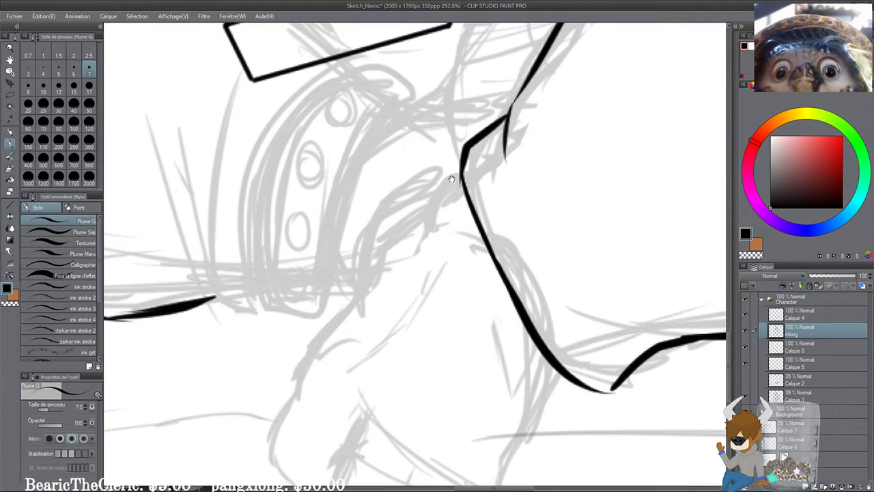
pyautogui.moveTo(461, 175)
pyautogui.mouseDown()
pyautogui.moveTo(430, 232)
pyautogui.moveTo(451, 175)
pyautogui.moveTo(428, 218)
pyautogui.mouseUp()
pyautogui.hotkey('ctrl', 'z')
pyautogui.moveTo(409, 212); pyautogui.dragTo(448, 205)
pyautogui.moveTo(482, 171); pyautogui.dragTo(396, 260)
pyautogui.hotkey('ctrl', 'z')
pyautogui.moveTo(492, 165); pyautogui.dragTo(386, 280)
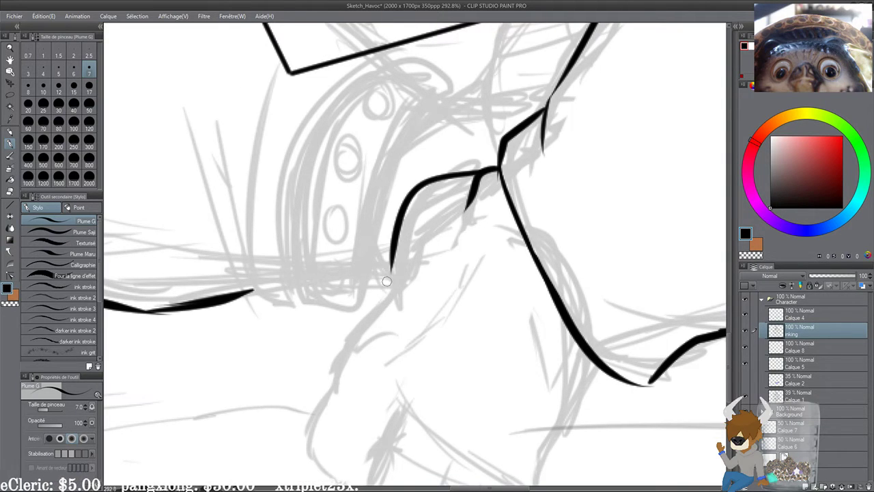
pyautogui.hotkey('ctrl', 'z')
pyautogui.moveTo(490, 161); pyautogui.dragTo(400, 271)
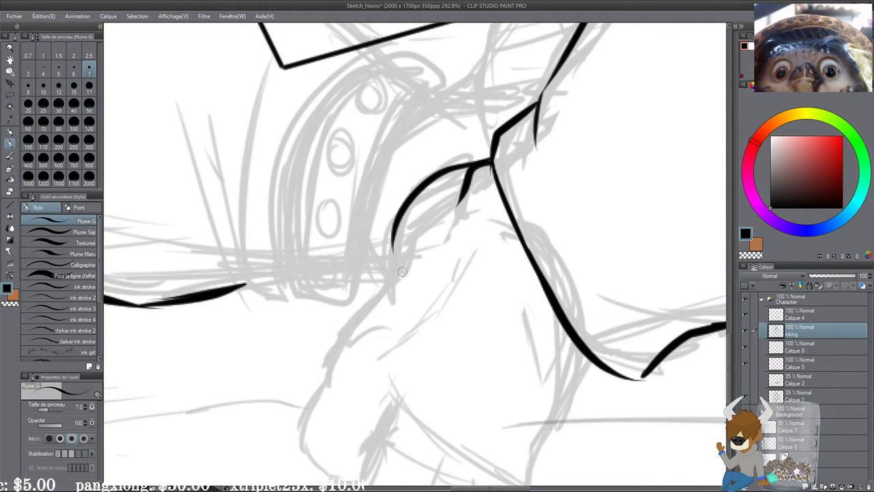
pyautogui.hotkey('ctrl', 'z')
pyautogui.moveTo(488, 159)
pyautogui.mouseDown()
pyautogui.moveTo(388, 273)
pyautogui.moveTo(406, 217)
pyautogui.mouseUp()
# Step: Ink the foot's two side contours and the rounded outer edge of the big toe
pyautogui.moveTo(424, 171)
pyautogui.mouseDown()
pyautogui.moveTo(412, 203)
pyautogui.moveTo(332, 298)
pyautogui.moveTo(354, 235)
pyautogui.moveTo(340, 286)
pyautogui.mouseUp()
pyautogui.hotkey('ctrl', 'z')
pyautogui.hotkey('ctrl', 'z')
pyautogui.moveTo(498, 270); pyautogui.dragTo(467, 199)
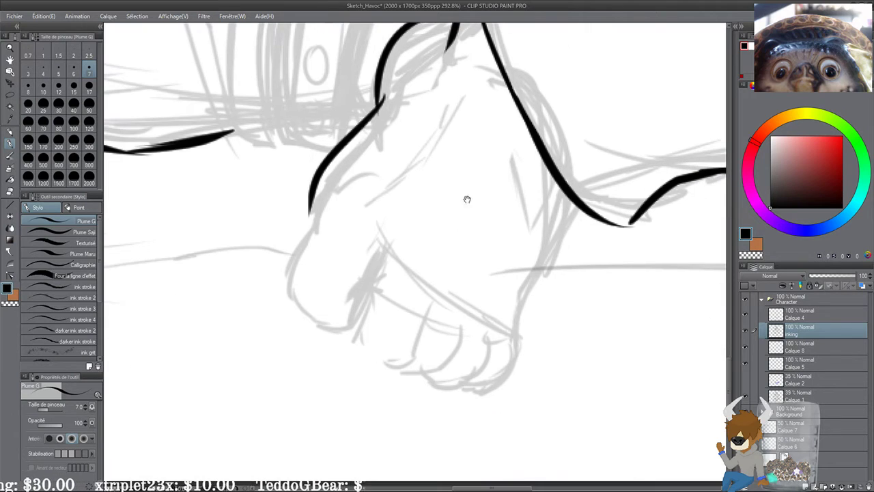
pyautogui.moveTo(578, 189); pyautogui.dragTo(514, 336)
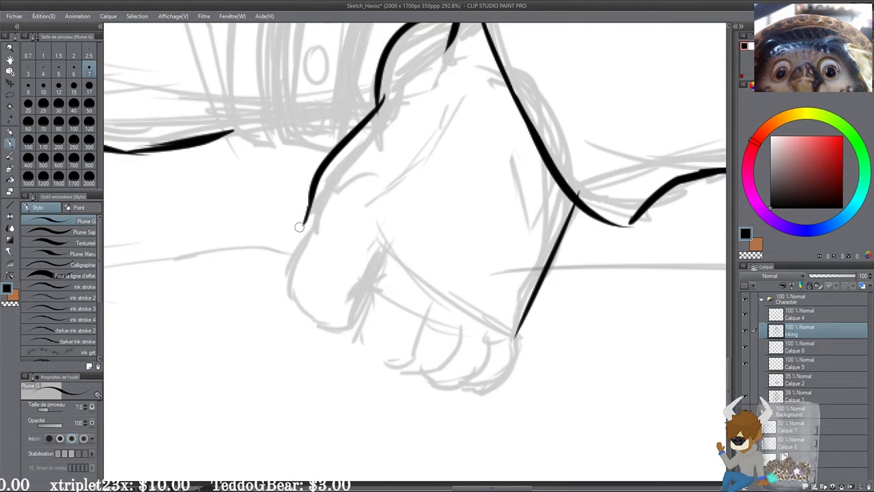
pyautogui.moveTo(309, 215)
pyautogui.mouseDown()
pyautogui.moveTo(277, 317)
pyautogui.moveTo(294, 331)
pyautogui.moveTo(329, 332)
pyautogui.mouseUp()
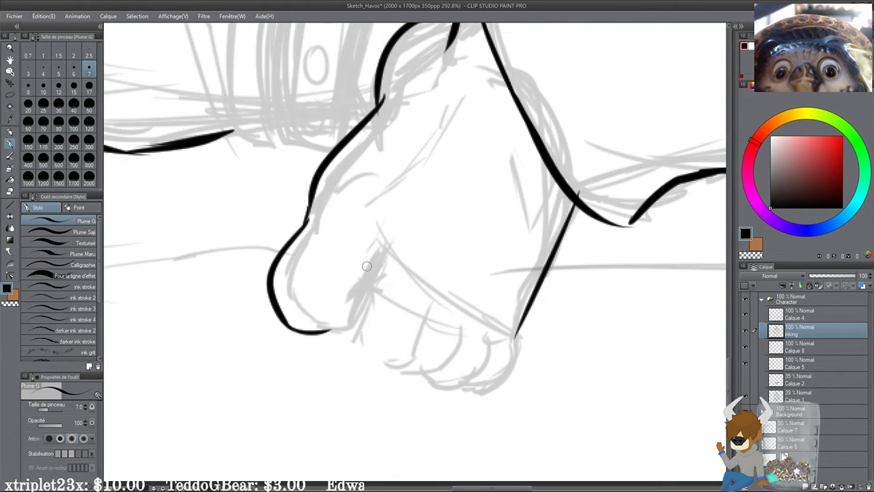
# Step: Ink the inner edge of the big toe and the outlines of the two toes beside it over the foot sketch
pyautogui.moveTo(378, 250)
pyautogui.mouseDown()
pyautogui.moveTo(350, 320)
pyautogui.moveTo(330, 332)
pyautogui.moveTo(385, 236)
pyautogui.mouseUp()
pyautogui.hotkey('ctrl', 'z')
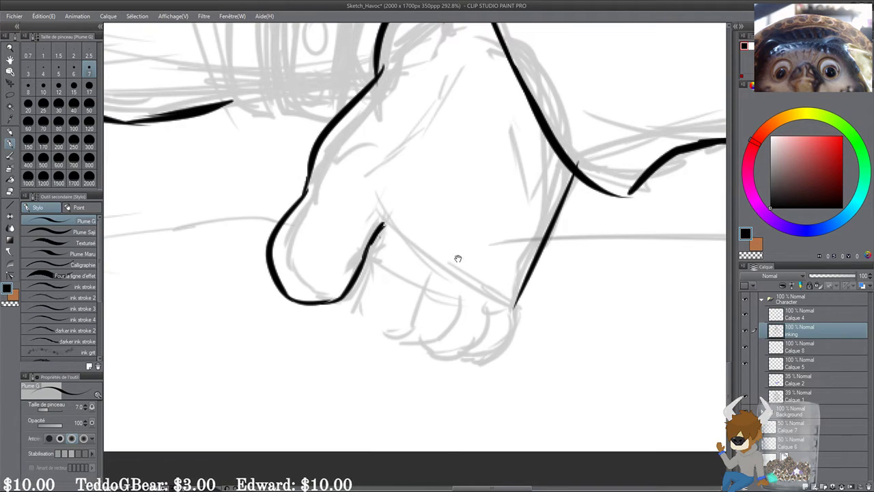
pyautogui.moveTo(435, 245); pyautogui.dragTo(401, 337)
pyautogui.moveTo(381, 226)
pyautogui.mouseDown()
pyautogui.moveTo(362, 311)
pyautogui.moveTo(405, 334)
pyautogui.mouseUp()
pyautogui.moveTo(444, 275)
pyautogui.mouseDown()
pyautogui.moveTo(438, 230)
pyautogui.moveTo(462, 241)
pyautogui.moveTo(440, 298)
pyautogui.moveTo(401, 291)
pyautogui.mouseUp()
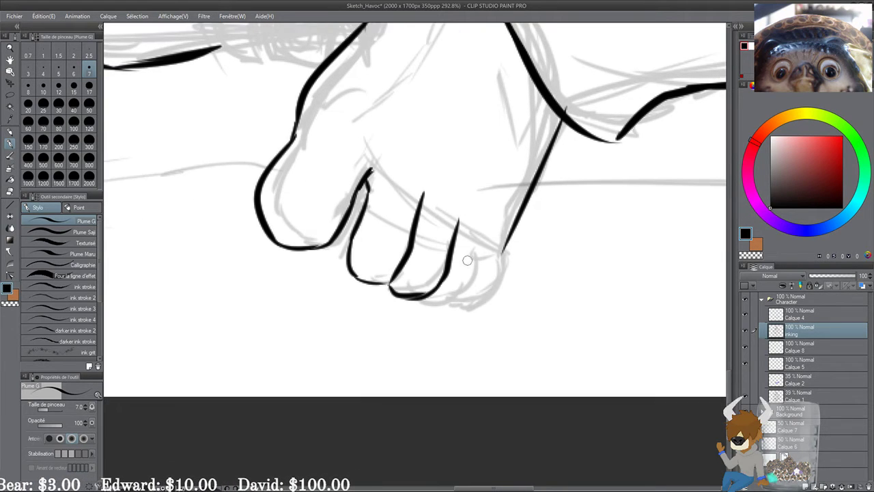
# Step: Ink the outlines of the two smallest toes, joining the last one to the outer edge of the foot
pyautogui.moveTo(480, 236)
pyautogui.mouseDown()
pyautogui.moveTo(437, 301)
pyautogui.moveTo(423, 300)
pyautogui.mouseUp()
pyautogui.moveTo(505, 252)
pyautogui.mouseDown()
pyautogui.moveTo(471, 300)
pyautogui.moveTo(496, 288)
pyautogui.mouseUp()
pyautogui.hotkey('ctrl', 'z')
pyautogui.hotkey('ctrl', 'z')
pyautogui.moveTo(505, 245)
pyautogui.mouseDown()
pyautogui.moveTo(474, 304)
pyautogui.moveTo(456, 297)
pyautogui.moveTo(471, 278)
pyautogui.moveTo(436, 299)
pyautogui.moveTo(458, 293)
pyautogui.mouseUp()
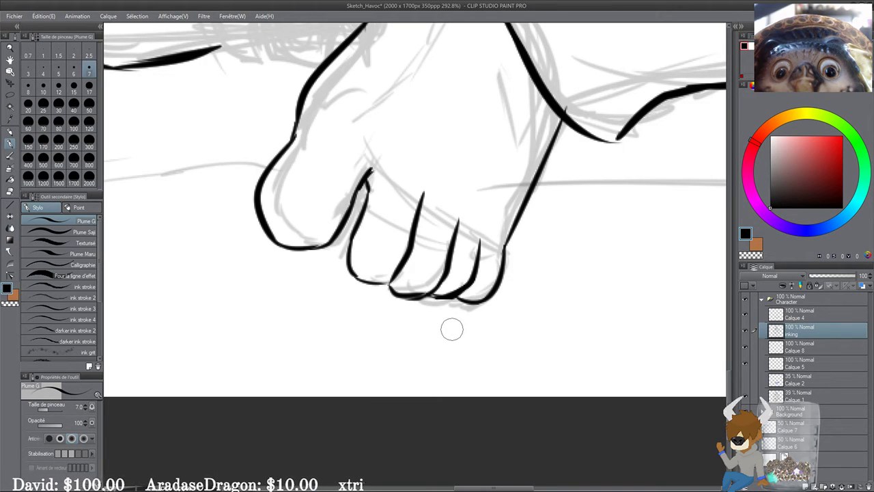
pyautogui.moveTo(517, 225); pyautogui.dragTo(526, 248)
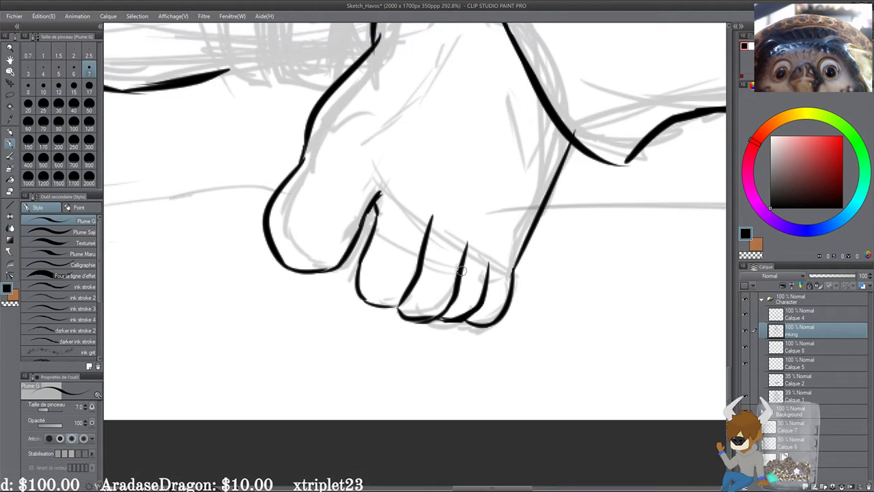
# Step: Ink thin tendon lines along the top of the foot and thicken the outline where the foot meets the leg
pyautogui.moveTo(350, 169)
pyautogui.mouseDown()
pyautogui.moveTo(386, 231)
pyautogui.moveTo(436, 181)
pyautogui.mouseUp()
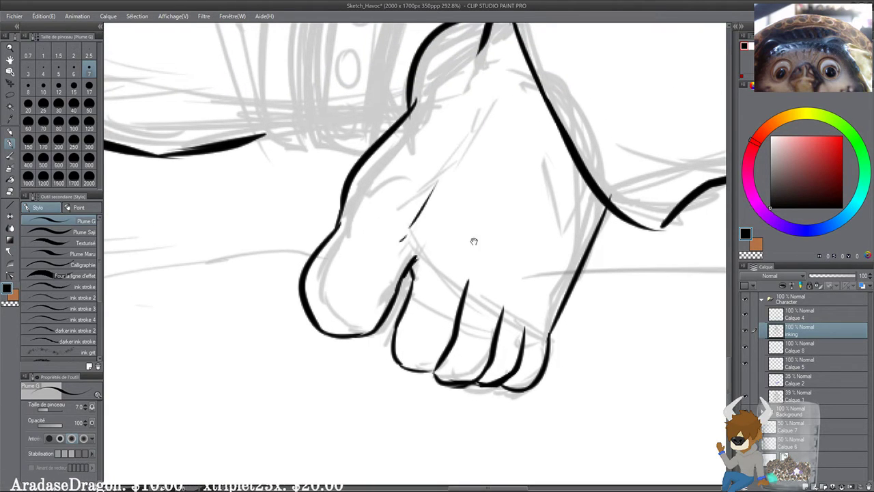
pyautogui.moveTo(456, 268); pyautogui.dragTo(490, 209)
pyautogui.moveTo(488, 306); pyautogui.dragTo(527, 216)
pyautogui.moveTo(517, 311); pyautogui.dragTo(543, 231)
pyautogui.moveTo(568, 198)
pyautogui.mouseDown()
pyautogui.moveTo(538, 311)
pyautogui.moveTo(480, 328)
pyautogui.mouseUp()
pyautogui.moveTo(530, 194)
pyautogui.mouseDown()
pyautogui.moveTo(527, 243)
pyautogui.moveTo(528, 191)
pyautogui.moveTo(507, 276)
pyautogui.moveTo(456, 318)
pyautogui.mouseUp()
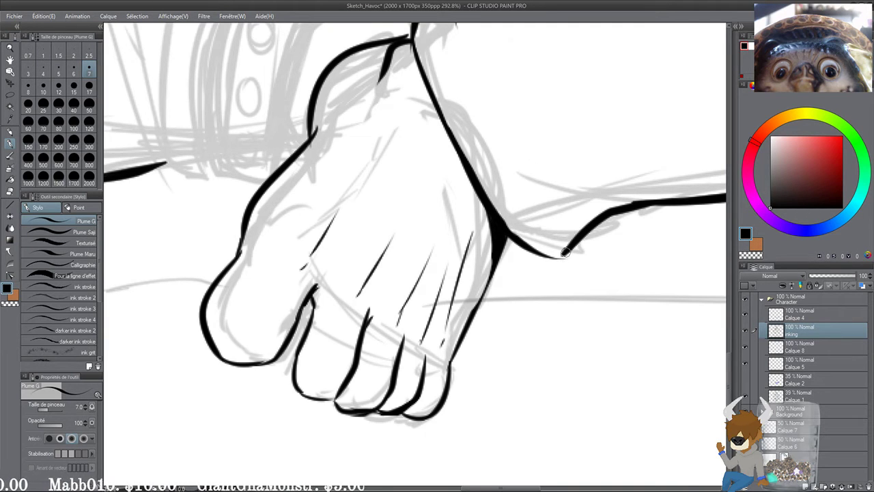
pyautogui.moveTo(564, 254)
pyautogui.mouseDown()
pyautogui.moveTo(535, 251)
pyautogui.moveTo(468, 318)
pyautogui.mouseUp()
pyautogui.scroll(-5, 415, 256)
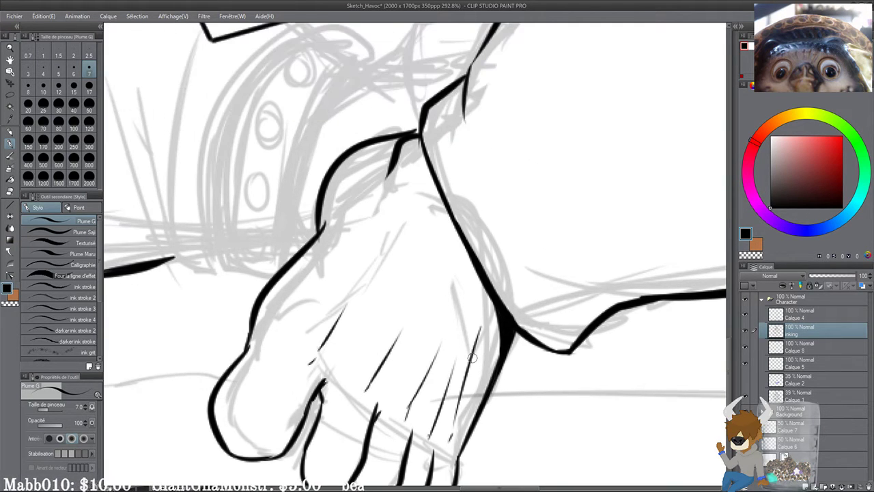
pyautogui.scroll(-4, 266, 219)
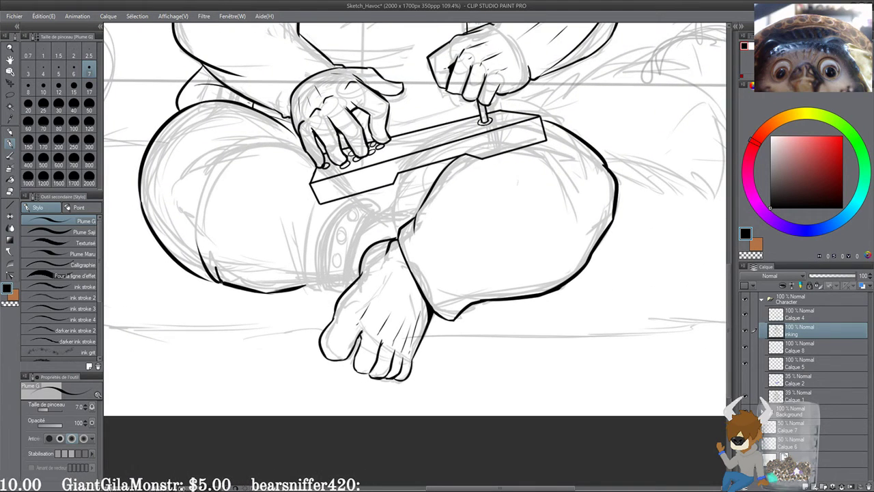
# Step: Ink short fold lines on the knee just below the end of the board with the joystick
pyautogui.moveTo(525, 146); pyautogui.dragTo(483, 240)
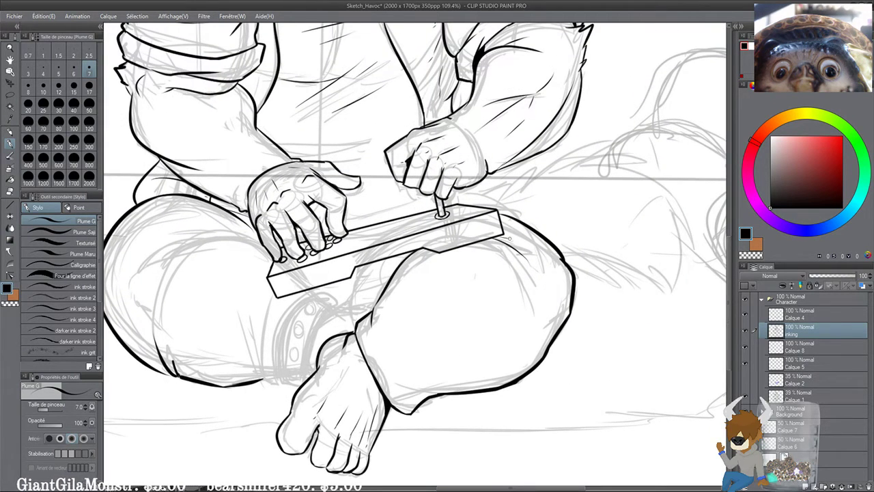
pyautogui.moveTo(480, 305)
pyautogui.mouseDown()
pyautogui.moveTo(469, 331)
pyautogui.moveTo(577, 262)
pyautogui.mouseUp()
pyautogui.scroll(5, 471, 331)
pyautogui.moveTo(505, 196)
pyautogui.mouseDown()
pyautogui.moveTo(442, 229)
pyautogui.moveTo(446, 199)
pyautogui.mouseUp()
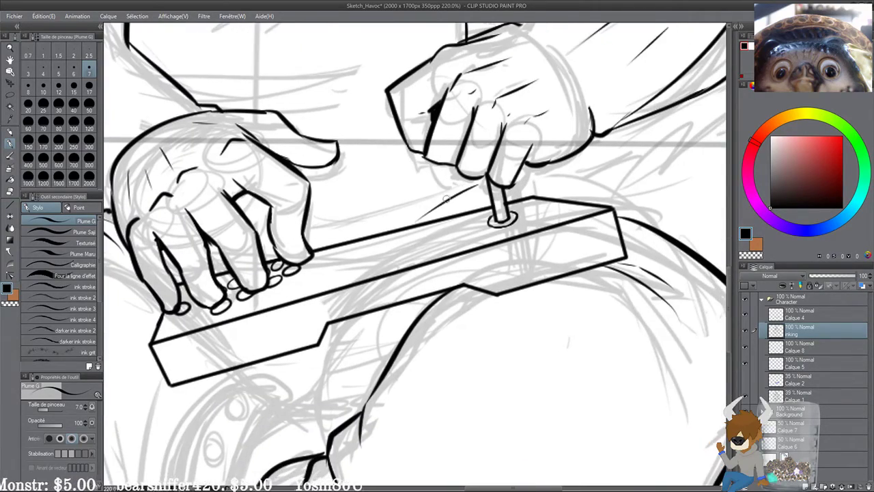
pyautogui.scroll(-3, 431, 186)
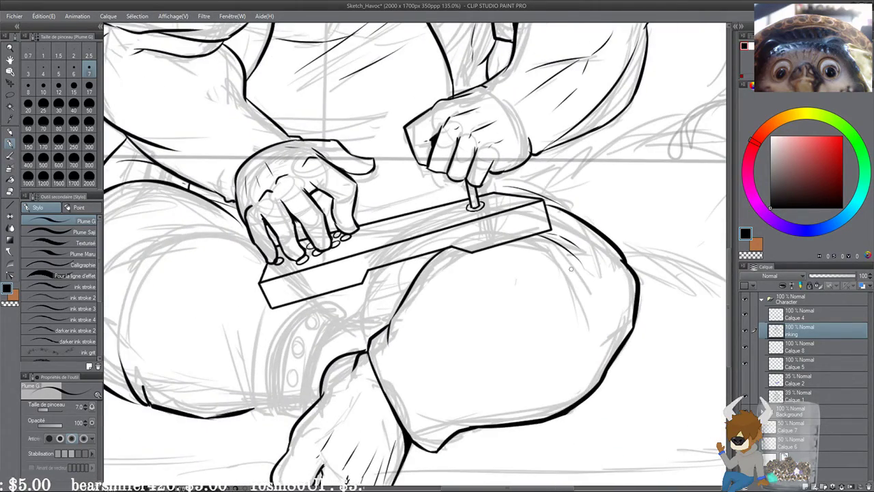
pyautogui.click(744, 314)
pyautogui.click(745, 314)
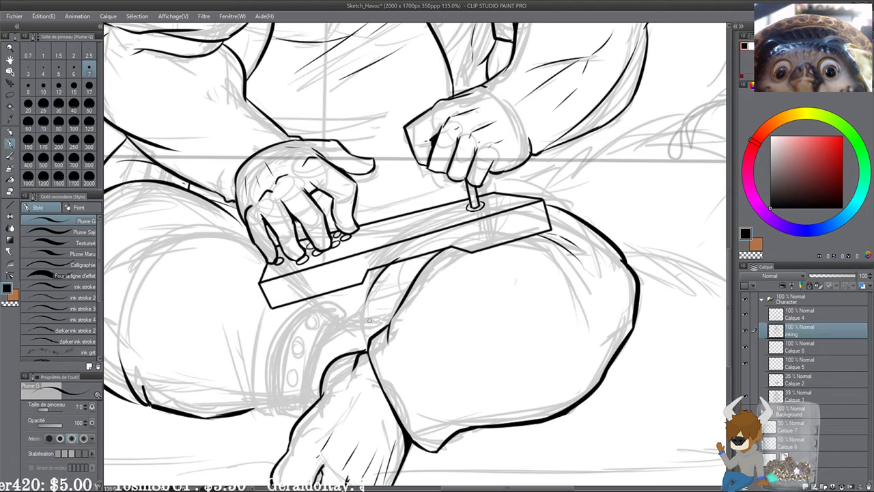
# Step: Ink the short curved contour running down from the board's notch behind the bent knee, redrawing the stroke
pyautogui.moveTo(378, 269); pyautogui.dragTo(361, 320)
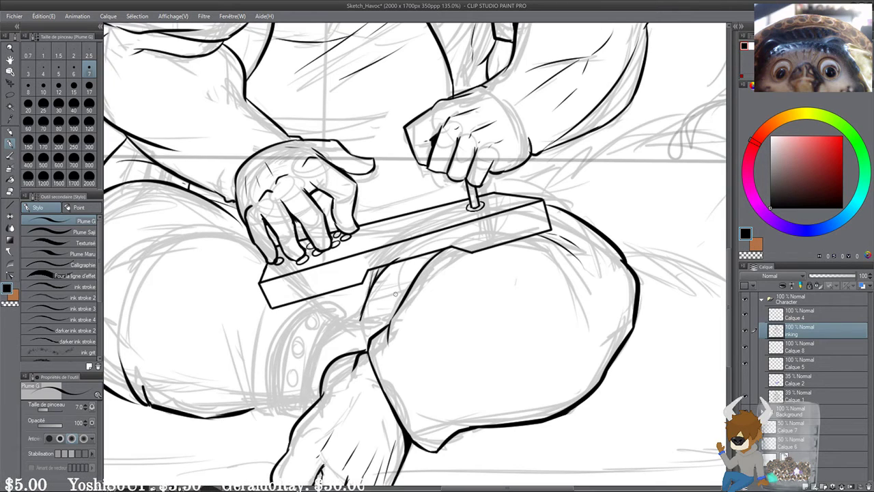
pyautogui.hotkey('ctrl', 'z')
pyautogui.hotkey('ctrl', 'z')
pyautogui.moveTo(380, 270); pyautogui.dragTo(362, 310)
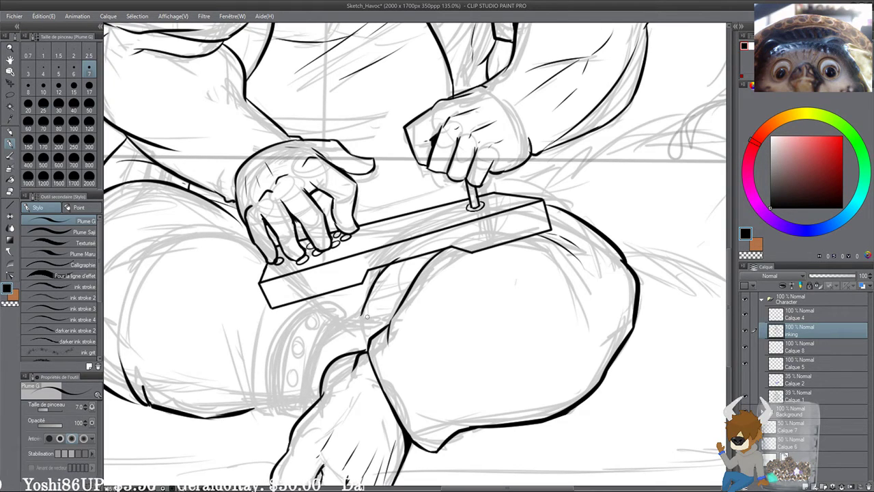
pyautogui.moveTo(343, 190); pyautogui.dragTo(427, 206)
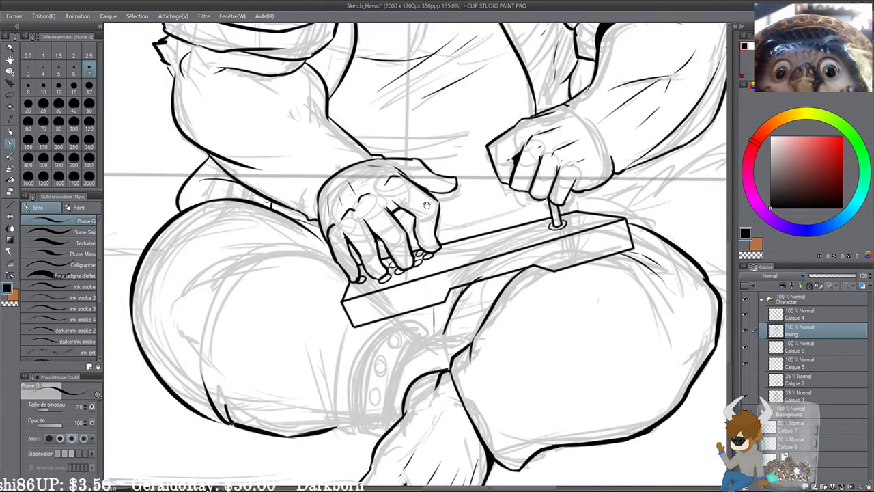
# Step: Ink the fold contours across the top of the other thigh, starting beneath the hand on the buttons
pyautogui.scroll(1, 409, 158)
pyautogui.moveTo(293, 241); pyautogui.dragTo(400, 159)
pyautogui.scroll(2, 400, 159)
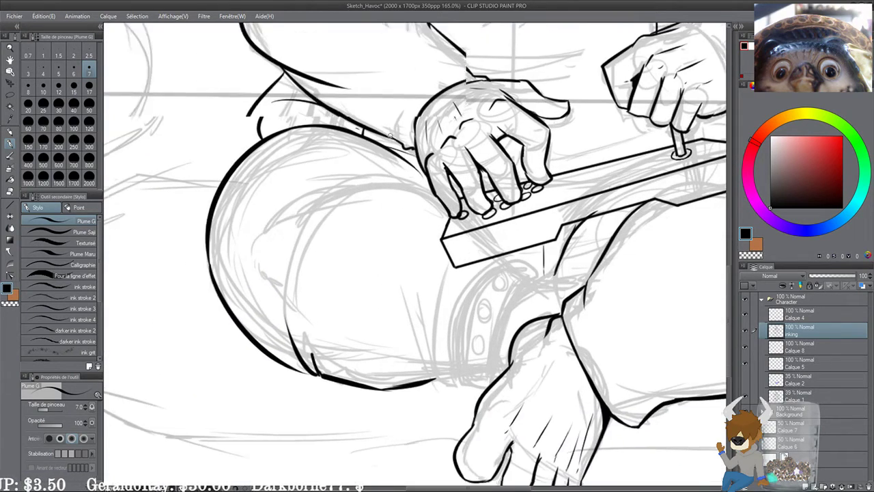
pyautogui.moveTo(324, 206); pyautogui.dragTo(361, 194)
pyautogui.moveTo(314, 224)
pyautogui.mouseDown()
pyautogui.moveTo(478, 204)
pyautogui.moveTo(316, 222)
pyautogui.moveTo(483, 214)
pyautogui.moveTo(331, 229)
pyautogui.moveTo(336, 210)
pyautogui.moveTo(460, 185)
pyautogui.moveTo(483, 200)
pyautogui.mouseUp()
pyautogui.hotkey('ctrl', 'z')
pyautogui.hotkey('ctrl', 'z')
pyautogui.hotkey('ctrl', 'z')
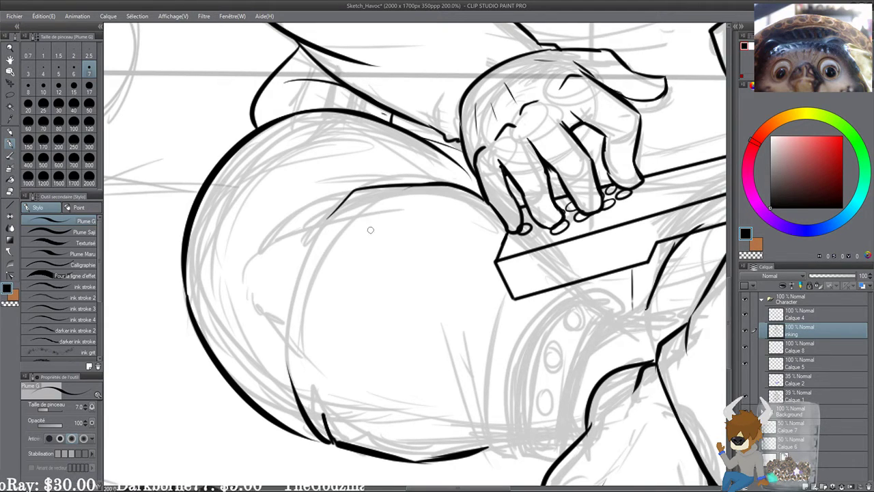
pyautogui.hotkey('ctrl', 'z')
pyautogui.moveTo(318, 197)
pyautogui.mouseDown()
pyautogui.moveTo(369, 183)
pyautogui.moveTo(471, 190)
pyautogui.moveTo(431, 243)
pyautogui.moveTo(403, 233)
pyautogui.moveTo(370, 252)
pyautogui.mouseUp()
# Step: Ink the long curved upper edge of the studded ankle cuff below the board
pyautogui.moveTo(588, 194); pyautogui.dragTo(404, 223)
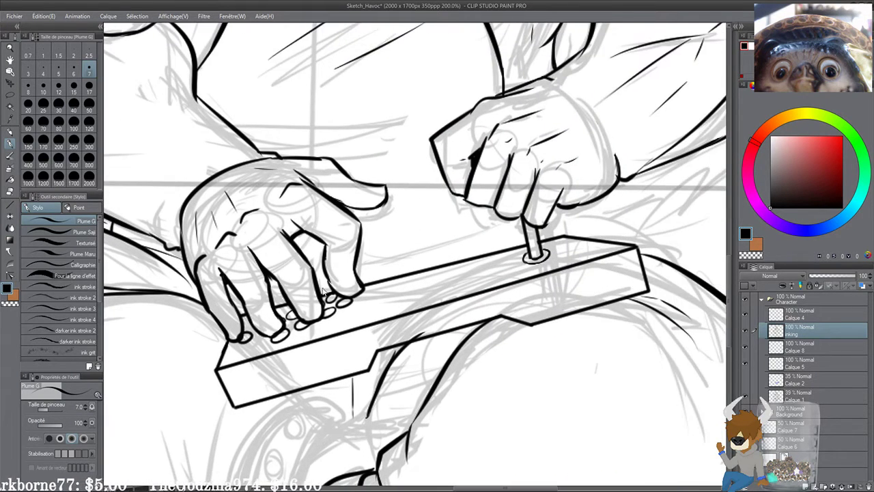
pyautogui.moveTo(323, 360); pyautogui.dragTo(498, 178)
pyautogui.scroll(3, 432, 184)
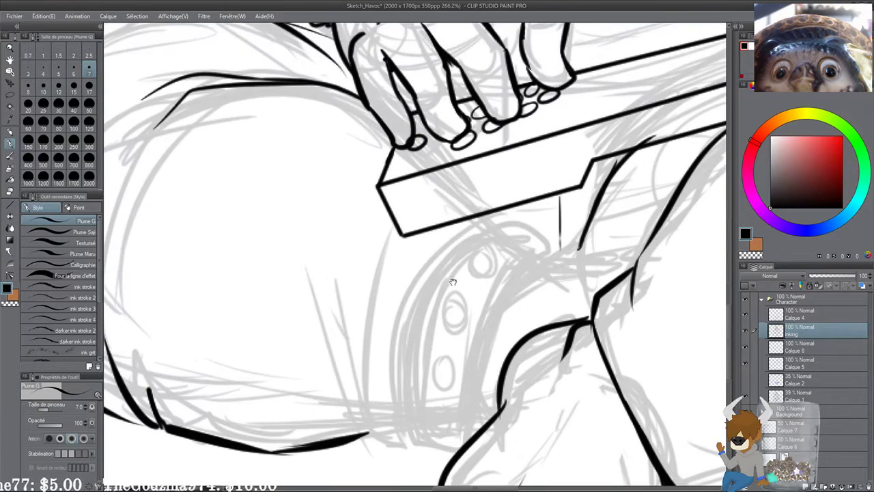
pyautogui.moveTo(448, 209); pyautogui.dragTo(391, 434)
pyautogui.hotkey('ctrl', 'z')
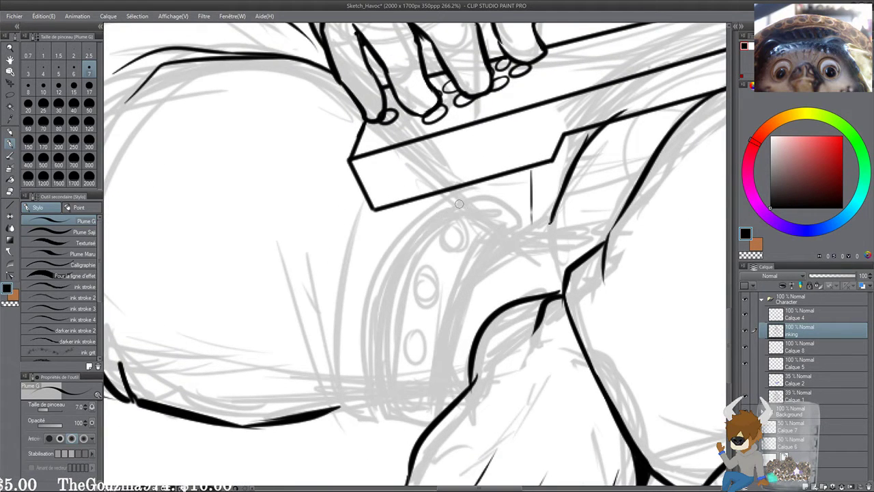
pyautogui.moveTo(463, 203); pyautogui.dragTo(383, 426)
pyautogui.hotkey('ctrl', 'z')
pyautogui.moveTo(469, 205); pyautogui.dragTo(385, 424)
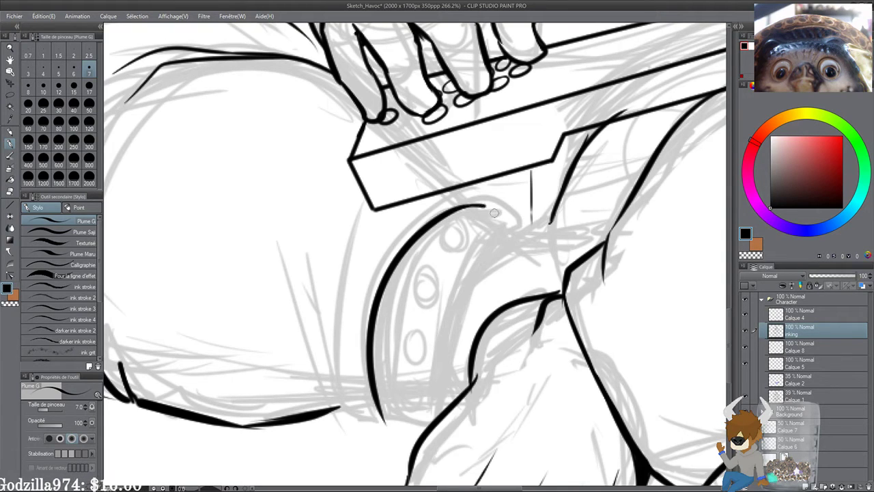
# Step: Complete the ankle cuff's outline with its short angled top, the curved foot-side edge and the bottom edge
pyautogui.moveTo(471, 203); pyautogui.dragTo(506, 229)
pyautogui.hotkey('ctrl', 'z')
pyautogui.moveTo(471, 203)
pyautogui.mouseDown()
pyautogui.moveTo(509, 226)
pyautogui.moveTo(440, 382)
pyautogui.moveTo(441, 412)
pyautogui.mouseUp()
pyautogui.hotkey('ctrl', 'z')
pyautogui.moveTo(510, 224); pyautogui.dragTo(441, 412)
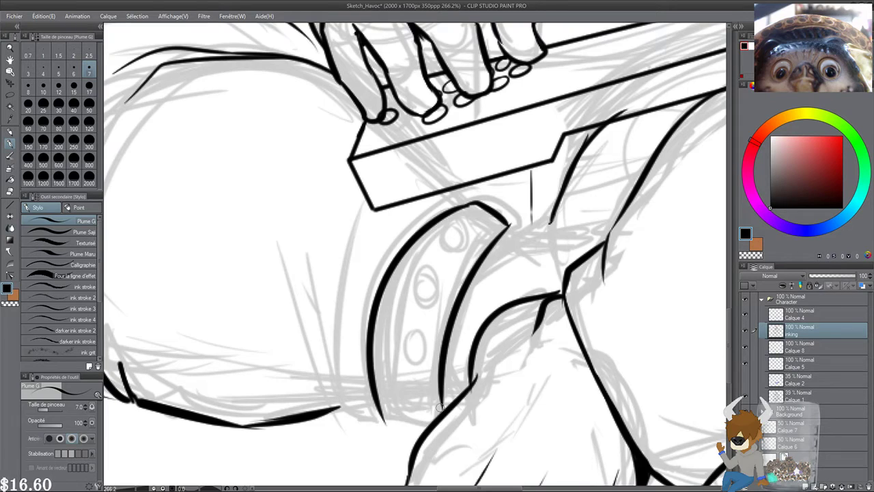
pyautogui.moveTo(386, 387); pyautogui.dragTo(387, 341)
pyautogui.moveTo(384, 375)
pyautogui.mouseDown()
pyautogui.moveTo(437, 374)
pyautogui.moveTo(445, 360)
pyautogui.mouseUp()
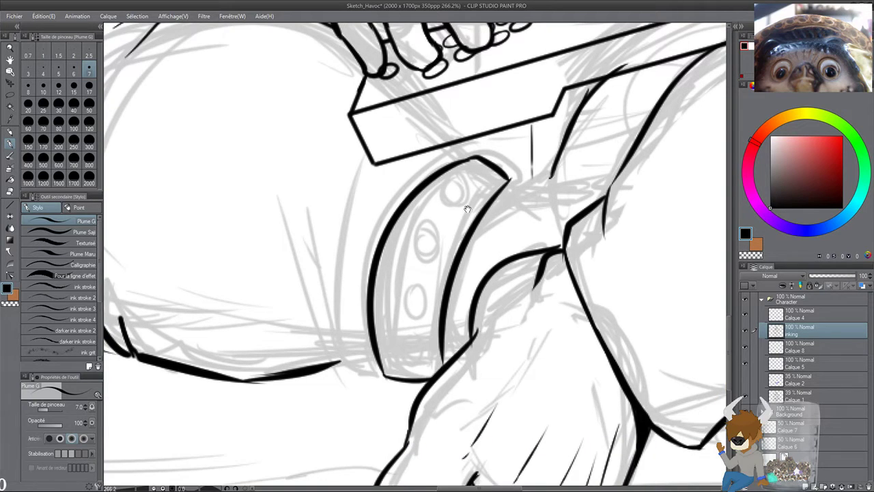
# Step: Ink an inner trim line parallel to the cuff's thigh-side edge, running down to its bottom edge
pyautogui.moveTo(465, 169); pyautogui.dragTo(380, 342)
pyautogui.hotkey('ctrl', 'z')
pyautogui.moveTo(478, 160); pyautogui.dragTo(379, 343)
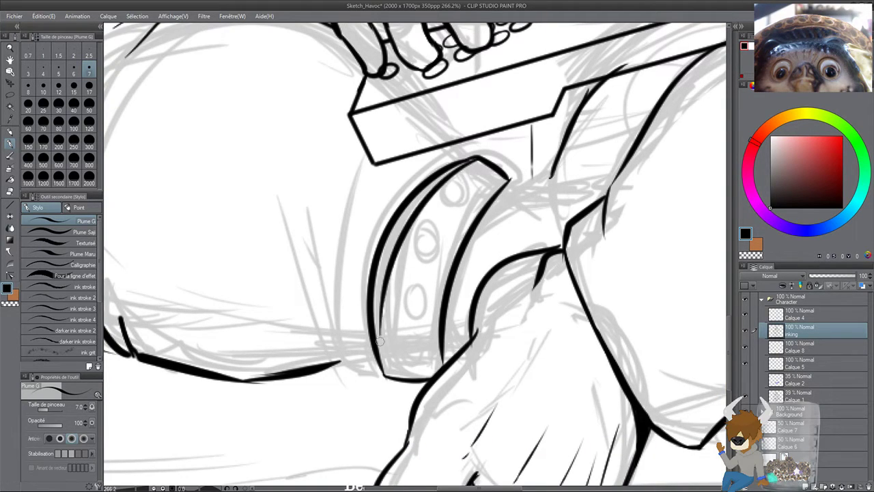
pyautogui.moveTo(377, 307); pyautogui.dragTo(387, 376)
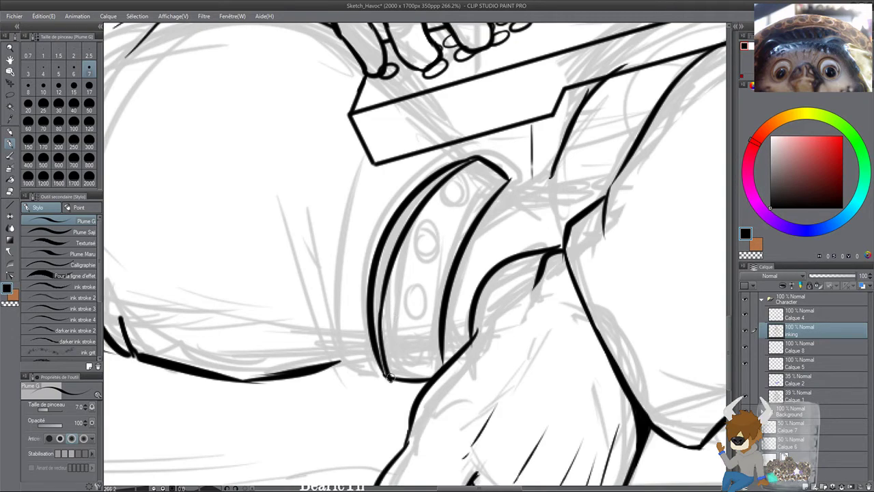
pyautogui.hotkey('ctrl', 'z')
pyautogui.moveTo(381, 307); pyautogui.dragTo(389, 376)
pyautogui.hotkey('ctrl', 'z')
pyautogui.moveTo(381, 308); pyautogui.dragTo(392, 378)
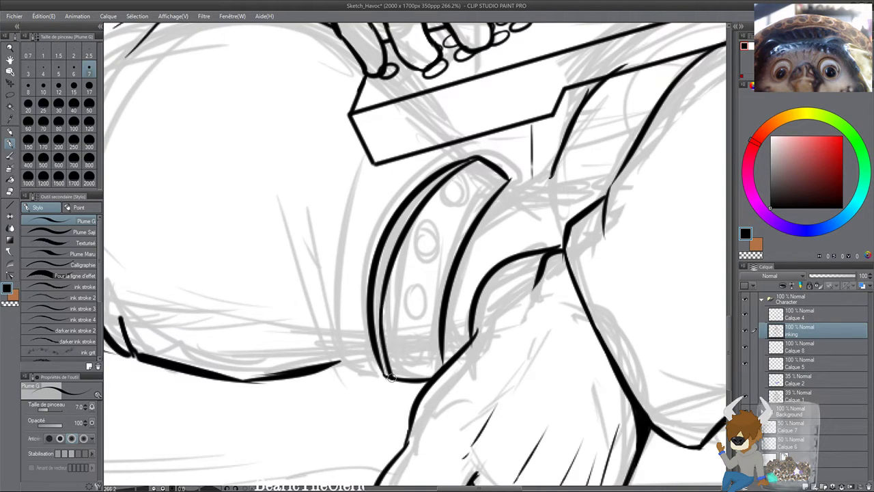
pyautogui.press('space')
# Step: Ink a second trim line inside the cuff, parallel to its foot-side edge
pyautogui.moveTo(504, 172); pyautogui.dragTo(426, 329)
pyautogui.hotkey('ctrl', 'z')
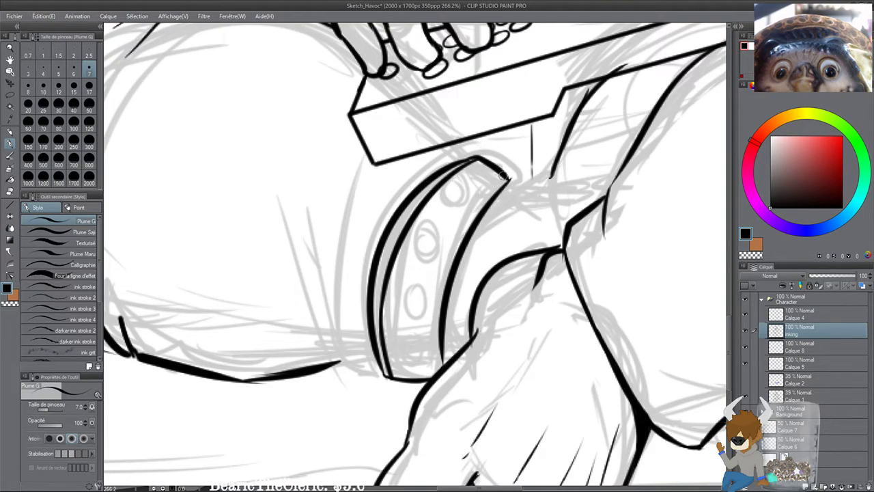
pyautogui.moveTo(507, 171); pyautogui.dragTo(429, 372)
pyautogui.hotkey('ctrl', 'z')
pyautogui.moveTo(506, 171); pyautogui.dragTo(432, 370)
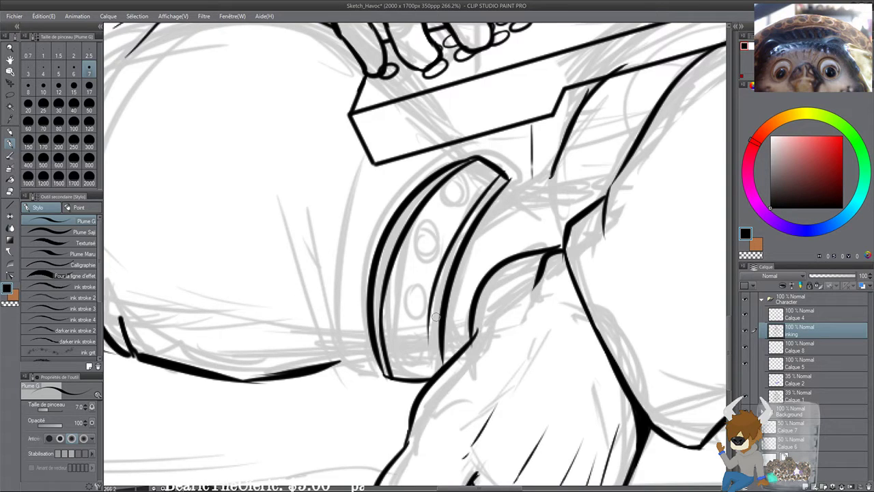
pyautogui.moveTo(430, 304)
pyautogui.mouseDown()
pyautogui.moveTo(428, 340)
pyautogui.moveTo(433, 375)
pyautogui.mouseUp()
pyautogui.moveTo(433, 374); pyautogui.dragTo(428, 294)
pyautogui.moveTo(490, 230); pyautogui.dragTo(506, 208)
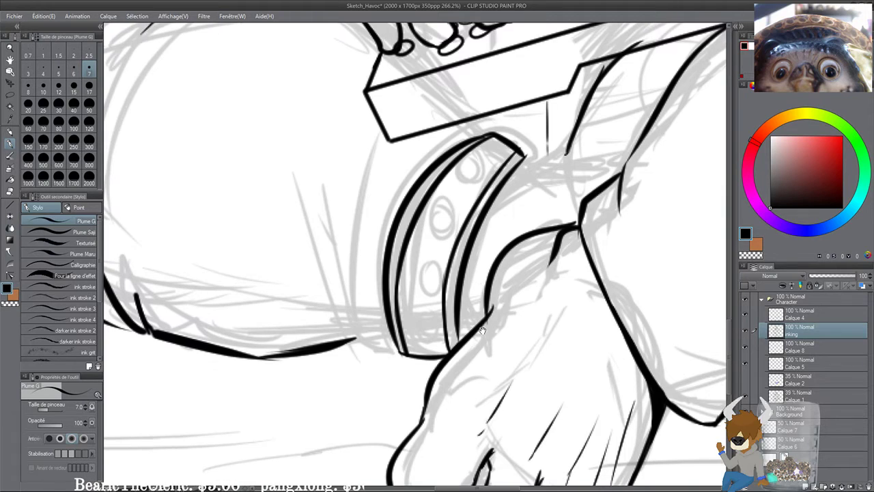
# Step: Ink the diagonal fold at the lower end of the thigh and connect its underside to the ankle cuff
pyautogui.moveTo(329, 250); pyautogui.dragTo(385, 356)
pyautogui.hotkey('ctrl', 'z')
pyautogui.moveTo(331, 259); pyautogui.dragTo(386, 359)
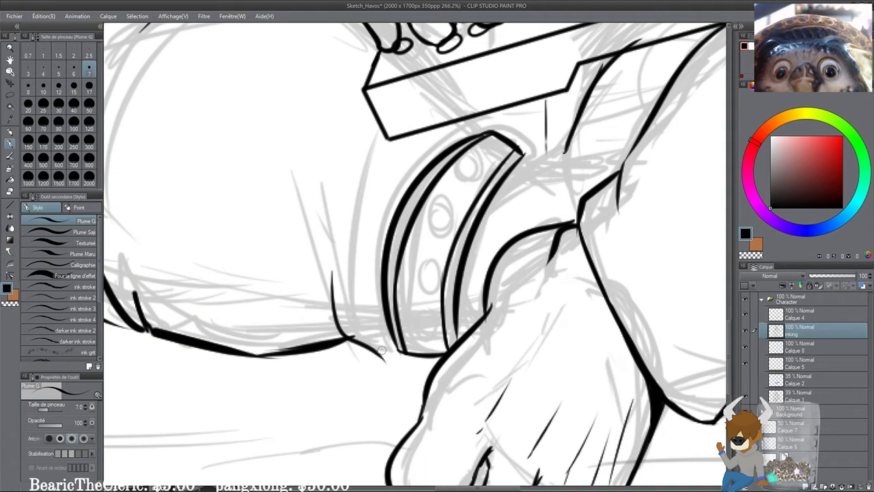
pyautogui.hotkey('ctrl', 'z')
pyautogui.moveTo(315, 265)
pyautogui.mouseDown()
pyautogui.moveTo(369, 350)
pyautogui.moveTo(401, 351)
pyautogui.moveTo(351, 343)
pyautogui.mouseUp()
pyautogui.moveTo(344, 324); pyautogui.dragTo(360, 344)
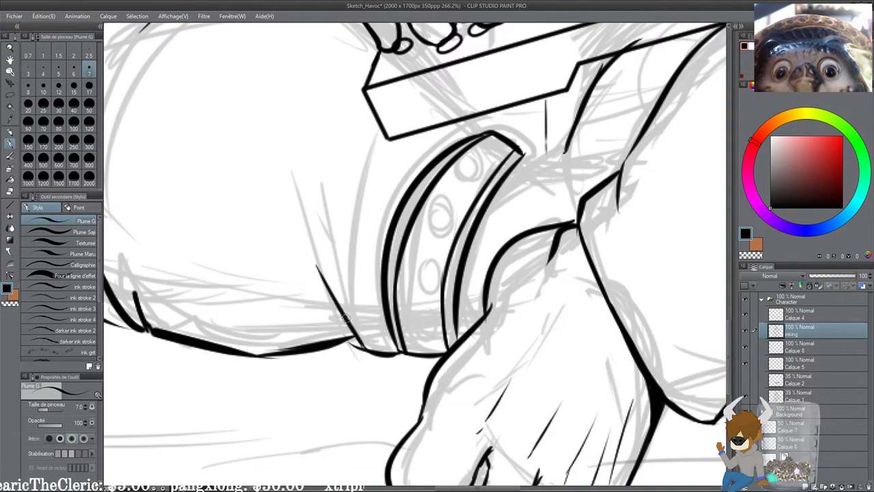
pyautogui.hotkey('ctrl', 'z')
pyautogui.hotkey('ctrl', 'z')
pyautogui.moveTo(331, 292)
pyautogui.mouseDown()
pyautogui.moveTo(370, 351)
pyautogui.moveTo(402, 352)
pyautogui.mouseUp()
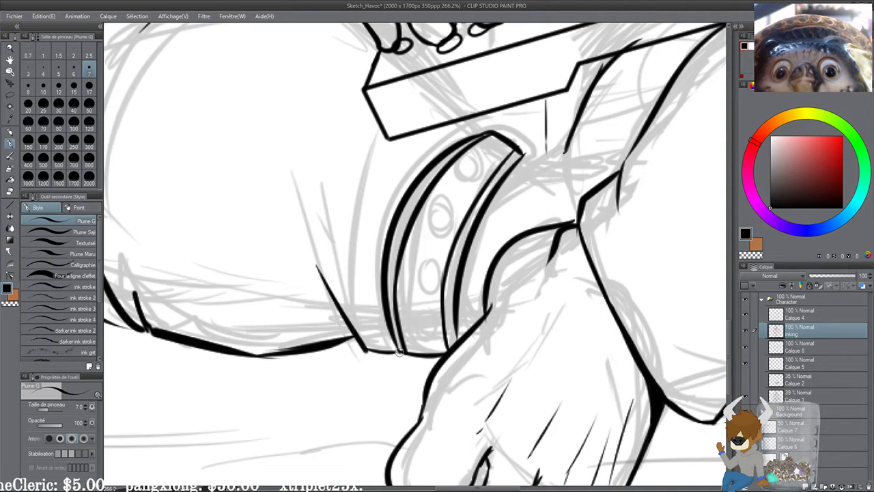
# Step: Ink a thin crease line on the leg above the cuff and a short contour joining the cuff to the board
pyautogui.moveTo(360, 295); pyautogui.dragTo(382, 404)
pyautogui.moveTo(318, 246); pyautogui.dragTo(352, 314)
pyautogui.moveTo(499, 226); pyautogui.dragTo(505, 239)
pyautogui.moveTo(469, 216); pyautogui.dragTo(464, 223)
pyautogui.moveTo(406, 265); pyautogui.dragTo(416, 306)
pyautogui.moveTo(326, 345); pyautogui.dragTo(382, 313)
pyautogui.hotkey('ctrl', 'z')
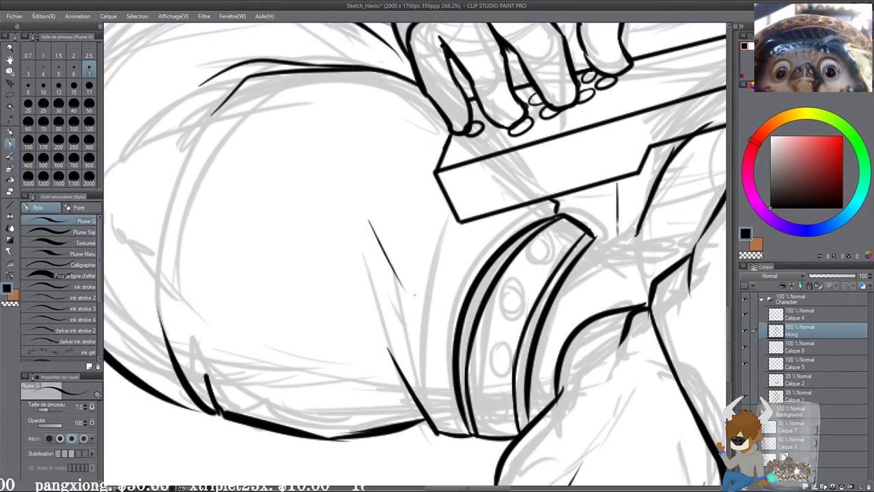
# Step: Ink the ankle's upper contour from the cuff toward the opposite leg and darken the cuff's bottom corner beside the foot
pyautogui.moveTo(587, 258)
pyautogui.mouseDown()
pyautogui.moveTo(458, 243)
pyautogui.moveTo(451, 227)
pyautogui.moveTo(514, 237)
pyautogui.mouseUp()
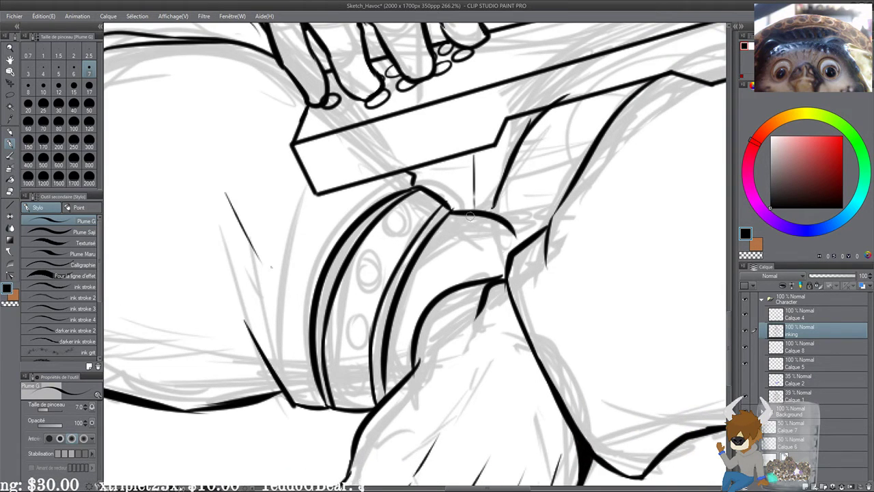
pyautogui.hotkey('ctrl', 'z')
pyautogui.moveTo(450, 213); pyautogui.dragTo(523, 243)
pyautogui.moveTo(523, 243); pyautogui.dragTo(514, 238)
pyautogui.hotkey('ctrl', 'z')
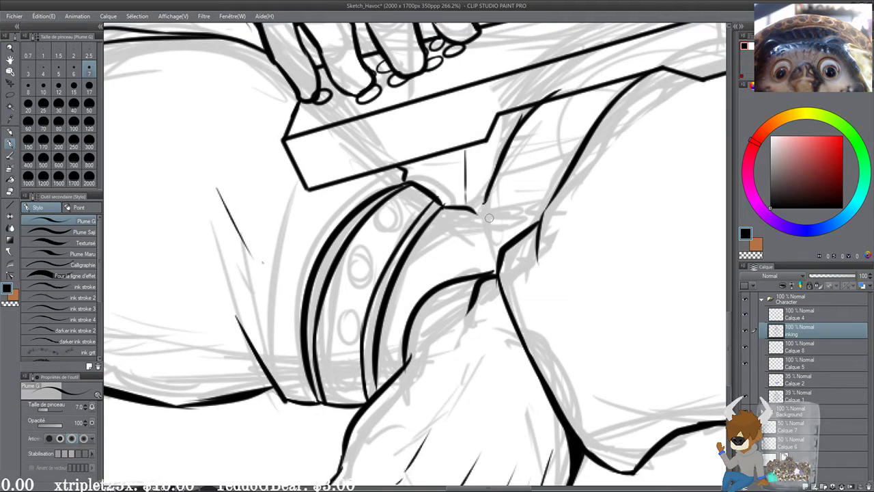
pyautogui.moveTo(441, 205); pyautogui.dragTo(515, 213)
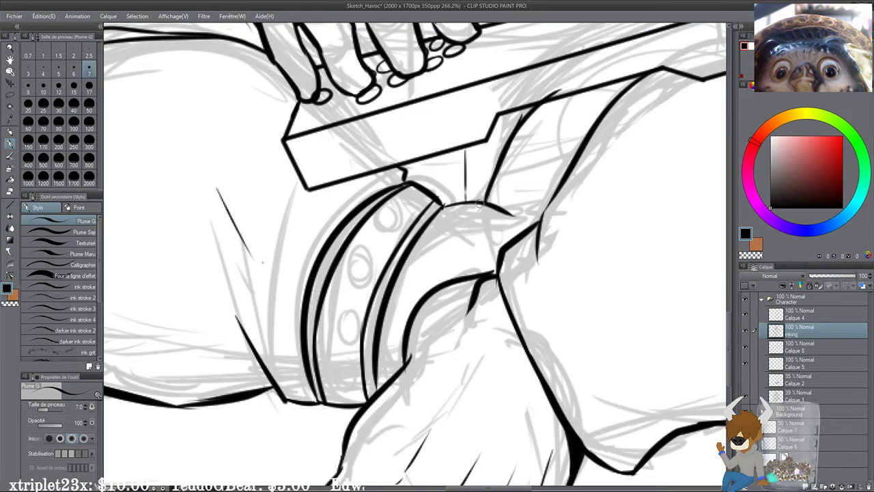
pyautogui.moveTo(375, 373)
pyautogui.mouseDown()
pyautogui.moveTo(380, 388)
pyautogui.moveTo(384, 381)
pyautogui.mouseUp()
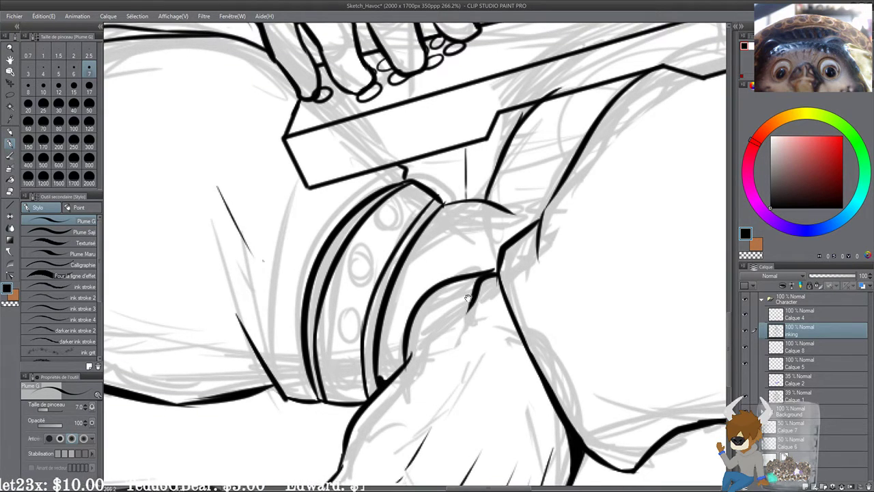
pyautogui.moveTo(514, 212); pyautogui.dragTo(510, 208)
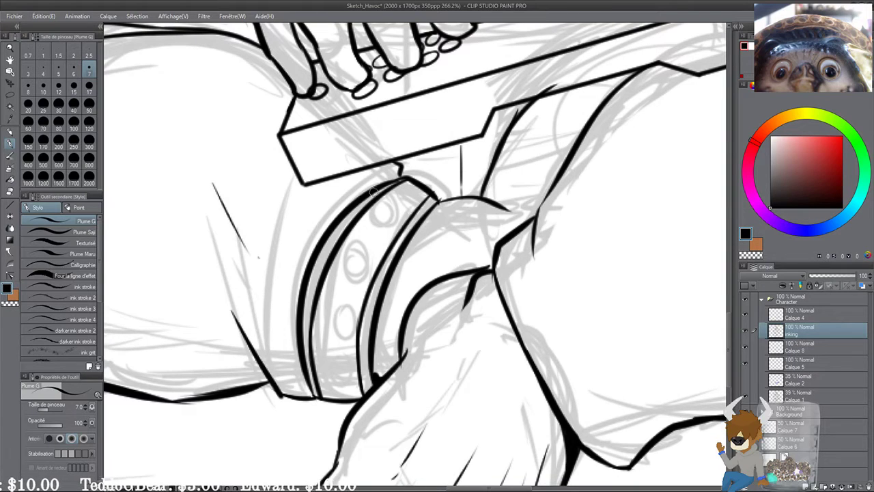
# Step: Ink four round studs in a row down the middle band of the ankle cuff
pyautogui.moveTo(395, 203)
pyautogui.mouseDown()
pyautogui.moveTo(403, 197)
pyautogui.moveTo(393, 198)
pyautogui.mouseUp()
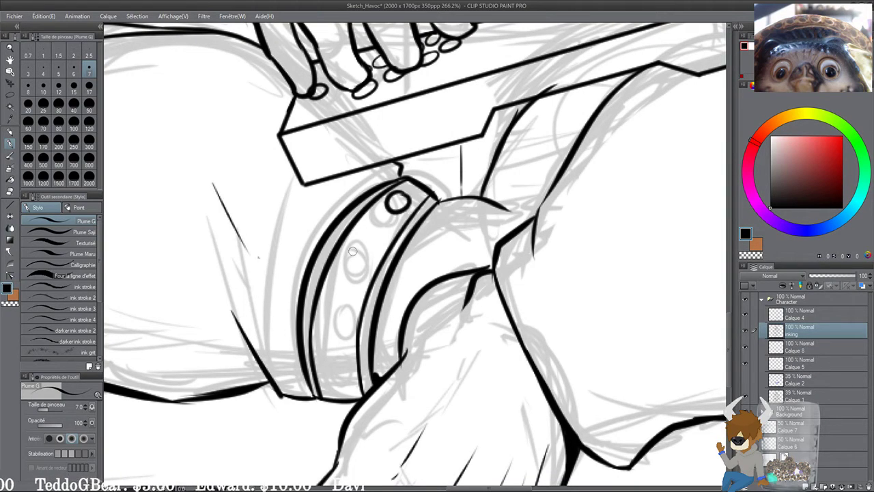
pyautogui.moveTo(360, 250)
pyautogui.mouseDown()
pyautogui.moveTo(347, 246)
pyautogui.moveTo(369, 235)
pyautogui.mouseUp()
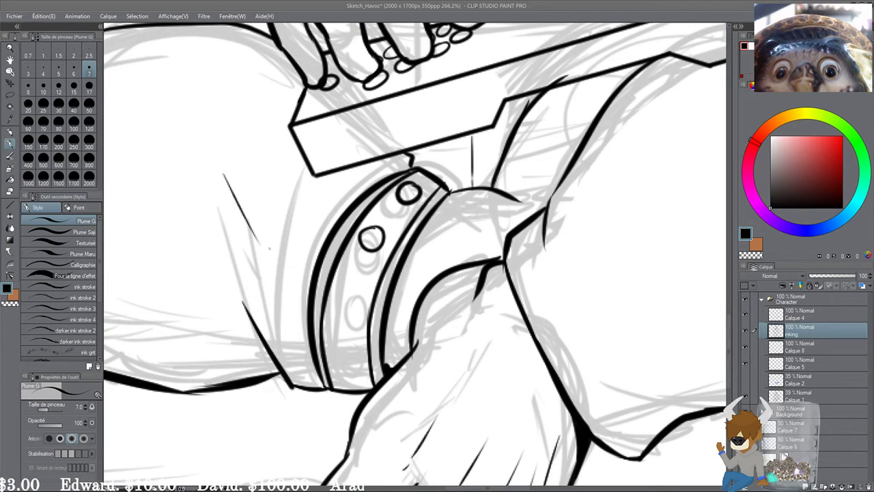
pyautogui.click(351, 280)
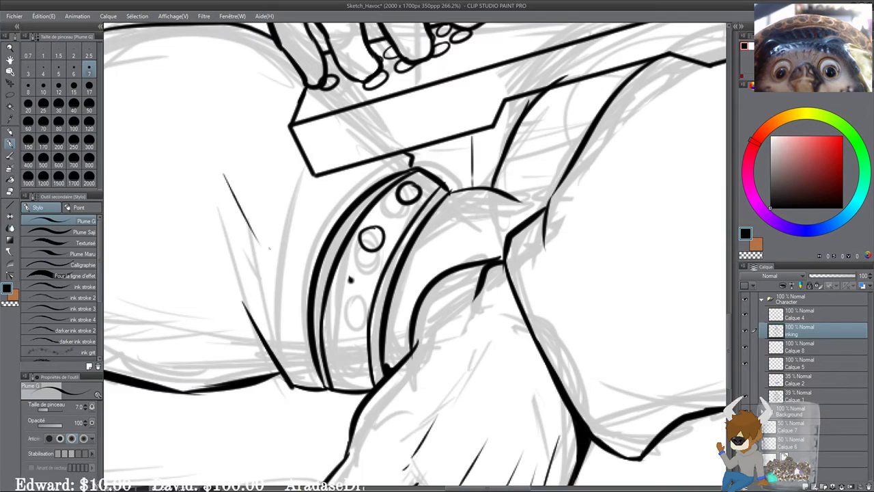
pyautogui.hotkey('ctrl', 'z')
pyautogui.moveTo(337, 295)
pyautogui.mouseDown()
pyautogui.moveTo(346, 318)
pyautogui.moveTo(355, 309)
pyautogui.moveTo(330, 316)
pyautogui.moveTo(344, 293)
pyautogui.mouseUp()
pyautogui.moveTo(340, 333)
pyautogui.mouseDown()
pyautogui.moveTo(343, 304)
pyautogui.moveTo(355, 336)
pyautogui.moveTo(337, 341)
pyautogui.moveTo(356, 337)
pyautogui.mouseUp()
pyautogui.hotkey('ctrl', 'z')
pyautogui.moveTo(337, 328)
pyautogui.mouseDown()
pyautogui.moveTo(344, 323)
pyautogui.moveTo(349, 344)
pyautogui.moveTo(341, 325)
pyautogui.mouseUp()
pyautogui.hotkey('ctrl', 'z')
pyautogui.hotkey('ctrl', 'z')
pyautogui.hotkey('ctrl', 'z')
pyautogui.moveTo(391, 265); pyautogui.dragTo(349, 340)
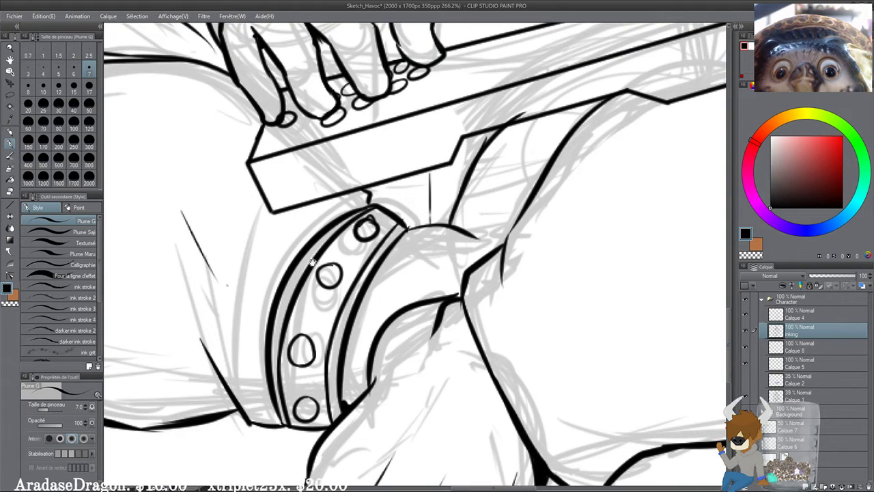
# Step: Add small detail marks inside the cuff's round studs
pyautogui.moveTo(294, 343)
pyautogui.mouseDown()
pyautogui.moveTo(307, 300)
pyautogui.moveTo(331, 326)
pyautogui.moveTo(320, 308)
pyautogui.mouseUp()
pyautogui.click(306, 307)
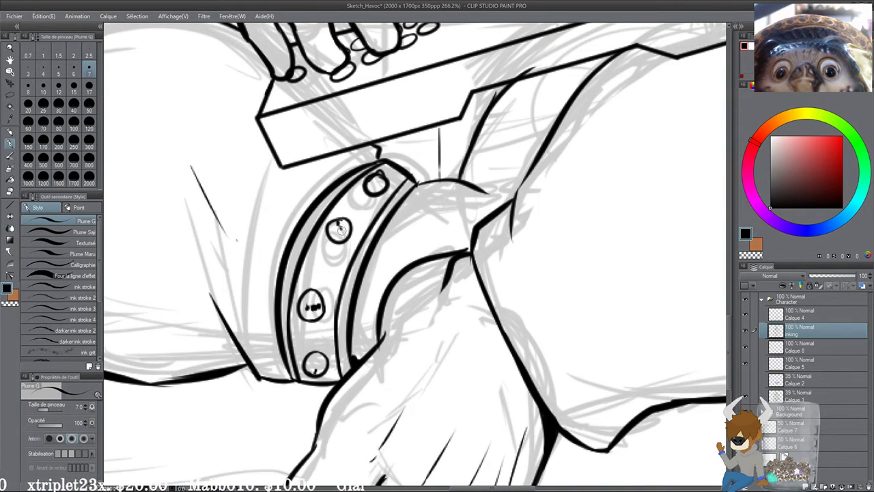
pyautogui.moveTo(337, 223); pyautogui.dragTo(347, 235)
pyautogui.moveTo(382, 179); pyautogui.dragTo(369, 189)
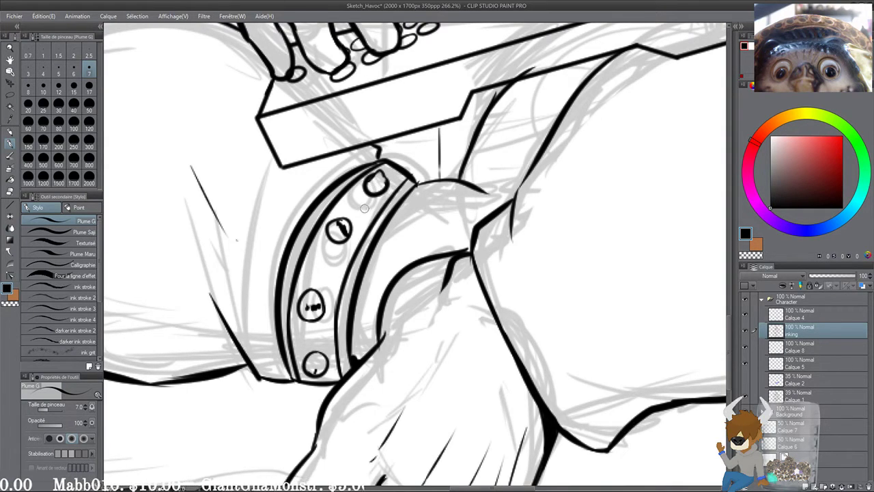
pyautogui.moveTo(382, 174)
pyautogui.mouseDown()
pyautogui.moveTo(371, 214)
pyautogui.moveTo(385, 192)
pyautogui.moveTo(407, 213)
pyautogui.mouseUp()
# Step: Redraw the ankle's upper contour as a line sloping from the cuff down to the opposite leg
pyautogui.scroll(-2, 359, 184)
pyautogui.scroll(-1, 359, 183)
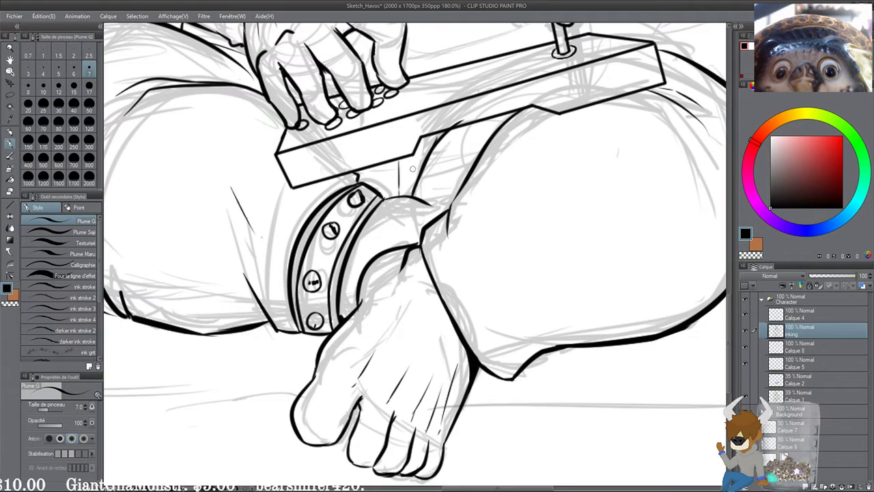
pyautogui.scroll(2, 443, 266)
pyautogui.moveTo(444, 318); pyautogui.dragTo(441, 330)
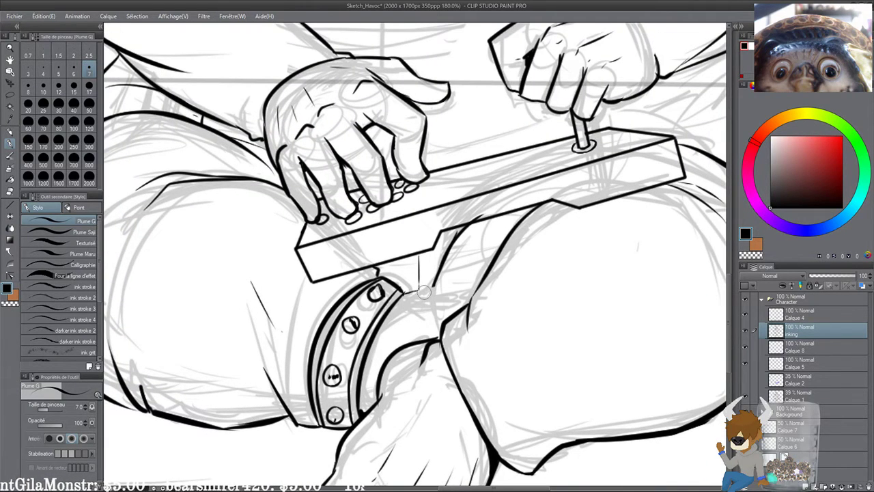
pyautogui.moveTo(427, 200); pyautogui.dragTo(417, 164)
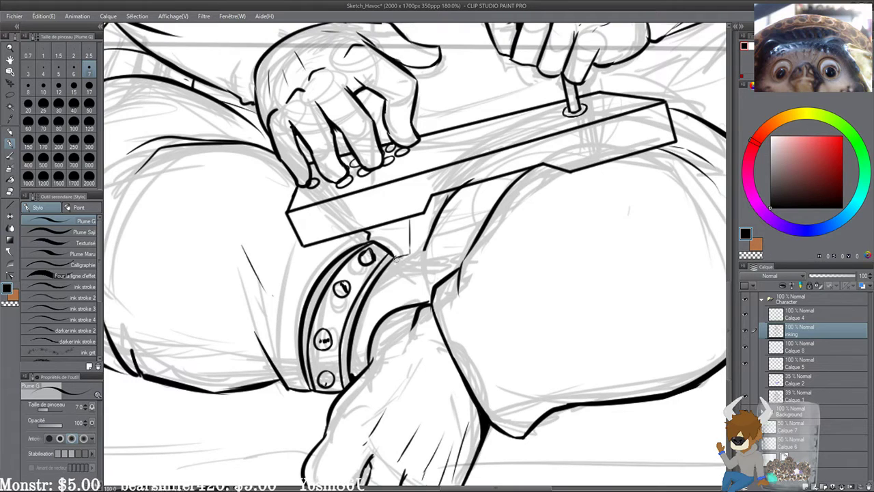
pyautogui.moveTo(395, 255); pyautogui.dragTo(437, 281)
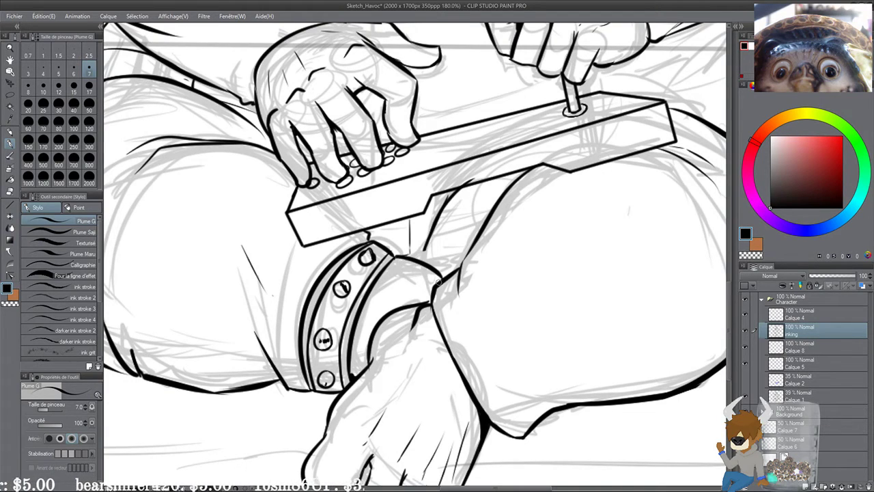
pyautogui.hotkey('ctrl', 'z')
pyautogui.moveTo(394, 258); pyautogui.dragTo(445, 274)
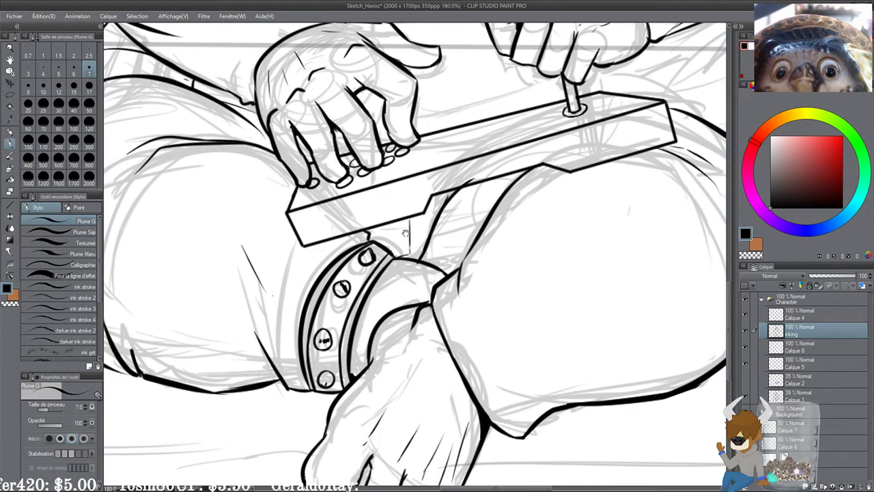
# Step: Ink a short contour from the board's underside down to the ankle beside the cuff
pyautogui.moveTo(393, 219); pyautogui.dragTo(394, 243)
pyautogui.moveTo(399, 236)
pyautogui.mouseDown()
pyautogui.moveTo(404, 249)
pyautogui.moveTo(393, 219)
pyautogui.mouseUp()
pyautogui.moveTo(414, 259); pyautogui.dragTo(414, 264)
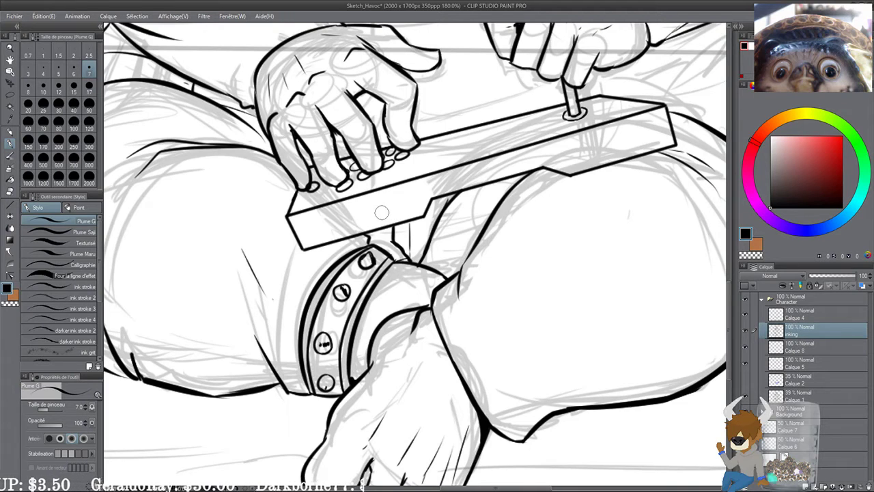
pyautogui.moveTo(426, 275); pyautogui.dragTo(493, 265)
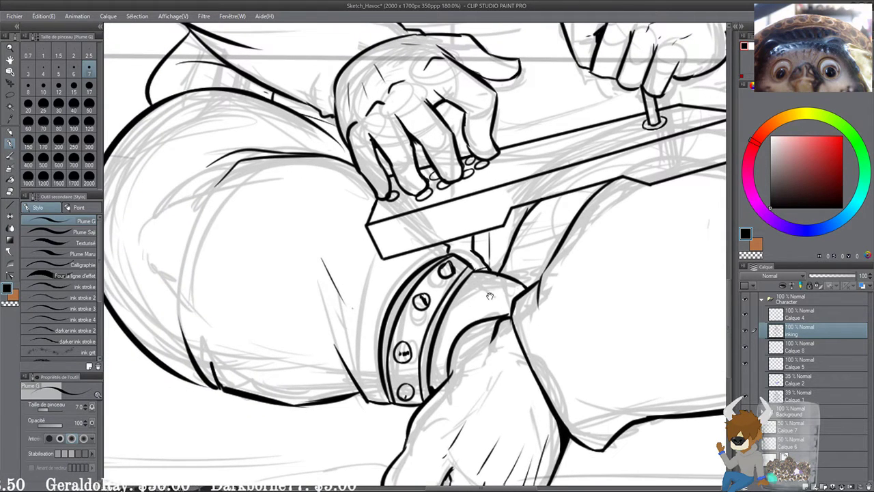
pyautogui.moveTo(490, 295); pyautogui.dragTo(484, 297)
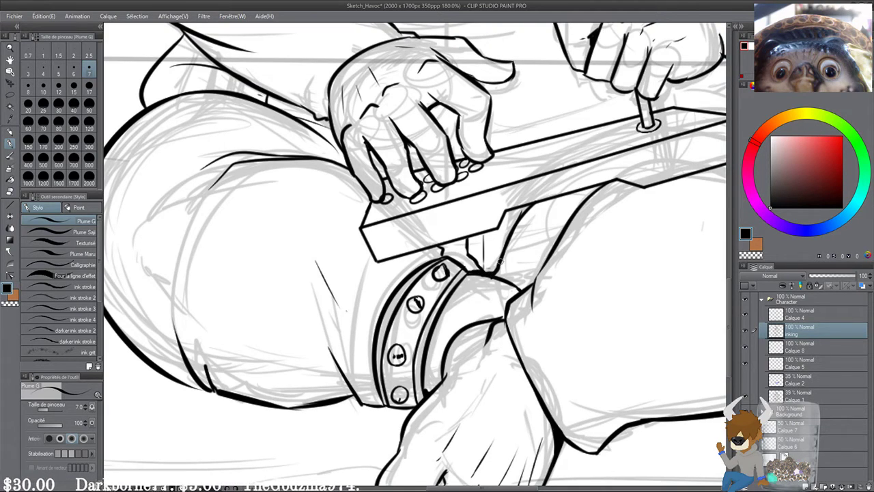
# Step: Fill the narrow gaps along the top of the ankle and cuff with solid black shadow
pyautogui.moveTo(503, 253)
pyautogui.mouseDown()
pyautogui.moveTo(481, 273)
pyautogui.moveTo(526, 283)
pyautogui.mouseUp()
pyautogui.moveTo(492, 255); pyautogui.dragTo(486, 266)
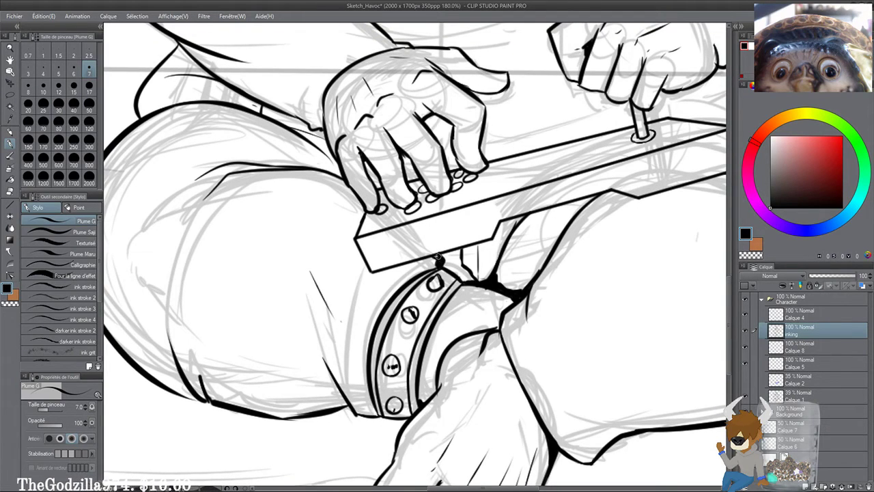
pyautogui.moveTo(435, 269); pyautogui.dragTo(462, 282)
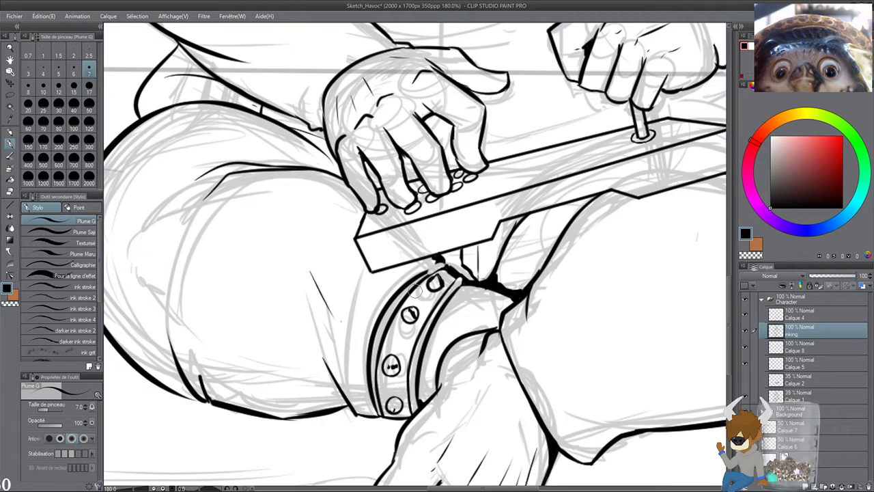
pyautogui.scroll(2, 652, 482)
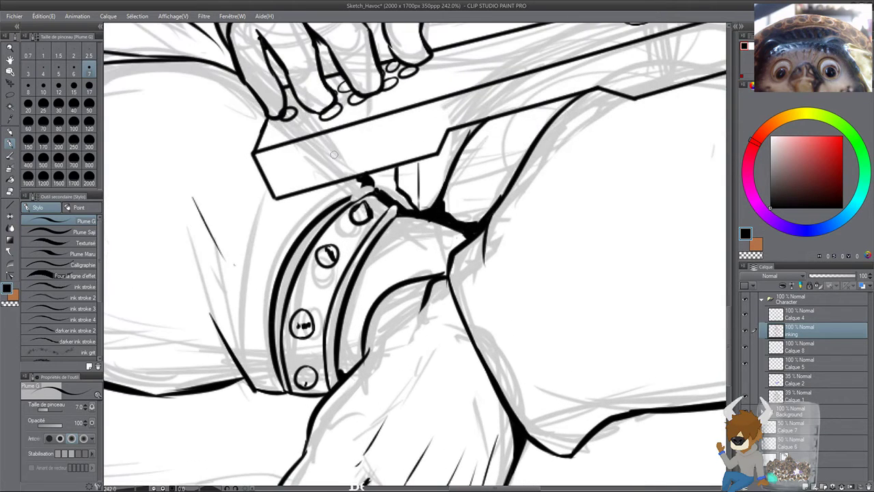
pyautogui.moveTo(367, 183); pyautogui.dragTo(336, 202)
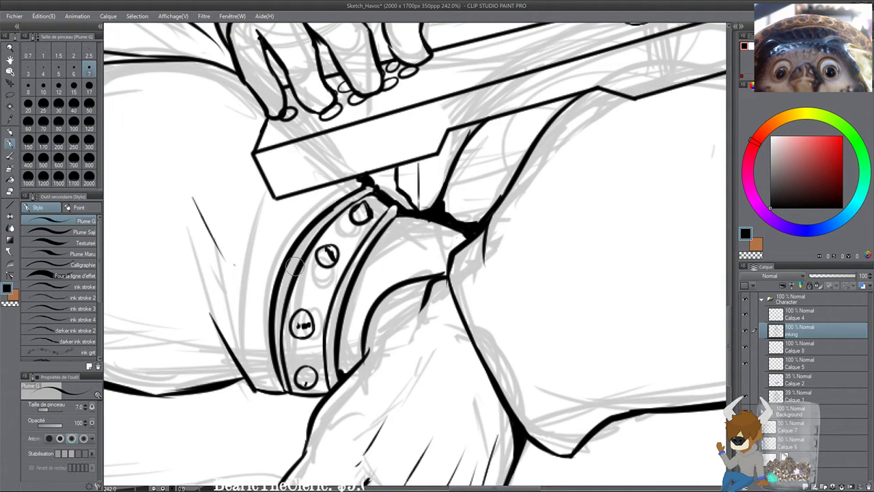
# Step: Extend the black shadow between the legs and fill the corner where the opposite thigh meets the board's underside
pyautogui.moveTo(479, 181); pyautogui.dragTo(430, 203)
pyautogui.moveTo(493, 129)
pyautogui.mouseDown()
pyautogui.moveTo(523, 121)
pyautogui.moveTo(503, 148)
pyautogui.moveTo(521, 121)
pyautogui.moveTo(491, 136)
pyautogui.moveTo(461, 138)
pyautogui.moveTo(492, 128)
pyautogui.moveTo(454, 137)
pyautogui.moveTo(494, 135)
pyautogui.moveTo(467, 137)
pyautogui.moveTo(497, 138)
pyautogui.moveTo(475, 177)
pyautogui.mouseUp()
pyautogui.scroll(-2, 446, 214)
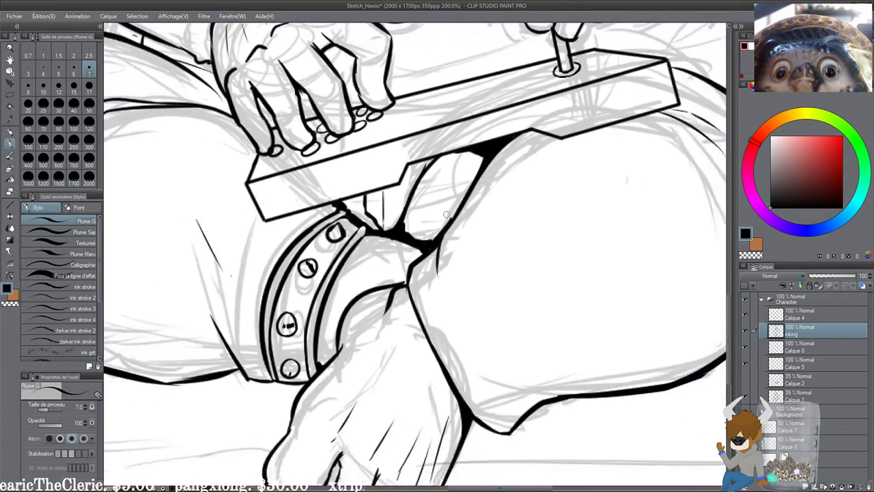
pyautogui.moveTo(493, 70); pyautogui.dragTo(463, 265)
# Step: Add a new layer above the inking layer and ink the torso's lower curve behind the board, between the two hands
pyautogui.scroll(-4, 463, 265)
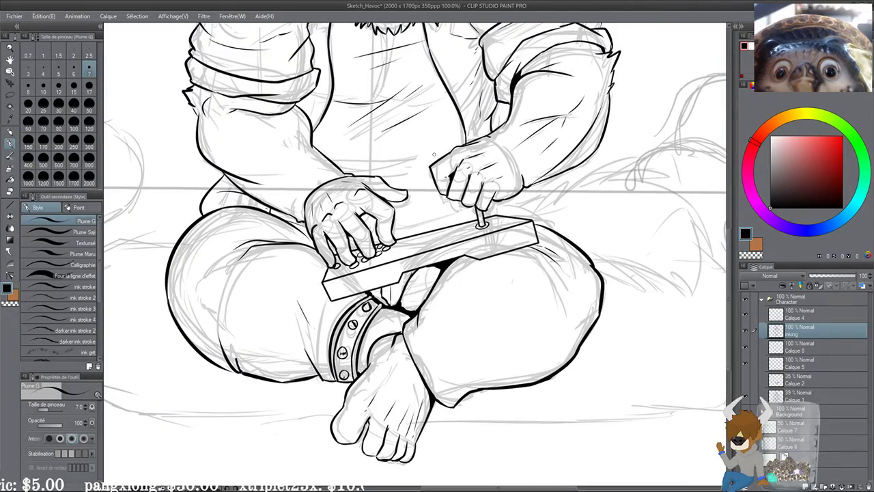
pyautogui.scroll(3, 433, 154)
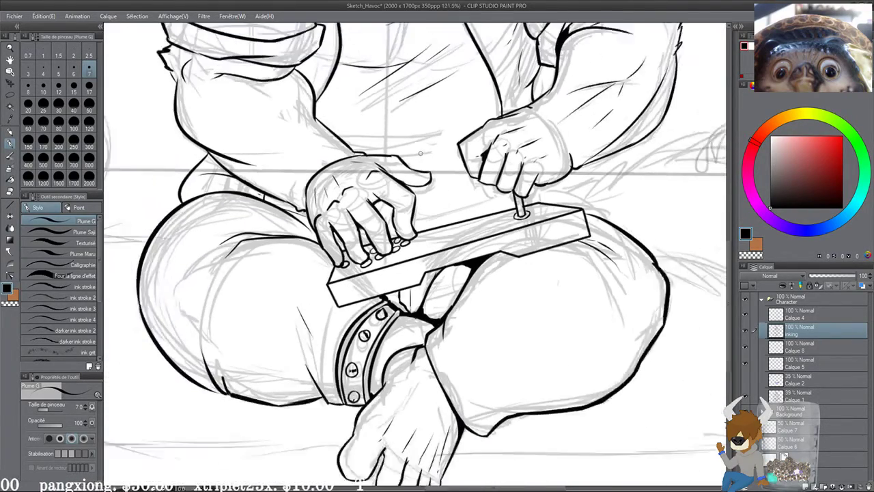
pyautogui.scroll(1, 387, 198)
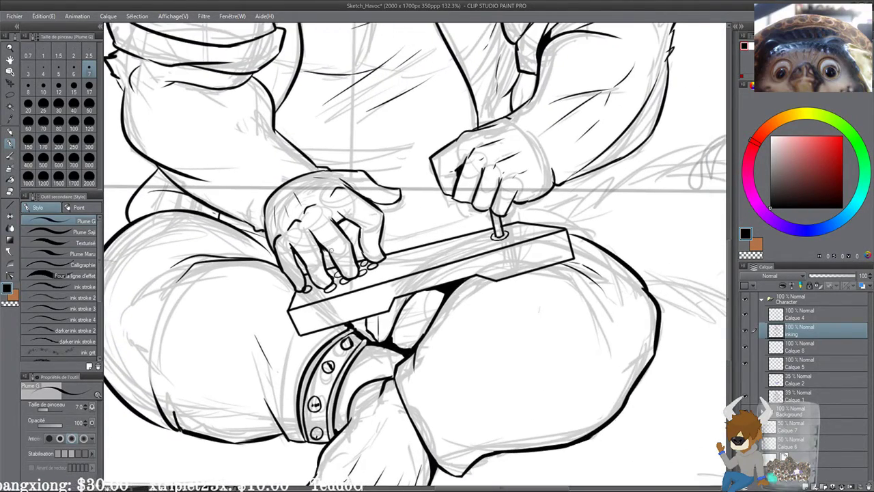
pyautogui.moveTo(358, 247); pyautogui.dragTo(370, 257)
pyautogui.click(806, 486)
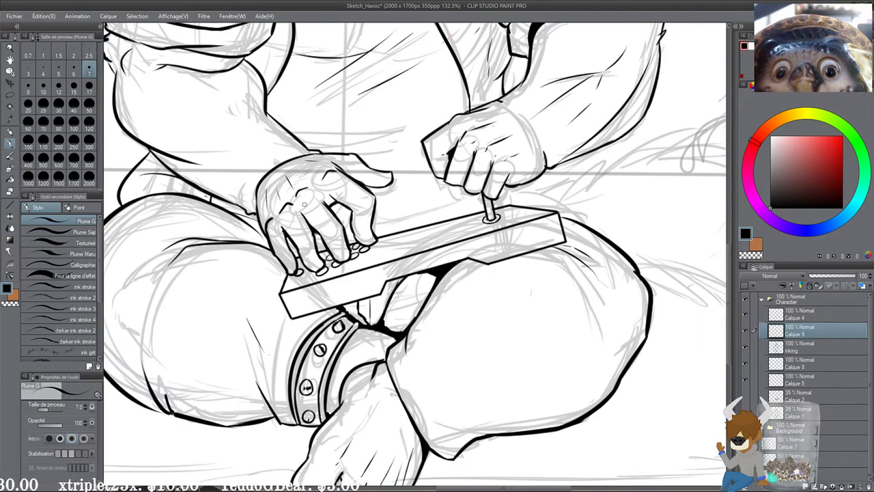
pyautogui.moveTo(256, 217); pyautogui.dragTo(347, 236)
pyautogui.hotkey('ctrl', 'z')
pyautogui.moveTo(260, 223)
pyautogui.mouseDown()
pyautogui.moveTo(451, 233)
pyautogui.moveTo(340, 260)
pyautogui.mouseUp()
pyautogui.hotkey('ctrl', 'z')
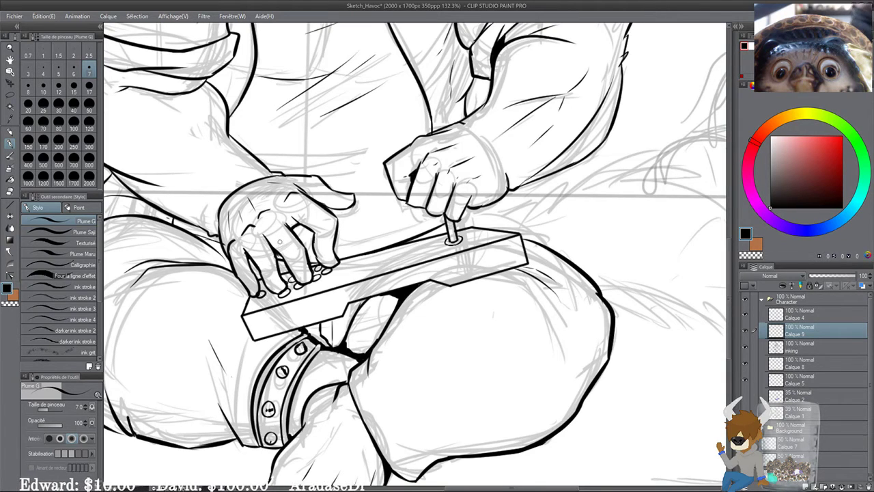
pyautogui.moveTo(329, 254); pyautogui.dragTo(374, 256)
pyautogui.scroll(-1, 372, 255)
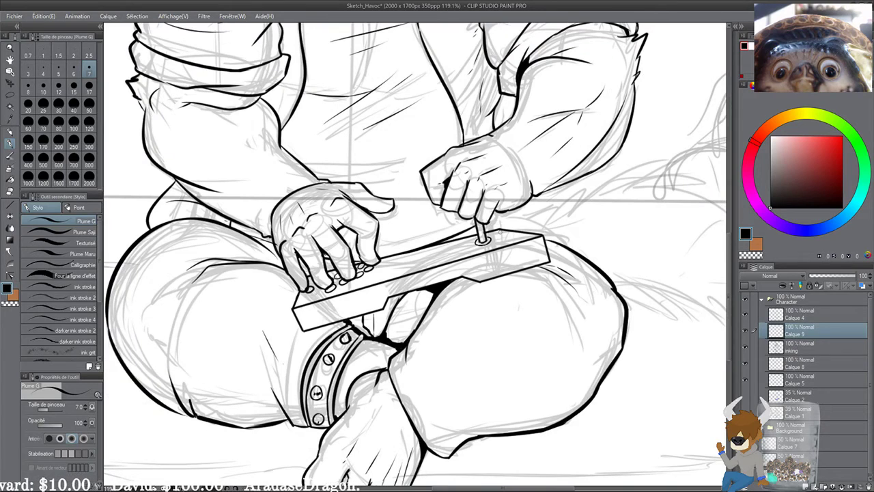
# Step: Try several curves across the resting hand and ink a second line from its fingers merging into the torso's lower curve
pyautogui.scroll(2, 425, 254)
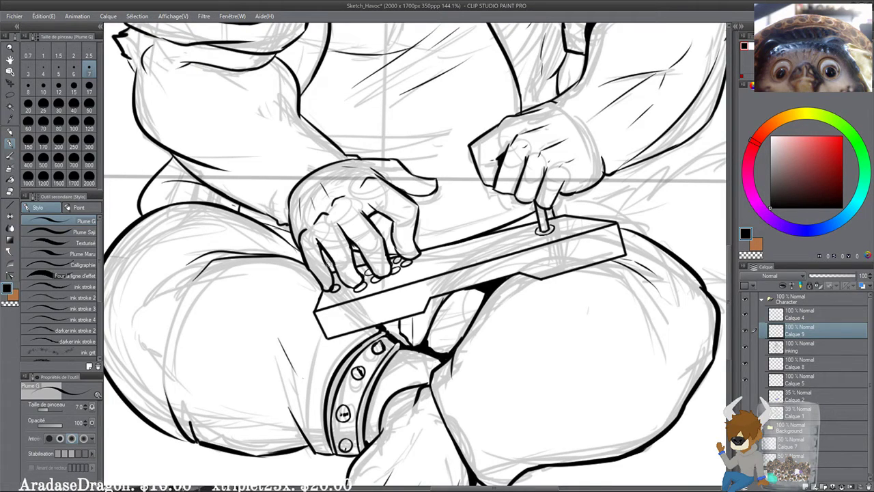
pyautogui.moveTo(428, 200)
pyautogui.mouseDown()
pyautogui.moveTo(384, 268)
pyautogui.moveTo(394, 268)
pyautogui.moveTo(384, 326)
pyautogui.moveTo(403, 292)
pyautogui.moveTo(412, 230)
pyautogui.moveTo(421, 232)
pyautogui.mouseUp()
pyautogui.moveTo(301, 232); pyautogui.dragTo(470, 246)
pyautogui.hotkey('ctrl', 'z')
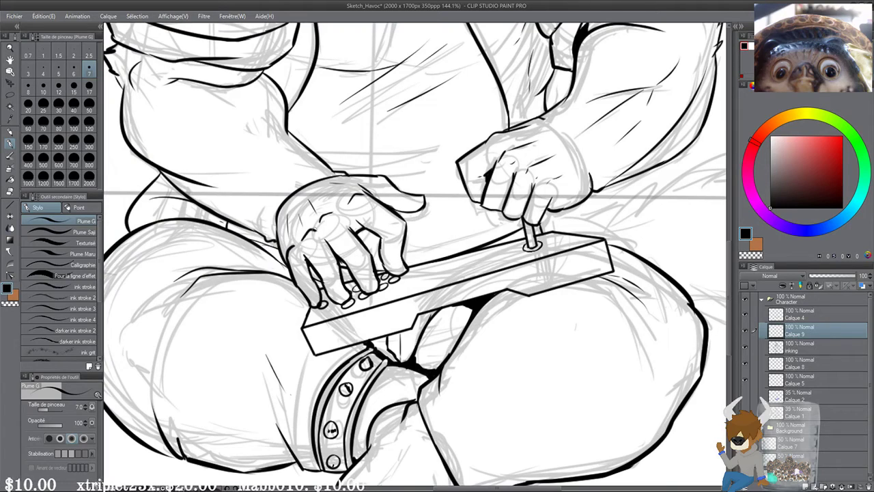
pyautogui.moveTo(295, 221); pyautogui.dragTo(501, 238)
pyautogui.hotkey('ctrl', 'z')
pyautogui.moveTo(304, 230); pyautogui.dragTo(489, 229)
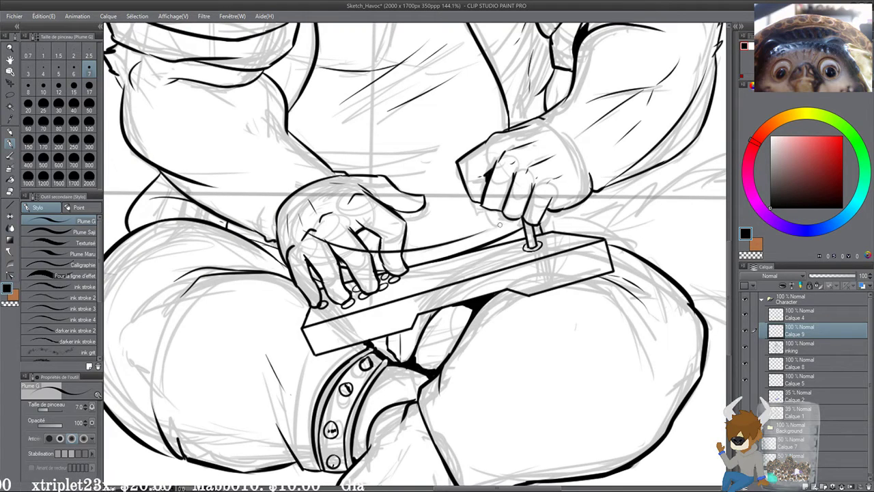
pyautogui.hotkey('ctrl', 'z')
pyautogui.moveTo(304, 232)
pyautogui.mouseDown()
pyautogui.moveTo(471, 246)
pyautogui.moveTo(423, 258)
pyautogui.moveTo(500, 235)
pyautogui.mouseUp()
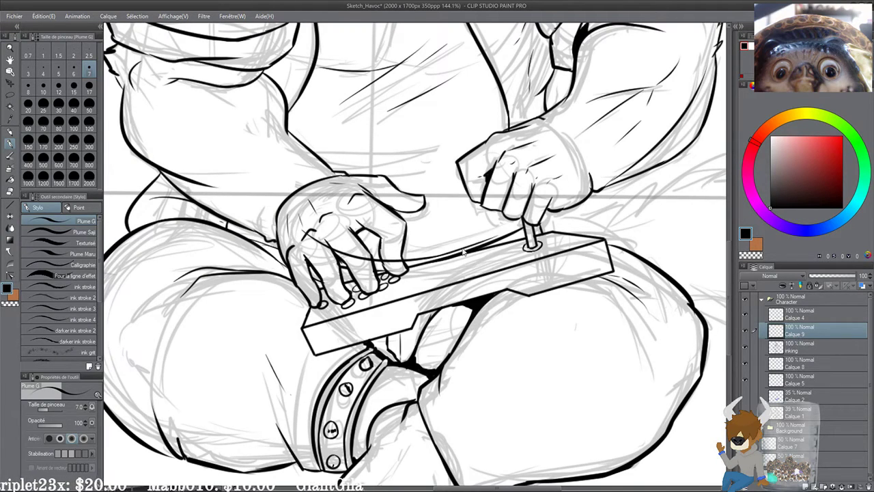
pyautogui.hotkey('ctrl', 'z')
pyautogui.moveTo(418, 260); pyautogui.dragTo(502, 234)
pyautogui.hotkey('ctrl', 'z')
pyautogui.moveTo(409, 263)
pyautogui.mouseDown()
pyautogui.moveTo(517, 226)
pyautogui.moveTo(430, 251)
pyautogui.moveTo(379, 251)
pyautogui.mouseUp()
pyautogui.hotkey('ctrl', 'z')
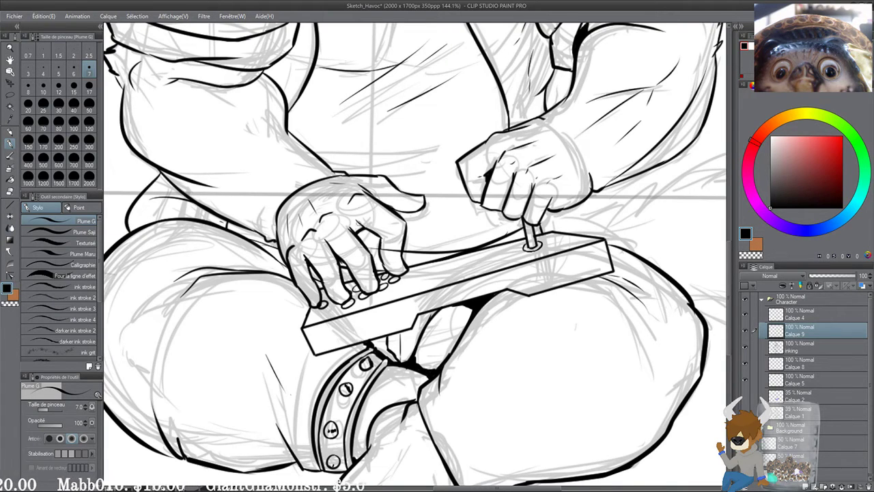
# Step: Redo the torso's lower curve as one line passing behind the resting hand and up to the gripping hand
pyautogui.hotkey('ctrl', 'z')
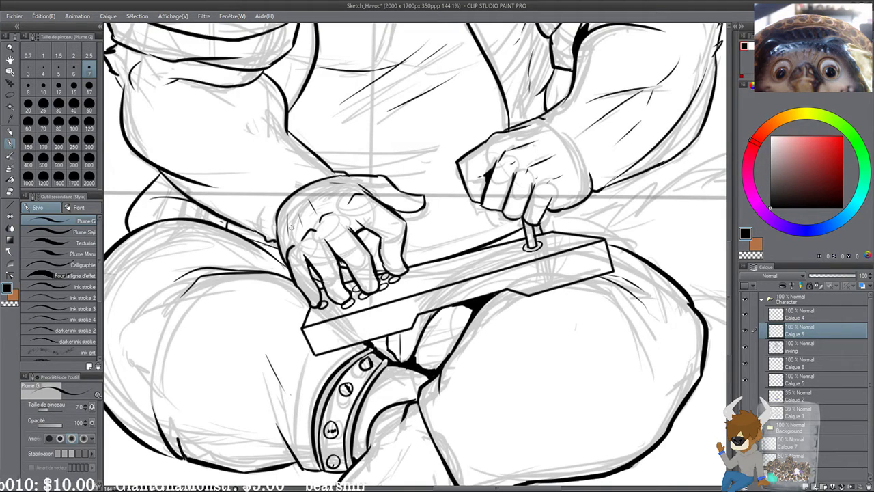
pyautogui.moveTo(241, 234)
pyautogui.mouseDown()
pyautogui.moveTo(305, 255)
pyautogui.moveTo(480, 241)
pyautogui.mouseUp()
pyautogui.hotkey('ctrl', 'z')
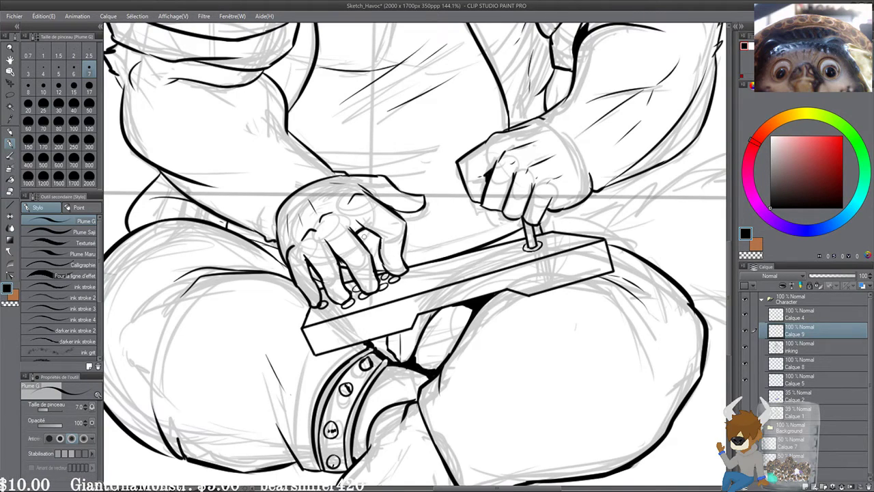
pyautogui.moveTo(249, 239)
pyautogui.mouseDown()
pyautogui.moveTo(507, 228)
pyautogui.moveTo(454, 245)
pyautogui.moveTo(462, 247)
pyautogui.mouseUp()
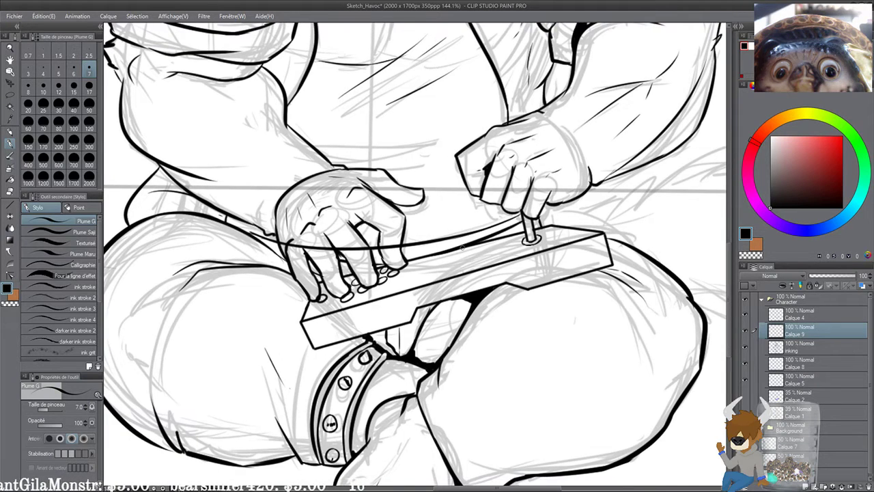
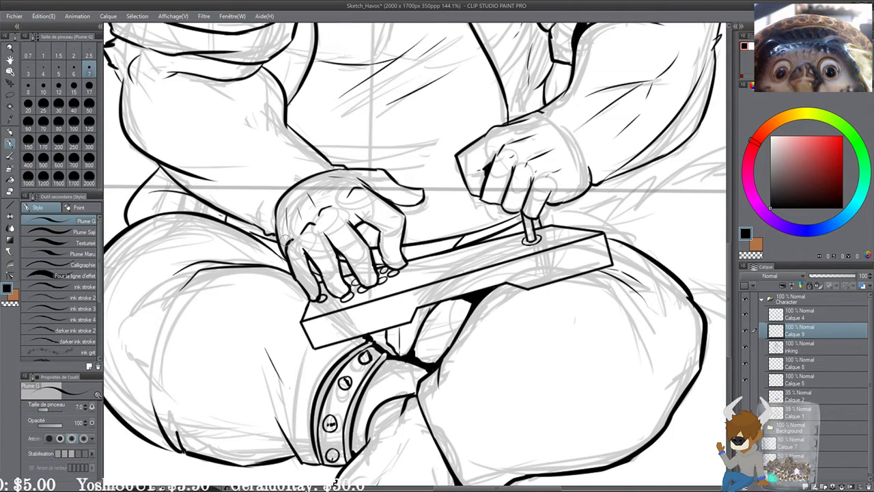
# Step: Ink a short waist line from the gripping hand's wrist down to the thigh behind the board's end
pyautogui.scroll(-2, 287, 240)
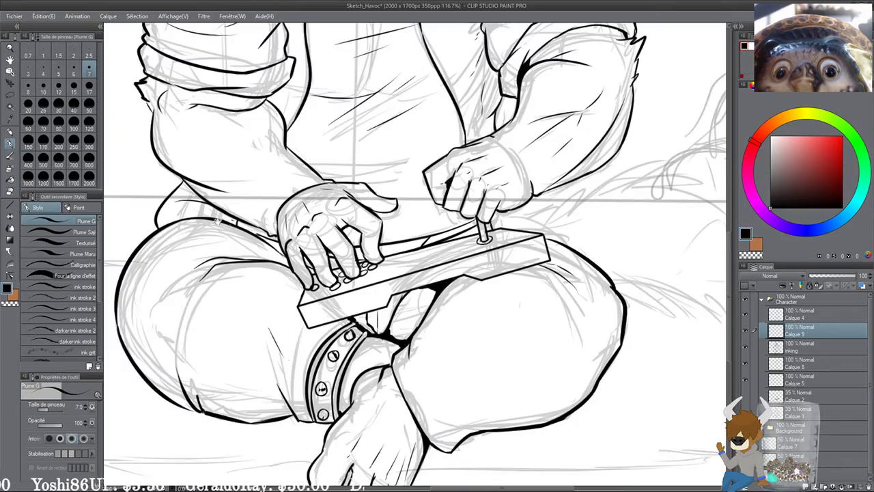
pyautogui.moveTo(181, 151); pyautogui.dragTo(227, 251)
pyautogui.scroll(-3, 227, 252)
pyautogui.scroll(6, 227, 252)
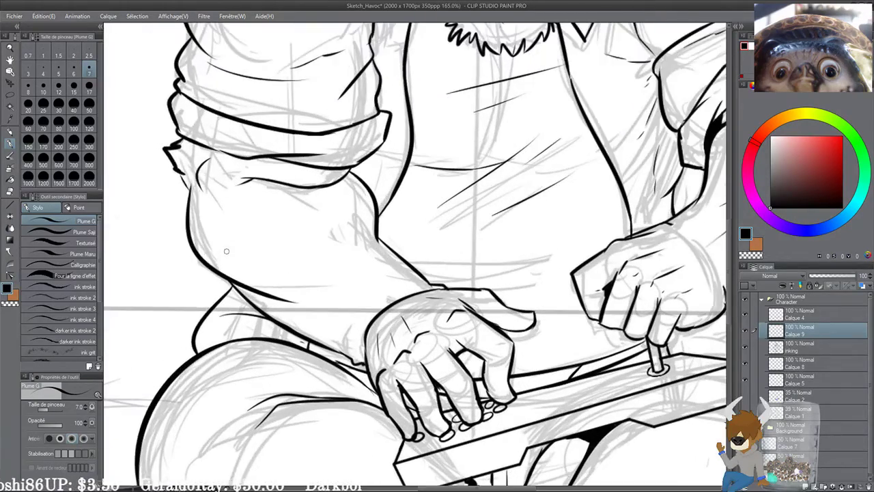
pyautogui.moveTo(547, 369); pyautogui.dragTo(243, 195)
pyautogui.scroll(-2, 362, 176)
pyautogui.moveTo(400, 160)
pyautogui.mouseDown()
pyautogui.moveTo(386, 175)
pyautogui.moveTo(422, 225)
pyautogui.mouseUp()
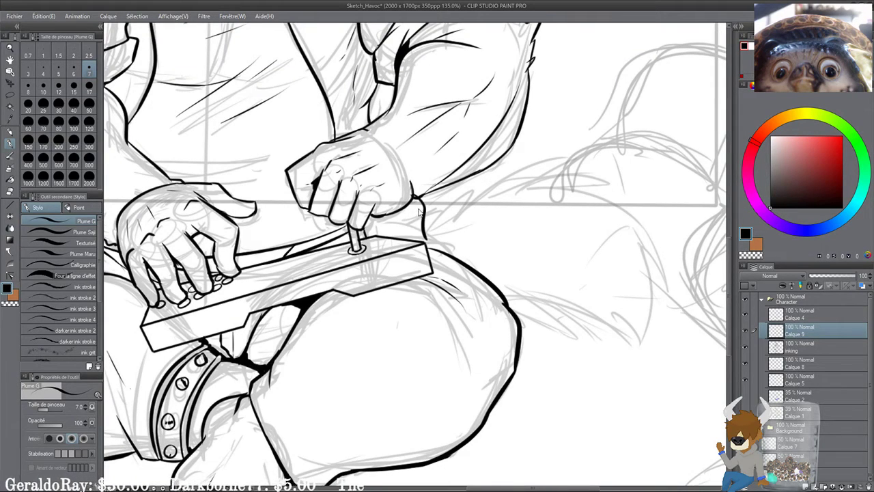
pyautogui.hotkey('ctrl', 'z')
pyautogui.moveTo(413, 196); pyautogui.dragTo(436, 249)
# Step: Try several curves behind the board and ink one from the joystick shaft to the top of the thigh
pyautogui.moveTo(366, 237); pyautogui.dragTo(427, 219)
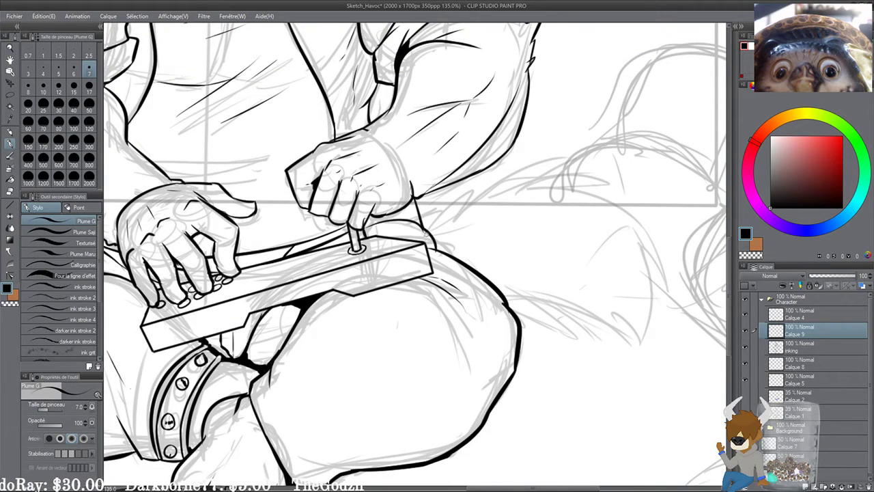
pyautogui.hotkey('ctrl', 'z')
pyautogui.moveTo(369, 237)
pyautogui.mouseDown()
pyautogui.moveTo(418, 237)
pyautogui.moveTo(367, 223)
pyautogui.moveTo(399, 226)
pyautogui.mouseUp()
pyautogui.hotkey('ctrl', 'z')
pyautogui.hotkey('ctrl', 'z')
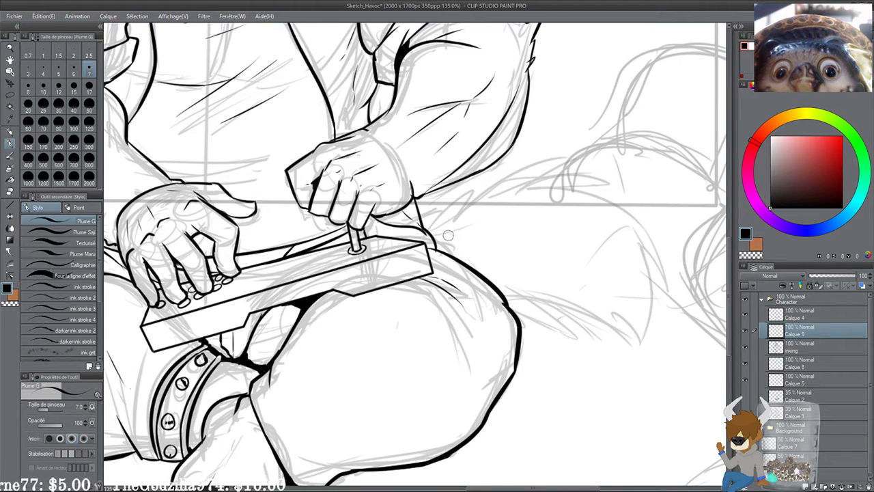
# Step: Outline pointed claws on the foot's big toe and second toe
pyautogui.scroll(-5, 331, 287)
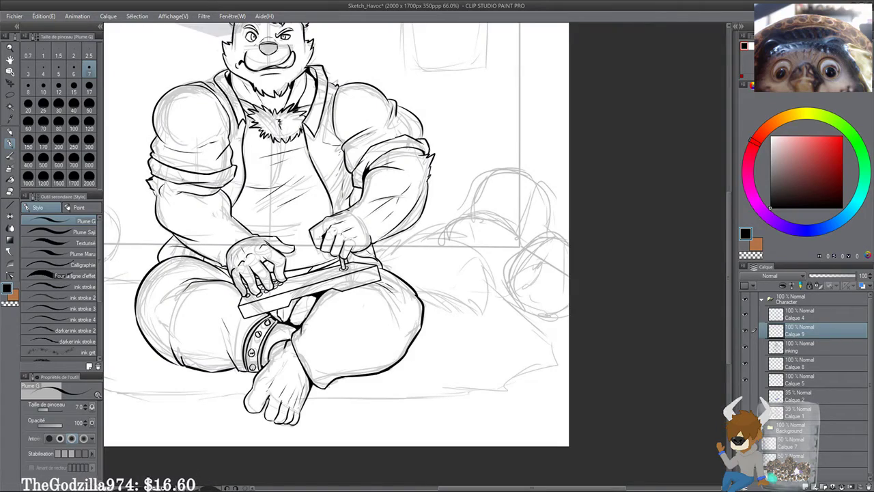
pyautogui.moveTo(196, 175); pyautogui.dragTo(222, 127)
pyautogui.scroll(3, 198, 99)
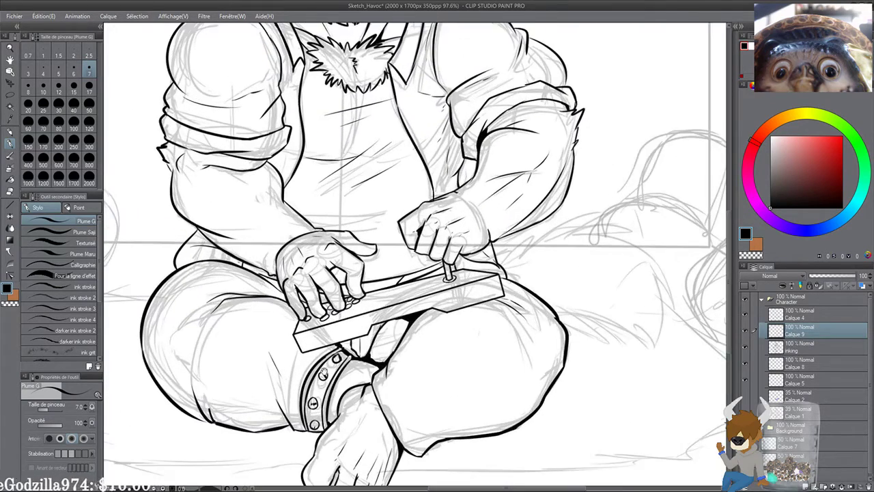
pyautogui.moveTo(323, 370); pyautogui.dragTo(435, 148)
pyautogui.scroll(2, 397, 100)
pyautogui.scroll(2, 396, 100)
pyautogui.scroll(4, 376, 215)
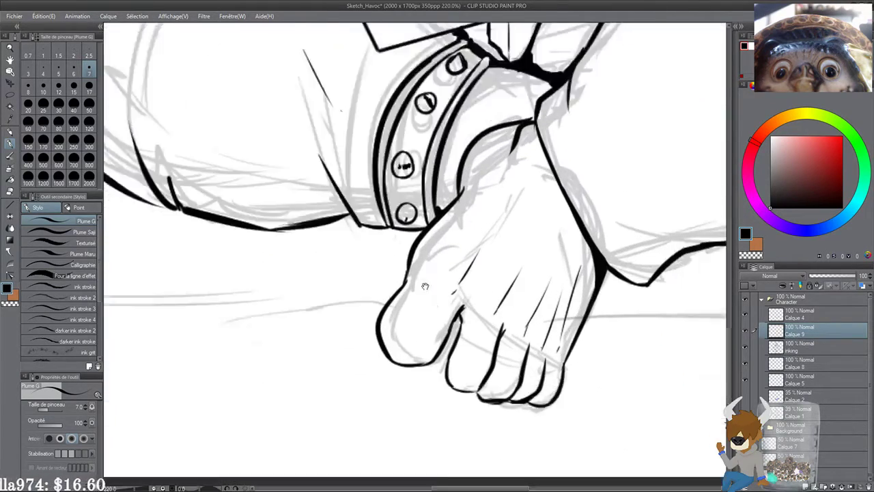
pyautogui.moveTo(414, 273)
pyautogui.mouseDown()
pyautogui.moveTo(393, 229)
pyautogui.moveTo(328, 274)
pyautogui.moveTo(374, 226)
pyautogui.moveTo(322, 288)
pyautogui.moveTo(376, 220)
pyautogui.moveTo(385, 229)
pyautogui.mouseUp()
pyautogui.hotkey('ctrl', 'z')
pyautogui.hotkey('ctrl', 'z')
pyautogui.moveTo(461, 284)
pyautogui.mouseDown()
pyautogui.moveTo(433, 335)
pyautogui.moveTo(464, 287)
pyautogui.mouseUp()
pyautogui.moveTo(441, 334); pyautogui.dragTo(434, 337)
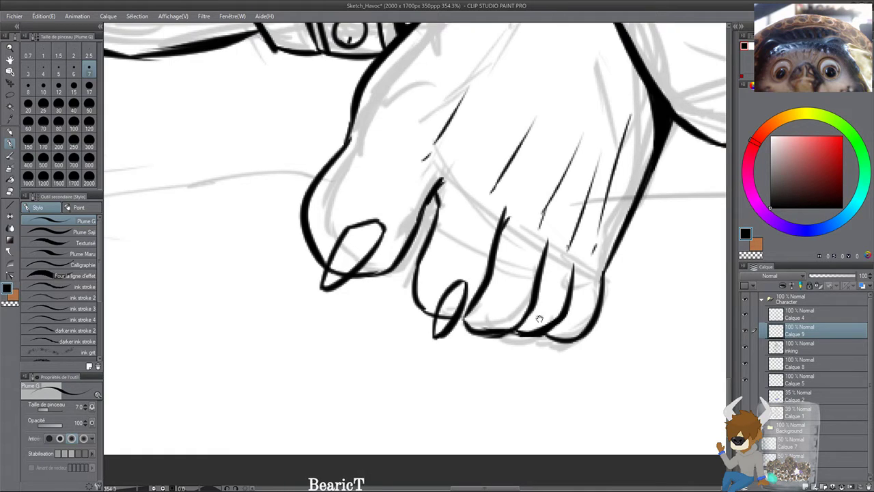
# Step: Outline claws on the three smallest toes and fill the two outermost ones with solid black
pyautogui.moveTo(510, 314); pyautogui.dragTo(467, 347)
pyautogui.moveTo(468, 345)
pyautogui.mouseDown()
pyautogui.moveTo(509, 312)
pyautogui.moveTo(513, 352)
pyautogui.mouseUp()
pyautogui.moveTo(514, 352)
pyautogui.mouseDown()
pyautogui.moveTo(546, 315)
pyautogui.moveTo(565, 329)
pyautogui.moveTo(550, 350)
pyautogui.mouseUp()
pyautogui.hotkey('ctrl', 'z')
pyautogui.hotkey('ctrl', 'z')
pyautogui.hotkey('ctrl', 'z')
pyautogui.moveTo(577, 322)
pyautogui.mouseDown()
pyautogui.moveTo(554, 344)
pyautogui.moveTo(513, 351)
pyautogui.mouseUp()
pyautogui.moveTo(544, 315); pyautogui.dragTo(522, 334)
pyautogui.moveTo(537, 337); pyautogui.dragTo(522, 346)
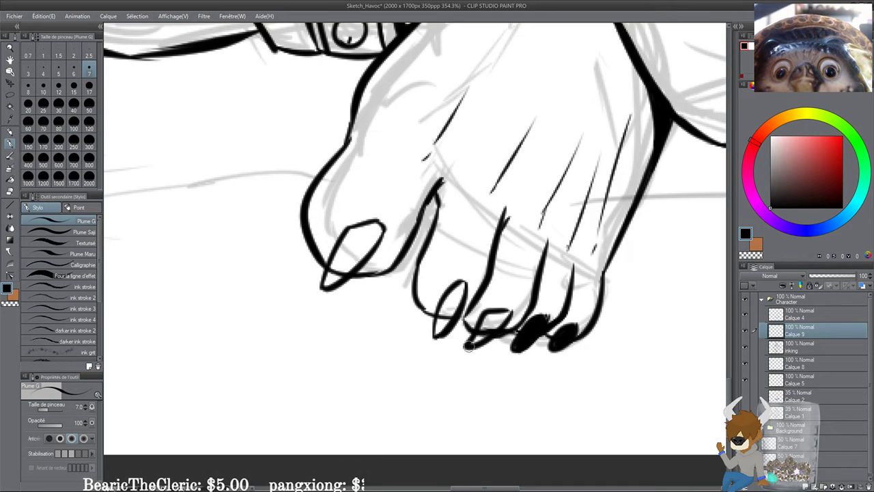
# Step: Fill the claws of the third, second and big toes with solid black and sharpen the second claw's tip
pyautogui.moveTo(497, 307)
pyautogui.mouseDown()
pyautogui.moveTo(469, 346)
pyautogui.moveTo(491, 331)
pyautogui.moveTo(478, 344)
pyautogui.mouseUp()
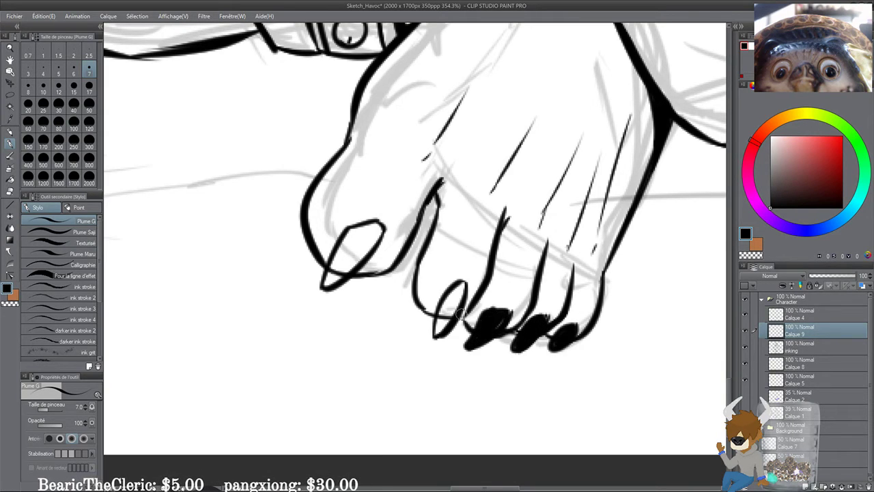
pyautogui.moveTo(456, 300)
pyautogui.mouseDown()
pyautogui.moveTo(434, 336)
pyautogui.moveTo(438, 329)
pyautogui.mouseUp()
pyautogui.moveTo(463, 282); pyautogui.dragTo(444, 302)
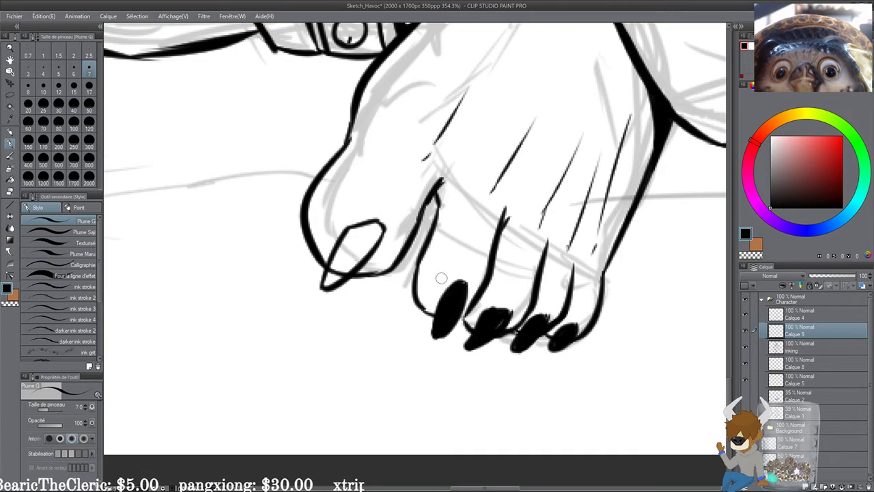
pyautogui.moveTo(332, 271); pyautogui.dragTo(324, 287)
pyautogui.moveTo(340, 247); pyautogui.dragTo(326, 285)
pyautogui.moveTo(350, 232)
pyautogui.mouseDown()
pyautogui.moveTo(333, 281)
pyautogui.moveTo(355, 260)
pyautogui.mouseUp()
pyautogui.moveTo(377, 230)
pyautogui.mouseDown()
pyautogui.moveTo(355, 268)
pyautogui.moveTo(344, 236)
pyautogui.moveTo(353, 246)
pyautogui.moveTo(349, 285)
pyautogui.mouseUp()
pyautogui.moveTo(380, 225); pyautogui.dragTo(372, 233)
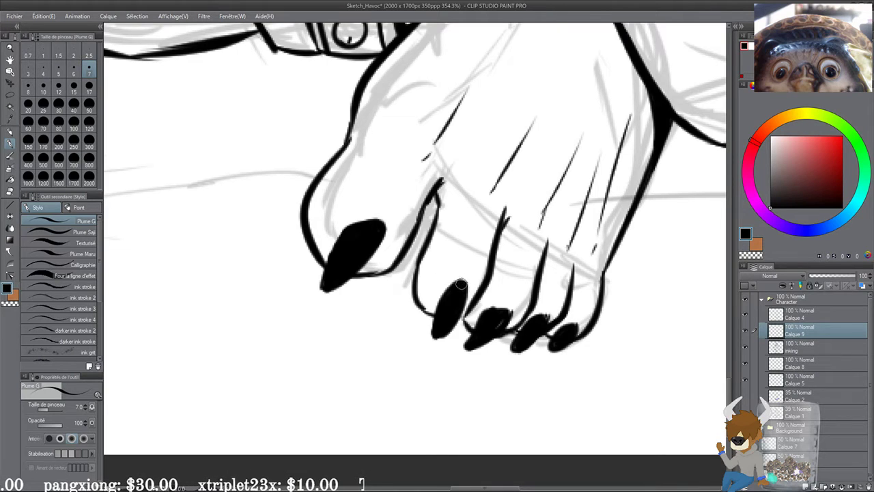
pyautogui.moveTo(461, 285); pyautogui.dragTo(437, 331)
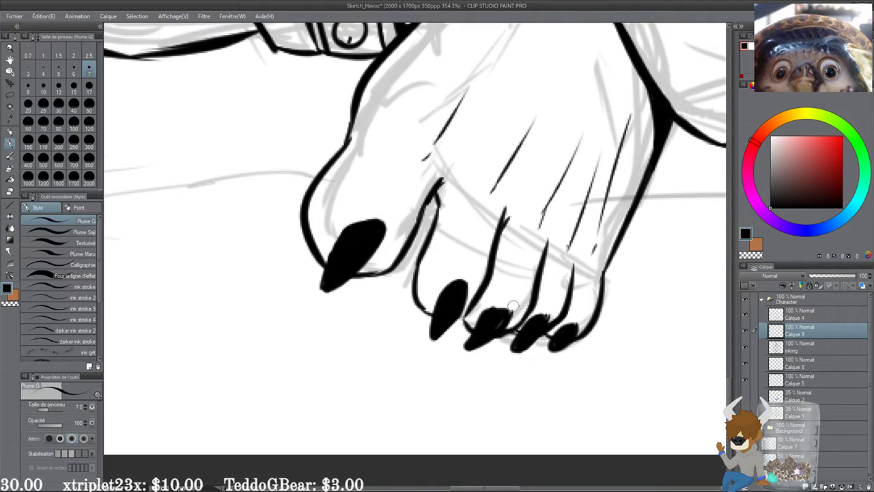
# Step: Switch the drawing color to white and add small highlights to the black toe claws
pyautogui.moveTo(800, 168); pyautogui.dragTo(769, 136)
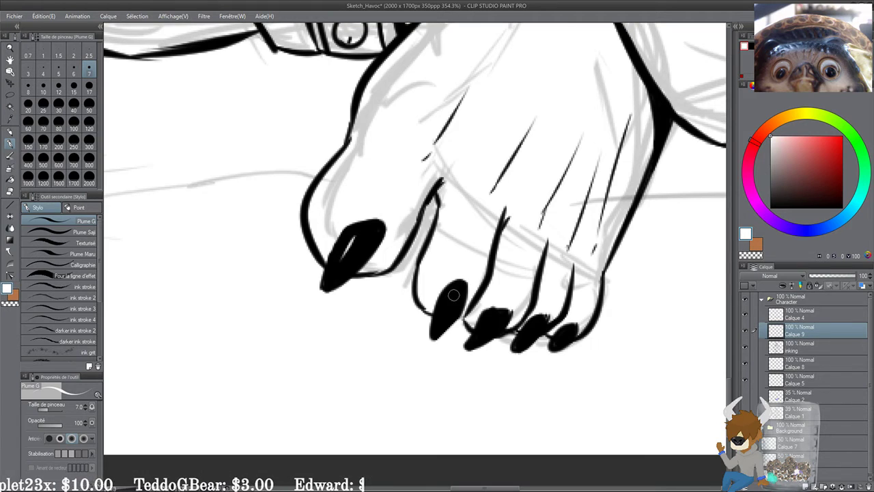
pyautogui.moveTo(455, 294)
pyautogui.mouseDown()
pyautogui.moveTo(445, 312)
pyautogui.moveTo(561, 340)
pyautogui.mouseUp()
pyautogui.moveTo(623, 353); pyautogui.dragTo(597, 424)
pyautogui.scroll(-2, 565, 433)
pyautogui.scroll(-6, 565, 433)
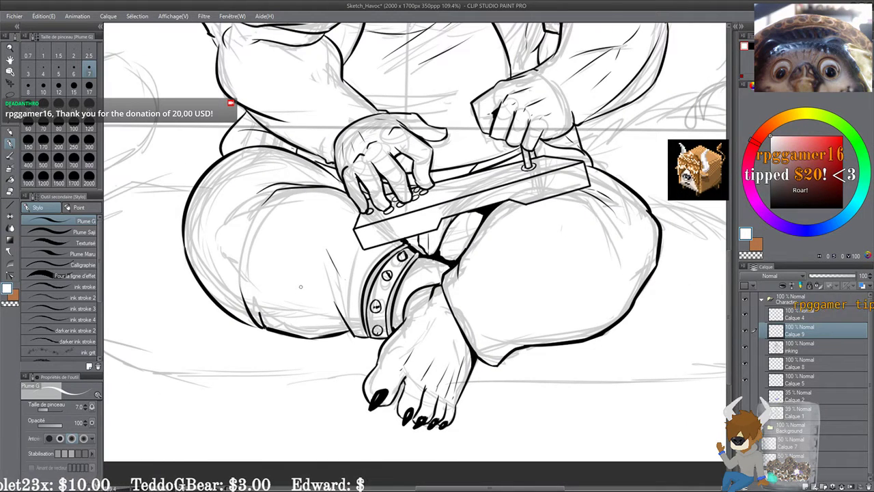
# Step: Return the drawing color to black and ink a curved fold inside the outer edge of the bent knee beside the cuffed leg
pyautogui.moveTo(360, 280); pyautogui.dragTo(430, 303)
pyautogui.scroll(4, 656, 246)
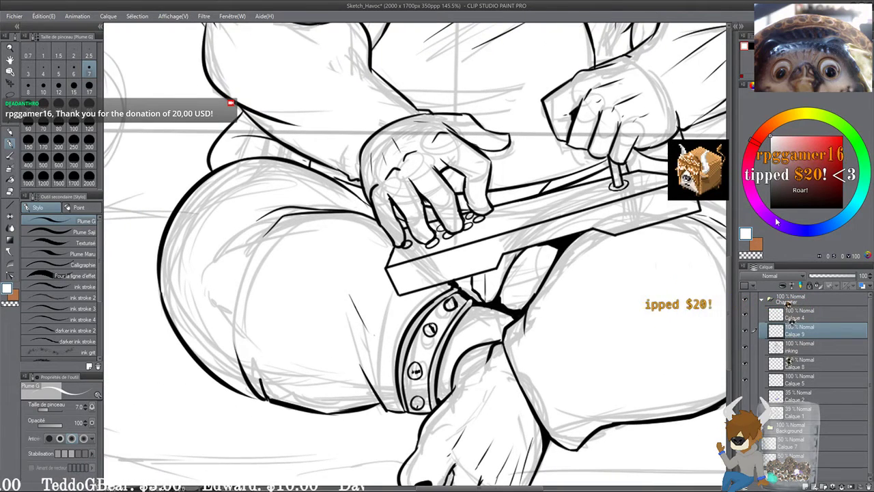
pyautogui.moveTo(776, 199); pyautogui.dragTo(752, 280)
pyautogui.click(745, 299)
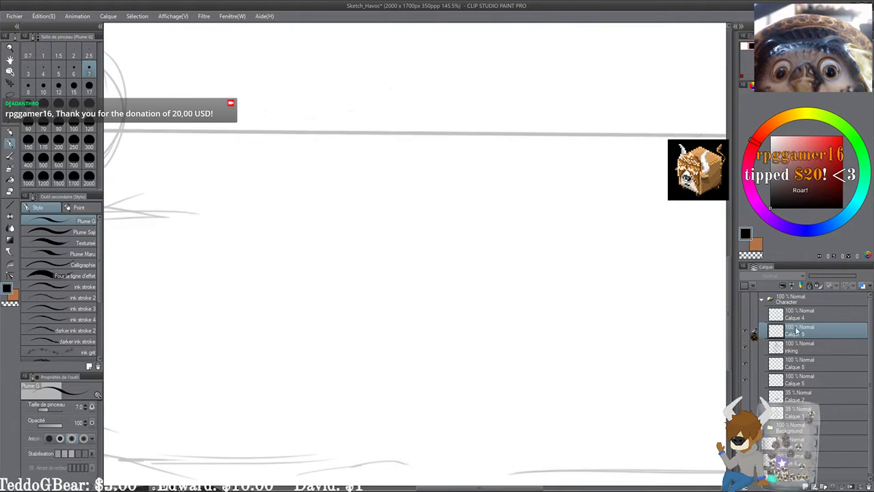
pyautogui.click(744, 298)
pyautogui.click(746, 331)
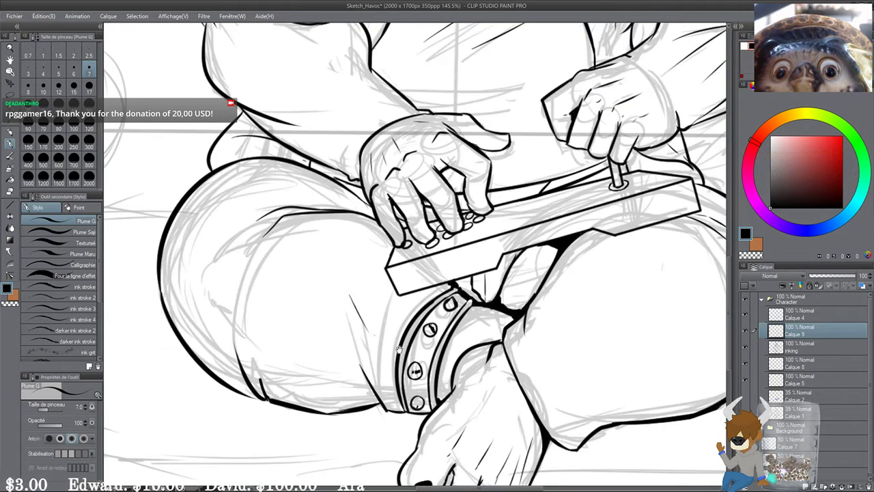
pyautogui.moveTo(225, 246)
pyautogui.mouseDown()
pyautogui.moveTo(241, 225)
pyautogui.moveTo(216, 264)
pyautogui.moveTo(227, 281)
pyautogui.mouseUp()
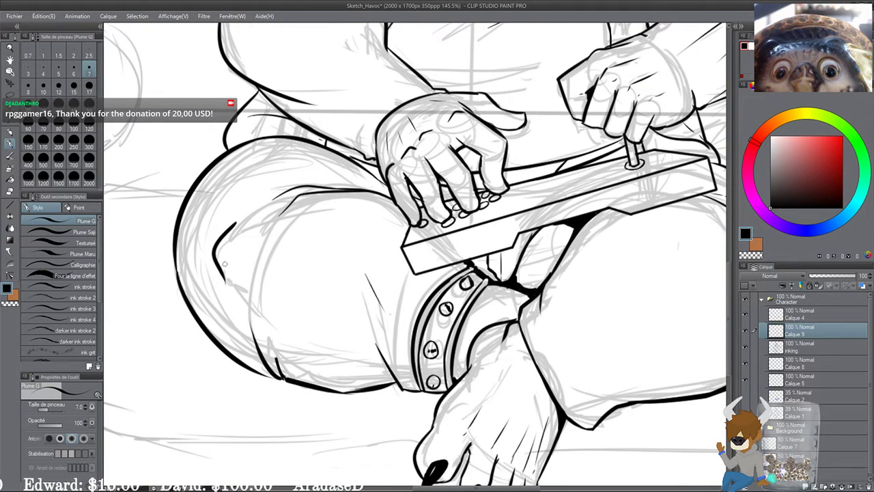
pyautogui.hotkey('ctrl', 'z')
pyautogui.moveTo(237, 223); pyautogui.dragTo(236, 289)
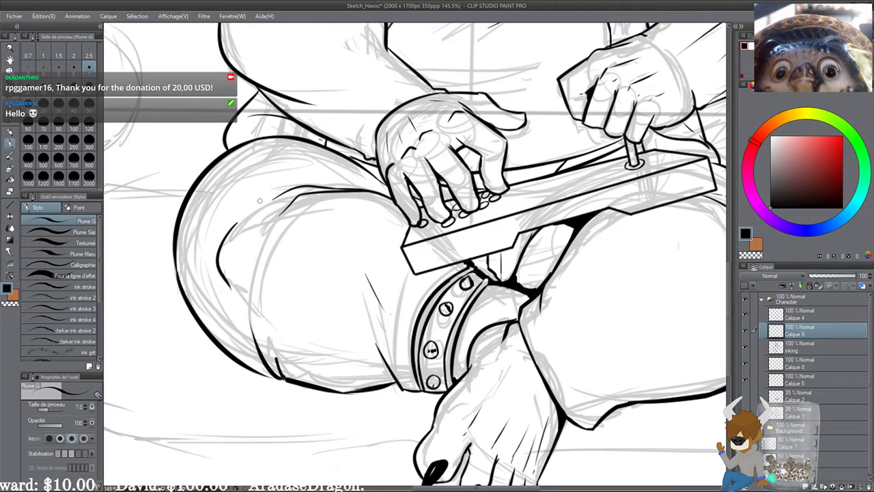
# Step: Ink a short tapered fold line beside the crease along the top of the same thigh
pyautogui.scroll(-2, 287, 212)
pyautogui.scroll(3, 274, 217)
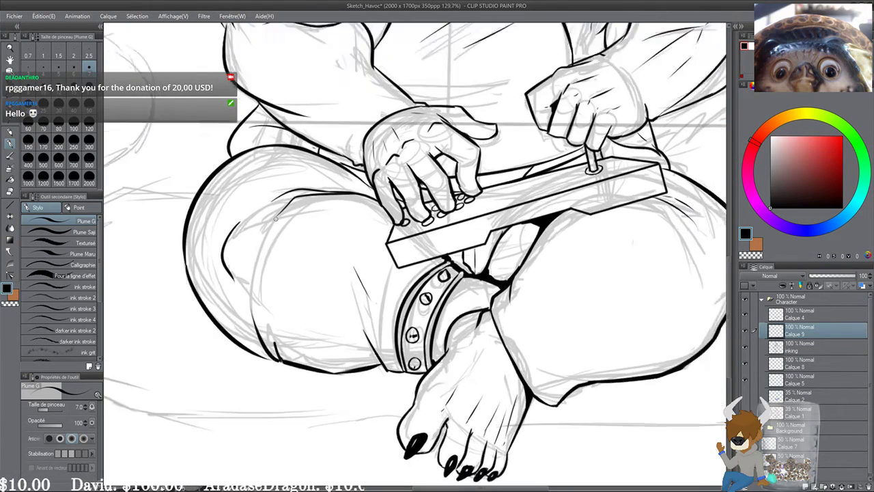
pyautogui.moveTo(250, 195); pyautogui.dragTo(313, 171)
pyautogui.hotkey('ctrl', 'z')
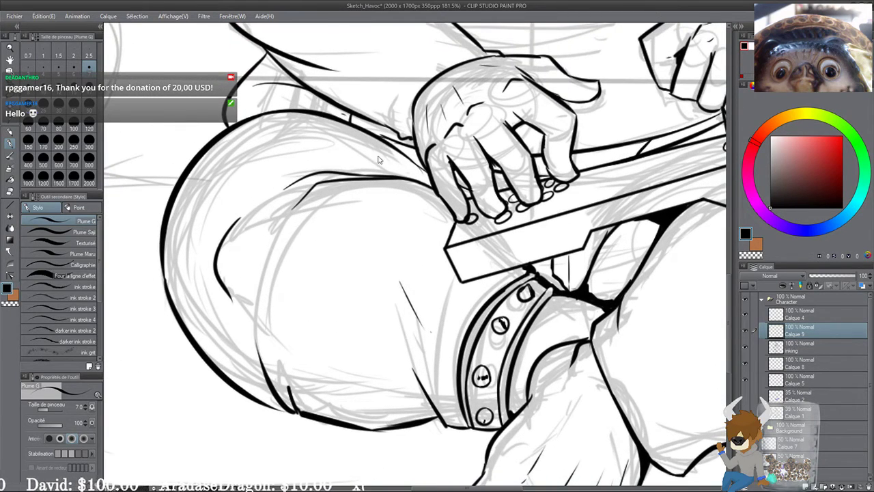
pyautogui.moveTo(257, 191); pyautogui.dragTo(311, 175)
# Step: Ink a jagged fabric crease where the thigh meets the resting hand and fill the gap beside it with black
pyautogui.moveTo(357, 228); pyautogui.dragTo(319, 249)
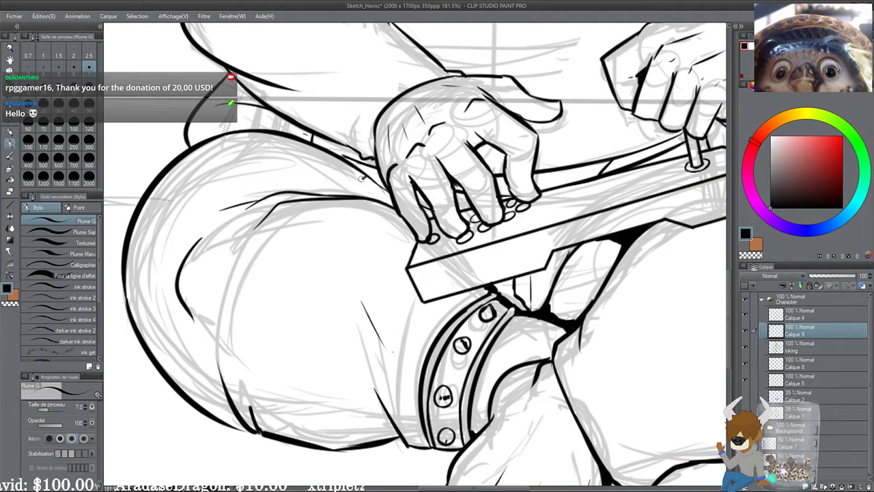
pyautogui.moveTo(378, 243); pyautogui.dragTo(342, 286)
pyautogui.scroll(3, 327, 225)
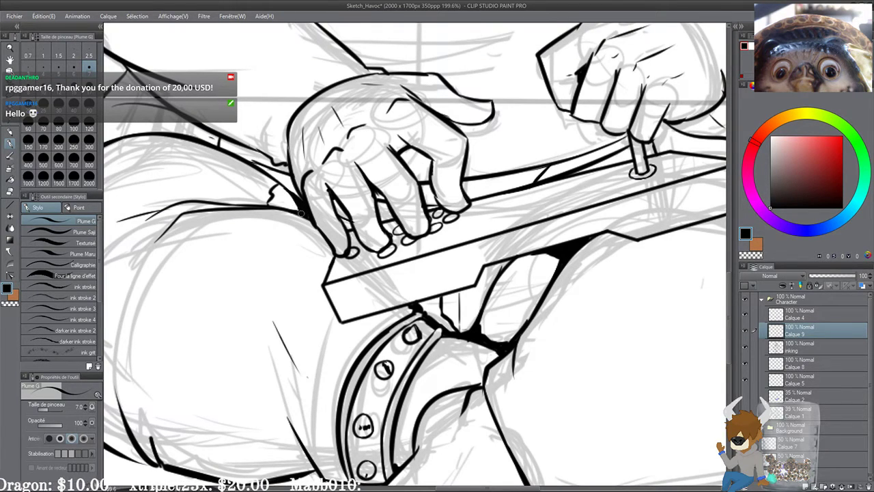
pyautogui.moveTo(349, 227); pyautogui.dragTo(347, 225)
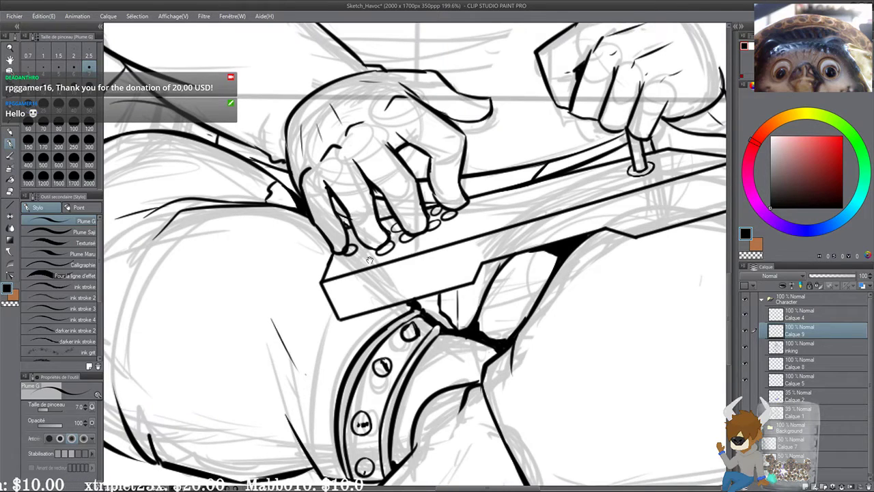
# Step: Ink a thin diagonal fold line on the thigh beside the board's near corner
pyautogui.scroll(-5, 369, 260)
pyautogui.moveTo(400, 262); pyautogui.dragTo(404, 249)
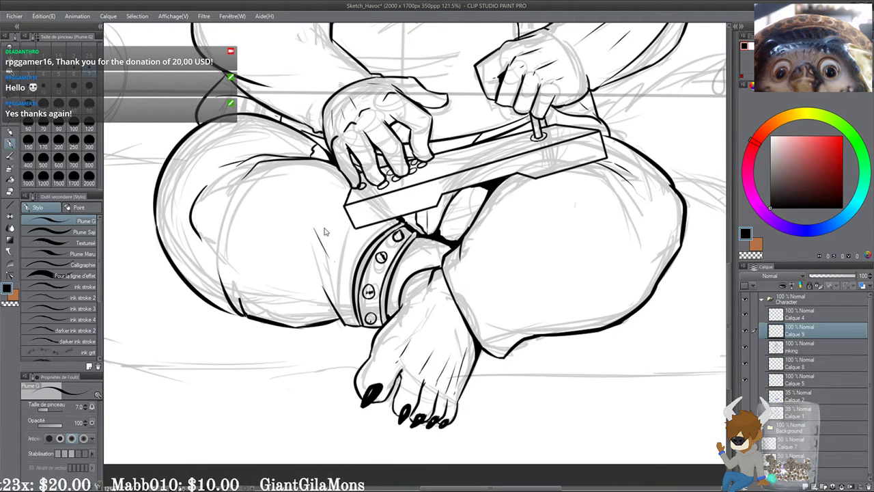
pyautogui.scroll(4, 333, 236)
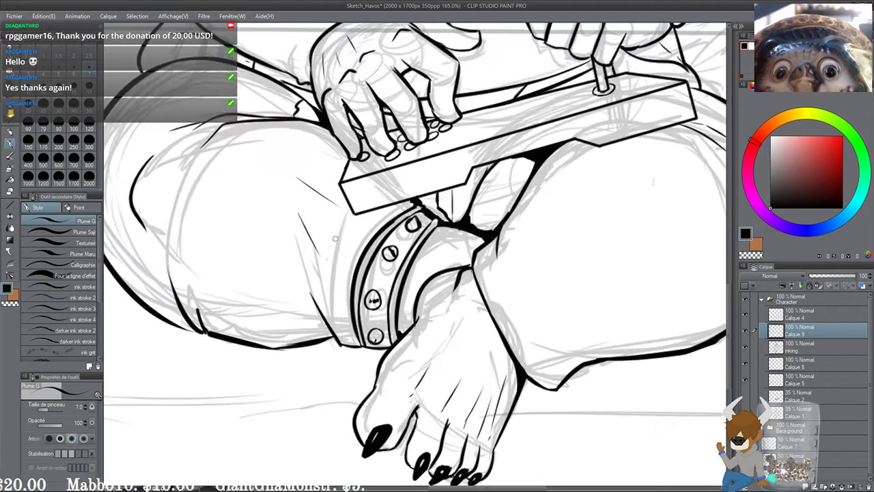
pyautogui.moveTo(486, 322); pyautogui.dragTo(476, 282)
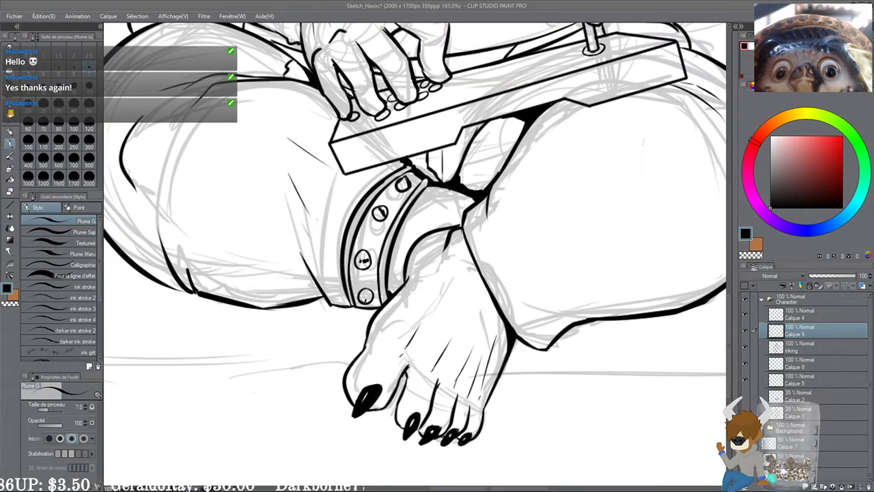
pyautogui.scroll(-3, 425, 56)
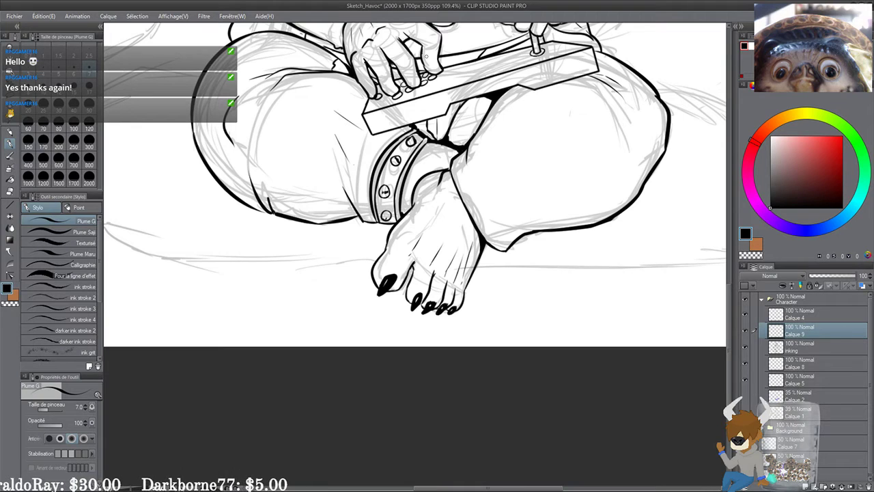
pyautogui.scroll(1, 414, 386)
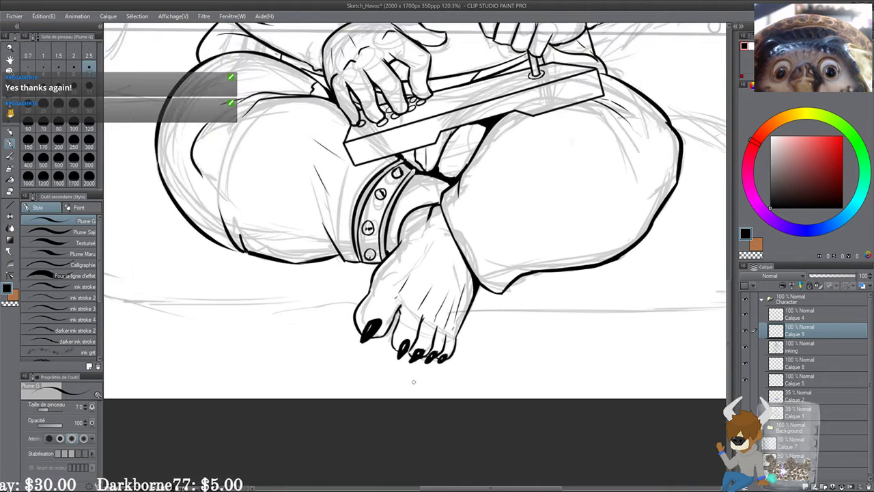
# Step: Examine the inked foot, crossed legs, hands and forearm up close for missing or uneven linework
pyautogui.scroll(3, 413, 382)
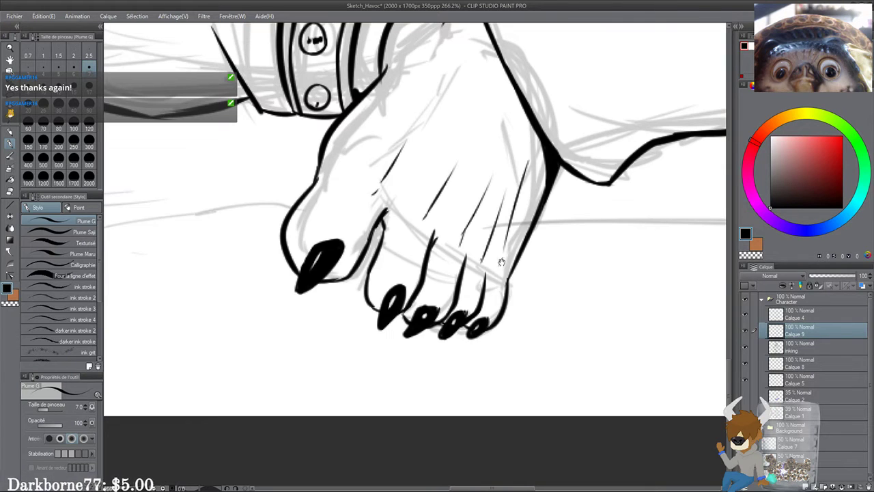
pyautogui.moveTo(501, 263); pyautogui.dragTo(345, 346)
pyautogui.scroll(-3, 310, 348)
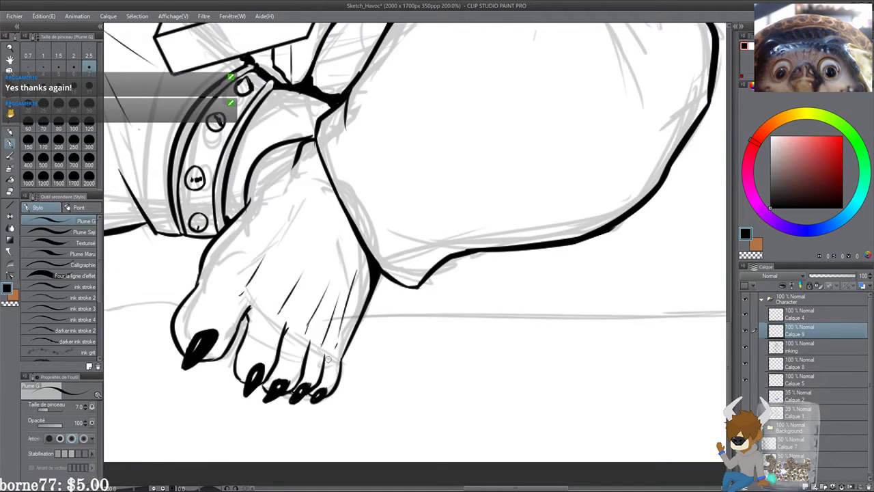
pyautogui.scroll(2, 408, 288)
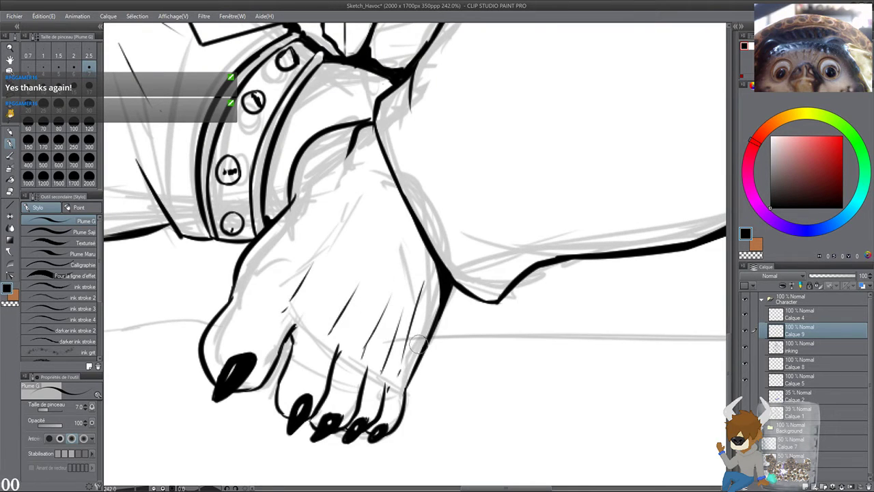
pyautogui.scroll(-5, 444, 279)
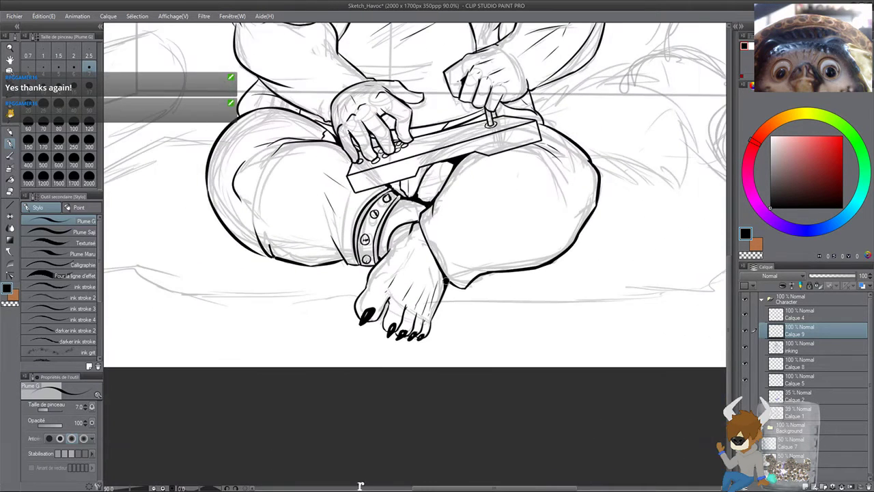
pyautogui.moveTo(609, 172); pyautogui.dragTo(446, 347)
pyautogui.scroll(5, 371, 351)
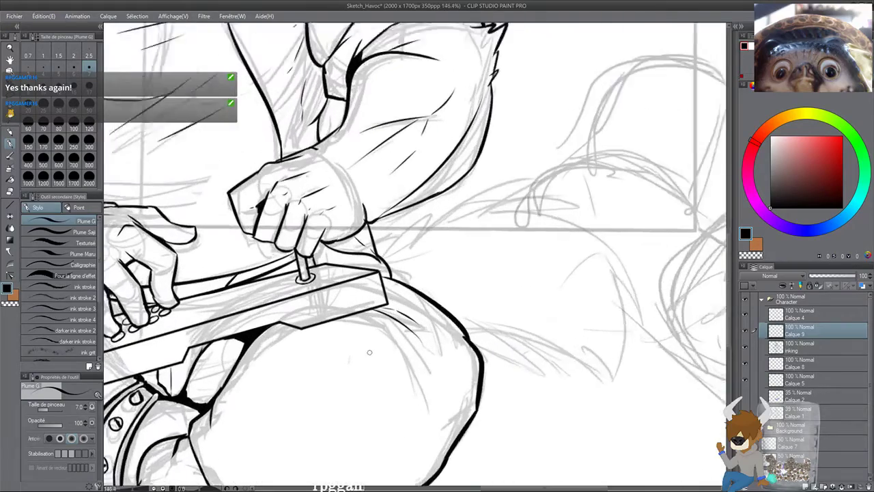
pyautogui.moveTo(315, 125); pyautogui.dragTo(328, 310)
pyautogui.moveTo(217, 154); pyautogui.dragTo(228, 179)
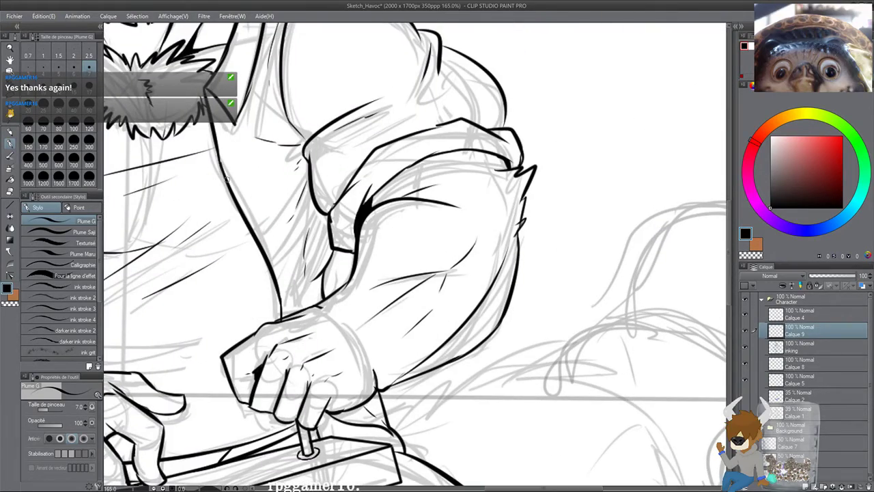
pyautogui.scroll(-3, 227, 179)
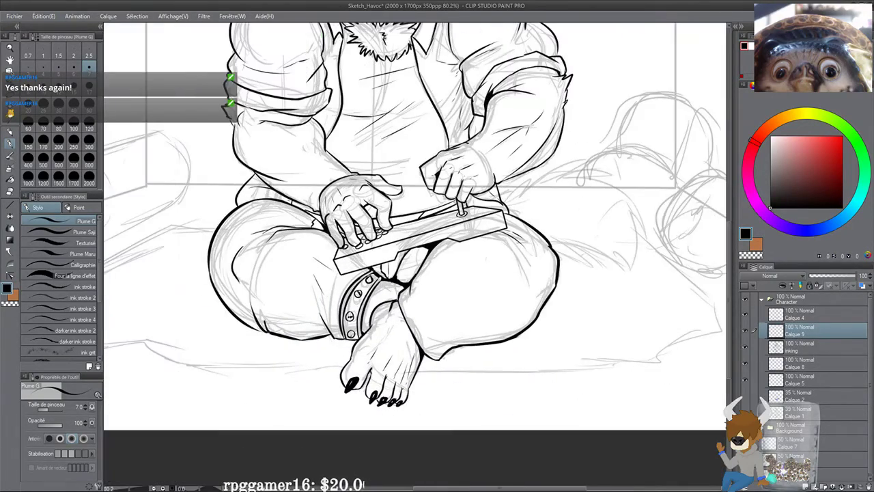
# Step: Hide the Background folder and the sketch layers, keeping only Calque 4, Calque 9 and inking visible, and review the clean line art
pyautogui.click(745, 429)
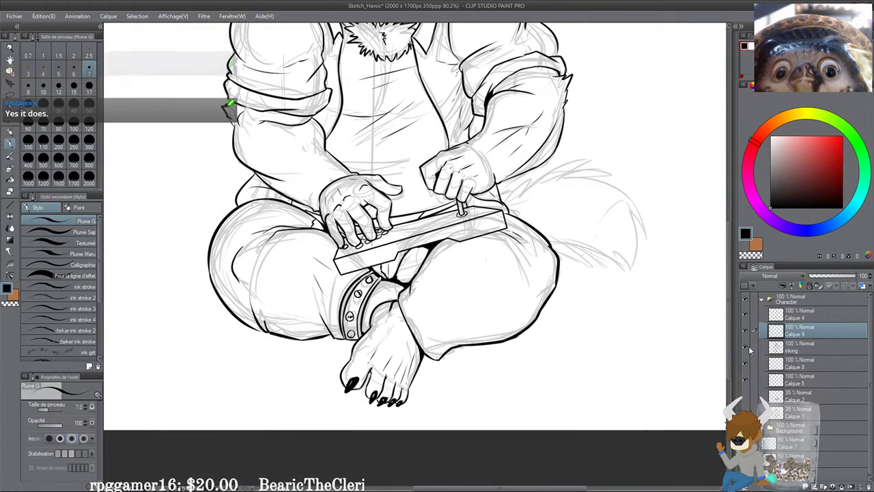
pyautogui.click(747, 313)
pyautogui.click(747, 314)
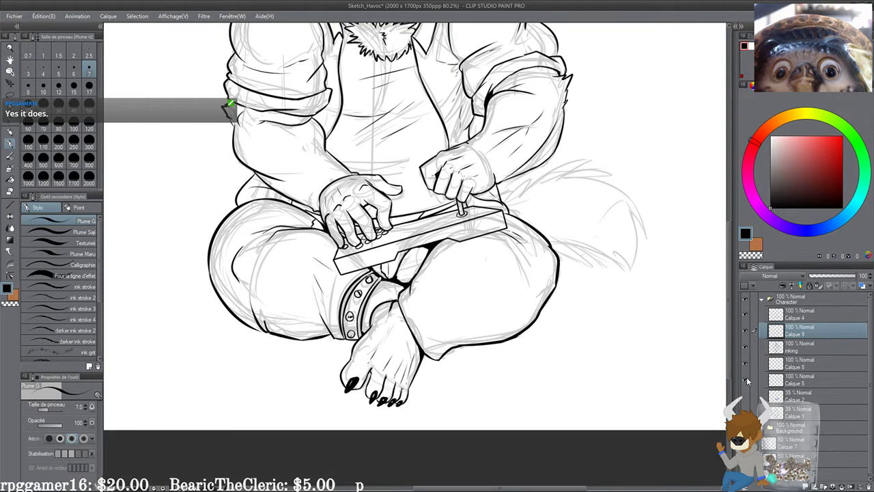
pyautogui.click(746, 349)
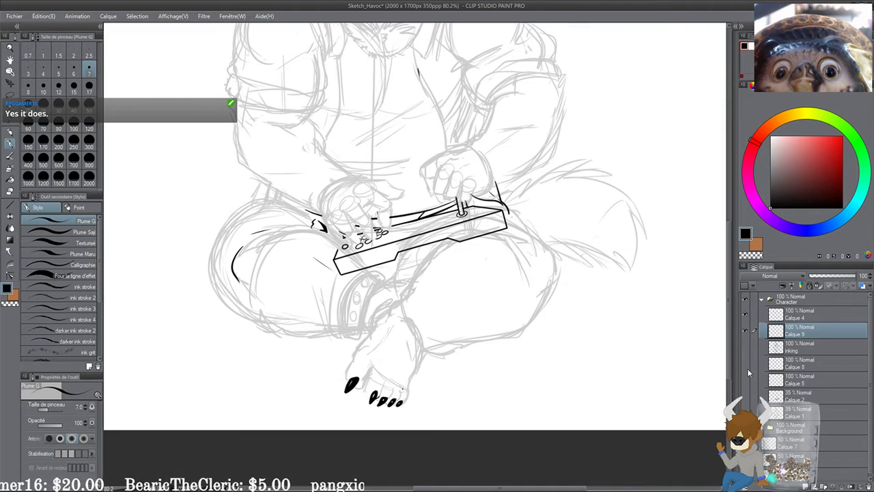
pyautogui.moveTo(651, 316)
pyautogui.mouseDown()
pyautogui.moveTo(637, 400)
pyautogui.moveTo(649, 409)
pyautogui.mouseUp()
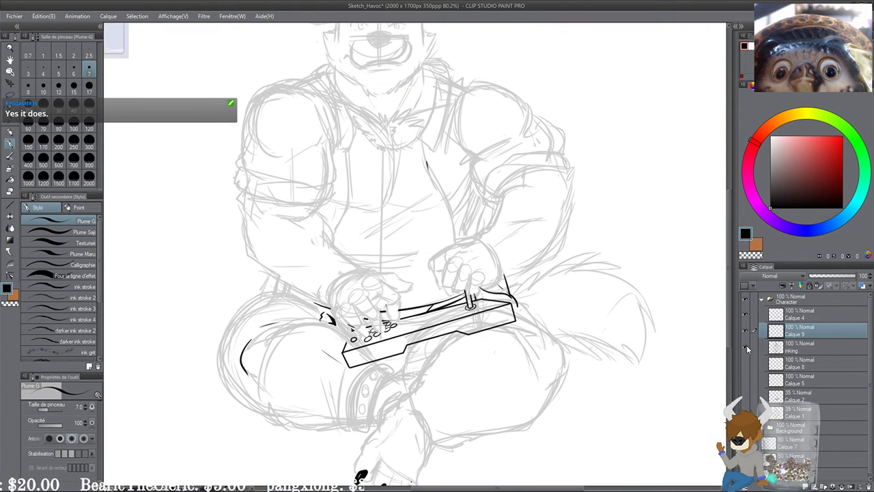
pyautogui.click(744, 346)
pyautogui.scroll(1, 637, 416)
pyautogui.moveTo(638, 416)
pyautogui.mouseDown()
pyautogui.moveTo(653, 451)
pyautogui.moveTo(651, 364)
pyautogui.mouseUp()
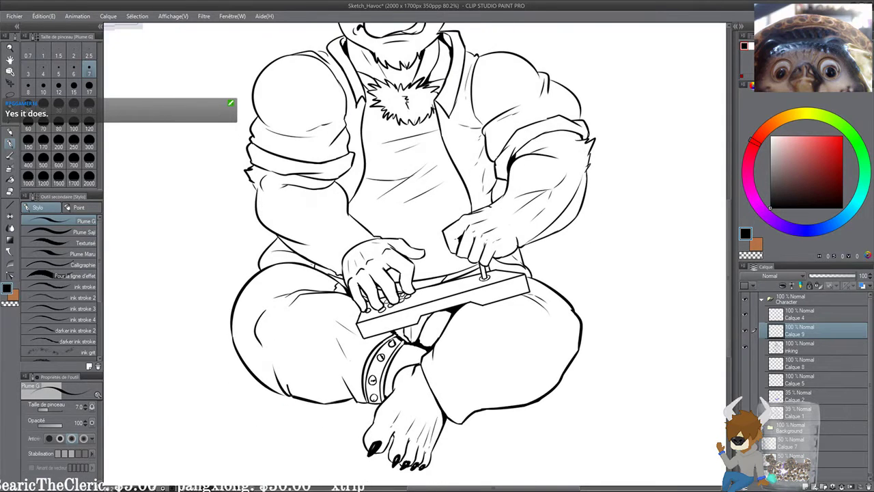
pyautogui.moveTo(572, 345); pyautogui.dragTo(589, 393)
pyautogui.scroll(-2, 589, 392)
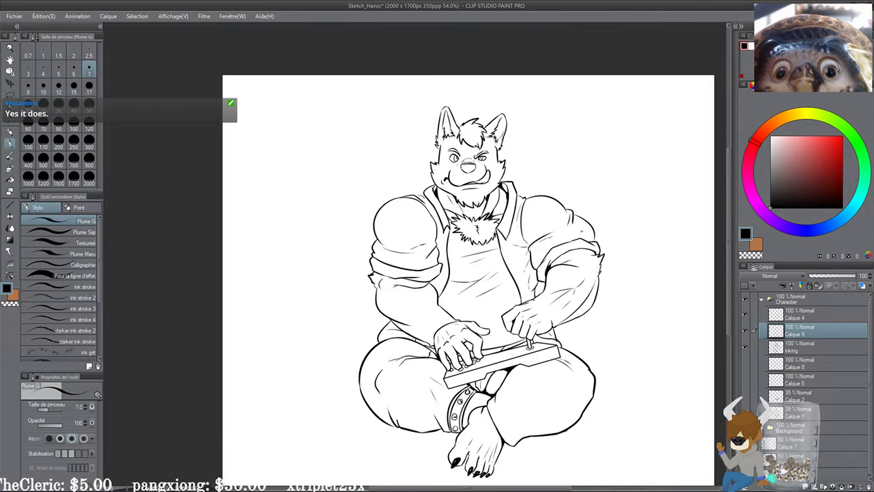
pyautogui.moveTo(606, 302); pyautogui.dragTo(576, 286)
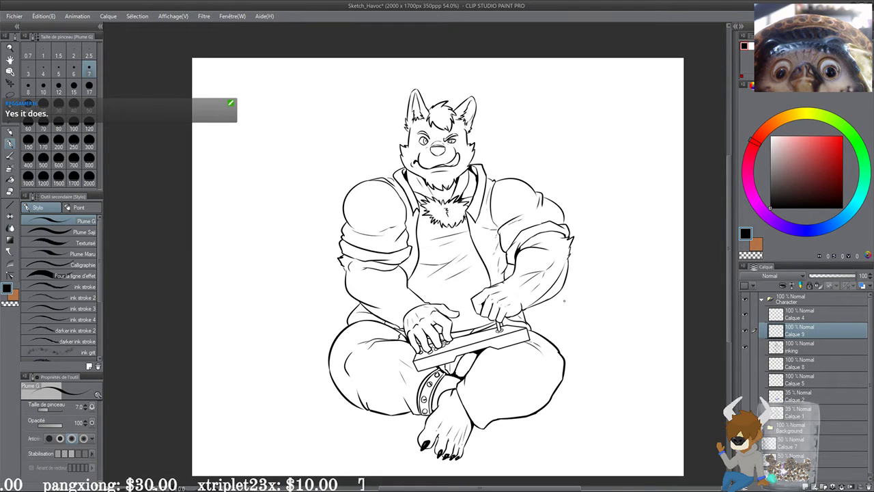
# Step: Merge the Calque 4, Calque 9 and inking layers into one and show the 39% sketch layer Calque 1 again
pyautogui.moveTo(580, 341); pyautogui.dragTo(579, 336)
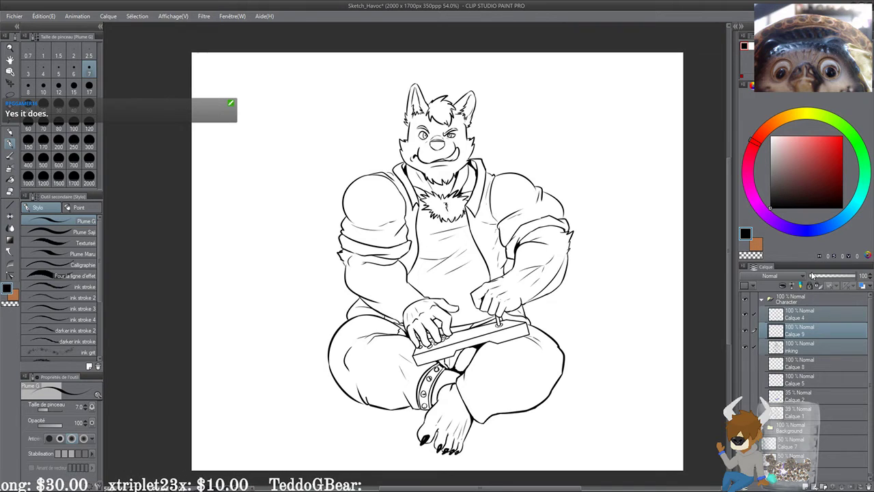
pyautogui.hotkey('alt', 'shift', 'e')
pyautogui.moveTo(473, 262); pyautogui.dragTo(575, 274)
pyautogui.click(744, 378)
# Step: Extend the thin fabric fold down the thigh from the board's far corner with a broken tapered line
pyautogui.scroll(10, 542, 222)
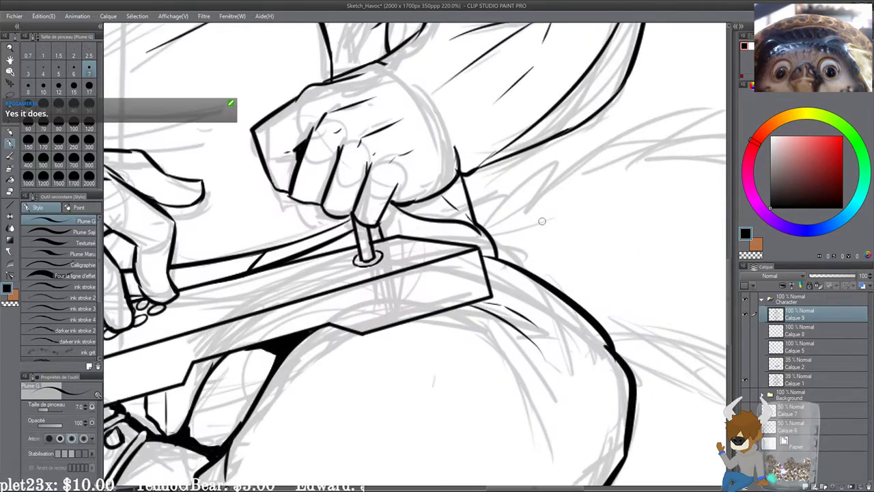
pyautogui.moveTo(542, 221); pyautogui.dragTo(588, 251)
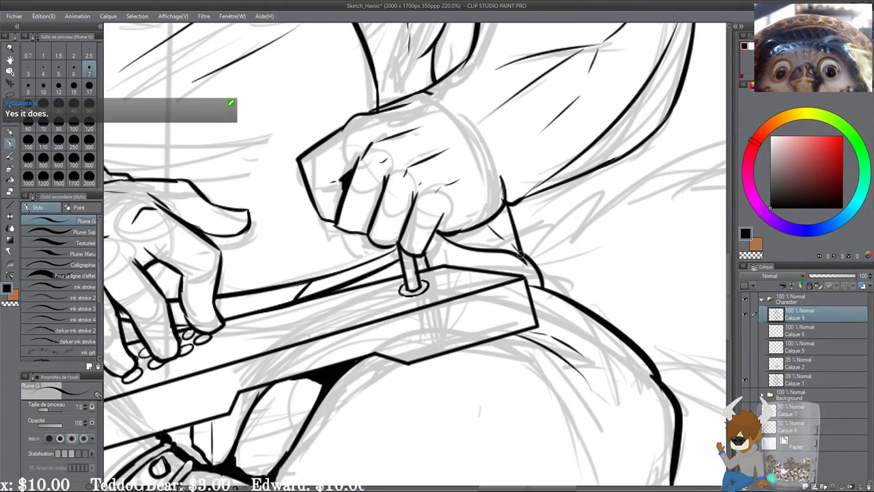
pyautogui.moveTo(599, 252); pyautogui.dragTo(569, 249)
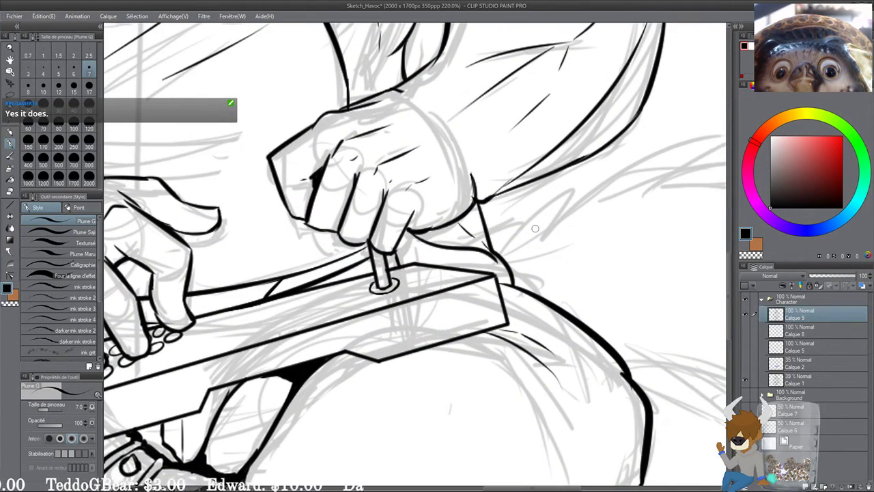
pyautogui.scroll(-8, 535, 229)
pyautogui.scroll(9, 535, 229)
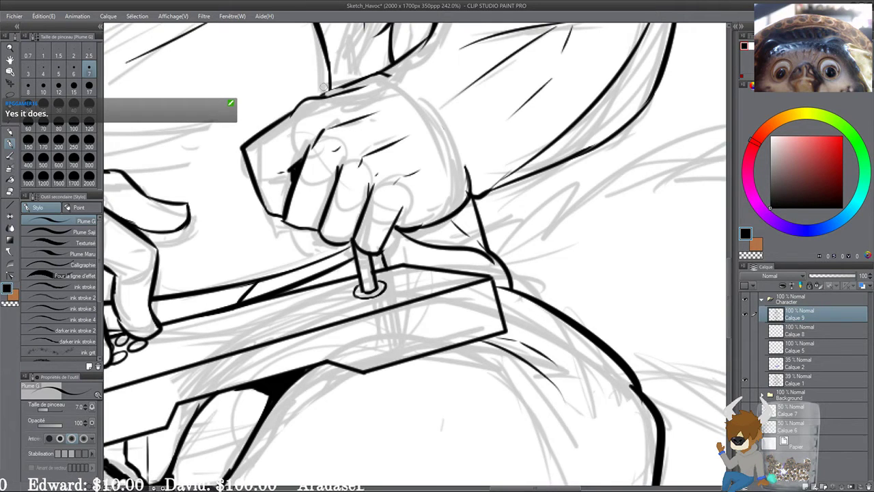
pyautogui.moveTo(321, 94); pyautogui.dragTo(399, 81)
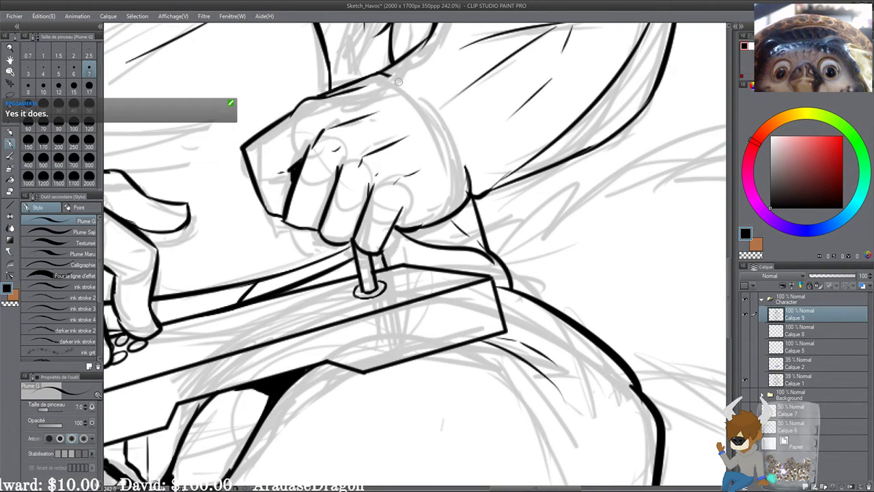
pyautogui.scroll(-3, 349, 73)
pyautogui.moveTo(477, 256); pyautogui.dragTo(473, 260)
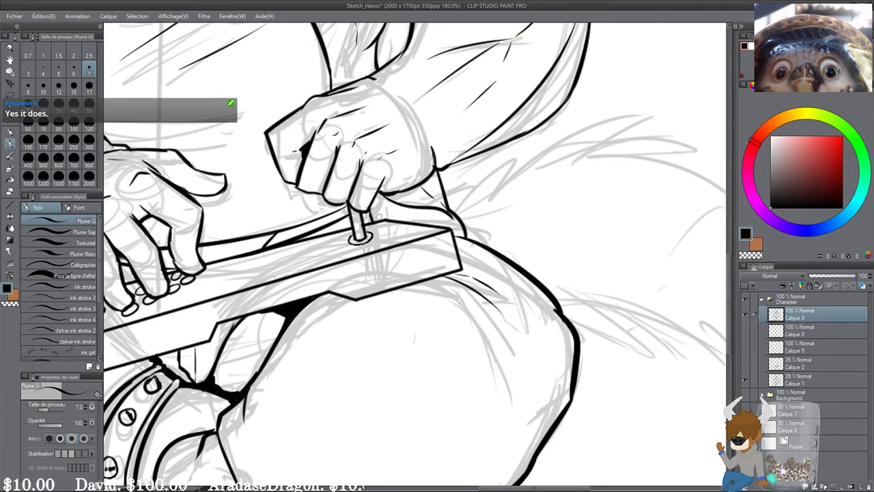
pyautogui.moveTo(448, 213)
pyautogui.mouseDown()
pyautogui.moveTo(464, 233)
pyautogui.moveTo(460, 208)
pyautogui.mouseUp()
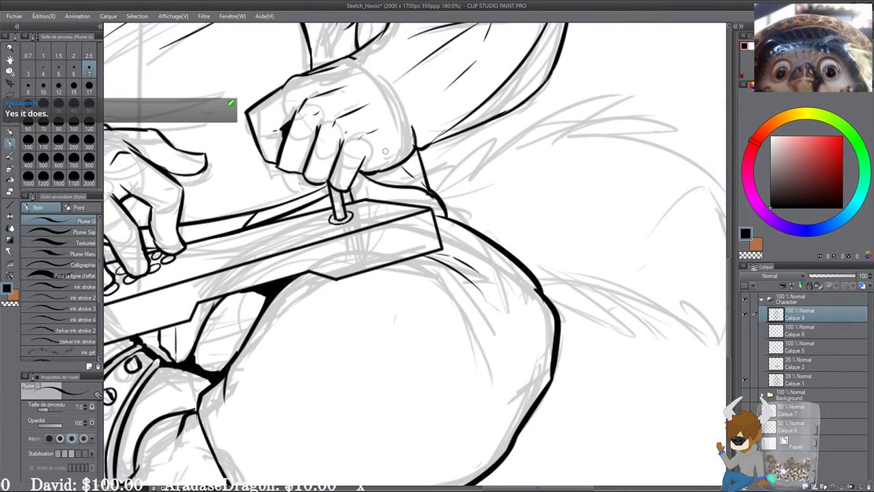
pyautogui.scroll(-3, 385, 151)
pyautogui.moveTo(469, 263); pyautogui.dragTo(459, 339)
pyautogui.scroll(2, 453, 263)
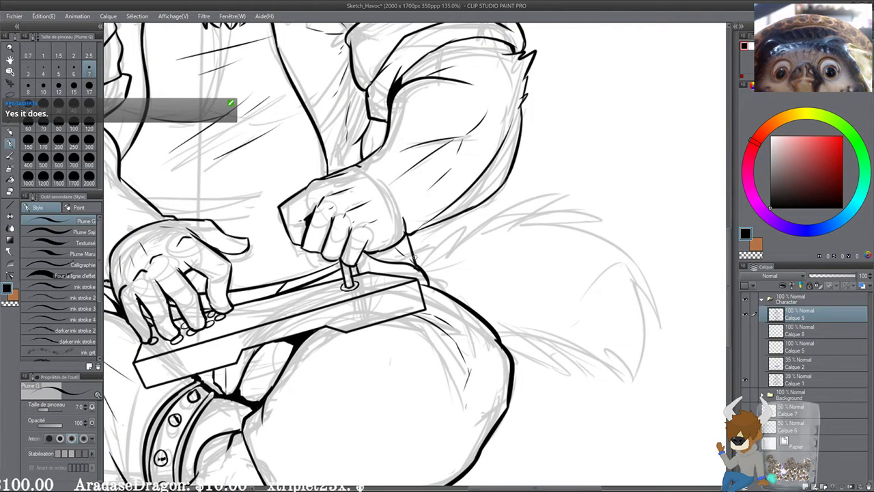
pyautogui.moveTo(422, 251)
pyautogui.mouseDown()
pyautogui.moveTo(499, 217)
pyautogui.moveTo(473, 244)
pyautogui.mouseUp()
pyautogui.moveTo(461, 232); pyautogui.dragTo(451, 210)
pyautogui.hotkey('ctrl', 'z')
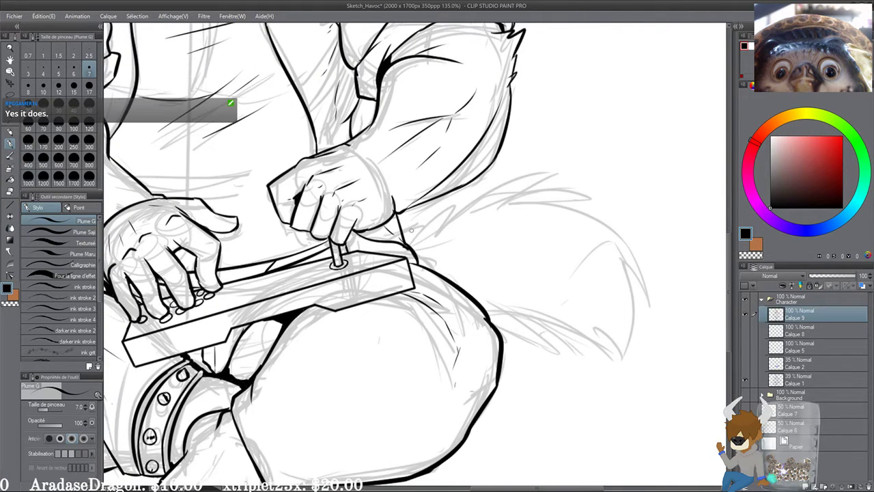
# Step: Ink the tail's upper outline from the waist outward, with jagged fur tufts leading into a long smooth curve
pyautogui.moveTo(405, 243)
pyautogui.mouseDown()
pyautogui.moveTo(430, 216)
pyautogui.moveTo(589, 239)
pyautogui.mouseUp()
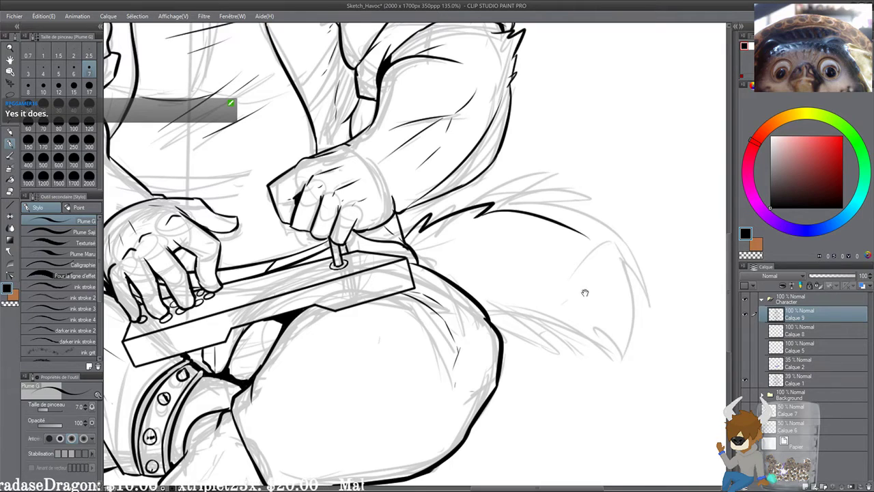
pyautogui.moveTo(585, 293); pyautogui.dragTo(547, 253)
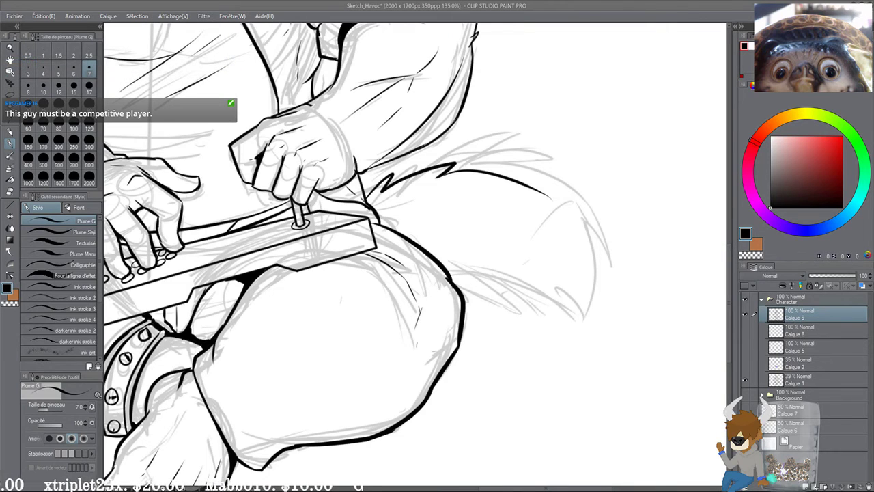
pyautogui.moveTo(557, 190); pyautogui.dragTo(547, 187)
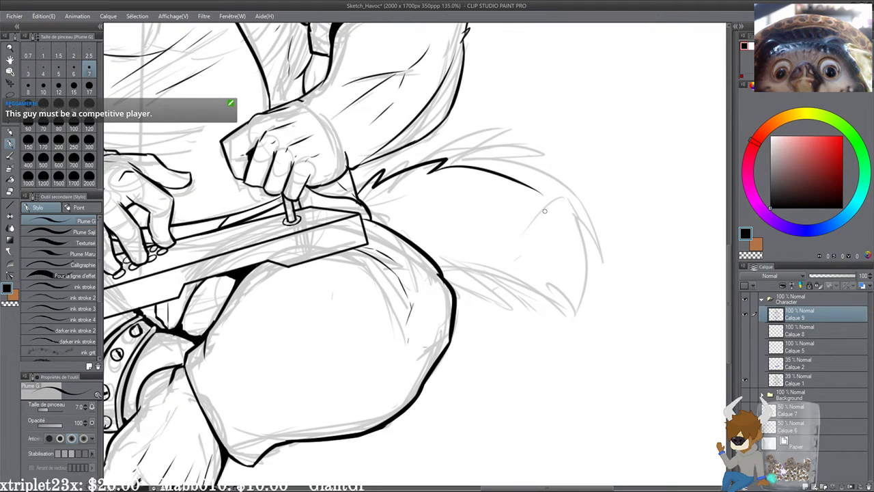
# Step: Ink a narrow two-part band around the tail near its tip and the jagged lower tail edge from the knee to the band
pyautogui.moveTo(552, 218)
pyautogui.mouseDown()
pyautogui.moveTo(522, 263)
pyautogui.moveTo(547, 261)
pyautogui.moveTo(548, 274)
pyautogui.mouseUp()
pyautogui.scroll(5, 517, 258)
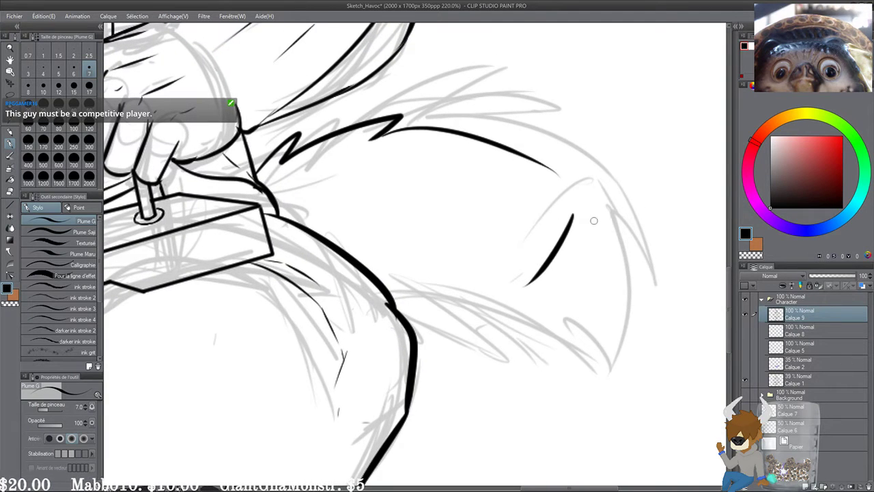
pyautogui.moveTo(575, 214); pyautogui.dragTo(587, 246)
pyautogui.moveTo(531, 284)
pyautogui.mouseDown()
pyautogui.moveTo(544, 295)
pyautogui.moveTo(588, 246)
pyautogui.moveTo(553, 277)
pyautogui.mouseUp()
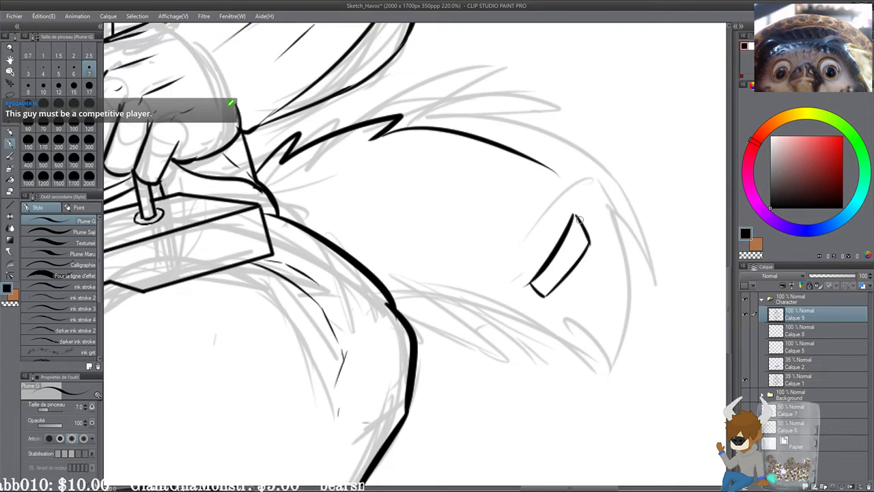
pyautogui.moveTo(577, 214)
pyautogui.mouseDown()
pyautogui.moveTo(596, 193)
pyautogui.moveTo(604, 232)
pyautogui.moveTo(588, 245)
pyautogui.mouseUp()
pyautogui.hotkey('ctrl', 'z')
pyautogui.moveTo(554, 175)
pyautogui.mouseDown()
pyautogui.moveTo(572, 189)
pyautogui.moveTo(573, 217)
pyautogui.mouseUp()
pyautogui.moveTo(517, 273); pyautogui.dragTo(541, 254)
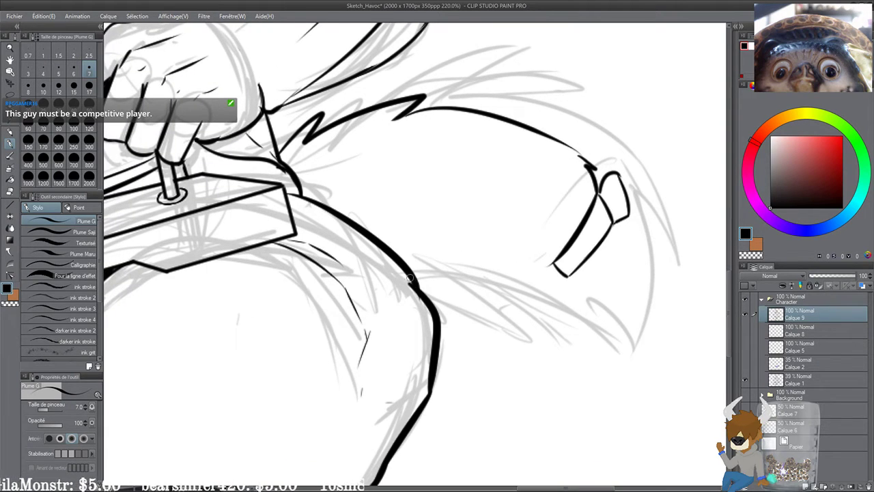
pyautogui.moveTo(408, 279)
pyautogui.mouseDown()
pyautogui.moveTo(551, 280)
pyautogui.moveTo(555, 238)
pyautogui.mouseUp()
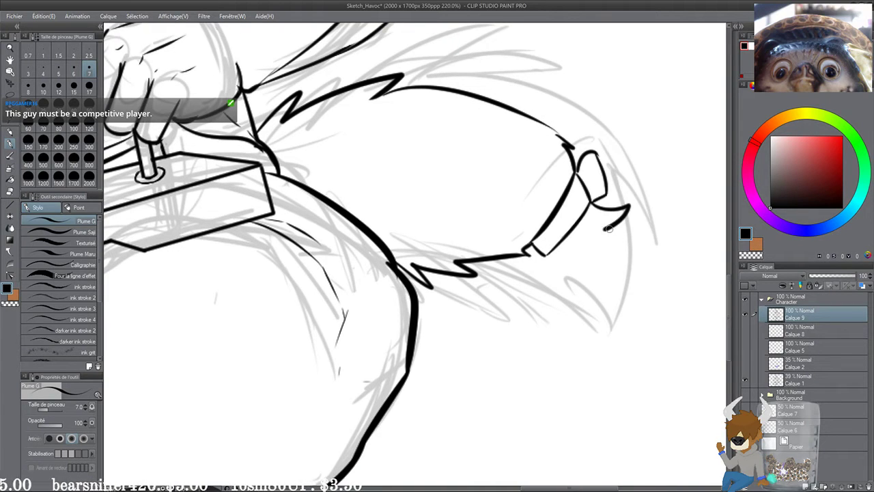
# Step: Ink the spiky, pointed fur tuft beyond the band at the tail's tip and a small knot over the band
pyautogui.moveTo(591, 203)
pyautogui.mouseDown()
pyautogui.moveTo(611, 205)
pyautogui.moveTo(630, 263)
pyautogui.mouseUp()
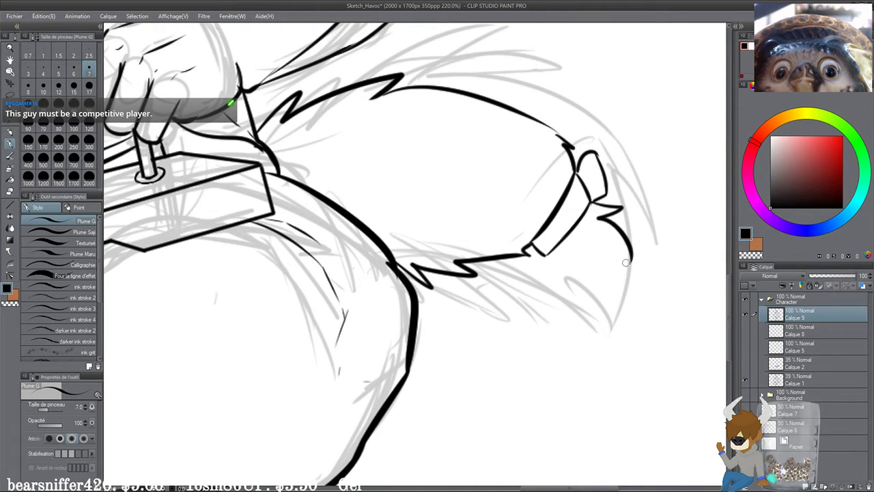
pyautogui.moveTo(546, 254)
pyautogui.mouseDown()
pyautogui.moveTo(548, 282)
pyautogui.moveTo(556, 272)
pyautogui.moveTo(591, 295)
pyautogui.mouseUp()
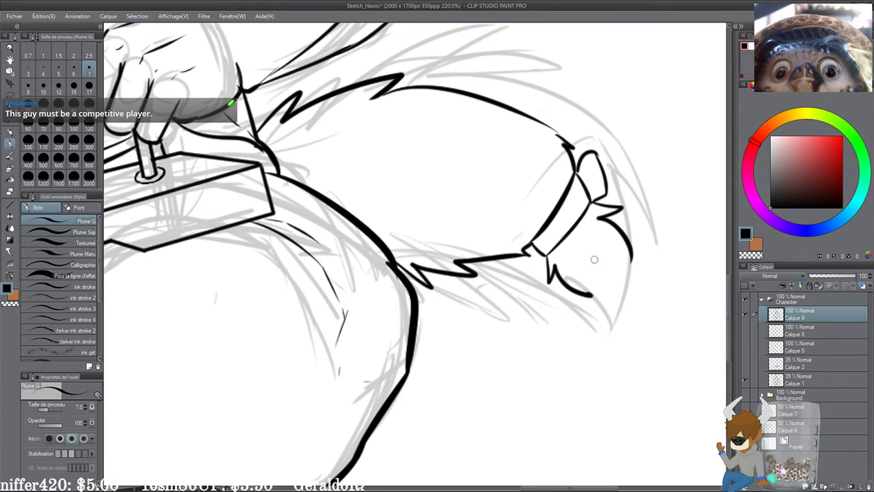
pyautogui.hotkey('ctrl', 'z')
pyautogui.moveTo(545, 255)
pyautogui.mouseDown()
pyautogui.moveTo(546, 272)
pyautogui.moveTo(600, 289)
pyautogui.mouseUp()
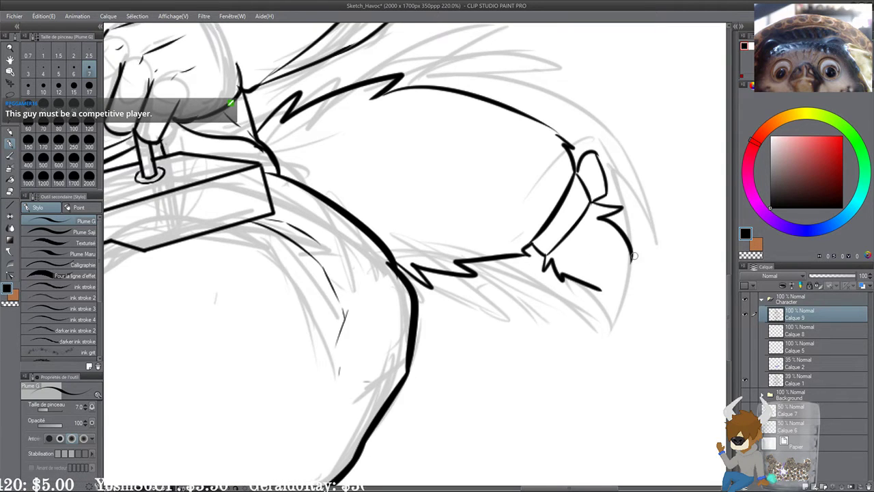
pyautogui.moveTo(631, 257); pyautogui.dragTo(592, 272)
pyautogui.moveTo(570, 157)
pyautogui.mouseDown()
pyautogui.moveTo(550, 210)
pyautogui.moveTo(573, 253)
pyautogui.moveTo(531, 279)
pyautogui.mouseUp()
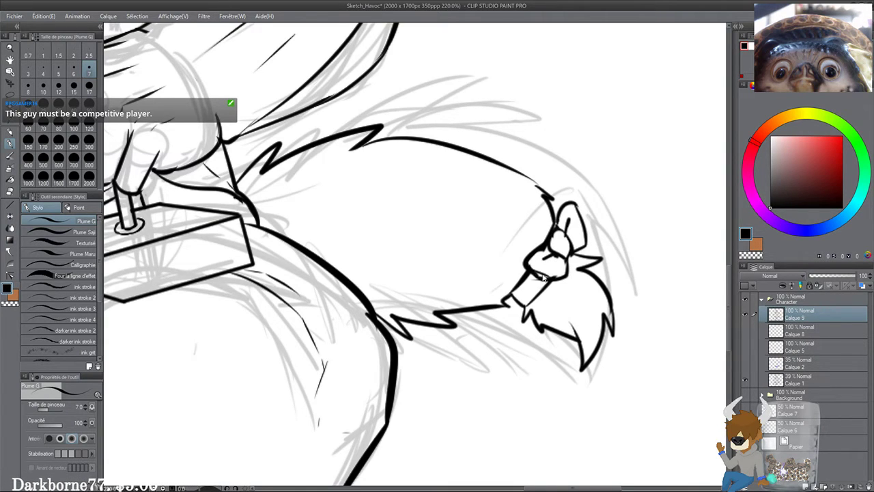
# Step: Thicken the contour from the waist down the thigh, adding a dark accent at the tail's base and where the tail meets the knee
pyautogui.moveTo(327, 264); pyautogui.dragTo(447, 232)
pyautogui.scroll(3, 445, 232)
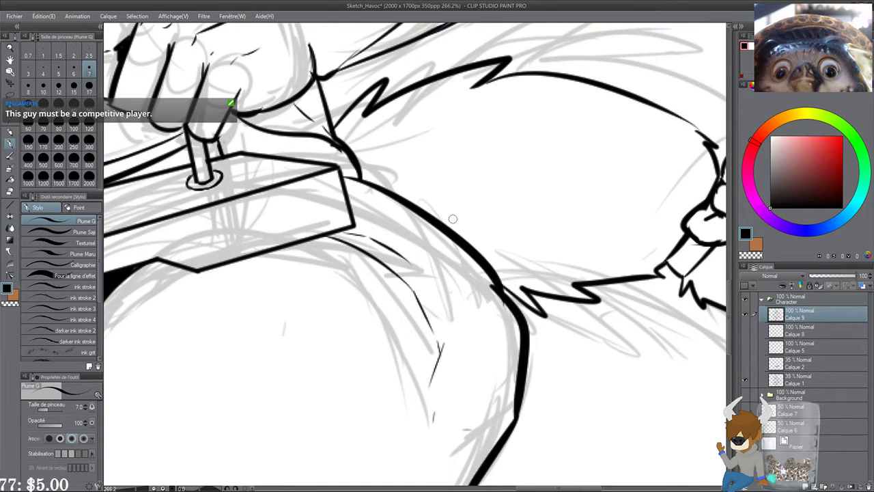
pyautogui.moveTo(471, 192); pyautogui.dragTo(470, 196)
pyautogui.moveTo(502, 294); pyautogui.dragTo(510, 310)
pyautogui.moveTo(362, 178)
pyautogui.mouseDown()
pyautogui.moveTo(438, 212)
pyautogui.moveTo(447, 228)
pyautogui.mouseUp()
pyautogui.moveTo(477, 234)
pyautogui.mouseDown()
pyautogui.moveTo(448, 225)
pyautogui.moveTo(494, 252)
pyautogui.mouseUp()
pyautogui.moveTo(442, 221)
pyautogui.mouseDown()
pyautogui.moveTo(508, 259)
pyautogui.moveTo(511, 273)
pyautogui.moveTo(277, 219)
pyautogui.mouseUp()
pyautogui.moveTo(278, 219); pyautogui.dragTo(295, 279)
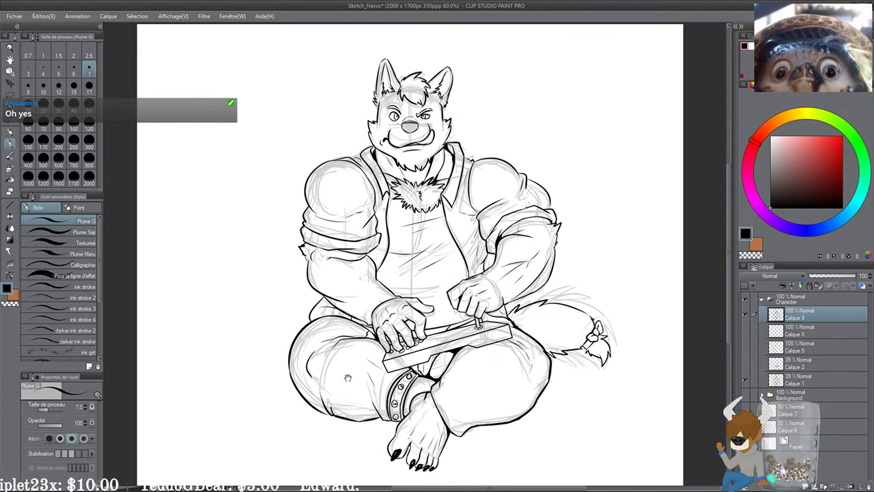
# Step: Thicken a fingertip outline and add small crease marks to the fingers of the hand resting on the board's buttons
pyautogui.moveTo(347, 377); pyautogui.dragTo(335, 308)
pyautogui.scroll(5, 304, 227)
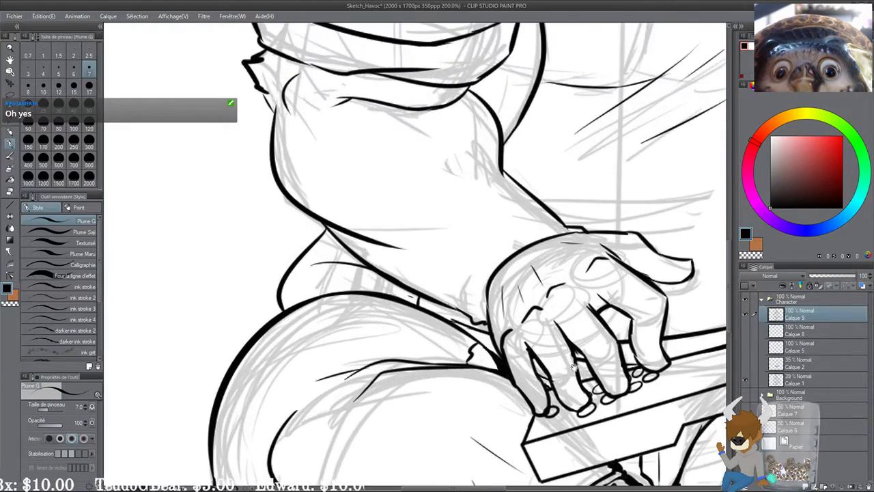
pyautogui.moveTo(573, 366); pyautogui.dragTo(420, 218)
pyautogui.scroll(5, 340, 164)
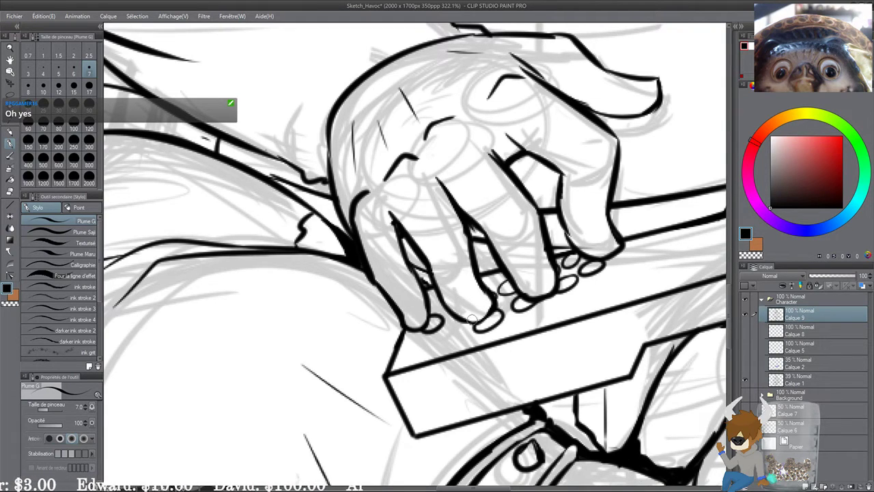
pyautogui.moveTo(479, 306); pyautogui.dragTo(487, 324)
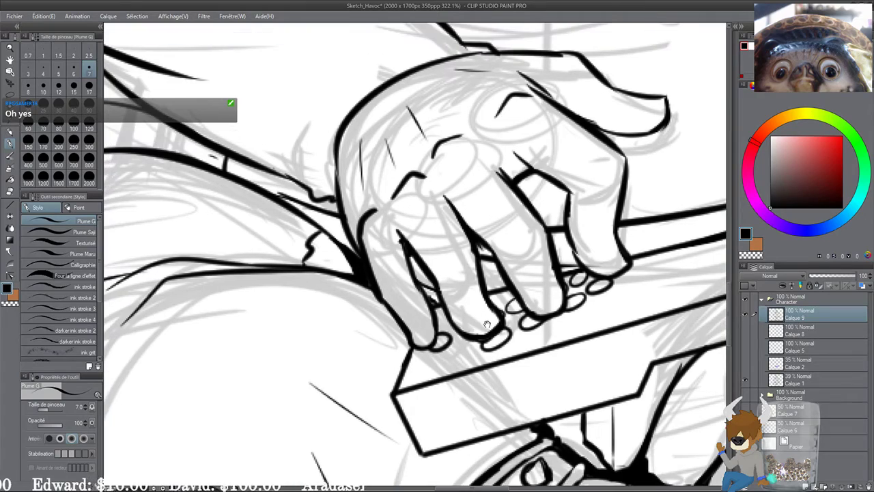
pyautogui.moveTo(463, 258); pyautogui.dragTo(451, 264)
pyautogui.scroll(-4, 397, 289)
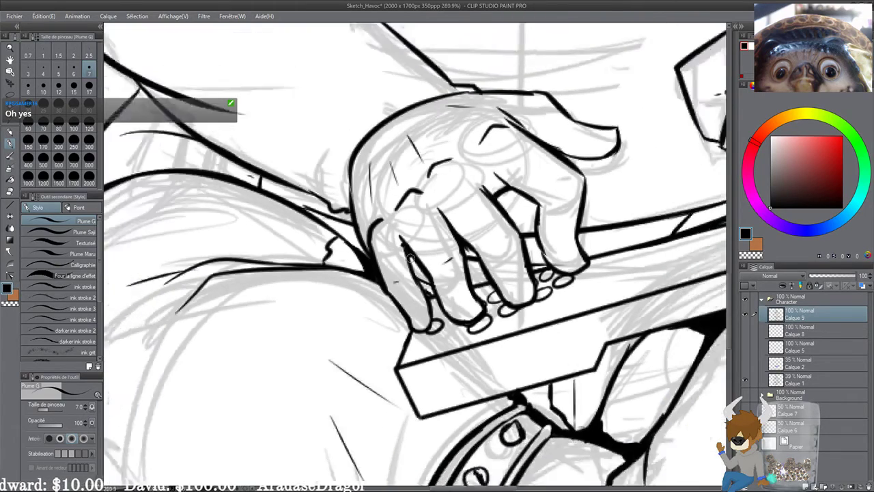
pyautogui.scroll(-4, 319, 252)
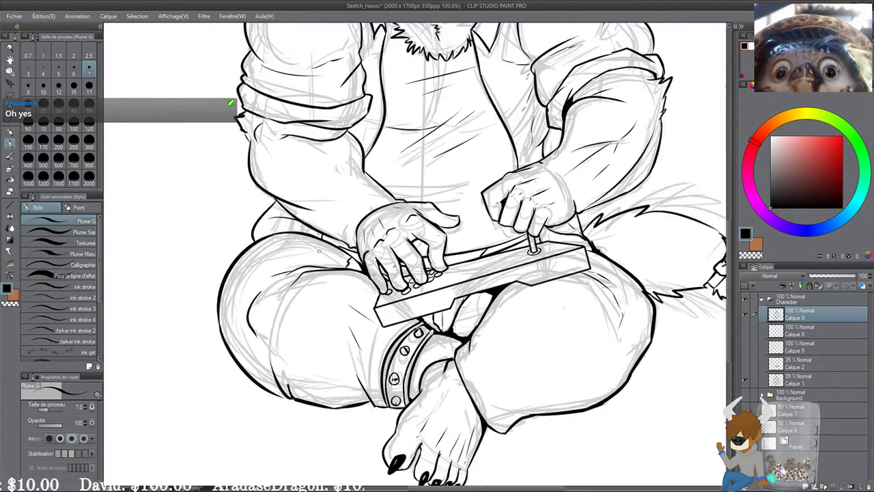
# Step: Build up a thick tapered shadow along the inner edge of the studded ankle cuff, beside the foot
pyautogui.scroll(4, 340, 153)
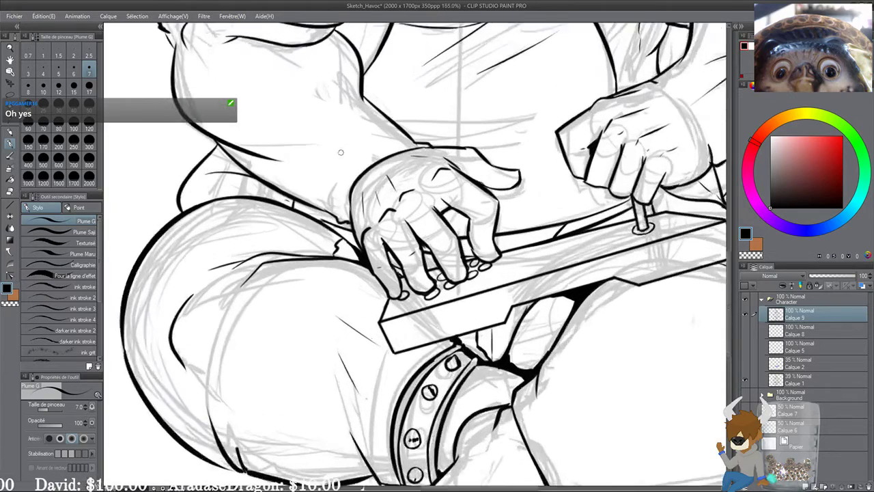
pyautogui.scroll(2, 311, 127)
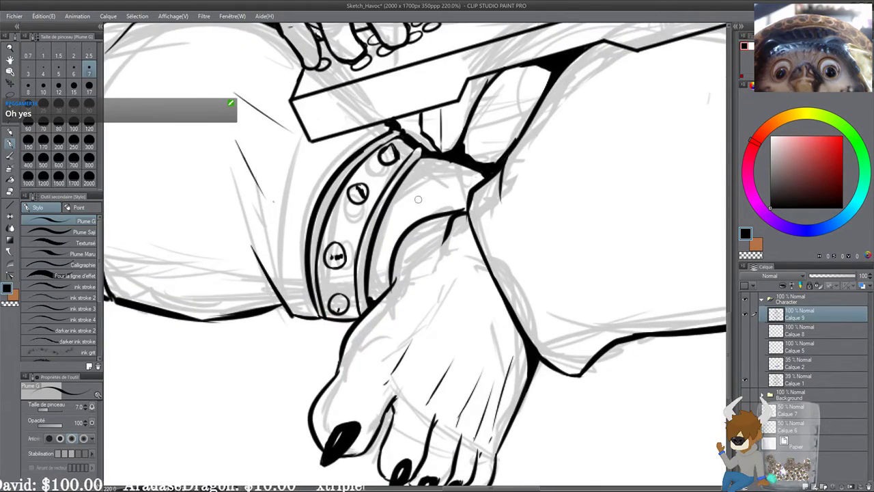
pyautogui.moveTo(366, 276); pyautogui.dragTo(369, 296)
pyautogui.moveTo(374, 252); pyautogui.dragTo(373, 303)
pyautogui.moveTo(375, 241); pyautogui.dragTo(371, 292)
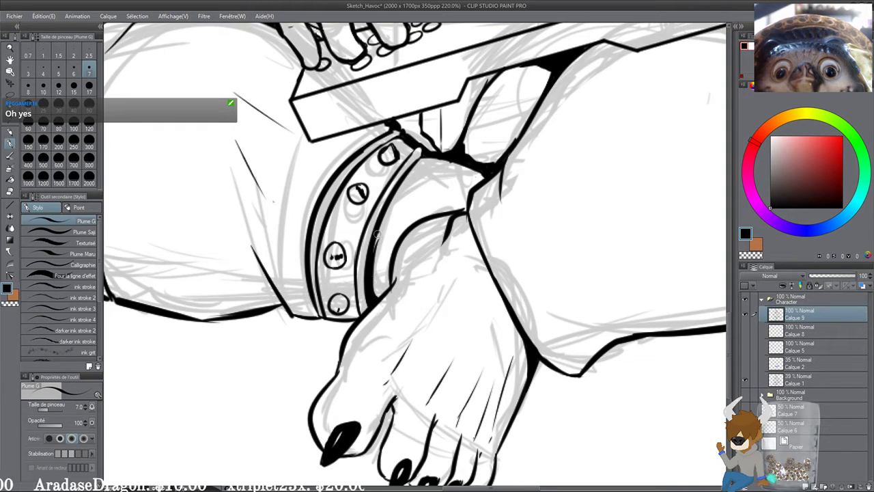
pyautogui.moveTo(377, 234); pyautogui.dragTo(375, 291)
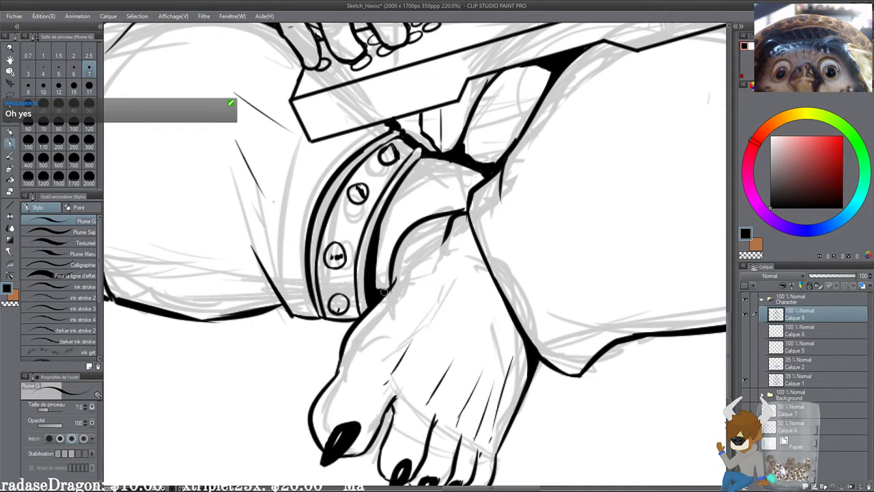
# Step: Join the broken upper tail outline near the band and add light fur strokes at the tail's end
pyautogui.scroll(-5, 353, 197)
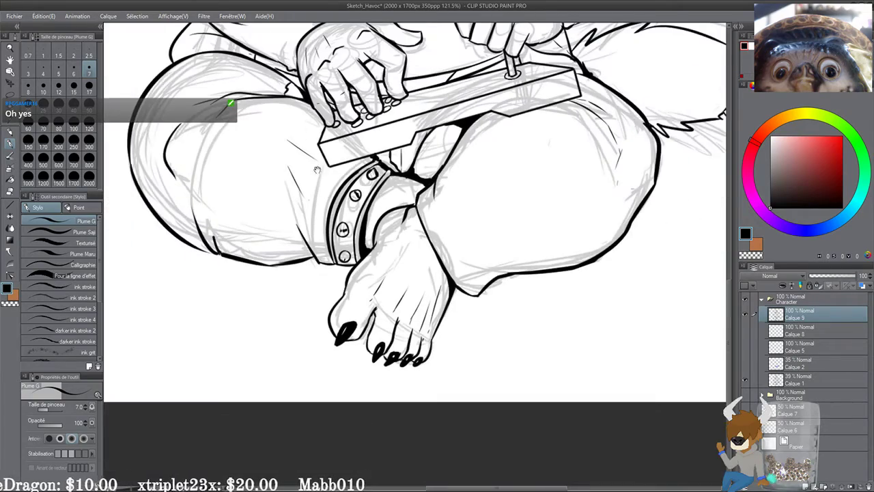
pyautogui.moveTo(269, 149); pyautogui.dragTo(343, 303)
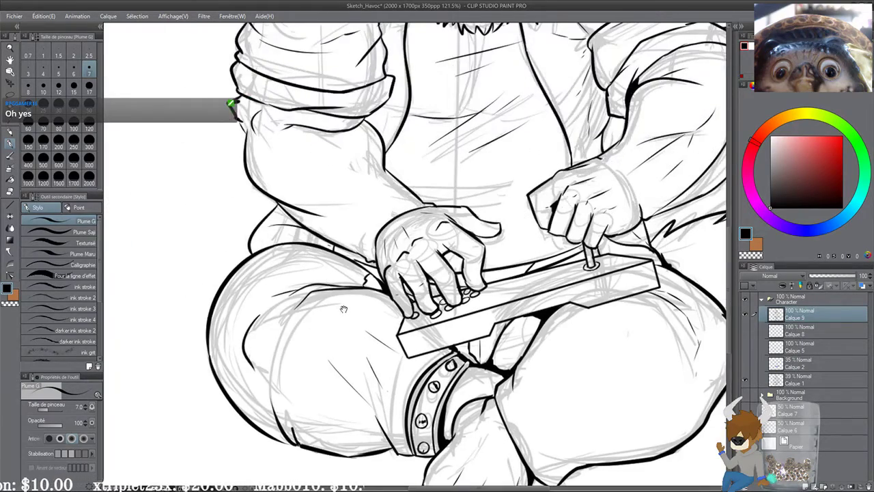
pyautogui.scroll(-3, 327, 266)
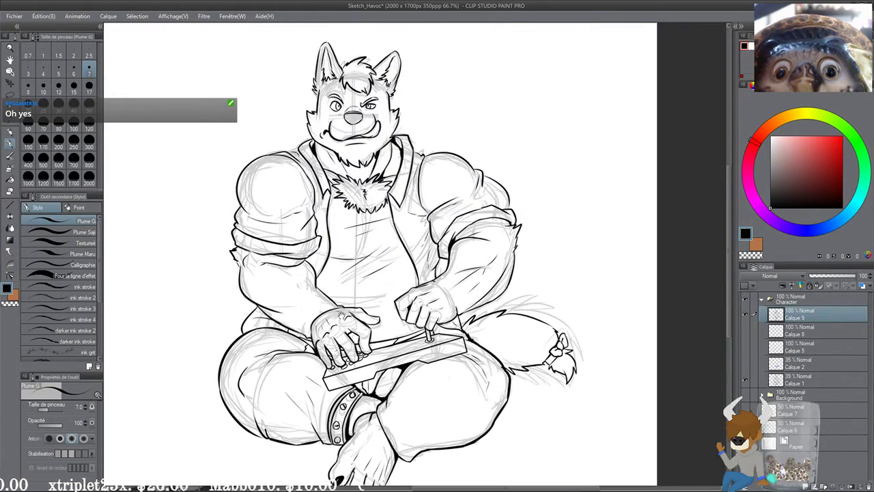
pyautogui.scroll(4, 341, 315)
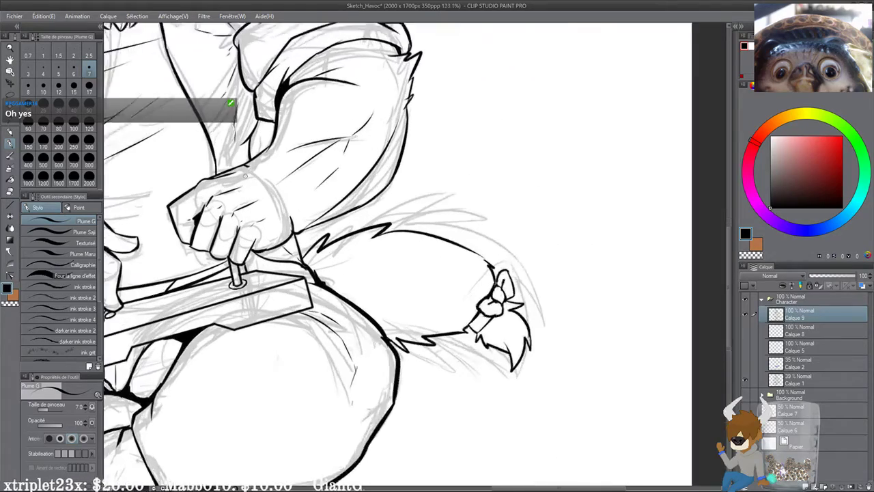
pyautogui.scroll(3, 245, 174)
pyautogui.scroll(3, 566, 320)
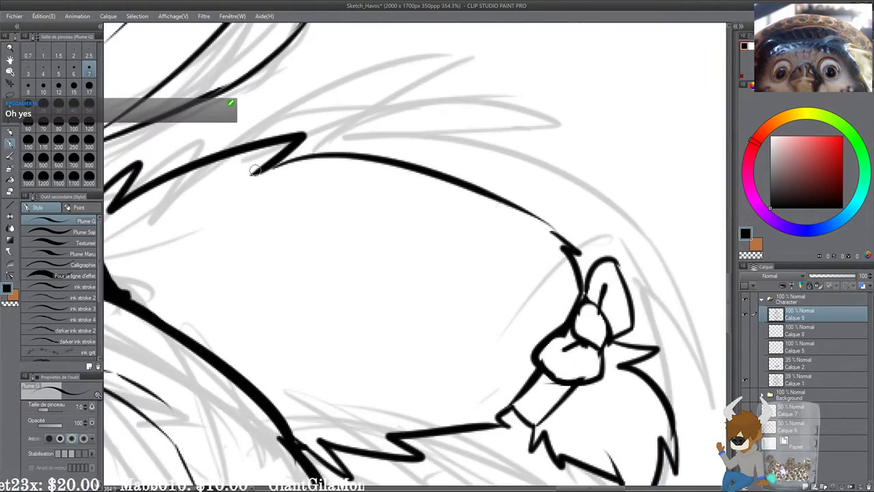
pyautogui.moveTo(562, 237)
pyautogui.mouseDown()
pyautogui.moveTo(526, 227)
pyautogui.moveTo(499, 201)
pyautogui.moveTo(554, 231)
pyautogui.mouseUp()
pyautogui.moveTo(548, 283)
pyautogui.mouseDown()
pyautogui.moveTo(536, 257)
pyautogui.moveTo(562, 243)
pyautogui.mouseUp()
pyautogui.moveTo(481, 330); pyautogui.dragTo(498, 273)
pyautogui.moveTo(425, 372); pyautogui.dragTo(458, 355)
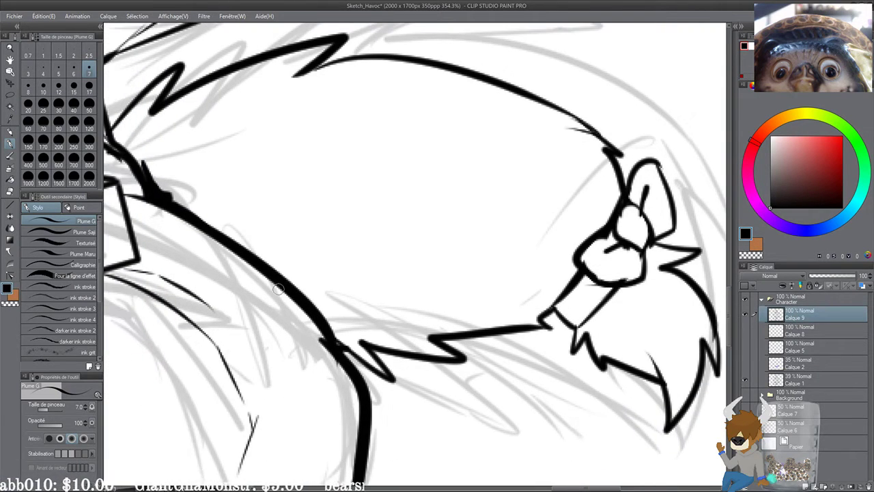
pyautogui.scroll(-4, 278, 288)
pyautogui.moveTo(387, 271); pyautogui.dragTo(522, 240)
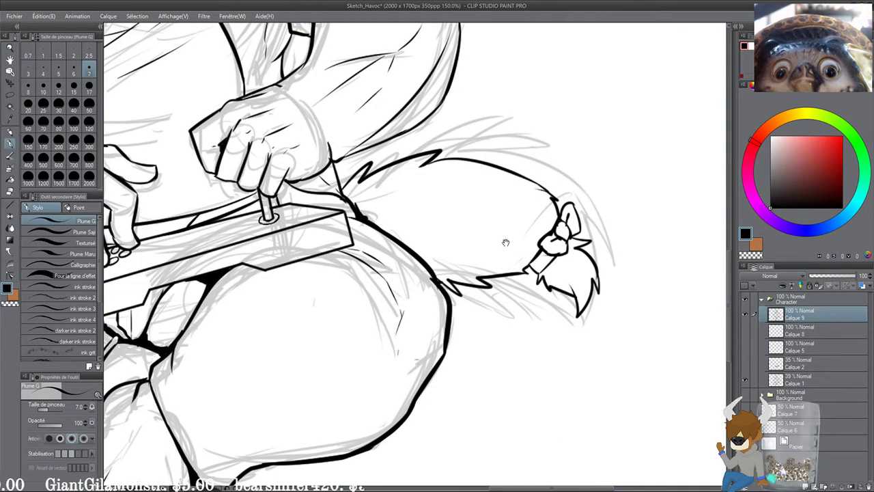
pyautogui.moveTo(488, 238); pyautogui.dragTo(499, 232)
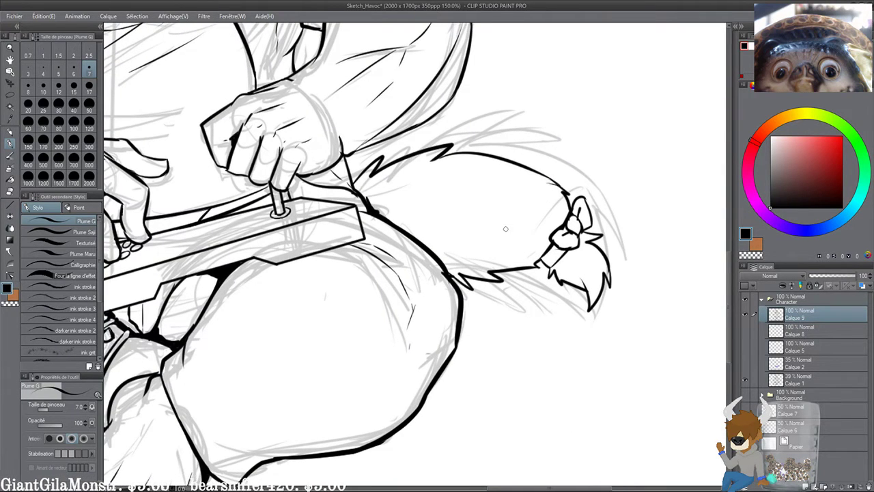
pyautogui.scroll(-3, 505, 228)
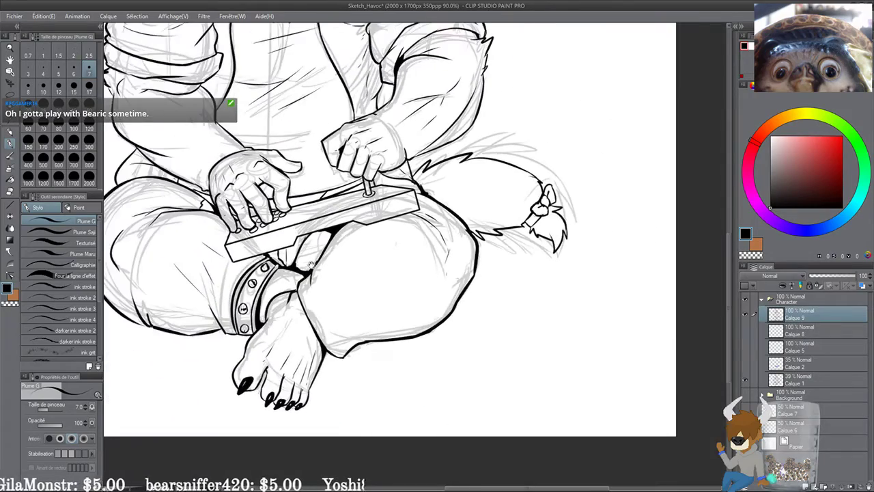
# Step: Thicken the black shadow along the board's underside above the gap between the legs
pyautogui.scroll(4, 310, 265)
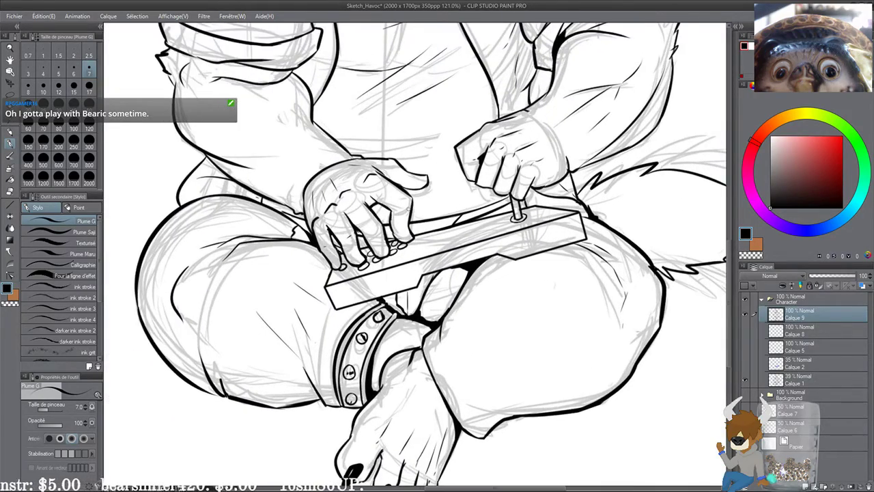
pyautogui.scroll(5, 521, 271)
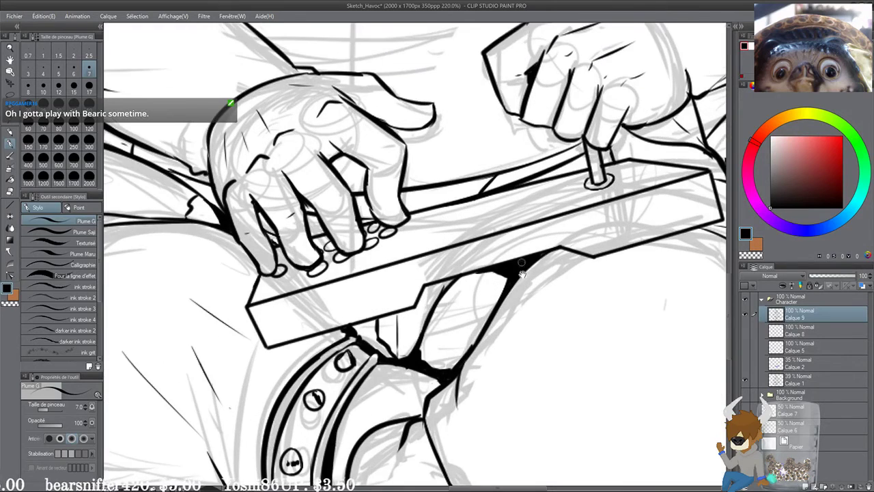
pyautogui.moveTo(523, 273); pyautogui.dragTo(522, 266)
pyautogui.moveTo(449, 285)
pyautogui.mouseDown()
pyautogui.moveTo(494, 270)
pyautogui.moveTo(464, 269)
pyautogui.moveTo(505, 272)
pyautogui.mouseUp()
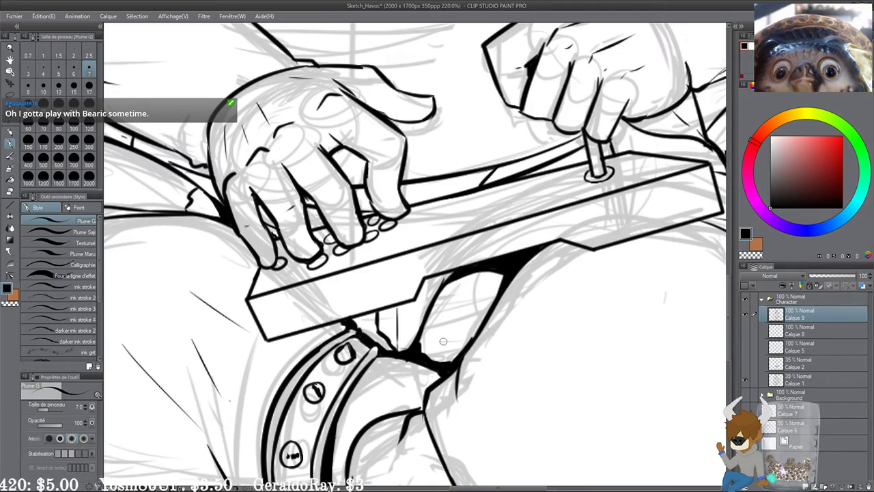
# Step: Thicken the dark contours on both sides of the gap beneath the board, redoing the stroke nearest the board's notch
pyautogui.scroll(-3, 481, 312)
pyautogui.scroll(3, 478, 321)
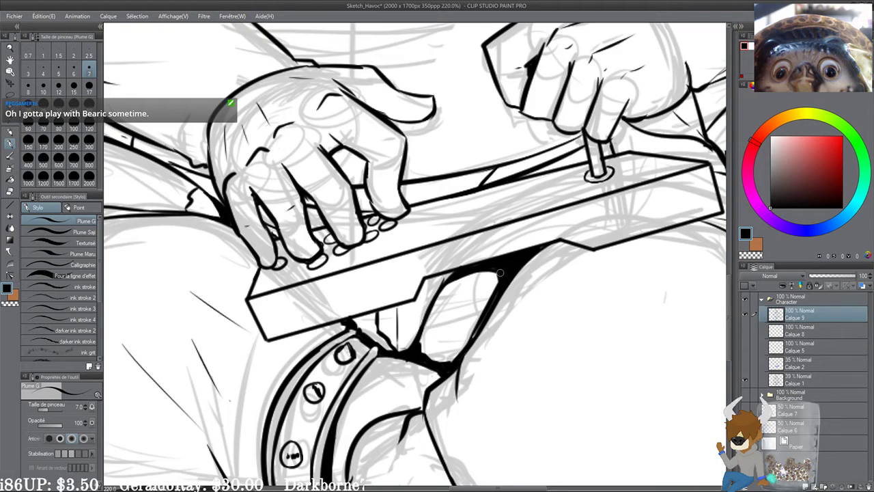
pyautogui.moveTo(476, 332)
pyautogui.mouseDown()
pyautogui.moveTo(452, 368)
pyautogui.moveTo(483, 360)
pyautogui.mouseUp()
pyautogui.moveTo(467, 273); pyautogui.dragTo(446, 321)
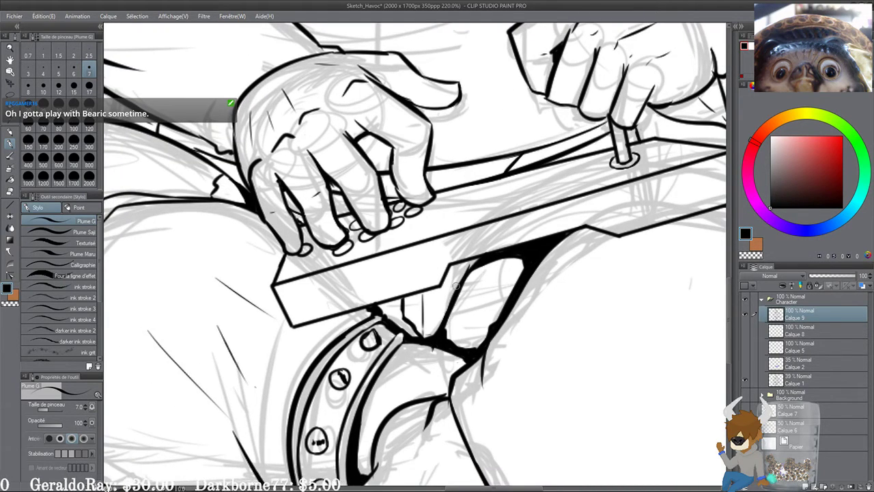
pyautogui.hotkey('ctrl', 'z')
pyautogui.moveTo(468, 268)
pyautogui.mouseDown()
pyautogui.moveTo(460, 264)
pyautogui.moveTo(476, 261)
pyautogui.moveTo(441, 330)
pyautogui.mouseUp()
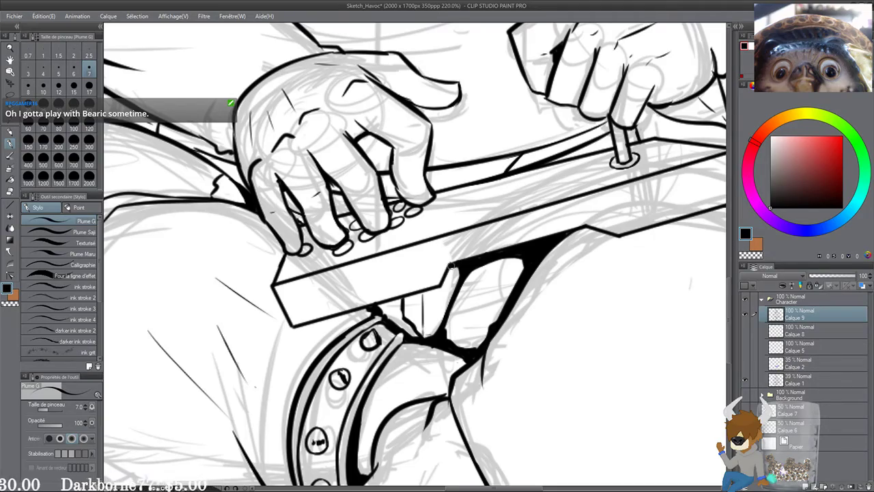
pyautogui.moveTo(530, 276); pyautogui.dragTo(470, 294)
pyautogui.scroll(-5, 474, 265)
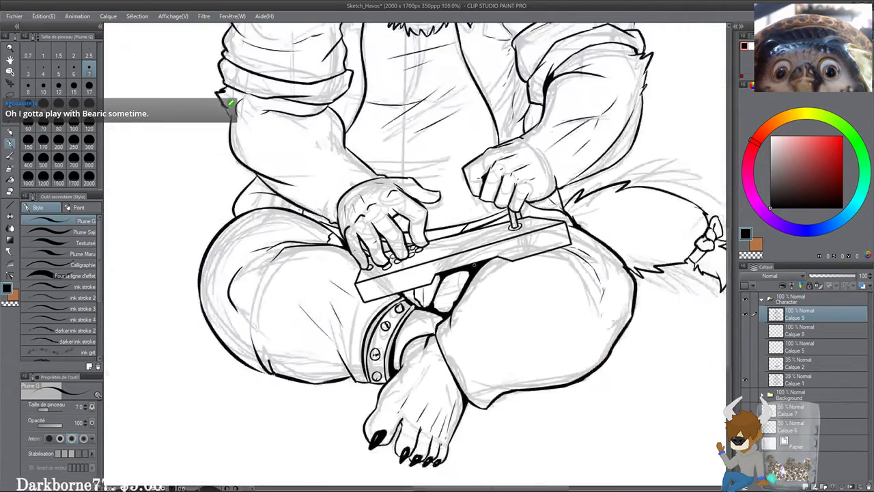
# Step: Ink a long curved fold across the lower belly of the shirt, with short crease marks above it
pyautogui.scroll(2, 474, 265)
pyautogui.moveTo(509, 214); pyautogui.dragTo(460, 228)
pyautogui.scroll(2, 461, 228)
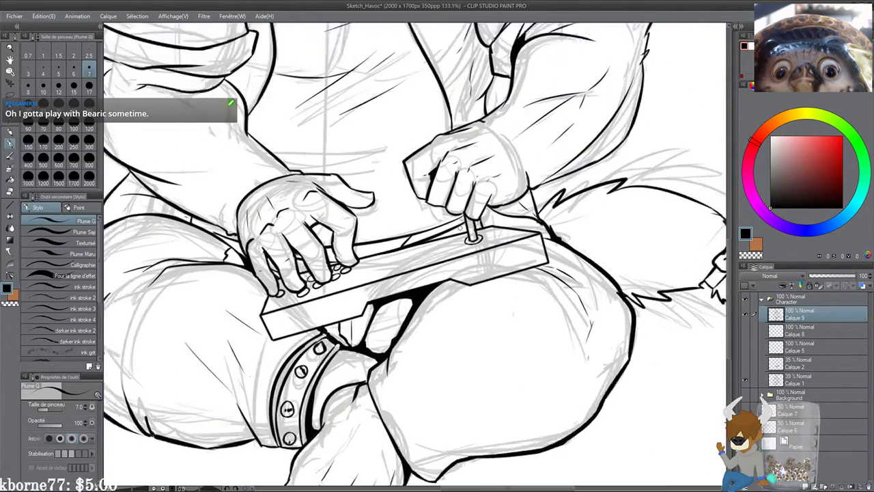
pyautogui.moveTo(340, 121); pyautogui.dragTo(333, 256)
pyautogui.moveTo(313, 295); pyautogui.dragTo(378, 252)
pyautogui.hotkey('ctrl', 'z')
pyautogui.moveTo(281, 286); pyautogui.dragTo(379, 274)
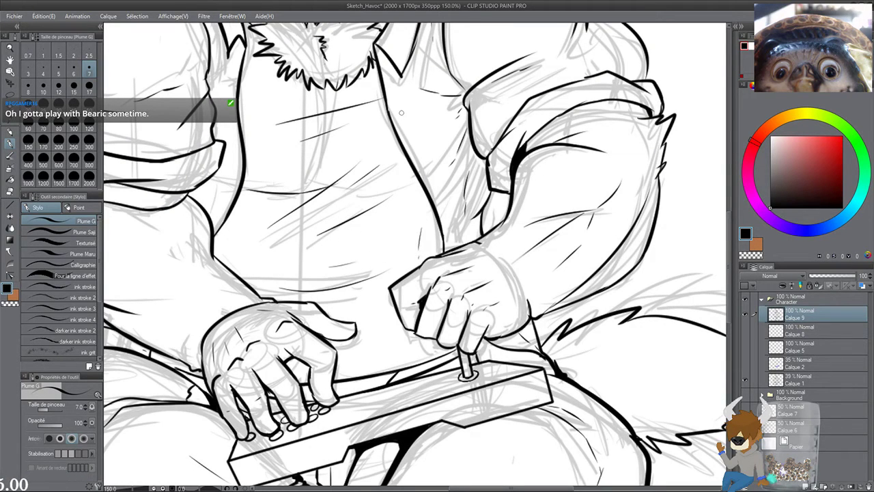
pyautogui.scroll(3, 401, 113)
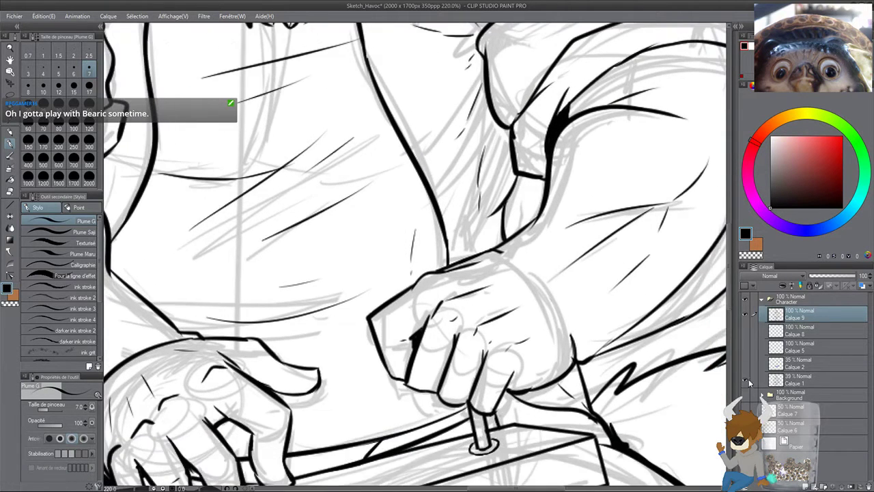
# Step: Hide the rough sketch layer Calque 1 and thicken the lower end of the torso line where it meets the joystick fist
pyautogui.click(746, 380)
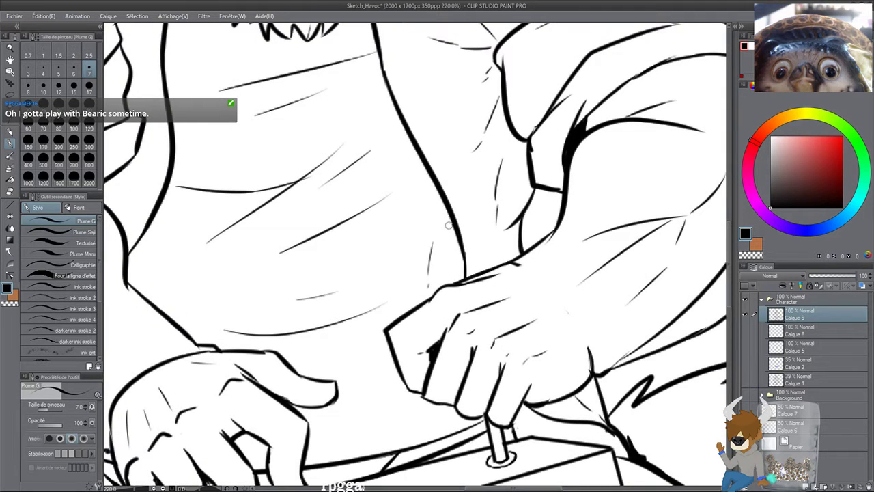
pyautogui.moveTo(450, 224); pyautogui.dragTo(460, 273)
pyautogui.hotkey('ctrl', 'z')
pyautogui.moveTo(451, 212); pyautogui.dragTo(463, 265)
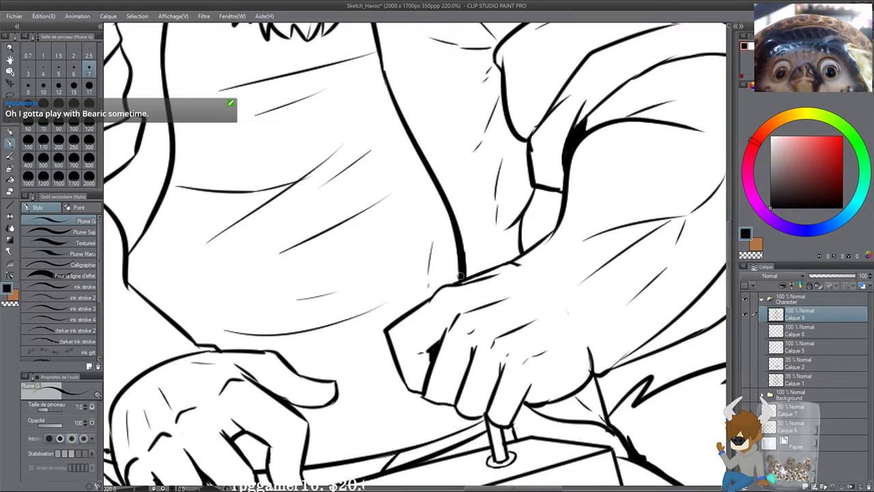
pyautogui.moveTo(461, 320); pyautogui.dragTo(471, 240)
pyautogui.moveTo(463, 280); pyautogui.dragTo(463, 275)
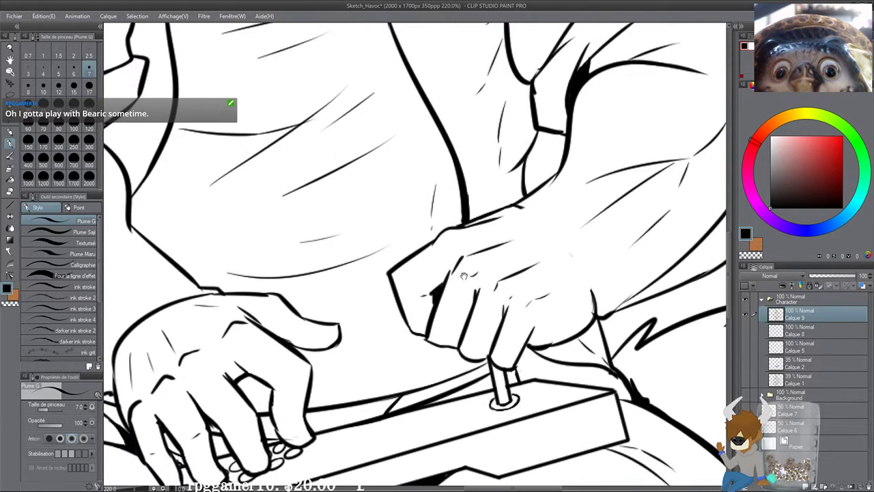
# Step: Fill the small gap beside the joystick shaft and the narrow gap between the other hand's fingers with black
pyautogui.moveTo(505, 403); pyautogui.dragTo(507, 252)
pyautogui.moveTo(521, 291); pyautogui.dragTo(479, 352)
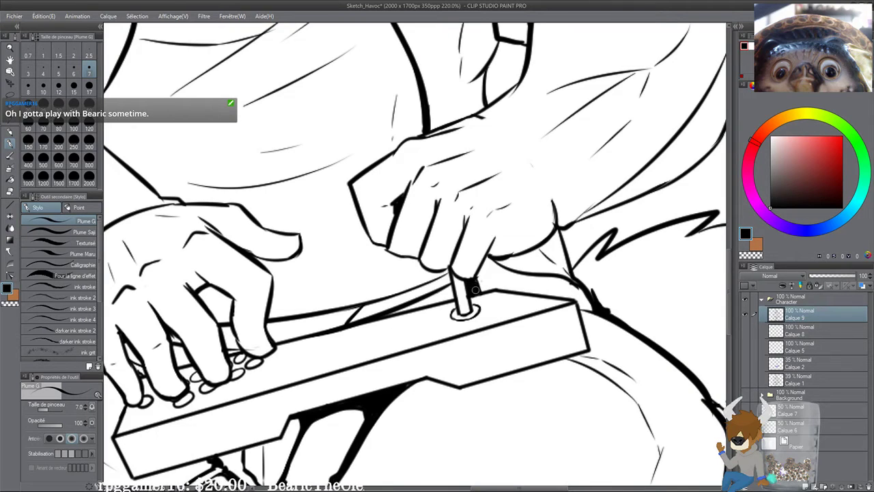
pyautogui.moveTo(196, 294)
pyautogui.mouseDown()
pyautogui.moveTo(400, 289)
pyautogui.moveTo(462, 267)
pyautogui.moveTo(430, 242)
pyautogui.mouseUp()
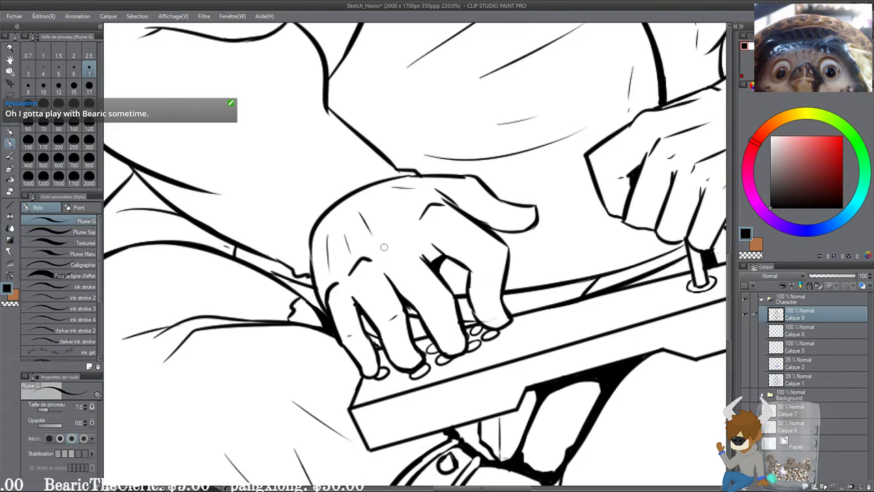
# Step: Refine the inked lines between the fingers of the hand on the buttons, extending the finger gaps towards the knuckles and redoing the middle one
pyautogui.moveTo(400, 233); pyautogui.dragTo(400, 223)
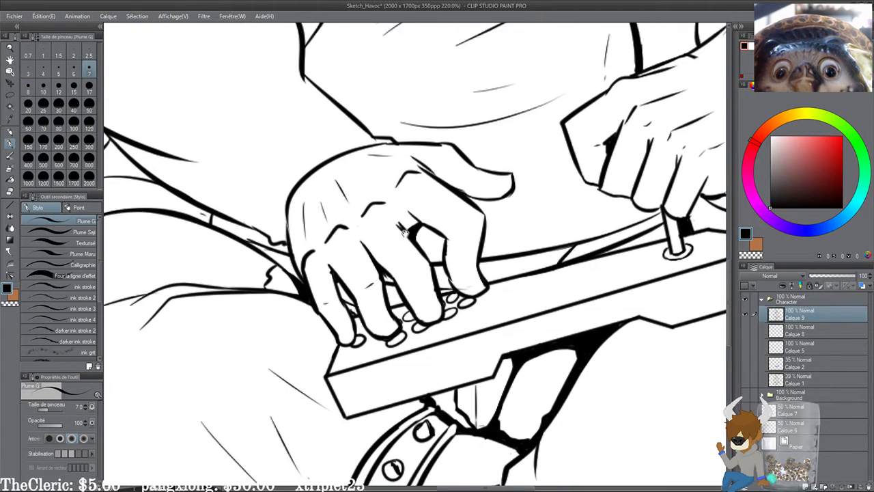
pyautogui.scroll(5, 405, 233)
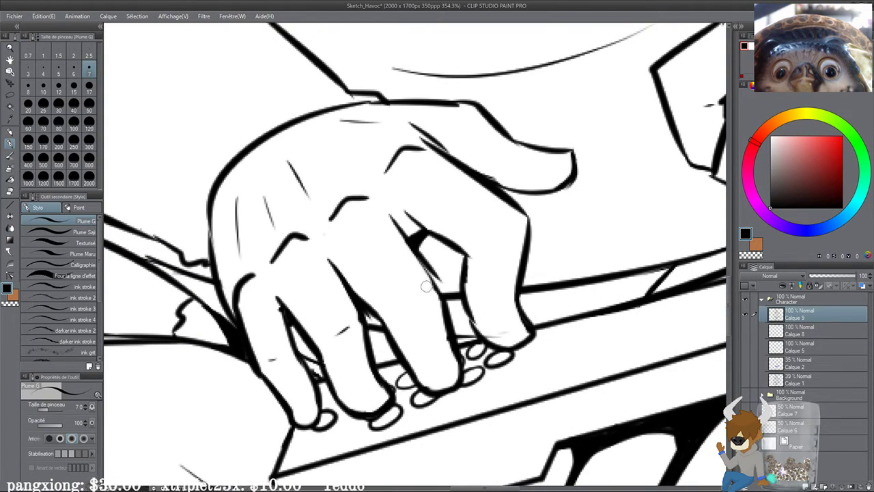
pyautogui.moveTo(379, 205)
pyautogui.mouseDown()
pyautogui.moveTo(442, 298)
pyautogui.moveTo(422, 274)
pyautogui.mouseUp()
pyautogui.moveTo(326, 233); pyautogui.dragTo(374, 300)
pyautogui.hotkey('ctrl', 'z')
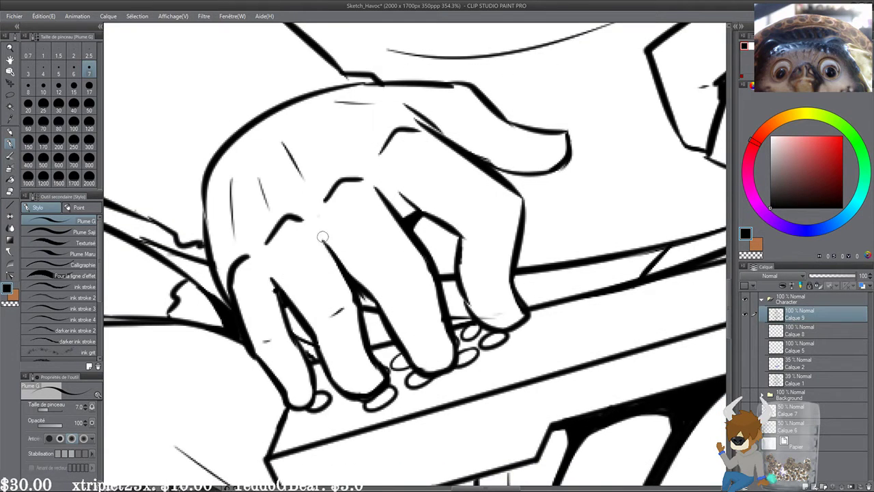
pyautogui.moveTo(323, 235); pyautogui.dragTo(371, 298)
pyautogui.moveTo(310, 234); pyautogui.dragTo(338, 285)
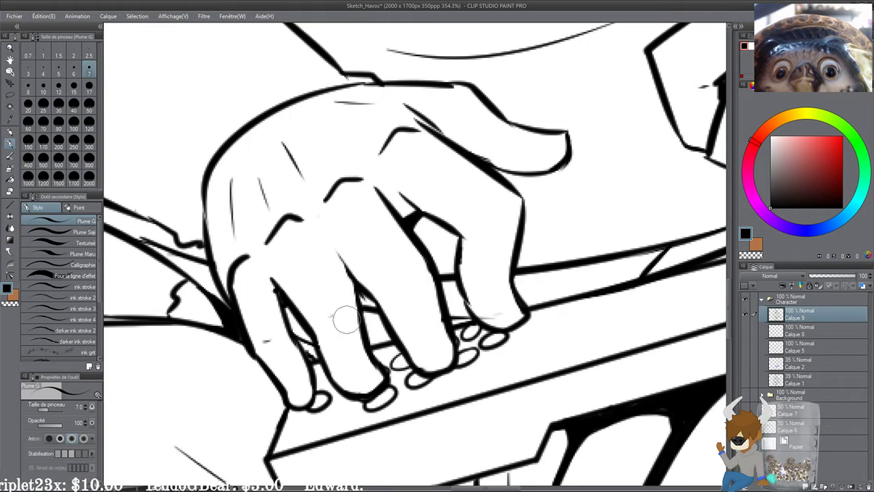
pyautogui.moveTo(327, 244)
pyautogui.mouseDown()
pyautogui.moveTo(361, 290)
pyautogui.moveTo(372, 367)
pyautogui.mouseUp()
pyautogui.scroll(1, 370, 280)
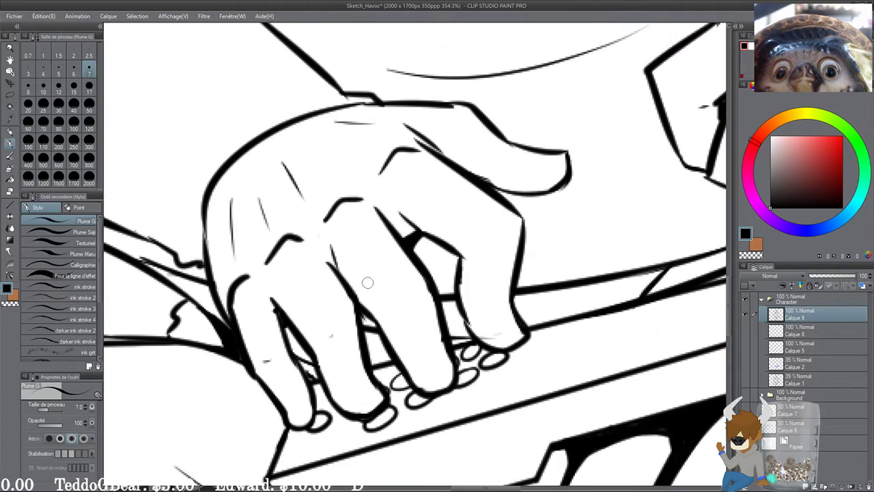
# Step: Thicken the junction where the torso line meets the inner forearm with black, trimming the excess into a small curved notch
pyautogui.scroll(-10, 330, 269)
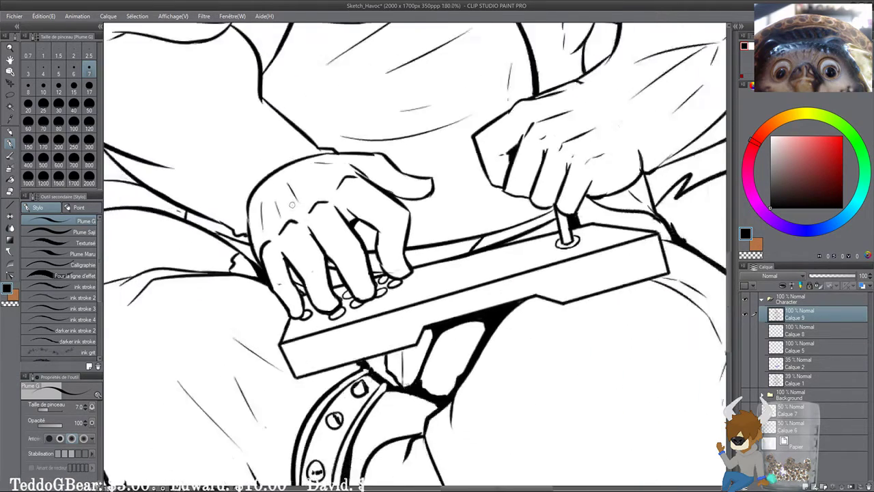
pyautogui.moveTo(339, 251); pyautogui.dragTo(356, 362)
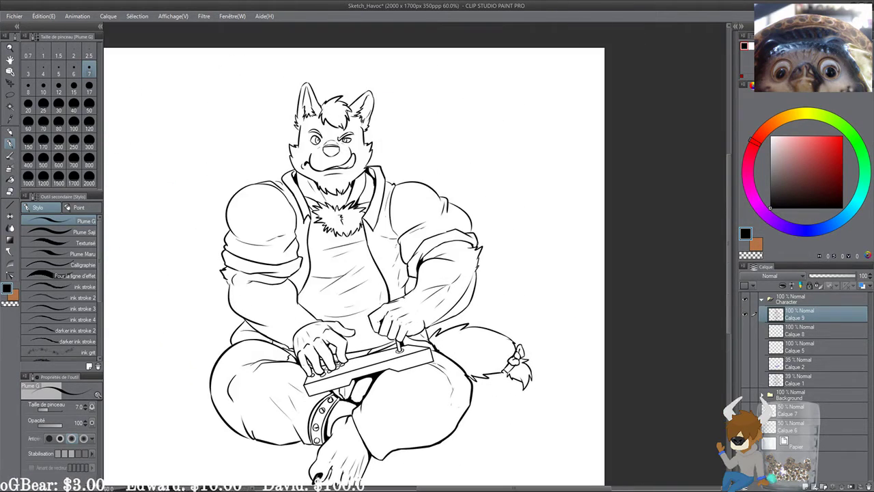
pyautogui.moveTo(321, 337); pyautogui.dragTo(346, 311)
pyautogui.scroll(4, 306, 277)
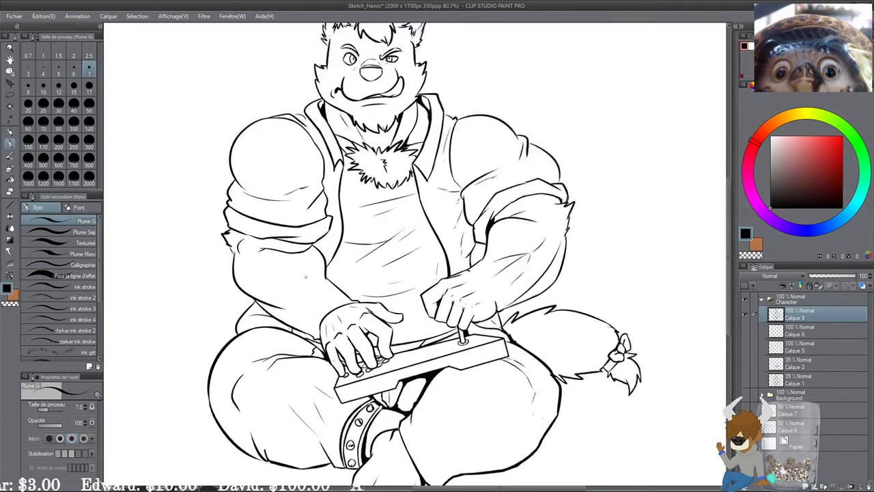
pyautogui.scroll(2, 305, 276)
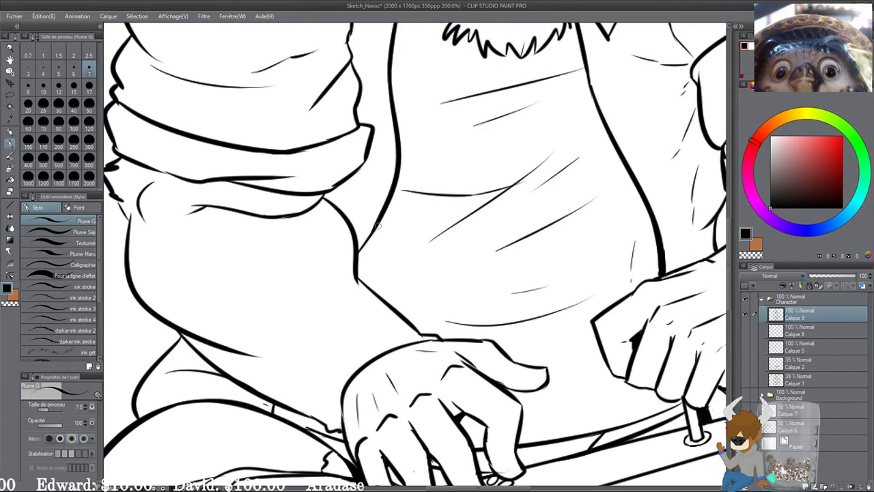
pyautogui.scroll(3, 342, 236)
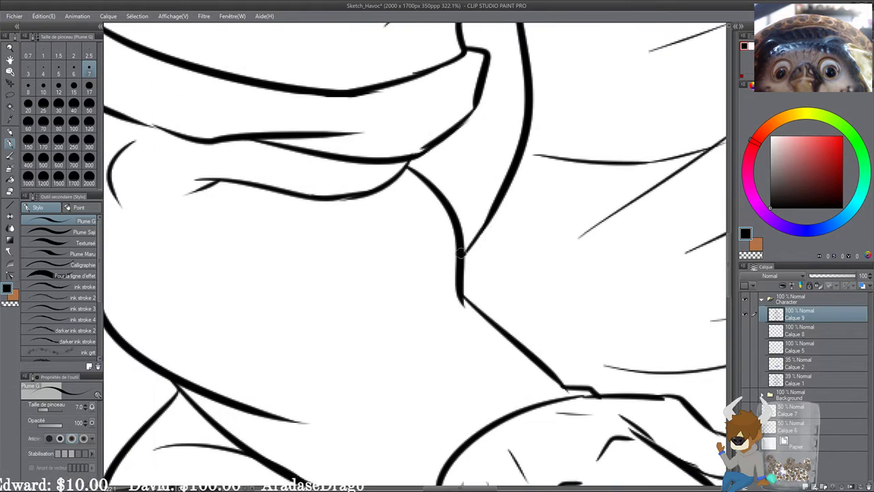
pyautogui.moveTo(491, 219)
pyautogui.mouseDown()
pyautogui.moveTo(464, 293)
pyautogui.moveTo(489, 219)
pyautogui.moveTo(464, 257)
pyautogui.moveTo(472, 301)
pyautogui.moveTo(497, 201)
pyautogui.moveTo(475, 268)
pyautogui.mouseUp()
pyautogui.moveTo(475, 299)
pyautogui.mouseDown()
pyautogui.moveTo(480, 309)
pyautogui.moveTo(474, 303)
pyautogui.mouseUp()
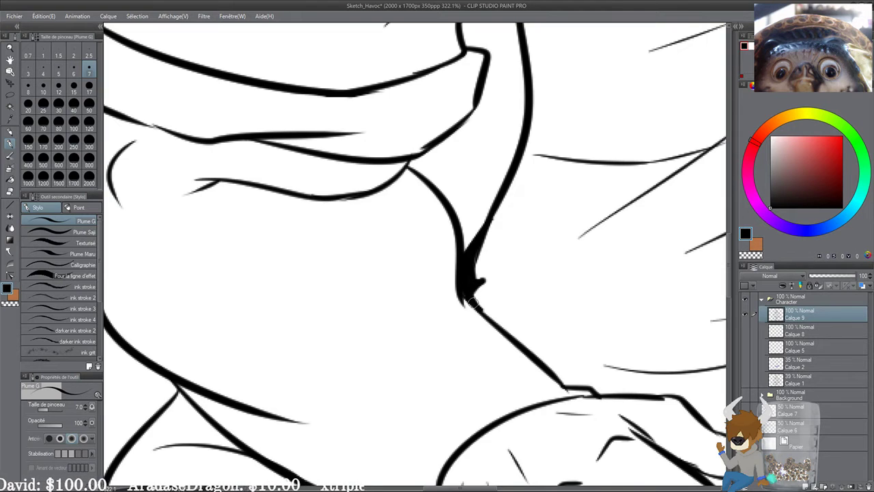
pyautogui.moveTo(470, 247); pyautogui.dragTo(472, 271)
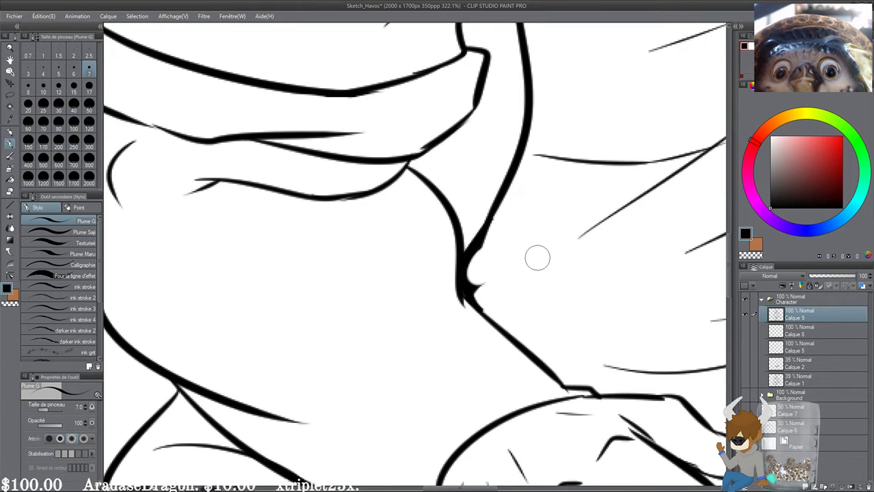
# Step: Show the character reference image on layer Calque 6 and raise the layer's opacity to 100%
pyautogui.scroll(-8, 538, 257)
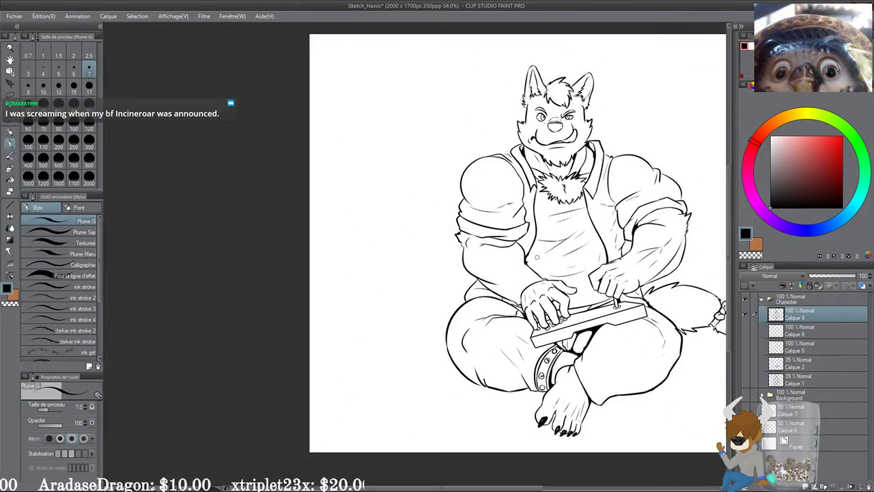
pyautogui.scroll(-3, 537, 257)
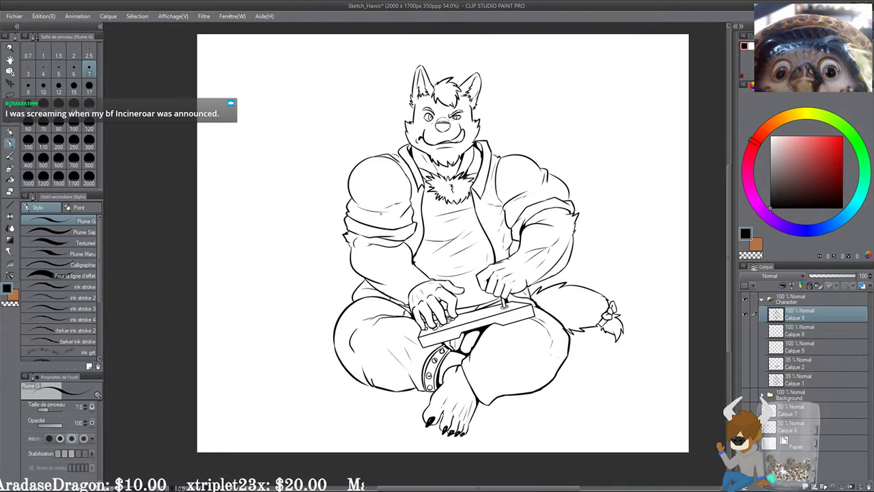
pyautogui.moveTo(386, 268); pyautogui.dragTo(350, 280)
pyautogui.scroll(1, 308, 232)
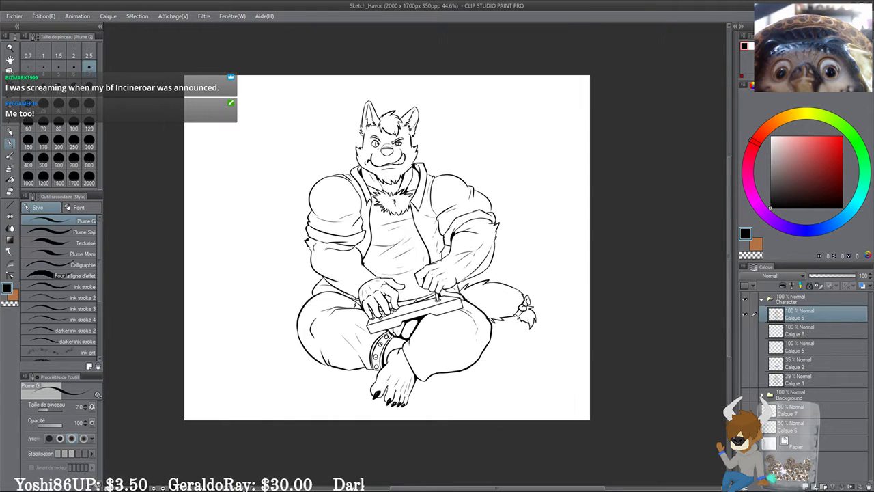
pyautogui.hotkey('ctrl', 'z')
pyautogui.hotkey('ctrl', '+')
pyautogui.hotkey('ctrl', '+')
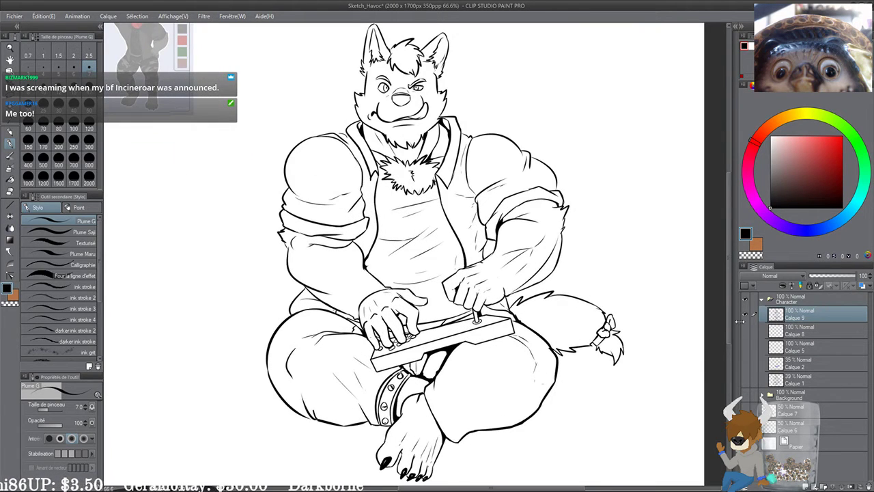
pyautogui.click(826, 426)
pyautogui.moveTo(848, 279); pyautogui.dragTo(861, 277)
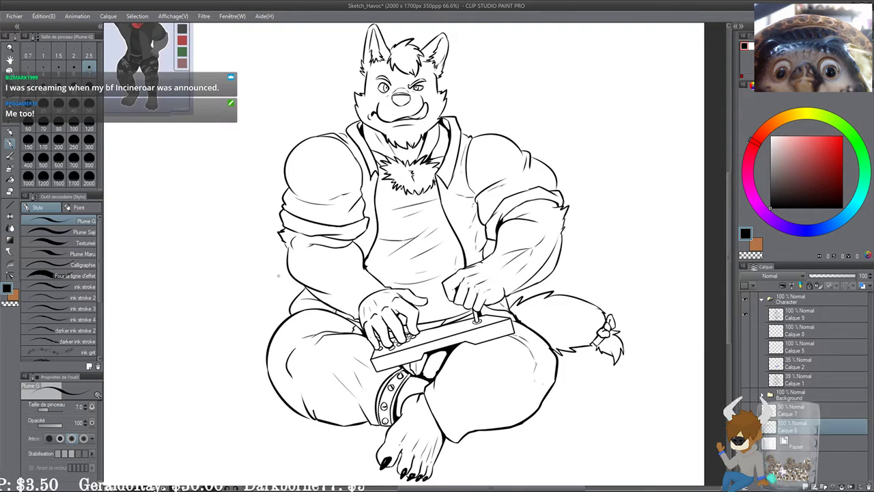
# Step: Sample the lighter grey from the reference sheet's colour swatches as the drawing colour
pyautogui.scroll(-1, 278, 276)
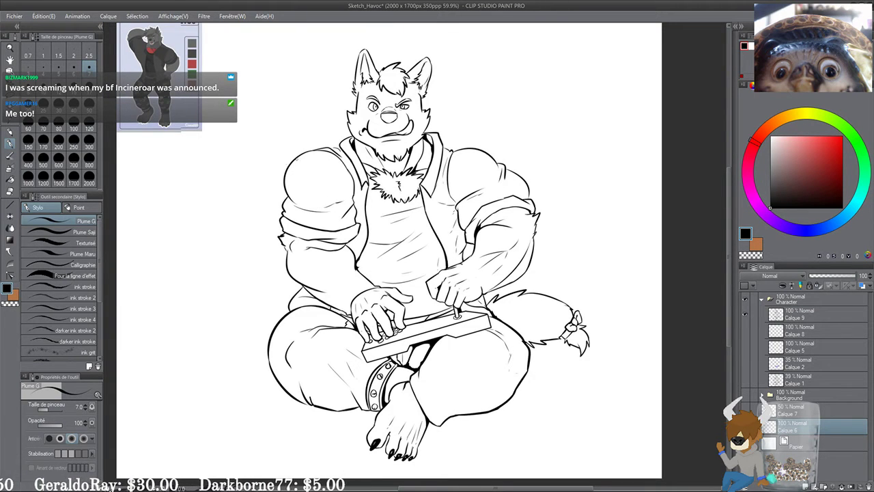
pyautogui.moveTo(216, 204); pyautogui.dragTo(365, 320)
pyautogui.scroll(6, 365, 320)
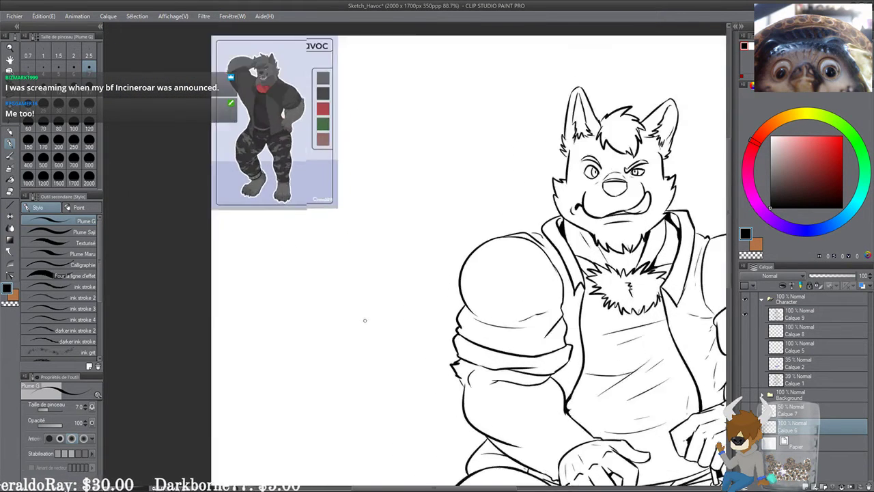
pyautogui.scroll(5, 246, 318)
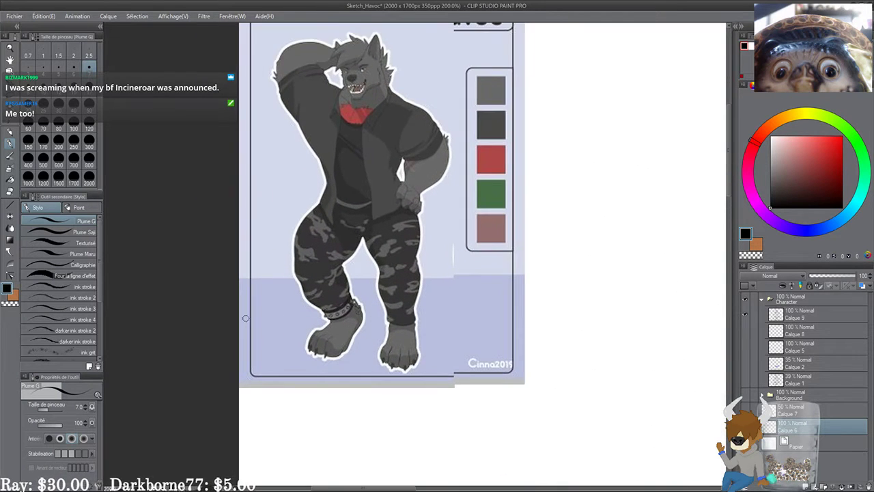
pyautogui.moveTo(398, 173); pyautogui.dragTo(291, 202)
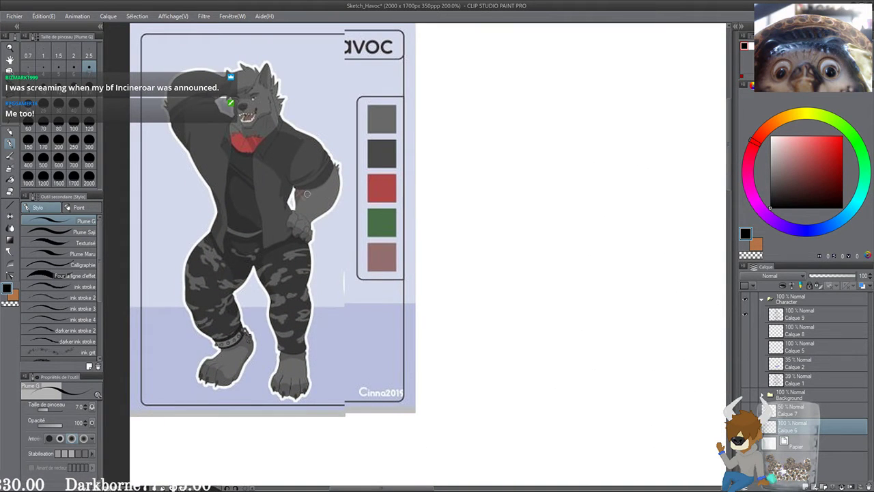
pyautogui.scroll(-2, 307, 200)
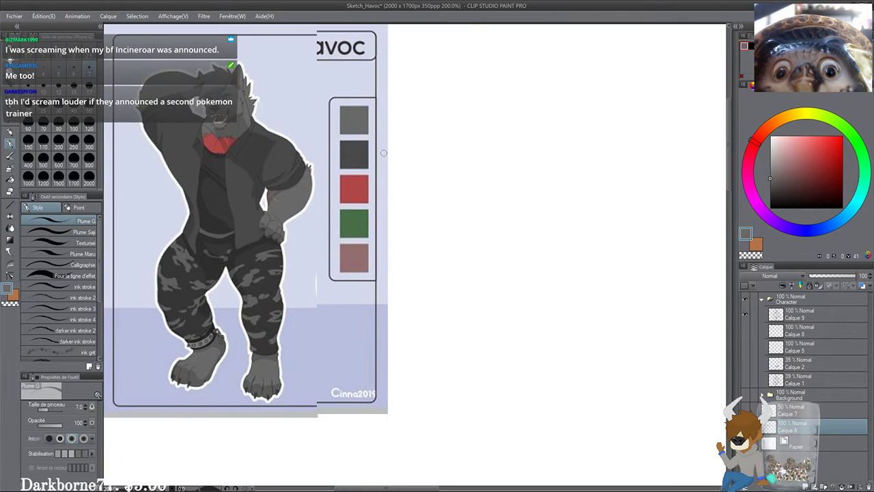
# Step: Auto-select the empty area around the character on layer Calque 9 and invert the selection so it covers the figure
pyautogui.scroll(-5, 383, 153)
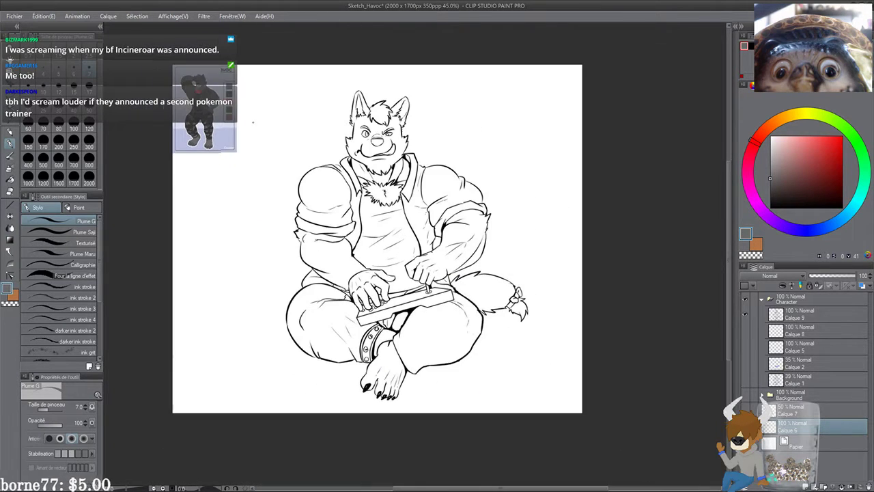
pyautogui.moveTo(286, 275); pyautogui.dragTo(310, 286)
pyautogui.click(10, 108)
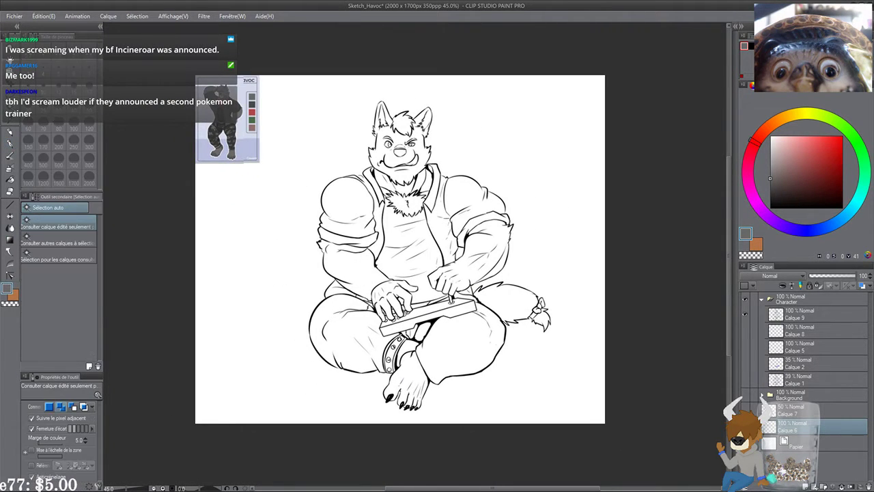
pyautogui.click(324, 140)
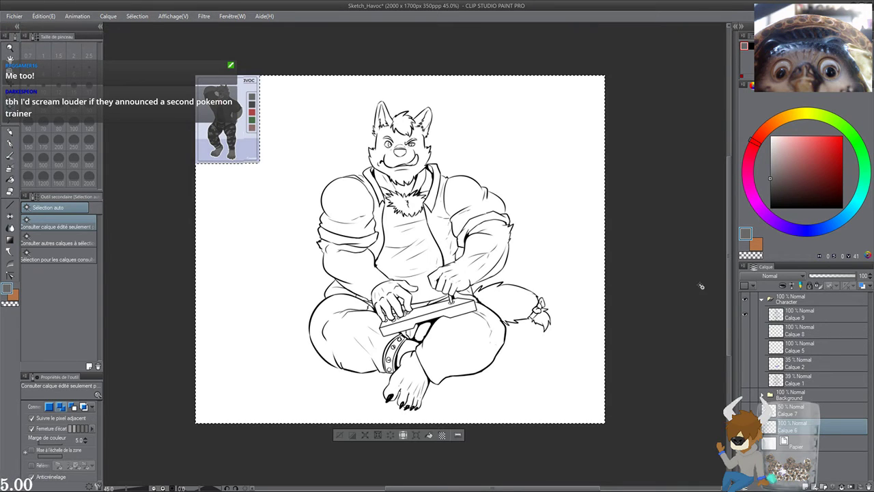
pyautogui.hotkey('ctrl', 'd')
pyautogui.click(794, 318)
pyautogui.click(523, 195)
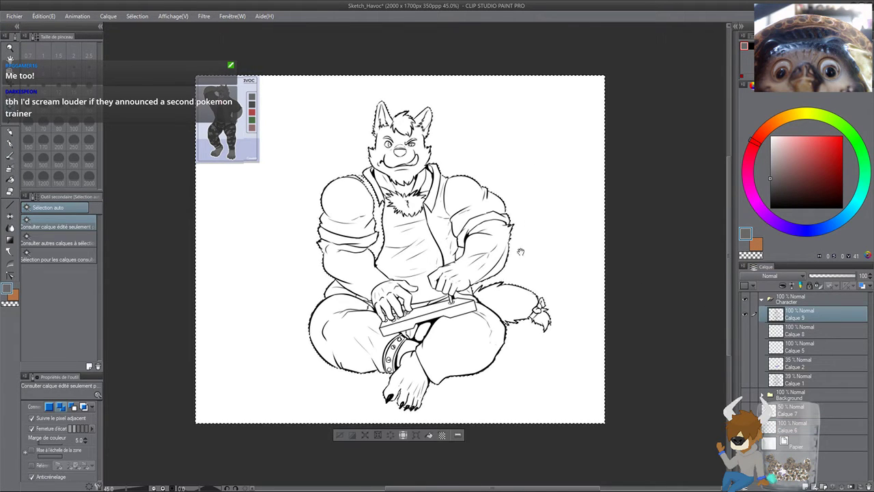
pyautogui.moveTo(456, 226); pyautogui.dragTo(445, 235)
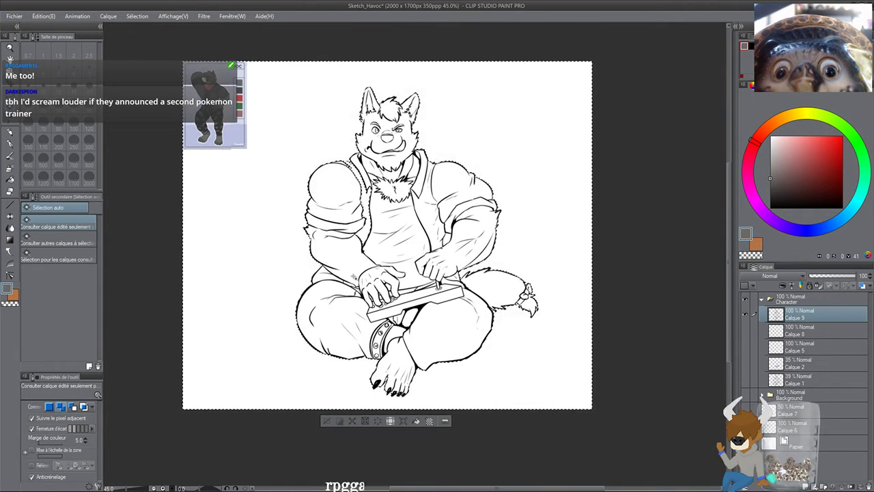
pyautogui.moveTo(439, 281); pyautogui.dragTo(444, 268)
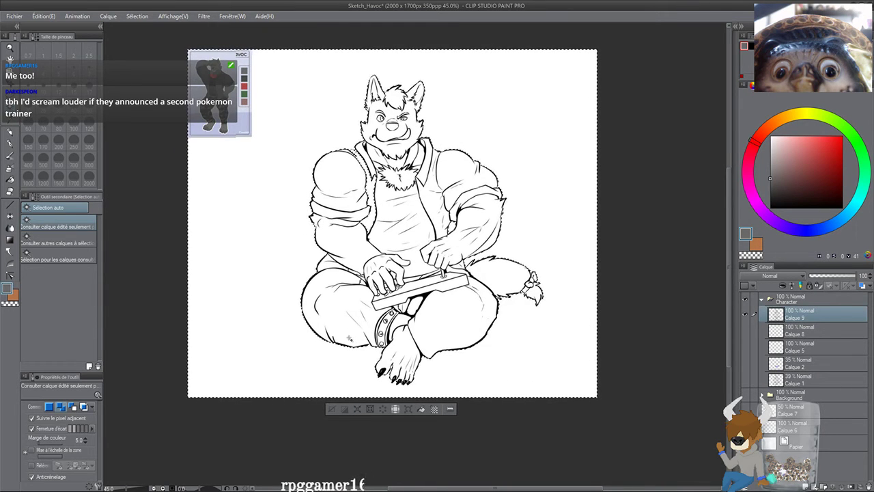
pyautogui.hotkey('ctrl', 'shift', 'i')
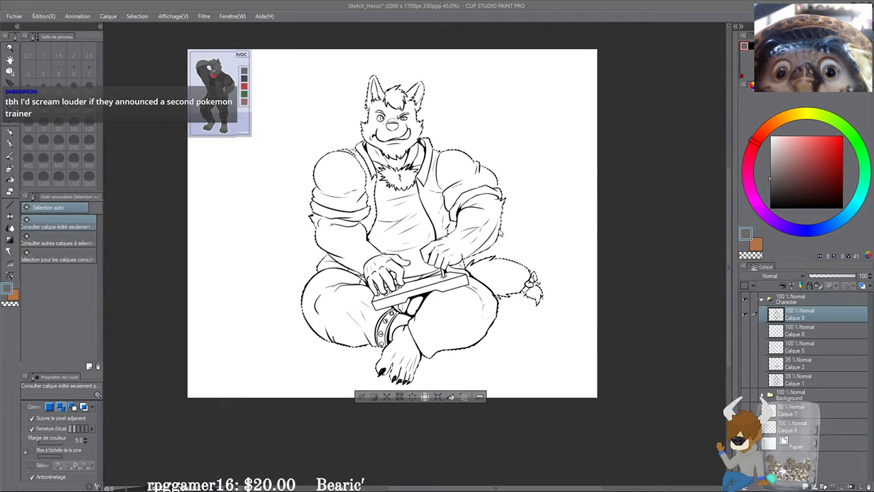
# Step: Fill the selected silhouette with the sampled grey on layer Calque 5 and clear the selection
pyautogui.click(804, 348)
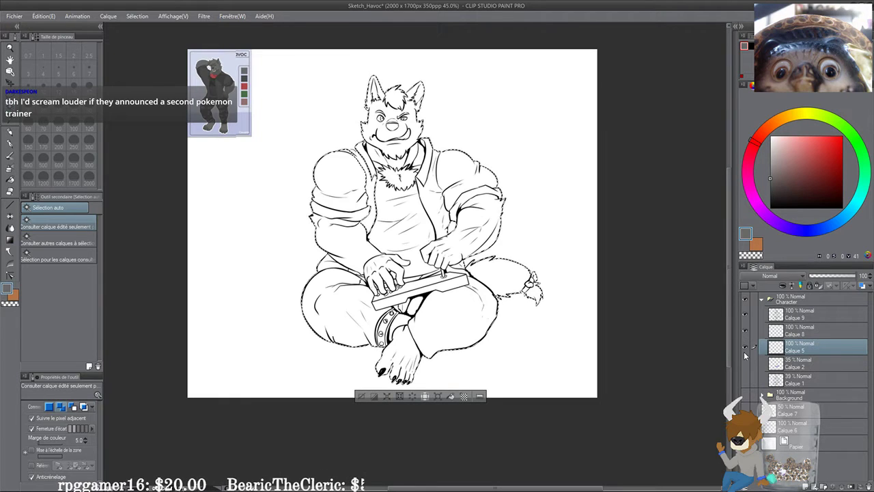
pyautogui.click(451, 396)
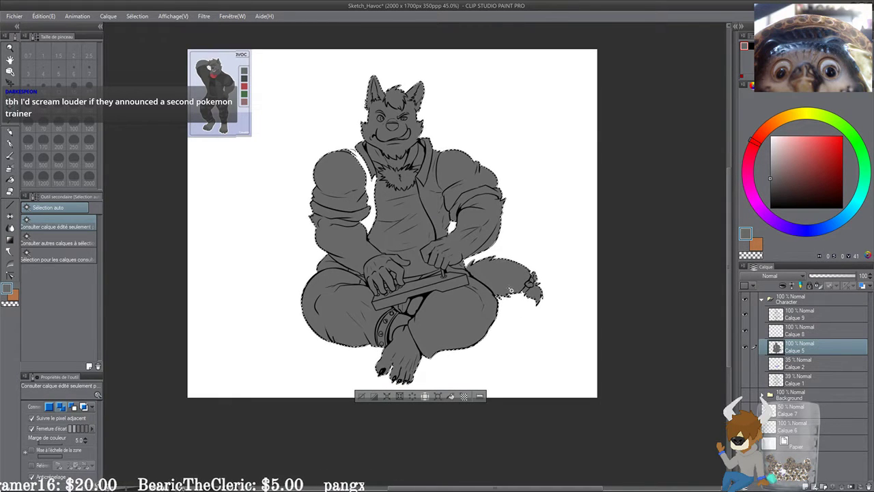
pyautogui.hotkey('ctrl', 'd')
# Step: Return to line layer Calque 9 with black as the colour and show sketch layer Calque 1 around the unfilled gap between shoulder and collar
pyautogui.scroll(8, 475, 266)
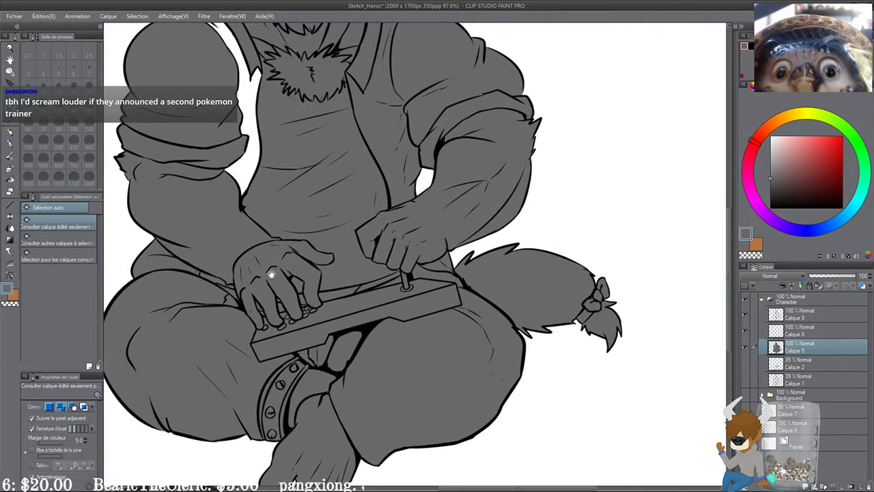
pyautogui.moveTo(273, 273); pyautogui.dragTo(387, 379)
pyautogui.scroll(5, 332, 298)
pyautogui.moveTo(269, 163); pyautogui.dragTo(262, 384)
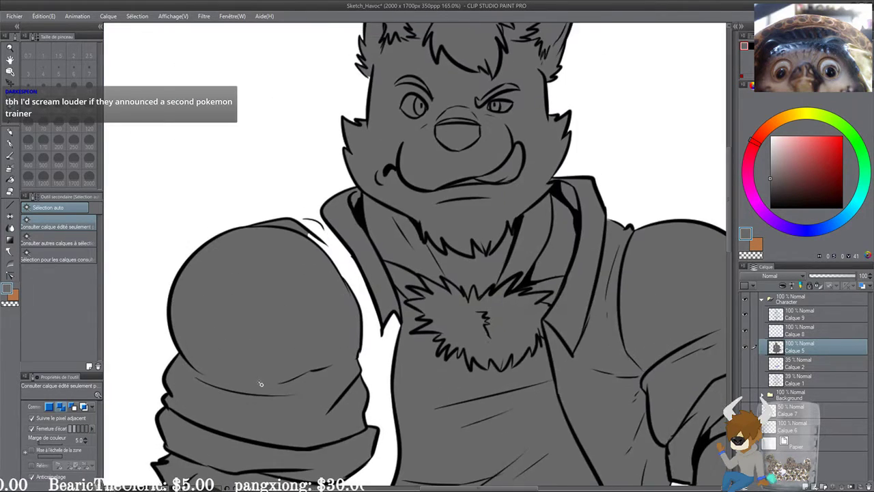
pyautogui.scroll(3, 261, 383)
pyautogui.click(809, 322)
pyautogui.press('c')
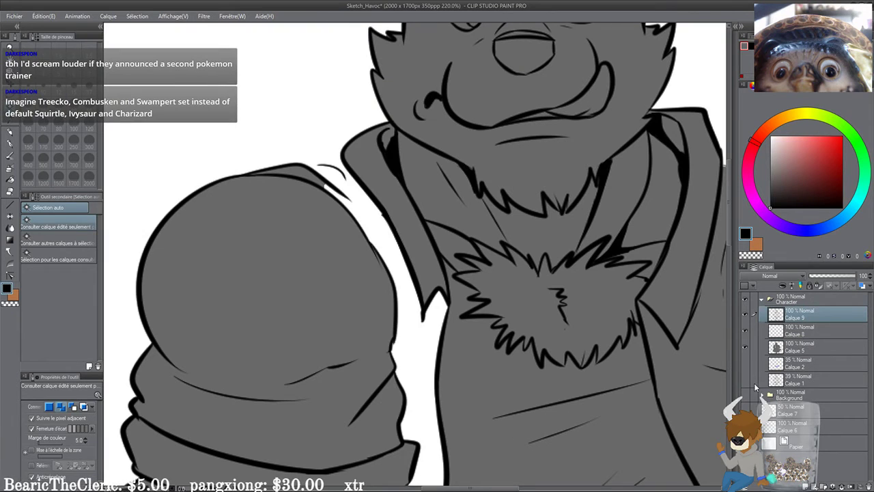
pyautogui.click(745, 381)
pyautogui.moveTo(398, 311); pyautogui.dragTo(424, 329)
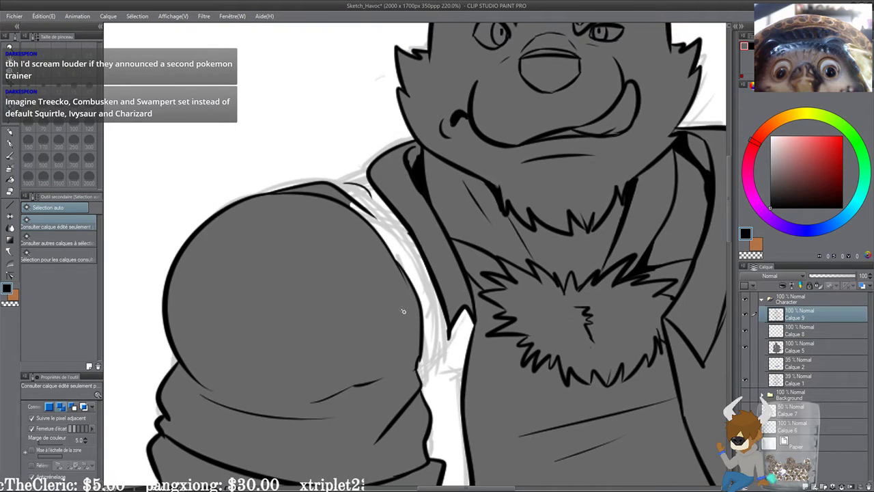
# Step: Draw a short black Plume G line on Calque 9 that closes the outline gap between shoulder and collar
pyautogui.scroll(2, 403, 310)
pyautogui.click(10, 144)
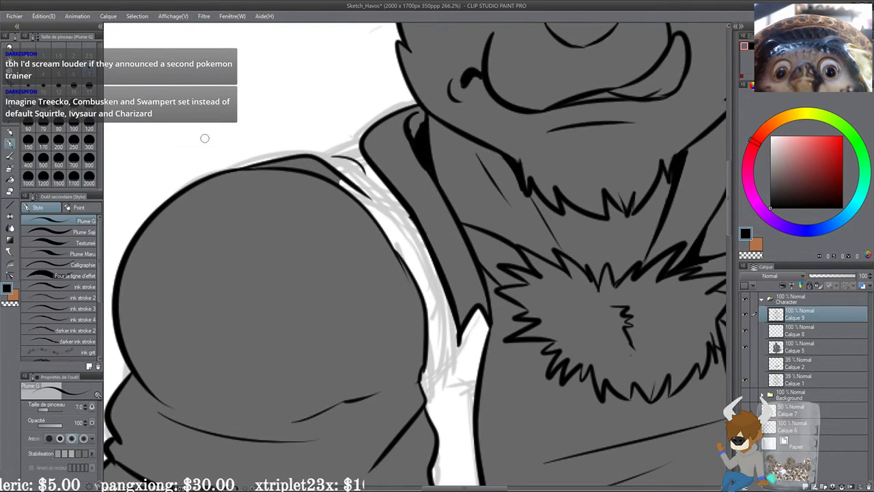
pyautogui.moveTo(367, 157); pyautogui.dragTo(317, 156)
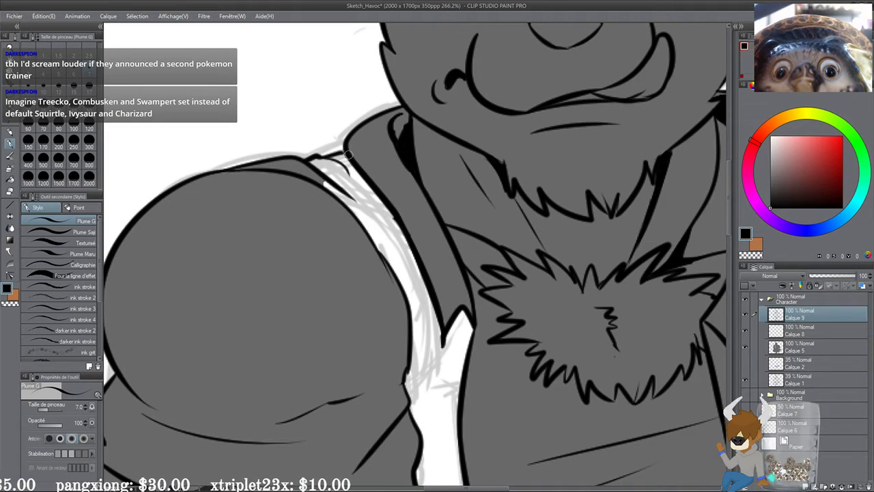
# Step: Fill the white gap between the upper arm and the torso on layer Calque 5 with the base grey sampled from the figure
pyautogui.scroll(-5, 316, 156)
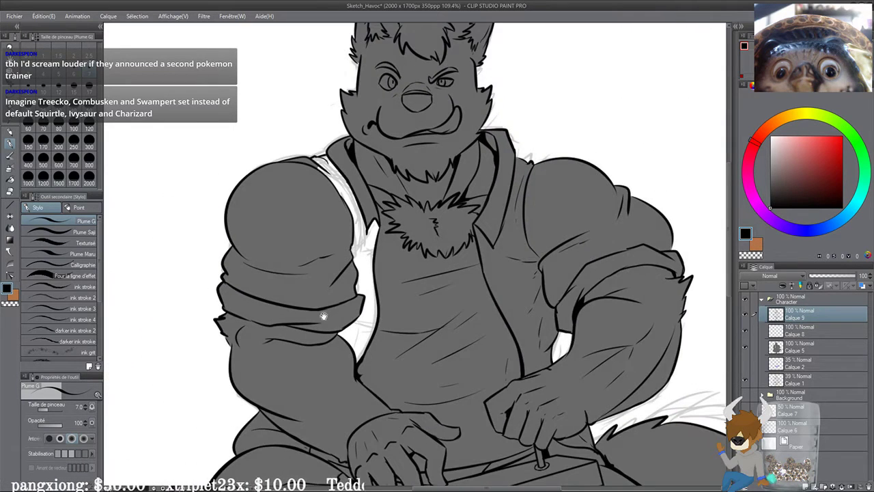
pyautogui.moveTo(323, 315); pyautogui.dragTo(338, 285)
pyautogui.moveTo(592, 283); pyautogui.dragTo(541, 265)
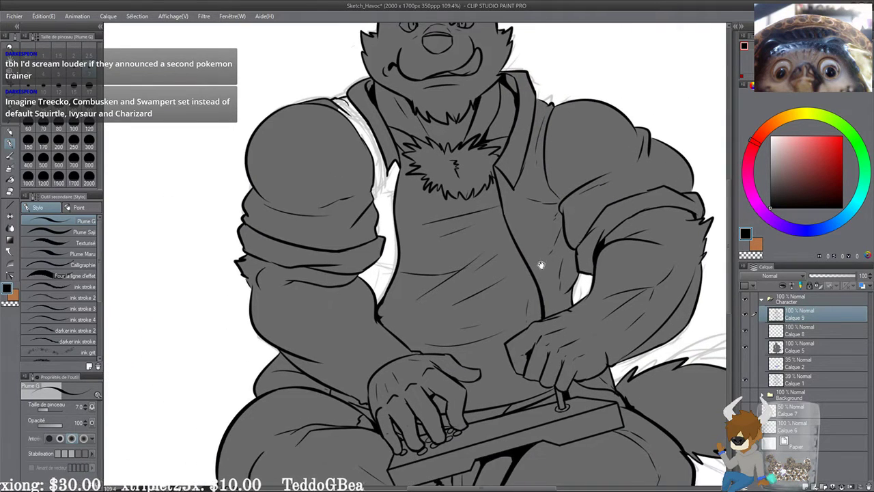
pyautogui.scroll(-3, 504, 254)
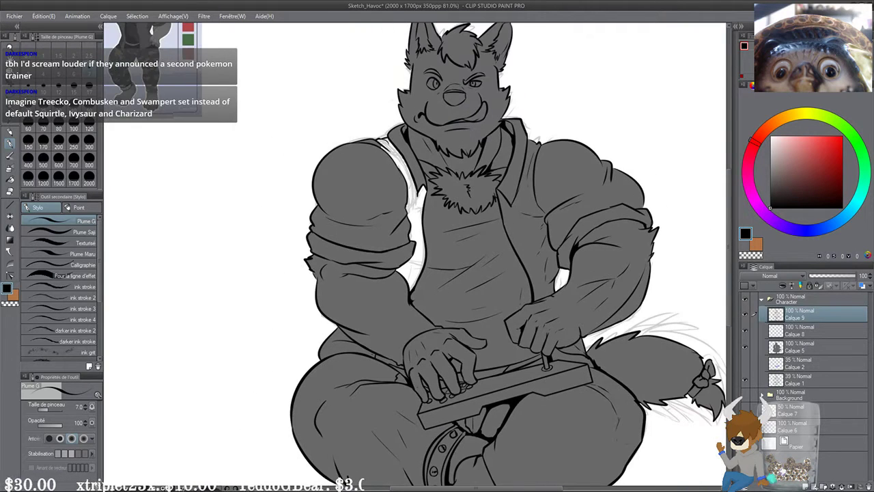
pyautogui.scroll(1, 439, 220)
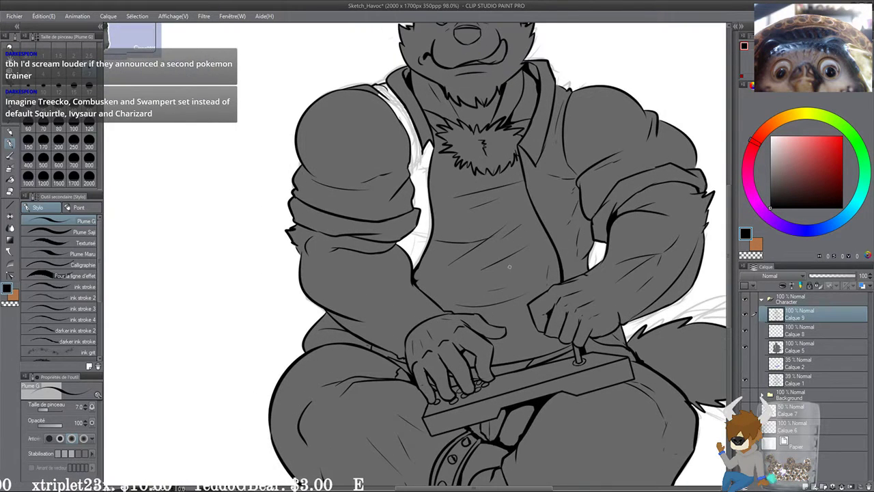
pyautogui.moveTo(545, 244); pyautogui.dragTo(558, 312)
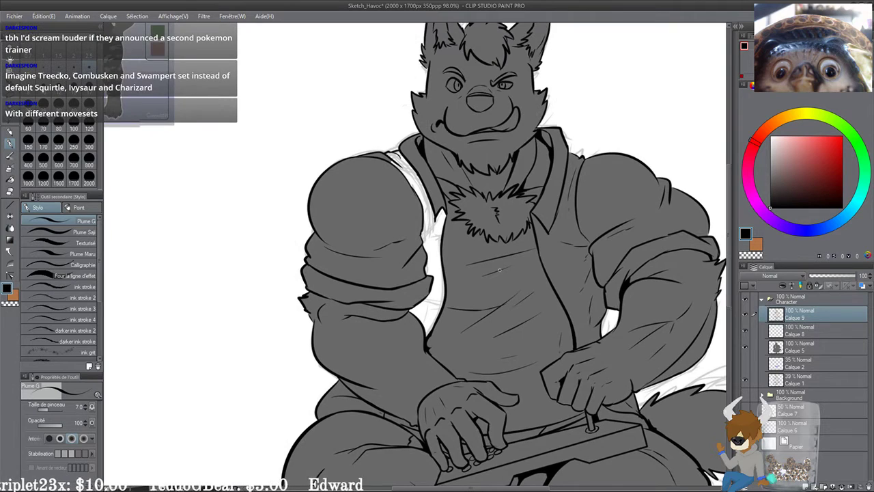
pyautogui.scroll(1, 499, 269)
pyautogui.moveTo(677, 353); pyautogui.dragTo(657, 322)
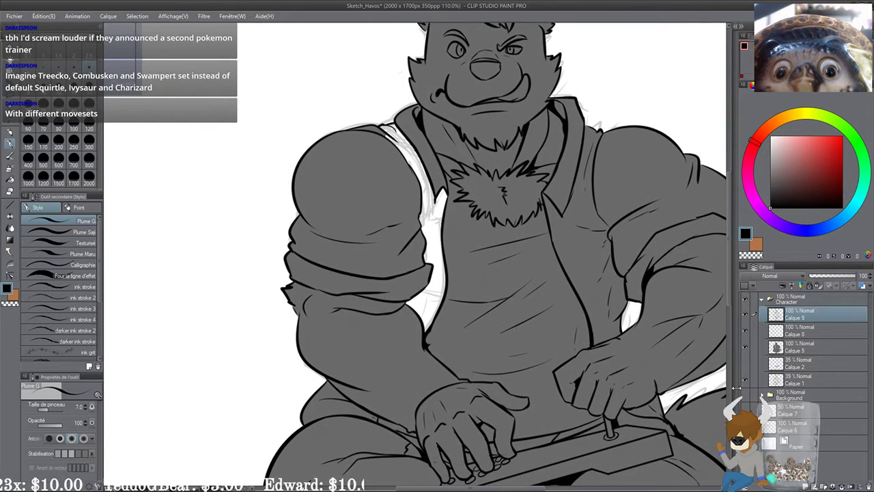
pyautogui.click(791, 350)
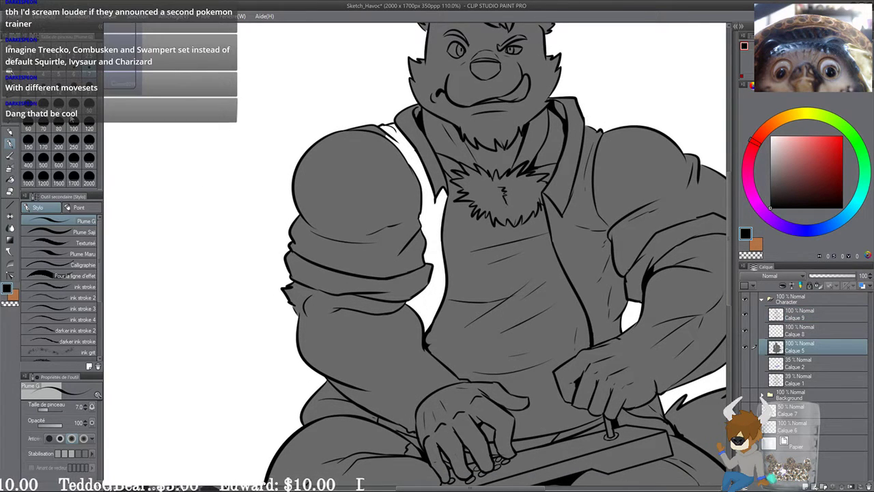
pyautogui.click(9, 176)
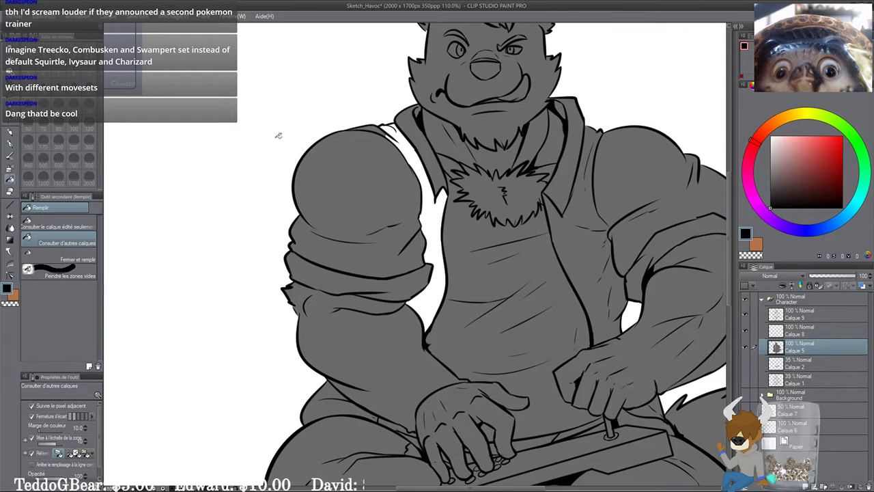
pyautogui.click(434, 186)
pyautogui.hotkey('ctrl', 'z')
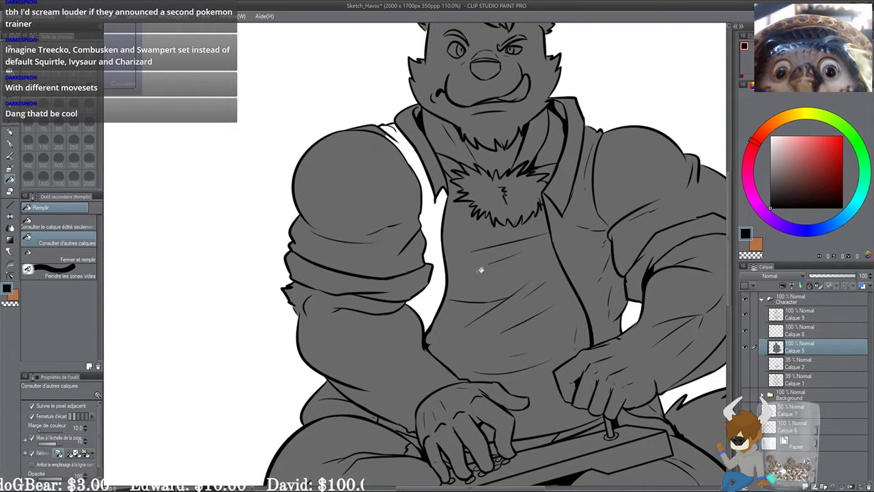
pyautogui.keyDown('alt'); pyautogui.click(482, 269); pyautogui.keyUp('alt')
pyautogui.click(435, 244)
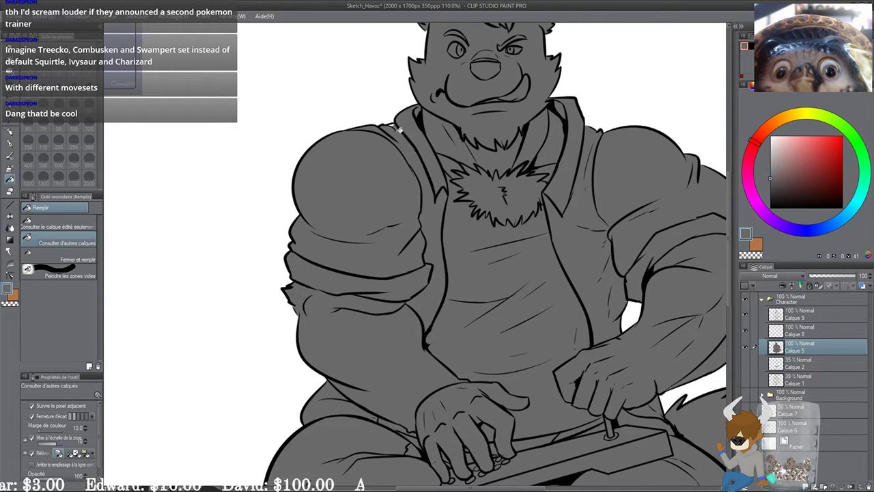
# Step: Sample the dark shirt grey from the reference figure and fill the character's shirt with it
pyautogui.scroll(-4, 335, 185)
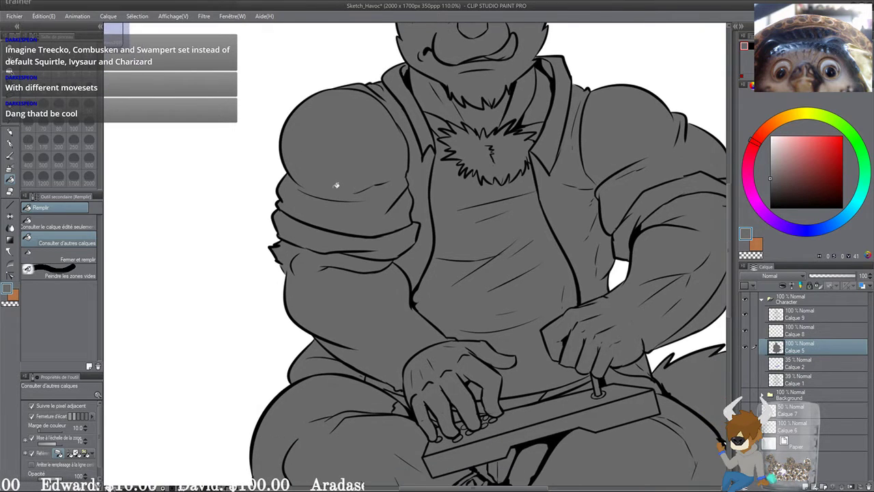
pyautogui.moveTo(505, 190); pyautogui.dragTo(428, 214)
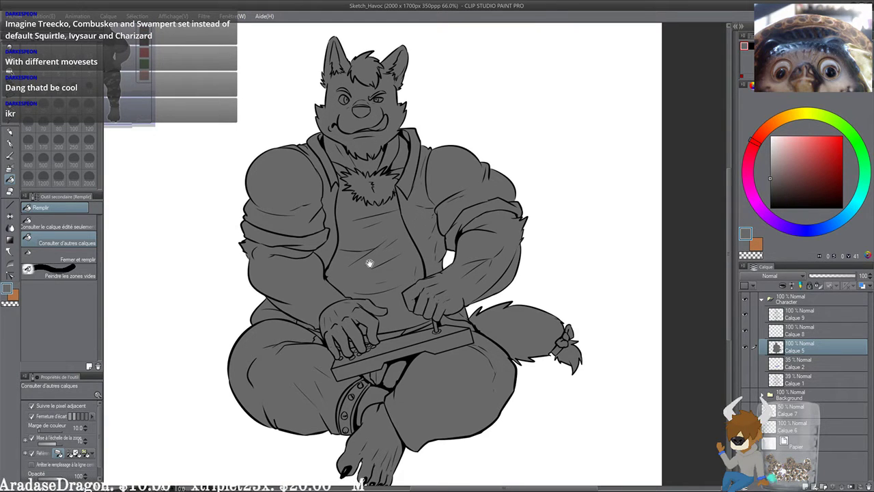
pyautogui.moveTo(369, 262); pyautogui.dragTo(411, 250)
pyautogui.moveTo(332, 265); pyautogui.dragTo(383, 379)
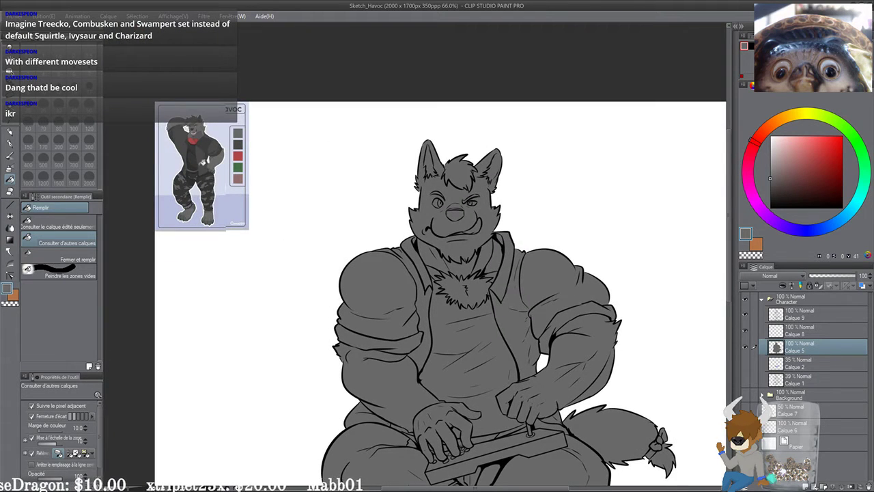
pyautogui.keyDown('alt'); pyautogui.click(197, 162); pyautogui.keyUp('alt')
pyautogui.moveTo(370, 296); pyautogui.dragTo(317, 222)
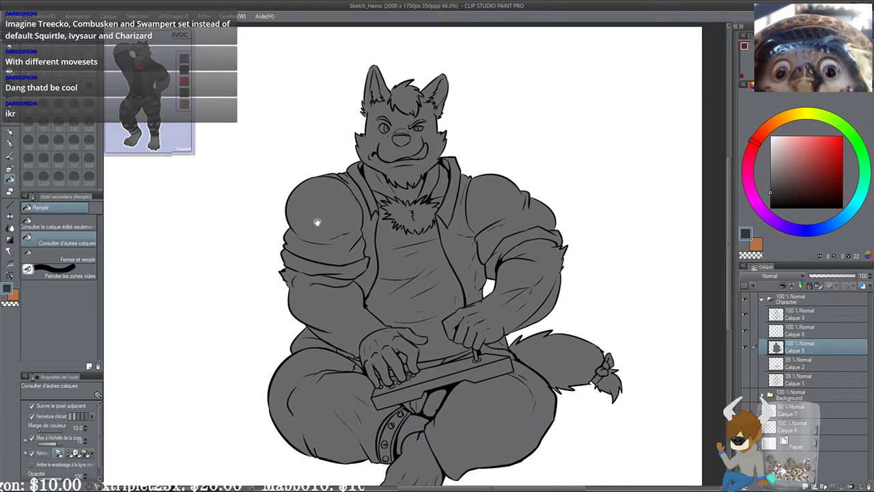
pyautogui.click(424, 254)
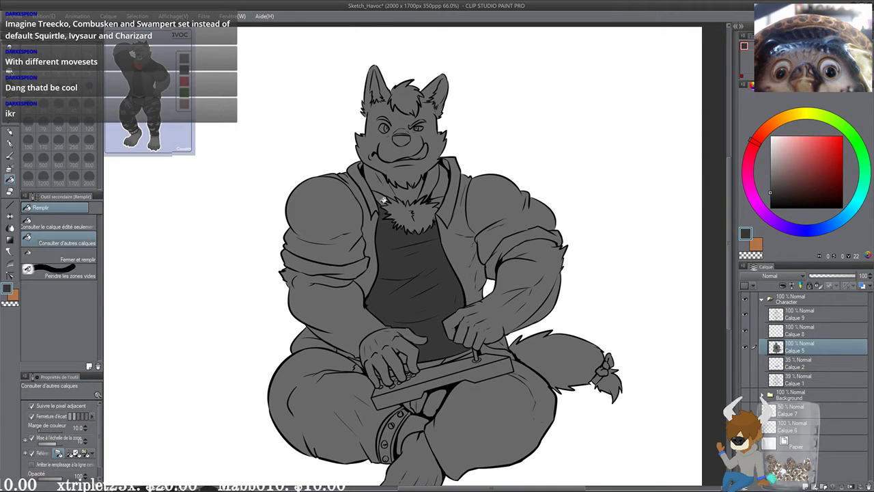
# Step: Fill both jacket sleeves, the front panels and the collar with the jacket grey taken from the reference sheet
pyautogui.scroll(-1, 386, 287)
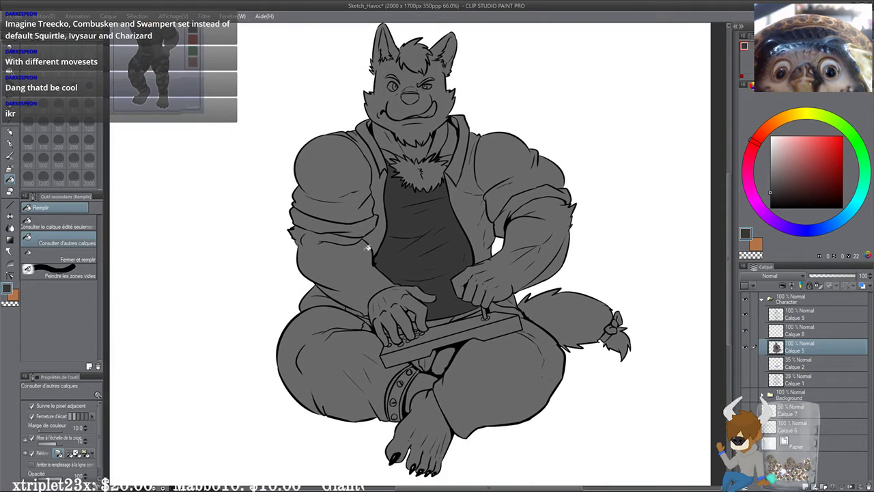
pyautogui.scroll(2, 382, 307)
pyautogui.moveTo(382, 309); pyautogui.dragTo(388, 359)
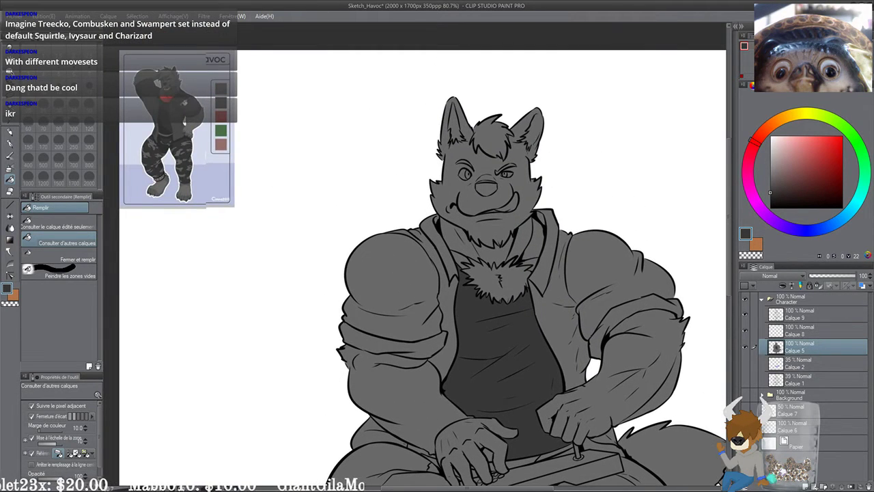
pyautogui.click(400, 282)
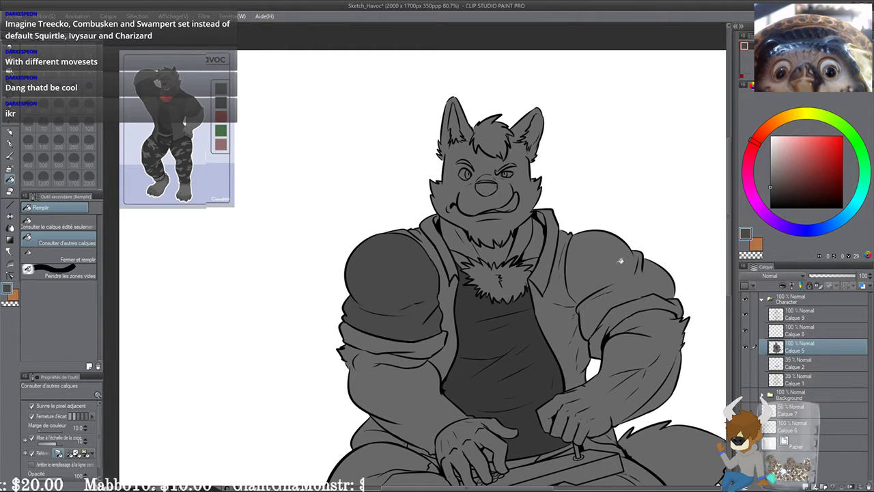
pyautogui.click(613, 273)
pyautogui.click(563, 304)
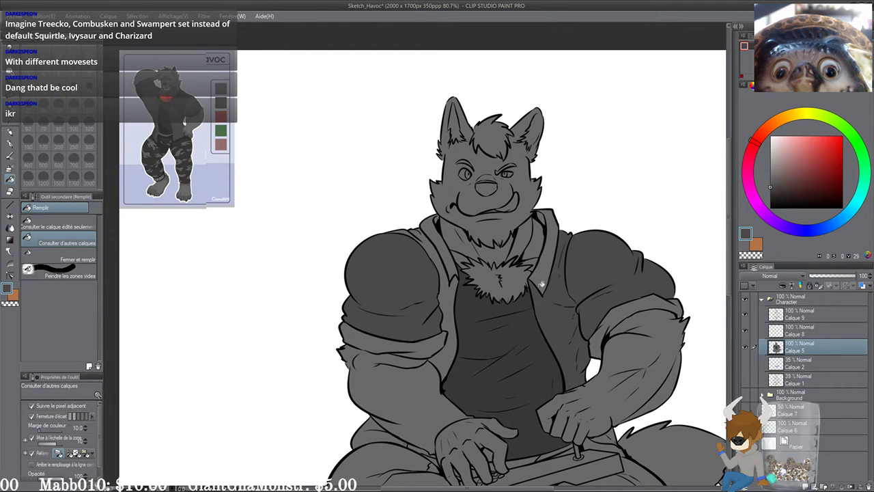
pyautogui.click(543, 284)
pyautogui.click(450, 253)
pyautogui.click(449, 300)
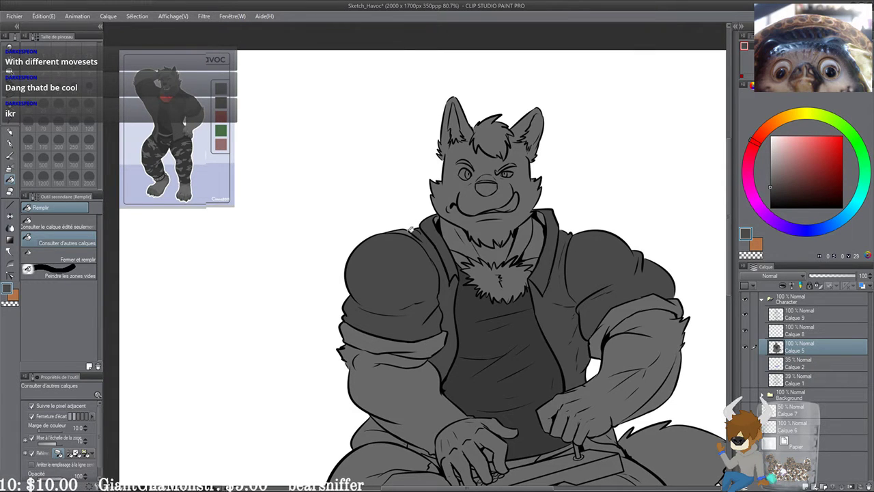
# Step: Fill the jacket's lower hem sections beside the waist and behind the forearms with the same jacket grey
pyautogui.scroll(-3, 394, 311)
pyautogui.click(392, 315)
pyautogui.moveTo(510, 299); pyautogui.dragTo(394, 270)
pyautogui.click(504, 287)
pyautogui.click(514, 303)
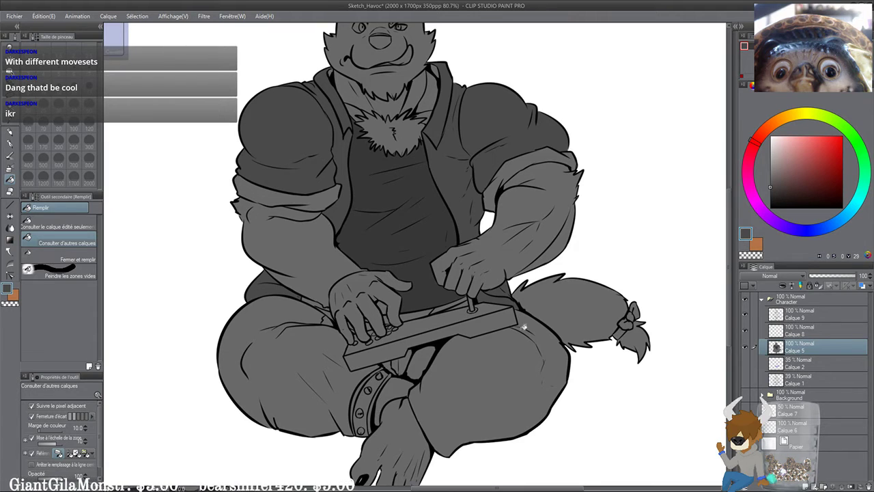
# Step: Compare the sleeves with the reference figure and fill both rolled-up cuffs with the jacket grey
pyautogui.moveTo(271, 154); pyautogui.dragTo(358, 311)
pyautogui.scroll(1, 359, 311)
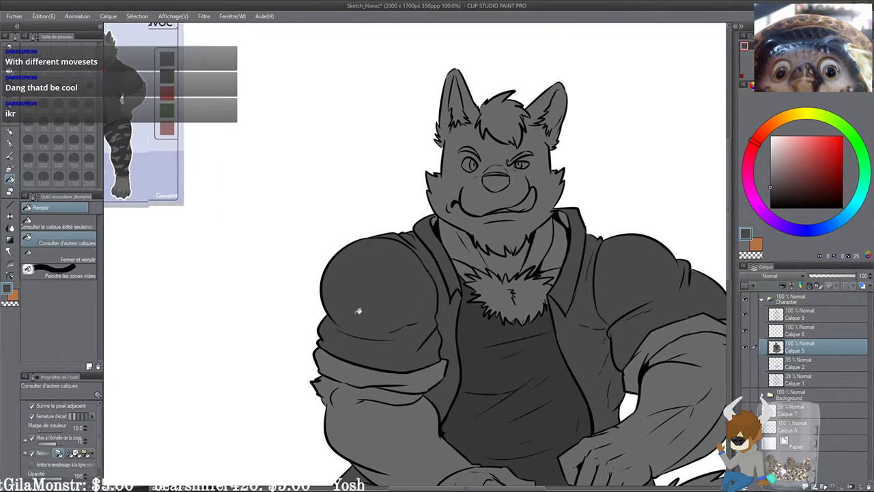
pyautogui.moveTo(229, 134); pyautogui.dragTo(340, 272)
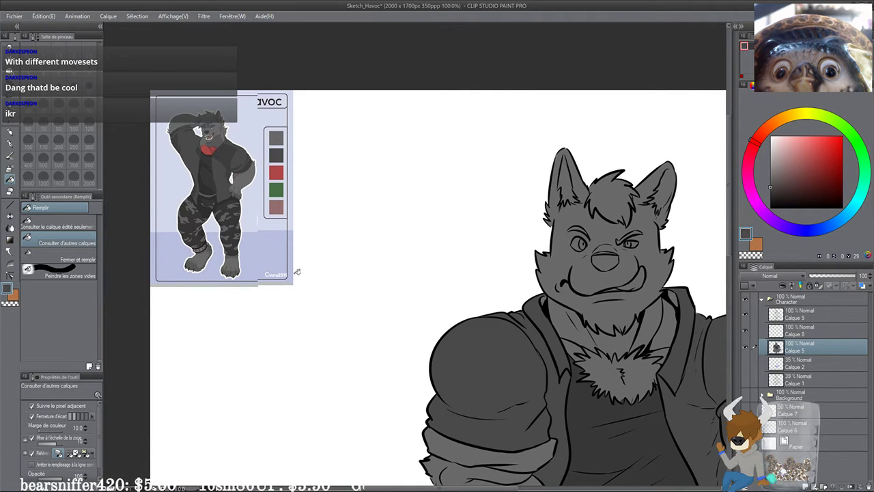
pyautogui.scroll(2, 250, 208)
pyautogui.moveTo(243, 219); pyautogui.dragTo(316, 285)
pyautogui.moveTo(437, 331); pyautogui.dragTo(243, 123)
pyautogui.moveTo(367, 316); pyautogui.dragTo(355, 267)
pyautogui.click(355, 267)
pyautogui.moveTo(656, 257); pyautogui.dragTo(194, 230)
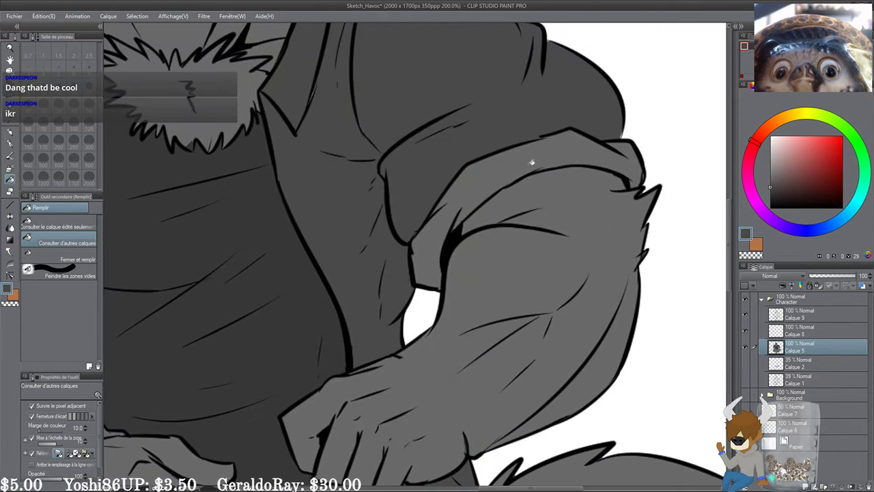
pyautogui.click(533, 162)
# Step: Sample the muted pink swatch from the reference sheet and ready the Plume G pen over the forearm beside the tail
pyautogui.moveTo(148, 297); pyautogui.dragTo(413, 353)
pyautogui.moveTo(312, 256); pyautogui.dragTo(394, 361)
pyautogui.keyDown('alt'); pyautogui.click(326, 221); pyautogui.keyUp('alt')
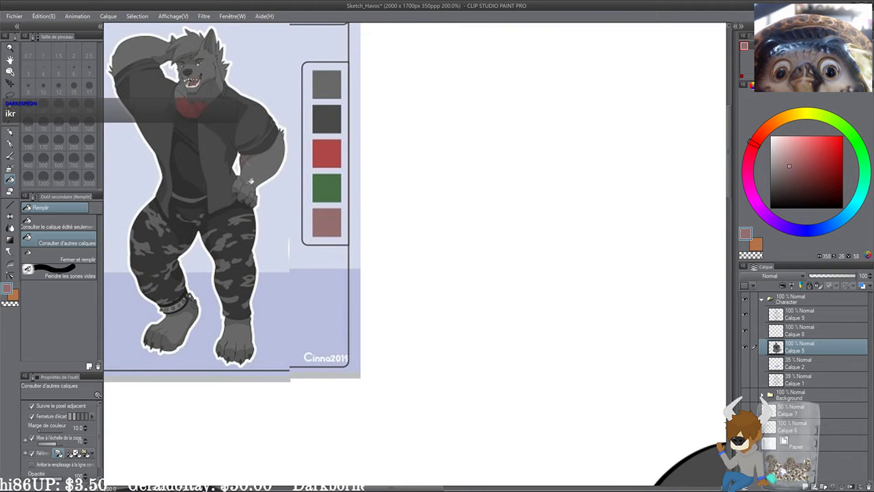
pyautogui.click(10, 143)
pyautogui.moveTo(516, 282)
pyautogui.mouseDown()
pyautogui.moveTo(250, 98)
pyautogui.moveTo(188, 75)
pyautogui.mouseUp()
pyautogui.moveTo(509, 293); pyautogui.dragTo(191, 123)
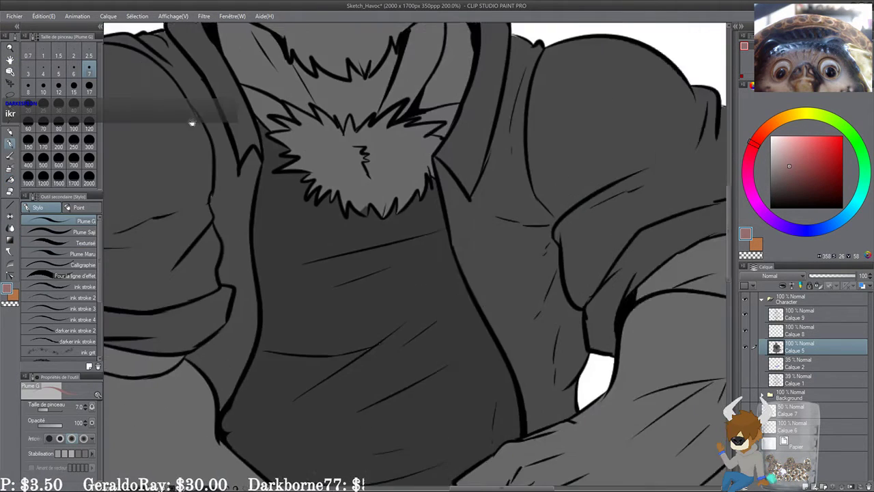
pyautogui.moveTo(450, 311); pyautogui.dragTo(190, 160)
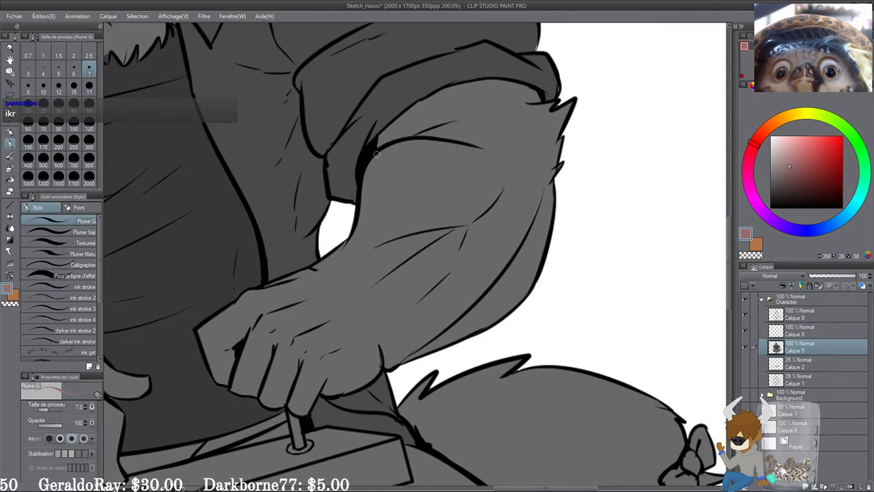
# Step: Draw two thin muted-pink strokes on the forearm from the elbow crease, one curving across and one running down, redoing the downward one
pyautogui.moveTo(376, 154); pyautogui.dragTo(438, 177)
pyautogui.moveTo(381, 154); pyautogui.dragTo(382, 202)
pyautogui.hotkey('ctrl', 'z')
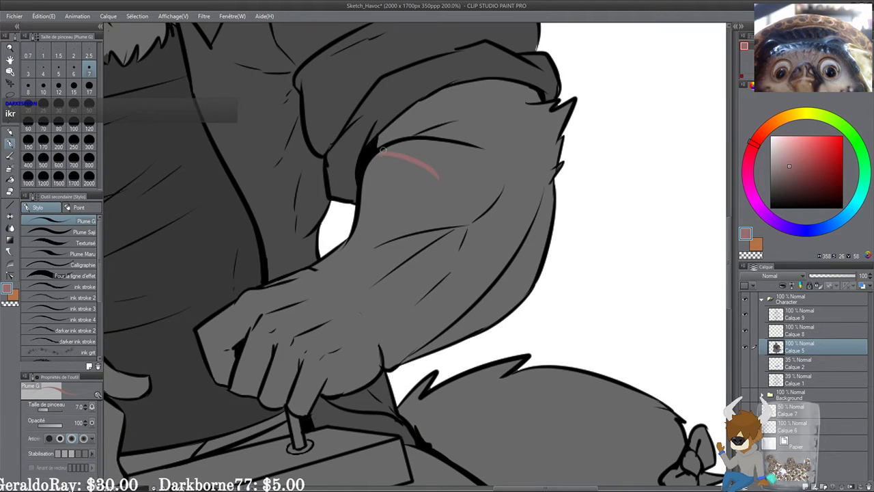
pyautogui.moveTo(383, 152); pyautogui.dragTo(381, 206)
pyautogui.scroll(-2, 381, 207)
pyautogui.scroll(-1, 382, 207)
pyautogui.hotkey('ctrl', 'z')
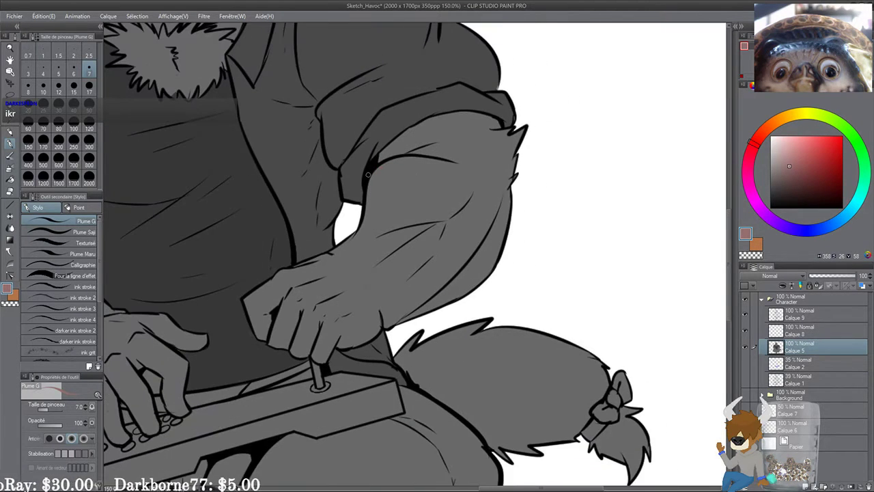
pyautogui.moveTo(369, 173); pyautogui.dragTo(405, 175)
# Step: Sample the red swatch from the reference sheet and ready the Fill tool on layer Calque 5 over the character's neck
pyautogui.scroll(-2, 391, 211)
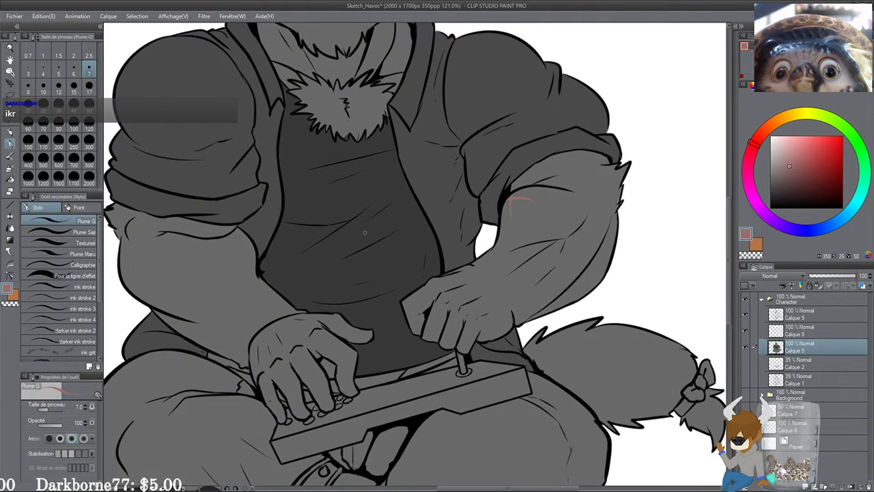
pyautogui.moveTo(322, 188); pyautogui.dragTo(336, 249)
pyautogui.moveTo(217, 145); pyautogui.dragTo(348, 273)
pyautogui.moveTo(252, 232); pyautogui.dragTo(553, 356)
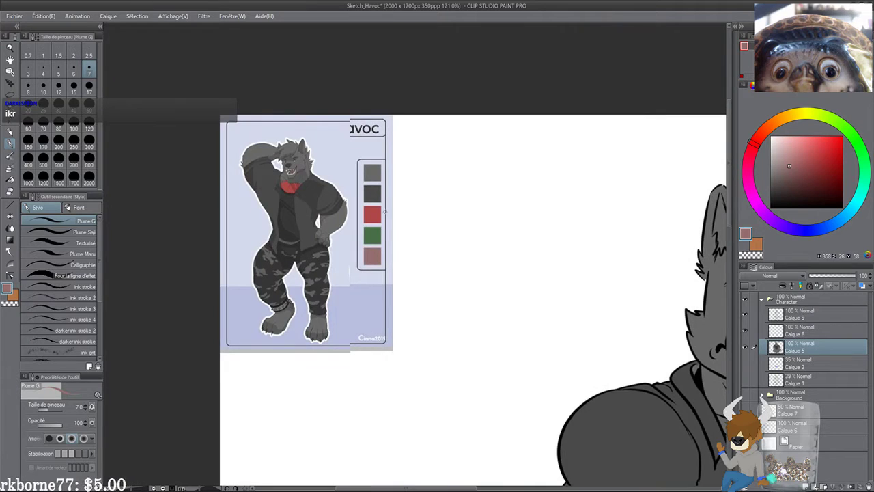
pyautogui.keyDown('alt'); pyautogui.click(373, 213); pyautogui.keyUp('alt')
pyautogui.moveTo(388, 307); pyautogui.dragTo(19, 145)
pyautogui.click(11, 179)
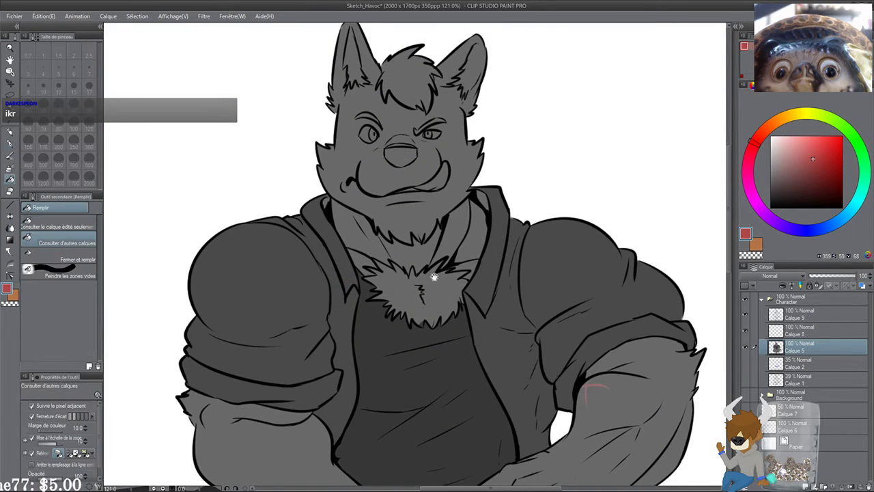
pyautogui.scroll(-3, 434, 276)
pyautogui.click(791, 315)
pyautogui.click(786, 345)
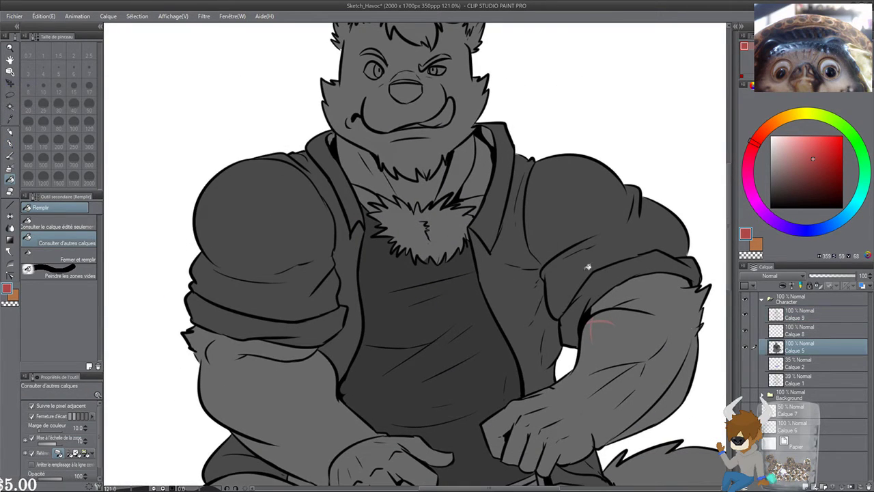
# Step: Fill the character's chest fur tuft with the sampled red
pyautogui.click(430, 223)
pyautogui.scroll(-2, 420, 312)
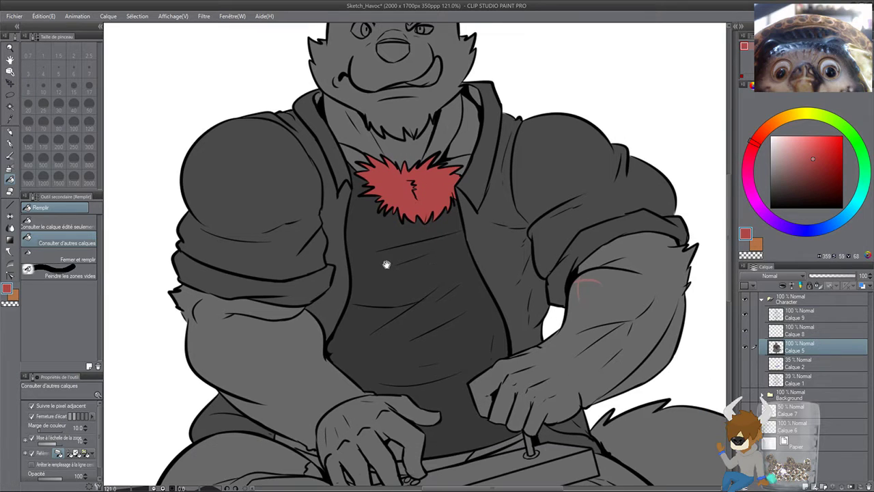
pyautogui.scroll(2, 381, 198)
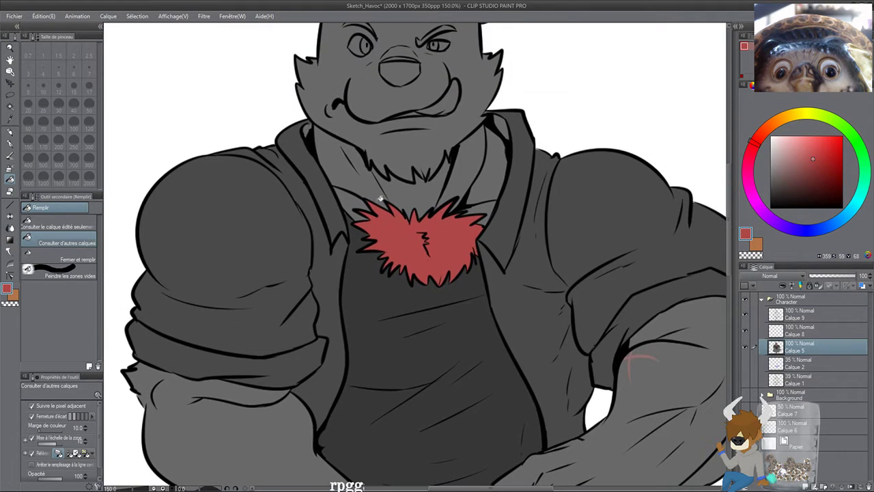
# Step: Sample the jacket grey and touch up unfilled slivers along the jacket's collar and shoulder with the Plume G pen at size 12
pyautogui.press('c')
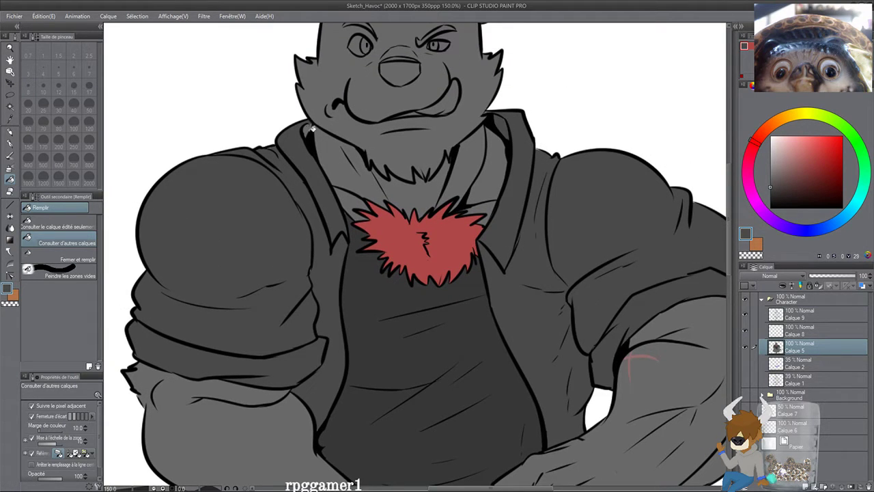
pyautogui.scroll(3, 270, 164)
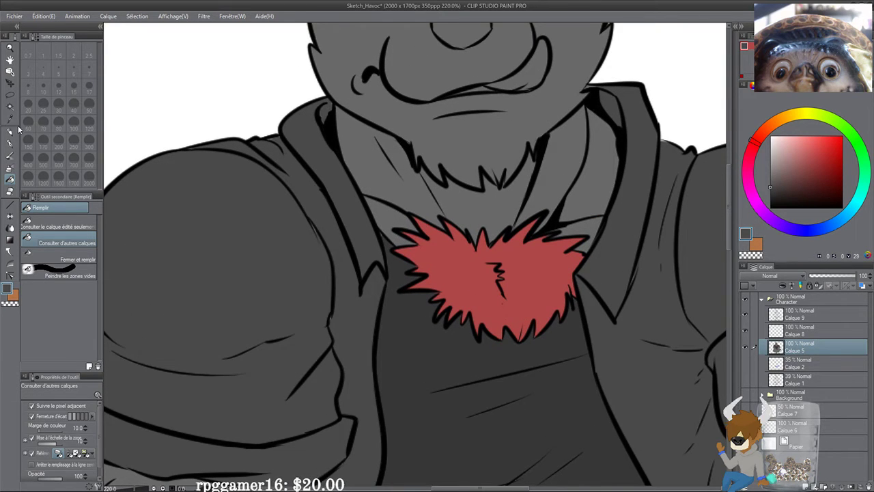
pyautogui.click(11, 143)
pyautogui.click(58, 85)
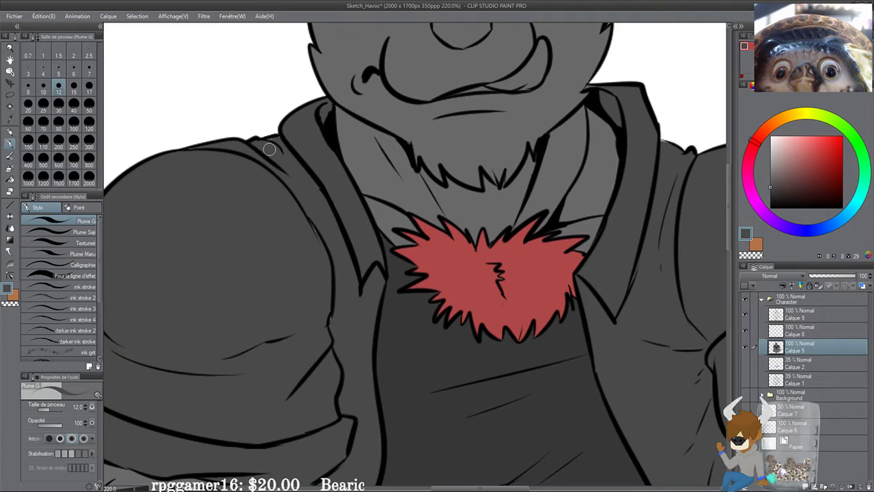
pyautogui.moveTo(324, 316); pyautogui.dragTo(307, 252)
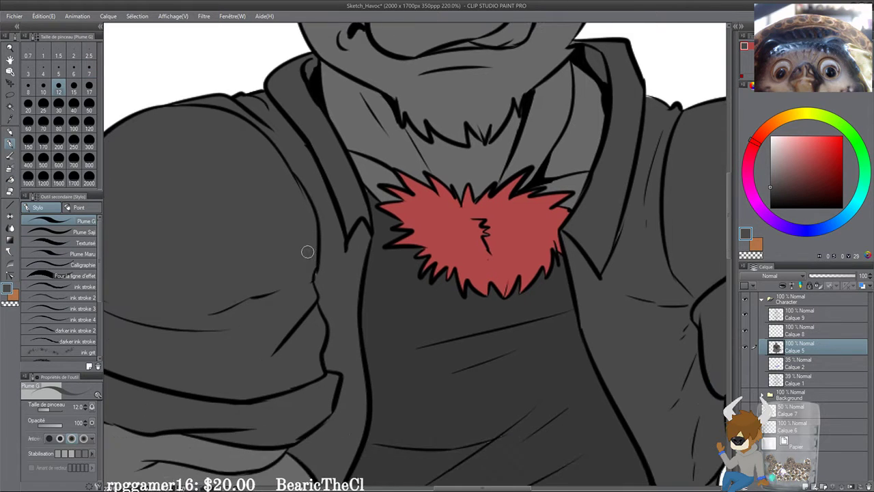
pyautogui.moveTo(270, 363); pyautogui.dragTo(371, 264)
pyautogui.moveTo(270, 169); pyautogui.dragTo(262, 372)
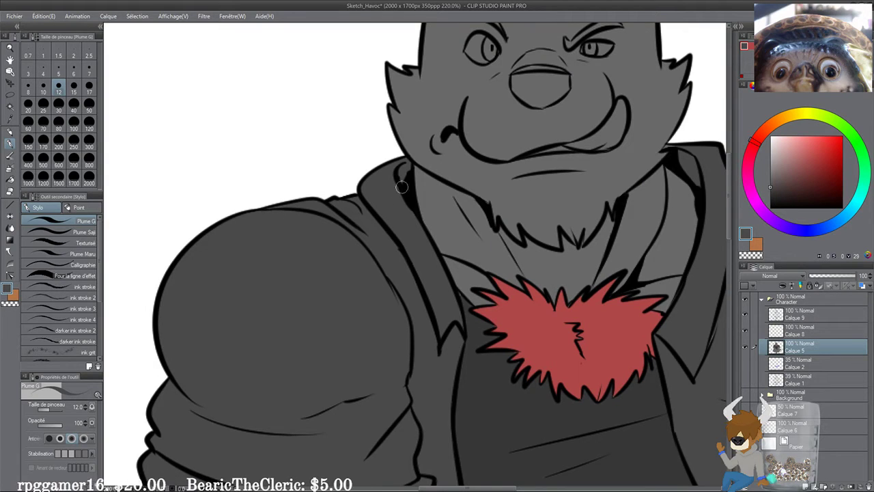
pyautogui.moveTo(519, 361); pyautogui.dragTo(355, 249)
# Step: Sample the shirt's dark grey and touch up the small gap between the collar and the chest fur
pyautogui.keyDown('alt'); pyautogui.click(344, 319); pyautogui.keyUp('alt')
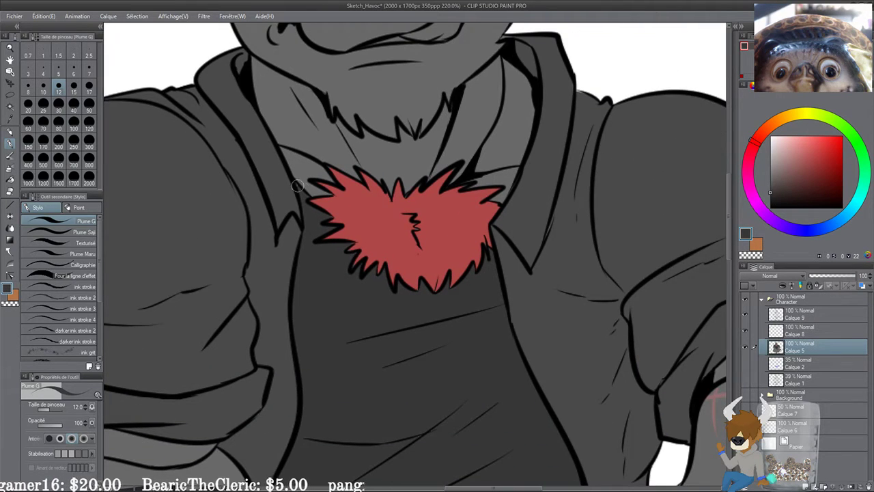
pyautogui.moveTo(298, 186); pyautogui.dragTo(296, 182)
pyautogui.moveTo(356, 248)
pyautogui.mouseDown()
pyautogui.moveTo(345, 277)
pyautogui.moveTo(266, 280)
pyautogui.mouseUp()
# Step: Sample the jacket grey again and touch up the collar, shoulder, sleeve and cuff on the side nearest the tail
pyautogui.keyDown('alt'); pyautogui.click(434, 233); pyautogui.keyUp('alt')
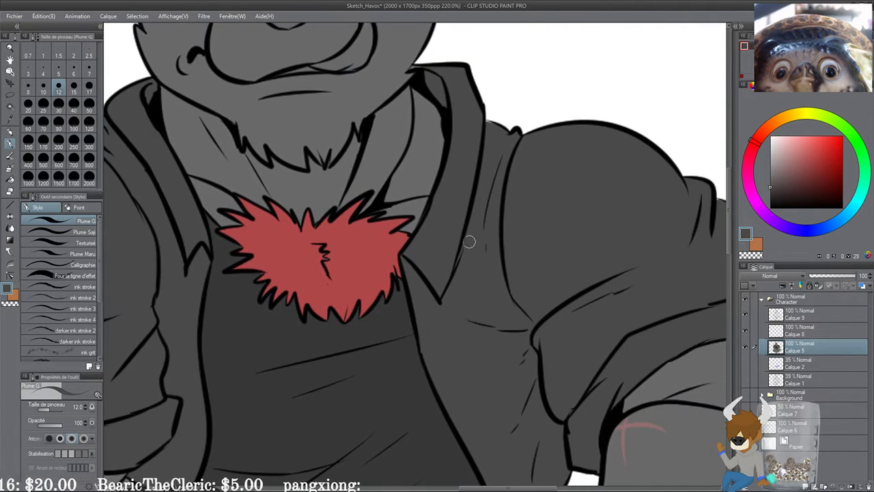
pyautogui.moveTo(469, 234); pyautogui.dragTo(440, 298)
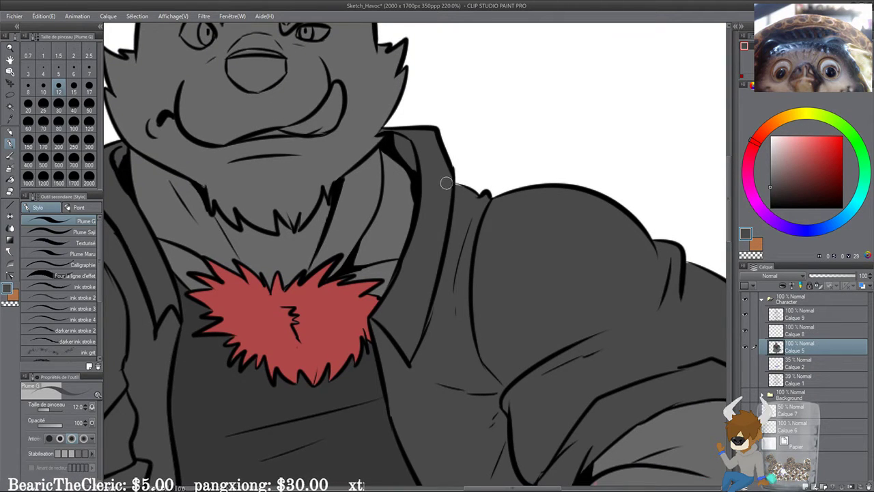
pyautogui.moveTo(625, 283); pyautogui.dragTo(447, 203)
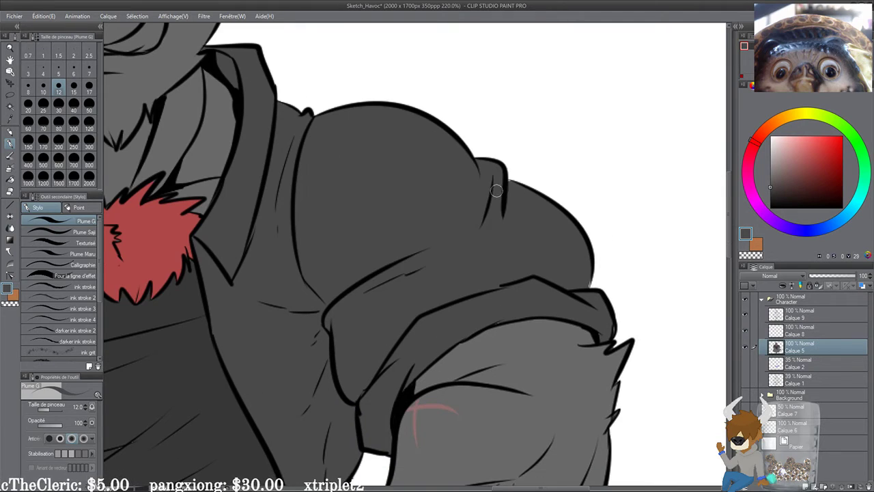
pyautogui.moveTo(446, 274); pyautogui.dragTo(453, 227)
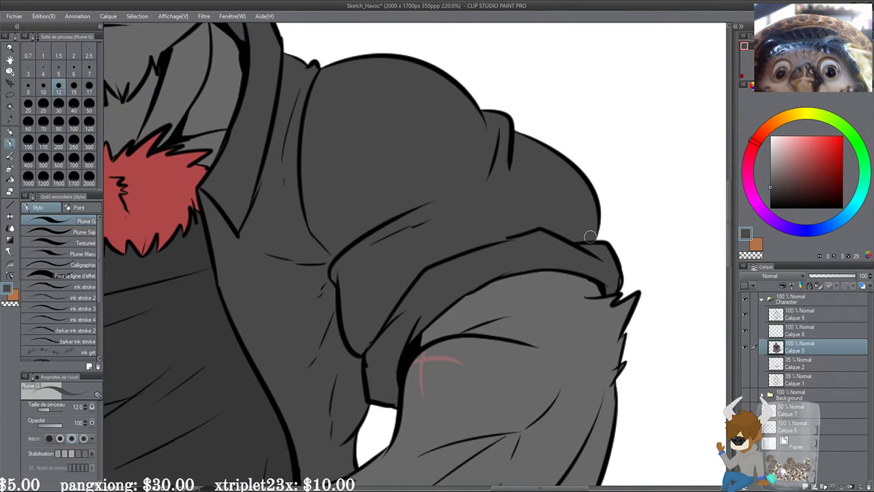
pyautogui.moveTo(594, 268); pyautogui.dragTo(550, 246)
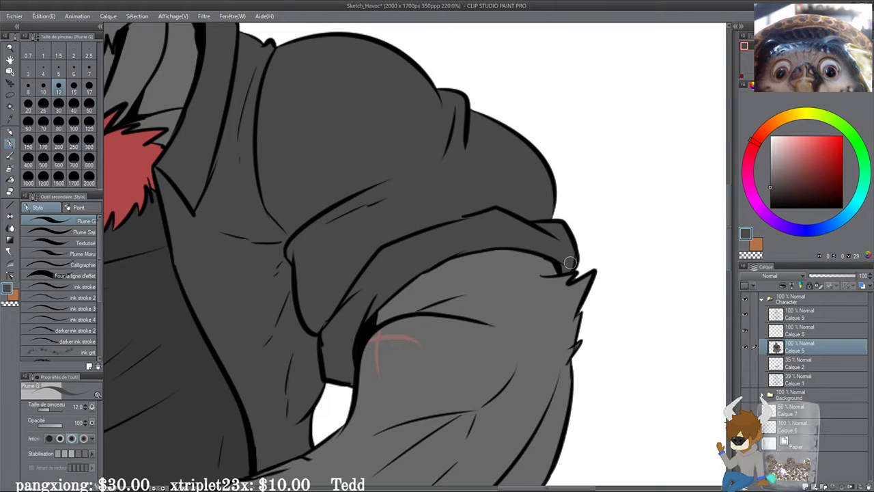
pyautogui.moveTo(372, 304); pyautogui.dragTo(376, 218)
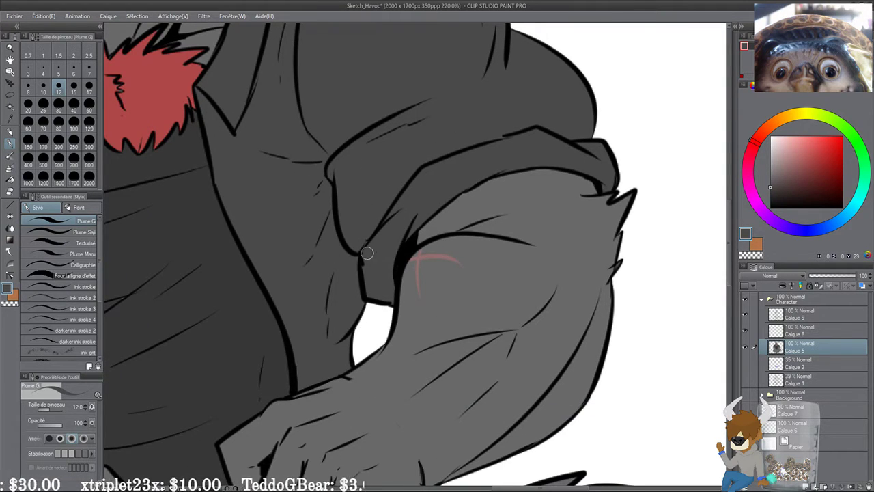
# Step: Compare the character's clothing and accent colours with the figure and swatches on the reference sheet
pyautogui.scroll(-3, 359, 251)
pyautogui.moveTo(202, 438); pyautogui.dragTo(417, 271)
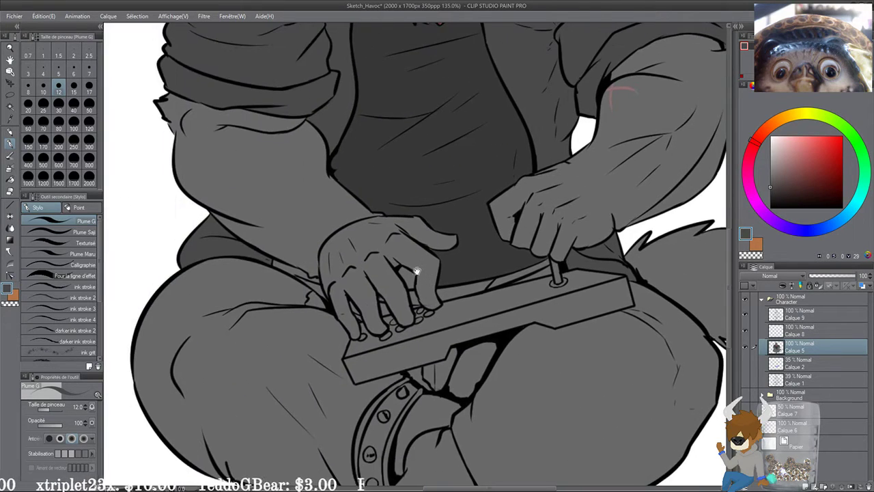
pyautogui.scroll(-3, 376, 228)
pyautogui.moveTo(212, 147); pyautogui.dragTo(435, 294)
pyautogui.moveTo(285, 246); pyautogui.dragTo(281, 337)
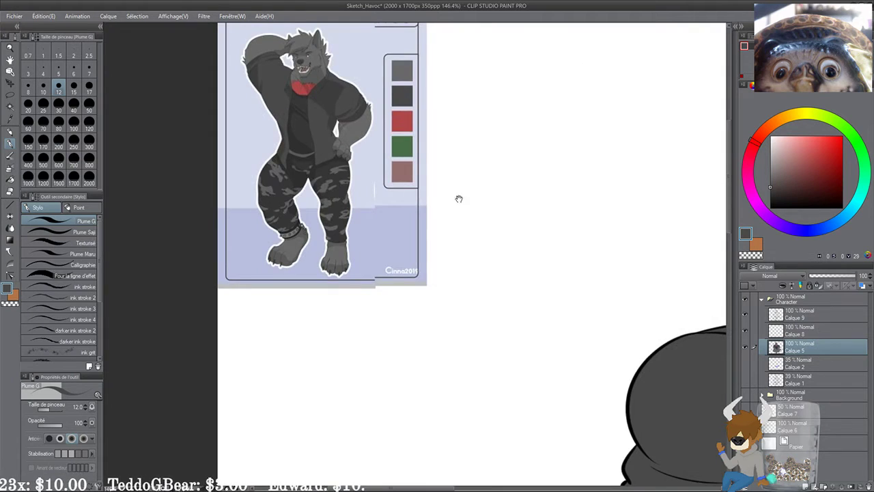
pyautogui.moveTo(459, 198); pyautogui.dragTo(368, 235)
pyautogui.moveTo(495, 335); pyautogui.dragTo(250, 116)
pyautogui.moveTo(494, 280); pyautogui.dragTo(275, 185)
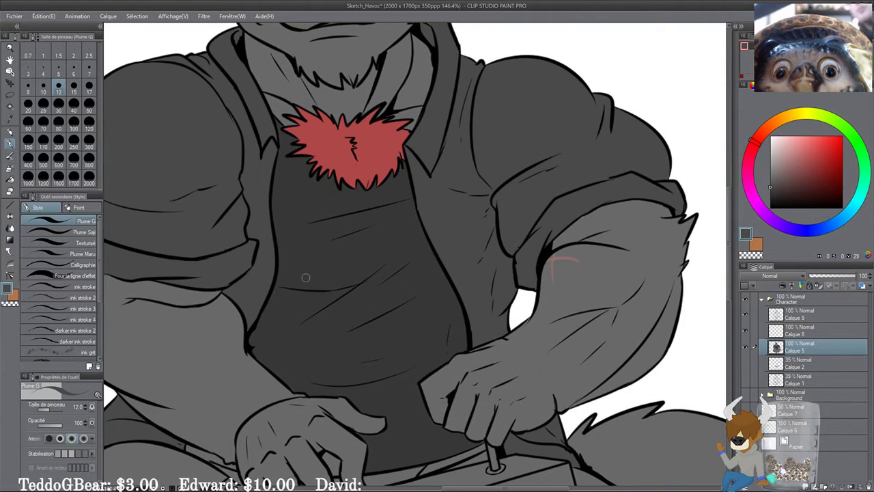
pyautogui.moveTo(314, 304); pyautogui.dragTo(236, 220)
pyautogui.moveTo(438, 336); pyautogui.dragTo(357, 404)
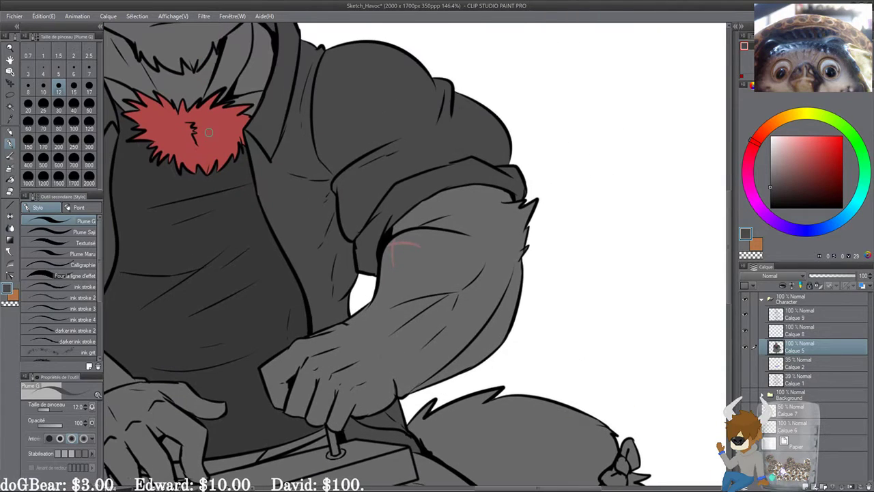
# Step: Sample the chest fur red, brighten it to a value of 75, and fill all parts of the tail ribbon with it
pyautogui.keyDown('alt'); pyautogui.click(209, 132); pyautogui.keyUp('alt')
pyautogui.moveTo(607, 347); pyautogui.dragTo(490, 200)
pyautogui.click(811, 153)
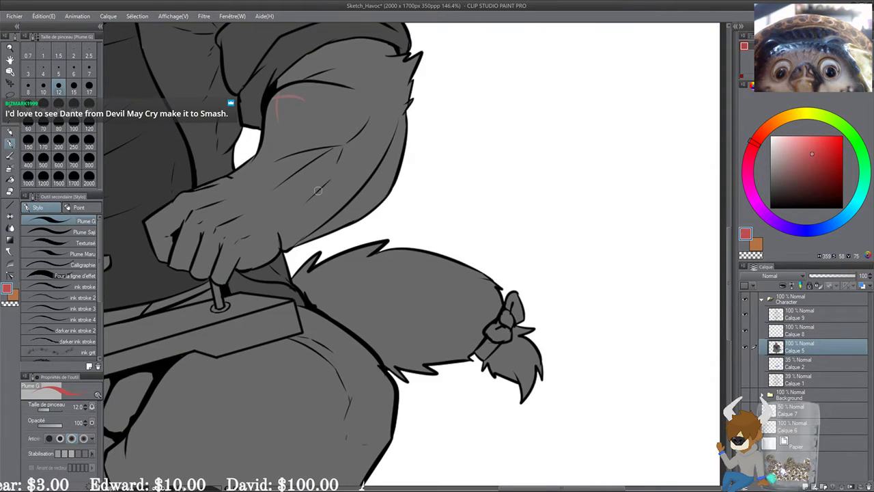
pyautogui.click(10, 179)
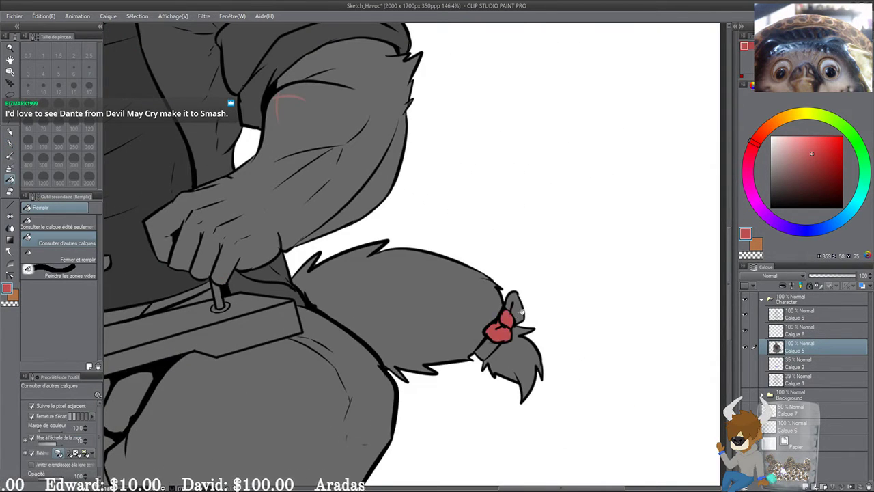
pyautogui.scroll(2, 465, 441)
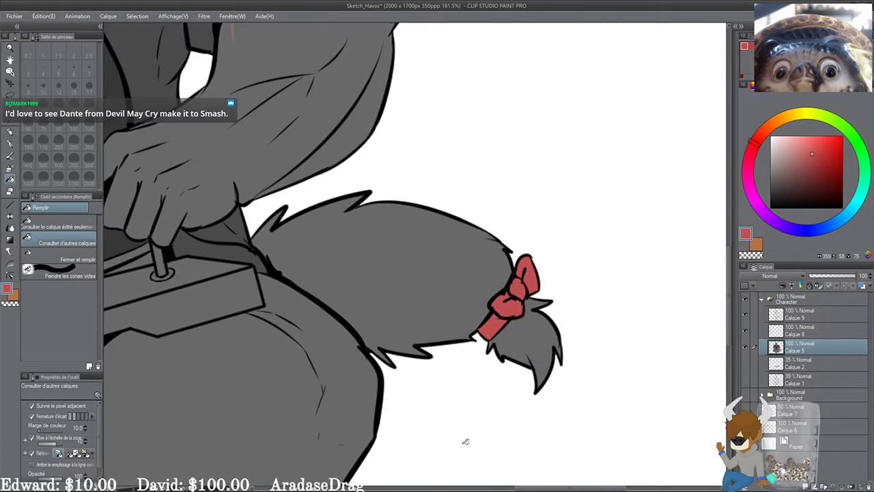
pyautogui.scroll(-3, 576, 265)
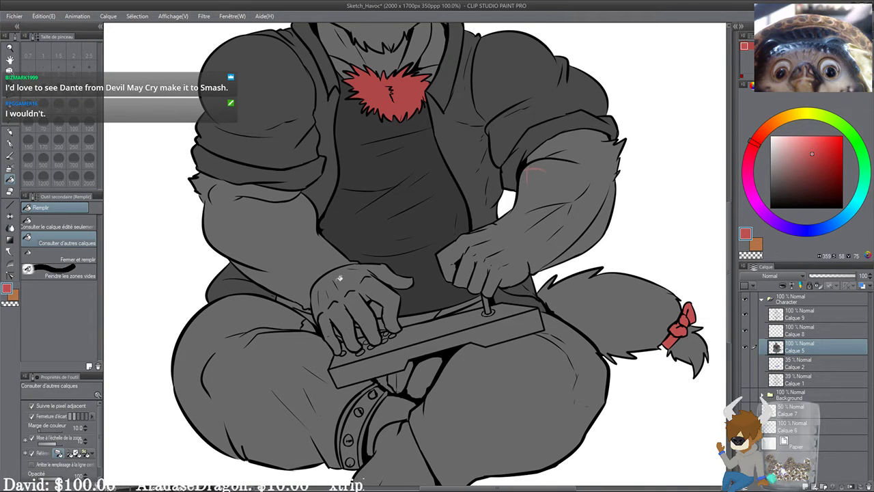
# Step: Sample the shirt's dark grey and fill the gap between the thumb and fingers of the hand on the controller's buttons
pyautogui.scroll(3, 353, 236)
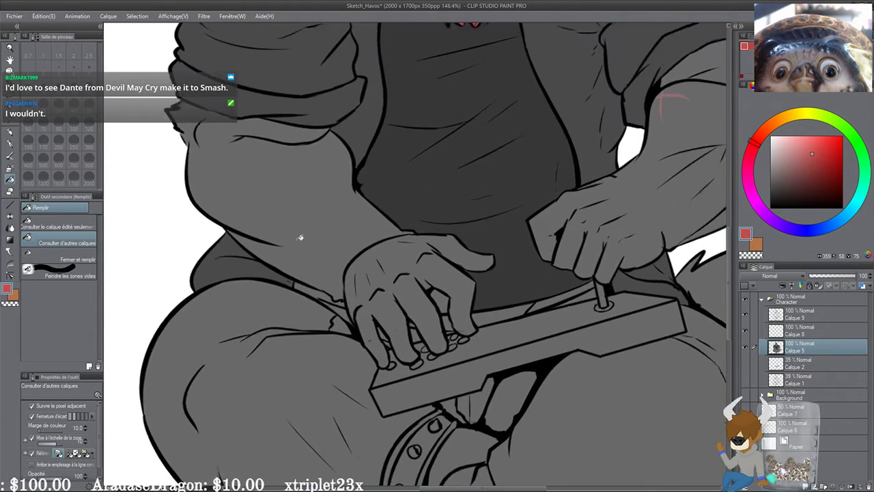
pyautogui.keyDown('alt'); pyautogui.click(420, 211); pyautogui.keyUp('alt')
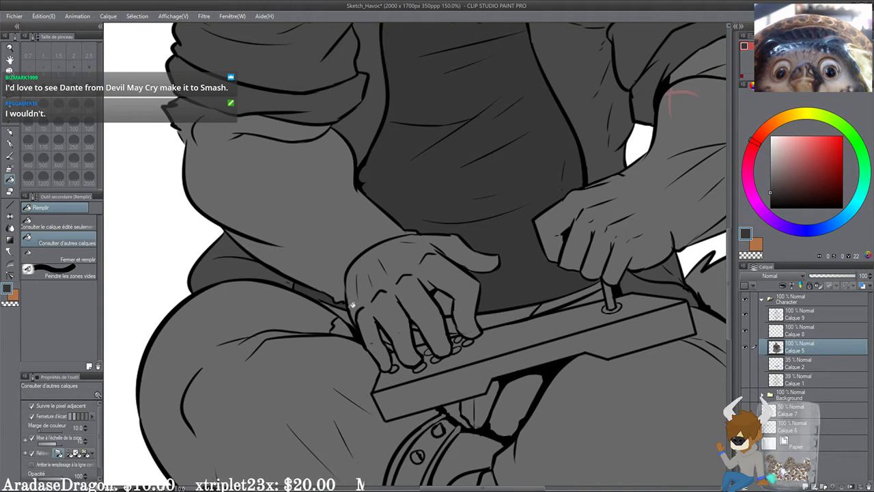
pyautogui.click(444, 299)
pyautogui.moveTo(518, 280); pyautogui.dragTo(504, 281)
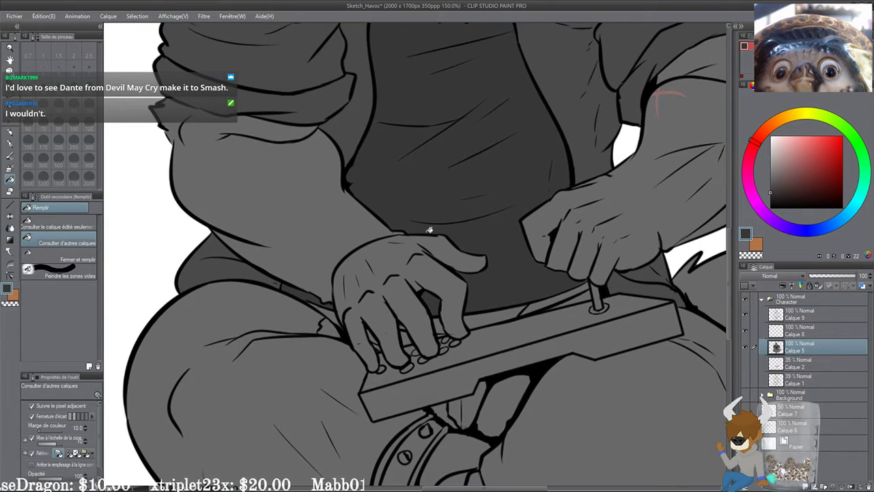
pyautogui.scroll(-3, 344, 225)
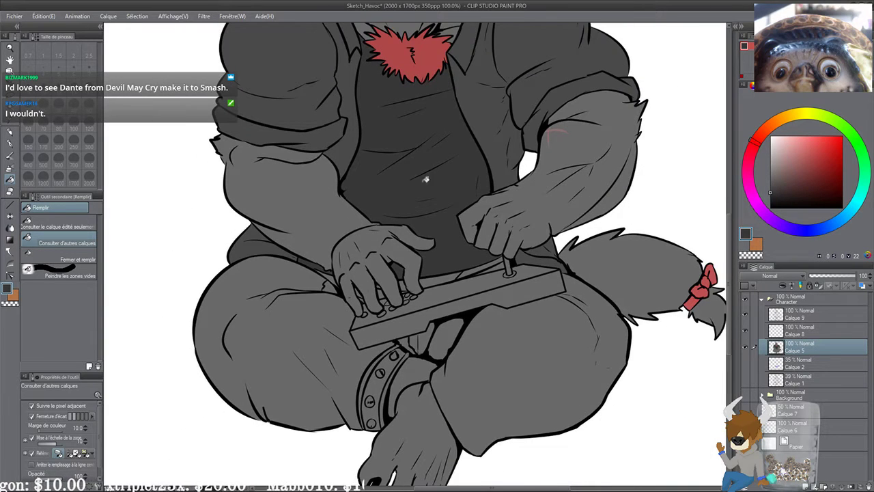
# Step: Set the drawing colour to pure white and fill the whites of both eyes
pyautogui.moveTo(421, 227); pyautogui.dragTo(358, 364)
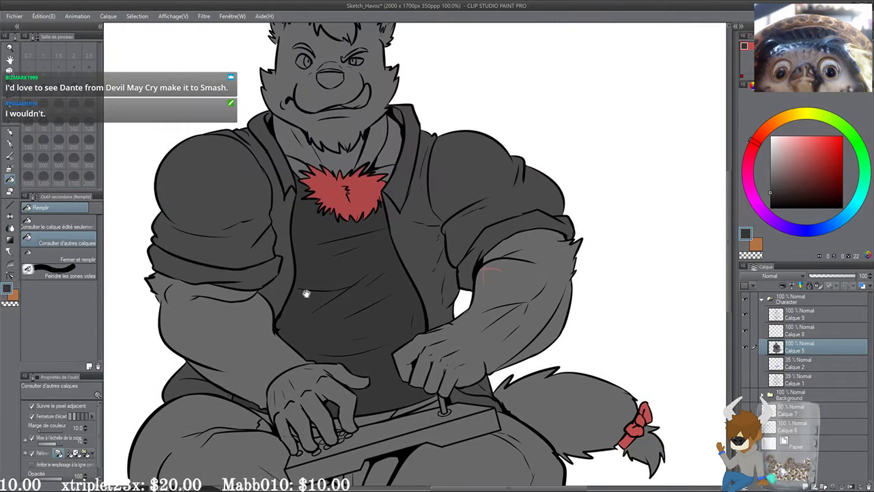
pyautogui.moveTo(306, 292); pyautogui.dragTo(330, 362)
pyautogui.scroll(2, 262, 239)
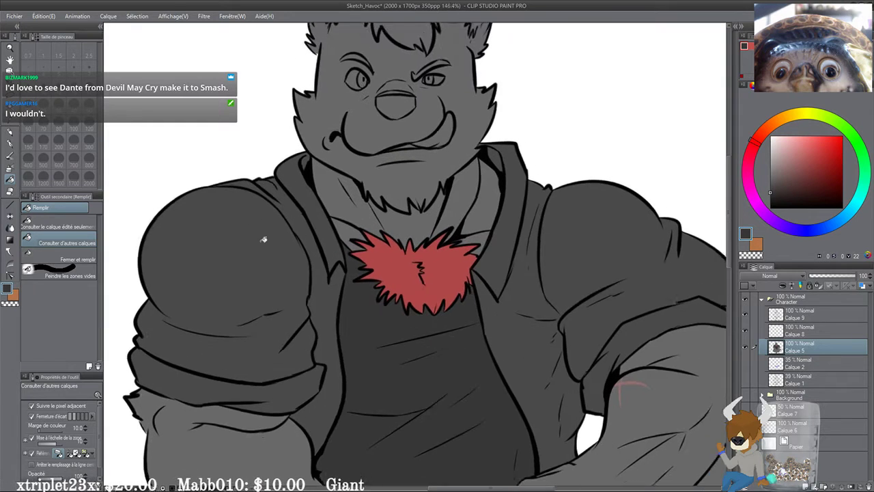
pyautogui.moveTo(804, 169); pyautogui.dragTo(769, 135)
pyautogui.moveTo(447, 187); pyautogui.dragTo(458, 261)
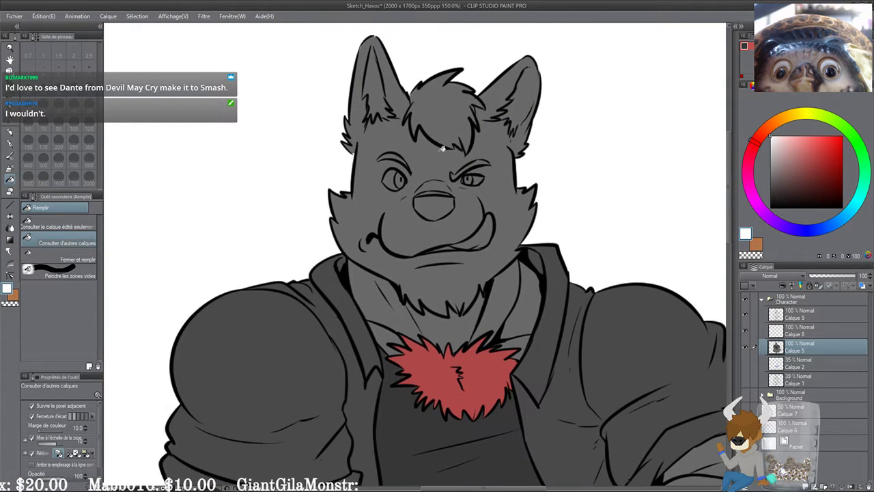
pyautogui.click(393, 179)
pyautogui.click(473, 179)
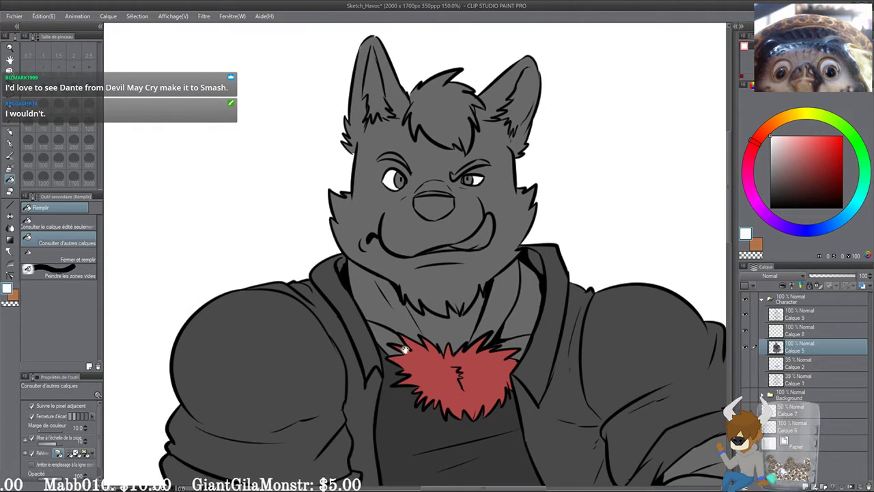
pyautogui.moveTo(405, 349); pyautogui.dragTo(384, 248)
pyautogui.scroll(-2, 341, 166)
pyautogui.scroll(2, 341, 166)
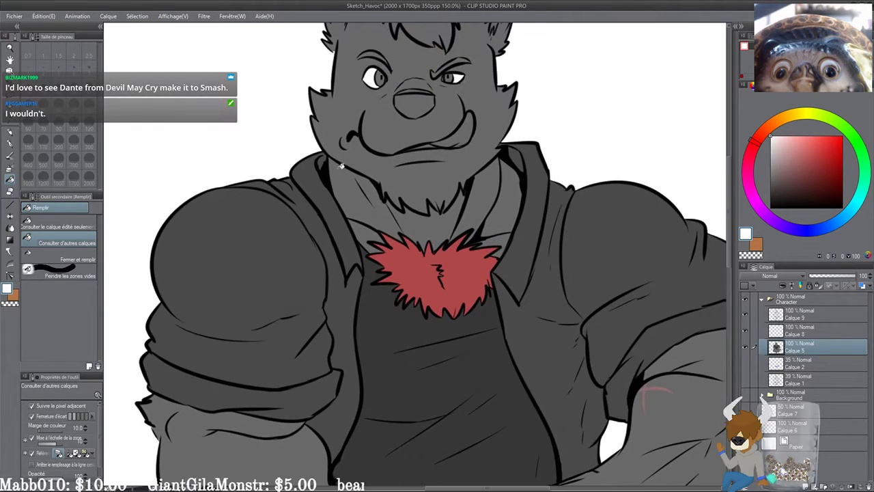
pyautogui.scroll(-3, 342, 166)
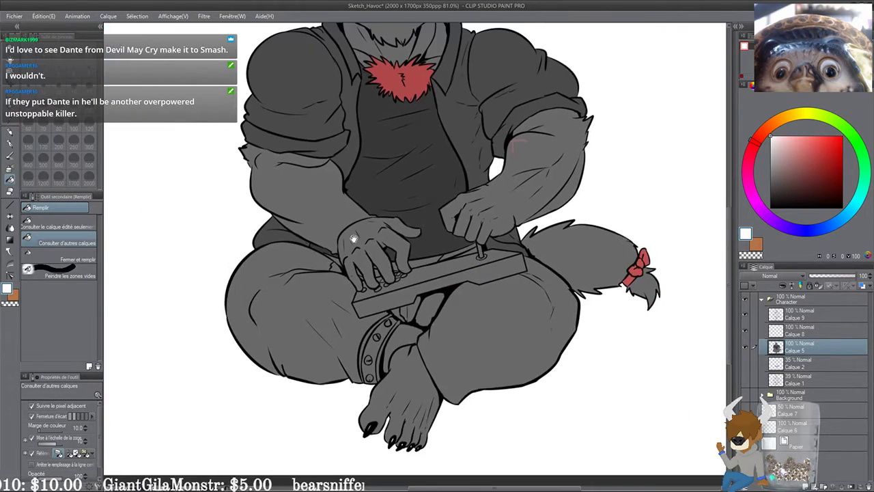
pyautogui.scroll(3, 318, 143)
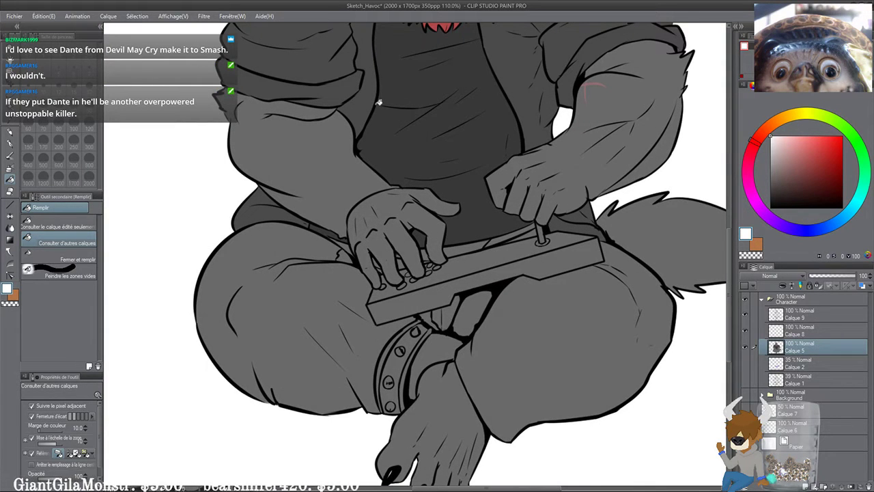
pyautogui.moveTo(395, 238); pyautogui.dragTo(391, 229)
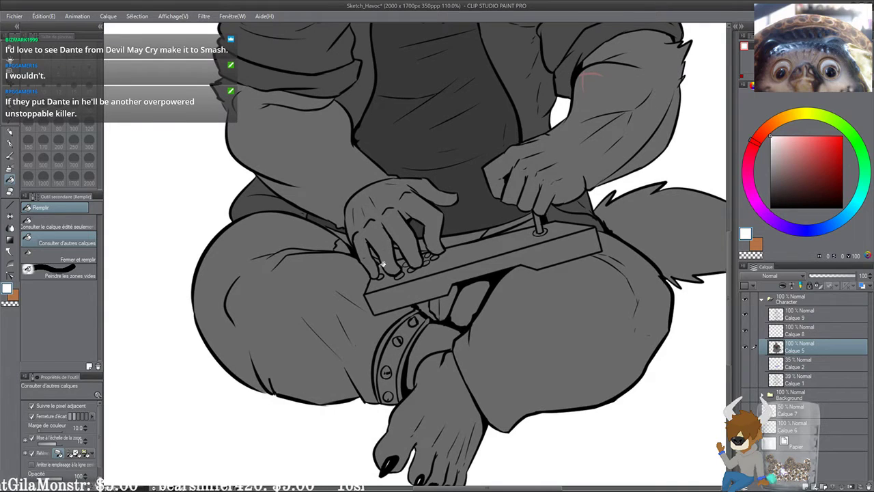
pyautogui.scroll(-4, 375, 249)
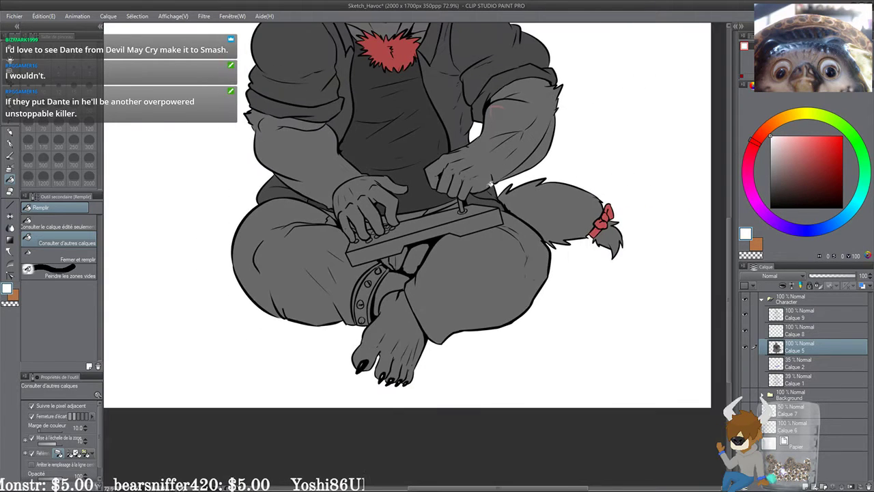
# Step: Set the drawing colour to a fully saturated green (hue 125, value 53) and fill both trouser legs and the crotch area
pyautogui.scroll(1, 349, 296)
pyautogui.scroll(1, 380, 287)
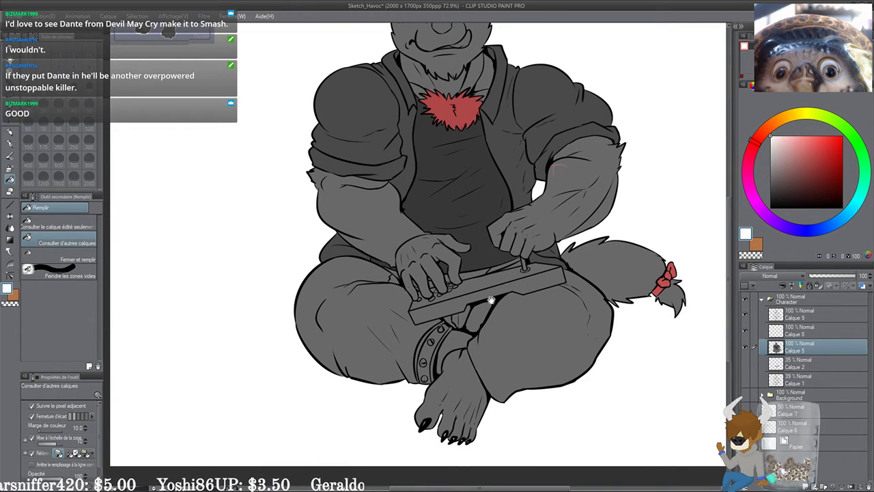
pyautogui.click(861, 146)
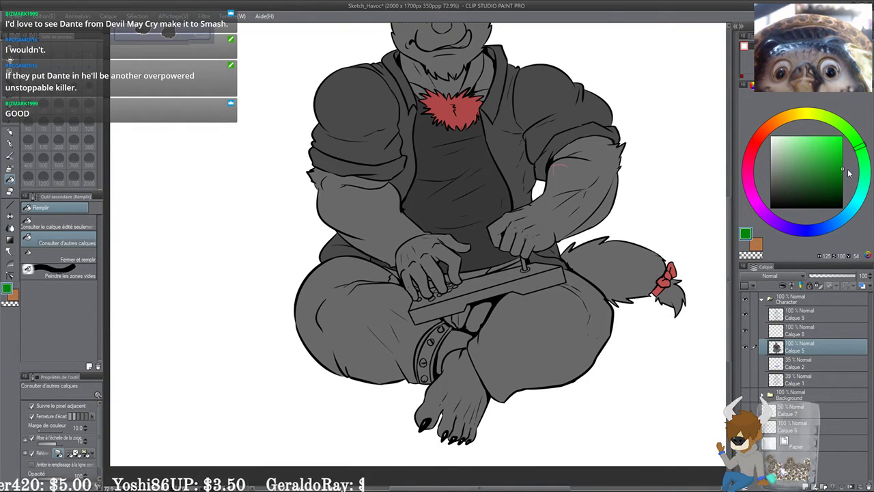
pyautogui.click(842, 169)
pyautogui.click(566, 320)
pyautogui.click(478, 313)
pyautogui.click(463, 318)
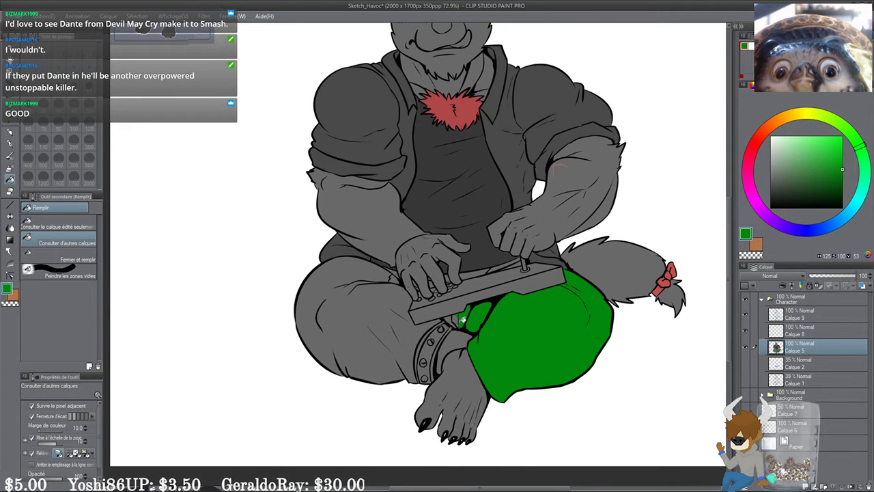
pyautogui.click(408, 329)
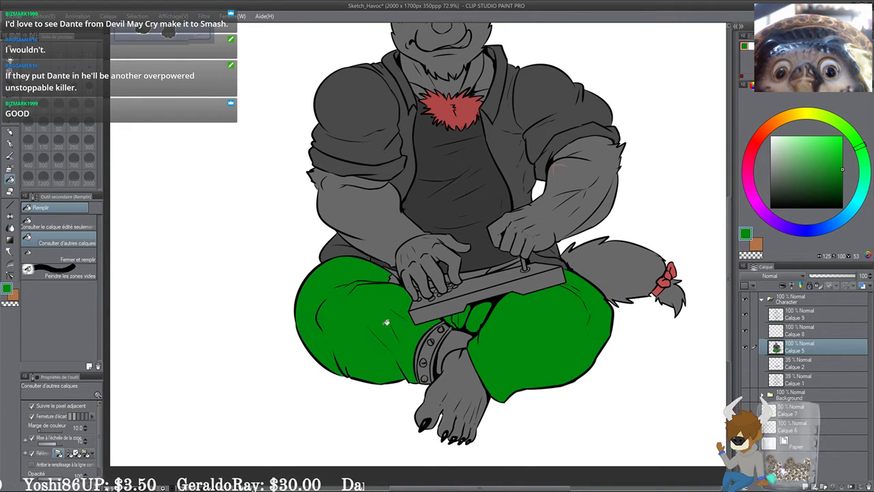
# Step: Fill the small trouser gaps between the fingers on the buttons and behind the joystick with the same green
pyautogui.scroll(5, 387, 319)
pyautogui.click(409, 220)
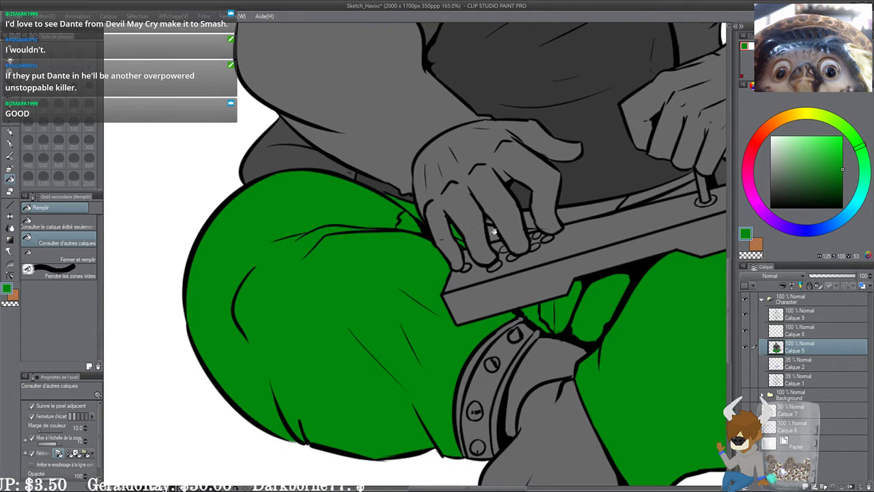
pyautogui.moveTo(597, 222); pyautogui.dragTo(488, 209)
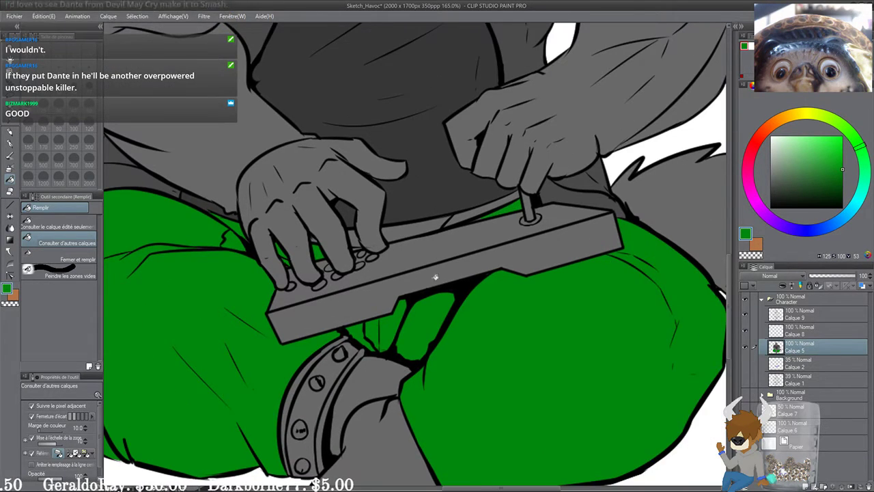
pyautogui.moveTo(335, 325); pyautogui.dragTo(431, 281)
# Step: Touch up the missed green spots around the fingers and beneath the controller with the Plume G pen at size 12
pyautogui.scroll(4, 383, 236)
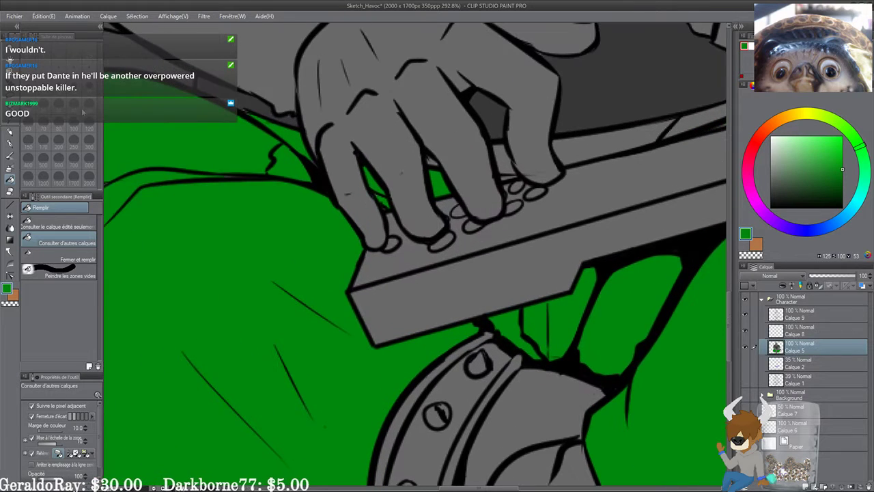
pyautogui.click(9, 145)
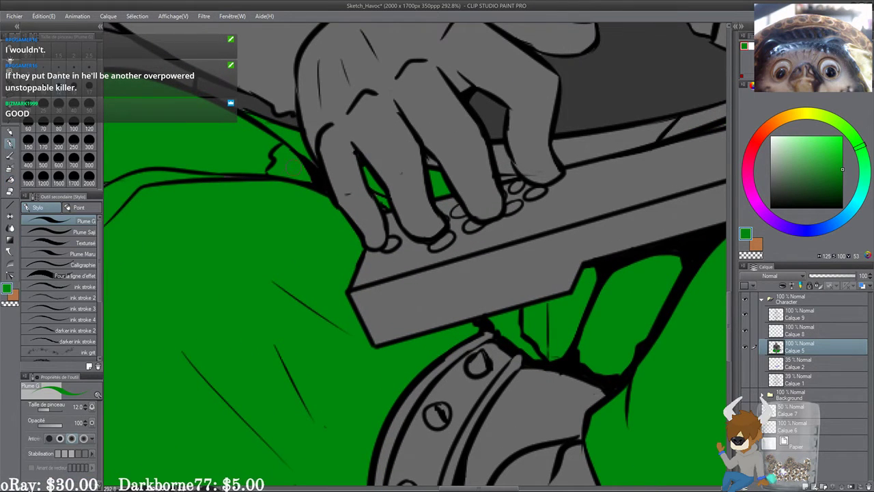
pyautogui.moveTo(382, 224); pyautogui.dragTo(294, 240)
pyautogui.moveTo(506, 183); pyautogui.dragTo(418, 207)
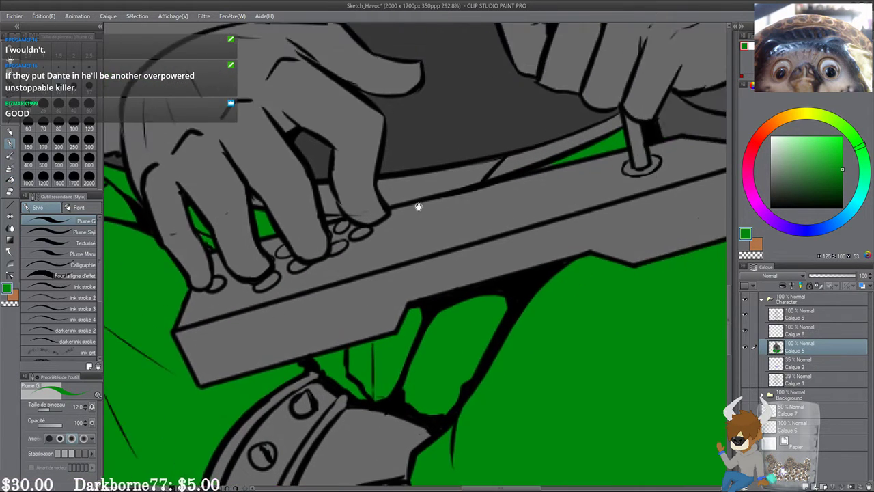
pyautogui.moveTo(328, 220); pyautogui.dragTo(340, 215)
pyautogui.moveTo(529, 180); pyautogui.dragTo(415, 194)
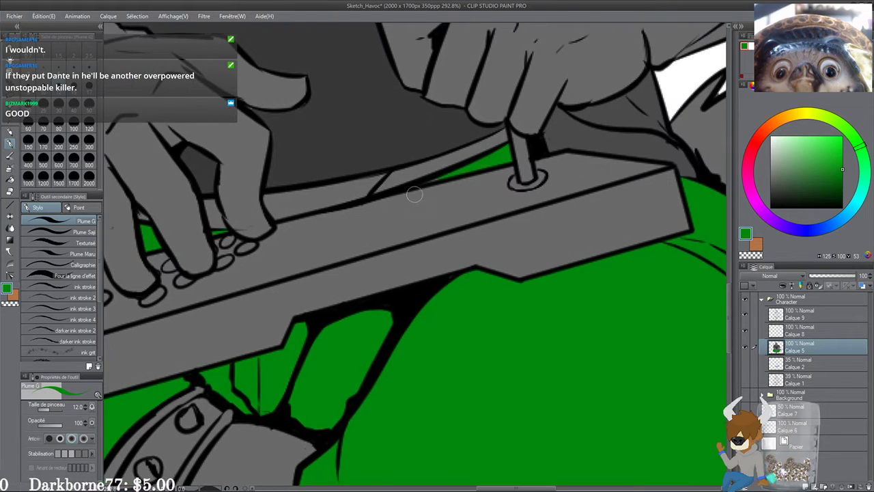
pyautogui.scroll(-3, 477, 178)
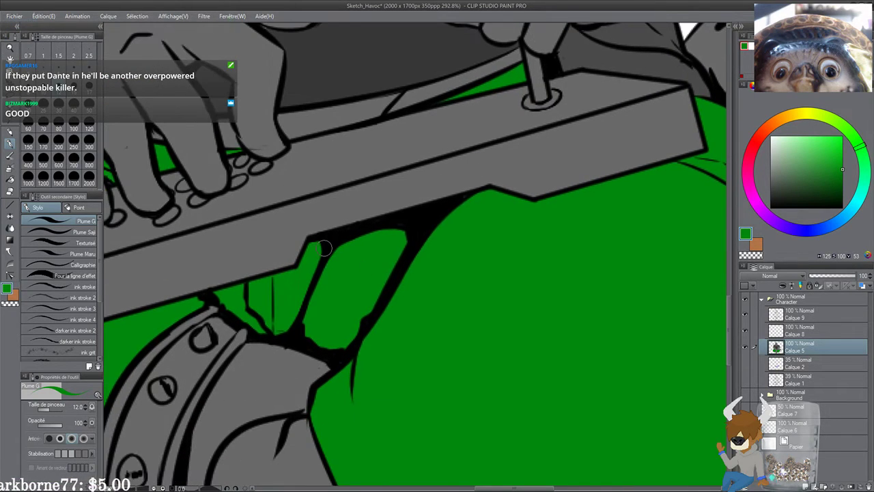
# Step: Touch up unfilled green bits along the folds and outlines of both trouser legs and around the ankle cuff
pyautogui.moveTo(624, 215); pyautogui.dragTo(275, 272)
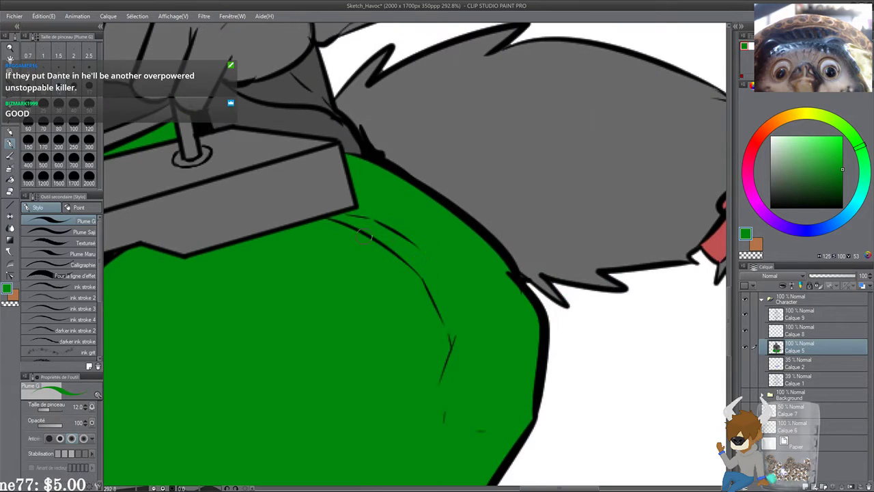
pyautogui.moveTo(367, 340); pyautogui.dragTo(378, 262)
pyautogui.scroll(-3, 356, 156)
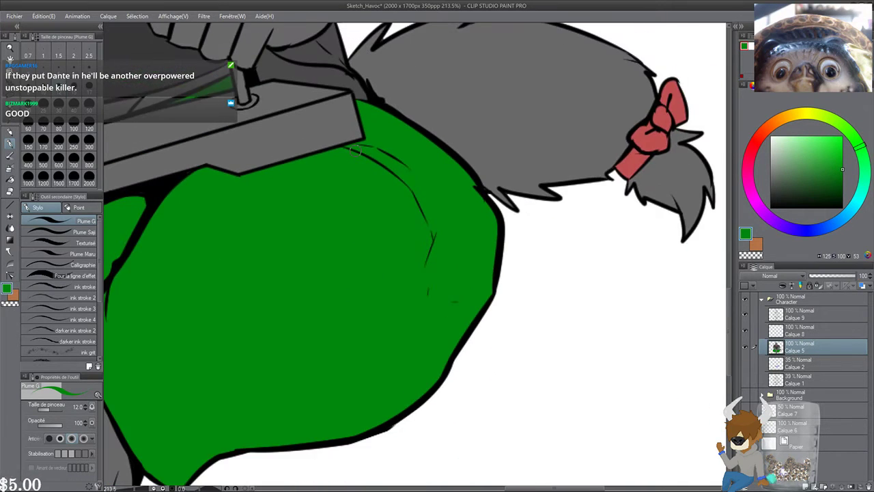
pyautogui.moveTo(321, 241); pyautogui.dragTo(371, 210)
pyautogui.moveTo(468, 256); pyautogui.dragTo(537, 242)
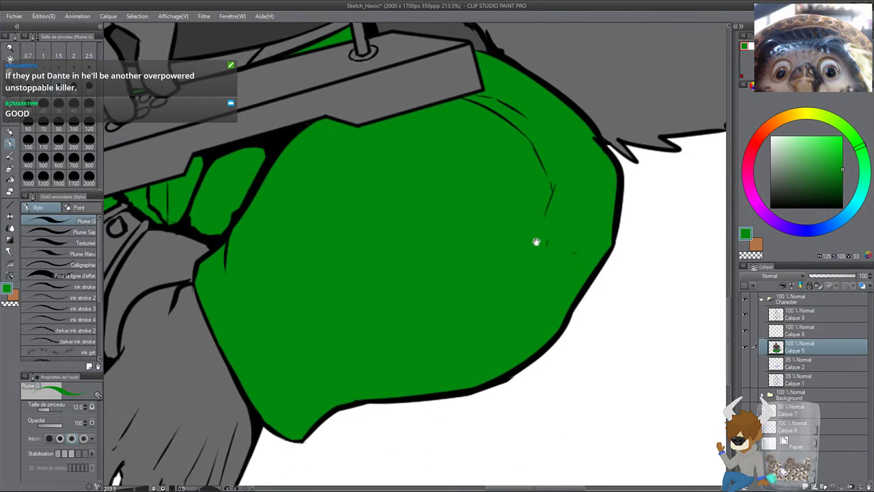
pyautogui.moveTo(292, 252); pyautogui.dragTo(533, 259)
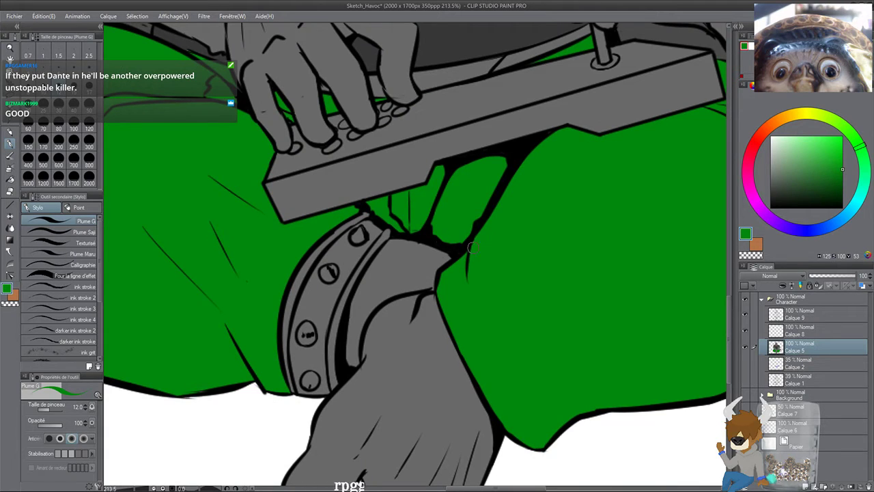
pyautogui.hscroll(-5, 470, 247)
pyautogui.moveTo(286, 399); pyautogui.dragTo(353, 328)
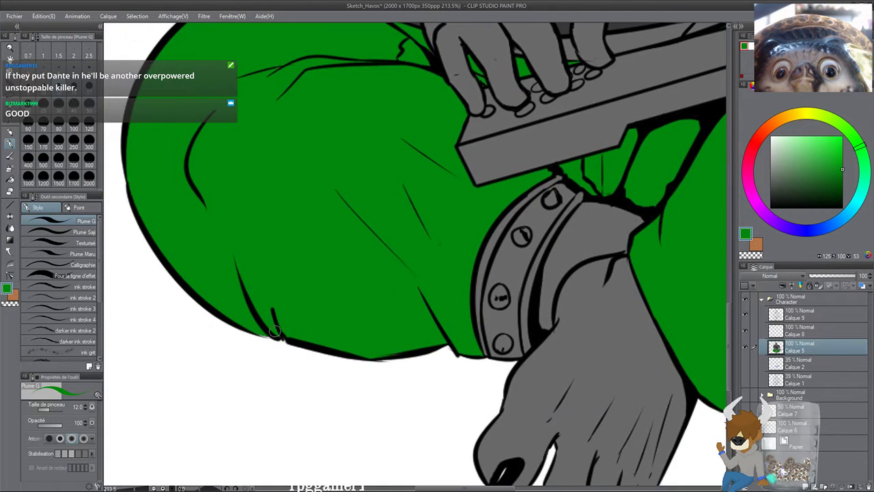
pyautogui.moveTo(283, 278); pyautogui.dragTo(337, 413)
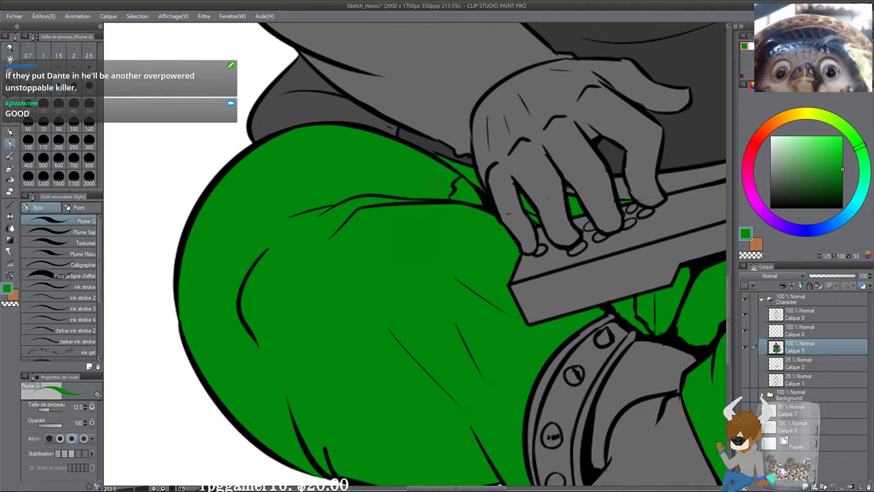
pyautogui.hscroll(5, 458, 193)
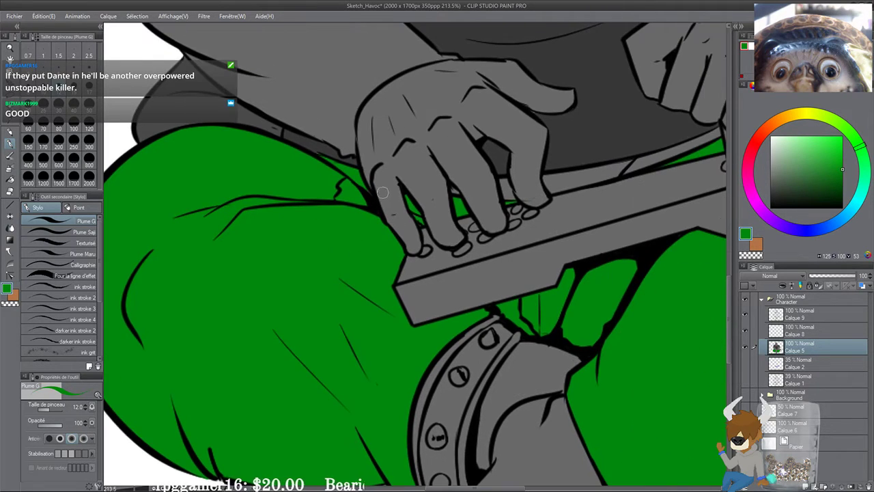
pyautogui.scroll(-3, 362, 144)
# Step: Auto-select all the green trouser areas on Calque 5, including the gaps around the hands and controller
pyautogui.press('w')
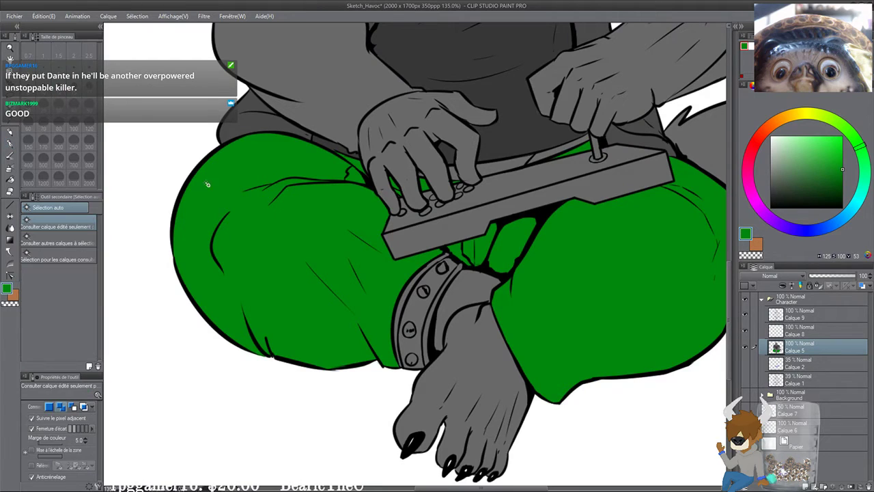
pyautogui.click(286, 253)
pyautogui.hscroll(5, 580, 284)
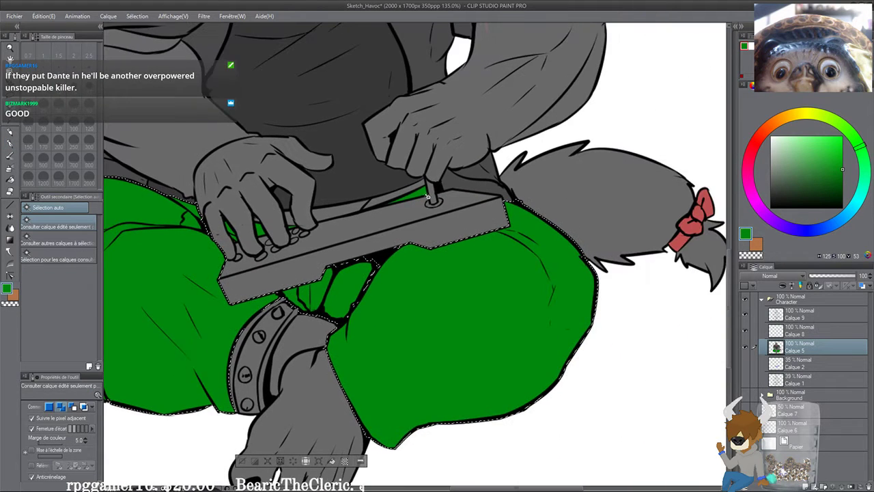
pyautogui.hscroll(-3, 384, 222)
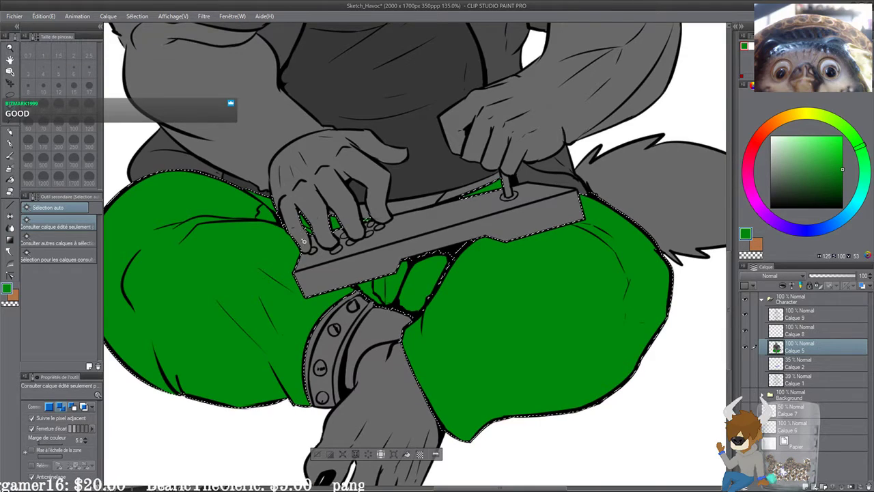
pyautogui.scroll(-3, 250, 217)
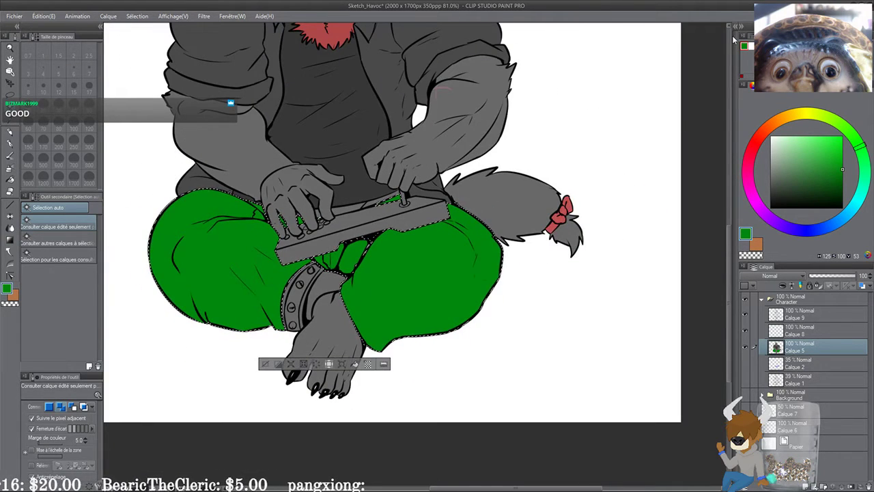
# Step: Apply the Camouflage02_IS colour pattern material to the selected trouser areas
pyautogui.click(737, 28)
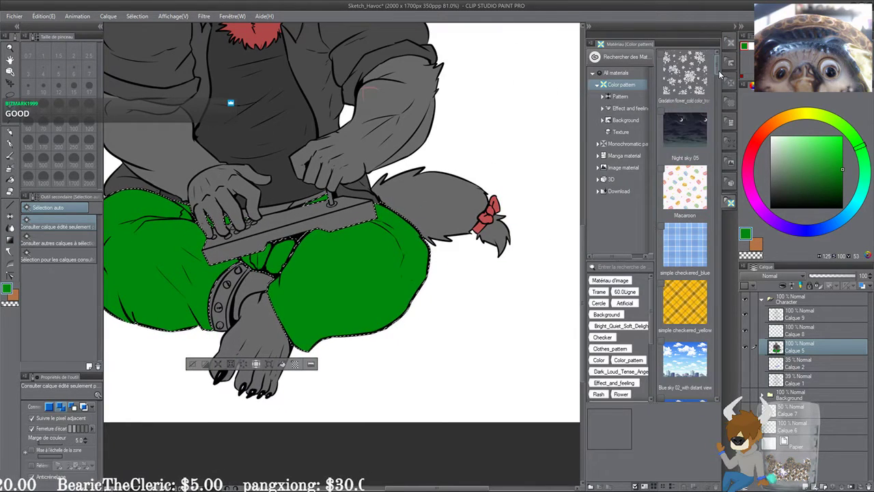
pyautogui.moveTo(716, 83); pyautogui.dragTo(402, 290)
pyautogui.moveTo(717, 175); pyautogui.dragTo(715, 383)
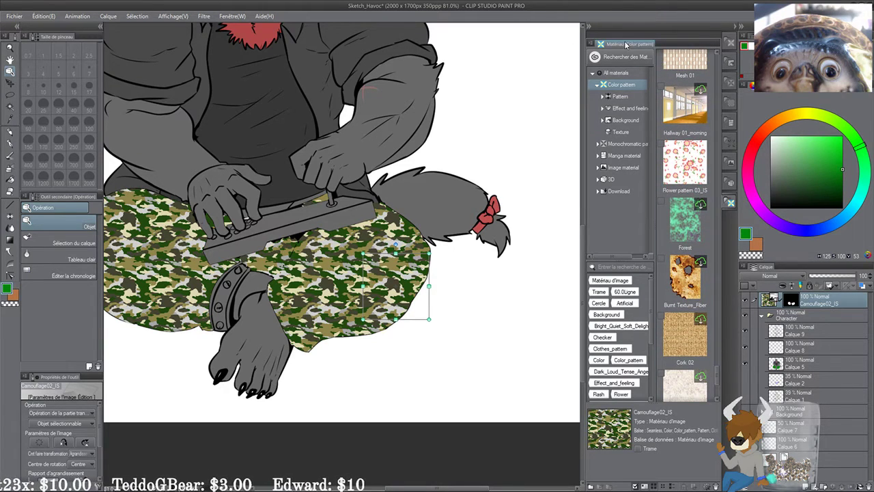
pyautogui.click(589, 27)
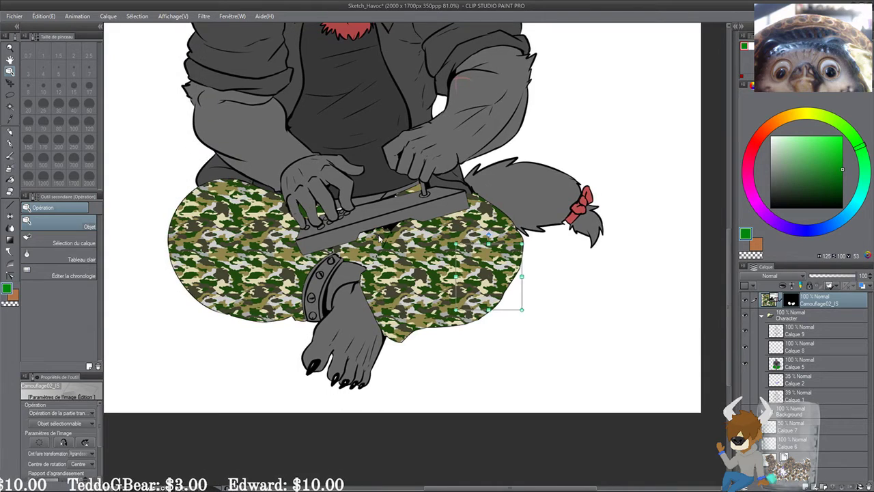
# Step: Enlarge the camouflage pattern to about twice its size and move its layer into the Character folder directly above Calque 5
pyautogui.scroll(-2, 380, 238)
pyautogui.moveTo(429, 240); pyautogui.dragTo(327, 139)
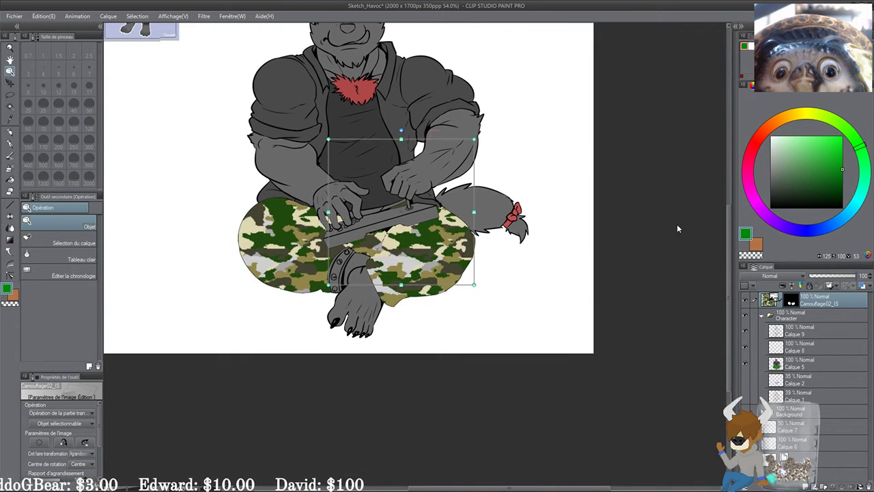
pyautogui.moveTo(831, 303); pyautogui.dragTo(831, 360)
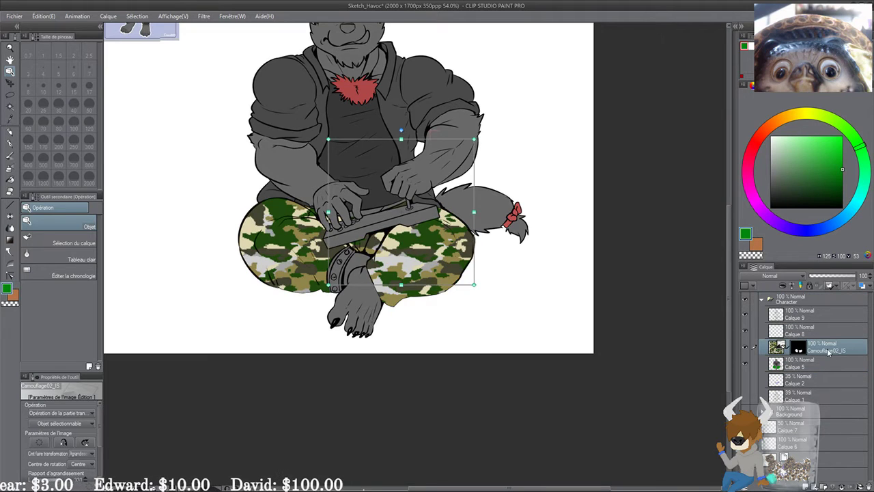
pyautogui.moveTo(419, 317); pyautogui.dragTo(453, 348)
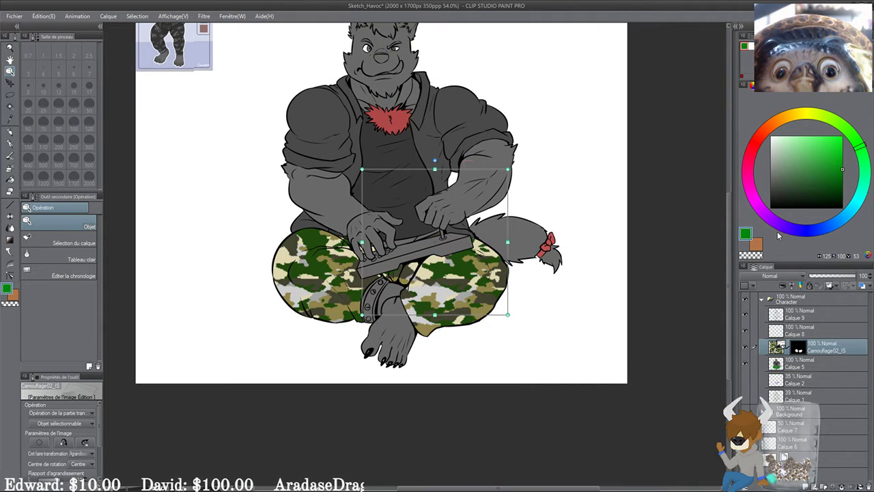
# Step: Rasterise the camouflage layer, then darken and desaturate it with the hue/saturation/luminosity correction to match the reference sheet's trousers
pyautogui.press('Return')
pyautogui.moveTo(487, 327); pyautogui.dragTo(495, 323)
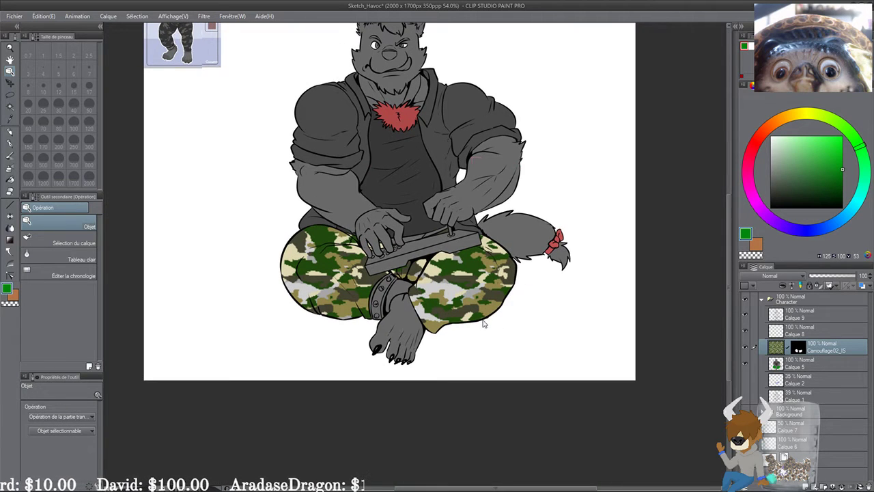
pyautogui.hotkey('ctrl', 'u')
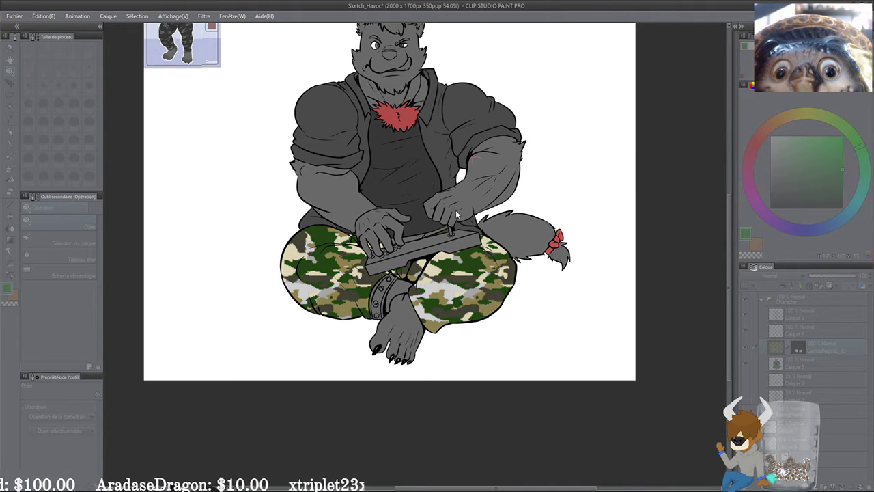
pyautogui.moveTo(456, 211); pyautogui.dragTo(453, 211)
pyautogui.moveTo(327, 263); pyautogui.dragTo(392, 346)
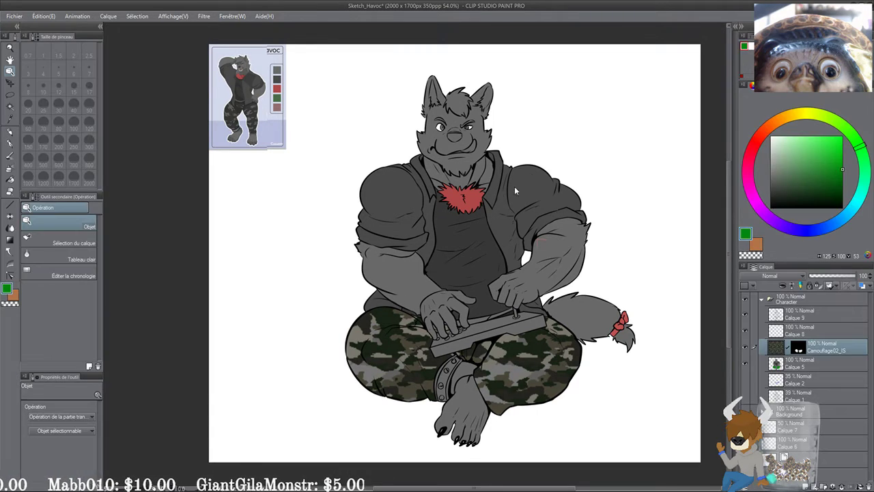
pyautogui.moveTo(463, 275); pyautogui.dragTo(444, 258)
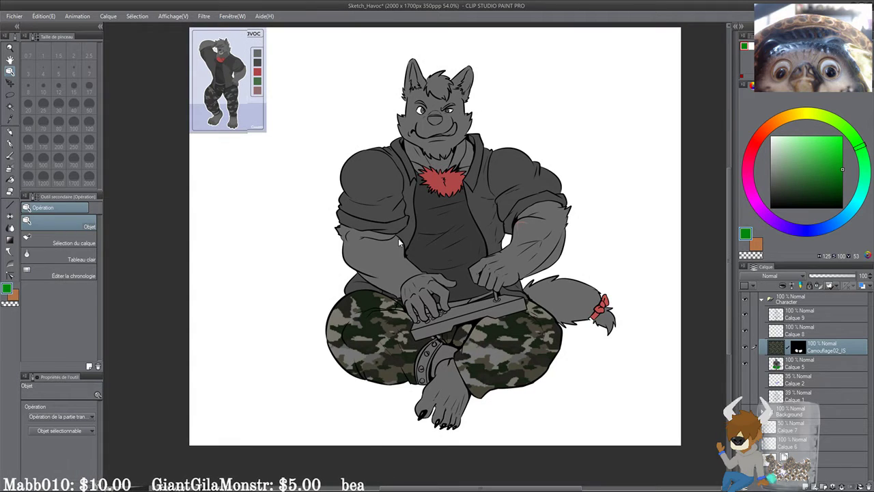
# Step: Make Calque 5 the active layer and sample the dark grey swatch of the reference sheet with the Plume G pen
pyautogui.scroll(5, 400, 242)
pyautogui.moveTo(300, 339); pyautogui.dragTo(428, 379)
pyautogui.moveTo(280, 86); pyautogui.dragTo(408, 364)
pyautogui.moveTo(584, 259); pyautogui.dragTo(565, 193)
pyautogui.click(823, 369)
pyautogui.moveTo(399, 230); pyautogui.dragTo(420, 306)
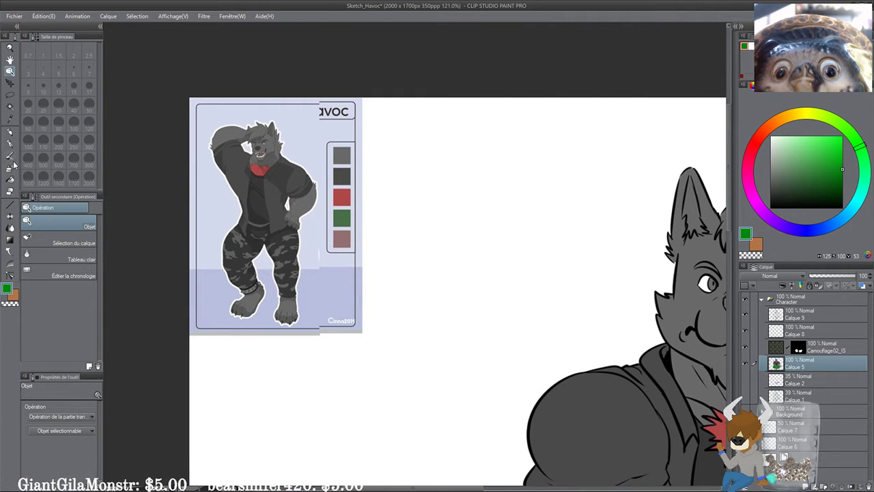
pyautogui.click(10, 139)
pyautogui.keyDown('alt'); pyautogui.click(339, 151); pyautogui.keyUp('alt')
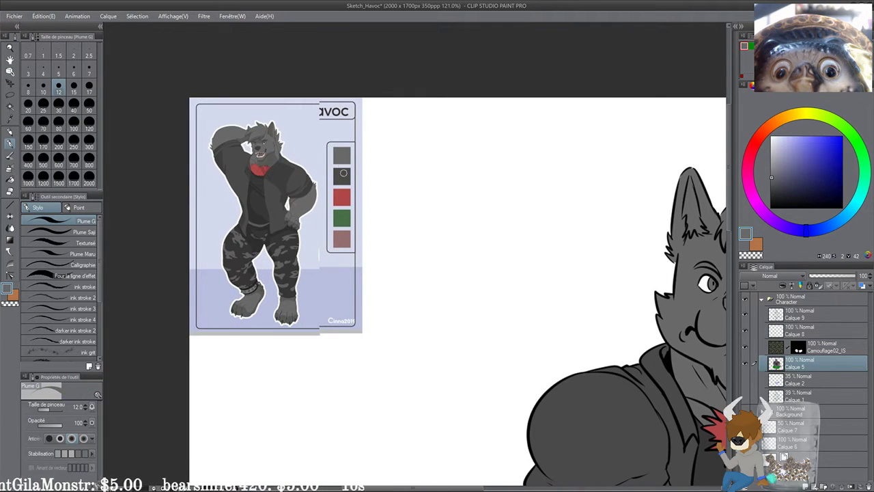
pyautogui.keyDown('alt'); pyautogui.click(344, 174); pyautogui.keyUp('alt')
# Step: Paint both of the character's eyebrows with the sampled dark grey on Calque 5
pyautogui.moveTo(560, 248); pyautogui.dragTo(427, 214)
pyautogui.scroll(6, 426, 214)
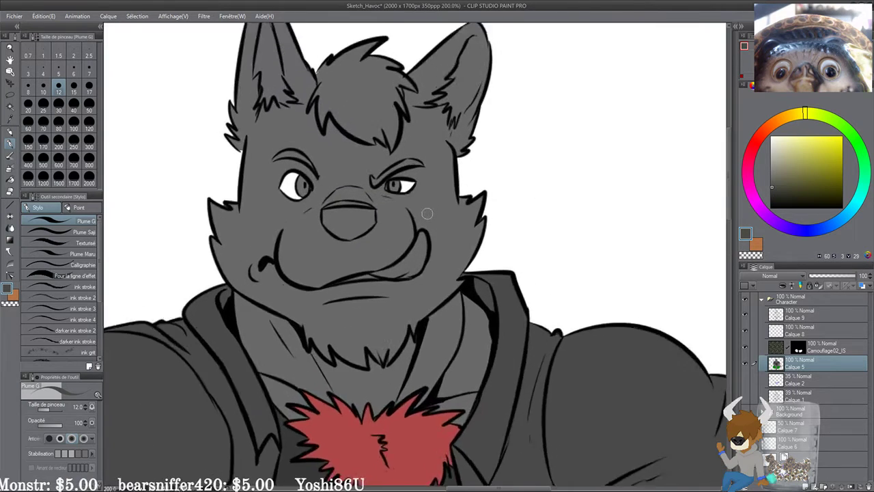
pyautogui.moveTo(315, 220)
pyautogui.mouseDown()
pyautogui.moveTo(354, 200)
pyautogui.moveTo(335, 209)
pyautogui.moveTo(407, 188)
pyautogui.mouseUp()
pyautogui.moveTo(305, 246); pyautogui.dragTo(401, 252)
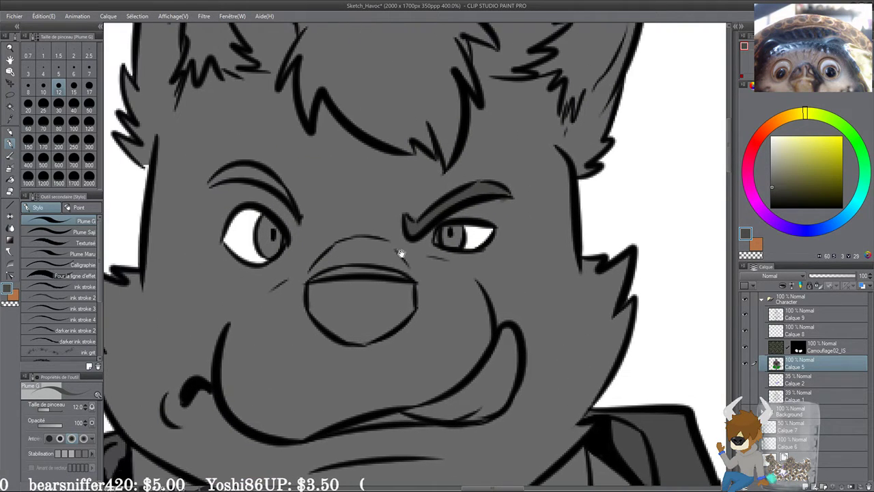
pyautogui.moveTo(217, 179); pyautogui.dragTo(269, 197)
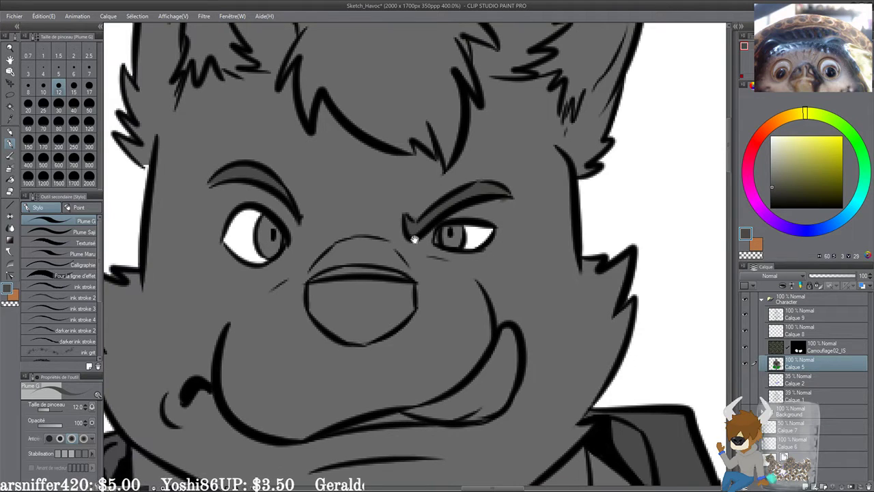
pyautogui.moveTo(414, 240); pyautogui.dragTo(358, 209)
pyautogui.keyDown('alt'); pyautogui.click(471, 202); pyautogui.keyUp('alt')
pyautogui.moveTo(294, 245); pyautogui.dragTo(428, 335)
pyautogui.scroll(-2, 429, 335)
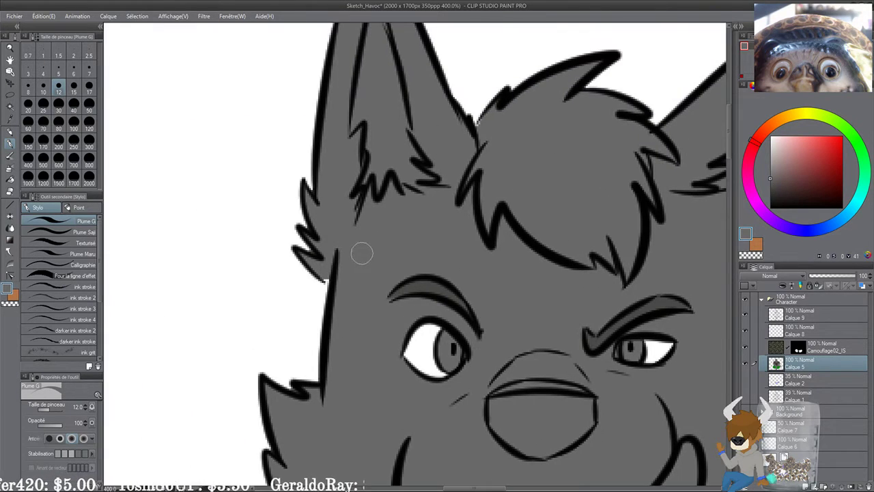
pyautogui.scroll(-3, 369, 331)
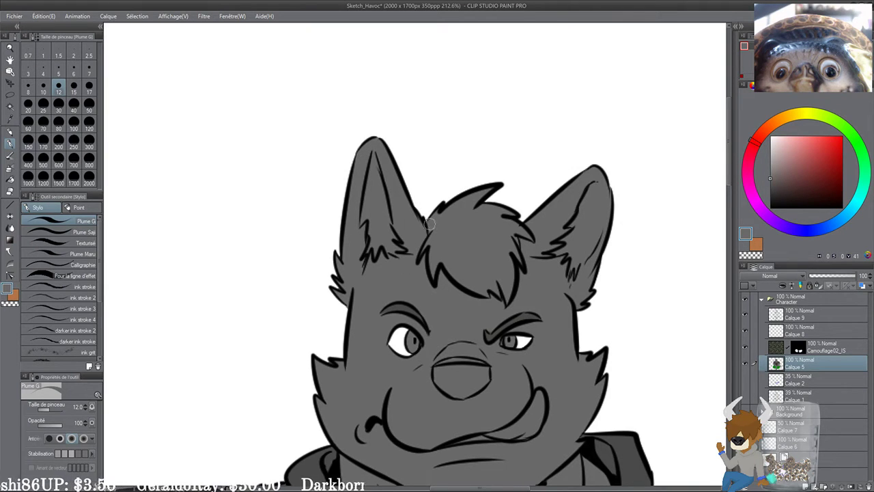
pyautogui.moveTo(533, 252)
pyautogui.mouseDown()
pyautogui.moveTo(430, 191)
pyautogui.moveTo(465, 136)
pyautogui.mouseUp()
pyautogui.scroll(-5, 415, 110)
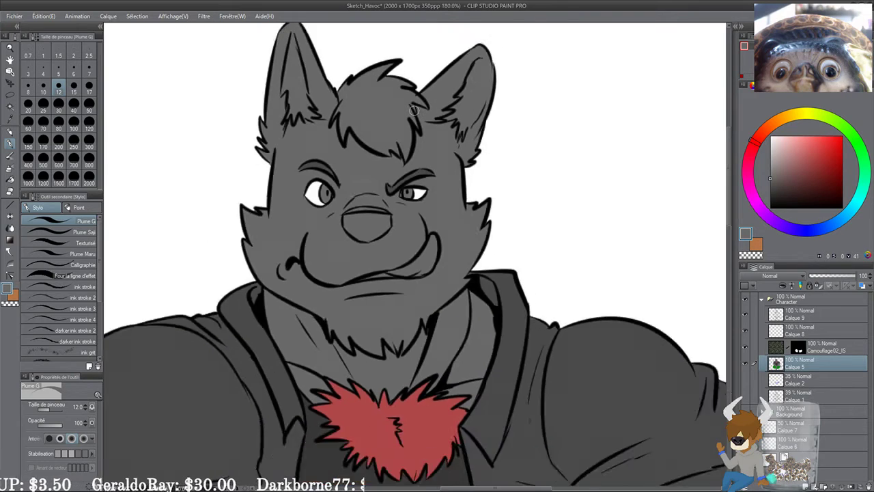
# Step: Fill the character's nose with dark grey under the linework
pyautogui.moveTo(351, 259); pyautogui.dragTo(351, 251)
pyautogui.scroll(5, 330, 171)
pyautogui.scroll(4, 329, 171)
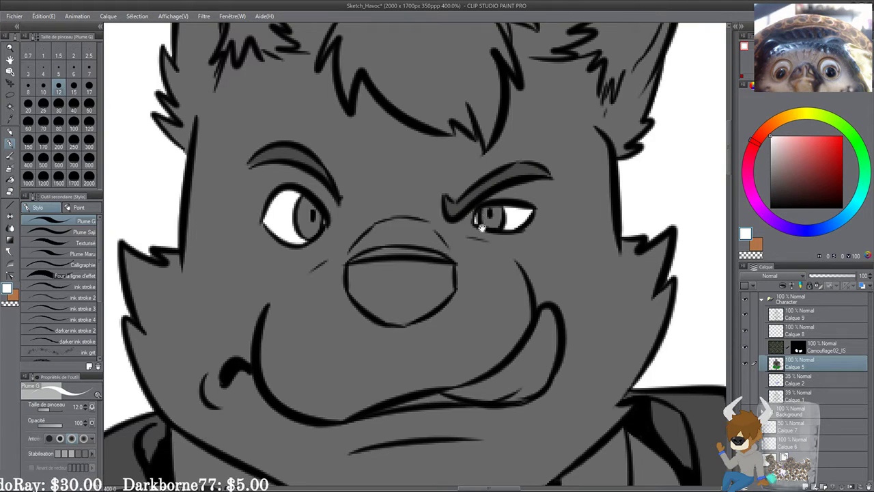
pyautogui.moveTo(477, 223); pyautogui.dragTo(378, 193)
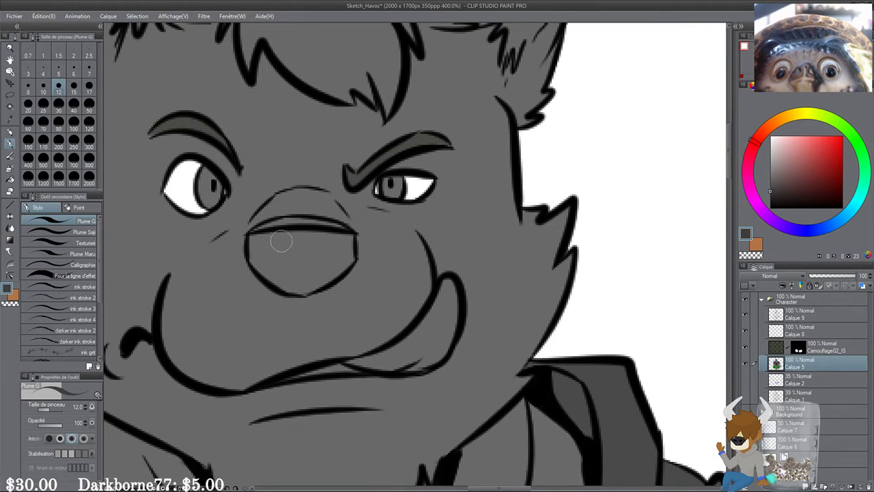
pyautogui.moveTo(309, 253)
pyautogui.mouseDown()
pyautogui.moveTo(259, 253)
pyautogui.moveTo(278, 228)
pyautogui.moveTo(342, 235)
pyautogui.moveTo(347, 247)
pyautogui.moveTo(329, 279)
pyautogui.moveTo(303, 287)
pyautogui.moveTo(278, 278)
pyautogui.moveTo(297, 279)
pyautogui.moveTo(318, 207)
pyautogui.mouseUp()
# Step: Paint the narrow teeth gap between the lips white
pyautogui.moveTo(779, 169)
pyautogui.mouseDown()
pyautogui.moveTo(762, 171)
pyautogui.moveTo(759, 133)
pyautogui.mouseUp()
pyautogui.moveTo(300, 323)
pyautogui.mouseDown()
pyautogui.moveTo(375, 315)
pyautogui.moveTo(352, 315)
pyautogui.mouseUp()
pyautogui.moveTo(445, 308); pyautogui.dragTo(448, 302)
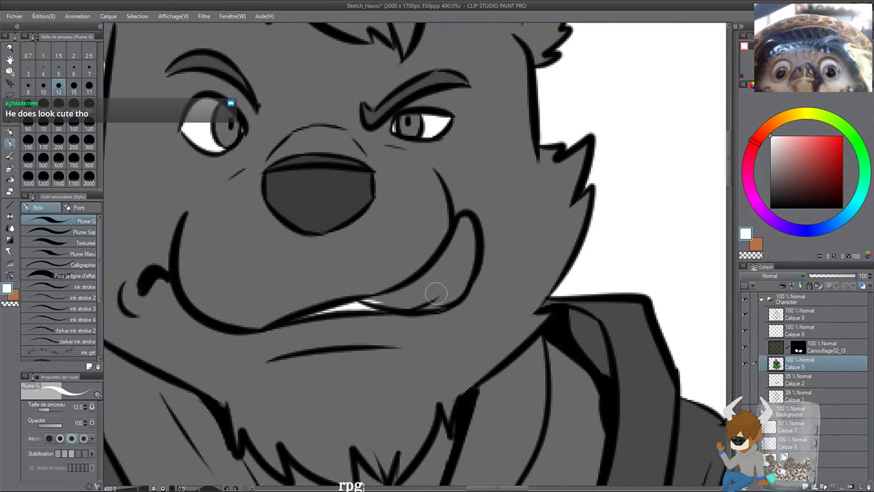
# Step: Choose a light pinkish red and fill the protruding tongue with it, staying inside the outline
pyautogui.moveTo(474, 204); pyautogui.dragTo(440, 206)
pyautogui.moveTo(809, 145); pyautogui.dragTo(809, 136)
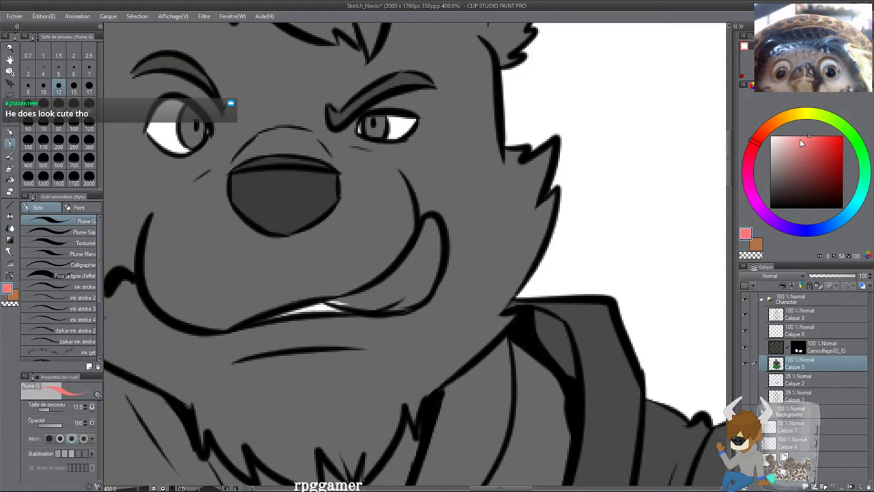
pyautogui.moveTo(334, 308); pyautogui.dragTo(407, 293)
pyautogui.hotkey('ctrl', 'z')
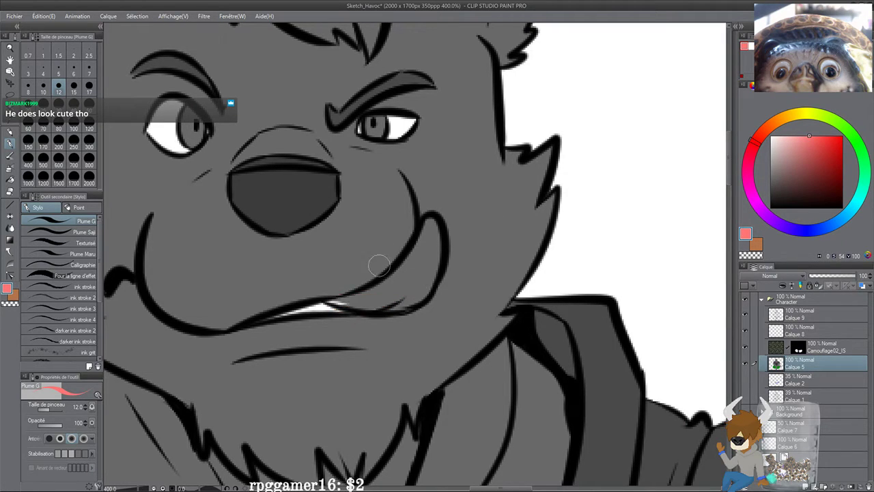
pyautogui.moveTo(329, 301)
pyautogui.mouseDown()
pyautogui.moveTo(402, 277)
pyautogui.moveTo(375, 287)
pyautogui.moveTo(435, 229)
pyautogui.moveTo(411, 291)
pyautogui.moveTo(345, 306)
pyautogui.mouseUp()
pyautogui.moveTo(406, 286); pyautogui.dragTo(419, 269)
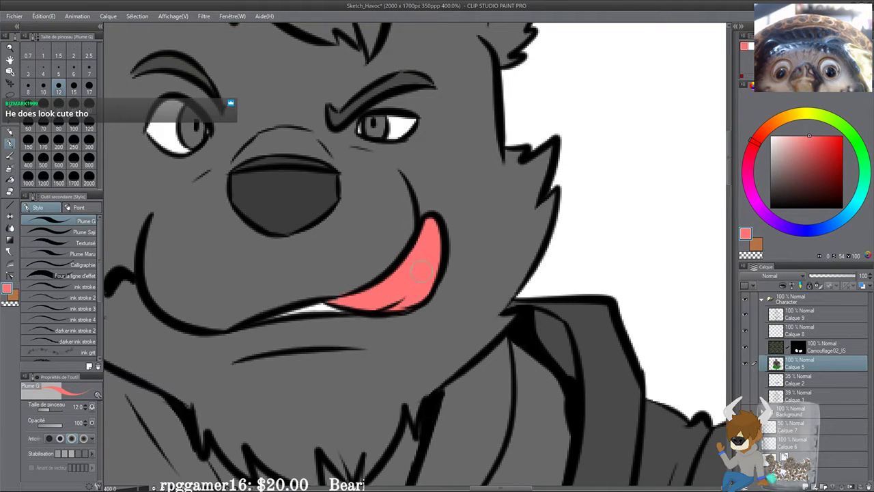
# Step: Sample the green swatch from the reference sheet, brighten it and paint the irises of both eyes
pyautogui.scroll(-5, 409, 291)
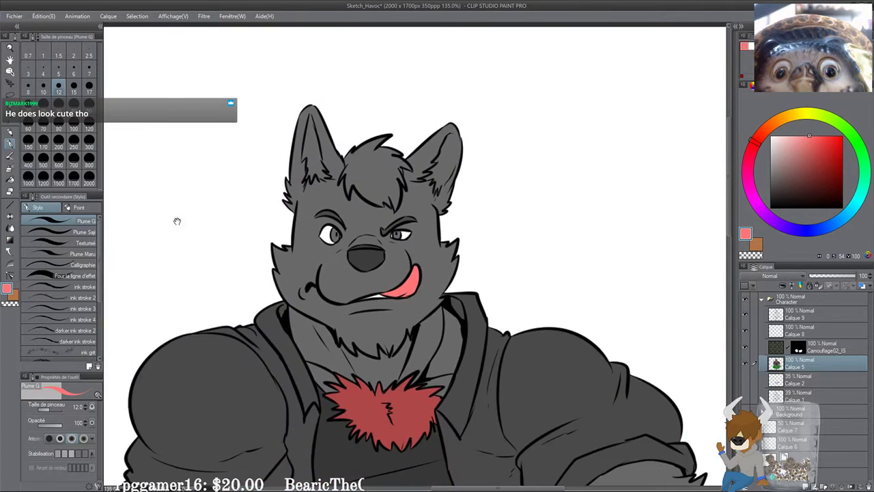
pyautogui.moveTo(176, 221); pyautogui.dragTo(536, 279)
pyautogui.keyDown('alt'); pyautogui.click(278, 220); pyautogui.keyUp('alt')
pyautogui.moveTo(459, 221); pyautogui.dragTo(115, 142)
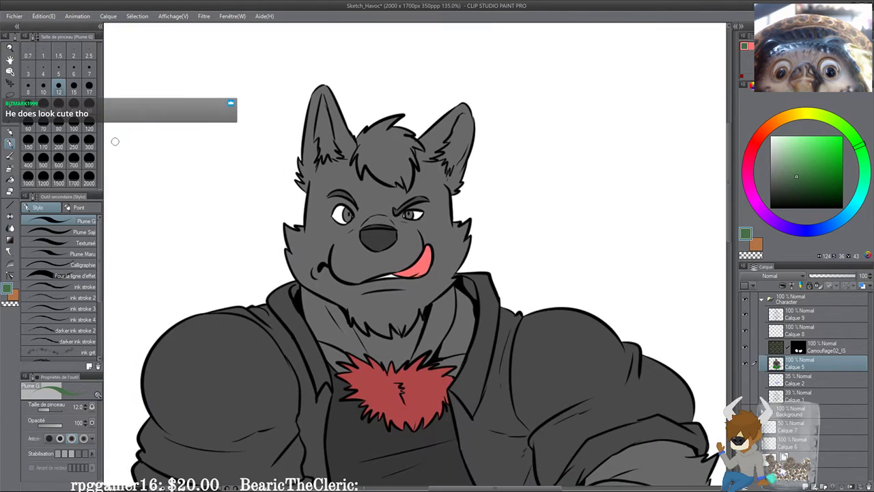
pyautogui.scroll(4, 115, 141)
pyautogui.moveTo(446, 240); pyautogui.dragTo(161, 137)
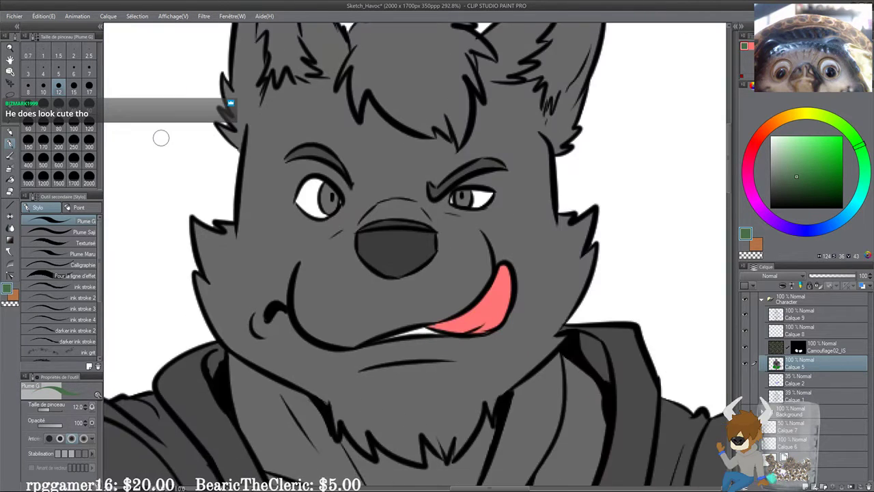
pyautogui.scroll(2, 161, 138)
pyautogui.moveTo(373, 207); pyautogui.dragTo(365, 196)
pyautogui.moveTo(479, 211); pyautogui.dragTo(347, 215)
pyautogui.moveTo(417, 210); pyautogui.dragTo(419, 226)
pyautogui.click(795, 152)
pyautogui.moveTo(233, 223); pyautogui.dragTo(237, 222)
# Step: Sample the white of the eye and dab a small white highlight on each green iris
pyautogui.keyDown('alt'); pyautogui.click(206, 214); pyautogui.keyUp('alt')
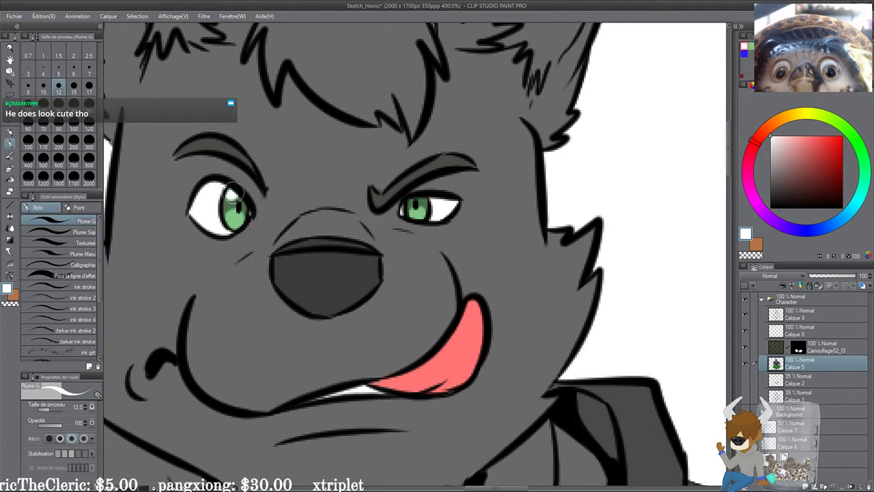
pyautogui.click(240, 209)
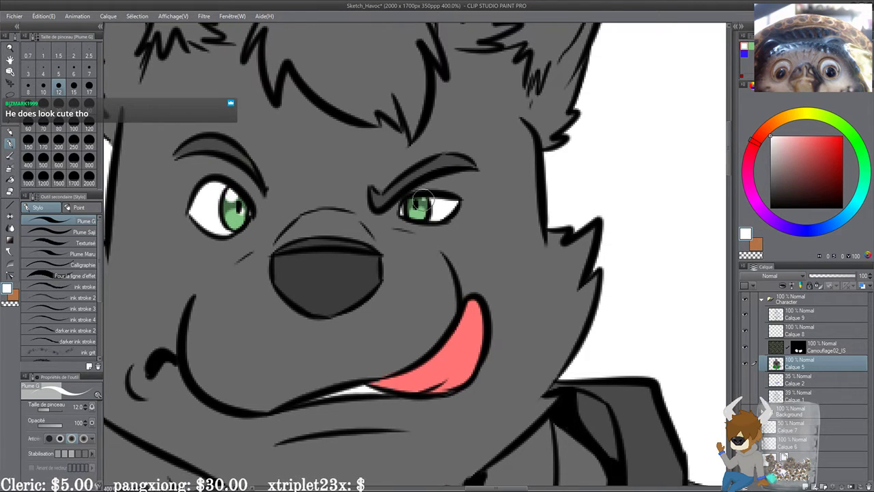
pyautogui.scroll(-5, 422, 269)
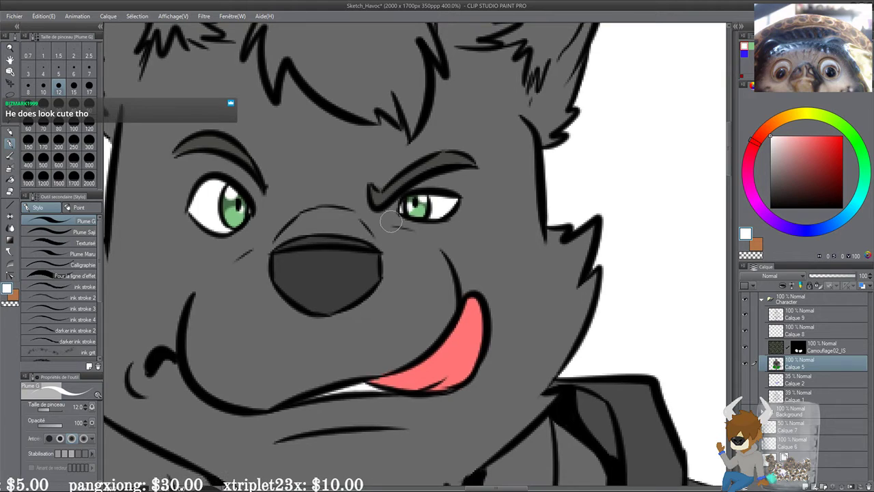
pyautogui.moveTo(318, 296); pyautogui.dragTo(318, 285)
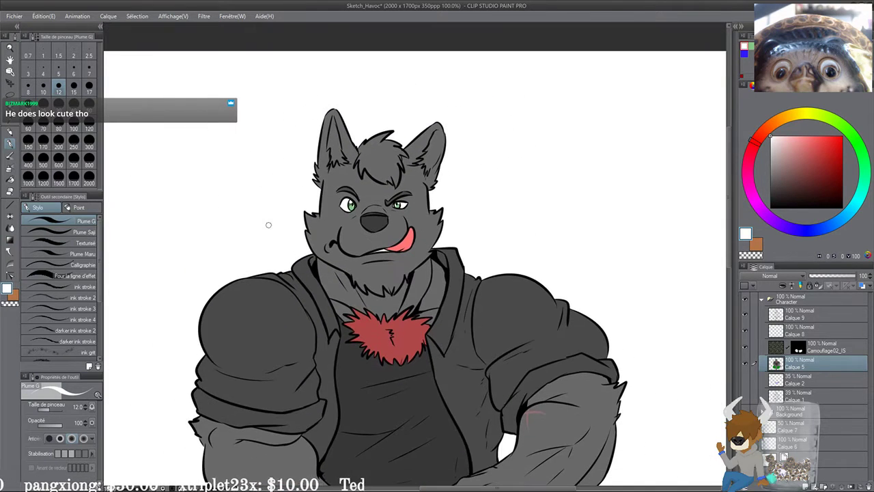
pyautogui.scroll(-3, 268, 224)
pyautogui.moveTo(170, 292); pyautogui.dragTo(236, 221)
pyautogui.scroll(-2, 240, 217)
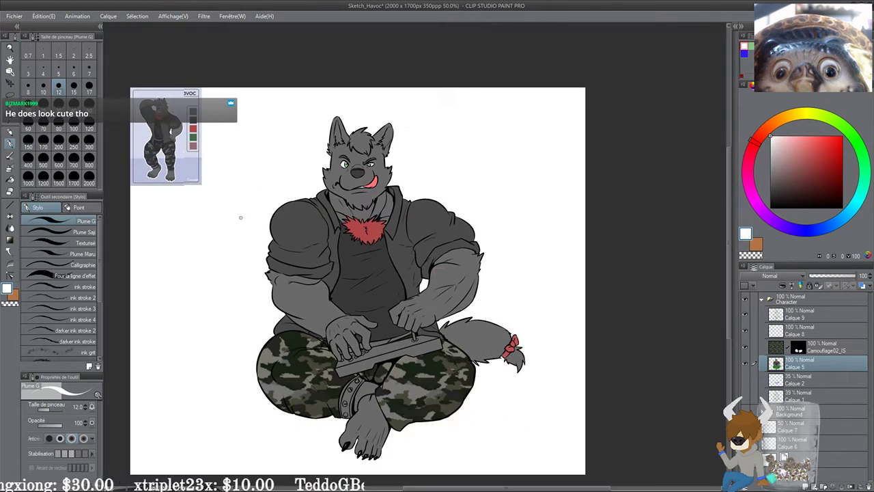
# Step: Sample the near-black trim colour from the ankle cuff on the reference sheet
pyautogui.scroll(2, 240, 217)
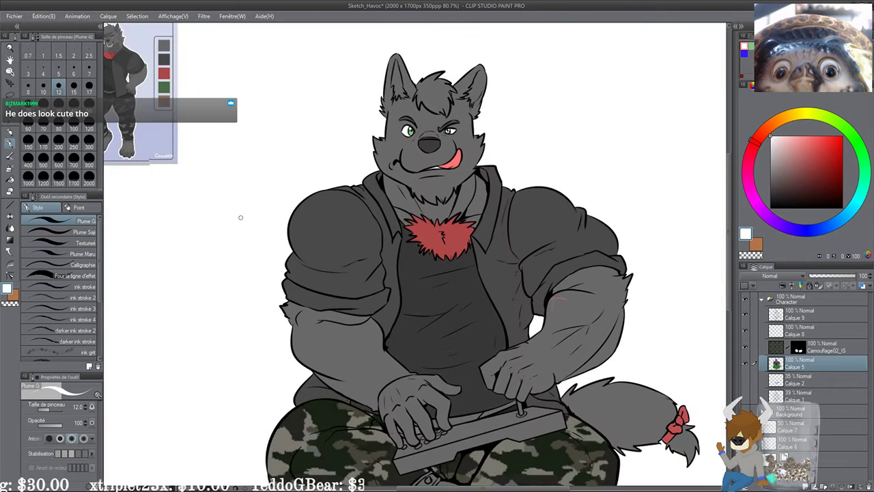
pyautogui.moveTo(241, 217); pyautogui.dragTo(325, 246)
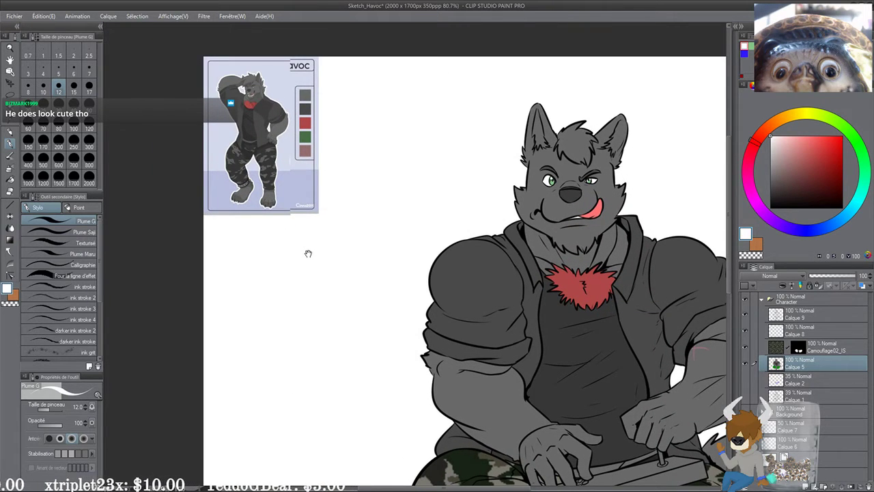
pyautogui.scroll(8, 237, 226)
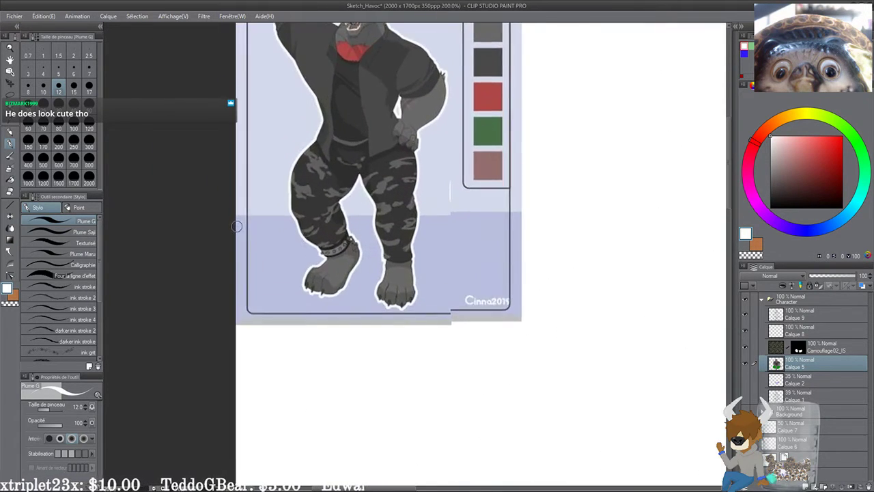
pyautogui.scroll(4, 236, 226)
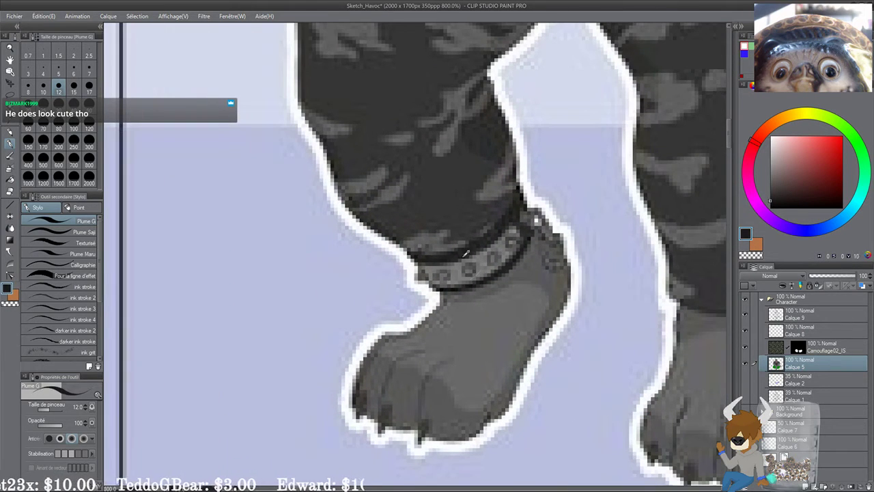
pyautogui.scroll(-7, 461, 252)
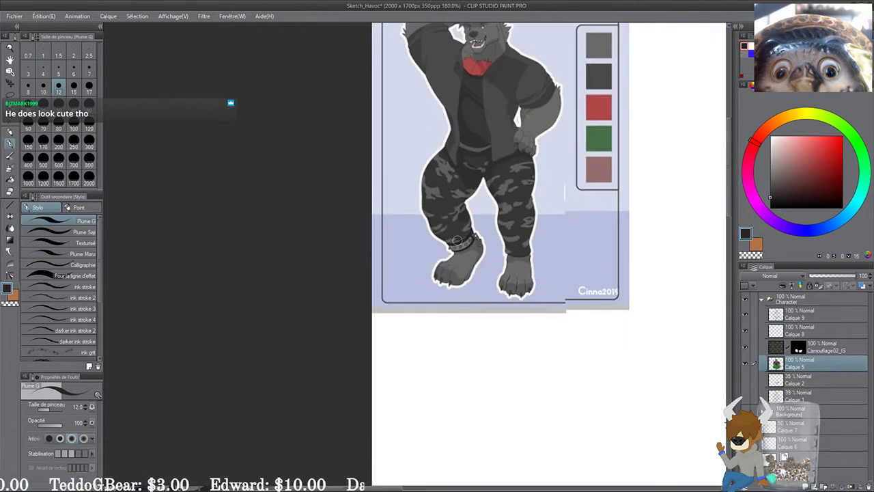
# Step: Set the pen size to 7 and paint the trouser-side rim of the studded ankle cuff near-black
pyautogui.moveTo(474, 313); pyautogui.dragTo(287, 182)
pyautogui.moveTo(598, 445); pyautogui.dragTo(322, 133)
pyautogui.moveTo(325, 300); pyautogui.dragTo(321, 188)
pyautogui.scroll(3, 321, 187)
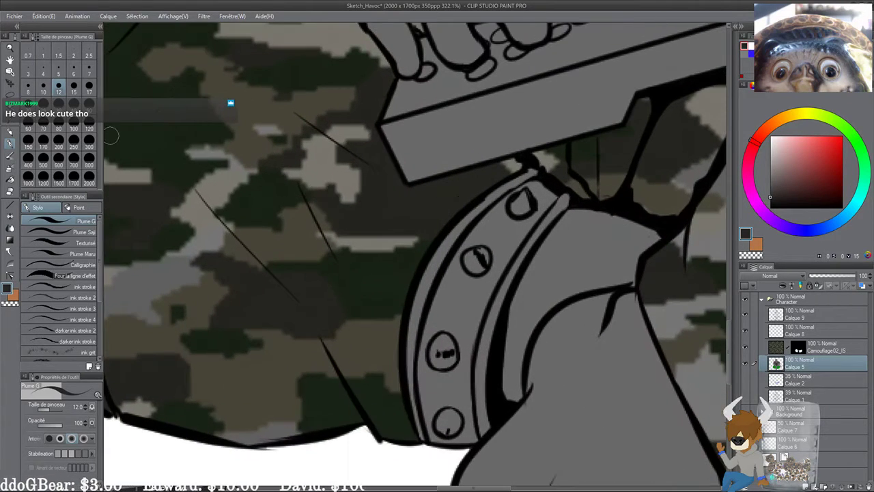
pyautogui.click(93, 74)
pyautogui.moveTo(464, 231); pyautogui.dragTo(348, 168)
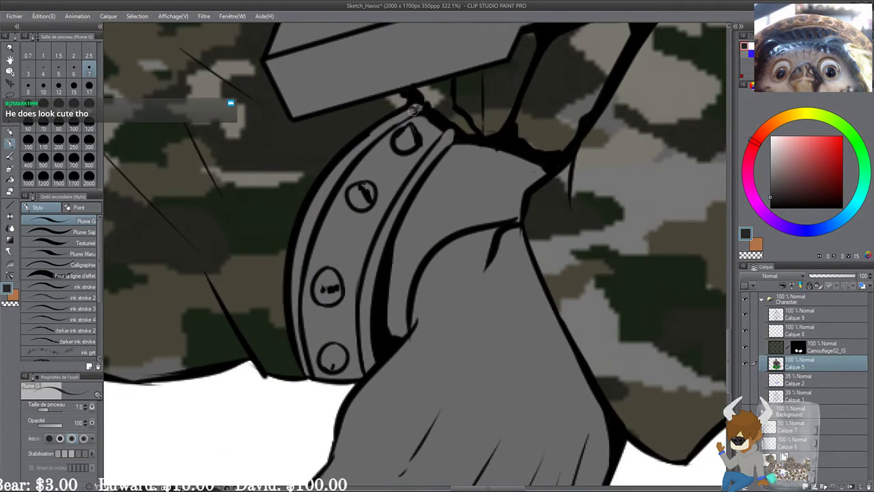
pyautogui.moveTo(414, 109)
pyautogui.mouseDown()
pyautogui.moveTo(354, 147)
pyautogui.moveTo(308, 237)
pyautogui.moveTo(295, 326)
pyautogui.mouseUp()
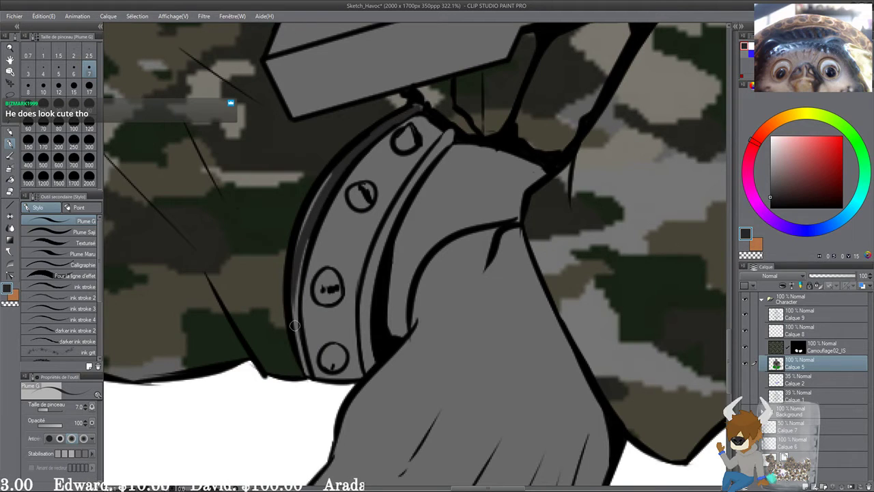
pyautogui.moveTo(338, 164)
pyautogui.mouseDown()
pyautogui.moveTo(292, 291)
pyautogui.moveTo(314, 213)
pyautogui.moveTo(298, 310)
pyautogui.moveTo(294, 295)
pyautogui.moveTo(300, 336)
pyautogui.mouseUp()
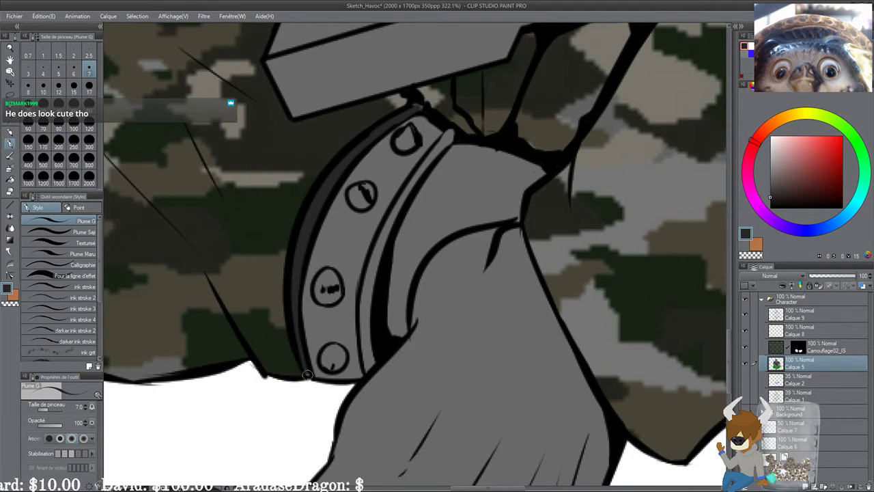
# Step: Paint the foot-side rim of the studded ankle cuff with the same near-black colour
pyautogui.moveTo(362, 358)
pyautogui.mouseDown()
pyautogui.moveTo(346, 319)
pyautogui.moveTo(380, 191)
pyautogui.mouseUp()
pyautogui.moveTo(431, 109); pyautogui.dragTo(383, 179)
pyautogui.moveTo(418, 132); pyautogui.dragTo(421, 121)
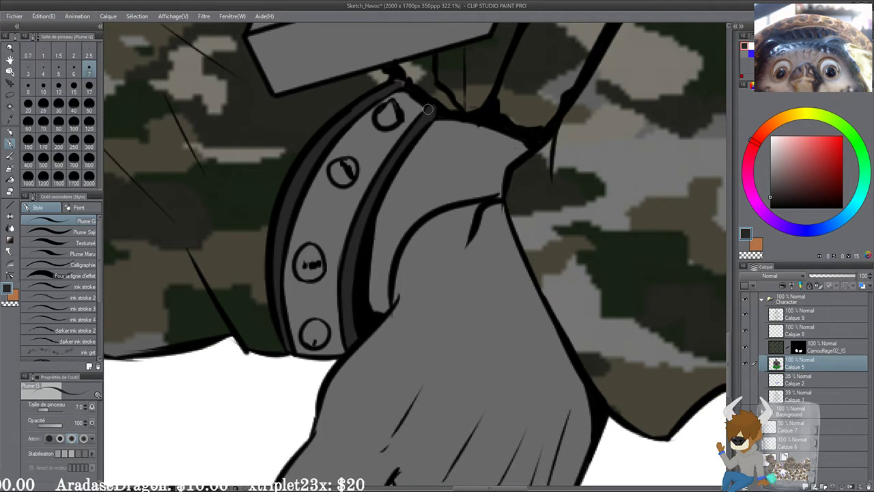
pyautogui.scroll(-4, 378, 100)
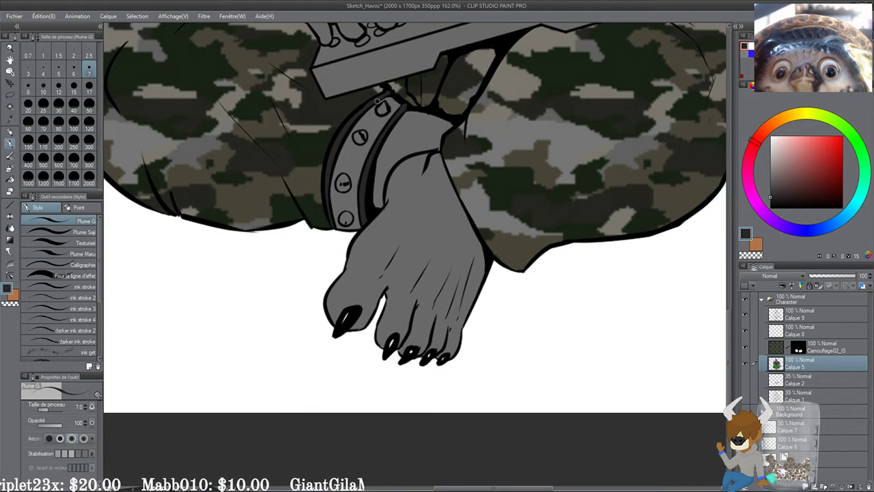
pyautogui.scroll(-3, 376, 101)
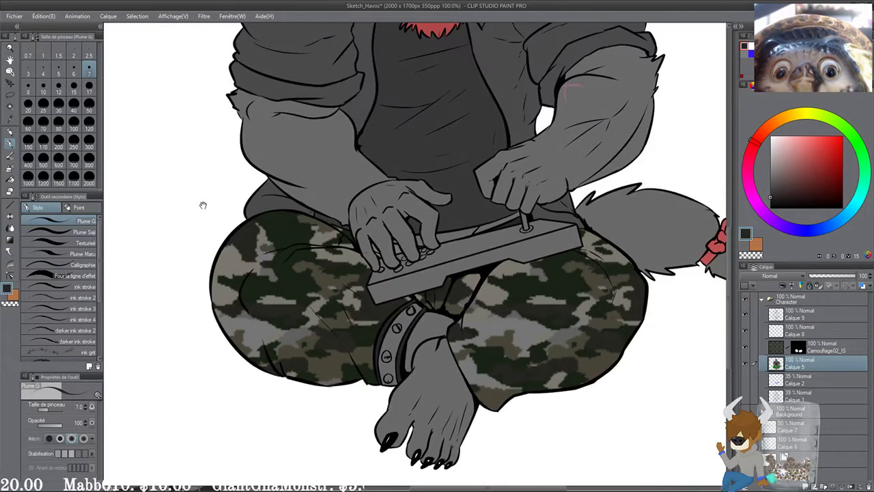
pyautogui.moveTo(203, 205); pyautogui.dragTo(221, 339)
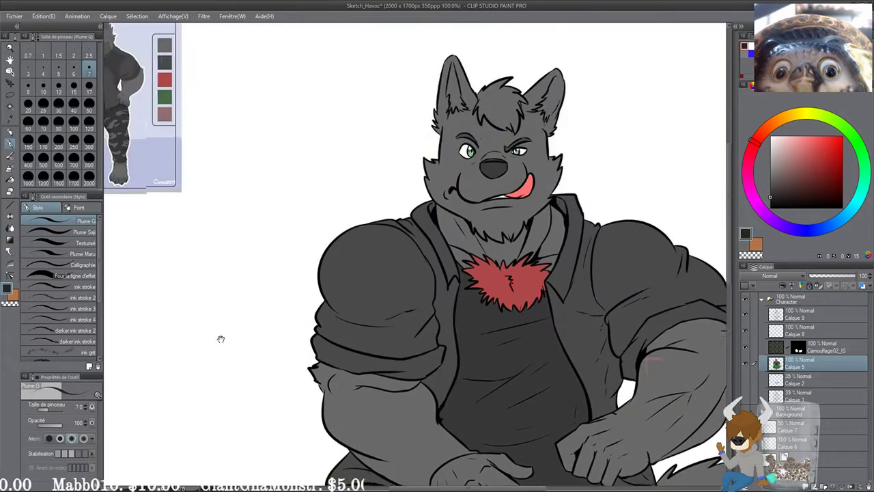
# Step: Sample the grey of the studded ankle cuff's band on the reference sheet
pyautogui.moveTo(160, 216); pyautogui.dragTo(306, 282)
pyautogui.scroll(4, 262, 221)
pyautogui.scroll(3, 260, 222)
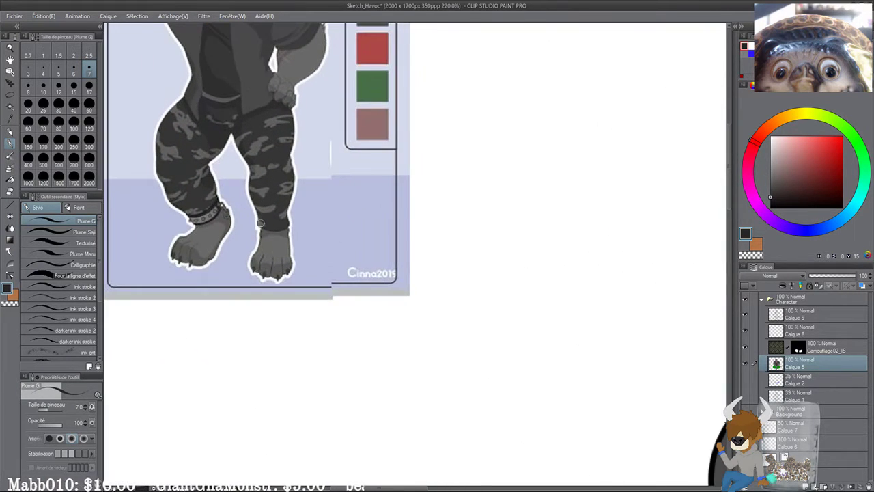
pyautogui.keyDown('alt'); pyautogui.click(207, 234); pyautogui.keyUp('alt')
pyautogui.keyDown('alt'); pyautogui.click(207, 217); pyautogui.keyUp('alt')
# Step: Lighten the sampled grey to a brightness of 58 and paint the upper part of the ankle cuff's band around the studs
pyautogui.moveTo(484, 307); pyautogui.dragTo(242, 112)
pyautogui.moveTo(314, 471)
pyautogui.mouseDown()
pyautogui.moveTo(278, 330)
pyautogui.moveTo(256, 136)
pyautogui.mouseUp()
pyautogui.moveTo(324, 444); pyautogui.dragTo(266, 136)
pyautogui.moveTo(484, 331); pyautogui.dragTo(287, 144)
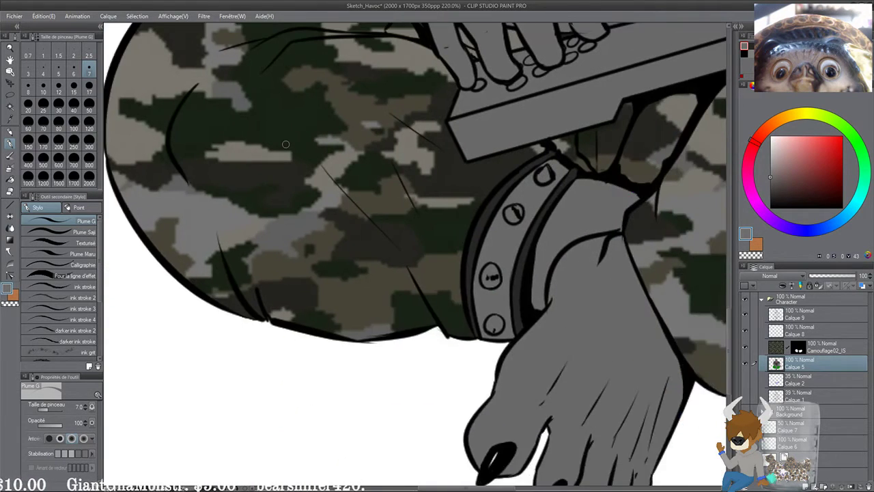
pyautogui.scroll(1, 286, 144)
pyautogui.scroll(1, 285, 144)
pyautogui.moveTo(588, 240); pyautogui.dragTo(499, 244)
pyautogui.moveTo(771, 174); pyautogui.dragTo(769, 166)
pyautogui.moveTo(495, 203)
pyautogui.mouseDown()
pyautogui.moveTo(454, 254)
pyautogui.moveTo(467, 220)
pyautogui.moveTo(511, 177)
pyautogui.moveTo(523, 170)
pyautogui.moveTo(537, 181)
pyautogui.moveTo(480, 250)
pyautogui.moveTo(483, 206)
pyautogui.mouseUp()
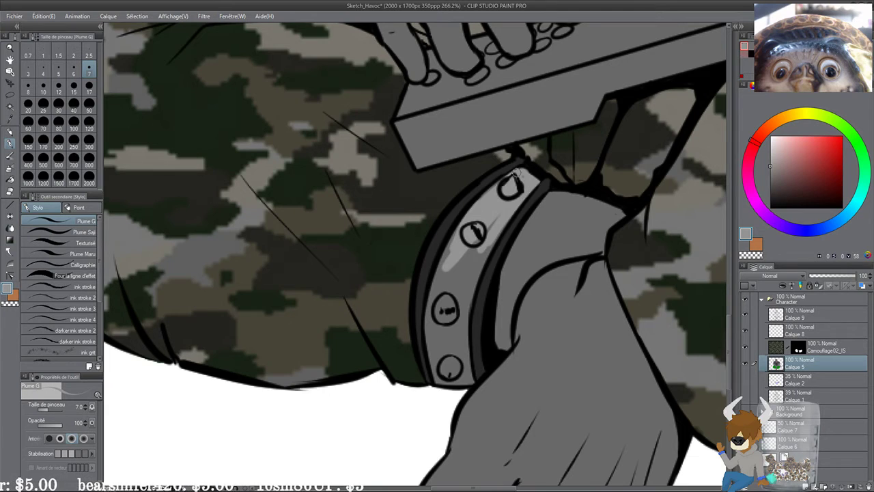
pyautogui.moveTo(463, 227)
pyautogui.mouseDown()
pyautogui.moveTo(432, 328)
pyautogui.moveTo(440, 270)
pyautogui.moveTo(494, 220)
pyautogui.moveTo(499, 228)
pyautogui.moveTo(447, 333)
pyautogui.mouseUp()
pyautogui.moveTo(447, 260); pyautogui.dragTo(407, 197)
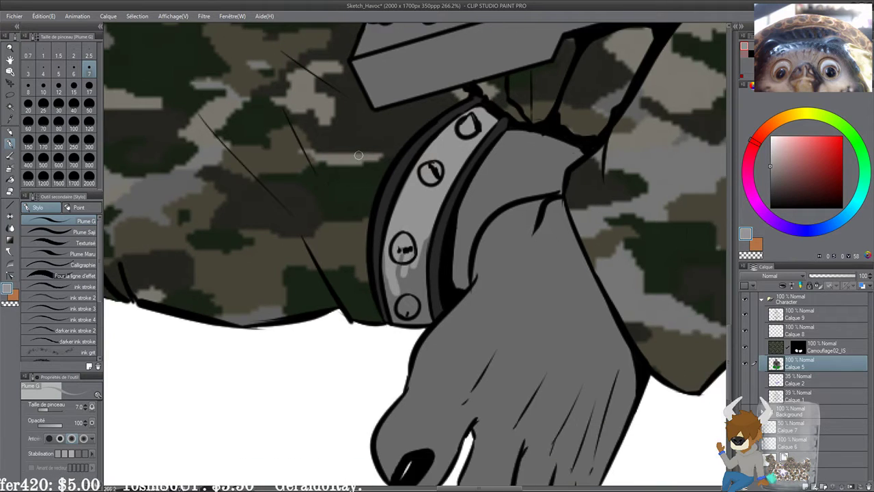
# Step: Fill the rest of the cuff's band down to its lowest stud with light grey, resampling the near-black rim and grey band colours
pyautogui.scroll(4, 358, 155)
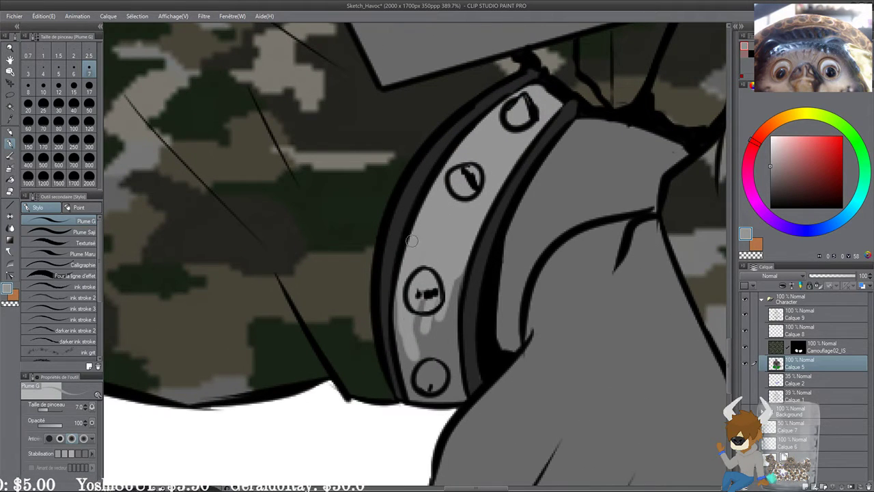
pyautogui.scroll(-2, 405, 219)
pyautogui.moveTo(397, 227)
pyautogui.mouseDown()
pyautogui.moveTo(415, 334)
pyautogui.moveTo(435, 310)
pyautogui.moveTo(444, 269)
pyautogui.moveTo(453, 298)
pyautogui.moveTo(453, 256)
pyautogui.moveTo(459, 325)
pyautogui.moveTo(409, 339)
pyautogui.moveTo(401, 306)
pyautogui.moveTo(417, 318)
pyautogui.moveTo(427, 298)
pyautogui.moveTo(450, 318)
pyautogui.mouseUp()
pyautogui.keyDown('alt'); pyautogui.click(467, 225); pyautogui.keyUp('alt')
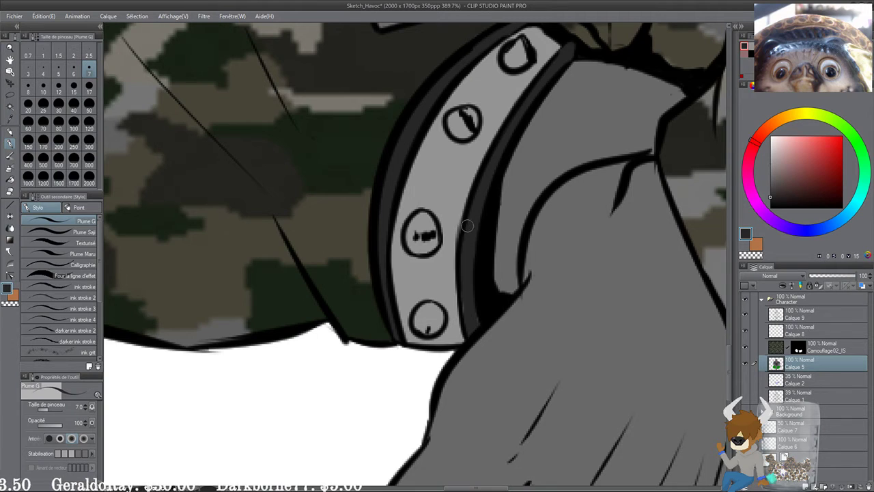
pyautogui.keyDown('alt'); pyautogui.click(440, 273); pyautogui.keyUp('alt')
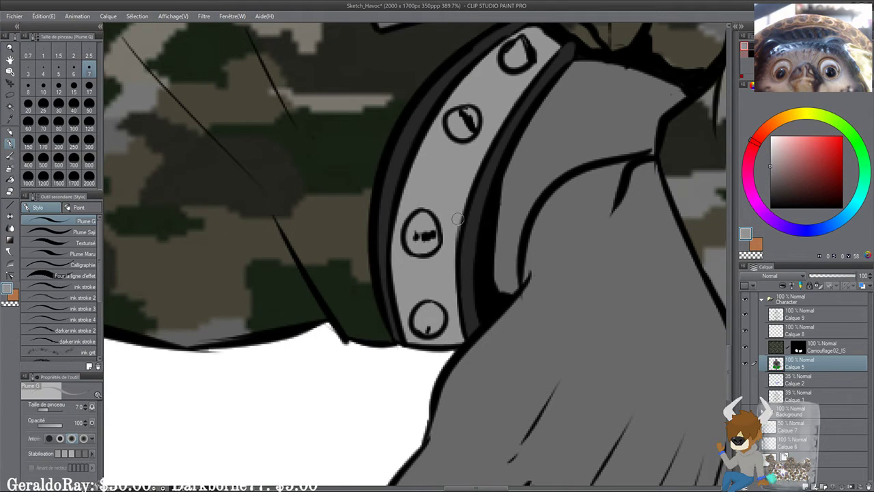
# Step: Choose pure white and paint a small highlight on one side of each of the four cuff studs
pyautogui.scroll(-1, 428, 236)
pyautogui.scroll(-5, 425, 235)
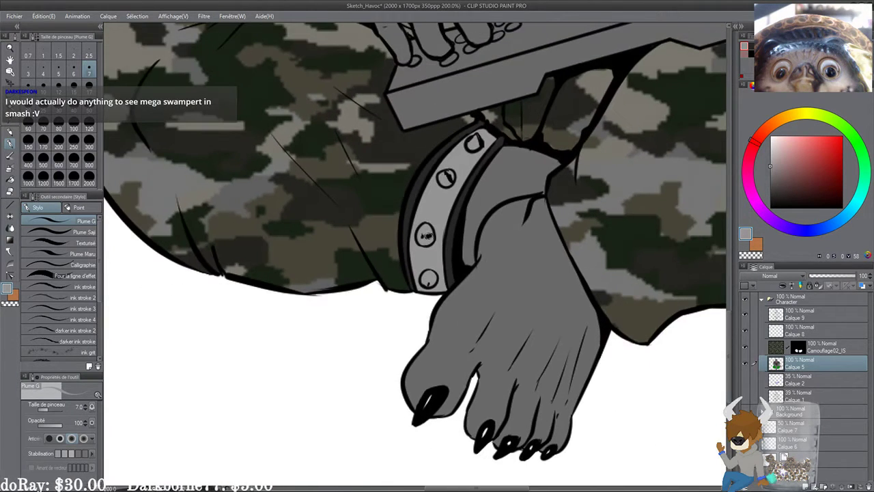
pyautogui.scroll(3, 205, 221)
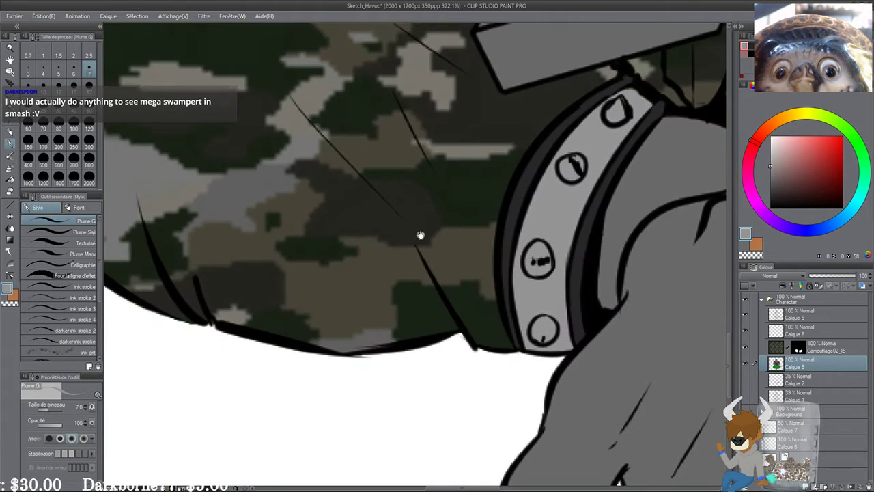
pyautogui.scroll(3, 322, 196)
pyautogui.moveTo(475, 227); pyautogui.dragTo(444, 200)
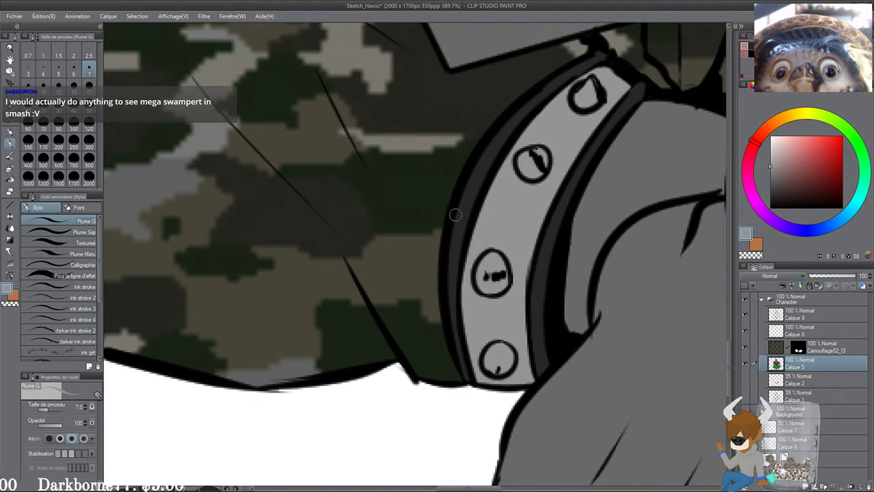
pyautogui.moveTo(791, 147); pyautogui.dragTo(770, 136)
pyautogui.moveTo(571, 73)
pyautogui.mouseDown()
pyautogui.moveTo(557, 113)
pyautogui.moveTo(561, 144)
pyautogui.moveTo(572, 127)
pyautogui.moveTo(564, 144)
pyautogui.mouseUp()
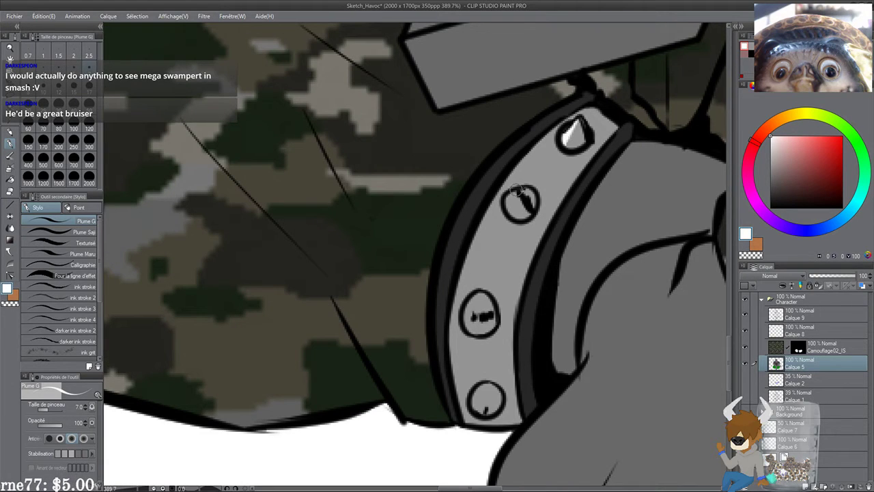
pyautogui.moveTo(512, 201); pyautogui.dragTo(517, 210)
pyautogui.moveTo(495, 264); pyautogui.dragTo(510, 182)
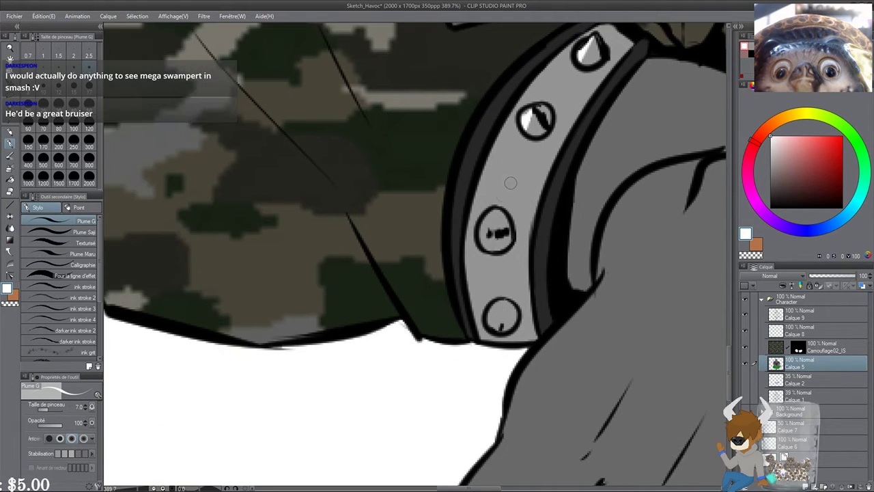
pyautogui.moveTo(480, 236); pyautogui.dragTo(483, 228)
pyautogui.scroll(-3, 486, 239)
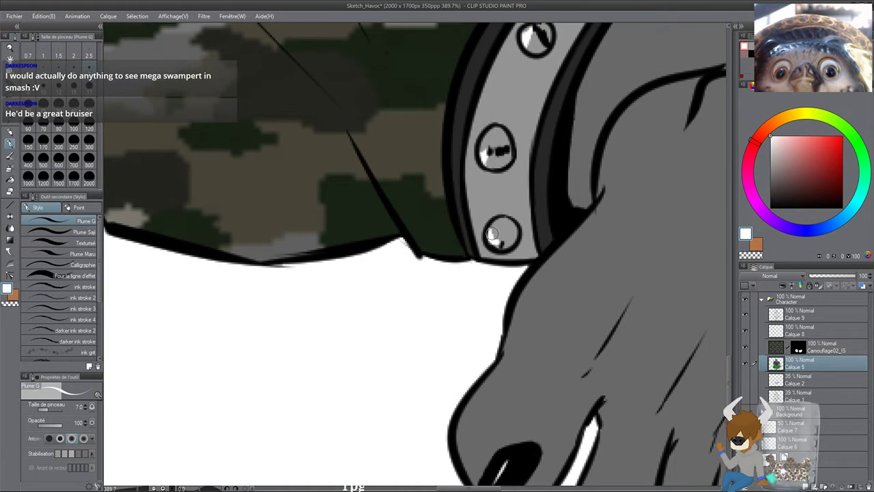
# Step: Paint white shine stripes across the cuff's band in the two gaps between the upper three studs
pyautogui.scroll(6, 508, 235)
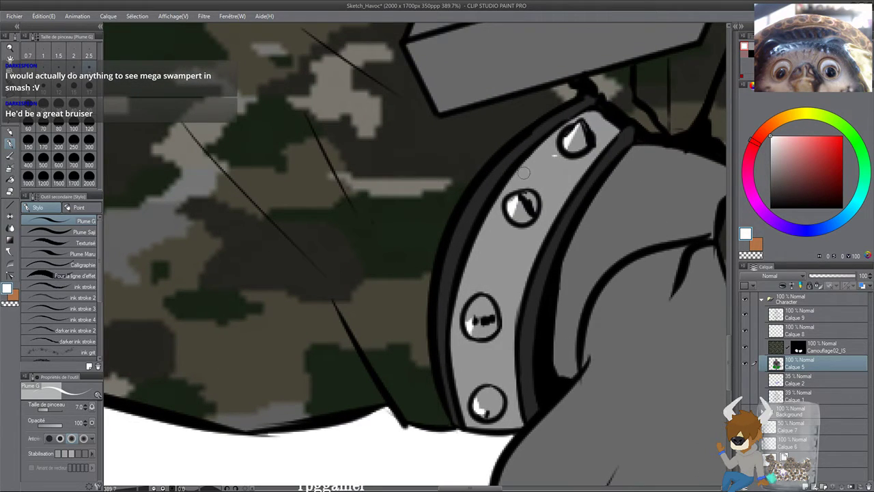
pyautogui.moveTo(468, 254)
pyautogui.mouseDown()
pyautogui.moveTo(523, 290)
pyautogui.moveTo(475, 245)
pyautogui.moveTo(512, 270)
pyautogui.mouseUp()
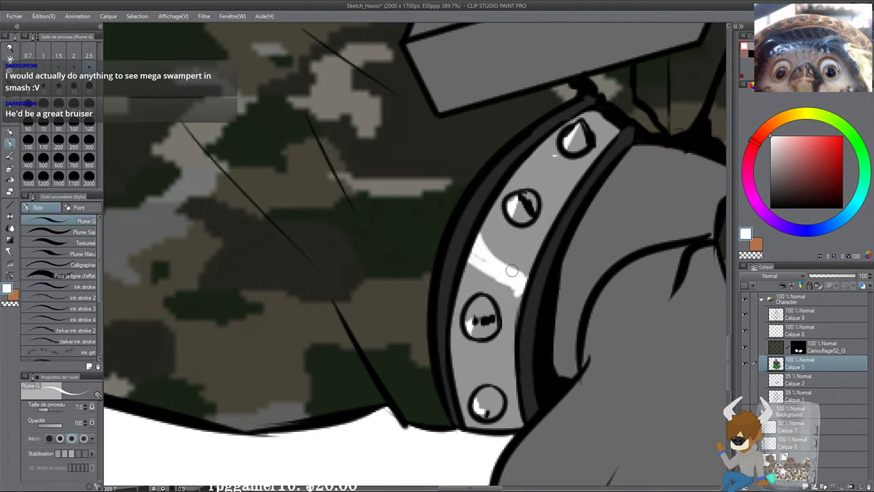
pyautogui.moveTo(564, 215); pyautogui.dragTo(535, 233)
pyautogui.moveTo(511, 169)
pyautogui.mouseDown()
pyautogui.moveTo(534, 207)
pyautogui.moveTo(515, 167)
pyautogui.moveTo(498, 183)
pyautogui.moveTo(523, 175)
pyautogui.moveTo(539, 207)
pyautogui.mouseUp()
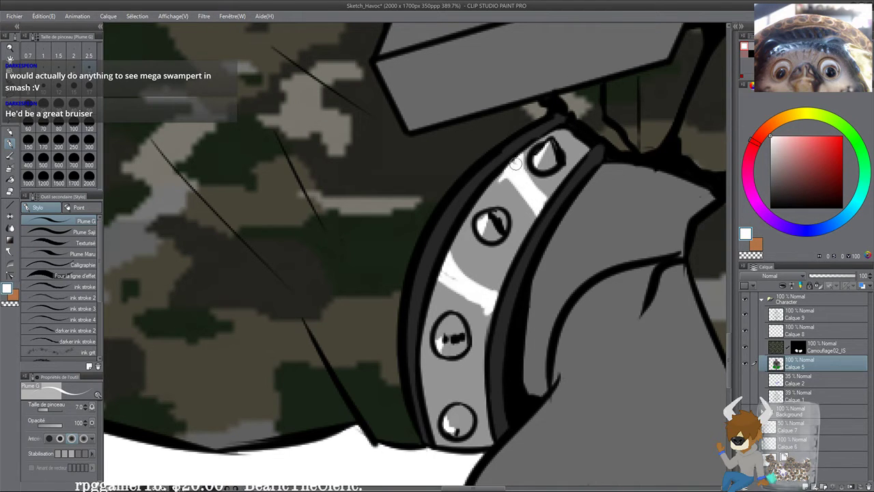
# Step: Thicken the two white shine stripes towards the cuff's rims and tidy their edges with the band's sampled grey
pyautogui.moveTo(433, 291)
pyautogui.mouseDown()
pyautogui.moveTo(465, 296)
pyautogui.moveTo(484, 318)
pyautogui.mouseUp()
pyautogui.moveTo(485, 252); pyautogui.dragTo(461, 231)
pyautogui.moveTo(464, 285); pyautogui.dragTo(464, 310)
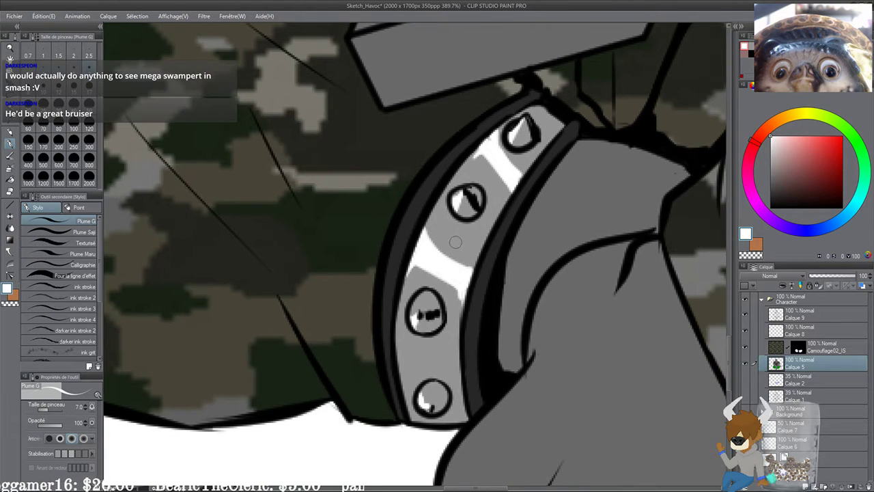
pyautogui.moveTo(461, 236); pyautogui.dragTo(457, 234)
pyautogui.moveTo(482, 140)
pyautogui.mouseDown()
pyautogui.moveTo(473, 158)
pyautogui.moveTo(505, 193)
pyautogui.mouseUp()
pyautogui.moveTo(473, 159)
pyautogui.mouseDown()
pyautogui.moveTo(501, 198)
pyautogui.moveTo(433, 239)
pyautogui.moveTo(479, 155)
pyautogui.moveTo(421, 244)
pyautogui.moveTo(443, 203)
pyautogui.mouseUp()
pyautogui.keyDown('alt'); pyautogui.click(433, 225); pyautogui.keyUp('alt')
pyautogui.moveTo(452, 260); pyautogui.dragTo(449, 248)
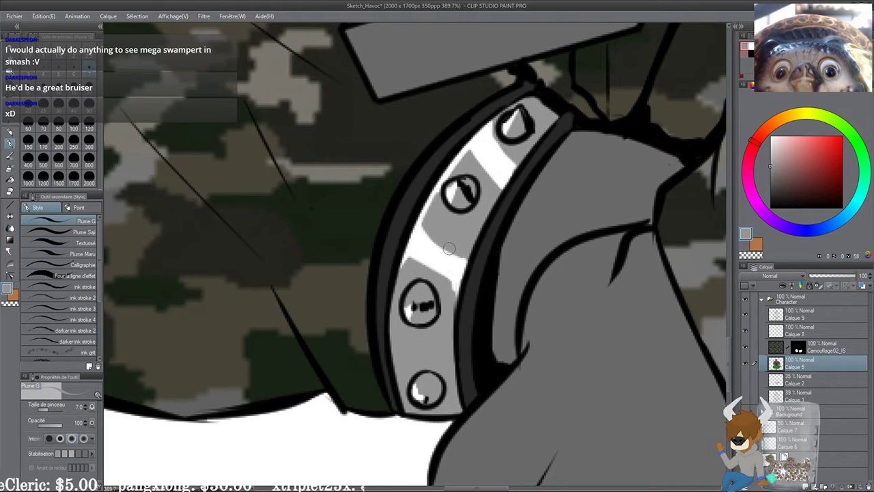
# Step: Sample the white and paint a third shine stripe between the two lowest studs, extending it along the trouser-side rim, then resample the grey
pyautogui.keyDown('alt'); pyautogui.click(441, 262); pyautogui.keyUp('alt')
pyautogui.moveTo(425, 349); pyautogui.dragTo(418, 310)
pyautogui.moveTo(386, 280)
pyautogui.mouseDown()
pyautogui.moveTo(386, 320)
pyautogui.moveTo(444, 320)
pyautogui.moveTo(397, 321)
pyautogui.moveTo(400, 372)
pyautogui.mouseUp()
pyautogui.moveTo(387, 301)
pyautogui.mouseDown()
pyautogui.moveTo(388, 257)
pyautogui.moveTo(388, 307)
pyautogui.moveTo(440, 321)
pyautogui.moveTo(410, 311)
pyautogui.moveTo(393, 293)
pyautogui.moveTo(394, 243)
pyautogui.moveTo(387, 285)
pyautogui.moveTo(430, 311)
pyautogui.mouseUp()
pyautogui.keyDown('alt'); pyautogui.click(432, 299); pyautogui.keyUp('alt')
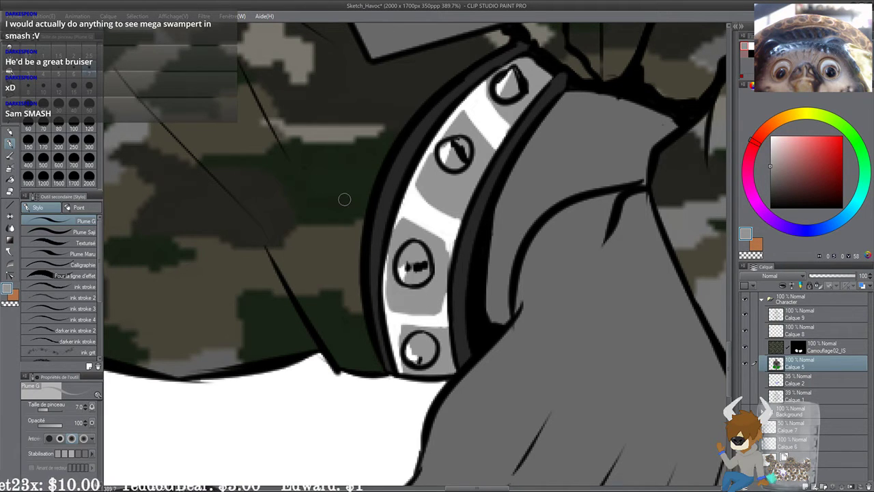
pyautogui.scroll(-6, 344, 198)
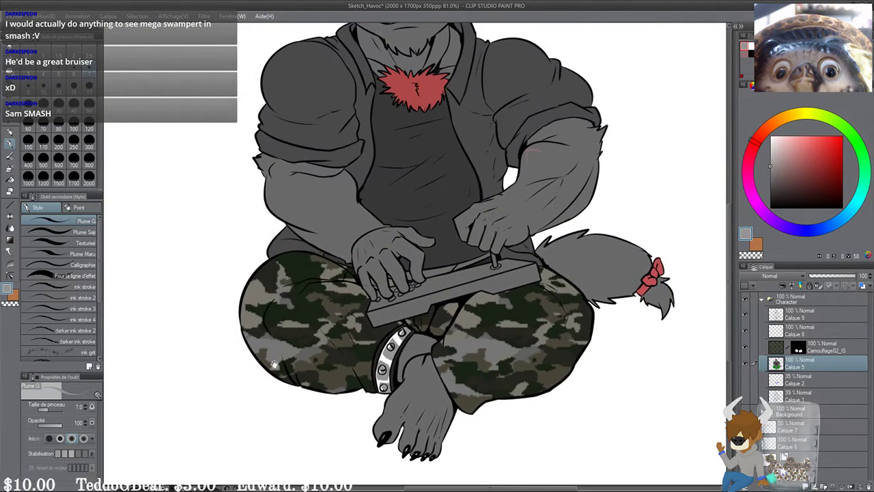
# Step: Save the current state of the coloured wolf character drawing
pyautogui.scroll(-4, 274, 364)
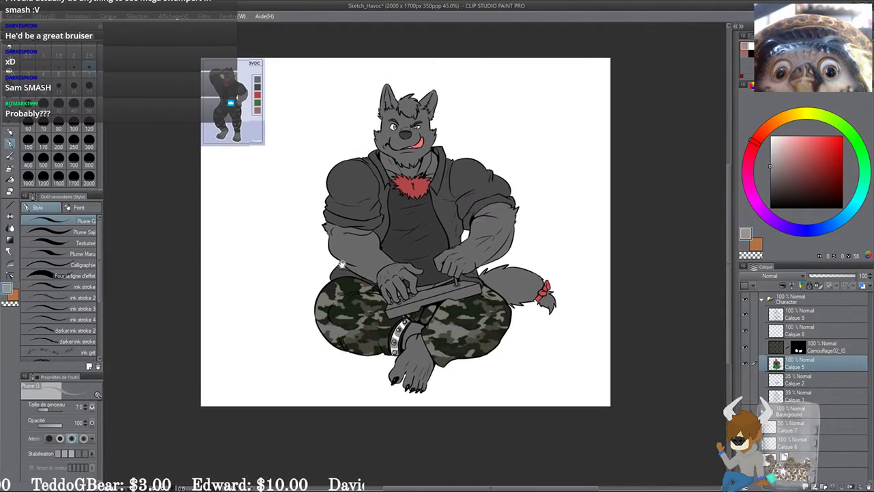
pyautogui.moveTo(341, 264); pyautogui.dragTo(341, 233)
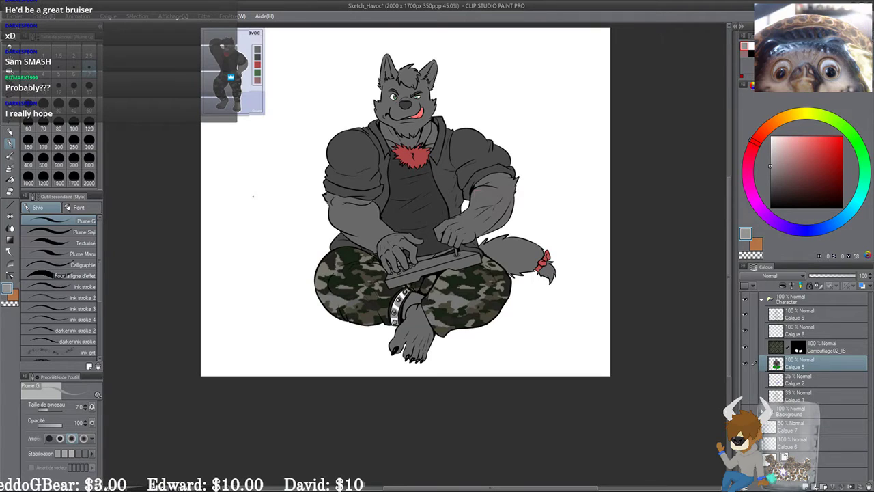
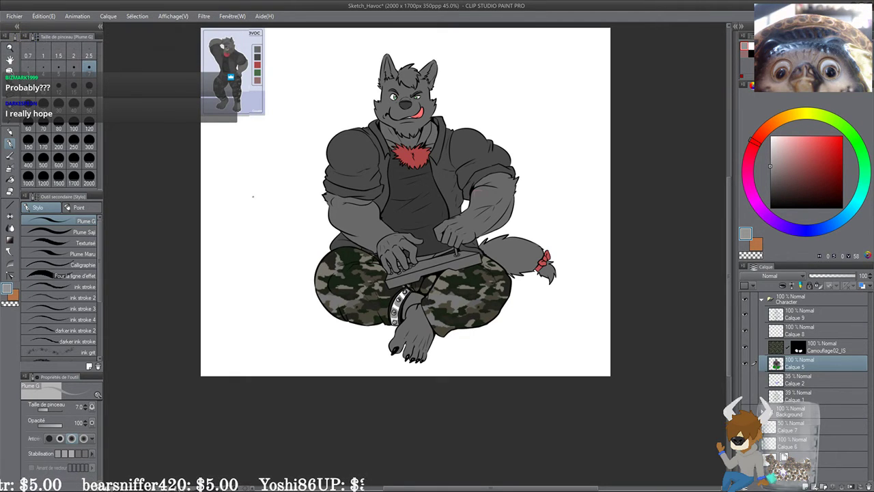
pyautogui.moveTo(657, 180); pyautogui.dragTo(656, 213)
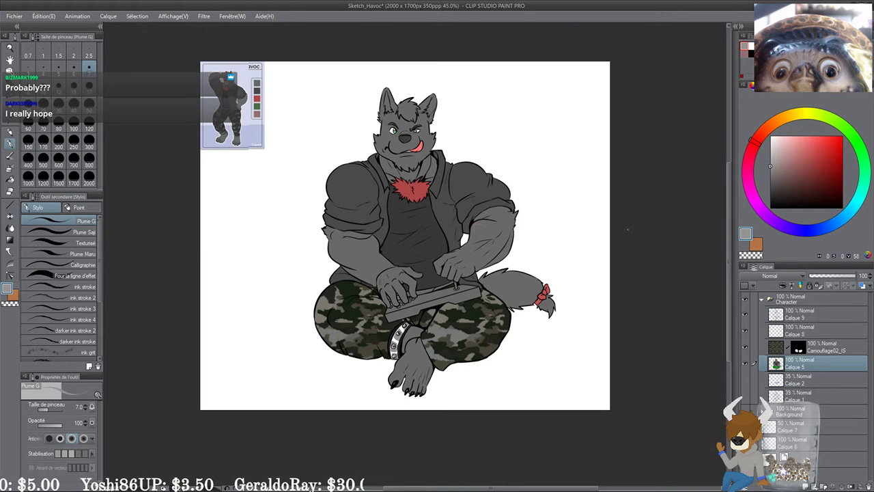
pyautogui.scroll(2, 628, 293)
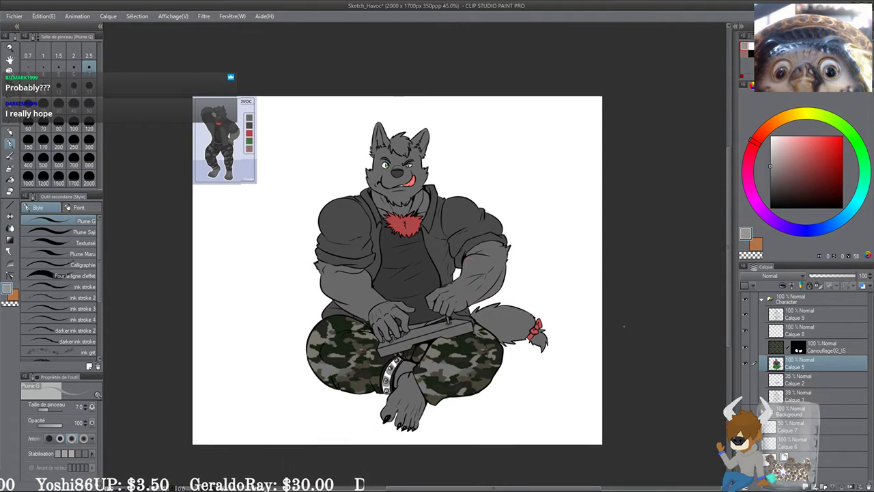
pyautogui.moveTo(623, 326); pyautogui.dragTo(623, 323)
pyautogui.hotkey('ctrl', 's')
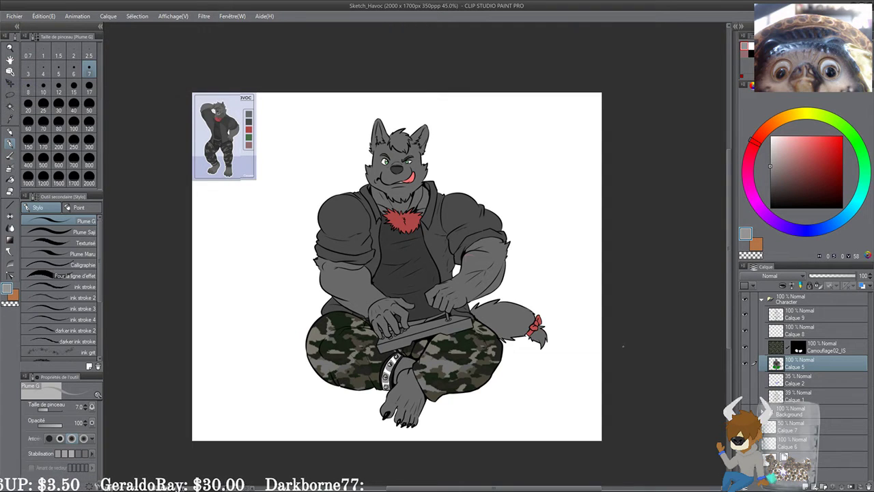
# Step: Hide the character reference image, and show and expand the Background layer folder with the room sketch
pyautogui.moveTo(620, 358); pyautogui.dragTo(630, 337)
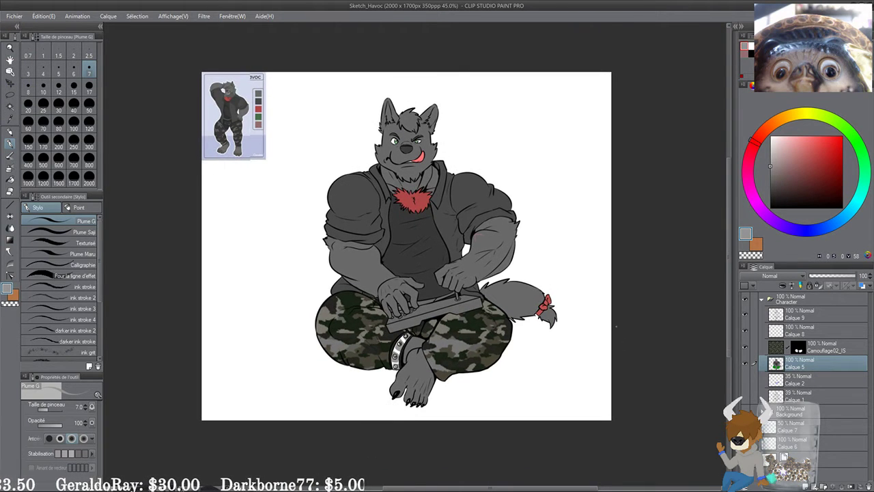
pyautogui.scroll(3, 616, 327)
pyautogui.moveTo(439, 283); pyautogui.dragTo(474, 308)
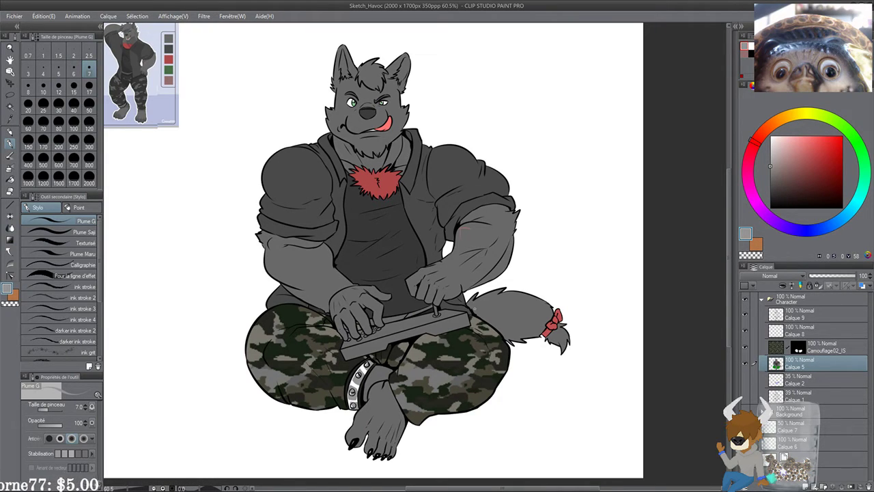
pyautogui.moveTo(496, 305); pyautogui.dragTo(538, 348)
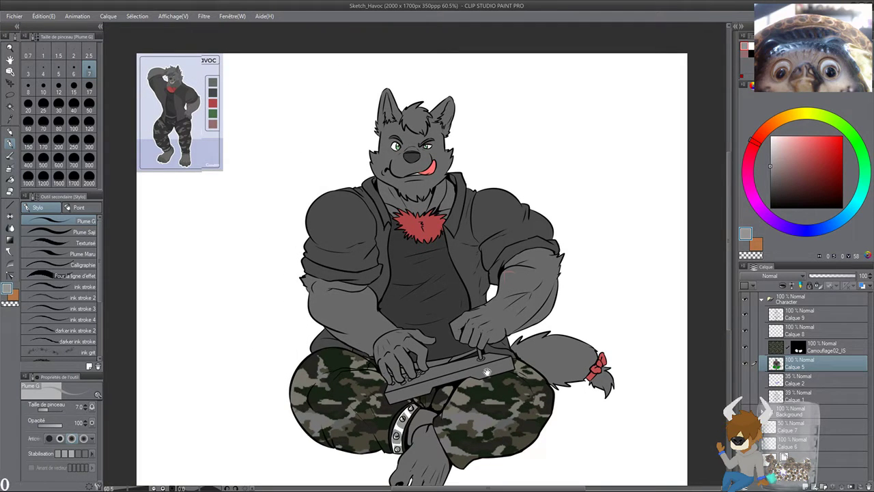
pyautogui.moveTo(487, 373); pyautogui.dragTo(496, 363)
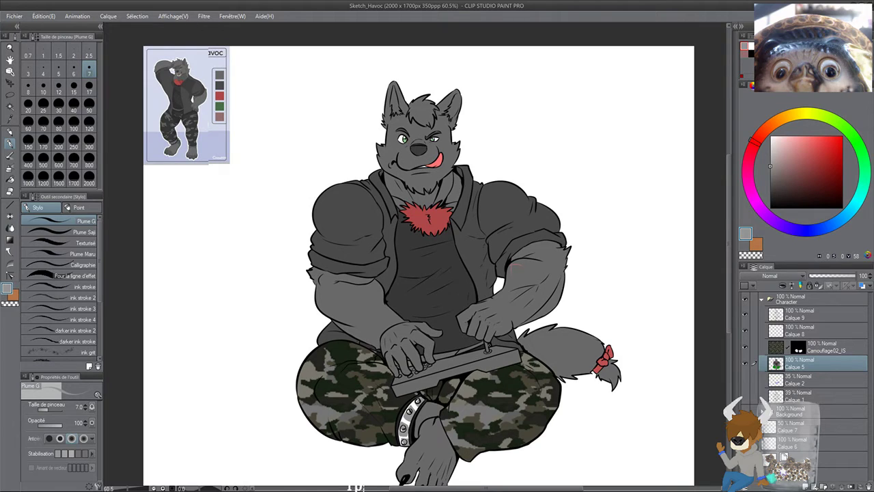
pyautogui.scroll(-1, 488, 347)
pyautogui.click(745, 443)
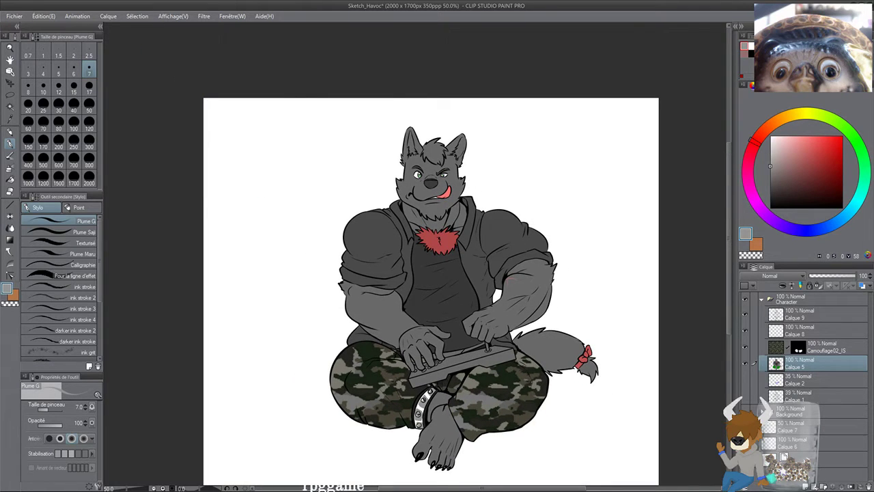
pyautogui.click(744, 411)
pyautogui.click(762, 411)
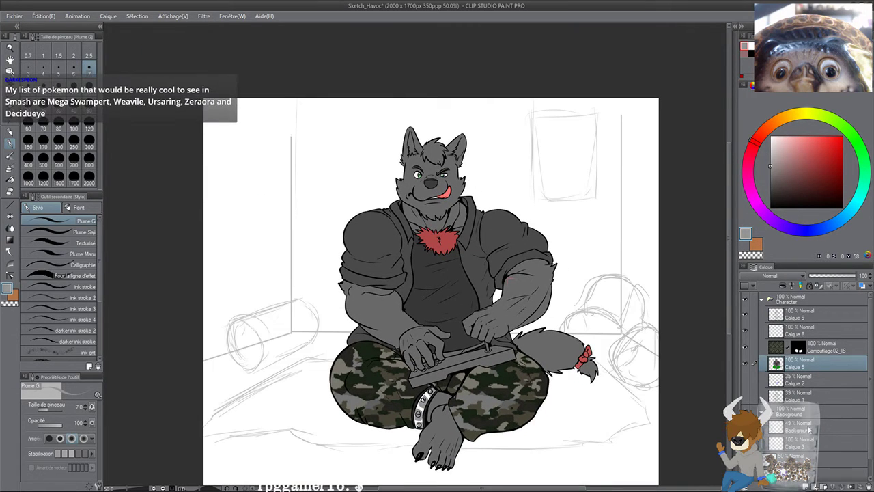
# Step: Set up a layer named Inking directly above the sketch layer in the Background folder
pyautogui.click(788, 427)
pyautogui.moveTo(810, 453); pyautogui.dragTo(811, 453)
pyautogui.click(812, 429)
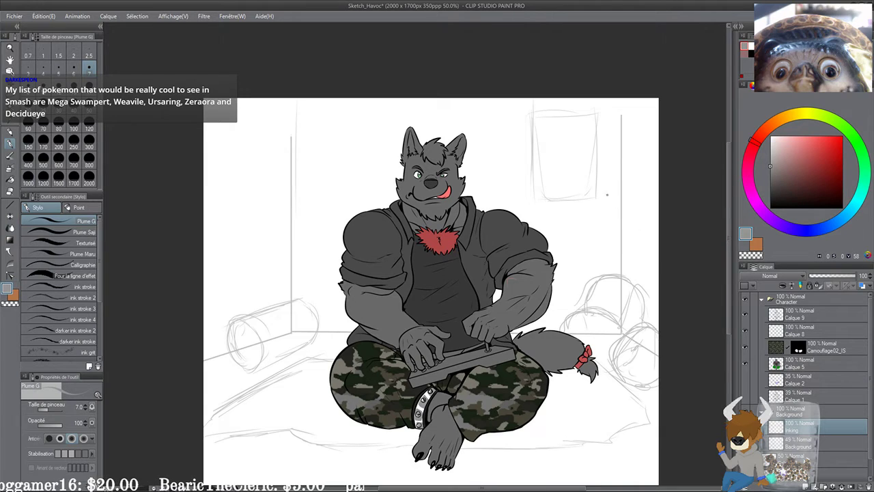
# Step: Lower the opacity of the Background sketch layer to 22%
pyautogui.moveTo(605, 290); pyautogui.dragTo(590, 249)
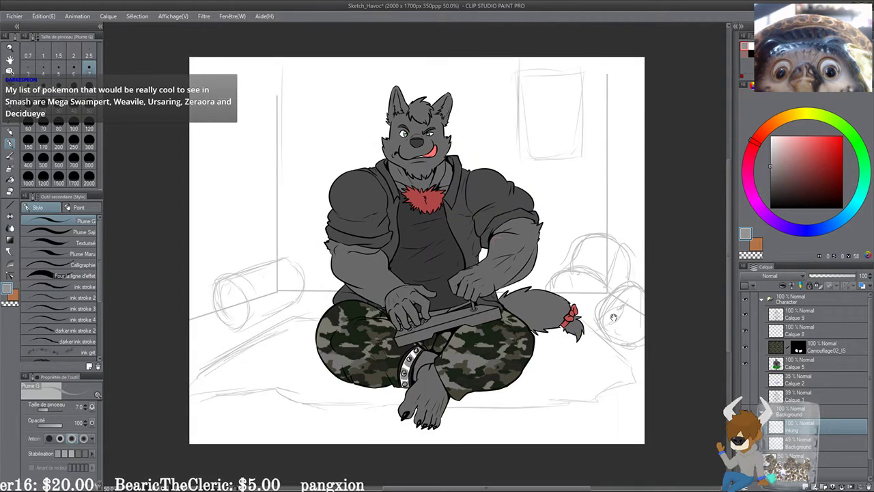
pyautogui.moveTo(658, 298); pyautogui.dragTo(658, 301)
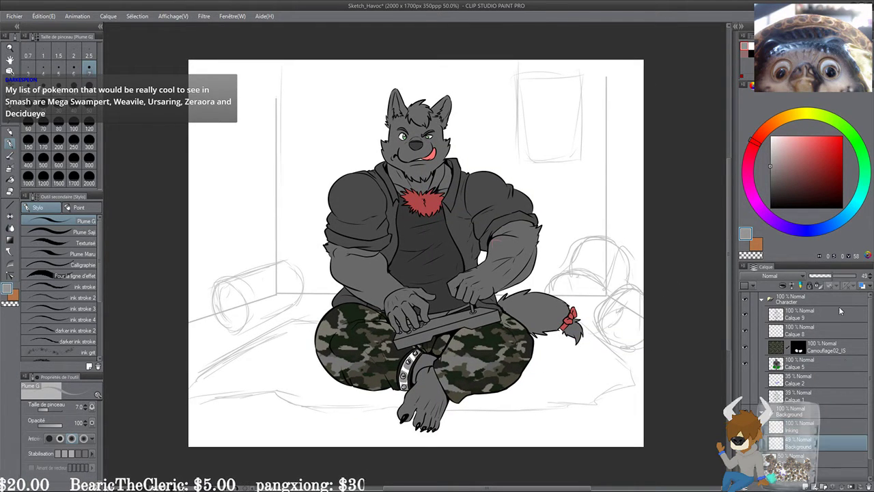
pyautogui.click(794, 445)
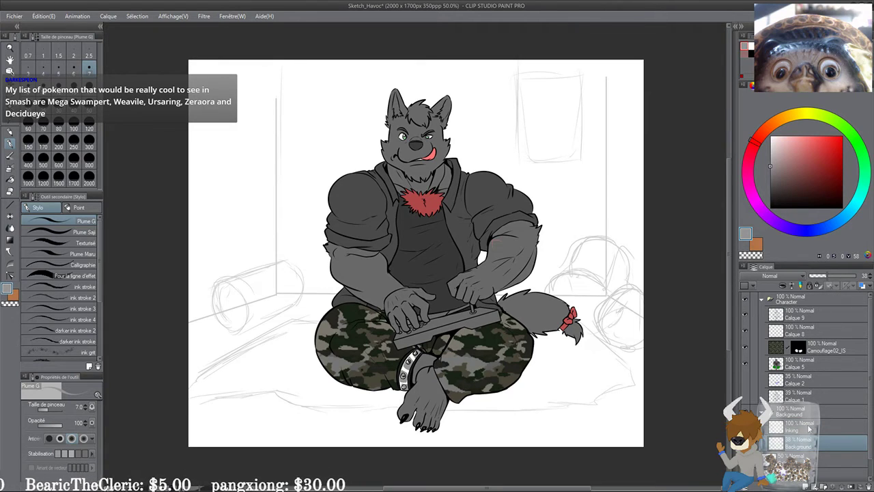
pyautogui.moveTo(827, 275); pyautogui.dragTo(819, 276)
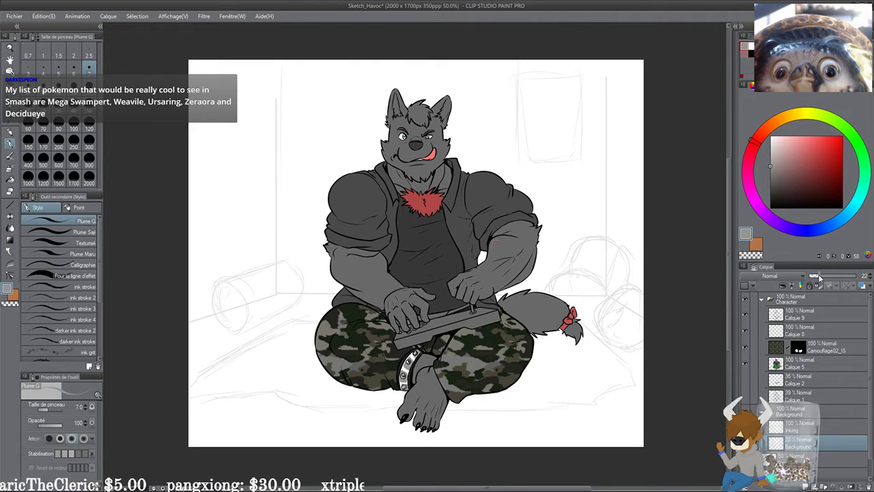
# Step: Ink the room's vertical wall corners and floor edges on the Inking layer with black straight lines, brush size 5
pyautogui.click(792, 429)
pyautogui.moveTo(633, 324); pyautogui.dragTo(608, 353)
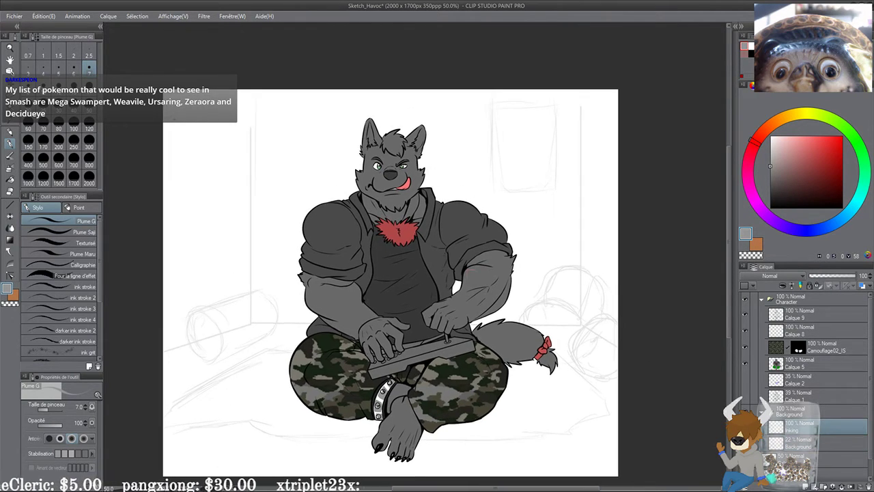
pyautogui.click(10, 204)
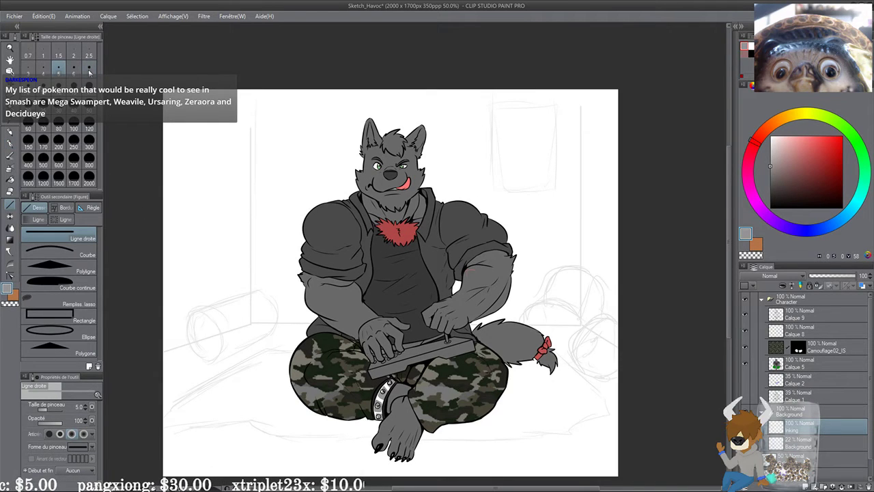
pyautogui.moveTo(802, 187); pyautogui.dragTo(765, 211)
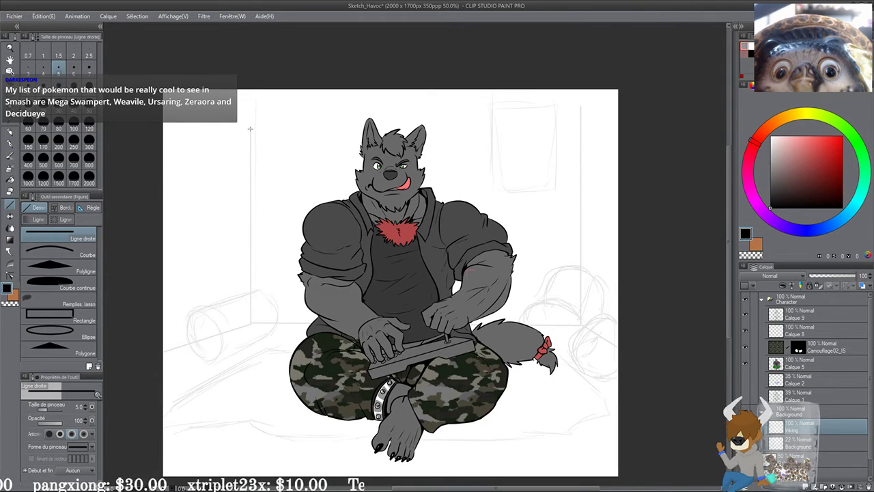
pyautogui.moveTo(251, 121); pyautogui.dragTo(258, 279)
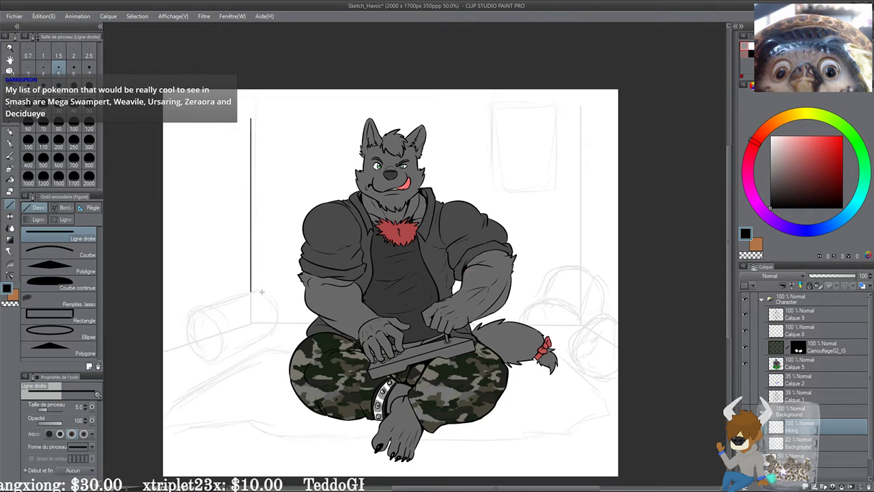
pyautogui.moveTo(543, 189); pyautogui.dragTo(434, 190)
pyautogui.moveTo(472, 95); pyautogui.dragTo(471, 266)
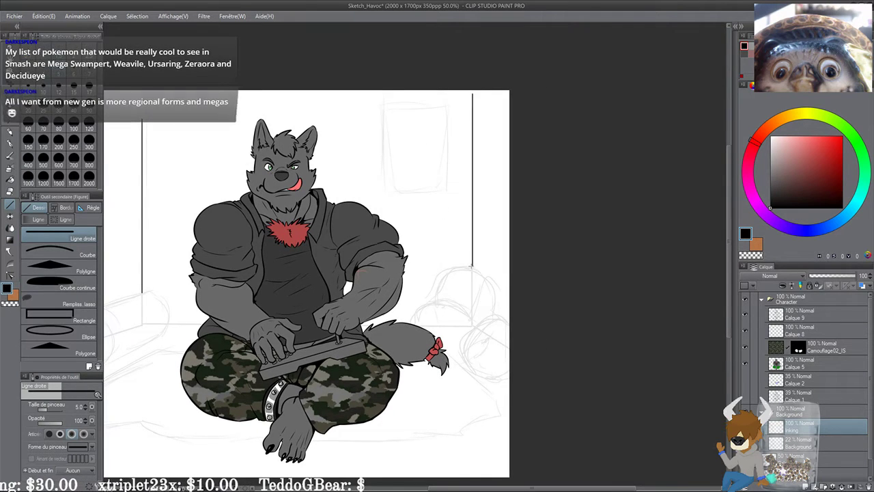
pyautogui.moveTo(224, 390); pyautogui.dragTo(439, 302)
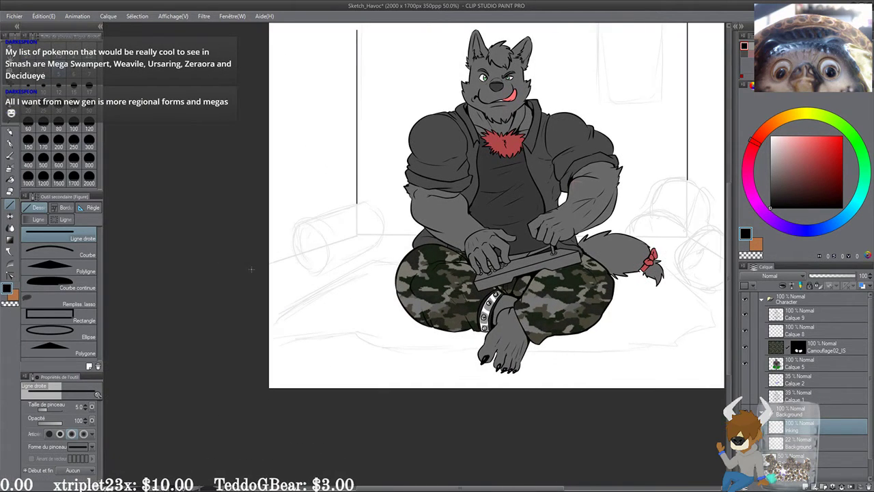
pyautogui.moveTo(250, 269); pyautogui.dragTo(417, 237)
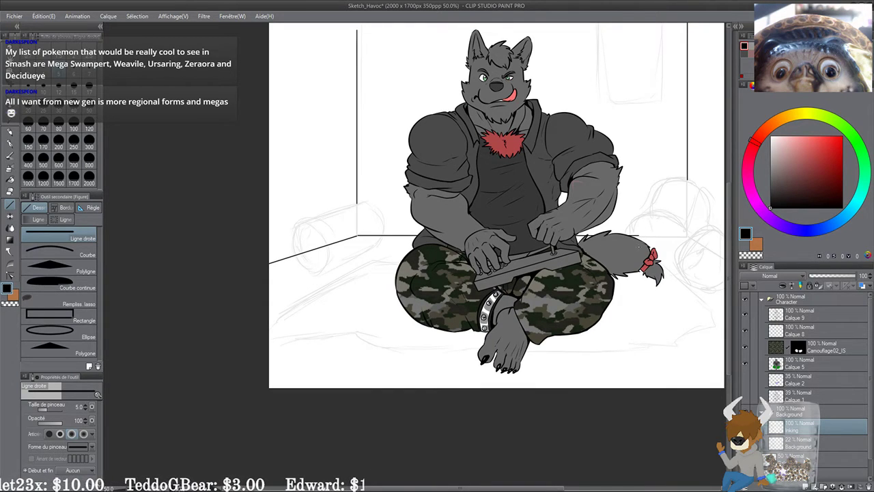
# Step: Add a new layer above the Inking layer and switch to the Plume G pen
pyautogui.moveTo(633, 248); pyautogui.dragTo(576, 278)
pyautogui.scroll(3, 530, 202)
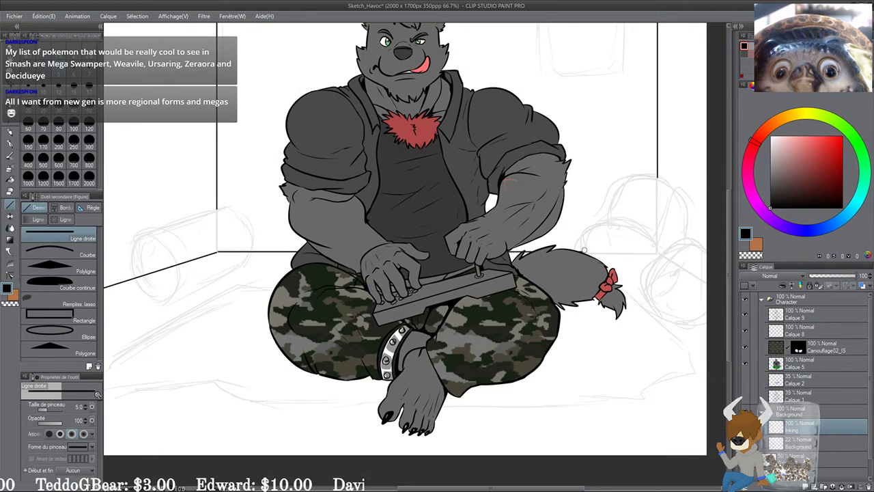
pyautogui.moveTo(616, 303); pyautogui.dragTo(604, 293)
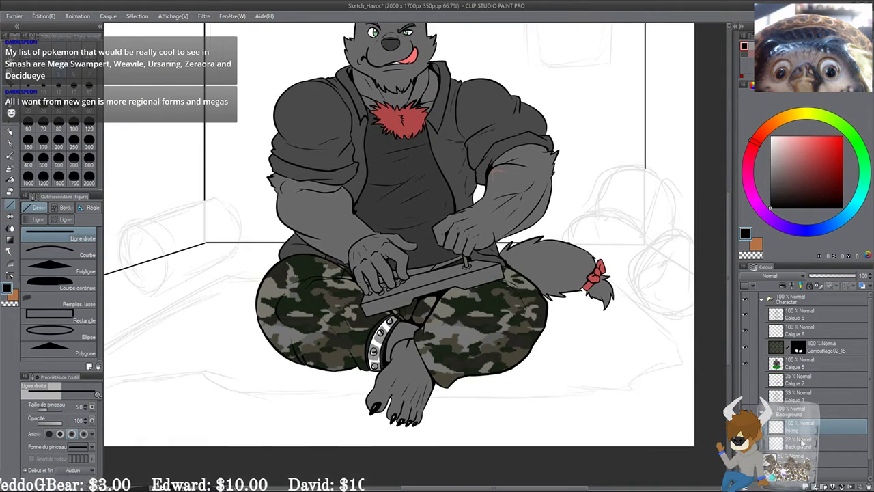
pyautogui.click(806, 486)
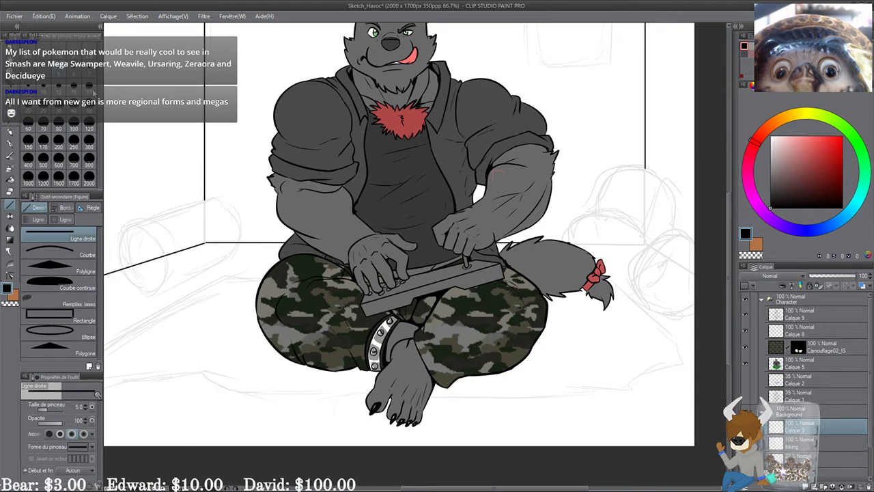
pyautogui.press('p')
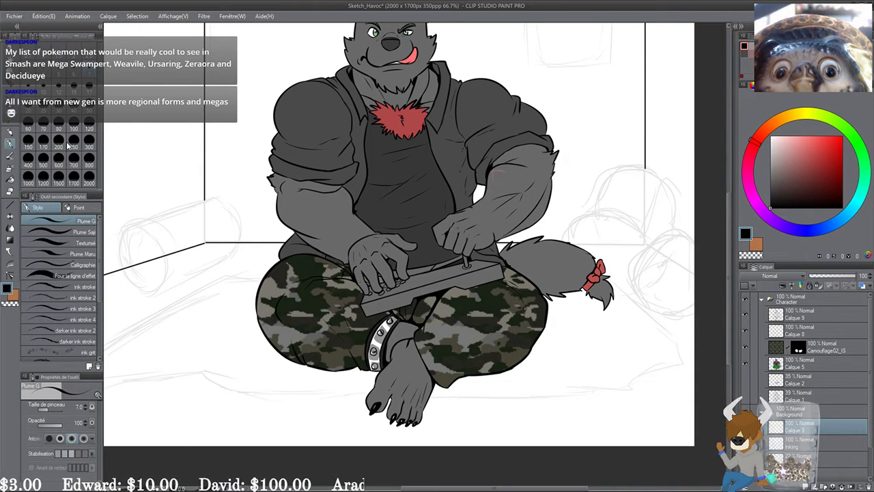
# Step: Ink the rear cushion's left edge and the front cushion's upper edge over the sketch beside the right wall corner
pyautogui.moveTo(220, 196); pyautogui.dragTo(217, 189)
pyautogui.moveTo(386, 210); pyautogui.dragTo(146, 234)
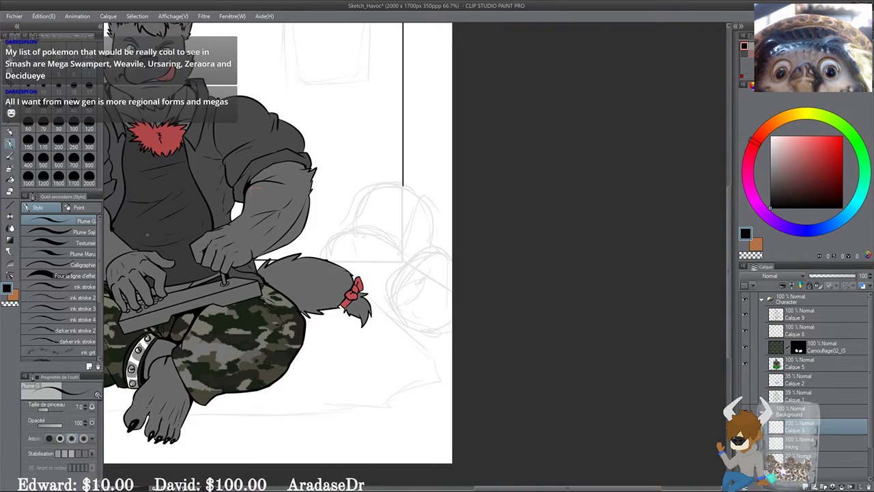
pyautogui.scroll(5, 340, 190)
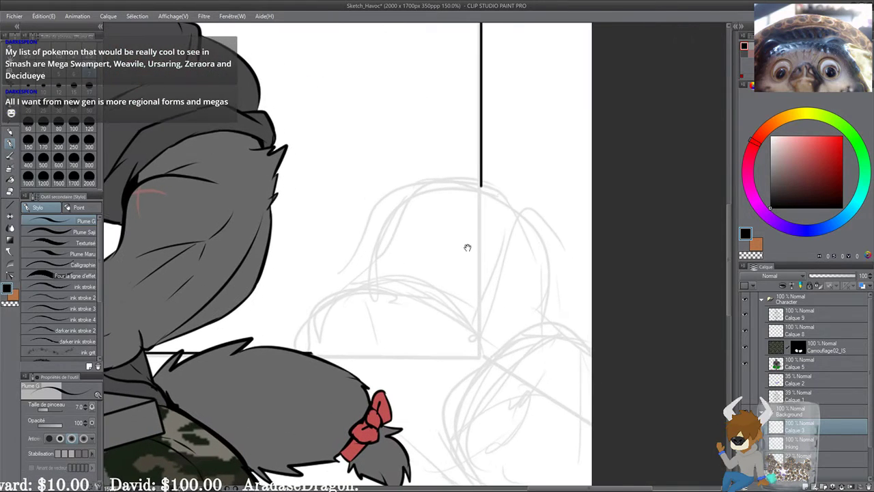
pyautogui.moveTo(468, 247); pyautogui.dragTo(465, 244)
pyautogui.moveTo(427, 175); pyautogui.dragTo(375, 261)
pyautogui.hotkey('ctrl', 'z')
pyautogui.moveTo(436, 175)
pyautogui.mouseDown()
pyautogui.moveTo(378, 257)
pyautogui.moveTo(476, 314)
pyautogui.mouseUp()
pyautogui.moveTo(377, 260); pyautogui.dragTo(430, 275)
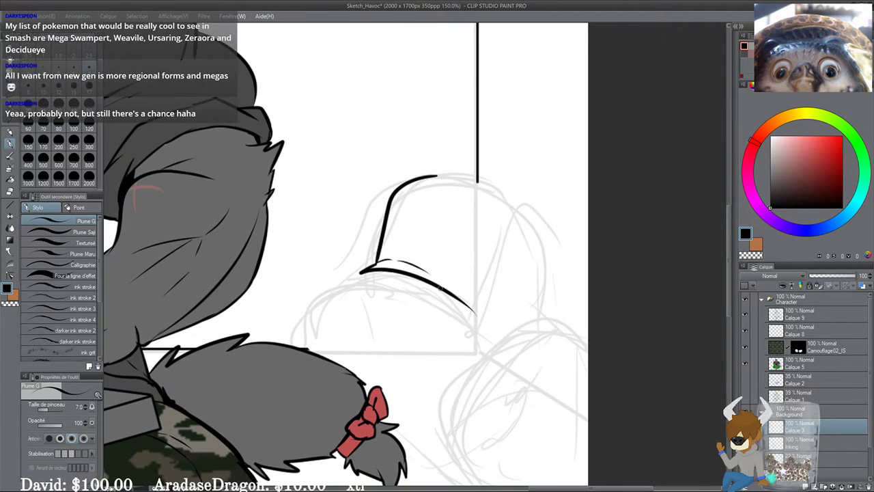
# Step: Ink the front cushion's left curve down to the wolf's tail, redrawing it slightly narrower than the first stroke
pyautogui.moveTo(361, 271); pyautogui.dragTo(294, 346)
pyautogui.moveTo(369, 325); pyautogui.dragTo(353, 279)
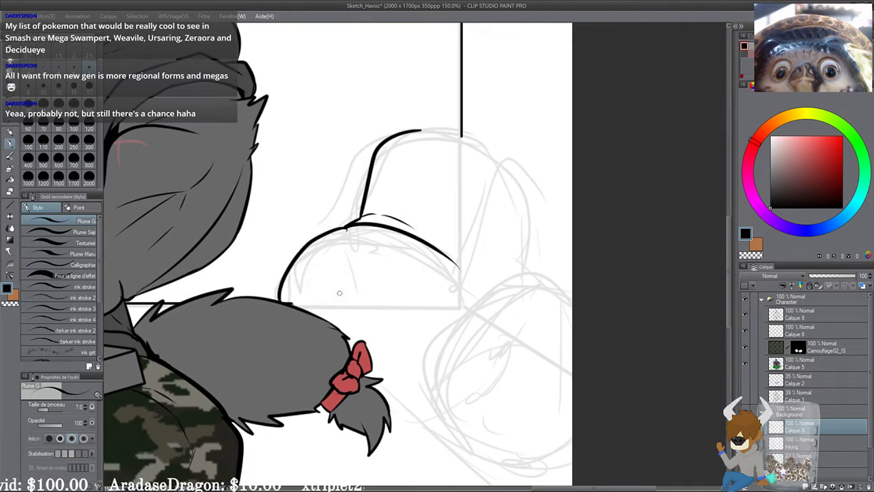
pyautogui.hotkey('ctrl', 'z')
pyautogui.moveTo(345, 226)
pyautogui.mouseDown()
pyautogui.moveTo(321, 252)
pyautogui.moveTo(298, 318)
pyautogui.moveTo(332, 234)
pyautogui.moveTo(298, 311)
pyautogui.moveTo(301, 271)
pyautogui.moveTo(360, 229)
pyautogui.moveTo(306, 251)
pyautogui.moveTo(297, 304)
pyautogui.moveTo(309, 249)
pyautogui.moveTo(345, 226)
pyautogui.mouseUp()
pyautogui.hotkey('ctrl', 'z')
pyautogui.hotkey('ctrl', 'z')
pyautogui.hotkey('ctrl', 'z')
pyautogui.hotkey('ctrl', 'z')
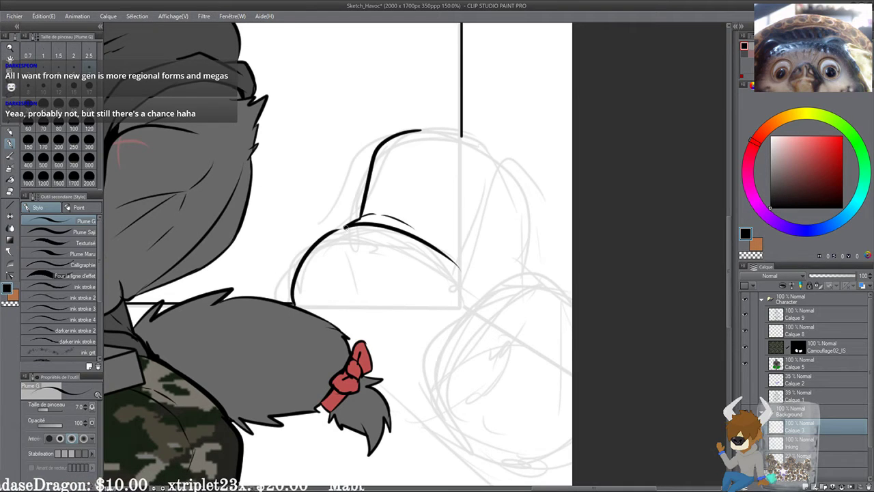
# Step: Ink the rear cushion's rounded top and right side down to the round cushion, plus its inner fold line
pyautogui.moveTo(417, 130)
pyautogui.mouseDown()
pyautogui.moveTo(475, 139)
pyautogui.moveTo(525, 195)
pyautogui.mouseUp()
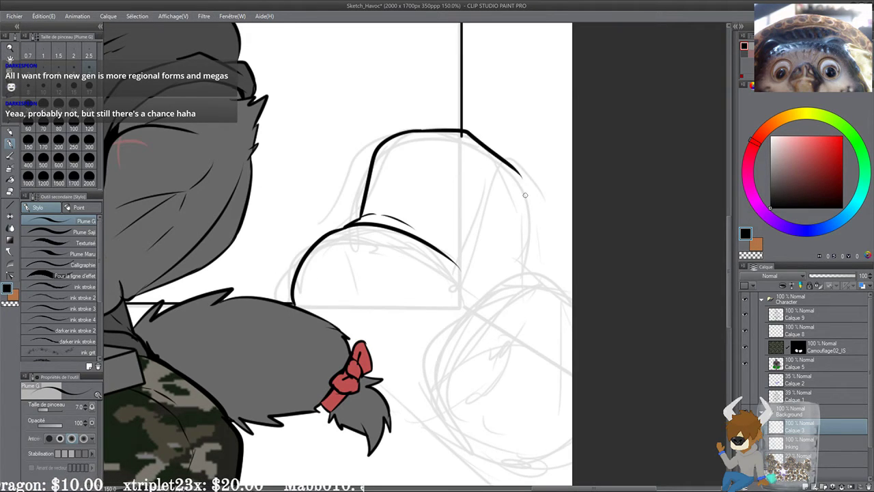
pyautogui.hotkey('ctrl', 'z')
pyautogui.moveTo(417, 130)
pyautogui.mouseDown()
pyautogui.moveTo(525, 182)
pyautogui.moveTo(538, 243)
pyautogui.moveTo(528, 271)
pyautogui.mouseUp()
pyautogui.moveTo(509, 183)
pyautogui.mouseDown()
pyautogui.moveTo(489, 220)
pyautogui.moveTo(471, 306)
pyautogui.moveTo(482, 301)
pyautogui.mouseUp()
pyautogui.hotkey('ctrl', 'z')
pyautogui.moveTo(472, 269)
pyautogui.mouseDown()
pyautogui.moveTo(453, 238)
pyautogui.moveTo(462, 249)
pyautogui.moveTo(485, 169)
pyautogui.mouseUp()
pyautogui.hotkey('ctrl', 'z')
pyautogui.hotkey('ctrl', 'z')
pyautogui.moveTo(470, 306)
pyautogui.mouseDown()
pyautogui.moveTo(463, 259)
pyautogui.moveTo(430, 249)
pyautogui.mouseUp()
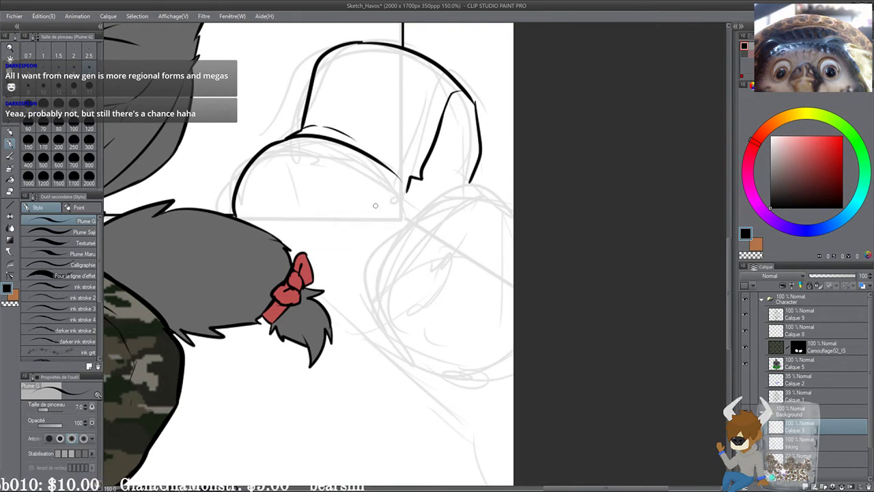
# Step: Ink the round cushion's left curve down to its lower corner, redrawing it wider than the first stroke
pyautogui.scroll(-1, 377, 231)
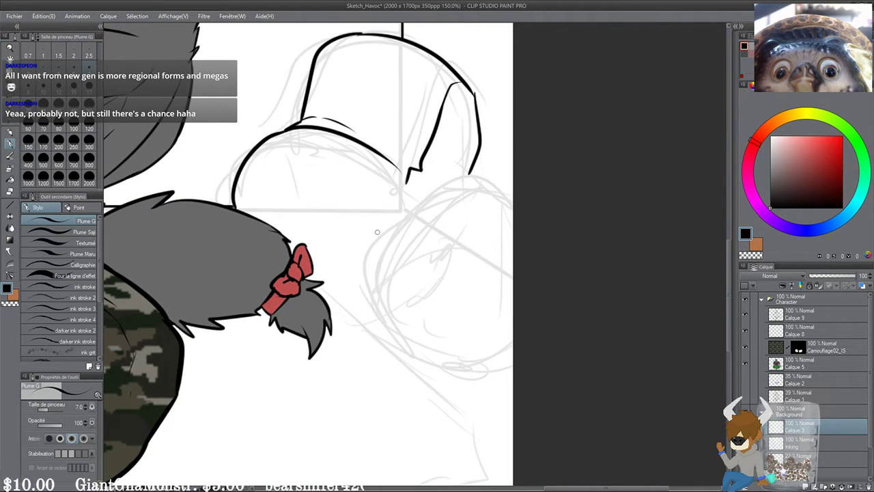
pyautogui.moveTo(471, 271); pyautogui.dragTo(479, 304)
pyautogui.scroll(1, 449, 250)
pyautogui.moveTo(460, 253)
pyautogui.mouseDown()
pyautogui.moveTo(477, 238)
pyautogui.moveTo(464, 252)
pyautogui.mouseUp()
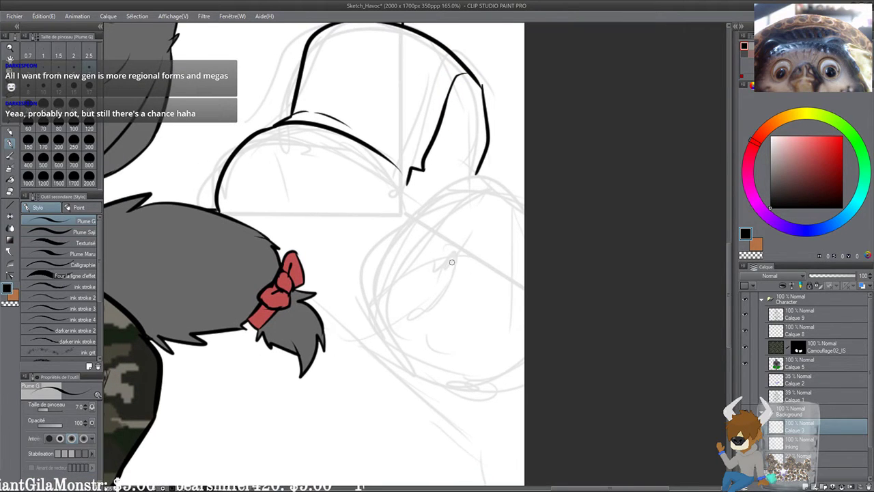
pyautogui.moveTo(463, 283); pyautogui.dragTo(467, 277)
pyautogui.moveTo(449, 189); pyautogui.dragTo(369, 348)
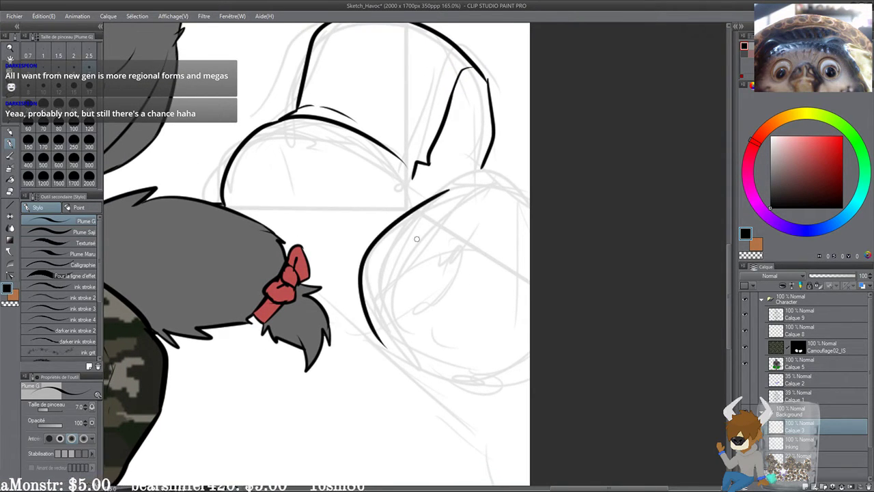
pyautogui.hotkey('ctrl', 'z')
pyautogui.moveTo(439, 202)
pyautogui.mouseDown()
pyautogui.moveTo(361, 326)
pyautogui.moveTo(366, 340)
pyautogui.moveTo(501, 414)
pyautogui.mouseUp()
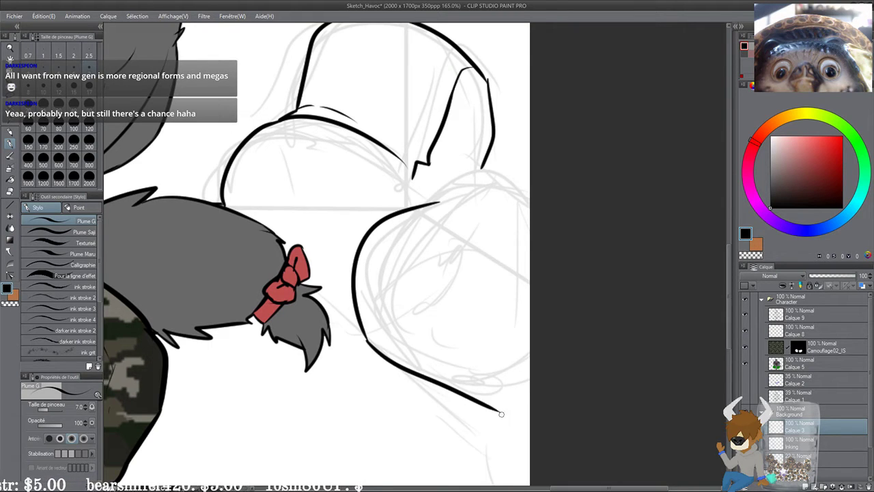
# Step: Redraw the round cushion's lower edge as a smoother curve from its lower-left corner towards the canvas edge
pyautogui.hotkey('ctrl', 'z')
pyautogui.moveTo(370, 341); pyautogui.dragTo(445, 398)
pyautogui.hotkey('ctrl', 'z')
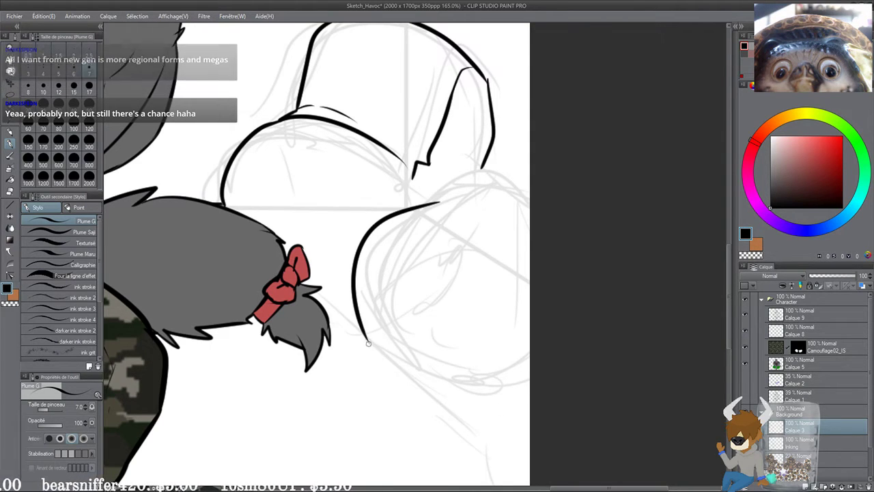
pyautogui.moveTo(367, 340)
pyautogui.mouseDown()
pyautogui.moveTo(418, 376)
pyautogui.moveTo(504, 402)
pyautogui.mouseUp()
# Step: Ink the round cushion's top edge from the left curve up to the canvas edge, redrawing the first stroke
pyautogui.moveTo(433, 200)
pyautogui.mouseDown()
pyautogui.moveTo(451, 190)
pyautogui.moveTo(549, 185)
pyautogui.mouseUp()
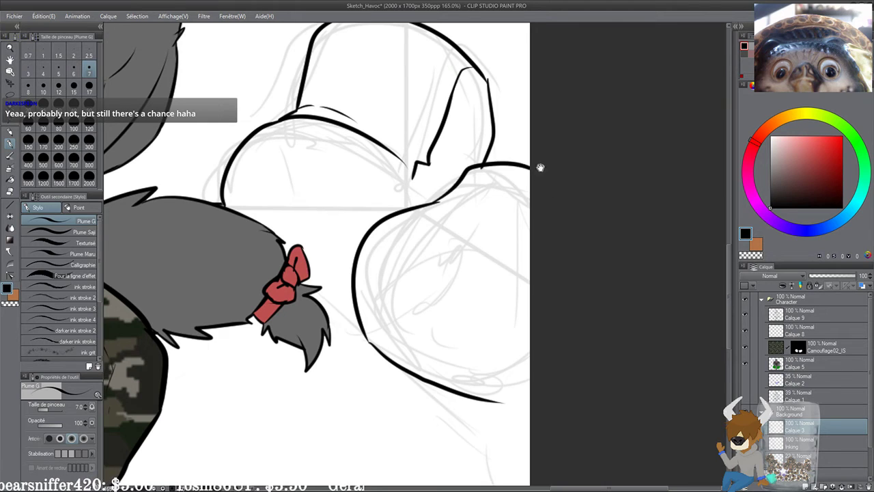
pyautogui.hotkey('ctrl', 'z')
pyautogui.moveTo(438, 200); pyautogui.dragTo(551, 198)
pyautogui.moveTo(492, 250); pyautogui.dragTo(489, 248)
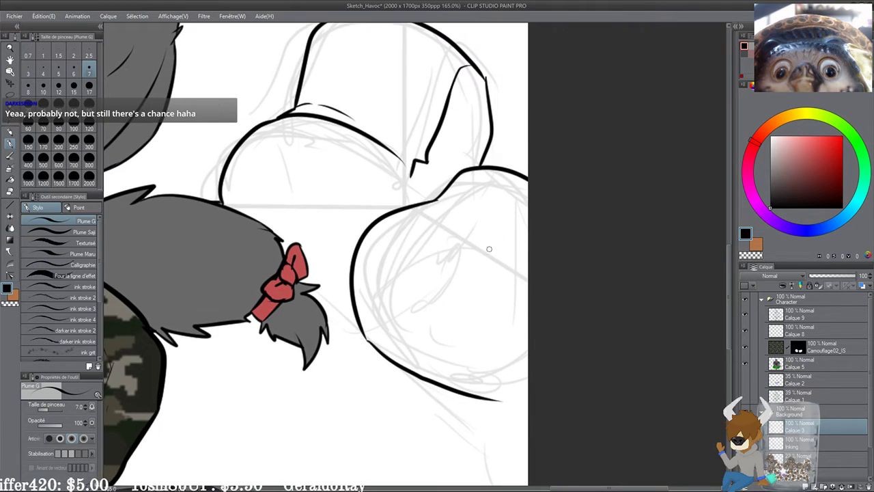
# Step: Ink the round cushion's diagonal fold line, a short crease, and the curved seam rising from its bottom point
pyautogui.moveTo(454, 215); pyautogui.dragTo(526, 283)
pyautogui.moveTo(503, 223); pyautogui.dragTo(514, 256)
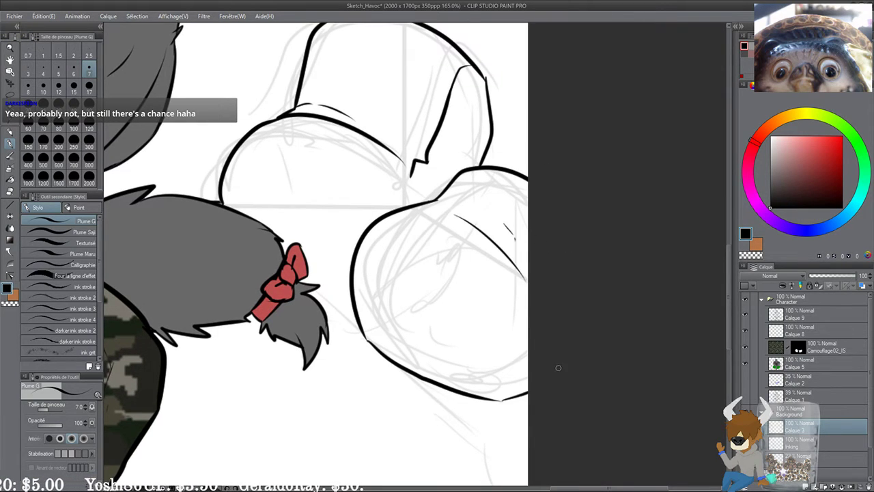
pyautogui.moveTo(504, 401)
pyautogui.mouseDown()
pyautogui.moveTo(520, 319)
pyautogui.moveTo(495, 382)
pyautogui.mouseUp()
pyautogui.moveTo(499, 359); pyautogui.dragTo(546, 294)
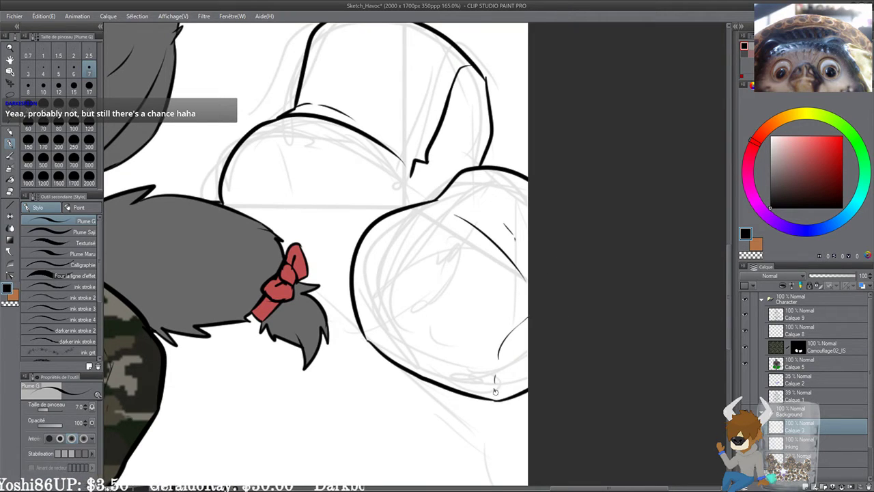
pyautogui.moveTo(495, 375)
pyautogui.mouseDown()
pyautogui.moveTo(495, 393)
pyautogui.moveTo(498, 360)
pyautogui.mouseUp()
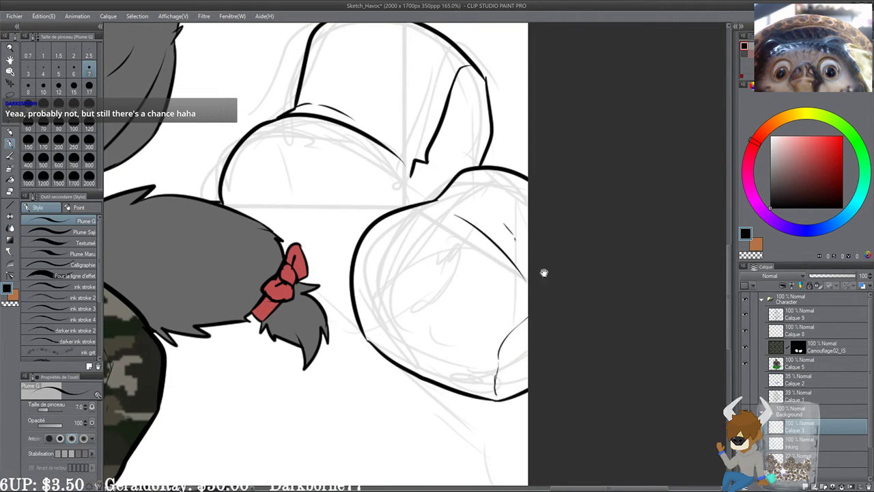
# Step: Add a short crease at the notch in the round cushion's top edge and extra strokes beside its diagonal fold
pyautogui.moveTo(544, 272); pyautogui.dragTo(549, 301)
pyautogui.moveTo(444, 228)
pyautogui.mouseDown()
pyautogui.moveTo(474, 239)
pyautogui.moveTo(469, 231)
pyautogui.mouseUp()
pyautogui.hotkey('ctrl', 'z')
pyautogui.moveTo(506, 257); pyautogui.dragTo(521, 278)
pyautogui.moveTo(428, 281); pyautogui.dragTo(448, 326)
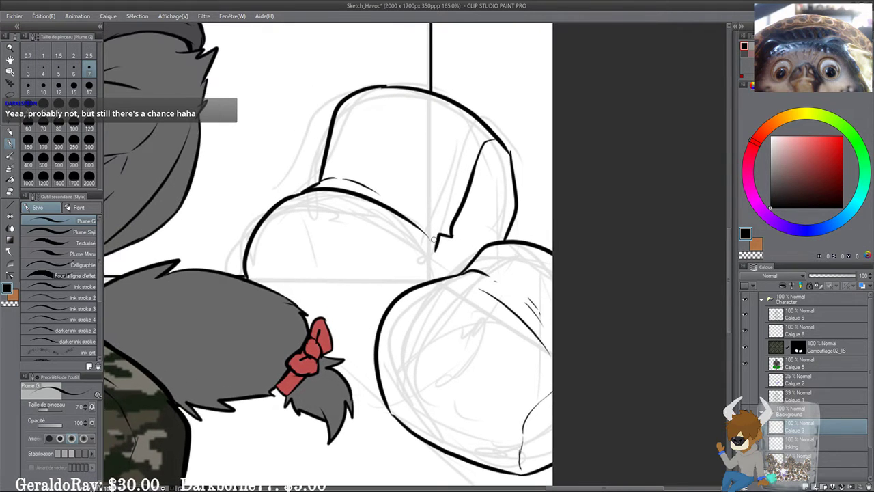
# Step: Ink the small folded edge joining the front cushion to the round cushion, with two short creases inside it
pyautogui.moveTo(434, 252)
pyautogui.mouseDown()
pyautogui.moveTo(411, 273)
pyautogui.moveTo(404, 305)
pyautogui.mouseUp()
pyautogui.hotkey('ctrl', 'z')
pyautogui.moveTo(433, 252)
pyautogui.mouseDown()
pyautogui.moveTo(412, 285)
pyautogui.moveTo(460, 259)
pyautogui.mouseUp()
pyautogui.moveTo(359, 291); pyautogui.dragTo(389, 272)
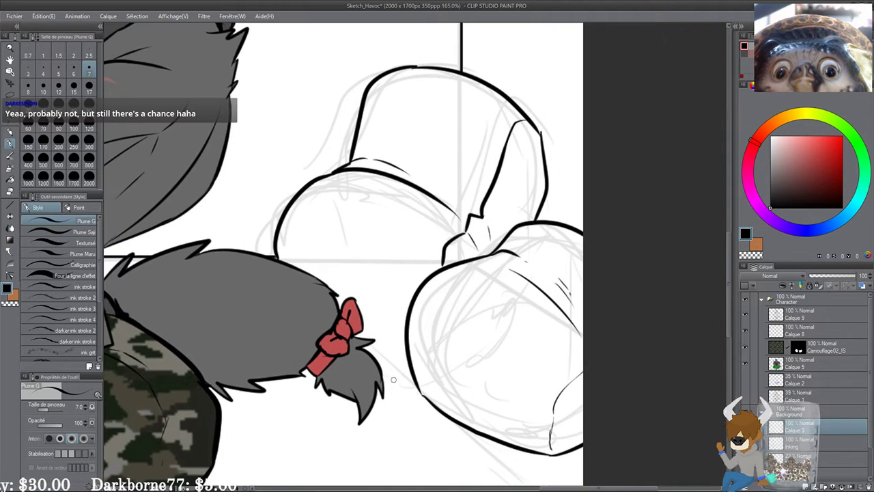
# Step: Ink the line from the tail tip to the round cushion and a narrow second edge along the cushion's left side
pyautogui.moveTo(412, 389); pyautogui.dragTo(383, 387)
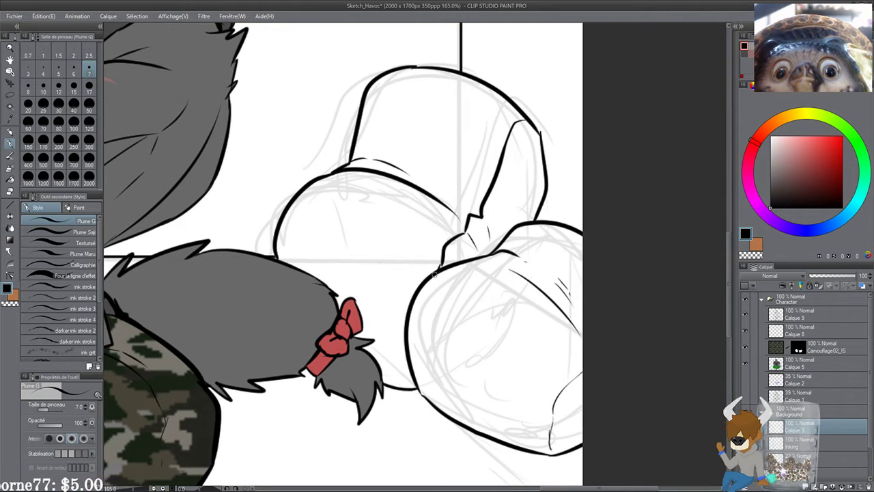
pyautogui.moveTo(405, 318)
pyautogui.mouseDown()
pyautogui.moveTo(397, 344)
pyautogui.moveTo(415, 388)
pyautogui.mouseUp()
pyautogui.moveTo(435, 319); pyautogui.dragTo(421, 306)
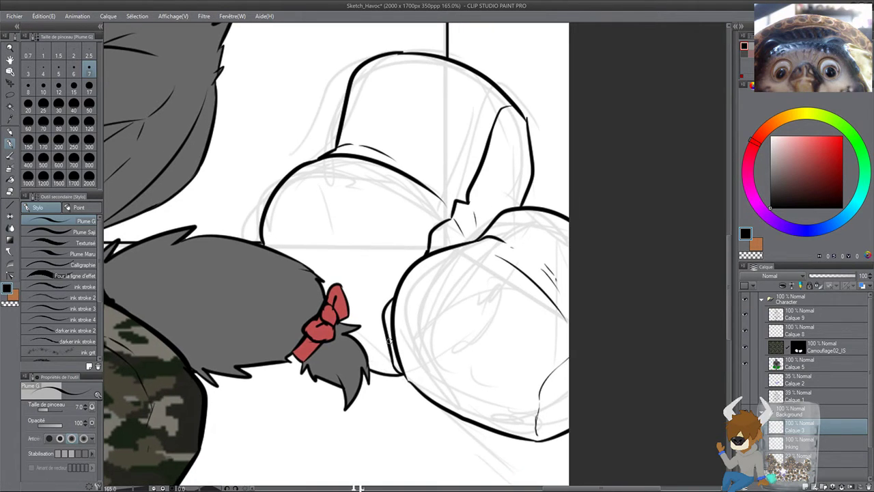
pyautogui.moveTo(474, 382); pyautogui.dragTo(404, 355)
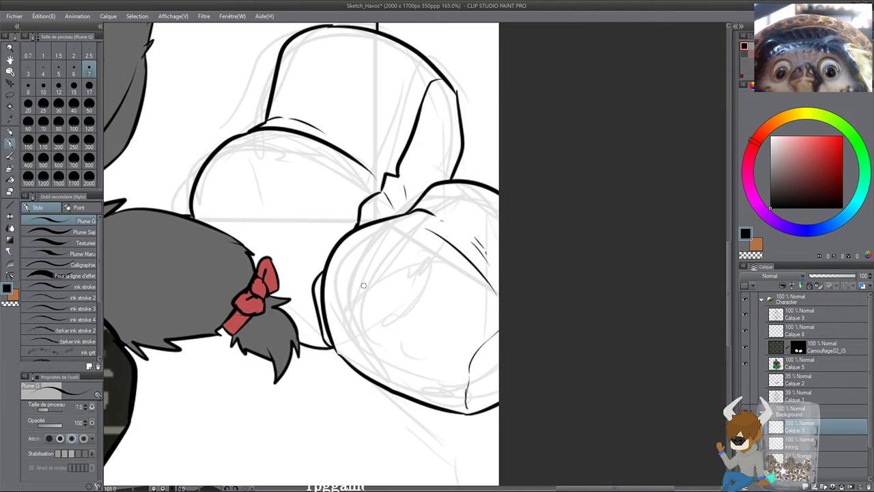
# Step: Thicken the curved seam above the round cushion's bottom point and close the gaps in its line
pyautogui.scroll(2, 363, 284)
pyautogui.scroll(1, 526, 273)
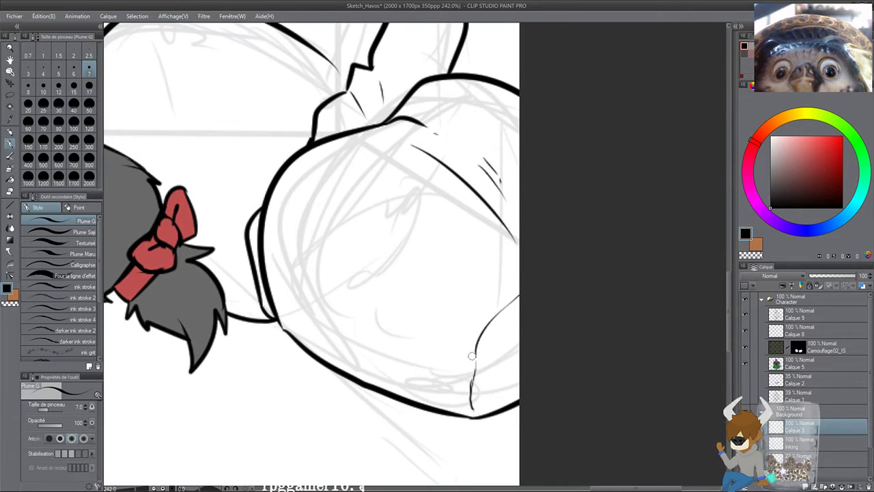
pyautogui.moveTo(472, 376)
pyautogui.mouseDown()
pyautogui.moveTo(478, 416)
pyautogui.moveTo(484, 336)
pyautogui.moveTo(467, 318)
pyautogui.mouseUp()
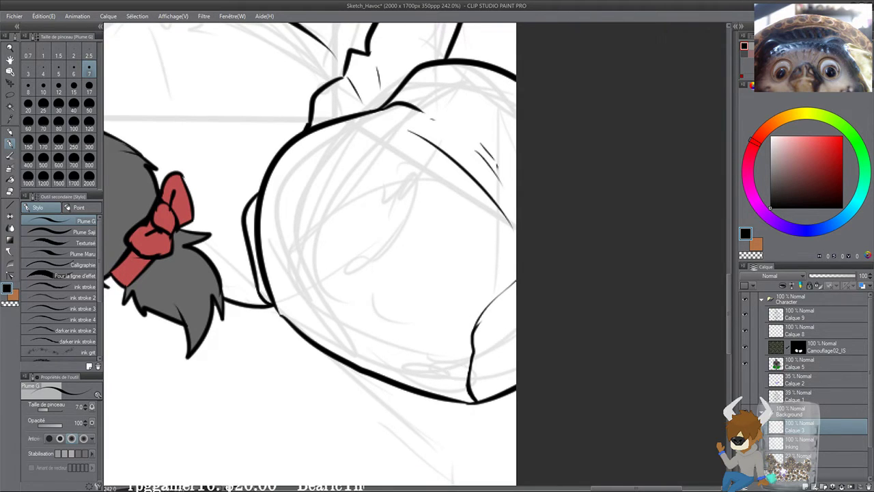
pyautogui.scroll(-2, 412, 254)
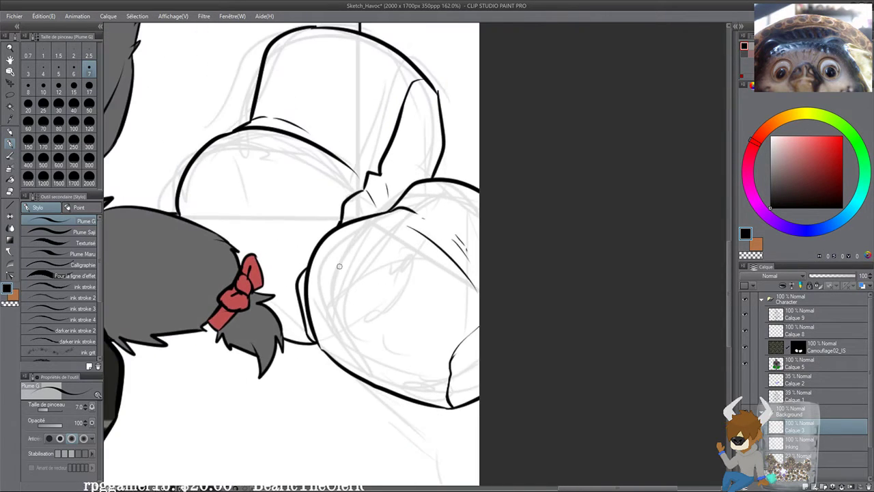
# Step: Thicken the two small creases between the cushions into black wedges tapering up from the round cushion's edge
pyautogui.moveTo(342, 260); pyautogui.dragTo(372, 275)
pyautogui.scroll(-2, 414, 305)
pyautogui.moveTo(309, 183); pyautogui.dragTo(296, 274)
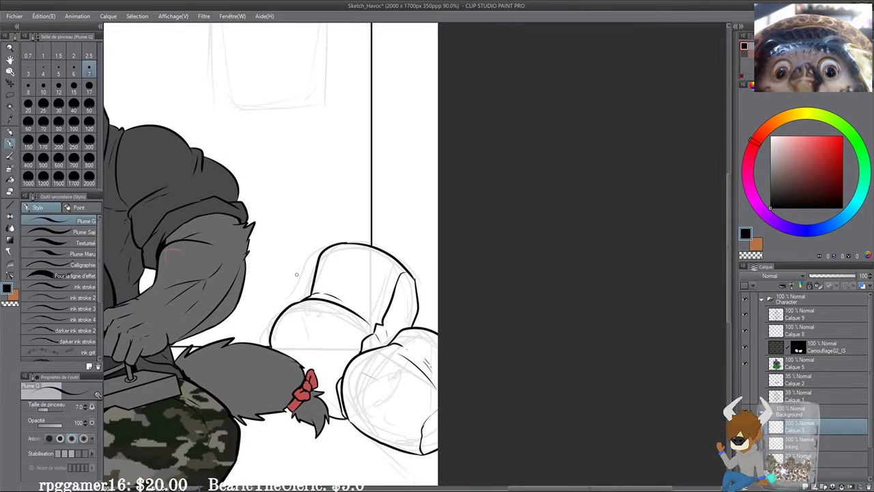
pyautogui.scroll(4, 296, 275)
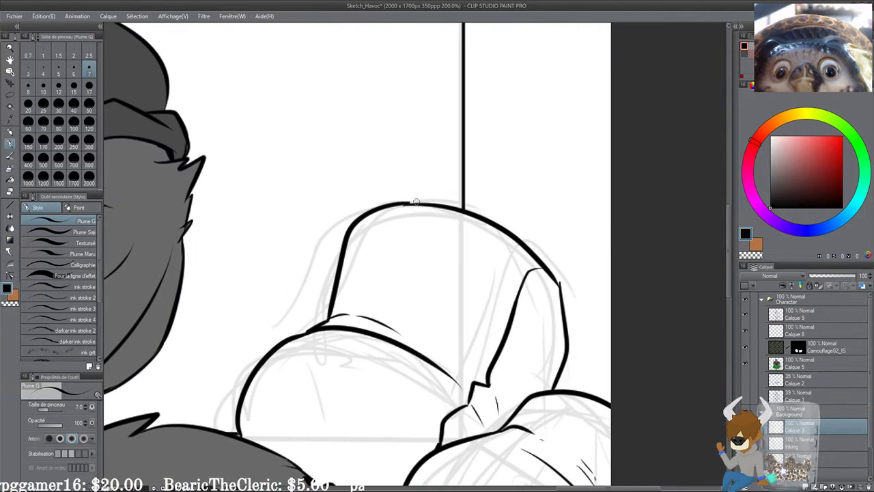
pyautogui.scroll(4, 390, 195)
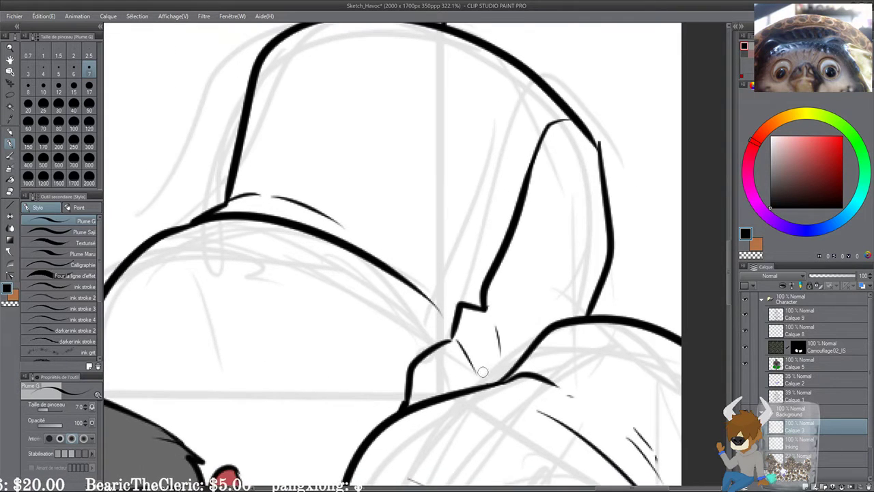
pyautogui.moveTo(482, 371)
pyautogui.mouseDown()
pyautogui.moveTo(459, 345)
pyautogui.moveTo(473, 382)
pyautogui.moveTo(486, 386)
pyautogui.moveTo(452, 393)
pyautogui.mouseUp()
pyautogui.moveTo(513, 364)
pyautogui.mouseDown()
pyautogui.moveTo(504, 374)
pyautogui.moveTo(513, 364)
pyautogui.moveTo(503, 338)
pyautogui.moveTo(516, 368)
pyautogui.moveTo(504, 346)
pyautogui.moveTo(506, 363)
pyautogui.mouseUp()
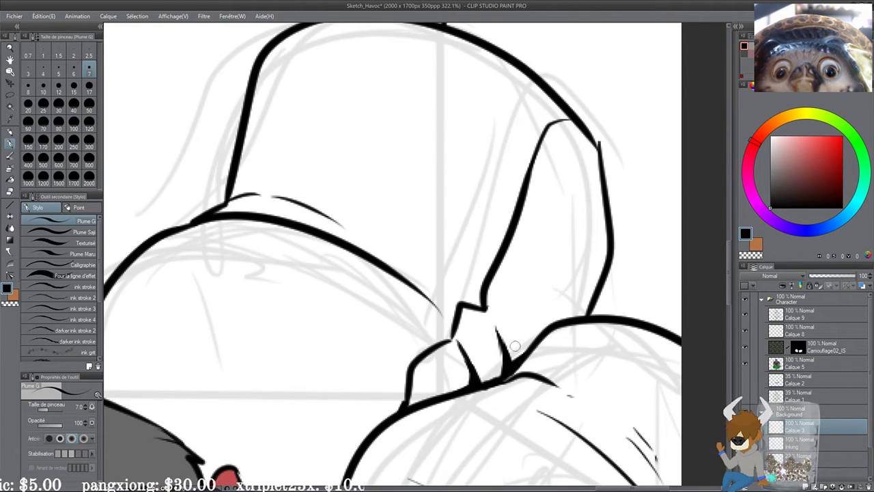
# Step: Fill a black shadow where the rear cushion's right side meets the round cushion and clean up its upper corner
pyautogui.moveTo(586, 285); pyautogui.dragTo(544, 298)
pyautogui.moveTo(552, 154); pyautogui.dragTo(564, 232)
pyautogui.moveTo(522, 330)
pyautogui.mouseDown()
pyautogui.moveTo(549, 313)
pyautogui.moveTo(537, 328)
pyautogui.moveTo(514, 337)
pyautogui.moveTo(535, 327)
pyautogui.moveTo(563, 276)
pyautogui.moveTo(547, 310)
pyautogui.moveTo(563, 290)
pyautogui.moveTo(499, 340)
pyautogui.mouseUp()
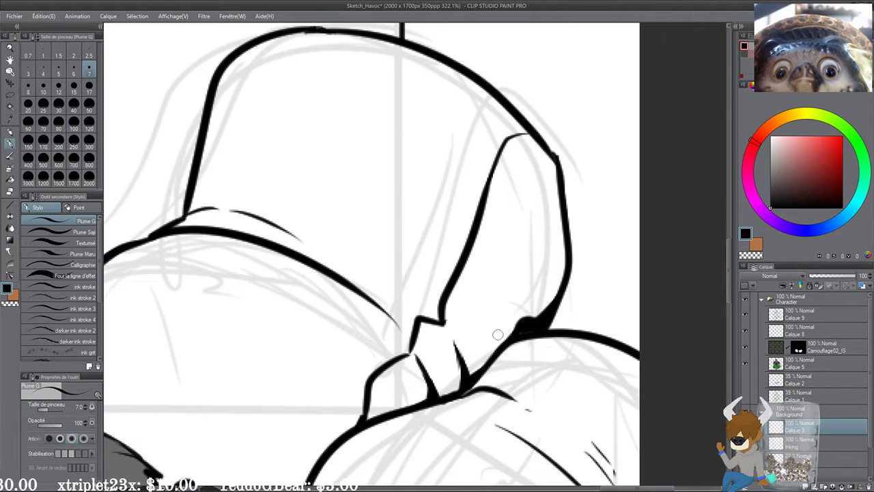
pyautogui.scroll(-4, 497, 338)
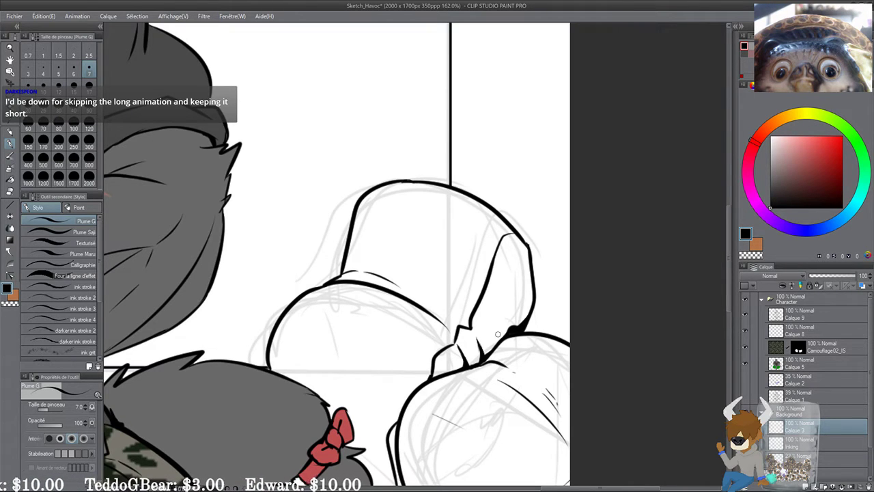
# Step: Fill the narrow gap at the round cushion's lower-left side with black and thicken the line to the tail
pyautogui.moveTo(334, 373); pyautogui.dragTo(321, 198)
pyautogui.scroll(3, 295, 191)
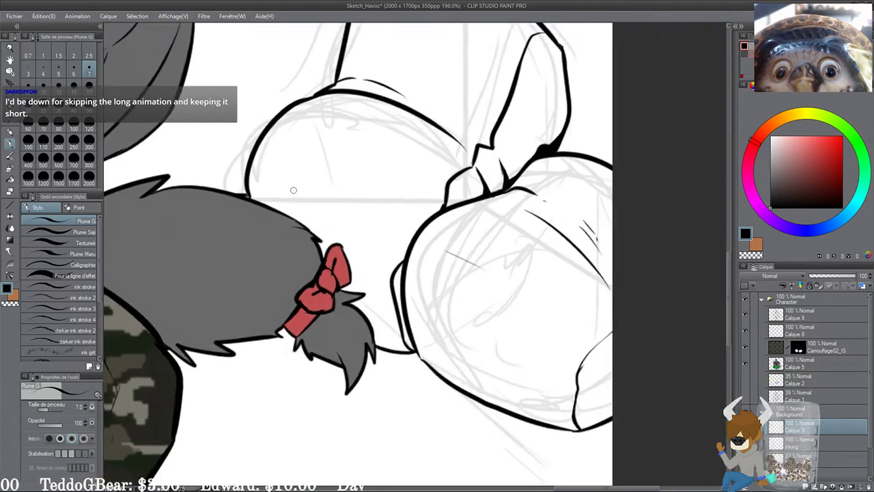
pyautogui.moveTo(441, 358)
pyautogui.mouseDown()
pyautogui.moveTo(455, 401)
pyautogui.moveTo(446, 375)
pyautogui.mouseUp()
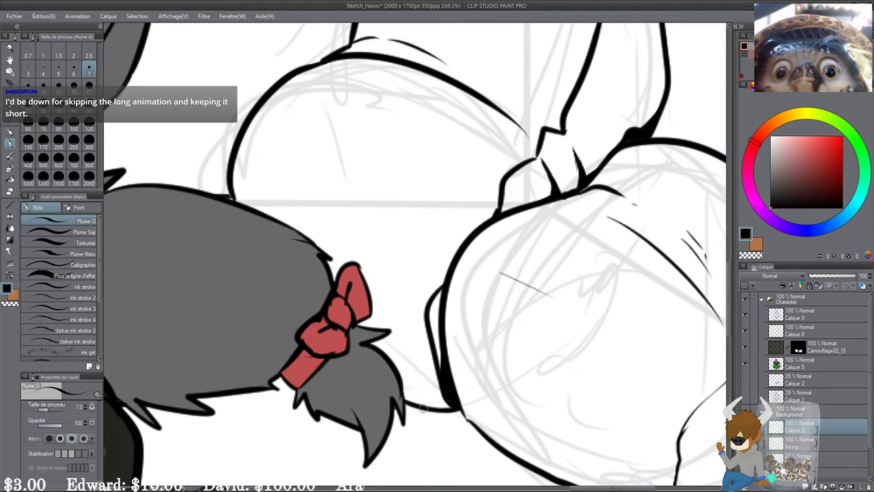
pyautogui.moveTo(416, 406)
pyautogui.mouseDown()
pyautogui.moveTo(458, 409)
pyautogui.moveTo(436, 410)
pyautogui.moveTo(452, 400)
pyautogui.moveTo(417, 402)
pyautogui.moveTo(444, 405)
pyautogui.moveTo(442, 387)
pyautogui.moveTo(445, 401)
pyautogui.moveTo(405, 397)
pyautogui.mouseUp()
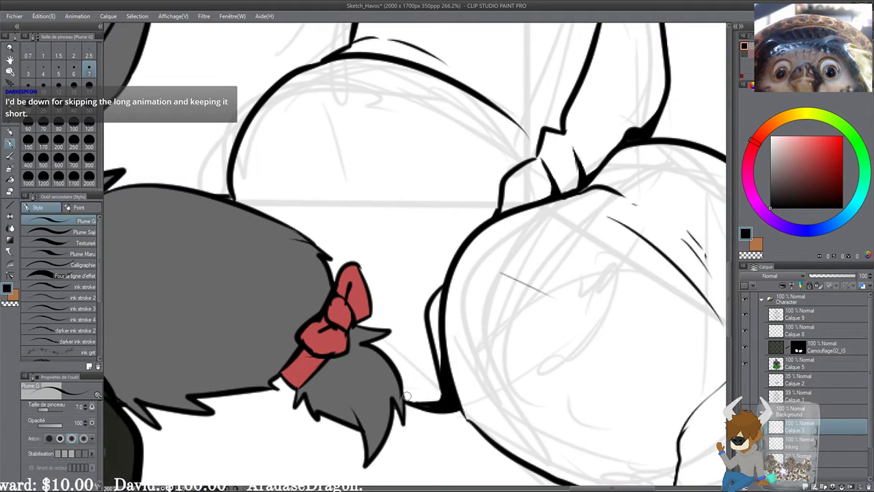
pyautogui.moveTo(465, 348); pyautogui.dragTo(449, 341)
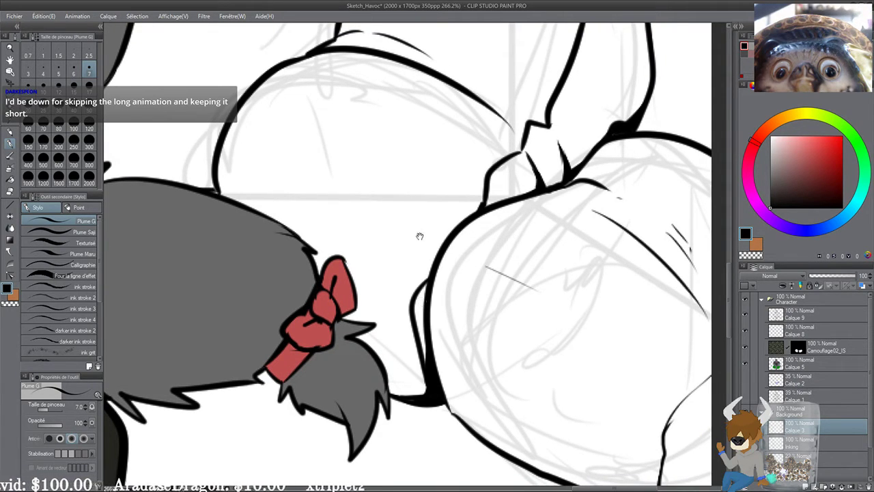
pyautogui.moveTo(420, 236); pyautogui.dragTo(366, 322)
# Step: Thicken the upper part of the round cushion's curved seam and fill in the corner at its bottom point
pyautogui.scroll(-10, 367, 321)
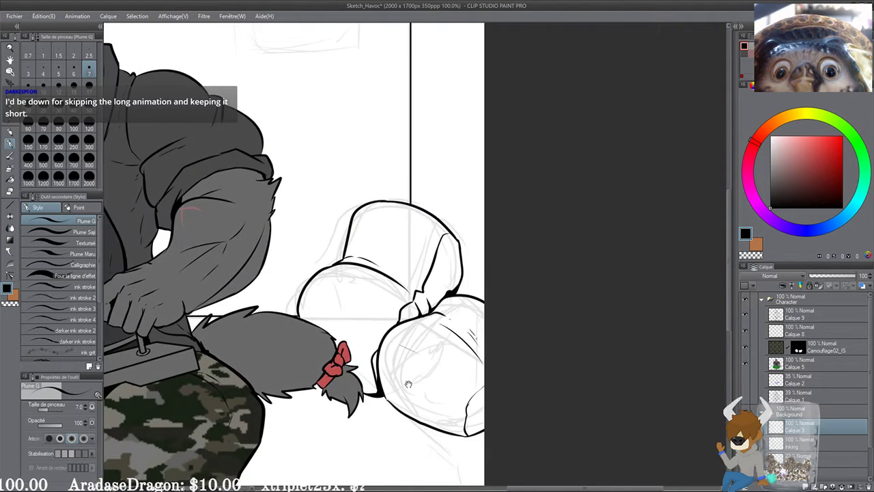
pyautogui.scroll(4, 407, 383)
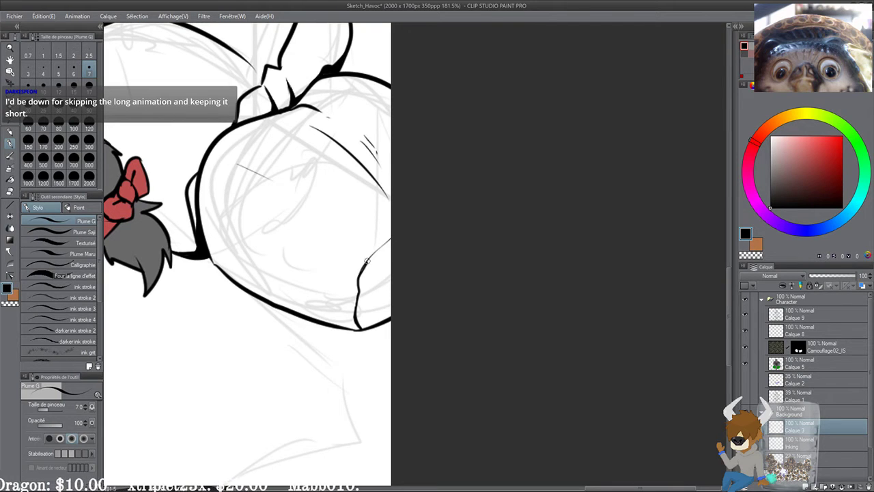
pyautogui.moveTo(366, 261); pyautogui.dragTo(412, 223)
pyautogui.moveTo(382, 282); pyautogui.dragTo(410, 284)
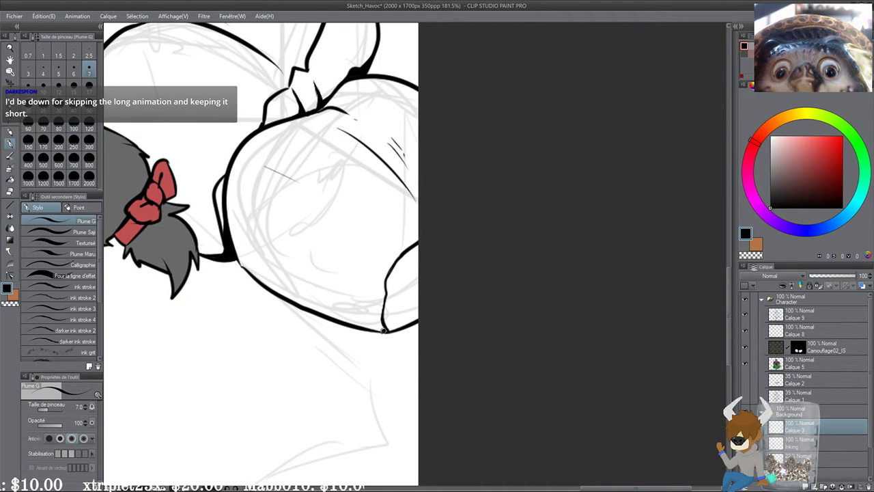
pyautogui.moveTo(384, 330); pyautogui.dragTo(407, 318)
pyautogui.scroll(1, 333, 205)
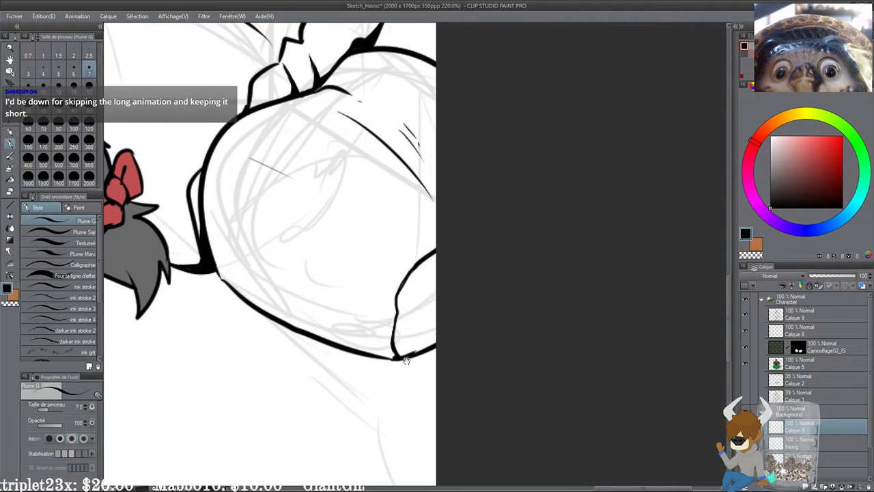
pyautogui.scroll(1, 361, 259)
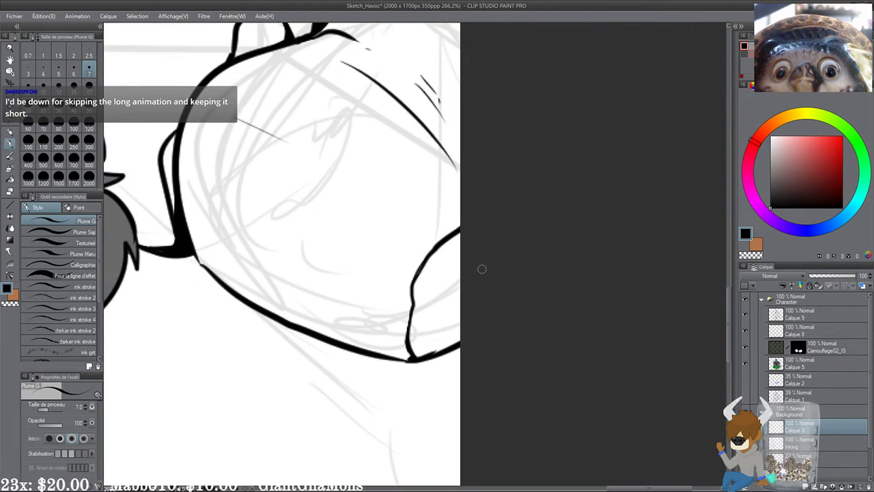
pyautogui.moveTo(492, 270); pyautogui.dragTo(485, 256)
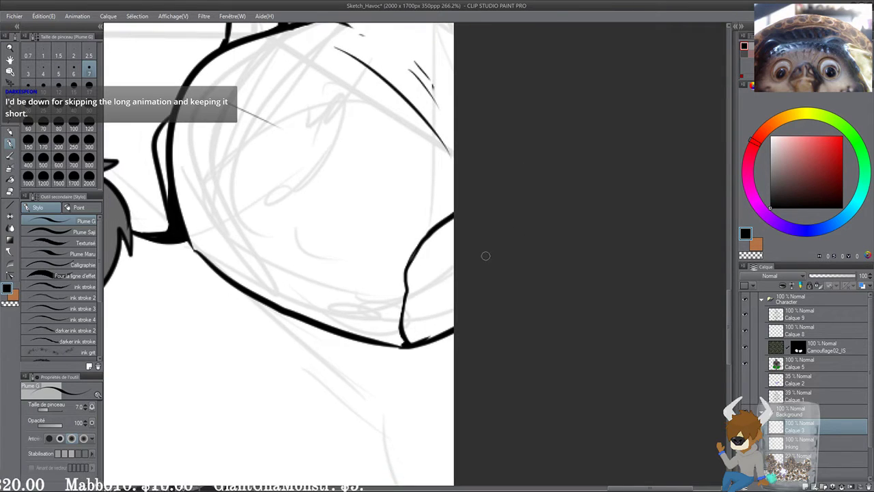
pyautogui.moveTo(401, 343); pyautogui.dragTo(398, 345)
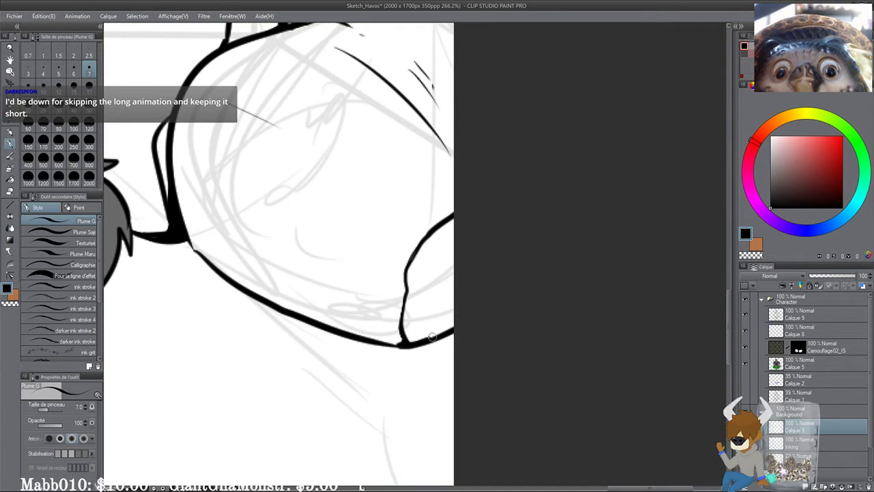
pyautogui.scroll(-10, 496, 310)
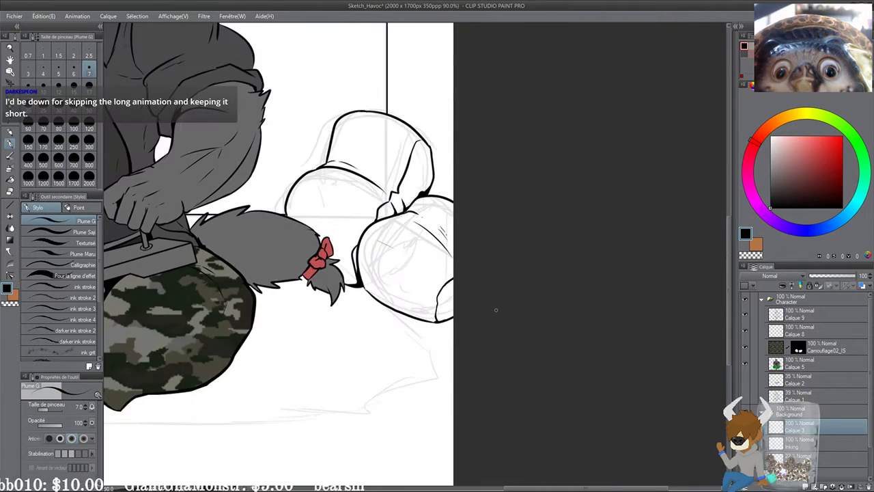
pyautogui.moveTo(198, 224)
pyautogui.mouseDown()
pyautogui.moveTo(308, 256)
pyautogui.moveTo(339, 398)
pyautogui.moveTo(404, 426)
pyautogui.mouseUp()
pyautogui.moveTo(265, 373); pyautogui.dragTo(424, 294)
pyautogui.moveTo(252, 358)
pyautogui.mouseDown()
pyautogui.moveTo(345, 294)
pyautogui.moveTo(428, 211)
pyautogui.mouseUp()
pyautogui.scroll(3, 357, 213)
pyautogui.scroll(3, 357, 212)
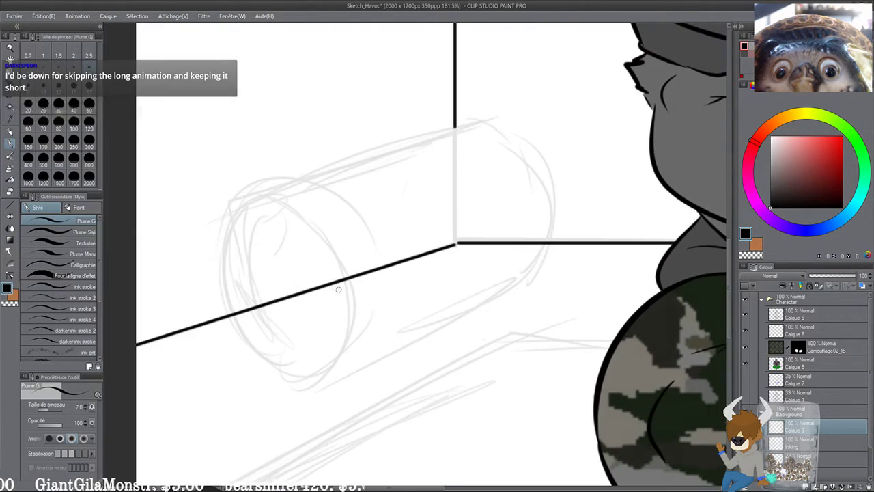
pyautogui.click(9, 207)
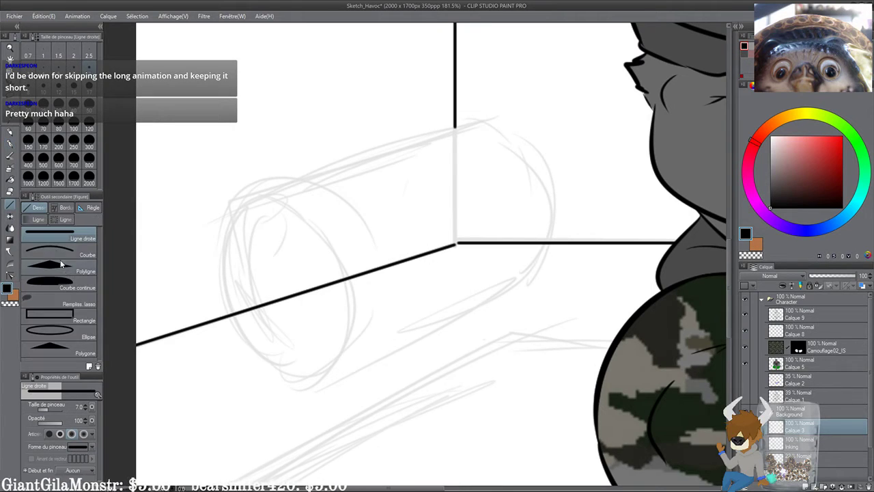
pyautogui.click(49, 331)
pyautogui.moveTo(227, 204)
pyautogui.mouseDown()
pyautogui.moveTo(293, 328)
pyautogui.moveTo(340, 383)
pyautogui.moveTo(351, 384)
pyautogui.mouseUp()
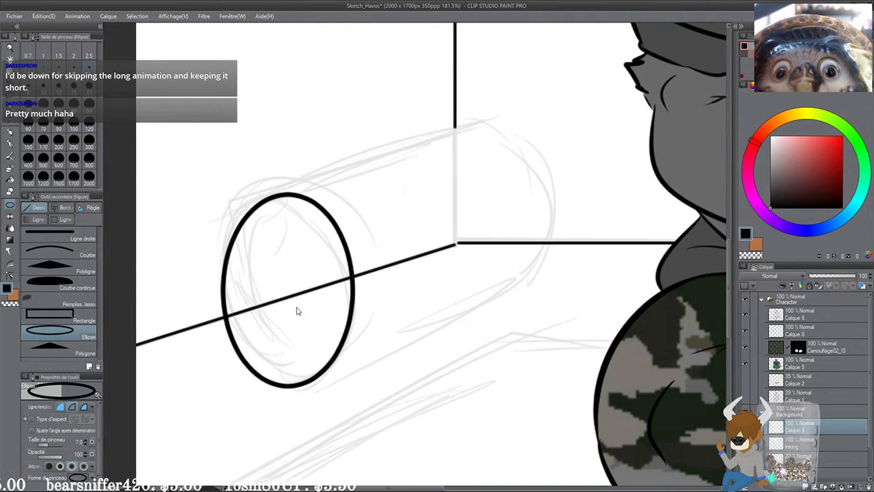
pyautogui.hotkey('ctrl', 'z')
pyautogui.moveTo(214, 247); pyautogui.dragTo(335, 390)
pyautogui.hotkey('ctrl', 'z')
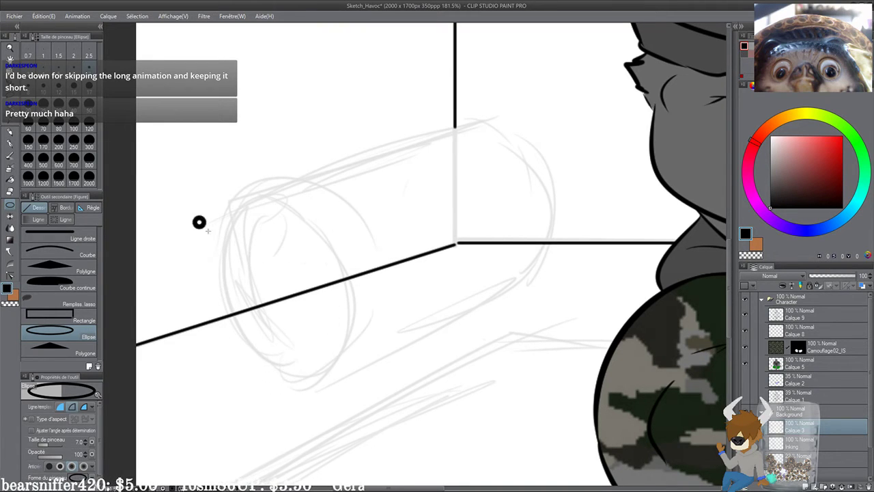
pyautogui.moveTo(197, 221); pyautogui.dragTo(336, 388)
pyautogui.hotkey('ctrl', 'z')
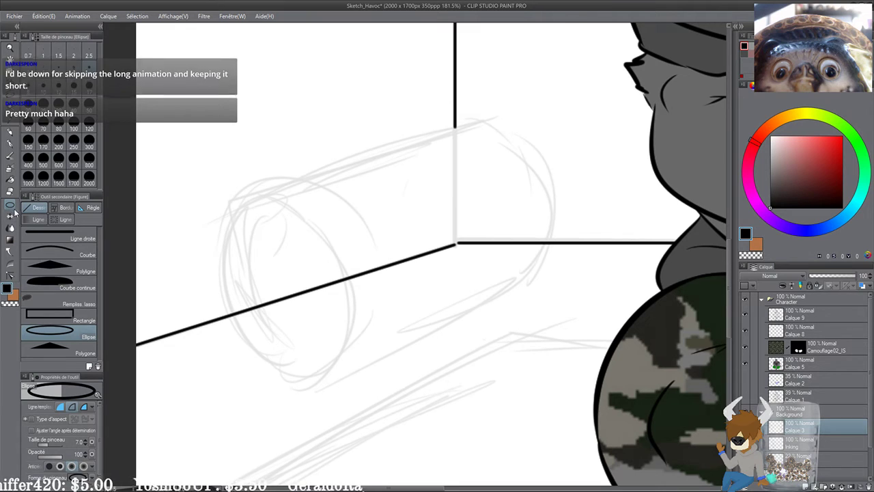
pyautogui.moveTo(214, 191)
pyautogui.mouseDown()
pyautogui.moveTo(312, 375)
pyautogui.moveTo(337, 383)
pyautogui.mouseUp()
pyautogui.moveTo(371, 329)
pyautogui.mouseDown()
pyautogui.moveTo(346, 278)
pyautogui.moveTo(343, 322)
pyautogui.mouseUp()
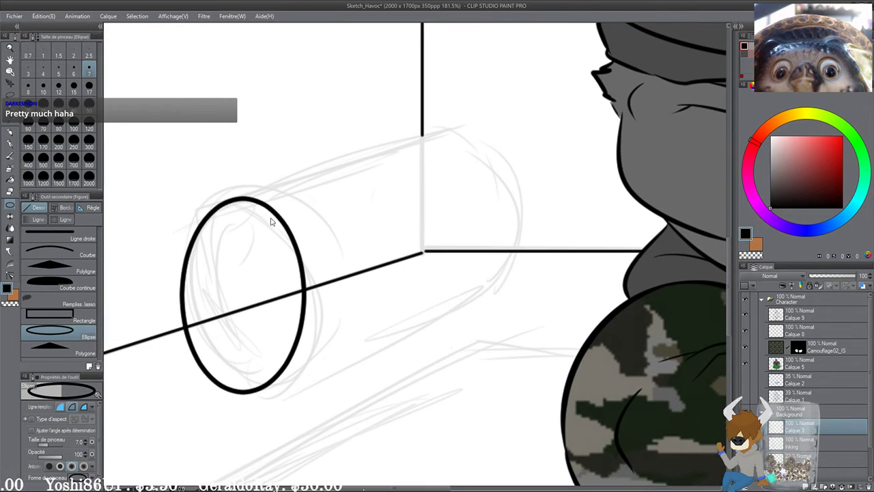
pyautogui.hotkey('ctrl', 'z')
# Step: Ink the outer left side and bottom of the cylindrical cushion's round front end with the Plume G pen
pyautogui.click(10, 144)
pyautogui.moveTo(222, 220)
pyautogui.mouseDown()
pyautogui.moveTo(197, 135)
pyautogui.moveTo(318, 328)
pyautogui.mouseUp()
pyautogui.scroll(2, 196, 150)
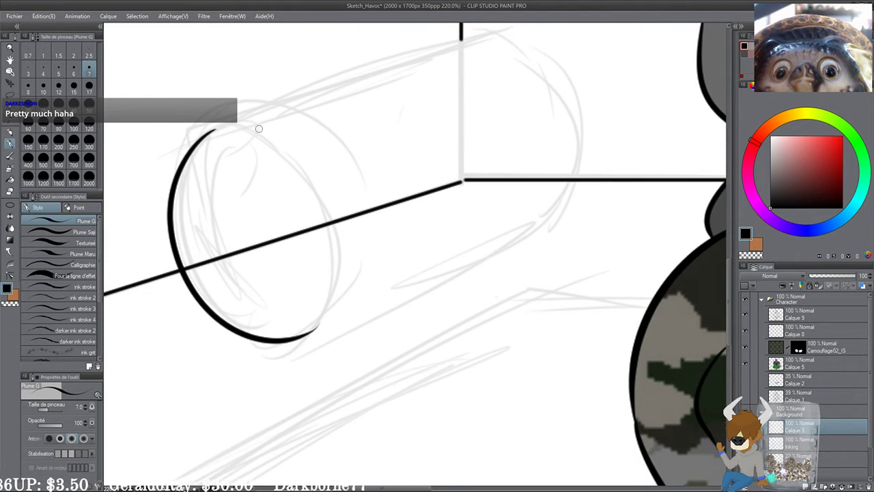
# Step: Ink the upper-right curve of the cylindrical cushion's front end, starting from its top and retrying until it follows the sketch
pyautogui.moveTo(212, 130); pyautogui.dragTo(318, 314)
pyautogui.hotkey('ctrl', 'z')
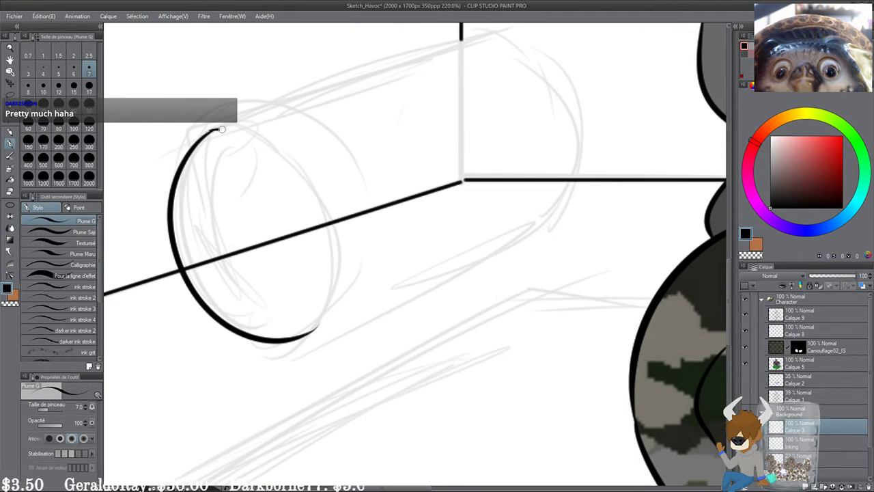
pyautogui.moveTo(222, 129); pyautogui.dragTo(335, 245)
pyautogui.hotkey('ctrl', 'z')
pyautogui.moveTo(208, 133)
pyautogui.mouseDown()
pyautogui.moveTo(255, 133)
pyautogui.moveTo(329, 280)
pyautogui.moveTo(298, 342)
pyautogui.mouseUp()
pyautogui.hotkey('ctrl', 'z')
pyautogui.moveTo(335, 227)
pyautogui.mouseDown()
pyautogui.moveTo(294, 334)
pyautogui.moveTo(343, 239)
pyautogui.moveTo(332, 312)
pyautogui.moveTo(337, 270)
pyautogui.moveTo(300, 340)
pyautogui.moveTo(334, 305)
pyautogui.mouseUp()
pyautogui.hotkey('ctrl', 'z')
pyautogui.hotkey('ctrl', 'z')
pyautogui.hotkey('ctrl', 'z')
pyautogui.hotkey('ctrl', 'z')
pyautogui.hotkey('ctrl', 'z')
pyautogui.hotkey('ctrl', 'z')
# Step: Close the front end's outline along its lower-right side and thicken that part of the line
pyautogui.moveTo(300, 335); pyautogui.dragTo(341, 263)
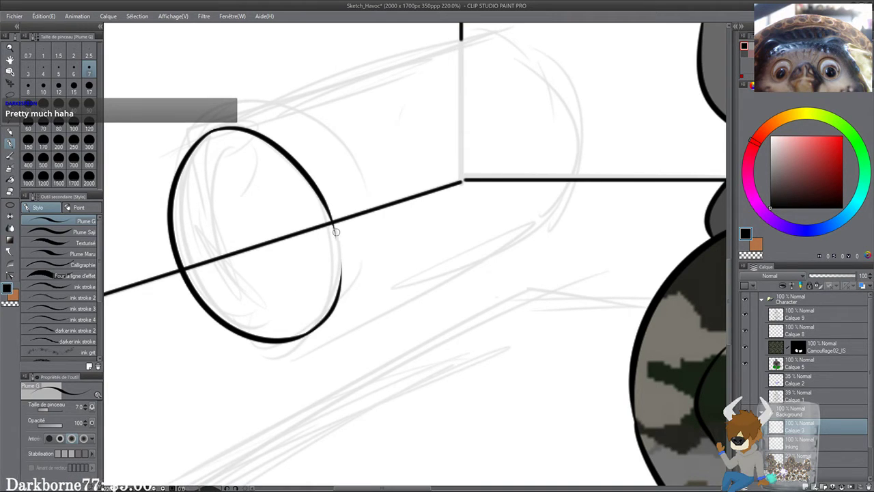
pyautogui.moveTo(334, 227); pyautogui.dragTo(329, 319)
pyautogui.hotkey('ctrl', 'z')
pyautogui.moveTo(331, 220); pyautogui.dragTo(335, 310)
pyautogui.moveTo(339, 260); pyautogui.dragTo(326, 336)
# Step: Ink the cylindrical cushion's long upper edge and the curved outline of its far end
pyautogui.moveTo(196, 206)
pyautogui.mouseDown()
pyautogui.moveTo(399, 138)
pyautogui.moveTo(517, 117)
pyautogui.mouseUp()
pyautogui.hotkey('ctrl', 'z')
pyautogui.moveTo(193, 206)
pyautogui.mouseDown()
pyautogui.moveTo(489, 129)
pyautogui.moveTo(525, 285)
pyautogui.mouseUp()
pyautogui.hotkey('ctrl', 'z')
pyautogui.moveTo(476, 114); pyautogui.dragTo(530, 299)
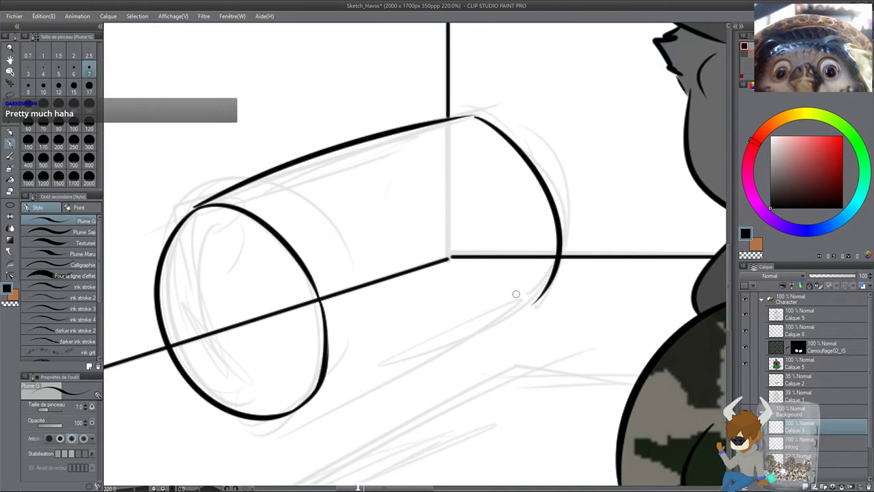
# Step: Ink the cylindrical cushion's long lower edge and join it smoothly to the far end's curve
pyautogui.moveTo(453, 271); pyautogui.dragTo(464, 233)
pyautogui.moveTo(315, 371); pyautogui.dragTo(570, 231)
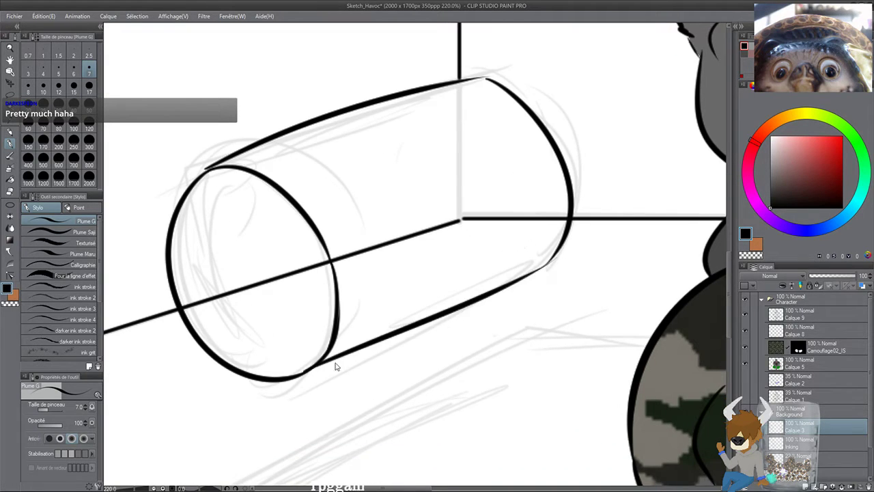
pyautogui.hotkey('ctrl', 'z')
pyautogui.moveTo(304, 372)
pyautogui.mouseDown()
pyautogui.moveTo(549, 260)
pyautogui.moveTo(470, 305)
pyautogui.mouseUp()
pyautogui.hotkey('ctrl', 'z')
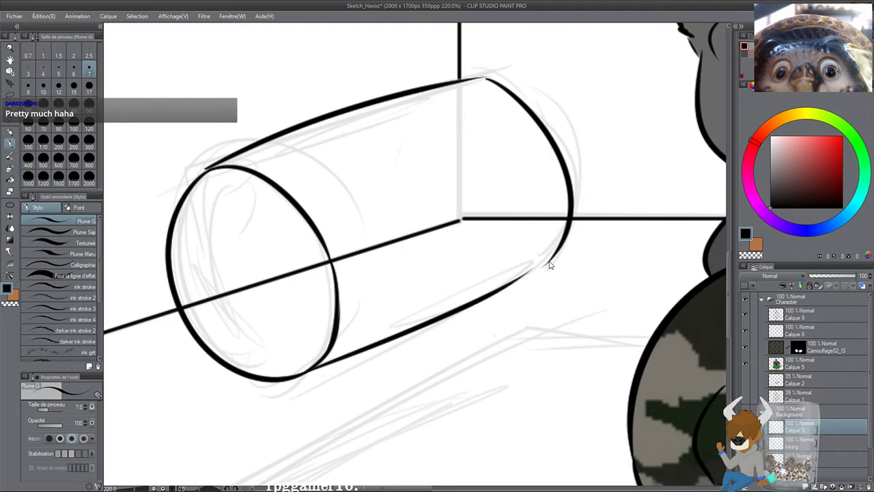
pyautogui.moveTo(552, 258); pyautogui.dragTo(488, 298)
pyautogui.hotkey('ctrl', 'z')
pyautogui.moveTo(553, 257); pyautogui.dragTo(461, 302)
pyautogui.hotkey('ctrl', 'z')
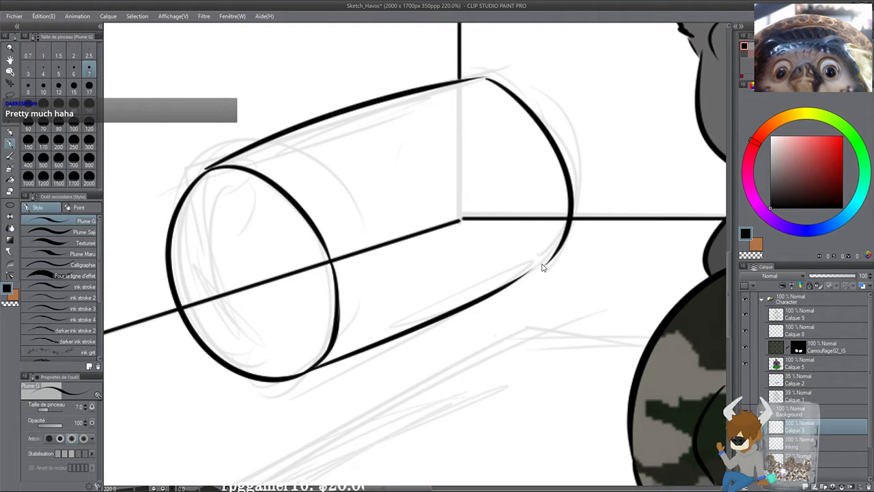
pyautogui.moveTo(546, 260); pyautogui.dragTo(430, 318)
pyautogui.hotkey('ctrl', 'z')
pyautogui.moveTo(550, 258); pyautogui.dragTo(420, 312)
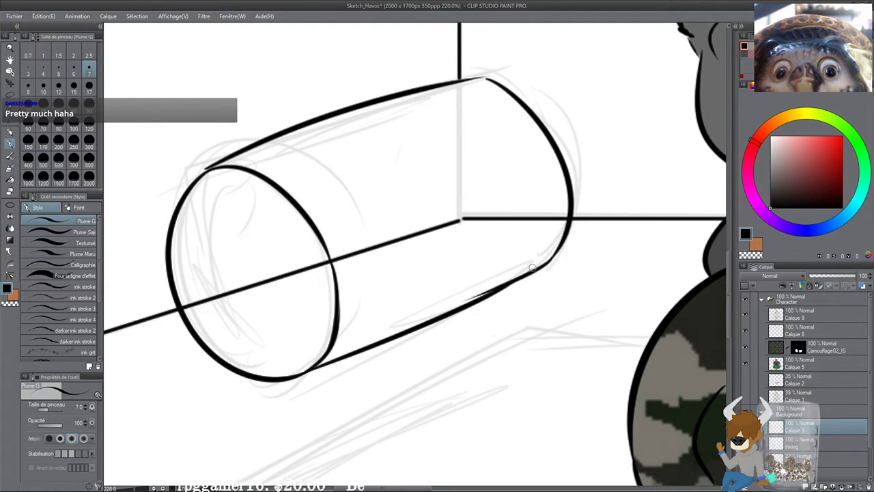
pyautogui.hotkey('ctrl', 'z')
pyautogui.moveTo(551, 259); pyautogui.dragTo(446, 305)
# Step: Close and round the corner where the cushion's upper edge meets its far end
pyautogui.moveTo(475, 256); pyautogui.dragTo(467, 307)
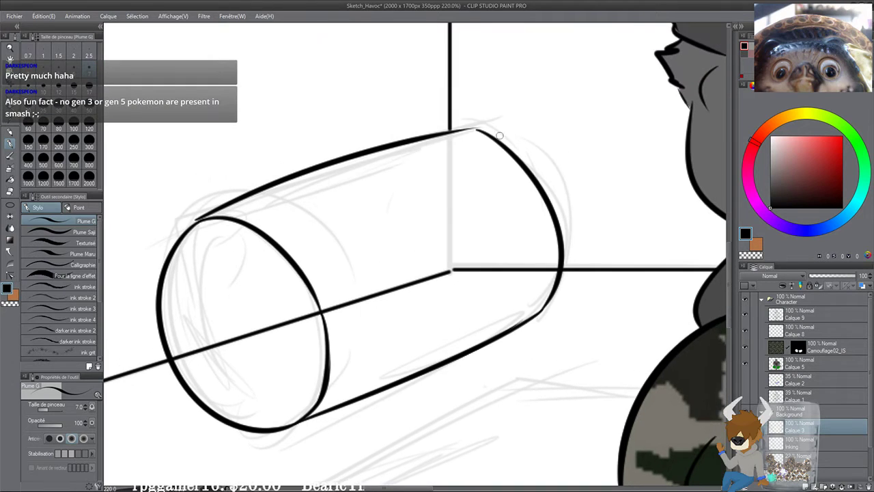
pyautogui.moveTo(463, 128); pyautogui.dragTo(484, 131)
pyautogui.moveTo(428, 172); pyautogui.dragTo(430, 165)
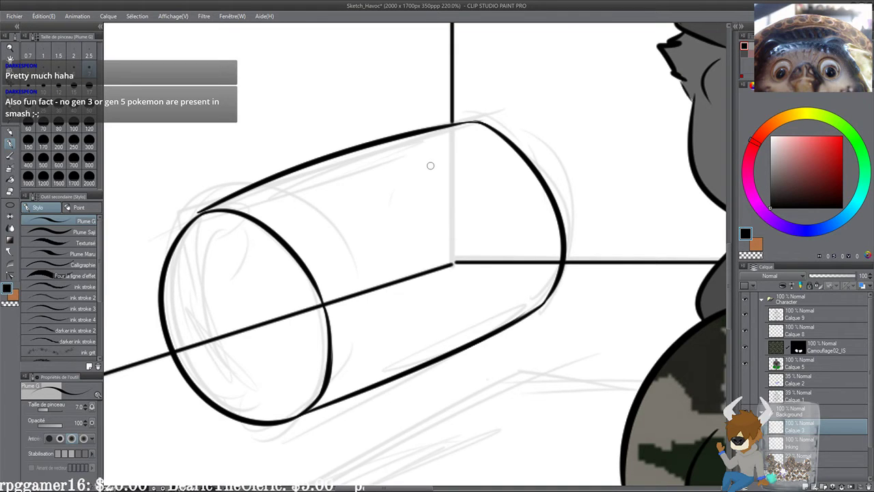
pyautogui.scroll(-3, 497, 135)
pyautogui.moveTo(343, 277); pyautogui.dragTo(340, 268)
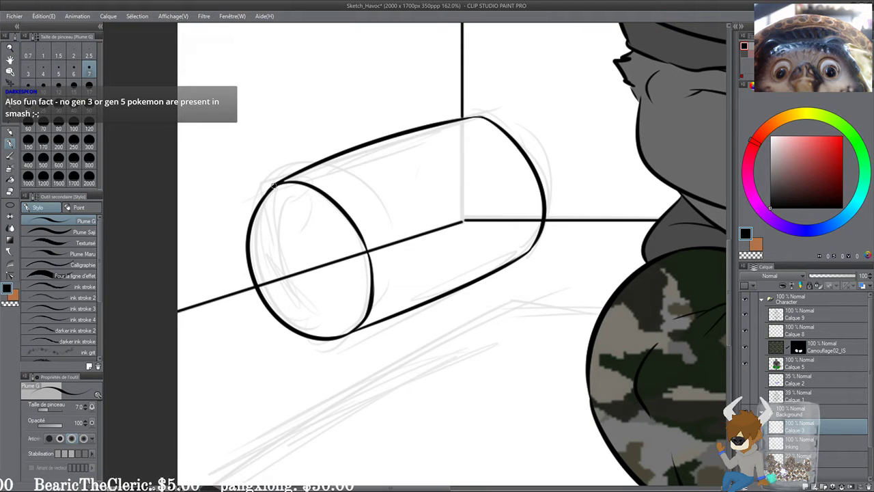
pyautogui.scroll(2, 321, 206)
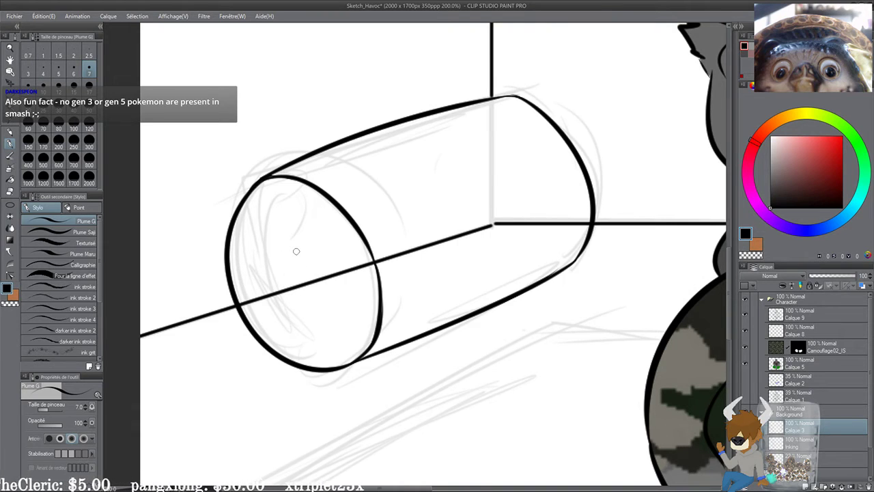
pyautogui.scroll(1, 294, 253)
pyautogui.moveTo(283, 287); pyautogui.dragTo(285, 284)
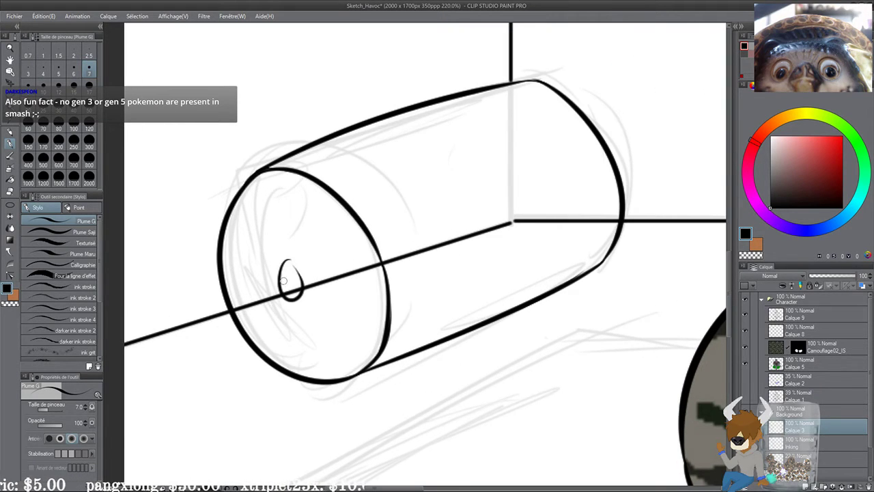
pyautogui.hotkey('ctrl', 'z')
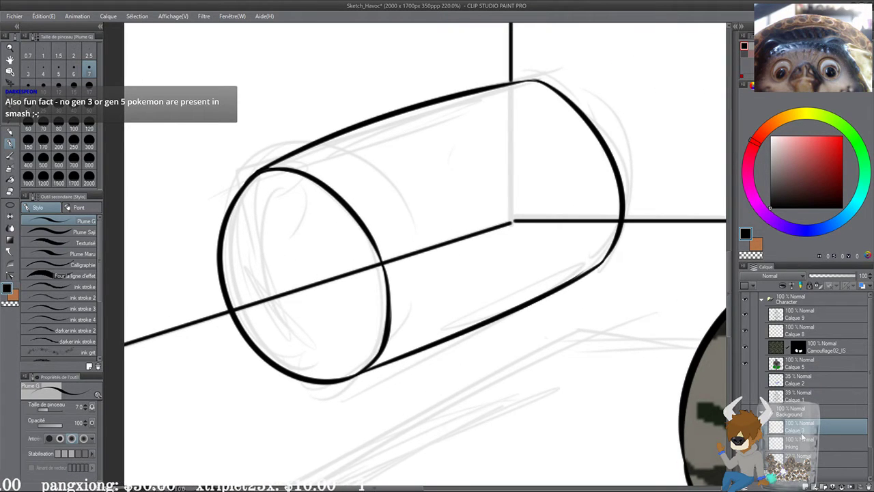
# Step: Erase the room's corner and floor lines inside the cylindrical cushion on the Inking layer
pyautogui.click(803, 443)
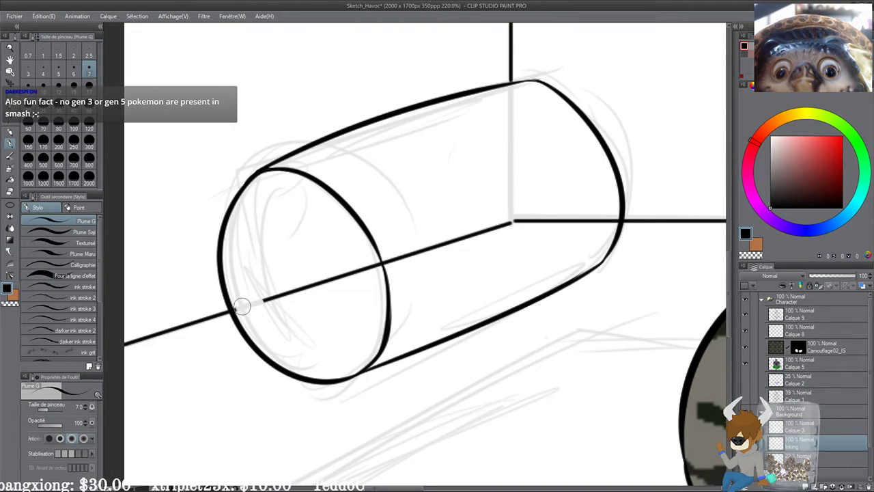
pyautogui.moveTo(245, 305)
pyautogui.mouseDown()
pyautogui.moveTo(475, 230)
pyautogui.moveTo(525, 219)
pyautogui.moveTo(622, 217)
pyautogui.mouseUp()
pyautogui.scroll(-3, 552, 223)
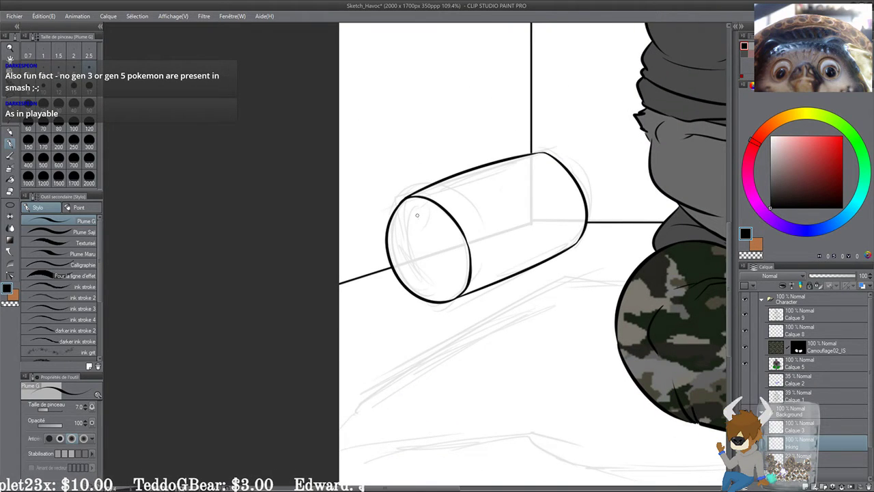
# Step: Merge the Calque 3 layer with the Inking layer in the Background folder
pyautogui.moveTo(521, 216); pyautogui.dragTo(428, 287)
pyautogui.moveTo(478, 123); pyautogui.dragTo(418, 377)
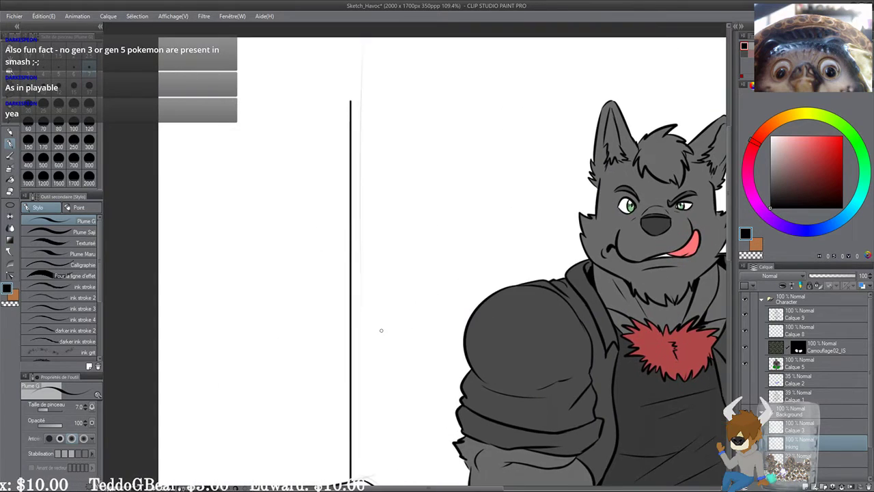
pyautogui.scroll(-2, 381, 330)
pyautogui.moveTo(505, 348); pyautogui.dragTo(287, 166)
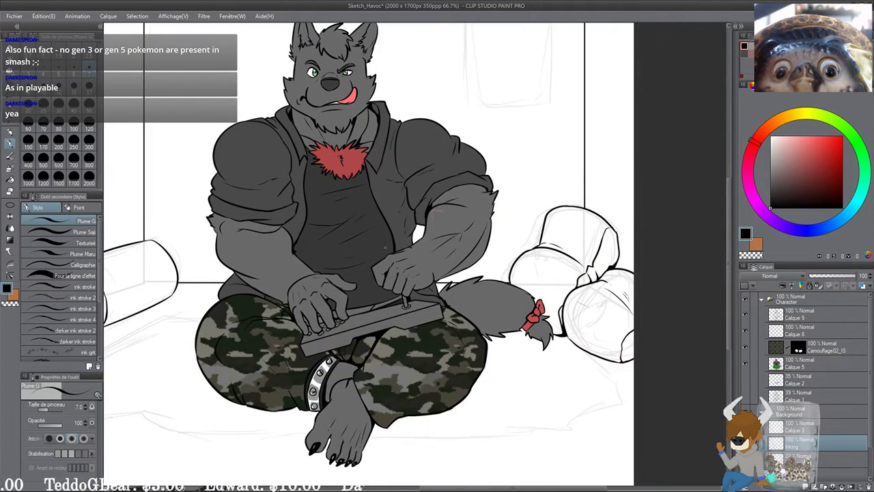
pyautogui.moveTo(368, 285); pyautogui.dragTo(363, 361)
pyautogui.moveTo(571, 433); pyautogui.dragTo(584, 337)
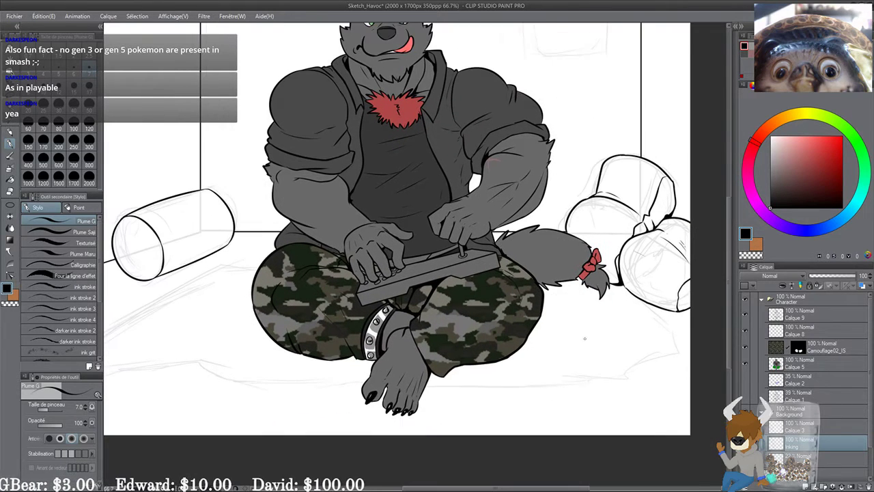
pyautogui.moveTo(516, 386); pyautogui.dragTo(545, 366)
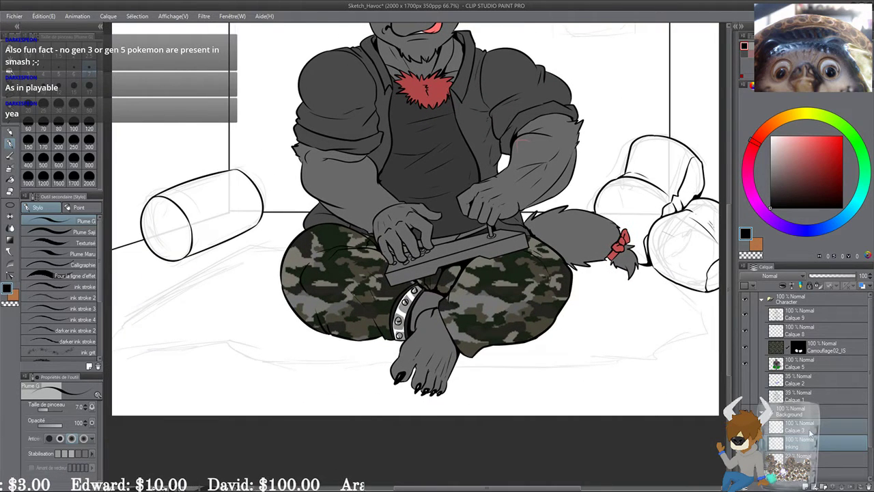
pyautogui.hotkey('alt', 'shift', 'e')
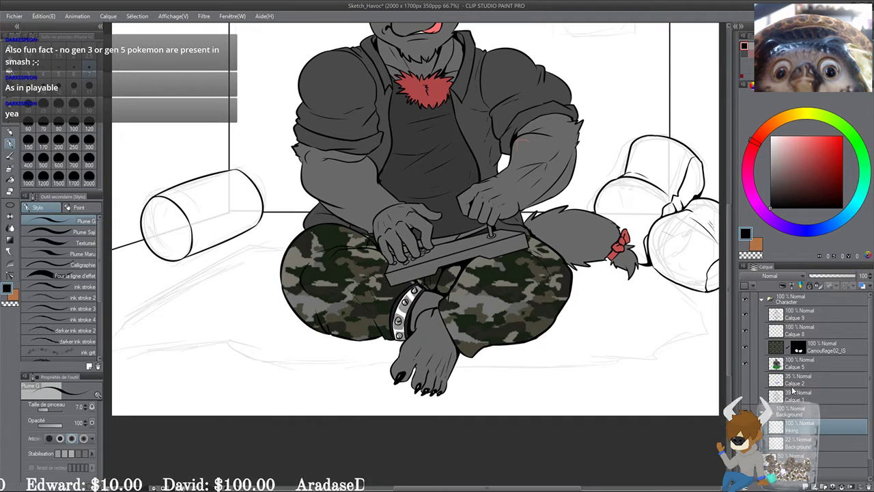
# Step: Ink a straight diagonal line for the floor mat's left edge below the cylindrical cushion
pyautogui.moveTo(538, 401); pyautogui.dragTo(553, 346)
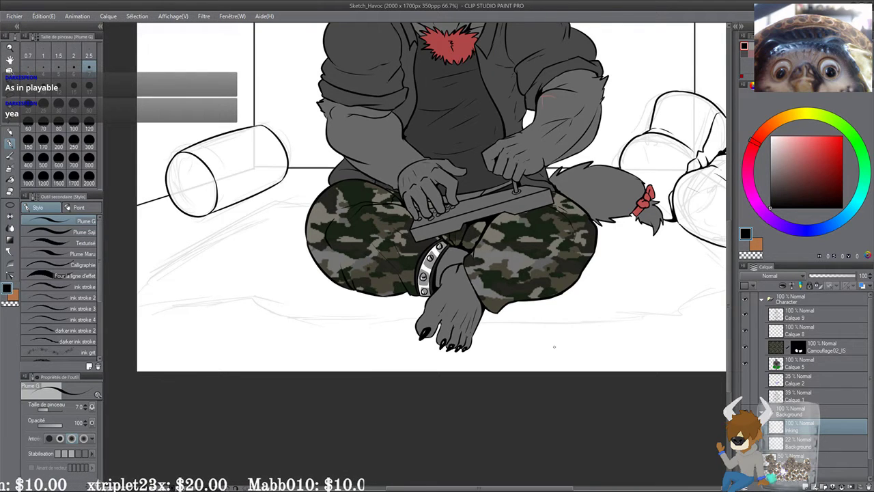
pyautogui.moveTo(350, 254); pyautogui.dragTo(221, 350)
pyautogui.moveTo(480, 144); pyautogui.dragTo(388, 296)
pyautogui.moveTo(335, 260); pyautogui.dragTo(465, 262)
pyautogui.moveTo(395, 378); pyautogui.dragTo(594, 135)
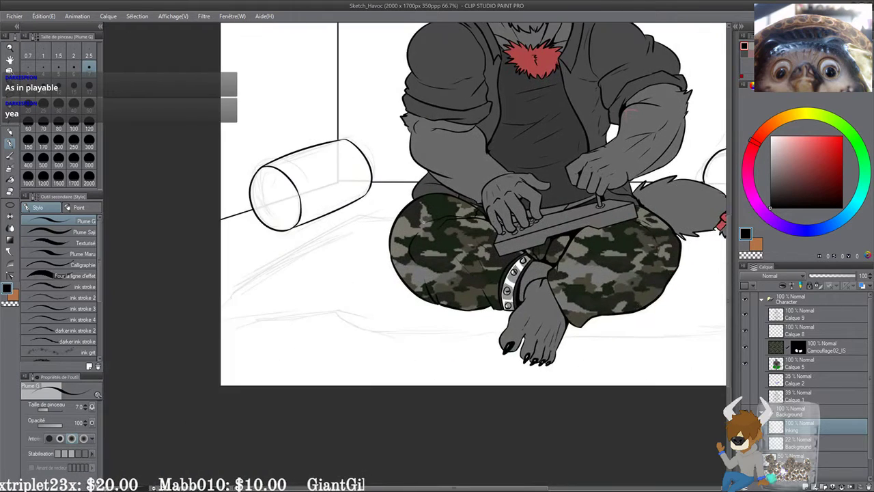
pyautogui.scroll(4, 425, 220)
pyautogui.moveTo(322, 269); pyautogui.dragTo(386, 253)
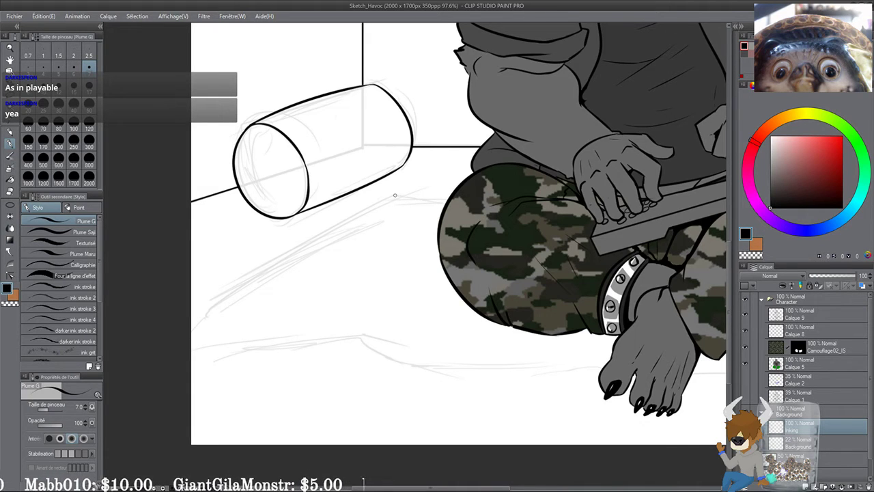
pyautogui.moveTo(404, 183); pyautogui.dragTo(196, 309)
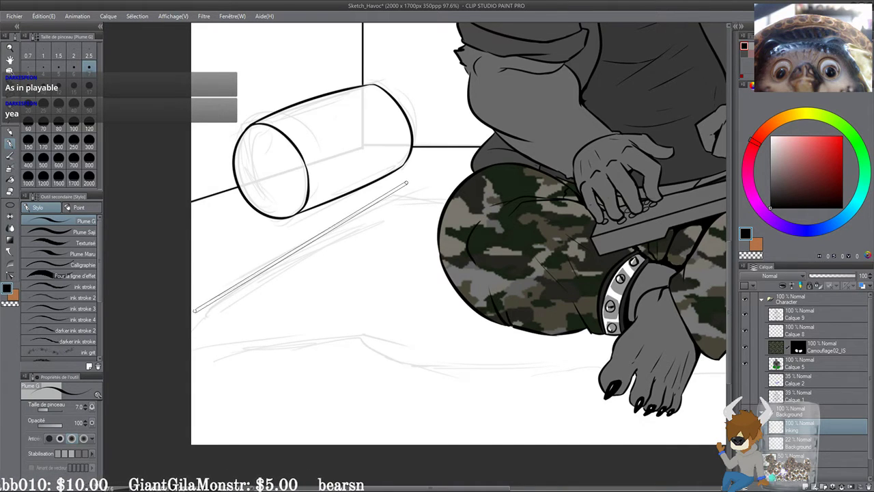
# Step: Ink the floor mat's straight rear edge from the top of the diagonal line across behind the character
pyautogui.moveTo(412, 174); pyautogui.dragTo(352, 182)
pyautogui.moveTo(321, 213); pyautogui.dragTo(265, 210)
pyautogui.scroll(-2, 264, 211)
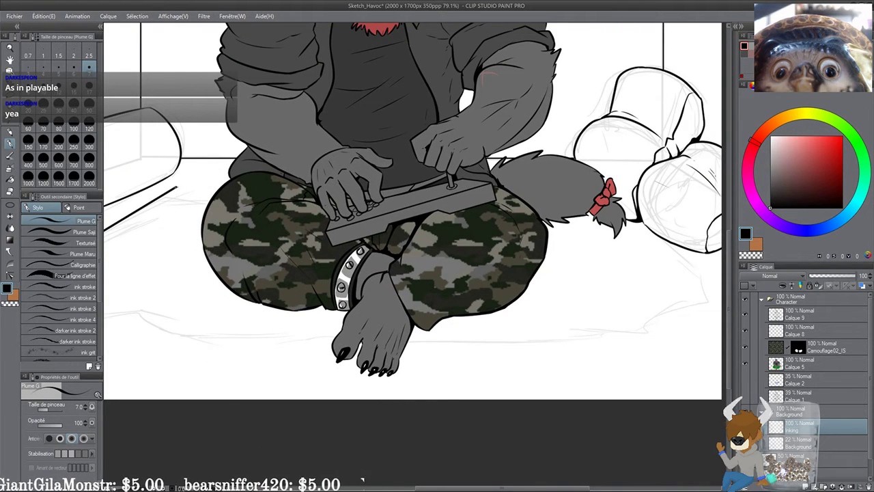
pyautogui.moveTo(177, 185)
pyautogui.mouseDown()
pyautogui.moveTo(346, 177)
pyautogui.moveTo(575, 198)
pyautogui.mouseUp()
# Step: Ink the floor mat's wavy front edge from its left corner across to the character's foot
pyautogui.moveTo(132, 298); pyautogui.dragTo(299, 246)
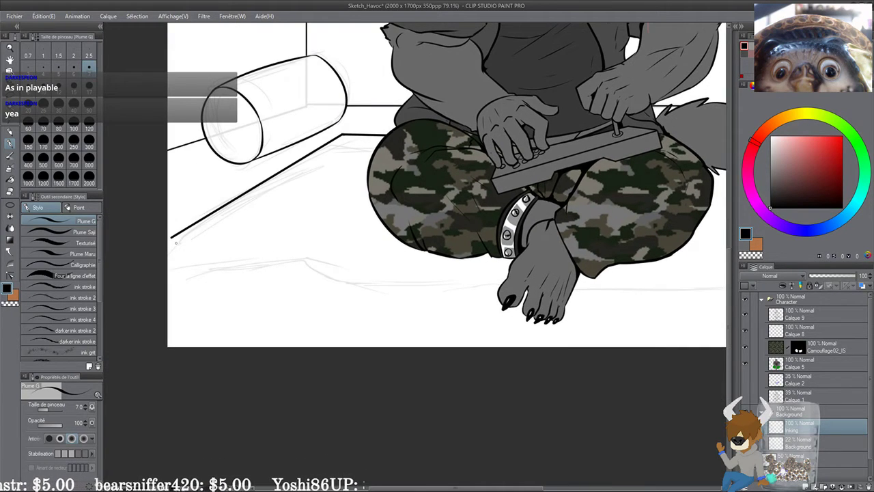
pyautogui.moveTo(172, 238); pyautogui.dragTo(228, 237)
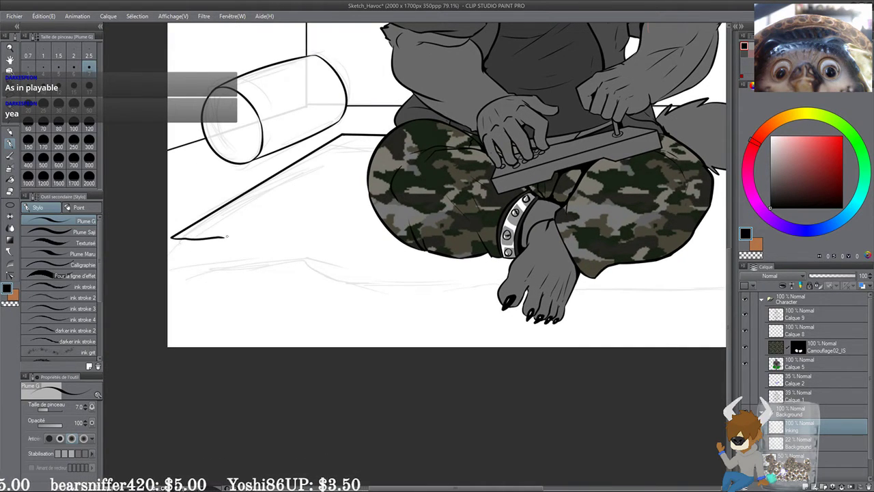
pyautogui.hotkey('ctrl', 'z')
pyautogui.moveTo(171, 238); pyautogui.dragTo(300, 258)
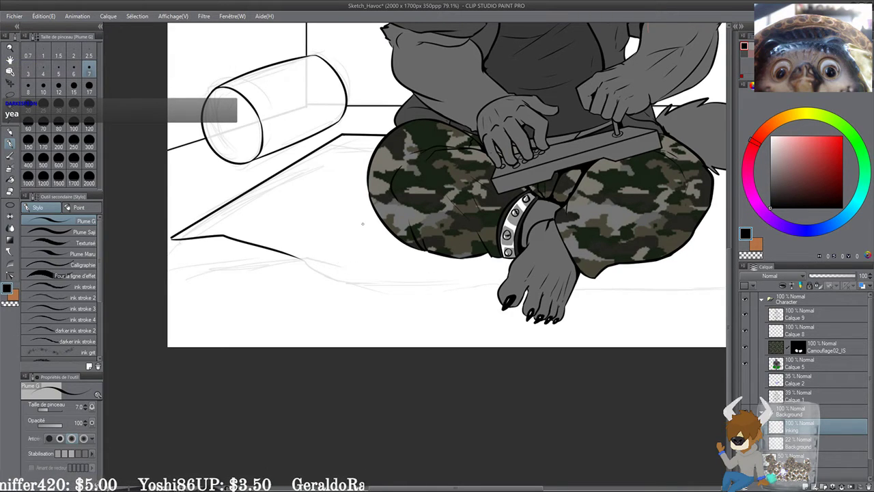
pyautogui.scroll(2, 362, 223)
pyautogui.moveTo(272, 264); pyautogui.dragTo(521, 288)
# Step: Ink the mat's front edge on the other side of the foot and a straight diagonal right edge below the round cushion
pyautogui.moveTo(625, 301)
pyautogui.mouseDown()
pyautogui.moveTo(380, 259)
pyautogui.moveTo(588, 256)
pyautogui.mouseUp()
pyautogui.moveTo(589, 256); pyautogui.dragTo(390, 305)
pyautogui.click(439, 171)
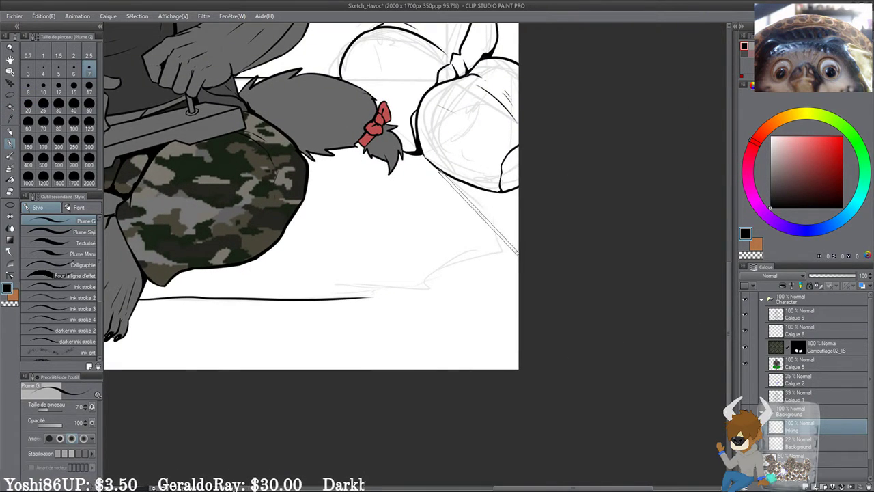
pyautogui.keyDown('shift'); pyautogui.click(506, 257); pyautogui.keyUp('shift')
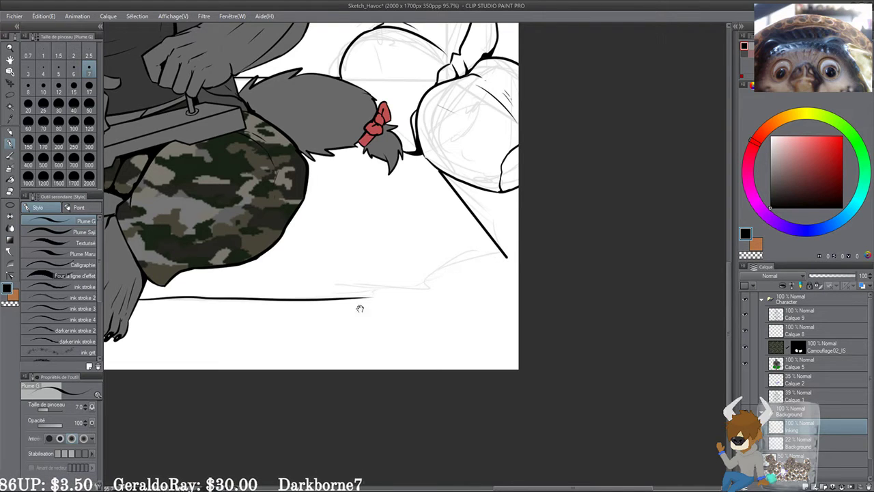
# Step: Continue the mat's front edge with a small fold and join it to the diagonal right edge at the corner
pyautogui.moveTo(360, 309); pyautogui.dragTo(446, 283)
pyautogui.scroll(-2, 443, 273)
pyautogui.moveTo(392, 287)
pyautogui.mouseDown()
pyautogui.moveTo(560, 273)
pyautogui.moveTo(540, 262)
pyautogui.moveTo(439, 266)
pyautogui.moveTo(434, 247)
pyautogui.moveTo(474, 236)
pyautogui.mouseUp()
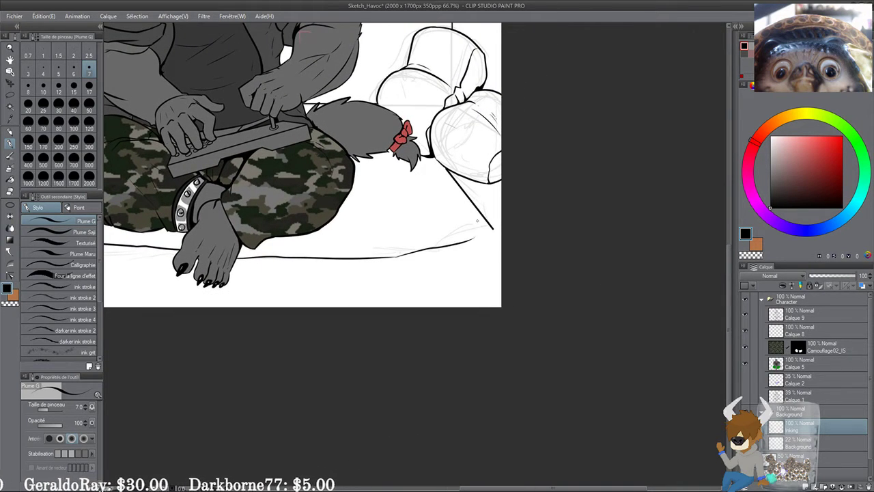
pyautogui.scroll(3, 477, 219)
pyautogui.hotkey('ctrl', 'z')
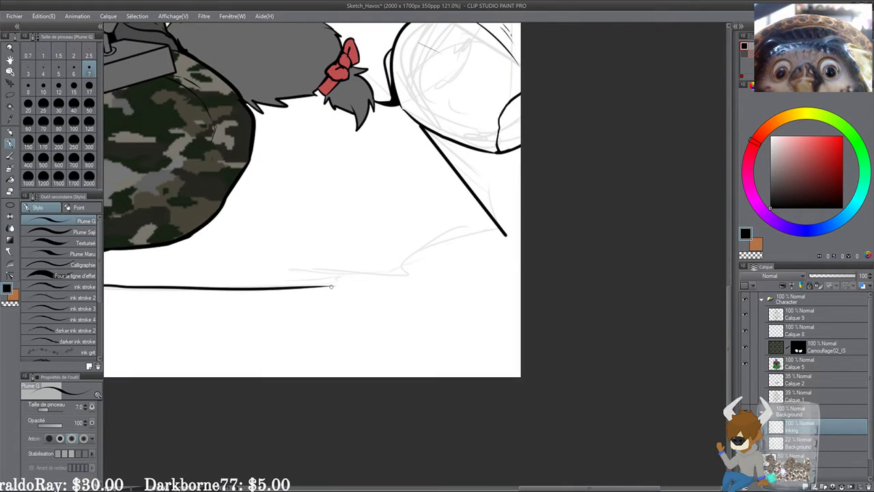
pyautogui.moveTo(334, 287); pyautogui.dragTo(520, 256)
pyautogui.moveTo(504, 228)
pyautogui.mouseDown()
pyautogui.moveTo(527, 272)
pyautogui.moveTo(503, 273)
pyautogui.mouseUp()
pyautogui.hotkey('ctrl', 'z')
pyautogui.hotkey('ctrl', 'z')
pyautogui.moveTo(479, 237)
pyautogui.mouseDown()
pyautogui.moveTo(491, 261)
pyautogui.moveTo(414, 270)
pyautogui.mouseUp()
pyautogui.hotkey('ctrl', 'z')
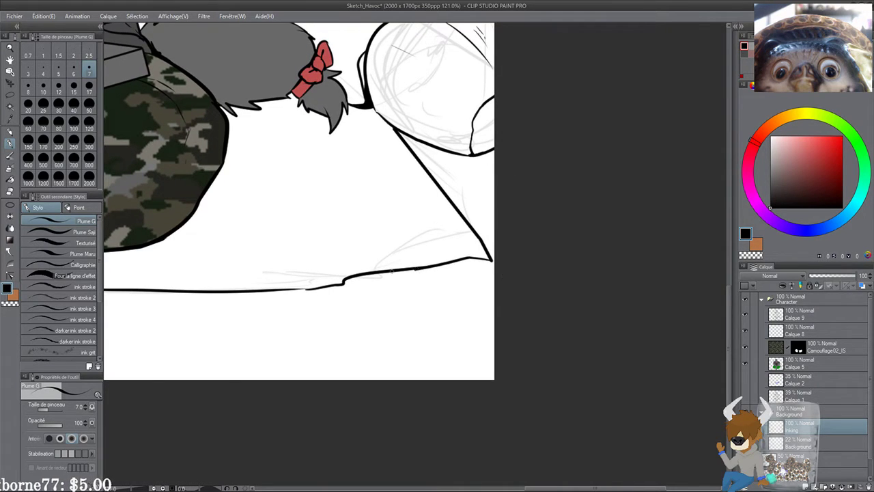
# Step: Ink a small cluster of short texture dashes on the mat to the right of the character's knee
pyautogui.moveTo(308, 293)
pyautogui.mouseDown()
pyautogui.moveTo(438, 265)
pyautogui.moveTo(417, 262)
pyautogui.mouseUp()
pyautogui.moveTo(408, 196)
pyautogui.mouseDown()
pyautogui.moveTo(386, 287)
pyautogui.moveTo(384, 250)
pyautogui.mouseUp()
pyautogui.moveTo(386, 260); pyautogui.dragTo(368, 281)
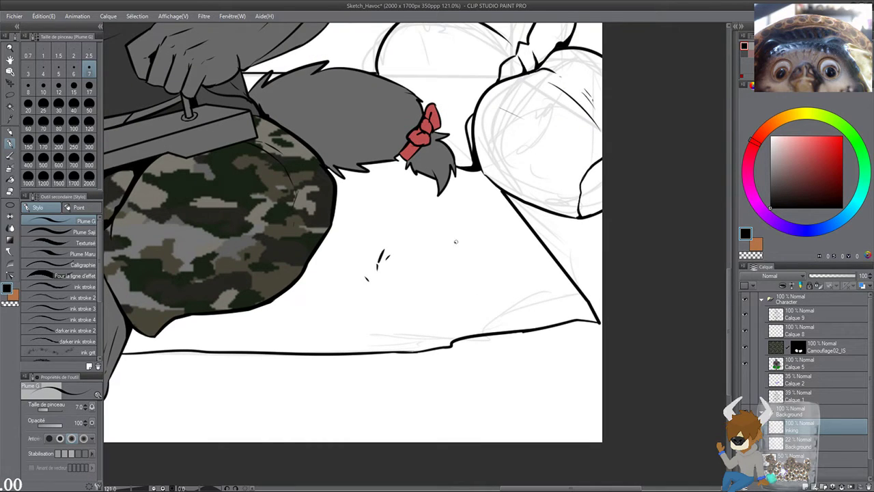
pyautogui.moveTo(458, 240); pyautogui.dragTo(454, 243)
pyautogui.moveTo(456, 248); pyautogui.dragTo(453, 251)
pyautogui.moveTo(436, 230); pyautogui.dragTo(439, 233)
# Step: Ink scattered short texture dashes on the mat to the left of the character and beside the knee
pyautogui.moveTo(231, 288); pyautogui.dragTo(444, 297)
pyautogui.moveTo(164, 290); pyautogui.dragTo(443, 329)
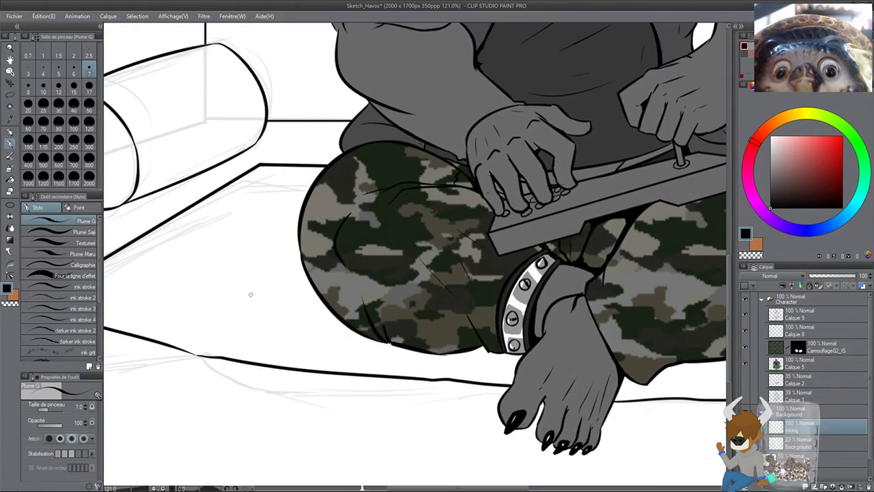
pyautogui.moveTo(251, 294)
pyautogui.mouseDown()
pyautogui.moveTo(252, 284)
pyautogui.moveTo(239, 290)
pyautogui.mouseUp()
pyautogui.moveTo(267, 282)
pyautogui.mouseDown()
pyautogui.moveTo(245, 270)
pyautogui.moveTo(233, 286)
pyautogui.mouseUp()
pyautogui.click(267, 303)
pyautogui.moveTo(200, 359); pyautogui.dragTo(305, 331)
pyautogui.scroll(-2, 286, 215)
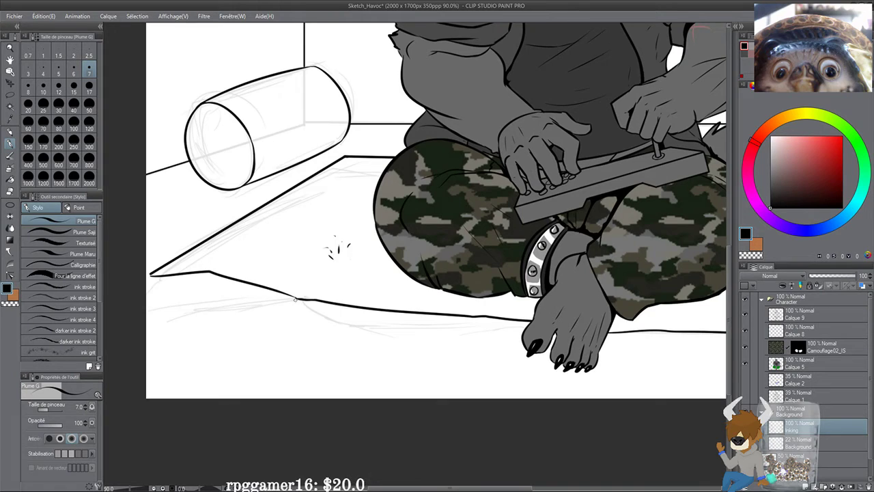
pyautogui.moveTo(150, 275); pyautogui.dragTo(132, 285)
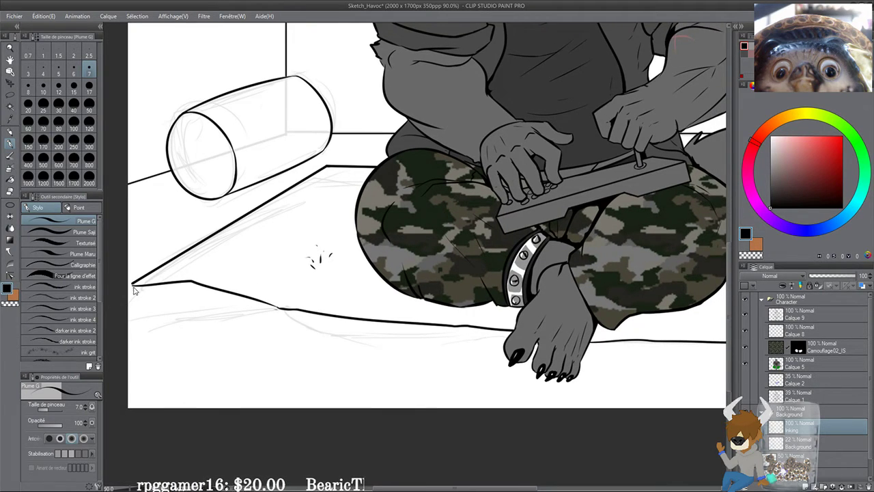
pyautogui.moveTo(280, 238); pyautogui.dragTo(277, 231)
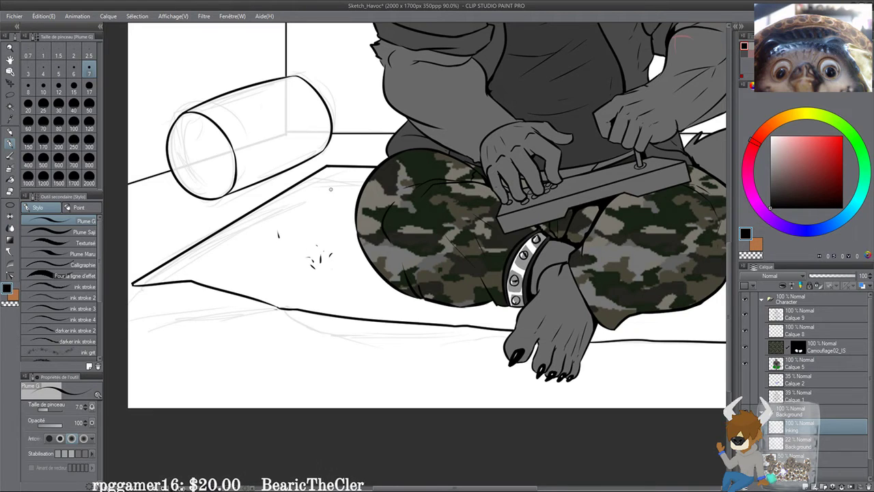
pyautogui.moveTo(334, 191); pyautogui.dragTo(330, 187)
pyautogui.moveTo(691, 140); pyautogui.dragTo(588, 118)
pyautogui.moveTo(287, 280); pyautogui.dragTo(288, 278)
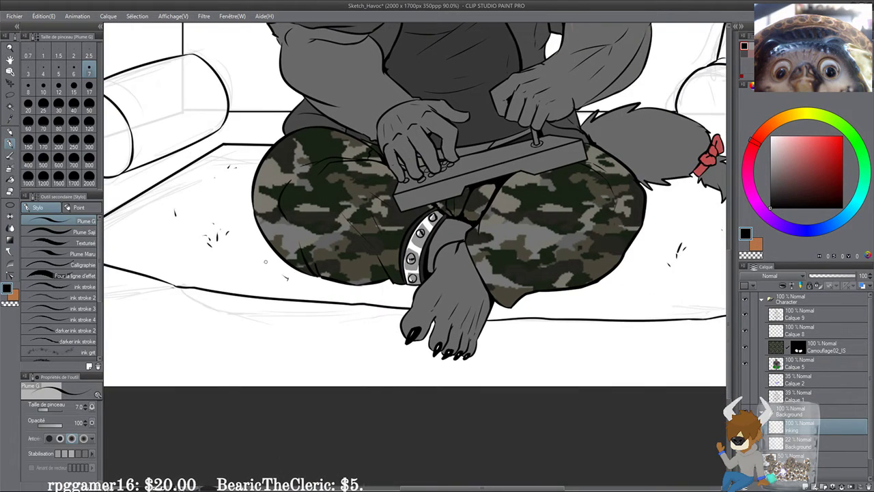
# Step: Hide the rough background sketch and view the whole inked drawing
pyautogui.scroll(-2, 288, 278)
pyautogui.scroll(-5, 595, 265)
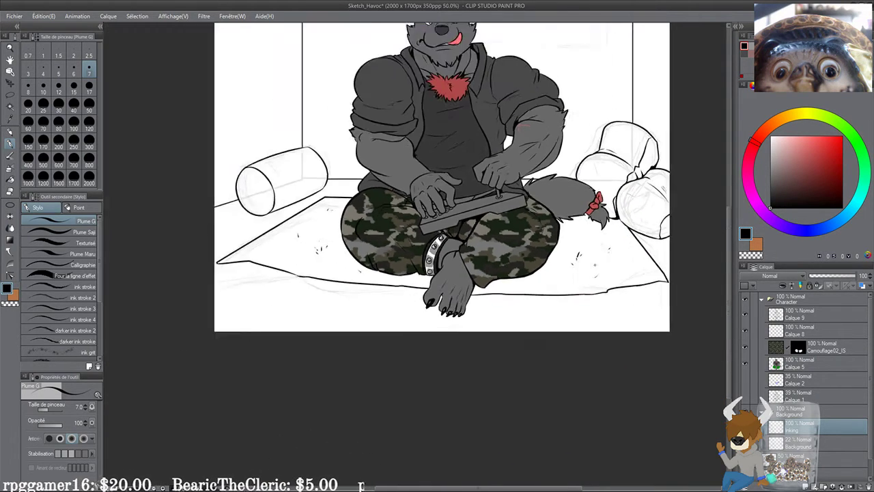
pyautogui.moveTo(561, 297); pyautogui.dragTo(463, 365)
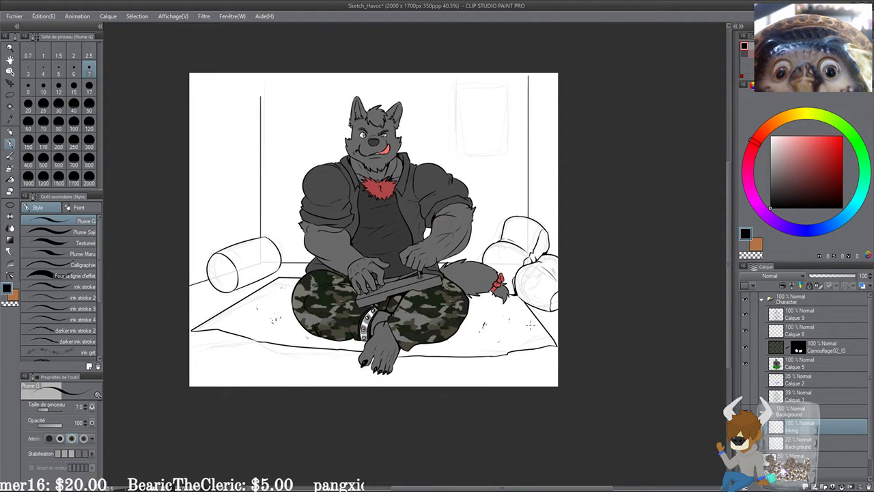
pyautogui.moveTo(548, 354); pyautogui.dragTo(537, 346)
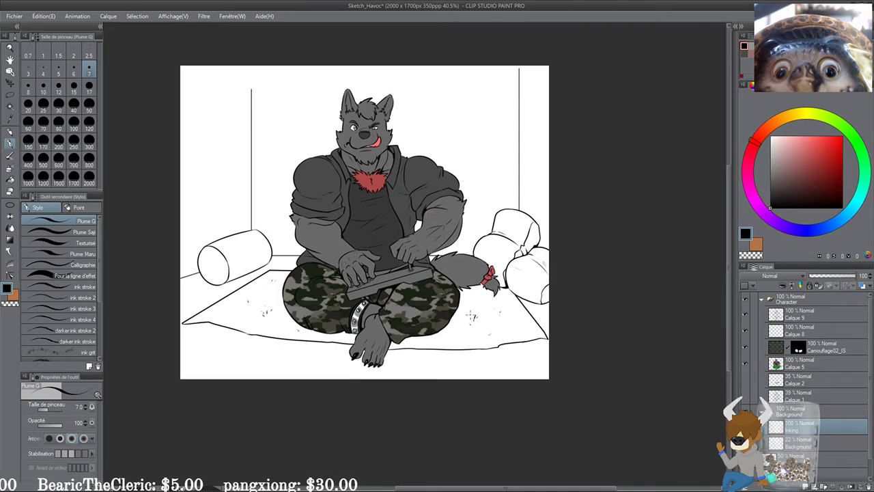
pyautogui.moveTo(372, 220); pyautogui.dragTo(378, 227)
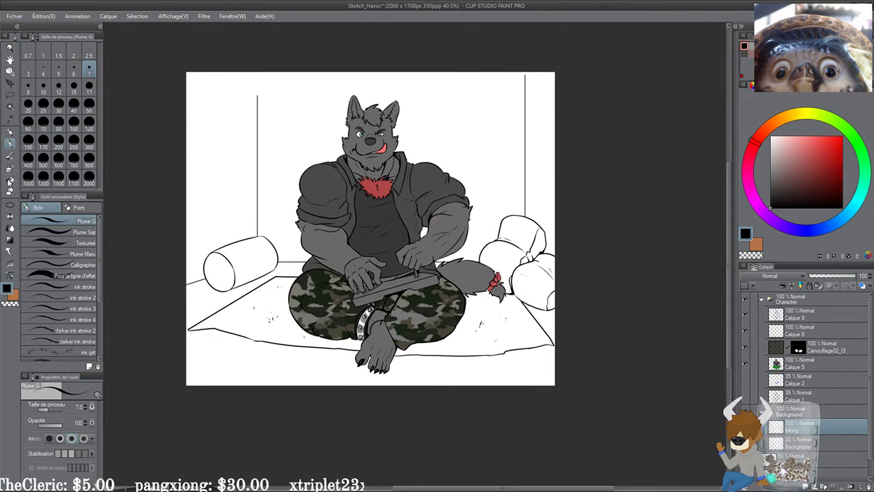
# Step: Choose the Fill tool that refers to other layers, add two layers below the Inking layer and select the lower one
pyautogui.click(9, 179)
pyautogui.moveTo(212, 209); pyautogui.dragTo(202, 205)
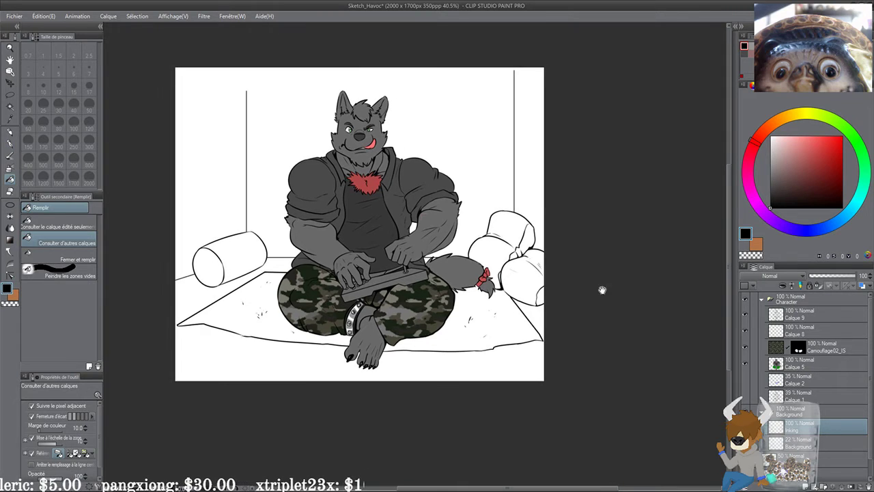
pyautogui.click(831, 444)
pyautogui.click(808, 484)
pyautogui.click(807, 485)
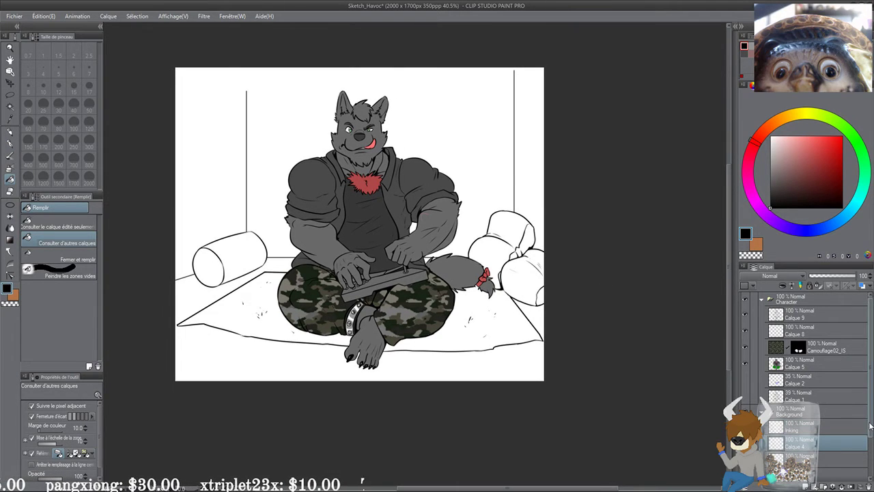
pyautogui.moveTo(871, 422); pyautogui.dragTo(871, 439)
pyautogui.click(826, 452)
pyautogui.click(829, 440)
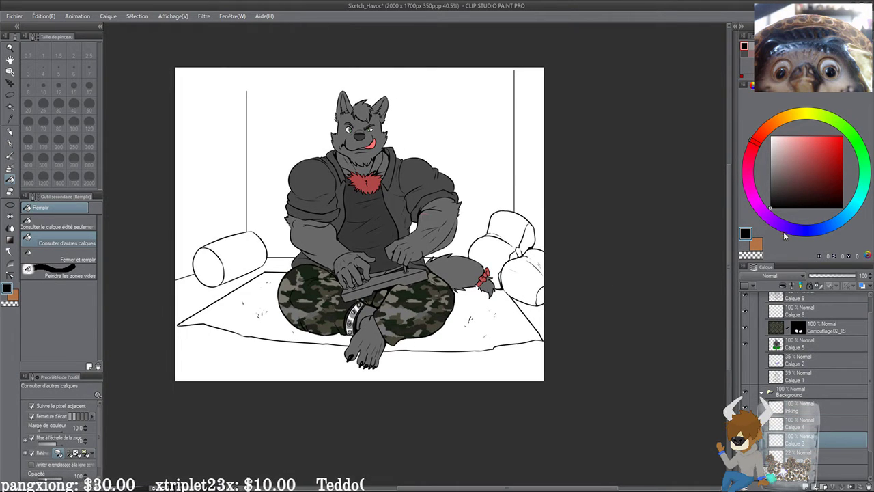
# Step: Fill both visible parts of the floor mat with a muted purple, HSV 286, 37, 52
pyautogui.click(764, 215)
pyautogui.click(839, 164)
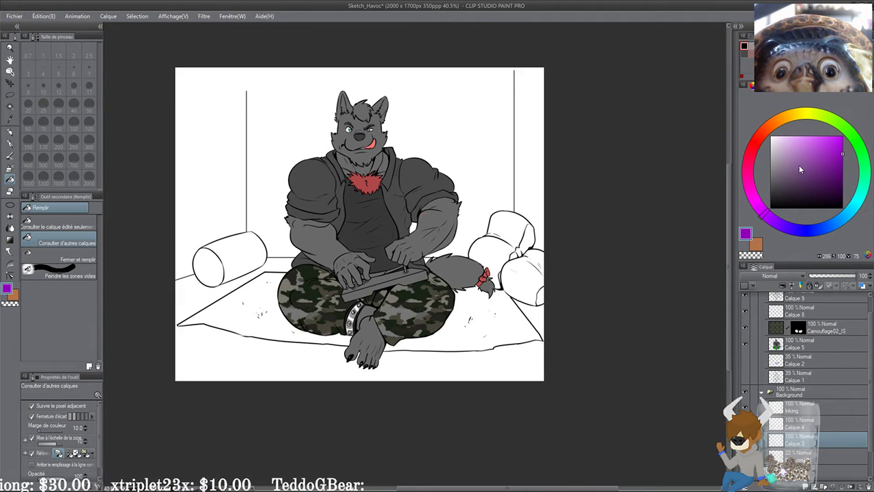
pyautogui.click(797, 170)
pyautogui.click(512, 329)
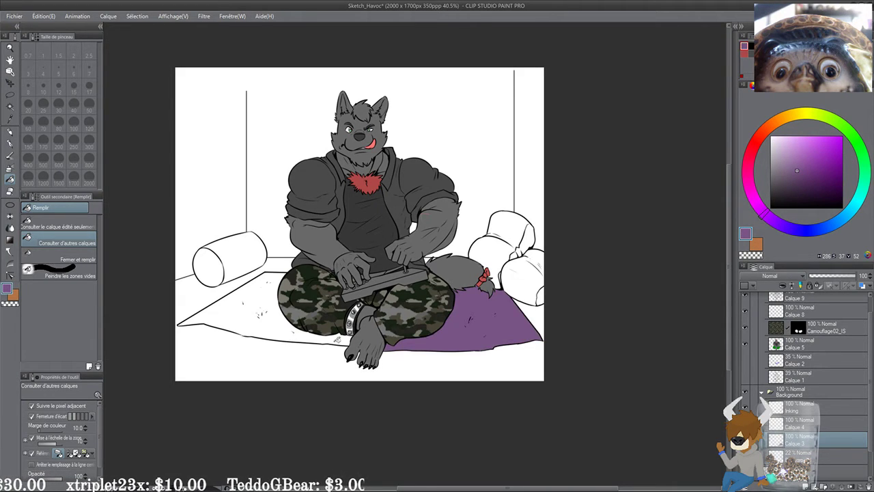
pyautogui.click(294, 334)
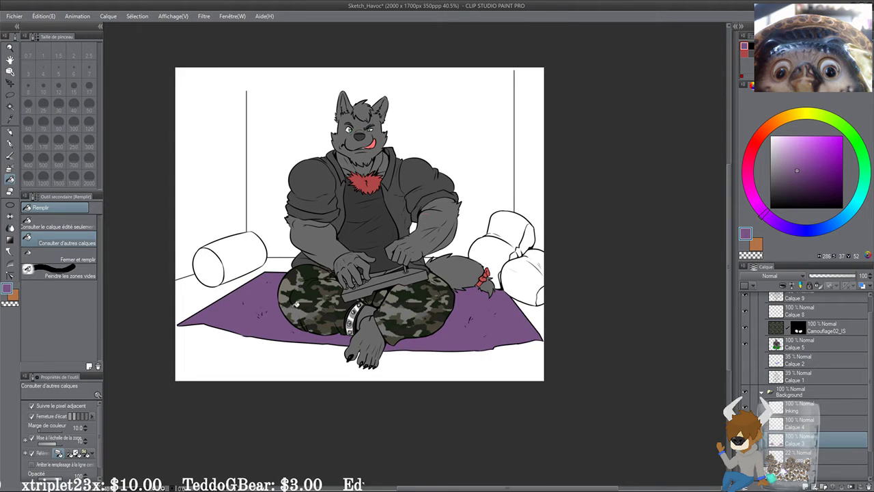
# Step: Fill the floor around the mat with a sandy beige
pyautogui.scroll(2, 235, 254)
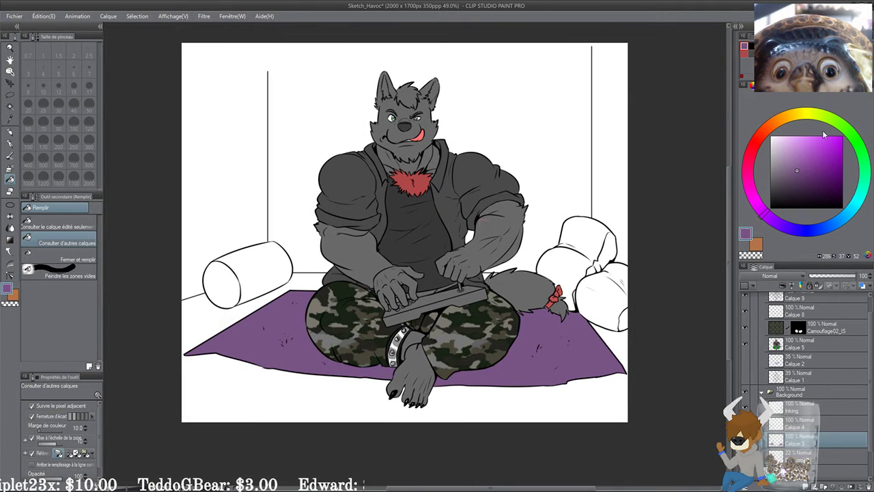
pyautogui.moveTo(527, 365); pyautogui.dragTo(533, 356)
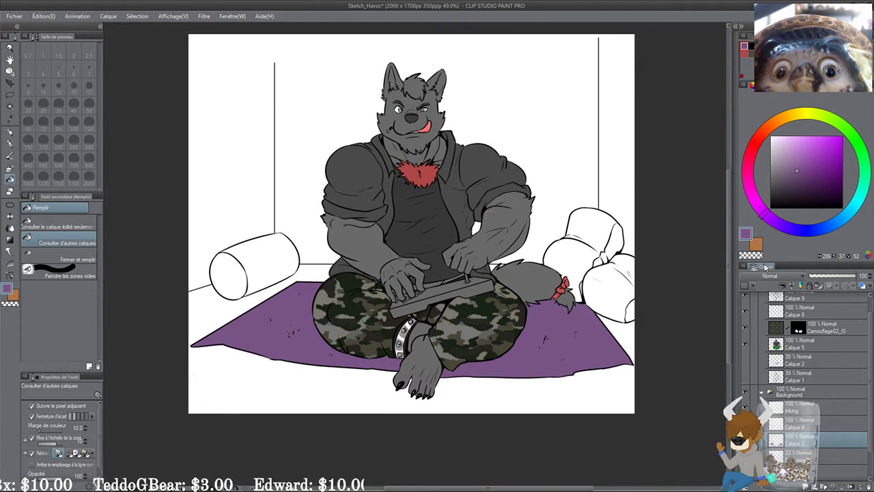
pyautogui.click(859, 158)
pyautogui.moveTo(810, 113); pyautogui.dragTo(784, 117)
pyautogui.click(796, 152)
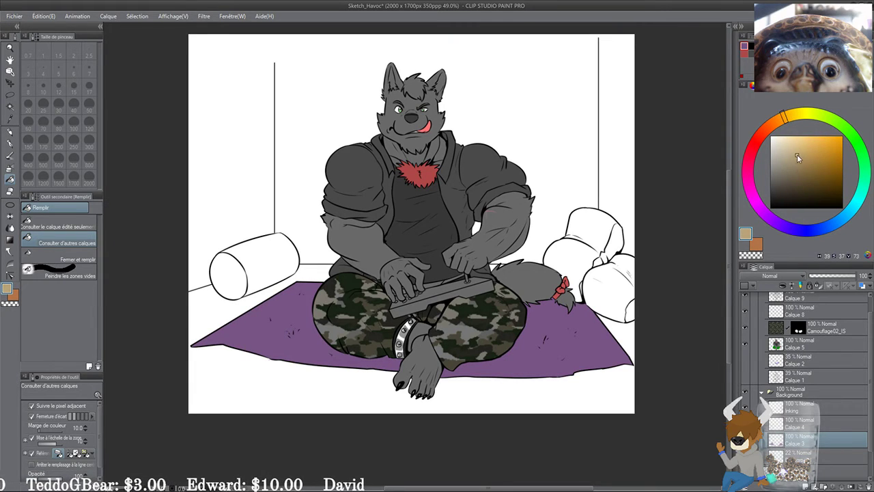
pyautogui.click(634, 382)
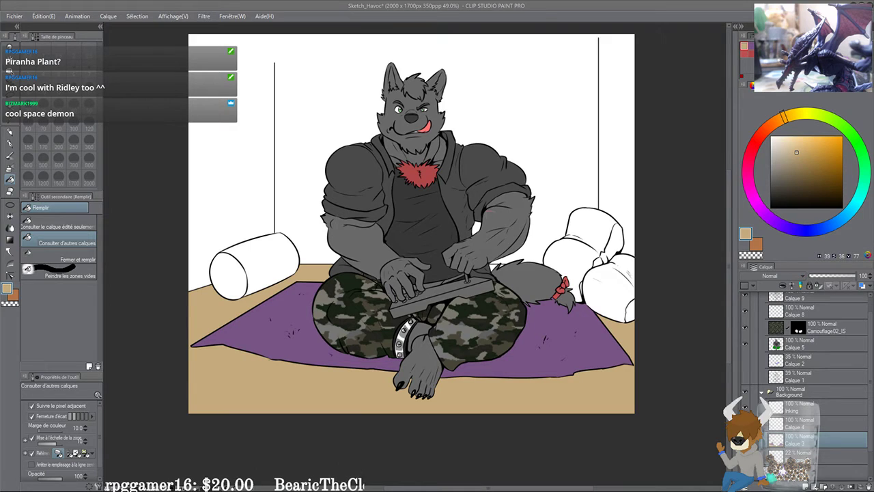
# Step: Sample the floor colour, shift its hue to a light blue, HSV 191, 37, 77, and fill the room's walls
pyautogui.keyDown('alt'); pyautogui.click(605, 387); pyautogui.keyUp('alt')
pyautogui.moveTo(574, 291); pyautogui.dragTo(548, 291)
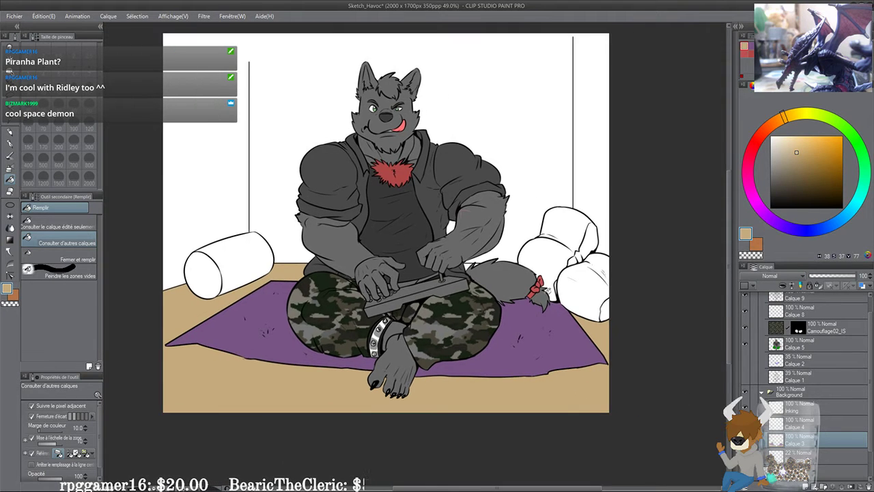
pyautogui.scroll(4, 546, 291)
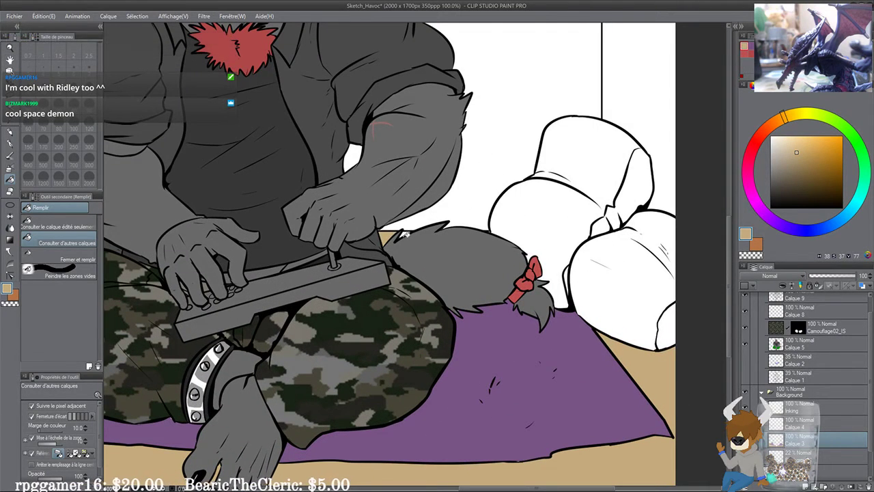
pyautogui.scroll(-3, 343, 275)
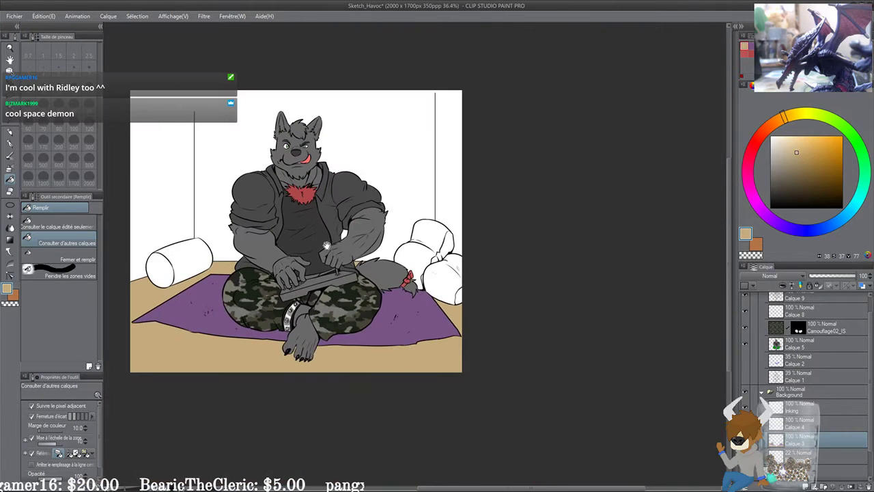
pyautogui.moveTo(837, 214); pyautogui.dragTo(853, 211)
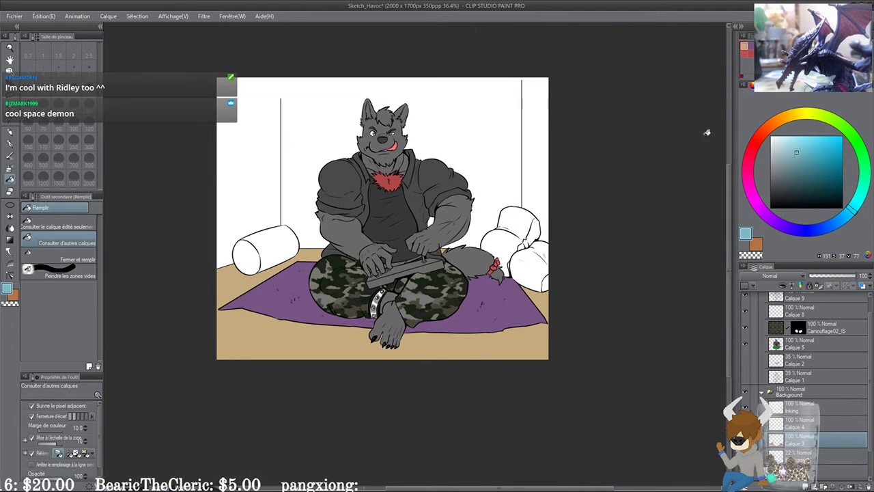
pyautogui.click(484, 123)
pyautogui.scroll(1, 537, 140)
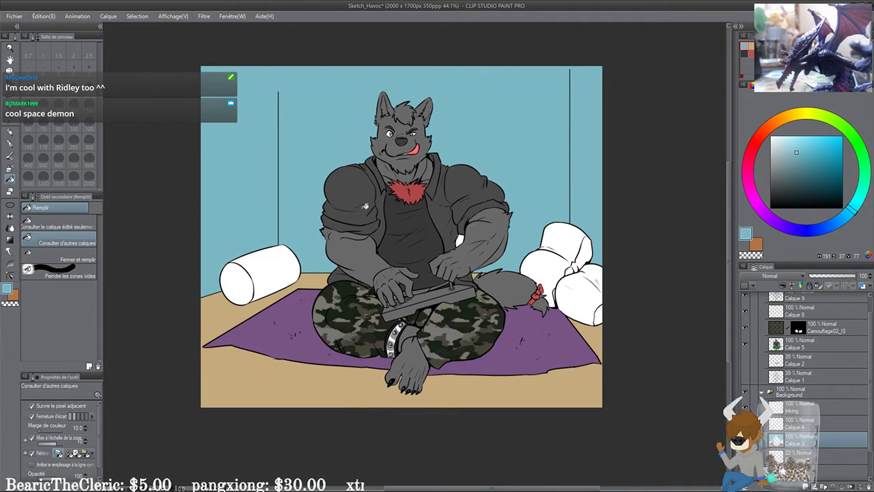
# Step: Draw a filled rectangle in a darker blue, HSV 191, 33, 59, over the back wall between the two corner lines
pyautogui.click(11, 206)
pyautogui.click(59, 318)
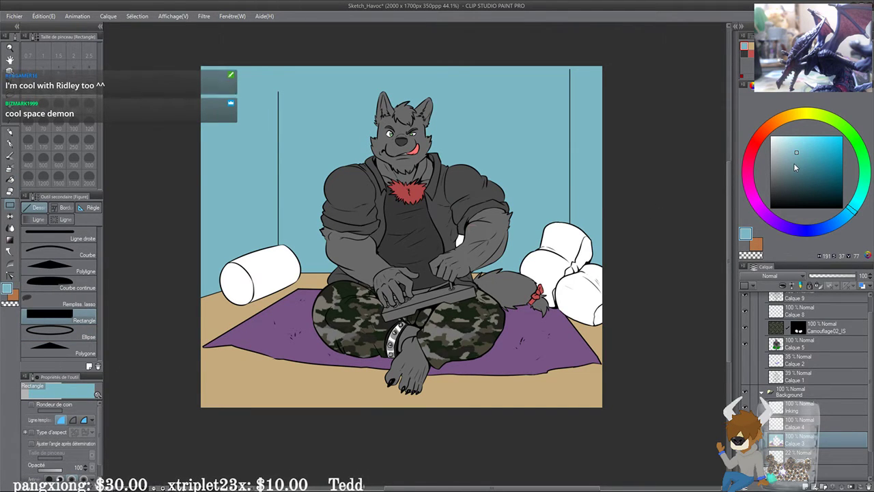
pyautogui.click(793, 166)
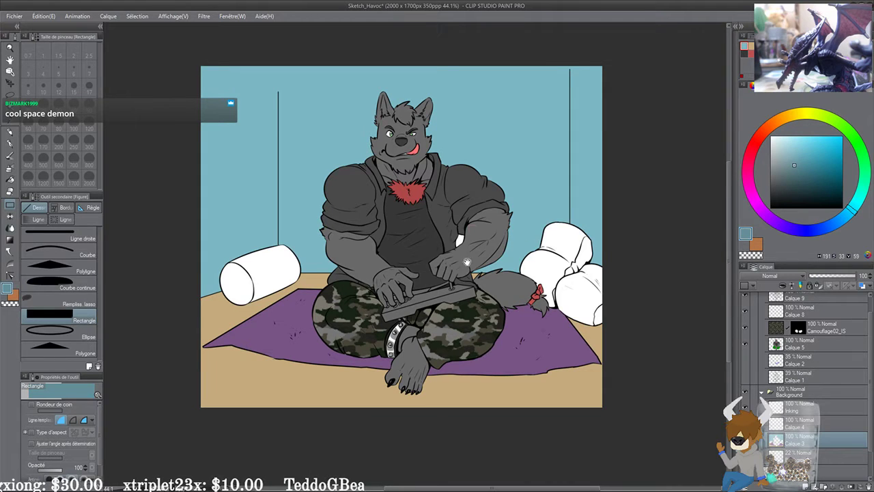
pyautogui.moveTo(467, 262); pyautogui.dragTo(489, 282)
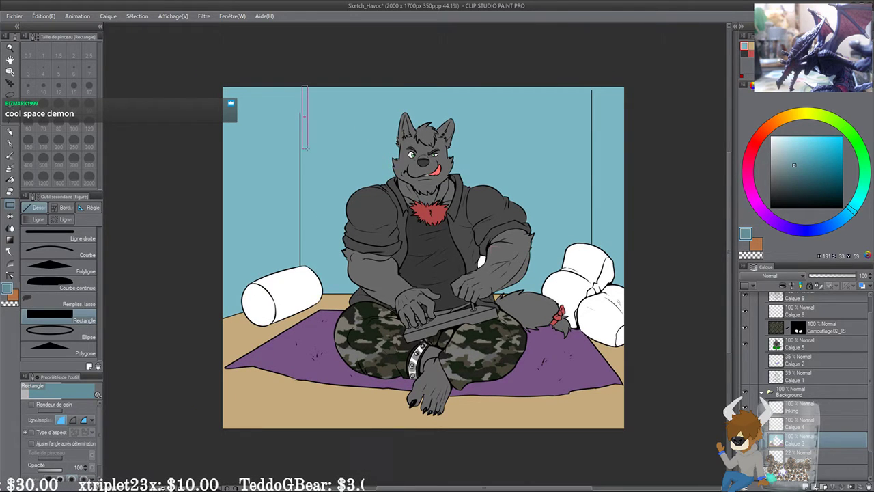
pyautogui.moveTo(301, 87); pyautogui.dragTo(305, 134)
pyautogui.hotkey('ctrl', 'z')
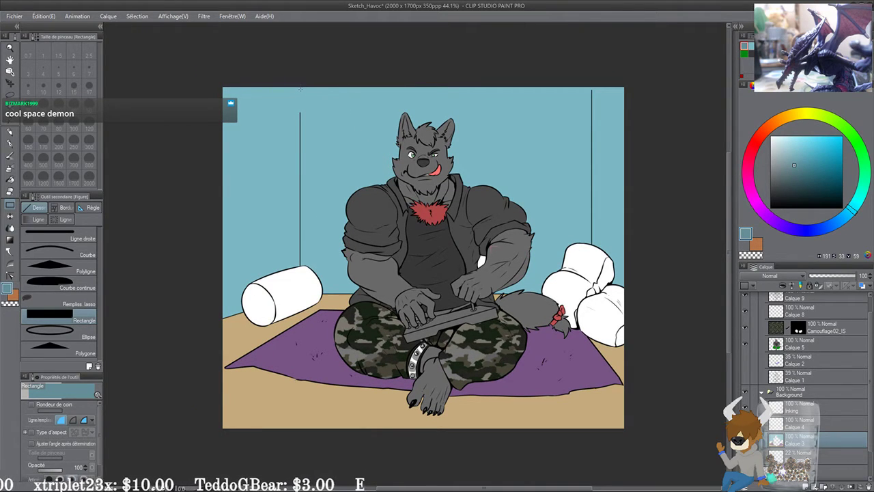
pyautogui.moveTo(301, 87); pyautogui.dragTo(303, 131)
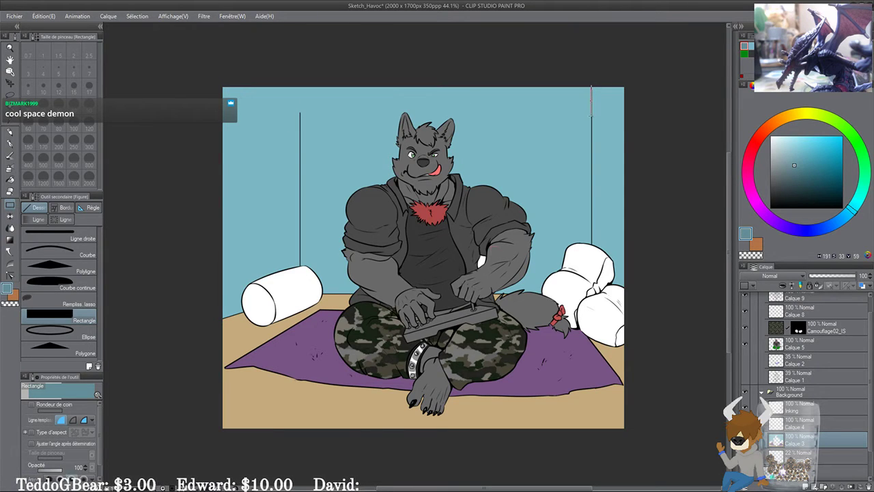
pyautogui.moveTo(591, 87); pyautogui.dragTo(301, 295)
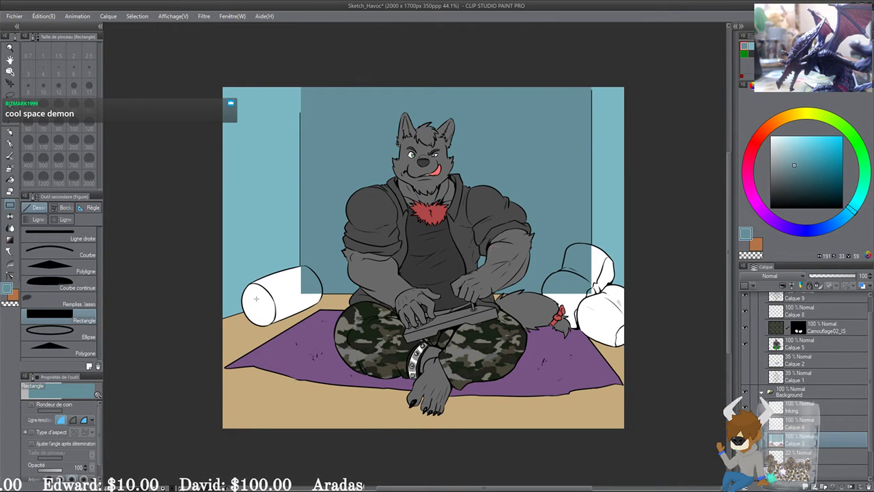
# Step: Extend the darker blue with a narrow filled rectangle so it meets the left corner line of the back wall
pyautogui.scroll(5, 256, 299)
pyautogui.moveTo(338, 83); pyautogui.dragTo(340, 259)
pyautogui.moveTo(377, 121); pyautogui.dragTo(376, 142)
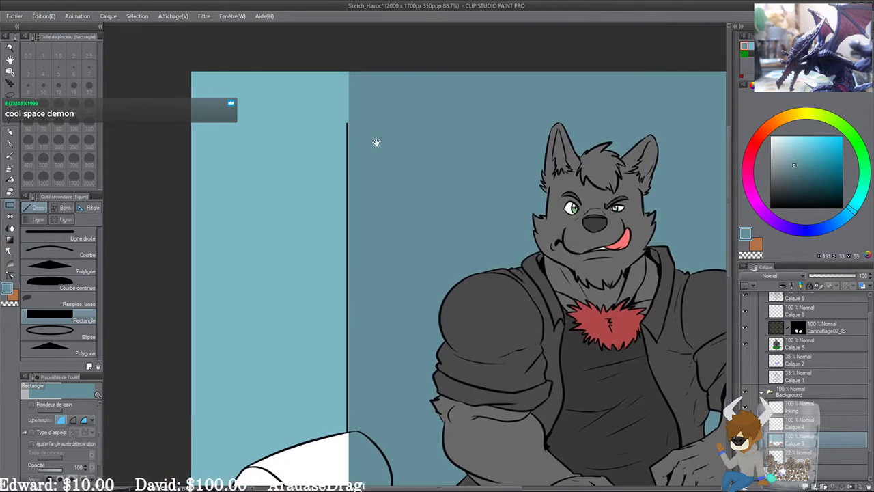
pyautogui.moveTo(346, 66); pyautogui.dragTo(349, 484)
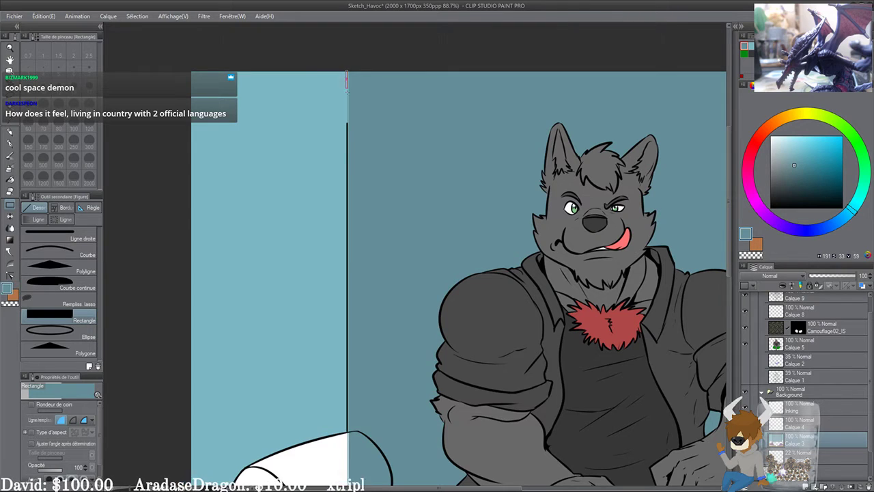
pyautogui.moveTo(348, 91); pyautogui.dragTo(368, 377)
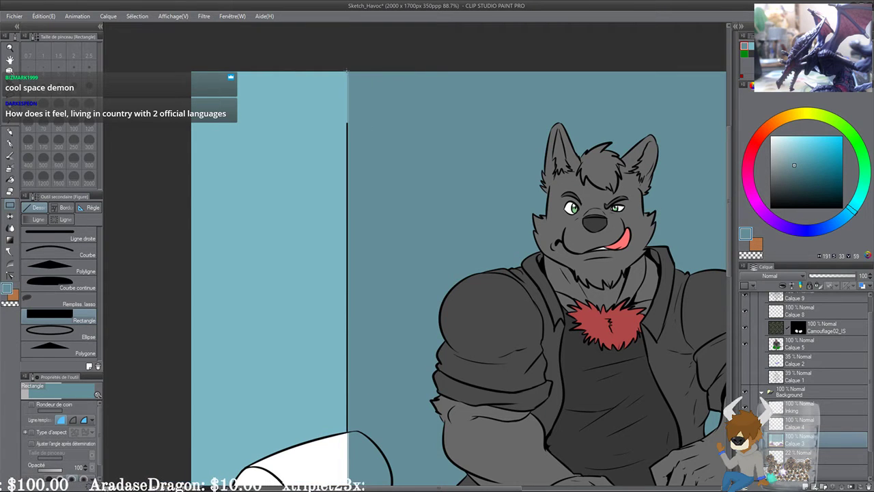
pyautogui.moveTo(347, 71); pyautogui.dragTo(365, 486)
# Step: Extend the darker blue with a narrow filled rectangle so it meets the right corner line of the back wall
pyautogui.moveTo(464, 370); pyautogui.dragTo(439, 217)
pyautogui.moveTo(545, 213); pyautogui.dragTo(450, 349)
pyautogui.moveTo(676, 251); pyautogui.dragTo(295, 190)
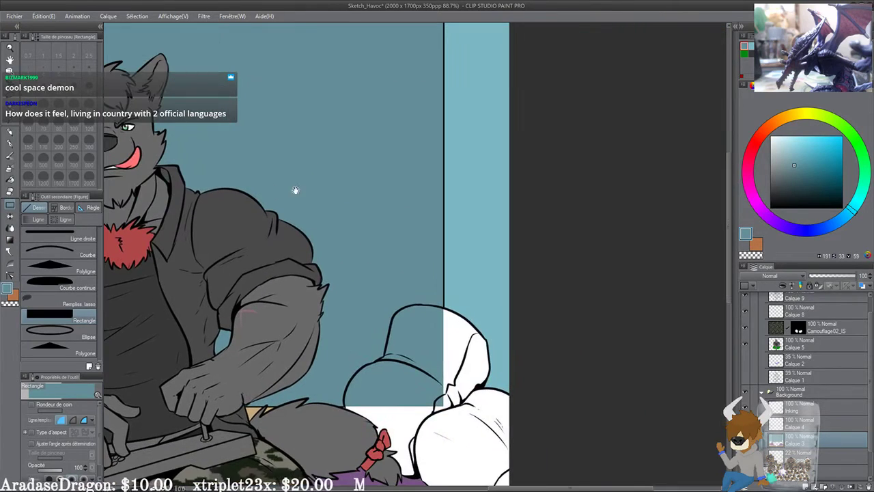
pyautogui.moveTo(393, 206); pyautogui.dragTo(389, 314)
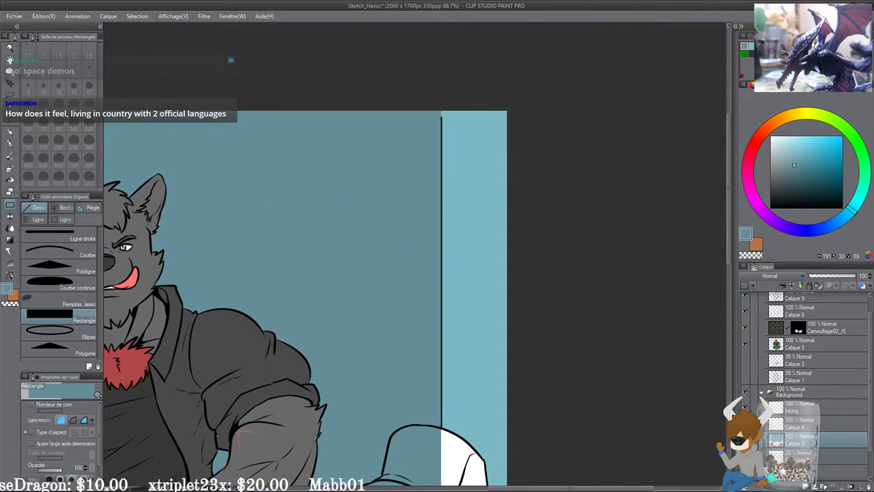
pyautogui.moveTo(430, 97); pyautogui.dragTo(442, 477)
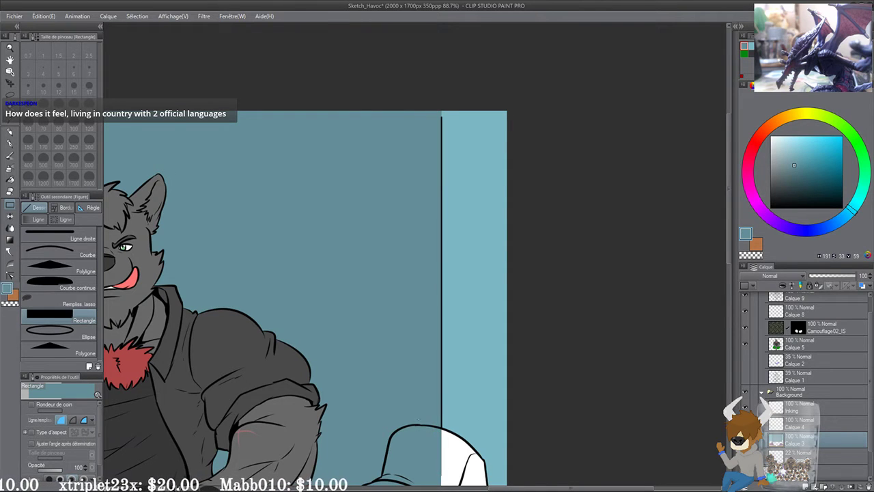
# Step: Erase the darker blue that covers the inside of the cylindrical cushion on the left
pyautogui.moveTo(333, 345); pyautogui.dragTo(424, 297)
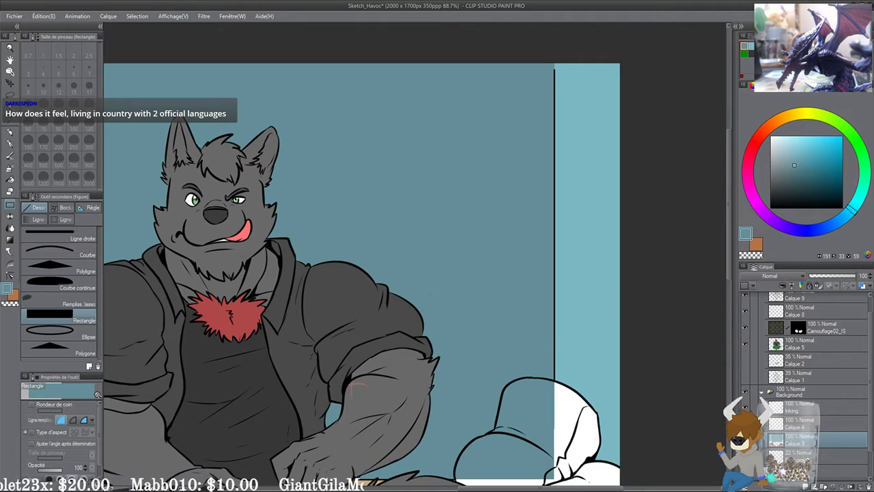
pyautogui.moveTo(558, 324); pyautogui.dragTo(694, 266)
pyautogui.scroll(-3, 656, 206)
pyautogui.moveTo(315, 298); pyautogui.dragTo(355, 238)
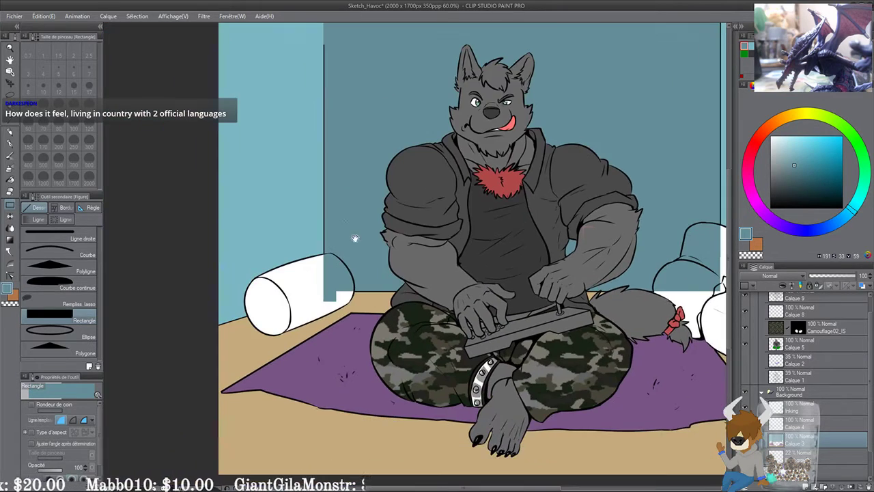
pyautogui.scroll(5, 345, 220)
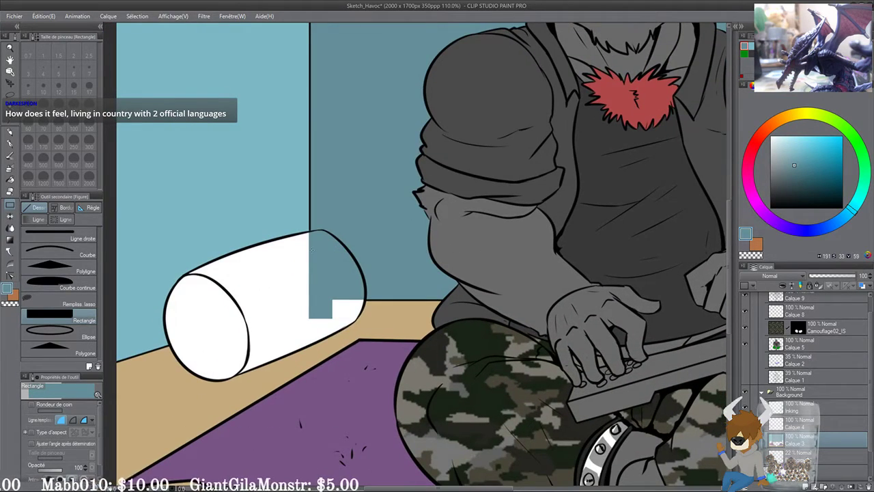
pyautogui.moveTo(306, 237)
pyautogui.mouseDown()
pyautogui.moveTo(316, 234)
pyautogui.moveTo(343, 264)
pyautogui.moveTo(352, 297)
pyautogui.mouseUp()
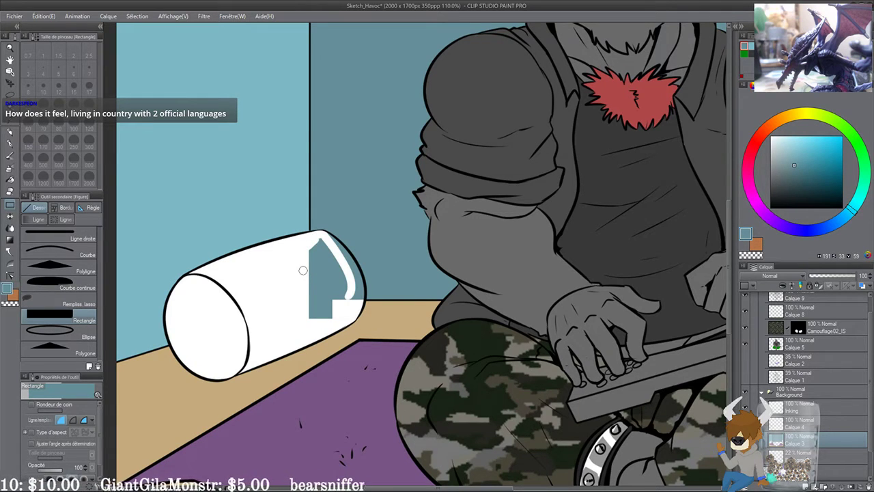
pyautogui.scroll(1, 302, 271)
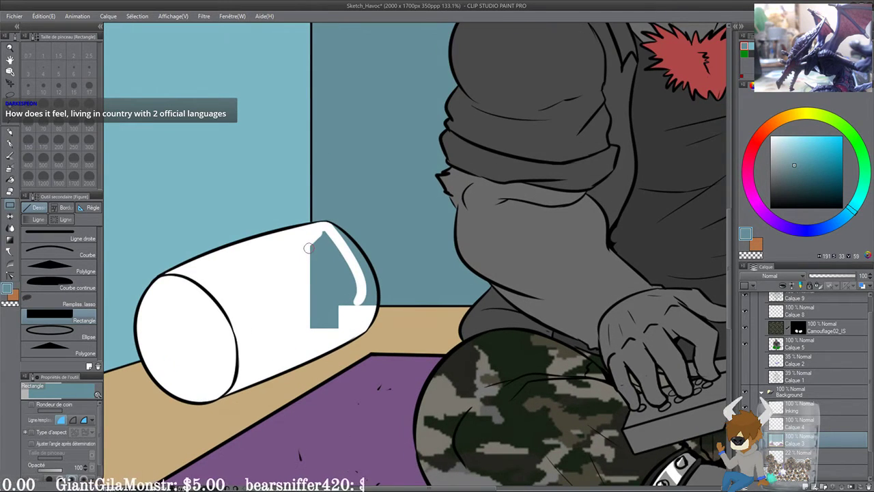
pyautogui.moveTo(310, 237)
pyautogui.mouseDown()
pyautogui.moveTo(315, 340)
pyautogui.moveTo(325, 255)
pyautogui.moveTo(304, 254)
pyautogui.moveTo(331, 230)
pyautogui.moveTo(363, 262)
pyautogui.moveTo(358, 255)
pyautogui.moveTo(371, 302)
pyautogui.moveTo(309, 341)
pyautogui.moveTo(295, 326)
pyautogui.moveTo(310, 333)
pyautogui.moveTo(329, 278)
pyautogui.moveTo(315, 286)
pyautogui.moveTo(332, 243)
pyautogui.mouseUp()
pyautogui.hotkey('ctrl', 'z')
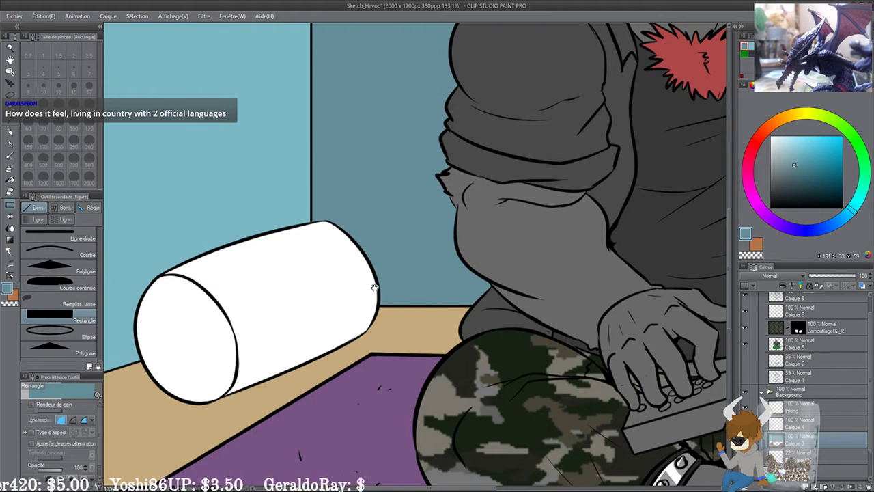
# Step: Erase the darker blue just inside the outlines of the piled cushions on the right
pyautogui.moveTo(692, 277); pyautogui.dragTo(267, 224)
pyautogui.moveTo(613, 188); pyautogui.dragTo(364, 218)
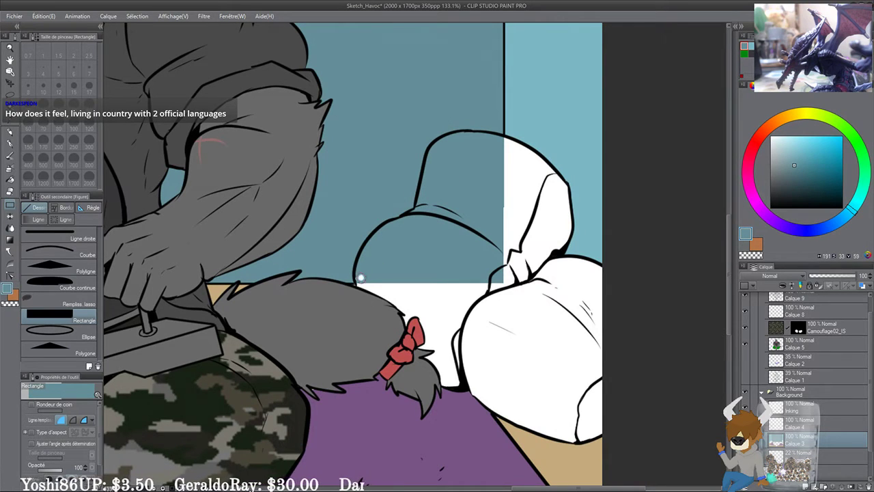
pyautogui.moveTo(359, 279)
pyautogui.mouseDown()
pyautogui.moveTo(370, 247)
pyautogui.moveTo(403, 223)
pyautogui.moveTo(478, 191)
pyautogui.mouseUp()
pyautogui.moveTo(393, 238); pyautogui.dragTo(486, 208)
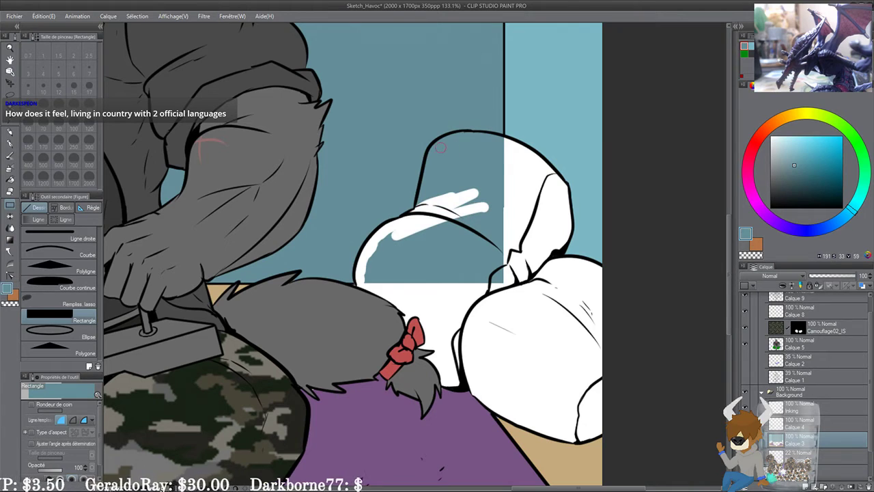
pyautogui.moveTo(440, 147)
pyautogui.mouseDown()
pyautogui.moveTo(420, 204)
pyautogui.moveTo(432, 152)
pyautogui.moveTo(454, 138)
pyautogui.moveTo(448, 134)
pyautogui.moveTo(502, 147)
pyautogui.mouseUp()
pyautogui.moveTo(479, 146)
pyautogui.mouseDown()
pyautogui.moveTo(507, 164)
pyautogui.moveTo(464, 176)
pyautogui.mouseUp()
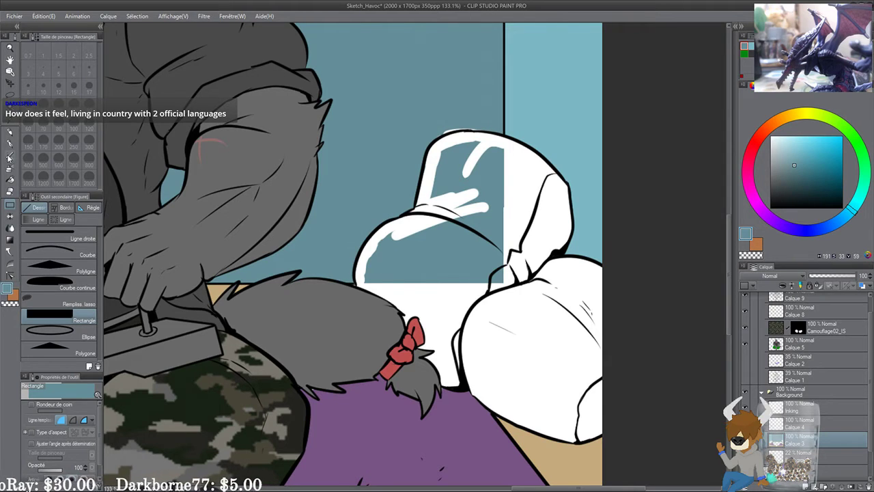
# Step: Touch up the wall above the right cushions with the G pen and clear their remaining blue with the hard eraser at size 40
pyautogui.click(9, 143)
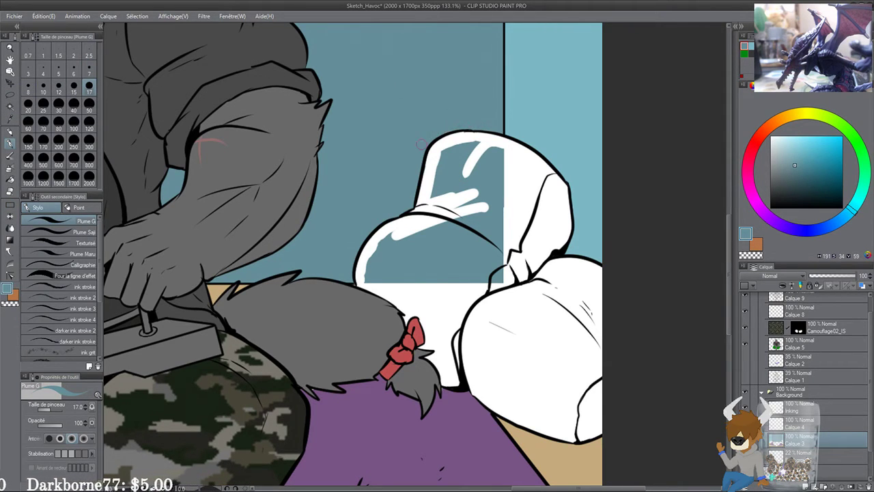
pyautogui.moveTo(421, 144); pyautogui.dragTo(337, 145)
pyautogui.click(9, 190)
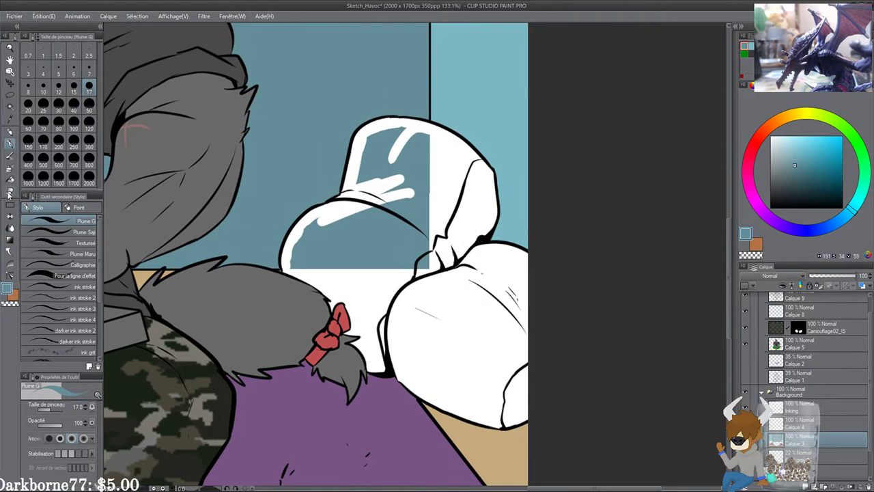
pyautogui.click(77, 104)
pyautogui.moveTo(389, 158)
pyautogui.mouseDown()
pyautogui.moveTo(367, 153)
pyautogui.moveTo(410, 138)
pyautogui.moveTo(431, 149)
pyautogui.moveTo(426, 234)
pyautogui.moveTo(422, 224)
pyautogui.moveTo(391, 236)
pyautogui.moveTo(390, 216)
pyautogui.moveTo(365, 258)
pyautogui.moveTo(340, 230)
pyautogui.moveTo(326, 230)
pyautogui.moveTo(297, 257)
pyautogui.moveTo(306, 261)
pyautogui.moveTo(327, 239)
pyautogui.moveTo(315, 244)
pyautogui.moveTo(364, 255)
pyautogui.mouseUp()
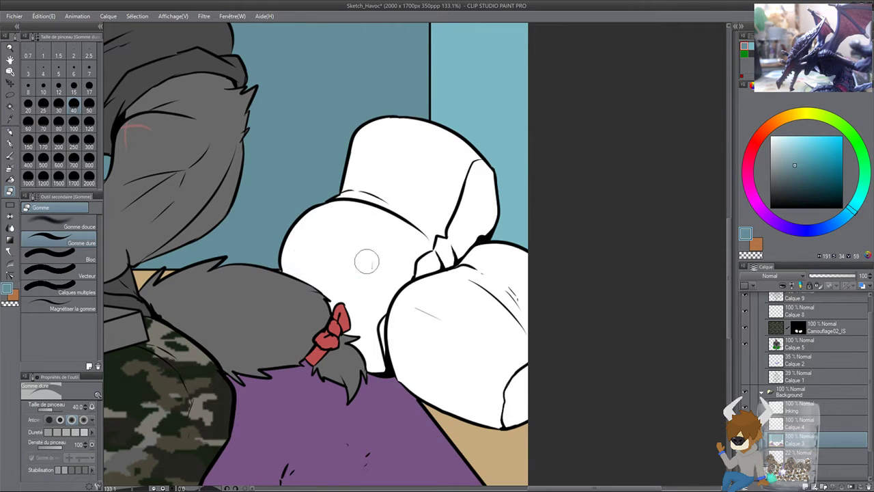
# Step: Sample the floor beige and mat purple and touch up the flat colours along the right cushion and tail outlines with the G pen
pyautogui.scroll(-2, 405, 250)
pyautogui.scroll(2, 408, 251)
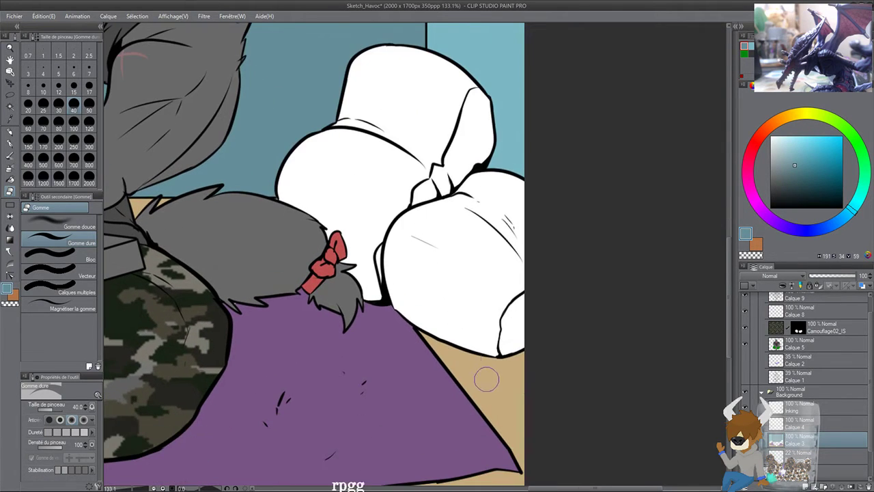
pyautogui.keyDown('alt'); pyautogui.click(493, 380); pyautogui.keyUp('alt')
pyautogui.scroll(2, 478, 348)
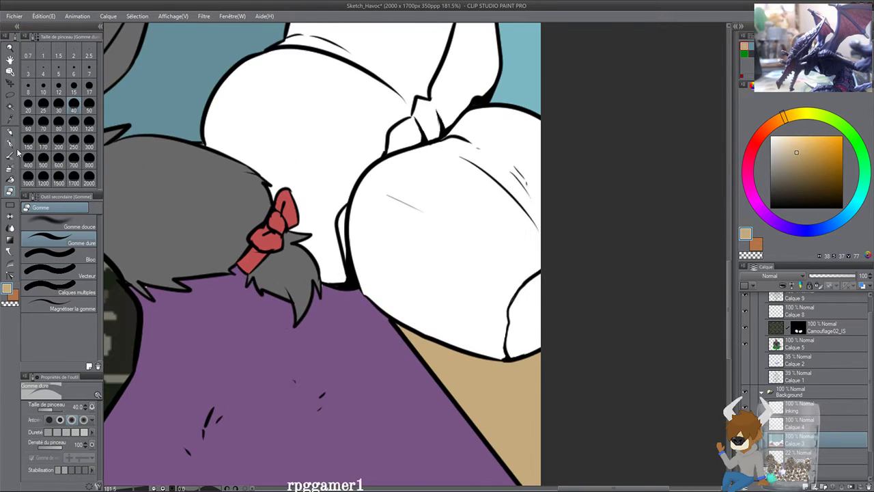
pyautogui.press('p')
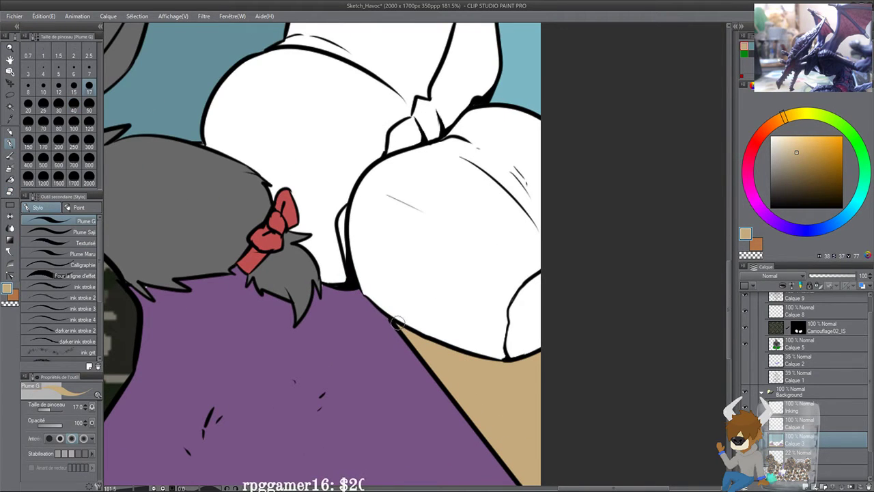
pyautogui.keyDown('alt'); pyautogui.click(359, 340); pyautogui.keyUp('alt')
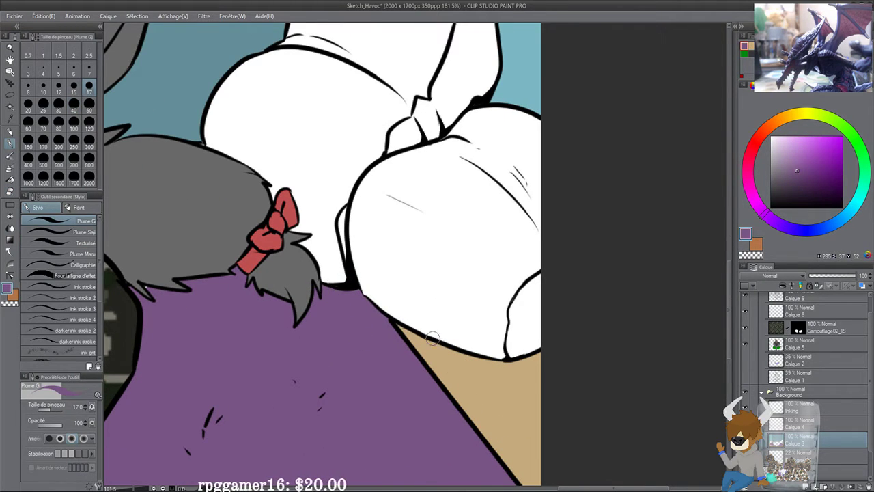
pyautogui.keyDown('alt'); pyautogui.click(457, 369); pyautogui.keyUp('alt')
pyautogui.moveTo(202, 165); pyautogui.dragTo(345, 233)
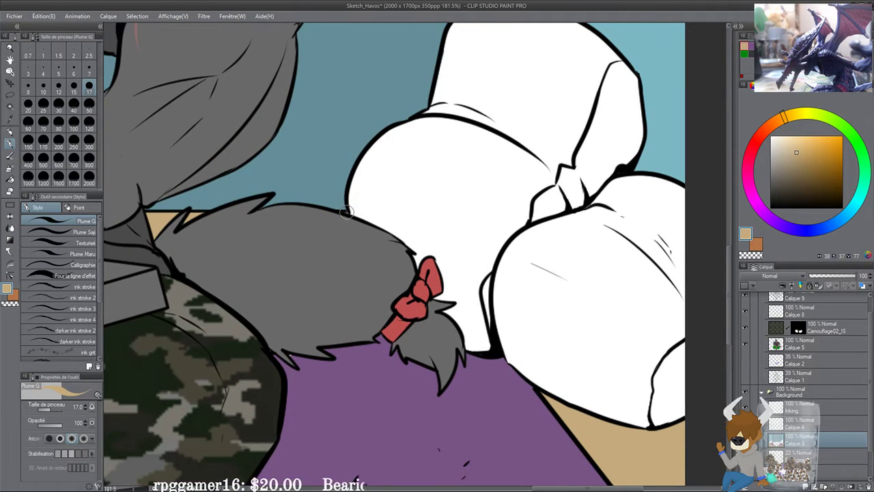
pyautogui.moveTo(335, 280); pyautogui.dragTo(321, 198)
pyautogui.keyDown('alt'); pyautogui.click(306, 325); pyautogui.keyUp('alt')
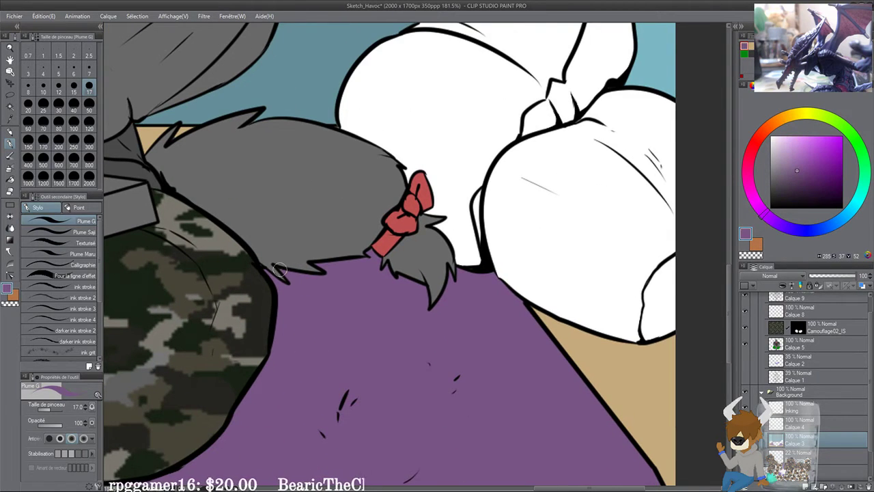
pyautogui.moveTo(316, 288); pyautogui.dragTo(349, 296)
# Step: Check the mat, the left cushion and the whole picture for leftover gaps in the flat colours
pyautogui.scroll(-3, 337, 198)
pyautogui.moveTo(200, 279); pyautogui.dragTo(266, 262)
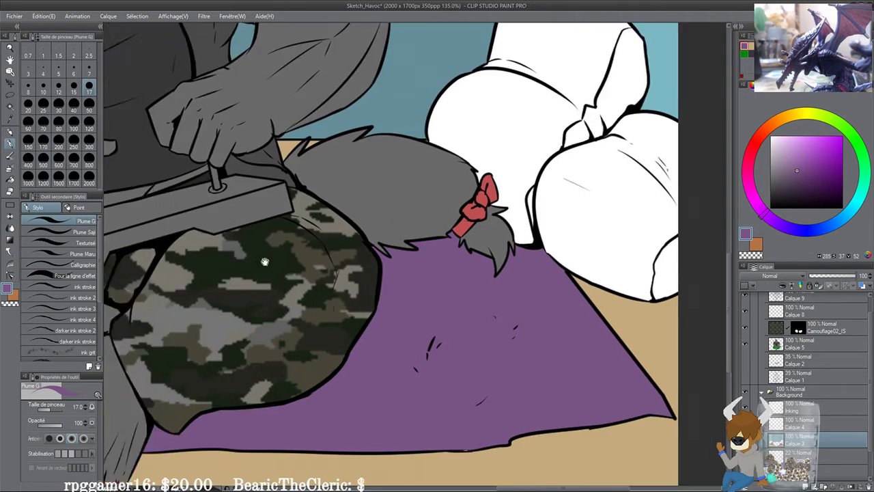
pyautogui.moveTo(146, 271); pyautogui.dragTo(499, 251)
pyautogui.moveTo(222, 298); pyautogui.dragTo(399, 293)
pyautogui.scroll(-4, 377, 257)
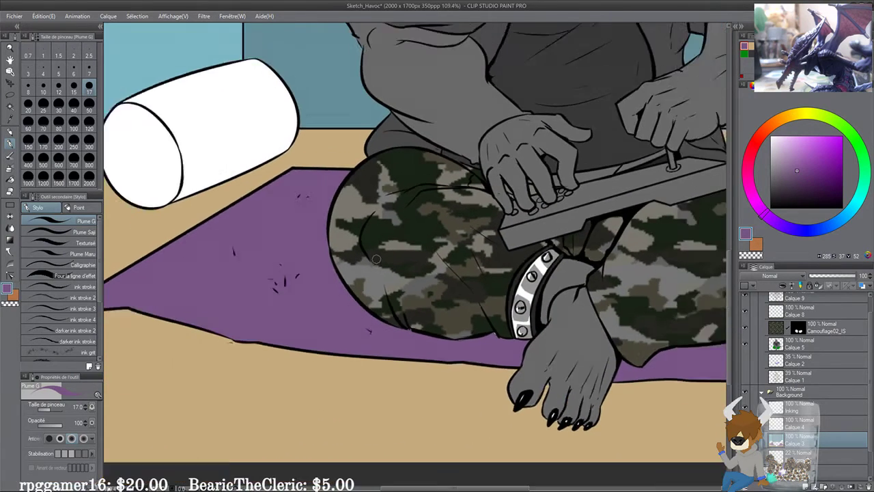
pyautogui.moveTo(247, 324); pyautogui.dragTo(260, 323)
pyautogui.scroll(3, 246, 258)
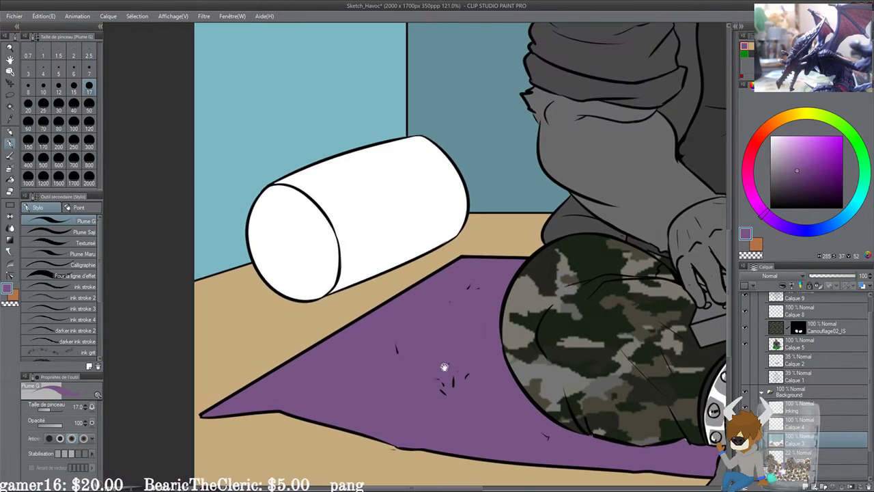
pyautogui.scroll(-5, 440, 361)
pyautogui.moveTo(423, 183); pyautogui.dragTo(329, 303)
pyautogui.scroll(-4, 354, 311)
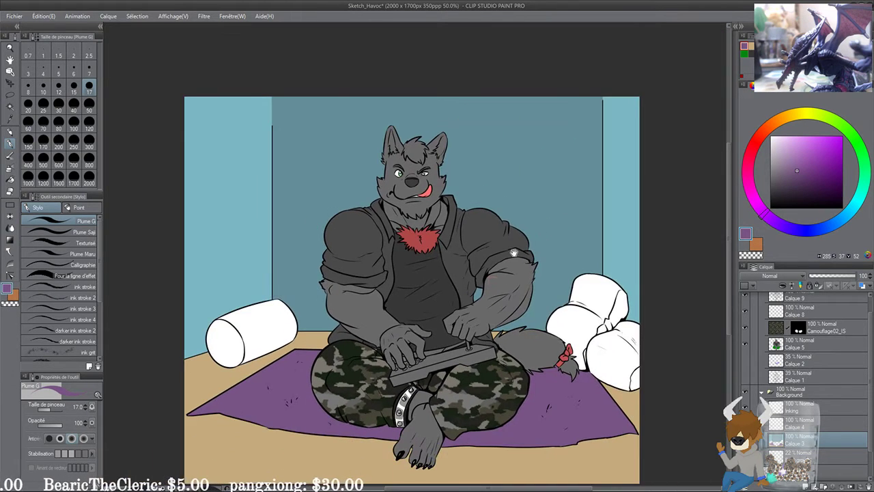
pyautogui.moveTo(514, 252); pyautogui.dragTo(505, 227)
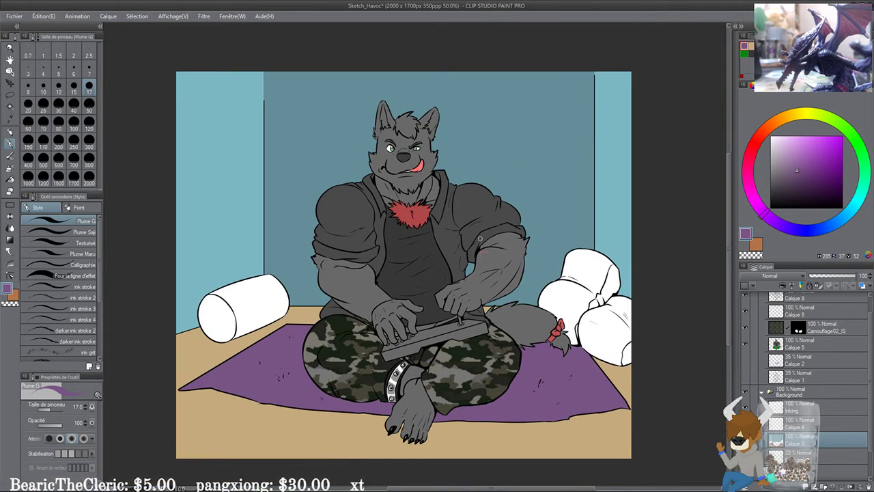
# Step: Fill the body and round end of the cushion left of the wolf with mint green (H 148, S 63, V 84)
pyautogui.moveTo(383, 281); pyautogui.dragTo(468, 262)
pyautogui.scroll(6, 379, 272)
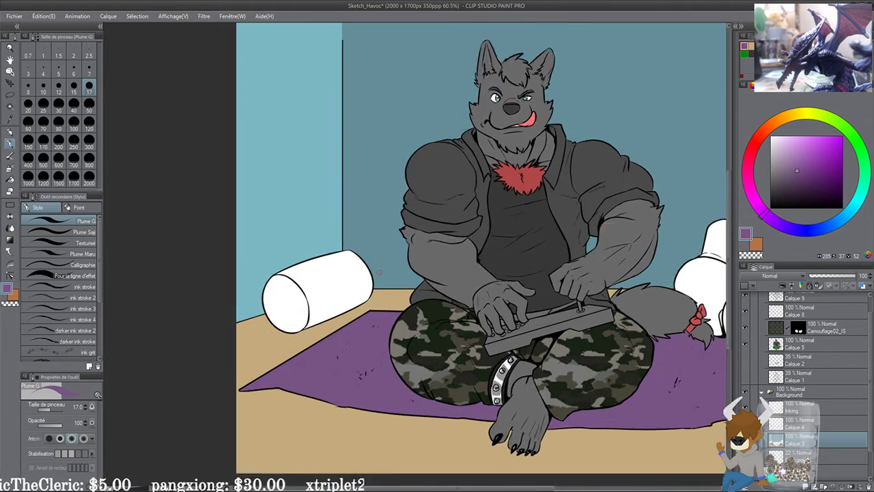
pyautogui.click(14, 181)
pyautogui.moveTo(280, 327); pyautogui.dragTo(342, 280)
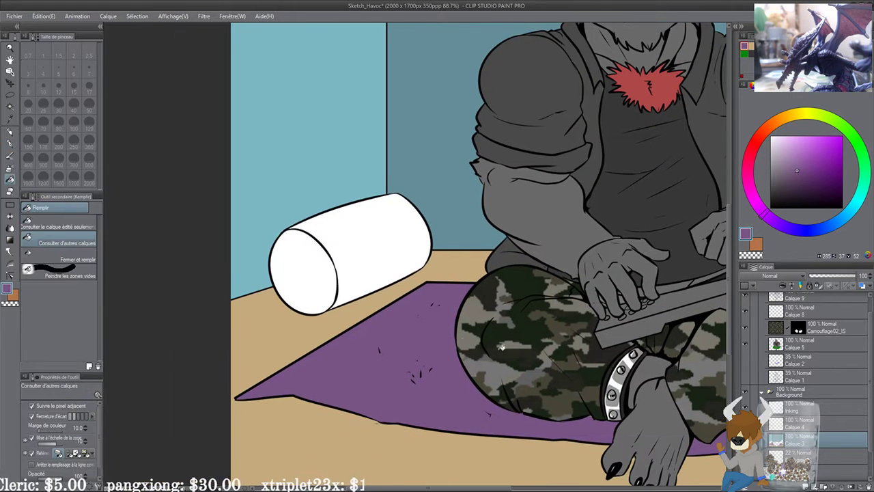
pyautogui.scroll(2, 663, 259)
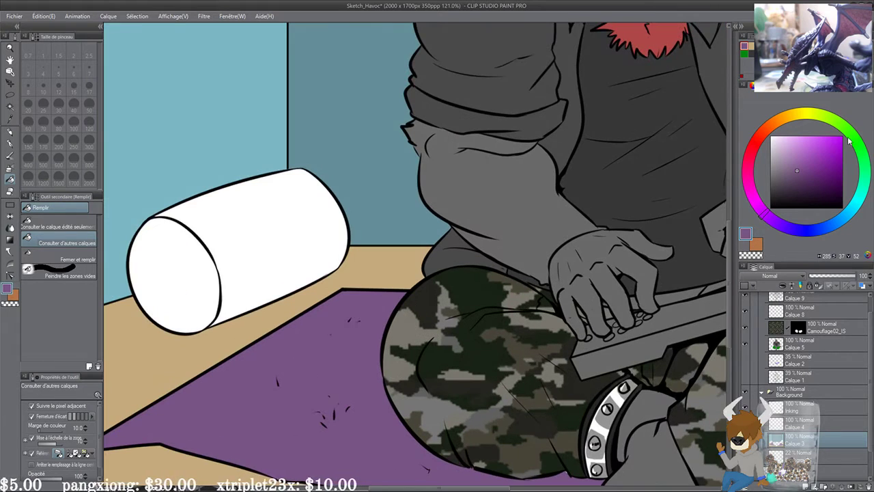
pyautogui.click(853, 138)
pyautogui.moveTo(852, 139); pyautogui.dragTo(868, 173)
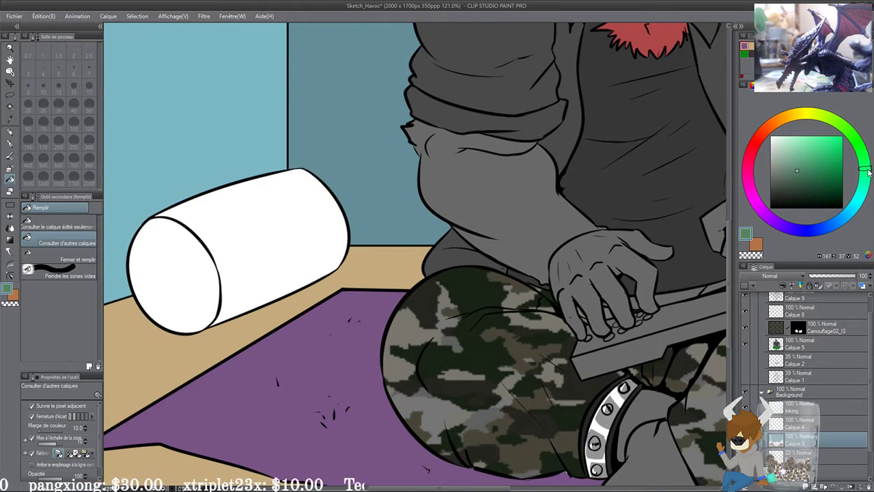
pyautogui.click(815, 147)
pyautogui.moveTo(369, 284); pyautogui.dragTo(490, 266)
pyautogui.click(388, 240)
pyautogui.click(323, 265)
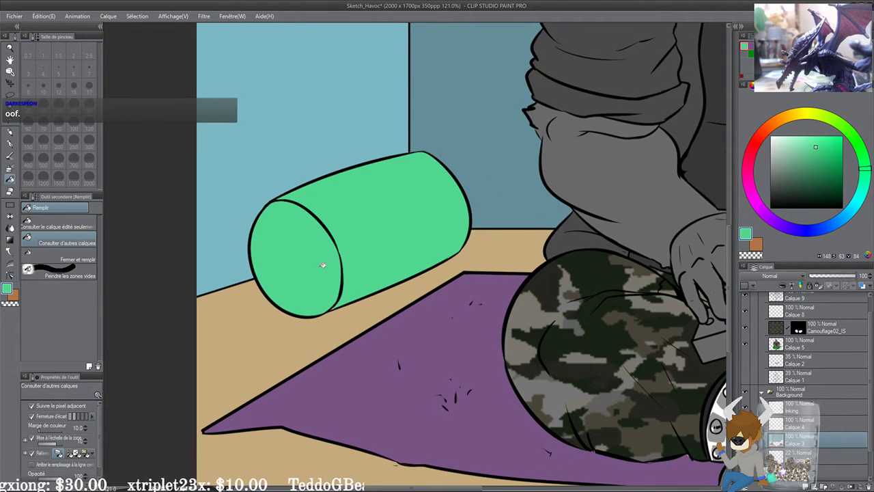
# Step: Test the green cushion's fill with an auto selection and touch up its lower edge with the G pen at size 17
pyautogui.scroll(3, 532, 150)
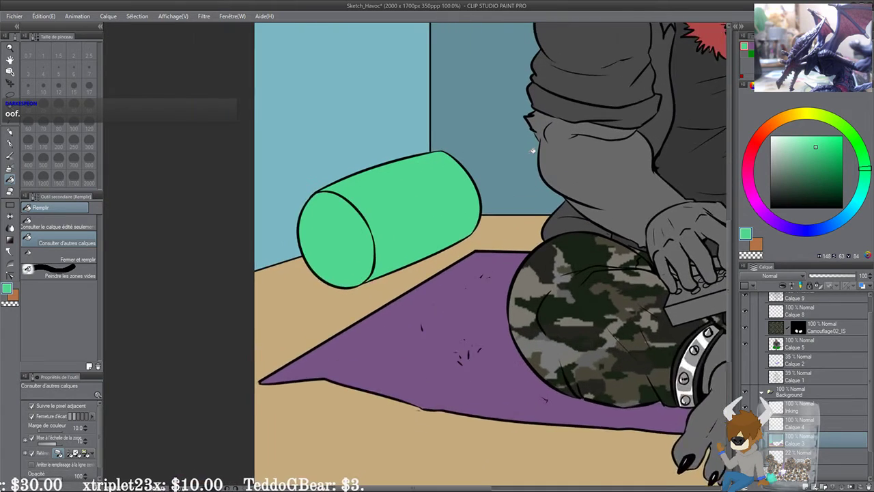
pyautogui.scroll(-2, 437, 348)
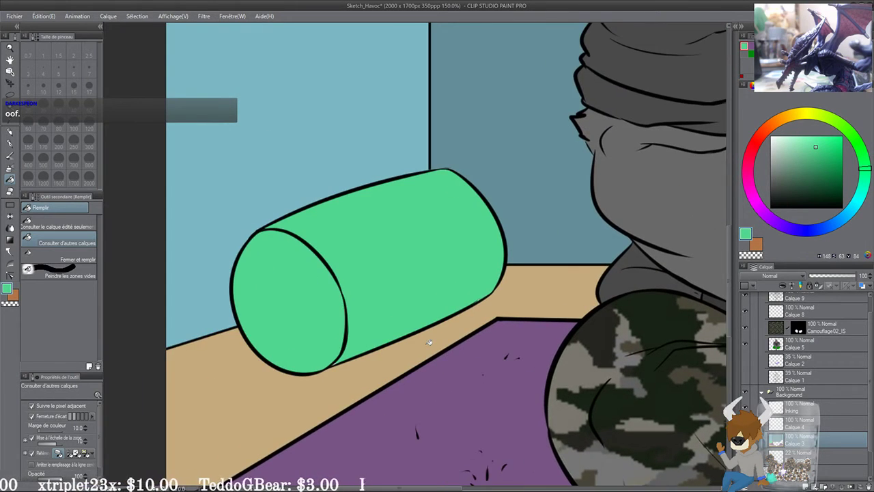
pyautogui.scroll(4, 429, 340)
pyautogui.press('w')
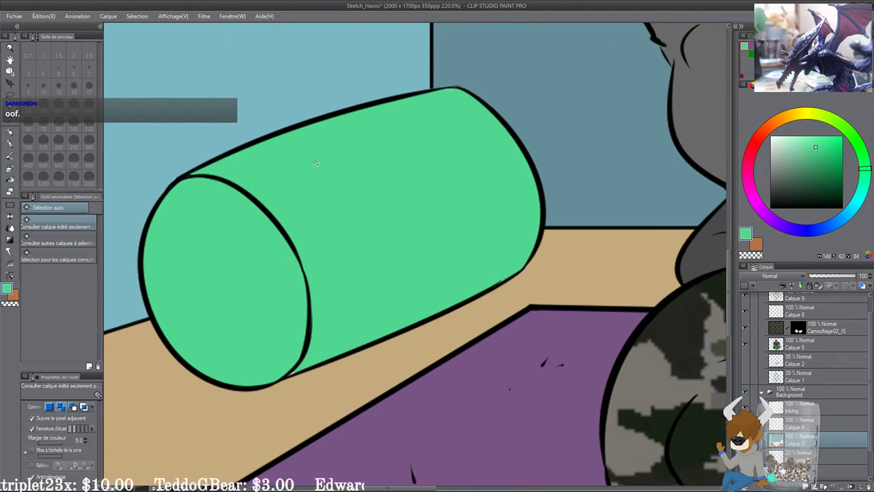
pyautogui.click(317, 163)
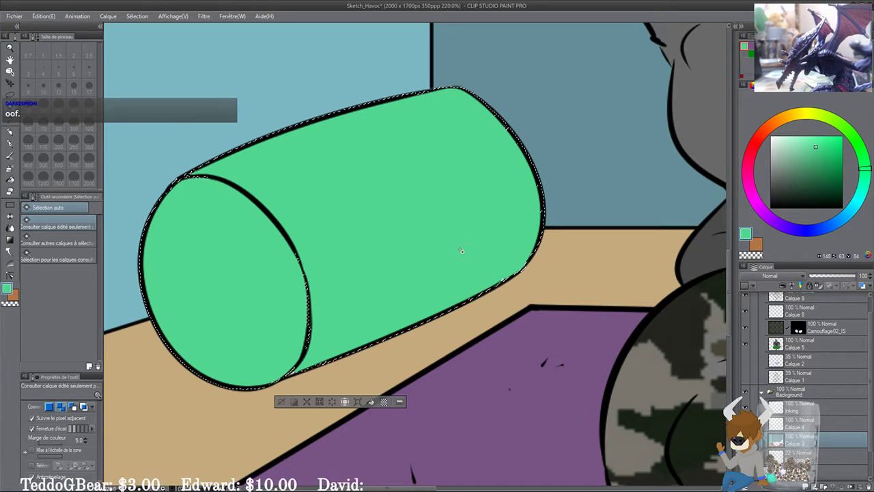
pyautogui.hotkey('ctrl', 'd')
pyautogui.click(10, 144)
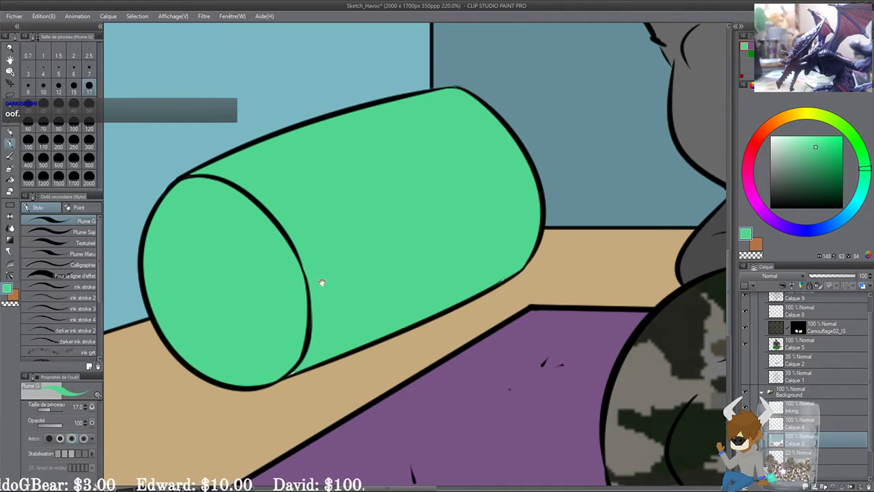
pyautogui.scroll(-1, 307, 294)
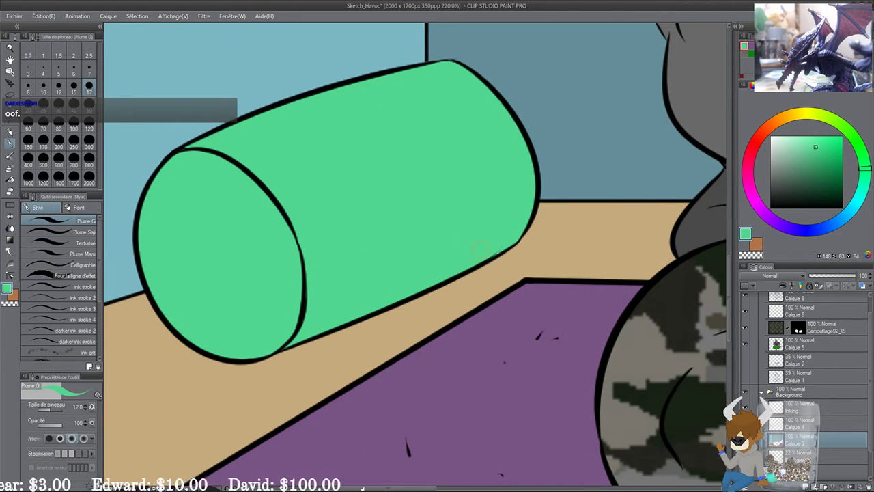
pyautogui.moveTo(512, 210); pyautogui.dragTo(452, 244)
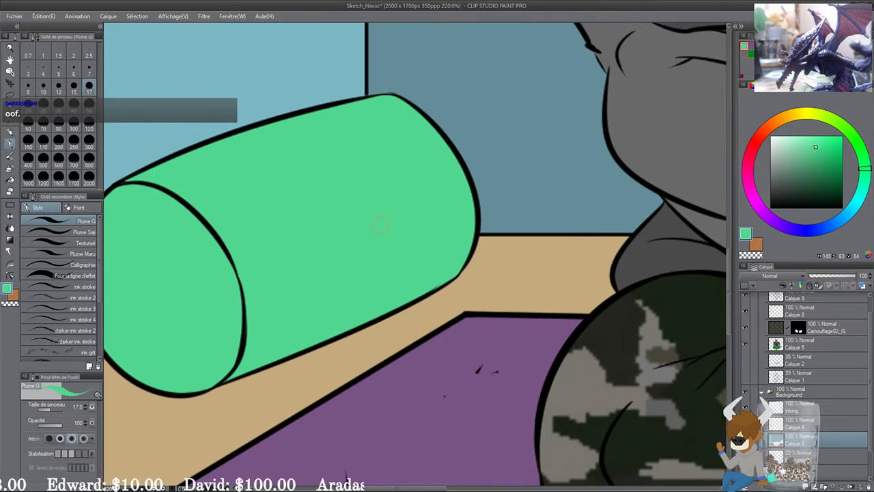
pyautogui.scroll(-2, 380, 225)
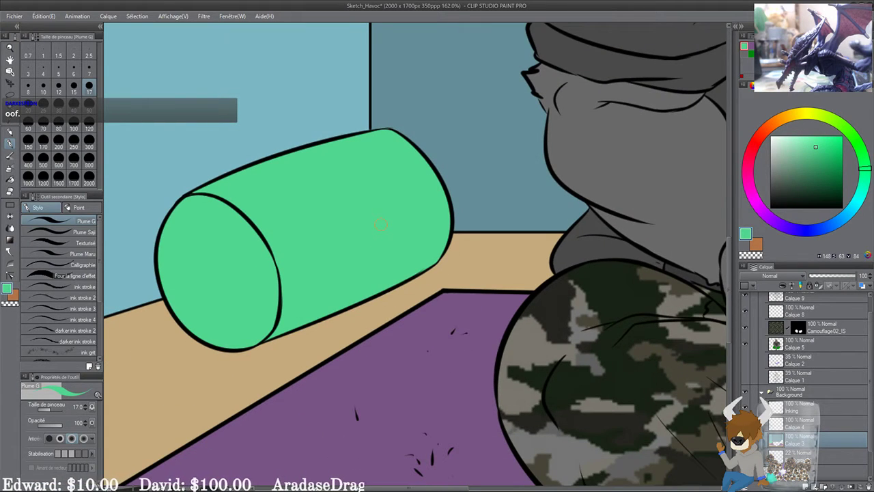
pyautogui.scroll(1, 381, 224)
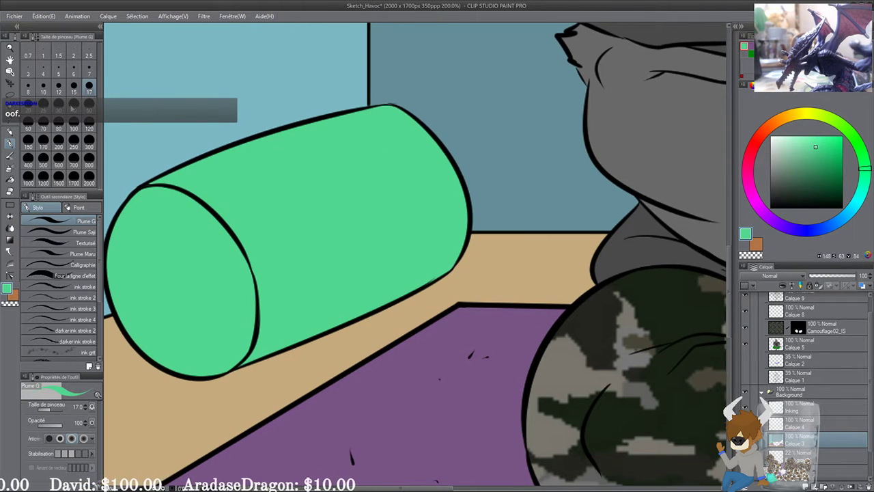
# Step: Select the cushion's green fill and paint three curved light lime stripes (H 83, S 50, V 99) around its body with the Saji pen at size 30
pyautogui.press('w')
pyautogui.click(312, 212)
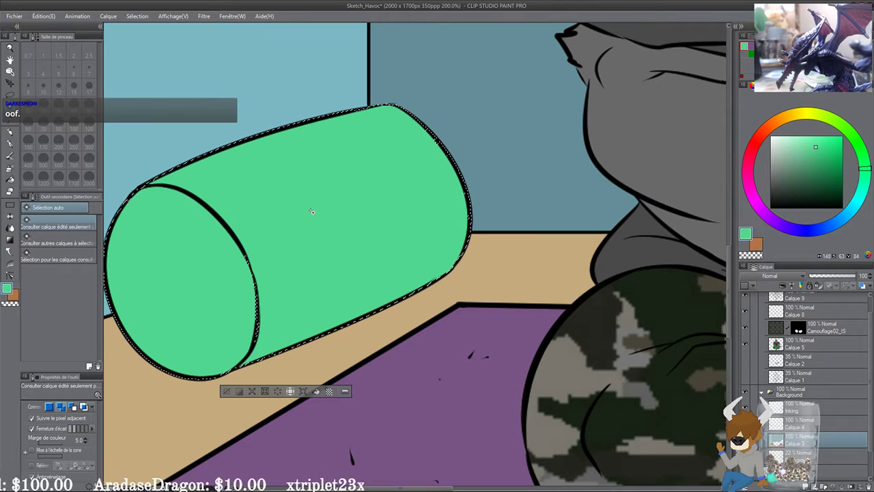
pyautogui.moveTo(858, 166)
pyautogui.mouseDown()
pyautogui.moveTo(865, 157)
pyautogui.moveTo(828, 116)
pyautogui.mouseUp()
pyautogui.click(808, 139)
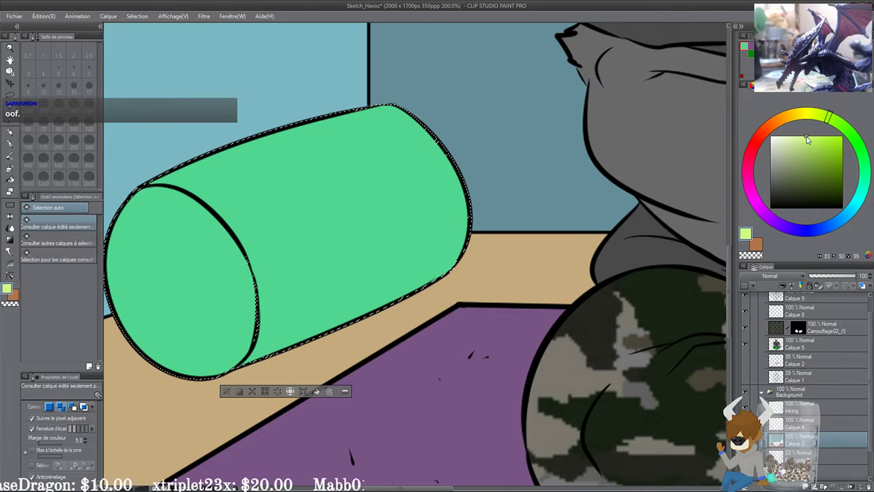
pyautogui.click(9, 144)
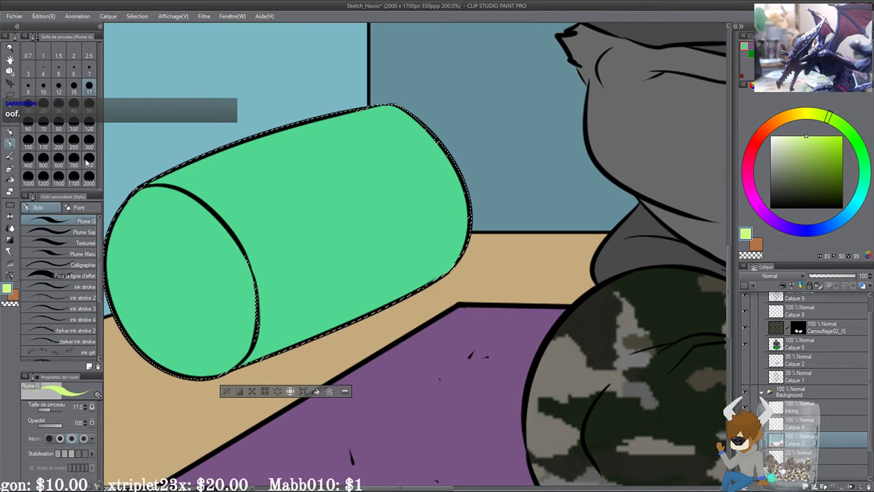
pyautogui.click(61, 231)
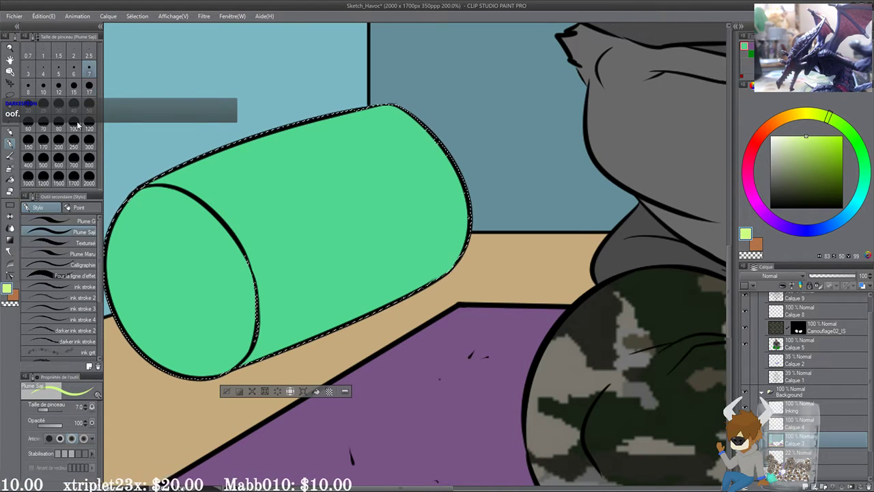
pyautogui.click(66, 106)
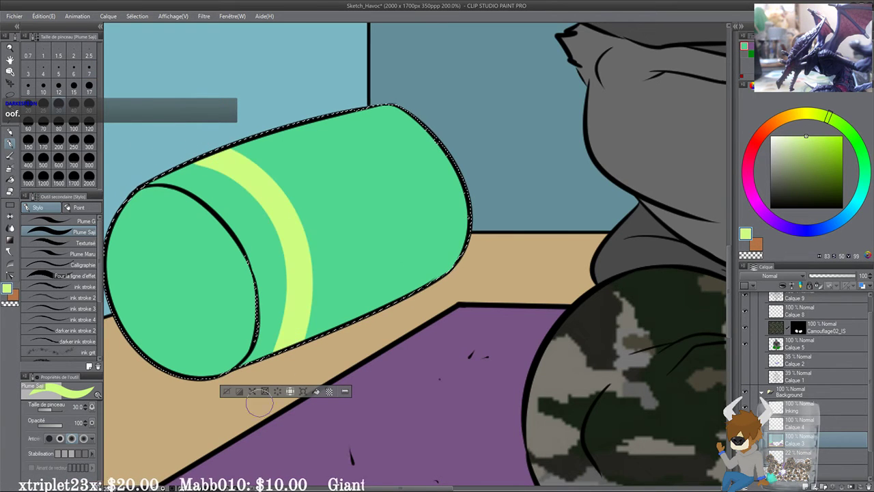
pyautogui.hotkey('ctrl', 'z')
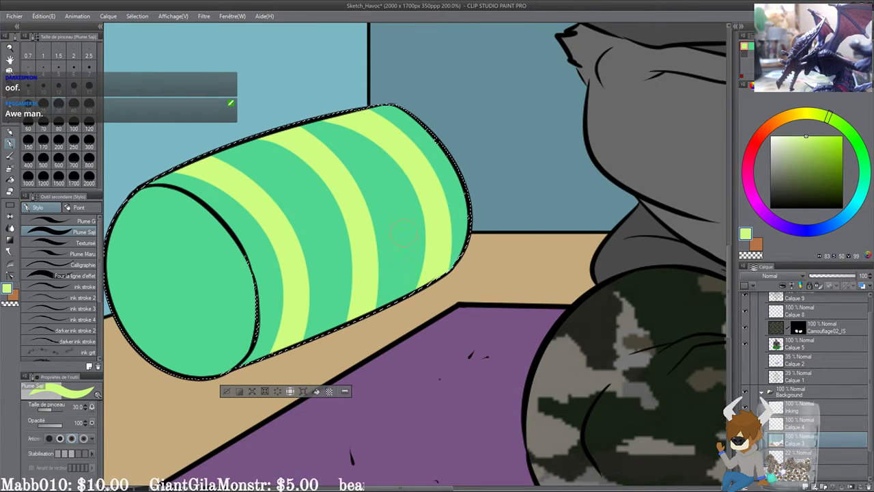
pyautogui.hotkey('ctrl', 'z')
pyautogui.moveTo(327, 106)
pyautogui.mouseDown()
pyautogui.moveTo(426, 226)
pyautogui.moveTo(392, 314)
pyautogui.mouseUp()
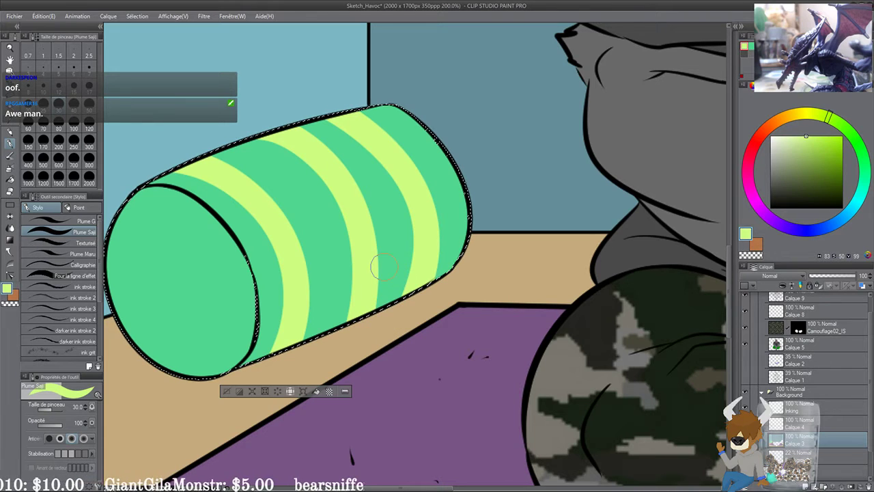
pyautogui.moveTo(230, 300); pyautogui.dragTo(316, 291)
pyautogui.scroll(-1, 240, 284)
pyautogui.scroll(1, 239, 284)
pyautogui.hotkey('ctrl', 'd')
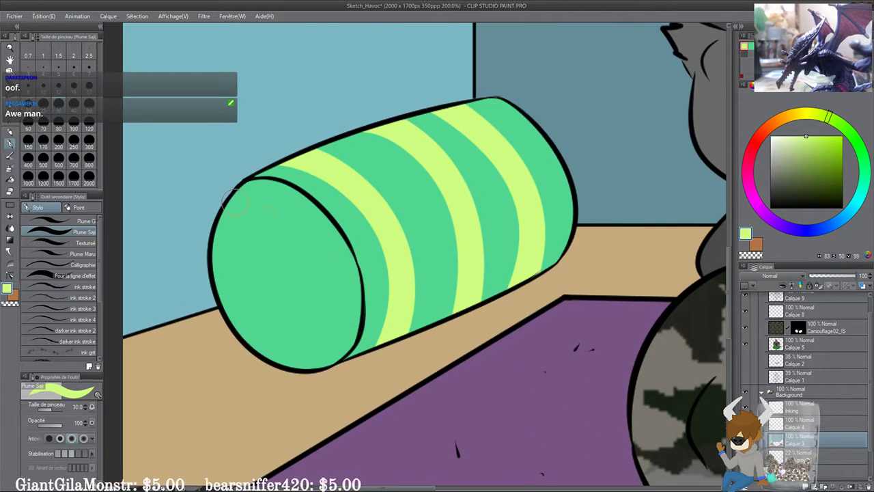
# Step: Select the cushion's round end on the Inking layer and paint three slanted lime stripes across it with the Saji pen at size 25
pyautogui.press('w')
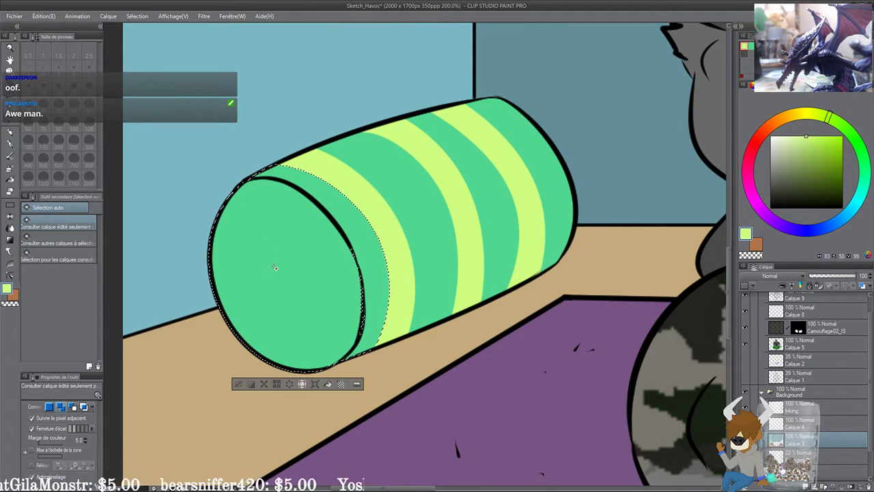
pyautogui.click(799, 412)
pyautogui.click(315, 278)
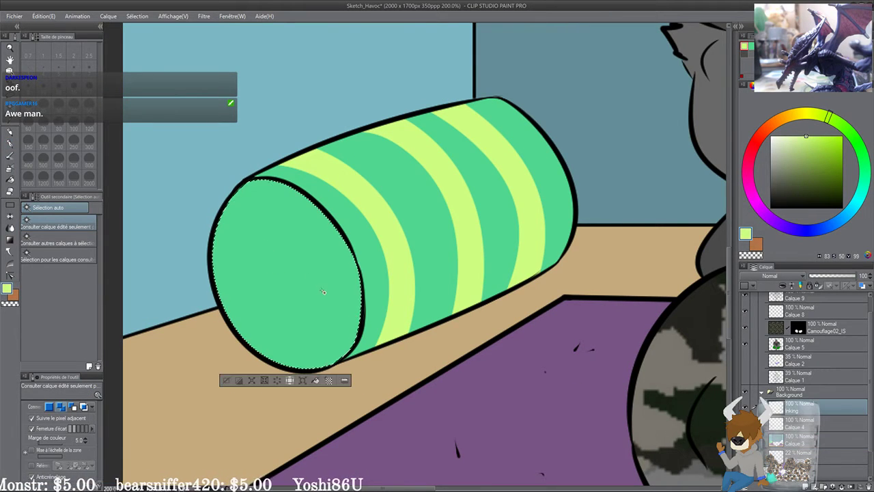
pyautogui.click(10, 143)
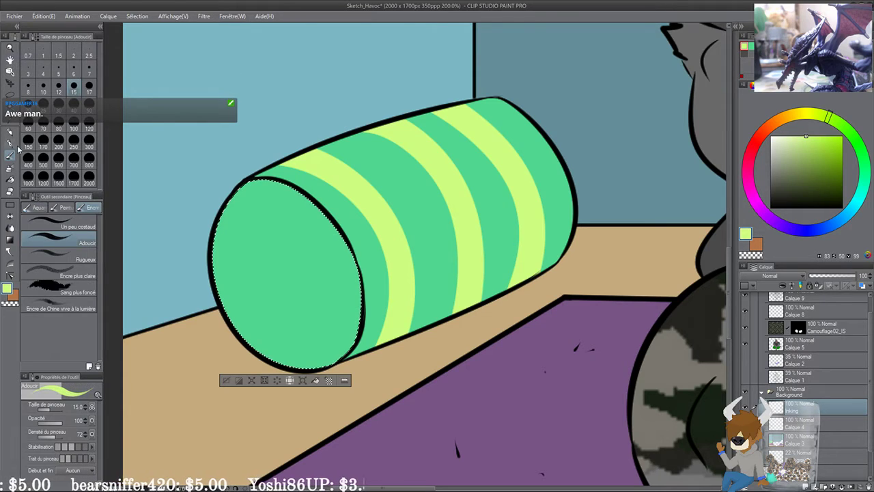
pyautogui.click(44, 104)
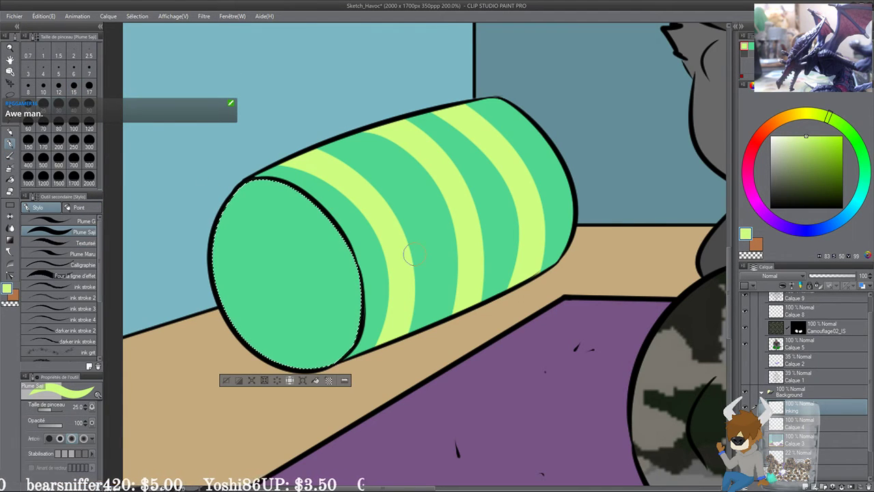
pyautogui.moveTo(206, 178); pyautogui.dragTo(260, 366)
pyautogui.moveTo(248, 173); pyautogui.dragTo(317, 369)
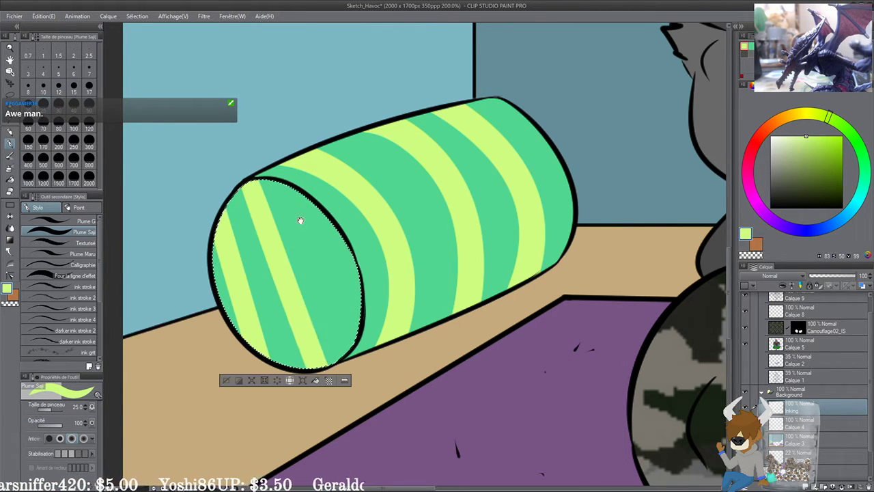
pyautogui.moveTo(282, 182)
pyautogui.mouseDown()
pyautogui.moveTo(350, 357)
pyautogui.moveTo(367, 367)
pyautogui.mouseUp()
pyautogui.hotkey('ctrl', 'z')
pyautogui.hotkey('ctrl', 'z')
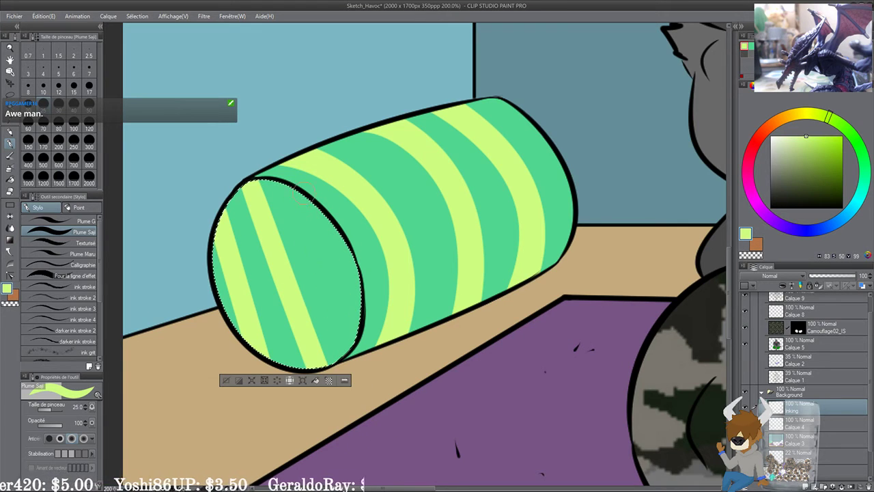
pyautogui.moveTo(295, 184); pyautogui.dragTo(367, 363)
pyautogui.hotkey('ctrl', 'd')
pyautogui.scroll(-3, 294, 294)
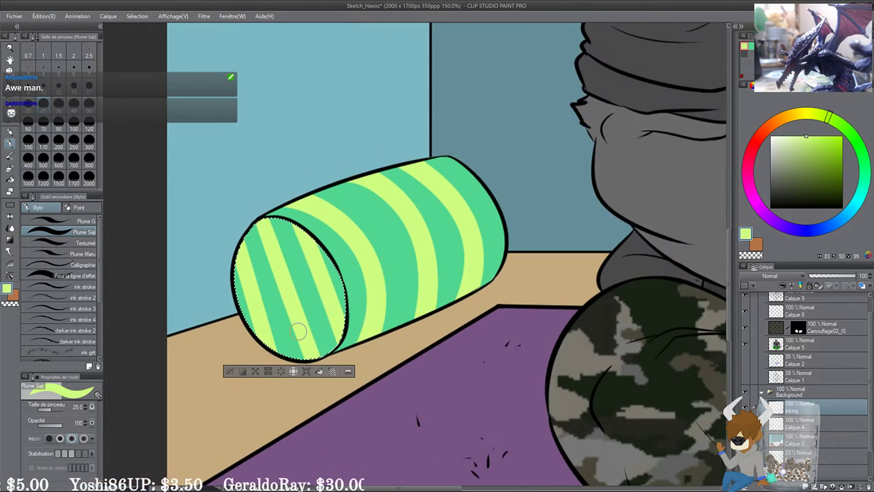
pyautogui.scroll(-2, 296, 241)
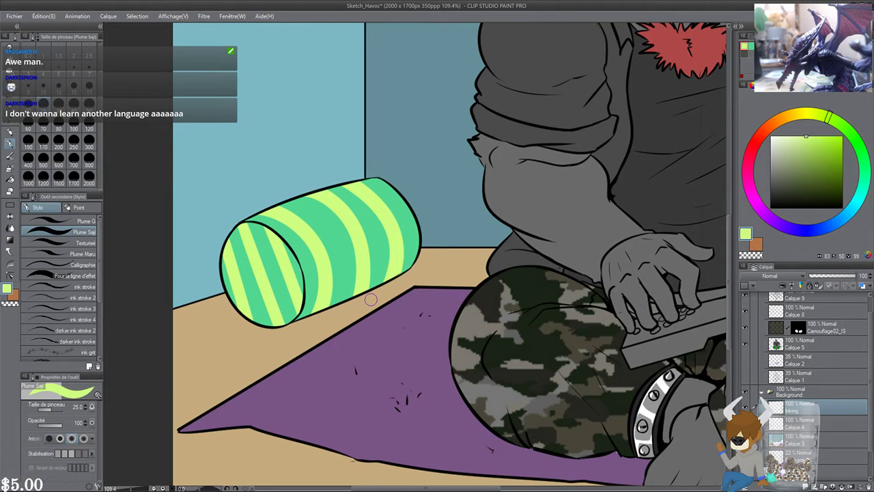
# Step: Pick blue (H 213, S 95, V 79) for the Fill tool, try it on the tied cushion on the Inking layer, and undo that fill
pyautogui.scroll(-3, 370, 299)
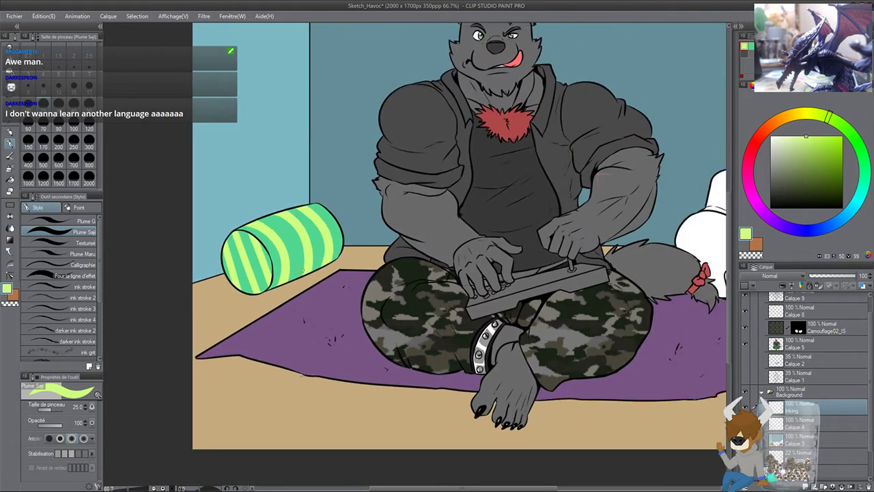
pyautogui.scroll(-1, 482, 198)
pyautogui.moveTo(601, 213); pyautogui.dragTo(443, 245)
pyautogui.scroll(2, 460, 227)
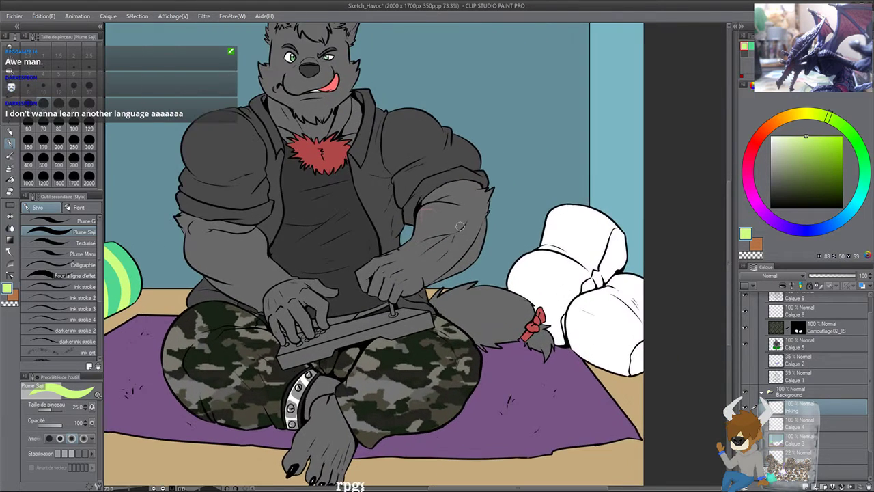
pyautogui.moveTo(509, 246)
pyautogui.mouseDown()
pyautogui.moveTo(504, 213)
pyautogui.moveTo(489, 230)
pyautogui.mouseUp()
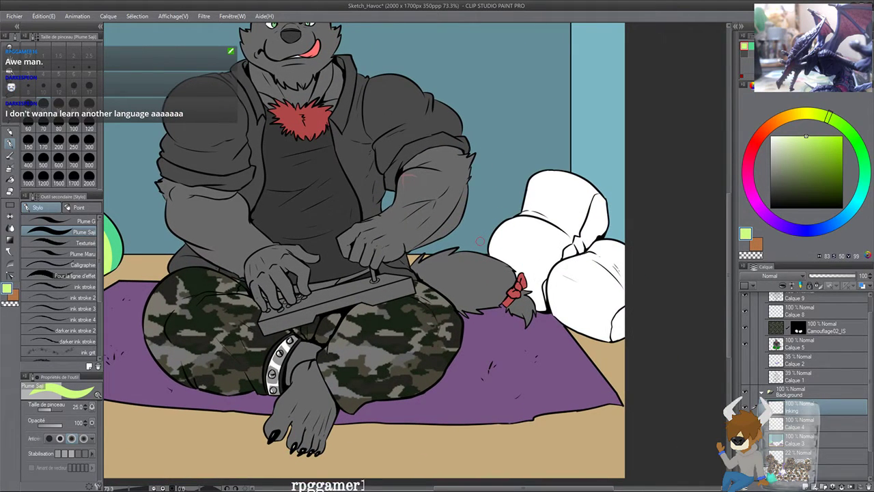
pyautogui.scroll(4, 480, 240)
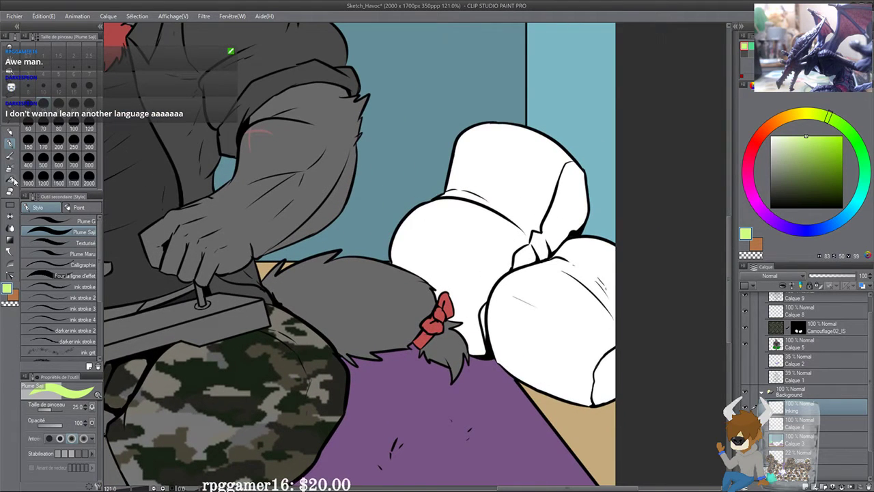
pyautogui.click(10, 179)
pyautogui.scroll(3, 724, 235)
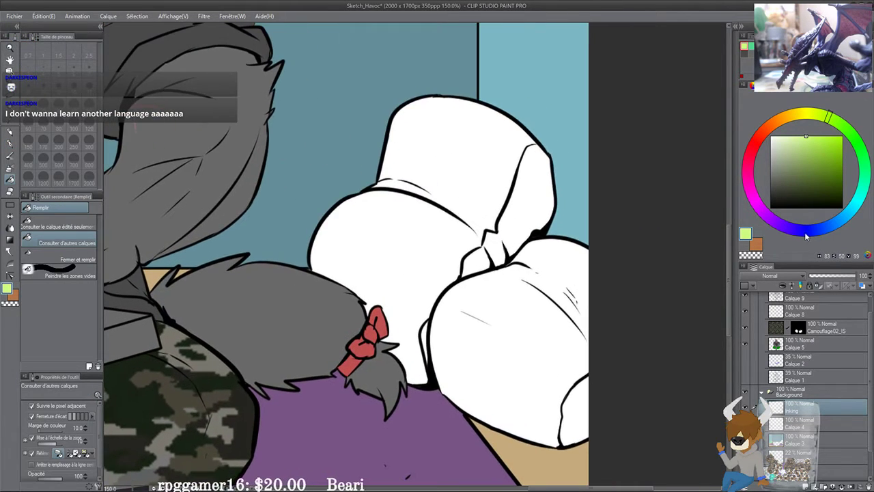
pyautogui.click(830, 221)
pyautogui.click(839, 150)
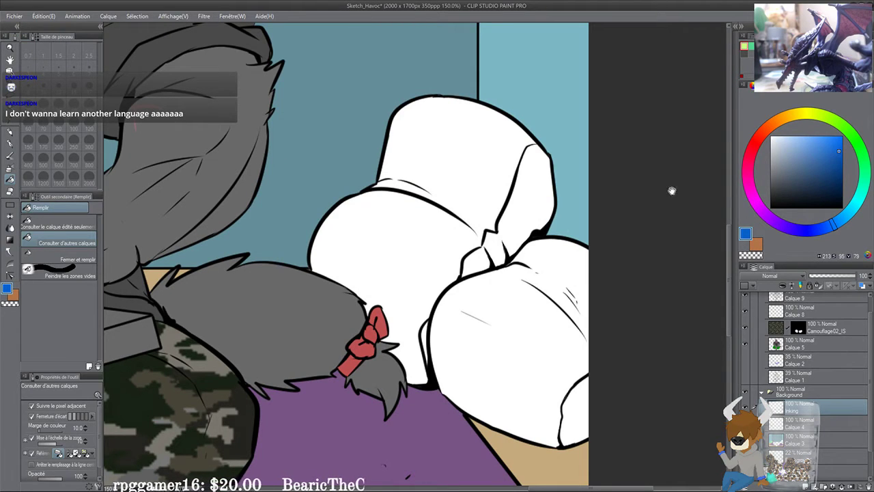
pyautogui.click(495, 173)
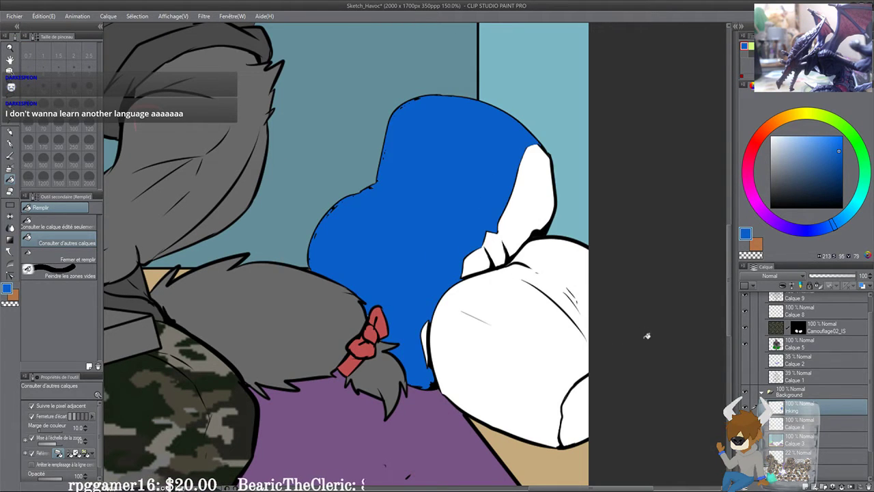
pyautogui.hotkey('ctrl', 'z')
# Step: Fill all sections of the tied rear cushion, including its end and knot folds, with the blue on layer Calque 3
pyautogui.click(800, 426)
pyautogui.click(800, 442)
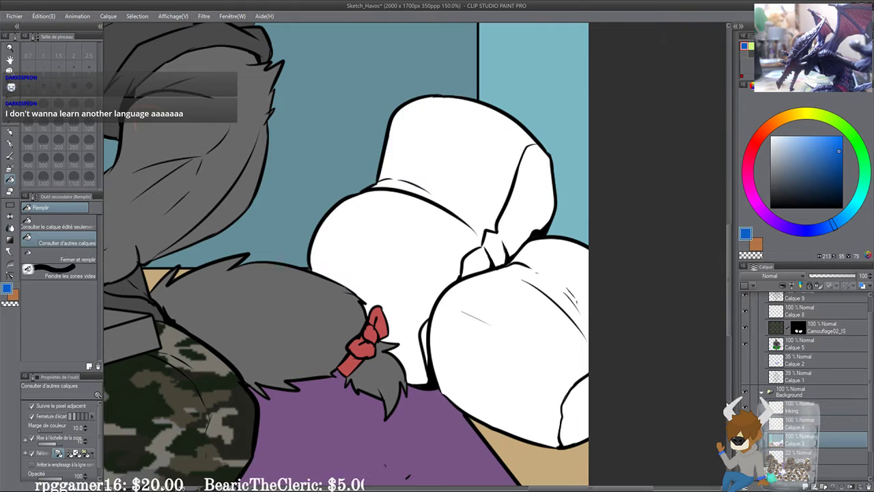
pyautogui.click(488, 196)
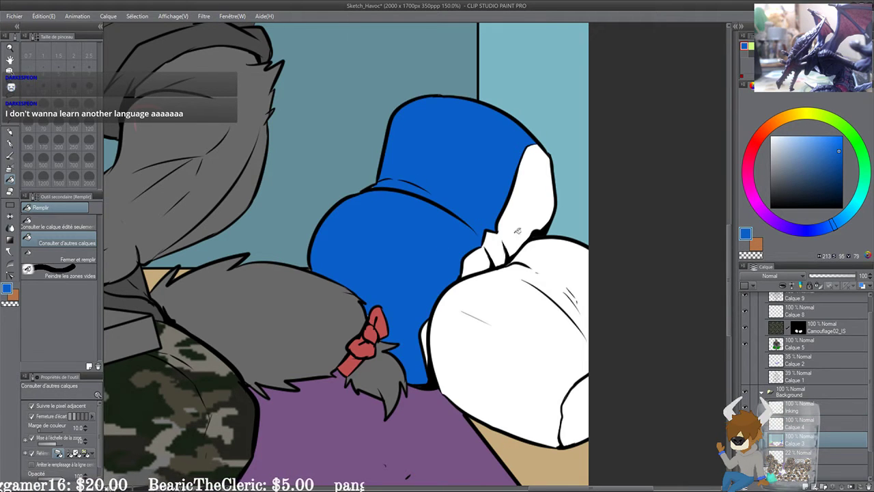
pyautogui.click(425, 335)
pyautogui.click(483, 265)
pyautogui.click(522, 234)
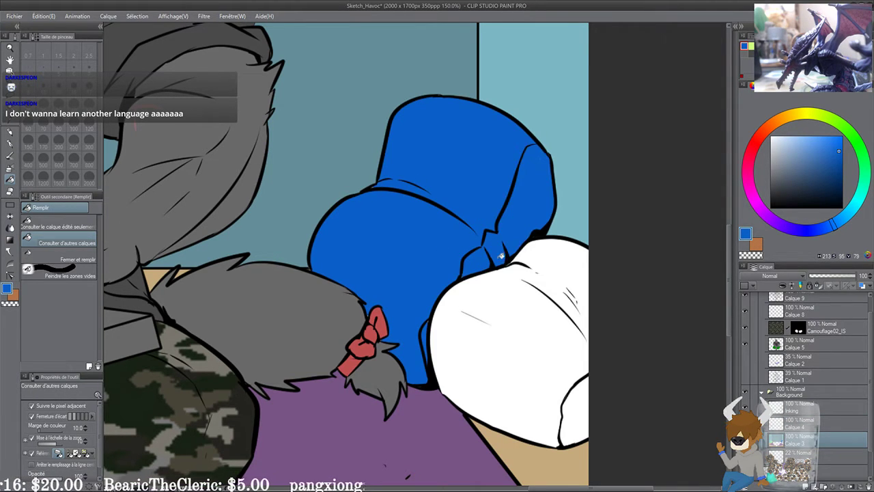
# Step: Check the blue cushion's edges around the tail and folds and touch up the fill with the Saji pen at size 12
pyautogui.moveTo(473, 241); pyautogui.dragTo(474, 236)
pyautogui.scroll(2, 435, 182)
pyautogui.press('p')
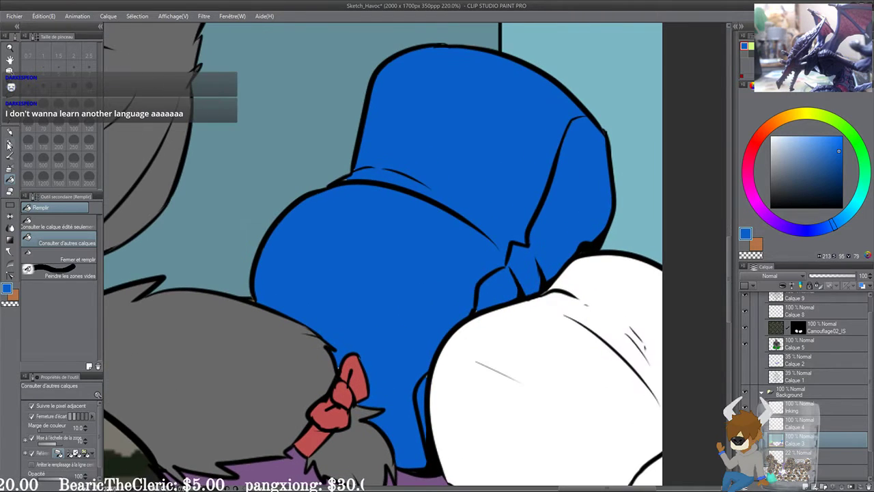
pyautogui.moveTo(455, 194); pyautogui.dragTo(407, 159)
pyautogui.click(59, 87)
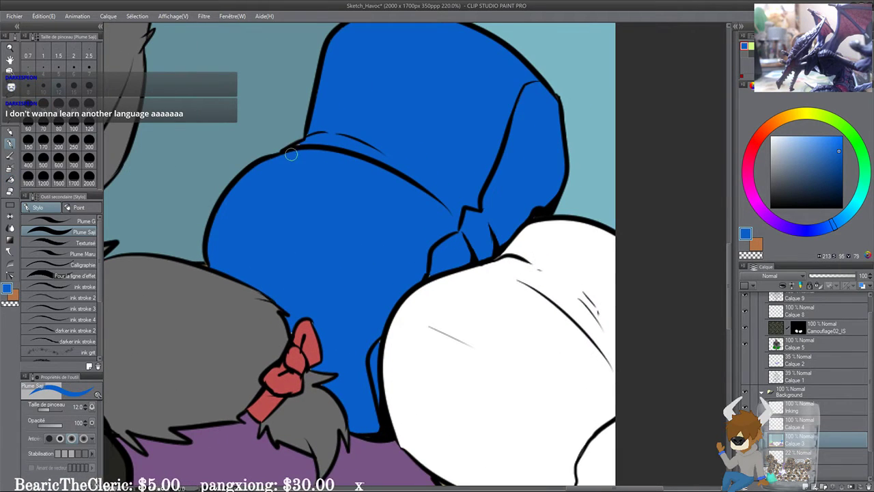
pyautogui.moveTo(308, 191); pyautogui.dragTo(291, 147)
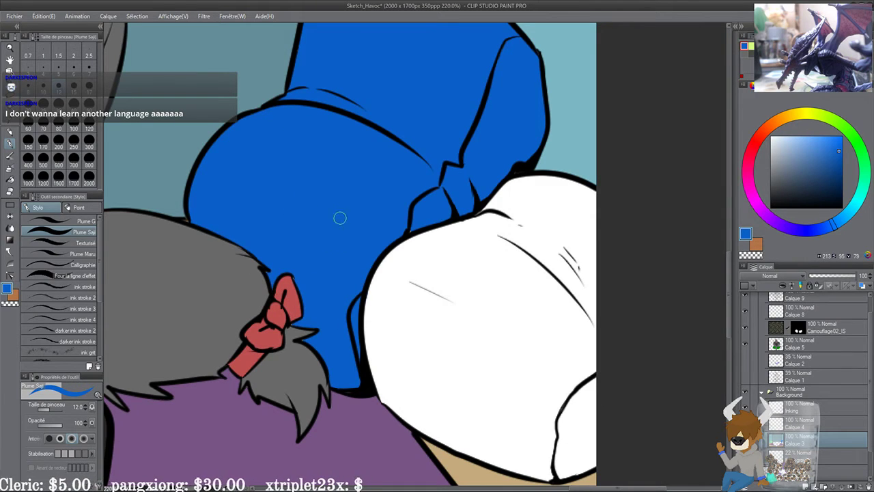
pyautogui.scroll(4, 293, 266)
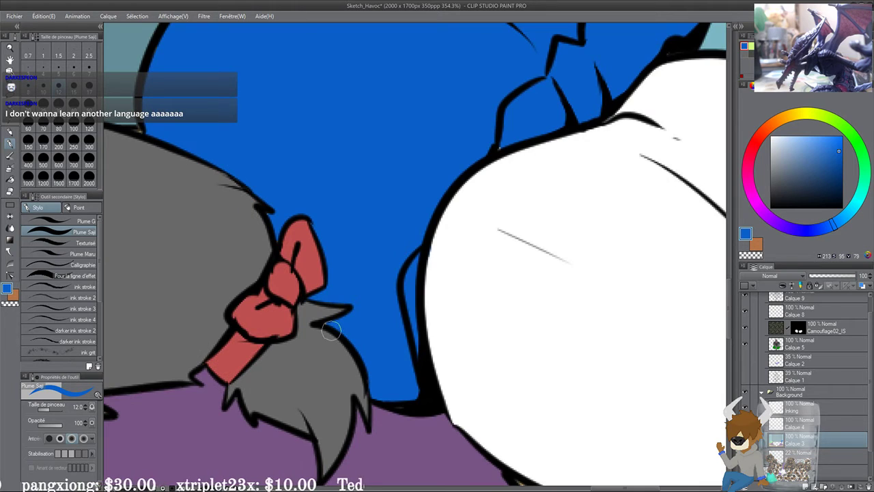
pyautogui.moveTo(395, 340); pyautogui.dragTo(221, 441)
pyautogui.moveTo(315, 254); pyautogui.dragTo(326, 247)
pyautogui.scroll(-6, 341, 209)
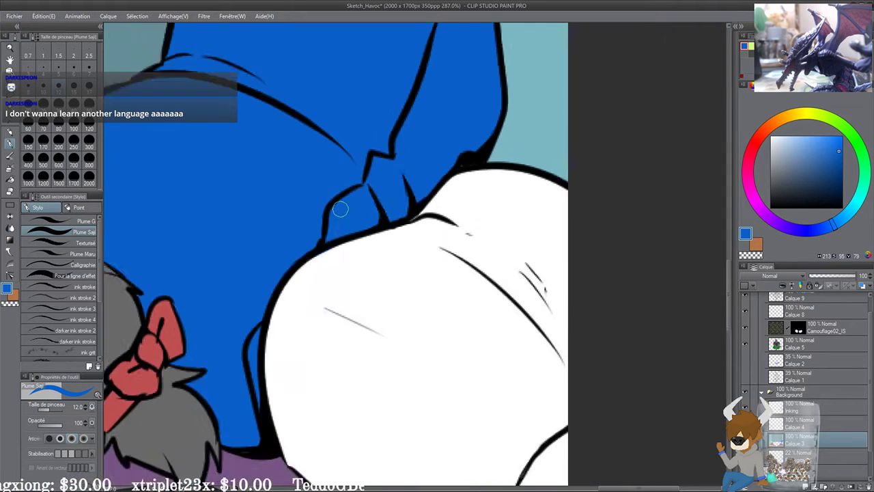
pyautogui.moveTo(308, 173)
pyautogui.mouseDown()
pyautogui.moveTo(325, 253)
pyautogui.moveTo(342, 221)
pyautogui.mouseUp()
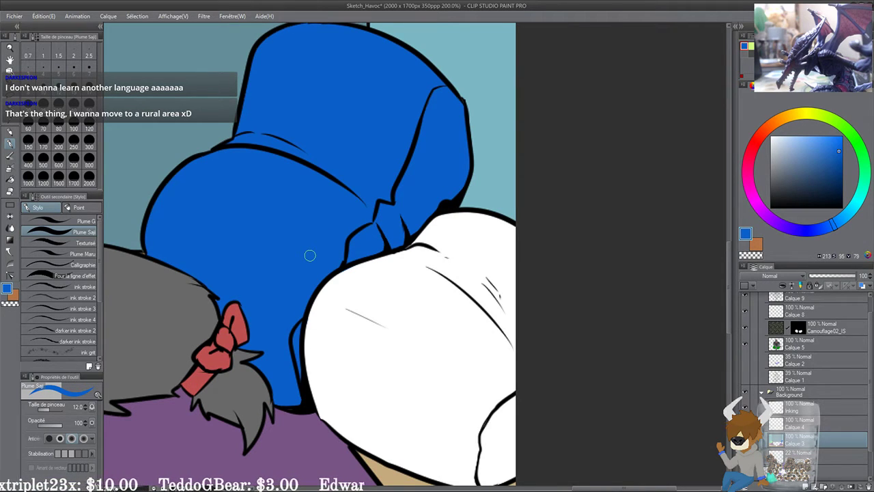
pyautogui.scroll(3, 310, 256)
pyautogui.moveTo(322, 196); pyautogui.dragTo(251, 120)
pyautogui.scroll(-1, 252, 121)
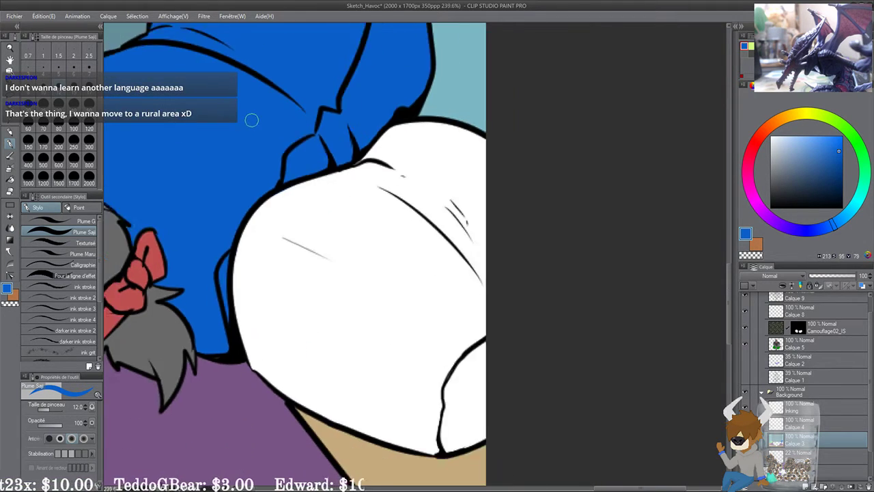
pyautogui.scroll(-2, 251, 121)
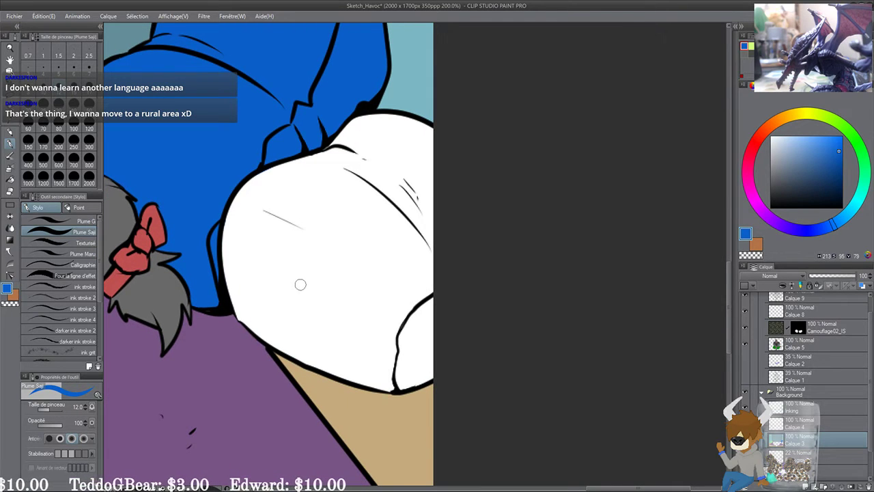
# Step: Fill the body and round end of the front white cushion with raspberry red (H 346, S 67, V 75)
pyautogui.click(9, 181)
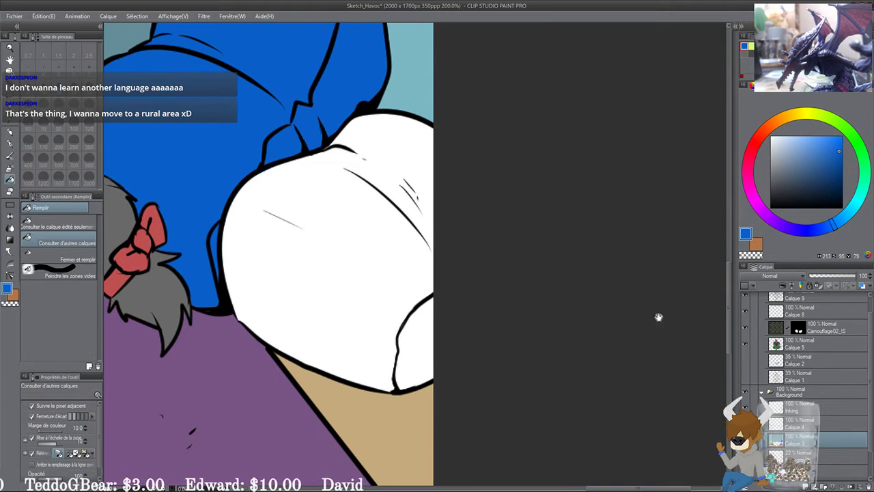
pyautogui.moveTo(613, 362); pyautogui.dragTo(640, 456)
pyautogui.click(861, 156)
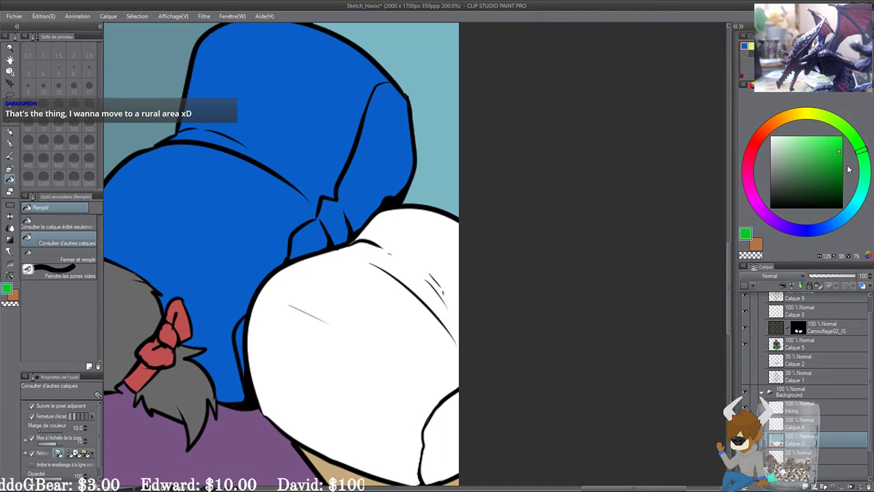
pyautogui.click(752, 159)
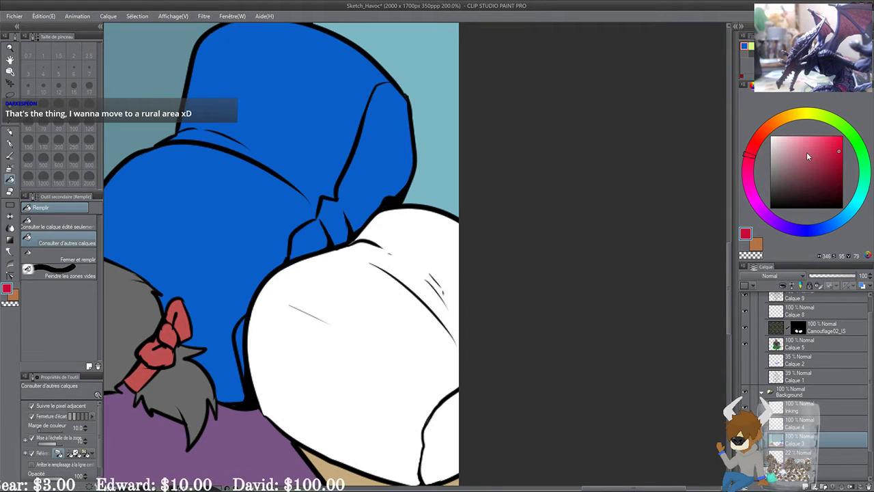
pyautogui.click(819, 153)
pyautogui.click(434, 300)
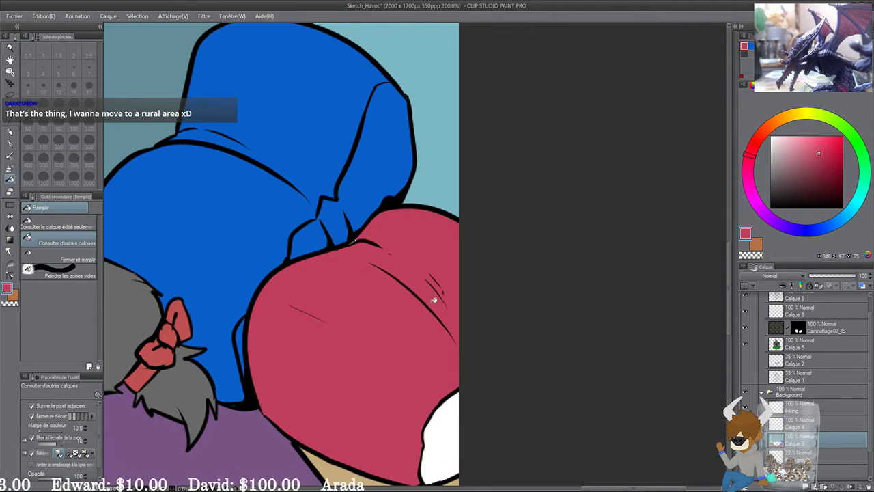
pyautogui.moveTo(439, 375)
pyautogui.mouseDown()
pyautogui.moveTo(445, 282)
pyautogui.moveTo(464, 312)
pyautogui.moveTo(444, 358)
pyautogui.mouseUp()
pyautogui.click(448, 346)
# Step: Check the red cushion's edges and touch up its round end with the Saji pen at size 12
pyautogui.scroll(3, 404, 373)
pyautogui.press('p')
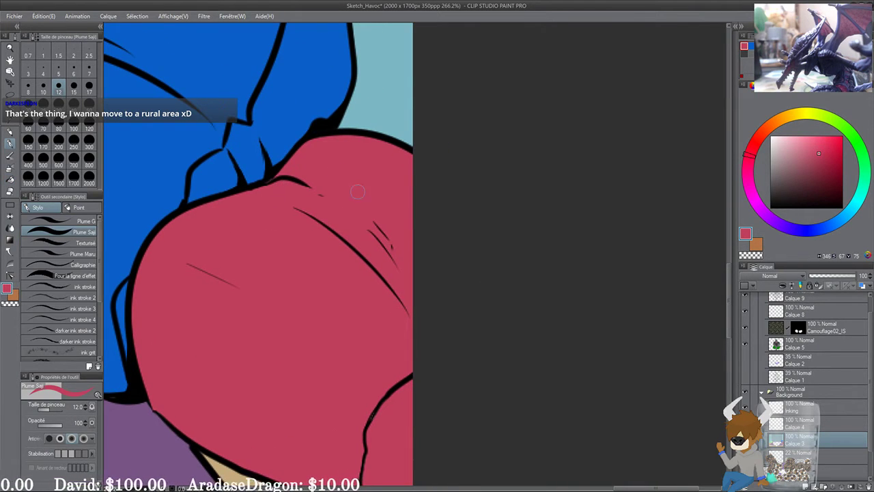
pyautogui.moveTo(380, 355); pyautogui.dragTo(378, 244)
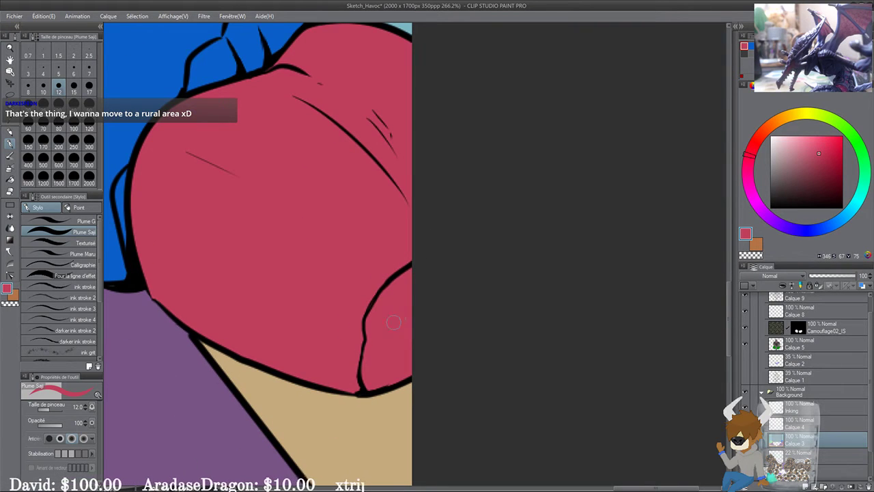
pyautogui.scroll(-4, 411, 306)
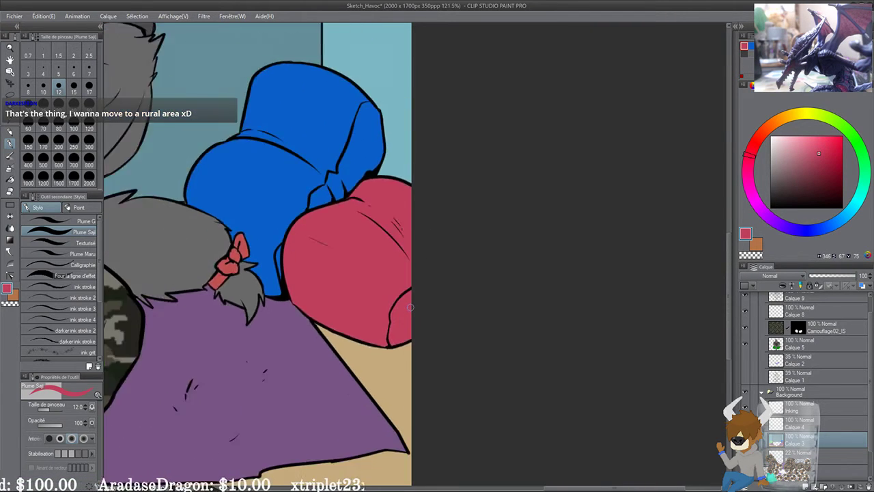
# Step: Spray a soft white fade over the upper-left corner of the background with the Doux airbrush at size 400
pyautogui.scroll(-6, 410, 307)
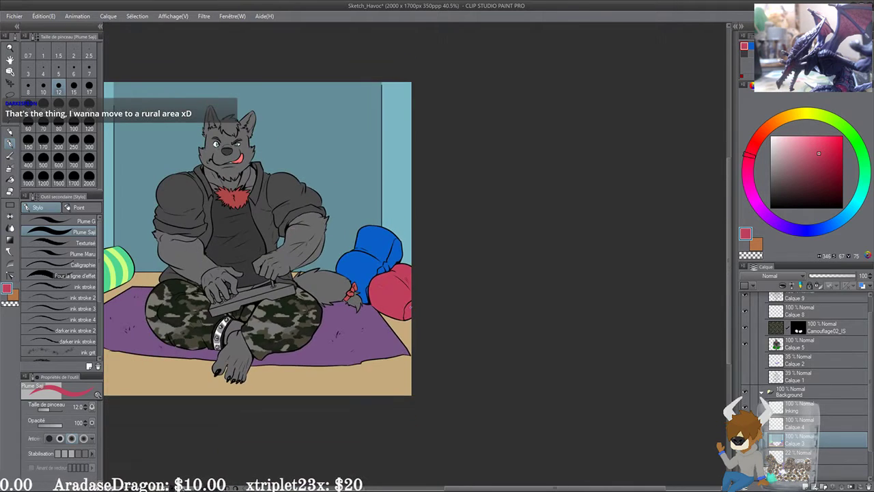
pyautogui.moveTo(262, 223); pyautogui.dragTo(388, 230)
pyautogui.scroll(1, 317, 215)
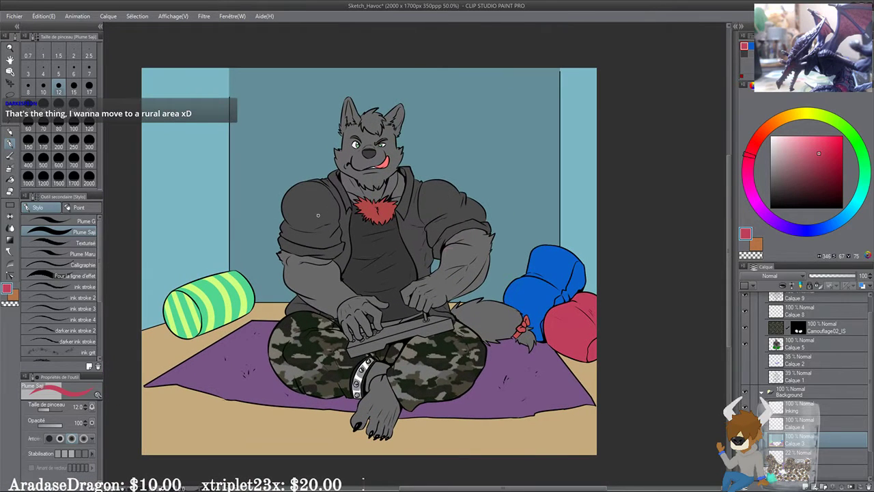
pyautogui.scroll(-1, 318, 215)
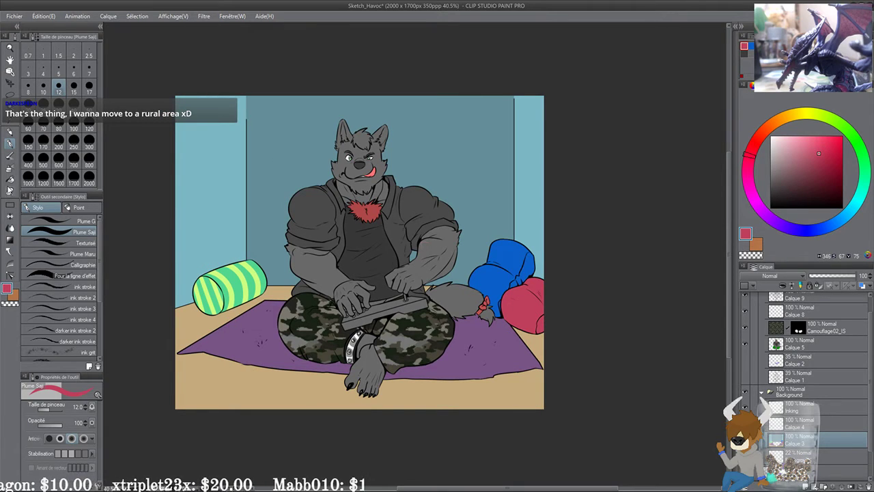
pyautogui.click(10, 167)
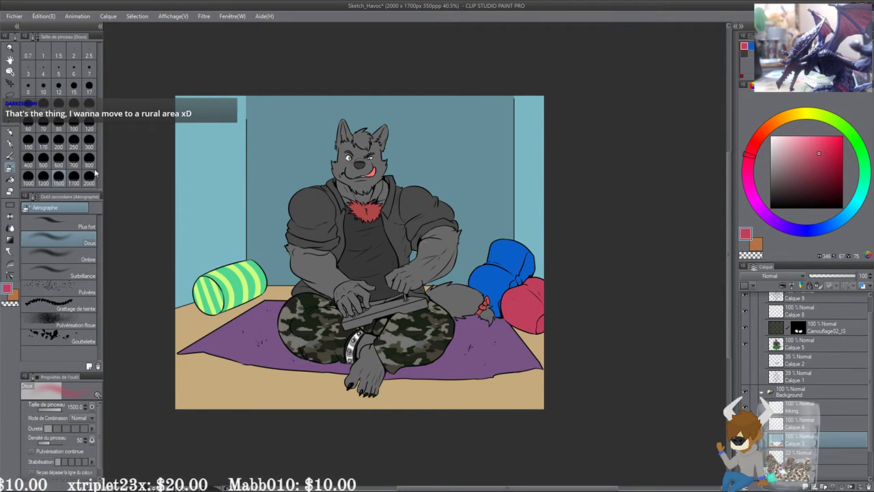
pyautogui.click(32, 161)
pyautogui.moveTo(815, 164); pyautogui.dragTo(770, 136)
pyautogui.moveTo(249, 194); pyautogui.dragTo(276, 204)
pyautogui.moveTo(192, 90)
pyautogui.mouseDown()
pyautogui.moveTo(155, 116)
pyautogui.moveTo(164, 147)
pyautogui.moveTo(226, 129)
pyautogui.moveTo(200, 174)
pyautogui.moveTo(264, 88)
pyautogui.mouseUp()
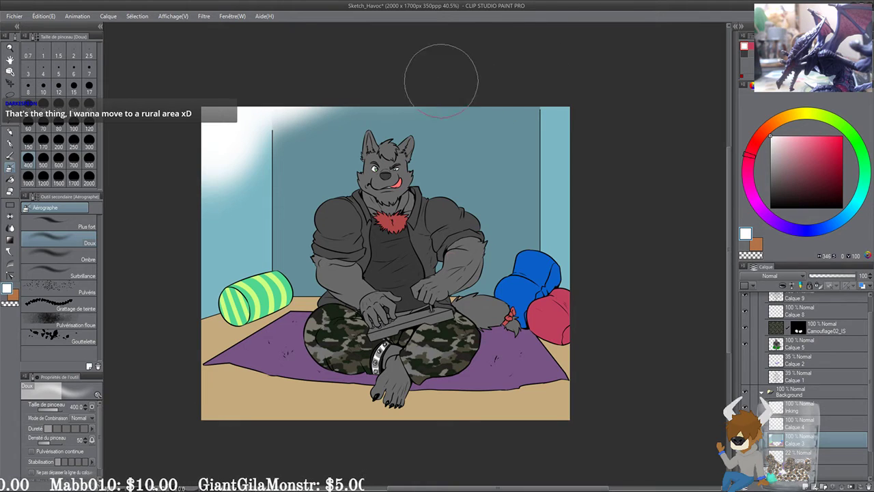
# Step: Extend the soft white vignette along the background's top edge, upper-right corner and the bottom edge of the floor
pyautogui.moveTo(441, 79)
pyautogui.mouseDown()
pyautogui.moveTo(586, 94)
pyautogui.moveTo(611, 129)
pyautogui.moveTo(596, 134)
pyautogui.moveTo(606, 149)
pyautogui.moveTo(592, 156)
pyautogui.moveTo(582, 144)
pyautogui.moveTo(612, 191)
pyautogui.mouseUp()
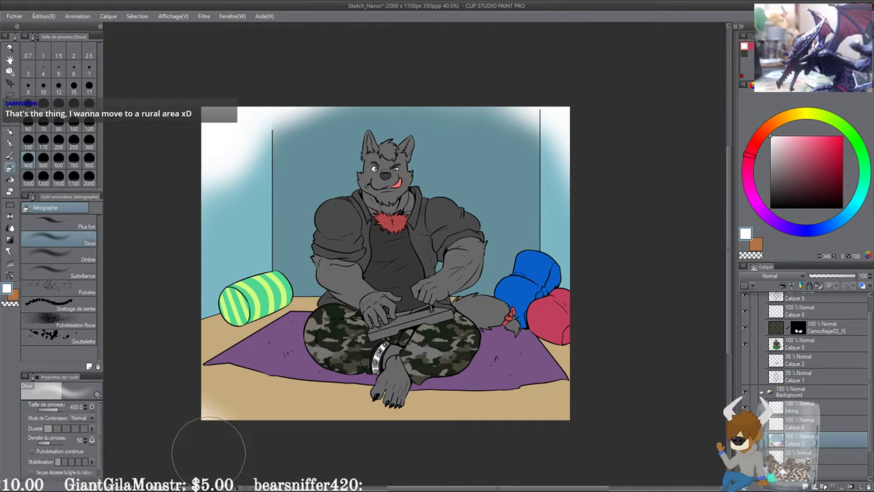
pyautogui.moveTo(208, 452)
pyautogui.mouseDown()
pyautogui.moveTo(261, 452)
pyautogui.moveTo(212, 439)
pyautogui.moveTo(315, 452)
pyautogui.moveTo(544, 439)
pyautogui.mouseUp()
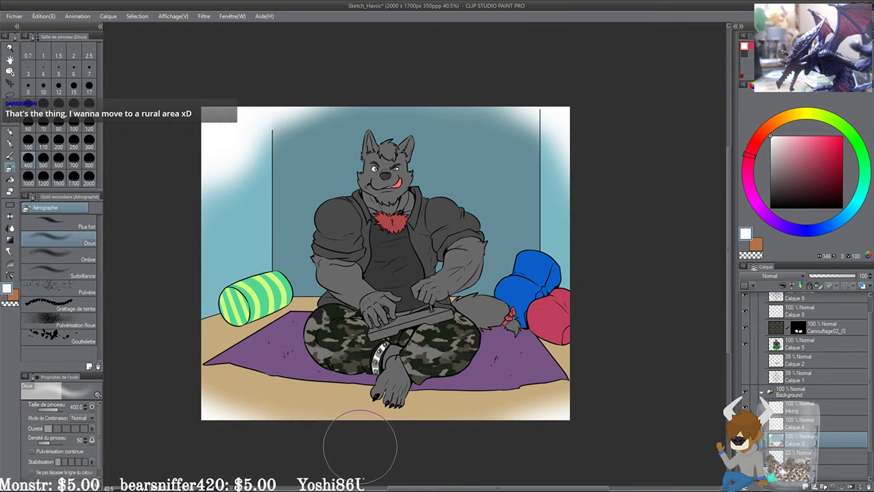
pyautogui.moveTo(377, 411); pyautogui.dragTo(410, 438)
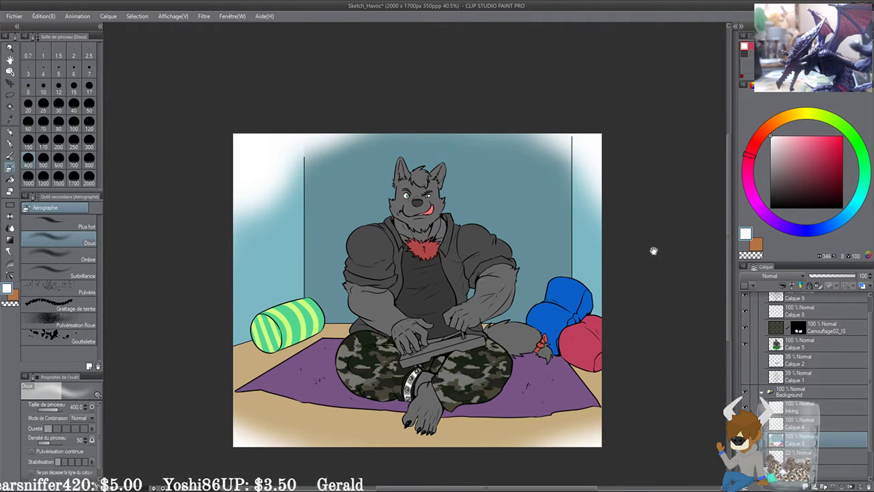
pyautogui.moveTo(653, 250); pyautogui.dragTo(646, 230)
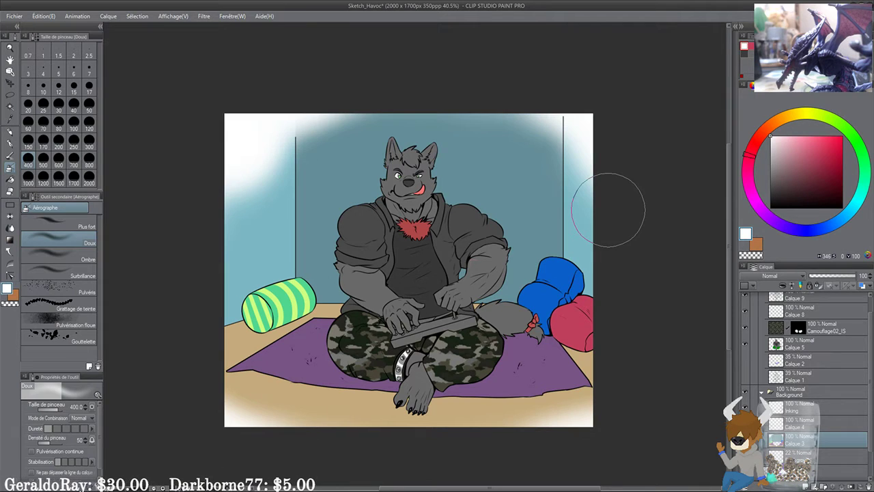
# Step: Make the Inking layer active and ready the Plume G pen at size 7 in black by the striped cushion's round end
pyautogui.click(800, 410)
pyautogui.moveTo(820, 192); pyautogui.dragTo(768, 210)
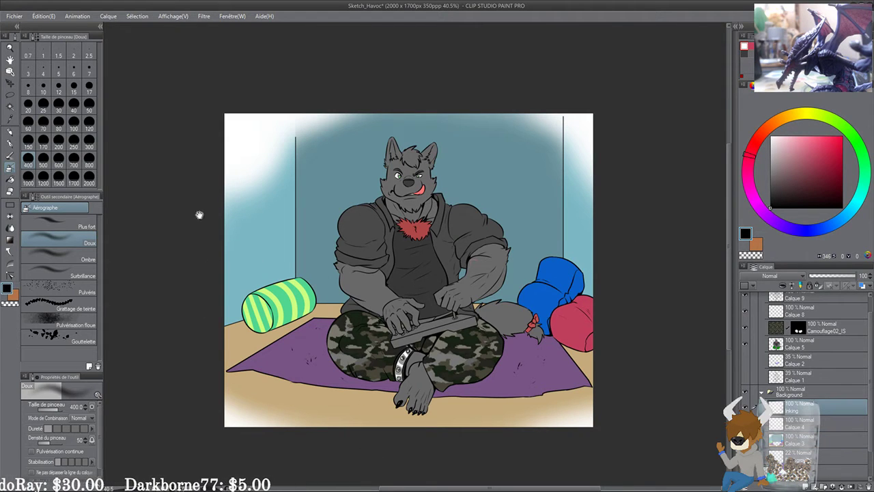
pyautogui.scroll(2, 179, 194)
pyautogui.click(9, 142)
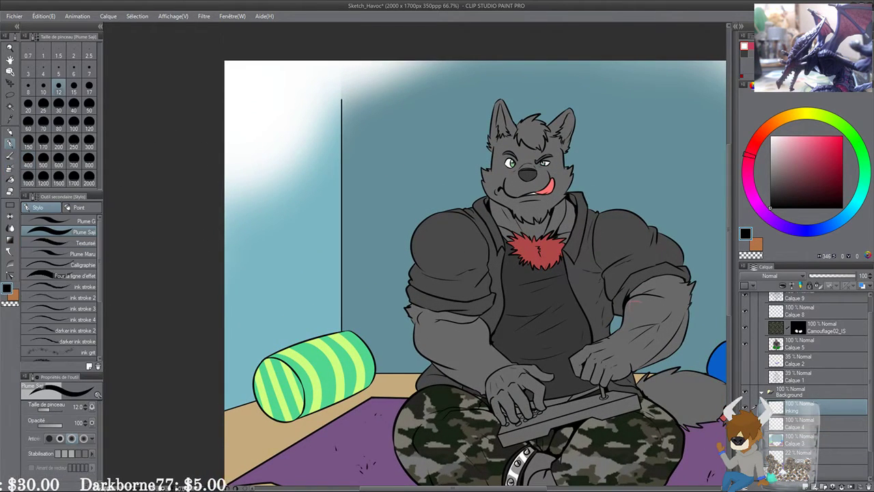
pyautogui.moveTo(204, 396)
pyautogui.mouseDown()
pyautogui.moveTo(205, 233)
pyautogui.moveTo(155, 165)
pyautogui.mouseUp()
pyautogui.scroll(2, 194, 177)
pyautogui.click(85, 222)
pyautogui.click(89, 69)
pyautogui.moveTo(286, 274); pyautogui.dragTo(295, 246)
pyautogui.scroll(2, 281, 214)
pyautogui.scroll(4, 282, 213)
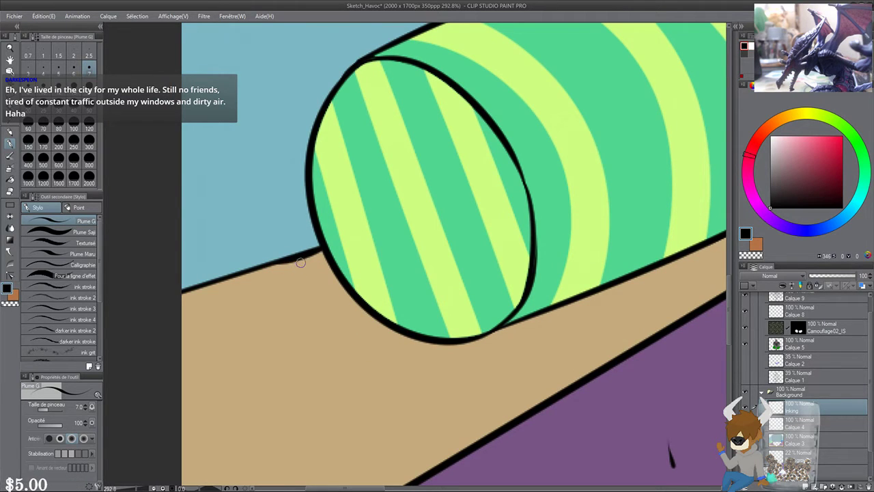
# Step: Try to ink a solid black shadow wedge where the wall-floor line meets the striped cushion's round end
pyautogui.moveTo(301, 256); pyautogui.dragTo(330, 274)
pyautogui.hotkey('ctrl', 'z')
pyautogui.moveTo(276, 265); pyautogui.dragTo(330, 274)
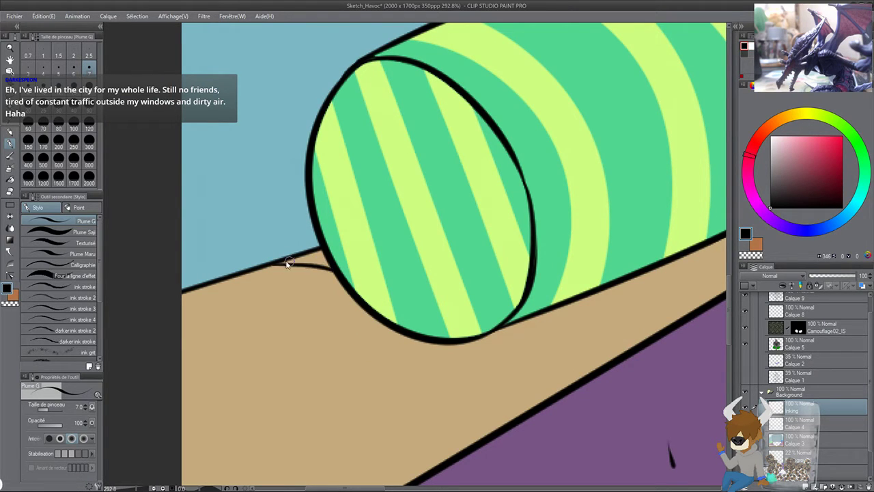
pyautogui.hotkey('ctrl', 'z')
pyautogui.moveTo(268, 264); pyautogui.dragTo(328, 269)
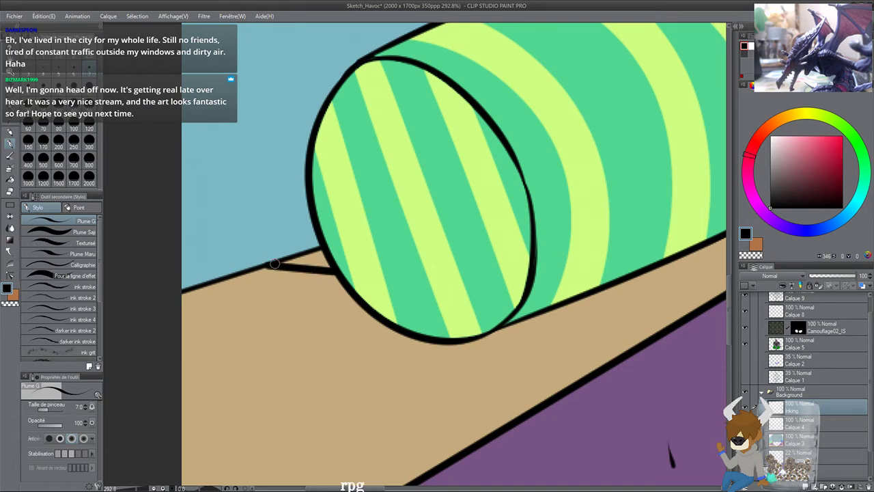
pyautogui.moveTo(269, 263)
pyautogui.mouseDown()
pyautogui.moveTo(321, 249)
pyautogui.moveTo(325, 266)
pyautogui.moveTo(317, 254)
pyautogui.moveTo(282, 265)
pyautogui.mouseUp()
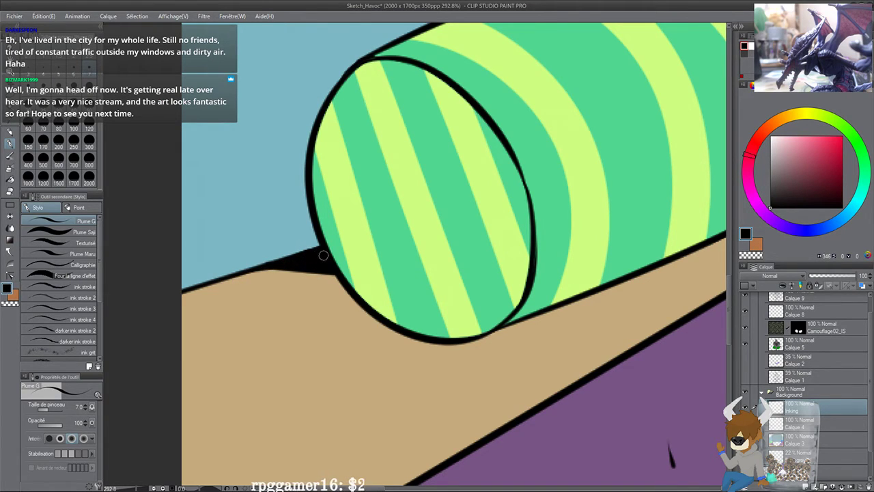
pyautogui.scroll(-2, 275, 245)
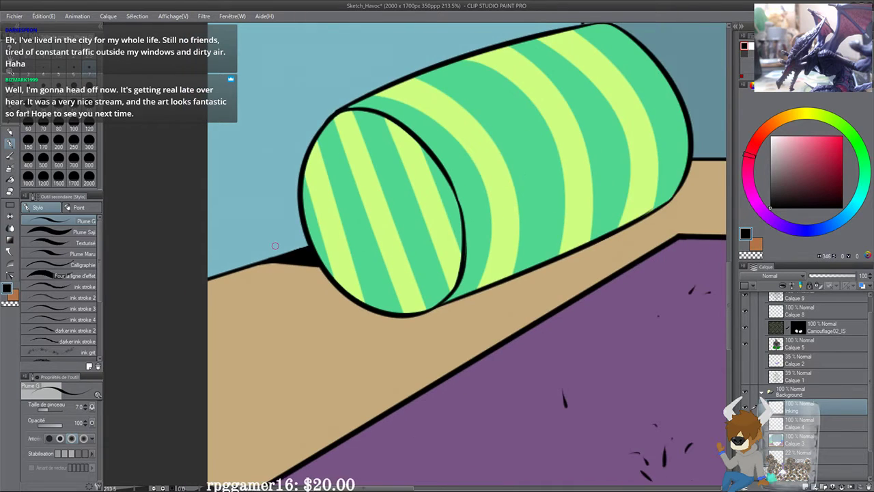
pyautogui.scroll(2, 275, 245)
pyautogui.hotkey('ctrl', 'z')
pyautogui.hotkey('ctrl', 'z')
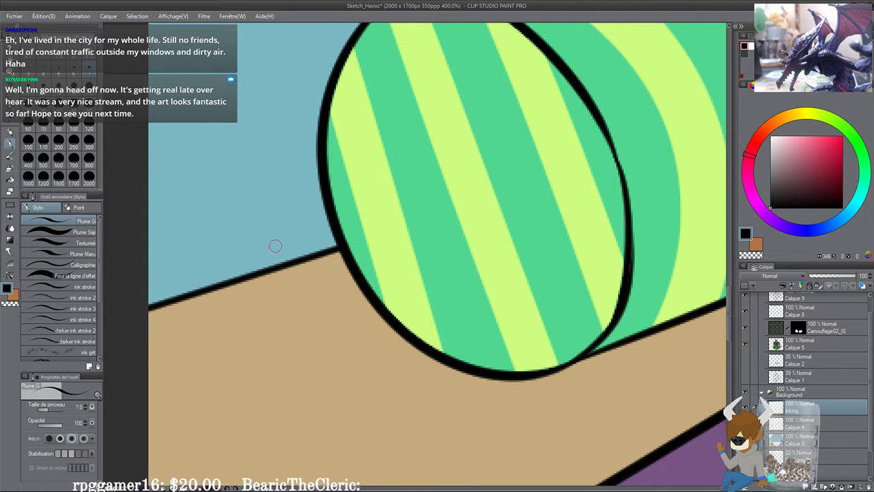
# Step: Ink a small black contact shadow in the corner where the wall-floor line meets the striped green cushion
pyautogui.moveTo(384, 290); pyautogui.dragTo(386, 294)
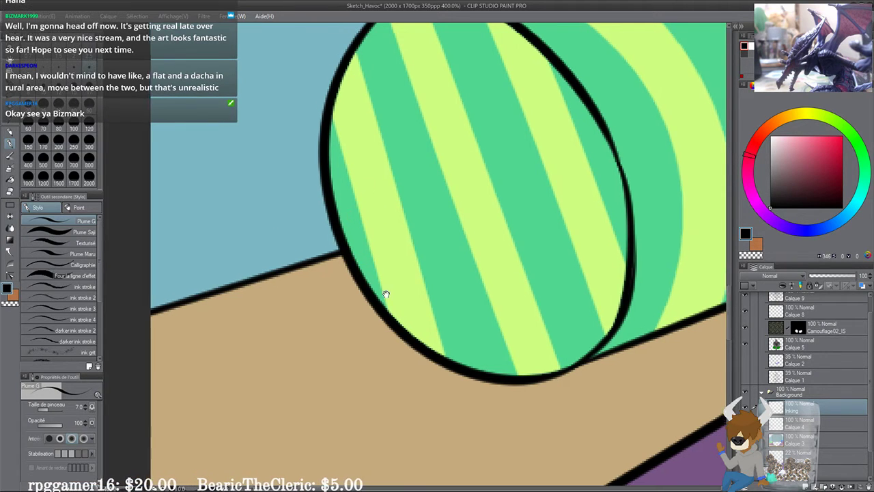
pyautogui.scroll(3, 386, 294)
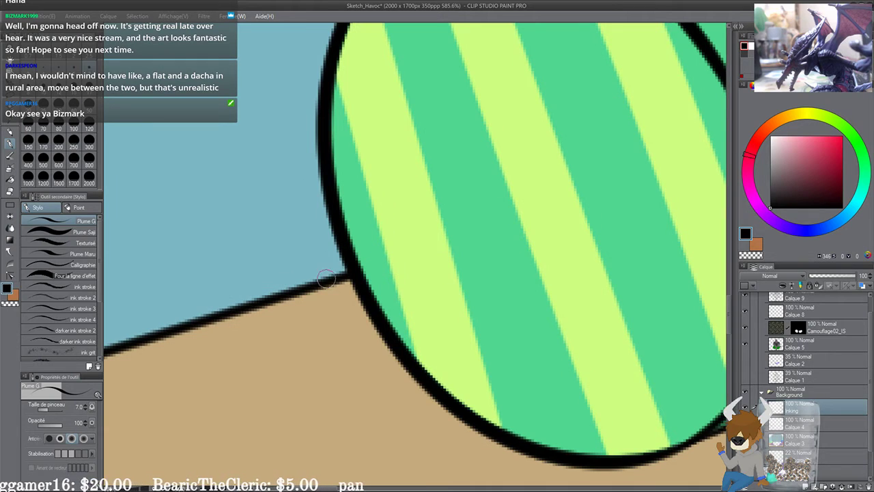
pyautogui.moveTo(325, 279)
pyautogui.mouseDown()
pyautogui.moveTo(352, 290)
pyautogui.moveTo(344, 282)
pyautogui.moveTo(284, 298)
pyautogui.moveTo(365, 302)
pyautogui.moveTo(280, 308)
pyautogui.mouseUp()
pyautogui.moveTo(345, 292); pyautogui.dragTo(245, 317)
pyautogui.moveTo(334, 249); pyautogui.dragTo(343, 277)
pyautogui.scroll(-2, 336, 258)
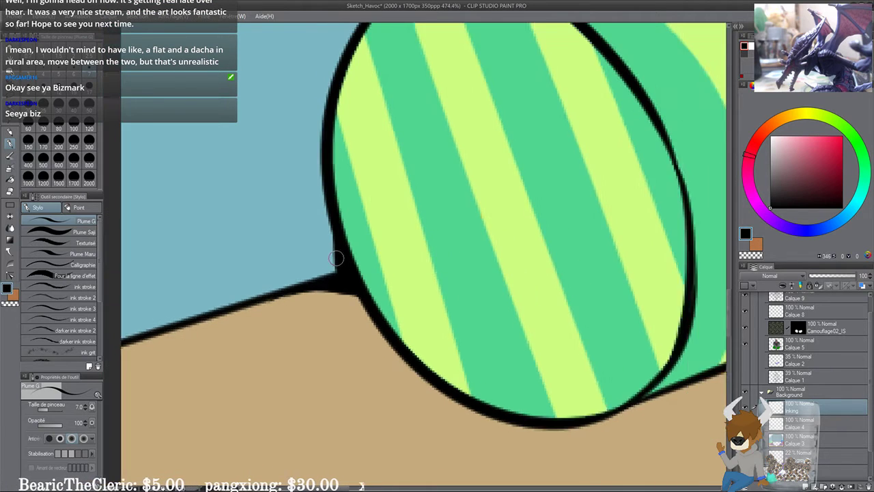
pyautogui.scroll(-3, 336, 258)
pyautogui.moveTo(335, 266); pyautogui.dragTo(333, 237)
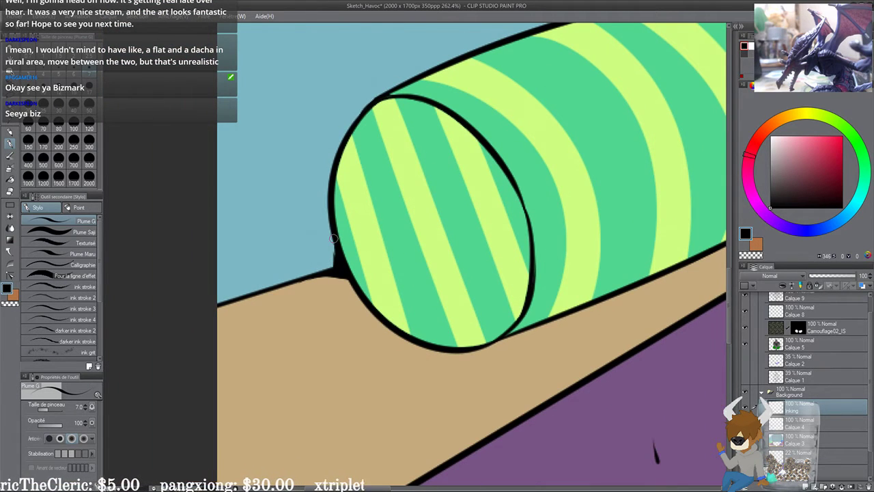
pyautogui.scroll(-2, 471, 288)
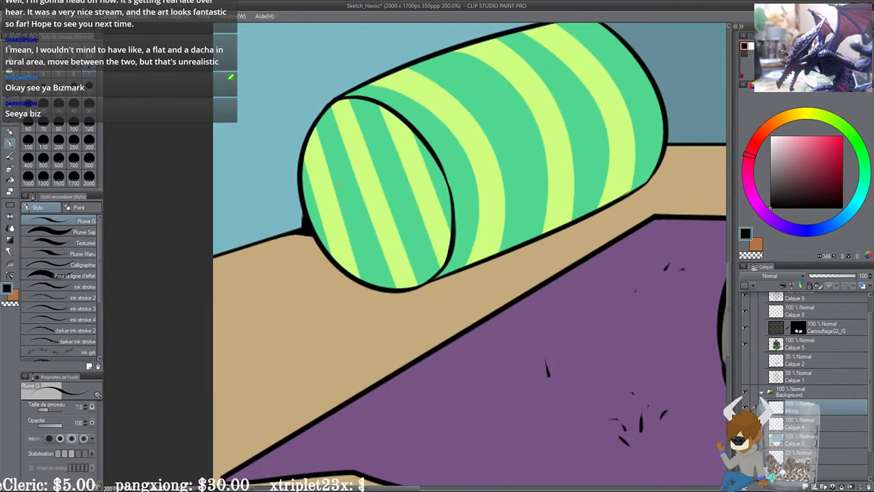
# Step: Check the line junctions around the blue and red cushions and thicken the ink where the mat's edge meets the red cushion
pyautogui.moveTo(460, 237); pyautogui.dragTo(427, 235)
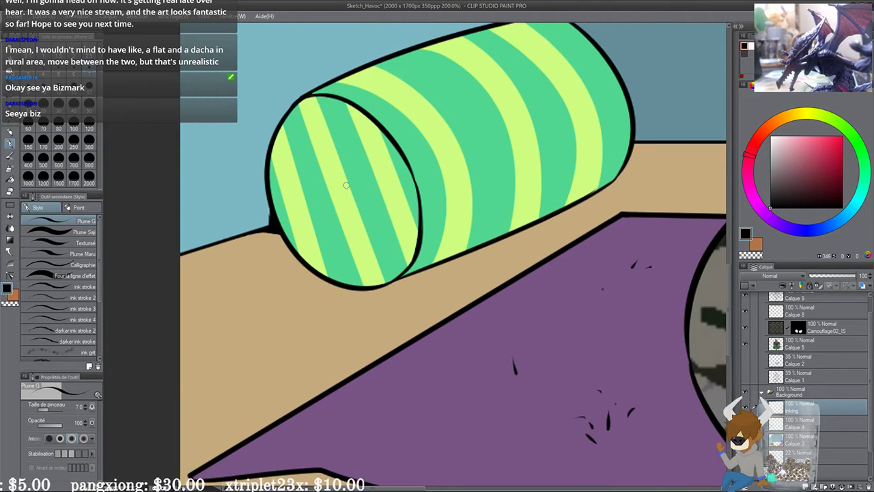
pyautogui.scroll(-3, 346, 186)
pyautogui.moveTo(522, 235); pyautogui.dragTo(367, 214)
pyautogui.moveTo(610, 183); pyautogui.dragTo(372, 206)
pyautogui.moveTo(540, 186); pyautogui.dragTo(345, 278)
pyautogui.scroll(5, 334, 259)
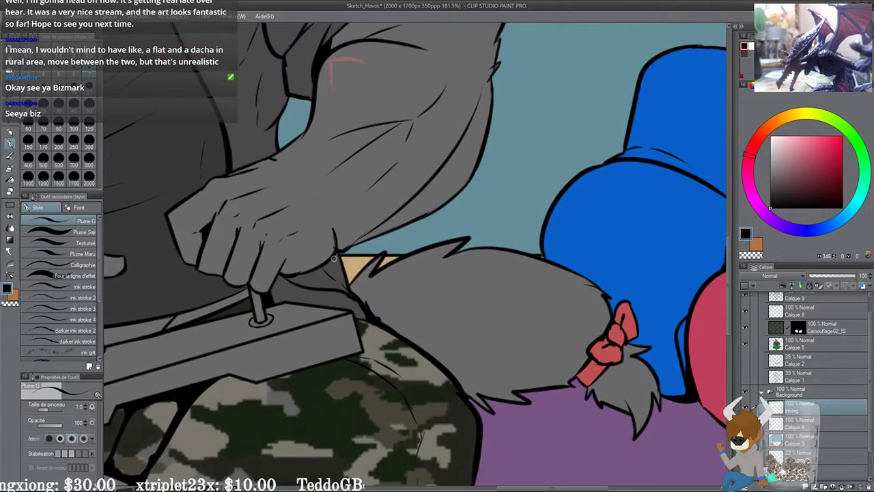
pyautogui.scroll(2, 387, 163)
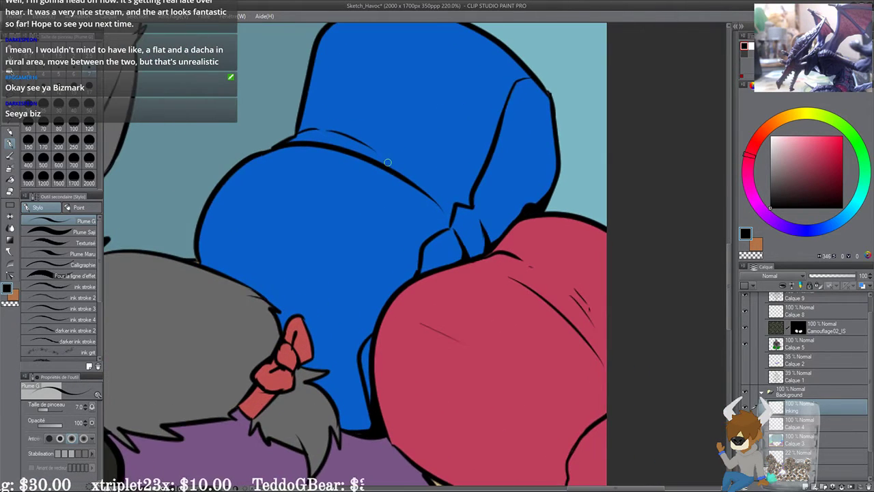
pyautogui.moveTo(385, 347); pyautogui.dragTo(371, 175)
pyautogui.moveTo(427, 310)
pyautogui.mouseDown()
pyautogui.moveTo(408, 298)
pyautogui.moveTo(418, 305)
pyautogui.mouseUp()
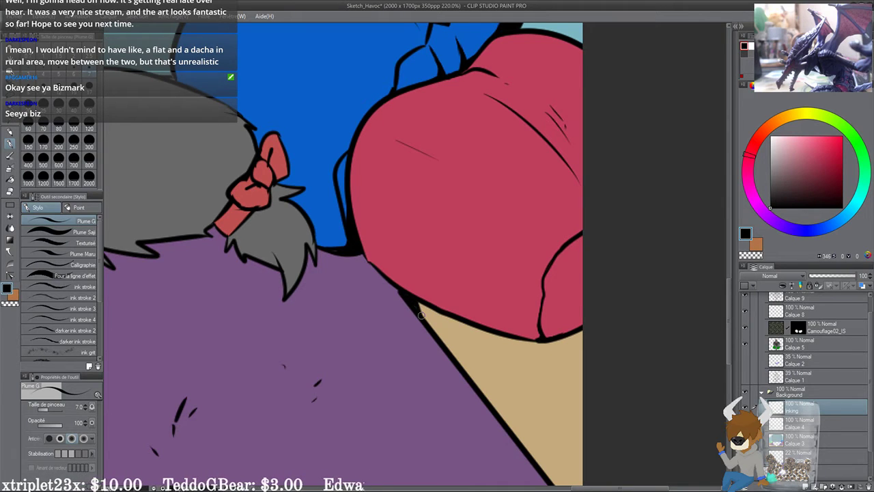
pyautogui.scroll(-9, 430, 330)
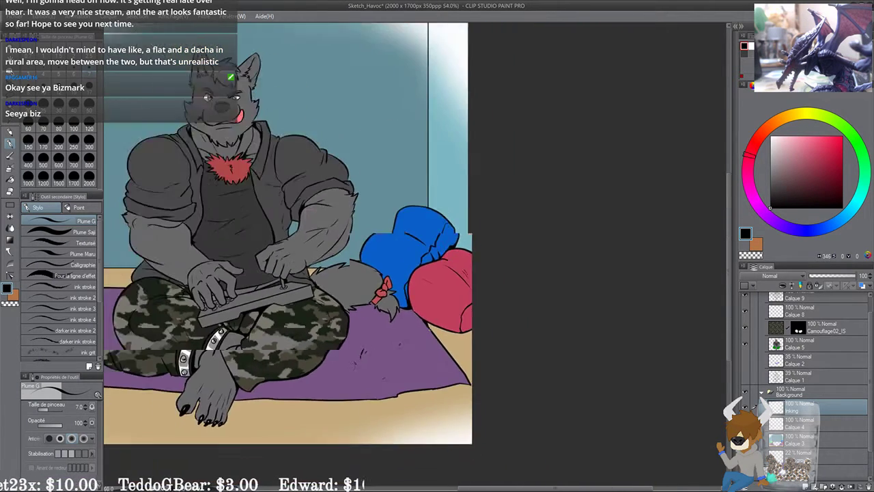
pyautogui.scroll(2, 268, 197)
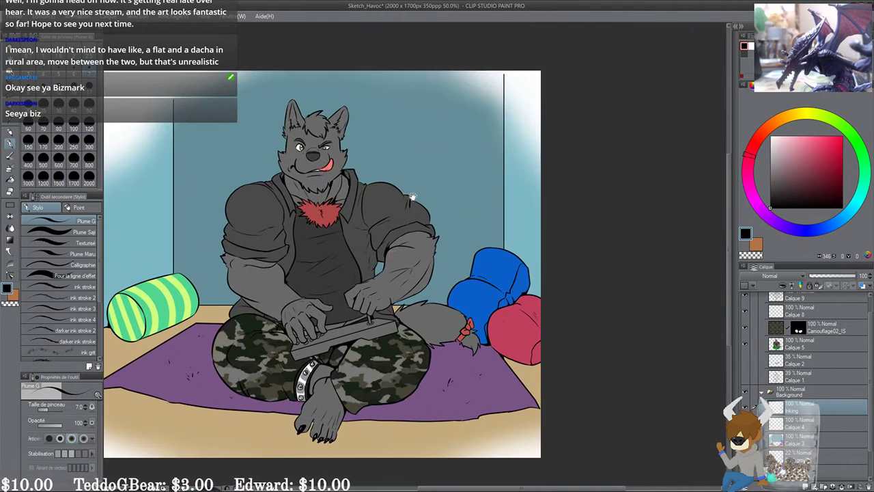
pyautogui.moveTo(412, 197); pyautogui.dragTo(398, 201)
pyautogui.moveTo(432, 152); pyautogui.dragTo(421, 149)
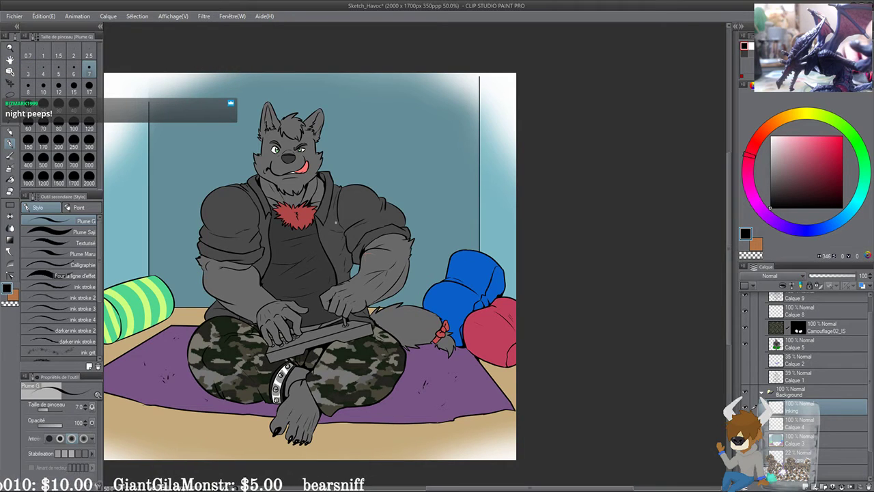
# Step: Paste the Super Smash Bros poster image, scale it to 61%, tilt it slightly and place it on the back wall right of the wolf's head
pyautogui.scroll(1, 482, 215)
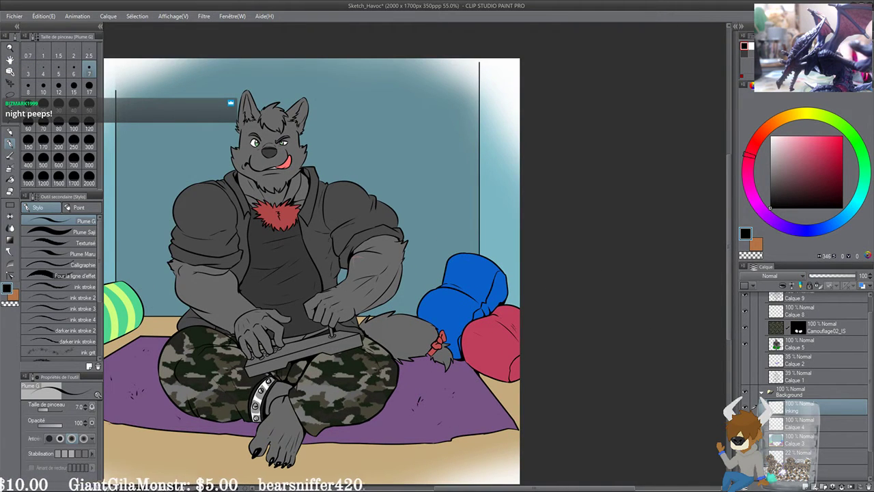
pyautogui.scroll(-3, 365, 212)
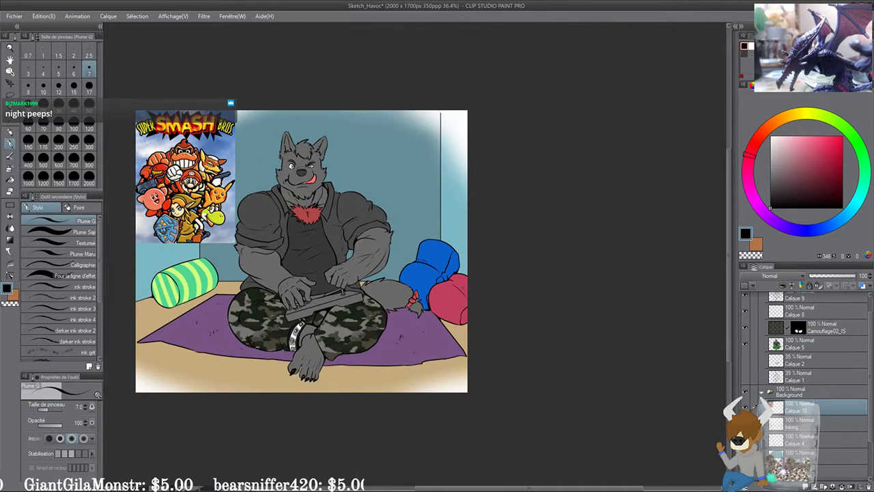
pyautogui.hotkey('ctrl', 't')
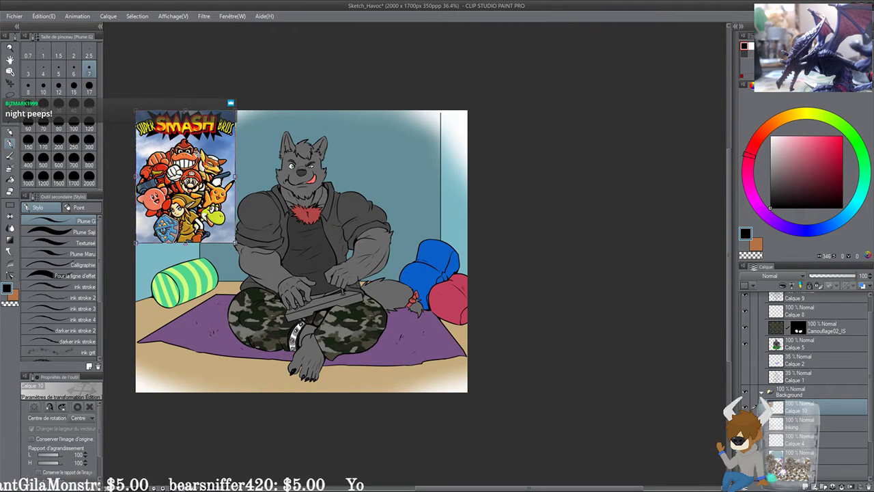
pyautogui.moveTo(237, 225); pyautogui.dragTo(443, 189)
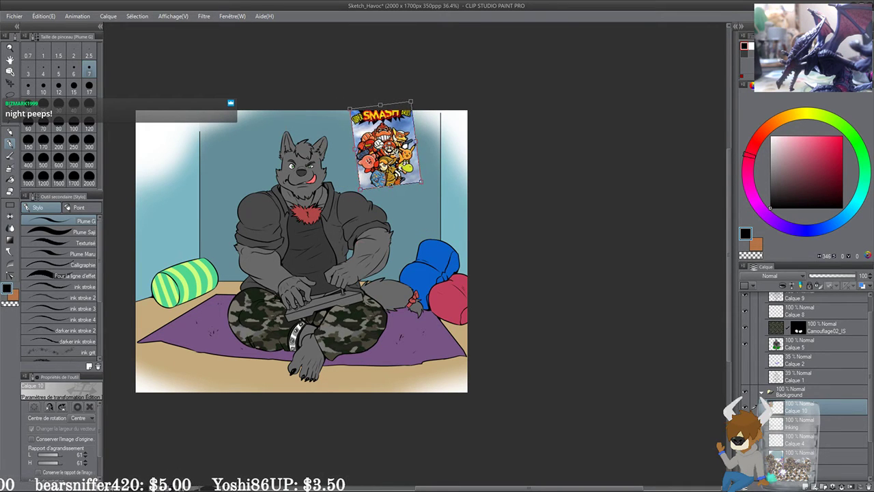
pyautogui.moveTo(396, 155); pyautogui.dragTo(400, 157)
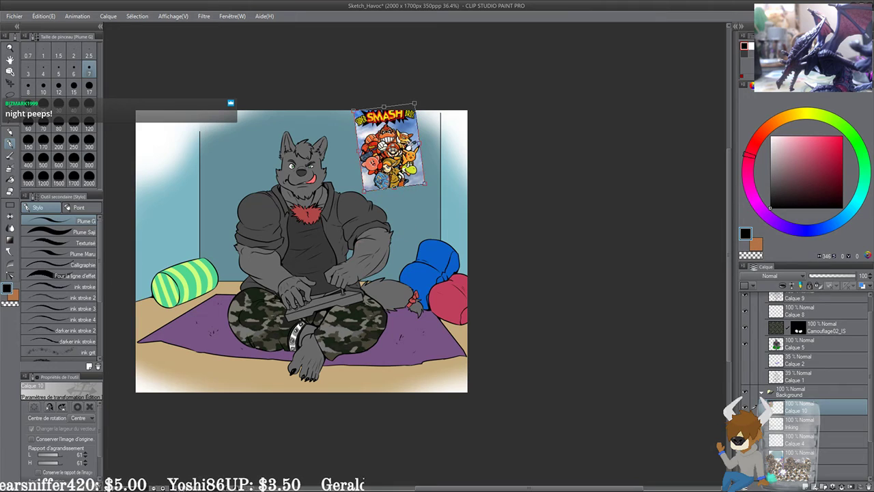
pyautogui.press('Return')
# Step: Paint a pale yellow tape strip (H 50, S 36, V 100) across the poster's lower-right corner with the Adoucir brush at size 15
pyautogui.scroll(5, 407, 140)
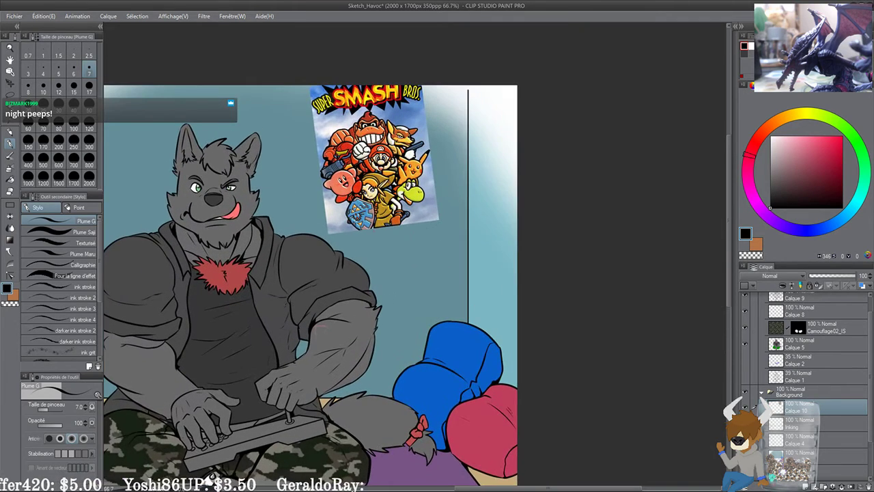
pyautogui.moveTo(351, 251); pyautogui.dragTo(357, 234)
pyautogui.scroll(3, 356, 234)
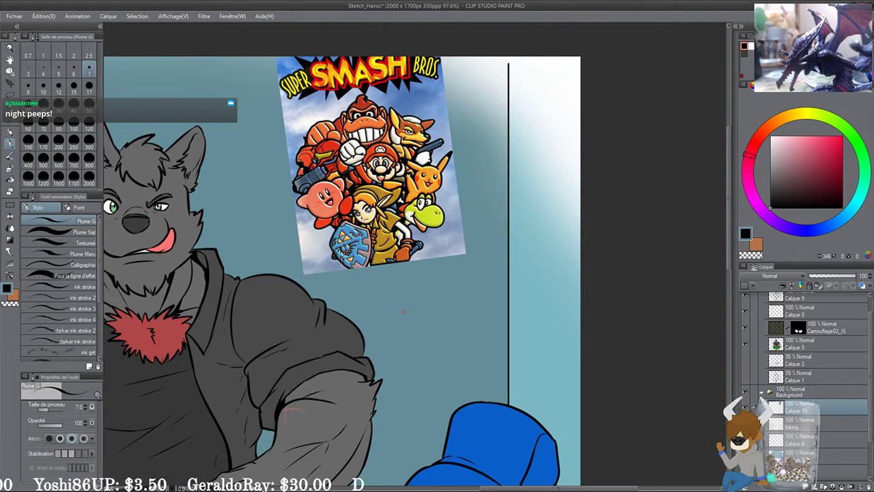
pyautogui.scroll(1, 405, 311)
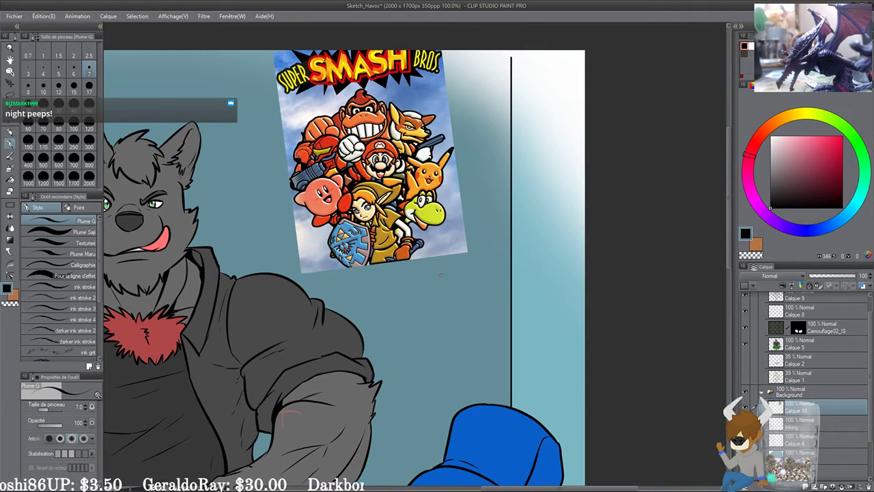
pyautogui.scroll(1, 413, 254)
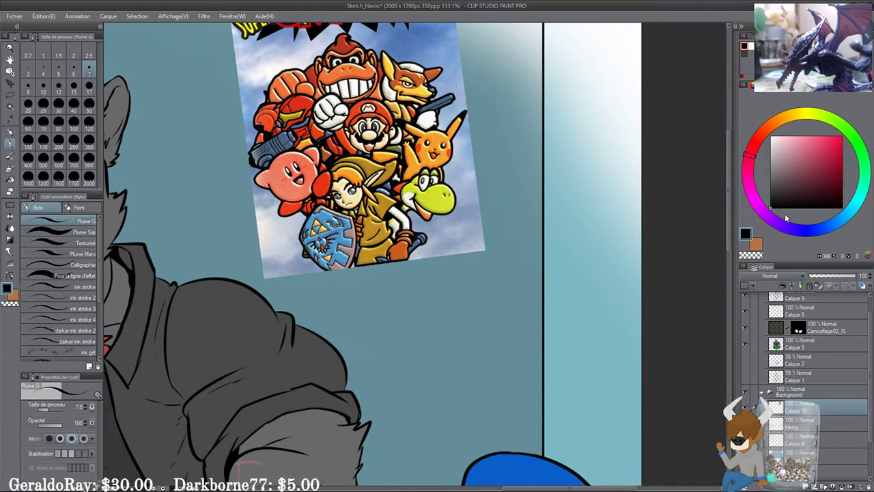
pyautogui.scroll(3, 681, 213)
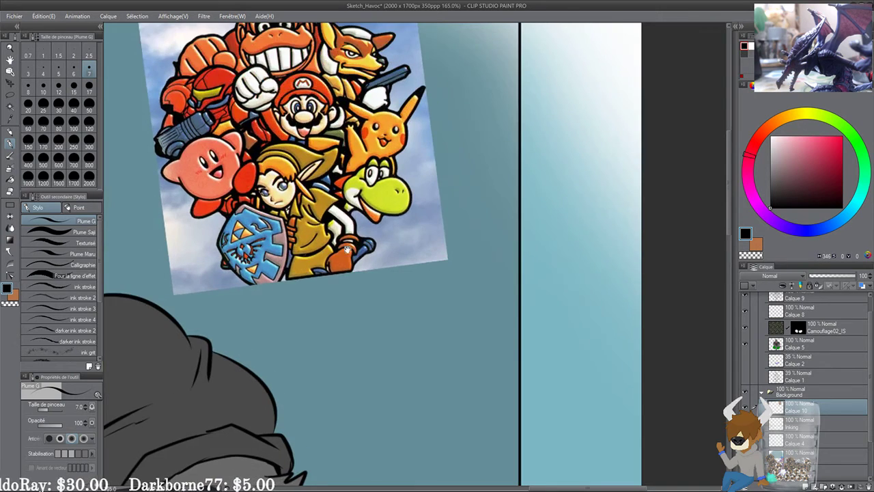
pyautogui.moveTo(349, 249); pyautogui.dragTo(343, 222)
pyautogui.scroll(4, 304, 166)
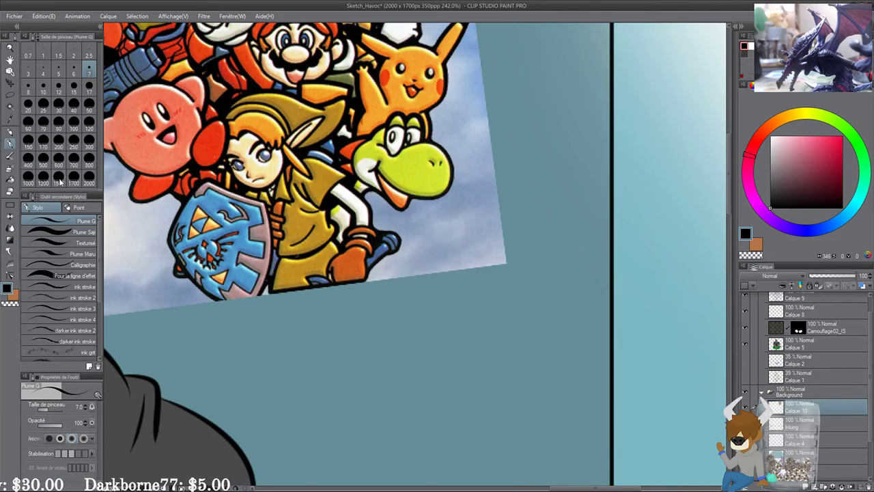
pyautogui.click(10, 155)
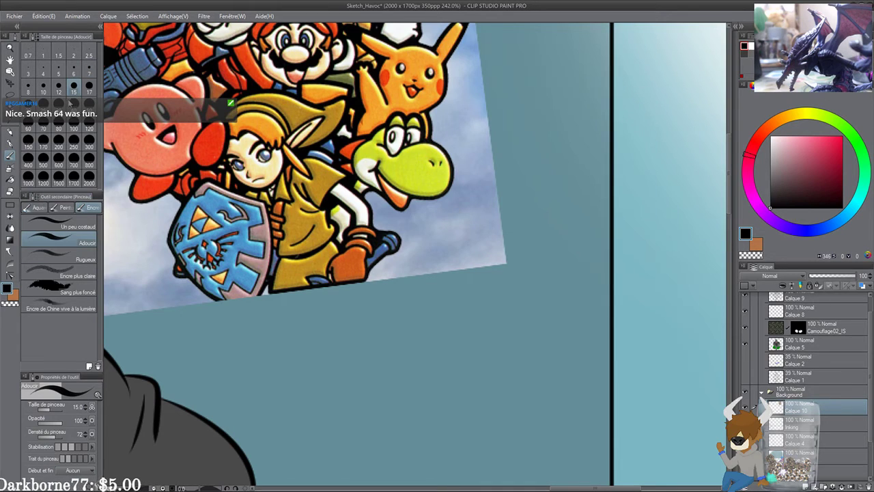
pyautogui.moveTo(809, 114); pyautogui.dragTo(795, 113)
pyautogui.click(796, 136)
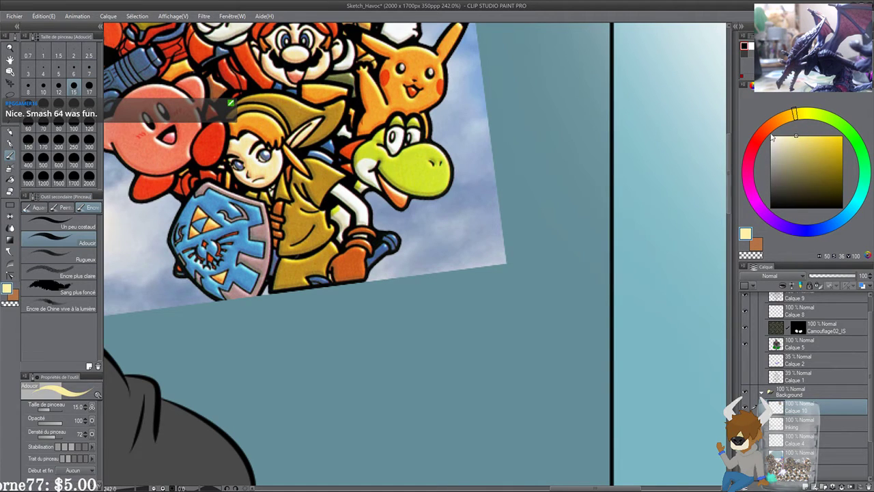
pyautogui.moveTo(505, 242)
pyautogui.mouseDown()
pyautogui.moveTo(486, 267)
pyautogui.moveTo(514, 238)
pyautogui.moveTo(493, 273)
pyautogui.mouseUp()
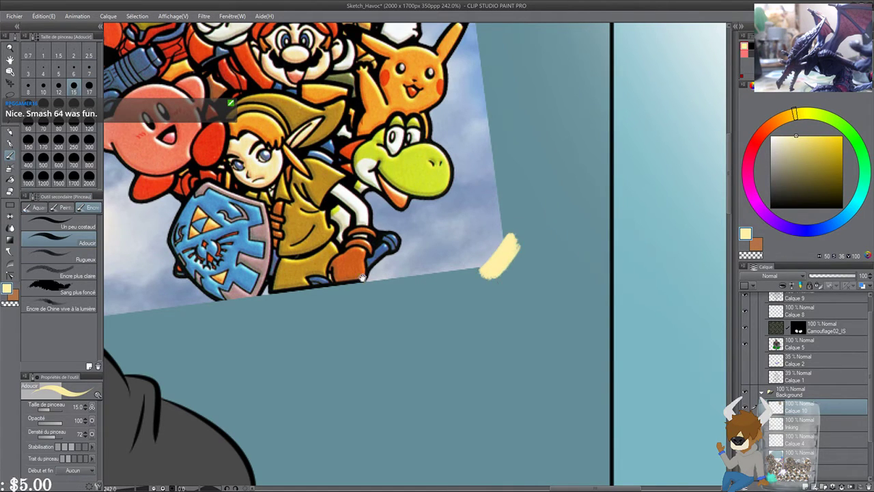
# Step: Paint pale yellow tape strips across the poster's lower-left and upper-left corners with the Adoucir brush at size 15
pyautogui.moveTo(363, 278); pyautogui.dragTo(586, 289)
pyautogui.moveTo(308, 308)
pyautogui.mouseDown()
pyautogui.moveTo(342, 328)
pyautogui.moveTo(311, 311)
pyautogui.mouseUp()
pyautogui.moveTo(306, 51); pyautogui.dragTo(362, 305)
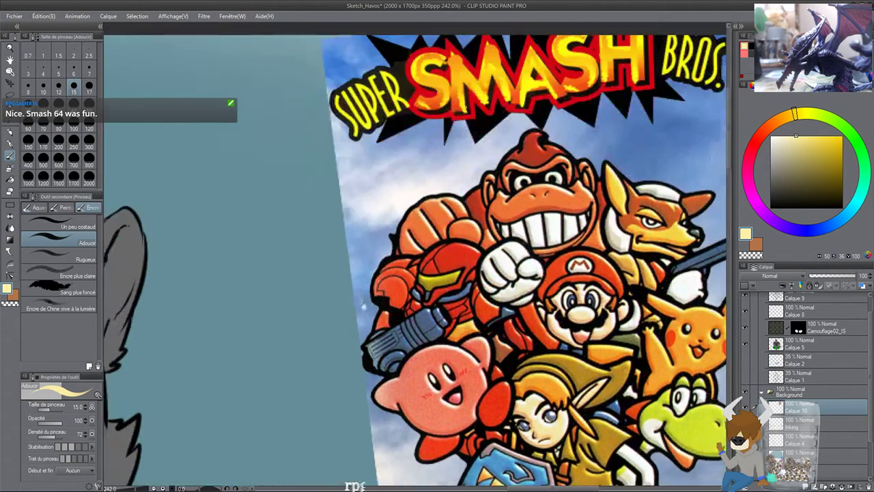
pyautogui.scroll(-2, 254, 82)
pyautogui.moveTo(346, 50); pyautogui.dragTo(331, 74)
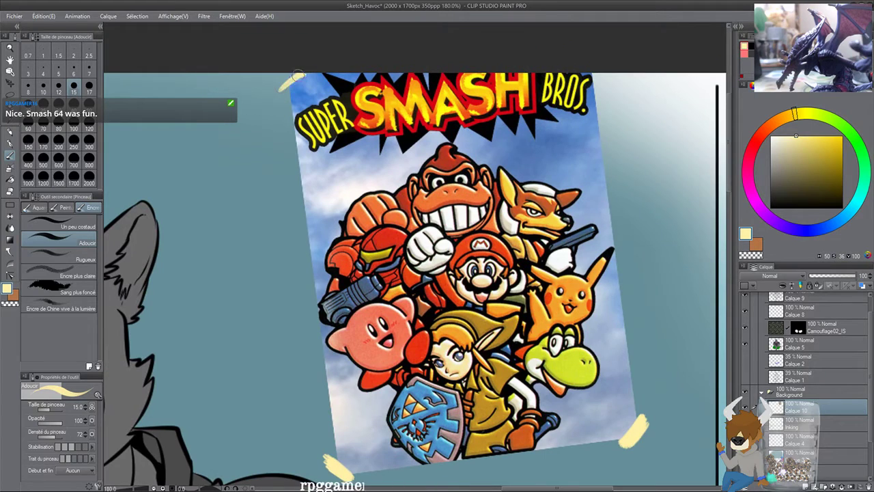
pyautogui.moveTo(459, 69); pyautogui.dragTo(390, 68)
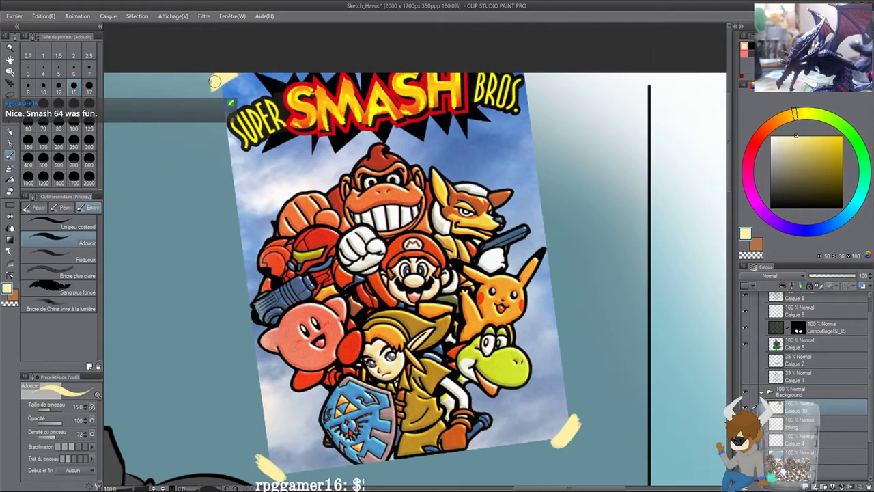
# Step: Paint pale yellow tape strips across the middle of the poster's left edge and the upper part of its right edge
pyautogui.moveTo(233, 272); pyautogui.dragTo(250, 234)
pyautogui.moveTo(529, 164)
pyautogui.mouseDown()
pyautogui.moveTo(484, 171)
pyautogui.moveTo(502, 179)
pyautogui.moveTo(500, 155)
pyautogui.moveTo(505, 189)
pyautogui.mouseUp()
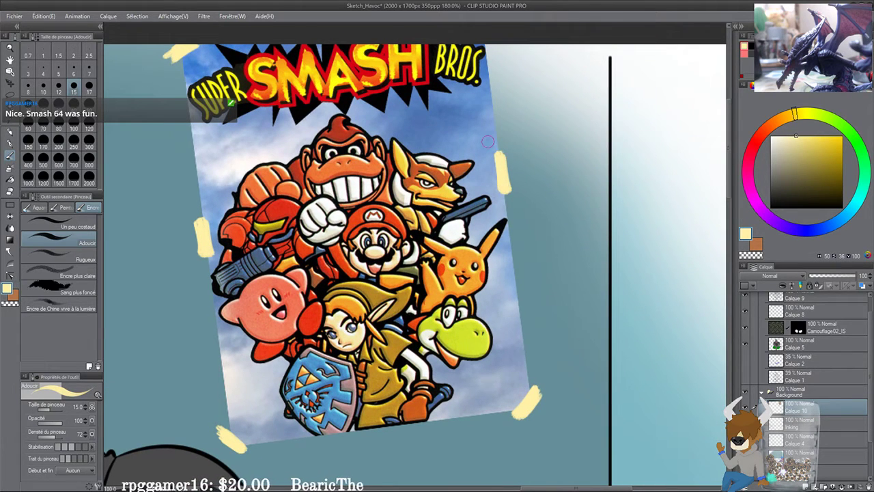
pyautogui.moveTo(488, 141); pyautogui.dragTo(499, 187)
pyautogui.moveTo(330, 230); pyautogui.dragTo(419, 200)
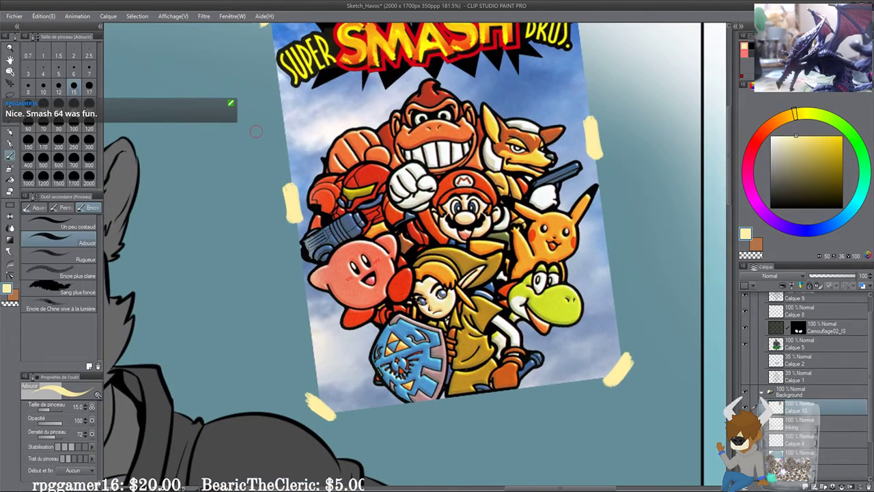
# Step: Darken the poster layer, tape strips included, with a tonal correction so it sits back against the wall
pyautogui.scroll(-4, 256, 132)
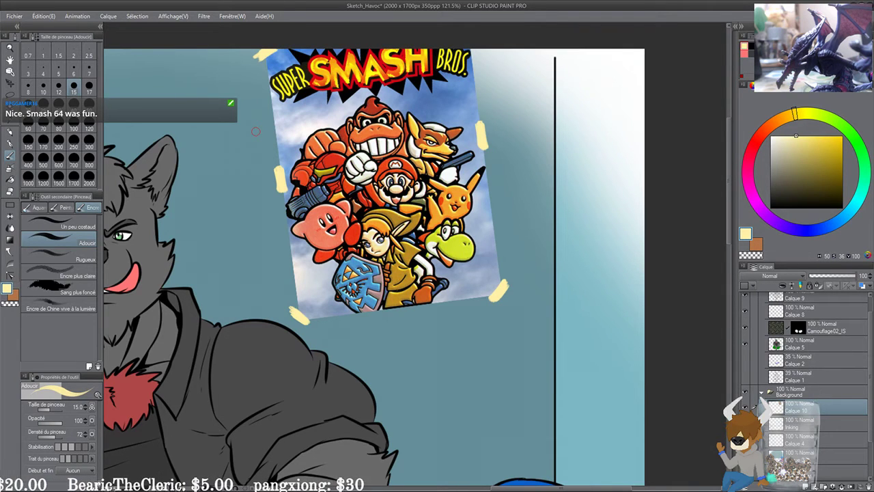
pyautogui.scroll(-3, 403, 347)
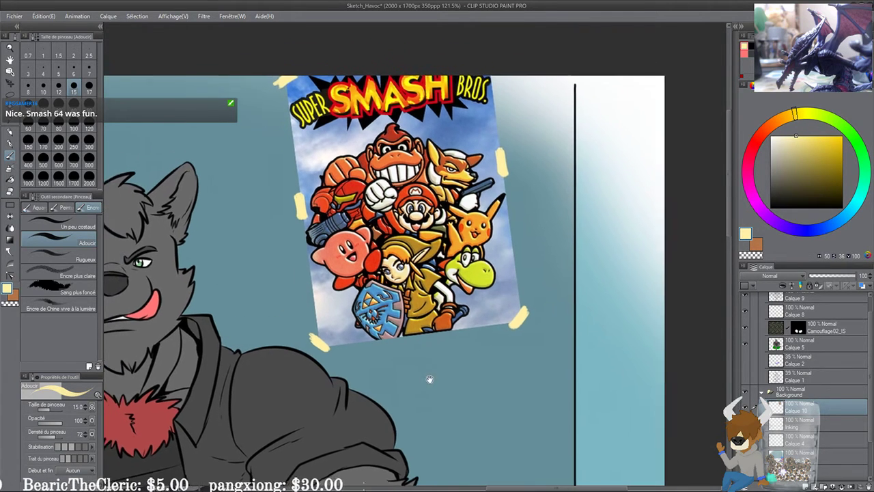
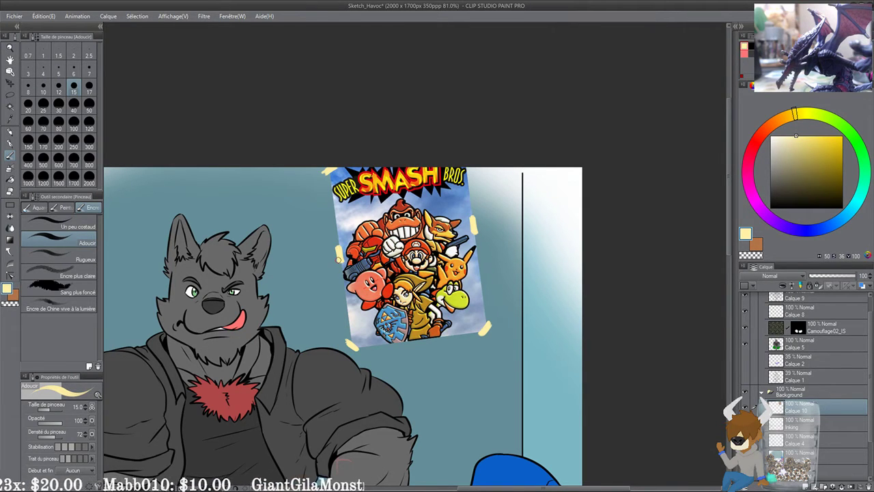
pyautogui.scroll(-2, 626, 198)
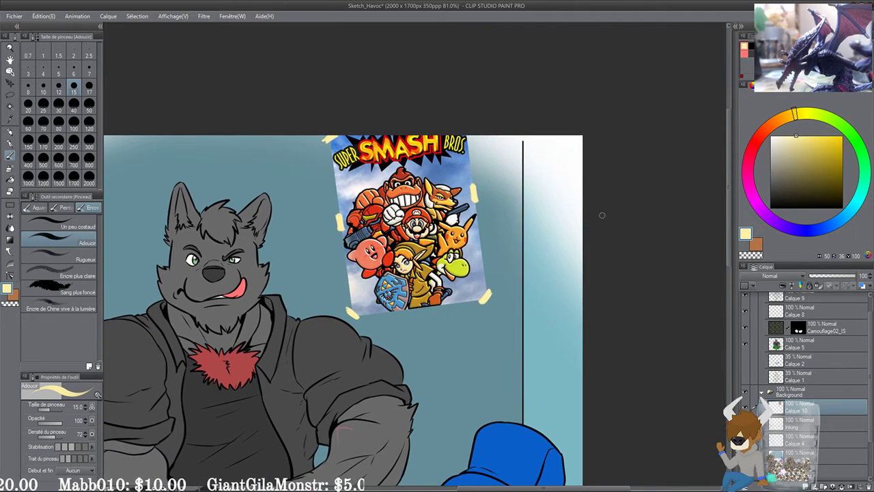
pyautogui.press('Tab')
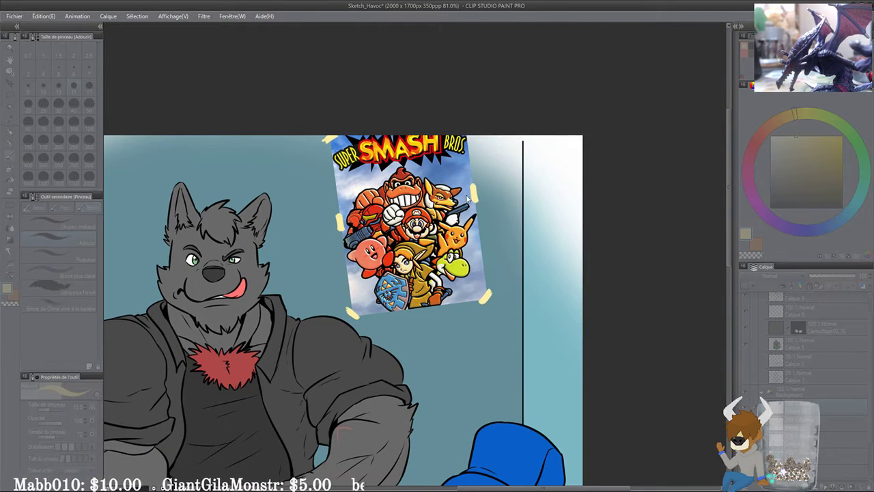
pyautogui.moveTo(460, 212); pyautogui.dragTo(452, 213)
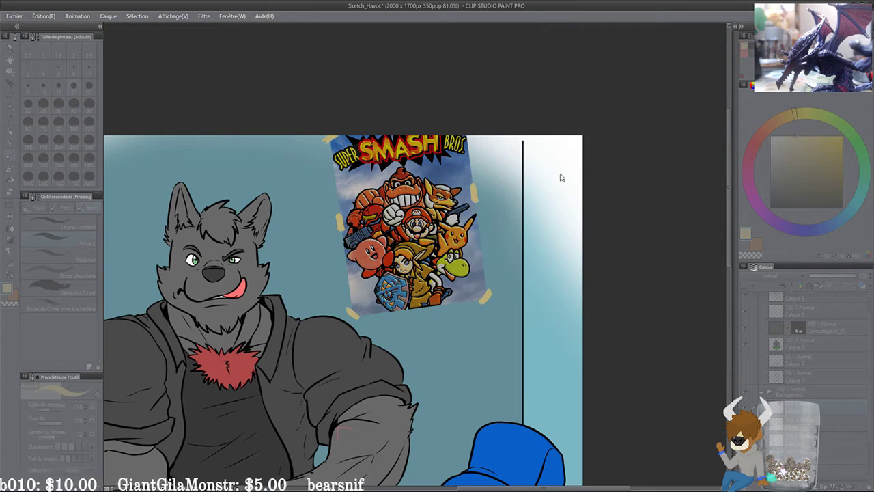
pyautogui.click(581, 151)
pyautogui.moveTo(503, 258); pyautogui.dragTo(507, 245)
pyautogui.scroll(-4, 484, 210)
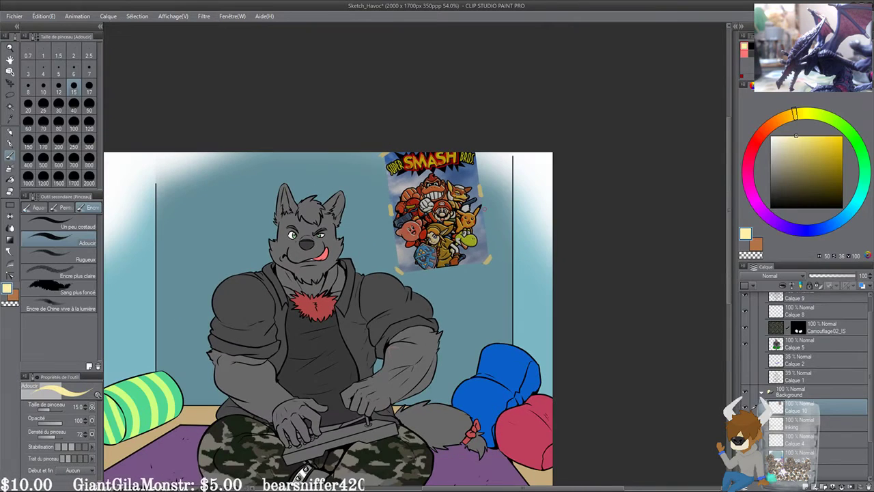
# Step: Add a new layer above the poster and airbrush a soft white diagonal sheen across the poster with Doux at size 80
pyautogui.click(805, 486)
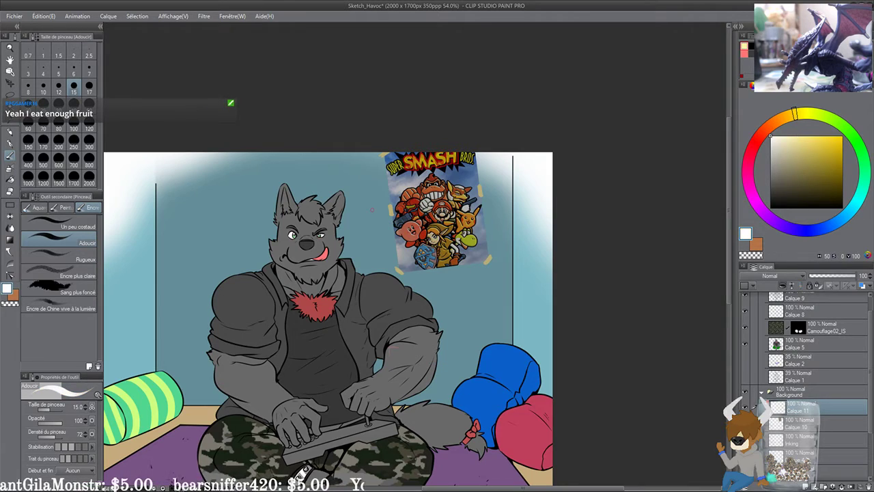
pyautogui.scroll(3, 395, 243)
pyautogui.scroll(3, 395, 243)
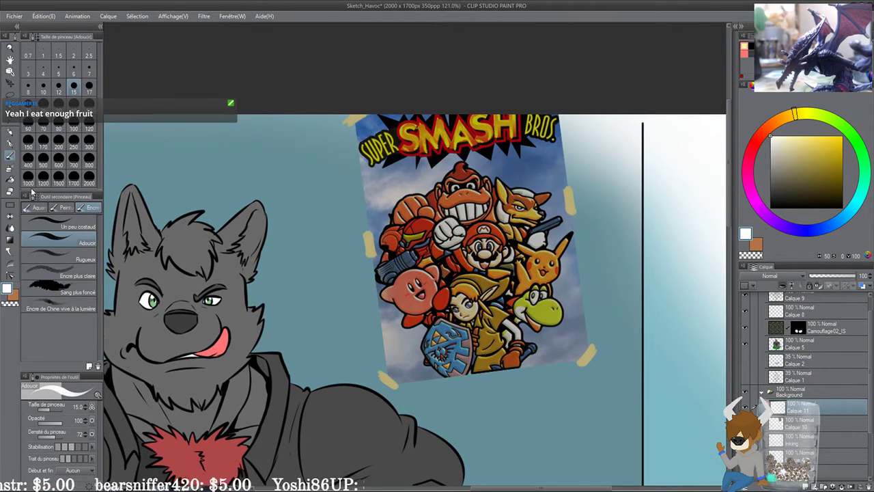
pyautogui.click(9, 167)
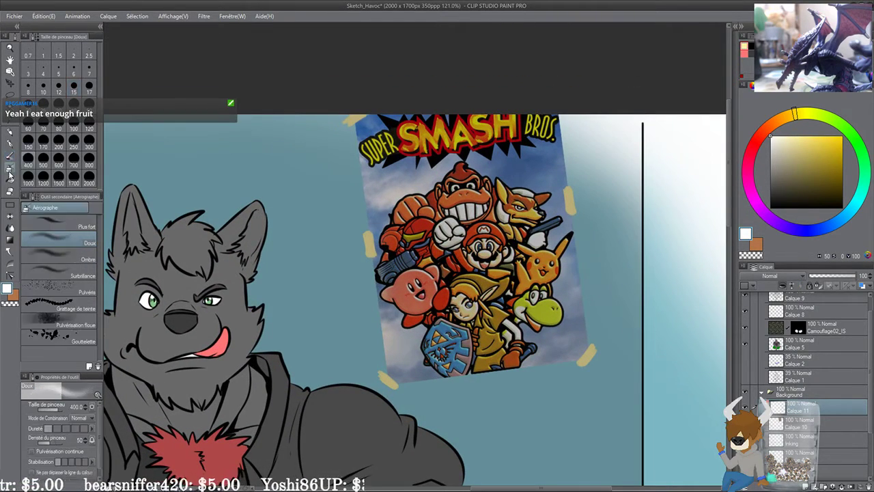
pyautogui.click(68, 116)
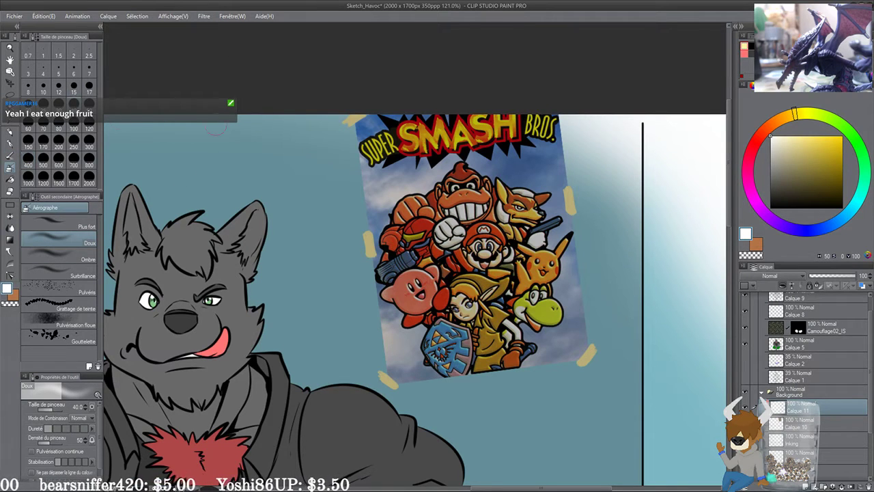
pyautogui.click(61, 126)
pyautogui.moveTo(447, 165); pyautogui.dragTo(422, 173)
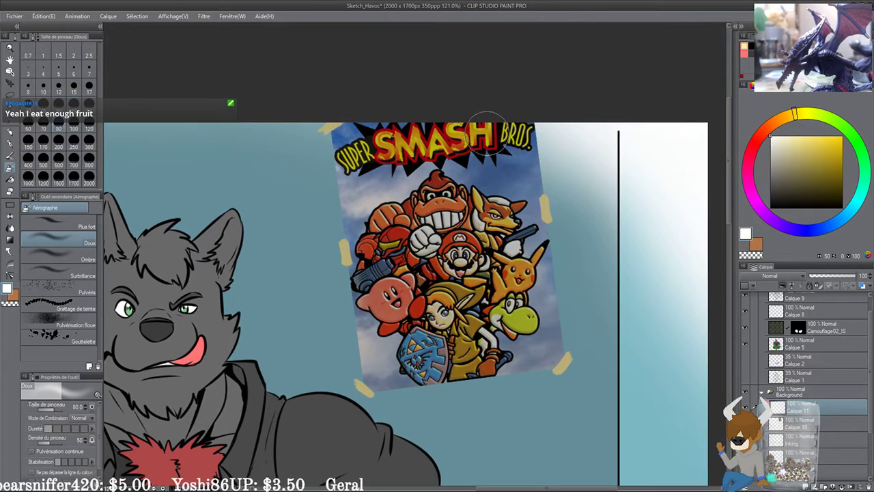
pyautogui.moveTo(486, 136); pyautogui.dragTo(375, 311)
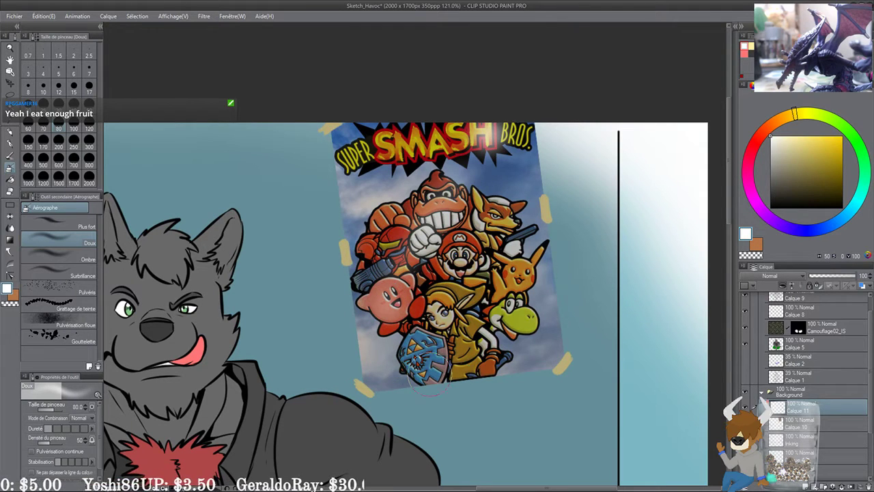
pyautogui.moveTo(465, 328)
pyautogui.mouseDown()
pyautogui.moveTo(525, 247)
pyautogui.moveTo(448, 356)
pyautogui.mouseUp()
pyautogui.hotkey('ctrl', 'z')
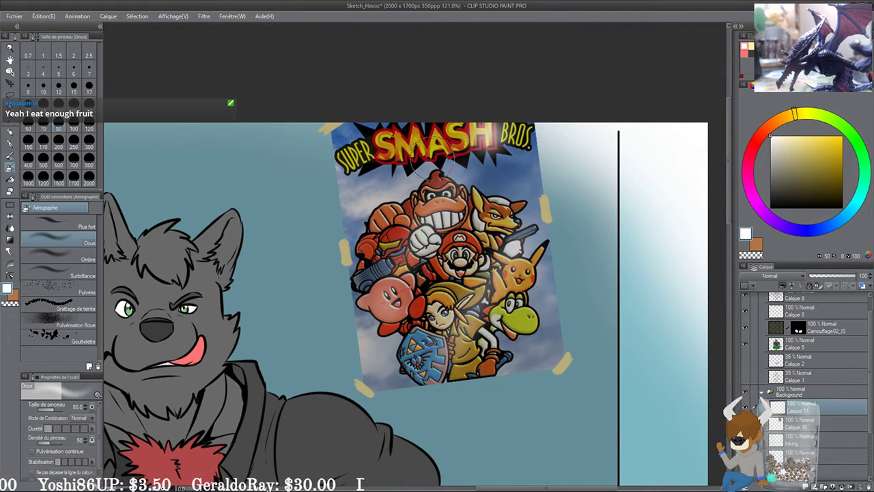
pyautogui.moveTo(408, 133); pyautogui.dragTo(322, 252)
# Step: Examine the whole illustration to judge the poster's sheen and find parts of the character still lacking their flat colour
pyautogui.scroll(-5, 315, 260)
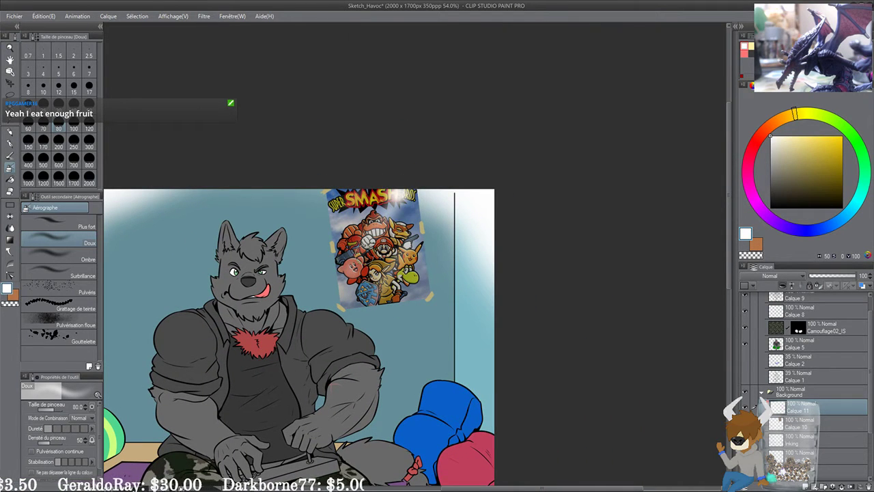
pyautogui.scroll(-3, 347, 287)
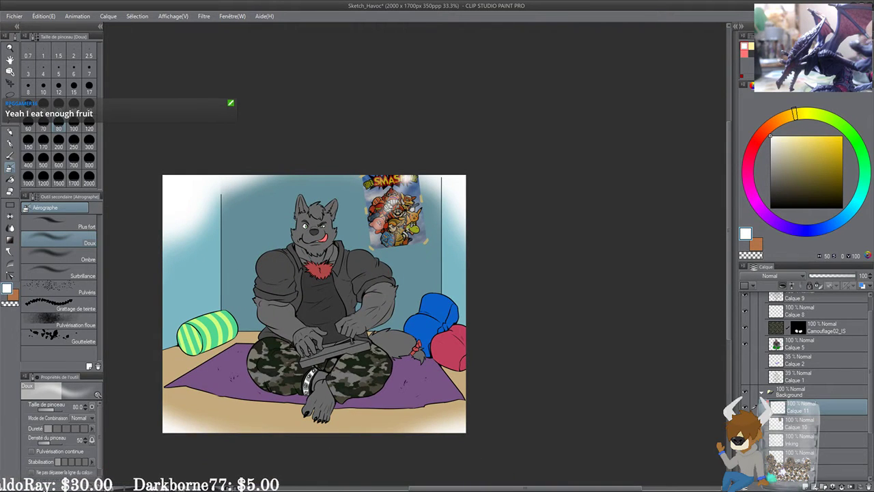
pyautogui.scroll(2, 409, 229)
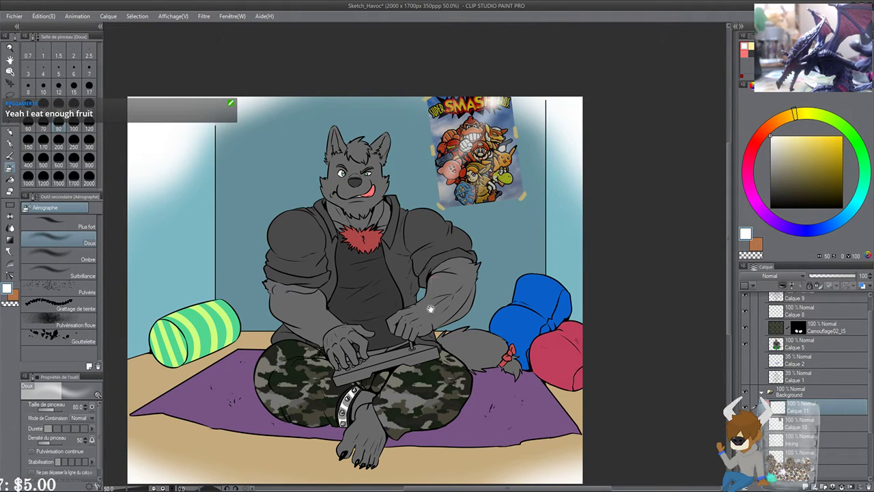
pyautogui.moveTo(430, 308); pyautogui.dragTo(435, 286)
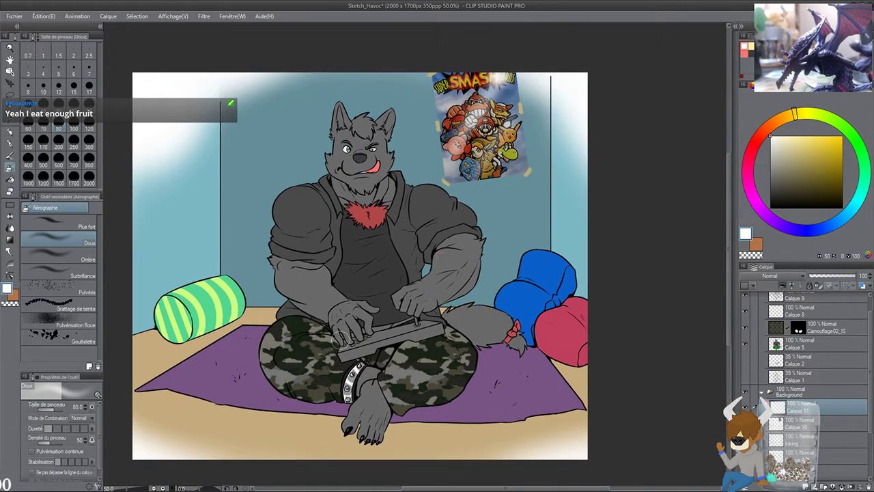
pyautogui.scroll(-2, 342, 339)
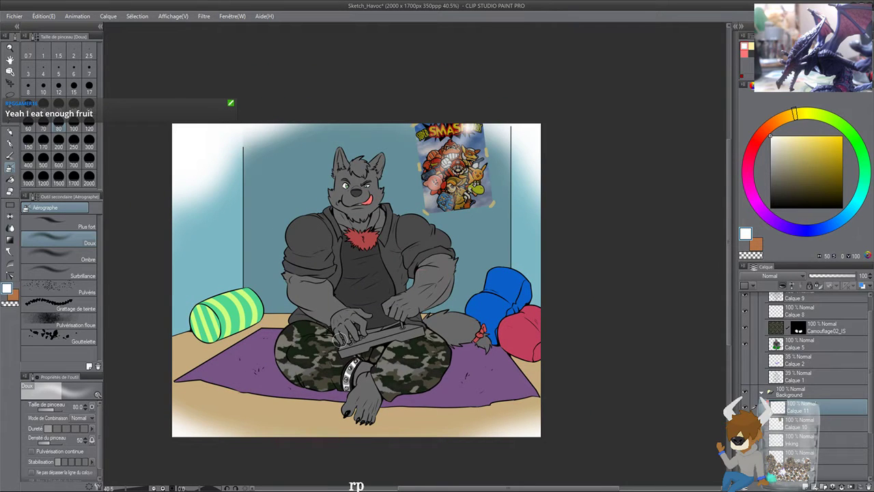
pyautogui.moveTo(446, 274); pyautogui.dragTo(500, 321)
pyautogui.scroll(3, 465, 313)
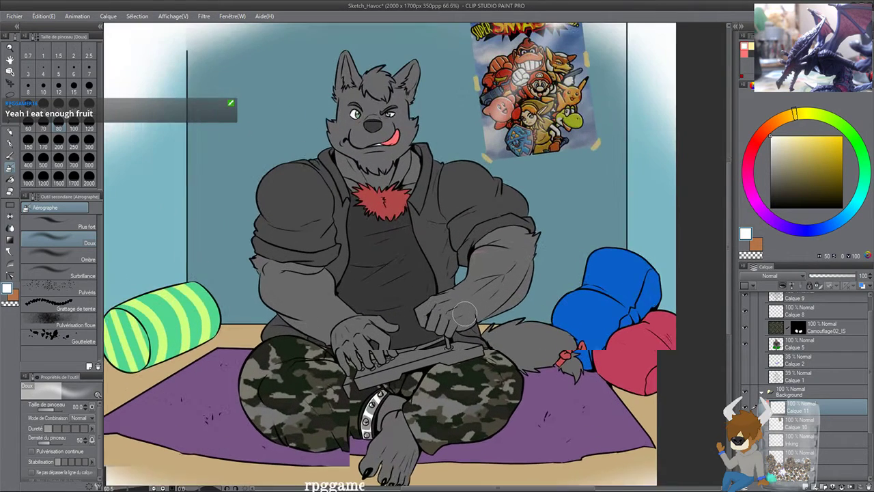
pyautogui.moveTo(438, 351); pyautogui.dragTo(444, 326)
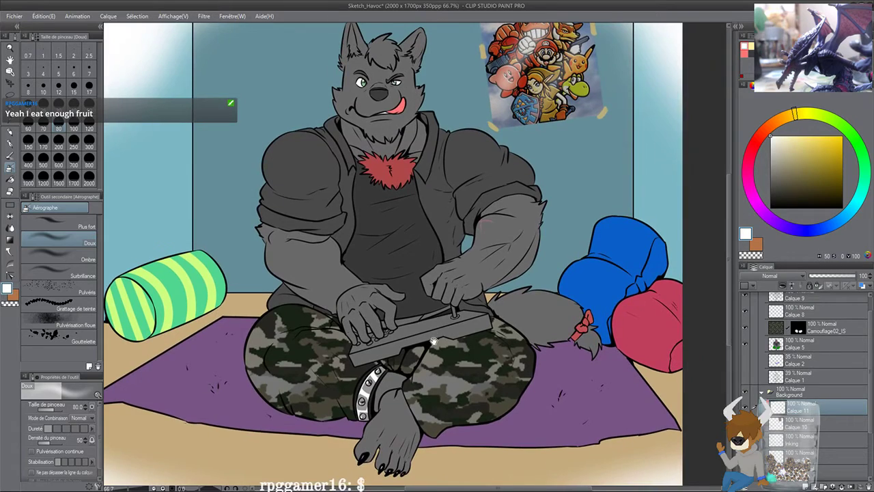
# Step: On the character's colour layer, Calque 5, fill the arcade controller's body with a very pale cyan (H 178, S 5, V 94)
pyautogui.scroll(3, 415, 271)
pyautogui.scroll(2, 415, 271)
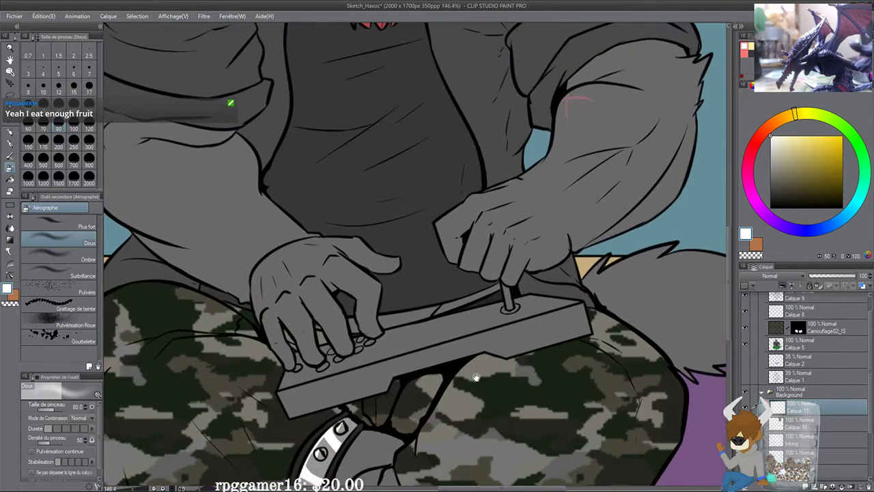
pyautogui.click(797, 345)
pyautogui.moveTo(631, 249); pyautogui.dragTo(618, 250)
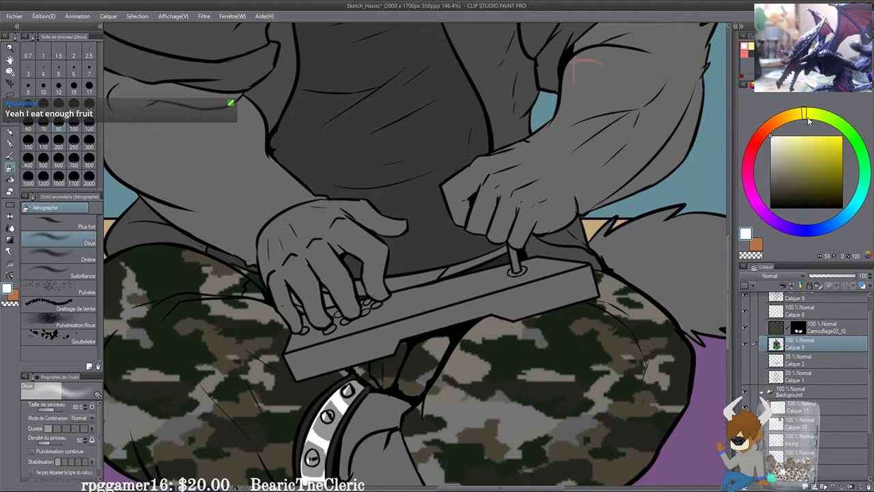
pyautogui.click(849, 198)
pyautogui.click(776, 137)
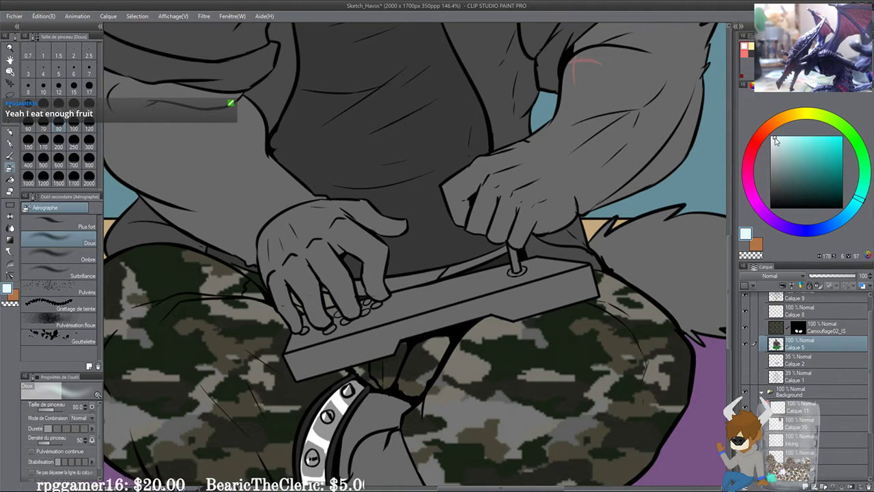
pyautogui.click(10, 179)
pyautogui.click(442, 303)
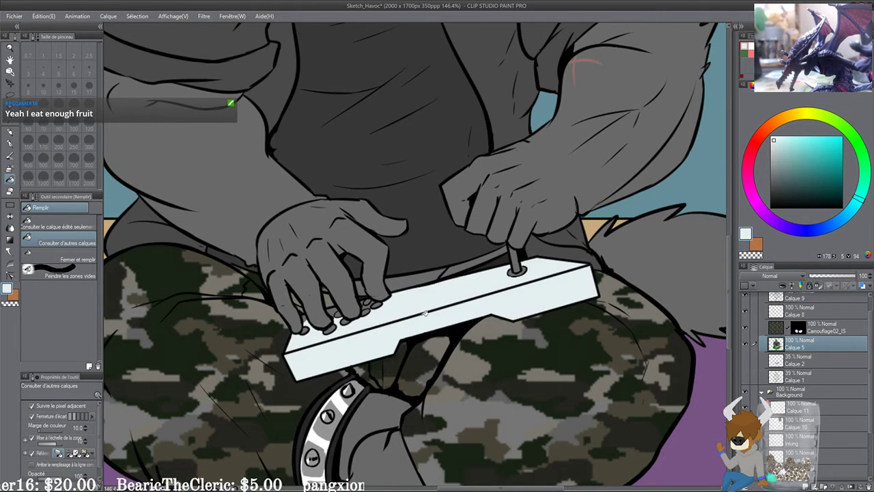
# Step: Fill the controller's joystick shaft with cyan-tinted grey (H 178, S 7, V 67) and its base ring with a dark grey (V 25)
pyautogui.scroll(3, 311, 265)
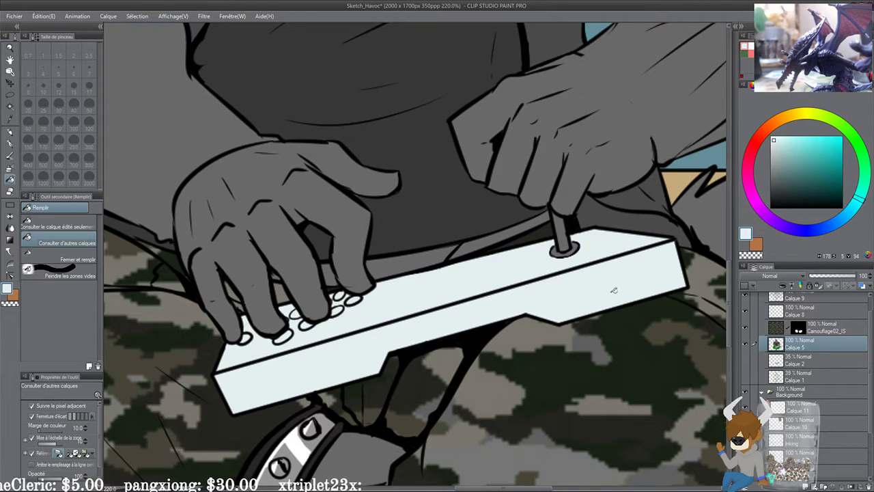
pyautogui.click(776, 164)
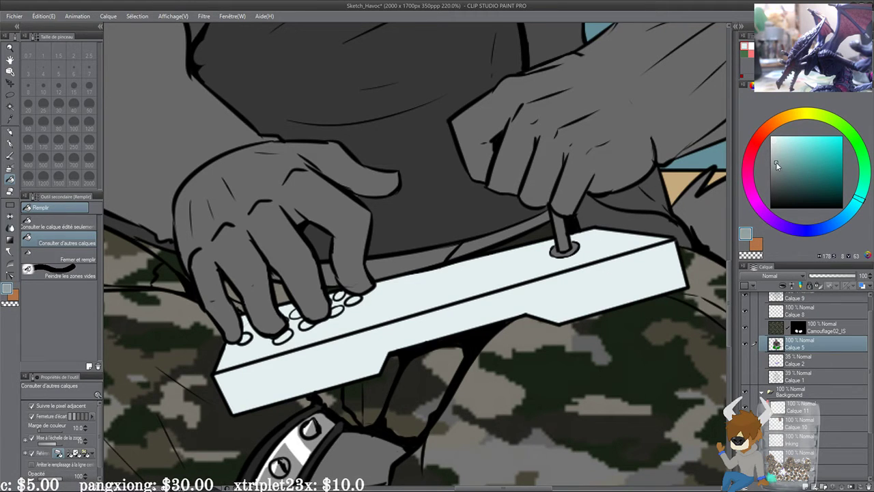
pyautogui.moveTo(777, 165)
pyautogui.mouseDown()
pyautogui.moveTo(777, 179)
pyautogui.moveTo(775, 159)
pyautogui.mouseUp()
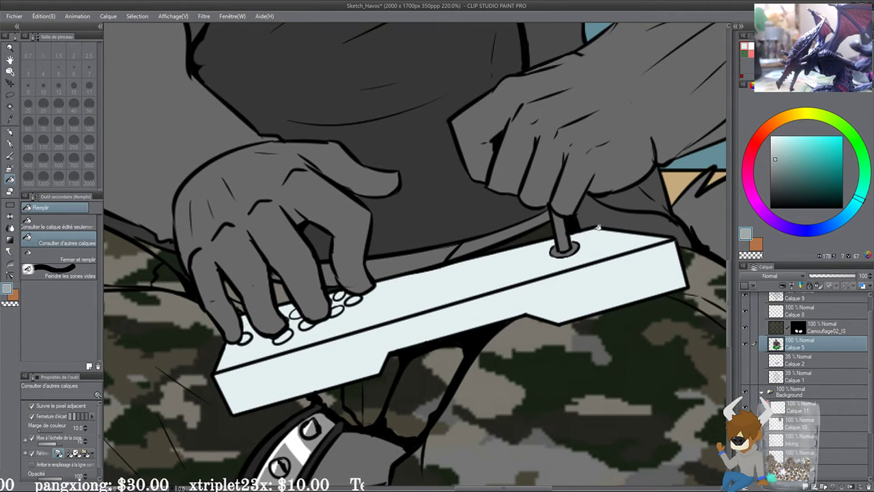
pyautogui.scroll(3, 494, 271)
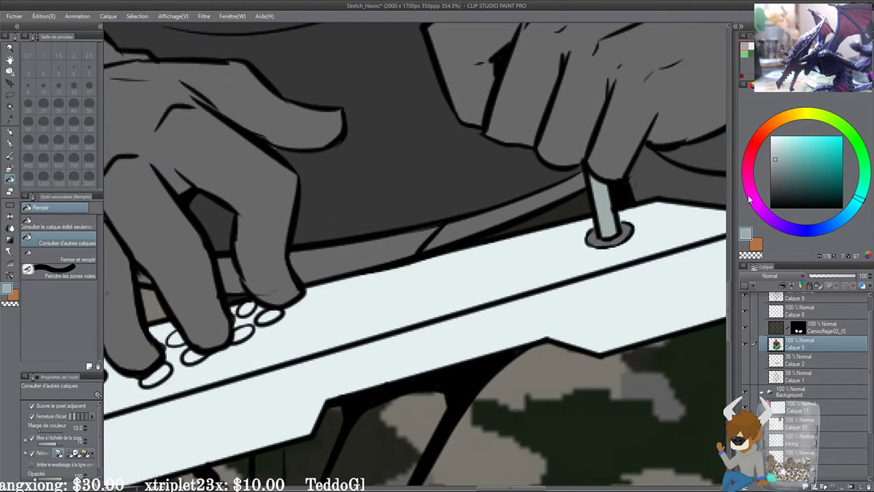
pyautogui.moveTo(776, 181); pyautogui.dragTo(775, 190)
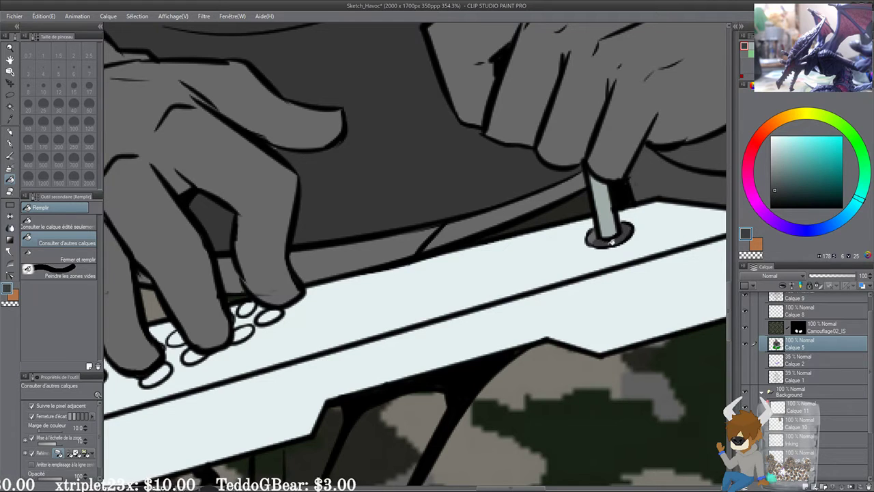
# Step: Paint a dark grey surround below and between the controller's middle and far-end buttons with Plume G at size 7
pyautogui.moveTo(398, 313); pyautogui.dragTo(531, 277)
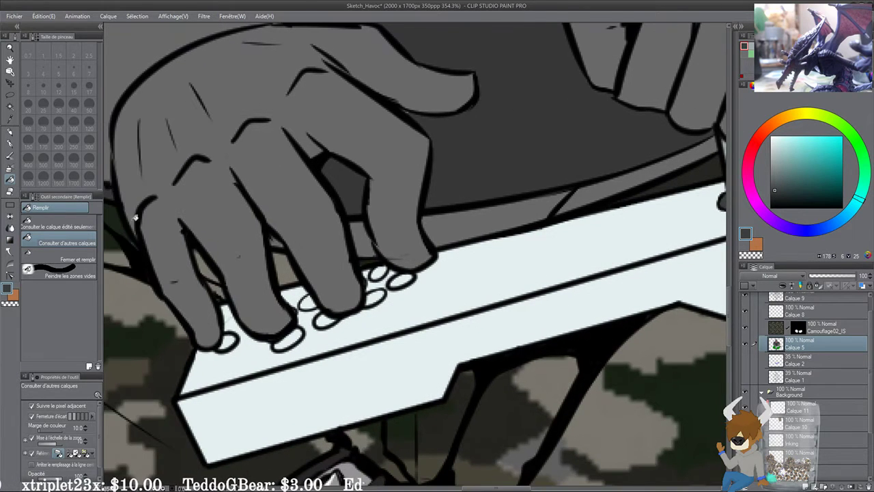
pyautogui.click(10, 144)
pyautogui.moveTo(271, 298); pyautogui.dragTo(267, 285)
pyautogui.scroll(3, 244, 225)
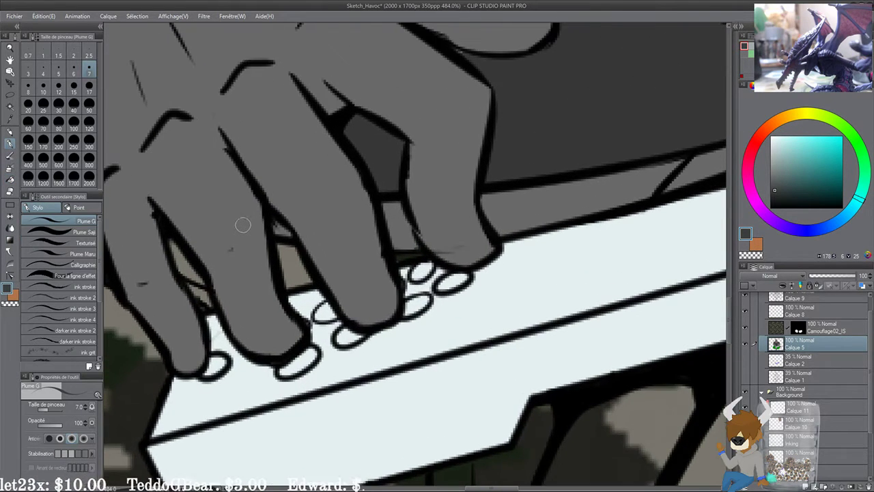
pyautogui.moveTo(379, 332); pyautogui.dragTo(378, 319)
pyautogui.moveTo(321, 322)
pyautogui.mouseDown()
pyautogui.moveTo(376, 315)
pyautogui.moveTo(346, 340)
pyautogui.moveTo(370, 320)
pyautogui.moveTo(293, 354)
pyautogui.moveTo(270, 326)
pyautogui.moveTo(259, 356)
pyautogui.moveTo(269, 374)
pyautogui.moveTo(263, 361)
pyautogui.moveTo(269, 368)
pyautogui.moveTo(319, 356)
pyautogui.moveTo(308, 373)
pyautogui.moveTo(281, 378)
pyautogui.moveTo(266, 361)
pyautogui.mouseUp()
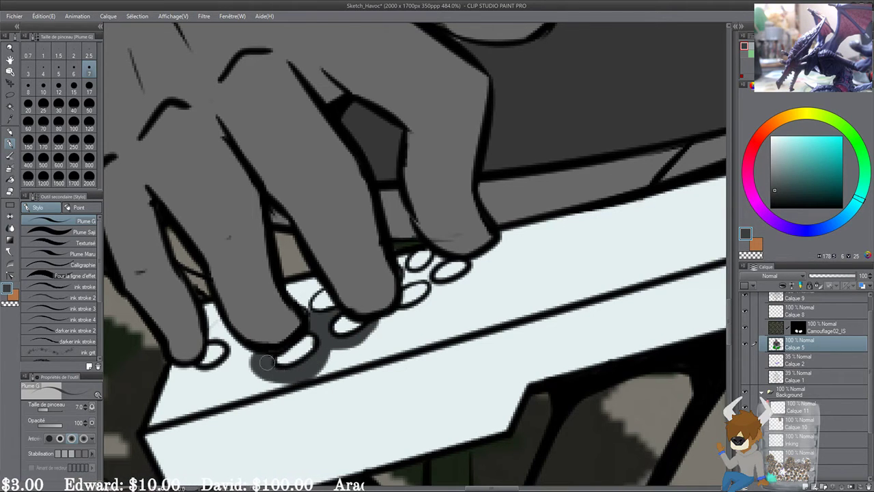
pyautogui.moveTo(379, 311)
pyautogui.mouseDown()
pyautogui.moveTo(407, 312)
pyautogui.moveTo(365, 331)
pyautogui.moveTo(377, 330)
pyautogui.moveTo(382, 314)
pyautogui.moveTo(340, 341)
pyautogui.moveTo(428, 293)
pyautogui.moveTo(430, 284)
pyautogui.moveTo(386, 314)
pyautogui.moveTo(458, 283)
pyautogui.moveTo(477, 261)
pyautogui.moveTo(467, 280)
pyautogui.moveTo(441, 288)
pyautogui.moveTo(476, 259)
pyautogui.mouseUp()
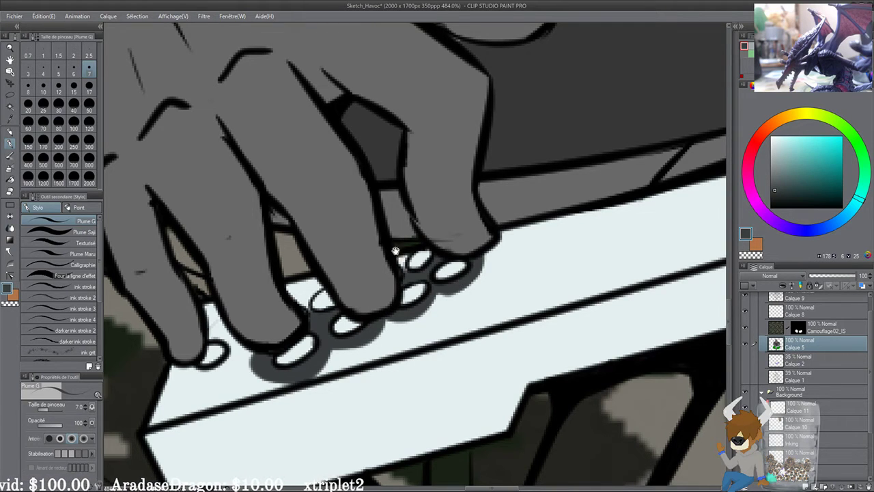
pyautogui.moveTo(400, 255); pyautogui.dragTo(403, 264)
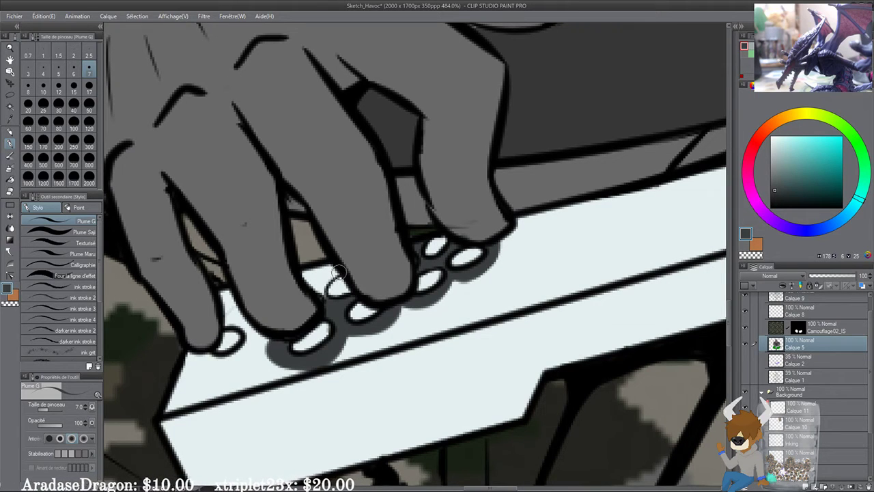
# Step: Extend the dark grey surround around the partly hidden rear button and the button under the little finger
pyautogui.moveTo(336, 271)
pyautogui.mouseDown()
pyautogui.moveTo(320, 290)
pyautogui.moveTo(334, 265)
pyautogui.mouseUp()
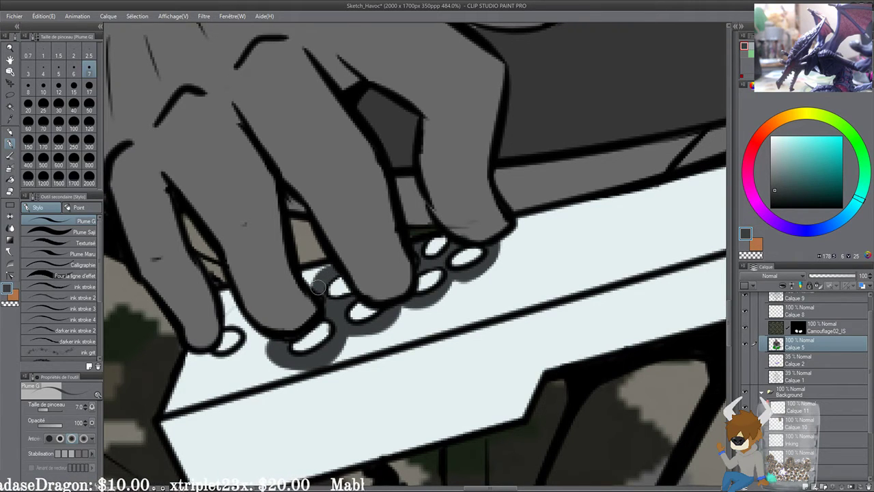
pyautogui.moveTo(315, 327); pyautogui.dragTo(355, 306)
pyautogui.moveTo(242, 334)
pyautogui.mouseDown()
pyautogui.moveTo(246, 342)
pyautogui.moveTo(270, 342)
pyautogui.mouseUp()
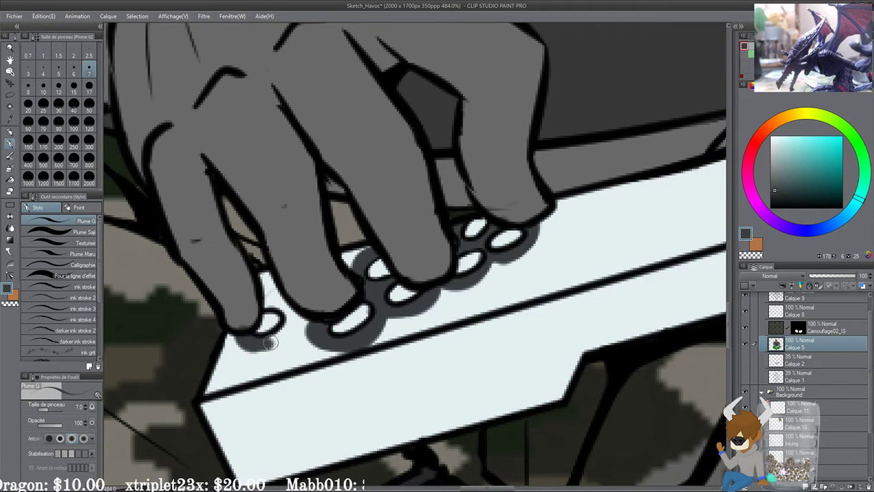
pyautogui.hotkey('ctrl', 'z')
pyautogui.moveTo(272, 303)
pyautogui.mouseDown()
pyautogui.moveTo(279, 335)
pyautogui.moveTo(262, 329)
pyautogui.moveTo(233, 280)
pyautogui.moveTo(255, 308)
pyautogui.moveTo(257, 339)
pyautogui.moveTo(242, 338)
pyautogui.moveTo(256, 342)
pyautogui.moveTo(278, 330)
pyautogui.moveTo(241, 341)
pyautogui.moveTo(238, 334)
pyautogui.moveTo(263, 346)
pyautogui.moveTo(276, 340)
pyautogui.moveTo(289, 316)
pyautogui.mouseUp()
# Step: Paint a thick dark grey ring around the joystick base, using the grey sampled from the existing surround
pyautogui.moveTo(501, 267); pyautogui.dragTo(391, 292)
pyautogui.moveTo(442, 243)
pyautogui.mouseDown()
pyautogui.moveTo(439, 277)
pyautogui.moveTo(450, 284)
pyautogui.mouseUp()
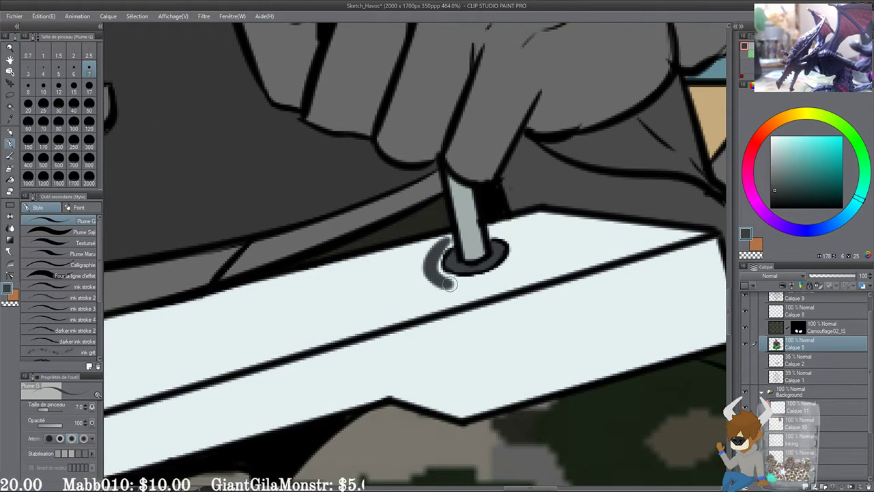
pyautogui.hotkey('ctrl', 'z')
pyautogui.hotkey('ctrl', 'z')
pyautogui.moveTo(439, 253)
pyautogui.mouseDown()
pyautogui.moveTo(446, 279)
pyautogui.moveTo(447, 245)
pyautogui.moveTo(446, 275)
pyautogui.moveTo(476, 281)
pyautogui.moveTo(449, 275)
pyautogui.moveTo(500, 261)
pyautogui.moveTo(491, 276)
pyautogui.moveTo(493, 232)
pyautogui.moveTo(495, 272)
pyautogui.moveTo(493, 236)
pyautogui.moveTo(509, 264)
pyautogui.moveTo(513, 255)
pyautogui.moveTo(467, 276)
pyautogui.moveTo(494, 274)
pyautogui.moveTo(476, 280)
pyautogui.moveTo(485, 223)
pyautogui.mouseUp()
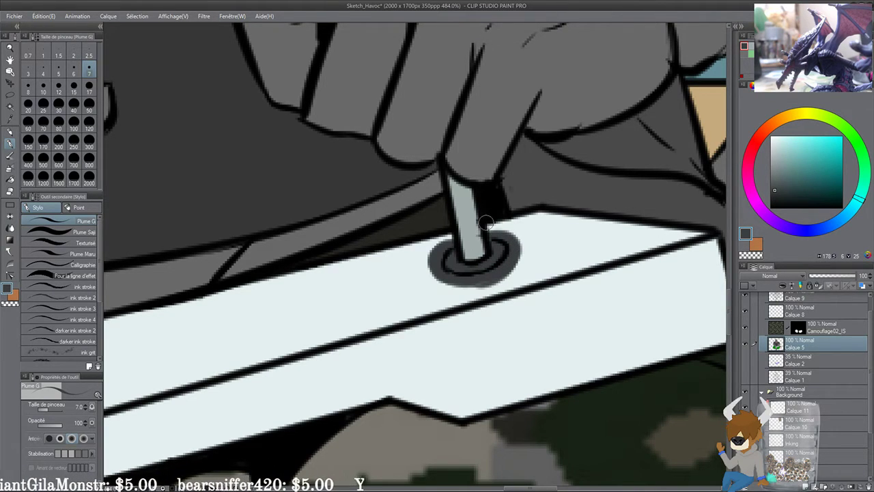
pyautogui.keyDown('alt'); pyautogui.click(472, 247); pyautogui.keyUp('alt')
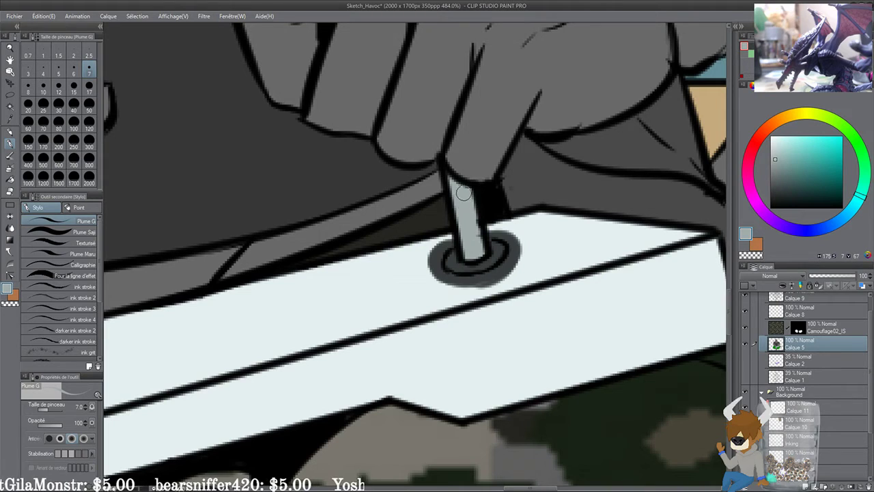
pyautogui.keyDown('alt'); pyautogui.click(492, 275); pyautogui.keyUp('alt')
pyautogui.moveTo(454, 281)
pyautogui.mouseDown()
pyautogui.moveTo(432, 282)
pyautogui.moveTo(441, 283)
pyautogui.moveTo(438, 251)
pyautogui.moveTo(429, 271)
pyautogui.moveTo(439, 250)
pyautogui.mouseUp()
pyautogui.moveTo(503, 234)
pyautogui.mouseDown()
pyautogui.moveTo(520, 256)
pyautogui.moveTo(497, 276)
pyautogui.mouseUp()
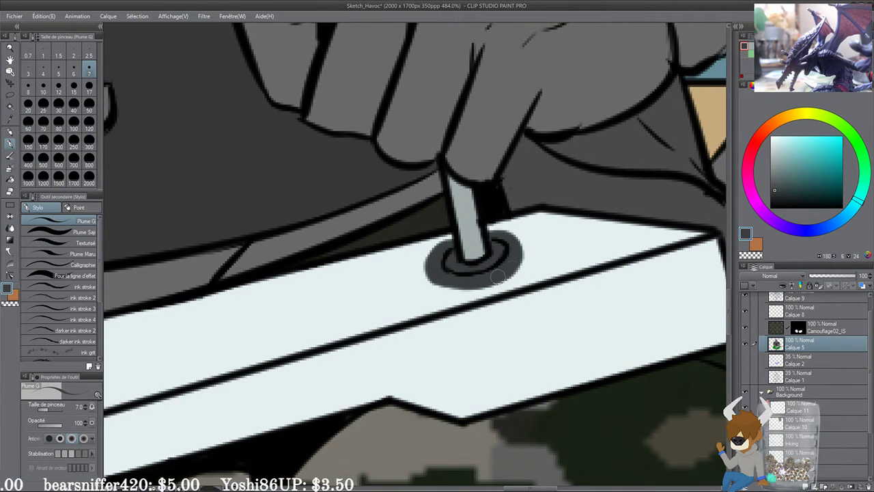
# Step: Connect the button surround to the joystick ring with a wide straight dark grey band along the controller's top face
pyautogui.moveTo(393, 223); pyautogui.dragTo(469, 204)
pyautogui.scroll(-4, 468, 205)
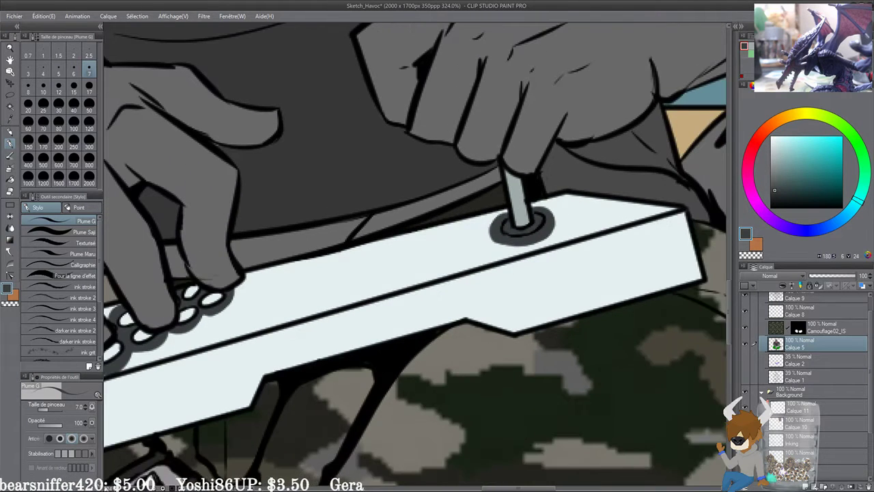
pyautogui.moveTo(385, 299); pyautogui.dragTo(443, 300)
pyautogui.moveTo(288, 304); pyautogui.dragTo(551, 234)
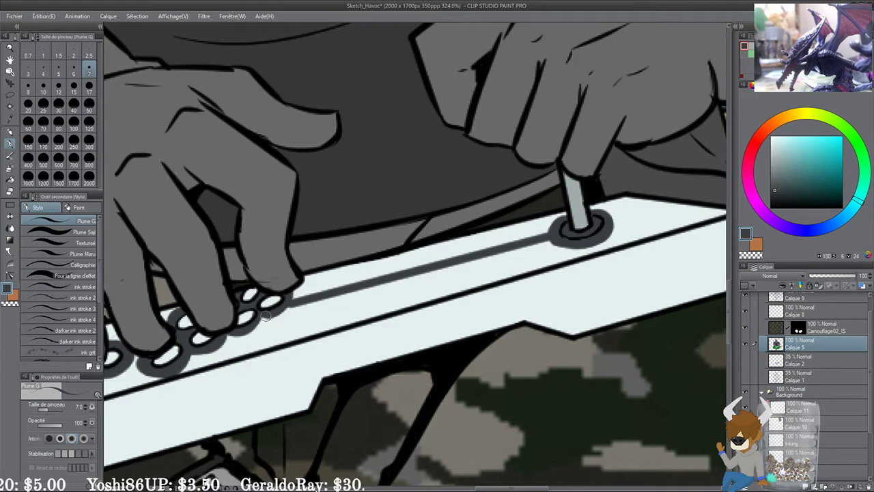
pyautogui.moveTo(264, 315); pyautogui.dragTo(558, 240)
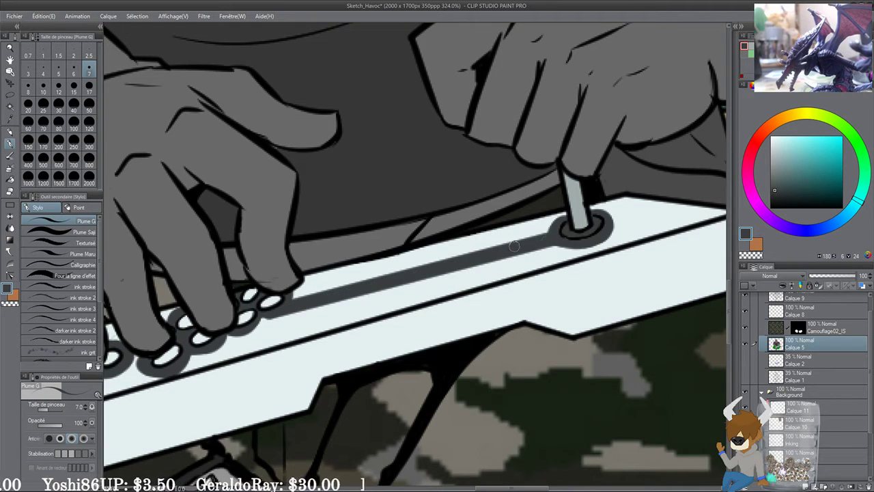
pyautogui.moveTo(257, 321); pyautogui.dragTo(558, 240)
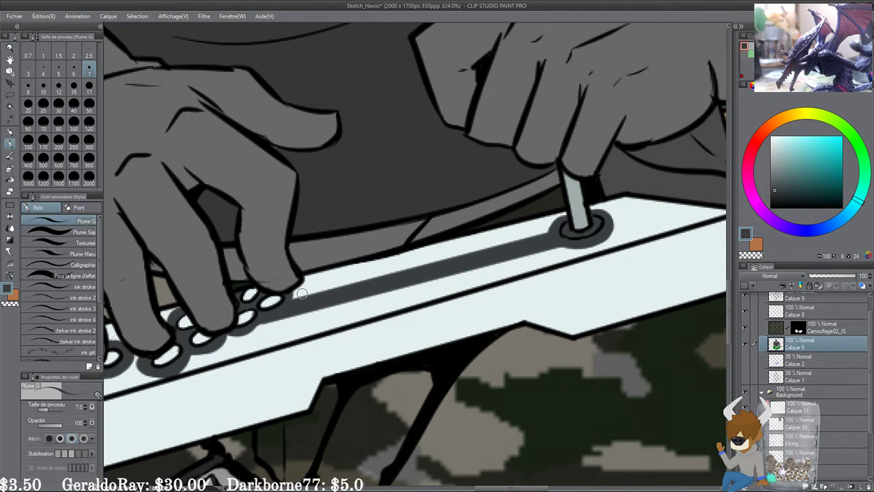
# Step: Edge both long sides of the dark band with a lighter mid-grey line using Plume G at size 6
pyautogui.moveTo(346, 295); pyautogui.dragTo(366, 291)
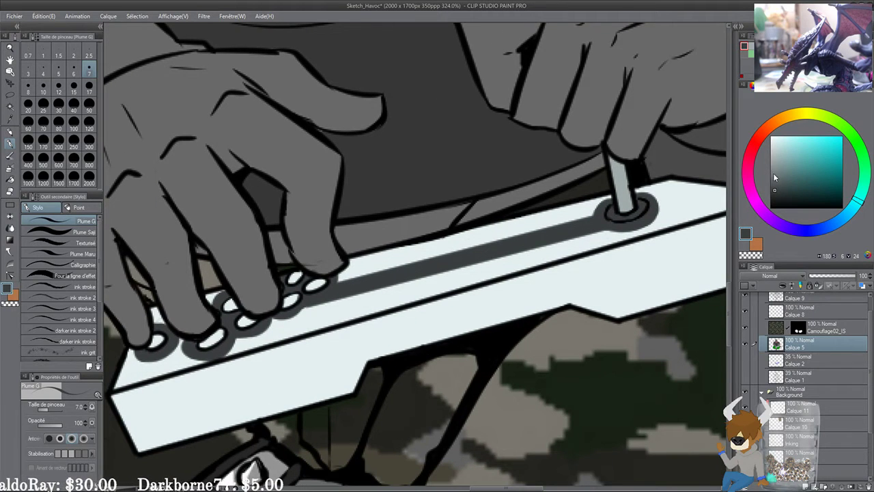
pyautogui.click(774, 166)
pyautogui.click(73, 69)
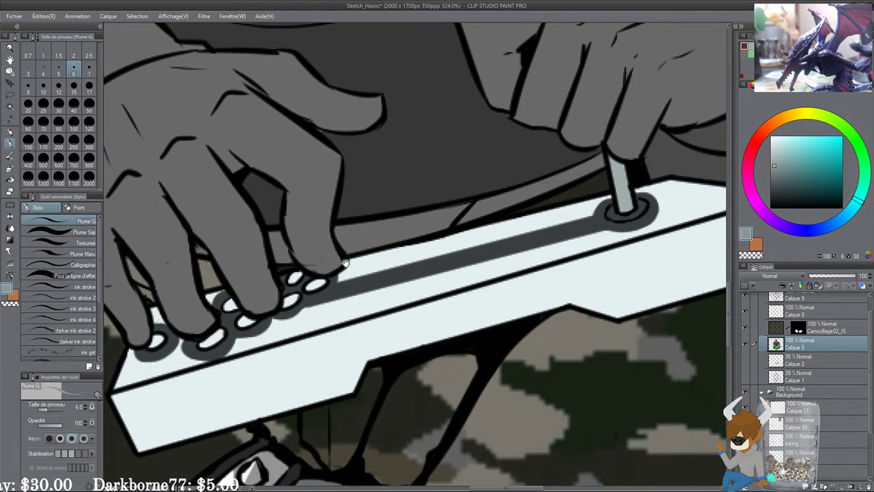
pyautogui.moveTo(346, 263); pyautogui.dragTo(343, 239)
pyautogui.moveTo(396, 249); pyautogui.dragTo(385, 246)
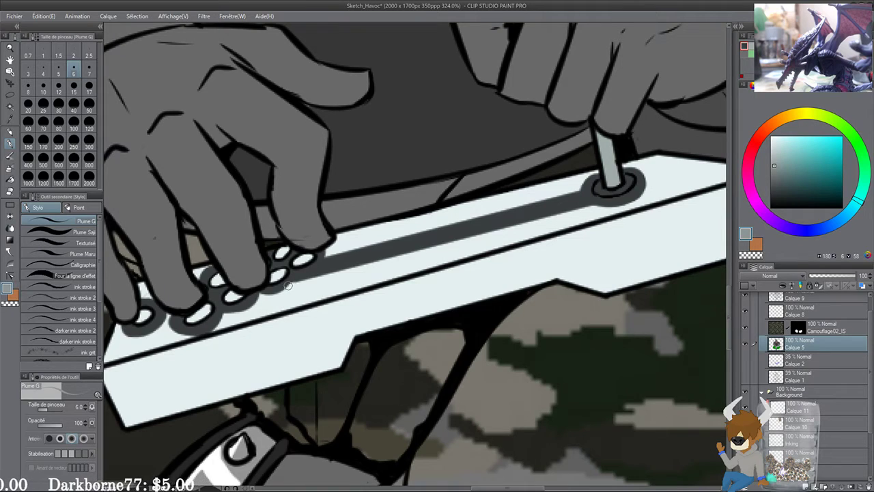
pyautogui.moveTo(294, 285); pyautogui.dragTo(591, 206)
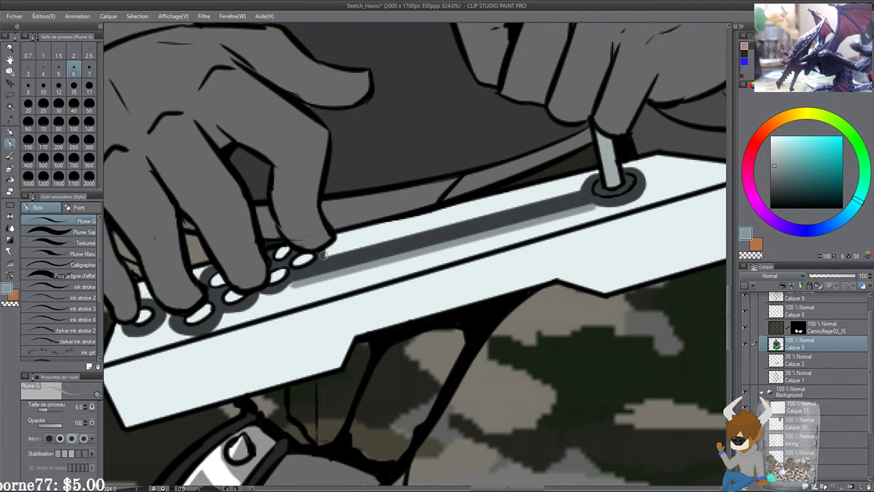
pyautogui.moveTo(323, 255); pyautogui.dragTo(580, 188)
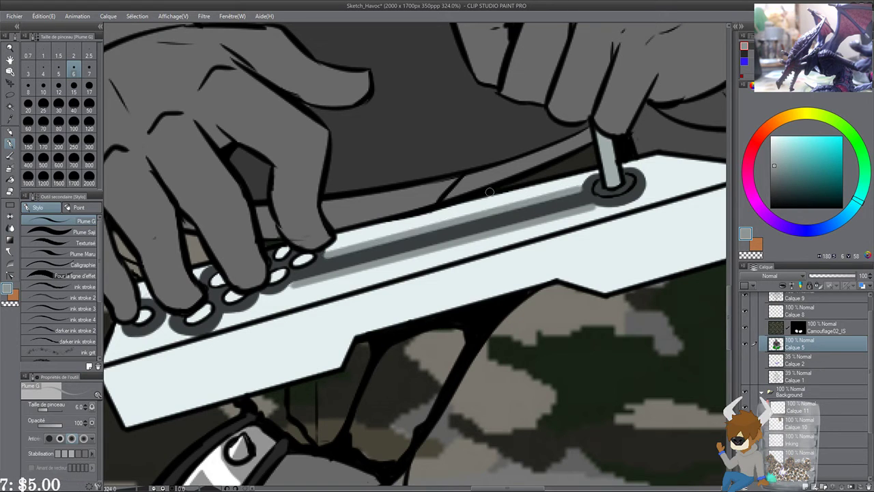
# Step: Continue the mid-grey edging around the outside of the dark surround at the controller's buttons
pyautogui.scroll(2, 489, 191)
pyautogui.moveTo(272, 308); pyautogui.dragTo(476, 238)
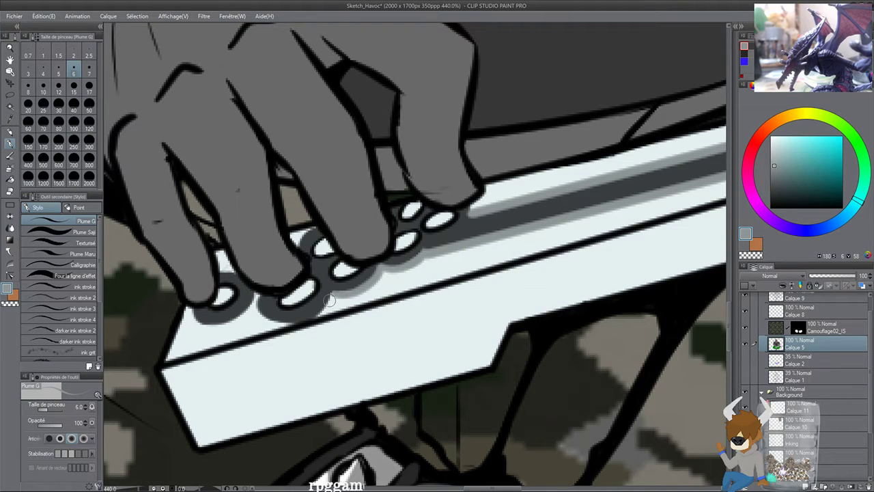
pyautogui.moveTo(261, 290)
pyautogui.mouseDown()
pyautogui.moveTo(260, 317)
pyautogui.moveTo(299, 320)
pyautogui.moveTo(271, 321)
pyautogui.mouseUp()
pyautogui.moveTo(249, 273); pyautogui.dragTo(306, 255)
pyautogui.moveTo(252, 305)
pyautogui.mouseDown()
pyautogui.moveTo(250, 295)
pyautogui.moveTo(270, 304)
pyautogui.moveTo(297, 299)
pyautogui.moveTo(288, 306)
pyautogui.mouseUp()
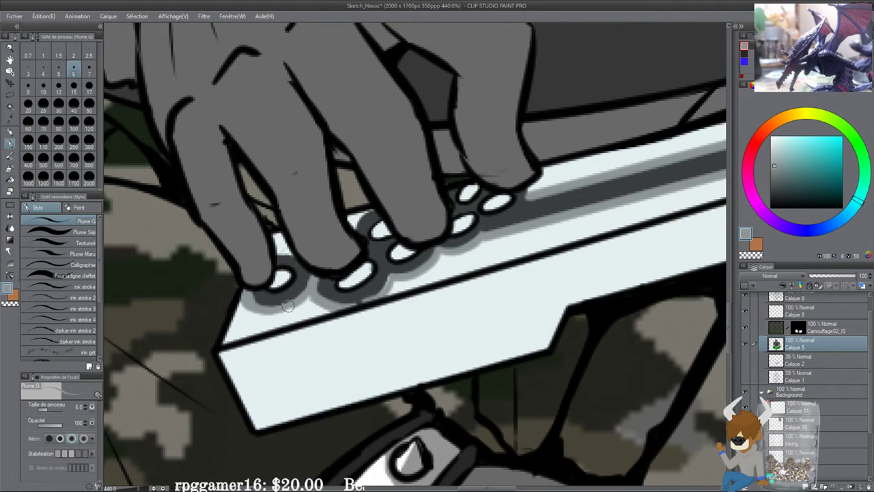
pyautogui.moveTo(278, 256)
pyautogui.mouseDown()
pyautogui.moveTo(287, 255)
pyautogui.moveTo(274, 254)
pyautogui.mouseUp()
pyautogui.moveTo(350, 254); pyautogui.dragTo(324, 270)
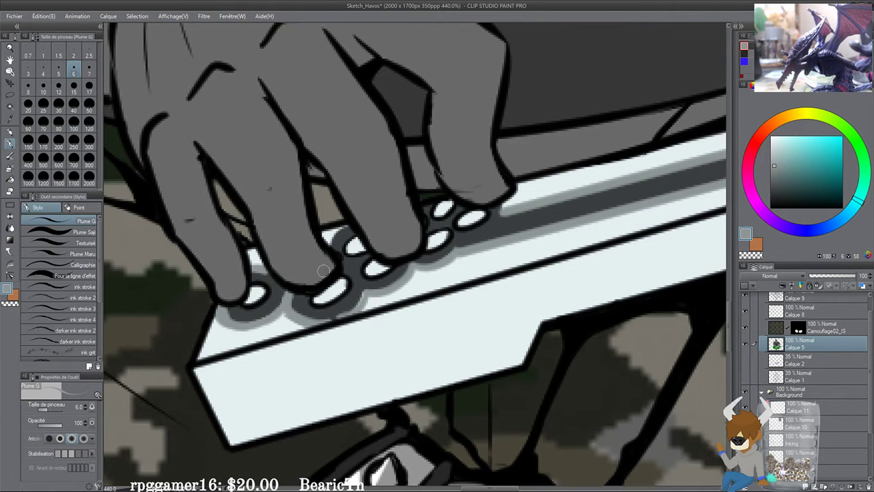
pyautogui.moveTo(335, 239)
pyautogui.mouseDown()
pyautogui.moveTo(345, 226)
pyautogui.moveTo(329, 243)
pyautogui.mouseUp()
# Step: Edge the joystick's dark ring with mid-grey, touching up the ring's outline in the sampled dark grey
pyautogui.moveTo(479, 227)
pyautogui.mouseDown()
pyautogui.moveTo(281, 288)
pyautogui.moveTo(314, 265)
pyautogui.mouseUp()
pyautogui.moveTo(551, 196); pyautogui.dragTo(312, 269)
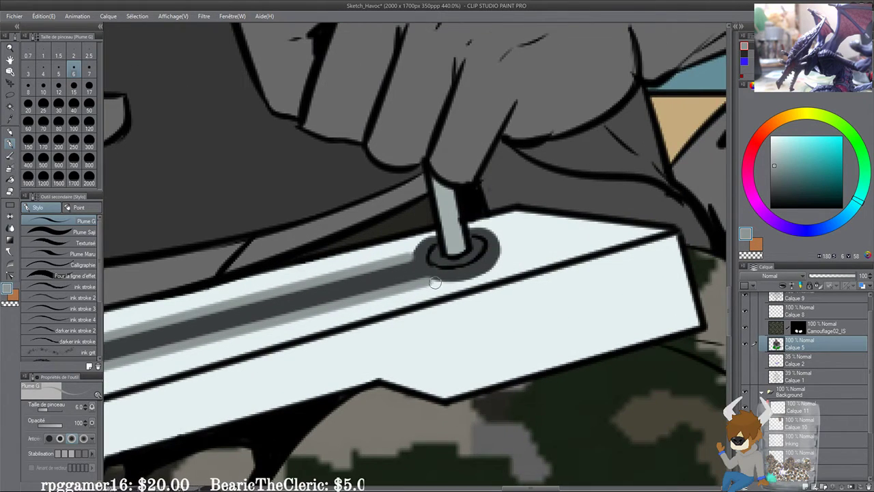
pyautogui.moveTo(429, 283)
pyautogui.mouseDown()
pyautogui.moveTo(468, 282)
pyautogui.moveTo(429, 282)
pyautogui.mouseUp()
pyautogui.hotkey('ctrl', 'z')
pyautogui.moveTo(483, 273); pyautogui.dragTo(498, 248)
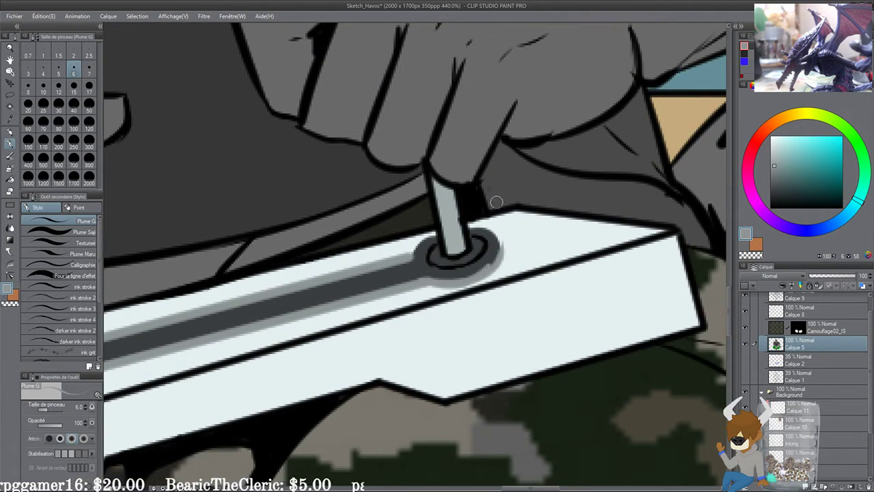
pyautogui.hotkey('ctrl', 'z')
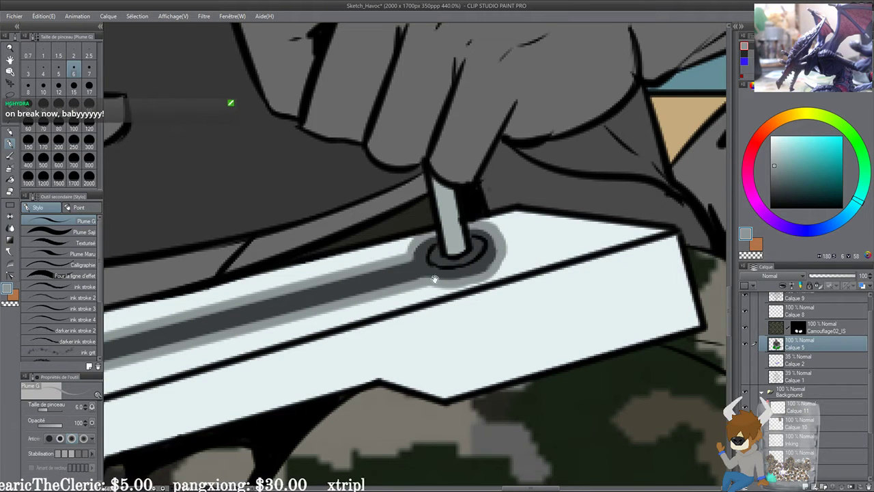
pyautogui.moveTo(435, 279)
pyautogui.mouseDown()
pyautogui.moveTo(443, 272)
pyautogui.moveTo(420, 272)
pyautogui.mouseUp()
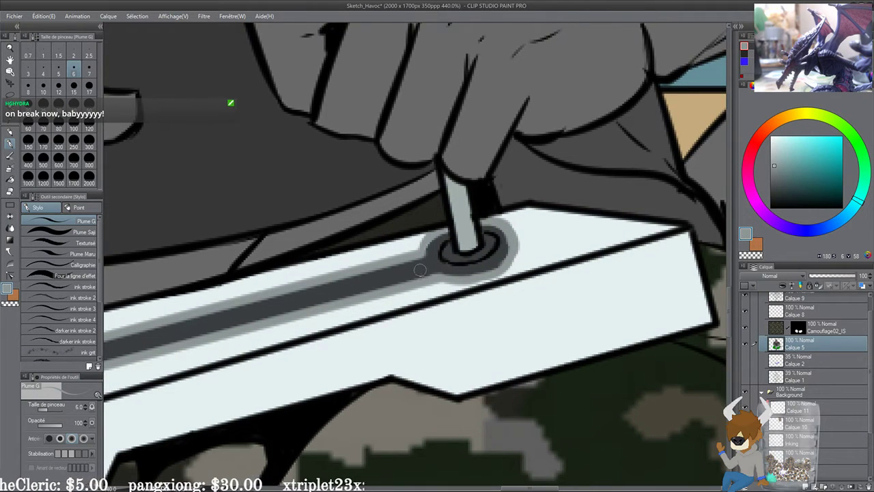
pyautogui.keyDown('alt'); pyautogui.click(431, 258); pyautogui.keyUp('alt')
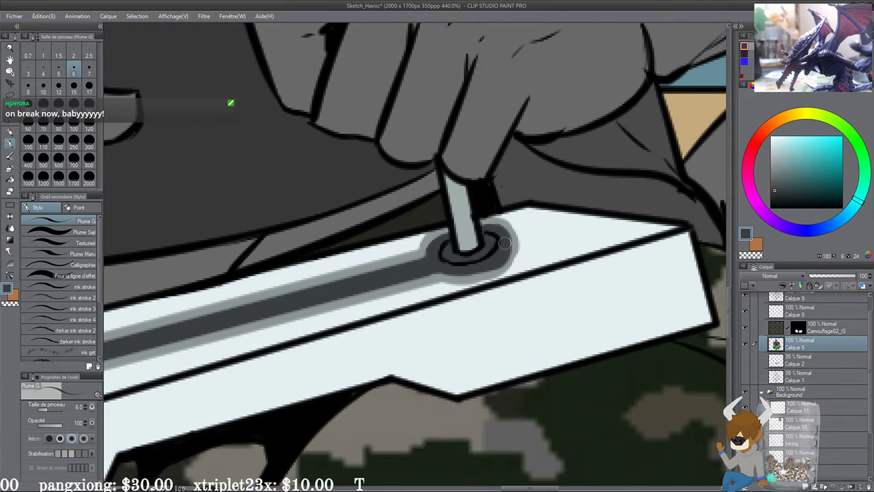
pyautogui.keyDown('alt'); pyautogui.click(406, 256); pyautogui.keyUp('alt')
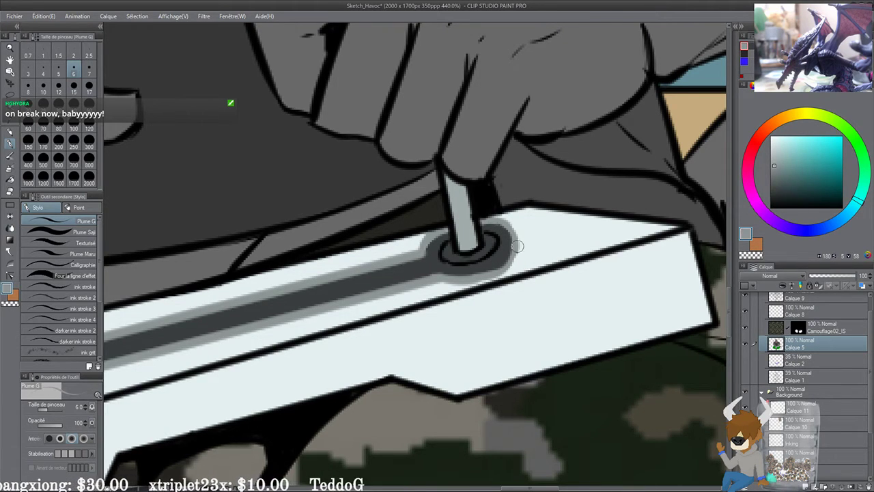
pyautogui.moveTo(517, 243)
pyautogui.mouseDown()
pyautogui.moveTo(489, 275)
pyautogui.moveTo(517, 259)
pyautogui.moveTo(509, 228)
pyautogui.mouseUp()
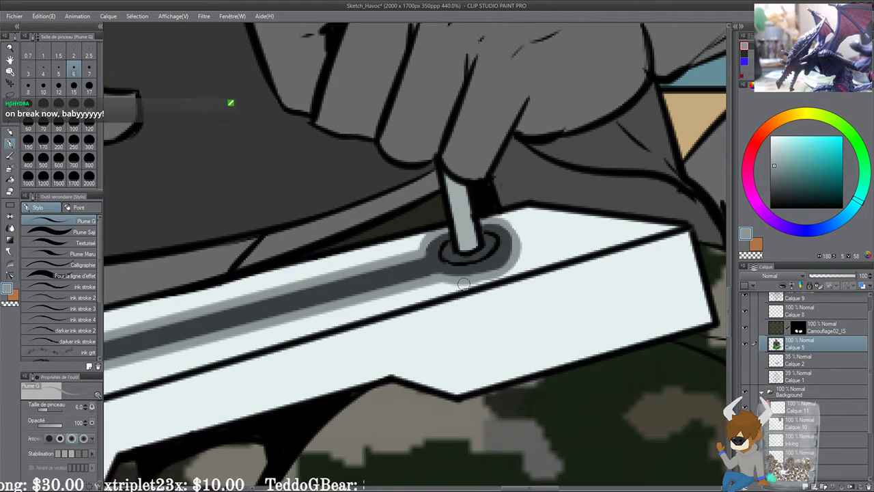
# Step: Draw a thin mid-grey accent line with an angled end between the dark band and the top face's front edge
pyautogui.scroll(-10, 463, 284)
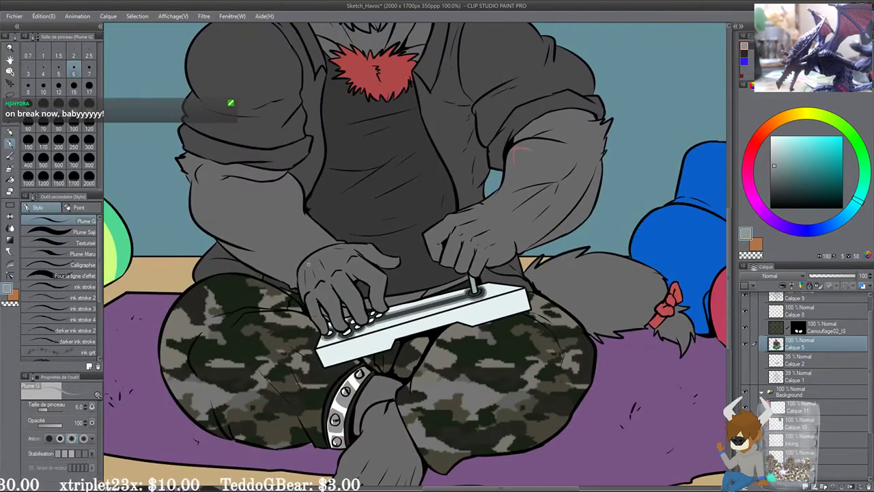
pyautogui.scroll(5, 309, 264)
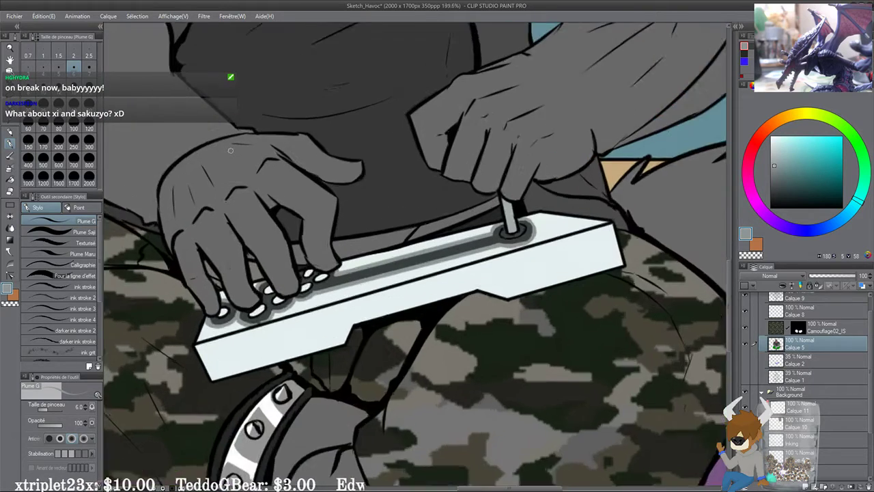
pyautogui.scroll(3, 322, 296)
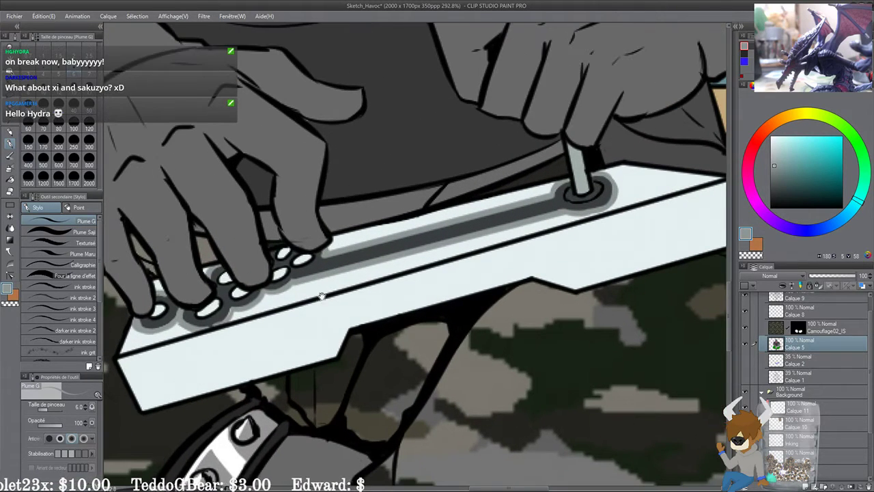
pyautogui.scroll(2, 322, 296)
pyautogui.moveTo(353, 279); pyautogui.dragTo(344, 297)
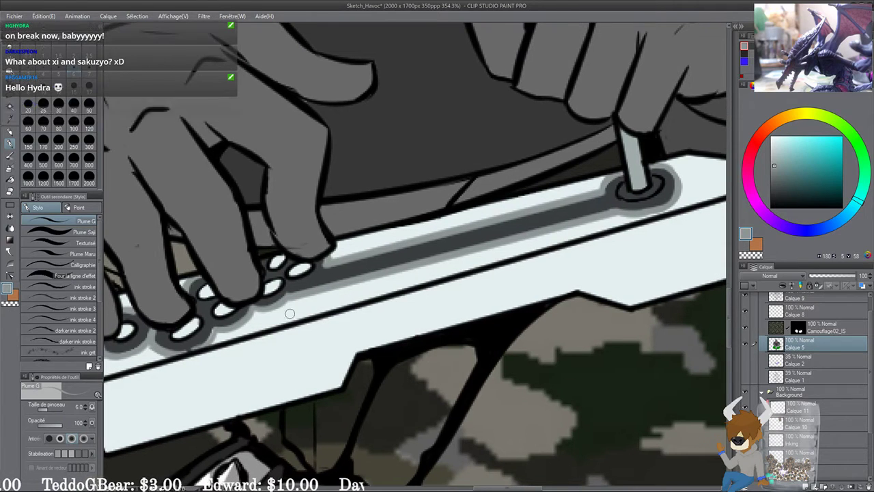
pyautogui.moveTo(276, 325)
pyautogui.mouseDown()
pyautogui.moveTo(293, 309)
pyautogui.moveTo(615, 218)
pyautogui.moveTo(596, 228)
pyautogui.mouseUp()
pyautogui.hotkey('ctrl', 'z')
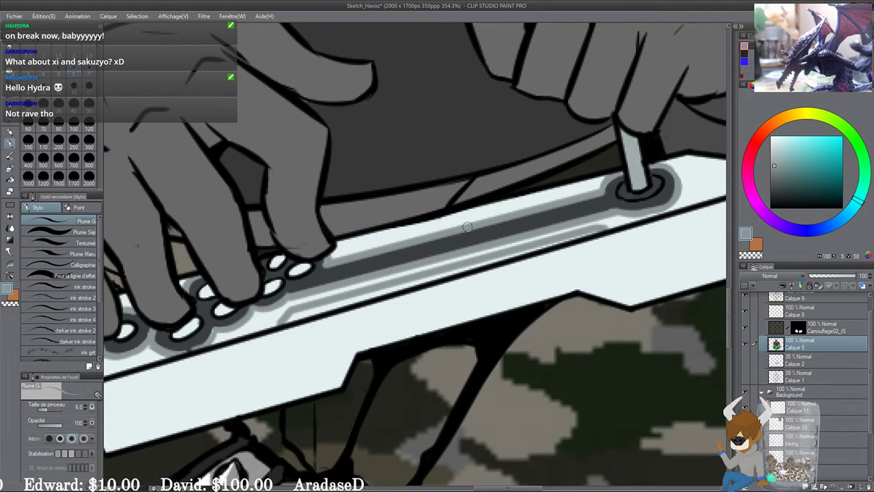
# Step: Make the Calque 8 layer active and set Plume G to pure white at size 10
pyautogui.scroll(-5, 467, 227)
pyautogui.scroll(-5, 467, 227)
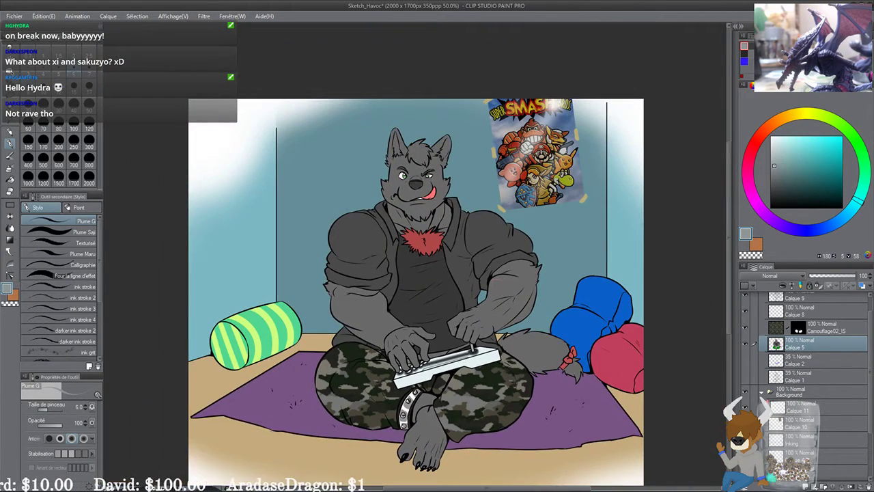
pyautogui.moveTo(415, 319); pyautogui.dragTo(374, 295)
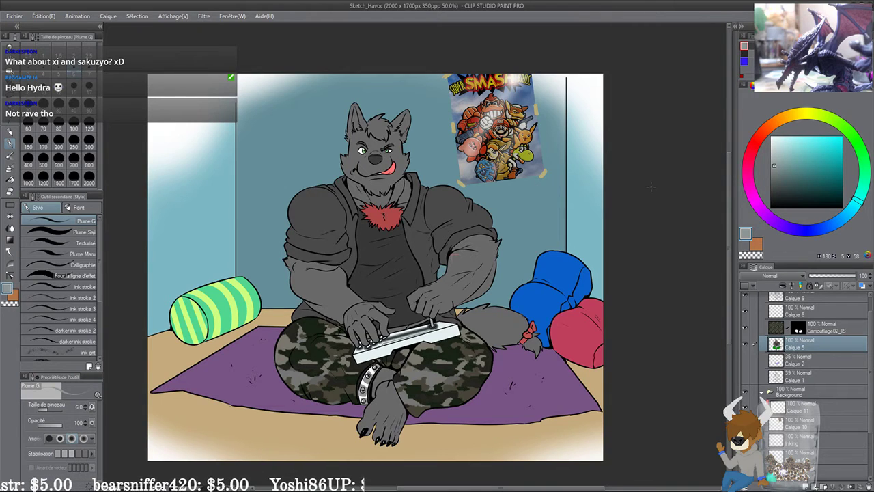
pyautogui.click(808, 314)
pyautogui.moveTo(811, 178); pyautogui.dragTo(630, 103)
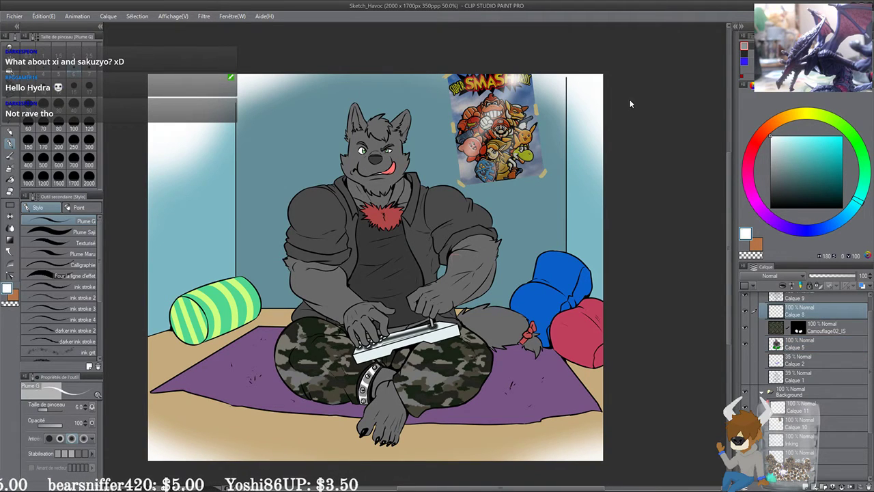
pyautogui.moveTo(304, 299); pyautogui.dragTo(330, 344)
pyautogui.press(']')
pyautogui.press(']')
pyautogui.press(']')
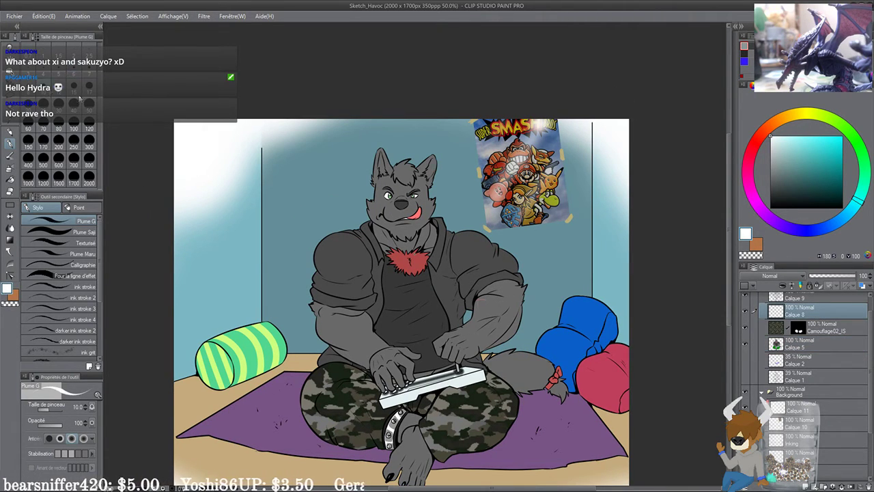
pyautogui.moveTo(372, 324); pyautogui.dragTo(363, 299)
pyautogui.scroll(6, 326, 201)
pyautogui.scroll(5, 424, 179)
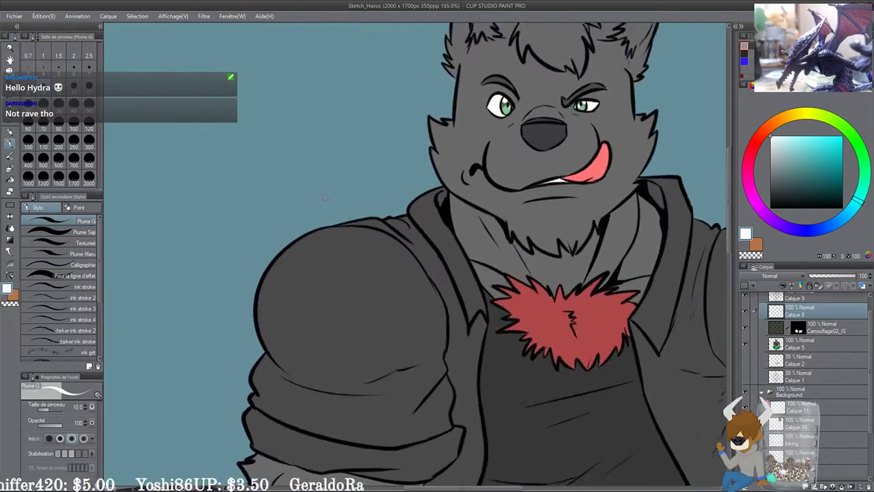
pyautogui.scroll(1, 276, 338)
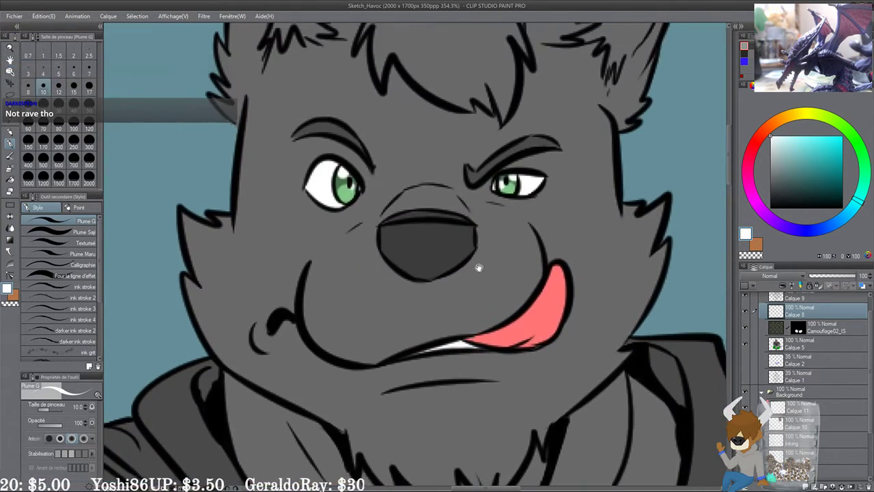
# Step: Draw white highlights on the wolf's nose along the upper rim, down one side edge and down the centre line
pyautogui.moveTo(372, 235); pyautogui.dragTo(461, 232)
pyautogui.hotkey('ctrl', 'z')
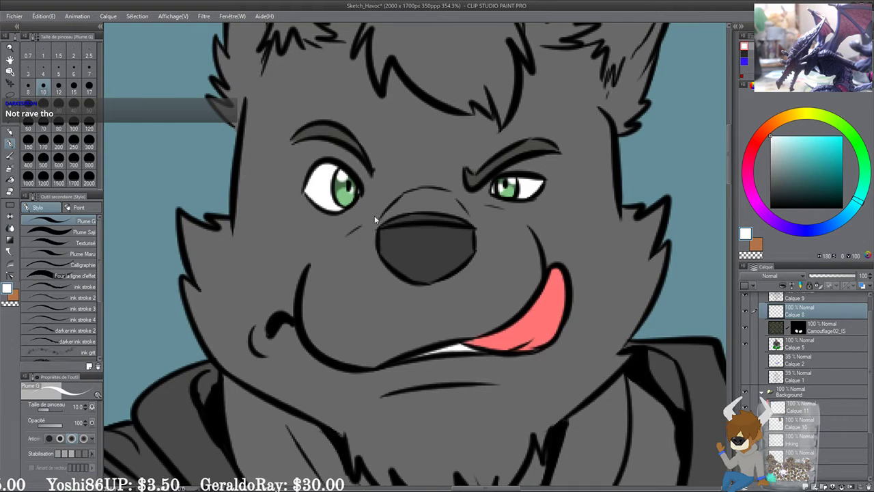
pyautogui.moveTo(374, 233); pyautogui.dragTo(499, 233)
pyautogui.moveTo(384, 233); pyautogui.dragTo(385, 258)
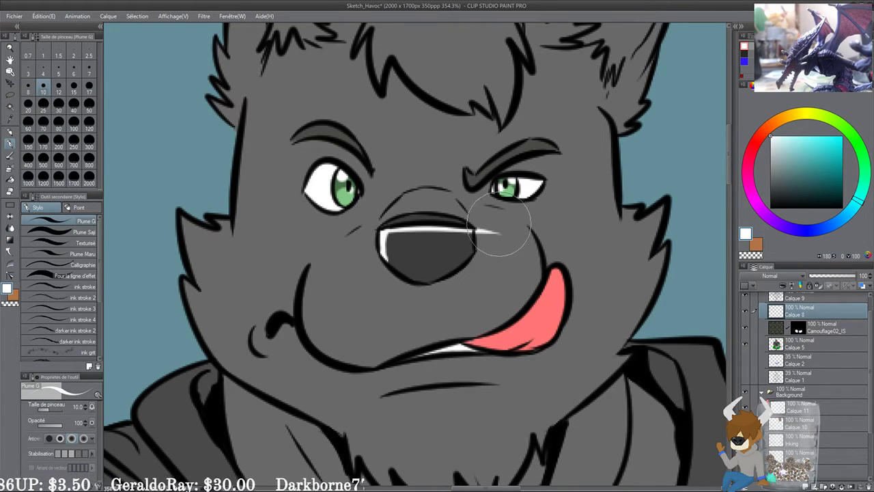
pyautogui.moveTo(514, 230); pyautogui.dragTo(508, 233)
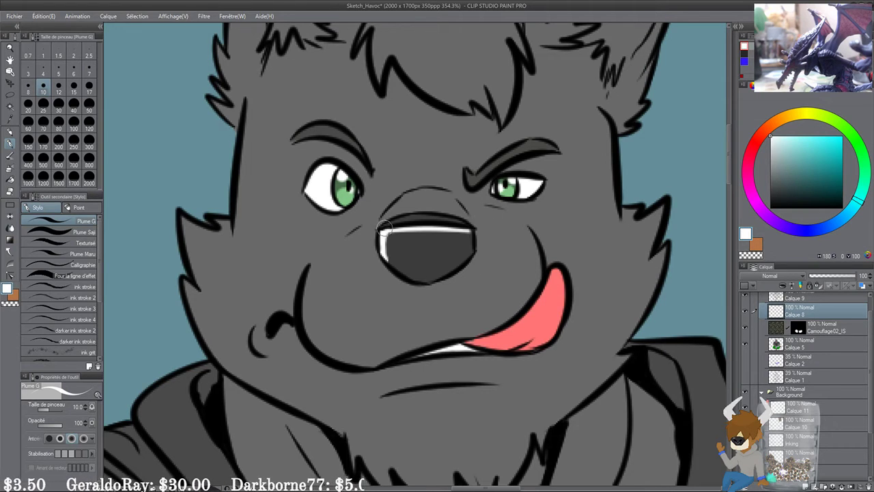
pyautogui.moveTo(384, 233)
pyautogui.mouseDown()
pyautogui.moveTo(480, 248)
pyautogui.moveTo(396, 230)
pyautogui.moveTo(436, 243)
pyautogui.moveTo(427, 229)
pyautogui.moveTo(427, 269)
pyautogui.mouseUp()
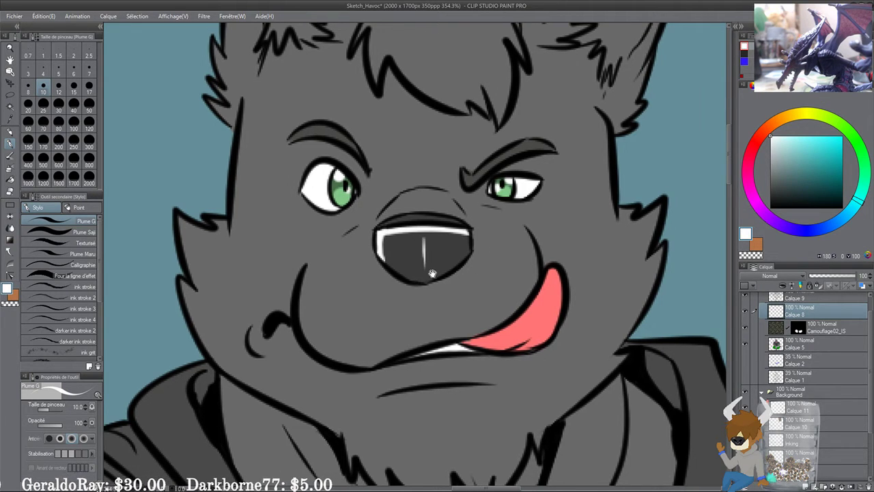
pyautogui.hotkey('ctrl', 'z')
pyautogui.moveTo(426, 230); pyautogui.dragTo(428, 268)
# Step: Add short white highlight strokes across the wolf's hair tuft on the forehead
pyautogui.moveTo(417, 137); pyautogui.dragTo(395, 298)
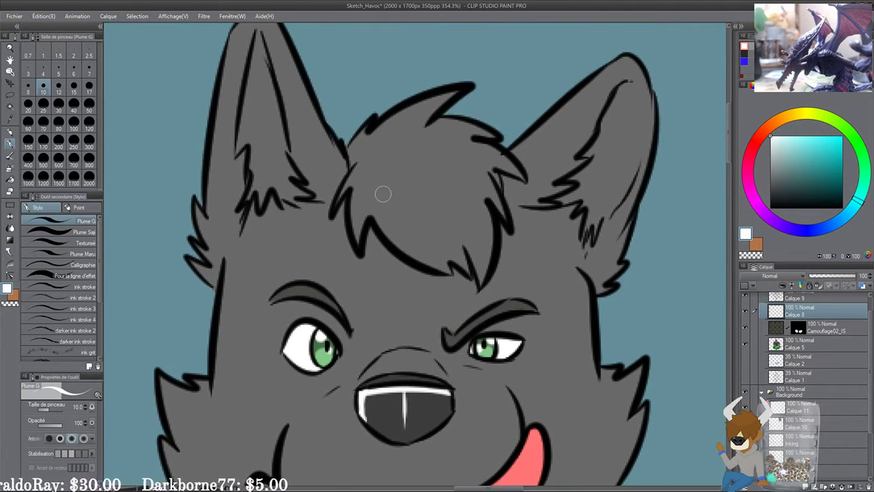
pyautogui.moveTo(386, 202); pyautogui.dragTo(395, 218)
pyautogui.moveTo(393, 200); pyautogui.dragTo(404, 223)
pyautogui.moveTo(359, 198); pyautogui.dragTo(361, 213)
pyautogui.moveTo(432, 212); pyautogui.dragTo(457, 226)
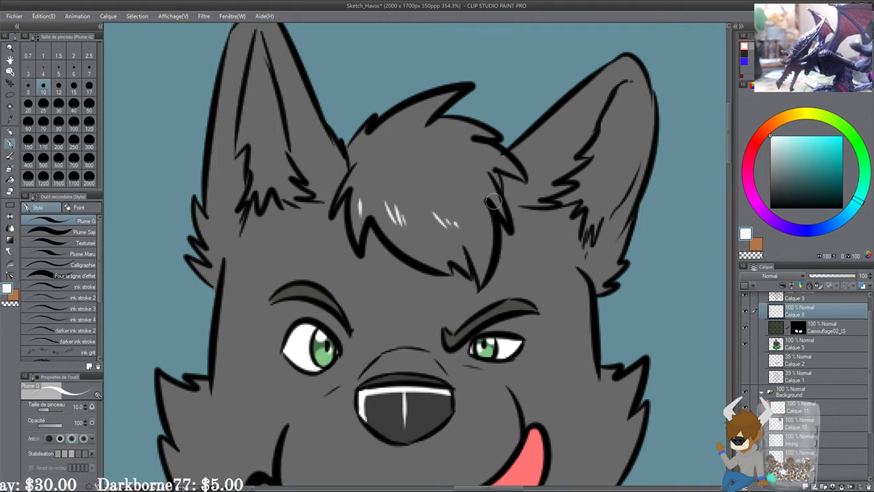
pyautogui.moveTo(484, 185)
pyautogui.mouseDown()
pyautogui.moveTo(490, 195)
pyautogui.moveTo(481, 214)
pyautogui.mouseUp()
# Step: Add small white highlight flecks to the fur of both ears
pyautogui.moveTo(570, 185); pyautogui.dragTo(525, 236)
pyautogui.moveTo(504, 198)
pyautogui.mouseDown()
pyautogui.moveTo(488, 207)
pyautogui.moveTo(496, 196)
pyautogui.mouseUp()
pyautogui.moveTo(527, 175); pyautogui.dragTo(518, 181)
pyautogui.moveTo(396, 273); pyautogui.dragTo(489, 301)
pyautogui.moveTo(358, 233)
pyautogui.mouseDown()
pyautogui.moveTo(367, 245)
pyautogui.moveTo(374, 237)
pyautogui.mouseUp()
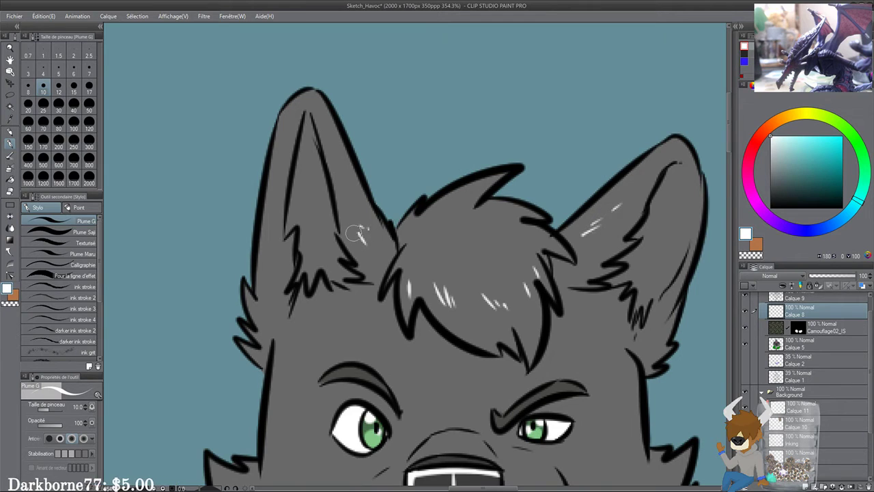
# Step: Add white highlights to the cheek fur and along the tongue
pyautogui.scroll(-6, 362, 239)
pyautogui.moveTo(538, 344); pyautogui.dragTo(540, 173)
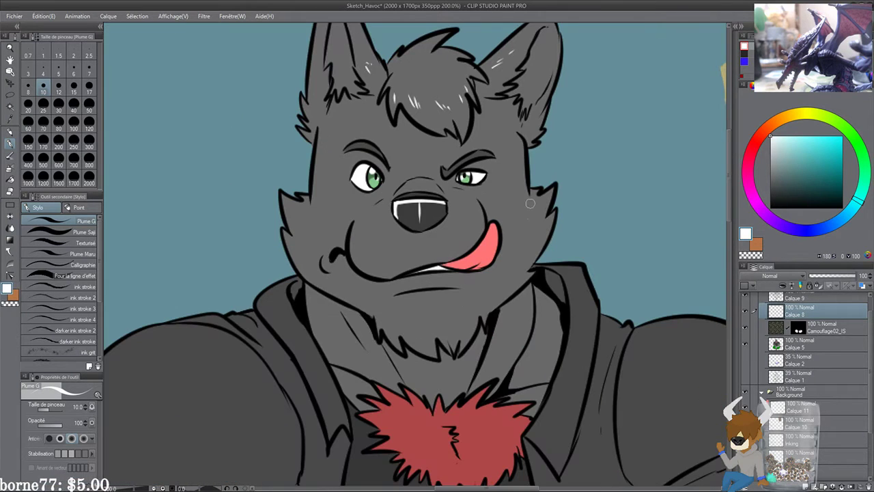
pyautogui.moveTo(530, 203); pyautogui.dragTo(532, 216)
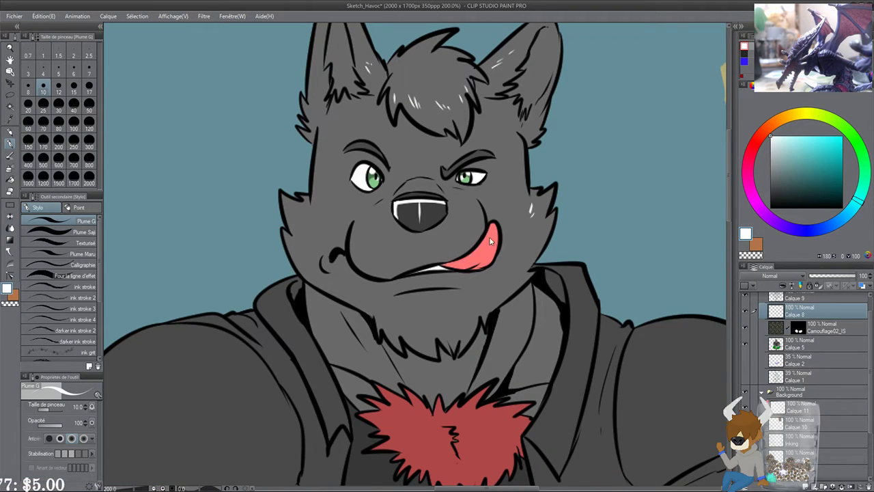
pyautogui.moveTo(489, 236); pyautogui.dragTo(508, 140)
# Step: Scatter short white highlight strokes over the red chest fur tuft
pyautogui.moveTo(497, 322)
pyautogui.mouseDown()
pyautogui.moveTo(529, 317)
pyautogui.moveTo(509, 342)
pyautogui.moveTo(509, 297)
pyautogui.mouseUp()
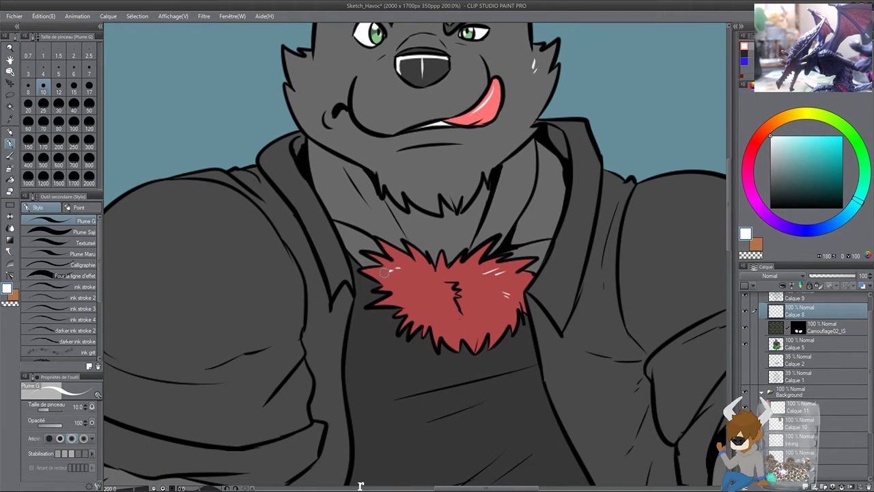
pyautogui.scroll(-3, 368, 267)
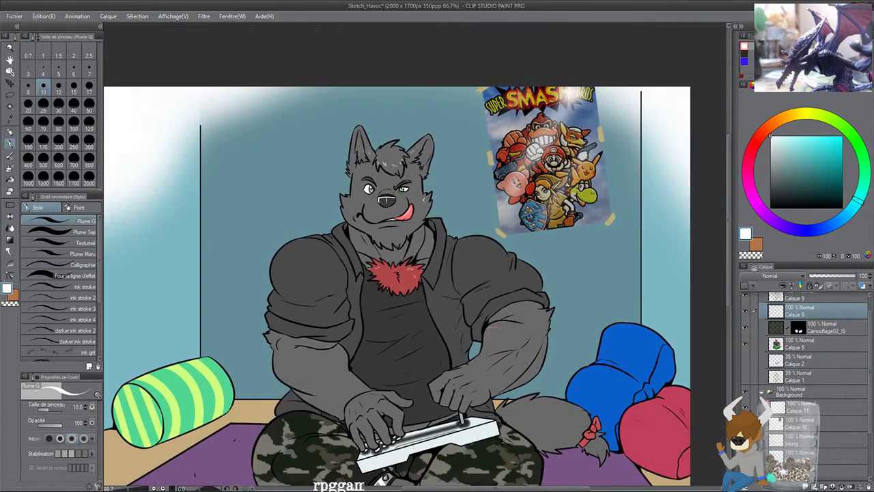
pyautogui.scroll(4, 410, 267)
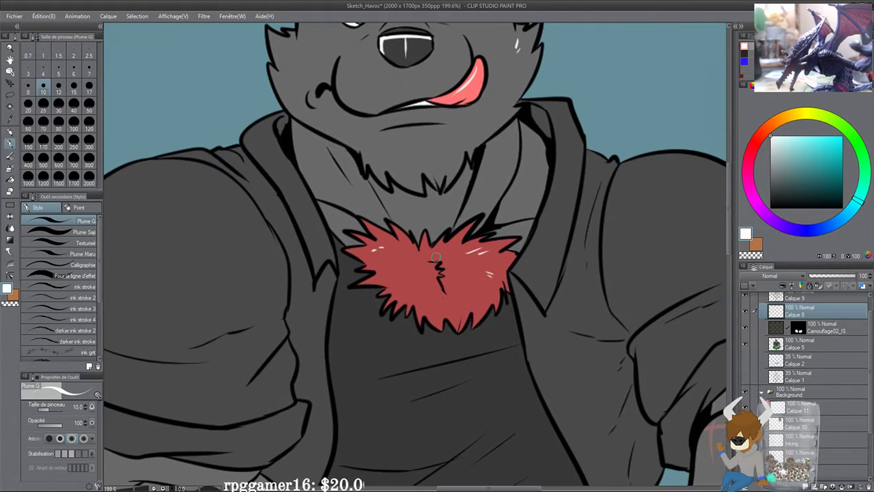
pyautogui.moveTo(440, 273)
pyautogui.mouseDown()
pyautogui.moveTo(439, 263)
pyautogui.moveTo(393, 275)
pyautogui.mouseUp()
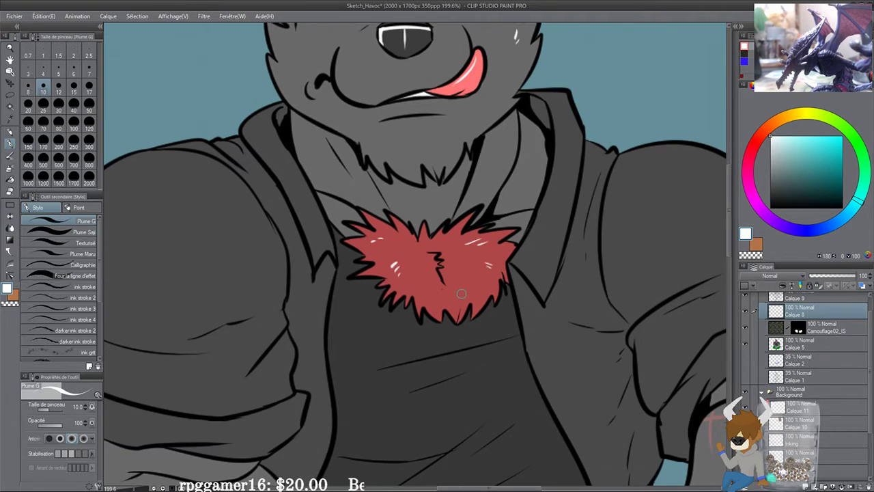
pyautogui.moveTo(462, 293); pyautogui.dragTo(463, 296)
pyautogui.moveTo(476, 291); pyautogui.dragTo(475, 295)
# Step: Add short white highlight flecks to the fur on both sides of the neck and on the chin
pyautogui.moveTo(507, 230); pyautogui.dragTo(467, 324)
pyautogui.moveTo(464, 237); pyautogui.dragTo(461, 245)
pyautogui.moveTo(462, 250); pyautogui.dragTo(487, 279)
pyautogui.moveTo(488, 280); pyautogui.dragTo(485, 287)
pyautogui.moveTo(392, 328); pyautogui.dragTo(462, 291)
pyautogui.moveTo(374, 208); pyautogui.dragTo(387, 231)
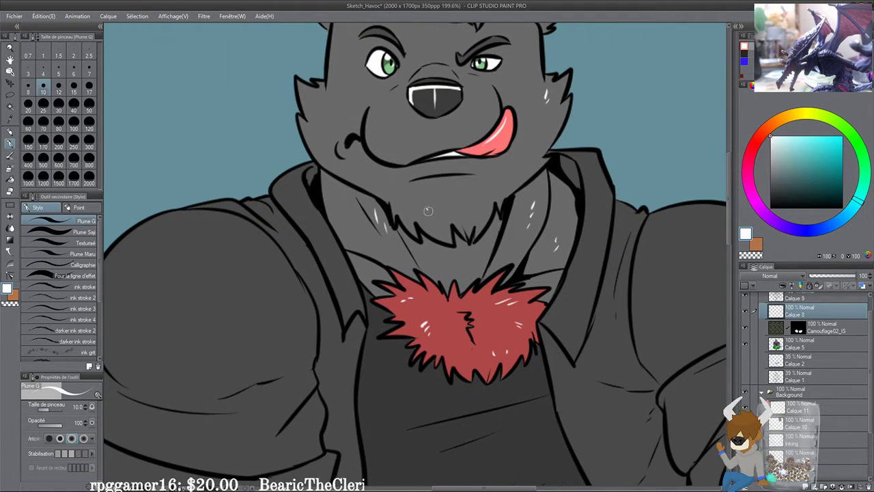
pyautogui.moveTo(426, 207); pyautogui.dragTo(429, 213)
pyautogui.moveTo(440, 211); pyautogui.dragTo(443, 216)
pyautogui.moveTo(346, 225)
pyautogui.mouseDown()
pyautogui.moveTo(346, 236)
pyautogui.moveTo(381, 178)
pyautogui.moveTo(355, 225)
pyautogui.mouseUp()
# Step: Add white highlight strokes to the fur of both forearms and along the tail
pyautogui.moveTo(321, 346); pyautogui.dragTo(329, 259)
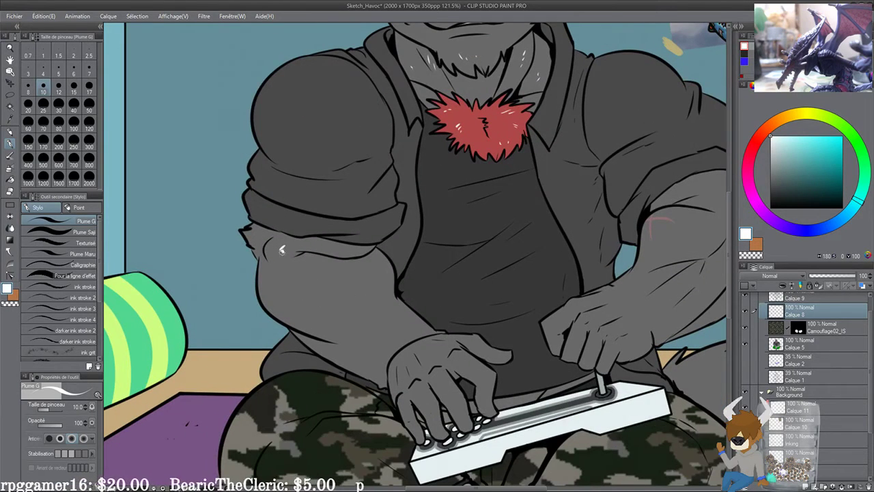
pyautogui.moveTo(359, 304); pyautogui.dragTo(332, 281)
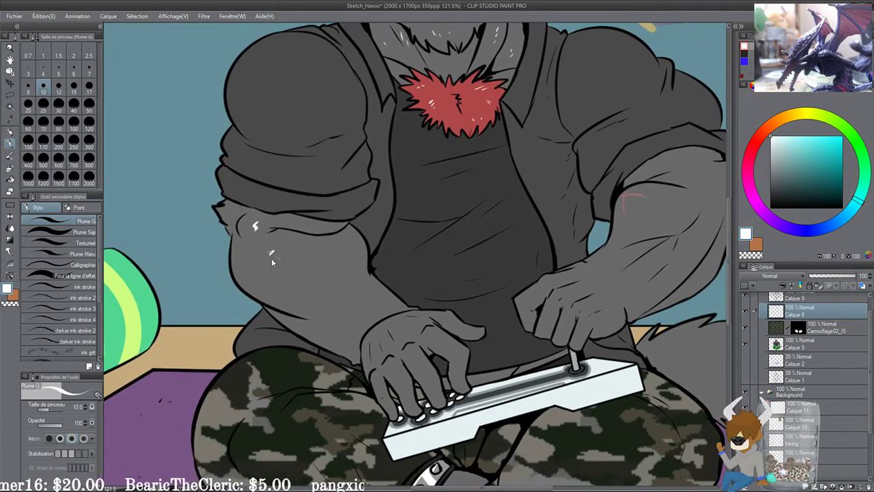
pyautogui.moveTo(547, 268)
pyautogui.mouseDown()
pyautogui.moveTo(343, 294)
pyautogui.moveTo(410, 268)
pyautogui.moveTo(455, 234)
pyautogui.moveTo(433, 258)
pyautogui.moveTo(444, 292)
pyautogui.mouseUp()
pyautogui.hotkey('ctrl', 'z')
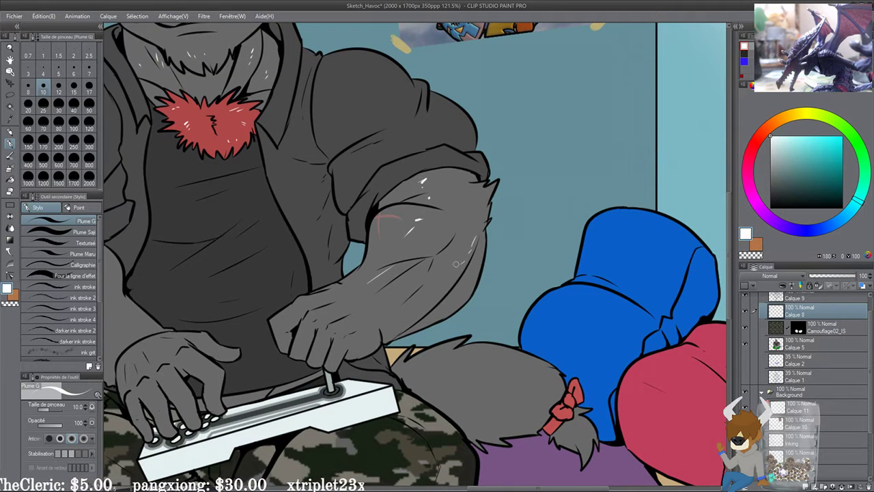
pyautogui.moveTo(439, 353); pyautogui.dragTo(493, 247)
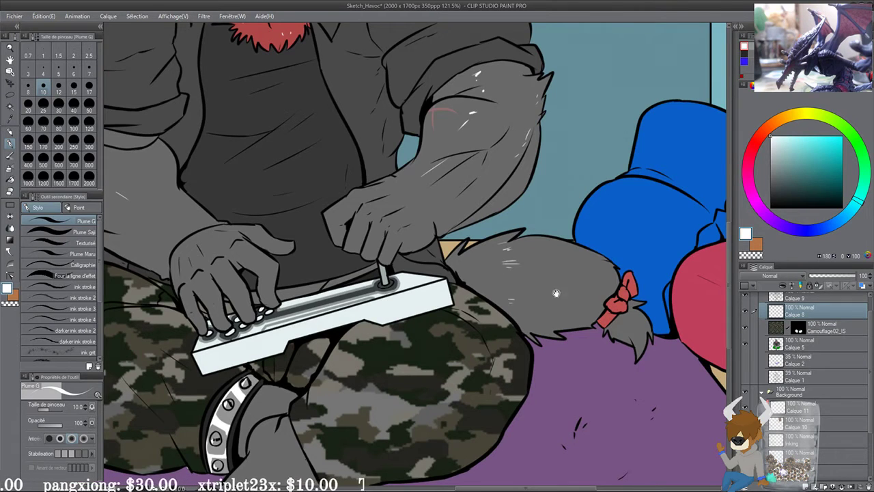
pyautogui.moveTo(555, 293); pyautogui.dragTo(524, 285)
# Step: Add small white highlights to the ankle above the bare foot and to the knuckles of the hand on the buttons
pyautogui.moveTo(307, 378)
pyautogui.mouseDown()
pyautogui.moveTo(473, 312)
pyautogui.moveTo(504, 221)
pyautogui.mouseUp()
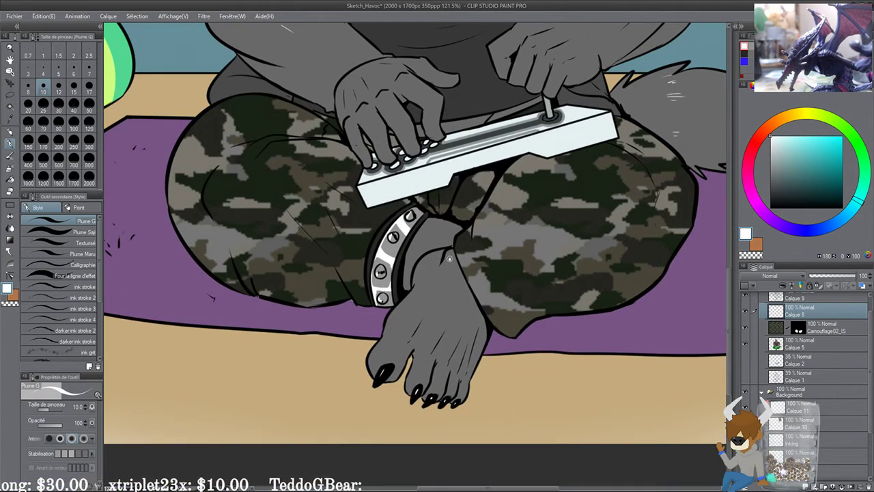
pyautogui.moveTo(451, 211); pyautogui.dragTo(459, 374)
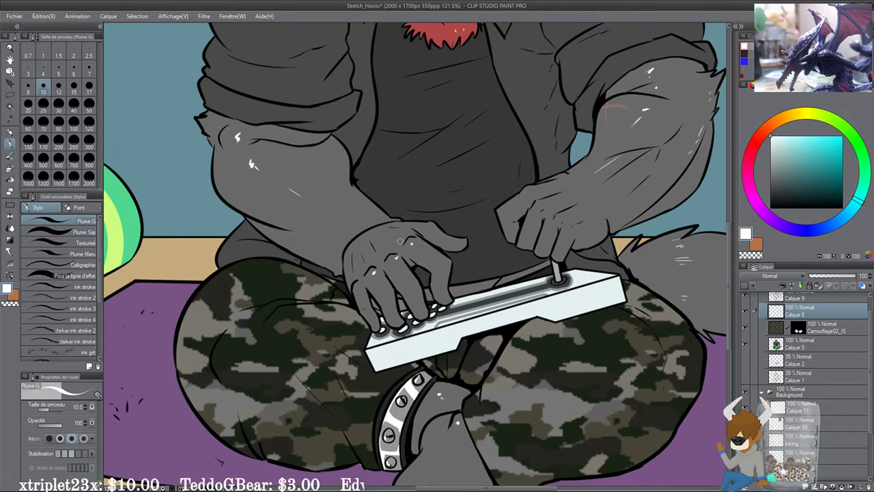
pyautogui.moveTo(395, 240); pyautogui.dragTo(455, 293)
pyautogui.scroll(-10, 311, 216)
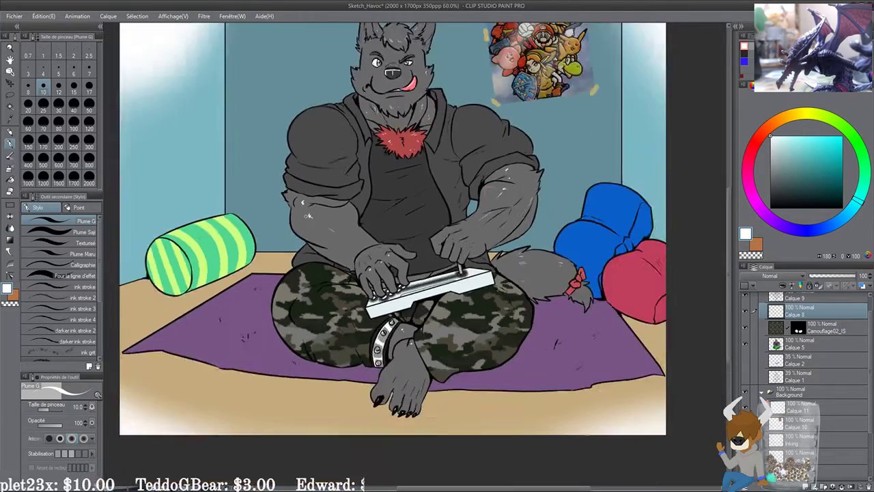
# Step: Add small white highlights to the knuckles of the wolf's hand gripping the joystick
pyautogui.scroll(-1, 328, 222)
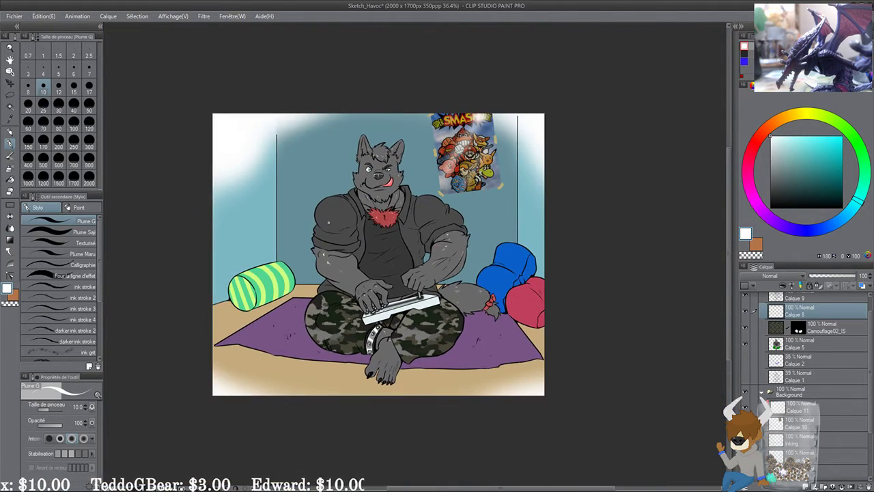
pyautogui.scroll(2, 321, 235)
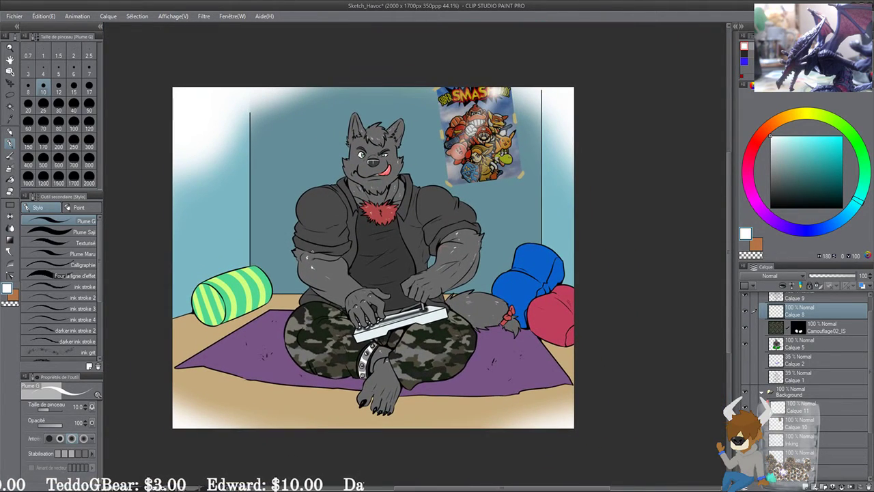
pyautogui.moveTo(312, 237); pyautogui.dragTo(314, 248)
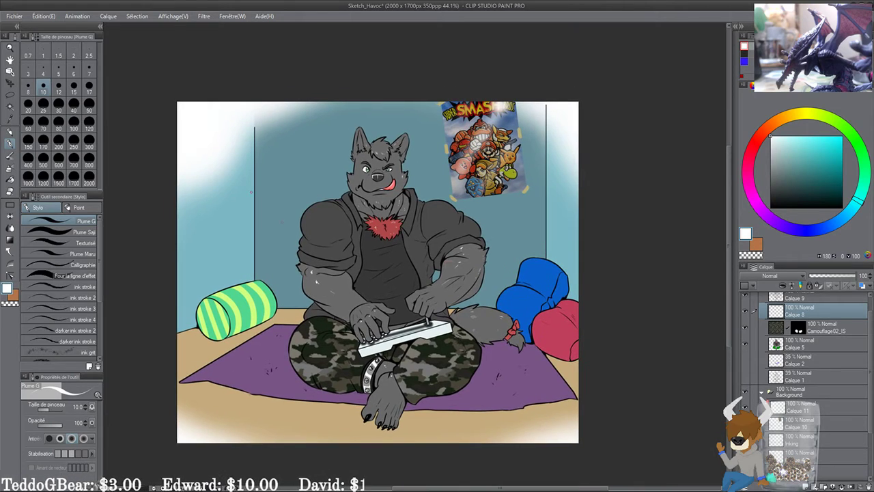
pyautogui.scroll(1, 250, 192)
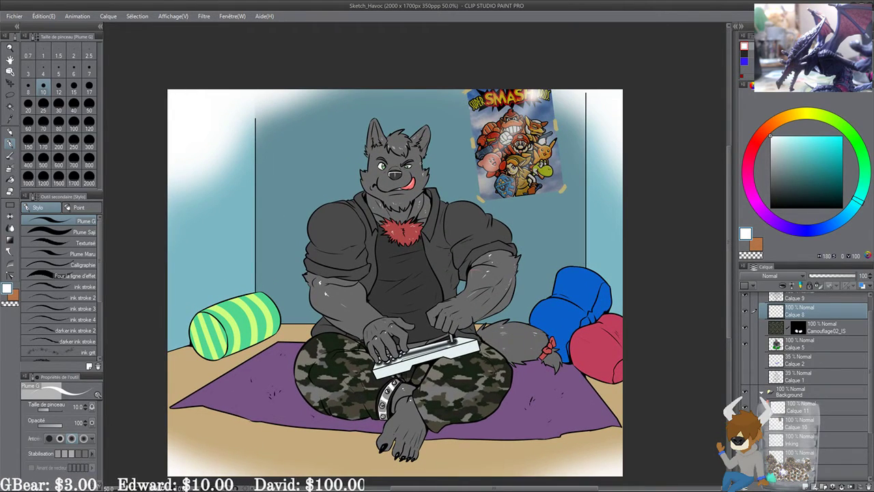
pyautogui.scroll(5, 411, 203)
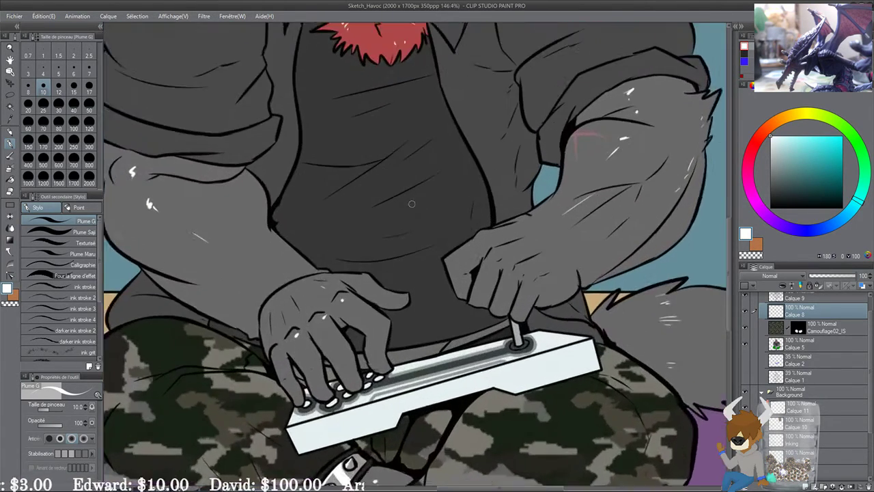
pyautogui.scroll(1, 411, 203)
pyautogui.click(490, 236)
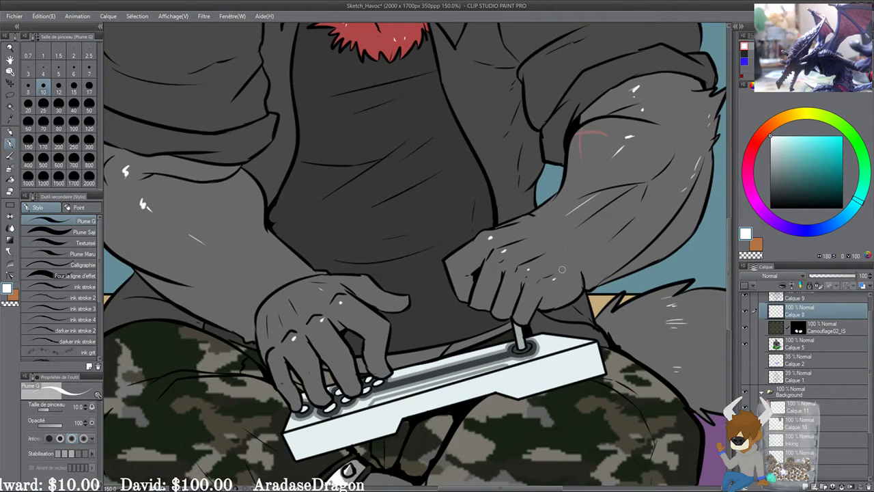
pyautogui.scroll(-6, 562, 270)
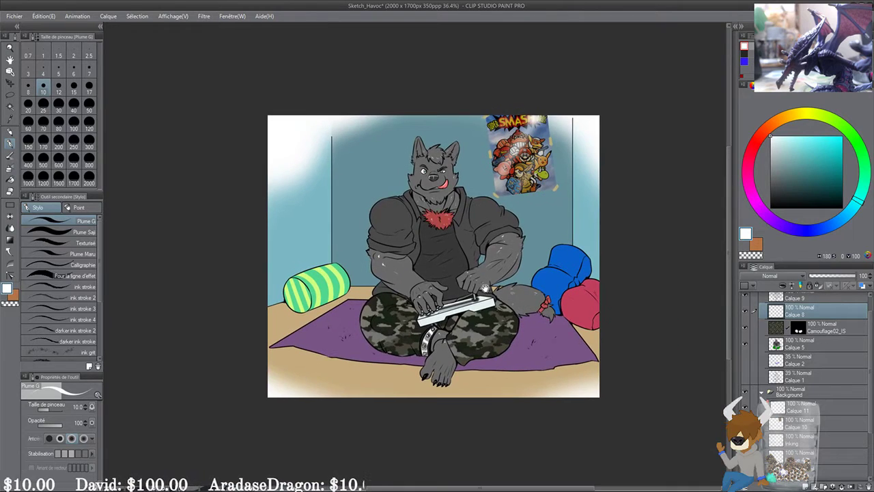
pyautogui.moveTo(485, 288); pyautogui.dragTo(434, 301)
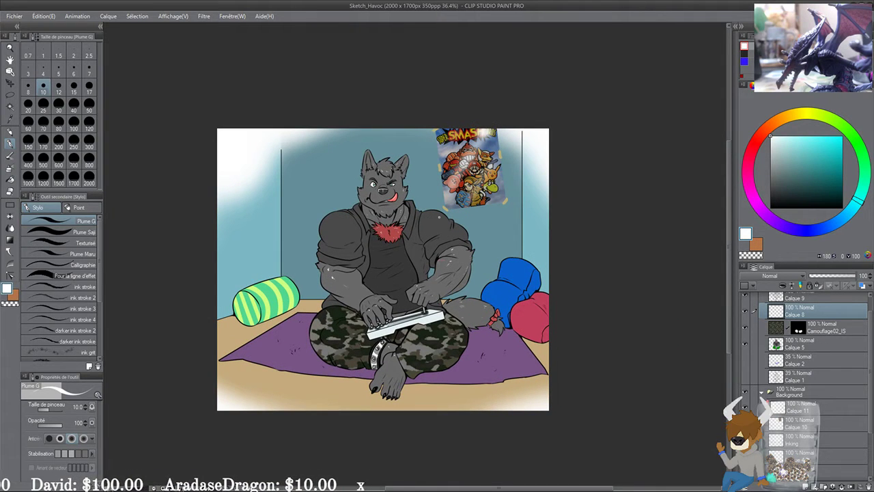
# Step: Collapse the Character and Background layer folders and add a new layer above them
pyautogui.scroll(2, 445, 286)
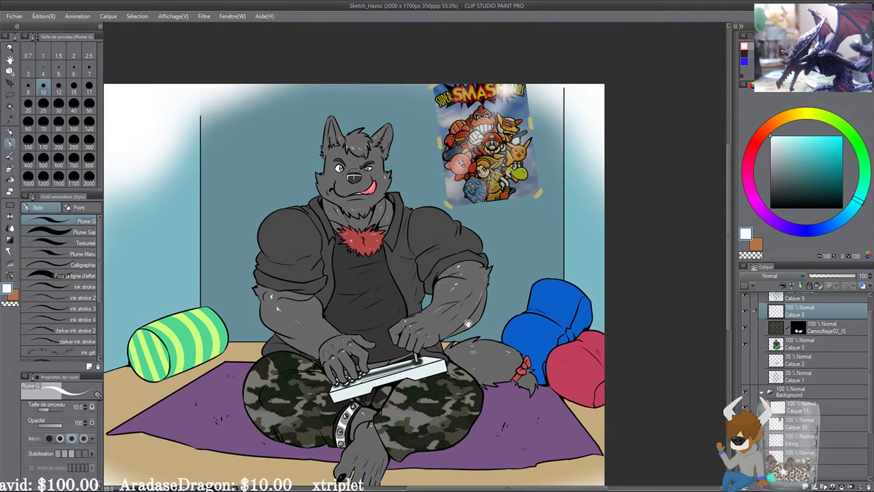
pyautogui.moveTo(477, 368); pyautogui.dragTo(498, 325)
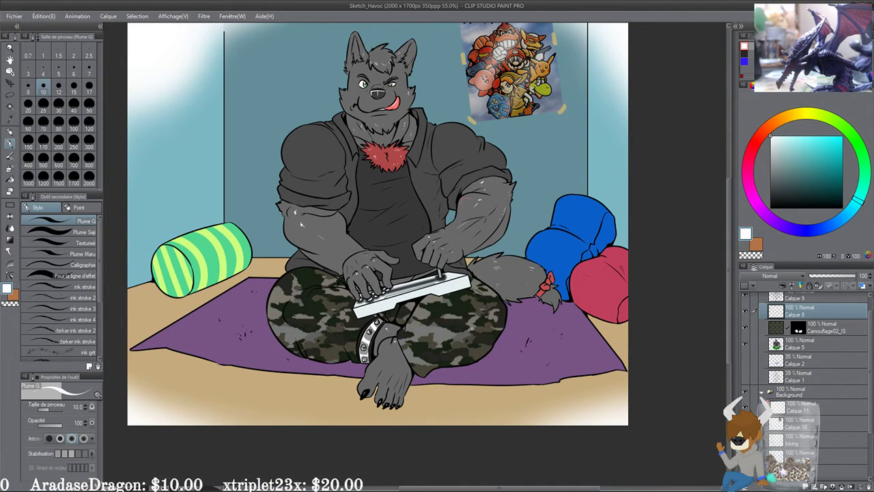
pyautogui.scroll(1, 862, 299)
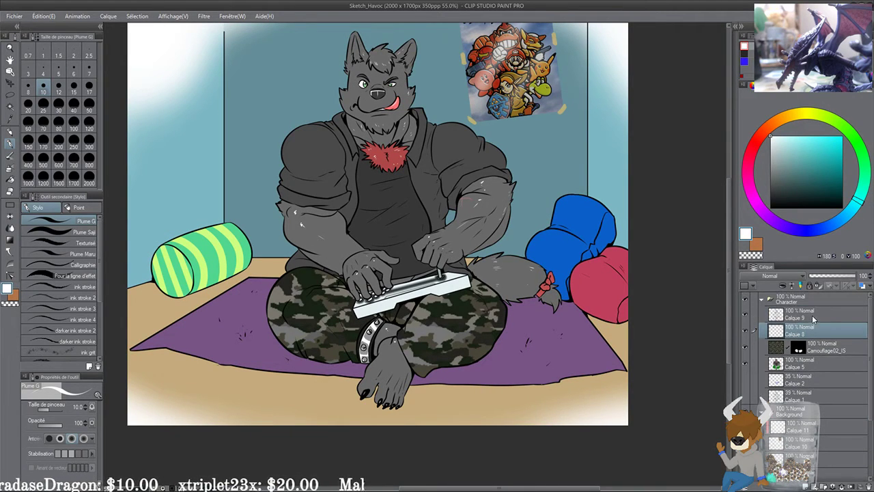
pyautogui.click(761, 299)
pyautogui.click(763, 313)
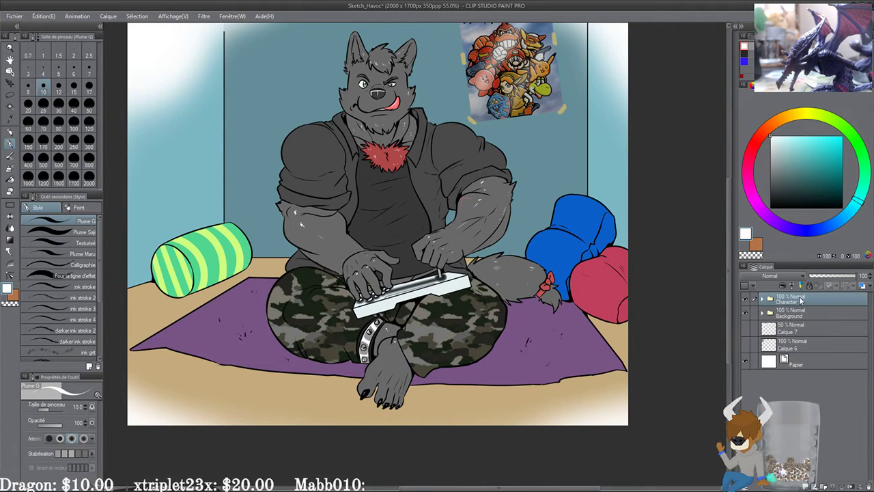
pyautogui.click(805, 486)
# Step: Write the artist's signature in black with Plume G at size 7 on the floor near the picture's lower-right corner
pyautogui.moveTo(786, 198); pyautogui.dragTo(770, 208)
pyautogui.moveTo(473, 401); pyautogui.dragTo(244, 308)
pyautogui.scroll(10, 137, 288)
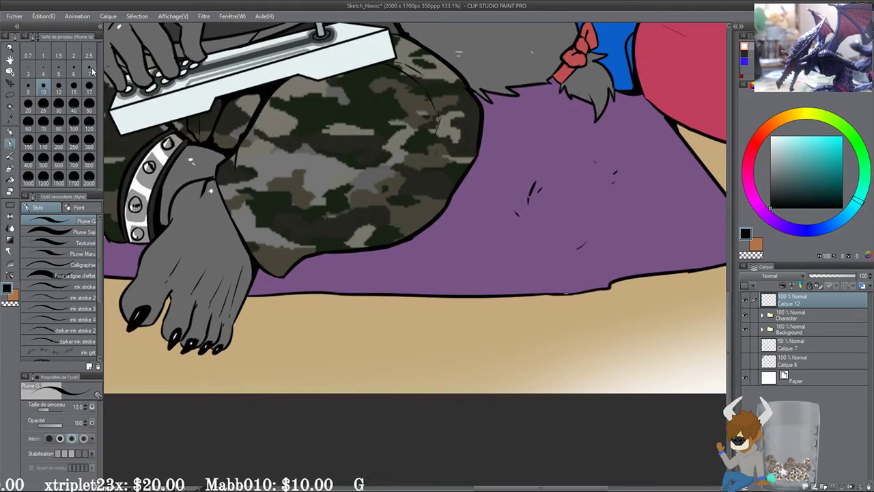
pyautogui.click(88, 69)
pyautogui.moveTo(549, 255)
pyautogui.mouseDown()
pyautogui.moveTo(400, 308)
pyautogui.moveTo(435, 281)
pyautogui.moveTo(387, 338)
pyautogui.moveTo(439, 308)
pyautogui.moveTo(497, 241)
pyautogui.moveTo(482, 286)
pyautogui.moveTo(497, 314)
pyautogui.mouseUp()
pyautogui.moveTo(522, 262)
pyautogui.mouseDown()
pyautogui.moveTo(536, 300)
pyautogui.moveTo(558, 289)
pyautogui.mouseUp()
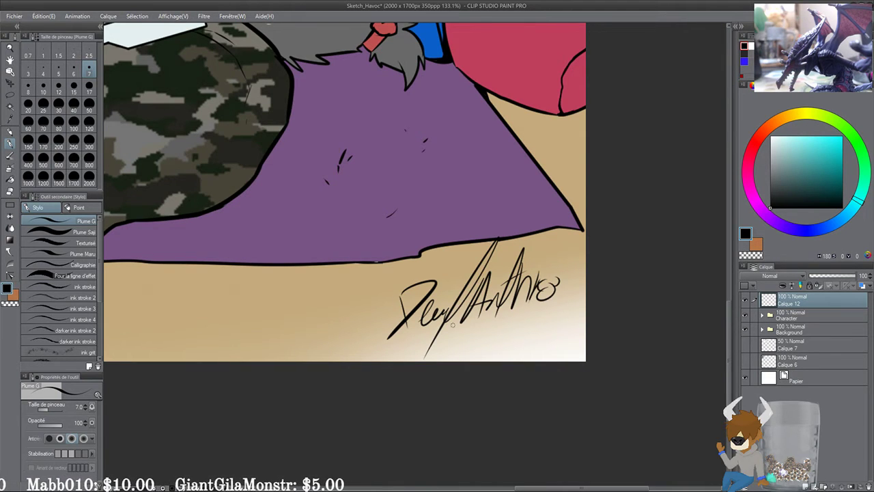
# Step: Underline the signature with long strokes and write 2019 beneath it
pyautogui.moveTo(374, 348)
pyautogui.mouseDown()
pyautogui.moveTo(526, 313)
pyautogui.moveTo(564, 332)
pyautogui.mouseUp()
pyautogui.moveTo(505, 321); pyautogui.dragTo(550, 335)
pyautogui.moveTo(394, 337)
pyautogui.mouseDown()
pyautogui.moveTo(409, 328)
pyautogui.moveTo(410, 358)
pyautogui.mouseUp()
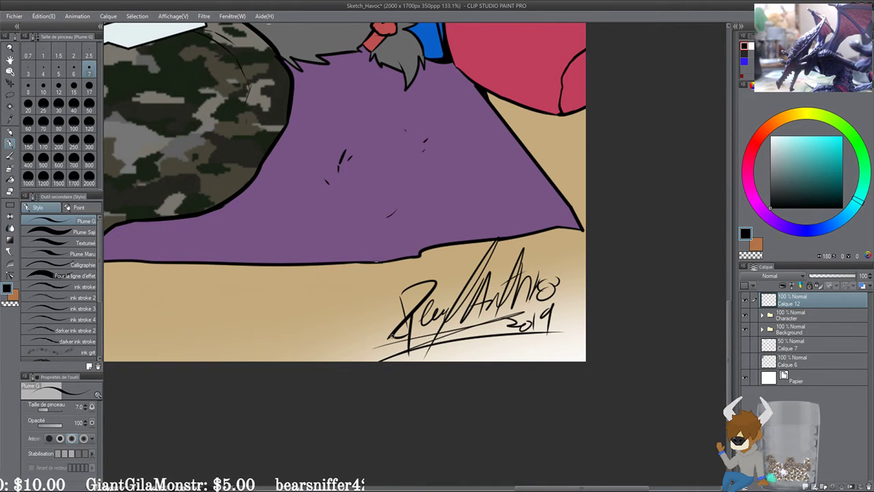
# Step: Review the signed illustration as a whole, from the wall poster down to the signature
pyautogui.scroll(-5, 383, 319)
pyautogui.moveTo(304, 232); pyautogui.dragTo(419, 329)
pyautogui.scroll(2, 386, 306)
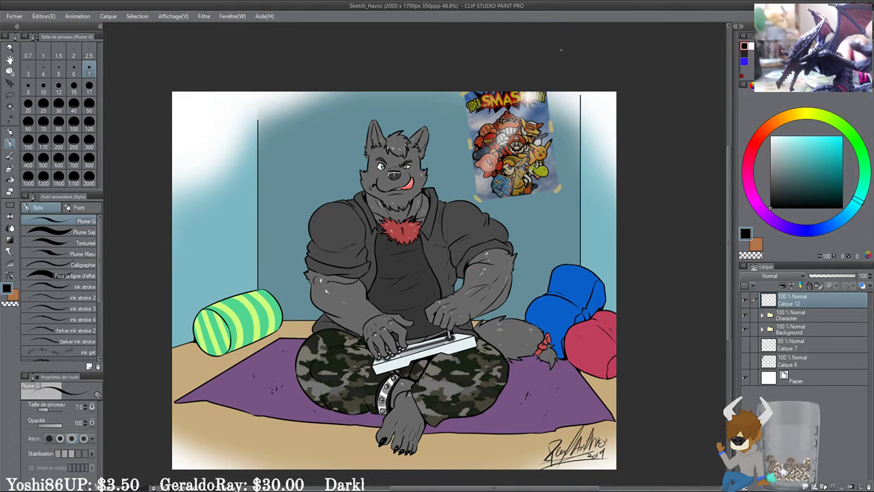
pyautogui.hotkey('ctrl', '+')
pyautogui.scroll(2, 393, 174)
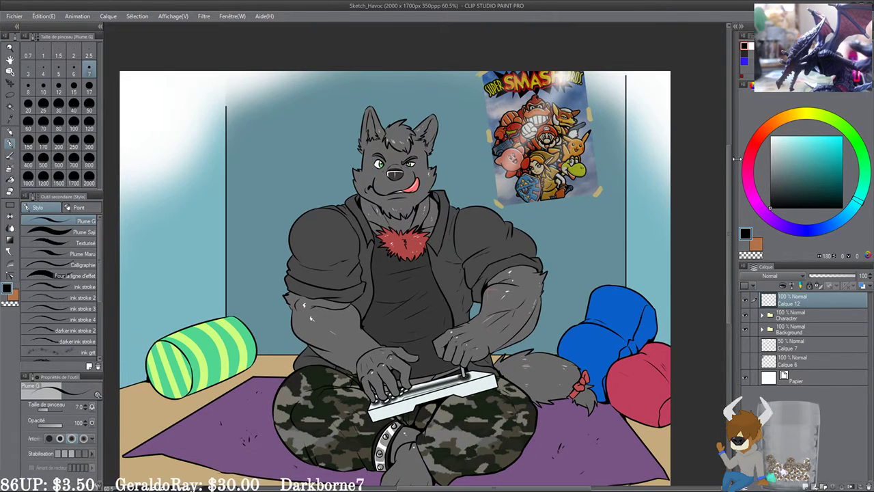
pyautogui.moveTo(729, 162); pyautogui.dragTo(730, 178)
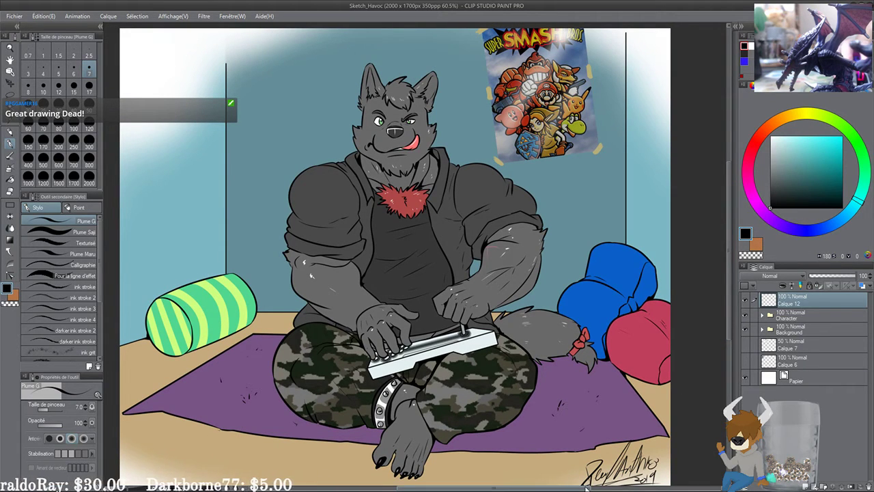
pyautogui.moveTo(586, 489); pyautogui.dragTo(572, 489)
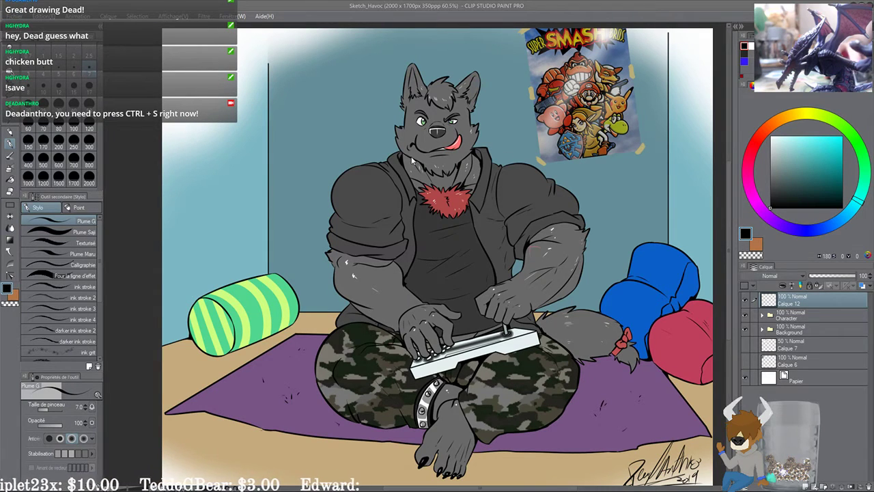
# Step: Create a blank 1700 x 2000 px canvas at 350 ppp and add four more layers to it
pyautogui.click(563, 77)
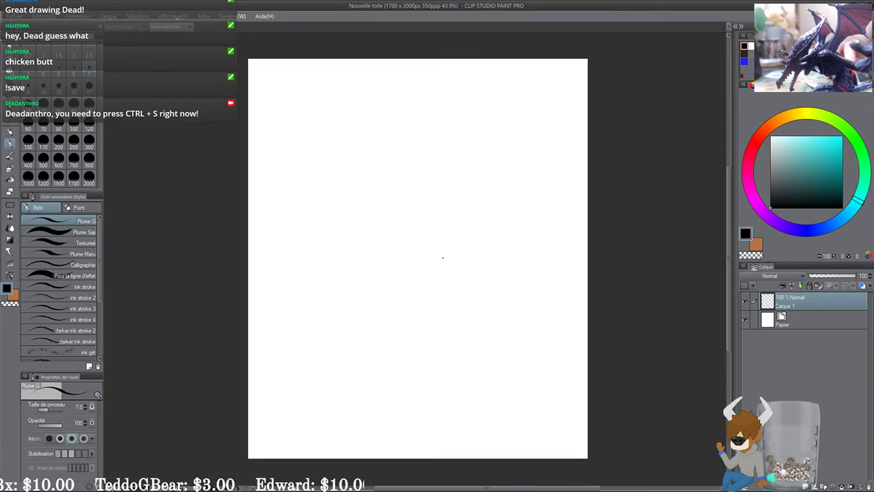
pyautogui.hotkey('ctrl', 'shift', 'n')
pyautogui.hotkey('ctrl', 'shift', 'n')
pyautogui.hotkey('ctrl', 'shift', 'n')
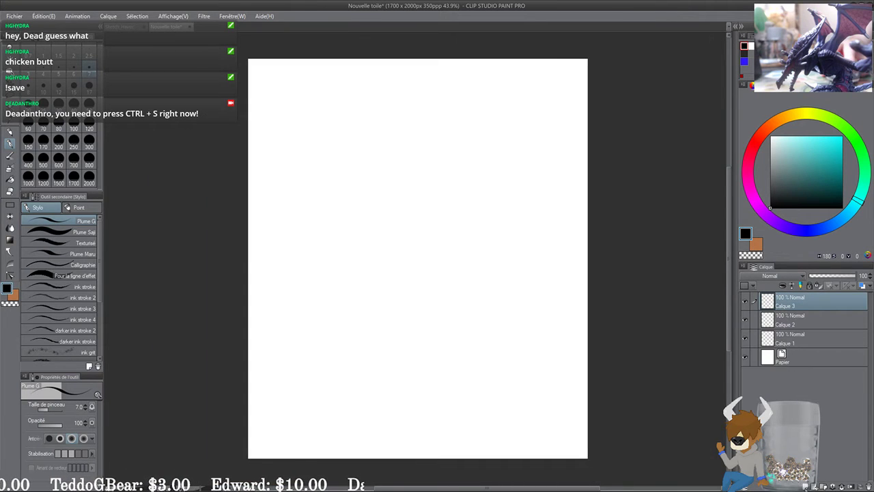
pyautogui.hotkey('ctrl', 'shift', 'n')
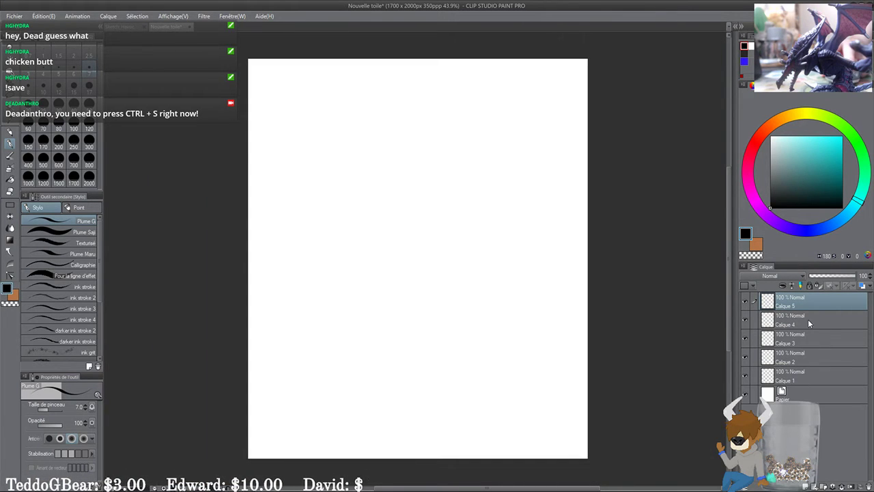
# Step: Make Calque 2 the active layer and ready the Crayon plus sombre pencil with a neutral mid-grey of brightness 54
pyautogui.click(824, 365)
pyautogui.click(757, 182)
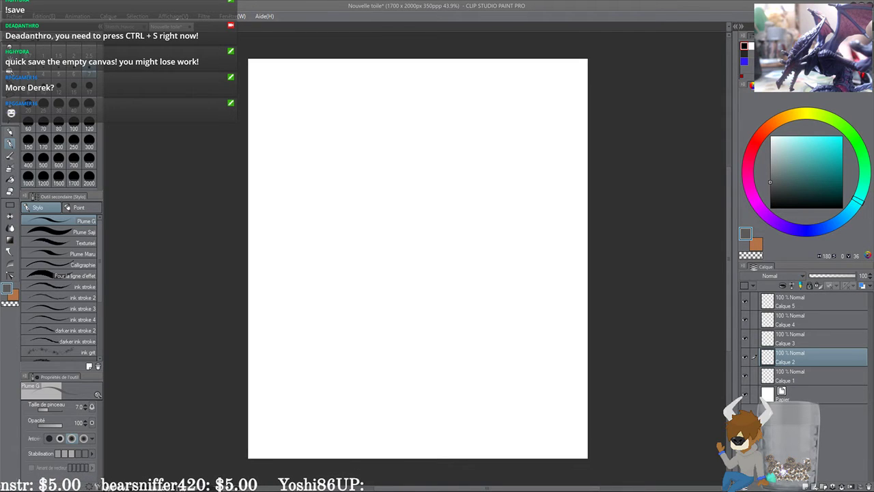
pyautogui.click(10, 133)
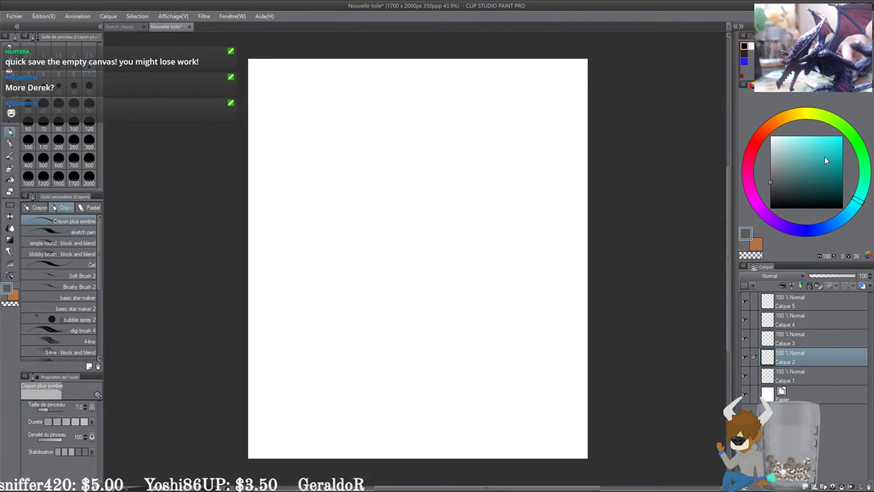
pyautogui.moveTo(850, 220)
pyautogui.mouseDown()
pyautogui.moveTo(819, 232)
pyautogui.moveTo(847, 218)
pyautogui.moveTo(862, 192)
pyautogui.mouseUp()
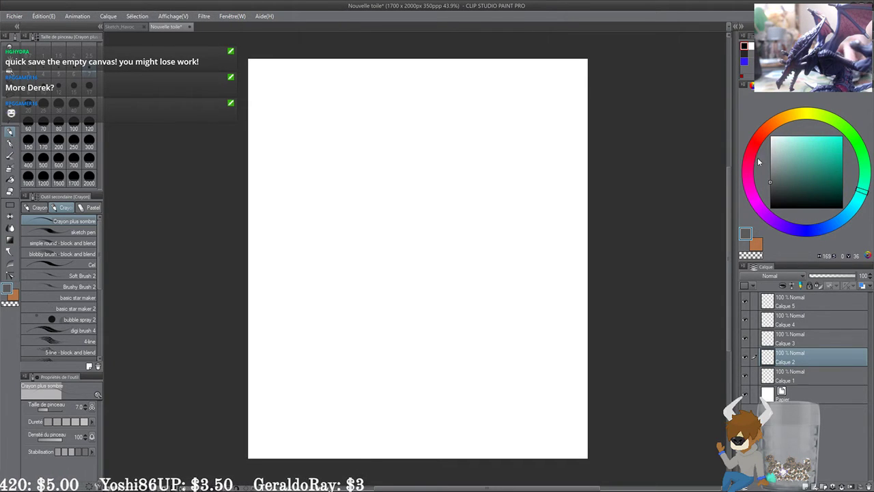
pyautogui.click(769, 169)
# Step: Save the new canvas under the name Ink_Derek
pyautogui.scroll(1, 633, 248)
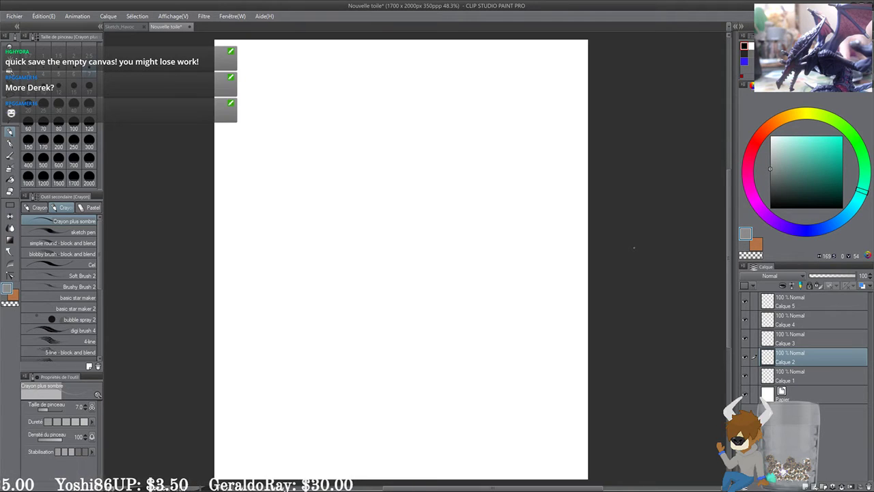
pyautogui.moveTo(450, 222)
pyautogui.mouseDown()
pyautogui.moveTo(429, 257)
pyautogui.moveTo(444, 234)
pyautogui.mouseUp()
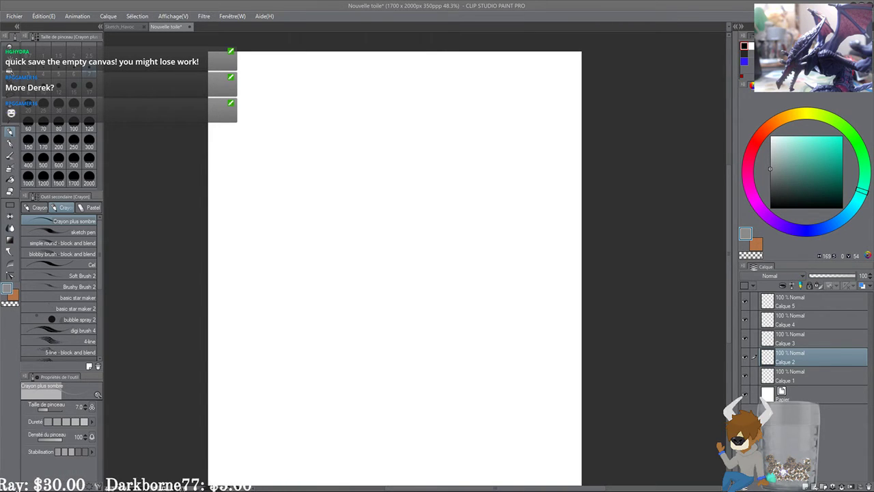
pyautogui.press('Return')
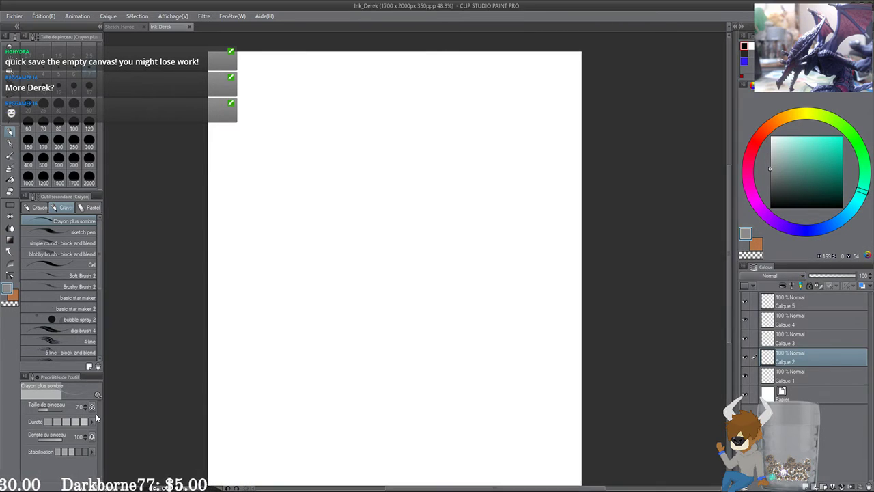
# Step: Sketch a rough grey circle for the figure's head in the upper middle of the canvas
pyautogui.moveTo(437, 229); pyautogui.dragTo(432, 213)
pyautogui.moveTo(381, 126)
pyautogui.mouseDown()
pyautogui.moveTo(383, 135)
pyautogui.moveTo(381, 125)
pyautogui.mouseUp()
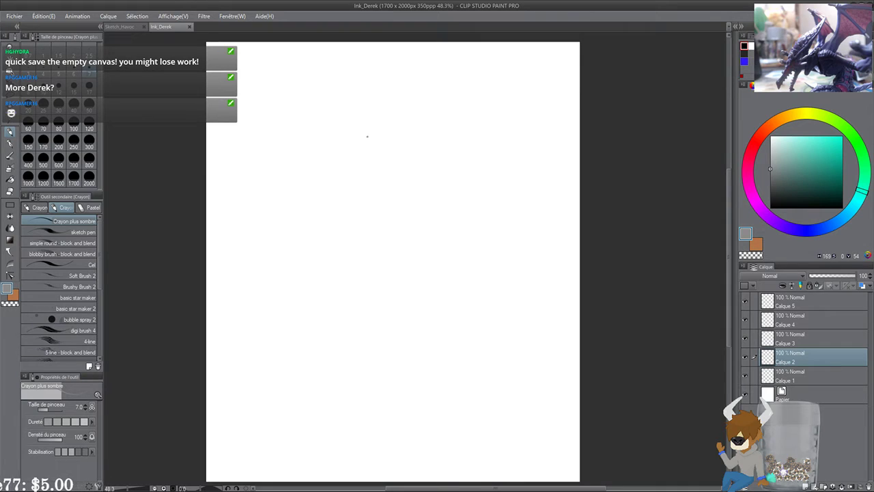
pyautogui.moveTo(368, 147); pyautogui.dragTo(370, 142)
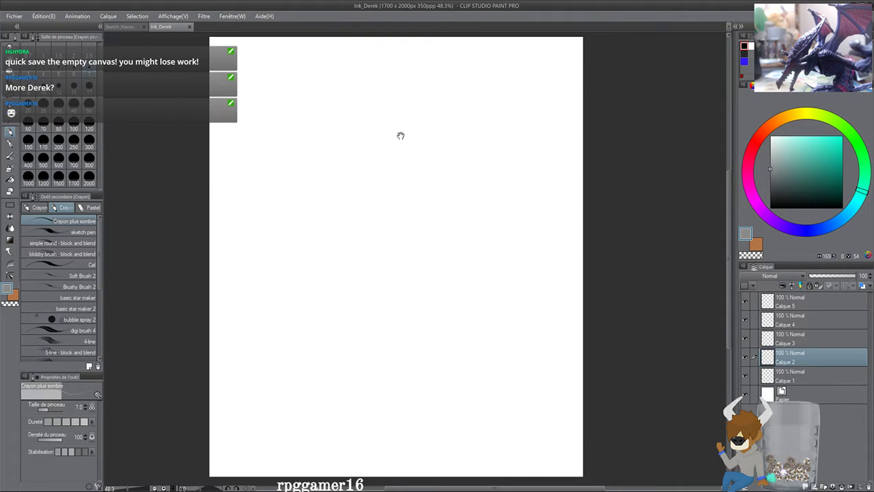
pyautogui.moveTo(400, 136)
pyautogui.mouseDown()
pyautogui.moveTo(372, 119)
pyautogui.moveTo(402, 136)
pyautogui.moveTo(382, 105)
pyautogui.moveTo(387, 139)
pyautogui.moveTo(406, 131)
pyautogui.mouseUp()
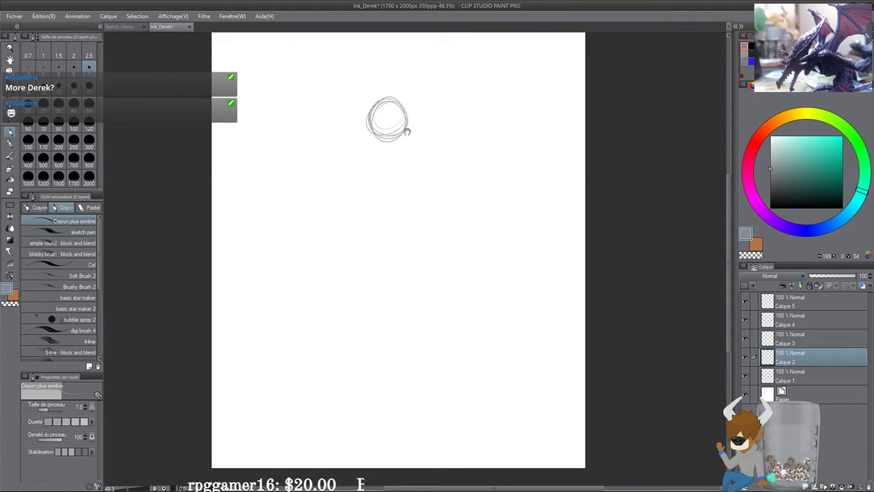
# Step: Rough in the torso below the head, with shoulder line, tapering sides, waist and flared hips
pyautogui.moveTo(356, 149)
pyautogui.mouseDown()
pyautogui.moveTo(430, 152)
pyautogui.moveTo(447, 163)
pyautogui.moveTo(445, 149)
pyautogui.moveTo(432, 173)
pyautogui.moveTo(370, 186)
pyautogui.moveTo(342, 171)
pyautogui.moveTo(355, 219)
pyautogui.moveTo(397, 234)
pyautogui.moveTo(336, 280)
pyautogui.mouseUp()
pyautogui.moveTo(355, 228)
pyautogui.mouseDown()
pyautogui.moveTo(418, 225)
pyautogui.moveTo(428, 261)
pyautogui.mouseUp()
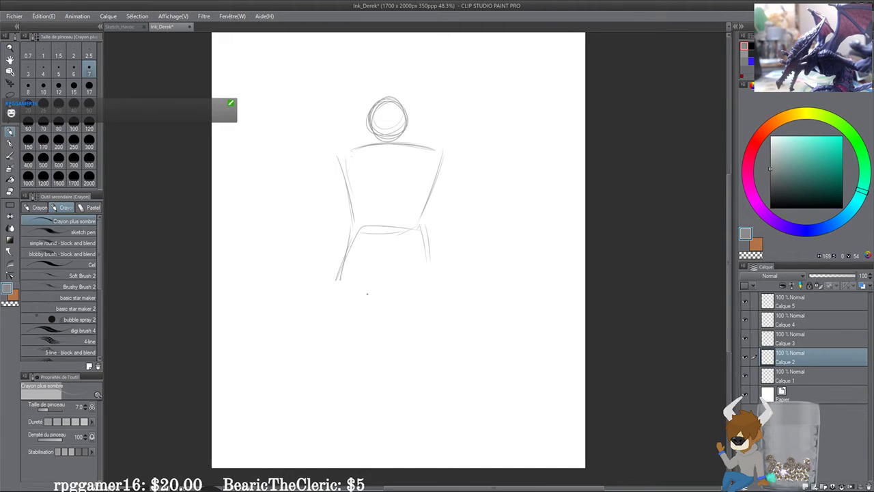
pyautogui.moveTo(365, 293); pyautogui.dragTo(433, 279)
# Step: Sketch a circle for the shoulder on the figure's right-hand side and draw tapering lines for an arm raised straight up from it
pyautogui.moveTo(447, 137)
pyautogui.mouseDown()
pyautogui.moveTo(424, 157)
pyautogui.moveTo(435, 120)
pyautogui.mouseUp()
pyautogui.moveTo(444, 151); pyautogui.dragTo(444, 193)
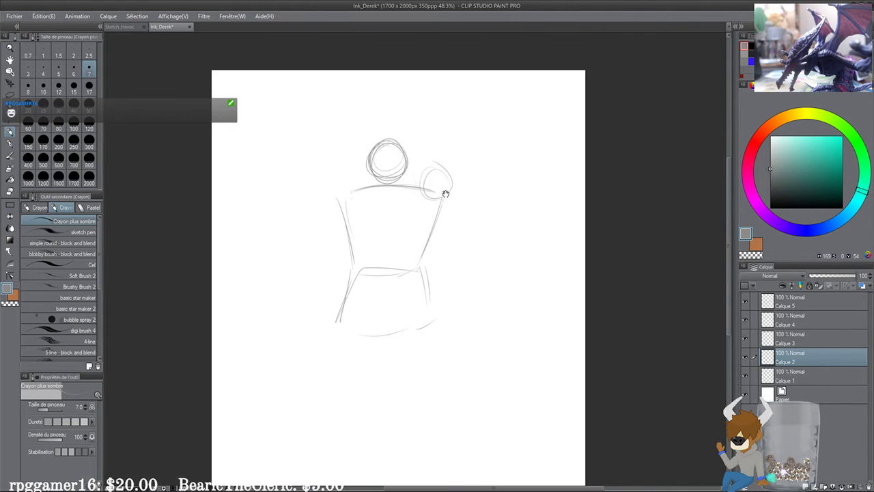
pyautogui.moveTo(432, 116); pyautogui.dragTo(438, 179)
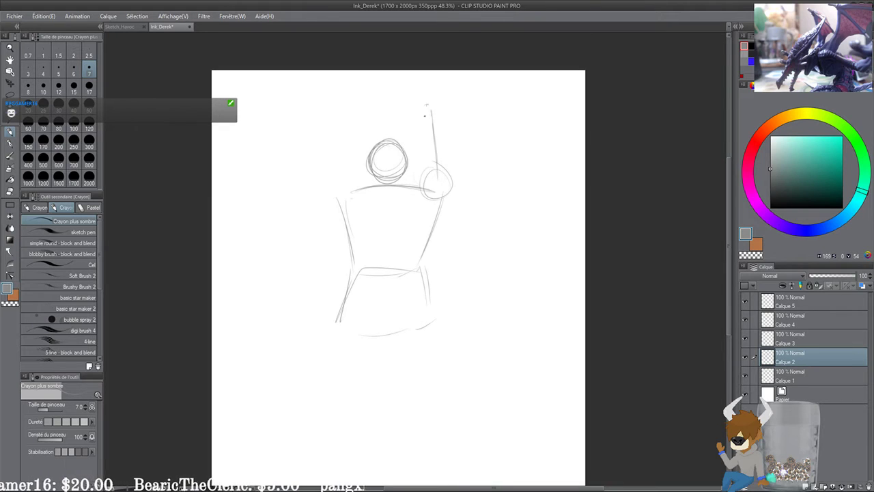
pyautogui.moveTo(426, 109)
pyautogui.mouseDown()
pyautogui.moveTo(425, 176)
pyautogui.moveTo(448, 168)
pyautogui.mouseUp()
pyautogui.moveTo(441, 122); pyautogui.dragTo(448, 180)
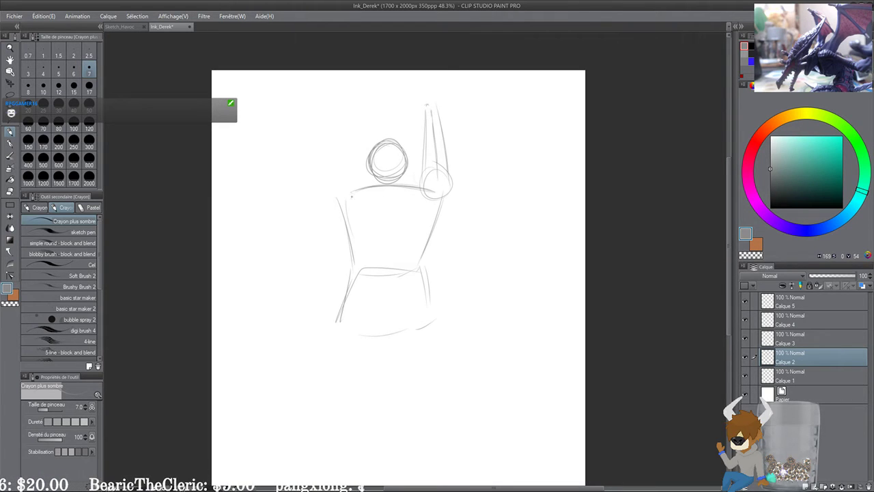
# Step: Sketch the circle for the second shoulder opposite the raised arm and the outer line of a lowered upper arm
pyautogui.moveTo(344, 186)
pyautogui.mouseDown()
pyautogui.moveTo(335, 216)
pyautogui.moveTo(329, 192)
pyautogui.mouseUp()
pyautogui.moveTo(331, 244); pyautogui.dragTo(346, 222)
pyautogui.moveTo(339, 178); pyautogui.dragTo(309, 217)
pyautogui.moveTo(334, 186); pyautogui.dragTo(305, 226)
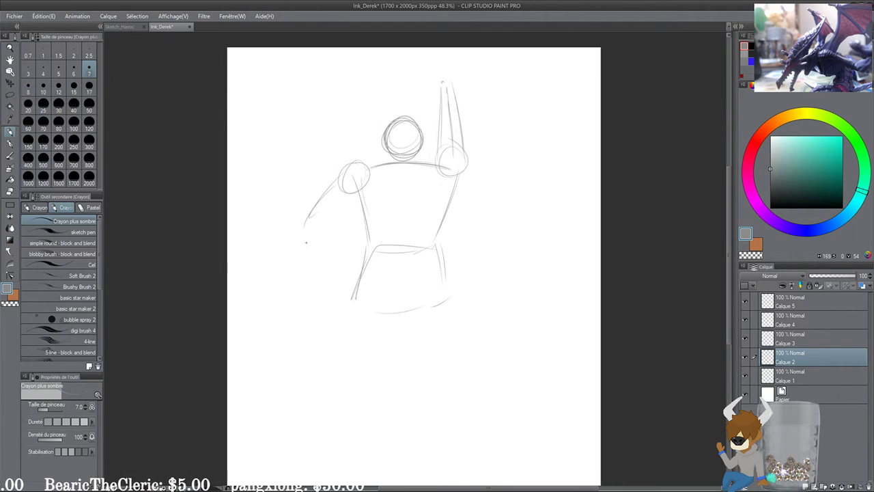
# Step: Rough in a hand resting beside the hip and long outer lines for both spread legs
pyautogui.moveTo(351, 261); pyautogui.dragTo(328, 287)
pyautogui.moveTo(340, 280)
pyautogui.mouseDown()
pyautogui.moveTo(346, 289)
pyautogui.moveTo(359, 222)
pyautogui.moveTo(330, 345)
pyautogui.mouseUp()
pyautogui.moveTo(353, 235); pyautogui.dragTo(323, 358)
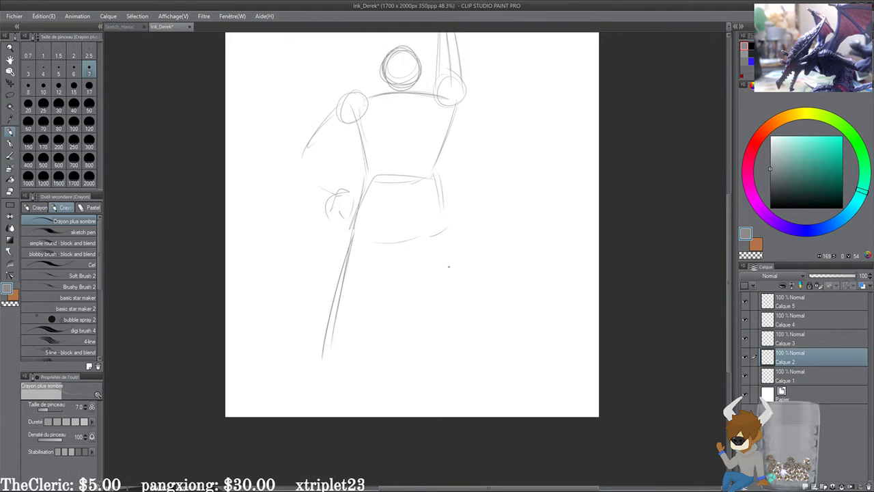
pyautogui.moveTo(444, 225); pyautogui.dragTo(465, 326)
pyautogui.moveTo(445, 208); pyautogui.dragTo(470, 353)
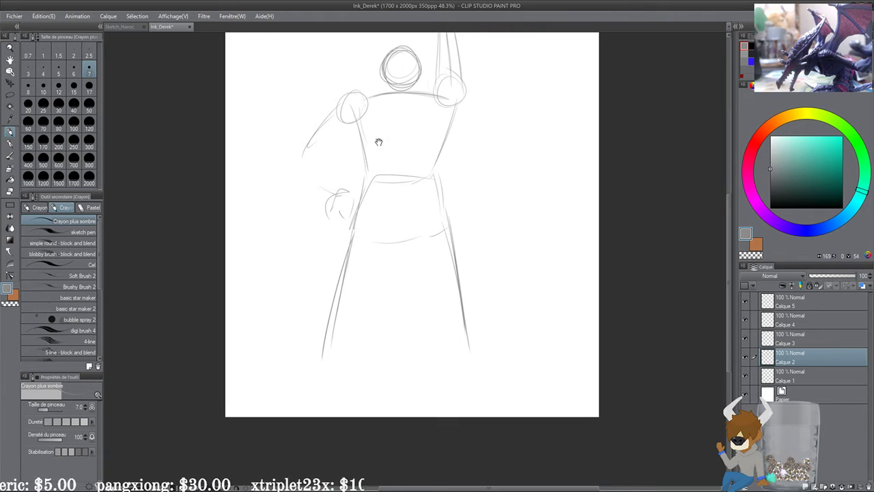
# Step: Restate the curved shoulder line and reinforce both tapering sides of the torso with extra pencil strokes
pyautogui.moveTo(383, 93)
pyautogui.mouseDown()
pyautogui.moveTo(391, 163)
pyautogui.moveTo(447, 159)
pyautogui.mouseUp()
pyautogui.moveTo(362, 171); pyautogui.dragTo(464, 163)
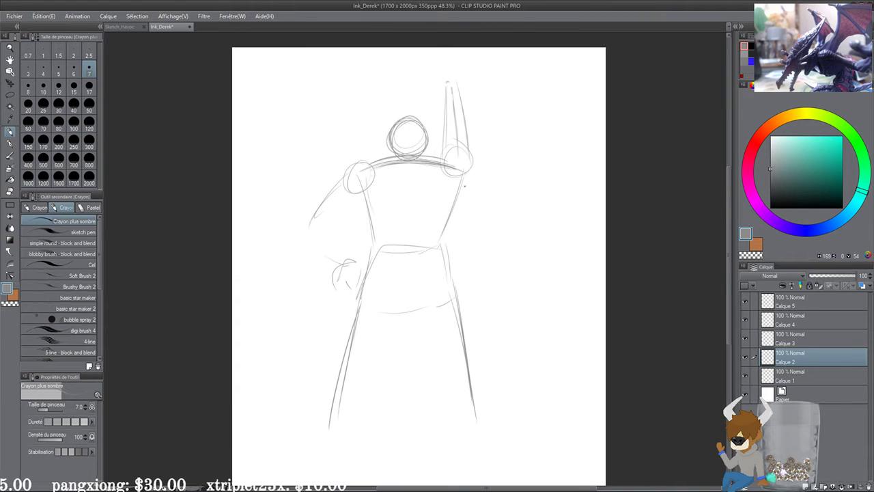
pyautogui.moveTo(410, 256); pyautogui.dragTo(415, 242)
pyautogui.hotkey('ctrl', 'z')
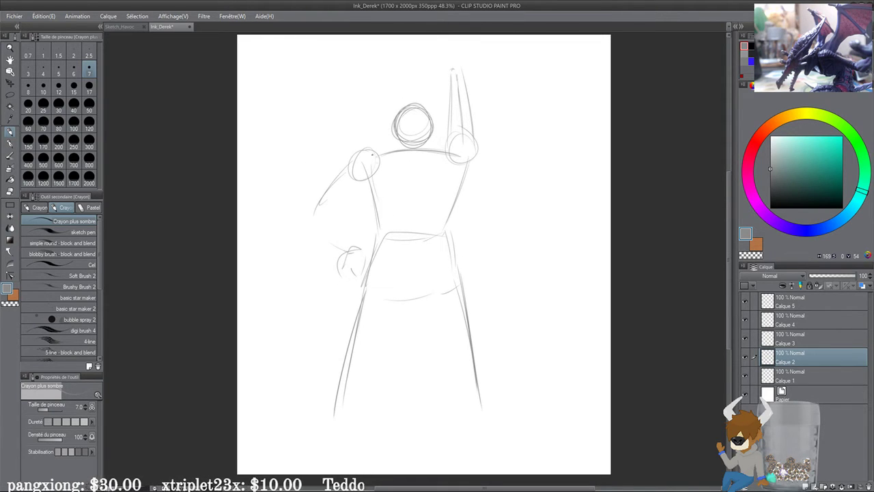
pyautogui.moveTo(372, 155)
pyautogui.mouseDown()
pyautogui.moveTo(469, 159)
pyautogui.moveTo(453, 230)
pyautogui.mouseUp()
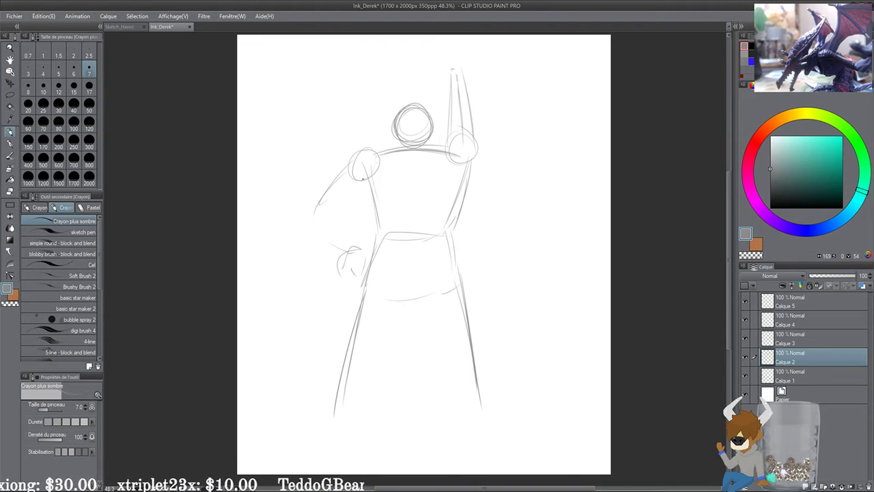
pyautogui.moveTo(364, 169); pyautogui.dragTo(375, 220)
# Step: Sketch a V-shaped pelvis below the hip curve, with short construction marks at the tops of the legs
pyautogui.moveTo(430, 330); pyautogui.dragTo(424, 322)
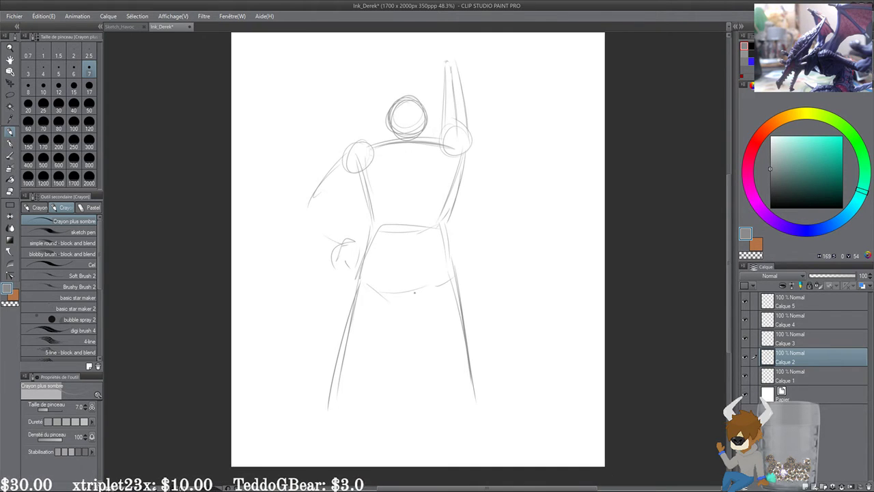
pyautogui.moveTo(433, 290); pyautogui.dragTo(412, 309)
pyautogui.moveTo(382, 294)
pyautogui.mouseDown()
pyautogui.moveTo(410, 312)
pyautogui.moveTo(385, 307)
pyautogui.mouseUp()
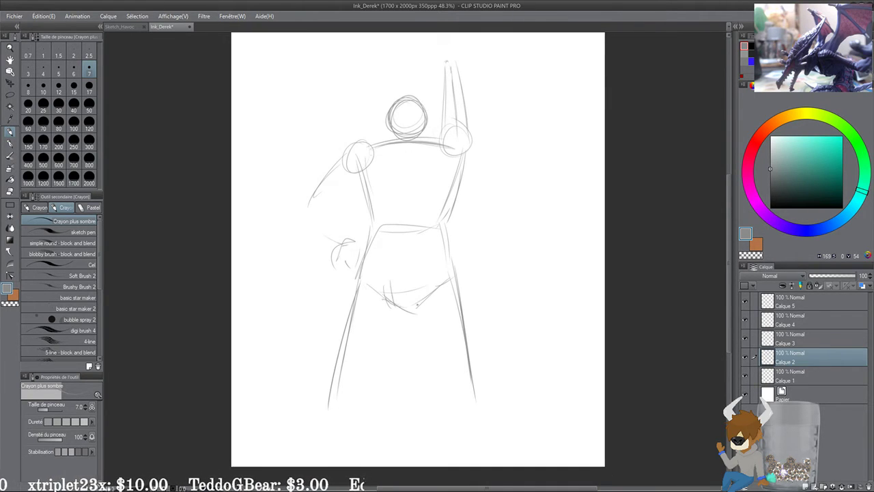
# Step: Draw the inner thigh lines from the crotch and round off both thighs at the knees
pyautogui.moveTo(433, 283)
pyautogui.mouseDown()
pyautogui.moveTo(404, 313)
pyautogui.moveTo(400, 273)
pyautogui.moveTo(389, 353)
pyautogui.mouseUp()
pyautogui.moveTo(369, 230)
pyautogui.mouseDown()
pyautogui.moveTo(341, 331)
pyautogui.moveTo(346, 380)
pyautogui.mouseUp()
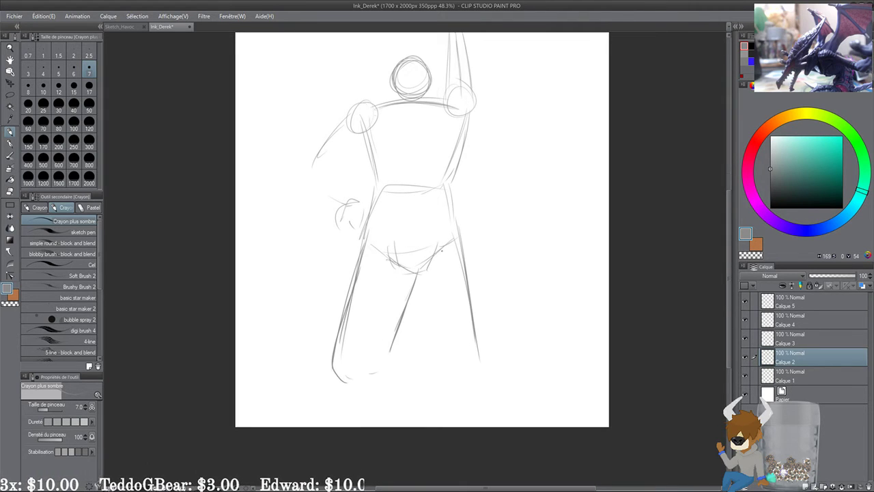
pyautogui.moveTo(417, 275); pyautogui.dragTo(435, 354)
pyautogui.moveTo(457, 219)
pyautogui.mouseDown()
pyautogui.moveTo(481, 357)
pyautogui.moveTo(469, 262)
pyautogui.mouseUp()
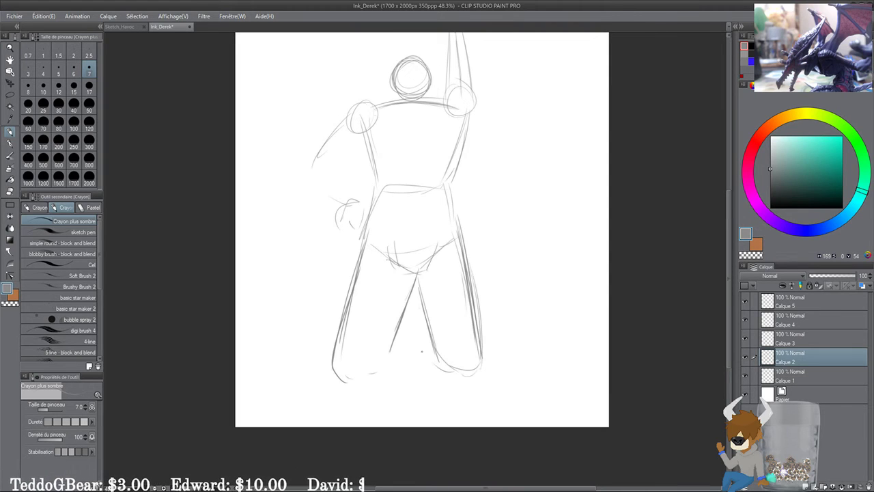
pyautogui.moveTo(437, 360); pyautogui.dragTo(415, 270)
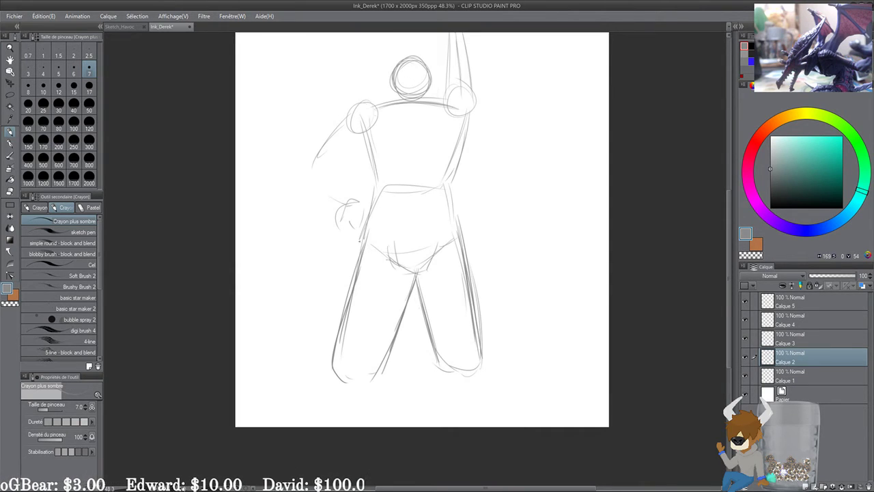
# Step: Reinforce the outer contours of the waist, hips and thighs with longer flowing strokes
pyautogui.moveTo(359, 240)
pyautogui.mouseDown()
pyautogui.moveTo(343, 343)
pyautogui.moveTo(371, 377)
pyautogui.mouseUp()
pyautogui.moveTo(435, 281)
pyautogui.mouseDown()
pyautogui.moveTo(405, 274)
pyautogui.moveTo(406, 363)
pyautogui.mouseUp()
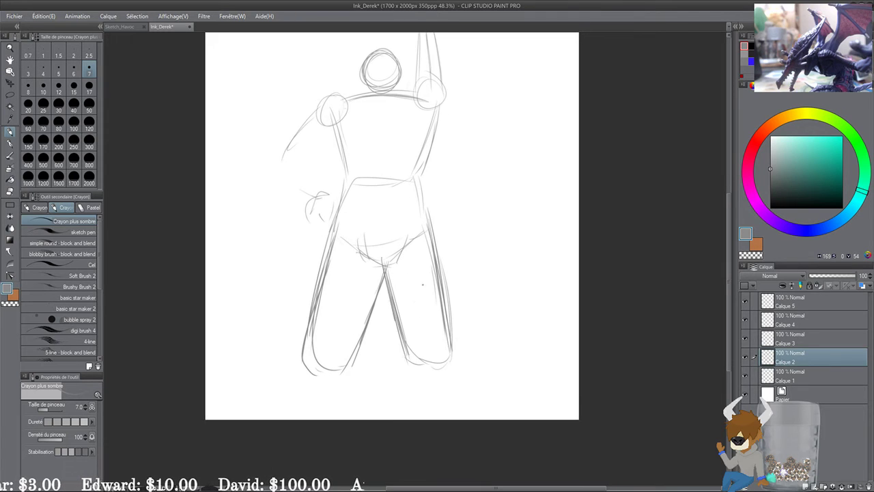
pyautogui.moveTo(423, 176); pyautogui.dragTo(436, 246)
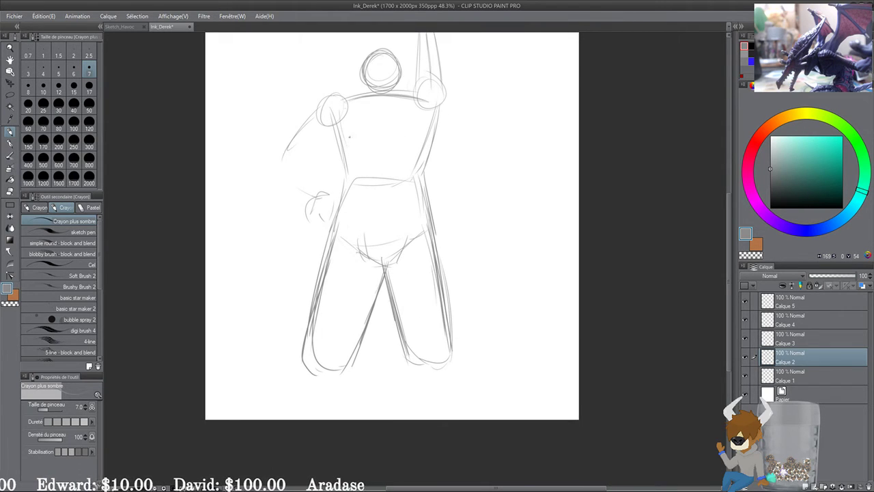
pyautogui.moveTo(337, 121)
pyautogui.mouseDown()
pyautogui.moveTo(343, 211)
pyautogui.moveTo(307, 327)
pyautogui.moveTo(335, 327)
pyautogui.mouseUp()
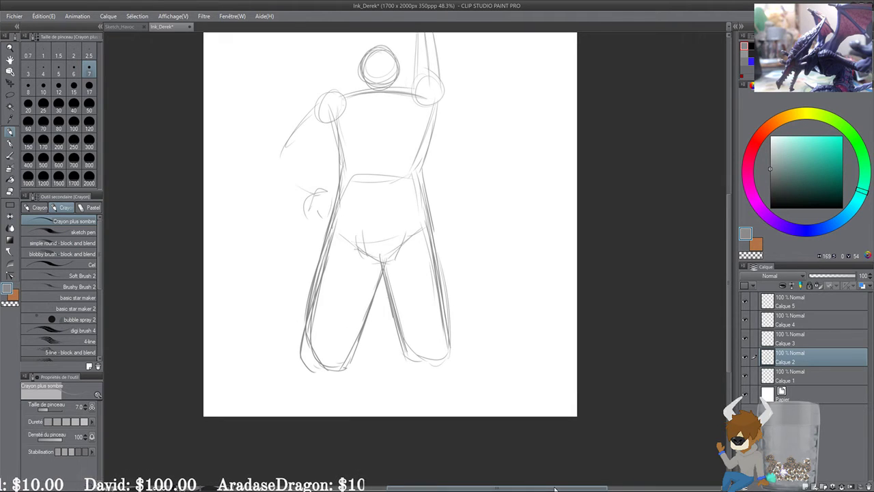
# Step: Remove the surplus curves at the knees and restate the outer thigh line below the raised arm
pyautogui.hotkey('ctrl', 'z')
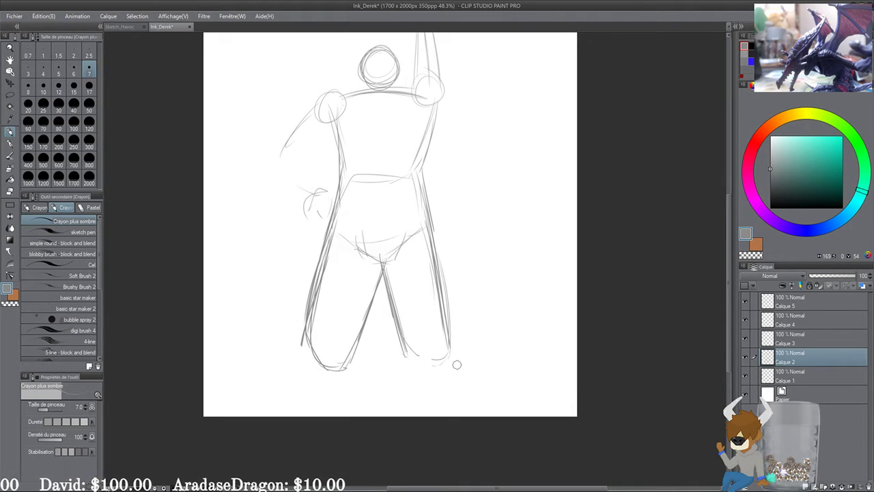
pyautogui.hotkey('ctrl', 'z')
pyautogui.moveTo(426, 209); pyautogui.dragTo(446, 301)
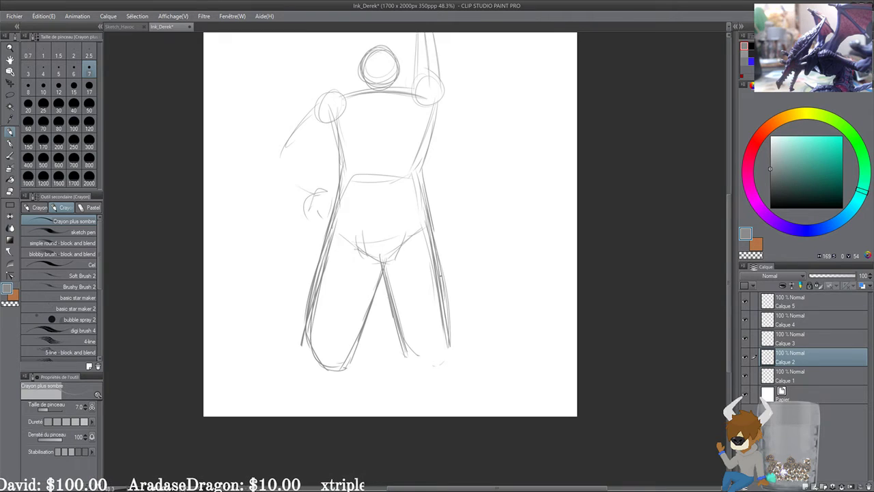
pyautogui.moveTo(428, 208); pyautogui.dragTo(431, 290)
pyautogui.moveTo(343, 245)
pyautogui.mouseDown()
pyautogui.moveTo(324, 208)
pyautogui.moveTo(365, 215)
pyautogui.mouseUp()
# Step: Sketch the hand of the raised arm as a fist with the index finger pointing up
pyautogui.click(10, 83)
pyautogui.scroll(2, 359, 214)
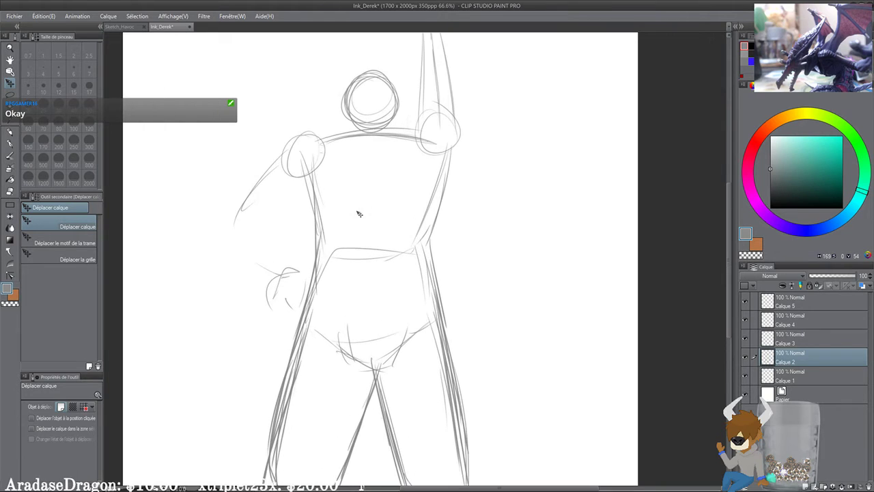
pyautogui.click(11, 134)
pyautogui.moveTo(385, 110); pyautogui.dragTo(290, 237)
pyautogui.scroll(2, 290, 237)
pyautogui.moveTo(400, 174); pyautogui.dragTo(443, 227)
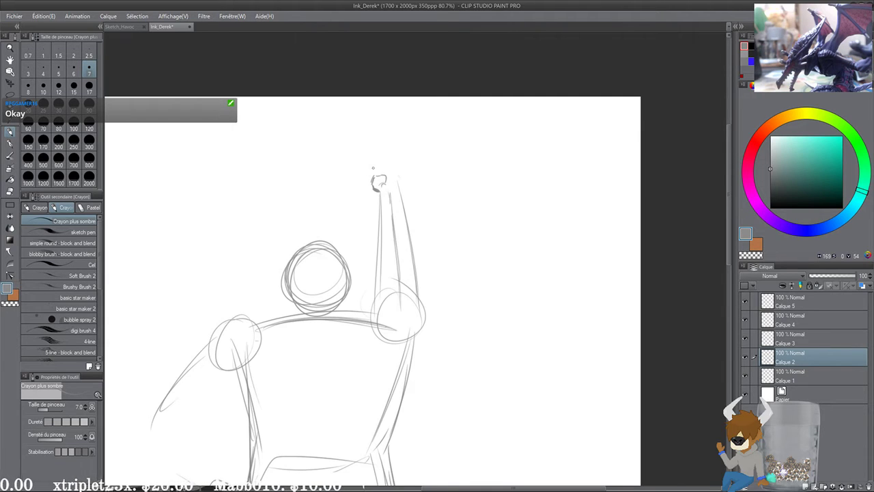
pyautogui.moveTo(375, 158); pyautogui.dragTo(380, 173)
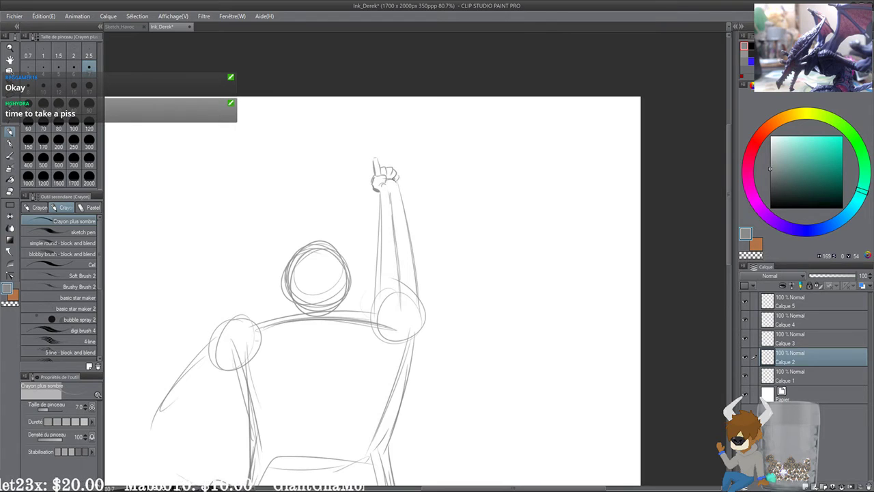
# Step: Define both contours of the raised arm from wrist to shoulder with darker strokes and a bulging muscle outline
pyautogui.scroll(1, 384, 140)
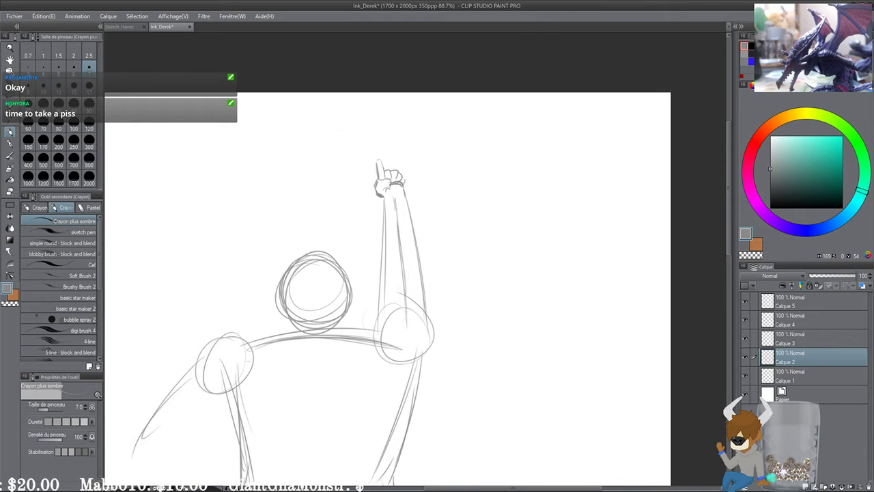
pyautogui.moveTo(388, 186); pyautogui.dragTo(382, 169)
pyautogui.scroll(1, 382, 164)
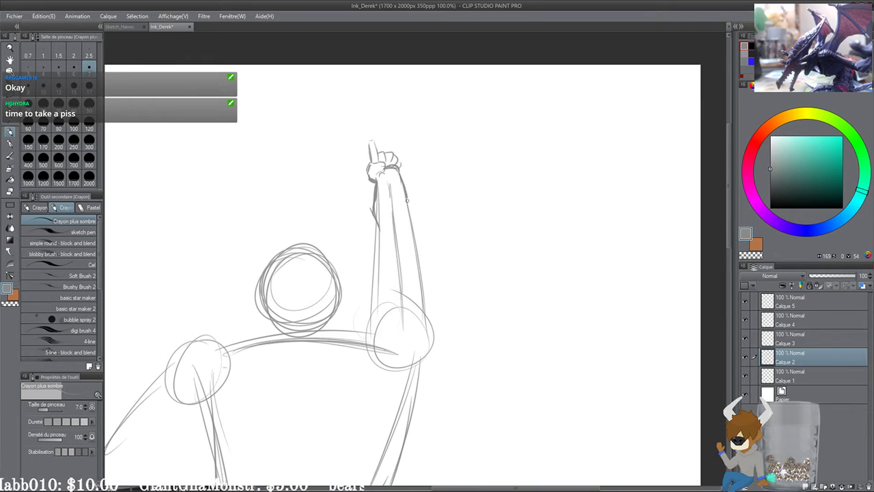
pyautogui.moveTo(374, 242); pyautogui.dragTo(377, 333)
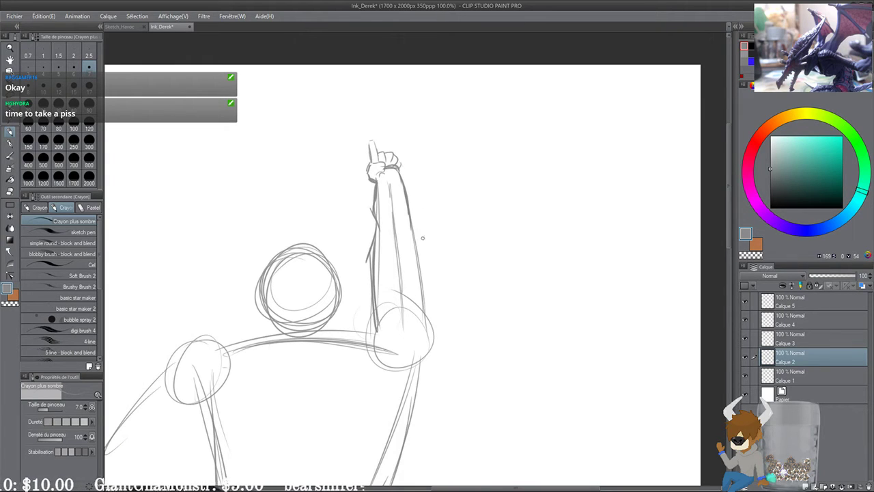
pyautogui.moveTo(422, 251); pyautogui.dragTo(418, 322)
pyautogui.moveTo(412, 224); pyautogui.dragTo(426, 286)
pyautogui.moveTo(365, 330); pyautogui.dragTo(424, 294)
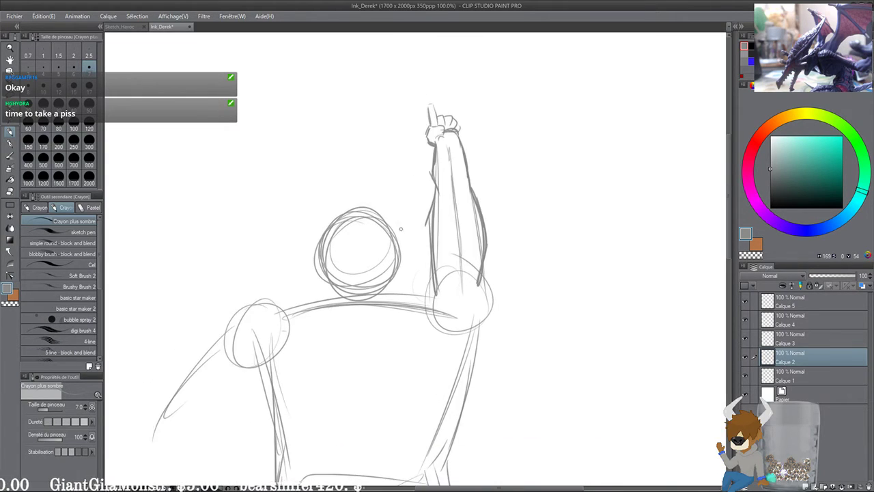
# Step: Draw sloping collar lines from both shoulders that meet at the base of the neck
pyautogui.scroll(1, 400, 229)
pyautogui.scroll(-3, 401, 229)
pyautogui.moveTo(430, 207); pyautogui.dragTo(385, 248)
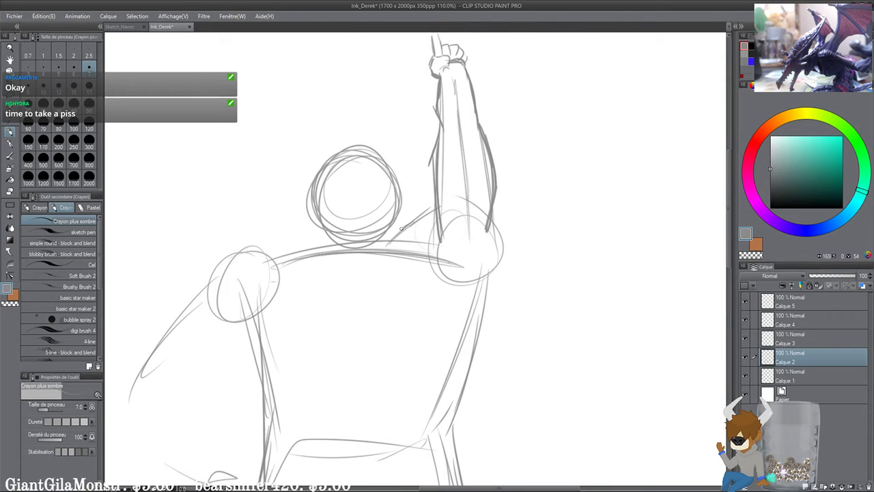
pyautogui.hotkey('ctrl', 'z')
pyautogui.moveTo(434, 215)
pyautogui.mouseDown()
pyautogui.moveTo(417, 240)
pyautogui.moveTo(433, 213)
pyautogui.moveTo(351, 274)
pyautogui.mouseUp()
pyautogui.moveTo(261, 256)
pyautogui.mouseDown()
pyautogui.moveTo(341, 258)
pyautogui.moveTo(320, 250)
pyautogui.moveTo(257, 257)
pyautogui.moveTo(329, 257)
pyautogui.moveTo(263, 266)
pyautogui.moveTo(361, 259)
pyautogui.mouseUp()
pyautogui.moveTo(293, 287)
pyautogui.keyDown('space'); pyautogui.mouseDown()
pyautogui.moveTo(286, 264)
pyautogui.moveTo(269, 301)
pyautogui.mouseUp(); pyautogui.keyUp('space')
# Step: Sketch the chest's centre line, the armpit lines on both sides and the underside of the pectoral below the raised arm
pyautogui.moveTo(254, 248); pyautogui.dragTo(263, 285)
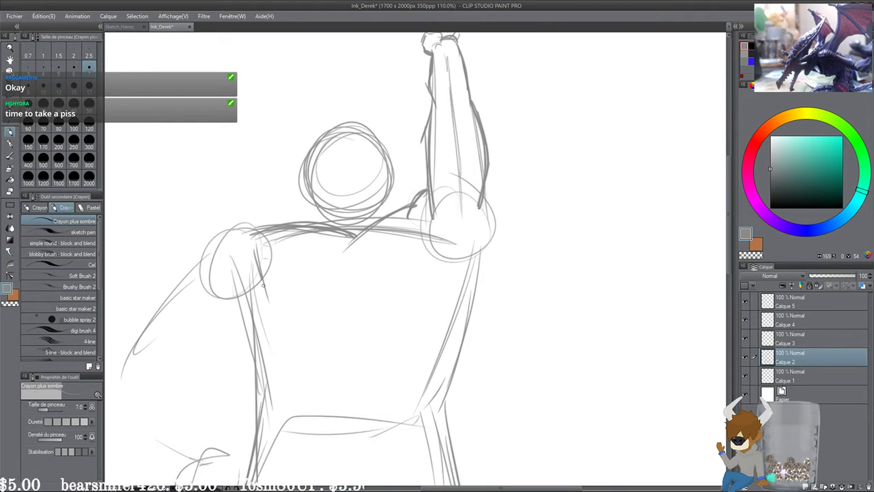
pyautogui.moveTo(358, 241); pyautogui.dragTo(349, 280)
pyautogui.moveTo(400, 203); pyautogui.dragTo(350, 276)
pyautogui.moveTo(424, 193); pyautogui.dragTo(347, 253)
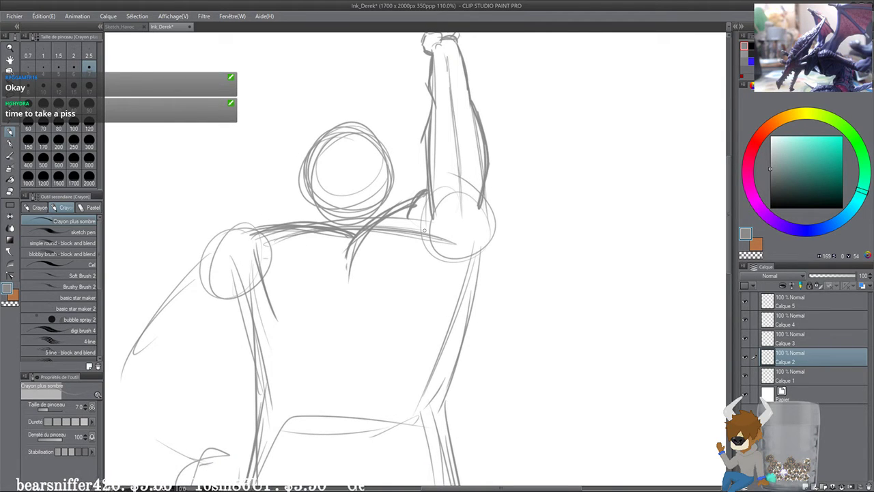
pyautogui.moveTo(436, 219); pyautogui.dragTo(428, 270)
pyautogui.moveTo(435, 237); pyautogui.dragTo(425, 296)
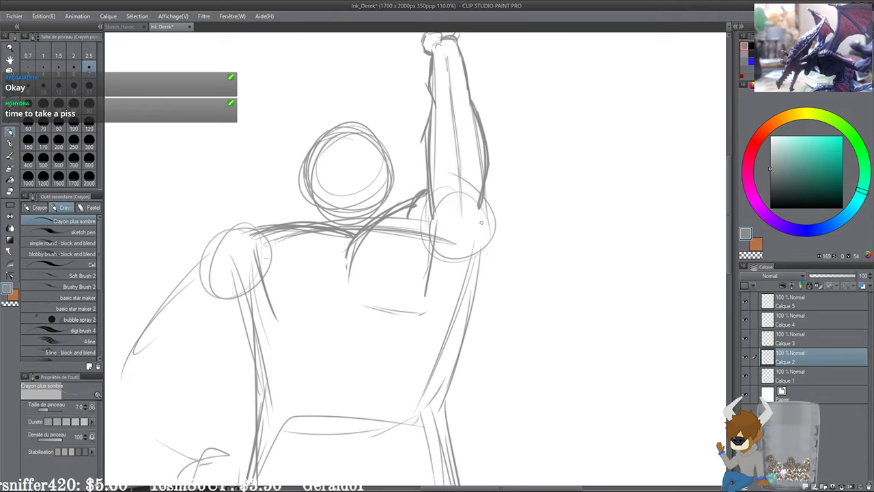
# Step: Darken the outer contours of the upper torso from the armpits down toward the waist
pyautogui.moveTo(483, 209); pyautogui.dragTo(477, 310)
pyautogui.moveTo(485, 211)
pyautogui.mouseDown()
pyautogui.moveTo(477, 306)
pyautogui.moveTo(485, 268)
pyautogui.moveTo(465, 344)
pyautogui.mouseUp()
pyautogui.moveTo(479, 299); pyautogui.dragTo(455, 354)
pyautogui.moveTo(232, 309)
pyautogui.keyDown('space'); pyautogui.mouseDown()
pyautogui.moveTo(297, 254)
pyautogui.moveTo(339, 336)
pyautogui.mouseUp(); pyautogui.keyUp('space')
pyautogui.moveTo(293, 274); pyautogui.dragTo(319, 314)
pyautogui.moveTo(425, 232); pyautogui.dragTo(342, 363)
# Step: Restate the round outline of the head with additional circular strokes
pyautogui.scroll(3, 301, 317)
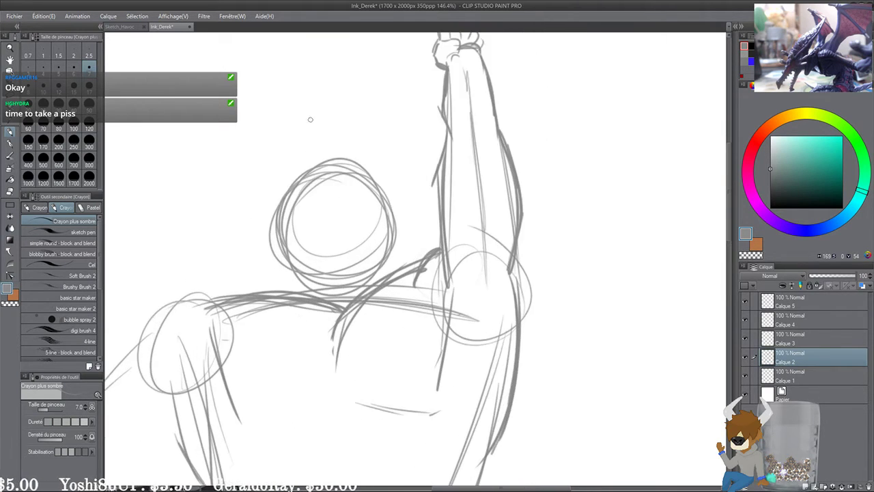
pyautogui.moveTo(346, 168); pyautogui.dragTo(341, 290)
pyautogui.moveTo(314, 165); pyautogui.dragTo(394, 235)
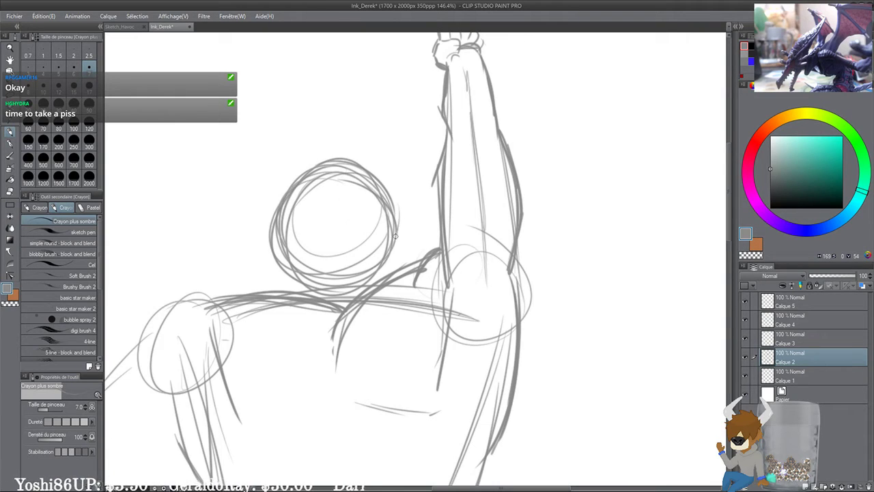
pyautogui.moveTo(335, 166); pyautogui.dragTo(335, 274)
pyautogui.moveTo(335, 142); pyautogui.dragTo(335, 285)
pyautogui.moveTo(335, 173); pyautogui.dragTo(339, 294)
pyautogui.hotkey('ctrl', 'z')
pyautogui.hotkey('ctrl', 'z')
pyautogui.hotkey('ctrl', 'z')
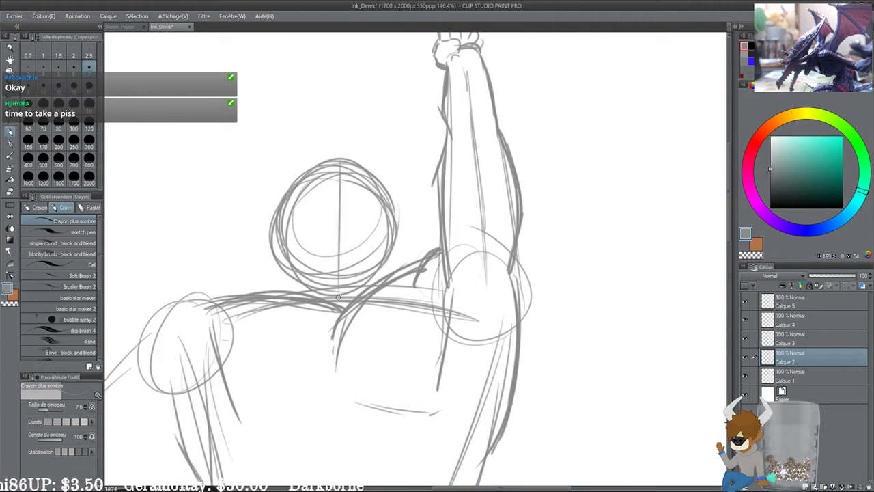
pyautogui.moveTo(340, 153); pyautogui.dragTo(339, 294)
pyautogui.hotkey('ctrl', 'z')
pyautogui.hotkey('ctrl', 'z')
pyautogui.hotkey('ctrl', 'z')
# Step: Draw a vertical centre line down the head and an arched horizontal guide line across the middle of the face
pyautogui.moveTo(336, 170); pyautogui.dragTo(336, 285)
pyautogui.moveTo(337, 176); pyautogui.dragTo(336, 274)
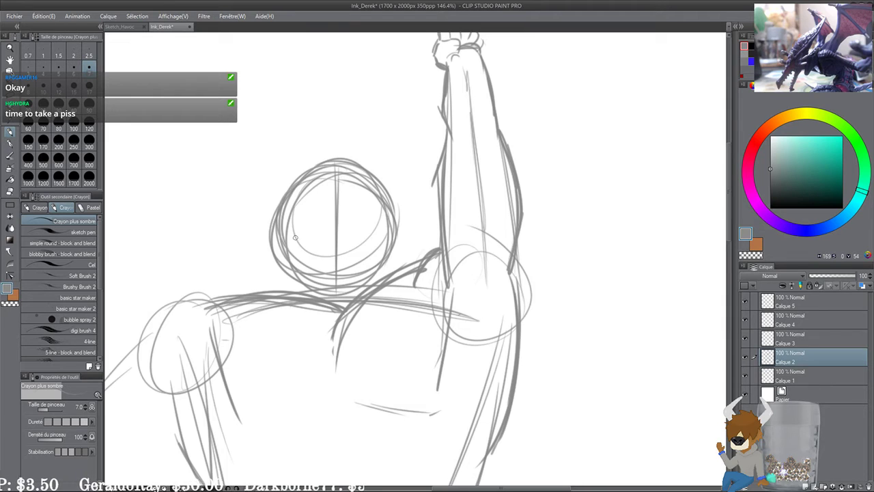
pyautogui.moveTo(288, 236)
pyautogui.mouseDown()
pyautogui.moveTo(348, 222)
pyautogui.moveTo(278, 238)
pyautogui.moveTo(340, 257)
pyautogui.moveTo(377, 232)
pyautogui.mouseUp()
pyautogui.scroll(2, 384, 253)
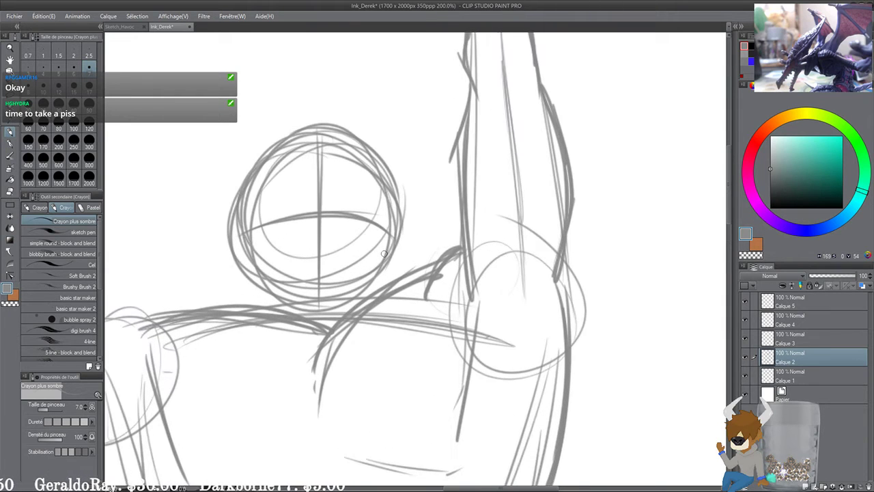
# Step: Sketch a small rounded triangular nose where the two facial guide lines cross
pyautogui.scroll(4, 384, 254)
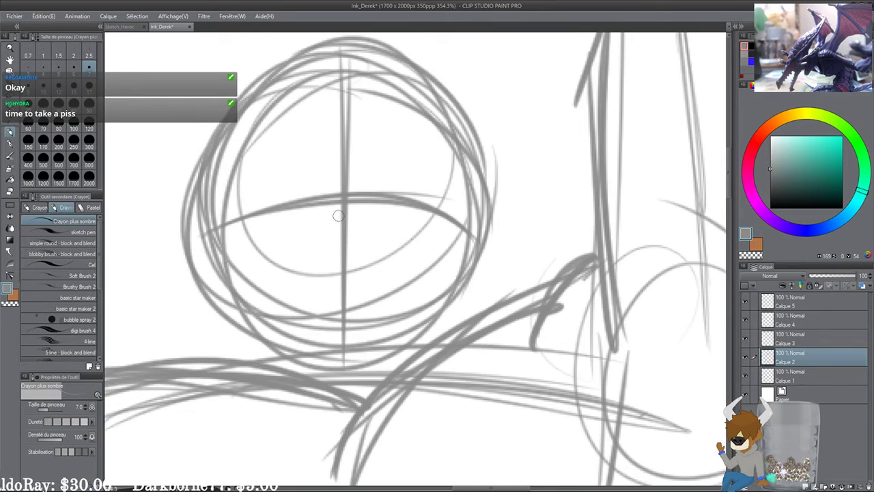
pyautogui.moveTo(338, 216)
pyautogui.mouseDown()
pyautogui.moveTo(363, 195)
pyautogui.moveTo(315, 201)
pyautogui.moveTo(354, 209)
pyautogui.moveTo(362, 195)
pyautogui.moveTo(349, 216)
pyautogui.mouseUp()
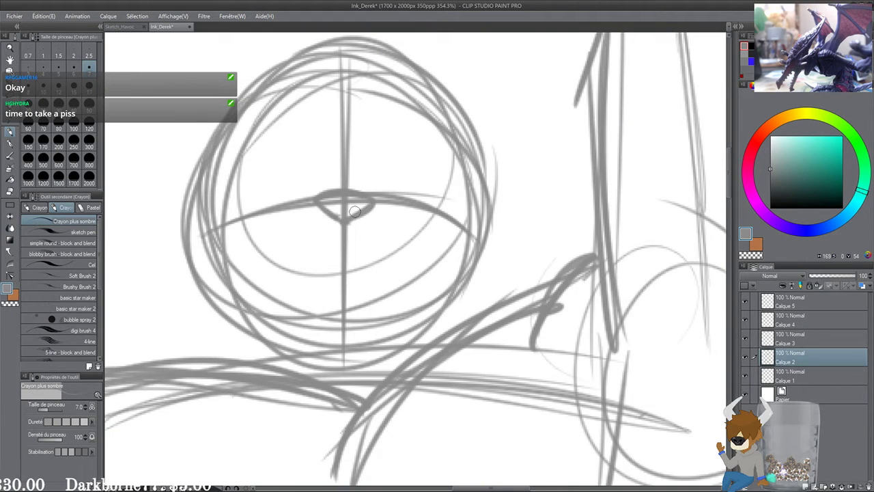
pyautogui.scroll(-4, 355, 212)
pyautogui.moveTo(323, 267); pyautogui.dragTo(318, 259)
pyautogui.scroll(1, 263, 235)
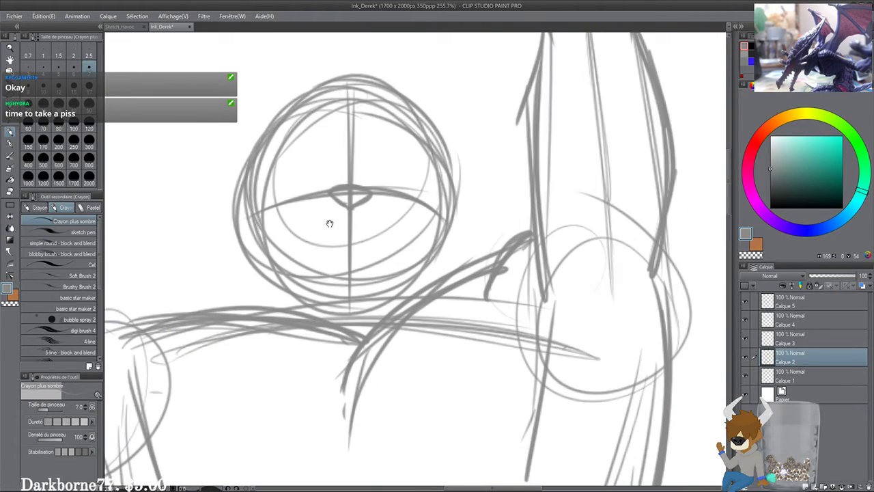
# Step: Sketch a wide snarling mouth below the nose with two large fangs at its corners and small pointed teeth between them
pyautogui.moveTo(304, 194)
pyautogui.mouseDown()
pyautogui.moveTo(283, 219)
pyautogui.moveTo(290, 246)
pyautogui.mouseUp()
pyautogui.moveTo(304, 254)
pyautogui.mouseDown()
pyautogui.moveTo(348, 239)
pyautogui.moveTo(383, 242)
pyautogui.moveTo(432, 208)
pyautogui.mouseUp()
pyautogui.moveTo(400, 234)
pyautogui.mouseDown()
pyautogui.moveTo(405, 193)
pyautogui.moveTo(385, 245)
pyautogui.moveTo(403, 202)
pyautogui.mouseUp()
pyautogui.hotkey('ctrl', 'z')
pyautogui.moveTo(403, 202); pyautogui.dragTo(413, 235)
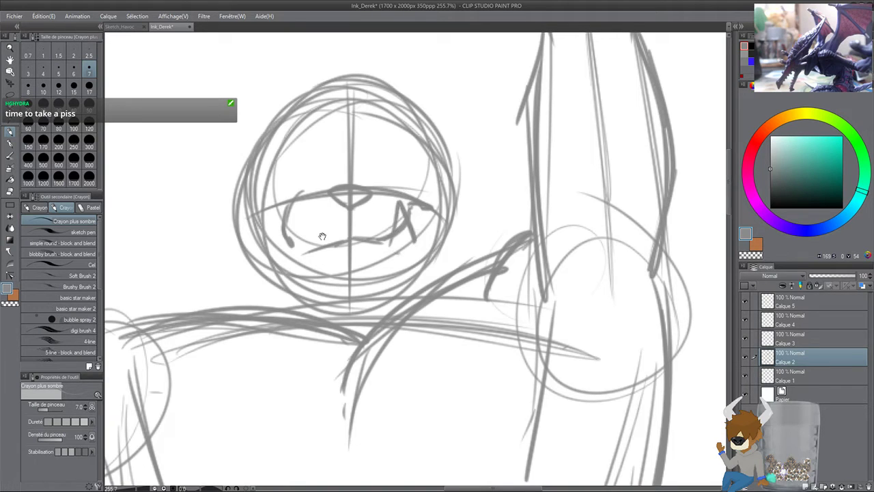
pyautogui.moveTo(291, 252)
pyautogui.mouseDown()
pyautogui.moveTo(315, 254)
pyautogui.moveTo(309, 264)
pyautogui.moveTo(366, 268)
pyautogui.moveTo(420, 240)
pyautogui.mouseUp()
pyautogui.moveTo(410, 209); pyautogui.dragTo(418, 241)
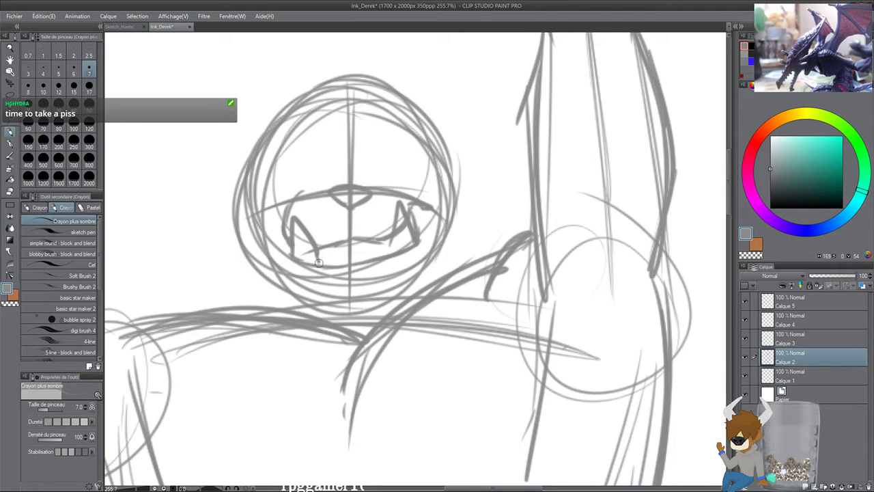
pyautogui.moveTo(318, 263); pyautogui.dragTo(376, 242)
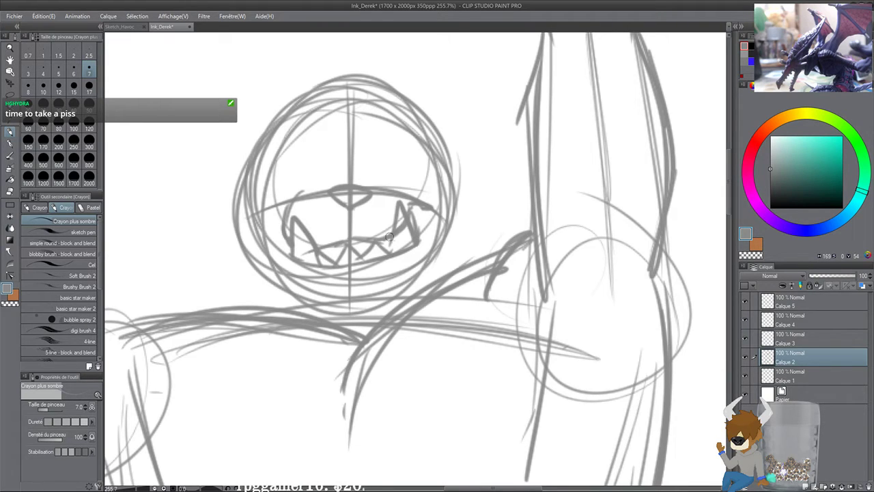
# Step: Sketch the upper contour of the muzzle, rising to a pointed bridge above the nose
pyautogui.moveTo(289, 204); pyautogui.dragTo(288, 198)
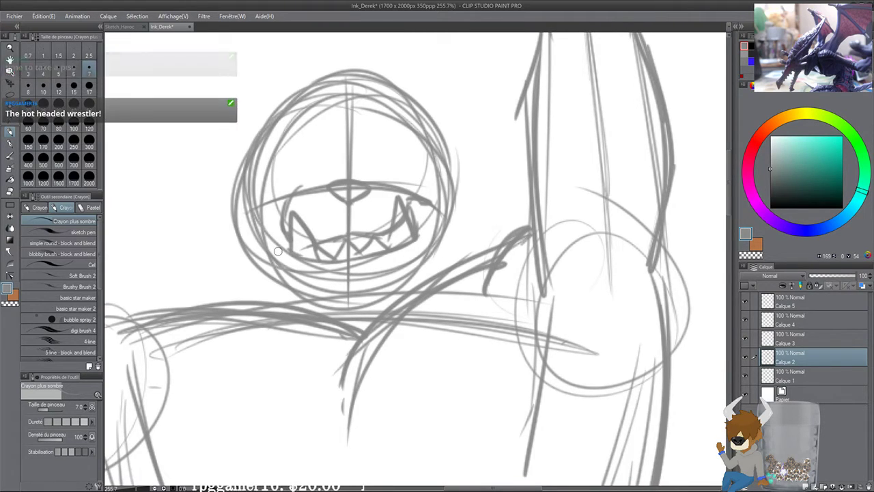
pyautogui.moveTo(299, 251); pyautogui.dragTo(303, 272)
pyautogui.scroll(2, 284, 256)
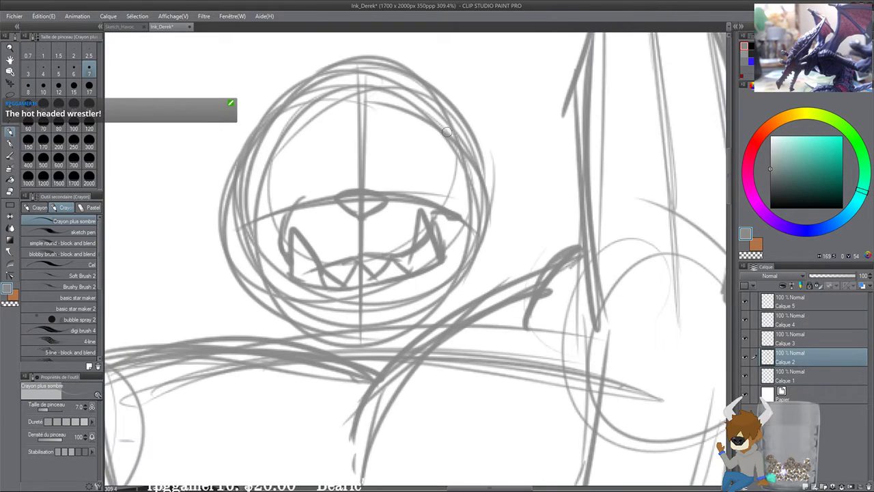
pyautogui.moveTo(390, 210); pyautogui.dragTo(390, 244)
pyautogui.moveTo(281, 262)
pyautogui.mouseDown()
pyautogui.moveTo(324, 238)
pyautogui.moveTo(375, 189)
pyautogui.mouseUp()
pyautogui.scroll(2, 344, 149)
pyautogui.moveTo(368, 236)
pyautogui.mouseDown()
pyautogui.moveTo(360, 228)
pyautogui.moveTo(368, 185)
pyautogui.moveTo(419, 214)
pyautogui.mouseUp()
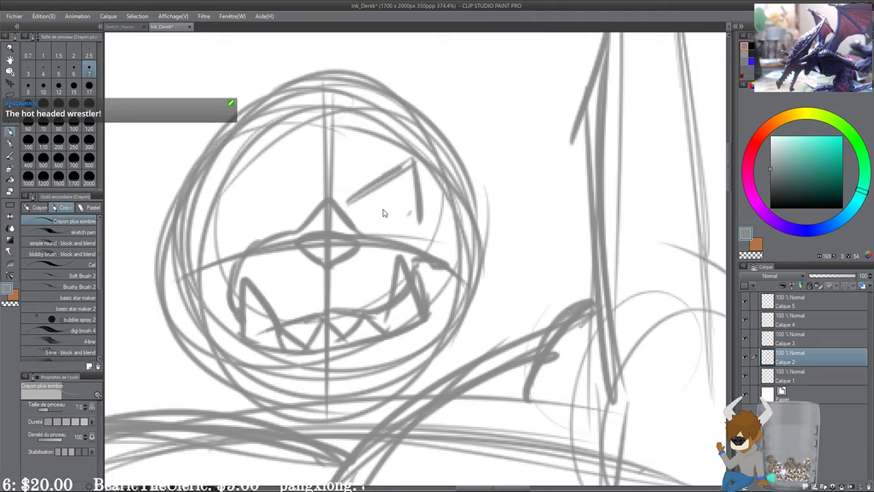
pyautogui.hotkey('ctrl', 'z')
pyautogui.moveTo(347, 210)
pyautogui.mouseDown()
pyautogui.moveTo(380, 185)
pyautogui.moveTo(421, 220)
pyautogui.mouseUp()
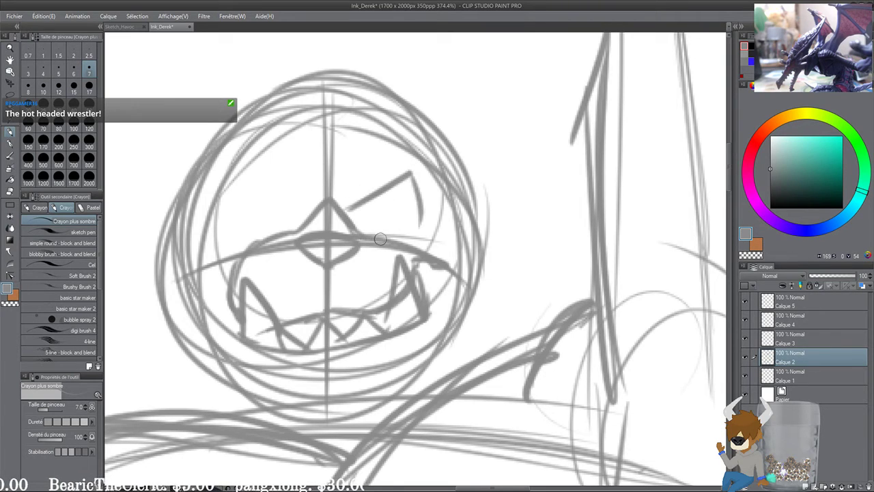
pyautogui.hotkey('ctrl', 'z')
pyautogui.moveTo(354, 222)
pyautogui.mouseDown()
pyautogui.moveTo(376, 189)
pyautogui.moveTo(426, 207)
pyautogui.mouseUp()
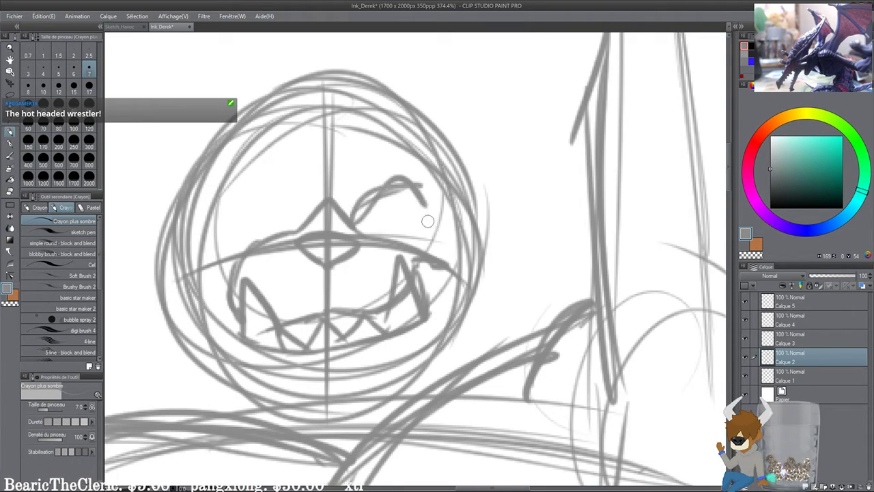
pyautogui.hotkey('ctrl', 'z')
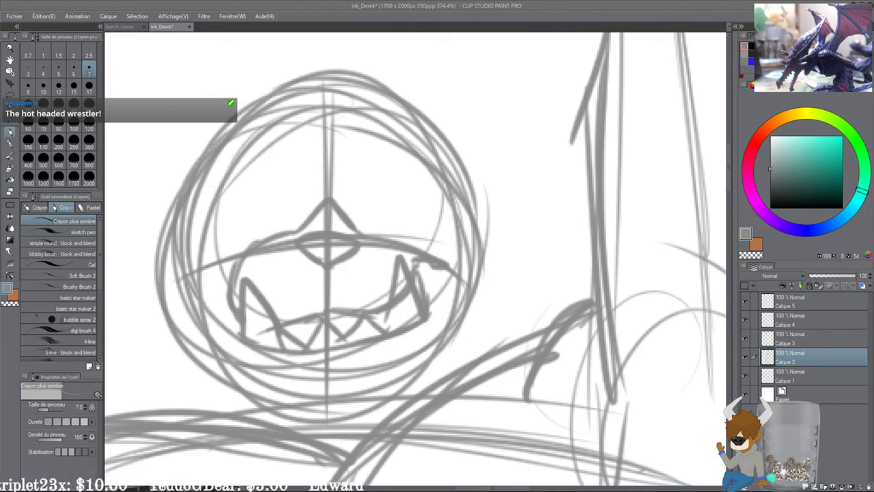
# Step: Sketch the outlines of two slanted, angry eyes and add vertical furrow lines on the forehead between them
pyautogui.moveTo(348, 213)
pyautogui.mouseDown()
pyautogui.moveTo(399, 174)
pyautogui.moveTo(418, 223)
pyautogui.moveTo(412, 241)
pyautogui.moveTo(443, 233)
pyautogui.mouseUp()
pyautogui.moveTo(288, 187)
pyautogui.mouseDown()
pyautogui.moveTo(335, 210)
pyautogui.moveTo(269, 186)
pyautogui.moveTo(277, 235)
pyautogui.moveTo(334, 236)
pyautogui.mouseUp()
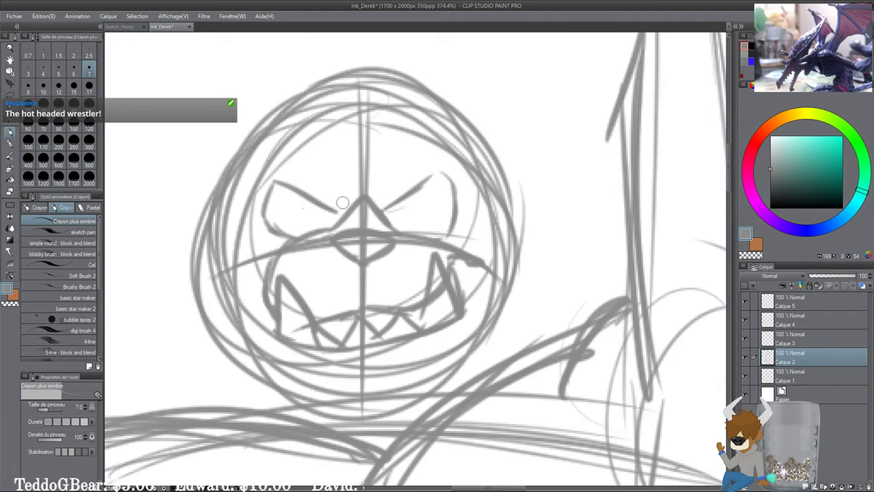
pyautogui.moveTo(378, 203); pyautogui.dragTo(371, 204)
pyautogui.moveTo(344, 146); pyautogui.dragTo(341, 207)
pyautogui.moveTo(362, 120); pyautogui.dragTo(367, 204)
# Step: Draw the thick, angry eyebrow on the raised-arm side, sweeping up from the bridge to a tip outside the head
pyautogui.moveTo(384, 173); pyautogui.dragTo(380, 181)
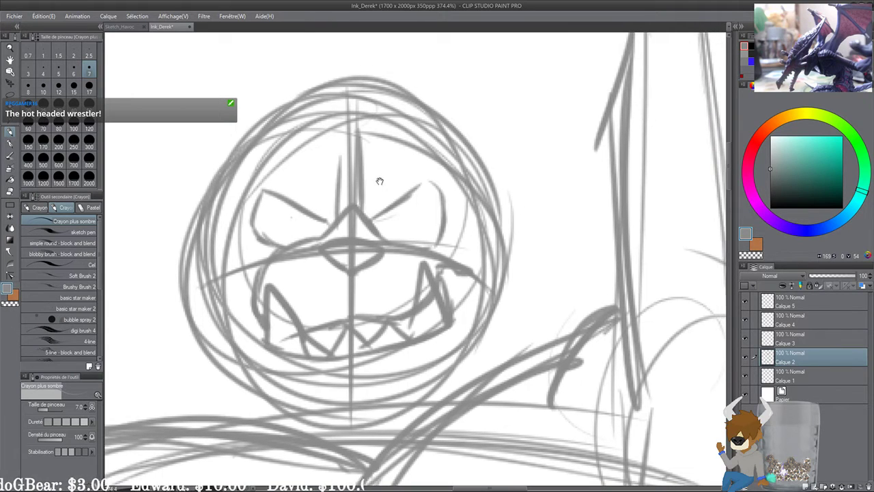
pyautogui.moveTo(371, 220); pyautogui.dragTo(445, 167)
pyautogui.moveTo(398, 204)
pyautogui.mouseDown()
pyautogui.moveTo(445, 167)
pyautogui.moveTo(520, 147)
pyautogui.mouseUp()
pyautogui.hotkey('ctrl', 'z')
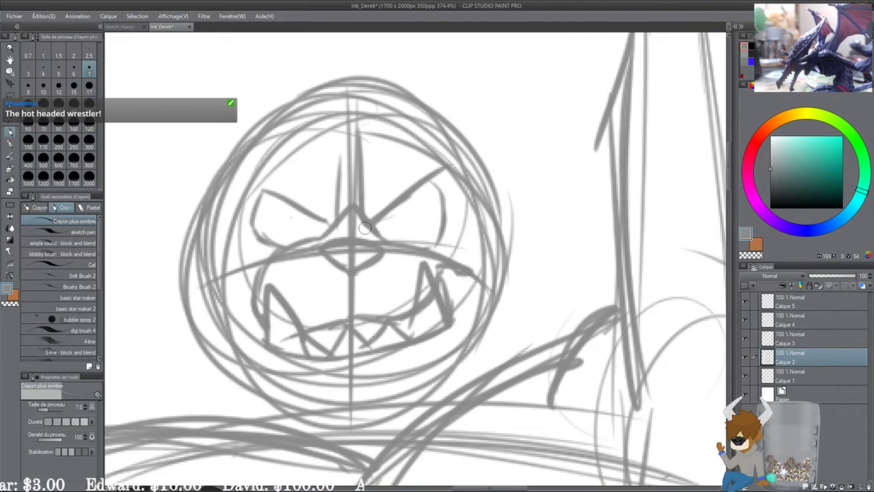
pyautogui.moveTo(373, 221); pyautogui.dragTo(518, 144)
pyautogui.moveTo(447, 165); pyautogui.dragTo(535, 142)
pyautogui.moveTo(362, 188); pyautogui.dragTo(363, 223)
pyautogui.moveTo(363, 181); pyautogui.dragTo(375, 185)
pyautogui.moveTo(381, 186)
pyautogui.mouseDown()
pyautogui.moveTo(439, 133)
pyautogui.moveTo(533, 146)
pyautogui.mouseUp()
pyautogui.moveTo(457, 132); pyautogui.dragTo(565, 149)
# Step: Draw the matching swept eyebrow on the lowered-arm side, extending past the head outline
pyautogui.moveTo(334, 194); pyautogui.dragTo(439, 173)
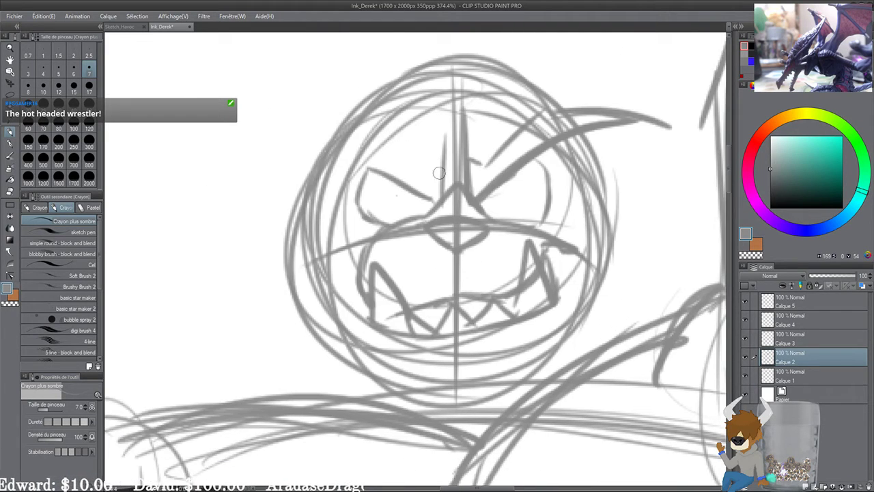
pyautogui.moveTo(330, 117); pyautogui.dragTo(437, 166)
pyautogui.moveTo(419, 137)
pyautogui.mouseDown()
pyautogui.moveTo(445, 178)
pyautogui.moveTo(288, 115)
pyautogui.moveTo(271, 125)
pyautogui.mouseUp()
pyautogui.moveTo(272, 124)
pyautogui.mouseDown()
pyautogui.moveTo(387, 154)
pyautogui.moveTo(426, 195)
pyautogui.moveTo(384, 168)
pyautogui.moveTo(402, 159)
pyautogui.mouseUp()
# Step: Darken the upper lid of the lowered-arm side eye and draw curved irises with pupils in both eyes
pyautogui.moveTo(460, 119); pyautogui.dragTo(462, 177)
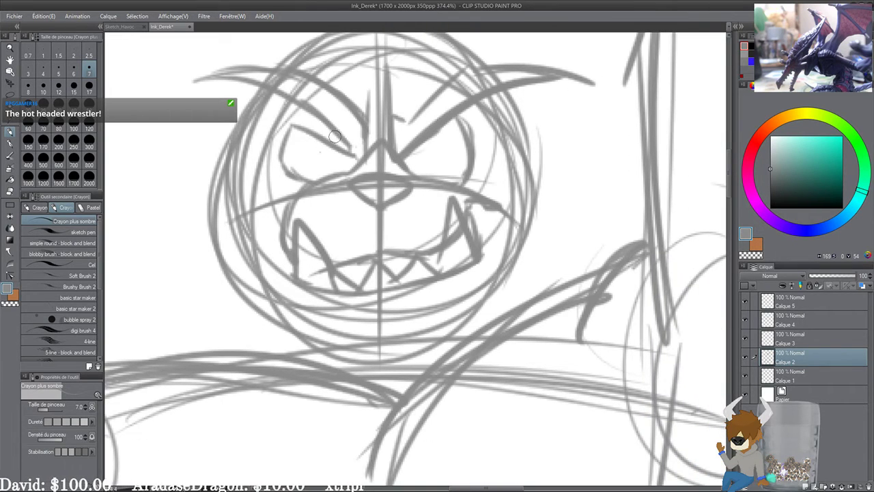
pyautogui.moveTo(335, 136); pyautogui.dragTo(356, 157)
pyautogui.moveTo(318, 178)
pyautogui.mouseDown()
pyautogui.moveTo(324, 156)
pyautogui.moveTo(339, 179)
pyautogui.moveTo(324, 141)
pyautogui.moveTo(316, 174)
pyautogui.mouseUp()
pyautogui.hotkey('ctrl', 'z')
pyautogui.moveTo(332, 146); pyautogui.dragTo(340, 176)
pyautogui.moveTo(415, 167); pyautogui.dragTo(422, 143)
pyautogui.moveTo(424, 142)
pyautogui.mouseDown()
pyautogui.moveTo(435, 175)
pyautogui.moveTo(413, 179)
pyautogui.moveTo(422, 190)
pyautogui.mouseUp()
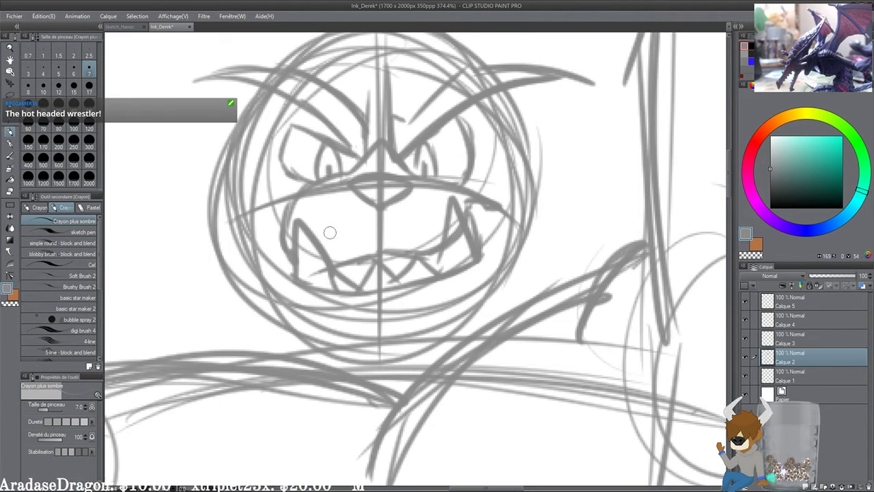
# Step: Sketch pointed fur tufts flaring out from both cheeks down toward the shoulders
pyautogui.scroll(-5, 326, 178)
pyautogui.scroll(3, 312, 192)
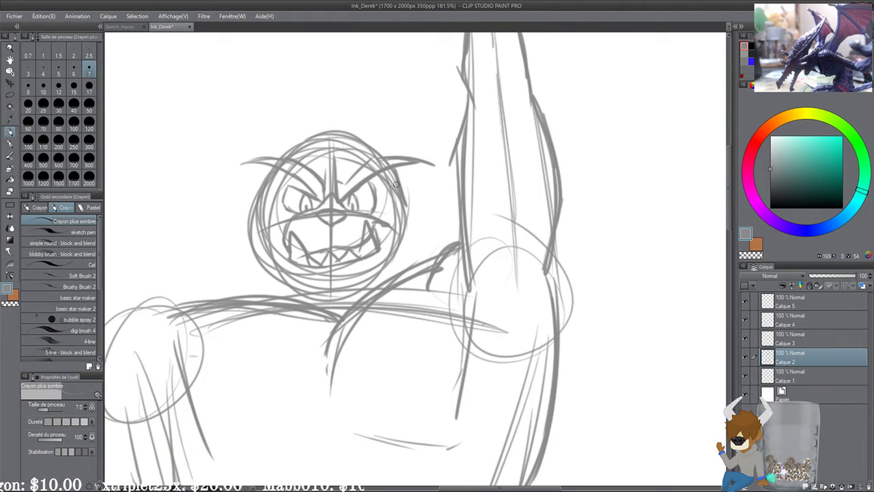
pyautogui.moveTo(264, 183)
pyautogui.mouseDown()
pyautogui.moveTo(265, 212)
pyautogui.moveTo(230, 217)
pyautogui.mouseUp()
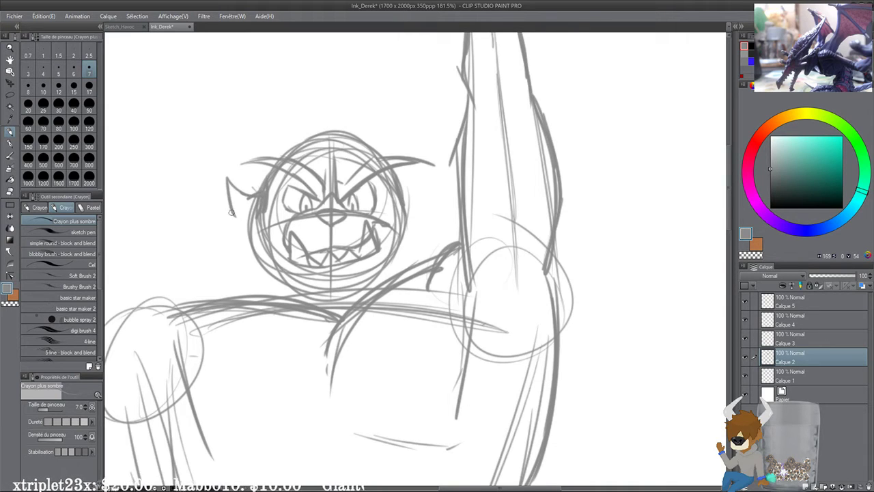
pyautogui.moveTo(203, 175)
pyautogui.mouseDown()
pyautogui.moveTo(223, 242)
pyautogui.moveTo(272, 275)
pyautogui.mouseUp()
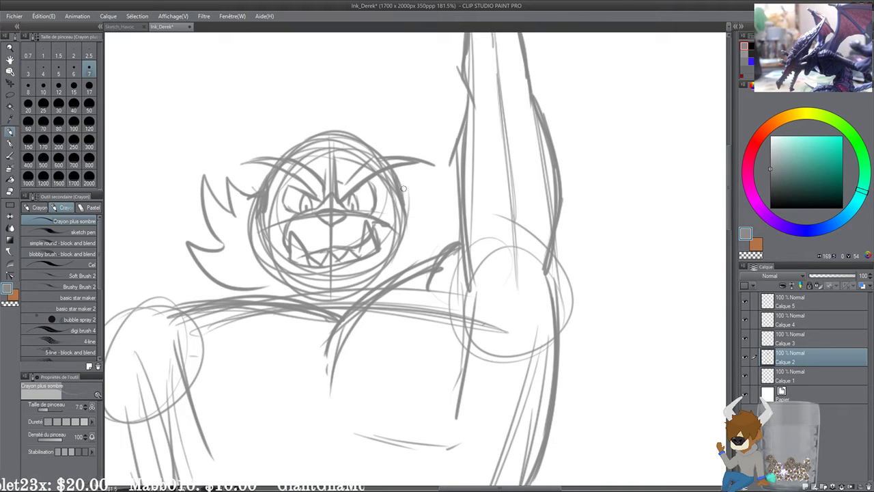
pyautogui.moveTo(417, 192)
pyautogui.mouseDown()
pyautogui.moveTo(417, 224)
pyautogui.moveTo(444, 180)
pyautogui.mouseUp()
pyautogui.moveTo(443, 180)
pyautogui.mouseDown()
pyautogui.moveTo(408, 268)
pyautogui.moveTo(421, 253)
pyautogui.mouseUp()
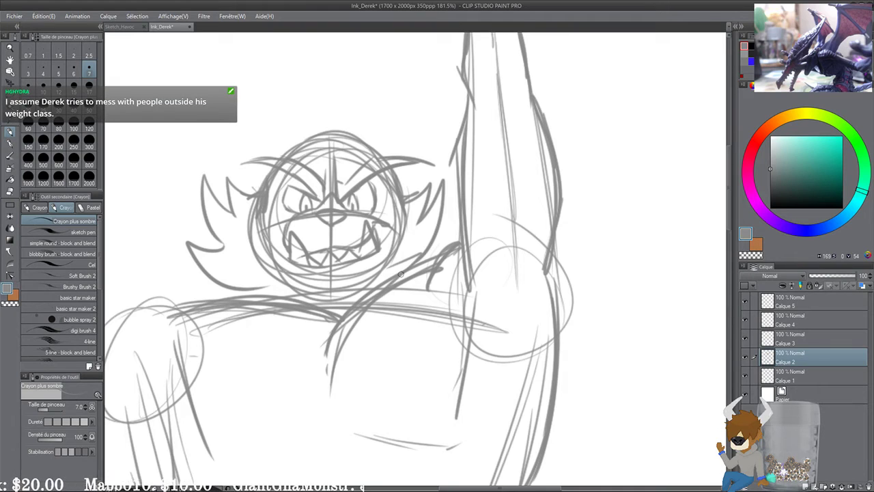
# Step: Add a short neck stroke below the jaw on the lowered-arm side of the head
pyautogui.moveTo(299, 217); pyautogui.dragTo(300, 199)
pyautogui.scroll(4, 301, 199)
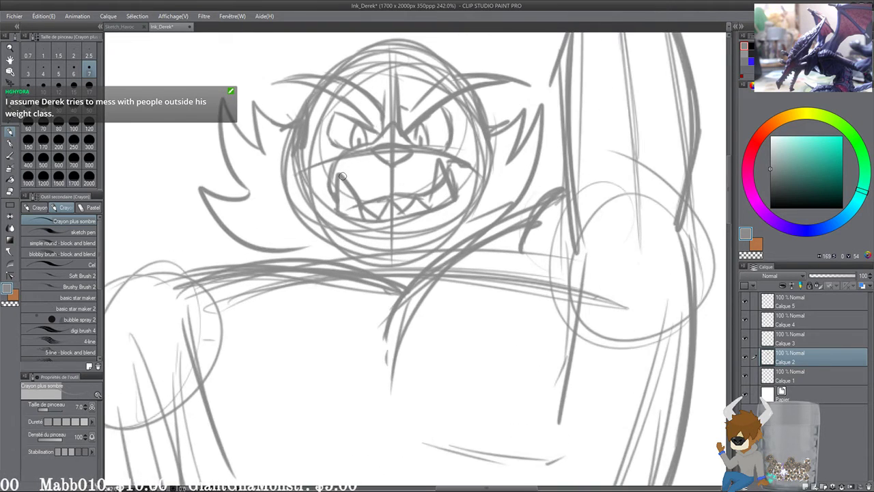
pyautogui.moveTo(335, 270); pyautogui.dragTo(336, 273)
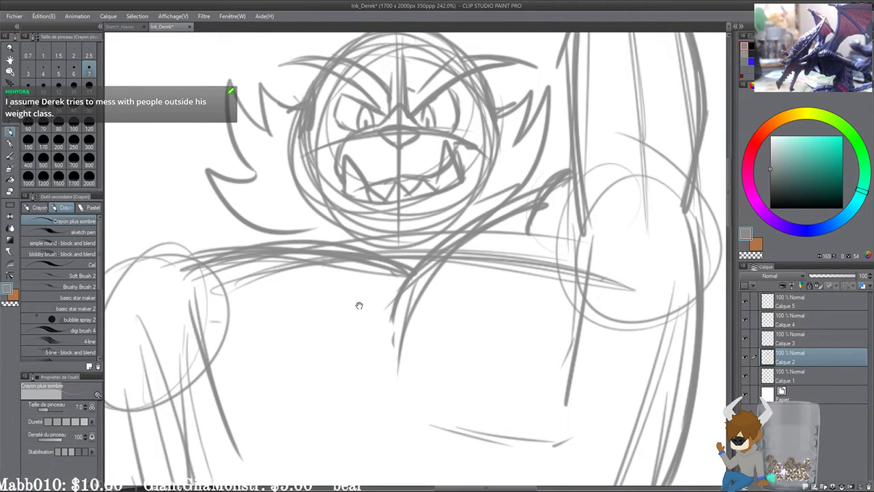
pyautogui.moveTo(359, 305); pyautogui.dragTo(344, 293)
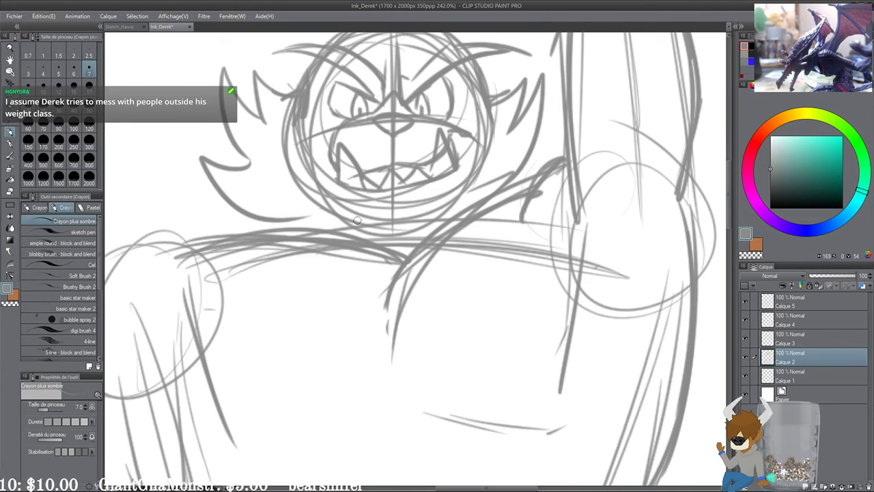
pyautogui.moveTo(337, 210)
pyautogui.mouseDown()
pyautogui.moveTo(361, 231)
pyautogui.moveTo(408, 234)
pyautogui.moveTo(456, 217)
pyautogui.moveTo(388, 239)
pyautogui.moveTo(348, 234)
pyautogui.mouseUp()
# Step: Restate the top contour of the head with darker strokes across the crown and down its sides
pyautogui.scroll(-8, 312, 205)
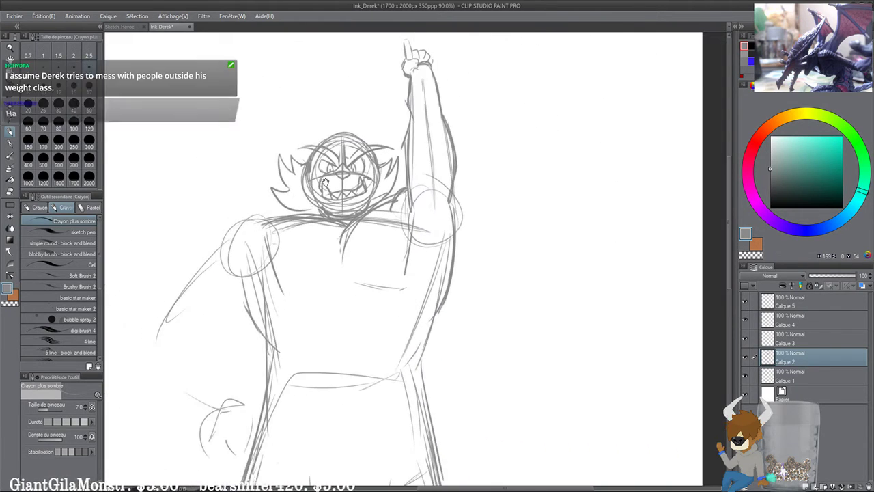
pyautogui.moveTo(325, 182); pyautogui.dragTo(319, 301)
pyautogui.scroll(6, 172, 275)
pyautogui.moveTo(407, 203); pyautogui.dragTo(324, 219)
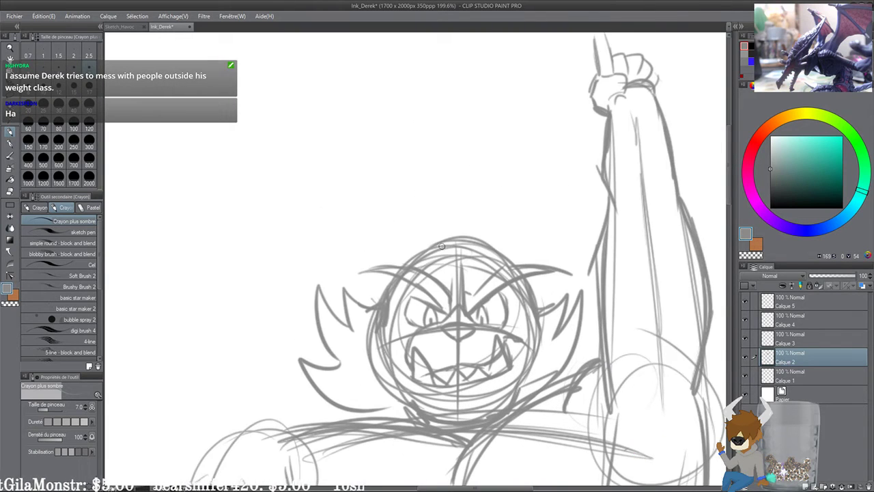
pyautogui.moveTo(382, 292); pyautogui.dragTo(426, 247)
pyautogui.moveTo(389, 269); pyautogui.dragTo(495, 236)
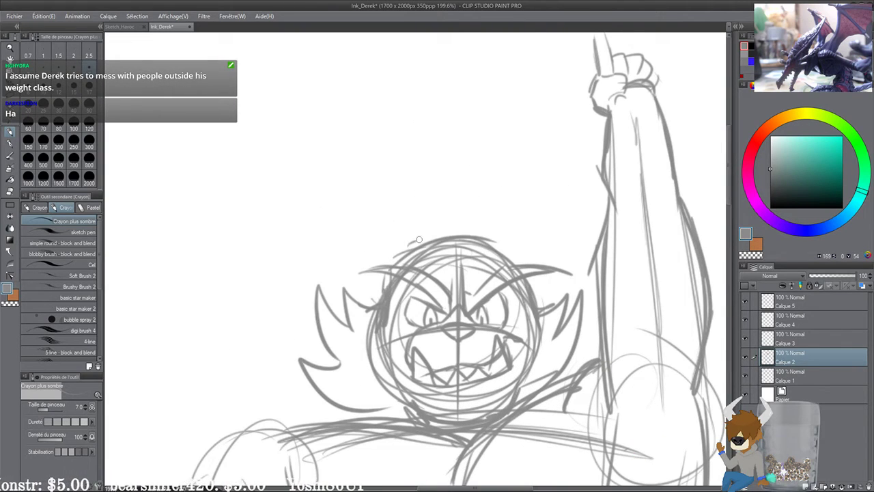
pyautogui.moveTo(417, 237)
pyautogui.mouseDown()
pyautogui.moveTo(508, 267)
pyautogui.moveTo(530, 264)
pyautogui.moveTo(525, 230)
pyautogui.moveTo(526, 268)
pyautogui.mouseUp()
# Step: Draw two pointed ears on top of the head and carry their outer edges down to its sides
pyautogui.moveTo(408, 242)
pyautogui.mouseDown()
pyautogui.moveTo(384, 235)
pyautogui.moveTo(379, 267)
pyautogui.mouseUp()
pyautogui.moveTo(385, 220)
pyautogui.mouseDown()
pyautogui.moveTo(417, 245)
pyautogui.moveTo(377, 273)
pyautogui.mouseUp()
pyautogui.moveTo(377, 240); pyautogui.dragTo(377, 318)
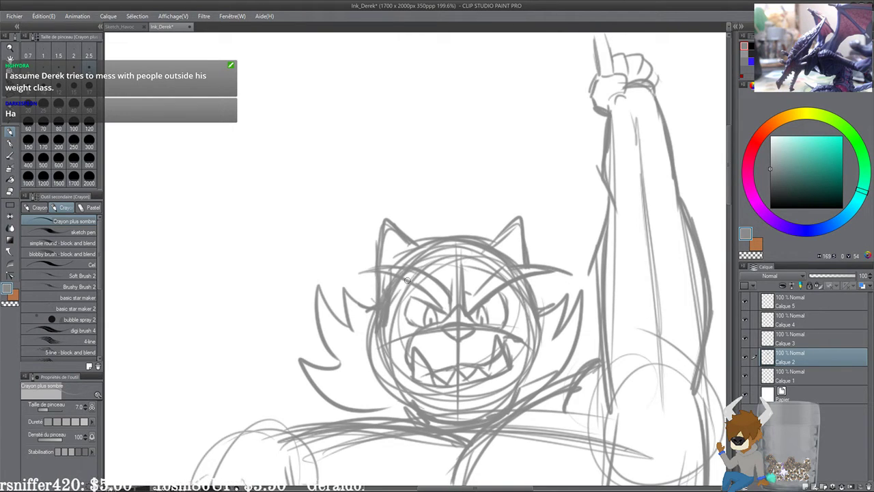
pyautogui.moveTo(407, 280); pyautogui.dragTo(378, 331)
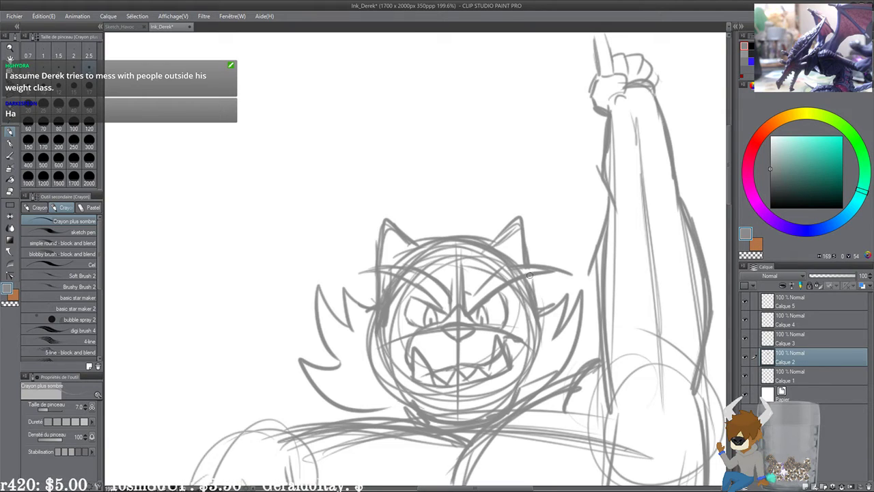
# Step: Lasso the raised arm with its shoulder, shift it slightly up and closer to the head, and clear the selection
pyautogui.scroll(-3, 509, 312)
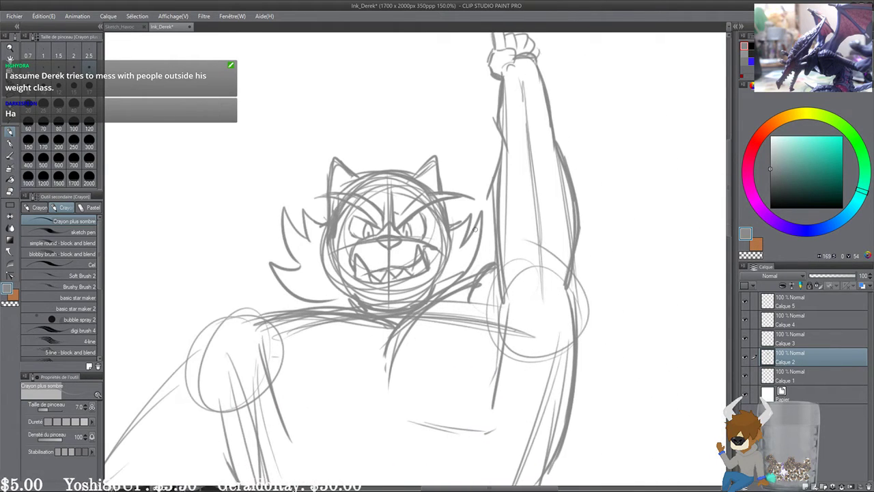
pyautogui.scroll(-3, 447, 168)
pyautogui.moveTo(509, 205); pyautogui.dragTo(421, 188)
pyautogui.scroll(2, 335, 136)
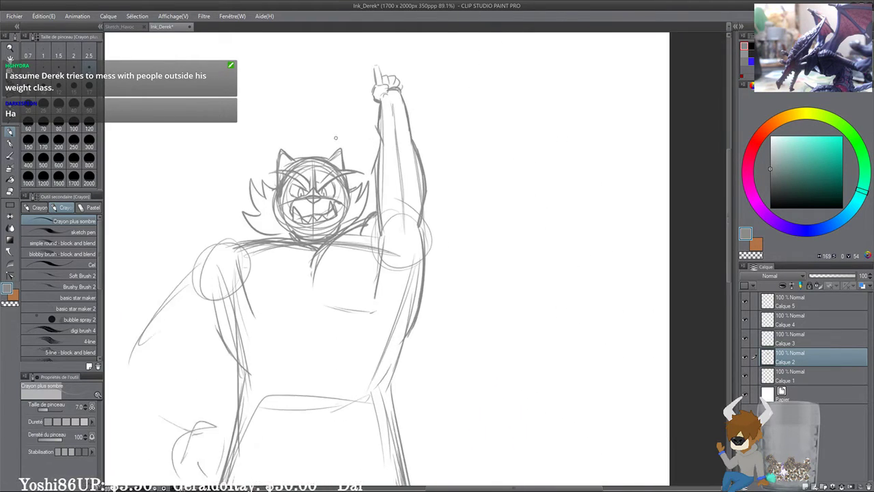
pyautogui.moveTo(349, 249)
pyautogui.mouseDown()
pyautogui.moveTo(353, 236)
pyautogui.moveTo(311, 282)
pyautogui.mouseUp()
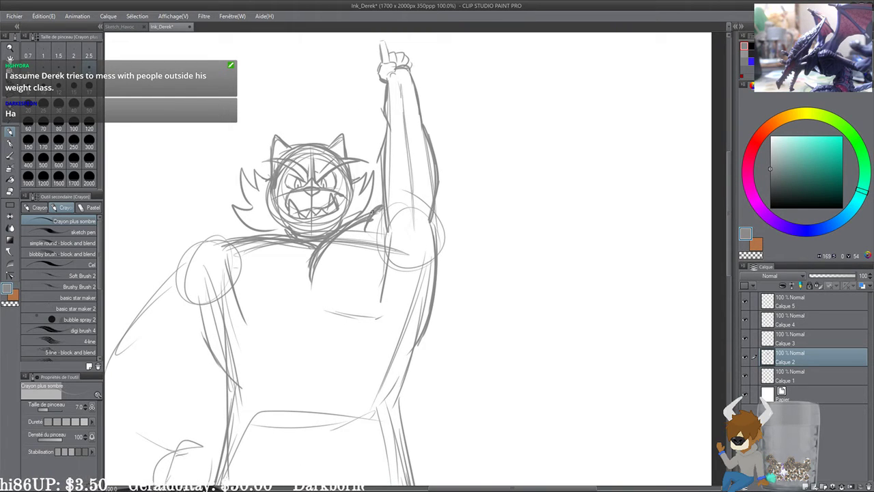
pyautogui.click(10, 96)
pyautogui.moveTo(450, 149); pyautogui.dragTo(427, 183)
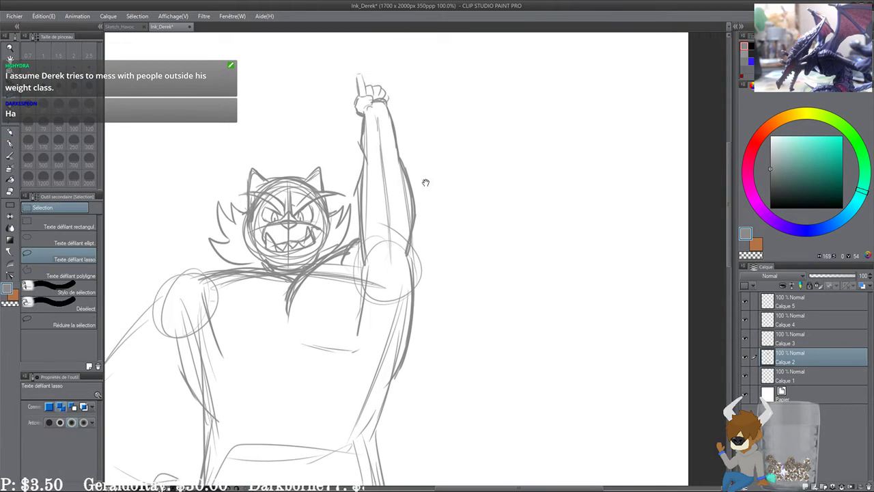
pyautogui.moveTo(412, 77)
pyautogui.mouseDown()
pyautogui.moveTo(364, 49)
pyautogui.moveTo(350, 144)
pyautogui.mouseUp()
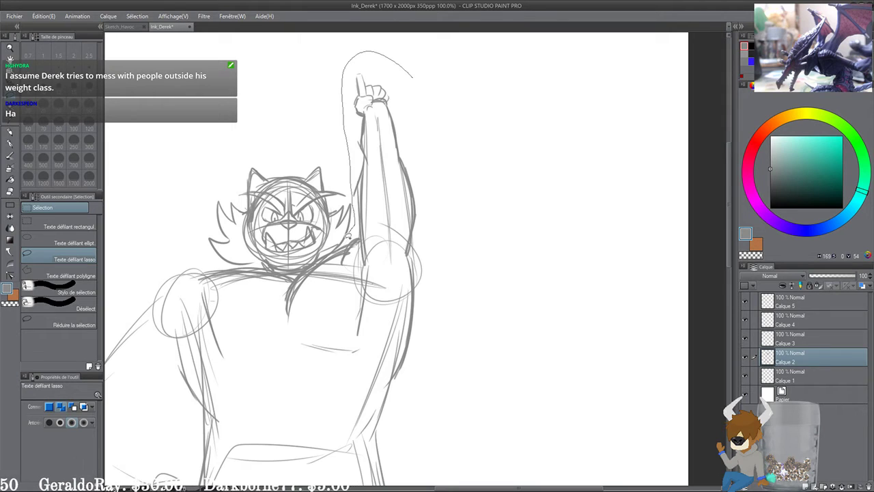
pyautogui.moveTo(351, 225)
pyautogui.mouseDown()
pyautogui.moveTo(456, 279)
pyautogui.moveTo(424, 60)
pyautogui.mouseUp()
pyautogui.press('k')
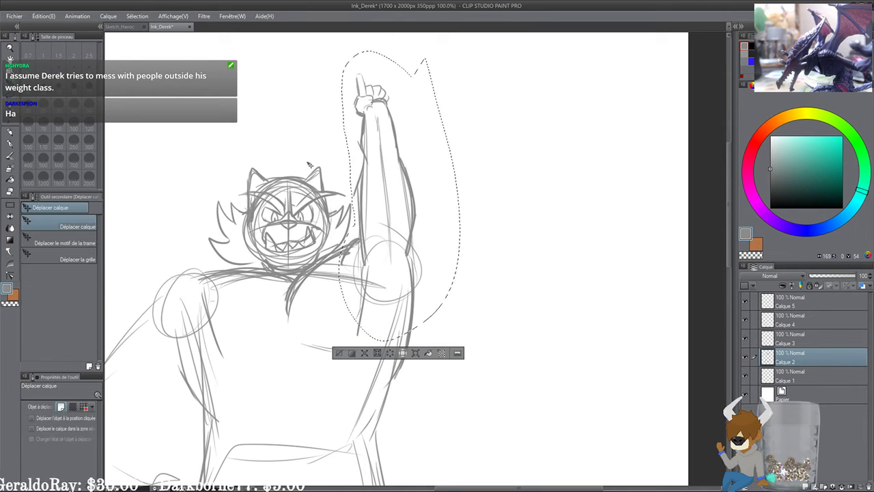
pyautogui.moveTo(374, 216); pyautogui.dragTo(363, 210)
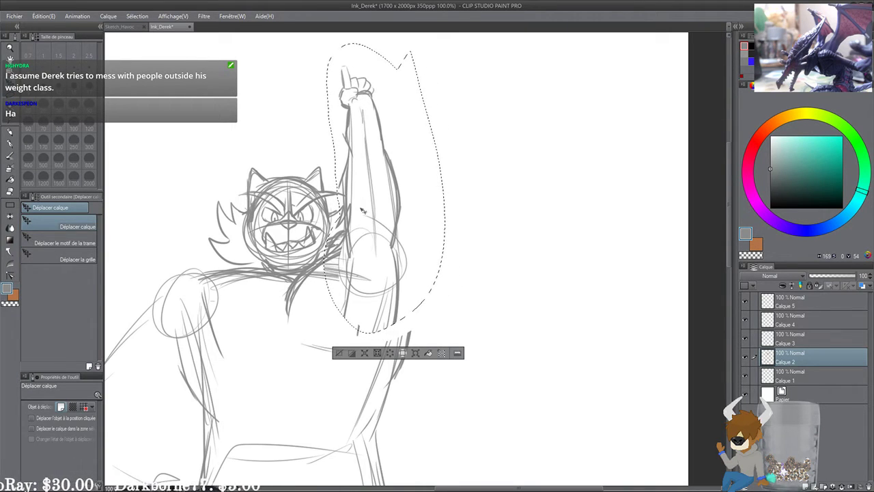
pyautogui.hotkey('ctrl', 'd')
pyautogui.scroll(2, 279, 204)
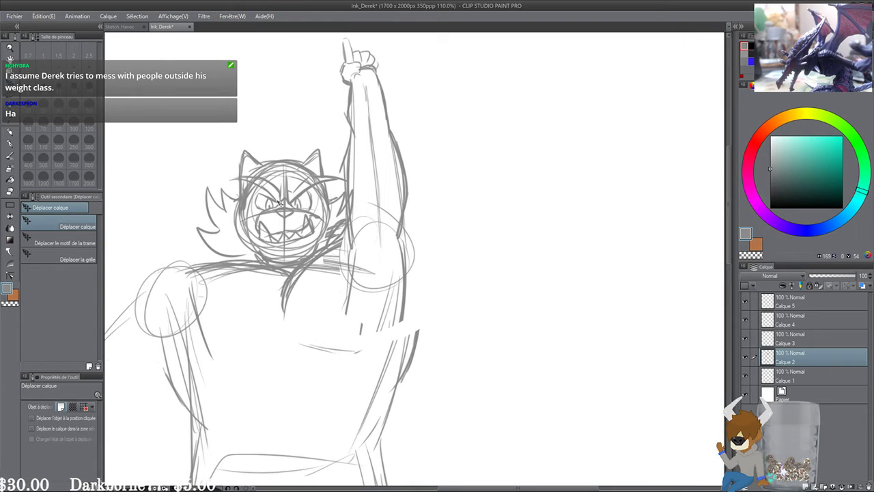
# Step: Switch back to the dark pencil and erase the raised arm's shoulder circle and the overlapping chest and side guidelines
pyautogui.click(9, 145)
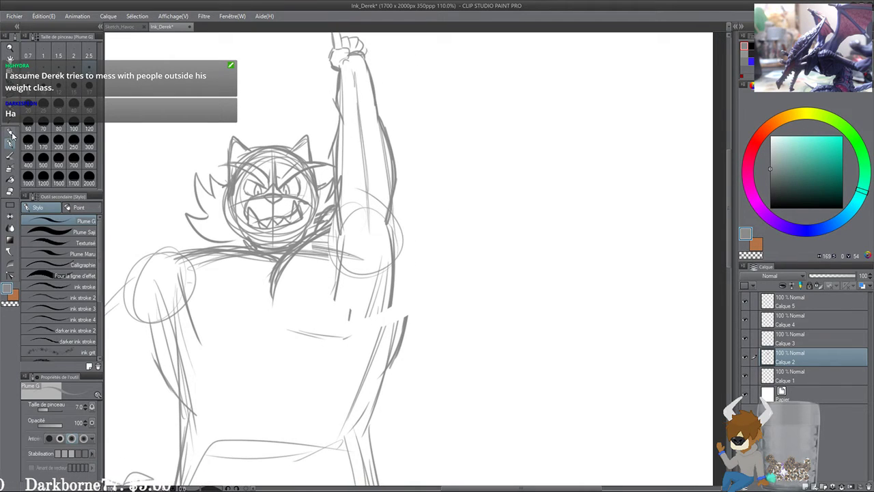
pyautogui.press('p')
pyautogui.moveTo(300, 266)
pyautogui.mouseDown()
pyautogui.moveTo(348, 248)
pyautogui.moveTo(353, 274)
pyautogui.moveTo(337, 334)
pyautogui.moveTo(398, 312)
pyautogui.moveTo(378, 261)
pyautogui.moveTo(351, 311)
pyautogui.mouseUp()
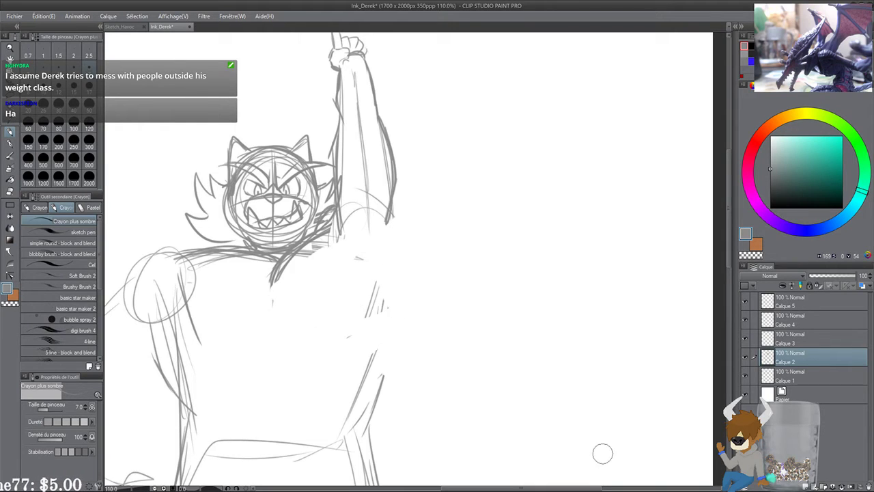
# Step: Redraw the raised arm's contours down to the shoulder and armpit, adding a cross contour partway up the arm
pyautogui.moveTo(393, 208); pyautogui.dragTo(397, 286)
pyautogui.moveTo(340, 200); pyautogui.dragTo(353, 262)
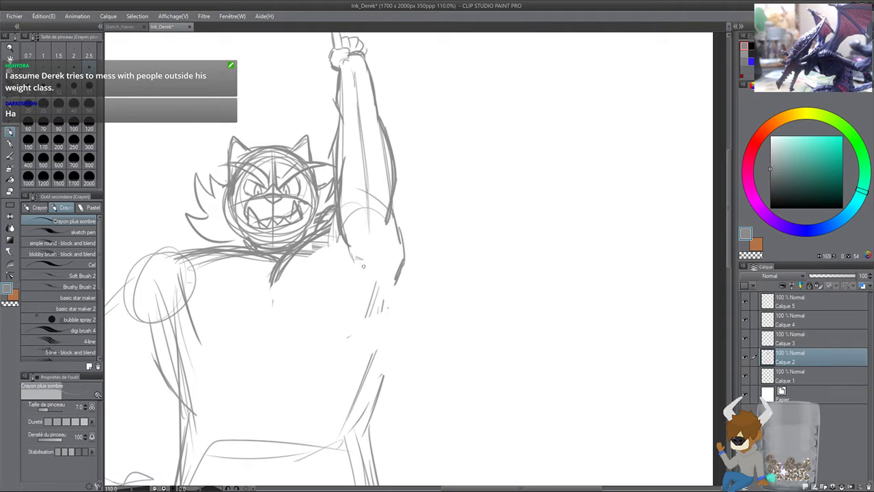
pyautogui.moveTo(378, 220)
pyautogui.mouseDown()
pyautogui.moveTo(362, 273)
pyautogui.moveTo(367, 258)
pyautogui.mouseUp()
pyautogui.moveTo(340, 122)
pyautogui.mouseDown()
pyautogui.moveTo(336, 205)
pyautogui.moveTo(348, 117)
pyautogui.moveTo(377, 116)
pyautogui.mouseUp()
pyautogui.moveTo(378, 118)
pyautogui.mouseDown()
pyautogui.moveTo(396, 158)
pyautogui.moveTo(387, 222)
pyautogui.mouseUp()
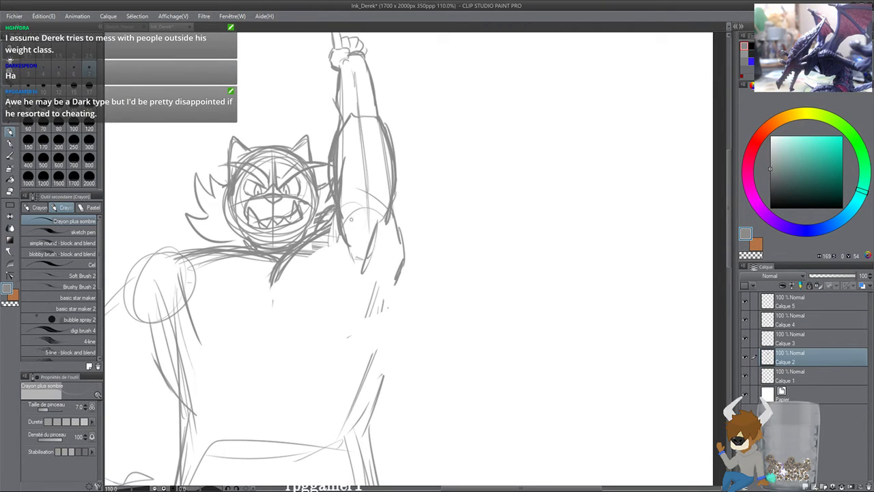
pyautogui.moveTo(333, 219)
pyautogui.mouseDown()
pyautogui.moveTo(287, 268)
pyautogui.moveTo(276, 303)
pyautogui.mouseUp()
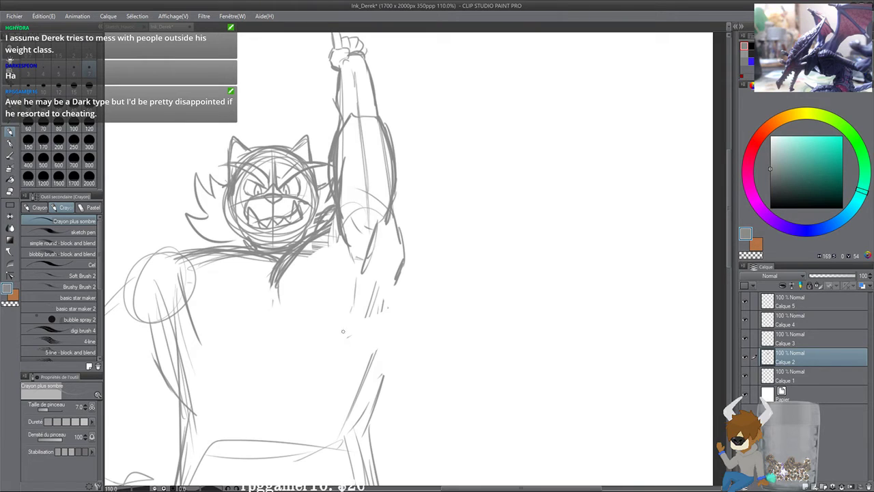
pyautogui.moveTo(343, 331); pyautogui.dragTo(359, 268)
# Step: Restate the torso's outer contour below the raised arm and add short strokes marking the chest muscles
pyautogui.moveTo(410, 191); pyautogui.dragTo(410, 282)
pyautogui.moveTo(410, 213); pyautogui.dragTo(389, 340)
pyautogui.moveTo(403, 300); pyautogui.dragTo(386, 354)
pyautogui.moveTo(353, 286); pyautogui.dragTo(399, 300)
pyautogui.moveTo(295, 198)
pyautogui.mouseDown()
pyautogui.moveTo(255, 200)
pyautogui.moveTo(243, 218)
pyautogui.moveTo(254, 239)
pyautogui.mouseUp()
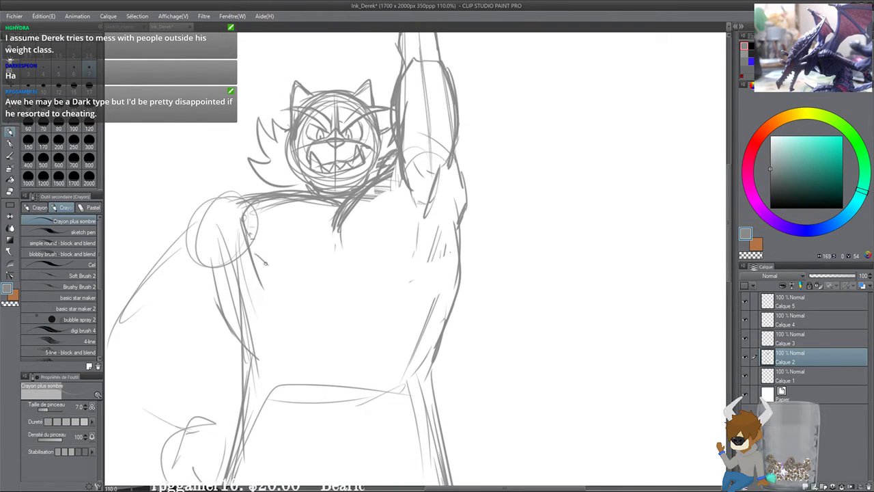
pyautogui.moveTo(312, 256); pyautogui.dragTo(298, 278)
# Step: Draw the lowered arm's rounded shoulder, the outer and under contours of its upper arm, and the armpit crease
pyautogui.moveTo(194, 235); pyautogui.dragTo(231, 202)
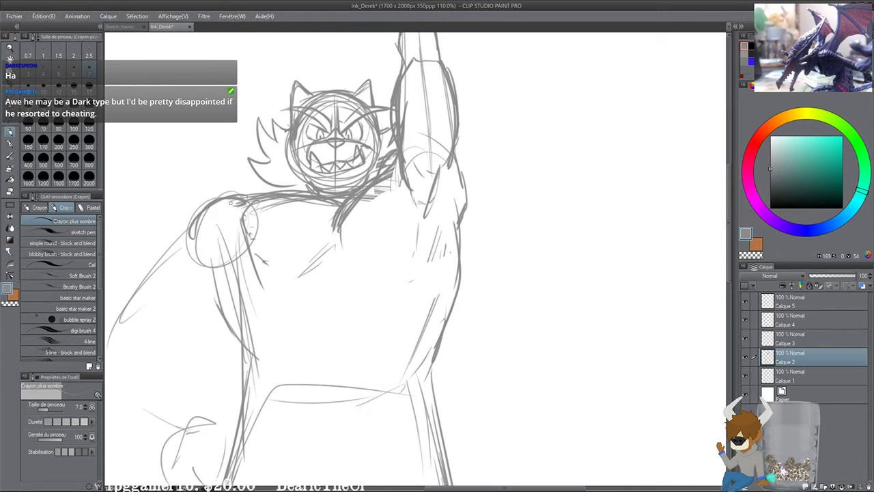
pyautogui.moveTo(295, 183)
pyautogui.mouseDown()
pyautogui.moveTo(258, 198)
pyautogui.moveTo(275, 135)
pyautogui.mouseUp()
pyautogui.scroll(-1, 273, 134)
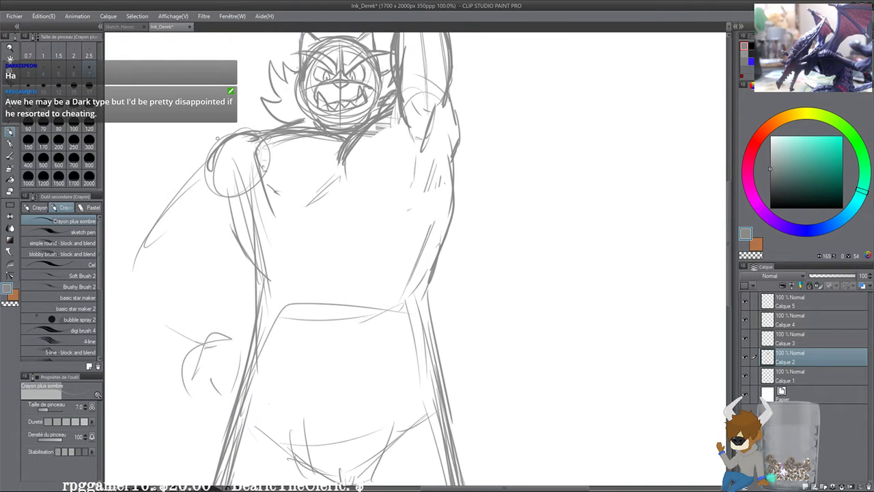
pyautogui.moveTo(204, 155); pyautogui.dragTo(153, 222)
pyautogui.moveTo(182, 175); pyautogui.dragTo(149, 234)
pyautogui.moveTo(152, 227); pyautogui.dragTo(165, 241)
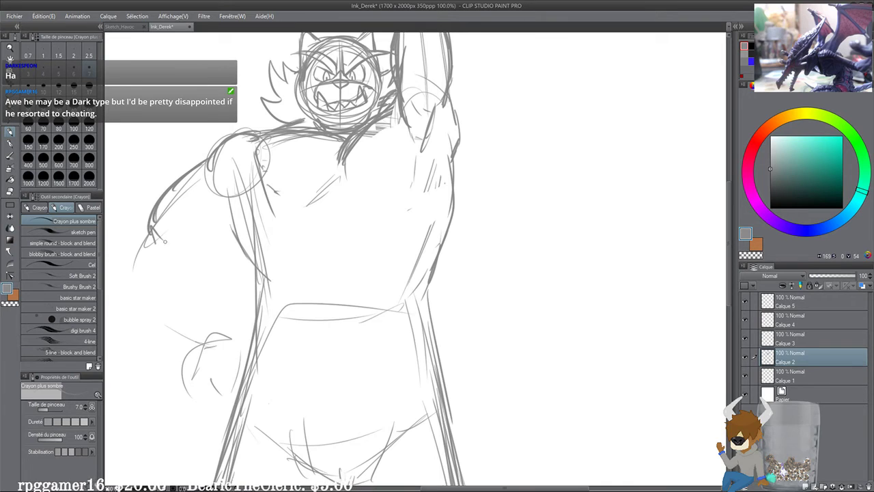
pyautogui.moveTo(239, 194)
pyautogui.mouseDown()
pyautogui.moveTo(258, 200)
pyautogui.moveTo(248, 197)
pyautogui.moveTo(174, 250)
pyautogui.moveTo(246, 215)
pyautogui.moveTo(222, 236)
pyautogui.moveTo(253, 200)
pyautogui.mouseUp()
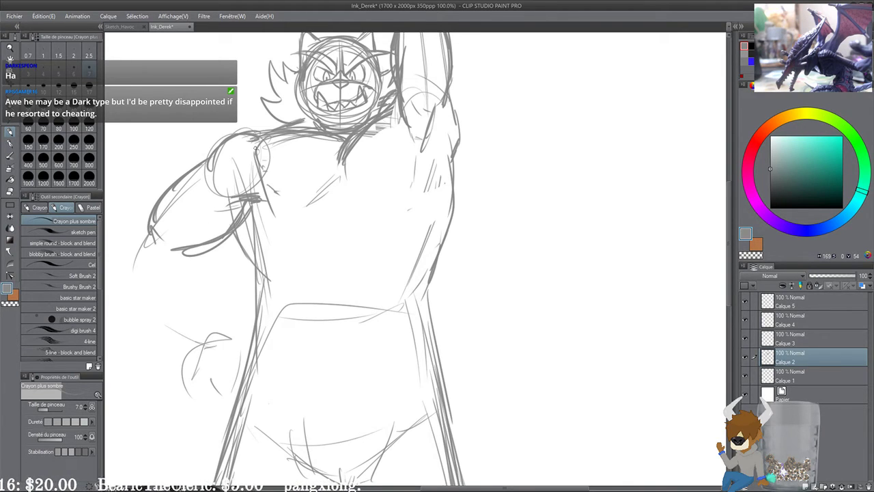
# Step: Outline the chest muscles with an armpit-side edge and a long curved lower contour across the torso
pyautogui.moveTo(256, 142)
pyautogui.mouseDown()
pyautogui.moveTo(253, 176)
pyautogui.moveTo(275, 212)
pyautogui.mouseUp()
pyautogui.moveTo(289, 211); pyautogui.dragTo(336, 184)
pyautogui.moveTo(339, 187)
pyautogui.mouseDown()
pyautogui.moveTo(310, 200)
pyautogui.moveTo(385, 195)
pyautogui.mouseUp()
pyautogui.moveTo(273, 205); pyautogui.dragTo(407, 206)
# Step: Draw the lowered arm's pointed elbow fur, bulky forearm and fist resting on the hip
pyautogui.hotkey('ctrl', '-')
pyautogui.moveTo(427, 246); pyautogui.dragTo(402, 202)
pyautogui.scroll(2, 375, 239)
pyautogui.moveTo(225, 272); pyautogui.dragTo(247, 285)
pyautogui.moveTo(191, 223); pyautogui.dragTo(179, 240)
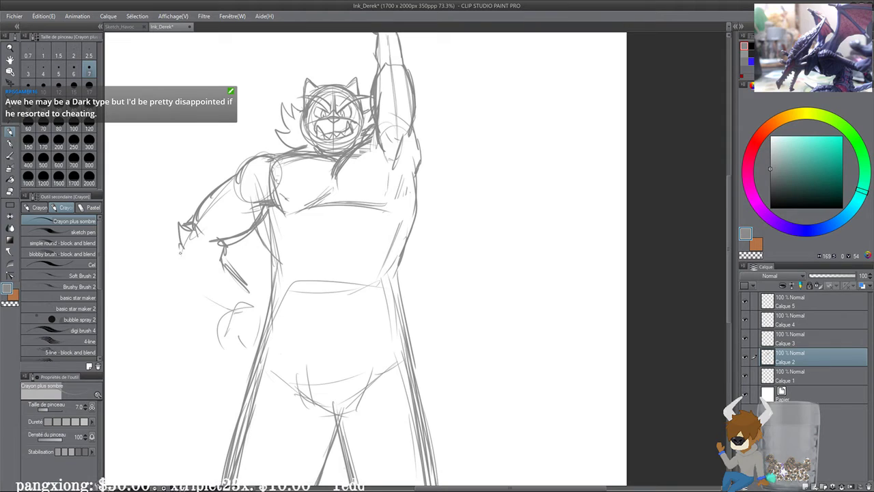
pyautogui.moveTo(183, 279)
pyautogui.mouseDown()
pyautogui.moveTo(229, 306)
pyautogui.moveTo(216, 295)
pyautogui.mouseUp()
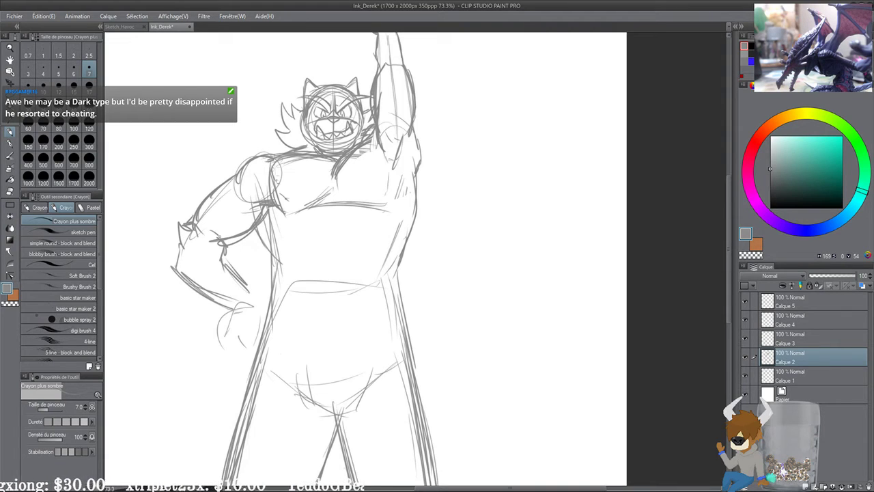
pyautogui.moveTo(220, 243); pyautogui.dragTo(230, 256)
pyautogui.moveTo(223, 264); pyautogui.dragTo(209, 228)
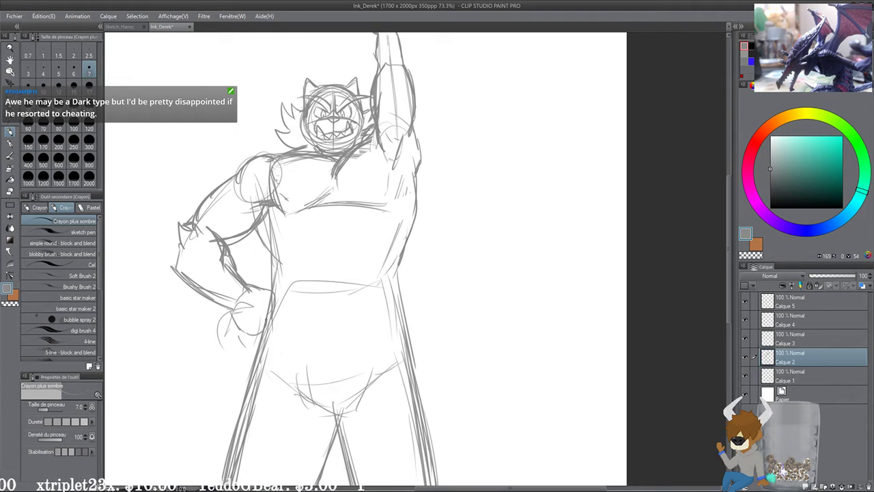
pyautogui.moveTo(257, 333); pyautogui.dragTo(180, 283)
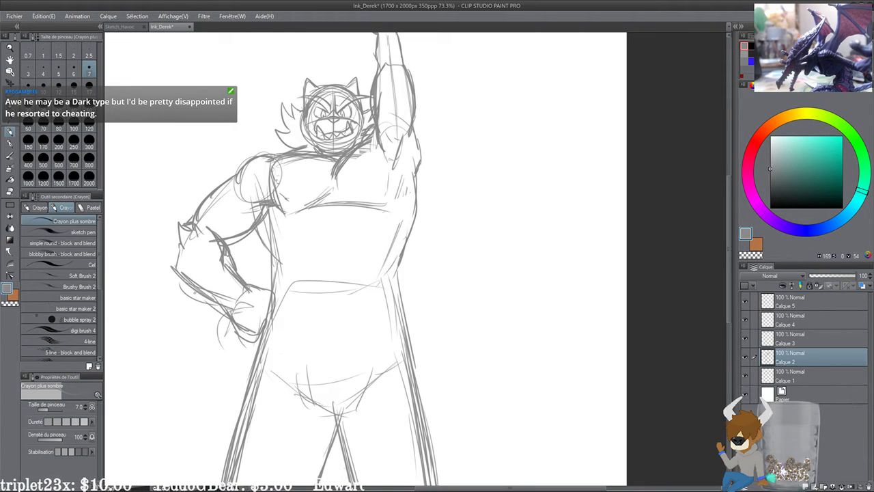
pyautogui.moveTo(180, 245); pyautogui.dragTo(219, 299)
# Step: Erase the lowered arm's outer upper-arm contour and its elbow fur
pyautogui.moveTo(199, 224); pyautogui.dragTo(191, 211)
pyautogui.scroll(2, 191, 212)
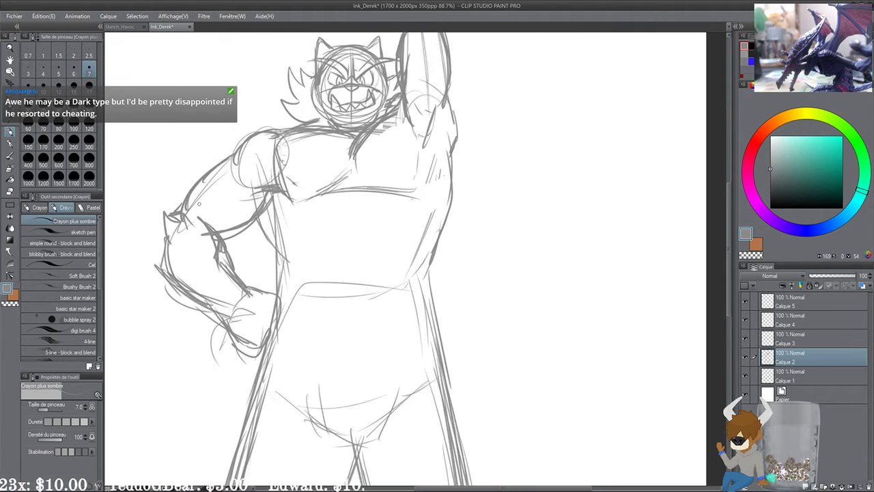
pyautogui.moveTo(303, 217); pyautogui.dragTo(360, 228)
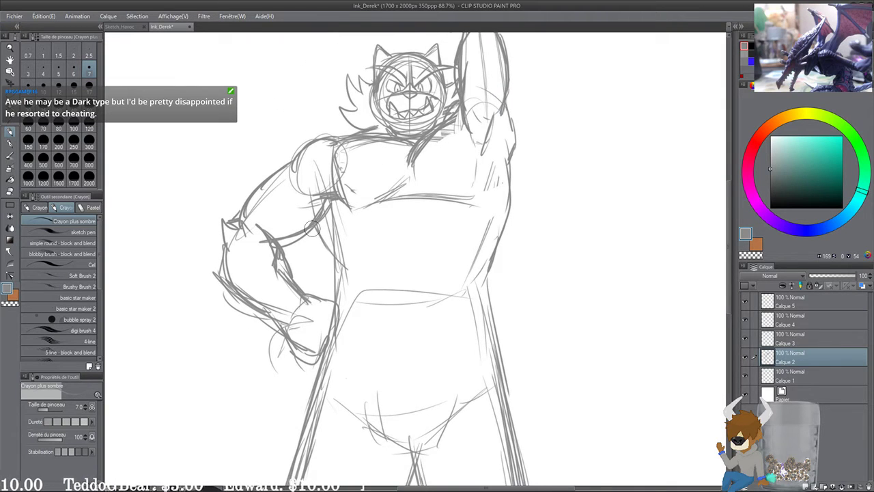
pyautogui.scroll(1, 312, 229)
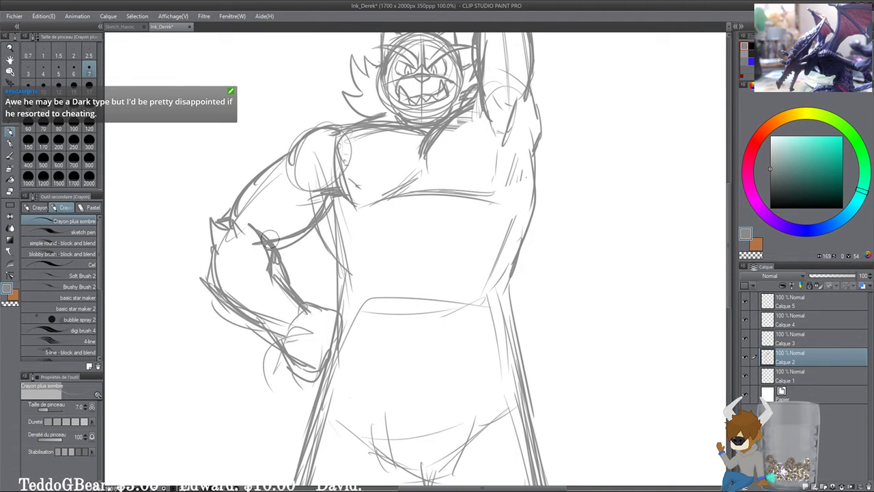
pyautogui.moveTo(268, 231)
pyautogui.mouseDown()
pyautogui.moveTo(213, 232)
pyautogui.moveTo(271, 165)
pyautogui.moveTo(253, 197)
pyautogui.mouseUp()
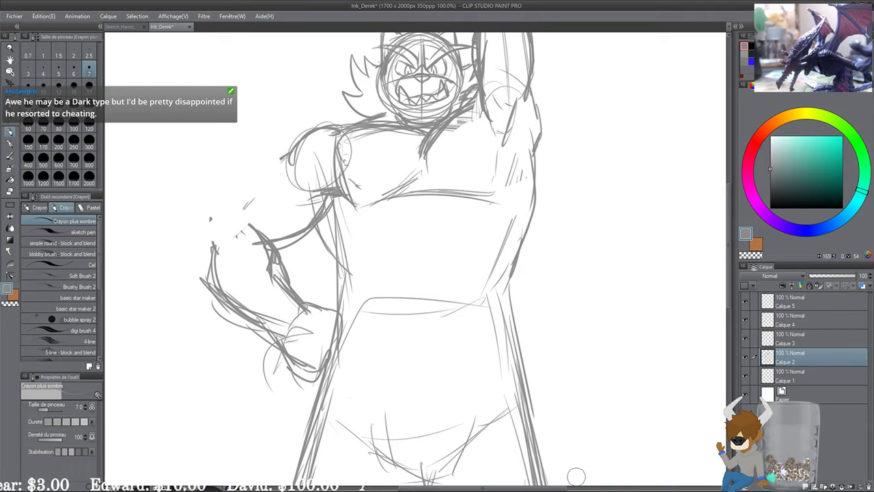
# Step: Redraw the lowered arm with a darker shoulder cap, a bulkier upper arm, a raised elbow spike and restated forearm edges
pyautogui.moveTo(321, 127); pyautogui.dragTo(284, 170)
pyautogui.moveTo(311, 132)
pyautogui.mouseDown()
pyautogui.moveTo(338, 129)
pyautogui.moveTo(287, 161)
pyautogui.mouseUp()
pyautogui.moveTo(307, 131); pyautogui.dragTo(339, 127)
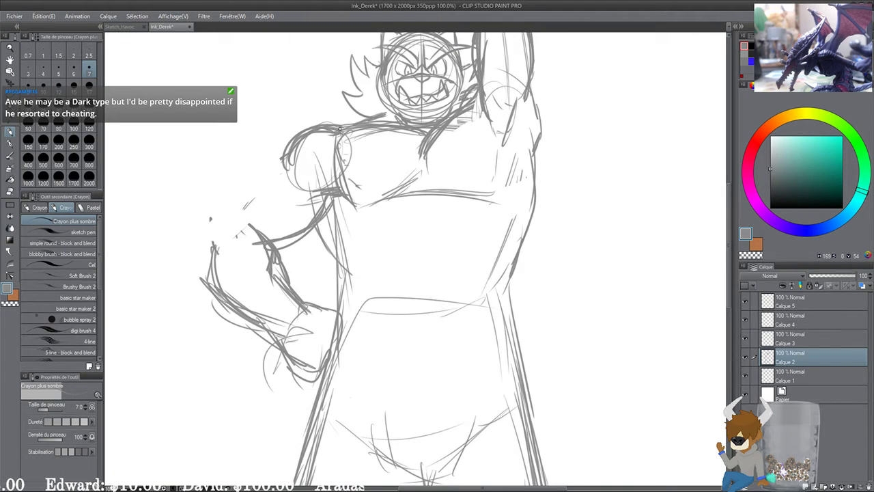
pyautogui.moveTo(288, 147)
pyautogui.mouseDown()
pyautogui.moveTo(257, 168)
pyautogui.moveTo(285, 148)
pyautogui.moveTo(227, 219)
pyautogui.moveTo(263, 235)
pyautogui.mouseUp()
pyautogui.moveTo(266, 209); pyautogui.dragTo(268, 238)
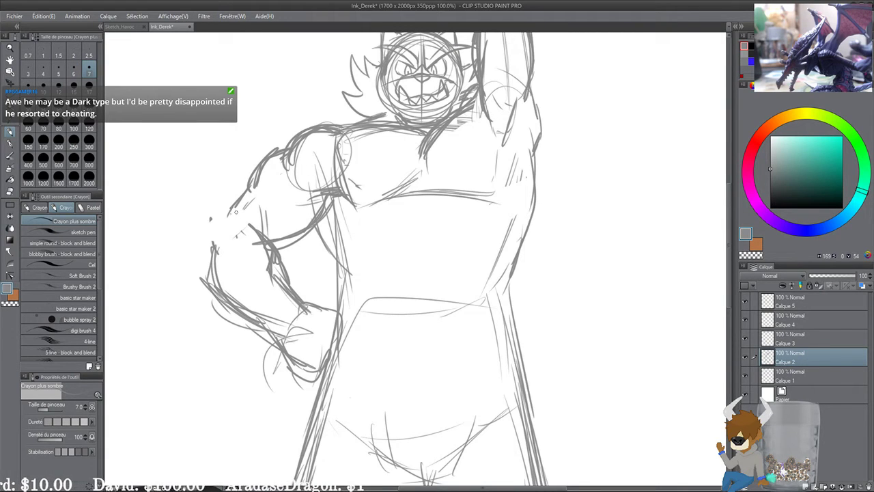
pyautogui.moveTo(229, 213); pyautogui.dragTo(218, 205)
pyautogui.moveTo(209, 198)
pyautogui.mouseDown()
pyautogui.moveTo(225, 297)
pyautogui.moveTo(267, 321)
pyautogui.mouseUp()
pyautogui.moveTo(302, 274); pyautogui.dragTo(258, 229)
pyautogui.scroll(-1, 258, 230)
pyautogui.moveTo(413, 198); pyautogui.dragTo(400, 212)
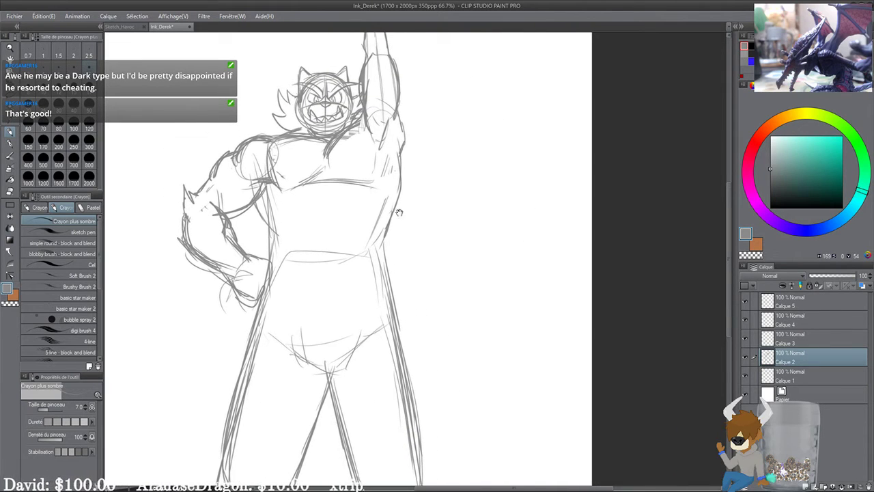
# Step: Darken the torso's side contour between the lowered arm's armpit and the fist on the hip
pyautogui.moveTo(329, 174); pyautogui.dragTo(331, 192)
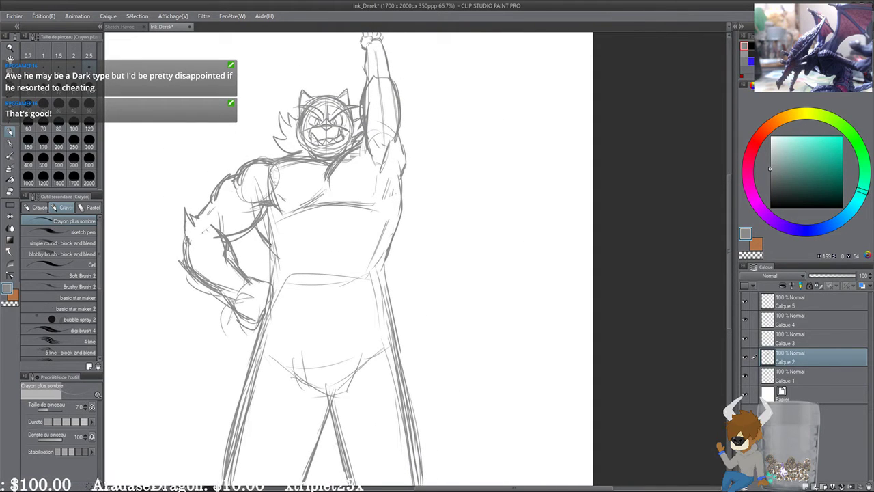
pyautogui.moveTo(266, 246); pyautogui.dragTo(268, 280)
pyautogui.moveTo(267, 249); pyautogui.dragTo(271, 287)
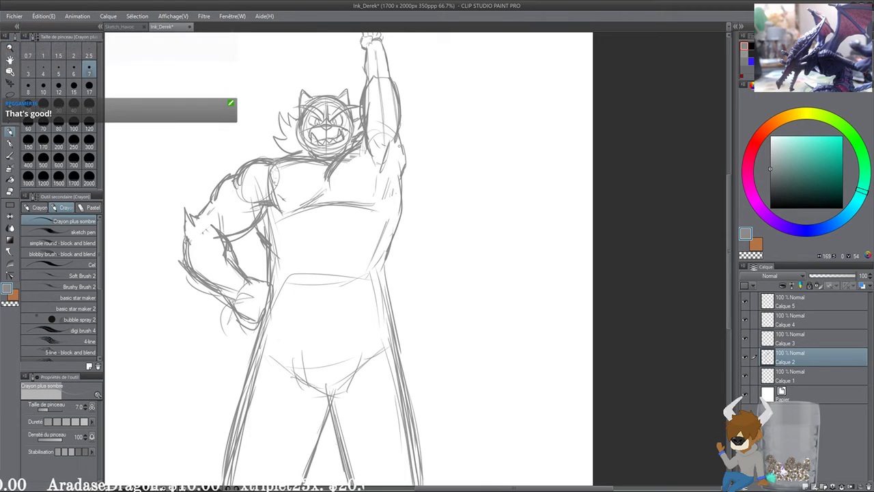
# Step: Build up a fuller, darker torso contour from the raised arm's armpit down to the waist
pyautogui.moveTo(400, 100)
pyautogui.mouseDown()
pyautogui.moveTo(376, 204)
pyautogui.moveTo(355, 242)
pyautogui.mouseUp()
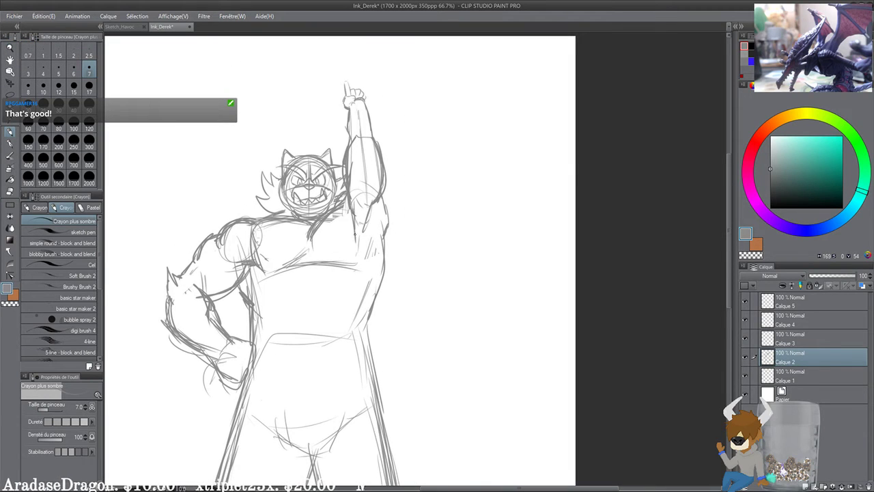
pyautogui.moveTo(383, 207); pyautogui.dragTo(387, 236)
pyautogui.moveTo(376, 265); pyautogui.dragTo(376, 238)
pyautogui.moveTo(379, 200)
pyautogui.mouseDown()
pyautogui.moveTo(390, 226)
pyautogui.moveTo(370, 282)
pyautogui.mouseUp()
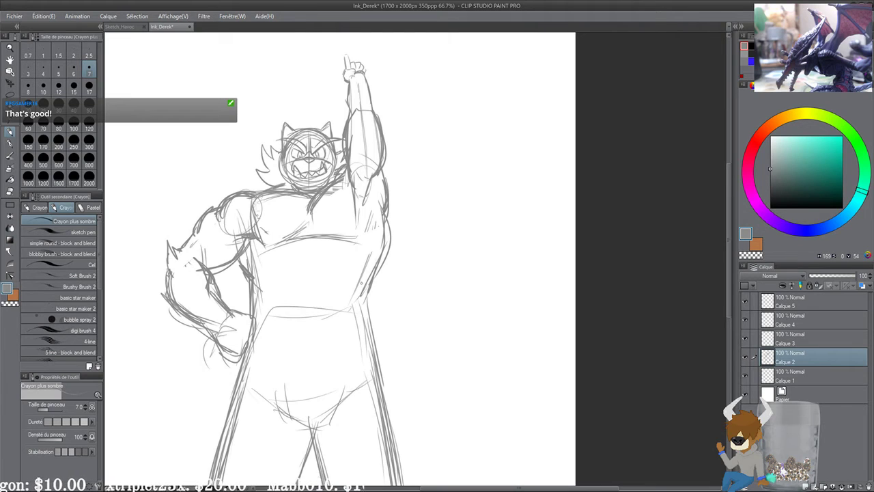
pyautogui.moveTo(389, 253); pyautogui.dragTo(360, 294)
pyautogui.moveTo(386, 220)
pyautogui.mouseDown()
pyautogui.moveTo(388, 259)
pyautogui.moveTo(361, 228)
pyautogui.moveTo(365, 209)
pyautogui.mouseUp()
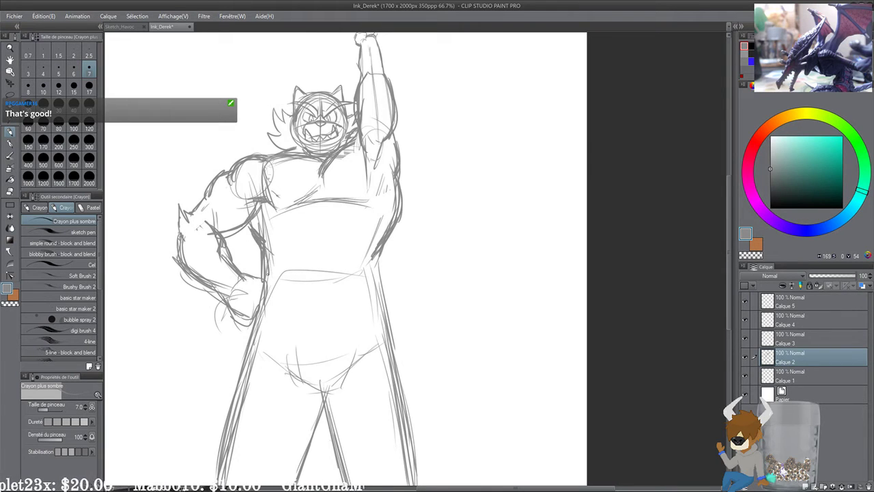
# Step: Clear the waist guidelines, then outline the hip below the raised arm and the lower belly's two slanting edges
pyautogui.moveTo(281, 271); pyautogui.dragTo(279, 266)
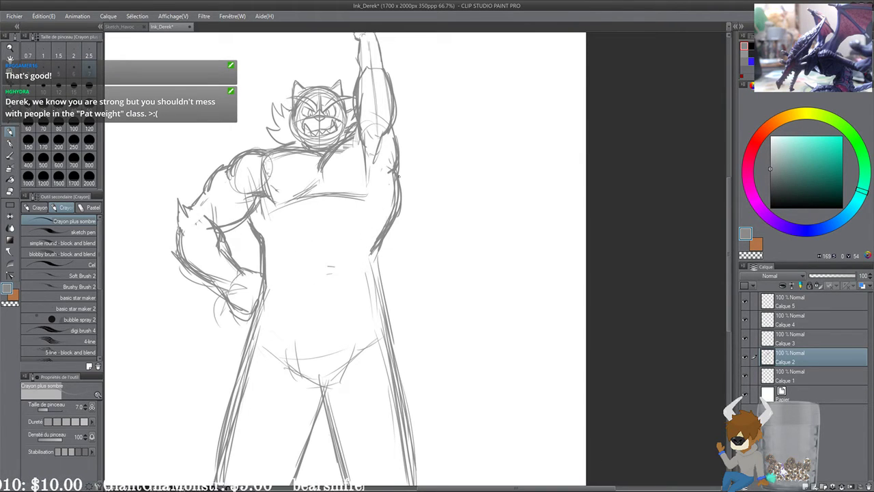
pyautogui.moveTo(378, 251); pyautogui.dragTo(378, 237)
pyautogui.moveTo(379, 234); pyautogui.dragTo(388, 280)
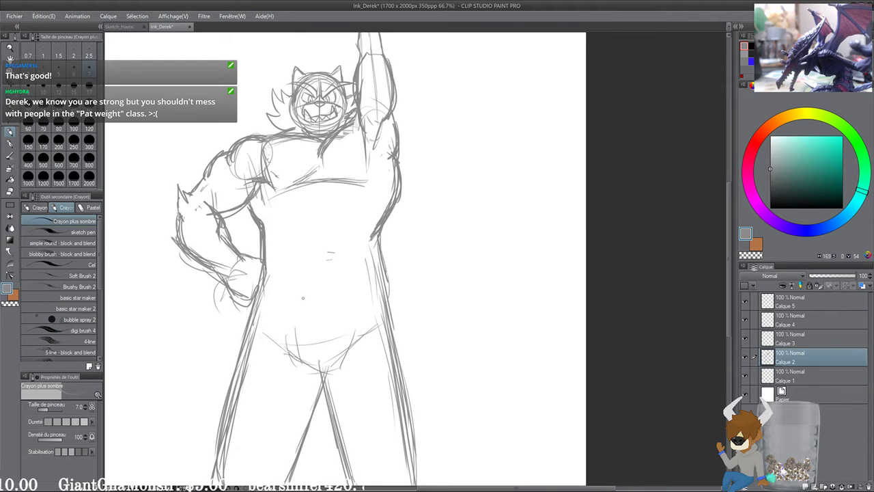
pyautogui.moveTo(262, 262)
pyautogui.mouseDown()
pyautogui.moveTo(259, 311)
pyautogui.moveTo(298, 336)
pyautogui.moveTo(385, 306)
pyautogui.moveTo(387, 249)
pyautogui.mouseUp()
pyautogui.hotkey('ctrl', 'z')
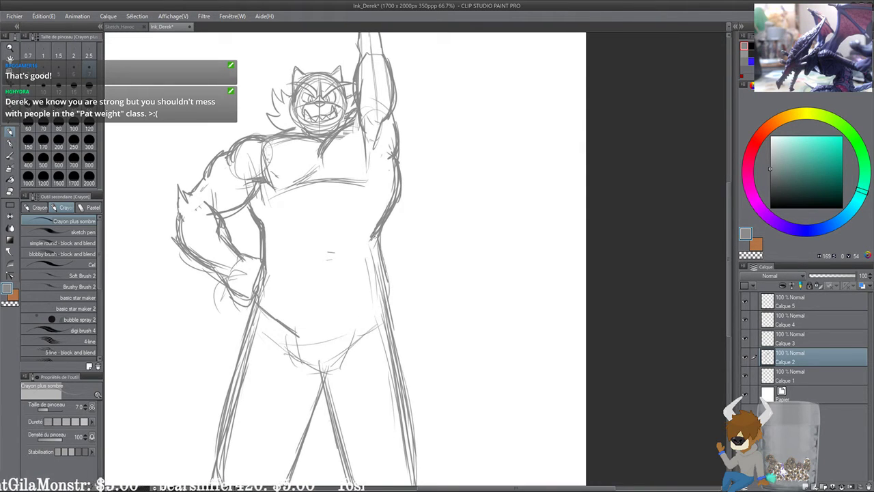
pyautogui.moveTo(332, 335)
pyautogui.mouseDown()
pyautogui.moveTo(391, 268)
pyautogui.moveTo(379, 242)
pyautogui.mouseUp()
pyautogui.moveTo(338, 331); pyautogui.dragTo(382, 304)
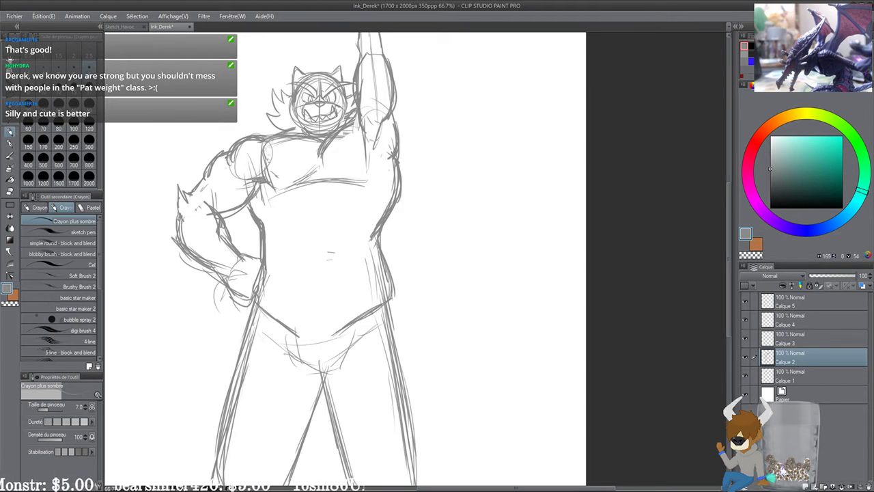
pyautogui.moveTo(374, 346); pyautogui.dragTo(386, 301)
# Step: Define the crotch with darker converging contours from the lower belly and restate the adjoining hip line
pyautogui.scroll(2, 305, 222)
pyautogui.moveTo(305, 222)
pyautogui.mouseDown()
pyautogui.moveTo(301, 215)
pyautogui.moveTo(285, 290)
pyautogui.mouseUp()
pyautogui.moveTo(257, 256); pyautogui.dragTo(308, 314)
pyautogui.moveTo(306, 290)
pyautogui.mouseDown()
pyautogui.moveTo(296, 283)
pyautogui.moveTo(318, 349)
pyautogui.mouseUp()
pyautogui.moveTo(364, 285)
pyautogui.mouseDown()
pyautogui.moveTo(320, 349)
pyautogui.moveTo(341, 333)
pyautogui.mouseUp()
pyautogui.moveTo(382, 266); pyautogui.dragTo(334, 351)
pyautogui.moveTo(372, 280); pyautogui.dragTo(303, 356)
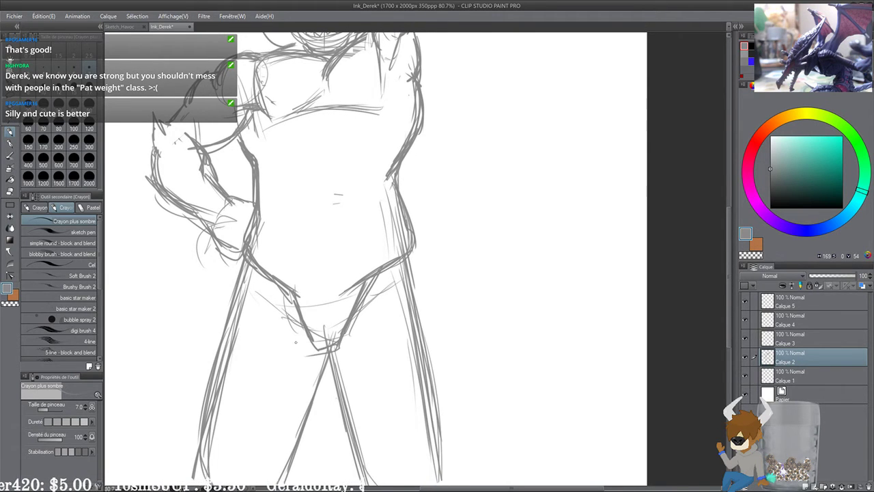
# Step: Erase both legs' old straight outlines below the hips, leaving the torso and crotch contours
pyautogui.scroll(-4, 295, 341)
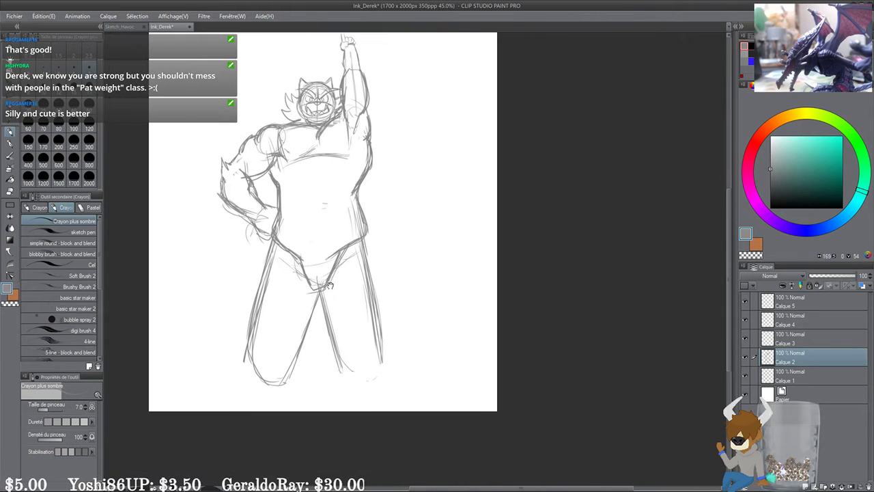
pyautogui.moveTo(351, 265); pyautogui.dragTo(363, 379)
pyautogui.scroll(1, 314, 239)
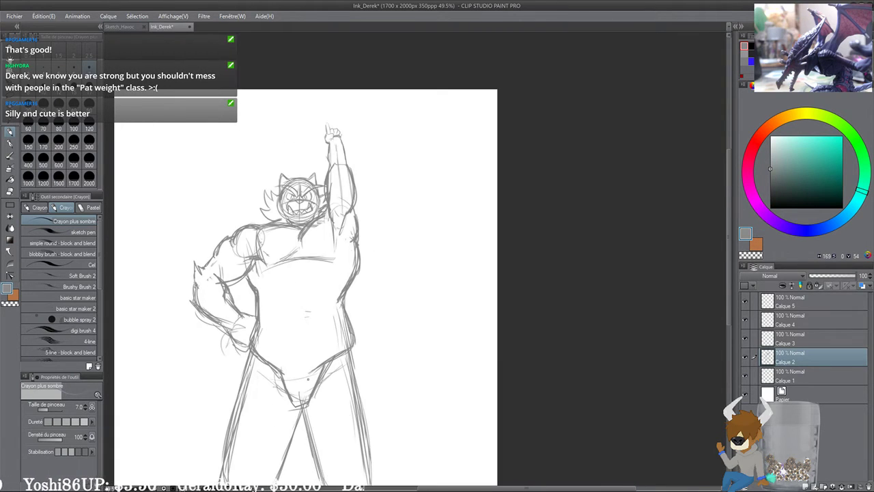
pyautogui.scroll(-1, 308, 379)
pyautogui.moveTo(307, 378)
pyautogui.mouseDown()
pyautogui.moveTo(319, 270)
pyautogui.moveTo(361, 286)
pyautogui.moveTo(369, 367)
pyautogui.mouseUp()
pyautogui.moveTo(325, 304); pyautogui.dragTo(331, 347)
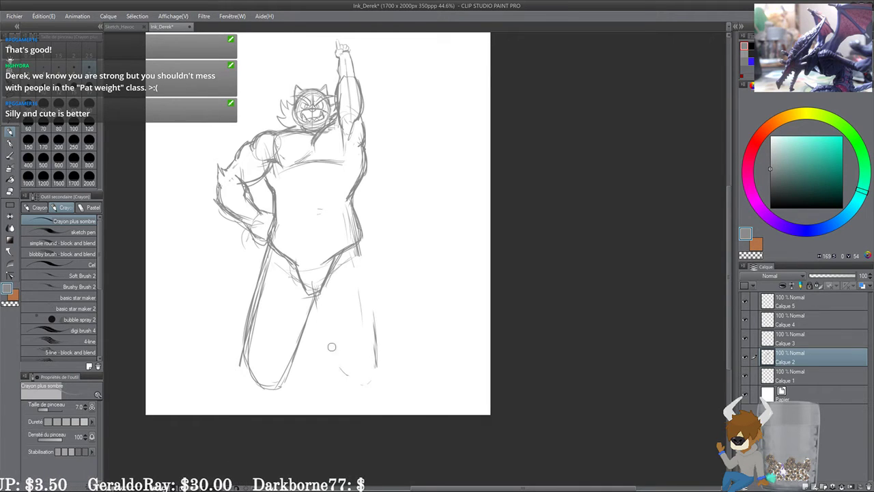
pyautogui.moveTo(358, 300)
pyautogui.mouseDown()
pyautogui.moveTo(371, 278)
pyautogui.moveTo(352, 267)
pyautogui.mouseUp()
pyautogui.moveTo(311, 308); pyautogui.dragTo(304, 327)
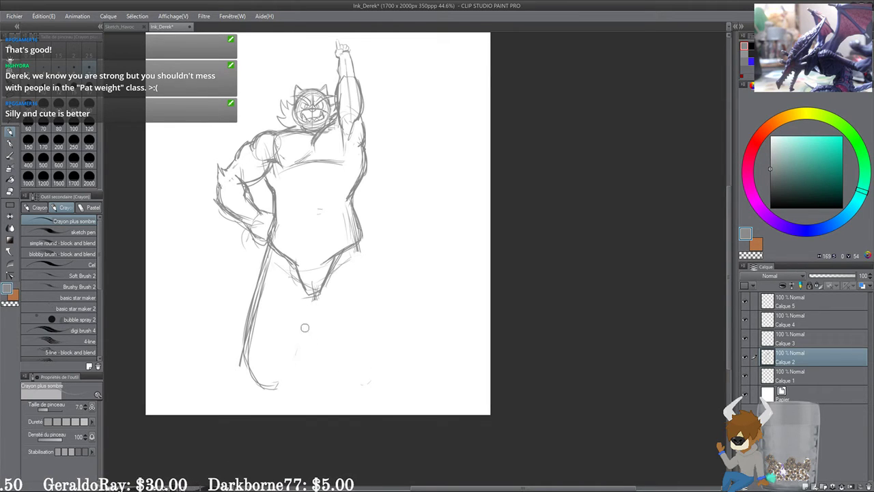
pyautogui.moveTo(270, 247)
pyautogui.mouseDown()
pyautogui.moveTo(248, 358)
pyautogui.moveTo(274, 386)
pyautogui.mouseUp()
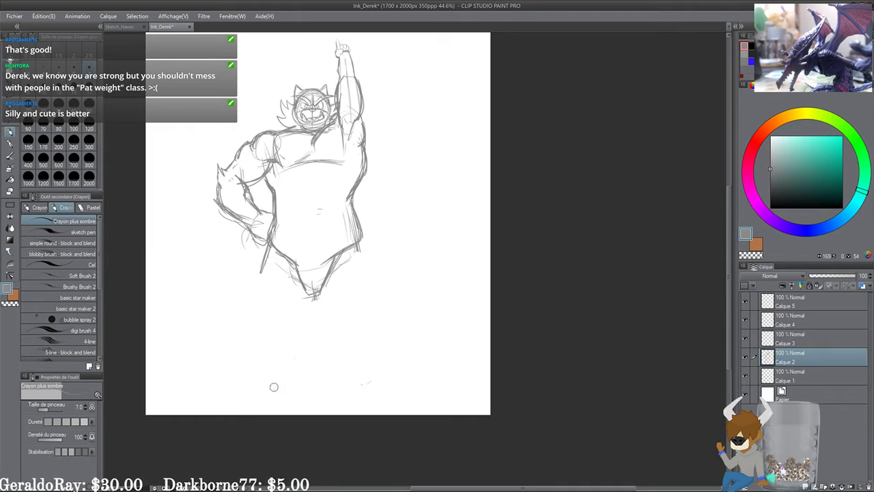
pyautogui.moveTo(262, 271)
pyautogui.mouseDown()
pyautogui.moveTo(265, 253)
pyautogui.moveTo(263, 262)
pyautogui.mouseUp()
# Step: Draw the thigh below the fist with a long, outward-curving outer contour and a slanting inner contour from the crotch
pyautogui.moveTo(454, 488); pyautogui.dragTo(301, 488)
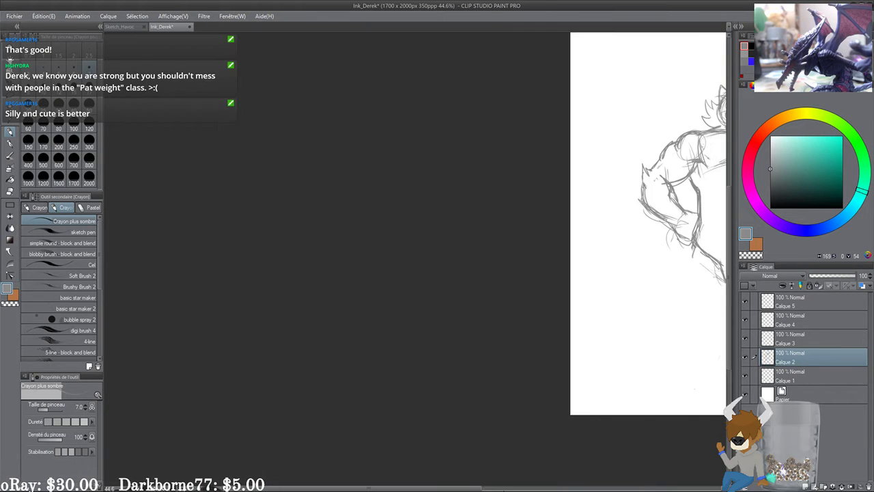
pyautogui.moveTo(618, 278); pyautogui.dragTo(242, 238)
pyautogui.scroll(4, 207, 213)
pyautogui.moveTo(368, 235); pyautogui.dragTo(347, 210)
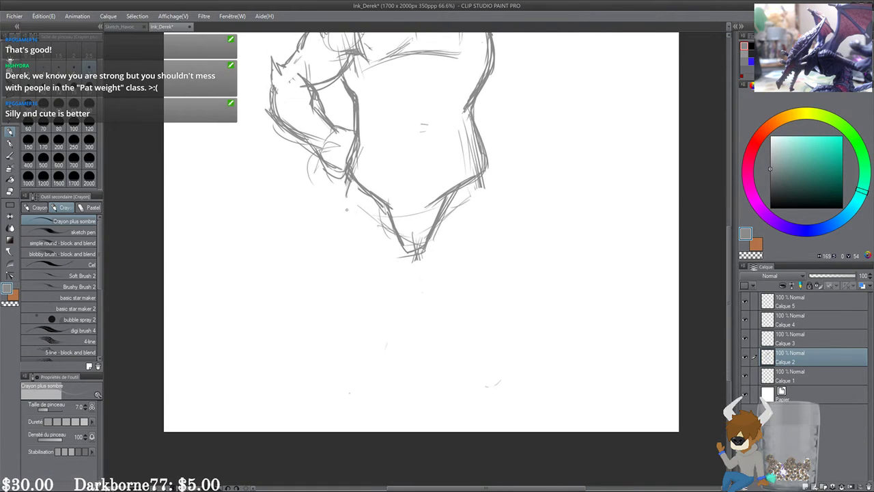
pyautogui.moveTo(347, 179); pyautogui.dragTo(311, 294)
pyautogui.moveTo(316, 241); pyautogui.dragTo(312, 352)
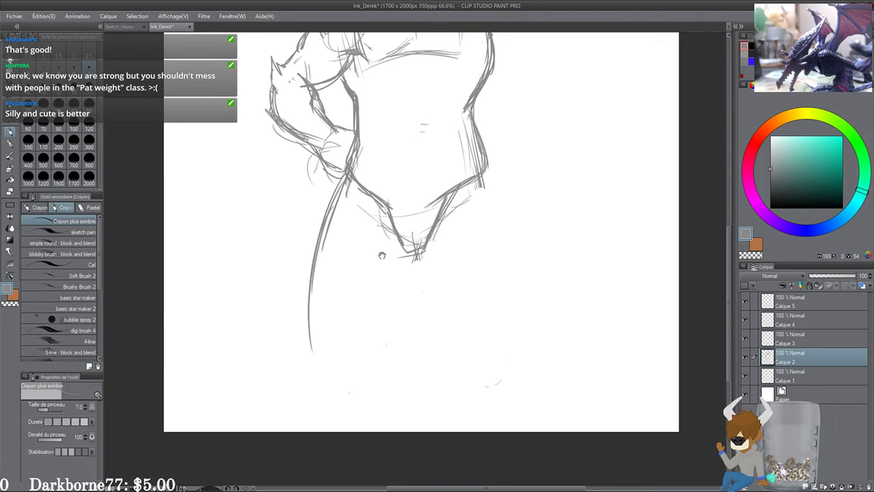
pyautogui.moveTo(413, 254)
pyautogui.mouseDown()
pyautogui.moveTo(383, 360)
pyautogui.moveTo(331, 353)
pyautogui.mouseUp()
# Step: Outline the other thigh with a curved outer side, an inner contour from the crotch and a rounded end at the knee
pyautogui.moveTo(461, 159); pyautogui.dragTo(478, 240)
pyautogui.moveTo(474, 204); pyautogui.dragTo(484, 311)
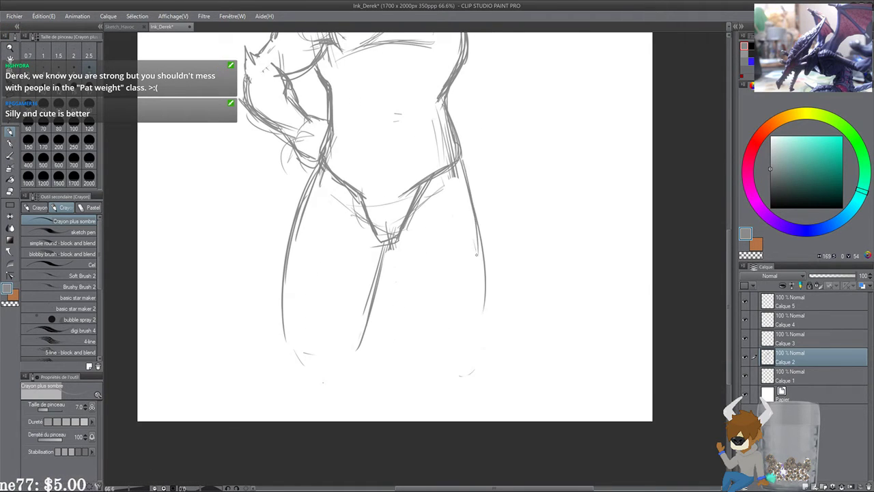
pyautogui.moveTo(477, 249); pyautogui.dragTo(482, 315)
pyautogui.moveTo(387, 250); pyautogui.dragTo(410, 313)
pyautogui.hotkey('ctrl', 'z')
pyautogui.moveTo(397, 248); pyautogui.dragTo(421, 337)
pyautogui.moveTo(399, 262); pyautogui.dragTo(422, 323)
pyautogui.moveTo(486, 254); pyautogui.dragTo(478, 348)
pyautogui.moveTo(416, 330)
pyautogui.mouseDown()
pyautogui.moveTo(478, 352)
pyautogui.moveTo(482, 247)
pyautogui.mouseUp()
# Step: Strengthen the contours of both thighs with darker repeated strokes and round off the fist-side thigh toward the knee
pyautogui.moveTo(465, 164)
pyautogui.mouseDown()
pyautogui.moveTo(476, 252)
pyautogui.moveTo(424, 230)
pyautogui.moveTo(355, 296)
pyautogui.moveTo(340, 342)
pyautogui.mouseUp()
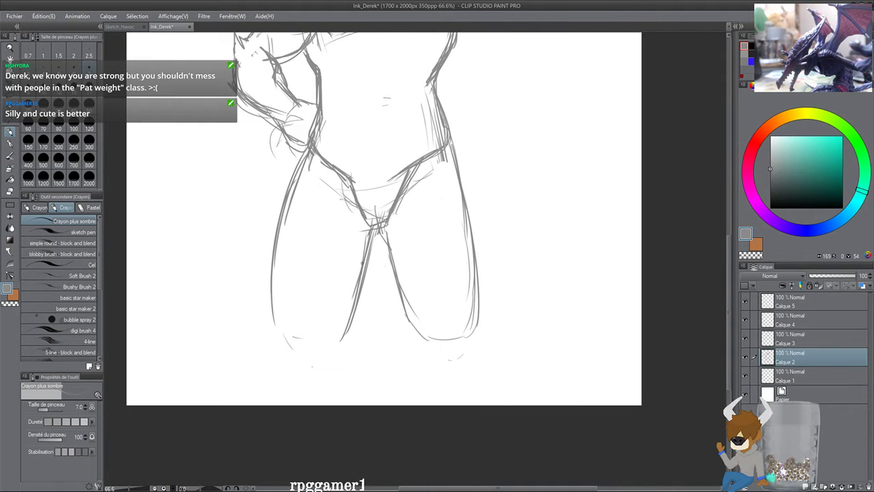
pyautogui.moveTo(359, 280); pyautogui.dragTo(330, 346)
pyautogui.moveTo(300, 158); pyautogui.dragTo(272, 320)
pyautogui.moveTo(287, 209); pyautogui.dragTo(278, 327)
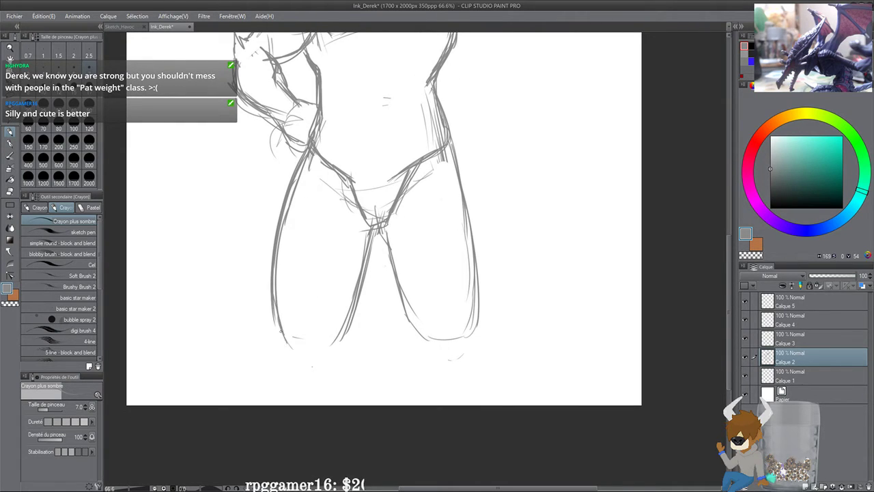
pyautogui.moveTo(446, 233); pyautogui.dragTo(416, 222)
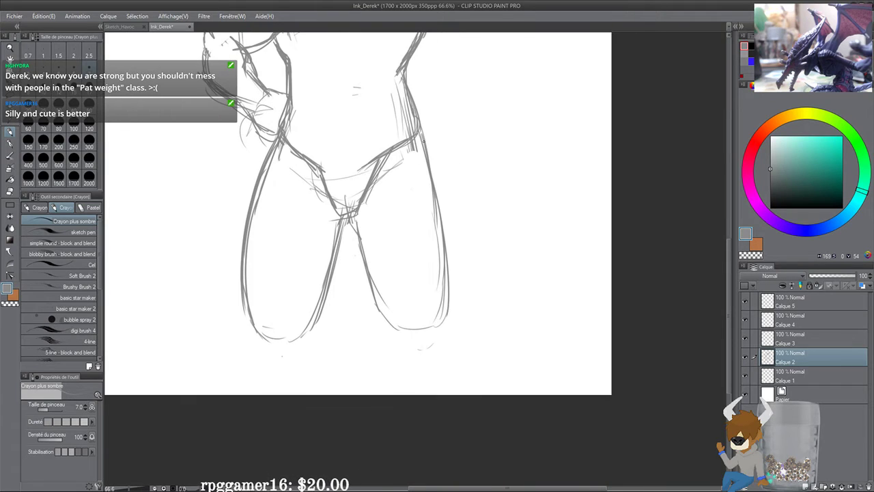
pyautogui.moveTo(423, 140); pyautogui.dragTo(448, 297)
pyautogui.moveTo(431, 167); pyautogui.dragTo(445, 324)
pyautogui.moveTo(447, 243); pyautogui.dragTo(446, 313)
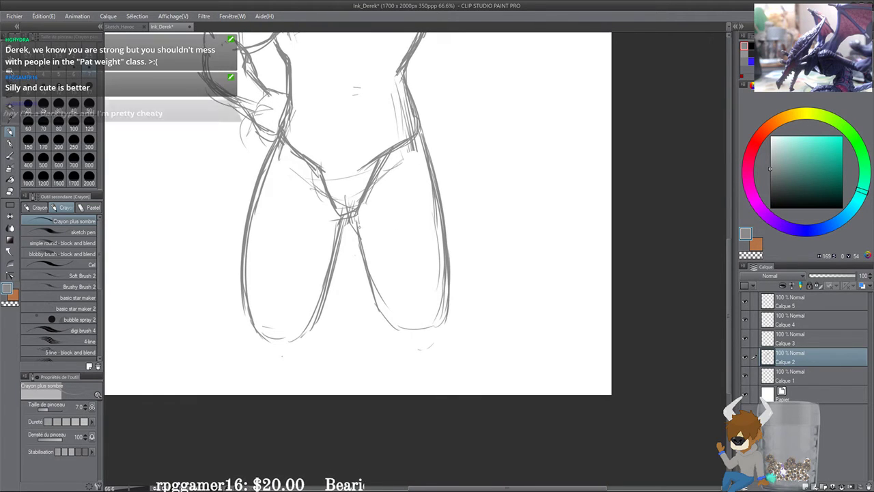
pyautogui.scroll(5, 393, 328)
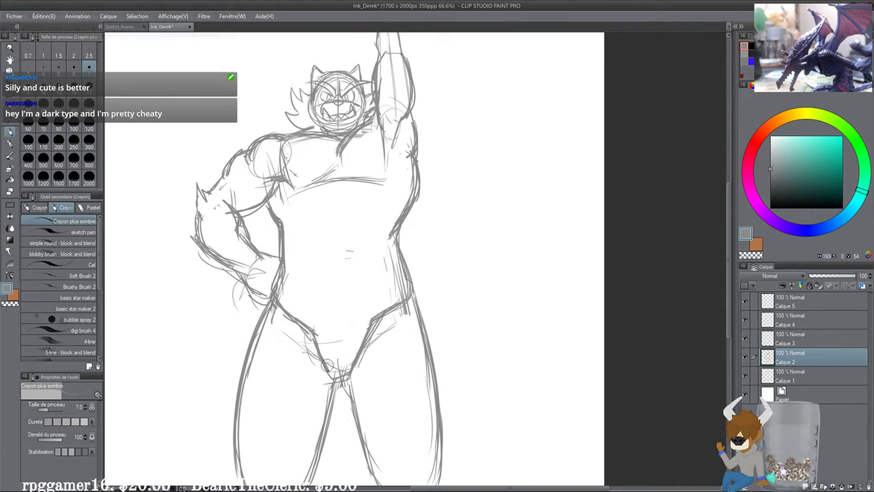
pyautogui.scroll(1, 371, 258)
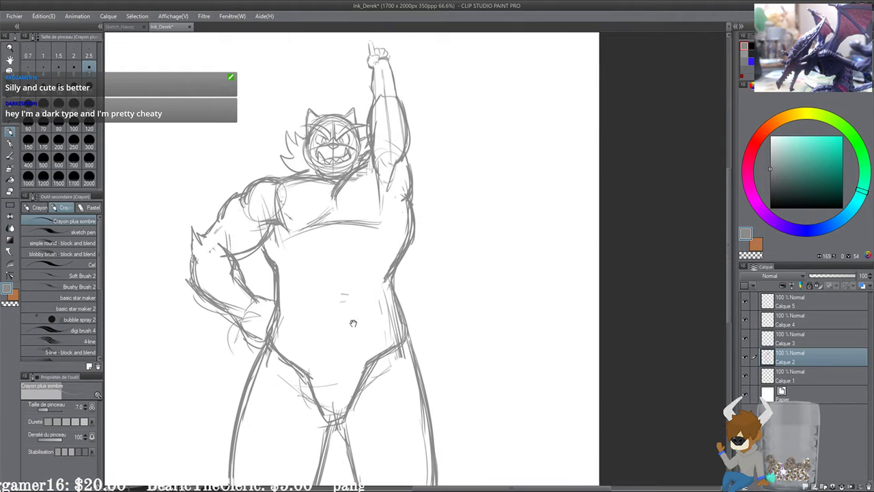
pyautogui.moveTo(351, 344)
pyautogui.mouseDown()
pyautogui.moveTo(361, 268)
pyautogui.moveTo(328, 301)
pyautogui.moveTo(348, 322)
pyautogui.mouseUp()
pyautogui.scroll(1, 361, 270)
pyautogui.scroll(2, 344, 240)
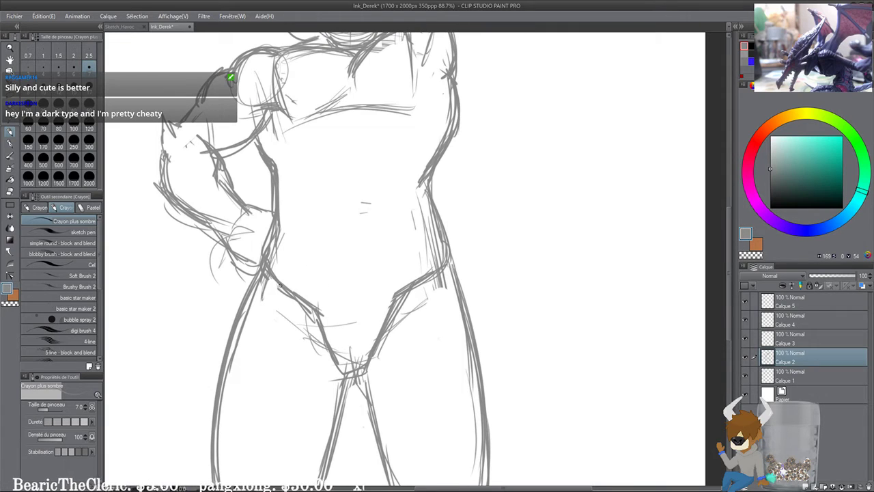
pyautogui.moveTo(270, 271); pyautogui.dragTo(366, 283)
pyautogui.moveTo(320, 282); pyautogui.dragTo(429, 262)
pyautogui.moveTo(368, 283); pyautogui.dragTo(457, 246)
pyautogui.hotkey('ctrl', 'z')
pyautogui.hotkey('ctrl', 'z')
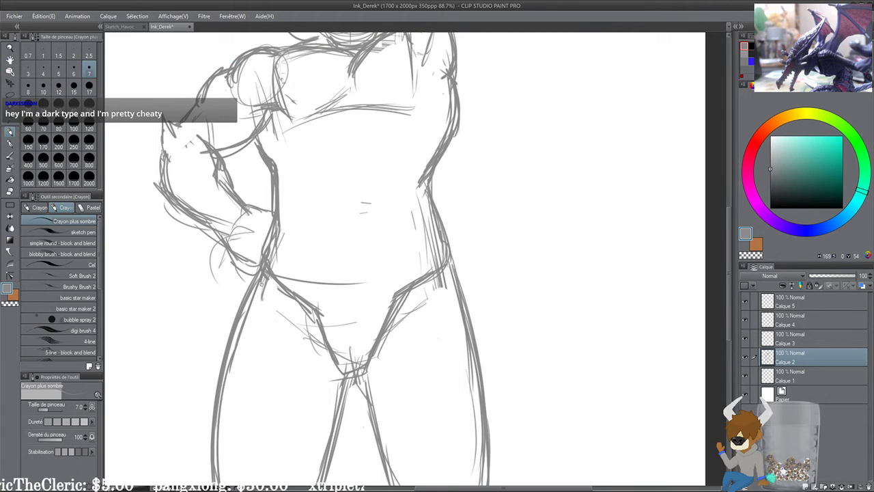
pyautogui.hotkey('ctrl', 'z')
# Step: Sketch a waistband across the hips with a darkened, sagging upper curve and a parallel lower curve
pyautogui.moveTo(276, 280)
pyautogui.mouseDown()
pyautogui.moveTo(331, 293)
pyautogui.moveTo(460, 253)
pyautogui.mouseUp()
pyautogui.moveTo(297, 292)
pyautogui.mouseDown()
pyautogui.moveTo(406, 282)
pyautogui.moveTo(443, 264)
pyautogui.mouseUp()
pyautogui.moveTo(298, 292); pyautogui.dragTo(442, 263)
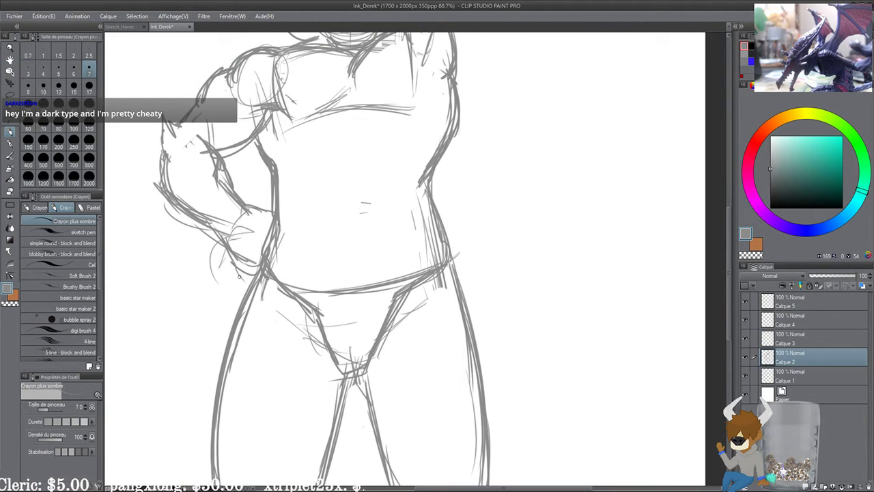
pyautogui.moveTo(271, 273); pyautogui.dragTo(324, 292)
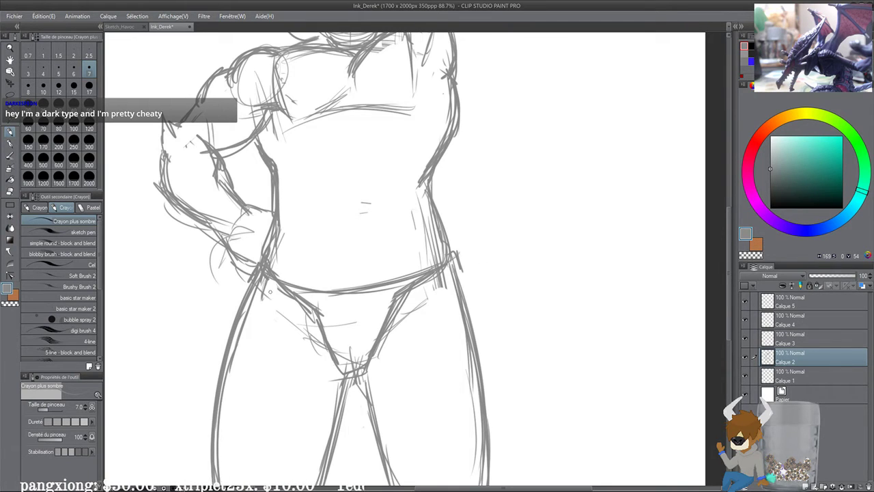
pyautogui.moveTo(259, 292)
pyautogui.mouseDown()
pyautogui.moveTo(336, 314)
pyautogui.moveTo(387, 315)
pyautogui.moveTo(456, 266)
pyautogui.mouseUp()
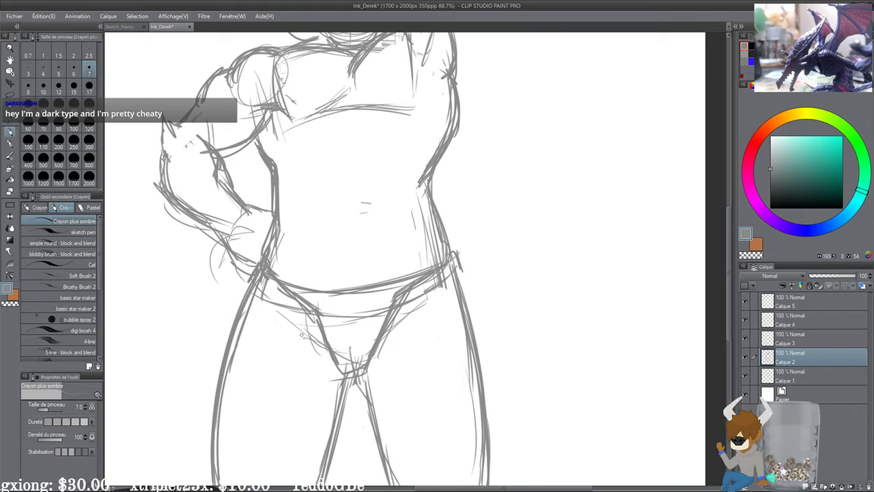
# Step: Draw the shorts leg on the fist-side thigh with a flared outer edge, pointed corner and curved hem
pyautogui.moveTo(301, 334); pyautogui.dragTo(325, 266)
pyautogui.moveTo(265, 226)
pyautogui.mouseDown()
pyautogui.moveTo(232, 319)
pyautogui.moveTo(268, 375)
pyautogui.moveTo(339, 394)
pyautogui.moveTo(364, 382)
pyautogui.mouseUp()
pyautogui.moveTo(259, 370); pyautogui.dragTo(359, 386)
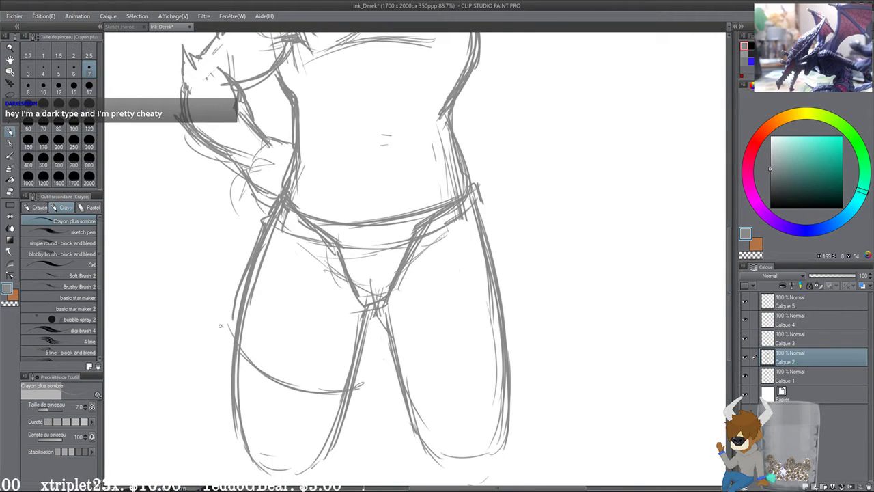
pyautogui.moveTo(237, 313); pyautogui.dragTo(222, 336)
pyautogui.moveTo(236, 354)
pyautogui.mouseDown()
pyautogui.moveTo(259, 374)
pyautogui.moveTo(311, 383)
pyautogui.mouseUp()
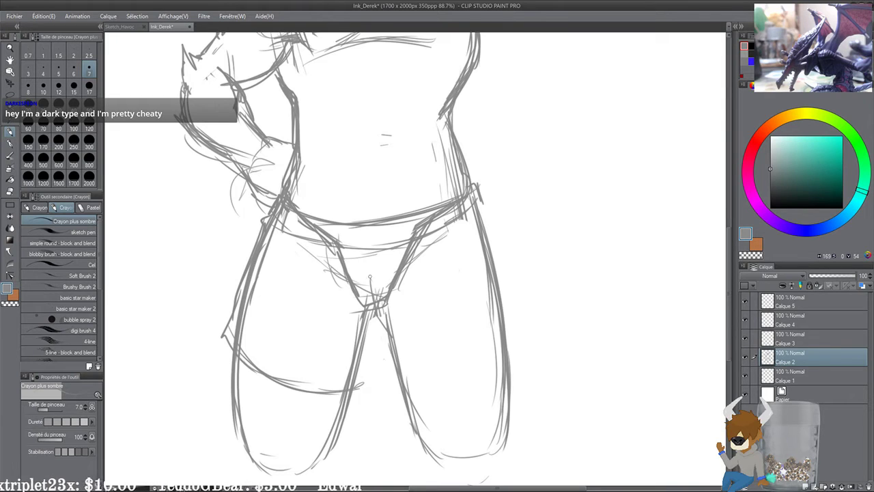
# Step: Add a short centre seam on the front of the shorts and crease lines fanning from the crotch over both thighs
pyautogui.moveTo(368, 251); pyautogui.dragTo(365, 276)
pyautogui.moveTo(363, 274)
pyautogui.mouseDown()
pyautogui.moveTo(363, 298)
pyautogui.moveTo(376, 307)
pyautogui.mouseUp()
pyautogui.moveTo(377, 311); pyautogui.dragTo(443, 251)
pyautogui.moveTo(395, 297); pyautogui.dragTo(428, 273)
pyautogui.moveTo(359, 308); pyautogui.dragTo(313, 268)
pyautogui.moveTo(360, 303)
pyautogui.mouseDown()
pyautogui.moveTo(301, 257)
pyautogui.moveTo(356, 302)
pyautogui.moveTo(391, 310)
pyautogui.mouseUp()
# Step: Rework the front seam of the shorts with short vertical strokes and a crossing line above the crotch
pyautogui.scroll(1, 355, 245)
pyautogui.moveTo(437, 292); pyautogui.dragTo(422, 272)
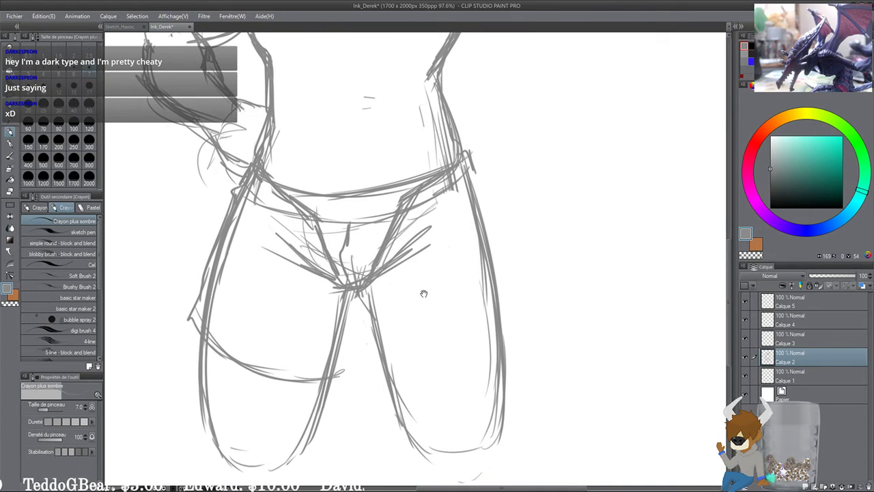
pyautogui.moveTo(421, 317); pyautogui.dragTo(419, 322)
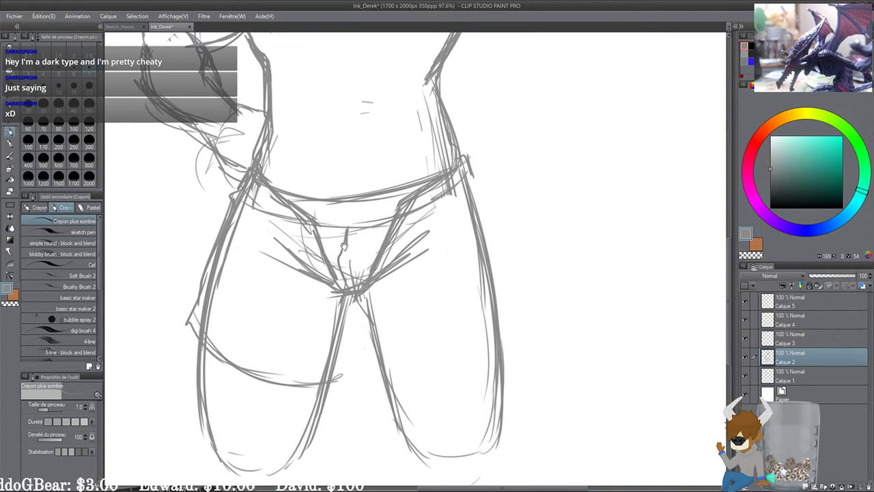
pyautogui.moveTo(351, 233)
pyautogui.mouseDown()
pyautogui.moveTo(350, 223)
pyautogui.moveTo(336, 257)
pyautogui.mouseUp()
pyautogui.hotkey('ctrl', 'z')
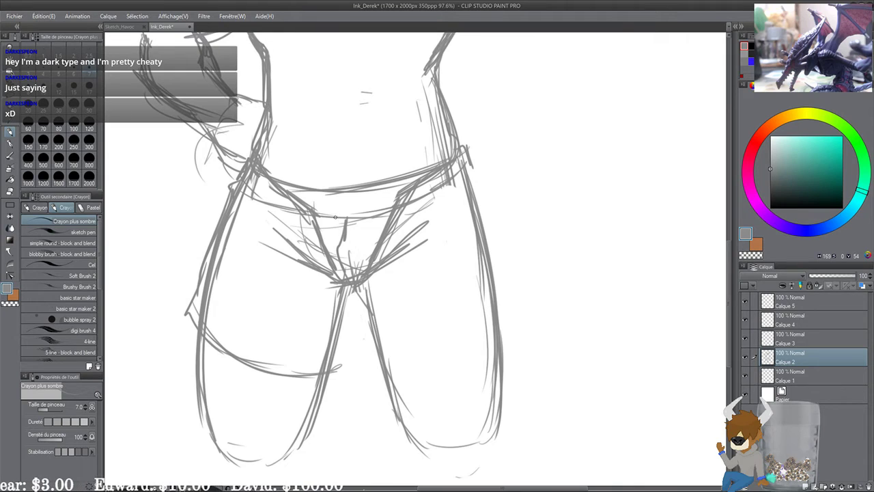
pyautogui.moveTo(338, 214); pyautogui.dragTo(325, 251)
pyautogui.moveTo(335, 210)
pyautogui.mouseDown()
pyautogui.moveTo(325, 249)
pyautogui.moveTo(331, 241)
pyautogui.moveTo(370, 246)
pyautogui.mouseUp()
pyautogui.hotkey('ctrl', 'z')
pyautogui.hotkey('ctrl', 'z')
pyautogui.hotkey('ctrl', 'z')
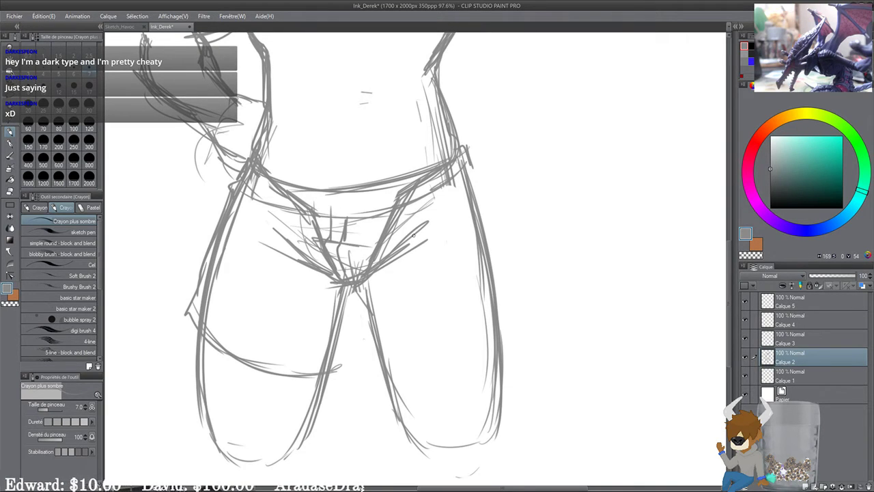
# Step: Draw the other shorts leg with an inner edge from the crotch, a curved mid-thigh hem and a flared outer edge
pyautogui.moveTo(353, 287)
pyautogui.mouseDown()
pyautogui.moveTo(377, 372)
pyautogui.moveTo(480, 362)
pyautogui.mouseUp()
pyautogui.moveTo(429, 376); pyautogui.dragTo(494, 351)
pyautogui.moveTo(501, 343); pyautogui.dragTo(513, 329)
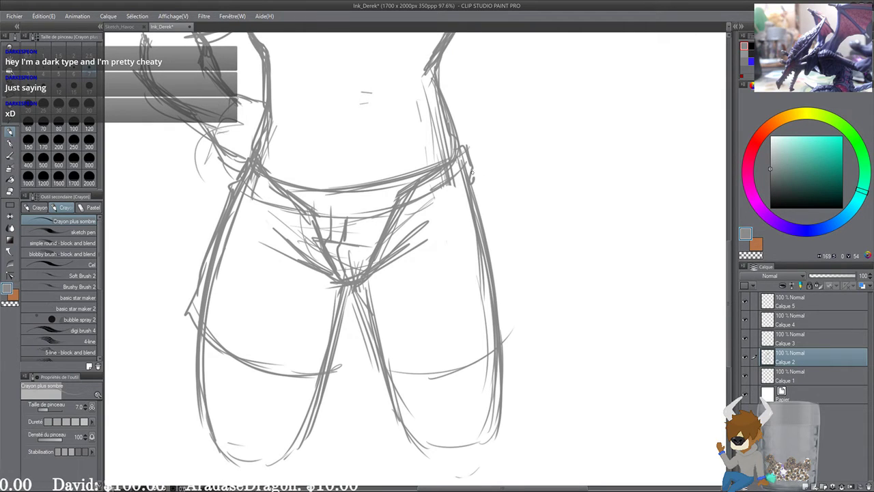
pyautogui.moveTo(473, 176)
pyautogui.mouseDown()
pyautogui.moveTo(518, 295)
pyautogui.moveTo(504, 343)
pyautogui.mouseUp()
pyautogui.moveTo(495, 349); pyautogui.dragTo(407, 371)
pyautogui.moveTo(459, 365)
pyautogui.mouseDown()
pyautogui.moveTo(368, 364)
pyautogui.moveTo(375, 371)
pyautogui.mouseUp()
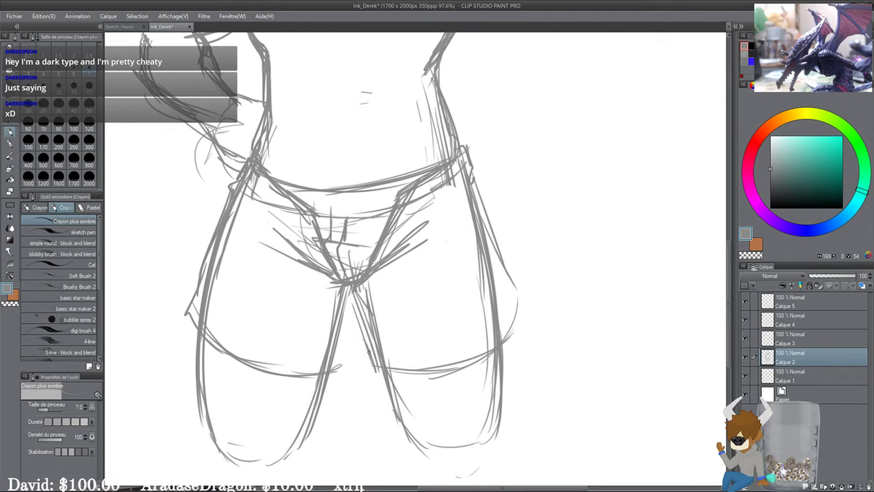
pyautogui.moveTo(353, 294); pyautogui.dragTo(383, 373)
# Step: Restate the hem on the fist-side shorts leg and close its inner corner with a short stroke
pyautogui.moveTo(254, 321); pyautogui.dragTo(292, 278)
pyautogui.moveTo(241, 289); pyautogui.dragTo(357, 334)
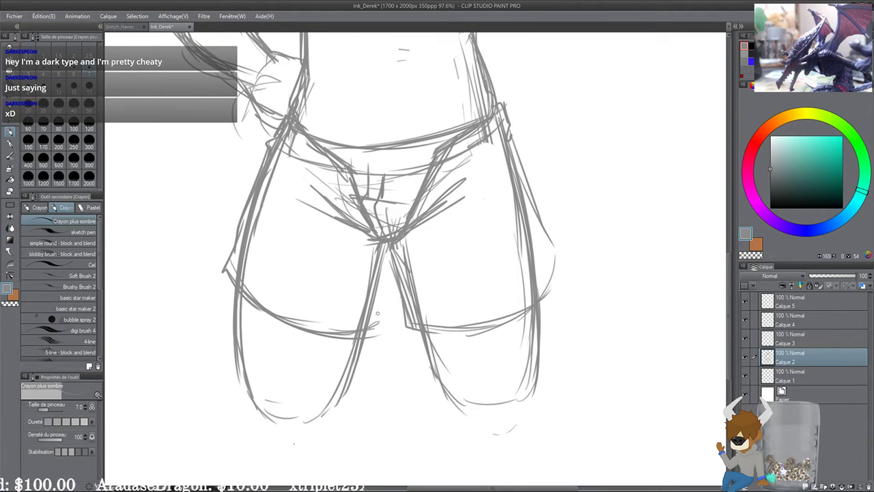
pyautogui.moveTo(368, 295); pyautogui.dragTo(373, 322)
# Step: Turn the fist-side hem into a rolled cuff with a rounded outer end and parallel upper and lower curves
pyautogui.scroll(2, 337, 249)
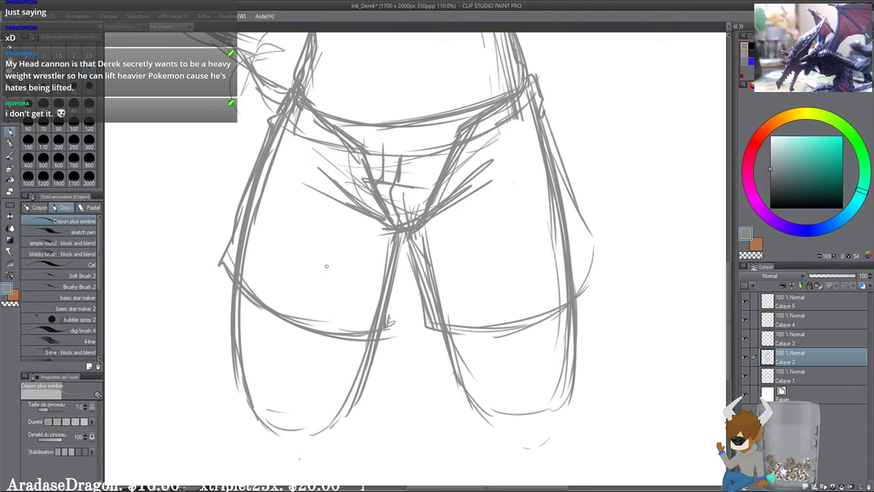
pyautogui.scroll(4, 326, 266)
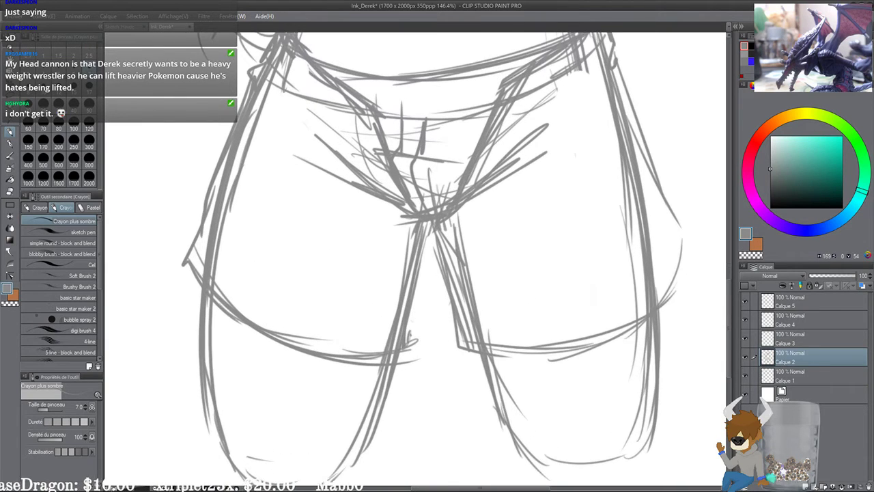
pyautogui.scroll(-4, 251, 172)
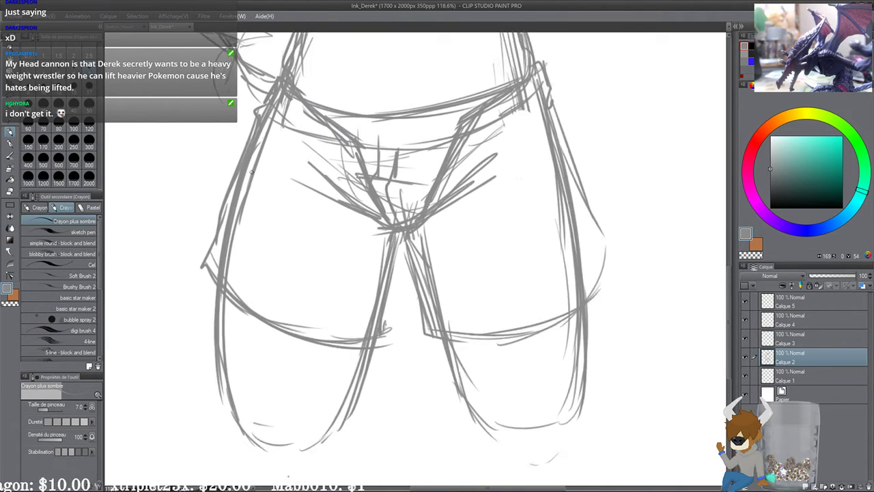
pyautogui.moveTo(329, 228); pyautogui.dragTo(333, 254)
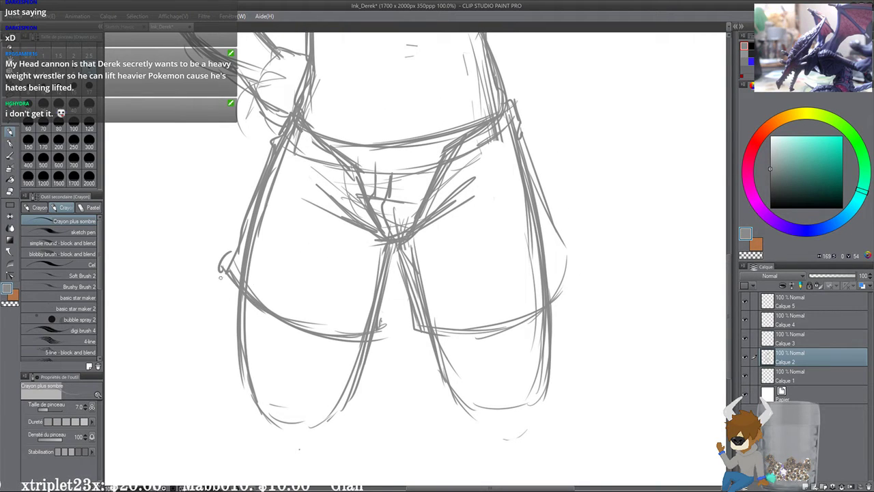
pyautogui.moveTo(226, 286); pyautogui.dragTo(322, 347)
pyautogui.moveTo(229, 244); pyautogui.dragTo(303, 303)
pyautogui.moveTo(242, 265); pyautogui.dragTo(368, 319)
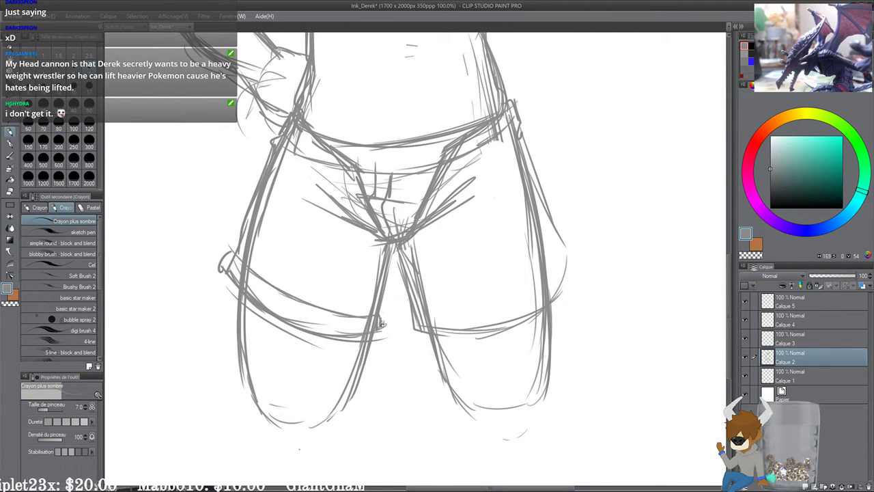
pyautogui.moveTo(307, 347); pyautogui.dragTo(380, 340)
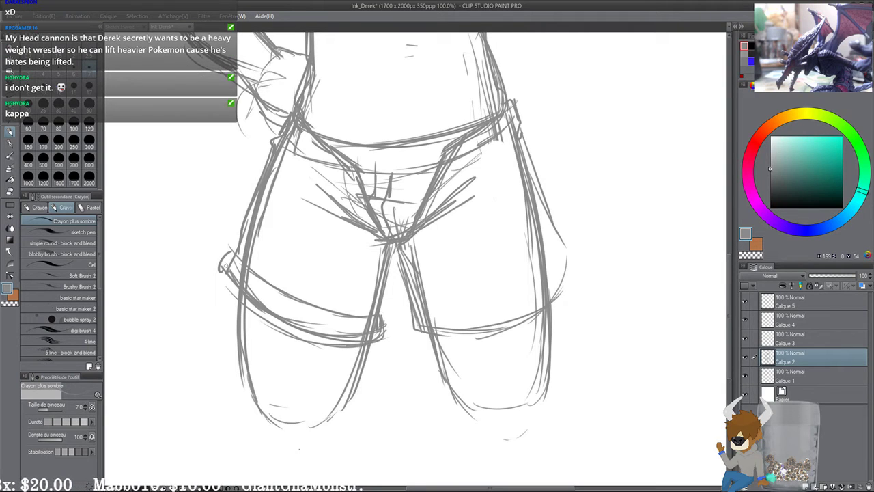
# Step: Turn the hem of the raised-arm-side shorts leg into a rolled cuff with parallel curves and a flared outer end
pyautogui.moveTo(230, 247)
pyautogui.mouseDown()
pyautogui.moveTo(263, 318)
pyautogui.moveTo(306, 333)
pyautogui.mouseUp()
pyautogui.moveTo(430, 312); pyautogui.dragTo(320, 229)
pyautogui.scroll(1, 340, 260)
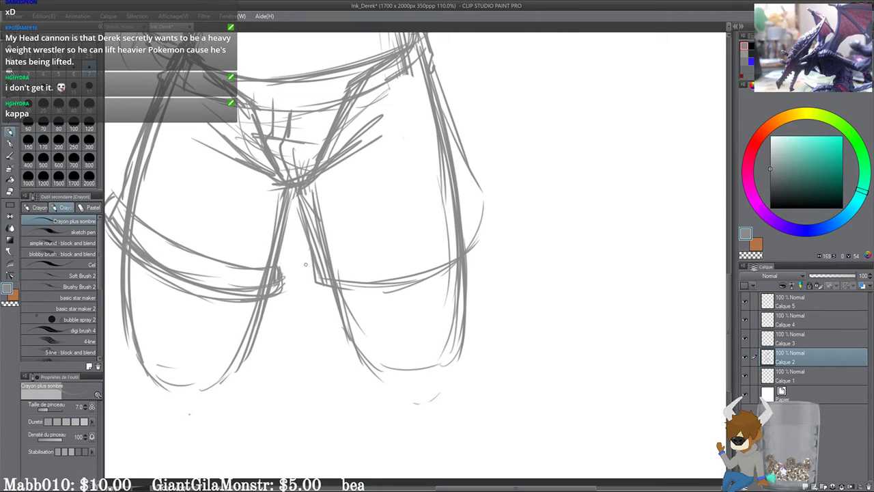
pyautogui.moveTo(309, 265); pyautogui.dragTo(314, 297)
pyautogui.moveTo(316, 276)
pyautogui.mouseDown()
pyautogui.moveTo(373, 278)
pyautogui.moveTo(443, 255)
pyautogui.moveTo(486, 196)
pyautogui.mouseUp()
pyautogui.moveTo(415, 273)
pyautogui.mouseDown()
pyautogui.moveTo(483, 206)
pyautogui.moveTo(497, 233)
pyautogui.mouseUp()
pyautogui.moveTo(315, 295)
pyautogui.mouseDown()
pyautogui.moveTo(396, 301)
pyautogui.moveTo(457, 290)
pyautogui.mouseUp()
pyautogui.moveTo(498, 221)
pyautogui.mouseDown()
pyautogui.moveTo(480, 251)
pyautogui.moveTo(348, 302)
pyautogui.mouseUp()
pyautogui.moveTo(357, 266); pyautogui.dragTo(357, 344)
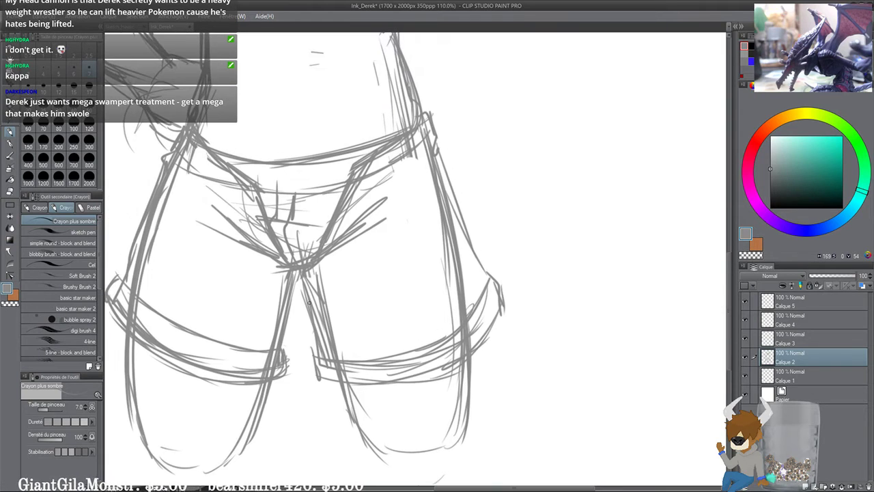
# Step: Sketch the sleeveless armhole edge down the front of the fist-side shoulder with several near-vertical strokes
pyautogui.scroll(-4, 318, 314)
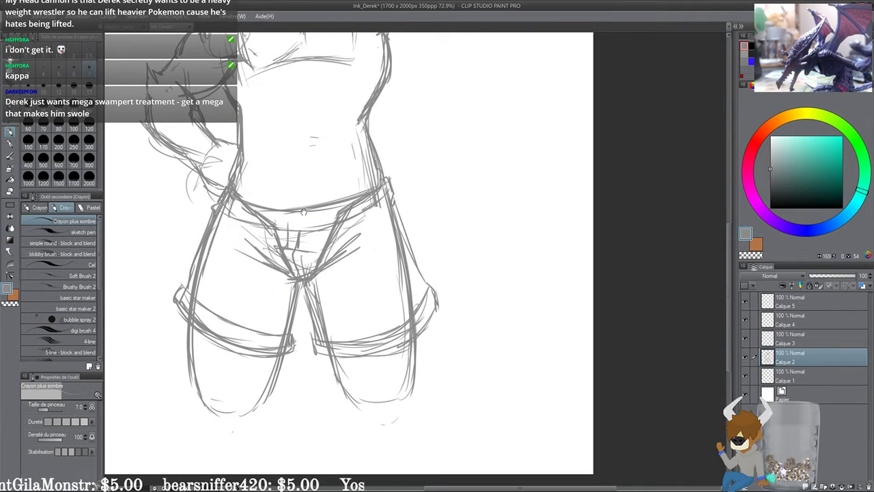
pyautogui.moveTo(304, 211); pyautogui.dragTo(309, 320)
pyautogui.scroll(3, 284, 279)
pyautogui.moveTo(344, 143); pyautogui.dragTo(284, 417)
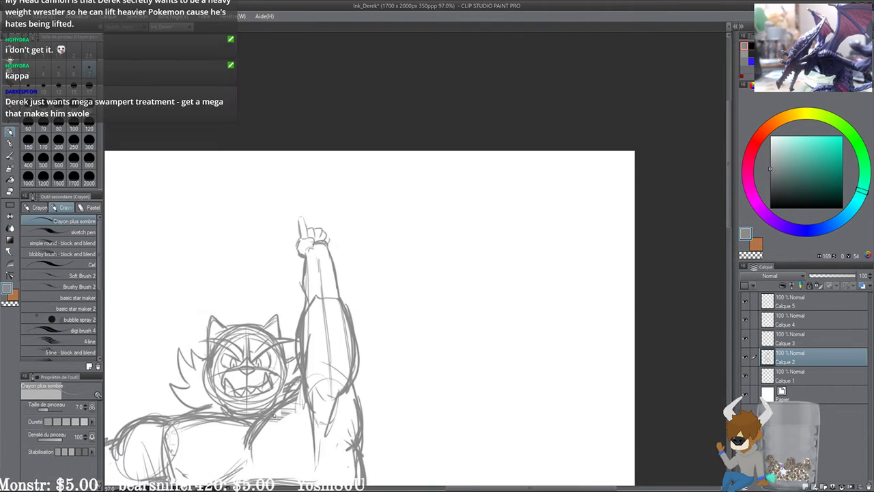
pyautogui.scroll(7, 283, 417)
pyautogui.moveTo(312, 253); pyautogui.dragTo(331, 143)
pyautogui.moveTo(337, 238); pyautogui.dragTo(323, 250)
pyautogui.moveTo(328, 240)
pyautogui.mouseDown()
pyautogui.moveTo(315, 254)
pyautogui.moveTo(332, 337)
pyautogui.moveTo(312, 293)
pyautogui.mouseUp()
pyautogui.moveTo(323, 231)
pyautogui.mouseDown()
pyautogui.moveTo(316, 269)
pyautogui.moveTo(334, 309)
pyautogui.mouseUp()
pyautogui.moveTo(325, 244); pyautogui.dragTo(316, 279)
pyautogui.moveTo(331, 311); pyautogui.dragTo(326, 335)
pyautogui.moveTo(140, 336)
pyautogui.mouseDown()
pyautogui.moveTo(354, 244)
pyautogui.moveTo(308, 355)
pyautogui.mouseUp()
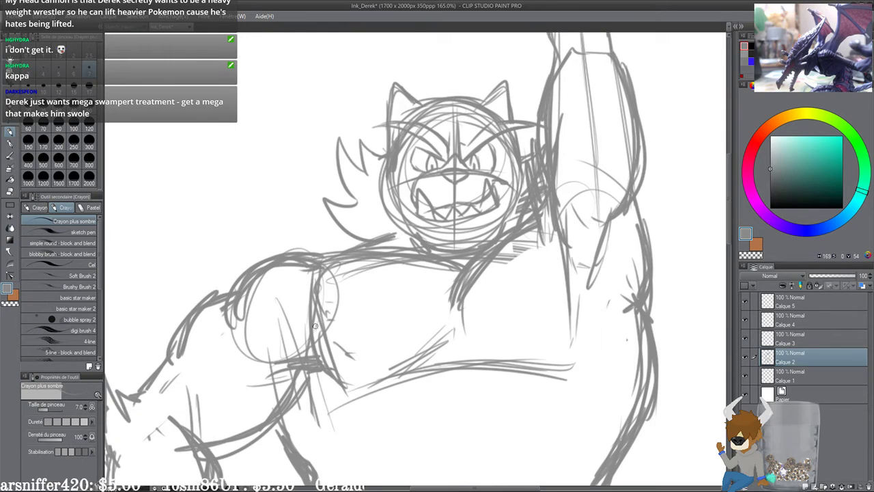
pyautogui.moveTo(320, 278)
pyautogui.mouseDown()
pyautogui.moveTo(314, 338)
pyautogui.moveTo(311, 320)
pyautogui.mouseUp()
# Step: Draw a row of sharp spikes on top of the fist-side shoulder, decreasing in height toward the arm
pyautogui.moveTo(322, 217)
pyautogui.mouseDown()
pyautogui.moveTo(316, 332)
pyautogui.moveTo(318, 254)
pyautogui.mouseUp()
pyautogui.moveTo(320, 204); pyautogui.dragTo(308, 252)
pyautogui.moveTo(322, 222); pyautogui.dragTo(314, 314)
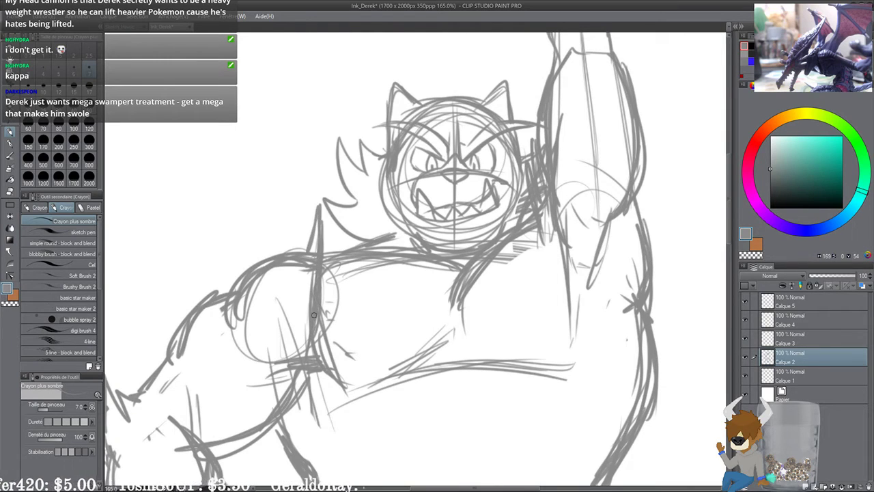
pyautogui.moveTo(307, 236); pyautogui.dragTo(301, 197)
pyautogui.moveTo(285, 252)
pyautogui.mouseDown()
pyautogui.moveTo(291, 172)
pyautogui.moveTo(305, 250)
pyautogui.moveTo(272, 232)
pyautogui.mouseUp()
pyautogui.moveTo(272, 233); pyautogui.dragTo(282, 250)
pyautogui.moveTo(323, 172); pyautogui.dragTo(312, 156)
pyautogui.scroll(-3, 312, 155)
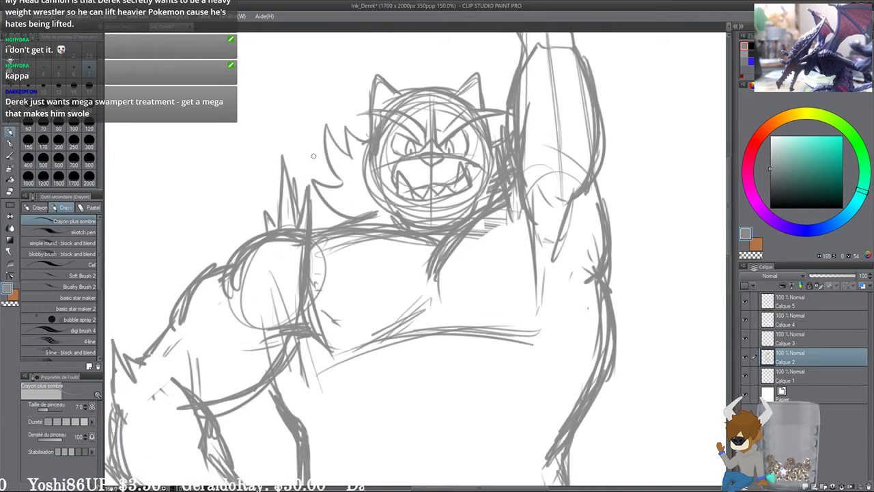
# Step: Erase the construction lines inside the raised upper arm along with most of its outer contour
pyautogui.moveTo(442, 264)
pyautogui.mouseDown()
pyautogui.moveTo(424, 263)
pyautogui.moveTo(337, 474)
pyautogui.mouseUp()
pyautogui.scroll(4, 337, 298)
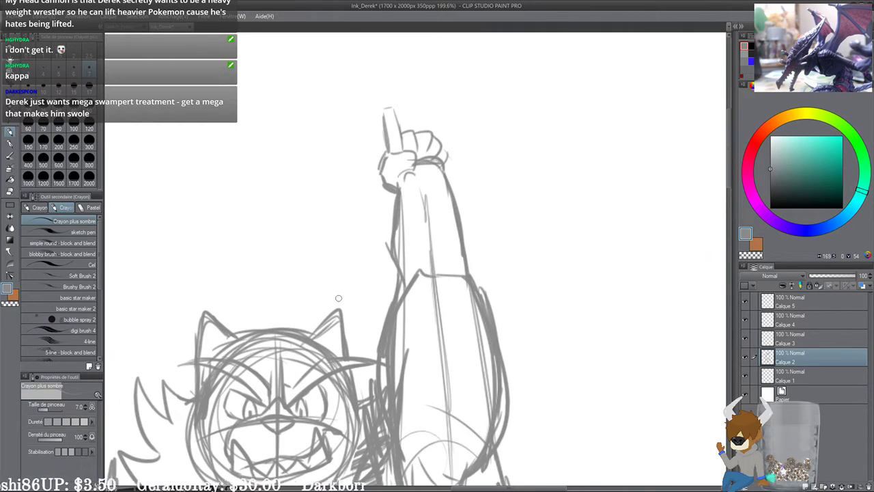
pyautogui.moveTo(430, 247); pyautogui.dragTo(396, 188)
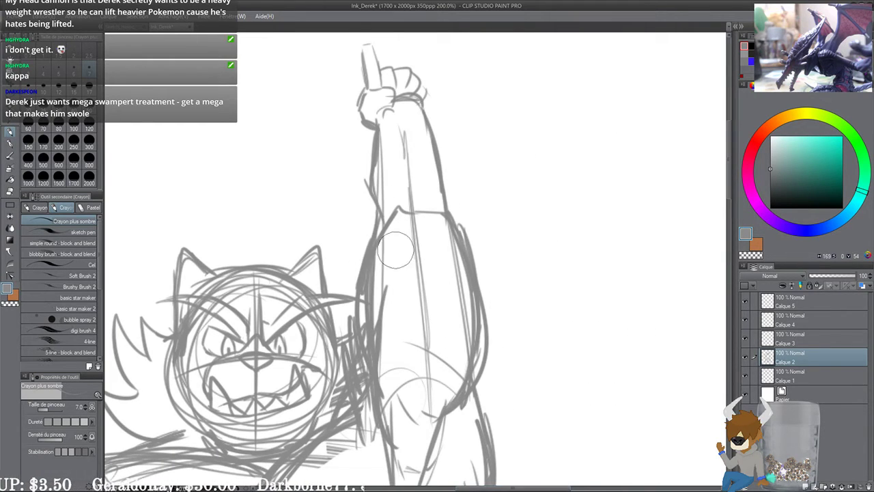
pyautogui.moveTo(395, 250)
pyautogui.mouseDown()
pyautogui.moveTo(400, 406)
pyautogui.moveTo(398, 256)
pyautogui.moveTo(420, 273)
pyautogui.moveTo(434, 373)
pyautogui.moveTo(470, 325)
pyautogui.moveTo(446, 228)
pyautogui.moveTo(422, 211)
pyautogui.moveTo(410, 249)
pyautogui.moveTo(458, 251)
pyautogui.moveTo(466, 339)
pyautogui.moveTo(465, 319)
pyautogui.mouseUp()
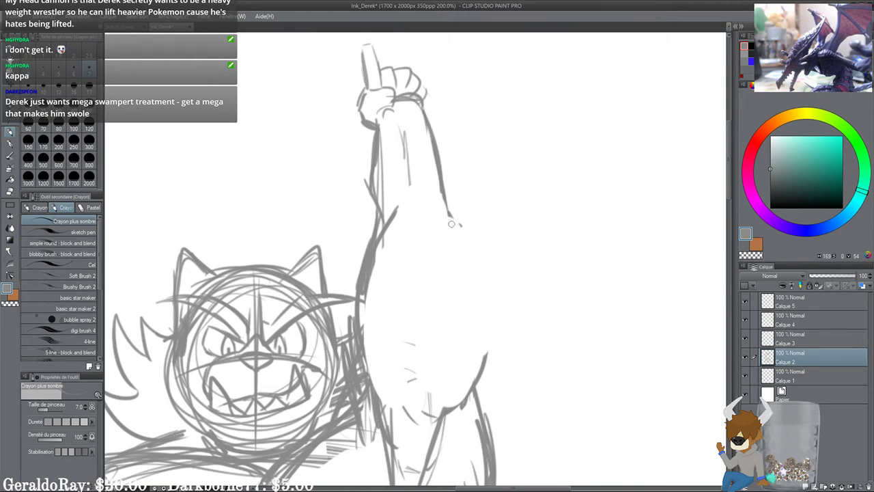
# Step: Redraw the raised upper arm's outer contour as one bulging curve and restate the line into the armpit and the elbow crease
pyautogui.moveTo(469, 241); pyautogui.dragTo(451, 198)
pyautogui.moveTo(433, 161); pyautogui.dragTo(453, 226)
pyautogui.moveTo(449, 208)
pyautogui.mouseDown()
pyautogui.moveTo(466, 289)
pyautogui.moveTo(456, 329)
pyautogui.mouseUp()
pyautogui.moveTo(465, 294); pyautogui.dragTo(444, 360)
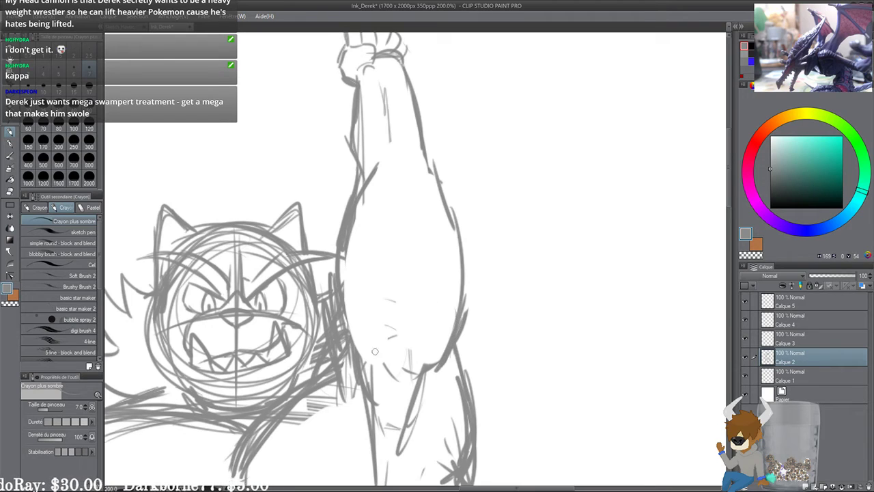
pyautogui.moveTo(358, 337); pyautogui.dragTo(371, 430)
pyautogui.moveTo(391, 204); pyautogui.dragTo(396, 242)
pyautogui.moveTo(379, 198)
pyautogui.mouseDown()
pyautogui.moveTo(362, 232)
pyautogui.moveTo(402, 202)
pyautogui.mouseUp()
# Step: Erase the inner contour and the leftover construction lines of the raised forearm
pyautogui.scroll(1, 392, 198)
pyautogui.press('e')
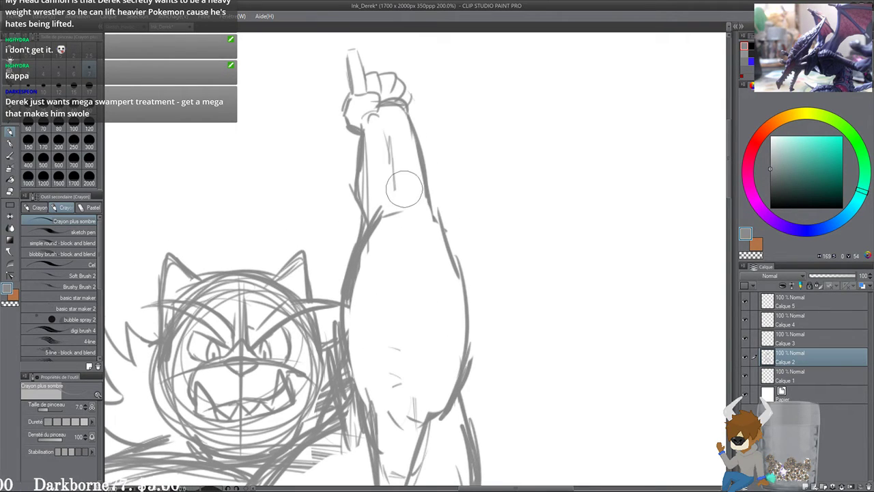
pyautogui.moveTo(415, 207)
pyautogui.mouseDown()
pyautogui.moveTo(394, 195)
pyautogui.moveTo(395, 148)
pyautogui.moveTo(373, 128)
pyautogui.moveTo(362, 215)
pyautogui.mouseUp()
pyautogui.press('p')
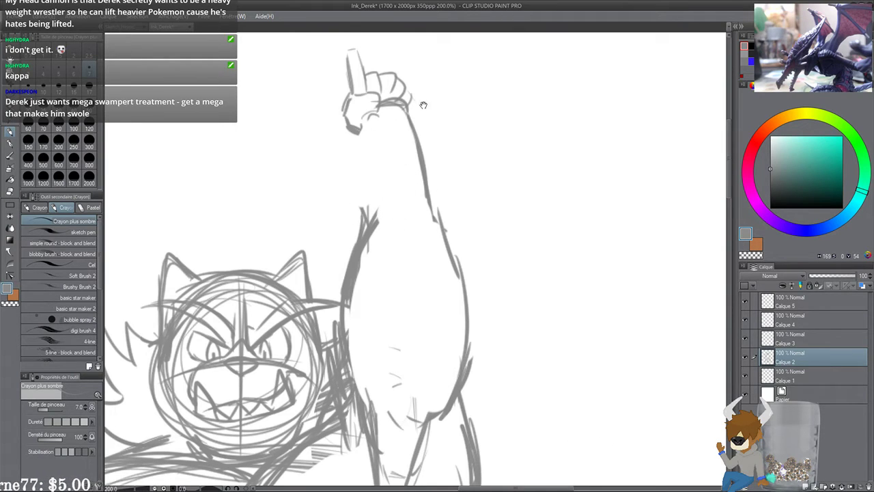
# Step: Redraw both sides of the raised forearm from the wrist to the elbow, with a slightly curved inner contour
pyautogui.moveTo(409, 101)
pyautogui.mouseDown()
pyautogui.moveTo(429, 180)
pyautogui.moveTo(424, 164)
pyautogui.mouseUp()
pyautogui.hotkey('ctrl', 'z')
pyautogui.moveTo(412, 119); pyautogui.dragTo(438, 222)
pyautogui.moveTo(422, 135); pyautogui.dragTo(439, 205)
pyautogui.moveTo(361, 124); pyautogui.dragTo(358, 202)
pyautogui.moveTo(360, 134); pyautogui.dragTo(358, 184)
pyautogui.moveTo(358, 194); pyautogui.dragTo(358, 167)
pyautogui.moveTo(359, 172); pyautogui.dragTo(365, 193)
pyautogui.moveTo(363, 101); pyautogui.dragTo(358, 175)
# Step: Erase and redraw the raised upper arm's inner contour down to the armpit, then mark the elbow crease and thicken the outer contour
pyautogui.scroll(-3, 333, 147)
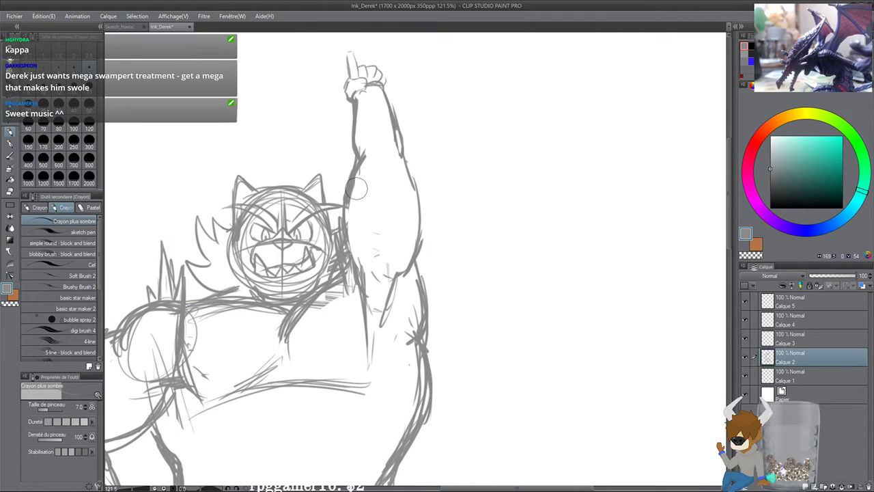
pyautogui.moveTo(364, 159)
pyautogui.mouseDown()
pyautogui.moveTo(355, 228)
pyautogui.moveTo(380, 270)
pyautogui.mouseUp()
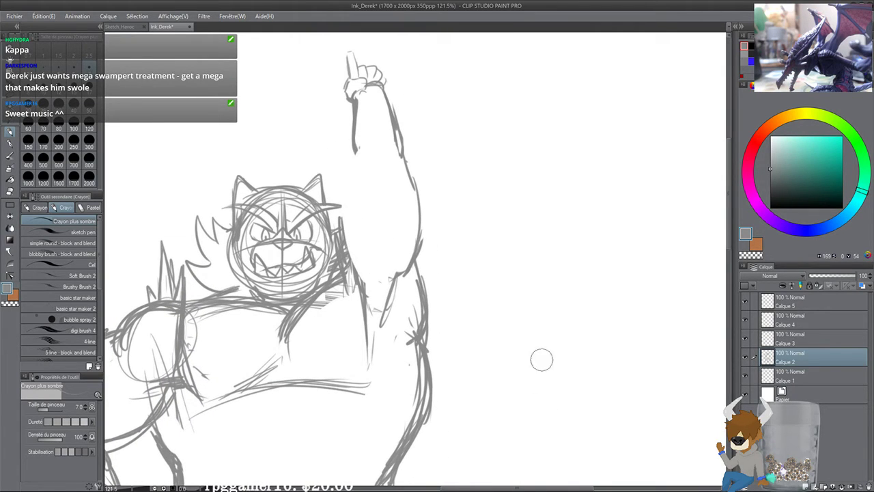
pyautogui.scroll(2, 544, 417)
pyautogui.moveTo(373, 192); pyautogui.dragTo(370, 188)
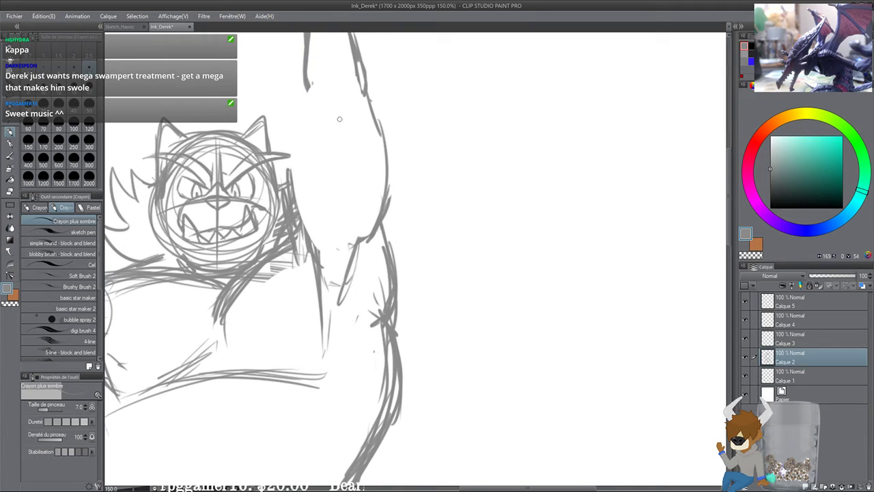
pyautogui.moveTo(312, 80)
pyautogui.mouseDown()
pyautogui.moveTo(300, 164)
pyautogui.moveTo(304, 235)
pyautogui.mouseUp()
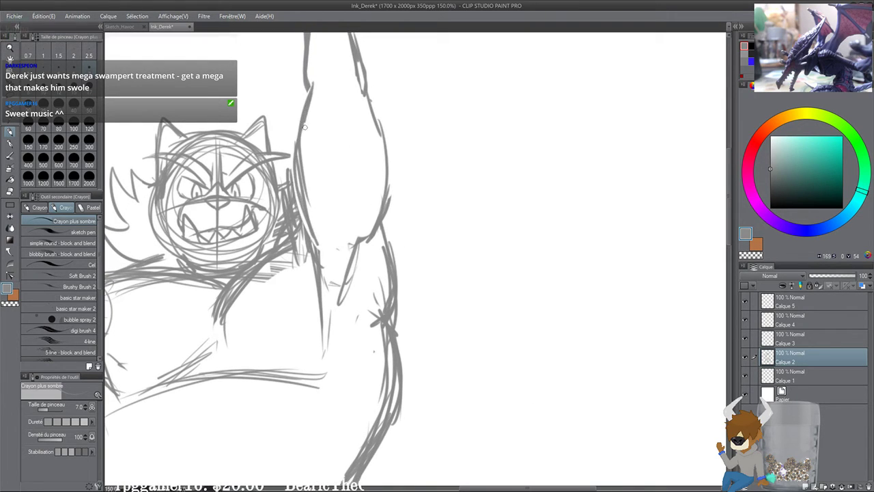
pyautogui.hotkey('ctrl', 'z')
pyautogui.moveTo(297, 119)
pyautogui.mouseDown()
pyautogui.moveTo(317, 244)
pyautogui.moveTo(307, 104)
pyautogui.moveTo(325, 347)
pyautogui.mouseUp()
pyautogui.moveTo(330, 252); pyautogui.dragTo(336, 346)
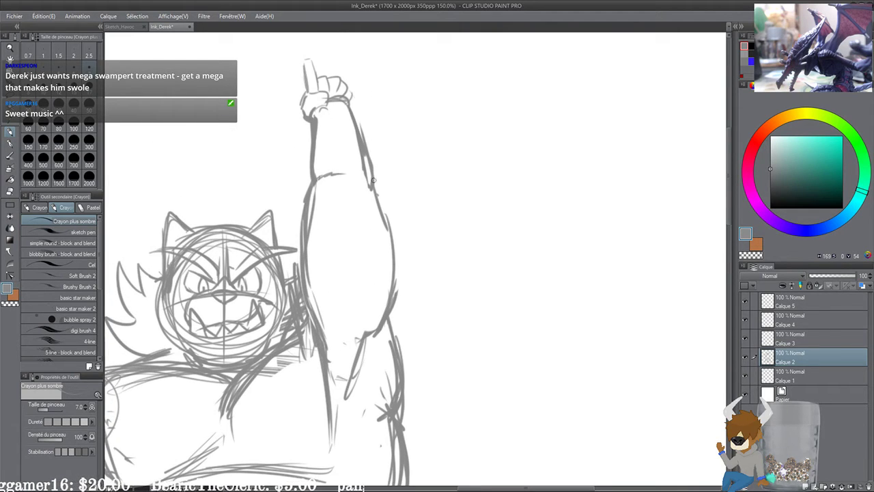
pyautogui.moveTo(377, 177); pyautogui.dragTo(393, 263)
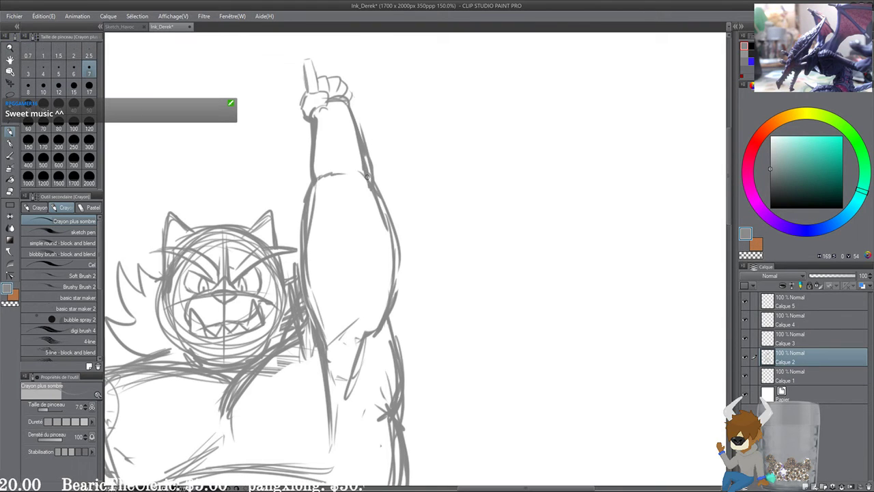
pyautogui.moveTo(354, 129); pyautogui.dragTo(382, 252)
# Step: Erase the pointing hand and redraw it with a shorter raised index finger, a thumb across the palm and curled fingers
pyautogui.scroll(6, 335, 183)
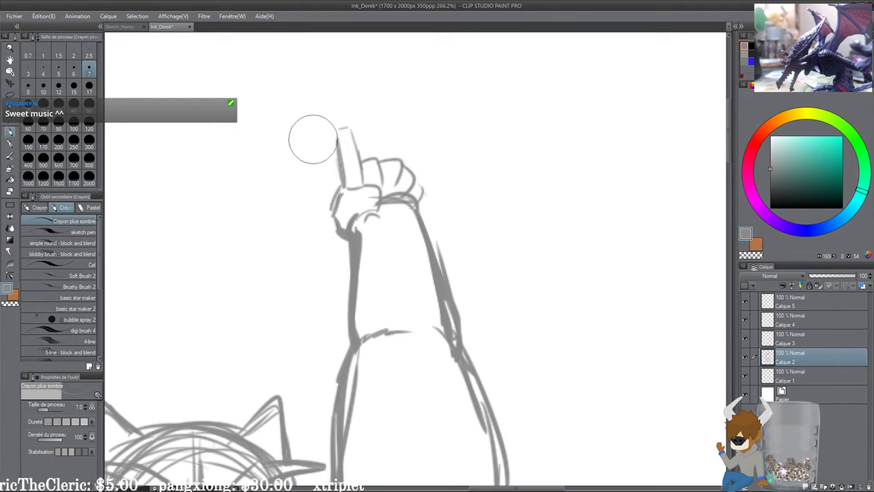
pyautogui.moveTo(313, 139); pyautogui.dragTo(376, 169)
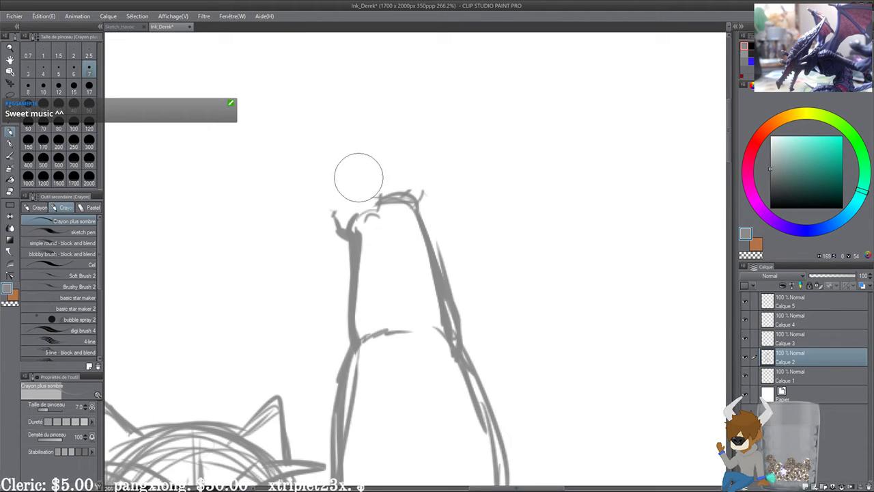
pyautogui.moveTo(325, 142)
pyautogui.mouseDown()
pyautogui.moveTo(327, 217)
pyautogui.moveTo(338, 193)
pyautogui.moveTo(369, 181)
pyautogui.moveTo(379, 198)
pyautogui.moveTo(351, 207)
pyautogui.moveTo(357, 202)
pyautogui.moveTo(342, 188)
pyautogui.mouseUp()
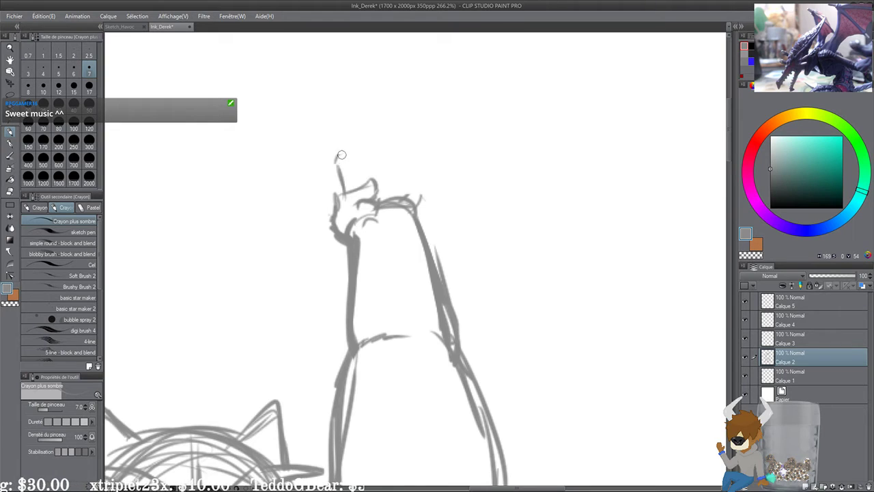
pyautogui.moveTo(341, 155)
pyautogui.mouseDown()
pyautogui.moveTo(354, 186)
pyautogui.moveTo(341, 156)
pyautogui.moveTo(346, 187)
pyautogui.moveTo(405, 183)
pyautogui.moveTo(380, 194)
pyautogui.moveTo(395, 189)
pyautogui.moveTo(381, 226)
pyautogui.mouseUp()
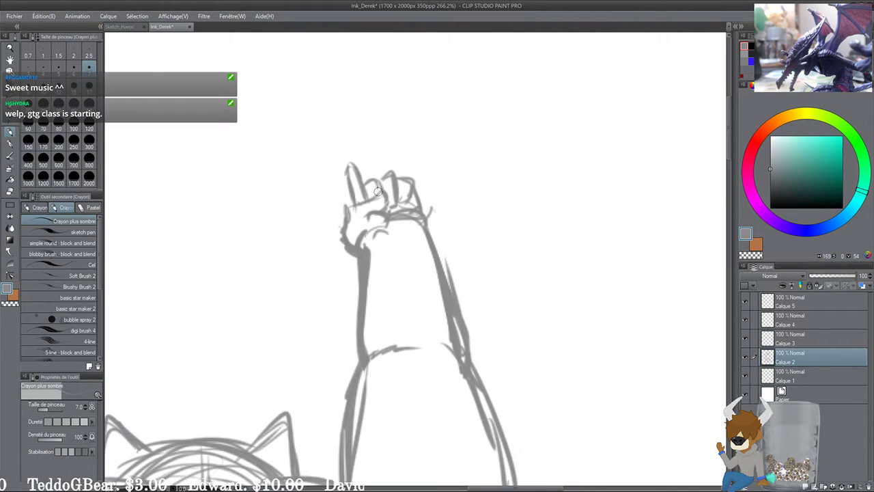
pyautogui.moveTo(369, 197)
pyautogui.mouseDown()
pyautogui.moveTo(383, 187)
pyautogui.moveTo(355, 207)
pyautogui.mouseUp()
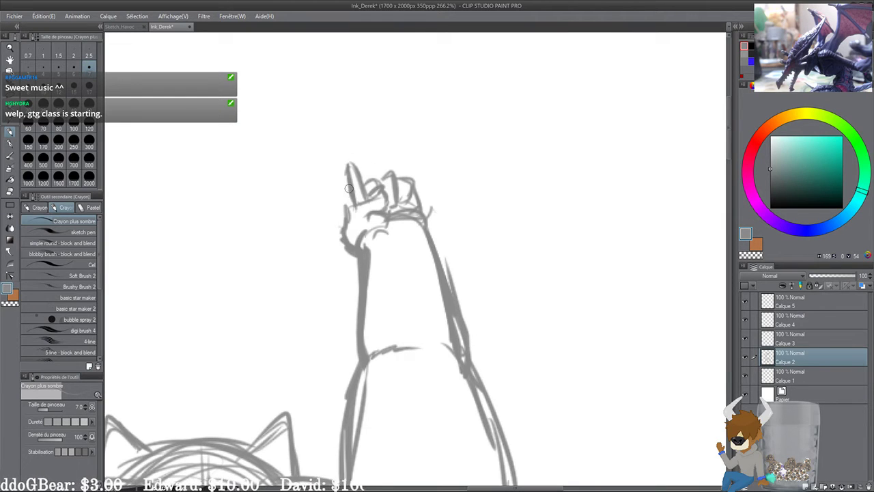
pyautogui.hotkey('ctrl', 'z')
pyautogui.moveTo(348, 167); pyautogui.dragTo(355, 207)
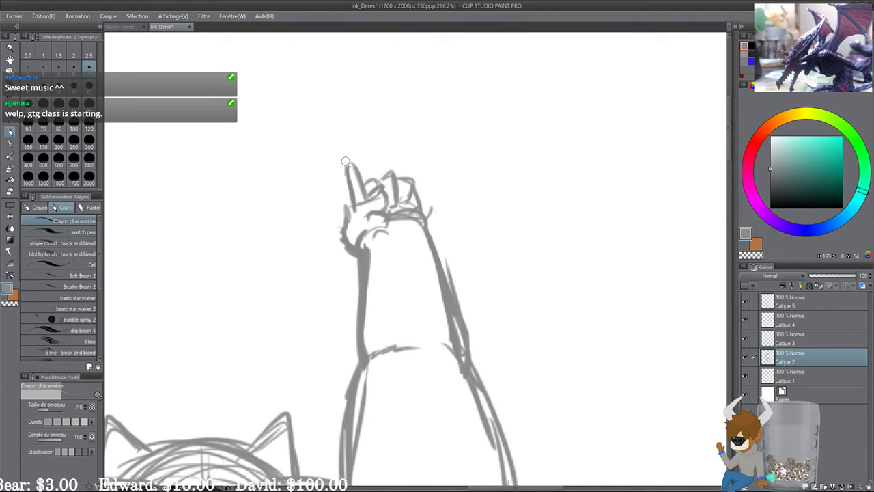
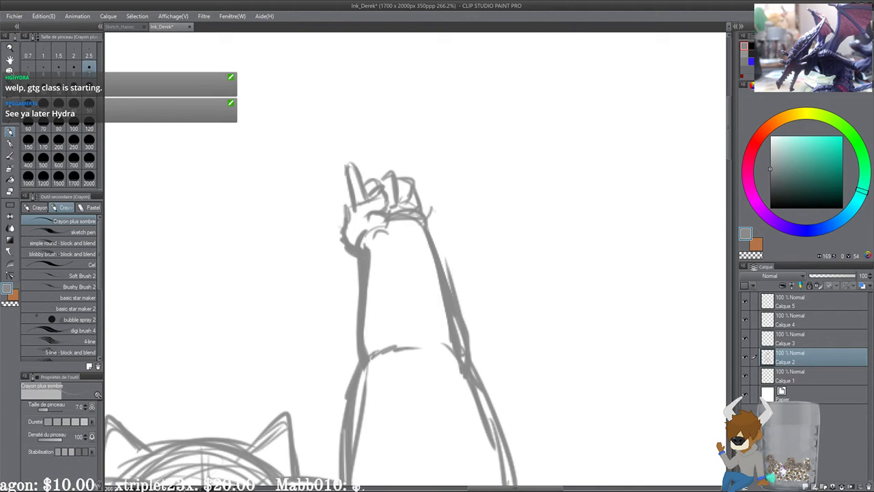
# Step: Draw the armhole edges of a sleeveless shirt from each shoulder down to the sides of the torso
pyautogui.scroll(-5, 423, 186)
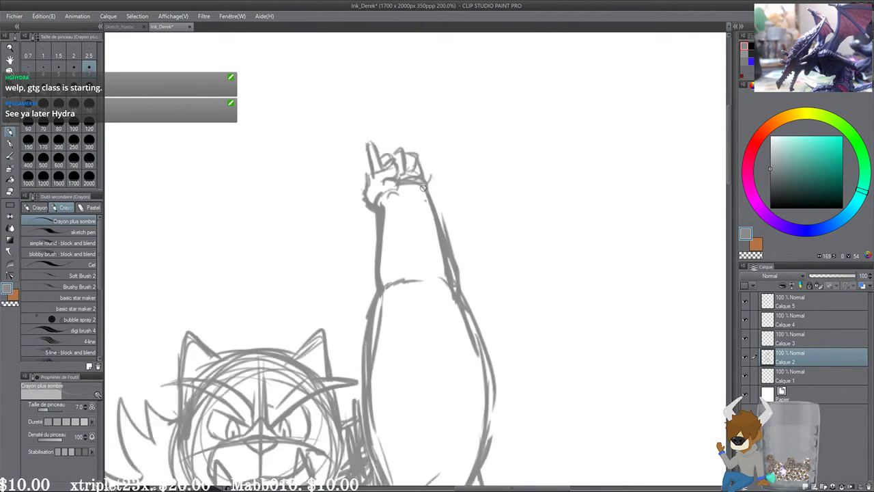
pyautogui.scroll(-4, 423, 187)
pyautogui.moveTo(261, 245); pyautogui.dragTo(256, 218)
pyautogui.scroll(3, 255, 217)
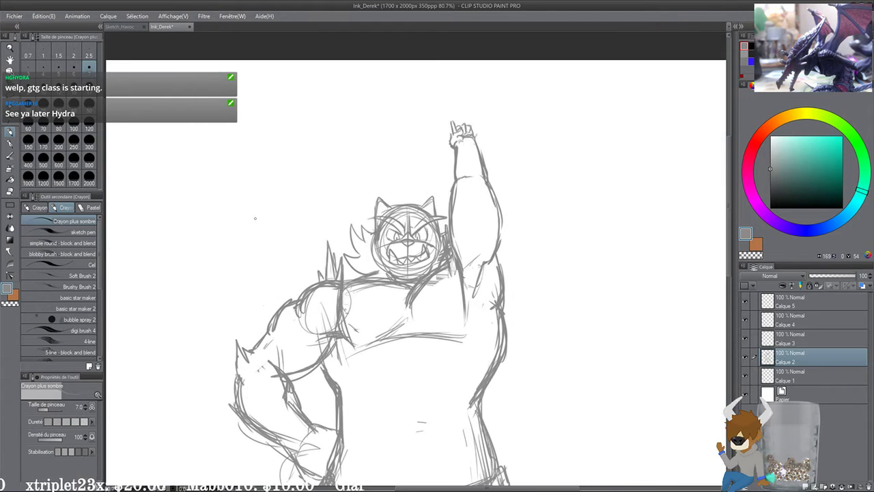
pyautogui.moveTo(442, 223); pyautogui.dragTo(398, 316)
pyautogui.moveTo(414, 458); pyautogui.dragTo(409, 208)
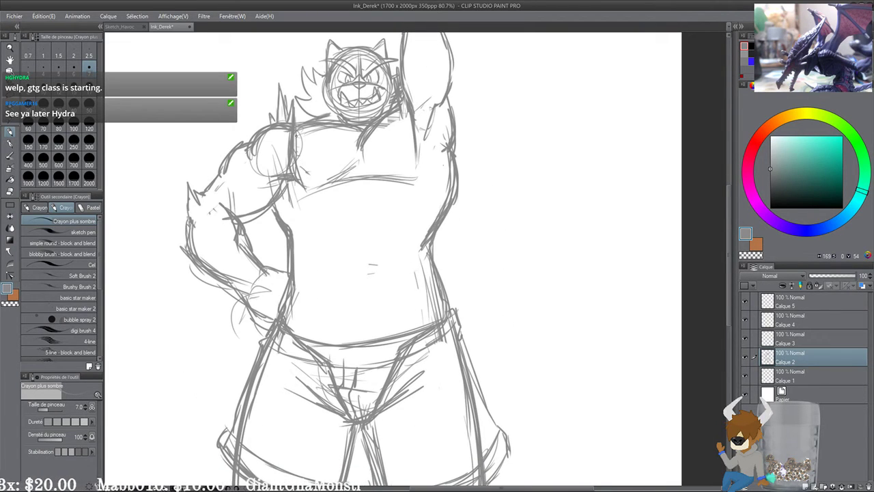
pyautogui.moveTo(296, 136); pyautogui.dragTo(288, 228)
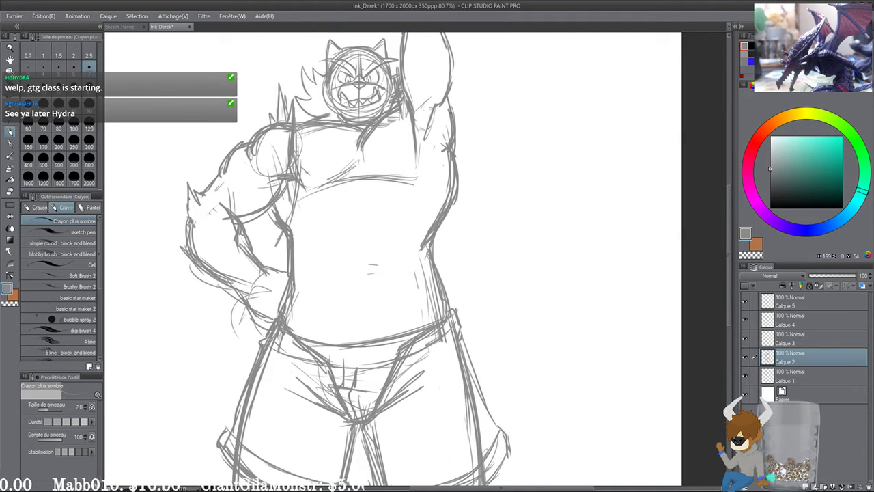
pyautogui.moveTo(401, 116); pyautogui.dragTo(434, 225)
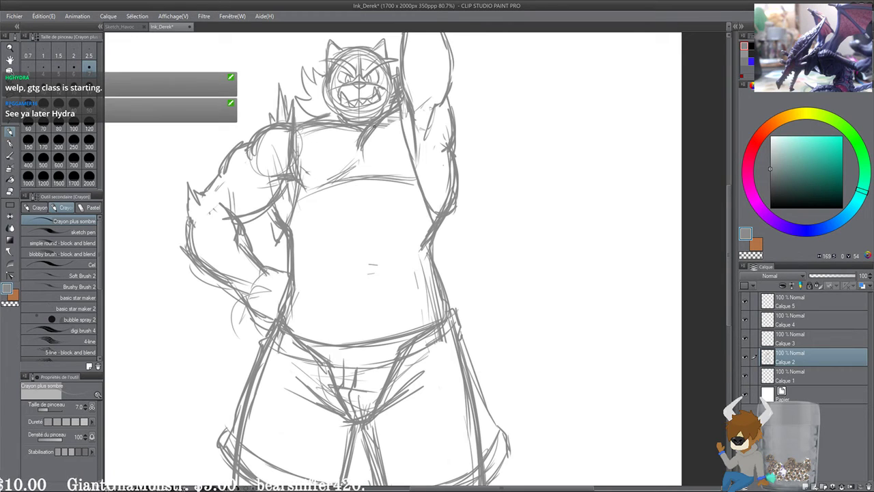
# Step: Sketch a V-shaped neckline on the chest with long diagonal shirt folds running down from the raised shoulder
pyautogui.moveTo(317, 133); pyautogui.dragTo(353, 165)
pyautogui.moveTo(397, 112); pyautogui.dragTo(356, 165)
pyautogui.moveTo(385, 119)
pyautogui.mouseDown()
pyautogui.moveTo(354, 169)
pyautogui.moveTo(355, 159)
pyautogui.moveTo(327, 185)
pyautogui.mouseUp()
pyautogui.moveTo(368, 162); pyautogui.dragTo(312, 218)
pyautogui.moveTo(385, 134); pyautogui.dragTo(339, 214)
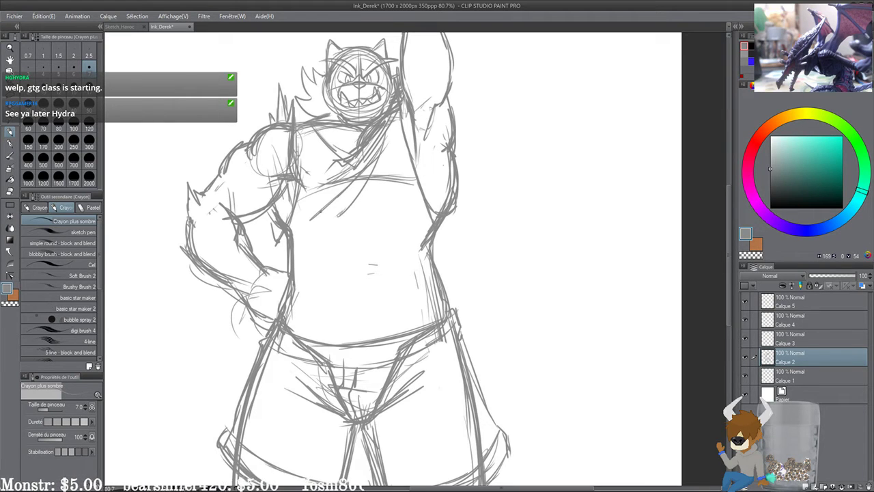
# Step: Add diagonal shirt folds at the waist below the raised arm and restate the shirt's side edge down to the waistband
pyautogui.moveTo(331, 287); pyautogui.dragTo(336, 274)
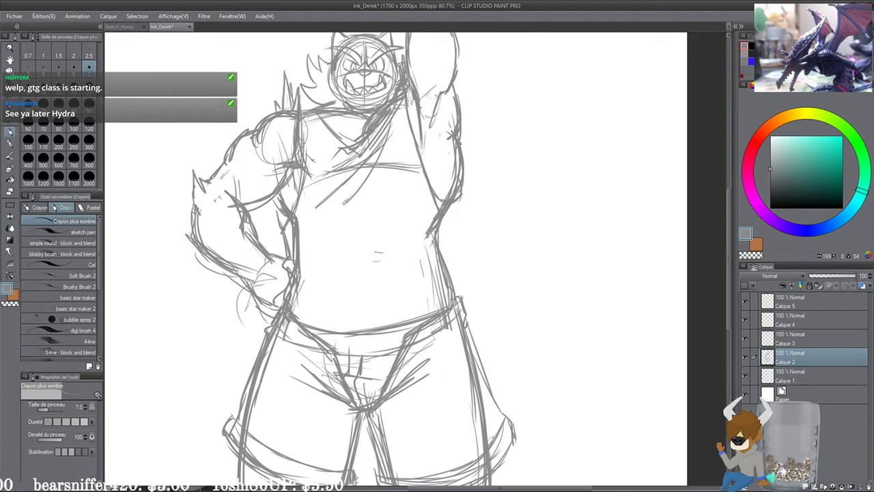
pyautogui.moveTo(274, 303)
pyautogui.mouseDown()
pyautogui.moveTo(362, 338)
pyautogui.moveTo(426, 321)
pyautogui.mouseUp()
pyautogui.moveTo(465, 198)
pyautogui.mouseDown()
pyautogui.moveTo(429, 243)
pyautogui.moveTo(390, 268)
pyautogui.mouseUp()
pyautogui.moveTo(440, 260); pyautogui.dragTo(424, 285)
pyautogui.moveTo(464, 243); pyautogui.dragTo(429, 323)
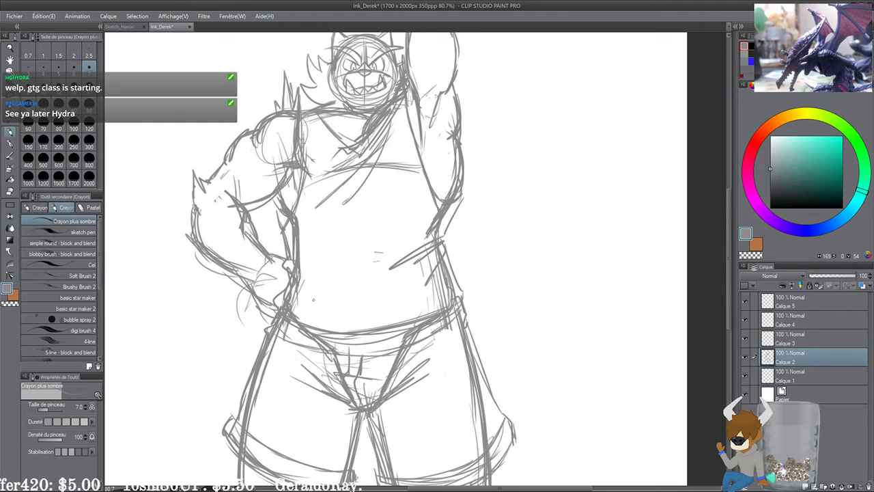
pyautogui.scroll(-4, 313, 299)
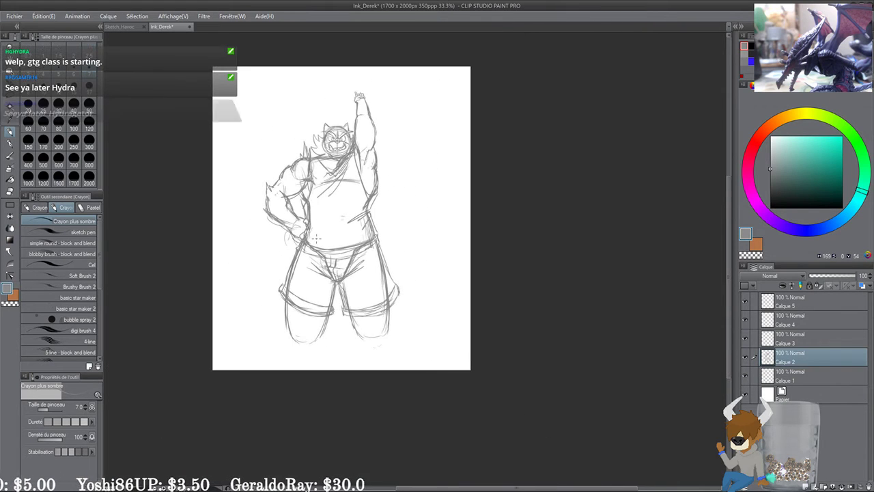
# Step: Erase the stray construction lines around the fist on the hip and sketch a small finger shape beneath it
pyautogui.scroll(2, 315, 237)
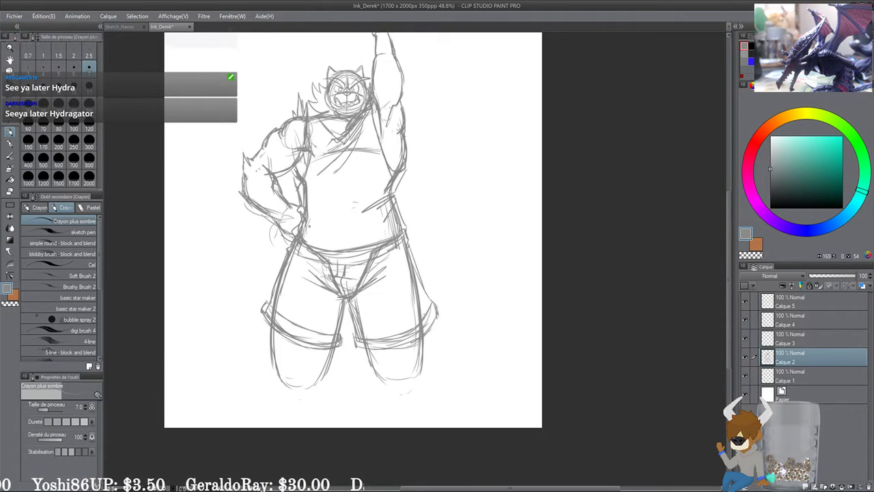
pyautogui.scroll(5, 310, 224)
pyautogui.moveTo(331, 332); pyautogui.dragTo(408, 313)
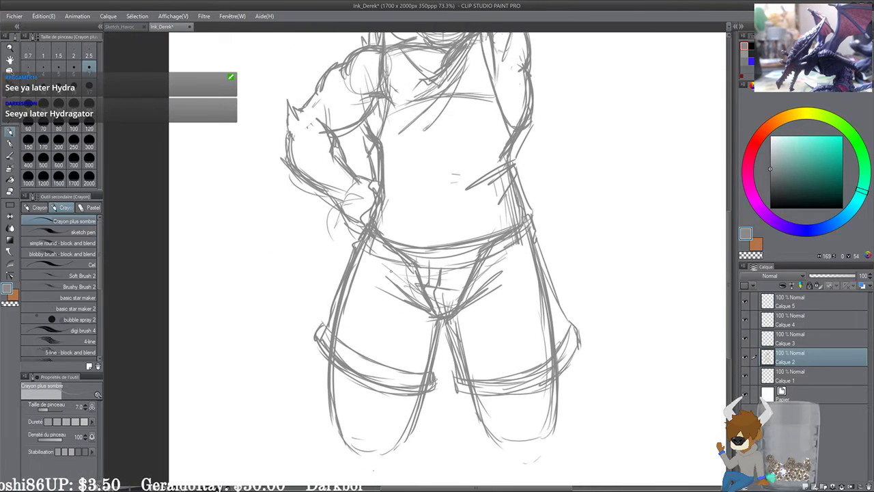
pyautogui.scroll(3, 390, 271)
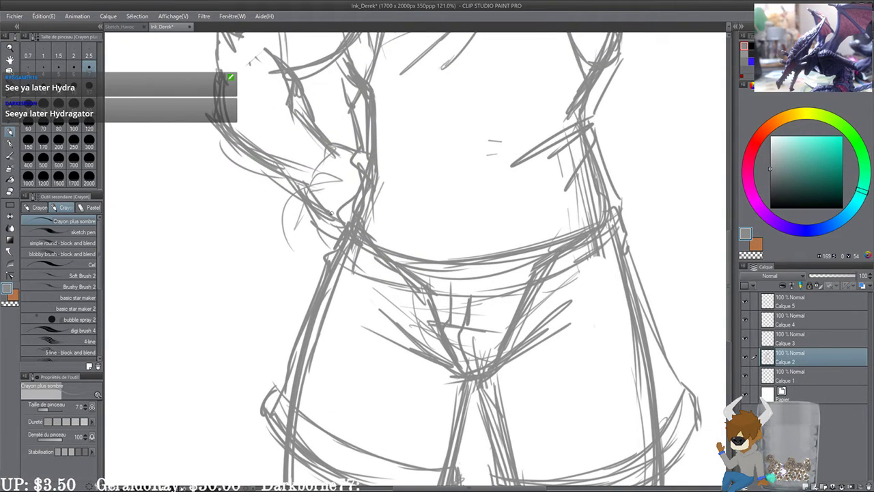
pyautogui.moveTo(322, 216); pyautogui.dragTo(327, 213)
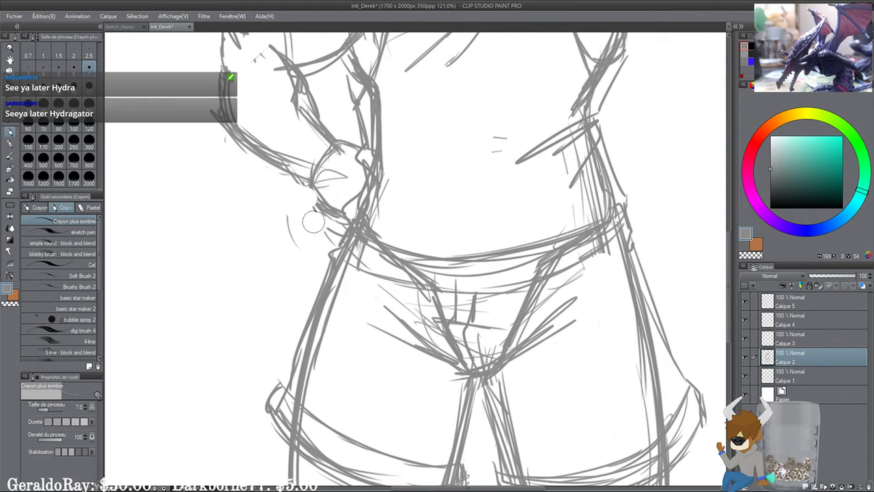
pyautogui.moveTo(330, 228)
pyautogui.mouseDown()
pyautogui.moveTo(307, 204)
pyautogui.moveTo(294, 244)
pyautogui.mouseUp()
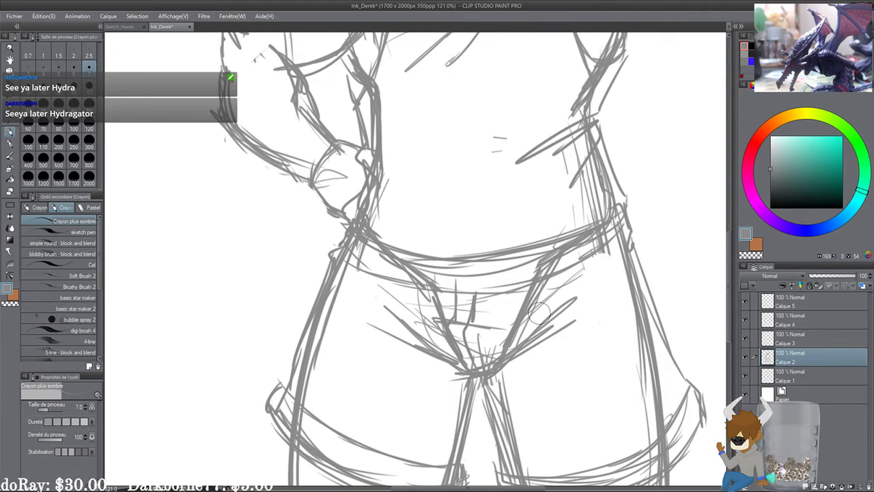
pyautogui.scroll(-1, 539, 313)
pyautogui.scroll(1, 539, 313)
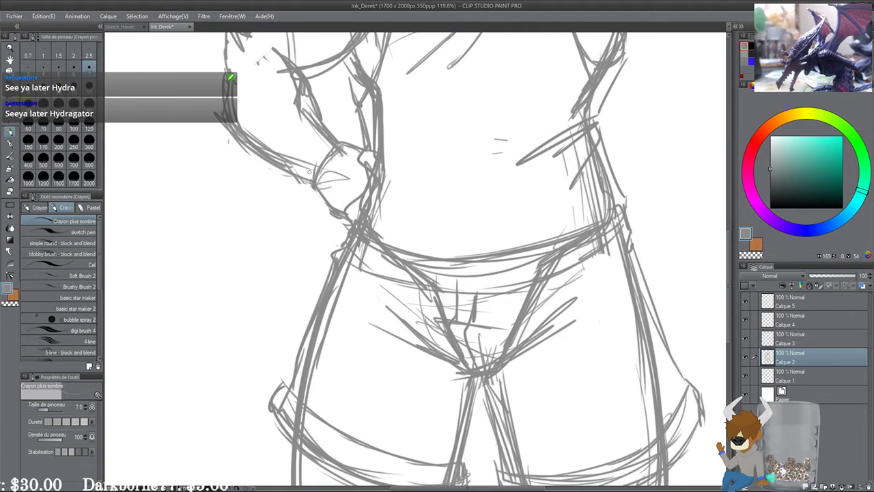
pyautogui.scroll(3, 309, 171)
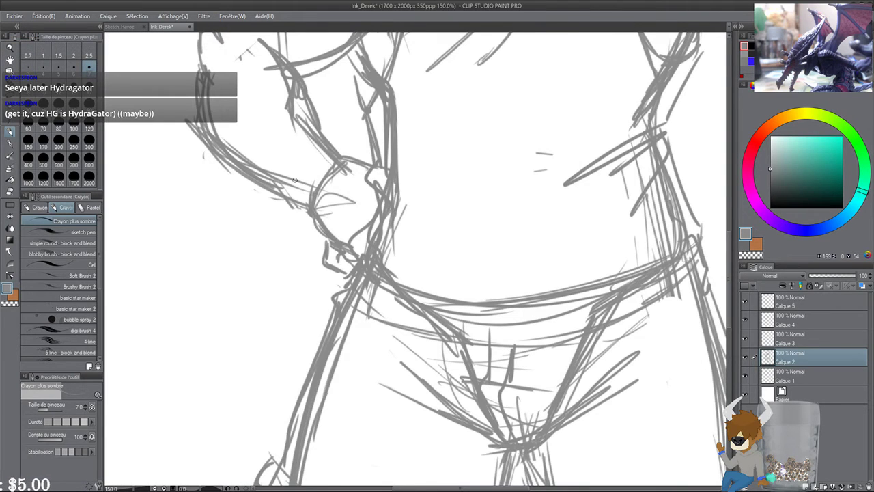
# Step: Restate the lower outline of the thigh on the raised-arm side below the shorts cuff
pyautogui.scroll(-5, 295, 180)
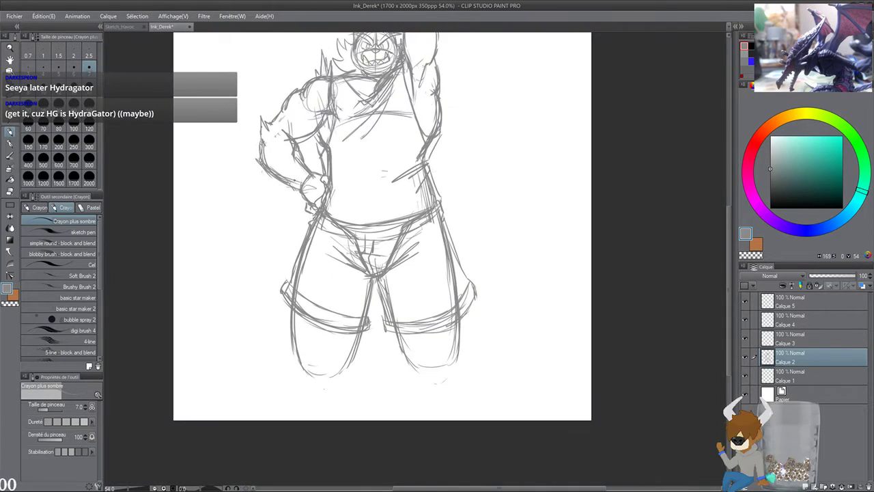
pyautogui.moveTo(435, 235); pyautogui.dragTo(438, 226)
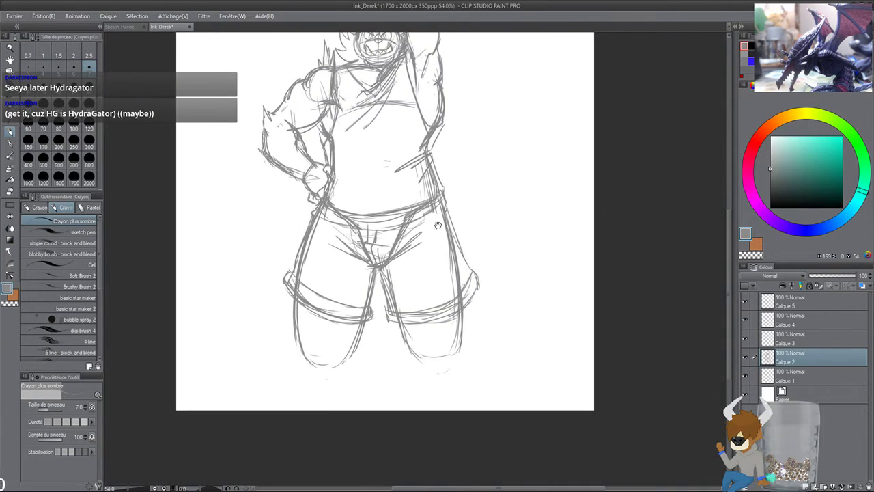
pyautogui.scroll(2, 411, 207)
pyautogui.moveTo(415, 280); pyautogui.dragTo(411, 216)
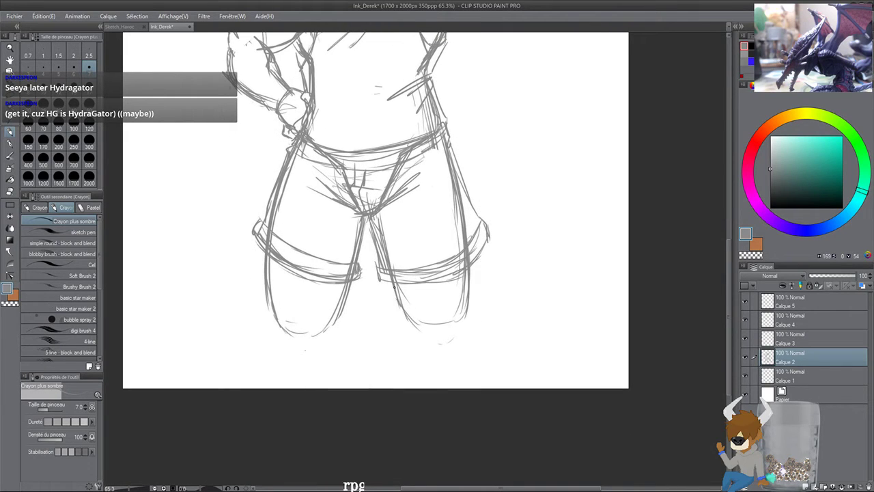
pyautogui.moveTo(397, 290)
pyautogui.mouseDown()
pyautogui.moveTo(417, 329)
pyautogui.moveTo(449, 335)
pyautogui.moveTo(461, 321)
pyautogui.mouseUp()
pyautogui.moveTo(469, 278); pyautogui.dragTo(466, 307)
pyautogui.moveTo(472, 264); pyautogui.dragTo(463, 319)
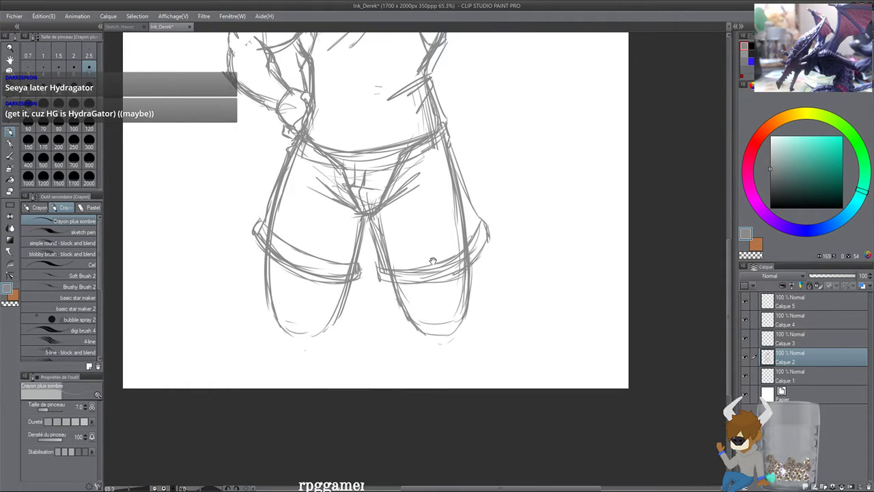
# Step: Erase the thigh lines showing through the legs and rolled cuffs of the shorts
pyautogui.moveTo(426, 280); pyautogui.dragTo(456, 329)
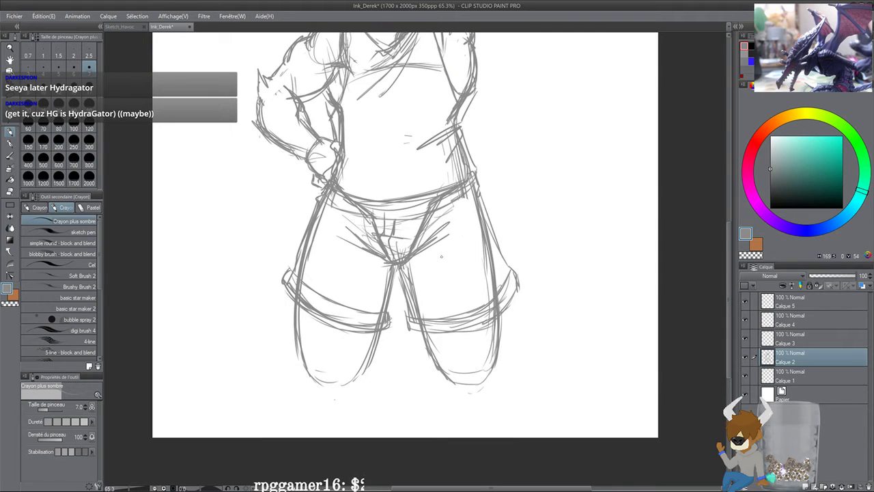
pyautogui.moveTo(510, 289); pyautogui.dragTo(486, 318)
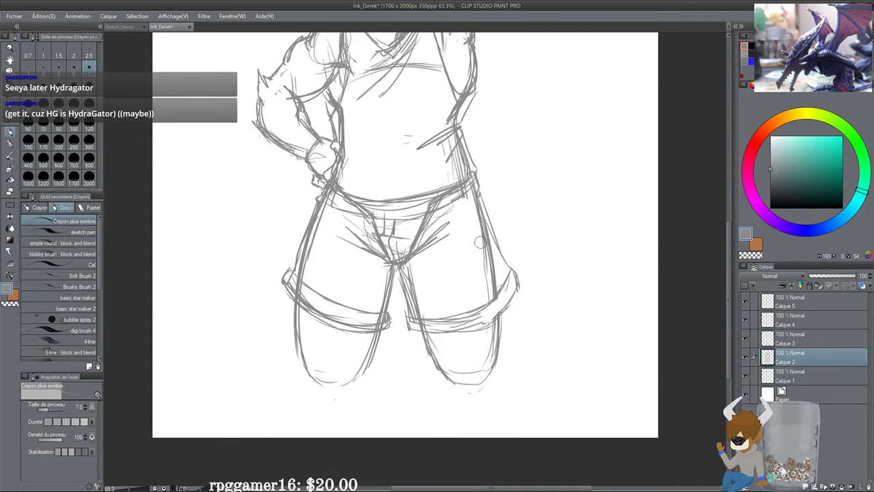
pyautogui.moveTo(477, 205); pyautogui.dragTo(488, 253)
pyautogui.hotkey('ctrl', 'z')
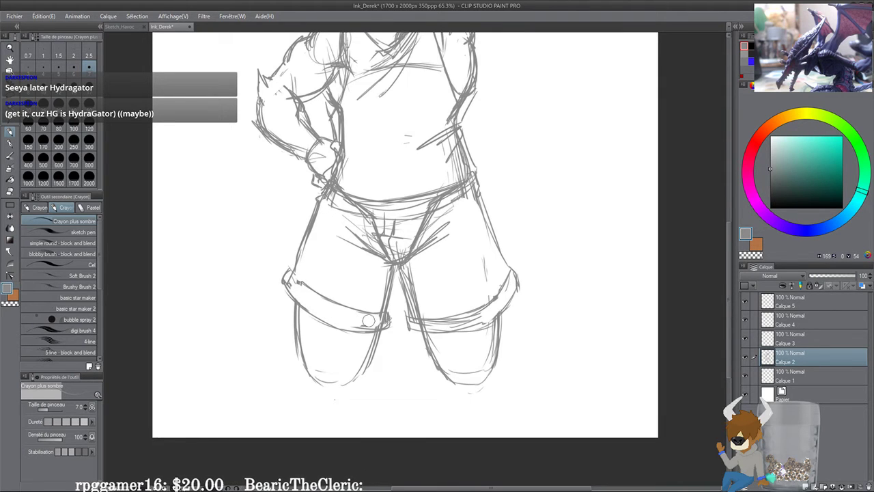
pyautogui.scroll(1, 367, 320)
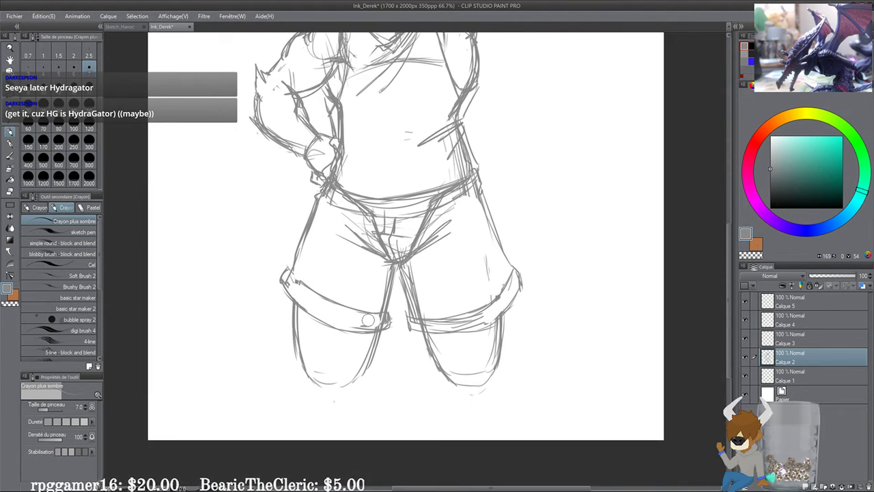
# Step: Sketch rounded kneecap shapes at the bottom of both thighs
pyautogui.moveTo(446, 357); pyautogui.dragTo(448, 310)
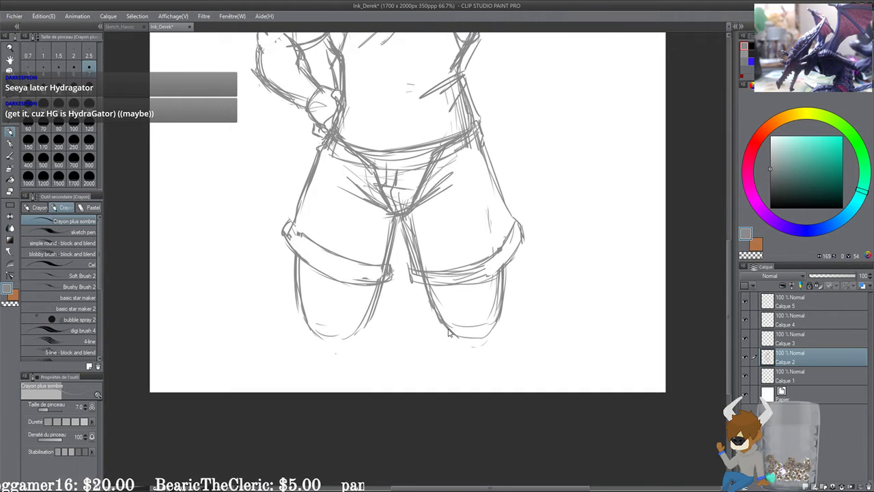
pyautogui.scroll(5, 437, 307)
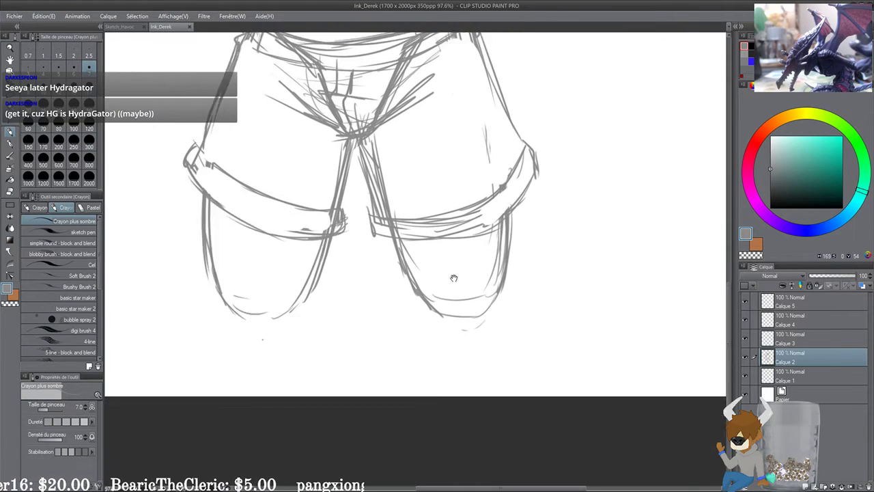
pyautogui.moveTo(452, 315); pyautogui.dragTo(460, 272)
pyautogui.moveTo(474, 265)
pyautogui.mouseDown()
pyautogui.moveTo(480, 295)
pyautogui.moveTo(463, 323)
pyautogui.moveTo(534, 317)
pyautogui.mouseUp()
pyautogui.moveTo(336, 272)
pyautogui.mouseDown()
pyautogui.moveTo(332, 315)
pyautogui.moveTo(347, 300)
pyautogui.mouseUp()
pyautogui.moveTo(355, 276)
pyautogui.mouseDown()
pyautogui.moveTo(359, 324)
pyautogui.moveTo(344, 307)
pyautogui.moveTo(352, 331)
pyautogui.mouseUp()
pyautogui.moveTo(362, 315); pyautogui.dragTo(354, 282)
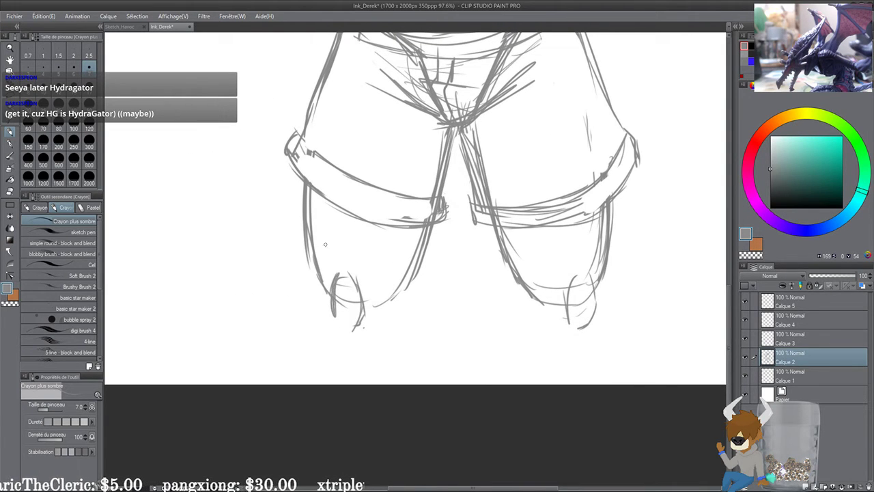
# Step: Restate the outer and inner contours of the lower thigh on the fist side down to the knee
pyautogui.moveTo(302, 221); pyautogui.dragTo(316, 281)
pyautogui.moveTo(308, 239); pyautogui.dragTo(331, 293)
pyautogui.moveTo(309, 193); pyautogui.dragTo(312, 254)
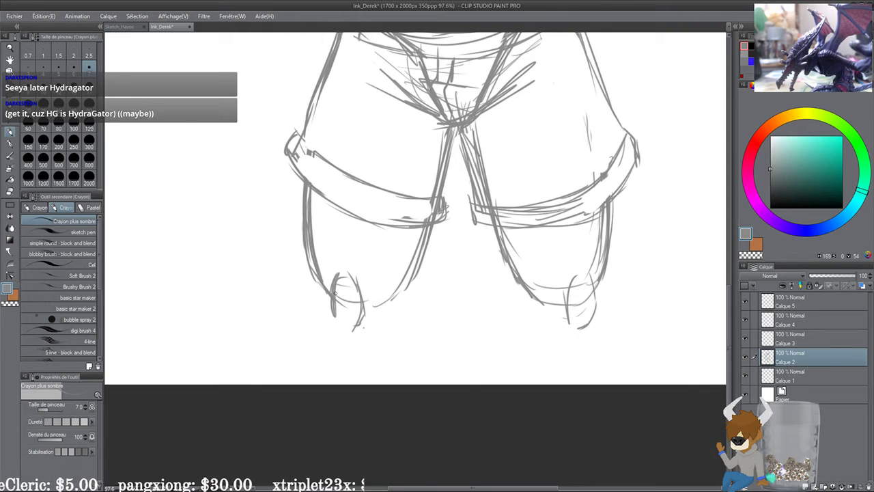
pyautogui.moveTo(373, 307); pyautogui.dragTo(410, 281)
pyautogui.moveTo(419, 229)
pyautogui.mouseDown()
pyautogui.moveTo(413, 254)
pyautogui.moveTo(373, 309)
pyautogui.mouseUp()
# Step: Widen the outer thigh contour on the raised-arm side and sketch muscle lines running down to its knee
pyautogui.moveTo(433, 277)
pyautogui.mouseDown()
pyautogui.moveTo(463, 342)
pyautogui.moveTo(458, 265)
pyautogui.mouseUp()
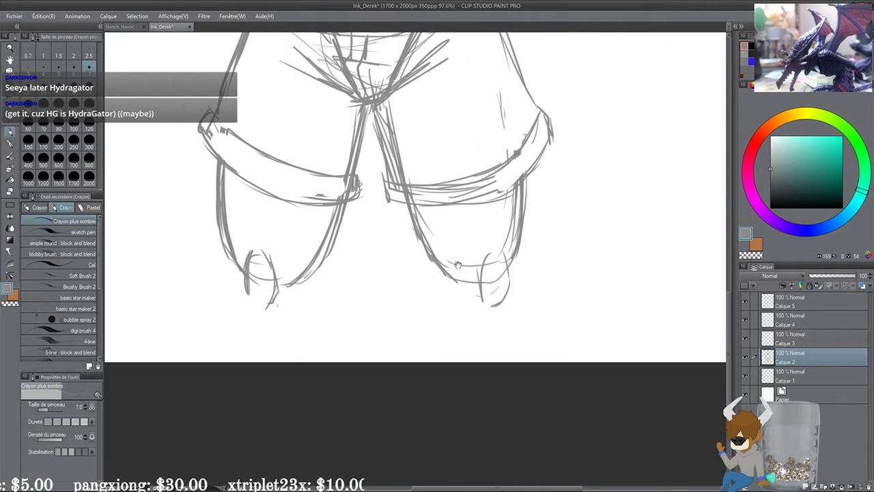
pyautogui.moveTo(531, 181)
pyautogui.mouseDown()
pyautogui.moveTo(524, 250)
pyautogui.moveTo(509, 274)
pyautogui.mouseUp()
pyautogui.moveTo(528, 201); pyautogui.dragTo(513, 272)
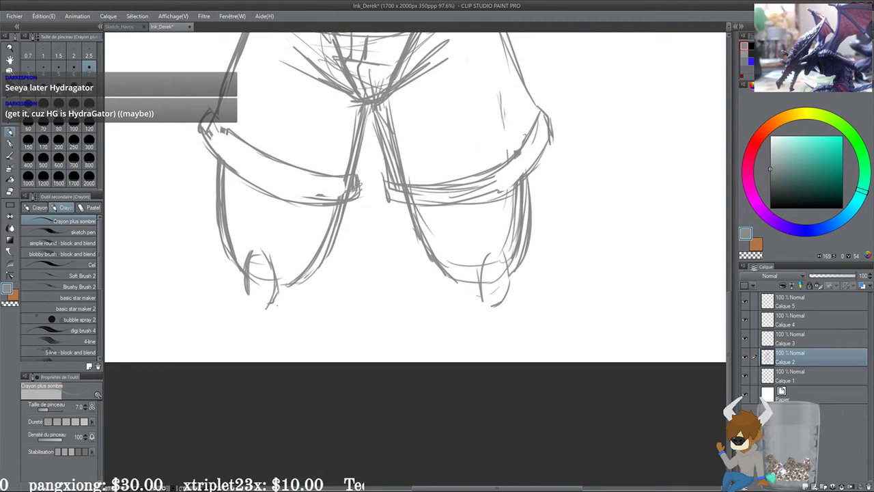
pyautogui.moveTo(494, 236); pyautogui.dragTo(482, 276)
pyautogui.moveTo(498, 213)
pyautogui.mouseDown()
pyautogui.moveTo(477, 280)
pyautogui.moveTo(462, 287)
pyautogui.mouseUp()
pyautogui.moveTo(435, 218); pyautogui.dragTo(445, 269)
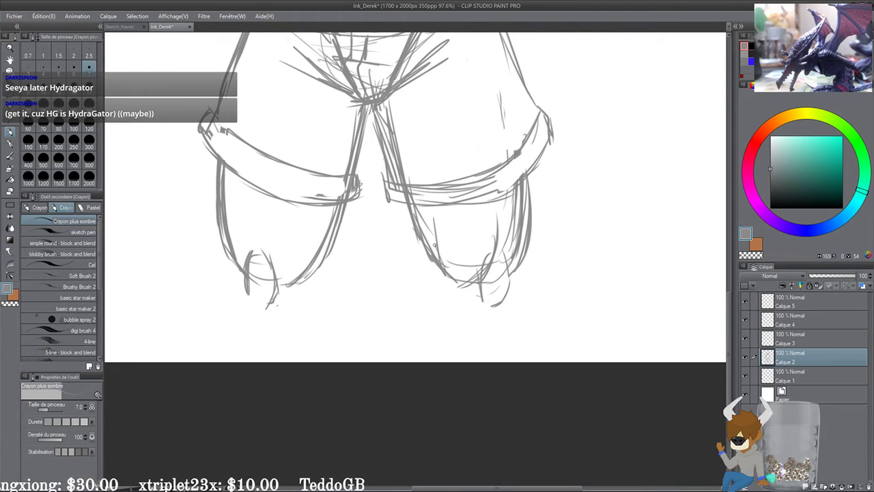
pyautogui.moveTo(433, 233); pyautogui.dragTo(472, 283)
pyautogui.moveTo(527, 166); pyautogui.dragTo(521, 257)
# Step: Sketch muscle lines above the knee on the fist side and short contours down both sides of that knee
pyautogui.moveTo(372, 245)
pyautogui.mouseDown()
pyautogui.moveTo(390, 267)
pyautogui.moveTo(495, 212)
pyautogui.mouseUp()
pyautogui.moveTo(388, 189); pyautogui.dragTo(394, 246)
pyautogui.moveTo(452, 174); pyautogui.dragTo(400, 255)
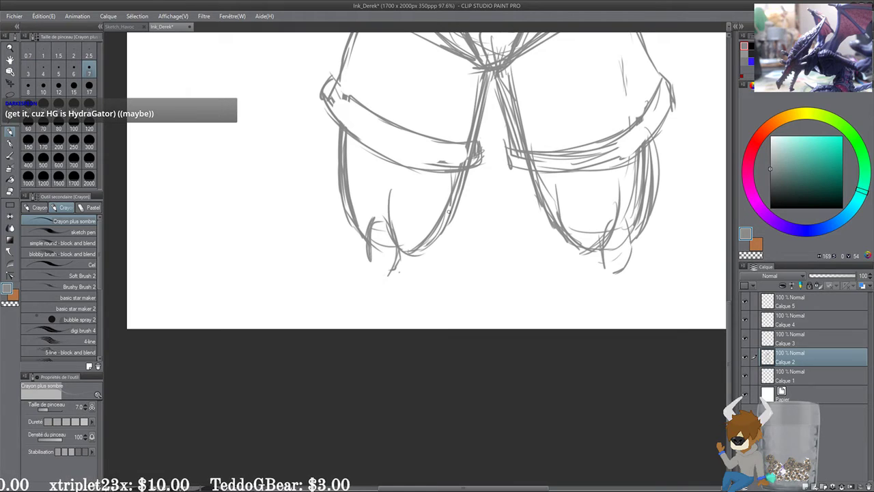
pyautogui.moveTo(450, 207); pyautogui.dragTo(421, 257)
pyautogui.moveTo(343, 188); pyautogui.dragTo(359, 272)
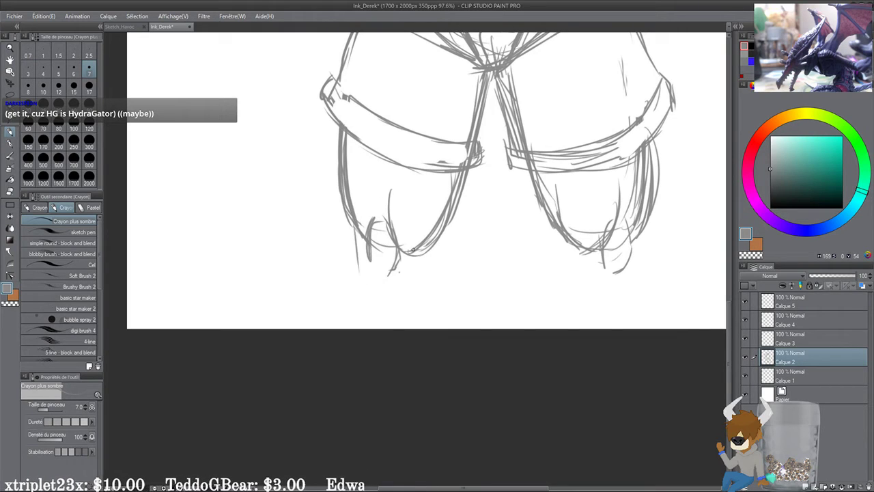
pyautogui.moveTo(426, 254); pyautogui.dragTo(394, 291)
pyautogui.moveTo(436, 275); pyautogui.dragTo(352, 258)
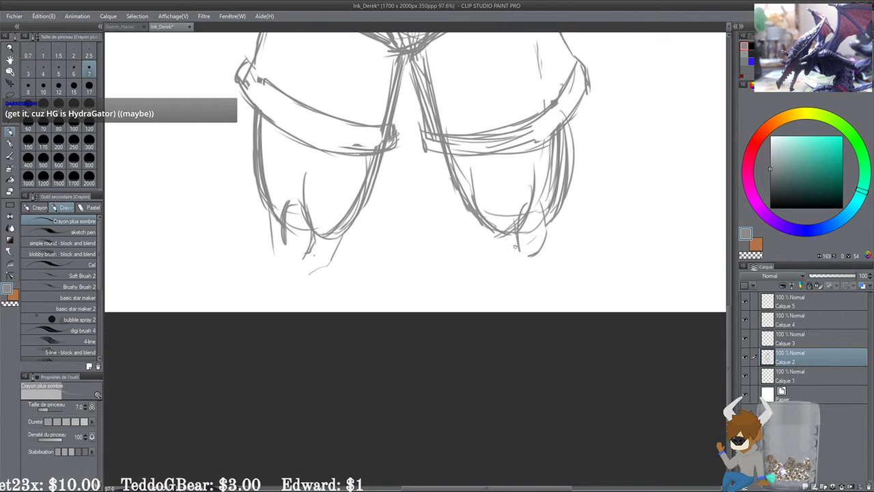
# Step: Draw the side contours of the knee on the raised-arm side and round off the lower edge of the other kneecap
pyautogui.moveTo(508, 241); pyautogui.dragTo(519, 267)
pyautogui.moveTo(504, 235); pyautogui.dragTo(508, 256)
pyautogui.moveTo(493, 228); pyautogui.dragTo(511, 264)
pyautogui.moveTo(558, 208); pyautogui.dragTo(554, 254)
pyautogui.moveTo(559, 213)
pyautogui.mouseDown()
pyautogui.moveTo(527, 267)
pyautogui.moveTo(560, 220)
pyautogui.mouseUp()
pyautogui.moveTo(464, 212); pyautogui.dragTo(548, 215)
pyautogui.moveTo(365, 233); pyautogui.dragTo(384, 267)
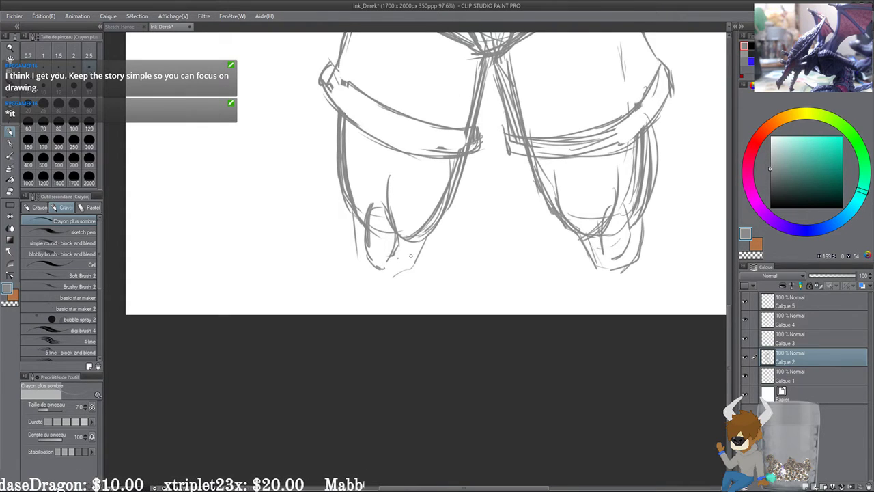
# Step: Draw the outer calf contours of both legs and the inner calf on the fist side down to the canvas edge
pyautogui.moveTo(411, 256); pyautogui.dragTo(340, 244)
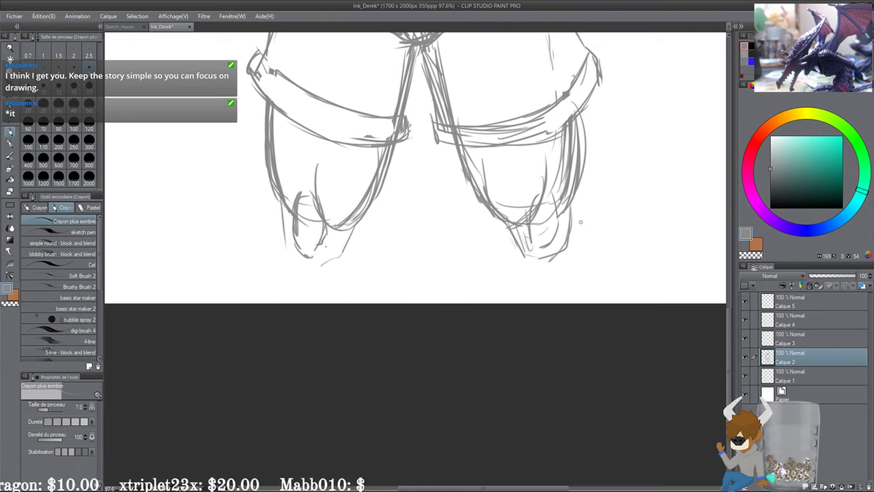
pyautogui.moveTo(573, 216); pyautogui.dragTo(596, 304)
pyautogui.moveTo(574, 230); pyautogui.dragTo(594, 302)
pyautogui.moveTo(469, 226)
pyautogui.mouseDown()
pyautogui.moveTo(458, 291)
pyautogui.moveTo(489, 254)
pyautogui.mouseUp()
pyautogui.moveTo(344, 232); pyautogui.dragTo(322, 318)
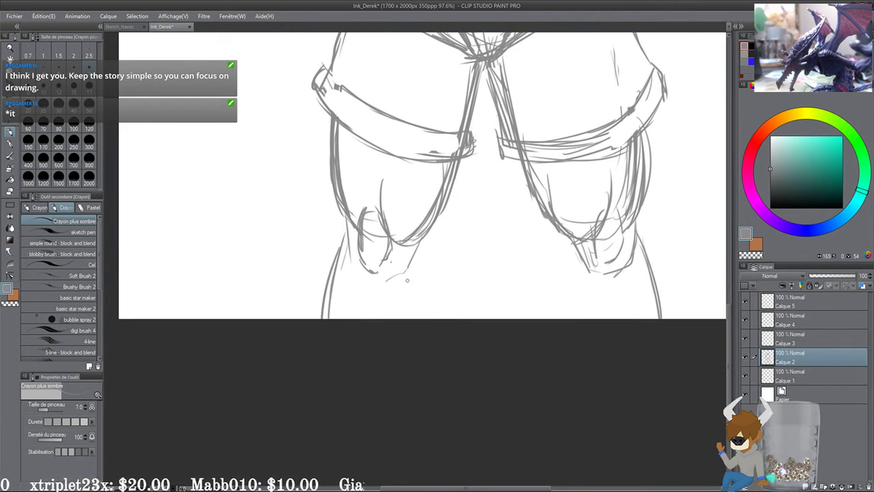
pyautogui.moveTo(410, 264)
pyautogui.mouseDown()
pyautogui.moveTo(411, 319)
pyautogui.moveTo(418, 318)
pyautogui.mouseUp()
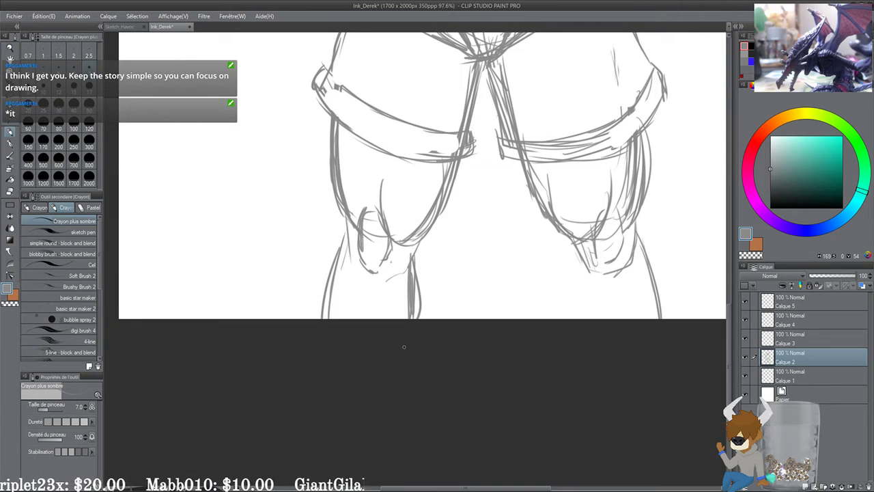
pyautogui.moveTo(345, 240); pyautogui.dragTo(318, 318)
# Step: Draw the inner calf of the leg on the raised-arm side and thicken its outer calf contour to the canvas edge
pyautogui.moveTo(521, 253); pyautogui.dragTo(439, 233)
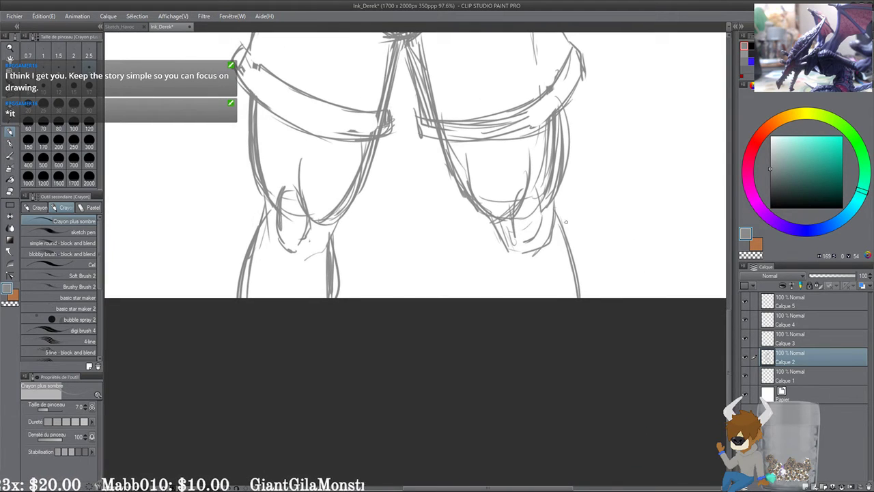
pyautogui.moveTo(555, 204); pyautogui.dragTo(578, 300)
pyautogui.moveTo(568, 256); pyautogui.dragTo(578, 300)
pyautogui.moveTo(499, 233); pyautogui.dragTo(486, 297)
pyautogui.moveTo(497, 236); pyautogui.dragTo(493, 283)
pyautogui.moveTo(491, 224); pyautogui.dragTo(489, 285)
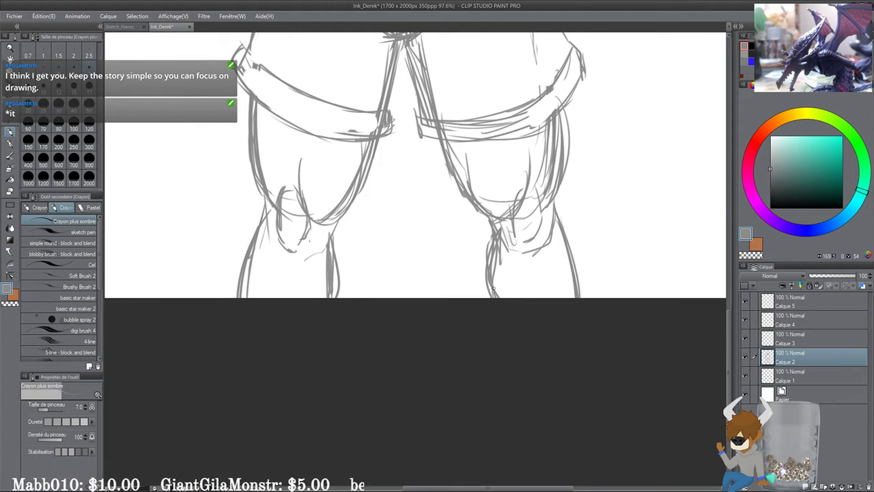
pyautogui.moveTo(560, 187)
pyautogui.mouseDown()
pyautogui.moveTo(556, 224)
pyautogui.moveTo(577, 270)
pyautogui.mouseUp()
pyautogui.moveTo(564, 224); pyautogui.dragTo(583, 297)
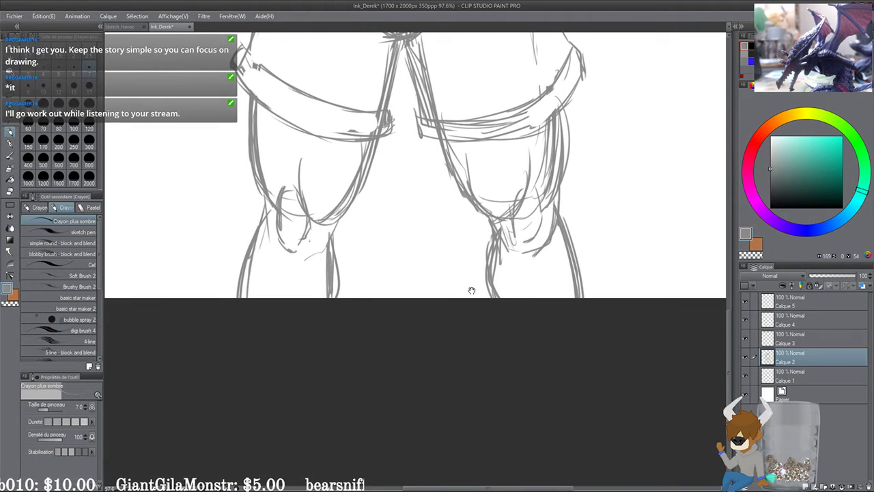
pyautogui.moveTo(331, 225); pyautogui.dragTo(335, 296)
pyautogui.scroll(10, 334, 266)
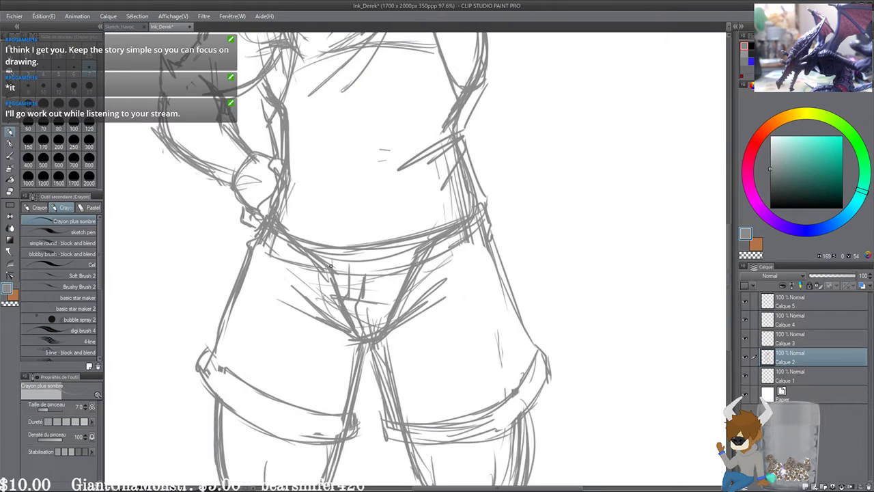
pyautogui.scroll(-2, 330, 265)
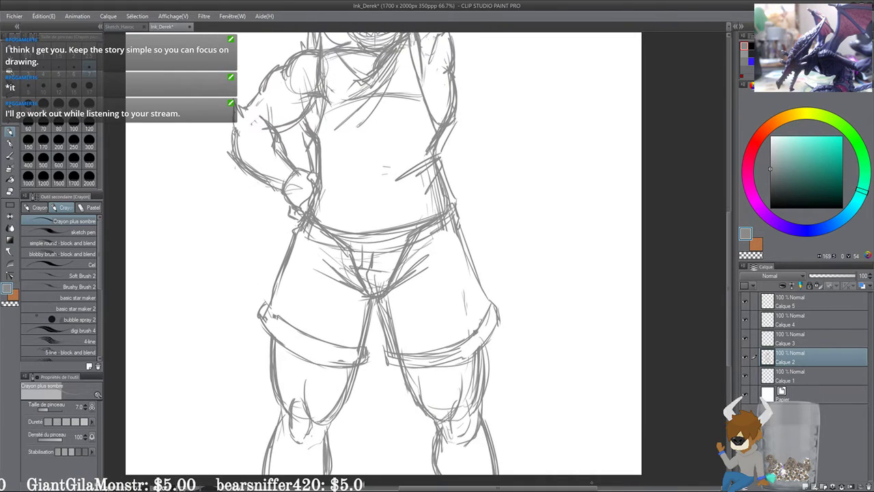
pyautogui.scroll(1, 338, 243)
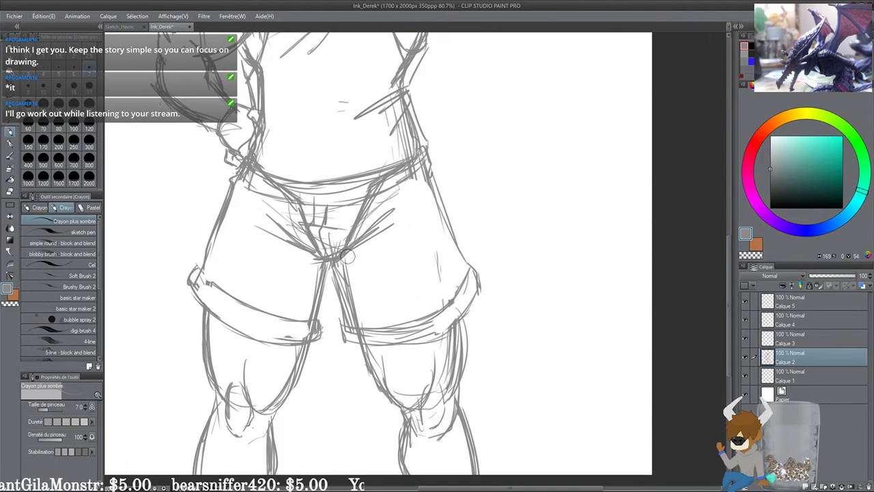
# Step: Erase the old crotch guidelines on the shorts and redraw the curved crotch contour with creases running down from the waistband
pyautogui.moveTo(303, 216)
pyautogui.mouseDown()
pyautogui.moveTo(346, 195)
pyautogui.moveTo(363, 212)
pyautogui.moveTo(347, 234)
pyautogui.mouseUp()
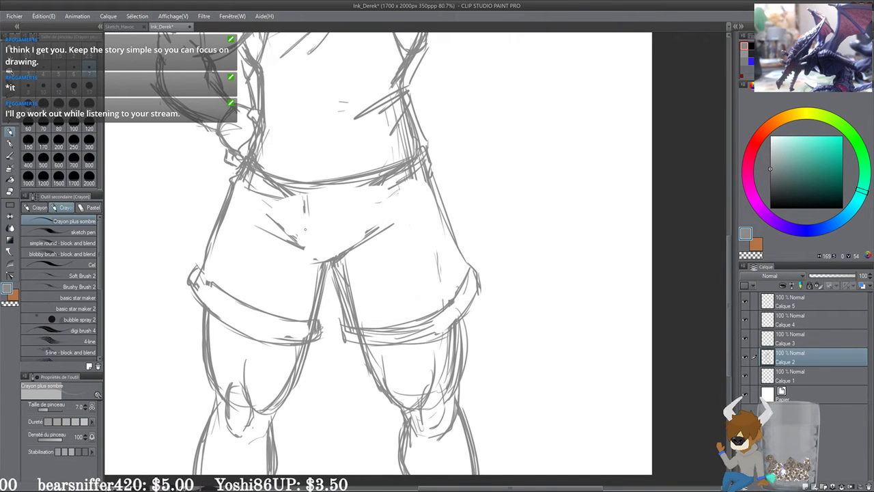
pyautogui.moveTo(305, 229)
pyautogui.mouseDown()
pyautogui.moveTo(320, 258)
pyautogui.moveTo(301, 212)
pyautogui.moveTo(355, 232)
pyautogui.moveTo(374, 191)
pyautogui.moveTo(355, 228)
pyautogui.mouseUp()
pyautogui.moveTo(290, 199); pyautogui.dragTo(300, 224)
pyautogui.moveTo(320, 193)
pyautogui.mouseDown()
pyautogui.moveTo(360, 193)
pyautogui.moveTo(341, 205)
pyautogui.mouseUp()
pyautogui.scroll(2, 345, 260)
pyautogui.moveTo(345, 261); pyautogui.dragTo(357, 281)
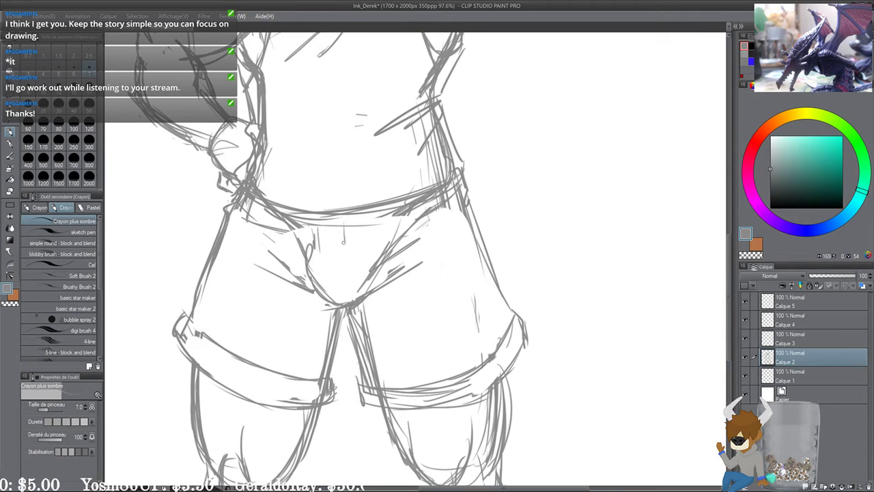
# Step: Sketch the wavy fold lines at the front of the shorts and reinforce the line where the legs meet
pyautogui.moveTo(343, 241); pyautogui.dragTo(336, 301)
pyautogui.moveTo(310, 273); pyautogui.dragTo(357, 285)
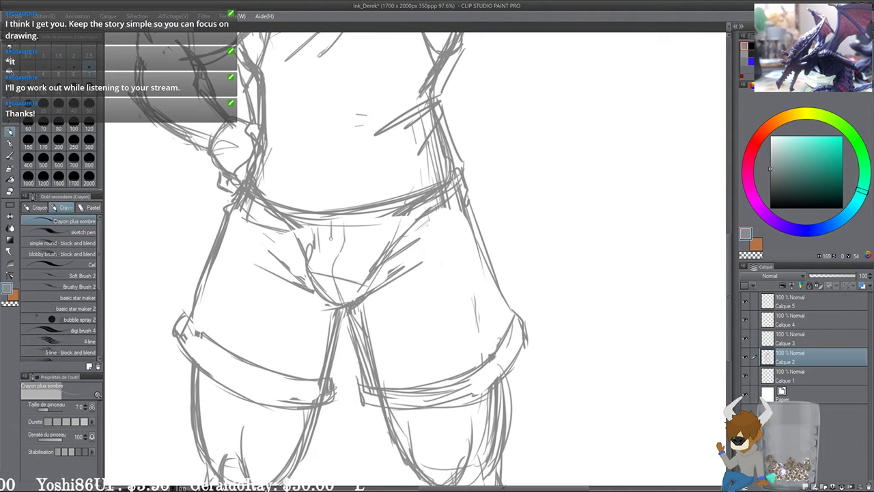
pyautogui.moveTo(331, 238)
pyautogui.mouseDown()
pyautogui.moveTo(320, 260)
pyautogui.moveTo(327, 274)
pyautogui.mouseUp()
pyautogui.moveTo(332, 220); pyautogui.dragTo(328, 239)
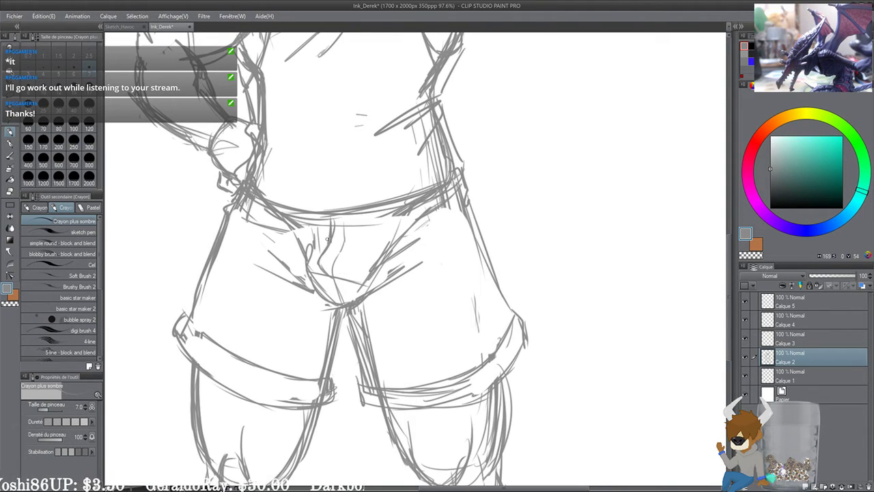
pyautogui.moveTo(314, 302)
pyautogui.mouseDown()
pyautogui.moveTo(340, 306)
pyautogui.moveTo(411, 272)
pyautogui.mouseUp()
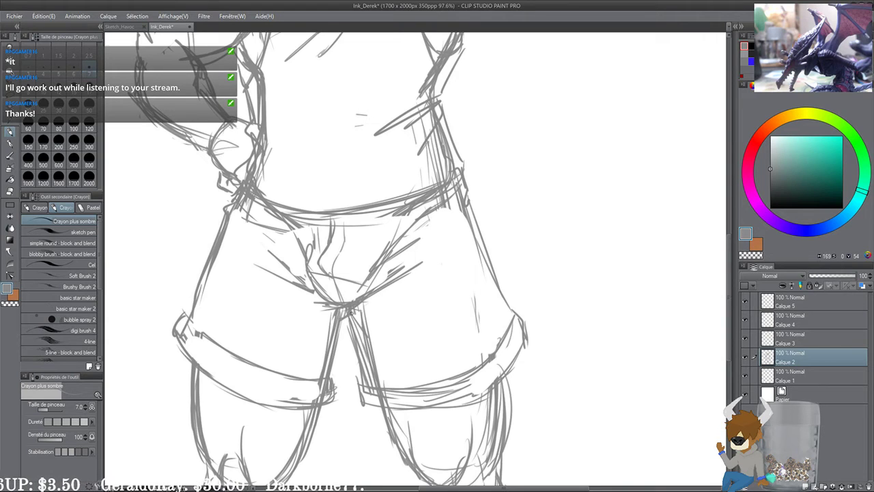
# Step: Draw a fold line down the inner thigh of each shorts leg toward the cuff
pyautogui.moveTo(268, 267); pyautogui.dragTo(322, 238)
pyautogui.moveTo(372, 271); pyautogui.dragTo(348, 340)
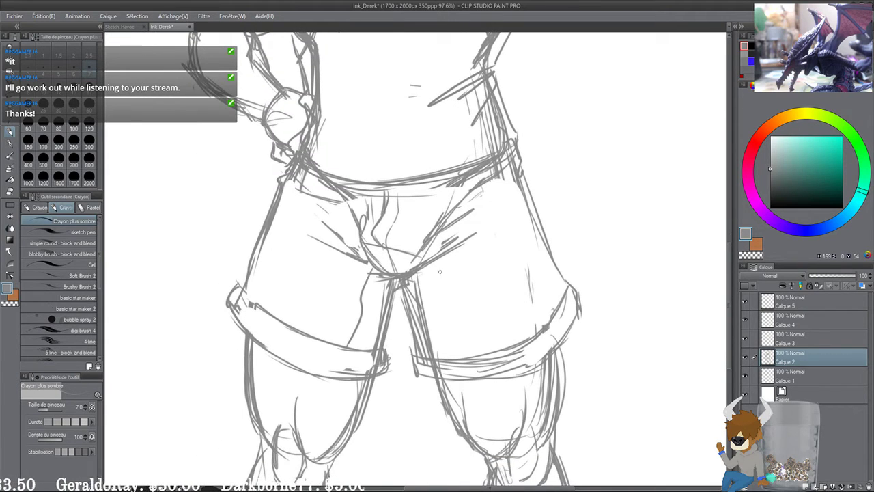
pyautogui.moveTo(420, 274); pyautogui.dragTo(452, 358)
pyautogui.moveTo(452, 294); pyautogui.dragTo(450, 315)
# Step: Sketch a row of pointed flame shapes rising from the shirt's hem across the middle of the belly
pyautogui.moveTo(492, 261); pyautogui.dragTo(528, 429)
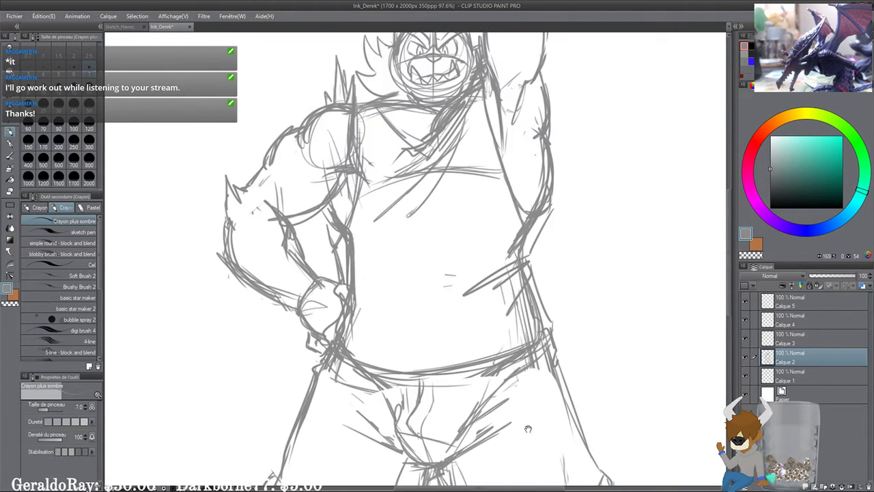
pyautogui.moveTo(501, 343); pyautogui.dragTo(518, 398)
pyautogui.moveTo(461, 288); pyautogui.dragTo(417, 184)
pyautogui.moveTo(404, 363); pyautogui.dragTo(393, 292)
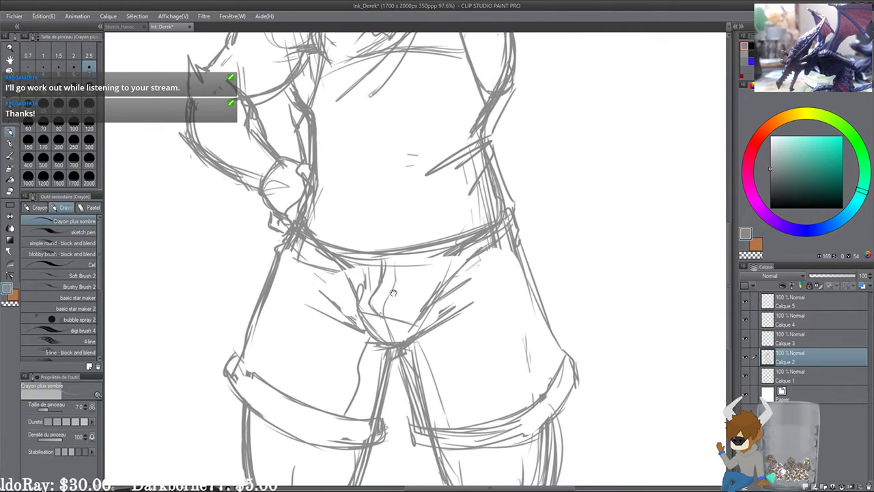
pyautogui.moveTo(362, 261); pyautogui.dragTo(366, 255)
pyautogui.moveTo(378, 203); pyautogui.dragTo(368, 242)
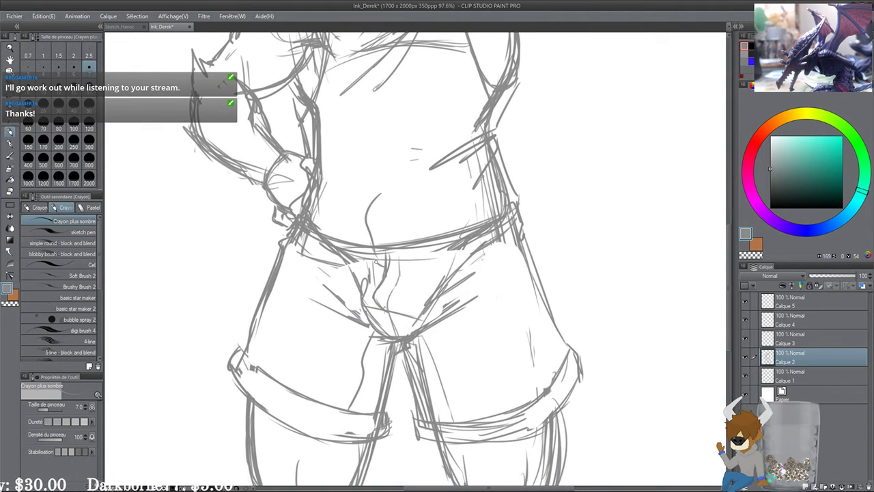
pyautogui.moveTo(381, 196); pyautogui.dragTo(369, 244)
pyautogui.moveTo(379, 170)
pyautogui.mouseDown()
pyautogui.moveTo(362, 234)
pyautogui.moveTo(374, 268)
pyautogui.moveTo(416, 225)
pyautogui.moveTo(416, 240)
pyautogui.mouseUp()
pyautogui.moveTo(389, 267); pyautogui.dragTo(412, 259)
pyautogui.moveTo(428, 222)
pyautogui.mouseDown()
pyautogui.moveTo(450, 258)
pyautogui.moveTo(447, 185)
pyautogui.mouseUp()
pyautogui.moveTo(447, 185)
pyautogui.mouseDown()
pyautogui.moveTo(419, 242)
pyautogui.moveTo(449, 260)
pyautogui.mouseUp()
pyautogui.moveTo(462, 213); pyautogui.dragTo(467, 250)
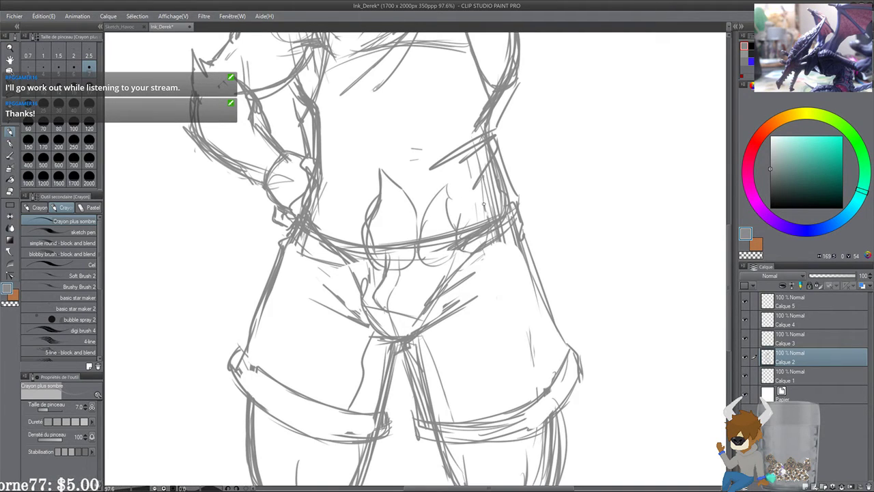
# Step: Extend the flame shapes around the hip on the raised-arm side, with the tips reaching past the body contour
pyautogui.moveTo(482, 185)
pyautogui.mouseDown()
pyautogui.moveTo(458, 228)
pyautogui.moveTo(469, 252)
pyautogui.moveTo(518, 192)
pyautogui.moveTo(508, 194)
pyautogui.mouseUp()
pyautogui.moveTo(496, 187); pyautogui.dragTo(487, 216)
pyautogui.moveTo(518, 179); pyautogui.dragTo(523, 237)
pyautogui.moveTo(519, 193)
pyautogui.mouseDown()
pyautogui.moveTo(521, 169)
pyautogui.moveTo(512, 174)
pyautogui.mouseUp()
# Step: Continue the flame shapes along the shirt's hem toward the fist and reinforce the lower edge beneath them
pyautogui.moveTo(342, 236)
pyautogui.mouseDown()
pyautogui.moveTo(388, 242)
pyautogui.moveTo(397, 177)
pyautogui.moveTo(370, 216)
pyautogui.mouseUp()
pyautogui.moveTo(374, 206); pyautogui.dragTo(370, 254)
pyautogui.moveTo(370, 253); pyautogui.dragTo(403, 261)
pyautogui.moveTo(376, 218); pyautogui.dragTo(373, 244)
pyautogui.moveTo(374, 252)
pyautogui.mouseDown()
pyautogui.moveTo(389, 265)
pyautogui.moveTo(361, 222)
pyautogui.moveTo(333, 239)
pyautogui.mouseUp()
pyautogui.moveTo(347, 251); pyautogui.dragTo(366, 243)
pyautogui.moveTo(362, 177); pyautogui.dragTo(330, 227)
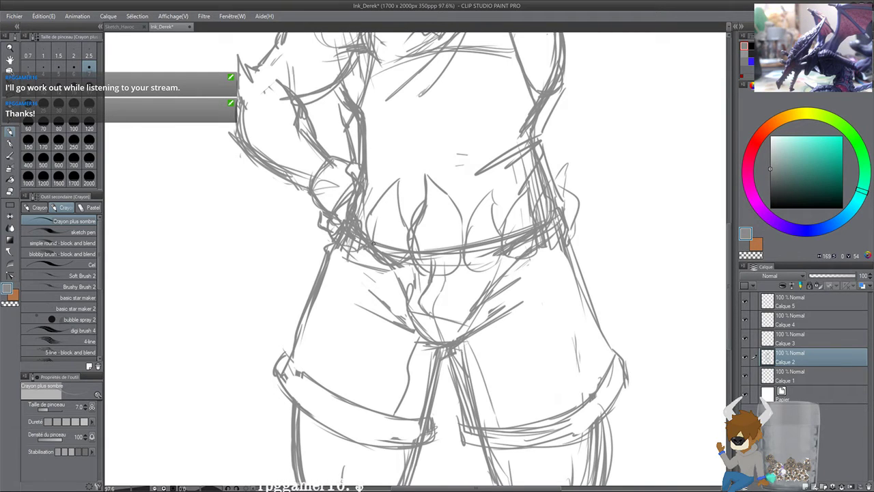
# Step: Thicken the torso contour below the raised arm's armpit and add a short diagonal line under the chest
pyautogui.scroll(6, 373, 243)
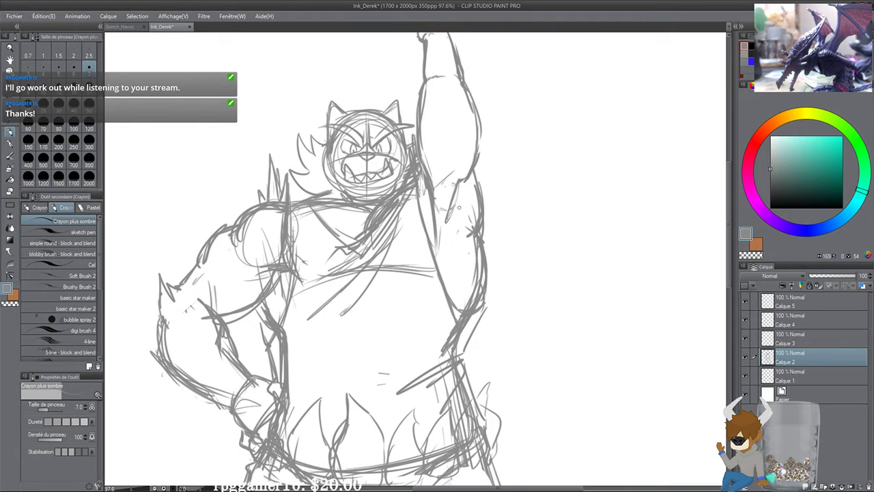
pyautogui.moveTo(483, 172)
pyautogui.mouseDown()
pyautogui.moveTo(473, 218)
pyautogui.moveTo(480, 277)
pyautogui.mouseUp()
pyautogui.moveTo(456, 266); pyautogui.dragTo(463, 229)
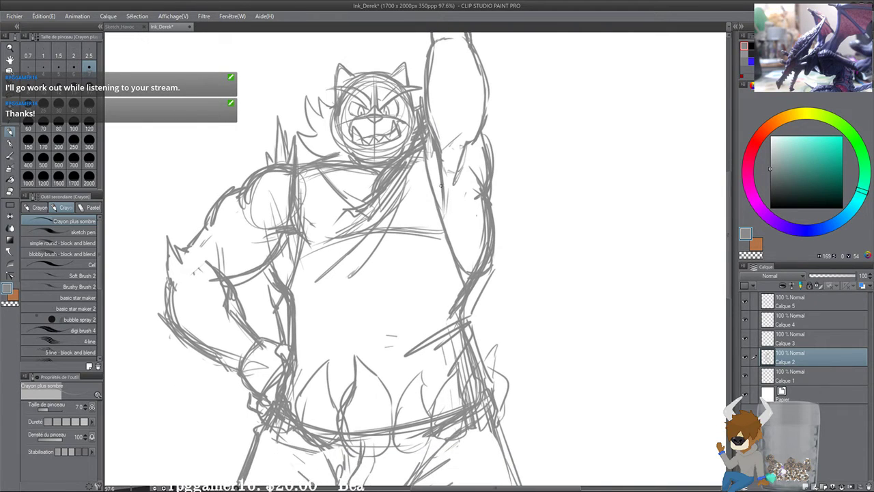
pyautogui.moveTo(443, 181)
pyautogui.mouseDown()
pyautogui.moveTo(448, 228)
pyautogui.moveTo(430, 271)
pyautogui.mouseUp()
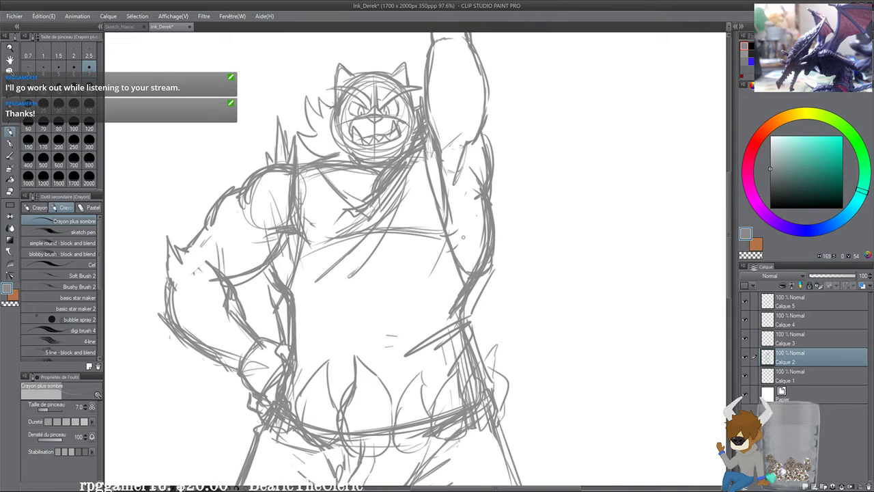
pyautogui.moveTo(453, 257); pyautogui.dragTo(461, 268)
# Step: Add short muscle lines to the upper arm and forearm of the bent arm on the fist side
pyautogui.scroll(-2, 451, 257)
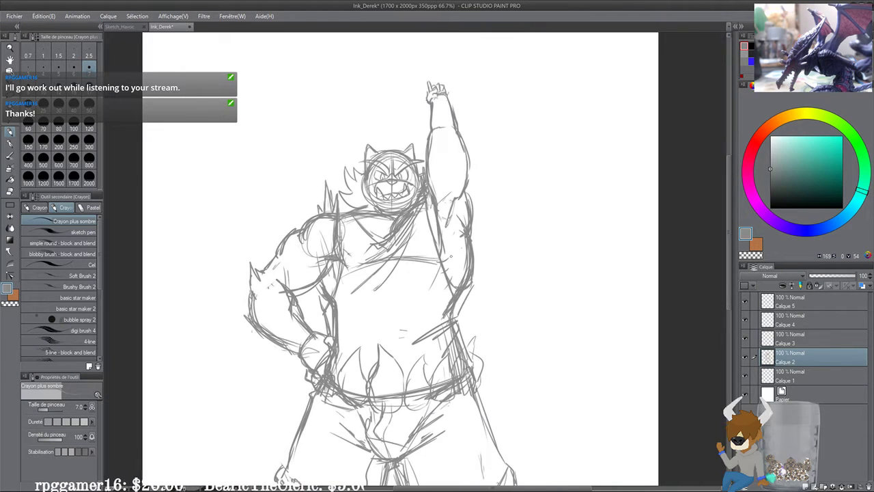
pyautogui.scroll(3, 450, 256)
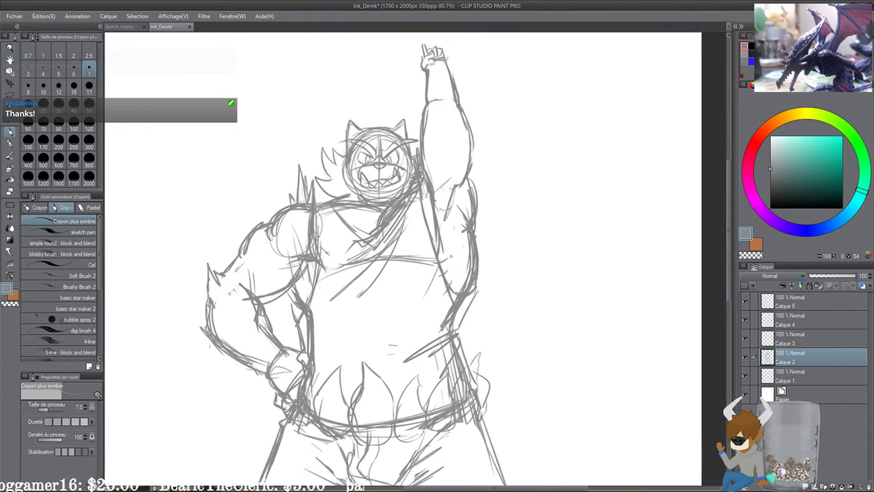
pyautogui.moveTo(452, 277); pyautogui.dragTo(512, 274)
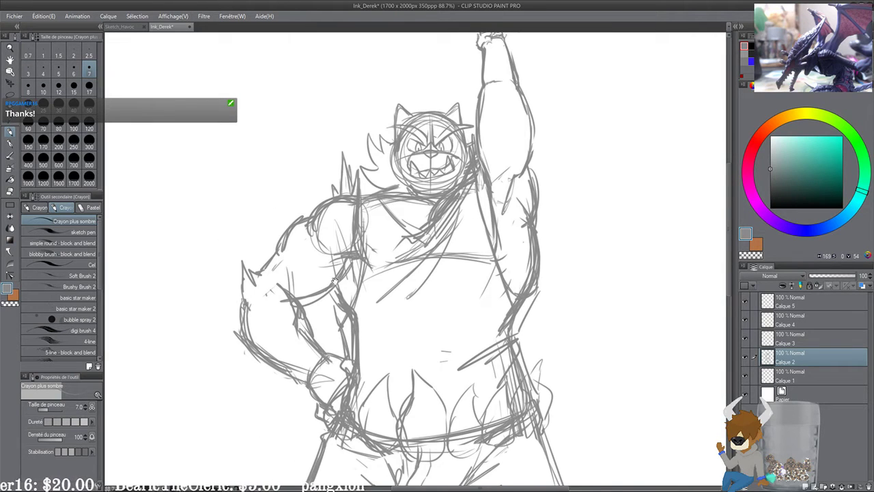
pyautogui.moveTo(317, 246); pyautogui.dragTo(378, 207)
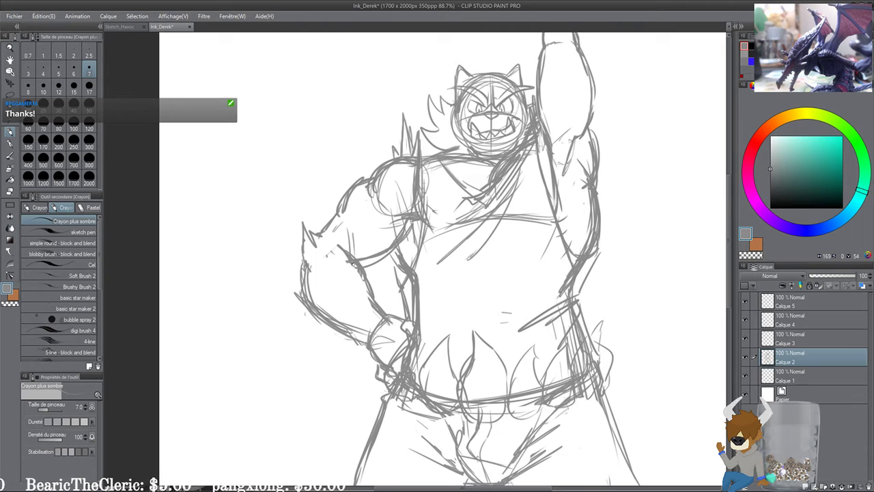
pyautogui.moveTo(361, 271)
pyautogui.mouseDown()
pyautogui.moveTo(371, 307)
pyautogui.moveTo(394, 318)
pyautogui.mouseUp()
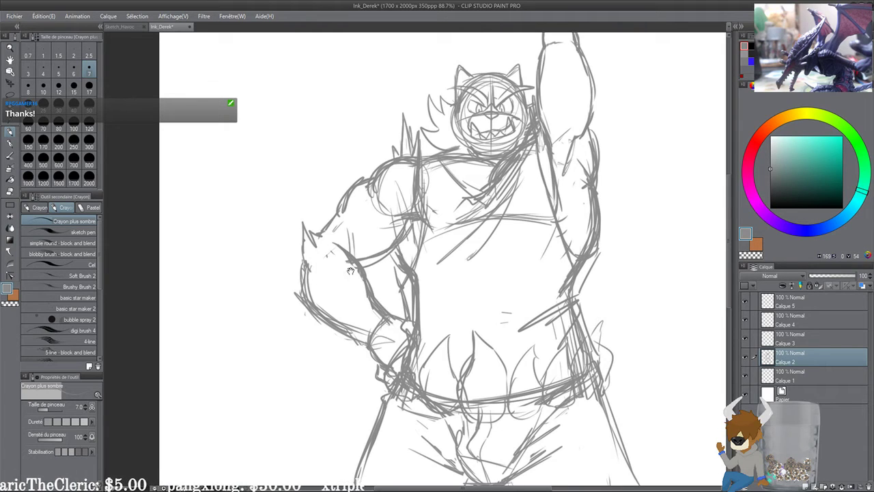
pyautogui.moveTo(330, 263)
pyautogui.mouseDown()
pyautogui.moveTo(332, 282)
pyautogui.moveTo(363, 307)
pyautogui.mouseUp()
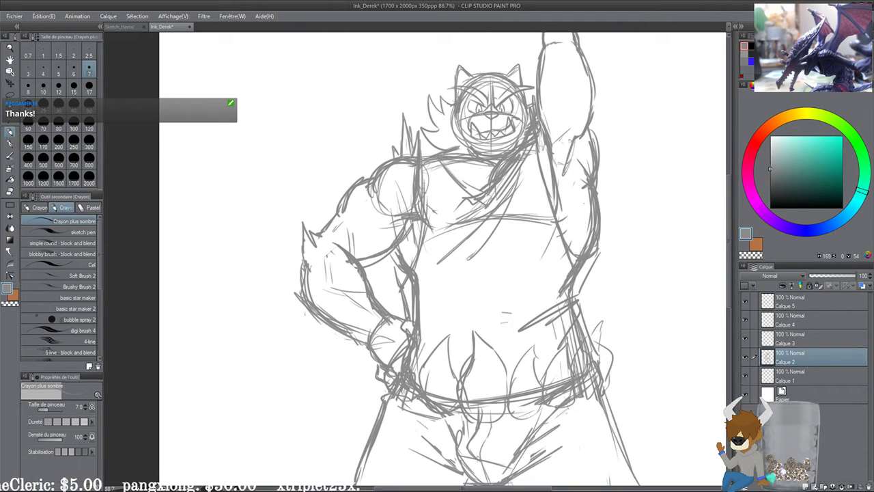
# Step: Draw two short muscle lines inside the forearm of the raised arm
pyautogui.scroll(-1, 323, 196)
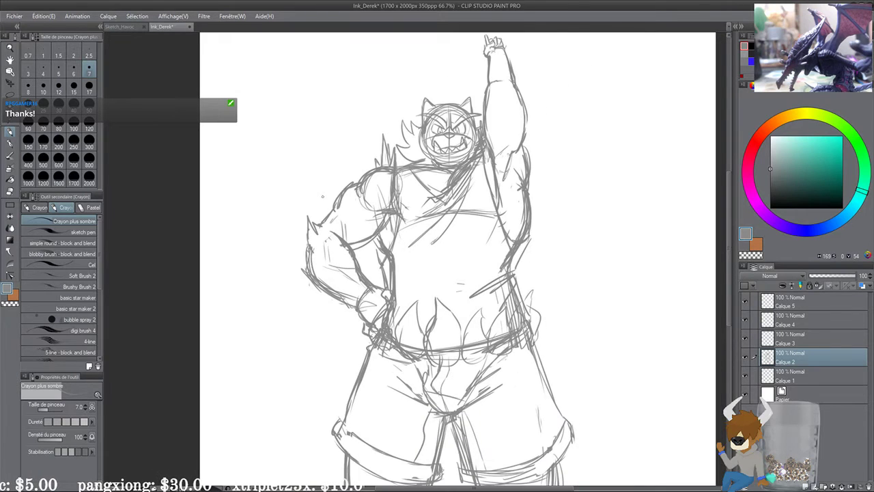
pyautogui.moveTo(532, 151)
pyautogui.mouseDown()
pyautogui.moveTo(514, 220)
pyautogui.moveTo(478, 274)
pyautogui.moveTo(463, 190)
pyautogui.moveTo(457, 285)
pyautogui.moveTo(454, 178)
pyautogui.moveTo(470, 274)
pyautogui.moveTo(460, 288)
pyautogui.mouseUp()
pyautogui.scroll(5, 509, 218)
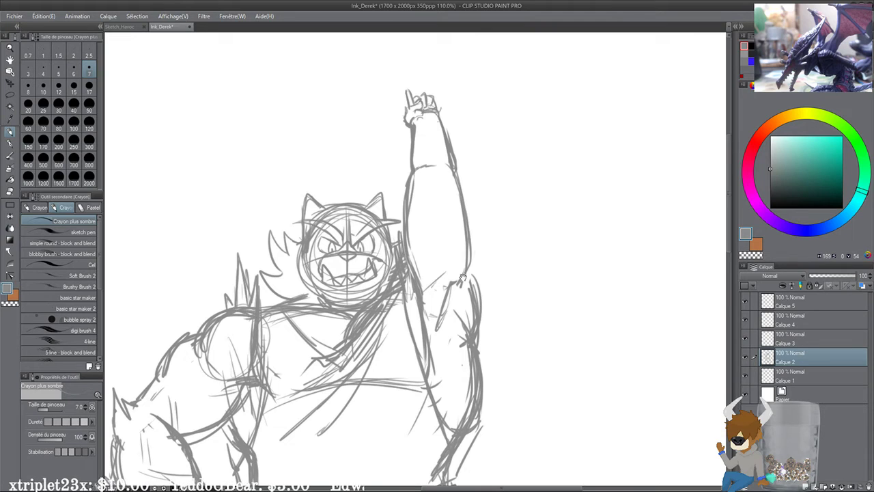
pyautogui.moveTo(432, 185); pyautogui.dragTo(436, 209)
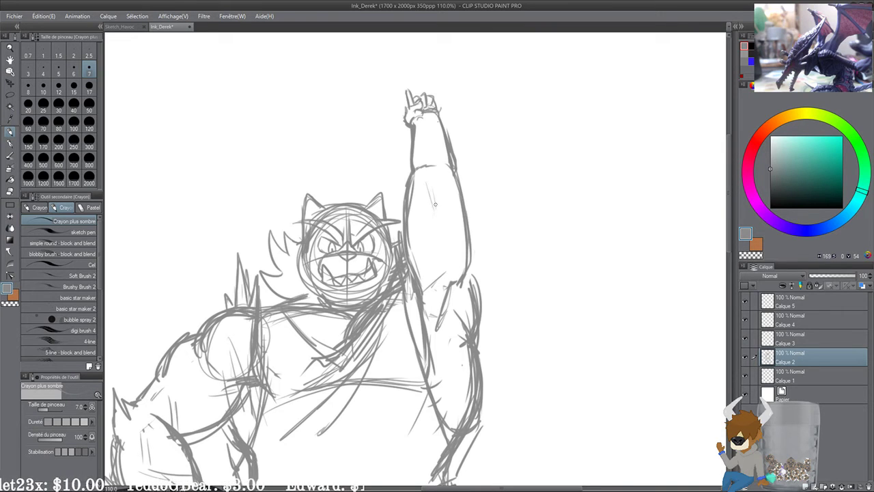
# Step: Set the pencil size to 5, erase the raised hand, and close the forearm with a wrist line
pyautogui.scroll(-2, 459, 183)
pyautogui.moveTo(463, 244); pyautogui.dragTo(482, 305)
pyautogui.scroll(-2, 467, 311)
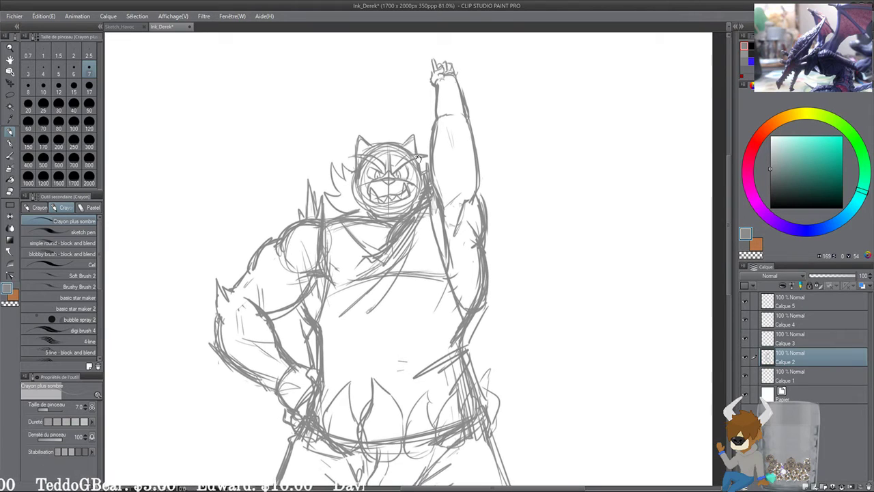
pyautogui.scroll(-2, 402, 198)
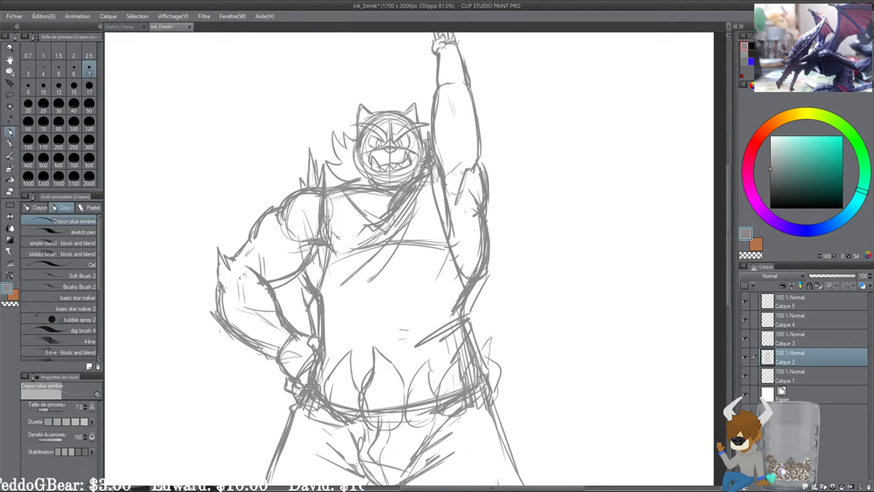
pyautogui.moveTo(430, 161); pyautogui.dragTo(375, 247)
pyautogui.scroll(5, 356, 174)
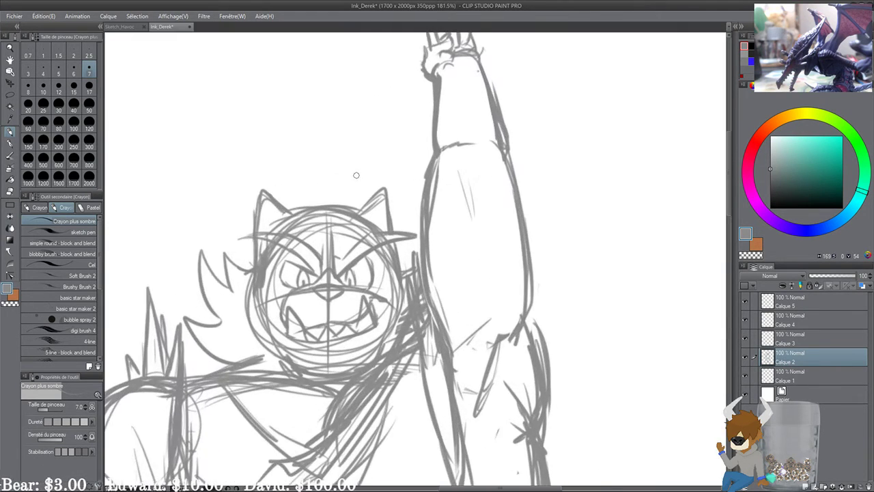
pyautogui.scroll(3, 318, 142)
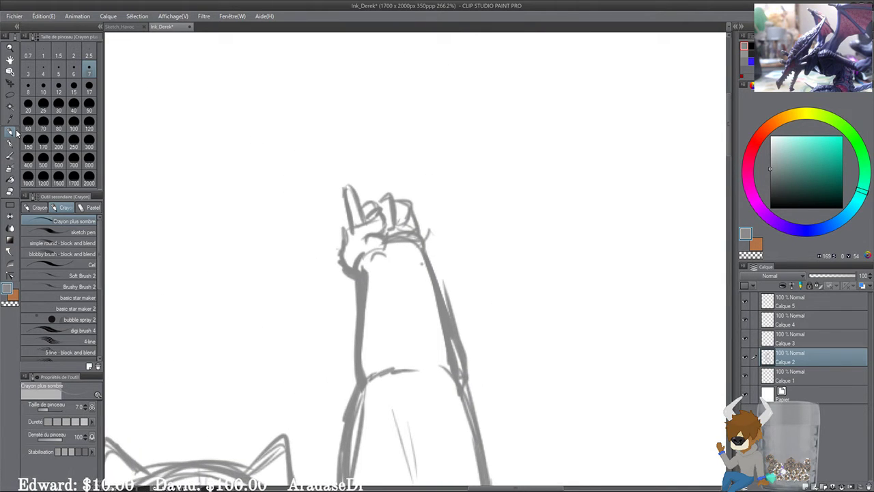
pyautogui.click(59, 72)
pyautogui.moveTo(370, 251); pyautogui.dragTo(339, 186)
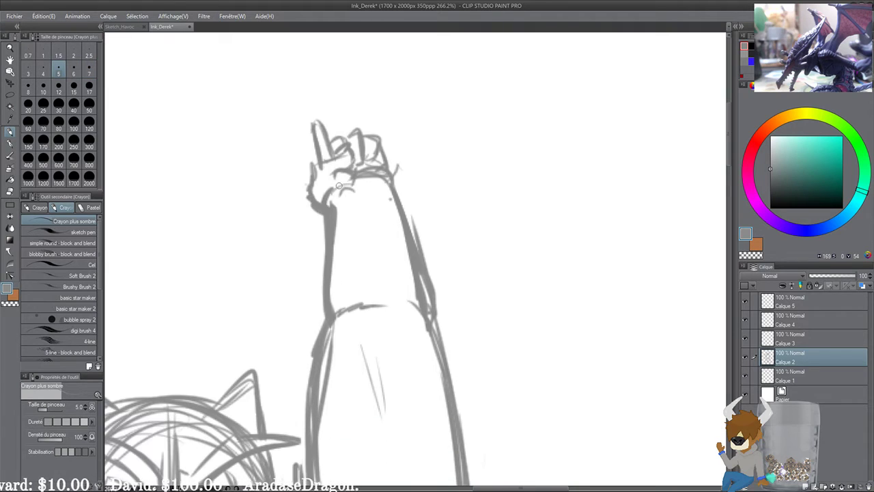
pyautogui.moveTo(286, 176)
pyautogui.mouseDown()
pyautogui.moveTo(326, 140)
pyautogui.moveTo(287, 166)
pyautogui.moveTo(287, 177)
pyautogui.moveTo(331, 209)
pyautogui.moveTo(332, 170)
pyautogui.moveTo(379, 168)
pyautogui.moveTo(401, 204)
pyautogui.moveTo(331, 170)
pyautogui.mouseUp()
pyautogui.press('p')
pyautogui.moveTo(327, 242)
pyautogui.mouseDown()
pyautogui.moveTo(344, 162)
pyautogui.moveTo(400, 201)
pyautogui.moveTo(417, 268)
pyautogui.mouseUp()
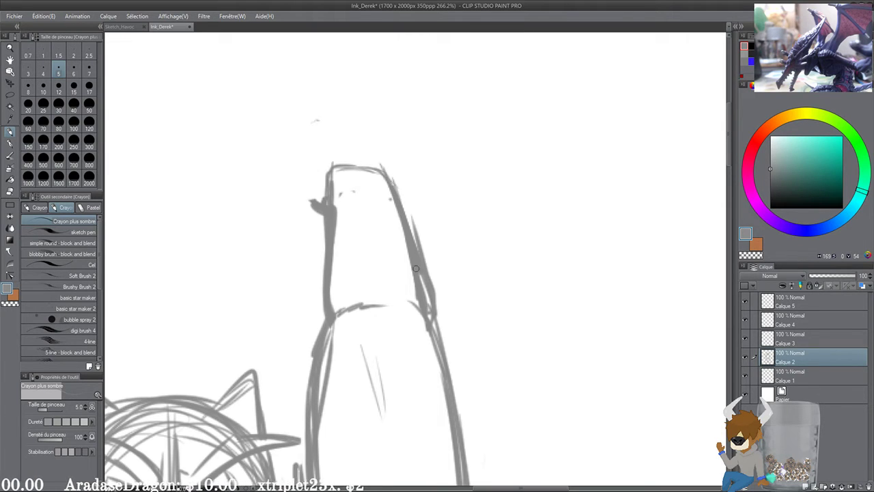
# Step: Sketch the palm's lower edge over the wrist, and try and erase a bent thumb and finger shape above it
pyautogui.moveTo(319, 179)
pyautogui.mouseDown()
pyautogui.moveTo(325, 164)
pyautogui.moveTo(311, 172)
pyautogui.moveTo(298, 159)
pyautogui.moveTo(320, 137)
pyautogui.moveTo(341, 137)
pyautogui.moveTo(326, 151)
pyautogui.moveTo(345, 155)
pyautogui.moveTo(316, 149)
pyautogui.moveTo(305, 168)
pyautogui.moveTo(304, 141)
pyautogui.moveTo(351, 128)
pyautogui.moveTo(344, 144)
pyautogui.moveTo(352, 124)
pyautogui.mouseUp()
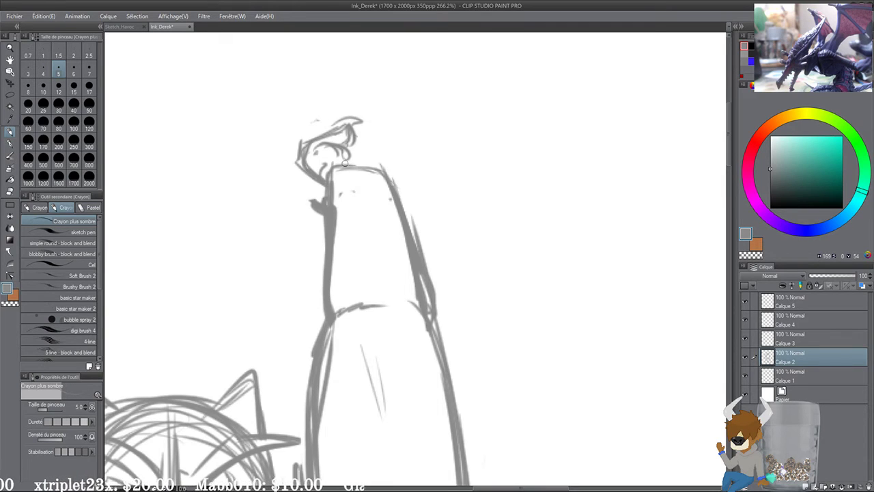
pyautogui.moveTo(345, 163)
pyautogui.mouseDown()
pyautogui.moveTo(391, 164)
pyautogui.moveTo(385, 169)
pyautogui.mouseUp()
pyautogui.moveTo(384, 169); pyautogui.dragTo(391, 177)
pyautogui.moveTo(340, 130)
pyautogui.mouseDown()
pyautogui.moveTo(322, 156)
pyautogui.moveTo(352, 154)
pyautogui.mouseUp()
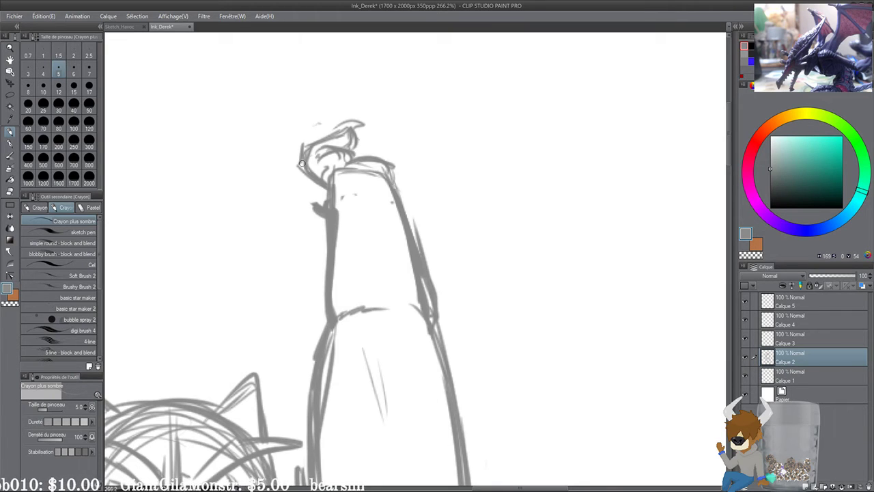
pyautogui.press('e')
pyautogui.moveTo(321, 146); pyautogui.dragTo(336, 139)
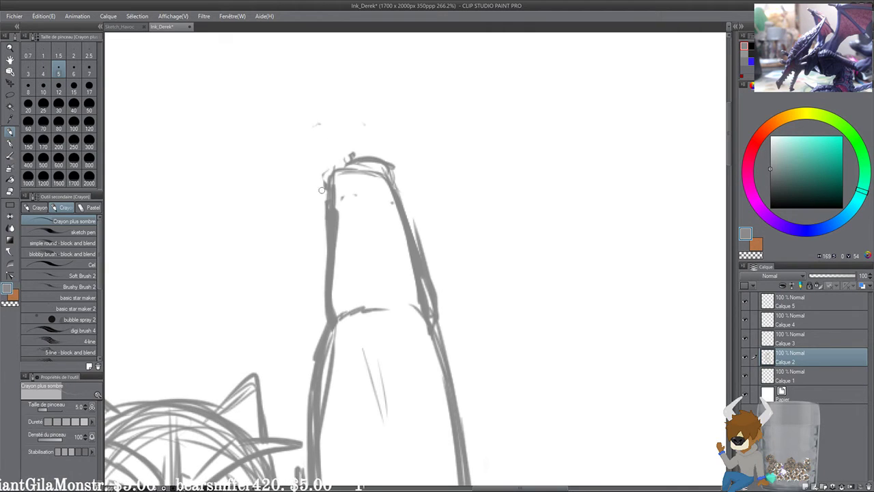
# Step: Draw the raised hand as a fist with curled fingers, a thumb and a clawed index finger pointing up
pyautogui.moveTo(322, 190)
pyautogui.mouseDown()
pyautogui.moveTo(328, 116)
pyautogui.moveTo(347, 126)
pyautogui.moveTo(341, 140)
pyautogui.moveTo(358, 157)
pyautogui.moveTo(342, 148)
pyautogui.moveTo(336, 120)
pyautogui.moveTo(351, 124)
pyautogui.moveTo(343, 141)
pyautogui.moveTo(335, 128)
pyautogui.moveTo(325, 173)
pyautogui.moveTo(334, 124)
pyautogui.moveTo(376, 127)
pyautogui.moveTo(346, 130)
pyautogui.moveTo(364, 136)
pyautogui.moveTo(374, 126)
pyautogui.moveTo(369, 147)
pyautogui.moveTo(390, 137)
pyautogui.moveTo(379, 119)
pyautogui.moveTo(380, 155)
pyautogui.moveTo(358, 149)
pyautogui.moveTo(386, 163)
pyautogui.moveTo(389, 175)
pyautogui.mouseUp()
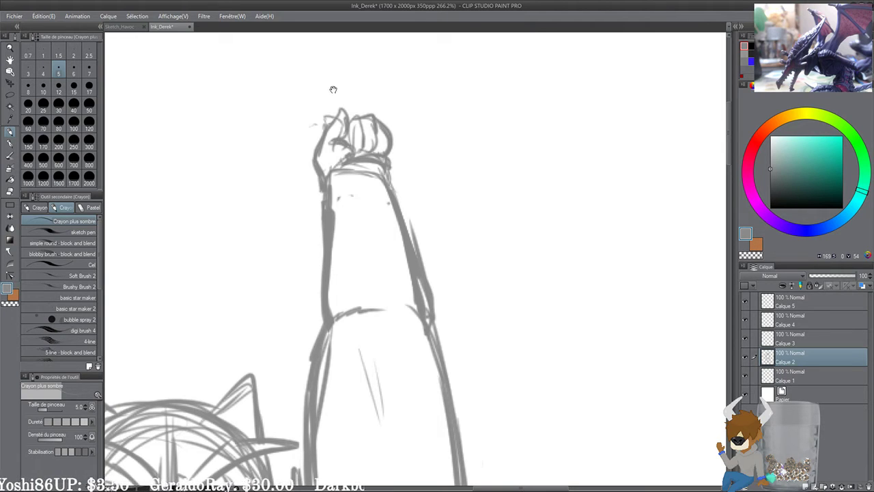
pyautogui.moveTo(331, 101)
pyautogui.mouseDown()
pyautogui.moveTo(331, 138)
pyautogui.moveTo(321, 151)
pyautogui.mouseUp()
pyautogui.moveTo(324, 110)
pyautogui.mouseDown()
pyautogui.moveTo(320, 151)
pyautogui.moveTo(328, 101)
pyautogui.moveTo(335, 133)
pyautogui.moveTo(320, 97)
pyautogui.moveTo(318, 136)
pyautogui.moveTo(347, 152)
pyautogui.moveTo(324, 91)
pyautogui.mouseUp()
pyautogui.moveTo(324, 92); pyautogui.dragTo(329, 101)
# Step: Erase the wrist line and both side outlines of the raised forearm, between the hand and the elbow
pyautogui.scroll(-1, 363, 126)
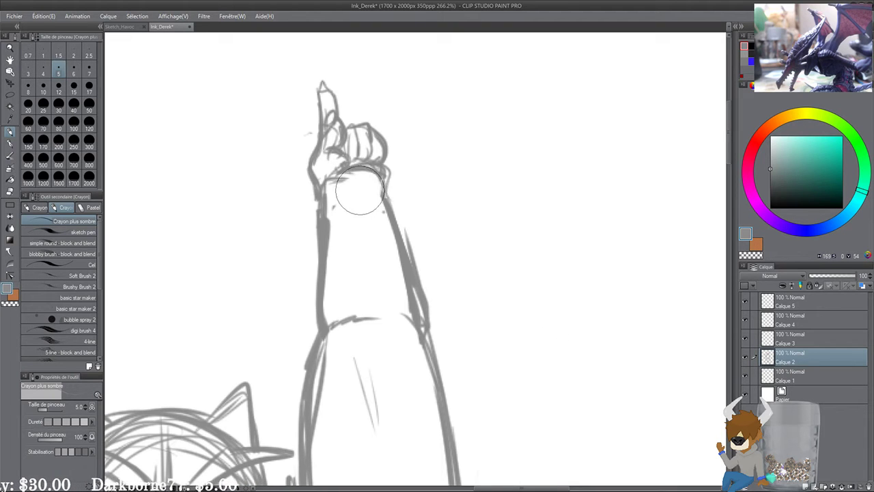
pyautogui.moveTo(362, 213); pyautogui.dragTo(297, 200)
pyautogui.moveTo(409, 224); pyautogui.dragTo(444, 306)
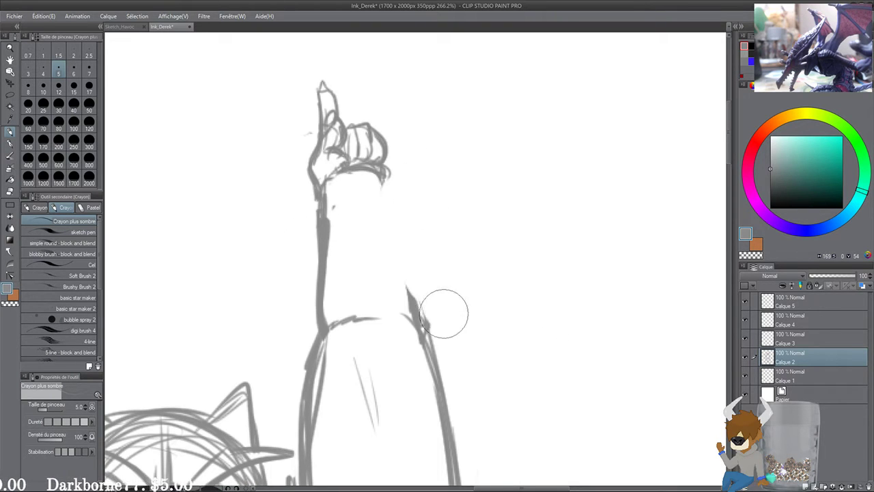
pyautogui.moveTo(315, 215); pyautogui.dragTo(303, 301)
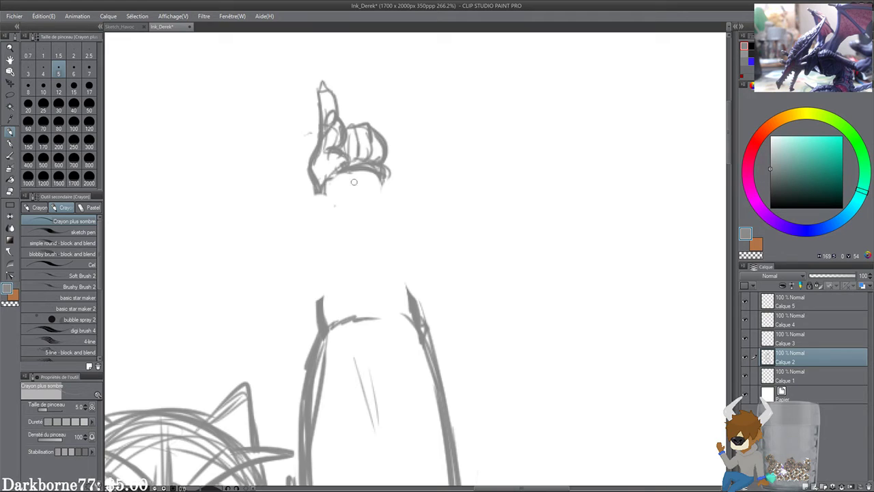
# Step: Redraw the lower edge of the raised palm, and try and undo short wrist lines below it
pyautogui.moveTo(384, 174)
pyautogui.mouseDown()
pyautogui.moveTo(389, 194)
pyautogui.moveTo(372, 165)
pyautogui.mouseUp()
pyautogui.hotkey('ctrl', 'z')
pyautogui.hotkey('ctrl', 'z')
pyautogui.moveTo(351, 164); pyautogui.dragTo(388, 172)
pyautogui.moveTo(322, 187); pyautogui.dragTo(327, 232)
pyautogui.moveTo(387, 184); pyautogui.dragTo(385, 201)
pyautogui.hotkey('ctrl', 'z')
pyautogui.hotkey('ctrl', 'z')
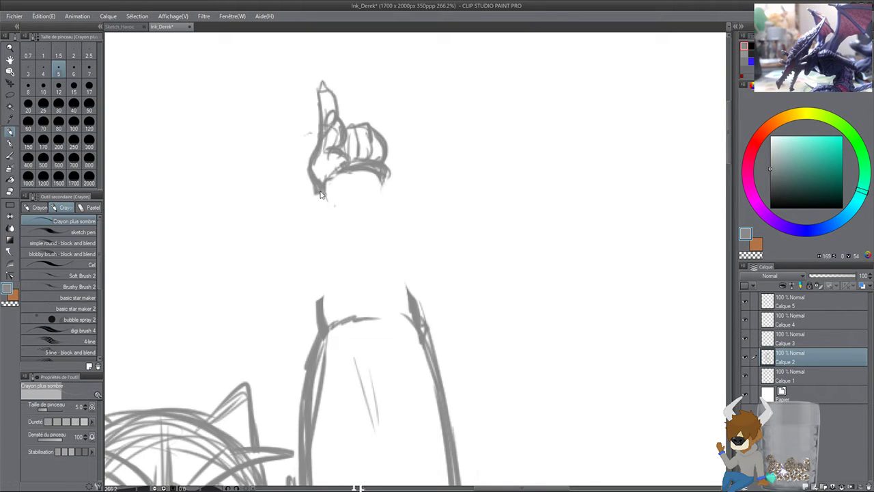
# Step: Redraw both sides of the raised forearm, widening from a narrow wrist down to the elbow line
pyautogui.moveTo(315, 177); pyautogui.dragTo(331, 192)
pyautogui.moveTo(384, 183)
pyautogui.mouseDown()
pyautogui.moveTo(383, 210)
pyautogui.moveTo(414, 311)
pyautogui.moveTo(415, 279)
pyautogui.mouseUp()
pyautogui.moveTo(381, 183)
pyautogui.mouseDown()
pyautogui.moveTo(403, 258)
pyautogui.moveTo(392, 216)
pyautogui.mouseUp()
pyautogui.moveTo(397, 218); pyautogui.dragTo(419, 303)
pyautogui.moveTo(383, 173); pyautogui.dragTo(390, 201)
pyautogui.moveTo(325, 194)
pyautogui.mouseDown()
pyautogui.moveTo(328, 263)
pyautogui.moveTo(325, 179)
pyautogui.moveTo(330, 231)
pyautogui.moveTo(314, 327)
pyautogui.mouseUp()
pyautogui.hotkey('ctrl', 'z')
pyautogui.hotkey('ctrl', 'z')
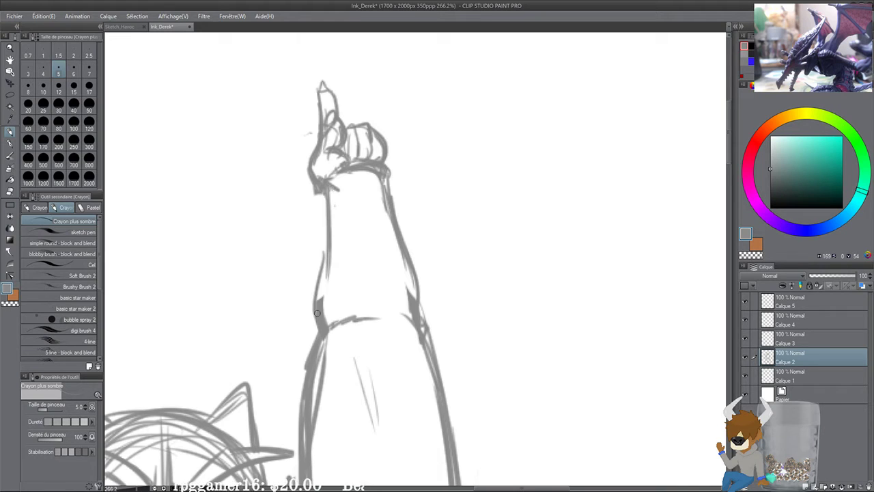
pyautogui.moveTo(333, 213)
pyautogui.mouseDown()
pyautogui.moveTo(322, 300)
pyautogui.moveTo(322, 267)
pyautogui.mouseUp()
pyautogui.scroll(-17, 308, 151)
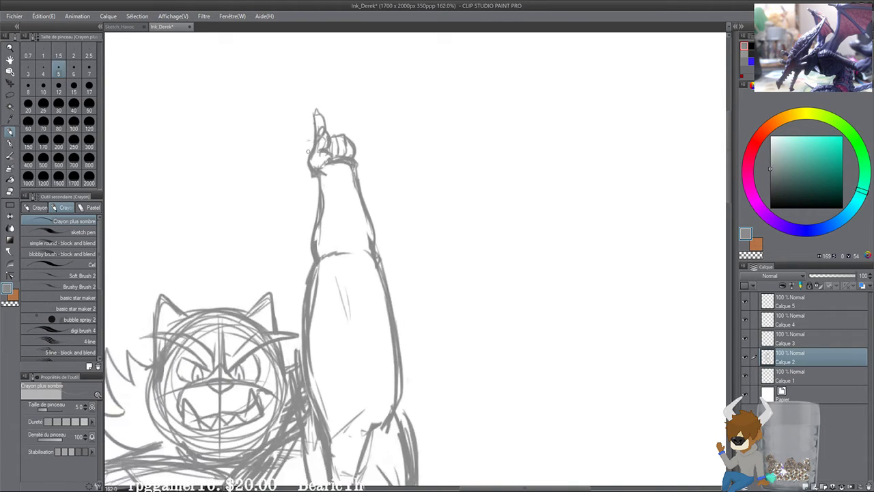
# Step: Try a loose L-shaped finger and thumb sketch in the empty space beside the raised arm
pyautogui.moveTo(284, 192); pyautogui.dragTo(337, 137)
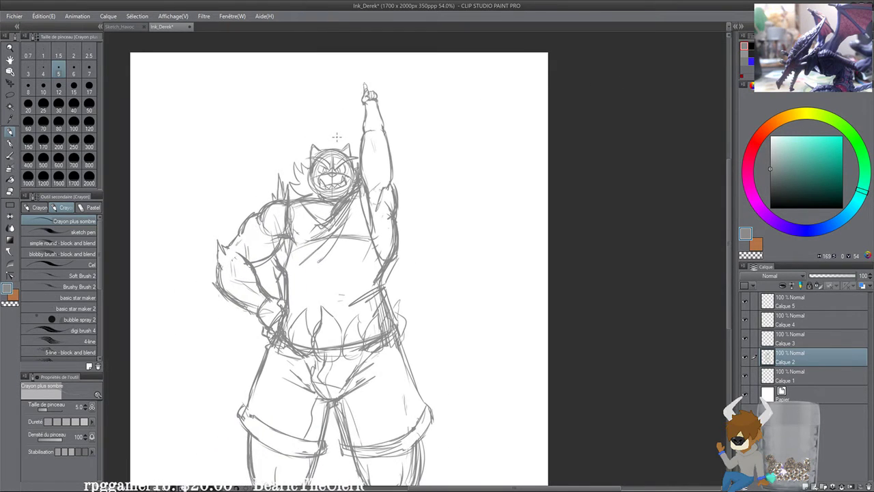
pyautogui.scroll(6, 336, 137)
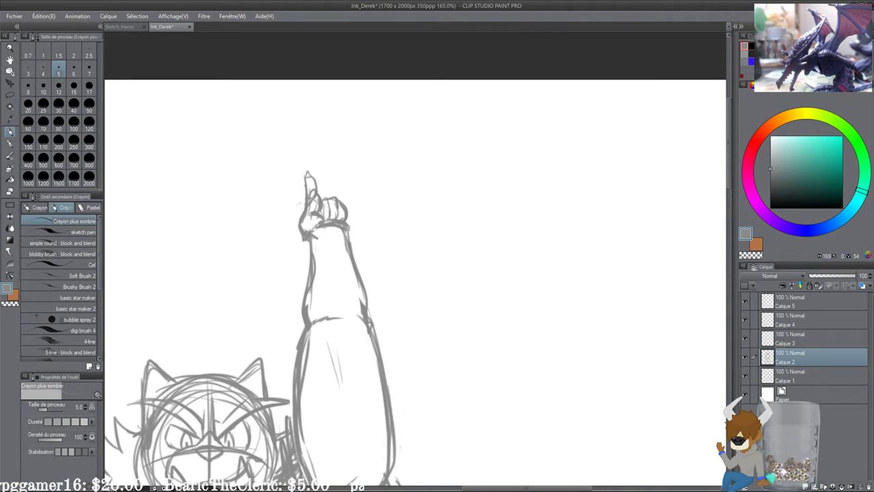
pyautogui.moveTo(452, 197)
pyautogui.mouseDown()
pyautogui.moveTo(507, 188)
pyautogui.moveTo(459, 211)
pyautogui.moveTo(458, 189)
pyautogui.moveTo(457, 199)
pyautogui.mouseUp()
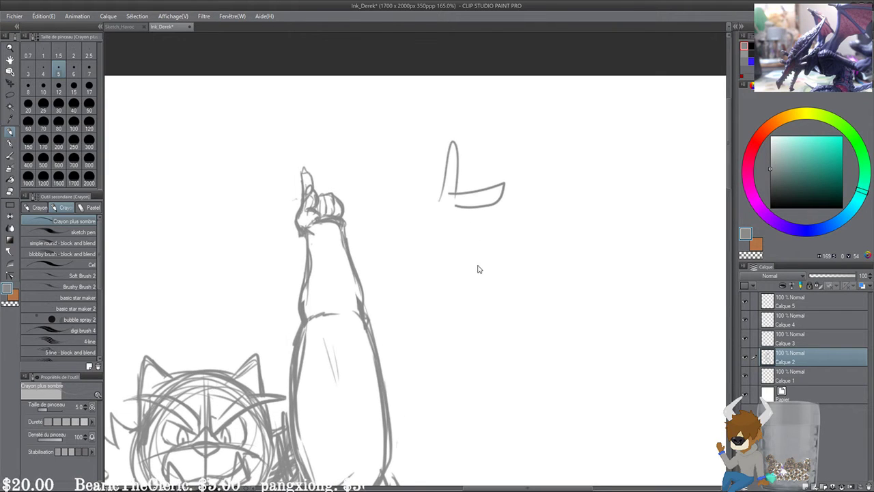
pyautogui.hotkey('ctrl', 'z')
pyautogui.hotkey('ctrl', 'z')
# Step: Erase the raised hand's clawed index finger and redraw it as a slimmer finger pointing up behind the thumb
pyautogui.moveTo(395, 249); pyautogui.dragTo(496, 242)
pyautogui.scroll(4, 502, 180)
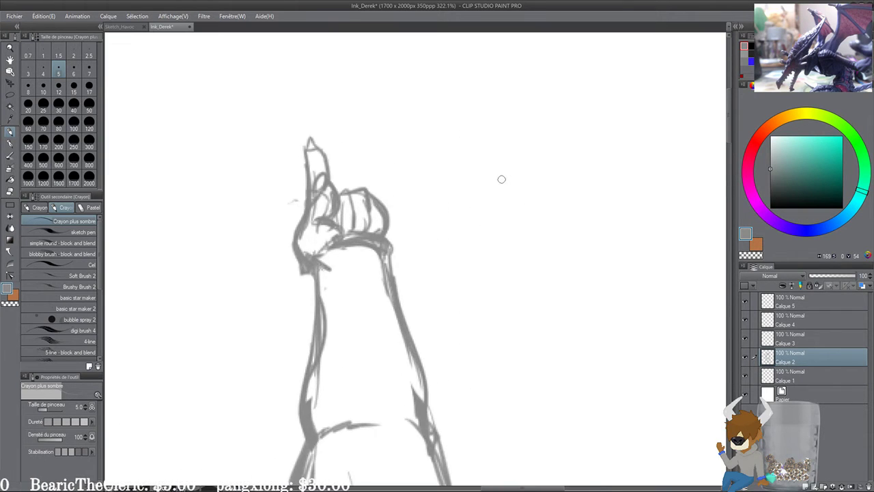
pyautogui.moveTo(400, 111)
pyautogui.mouseDown()
pyautogui.moveTo(369, 150)
pyautogui.moveTo(406, 133)
pyautogui.moveTo(360, 167)
pyautogui.mouseUp()
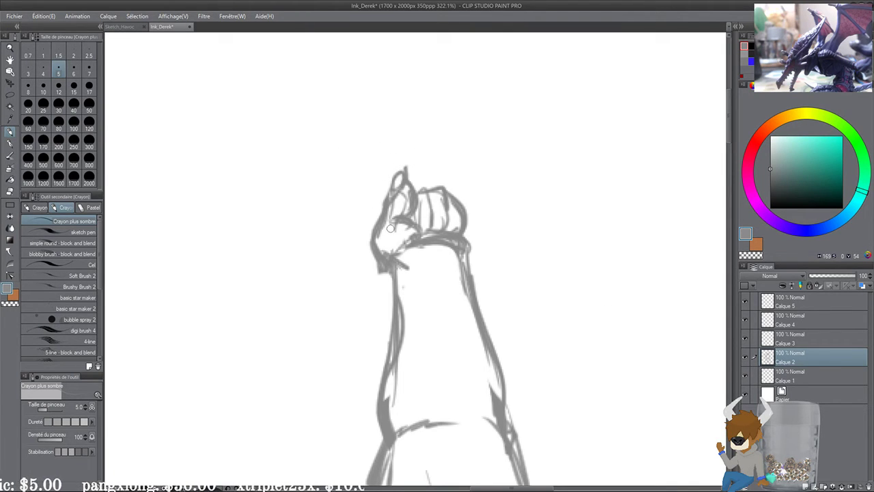
pyautogui.moveTo(407, 209)
pyautogui.mouseDown()
pyautogui.moveTo(408, 219)
pyautogui.moveTo(391, 219)
pyautogui.moveTo(383, 144)
pyautogui.moveTo(400, 159)
pyautogui.moveTo(404, 177)
pyautogui.mouseUp()
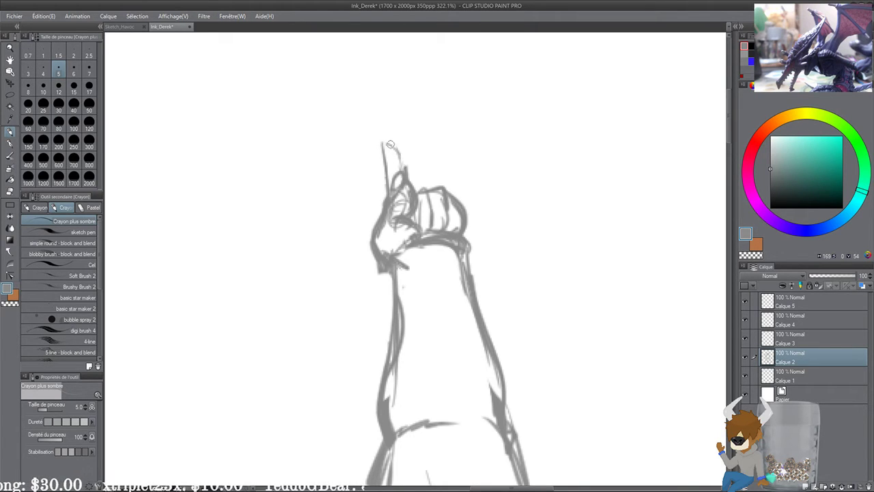
pyautogui.scroll(-3, 389, 144)
pyautogui.scroll(2, 388, 148)
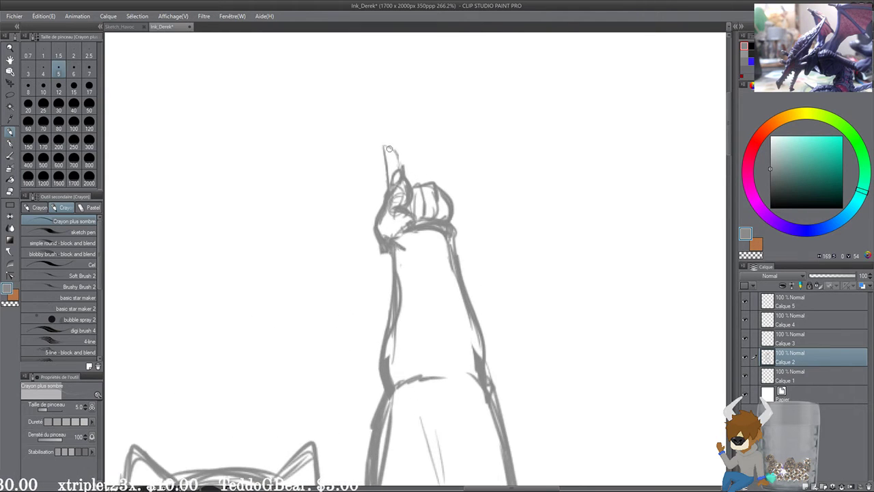
pyautogui.scroll(-3, 384, 152)
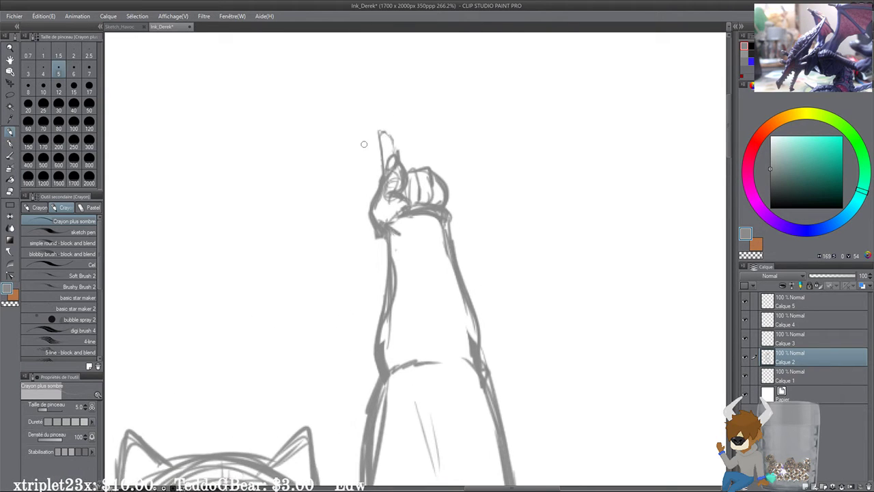
pyautogui.scroll(4, 364, 143)
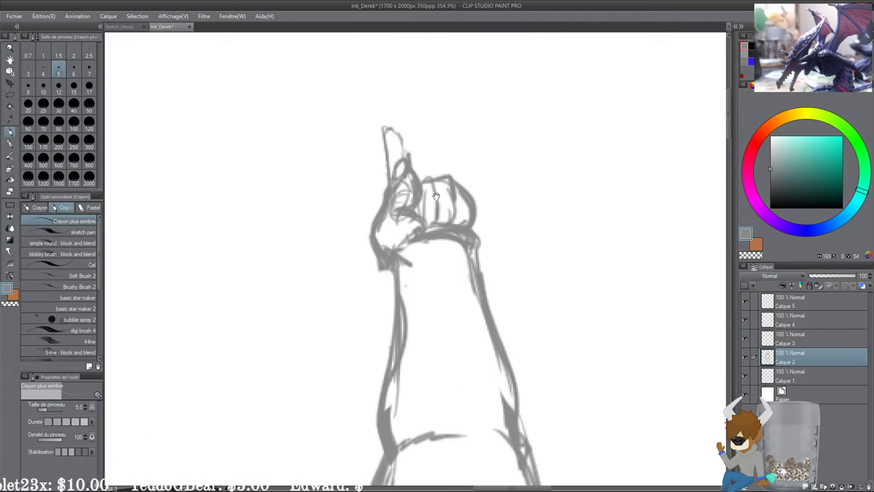
# Step: Refine the thumb and the curled fingers of the raised fist, reinforcing the knuckle outline
pyautogui.moveTo(409, 200); pyautogui.dragTo(397, 209)
pyautogui.moveTo(416, 169)
pyautogui.mouseDown()
pyautogui.moveTo(401, 202)
pyautogui.moveTo(426, 178)
pyautogui.moveTo(437, 220)
pyautogui.mouseUp()
pyautogui.moveTo(450, 179)
pyautogui.mouseDown()
pyautogui.moveTo(473, 192)
pyautogui.moveTo(474, 224)
pyautogui.mouseUp()
pyautogui.scroll(-8, 355, 69)
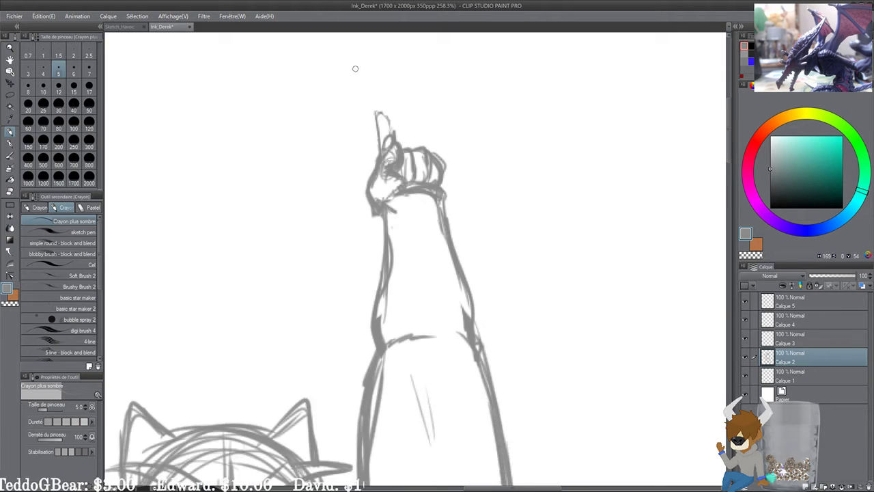
pyautogui.scroll(-2, 355, 68)
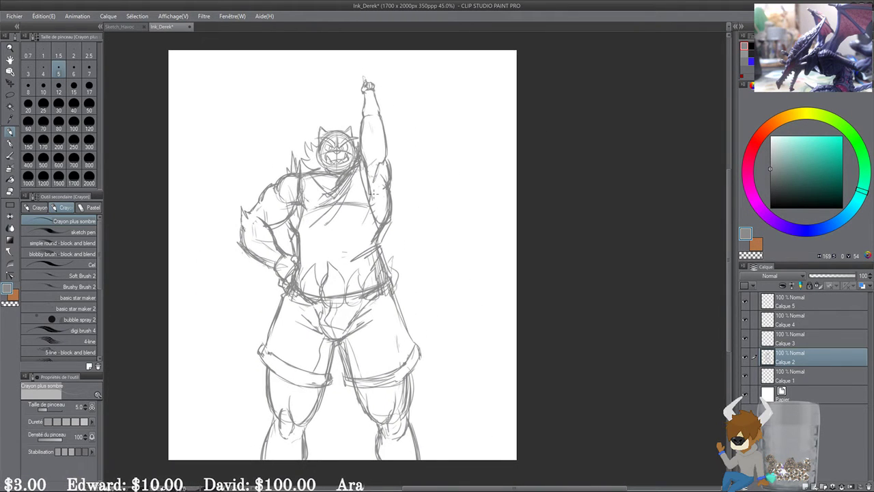
# Step: Set the pencil size to 7, then erase and redraw the outer thigh contour below the cuff, on the raised arm's side
pyautogui.scroll(3, 354, 246)
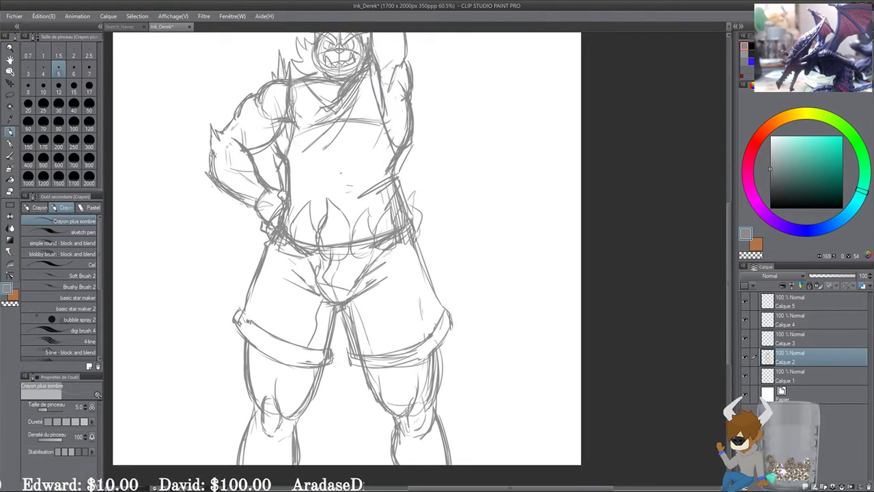
pyautogui.click(92, 66)
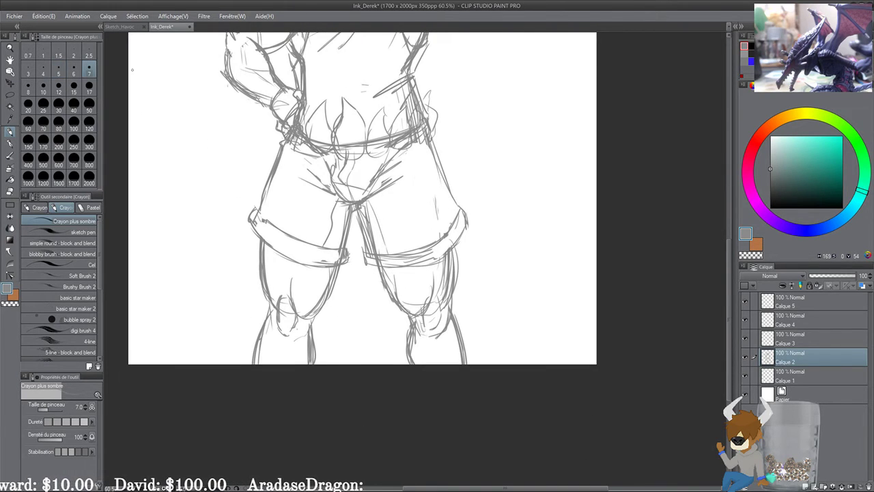
pyautogui.moveTo(459, 244)
pyautogui.mouseDown()
pyautogui.moveTo(449, 304)
pyautogui.moveTo(454, 296)
pyautogui.mouseUp()
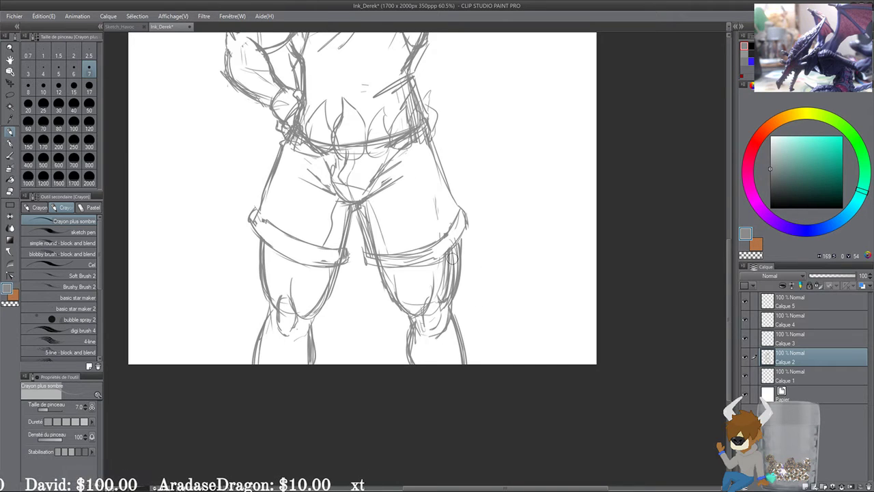
pyautogui.moveTo(453, 258); pyautogui.dragTo(453, 290)
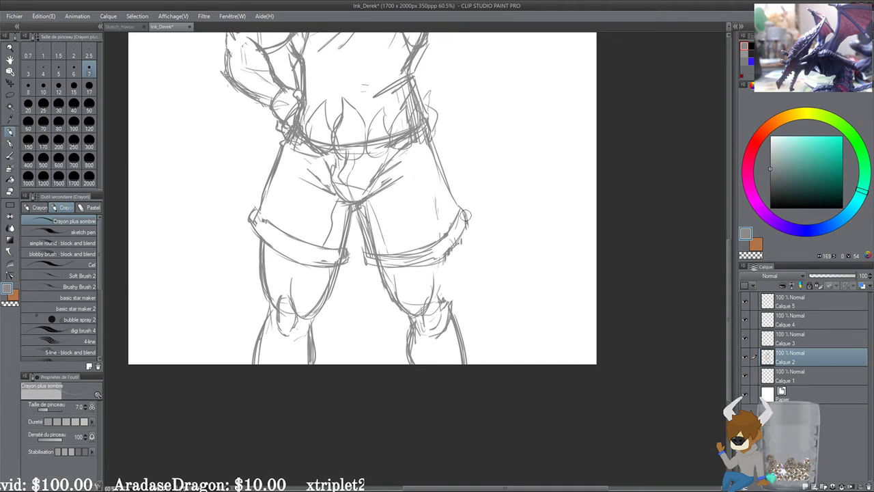
pyautogui.moveTo(457, 245); pyautogui.dragTo(451, 303)
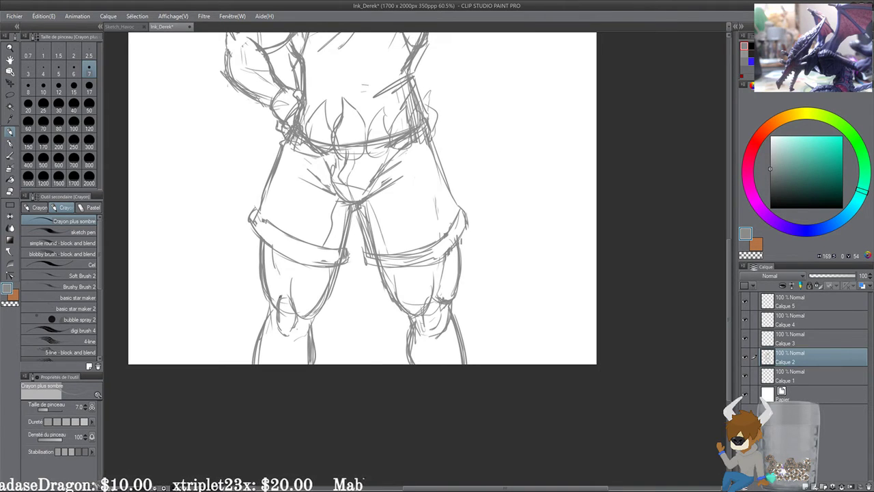
# Step: Thicken the outer contour of the opposite thigh and reinforce the inner contour of the first leg down to the knee
pyautogui.moveTo(265, 246)
pyautogui.mouseDown()
pyautogui.moveTo(258, 301)
pyautogui.moveTo(262, 295)
pyautogui.mouseUp()
pyautogui.moveTo(260, 242)
pyautogui.mouseDown()
pyautogui.moveTo(272, 305)
pyautogui.moveTo(264, 293)
pyautogui.mouseUp()
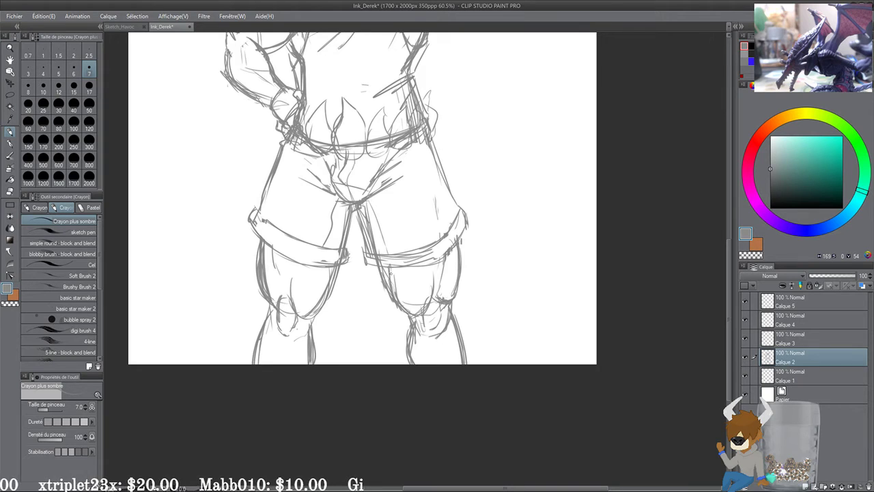
pyautogui.moveTo(405, 268)
pyautogui.mouseDown()
pyautogui.moveTo(421, 383)
pyautogui.moveTo(412, 317)
pyautogui.mouseUp()
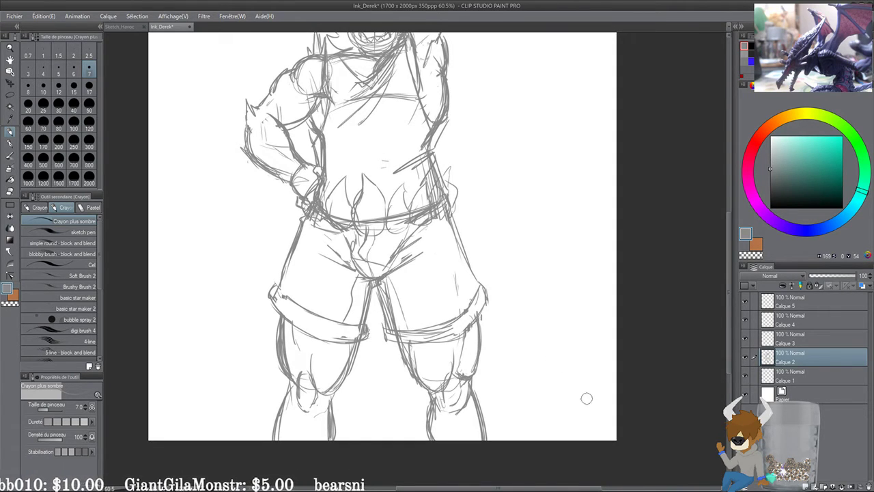
# Step: Redraw the outer and inner outlines of both thighs as fuller curves running from the waist and crotch through the shorts' cuffs
pyautogui.moveTo(513, 214); pyautogui.dragTo(512, 211)
pyautogui.moveTo(452, 214); pyautogui.dragTo(480, 329)
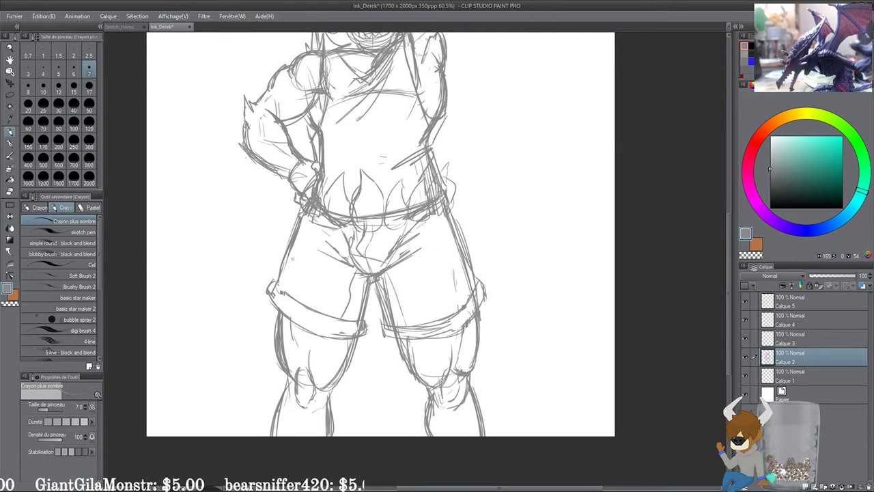
pyautogui.moveTo(305, 221); pyautogui.dragTo(275, 316)
pyautogui.moveTo(307, 221)
pyautogui.mouseDown()
pyautogui.moveTo(289, 261)
pyautogui.moveTo(276, 335)
pyautogui.moveTo(295, 246)
pyautogui.mouseUp()
pyautogui.moveTo(295, 251); pyautogui.dragTo(282, 312)
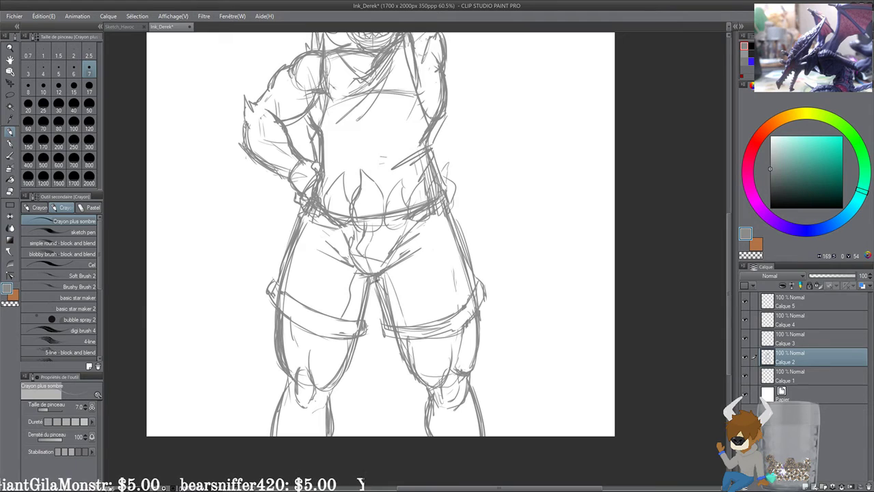
pyautogui.moveTo(375, 283); pyautogui.dragTo(356, 336)
pyautogui.moveTo(374, 284); pyautogui.dragTo(388, 319)
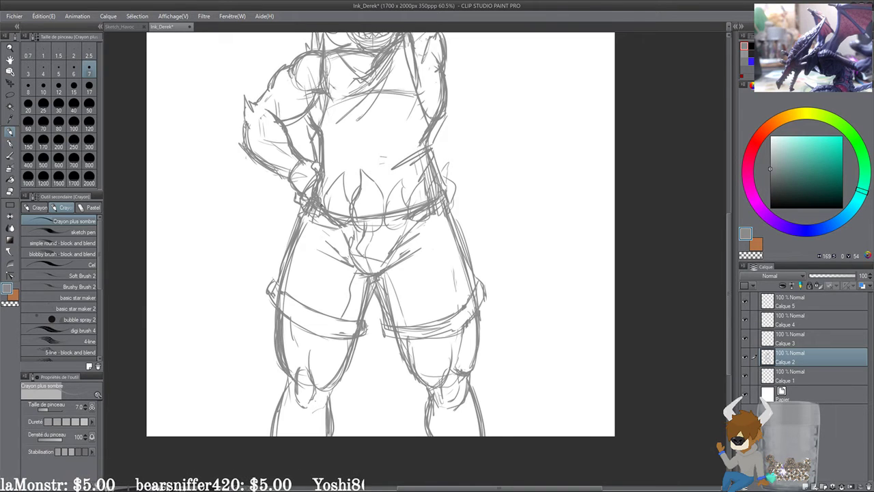
# Step: Erase the rolled cuffs of the shorts and replace them with a single curved hem line around each thigh
pyautogui.moveTo(307, 303)
pyautogui.mouseDown()
pyautogui.moveTo(338, 332)
pyautogui.moveTo(348, 315)
pyautogui.moveTo(371, 324)
pyautogui.moveTo(357, 347)
pyautogui.mouseUp()
pyautogui.moveTo(273, 270)
pyautogui.mouseDown()
pyautogui.moveTo(271, 299)
pyautogui.moveTo(341, 335)
pyautogui.mouseUp()
pyautogui.moveTo(293, 314)
pyautogui.mouseDown()
pyautogui.moveTo(355, 335)
pyautogui.moveTo(382, 310)
pyautogui.moveTo(427, 333)
pyautogui.moveTo(474, 314)
pyautogui.mouseUp()
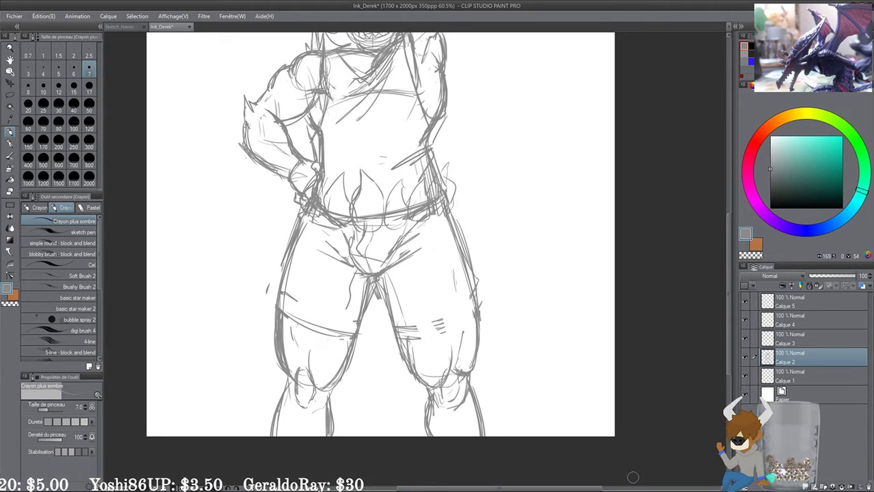
pyautogui.moveTo(423, 335); pyautogui.dragTo(478, 312)
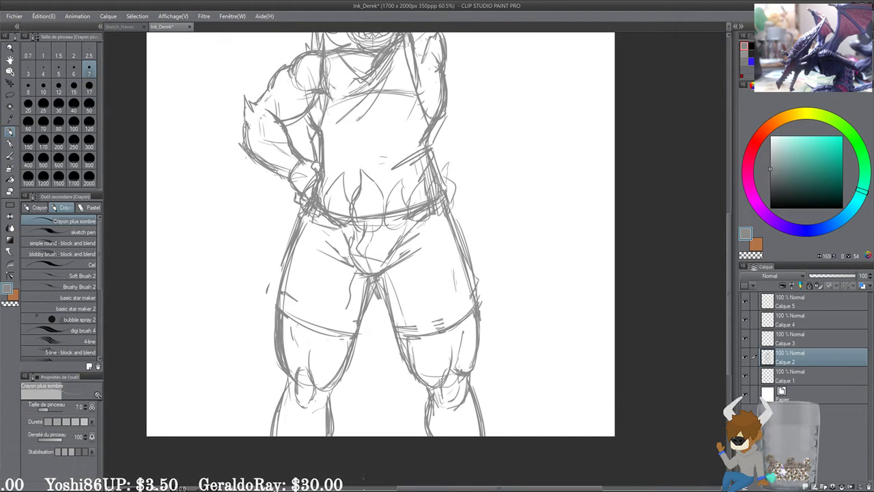
pyautogui.moveTo(453, 250); pyautogui.dragTo(451, 287)
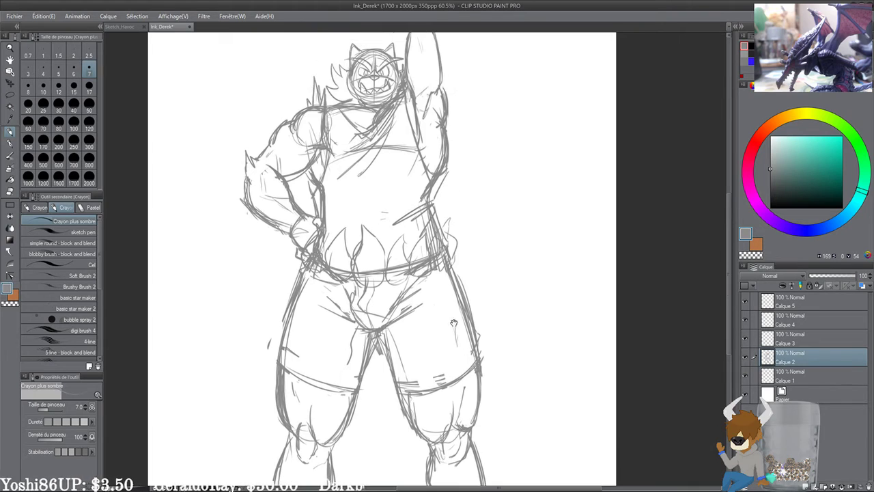
pyautogui.scroll(-1, 446, 309)
pyautogui.scroll(-2, 445, 309)
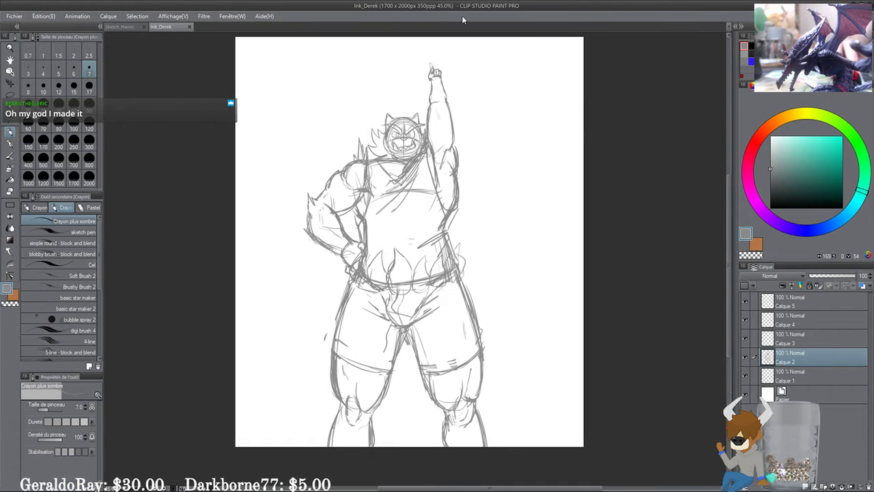
# Step: Sketch overlapping construction circles for a small head in the blank area beside the thigh on the raised arm's side
pyautogui.scroll(2, 404, 120)
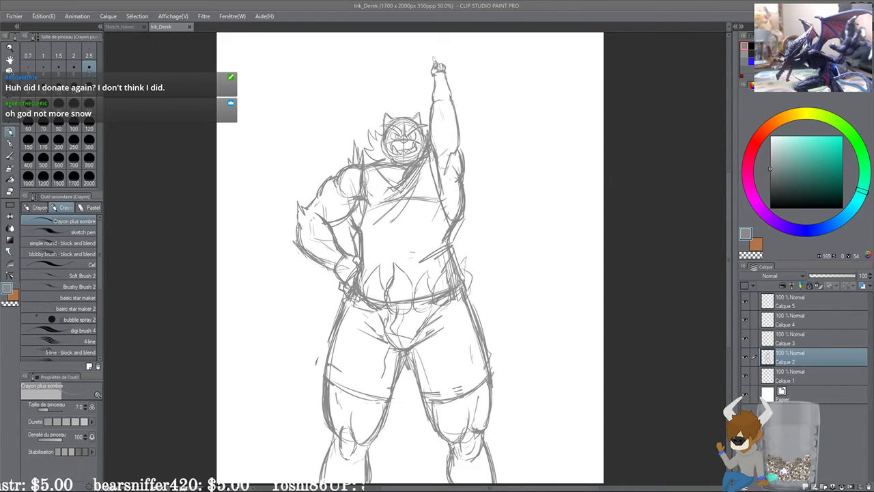
pyautogui.moveTo(547, 358); pyautogui.dragTo(544, 293)
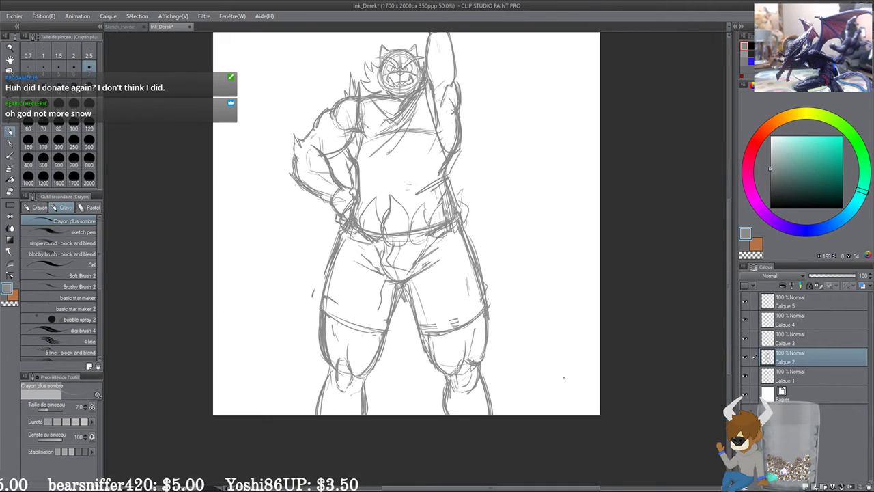
pyautogui.scroll(2, 539, 374)
pyautogui.scroll(2, 513, 297)
pyautogui.moveTo(567, 320)
pyautogui.mouseDown()
pyautogui.moveTo(442, 259)
pyautogui.moveTo(460, 294)
pyautogui.moveTo(431, 298)
pyautogui.moveTo(422, 267)
pyautogui.moveTo(454, 279)
pyautogui.mouseUp()
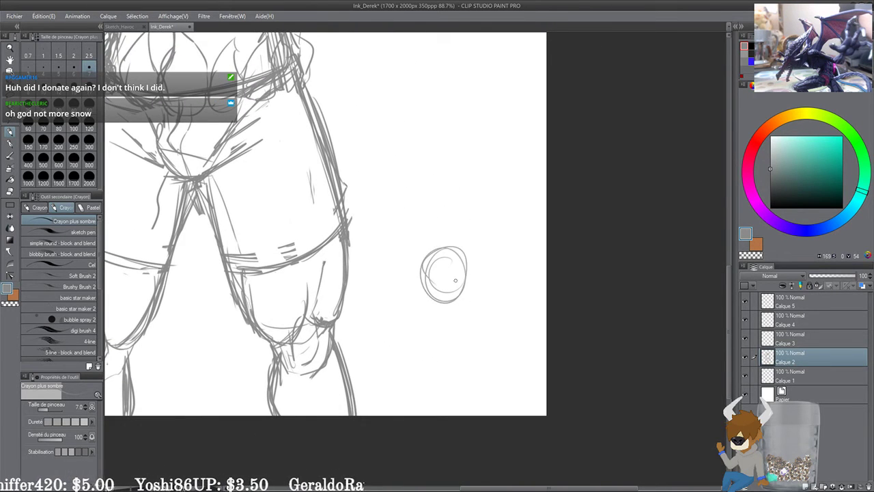
pyautogui.scroll(1, 454, 280)
pyautogui.scroll(1, 455, 280)
pyautogui.scroll(-3, 430, 195)
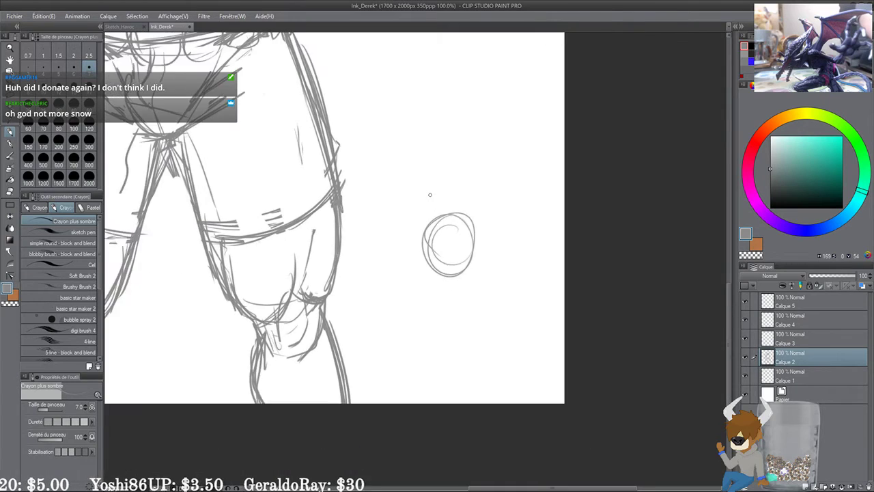
pyautogui.scroll(5, 430, 195)
pyautogui.moveTo(430, 195); pyautogui.dragTo(414, 187)
pyautogui.moveTo(437, 220)
pyautogui.mouseDown()
pyautogui.moveTo(473, 264)
pyautogui.moveTo(446, 309)
pyautogui.mouseUp()
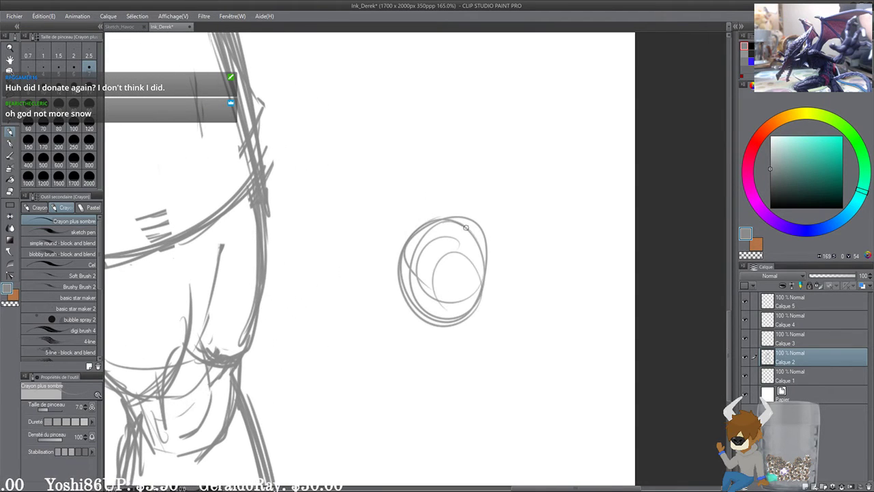
# Step: Reinforce the small head's circular outline and add a slanted centre line across it
pyautogui.moveTo(481, 239); pyautogui.dragTo(450, 318)
pyautogui.moveTo(431, 231); pyautogui.dragTo(456, 318)
pyautogui.moveTo(428, 224); pyautogui.dragTo(456, 318)
pyautogui.moveTo(426, 220); pyautogui.dragTo(454, 321)
pyautogui.moveTo(396, 248)
pyautogui.mouseDown()
pyautogui.moveTo(393, 170)
pyautogui.moveTo(403, 167)
pyautogui.moveTo(461, 222)
pyautogui.mouseUp()
# Step: Draw a tall pointed spike rising from the small head, with angled contour strokes running down both sides of the circle
pyautogui.moveTo(402, 172); pyautogui.dragTo(426, 192)
pyautogui.moveTo(398, 173); pyautogui.dragTo(399, 250)
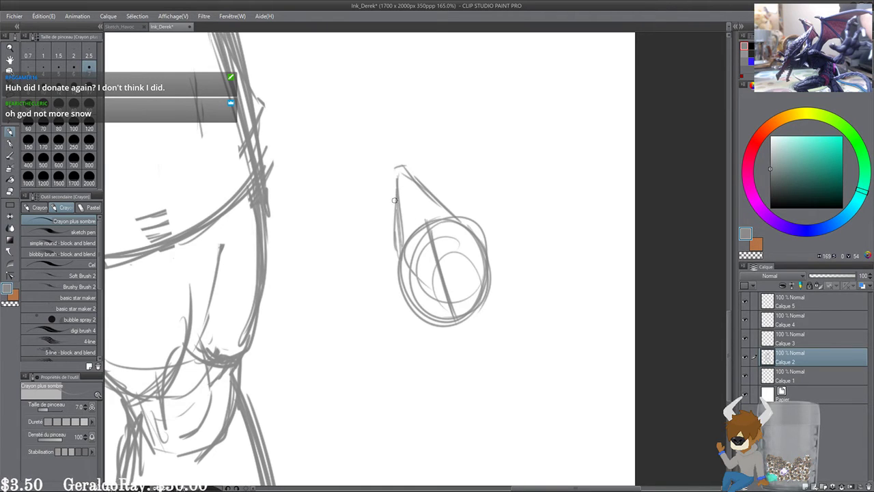
pyautogui.moveTo(394, 189); pyautogui.dragTo(398, 256)
pyautogui.moveTo(413, 258)
pyautogui.mouseDown()
pyautogui.moveTo(406, 248)
pyautogui.moveTo(433, 277)
pyautogui.moveTo(456, 257)
pyautogui.moveTo(439, 276)
pyautogui.moveTo(396, 274)
pyautogui.mouseUp()
pyautogui.hotkey('ctrl', 'z')
pyautogui.hotkey('ctrl', 'z')
pyautogui.scroll(2, 373, 209)
pyautogui.moveTo(379, 243); pyautogui.dragTo(382, 313)
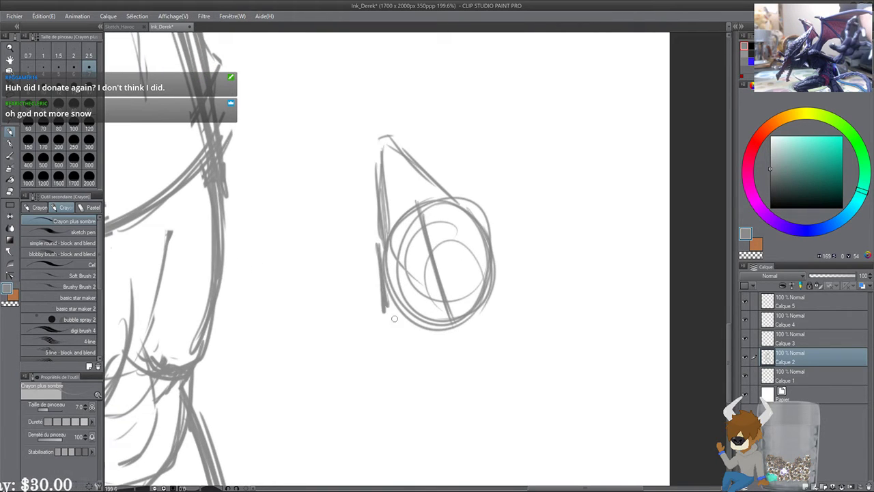
pyautogui.moveTo(463, 200); pyautogui.dragTo(515, 276)
pyautogui.moveTo(444, 181); pyautogui.dragTo(485, 221)
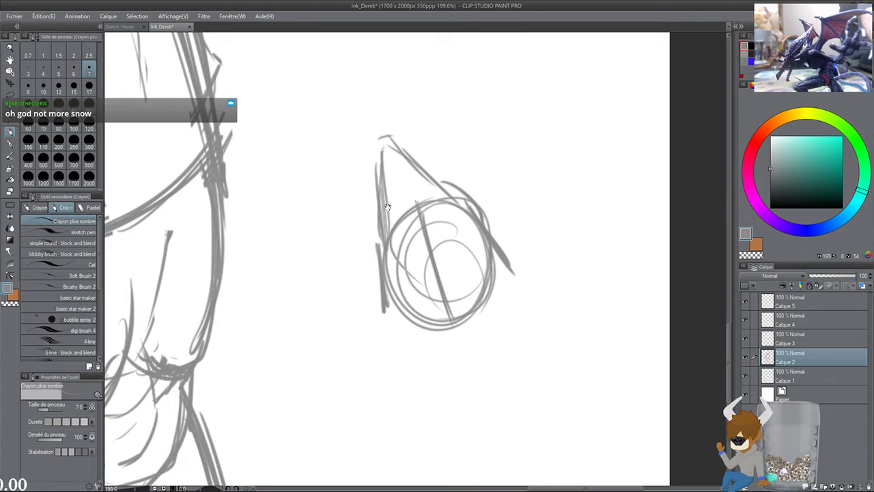
# Step: Sketch the brow line and both eyes near the top of the small head's circle
pyautogui.moveTo(374, 222)
pyautogui.mouseDown()
pyautogui.moveTo(378, 247)
pyautogui.moveTo(401, 203)
pyautogui.moveTo(459, 212)
pyautogui.mouseUp()
pyautogui.moveTo(399, 241)
pyautogui.mouseDown()
pyautogui.moveTo(401, 221)
pyautogui.moveTo(447, 213)
pyautogui.moveTo(396, 267)
pyautogui.mouseUp()
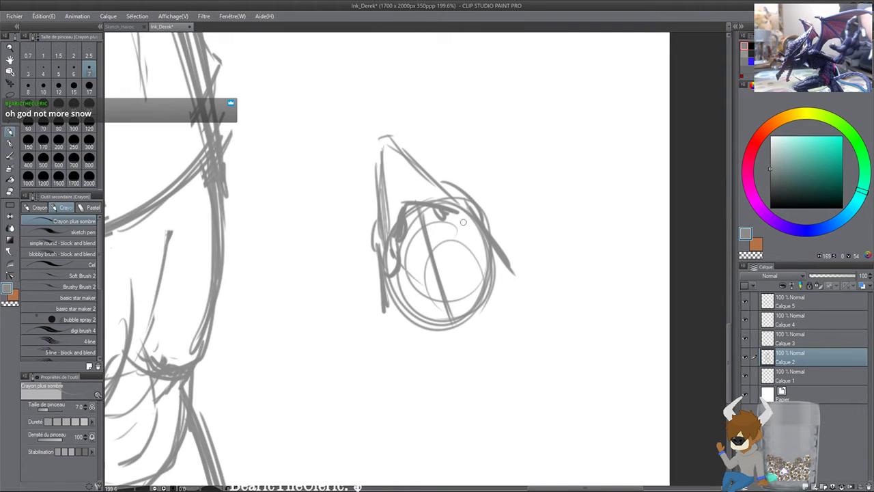
pyautogui.moveTo(471, 234); pyautogui.dragTo(453, 216)
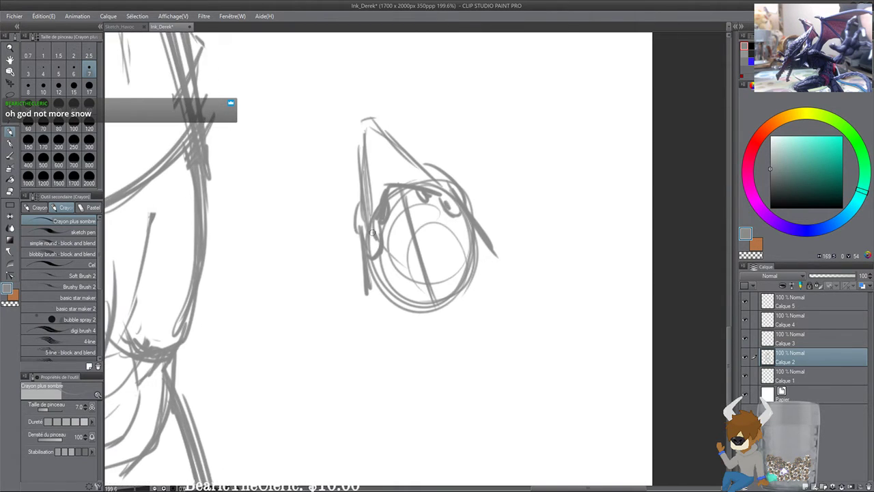
# Step: Draw an arched upper mouth line across the small head, ending in an angled corner near the cheek
pyautogui.moveTo(393, 271); pyautogui.dragTo(449, 255)
pyautogui.moveTo(393, 270); pyautogui.dragTo(438, 253)
pyautogui.hotkey('ctrl', 'z')
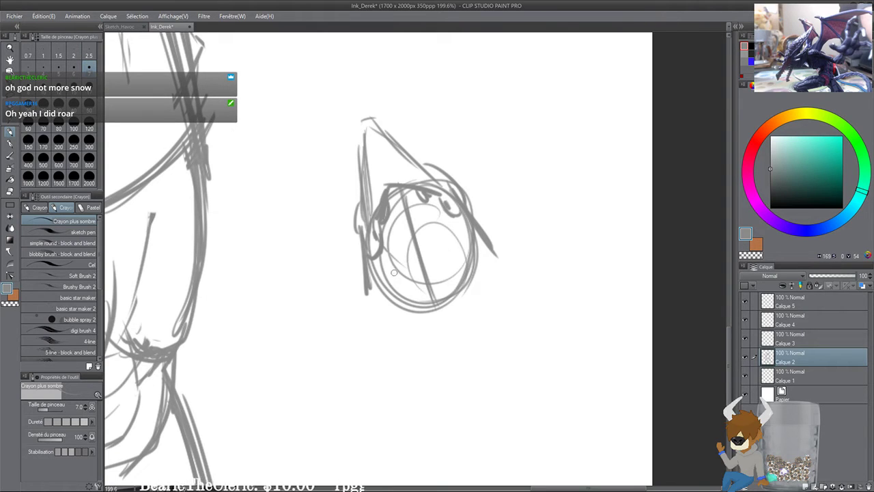
pyautogui.moveTo(393, 274)
pyautogui.mouseDown()
pyautogui.moveTo(437, 241)
pyautogui.moveTo(458, 250)
pyautogui.moveTo(473, 244)
pyautogui.mouseUp()
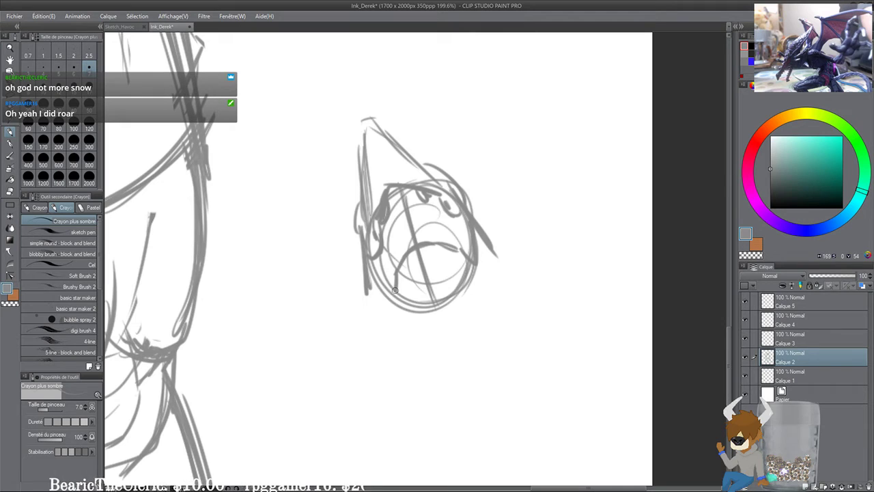
pyautogui.moveTo(394, 290); pyautogui.dragTo(378, 278)
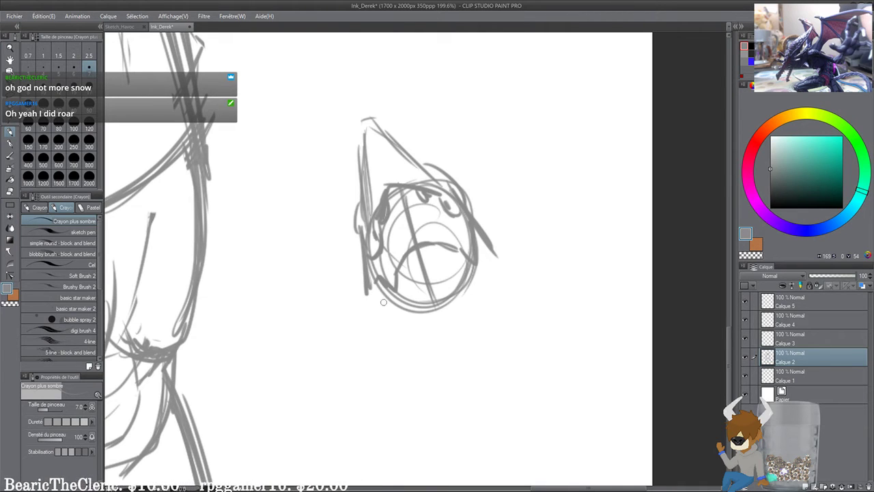
pyautogui.moveTo(434, 298); pyautogui.dragTo(425, 292)
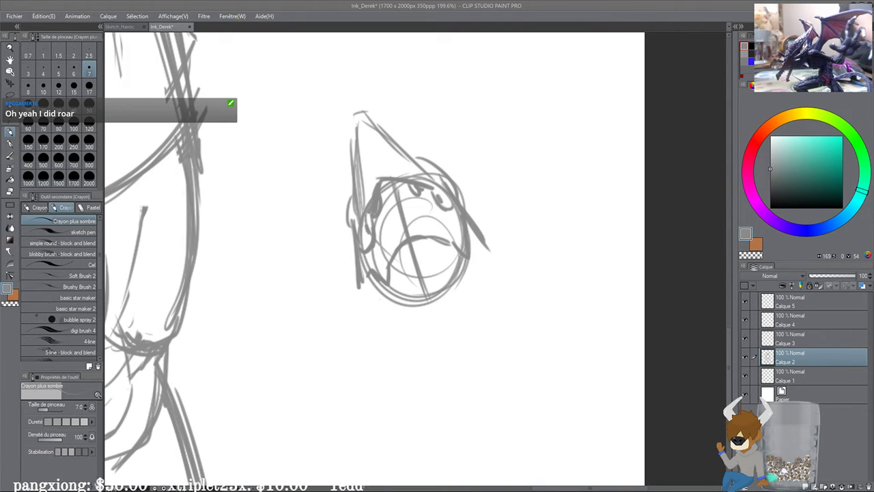
# Step: Add zigzag fangs beneath the upper mouth line and pointed cheek shapes at both ends
pyautogui.moveTo(419, 254)
pyautogui.mouseDown()
pyautogui.moveTo(392, 245)
pyautogui.moveTo(382, 273)
pyautogui.moveTo(371, 268)
pyautogui.moveTo(383, 269)
pyautogui.moveTo(390, 248)
pyautogui.mouseUp()
pyautogui.moveTo(363, 266)
pyautogui.mouseDown()
pyautogui.moveTo(388, 247)
pyautogui.moveTo(392, 261)
pyautogui.moveTo(363, 258)
pyautogui.mouseUp()
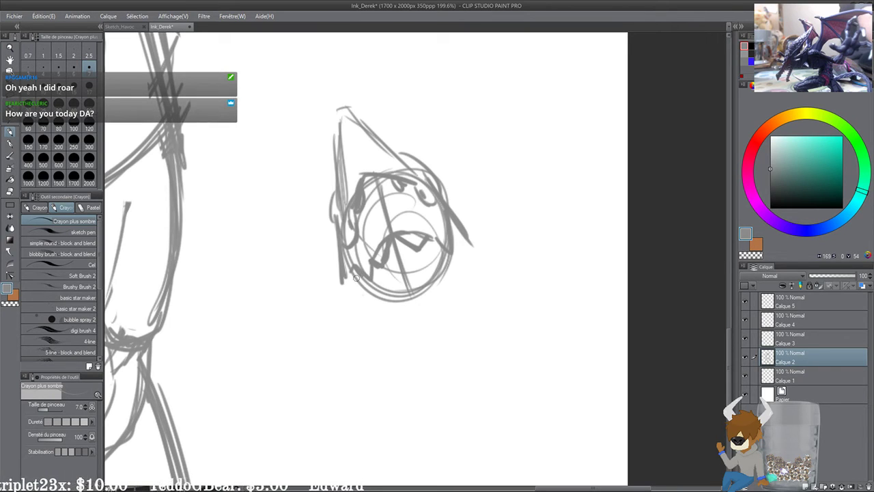
pyautogui.moveTo(347, 279); pyautogui.dragTo(379, 252)
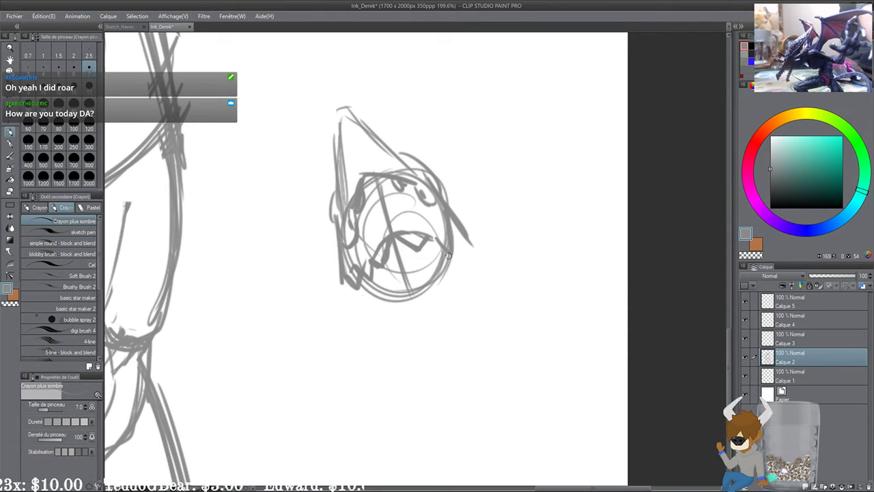
pyautogui.moveTo(429, 235)
pyautogui.mouseDown()
pyautogui.moveTo(451, 244)
pyautogui.moveTo(465, 235)
pyautogui.mouseUp()
pyautogui.moveTo(439, 193); pyautogui.dragTo(470, 241)
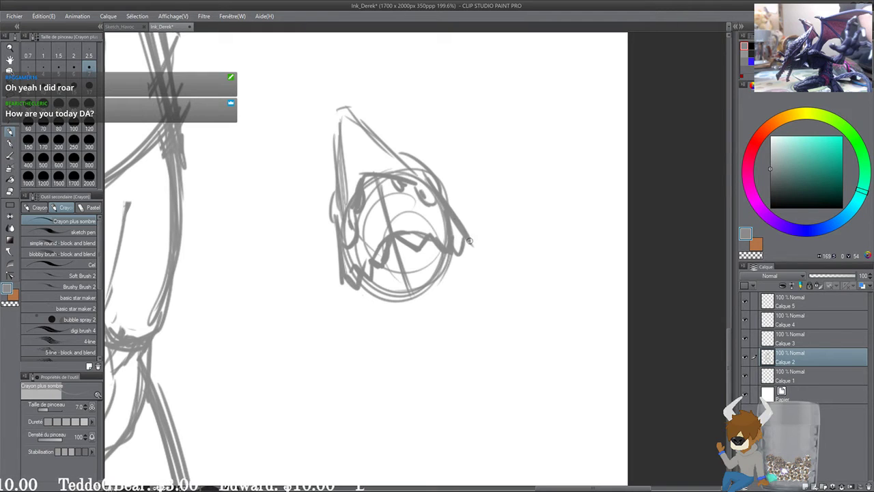
# Step: Darken the curved outline above the eye and add a rounded side contour on the opposite side of the small head
pyautogui.moveTo(396, 153); pyautogui.dragTo(442, 198)
pyautogui.moveTo(335, 190); pyautogui.dragTo(330, 250)
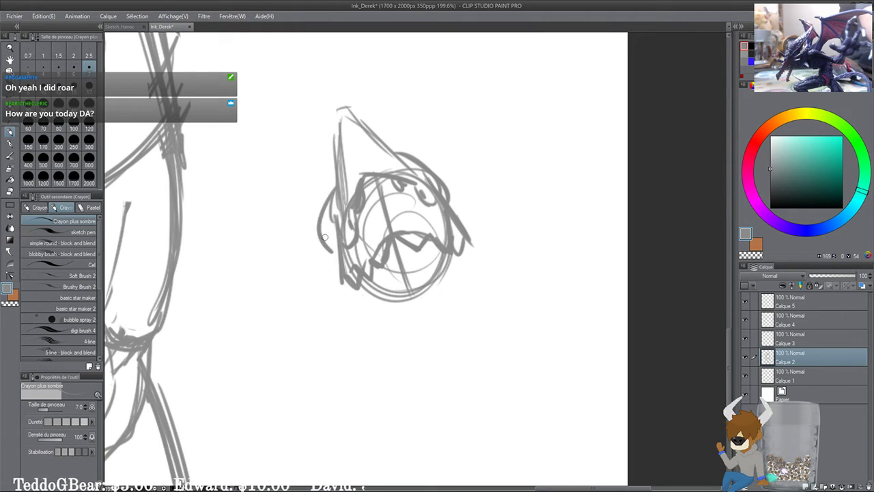
pyautogui.hotkey('ctrl', 'z')
pyautogui.moveTo(337, 191)
pyautogui.mouseDown()
pyautogui.moveTo(332, 249)
pyautogui.moveTo(356, 175)
pyautogui.moveTo(364, 171)
pyautogui.moveTo(356, 196)
pyautogui.moveTo(401, 182)
pyautogui.moveTo(366, 169)
pyautogui.moveTo(389, 245)
pyautogui.mouseUp()
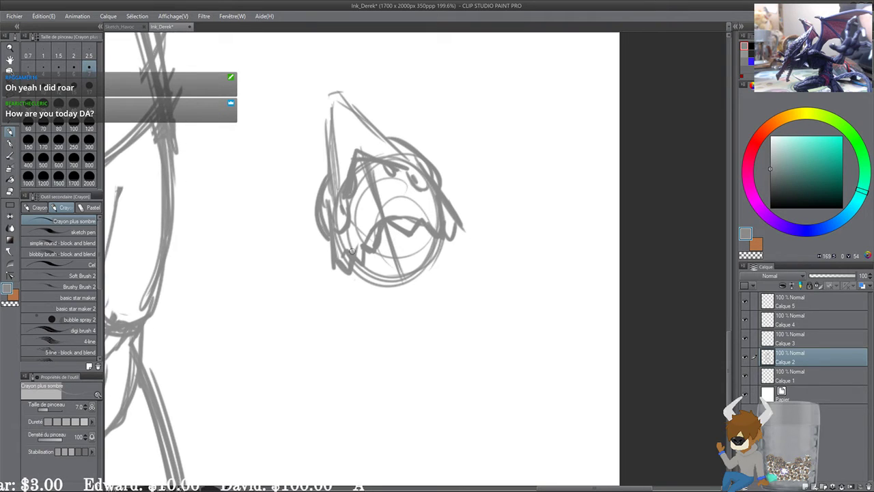
# Step: Sketch the small head's lower jaw with angular corners and draw an arched lower mouth line inside it
pyautogui.moveTo(353, 286)
pyautogui.mouseDown()
pyautogui.moveTo(374, 295)
pyautogui.moveTo(419, 283)
pyautogui.moveTo(450, 264)
pyautogui.moveTo(444, 245)
pyautogui.moveTo(463, 258)
pyautogui.mouseUp()
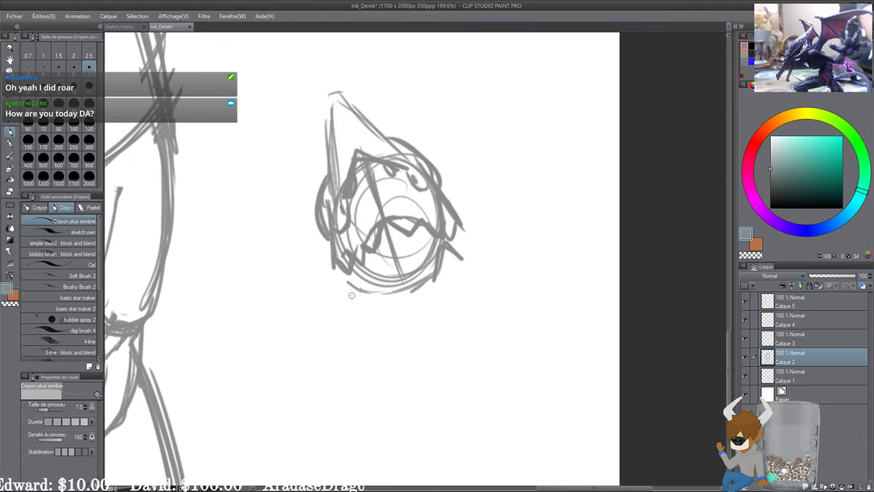
pyautogui.moveTo(352, 295)
pyautogui.mouseDown()
pyautogui.moveTo(377, 294)
pyautogui.moveTo(349, 294)
pyautogui.moveTo(370, 282)
pyautogui.moveTo(352, 269)
pyautogui.moveTo(386, 293)
pyautogui.moveTo(428, 281)
pyautogui.mouseUp()
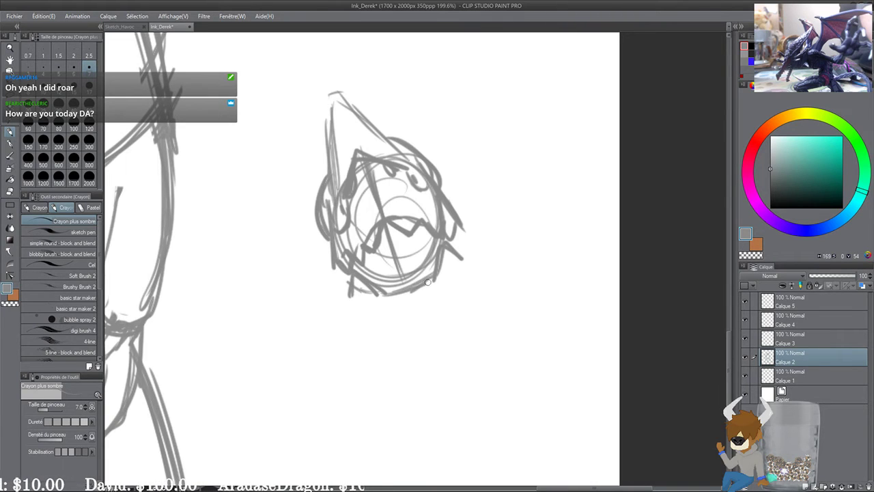
pyautogui.moveTo(372, 273)
pyautogui.mouseDown()
pyautogui.moveTo(393, 253)
pyautogui.moveTo(372, 268)
pyautogui.moveTo(430, 245)
pyautogui.mouseUp()
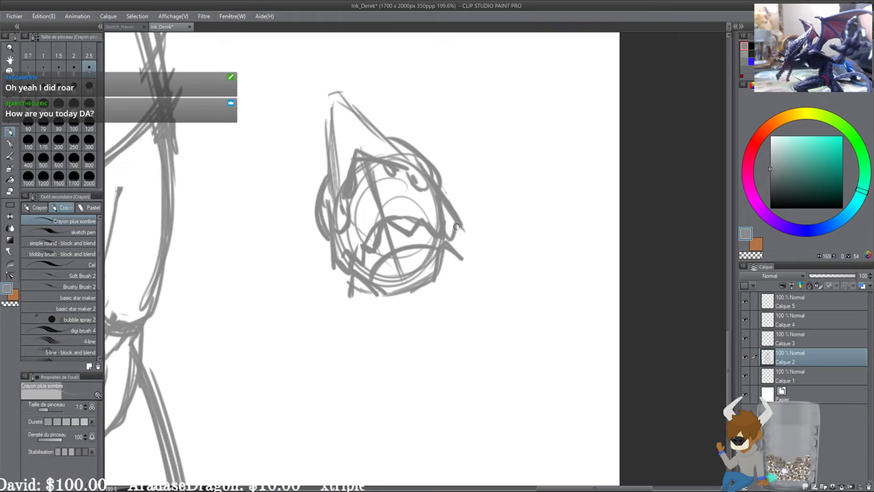
# Step: Draw flaring outer contours from both cheeks and join them with a thick curve beneath the small head's jaw
pyautogui.moveTo(440, 183); pyautogui.dragTo(477, 235)
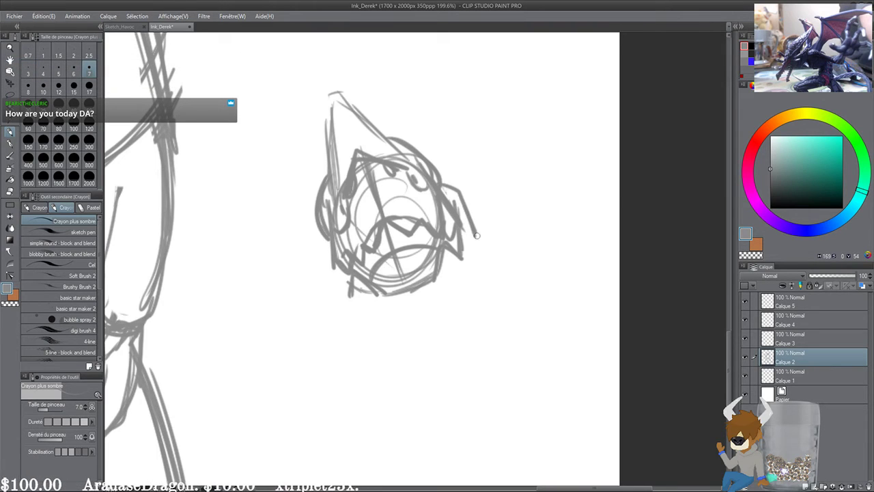
pyautogui.moveTo(328, 239); pyautogui.dragTo(348, 310)
pyautogui.moveTo(330, 272); pyautogui.dragTo(337, 288)
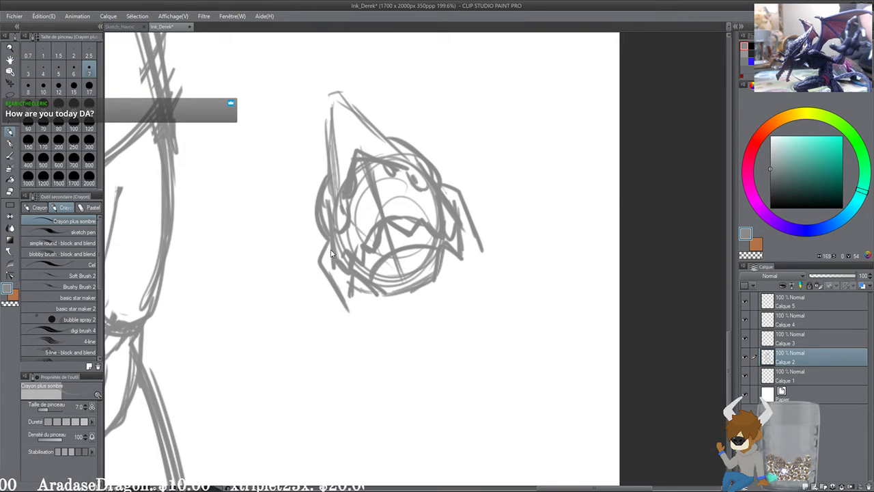
pyautogui.hotkey('ctrl', 'z')
pyautogui.moveTo(321, 232)
pyautogui.mouseDown()
pyautogui.moveTo(347, 302)
pyautogui.moveTo(440, 308)
pyautogui.moveTo(484, 250)
pyautogui.moveTo(463, 276)
pyautogui.moveTo(373, 314)
pyautogui.moveTo(468, 274)
pyautogui.mouseUp()
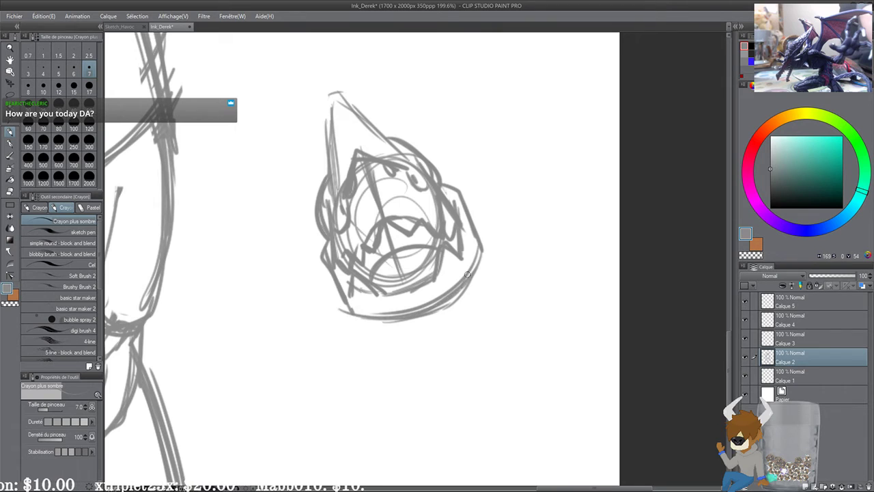
pyautogui.moveTo(426, 306)
pyautogui.mouseDown()
pyautogui.moveTo(486, 253)
pyautogui.moveTo(444, 304)
pyautogui.mouseUp()
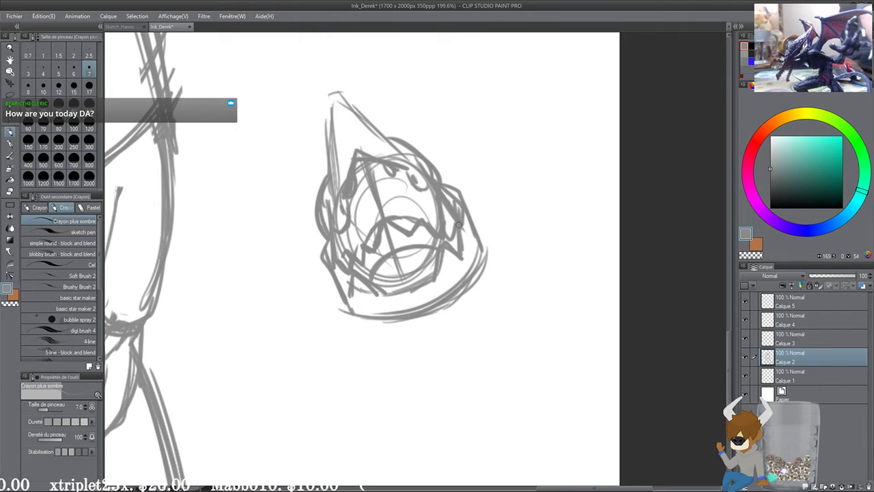
# Step: Add a narrow pointed spike on each side of the small head's tall central spike
pyautogui.moveTo(450, 201); pyautogui.dragTo(386, 248)
pyautogui.scroll(-1, 433, 200)
pyautogui.moveTo(298, 265); pyautogui.dragTo(263, 199)
pyautogui.moveTo(262, 199)
pyautogui.mouseDown()
pyautogui.moveTo(307, 245)
pyautogui.moveTo(261, 198)
pyautogui.mouseUp()
pyautogui.moveTo(262, 198); pyautogui.dragTo(294, 268)
pyautogui.moveTo(388, 206)
pyautogui.mouseDown()
pyautogui.moveTo(387, 154)
pyautogui.moveTo(404, 227)
pyautogui.moveTo(395, 161)
pyautogui.mouseUp()
pyautogui.scroll(-2, 346, 136)
pyautogui.scroll(-2, 346, 136)
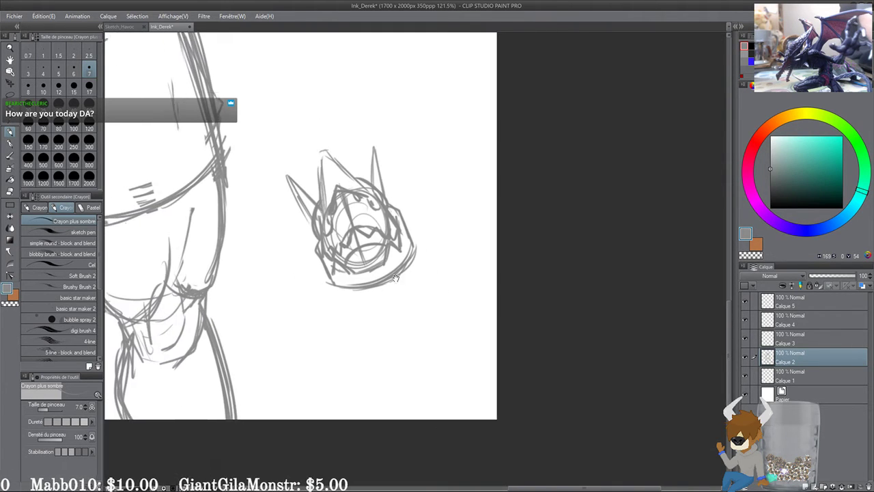
# Step: Sketch the small figure's shoulder lines, then its arm nearest the big leg as circles, an oval and a raised squared end
pyautogui.moveTo(402, 195); pyautogui.dragTo(426, 223)
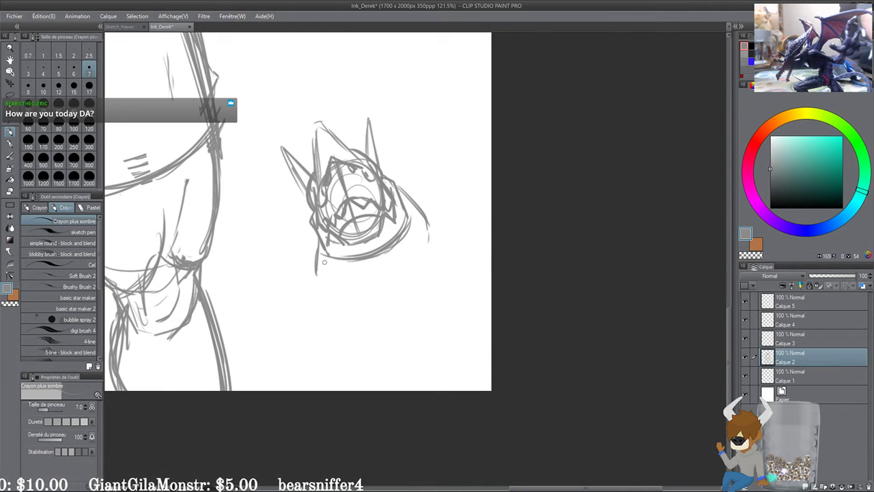
pyautogui.moveTo(284, 290)
pyautogui.mouseDown()
pyautogui.moveTo(272, 321)
pyautogui.moveTo(291, 283)
pyautogui.moveTo(292, 329)
pyautogui.moveTo(265, 284)
pyautogui.moveTo(279, 315)
pyautogui.mouseUp()
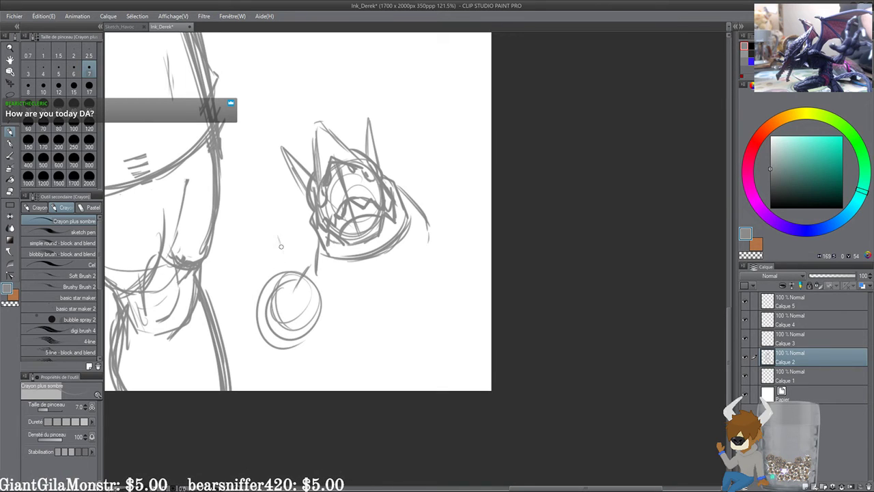
pyautogui.moveTo(280, 246)
pyautogui.mouseDown()
pyautogui.moveTo(292, 280)
pyautogui.moveTo(270, 226)
pyautogui.moveTo(299, 251)
pyautogui.moveTo(301, 269)
pyautogui.moveTo(291, 243)
pyautogui.mouseUp()
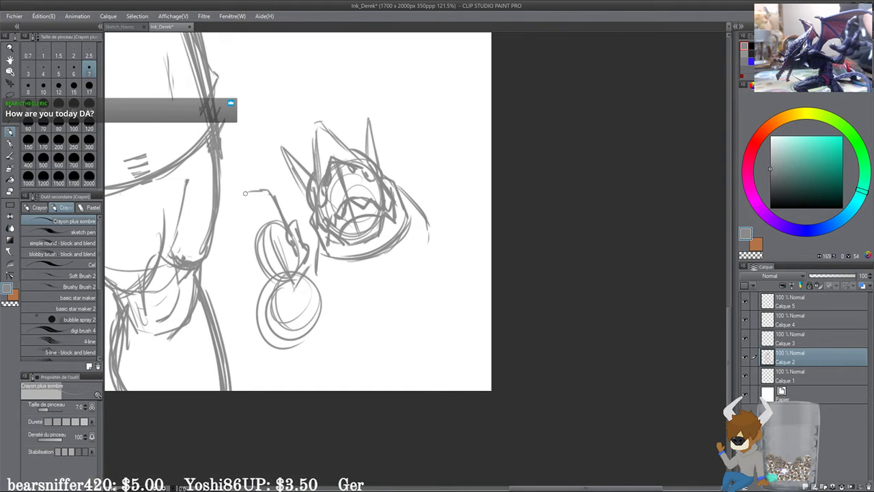
pyautogui.moveTo(245, 230); pyautogui.dragTo(260, 274)
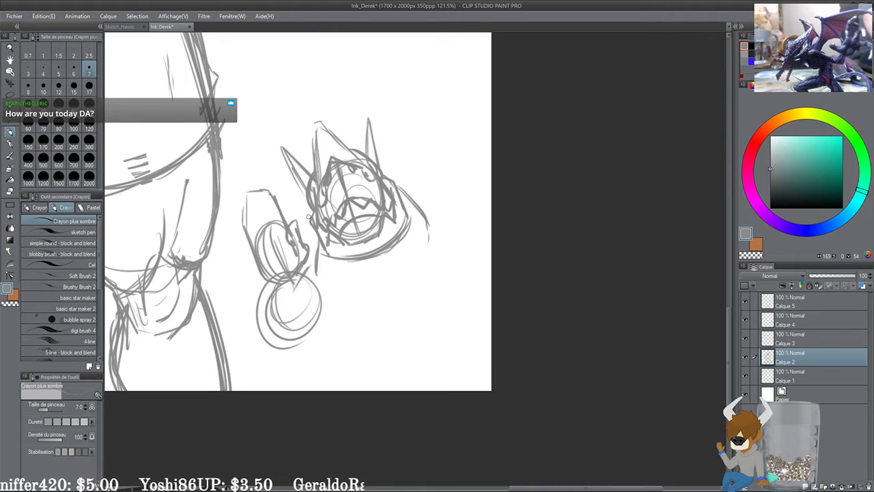
# Step: Sketch the small figure's opposite arm as an upright oval with a raised squared end
pyautogui.moveTo(308, 216); pyautogui.dragTo(301, 211)
pyautogui.moveTo(412, 239)
pyautogui.mouseDown()
pyautogui.moveTo(398, 229)
pyautogui.moveTo(415, 189)
pyautogui.mouseUp()
pyautogui.moveTo(403, 236)
pyautogui.mouseDown()
pyautogui.moveTo(399, 183)
pyautogui.moveTo(419, 226)
pyautogui.mouseUp()
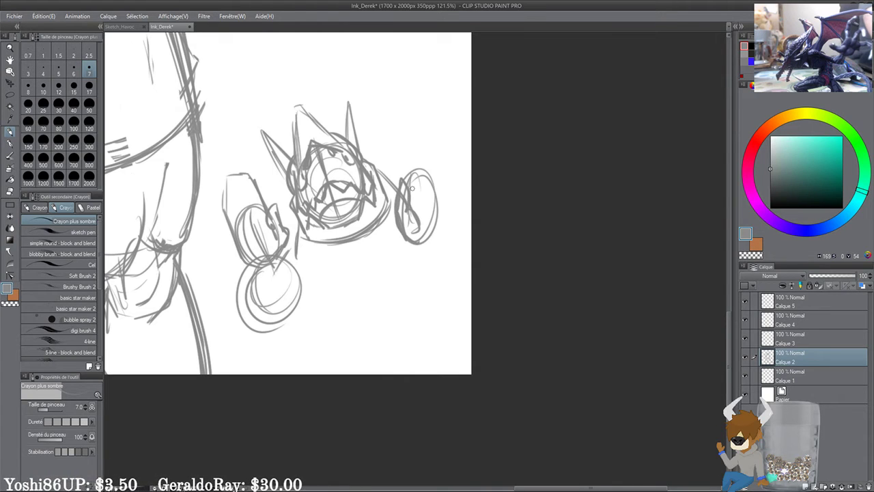
pyautogui.moveTo(436, 143)
pyautogui.mouseDown()
pyautogui.moveTo(429, 222)
pyautogui.moveTo(420, 217)
pyautogui.moveTo(435, 227)
pyautogui.mouseUp()
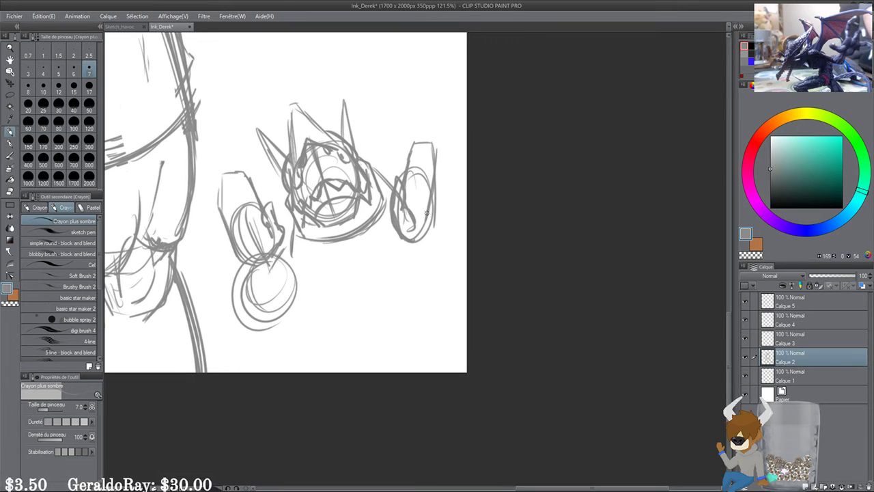
# Step: Draw a light curve below the small figure's jaw, linking the two arms as the chest's lower contour
pyautogui.moveTo(353, 204); pyautogui.dragTo(354, 189)
pyautogui.moveTo(297, 220)
pyautogui.mouseDown()
pyautogui.moveTo(337, 252)
pyautogui.moveTo(395, 215)
pyautogui.mouseUp()
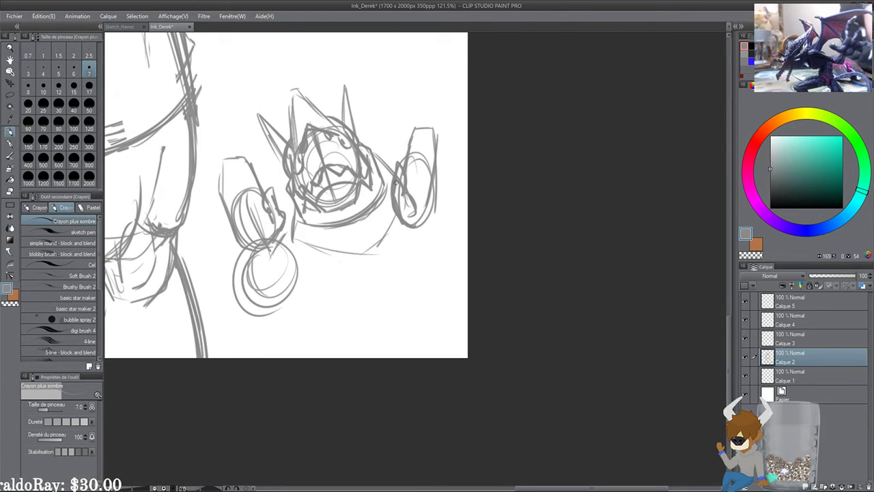
pyautogui.scroll(2, 453, 305)
pyautogui.scroll(1, 437, 255)
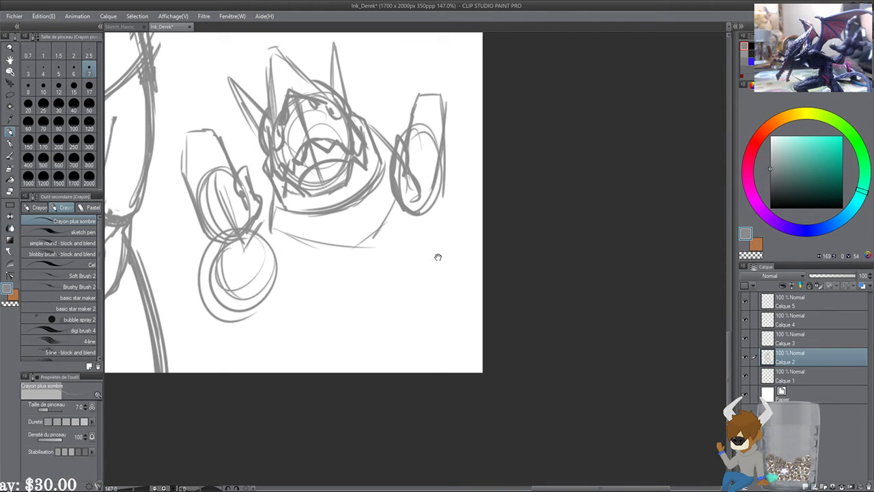
# Step: Darken the outer edges of the small figure's opposite raised hand and add finger lines inside its squared end
pyautogui.moveTo(430, 286); pyautogui.dragTo(422, 260)
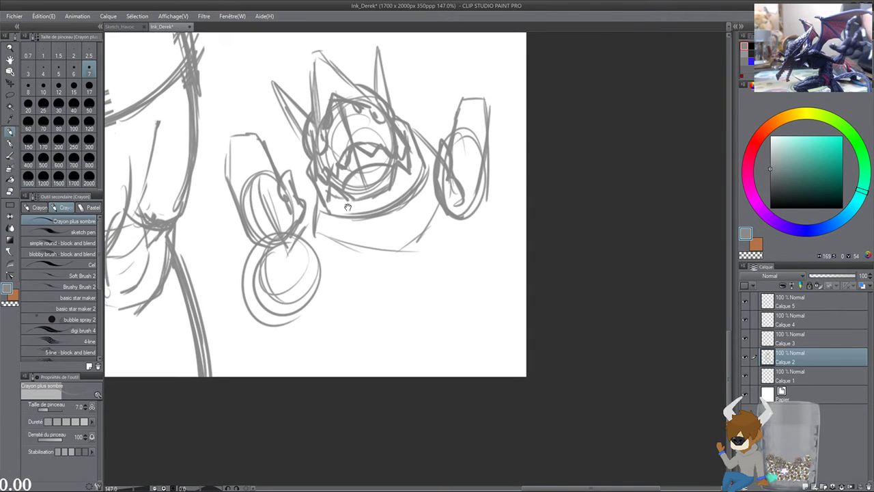
pyautogui.moveTo(468, 228); pyautogui.dragTo(453, 224)
pyautogui.moveTo(472, 157)
pyautogui.mouseDown()
pyautogui.moveTo(461, 198)
pyautogui.moveTo(456, 144)
pyautogui.moveTo(464, 116)
pyautogui.moveTo(472, 170)
pyautogui.mouseUp()
pyautogui.moveTo(439, 210)
pyautogui.mouseDown()
pyautogui.moveTo(432, 185)
pyautogui.moveTo(420, 241)
pyautogui.mouseUp()
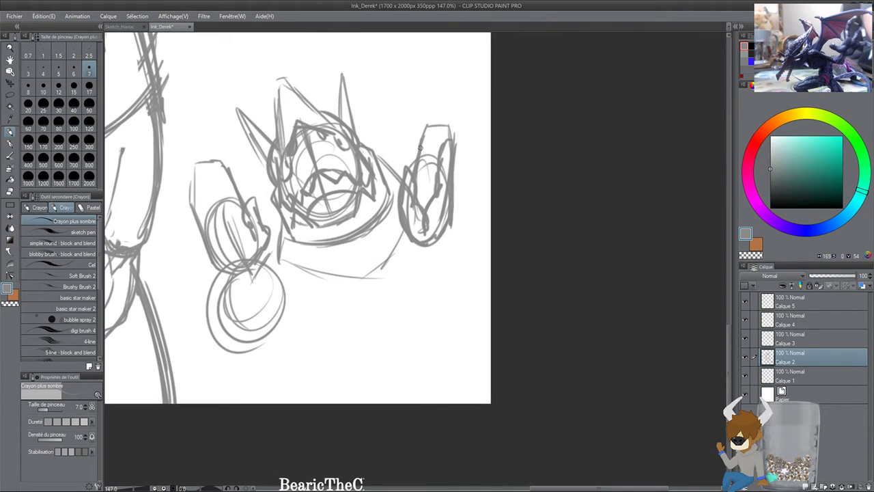
pyautogui.moveTo(442, 128); pyautogui.dragTo(431, 187)
pyautogui.moveTo(426, 132); pyautogui.dragTo(413, 174)
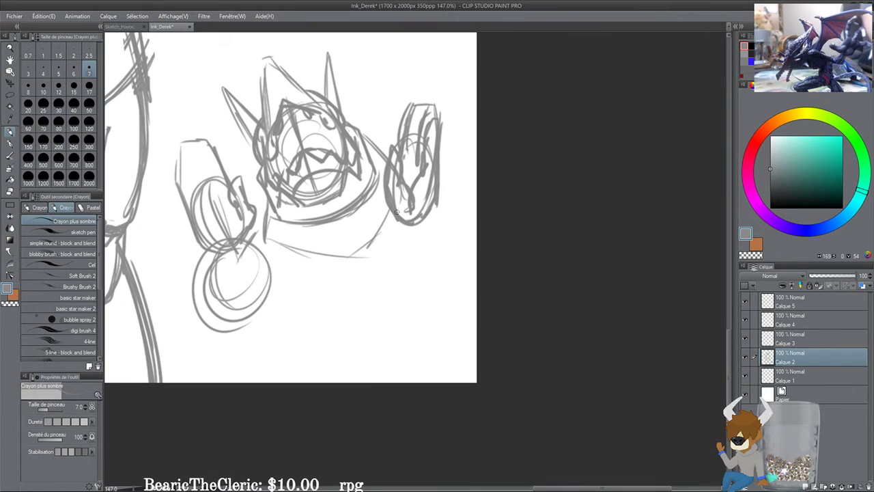
# Step: Draw curved lines extending from both sides of the small figure's opposite forearm out to the canvas edge
pyautogui.moveTo(396, 212); pyautogui.dragTo(444, 280)
pyautogui.moveTo(439, 178); pyautogui.dragTo(465, 212)
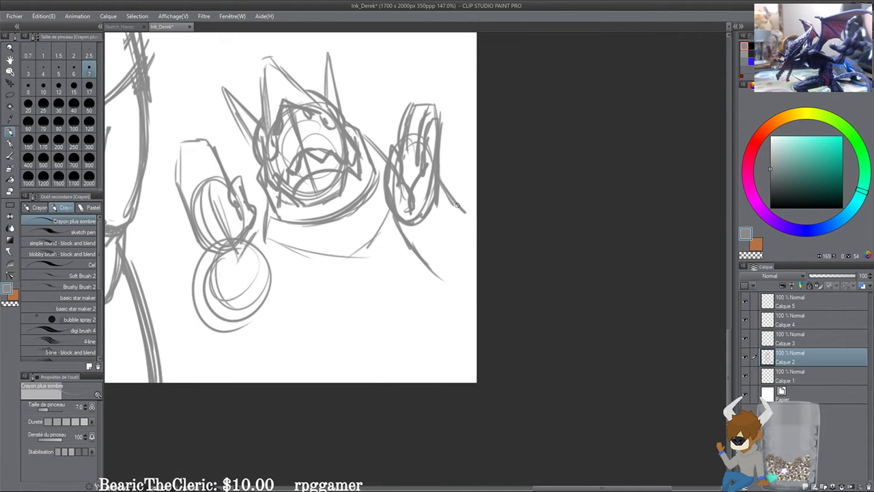
pyautogui.moveTo(405, 228)
pyautogui.mouseDown()
pyautogui.moveTo(448, 269)
pyautogui.moveTo(470, 276)
pyautogui.mouseUp()
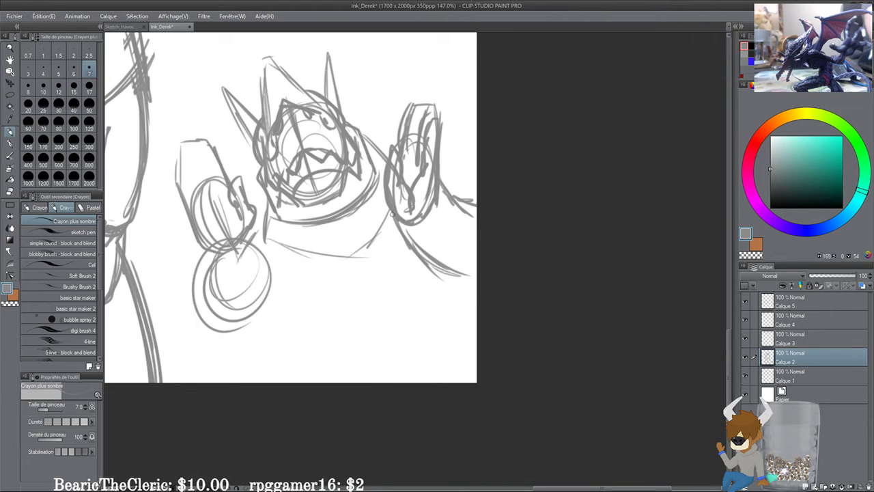
pyautogui.moveTo(394, 214); pyautogui.dragTo(476, 291)
# Step: Outline the rounded upper arm below the small figure's hand nearest the big leg with firmer strokes
pyautogui.moveTo(387, 302); pyautogui.dragTo(479, 260)
pyautogui.moveTo(343, 190)
pyautogui.mouseDown()
pyautogui.moveTo(351, 265)
pyautogui.moveTo(335, 280)
pyautogui.mouseUp()
pyautogui.moveTo(294, 204)
pyautogui.mouseDown()
pyautogui.moveTo(276, 269)
pyautogui.moveTo(294, 289)
pyautogui.mouseUp()
pyautogui.moveTo(278, 233)
pyautogui.mouseDown()
pyautogui.moveTo(269, 256)
pyautogui.moveTo(330, 296)
pyautogui.moveTo(347, 278)
pyautogui.mouseUp()
pyautogui.moveTo(350, 265); pyautogui.dragTo(339, 289)
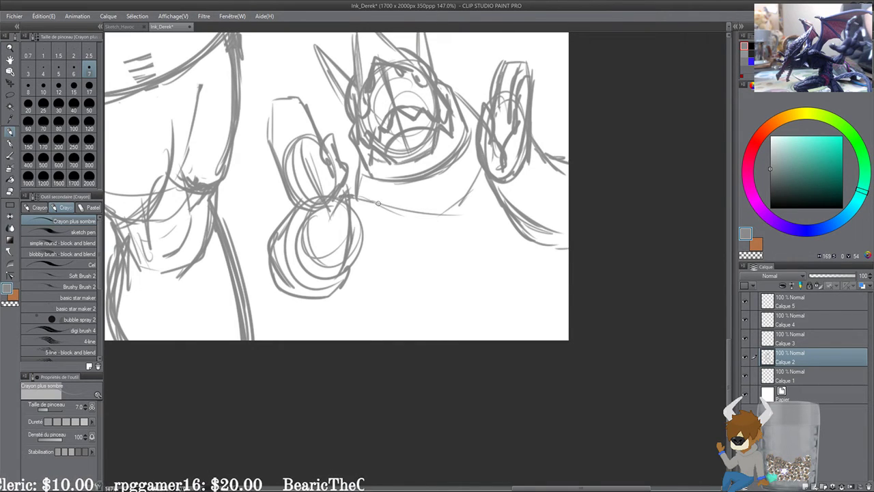
# Step: Firm up the small figure's neckline, then add a vertical chest centre line and a wide rounded lower contour
pyautogui.moveTo(344, 198); pyautogui.dragTo(444, 216)
pyautogui.moveTo(489, 183)
pyautogui.mouseDown()
pyautogui.moveTo(444, 216)
pyautogui.moveTo(434, 213)
pyautogui.moveTo(456, 286)
pyautogui.mouseUp()
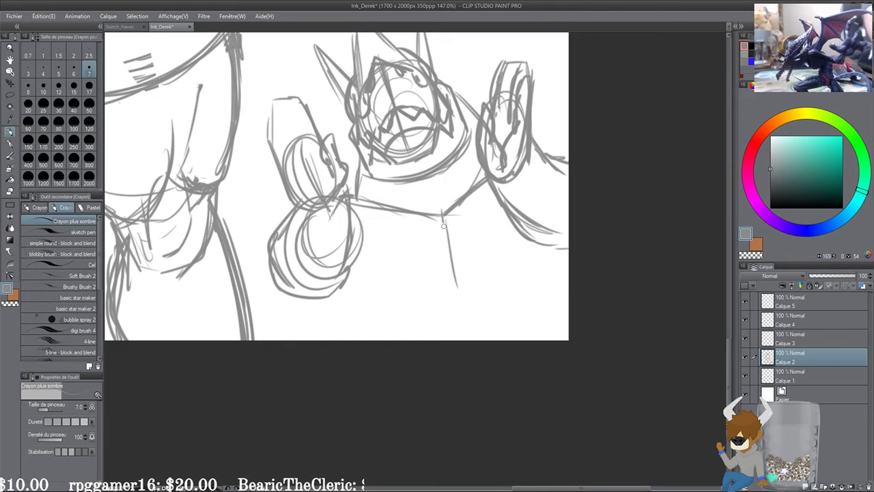
pyautogui.moveTo(332, 269)
pyautogui.mouseDown()
pyautogui.moveTo(345, 304)
pyautogui.moveTo(386, 319)
pyautogui.moveTo(544, 290)
pyautogui.mouseUp()
pyautogui.moveTo(487, 303)
pyautogui.mouseDown()
pyautogui.moveTo(518, 299)
pyautogui.moveTo(567, 247)
pyautogui.mouseUp()
pyautogui.moveTo(497, 301); pyautogui.dragTo(568, 238)
pyautogui.moveTo(524, 208); pyautogui.dragTo(486, 265)
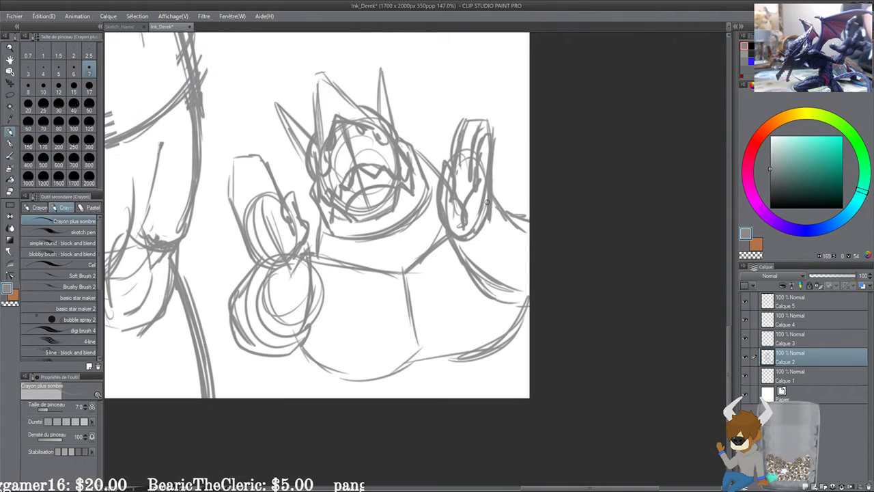
# Step: Sketch the lines beyond the small figure's opposite hand as a narrow wedge with a sloping stroke above, reaching the canvas edge
pyautogui.moveTo(497, 199); pyautogui.dragTo(530, 212)
pyautogui.moveTo(492, 193); pyautogui.dragTo(529, 212)
pyautogui.hotkey('ctrl', 'z')
pyautogui.hotkey('ctrl', 'z')
pyautogui.moveTo(492, 189); pyautogui.dragTo(530, 209)
pyautogui.moveTo(503, 200); pyautogui.dragTo(530, 219)
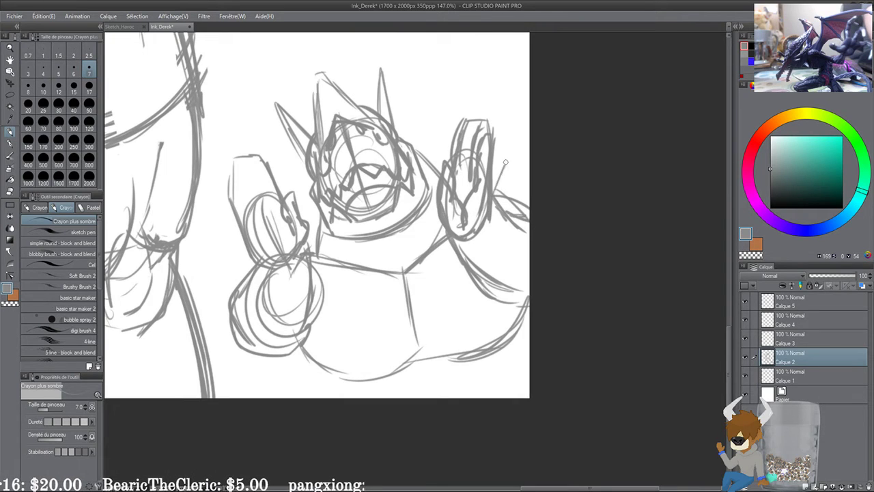
pyautogui.moveTo(493, 196)
pyautogui.mouseDown()
pyautogui.moveTo(509, 151)
pyautogui.moveTo(491, 194)
pyautogui.mouseUp()
pyautogui.hotkey('ctrl', 'z')
pyautogui.hotkey('ctrl', 'z')
pyautogui.moveTo(501, 152); pyautogui.dragTo(530, 171)
pyautogui.moveTo(506, 153); pyautogui.dragTo(530, 167)
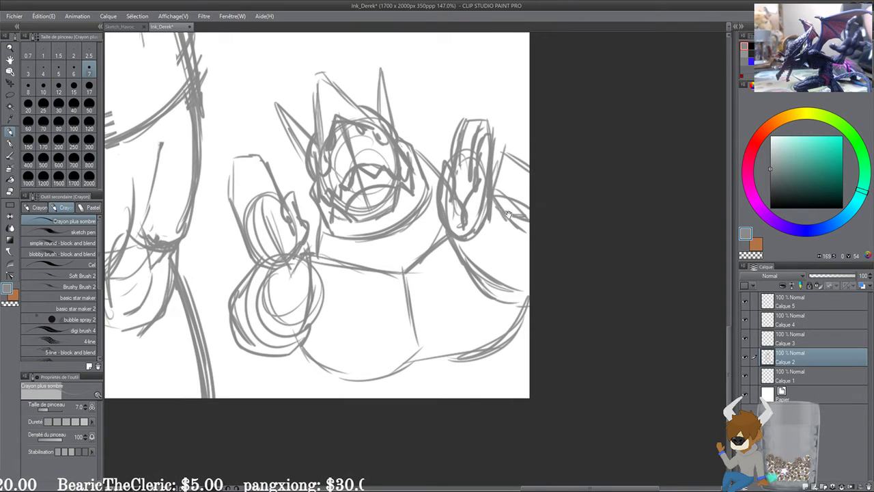
# Step: Draw the torso's side line under the arm nearest the big leg and a short centre line below the wide contour
pyautogui.moveTo(310, 244); pyautogui.dragTo(397, 220)
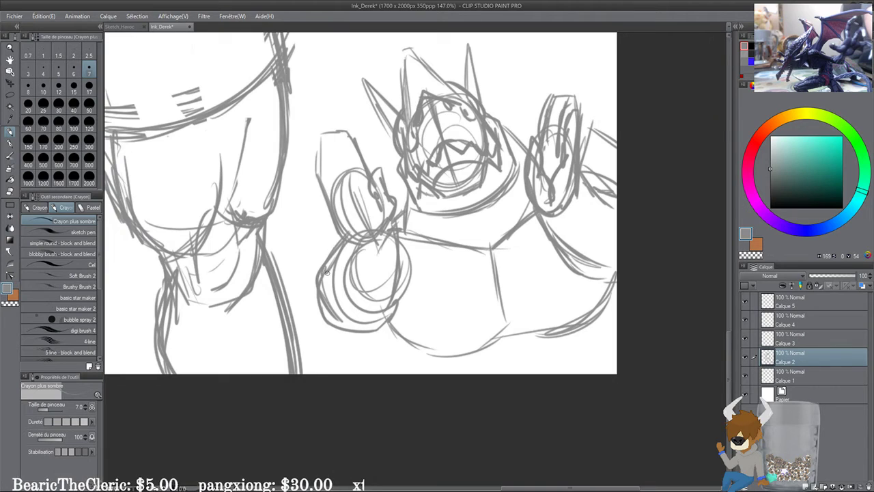
pyautogui.moveTo(326, 271); pyautogui.dragTo(320, 213)
pyautogui.moveTo(412, 254); pyautogui.dragTo(312, 254)
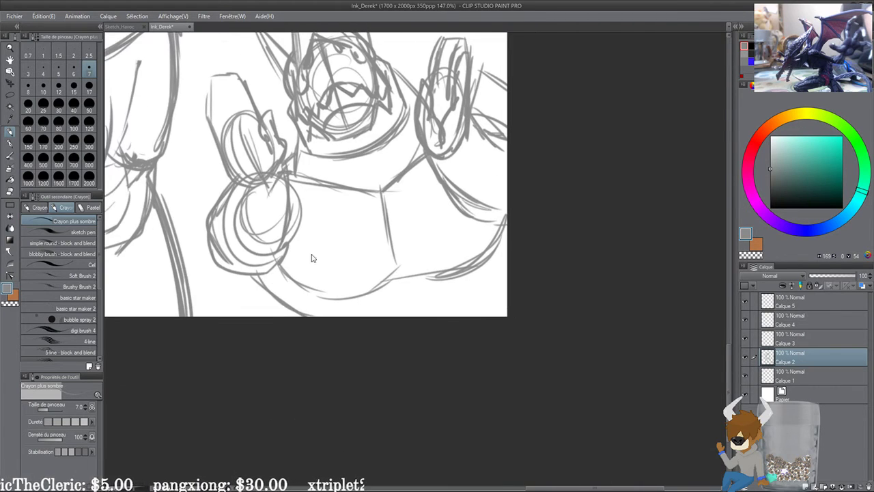
pyautogui.moveTo(404, 281); pyautogui.dragTo(410, 317)
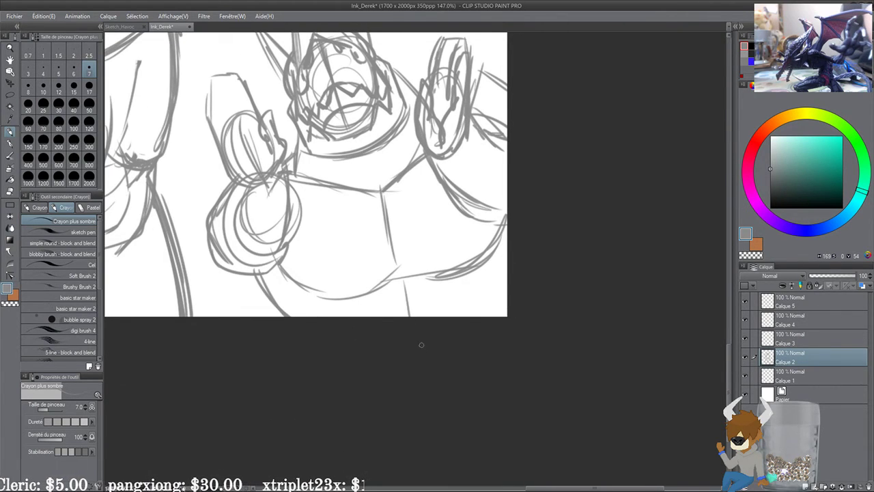
# Step: Add a shallow curve across the small figure's torso between the neckline and the wide lower contour
pyautogui.moveTo(322, 231)
pyautogui.mouseDown()
pyautogui.moveTo(335, 278)
pyautogui.moveTo(357, 276)
pyautogui.mouseUp()
pyautogui.moveTo(368, 283)
pyautogui.mouseDown()
pyautogui.moveTo(441, 275)
pyautogui.moveTo(455, 243)
pyautogui.mouseUp()
pyautogui.moveTo(404, 283); pyautogui.dragTo(457, 239)
# Step: Sketch a pointed wedge shape below the upper arm nearest the big leg, along the torso's side
pyautogui.moveTo(309, 278)
pyautogui.mouseDown()
pyautogui.moveTo(303, 353)
pyautogui.moveTo(294, 359)
pyautogui.mouseUp()
pyautogui.moveTo(266, 326); pyautogui.dragTo(288, 363)
pyautogui.moveTo(316, 313); pyautogui.dragTo(301, 362)
pyautogui.moveTo(369, 258); pyautogui.dragTo(348, 250)
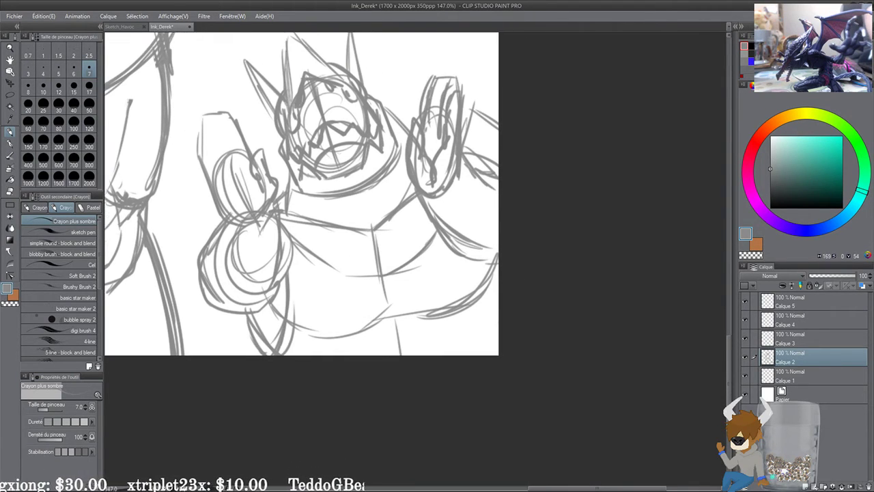
# Step: Sketch slanted neck lines from both sides of the small figure's jaw down to the neckline's centre
pyautogui.moveTo(302, 193); pyautogui.dragTo(345, 226)
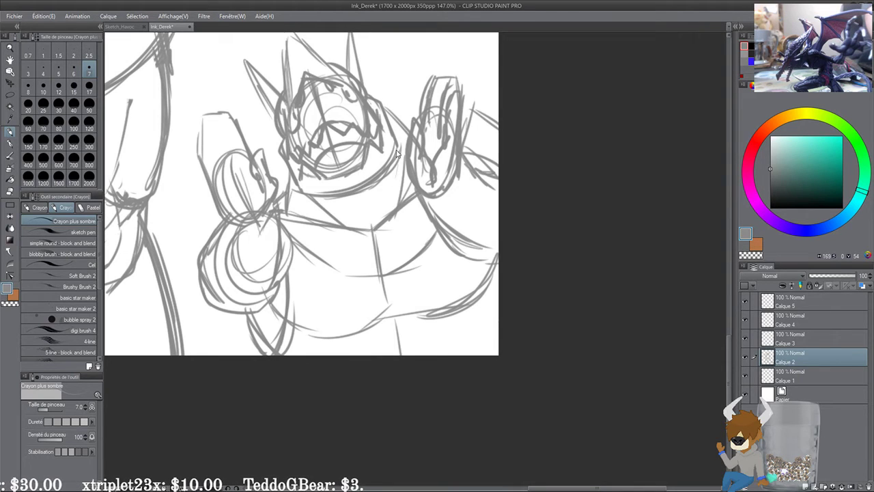
pyautogui.moveTo(378, 187)
pyautogui.mouseDown()
pyautogui.moveTo(350, 205)
pyautogui.moveTo(355, 236)
pyautogui.mouseUp()
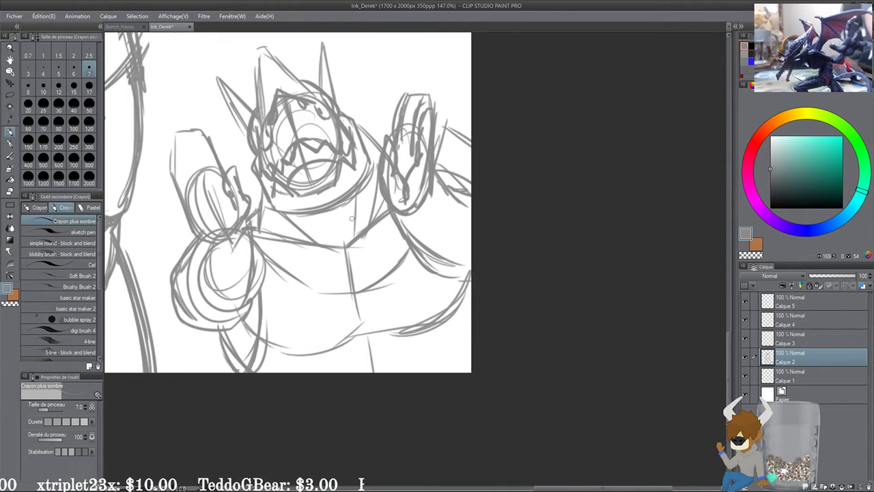
pyautogui.hotkey('ctrl', 'z')
pyautogui.moveTo(362, 185); pyautogui.dragTo(357, 216)
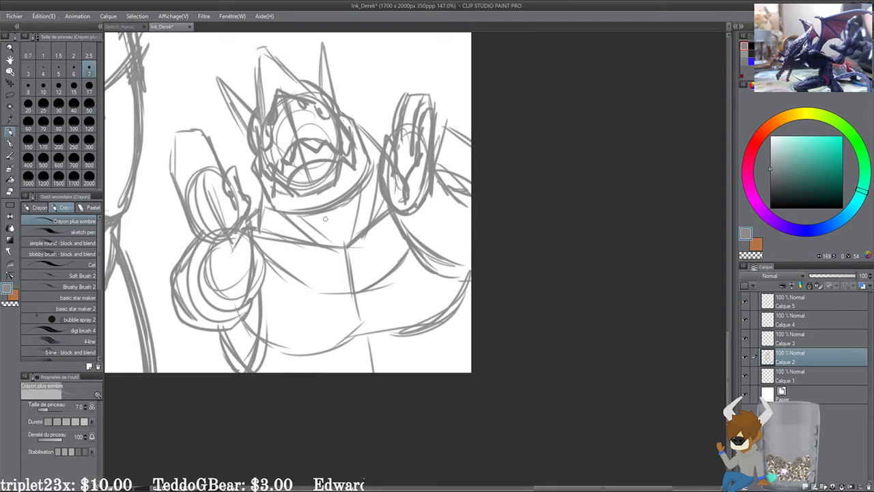
pyautogui.moveTo(339, 250); pyautogui.dragTo(343, 247)
pyautogui.moveTo(268, 219); pyautogui.dragTo(323, 226)
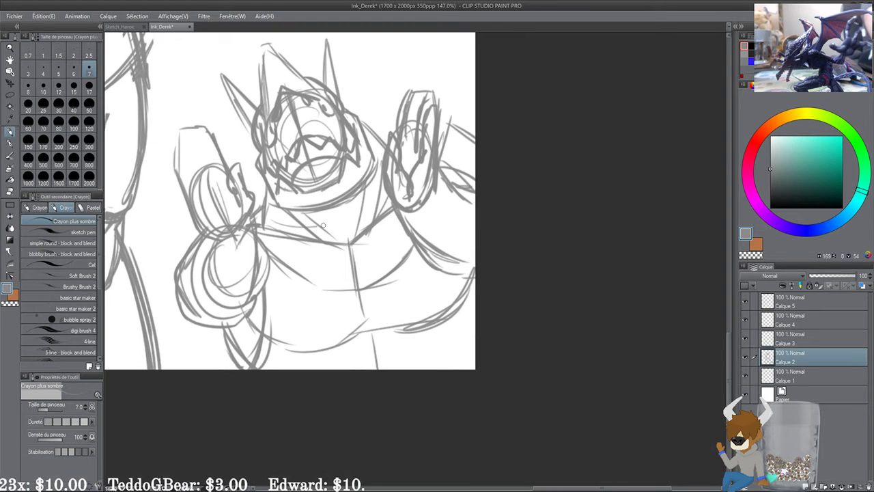
# Step: Redraw the head spike on the opposite arm's side slightly taller, with firmer edges
pyautogui.scroll(3, 363, 228)
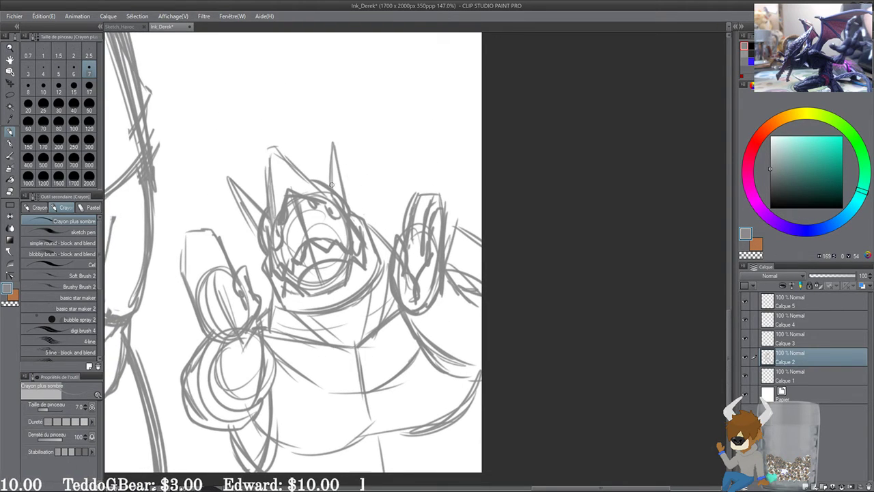
pyautogui.moveTo(327, 188); pyautogui.dragTo(335, 130)
pyautogui.moveTo(334, 130); pyautogui.dragTo(346, 201)
pyautogui.moveTo(368, 326); pyautogui.dragTo(354, 227)
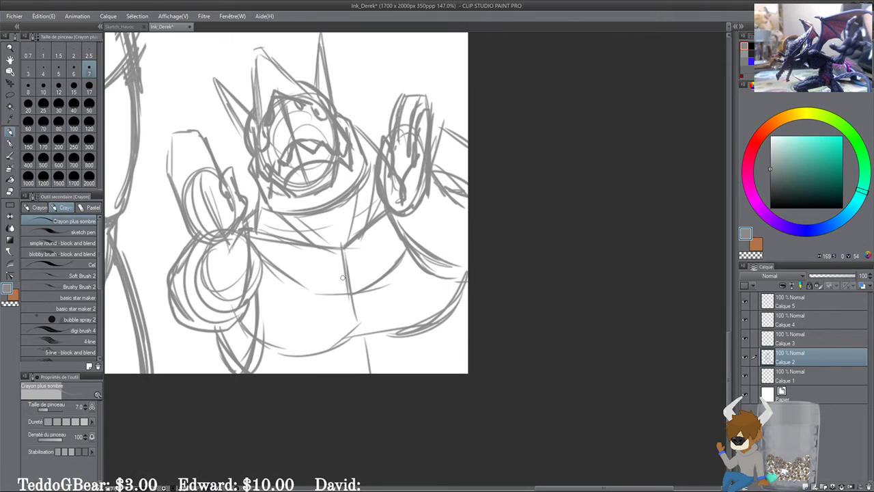
# Step: Sketch long diagonal strokes across the lower torso towards the opposite arm, plus a side line near the canvas edge
pyautogui.moveTo(409, 276)
pyautogui.mouseDown()
pyautogui.moveTo(363, 332)
pyautogui.moveTo(300, 373)
pyautogui.mouseUp()
pyautogui.moveTo(301, 373); pyautogui.dragTo(423, 288)
pyautogui.moveTo(423, 288); pyautogui.dragTo(366, 363)
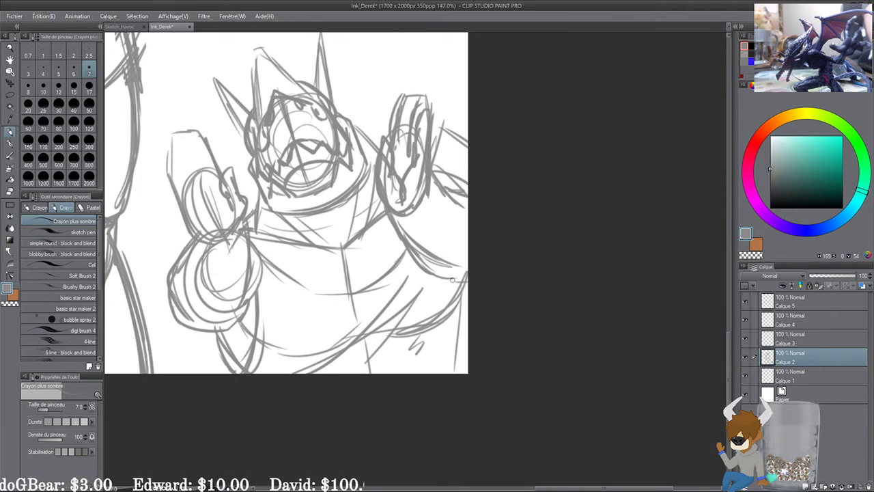
pyautogui.moveTo(449, 240); pyautogui.dragTo(440, 253)
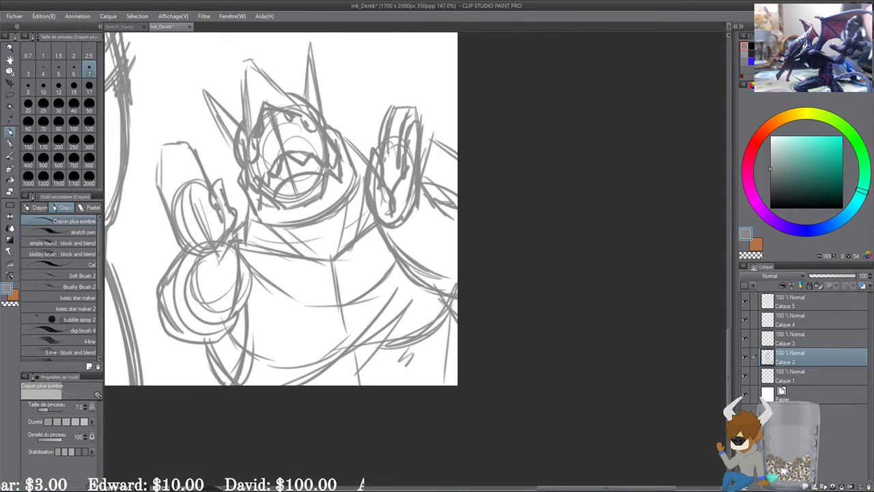
# Step: Erase the squared end and inner oval of the small figure's raised hand nearest the big leg
pyautogui.moveTo(289, 268); pyautogui.dragTo(410, 244)
pyautogui.moveTo(294, 240)
pyautogui.mouseDown()
pyautogui.moveTo(267, 282)
pyautogui.moveTo(278, 308)
pyautogui.moveTo(325, 314)
pyautogui.moveTo(280, 316)
pyautogui.mouseUp()
pyautogui.scroll(2, 320, 176)
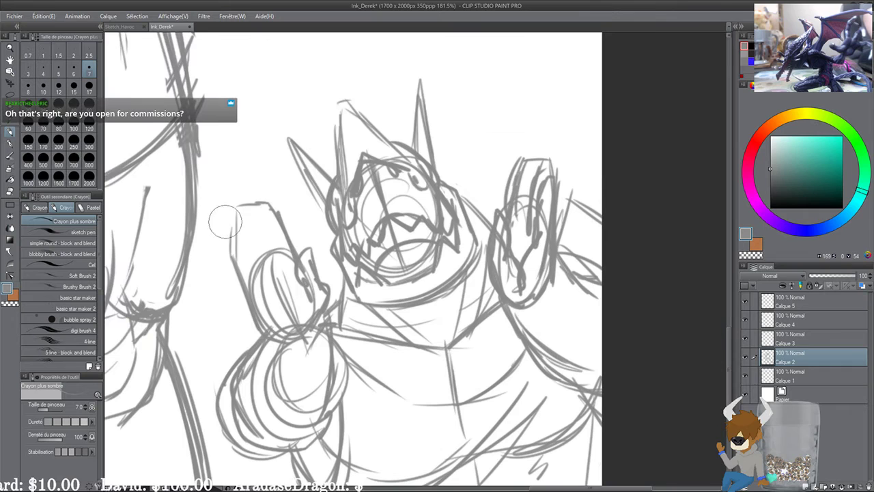
pyautogui.moveTo(225, 221)
pyautogui.mouseDown()
pyautogui.moveTo(237, 187)
pyautogui.moveTo(266, 227)
pyautogui.moveTo(268, 303)
pyautogui.moveTo(284, 311)
pyautogui.moveTo(270, 224)
pyautogui.mouseUp()
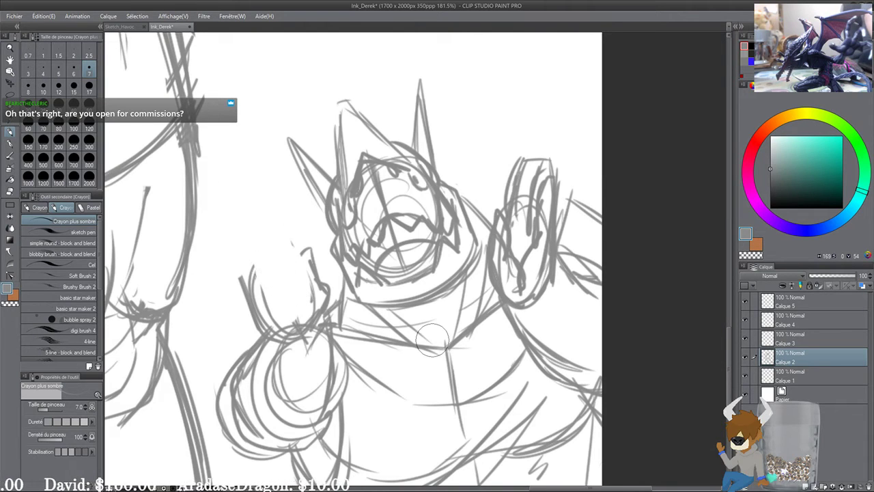
pyautogui.scroll(2, 430, 339)
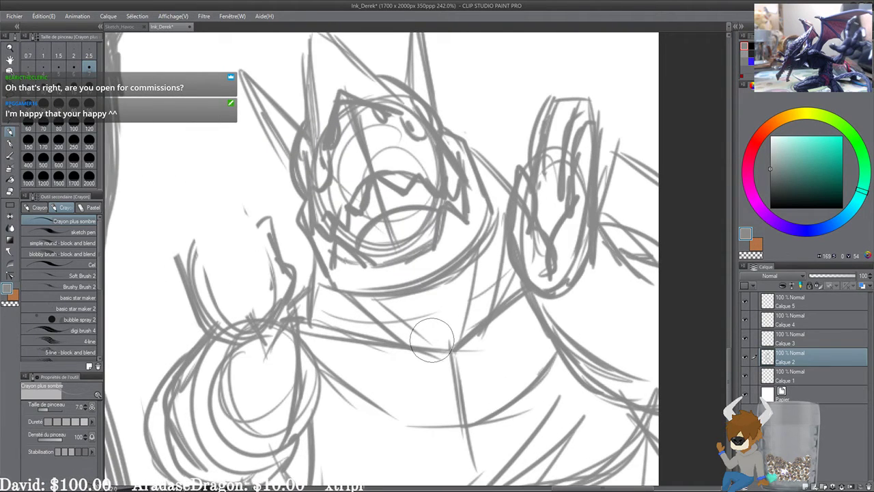
# Step: Sketch the thumb and the separate fingers of the small horned character's raised hand nearest the large figure's leg on Calque 2
pyautogui.moveTo(282, 210)
pyautogui.mouseDown()
pyautogui.moveTo(307, 215)
pyautogui.moveTo(325, 262)
pyautogui.moveTo(345, 244)
pyautogui.moveTo(342, 232)
pyautogui.moveTo(326, 253)
pyautogui.moveTo(334, 265)
pyautogui.moveTo(322, 285)
pyautogui.moveTo(323, 276)
pyautogui.moveTo(346, 273)
pyautogui.mouseUp()
pyautogui.moveTo(325, 209)
pyautogui.mouseDown()
pyautogui.moveTo(291, 145)
pyautogui.moveTo(280, 150)
pyautogui.moveTo(297, 204)
pyautogui.mouseUp()
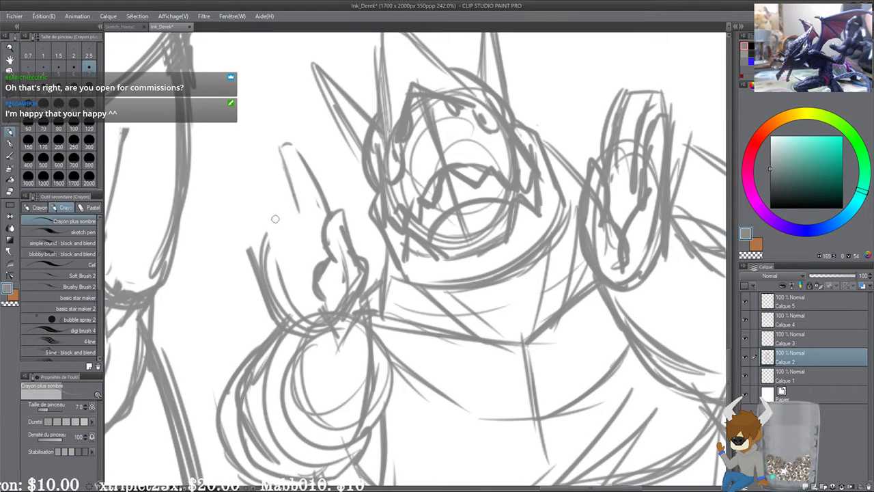
pyautogui.moveTo(278, 162)
pyautogui.mouseDown()
pyautogui.moveTo(267, 135)
pyautogui.moveTo(280, 164)
pyautogui.moveTo(263, 133)
pyautogui.moveTo(251, 148)
pyautogui.moveTo(273, 222)
pyautogui.mouseUp()
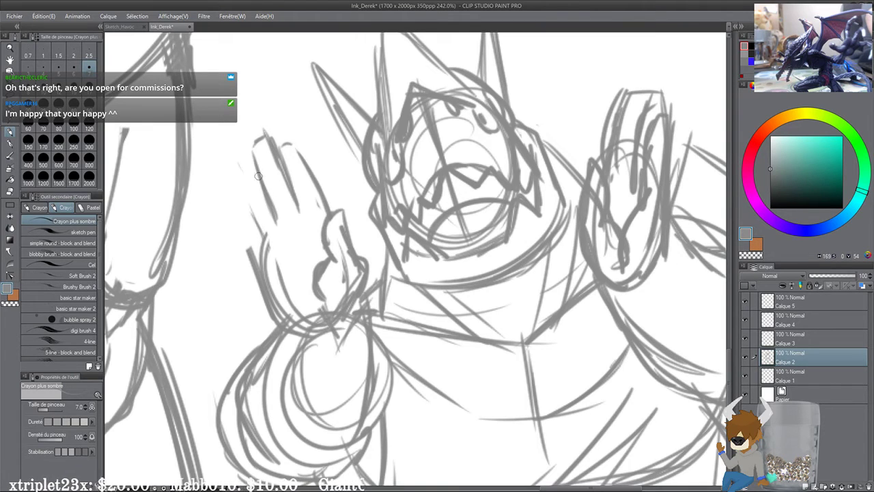
pyautogui.moveTo(239, 187); pyautogui.dragTo(258, 241)
pyautogui.moveTo(258, 284); pyautogui.dragTo(228, 193)
pyautogui.moveTo(227, 194)
pyautogui.mouseDown()
pyautogui.moveTo(292, 267)
pyautogui.moveTo(303, 303)
pyautogui.moveTo(270, 291)
pyautogui.moveTo(331, 331)
pyautogui.mouseUp()
# Step: Clear the old rough finger and palm lines inside the small character's other raised hand, near the canvas's right edge
pyautogui.moveTo(518, 217); pyautogui.dragTo(293, 247)
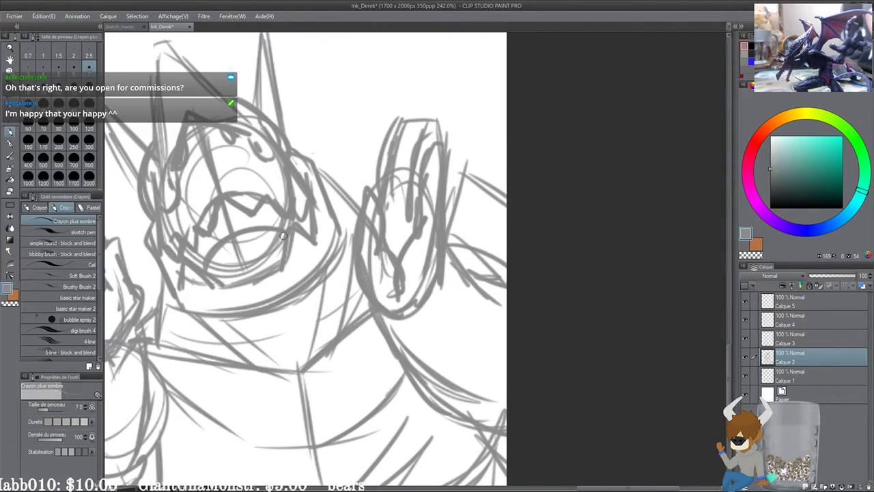
pyautogui.scroll(-3, 283, 236)
pyautogui.moveTo(359, 256)
pyautogui.mouseDown()
pyautogui.moveTo(377, 250)
pyautogui.moveTo(363, 236)
pyautogui.moveTo(368, 273)
pyautogui.moveTo(410, 206)
pyautogui.moveTo(417, 173)
pyautogui.moveTo(488, 150)
pyautogui.moveTo(468, 195)
pyautogui.moveTo(456, 137)
pyautogui.moveTo(454, 159)
pyautogui.mouseUp()
pyautogui.scroll(1, 369, 273)
pyautogui.press('p')
pyautogui.hotkey('ctrl', 'z')
pyautogui.hotkey('ctrl', 'z')
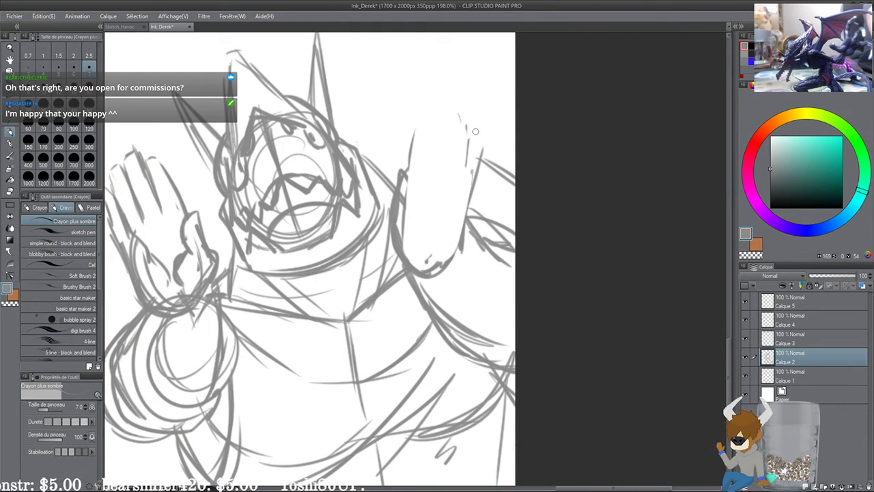
# Step: Redraw the little finger along the outer edge of the small character's cleared hand, continuing its line down into the palm
pyautogui.moveTo(475, 131); pyautogui.dragTo(466, 213)
pyautogui.moveTo(465, 131); pyautogui.dragTo(456, 176)
pyautogui.hotkey('ctrl', 'z')
pyautogui.hotkey('ctrl', 'z')
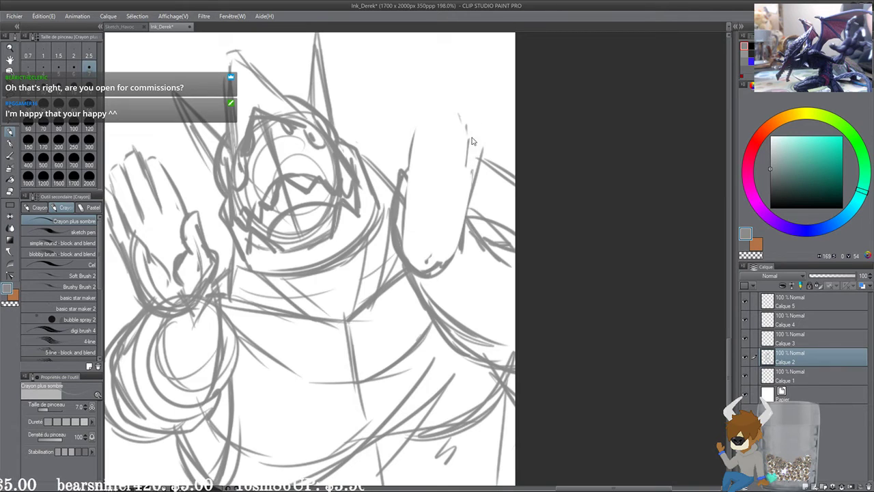
pyautogui.moveTo(481, 137)
pyautogui.mouseDown()
pyautogui.moveTo(470, 190)
pyautogui.moveTo(439, 224)
pyautogui.moveTo(460, 204)
pyautogui.mouseUp()
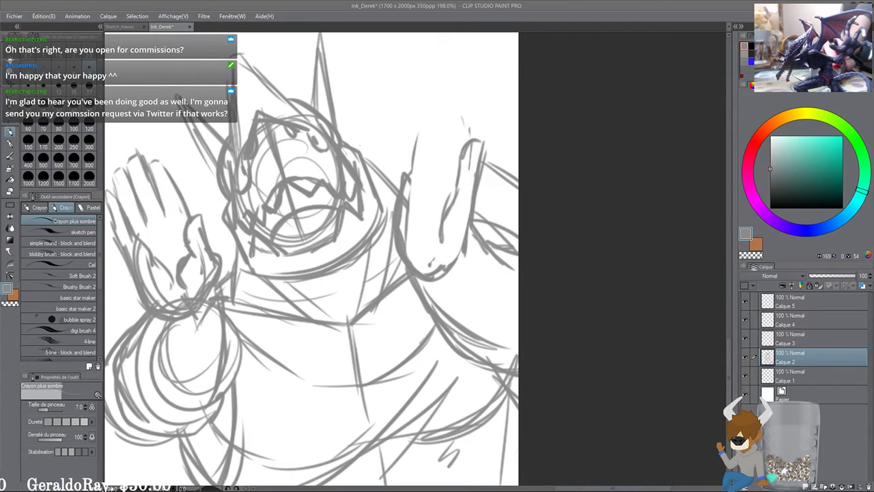
pyautogui.scroll(1, 580, 173)
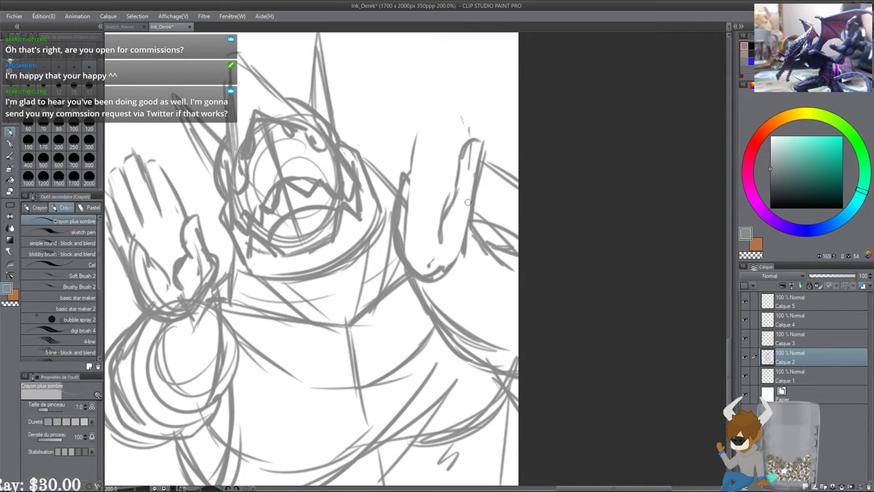
pyautogui.moveTo(400, 261); pyautogui.dragTo(473, 250)
pyautogui.scroll(3, 414, 226)
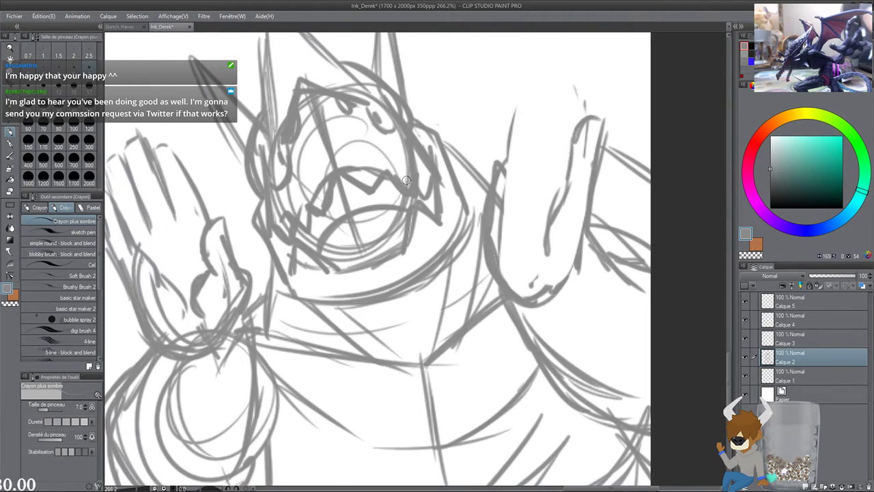
pyautogui.moveTo(564, 257)
pyautogui.mouseDown()
pyautogui.moveTo(563, 267)
pyautogui.moveTo(538, 264)
pyautogui.mouseUp()
pyautogui.moveTo(544, 179); pyautogui.dragTo(490, 240)
pyautogui.moveTo(406, 260)
pyautogui.mouseDown()
pyautogui.moveTo(566, 241)
pyautogui.moveTo(416, 241)
pyautogui.mouseUp()
pyautogui.moveTo(493, 219)
pyautogui.mouseDown()
pyautogui.moveTo(504, 159)
pyautogui.moveTo(497, 229)
pyautogui.moveTo(474, 300)
pyautogui.mouseUp()
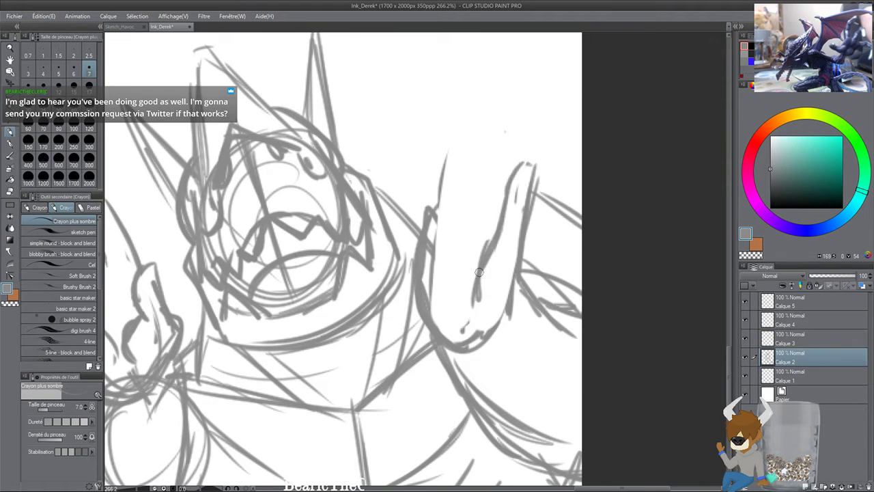
# Step: Sketch the remaining three long fingers of that hand with rounded tips beside the little finger
pyautogui.moveTo(504, 138); pyautogui.dragTo(480, 245)
pyautogui.moveTo(482, 236); pyautogui.dragTo(504, 157)
pyautogui.hotkey('ctrl', 'z')
pyautogui.hotkey('ctrl', 'z')
pyautogui.moveTo(509, 123)
pyautogui.mouseDown()
pyautogui.moveTo(484, 224)
pyautogui.moveTo(510, 127)
pyautogui.moveTo(520, 126)
pyautogui.mouseUp()
pyautogui.moveTo(523, 131); pyautogui.dragTo(520, 155)
pyautogui.moveTo(493, 109); pyautogui.dragTo(463, 203)
pyautogui.moveTo(487, 124); pyautogui.dragTo(463, 228)
pyautogui.moveTo(472, 116)
pyautogui.mouseDown()
pyautogui.moveTo(441, 213)
pyautogui.moveTo(486, 112)
pyautogui.mouseUp()
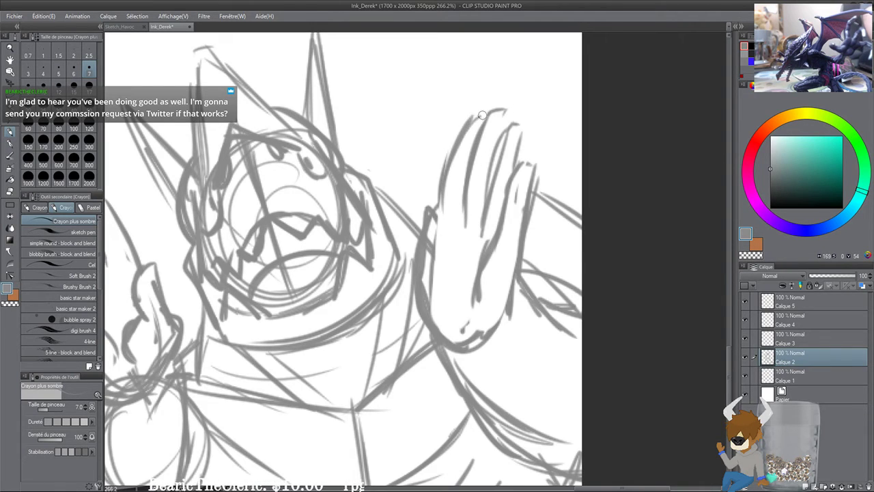
# Step: Sketch the thumb and the inner palm contour of the same hand, reworking the edge facing the character's head
pyautogui.moveTo(450, 265)
pyautogui.mouseDown()
pyautogui.moveTo(483, 193)
pyautogui.moveTo(462, 181)
pyautogui.mouseUp()
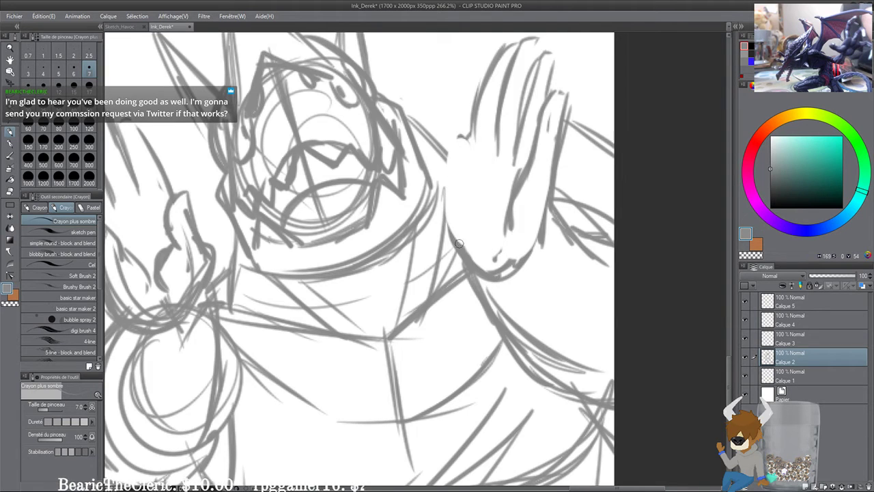
pyautogui.moveTo(459, 242)
pyautogui.mouseDown()
pyautogui.moveTo(449, 171)
pyautogui.moveTo(445, 198)
pyautogui.mouseUp()
pyautogui.moveTo(444, 130)
pyautogui.mouseDown()
pyautogui.moveTo(464, 138)
pyautogui.moveTo(471, 187)
pyautogui.mouseUp()
pyautogui.moveTo(469, 182); pyautogui.dragTo(487, 220)
pyautogui.moveTo(474, 179); pyautogui.dragTo(458, 194)
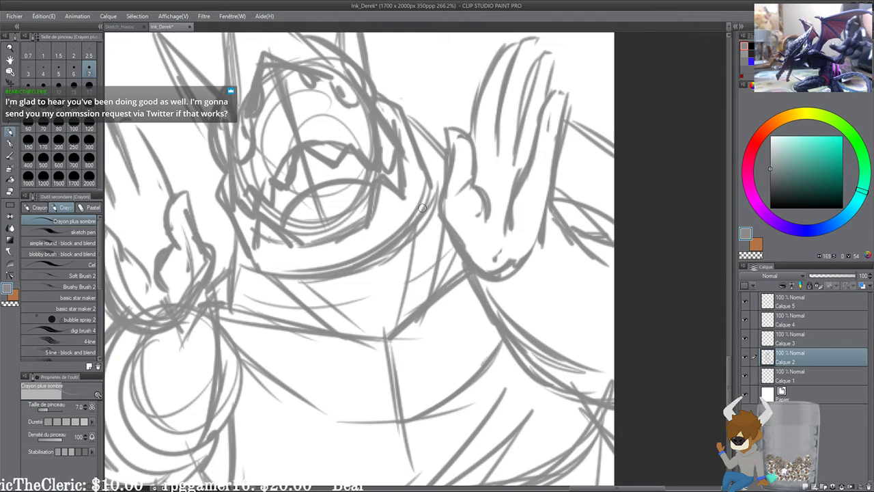
# Step: Sketch a curved tail hanging down between the large figure's legs
pyautogui.scroll(-3, 422, 208)
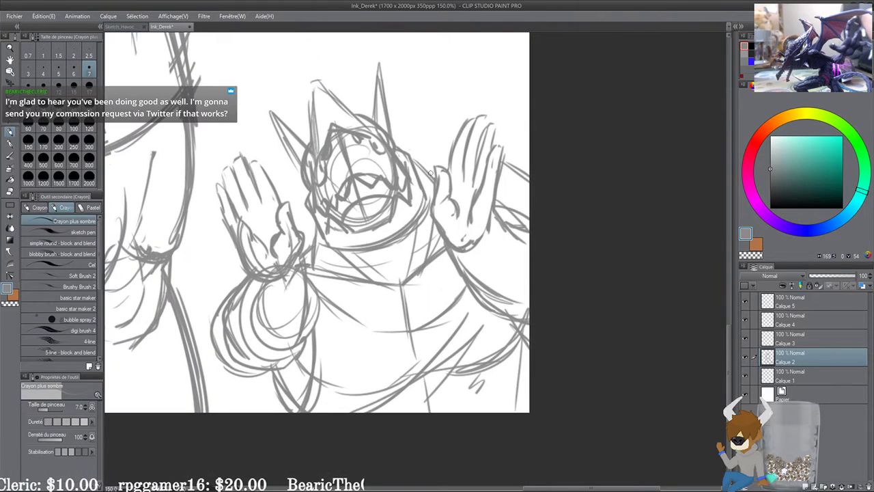
pyautogui.moveTo(287, 327); pyautogui.dragTo(286, 299)
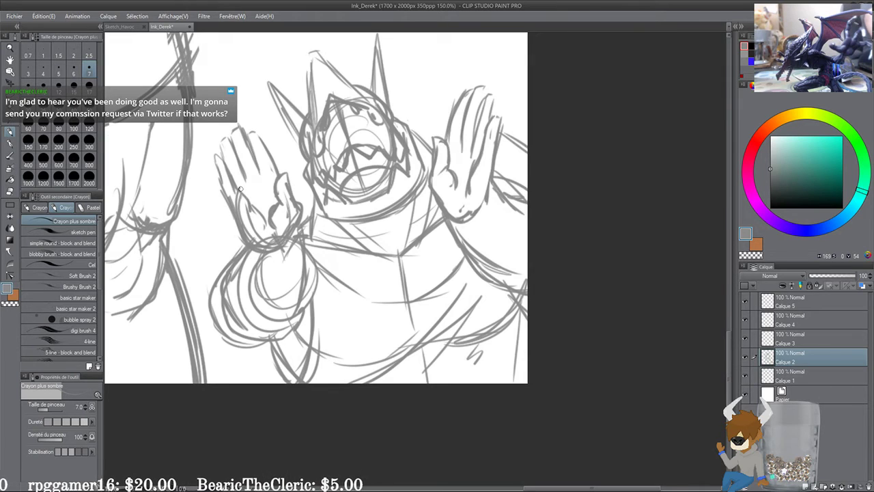
pyautogui.scroll(-4, 240, 189)
pyautogui.scroll(2, 310, 190)
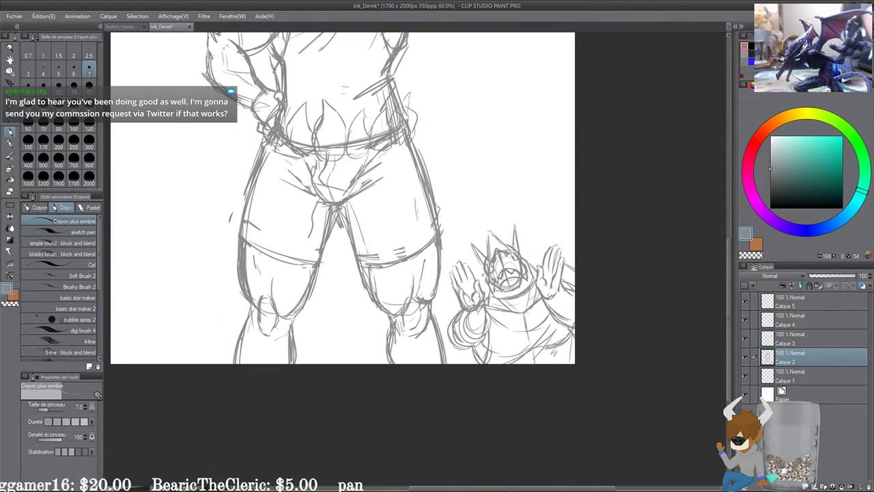
pyautogui.scroll(-4, 480, 274)
pyautogui.moveTo(418, 237); pyautogui.dragTo(435, 184)
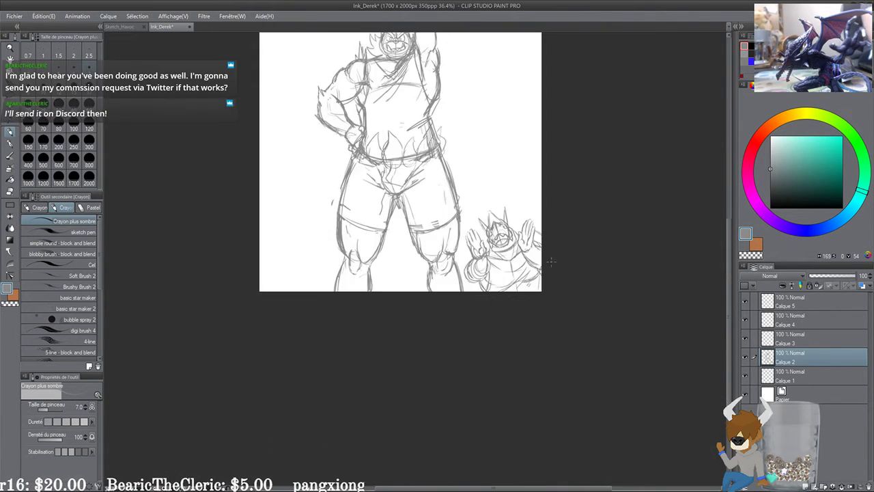
pyautogui.scroll(4, 435, 184)
pyautogui.moveTo(420, 226); pyautogui.dragTo(483, 273)
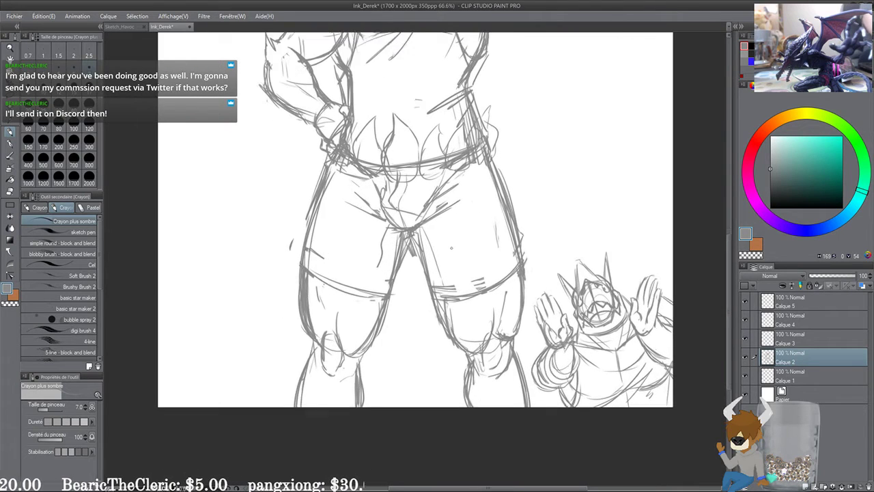
pyautogui.scroll(2, 509, 306)
pyautogui.moveTo(509, 306); pyautogui.dragTo(494, 293)
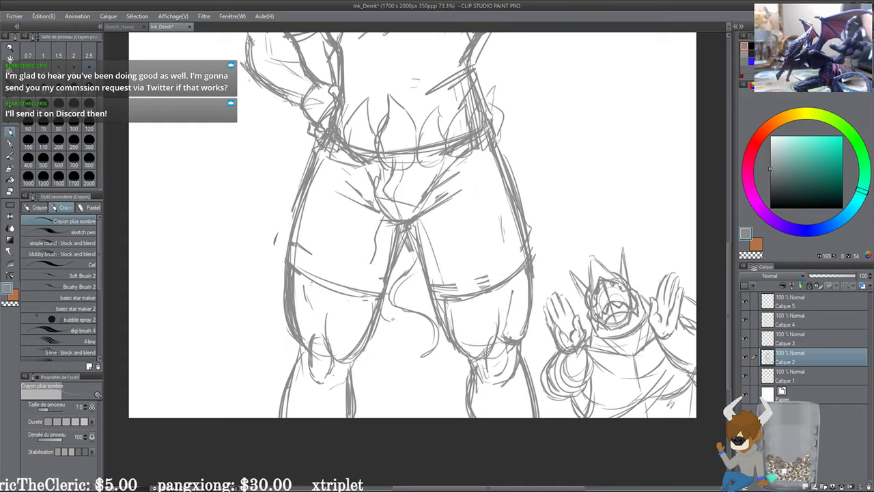
# Step: Finish the large figure's tail with a rounded tip and a spiky tuft
pyautogui.moveTo(407, 328); pyautogui.dragTo(403, 299)
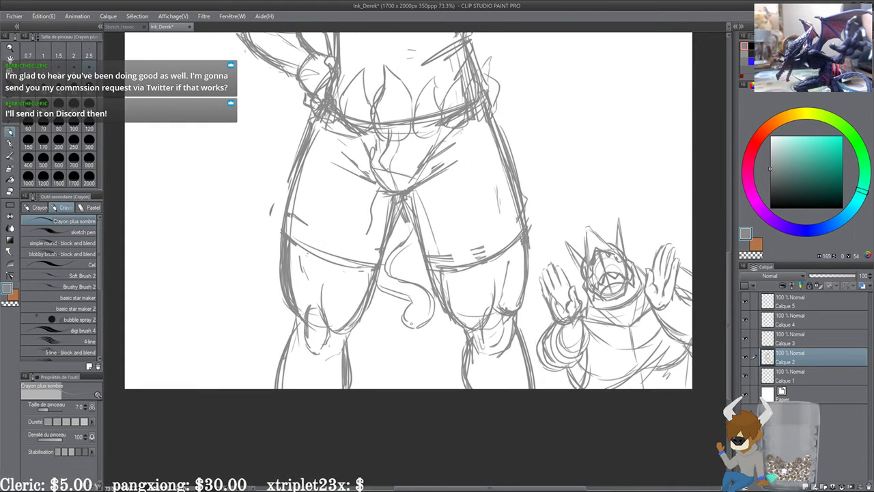
pyautogui.hotkey('ctrl', 'z')
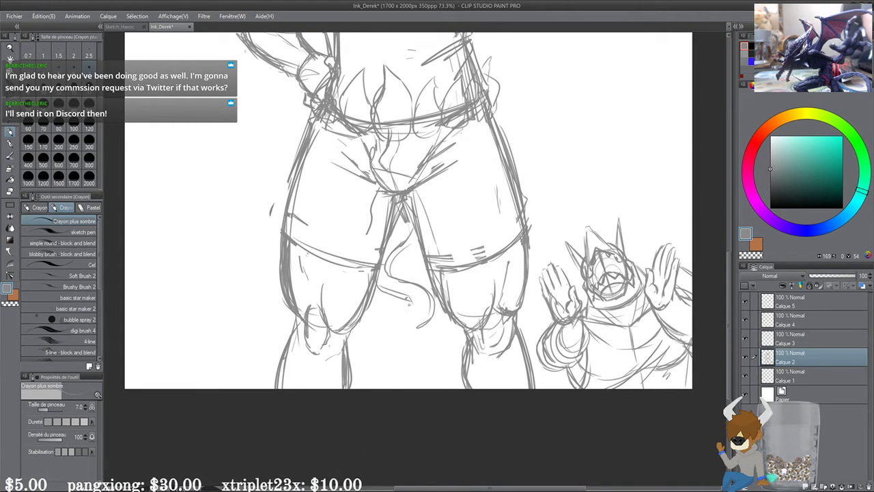
pyautogui.moveTo(408, 324); pyautogui.dragTo(422, 326)
pyautogui.hotkey('ctrl', 'z')
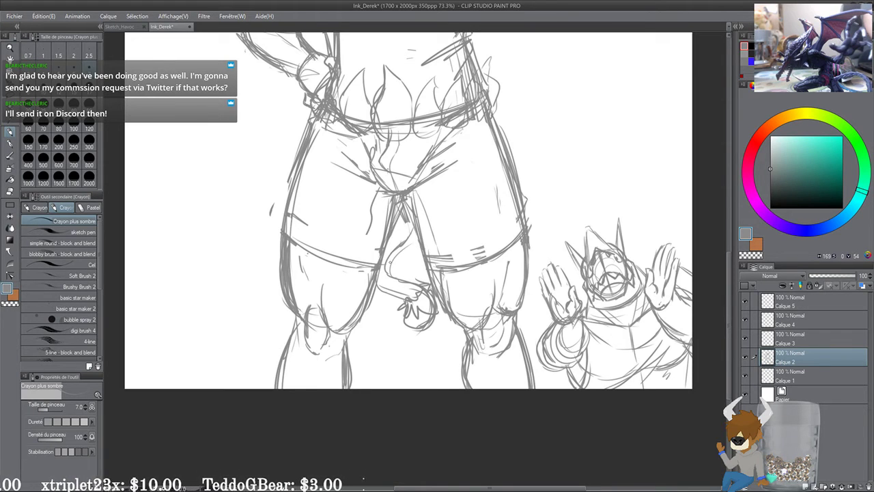
# Step: Move the Calque 2 sketch slightly up and to the left to leave a margin at the canvas's bottom and right edges
pyautogui.scroll(-5, 399, 267)
pyautogui.moveTo(406, 189); pyautogui.dragTo(364, 316)
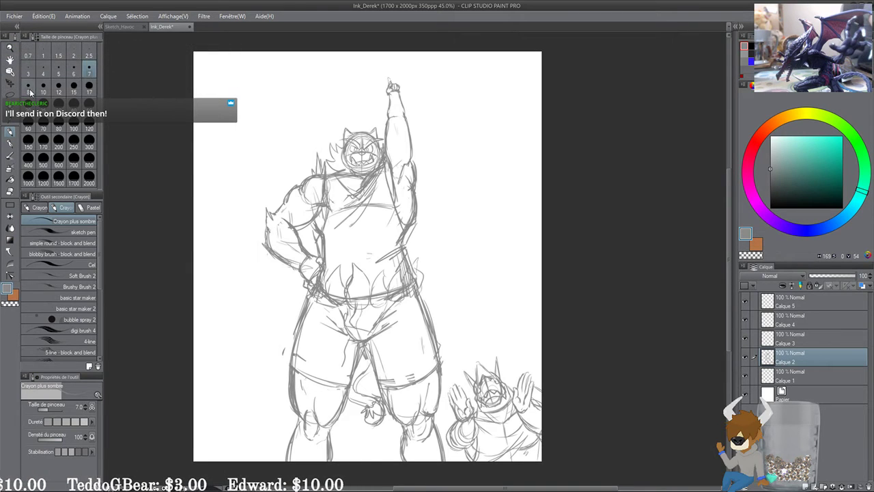
pyautogui.click(11, 83)
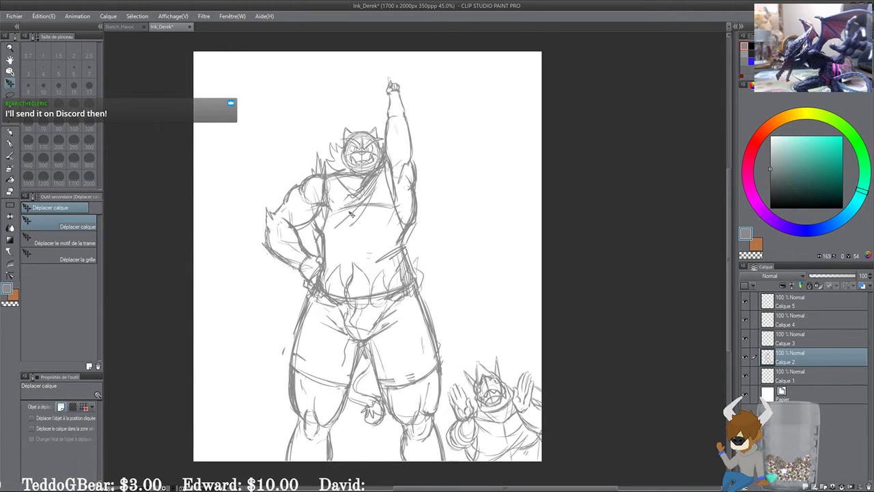
pyautogui.press('Up')
pyautogui.press('Up')
pyautogui.press('Up')
pyautogui.press('Up')
pyautogui.press('Up')
pyautogui.press('Up')
pyautogui.press('Up')
pyautogui.press('Up')
pyautogui.press('Up')
pyautogui.press('Up')
pyautogui.press('Up')
pyautogui.press('Up')
pyautogui.press('Up')
pyautogui.press('Up')
pyautogui.press('Up')
pyautogui.press('Up')
pyautogui.press('Up')
pyautogui.press('Up')
pyautogui.press('Up')
pyautogui.press('Up')
pyautogui.press('Left')
pyautogui.press('Left')
pyautogui.press('Left')
pyautogui.press('Left')
pyautogui.press('Left')
pyautogui.press('Left')
pyautogui.press('Left')
pyautogui.press('Left')
pyautogui.press('Left')
pyautogui.press('Left')
pyautogui.press('Left')
pyautogui.press('Left')
pyautogui.press('Left')
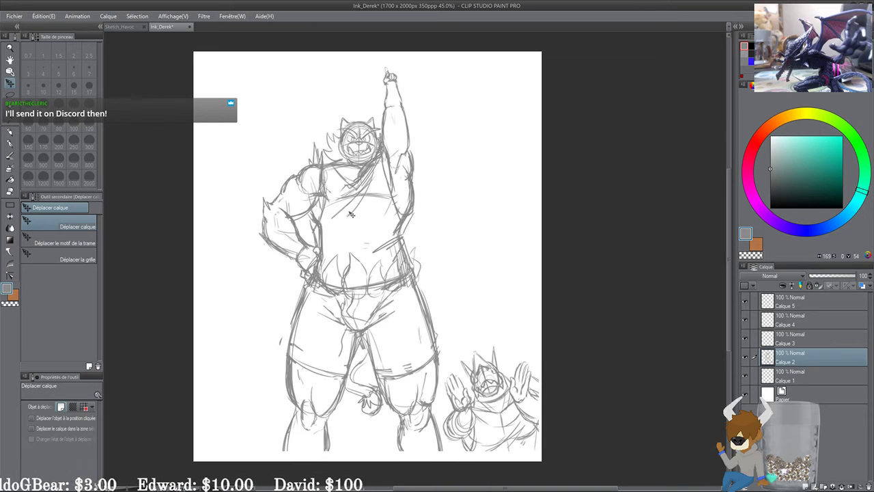
pyautogui.press('Down')
pyautogui.press('Down')
pyautogui.press('Down')
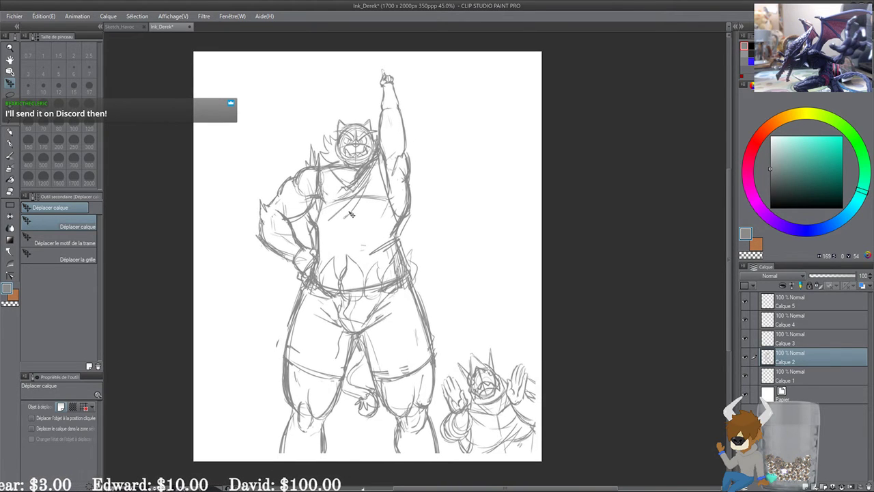
# Step: On Calque 5, draw a black vertical straight line of brush size 50 along the canvas's full left edge
pyautogui.click(809, 300)
pyautogui.press('d')
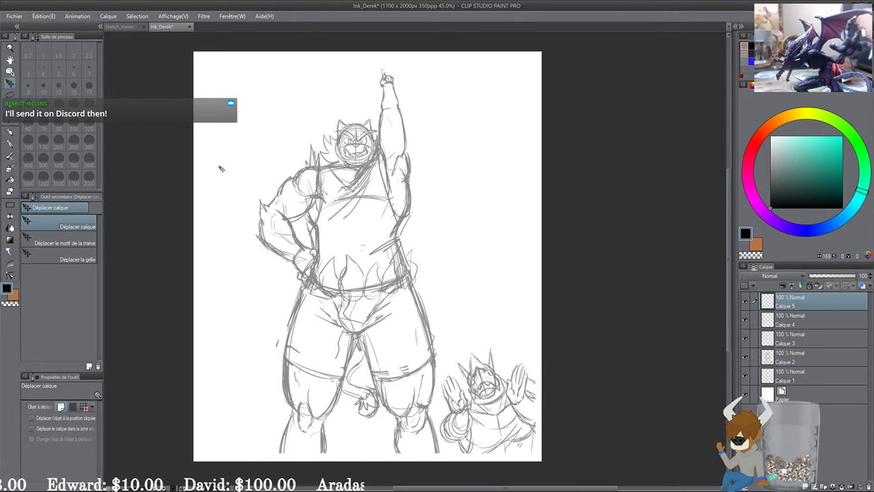
pyautogui.click(10, 204)
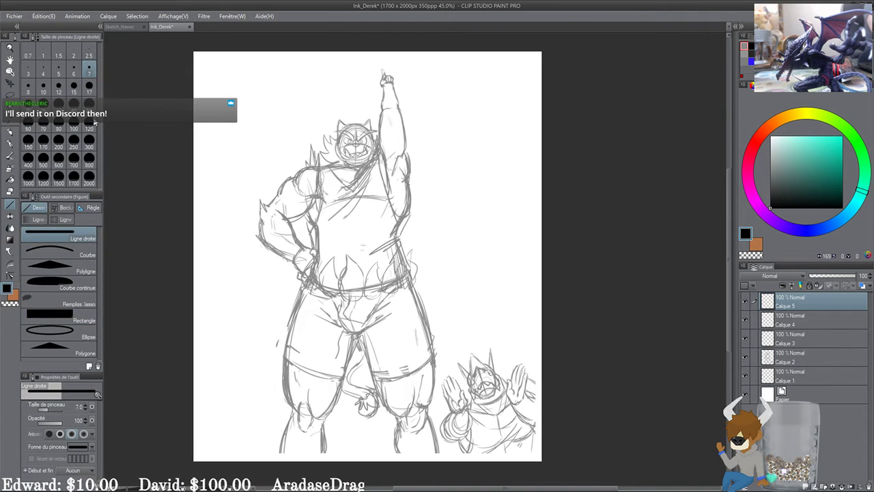
pyautogui.click(89, 106)
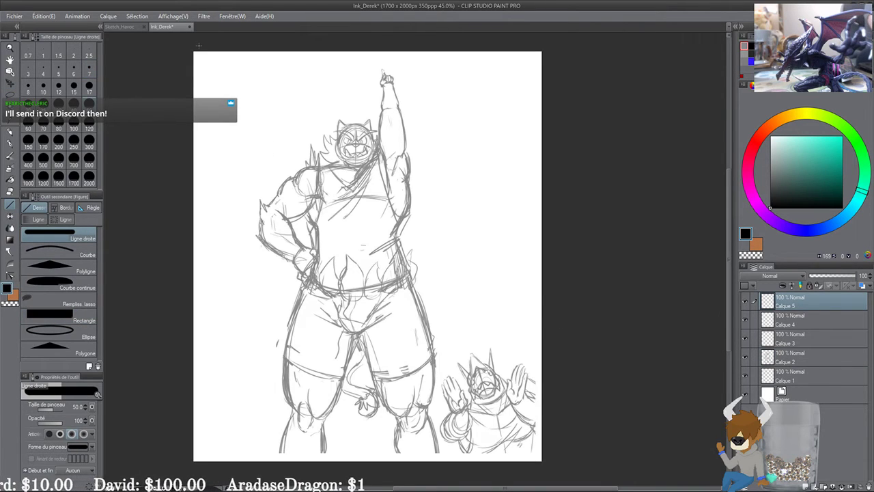
pyautogui.moveTo(198, 45); pyautogui.dragTo(199, 462)
# Step: Nudge the black bar on Calque 5 to the left until it sits flush with the canvas's left edge
pyautogui.click(9, 82)
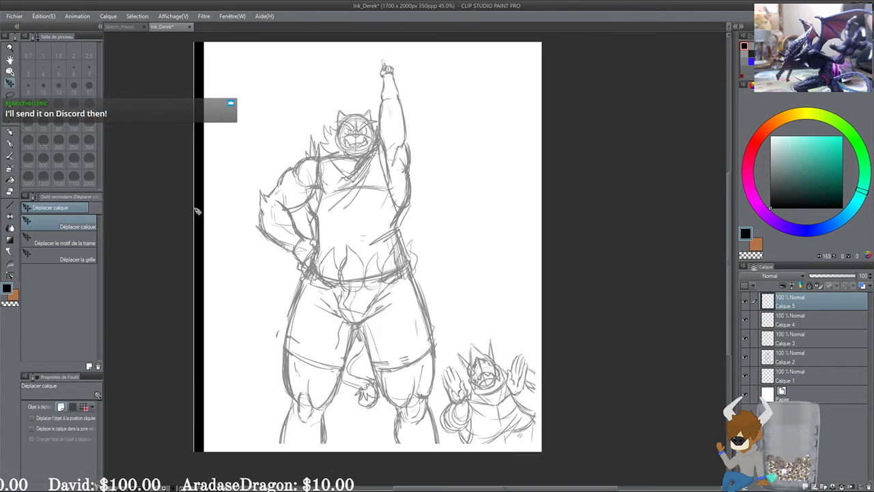
pyautogui.scroll(5, 196, 212)
pyautogui.scroll(6, 197, 212)
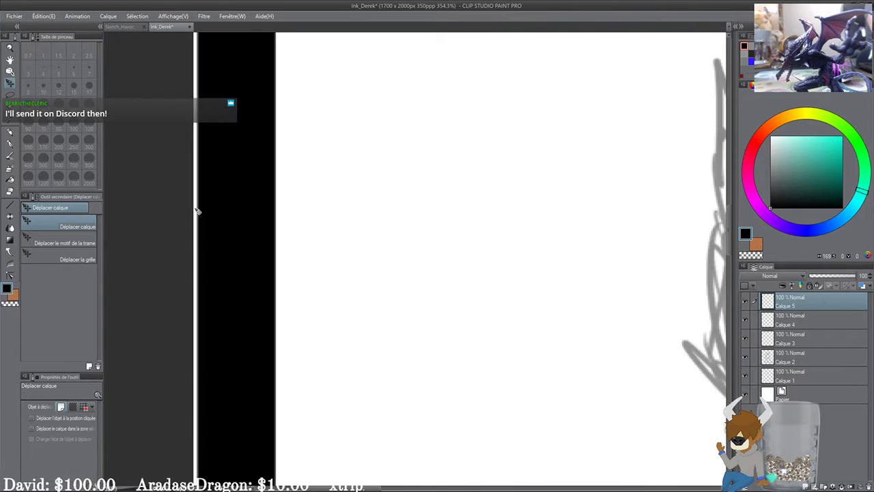
pyautogui.press('Left')
pyautogui.press('Left')
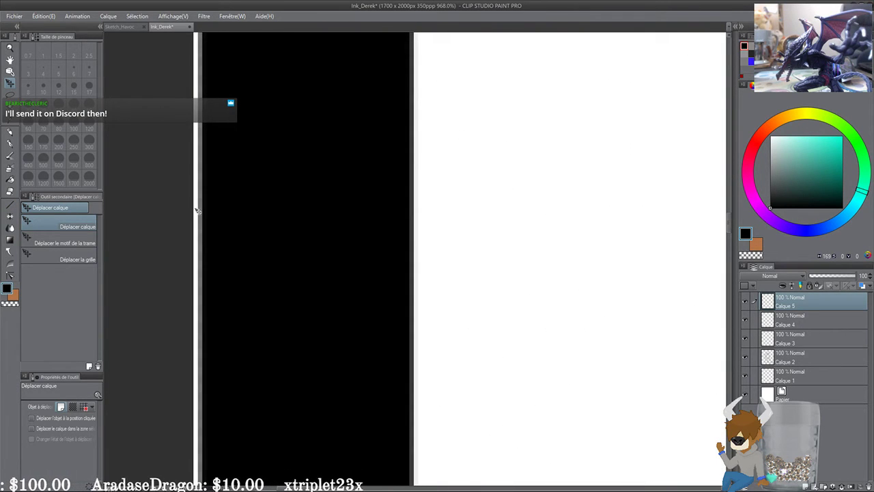
pyautogui.press('Left')
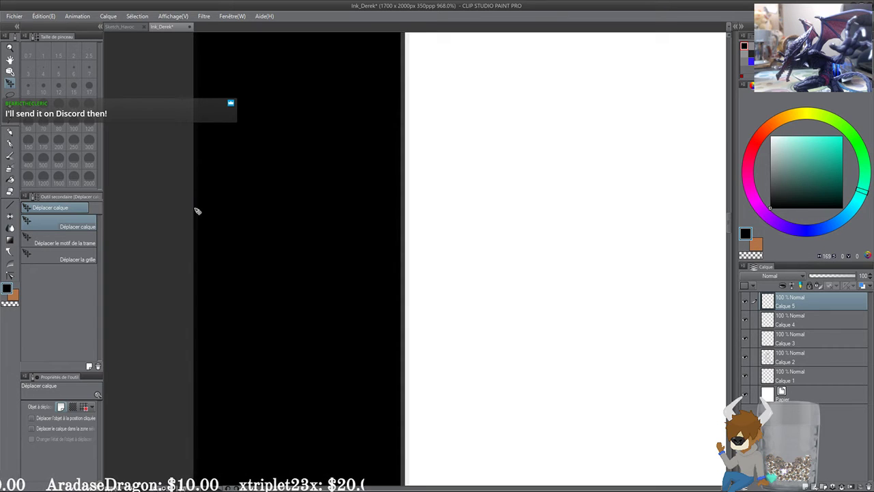
pyautogui.scroll(-3, 197, 211)
pyautogui.scroll(2, 197, 211)
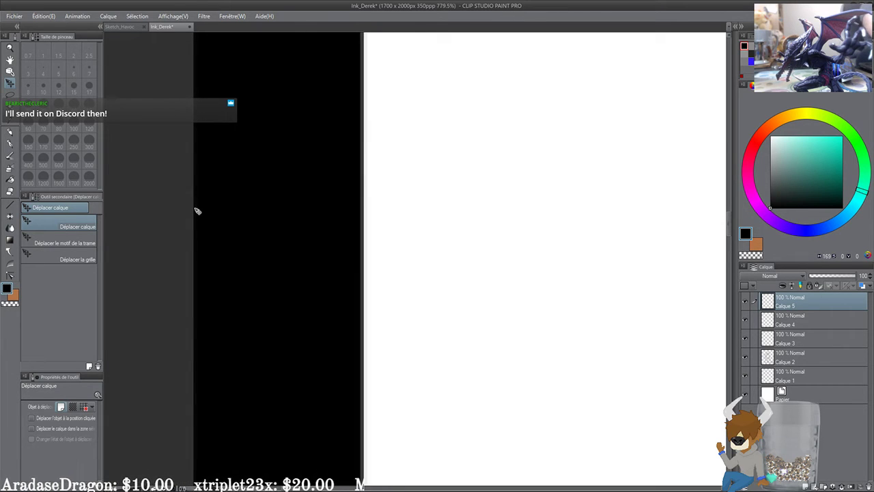
pyautogui.scroll(-15, 197, 212)
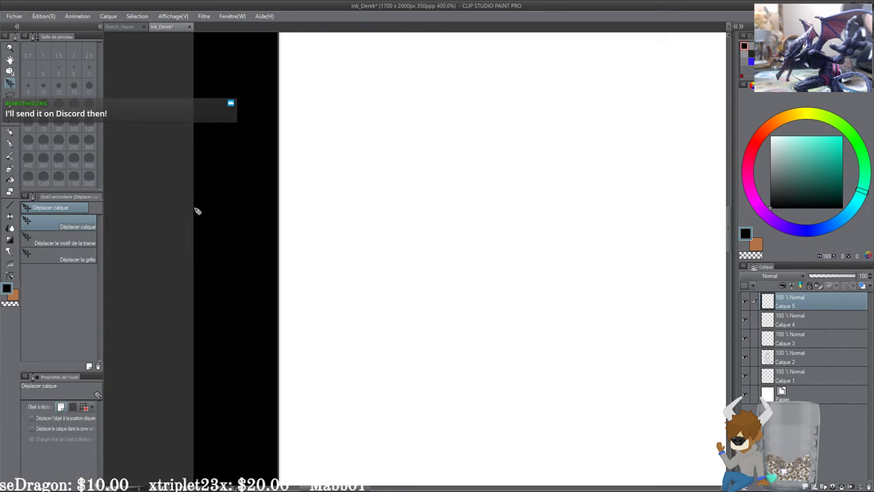
pyautogui.scroll(-15, 197, 211)
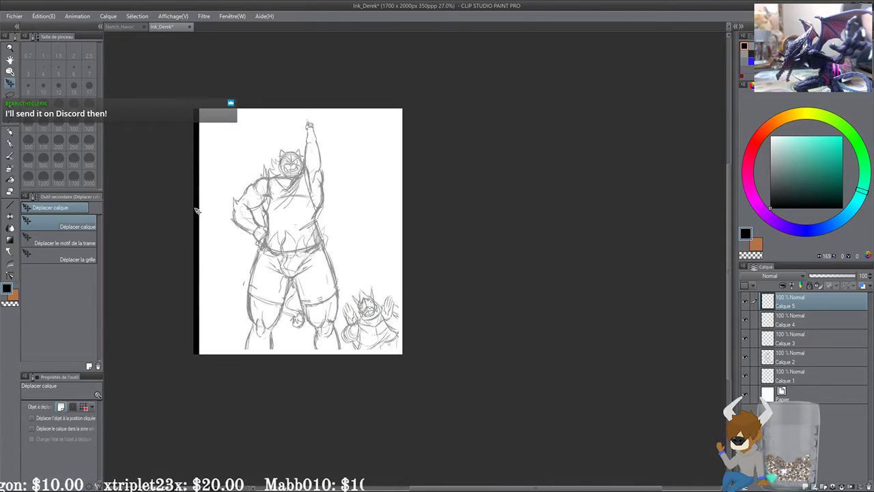
# Step: Duplicate Calque 5, move the copied black bar flush with the canvas's right edge, and merge the two bar layers
pyautogui.moveTo(811, 453); pyautogui.dragTo(806, 485)
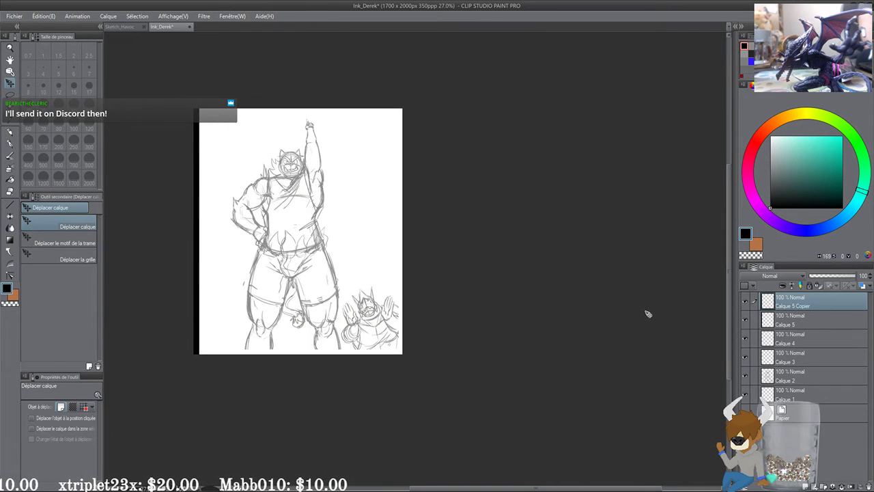
pyautogui.moveTo(212, 213); pyautogui.dragTo(417, 220)
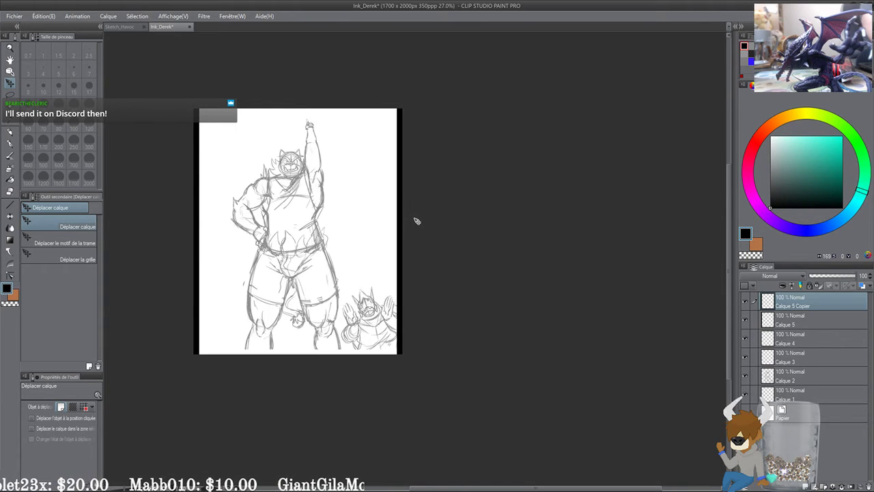
pyautogui.scroll(5, 397, 206)
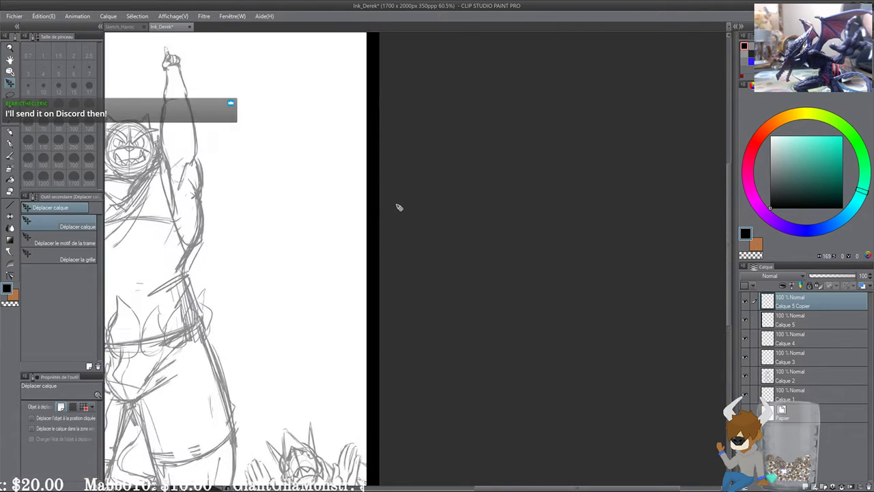
pyautogui.scroll(3, 398, 207)
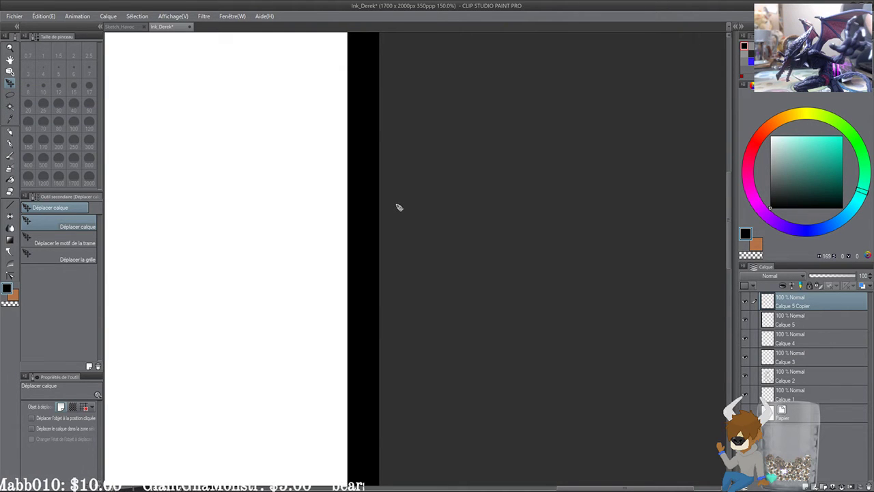
pyautogui.scroll(-5, 399, 207)
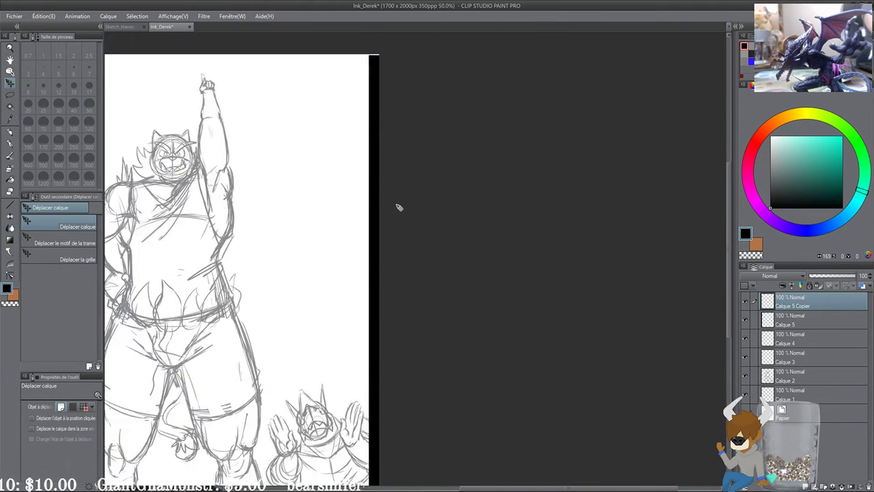
pyautogui.keyDown('ctrl'); pyautogui.click(802, 320); pyautogui.keyUp('ctrl')
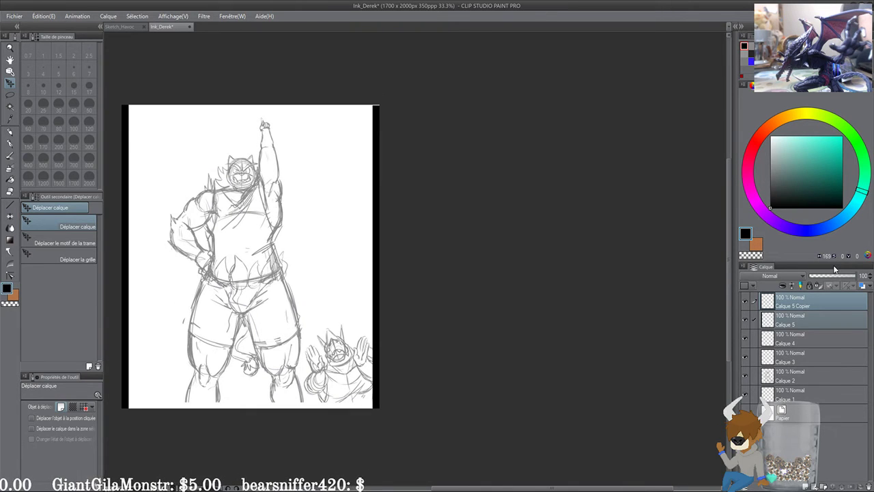
pyautogui.hotkey('alt', 'shift', 'e')
# Step: On a new layer, draw a black horizontal straight line of brush size 50 across the canvas's full top edge
pyautogui.click(805, 486)
pyautogui.moveTo(435, 314); pyautogui.dragTo(526, 357)
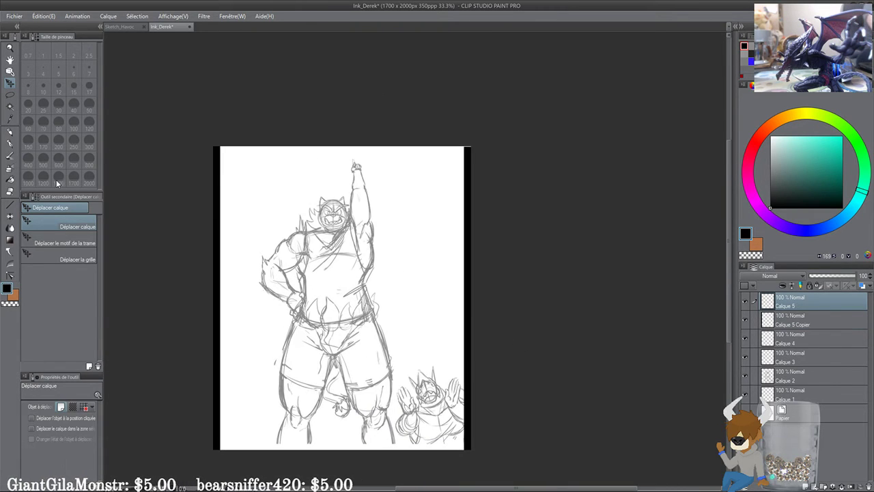
pyautogui.click(9, 205)
pyautogui.moveTo(194, 150); pyautogui.dragTo(646, 184)
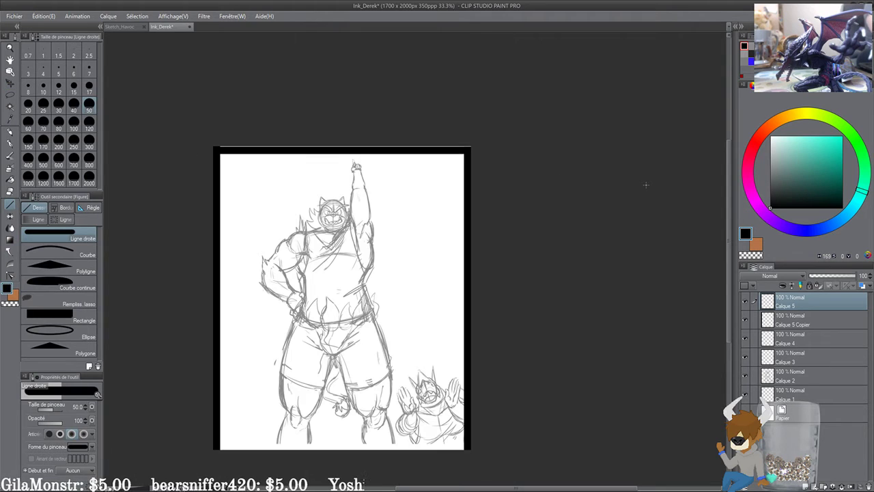
# Step: Nudge the black top bar upward until it sits flush with the canvas's top edge
pyautogui.scroll(1, 645, 185)
pyautogui.moveTo(190, 177); pyautogui.dragTo(437, 235)
pyautogui.scroll(2, 439, 235)
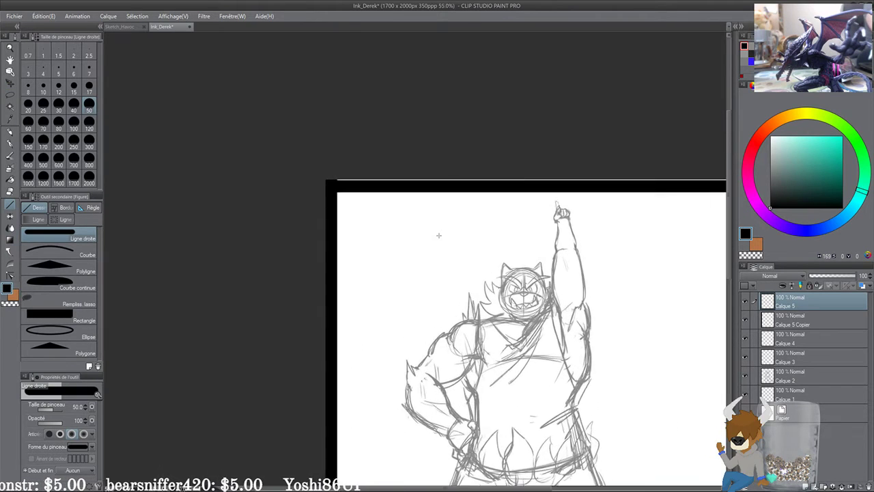
pyautogui.scroll(1, 438, 235)
pyautogui.click(9, 86)
pyautogui.moveTo(242, 176); pyautogui.dragTo(228, 277)
pyautogui.press('Up')
pyautogui.press('Up')
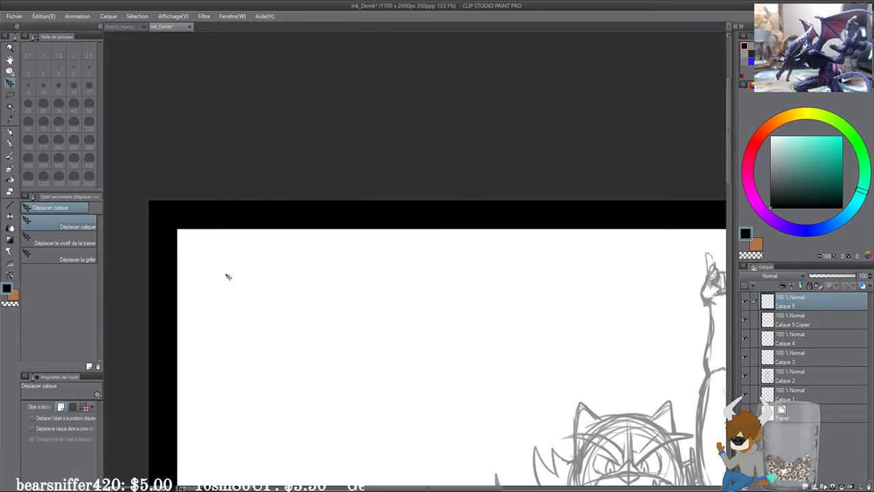
# Step: Merge the top bar's layer with the layer holding the two side bars
pyautogui.scroll(-3, 228, 276)
pyautogui.moveTo(607, 433); pyautogui.dragTo(626, 303)
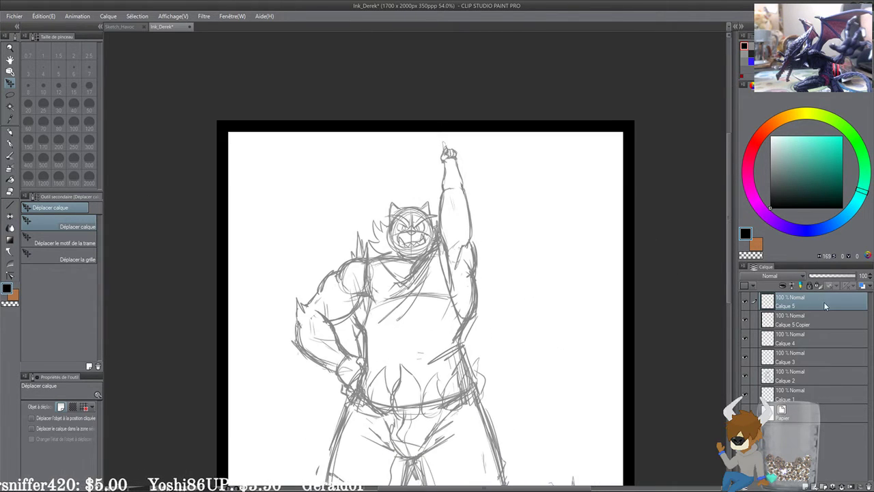
pyautogui.keyDown('ctrl'); pyautogui.click(824, 316); pyautogui.keyUp('ctrl')
pyautogui.hotkey('shift', 'alt', 'e')
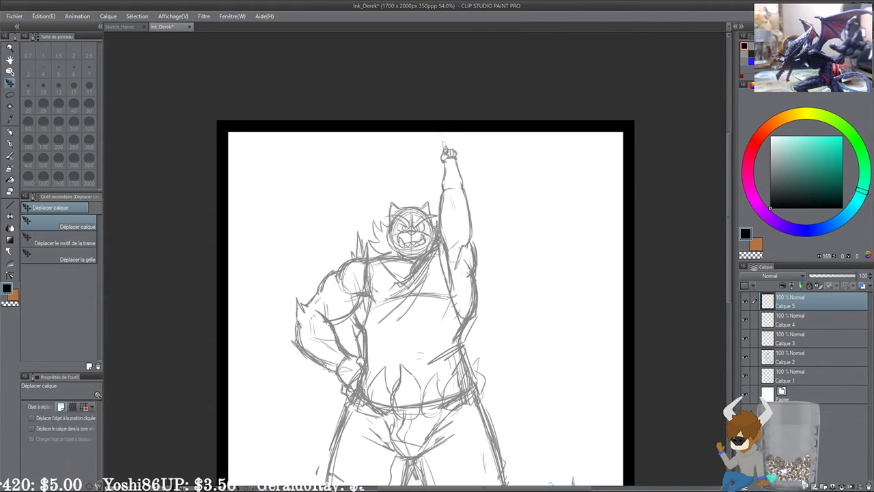
# Step: On a new layer, draw a black horizontal straight line of brush size 50 along the canvas's full bottom edge
pyautogui.click(805, 486)
pyautogui.moveTo(595, 414); pyautogui.dragTo(532, 129)
pyautogui.scroll(1, 438, 175)
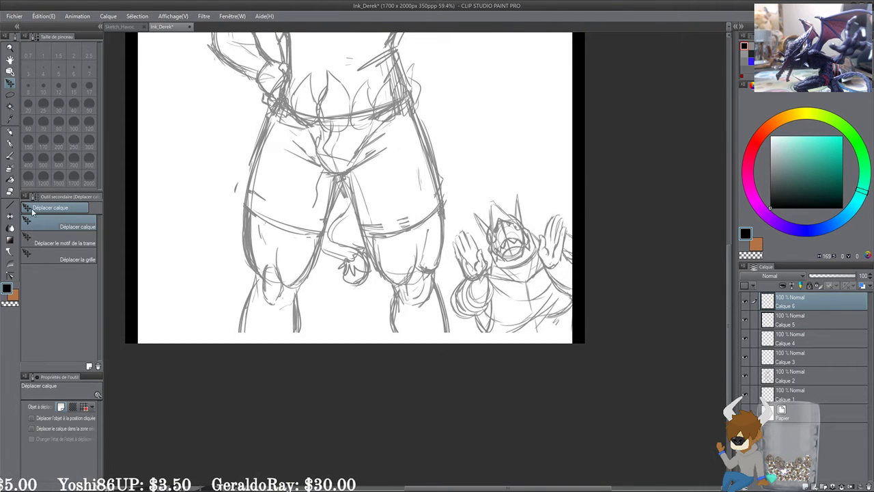
pyautogui.click(10, 205)
pyautogui.moveTo(164, 305)
pyautogui.mouseDown()
pyautogui.moveTo(203, 266)
pyautogui.moveTo(564, 320)
pyautogui.moveTo(743, 318)
pyautogui.mouseUp()
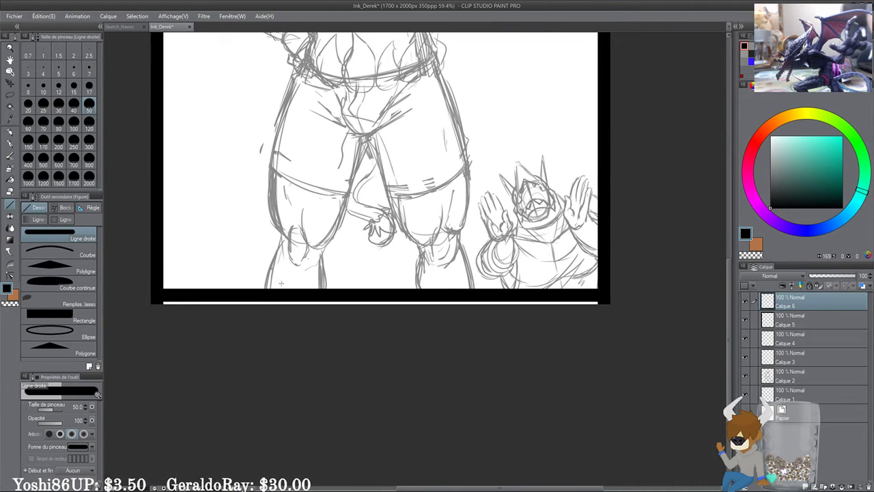
# Step: Nudge the bottom bar down flush with the canvas's bottom edge and merge it with the rest of the border
pyautogui.click(10, 82)
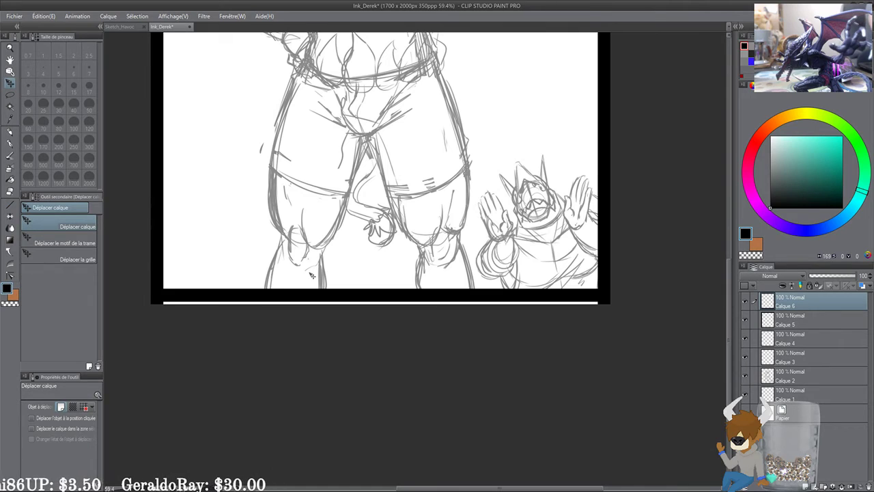
pyautogui.press('Down')
pyautogui.press('Down')
pyautogui.press('Down')
pyautogui.press('Down')
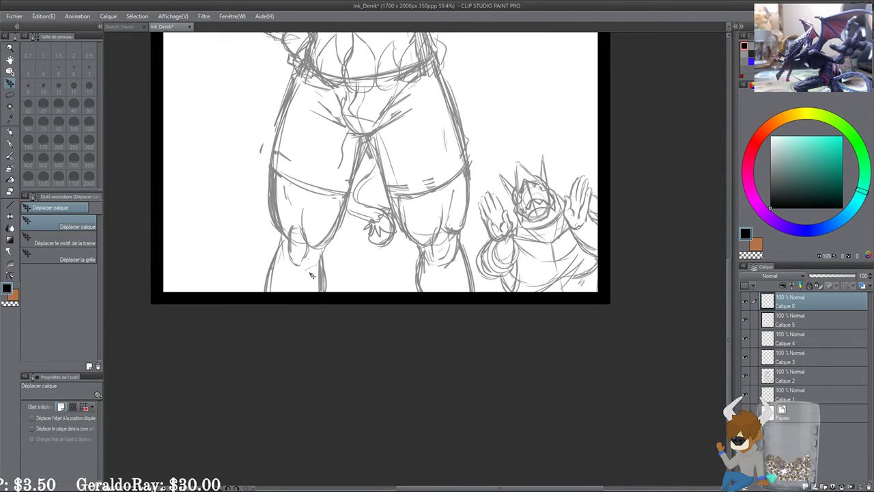
pyautogui.keyDown('ctrl'); pyautogui.click(819, 319); pyautogui.keyUp('ctrl')
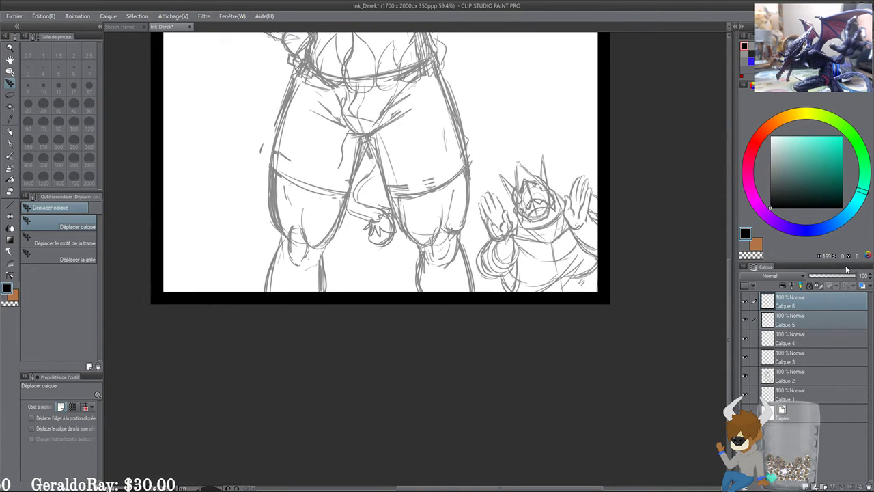
pyautogui.hotkey('shift', 'alt', 'e')
# Step: On Calque 1, try a circled cross with a side line at the raised fist using the Adoucir ink brush at size 15
pyautogui.click(789, 362)
pyautogui.scroll(-4, 392, 223)
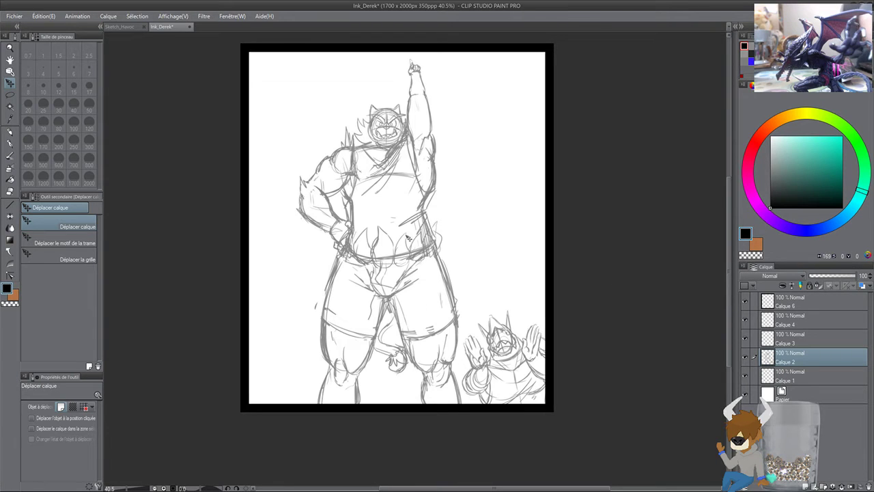
pyautogui.click(10, 144)
pyautogui.click(11, 133)
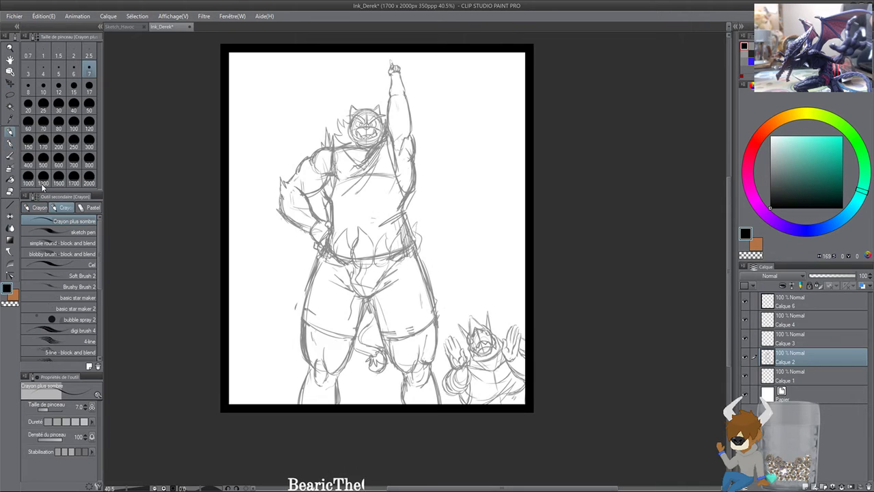
pyautogui.click(10, 157)
pyautogui.click(81, 208)
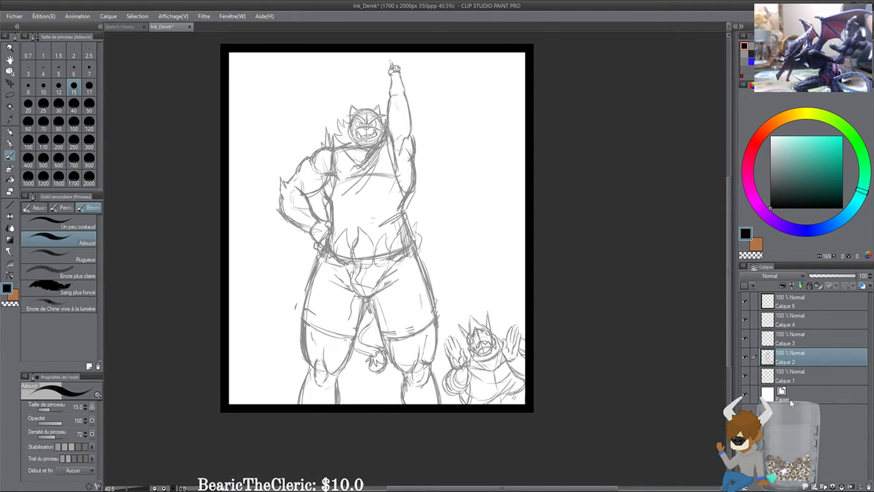
pyautogui.click(795, 375)
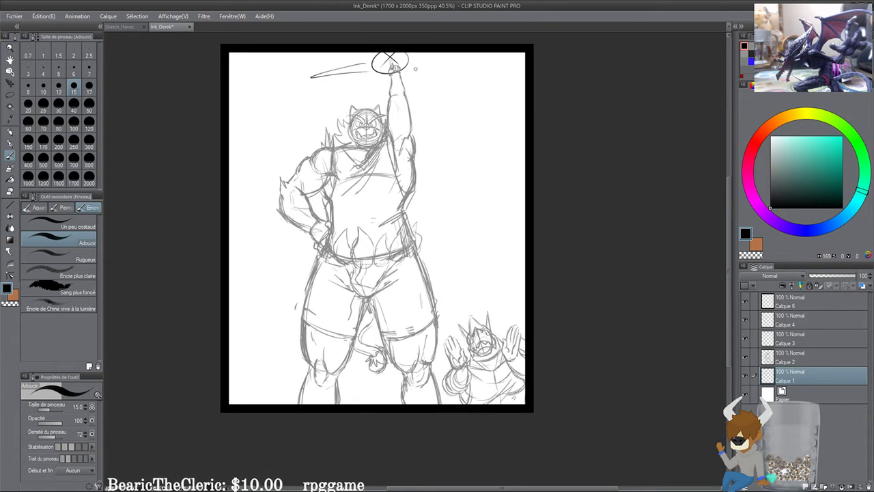
pyautogui.hotkey('ctrl', 'z')
pyautogui.hotkey('ctrl', 'z')
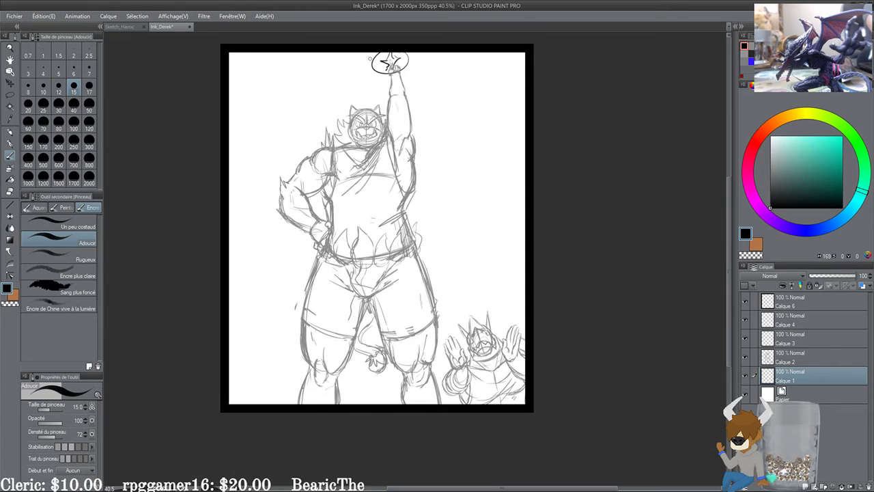
# Step: Try long diagonal ray lines reaching the circled star at the raised fist, and undo the rays and the star
pyautogui.moveTo(308, 85); pyautogui.dragTo(389, 53)
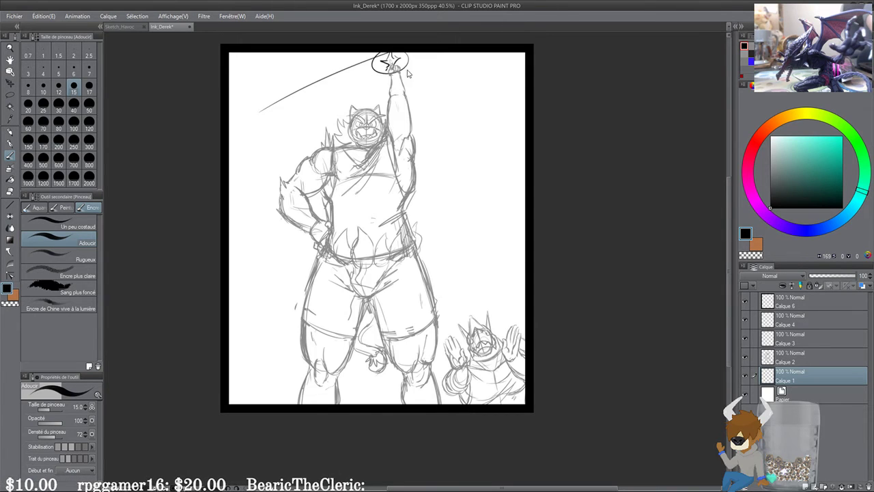
pyautogui.hotkey('ctrl', 'z')
pyautogui.moveTo(243, 136); pyautogui.dragTo(453, 53)
pyautogui.hotkey('ctrl', 'z')
pyautogui.moveTo(274, 118)
pyautogui.mouseDown()
pyautogui.moveTo(362, 74)
pyautogui.moveTo(476, 100)
pyautogui.mouseUp()
pyautogui.hotkey('ctrl', 'z')
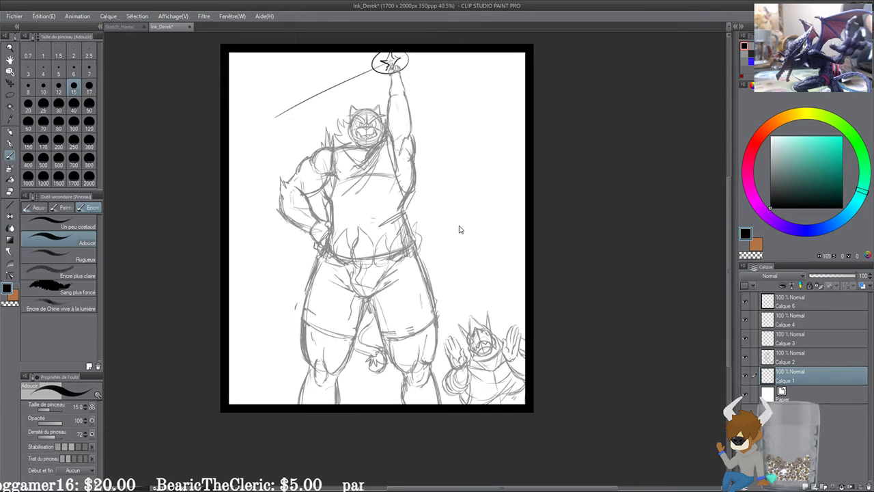
pyautogui.hotkey('ctrl', 'z')
pyautogui.hotkey('ctrl', 'z')
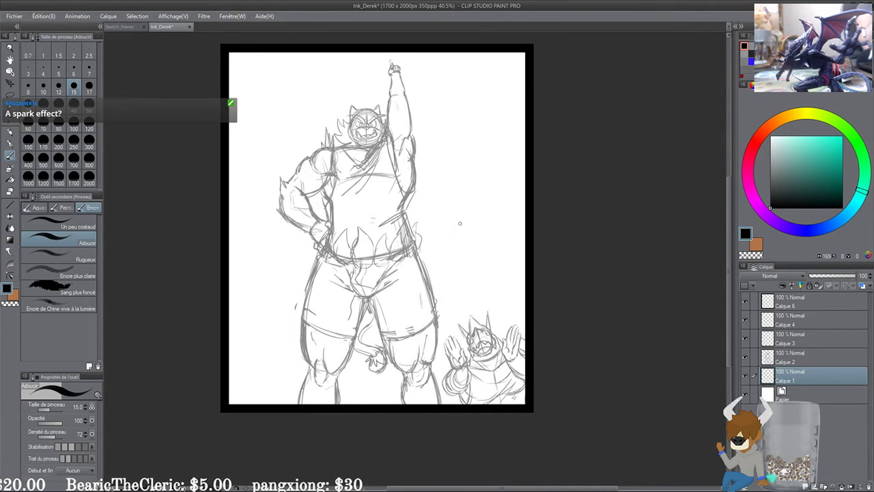
# Step: Try a small diamond spark with a circle around it at the raised fist, and undo it
pyautogui.moveTo(497, 273); pyautogui.dragTo(517, 346)
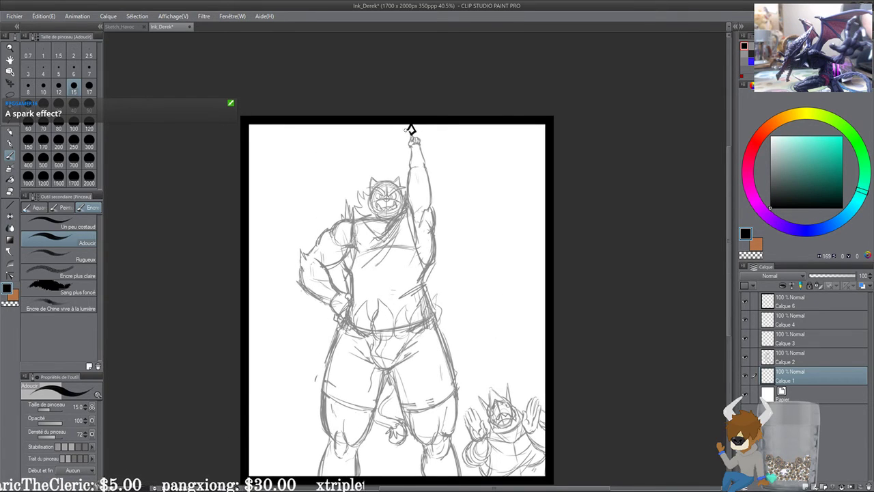
pyautogui.moveTo(392, 121); pyautogui.dragTo(394, 114)
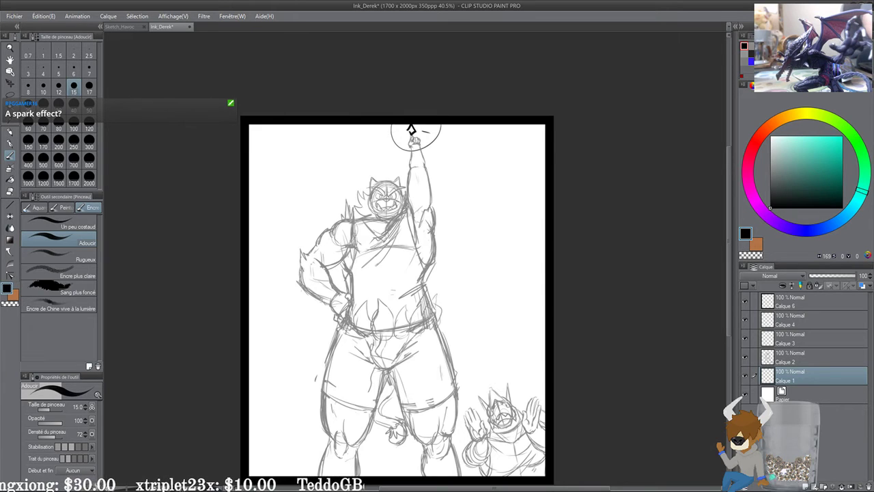
pyautogui.hotkey('ctrl', 'z')
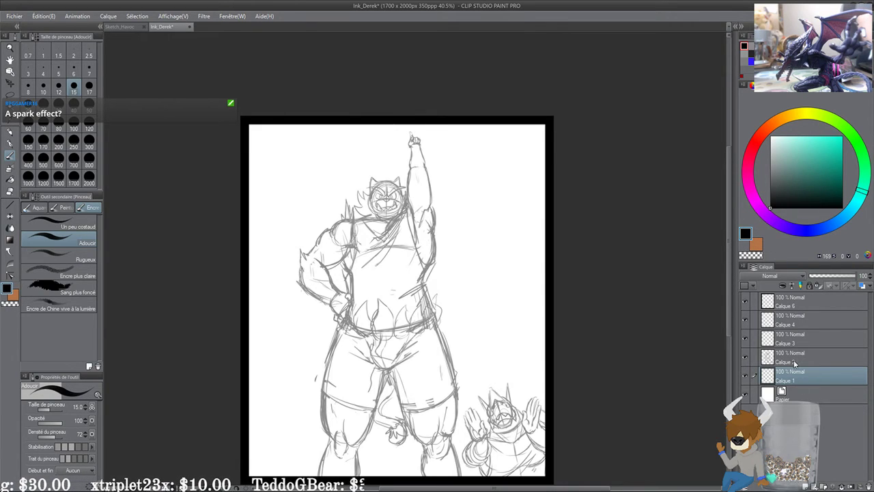
# Step: Lower the Calque 2 sketch's opacity to 46% and make Calque 4 active with the Plume G pen at size 7
pyautogui.click(794, 362)
pyautogui.click(831, 276)
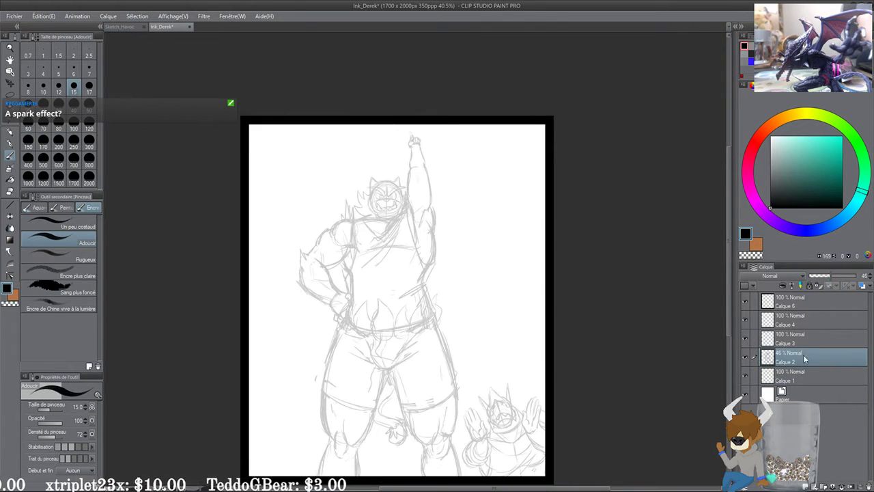
pyautogui.click(796, 315)
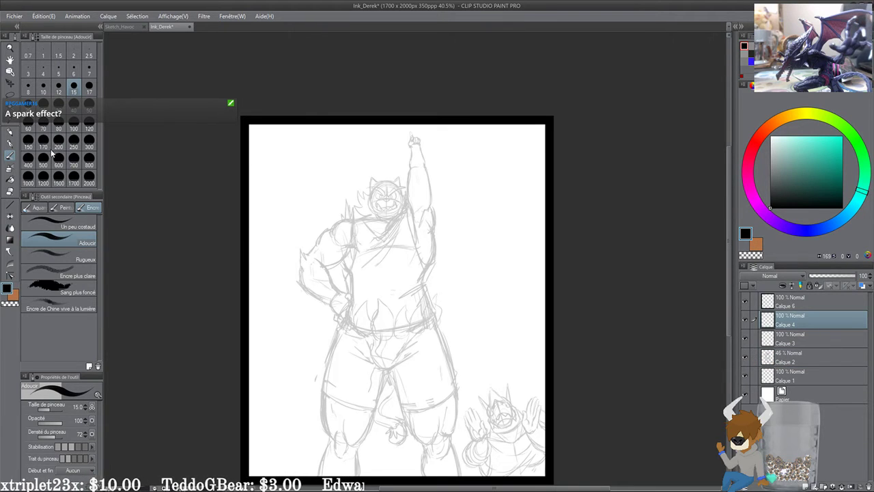
pyautogui.press('p')
pyautogui.moveTo(408, 241); pyautogui.dragTo(373, 229)
pyautogui.moveTo(464, 145)
pyautogui.mouseDown()
pyautogui.moveTo(437, 183)
pyautogui.moveTo(482, 179)
pyautogui.mouseUp()
pyautogui.hotkey('ctrl', 'z')
# Step: Ink the large figure's nose with an arched upper edge and a curved lower edge meeting in a central point
pyautogui.scroll(1, 482, 165)
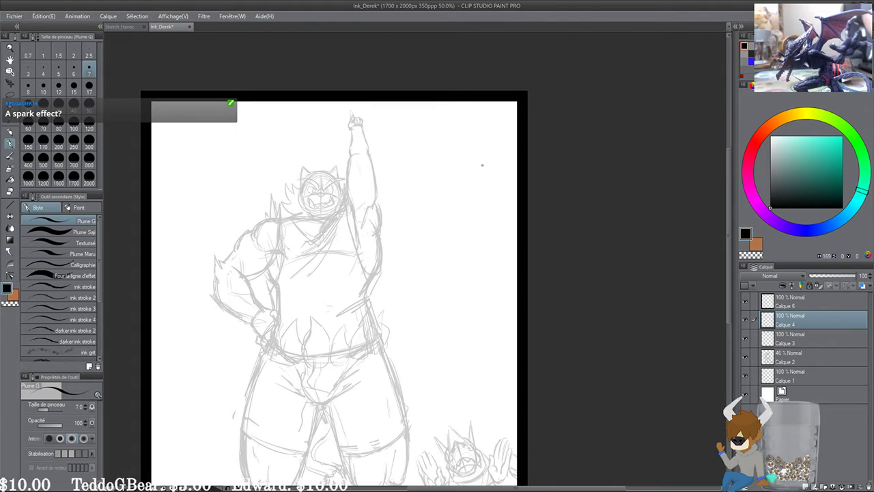
pyautogui.scroll(3, 482, 165)
pyautogui.moveTo(209, 232); pyautogui.dragTo(386, 227)
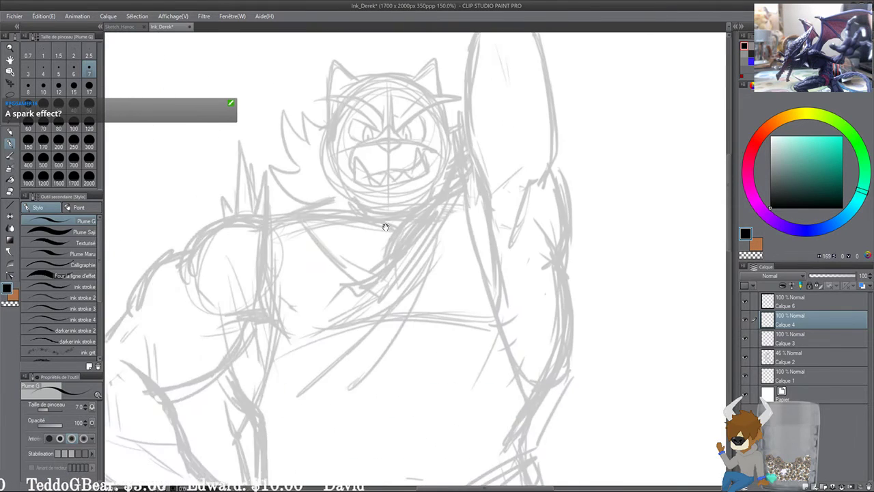
pyautogui.scroll(4, 392, 181)
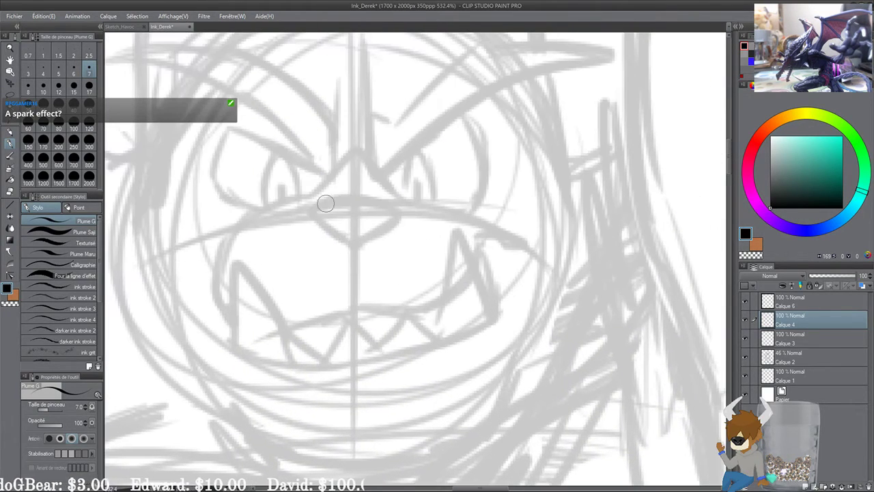
pyautogui.moveTo(325, 203); pyautogui.dragTo(390, 204)
pyautogui.hotkey('ctrl', 'z')
pyautogui.moveTo(316, 207); pyautogui.dragTo(405, 207)
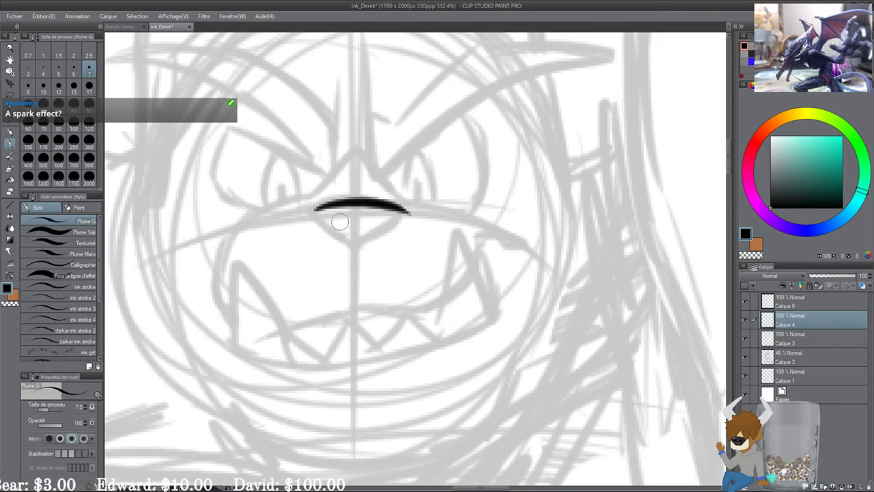
pyautogui.hotkey('ctrl', 'z')
pyautogui.moveTo(314, 209); pyautogui.dragTo(399, 213)
pyautogui.hotkey('ctrl', 'z')
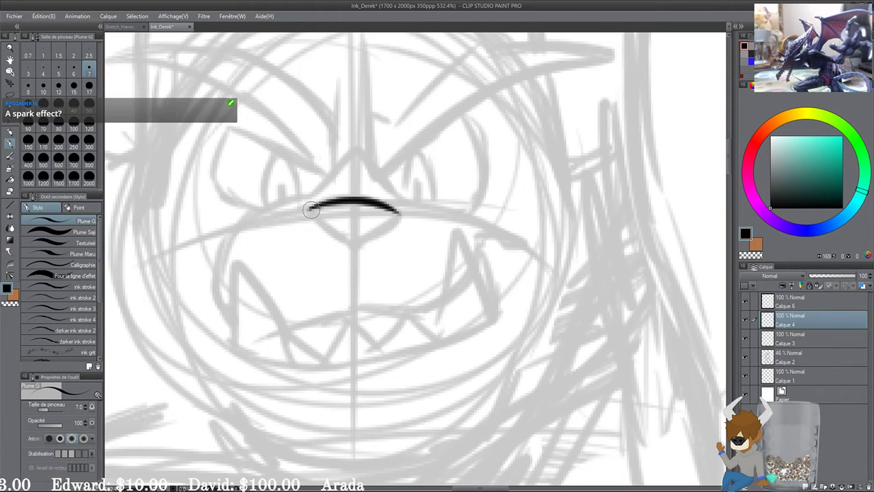
pyautogui.moveTo(311, 209); pyautogui.dragTo(360, 242)
pyautogui.moveTo(398, 213); pyautogui.dragTo(355, 241)
# Step: Ink the large triangular fang on the left side of the large figure's mouth, with a thick right edge
pyautogui.moveTo(237, 270)
pyautogui.mouseDown()
pyautogui.moveTo(252, 249)
pyautogui.moveTo(244, 224)
pyautogui.mouseUp()
pyautogui.moveTo(242, 299)
pyautogui.mouseDown()
pyautogui.moveTo(283, 271)
pyautogui.moveTo(305, 302)
pyautogui.moveTo(242, 279)
pyautogui.moveTo(311, 314)
pyautogui.mouseUp()
pyautogui.hotkey('ctrl', 'z')
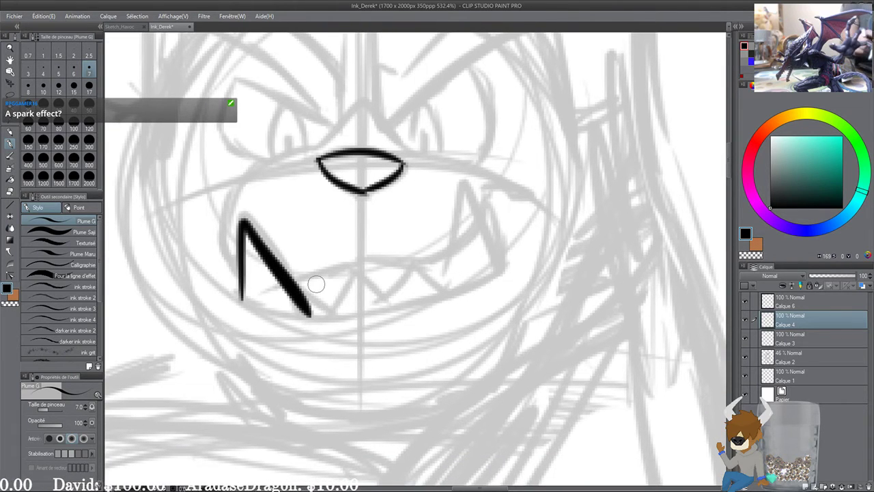
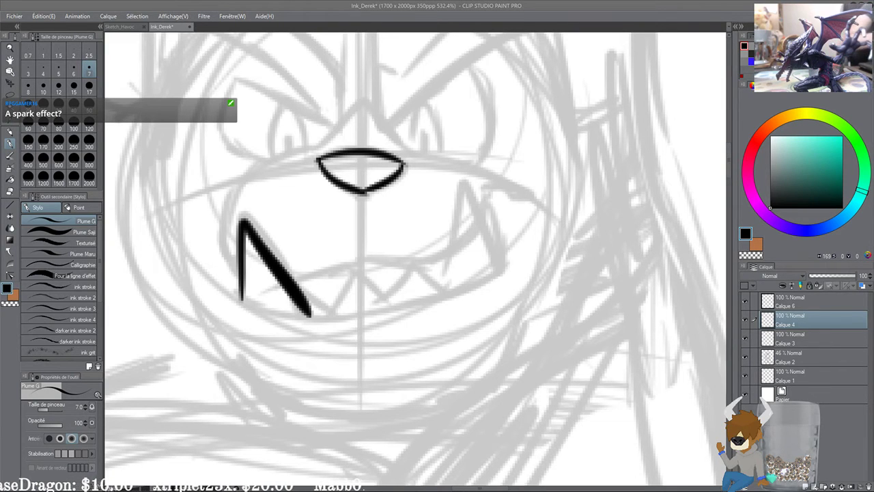
# Step: Ink the wavy upper lip line running from the left fang across to the right side of the mouth
pyautogui.moveTo(295, 280); pyautogui.dragTo(351, 265)
pyautogui.moveTo(331, 288)
pyautogui.mouseDown()
pyautogui.moveTo(346, 247)
pyautogui.moveTo(439, 248)
pyautogui.mouseUp()
pyautogui.scroll(1, 329, 255)
pyautogui.hotkey('ctrl', 'z')
pyautogui.hotkey('ctrl', 'z')
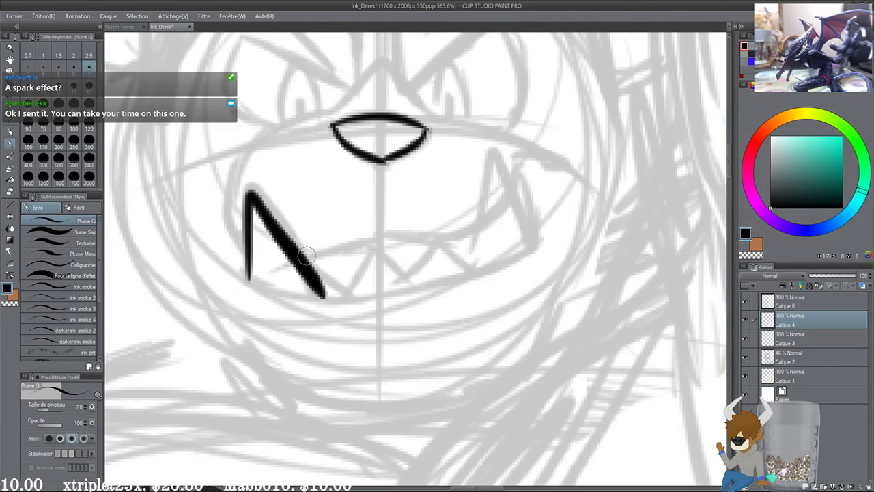
pyautogui.moveTo(296, 262)
pyautogui.mouseDown()
pyautogui.moveTo(462, 241)
pyautogui.moveTo(486, 215)
pyautogui.mouseUp()
pyautogui.moveTo(486, 190); pyautogui.dragTo(458, 188)
pyautogui.hotkey('ctrl', 'z')
pyautogui.moveTo(411, 238); pyautogui.dragTo(452, 212)
pyautogui.moveTo(438, 260)
pyautogui.mouseDown()
pyautogui.moveTo(456, 161)
pyautogui.moveTo(507, 240)
pyautogui.mouseUp()
pyautogui.hotkey('ctrl', 'z')
# Step: Ink the tall triangular fang on the right side of the mouth
pyautogui.moveTo(458, 137); pyautogui.dragTo(445, 274)
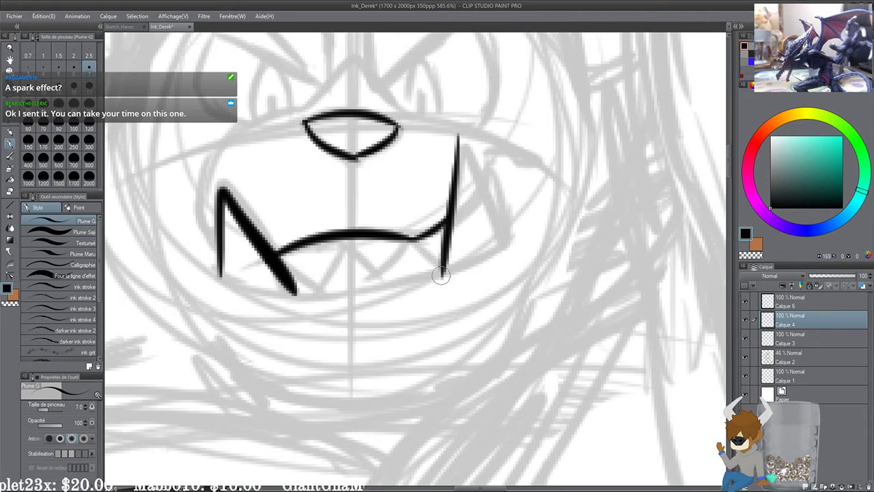
pyautogui.moveTo(465, 141); pyautogui.dragTo(511, 240)
pyautogui.moveTo(440, 264); pyautogui.dragTo(449, 247)
pyautogui.moveTo(469, 118); pyautogui.dragTo(491, 155)
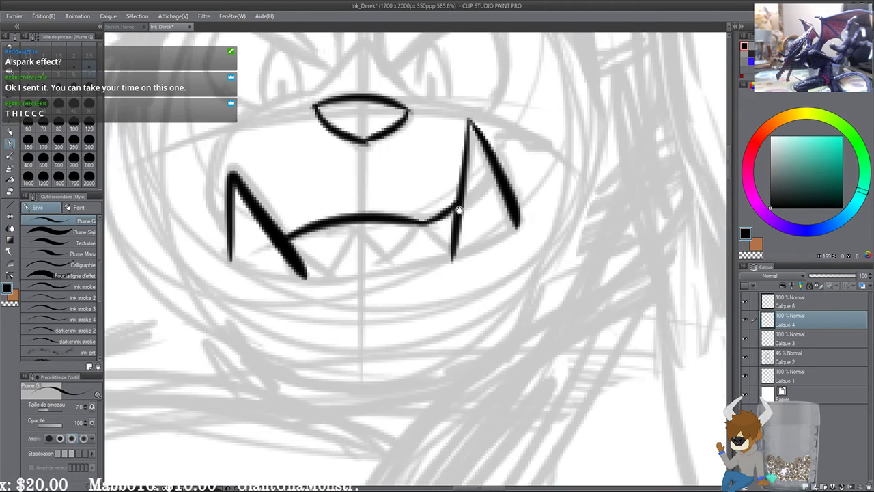
# Step: Ink the curved bottom line of the mouth, joining the bases of the left and right fangs
pyautogui.moveTo(430, 174); pyautogui.dragTo(435, 162)
pyautogui.scroll(1, 434, 162)
pyautogui.moveTo(333, 199); pyautogui.dragTo(331, 192)
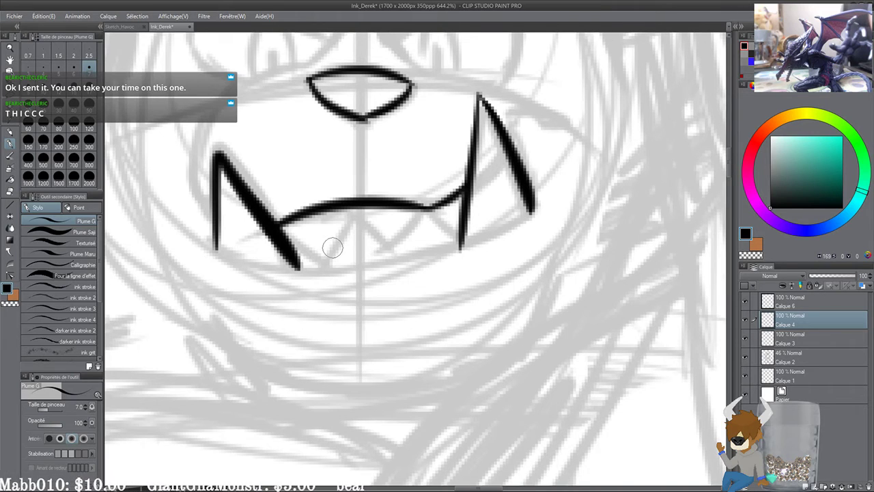
pyautogui.moveTo(348, 258); pyautogui.dragTo(340, 242)
pyautogui.moveTo(206, 235)
pyautogui.mouseDown()
pyautogui.moveTo(294, 260)
pyautogui.moveTo(392, 250)
pyautogui.moveTo(518, 190)
pyautogui.moveTo(437, 238)
pyautogui.mouseUp()
pyautogui.moveTo(505, 185); pyautogui.dragTo(386, 283)
# Step: Thicken the right fang's outer edge and ink the small hooked mouth corner behind it
pyautogui.moveTo(388, 207); pyautogui.dragTo(406, 290)
pyautogui.hotkey('ctrl', 'z')
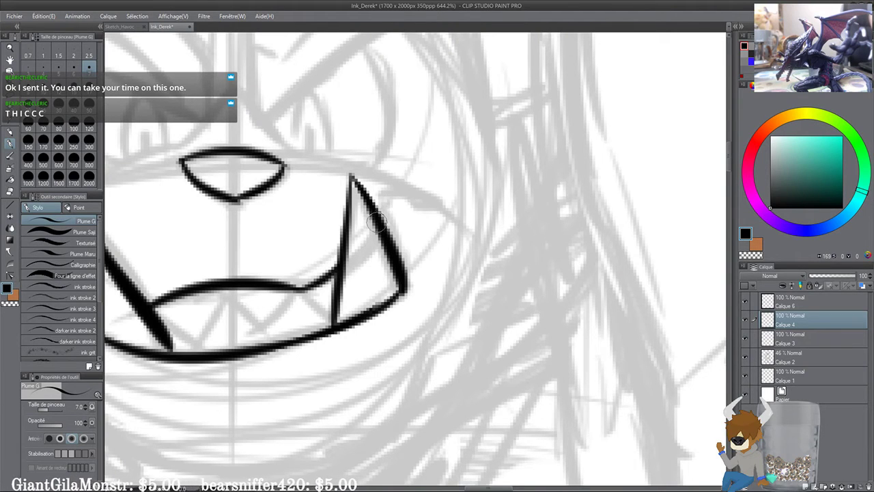
pyautogui.moveTo(379, 213)
pyautogui.mouseDown()
pyautogui.moveTo(406, 190)
pyautogui.moveTo(379, 218)
pyautogui.moveTo(392, 202)
pyautogui.moveTo(403, 283)
pyautogui.mouseUp()
pyautogui.moveTo(362, 231); pyautogui.dragTo(471, 240)
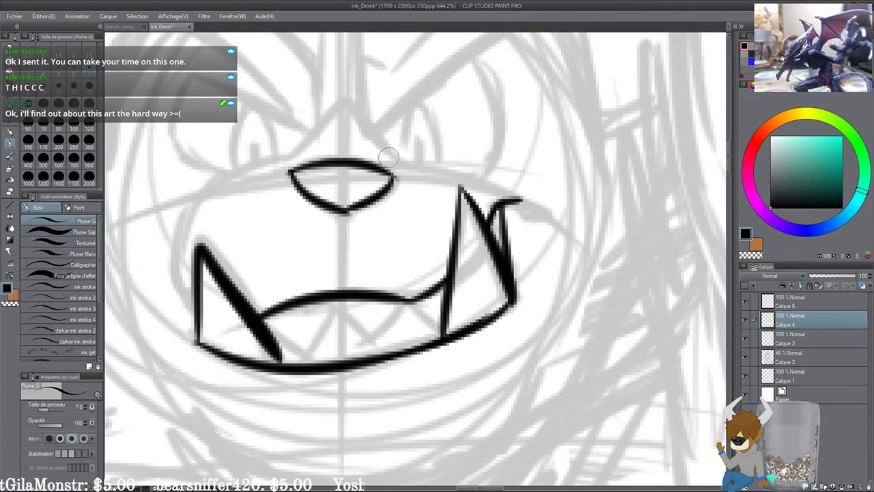
# Step: Ink the pointed nose bridge and the rounded muzzle outline down to both mouth corners
pyautogui.moveTo(327, 162)
pyautogui.mouseDown()
pyautogui.moveTo(334, 206)
pyautogui.moveTo(406, 204)
pyautogui.mouseUp()
pyautogui.moveTo(319, 178)
pyautogui.mouseDown()
pyautogui.moveTo(395, 145)
pyautogui.moveTo(262, 290)
pyautogui.moveTo(281, 334)
pyautogui.mouseUp()
pyautogui.moveTo(490, 210); pyautogui.dragTo(420, 239)
pyautogui.moveTo(413, 199); pyautogui.dragTo(519, 242)
pyautogui.hotkey('ctrl', 'z')
pyautogui.moveTo(410, 198); pyautogui.dragTo(535, 237)
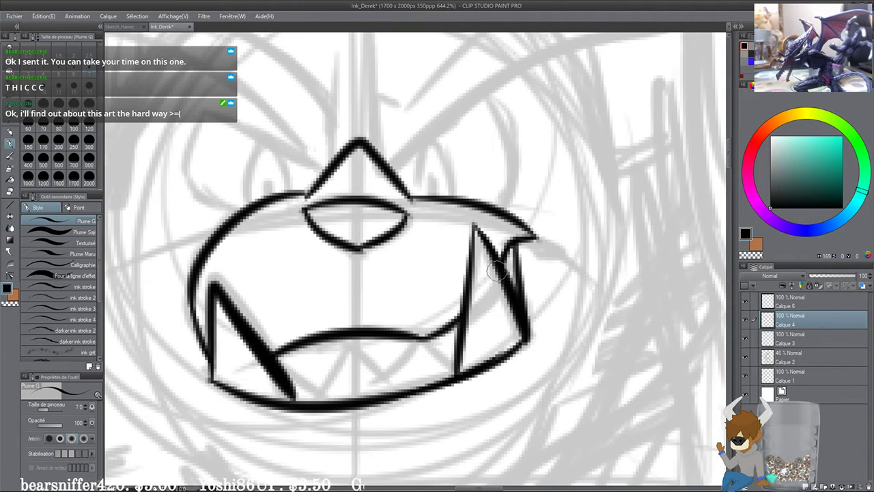
# Step: Ink the zigzag row of small pointed teeth between the two large fangs
pyautogui.moveTo(470, 267)
pyautogui.mouseDown()
pyautogui.moveTo(436, 223)
pyautogui.moveTo(494, 165)
pyautogui.mouseUp()
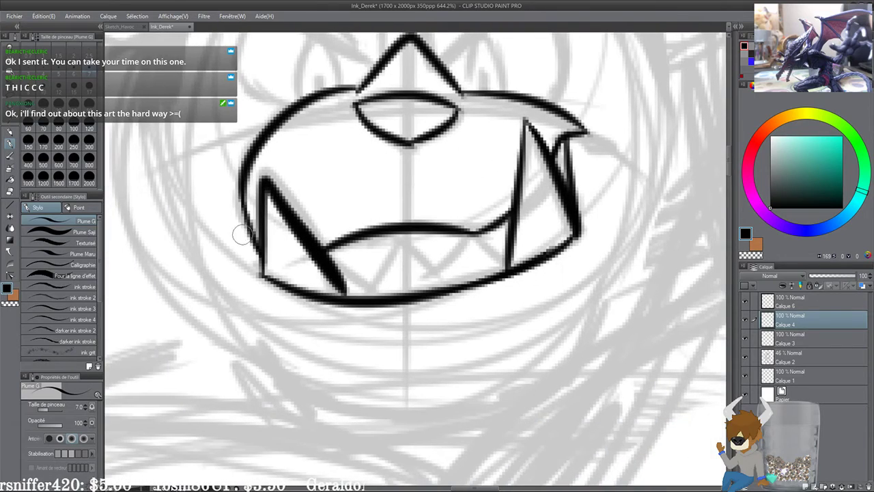
pyautogui.scroll(-4, 274, 219)
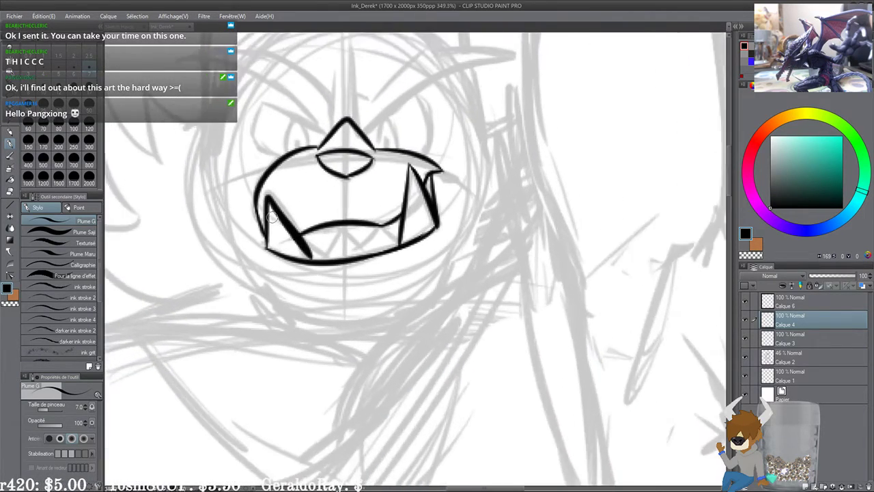
pyautogui.scroll(1, 272, 217)
pyautogui.moveTo(394, 267)
pyautogui.mouseDown()
pyautogui.moveTo(379, 236)
pyautogui.moveTo(362, 247)
pyautogui.mouseUp()
pyautogui.scroll(3, 316, 158)
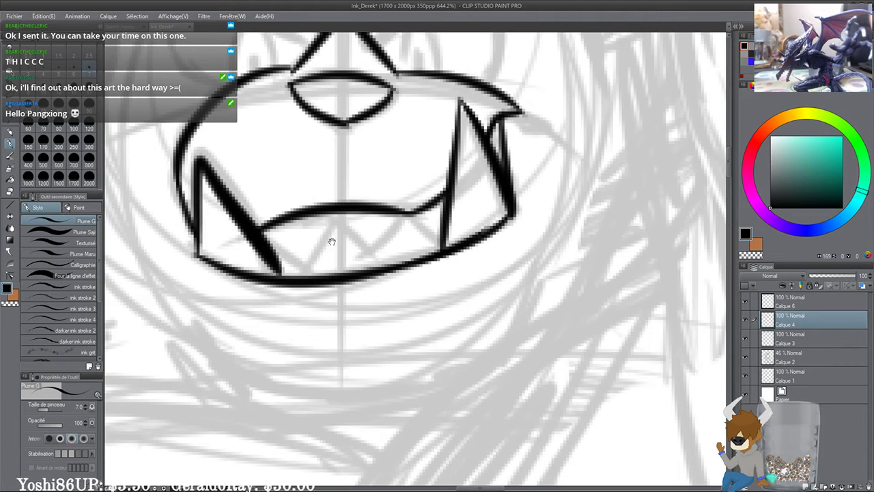
pyautogui.moveTo(332, 278); pyautogui.dragTo(335, 272)
pyautogui.moveTo(265, 225)
pyautogui.mouseDown()
pyautogui.moveTo(309, 267)
pyautogui.moveTo(296, 221)
pyautogui.moveTo(345, 258)
pyautogui.moveTo(378, 208)
pyautogui.moveTo(418, 256)
pyautogui.moveTo(410, 254)
pyautogui.moveTo(439, 202)
pyautogui.mouseUp()
pyautogui.hotkey('ctrl', 'z')
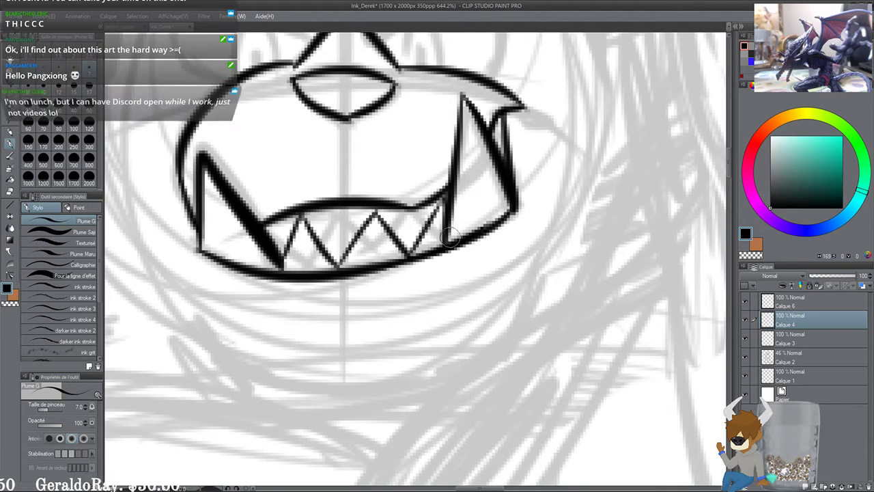
pyautogui.moveTo(437, 122); pyautogui.dragTo(392, 201)
pyautogui.scroll(-3, 393, 201)
pyautogui.scroll(2, 372, 249)
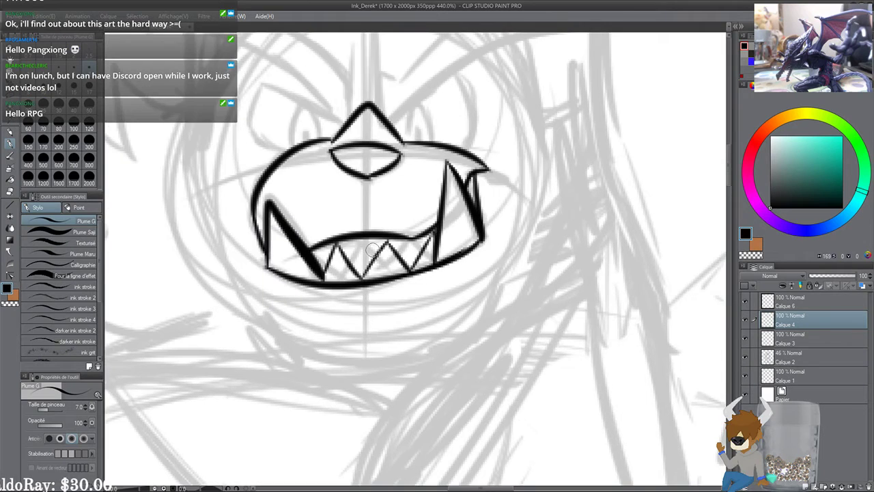
# Step: Ink the upper edge of the right eyebrow as a thick arc sweeping past the head, with a short notch at its inner end
pyautogui.moveTo(418, 96); pyautogui.dragTo(371, 260)
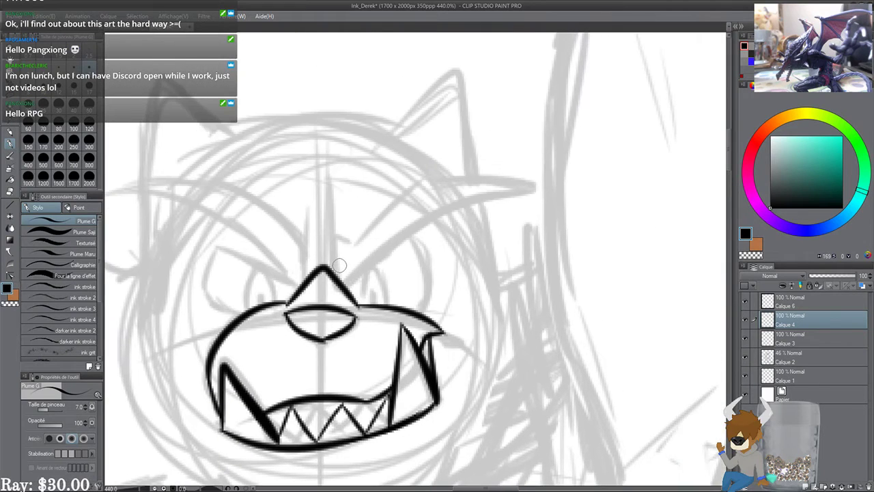
pyautogui.scroll(2, 339, 264)
pyautogui.moveTo(430, 235); pyautogui.dragTo(428, 223)
pyautogui.scroll(-2, 427, 223)
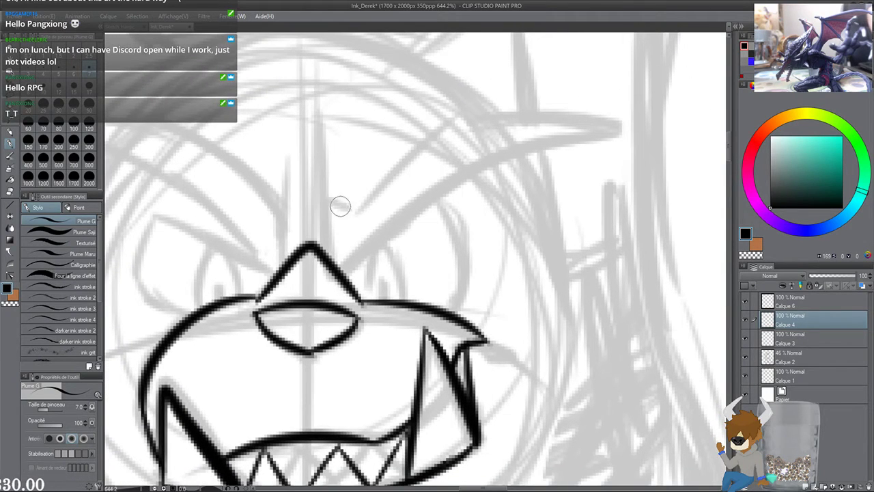
pyautogui.moveTo(322, 197); pyautogui.dragTo(348, 207)
pyautogui.scroll(2, 305, 228)
pyautogui.moveTo(305, 228)
pyautogui.mouseDown()
pyautogui.moveTo(553, 143)
pyautogui.moveTo(587, 167)
pyautogui.mouseUp()
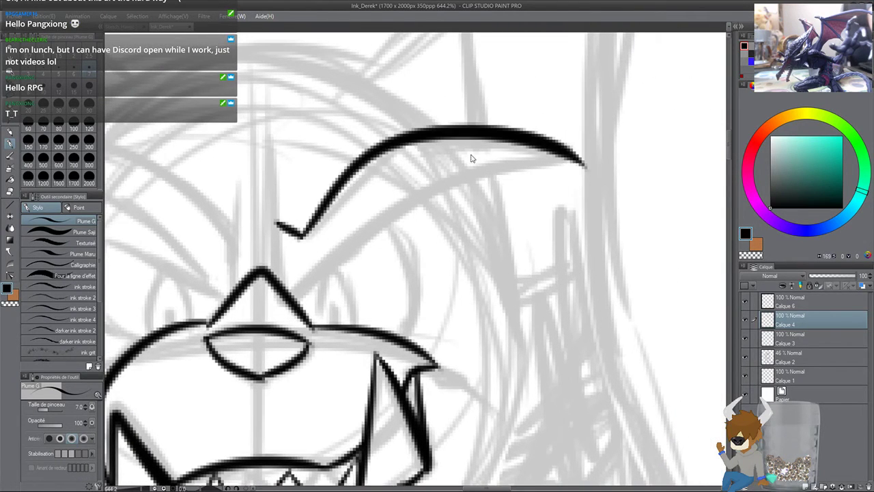
pyautogui.hotkey('ctrl', 'z')
pyautogui.moveTo(305, 236)
pyautogui.mouseDown()
pyautogui.moveTo(585, 194)
pyautogui.moveTo(594, 159)
pyautogui.moveTo(311, 308)
pyautogui.mouseUp()
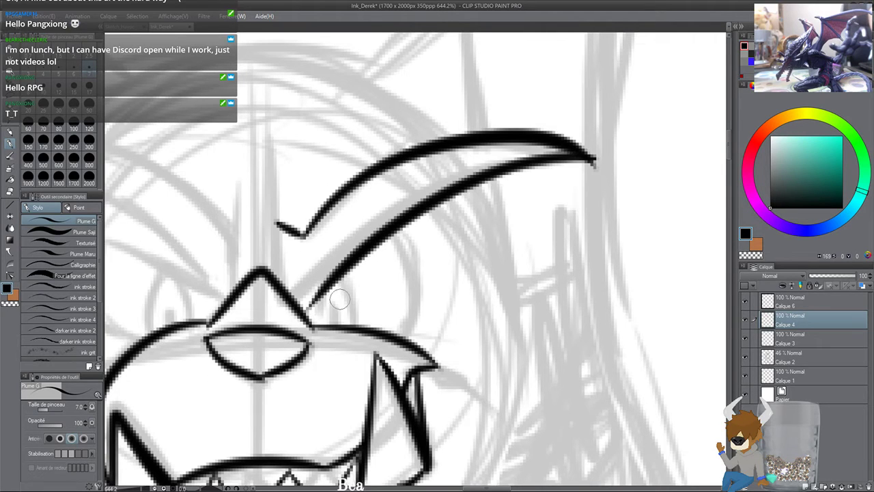
# Step: Redraw the right eyebrow's lower edge as one curve from its outer tip to the nose bridge
pyautogui.hotkey('ctrl', 'z')
pyautogui.moveTo(593, 162); pyautogui.dragTo(287, 298)
pyautogui.hotkey('ctrl', 'z')
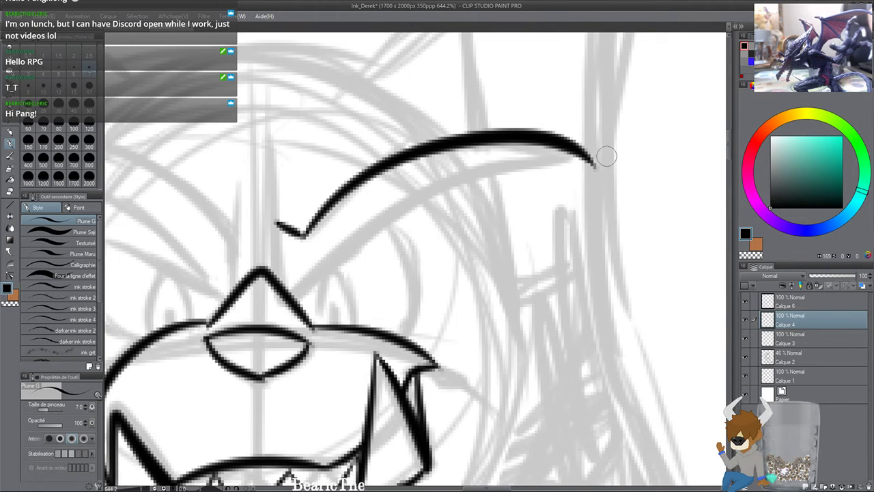
pyautogui.moveTo(592, 162)
pyautogui.mouseDown()
pyautogui.moveTo(363, 212)
pyautogui.moveTo(295, 290)
pyautogui.mouseUp()
pyautogui.hotkey('ctrl', 'z')
pyautogui.moveTo(592, 162); pyautogui.dragTo(292, 290)
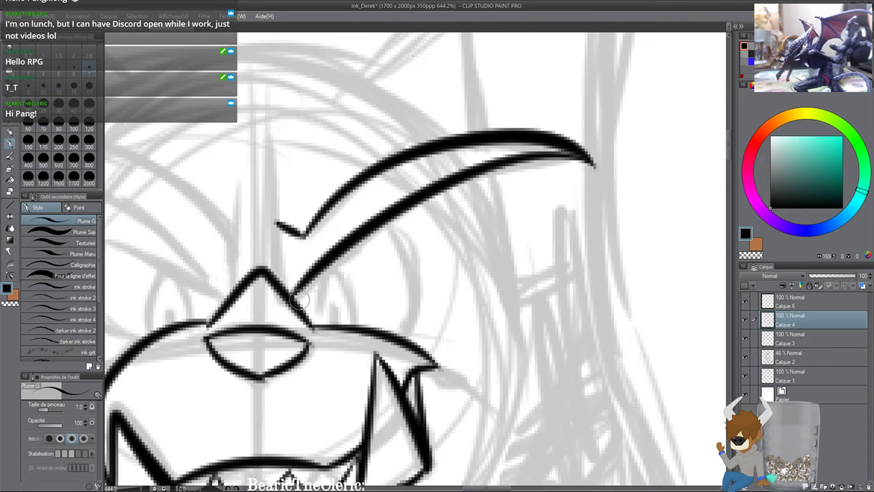
# Step: Ink the T-shaped forehead marking with two vertical lines and a tapered crossbar above the nose bridge
pyautogui.moveTo(326, 257)
pyautogui.mouseDown()
pyautogui.moveTo(361, 216)
pyautogui.moveTo(436, 254)
pyautogui.moveTo(436, 295)
pyautogui.mouseUp()
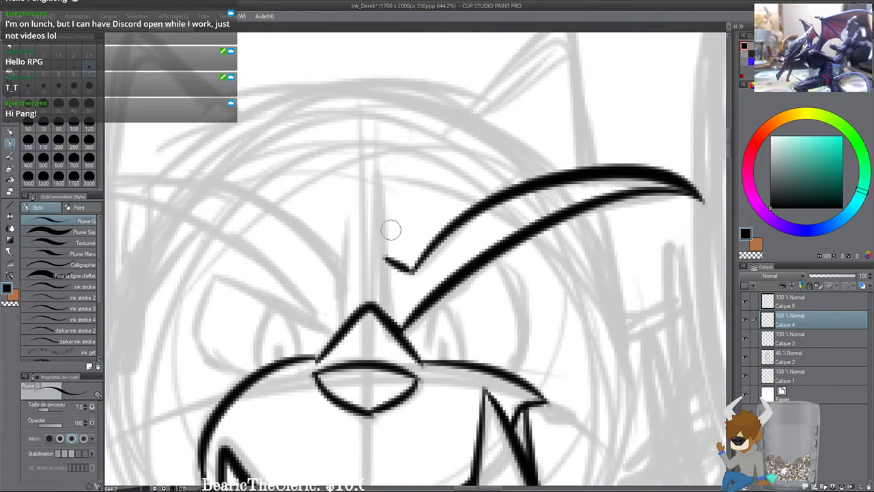
pyautogui.moveTo(387, 258)
pyautogui.mouseDown()
pyautogui.moveTo(384, 172)
pyautogui.moveTo(418, 161)
pyautogui.moveTo(374, 137)
pyautogui.moveTo(355, 146)
pyautogui.moveTo(346, 276)
pyautogui.mouseUp()
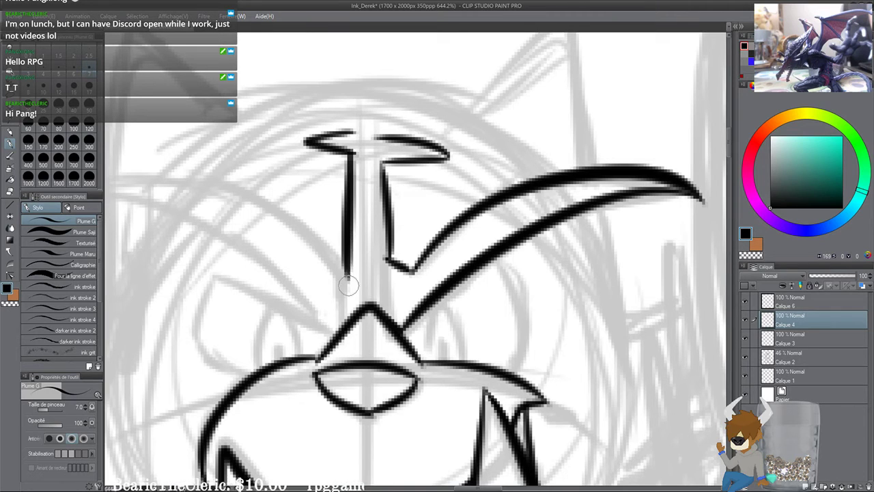
pyautogui.moveTo(413, 297); pyautogui.dragTo(412, 325)
pyautogui.hotkey('ctrl', 'z')
pyautogui.hotkey('ctrl', 'z')
pyautogui.moveTo(354, 164)
pyautogui.mouseDown()
pyautogui.moveTo(339, 163)
pyautogui.moveTo(356, 193)
pyautogui.moveTo(354, 292)
pyautogui.mouseUp()
pyautogui.moveTo(388, 353); pyautogui.dragTo(334, 235)
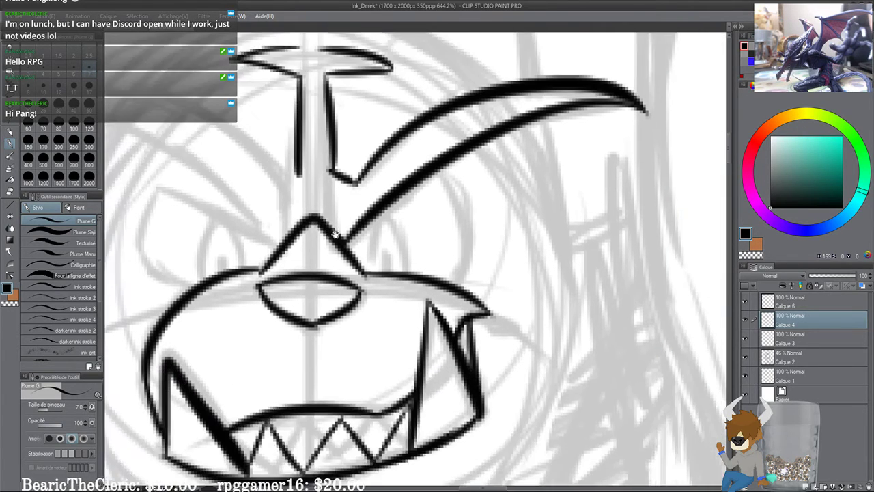
# Step: Ink the right eye beneath the eyebrow with its outer curve, oval iris and narrow black pupil
pyautogui.moveTo(446, 166); pyautogui.dragTo(452, 277)
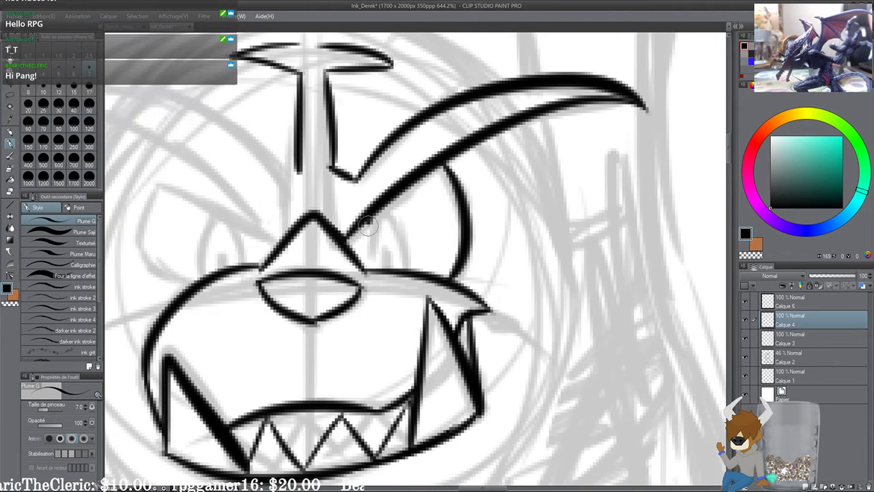
pyautogui.moveTo(369, 217)
pyautogui.mouseDown()
pyautogui.moveTo(365, 275)
pyautogui.moveTo(397, 271)
pyautogui.moveTo(387, 270)
pyautogui.moveTo(430, 306)
pyautogui.mouseUp()
pyautogui.hotkey('ctrl', 'z')
pyautogui.moveTo(430, 269); pyautogui.dragTo(429, 294)
pyautogui.scroll(-3, 398, 258)
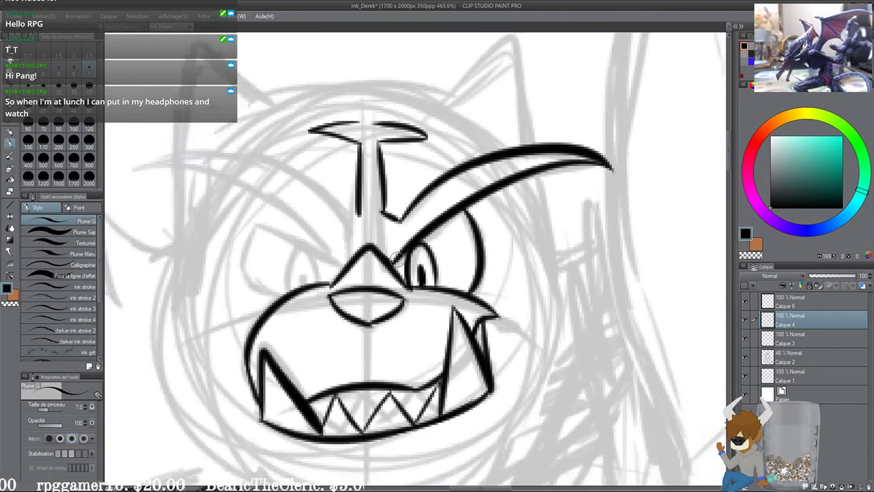
# Step: Ink the spiky hair tuft at the top centre of the head
pyautogui.moveTo(337, 173); pyautogui.dragTo(414, 149)
pyautogui.hotkey('ctrl', 'z')
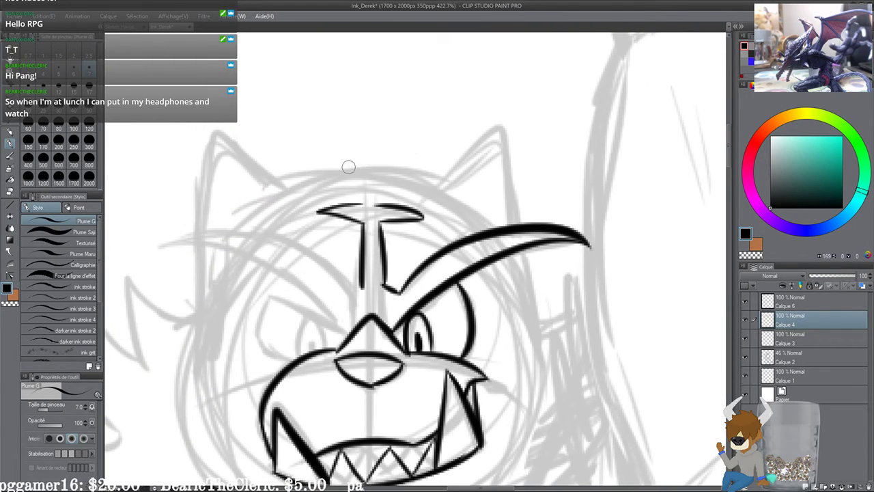
pyautogui.moveTo(341, 170)
pyautogui.mouseDown()
pyautogui.moveTo(369, 161)
pyautogui.moveTo(406, 198)
pyautogui.moveTo(384, 173)
pyautogui.moveTo(497, 190)
pyautogui.moveTo(502, 212)
pyautogui.mouseUp()
pyautogui.hotkey('ctrl', 'z')
pyautogui.hotkey('ctrl', 'z')
# Step: Ink the top of the head into the pointed right ear and continue the head's side line below the eyebrow
pyautogui.moveTo(371, 172)
pyautogui.mouseDown()
pyautogui.moveTo(441, 187)
pyautogui.moveTo(509, 225)
pyautogui.mouseUp()
pyautogui.moveTo(494, 273); pyautogui.dragTo(474, 211)
pyautogui.moveTo(486, 175); pyautogui.dragTo(500, 310)
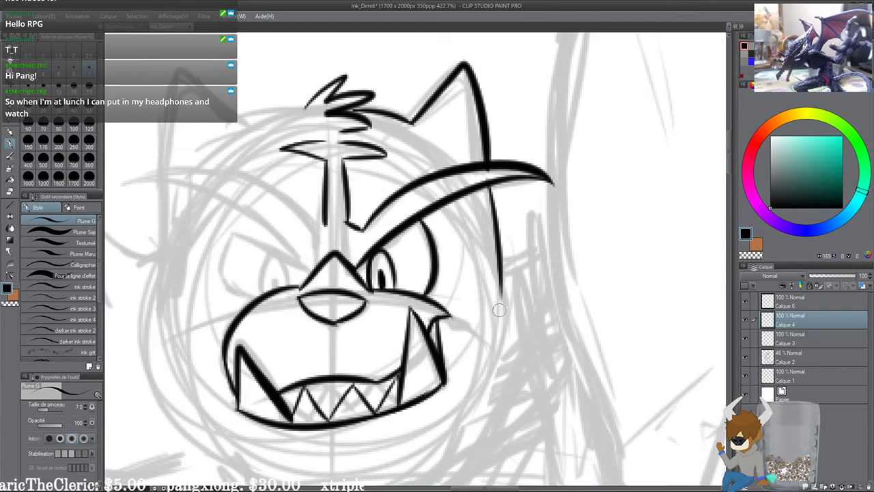
# Step: Ink a curve from beneath the right eyebrow down to the lower end of the head's side line
pyautogui.moveTo(447, 235)
pyautogui.mouseDown()
pyautogui.moveTo(438, 213)
pyautogui.moveTo(467, 222)
pyautogui.mouseUp()
pyautogui.moveTo(426, 179)
pyautogui.mouseDown()
pyautogui.moveTo(486, 234)
pyautogui.moveTo(490, 274)
pyautogui.moveTo(489, 258)
pyautogui.mouseUp()
pyautogui.hotkey('ctrl', 'z')
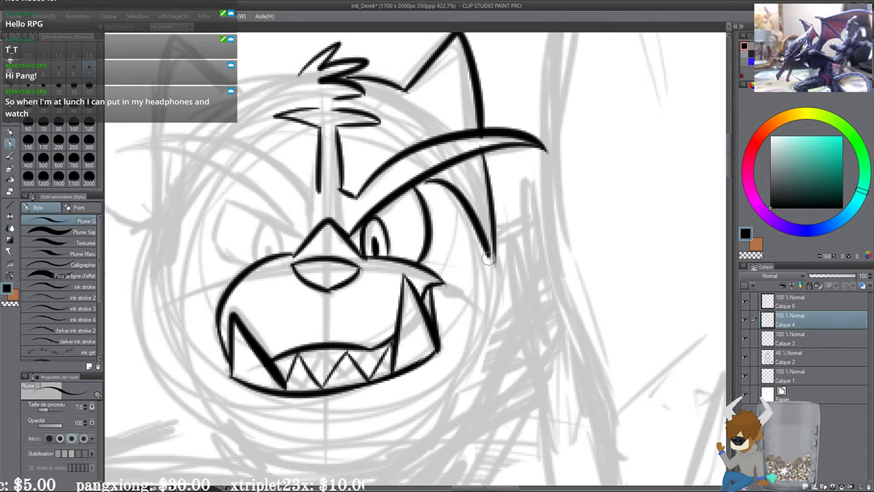
pyautogui.moveTo(408, 235); pyautogui.dragTo(465, 234)
pyautogui.hotkey('ctrl', 'z')
pyautogui.moveTo(487, 173); pyautogui.dragTo(531, 270)
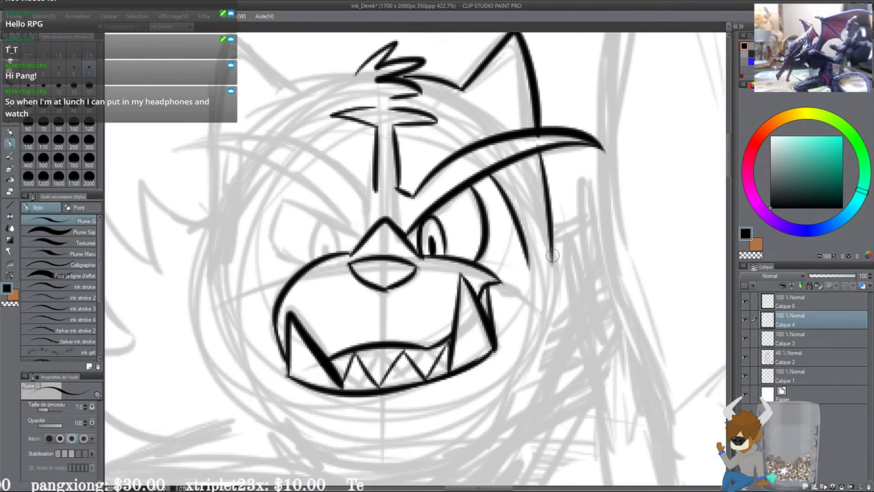
pyautogui.hotkey('ctrl', 'z')
pyautogui.moveTo(479, 166)
pyautogui.mouseDown()
pyautogui.moveTo(539, 241)
pyautogui.moveTo(549, 281)
pyautogui.mouseUp()
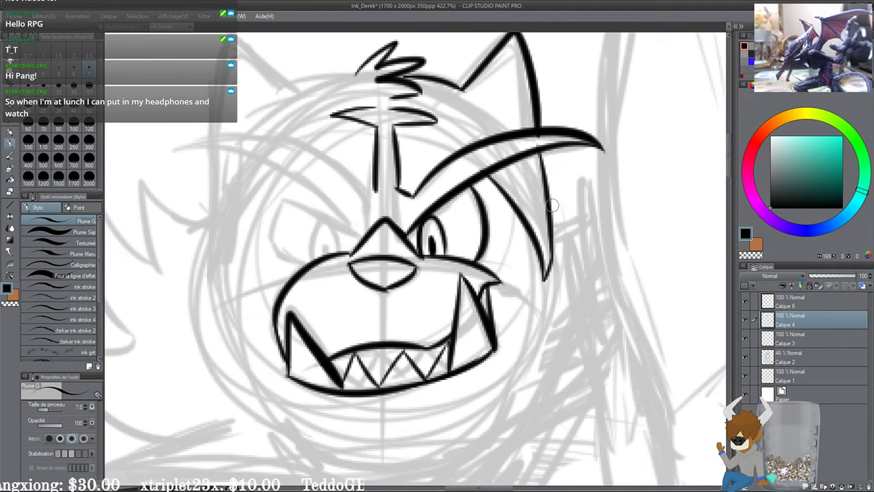
# Step: Ink the left part of the head's top from the hair tuft and continue it into the pointed left ear
pyautogui.moveTo(417, 220); pyautogui.dragTo(443, 218)
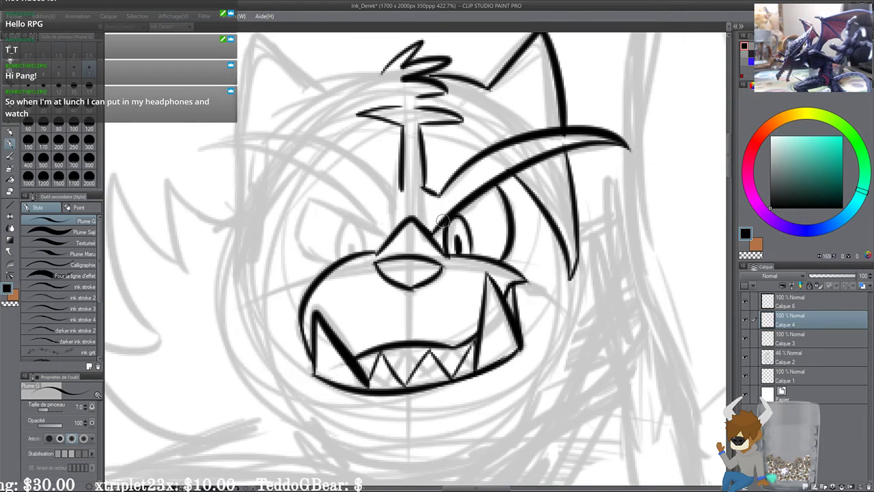
pyautogui.moveTo(373, 243); pyautogui.dragTo(377, 244)
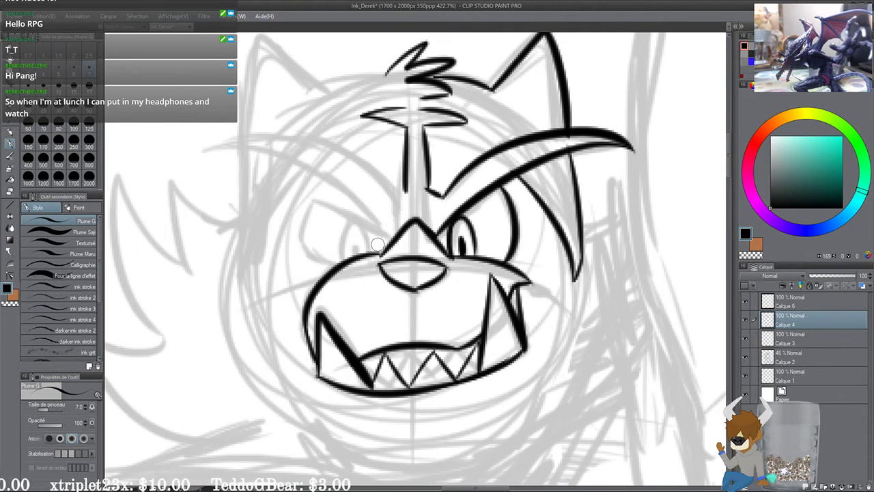
pyautogui.scroll(2, 381, 145)
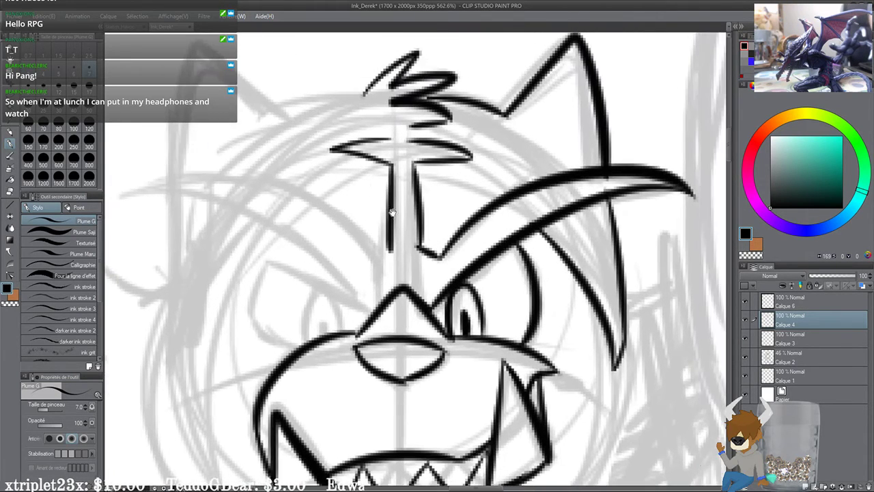
pyautogui.moveTo(323, 213); pyautogui.dragTo(352, 252)
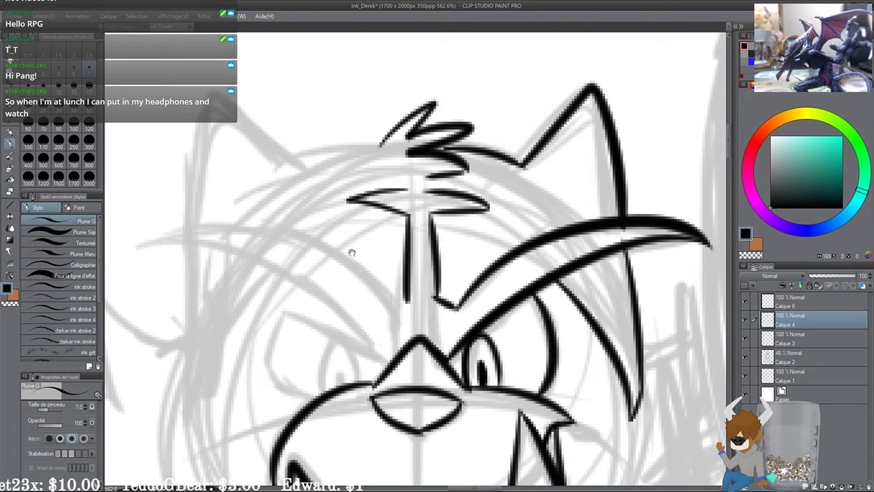
pyautogui.moveTo(299, 158); pyautogui.dragTo(404, 141)
pyautogui.hotkey('ctrl', 'z')
pyautogui.moveTo(292, 160); pyautogui.dragTo(384, 140)
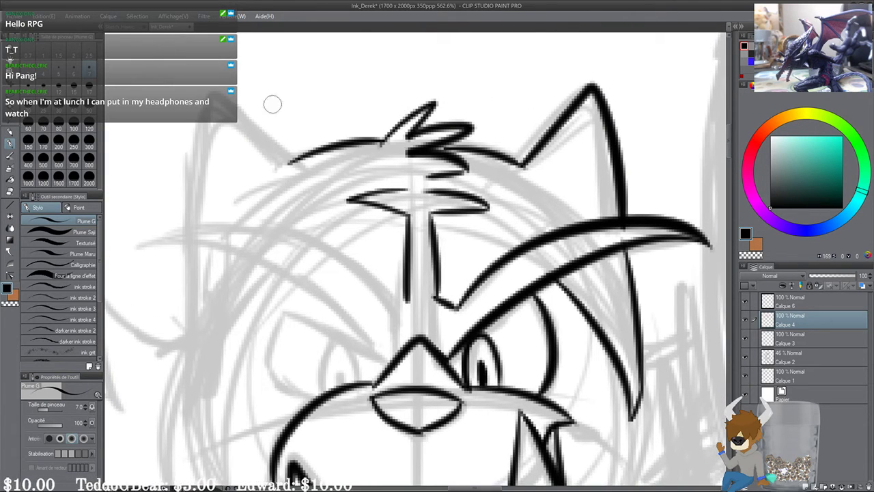
pyautogui.moveTo(289, 162)
pyautogui.mouseDown()
pyautogui.moveTo(201, 210)
pyautogui.moveTo(258, 148)
pyautogui.moveTo(252, 131)
pyautogui.mouseUp()
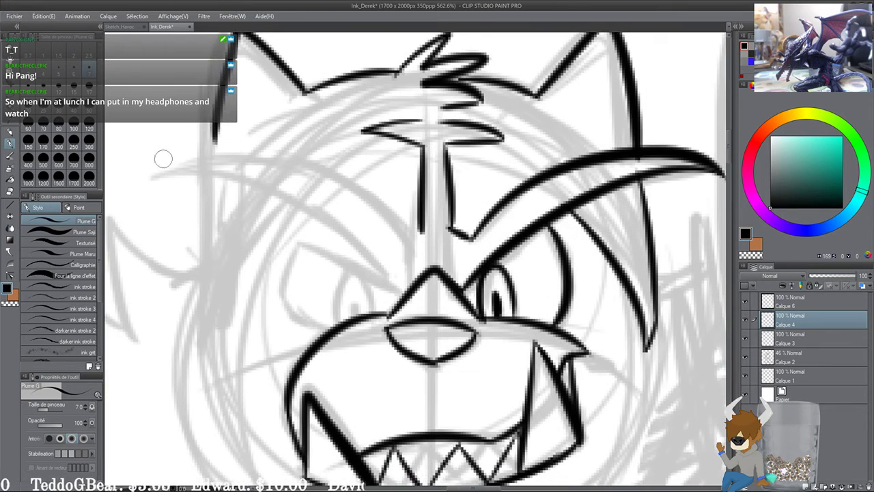
# Step: Ink the upper and lower edges of the left eyebrow, sweeping from the nose bridge out past the head
pyautogui.moveTo(163, 159)
pyautogui.mouseDown()
pyautogui.moveTo(406, 218)
pyautogui.moveTo(405, 237)
pyautogui.moveTo(152, 172)
pyautogui.moveTo(94, 206)
pyautogui.mouseUp()
pyautogui.hotkey('ctrl', 'z')
pyautogui.moveTo(232, 213); pyautogui.dragTo(321, 182)
pyautogui.moveTo(191, 172)
pyautogui.mouseDown()
pyautogui.moveTo(442, 219)
pyautogui.moveTo(338, 255)
pyautogui.moveTo(438, 252)
pyautogui.moveTo(318, 169)
pyautogui.moveTo(438, 230)
pyautogui.mouseUp()
pyautogui.hotkey('ctrl', 'z')
pyautogui.hotkey('ctrl', 'z')
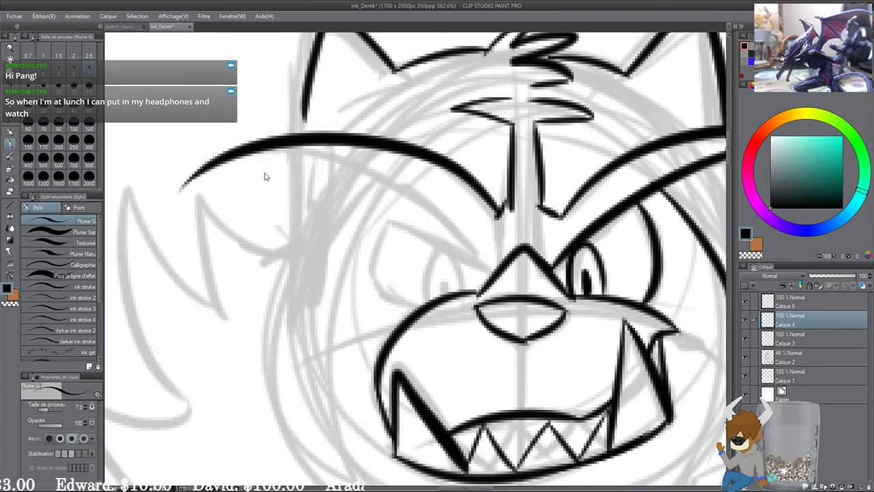
pyautogui.moveTo(182, 188)
pyautogui.mouseDown()
pyautogui.moveTo(239, 165)
pyautogui.moveTo(471, 238)
pyautogui.moveTo(399, 217)
pyautogui.moveTo(400, 241)
pyautogui.moveTo(391, 228)
pyautogui.mouseUp()
pyautogui.moveTo(306, 179); pyautogui.dragTo(415, 204)
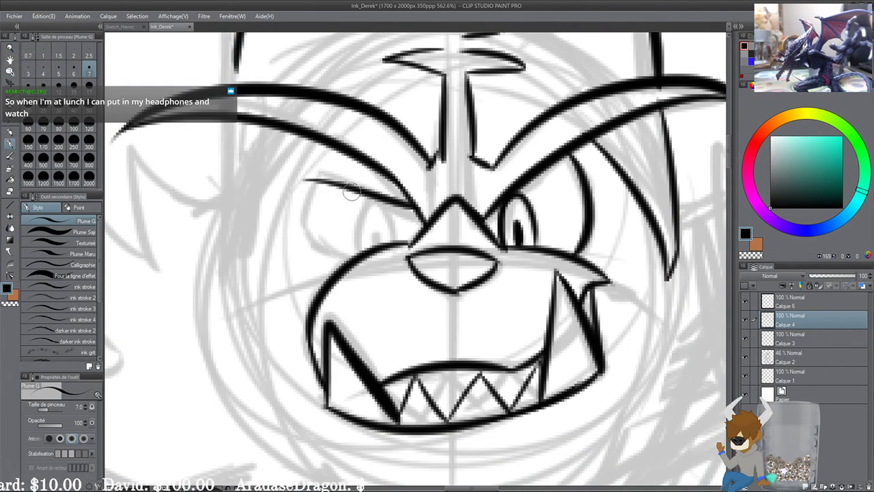
pyautogui.hotkey('ctrl', 'z')
pyautogui.moveTo(298, 186); pyautogui.dragTo(413, 202)
pyautogui.moveTo(305, 194); pyautogui.dragTo(357, 251)
pyautogui.moveTo(410, 207); pyautogui.dragTo(400, 201)
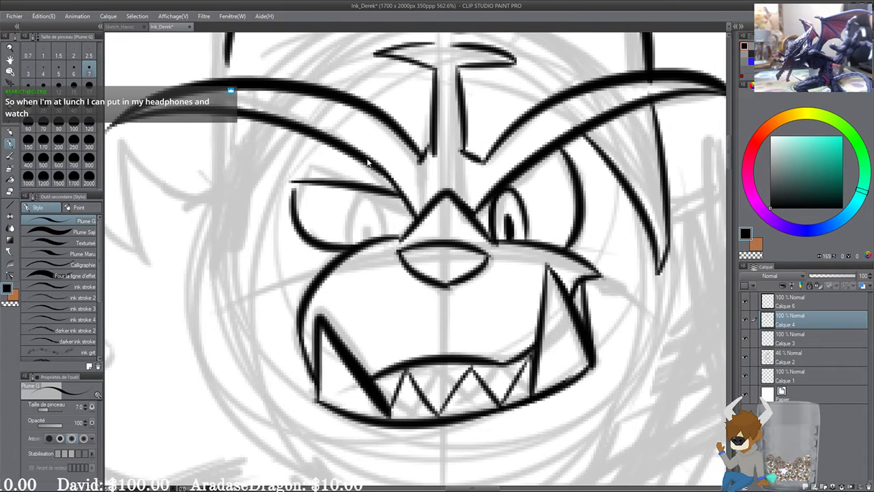
pyautogui.hotkey('ctrl', 'z')
pyautogui.hotkey('ctrl', 'z')
# Step: Ink the rounded outer curve of the left eye from beneath the eyebrow down to the muzzle
pyautogui.moveTo(323, 149)
pyautogui.mouseDown()
pyautogui.moveTo(317, 248)
pyautogui.moveTo(328, 254)
pyautogui.mouseUp()
pyautogui.moveTo(378, 205); pyautogui.dragTo(329, 225)
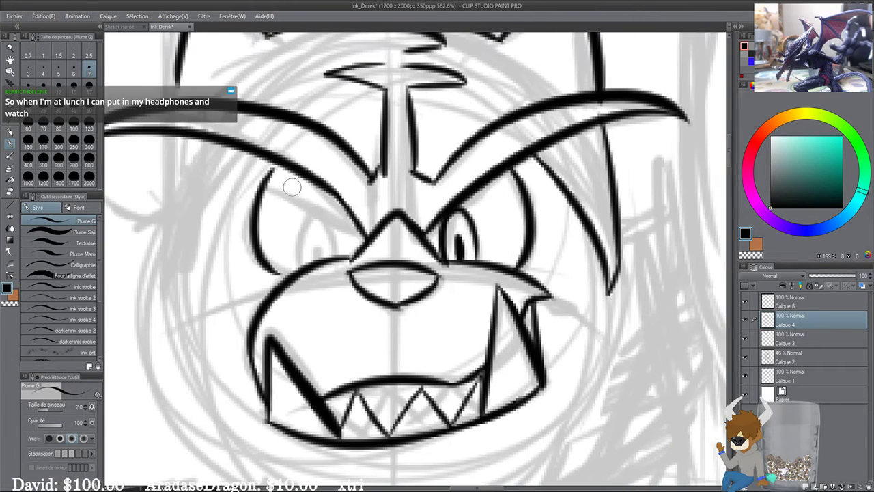
pyautogui.hotkey('ctrl', 'z')
pyautogui.moveTo(295, 199); pyautogui.dragTo(315, 185)
pyautogui.moveTo(302, 156); pyautogui.dragTo(303, 256)
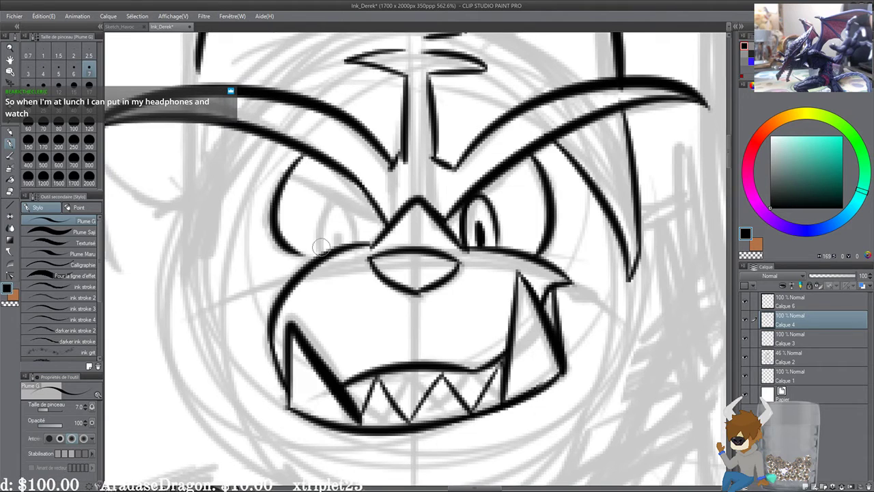
pyautogui.moveTo(337, 225); pyautogui.dragTo(325, 222)
pyautogui.hotkey('ctrl', 'z')
pyautogui.moveTo(273, 155); pyautogui.dragTo(317, 251)
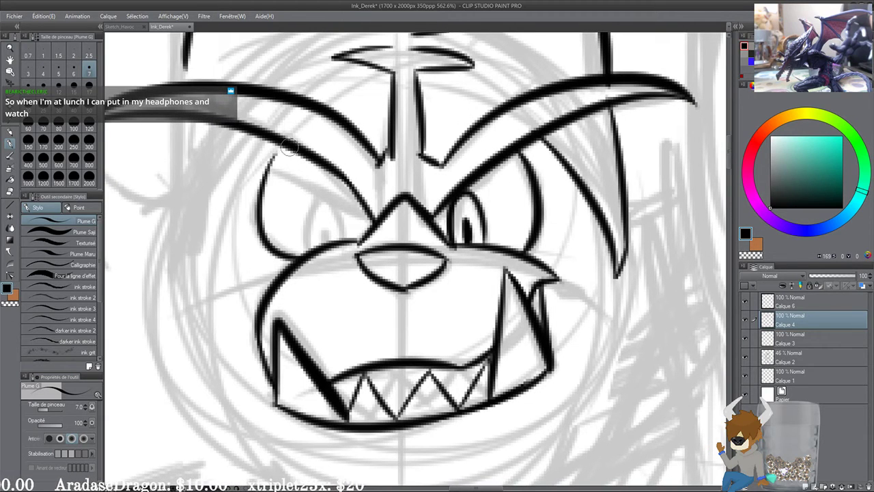
pyautogui.moveTo(286, 146); pyautogui.dragTo(261, 234)
# Step: Ink the left eye's oval iris above the muzzle and its narrow black pupil
pyautogui.moveTo(312, 247)
pyautogui.mouseDown()
pyautogui.moveTo(313, 231)
pyautogui.moveTo(345, 242)
pyautogui.moveTo(349, 218)
pyautogui.moveTo(348, 241)
pyautogui.mouseUp()
pyautogui.hotkey('ctrl', 'z')
pyautogui.hotkey('ctrl', 'z')
pyautogui.hotkey('ctrl', 'z')
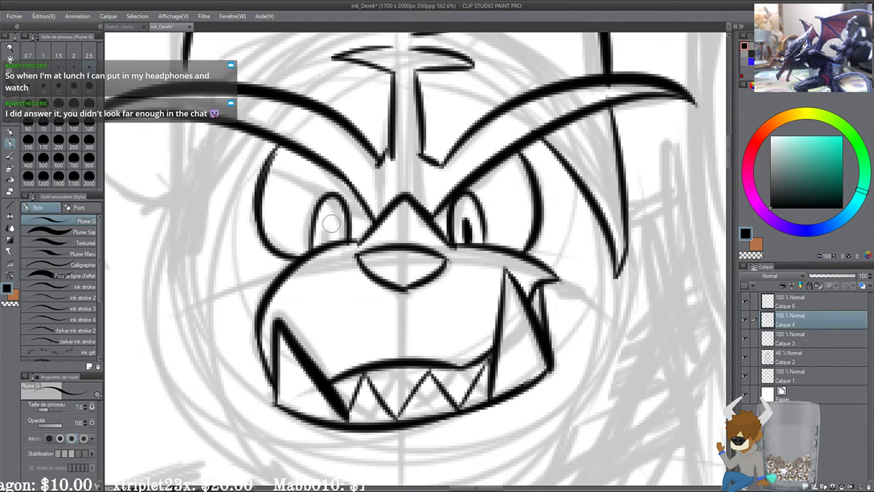
pyautogui.scroll(-1, 300, 182)
pyautogui.scroll(-8, 300, 182)
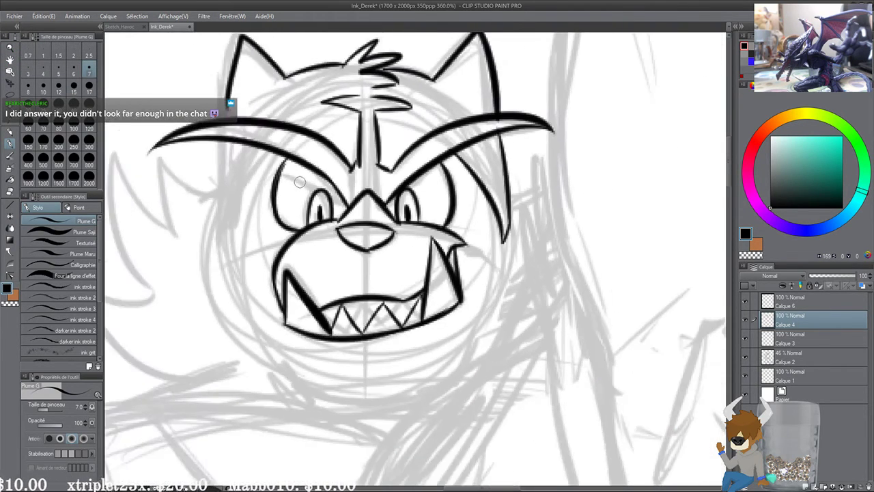
# Step: Extend the left ear's outer line to the eyebrow and ink the pointed side lock beneath it
pyautogui.scroll(5, 299, 182)
pyautogui.scroll(2, 299, 182)
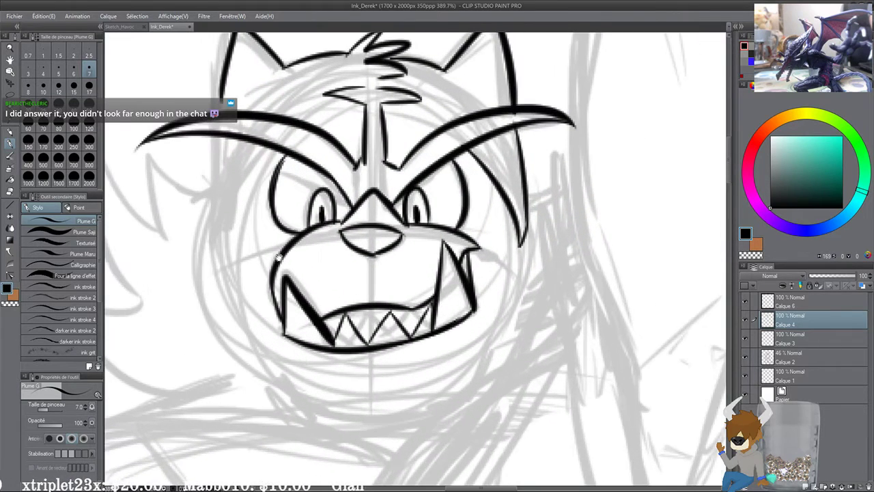
pyautogui.moveTo(284, 133); pyautogui.dragTo(286, 116)
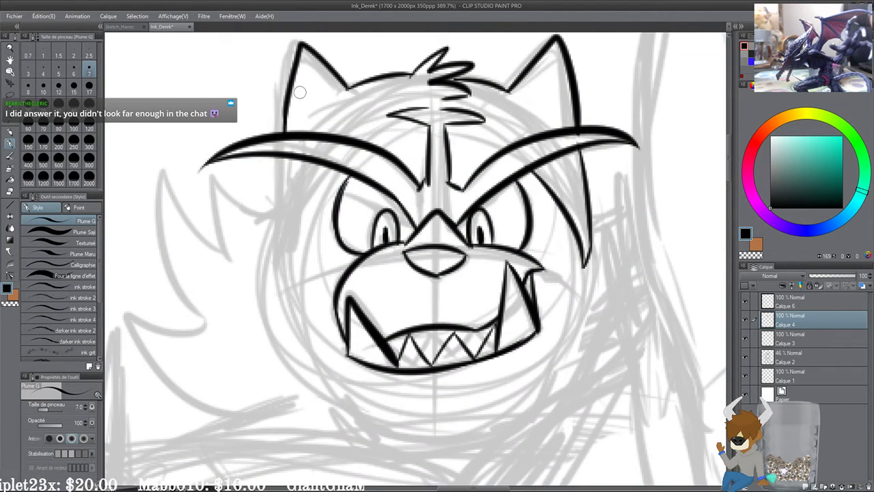
pyautogui.moveTo(326, 167); pyautogui.dragTo(297, 253)
pyautogui.hotkey('ctrl', 'z')
pyautogui.moveTo(325, 168)
pyautogui.mouseDown()
pyautogui.moveTo(297, 220)
pyautogui.moveTo(292, 260)
pyautogui.mouseUp()
pyautogui.moveTo(277, 155); pyautogui.dragTo(291, 254)
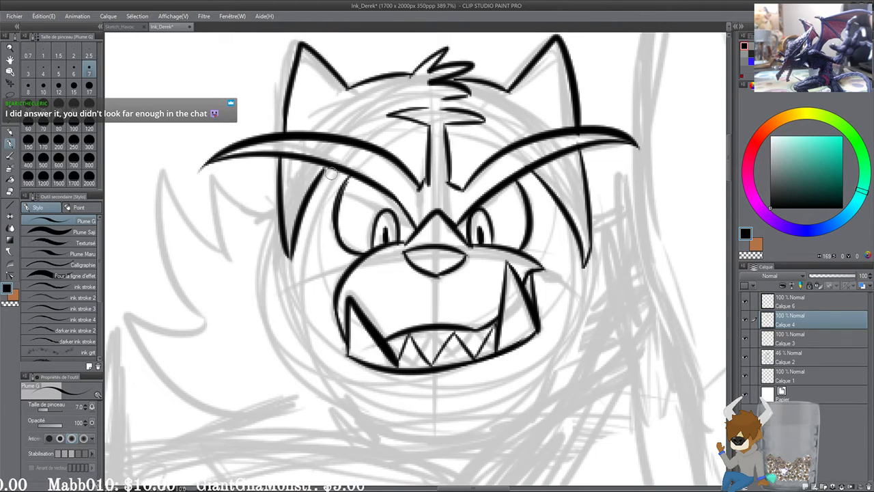
pyautogui.moveTo(330, 172); pyautogui.dragTo(317, 205)
# Step: Ink the shoulder line beneath the head and the neck curve sweeping diagonally down onto the chest
pyautogui.scroll(-5, 266, 137)
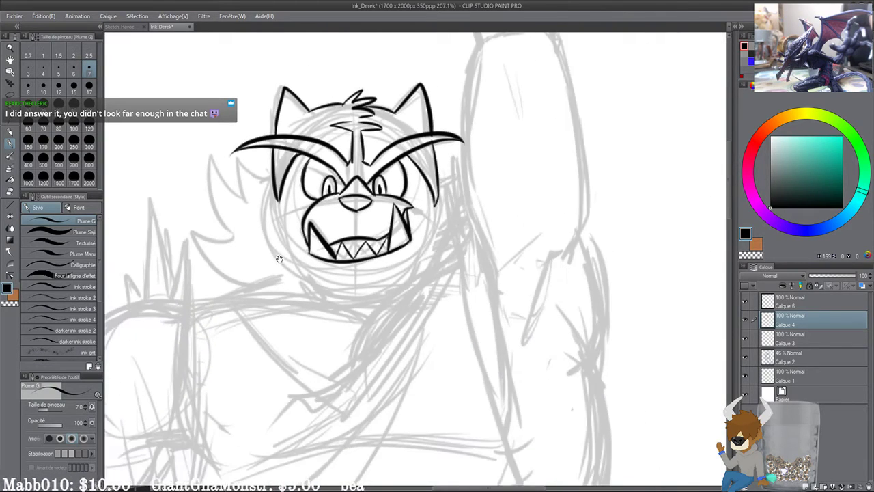
pyautogui.moveTo(325, 242); pyautogui.dragTo(296, 173)
pyautogui.scroll(1, 396, 211)
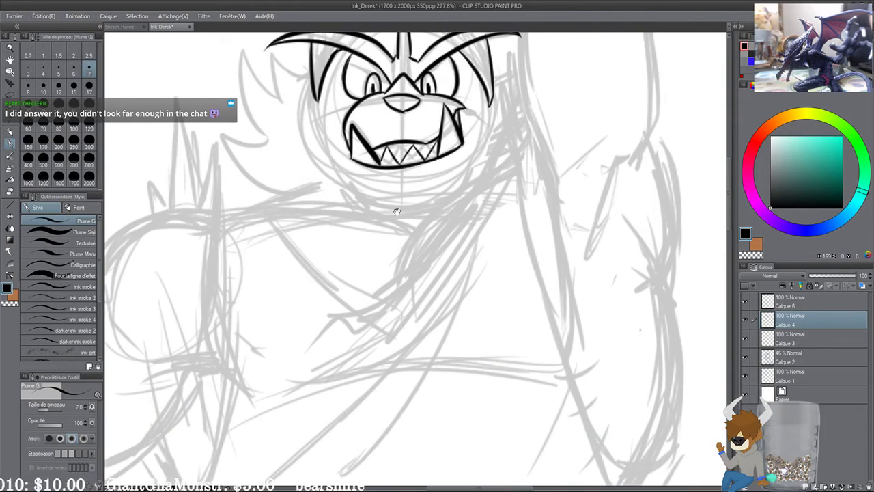
pyautogui.moveTo(339, 215); pyautogui.dragTo(356, 183)
pyautogui.moveTo(286, 179); pyautogui.dragTo(441, 204)
pyautogui.hotkey('ctrl', 'z')
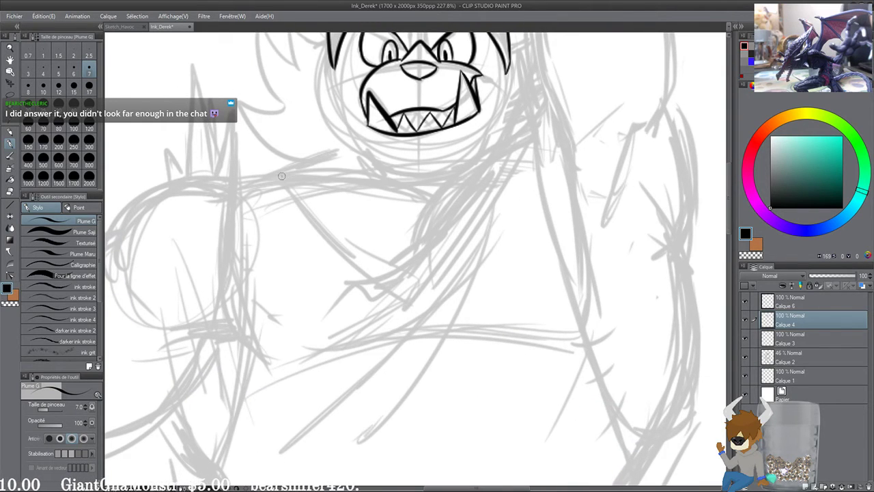
pyautogui.moveTo(282, 176); pyautogui.dragTo(431, 188)
pyautogui.moveTo(517, 129); pyautogui.dragTo(416, 245)
pyautogui.moveTo(499, 150)
pyautogui.mouseDown()
pyautogui.moveTo(426, 232)
pyautogui.moveTo(392, 239)
pyautogui.moveTo(342, 324)
pyautogui.mouseUp()
pyautogui.hotkey('ctrl', 'z')
pyautogui.moveTo(405, 239); pyautogui.dragTo(396, 246)
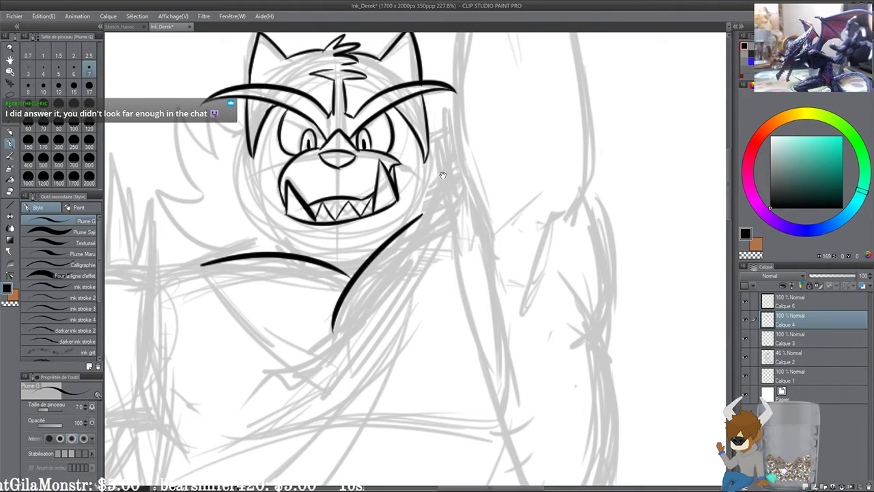
# Step: Ink the spiky fur tufts along the left side of the head down to the shoulder line
pyautogui.moveTo(196, 113); pyautogui.dragTo(305, 123)
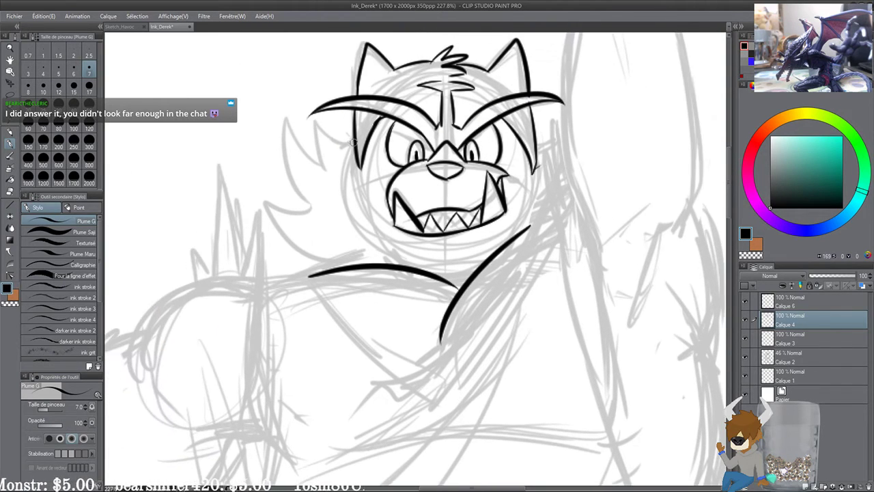
pyautogui.moveTo(353, 141)
pyautogui.mouseDown()
pyautogui.moveTo(322, 128)
pyautogui.moveTo(314, 142)
pyautogui.moveTo(288, 128)
pyautogui.moveTo(278, 180)
pyautogui.moveTo(309, 238)
pyautogui.mouseUp()
pyautogui.hotkey('ctrl', 'z')
pyautogui.moveTo(313, 193)
pyautogui.mouseDown()
pyautogui.moveTo(296, 207)
pyautogui.moveTo(331, 259)
pyautogui.mouseUp()
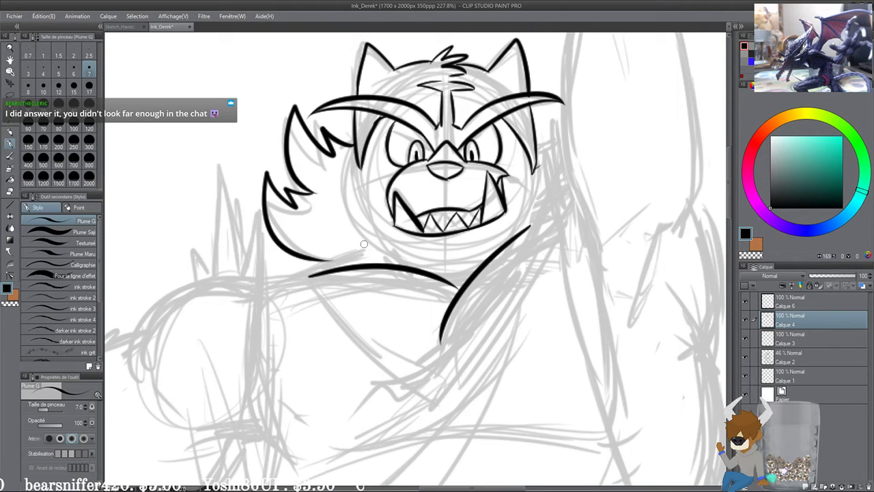
pyautogui.hotkey('ctrl', 'z')
pyautogui.moveTo(309, 198)
pyautogui.mouseDown()
pyautogui.moveTo(267, 181)
pyautogui.moveTo(340, 267)
pyautogui.mouseUp()
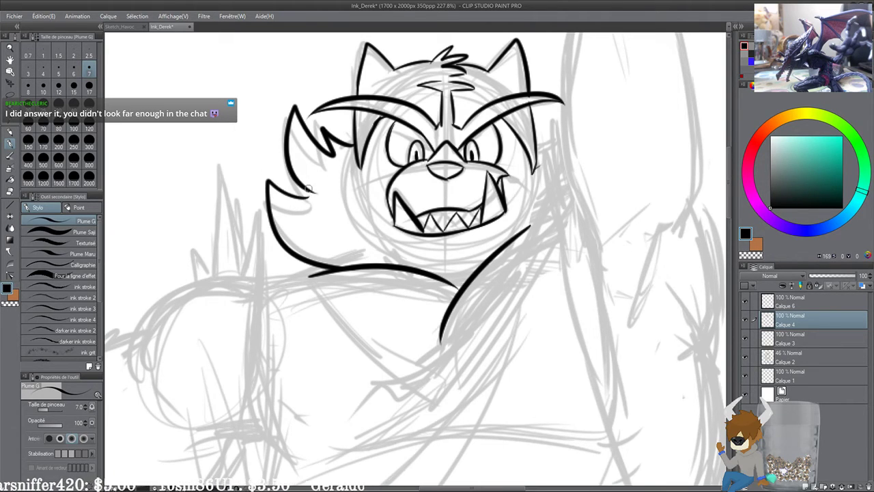
pyautogui.moveTo(308, 190); pyautogui.dragTo(290, 195)
# Step: Ink short contour strokes for the left cheek, the jaw and the chin beneath the mouth
pyautogui.moveTo(382, 233); pyautogui.dragTo(364, 208)
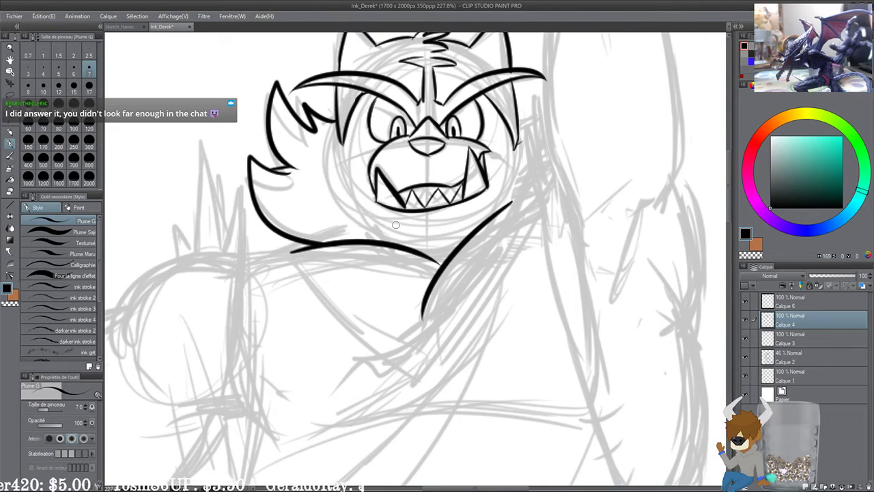
pyautogui.moveTo(337, 151); pyautogui.dragTo(334, 194)
pyautogui.moveTo(342, 203); pyautogui.dragTo(355, 219)
pyautogui.moveTo(418, 230)
pyautogui.mouseDown()
pyautogui.moveTo(380, 229)
pyautogui.moveTo(417, 220)
pyautogui.mouseUp()
pyautogui.moveTo(364, 232)
pyautogui.mouseDown()
pyautogui.moveTo(341, 241)
pyautogui.moveTo(308, 231)
pyautogui.mouseUp()
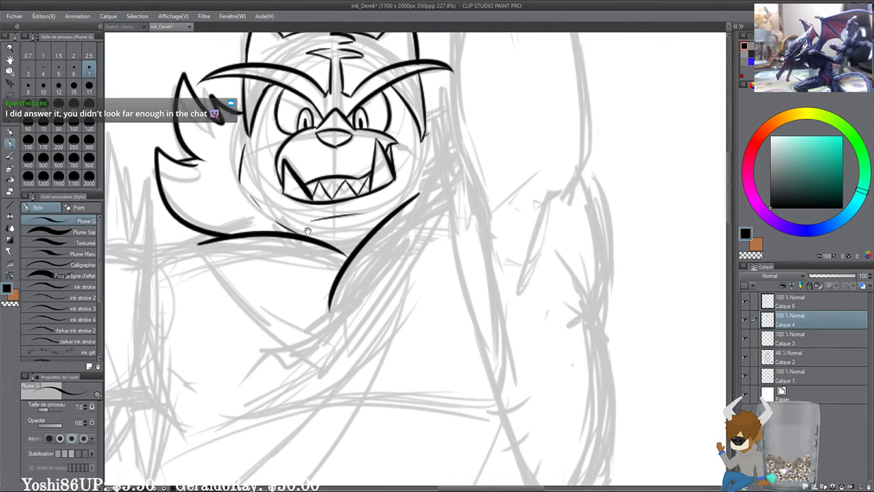
pyautogui.moveTo(458, 153); pyautogui.dragTo(410, 204)
pyautogui.moveTo(408, 261); pyautogui.dragTo(380, 188)
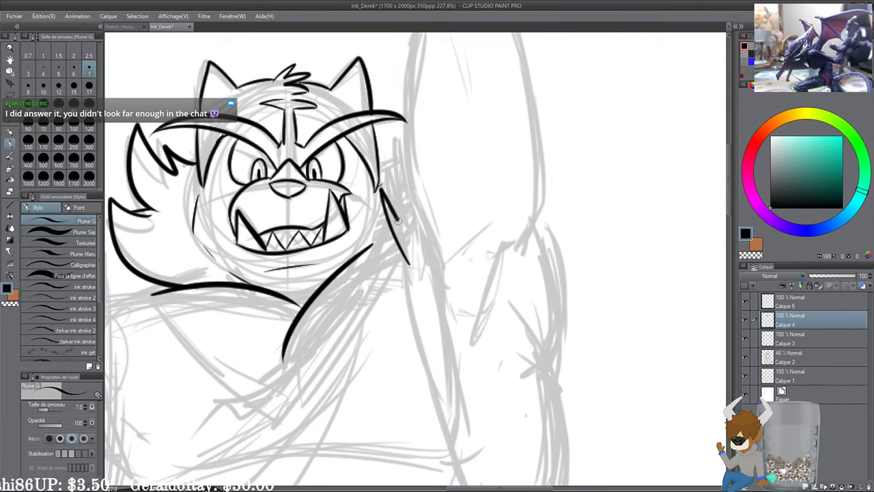
pyautogui.moveTo(401, 228); pyautogui.dragTo(393, 129)
pyautogui.hotkey('ctrl', 'z')
pyautogui.hotkey('ctrl', 'z')
pyautogui.hotkey('ctrl', 'z')
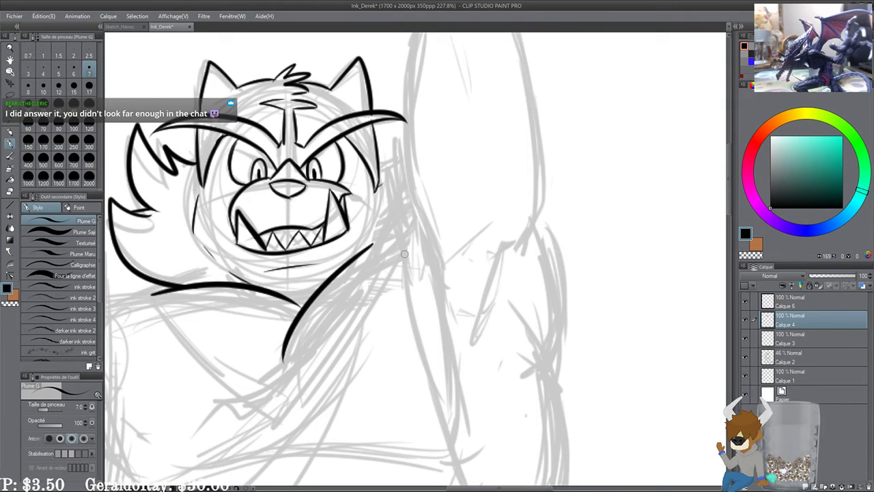
pyautogui.moveTo(408, 279); pyautogui.dragTo(375, 180)
pyautogui.moveTo(404, 228)
pyautogui.mouseDown()
pyautogui.moveTo(387, 175)
pyautogui.moveTo(393, 133)
pyautogui.mouseUp()
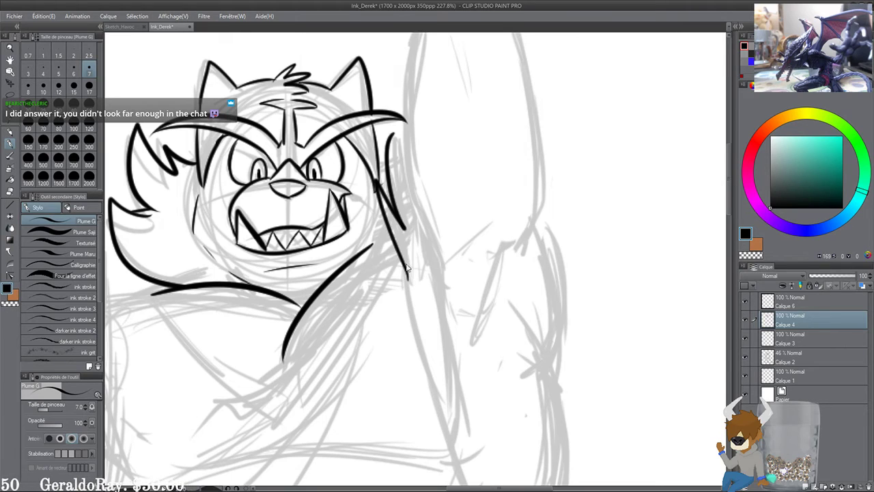
pyautogui.hotkey('ctrl', 'z')
pyautogui.hotkey('ctrl', 'z')
# Step: Ink the pointed fur tufts on the right side of the head, from the eyebrow's tip down towards the raised arm
pyautogui.moveTo(358, 212)
pyautogui.mouseDown()
pyautogui.moveTo(347, 195)
pyautogui.moveTo(333, 222)
pyautogui.mouseUp()
pyautogui.scroll(1, 347, 195)
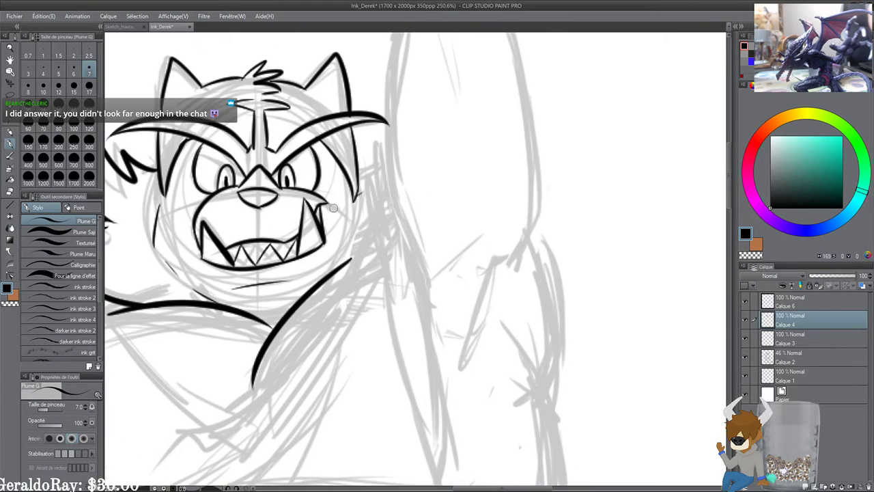
pyautogui.moveTo(424, 303); pyautogui.dragTo(362, 210)
pyautogui.moveTo(401, 256); pyautogui.dragTo(374, 224)
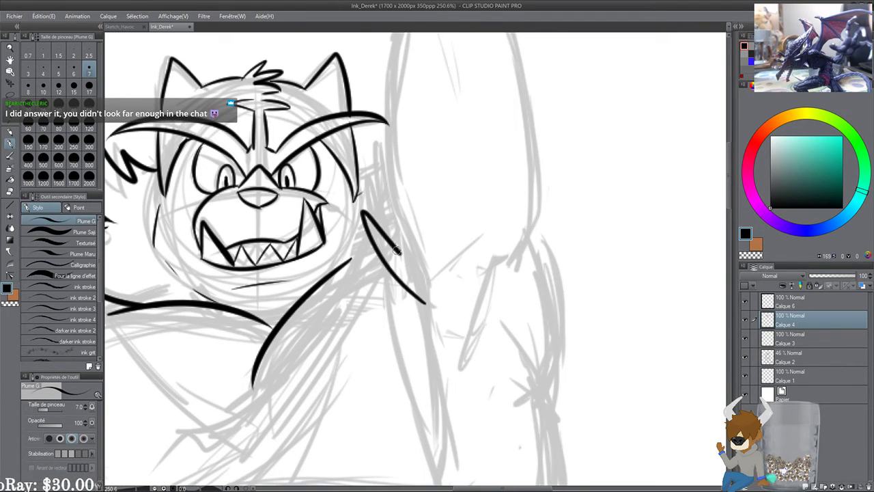
pyautogui.moveTo(380, 180)
pyautogui.mouseDown()
pyautogui.moveTo(363, 151)
pyautogui.moveTo(374, 129)
pyautogui.mouseUp()
pyautogui.hotkey('ctrl', 'z')
pyautogui.hotkey('ctrl', 'z')
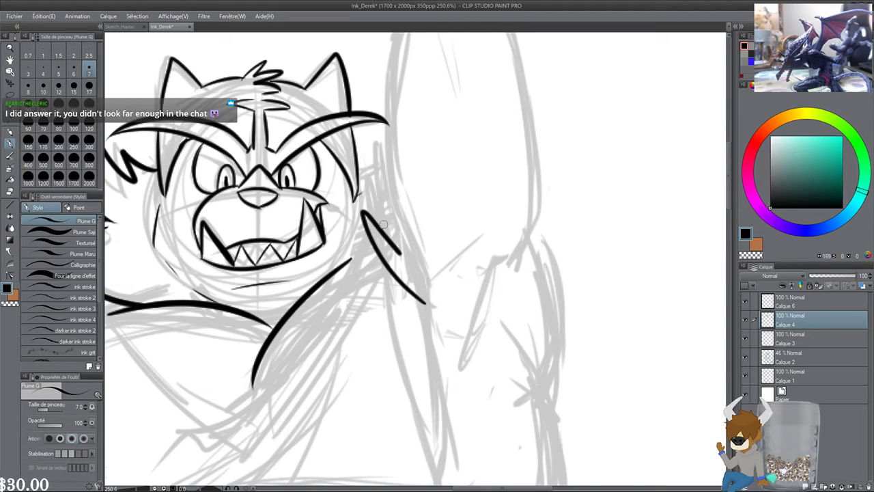
pyautogui.moveTo(401, 257)
pyautogui.mouseDown()
pyautogui.moveTo(383, 112)
pyautogui.moveTo(384, 140)
pyautogui.mouseUp()
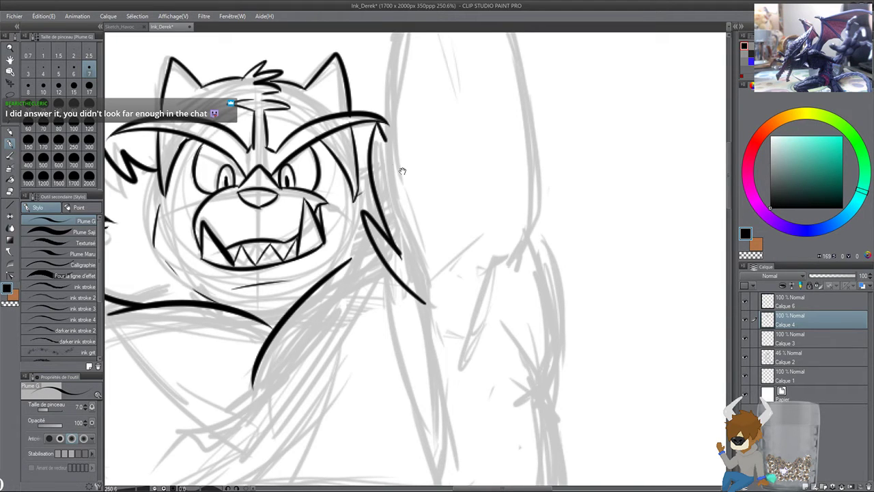
# Step: Ink the second diagonal line of the neck band, sweeping from the tuft beside the jaw down onto the chest
pyautogui.moveTo(372, 222)
pyautogui.mouseDown()
pyautogui.moveTo(447, 171)
pyautogui.moveTo(368, 322)
pyautogui.mouseUp()
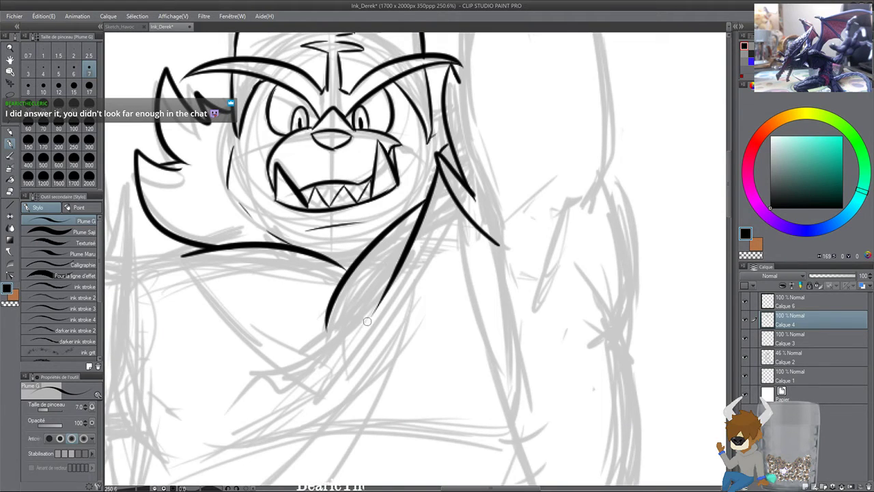
pyautogui.moveTo(387, 259); pyautogui.dragTo(397, 246)
pyautogui.hotkey('ctrl', 'z')
pyautogui.moveTo(264, 355); pyautogui.dragTo(399, 252)
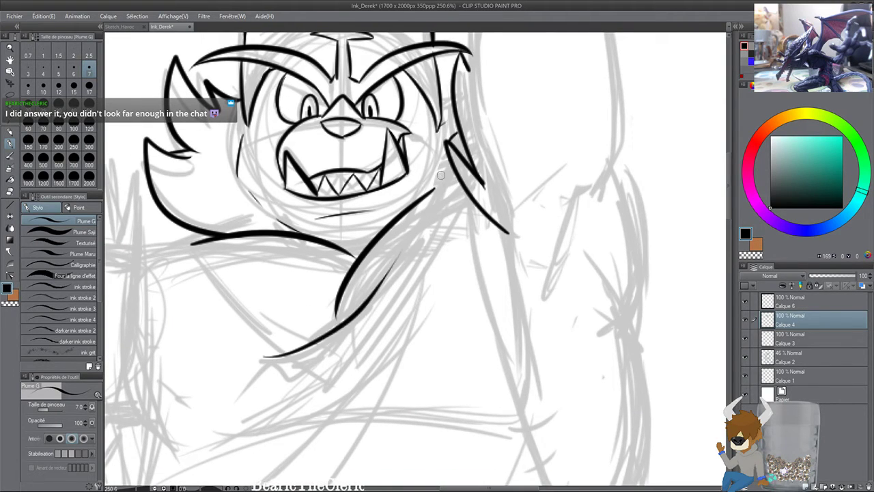
pyautogui.moveTo(445, 160); pyautogui.dragTo(330, 314)
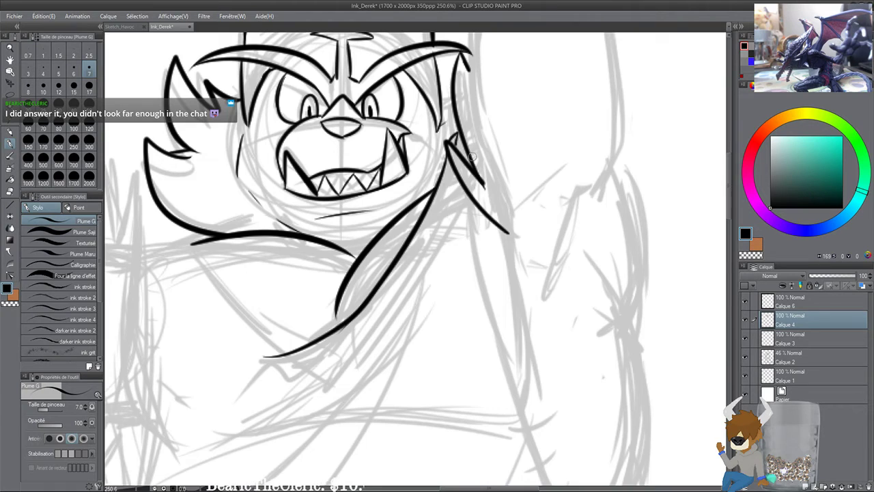
# Step: Ink the inner edge of the raised forearm, running beside the head's right fur tufts down to the elbow
pyautogui.moveTo(473, 157); pyautogui.dragTo(391, 240)
pyautogui.moveTo(388, 108); pyautogui.dragTo(429, 293)
pyautogui.hotkey('ctrl', 'z')
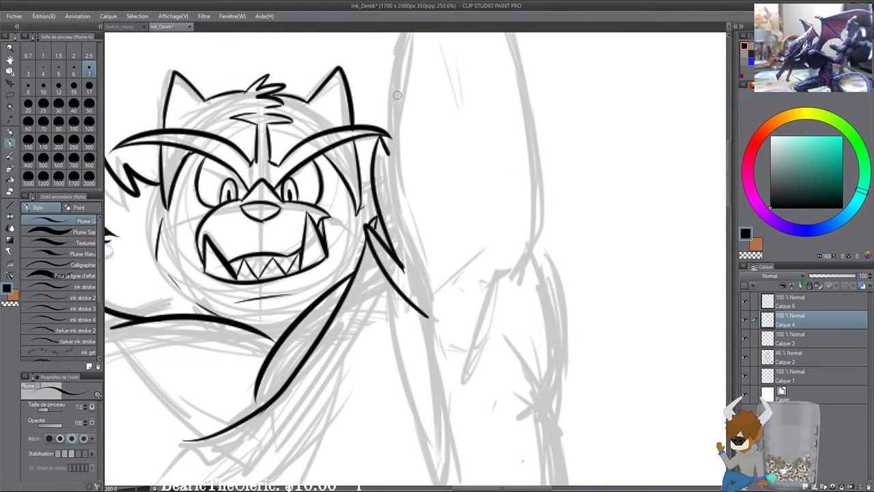
pyautogui.moveTo(393, 84)
pyautogui.mouseDown()
pyautogui.moveTo(392, 144)
pyautogui.moveTo(436, 318)
pyautogui.mouseUp()
pyautogui.moveTo(420, 282); pyautogui.dragTo(410, 249)
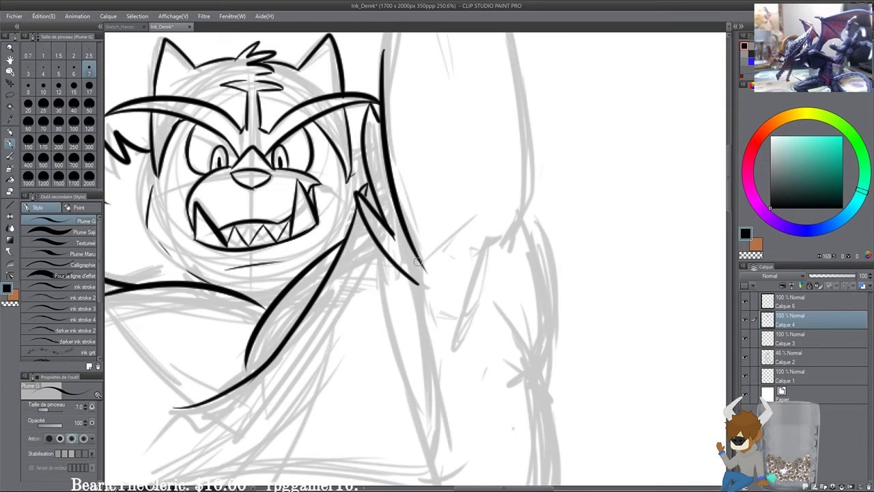
pyautogui.moveTo(418, 262)
pyautogui.mouseDown()
pyautogui.moveTo(436, 279)
pyautogui.moveTo(448, 277)
pyautogui.mouseUp()
pyautogui.hotkey('ctrl', 'z')
# Step: Ink the raised arm's rounded elbow with the crease beneath it, and join the elbow curve to the neighbouring fur tuft
pyautogui.moveTo(497, 256); pyautogui.dragTo(536, 162)
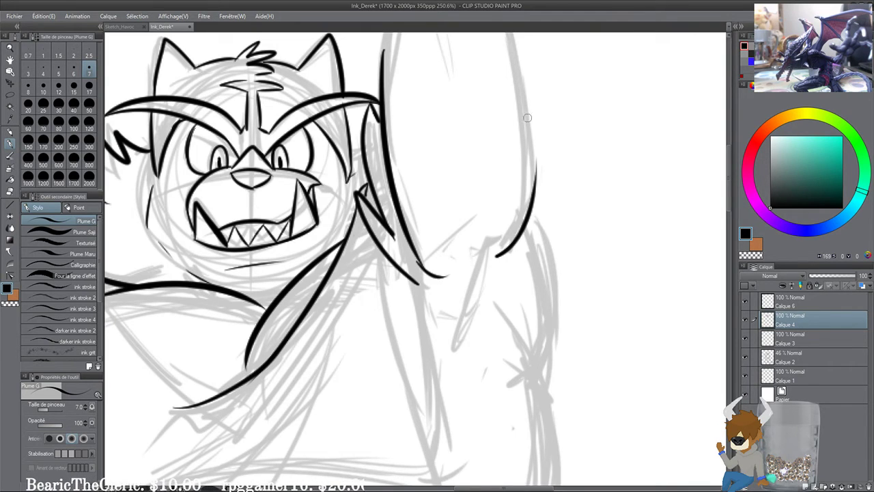
pyautogui.moveTo(496, 256); pyautogui.dragTo(447, 354)
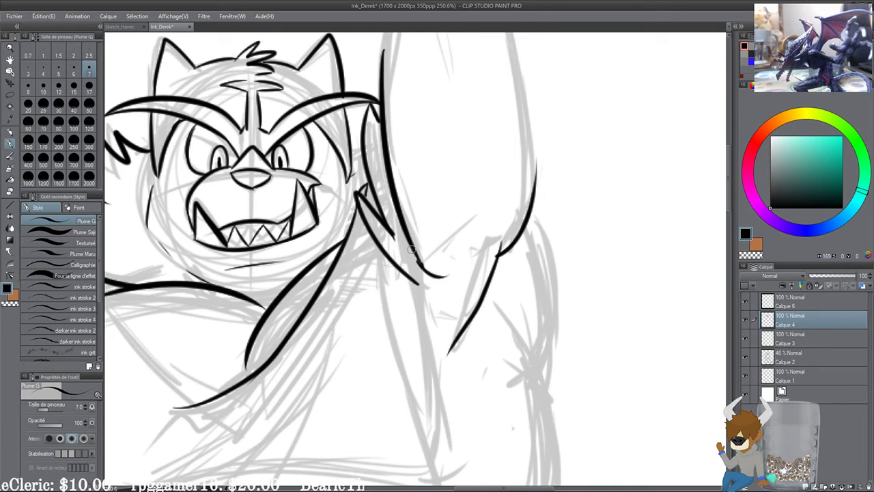
pyautogui.moveTo(411, 249)
pyautogui.mouseDown()
pyautogui.moveTo(507, 257)
pyautogui.moveTo(463, 278)
pyautogui.moveTo(516, 240)
pyautogui.moveTo(449, 275)
pyautogui.moveTo(497, 263)
pyautogui.moveTo(414, 253)
pyautogui.moveTo(432, 269)
pyautogui.mouseUp()
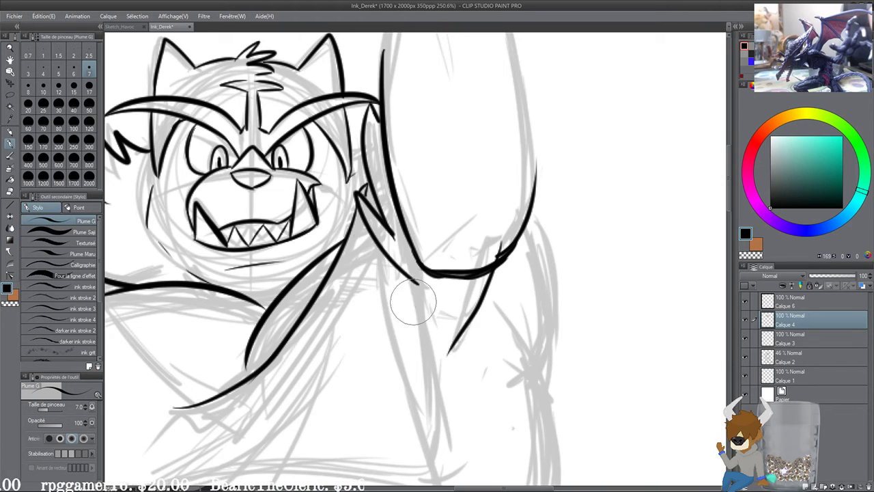
pyautogui.hotkey('ctrl', 'z')
pyautogui.scroll(2, 649, 453)
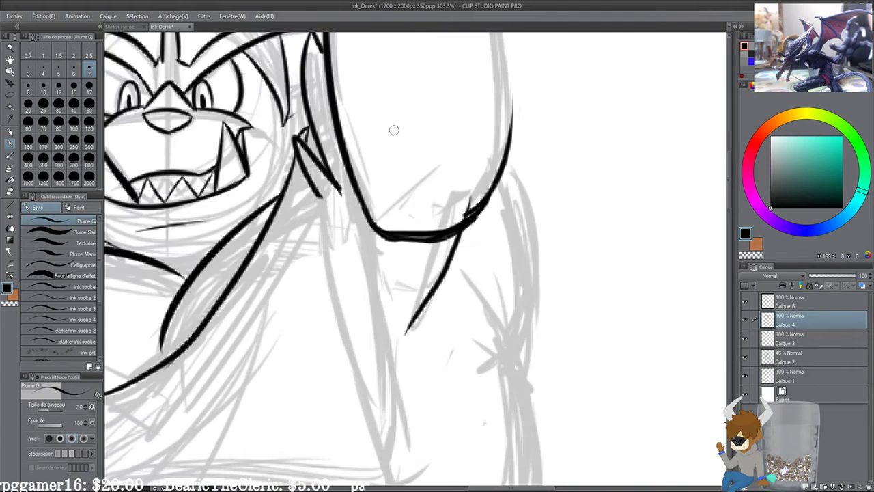
pyautogui.moveTo(367, 209)
pyautogui.mouseDown()
pyautogui.moveTo(356, 239)
pyautogui.moveTo(379, 263)
pyautogui.moveTo(388, 260)
pyautogui.moveTo(381, 242)
pyautogui.mouseUp()
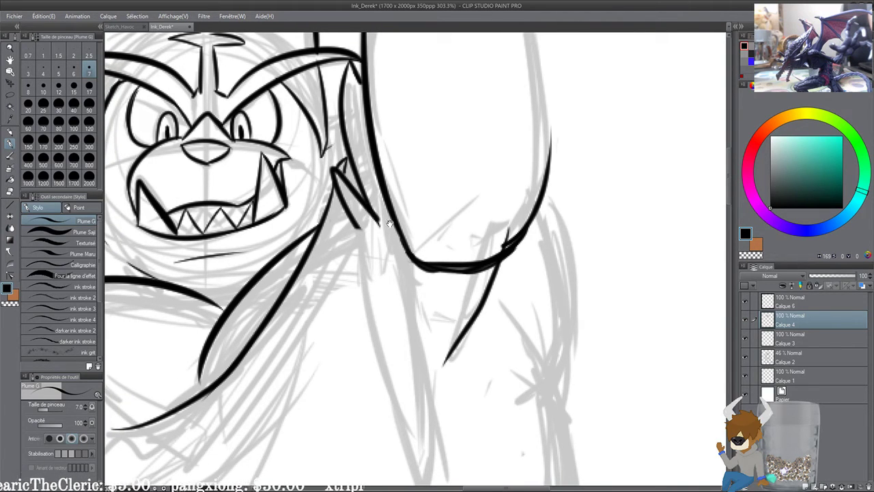
pyautogui.moveTo(351, 218)
pyautogui.mouseDown()
pyautogui.moveTo(462, 261)
pyautogui.moveTo(501, 249)
pyautogui.mouseUp()
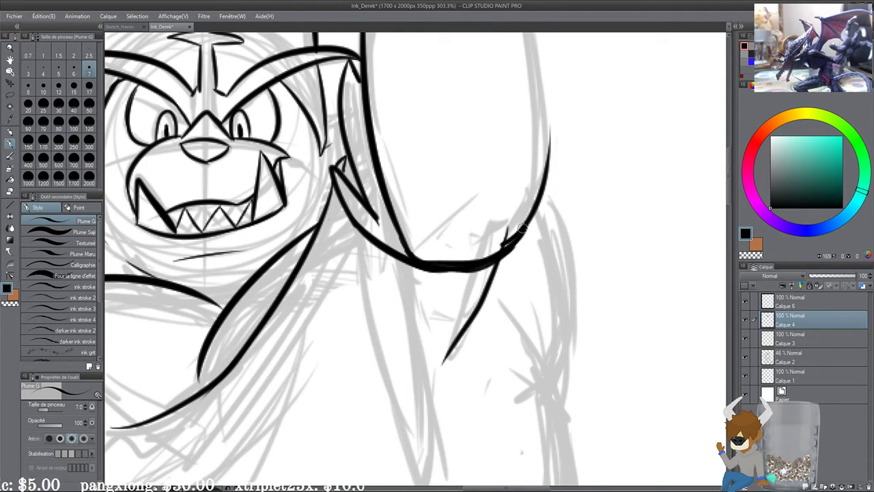
pyautogui.scroll(-2, 524, 190)
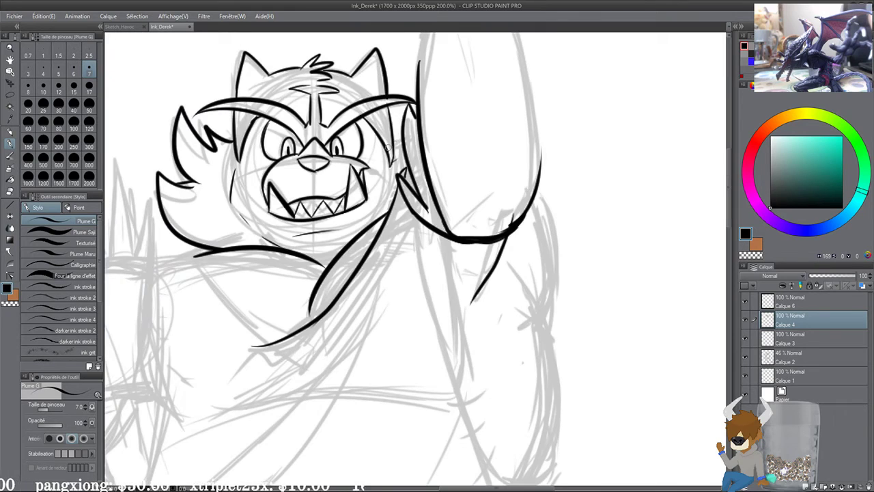
# Step: Ink the outer contour of the raised upper arm as two overlapping muscle curves running down to the armpit side
pyautogui.moveTo(487, 197); pyautogui.dragTo(423, 191)
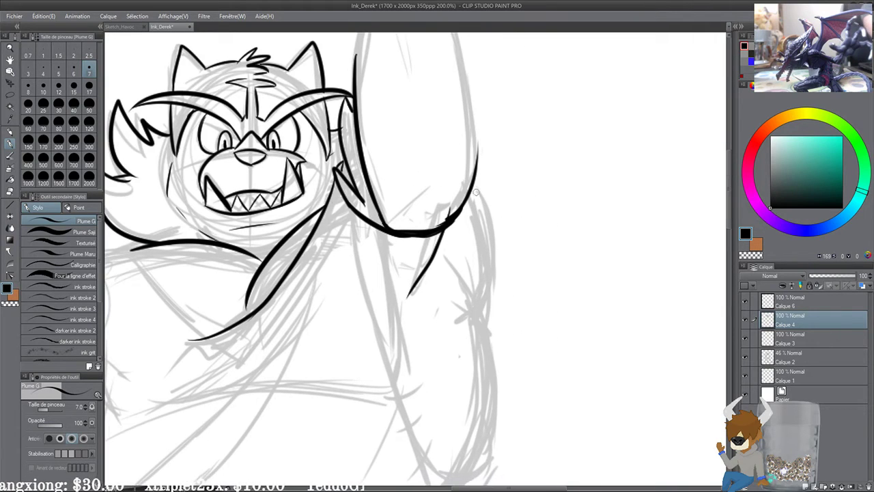
pyautogui.moveTo(476, 170)
pyautogui.mouseDown()
pyautogui.moveTo(502, 236)
pyautogui.moveTo(488, 306)
pyautogui.mouseUp()
pyautogui.moveTo(496, 228); pyautogui.dragTo(496, 213)
pyautogui.hotkey('ctrl', 'z')
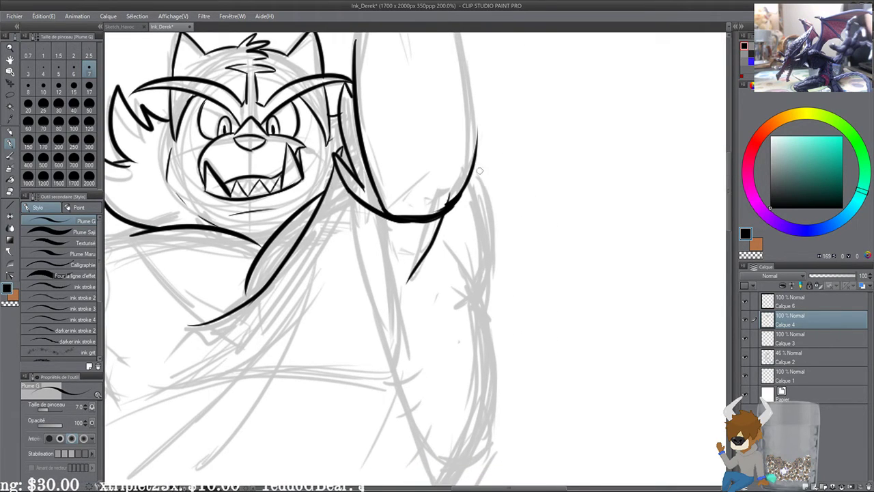
pyautogui.moveTo(474, 154); pyautogui.dragTo(484, 295)
pyautogui.hotkey('ctrl', 'z')
pyautogui.moveTo(471, 159)
pyautogui.mouseDown()
pyautogui.moveTo(480, 295)
pyautogui.moveTo(460, 200)
pyautogui.mouseUp()
pyautogui.moveTo(430, 148)
pyautogui.mouseDown()
pyautogui.moveTo(448, 171)
pyautogui.moveTo(461, 335)
pyautogui.mouseUp()
pyautogui.moveTo(439, 363); pyautogui.dragTo(466, 329)
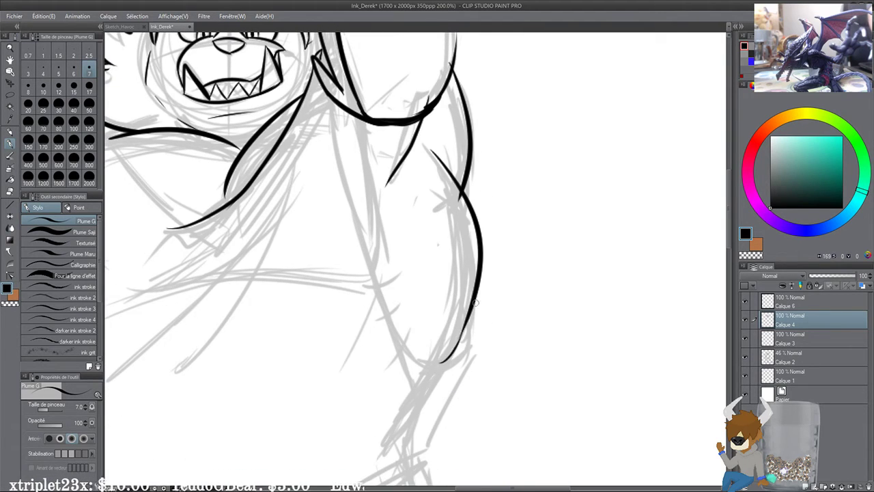
# Step: Ink the inner contour of the raised upper arm from beneath the elbow down to the chest line
pyautogui.moveTo(432, 293); pyautogui.dragTo(484, 369)
pyautogui.moveTo(407, 193); pyautogui.dragTo(434, 313)
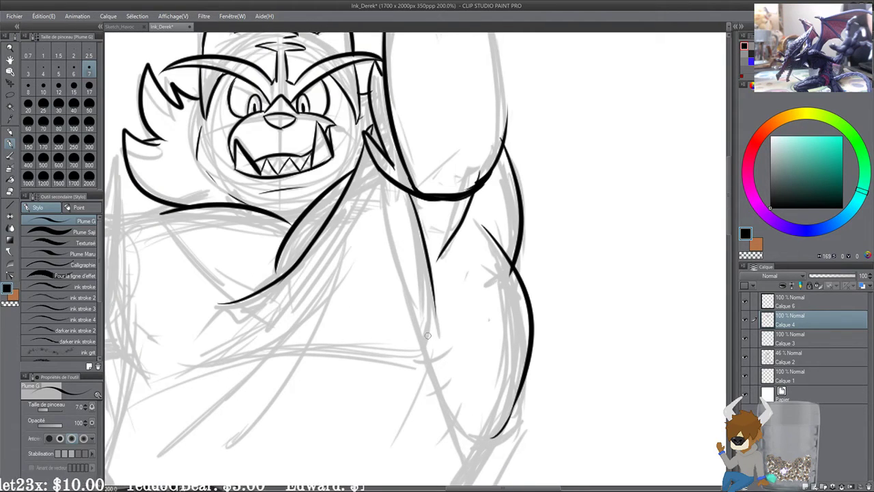
pyautogui.moveTo(421, 343)
pyautogui.mouseDown()
pyautogui.moveTo(433, 311)
pyautogui.moveTo(423, 349)
pyautogui.mouseUp()
pyautogui.hotkey('ctrl', 'z')
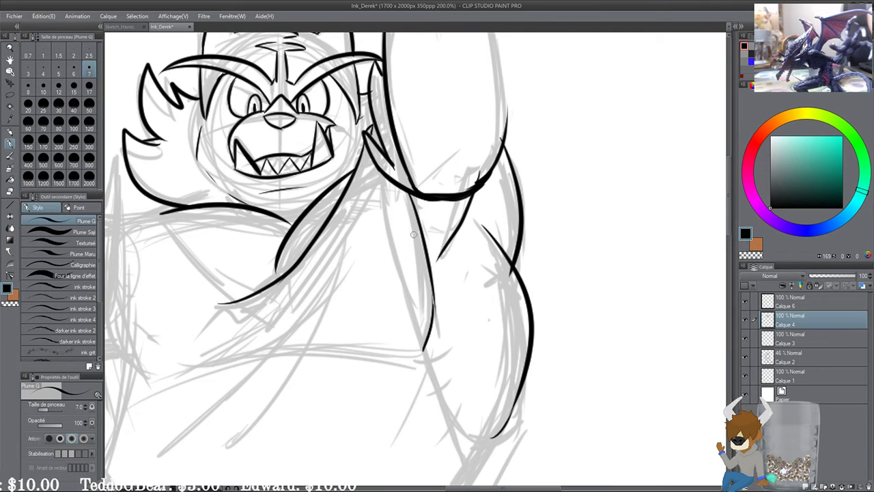
pyautogui.hotkey('ctrl', 'z')
pyautogui.moveTo(433, 304)
pyautogui.mouseDown()
pyautogui.moveTo(427, 348)
pyautogui.moveTo(430, 258)
pyautogui.mouseUp()
pyautogui.hotkey('ctrl', 'z')
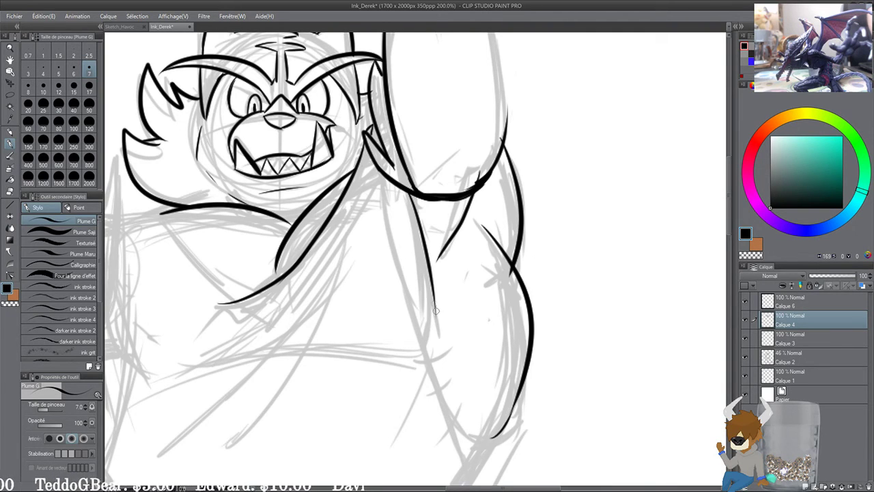
pyautogui.moveTo(435, 304); pyautogui.dragTo(429, 348)
# Step: Ink the small bump on the left shoulder line and the collar edge slanting down to the neck band's tip
pyautogui.moveTo(362, 274); pyautogui.dragTo(572, 243)
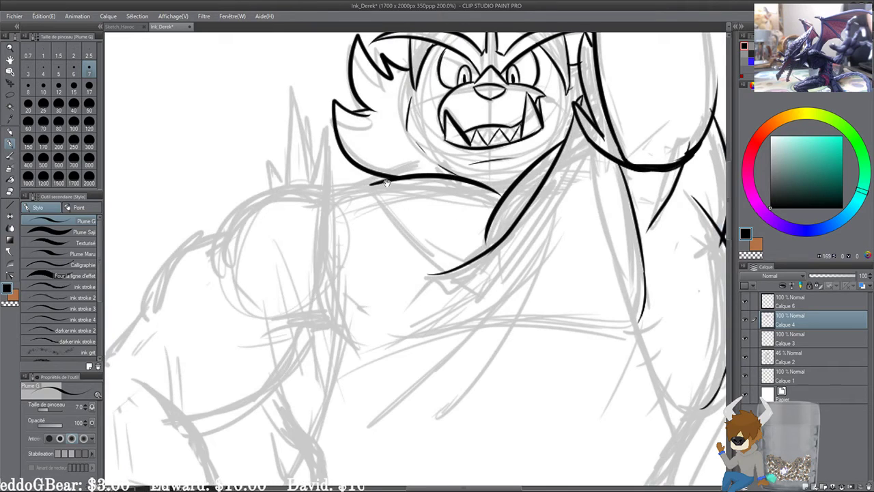
pyautogui.moveTo(334, 182)
pyautogui.mouseDown()
pyautogui.moveTo(362, 189)
pyautogui.moveTo(445, 266)
pyautogui.mouseUp()
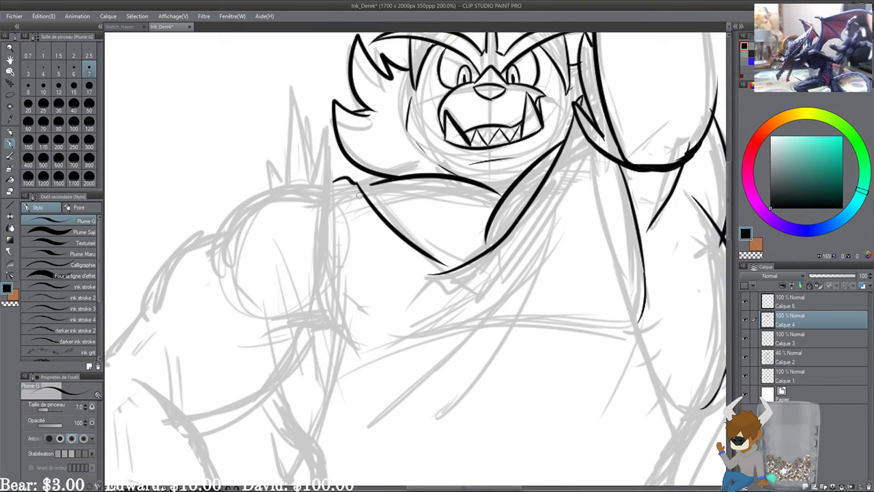
pyautogui.hotkey('ctrl', 'z')
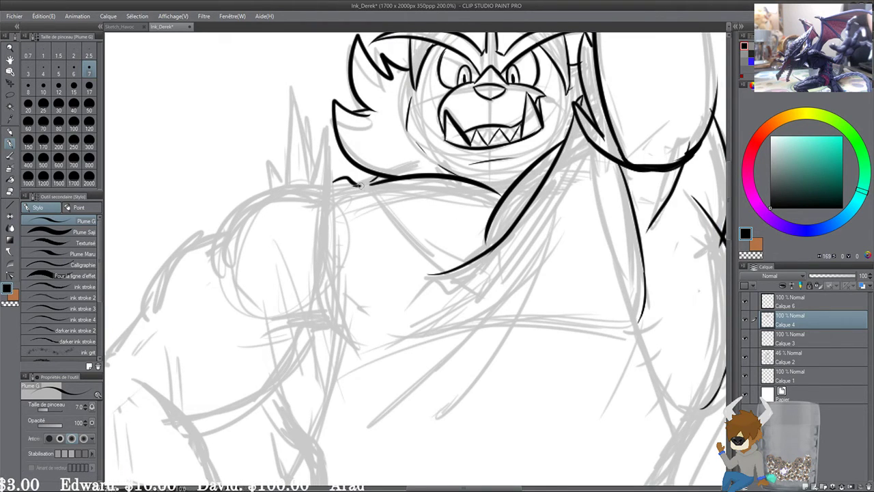
pyautogui.moveTo(360, 184); pyautogui.dragTo(445, 269)
# Step: Ink the near-vertical strap edges and the small pointed tip beside the left shoulder
pyautogui.moveTo(333, 184); pyautogui.dragTo(340, 327)
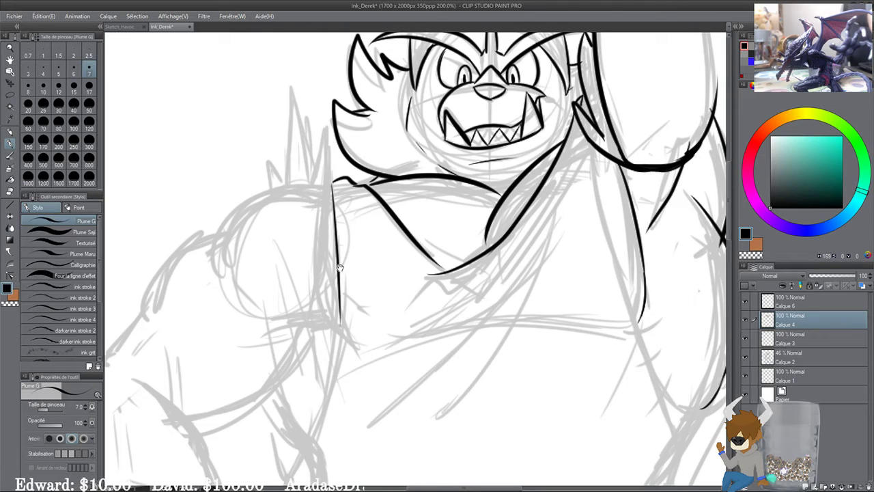
pyautogui.hotkey('ctrl', 'z')
pyautogui.moveTo(333, 179); pyautogui.dragTo(342, 334)
pyautogui.moveTo(332, 262)
pyautogui.mouseDown()
pyautogui.moveTo(344, 279)
pyautogui.moveTo(354, 189)
pyautogui.mouseUp()
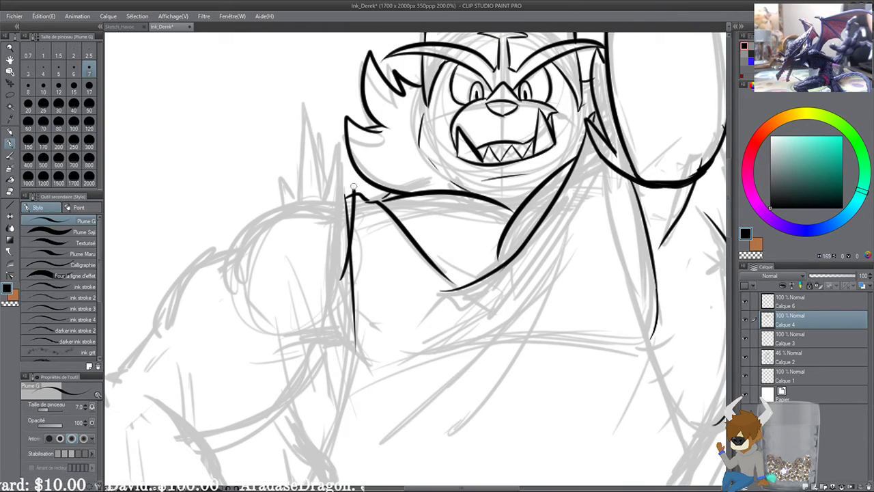
pyautogui.moveTo(338, 231); pyautogui.dragTo(350, 179)
pyautogui.hotkey('ctrl', 'z')
pyautogui.hotkey('ctrl', 'z')
pyautogui.moveTo(344, 273); pyautogui.dragTo(341, 181)
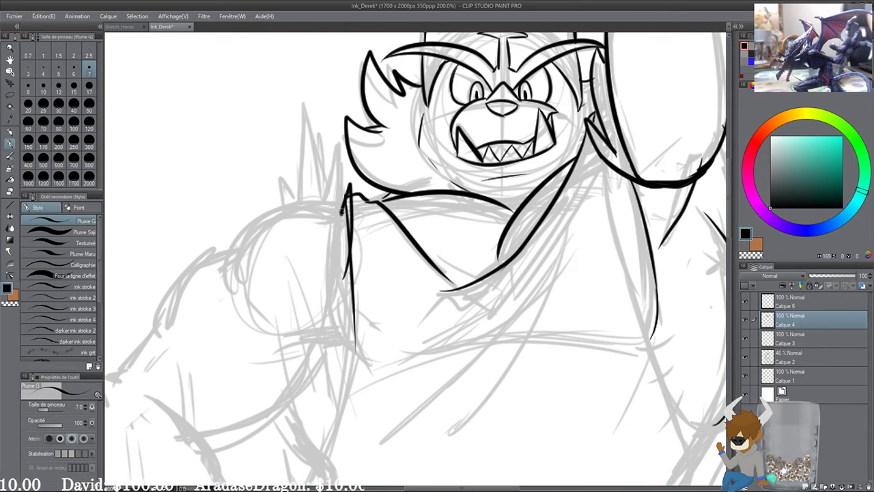
# Step: Ink the three upright spikes of differing height on top of the left shoulder pad
pyautogui.moveTo(344, 216)
pyautogui.mouseDown()
pyautogui.moveTo(320, 181)
pyautogui.moveTo(301, 202)
pyautogui.mouseUp()
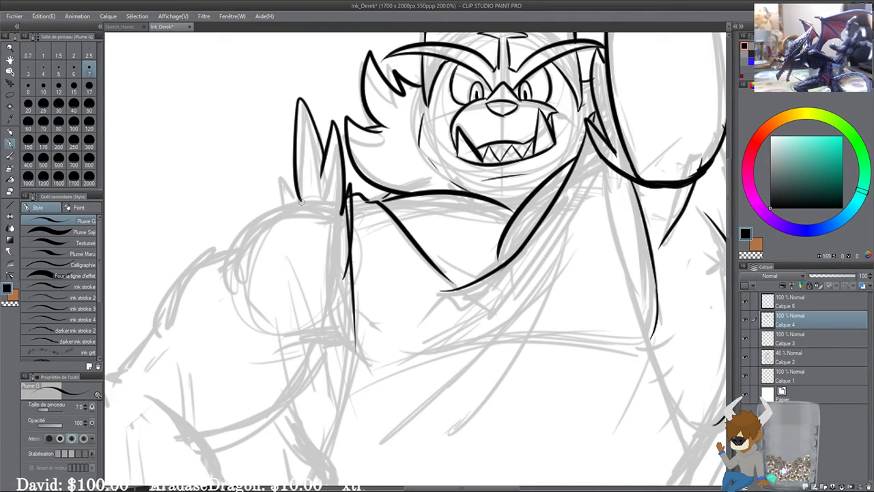
pyautogui.hotkey('ctrl', 'z')
pyautogui.moveTo(323, 158)
pyautogui.mouseDown()
pyautogui.moveTo(297, 194)
pyautogui.moveTo(316, 202)
pyautogui.mouseUp()
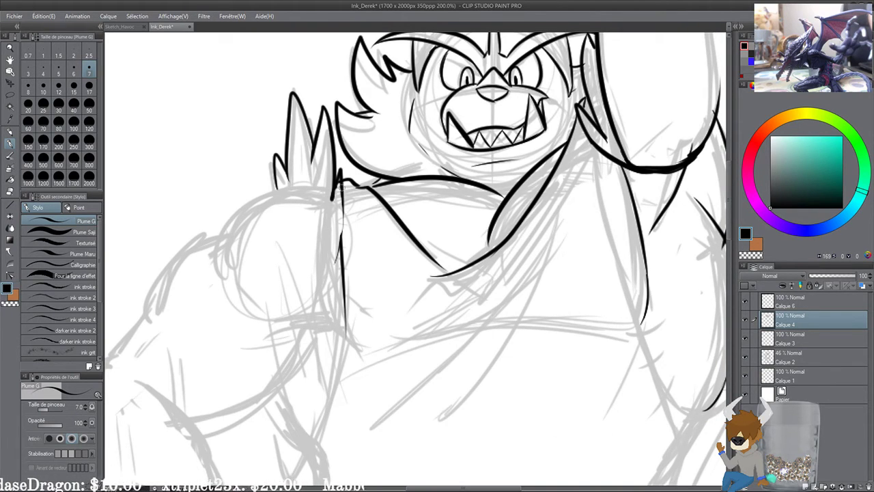
# Step: Ink the rounded top of the left shoulder pad beneath the spikes and reinforce the strap edge beside it
pyautogui.moveTo(340, 183); pyautogui.dragTo(335, 251)
pyautogui.moveTo(273, 188); pyautogui.dragTo(213, 273)
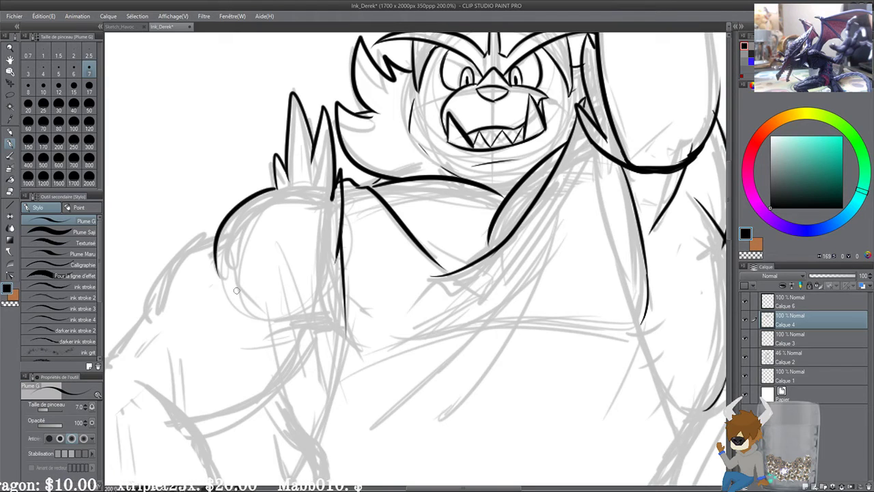
pyautogui.hotkey('ctrl', 'z')
pyautogui.moveTo(275, 185); pyautogui.dragTo(208, 268)
pyautogui.moveTo(266, 193); pyautogui.dragTo(325, 211)
pyautogui.hotkey('ctrl', 'z')
pyautogui.hotkey('ctrl', 'z')
pyautogui.moveTo(268, 191)
pyautogui.mouseDown()
pyautogui.moveTo(330, 210)
pyautogui.moveTo(333, 277)
pyautogui.mouseUp()
# Step: Ink the lower edge of the left shoulder pad and its inner edge along the strap
pyautogui.moveTo(324, 319)
pyautogui.mouseDown()
pyautogui.moveTo(346, 283)
pyautogui.moveTo(374, 269)
pyautogui.mouseUp()
pyautogui.moveTo(297, 263); pyautogui.dragTo(387, 275)
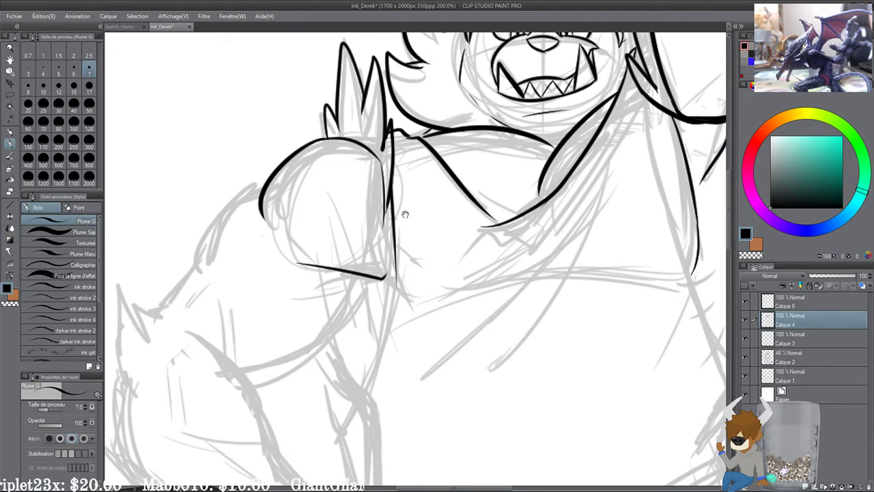
pyautogui.moveTo(386, 208); pyautogui.dragTo(389, 296)
# Step: Ink the left side of the torso below the shoulder pad and the short curve meeting it under the arm
pyautogui.moveTo(383, 210); pyautogui.dragTo(335, 182)
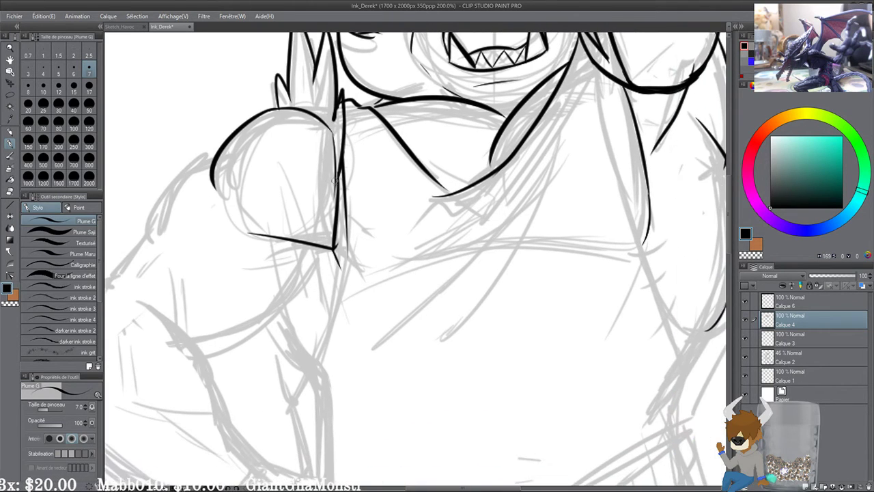
pyautogui.moveTo(347, 220)
pyautogui.mouseDown()
pyautogui.moveTo(351, 234)
pyautogui.moveTo(297, 398)
pyautogui.mouseUp()
pyautogui.moveTo(279, 297)
pyautogui.mouseDown()
pyautogui.moveTo(277, 263)
pyautogui.moveTo(305, 346)
pyautogui.moveTo(280, 314)
pyautogui.moveTo(310, 340)
pyautogui.mouseUp()
pyautogui.hotkey('ctrl', 'z')
pyautogui.moveTo(335, 286); pyautogui.dragTo(297, 288)
# Step: Ink the long diagonal line across the chest and the short contour strokes for the chest muscles and belly
pyautogui.moveTo(516, 96); pyautogui.dragTo(325, 318)
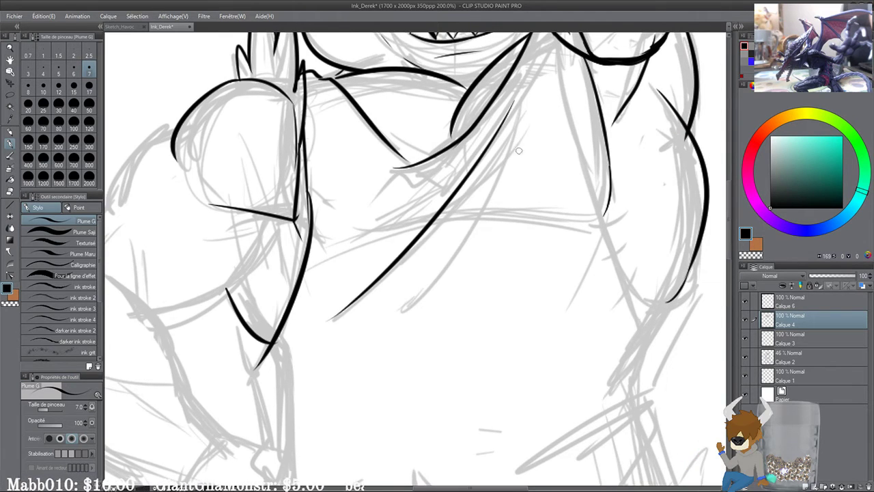
pyautogui.moveTo(508, 183); pyautogui.dragTo(473, 239)
pyautogui.moveTo(322, 255); pyautogui.dragTo(404, 213)
pyautogui.moveTo(512, 217)
pyautogui.mouseDown()
pyautogui.moveTo(560, 215)
pyautogui.moveTo(477, 163)
pyautogui.mouseUp()
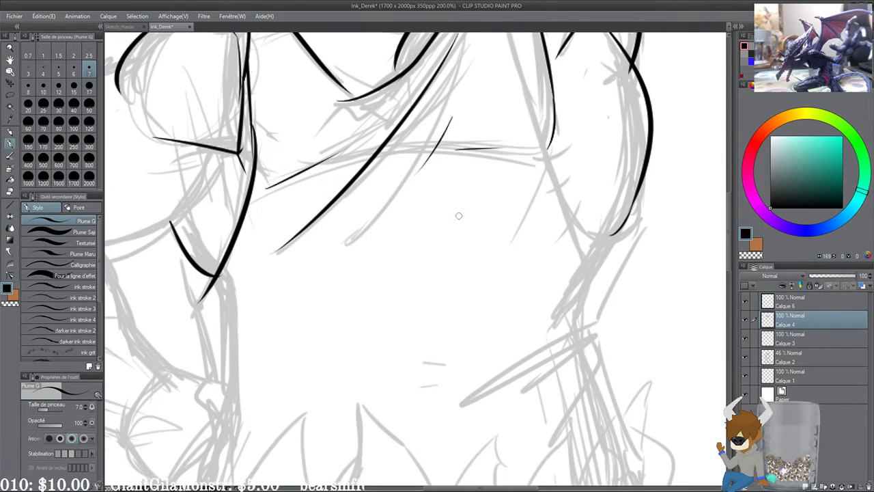
pyautogui.moveTo(490, 209); pyautogui.dragTo(437, 296)
# Step: Ink the right side of the torso down to the waist and the diagonal waistband line at the right hip
pyautogui.moveTo(555, 220); pyautogui.dragTo(416, 211)
pyautogui.moveTo(428, 164); pyautogui.dragTo(420, 310)
pyautogui.moveTo(352, 108)
pyautogui.mouseDown()
pyautogui.moveTo(362, 195)
pyautogui.moveTo(403, 284)
pyautogui.mouseUp()
pyautogui.hotkey('ctrl', 'z')
pyautogui.moveTo(352, 108)
pyautogui.mouseDown()
pyautogui.moveTo(391, 269)
pyautogui.moveTo(437, 365)
pyautogui.moveTo(420, 305)
pyautogui.moveTo(456, 309)
pyautogui.moveTo(446, 315)
pyautogui.mouseUp()
pyautogui.moveTo(429, 302)
pyautogui.mouseDown()
pyautogui.moveTo(454, 316)
pyautogui.moveTo(446, 340)
pyautogui.mouseUp()
pyautogui.moveTo(463, 295)
pyautogui.mouseDown()
pyautogui.moveTo(479, 244)
pyautogui.moveTo(459, 258)
pyautogui.moveTo(437, 346)
pyautogui.moveTo(471, 230)
pyautogui.moveTo(417, 321)
pyautogui.mouseUp()
pyautogui.hotkey('ctrl', 'z')
pyautogui.moveTo(471, 230)
pyautogui.mouseDown()
pyautogui.moveTo(365, 294)
pyautogui.moveTo(329, 304)
pyautogui.mouseUp()
# Step: Ink the left edge of the waist and the jagged contour where the hand rests on the hip
pyautogui.moveTo(174, 223)
pyautogui.mouseDown()
pyautogui.moveTo(267, 227)
pyautogui.moveTo(392, 276)
pyautogui.mouseUp()
pyautogui.moveTo(301, 227); pyautogui.dragTo(319, 344)
pyautogui.moveTo(313, 312)
pyautogui.mouseDown()
pyautogui.moveTo(345, 218)
pyautogui.moveTo(329, 276)
pyautogui.moveTo(353, 314)
pyautogui.mouseUp()
pyautogui.moveTo(325, 257); pyautogui.dragTo(389, 482)
# Step: Ink the outer contour of the lowered left arm from the shoulder pad down to the spiky fur at the elbow
pyautogui.moveTo(314, 212)
pyautogui.mouseDown()
pyautogui.moveTo(251, 276)
pyautogui.moveTo(249, 312)
pyautogui.moveTo(242, 290)
pyautogui.mouseUp()
pyautogui.hotkey('ctrl', 'z')
pyautogui.moveTo(218, 326); pyautogui.dragTo(276, 231)
pyautogui.moveTo(301, 191); pyautogui.dragTo(250, 254)
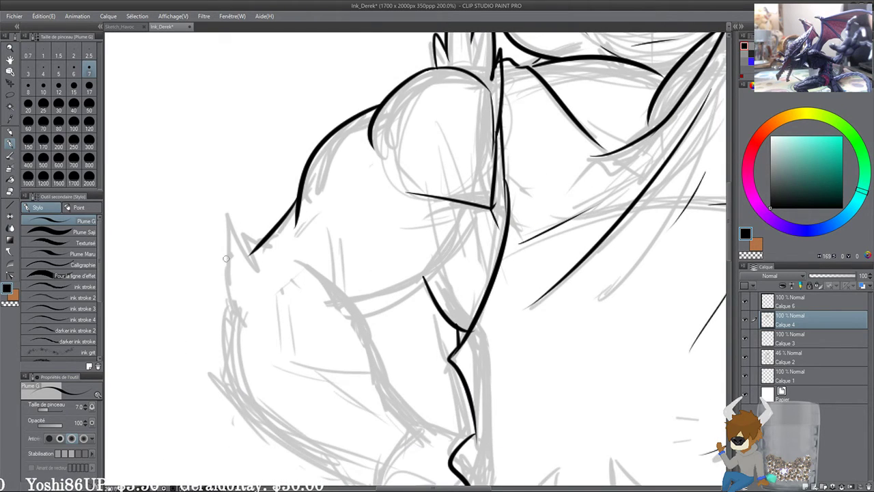
pyautogui.moveTo(244, 341)
pyautogui.mouseDown()
pyautogui.moveTo(216, 256)
pyautogui.moveTo(236, 236)
pyautogui.moveTo(255, 250)
pyautogui.mouseUp()
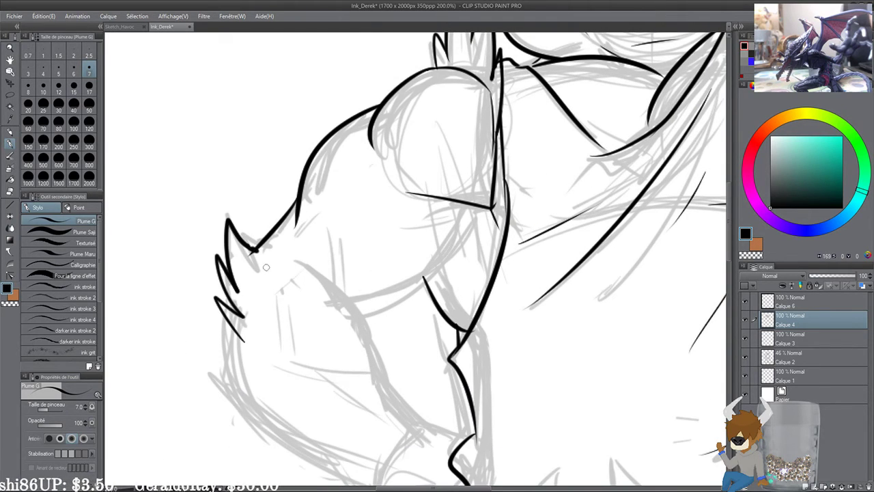
# Step: Ink the inner elbow crease, the forearm's inner edge and the wrist and back of the hand on the left arm
pyautogui.moveTo(274, 322); pyautogui.dragTo(263, 204)
pyautogui.moveTo(283, 143)
pyautogui.mouseDown()
pyautogui.moveTo(356, 241)
pyautogui.moveTo(351, 181)
pyautogui.moveTo(363, 268)
pyautogui.mouseUp()
pyautogui.hotkey('ctrl', 'z')
pyautogui.moveTo(361, 226)
pyautogui.mouseDown()
pyautogui.moveTo(411, 301)
pyautogui.moveTo(386, 273)
pyautogui.mouseUp()
pyautogui.hotkey('ctrl', 'z')
pyautogui.moveTo(345, 207)
pyautogui.mouseDown()
pyautogui.moveTo(389, 278)
pyautogui.moveTo(444, 300)
pyautogui.moveTo(381, 243)
pyautogui.moveTo(350, 297)
pyautogui.moveTo(394, 349)
pyautogui.mouseUp()
pyautogui.moveTo(393, 304); pyautogui.dragTo(373, 273)
pyautogui.moveTo(339, 187); pyautogui.dragTo(383, 380)
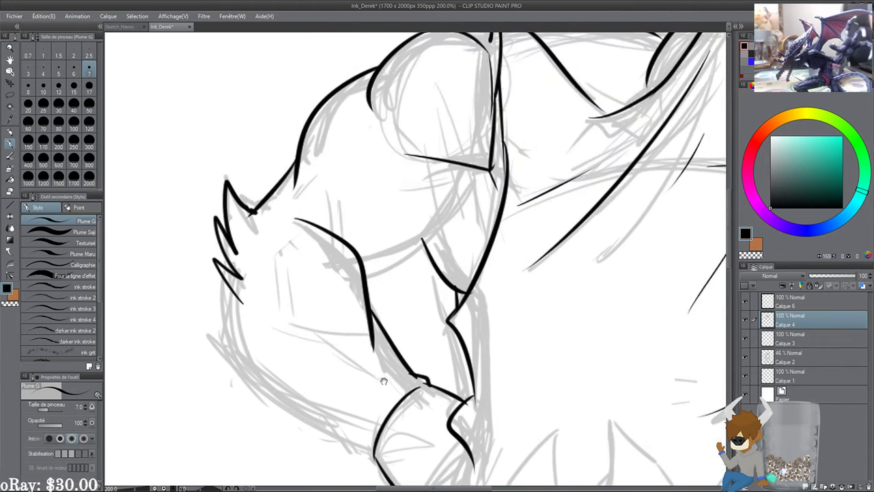
# Step: Ink the short upright muscle stroke and the curved underside of the lowered left upper arm
pyautogui.moveTo(344, 176); pyautogui.dragTo(349, 242)
pyautogui.moveTo(477, 166)
pyautogui.mouseDown()
pyautogui.moveTo(402, 262)
pyautogui.moveTo(369, 267)
pyautogui.moveTo(417, 243)
pyautogui.moveTo(468, 176)
pyautogui.moveTo(422, 238)
pyautogui.mouseUp()
pyautogui.hotkey('ctrl', 'z')
pyautogui.hotkey('ctrl', 'z')
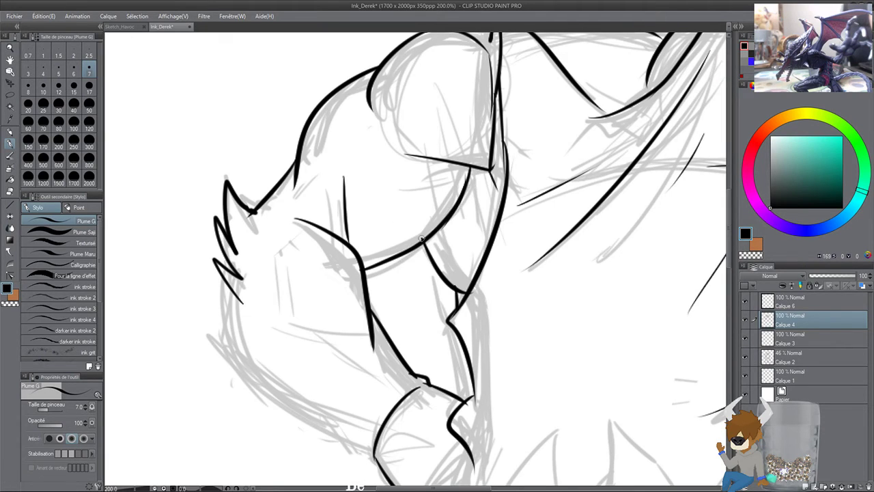
# Step: Ink the outer contour of the lowered left forearm from the elbow fur down to the wrist
pyautogui.hotkey('ctrl', 'z')
pyautogui.moveTo(489, 169); pyautogui.dragTo(504, 200)
pyautogui.moveTo(293, 346); pyautogui.dragTo(312, 211)
pyautogui.scroll(2, 295, 296)
pyautogui.moveTo(217, 176)
pyautogui.mouseDown()
pyautogui.moveTo(375, 361)
pyautogui.moveTo(347, 349)
pyautogui.mouseUp()
pyautogui.hotkey('ctrl', 'z')
pyautogui.hotkey('ctrl', 'z')
pyautogui.moveTo(390, 373); pyautogui.dragTo(346, 350)
pyautogui.moveTo(375, 335); pyautogui.dragTo(370, 407)
# Step: Ink three short muscle strokes inside the left forearm and save the drawing
pyautogui.moveTo(259, 281); pyautogui.dragTo(351, 318)
pyautogui.hotkey('ctrl', 'z')
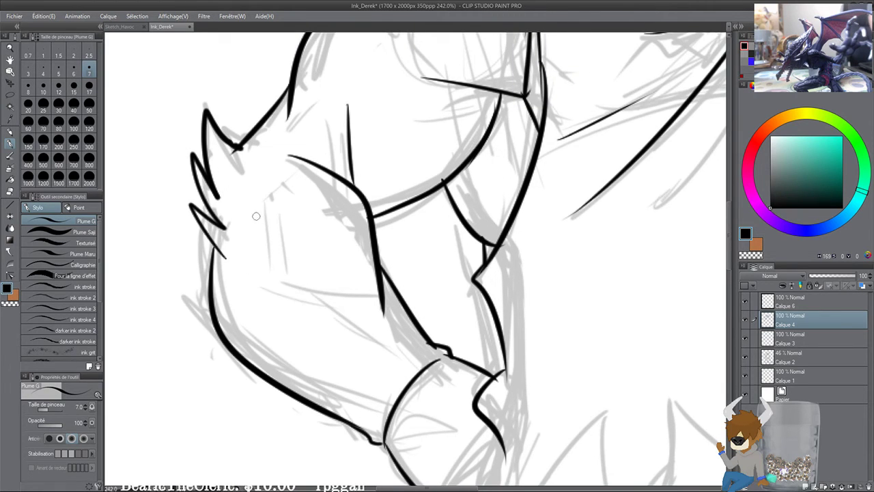
pyautogui.moveTo(255, 225)
pyautogui.mouseDown()
pyautogui.moveTo(265, 311)
pyautogui.moveTo(381, 319)
pyautogui.mouseUp()
pyautogui.moveTo(312, 327); pyautogui.dragTo(382, 376)
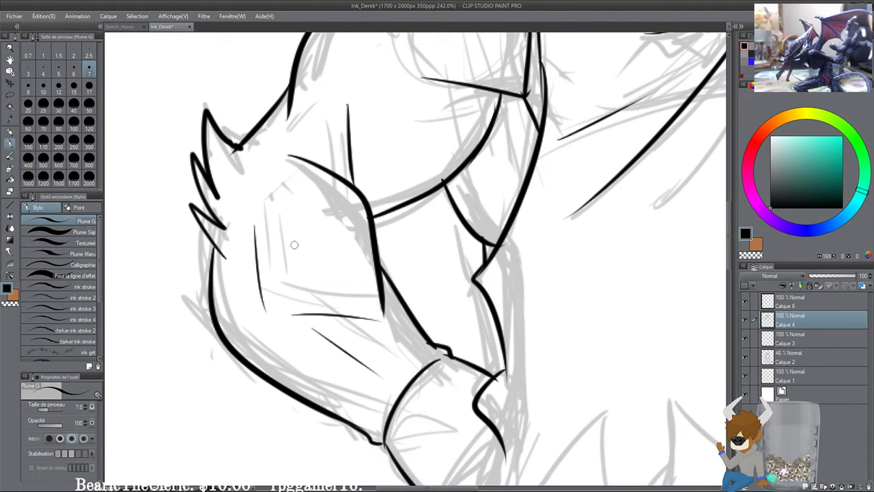
pyautogui.hotkey('ctrl', 's')
# Step: Ink the pointed tip and both curved sides of the large central teardrop shape on the waist trim
pyautogui.scroll(-5, 301, 259)
pyautogui.moveTo(300, 259); pyautogui.dragTo(207, 297)
pyautogui.moveTo(251, 167); pyautogui.dragTo(241, 185)
pyautogui.moveTo(460, 338)
pyautogui.mouseDown()
pyautogui.moveTo(371, 322)
pyautogui.moveTo(373, 291)
pyautogui.mouseUp()
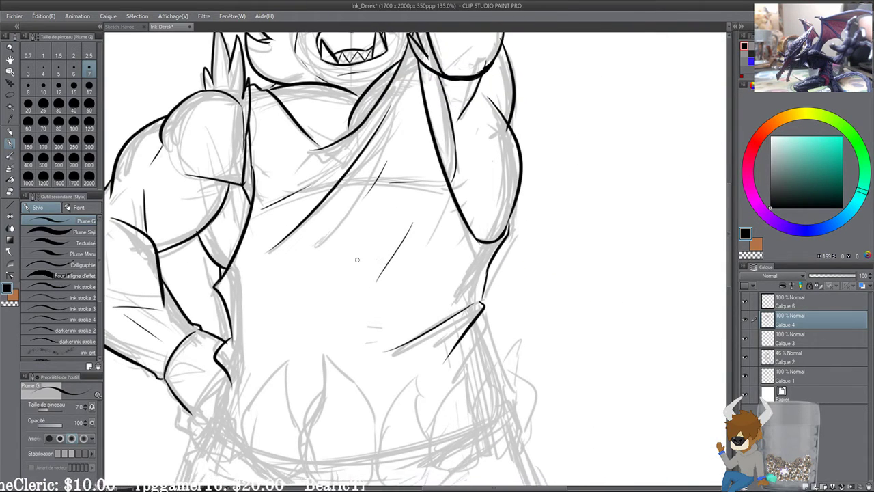
pyautogui.scroll(-3, 338, 209)
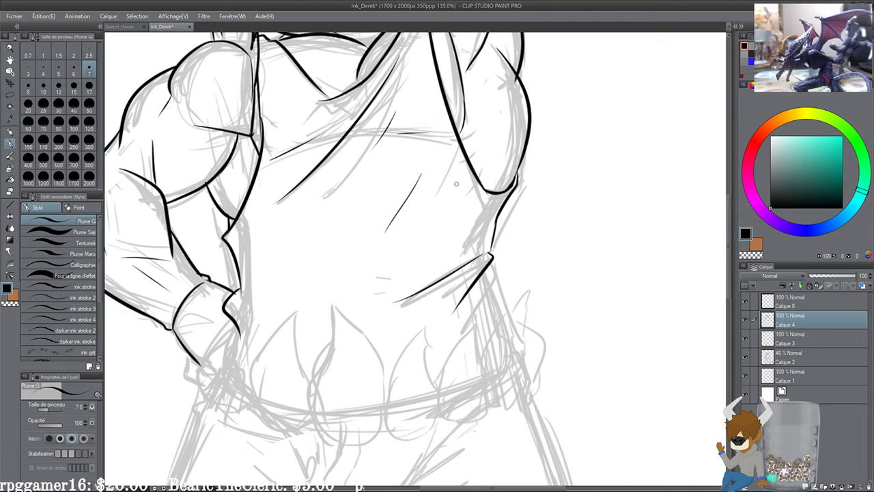
pyautogui.moveTo(462, 285); pyautogui.dragTo(450, 241)
pyautogui.scroll(1, 406, 189)
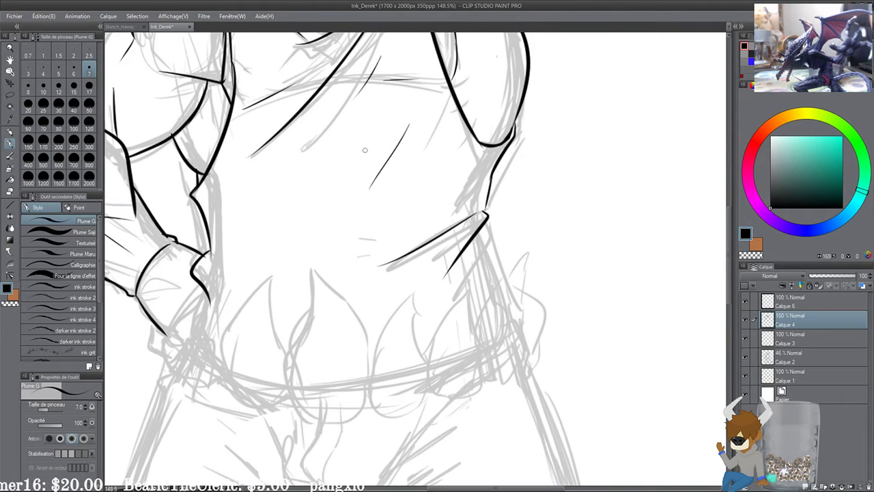
pyautogui.moveTo(318, 275); pyautogui.dragTo(316, 189)
pyautogui.scroll(1, 316, 189)
pyautogui.moveTo(341, 261); pyautogui.dragTo(344, 238)
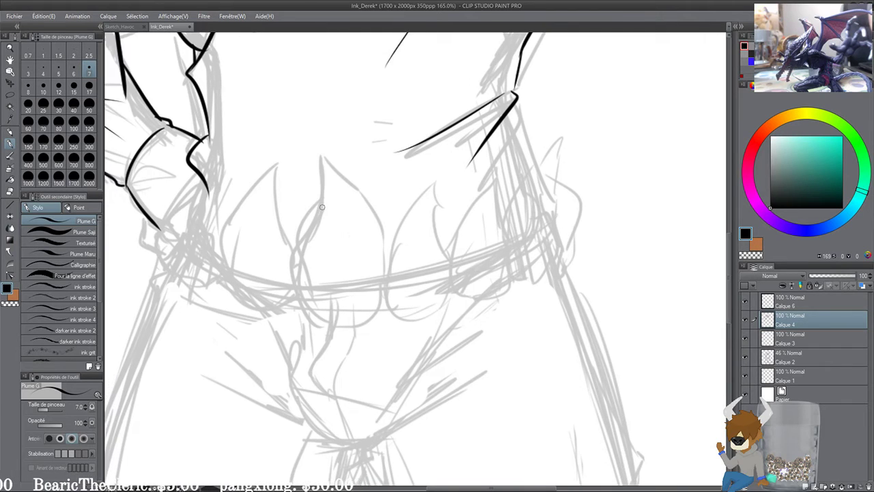
pyautogui.scroll(1, 321, 206)
pyautogui.moveTo(353, 220)
pyautogui.mouseDown()
pyautogui.moveTo(377, 222)
pyautogui.moveTo(377, 212)
pyautogui.mouseUp()
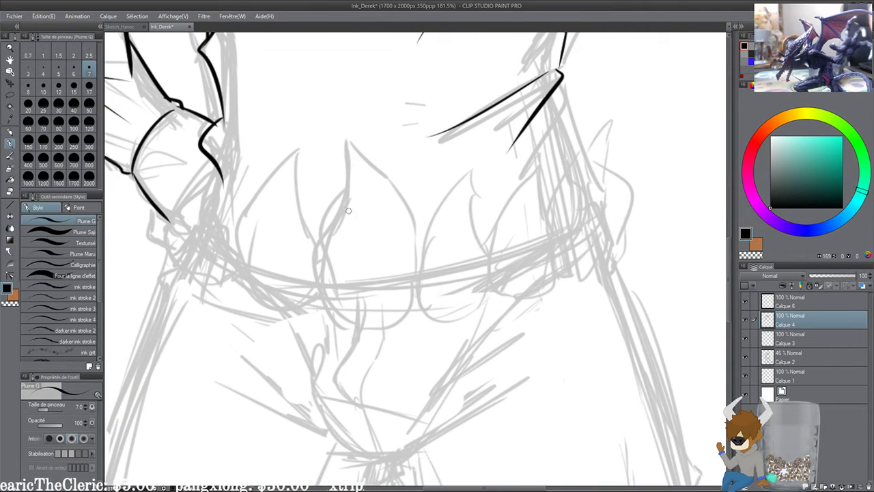
pyautogui.moveTo(357, 325)
pyautogui.mouseDown()
pyautogui.moveTo(307, 252)
pyautogui.moveTo(341, 181)
pyautogui.mouseUp()
pyautogui.hotkey('ctrl', 'z')
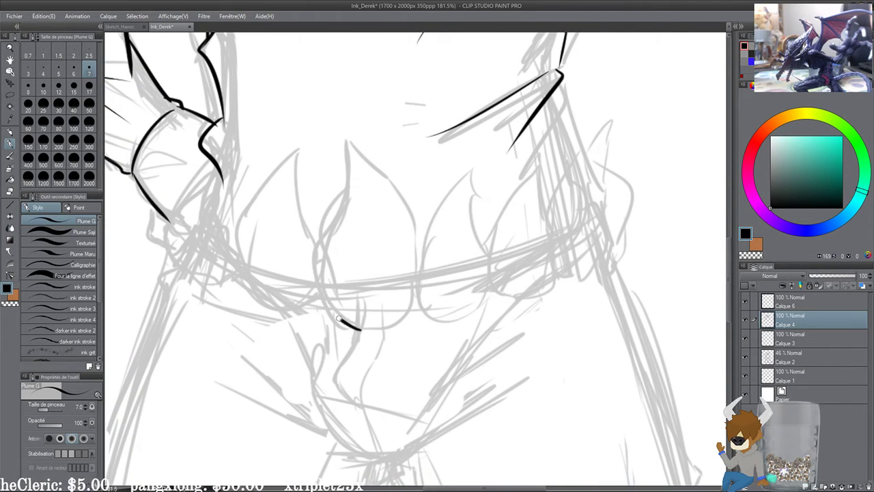
pyautogui.moveTo(337, 318)
pyautogui.mouseDown()
pyautogui.moveTo(340, 177)
pyautogui.moveTo(364, 103)
pyautogui.moveTo(418, 264)
pyautogui.mouseUp()
pyautogui.hotkey('ctrl', 'z')
pyautogui.moveTo(381, 177); pyautogui.dragTo(419, 282)
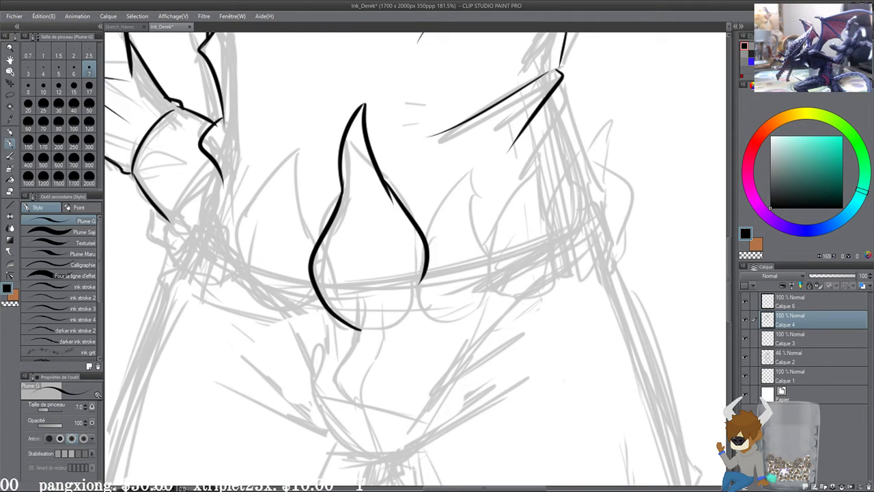
# Step: Close the rounded bottom of the central teardrop and erase the overshooting line ends on its right side
pyautogui.moveTo(355, 329)
pyautogui.mouseDown()
pyautogui.moveTo(421, 279)
pyautogui.moveTo(398, 326)
pyautogui.mouseUp()
pyautogui.hotkey('ctrl', 'z')
pyautogui.hotkey('ctrl', 'z')
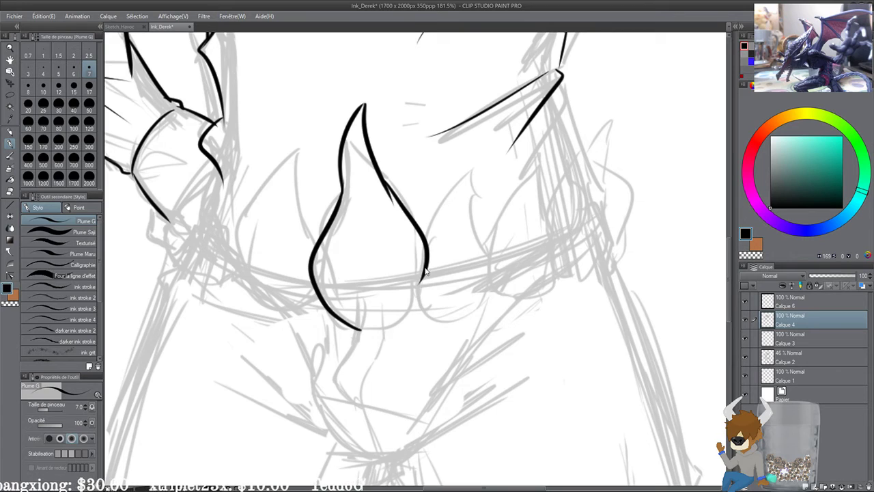
pyautogui.moveTo(424, 274); pyautogui.dragTo(359, 328)
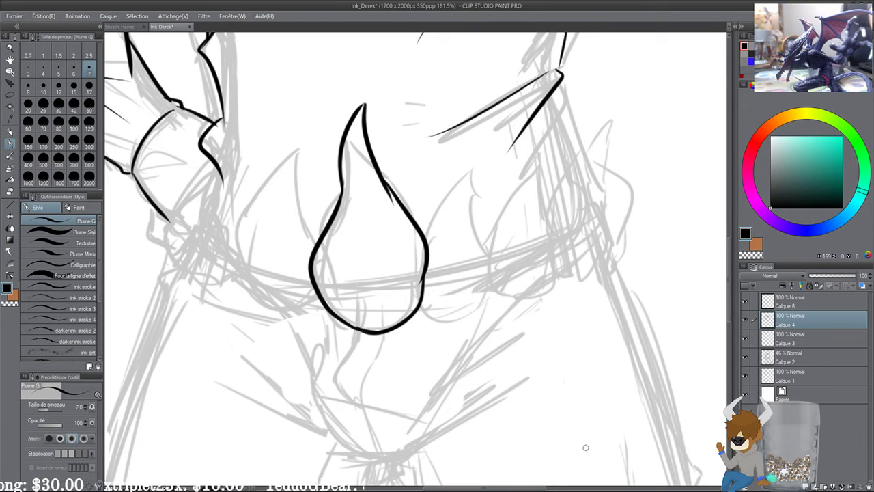
pyautogui.moveTo(379, 189); pyautogui.dragTo(371, 193)
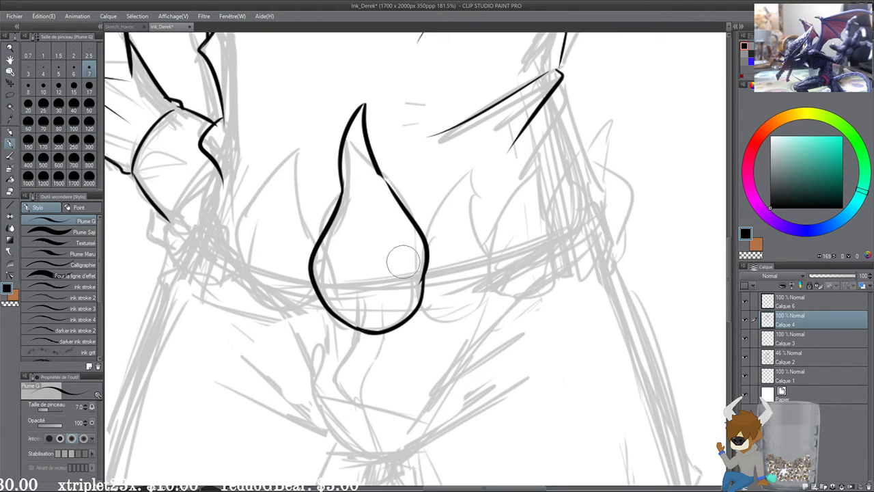
pyautogui.scroll(2, 648, 435)
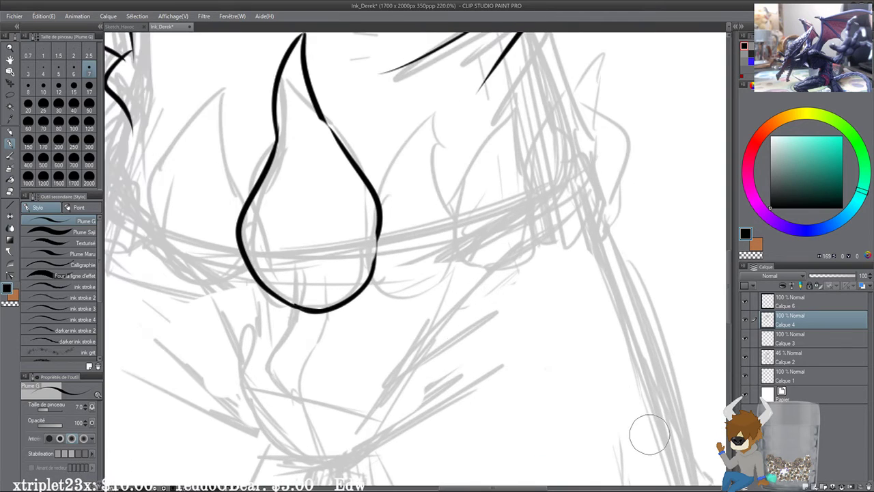
pyautogui.moveTo(377, 213); pyautogui.dragTo(393, 327)
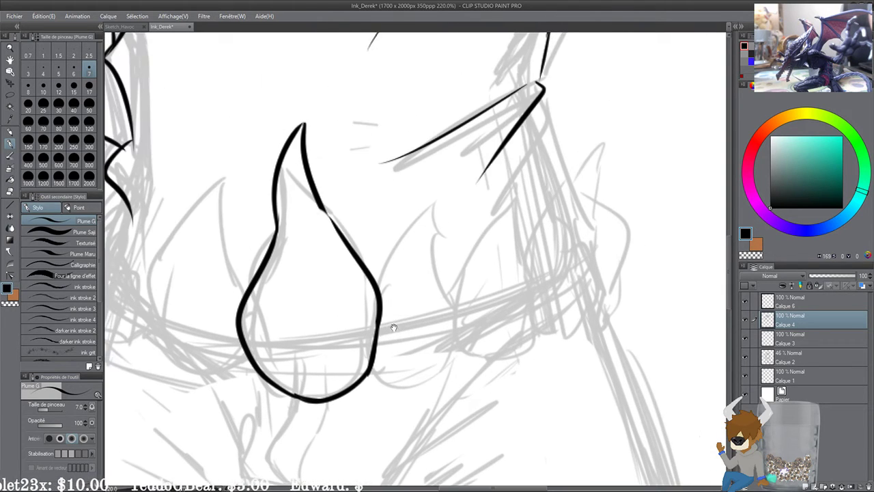
pyautogui.moveTo(374, 265); pyautogui.dragTo(337, 225)
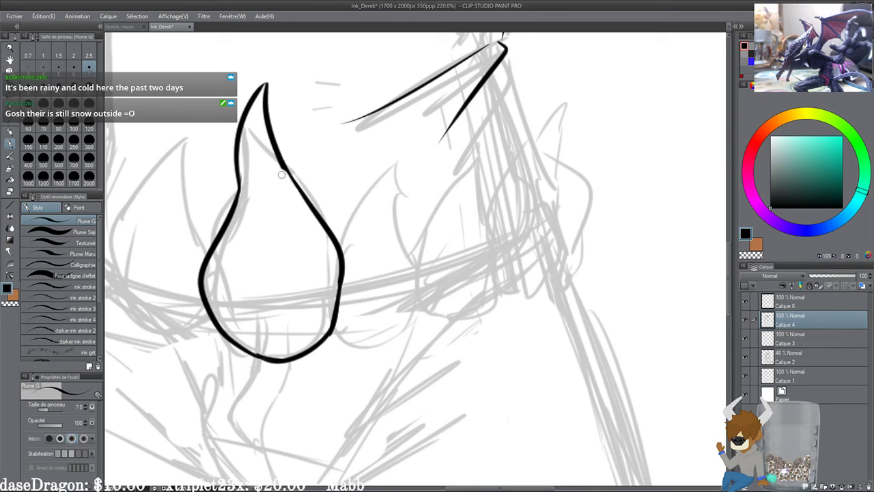
# Step: Ink the smaller pointed teardrop directly right of the central one, including its rounded bottom
pyautogui.scroll(-2, 343, 194)
pyautogui.moveTo(344, 217)
pyautogui.mouseDown()
pyautogui.moveTo(388, 126)
pyautogui.moveTo(423, 249)
pyautogui.mouseUp()
pyautogui.hotkey('ctrl', 'z')
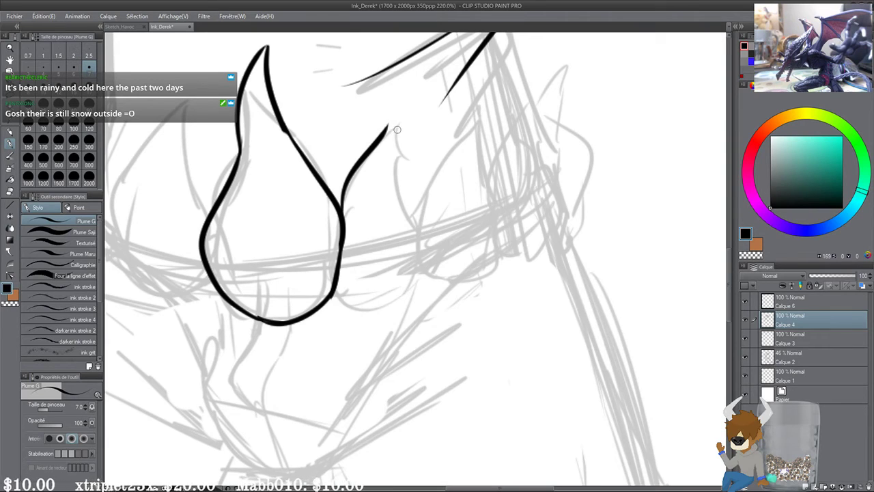
pyautogui.moveTo(380, 135)
pyautogui.mouseDown()
pyautogui.moveTo(397, 101)
pyautogui.moveTo(417, 276)
pyautogui.mouseUp()
pyautogui.moveTo(336, 296); pyautogui.dragTo(418, 274)
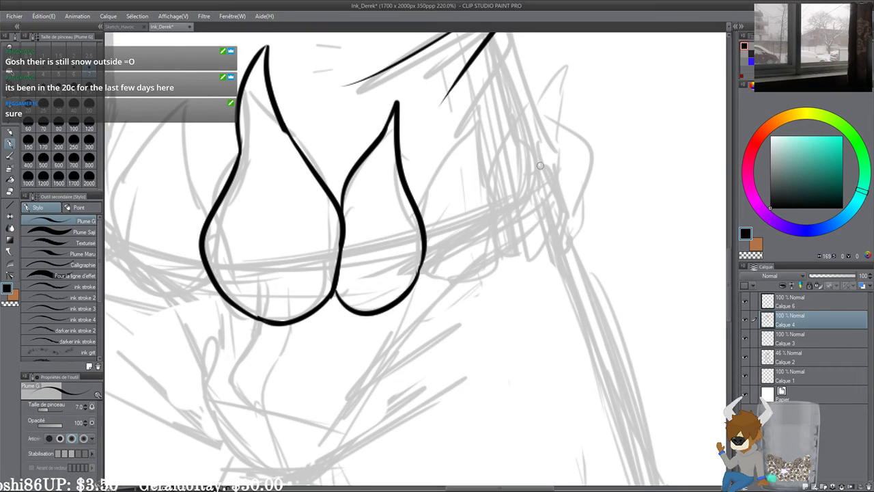
# Step: Ink the second pointed teardrop to the right of the central one along the waist trim
pyautogui.scroll(1, 539, 165)
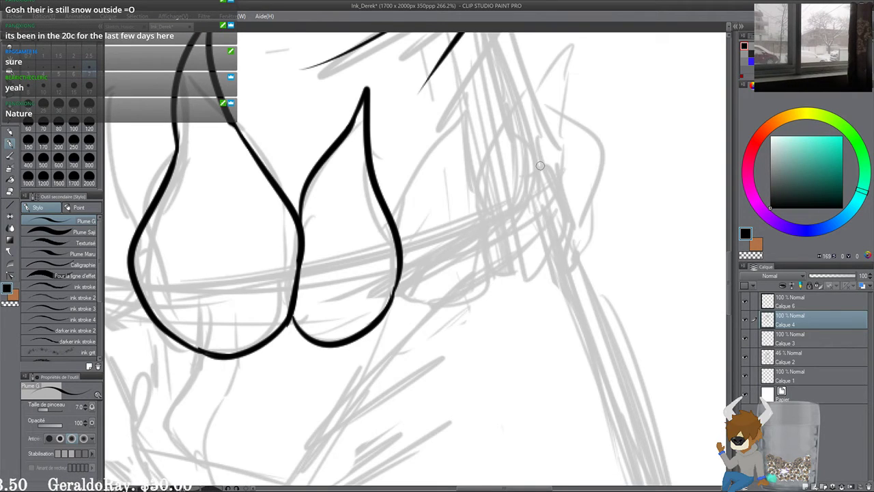
pyautogui.moveTo(395, 219); pyautogui.dragTo(443, 145)
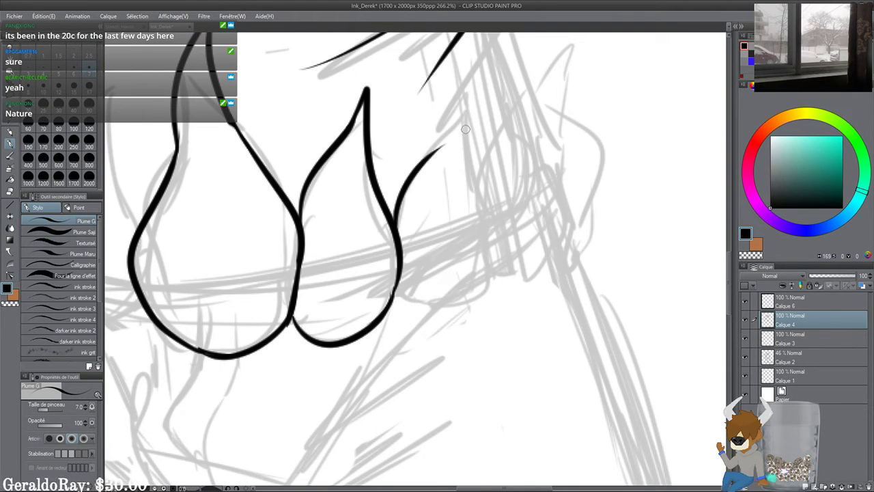
pyautogui.moveTo(454, 186)
pyautogui.mouseDown()
pyautogui.moveTo(419, 253)
pyautogui.moveTo(422, 242)
pyautogui.mouseUp()
pyautogui.hotkey('ctrl', 'z')
pyautogui.moveTo(363, 280)
pyautogui.mouseDown()
pyautogui.moveTo(383, 235)
pyautogui.moveTo(434, 165)
pyautogui.moveTo(454, 319)
pyautogui.mouseUp()
pyautogui.moveTo(367, 344)
pyautogui.mouseDown()
pyautogui.moveTo(457, 318)
pyautogui.moveTo(378, 359)
pyautogui.moveTo(427, 366)
pyautogui.mouseUp()
pyautogui.hotkey('ctrl', 'z')
pyautogui.moveTo(477, 183); pyautogui.dragTo(460, 204)
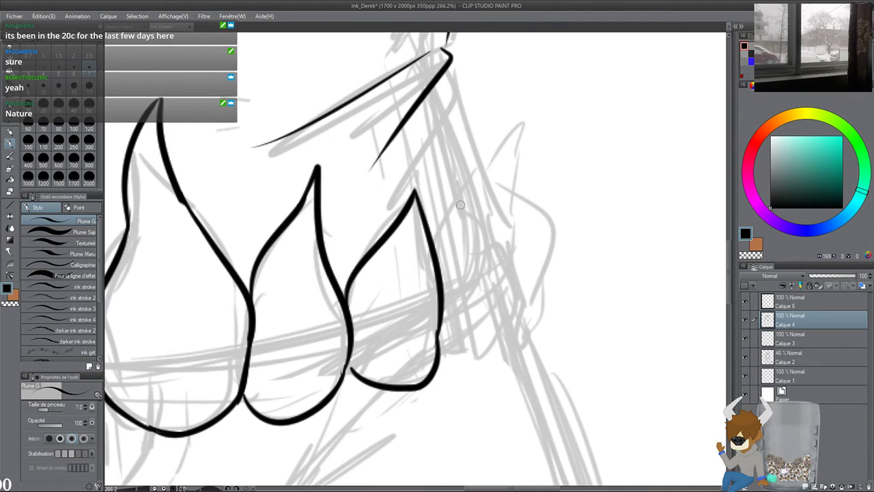
# Step: Ink the two overlapping teardrops at the trim's right end and the short hip line joining them to the waist fold
pyautogui.moveTo(432, 238)
pyautogui.mouseDown()
pyautogui.moveTo(471, 133)
pyautogui.moveTo(524, 300)
pyautogui.mouseUp()
pyautogui.moveTo(441, 343)
pyautogui.mouseDown()
pyautogui.moveTo(499, 338)
pyautogui.moveTo(521, 297)
pyautogui.moveTo(512, 322)
pyautogui.mouseUp()
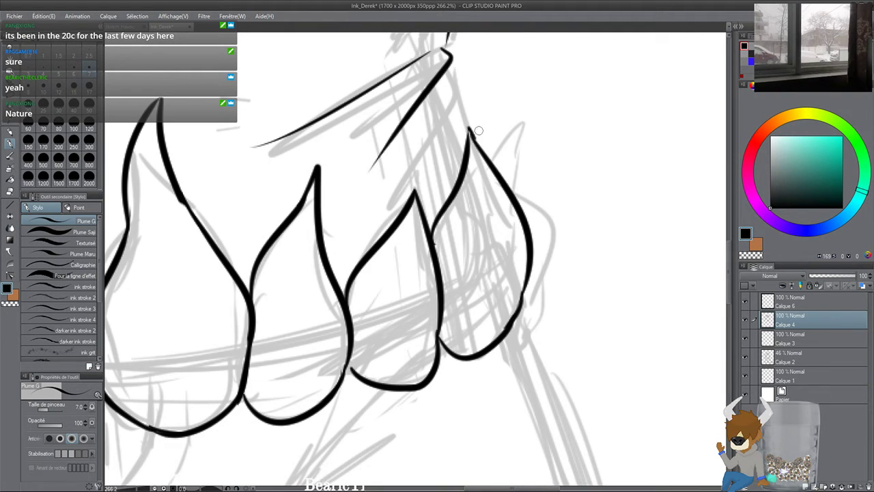
pyautogui.moveTo(491, 167)
pyautogui.mouseDown()
pyautogui.moveTo(545, 101)
pyautogui.moveTo(559, 211)
pyautogui.mouseUp()
pyautogui.hotkey('ctrl', 'z')
pyautogui.moveTo(490, 170)
pyautogui.mouseDown()
pyautogui.moveTo(526, 106)
pyautogui.moveTo(576, 298)
pyautogui.moveTo(563, 314)
pyautogui.mouseUp()
pyautogui.moveTo(508, 326); pyautogui.dragTo(566, 307)
pyautogui.scroll(5, 571, 363)
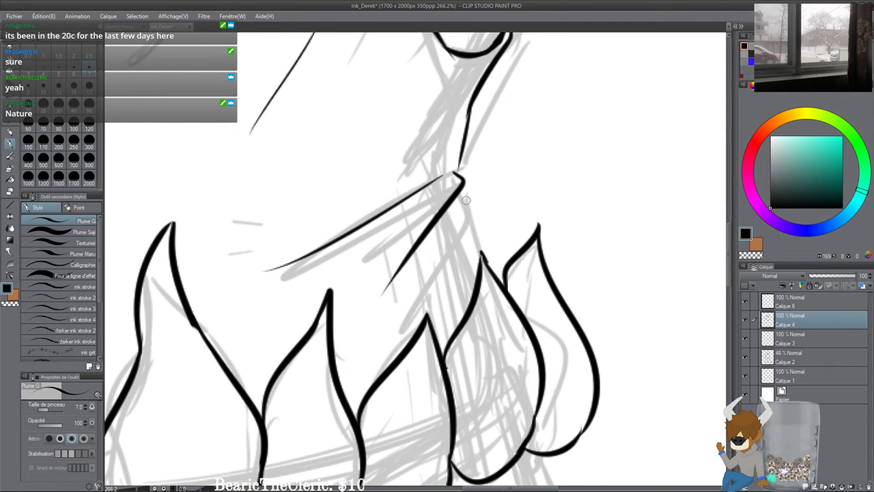
pyautogui.moveTo(456, 172); pyautogui.dragTo(480, 269)
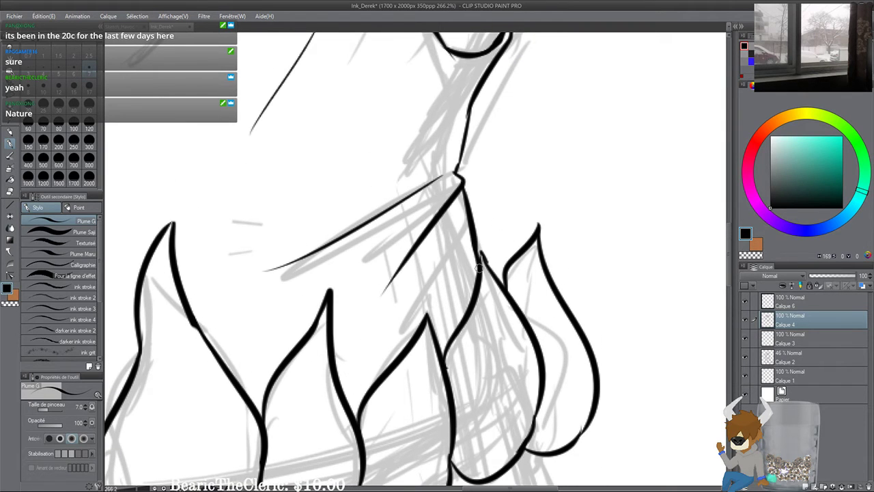
# Step: Ink the tall pointed teardrop directly left of the central one, closing its bottom against its neighbour
pyautogui.moveTo(276, 440)
pyautogui.mouseDown()
pyautogui.moveTo(433, 299)
pyautogui.moveTo(526, 288)
pyautogui.mouseUp()
pyautogui.moveTo(307, 365)
pyautogui.mouseDown()
pyautogui.moveTo(247, 331)
pyautogui.moveTo(280, 168)
pyautogui.moveTo(307, 127)
pyautogui.moveTo(340, 291)
pyautogui.mouseUp()
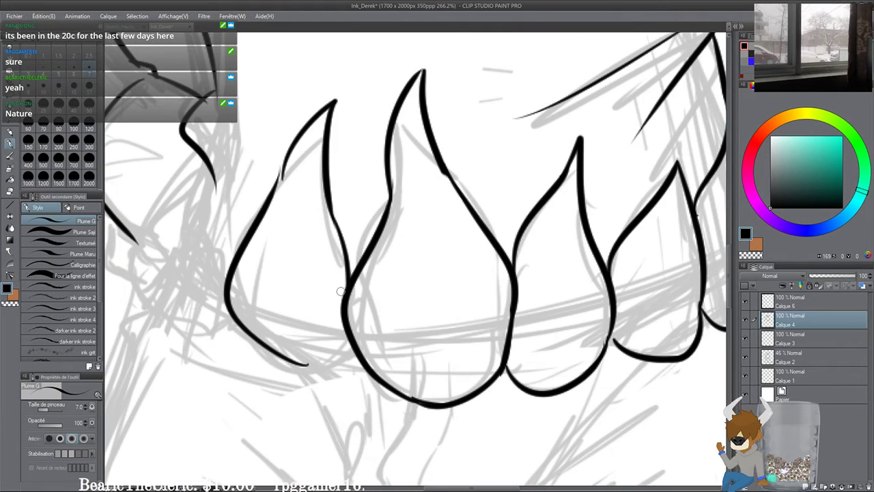
pyautogui.moveTo(312, 364)
pyautogui.mouseDown()
pyautogui.moveTo(355, 350)
pyautogui.moveTo(290, 362)
pyautogui.moveTo(334, 347)
pyautogui.moveTo(245, 314)
pyautogui.moveTo(270, 161)
pyautogui.mouseUp()
pyautogui.hotkey('ctrl', 'z')
pyautogui.hotkey('ctrl', 'z')
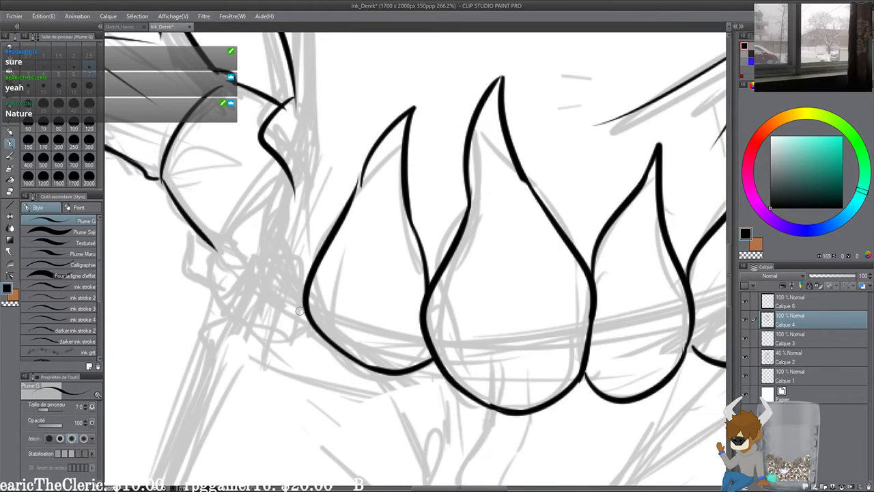
# Step: Ink the second teardrop left of the central one and erase the hand line crossing inside it
pyautogui.moveTo(306, 312)
pyautogui.mouseDown()
pyautogui.moveTo(226, 260)
pyautogui.moveTo(240, 217)
pyautogui.moveTo(310, 118)
pyautogui.moveTo(328, 239)
pyautogui.mouseUp()
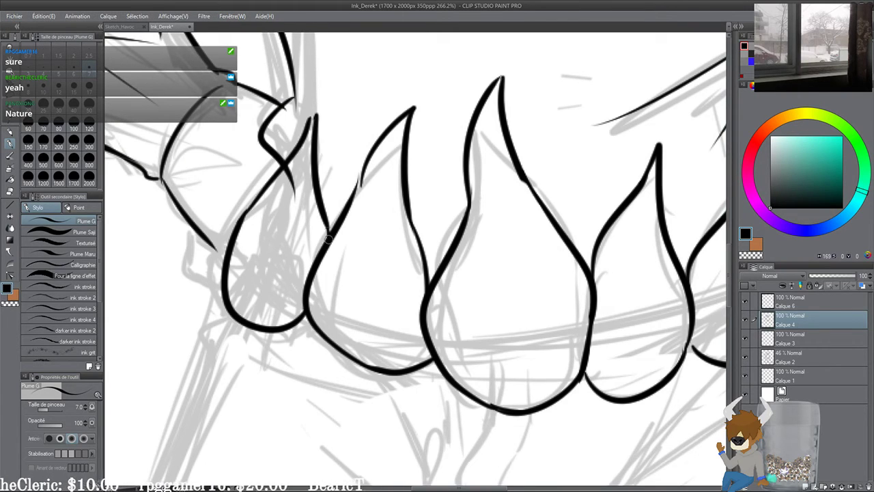
pyautogui.moveTo(272, 212); pyautogui.dragTo(286, 213)
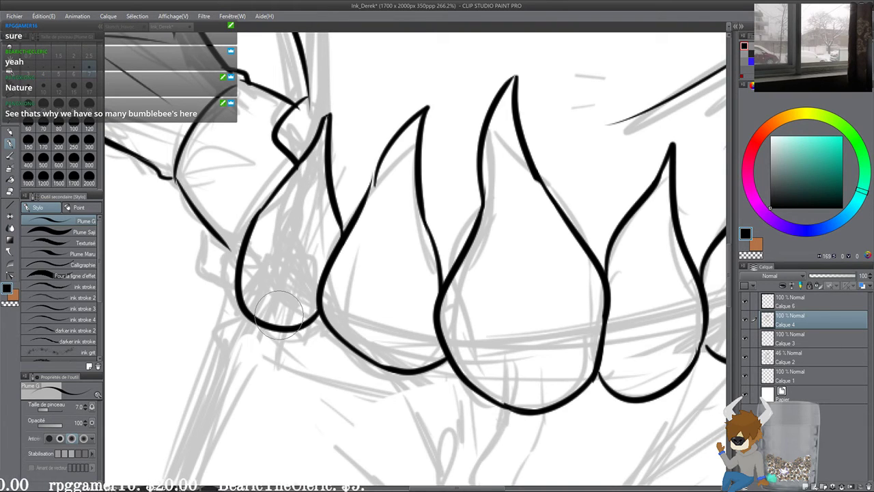
pyautogui.moveTo(301, 256); pyautogui.dragTo(355, 265)
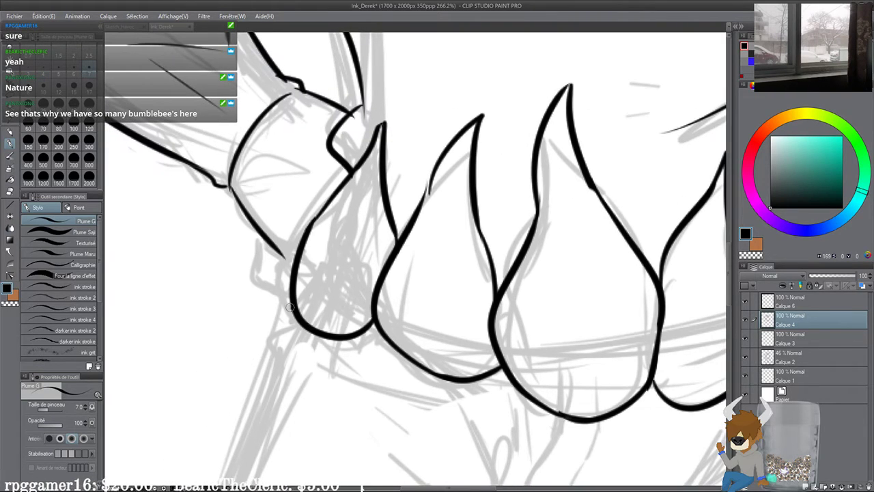
# Step: Ink the narrow leftmost teardrop over the hand, erase the hand line inside it, and extend the left waist edge downward
pyautogui.moveTo(289, 307); pyautogui.dragTo(293, 184)
pyautogui.hotkey('ctrl', 'z')
pyautogui.moveTo(286, 309)
pyautogui.mouseDown()
pyautogui.moveTo(278, 207)
pyautogui.moveTo(295, 167)
pyautogui.moveTo(317, 206)
pyautogui.moveTo(297, 176)
pyautogui.moveTo(323, 191)
pyautogui.mouseUp()
pyautogui.hotkey('ctrl', 'z')
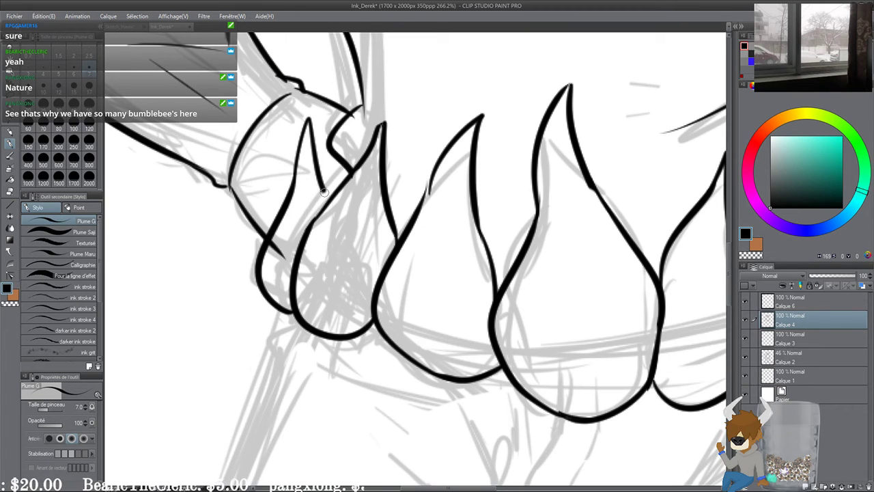
pyautogui.moveTo(290, 260)
pyautogui.mouseDown()
pyautogui.moveTo(271, 279)
pyautogui.moveTo(268, 265)
pyautogui.moveTo(262, 270)
pyautogui.mouseUp()
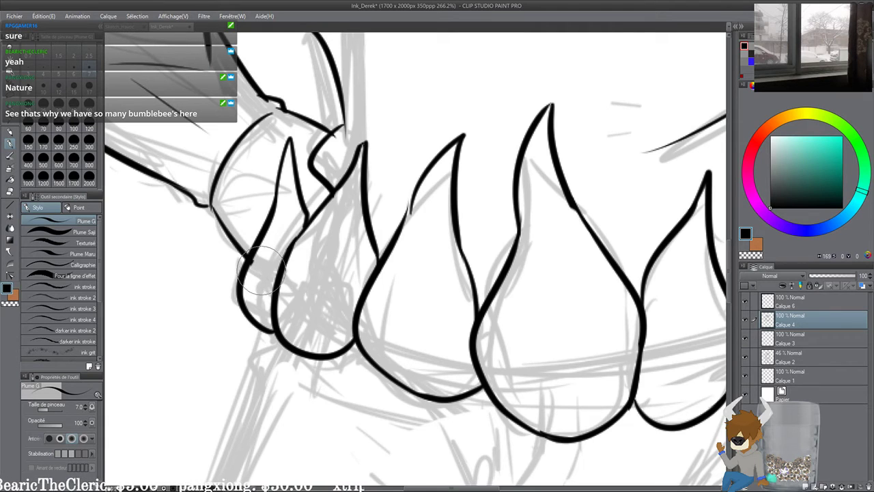
pyautogui.scroll(-1, 261, 266)
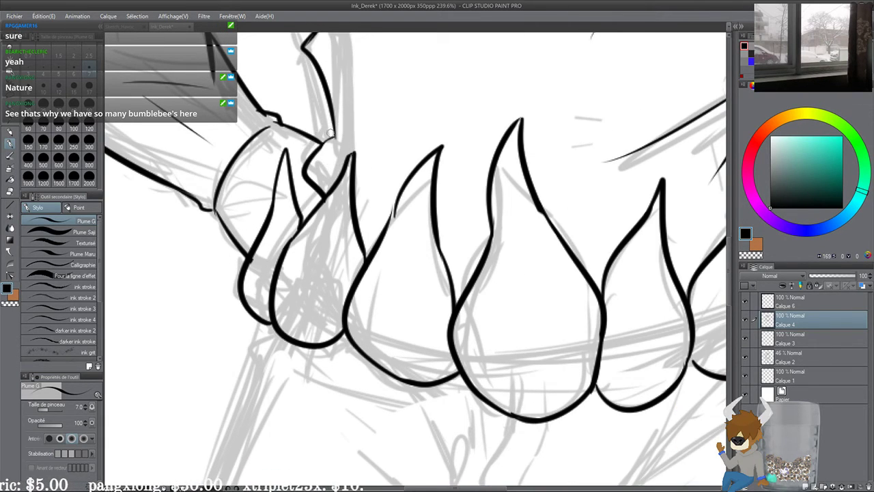
pyautogui.moveTo(332, 133); pyautogui.dragTo(335, 162)
# Step: Examine the inked figure from the waist trim up to the head and the raised arm
pyautogui.scroll(-3, 334, 176)
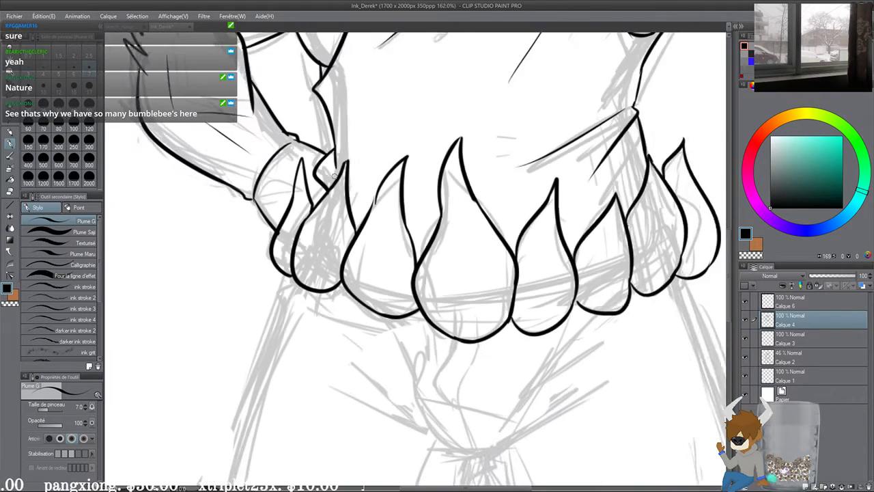
pyautogui.moveTo(392, 190); pyautogui.dragTo(321, 420)
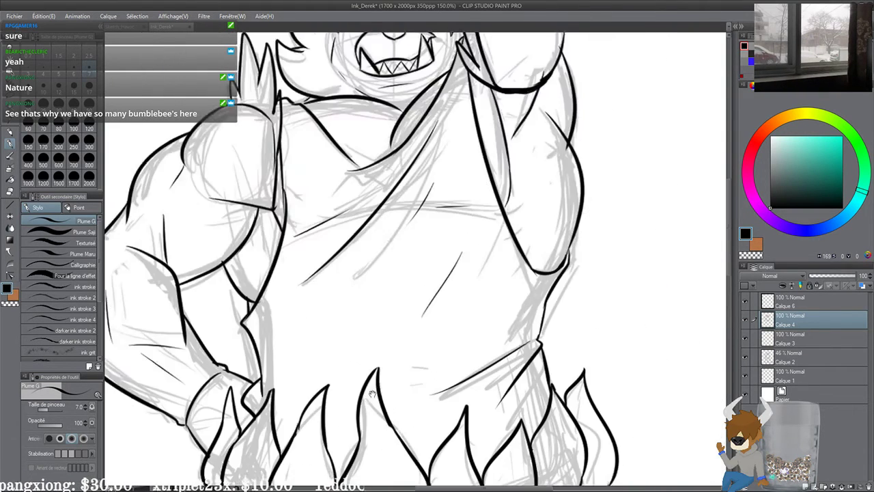
pyautogui.moveTo(394, 256); pyautogui.dragTo(383, 408)
pyautogui.moveTo(386, 258); pyautogui.dragTo(346, 58)
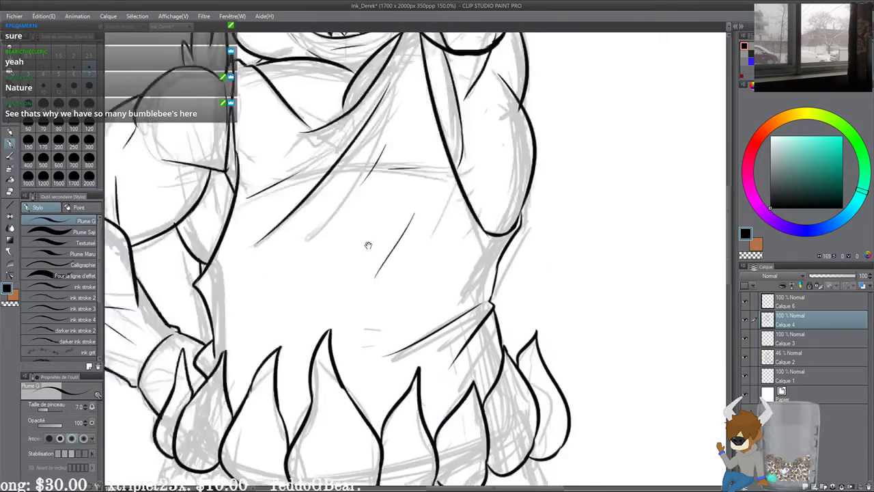
pyautogui.moveTo(366, 243); pyautogui.dragTo(351, 41)
pyautogui.moveTo(369, 324); pyautogui.dragTo(392, 292)
pyautogui.moveTo(403, 103); pyautogui.dragTo(398, 447)
pyautogui.moveTo(421, 177); pyautogui.dragTo(407, 410)
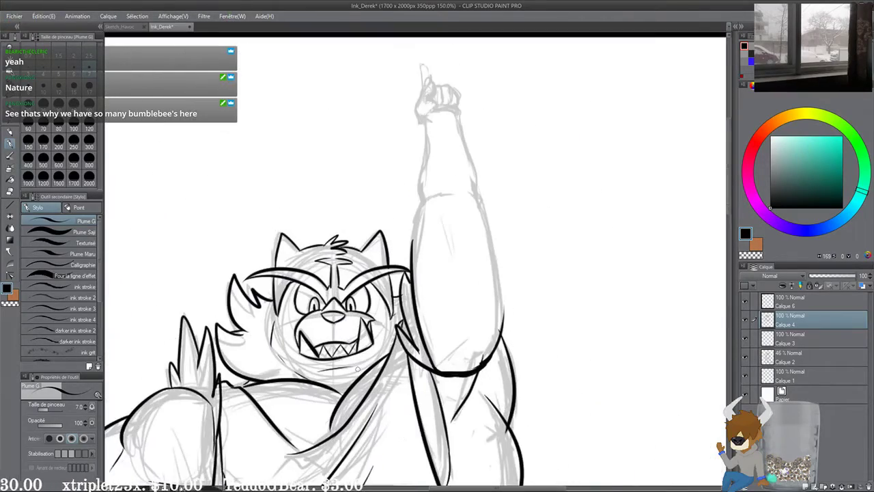
# Step: Fade the sketch layer Calque 2 to 38% opacity, make ink layer Calque 4 active again and save the drawing
pyautogui.scroll(4, 369, 376)
pyautogui.moveTo(529, 160); pyautogui.dragTo(467, 328)
pyautogui.moveTo(520, 108); pyautogui.dragTo(437, 256)
pyautogui.scroll(3, 389, 267)
pyautogui.click(802, 361)
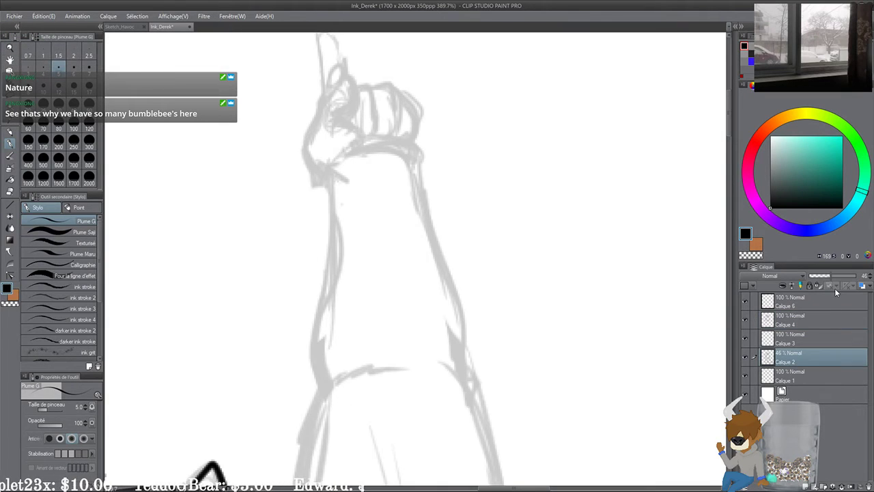
pyautogui.click(826, 276)
pyautogui.click(819, 320)
pyautogui.moveTo(401, 228); pyautogui.dragTo(440, 319)
pyautogui.scroll(2, 439, 319)
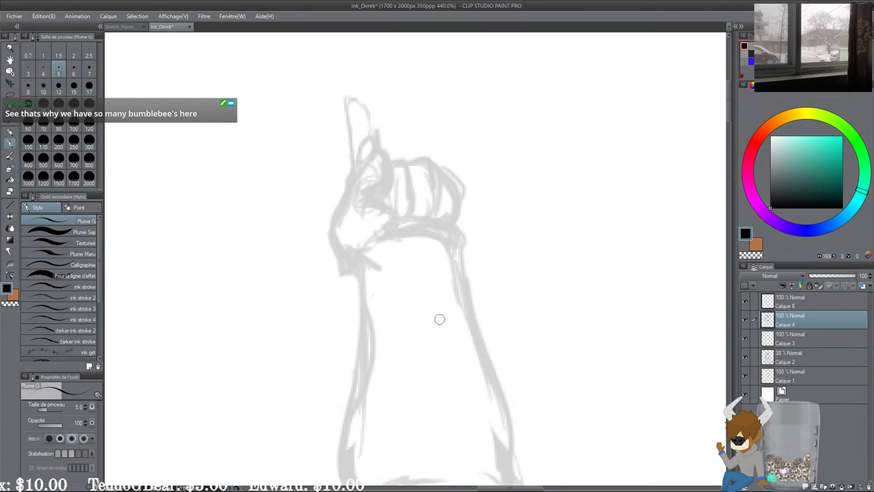
pyautogui.hotkey('ctrl', 's')
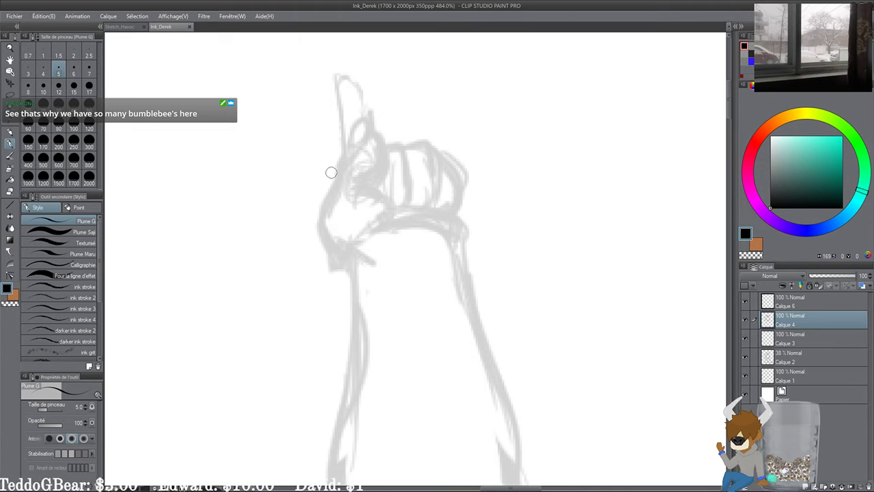
pyautogui.scroll(2, 331, 172)
pyautogui.scroll(2, 451, 261)
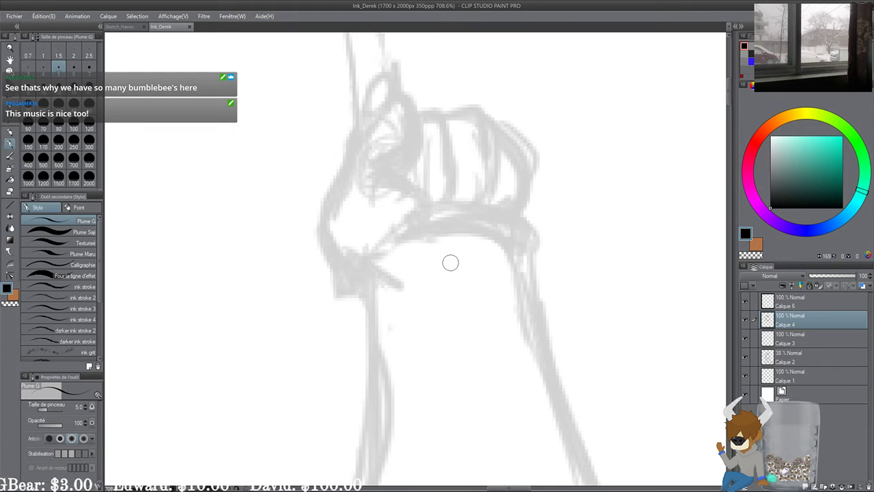
pyautogui.moveTo(369, 300)
pyautogui.mouseDown()
pyautogui.moveTo(319, 250)
pyautogui.moveTo(357, 300)
pyautogui.moveTo(362, 325)
pyautogui.mouseUp()
pyautogui.hotkey('ctrl', 'z')
pyautogui.hotkey('ctrl', 'z')
pyautogui.moveTo(360, 285); pyautogui.dragTo(370, 323)
pyautogui.moveTo(345, 263)
pyautogui.mouseDown()
pyautogui.moveTo(339, 279)
pyautogui.moveTo(358, 169)
pyautogui.mouseUp()
pyautogui.hotkey('ctrl', 'z')
pyautogui.hotkey('ctrl', 'z')
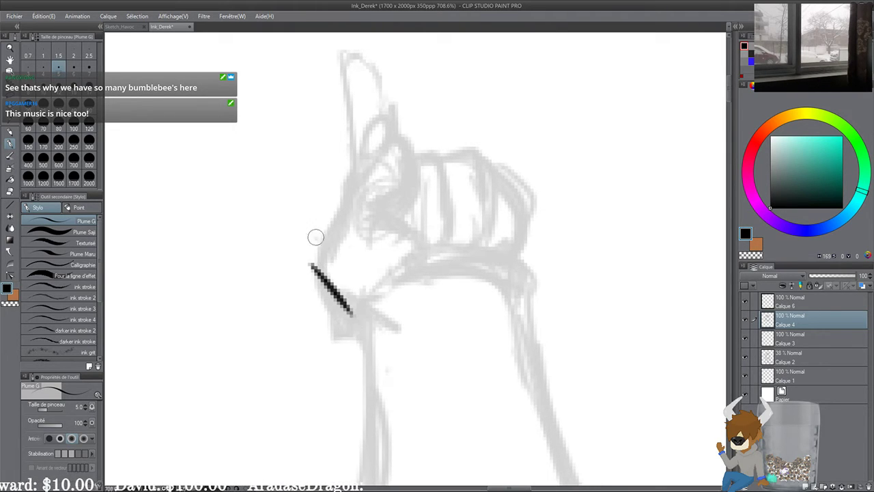
# Step: Ink the raised hand's outer palm edge and thumb, with the creases below the thumb and a short mark at the wrist
pyautogui.moveTo(315, 237); pyautogui.dragTo(348, 302)
pyautogui.hotkey('ctrl', 'z')
pyautogui.hotkey('ctrl', 'z')
pyautogui.moveTo(315, 239)
pyautogui.mouseDown()
pyautogui.moveTo(349, 311)
pyautogui.moveTo(353, 170)
pyautogui.moveTo(395, 132)
pyautogui.moveTo(405, 197)
pyautogui.moveTo(390, 217)
pyautogui.mouseUp()
pyautogui.moveTo(374, 215); pyautogui.dragTo(425, 240)
pyautogui.hotkey('ctrl', 'z')
pyautogui.moveTo(360, 219); pyautogui.dragTo(417, 243)
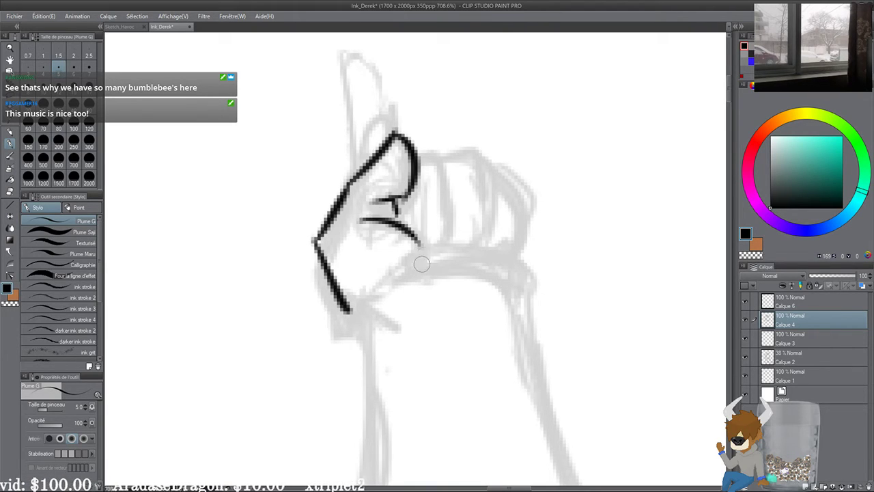
pyautogui.moveTo(349, 301)
pyautogui.mouseDown()
pyautogui.moveTo(367, 321)
pyautogui.moveTo(367, 342)
pyautogui.mouseUp()
pyautogui.scroll(-2, 368, 371)
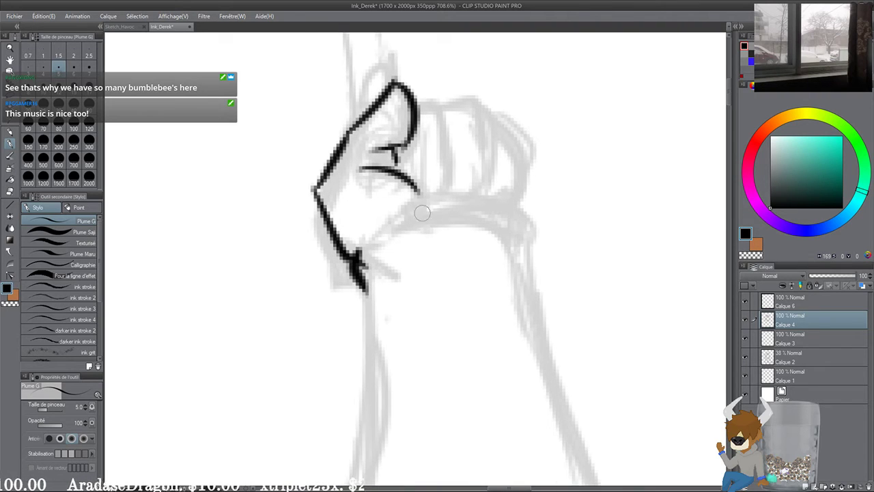
# Step: Ink the arched lower edge of the fist from beside the palm crease to the right side of the wrist
pyautogui.moveTo(419, 192)
pyautogui.mouseDown()
pyautogui.moveTo(440, 230)
pyautogui.moveTo(452, 216)
pyautogui.moveTo(516, 230)
pyautogui.mouseUp()
pyautogui.hotkey('ctrl', 'z')
pyautogui.hotkey('ctrl', 'z')
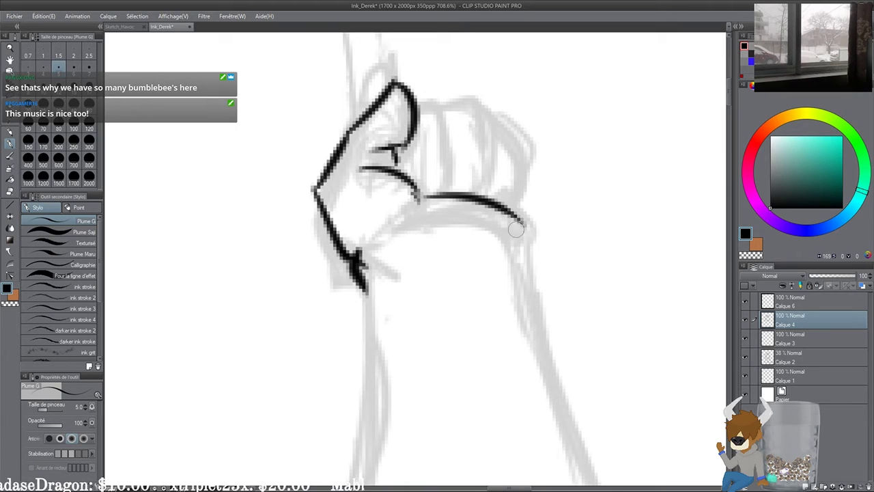
pyautogui.hotkey('ctrl', 'z')
pyautogui.moveTo(434, 196)
pyautogui.mouseDown()
pyautogui.moveTo(524, 216)
pyautogui.moveTo(534, 244)
pyautogui.moveTo(524, 238)
pyautogui.mouseUp()
pyautogui.hotkey('ctrl', 'z')
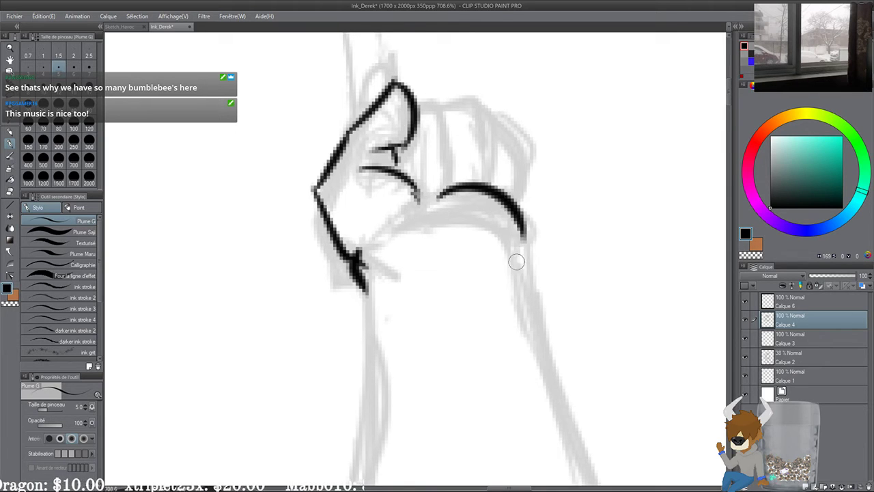
pyautogui.moveTo(499, 197); pyautogui.dragTo(516, 267)
# Step: Ink the three folded fingers of the raised fist, from the thumb across to the little finger
pyautogui.moveTo(432, 167)
pyautogui.mouseDown()
pyautogui.moveTo(452, 165)
pyautogui.moveTo(465, 249)
pyautogui.moveTo(437, 259)
pyautogui.mouseUp()
pyautogui.moveTo(421, 207); pyautogui.dragTo(426, 255)
pyautogui.moveTo(459, 171)
pyautogui.mouseDown()
pyautogui.moveTo(507, 213)
pyautogui.moveTo(503, 225)
pyautogui.mouseUp()
pyautogui.hotkey('ctrl', 'z')
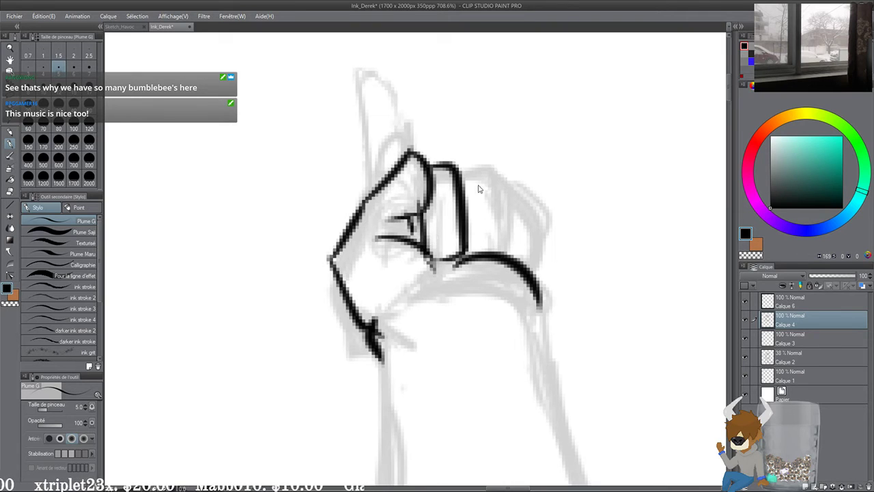
pyautogui.hotkey('ctrl', 'z')
pyautogui.moveTo(462, 168)
pyautogui.mouseDown()
pyautogui.moveTo(497, 167)
pyautogui.moveTo(502, 251)
pyautogui.moveTo(471, 256)
pyautogui.mouseUp()
pyautogui.moveTo(503, 181)
pyautogui.mouseDown()
pyautogui.moveTo(523, 204)
pyautogui.moveTo(530, 259)
pyautogui.mouseUp()
pyautogui.moveTo(466, 163); pyautogui.dragTo(459, 166)
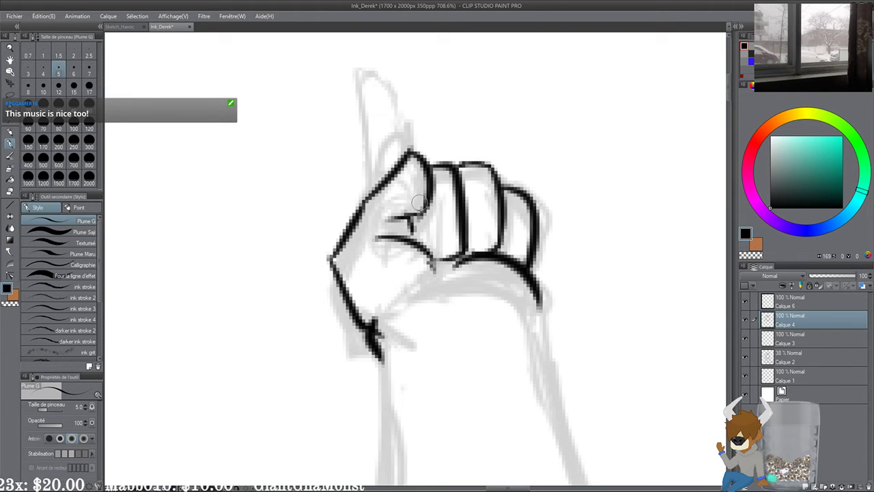
# Step: Fill the small gap between the thumb and the palm crease with solid black
pyautogui.moveTo(420, 204); pyautogui.dragTo(422, 245)
pyautogui.hotkey('ctrl', 'z')
pyautogui.moveTo(426, 208); pyautogui.dragTo(421, 246)
pyautogui.hotkey('ctrl', 'z')
pyautogui.moveTo(415, 219); pyautogui.dragTo(416, 241)
pyautogui.moveTo(413, 285); pyautogui.dragTo(420, 256)
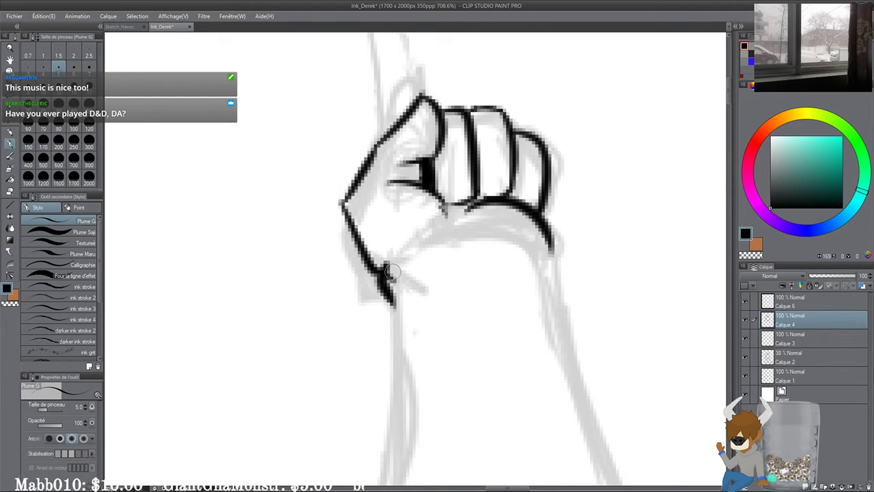
# Step: Erase the thick mark at the left wrist corner, redraw it as a cleaner fold and ink the small bump at the right wrist
pyautogui.moveTo(421, 297); pyautogui.dragTo(413, 308)
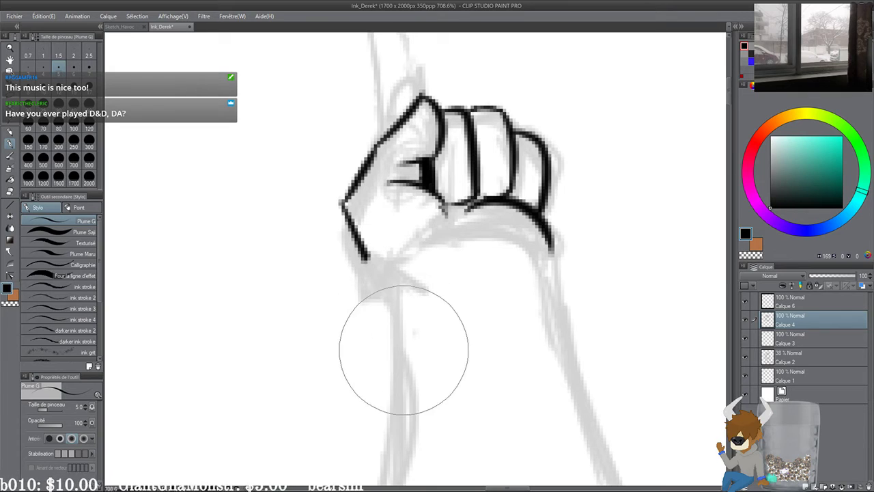
pyautogui.moveTo(401, 270)
pyautogui.mouseDown()
pyautogui.moveTo(398, 255)
pyautogui.moveTo(392, 269)
pyautogui.mouseUp()
pyautogui.moveTo(362, 242)
pyautogui.mouseDown()
pyautogui.moveTo(387, 266)
pyautogui.moveTo(394, 227)
pyautogui.mouseUp()
pyautogui.hotkey('ctrl', 'z')
pyautogui.moveTo(587, 244)
pyautogui.mouseDown()
pyautogui.moveTo(540, 252)
pyautogui.moveTo(536, 269)
pyautogui.mouseUp()
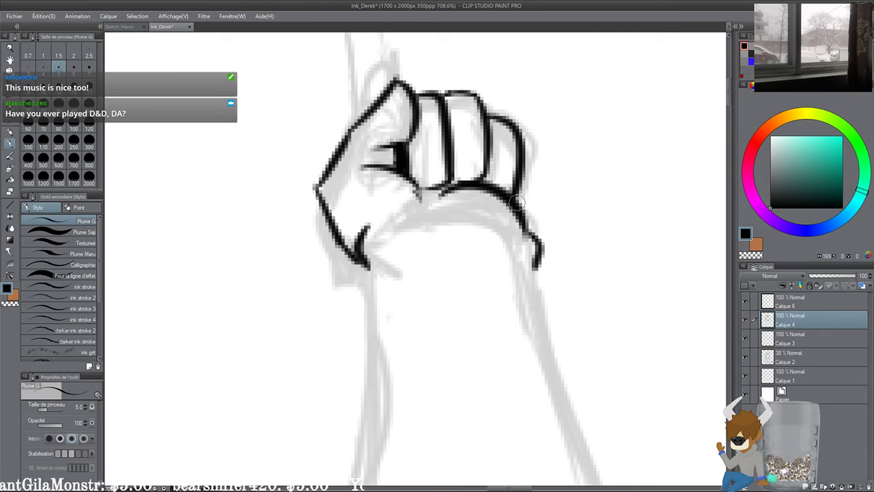
# Step: Ink the raised index finger with its pointed claw, plus the narrow pointed shape behind the thumb tip
pyautogui.moveTo(426, 164); pyautogui.dragTo(448, 314)
pyautogui.moveTo(372, 212)
pyautogui.mouseDown()
pyautogui.moveTo(376, 147)
pyautogui.moveTo(408, 227)
pyautogui.mouseUp()
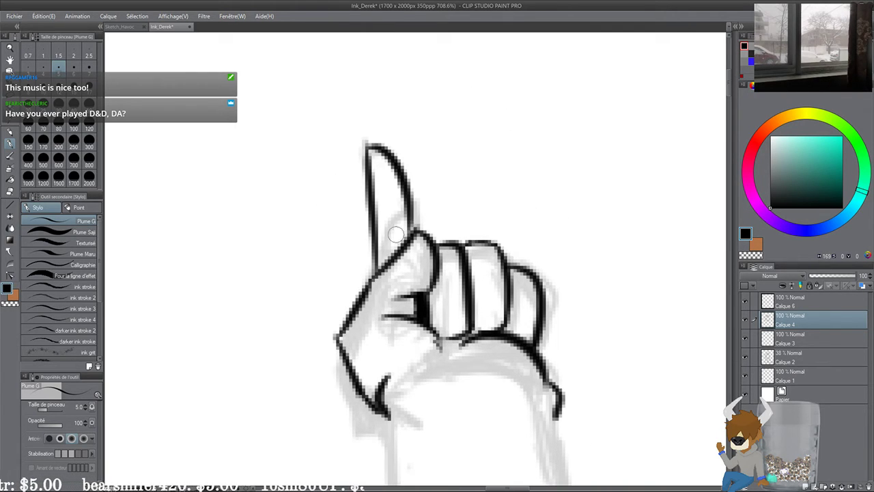
pyautogui.hotkey('ctrl', 'z')
pyautogui.moveTo(385, 257)
pyautogui.mouseDown()
pyautogui.moveTo(414, 214)
pyautogui.moveTo(426, 223)
pyautogui.mouseUp()
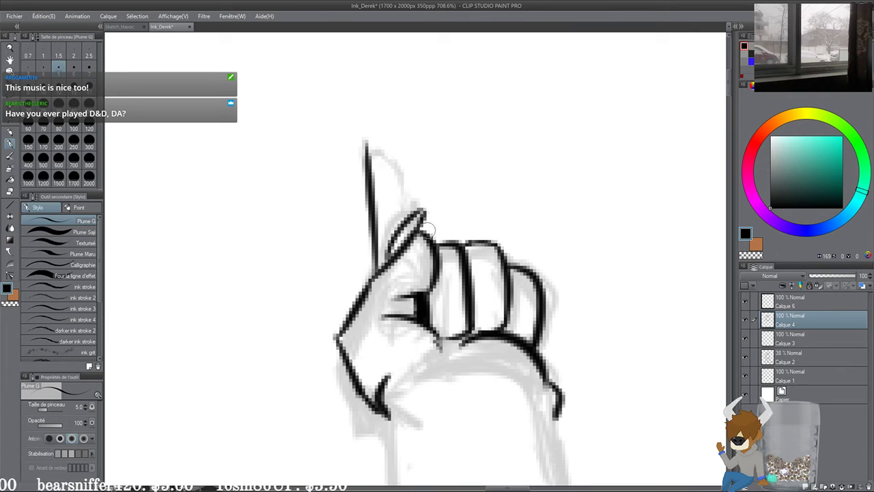
pyautogui.moveTo(366, 147)
pyautogui.mouseDown()
pyautogui.moveTo(397, 165)
pyautogui.moveTo(397, 157)
pyautogui.moveTo(412, 219)
pyautogui.mouseUp()
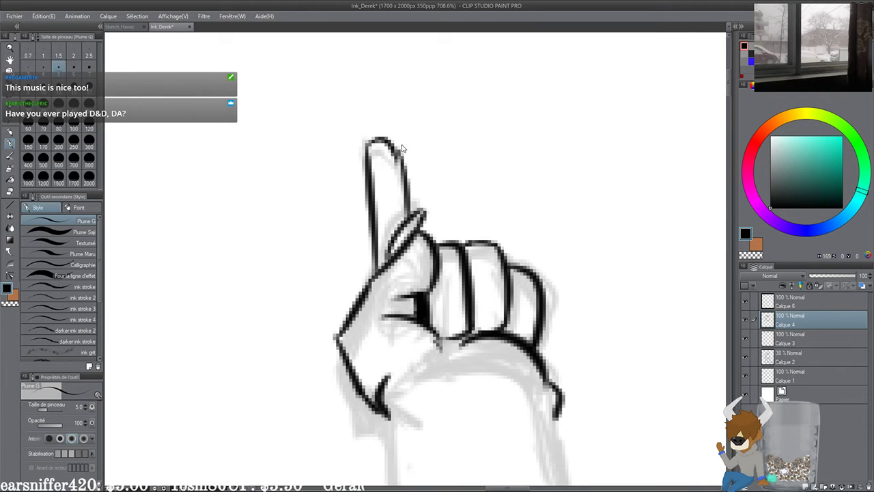
pyautogui.hotkey('ctrl', 'z')
pyautogui.moveTo(392, 142)
pyautogui.mouseDown()
pyautogui.moveTo(409, 217)
pyautogui.moveTo(391, 141)
pyautogui.mouseUp()
pyautogui.scroll(-2, 318, 123)
pyautogui.scroll(-4, 318, 124)
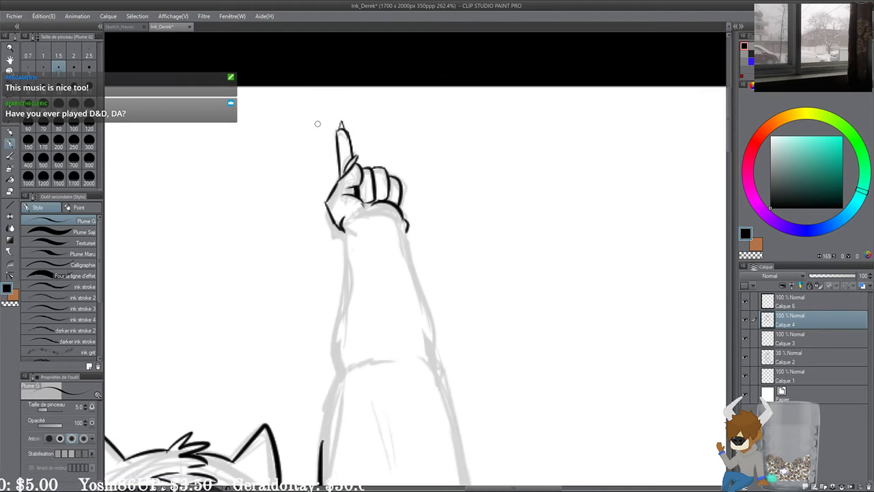
# Step: Ink the right edge of the raised forearm from the wrist bump down toward the elbow
pyautogui.moveTo(332, 297); pyautogui.dragTo(345, 222)
pyautogui.scroll(3, 318, 165)
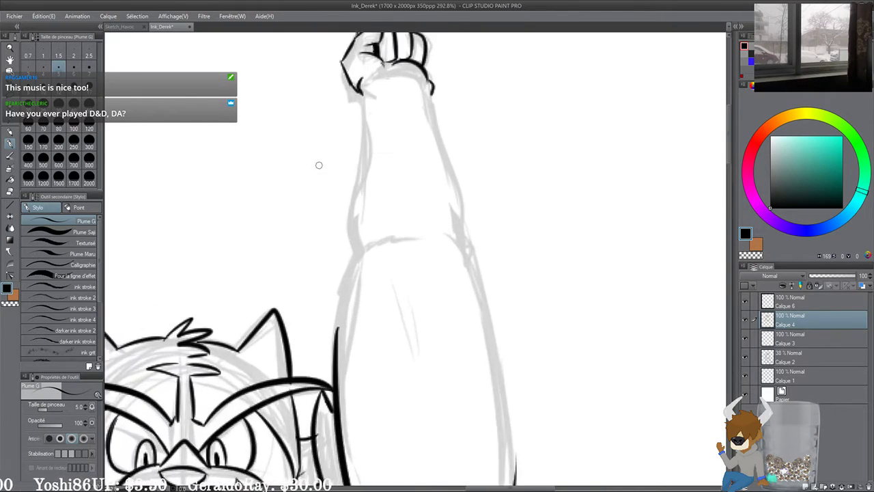
pyautogui.moveTo(484, 175); pyautogui.dragTo(472, 370)
pyautogui.moveTo(443, 232); pyautogui.dragTo(443, 261)
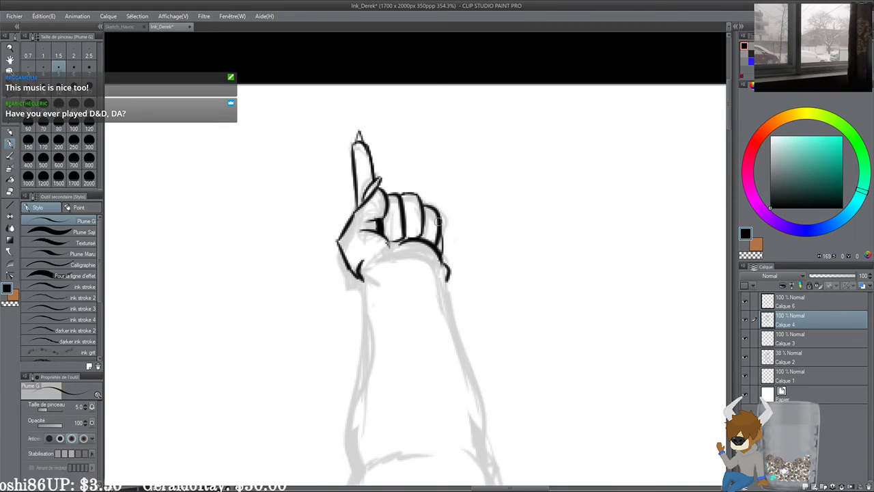
pyautogui.moveTo(438, 223); pyautogui.dragTo(443, 258)
pyautogui.moveTo(452, 202)
pyautogui.mouseDown()
pyautogui.moveTo(450, 175)
pyautogui.moveTo(481, 355)
pyautogui.mouseUp()
pyautogui.hotkey('ctrl', 'z')
pyautogui.scroll(-2, 445, 216)
pyautogui.hotkey('ctrl', 'z')
pyautogui.moveTo(444, 203); pyautogui.dragTo(486, 350)
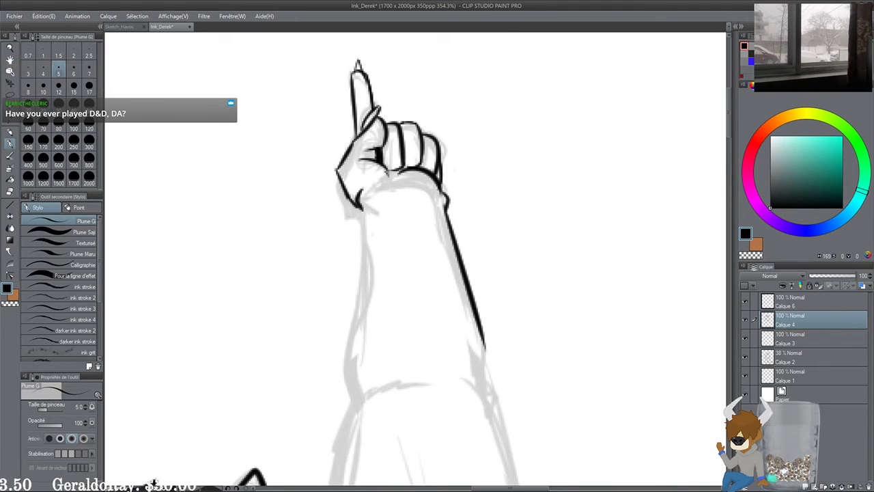
# Step: Ink the forearm's left edge from the wrist to the elbow, using brush size 7 for the lower bulge
pyautogui.moveTo(360, 214); pyautogui.dragTo(360, 316)
pyautogui.moveTo(357, 353); pyautogui.dragTo(368, 273)
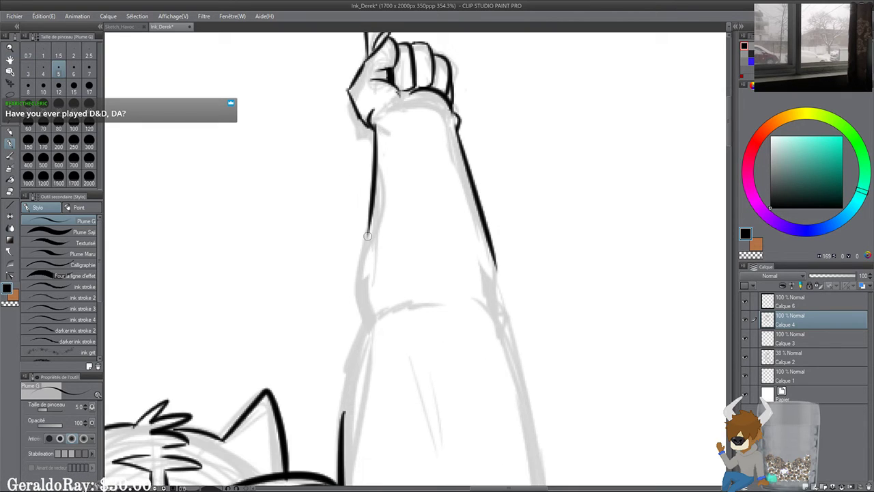
pyautogui.moveTo(373, 226); pyautogui.dragTo(369, 319)
pyautogui.hotkey('ctrl', 'z')
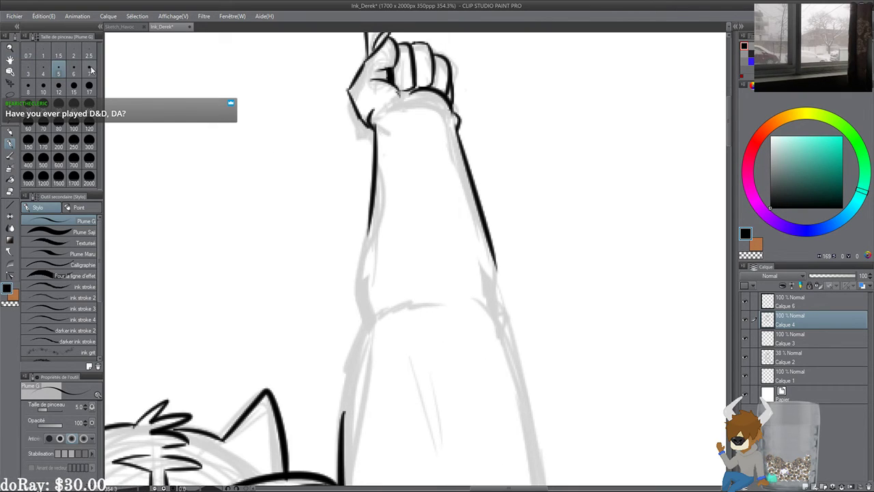
pyautogui.click(89, 70)
pyautogui.moveTo(360, 224); pyautogui.dragTo(364, 329)
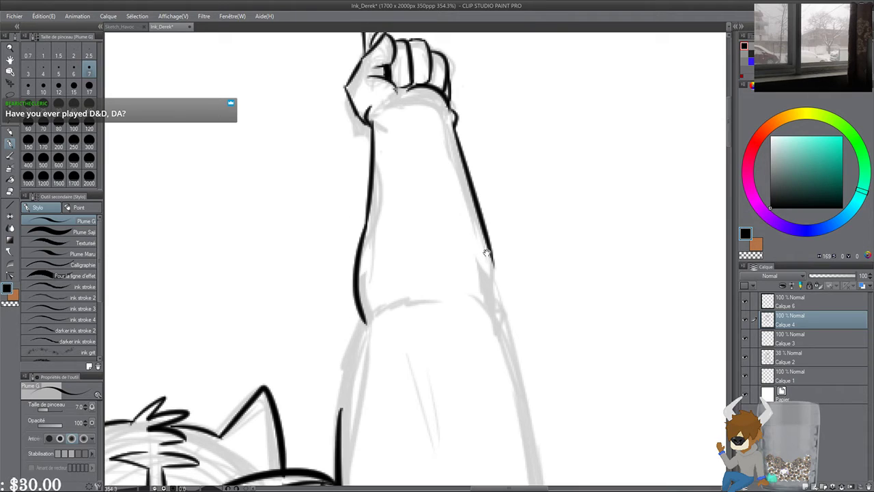
# Step: Extend the forearm's right edge to the elbow and ink the upper arm's left edge from the elbow into the existing line
pyautogui.moveTo(486, 253)
pyautogui.mouseDown()
pyautogui.moveTo(465, 223)
pyautogui.moveTo(457, 257)
pyautogui.mouseUp()
pyautogui.hotkey('ctrl', 'z')
pyautogui.moveTo(457, 212)
pyautogui.mouseDown()
pyautogui.moveTo(458, 263)
pyautogui.moveTo(473, 164)
pyautogui.mouseUp()
pyautogui.moveTo(345, 166)
pyautogui.mouseDown()
pyautogui.moveTo(335, 178)
pyautogui.moveTo(322, 313)
pyautogui.moveTo(318, 276)
pyautogui.mouseUp()
pyautogui.hotkey('ctrl', 'z')
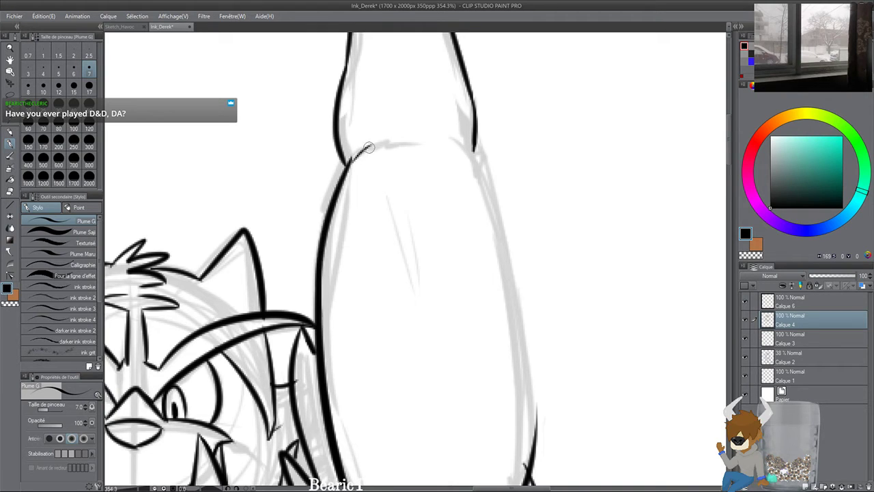
# Step: Ink the short elbow crease curving inward from the arm's left corner
pyautogui.moveTo(346, 164); pyautogui.dragTo(377, 135)
pyautogui.hotkey('ctrl', 'z')
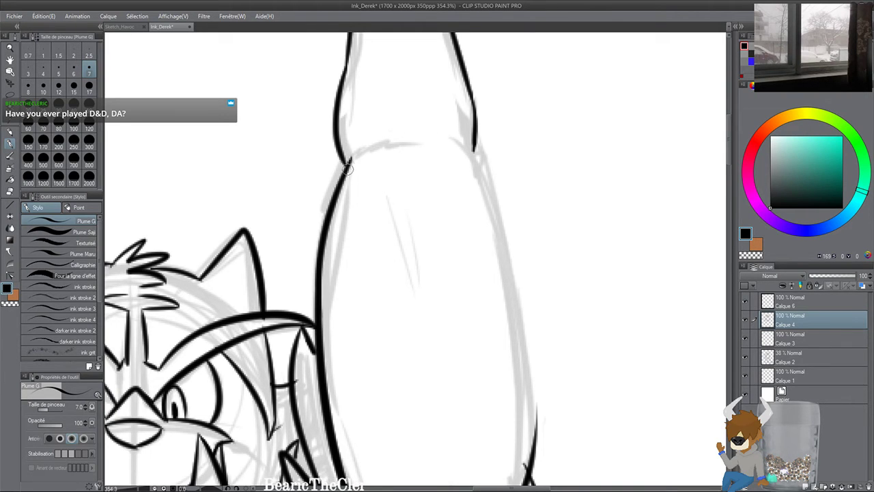
pyautogui.moveTo(343, 173); pyautogui.dragTo(382, 130)
# Step: Ink the long right edge of the raised upper arm from the elbow down to the existing shoulder line
pyautogui.moveTo(469, 143); pyautogui.dragTo(514, 311)
pyautogui.moveTo(470, 198); pyautogui.dragTo(457, 143)
pyautogui.hotkey('ctrl', 'z')
pyautogui.moveTo(458, 91); pyautogui.dragTo(511, 408)
pyautogui.hotkey('ctrl', 'z')
pyautogui.moveTo(453, 84); pyautogui.dragTo(522, 413)
pyautogui.moveTo(495, 337)
pyautogui.mouseDown()
pyautogui.moveTo(487, 291)
pyautogui.moveTo(507, 368)
pyautogui.moveTo(518, 261)
pyautogui.mouseUp()
pyautogui.moveTo(506, 306); pyautogui.dragTo(499, 245)
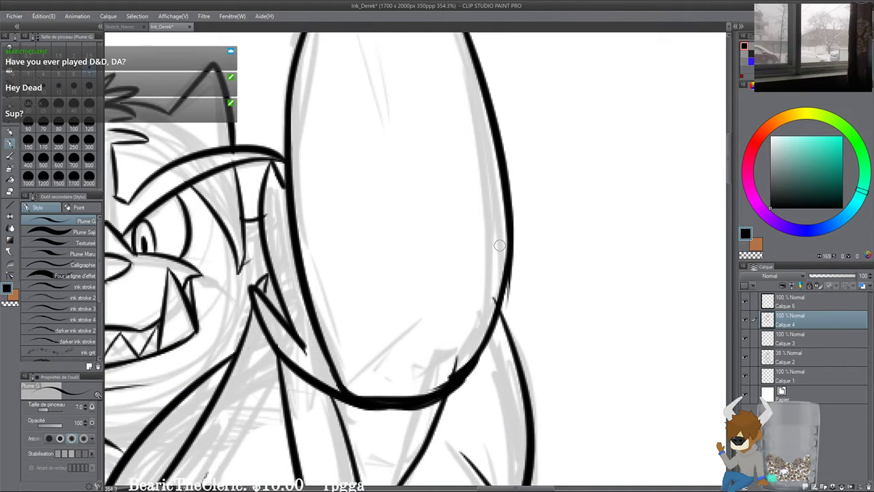
# Step: Erase the stray line ends around the upper arm's lower right curve and smooth its outline there
pyautogui.moveTo(542, 279); pyautogui.dragTo(533, 304)
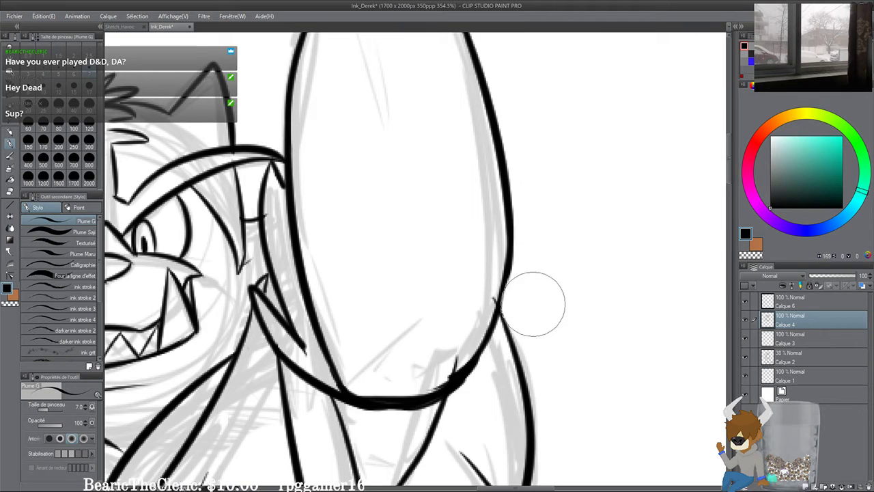
pyautogui.moveTo(463, 292); pyautogui.dragTo(447, 346)
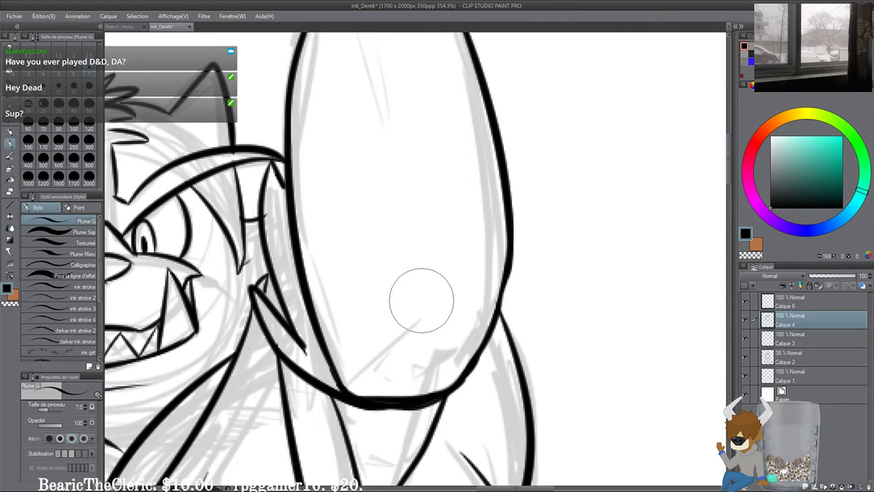
pyautogui.moveTo(474, 296); pyautogui.dragTo(505, 258)
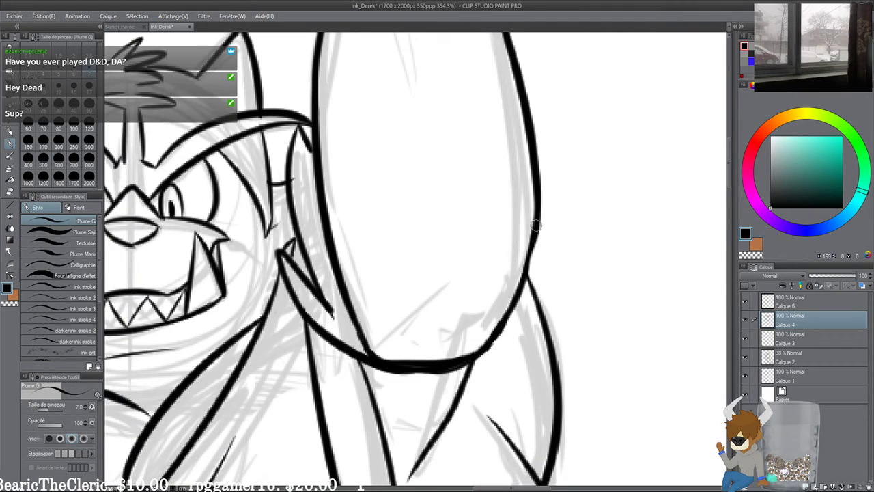
pyautogui.moveTo(536, 227); pyautogui.dragTo(472, 349)
# Step: Trim the short line overshooting beside the head near the raised arm, and thicken the corner where the neckline meets the chest strap
pyautogui.moveTo(396, 298); pyautogui.dragTo(455, 276)
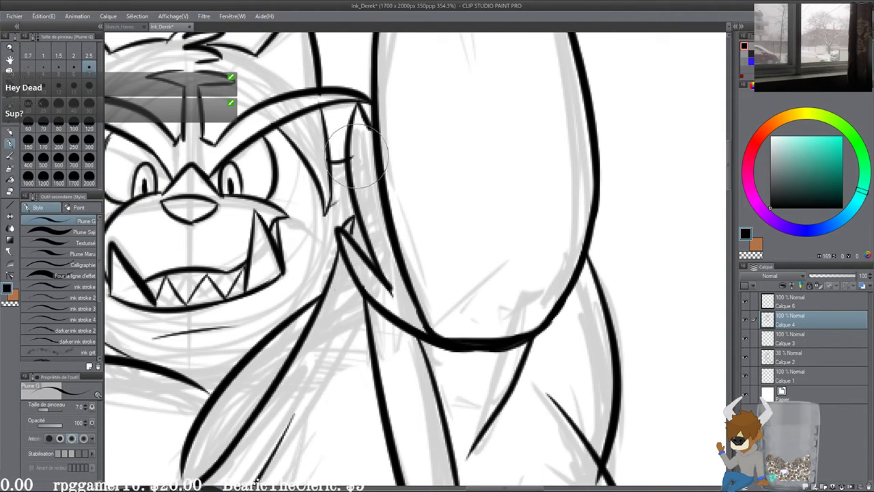
pyautogui.scroll(-1, 321, 147)
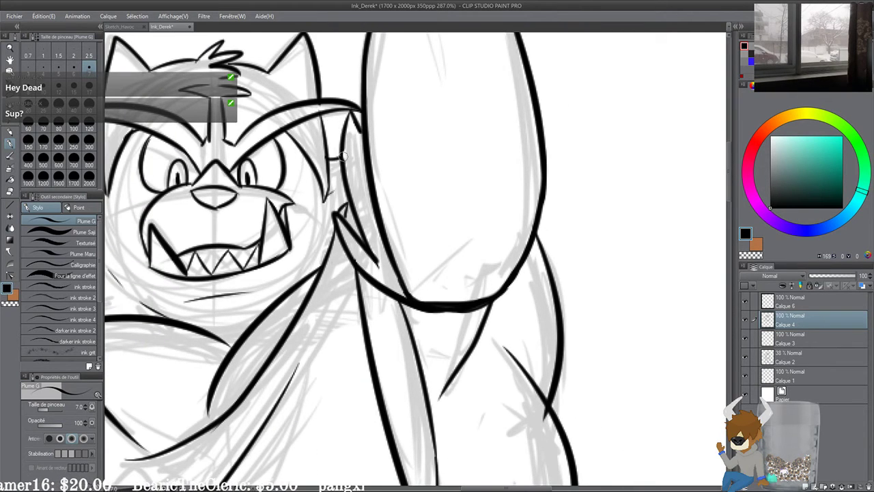
pyautogui.moveTo(342, 144); pyautogui.dragTo(349, 187)
pyautogui.moveTo(209, 332); pyautogui.dragTo(353, 234)
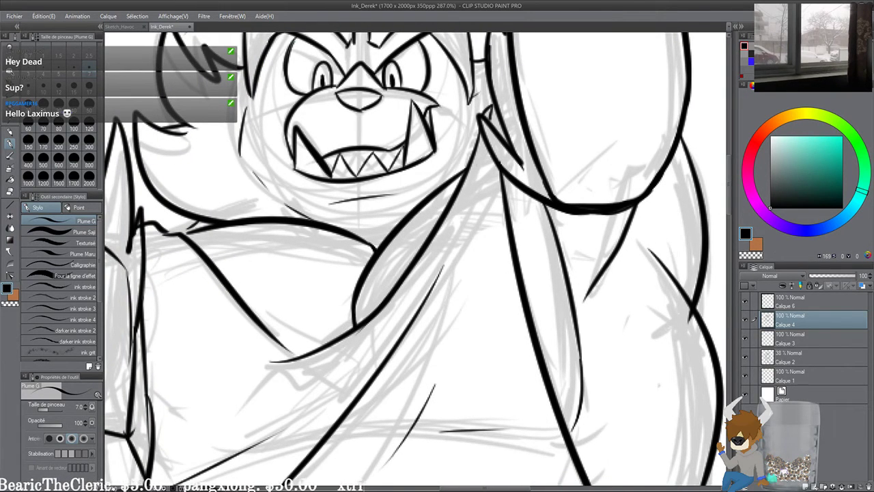
pyautogui.moveTo(347, 183); pyautogui.dragTo(363, 225)
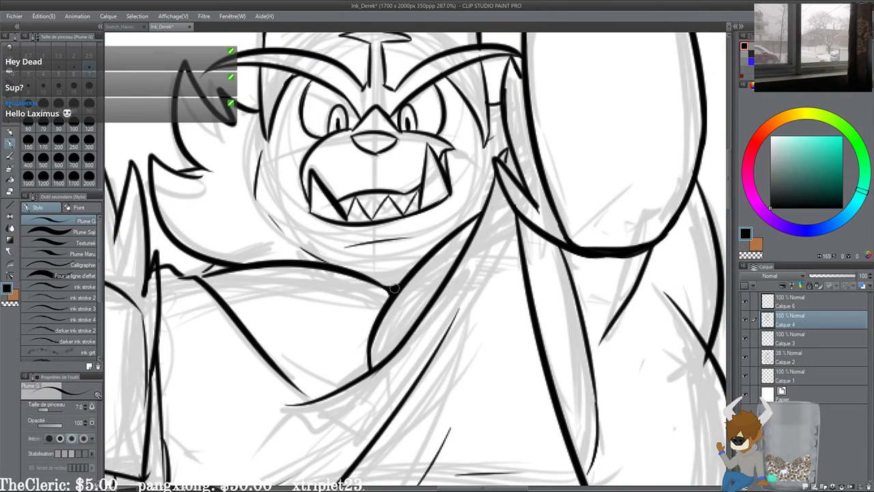
pyautogui.moveTo(393, 288); pyautogui.dragTo(519, 273)
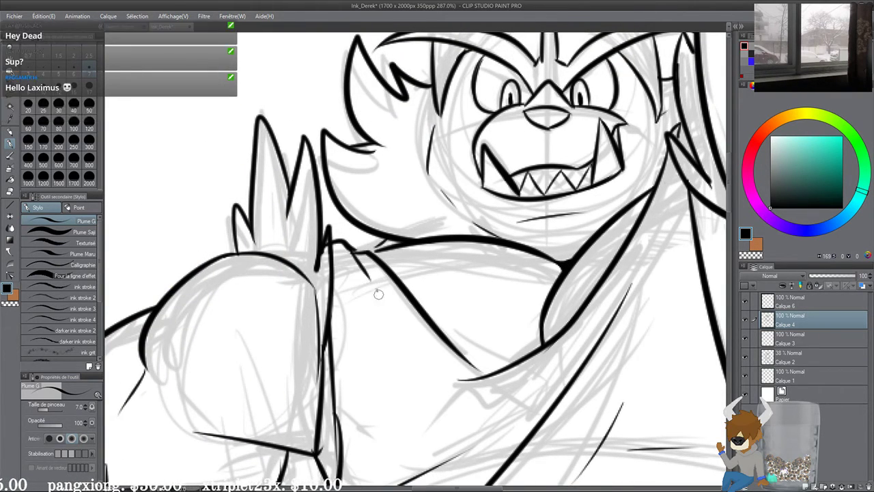
# Step: Ink a short crease on the chest beside the neckline strap and erase the overlapping line end at the base of the shoulder spikes
pyautogui.moveTo(376, 291); pyautogui.dragTo(385, 328)
pyautogui.moveTo(367, 253)
pyautogui.mouseDown()
pyautogui.moveTo(387, 239)
pyautogui.moveTo(402, 258)
pyautogui.mouseUp()
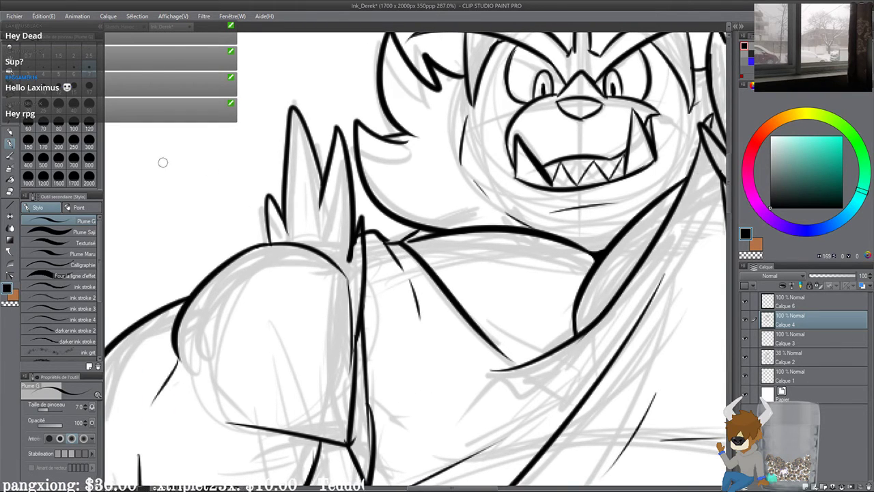
pyautogui.click(10, 190)
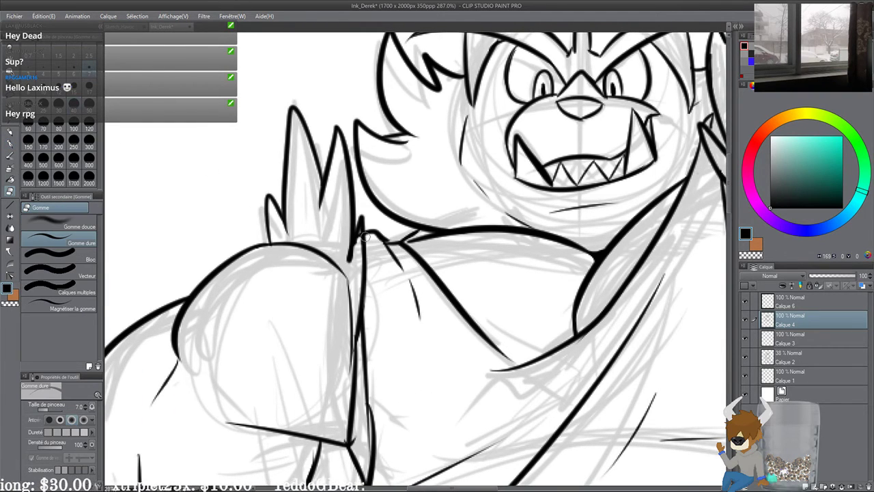
pyautogui.moveTo(358, 243); pyautogui.dragTo(351, 258)
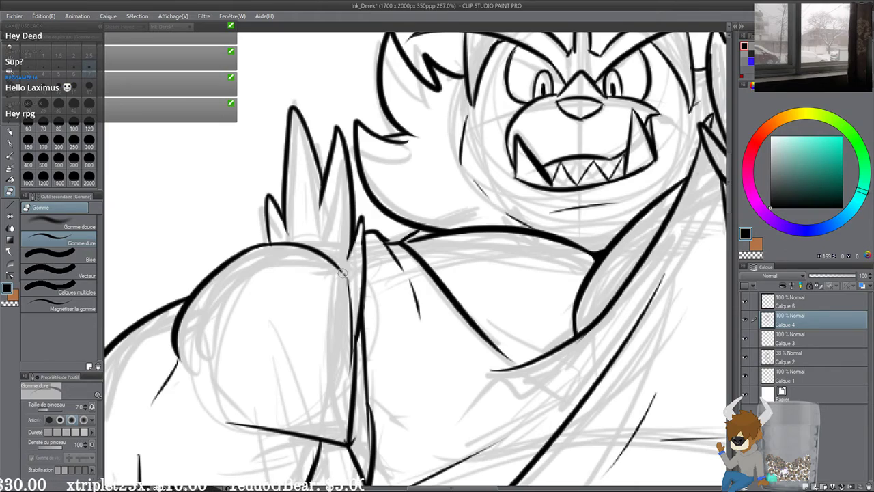
# Step: With the Plume G pen at size 10, ink the outer edge of the left-hand thigh from the waist trim to the knee
pyautogui.scroll(-2, 314, 213)
pyautogui.scroll(-6, 314, 213)
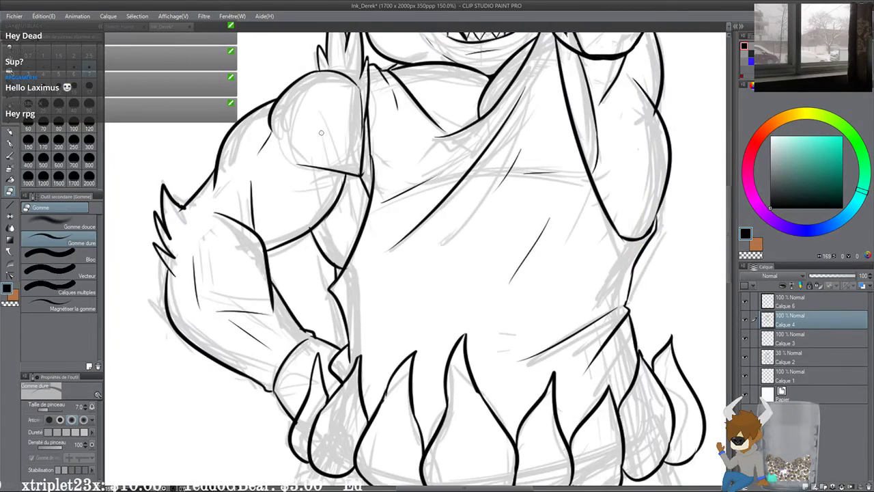
pyautogui.scroll(1, 322, 132)
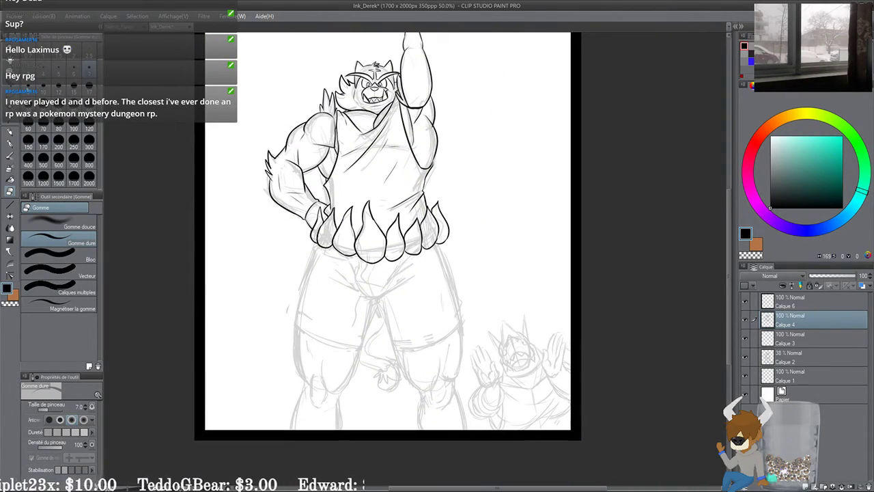
pyautogui.click(45, 90)
pyautogui.moveTo(268, 315); pyautogui.dragTo(194, 202)
pyautogui.press('p')
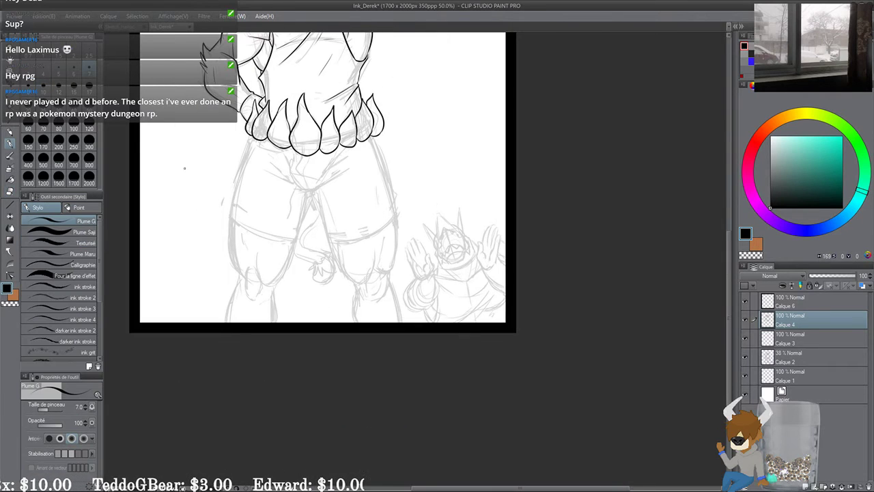
pyautogui.scroll(1, 178, 160)
pyautogui.click(45, 90)
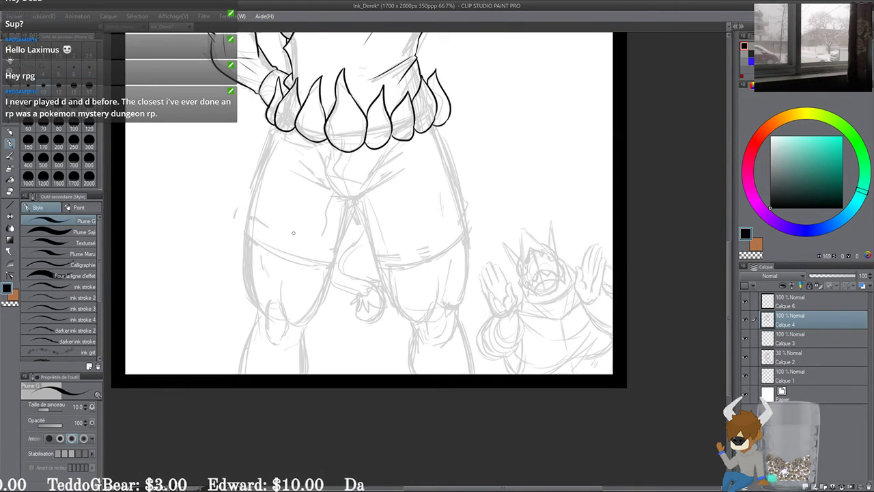
pyautogui.scroll(4, 293, 232)
pyautogui.moveTo(330, 230); pyautogui.dragTo(341, 280)
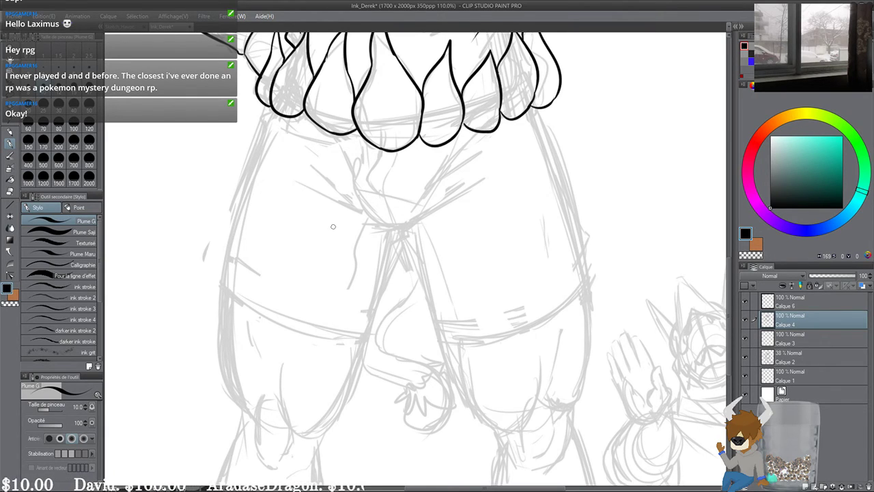
pyautogui.moveTo(379, 299); pyautogui.dragTo(390, 311)
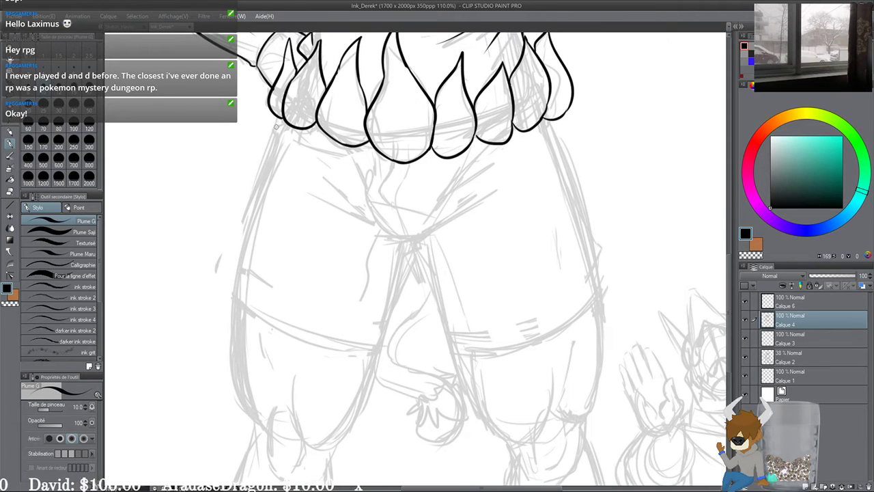
pyautogui.moveTo(277, 124); pyautogui.dragTo(225, 410)
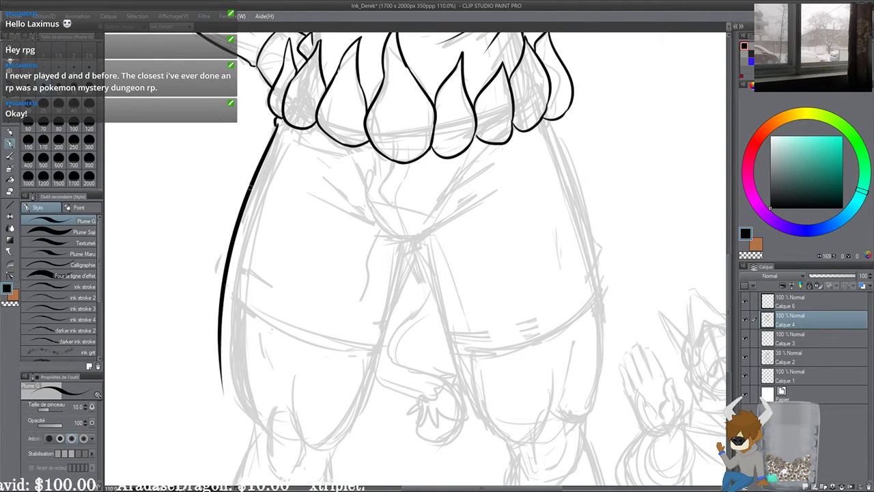
pyautogui.hotkey('ctrl', 'z')
pyautogui.moveTo(275, 125); pyautogui.dragTo(243, 418)
pyautogui.scroll(-3, 261, 256)
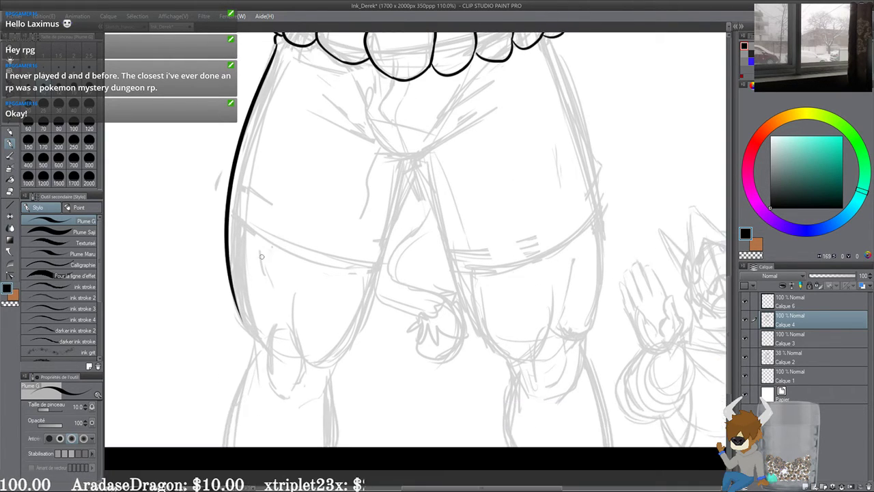
pyautogui.moveTo(237, 313); pyautogui.dragTo(262, 342)
# Step: Ink the outer edge of the right-hand thigh in one long curve from the waist trim down to the knee
pyautogui.moveTo(439, 234); pyautogui.dragTo(348, 354)
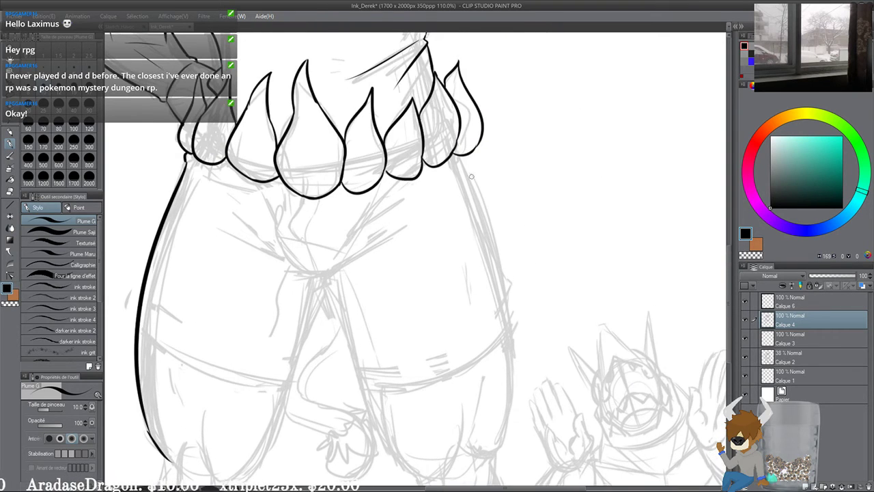
pyautogui.moveTo(462, 151); pyautogui.dragTo(511, 386)
pyautogui.hotkey('ctrl', 'z')
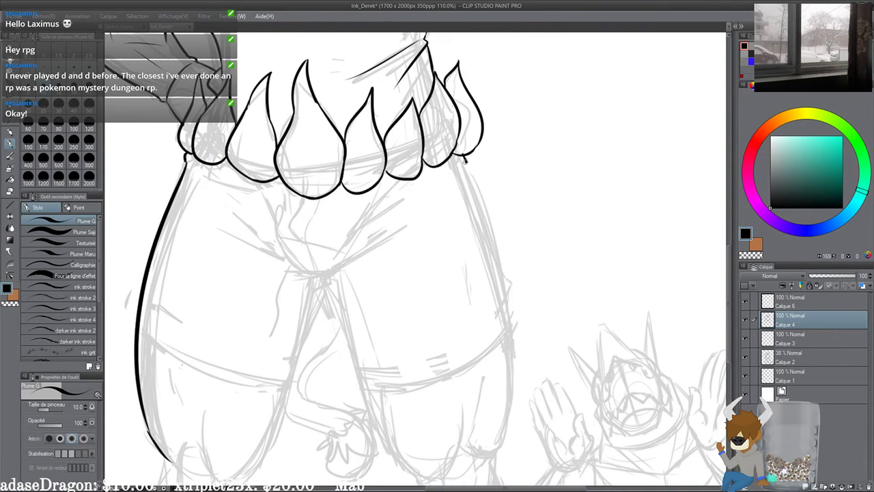
pyautogui.moveTo(463, 160); pyautogui.dragTo(513, 364)
pyautogui.moveTo(482, 323); pyautogui.dragTo(471, 202)
pyautogui.moveTo(497, 232); pyautogui.dragTo(482, 318)
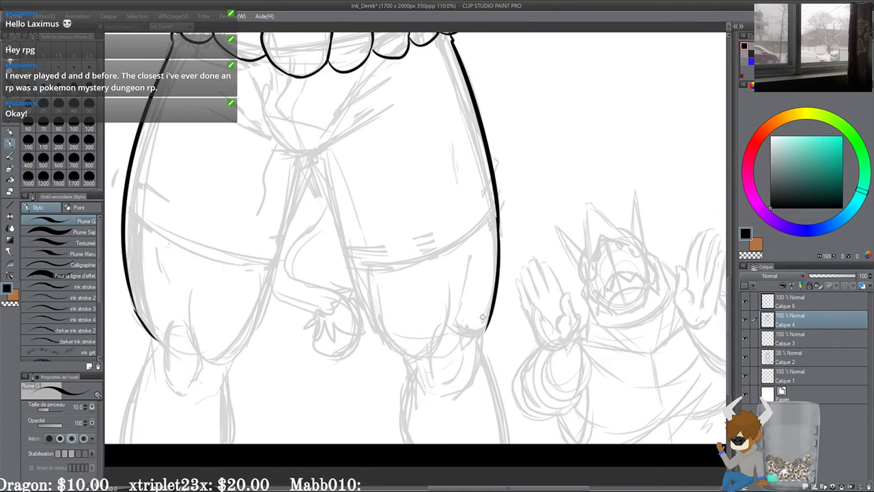
# Step: Ink the outer knee line of the left-hand leg and its outer calf edge down to the canvas border
pyautogui.moveTo(177, 316)
pyautogui.mouseDown()
pyautogui.moveTo(239, 268)
pyautogui.moveTo(216, 331)
pyautogui.mouseUp()
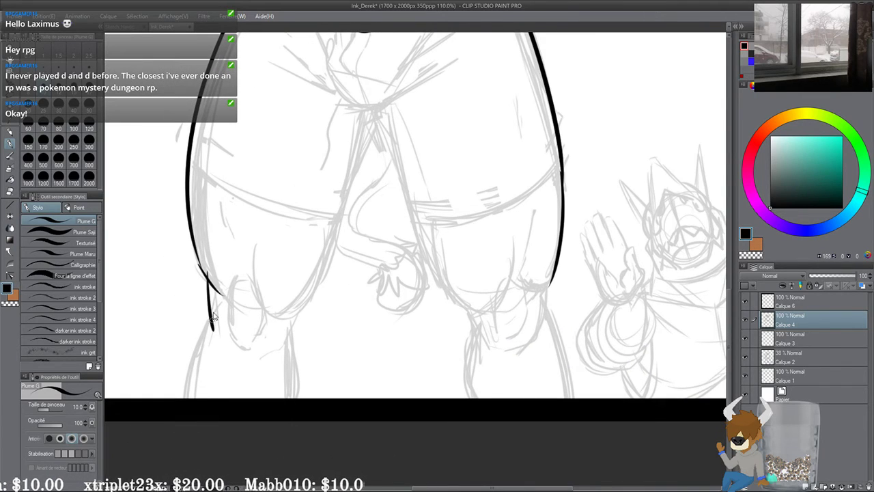
pyautogui.hotkey('ctrl', 'z')
pyautogui.moveTo(205, 274); pyautogui.dragTo(221, 349)
pyautogui.moveTo(232, 334)
pyautogui.mouseDown()
pyautogui.moveTo(272, 300)
pyautogui.moveTo(213, 364)
pyautogui.mouseUp()
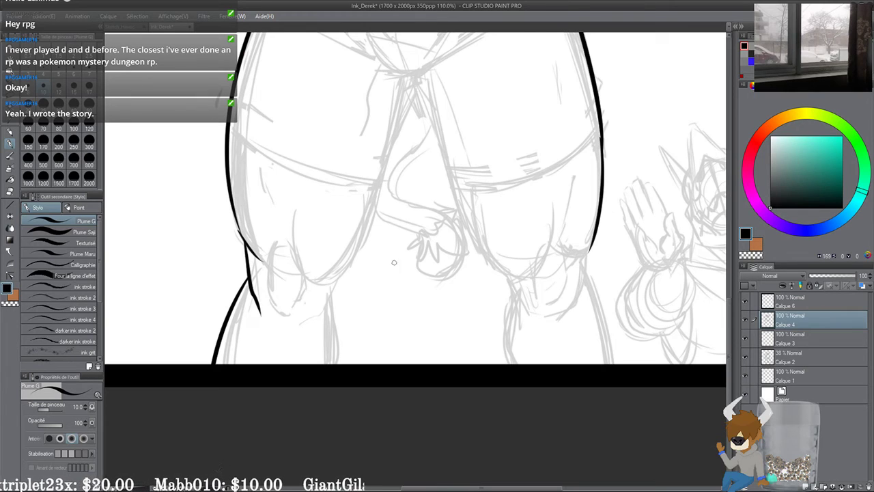
pyautogui.hotkey('ctrl', 'z')
pyautogui.moveTo(250, 272); pyautogui.dragTo(216, 387)
pyautogui.hotkey('ctrl', 'z')
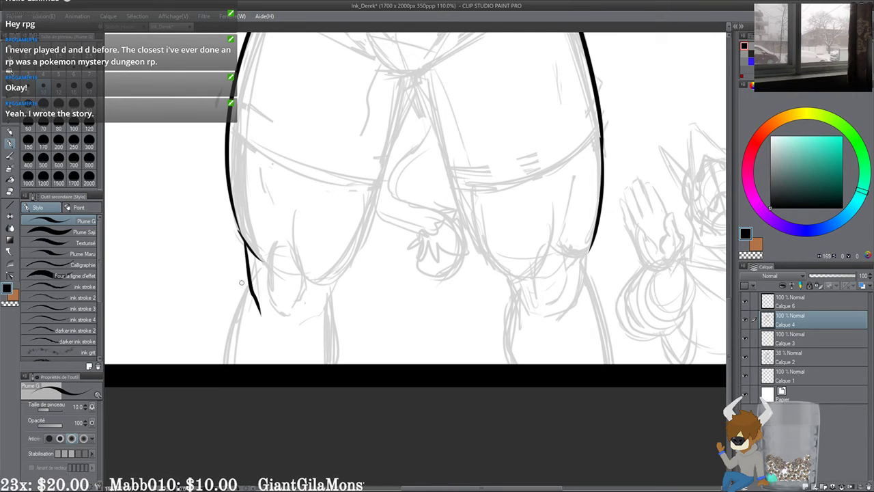
pyautogui.moveTo(248, 275); pyautogui.dragTo(218, 437)
# Step: Ink the knee crease on the right-hand leg and its outer calf edge down to the canvas border
pyautogui.moveTo(525, 318); pyautogui.dragTo(354, 309)
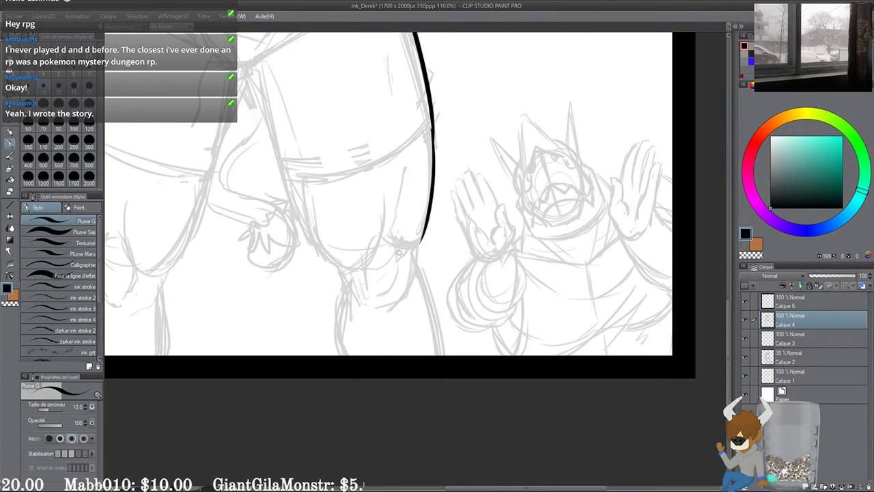
pyautogui.moveTo(396, 246)
pyautogui.mouseDown()
pyautogui.moveTo(426, 231)
pyautogui.moveTo(393, 247)
pyautogui.moveTo(408, 302)
pyautogui.mouseUp()
pyautogui.hotkey('ctrl', 'z')
pyautogui.moveTo(429, 271)
pyautogui.mouseDown()
pyautogui.moveTo(509, 240)
pyautogui.moveTo(518, 319)
pyautogui.mouseUp()
pyautogui.hotkey('ctrl', 'z')
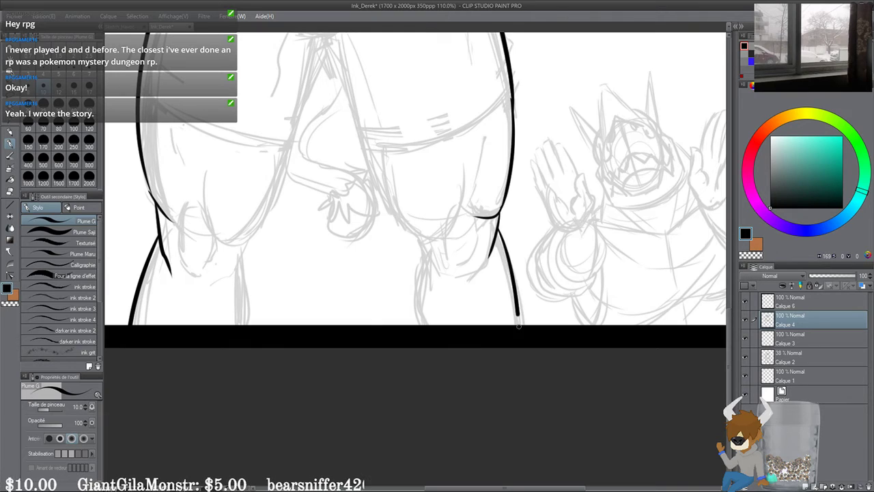
pyautogui.hotkey('ctrl', 'z')
pyautogui.moveTo(492, 229); pyautogui.dragTo(524, 324)
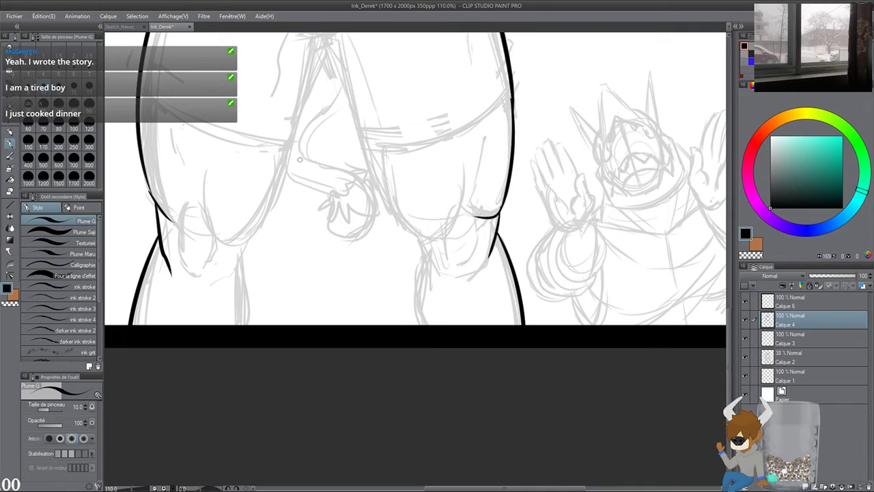
# Step: Ink the inner edge of the left-hand thigh from the crotch down to the knee
pyautogui.moveTo(305, 120); pyautogui.dragTo(336, 254)
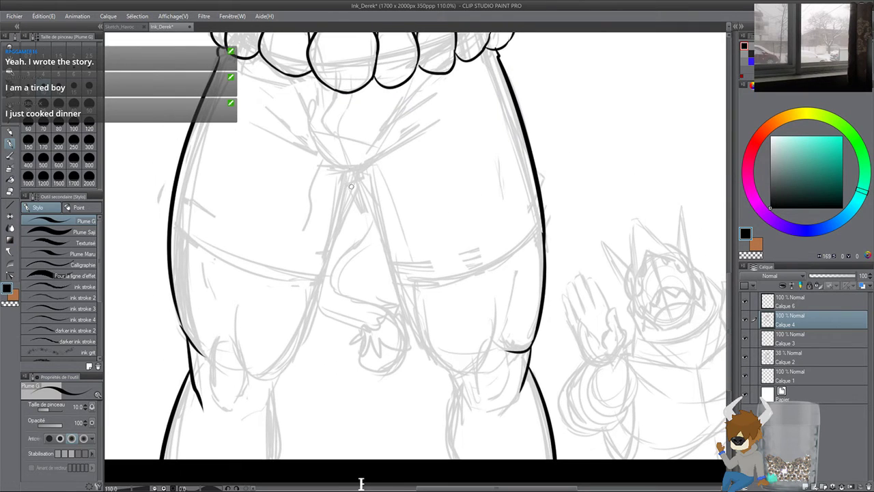
pyautogui.moveTo(352, 189); pyautogui.dragTo(334, 250)
pyautogui.hotkey('ctrl', 'z')
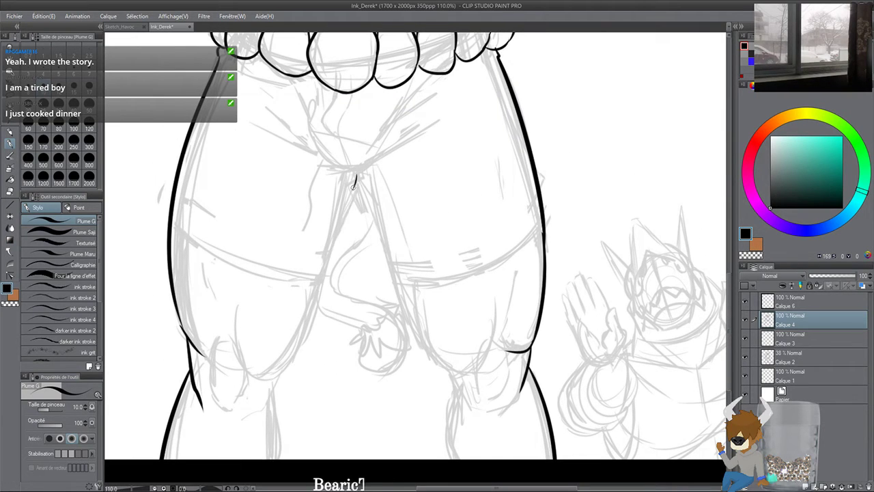
pyautogui.moveTo(355, 181); pyautogui.dragTo(309, 330)
pyautogui.hotkey('ctrl', 'z')
pyautogui.moveTo(353, 182)
pyautogui.mouseDown()
pyautogui.moveTo(283, 388)
pyautogui.moveTo(303, 351)
pyautogui.mouseUp()
# Step: Ink the rounded lower curve of the left-hand thigh muscle above the knee, joining it to the inner thigh edge
pyautogui.moveTo(259, 325); pyautogui.dragTo(308, 338)
pyautogui.hotkey('ctrl', 'z')
pyautogui.moveTo(254, 315)
pyautogui.mouseDown()
pyautogui.moveTo(313, 331)
pyautogui.moveTo(329, 289)
pyautogui.mouseUp()
pyautogui.hotkey('ctrl', 'z')
pyautogui.moveTo(304, 337); pyautogui.dragTo(332, 298)
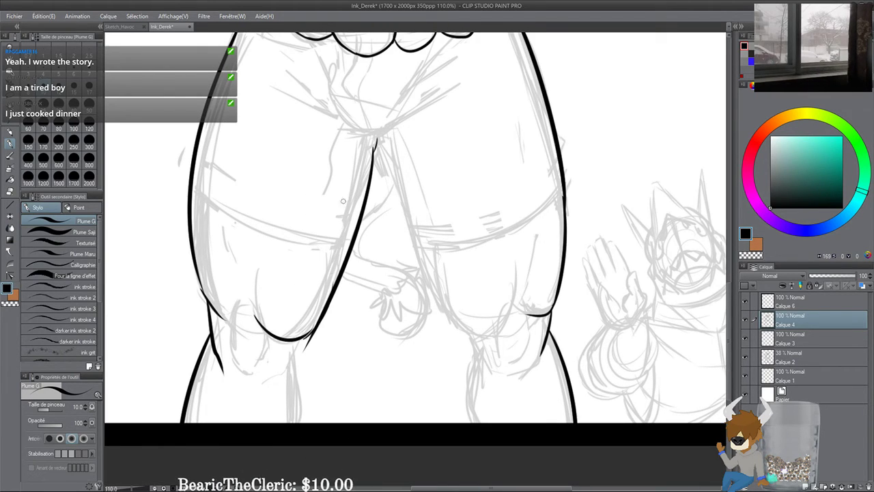
# Step: Ink a tapering muscle contour inside the left-hand thigh that merges into the lower part of its inner edge
pyautogui.moveTo(344, 200); pyautogui.dragTo(321, 328)
pyautogui.hotkey('ctrl', 'z')
pyautogui.hotkey('ctrl', 'z')
pyautogui.moveTo(342, 179)
pyautogui.mouseDown()
pyautogui.moveTo(341, 242)
pyautogui.moveTo(323, 310)
pyautogui.moveTo(296, 342)
pyautogui.mouseUp()
pyautogui.hotkey('ctrl', 'z')
pyautogui.moveTo(328, 301); pyautogui.dragTo(297, 340)
pyautogui.hotkey('ctrl', 'z')
pyautogui.hotkey('ctrl', 'z')
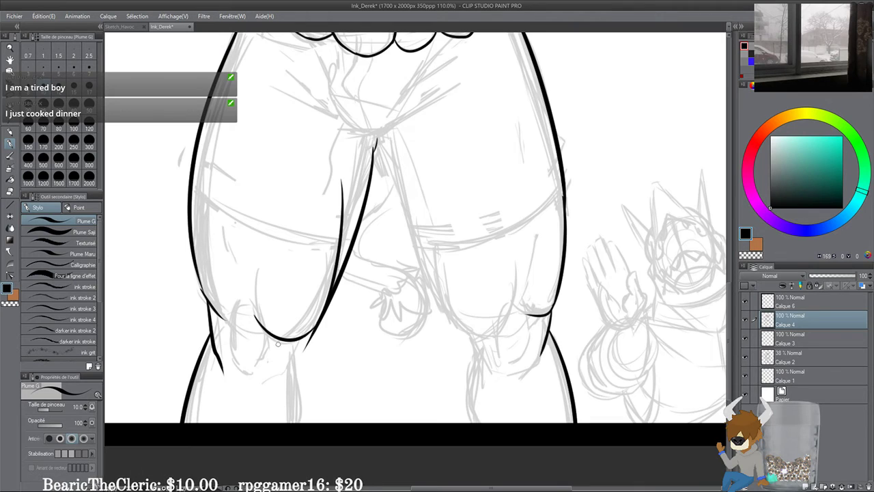
# Step: Ink the curved outer side of the left-hand thigh's lower muscle, ending at the rounded line above the knee
pyautogui.scroll(3, 278, 343)
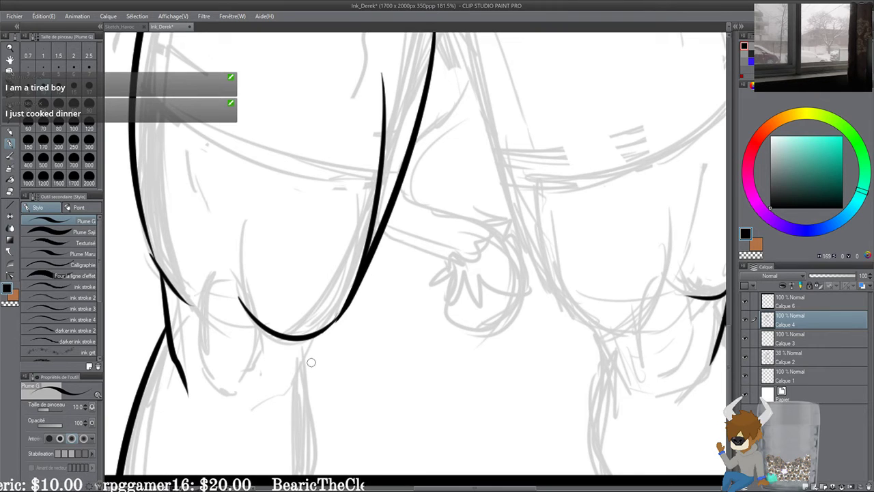
pyautogui.moveTo(234, 333); pyautogui.dragTo(273, 338)
pyautogui.moveTo(299, 170); pyautogui.dragTo(292, 319)
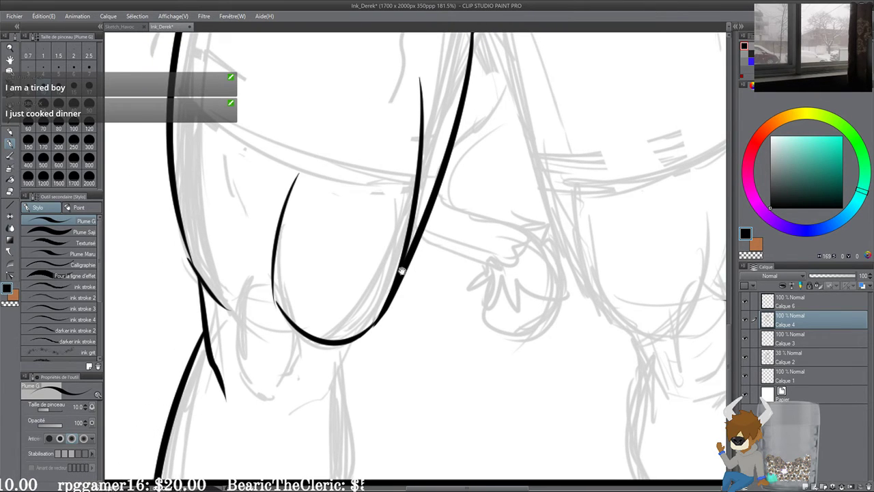
pyautogui.hotkey('ctrl', 'z')
pyautogui.moveTo(282, 180); pyautogui.dragTo(280, 305)
pyautogui.hotkey('ctrl', 'z')
pyautogui.moveTo(292, 179); pyautogui.dragTo(281, 307)
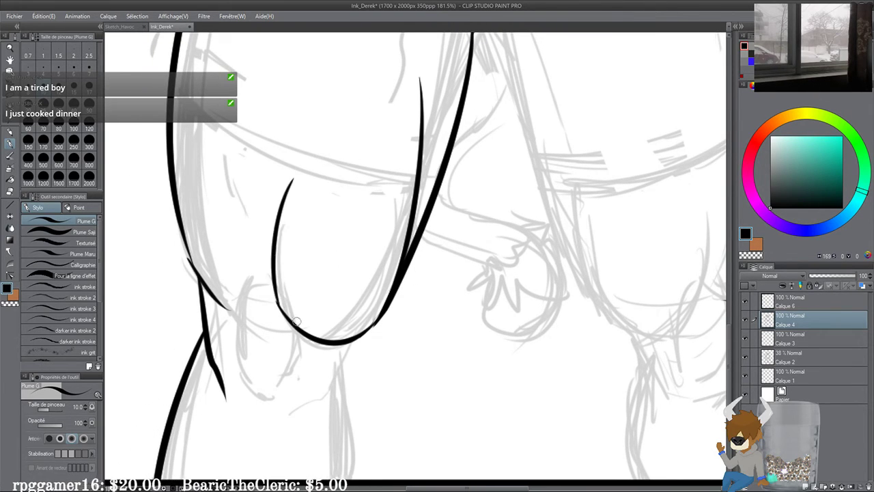
# Step: Ink two thin muscle contour lines along the outer side of the left-hand thigh, one above the other
pyautogui.moveTo(285, 238); pyautogui.dragTo(309, 403)
pyautogui.moveTo(285, 73)
pyautogui.mouseDown()
pyautogui.moveTo(243, 266)
pyautogui.moveTo(272, 383)
pyautogui.mouseUp()
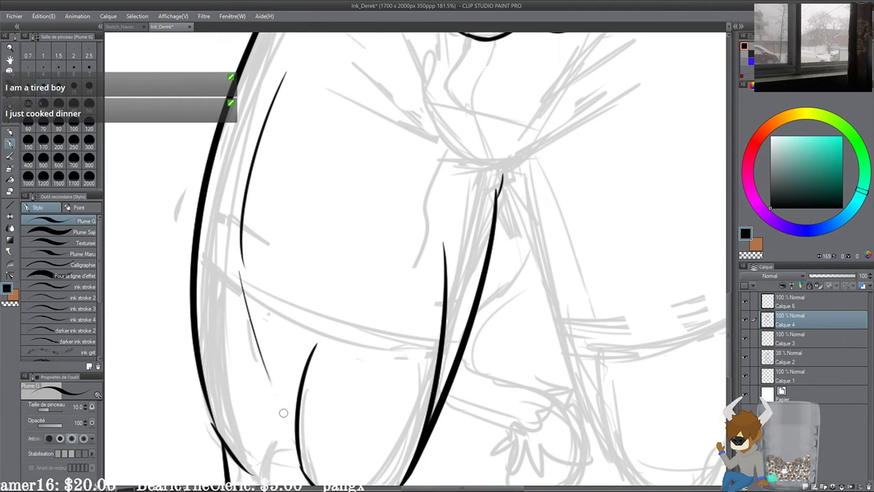
pyautogui.hotkey('ctrl', 'z')
pyautogui.moveTo(247, 285); pyautogui.dragTo(293, 387)
pyautogui.scroll(-2, 223, 329)
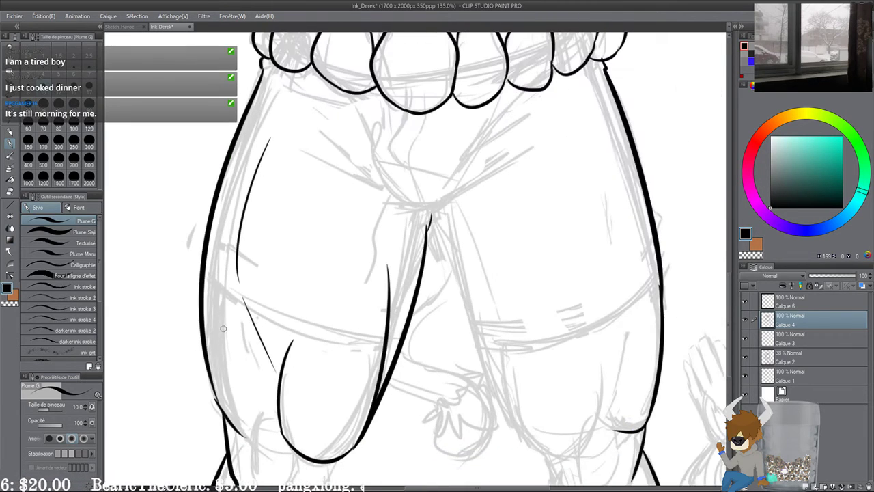
# Step: Ink the slanted inner knee line of the left-hand leg and its inner calf edge down to the canvas border
pyautogui.moveTo(507, 308); pyautogui.dragTo(373, 239)
pyautogui.moveTo(339, 365)
pyautogui.mouseDown()
pyautogui.moveTo(332, 321)
pyautogui.moveTo(488, 235)
pyautogui.mouseUp()
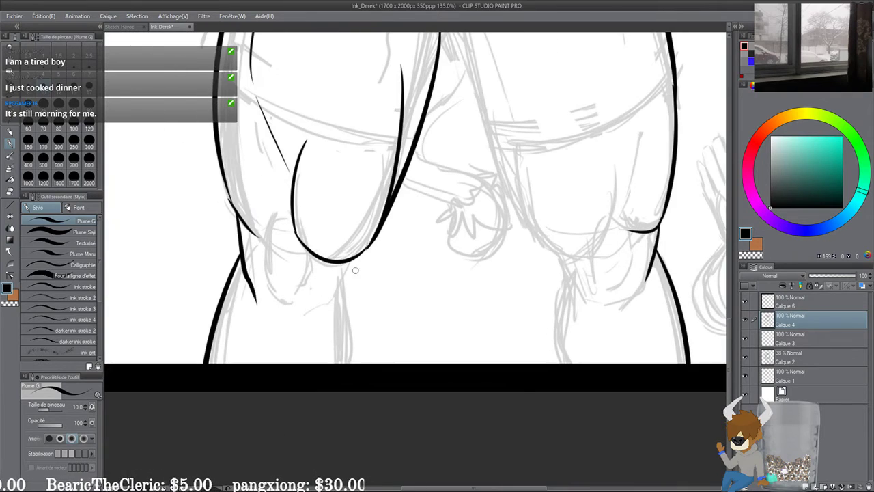
pyautogui.moveTo(352, 261); pyautogui.dragTo(328, 298)
pyautogui.hotkey('ctrl', 'z')
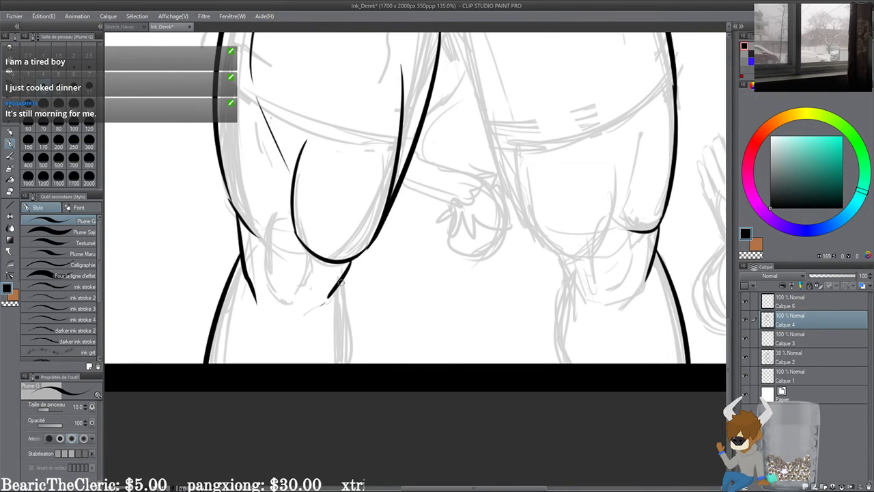
pyautogui.hotkey('ctrl', 'z')
pyautogui.moveTo(354, 257); pyautogui.dragTo(305, 315)
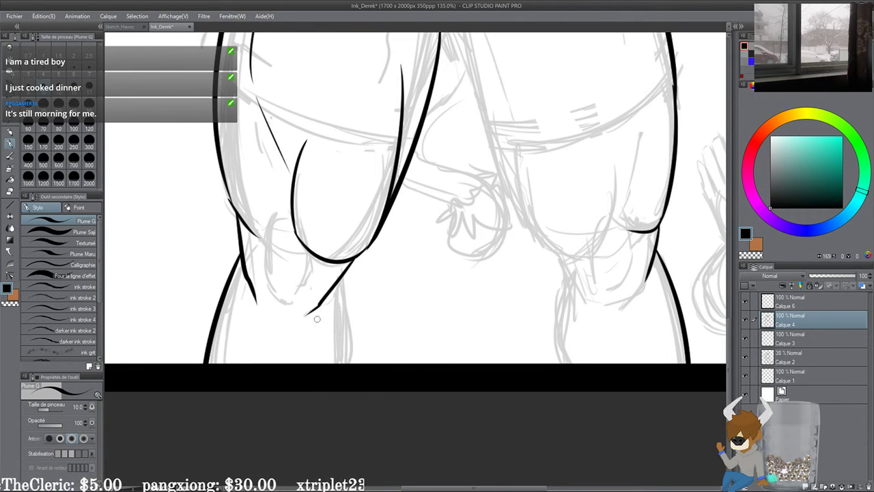
pyautogui.moveTo(340, 279); pyautogui.dragTo(355, 363)
pyautogui.hotkey('ctrl', 'z')
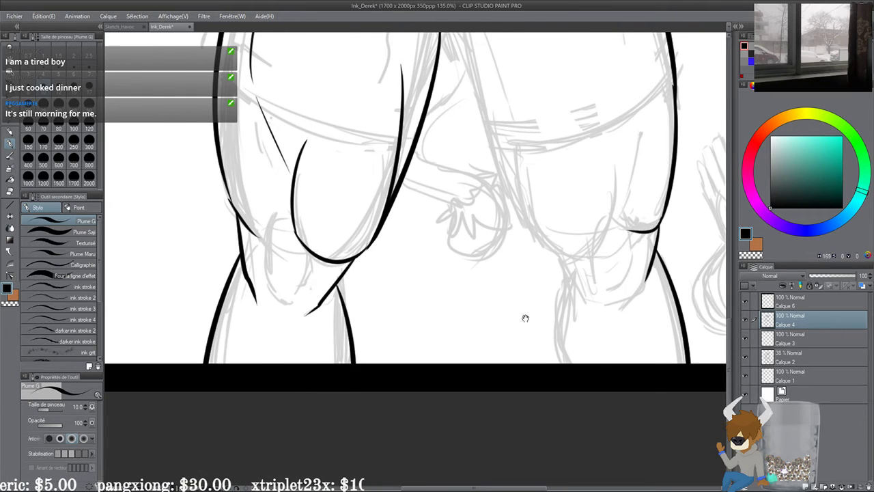
# Step: Ink the inner edge of the right-hand thigh from the crotch down toward the knee
pyautogui.moveTo(526, 318); pyautogui.dragTo(423, 328)
pyautogui.scroll(1, 350, 275)
pyautogui.moveTo(424, 282); pyautogui.dragTo(407, 323)
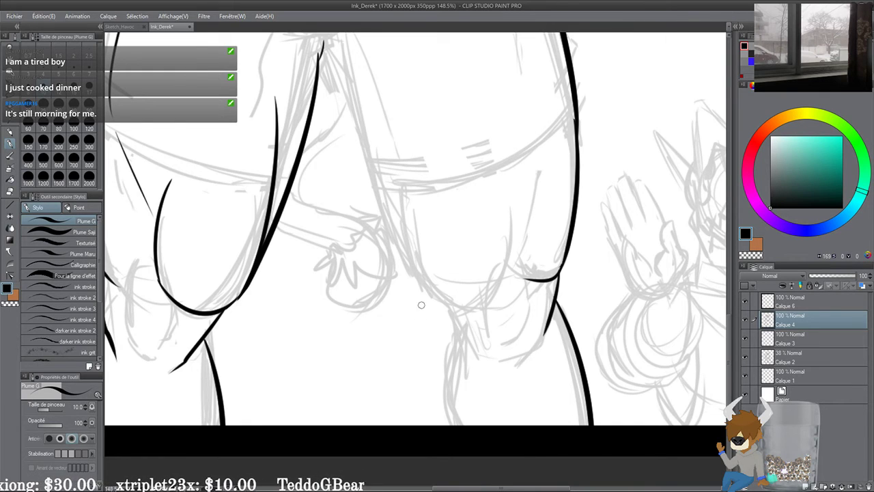
pyautogui.moveTo(409, 147); pyautogui.dragTo(449, 276)
pyautogui.moveTo(363, 175)
pyautogui.mouseDown()
pyautogui.moveTo(380, 207)
pyautogui.moveTo(384, 183)
pyautogui.moveTo(436, 395)
pyautogui.mouseUp()
pyautogui.moveTo(415, 296); pyautogui.dragTo(388, 232)
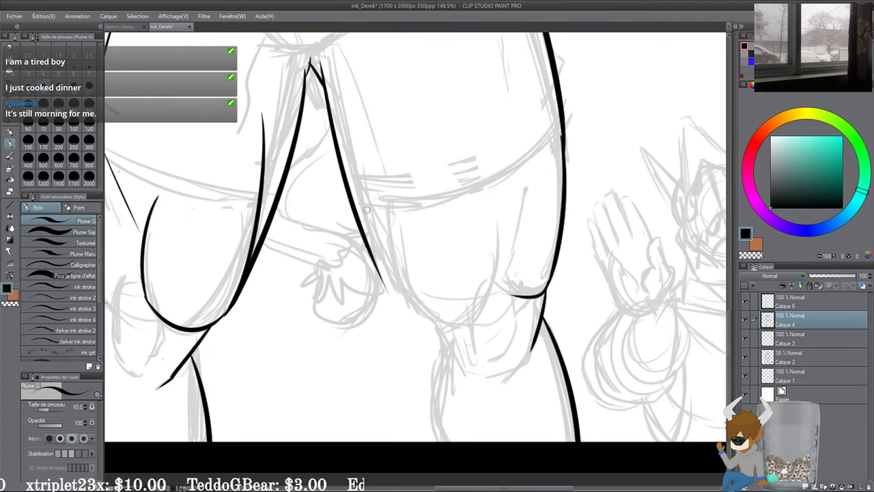
# Step: Re-ink the inner edge of the right-hand thigh as one curve from the crotch to the rounded end above the knee
pyautogui.moveTo(349, 99)
pyautogui.mouseDown()
pyautogui.moveTo(348, 183)
pyautogui.moveTo(432, 370)
pyautogui.mouseUp()
pyautogui.hotkey('ctrl', 'z')
pyautogui.hotkey('ctrl', 'z')
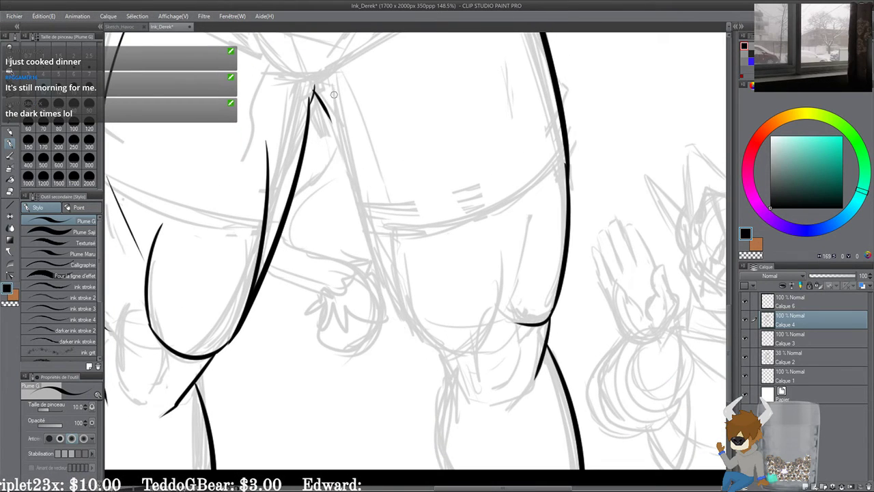
pyautogui.moveTo(331, 87)
pyautogui.mouseDown()
pyautogui.moveTo(335, 123)
pyautogui.moveTo(523, 324)
pyautogui.mouseUp()
pyautogui.moveTo(497, 277)
pyautogui.mouseDown()
pyautogui.moveTo(499, 355)
pyautogui.moveTo(474, 271)
pyautogui.mouseUp()
pyautogui.moveTo(478, 322); pyautogui.dragTo(525, 313)
pyautogui.hotkey('ctrl', 'z')
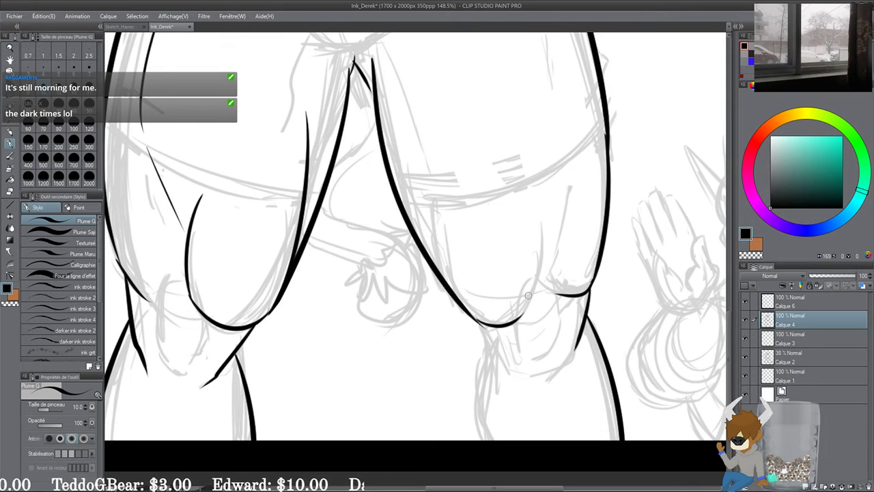
# Step: Ink the outer side of the right-hand thigh's lower muscle and the thin contour lines running above and beside it
pyautogui.moveTo(538, 244); pyautogui.dragTo(523, 306)
pyautogui.moveTo(564, 103)
pyautogui.mouseDown()
pyautogui.moveTo(548, 225)
pyautogui.moveTo(528, 283)
pyautogui.moveTo(536, 258)
pyautogui.moveTo(542, 264)
pyautogui.mouseUp()
pyautogui.moveTo(504, 182)
pyautogui.mouseDown()
pyautogui.moveTo(549, 274)
pyautogui.moveTo(549, 298)
pyautogui.mouseUp()
pyautogui.hotkey('ctrl', 'z')
pyautogui.hotkey('ctrl', 'z')
# Step: Ink the sides and pointed base of the right-hand kneecap, plus the slanted inner knee line beside it
pyautogui.moveTo(539, 338)
pyautogui.mouseDown()
pyautogui.moveTo(530, 277)
pyautogui.moveTo(550, 327)
pyautogui.mouseUp()
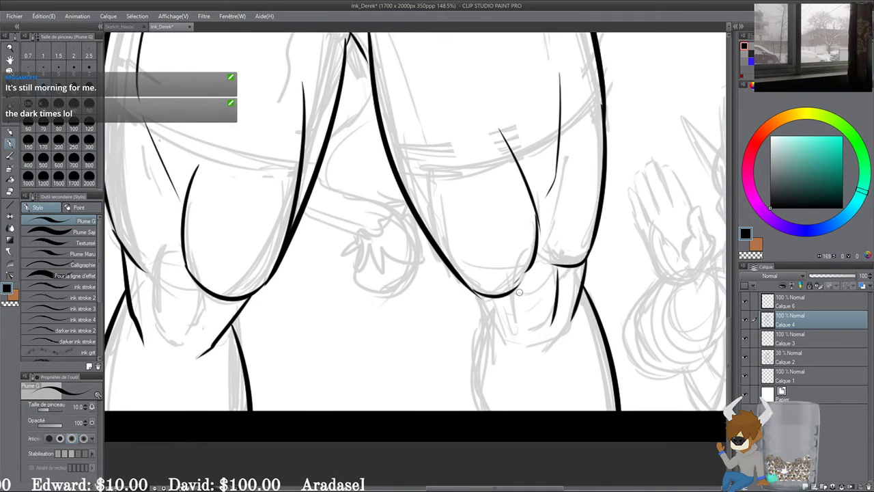
pyautogui.hotkey('ctrl', 'z')
pyautogui.moveTo(555, 266); pyautogui.dragTo(546, 326)
pyautogui.moveTo(518, 287); pyautogui.dragTo(525, 315)
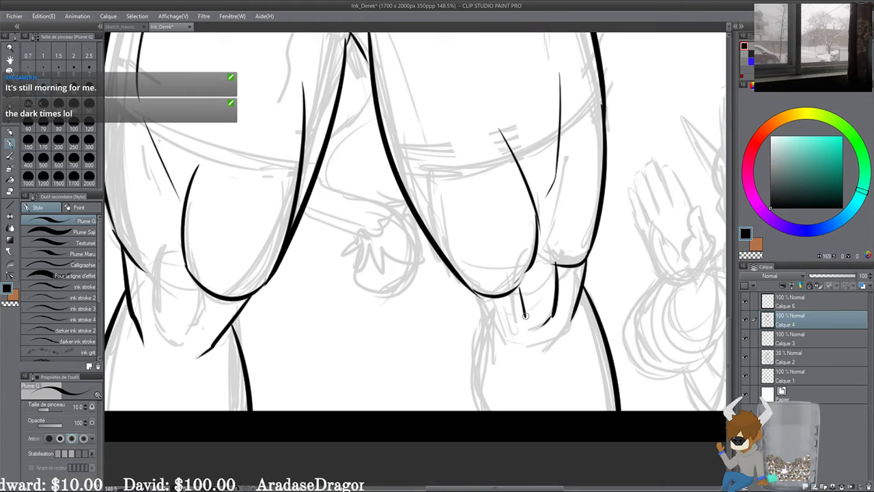
pyautogui.scroll(-1, 499, 273)
pyautogui.moveTo(484, 275); pyautogui.dragTo(524, 325)
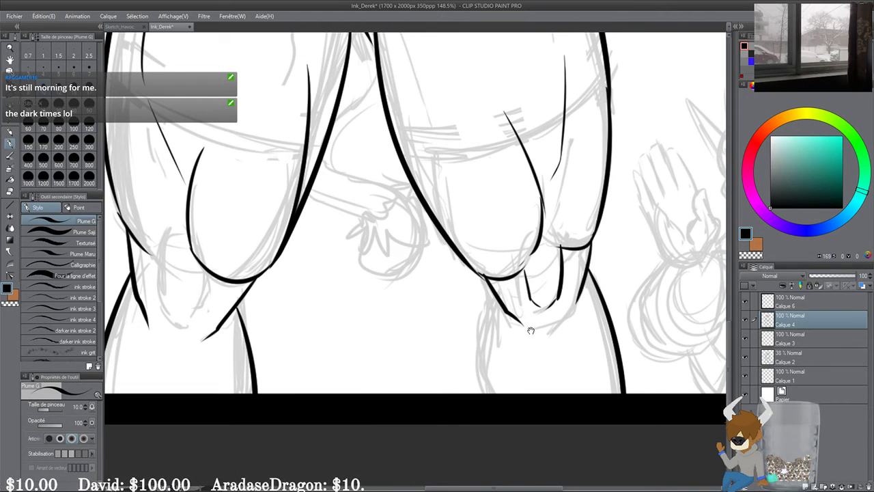
# Step: Ink the right-hand leg's inner calf edge down to the canvas border and a thin vertical shin line below the kneecap
pyautogui.moveTo(495, 299); pyautogui.dragTo(482, 393)
pyautogui.moveTo(510, 350); pyautogui.dragTo(515, 319)
pyautogui.hotkey('ctrl', 'z')
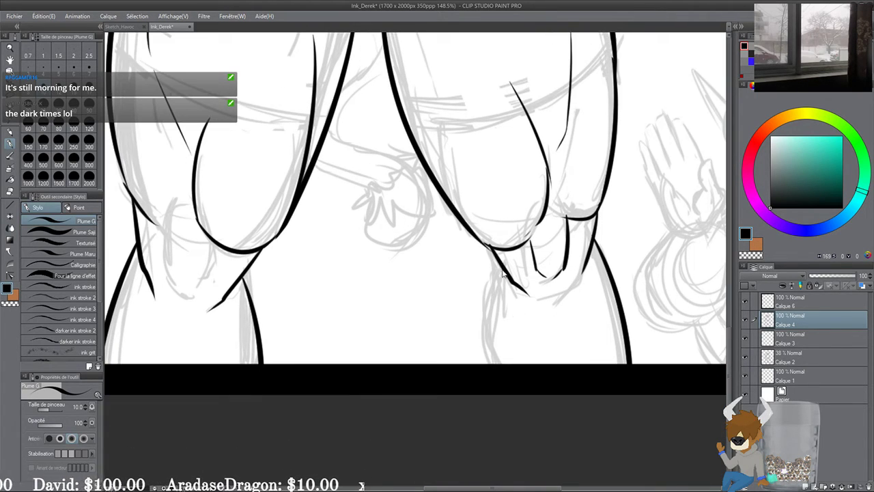
pyautogui.moveTo(499, 264)
pyautogui.mouseDown()
pyautogui.moveTo(482, 308)
pyautogui.moveTo(482, 364)
pyautogui.mouseUp()
pyautogui.hotkey('ctrl', 'z')
pyautogui.moveTo(493, 263); pyautogui.dragTo(486, 377)
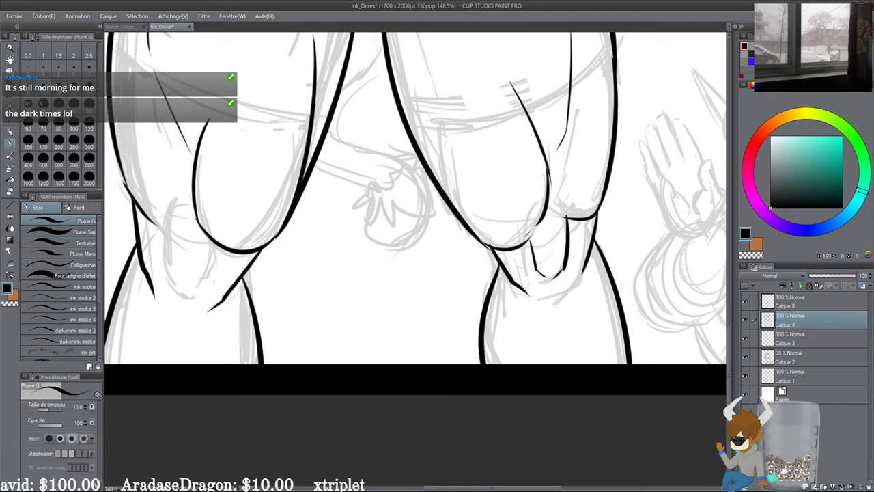
pyautogui.moveTo(570, 299); pyautogui.dragTo(571, 352)
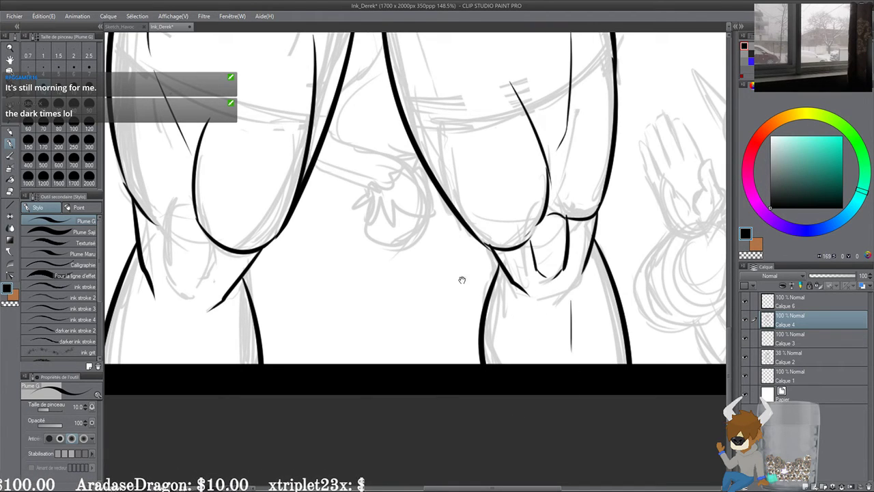
# Step: Ink the left-hand kneecap with two tapered sides meeting at the base and a short arc on top
pyautogui.moveTo(463, 280); pyautogui.dragTo(617, 311)
pyautogui.moveTo(319, 241); pyautogui.dragTo(325, 341)
pyautogui.hotkey('ctrl', 'z')
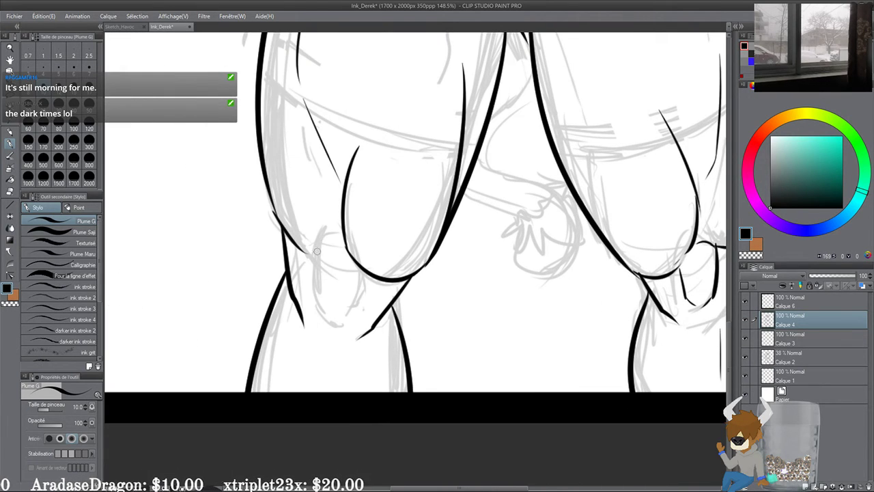
pyautogui.moveTo(317, 247); pyautogui.dragTo(328, 317)
pyautogui.moveTo(361, 280); pyautogui.dragTo(340, 321)
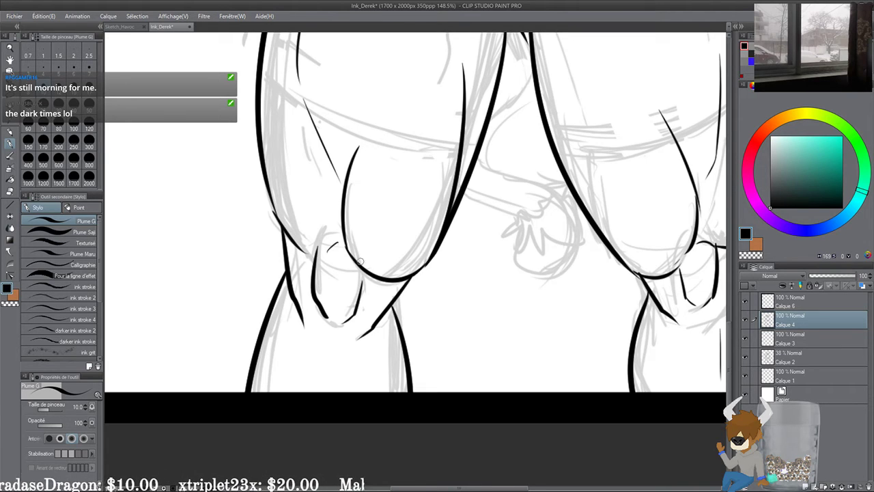
pyautogui.moveTo(365, 280)
pyautogui.mouseDown()
pyautogui.moveTo(321, 274)
pyautogui.moveTo(404, 288)
pyautogui.mouseUp()
pyautogui.hotkey('ctrl', 'z')
pyautogui.hotkey('ctrl', 'z')
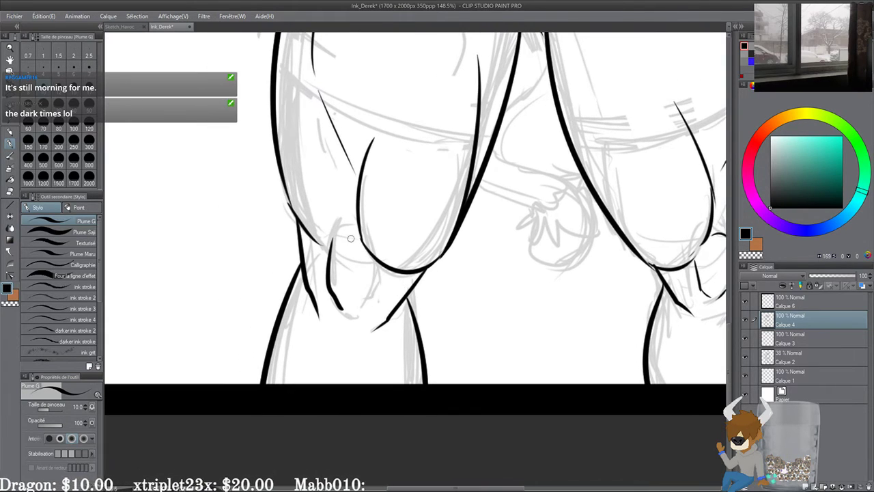
pyautogui.moveTo(343, 236)
pyautogui.mouseDown()
pyautogui.moveTo(360, 246)
pyautogui.moveTo(351, 314)
pyautogui.mouseUp()
pyautogui.hotkey('ctrl', 'z')
pyautogui.hotkey('ctrl', 'z')
pyautogui.moveTo(343, 236); pyautogui.dragTo(357, 240)
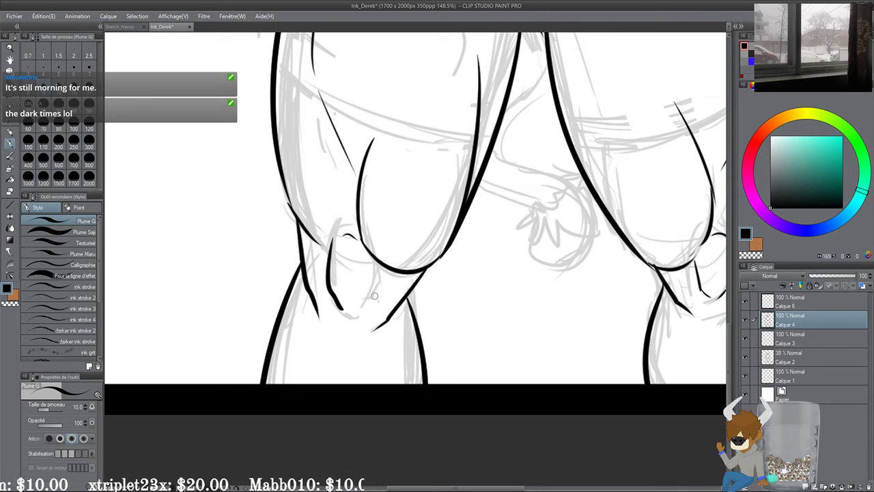
pyautogui.moveTo(361, 304); pyautogui.dragTo(354, 256)
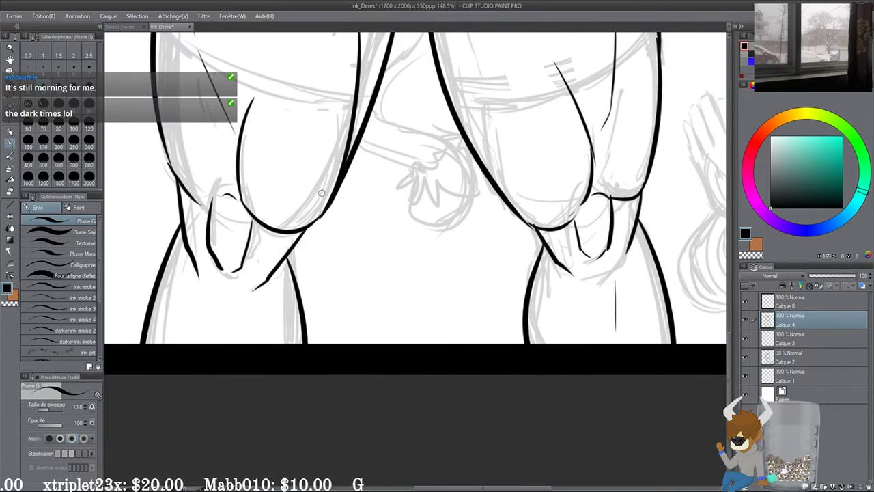
# Step: Ink the wavy crotch contour below the waist trim and diagonal fold lines toward the right-hand hip
pyautogui.scroll(-2, 321, 193)
pyautogui.moveTo(518, 160)
pyautogui.mouseDown()
pyautogui.moveTo(430, 316)
pyautogui.moveTo(458, 269)
pyautogui.mouseUp()
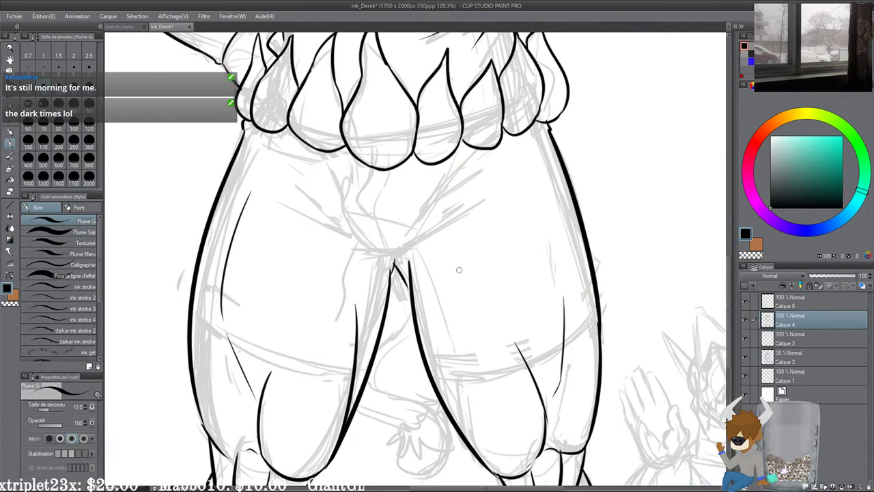
pyautogui.scroll(3, 475, 315)
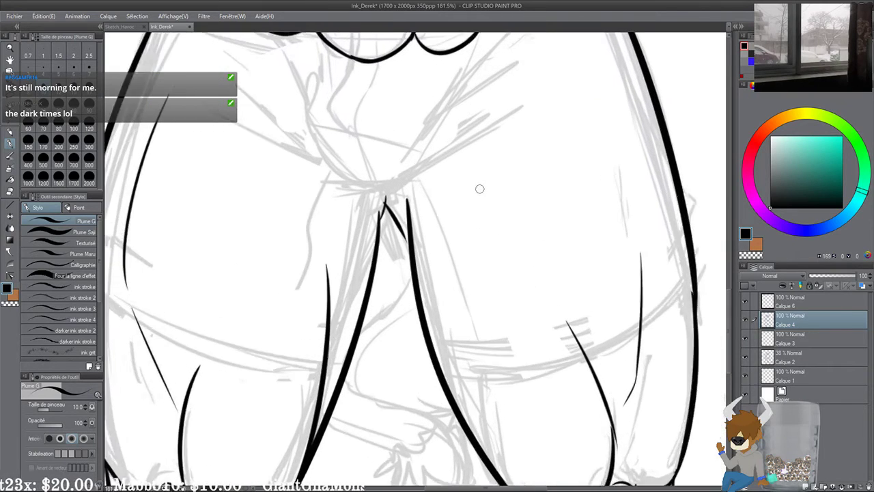
pyautogui.moveTo(404, 153); pyautogui.dragTo(444, 261)
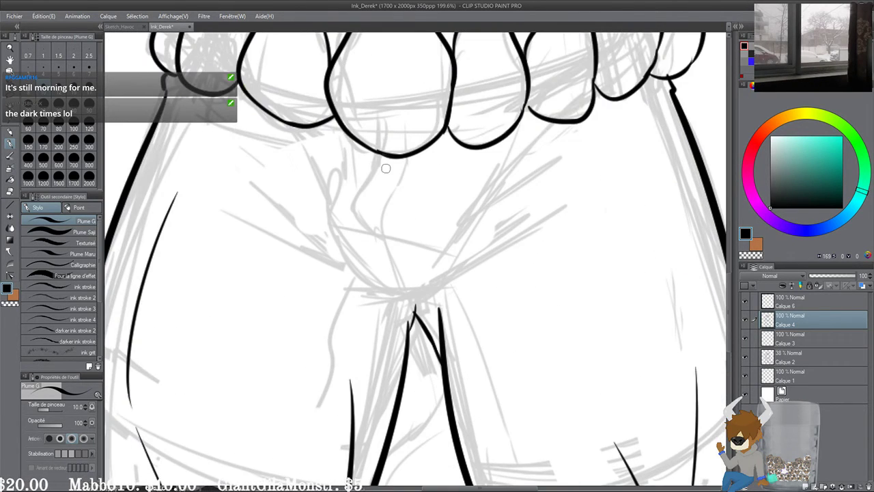
pyautogui.scroll(-2, 385, 168)
pyautogui.moveTo(354, 152)
pyautogui.mouseDown()
pyautogui.moveTo(375, 239)
pyautogui.moveTo(402, 250)
pyautogui.moveTo(521, 150)
pyautogui.mouseUp()
pyautogui.hotkey('ctrl', 'z')
pyautogui.moveTo(431, 235); pyautogui.dragTo(519, 166)
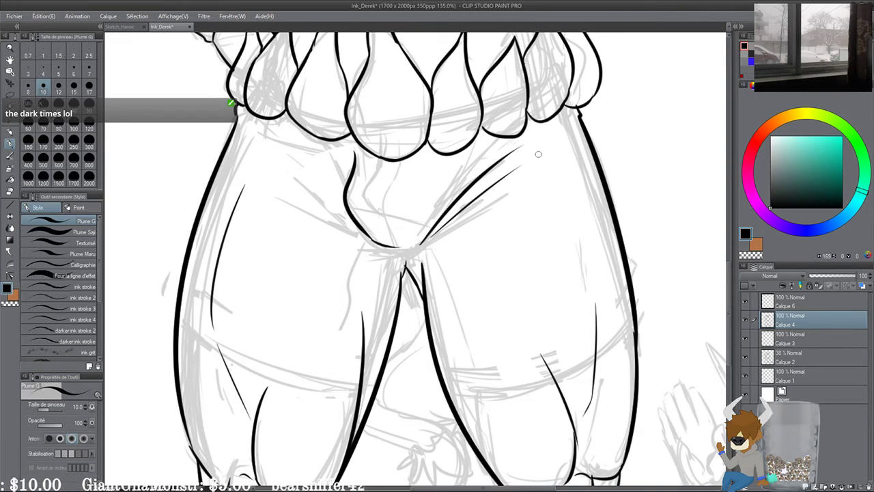
# Step: Add the remaining thin fold lines radiating from the crotch toward both hips
pyautogui.moveTo(465, 198); pyautogui.dragTo(513, 165)
pyautogui.moveTo(448, 227); pyautogui.dragTo(507, 252)
pyautogui.moveTo(379, 177); pyautogui.dragTo(403, 223)
pyautogui.moveTo(415, 255); pyautogui.dragTo(341, 198)
pyautogui.moveTo(436, 272)
pyautogui.mouseDown()
pyautogui.moveTo(436, 207)
pyautogui.moveTo(468, 178)
pyautogui.mouseUp()
pyautogui.hotkey('ctrl', 'z')
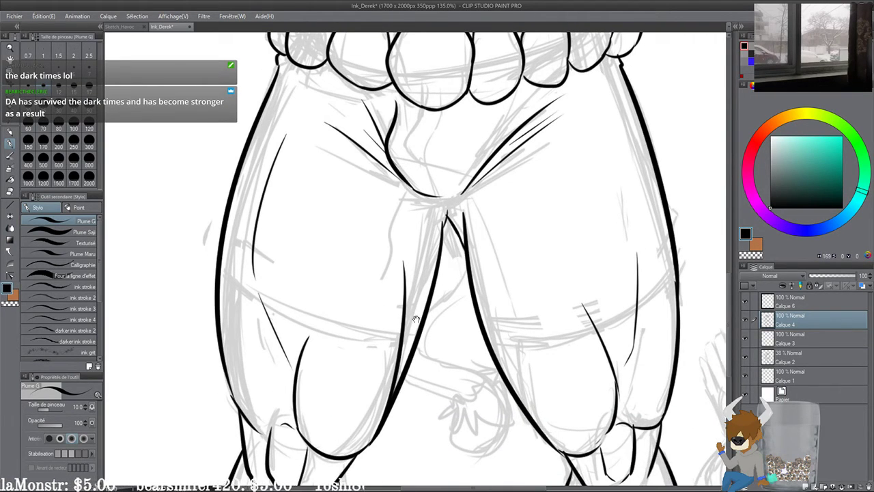
# Step: Ink the curved shorts hem across the left-hand thigh, slightly above the sketched line
pyautogui.moveTo(362, 275); pyautogui.dragTo(405, 206)
pyautogui.moveTo(264, 207); pyautogui.dragTo(457, 268)
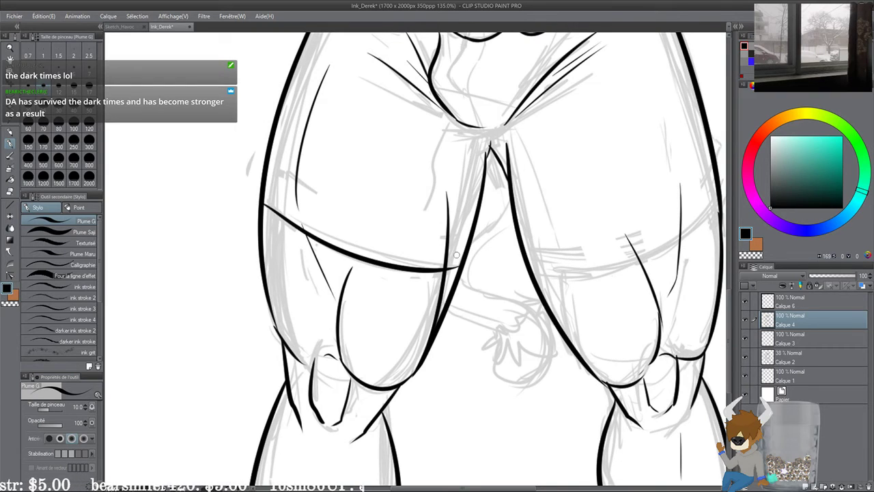
pyautogui.hotkey('ctrl', 'z')
pyautogui.moveTo(265, 204); pyautogui.dragTo(459, 266)
pyautogui.hotkey('ctrl', 'z')
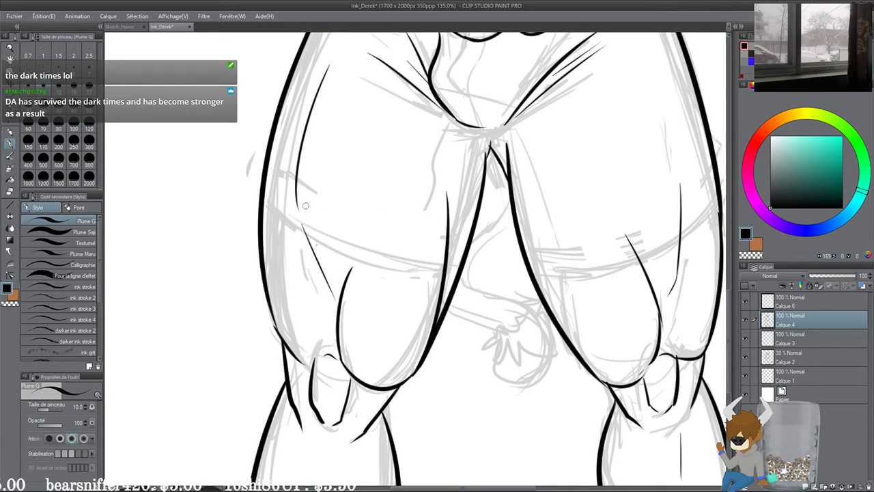
pyautogui.moveTo(265, 196)
pyautogui.mouseDown()
pyautogui.moveTo(295, 217)
pyautogui.moveTo(454, 261)
pyautogui.mouseUp()
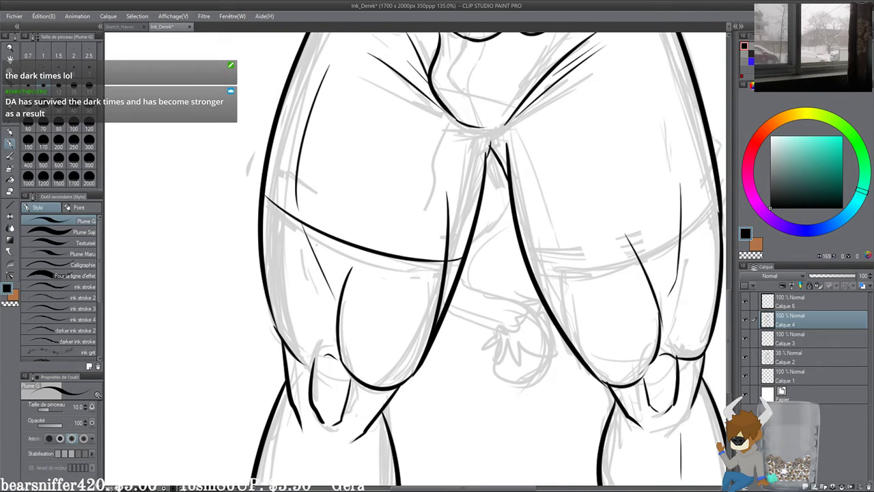
# Step: Ink the curved shorts hem across the right-hand thigh from its inner edge to its outer edge
pyautogui.moveTo(561, 239); pyautogui.dragTo(428, 246)
pyautogui.moveTo(395, 273)
pyautogui.mouseDown()
pyautogui.moveTo(578, 208)
pyautogui.moveTo(550, 233)
pyautogui.mouseUp()
pyautogui.hotkey('ctrl', 'z')
pyautogui.moveTo(585, 206); pyautogui.dragTo(542, 237)
pyautogui.hotkey('ctrl', 'z')
pyautogui.moveTo(586, 203); pyautogui.dragTo(548, 235)
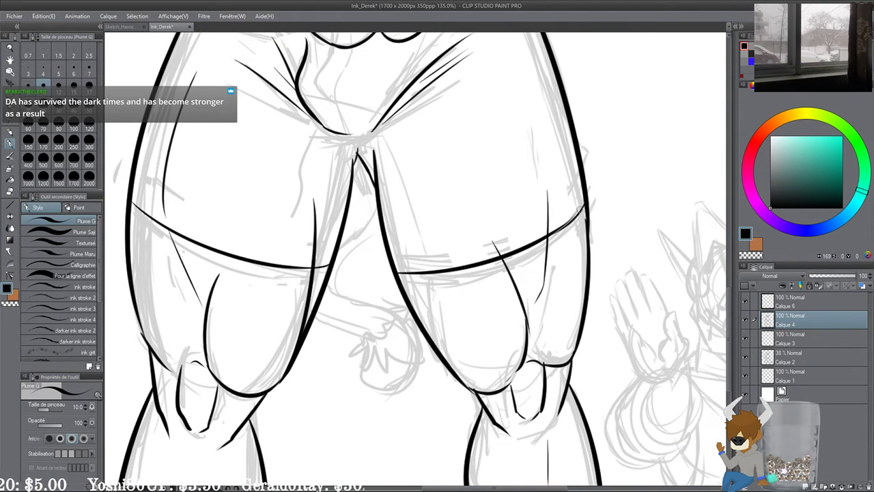
pyautogui.hotkey('ctrl', 'z')
pyautogui.moveTo(585, 204); pyautogui.dragTo(555, 232)
pyautogui.moveTo(469, 269); pyautogui.dragTo(518, 290)
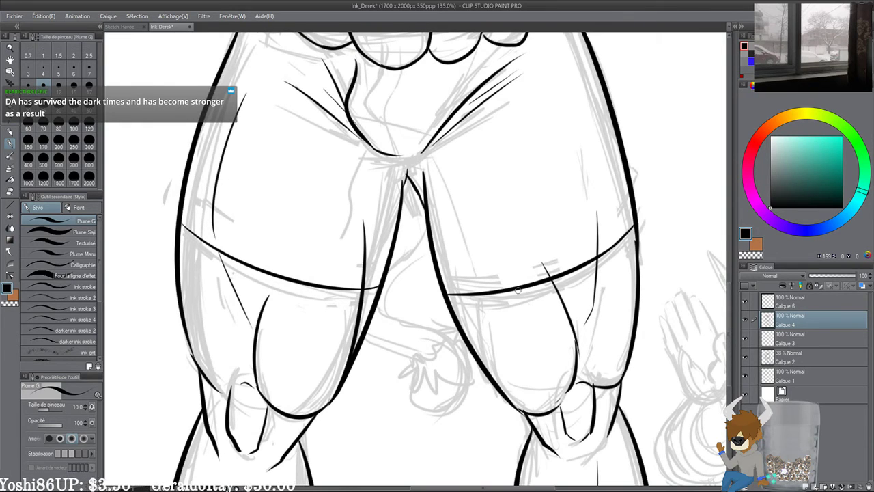
pyautogui.scroll(3, 423, 208)
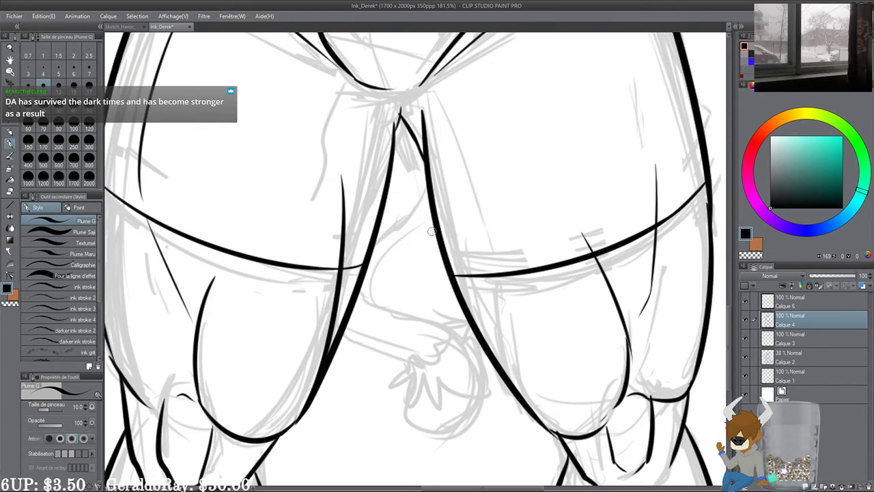
pyautogui.moveTo(431, 205); pyautogui.dragTo(381, 305)
pyautogui.hotkey('ctrl', 'z')
pyautogui.moveTo(430, 210); pyautogui.dragTo(381, 308)
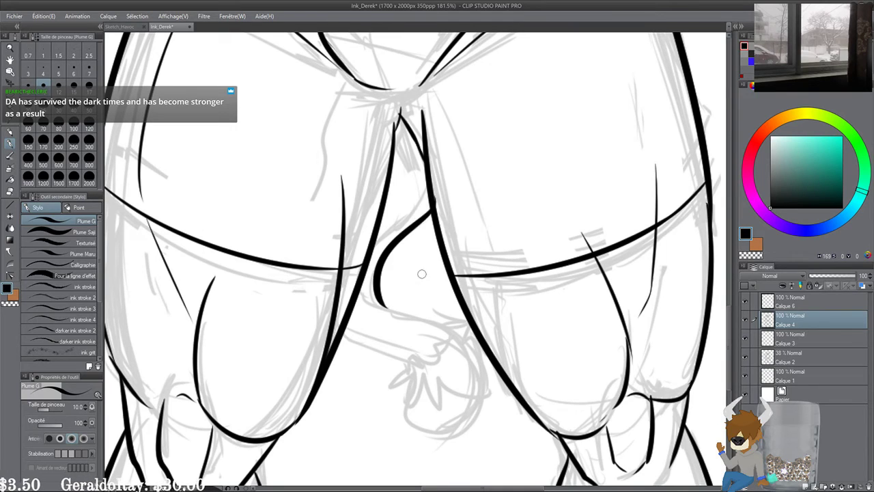
pyautogui.hotkey('ctrl', 'z')
# Step: Set the brush size to 7 and ink the tail's curve emerging from the right-hand thigh's inner edge
pyautogui.click(88, 68)
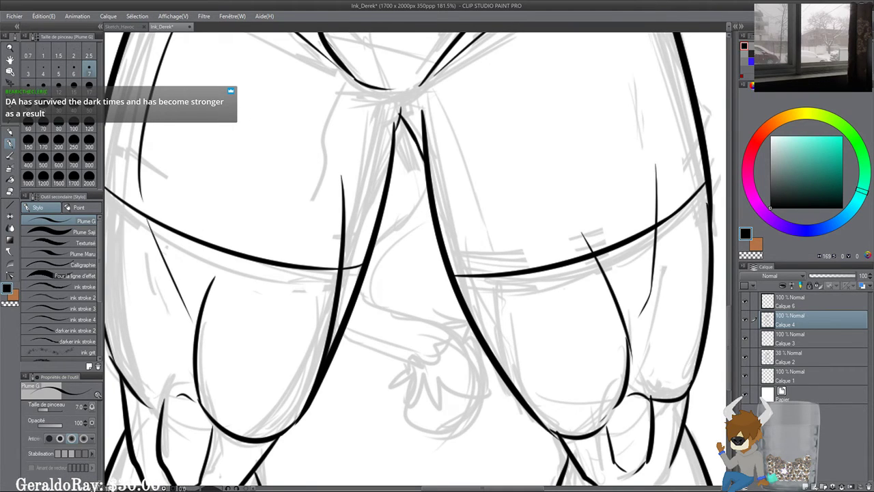
pyautogui.moveTo(415, 258); pyautogui.dragTo(427, 226)
pyautogui.moveTo(444, 183)
pyautogui.mouseDown()
pyautogui.moveTo(402, 214)
pyautogui.moveTo(408, 273)
pyautogui.moveTo(434, 191)
pyautogui.moveTo(408, 276)
pyautogui.mouseUp()
pyautogui.hotkey('ctrl', 'z')
pyautogui.hotkey('ctrl', 'z')
pyautogui.moveTo(444, 180); pyautogui.dragTo(381, 274)
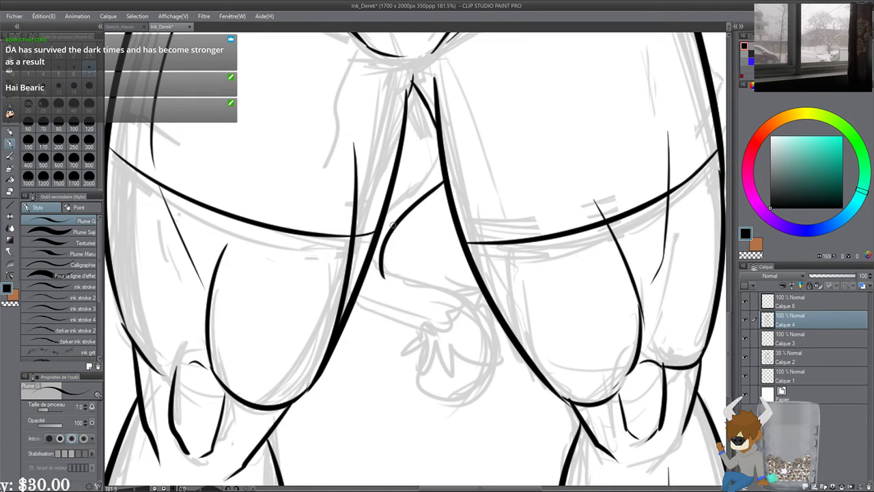
# Step: Ink the short arc of the tail's opposite edge against the left-hand thigh's inner line
pyautogui.moveTo(403, 147); pyautogui.dragTo(383, 187)
pyautogui.hotkey('ctrl', 'z')
pyautogui.moveTo(406, 128); pyautogui.dragTo(383, 202)
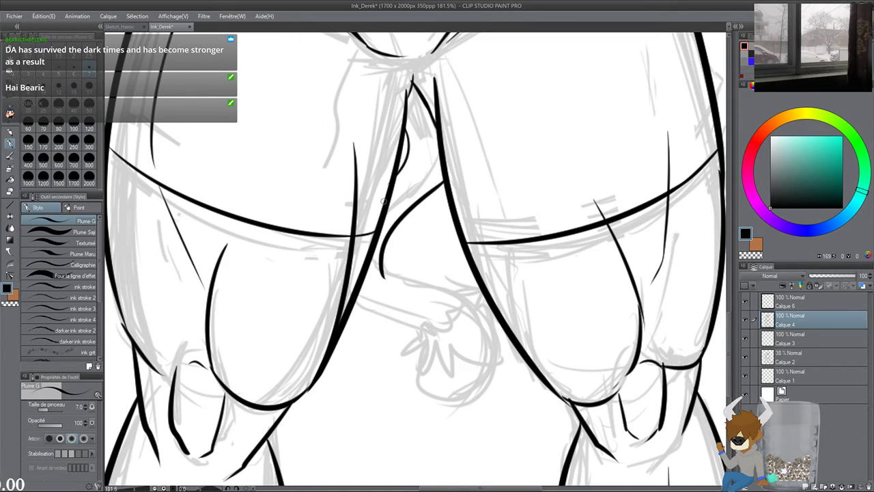
# Step: Ink the tail end's upper and lower edges leading to the tuft, and clean up the overshooting line at its bend
pyautogui.moveTo(409, 334); pyautogui.dragTo(421, 313)
pyautogui.scroll(2, 464, 297)
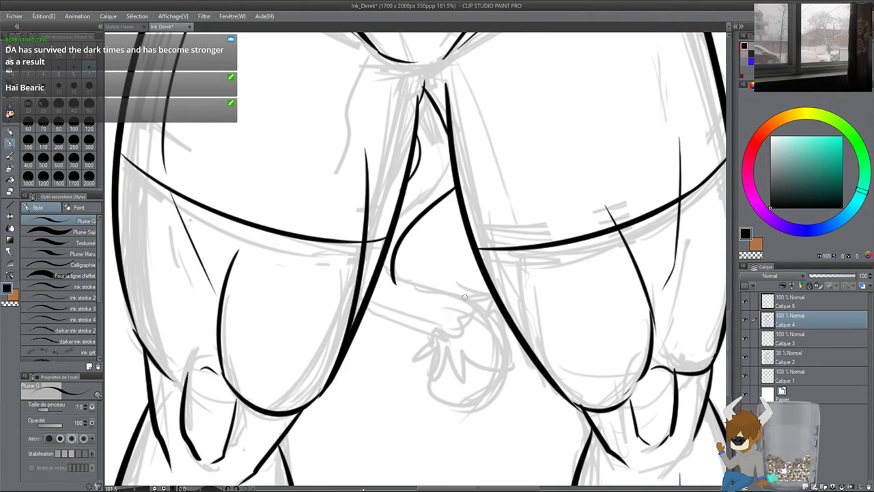
pyautogui.scroll(3, 379, 210)
pyautogui.moveTo(448, 356); pyautogui.dragTo(434, 318)
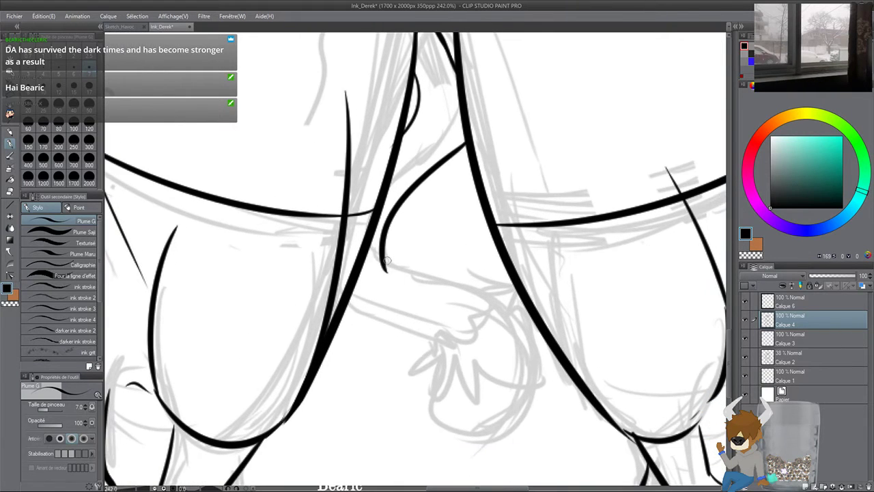
pyautogui.moveTo(387, 257); pyautogui.dragTo(501, 310)
pyautogui.hotkey('ctrl', 'z')
pyautogui.moveTo(385, 252); pyautogui.dragTo(502, 309)
pyautogui.moveTo(468, 342); pyautogui.dragTo(464, 330)
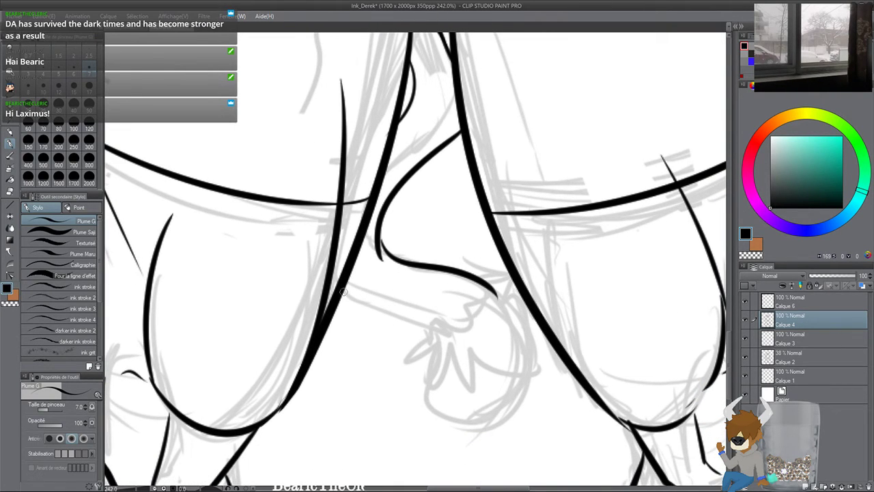
pyautogui.moveTo(346, 284)
pyautogui.mouseDown()
pyautogui.moveTo(433, 327)
pyautogui.moveTo(418, 320)
pyautogui.mouseUp()
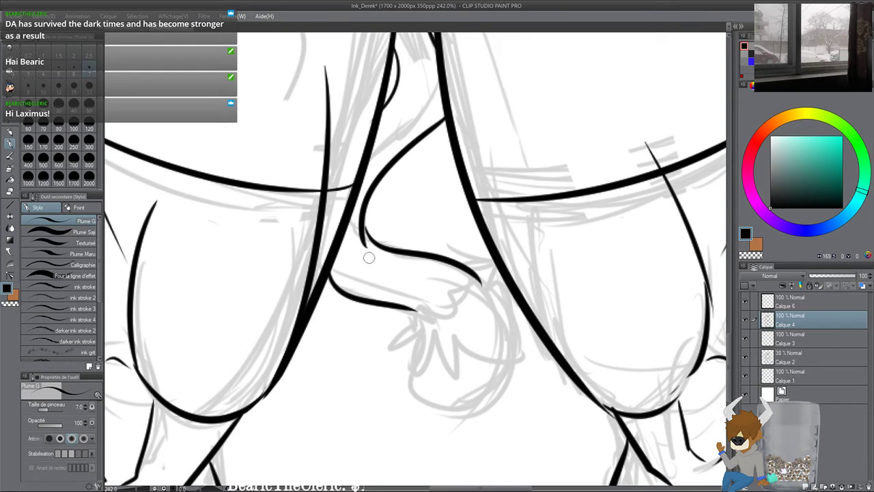
pyautogui.moveTo(357, 235); pyautogui.dragTo(363, 243)
pyautogui.hotkey('ctrl', 'z')
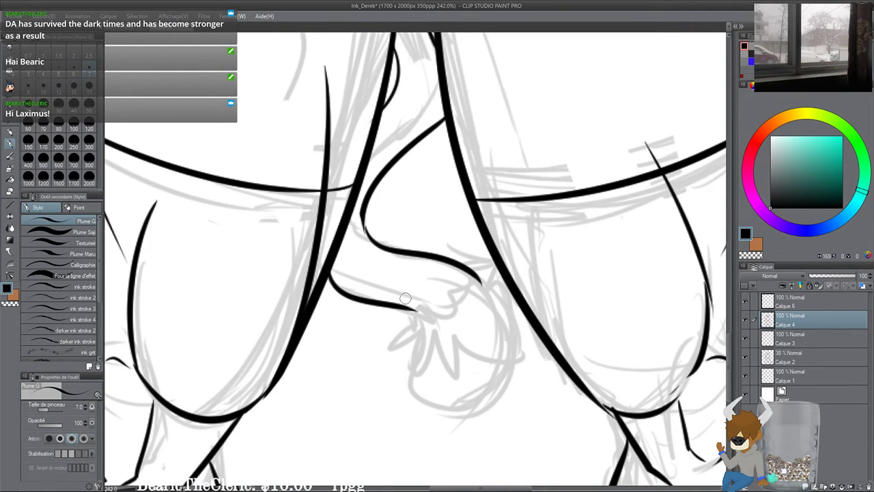
# Step: Ink the zigzag fur edge across the tail's end and the jagged strands around the tuft
pyautogui.moveTo(461, 315)
pyautogui.mouseDown()
pyautogui.moveTo(463, 302)
pyautogui.moveTo(442, 289)
pyautogui.moveTo(489, 259)
pyautogui.moveTo(486, 241)
pyautogui.moveTo(494, 238)
pyautogui.mouseUp()
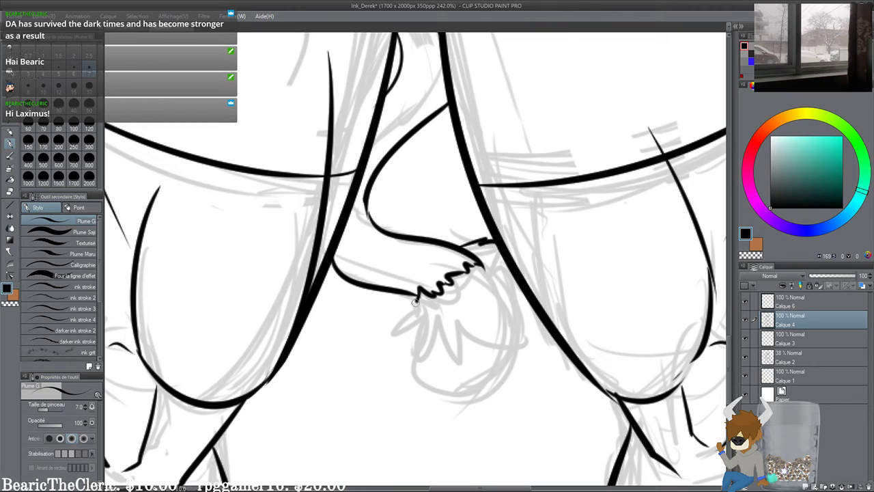
pyautogui.moveTo(414, 301)
pyautogui.mouseDown()
pyautogui.moveTo(395, 327)
pyautogui.moveTo(502, 348)
pyautogui.mouseUp()
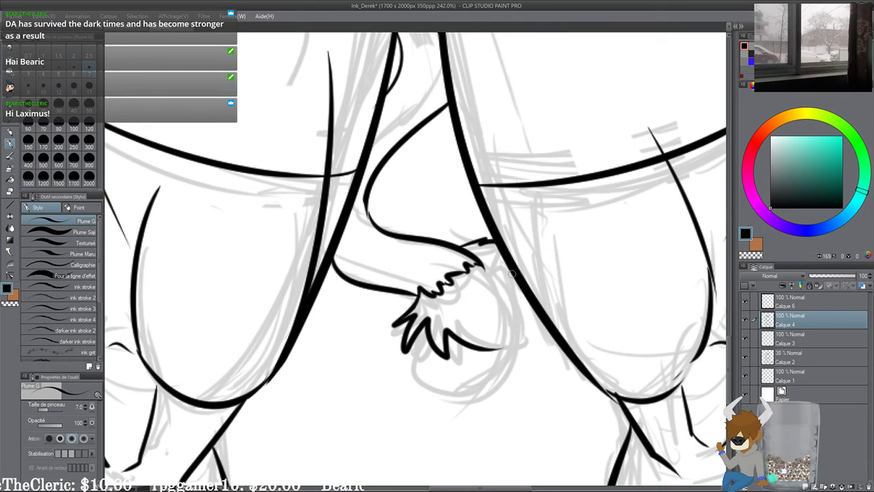
pyautogui.moveTo(511, 274)
pyautogui.mouseDown()
pyautogui.moveTo(519, 319)
pyautogui.moveTo(500, 348)
pyautogui.mouseUp()
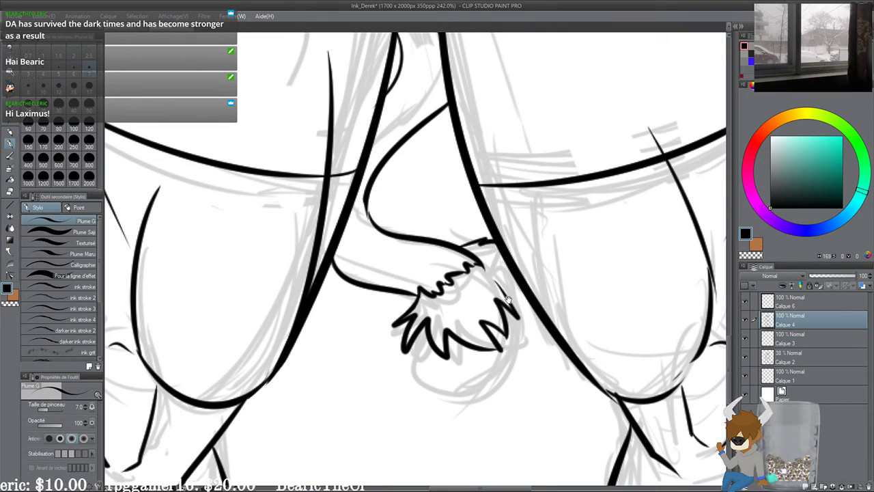
pyautogui.scroll(-1, 514, 245)
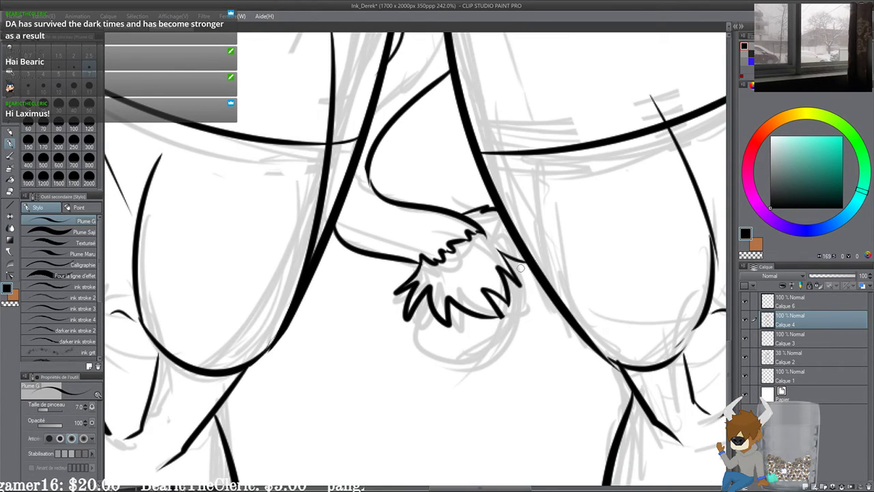
# Step: Ink the rounded outline of the tail tuft's tip from both sides of the jagged strands to its lower edge
pyautogui.moveTo(520, 268); pyautogui.dragTo(508, 352)
pyautogui.moveTo(428, 294); pyautogui.dragTo(450, 362)
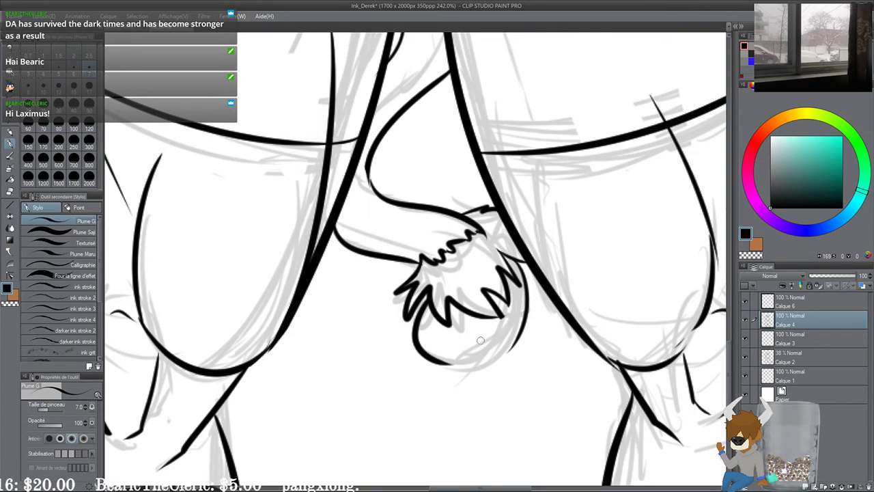
pyautogui.moveTo(517, 342); pyautogui.dragTo(456, 368)
pyautogui.hotkey('ctrl', 'z')
pyautogui.scroll(-2, 462, 355)
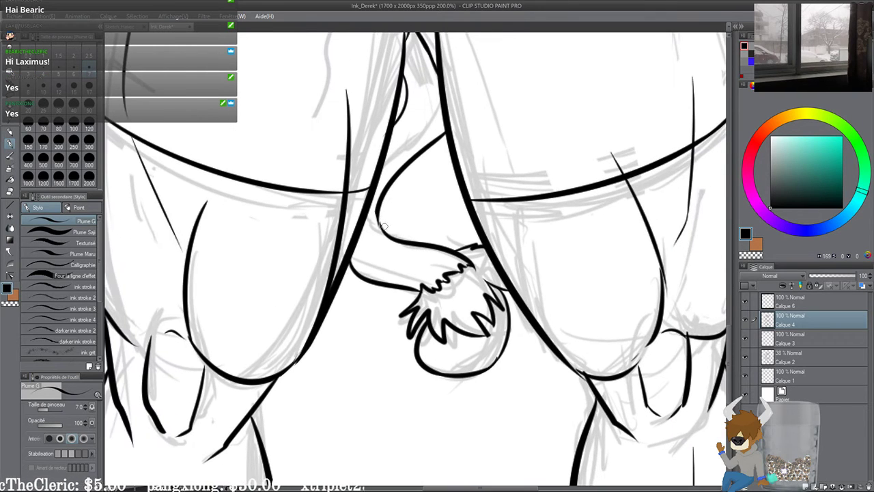
# Step: Ink a thin fold line on the shorts beneath the waist trim, beside the left-hand crotch crease
pyautogui.scroll(3, 418, 192)
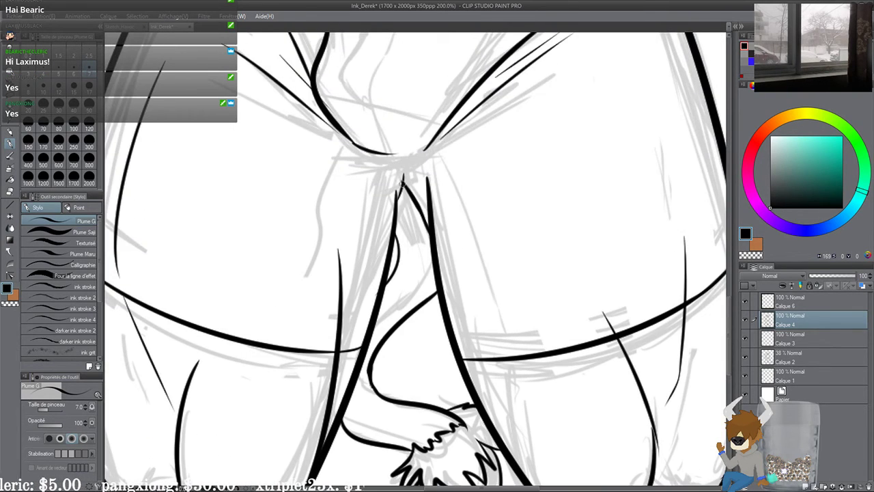
pyautogui.scroll(4, 403, 181)
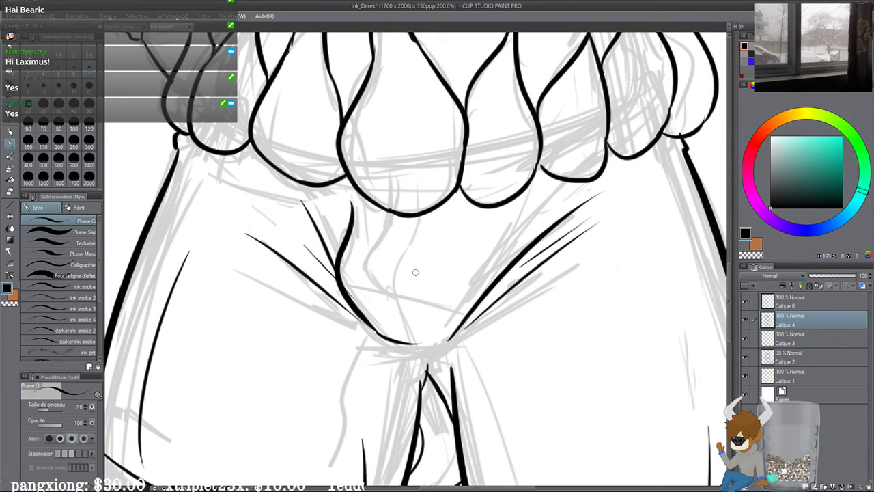
pyautogui.scroll(1, 415, 273)
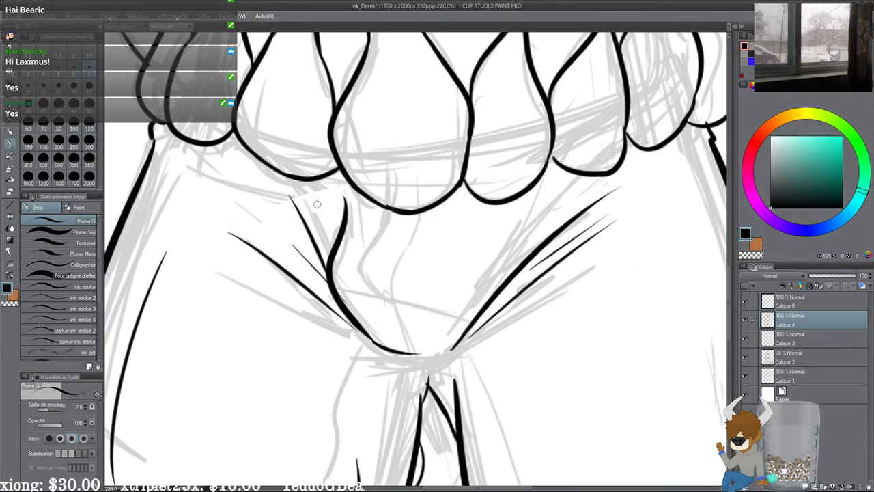
pyautogui.moveTo(317, 190)
pyautogui.mouseDown()
pyautogui.moveTo(328, 256)
pyautogui.moveTo(330, 208)
pyautogui.mouseUp()
pyautogui.scroll(-2, 329, 207)
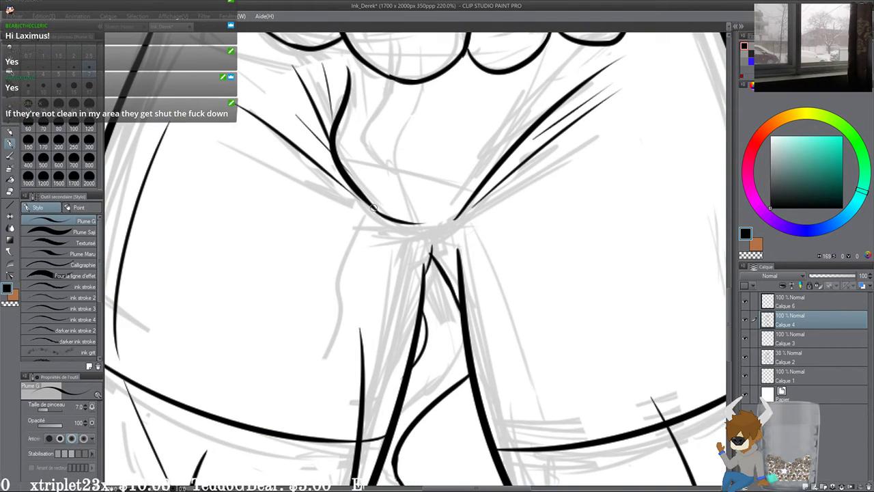
# Step: Ink the crotch's lower curve between the two creases and the short inner-thigh edges descending from its ends
pyautogui.moveTo(376, 212); pyautogui.dragTo(412, 251)
pyautogui.scroll(3, 375, 212)
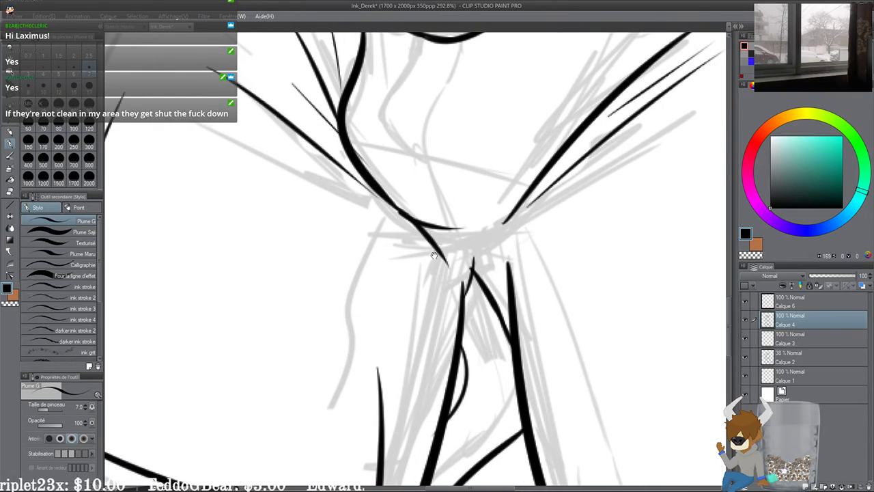
pyautogui.moveTo(402, 221)
pyautogui.mouseDown()
pyautogui.moveTo(482, 226)
pyautogui.moveTo(511, 204)
pyautogui.mouseUp()
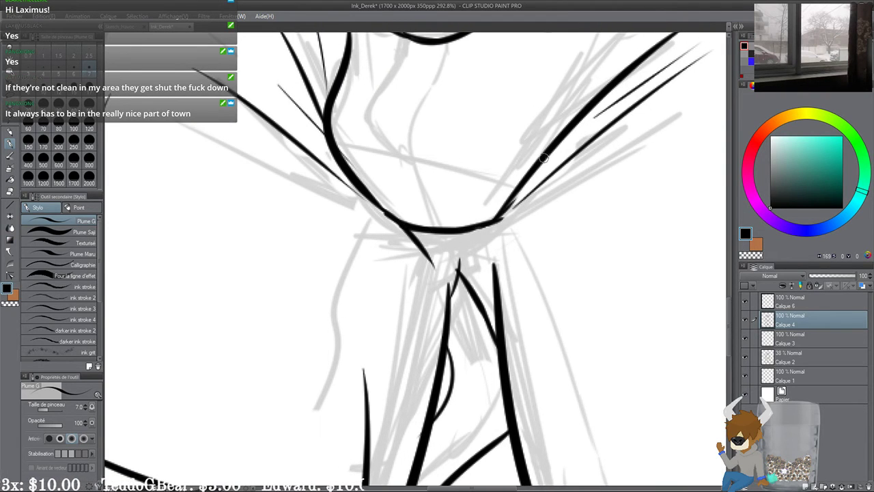
pyautogui.moveTo(543, 158)
pyautogui.mouseDown()
pyautogui.moveTo(472, 233)
pyautogui.moveTo(487, 249)
pyautogui.mouseUp()
pyautogui.moveTo(508, 206); pyautogui.dragTo(481, 260)
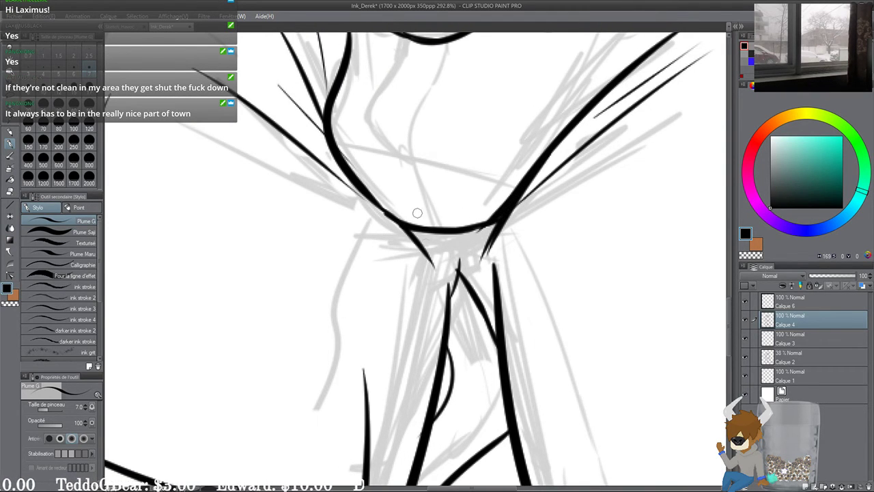
# Step: Fill the gap below the crotch curve between the inner thighs with solid black shadow
pyautogui.moveTo(412, 236); pyautogui.dragTo(439, 285)
pyautogui.moveTo(426, 251); pyautogui.dragTo(446, 304)
pyautogui.moveTo(445, 271)
pyautogui.mouseDown()
pyautogui.moveTo(452, 281)
pyautogui.moveTo(459, 239)
pyautogui.moveTo(440, 268)
pyautogui.moveTo(414, 231)
pyautogui.moveTo(469, 232)
pyautogui.moveTo(435, 250)
pyautogui.moveTo(446, 253)
pyautogui.moveTo(460, 239)
pyautogui.moveTo(418, 237)
pyautogui.moveTo(494, 330)
pyautogui.moveTo(470, 280)
pyautogui.moveTo(493, 315)
pyautogui.moveTo(471, 248)
pyautogui.moveTo(487, 225)
pyautogui.moveTo(490, 291)
pyautogui.mouseUp()
pyautogui.moveTo(433, 272)
pyautogui.mouseDown()
pyautogui.moveTo(443, 254)
pyautogui.moveTo(451, 318)
pyautogui.mouseUp()
pyautogui.moveTo(444, 259); pyautogui.dragTo(450, 314)
pyautogui.moveTo(442, 244); pyautogui.dragTo(454, 304)
# Step: Ink tapered crease lines radiating from the black crotch shadow onto both thighs
pyautogui.moveTo(447, 266); pyautogui.dragTo(426, 300)
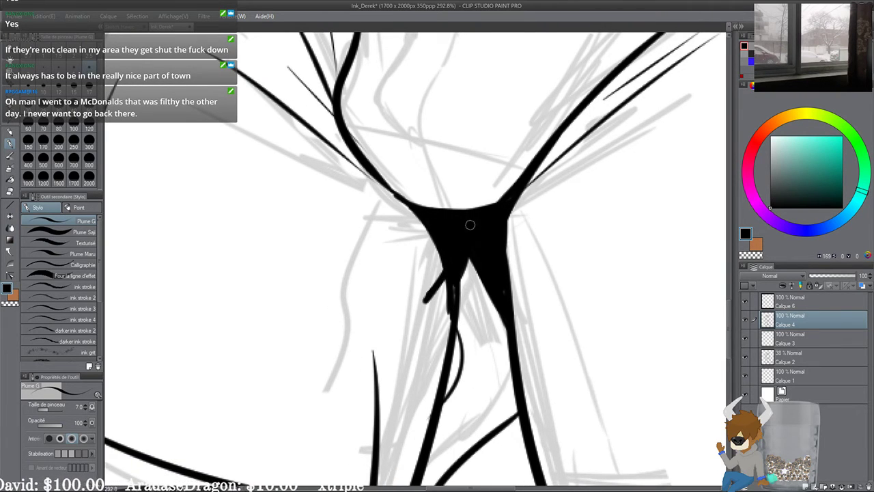
pyautogui.moveTo(457, 265); pyautogui.dragTo(559, 243)
pyautogui.moveTo(546, 203); pyautogui.dragTo(385, 210)
pyautogui.moveTo(646, 188)
pyautogui.mouseDown()
pyautogui.moveTo(485, 261)
pyautogui.moveTo(566, 217)
pyautogui.mouseUp()
pyautogui.moveTo(445, 270); pyautogui.dragTo(537, 248)
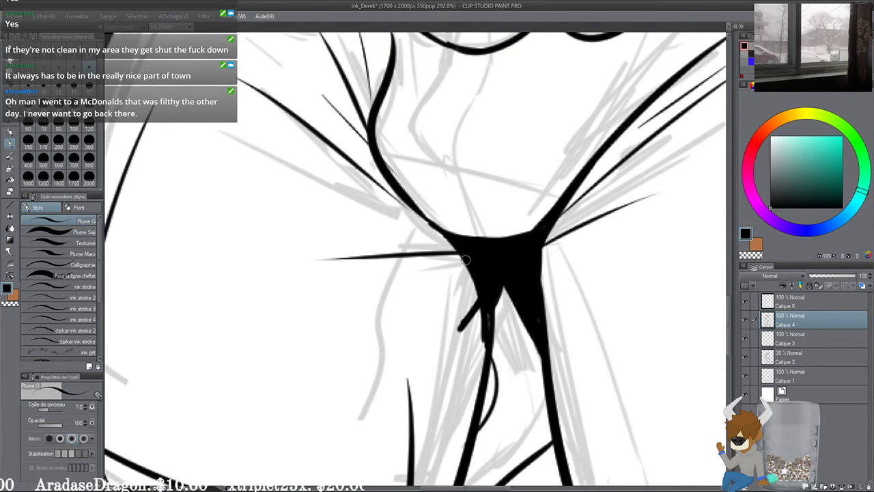
pyautogui.moveTo(467, 266)
pyautogui.mouseDown()
pyautogui.moveTo(415, 320)
pyautogui.moveTo(482, 253)
pyautogui.moveTo(451, 280)
pyautogui.moveTo(467, 261)
pyautogui.mouseUp()
pyautogui.moveTo(426, 332)
pyautogui.mouseDown()
pyautogui.moveTo(471, 254)
pyautogui.moveTo(423, 345)
pyautogui.mouseUp()
pyautogui.moveTo(460, 276); pyautogui.dragTo(419, 350)
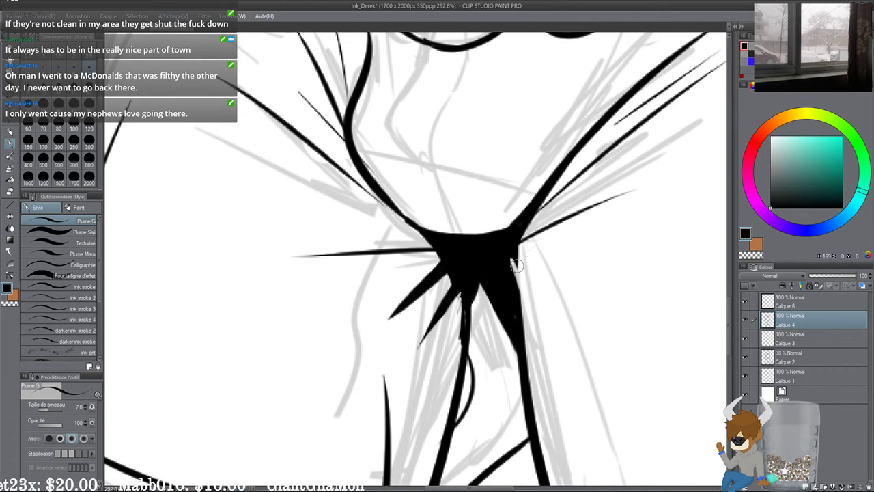
# Step: Examine the whole inked figure from the raised hand down to the tail and legs
pyautogui.scroll(-8, 637, 478)
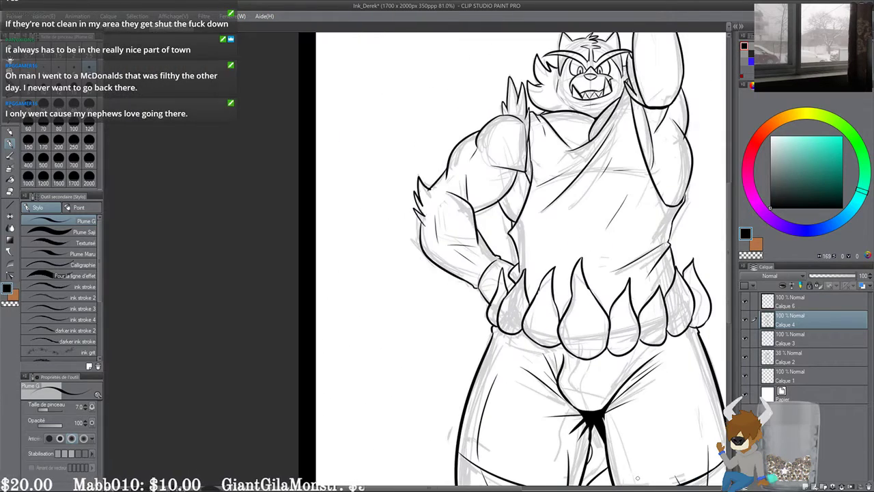
pyautogui.moveTo(533, 273); pyautogui.dragTo(432, 249)
pyautogui.moveTo(536, 122); pyautogui.dragTo(491, 291)
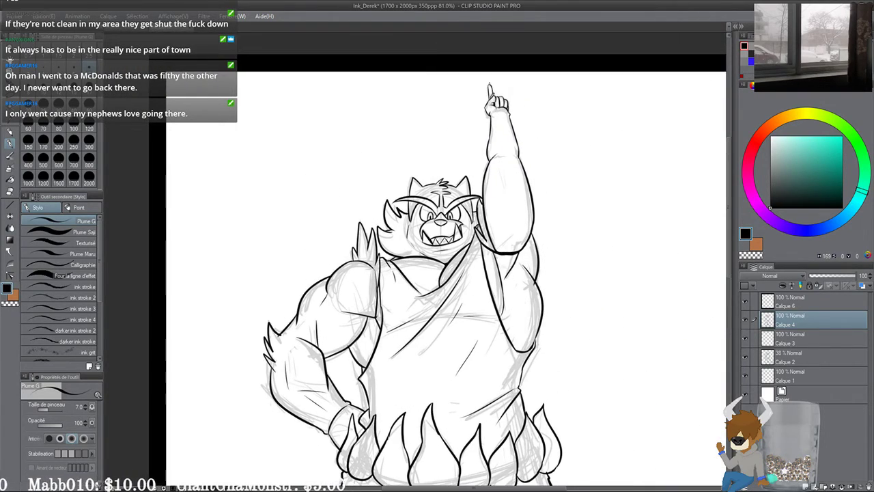
pyautogui.moveTo(443, 423); pyautogui.dragTo(438, 286)
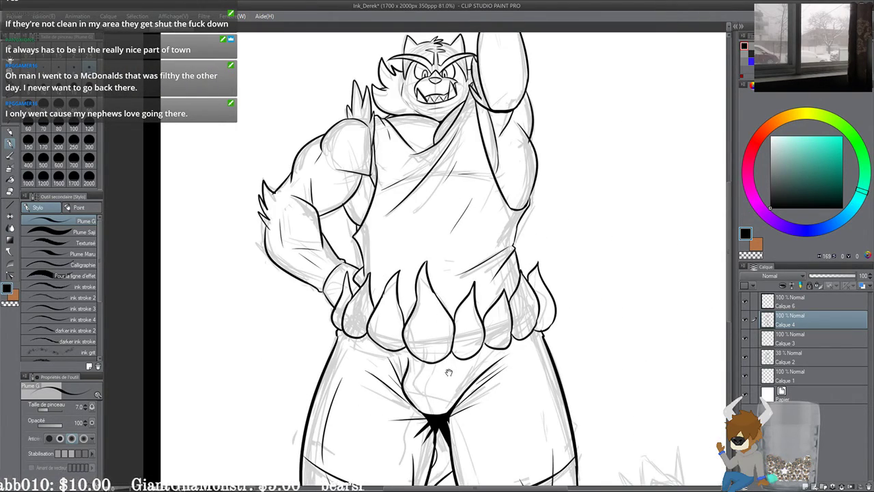
pyautogui.moveTo(449, 372); pyautogui.dragTo(451, 236)
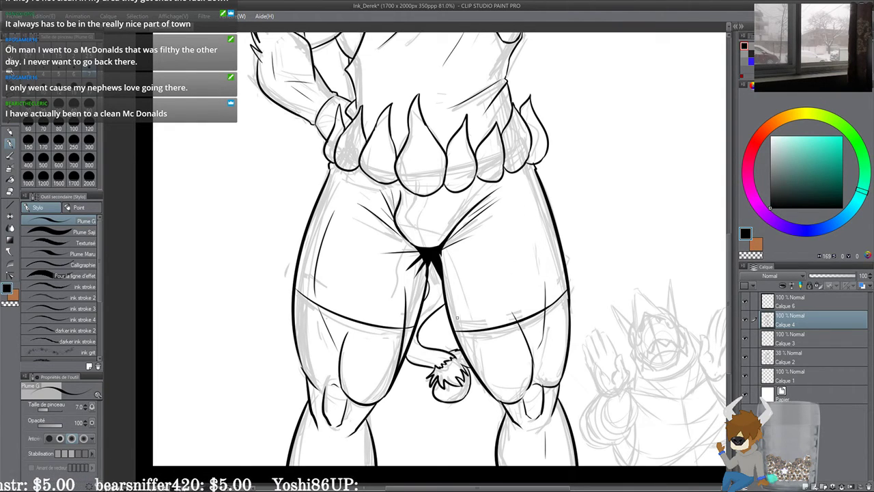
pyautogui.moveTo(548, 243)
pyautogui.mouseDown()
pyautogui.moveTo(545, 296)
pyautogui.moveTo(527, 329)
pyautogui.moveTo(568, 452)
pyautogui.mouseUp()
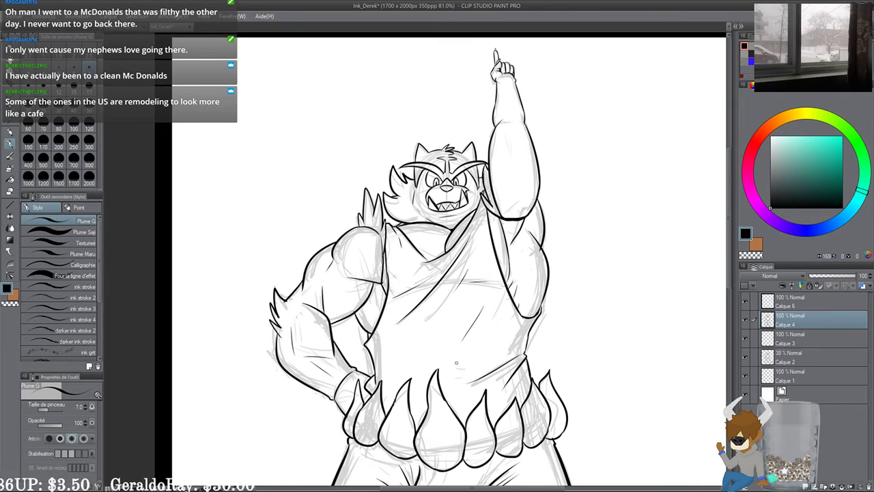
pyautogui.moveTo(456, 358); pyautogui.dragTo(437, 261)
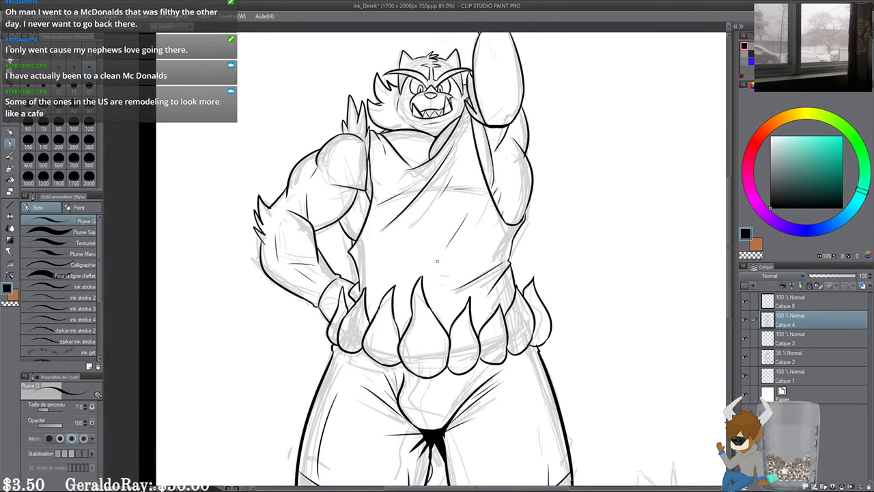
# Step: Fill a black shadow under the left-hand armpit beside the shirt and thicken the upper arm's lower line
pyautogui.scroll(7, 437, 261)
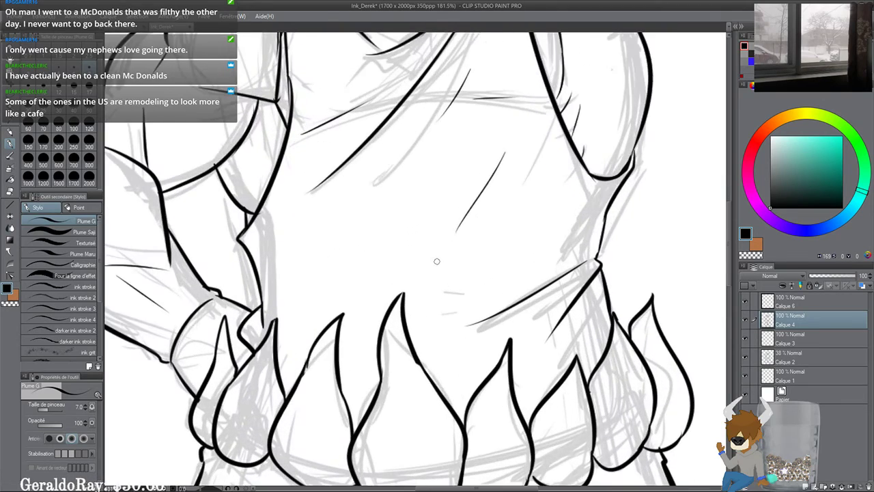
pyautogui.moveTo(248, 163); pyautogui.dragTo(310, 351)
pyautogui.scroll(2, 285, 334)
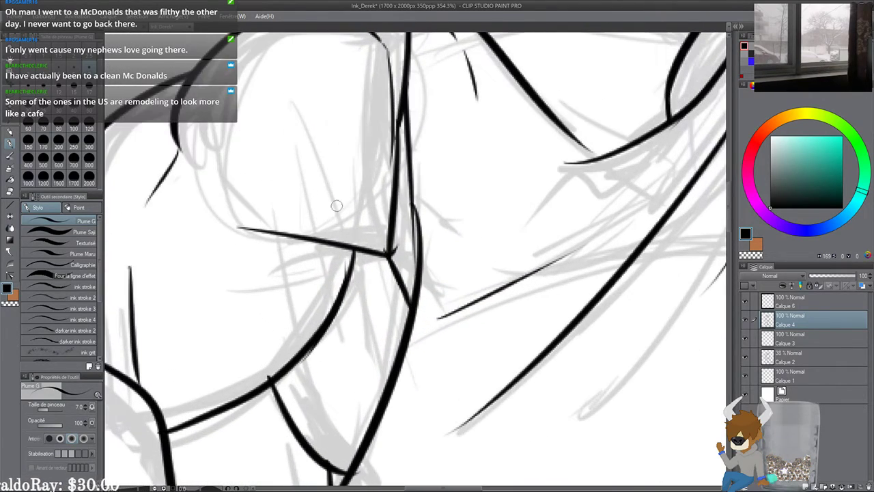
pyautogui.moveTo(348, 293)
pyautogui.mouseDown()
pyautogui.moveTo(393, 279)
pyautogui.moveTo(386, 260)
pyautogui.moveTo(358, 251)
pyautogui.moveTo(383, 272)
pyautogui.moveTo(360, 278)
pyautogui.moveTo(364, 267)
pyautogui.moveTo(322, 333)
pyautogui.mouseUp()
pyautogui.moveTo(373, 272)
pyautogui.mouseDown()
pyautogui.moveTo(405, 288)
pyautogui.moveTo(369, 286)
pyautogui.moveTo(390, 270)
pyautogui.moveTo(344, 282)
pyautogui.moveTo(378, 283)
pyautogui.moveTo(396, 306)
pyautogui.mouseUp()
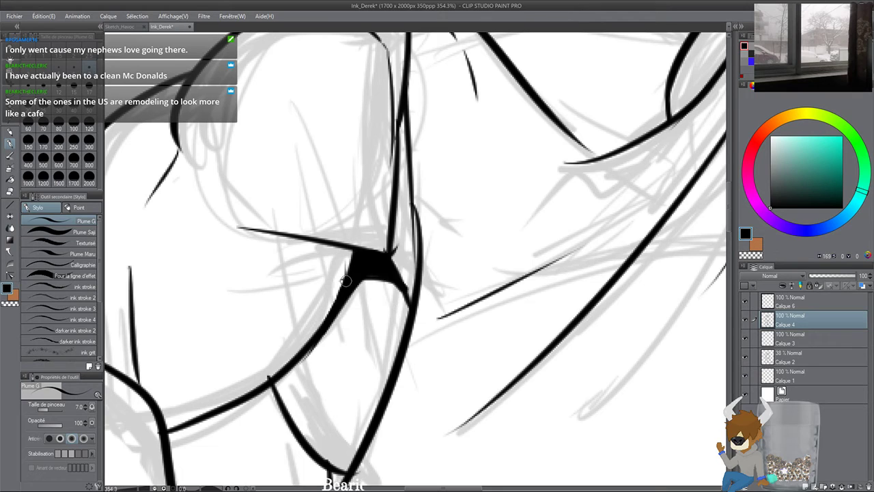
pyautogui.moveTo(347, 256); pyautogui.dragTo(333, 296)
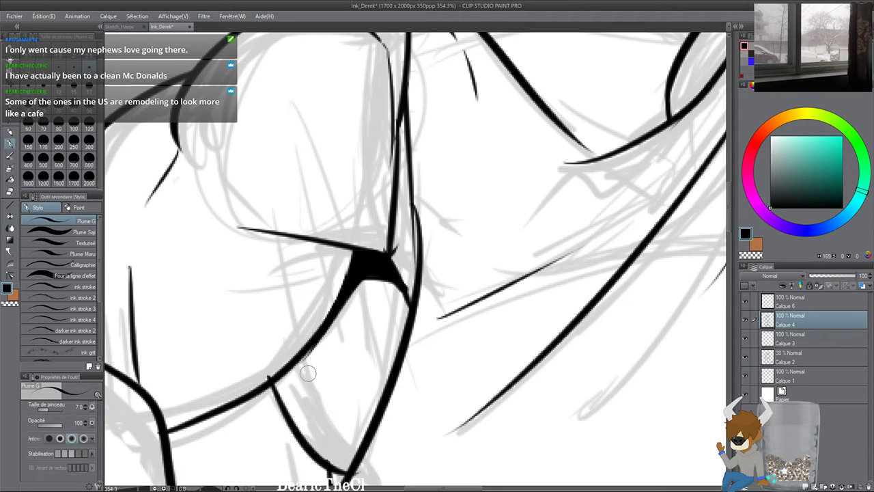
pyautogui.moveTo(340, 327); pyautogui.dragTo(277, 371)
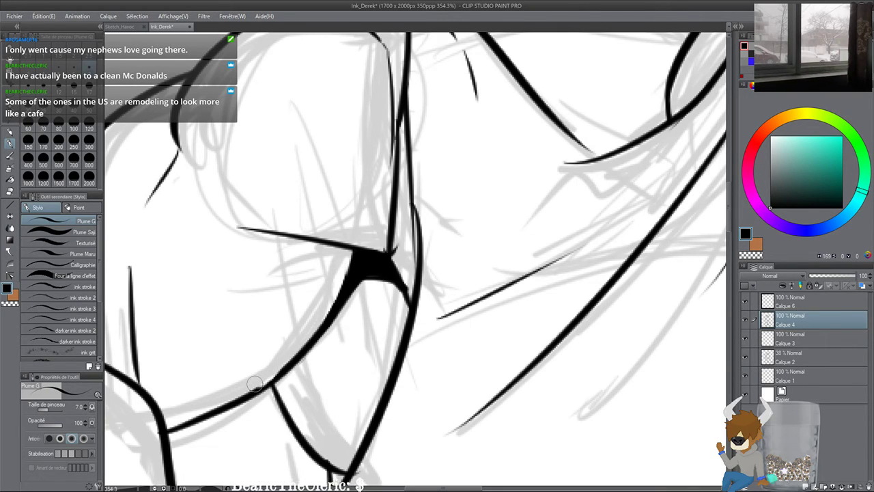
# Step: Fill the small gap where the left-hand arm line meets the torso in black, and thicken the raised arm's lower outer line
pyautogui.scroll(-2, 254, 384)
pyautogui.moveTo(322, 408); pyautogui.dragTo(306, 247)
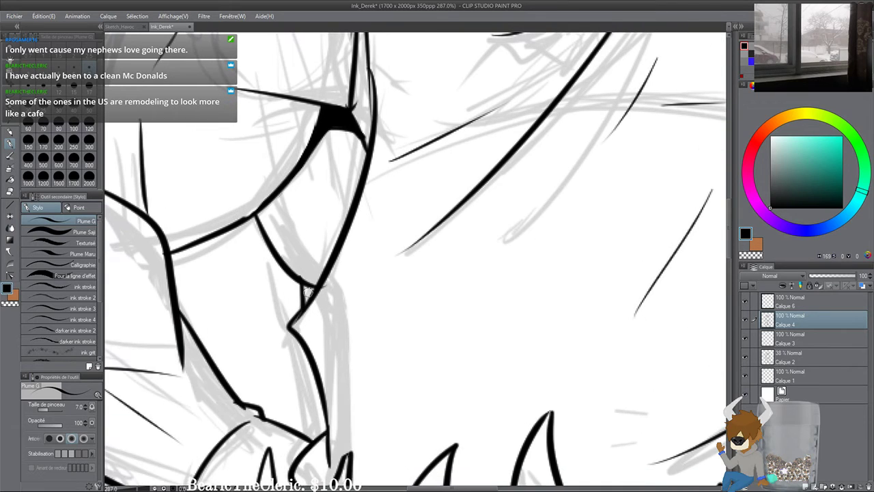
pyautogui.moveTo(308, 292); pyautogui.dragTo(290, 322)
pyautogui.moveTo(596, 260)
pyautogui.mouseDown()
pyautogui.moveTo(257, 243)
pyautogui.moveTo(165, 307)
pyautogui.mouseUp()
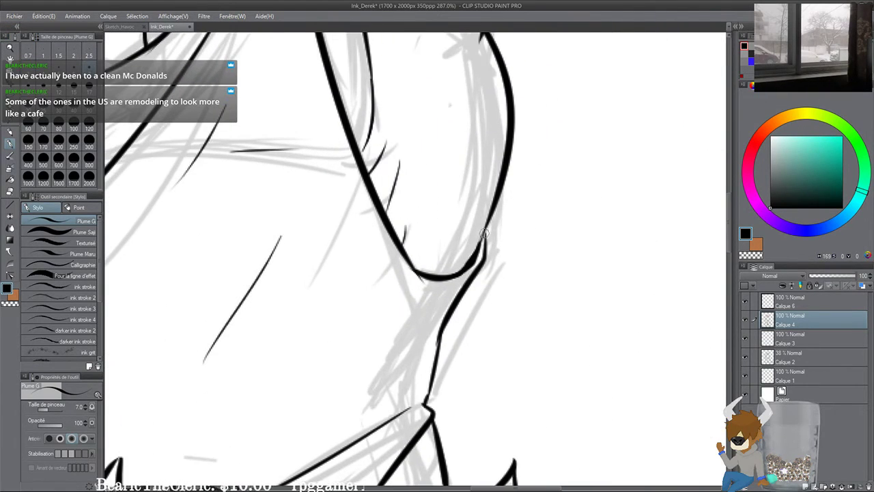
pyautogui.moveTo(486, 215)
pyautogui.mouseDown()
pyautogui.moveTo(469, 259)
pyautogui.moveTo(510, 138)
pyautogui.mouseUp()
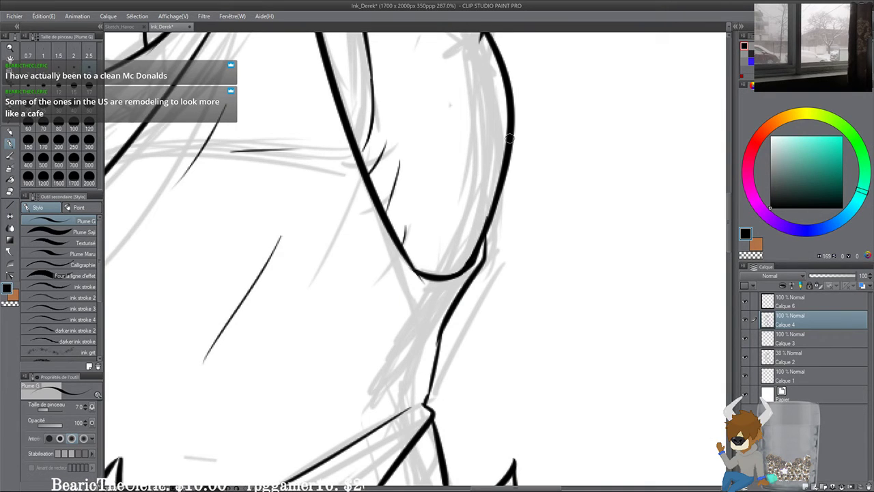
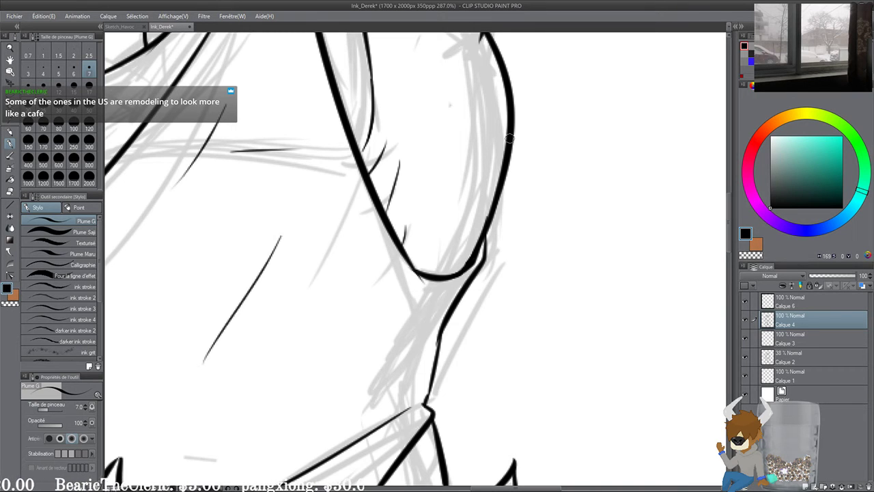
# Step: Ink short thin fold lines on the shirt's lower front above the flame trim and save the drawing
pyautogui.moveTo(348, 282); pyautogui.dragTo(402, 187)
pyautogui.scroll(-4, 385, 153)
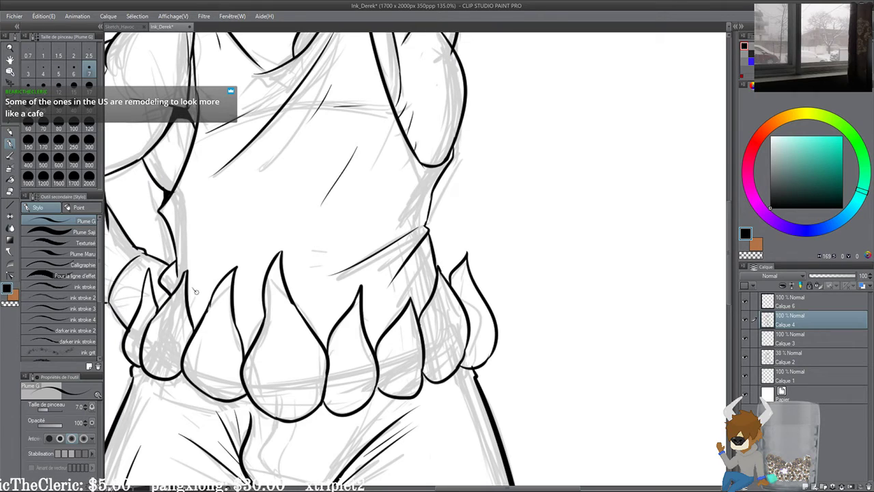
pyautogui.moveTo(211, 227); pyautogui.dragTo(248, 243)
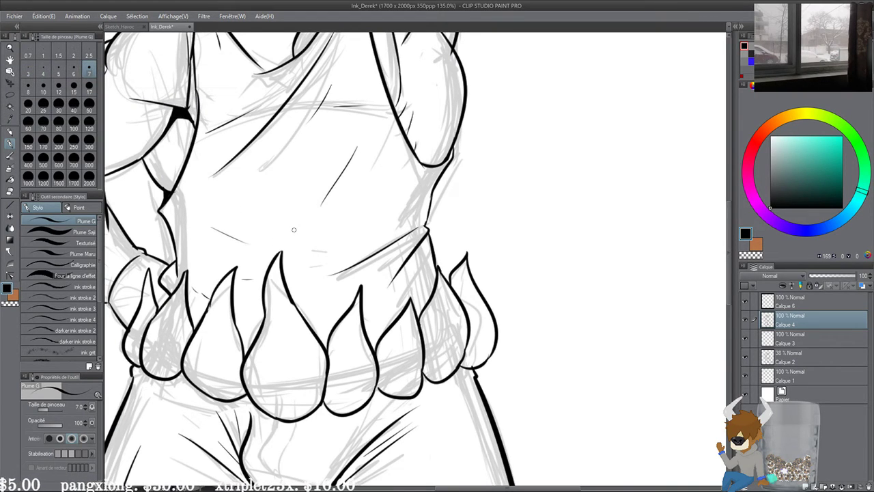
pyautogui.scroll(-5, 294, 230)
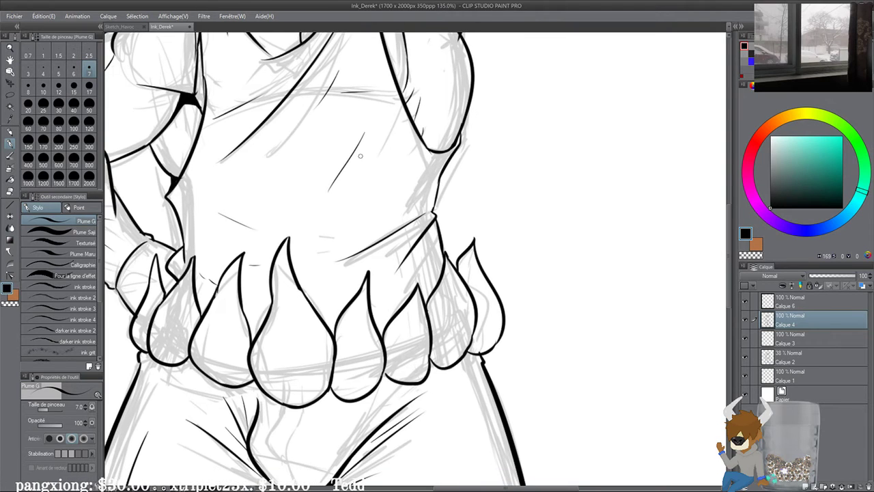
pyautogui.moveTo(296, 183); pyautogui.dragTo(332, 131)
pyautogui.hotkey('ctrl', 's')
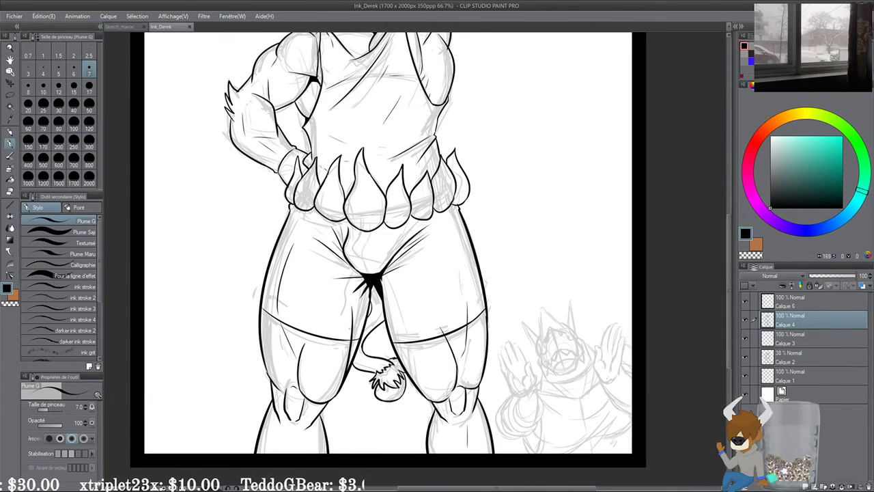
# Step: Touch up the inked forehead marking just below the large figure's hair tuft
pyautogui.moveTo(331, 169); pyautogui.dragTo(320, 289)
pyautogui.moveTo(414, 166); pyautogui.dragTo(445, 357)
pyautogui.scroll(11, 387, 322)
pyautogui.scroll(9, 388, 323)
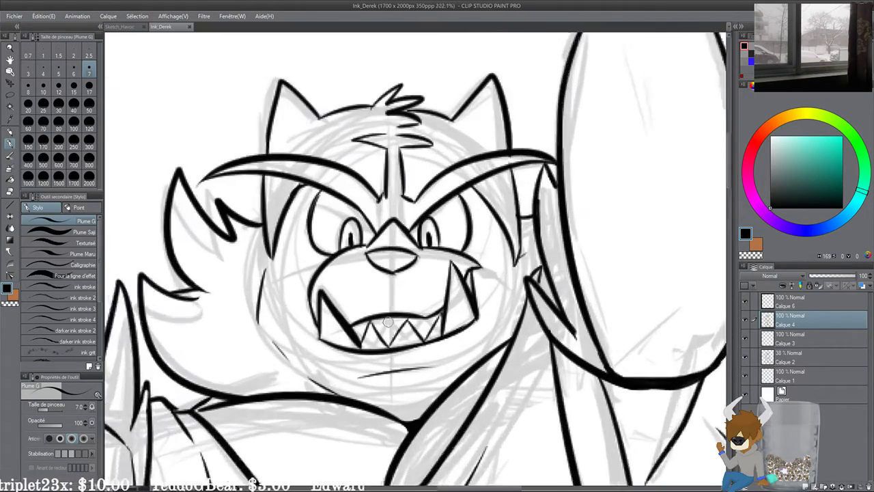
pyautogui.moveTo(285, 159); pyautogui.dragTo(265, 336)
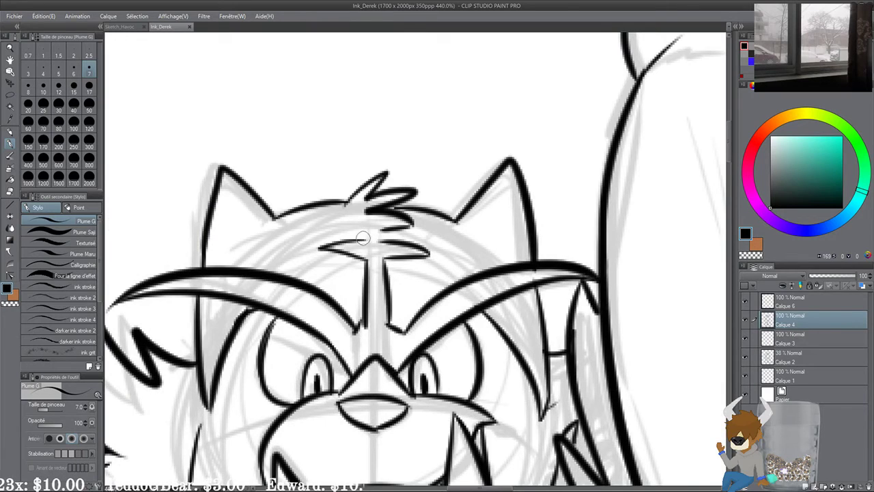
pyautogui.moveTo(364, 239)
pyautogui.mouseDown()
pyautogui.moveTo(365, 223)
pyautogui.moveTo(382, 243)
pyautogui.moveTo(381, 230)
pyautogui.moveTo(401, 228)
pyautogui.mouseUp()
pyautogui.scroll(-6, 327, 168)
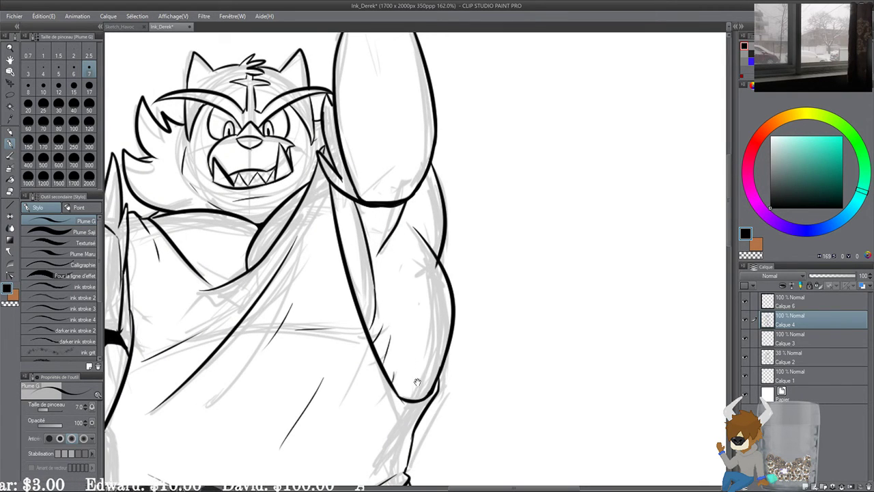
# Step: Ink the small horned character's mask outline from the pointed top down both sides with thick angular lines
pyautogui.moveTo(417, 382); pyautogui.dragTo(403, 193)
pyautogui.moveTo(416, 416); pyautogui.dragTo(368, 62)
pyautogui.moveTo(417, 359); pyautogui.dragTo(397, 222)
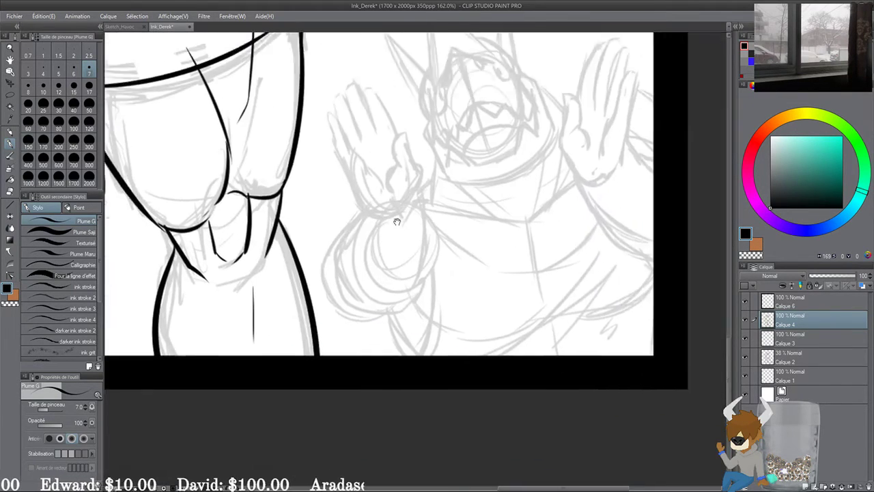
pyautogui.moveTo(519, 177); pyautogui.dragTo(398, 324)
pyautogui.scroll(6, 398, 324)
pyautogui.moveTo(320, 262); pyautogui.dragTo(365, 398)
pyautogui.scroll(1, 352, 405)
pyautogui.moveTo(305, 244); pyautogui.dragTo(317, 255)
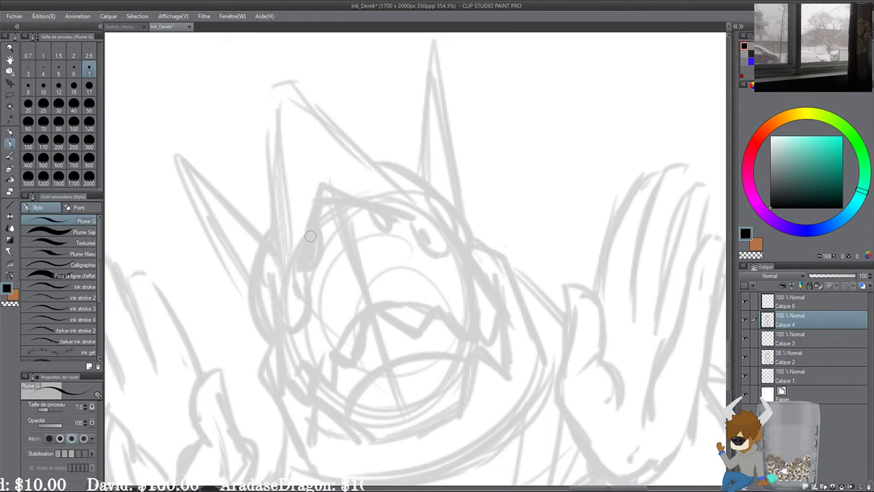
pyautogui.moveTo(316, 188); pyautogui.dragTo(271, 340)
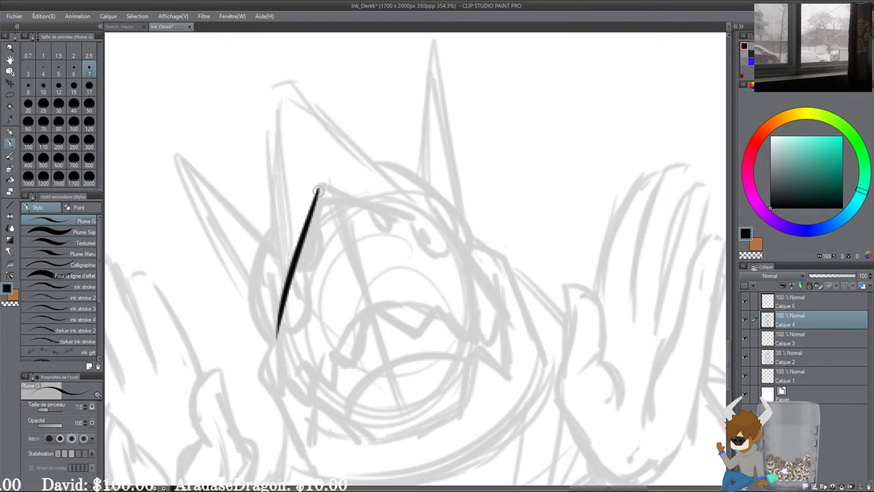
pyautogui.moveTo(318, 190)
pyautogui.mouseDown()
pyautogui.moveTo(415, 211)
pyautogui.moveTo(467, 244)
pyautogui.moveTo(498, 294)
pyautogui.mouseUp()
pyautogui.hotkey('ctrl', 'z')
pyautogui.hotkey('ctrl', 'y')
pyautogui.moveTo(277, 325)
pyautogui.mouseDown()
pyautogui.moveTo(297, 382)
pyautogui.moveTo(271, 293)
pyautogui.mouseUp()
pyautogui.moveTo(346, 243); pyautogui.dragTo(328, 296)
pyautogui.hotkey('ctrl', 'z')
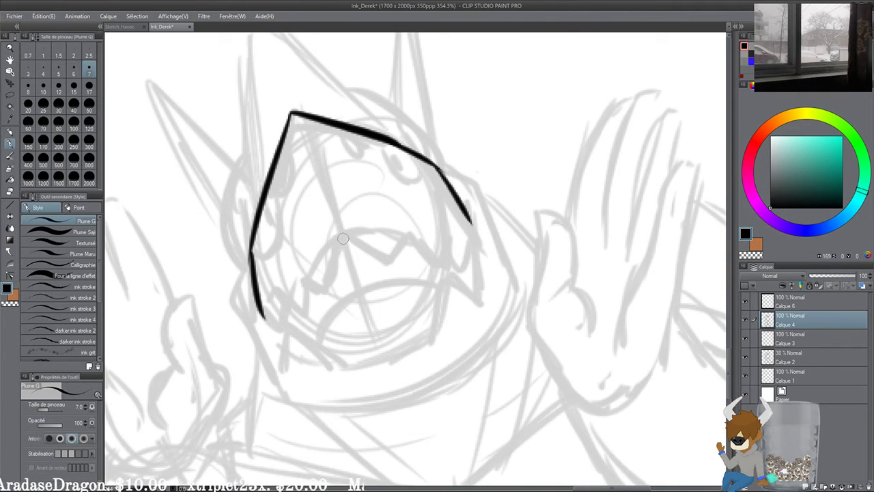
pyautogui.moveTo(345, 236)
pyautogui.mouseDown()
pyautogui.moveTo(322, 288)
pyautogui.moveTo(302, 299)
pyautogui.mouseUp()
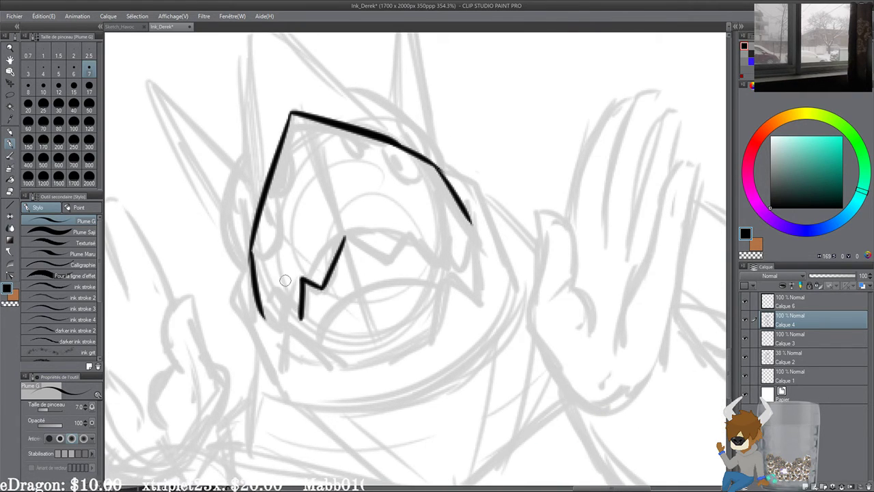
pyautogui.hotkey('ctrl', 'z')
pyautogui.hotkey('ctrl', 'z')
# Step: Ink the zigzag toothed lower edge of the small character's mask and add a thin parallel line inside it for thickness
pyautogui.moveTo(339, 238)
pyautogui.mouseDown()
pyautogui.moveTo(332, 282)
pyautogui.moveTo(305, 276)
pyautogui.moveTo(304, 310)
pyautogui.moveTo(282, 316)
pyautogui.moveTo(280, 303)
pyautogui.moveTo(277, 336)
pyautogui.moveTo(254, 293)
pyautogui.mouseUp()
pyautogui.moveTo(364, 224)
pyautogui.mouseDown()
pyautogui.moveTo(358, 230)
pyautogui.moveTo(380, 265)
pyautogui.moveTo(387, 239)
pyautogui.moveTo(418, 260)
pyautogui.moveTo(428, 239)
pyautogui.moveTo(456, 260)
pyautogui.moveTo(465, 222)
pyautogui.mouseUp()
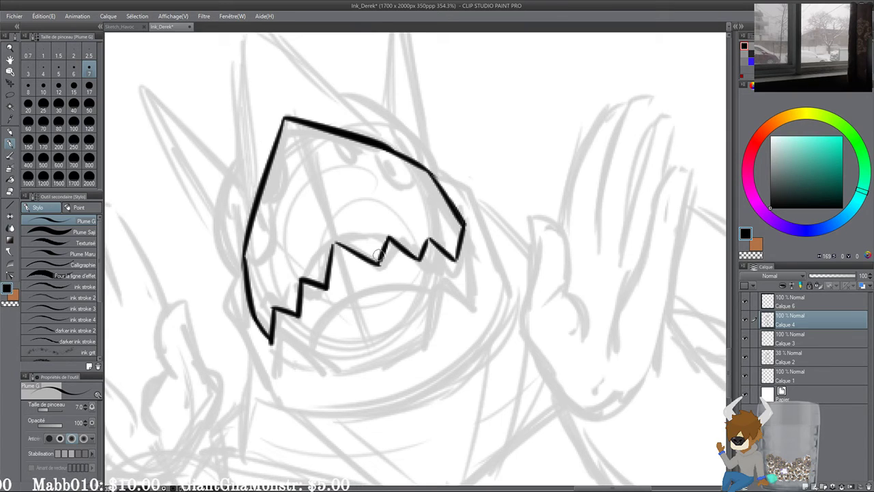
pyautogui.moveTo(334, 240); pyautogui.dragTo(329, 283)
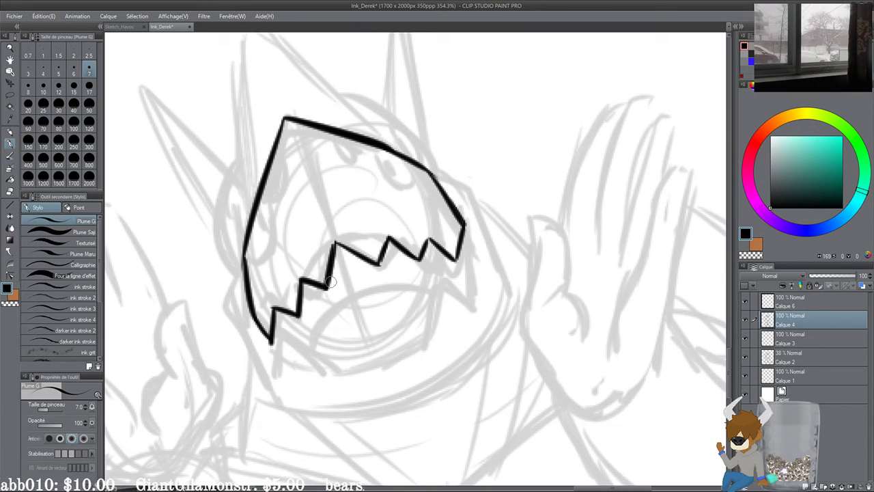
pyautogui.moveTo(338, 251)
pyautogui.mouseDown()
pyautogui.moveTo(376, 269)
pyautogui.moveTo(359, 253)
pyautogui.moveTo(341, 259)
pyautogui.moveTo(333, 287)
pyautogui.moveTo(292, 292)
pyautogui.moveTo(304, 281)
pyautogui.moveTo(307, 313)
pyautogui.moveTo(278, 330)
pyautogui.moveTo(276, 340)
pyautogui.moveTo(273, 307)
pyautogui.mouseUp()
pyautogui.moveTo(419, 259)
pyautogui.mouseDown()
pyautogui.moveTo(408, 261)
pyautogui.moveTo(442, 261)
pyautogui.mouseUp()
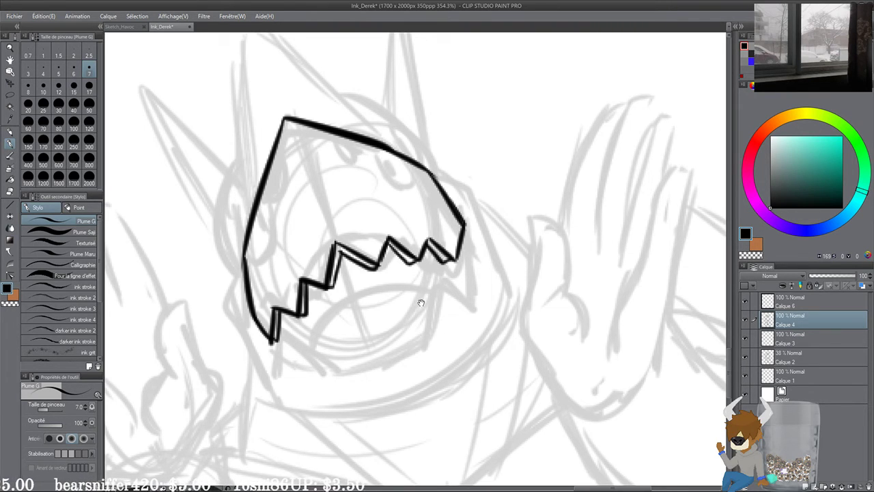
# Step: Ink the bottom edge of the mask's mouth opening, rising to a sharp point on the right-hand side
pyautogui.moveTo(405, 296); pyautogui.dragTo(426, 243)
pyautogui.moveTo(347, 308); pyautogui.dragTo(431, 283)
pyautogui.hotkey('ctrl', 'z')
pyautogui.moveTo(347, 297); pyautogui.dragTo(447, 254)
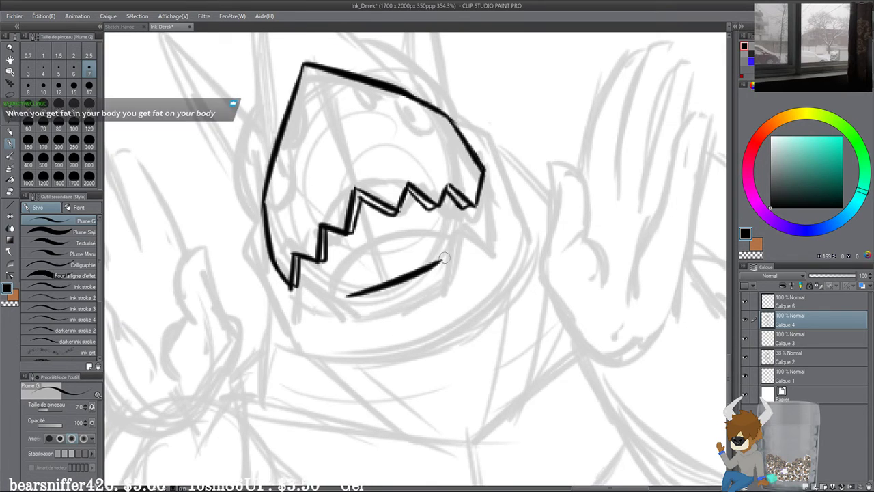
pyautogui.hotkey('ctrl', 'z')
pyautogui.moveTo(343, 298); pyautogui.dragTo(497, 250)
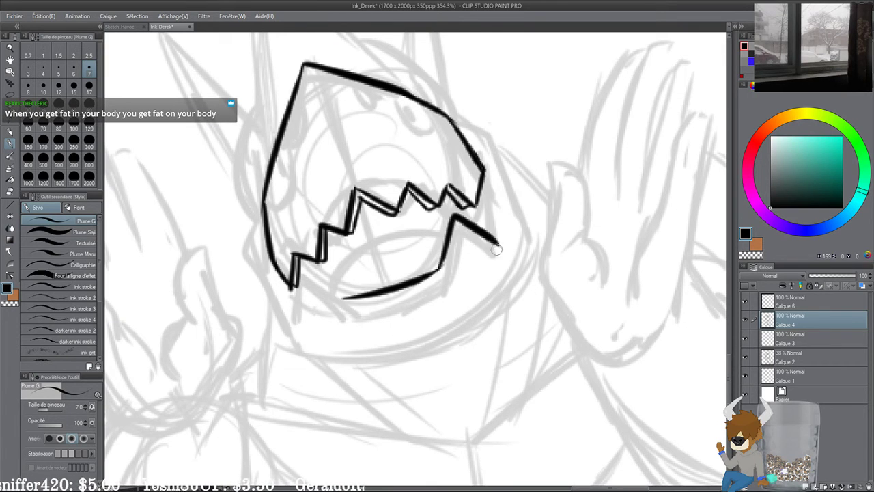
# Step: Add a thin inner edge line beside the right-hand jaw point and connect the jaw's outer corner to the upper mask
pyautogui.moveTo(452, 214); pyautogui.dragTo(439, 267)
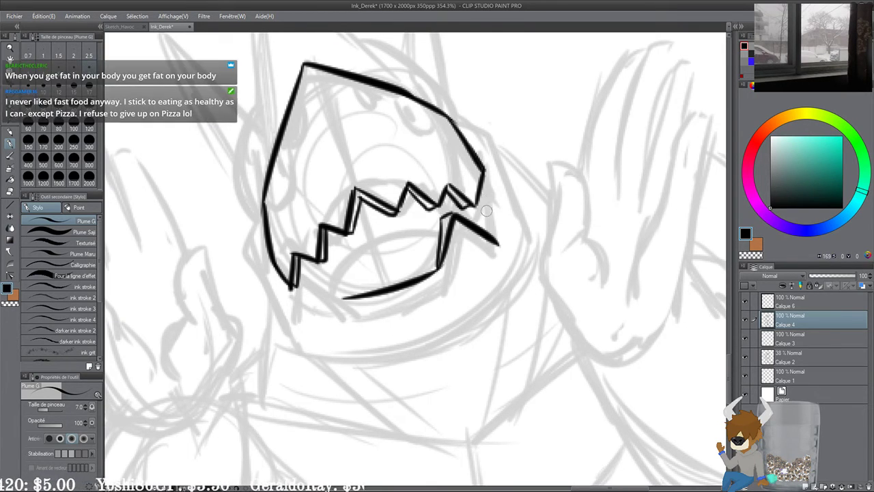
pyautogui.hotkey('ctrl', 'z')
pyautogui.moveTo(452, 214)
pyautogui.mouseDown()
pyautogui.moveTo(439, 219)
pyautogui.moveTo(435, 270)
pyautogui.mouseUp()
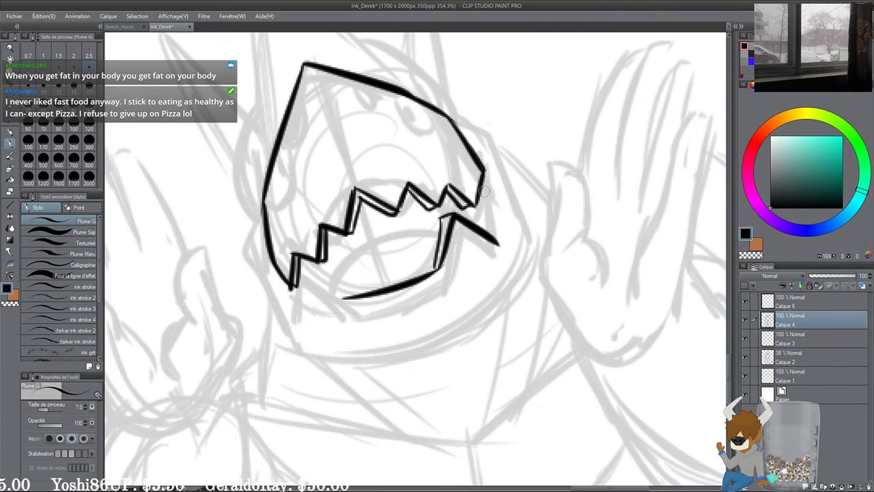
pyautogui.moveTo(482, 166); pyautogui.dragTo(498, 240)
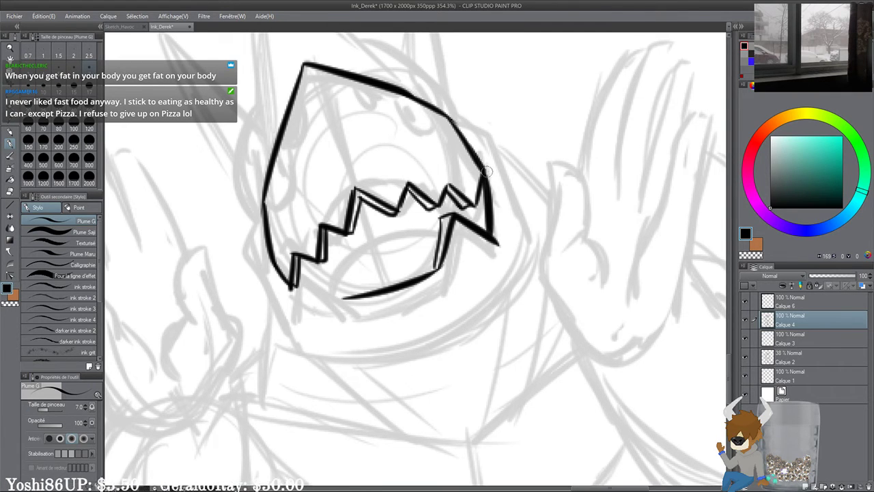
pyautogui.moveTo(481, 169); pyautogui.dragTo(484, 211)
# Step: Ink the left-hand jaw point below the last tooth with a short outer line and a double line down to the mouth edge
pyautogui.moveTo(414, 283); pyautogui.dragTo(489, 259)
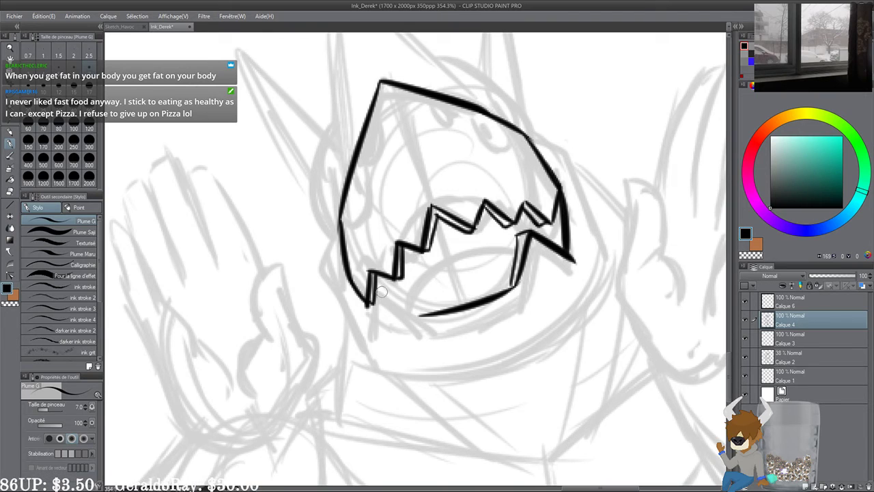
pyautogui.moveTo(382, 292); pyautogui.dragTo(422, 323)
pyautogui.moveTo(383, 287); pyautogui.dragTo(363, 332)
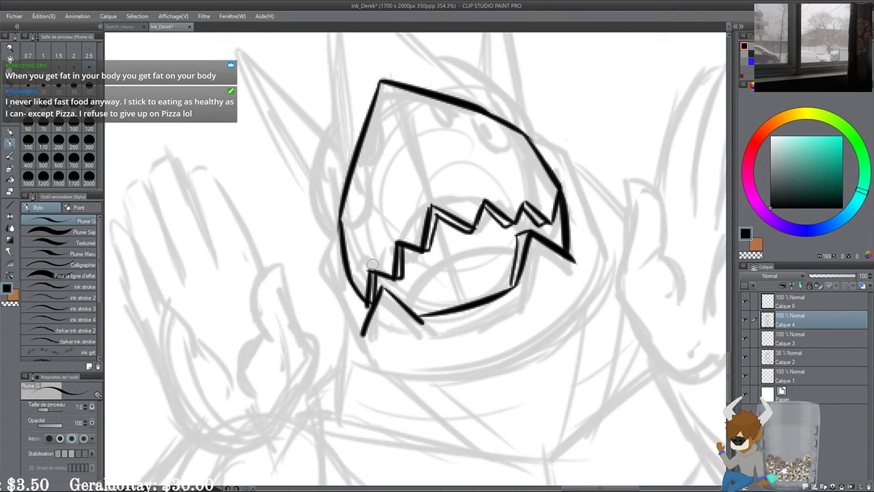
pyautogui.hotkey('ctrl', 'z')
pyautogui.moveTo(379, 289); pyautogui.dragTo(370, 334)
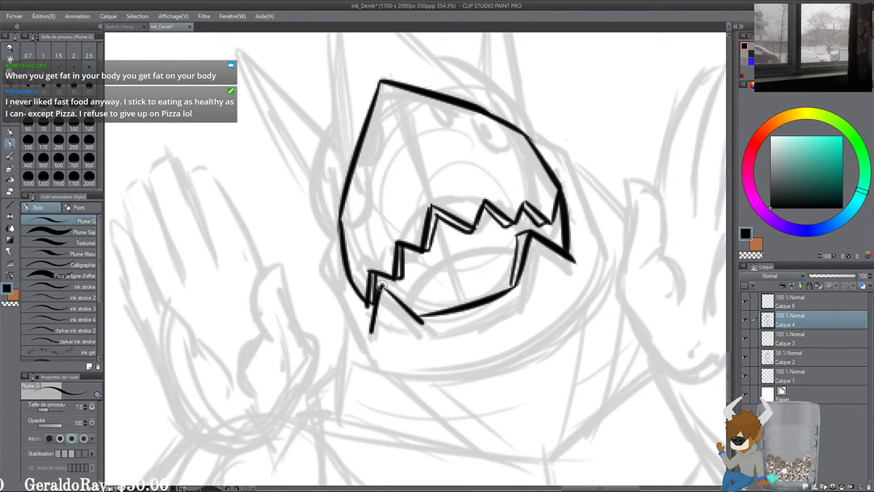
pyautogui.moveTo(383, 287); pyautogui.dragTo(424, 321)
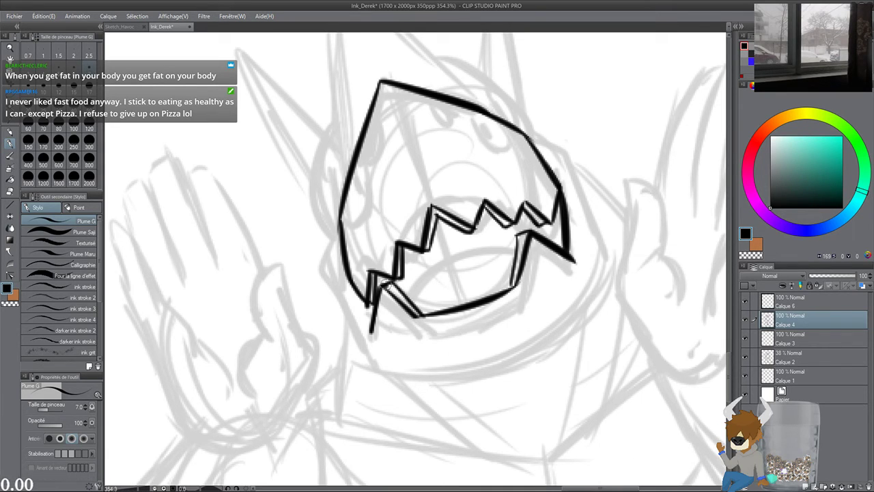
# Step: Try to ink the head outline outside the mask, with a curve beside the left-hand jaw and a short line at the upper right
pyautogui.moveTo(339, 231)
pyautogui.mouseDown()
pyautogui.moveTo(323, 277)
pyautogui.moveTo(359, 352)
pyautogui.moveTo(331, 249)
pyautogui.moveTo(358, 355)
pyautogui.mouseUp()
pyautogui.hotkey('ctrl', 'z')
pyautogui.moveTo(596, 185); pyautogui.dragTo(551, 203)
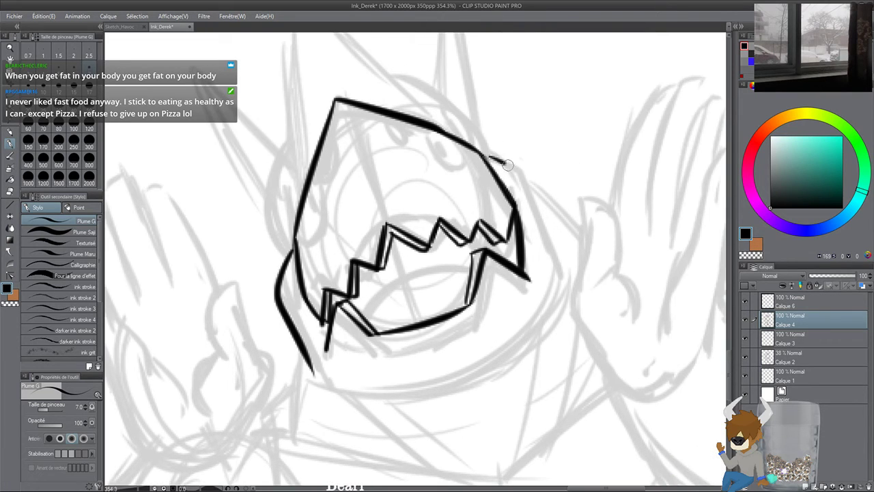
pyautogui.moveTo(485, 159); pyautogui.dragTo(525, 181)
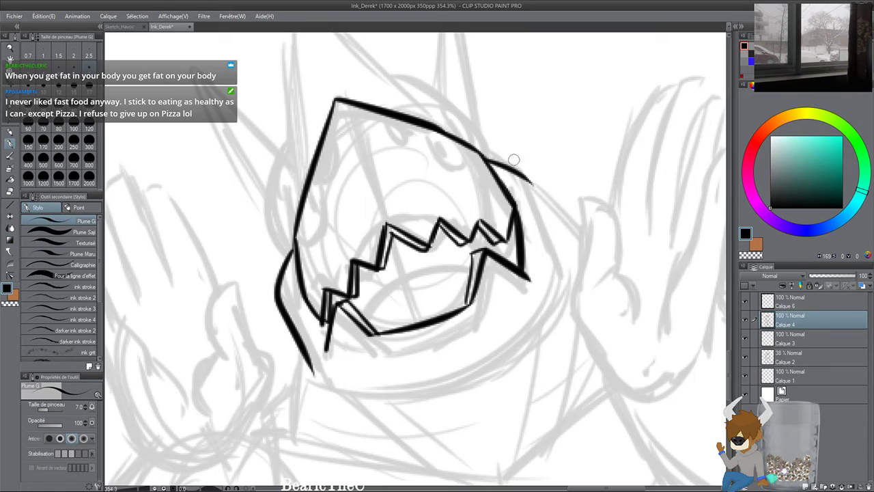
pyautogui.hotkey('ctrl', 'z')
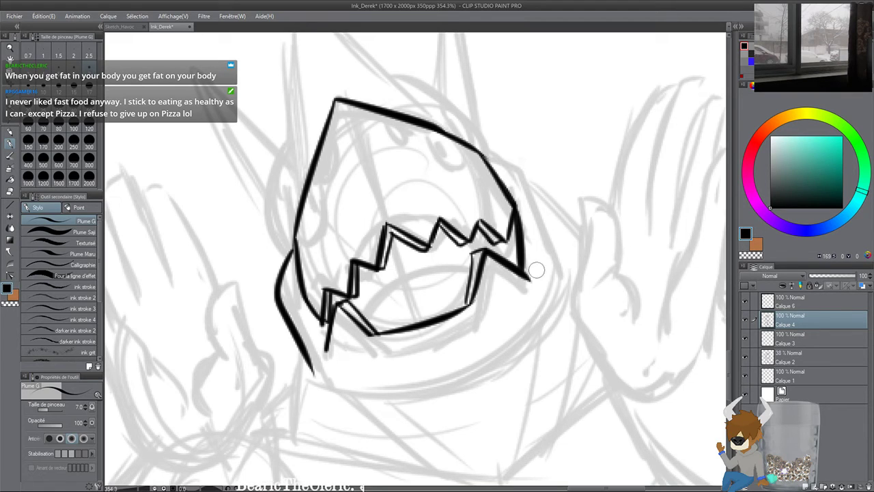
# Step: Trim the overshooting right-hand jaw corner and erase the outer left-hand curve, and thicken the left-hand jaw joint in black
pyautogui.moveTo(531, 281); pyautogui.dragTo(536, 268)
pyautogui.moveTo(309, 354)
pyautogui.mouseDown()
pyautogui.moveTo(277, 294)
pyautogui.moveTo(275, 262)
pyautogui.moveTo(285, 254)
pyautogui.mouseUp()
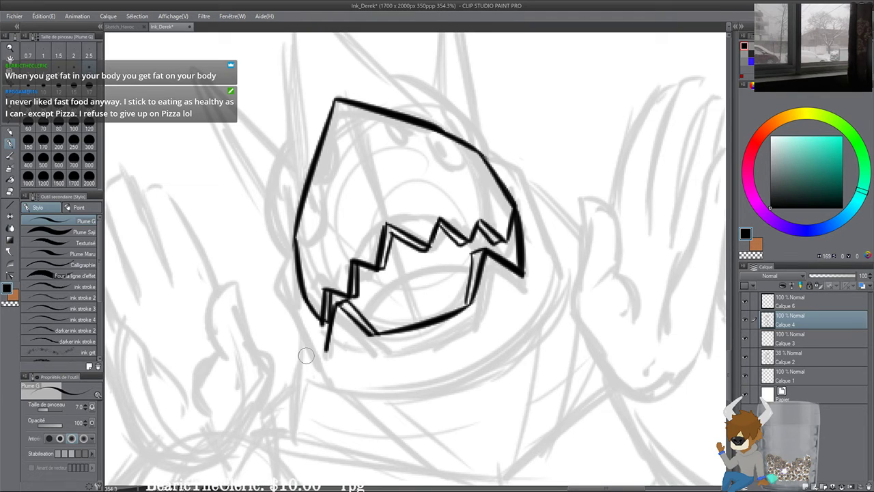
pyautogui.moveTo(321, 311); pyautogui.dragTo(329, 347)
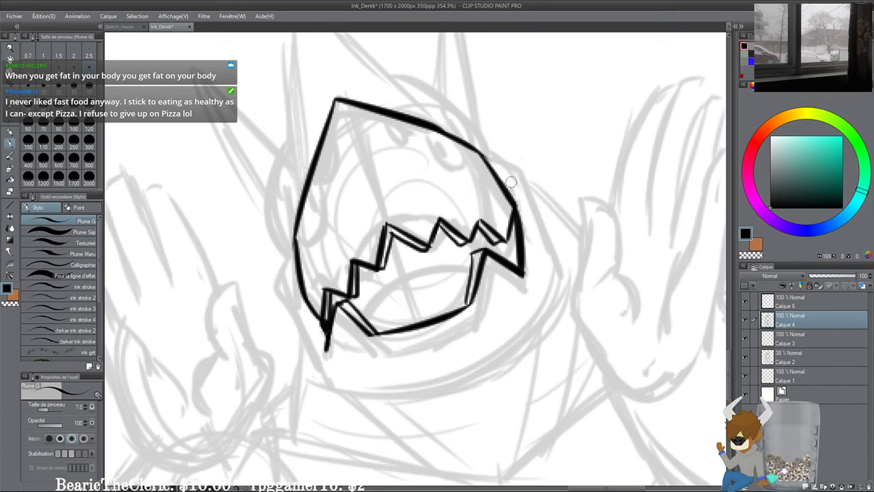
# Step: Clear the old line along the head's right edge above the right fang and begin a new outer curve
pyautogui.moveTo(482, 154); pyautogui.dragTo(526, 232)
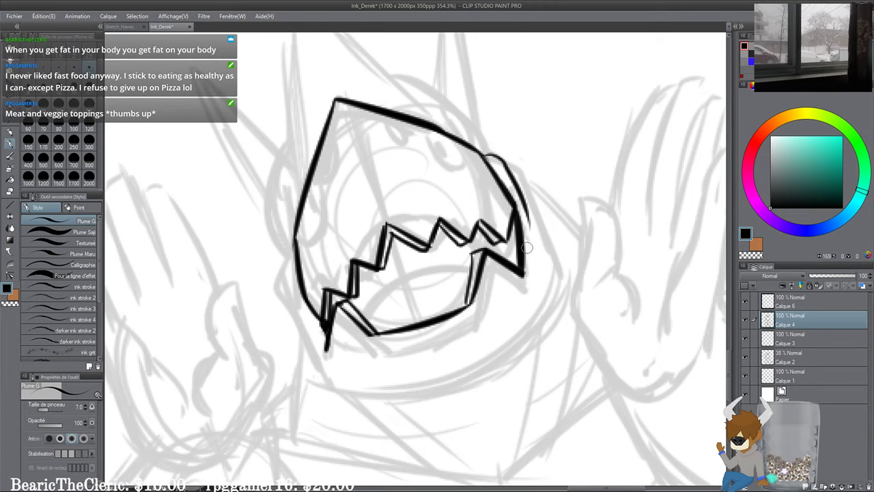
pyautogui.hotkey('ctrl', 'z')
pyautogui.moveTo(482, 156)
pyautogui.mouseDown()
pyautogui.moveTo(527, 191)
pyautogui.moveTo(527, 230)
pyautogui.mouseUp()
pyautogui.moveTo(517, 194)
pyautogui.mouseDown()
pyautogui.moveTo(530, 262)
pyautogui.moveTo(518, 198)
pyautogui.mouseUp()
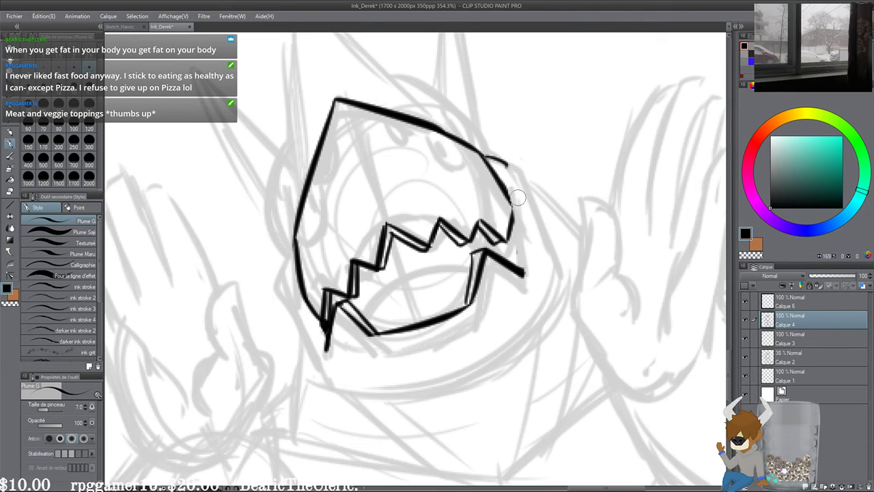
pyautogui.hotkey('ctrl', 'z')
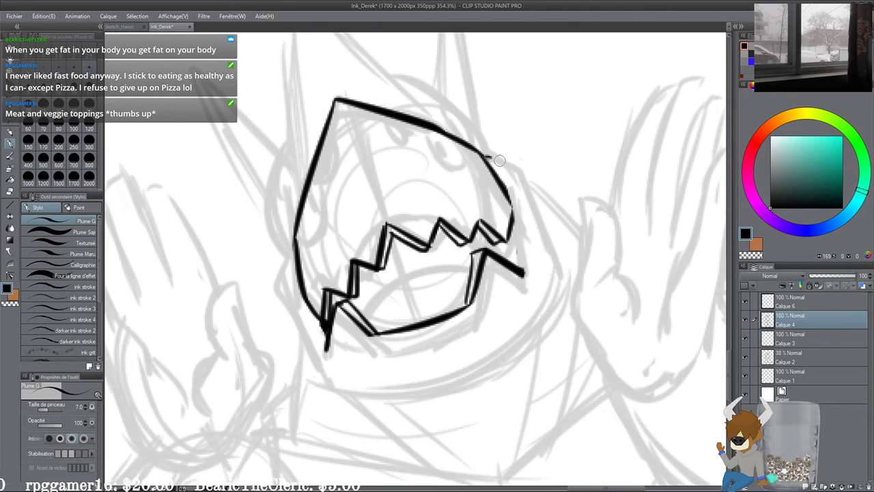
# Step: Ink the curved outer edge on the head's right side down to the fang tip, with a parallel inner line
pyautogui.moveTo(496, 160); pyautogui.dragTo(530, 239)
pyautogui.moveTo(524, 274); pyautogui.dragTo(528, 213)
pyautogui.hotkey('ctrl', 'z')
pyautogui.moveTo(524, 274)
pyautogui.mouseDown()
pyautogui.moveTo(527, 209)
pyautogui.moveTo(524, 253)
pyautogui.mouseUp()
pyautogui.scroll(-1, 527, 225)
pyautogui.hotkey('ctrl', 'z')
pyautogui.moveTo(526, 204); pyautogui.dragTo(524, 251)
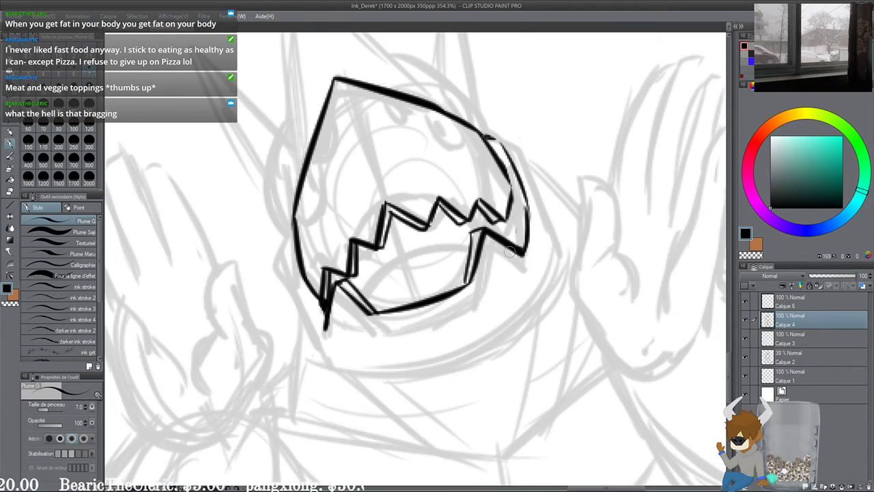
pyautogui.moveTo(505, 171); pyautogui.dragTo(514, 239)
pyautogui.moveTo(514, 204); pyautogui.dragTo(516, 244)
pyautogui.moveTo(528, 209); pyautogui.dragTo(531, 248)
# Step: Ink a second line along the mouth's left edge, curving down to the tip of the left fang
pyautogui.moveTo(357, 295); pyautogui.dragTo(414, 259)
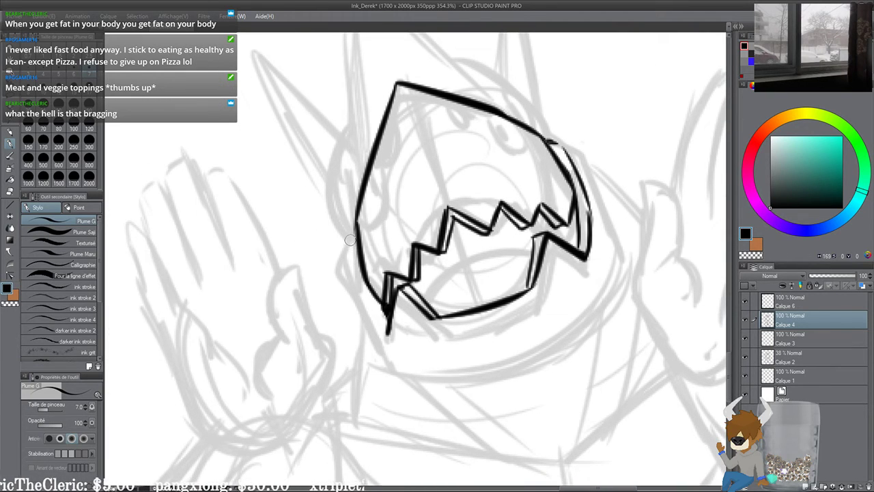
pyautogui.moveTo(349, 239); pyautogui.dragTo(387, 327)
pyautogui.hotkey('ctrl', 'z')
pyautogui.moveTo(350, 235)
pyautogui.mouseDown()
pyautogui.moveTo(386, 326)
pyautogui.moveTo(369, 295)
pyautogui.mouseUp()
pyautogui.moveTo(355, 227); pyautogui.dragTo(344, 276)
pyautogui.hotkey('ctrl', 'z')
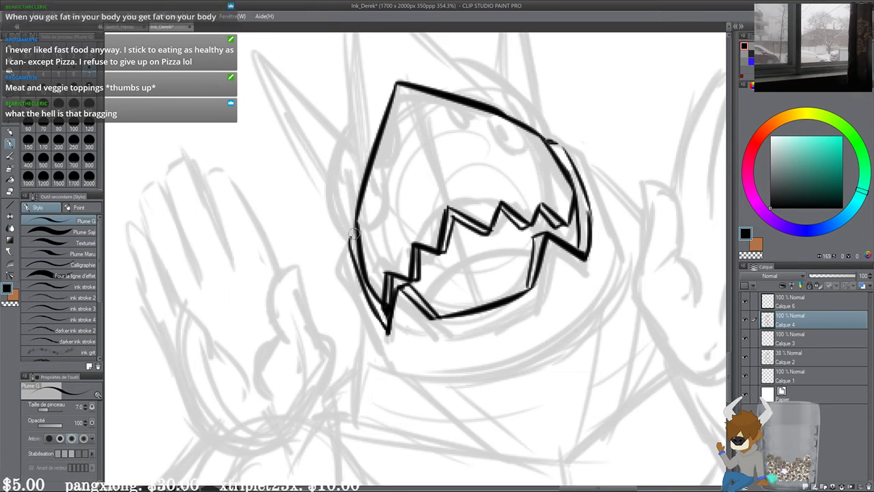
pyautogui.moveTo(356, 225); pyautogui.dragTo(350, 244)
# Step: Ink the lower jaw's left outer line from the cheek down past the left fang to the chin
pyautogui.moveTo(470, 205); pyautogui.dragTo(465, 213)
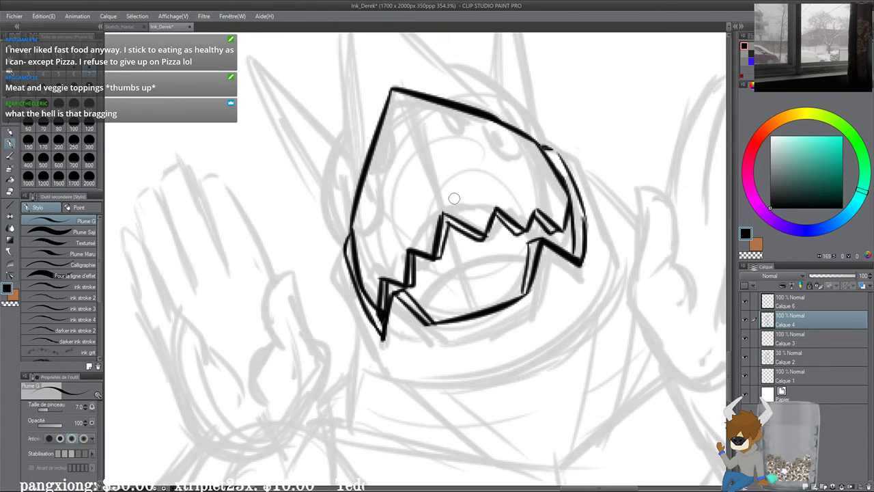
pyautogui.moveTo(340, 242); pyautogui.dragTo(366, 359)
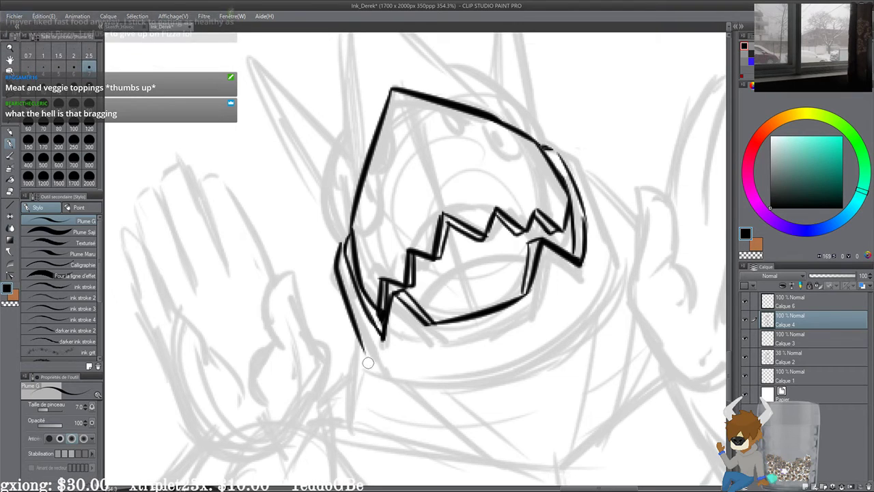
pyautogui.moveTo(373, 307); pyautogui.dragTo(373, 305)
pyautogui.hotkey('ctrl', 'z')
pyautogui.moveTo(339, 243); pyautogui.dragTo(380, 369)
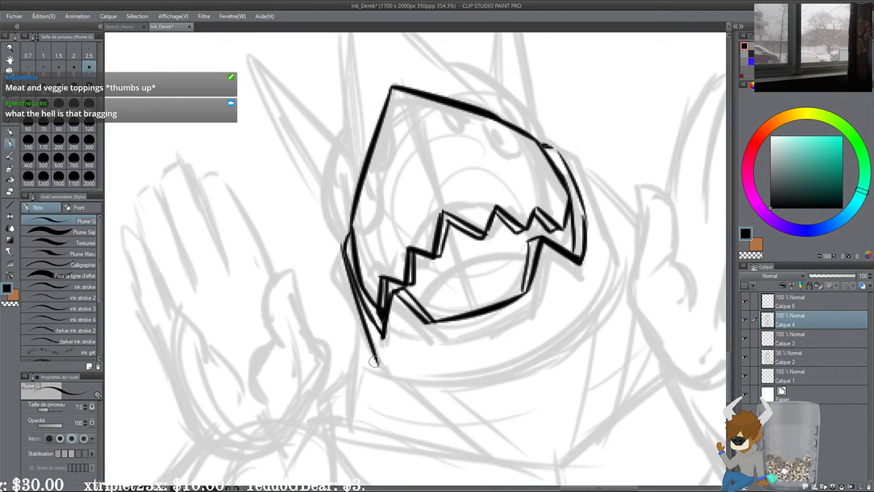
pyautogui.hotkey('ctrl', 'z')
pyautogui.moveTo(338, 242); pyautogui.dragTo(382, 372)
# Step: Ink the lower jaw's right outer line slanting down from the head's right corner
pyautogui.moveTo(476, 258); pyautogui.dragTo(460, 250)
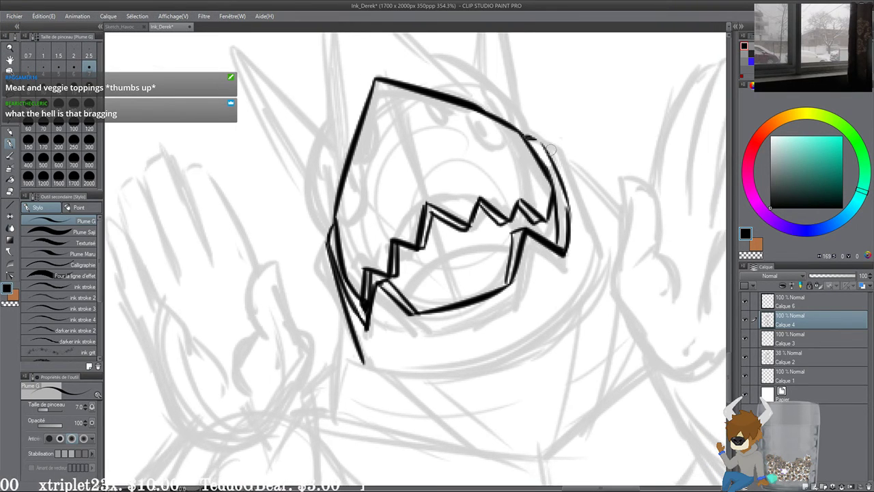
pyautogui.moveTo(541, 138); pyautogui.dragTo(598, 250)
pyautogui.hotkey('ctrl', 'z')
pyautogui.moveTo(538, 136); pyautogui.dragTo(598, 247)
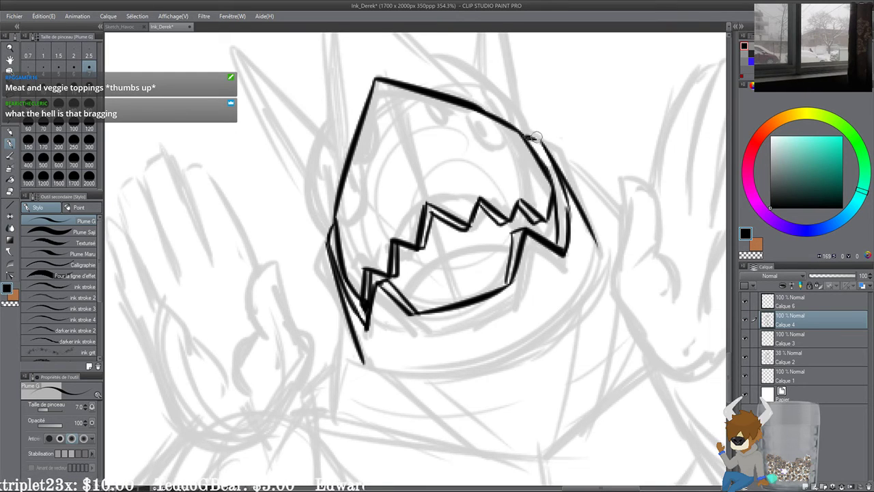
pyautogui.moveTo(537, 137); pyautogui.dragTo(554, 169)
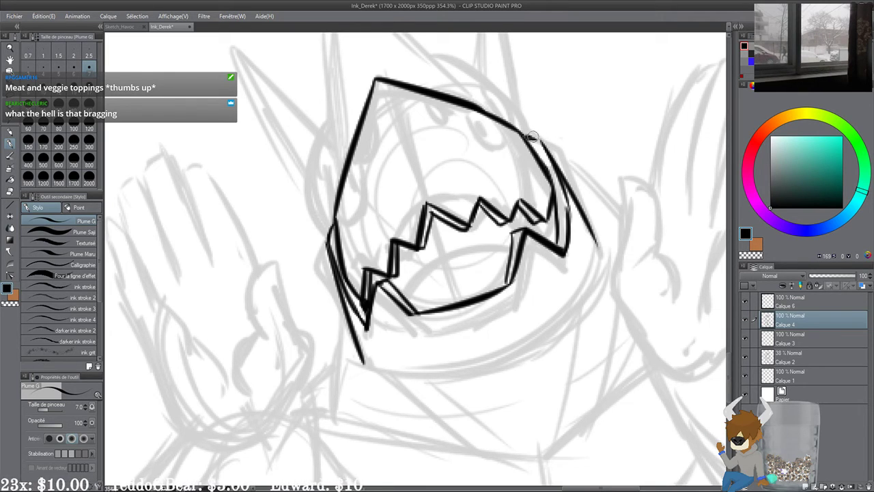
# Step: Ink the right curve of the lower jaw, sweeping from the cheek line down toward the chin
pyautogui.moveTo(486, 262); pyautogui.dragTo(480, 233)
pyautogui.moveTo(352, 331); pyautogui.dragTo(575, 313)
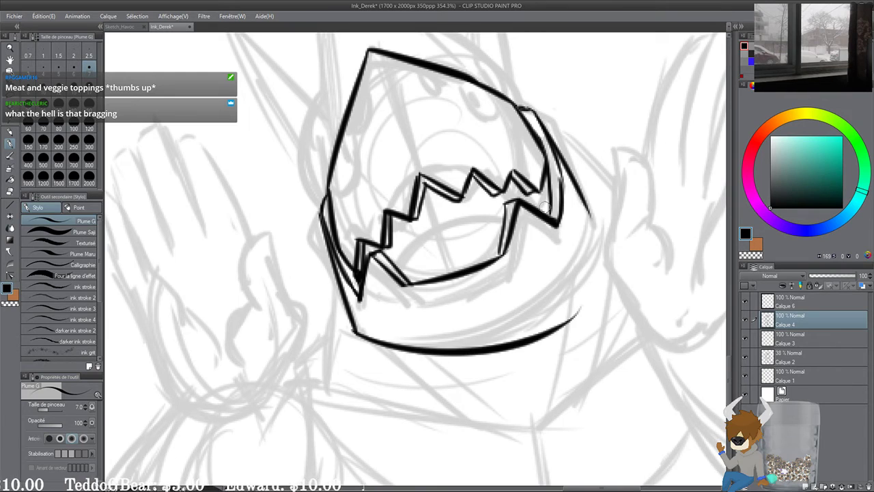
pyautogui.hotkey('ctrl', 'z')
pyautogui.moveTo(583, 213); pyautogui.dragTo(443, 337)
pyautogui.hotkey('ctrl', 'z')
pyautogui.moveTo(585, 211); pyautogui.dragTo(447, 345)
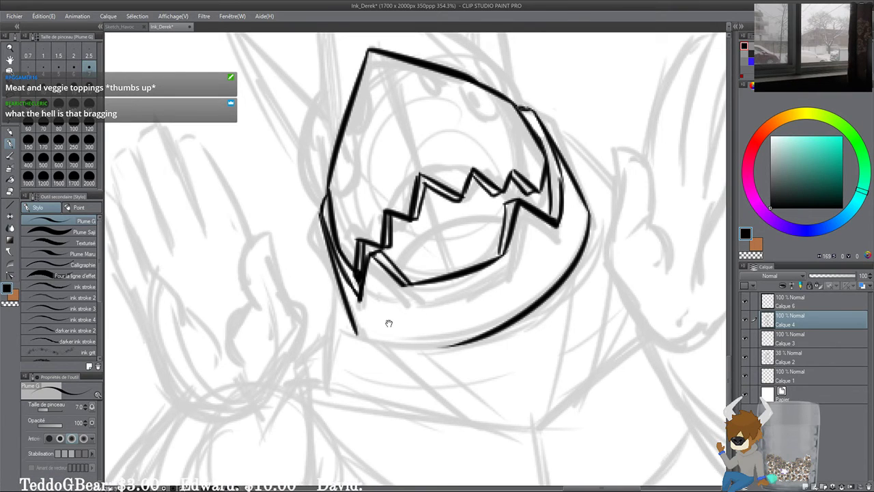
# Step: Ink the chin curve joining both jaw lines and clean up the overlapping line ends
pyautogui.moveTo(353, 312); pyautogui.dragTo(518, 321)
pyautogui.hotkey('ctrl', 'z')
pyautogui.moveTo(354, 315); pyautogui.dragTo(525, 302)
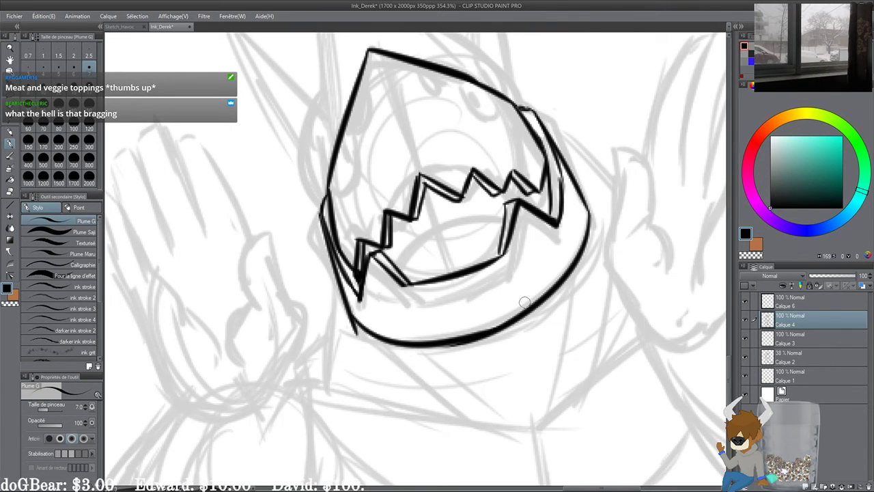
pyautogui.hotkey('ctrl', 'z')
pyautogui.moveTo(346, 319)
pyautogui.mouseDown()
pyautogui.moveTo(514, 332)
pyautogui.moveTo(531, 323)
pyautogui.moveTo(486, 333)
pyautogui.moveTo(539, 317)
pyautogui.mouseUp()
pyautogui.hotkey('ctrl', 'z')
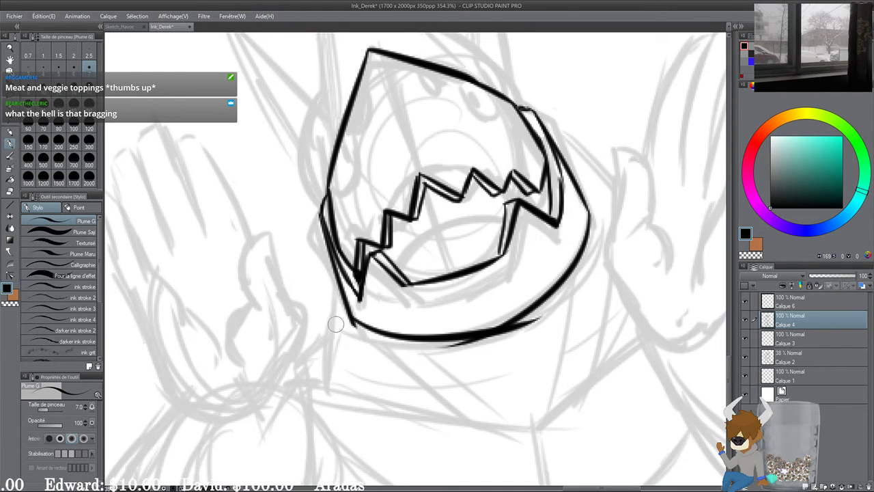
pyautogui.moveTo(442, 352); pyautogui.dragTo(541, 324)
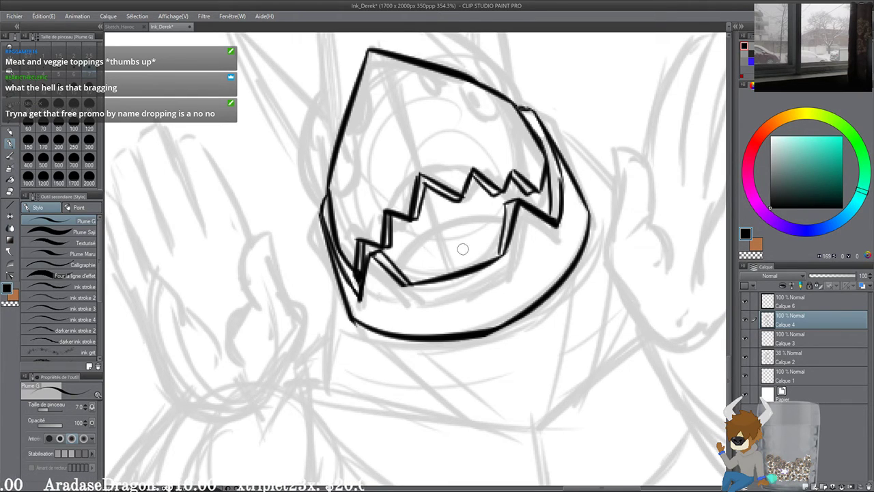
# Step: Ink two solid black half-round spots inside the head, on its upper-left and upper-right edges near the pointed tip
pyautogui.moveTo(471, 264); pyautogui.dragTo(479, 292)
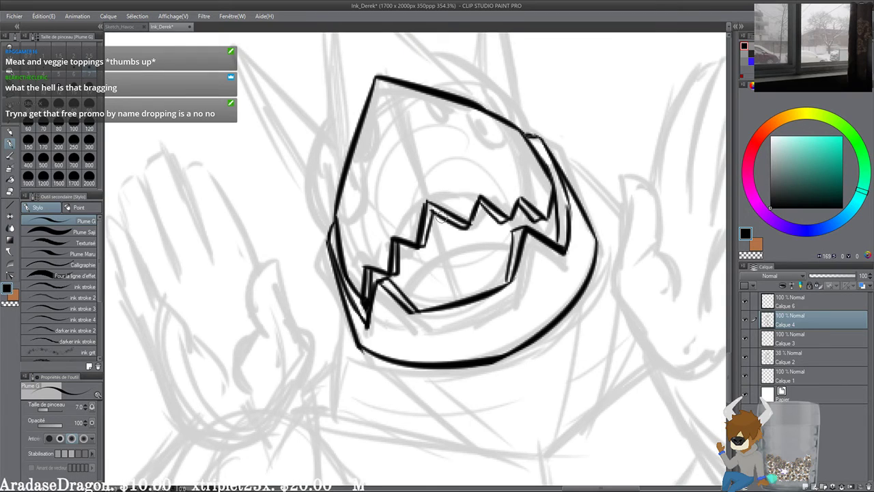
pyautogui.scroll(3, 442, 217)
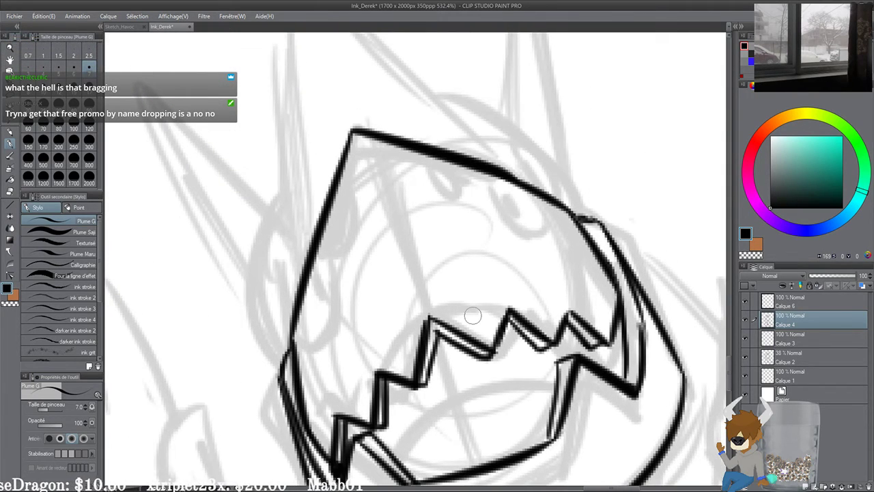
pyautogui.scroll(2, 472, 315)
pyautogui.moveTo(316, 278); pyautogui.dragTo(399, 266)
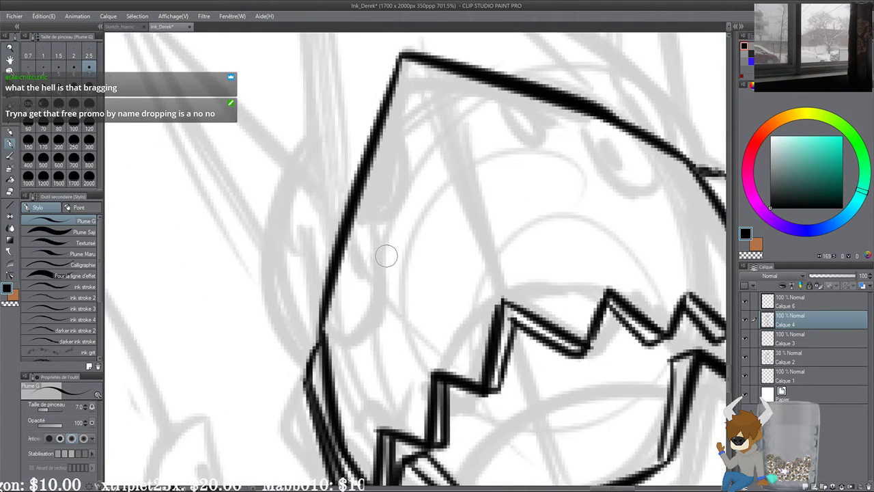
pyautogui.scroll(1, 386, 255)
pyautogui.moveTo(363, 225); pyautogui.dragTo(358, 237)
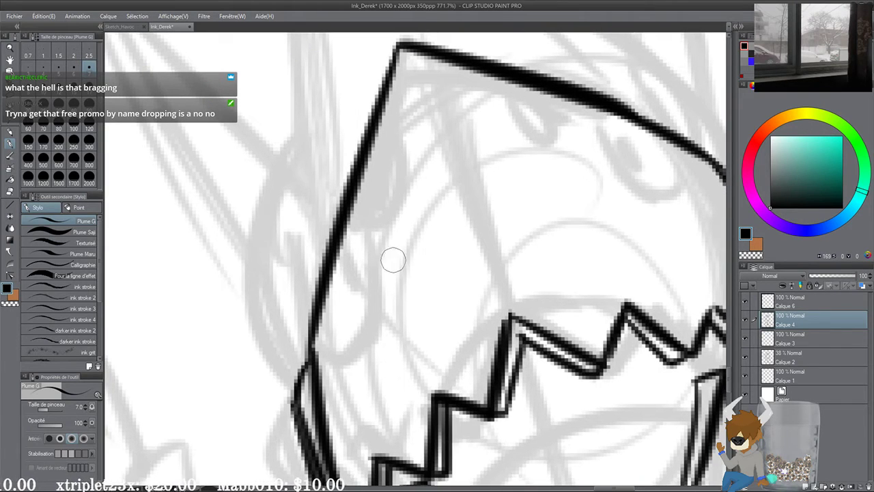
pyautogui.moveTo(400, 260); pyautogui.dragTo(441, 240)
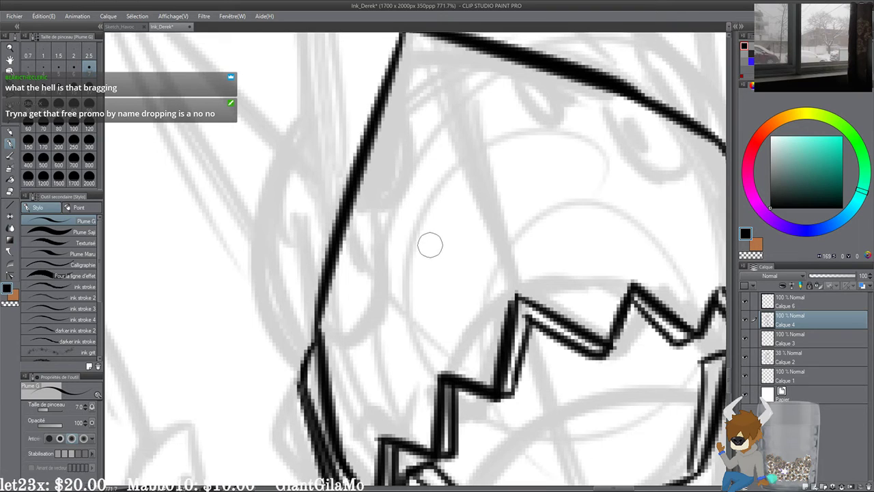
pyautogui.moveTo(443, 248); pyautogui.dragTo(446, 250)
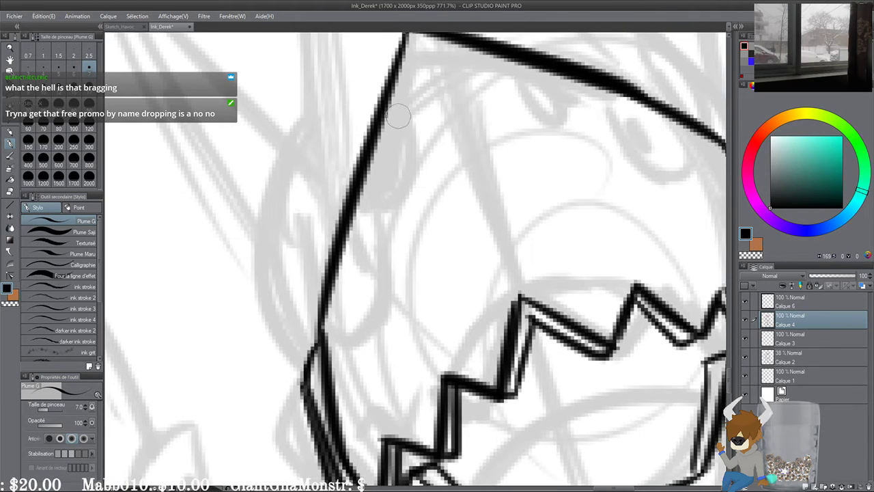
pyautogui.moveTo(390, 97)
pyautogui.mouseDown()
pyautogui.moveTo(368, 189)
pyautogui.moveTo(356, 193)
pyautogui.moveTo(392, 125)
pyautogui.moveTo(388, 106)
pyautogui.moveTo(376, 169)
pyautogui.moveTo(382, 156)
pyautogui.moveTo(367, 176)
pyautogui.mouseUp()
pyautogui.moveTo(504, 118); pyautogui.dragTo(428, 198)
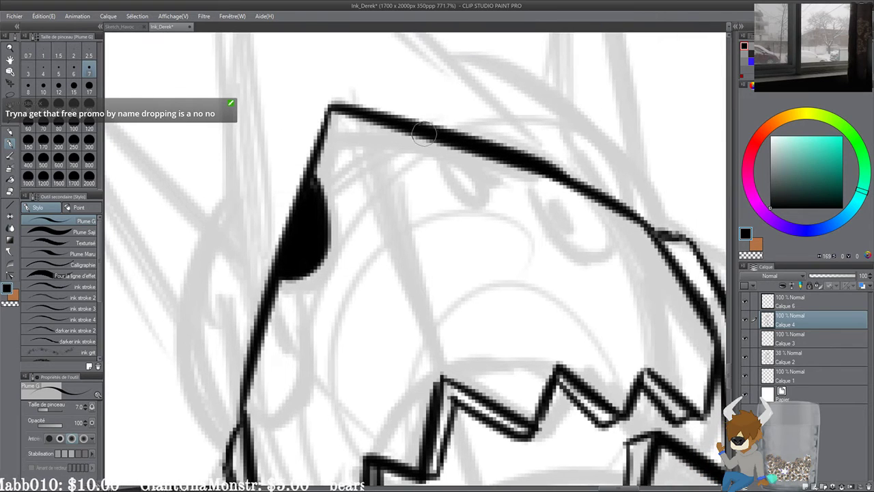
pyautogui.moveTo(427, 134)
pyautogui.mouseDown()
pyautogui.moveTo(476, 184)
pyautogui.moveTo(514, 165)
pyautogui.moveTo(476, 167)
pyautogui.moveTo(425, 135)
pyautogui.mouseUp()
# Step: Ink a tapering centre line from the head's pointed tip down toward the upper teeth
pyautogui.moveTo(353, 114); pyautogui.dragTo(418, 270)
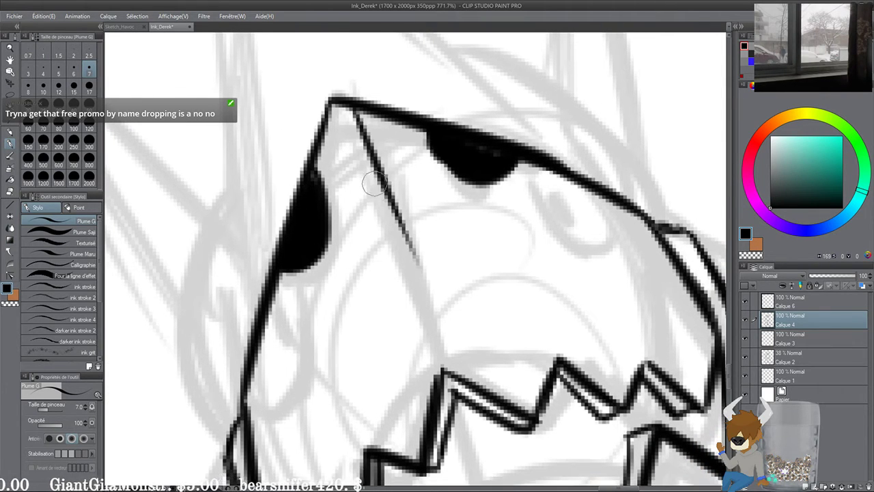
pyautogui.hotkey('ctrl', 'z')
pyautogui.moveTo(339, 107); pyautogui.dragTo(432, 387)
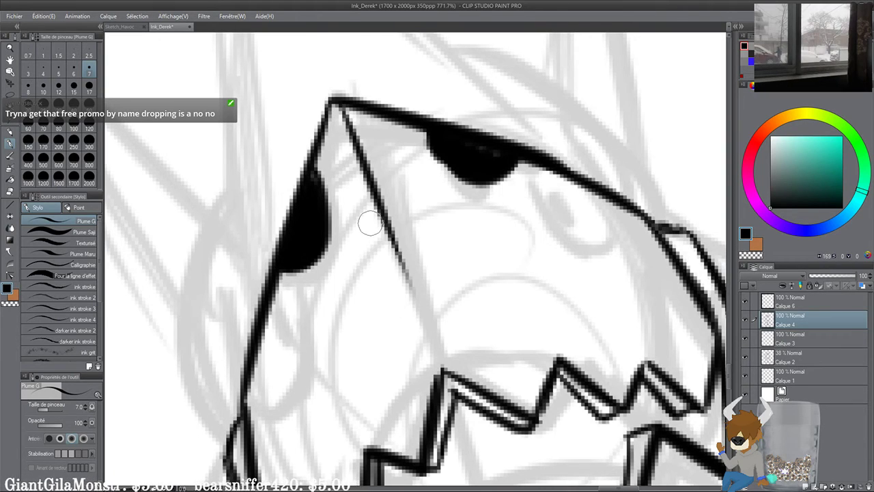
# Step: Ink a half-oval eye outline against the head's left edge, below the black spot
pyautogui.scroll(-3, 370, 221)
pyautogui.scroll(4, 289, 136)
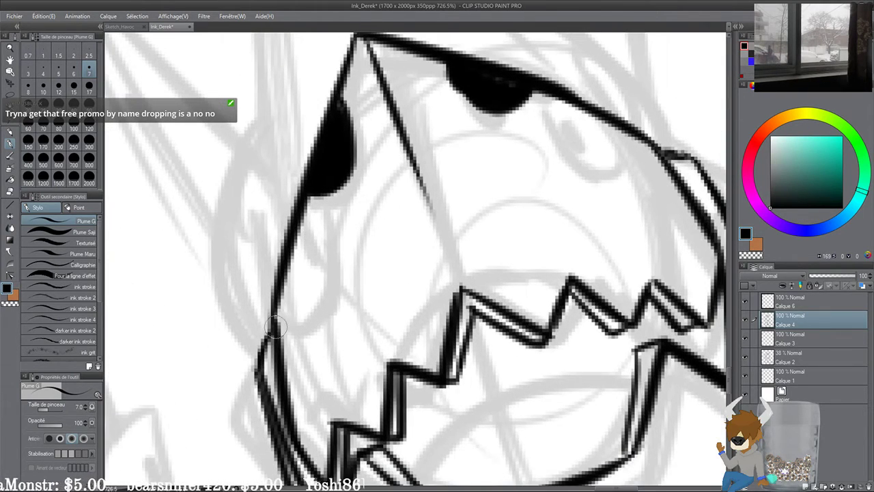
pyautogui.moveTo(275, 327)
pyautogui.mouseDown()
pyautogui.moveTo(293, 210)
pyautogui.moveTo(317, 261)
pyautogui.moveTo(274, 325)
pyautogui.mouseUp()
pyautogui.hotkey('ctrl', 'z')
# Step: Ink the matching half-oval eye outline under the head's upper-right edge
pyautogui.moveTo(440, 197); pyautogui.dragTo(361, 197)
pyautogui.moveTo(486, 104)
pyautogui.mouseDown()
pyautogui.moveTo(512, 153)
pyautogui.moveTo(561, 133)
pyautogui.mouseUp()
pyautogui.moveTo(522, 153); pyautogui.dragTo(523, 148)
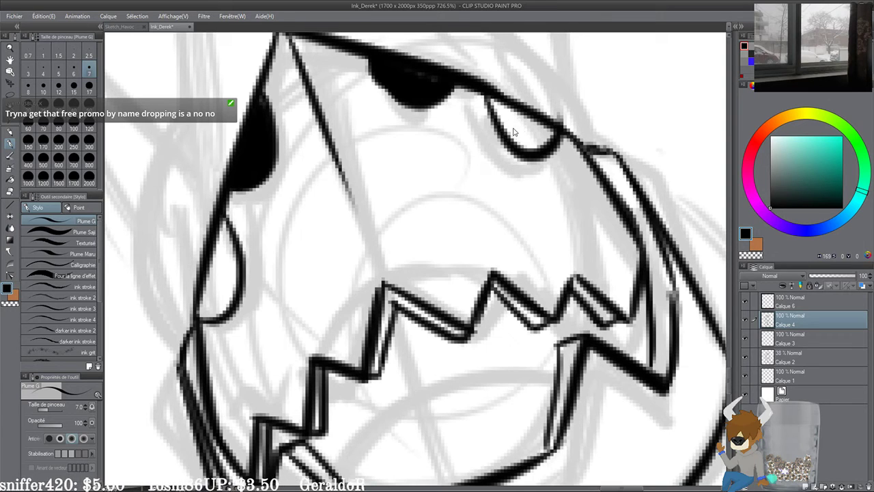
pyautogui.hotkey('ctrl', 'z')
pyautogui.moveTo(486, 99); pyautogui.dragTo(553, 125)
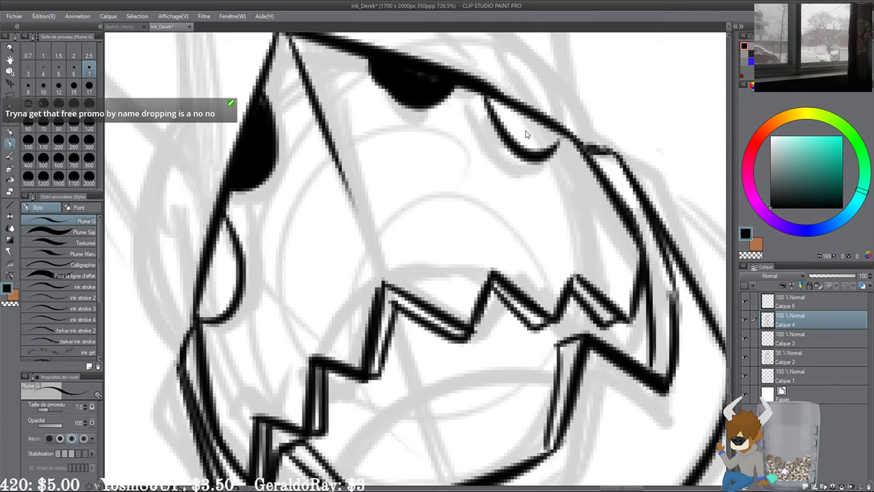
pyautogui.hotkey('ctrl', 'z')
pyautogui.moveTo(486, 100)
pyautogui.mouseDown()
pyautogui.moveTo(535, 156)
pyautogui.moveTo(571, 138)
pyautogui.mouseUp()
pyautogui.moveTo(488, 100); pyautogui.dragTo(494, 114)
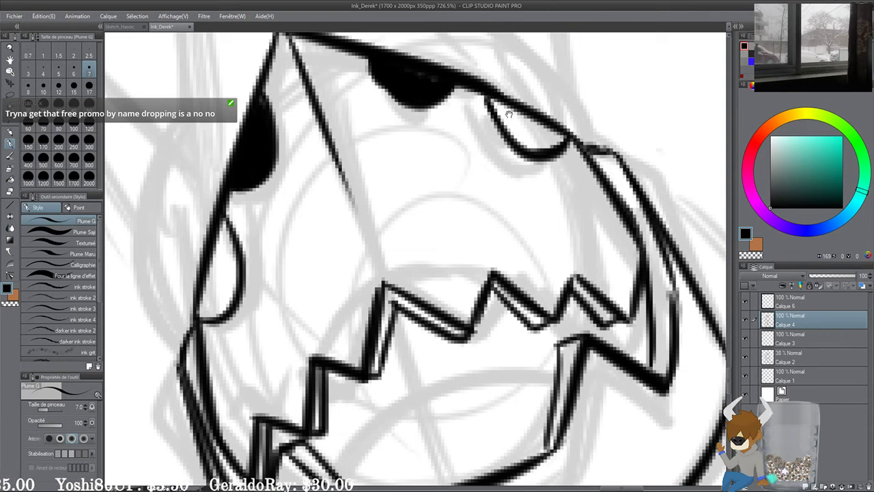
# Step: Ink a small pupil mark inside each of the two half-oval eyes
pyautogui.moveTo(327, 203); pyautogui.dragTo(383, 171)
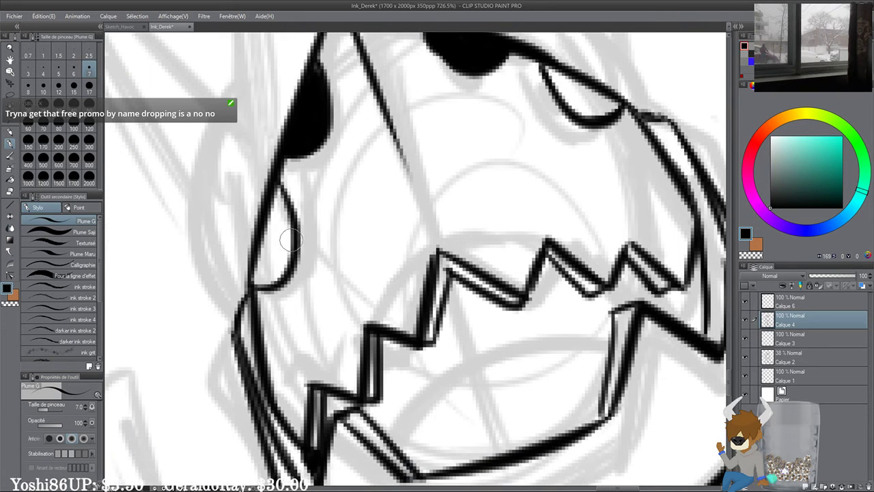
pyautogui.moveTo(285, 230); pyautogui.dragTo(287, 233)
pyautogui.moveTo(570, 105)
pyautogui.mouseDown()
pyautogui.moveTo(573, 99)
pyautogui.moveTo(575, 108)
pyautogui.mouseUp()
# Step: Ink the curved upper edge of the tongue across the open mouth, between the left and right lower teeth
pyautogui.scroll(-2, 556, 118)
pyautogui.scroll(-5, 556, 119)
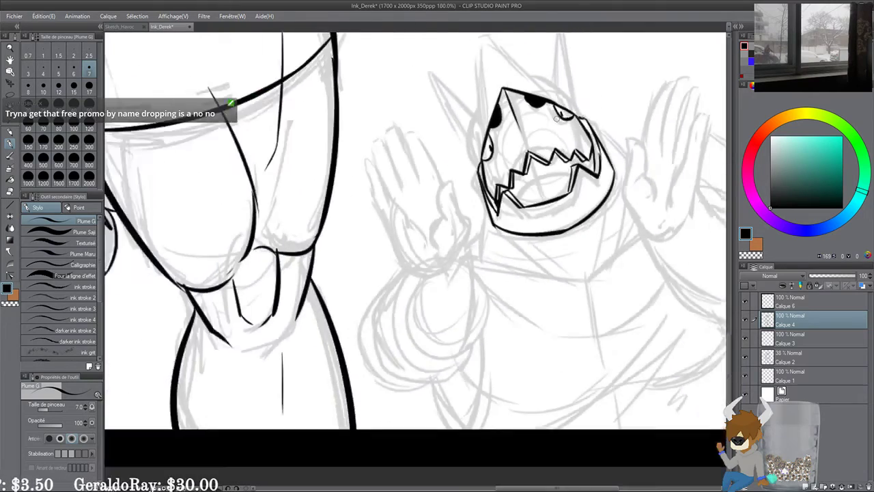
pyautogui.moveTo(554, 124); pyautogui.dragTo(379, 310)
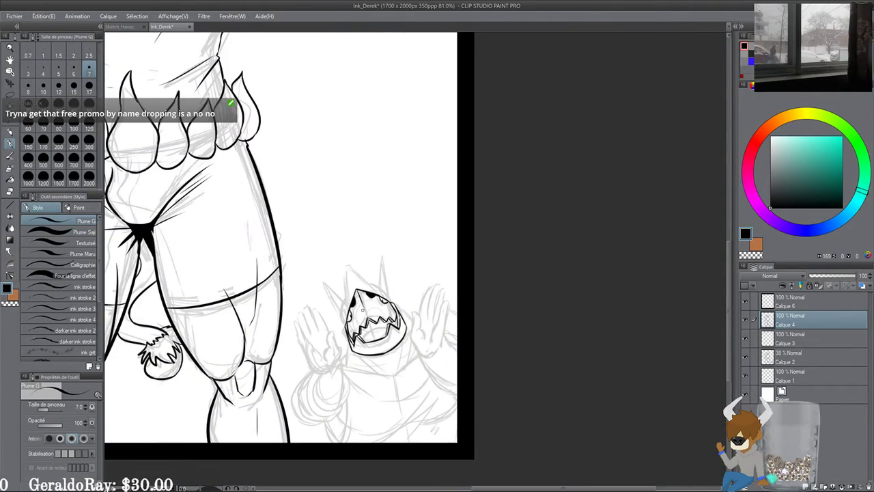
pyautogui.scroll(6, 362, 309)
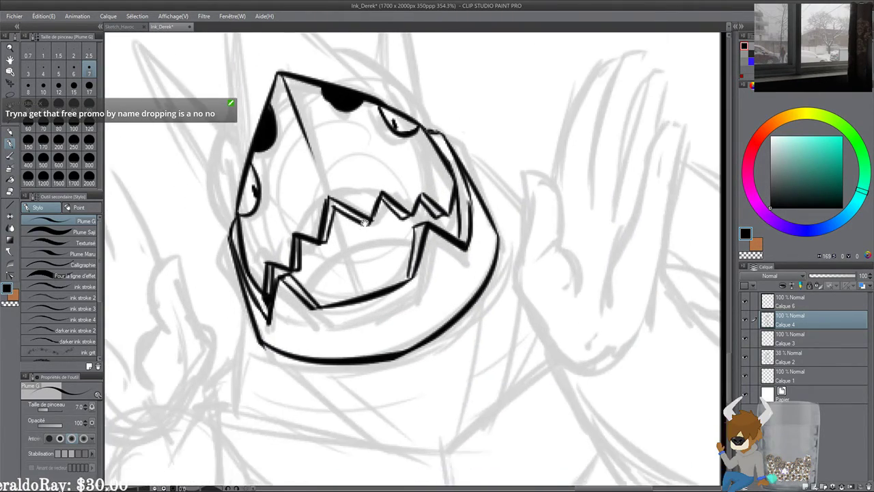
pyautogui.moveTo(364, 222); pyautogui.dragTo(366, 200)
pyautogui.moveTo(308, 255); pyautogui.dragTo(355, 229)
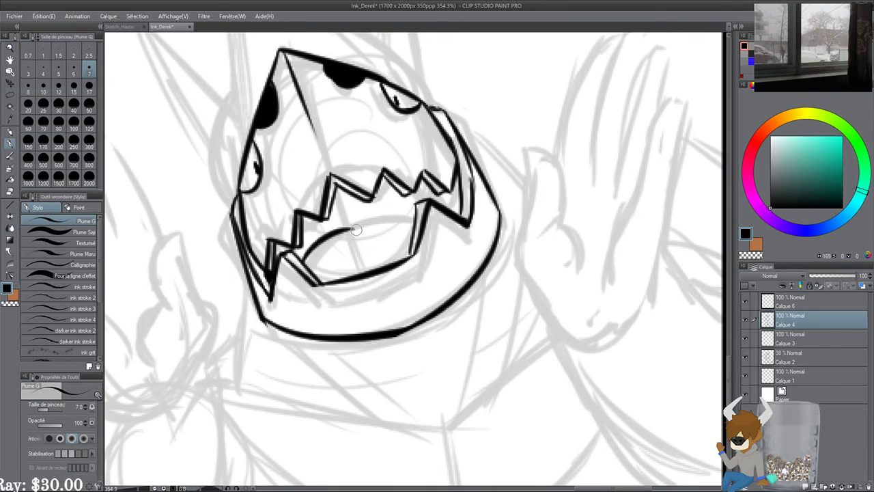
pyautogui.hotkey('ctrl', 'z')
pyautogui.moveTo(302, 268); pyautogui.dragTo(367, 221)
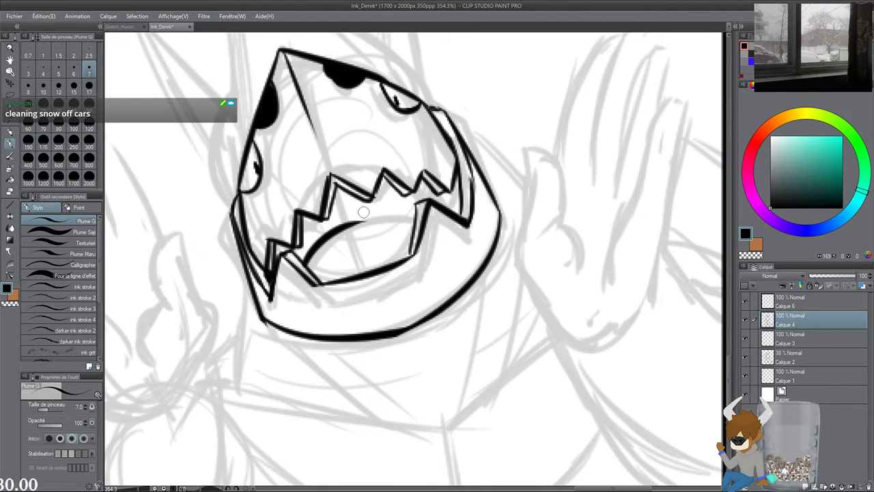
pyautogui.hotkey('ctrl', 'z')
pyautogui.moveTo(301, 264); pyautogui.dragTo(377, 218)
pyautogui.hotkey('ctrl', 'z')
pyautogui.moveTo(300, 265)
pyautogui.mouseDown()
pyautogui.moveTo(337, 231)
pyautogui.moveTo(416, 213)
pyautogui.mouseUp()
# Step: Ink the outer left contour of the head, bowing out beside the left eye and meeting the jaw
pyautogui.moveTo(278, 103); pyautogui.dragTo(349, 265)
pyautogui.moveTo(286, 270)
pyautogui.mouseDown()
pyautogui.moveTo(295, 392)
pyautogui.moveTo(298, 256)
pyautogui.mouseUp()
pyautogui.hotkey('ctrl', 'z')
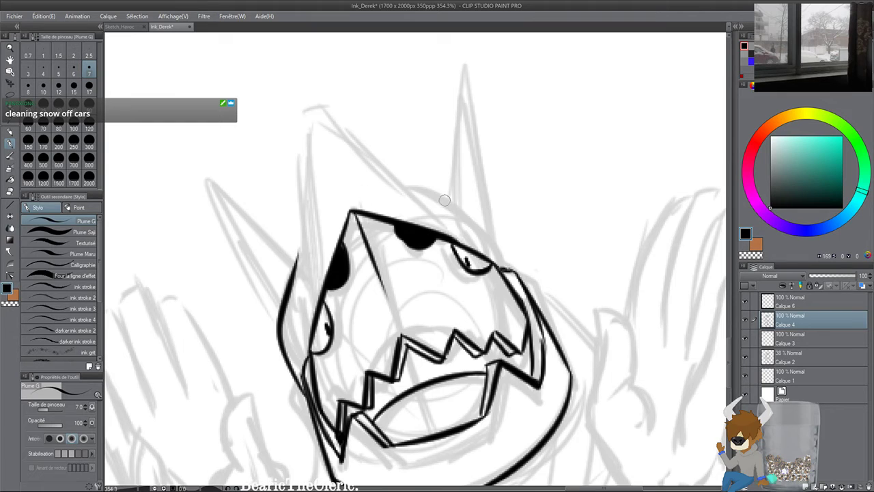
# Step: Ink the outer right contour of the head as a curve over the right eye down to the jaw hinge
pyautogui.moveTo(417, 196); pyautogui.dragTo(525, 297)
pyautogui.hotkey('ctrl', 'z')
pyautogui.moveTo(432, 194); pyautogui.dragTo(524, 278)
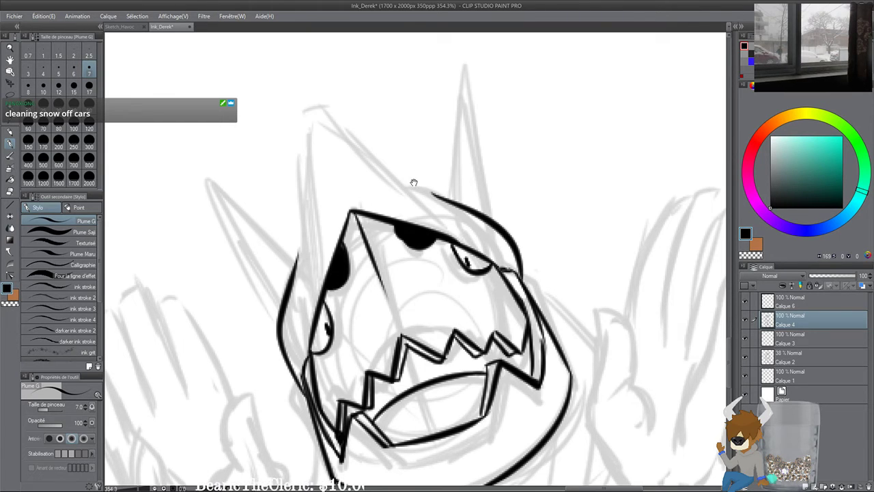
pyautogui.hotkey('ctrl', 'z')
pyautogui.moveTo(419, 183); pyautogui.dragTo(529, 284)
pyautogui.hotkey('ctrl', 'z')
pyautogui.moveTo(429, 185); pyautogui.dragTo(521, 278)
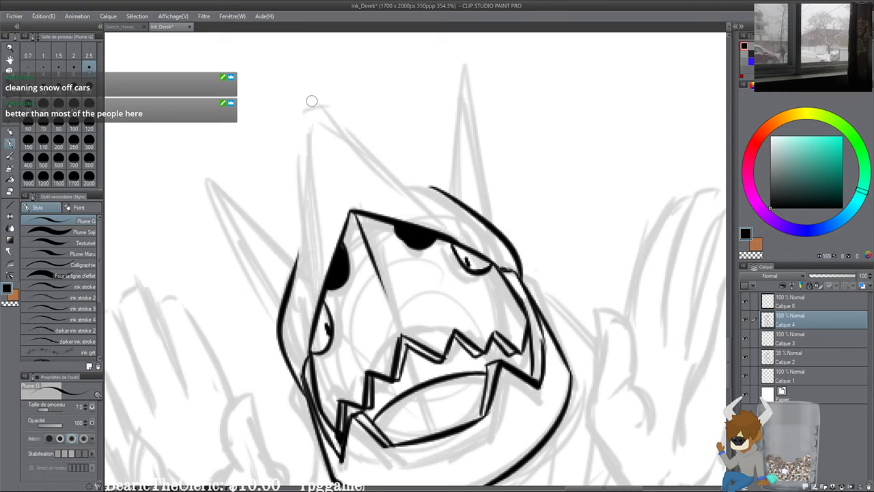
# Step: Ink the tall pointed tip above the face and blend its right slope into the contour over the right eye
pyautogui.moveTo(312, 101); pyautogui.dragTo(417, 190)
pyautogui.moveTo(311, 101)
pyautogui.mouseDown()
pyautogui.moveTo(303, 242)
pyautogui.moveTo(284, 294)
pyautogui.mouseUp()
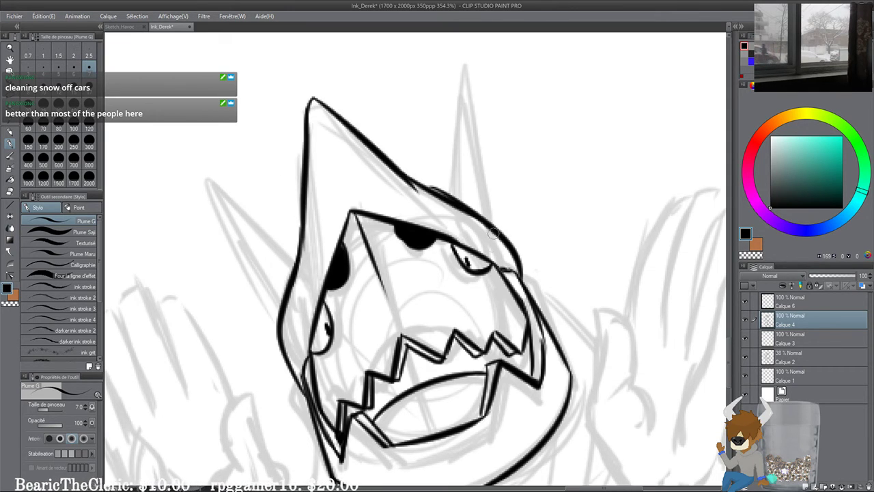
pyautogui.moveTo(409, 181)
pyautogui.mouseDown()
pyautogui.moveTo(503, 235)
pyautogui.moveTo(502, 258)
pyautogui.mouseUp()
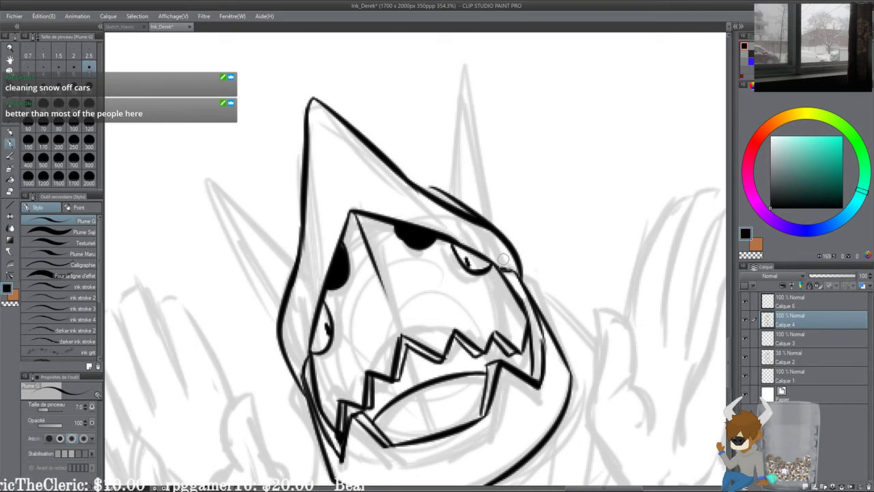
pyautogui.moveTo(432, 179); pyautogui.dragTo(476, 205)
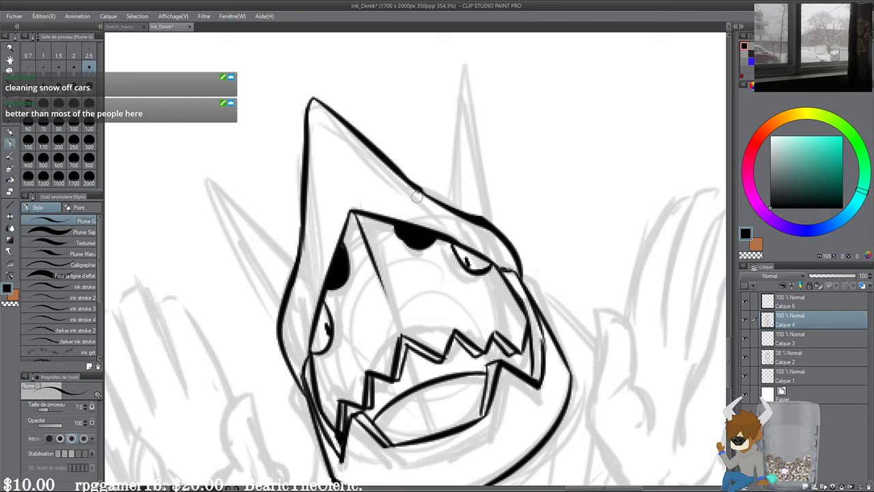
pyautogui.moveTo(400, 179); pyautogui.dragTo(504, 241)
pyautogui.hotkey('ctrl', 'z')
pyautogui.moveTo(411, 183); pyautogui.dragTo(490, 231)
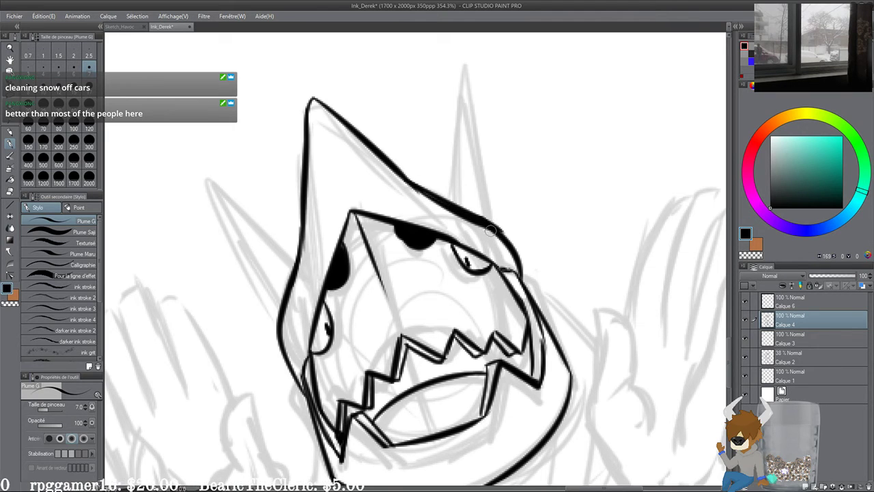
pyautogui.moveTo(400, 231); pyautogui.dragTo(424, 236)
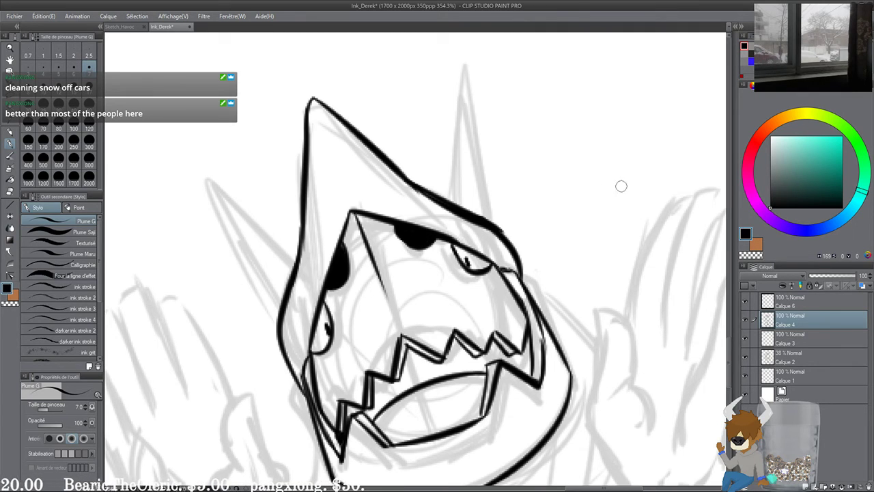
# Step: Fill the mouth interior between the upper teeth and the tongue with solid black
pyautogui.moveTo(551, 301); pyautogui.dragTo(554, 253)
pyautogui.moveTo(466, 351); pyautogui.dragTo(475, 271)
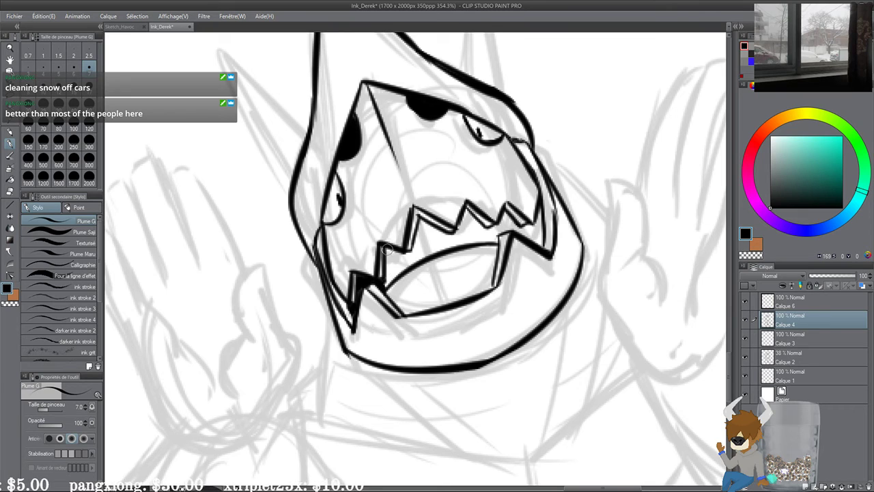
pyautogui.moveTo(386, 250)
pyautogui.mouseDown()
pyautogui.moveTo(384, 285)
pyautogui.moveTo(403, 269)
pyautogui.moveTo(386, 283)
pyautogui.moveTo(388, 251)
pyautogui.moveTo(405, 256)
pyautogui.moveTo(419, 243)
pyautogui.moveTo(399, 262)
pyautogui.mouseUp()
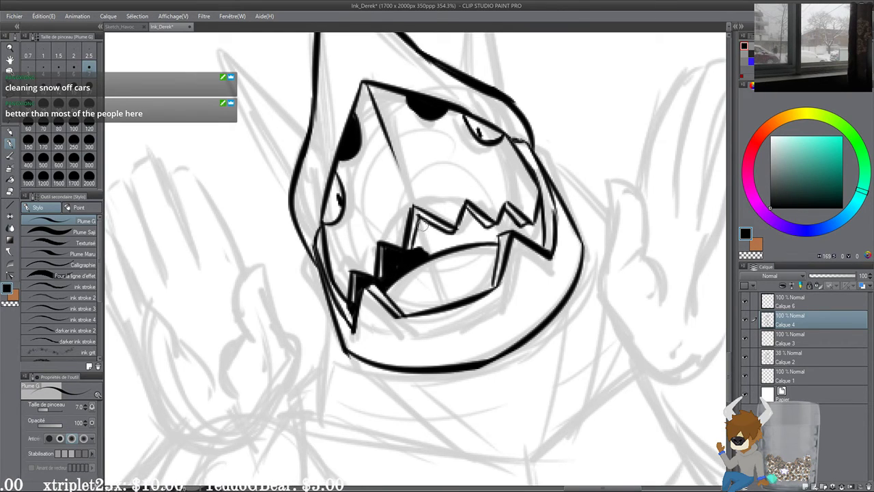
pyautogui.moveTo(423, 225)
pyautogui.mouseDown()
pyautogui.moveTo(447, 233)
pyautogui.moveTo(440, 240)
pyautogui.moveTo(421, 205)
pyautogui.moveTo(418, 256)
pyautogui.mouseUp()
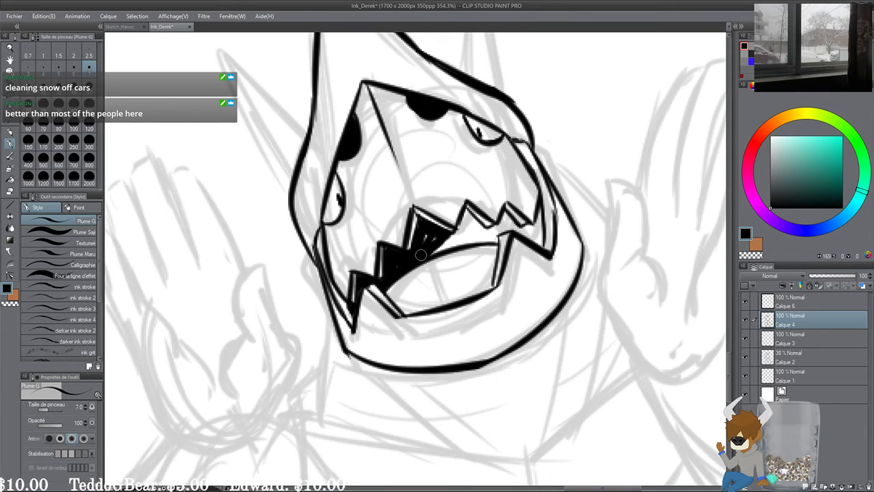
pyautogui.moveTo(524, 221)
pyautogui.mouseDown()
pyautogui.moveTo(531, 218)
pyautogui.moveTo(500, 213)
pyautogui.mouseUp()
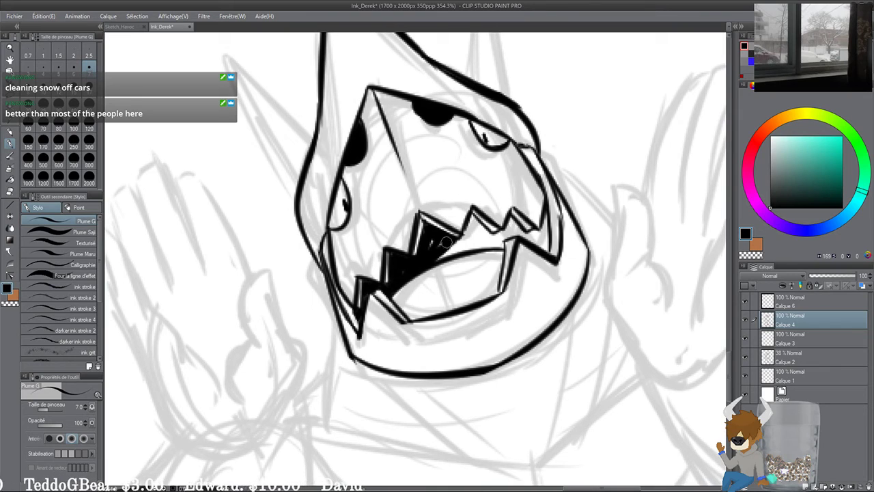
pyautogui.moveTo(431, 246)
pyautogui.mouseDown()
pyautogui.moveTo(478, 240)
pyautogui.moveTo(443, 233)
pyautogui.moveTo(469, 230)
pyautogui.moveTo(475, 219)
pyautogui.moveTo(503, 246)
pyautogui.moveTo(471, 234)
pyautogui.moveTo(506, 233)
pyautogui.moveTo(514, 223)
pyautogui.moveTo(523, 234)
pyautogui.moveTo(539, 233)
pyautogui.moveTo(550, 206)
pyautogui.moveTo(546, 244)
pyautogui.moveTo(547, 206)
pyautogui.mouseUp()
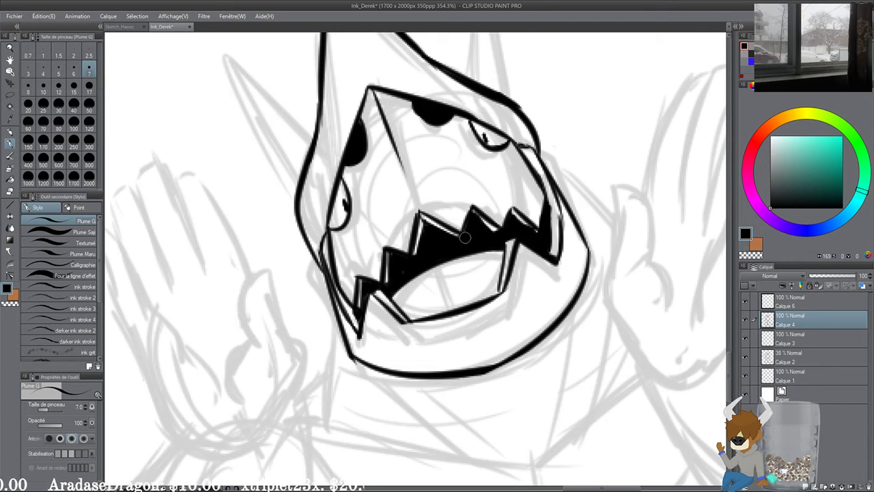
# Step: Clean up the white edges of the upper teeth against the black mouth with the hard eraser at size 7
pyautogui.click(9, 192)
pyautogui.click(88, 69)
pyautogui.moveTo(524, 353); pyautogui.dragTo(496, 348)
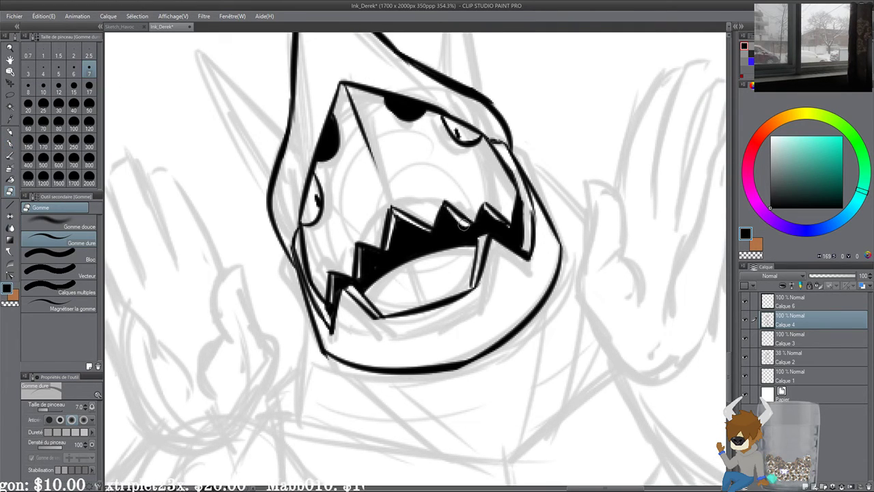
pyautogui.moveTo(487, 211); pyautogui.dragTo(503, 226)
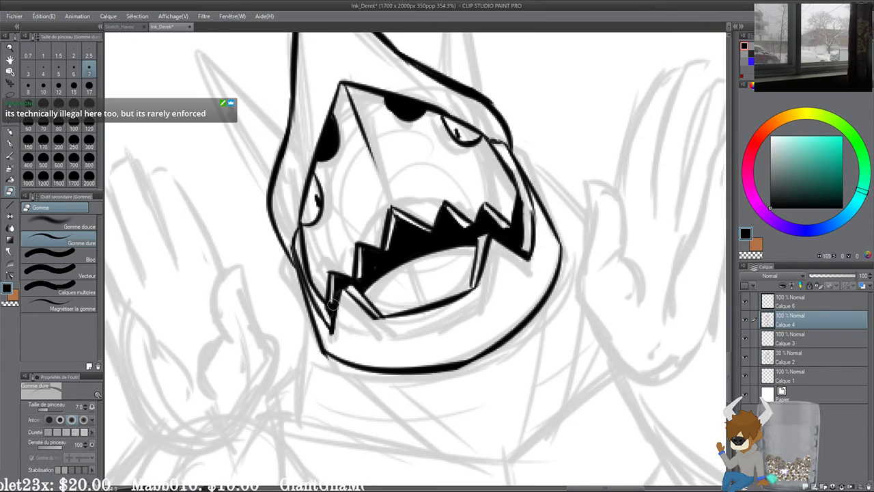
# Step: Ink a short centre line on the tongue with the G-pen
pyautogui.click(10, 143)
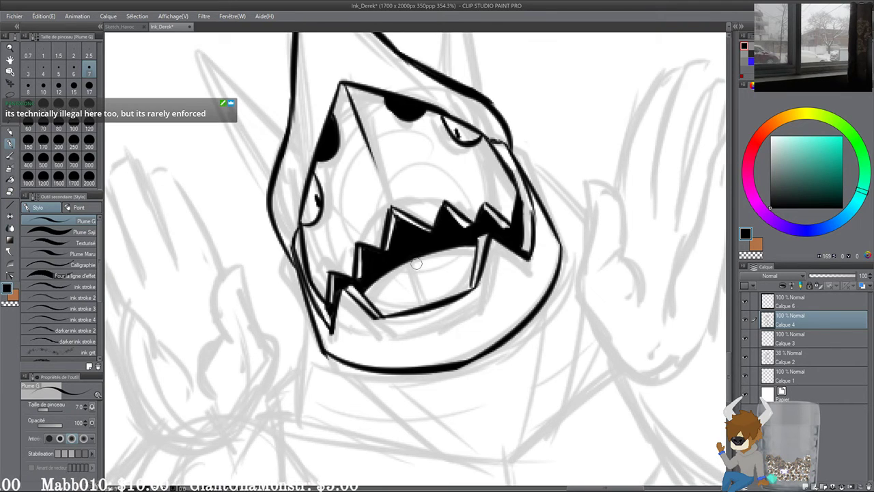
pyautogui.moveTo(416, 263); pyautogui.dragTo(417, 277)
pyautogui.scroll(-2, 375, 183)
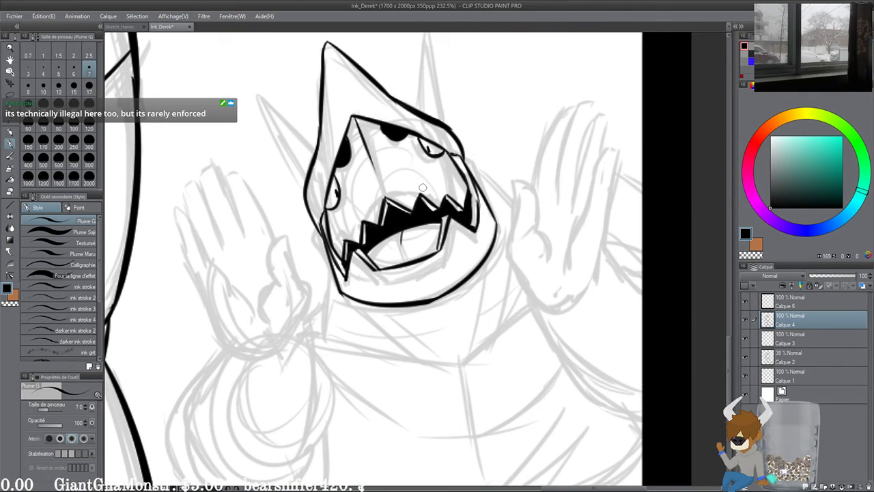
pyautogui.scroll(3, 423, 187)
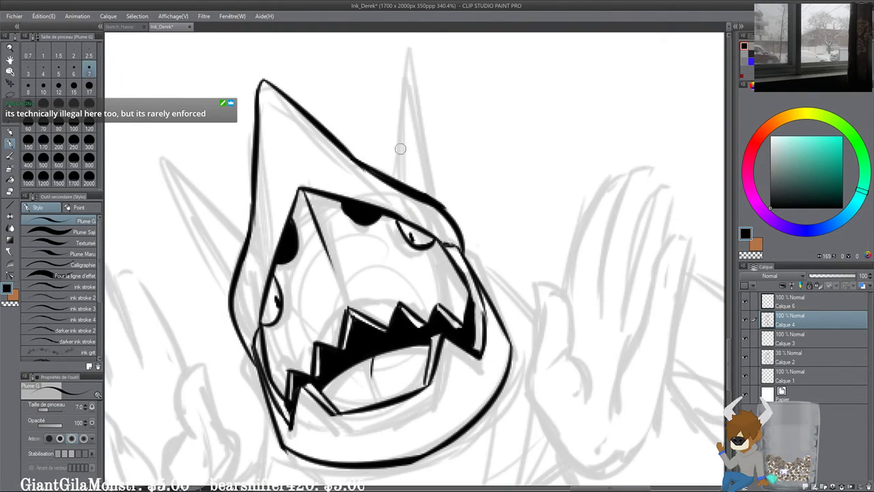
pyautogui.moveTo(401, 149)
pyautogui.mouseDown()
pyautogui.moveTo(398, 172)
pyautogui.moveTo(365, 185)
pyautogui.moveTo(451, 251)
pyautogui.mouseUp()
pyautogui.hotkey('ctrl', 'z')
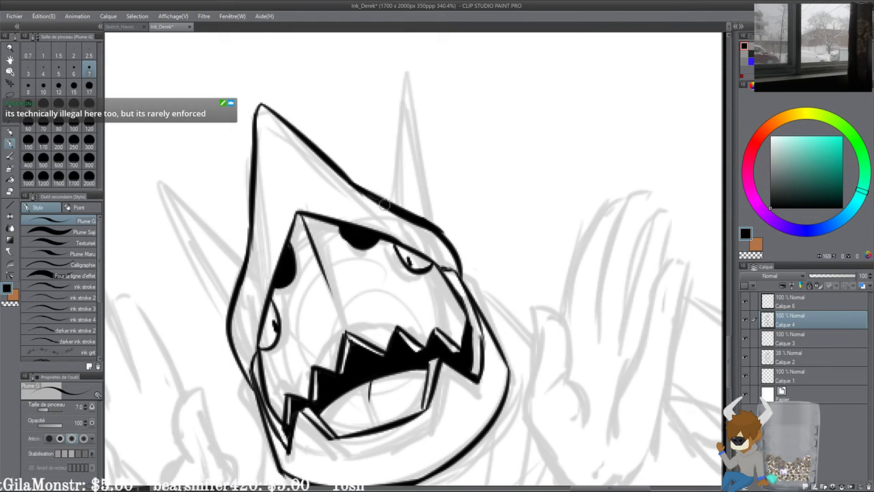
pyautogui.moveTo(357, 187)
pyautogui.mouseDown()
pyautogui.moveTo(456, 258)
pyautogui.moveTo(352, 108)
pyautogui.mouseUp()
pyautogui.hotkey('ctrl', 'z')
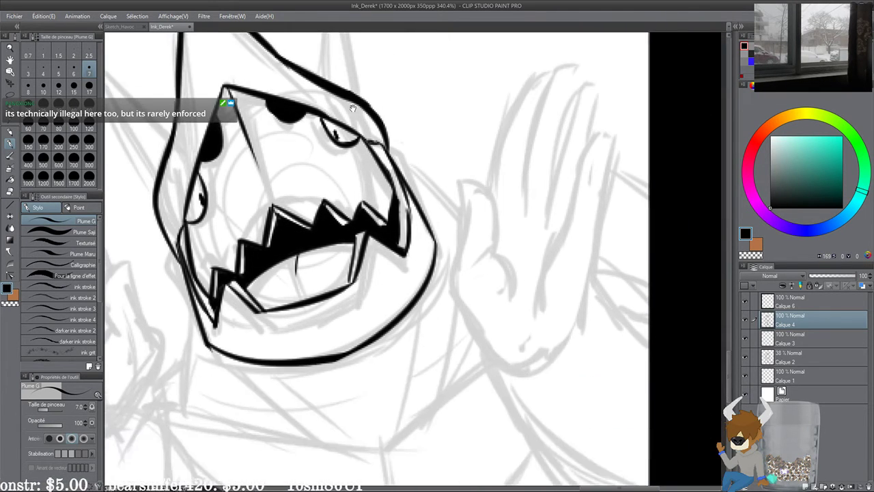
# Step: Ink a neck line dropping beside the left jaw and a shoulder line sloping from the right jaw toward the raised hand
pyautogui.scroll(-2, 357, 128)
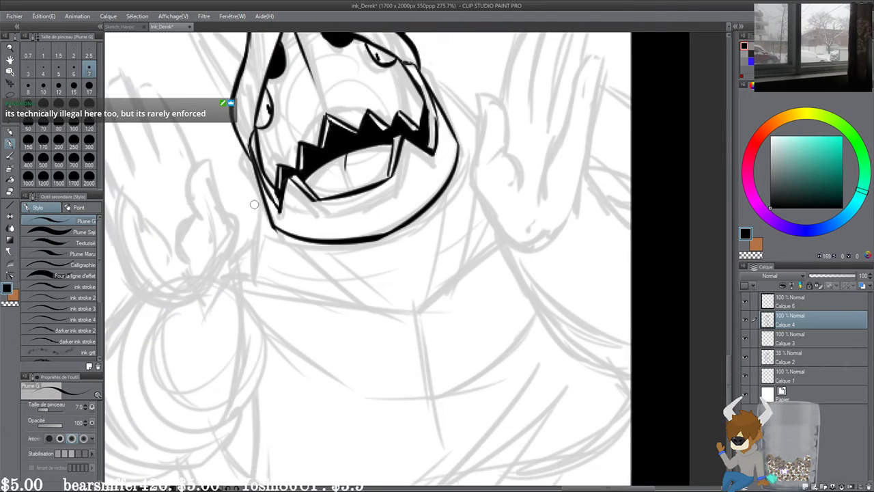
pyautogui.moveTo(259, 181); pyautogui.dragTo(255, 278)
pyautogui.moveTo(418, 192); pyautogui.dragTo(353, 257)
pyautogui.moveTo(366, 153); pyautogui.dragTo(416, 221)
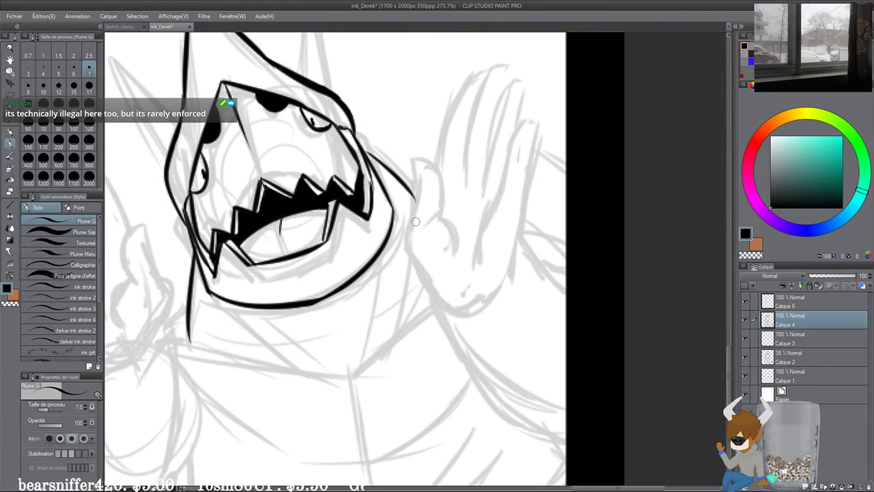
pyautogui.hotkey('ctrl', 'z')
pyautogui.moveTo(363, 153)
pyautogui.mouseDown()
pyautogui.moveTo(418, 204)
pyautogui.moveTo(395, 207)
pyautogui.mouseUp()
pyautogui.hotkey('ctrl', 'z')
pyautogui.moveTo(389, 162); pyautogui.dragTo(445, 218)
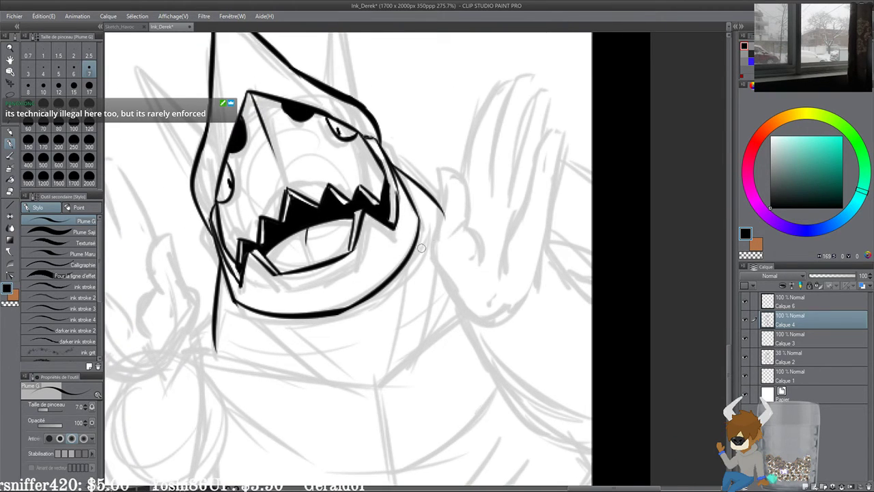
# Step: Ink the long curved throat line from the left jaw toward the chest centre and a shorter crease beside it
pyautogui.moveTo(421, 248); pyautogui.dragTo(446, 147)
pyautogui.moveTo(262, 202)
pyautogui.mouseDown()
pyautogui.moveTo(277, 225)
pyautogui.moveTo(351, 286)
pyautogui.moveTo(338, 266)
pyautogui.moveTo(379, 286)
pyautogui.mouseUp()
pyautogui.hotkey('ctrl', 'z')
pyautogui.moveTo(329, 217); pyautogui.dragTo(373, 264)
pyautogui.hotkey('ctrl', 'z')
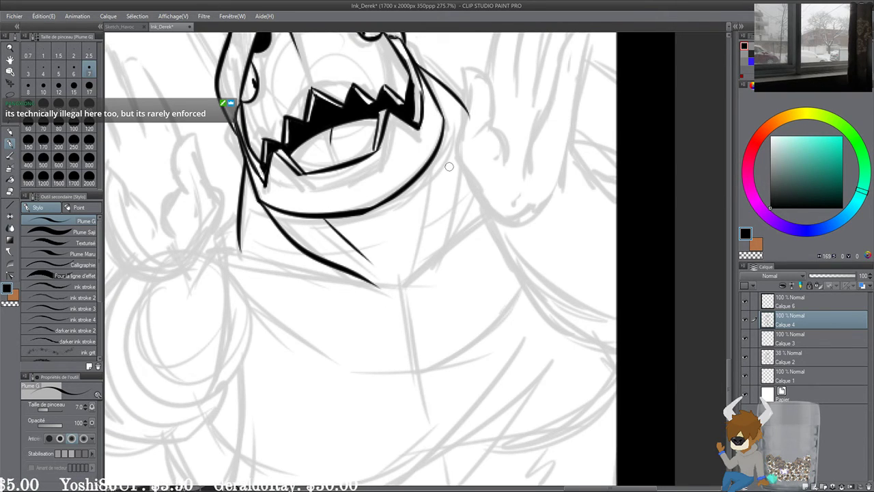
# Step: Ink the bowed outer neck line below the right jaw and a thinner inner neck line under the chin
pyautogui.moveTo(442, 122); pyautogui.dragTo(440, 239)
pyautogui.hotkey('ctrl', 'z')
pyautogui.moveTo(447, 120); pyautogui.dragTo(443, 250)
pyautogui.moveTo(418, 179); pyautogui.dragTo(408, 274)
pyautogui.hotkey('ctrl', 'z')
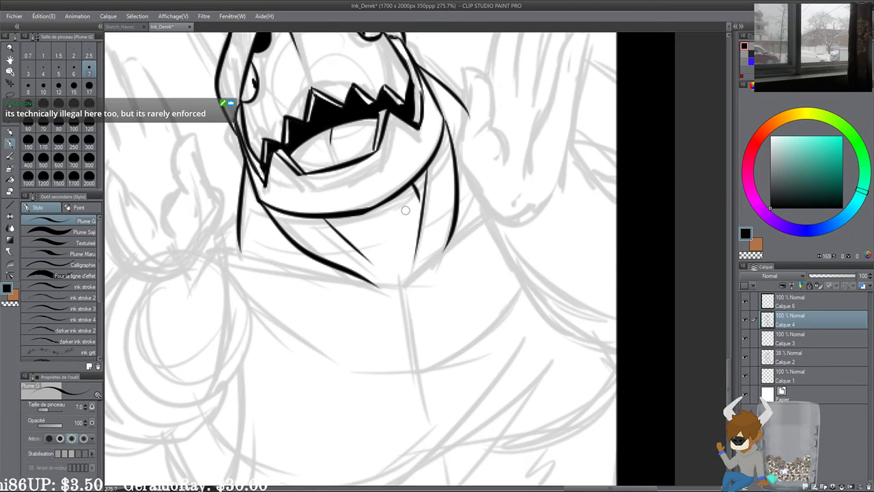
# Step: Add a short broken crease on the throat and fill a black shadow wedge under the jaw's right side
pyautogui.moveTo(368, 218); pyautogui.dragTo(388, 256)
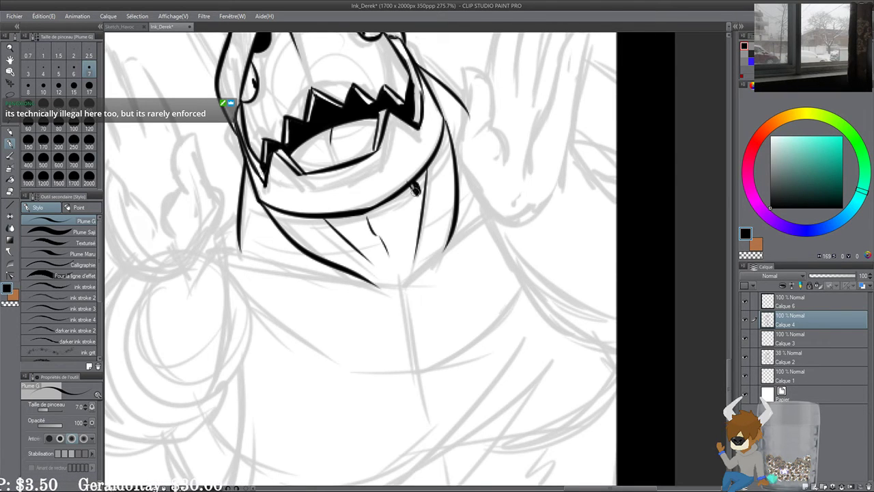
pyautogui.moveTo(414, 191)
pyautogui.mouseDown()
pyautogui.moveTo(422, 206)
pyautogui.moveTo(422, 175)
pyautogui.moveTo(413, 191)
pyautogui.moveTo(415, 183)
pyautogui.mouseUp()
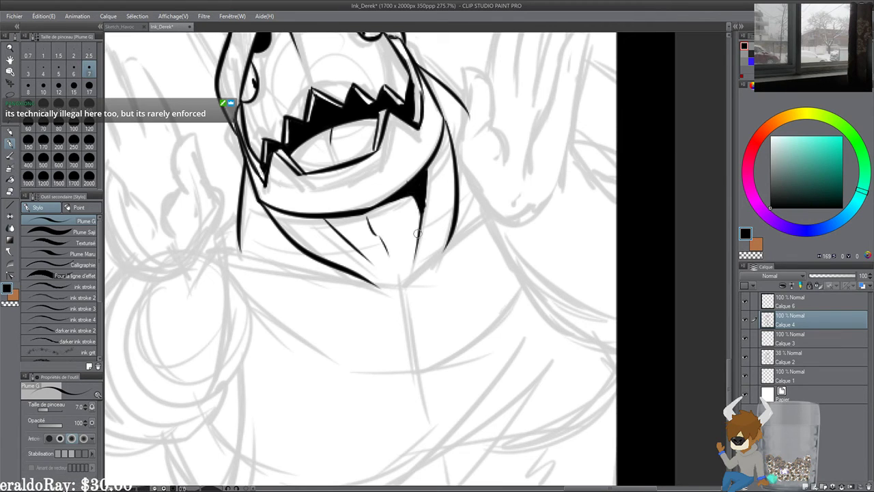
# Step: Ink the raised hand's palm edge beside the right jaw and the thumb's outer line rising from it
pyautogui.scroll(-6, 324, 117)
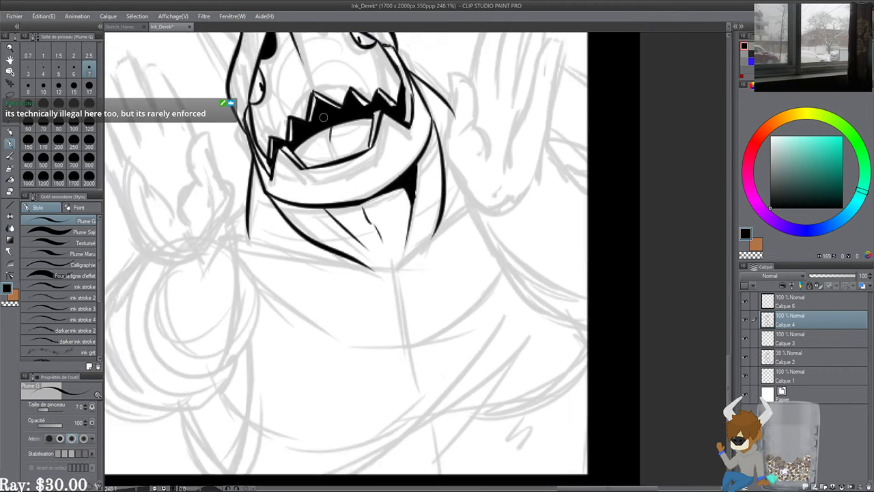
pyautogui.moveTo(461, 288); pyautogui.dragTo(526, 298)
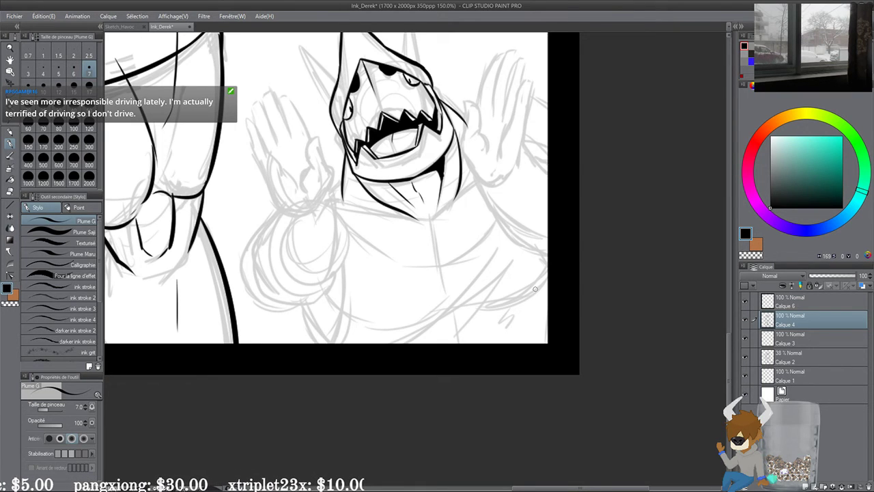
pyautogui.moveTo(530, 193); pyautogui.dragTo(513, 286)
pyautogui.scroll(1, 512, 286)
pyautogui.moveTo(420, 215)
pyautogui.mouseDown()
pyautogui.moveTo(398, 237)
pyautogui.moveTo(422, 282)
pyautogui.mouseUp()
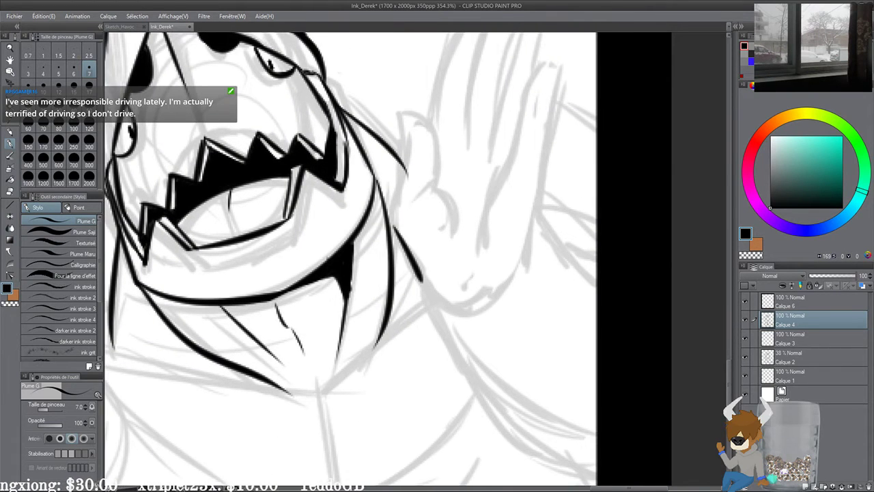
pyautogui.hotkey('ctrl', 'z')
pyautogui.moveTo(404, 233)
pyautogui.mouseDown()
pyautogui.moveTo(381, 245)
pyautogui.moveTo(421, 306)
pyautogui.mouseUp()
pyautogui.moveTo(387, 249)
pyautogui.mouseDown()
pyautogui.moveTo(400, 154)
pyautogui.moveTo(415, 140)
pyautogui.moveTo(421, 205)
pyautogui.mouseUp()
pyautogui.hotkey('ctrl', 'z')
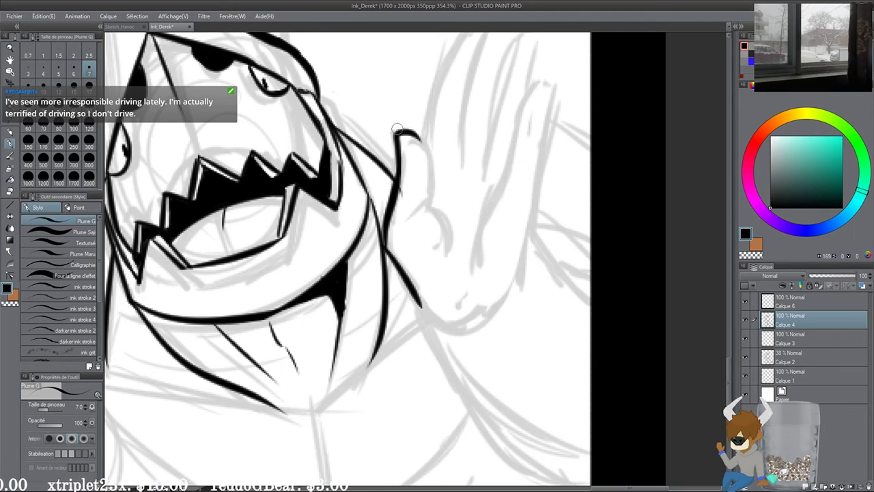
# Step: Ink the thumb's rounded tip and inner edge, with the curved fold at its base running into the palm
pyautogui.moveTo(398, 130)
pyautogui.mouseDown()
pyautogui.moveTo(431, 147)
pyautogui.moveTo(437, 190)
pyautogui.mouseUp()
pyautogui.hotkey('ctrl', 'z')
pyautogui.moveTo(399, 131)
pyautogui.mouseDown()
pyautogui.moveTo(433, 194)
pyautogui.moveTo(407, 223)
pyautogui.moveTo(444, 221)
pyautogui.moveTo(439, 211)
pyautogui.moveTo(444, 274)
pyautogui.mouseUp()
pyautogui.hotkey('ctrl', 'z')
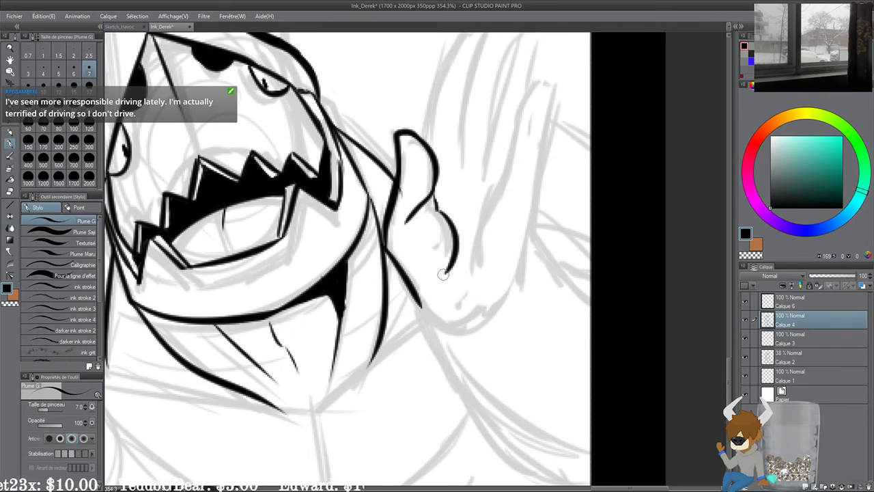
pyautogui.moveTo(452, 226); pyautogui.dragTo(451, 238)
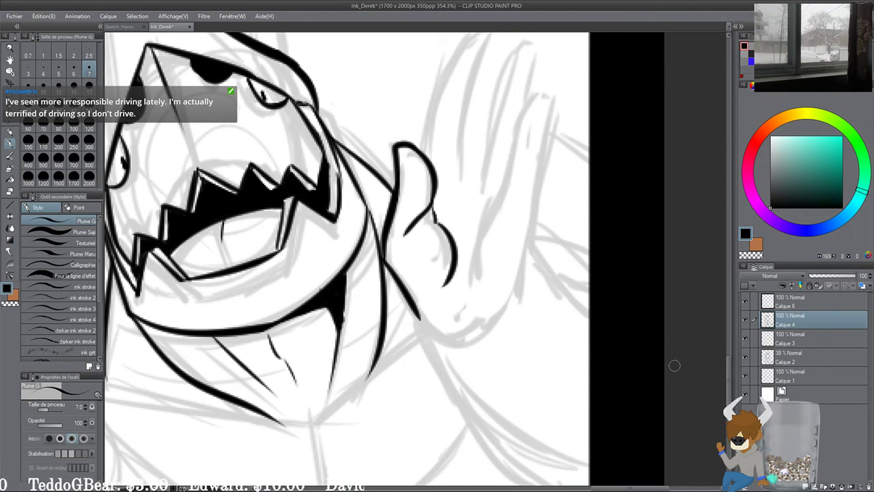
# Step: Ink the slanted palm crease opposite the thumb and the rounded heel of the palm
pyautogui.moveTo(503, 185)
pyautogui.mouseDown()
pyautogui.moveTo(489, 247)
pyautogui.moveTo(495, 206)
pyautogui.moveTo(476, 244)
pyautogui.moveTo(473, 297)
pyautogui.mouseUp()
pyautogui.moveTo(416, 315)
pyautogui.mouseDown()
pyautogui.moveTo(478, 333)
pyautogui.moveTo(506, 316)
pyautogui.mouseUp()
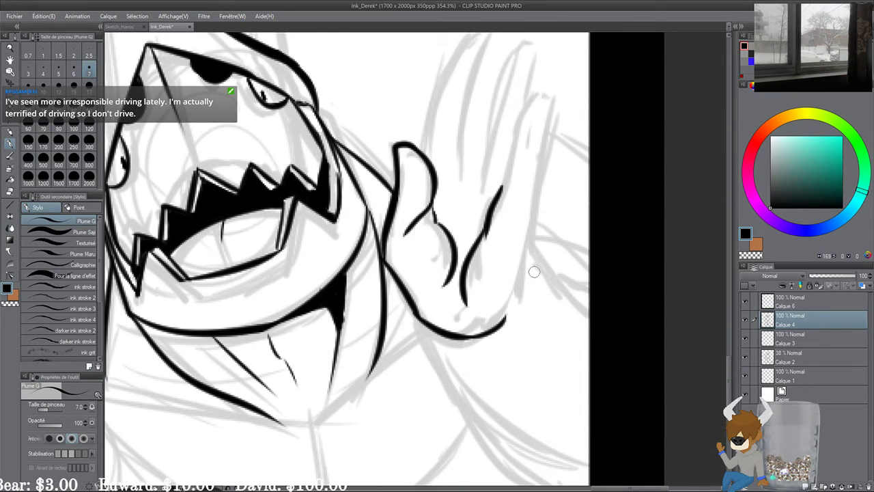
pyautogui.moveTo(533, 271); pyautogui.dragTo(489, 339)
# Step: Ink the little finger's inner edge upward from the palm crease and round its fingertip
pyautogui.moveTo(460, 254); pyautogui.dragTo(492, 166)
pyautogui.hotkey('ctrl', 'z')
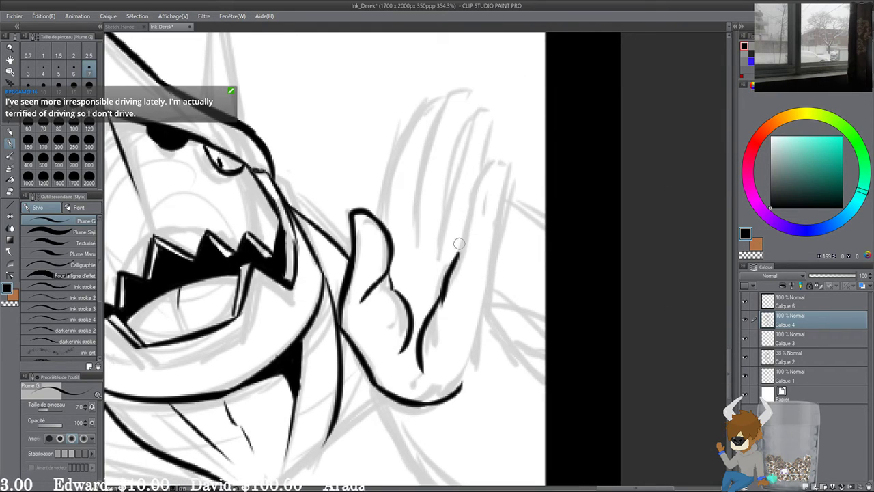
pyautogui.moveTo(460, 248)
pyautogui.mouseDown()
pyautogui.moveTo(496, 160)
pyautogui.moveTo(507, 164)
pyautogui.moveTo(485, 326)
pyautogui.mouseUp()
pyautogui.hotkey('ctrl', 'z')
pyautogui.hotkey('ctrl', 'z')
pyautogui.hotkey('ctrl', 'z')
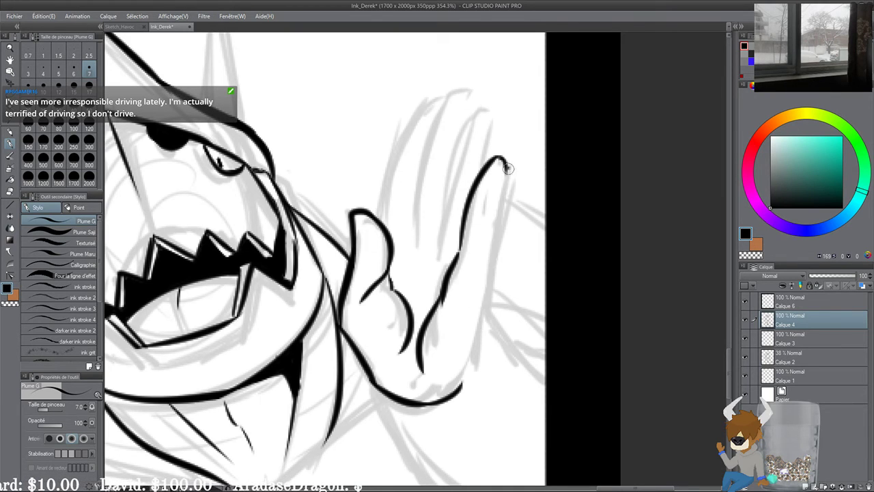
# Step: Ink the little finger's outer edge down from the fingertip and along the palm to meet the heel curve
pyautogui.moveTo(508, 167)
pyautogui.mouseDown()
pyautogui.moveTo(463, 380)
pyautogui.moveTo(492, 270)
pyautogui.moveTo(487, 299)
pyautogui.mouseUp()
pyautogui.hotkey('ctrl', 'z')
pyautogui.hotkey('ctrl', 'z')
pyautogui.hotkey('ctrl', 'z')
pyautogui.moveTo(492, 262)
pyautogui.mouseDown()
pyautogui.moveTo(473, 361)
pyautogui.moveTo(453, 398)
pyautogui.mouseUp()
pyautogui.moveTo(482, 307); pyautogui.dragTo(480, 339)
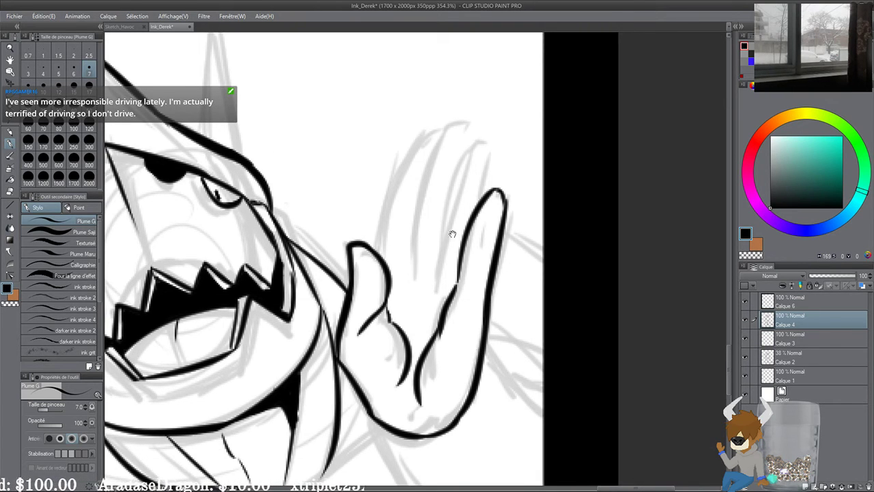
# Step: Ink the ring finger with a long inner edge, a squared tip and a short outer edge behind the little finger
pyautogui.moveTo(452, 234); pyautogui.dragTo(449, 223)
pyautogui.moveTo(469, 127); pyautogui.dragTo(417, 278)
pyautogui.hotkey('ctrl', 'z')
pyautogui.moveTo(467, 131); pyautogui.dragTo(424, 281)
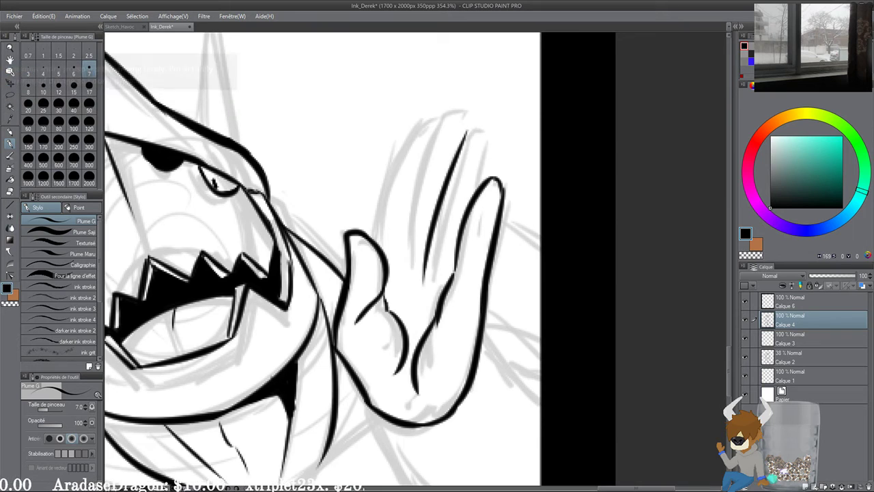
pyautogui.moveTo(465, 134)
pyautogui.mouseDown()
pyautogui.moveTo(492, 149)
pyautogui.moveTo(492, 130)
pyautogui.moveTo(471, 177)
pyautogui.moveTo(472, 196)
pyautogui.mouseUp()
pyautogui.hotkey('ctrl', 'z')
pyautogui.hotkey('ctrl', 'z')
pyautogui.moveTo(459, 153)
pyautogui.mouseDown()
pyautogui.moveTo(464, 137)
pyautogui.moveTo(490, 128)
pyautogui.moveTo(476, 190)
pyautogui.mouseUp()
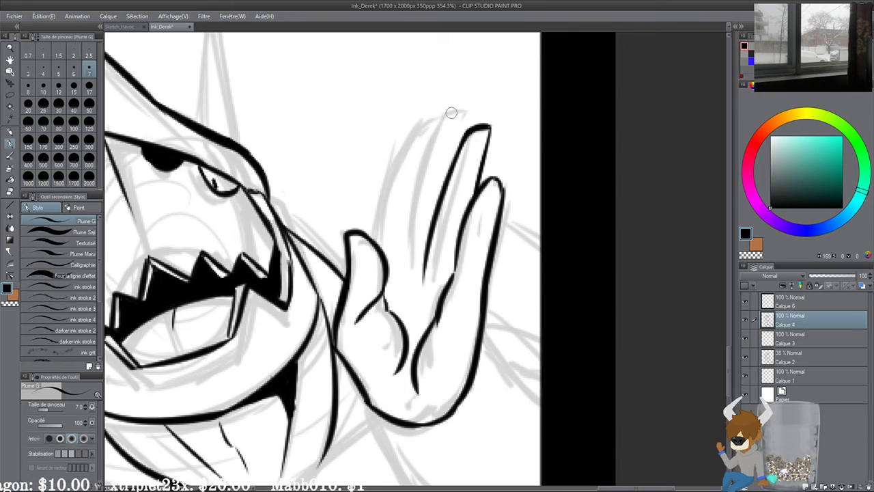
# Step: Ink the middle finger's long curved edge and rounded tip beside the ring finger
pyautogui.moveTo(451, 112); pyautogui.dragTo(405, 287)
pyautogui.hotkey('ctrl', 'z')
pyautogui.moveTo(448, 110); pyautogui.dragTo(403, 274)
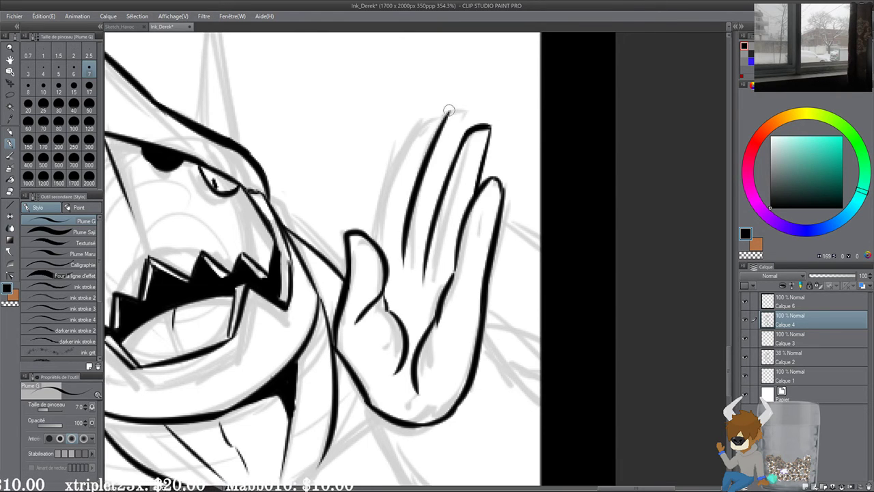
pyautogui.moveTo(443, 121)
pyautogui.mouseDown()
pyautogui.moveTo(466, 125)
pyautogui.moveTo(461, 110)
pyautogui.moveTo(472, 128)
pyautogui.mouseUp()
# Step: Ink the index finger's outer edge and tip, running down toward the top of the thumb
pyautogui.moveTo(398, 176); pyautogui.dragTo(410, 170)
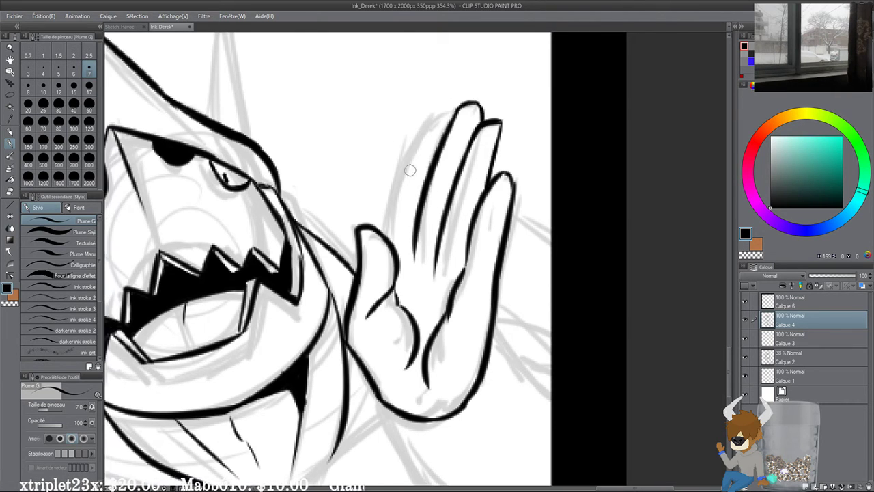
pyautogui.moveTo(432, 126); pyautogui.dragTo(395, 245)
pyautogui.hotkey('ctrl', 'z')
pyautogui.moveTo(428, 125)
pyautogui.mouseDown()
pyautogui.moveTo(391, 247)
pyautogui.moveTo(448, 118)
pyautogui.moveTo(422, 145)
pyautogui.mouseUp()
pyautogui.hotkey('ctrl', 'z')
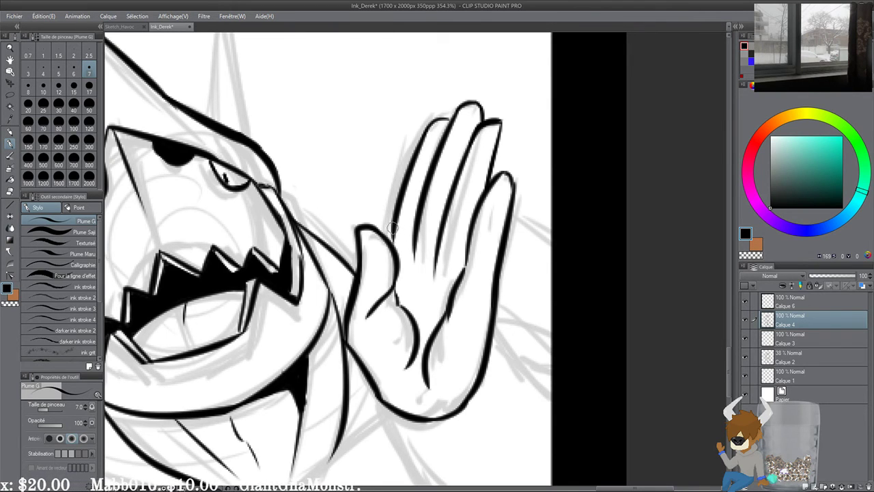
pyautogui.scroll(-2, 414, 290)
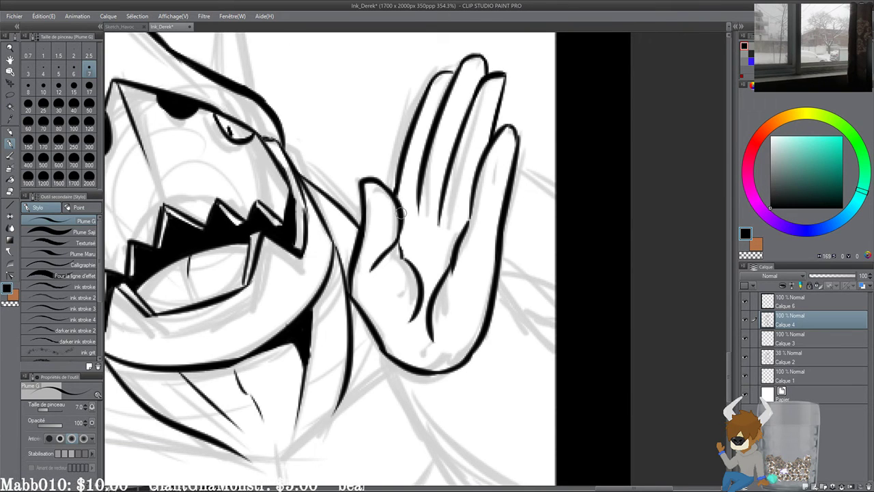
pyautogui.scroll(-3, 401, 213)
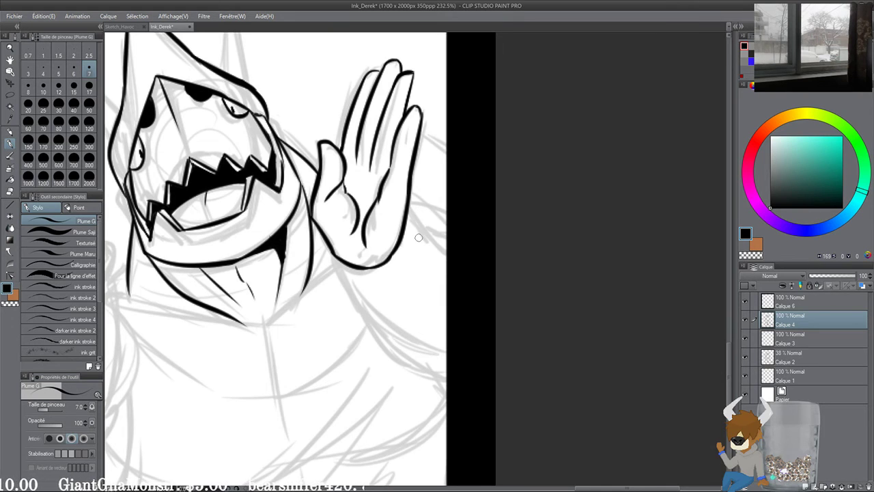
pyautogui.scroll(-1, 455, 277)
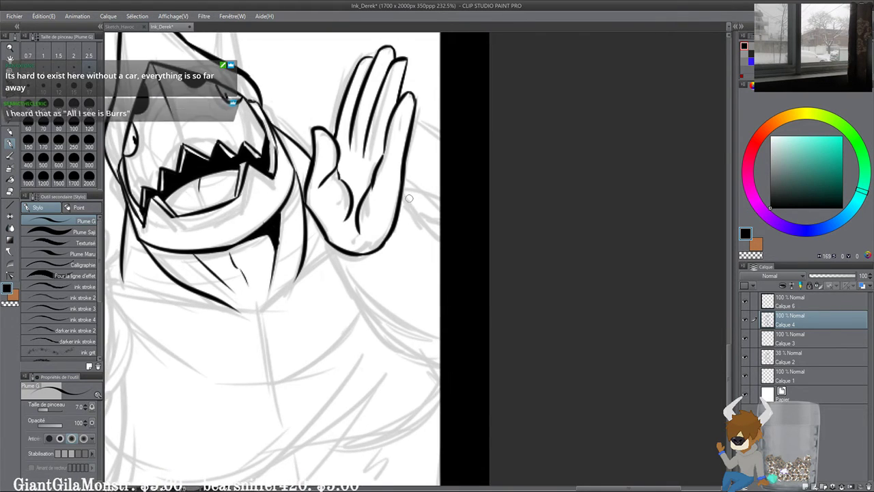
pyautogui.moveTo(404, 191); pyautogui.dragTo(439, 236)
pyautogui.hotkey('ctrl', 'z')
pyautogui.moveTo(404, 193); pyautogui.dragTo(407, 206)
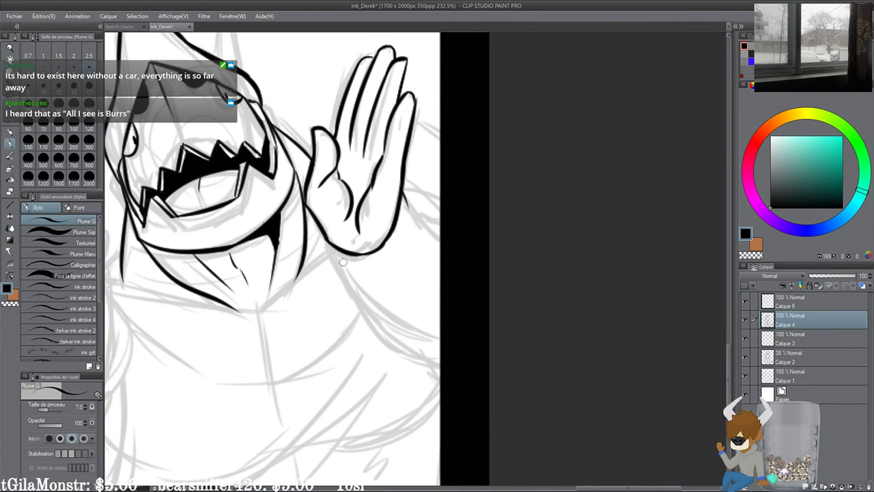
pyautogui.moveTo(336, 245); pyautogui.dragTo(414, 330)
pyautogui.hotkey('ctrl', 'z')
pyautogui.moveTo(333, 249); pyautogui.dragTo(439, 334)
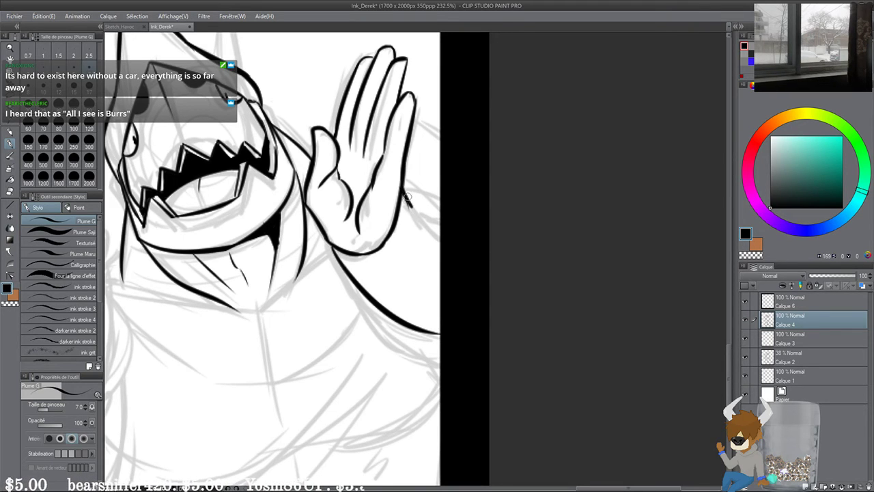
pyautogui.moveTo(406, 195); pyautogui.dragTo(477, 205)
pyautogui.moveTo(395, 334); pyautogui.dragTo(444, 263)
pyautogui.hotkey('ctrl', 'z')
pyautogui.hotkey('ctrl', 'z')
pyautogui.hotkey('ctrl', 'z')
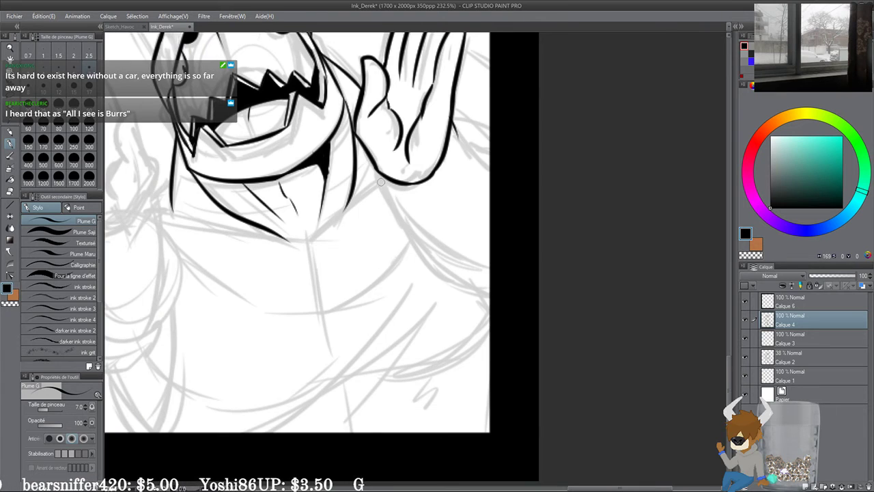
# Step: Ink the long arm curve from the palm heel to the canvas edge and the short lines emerging behind the raised hand
pyautogui.moveTo(381, 182); pyautogui.dragTo(496, 284)
pyautogui.moveTo(456, 121)
pyautogui.mouseDown()
pyautogui.moveTo(443, 176)
pyautogui.moveTo(461, 195)
pyautogui.moveTo(501, 211)
pyautogui.mouseUp()
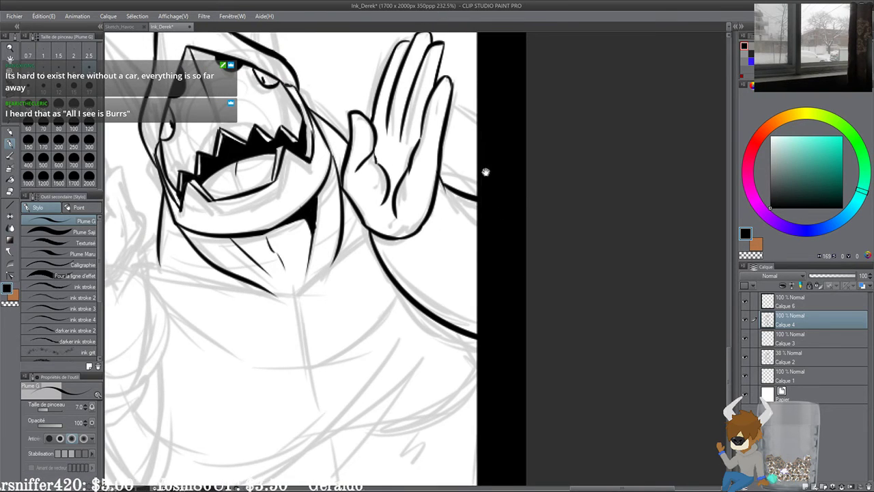
pyautogui.moveTo(485, 172)
pyautogui.mouseDown()
pyautogui.moveTo(489, 255)
pyautogui.moveTo(484, 220)
pyautogui.moveTo(516, 240)
pyautogui.mouseUp()
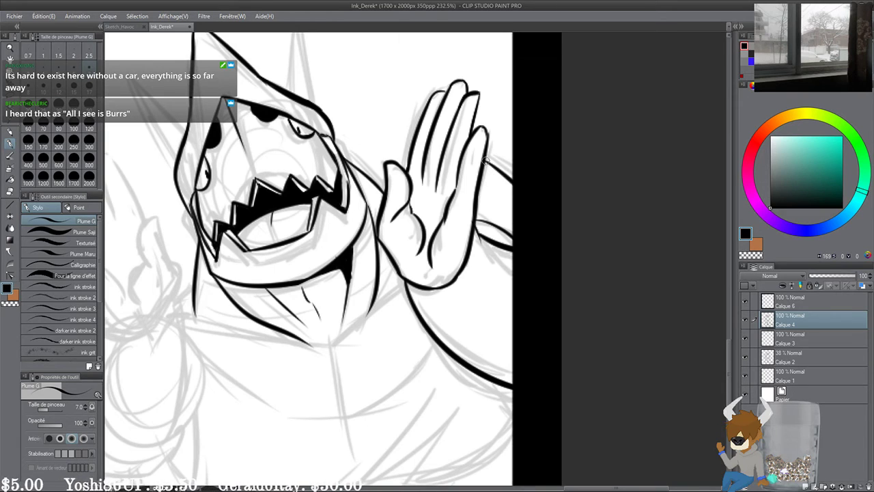
pyautogui.moveTo(486, 161); pyautogui.dragTo(532, 189)
pyautogui.moveTo(467, 225); pyautogui.dragTo(523, 185)
# Step: Ink the V-shaped collar below the neck, with both edges meeting in a point at the chest centre
pyautogui.moveTo(426, 277); pyautogui.dragTo(483, 213)
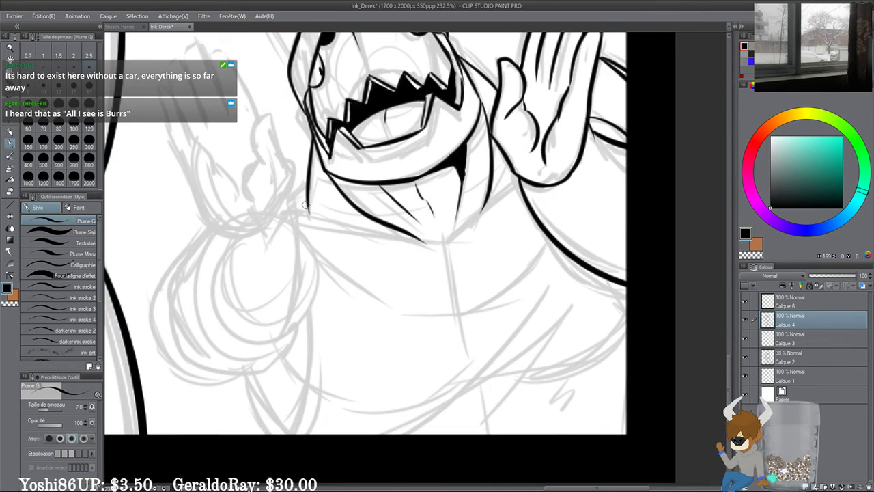
pyautogui.moveTo(297, 205); pyautogui.dragTo(423, 245)
pyautogui.hotkey('ctrl', 'z')
pyautogui.moveTo(305, 214); pyautogui.dragTo(434, 251)
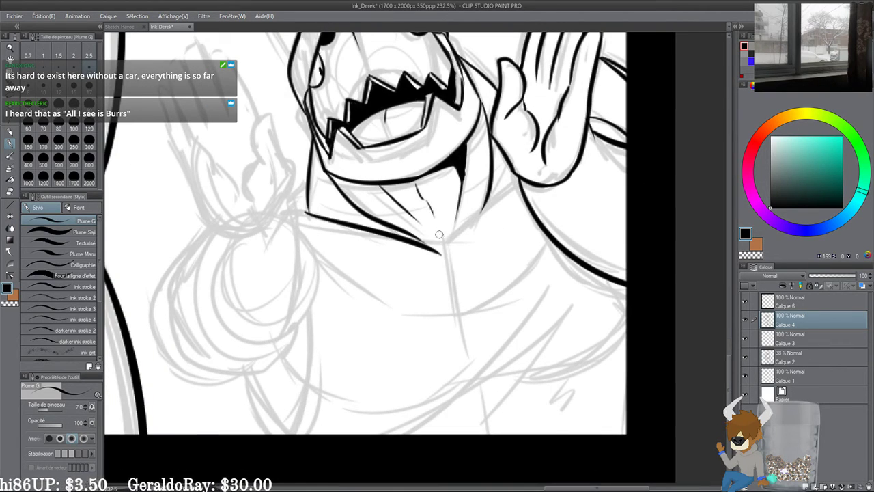
pyautogui.moveTo(519, 181); pyautogui.dragTo(444, 251)
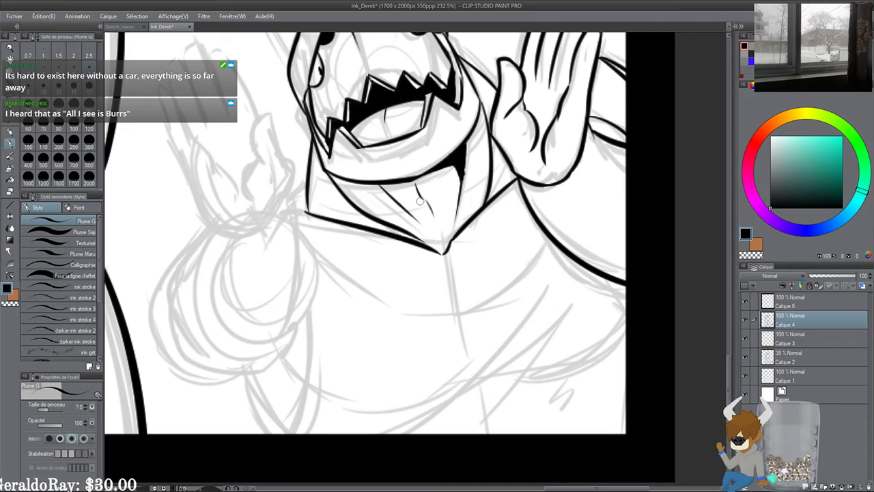
# Step: Ink the thumb outline of the other raised hand, on the left side of the jaw
pyautogui.scroll(4, 382, 278)
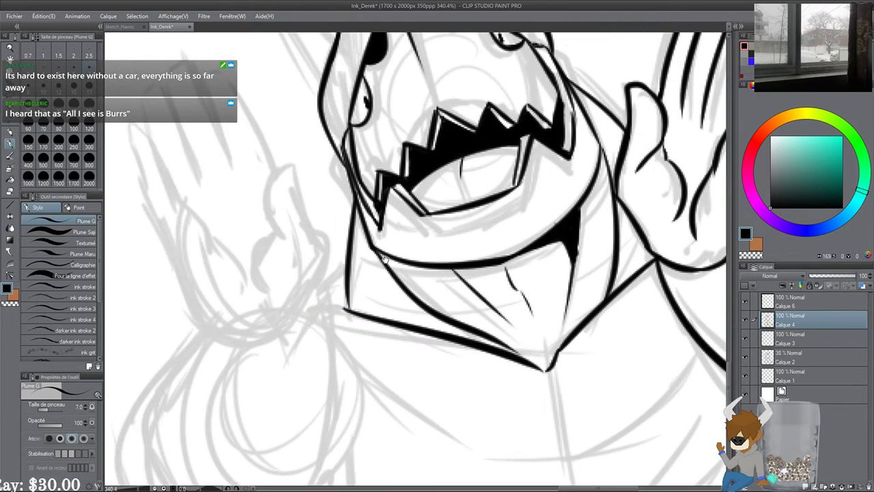
pyautogui.moveTo(385, 259)
pyautogui.mouseDown()
pyautogui.moveTo(405, 312)
pyautogui.moveTo(416, 265)
pyautogui.mouseUp()
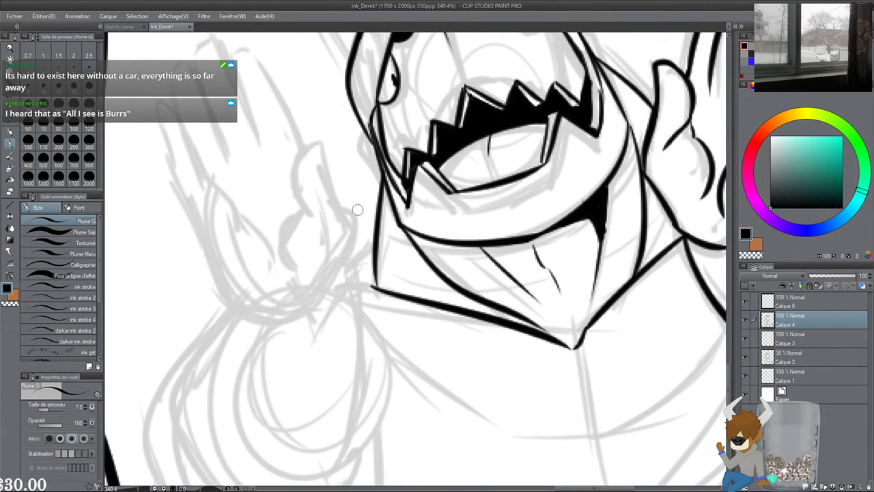
pyautogui.scroll(1, 354, 205)
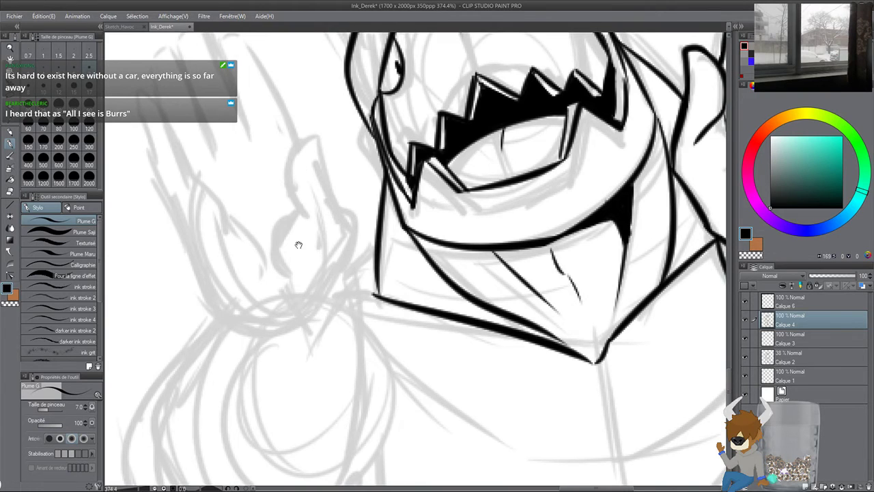
pyautogui.moveTo(296, 244); pyautogui.dragTo(359, 238)
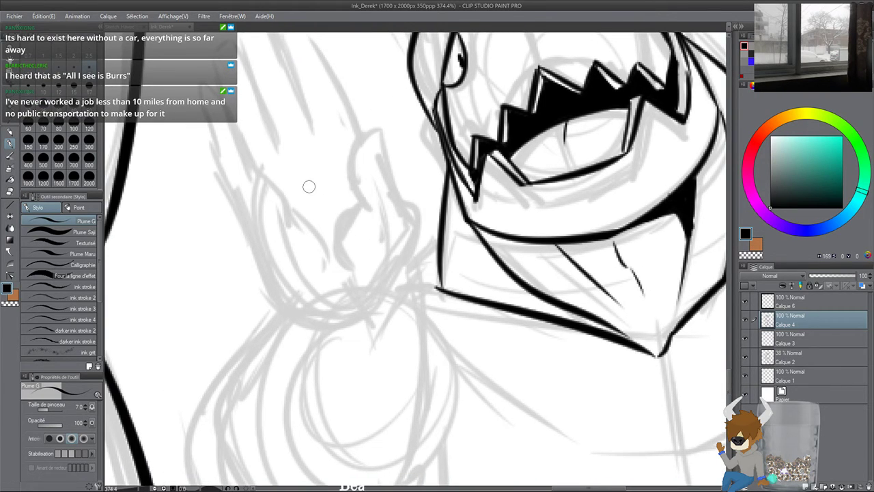
pyautogui.moveTo(330, 196)
pyautogui.mouseDown()
pyautogui.moveTo(315, 254)
pyautogui.moveTo(327, 269)
pyautogui.mouseUp()
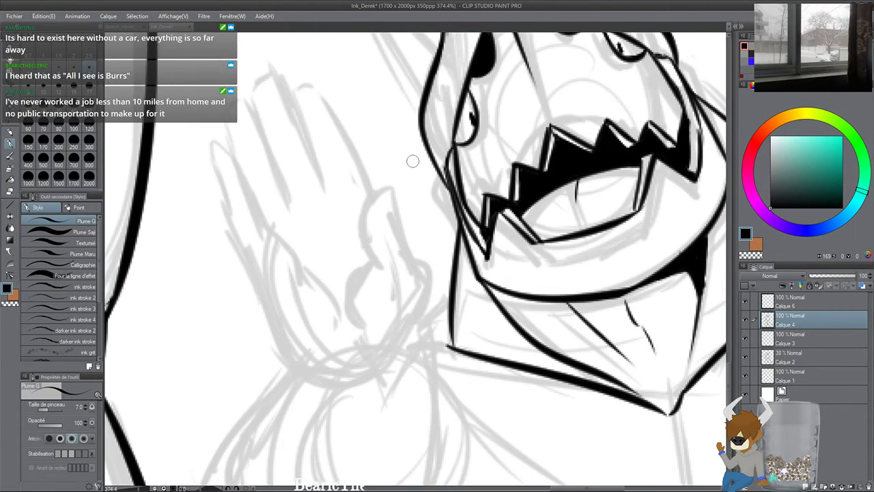
pyautogui.moveTo(412, 164); pyautogui.dragTo(368, 126)
pyautogui.moveTo(355, 313)
pyautogui.mouseDown()
pyautogui.moveTo(380, 266)
pyautogui.moveTo(353, 173)
pyautogui.mouseUp()
pyautogui.moveTo(424, 232)
pyautogui.mouseDown()
pyautogui.moveTo(289, 305)
pyautogui.moveTo(364, 247)
pyautogui.mouseUp()
pyautogui.hotkey('ctrl', 'z')
# Step: Ink the curved fold at that thumb's base and the long straight edge of the index finger above it
pyautogui.moveTo(286, 334)
pyautogui.mouseDown()
pyautogui.moveTo(289, 156)
pyautogui.moveTo(262, 217)
pyautogui.moveTo(295, 241)
pyautogui.moveTo(271, 258)
pyautogui.mouseUp()
pyautogui.moveTo(280, 251); pyautogui.dragTo(299, 214)
pyautogui.moveTo(285, 199)
pyautogui.mouseDown()
pyautogui.moveTo(261, 226)
pyautogui.moveTo(278, 292)
pyautogui.mouseUp()
pyautogui.moveTo(271, 220); pyautogui.dragTo(297, 322)
pyautogui.moveTo(252, 130); pyautogui.dragTo(308, 222)
pyautogui.moveTo(346, 185)
pyautogui.mouseDown()
pyautogui.moveTo(215, 169)
pyautogui.moveTo(337, 252)
pyautogui.mouseUp()
pyautogui.moveTo(249, 193)
pyautogui.mouseDown()
pyautogui.moveTo(250, 271)
pyautogui.moveTo(305, 221)
pyautogui.mouseUp()
pyautogui.hotkey('ctrl', 'z')
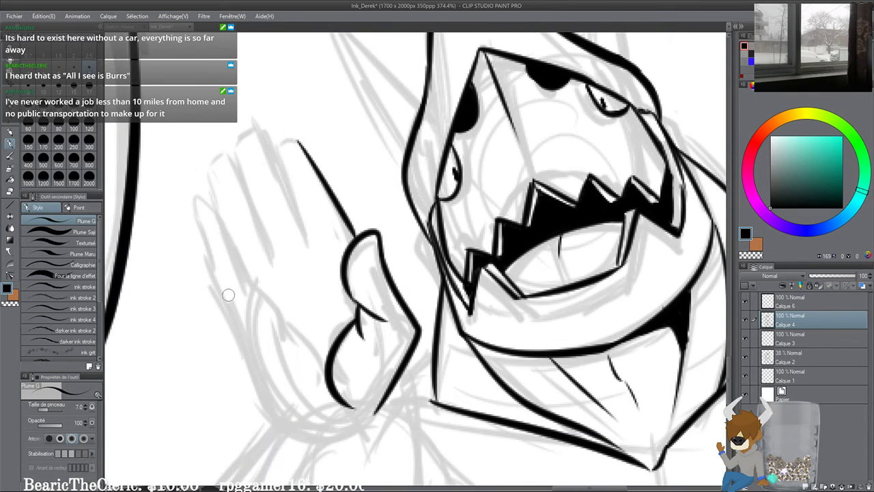
# Step: Ink the same hand's little finger outline and extend its inner edge into a curved crease across the palm
pyautogui.moveTo(243, 342)
pyautogui.mouseDown()
pyautogui.moveTo(190, 208)
pyautogui.moveTo(259, 289)
pyautogui.mouseUp()
pyautogui.moveTo(262, 295); pyautogui.dragTo(251, 263)
pyautogui.hotkey('ctrl', 'z')
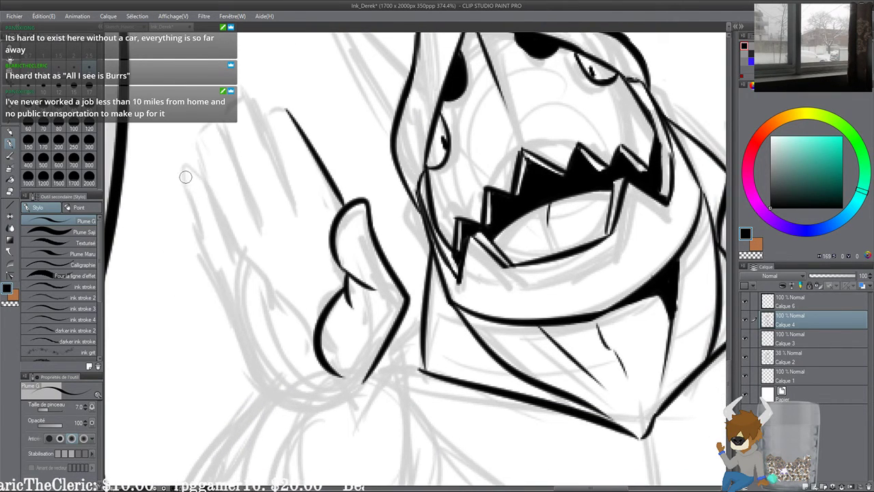
pyautogui.moveTo(185, 176); pyautogui.dragTo(232, 300)
pyautogui.moveTo(178, 168); pyautogui.dragTo(276, 305)
pyautogui.moveTo(273, 286)
pyautogui.mouseDown()
pyautogui.moveTo(242, 203)
pyautogui.moveTo(280, 268)
pyautogui.mouseUp()
# Step: Ink the outer palm edge below the little finger, curving around the heel to join the thumb side
pyautogui.moveTo(192, 204)
pyautogui.mouseDown()
pyautogui.moveTo(244, 308)
pyautogui.moveTo(281, 314)
pyautogui.mouseUp()
pyautogui.hotkey('ctrl', 'z')
pyautogui.moveTo(191, 207)
pyautogui.mouseDown()
pyautogui.moveTo(287, 321)
pyautogui.moveTo(324, 293)
pyautogui.mouseUp()
pyautogui.moveTo(340, 284); pyautogui.dragTo(341, 262)
pyautogui.hotkey('ctrl', 'z')
pyautogui.moveTo(282, 307)
pyautogui.mouseDown()
pyautogui.moveTo(337, 273)
pyautogui.moveTo(297, 257)
pyautogui.moveTo(287, 239)
pyautogui.moveTo(293, 202)
pyautogui.mouseUp()
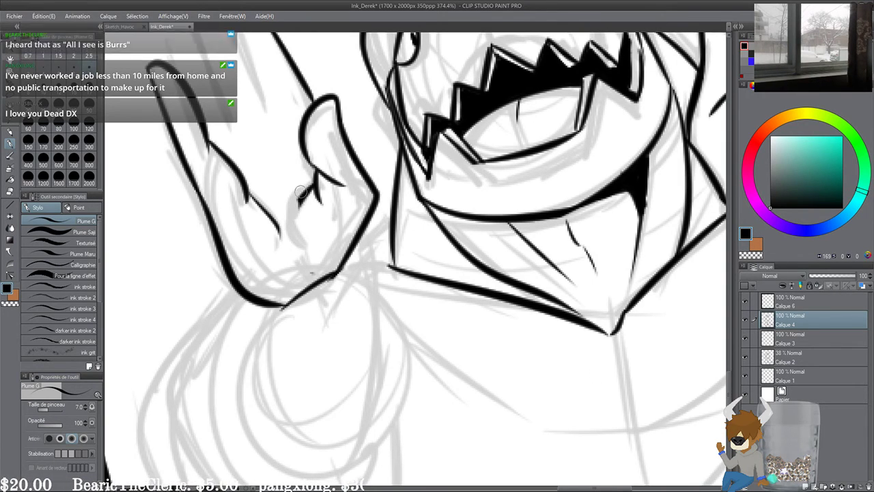
# Step: Ink the curved fold running down the palm from the raised hand's thumb base
pyautogui.moveTo(264, 161); pyautogui.dragTo(303, 158)
pyautogui.moveTo(337, 230); pyautogui.dragTo(350, 332)
pyautogui.moveTo(225, 172); pyautogui.dragTo(250, 215)
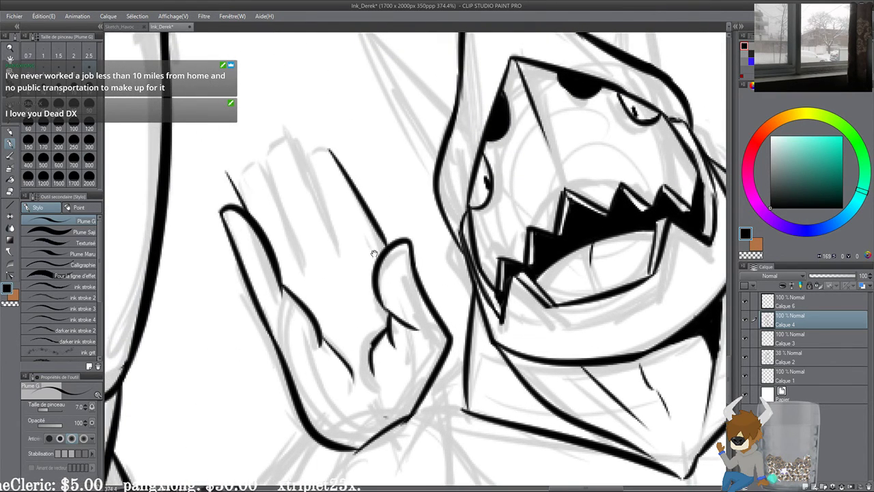
pyautogui.moveTo(513, 213)
pyautogui.mouseDown()
pyautogui.moveTo(263, 205)
pyautogui.moveTo(341, 262)
pyautogui.moveTo(490, 208)
pyautogui.mouseUp()
pyautogui.hotkey('ctrl', 'z')
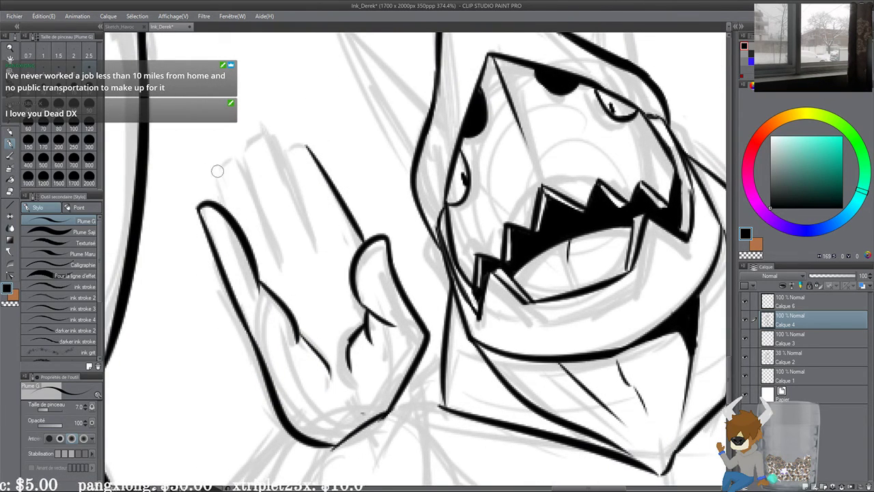
pyautogui.moveTo(229, 143); pyautogui.dragTo(281, 250)
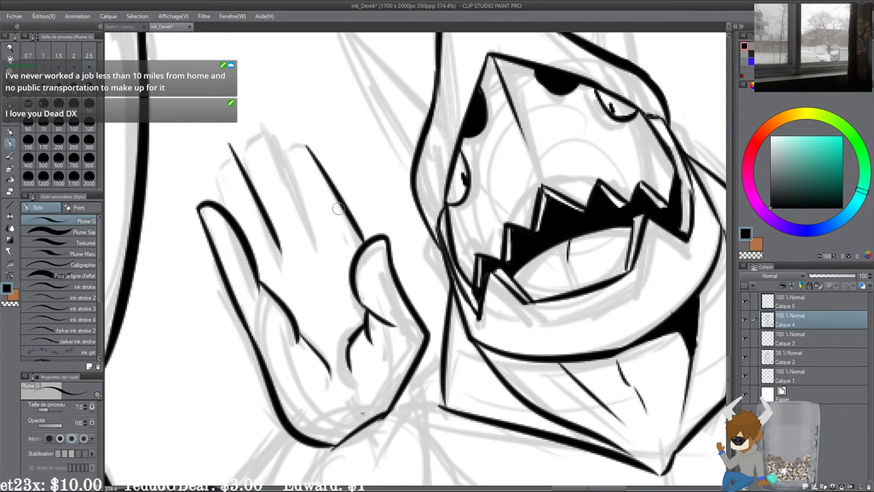
pyautogui.moveTo(229, 144)
pyautogui.mouseDown()
pyautogui.moveTo(206, 159)
pyautogui.moveTo(223, 205)
pyautogui.mouseUp()
pyautogui.hotkey('ctrl', 'z')
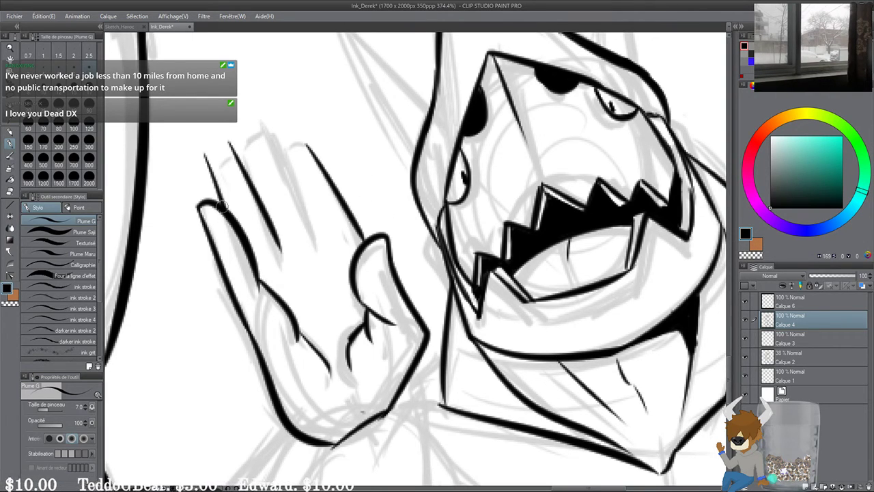
pyautogui.moveTo(205, 157); pyautogui.dragTo(234, 146)
pyautogui.moveTo(279, 187); pyautogui.dragTo(233, 206)
pyautogui.hotkey('ctrl', 'z')
pyautogui.moveTo(159, 176)
pyautogui.mouseDown()
pyautogui.moveTo(172, 160)
pyautogui.moveTo(187, 165)
pyautogui.mouseUp()
pyautogui.moveTo(249, 194)
pyautogui.mouseDown()
pyautogui.moveTo(220, 207)
pyautogui.moveTo(242, 204)
pyautogui.mouseUp()
pyautogui.hotkey('ctrl', 'z')
pyautogui.hotkey('ctrl', 'z')
pyautogui.hotkey('ctrl', 'z')
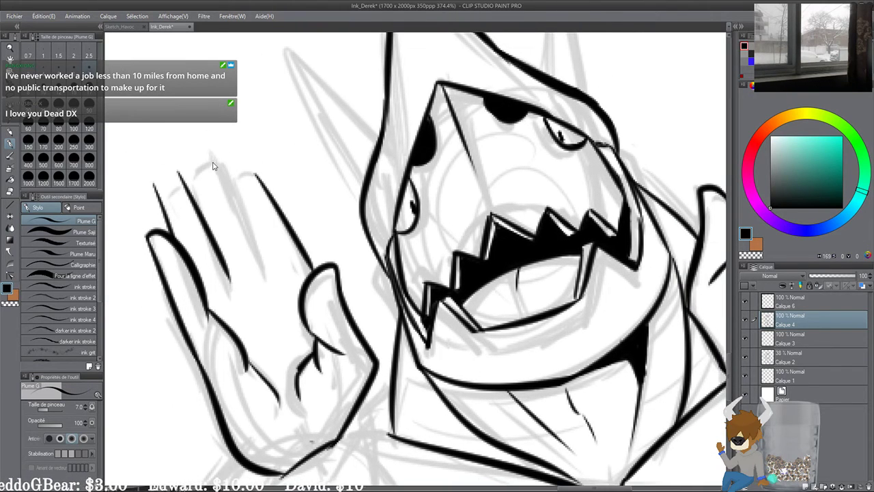
pyautogui.hotkey('ctrl', 'z')
# Step: Ink the middle finger's long edges and rounded tip, and the ring finger's rounded tip on the same hand
pyautogui.moveTo(266, 267)
pyautogui.mouseDown()
pyautogui.moveTo(209, 148)
pyautogui.moveTo(269, 265)
pyautogui.mouseUp()
pyautogui.moveTo(219, 160)
pyautogui.mouseDown()
pyautogui.moveTo(195, 151)
pyautogui.moveTo(233, 184)
pyautogui.mouseUp()
pyautogui.hotkey('ctrl', 'z')
pyautogui.moveTo(206, 143)
pyautogui.mouseDown()
pyautogui.moveTo(186, 158)
pyautogui.moveTo(230, 285)
pyautogui.mouseUp()
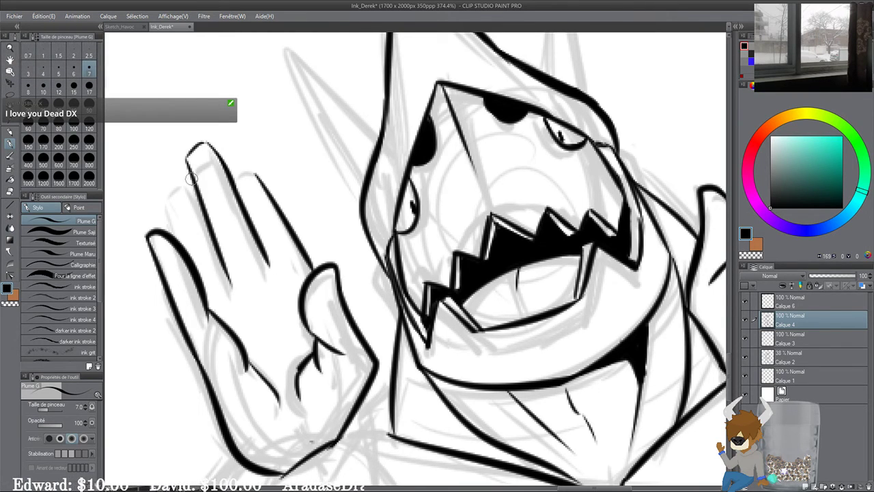
pyautogui.moveTo(164, 208)
pyautogui.mouseDown()
pyautogui.moveTo(179, 244)
pyautogui.moveTo(171, 183)
pyautogui.moveTo(220, 257)
pyautogui.mouseUp()
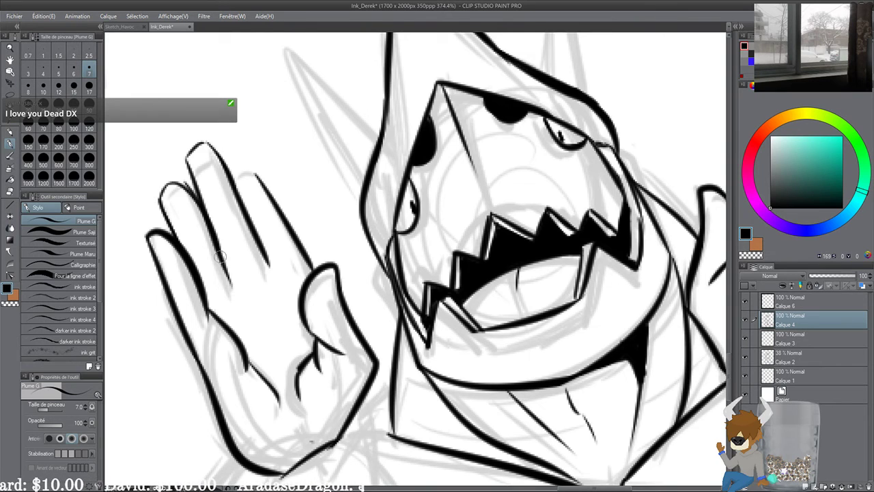
# Step: Ink the ring finger's inner edge and close the index finger with a rounded tip
pyautogui.moveTo(237, 198)
pyautogui.mouseDown()
pyautogui.moveTo(225, 172)
pyautogui.moveTo(256, 178)
pyautogui.mouseUp()
pyautogui.moveTo(273, 245); pyautogui.dragTo(254, 212)
pyautogui.moveTo(258, 143); pyautogui.dragTo(246, 164)
pyautogui.moveTo(173, 189); pyautogui.dragTo(236, 175)
pyautogui.hotkey('ctrl', 'z')
pyautogui.hotkey('ctrl', 'z')
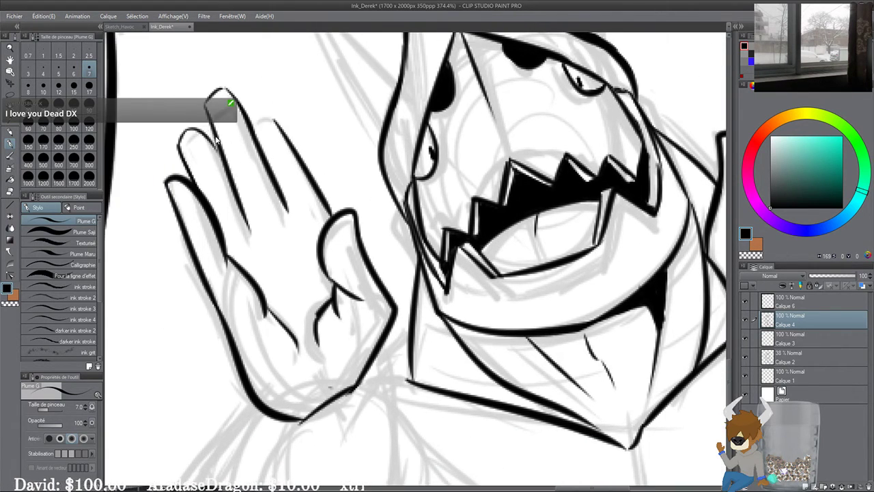
pyautogui.moveTo(211, 140); pyautogui.dragTo(242, 216)
pyautogui.moveTo(248, 121); pyautogui.dragTo(283, 149)
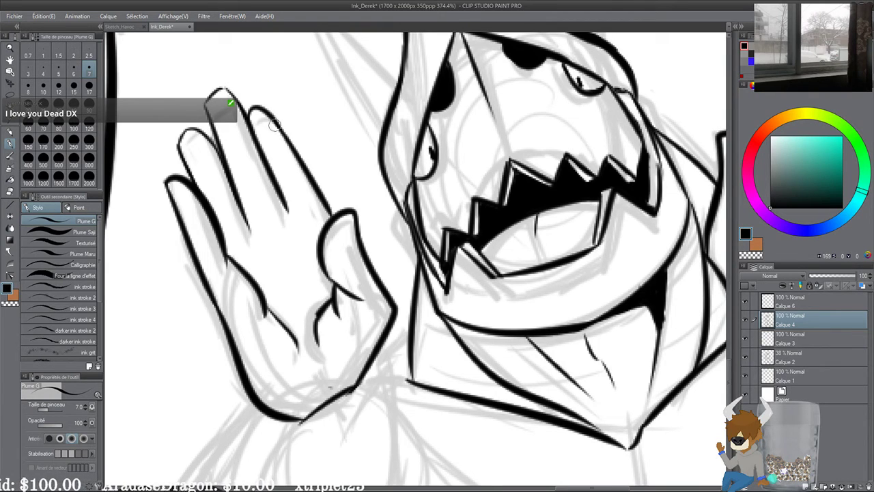
pyautogui.moveTo(279, 200)
pyautogui.mouseDown()
pyautogui.moveTo(266, 179)
pyautogui.moveTo(276, 198)
pyautogui.moveTo(252, 199)
pyautogui.mouseUp()
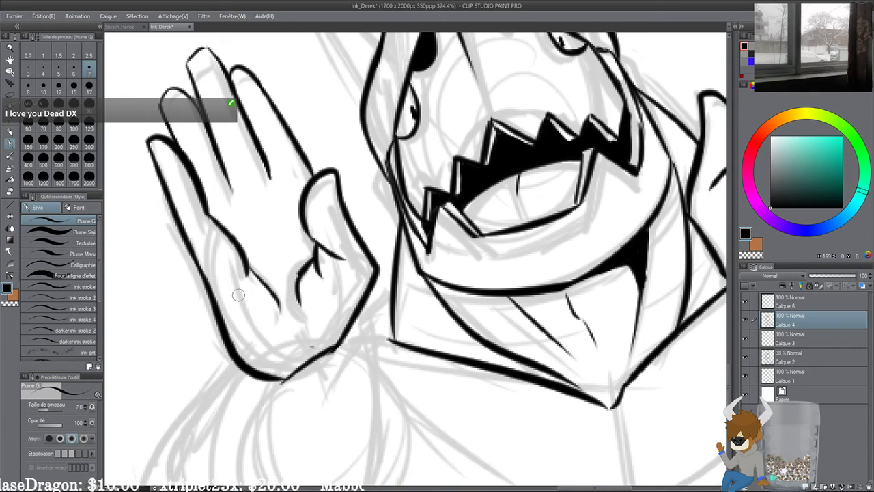
# Step: Add short crease lines at the finger bases and across the palm of the same hand
pyautogui.moveTo(219, 210); pyautogui.dragTo(273, 184)
pyautogui.hotkey('ctrl', 'z')
pyautogui.hotkey('ctrl', 'z')
pyautogui.moveTo(218, 213); pyautogui.dragTo(293, 178)
pyautogui.moveTo(310, 201); pyautogui.dragTo(308, 199)
pyautogui.scroll(-2, 308, 198)
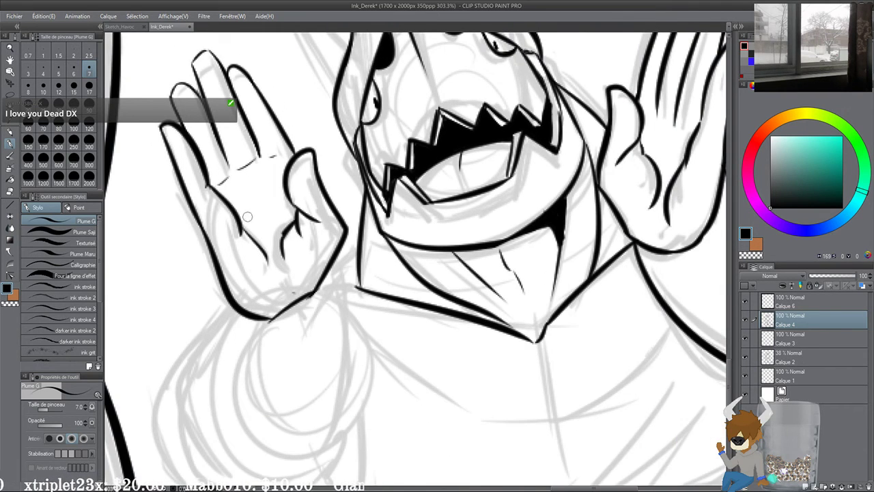
pyautogui.scroll(-3, 235, 178)
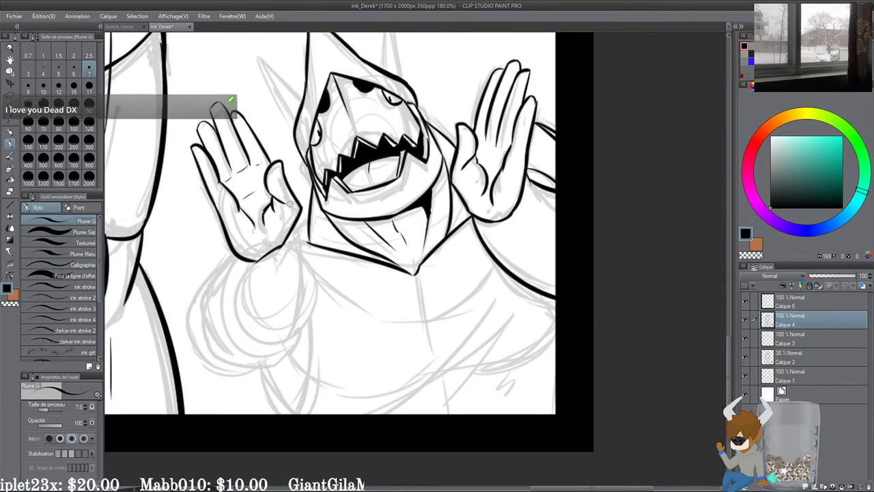
# Step: Ink the outer forearm edge from the wrist below the little finger, bulging outward down the arm
pyautogui.scroll(4, 288, 203)
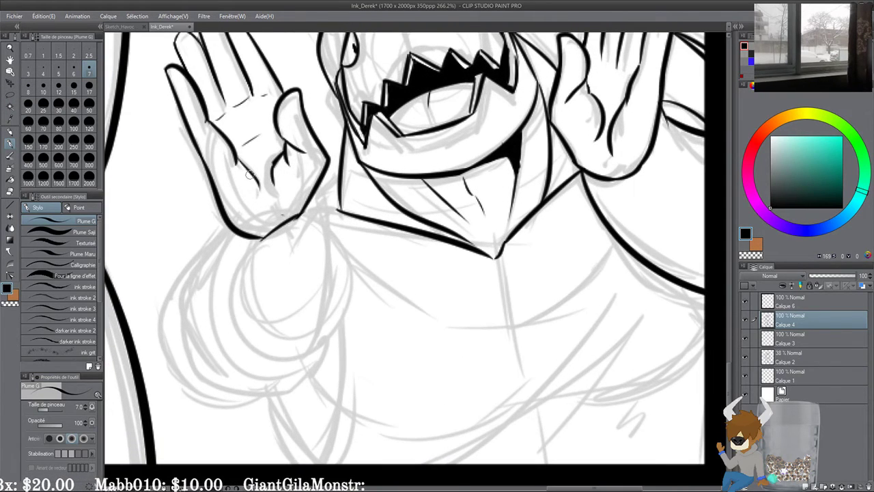
pyautogui.moveTo(221, 203); pyautogui.dragTo(209, 286)
pyautogui.hotkey('ctrl', 'z')
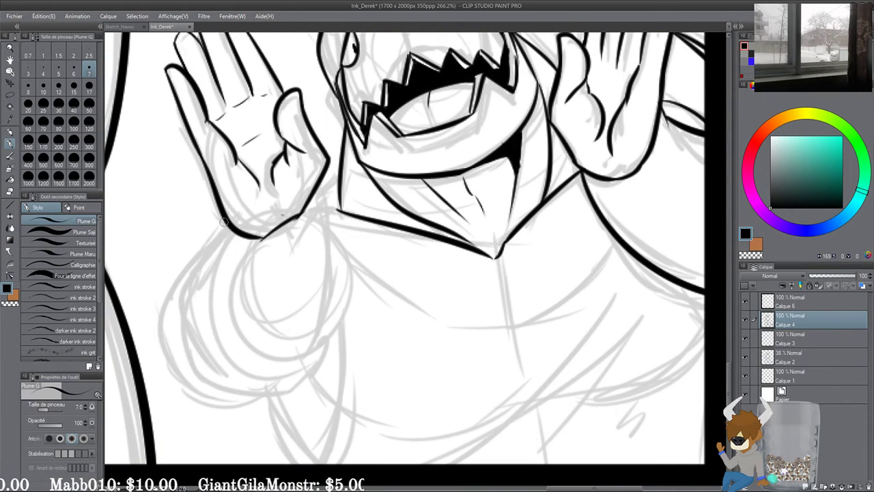
pyautogui.moveTo(219, 202); pyautogui.dragTo(215, 255)
pyautogui.moveTo(192, 284); pyautogui.dragTo(201, 350)
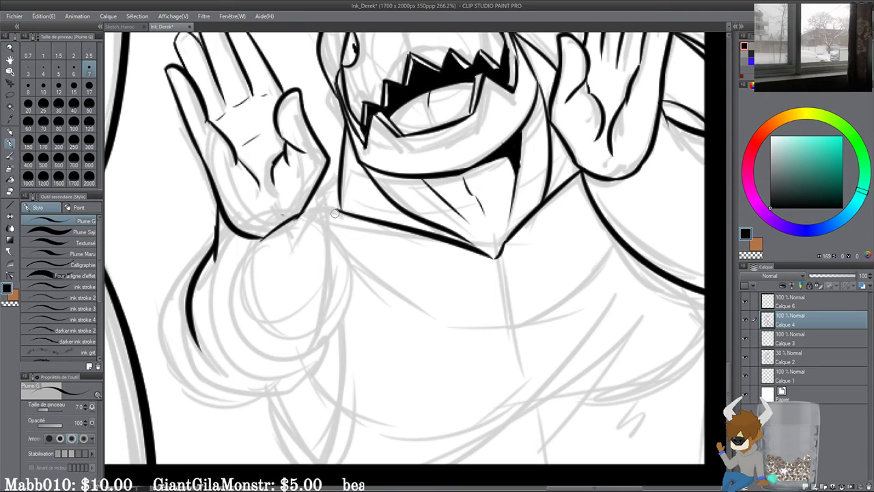
# Step: Ink the inner forearm edge below the thumb and close the forearm with a rounded lower curve
pyautogui.moveTo(321, 190)
pyautogui.mouseDown()
pyautogui.moveTo(332, 219)
pyautogui.moveTo(331, 324)
pyautogui.mouseUp()
pyautogui.hotkey('ctrl', 'z')
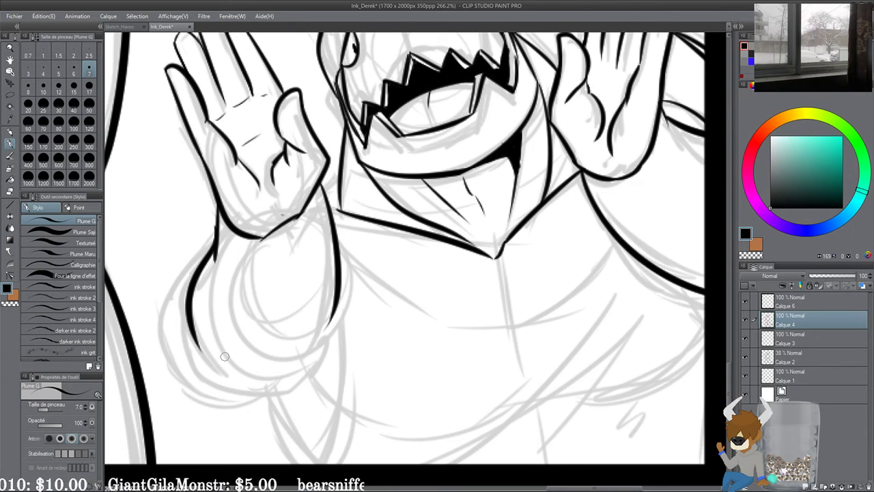
pyautogui.moveTo(188, 301)
pyautogui.mouseDown()
pyautogui.moveTo(198, 369)
pyautogui.moveTo(260, 388)
pyautogui.moveTo(324, 352)
pyautogui.moveTo(334, 294)
pyautogui.moveTo(284, 384)
pyautogui.mouseUp()
pyautogui.hotkey('ctrl', 'z')
pyautogui.moveTo(335, 307); pyautogui.dragTo(304, 372)
pyautogui.moveTo(279, 349); pyautogui.dragTo(312, 345)
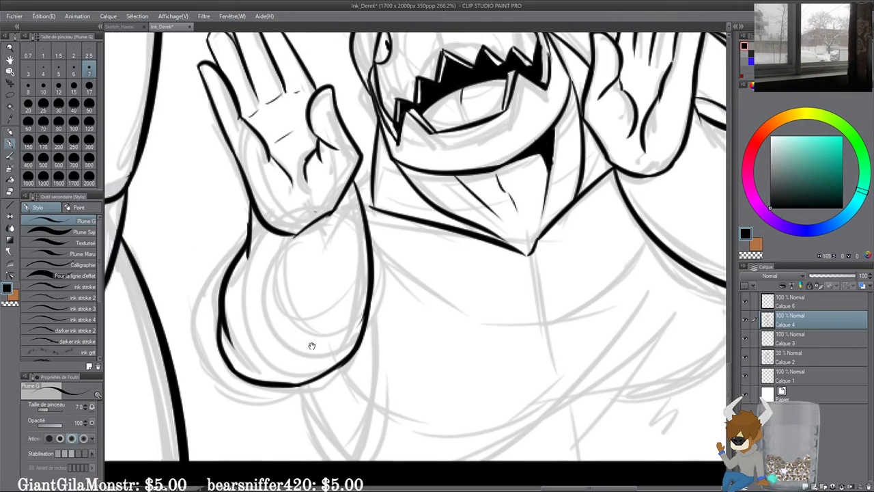
# Step: Remove the line along the heel of the palm and rework it as a softer curve above the wrist
pyautogui.moveTo(251, 211); pyautogui.dragTo(256, 275)
pyautogui.hotkey('ctrl', 'z')
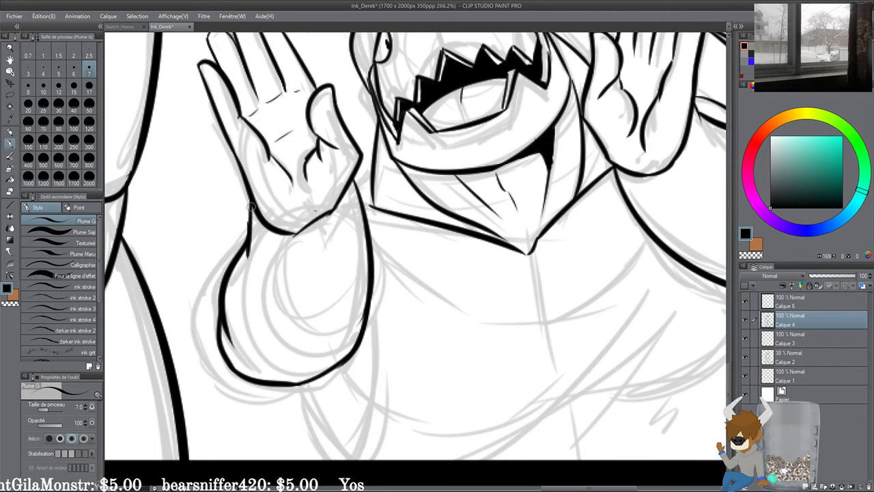
pyautogui.moveTo(251, 203); pyautogui.dragTo(265, 246)
pyautogui.hotkey('ctrl', 'z')
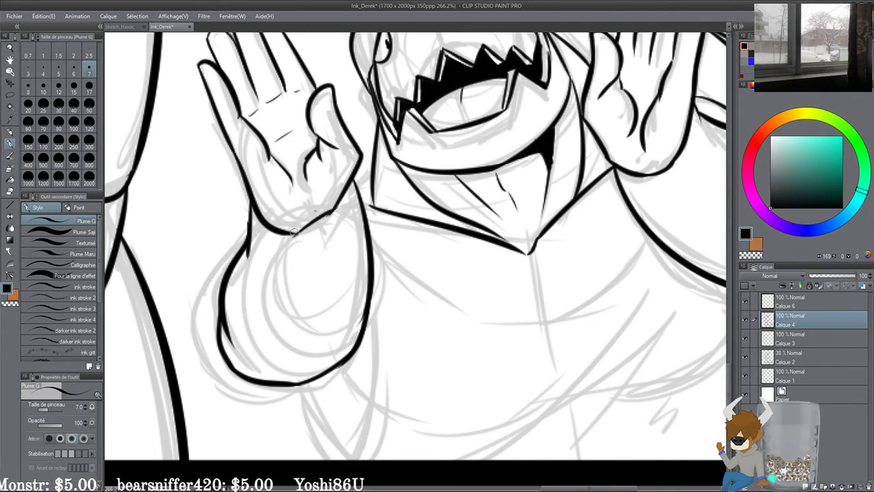
pyautogui.hotkey('ctrl', 'z')
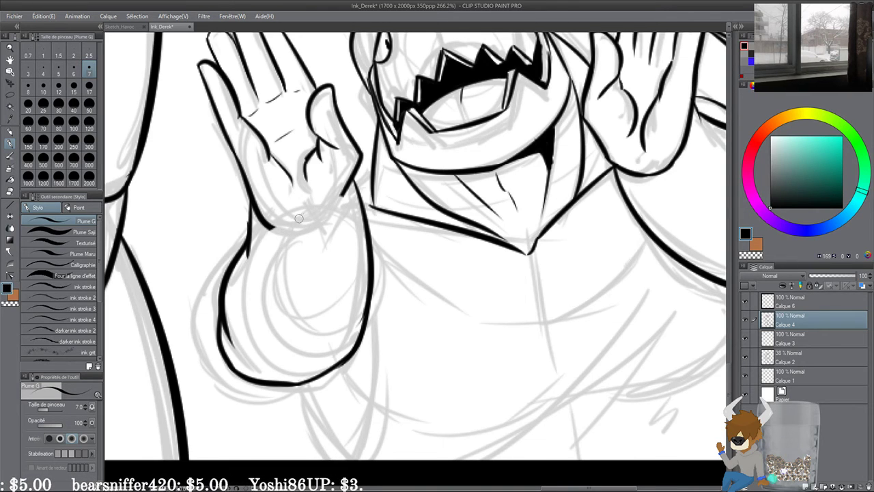
pyautogui.hotkey('ctrl', 'z')
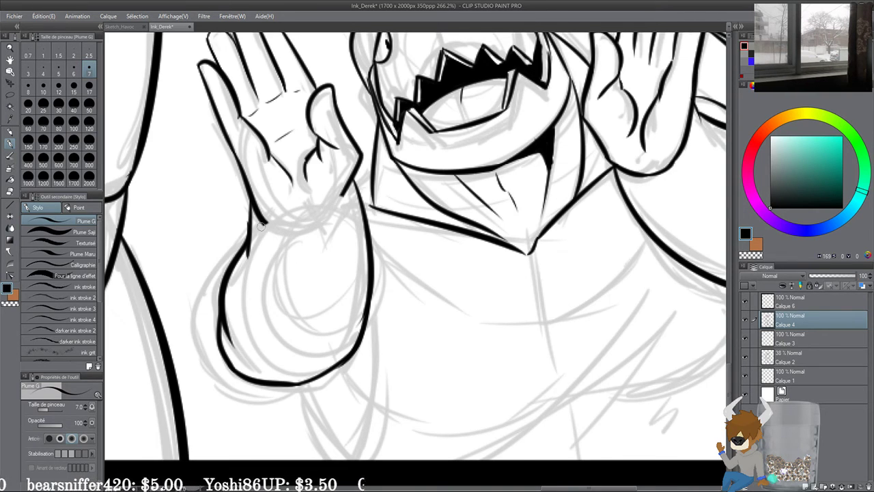
pyautogui.moveTo(260, 226); pyautogui.dragTo(310, 203)
pyautogui.hotkey('ctrl', 'z')
pyautogui.moveTo(263, 227); pyautogui.dragTo(319, 200)
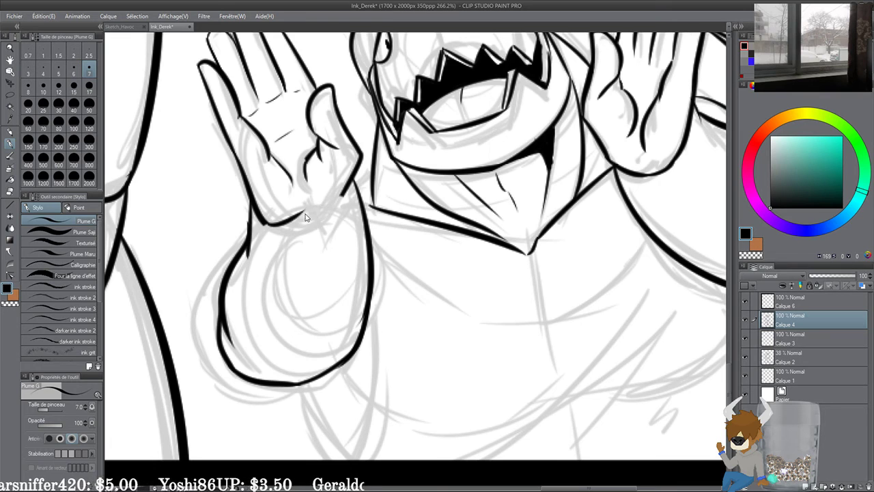
pyautogui.hotkey('ctrl', 'z')
# Step: Ink the larger outer sleeve curve around the forearm, wrapping under it and meeting its lower edge
pyautogui.moveTo(263, 223)
pyautogui.mouseDown()
pyautogui.moveTo(301, 226)
pyautogui.moveTo(353, 180)
pyautogui.moveTo(287, 319)
pyautogui.moveTo(373, 181)
pyautogui.moveTo(239, 228)
pyautogui.moveTo(284, 383)
pyautogui.mouseUp()
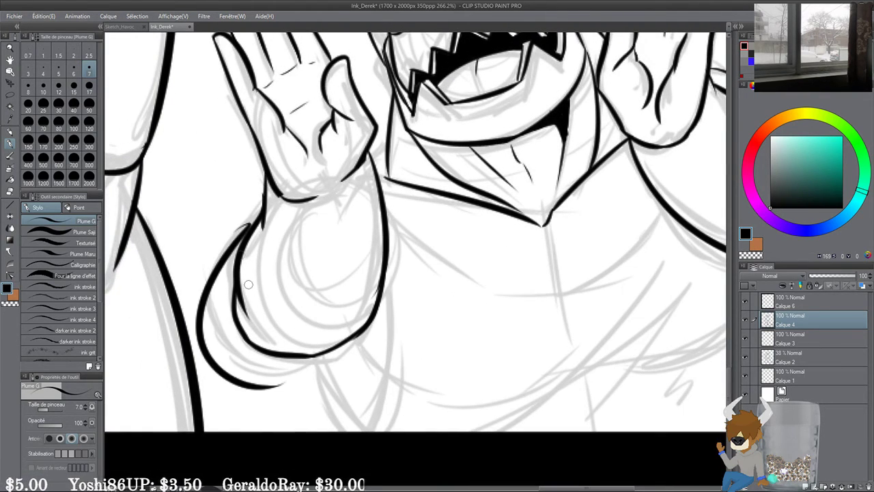
pyautogui.hotkey('ctrl', 'z')
pyautogui.moveTo(253, 218); pyautogui.dragTo(307, 384)
pyautogui.hotkey('ctrl', 'z')
pyautogui.moveTo(260, 215)
pyautogui.mouseDown()
pyautogui.moveTo(307, 384)
pyautogui.moveTo(335, 370)
pyautogui.moveTo(292, 389)
pyautogui.mouseUp()
pyautogui.hotkey('ctrl', 'z')
pyautogui.moveTo(345, 342)
pyautogui.mouseDown()
pyautogui.moveTo(320, 378)
pyautogui.moveTo(279, 387)
pyautogui.mouseUp()
pyautogui.moveTo(344, 360)
pyautogui.mouseDown()
pyautogui.moveTo(334, 334)
pyautogui.moveTo(301, 359)
pyautogui.mouseUp()
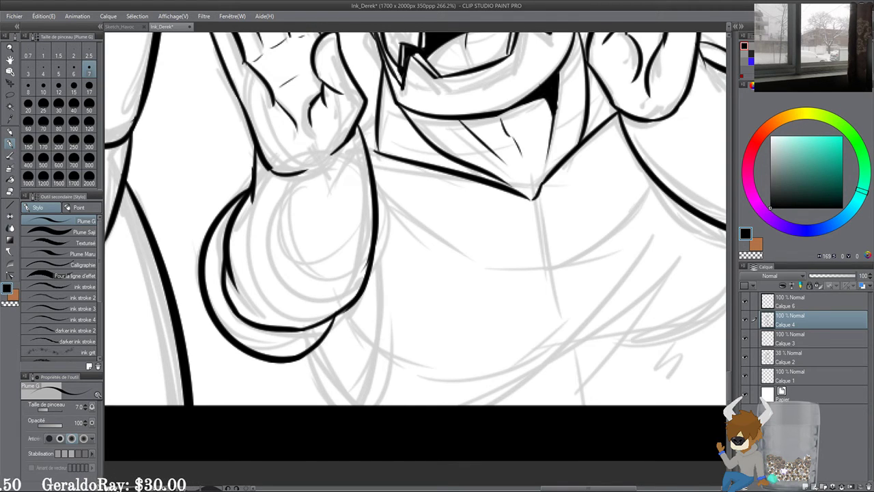
# Step: Ink the short shoulder line connecting the raised hand's wrist to the collar
pyautogui.moveTo(360, 202)
pyautogui.mouseDown()
pyautogui.moveTo(348, 208)
pyautogui.moveTo(345, 312)
pyautogui.moveTo(295, 249)
pyautogui.mouseUp()
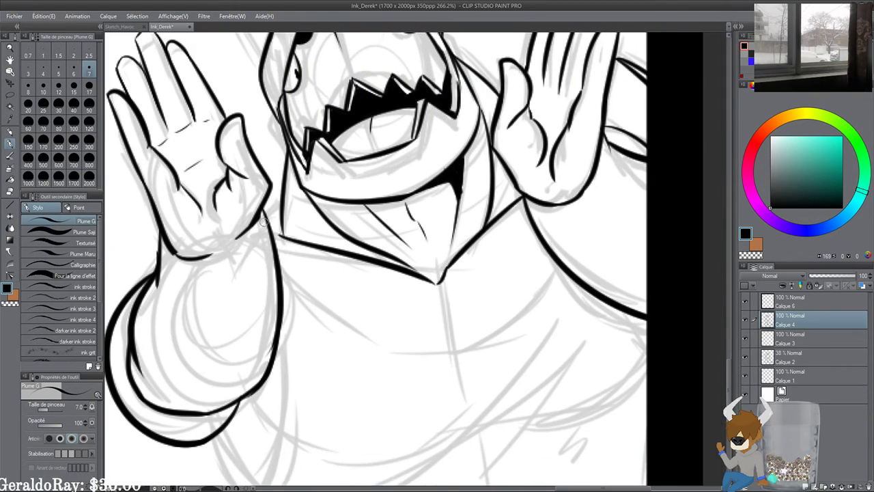
pyautogui.moveTo(264, 220); pyautogui.dragTo(281, 209)
pyautogui.hotkey('ctrl', 'z')
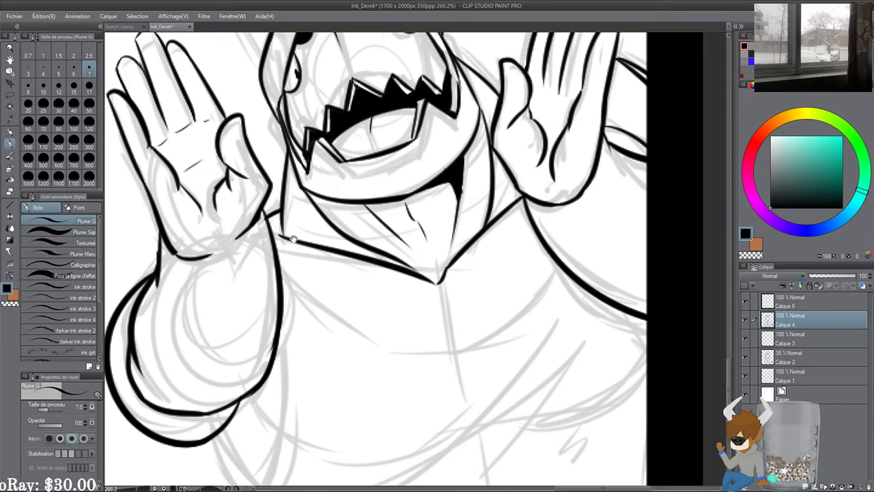
pyautogui.moveTo(293, 239); pyautogui.dragTo(305, 231)
pyautogui.moveTo(262, 265); pyautogui.dragTo(316, 236)
# Step: Ink the wide curved band across the chest below the collar, with a short centre line from the collar point
pyautogui.moveTo(373, 297); pyautogui.dragTo(283, 256)
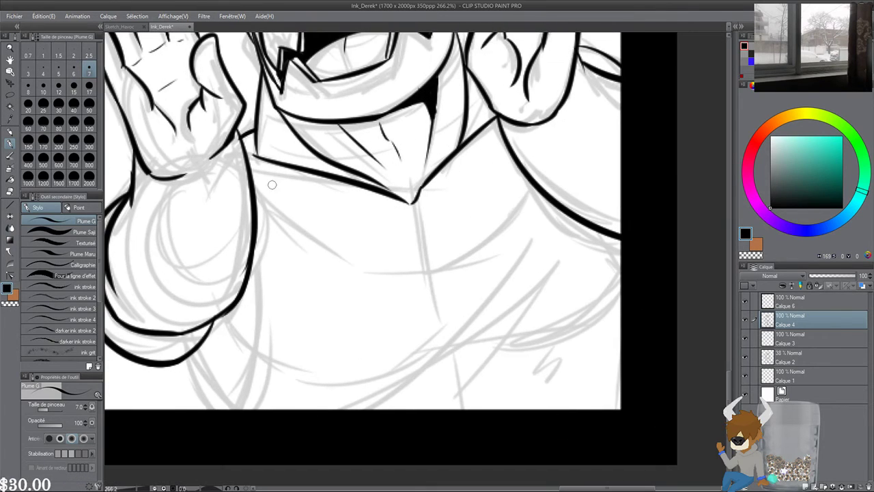
pyautogui.moveTo(252, 169)
pyautogui.mouseDown()
pyautogui.moveTo(313, 234)
pyautogui.moveTo(420, 271)
pyautogui.mouseUp()
pyautogui.moveTo(413, 205)
pyautogui.mouseDown()
pyautogui.moveTo(458, 248)
pyautogui.moveTo(519, 172)
pyautogui.mouseUp()
# Step: Ink the torso's side edge below the raised forearm and the two short angled lines under the sleeve
pyautogui.moveTo(255, 240)
pyautogui.mouseDown()
pyautogui.moveTo(248, 403)
pyautogui.moveTo(261, 339)
pyautogui.mouseUp()
pyautogui.hotkey('ctrl', 'z')
pyautogui.moveTo(297, 199); pyautogui.dragTo(276, 351)
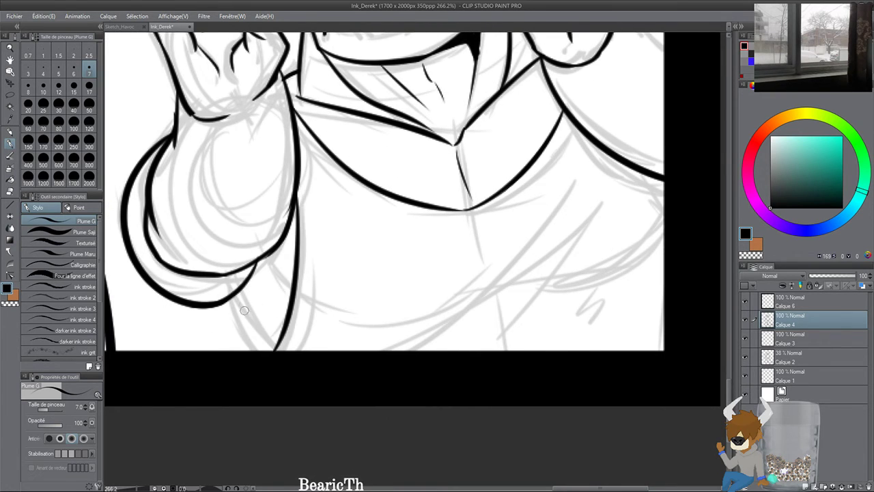
pyautogui.moveTo(238, 292); pyautogui.dragTo(272, 349)
pyautogui.hotkey('ctrl', 'z')
pyautogui.moveTo(237, 290); pyautogui.dragTo(271, 350)
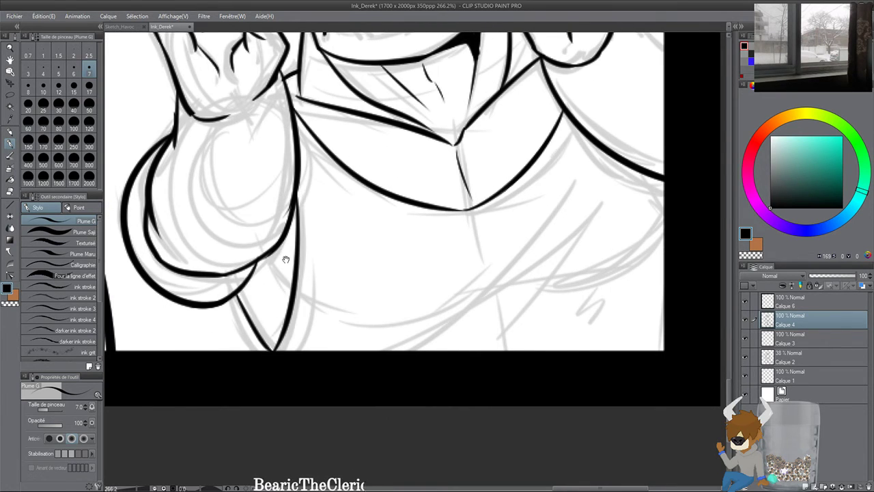
pyautogui.moveTo(273, 253); pyautogui.dragTo(292, 299)
pyautogui.hotkey('ctrl', 'z')
pyautogui.moveTo(273, 254); pyautogui.dragTo(291, 305)
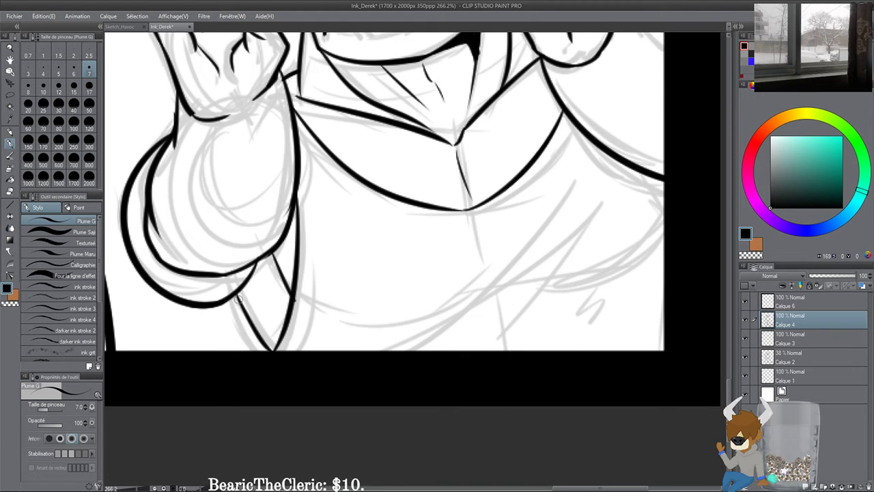
# Step: Ink the long diagonal fold lines across the lower chest and continue the linework toward the other arm
pyautogui.moveTo(395, 331)
pyautogui.mouseDown()
pyautogui.moveTo(215, 367)
pyautogui.moveTo(429, 239)
pyautogui.moveTo(287, 384)
pyautogui.mouseUp()
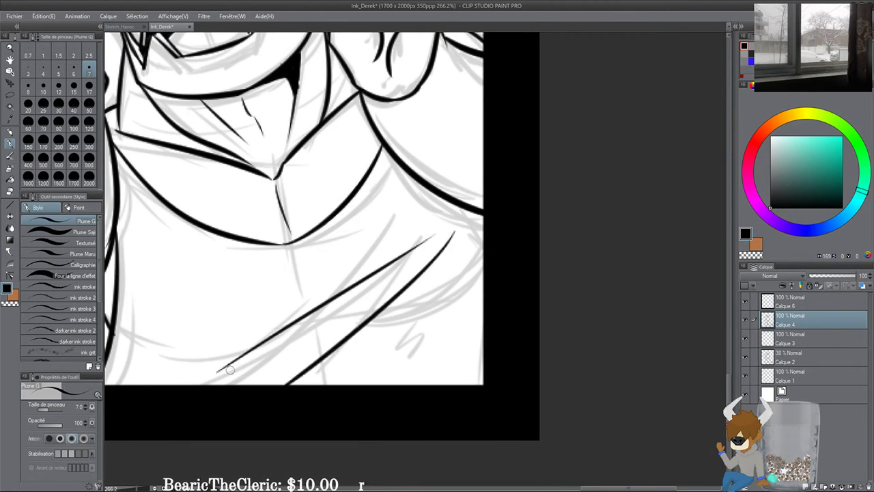
pyautogui.moveTo(230, 370); pyautogui.dragTo(303, 325)
pyautogui.moveTo(397, 218); pyautogui.dragTo(267, 287)
pyautogui.moveTo(519, 206)
pyautogui.mouseDown()
pyautogui.moveTo(471, 218)
pyautogui.moveTo(366, 351)
pyautogui.mouseUp()
pyautogui.hotkey('ctrl', 'z')
pyautogui.moveTo(493, 219); pyautogui.dragTo(437, 353)
pyautogui.moveTo(508, 267); pyautogui.dragTo(489, 314)
pyautogui.moveTo(507, 215); pyautogui.dragTo(505, 304)
# Step: Set the brush size to 5 and ink both edges of the upright horn above the hood's right side
pyautogui.moveTo(356, 237)
pyautogui.mouseDown()
pyautogui.moveTo(401, 319)
pyautogui.moveTo(457, 378)
pyautogui.mouseUp()
pyautogui.moveTo(431, 310); pyautogui.dragTo(425, 273)
pyautogui.moveTo(385, 139)
pyautogui.mouseDown()
pyautogui.moveTo(372, 285)
pyautogui.moveTo(362, 289)
pyautogui.mouseUp()
pyautogui.moveTo(360, 244); pyautogui.dragTo(338, 129)
pyautogui.hotkey('ctrl', 'z')
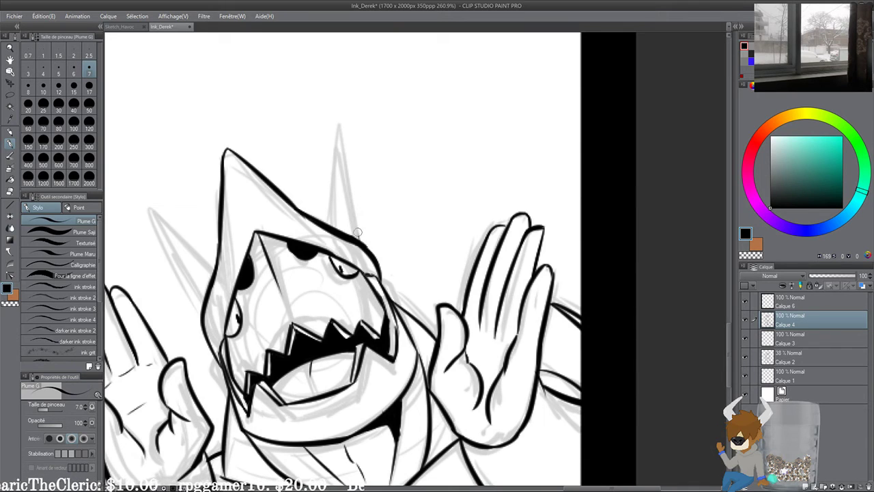
pyautogui.click(58, 69)
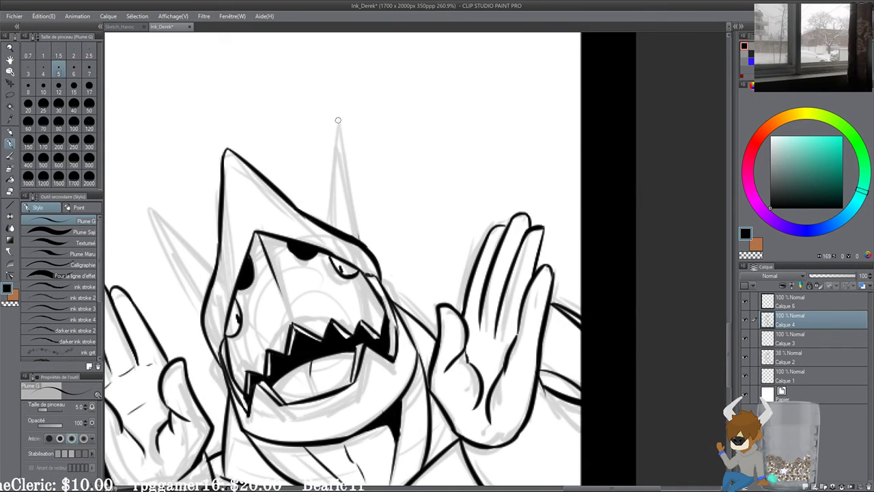
pyautogui.moveTo(337, 120); pyautogui.dragTo(365, 250)
pyautogui.moveTo(337, 123)
pyautogui.mouseDown()
pyautogui.moveTo(328, 222)
pyautogui.moveTo(366, 170)
pyautogui.mouseUp()
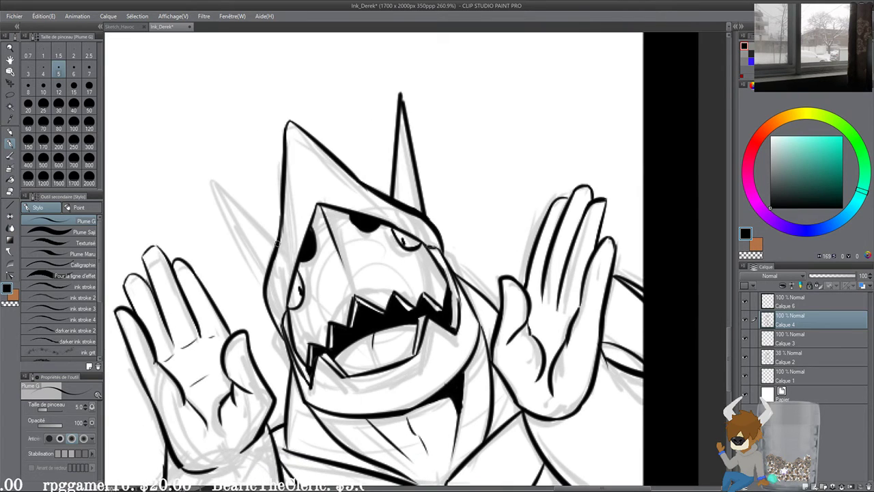
# Step: Ink both straight edges of the slanted horn on the hood's left side, meeting at a sharp tip
pyautogui.click(277, 243)
pyautogui.keyDown('shift'); pyautogui.click(208, 170); pyautogui.keyUp('shift')
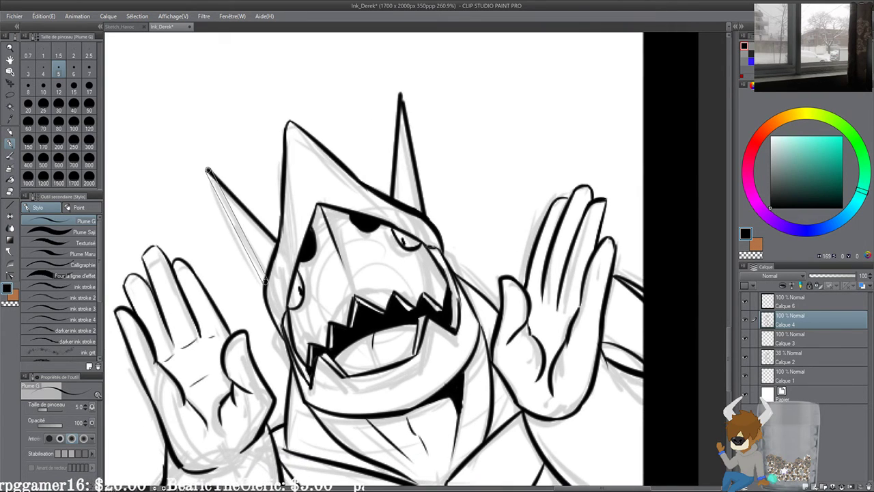
pyautogui.moveTo(265, 282); pyautogui.dragTo(264, 283)
pyautogui.moveTo(270, 196); pyautogui.dragTo(267, 187)
pyautogui.moveTo(299, 156); pyautogui.dragTo(263, 187)
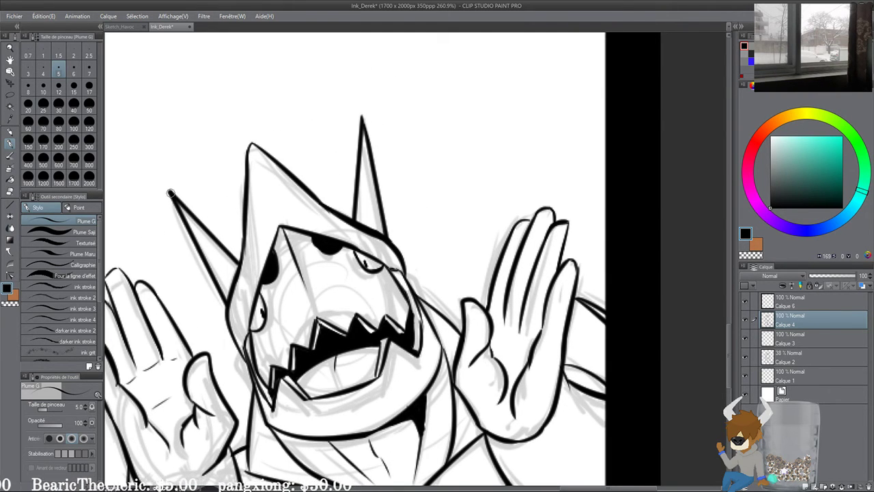
pyautogui.scroll(-8, 171, 193)
pyautogui.moveTo(169, 177); pyautogui.dragTo(338, 168)
pyautogui.scroll(3, 296, 118)
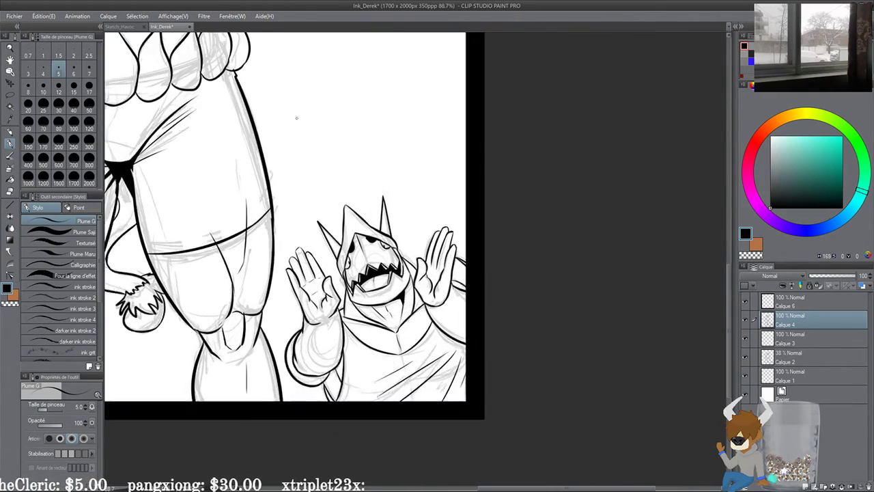
pyautogui.scroll(2, 296, 118)
pyautogui.moveTo(387, 230); pyautogui.dragTo(287, 86)
pyautogui.scroll(7, 210, 84)
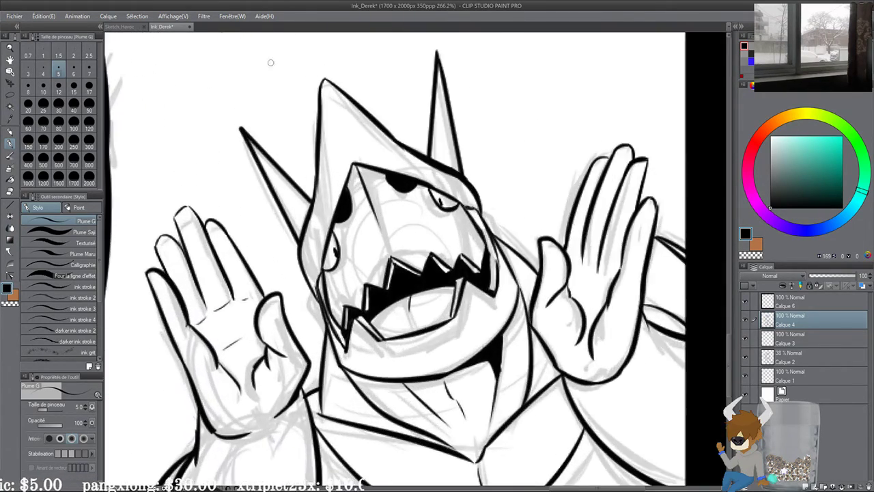
# Step: Redraw the small pupils in both of the hooded character's eyes
pyautogui.moveTo(332, 232); pyautogui.dragTo(203, 195)
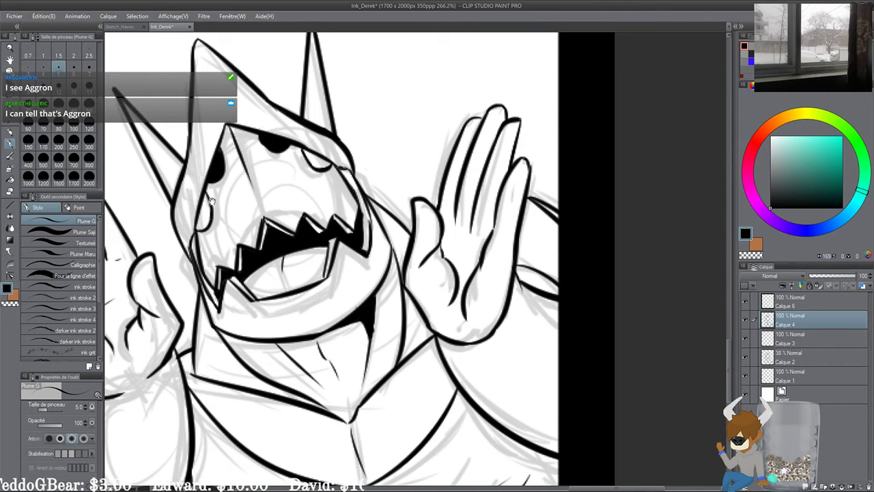
pyautogui.moveTo(215, 224); pyautogui.dragTo(198, 220)
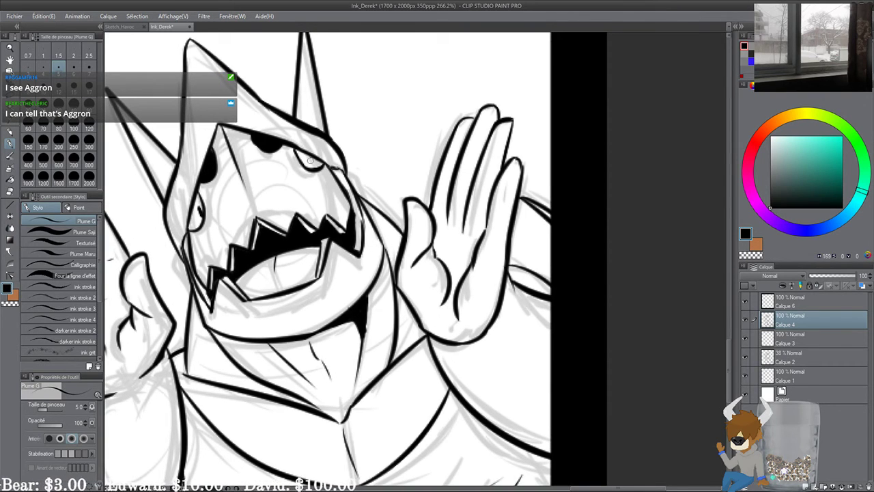
pyautogui.moveTo(342, 178); pyautogui.dragTo(337, 176)
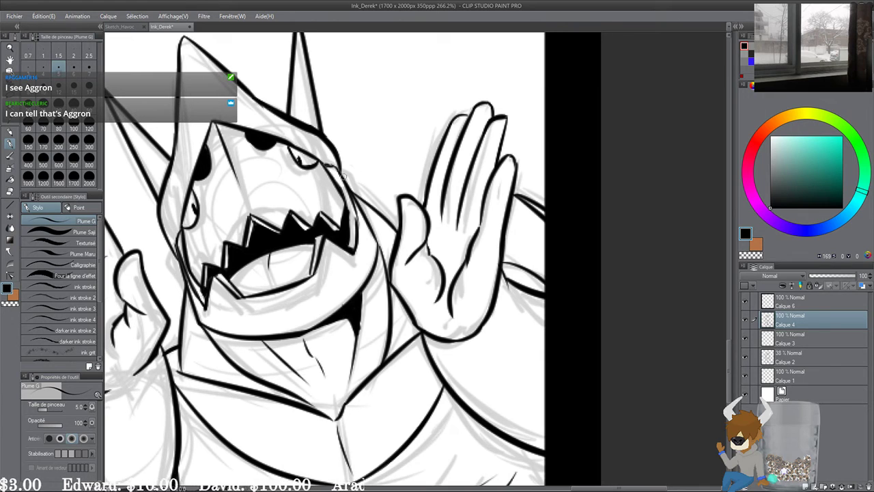
# Step: Hide the grey sketch layer Calque 2 and review the finished line art of both characters
pyautogui.scroll(-10, 308, 186)
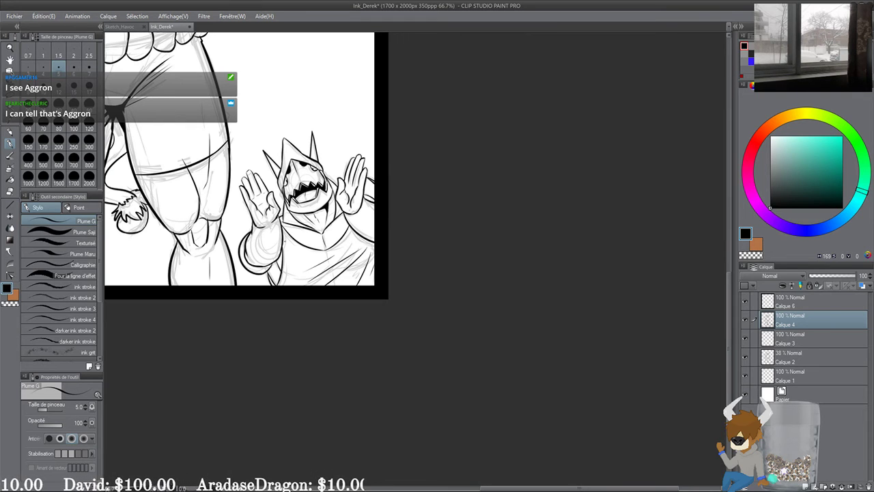
pyautogui.scroll(1, 285, 240)
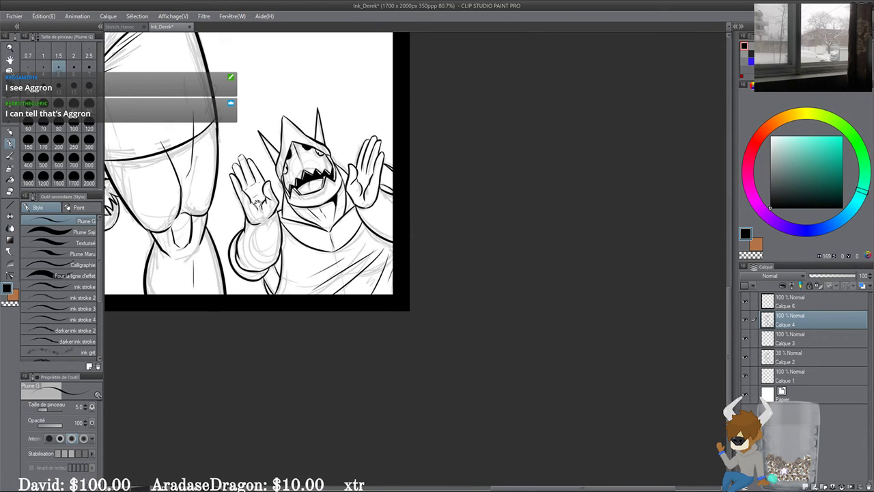
pyautogui.scroll(-2, 257, 203)
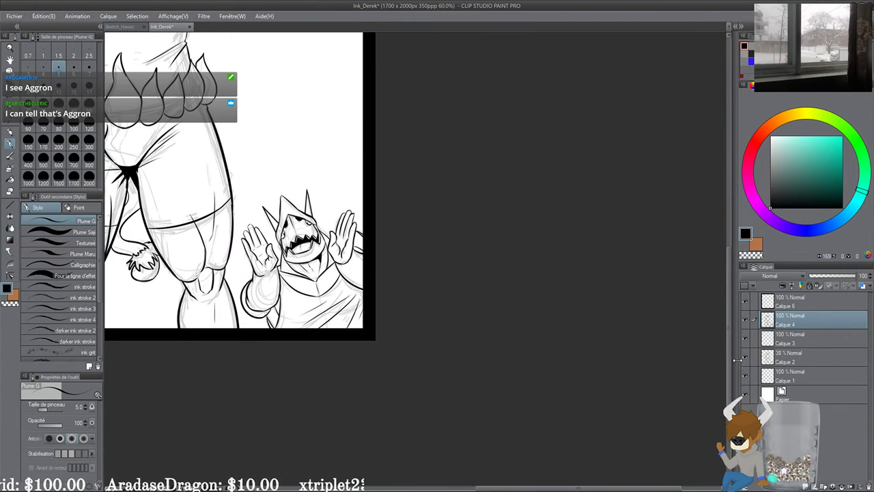
pyautogui.scroll(-2, 544, 340)
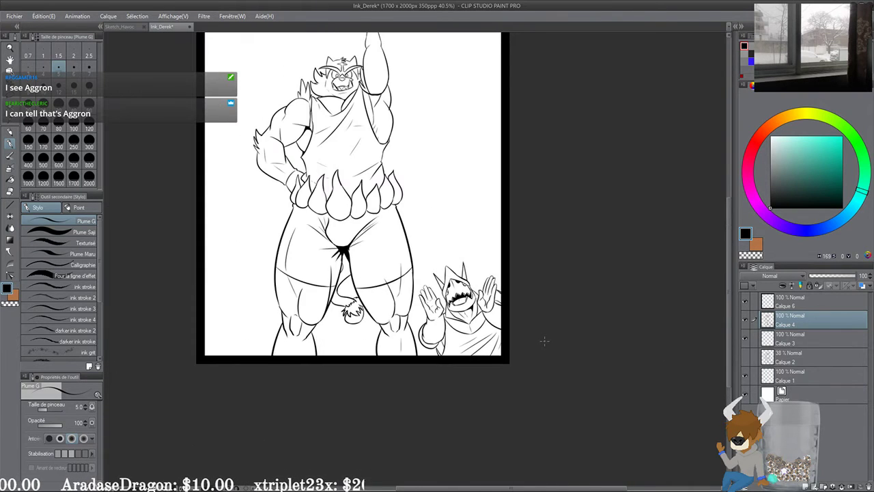
pyautogui.moveTo(544, 340); pyautogui.dragTo(540, 289)
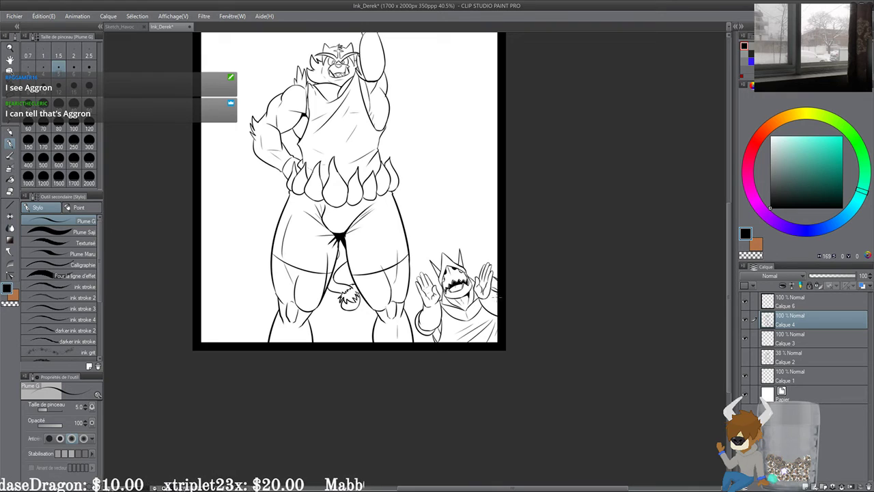
pyautogui.moveTo(501, 327); pyautogui.dragTo(503, 313)
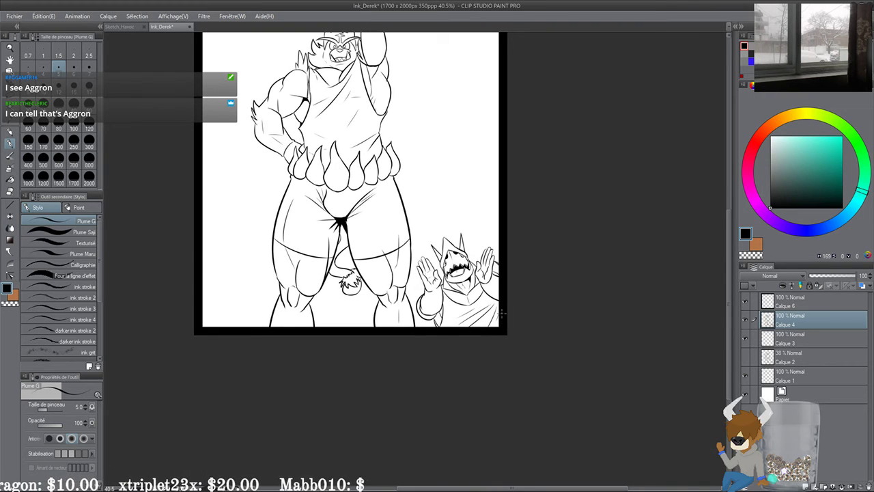
# Step: On layer Calque 3, fill the small character's left-side hand and forearm, chest band, neck and opposite upper arm with black
pyautogui.click(809, 340)
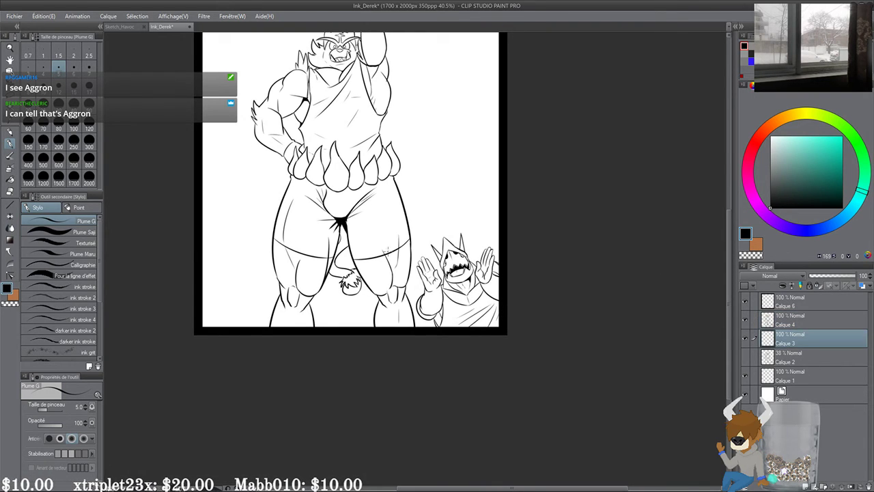
pyautogui.click(10, 180)
pyautogui.moveTo(377, 268); pyautogui.dragTo(214, 244)
pyautogui.scroll(5, 214, 244)
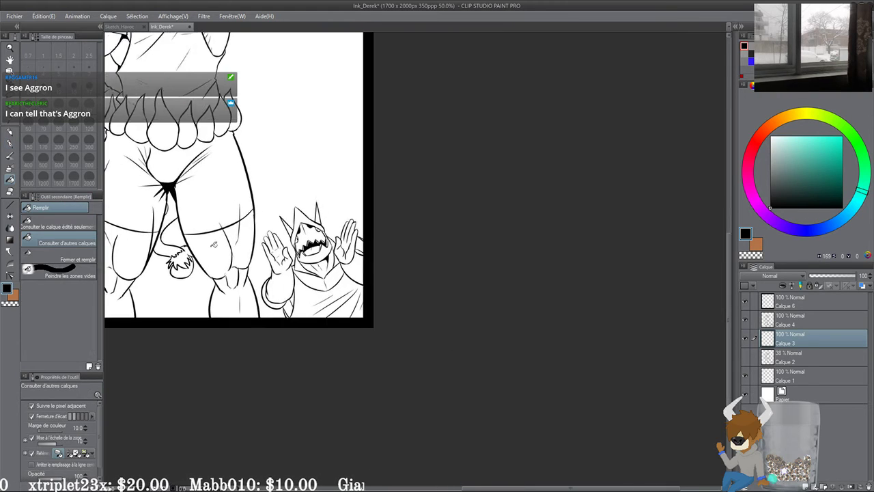
pyautogui.click(335, 311)
pyautogui.click(380, 298)
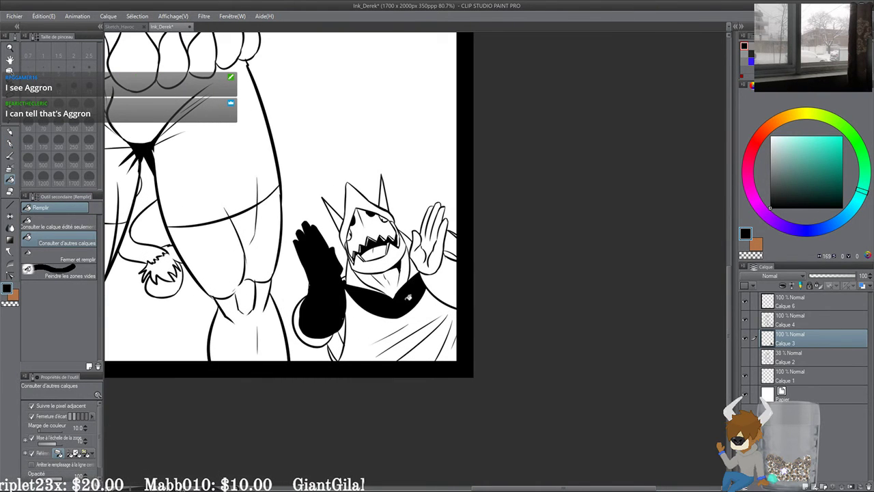
pyautogui.click(409, 280)
pyautogui.click(368, 283)
pyautogui.click(424, 273)
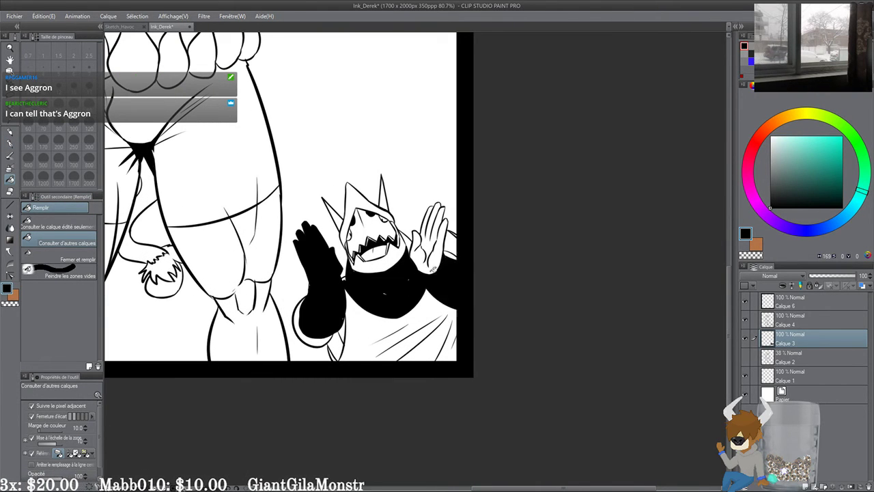
# Step: Fill the hand nearest the canvas edge, the arm pieces behind it and the area under the opposite sleeve with black
pyautogui.click(418, 254)
pyautogui.click(409, 244)
pyautogui.click(451, 240)
pyautogui.click(447, 266)
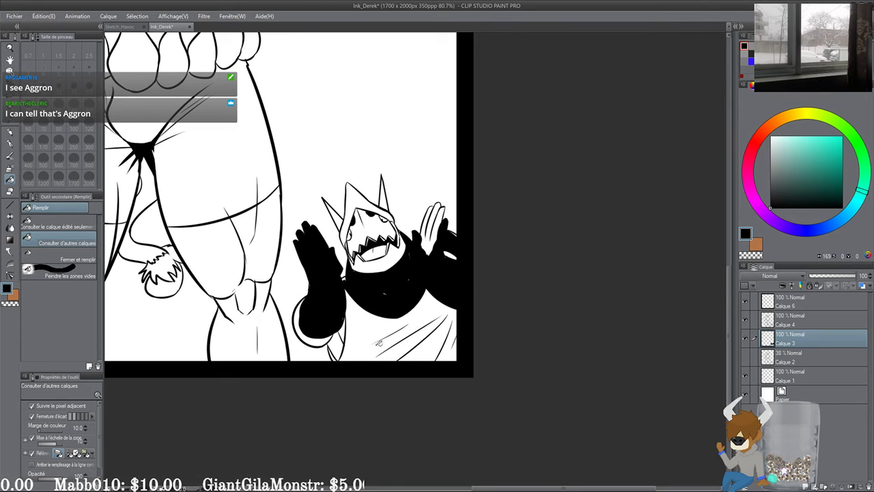
pyautogui.click(342, 342)
pyautogui.click(347, 331)
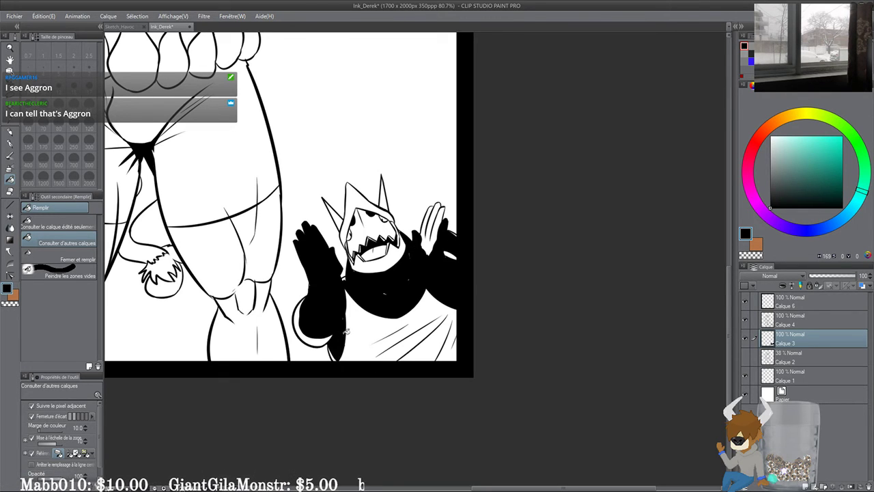
pyautogui.click(412, 278)
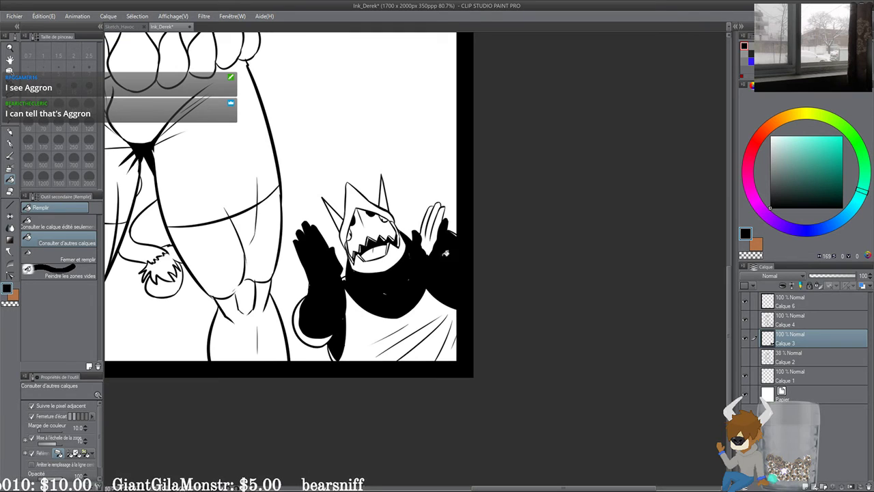
pyautogui.click(433, 257)
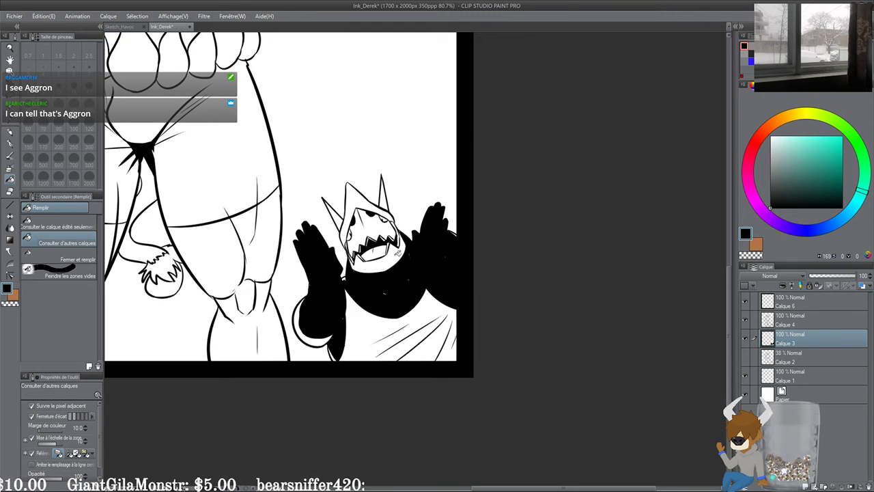
# Step: Lower Calque 3's opacity to 51%, set the pen size to 17 and paint over unfilled gaps along the neck and collar
pyautogui.scroll(2, 396, 256)
pyautogui.click(832, 276)
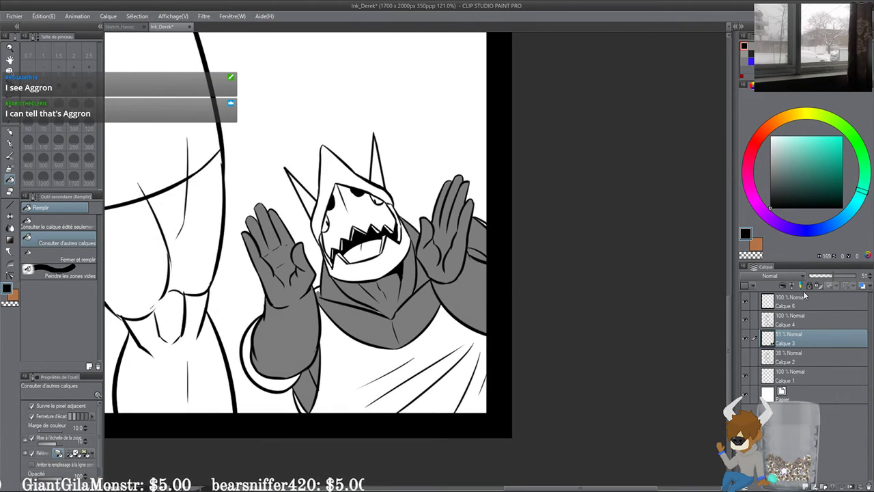
pyautogui.scroll(2, 508, 282)
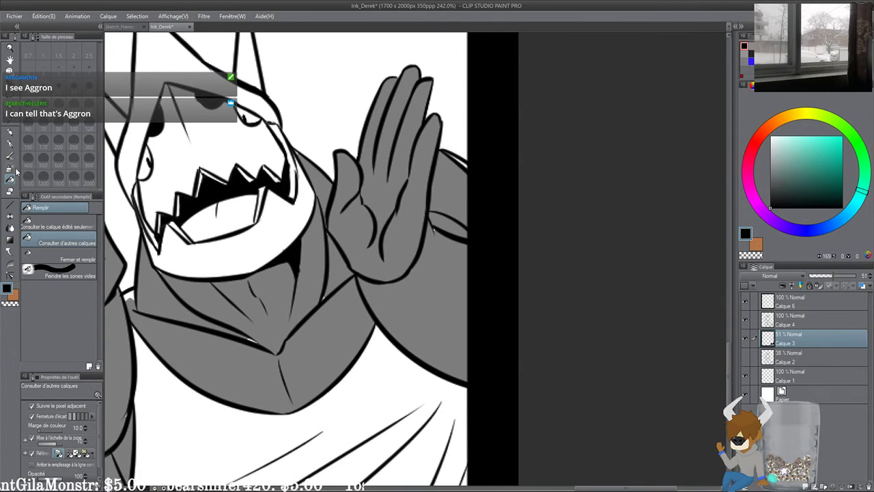
pyautogui.click(10, 145)
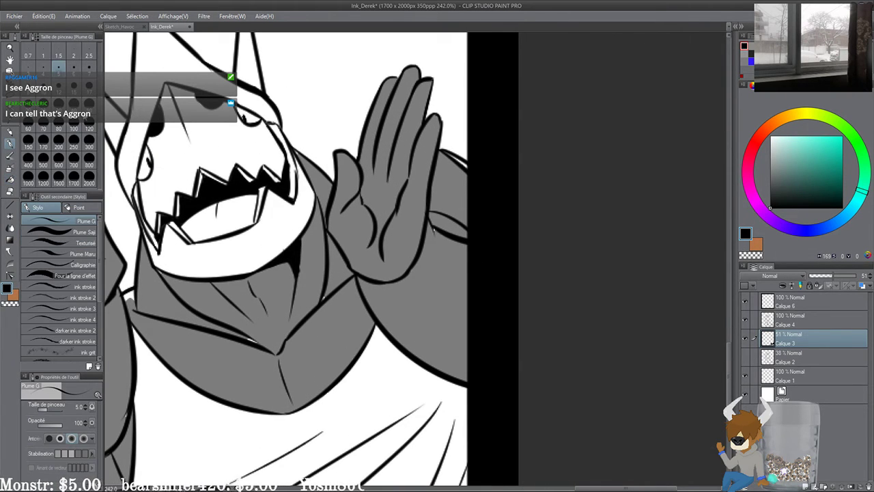
pyautogui.click(91, 94)
pyautogui.moveTo(261, 335); pyautogui.dragTo(229, 337)
pyautogui.moveTo(329, 287); pyautogui.dragTo(300, 315)
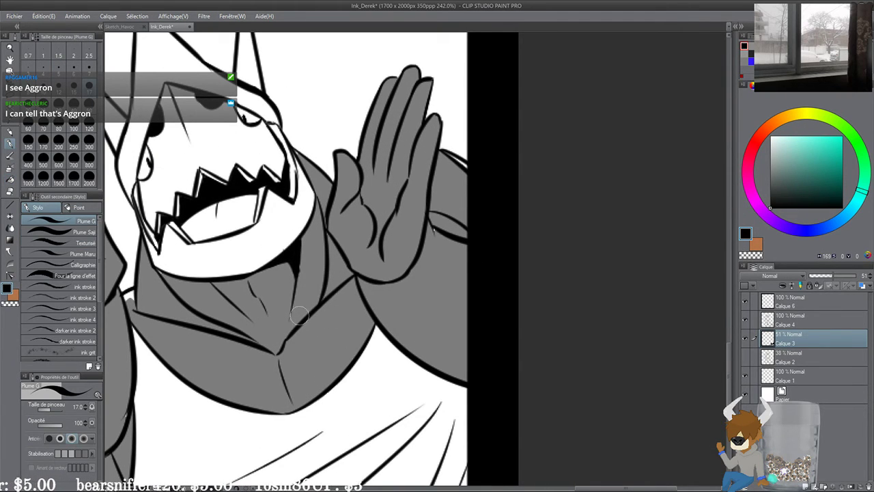
# Step: Paint over the remaining unfilled gaps around the hands, under the sleeve and along the arm at the canvas edge
pyautogui.moveTo(190, 282); pyautogui.dragTo(304, 256)
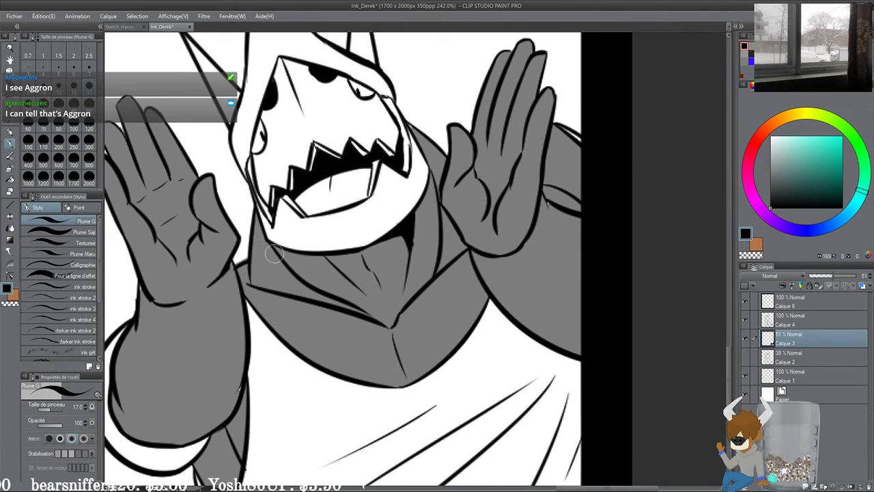
pyautogui.moveTo(228, 289); pyautogui.dragTo(319, 265)
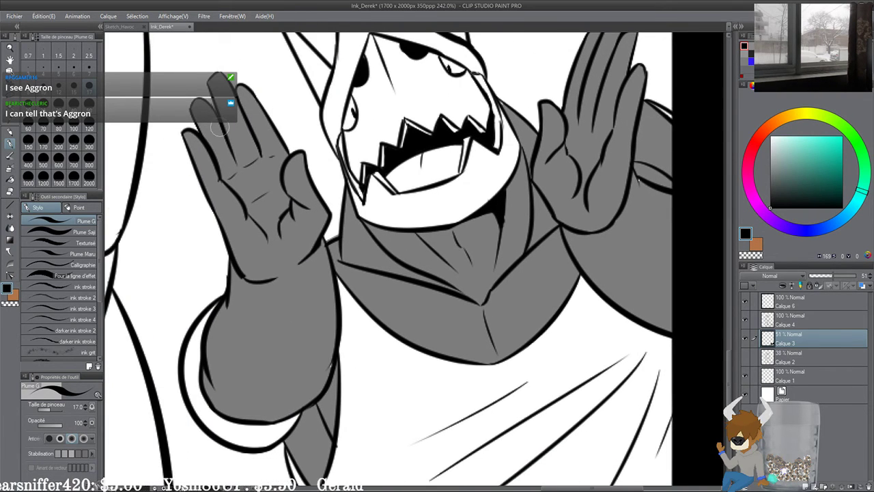
pyautogui.moveTo(282, 316); pyautogui.dragTo(256, 207)
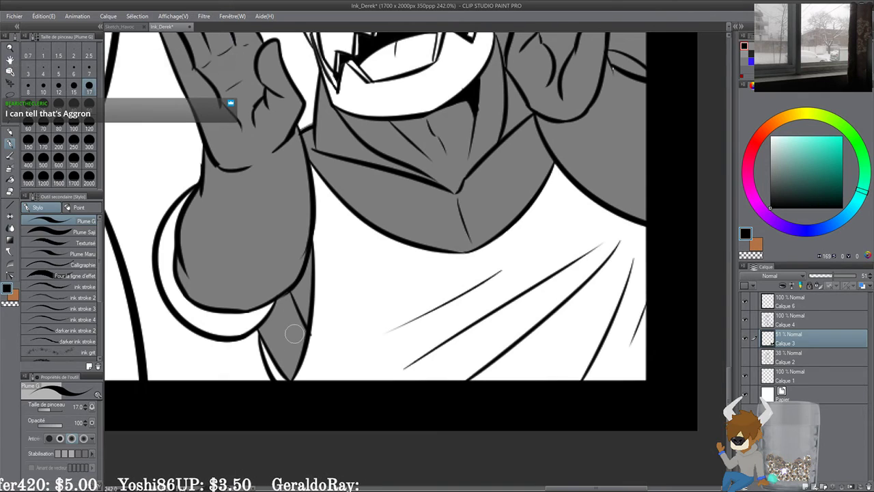
pyautogui.moveTo(515, 182); pyautogui.dragTo(225, 309)
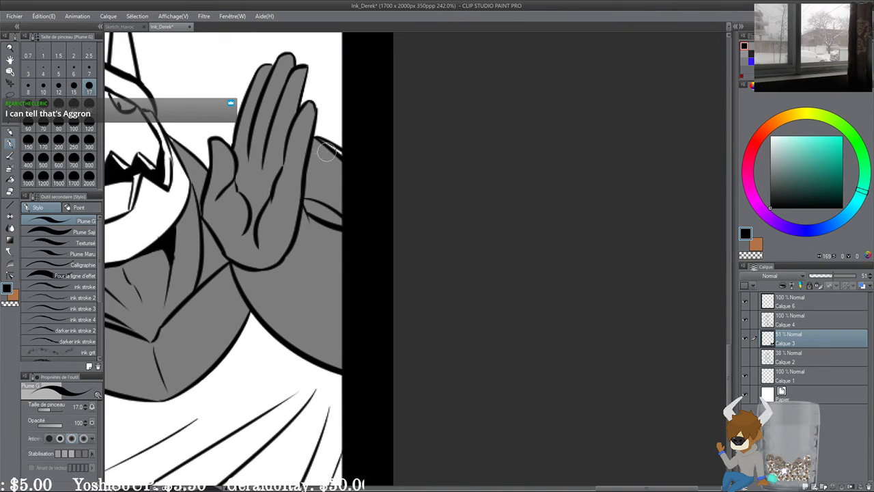
pyautogui.moveTo(249, 228); pyautogui.dragTo(422, 224)
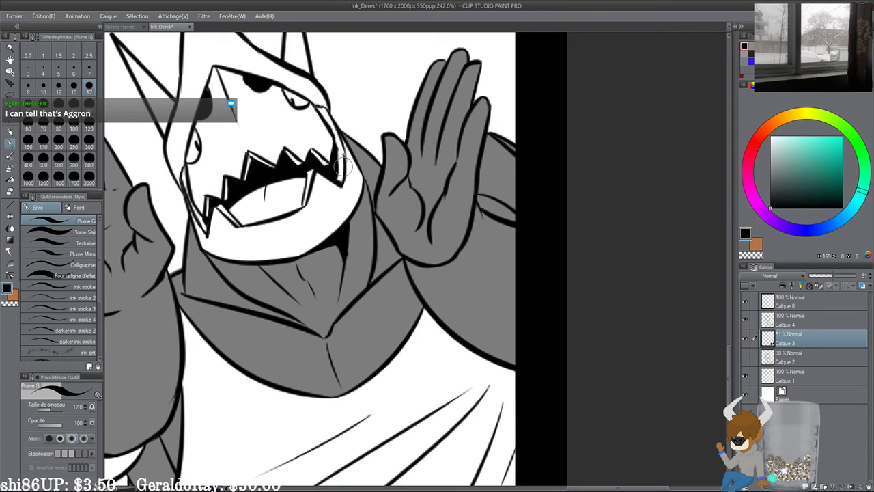
# Step: Raise Calque 3's opacity to 70% and save the drawing
pyautogui.scroll(-5, 341, 331)
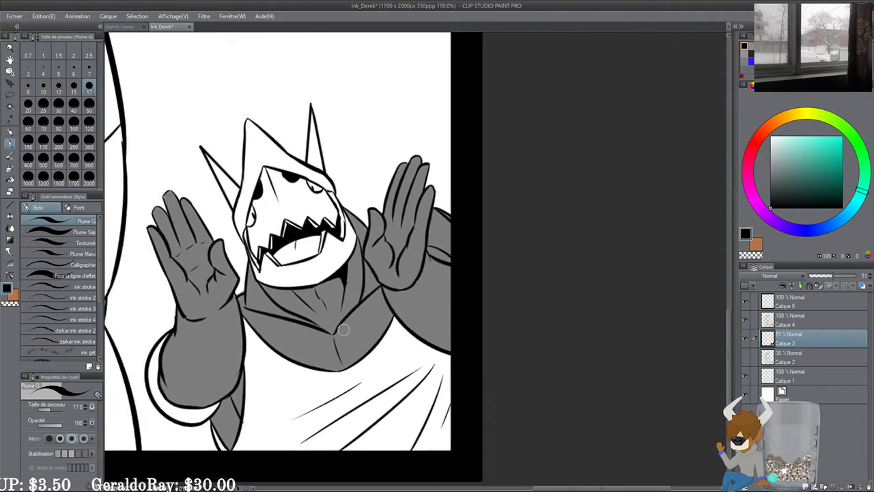
pyautogui.scroll(-1, 344, 330)
pyautogui.moveTo(344, 329); pyautogui.dragTo(413, 285)
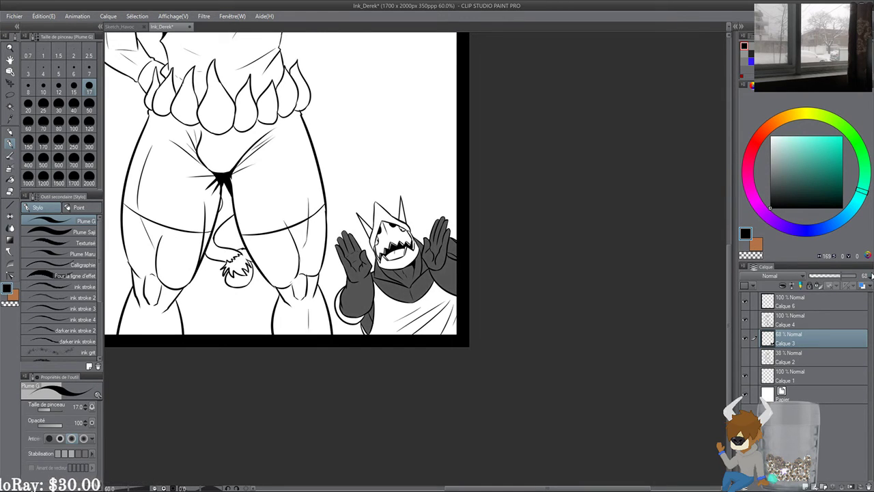
pyautogui.click(871, 275)
pyautogui.moveTo(564, 356); pyautogui.dragTo(592, 354)
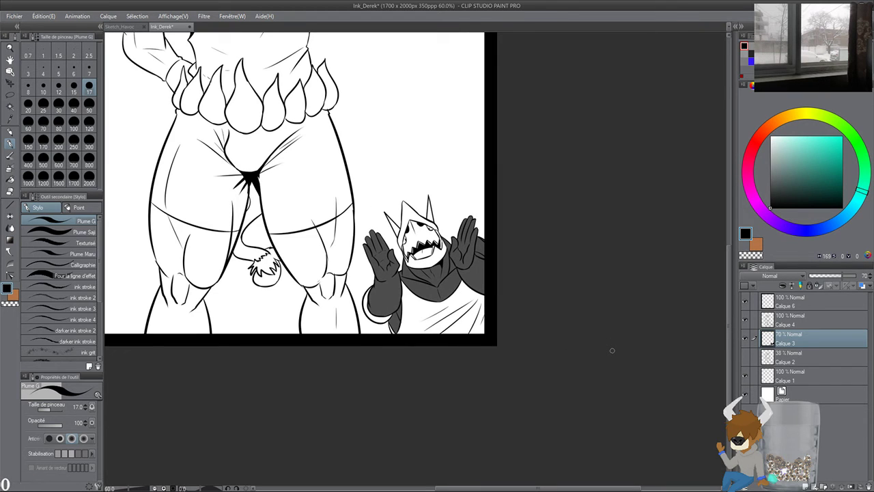
pyautogui.hotkey('ctrl', 's')
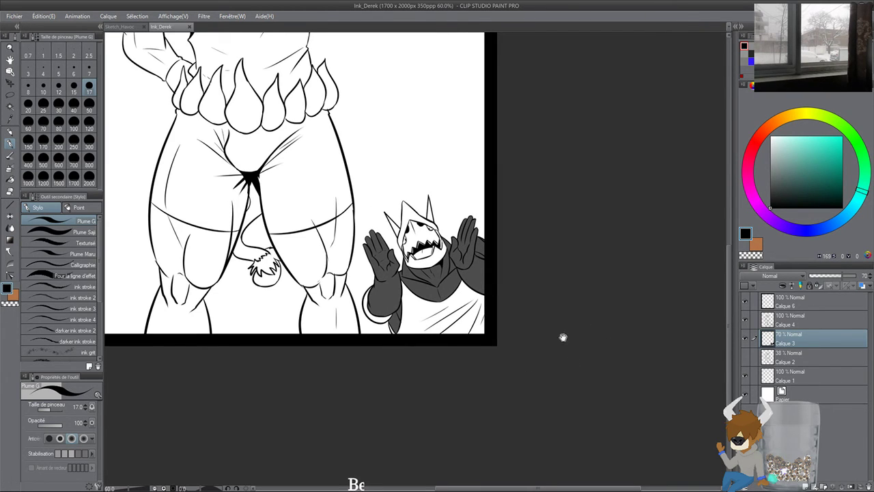
pyautogui.moveTo(512, 235); pyautogui.dragTo(596, 446)
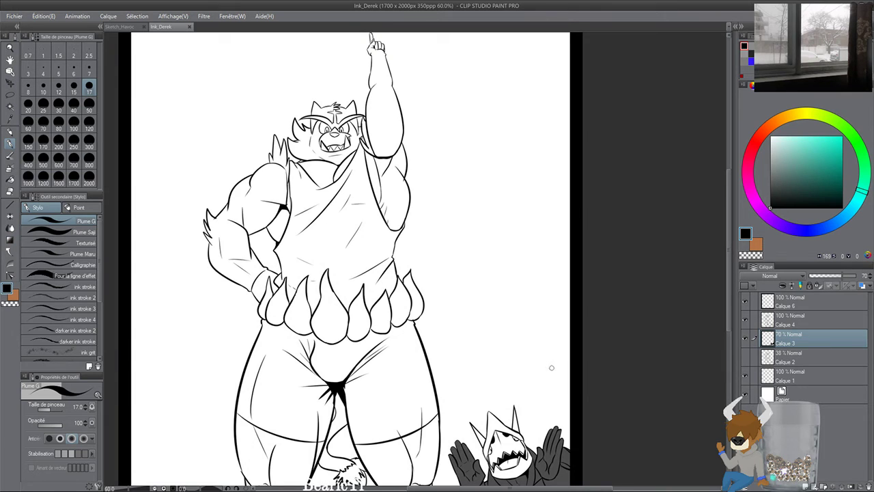
# Step: Fill the large standing character's ears, forehead, sides of the face and muzzle with black on Calque 3
pyautogui.moveTo(556, 366); pyautogui.dragTo(554, 329)
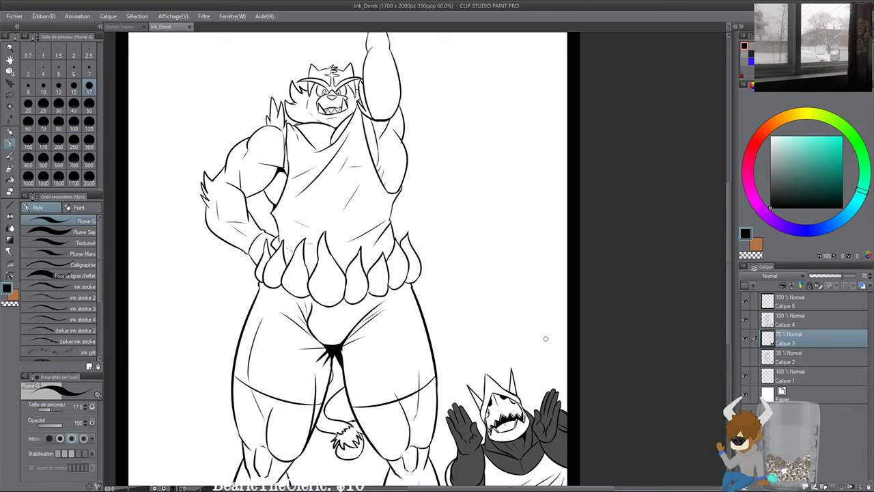
pyautogui.moveTo(544, 316); pyautogui.dragTo(562, 416)
pyautogui.scroll(4, 562, 416)
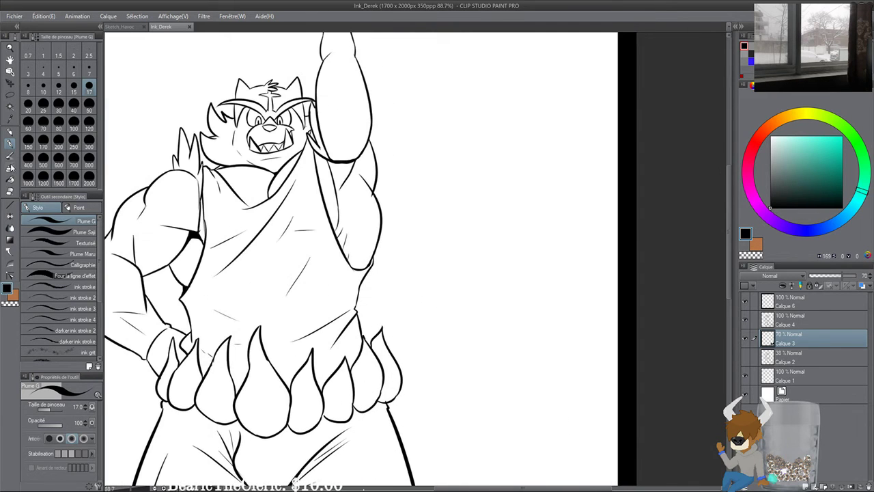
pyautogui.click(10, 180)
pyautogui.click(281, 180)
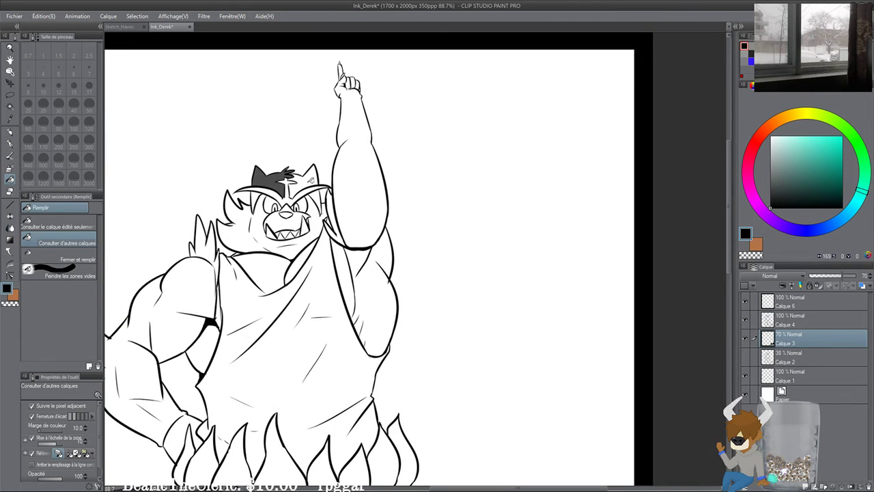
pyautogui.click(307, 177)
pyautogui.click(259, 198)
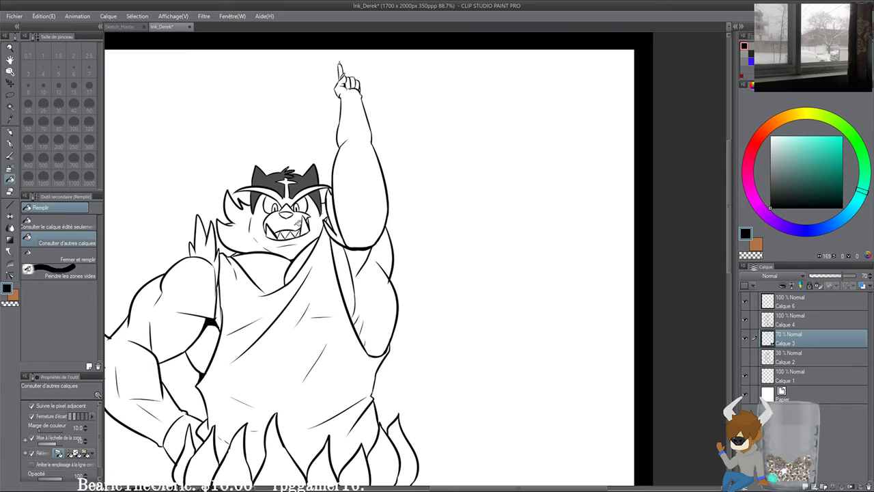
pyautogui.click(297, 222)
# Step: Fill the spiky fur tuft on the standing character's shoulder and the fur beside the raised arm with black
pyautogui.scroll(2, 243, 239)
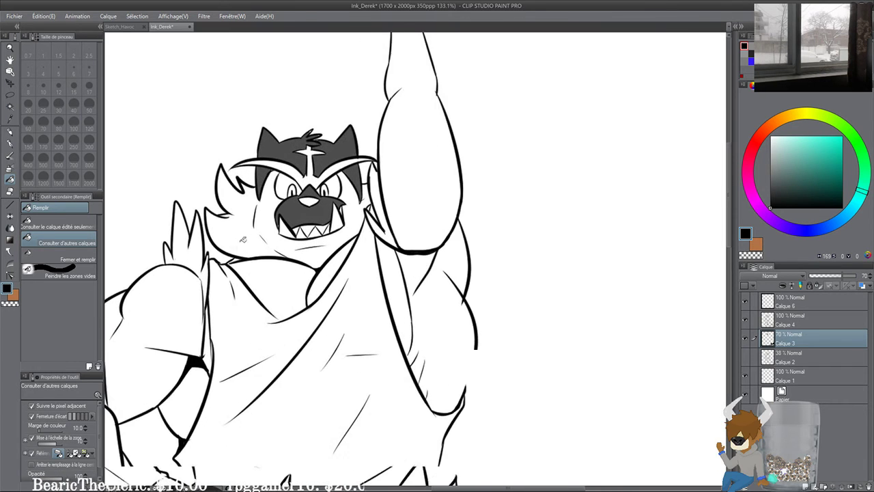
pyautogui.click(196, 248)
pyautogui.click(391, 231)
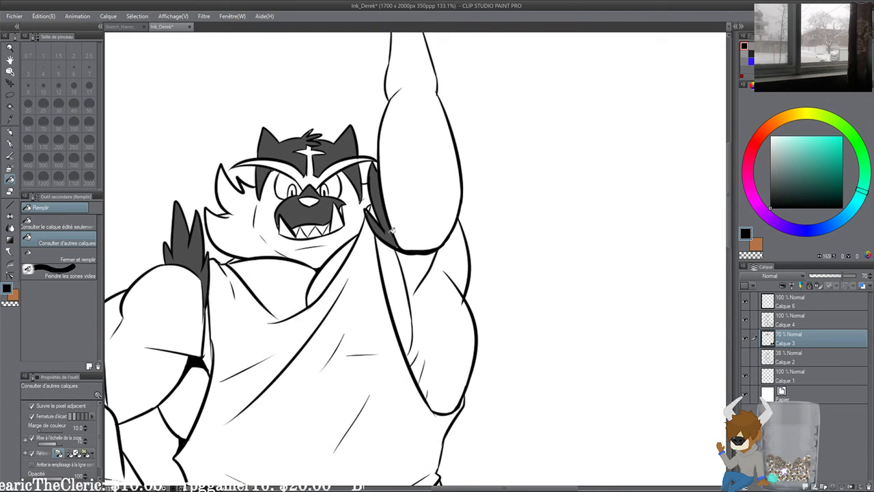
# Step: Set the pen size to 7 and paint over unfilled gaps in the hair tuft, muzzle and shoulder fur
pyautogui.scroll(2, 294, 205)
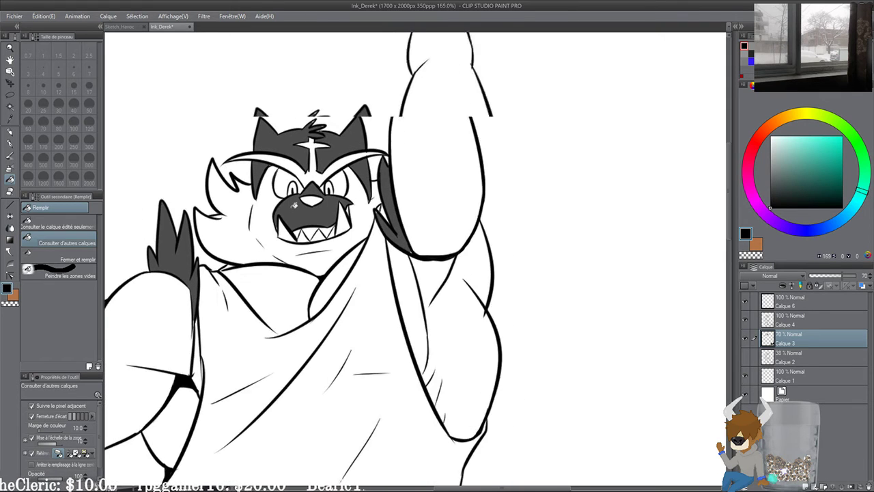
pyautogui.click(10, 144)
pyautogui.moveTo(273, 127)
pyautogui.mouseDown()
pyautogui.moveTo(175, 224)
pyautogui.moveTo(241, 215)
pyautogui.mouseUp()
pyautogui.scroll(2, 173, 227)
pyautogui.click(89, 69)
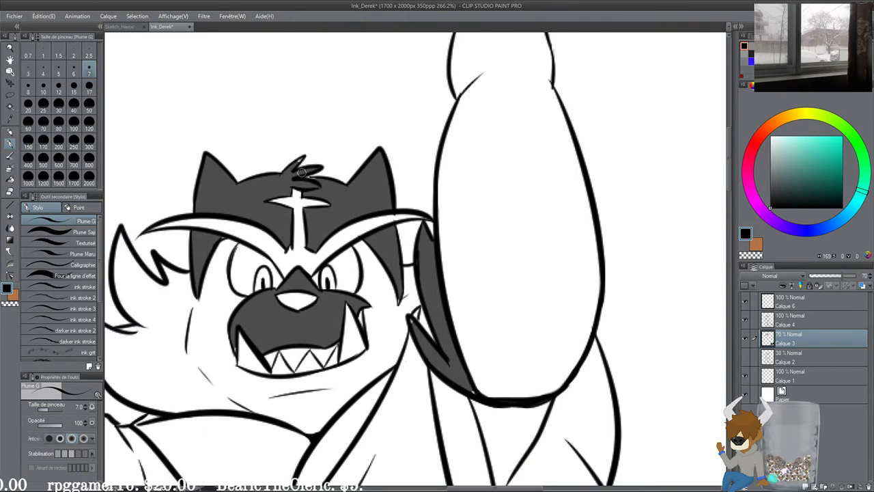
pyautogui.moveTo(301, 159); pyautogui.dragTo(298, 165)
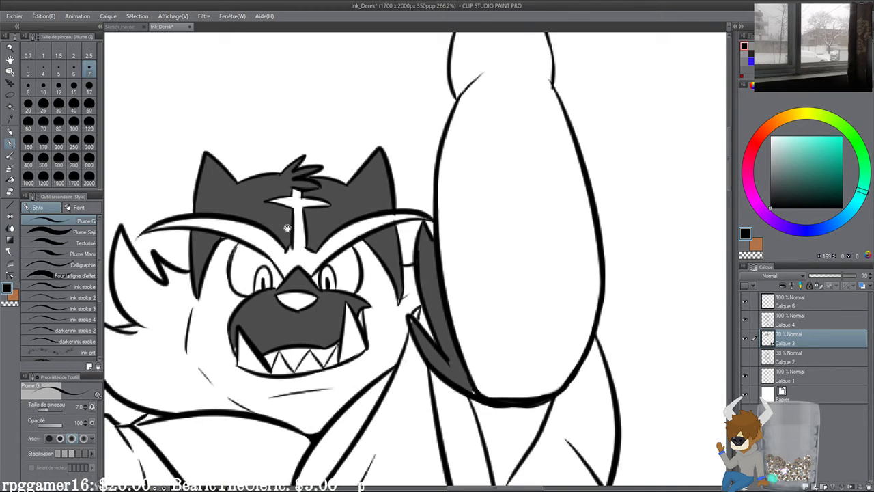
pyautogui.moveTo(279, 235); pyautogui.dragTo(305, 175)
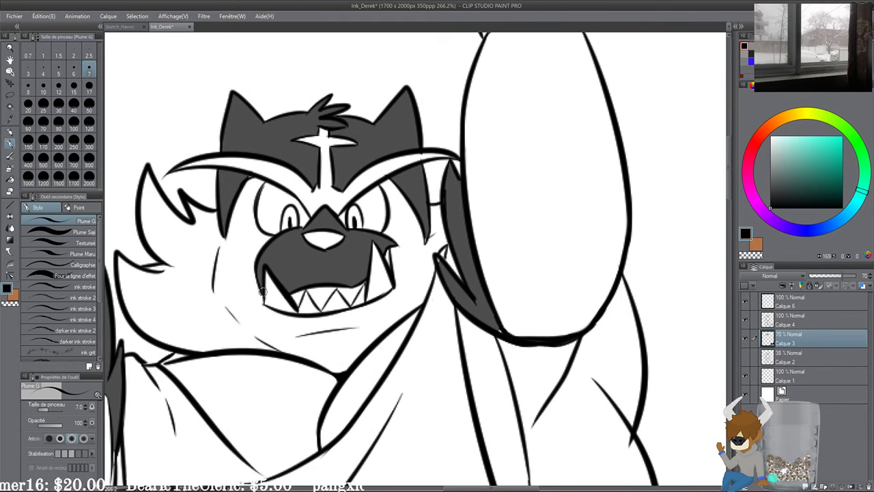
pyautogui.moveTo(355, 250); pyautogui.dragTo(346, 248)
pyautogui.moveTo(427, 255); pyautogui.dragTo(423, 253)
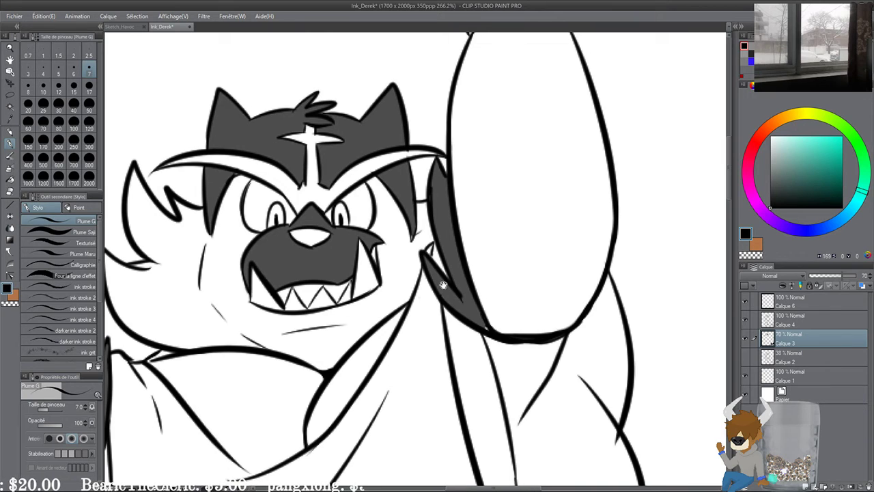
pyautogui.moveTo(340, 339)
pyautogui.mouseDown()
pyautogui.moveTo(347, 225)
pyautogui.moveTo(595, 209)
pyautogui.mouseUp()
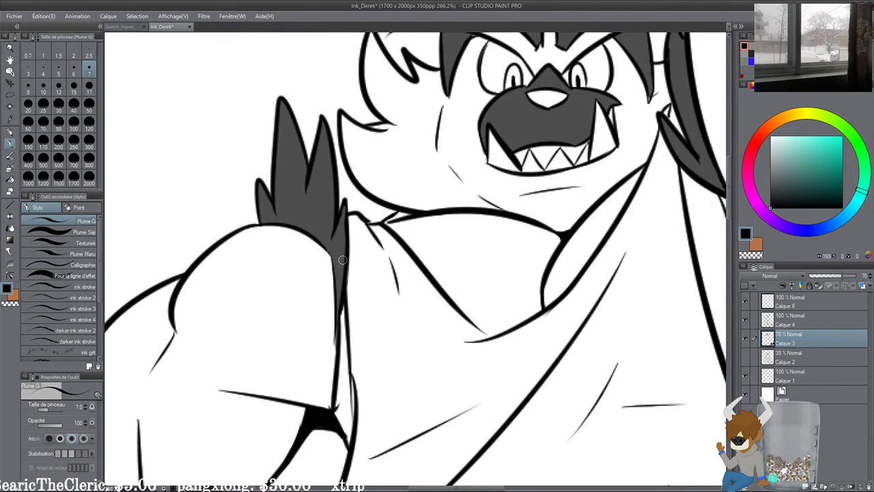
# Step: Fill the standing character's shorts with black
pyautogui.scroll(-1, 266, 151)
pyautogui.scroll(-5, 266, 151)
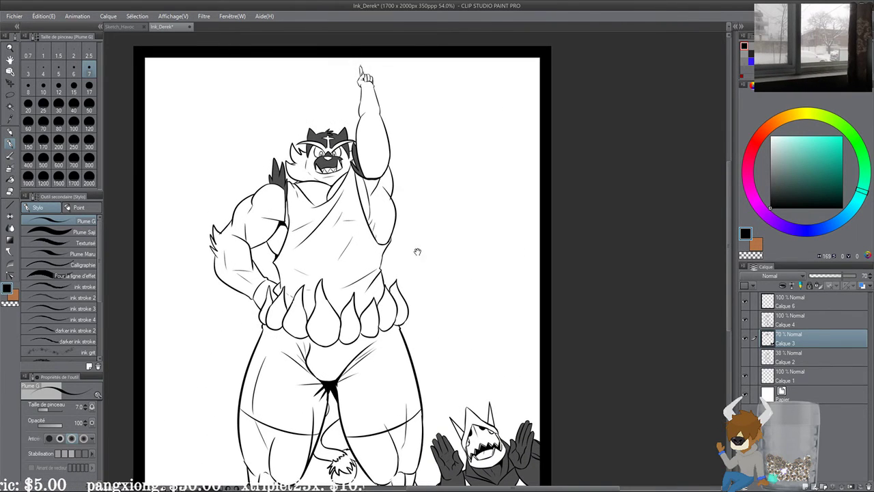
pyautogui.moveTo(417, 251); pyautogui.dragTo(412, 157)
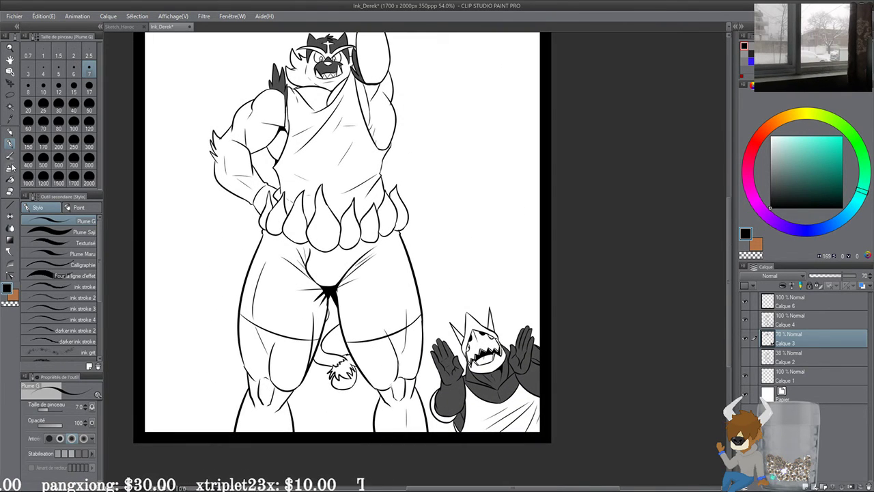
pyautogui.click(10, 180)
pyautogui.click(345, 279)
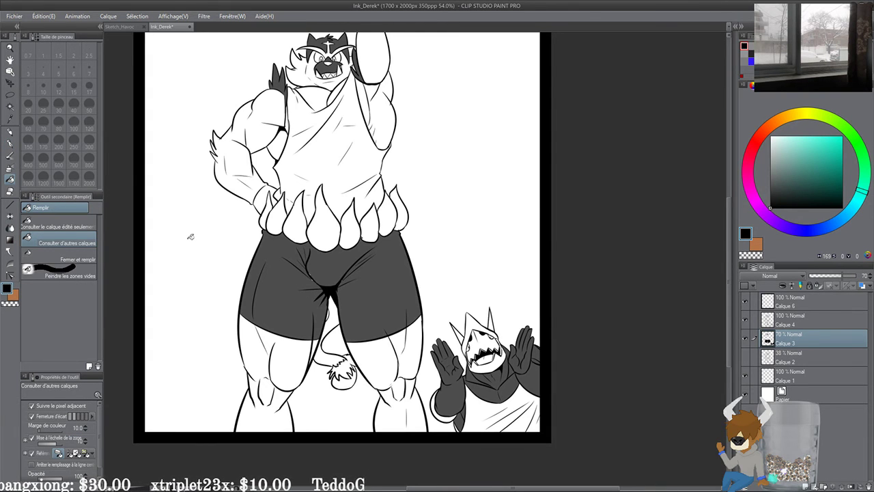
# Step: Set the pen size to 12 and paint over unfilled gaps along the crease lines of the shorts
pyautogui.scroll(5, 191, 236)
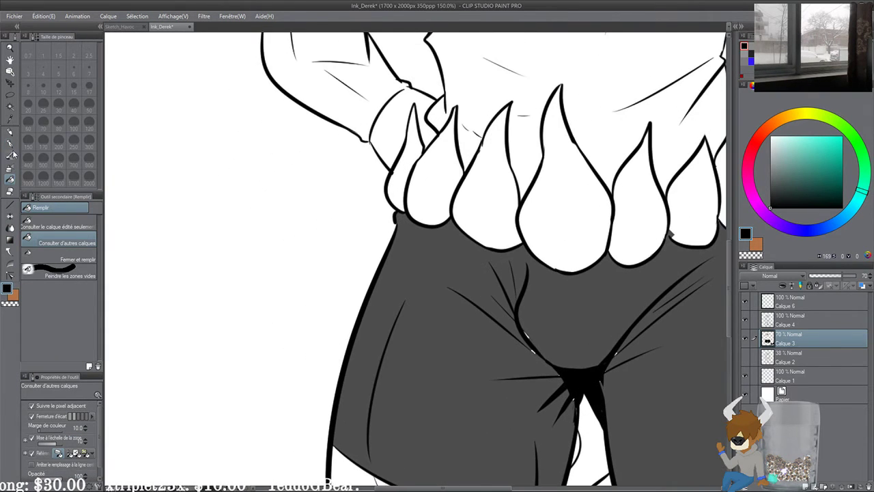
pyautogui.click(13, 145)
pyautogui.moveTo(480, 314); pyautogui.dragTo(187, 190)
pyautogui.click(59, 87)
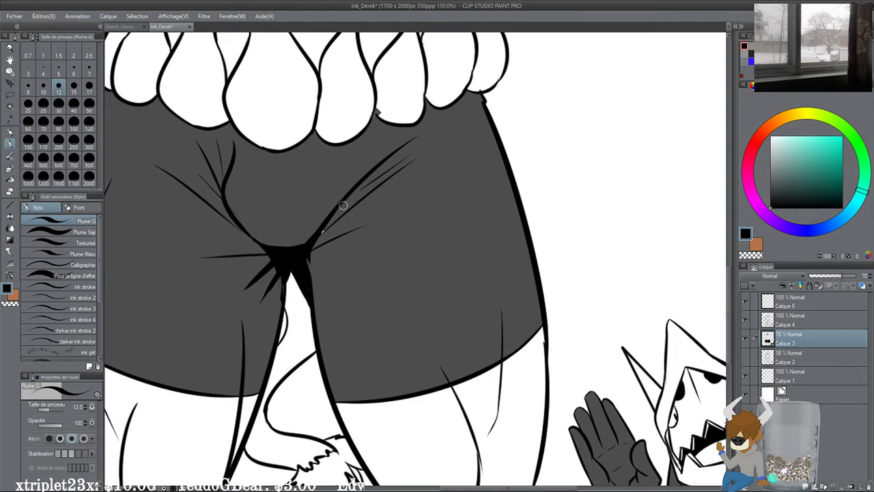
pyautogui.moveTo(331, 244); pyautogui.dragTo(297, 174)
# Step: Fill the spiky fur tuft near the tail's tip with black and paint over its remaining gaps
pyautogui.click(10, 180)
pyautogui.moveTo(265, 395); pyautogui.dragTo(254, 329)
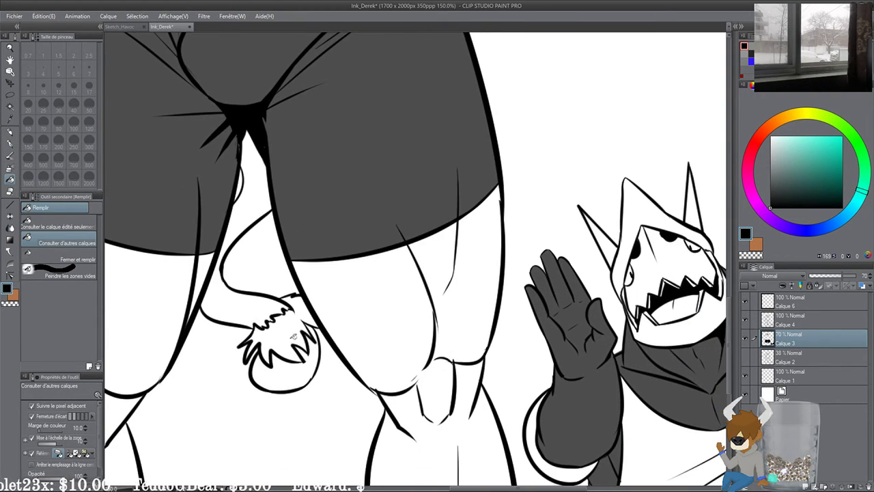
pyautogui.click(304, 355)
pyautogui.scroll(2, 127, 231)
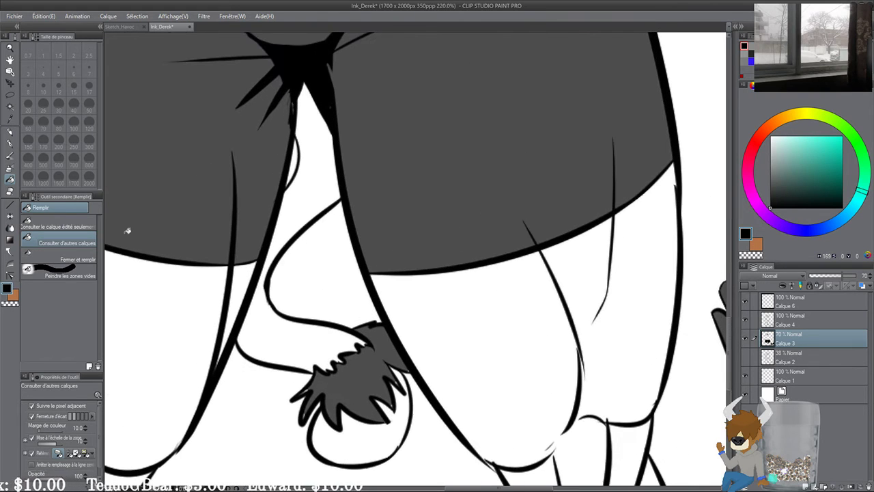
pyautogui.click(10, 144)
pyautogui.moveTo(304, 391); pyautogui.dragTo(273, 333)
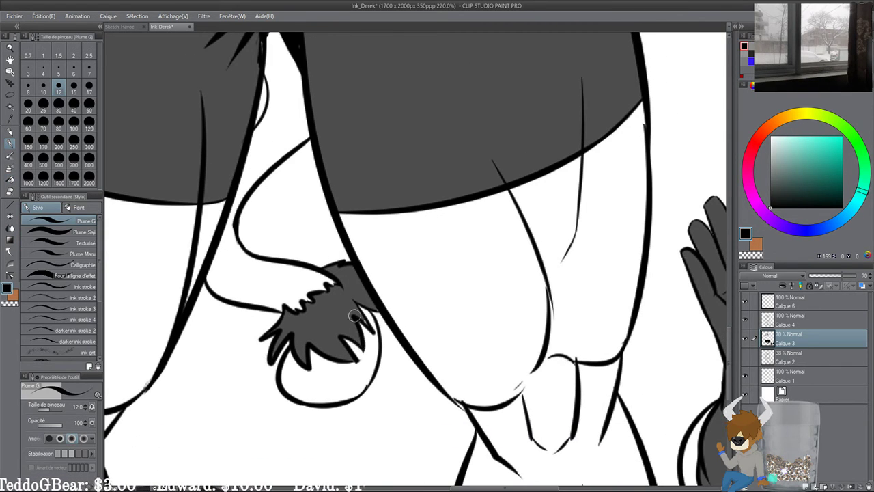
# Step: Paint a dark band across the tail between the legs, refine its edge and undo the last stroke
pyautogui.scroll(-4, 346, 281)
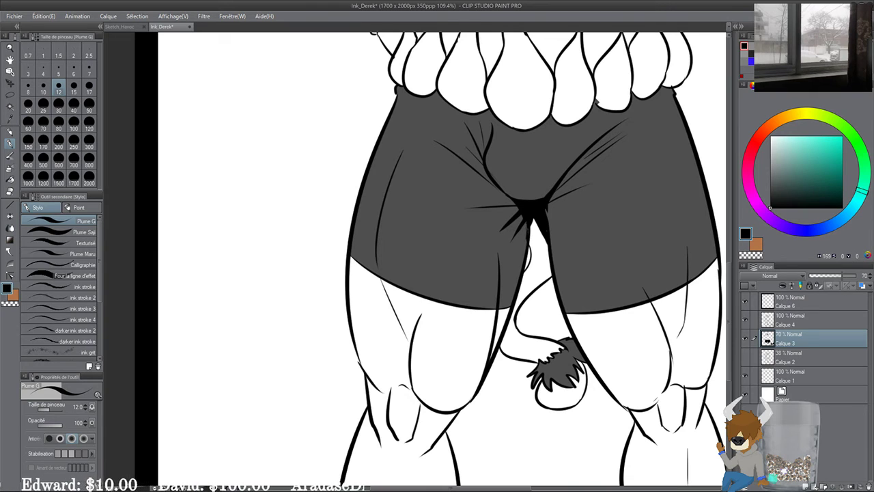
pyautogui.scroll(5, 535, 336)
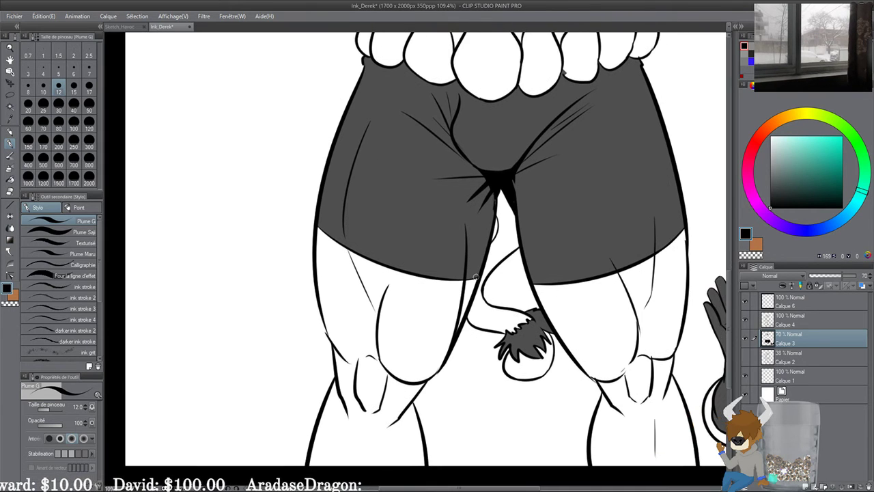
pyautogui.moveTo(539, 294); pyautogui.dragTo(517, 294)
pyautogui.moveTo(490, 196)
pyautogui.mouseDown()
pyautogui.moveTo(524, 230)
pyautogui.moveTo(474, 282)
pyautogui.moveTo(498, 232)
pyautogui.moveTo(468, 254)
pyautogui.moveTo(492, 230)
pyautogui.moveTo(526, 224)
pyautogui.moveTo(496, 185)
pyautogui.mouseUp()
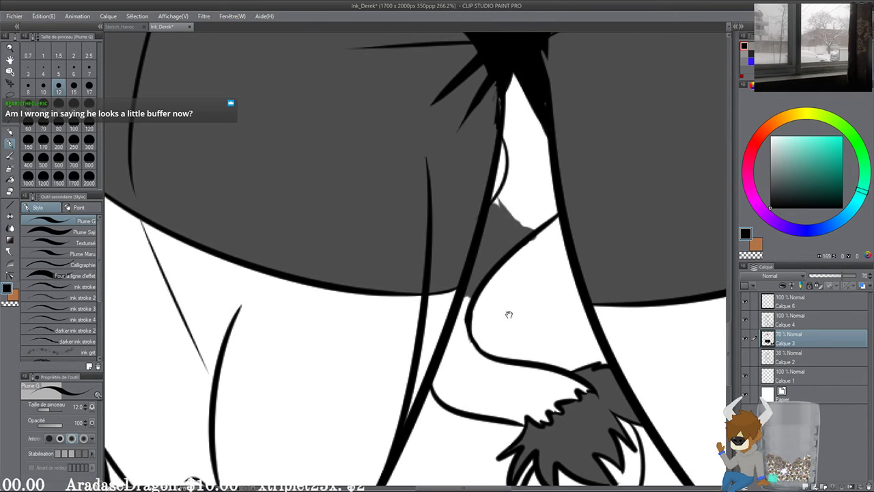
pyautogui.moveTo(509, 314); pyautogui.dragTo(503, 305)
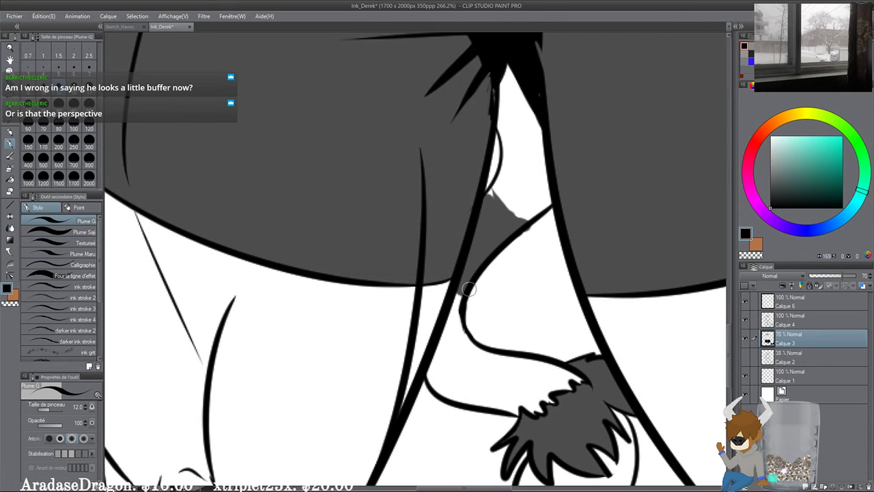
pyautogui.moveTo(490, 198); pyautogui.dragTo(514, 218)
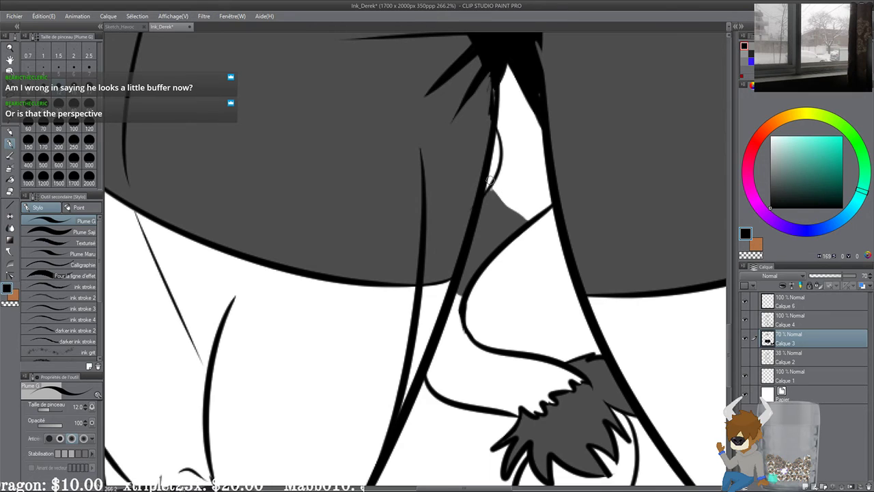
pyautogui.hotkey('ctrl', 'z')
# Step: Set the pen size to 15 and draw curved band lines above and below the knee of the leg farther from the horned character
pyautogui.scroll(-10, 500, 160)
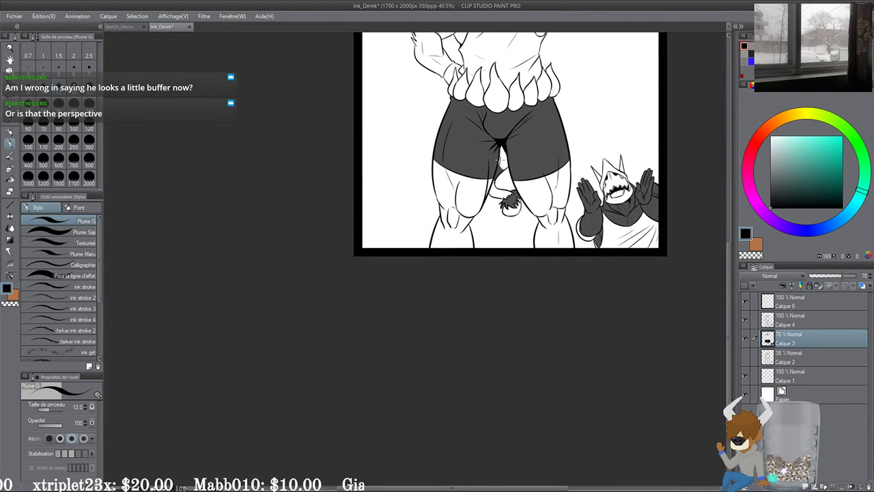
pyautogui.moveTo(578, 148); pyautogui.dragTo(533, 306)
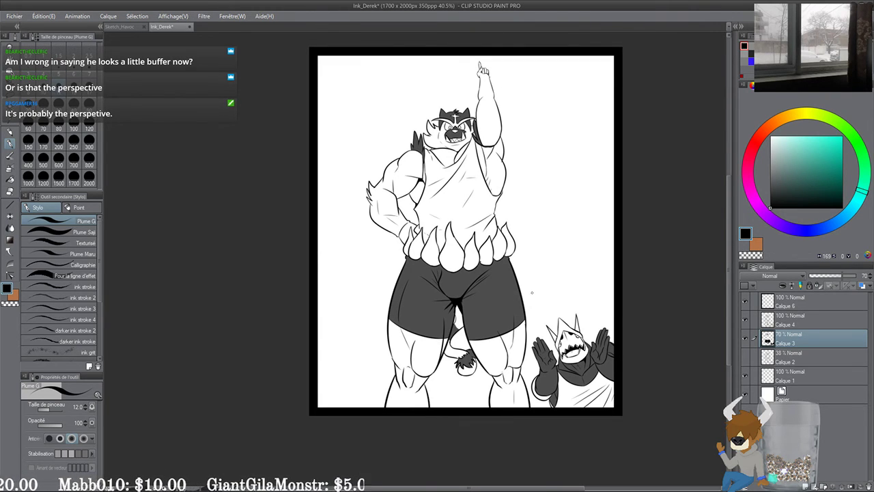
pyautogui.scroll(3, 532, 293)
pyautogui.scroll(-1, 532, 292)
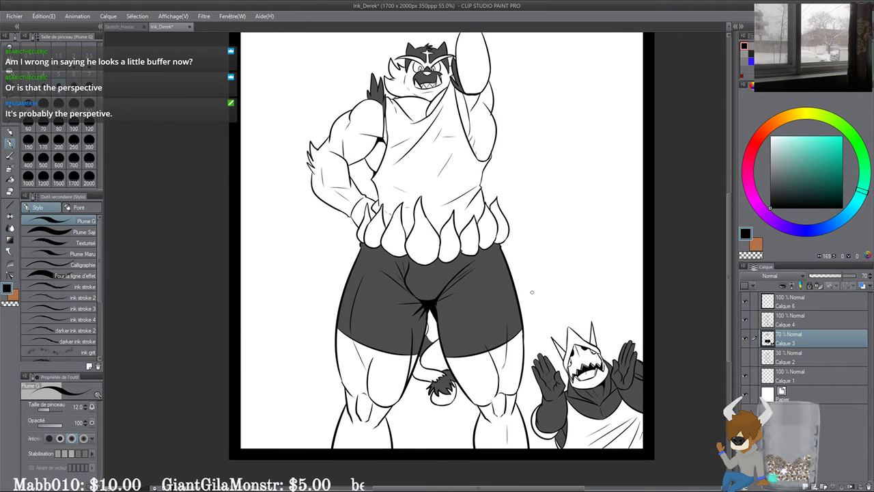
pyautogui.scroll(2, 403, 260)
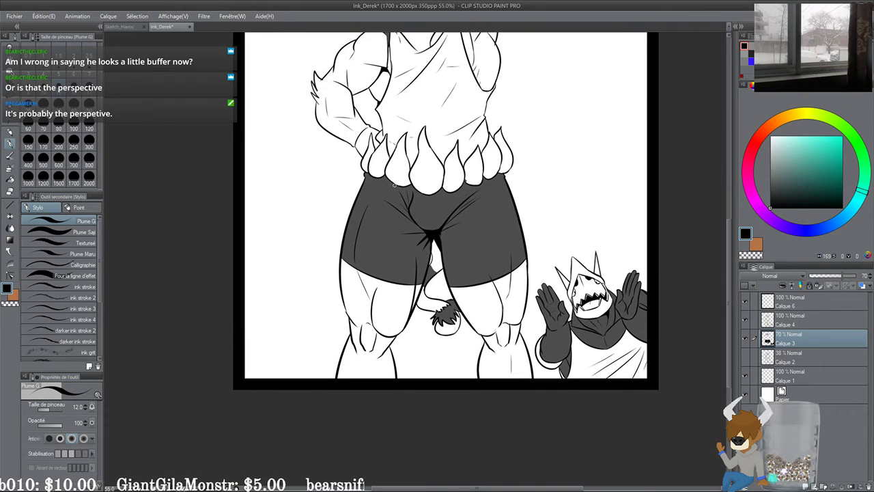
pyautogui.scroll(8, 415, 270)
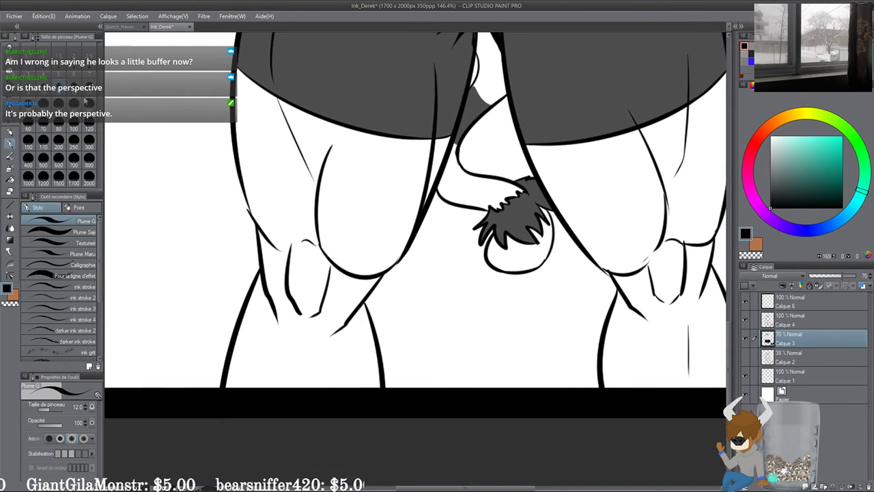
pyautogui.click(75, 86)
pyautogui.moveTo(260, 221); pyautogui.dragTo(281, 343)
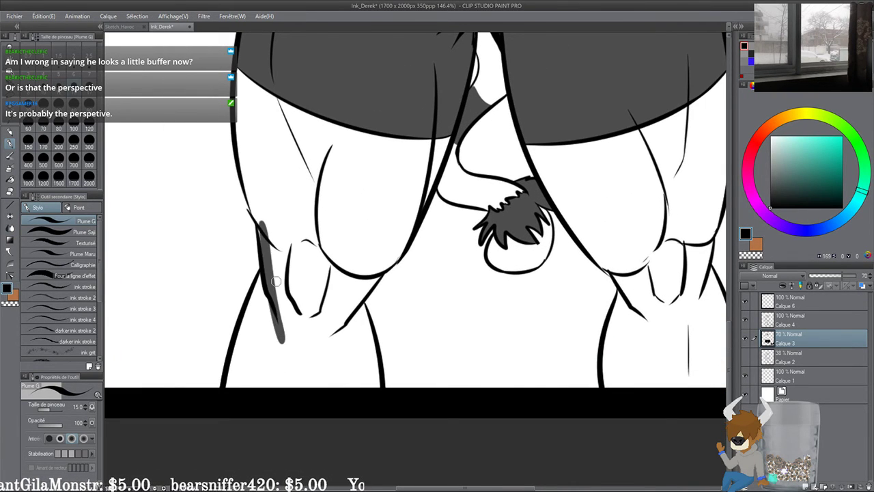
pyautogui.hotkey('ctrl', 'z')
pyautogui.moveTo(253, 215)
pyautogui.mouseDown()
pyautogui.moveTo(318, 246)
pyautogui.moveTo(408, 251)
pyautogui.mouseUp()
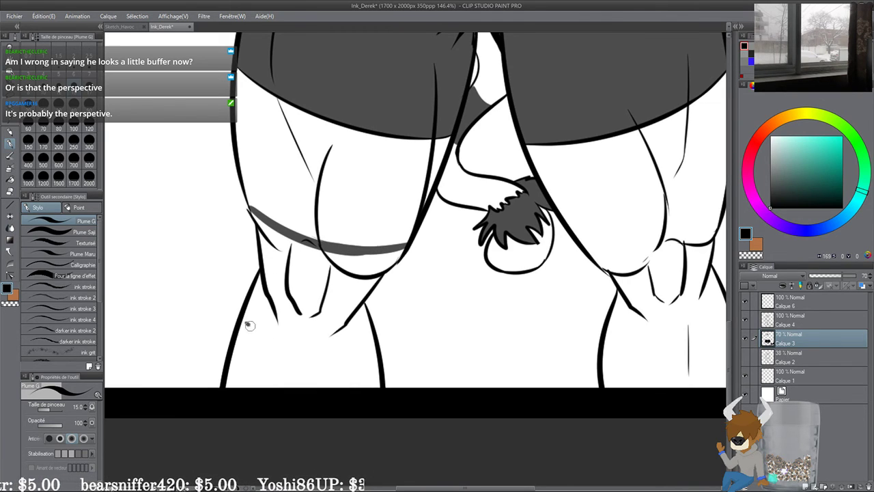
pyautogui.moveTo(247, 324); pyautogui.dragTo(366, 349)
pyautogui.moveTo(246, 321); pyautogui.dragTo(299, 336)
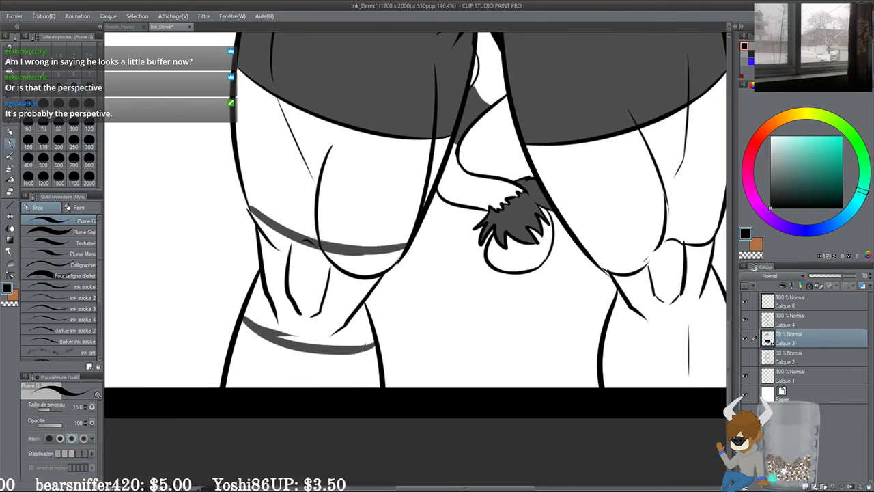
# Step: Draw a curved band line above the knee of the leg nearer the horned character, redoing it after undoing the first attempt
pyautogui.moveTo(601, 271)
pyautogui.mouseDown()
pyautogui.moveTo(428, 255)
pyautogui.moveTo(546, 183)
pyautogui.mouseUp()
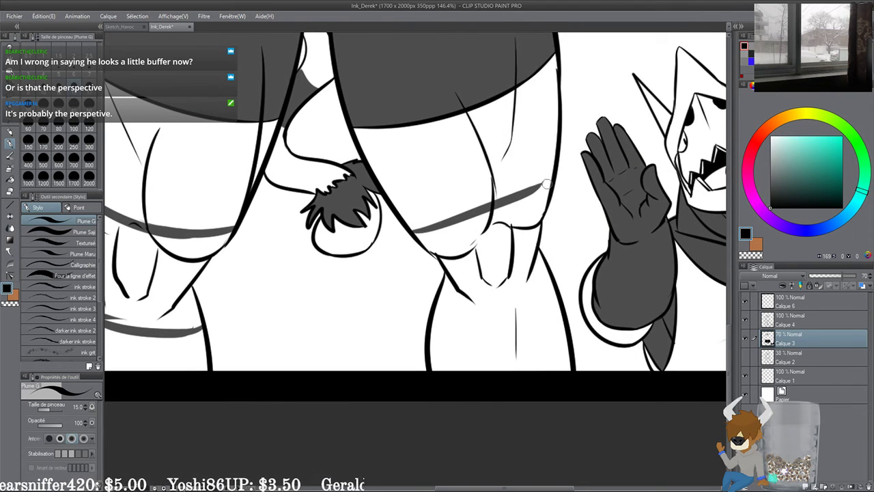
pyautogui.moveTo(492, 240); pyautogui.dragTo(514, 239)
pyautogui.hotkey('ctrl', 'z')
pyautogui.moveTo(424, 219)
pyautogui.mouseDown()
pyautogui.moveTo(553, 174)
pyautogui.moveTo(517, 197)
pyautogui.moveTo(564, 185)
pyautogui.mouseUp()
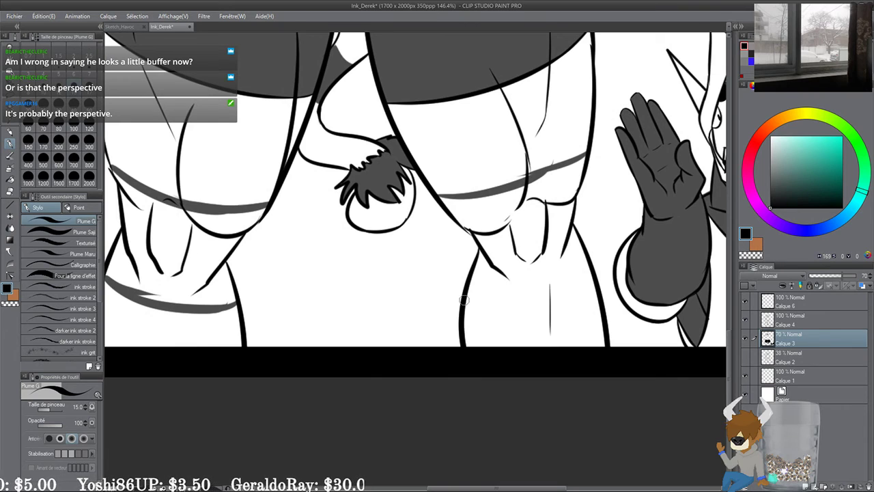
# Step: Draw a curved band line below the knee of the leg nearer the horned character and fill both knee areas with dark grey
pyautogui.moveTo(463, 299); pyautogui.dragTo(581, 258)
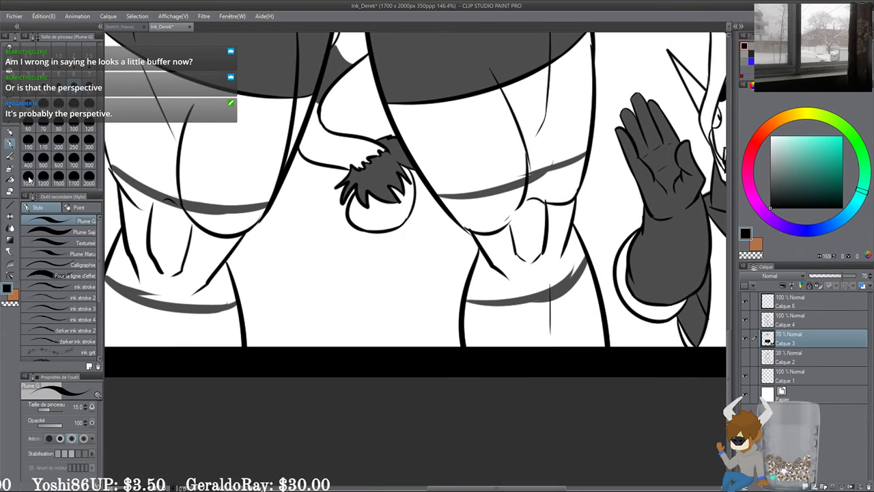
pyautogui.click(11, 179)
pyautogui.click(182, 241)
pyautogui.click(545, 229)
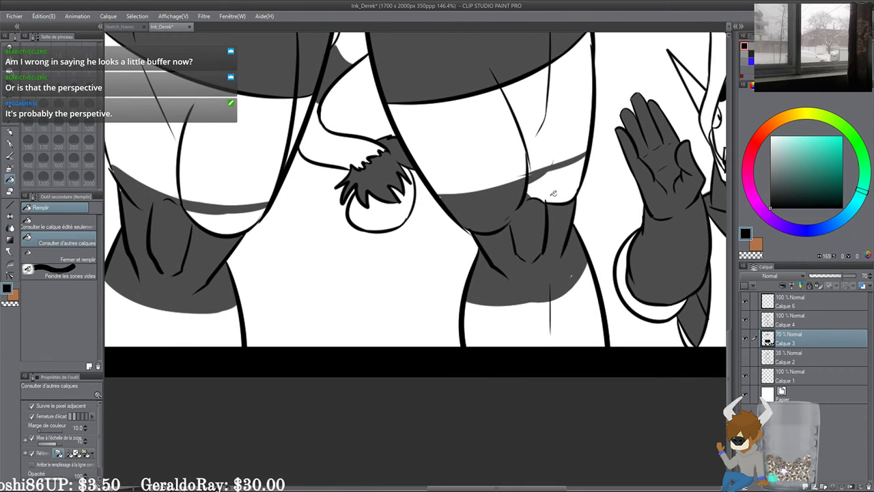
pyautogui.click(554, 194)
pyautogui.click(223, 218)
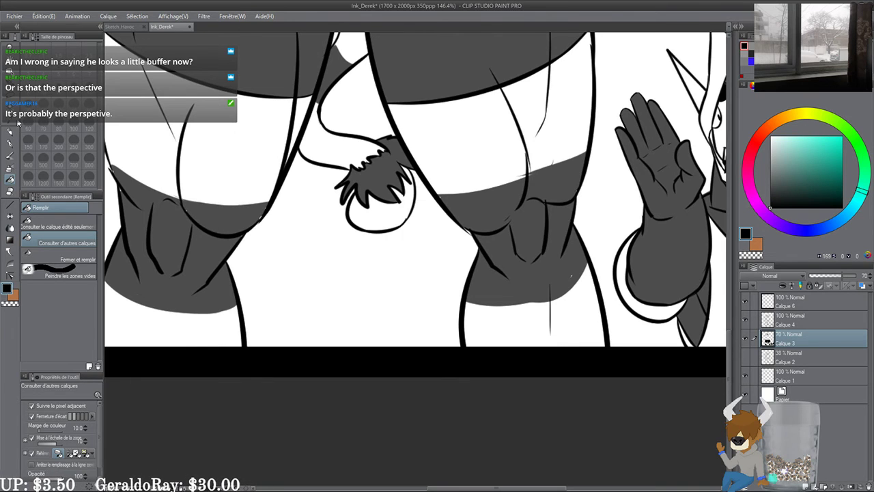
# Step: Touch up small gaps in the knee bands with the pen and smooth the lower edge on the leg nearer the horned character
pyautogui.click(11, 145)
pyautogui.scroll(4, 471, 276)
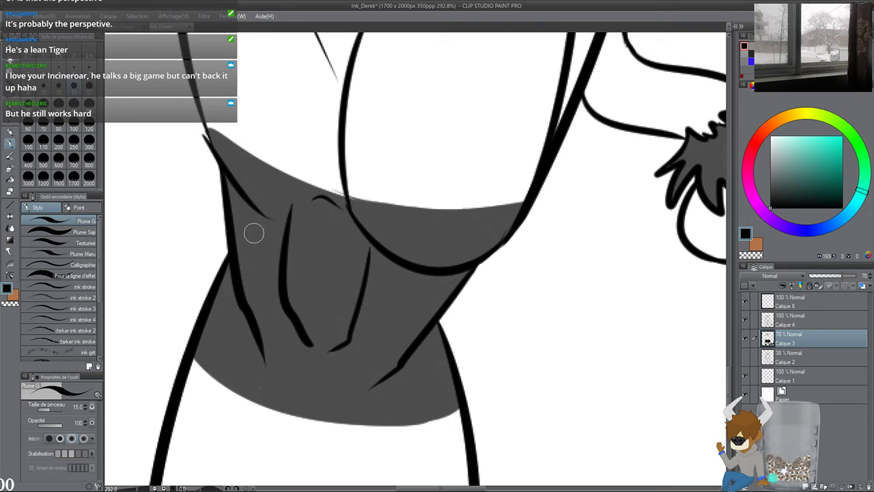
pyautogui.scroll(-2, 219, 314)
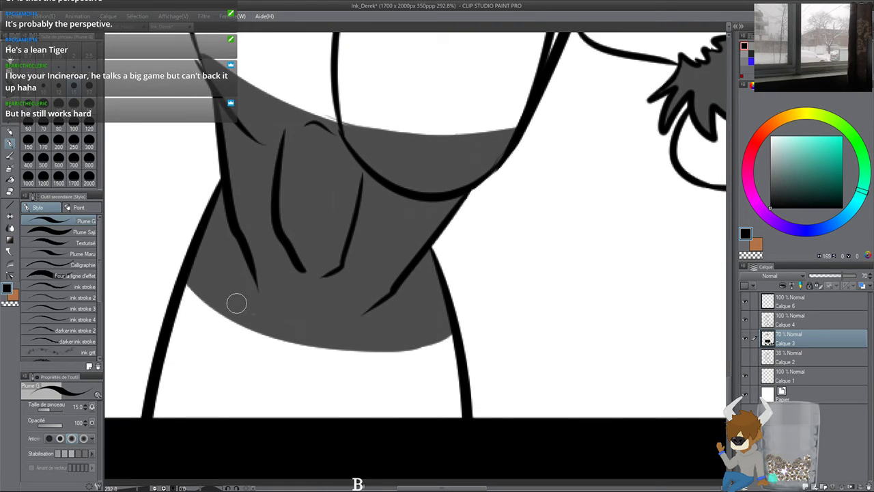
pyautogui.moveTo(635, 256); pyautogui.dragTo(403, 263)
pyautogui.moveTo(697, 216); pyautogui.dragTo(322, 241)
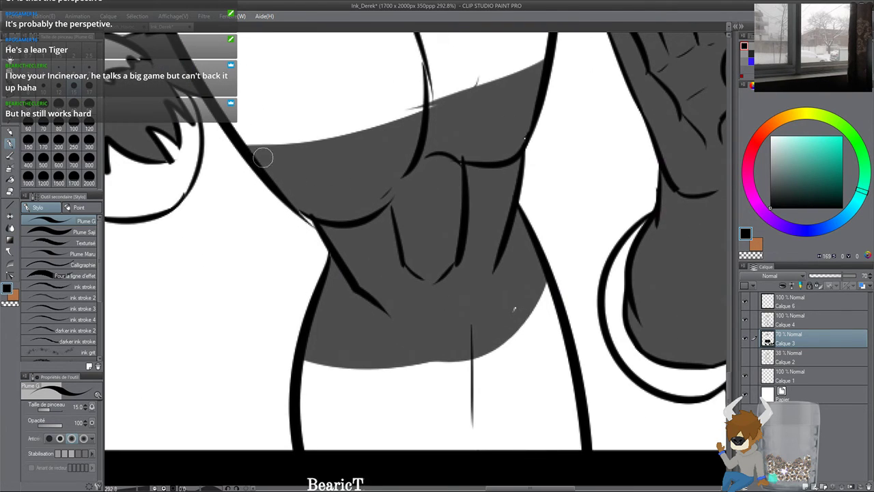
pyautogui.moveTo(455, 213); pyautogui.dragTo(445, 217)
pyautogui.moveTo(516, 143); pyautogui.dragTo(517, 125)
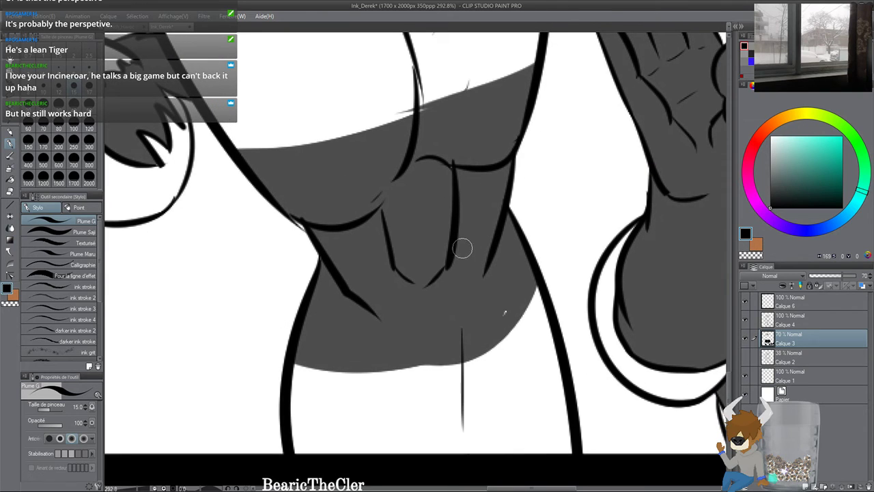
pyautogui.moveTo(515, 298); pyautogui.dragTo(345, 363)
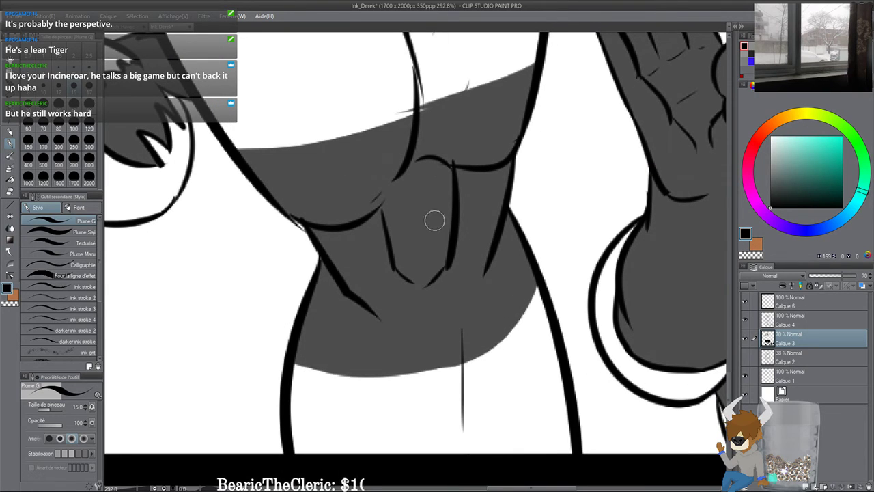
# Step: Reshape the upper edge of the knee band on the leg nearer the horned character, undoing a stroke along the way
pyautogui.scroll(3, 434, 221)
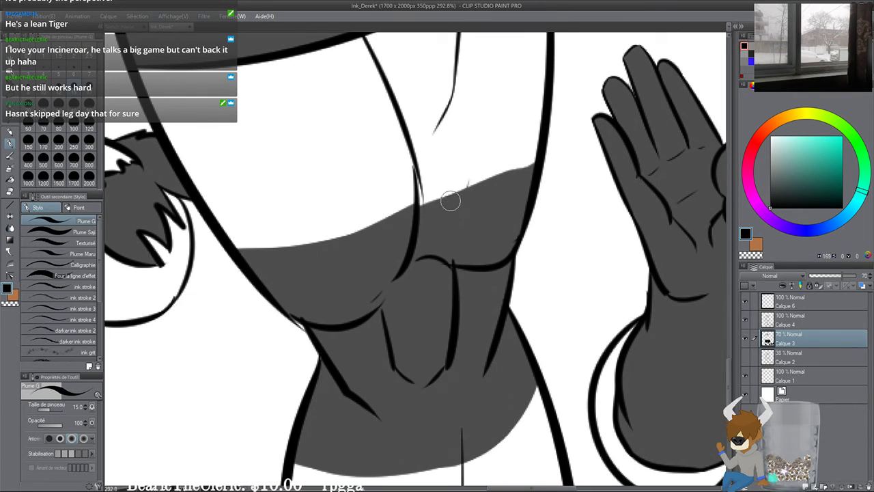
pyautogui.moveTo(540, 161)
pyautogui.mouseDown()
pyautogui.moveTo(406, 204)
pyautogui.moveTo(417, 202)
pyautogui.moveTo(421, 214)
pyautogui.moveTo(431, 204)
pyautogui.moveTo(413, 199)
pyautogui.moveTo(508, 180)
pyautogui.moveTo(537, 152)
pyautogui.moveTo(524, 167)
pyautogui.moveTo(406, 198)
pyautogui.mouseUp()
pyautogui.hotkey('ctrl', 'z')
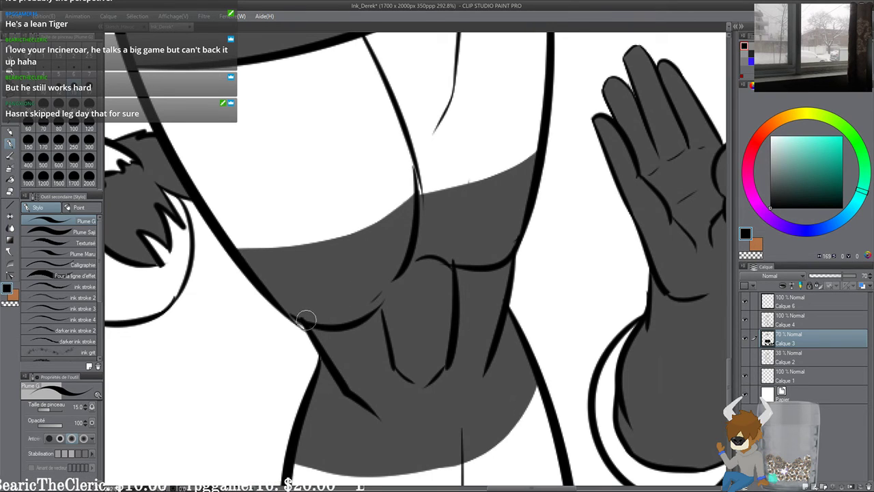
pyautogui.moveTo(306, 320); pyautogui.dragTo(310, 325)
pyautogui.moveTo(348, 380); pyautogui.dragTo(340, 333)
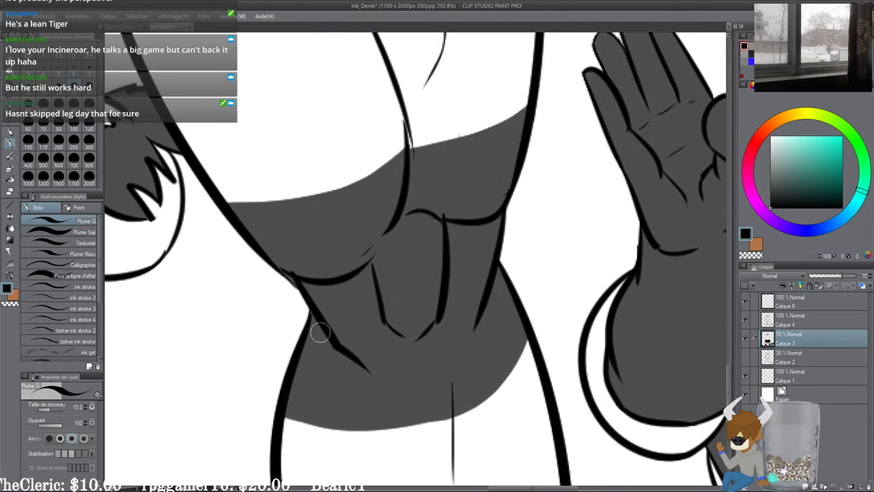
# Step: Set the pen size to 30 and paint a broad diagonal dark band across the upper part of the bent arm
pyautogui.scroll(-6, 319, 362)
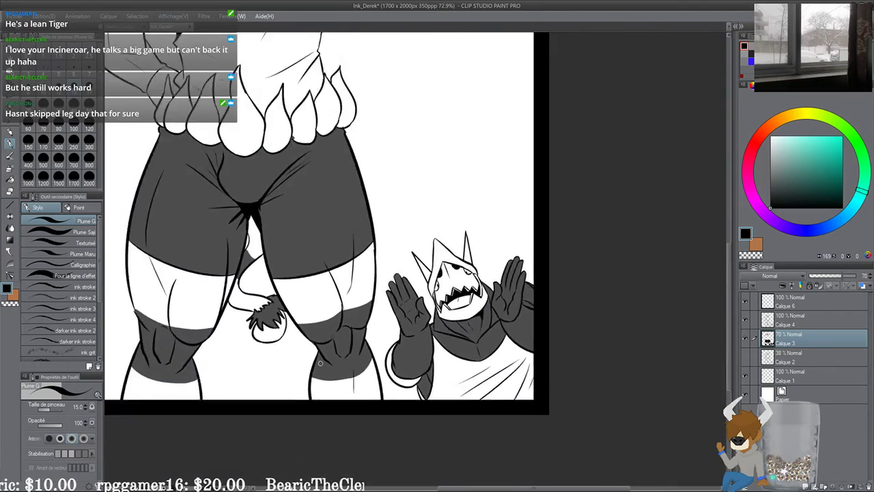
pyautogui.scroll(-4, 320, 363)
pyautogui.moveTo(286, 141); pyautogui.dragTo(345, 294)
pyautogui.scroll(1, 338, 295)
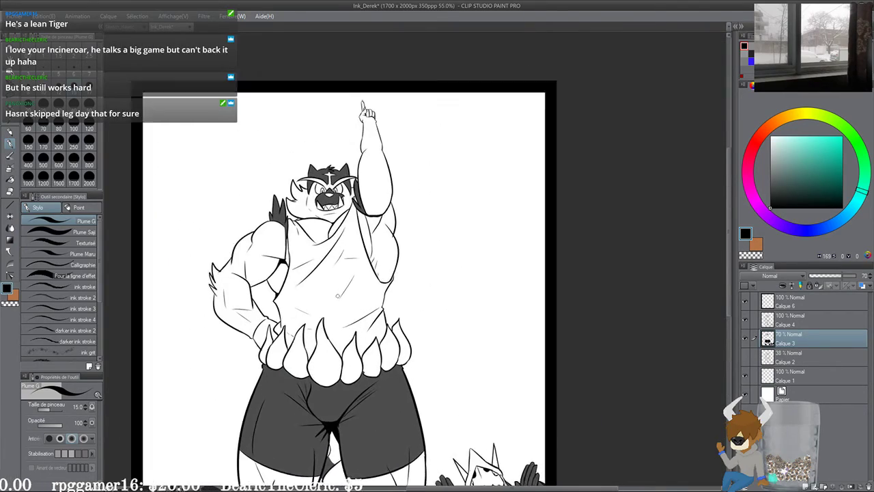
pyautogui.scroll(5, 337, 295)
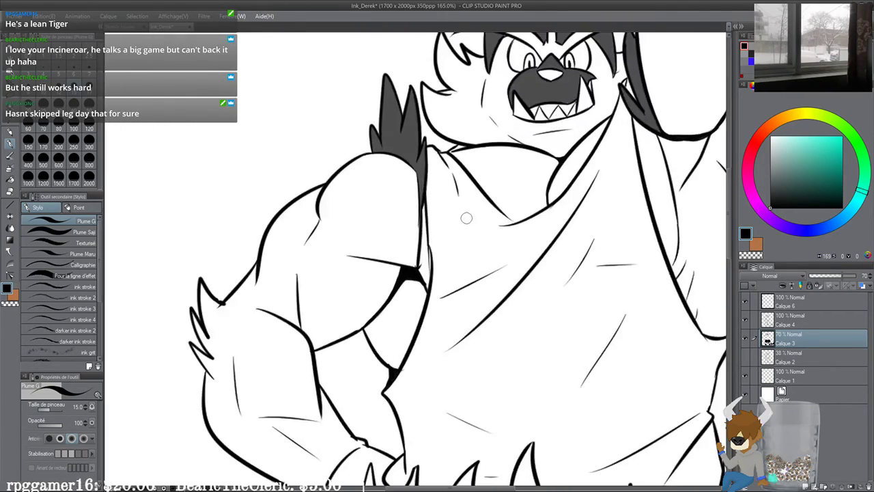
pyautogui.moveTo(390, 218); pyautogui.dragTo(385, 245)
pyautogui.moveTo(335, 225)
pyautogui.mouseDown()
pyautogui.moveTo(314, 166)
pyautogui.moveTo(343, 214)
pyautogui.moveTo(372, 240)
pyautogui.moveTo(350, 279)
pyautogui.moveTo(312, 260)
pyautogui.moveTo(279, 220)
pyautogui.moveTo(276, 183)
pyautogui.moveTo(301, 165)
pyautogui.moveTo(277, 204)
pyautogui.moveTo(315, 183)
pyautogui.moveTo(363, 245)
pyautogui.moveTo(347, 278)
pyautogui.moveTo(353, 261)
pyautogui.moveTo(321, 254)
pyautogui.moveTo(343, 280)
pyautogui.moveTo(305, 253)
pyautogui.moveTo(274, 183)
pyautogui.mouseUp()
pyautogui.press(']')
pyautogui.press(']')
pyautogui.press(']')
pyautogui.press(']')
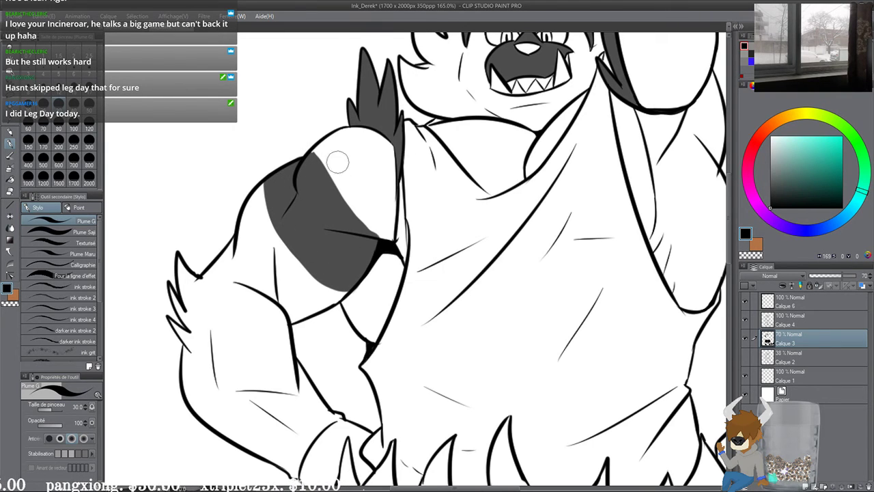
# Step: Paint a dark patch across the elbow of the bent arm beside the spiky fur tufts
pyautogui.moveTo(302, 249); pyautogui.dragTo(327, 210)
pyautogui.moveTo(239, 230)
pyautogui.mouseDown()
pyautogui.moveTo(304, 272)
pyautogui.moveTo(229, 230)
pyautogui.mouseUp()
pyautogui.moveTo(214, 319)
pyautogui.mouseDown()
pyautogui.moveTo(238, 304)
pyautogui.moveTo(303, 298)
pyautogui.moveTo(305, 283)
pyautogui.moveTo(288, 276)
pyautogui.moveTo(284, 290)
pyautogui.moveTo(262, 250)
pyautogui.moveTo(278, 264)
pyautogui.moveTo(253, 252)
pyautogui.moveTo(219, 316)
pyautogui.mouseUp()
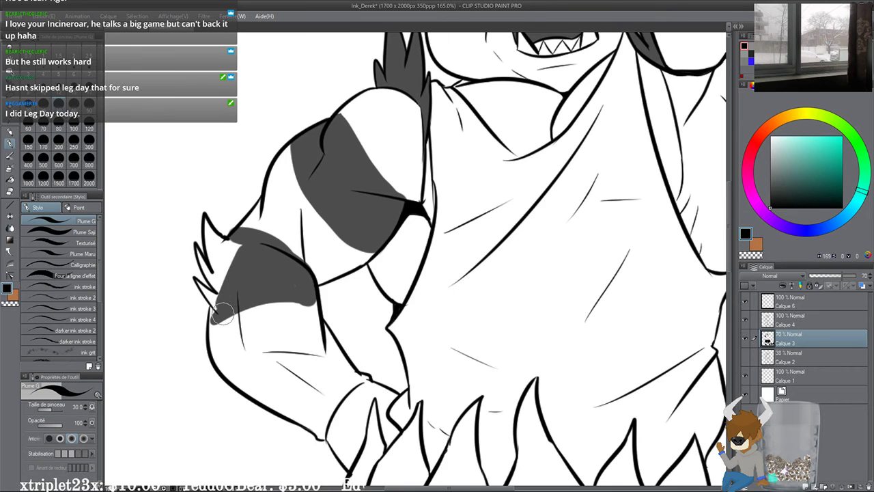
# Step: Paint a dark band at the wrist of the bent arm and clean its edges with the pen at size 7
pyautogui.scroll(-3, 345, 244)
pyautogui.moveTo(325, 330)
pyautogui.mouseDown()
pyautogui.moveTo(356, 278)
pyautogui.moveTo(335, 301)
pyautogui.moveTo(370, 273)
pyautogui.moveTo(347, 292)
pyautogui.moveTo(358, 266)
pyautogui.moveTo(317, 318)
pyautogui.moveTo(304, 311)
pyautogui.moveTo(341, 259)
pyautogui.moveTo(353, 269)
pyautogui.moveTo(342, 256)
pyautogui.moveTo(313, 277)
pyautogui.moveTo(287, 299)
pyautogui.mouseUp()
pyautogui.scroll(2, 289, 298)
pyautogui.click(88, 72)
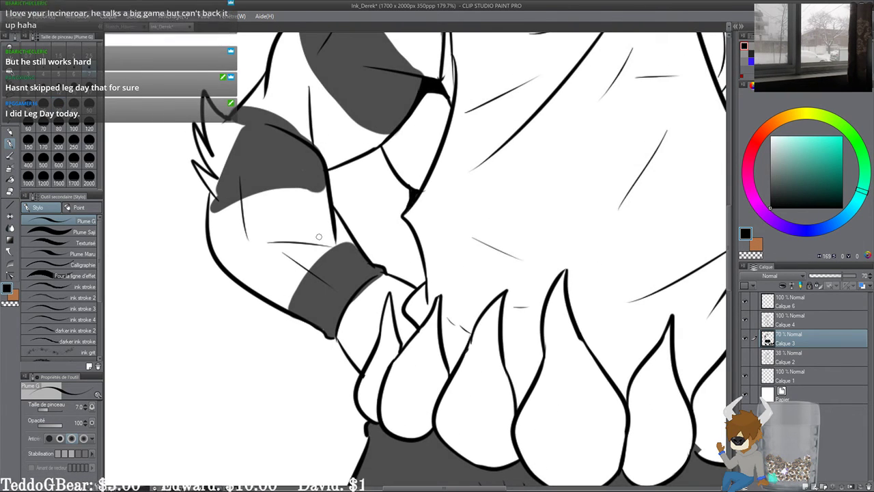
pyautogui.scroll(2, 318, 235)
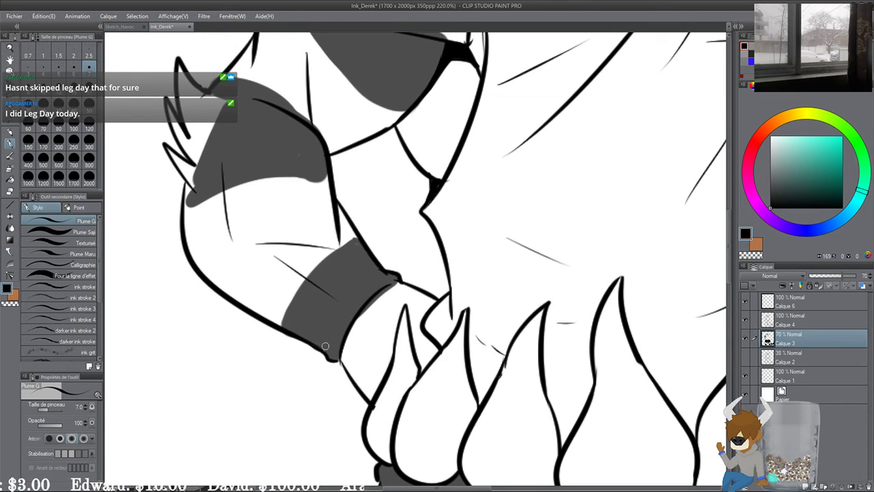
pyautogui.moveTo(386, 281); pyautogui.dragTo(385, 268)
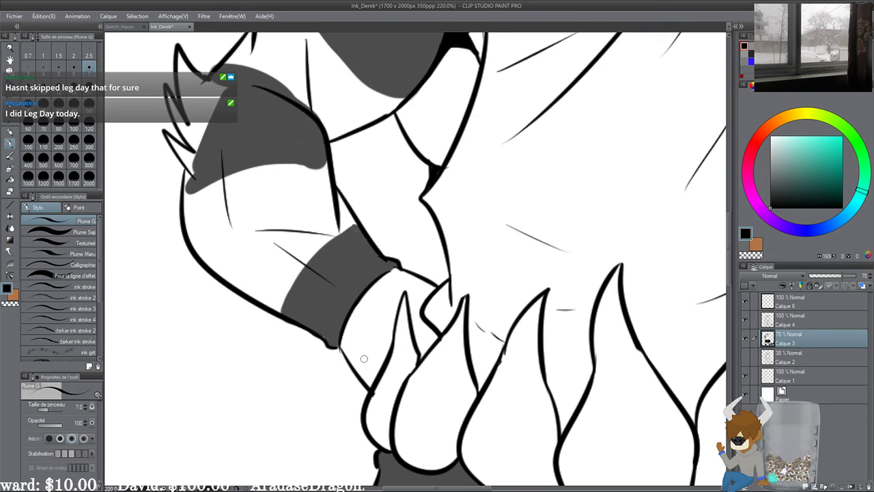
pyautogui.scroll(2, 548, 452)
pyautogui.moveTo(373, 258); pyautogui.dragTo(470, 258)
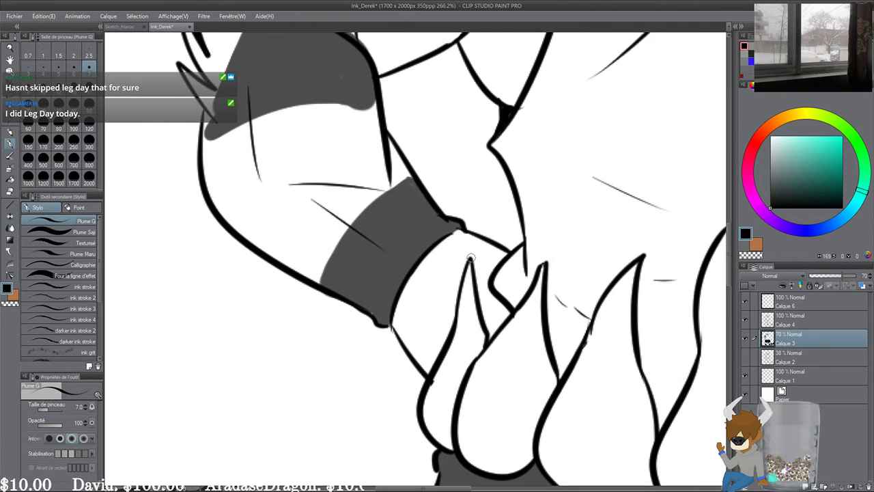
# Step: Set the pen size to 15, even out the elbow patch's lower edge and fill the elbow's spiky fur tufts with dark grey
pyautogui.moveTo(395, 170); pyautogui.dragTo(464, 294)
pyautogui.press(']')
pyautogui.press(']')
pyautogui.press(']')
pyautogui.press(']')
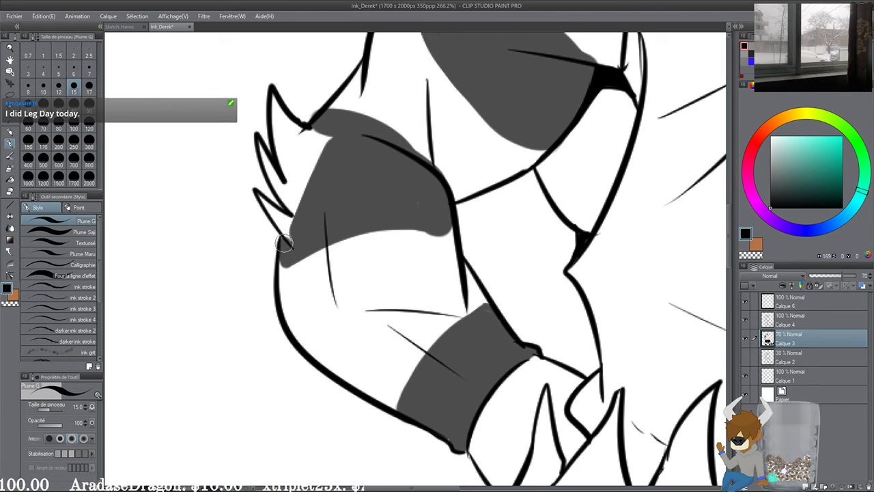
pyautogui.moveTo(281, 271)
pyautogui.mouseDown()
pyautogui.moveTo(430, 237)
pyautogui.moveTo(354, 252)
pyautogui.mouseUp()
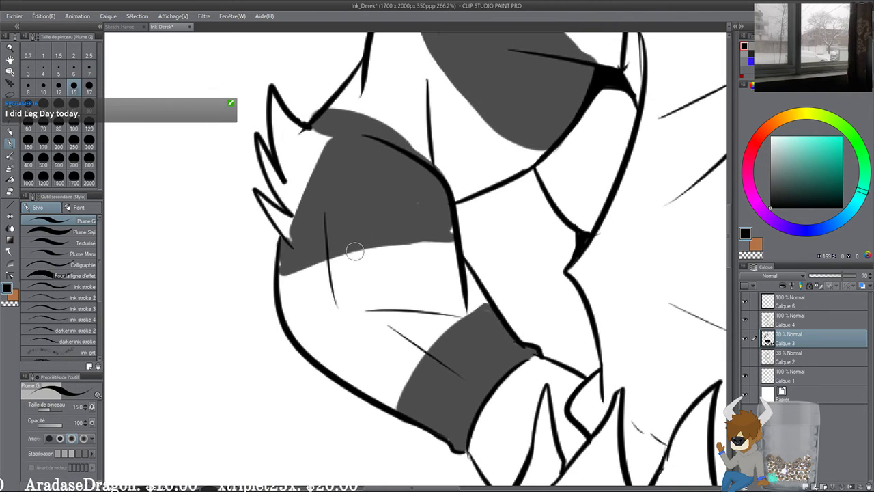
pyautogui.scroll(2, 258, 192)
pyautogui.moveTo(272, 146)
pyautogui.mouseDown()
pyautogui.moveTo(310, 270)
pyautogui.moveTo(294, 166)
pyautogui.moveTo(278, 148)
pyautogui.moveTo(318, 209)
pyautogui.moveTo(326, 193)
pyautogui.moveTo(298, 202)
pyautogui.moveTo(309, 234)
pyautogui.moveTo(275, 195)
pyautogui.moveTo(264, 211)
pyautogui.moveTo(291, 246)
pyautogui.moveTo(262, 192)
pyautogui.moveTo(300, 268)
pyautogui.moveTo(292, 274)
pyautogui.moveTo(261, 253)
pyautogui.moveTo(288, 295)
pyautogui.mouseUp()
pyautogui.moveTo(409, 241)
pyautogui.mouseDown()
pyautogui.moveTo(401, 232)
pyautogui.moveTo(403, 252)
pyautogui.mouseUp()
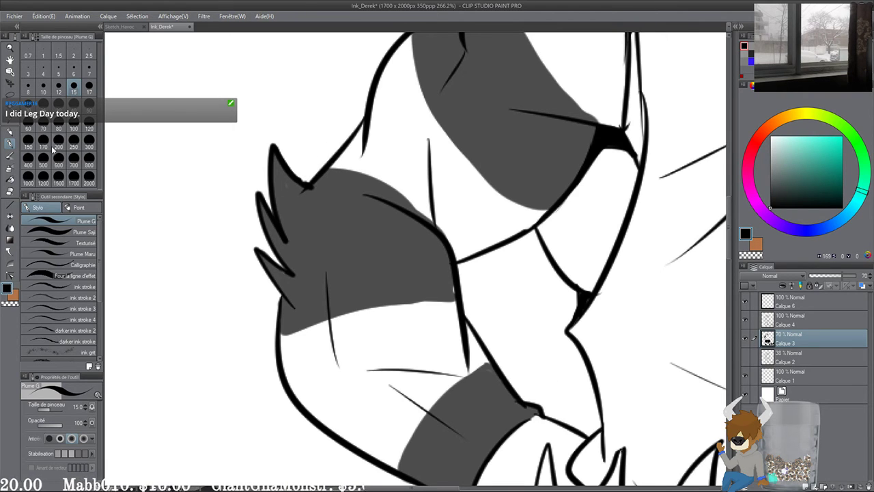
# Step: Trim the elbow patch with the hard eraser, using size 7 on its upper edge and size 30 on its lower edge
pyautogui.press('e')
pyautogui.moveTo(341, 129); pyautogui.dragTo(331, 126)
pyautogui.moveTo(316, 164)
pyautogui.mouseDown()
pyautogui.moveTo(397, 179)
pyautogui.moveTo(405, 204)
pyautogui.moveTo(427, 216)
pyautogui.mouseUp()
pyautogui.moveTo(326, 162); pyautogui.dragTo(435, 206)
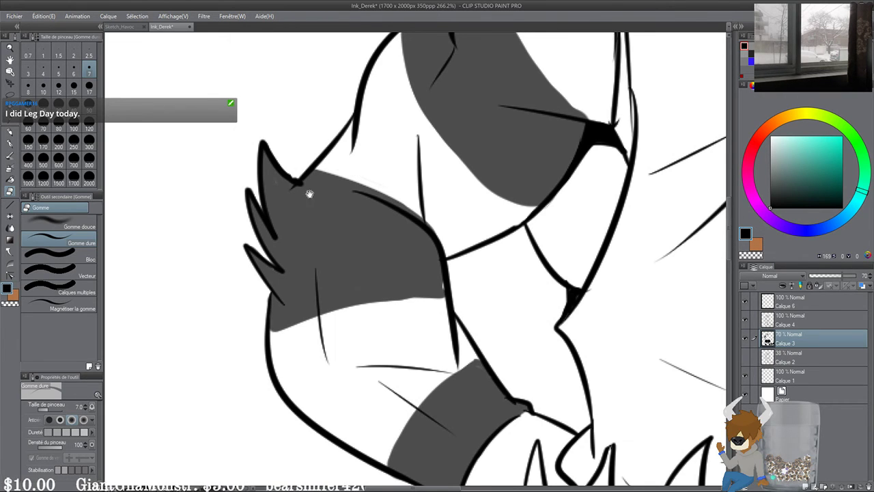
pyautogui.moveTo(309, 194); pyautogui.dragTo(315, 172)
pyautogui.click(59, 105)
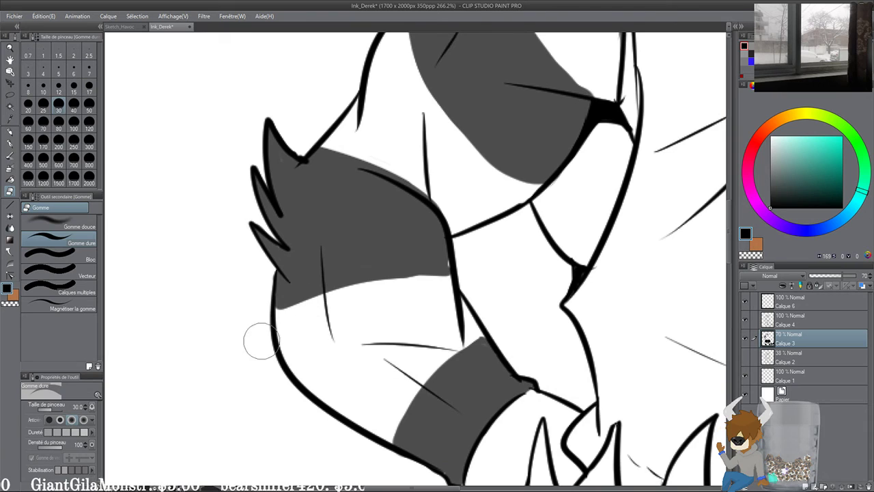
pyautogui.moveTo(276, 306)
pyautogui.mouseDown()
pyautogui.moveTo(462, 292)
pyautogui.moveTo(380, 275)
pyautogui.mouseUp()
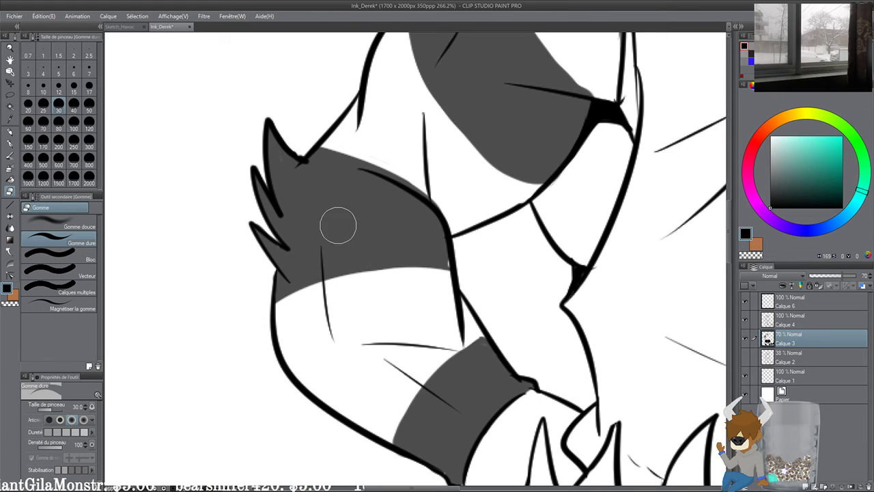
# Step: Close the elbow patch's remaining gap with the pen and paint a wide dark band across the lower part of the raised arm
pyautogui.click(10, 142)
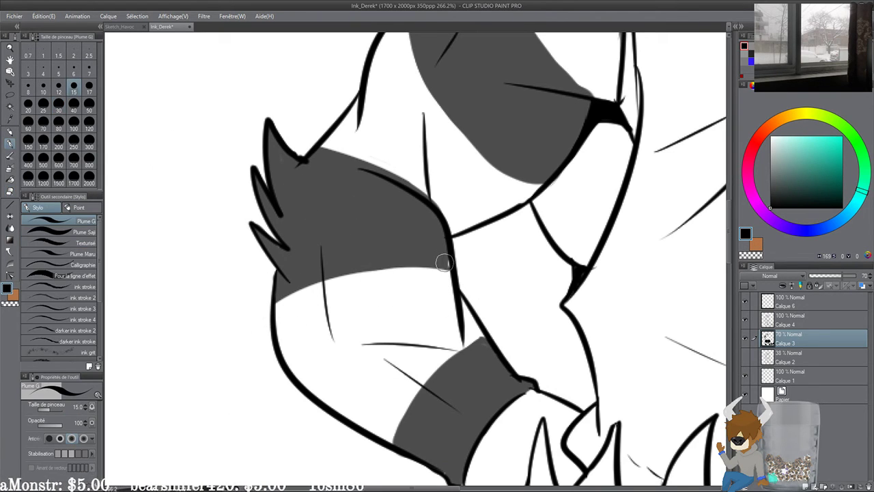
pyautogui.scroll(-5, 445, 263)
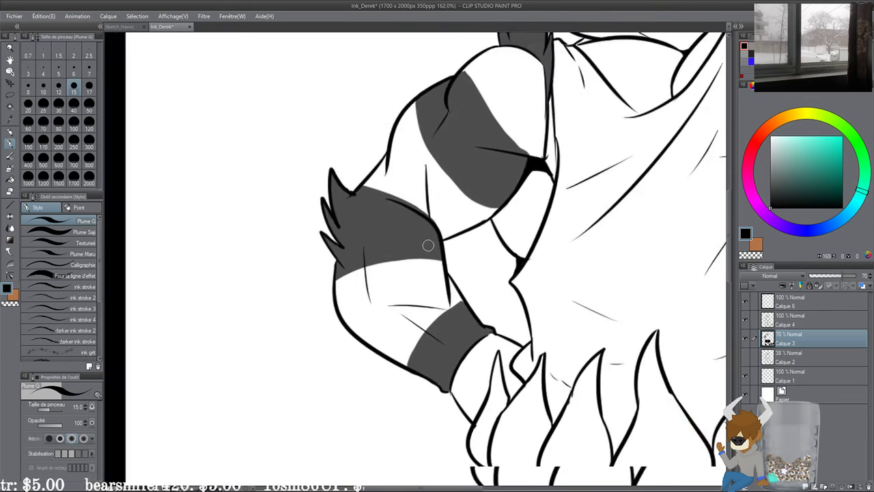
pyautogui.moveTo(548, 236); pyautogui.dragTo(342, 450)
pyautogui.scroll(1, 482, 307)
pyautogui.scroll(3, 482, 308)
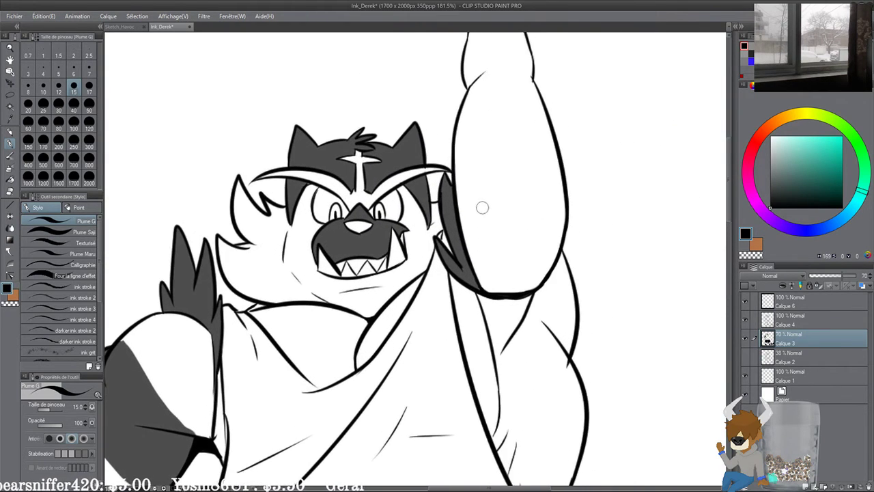
pyautogui.moveTo(455, 202); pyautogui.dragTo(565, 219)
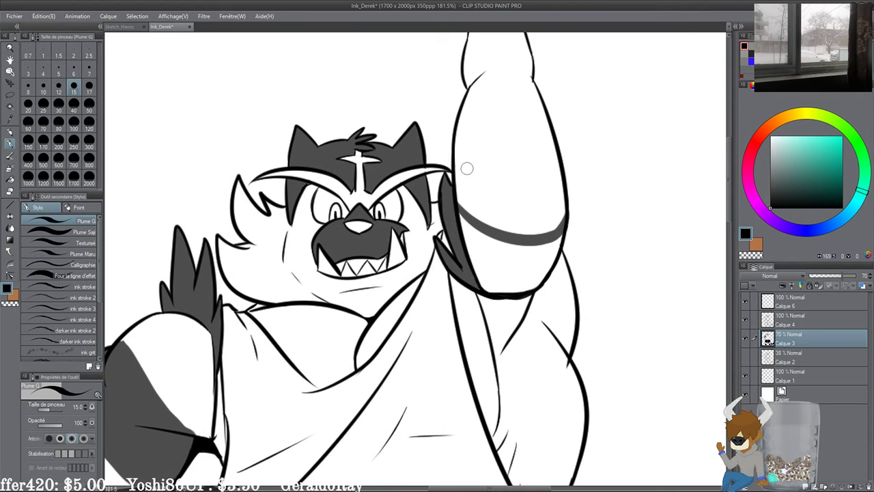
pyautogui.moveTo(455, 158); pyautogui.dragTo(561, 165)
pyautogui.moveTo(462, 162)
pyautogui.mouseDown()
pyautogui.moveTo(464, 205)
pyautogui.moveTo(475, 222)
pyautogui.moveTo(489, 219)
pyautogui.mouseUp()
pyautogui.moveTo(506, 191)
pyautogui.mouseDown()
pyautogui.moveTo(540, 230)
pyautogui.moveTo(556, 224)
pyautogui.moveTo(559, 201)
pyautogui.moveTo(560, 220)
pyautogui.moveTo(538, 226)
pyautogui.mouseUp()
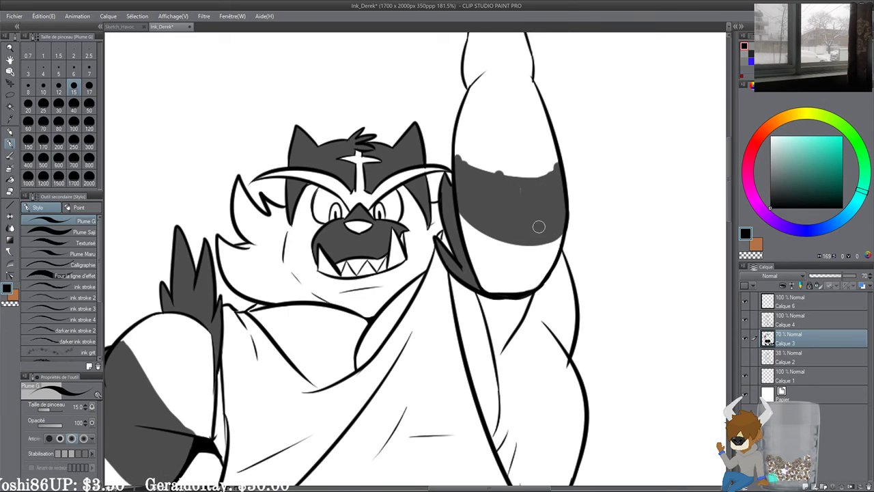
# Step: Paint two narrower dark bands on the raised arm, one at the wrist and one where the forearm widens
pyautogui.moveTo(492, 129); pyautogui.dragTo(526, 223)
pyautogui.moveTo(513, 173)
pyautogui.mouseDown()
pyautogui.moveTo(565, 179)
pyautogui.moveTo(513, 182)
pyautogui.moveTo(507, 151)
pyautogui.moveTo(559, 148)
pyautogui.moveTo(556, 158)
pyautogui.moveTo(548, 150)
pyautogui.moveTo(508, 168)
pyautogui.moveTo(502, 160)
pyautogui.moveTo(507, 180)
pyautogui.moveTo(540, 142)
pyautogui.moveTo(536, 169)
pyautogui.mouseUp()
pyautogui.moveTo(505, 119)
pyautogui.mouseDown()
pyautogui.moveTo(540, 118)
pyautogui.moveTo(507, 119)
pyautogui.moveTo(507, 134)
pyautogui.moveTo(542, 134)
pyautogui.moveTo(540, 117)
pyautogui.moveTo(515, 123)
pyautogui.mouseUp()
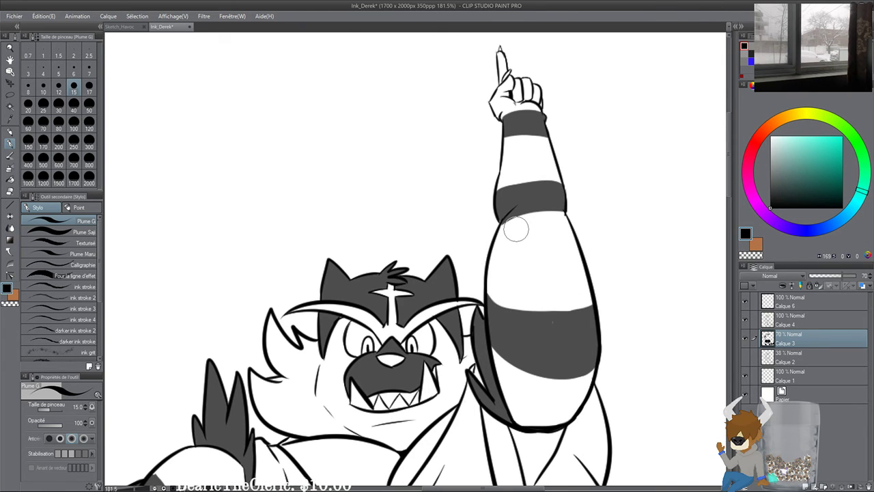
# Step: Extend and smooth the upper edge of the wide dark band on the raised arm
pyautogui.moveTo(532, 228); pyautogui.dragTo(516, 223)
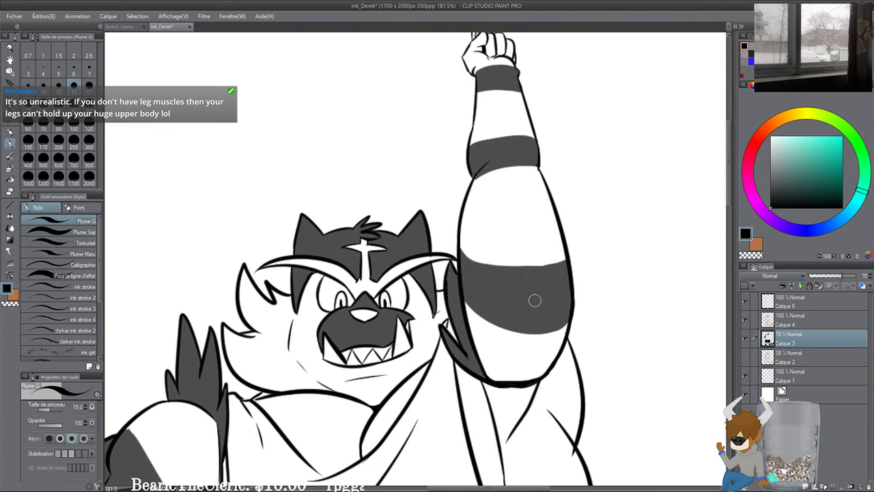
pyautogui.moveTo(465, 255)
pyautogui.mouseDown()
pyautogui.moveTo(561, 247)
pyautogui.moveTo(554, 257)
pyautogui.moveTo(564, 259)
pyautogui.moveTo(538, 268)
pyautogui.mouseUp()
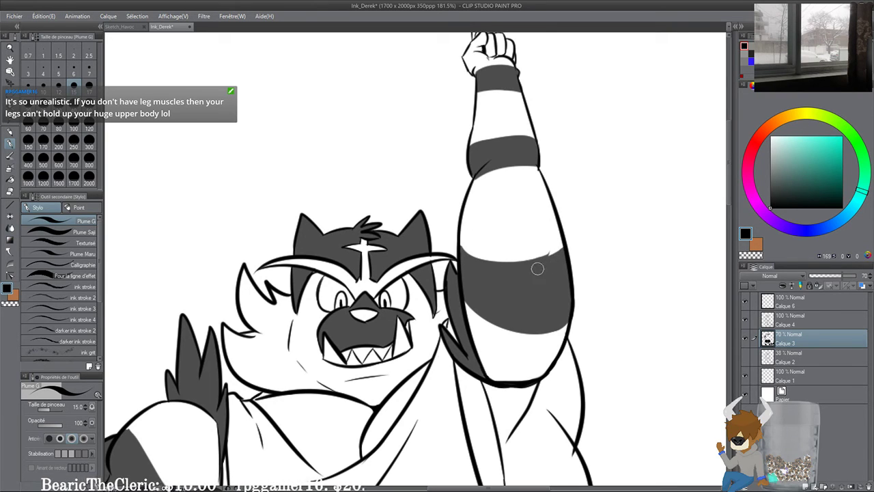
pyautogui.moveTo(525, 305); pyautogui.dragTo(530, 289)
pyautogui.moveTo(467, 226)
pyautogui.mouseDown()
pyautogui.moveTo(533, 239)
pyautogui.moveTo(499, 229)
pyautogui.mouseUp()
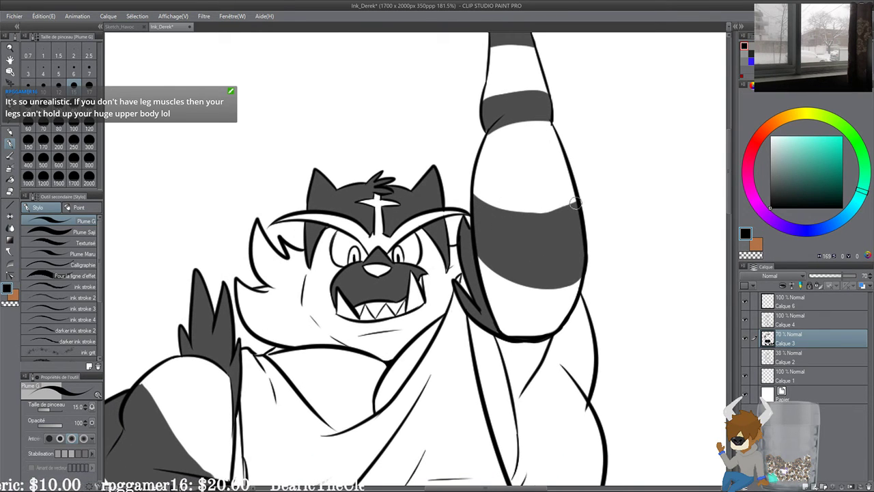
pyautogui.scroll(-3, 575, 202)
pyautogui.moveTo(539, 253); pyautogui.dragTo(543, 248)
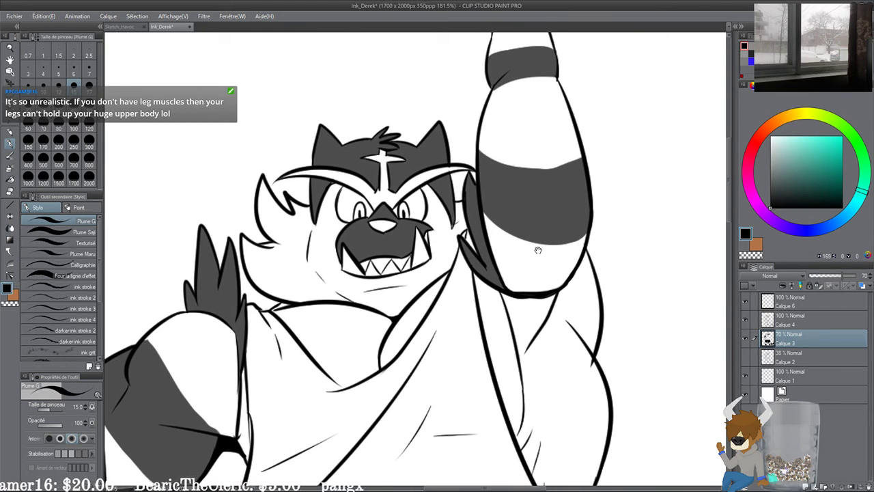
pyautogui.moveTo(538, 251); pyautogui.dragTo(543, 253)
pyautogui.moveTo(417, 255); pyautogui.dragTo(454, 257)
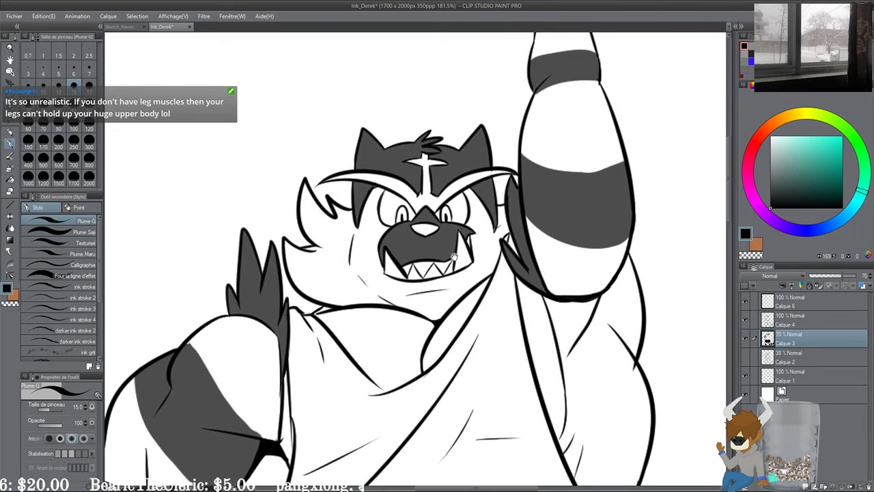
pyautogui.moveTo(522, 226); pyautogui.dragTo(496, 224)
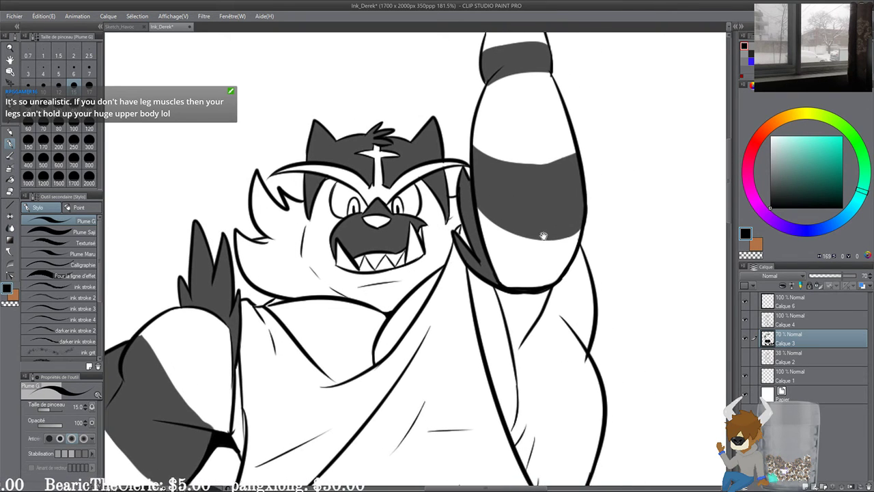
pyautogui.moveTo(514, 302); pyautogui.dragTo(486, 182)
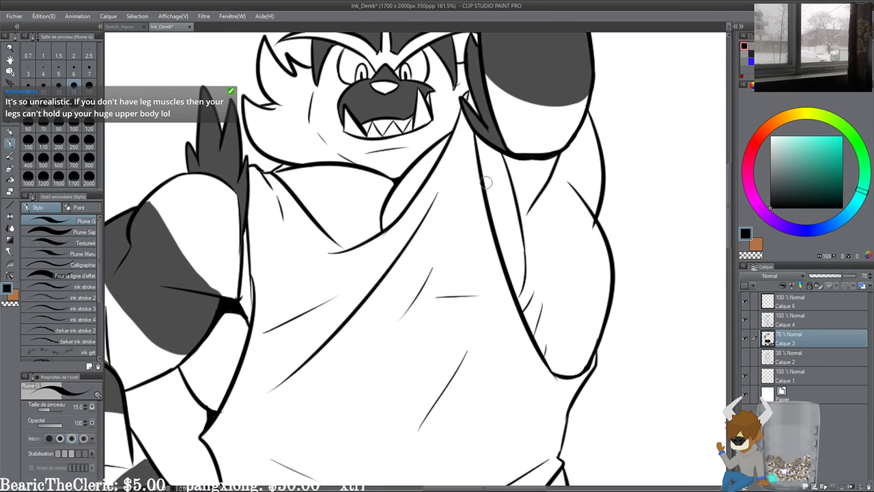
pyautogui.moveTo(680, 201)
pyautogui.mouseDown()
pyautogui.moveTo(549, 187)
pyautogui.moveTo(553, 220)
pyautogui.mouseUp()
pyautogui.moveTo(565, 183); pyautogui.dragTo(565, 217)
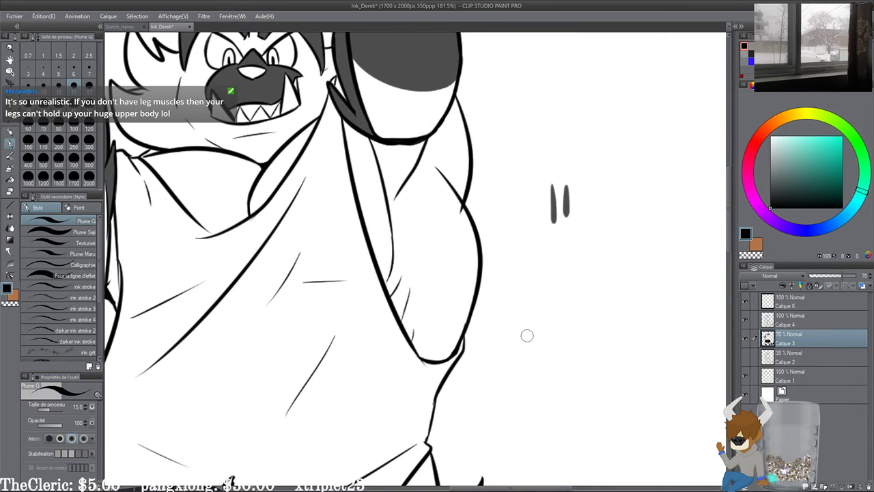
pyautogui.hotkey('ctrl', 'z')
pyautogui.hotkey('ctrl', 'z')
# Step: Examine the full drawing, from the raised arm down to the legs and the second character, for areas still lacking tone
pyautogui.moveTo(505, 258); pyautogui.dragTo(600, 300)
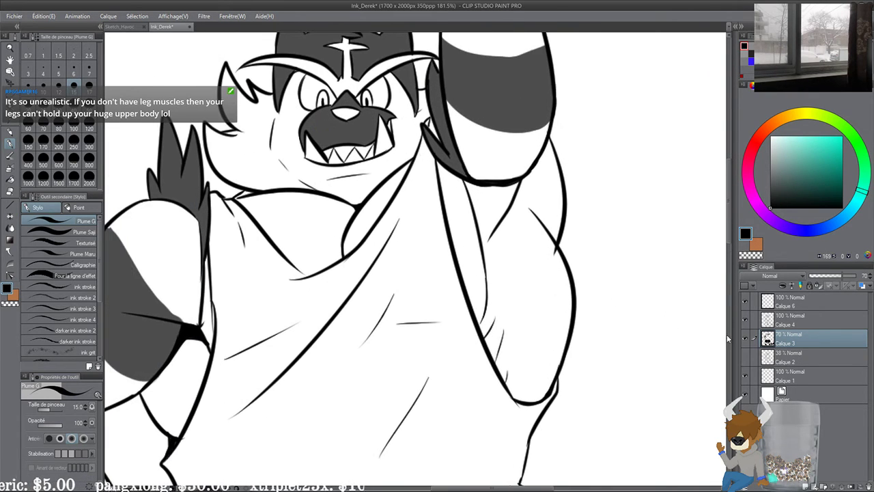
pyautogui.click(801, 321)
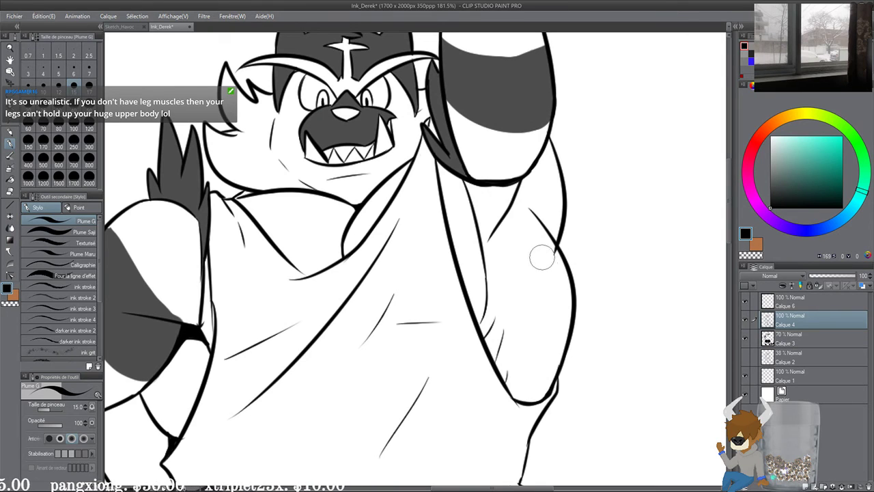
pyautogui.scroll(-4, 542, 283)
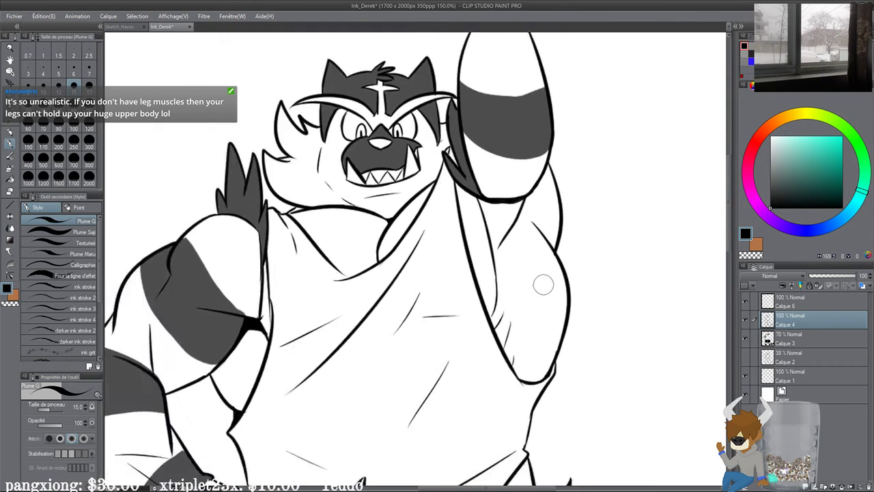
pyautogui.scroll(-1, 544, 284)
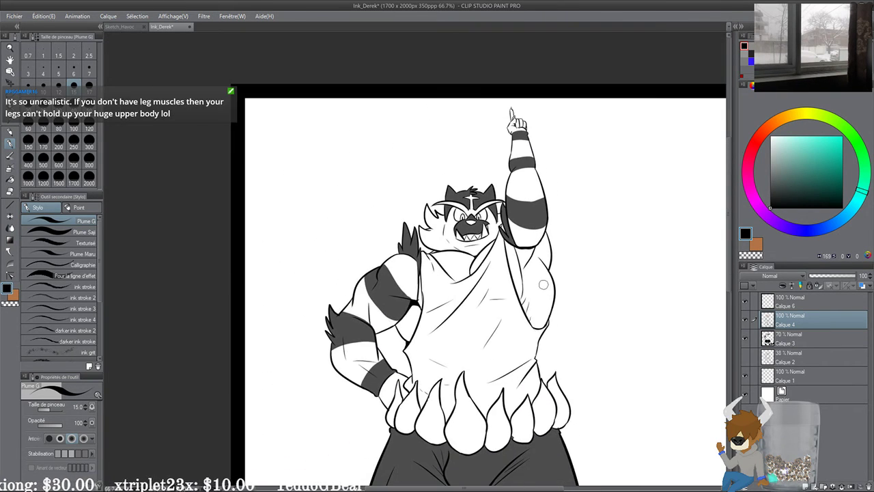
pyautogui.moveTo(515, 353); pyautogui.dragTo(491, 223)
pyautogui.moveTo(511, 259); pyautogui.dragTo(504, 220)
pyautogui.scroll(-2, 504, 221)
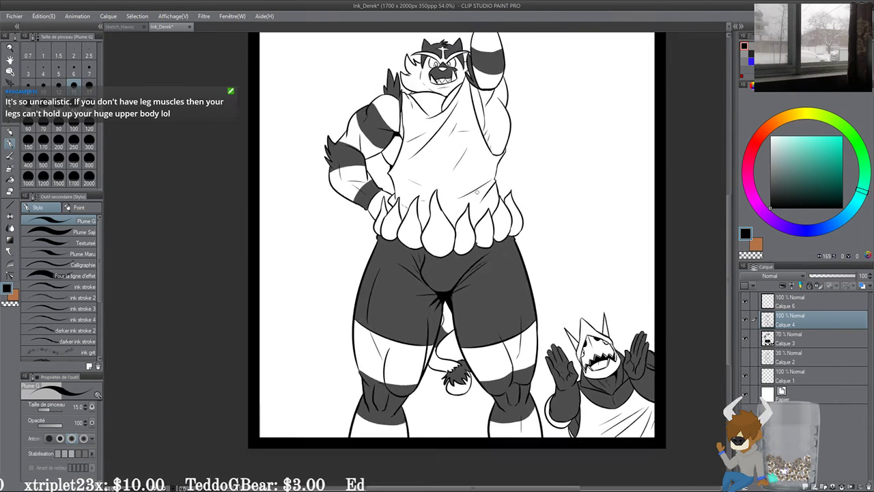
pyautogui.scroll(1, 418, 255)
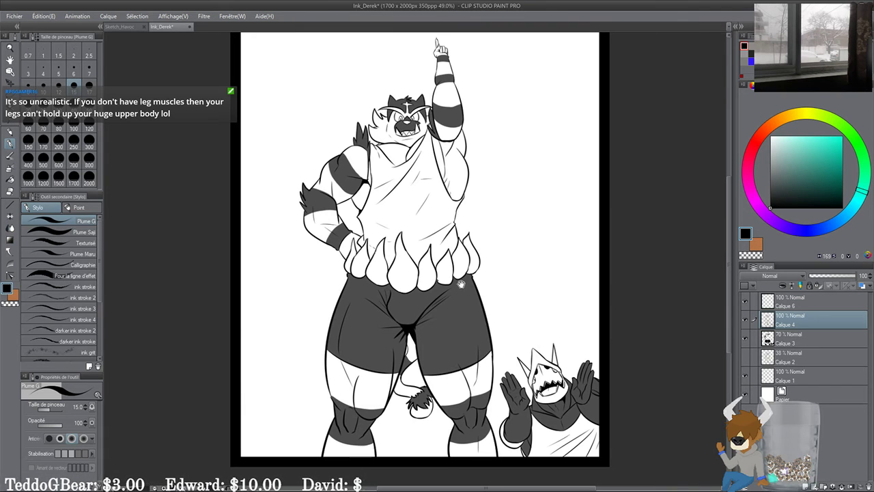
pyautogui.moveTo(461, 283); pyautogui.dragTo(463, 274)
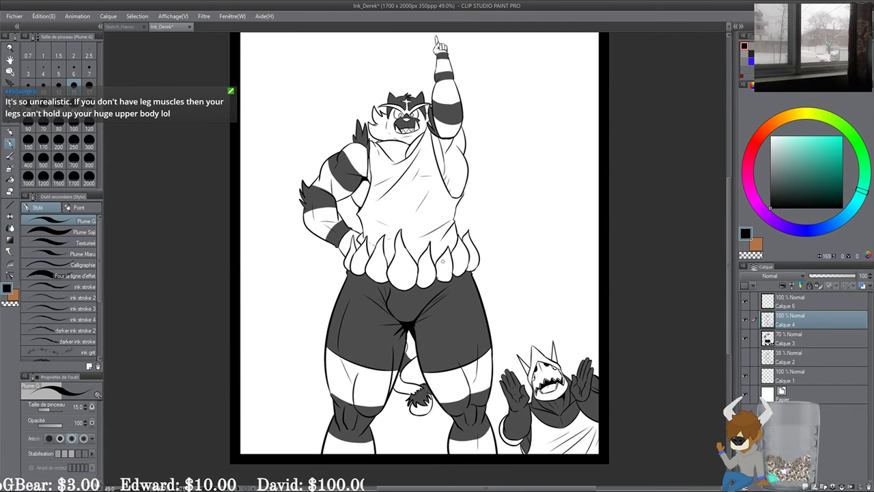
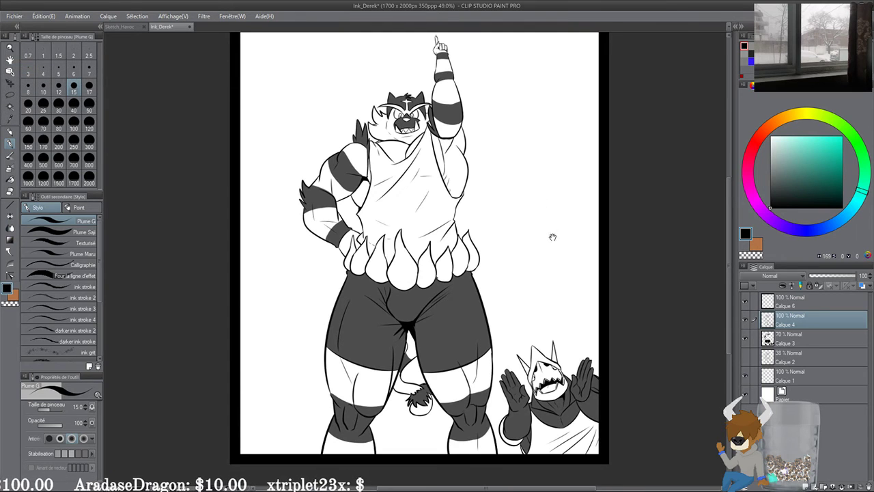
pyautogui.moveTo(552, 236); pyautogui.dragTo(554, 274)
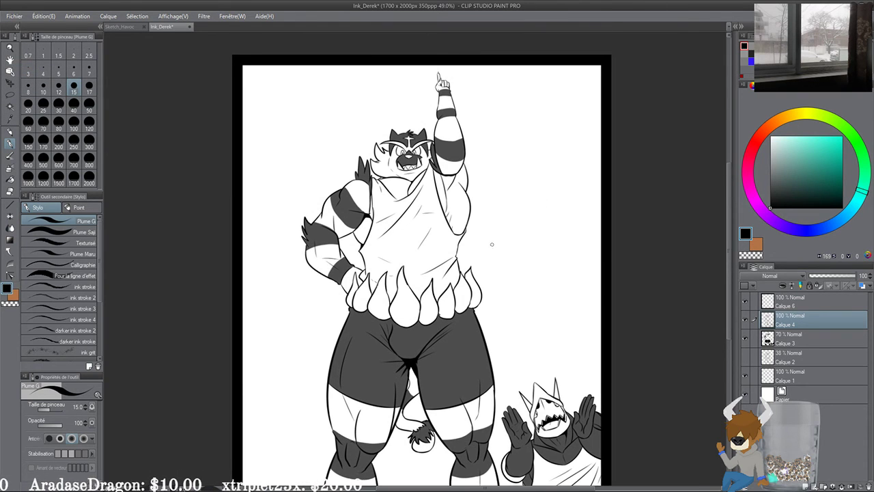
pyautogui.moveTo(500, 267); pyautogui.dragTo(499, 262)
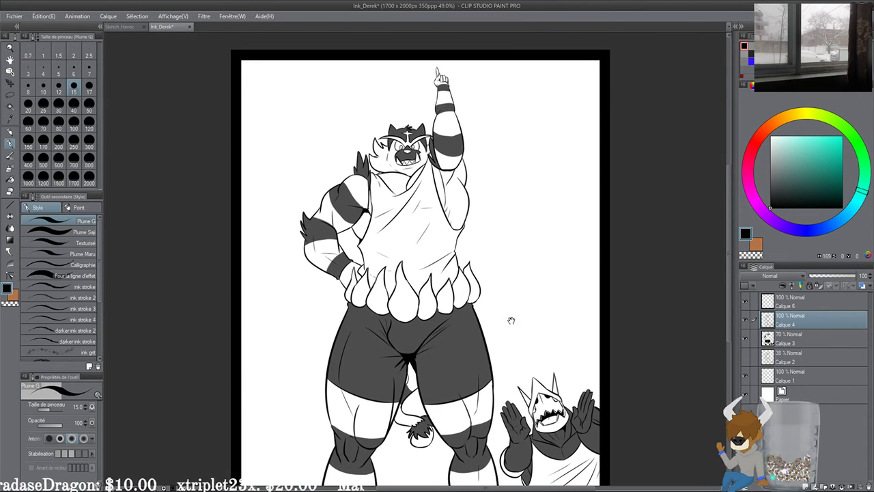
pyautogui.moveTo(472, 222); pyautogui.dragTo(524, 403)
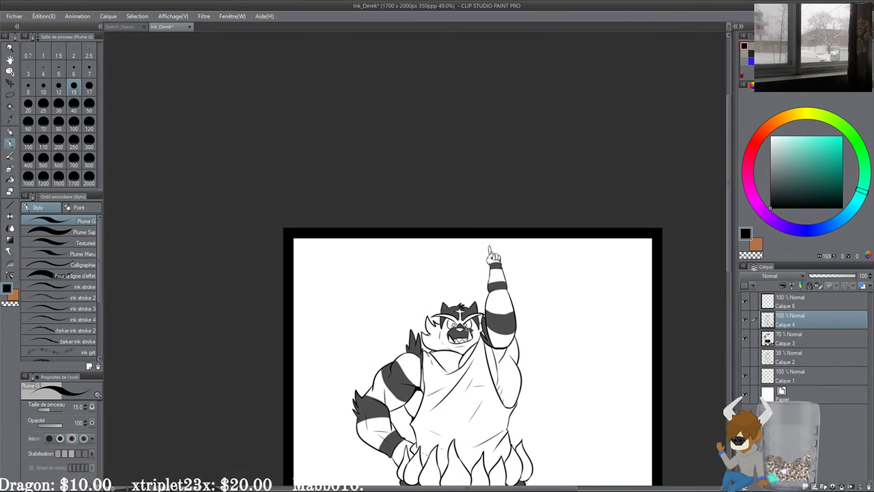
# Step: Paint dark tone into the irises of both eyes on layer Calque 3 with the Plume G pen at size 10
pyautogui.scroll(5, 468, 328)
pyautogui.scroll(5, 468, 327)
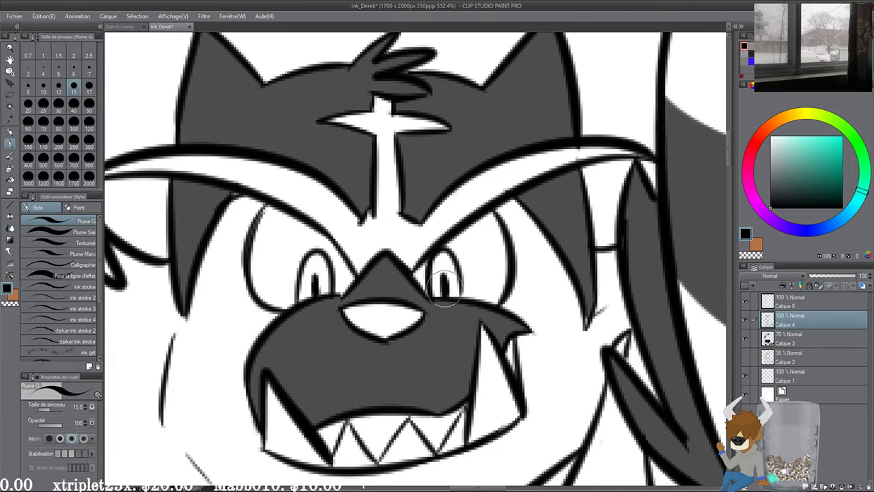
pyautogui.moveTo(444, 288)
pyautogui.mouseDown()
pyautogui.moveTo(441, 273)
pyautogui.moveTo(446, 298)
pyautogui.mouseUp()
pyautogui.hotkey('ctrl', 'z')
pyautogui.click(789, 336)
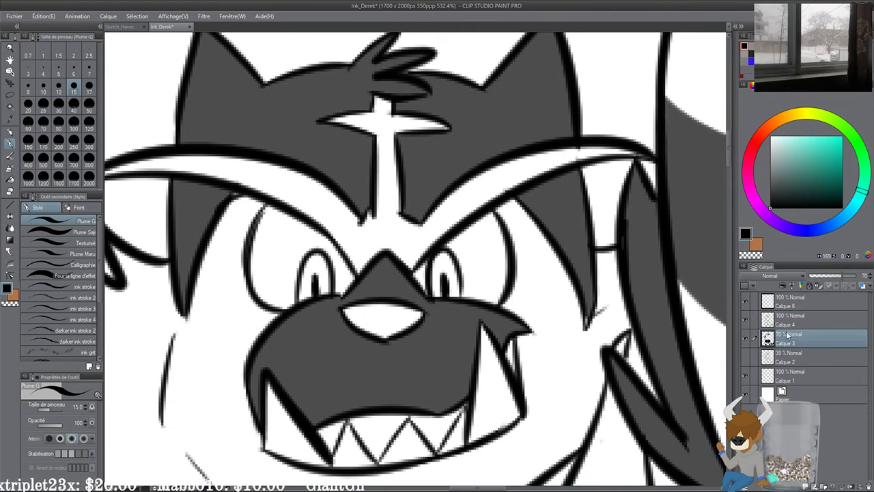
pyautogui.click(44, 90)
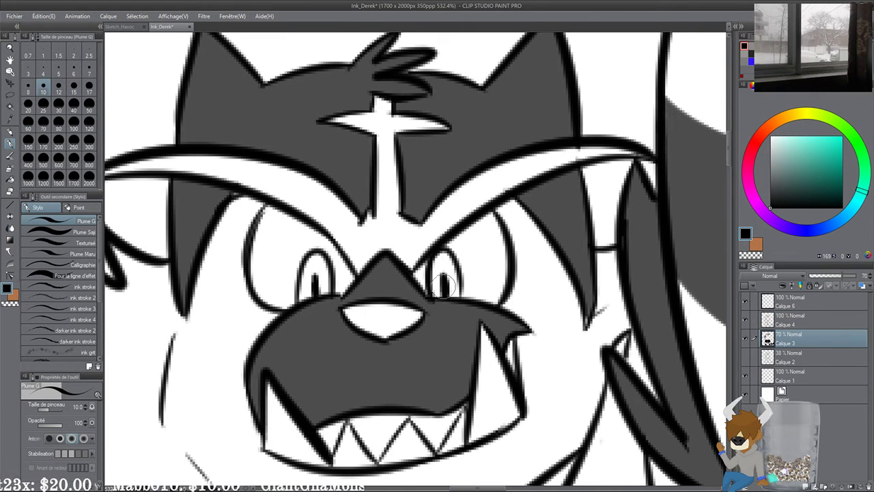
pyautogui.moveTo(442, 286)
pyautogui.mouseDown()
pyautogui.moveTo(442, 298)
pyautogui.moveTo(450, 297)
pyautogui.moveTo(452, 276)
pyautogui.mouseUp()
pyautogui.moveTo(316, 267)
pyautogui.mouseDown()
pyautogui.moveTo(312, 293)
pyautogui.moveTo(324, 295)
pyautogui.moveTo(300, 292)
pyautogui.moveTo(319, 296)
pyautogui.mouseUp()
# Step: Try painting white touches over the toned irises of both eyes
pyautogui.keyDown('alt'); pyautogui.click(288, 249); pyautogui.keyUp('alt')
pyautogui.moveTo(437, 258)
pyautogui.mouseDown()
pyautogui.moveTo(458, 290)
pyautogui.moveTo(438, 287)
pyautogui.moveTo(447, 289)
pyautogui.moveTo(447, 261)
pyautogui.moveTo(436, 280)
pyautogui.mouseUp()
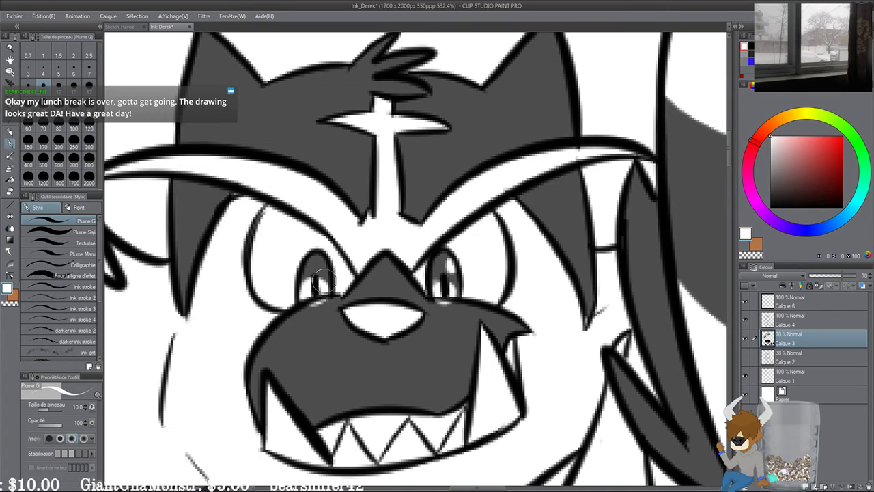
pyautogui.keyDown('alt'); pyautogui.click(325, 333); pyautogui.keyUp('alt')
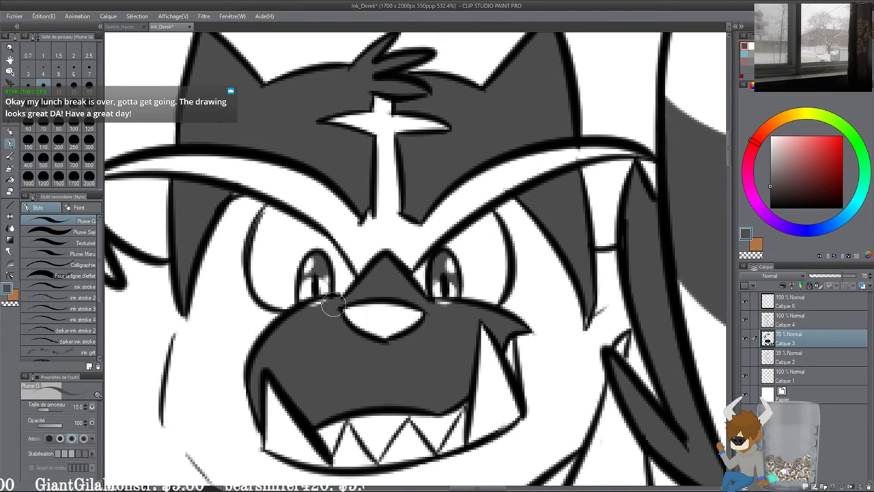
# Step: Fill both irises evenly on layer Calque 3 using black as the pen colour
pyautogui.click(771, 207)
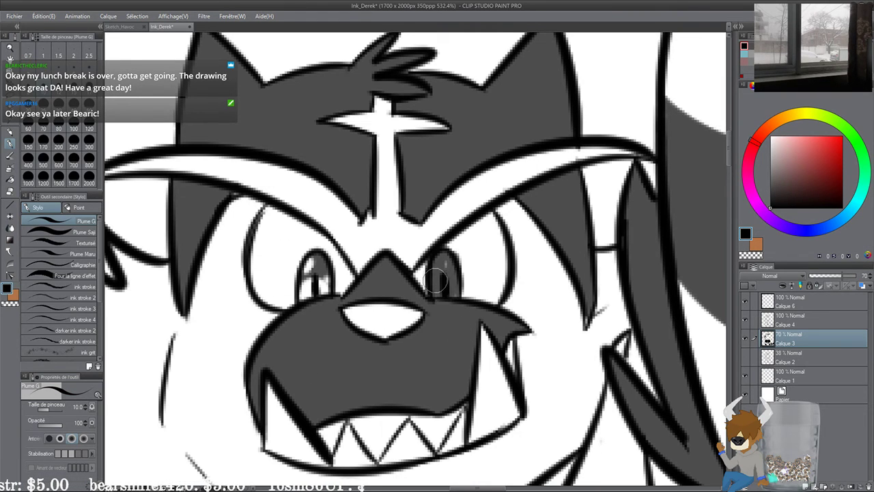
pyautogui.moveTo(316, 281)
pyautogui.mouseDown()
pyautogui.moveTo(316, 266)
pyautogui.moveTo(305, 291)
pyautogui.mouseUp()
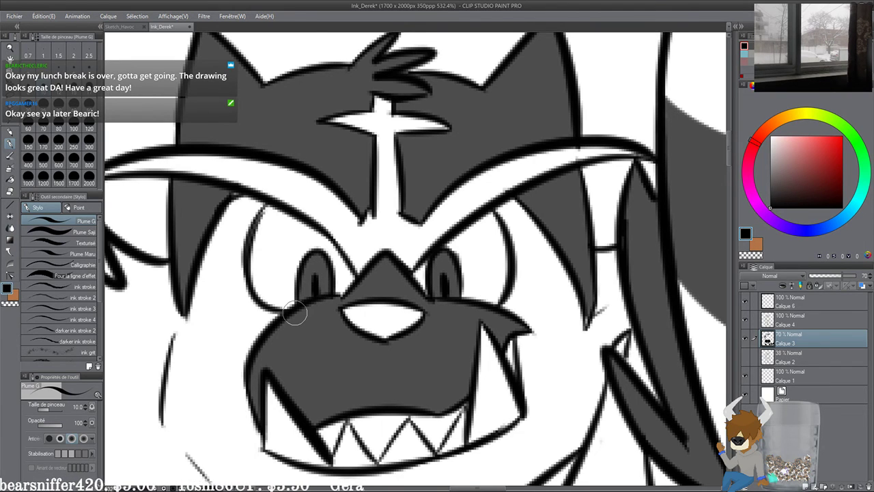
pyautogui.scroll(-8, 297, 307)
pyautogui.moveTo(362, 338); pyautogui.dragTo(394, 244)
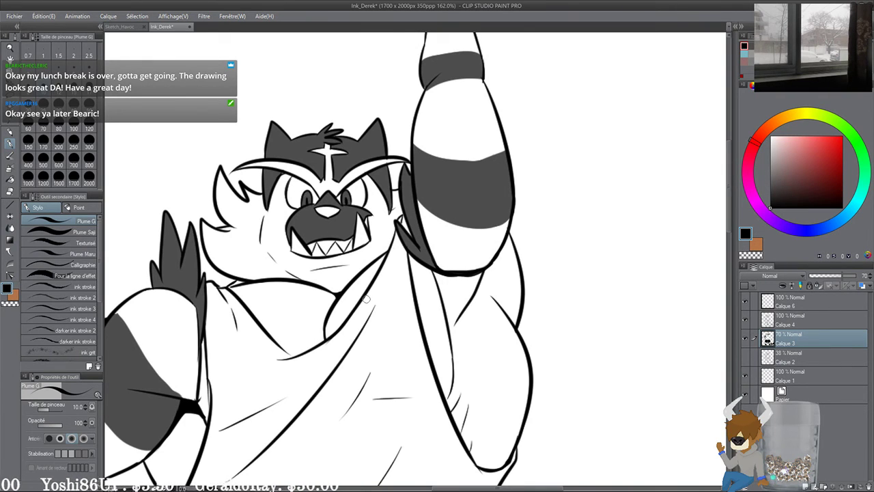
# Step: Place a text in the blank area beside the raised arm, beginning with "I'm going to lift"
pyautogui.scroll(-9, 366, 299)
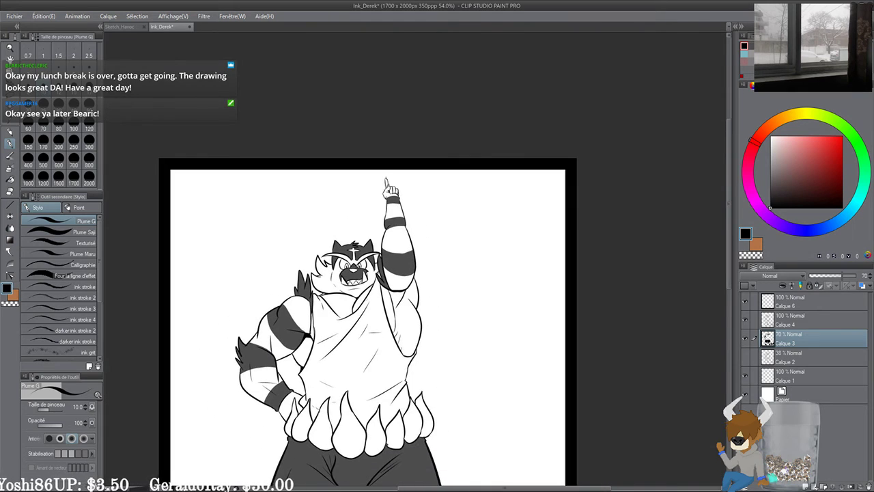
pyautogui.moveTo(356, 459); pyautogui.dragTo(351, 268)
pyautogui.moveTo(347, 340); pyautogui.dragTo(356, 320)
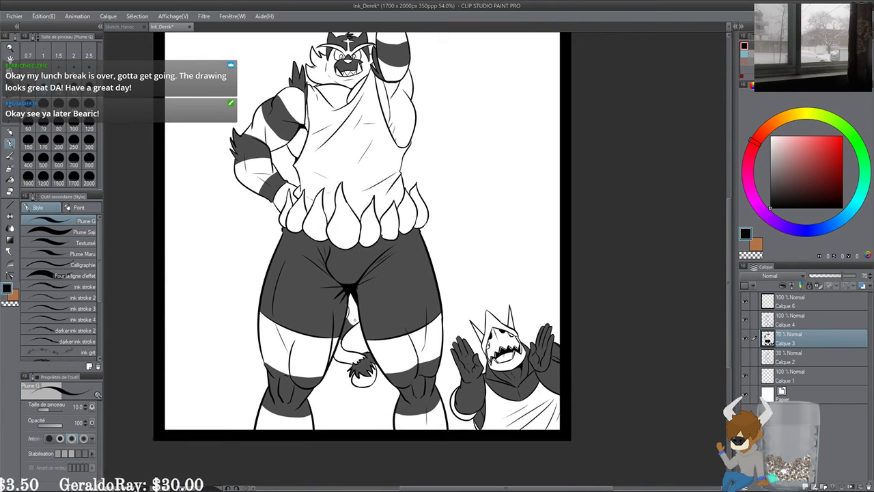
pyautogui.moveTo(471, 165); pyautogui.dragTo(468, 250)
pyautogui.moveTo(367, 332); pyautogui.dragTo(396, 374)
pyautogui.scroll(2, 397, 372)
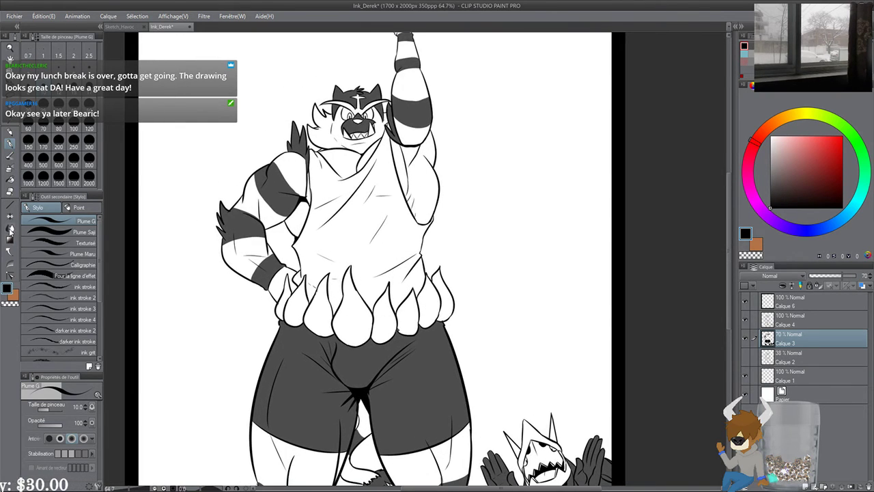
pyautogui.click(10, 252)
pyautogui.click(52, 220)
pyautogui.moveTo(415, 173); pyautogui.dragTo(290, 300)
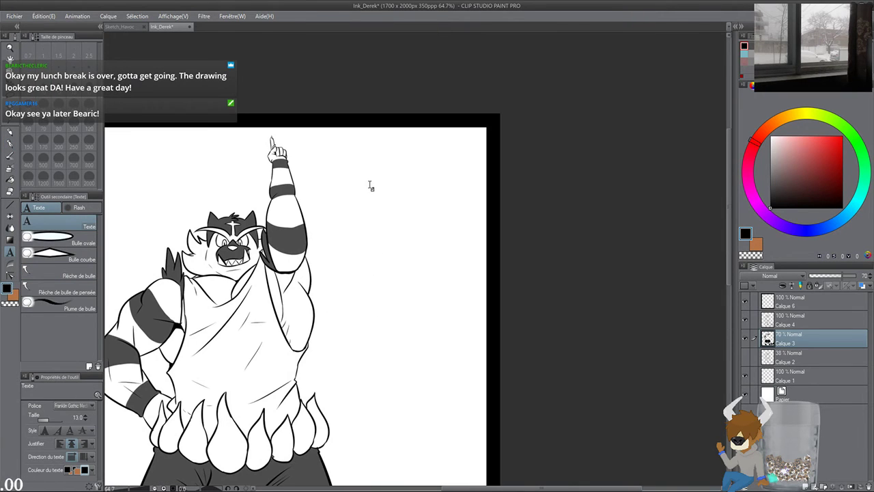
pyautogui.click(370, 185)
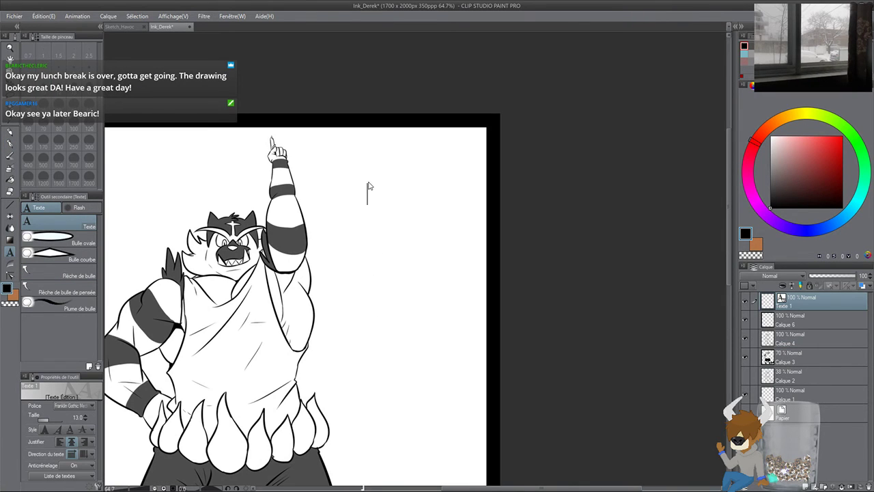
pyautogui.write("I'm going t")
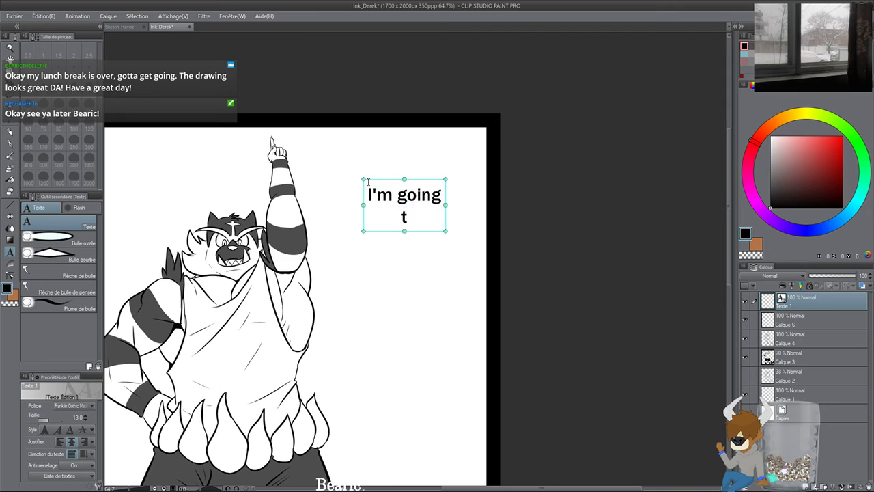
pyautogui.write('o lift')
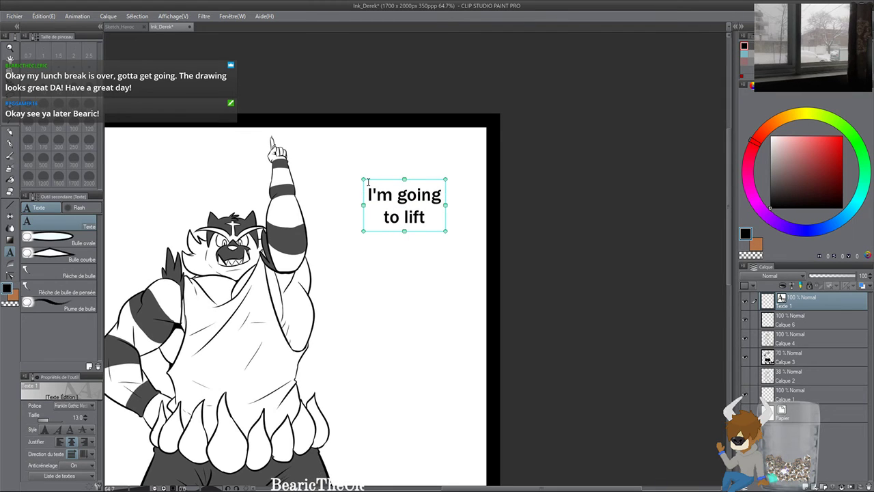
# Step: Complete the dialogue text beside the raised arm with the lifted character's name and, on a third line, "up high!"
pyautogui.write(' P')
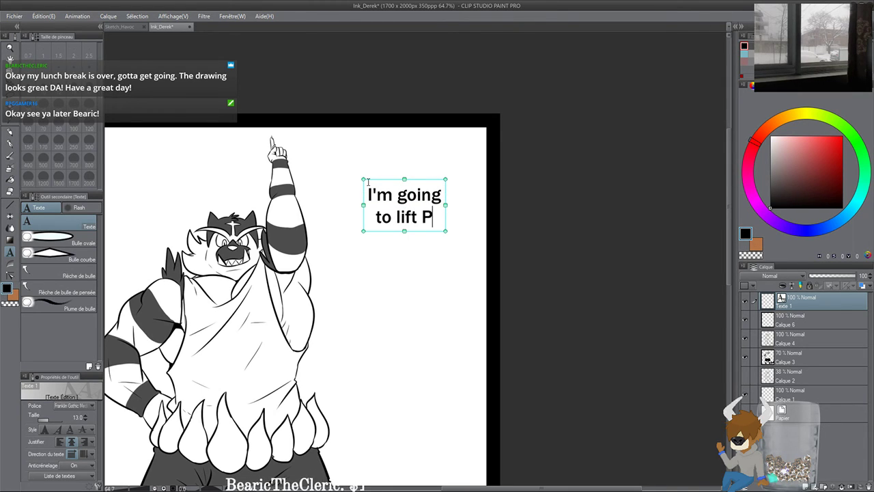
pyautogui.write('atatà')
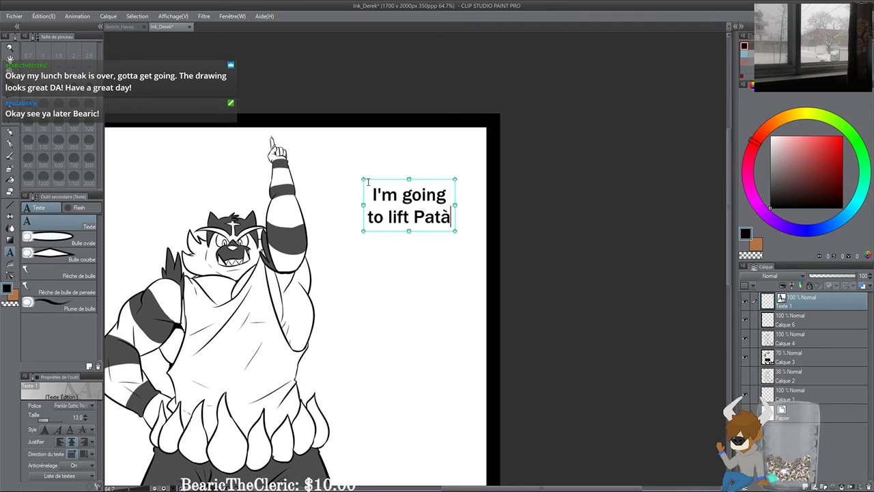
pyautogui.write('up')
pyautogui.press('BackSpace')
pyautogui.press('BackSpace')
pyautogui.press('BackSpace')
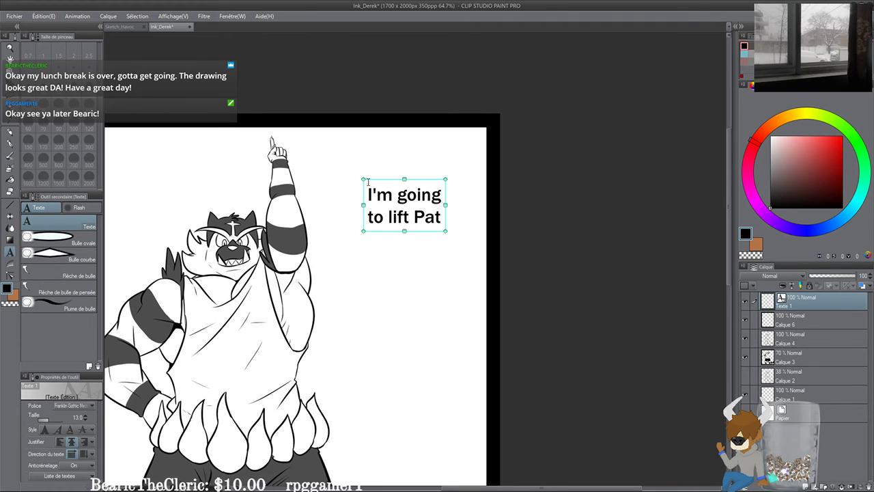
pyautogui.press('Return')
pyautogui.write('up high')
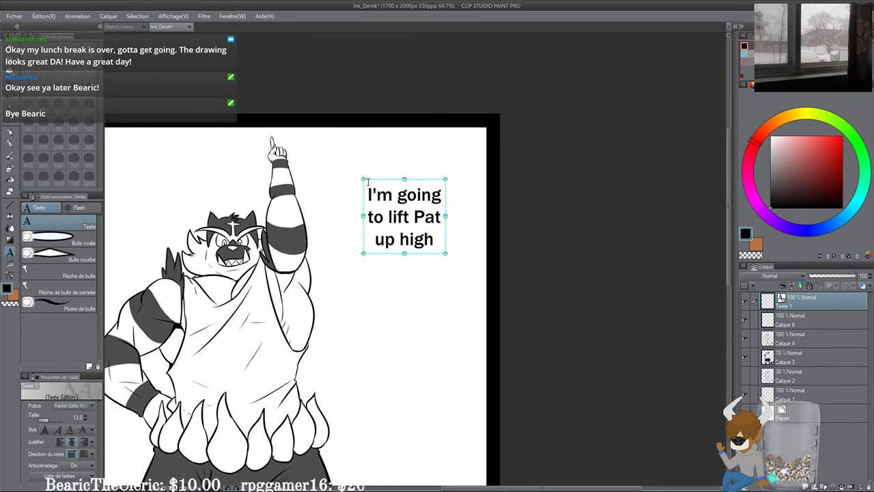
pyautogui.write('!')
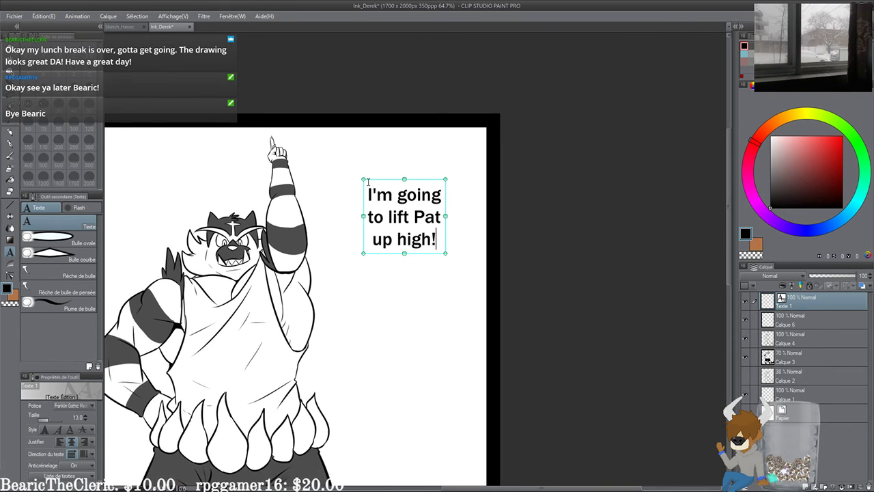
# Step: Enclose the raised-arm dialogue in a fitted oval balloon and add a short tail pointing towards the striped character's head
pyautogui.click(52, 241)
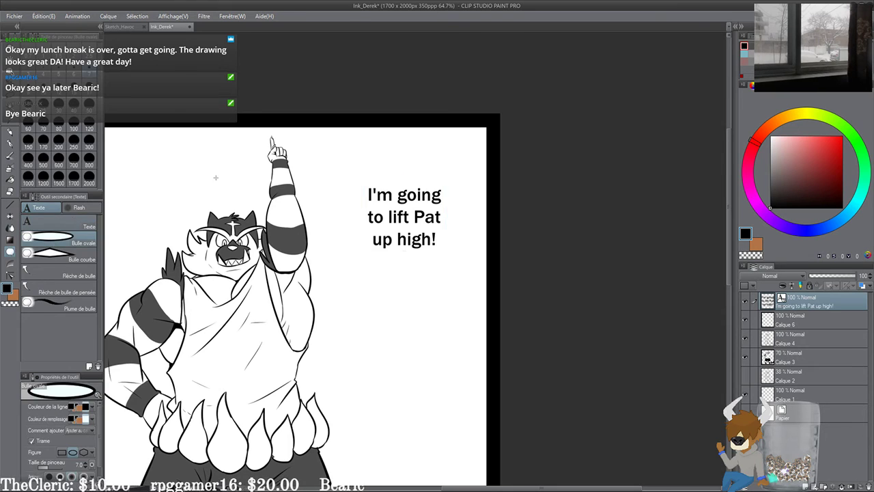
pyautogui.moveTo(349, 176); pyautogui.dragTo(465, 261)
pyautogui.moveTo(474, 201); pyautogui.dragTo(439, 201)
pyautogui.moveTo(379, 271); pyautogui.dragTo(383, 243)
pyautogui.click(45, 271)
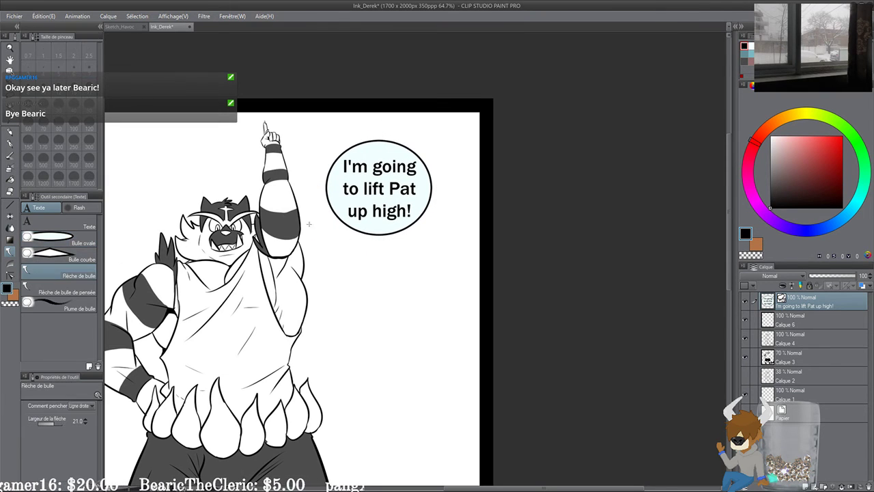
pyautogui.moveTo(331, 209); pyautogui.dragTo(318, 211)
# Step: Place the three-line text "Start by doing the dishes!" in the blank area above the small horned character
pyautogui.moveTo(187, 329); pyautogui.dragTo(263, 249)
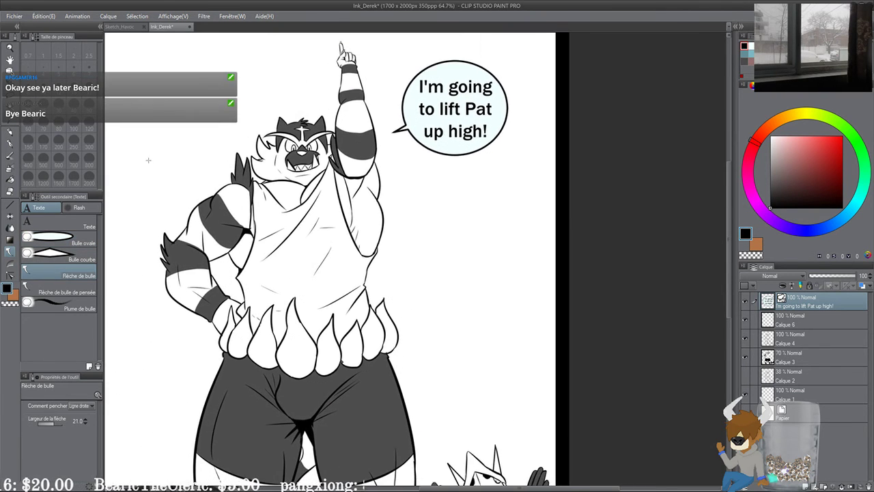
pyautogui.moveTo(443, 310); pyautogui.dragTo(317, 118)
pyautogui.scroll(5, 318, 193)
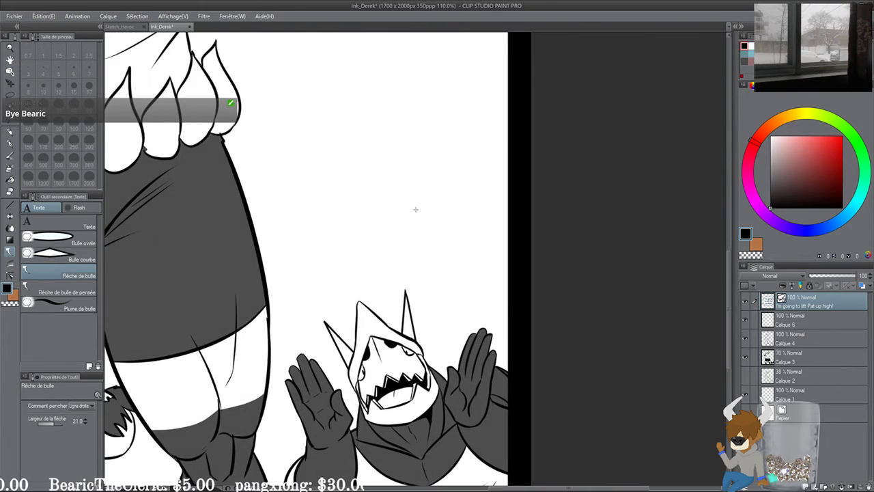
pyautogui.moveTo(416, 208); pyautogui.dragTo(291, 127)
pyautogui.press('t')
pyautogui.click(220, 107)
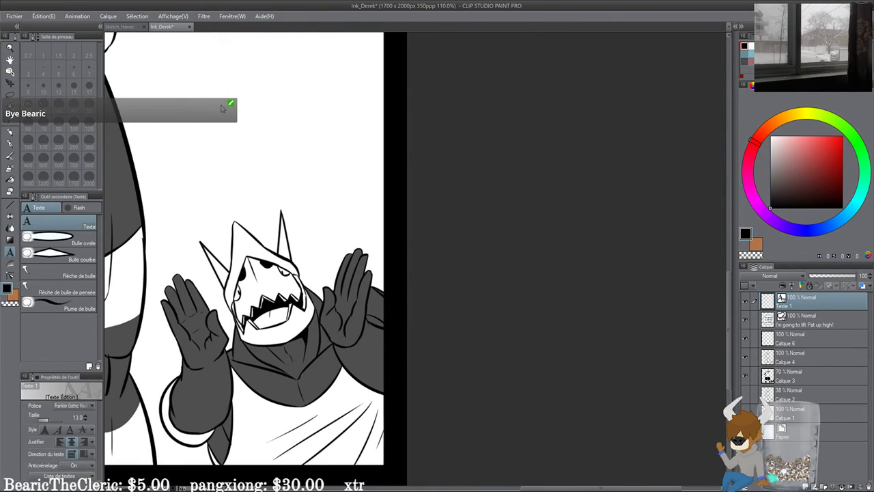
pyautogui.write('Star')
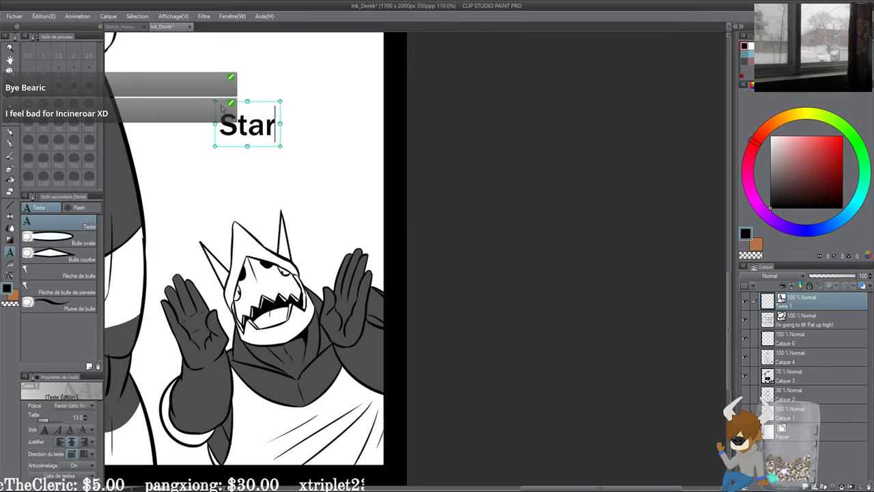
pyautogui.write('t by')
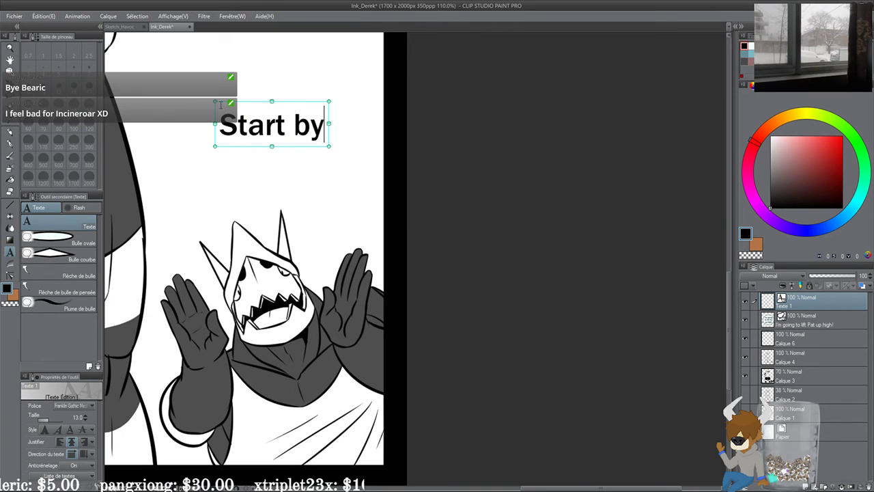
pyautogui.press('Return')
pyautogui.write('doi')
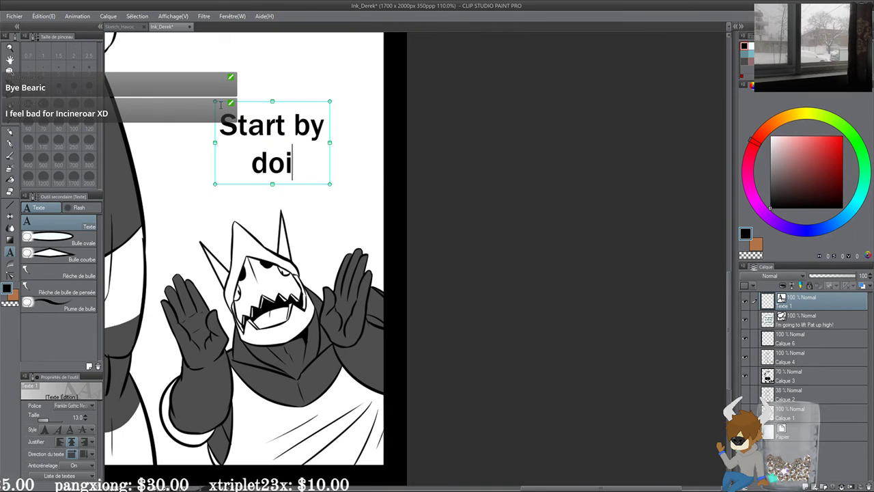
pyautogui.write('ng the')
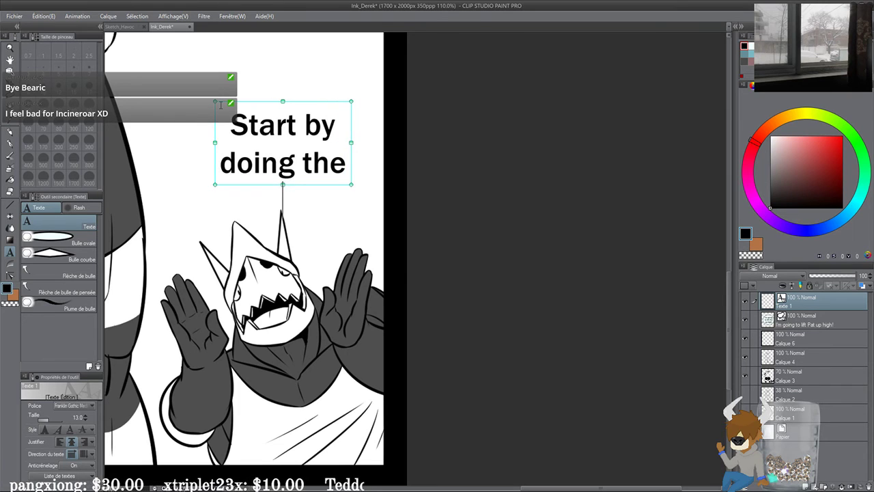
pyautogui.press('Return')
pyautogui.write('dishes')
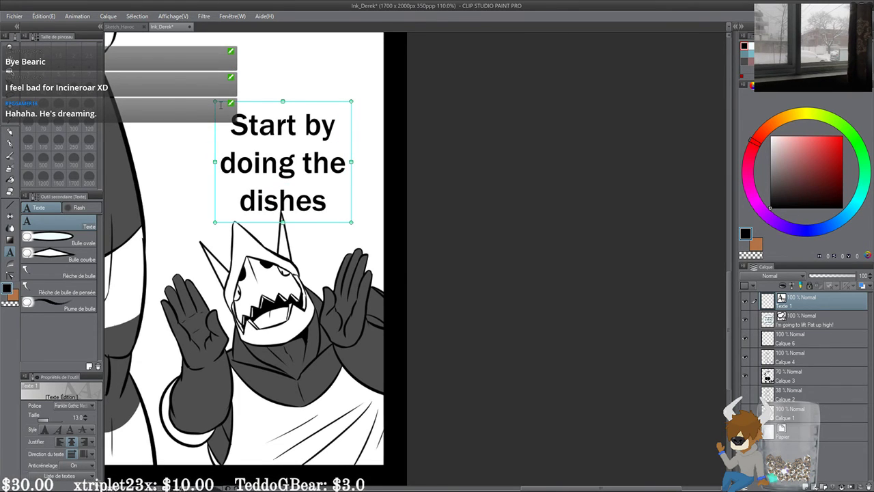
pyautogui.write('!')
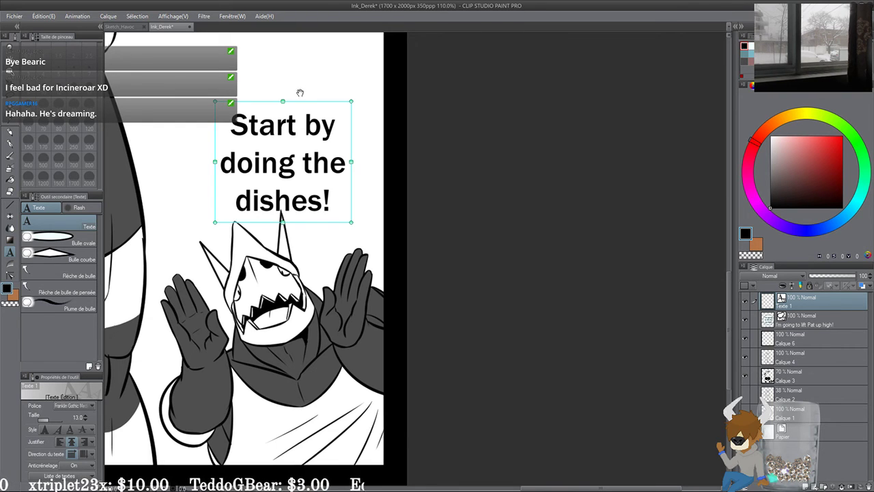
# Step: Move the dishes text higher so it clears the small character's horns
pyautogui.moveTo(301, 104); pyautogui.dragTo(304, 56)
pyautogui.press('space')
pyautogui.moveTo(409, 119); pyautogui.dragTo(400, 227)
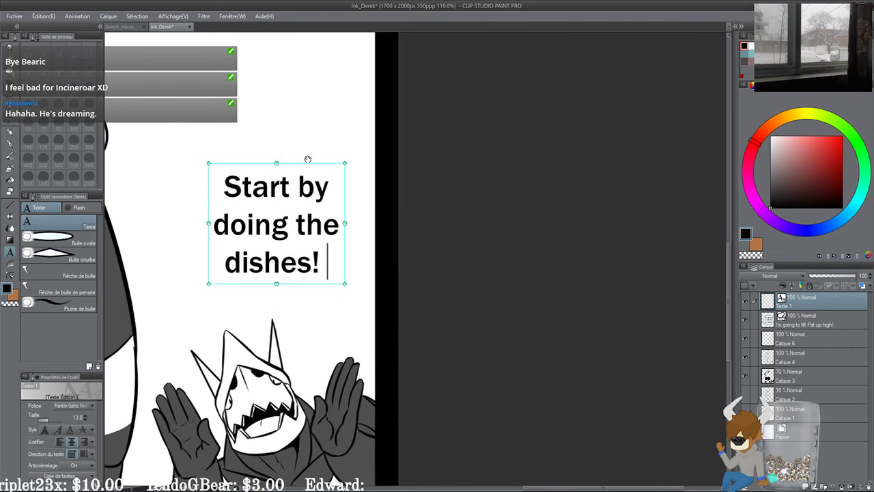
pyautogui.moveTo(307, 162); pyautogui.dragTo(301, 157)
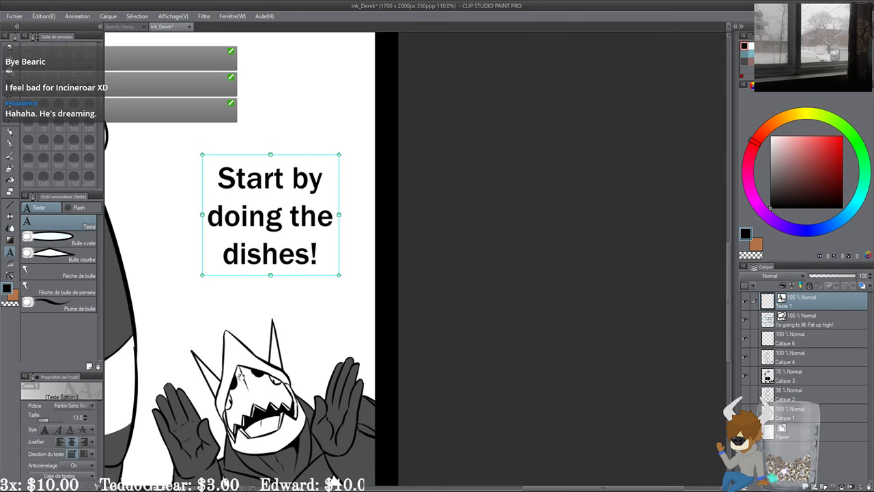
pyautogui.moveTo(266, 297); pyautogui.dragTo(323, 293)
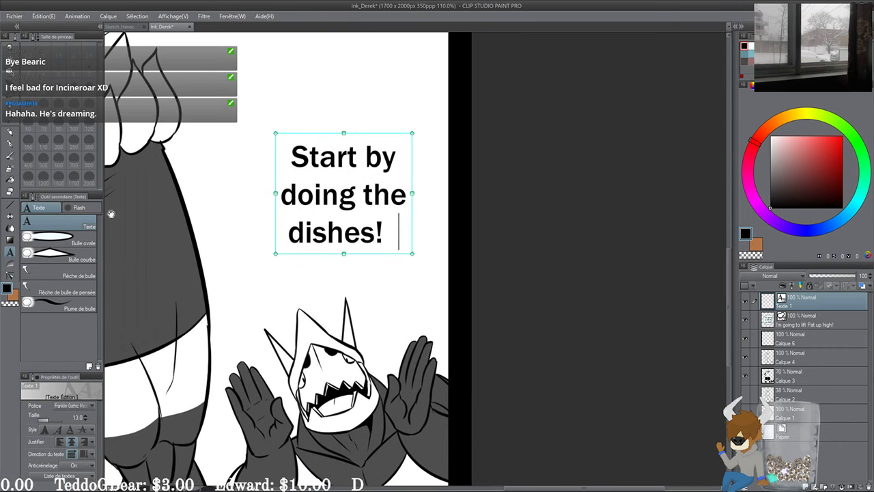
# Step: Enclose the dishes text in an oval balloon, tighten the balloon around it and nudge the text inside
pyautogui.click(67, 236)
pyautogui.moveTo(267, 218); pyautogui.dragTo(265, 220)
pyautogui.moveTo(243, 109); pyautogui.dragTo(428, 289)
pyautogui.moveTo(437, 198); pyautogui.dragTo(399, 198)
pyautogui.moveTo(316, 295); pyautogui.dragTo(315, 260)
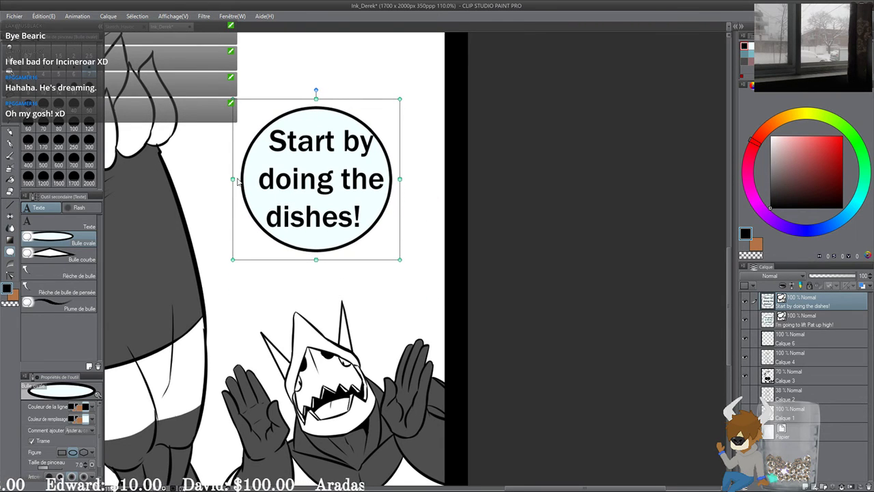
pyautogui.click(57, 221)
pyautogui.moveTo(343, 121); pyautogui.dragTo(340, 122)
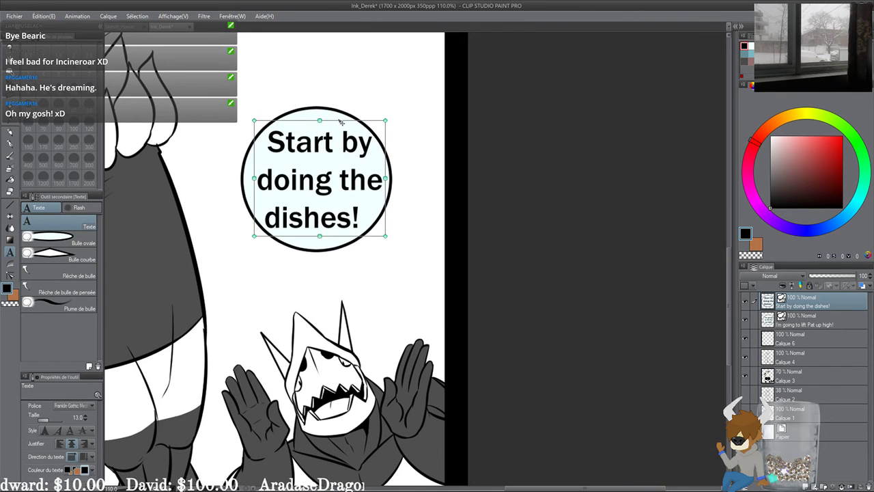
# Step: Add a tail pointing down to the small character and pairs of short spikes around the dishes balloon
pyautogui.click(39, 269)
pyautogui.moveTo(272, 280); pyautogui.dragTo(259, 211)
pyautogui.moveTo(301, 177); pyautogui.dragTo(304, 226)
pyautogui.moveTo(338, 195); pyautogui.dragTo(320, 247)
pyautogui.moveTo(327, 121); pyautogui.dragTo(364, 110)
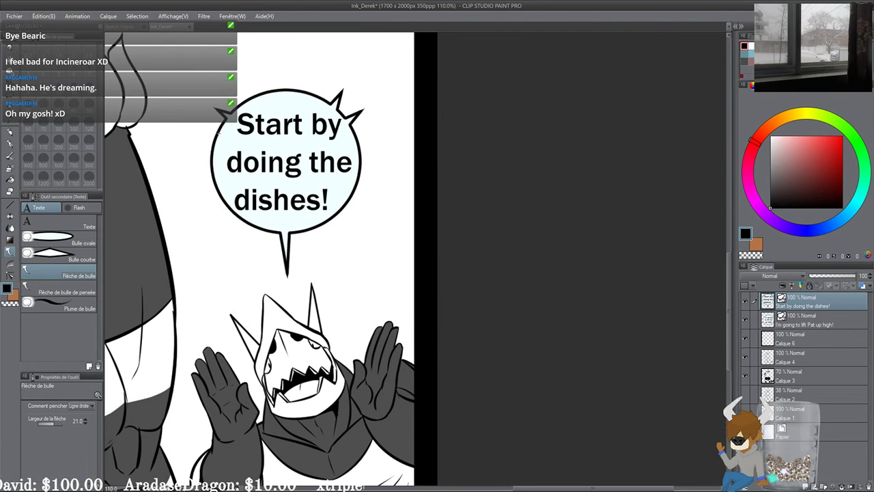
pyautogui.moveTo(243, 112); pyautogui.dragTo(223, 96)
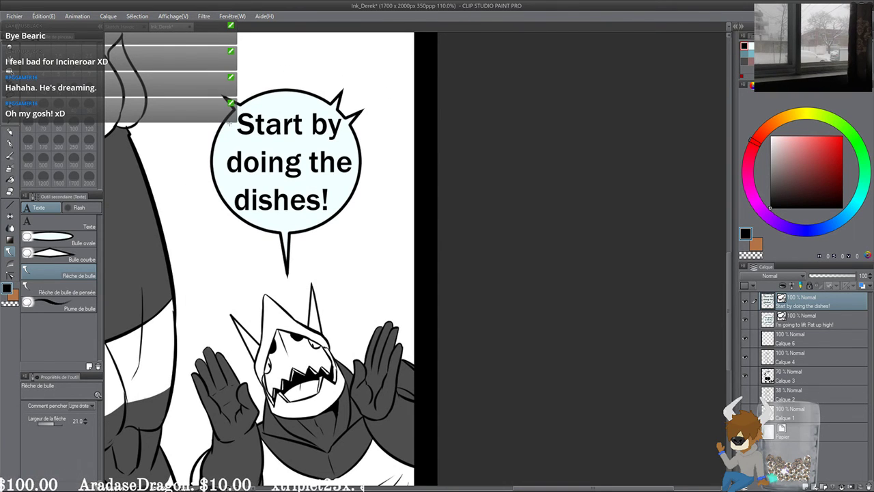
pyautogui.moveTo(232, 132); pyautogui.dragTo(199, 128)
pyautogui.moveTo(333, 204); pyautogui.dragTo(363, 234)
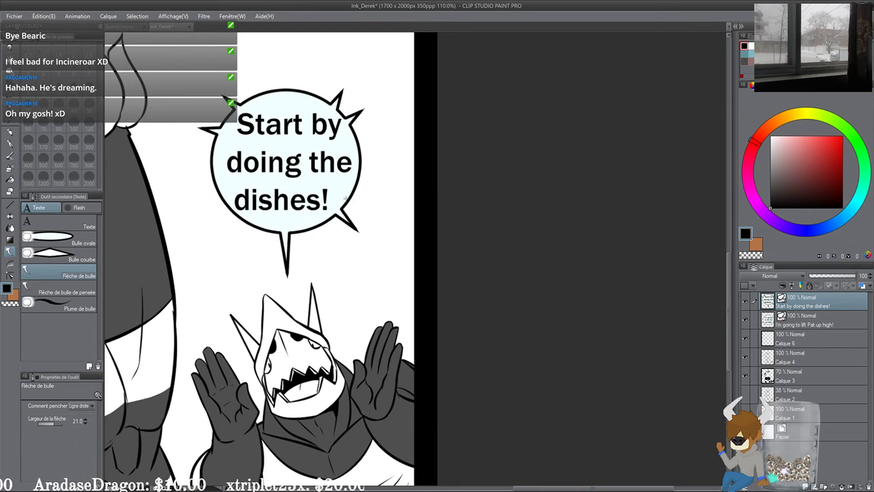
pyautogui.moveTo(340, 193); pyautogui.dragTo(363, 211)
pyautogui.moveTo(245, 212); pyautogui.dragTo(229, 230)
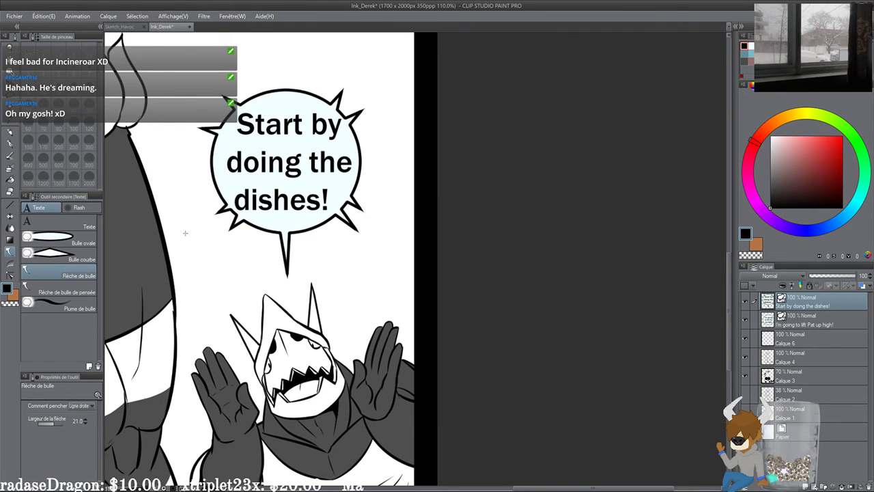
# Step: Select the background area around the characters with the auto-select tool for the edited layer only on Calque 4
pyautogui.scroll(-5, 182, 218)
pyautogui.moveTo(210, 165); pyautogui.dragTo(347, 178)
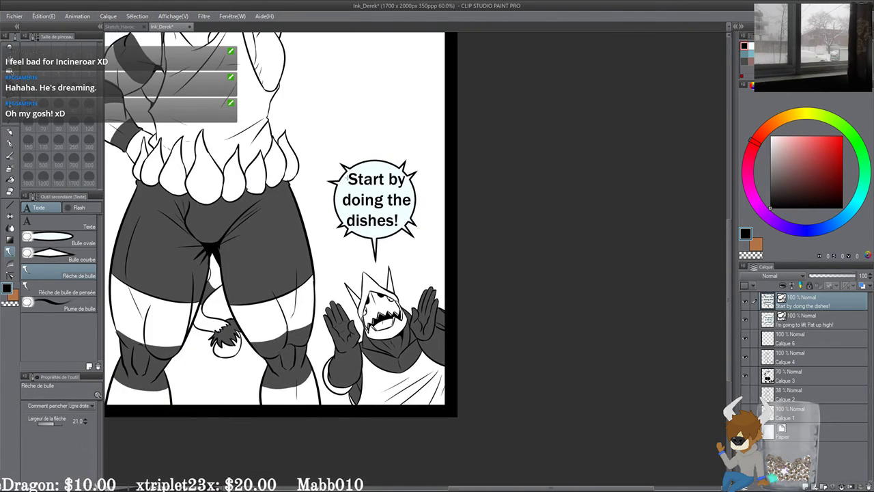
pyautogui.scroll(-1, 347, 177)
pyautogui.moveTo(237, 180); pyautogui.dragTo(289, 267)
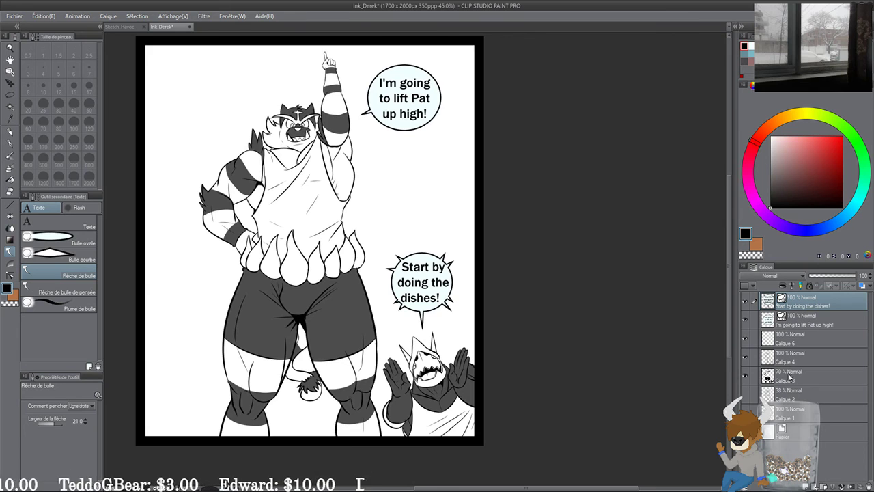
pyautogui.click(788, 396)
pyautogui.moveTo(609, 387); pyautogui.dragTo(635, 383)
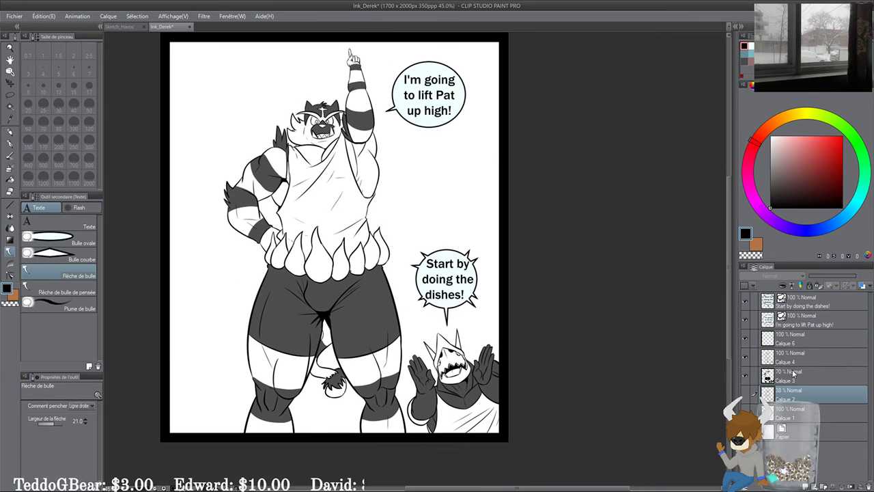
pyautogui.click(782, 358)
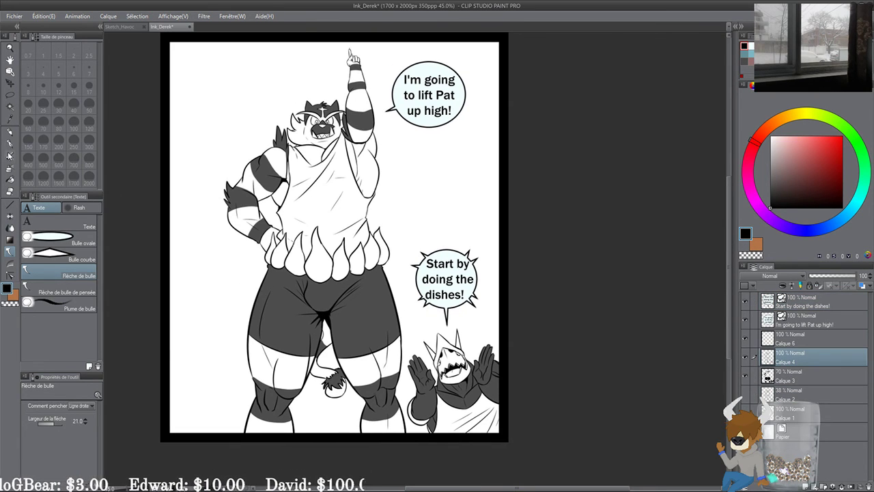
pyautogui.click(10, 179)
pyautogui.click(9, 106)
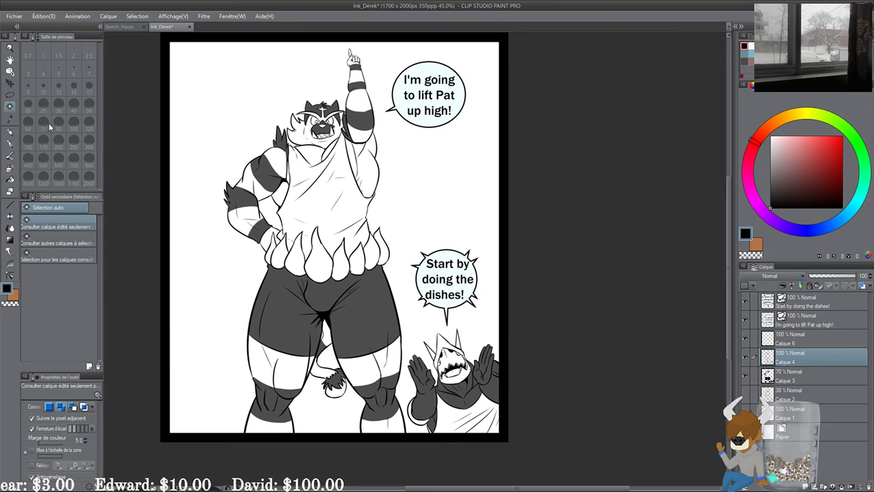
pyautogui.click(212, 280)
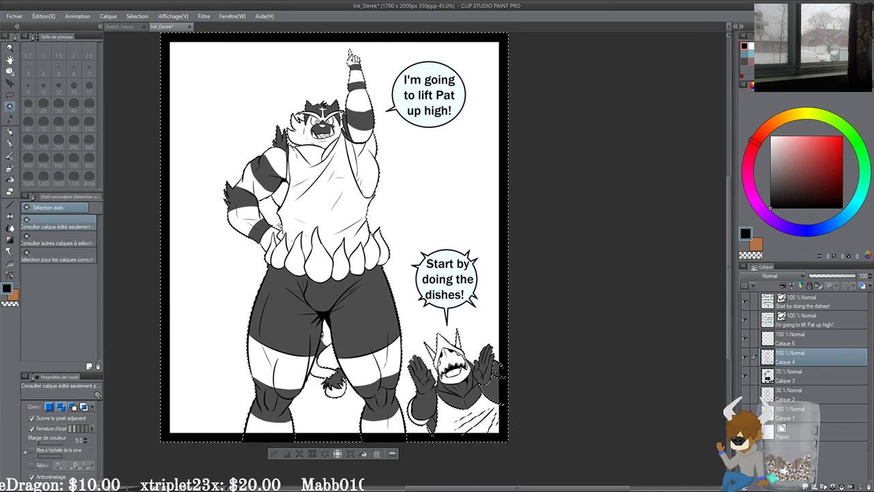
# Step: Shade the selected background on Calque 1 with the soft airbrush at size 2000 in light grey, undo the extra stroke and deselect
pyautogui.scroll(-1, 279, 225)
pyautogui.click(10, 168)
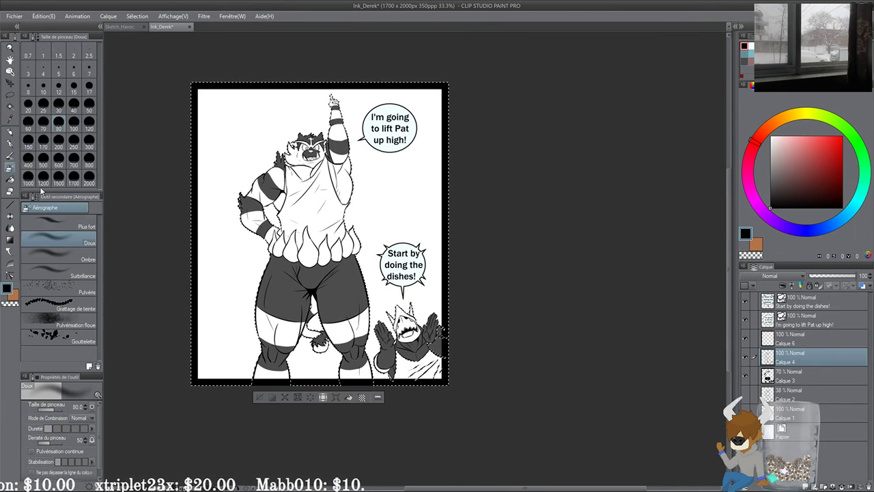
pyautogui.click(89, 179)
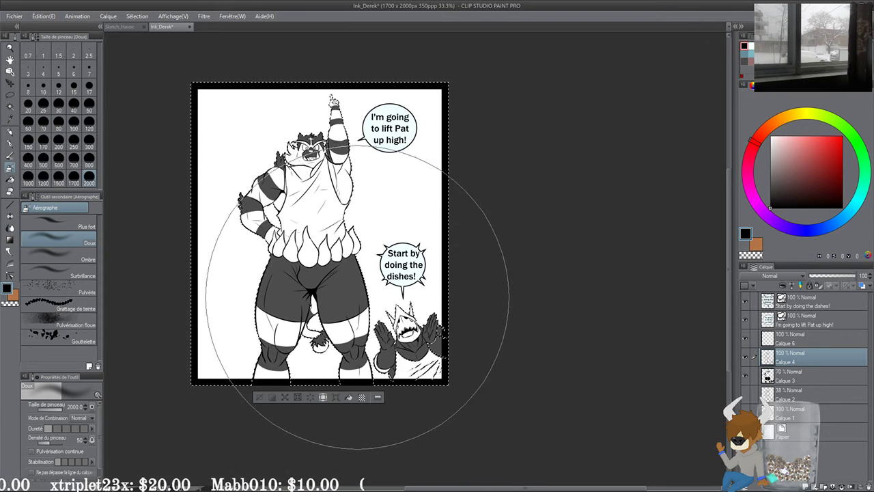
pyautogui.click(772, 164)
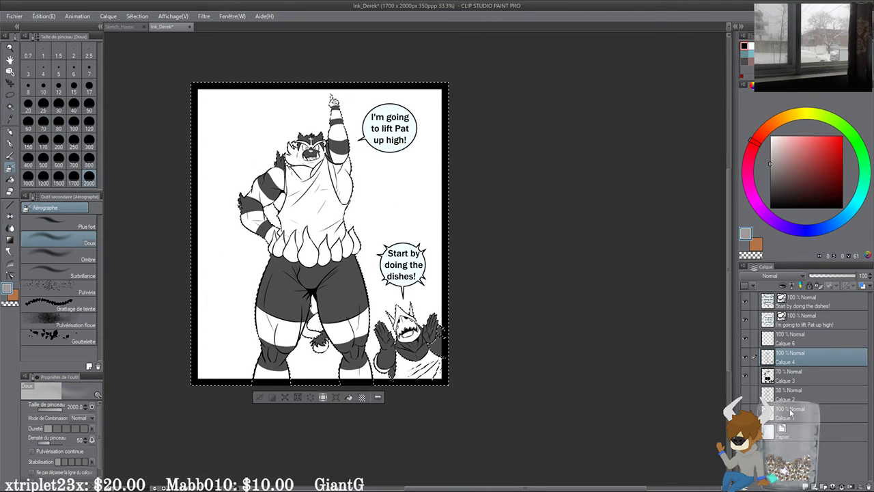
pyautogui.click(789, 412)
pyautogui.click(770, 157)
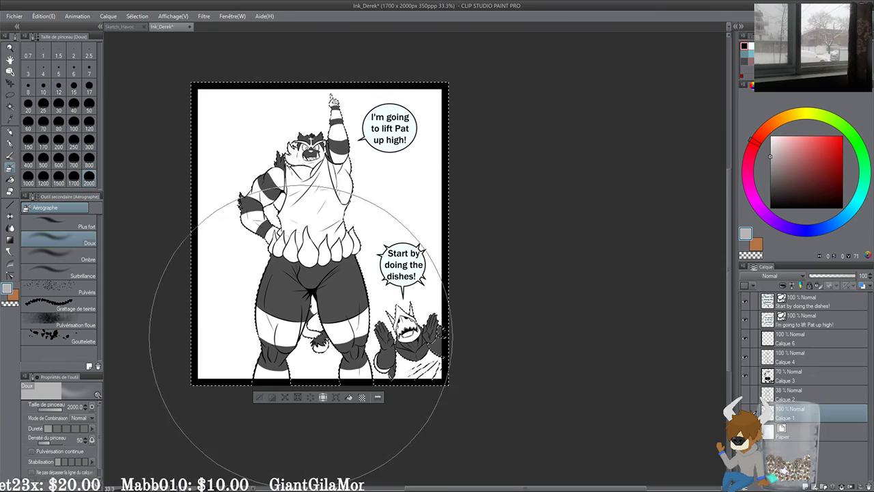
pyautogui.moveTo(300, 335)
pyautogui.mouseDown()
pyautogui.moveTo(315, 334)
pyautogui.moveTo(318, 313)
pyautogui.mouseUp()
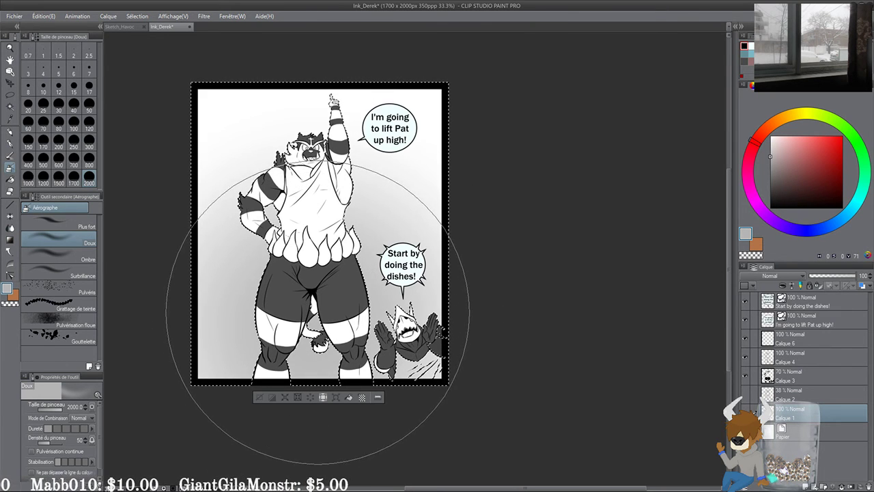
pyautogui.moveTo(321, 353)
pyautogui.mouseDown()
pyautogui.moveTo(315, 336)
pyautogui.moveTo(328, 350)
pyautogui.moveTo(348, 437)
pyautogui.mouseUp()
pyautogui.hotkey('ctrl', 'z')
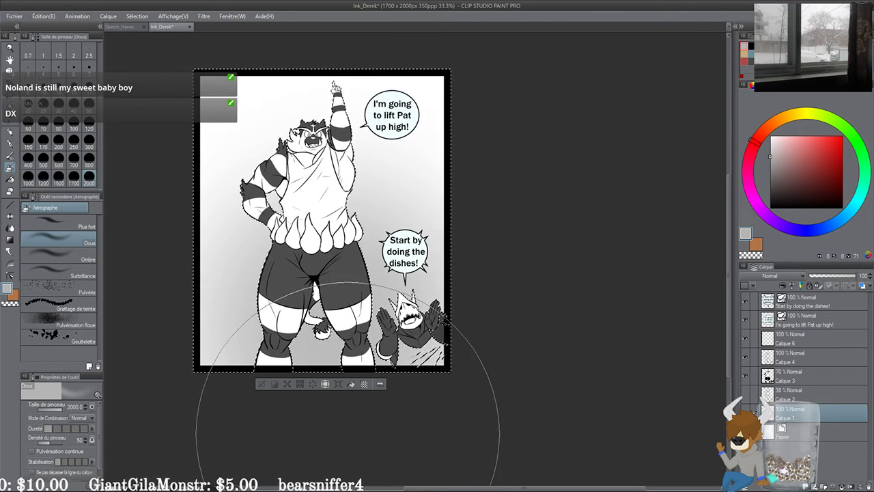
pyautogui.hotkey('ctrl', 'd')
# Step: Try to erase the grey tone from the small character's shirt with the hard eraser at size 30
pyautogui.moveTo(327, 371); pyautogui.dragTo(298, 319)
pyautogui.scroll(1, 241, 270)
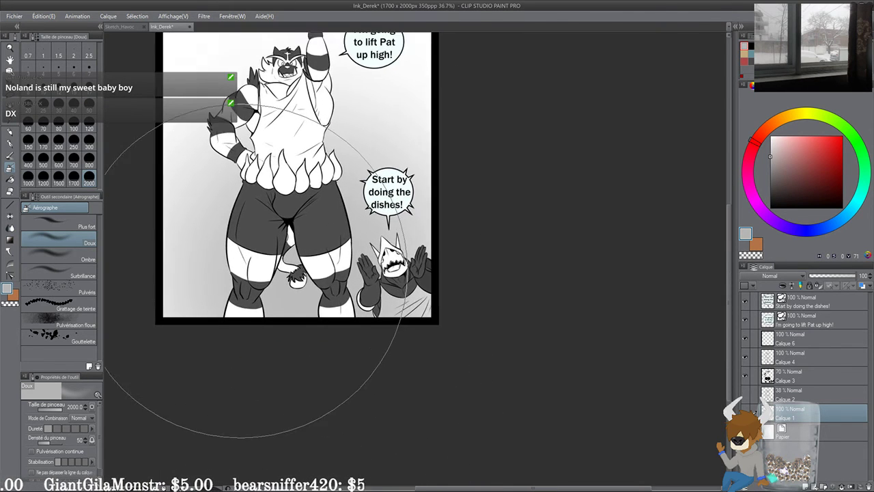
pyautogui.scroll(6, 243, 273)
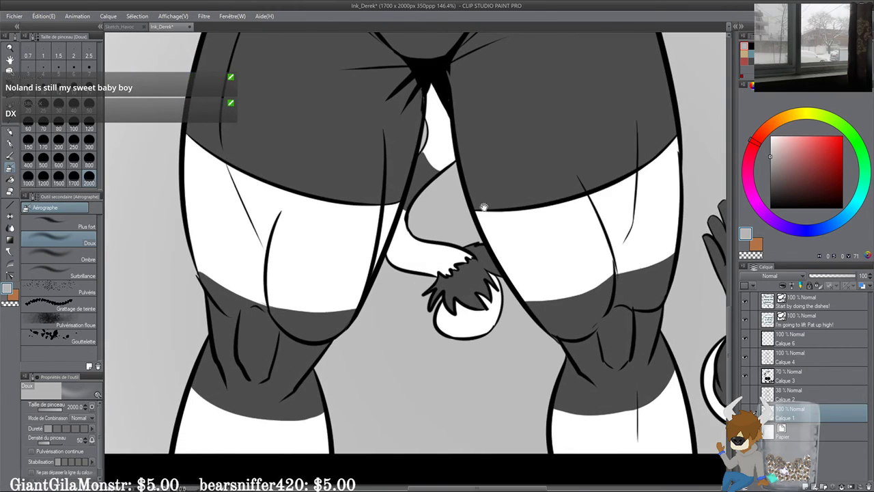
pyautogui.moveTo(511, 177); pyautogui.dragTo(323, 316)
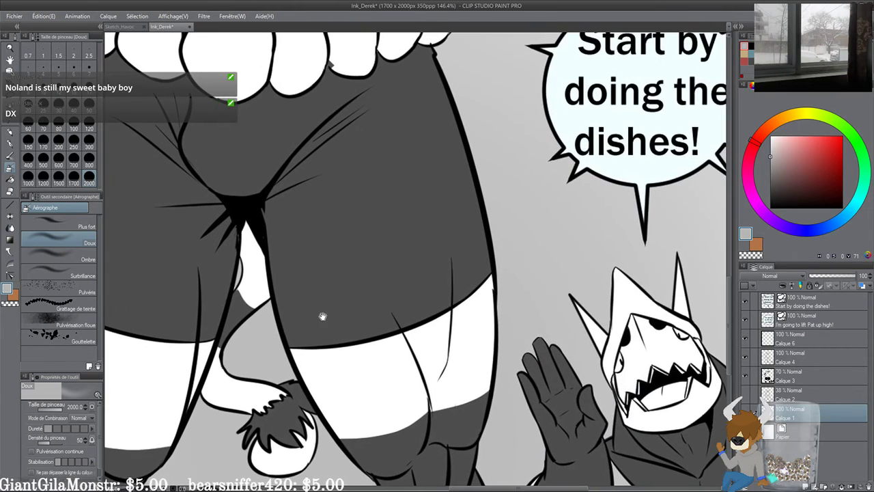
pyautogui.moveTo(538, 342); pyautogui.dragTo(446, 262)
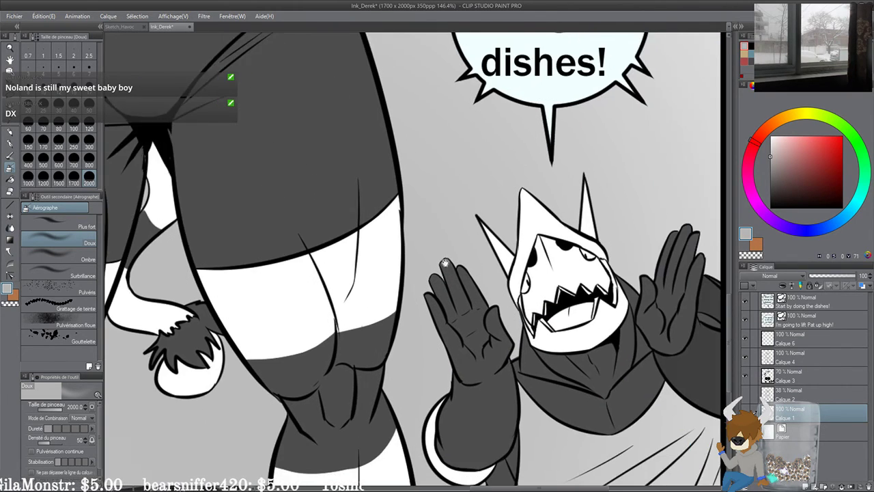
pyautogui.moveTo(499, 295); pyautogui.dragTo(396, 261)
pyautogui.moveTo(519, 273); pyautogui.dragTo(406, 257)
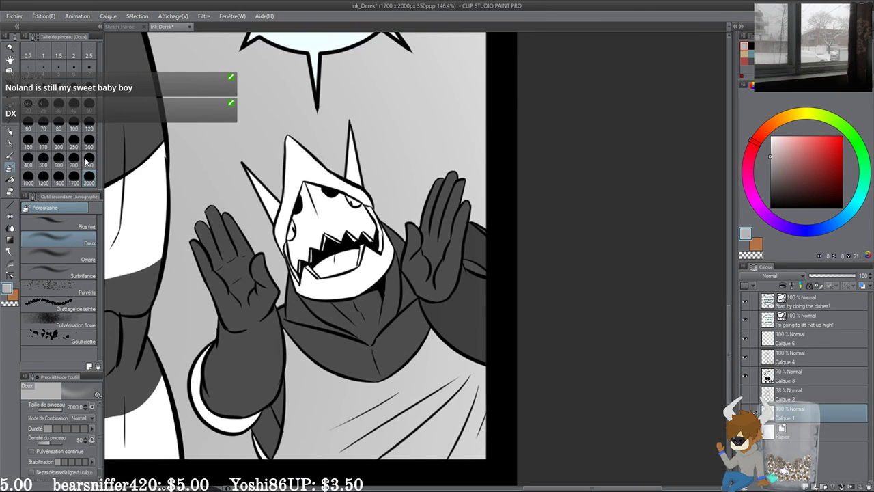
pyautogui.click(11, 191)
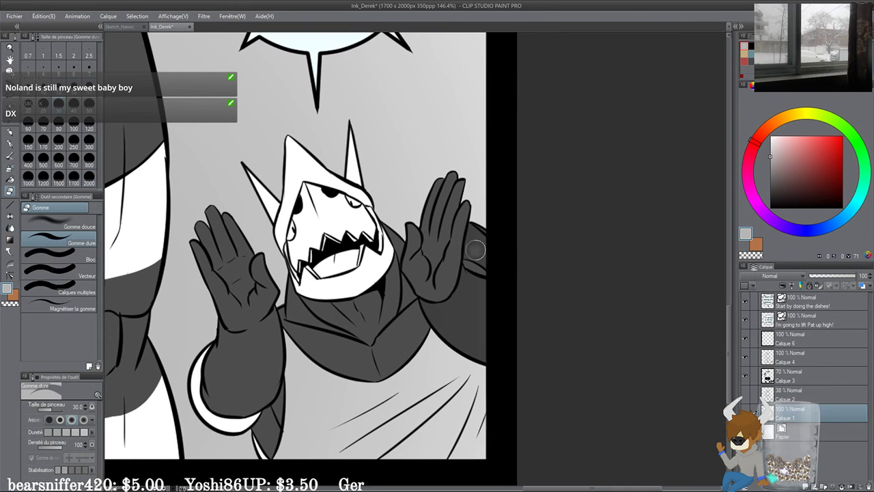
pyautogui.moveTo(452, 273)
pyautogui.mouseDown()
pyautogui.moveTo(466, 236)
pyautogui.moveTo(496, 261)
pyautogui.moveTo(427, 294)
pyautogui.moveTo(441, 321)
pyautogui.moveTo(522, 304)
pyautogui.moveTo(479, 312)
pyautogui.moveTo(466, 299)
pyautogui.moveTo(468, 320)
pyautogui.moveTo(485, 333)
pyautogui.moveTo(475, 343)
pyautogui.moveTo(488, 352)
pyautogui.moveTo(484, 270)
pyautogui.mouseUp()
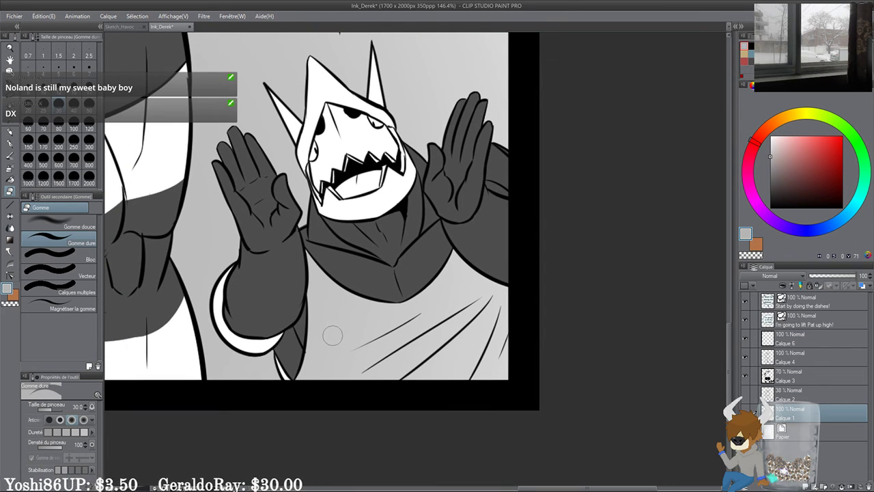
pyautogui.moveTo(337, 329)
pyautogui.mouseDown()
pyautogui.moveTo(461, 339)
pyautogui.moveTo(421, 369)
pyautogui.mouseUp()
pyautogui.hotkey('ctrl', 'z')
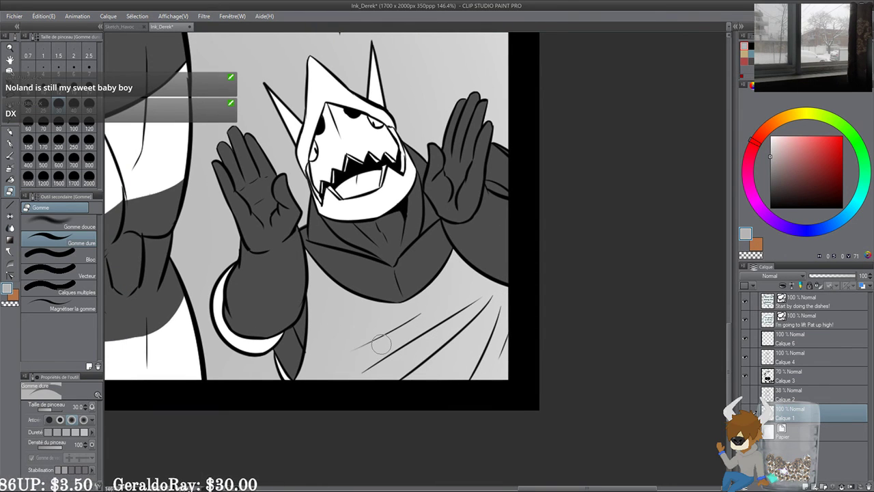
pyautogui.scroll(1, 382, 345)
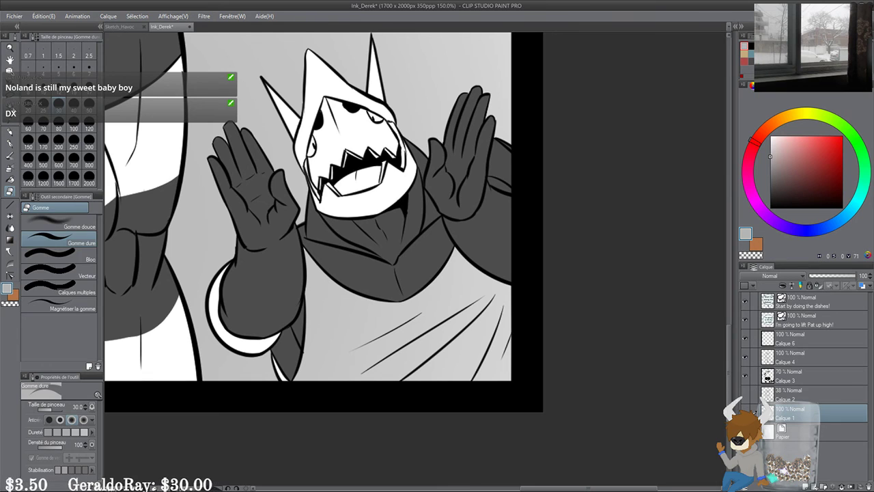
pyautogui.click(11, 107)
pyautogui.click(783, 339)
pyautogui.click(768, 359)
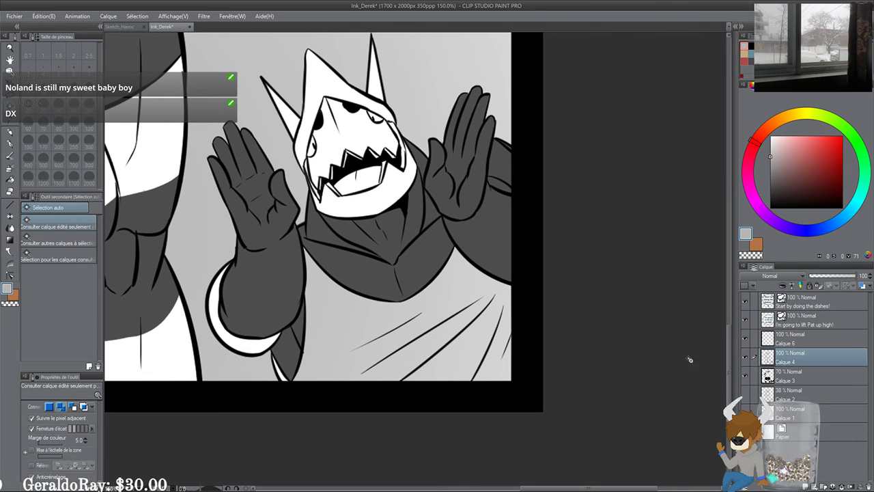
pyautogui.click(505, 376)
pyautogui.hotkey('ctrl', 'd')
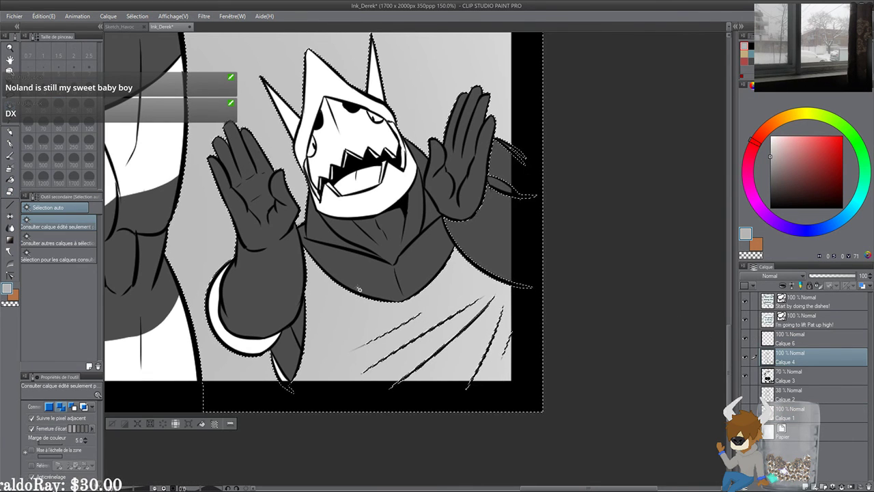
# Step: Erase the grey from the lower part and arm-side edge of the small character's shirt on Calque 1, finishing with the hard eraser at size 25
pyautogui.scroll(4, 357, 288)
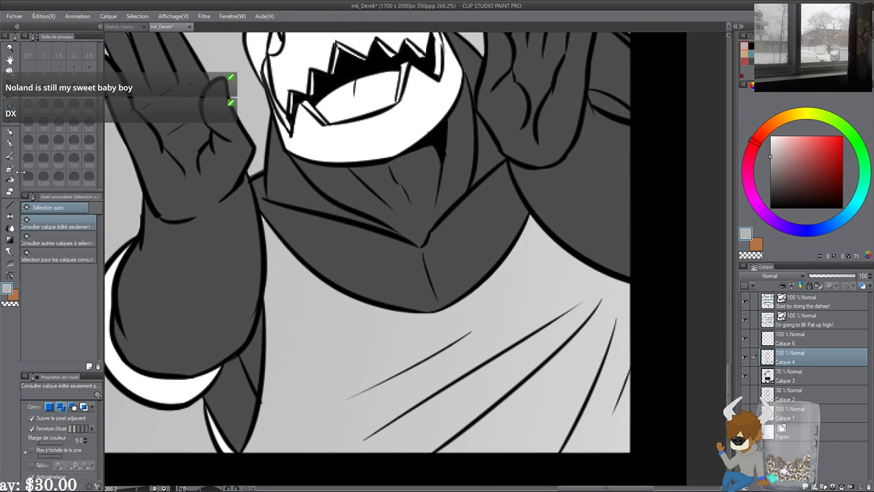
pyautogui.click(11, 191)
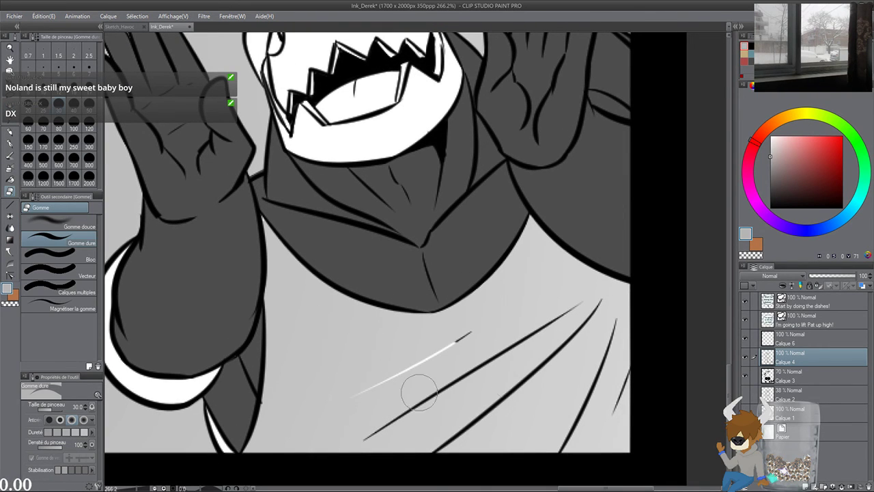
pyautogui.click(791, 377)
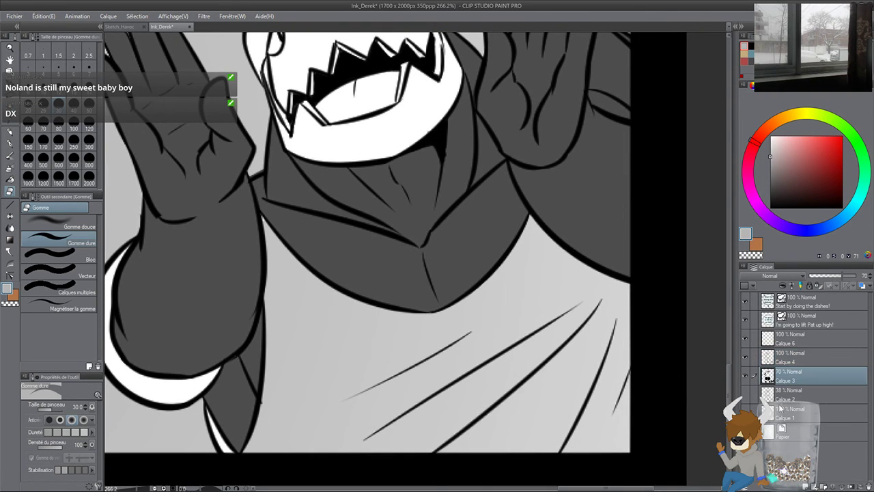
pyautogui.click(785, 412)
pyautogui.moveTo(503, 335)
pyautogui.mouseDown()
pyautogui.moveTo(465, 406)
pyautogui.moveTo(466, 445)
pyautogui.moveTo(625, 434)
pyautogui.mouseUp()
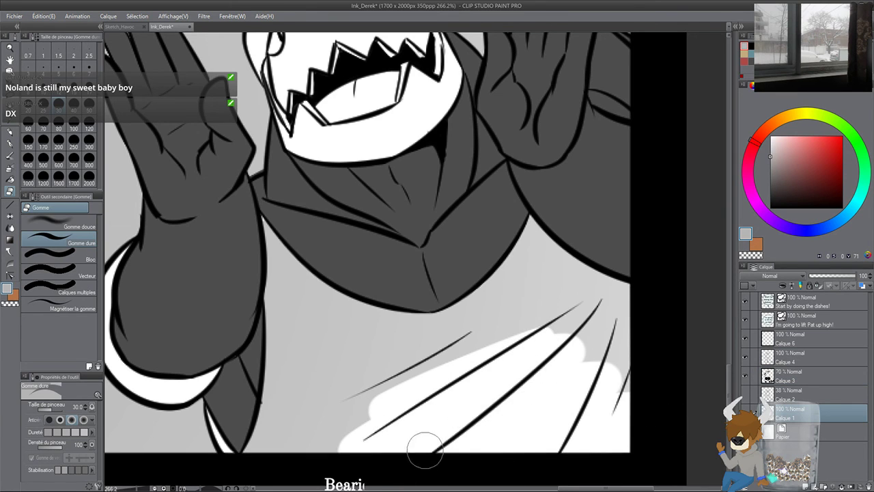
pyautogui.click(43, 102)
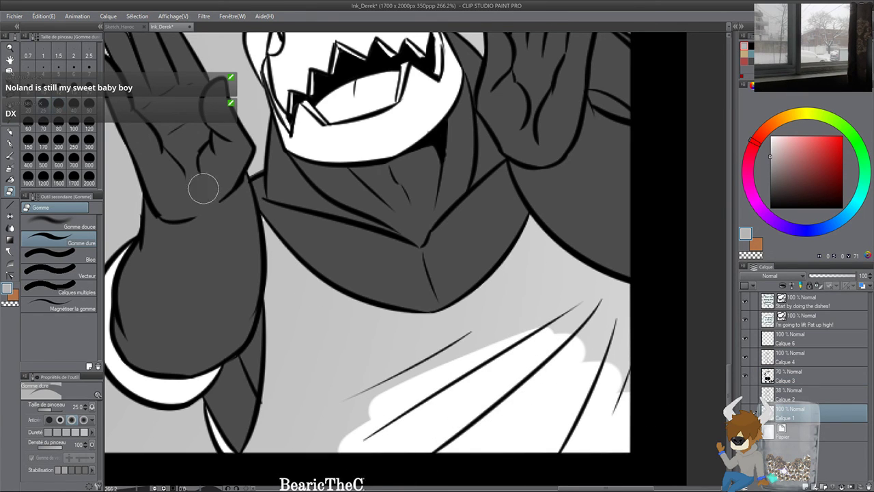
pyautogui.moveTo(264, 218); pyautogui.dragTo(273, 270)
pyautogui.moveTo(273, 310)
pyautogui.mouseDown()
pyautogui.moveTo(285, 332)
pyautogui.moveTo(265, 446)
pyautogui.moveTo(273, 404)
pyautogui.moveTo(326, 370)
pyautogui.moveTo(433, 373)
pyautogui.moveTo(509, 394)
pyautogui.mouseUp()
pyautogui.moveTo(458, 417); pyautogui.dragTo(418, 402)
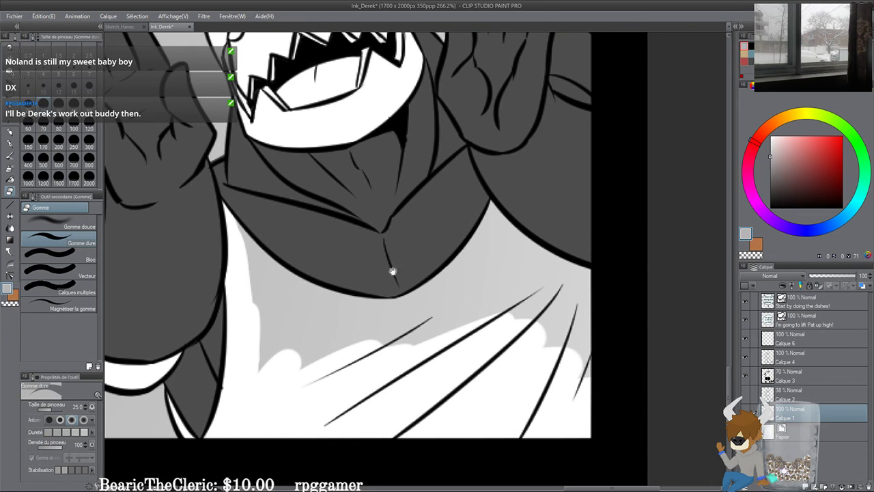
# Step: Erase the remaining grey from the small character's shirt along the neckline and up to the raised arm
pyautogui.moveTo(394, 271)
pyautogui.mouseDown()
pyautogui.moveTo(467, 311)
pyautogui.moveTo(445, 327)
pyautogui.moveTo(429, 321)
pyautogui.mouseUp()
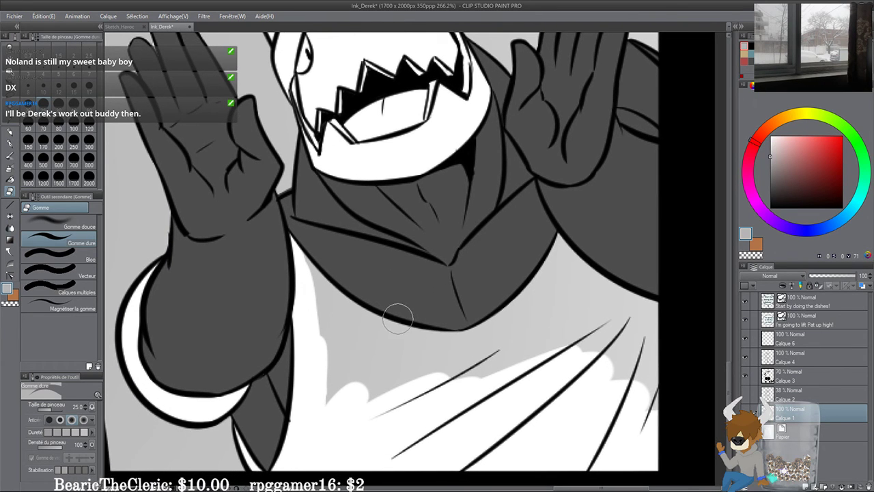
pyautogui.moveTo(423, 351); pyautogui.dragTo(400, 335)
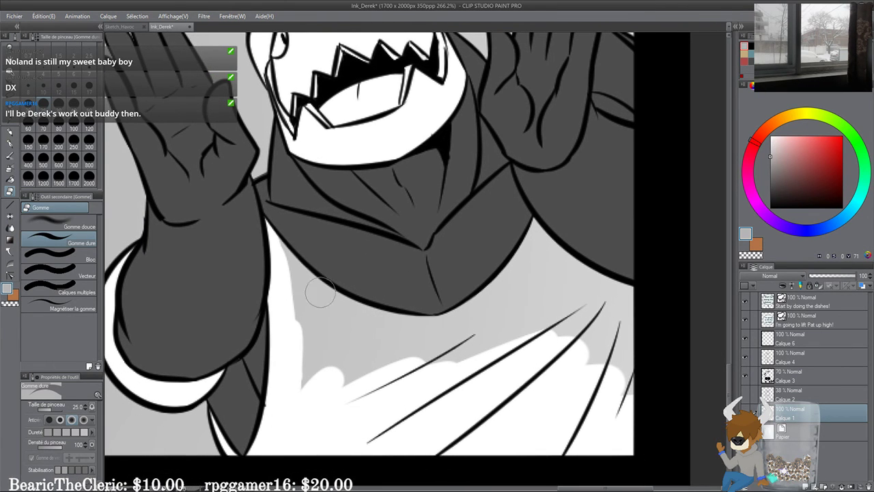
pyautogui.moveTo(275, 235); pyautogui.dragTo(335, 312)
pyautogui.moveTo(289, 262); pyautogui.dragTo(421, 358)
pyautogui.moveTo(336, 309)
pyautogui.mouseDown()
pyautogui.moveTo(310, 285)
pyautogui.moveTo(390, 337)
pyautogui.moveTo(441, 335)
pyautogui.moveTo(319, 397)
pyautogui.moveTo(293, 293)
pyautogui.mouseUp()
pyautogui.moveTo(540, 224); pyautogui.dragTo(445, 344)
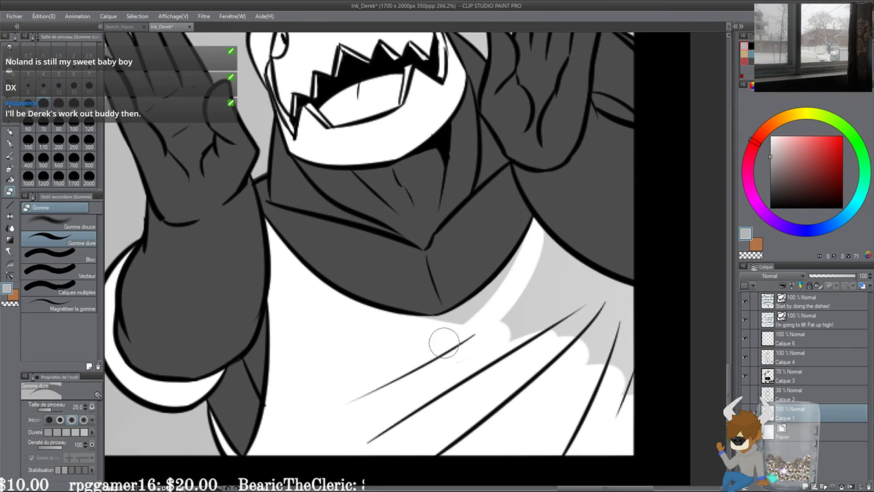
pyautogui.moveTo(499, 267)
pyautogui.mouseDown()
pyautogui.moveTo(411, 336)
pyautogui.moveTo(501, 306)
pyautogui.moveTo(519, 266)
pyautogui.moveTo(507, 276)
pyautogui.moveTo(487, 305)
pyautogui.moveTo(552, 252)
pyautogui.moveTo(537, 264)
pyautogui.moveTo(508, 350)
pyautogui.moveTo(538, 312)
pyautogui.moveTo(493, 343)
pyautogui.moveTo(568, 279)
pyautogui.moveTo(577, 288)
pyautogui.moveTo(602, 269)
pyautogui.moveTo(623, 280)
pyautogui.mouseUp()
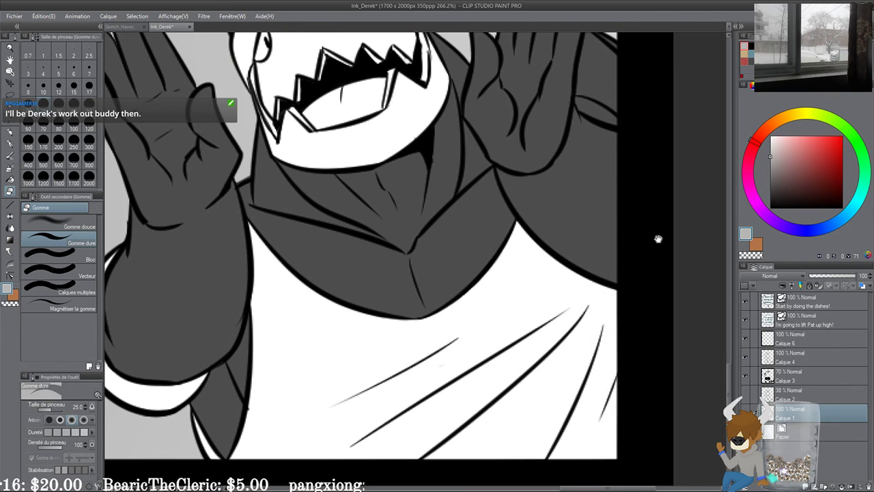
# Step: Check the background shading around both characters and the speech balloons across the whole page
pyautogui.moveTo(658, 238); pyautogui.dragTo(606, 375)
pyautogui.scroll(-3, 574, 339)
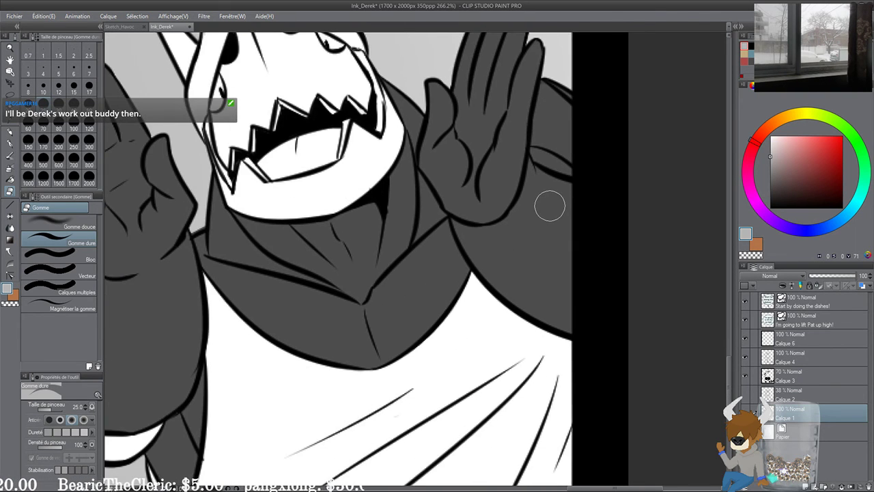
pyautogui.scroll(-5, 363, 292)
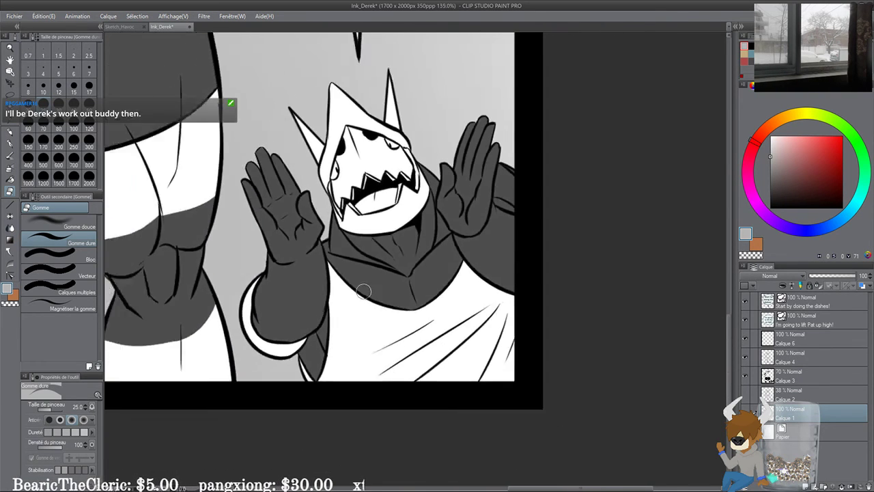
pyautogui.moveTo(290, 204); pyautogui.dragTo(436, 324)
pyautogui.moveTo(405, 204); pyautogui.dragTo(416, 344)
pyautogui.moveTo(416, 110); pyautogui.dragTo(406, 390)
pyautogui.moveTo(347, 248); pyautogui.dragTo(525, 313)
pyautogui.moveTo(402, 375); pyautogui.dragTo(447, 238)
pyautogui.scroll(-5, 429, 157)
pyautogui.scroll(-1, 428, 157)
pyautogui.moveTo(417, 336); pyautogui.dragTo(364, 234)
pyautogui.moveTo(369, 366); pyautogui.dragTo(364, 320)
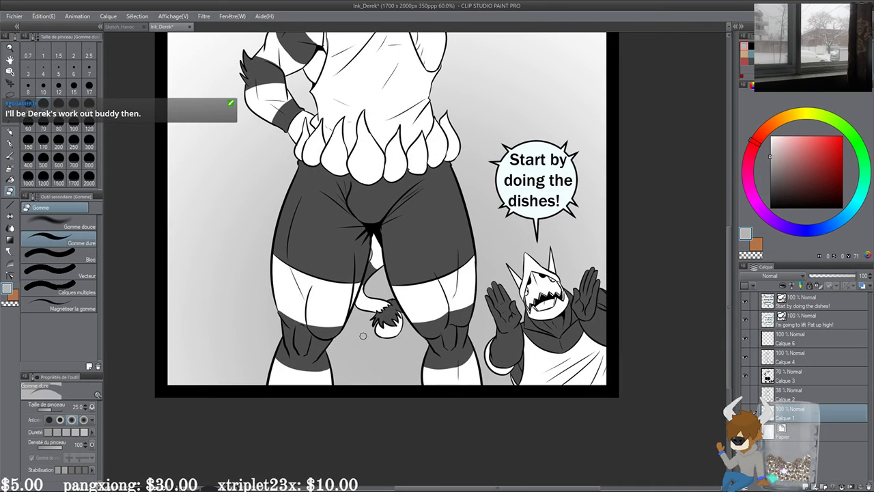
pyautogui.moveTo(384, 350); pyautogui.dragTo(363, 386)
pyautogui.moveTo(388, 309); pyautogui.dragTo(386, 328)
pyautogui.moveTo(329, 234); pyautogui.dragTo(345, 394)
pyautogui.scroll(1, 338, 383)
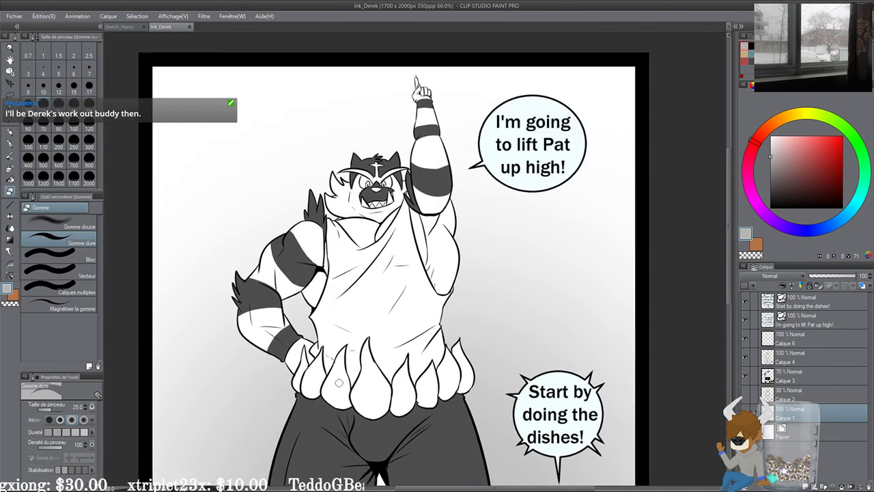
pyautogui.scroll(2, 340, 383)
pyautogui.moveTo(334, 194); pyautogui.dragTo(295, 399)
pyautogui.scroll(1, 295, 399)
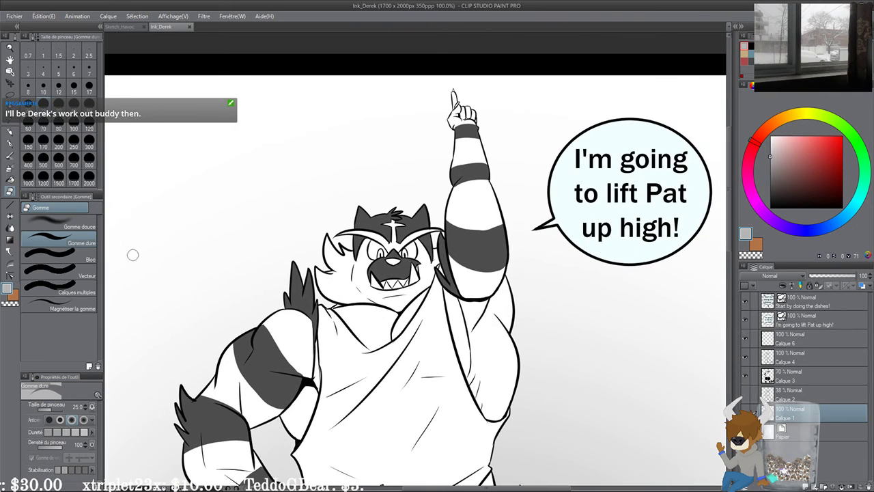
# Step: Set the Étoile decoration brush to size 100 and add a new layer above Calque 1
pyautogui.click(10, 216)
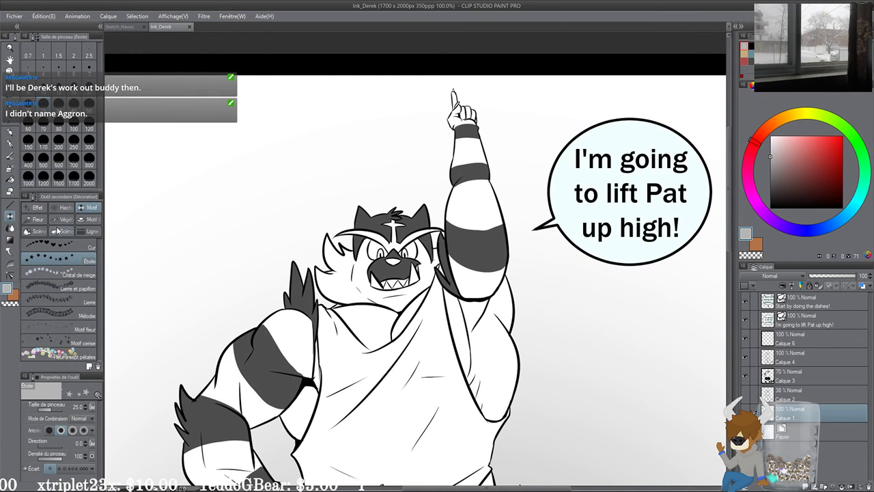
pyautogui.click(297, 193)
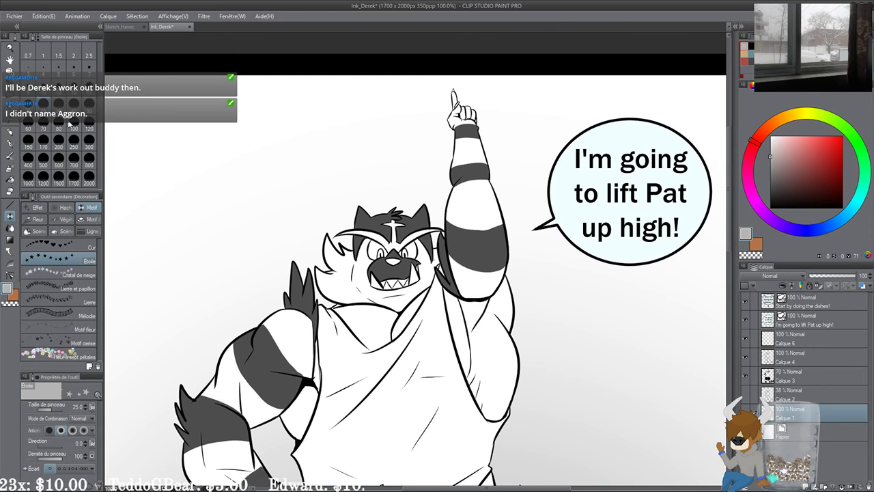
pyautogui.click(68, 124)
pyautogui.hotkey('ctrl', 'shift', 'n')
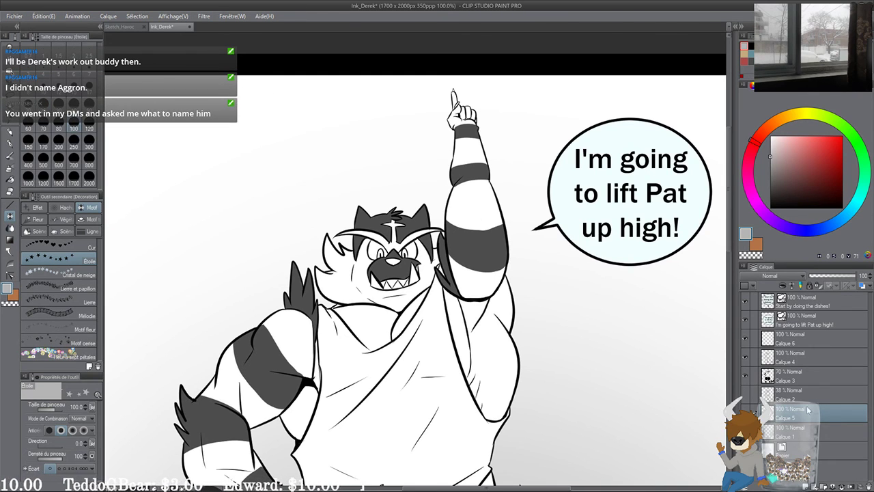
# Step: Stamp a single grey Étoile star behind the fingertip of the large character's raised hand, undoing the badly placed attempts
pyautogui.click(432, 91)
pyautogui.hotkey('ctrl', 'z')
pyautogui.click(452, 87)
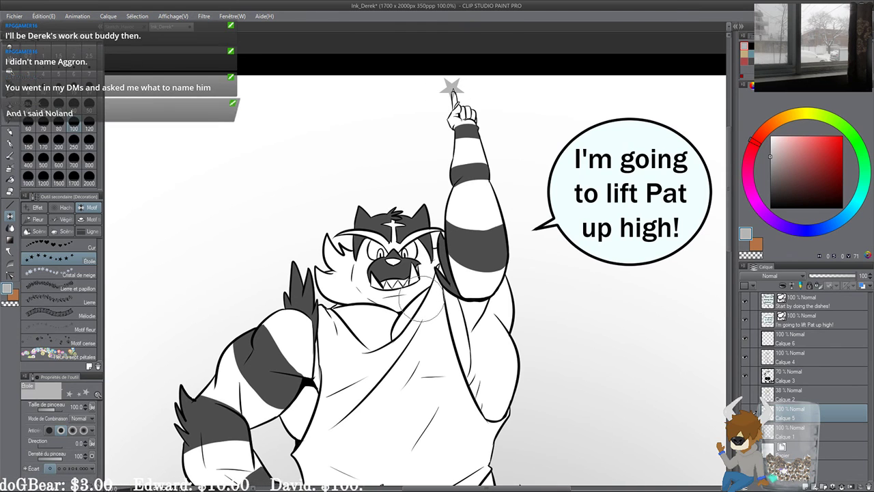
pyautogui.hotkey('ctrl', 'z')
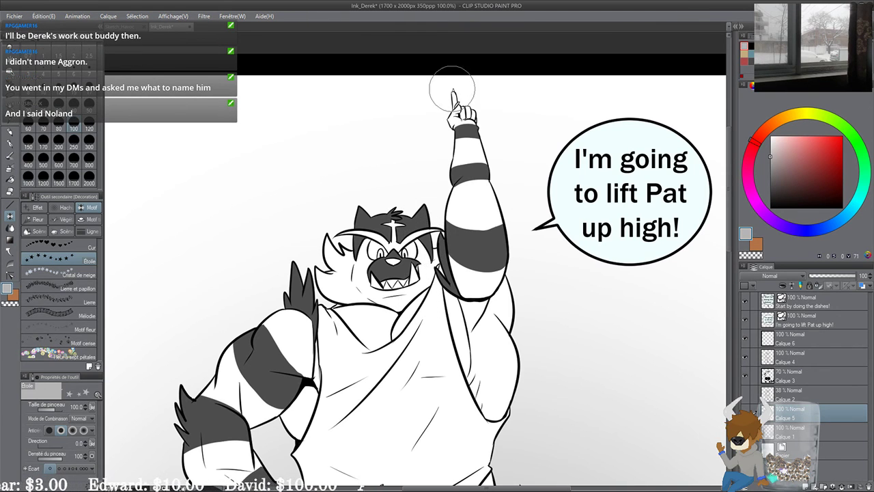
pyautogui.click(453, 90)
pyautogui.hotkey('ctrl', 'z')
pyautogui.click(448, 89)
pyautogui.hotkey('ctrl', 'z')
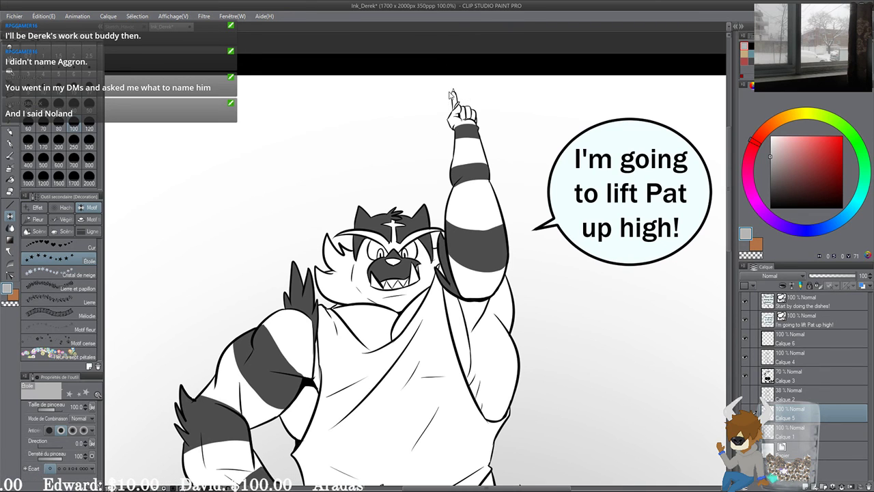
pyautogui.click(451, 90)
# Step: Erase the star's grey from inside the pointing finger with the hard eraser at size 7
pyautogui.moveTo(459, 124); pyautogui.dragTo(360, 285)
pyautogui.scroll(2, 390, 190)
pyautogui.scroll(14, 390, 190)
pyautogui.scroll(1, 283, 232)
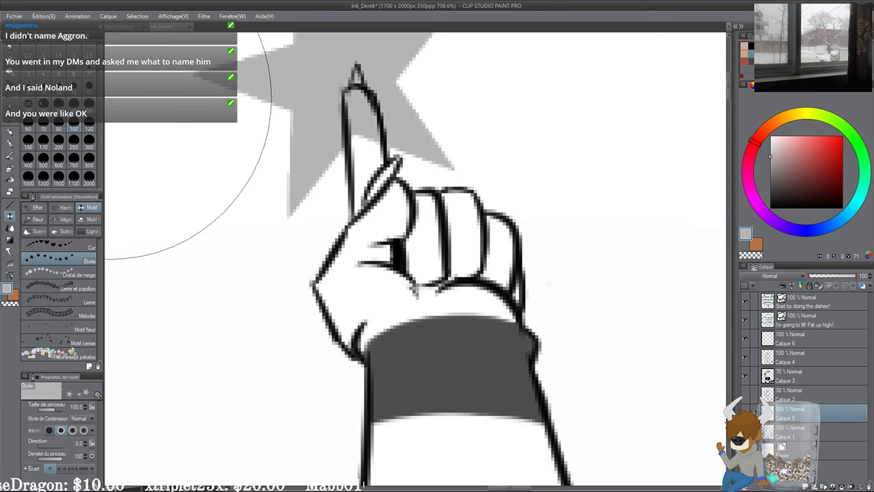
pyautogui.click(10, 192)
pyautogui.click(94, 72)
pyautogui.moveTo(357, 168); pyautogui.dragTo(319, 262)
pyautogui.moveTo(317, 210); pyautogui.dragTo(334, 243)
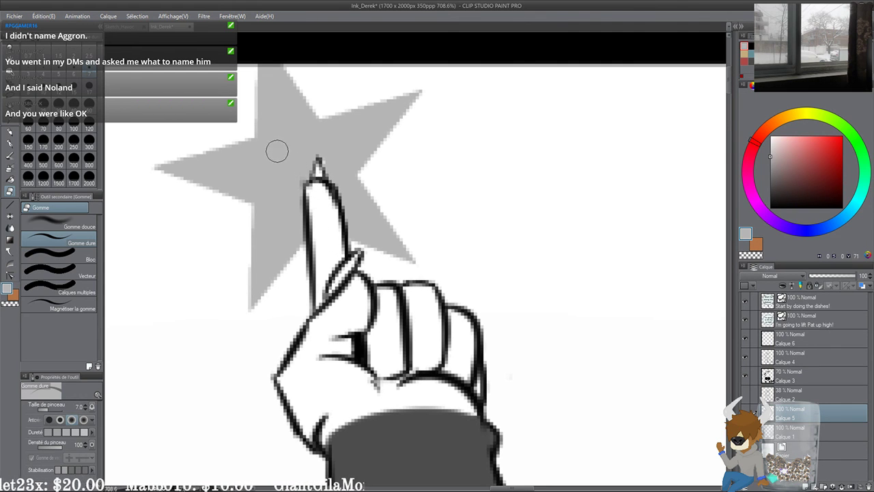
pyautogui.click(13, 145)
pyautogui.click(75, 75)
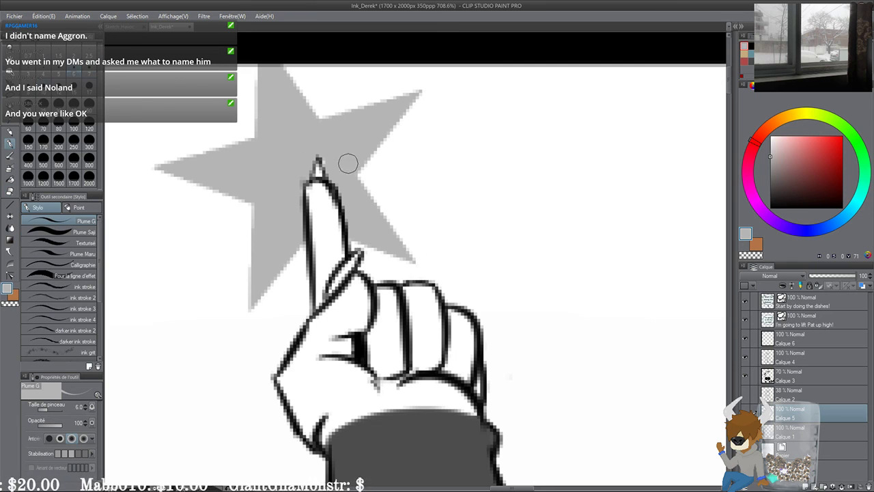
pyautogui.scroll(-10, 326, 106)
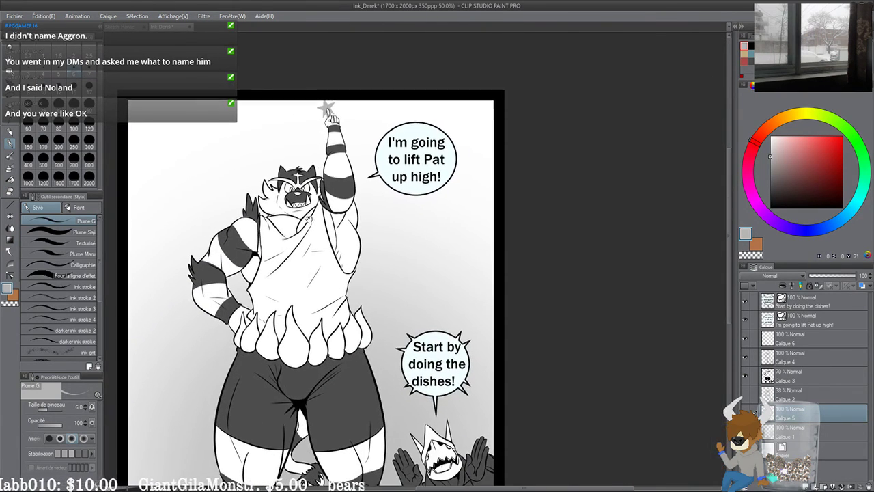
# Step: Try a Scintillant A sparkle at size 100 beside the star
pyautogui.scroll(3, 294, 211)
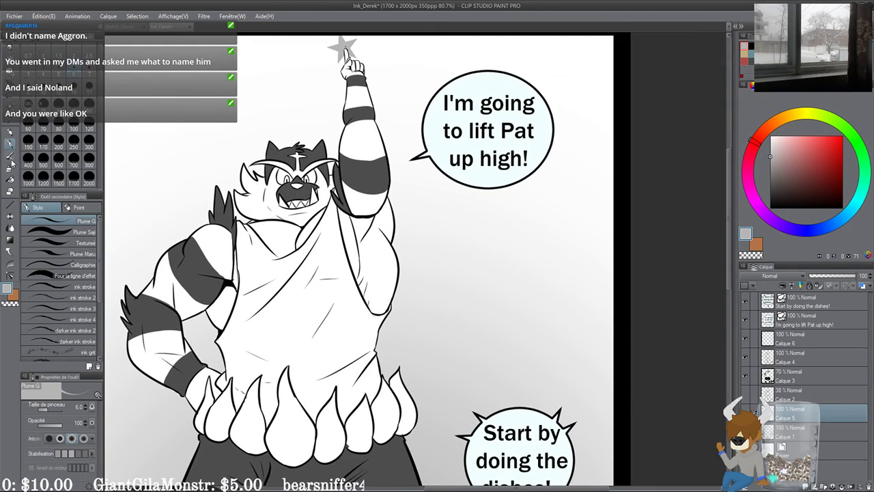
pyautogui.click(10, 213)
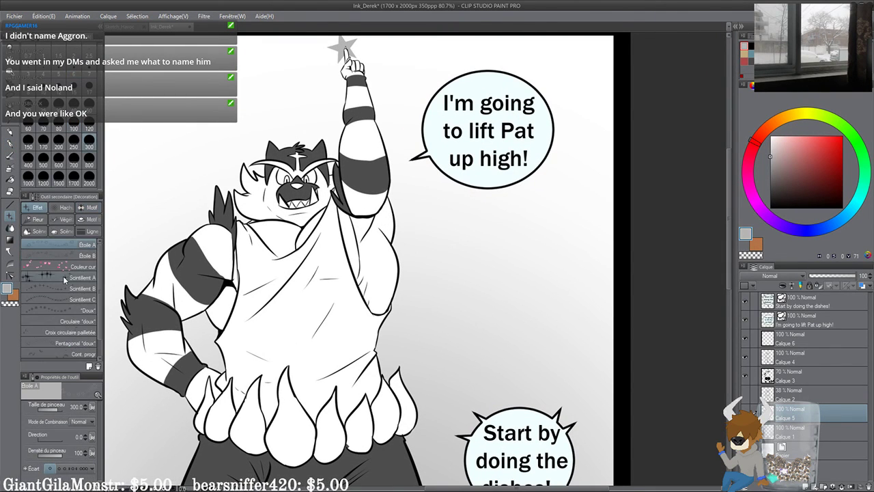
pyautogui.click(58, 277)
pyautogui.click(74, 124)
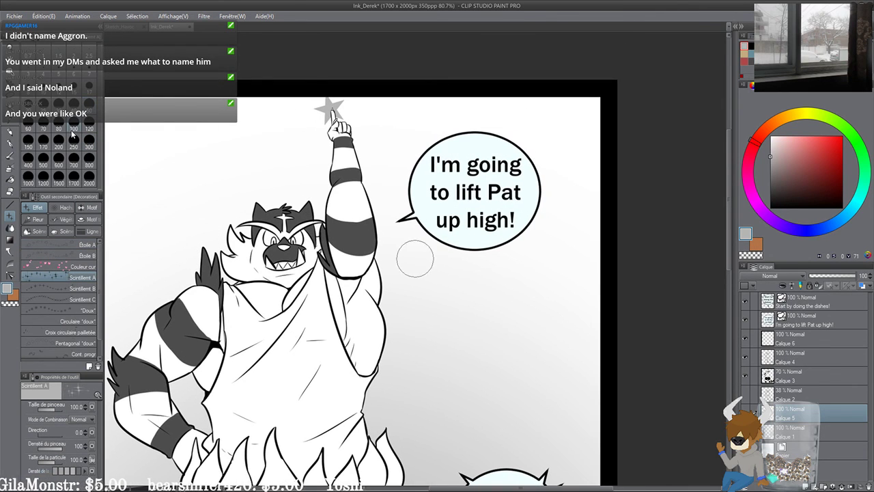
pyautogui.click(313, 117)
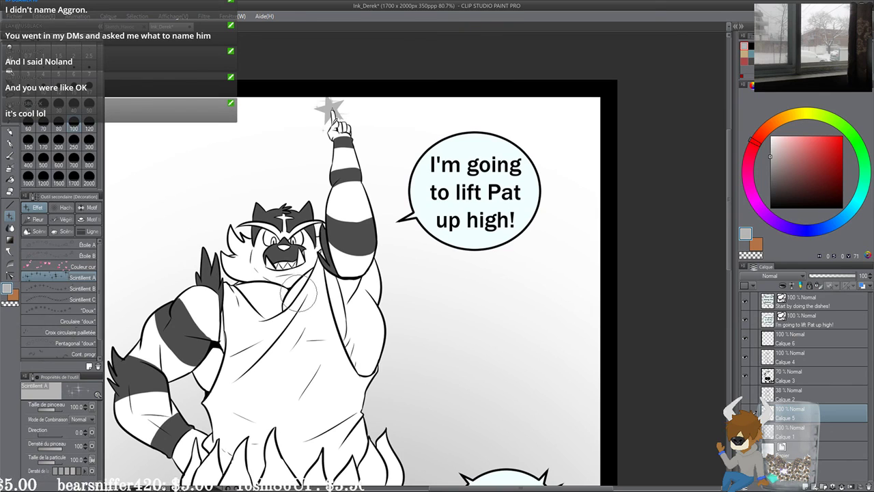
# Step: Stamp Scintillant C sparkles at size 120 around the star and raised hand, undoing the misplaced one
pyautogui.click(64, 299)
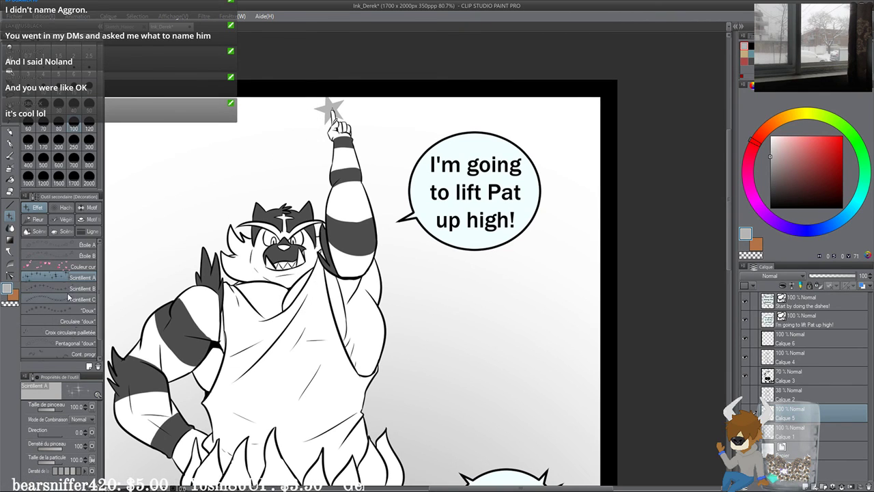
pyautogui.click(363, 102)
pyautogui.click(307, 101)
pyautogui.hotkey('ctrl', 'z')
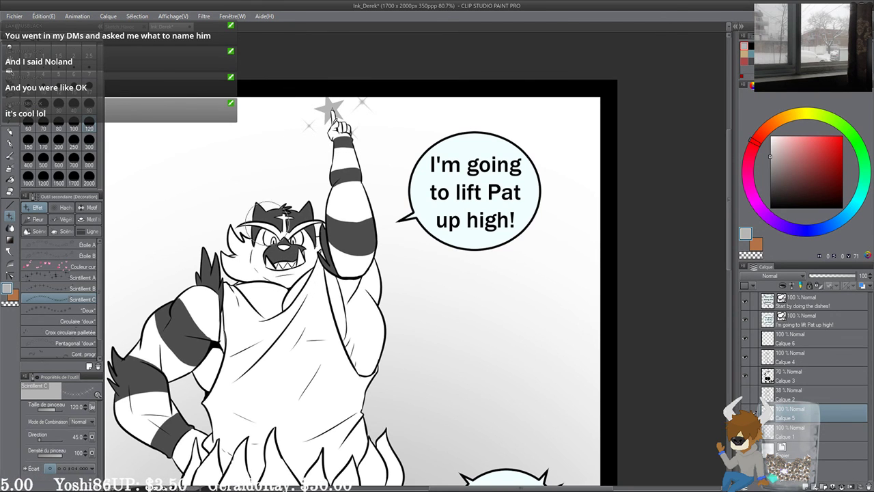
# Step: Add small Scintillant B sparkles at size 100 on both sides of the raised hand, undoing the oversized and misplaced ones
pyautogui.click(79, 288)
pyautogui.click(267, 124)
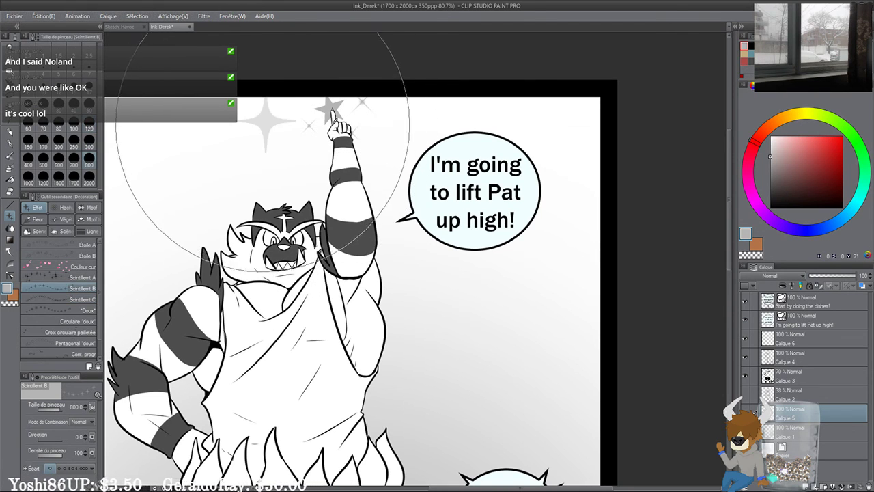
pyautogui.hotkey('ctrl', 'z')
pyautogui.click(90, 89)
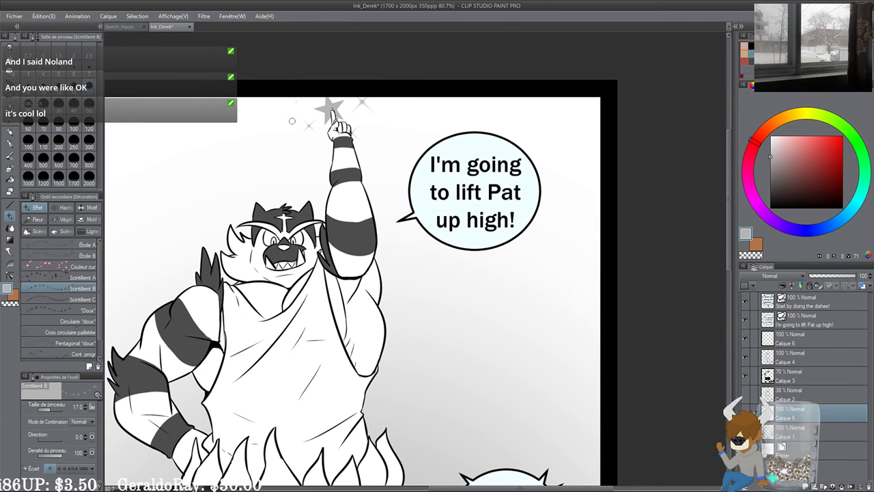
pyautogui.click(75, 125)
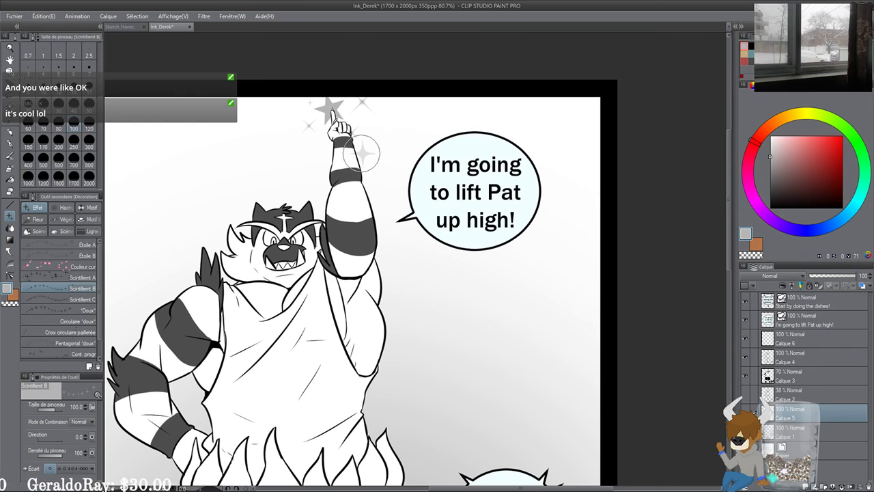
pyautogui.click(318, 156)
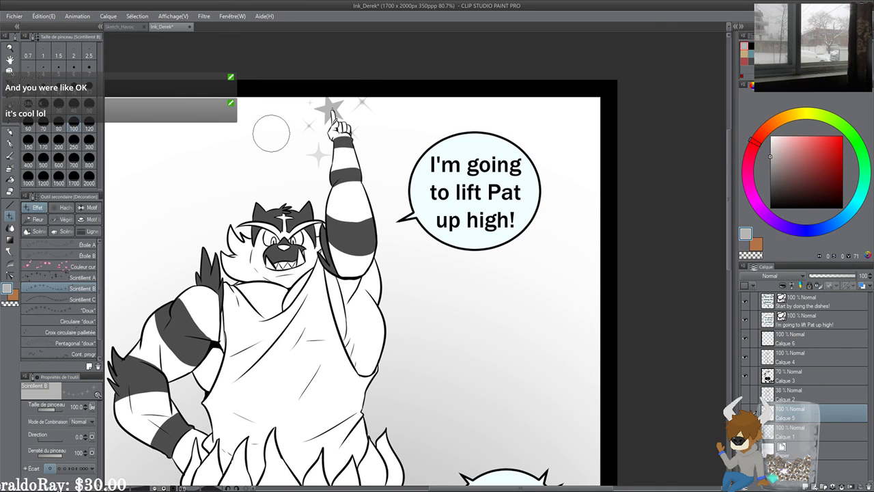
pyautogui.hotkey('ctrl', 'z')
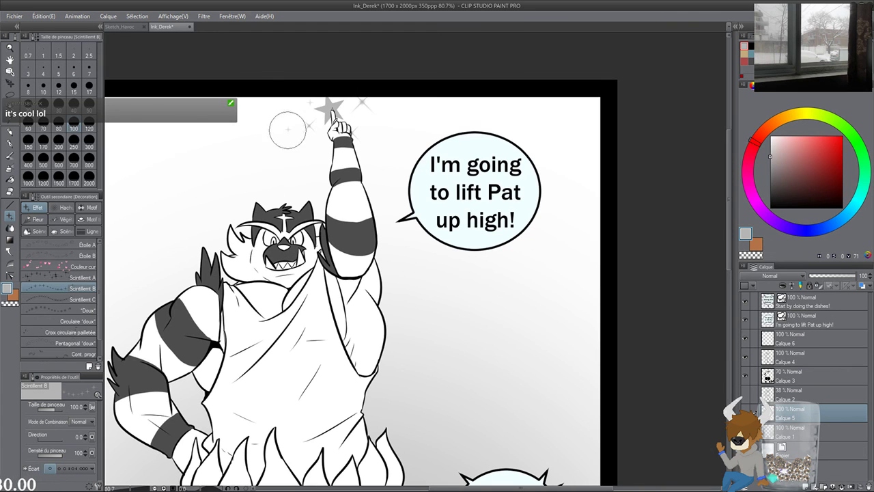
pyautogui.click(287, 129)
pyautogui.click(379, 124)
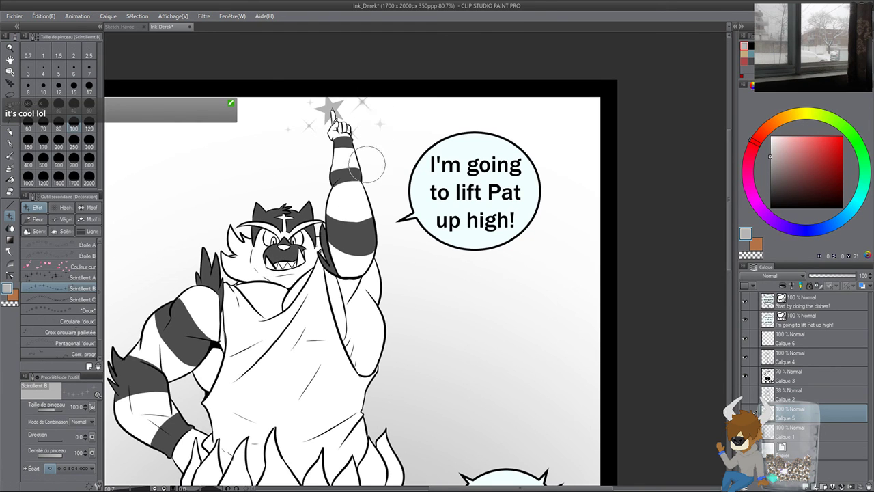
pyautogui.scroll(5, 287, 140)
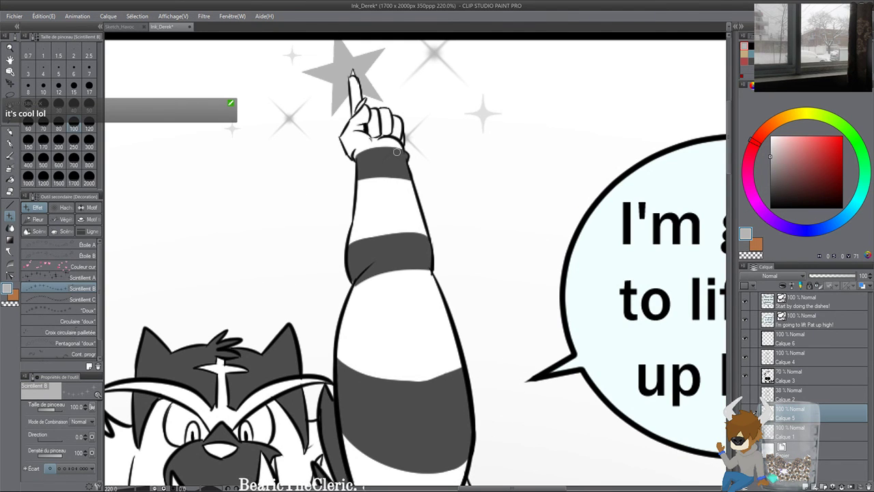
pyautogui.scroll(-6, 367, 138)
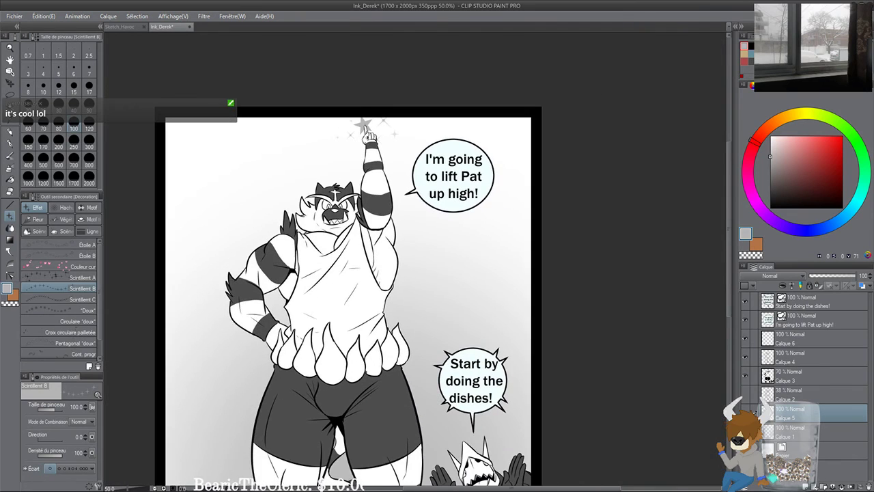
# Step: Add a new layer above Calque 6 and prepare the Plume G pen in black at size 7
pyautogui.moveTo(341, 295)
pyautogui.mouseDown()
pyautogui.moveTo(333, 262)
pyautogui.moveTo(329, 275)
pyautogui.mouseUp()
pyautogui.moveTo(332, 314); pyautogui.dragTo(331, 301)
pyautogui.scroll(-1, 332, 321)
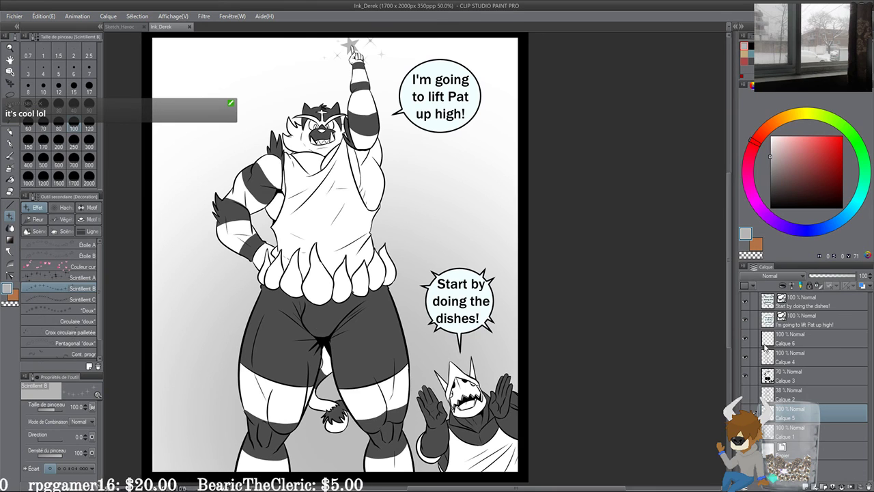
pyautogui.click(787, 348)
pyautogui.click(804, 485)
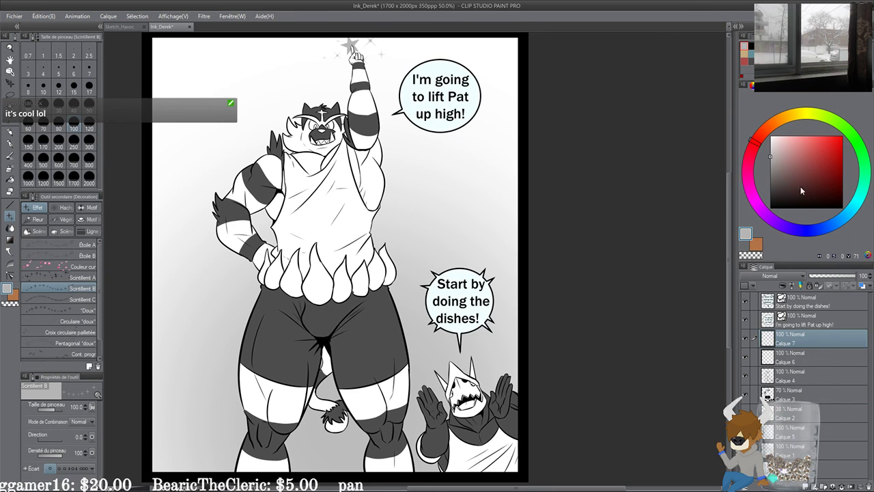
pyautogui.click(771, 208)
pyautogui.moveTo(193, 405); pyautogui.dragTo(263, 247)
pyautogui.scroll(1, 257, 199)
pyautogui.scroll(4, 257, 200)
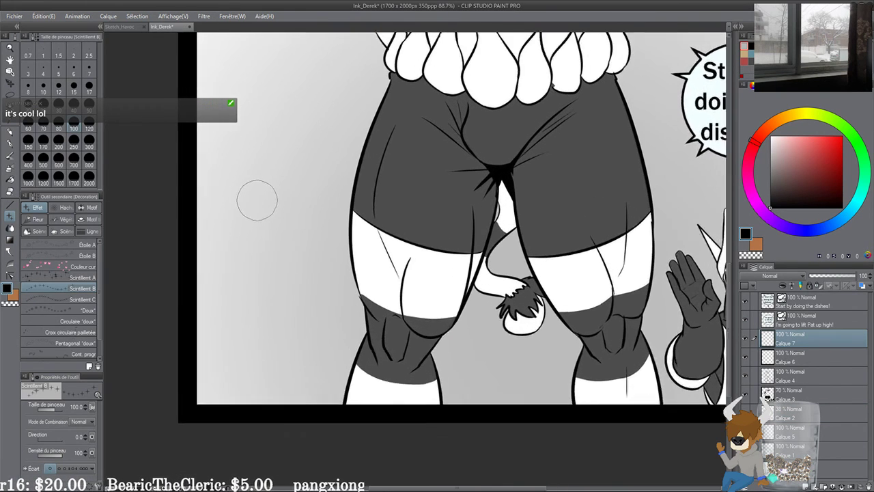
pyautogui.click(11, 142)
pyautogui.moveTo(216, 261); pyautogui.dragTo(226, 118)
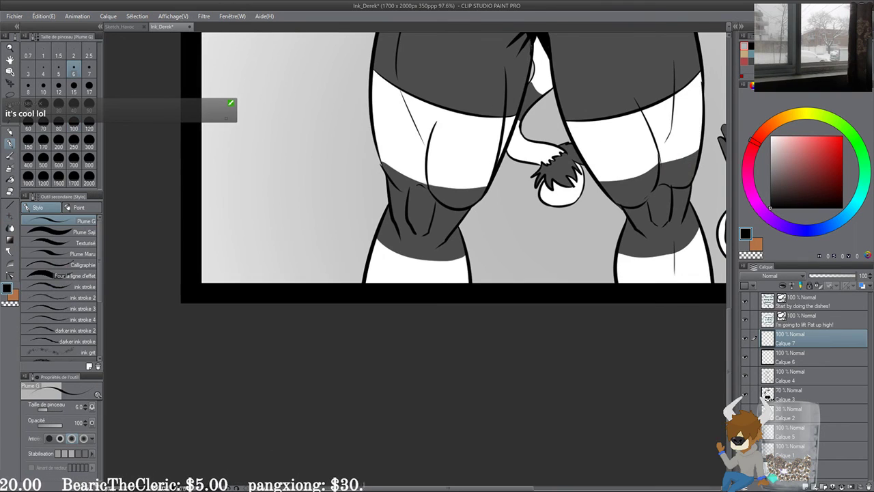
pyautogui.press(']')
pyautogui.scroll(2, 238, 195)
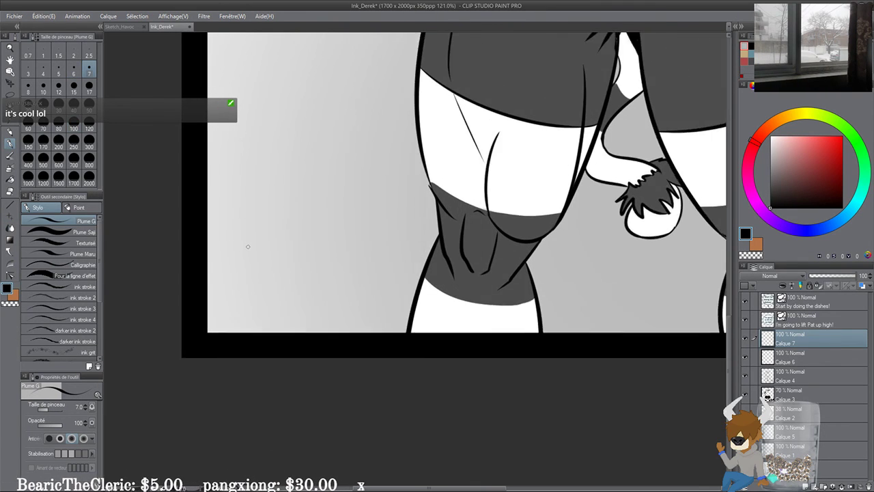
# Step: Handwrite the artist's signature on the background in the page's lower-left corner, beside the large character's leg
pyautogui.moveTo(222, 203); pyautogui.dragTo(227, 266)
pyautogui.moveTo(223, 201)
pyautogui.mouseDown()
pyautogui.moveTo(215, 274)
pyautogui.moveTo(262, 256)
pyautogui.moveTo(307, 181)
pyautogui.moveTo(283, 270)
pyautogui.moveTo(292, 278)
pyautogui.moveTo(323, 253)
pyautogui.mouseUp()
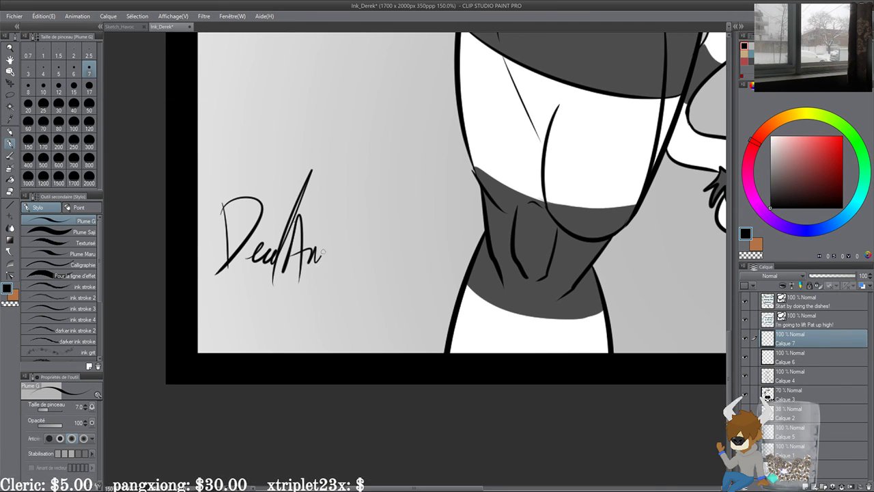
pyautogui.moveTo(340, 183); pyautogui.dragTo(313, 286)
pyautogui.moveTo(310, 235)
pyautogui.mouseDown()
pyautogui.moveTo(362, 215)
pyautogui.moveTo(333, 273)
pyautogui.mouseUp()
pyautogui.moveTo(352, 222); pyautogui.dragTo(336, 267)
pyautogui.moveTo(351, 268); pyautogui.dragTo(372, 238)
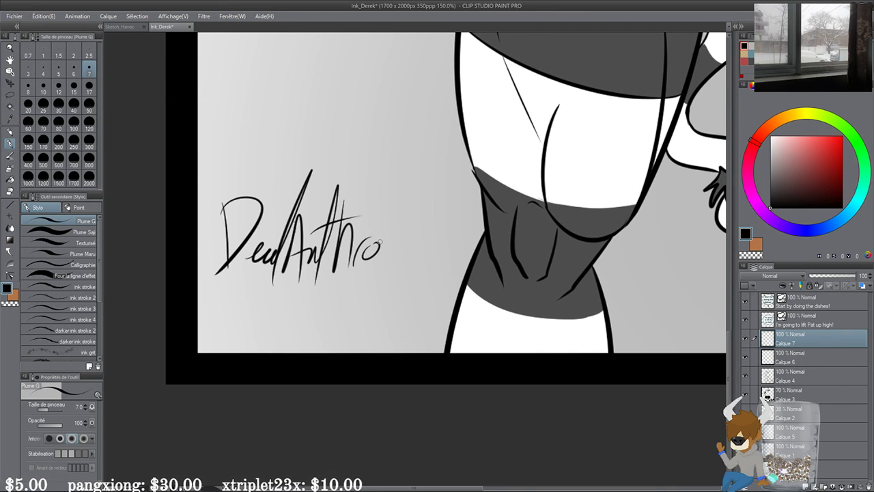
# Step: Underline the signature with a double flourish, write the year 2019 beneath its end and add a small mark across the underline
pyautogui.moveTo(206, 297); pyautogui.dragTo(362, 259)
pyautogui.moveTo(220, 319); pyautogui.dragTo(333, 290)
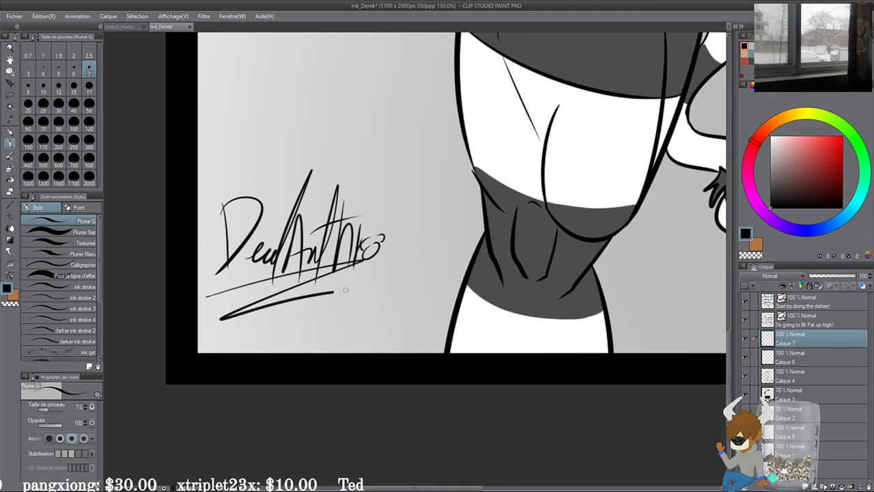
pyautogui.moveTo(386, 271); pyautogui.dragTo(384, 301)
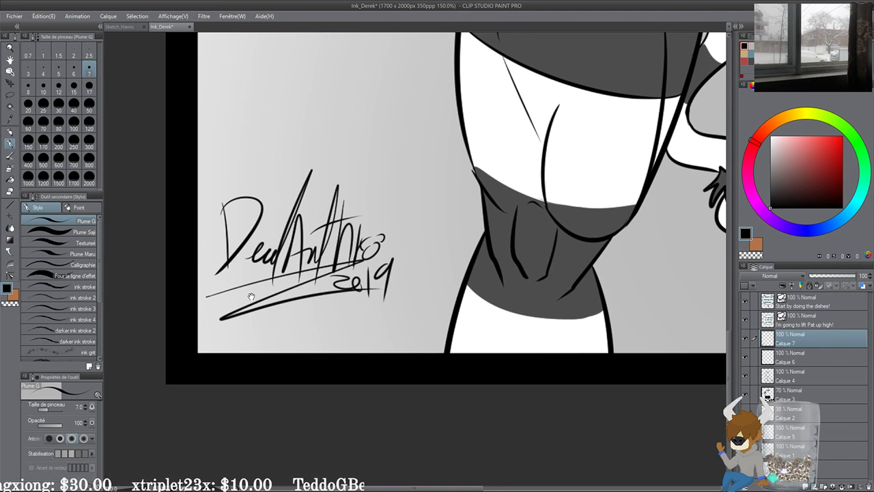
pyautogui.moveTo(230, 290); pyautogui.dragTo(246, 320)
pyautogui.scroll(-5, 246, 301)
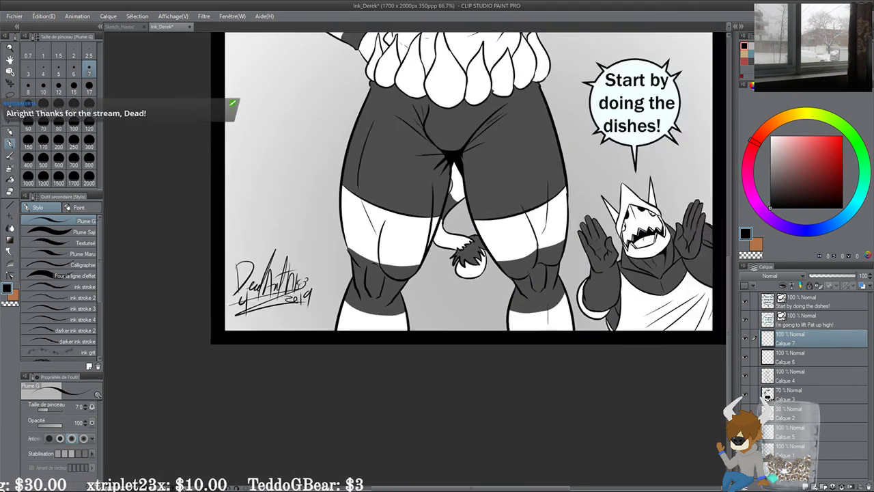
pyautogui.scroll(3, 396, 246)
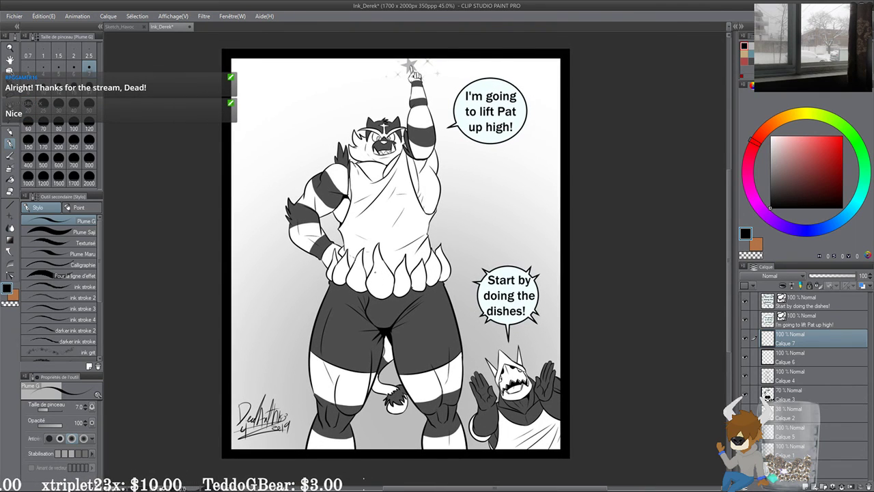